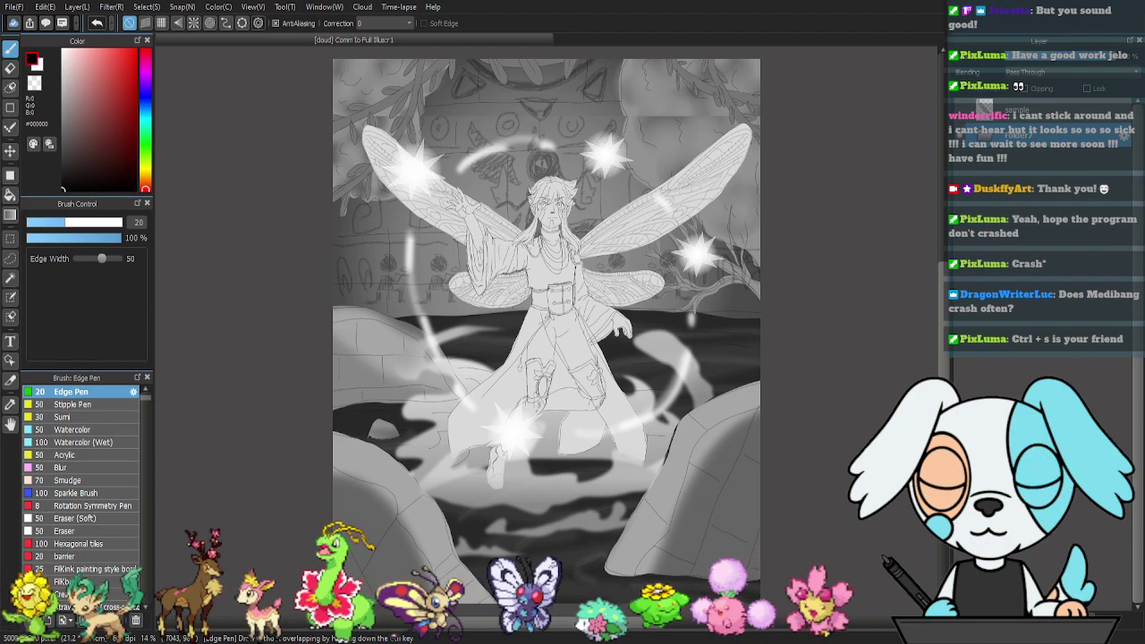
- Expand Folder7 and hide its light effect, water, rock and background layers so only the winged character sketch is shown
click(985, 136)
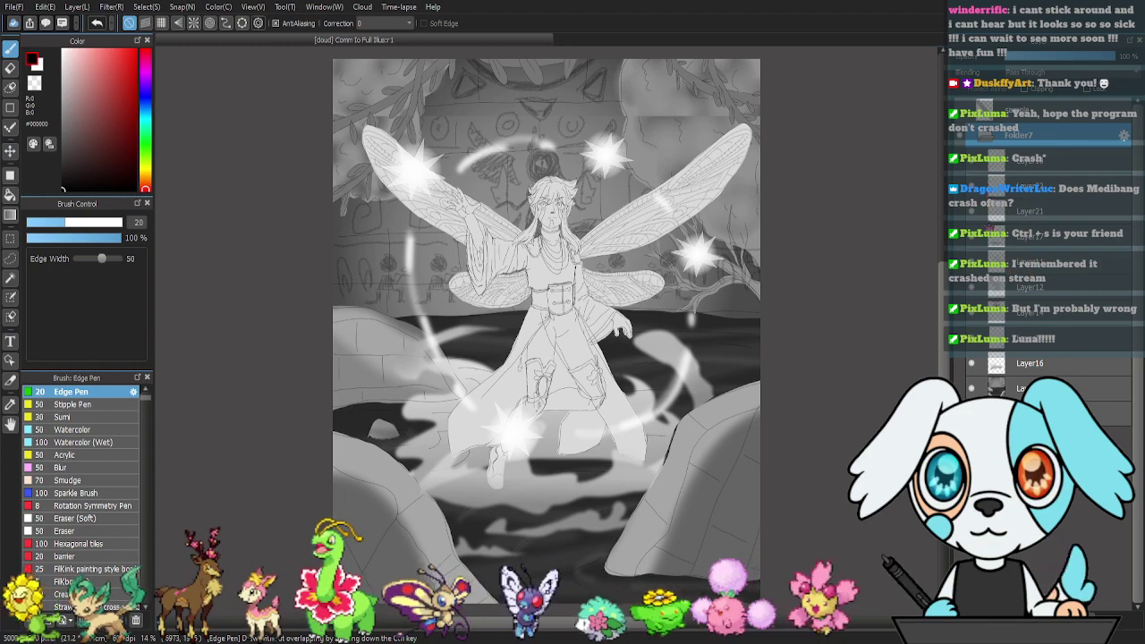
drag(973, 237, 978, 177)
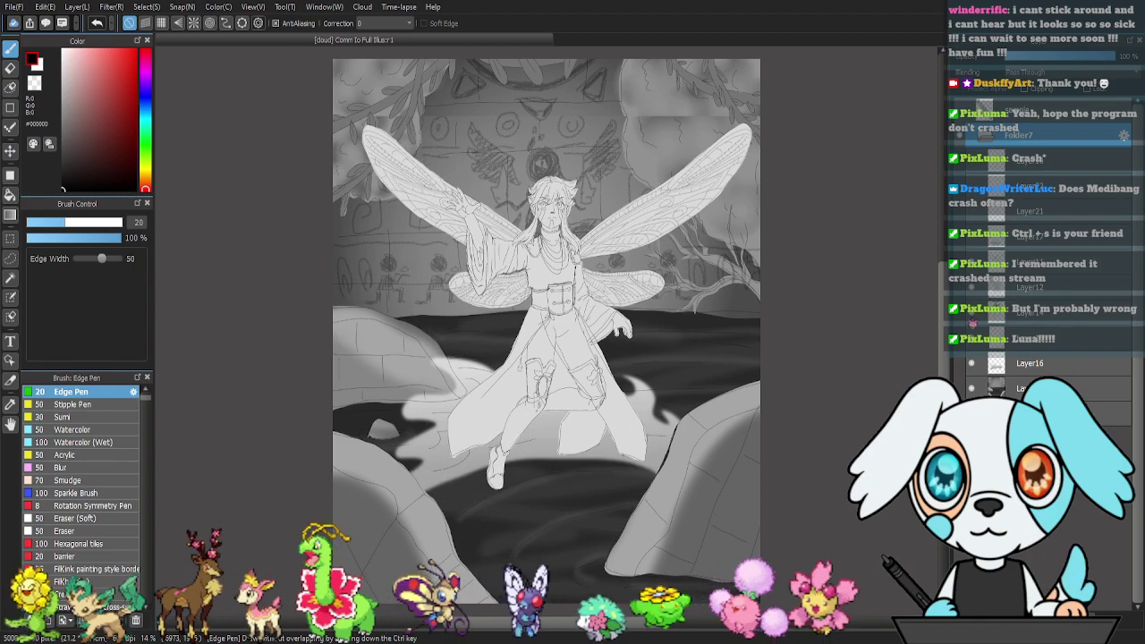
click(974, 289)
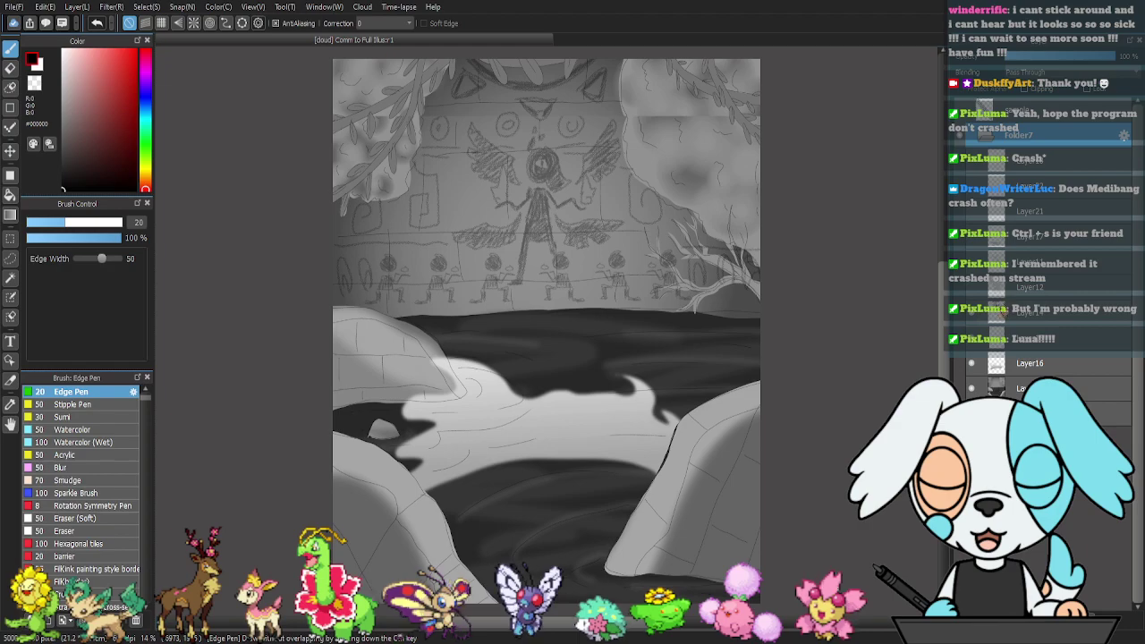
click(977, 369)
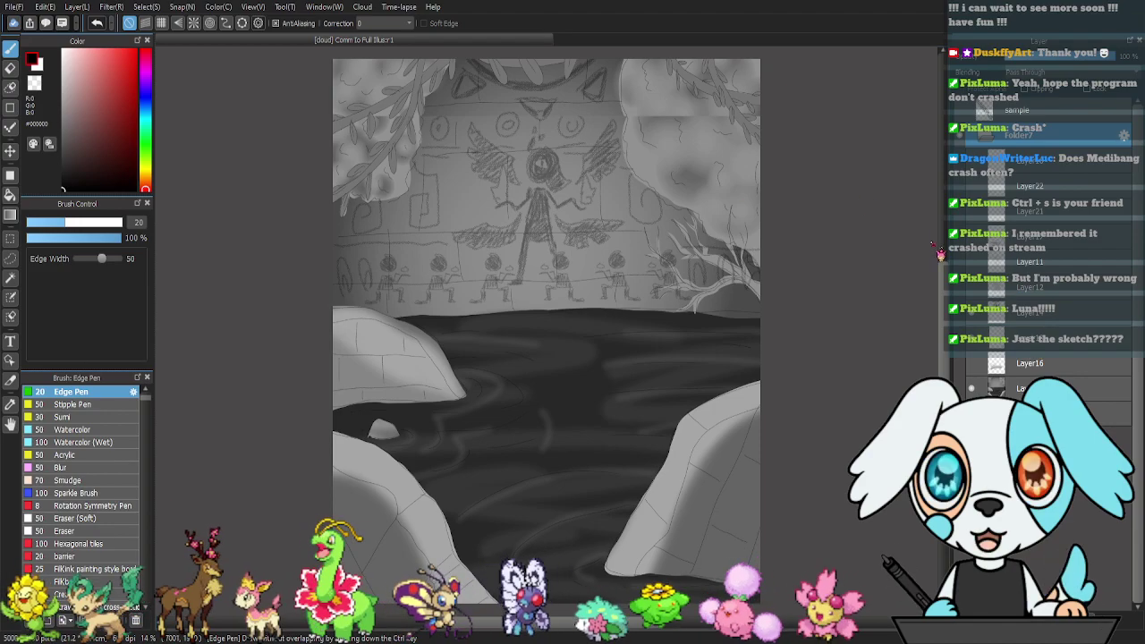
click(971, 313)
click(971, 338)
click(972, 388)
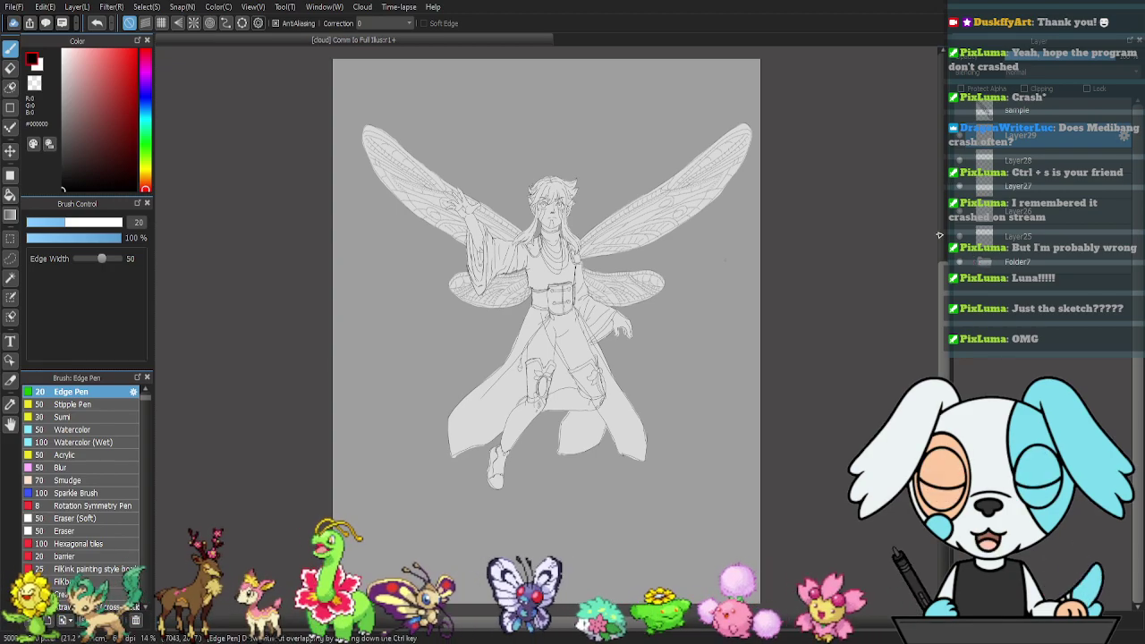
- Lower the opacity of Folder7 to 42% so the sketch serves as a faint guide
click(1014, 262)
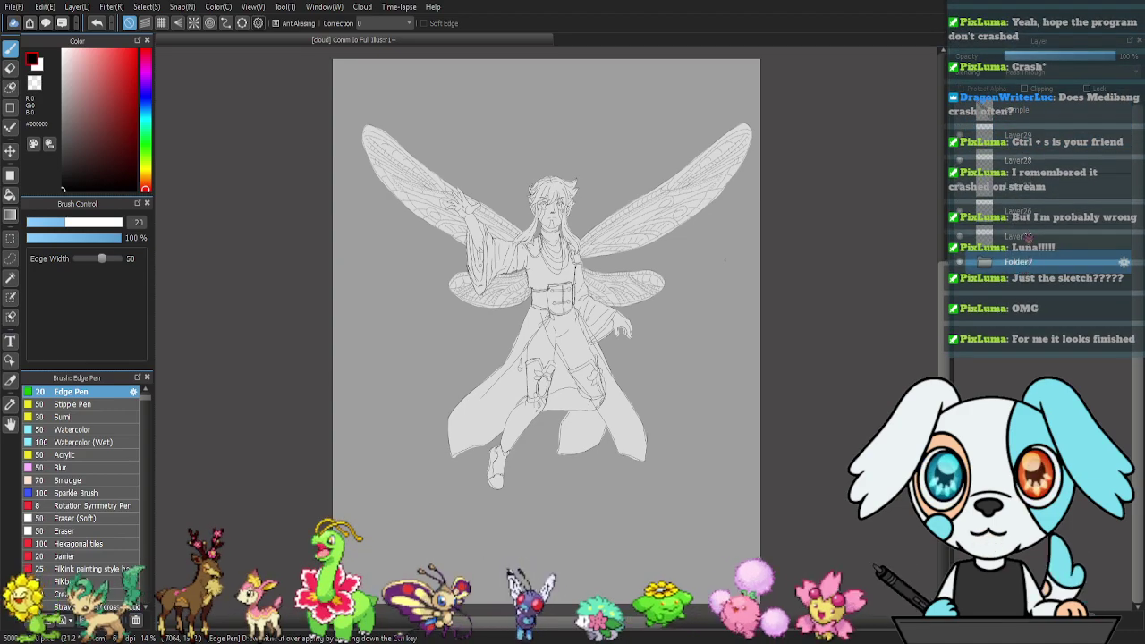
click(1024, 56)
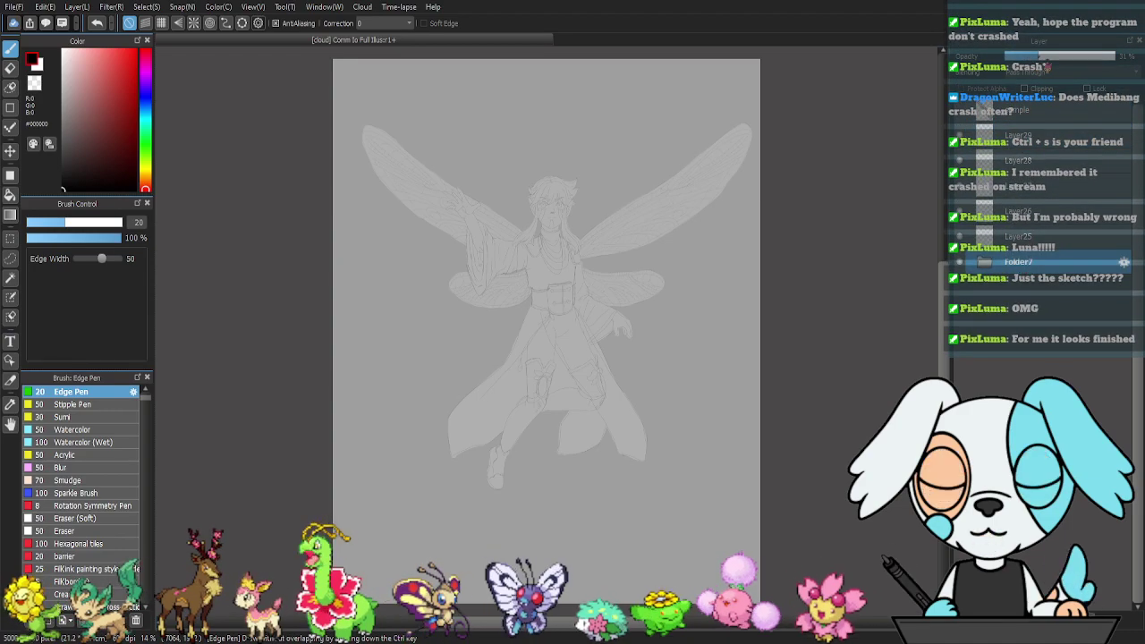
drag(1067, 57, 1122, 61)
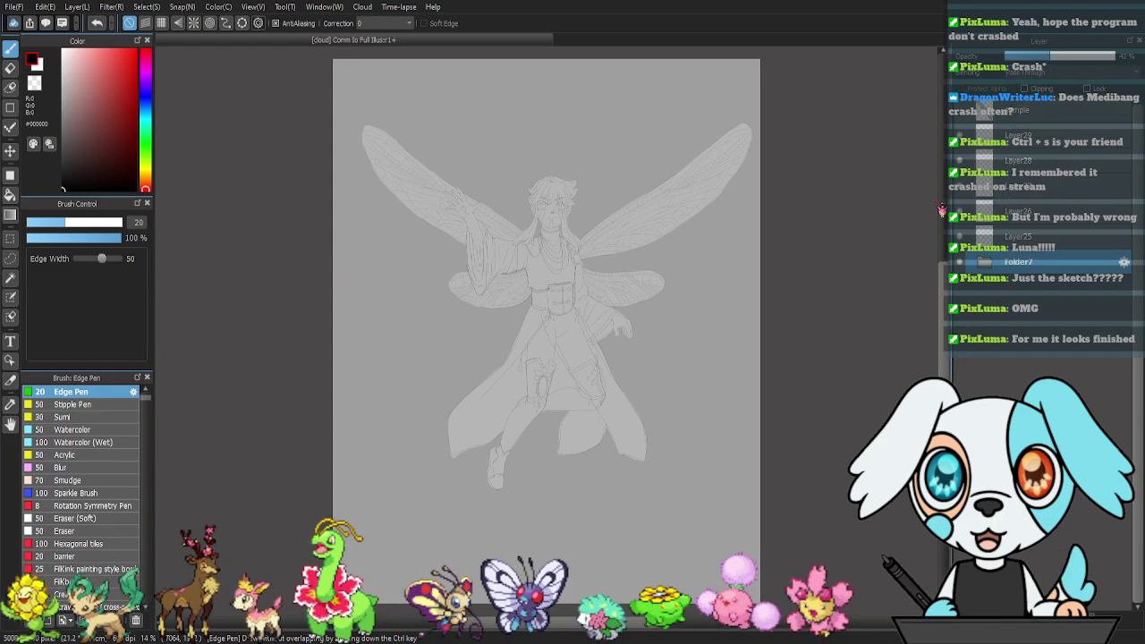
- Make Layer25 the active layer and choose the Pen brush with a correction of 40 for inking the face
scroll(579, 259, up, 1)
scroll(580, 259, up, 2)
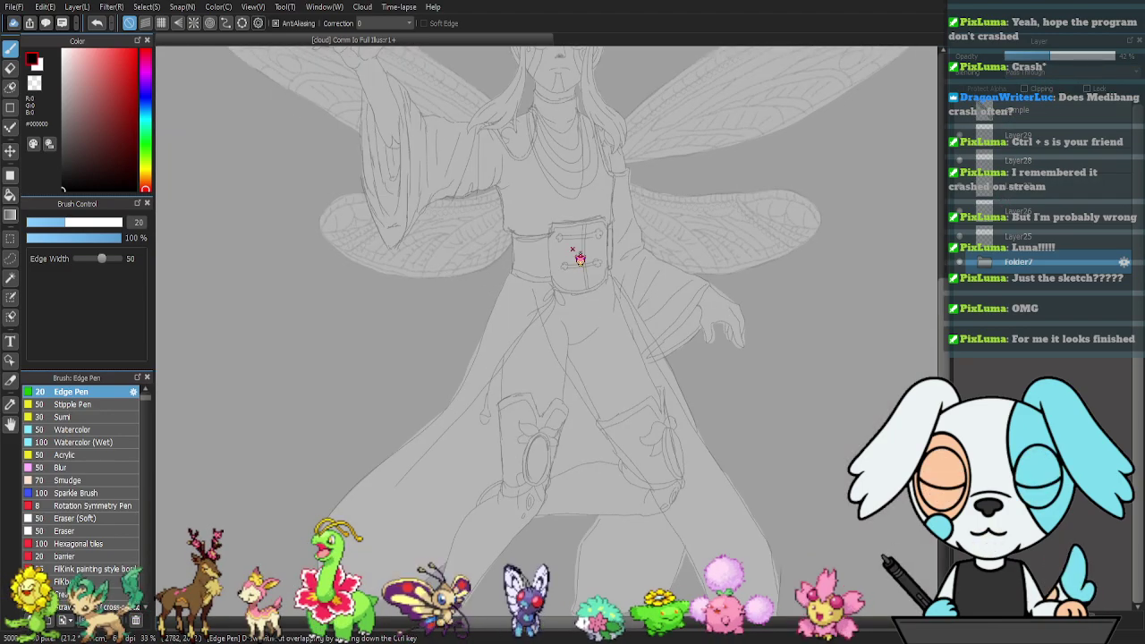
drag(712, 193, 634, 383)
drag(629, 265, 657, 388)
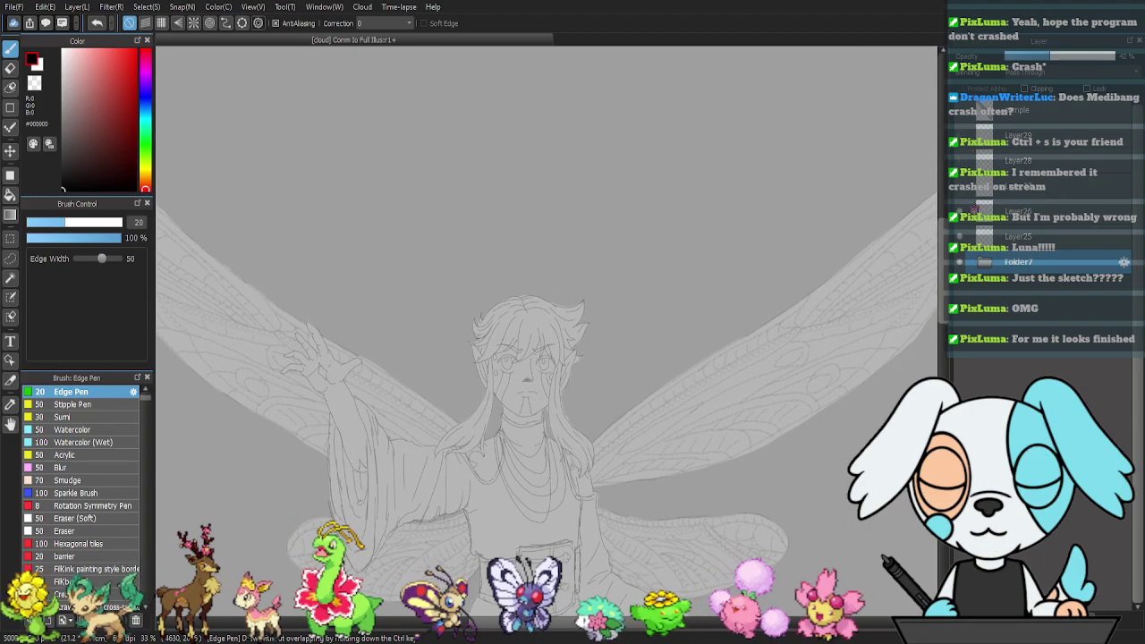
click(1008, 238)
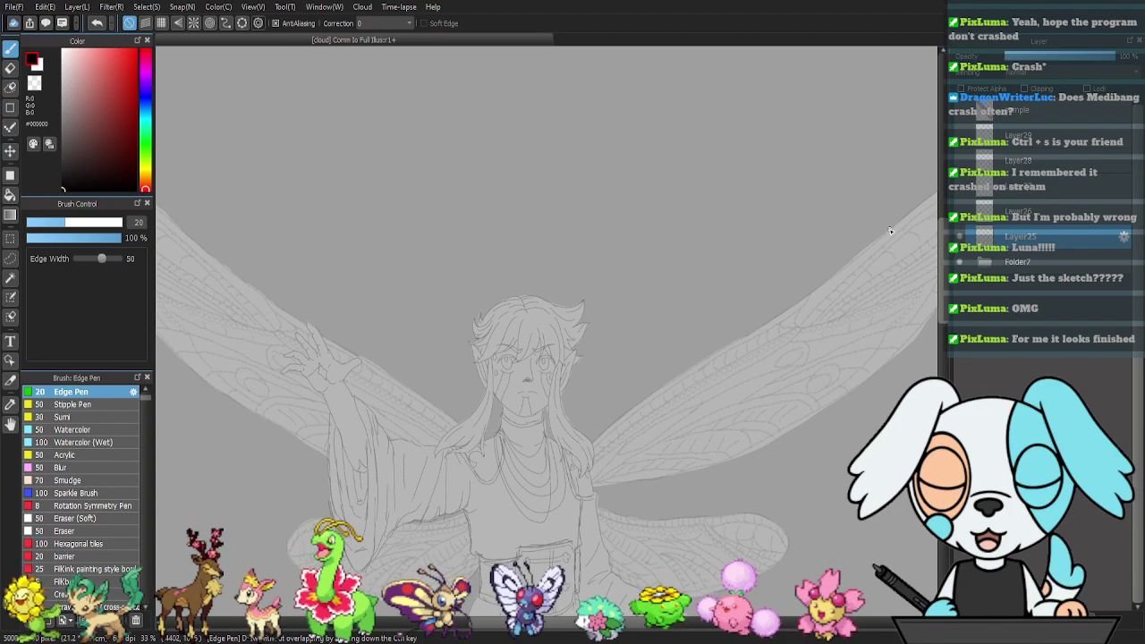
scroll(657, 277, up, 2)
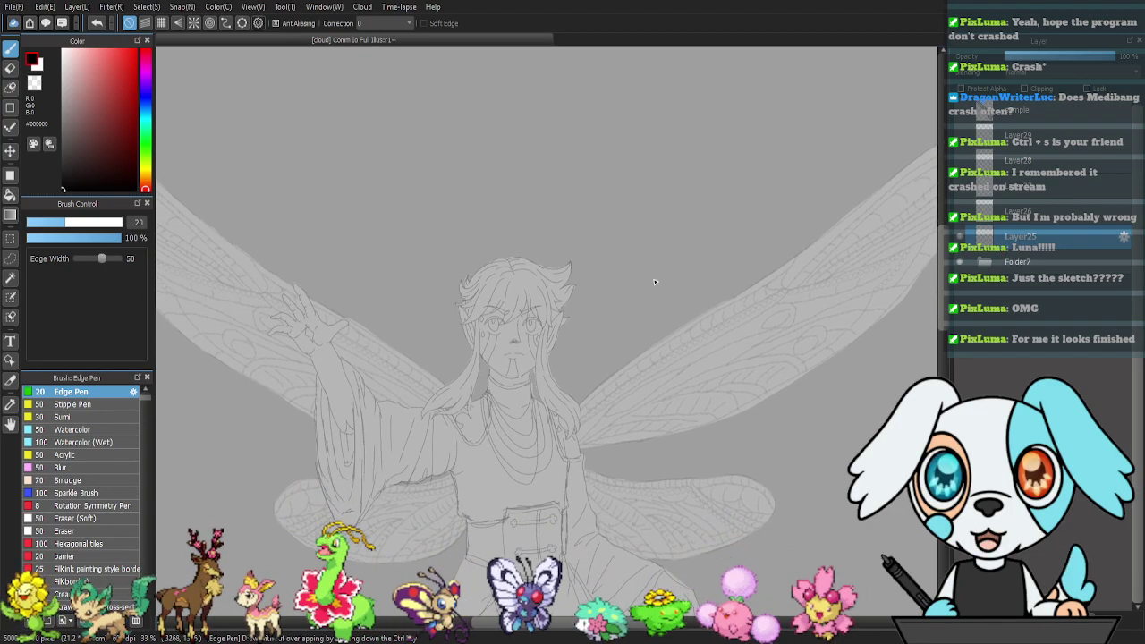
scroll(654, 282, up, 3)
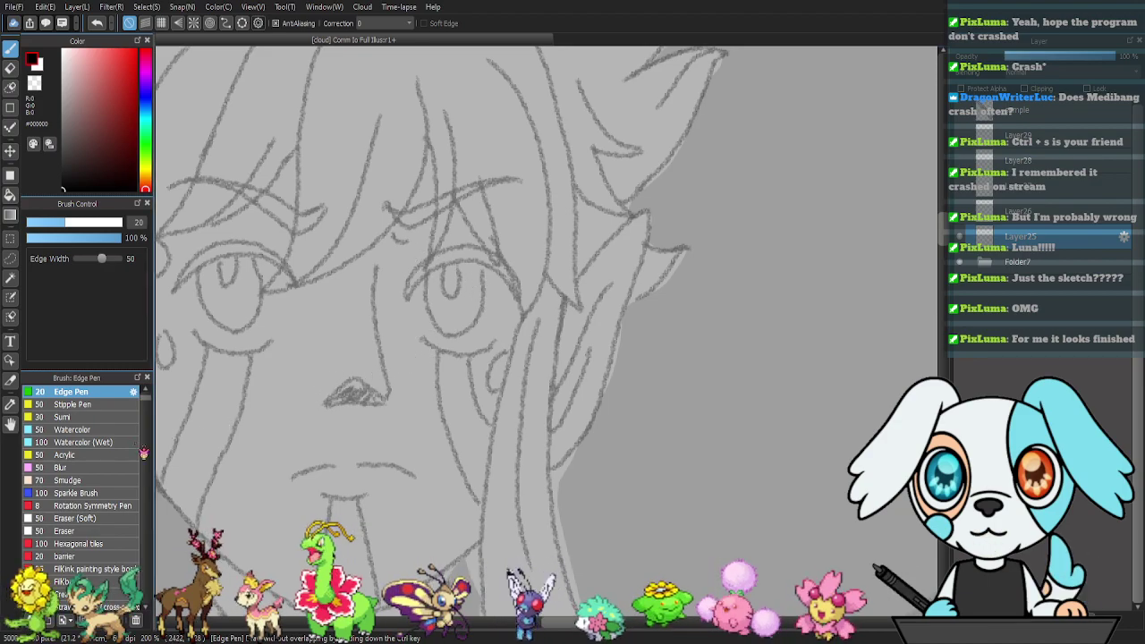
scroll(143, 398, up, 3)
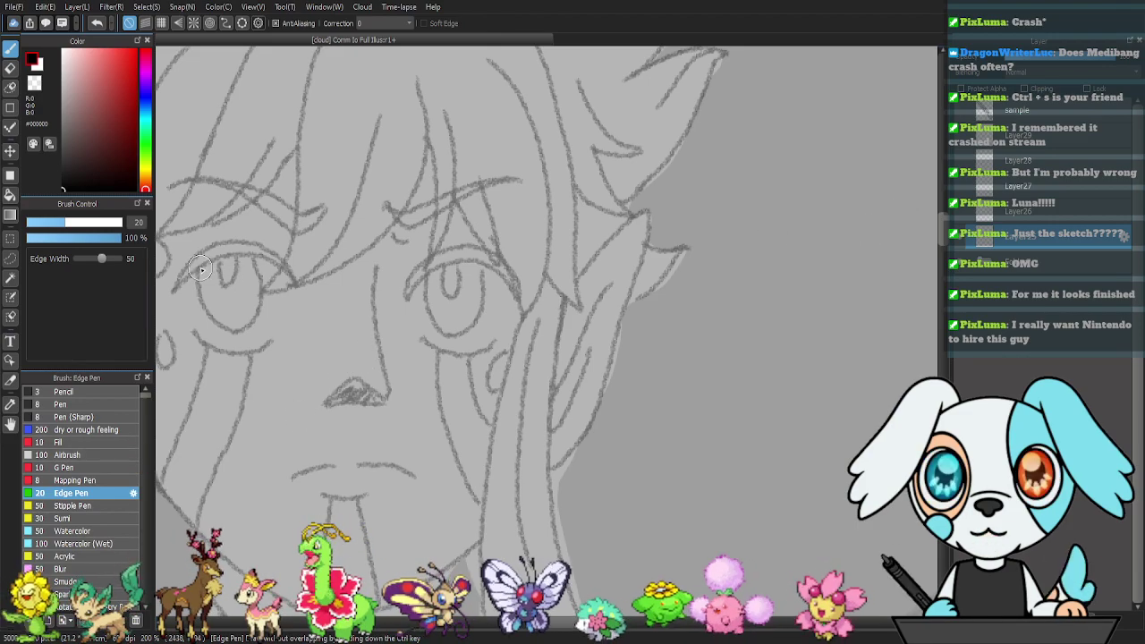
drag(295, 233, 477, 276)
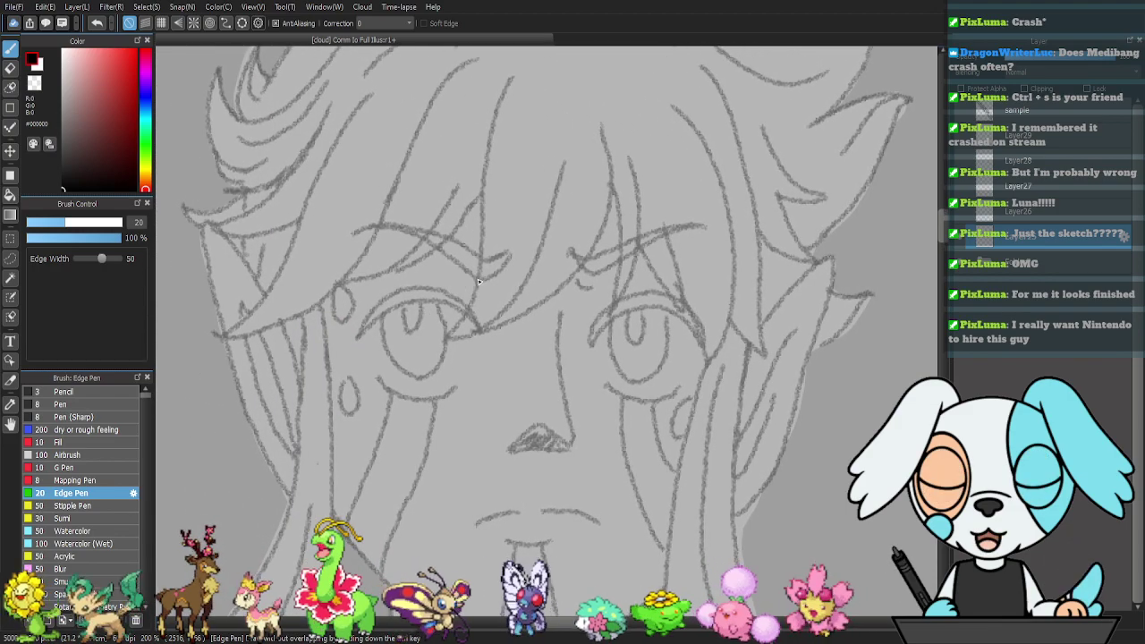
click(69, 405)
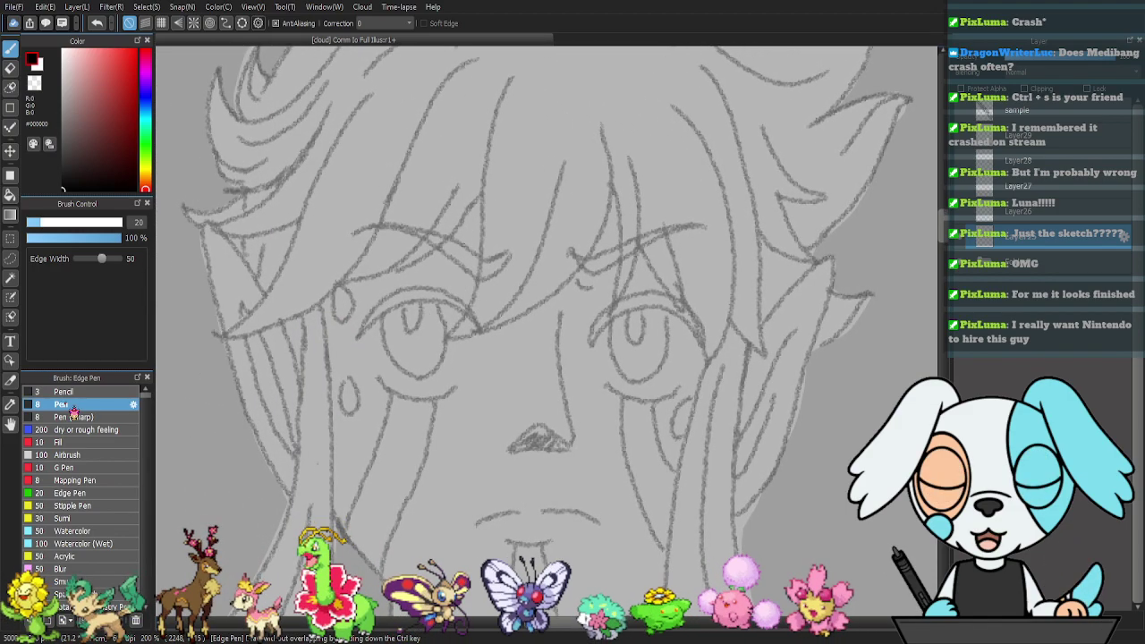
click(391, 27)
drag(621, 315, 539, 334)
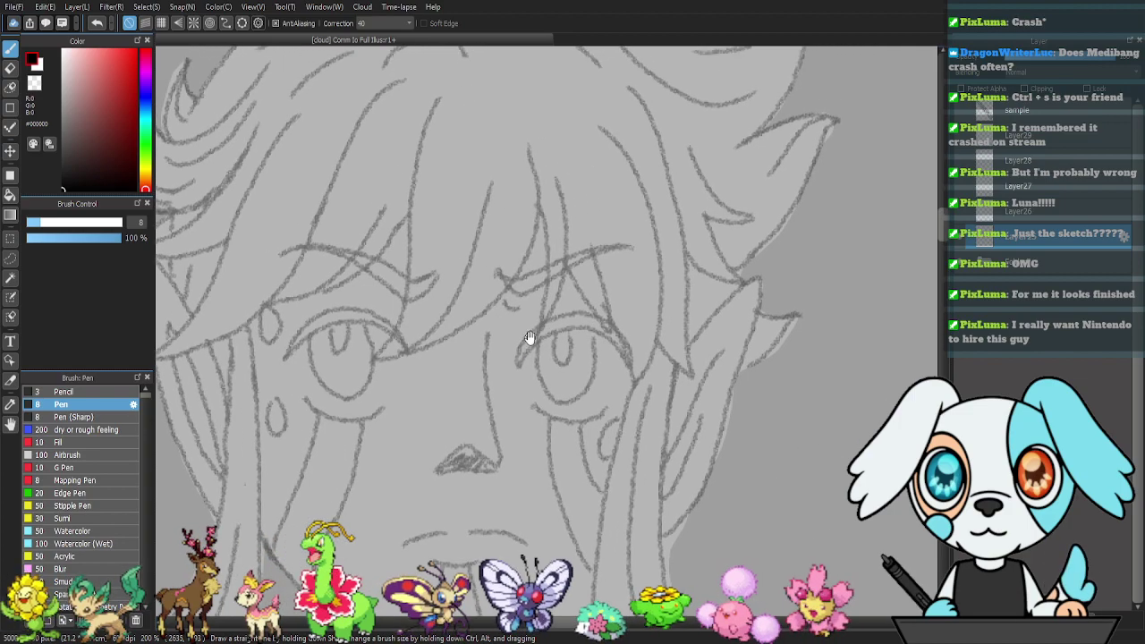
- Reduce the Pen size to 5.1, trying it with scribbles over the eye and undoing them
scroll(536, 340, up, 2)
scroll(527, 349, up, 1)
drag(433, 343, 417, 335)
click(37, 222)
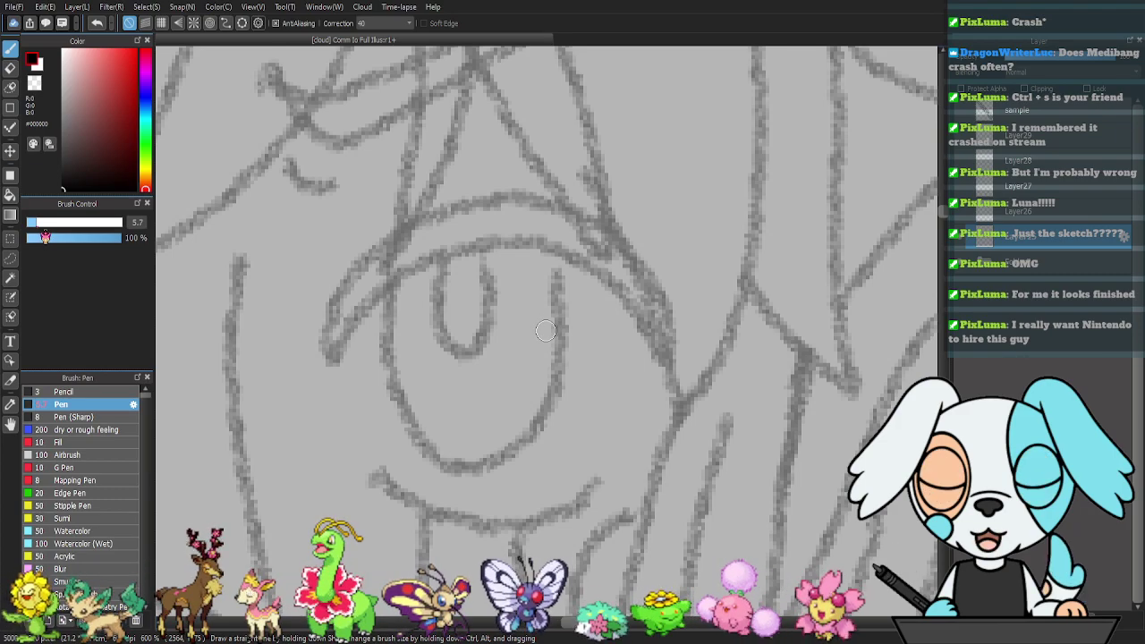
mouse_move(347, 297)
mouse_down()
mouse_move(430, 270)
mouse_move(383, 308)
mouse_move(648, 318)
mouse_up()
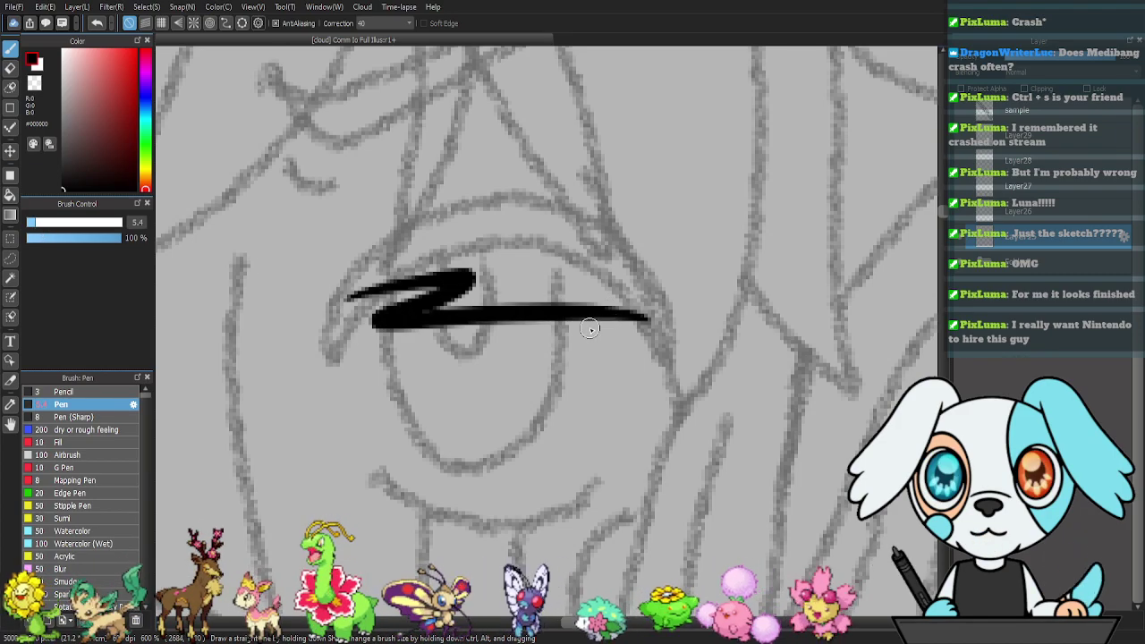
key(ctrl+z)
click(46, 237)
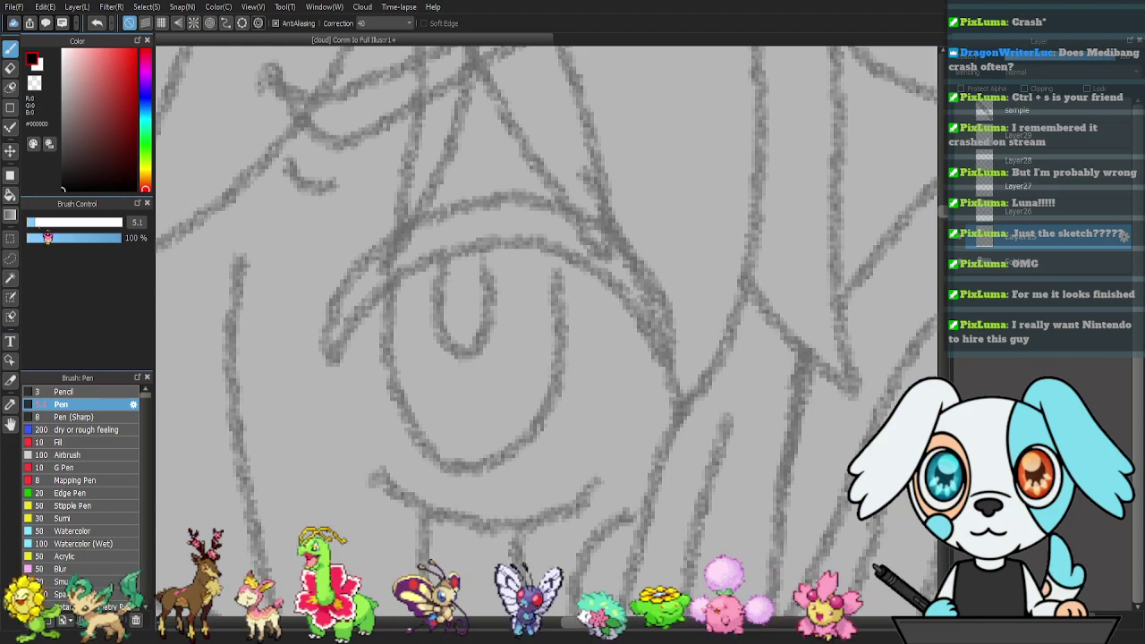
mouse_move(352, 279)
mouse_down()
mouse_move(565, 175)
mouse_move(432, 330)
mouse_move(599, 398)
mouse_up()
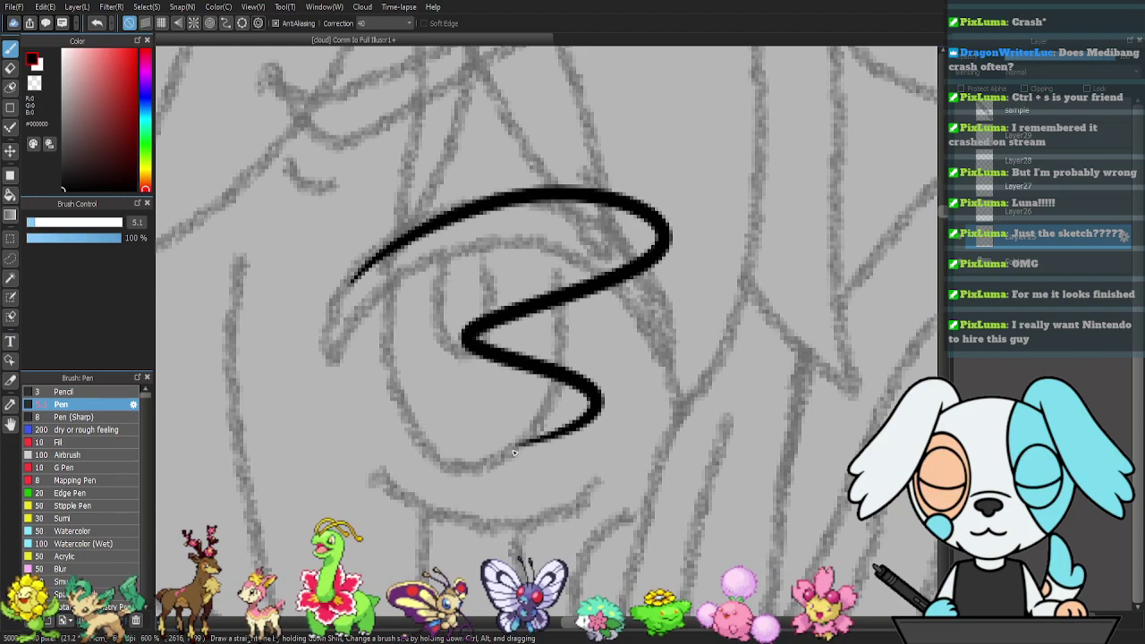
key(ctrl+z)
- Ink the upper eyelid over the sketched eye as a crescent formed by two arcs, redoing the first arc once
mouse_move(329, 362)
mouse_down()
mouse_move(326, 327)
mouse_move(345, 278)
mouse_move(384, 235)
mouse_move(485, 195)
mouse_move(605, 217)
mouse_up()
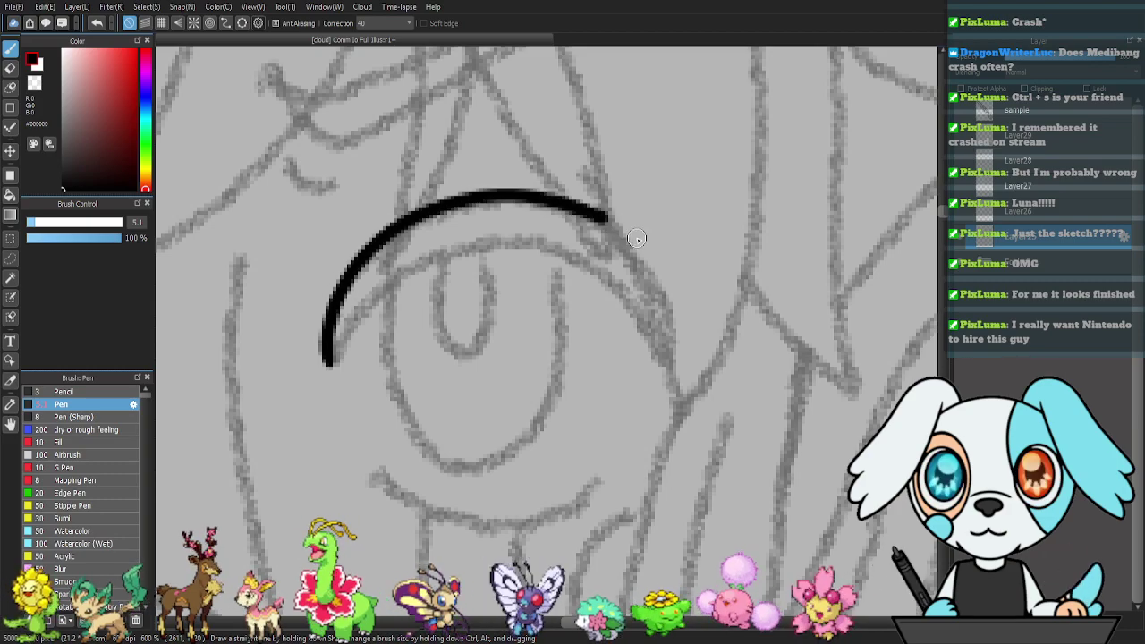
key(ctrl+z)
mouse_move(327, 362)
mouse_down()
mouse_move(346, 272)
mouse_move(392, 226)
mouse_move(500, 192)
mouse_move(598, 218)
mouse_move(634, 244)
mouse_move(678, 325)
mouse_move(671, 389)
mouse_up()
drag(451, 363, 471, 306)
mouse_move(342, 284)
mouse_down()
mouse_move(409, 223)
mouse_move(448, 199)
mouse_move(527, 183)
mouse_move(631, 222)
mouse_move(698, 310)
mouse_up()
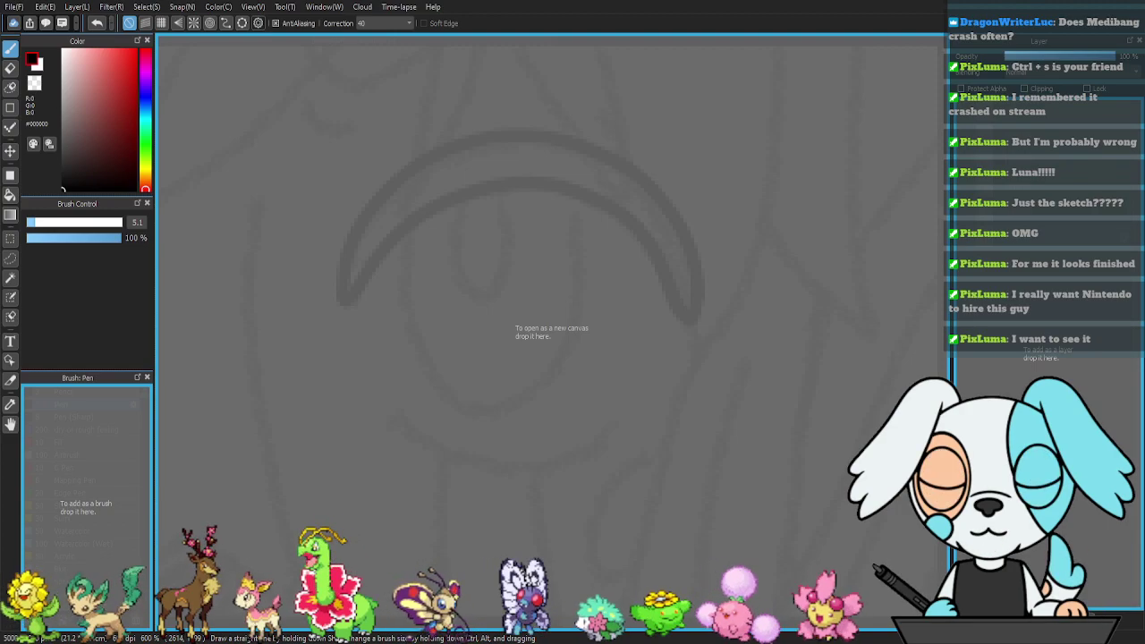
- Open the exported images export202305081856095600.png and export202305051416275900.png as new canvases
drag(905, 237, 898, 230)
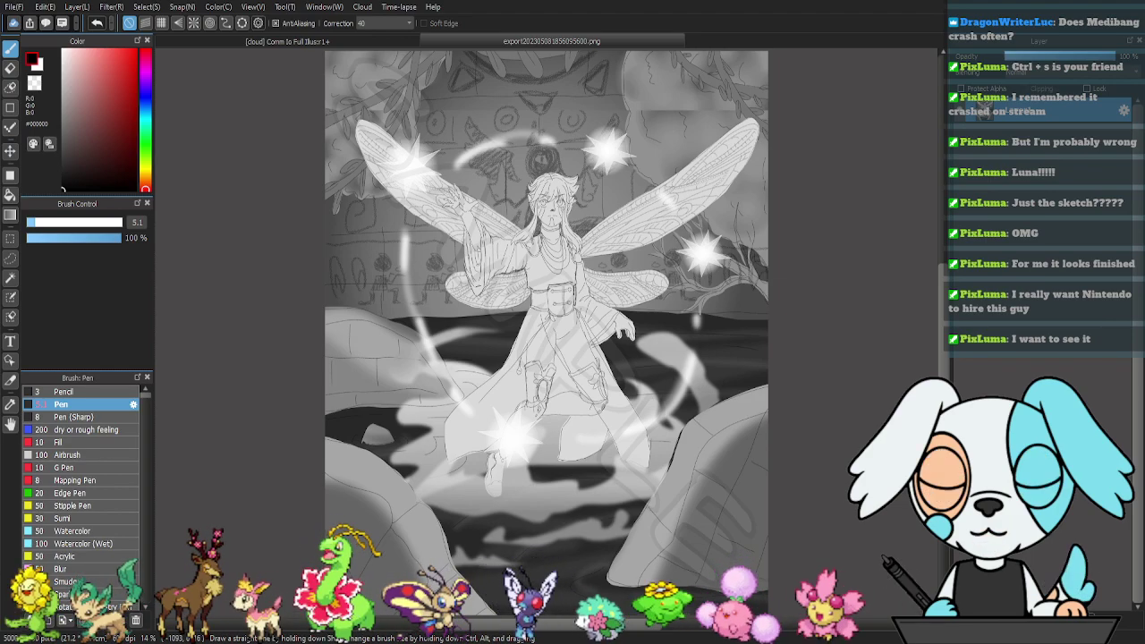
drag(904, 237, 894, 233)
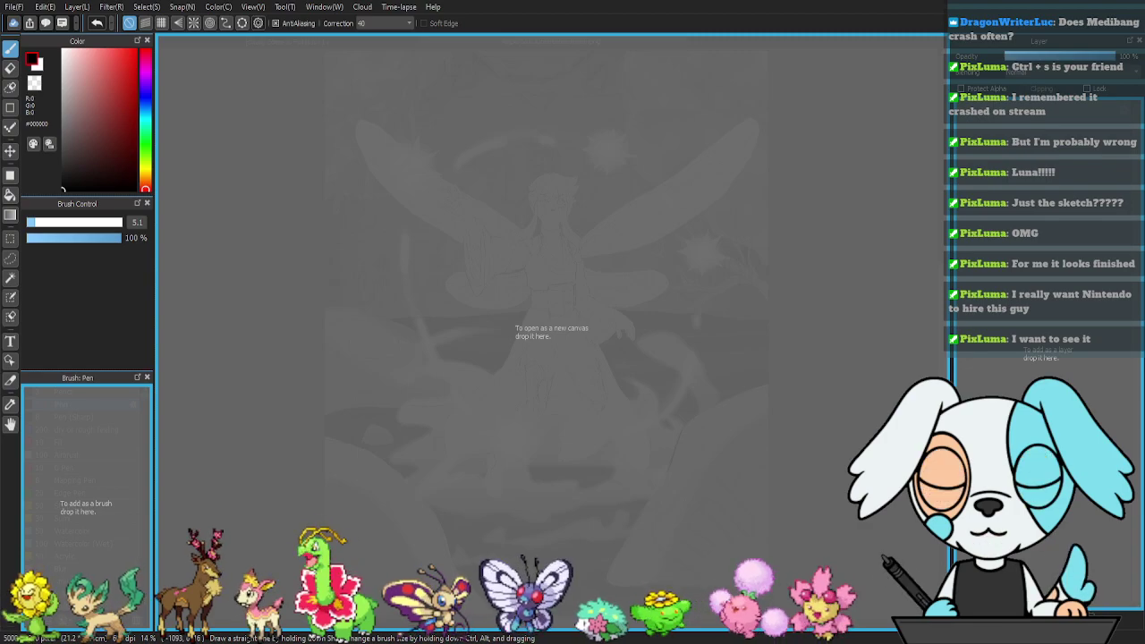
drag(910, 389, 935, 190)
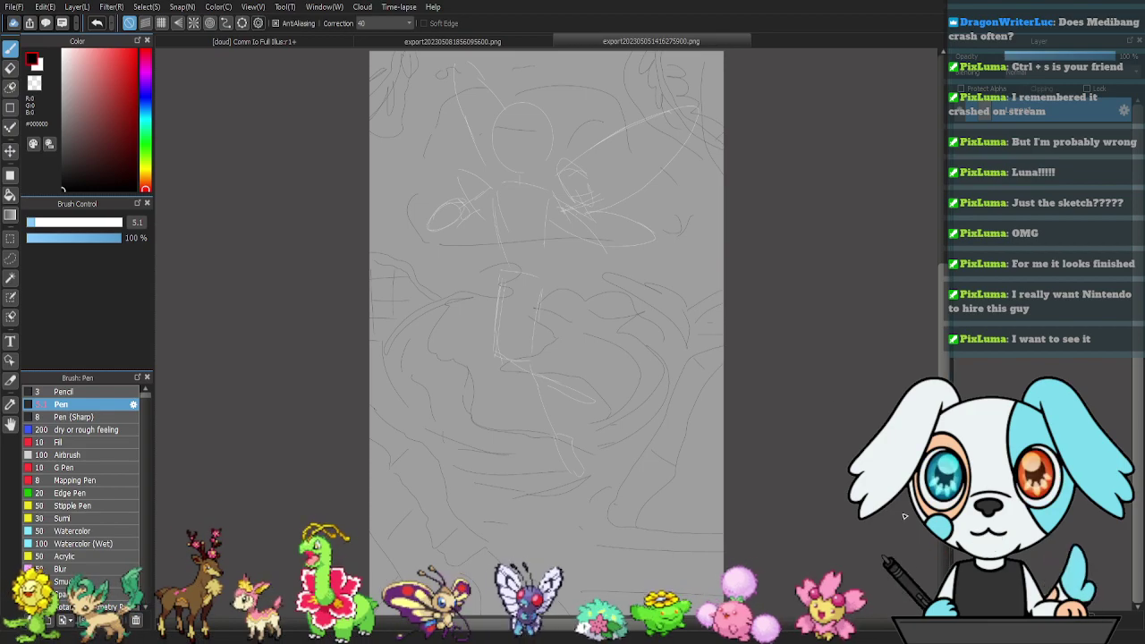
- Examine the early rough pose and background sketch in export202305051416275900.png up close from top to bottom, then in full
drag(947, 307, 946, 280)
key(ctrl+plus)
key(ctrl+plus)
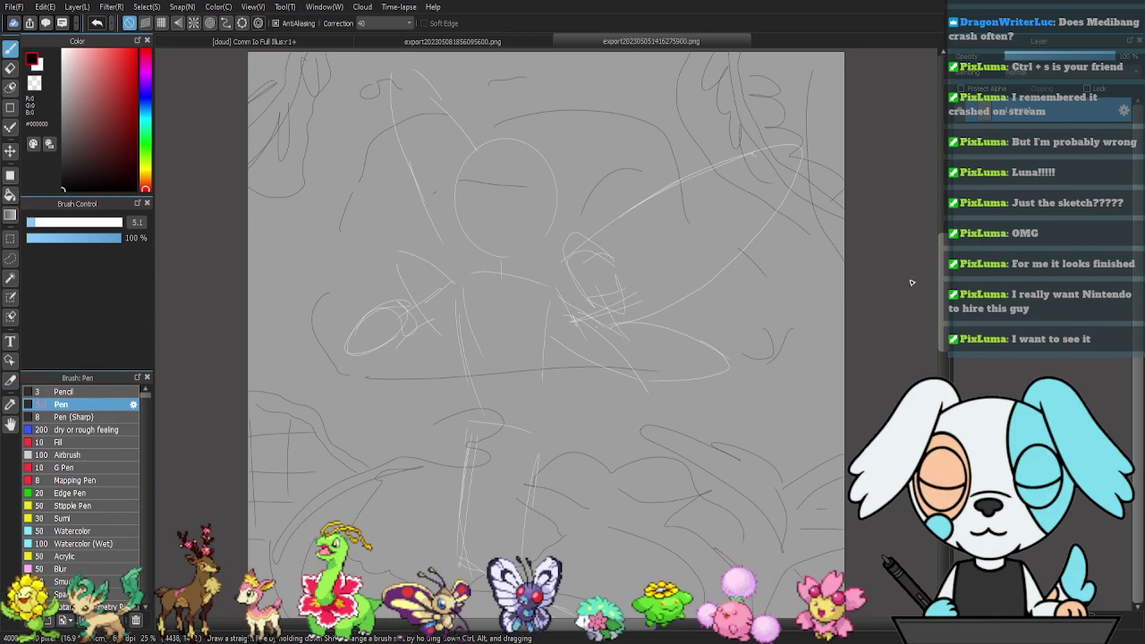
drag(940, 278, 941, 270)
scroll(951, 278, down, 1)
scroll(950, 281, down, 1)
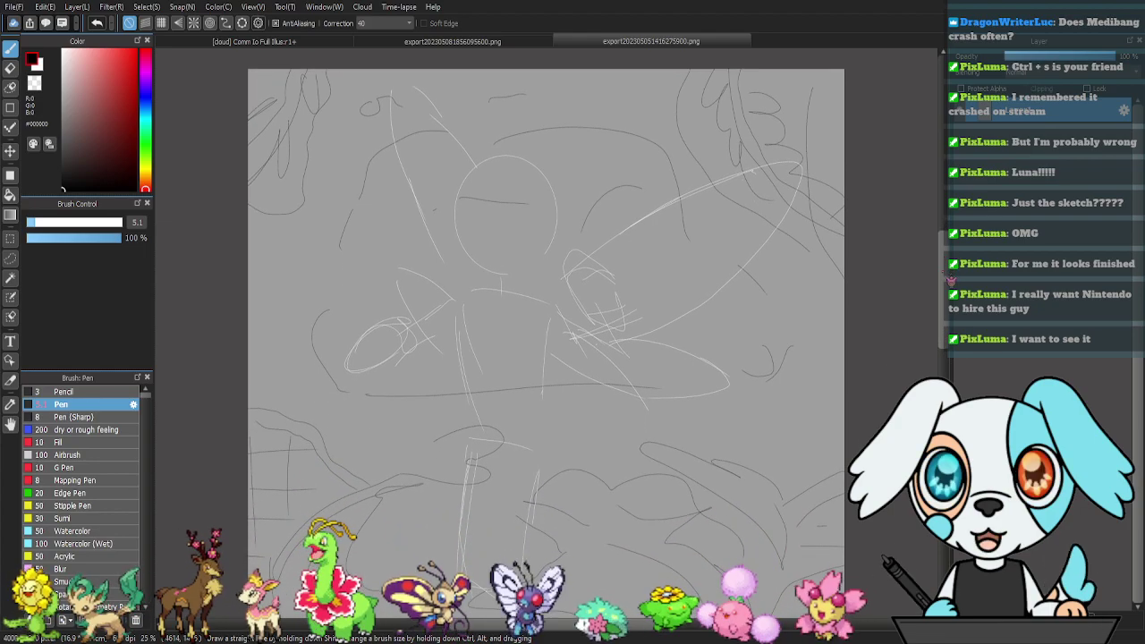
scroll(951, 280, down, 1)
mouse_move(945, 280)
mouse_down()
mouse_move(942, 268)
mouse_move(941, 293)
mouse_up()
scroll(945, 300, down, 9)
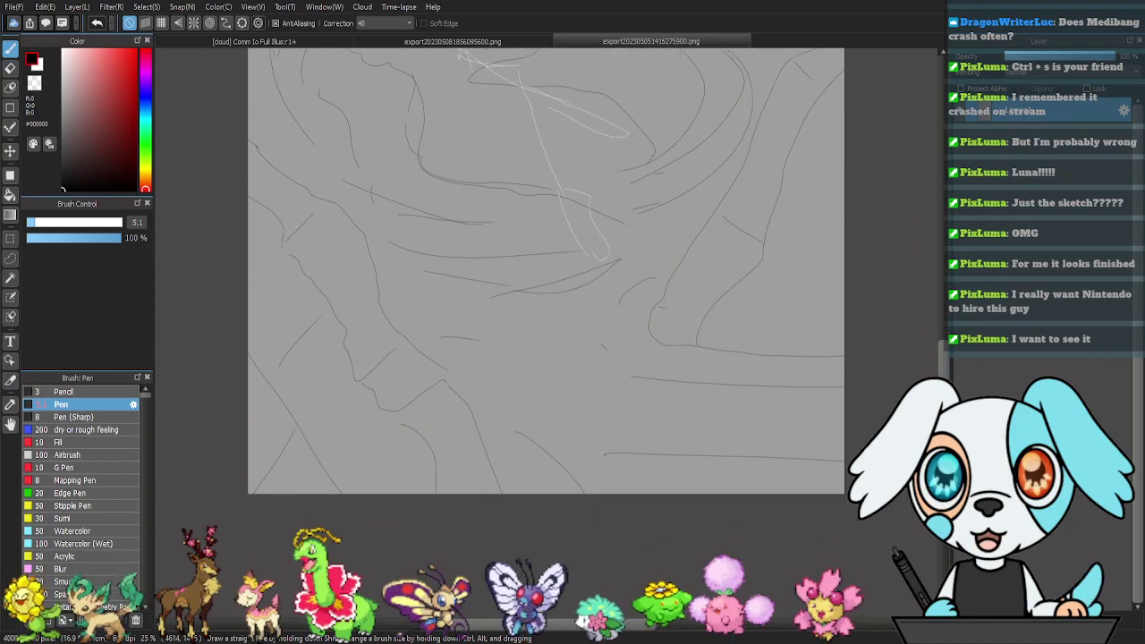
scroll(915, 328, down, 1)
scroll(915, 328, up, 10)
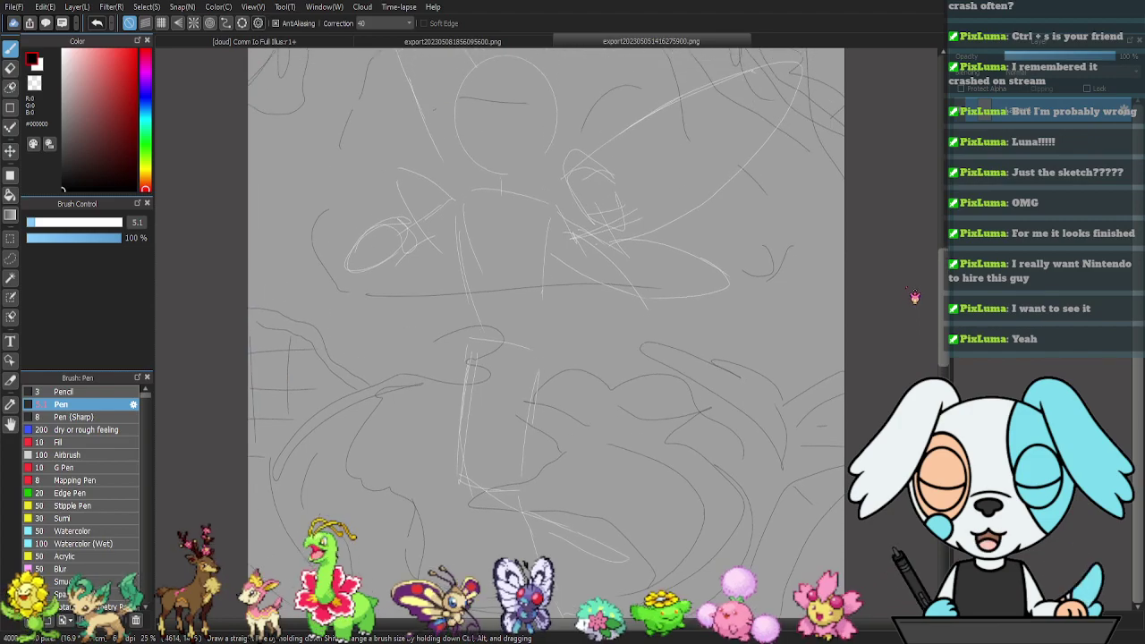
scroll(915, 298, up, 2)
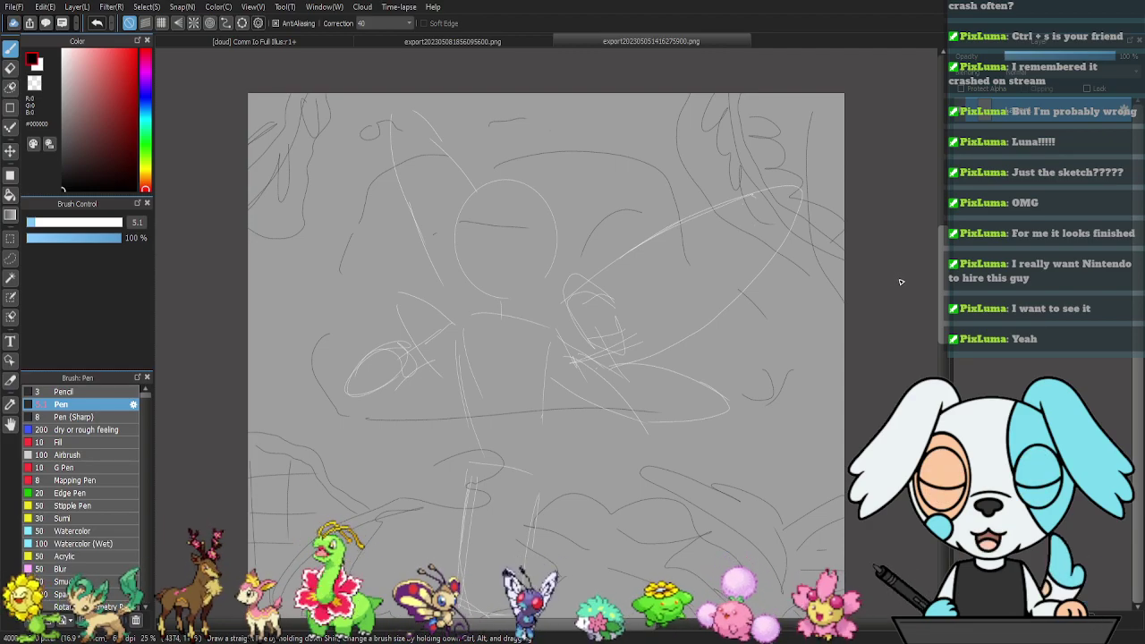
key(ctrl+0)
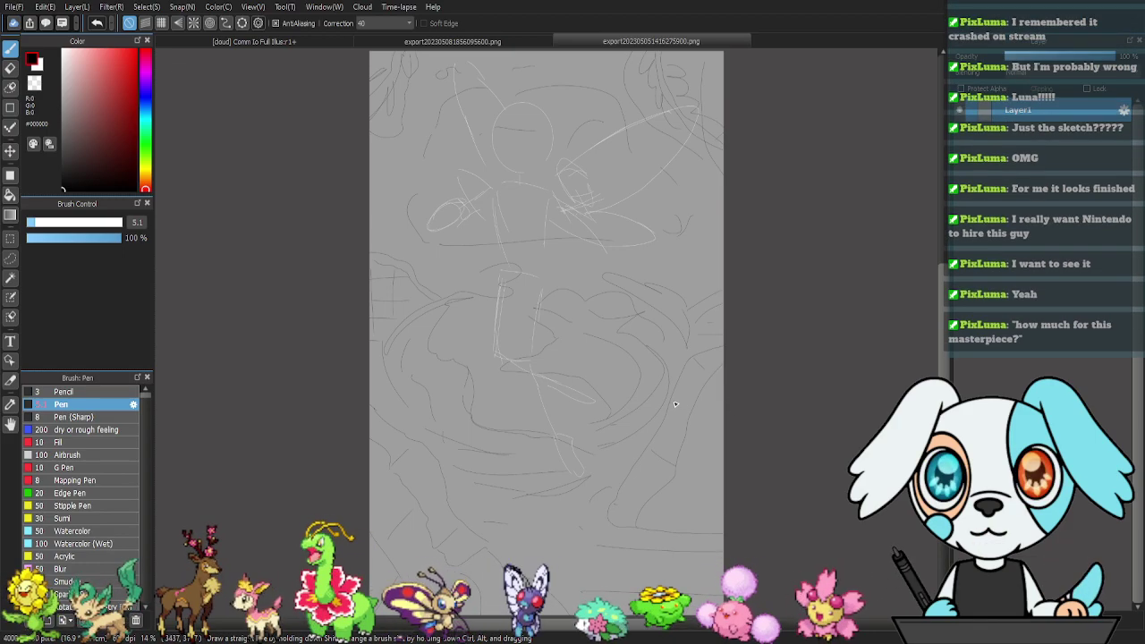
- Compare the detailed sketch export with the early rough export, and close the rough one
click(507, 43)
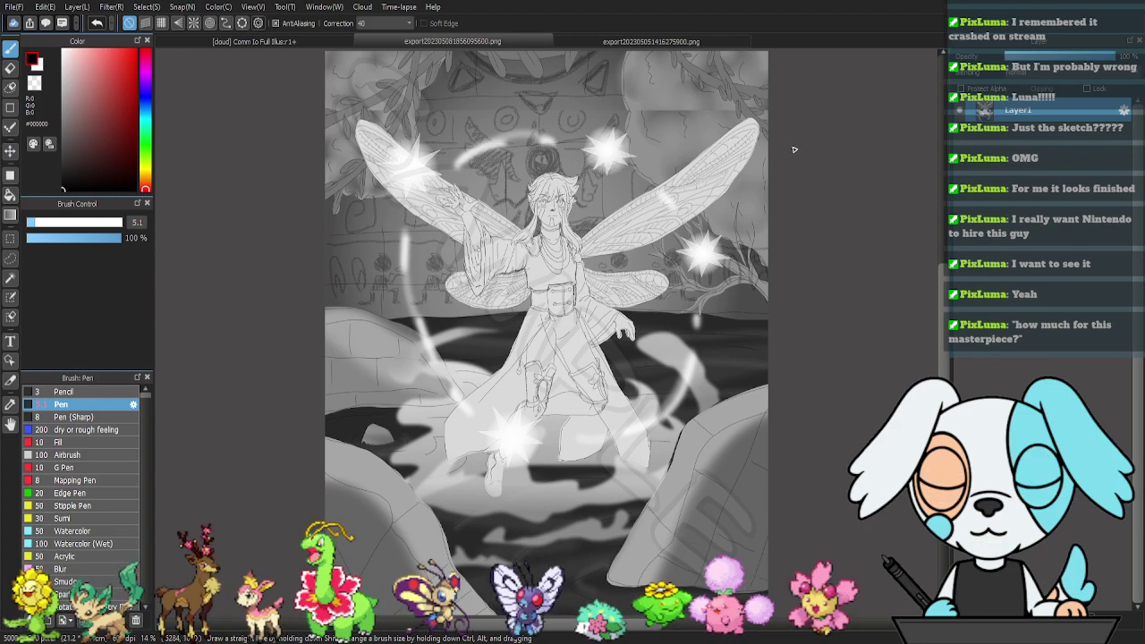
click(619, 45)
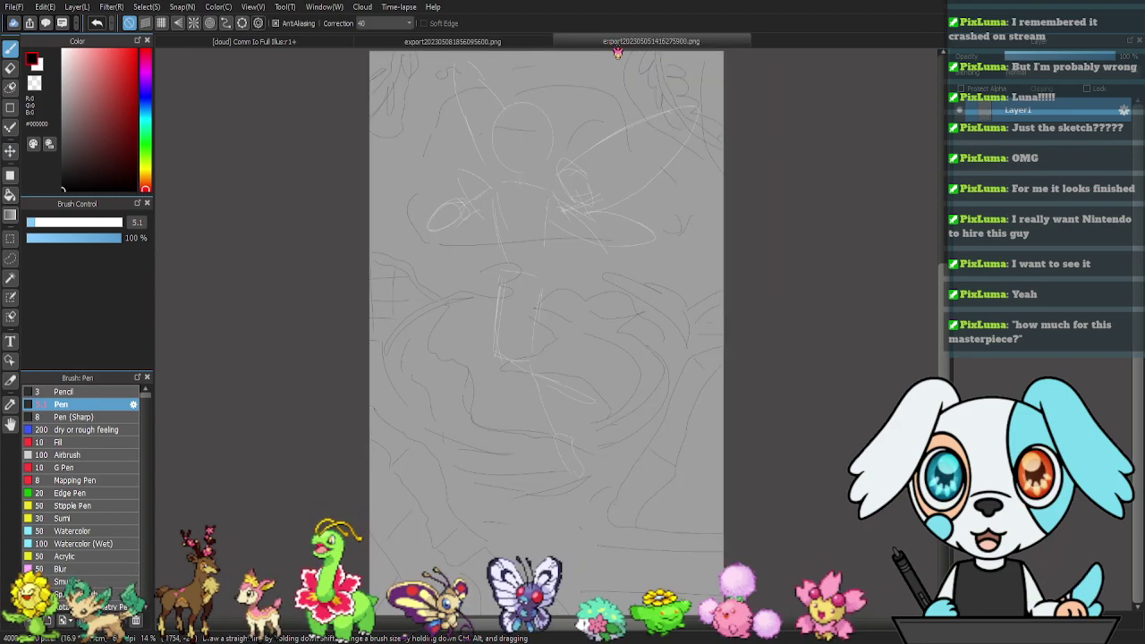
key(ctrl+w)
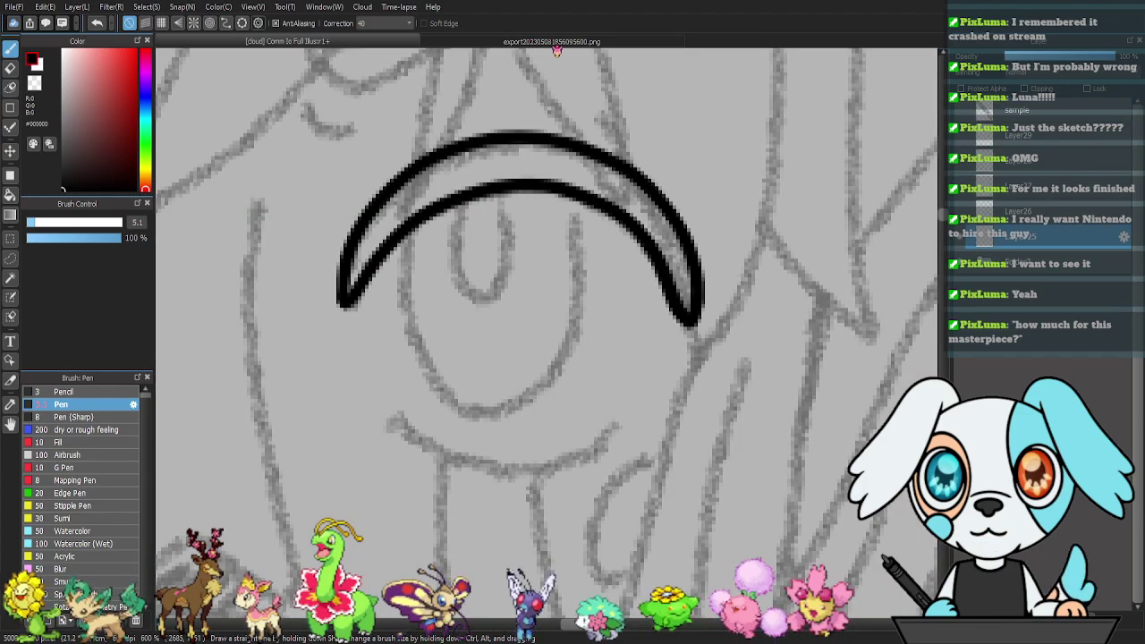
- Close the detailed sketch export and ink the first eye's curved lower lid and U-shaped iris outline, redoing the iris once
click(562, 45)
key(ctrl+w)
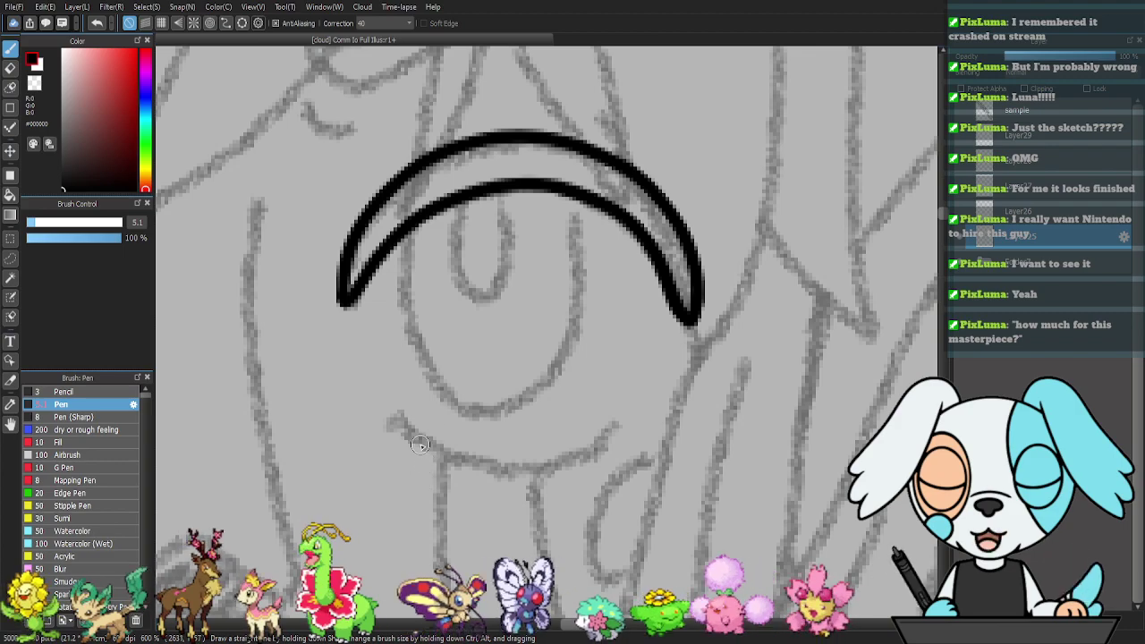
mouse_move(393, 420)
mouse_down()
mouse_move(484, 469)
mouse_move(532, 473)
mouse_move(619, 429)
mouse_up()
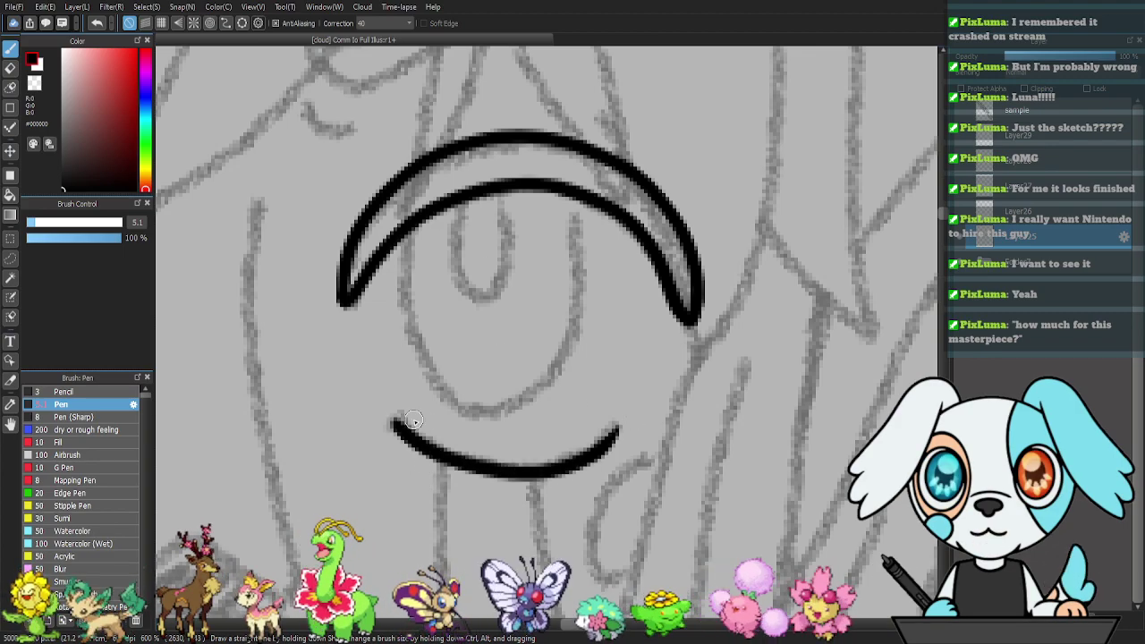
drag(403, 433, 382, 410)
mouse_move(402, 229)
mouse_down()
mouse_move(417, 351)
mouse_move(448, 392)
mouse_move(483, 405)
mouse_move(521, 399)
mouse_up()
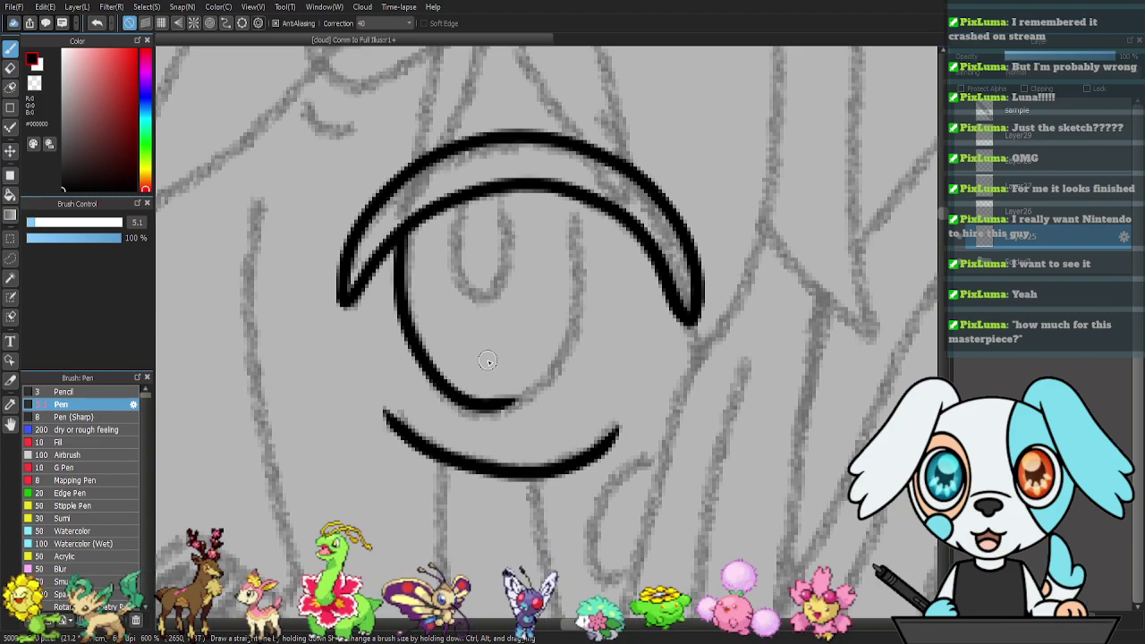
key(ctrl+z)
mouse_move(407, 225)
mouse_down()
mouse_move(404, 304)
mouse_move(424, 364)
mouse_move(452, 397)
mouse_move(490, 407)
mouse_move(534, 391)
mouse_move(578, 303)
mouse_up()
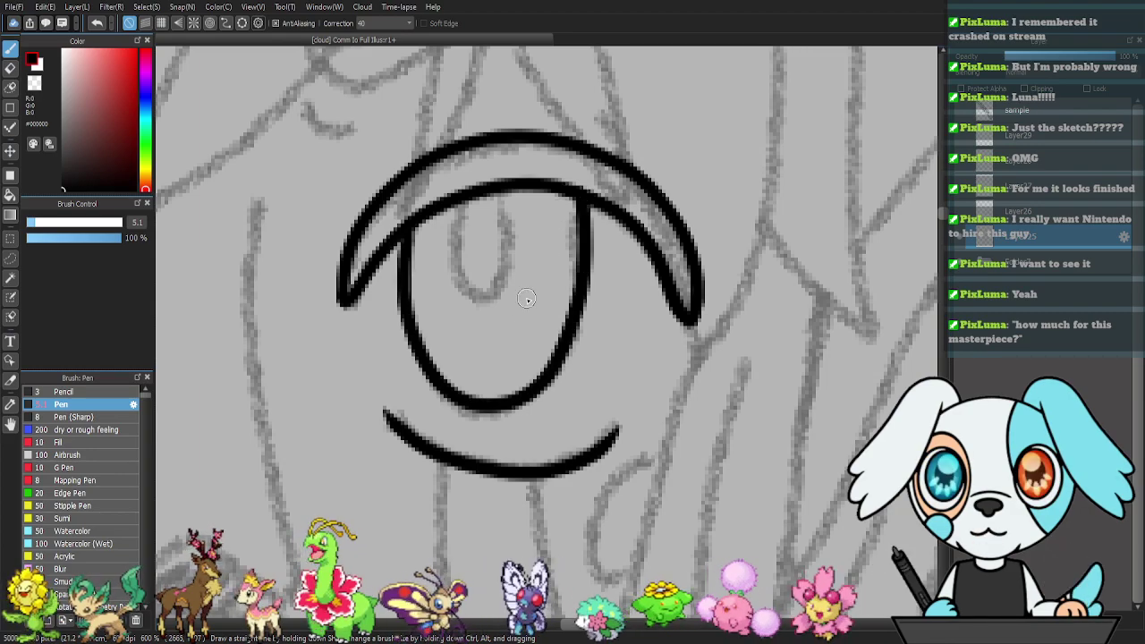
- Ink the first eye's crease, the tapered eyebrow above it, and the small frown mark under the brow's inner end
drag(407, 296, 539, 421)
mouse_move(628, 274)
mouse_down()
mouse_move(588, 304)
mouse_move(511, 330)
mouse_move(530, 284)
mouse_move(578, 294)
mouse_up()
drag(485, 279, 543, 326)
drag(381, 335, 430, 355)
drag(504, 296, 457, 339)
mouse_move(319, 309)
mouse_down()
mouse_move(393, 296)
mouse_move(550, 219)
mouse_move(706, 212)
mouse_up()
mouse_move(320, 307)
mouse_down()
mouse_move(380, 349)
mouse_move(440, 329)
mouse_move(557, 250)
mouse_move(653, 212)
mouse_move(722, 215)
mouse_up()
drag(529, 318, 697, 295)
drag(495, 287, 500, 292)
drag(561, 369, 445, 314)
drag(483, 260, 687, 358)
mouse_move(451, 304)
mouse_down()
mouse_move(608, 295)
mouse_move(255, 303)
mouse_move(536, 265)
mouse_move(393, 304)
mouse_up()
- Ink the other eye's upper lid as a crescent of two arcs, redoing the lower arc until it meets both corners
mouse_move(271, 340)
mouse_down()
mouse_move(335, 244)
mouse_move(447, 203)
mouse_move(554, 220)
mouse_move(601, 251)
mouse_move(626, 289)
mouse_move(637, 368)
mouse_up()
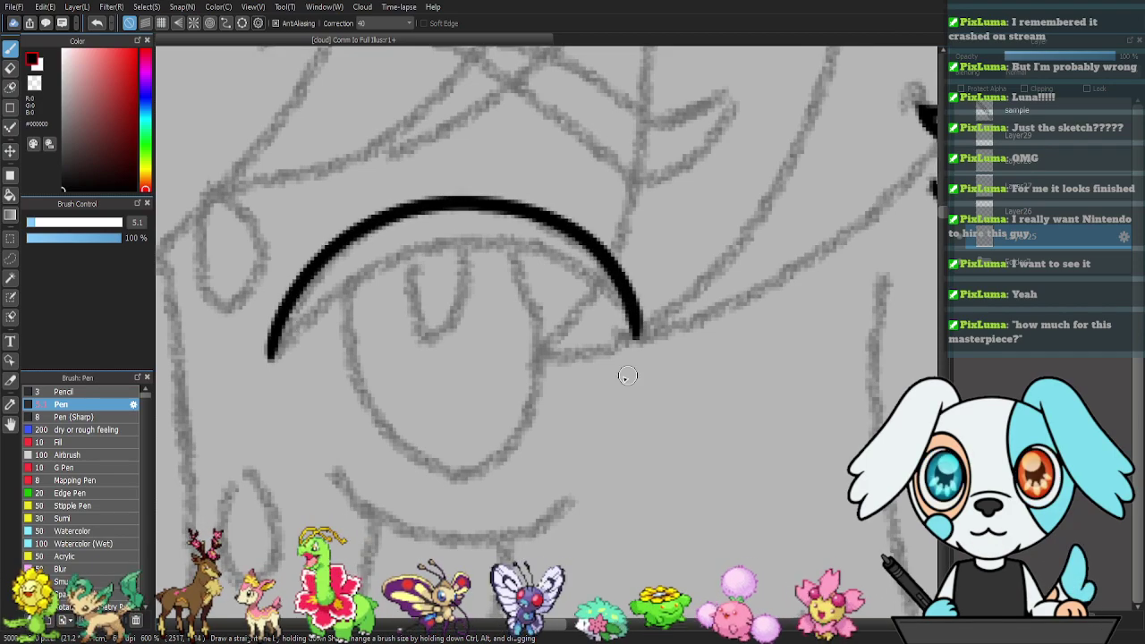
mouse_move(268, 359)
mouse_down()
mouse_move(295, 347)
mouse_move(364, 269)
mouse_move(470, 242)
mouse_move(563, 251)
mouse_move(611, 311)
mouse_up()
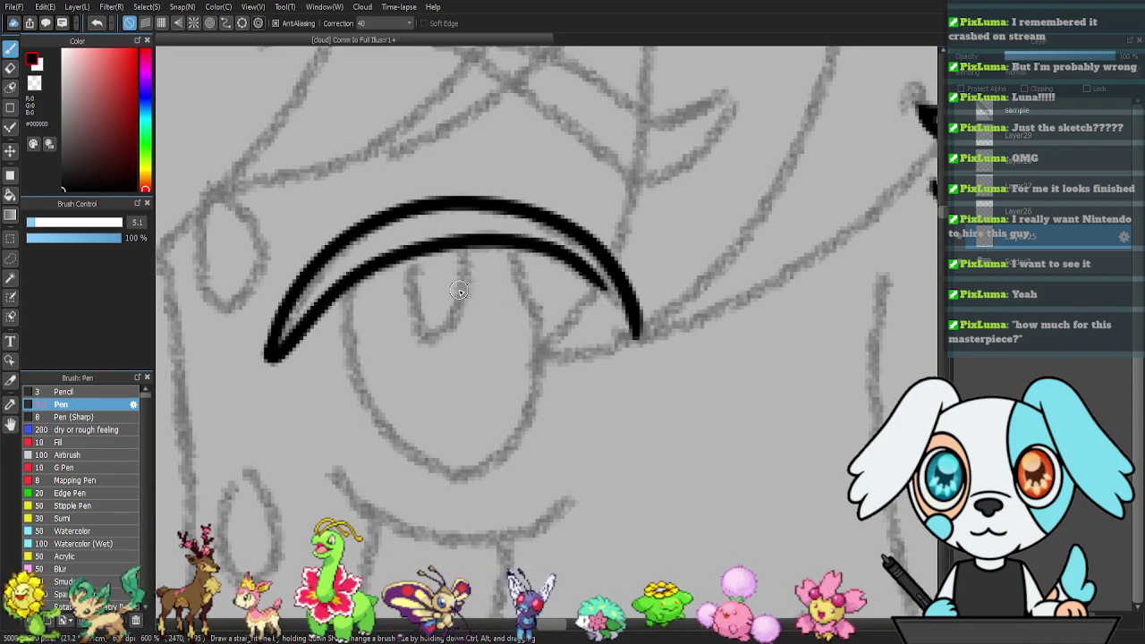
key(ctrl+z)
mouse_move(269, 359)
mouse_down()
mouse_move(336, 277)
mouse_move(400, 244)
mouse_up()
key(ctrl+z)
mouse_move(268, 358)
mouse_down()
mouse_move(367, 267)
mouse_move(461, 242)
mouse_move(537, 251)
mouse_move(571, 271)
mouse_move(640, 351)
mouse_up()
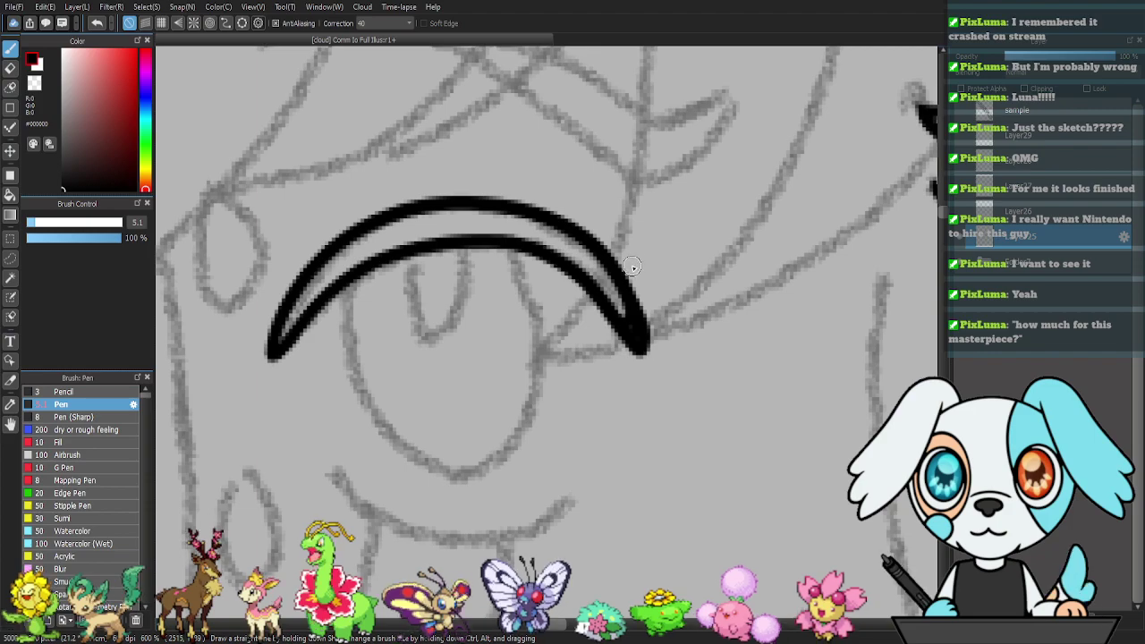
- Ink the other eye's curved lower lid and its U-shaped iris outline hanging from the upper lid
drag(441, 439, 346, 311)
mouse_move(231, 338)
mouse_down()
mouse_move(273, 388)
mouse_move(382, 414)
mouse_move(435, 409)
mouse_move(499, 365)
mouse_up()
drag(424, 343, 449, 375)
mouse_move(282, 186)
mouse_down()
mouse_move(274, 257)
mouse_move(284, 308)
mouse_move(314, 355)
mouse_move(361, 382)
mouse_move(415, 382)
mouse_move(470, 299)
mouse_move(481, 229)
mouse_move(472, 148)
mouse_up()
mouse_move(610, 300)
mouse_down()
mouse_move(391, 287)
mouse_move(473, 307)
mouse_move(570, 303)
mouse_up()
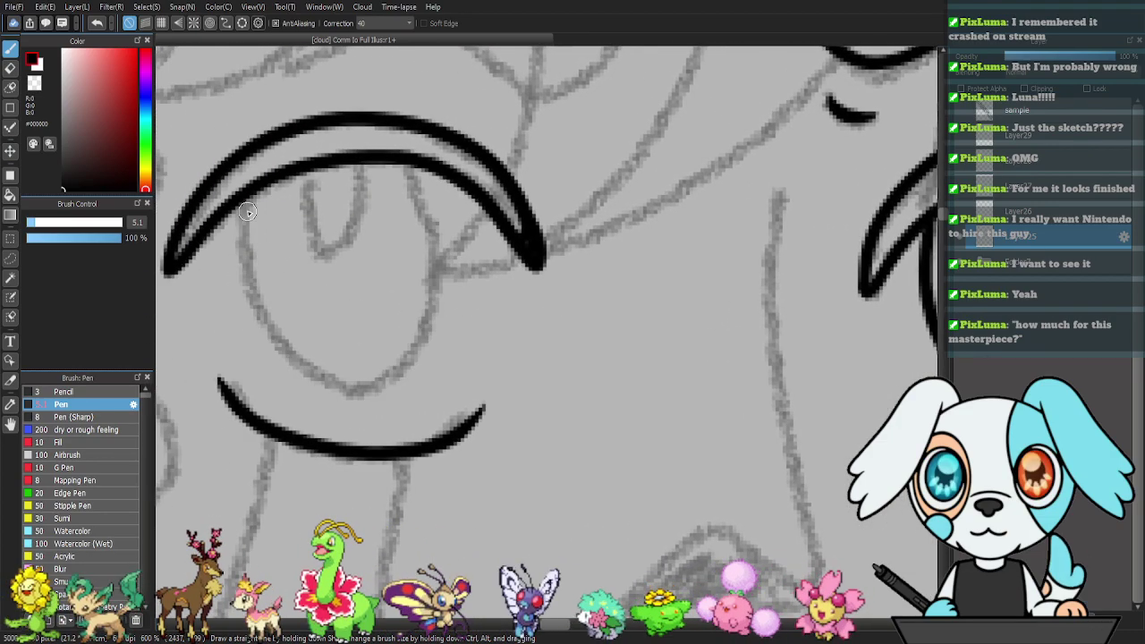
mouse_move(246, 195)
mouse_down()
mouse_move(251, 314)
mouse_move(275, 364)
mouse_move(324, 392)
mouse_move(366, 390)
mouse_move(407, 347)
mouse_move(424, 292)
mouse_move(430, 225)
mouse_move(416, 165)
mouse_up()
mouse_move(556, 242)
mouse_down()
mouse_move(560, 281)
mouse_move(627, 382)
mouse_up()
- Ink the crease above the other eye and outline its tapered eyebrow, redoing the first brow stroke once
mouse_move(338, 242)
mouse_down()
mouse_move(434, 228)
mouse_move(472, 240)
mouse_up()
drag(624, 242, 634, 310)
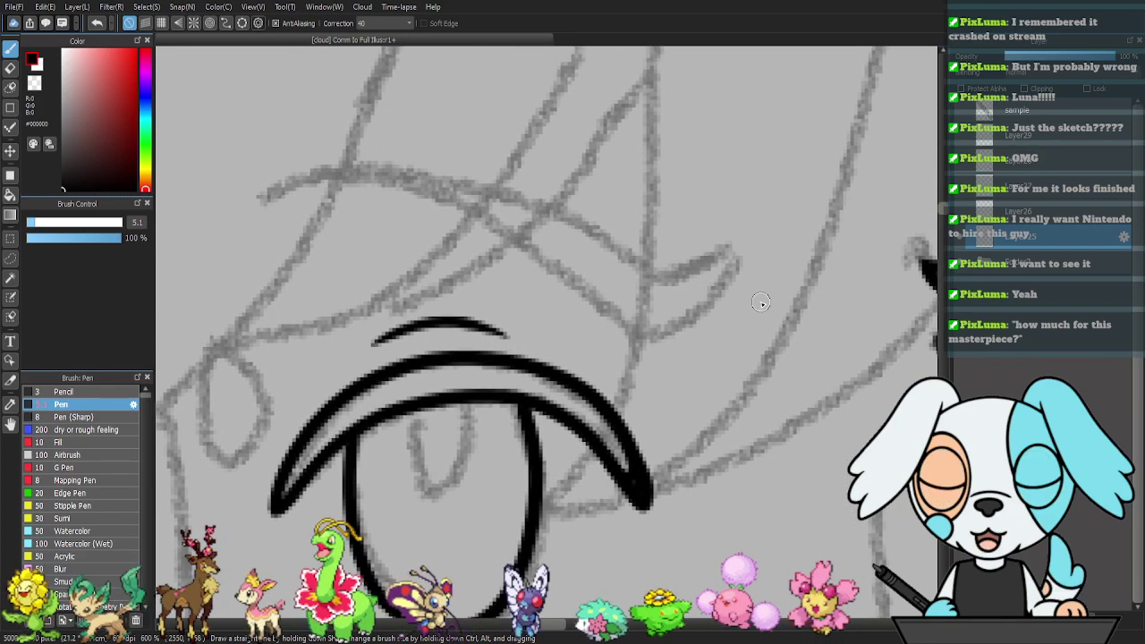
mouse_move(741, 245)
mouse_down()
mouse_move(665, 271)
mouse_move(541, 215)
mouse_move(331, 183)
mouse_up()
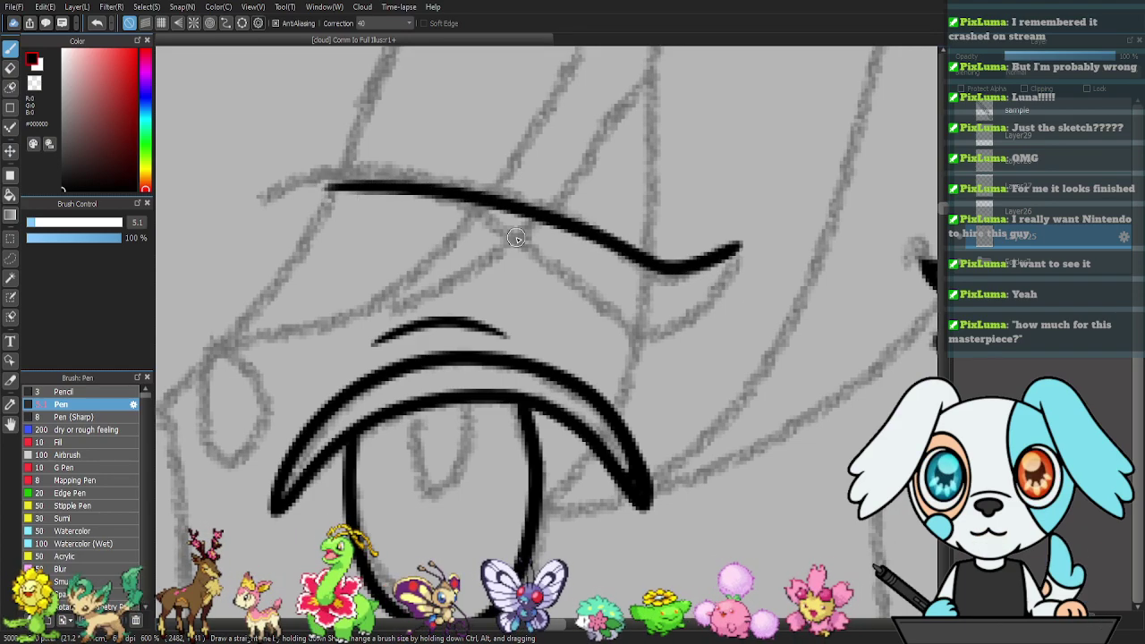
key(ctrl+z)
mouse_move(733, 242)
mouse_down()
mouse_move(679, 266)
mouse_move(459, 179)
mouse_move(378, 169)
mouse_move(300, 179)
mouse_up()
mouse_move(729, 238)
mouse_down()
mouse_move(721, 276)
mouse_move(651, 320)
mouse_move(510, 219)
mouse_move(453, 195)
mouse_move(382, 180)
mouse_move(327, 185)
mouse_up()
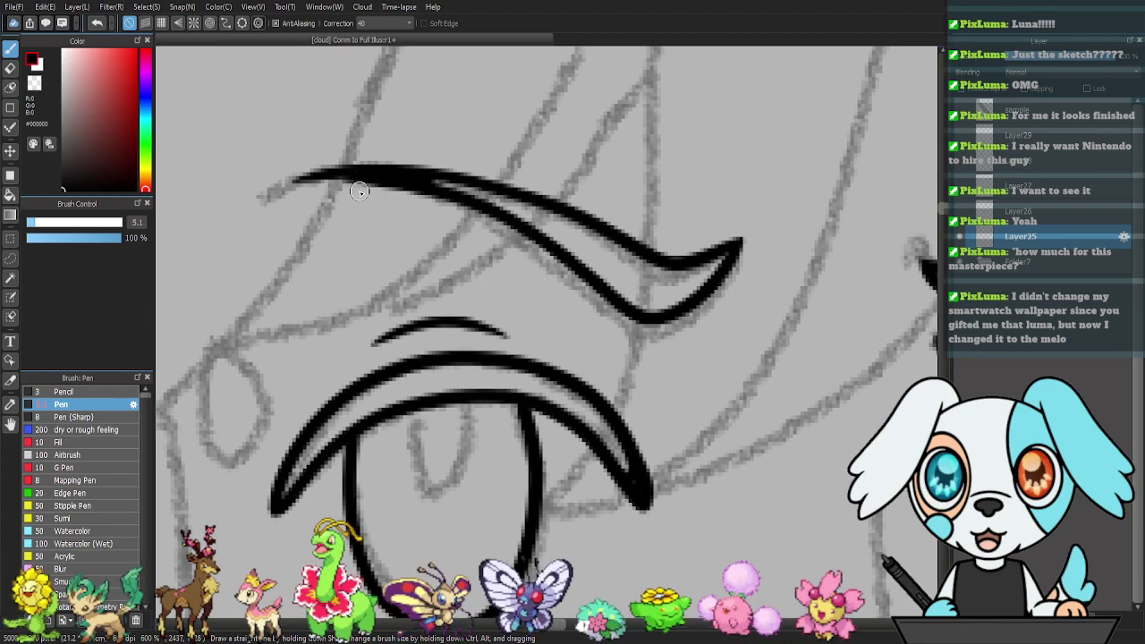
- Ink the upper edge of the sketched nose tip as a peaked arch
mouse_move(466, 217)
mouse_down()
mouse_move(230, 182)
mouse_move(666, 183)
mouse_up()
mouse_move(642, 275)
mouse_down()
mouse_move(567, 248)
mouse_move(364, 235)
mouse_up()
key(ctrl+minus)
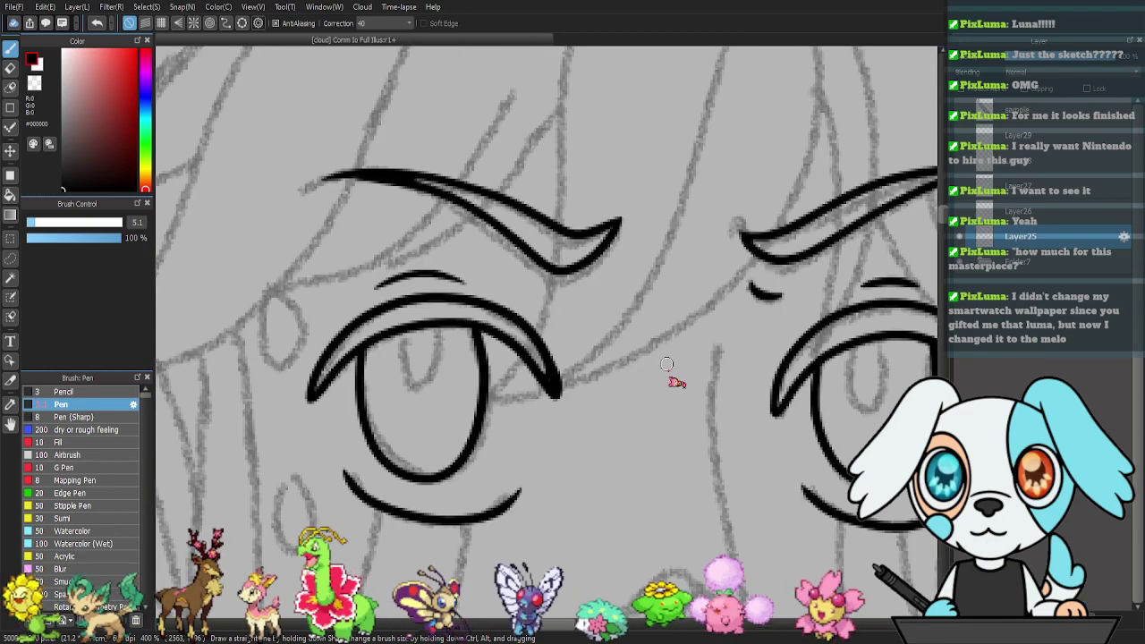
drag(603, 446, 470, 213)
scroll(540, 332, down, 2)
scroll(550, 362, up, 2)
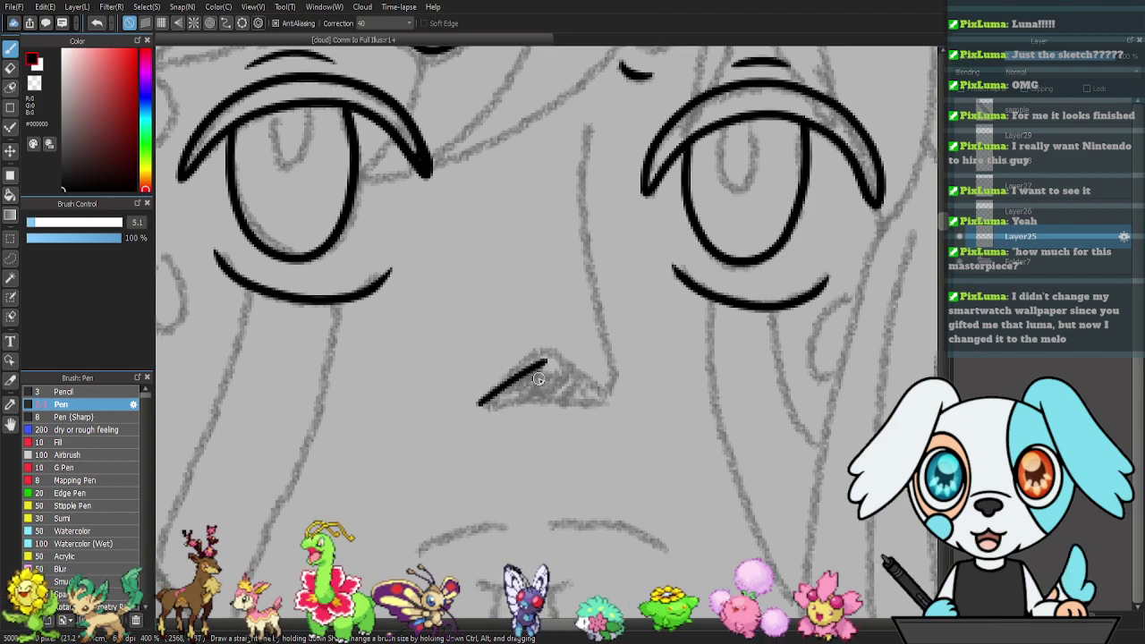
mouse_move(487, 399)
mouse_down()
mouse_move(541, 358)
mouse_move(605, 395)
mouse_up()
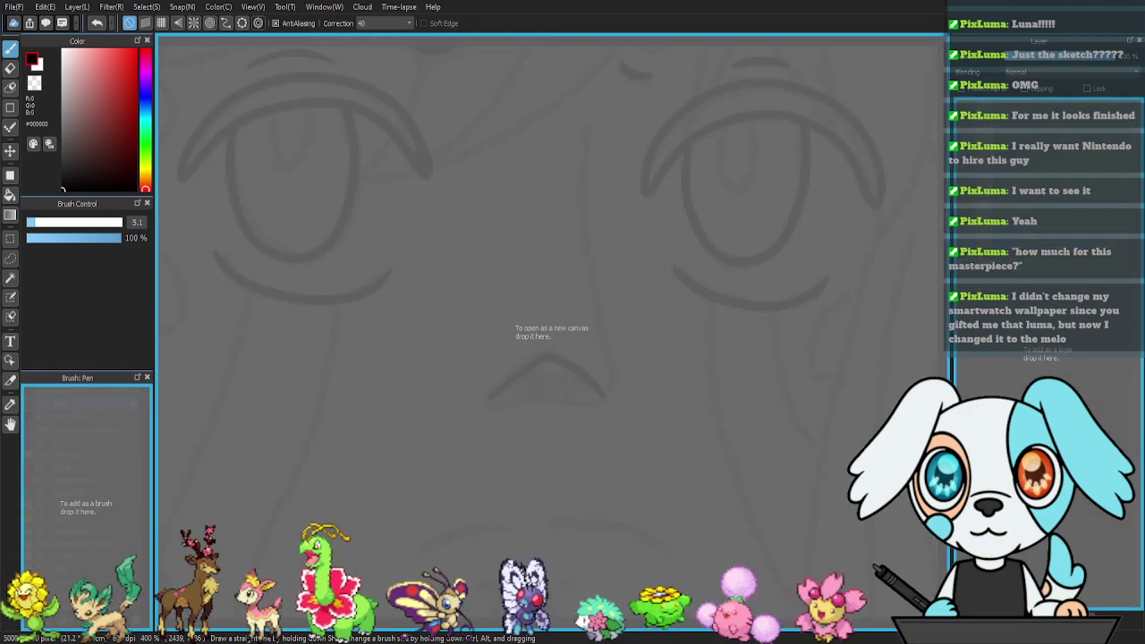
- Open the image Comm_FU.png as a new canvas, view the finished artwork, and close it
drag(948, 325, 897, 325)
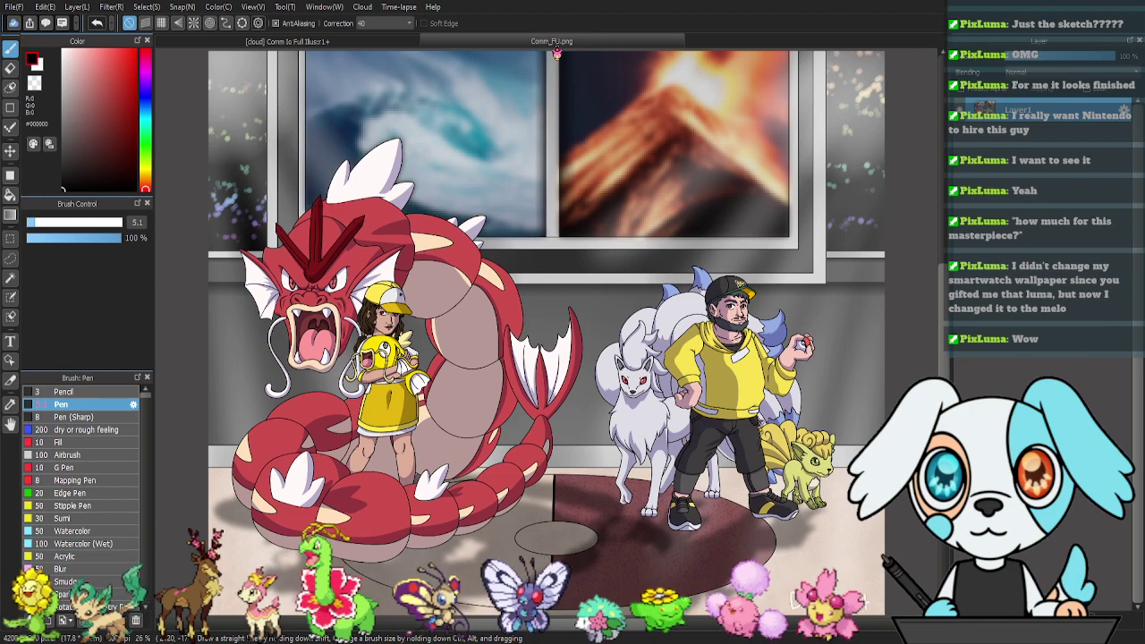
key(ctrl+w)
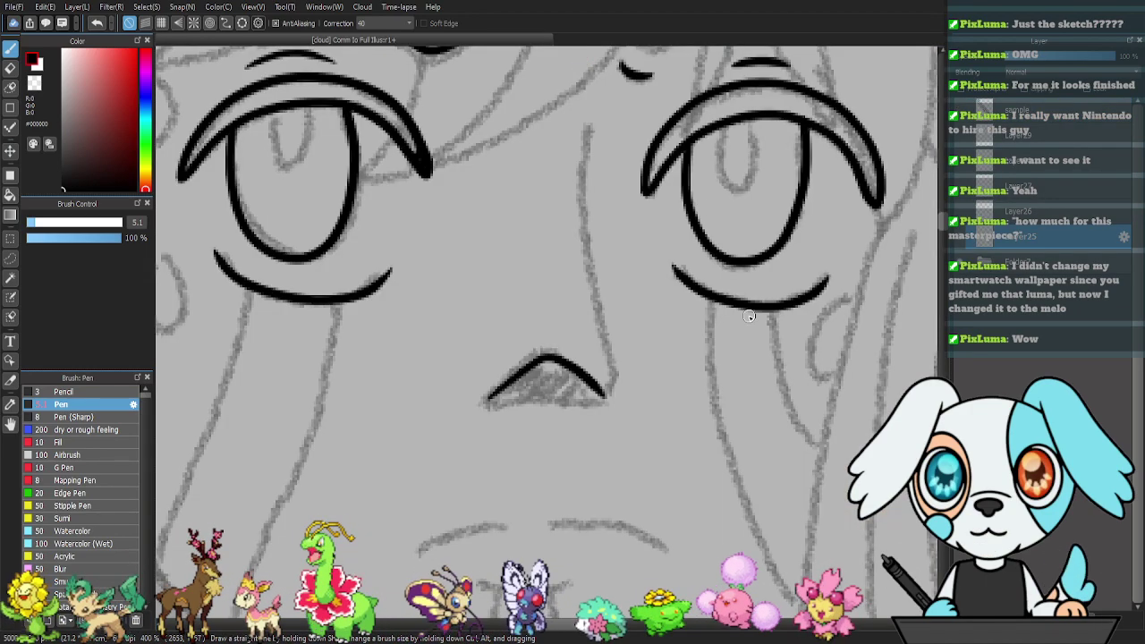
- Ink the nose bridge as a broken line curling in at the tip, and erase the peaked arch over the nose
drag(523, 270, 548, 304)
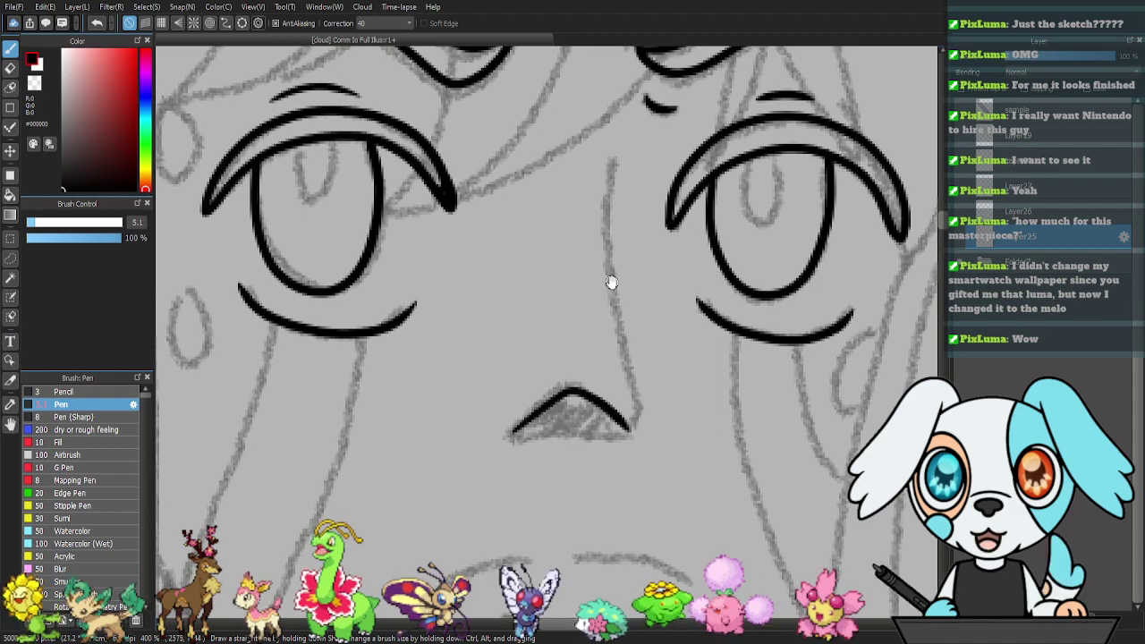
mouse_move(619, 181)
mouse_down()
mouse_move(610, 291)
mouse_move(637, 433)
mouse_up()
key(e)
mouse_move(579, 401)
mouse_down()
mouse_move(513, 443)
mouse_move(571, 393)
mouse_move(601, 404)
mouse_up()
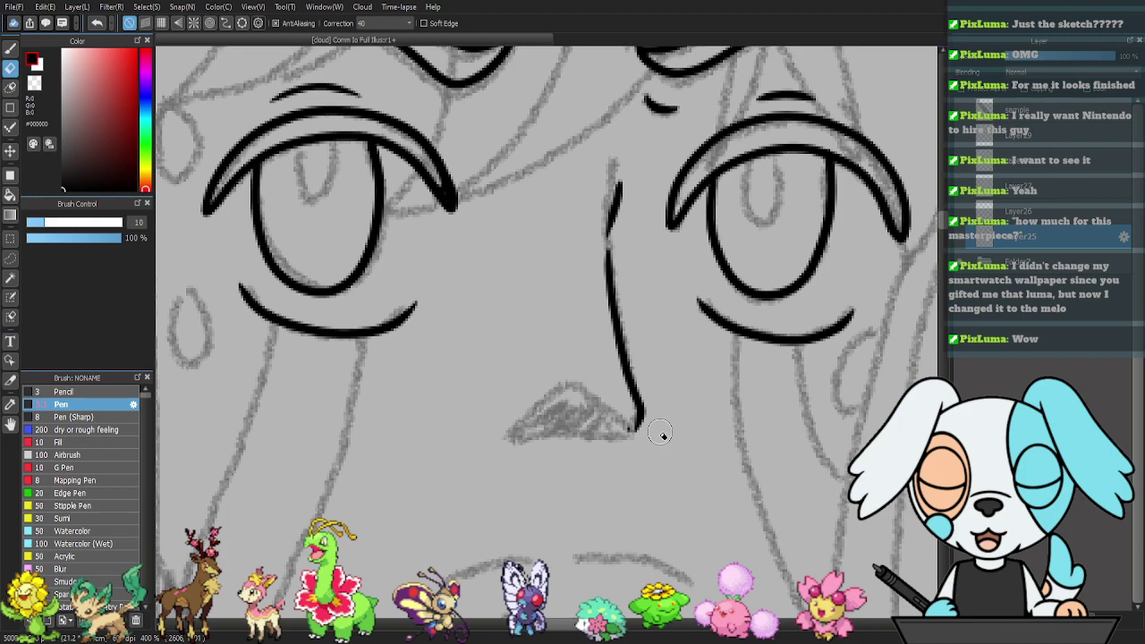
key(p)
drag(639, 420, 621, 449)
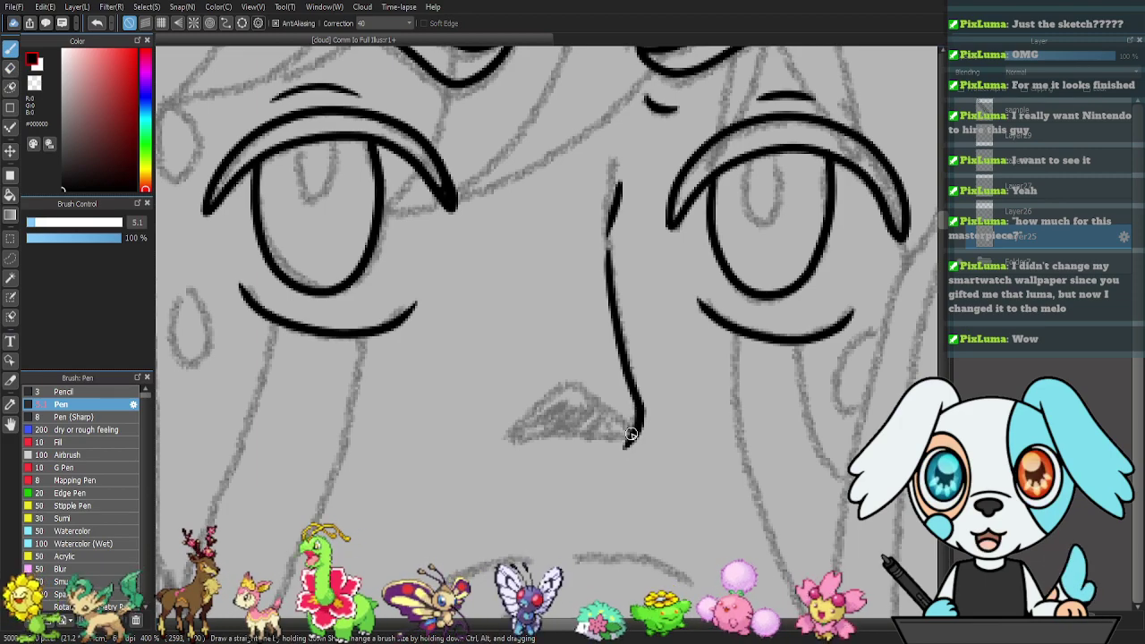
key(e)
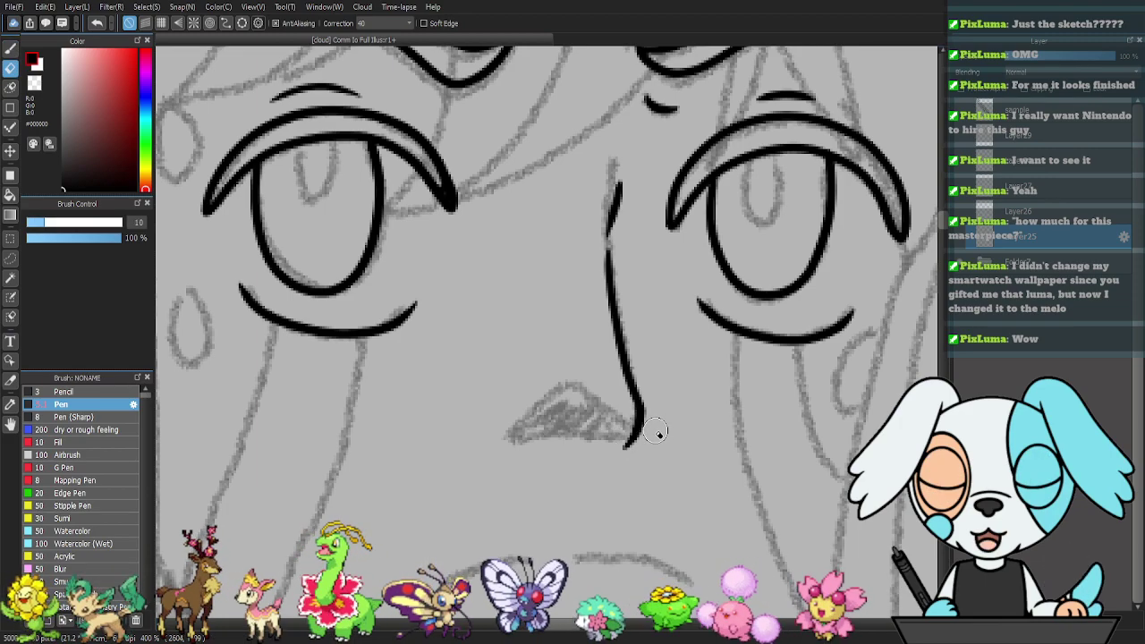
key(p)
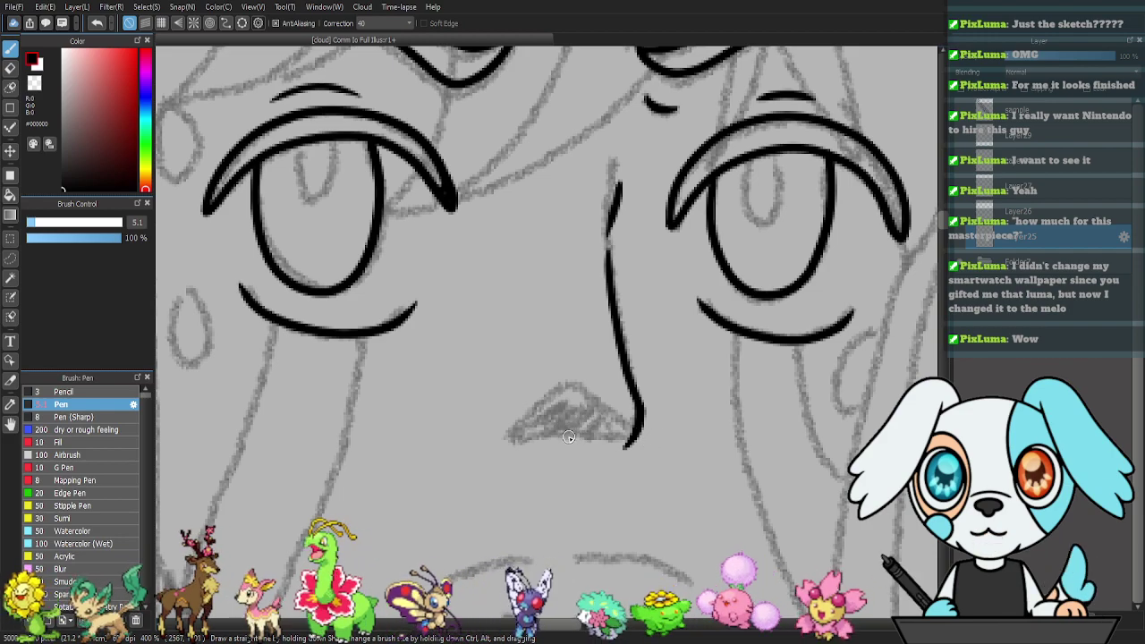
- Ink the nostrils with the nose's underside, a short curve on the tip, and the far nostril wing
drag(562, 433, 608, 437)
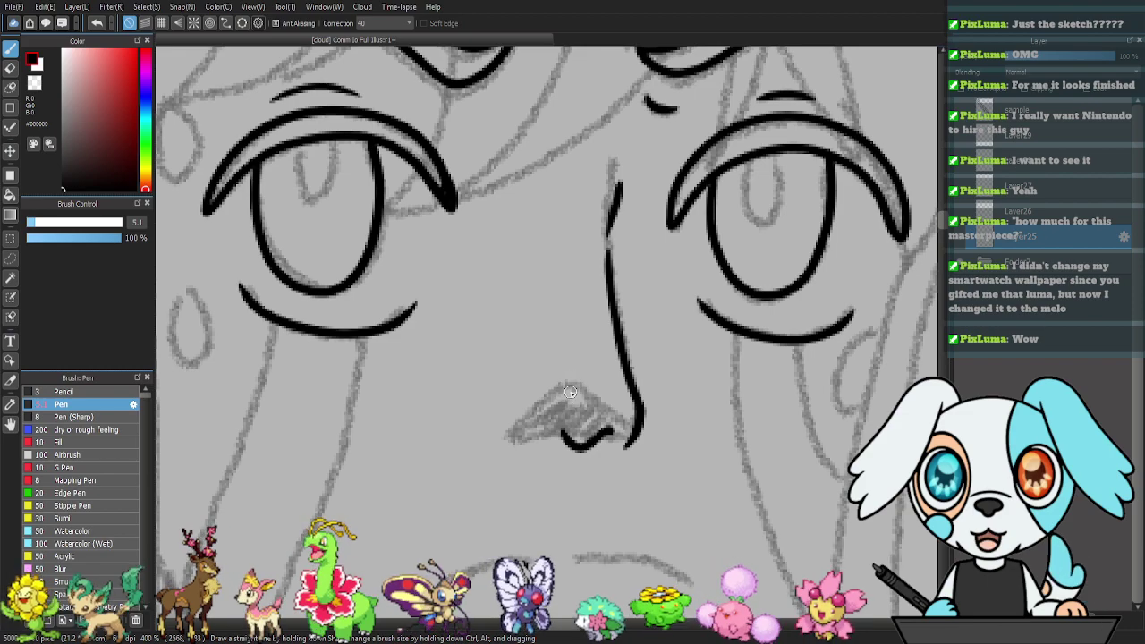
drag(588, 388, 605, 404)
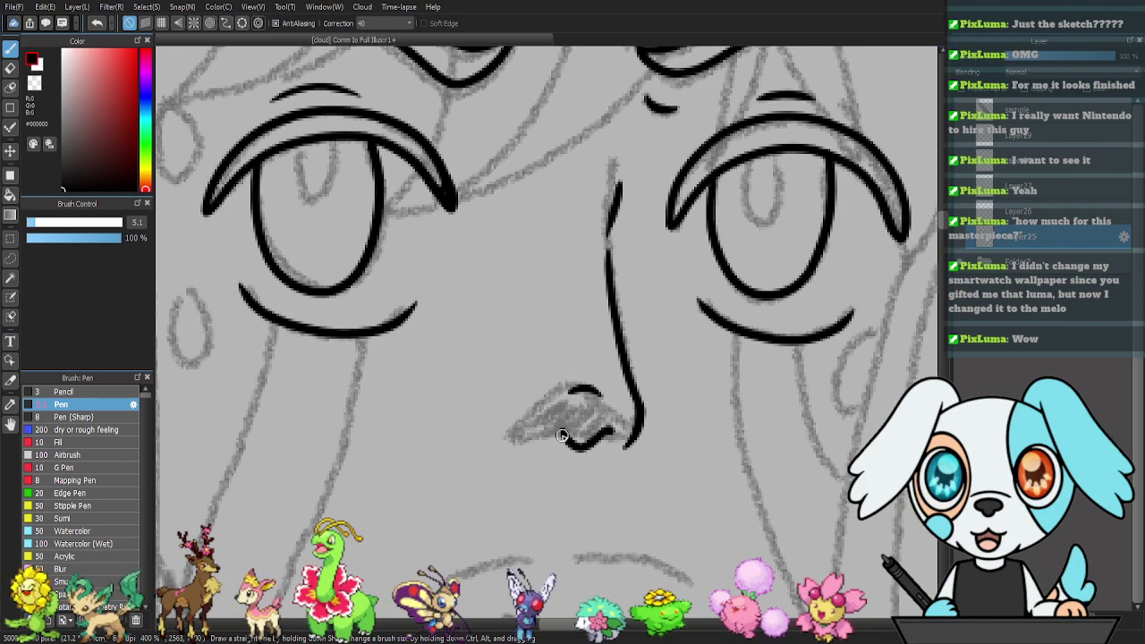
drag(516, 412, 508, 430)
- Ink the mouth as a downturned line broken around a small central notch, with a short lower-lip line beneath
drag(729, 490, 697, 323)
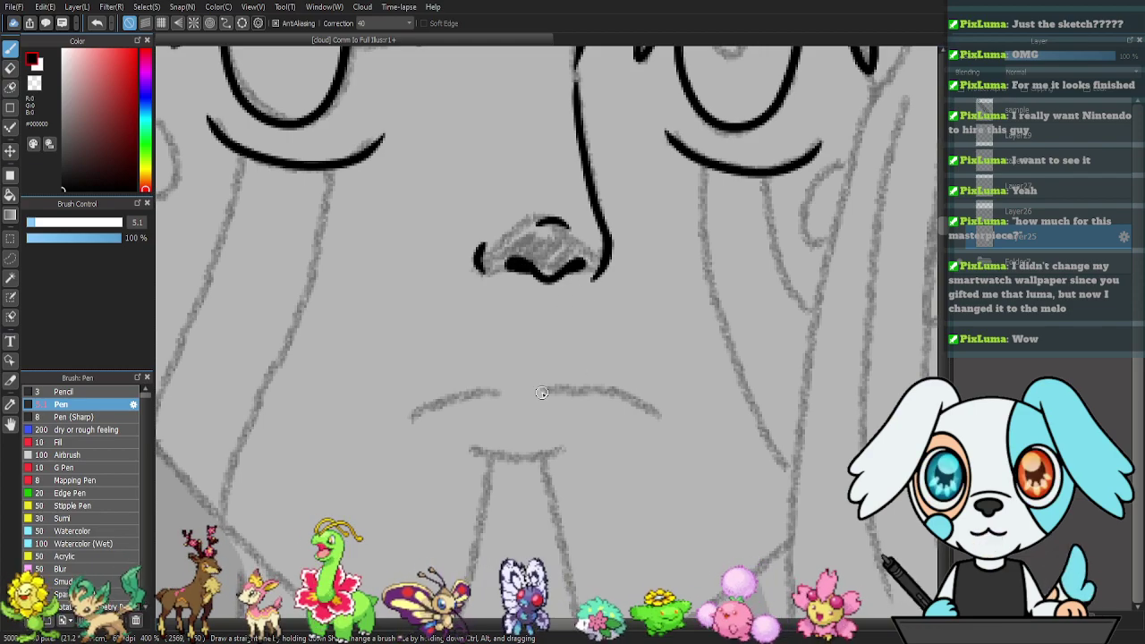
drag(498, 391, 414, 407)
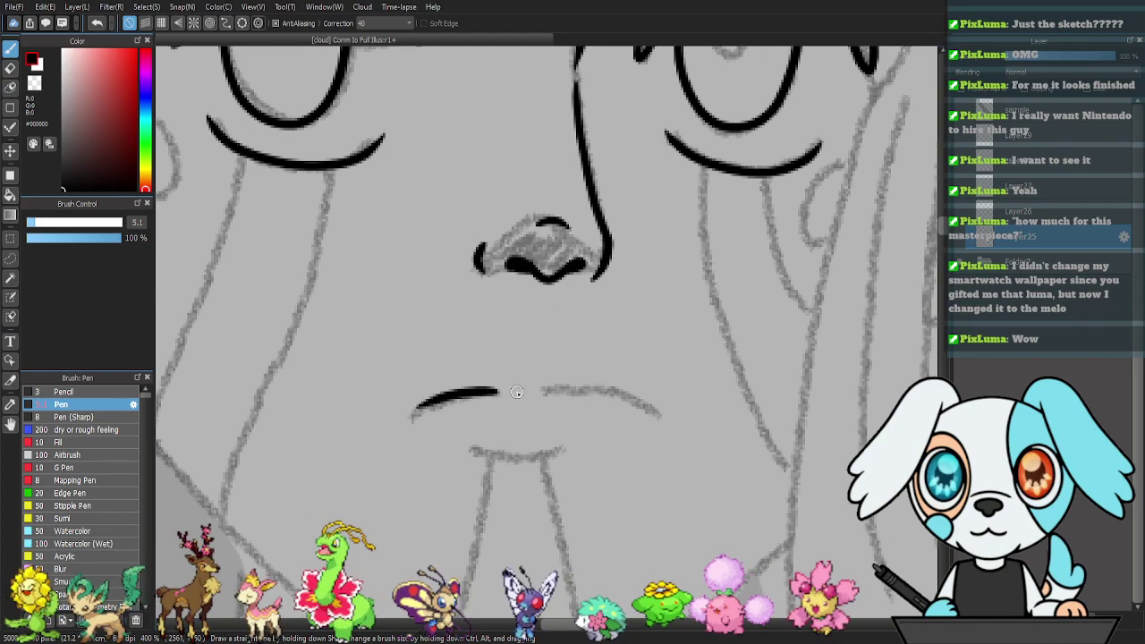
mouse_move(515, 395)
mouse_down()
mouse_move(596, 390)
mouse_move(660, 407)
mouse_up()
drag(470, 451, 577, 453)
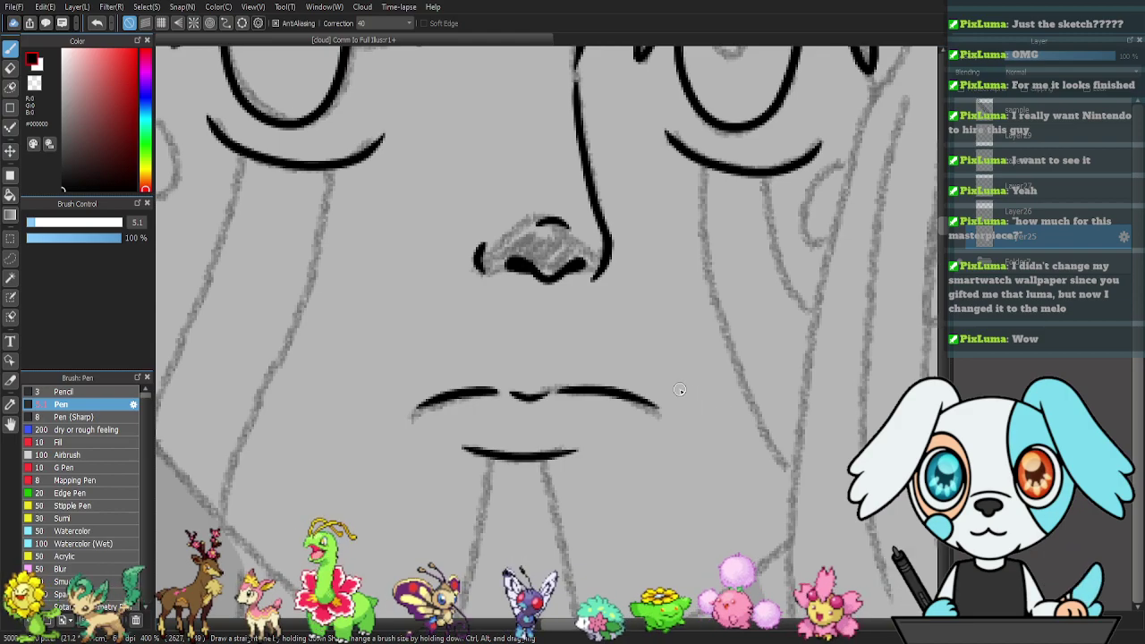
- Make Layer26 the active layer for the hair line art and save the illustration
drag(505, 390, 812, 447)
drag(665, 308, 639, 498)
mouse_move(586, 361)
mouse_down()
mouse_move(526, 498)
mouse_move(671, 423)
mouse_move(709, 441)
mouse_up()
drag(573, 268, 380, 411)
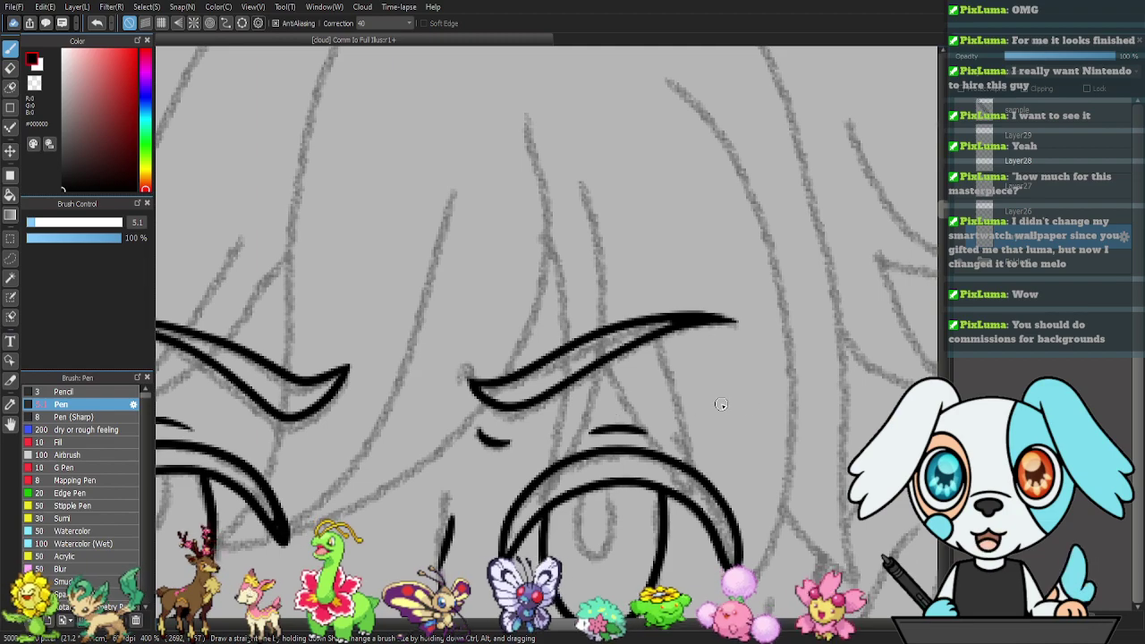
drag(508, 472, 708, 417)
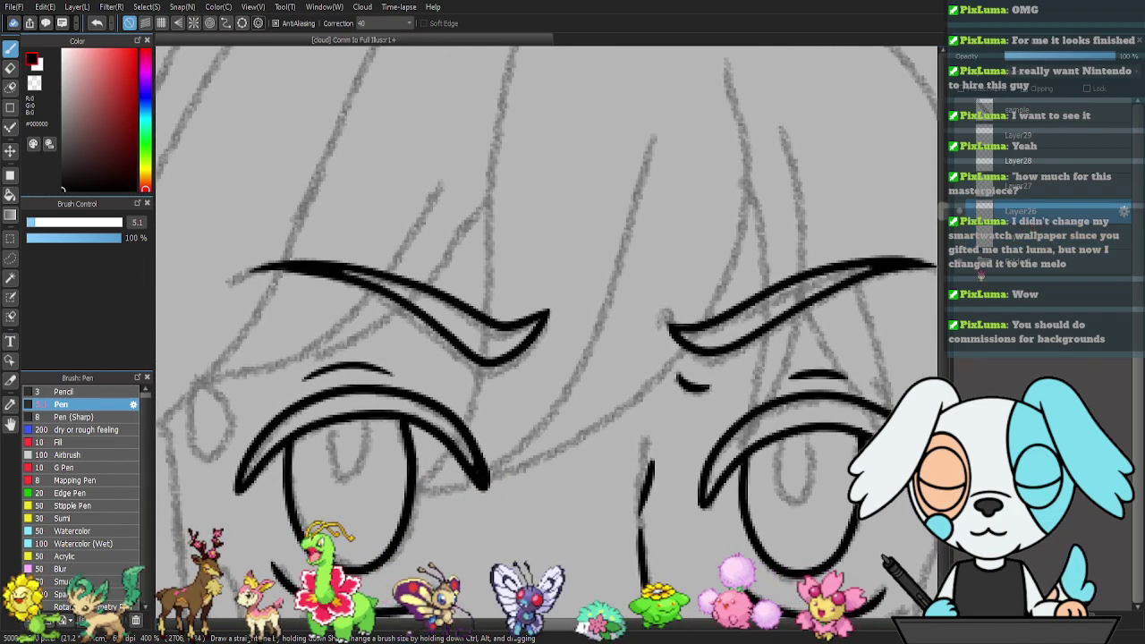
click(1056, 214)
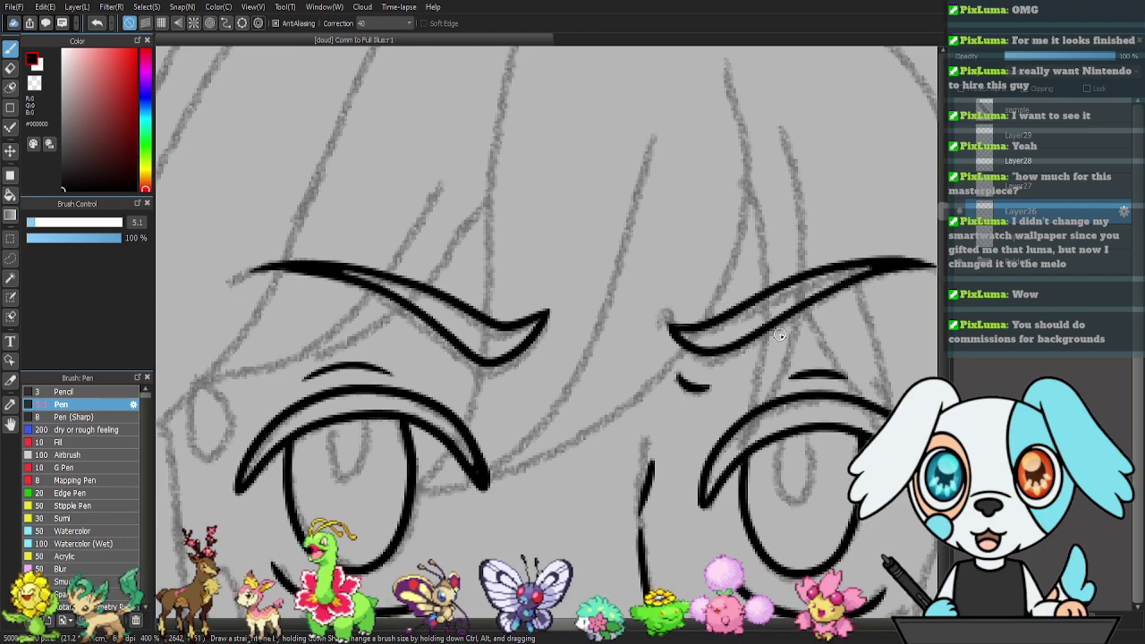
key(ctrl+s)
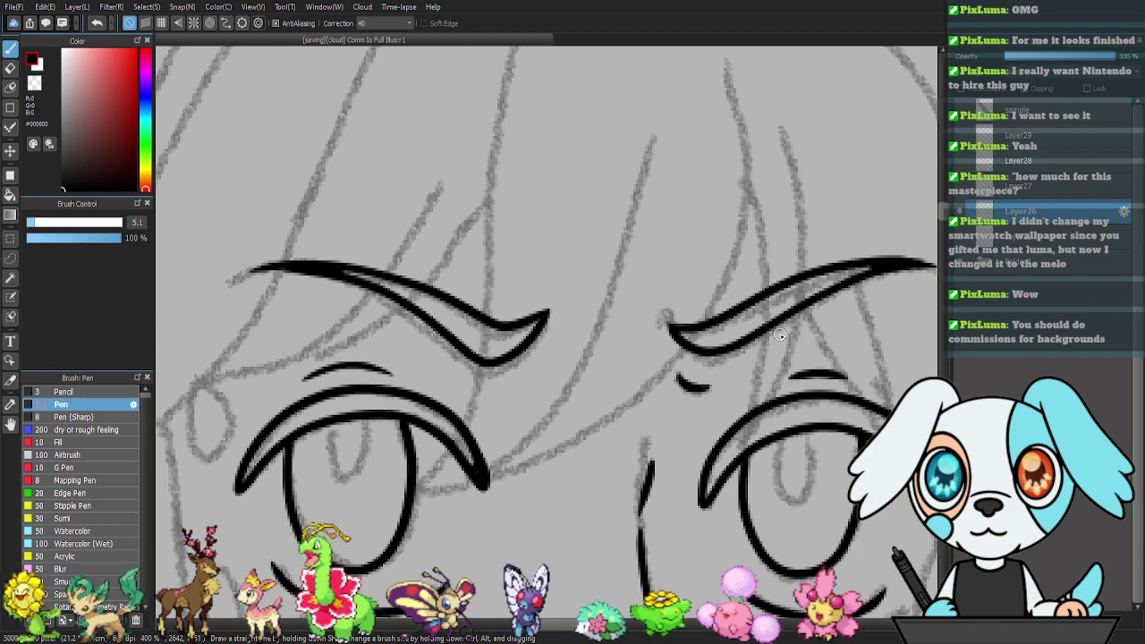
- Ink the long inner edge of the bang sweeping across the left eyebrow, with two short strand lines crossing the brow
mouse_move(485, 336)
mouse_down()
mouse_move(564, 352)
mouse_move(578, 376)
mouse_up()
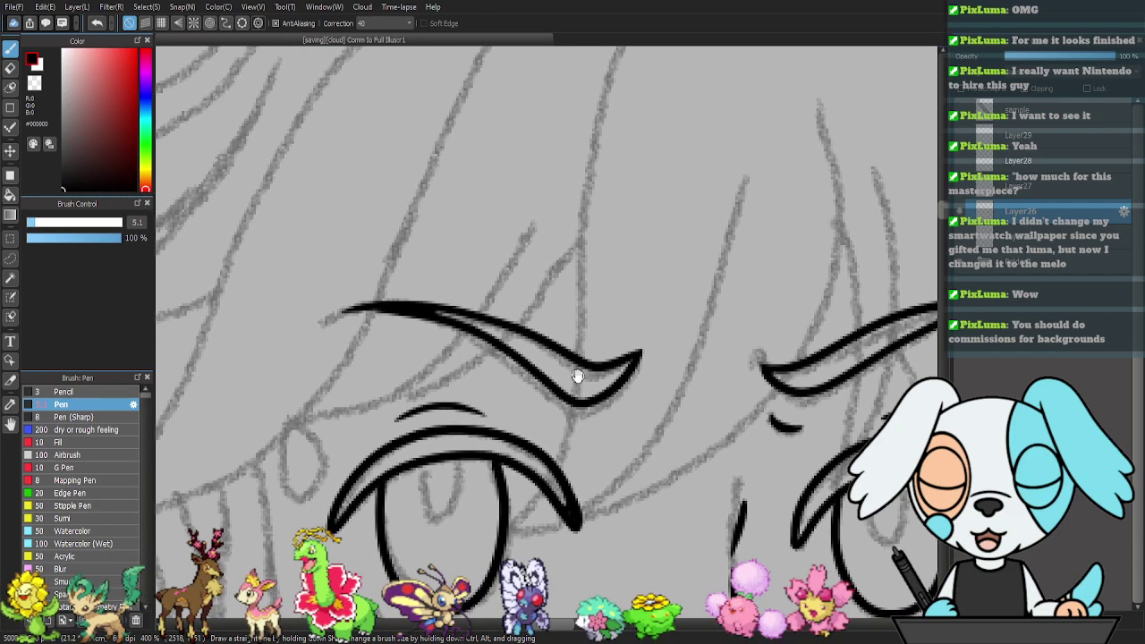
scroll(577, 376, down, 1)
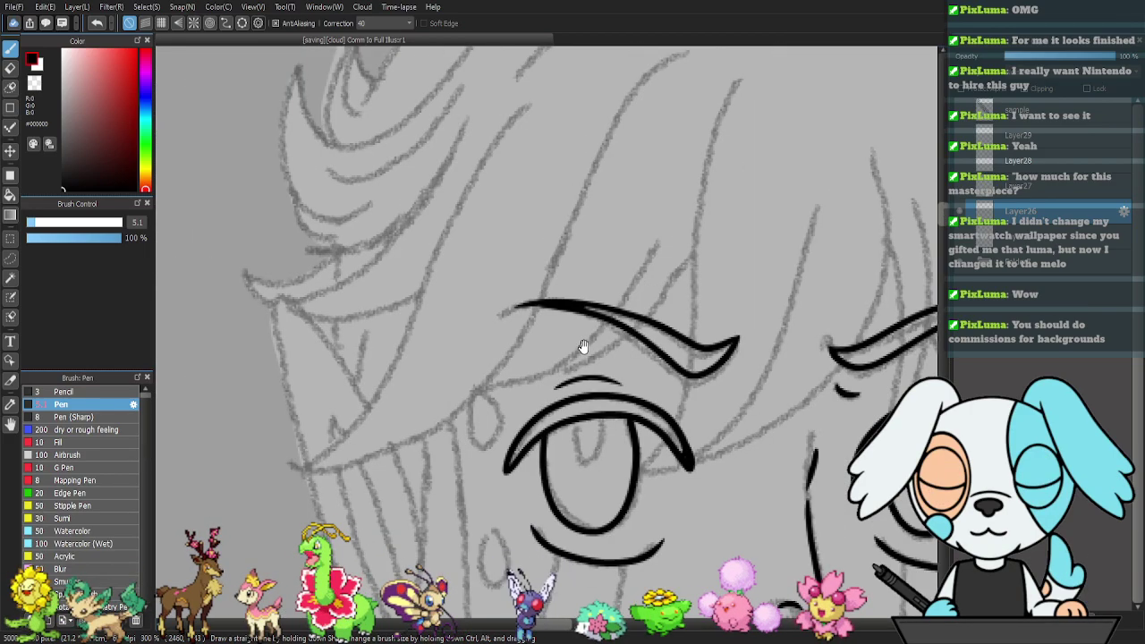
drag(582, 346, 529, 413)
mouse_move(391, 486)
mouse_down()
mouse_move(461, 394)
mouse_move(537, 215)
mouse_move(618, 116)
mouse_up()
mouse_move(416, 458)
mouse_down()
mouse_move(478, 448)
mouse_move(541, 404)
mouse_move(583, 331)
mouse_up()
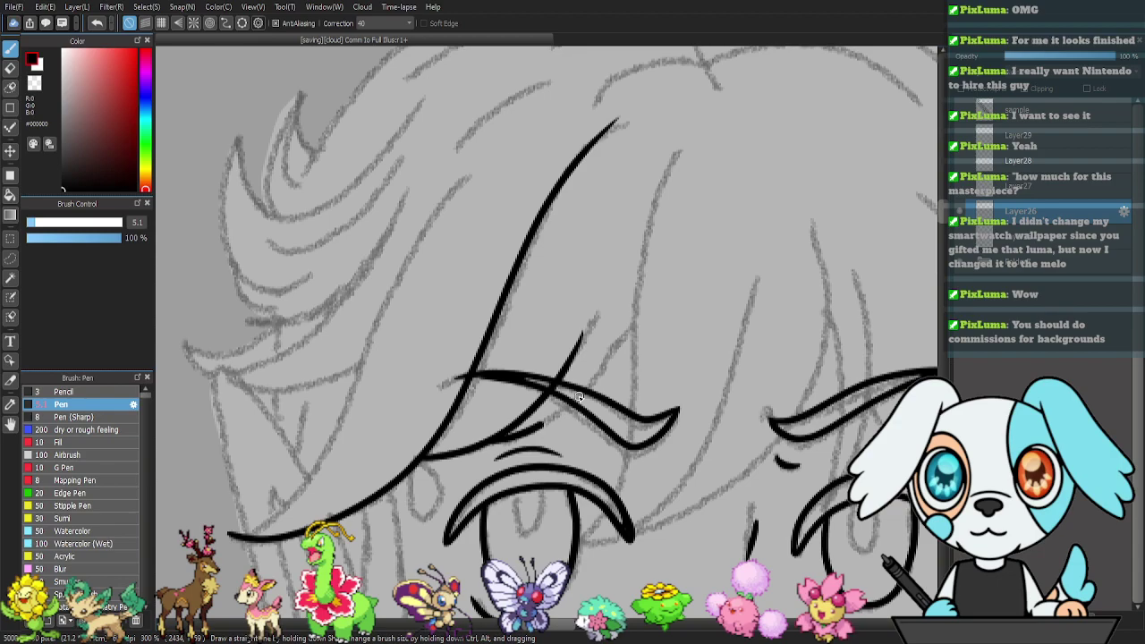
drag(540, 427, 631, 325)
drag(428, 484, 438, 466)
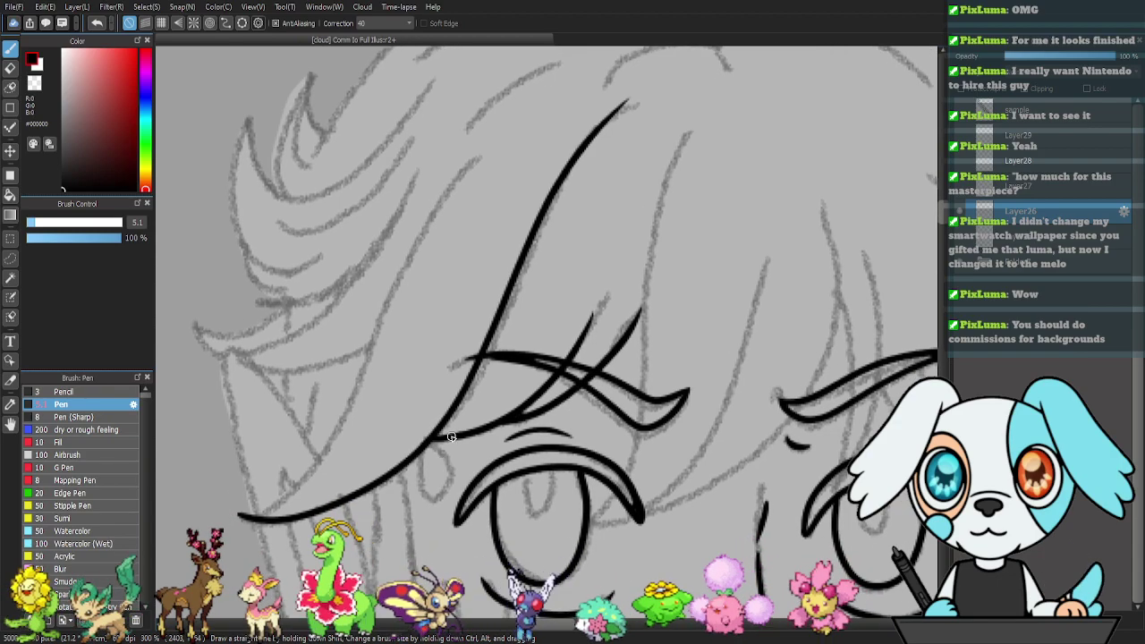
- Ink the bang's outer edge down to its pointed tip, and add a short curved strand line above it
drag(375, 496, 414, 511)
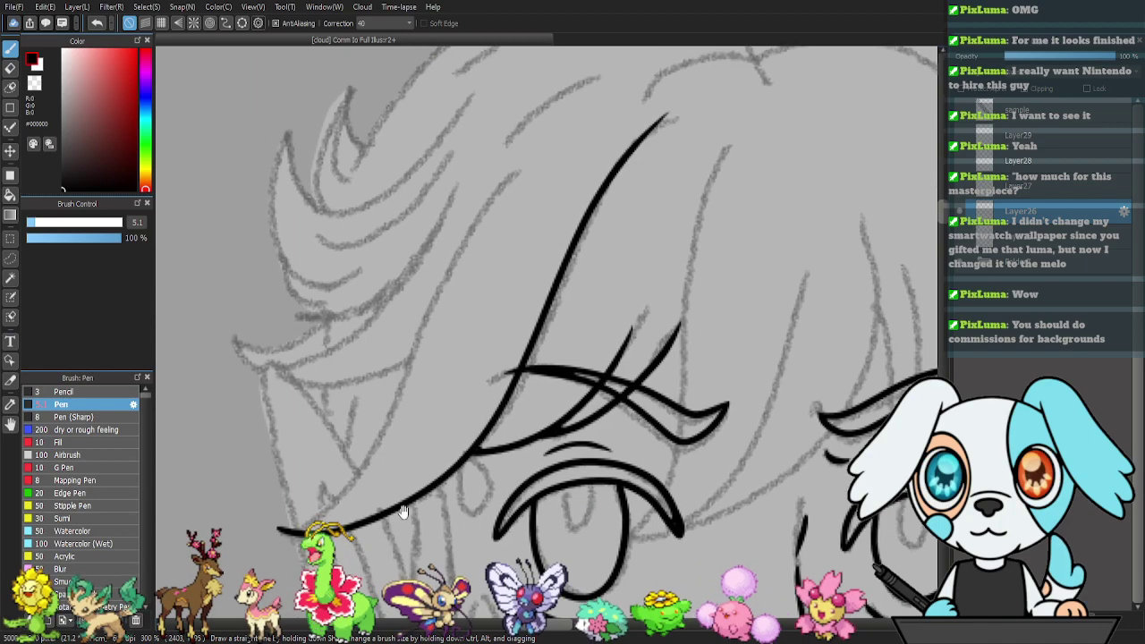
mouse_move(333, 488)
mouse_down()
mouse_move(374, 449)
mouse_move(437, 244)
mouse_move(514, 141)
mouse_up()
key(ctrl+z)
mouse_move(306, 515)
mouse_down()
mouse_move(352, 469)
mouse_move(467, 221)
mouse_move(522, 159)
mouse_up()
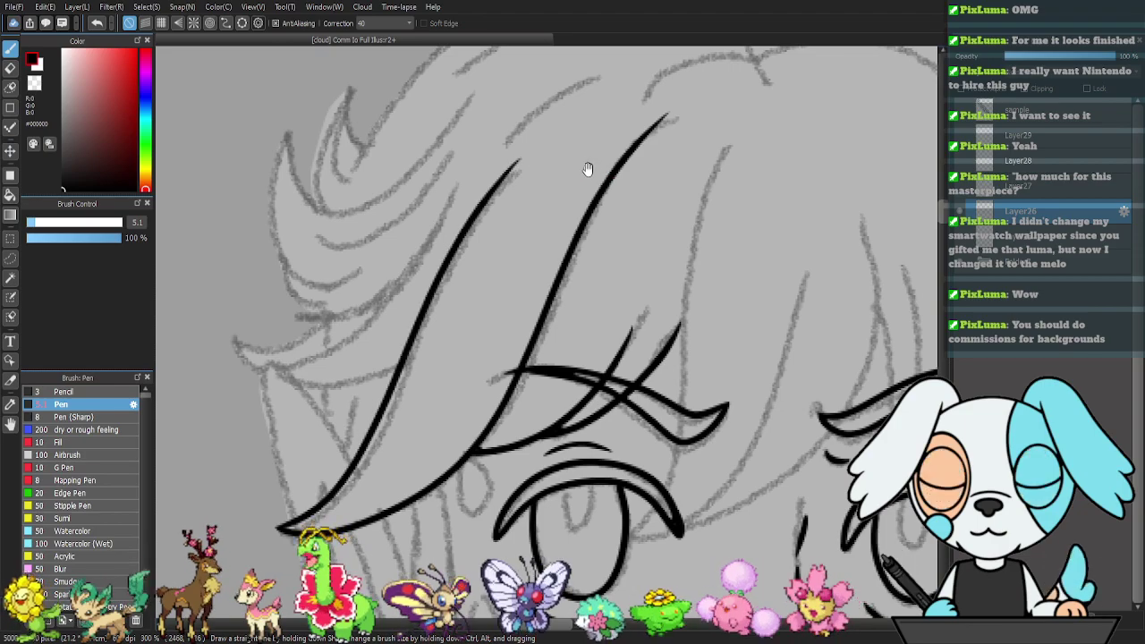
drag(589, 167, 513, 243)
drag(473, 178, 524, 156)
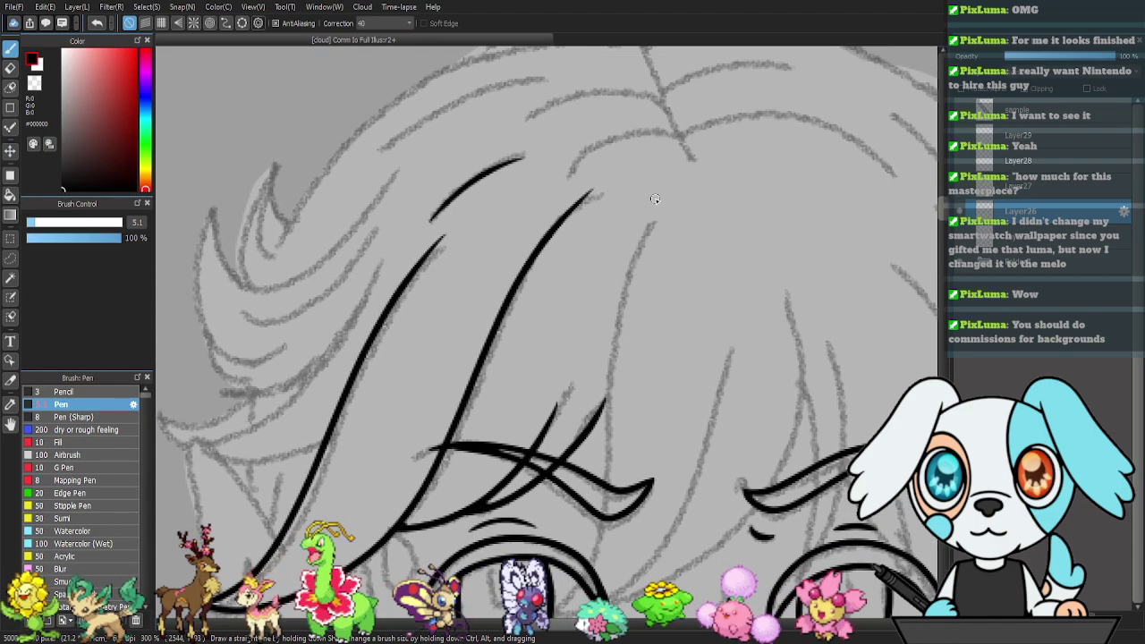
- Ink the hair parting as three stacked curves arching from the parting toward the left side of the head
mouse_move(697, 228)
mouse_down()
mouse_move(703, 277)
mouse_move(653, 350)
mouse_up()
mouse_move(648, 284)
mouse_down()
mouse_move(604, 253)
mouse_move(527, 268)
mouse_up()
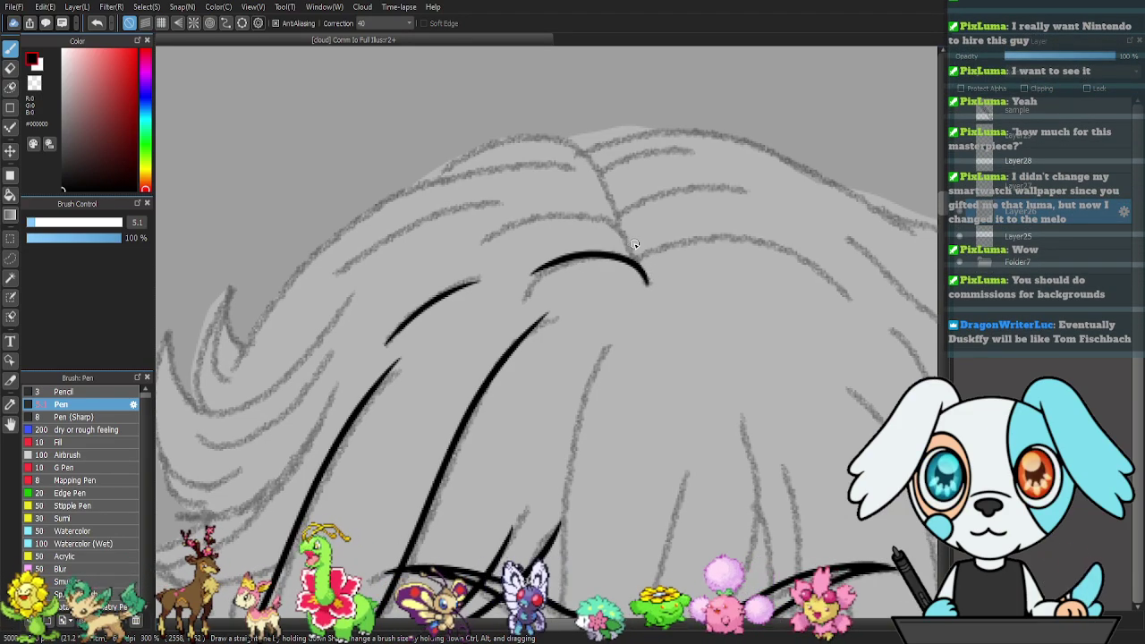
mouse_move(638, 267)
mouse_down()
mouse_move(588, 216)
mouse_move(526, 218)
mouse_move(488, 238)
mouse_up()
mouse_move(620, 228)
mouse_down()
mouse_move(586, 164)
mouse_move(557, 144)
mouse_move(496, 141)
mouse_move(393, 189)
mouse_up()
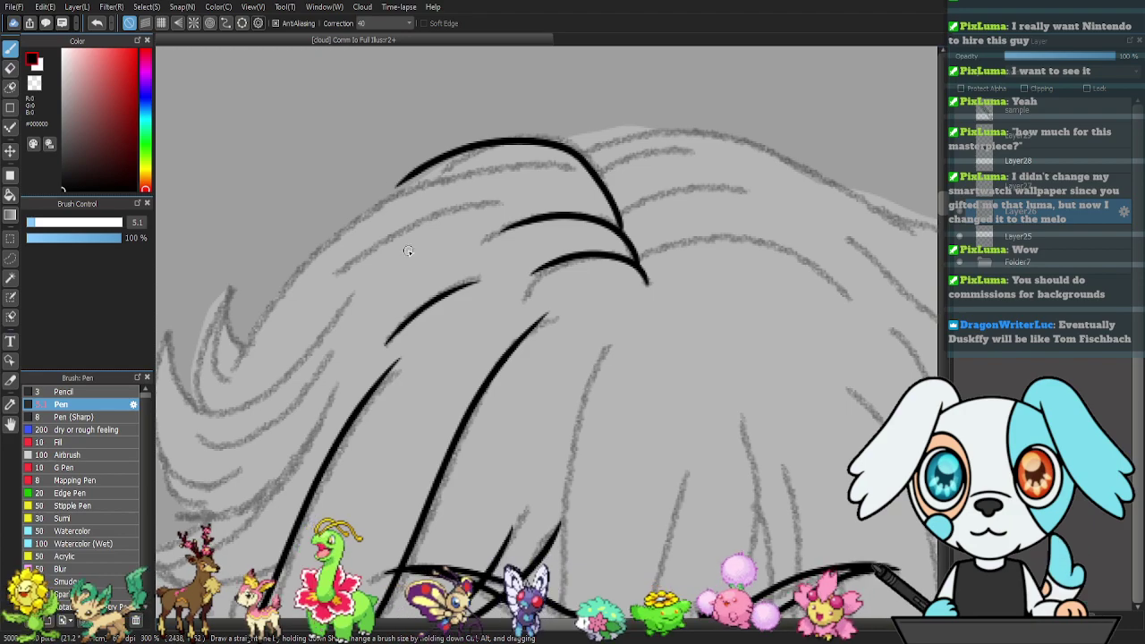
- Ink the outer contour of the hair on the left of the crown, with curved strand lines inside it
mouse_move(343, 272)
mouse_down()
mouse_move(433, 206)
mouse_move(516, 196)
mouse_up()
drag(346, 302, 462, 253)
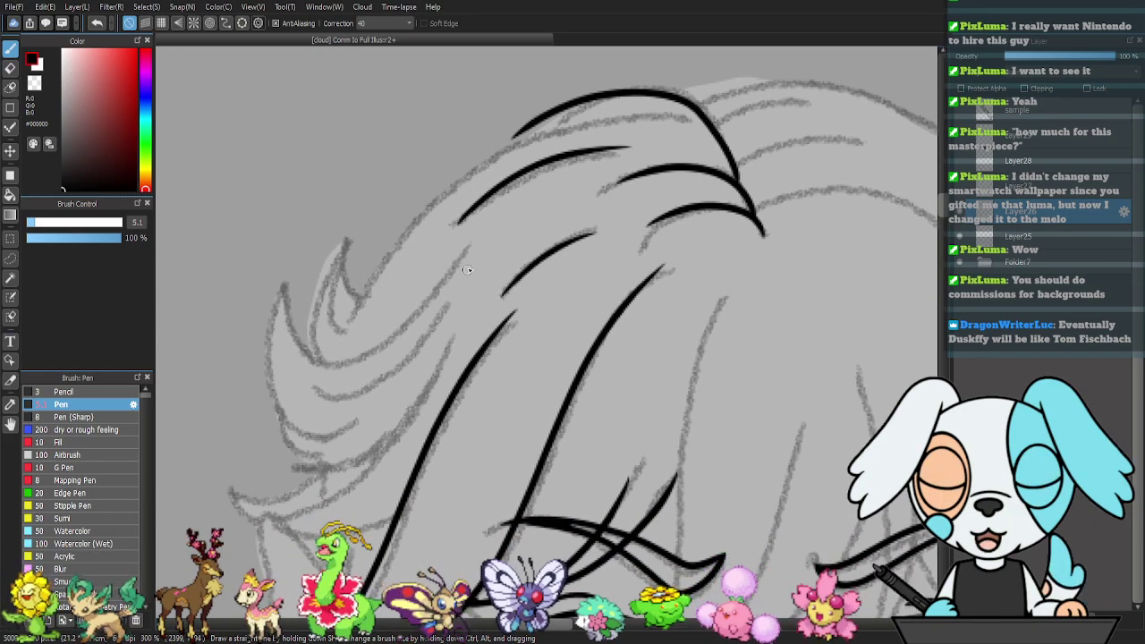
mouse_move(351, 322)
mouse_down()
mouse_move(390, 255)
mouse_move(489, 161)
mouse_move(537, 133)
mouse_move(609, 114)
mouse_up()
mouse_move(506, 143)
mouse_down()
mouse_move(573, 117)
mouse_move(652, 121)
mouse_move(542, 127)
mouse_up()
mouse_move(684, 190)
mouse_down()
mouse_move(817, 194)
mouse_move(746, 161)
mouse_up()
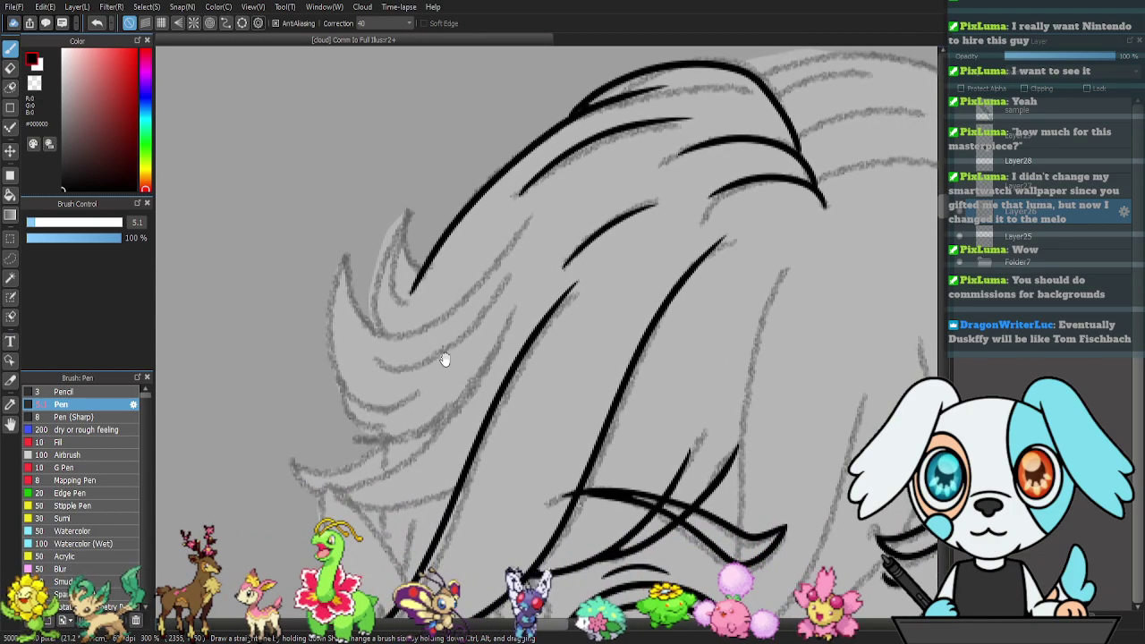
- Ink the pointed side lock behind the long bang with a short lower curve and a long upper edge
scroll(445, 358, down, 4)
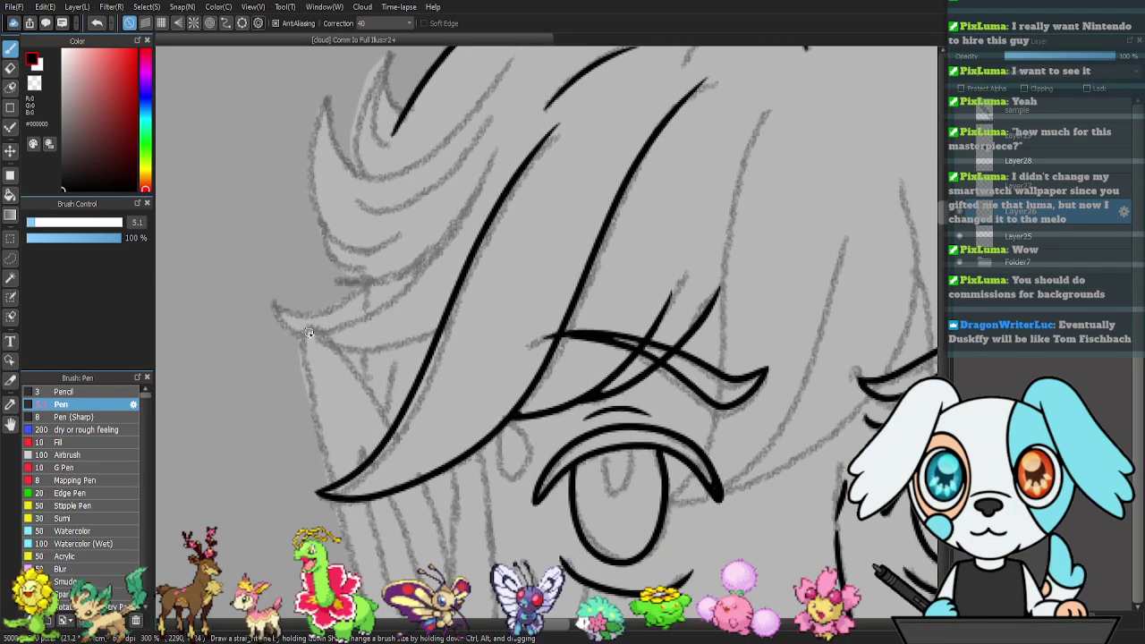
mouse_move(309, 337)
mouse_down()
mouse_move(384, 349)
mouse_move(438, 327)
mouse_up()
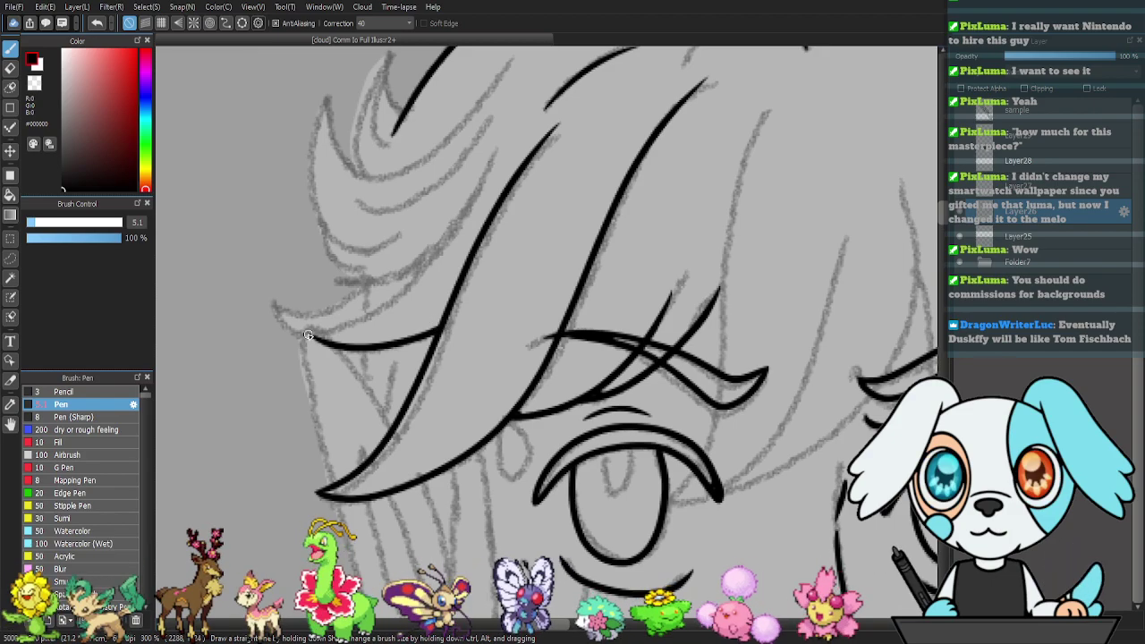
mouse_move(317, 333)
mouse_down()
mouse_move(440, 239)
mouse_move(496, 150)
mouse_up()
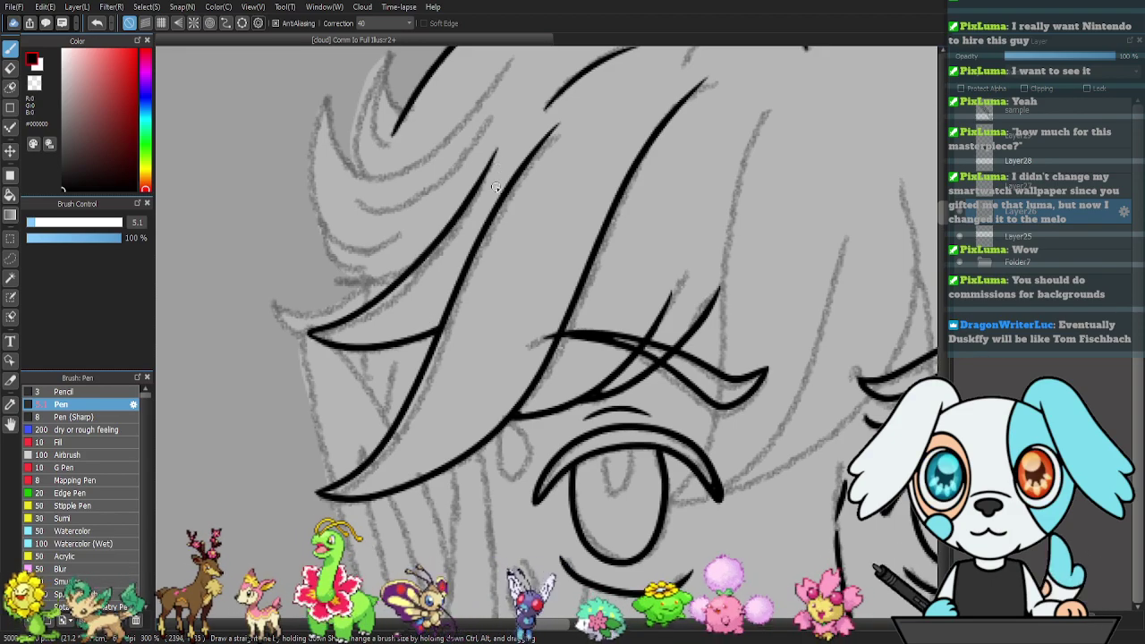
key(ctrl+z)
mouse_move(353, 319)
mouse_down()
mouse_move(412, 278)
mouse_move(504, 168)
mouse_up()
- Ink the outer hair edge from the side lock's point down to the bang tip, with diagonal strand lines inside
mouse_move(384, 258)
mouse_down()
mouse_move(411, 281)
mouse_move(390, 328)
mouse_up()
mouse_move(366, 444)
mouse_down()
mouse_move(323, 314)
mouse_move(356, 378)
mouse_up()
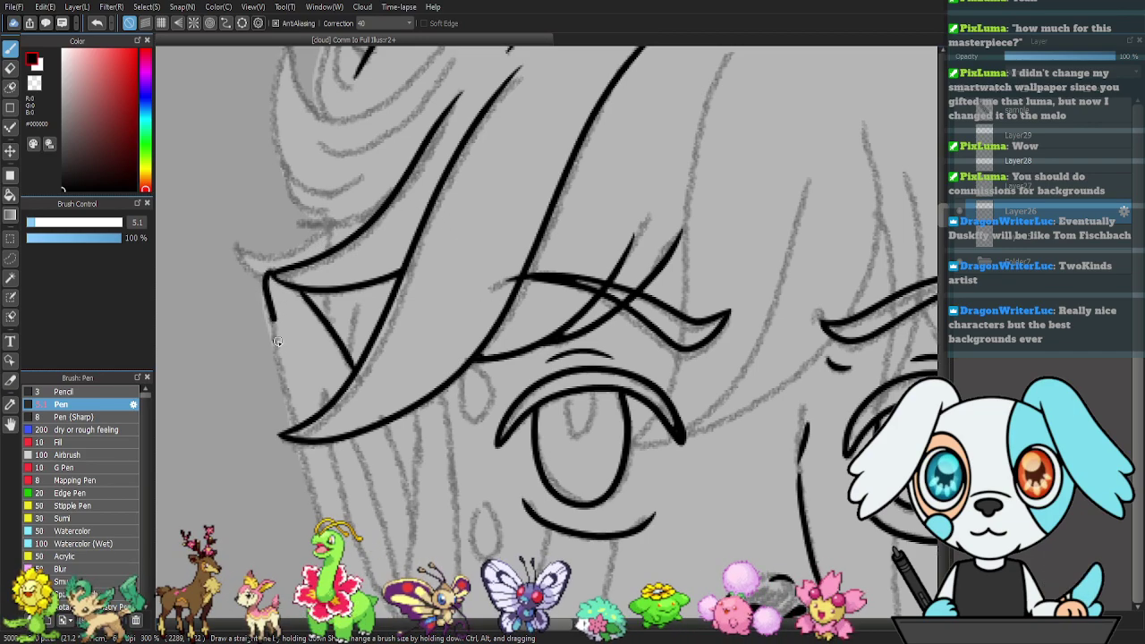
key(ctrl+z)
mouse_move(262, 284)
mouse_down()
mouse_move(293, 432)
mouse_move(295, 186)
mouse_up()
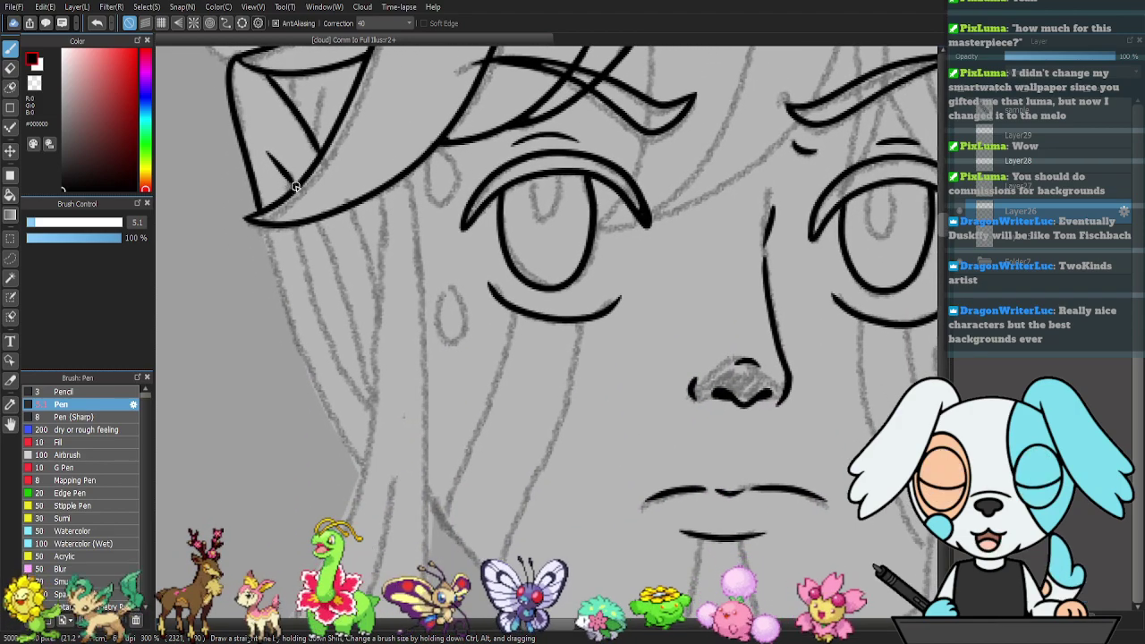
- Ink the narrow strands hanging from under the bang beside the left side of the face
mouse_move(378, 356)
mouse_down()
mouse_move(464, 384)
mouse_move(410, 285)
mouse_up()
drag(351, 255, 372, 313)
drag(376, 354, 378, 371)
key(ctrl+z)
drag(354, 254, 381, 373)
drag(376, 254, 371, 417)
drag(390, 232, 397, 319)
mouse_move(370, 205)
mouse_down()
mouse_move(422, 341)
mouse_move(448, 343)
mouse_up()
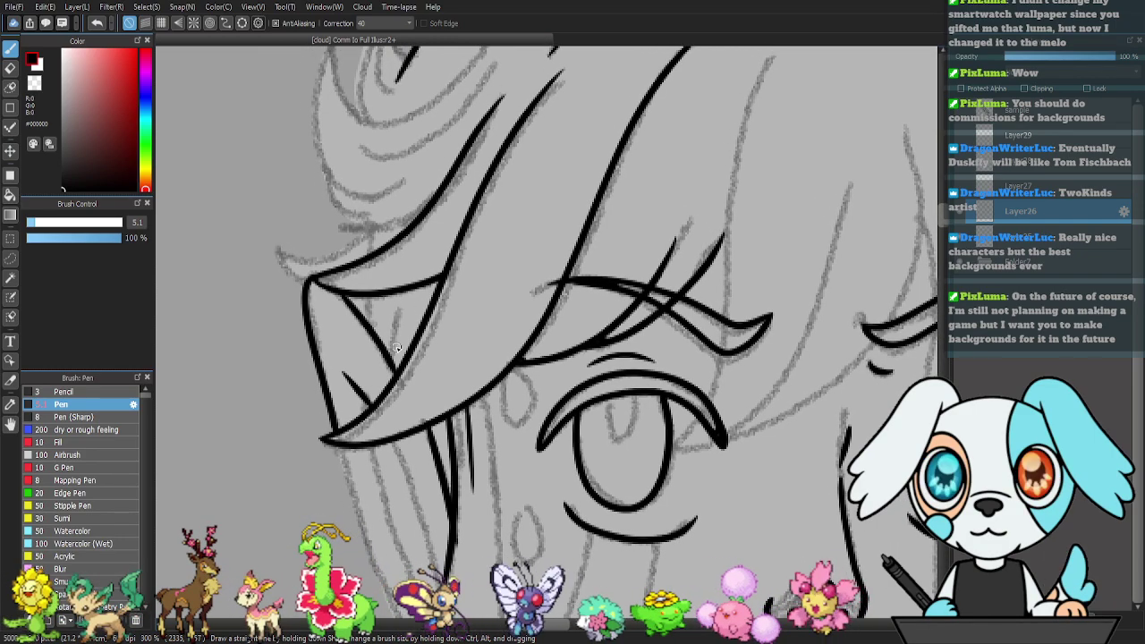
- Ink short strand lines in the gap behind the bang, and the small outward flick with curves above the side lock
drag(391, 365, 399, 303)
drag(348, 225, 377, 303)
mouse_move(315, 346)
mouse_down()
mouse_move(336, 362)
mouse_move(430, 286)
mouse_up()
key(ctrl+z)
mouse_move(389, 248)
mouse_down()
mouse_move(433, 329)
mouse_move(393, 330)
mouse_move(491, 310)
mouse_up()
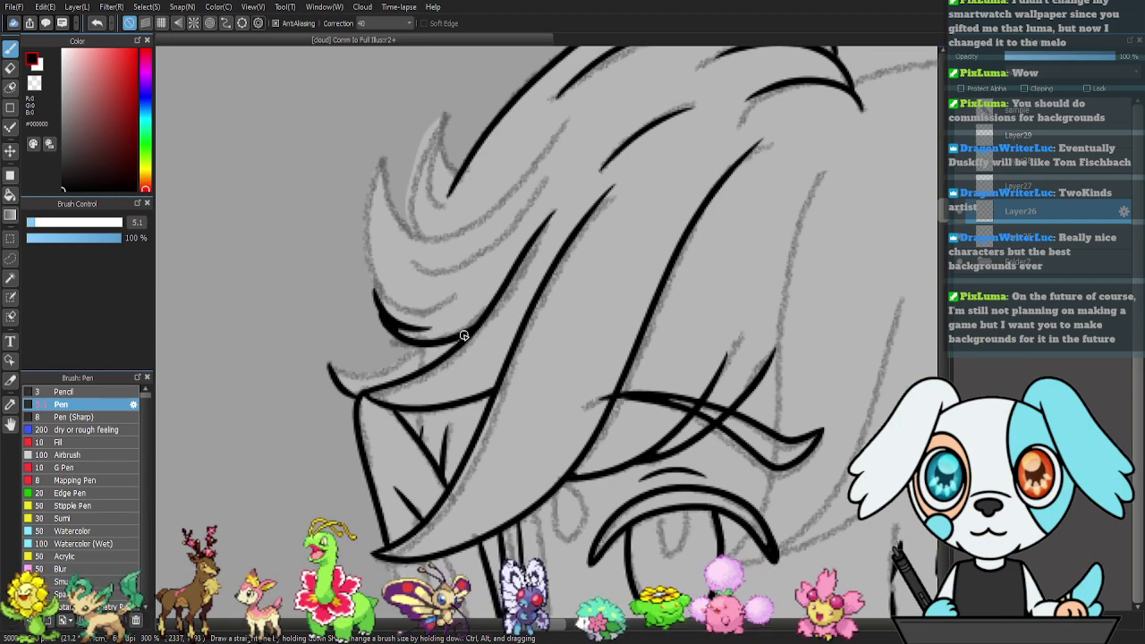
drag(328, 366, 441, 341)
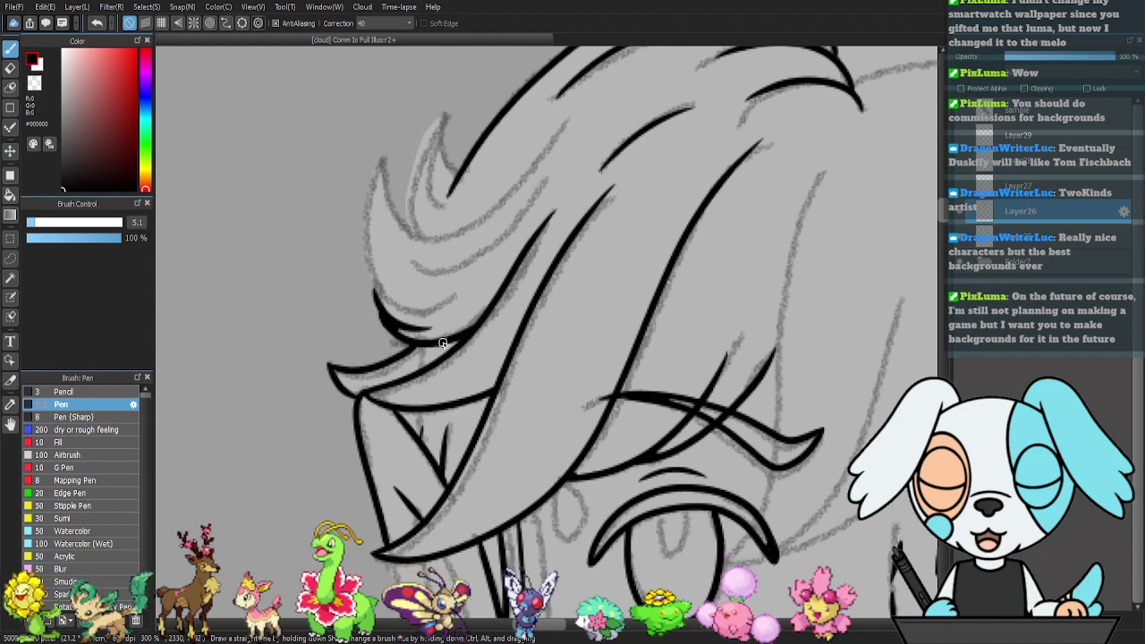
- Ink the large upturned flick on the left side of the hair, with its outer curve, sweeping upper edge and inner strands
drag(392, 256, 414, 323)
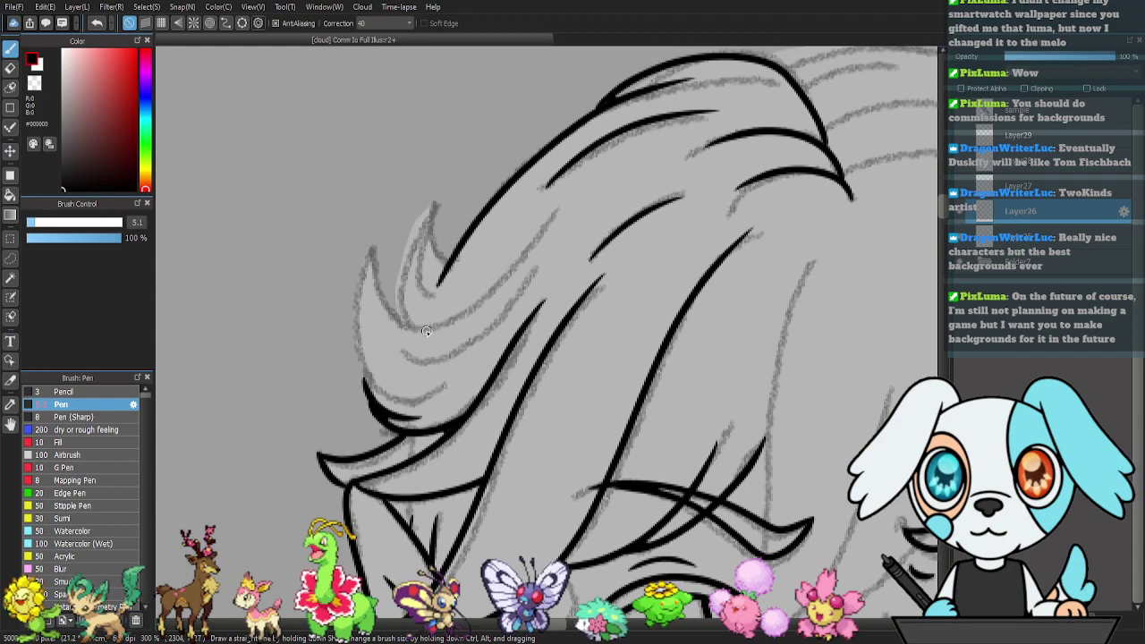
mouse_move(368, 254)
mouse_down()
mouse_move(354, 302)
mouse_move(370, 383)
mouse_move(405, 401)
mouse_move(440, 387)
mouse_up()
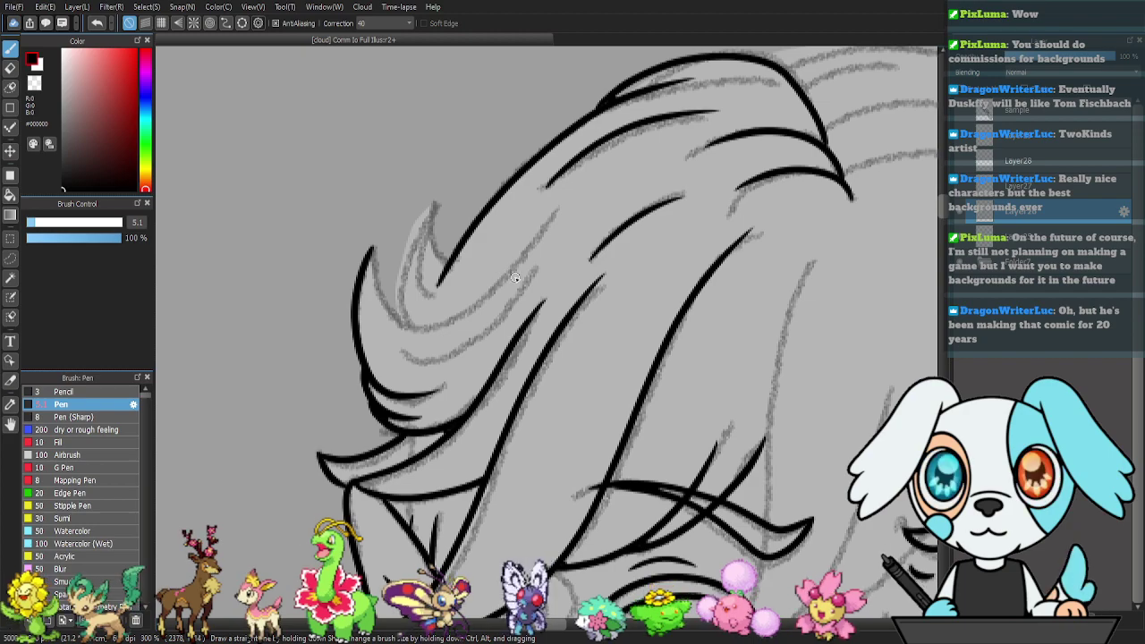
mouse_move(370, 248)
mouse_down()
mouse_move(388, 316)
mouse_move(429, 326)
mouse_move(476, 304)
mouse_move(541, 233)
mouse_up()
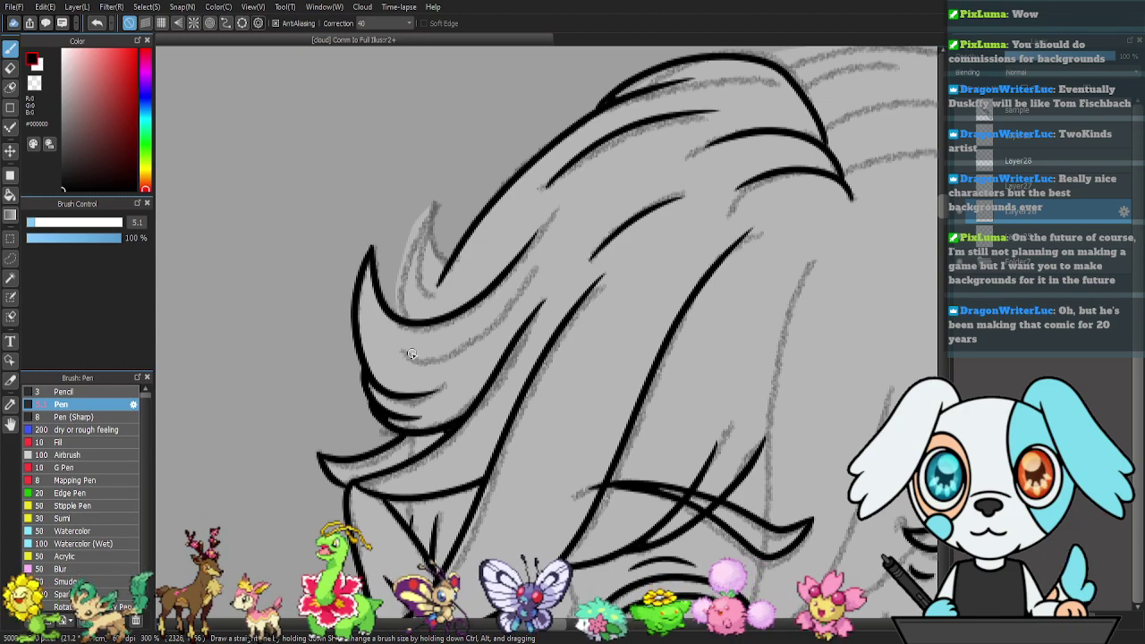
drag(415, 360, 476, 338)
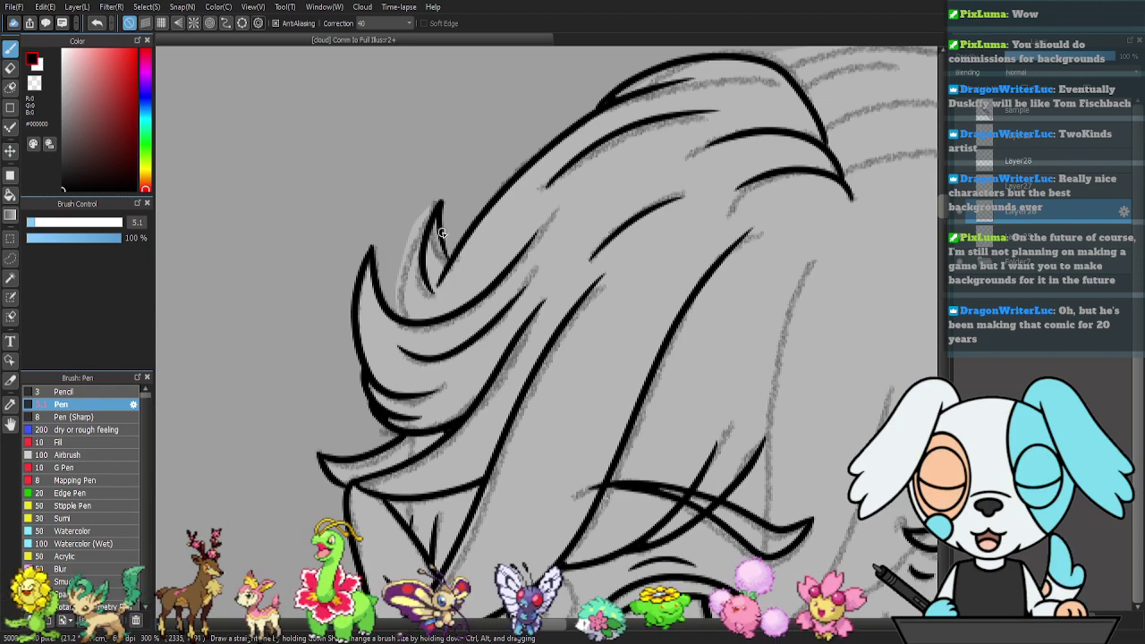
- Ink the smaller pointed flick above the large one, joining it to the outer hair contour
drag(435, 208, 426, 287)
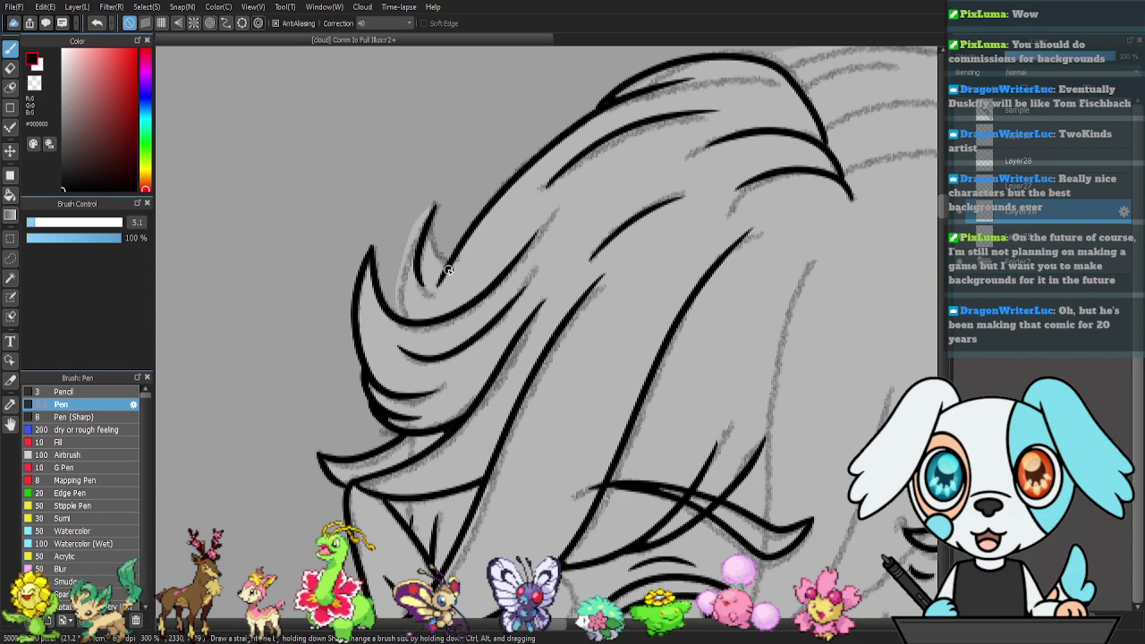
drag(434, 211, 449, 266)
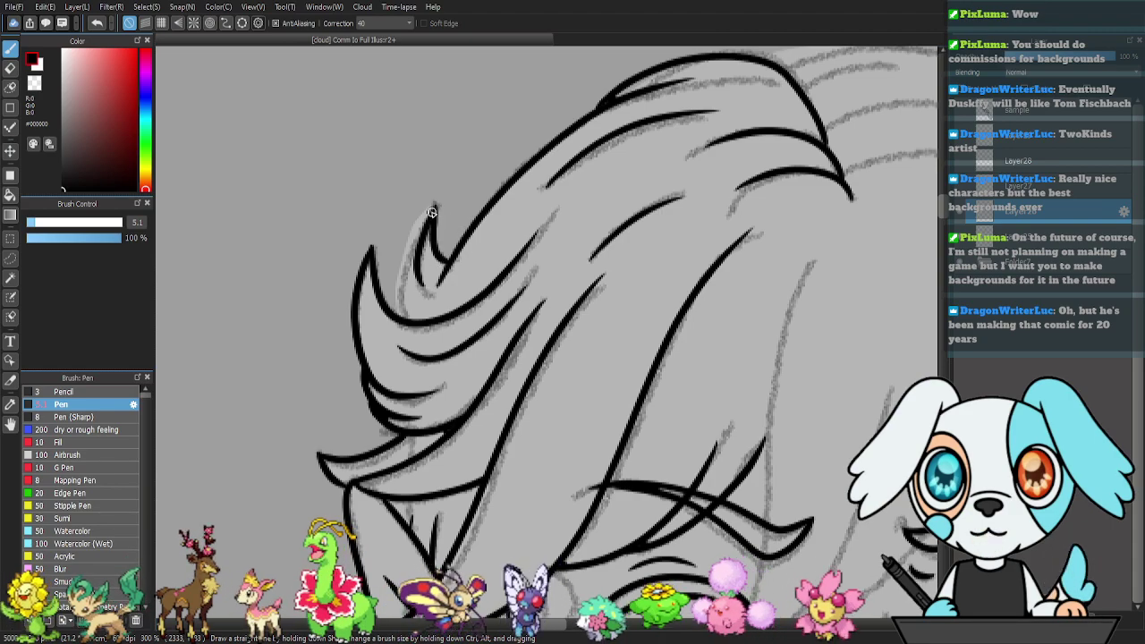
mouse_move(433, 206)
mouse_down()
mouse_move(410, 237)
mouse_move(396, 322)
mouse_up()
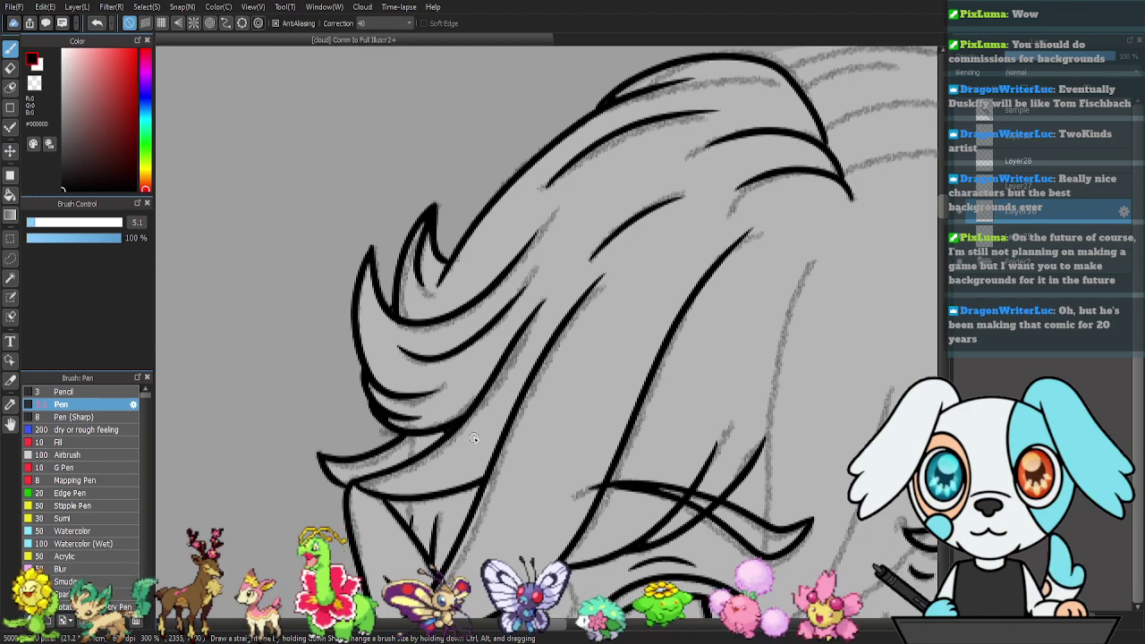
- Ink three curved strand lines fanning from the parting toward the right side of the head
drag(675, 323, 625, 355)
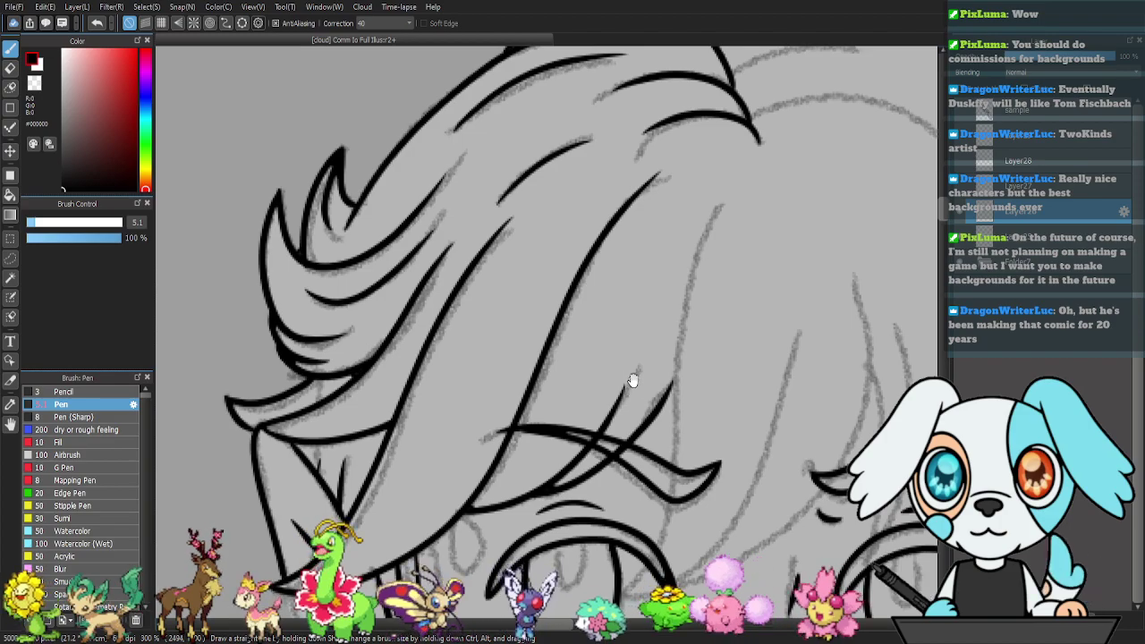
mouse_move(682, 316)
mouse_down()
mouse_move(693, 319)
mouse_move(504, 350)
mouse_move(486, 334)
mouse_up()
mouse_move(359, 275)
mouse_down()
mouse_move(410, 249)
mouse_move(471, 246)
mouse_move(550, 266)
mouse_up()
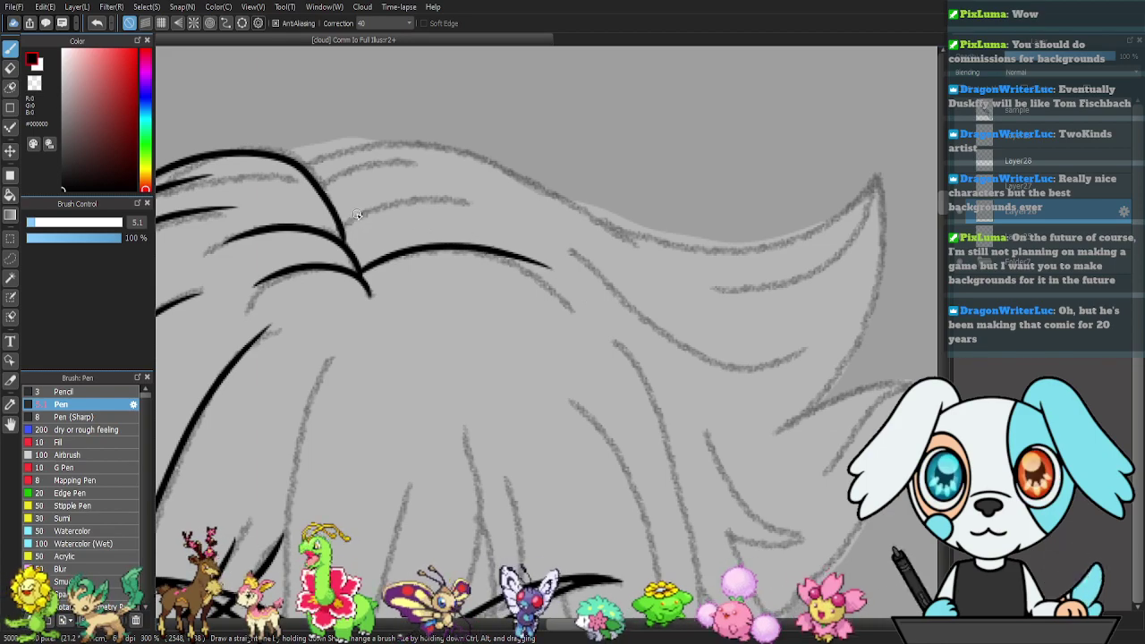
mouse_move(342, 224)
mouse_down()
mouse_move(410, 200)
mouse_move(483, 203)
mouse_up()
mouse_move(319, 188)
mouse_down()
mouse_move(369, 166)
mouse_move(419, 167)
mouse_up()
- Ink the top hair contour from the parting to the tip of the large right flick, with a curve inside the tip
mouse_move(297, 161)
mouse_down()
mouse_move(393, 143)
mouse_move(481, 158)
mouse_move(585, 198)
mouse_up()
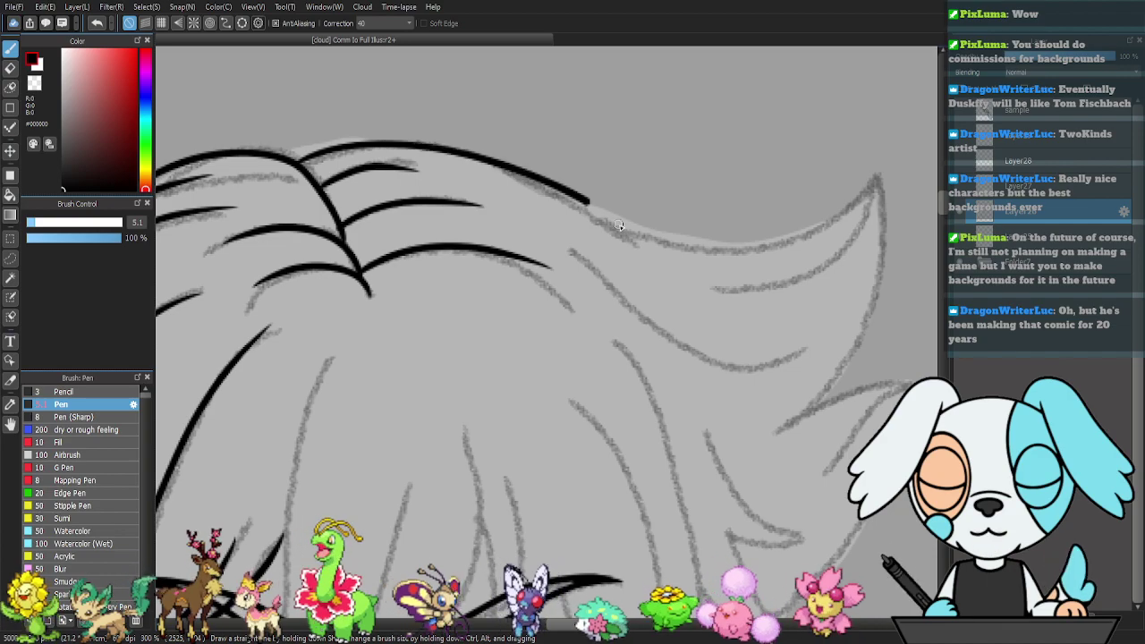
key(ctrl+z)
mouse_move(294, 164)
mouse_down()
mouse_move(398, 140)
mouse_move(466, 149)
mouse_move(656, 255)
mouse_up()
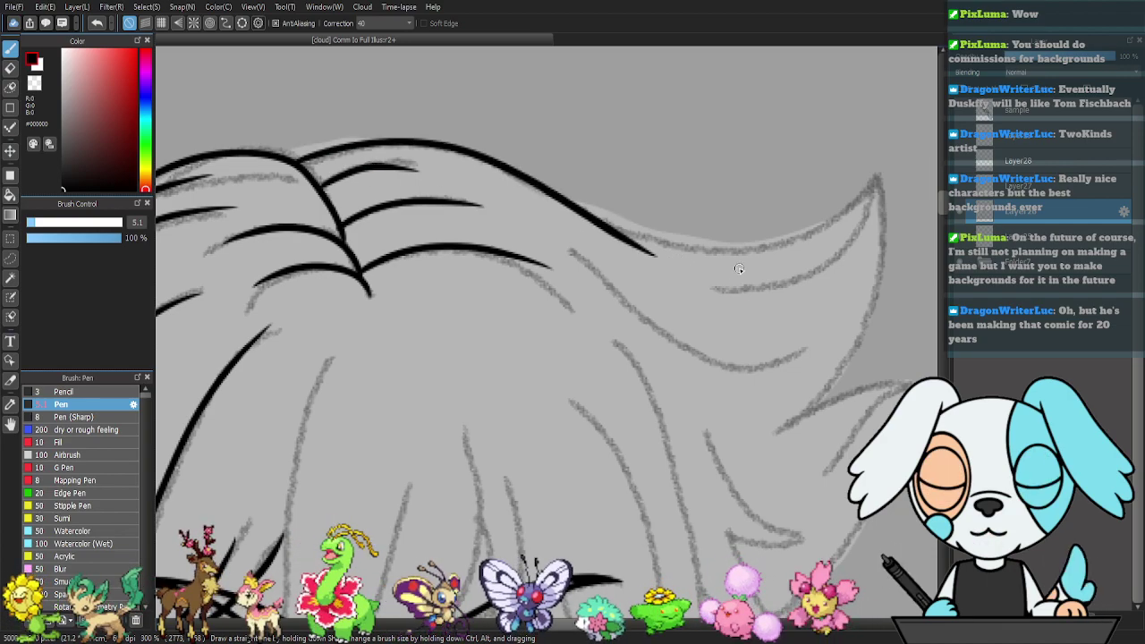
space+drag(739, 269, 571, 268)
mouse_move(438, 225)
mouse_down()
mouse_move(547, 242)
mouse_move(605, 234)
mouse_move(707, 183)
mouse_move(692, 232)
mouse_move(648, 273)
mouse_move(568, 289)
mouse_up()
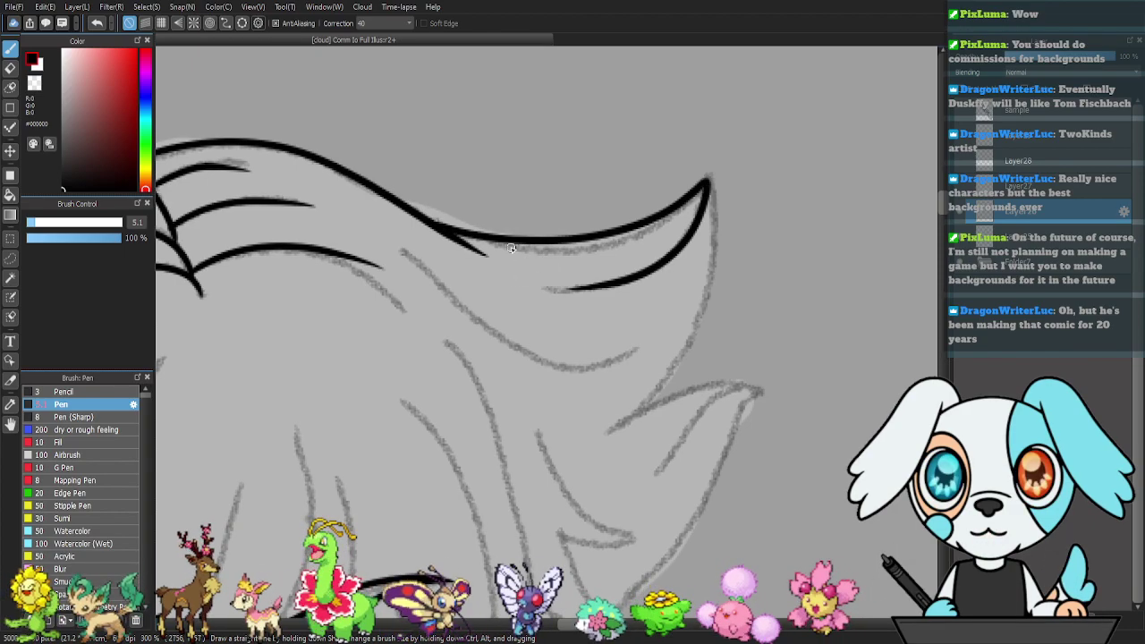
- Ink the long S-curved strand below the right flick and the flick's outer edge curving down from its tip
drag(639, 301, 603, 256)
mouse_move(369, 181)
mouse_down()
mouse_move(499, 283)
mouse_move(551, 291)
mouse_move(580, 279)
mouse_up()
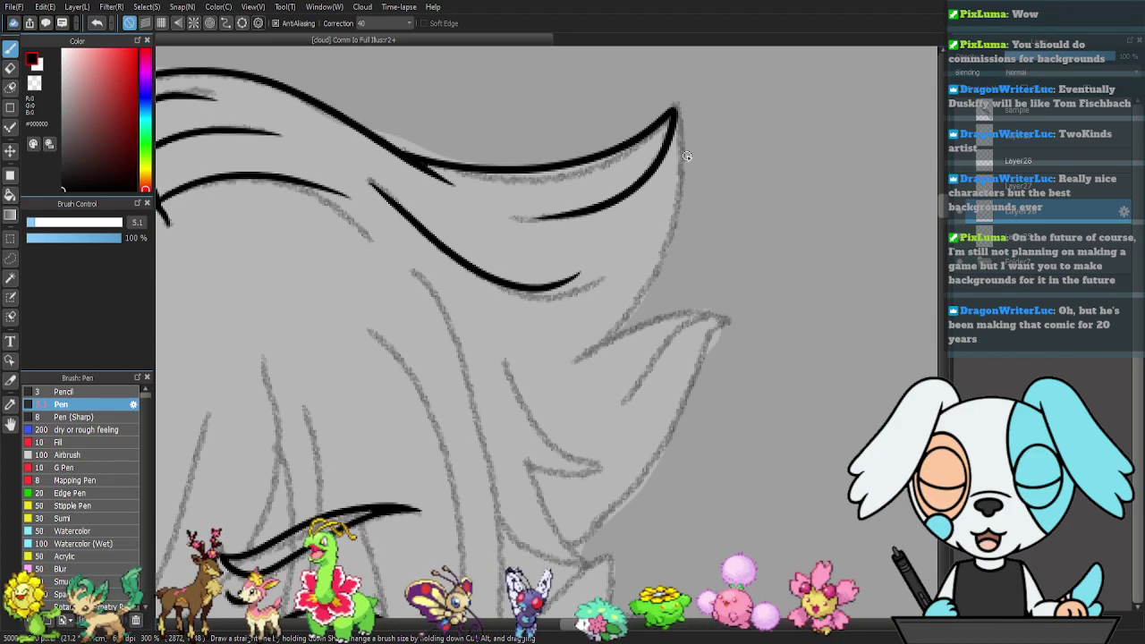
mouse_move(673, 110)
mouse_down()
mouse_move(675, 240)
mouse_move(655, 289)
mouse_move(609, 342)
mouse_up()
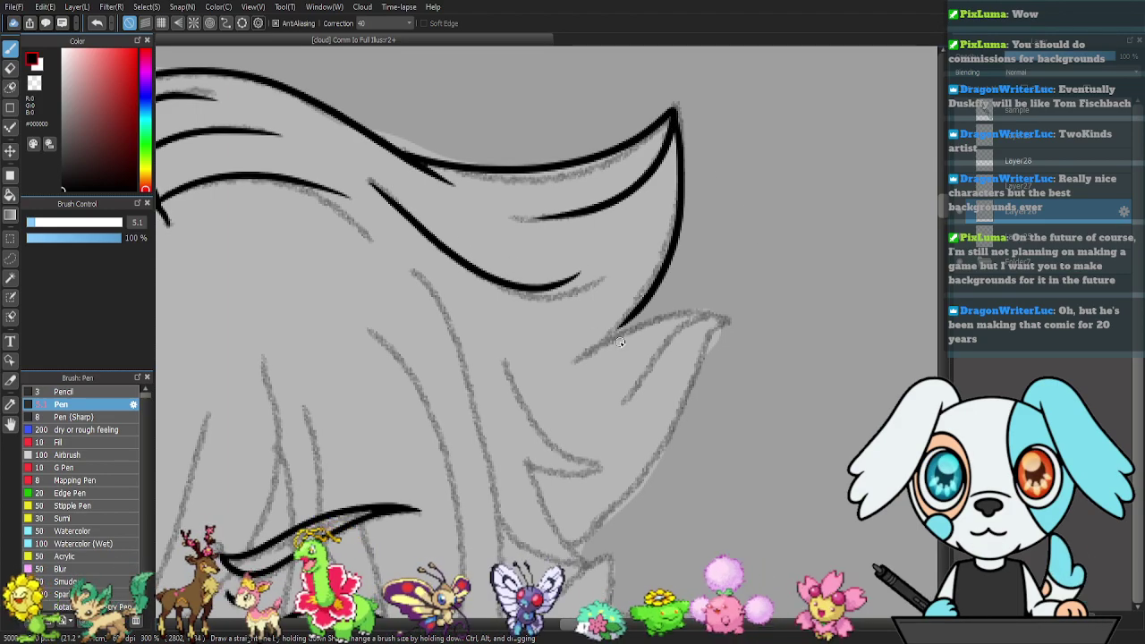
- Ink the upper edge of the pointed hair flick below the large right one, with a second curve inside its tip
drag(662, 379, 607, 266)
mouse_move(674, 207)
mouse_down()
mouse_move(638, 205)
mouse_move(589, 247)
mouse_move(571, 282)
mouse_up()
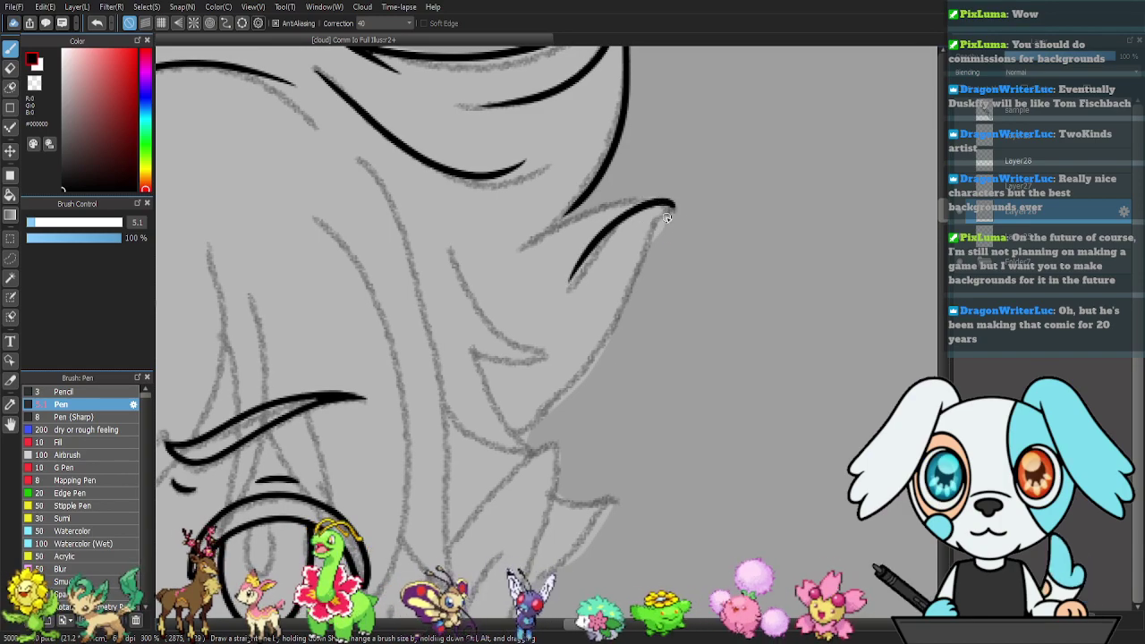
key(ctrl+z)
mouse_move(676, 208)
mouse_down()
mouse_move(630, 205)
mouse_move(531, 294)
mouse_up()
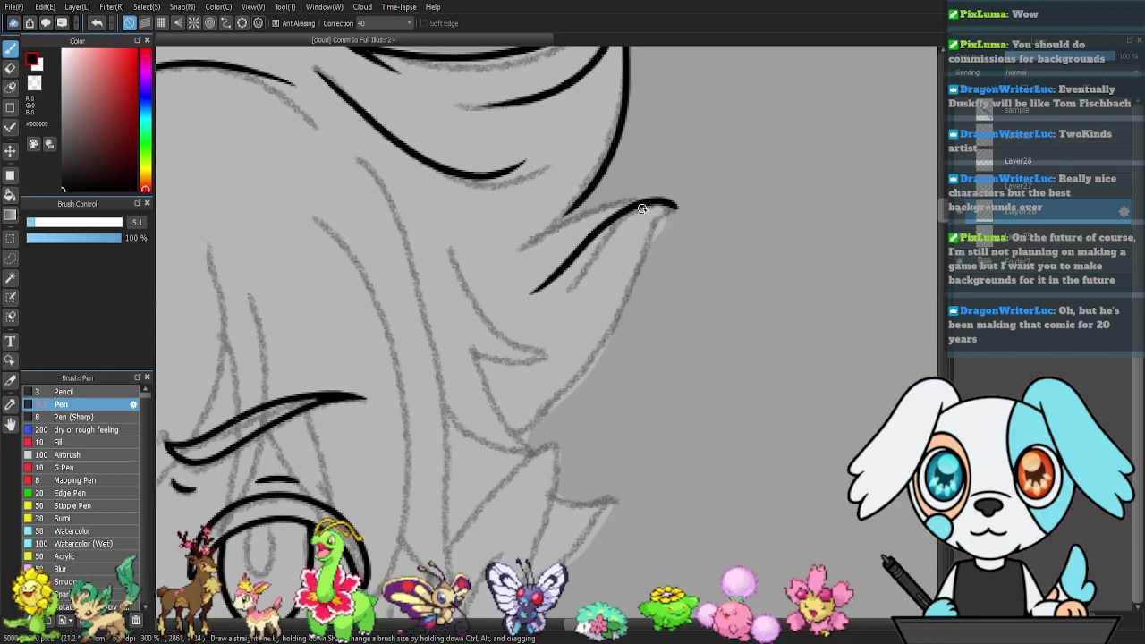
mouse_move(649, 197)
mouse_down()
mouse_move(598, 204)
mouse_move(510, 258)
mouse_up()
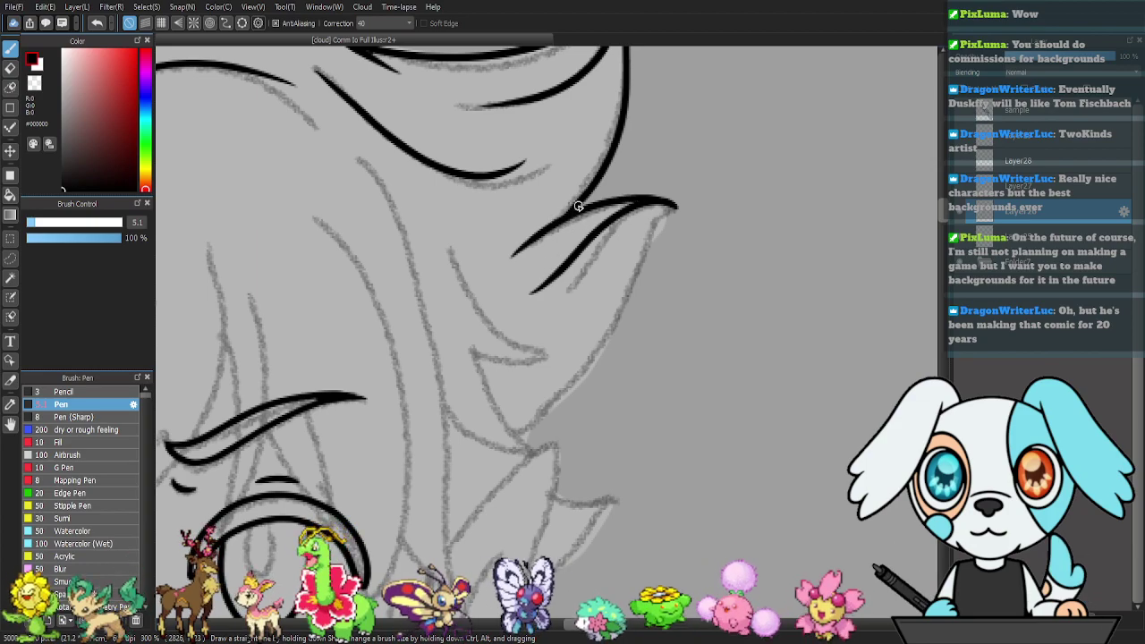
- Ink the flick's outer edge down from its tip, plus the inner notch strands and the small point at its base
drag(610, 326, 630, 262)
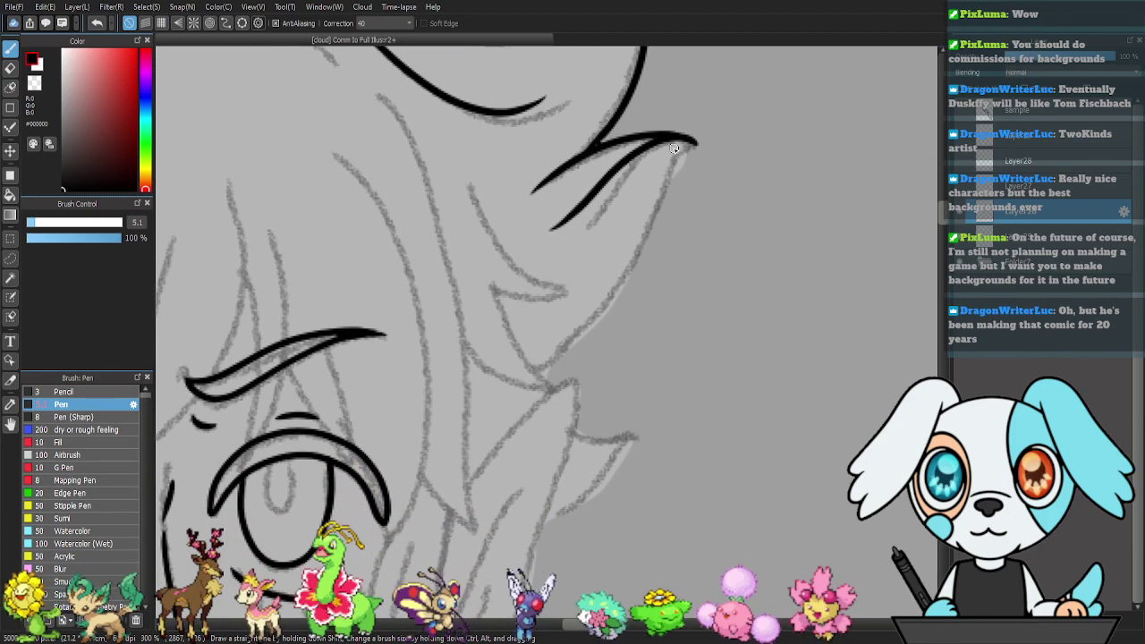
mouse_move(698, 142)
mouse_down()
mouse_move(660, 193)
mouse_move(615, 301)
mouse_move(533, 367)
mouse_up()
mouse_move(538, 264)
mouse_down()
mouse_move(598, 383)
mouse_move(634, 370)
mouse_move(586, 360)
mouse_move(530, 267)
mouse_up()
drag(579, 421, 524, 324)
mouse_move(555, 381)
mouse_down()
mouse_move(529, 356)
mouse_move(496, 270)
mouse_up()
mouse_move(465, 328)
mouse_down()
mouse_move(505, 369)
mouse_move(567, 390)
mouse_up()
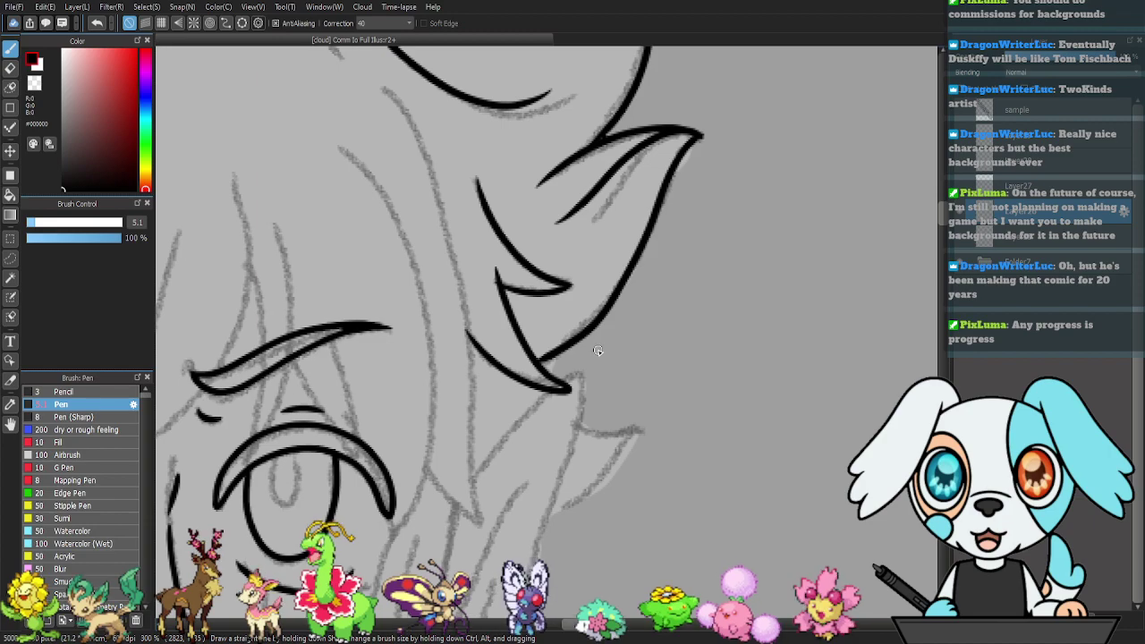
- Ink the long bang strand that runs from the forehead down across the inner end of the left eyebrow to the eye
drag(349, 432, 695, 392)
mouse_move(440, 340)
mouse_down()
mouse_move(531, 373)
mouse_move(503, 403)
mouse_up()
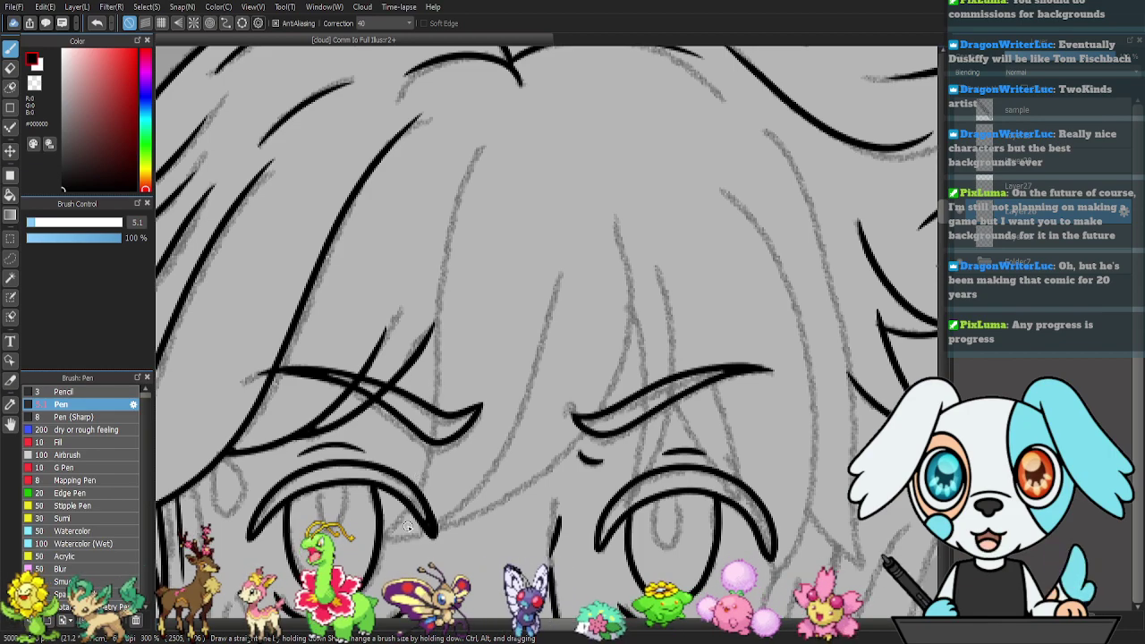
drag(397, 528, 438, 439)
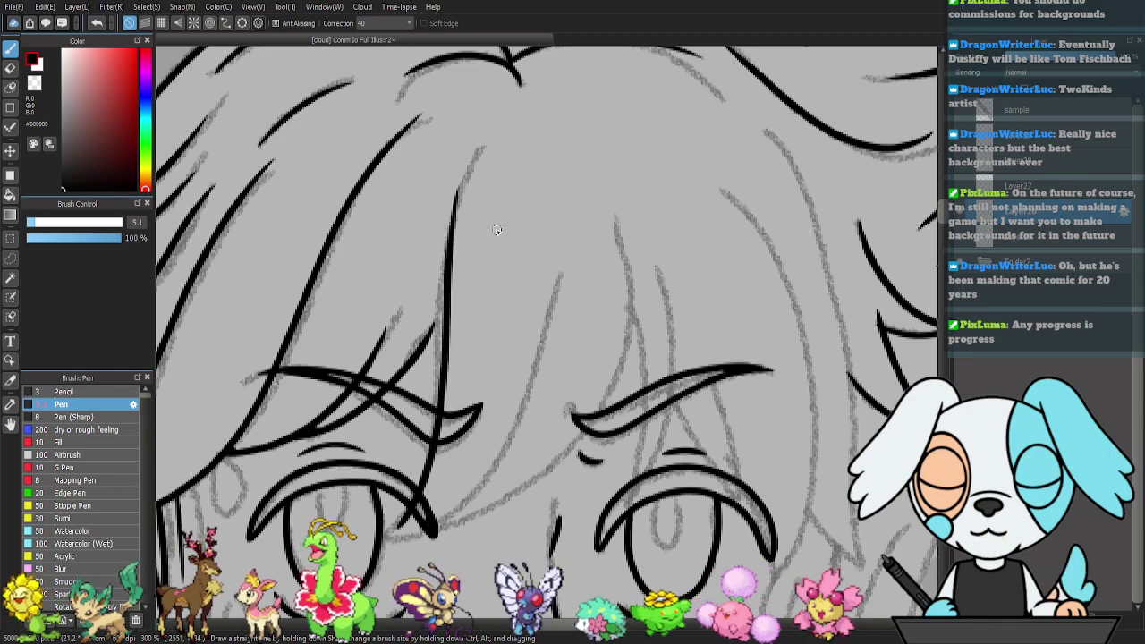
key(ctrl+z)
mouse_move(421, 483)
mouse_down()
mouse_move(450, 177)
mouse_move(496, 94)
mouse_up()
- Ink the two long curves of the central bang lock, sweeping from the left eye's inner corner up to the forehead
drag(468, 438, 431, 340)
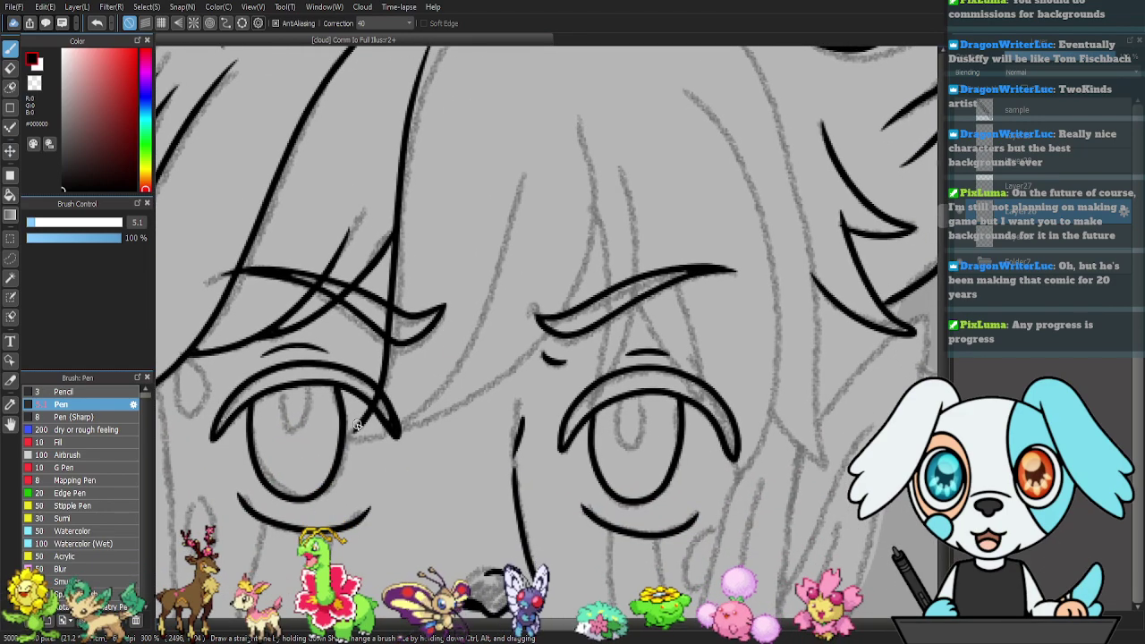
mouse_move(358, 434)
mouse_down()
mouse_move(394, 427)
mouse_move(468, 374)
mouse_move(530, 239)
mouse_move(546, 161)
mouse_up()
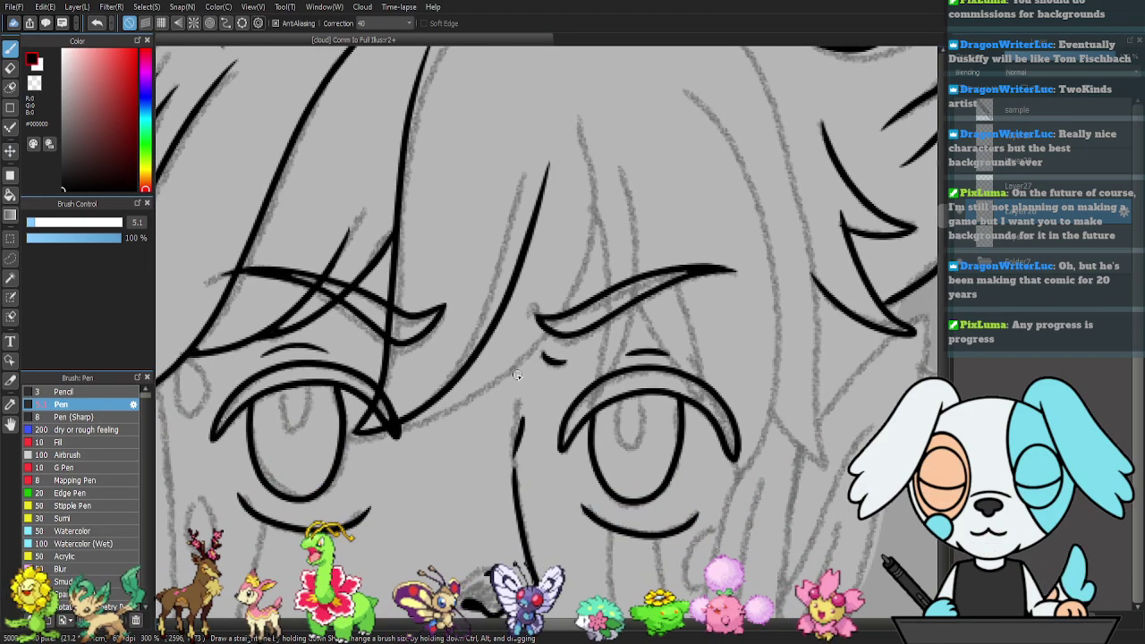
key(ctrl+z)
mouse_move(356, 433)
mouse_down()
mouse_move(461, 364)
mouse_move(514, 254)
mouse_move(539, 153)
mouse_up()
mouse_move(398, 420)
mouse_down()
mouse_move(519, 357)
mouse_move(576, 273)
mouse_move(587, 198)
mouse_move(575, 98)
mouse_up()
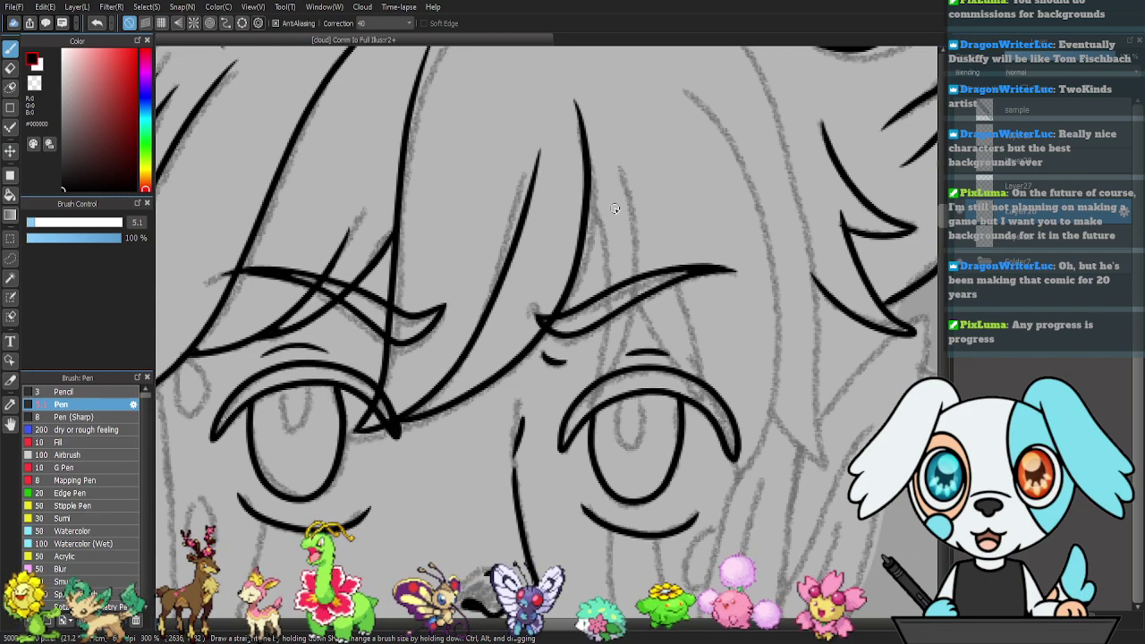
- Ink the thin pointed bang strands crossing the right eye and eyebrow, plus the long curved strand beside them
drag(641, 274, 513, 341)
drag(498, 425, 428, 400)
mouse_move(386, 237)
mouse_down()
mouse_move(410, 323)
mouse_move(398, 440)
mouse_move(434, 367)
mouse_move(434, 271)
mouse_move(411, 208)
mouse_up()
drag(476, 403, 416, 367)
mouse_move(382, 313)
mouse_down()
mouse_move(439, 402)
mouse_move(456, 342)
mouse_move(412, 213)
mouse_up()
mouse_move(482, 367)
mouse_down()
mouse_move(431, 344)
mouse_move(411, 372)
mouse_move(430, 462)
mouse_move(460, 368)
mouse_move(465, 255)
mouse_move(429, 120)
mouse_move(379, 82)
mouse_up()
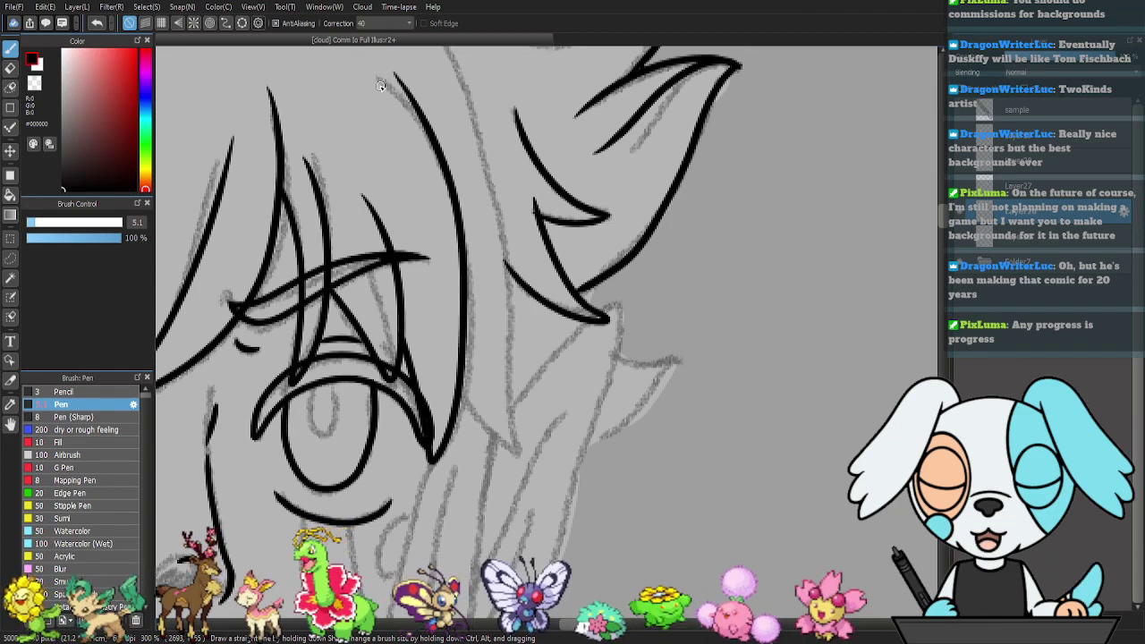
- Ink the long outer strand to the right of the bangs, ending in a sharp point beside the right eye
drag(524, 353, 582, 467)
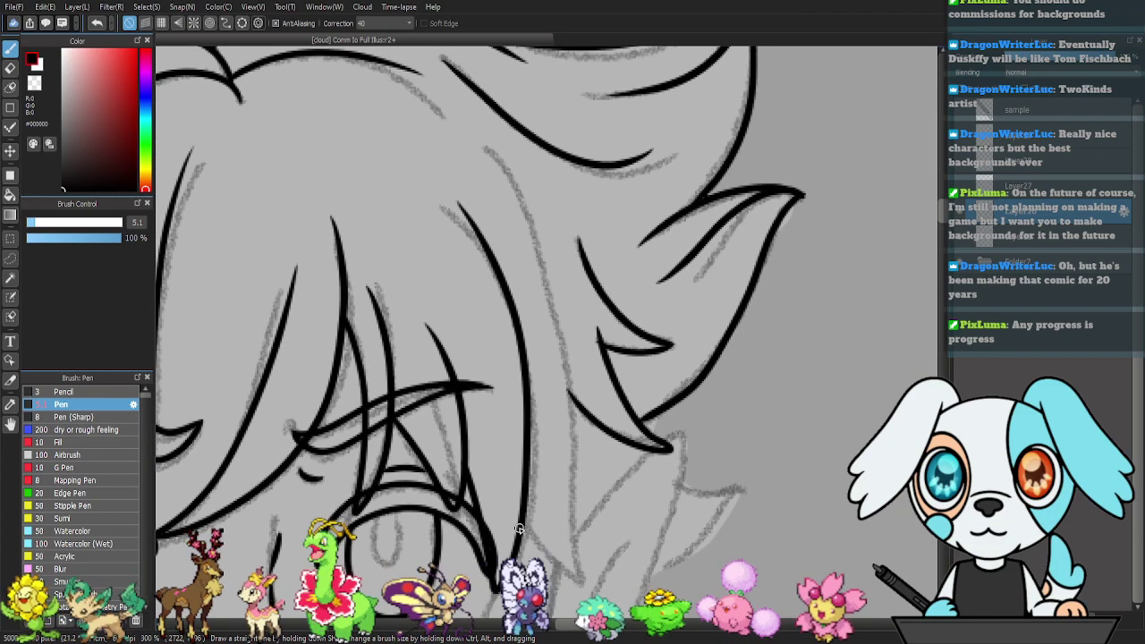
mouse_move(583, 568)
mouse_down()
mouse_move(573, 412)
mouse_move(538, 226)
mouse_up()
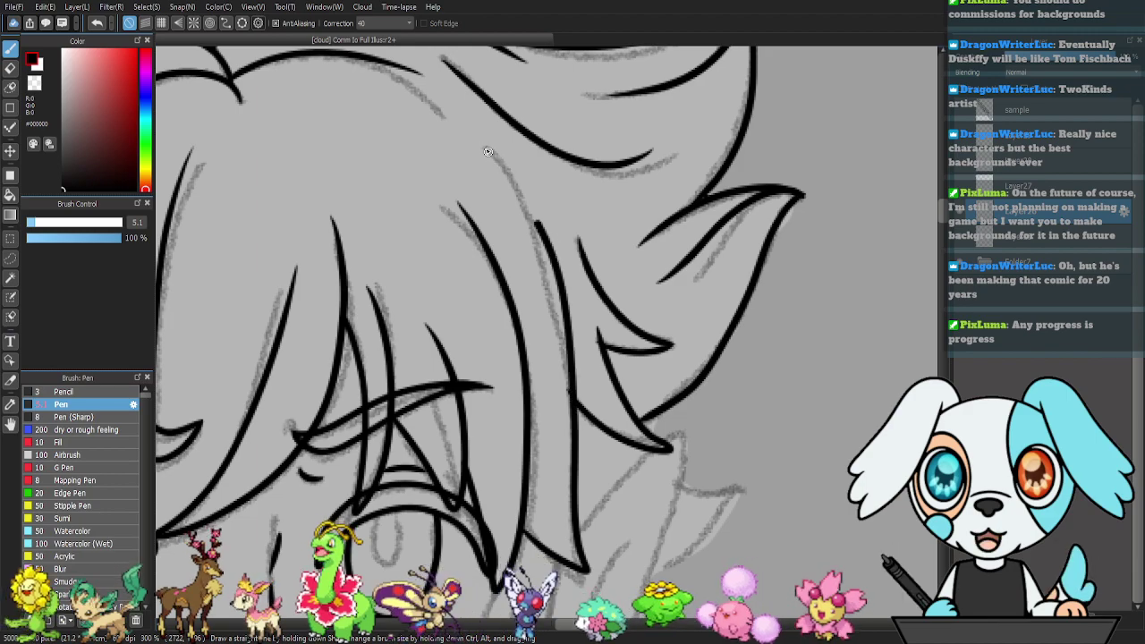
key(ctrl+z)
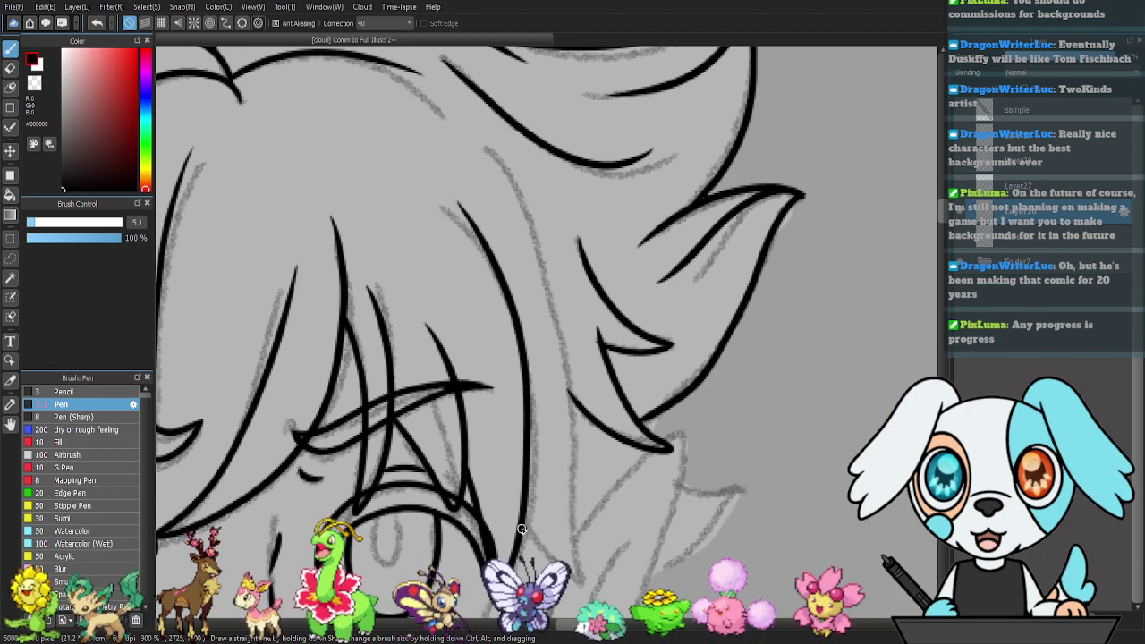
mouse_move(572, 547)
mouse_down()
mouse_move(561, 297)
mouse_move(528, 211)
mouse_move(465, 126)
mouse_up()
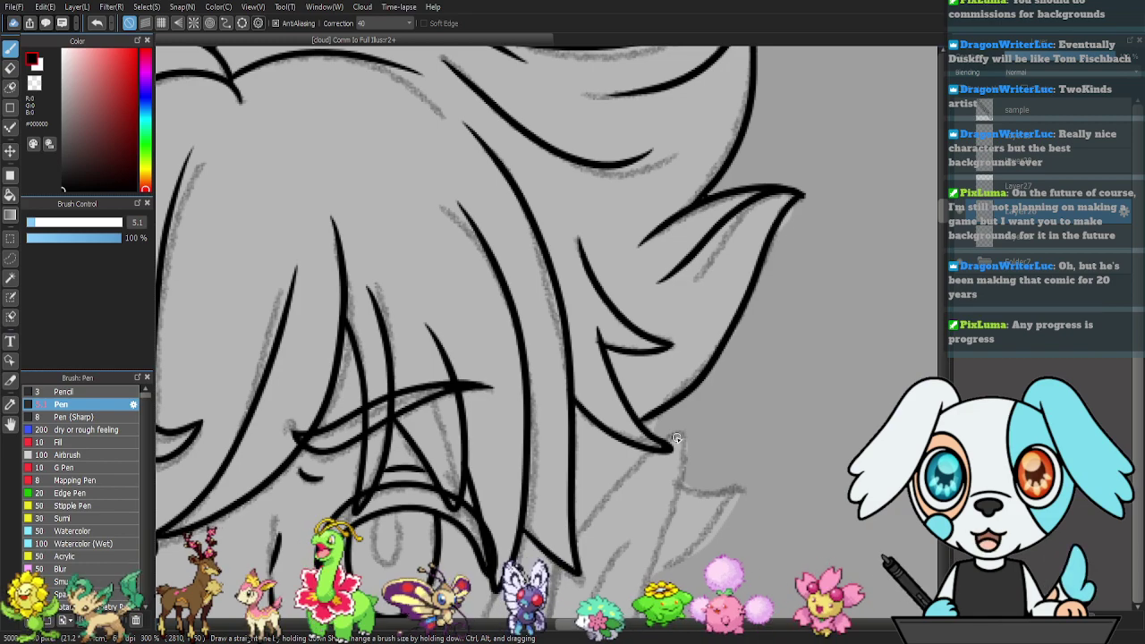
mouse_move(542, 418)
mouse_down()
mouse_move(511, 360)
mouse_move(466, 431)
mouse_up()
drag(557, 395, 648, 244)
drag(568, 361, 755, 286)
drag(609, 390, 641, 248)
drag(598, 328, 760, 327)
drag(678, 315, 826, 328)
drag(412, 341, 360, 344)
drag(410, 416, 417, 346)
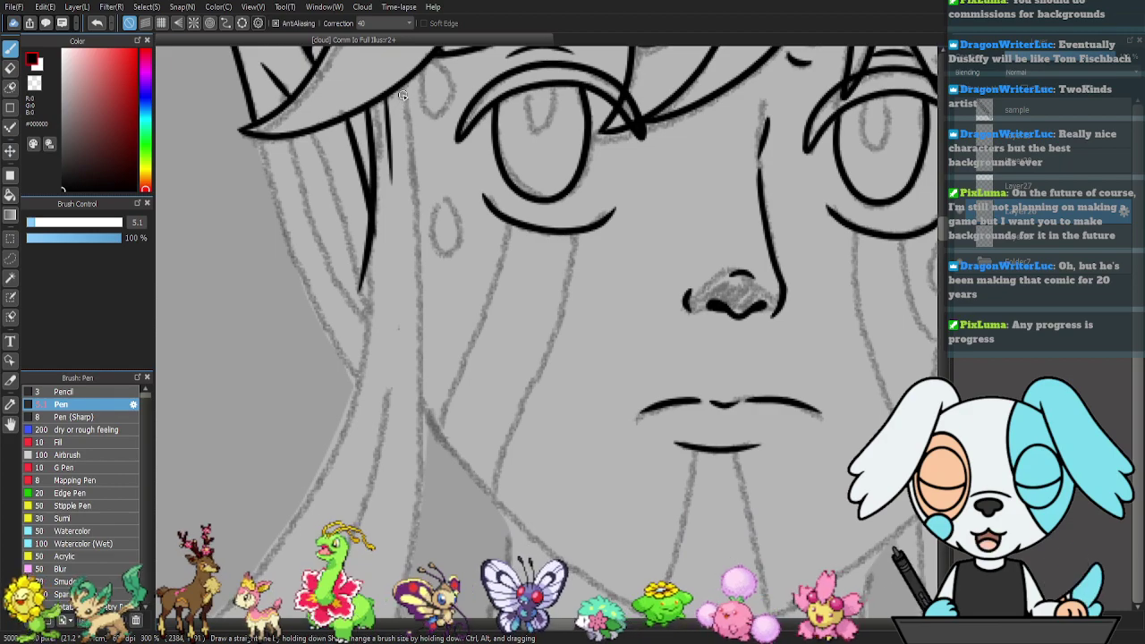
mouse_move(405, 81)
mouse_down()
mouse_move(432, 318)
mouse_move(434, 526)
mouse_move(434, 442)
mouse_move(583, 249)
mouse_up()
key(ctrl+z)
- Ink the curved strands and pointed tips along the lower edge of the long left lock, and save the illustration
key(ctrl+minus)
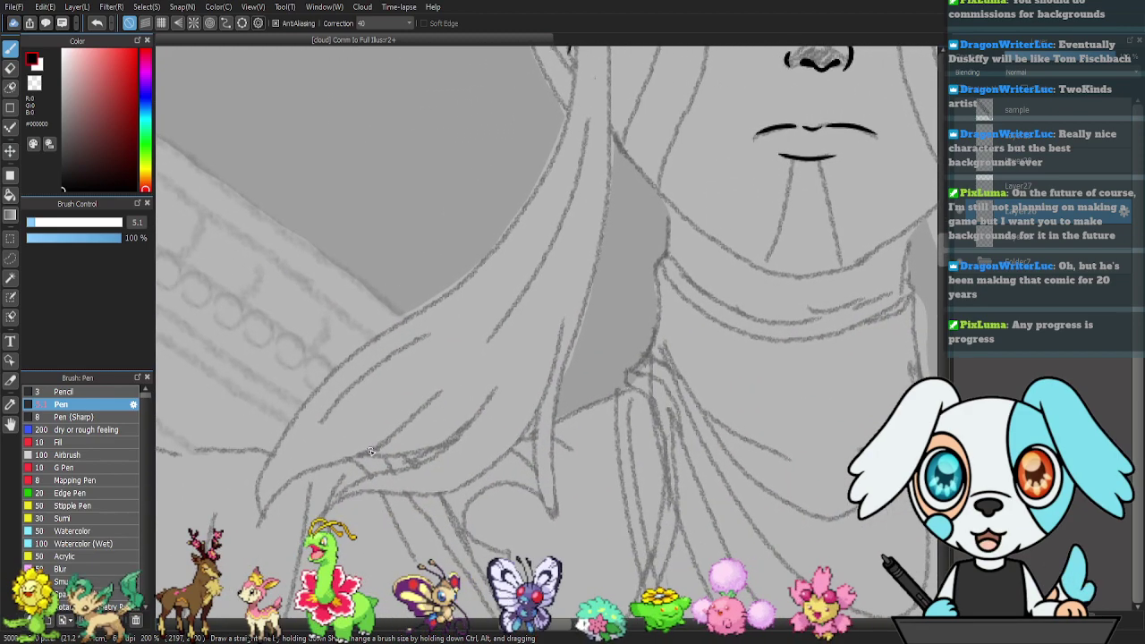
mouse_move(263, 507)
mouse_down()
mouse_move(357, 458)
mouse_move(430, 392)
mouse_up()
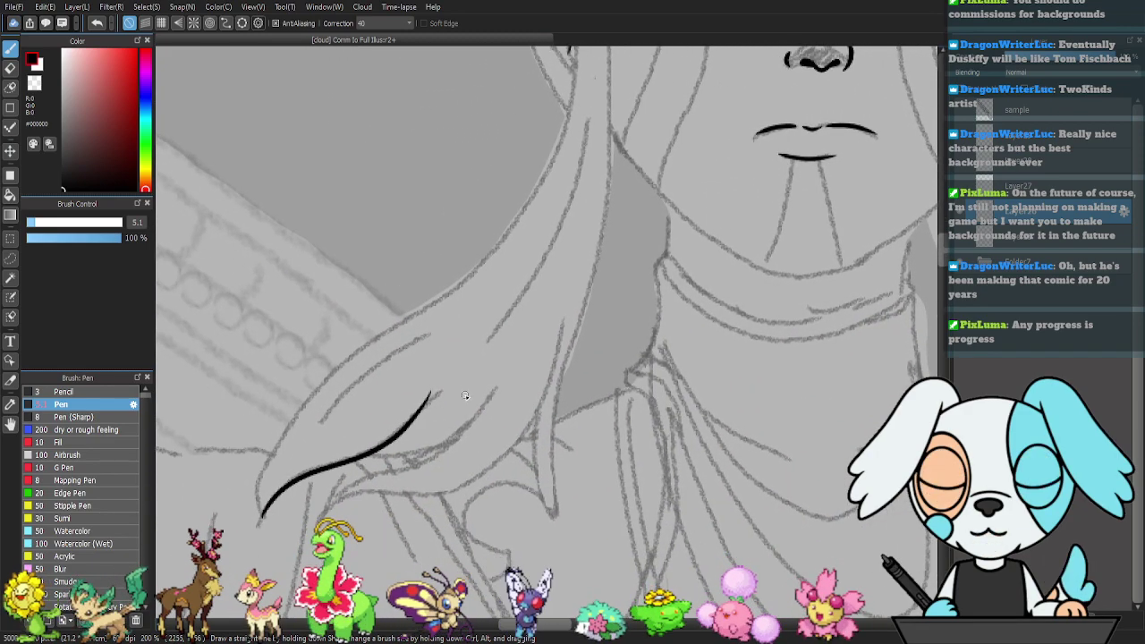
mouse_move(342, 489)
mouse_down()
mouse_move(413, 460)
mouse_move(478, 392)
mouse_up()
mouse_move(320, 514)
mouse_down()
mouse_move(479, 468)
mouse_move(539, 407)
mouse_up()
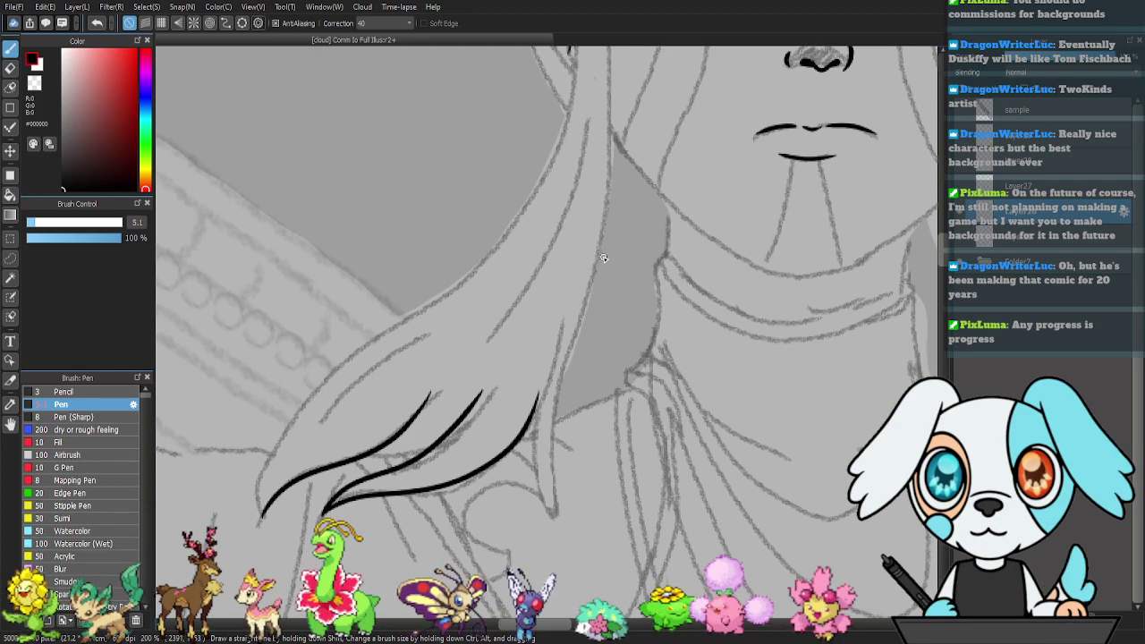
drag(387, 454, 438, 440)
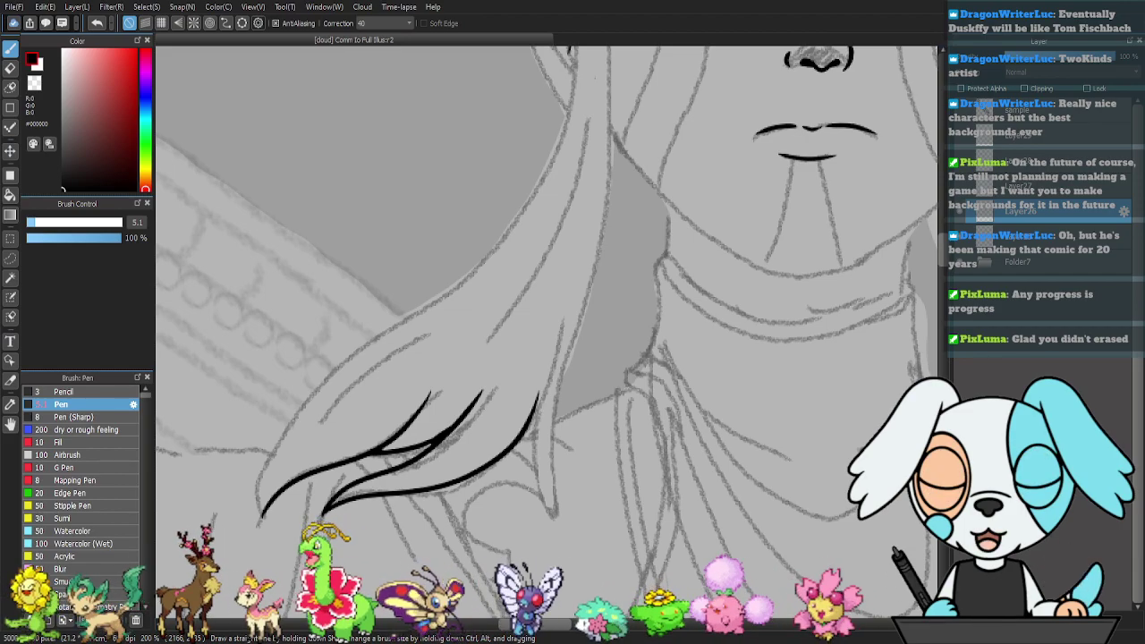
key(ctrl+s)
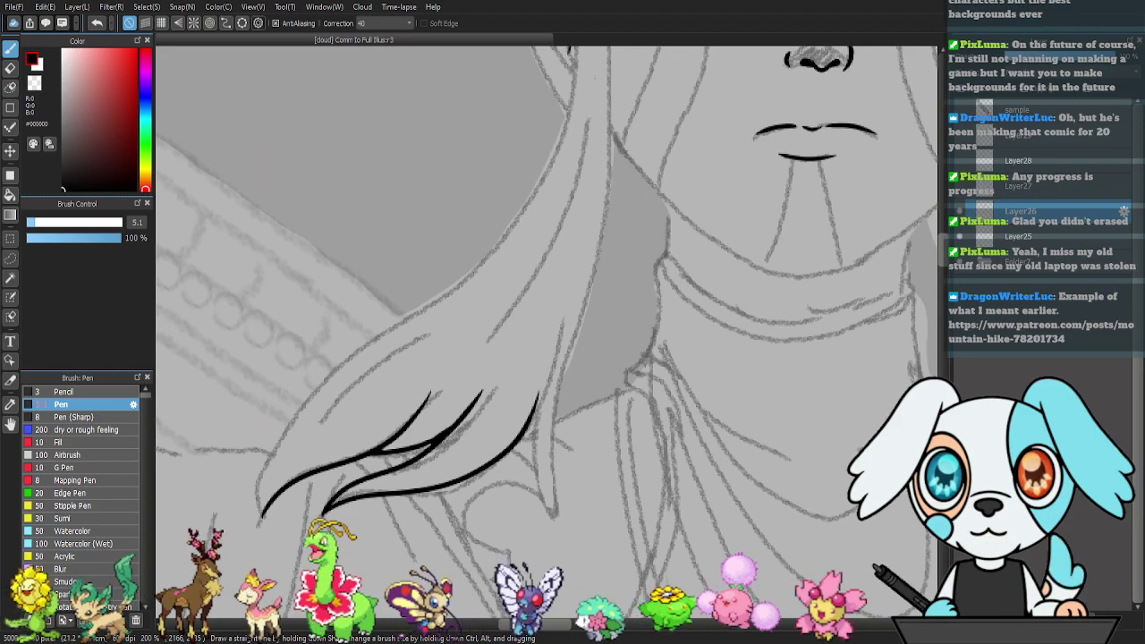
- Open the old Merry Christmas angel drawing to view it, and return to the commission illustration
drag(1144, 261, 890, 261)
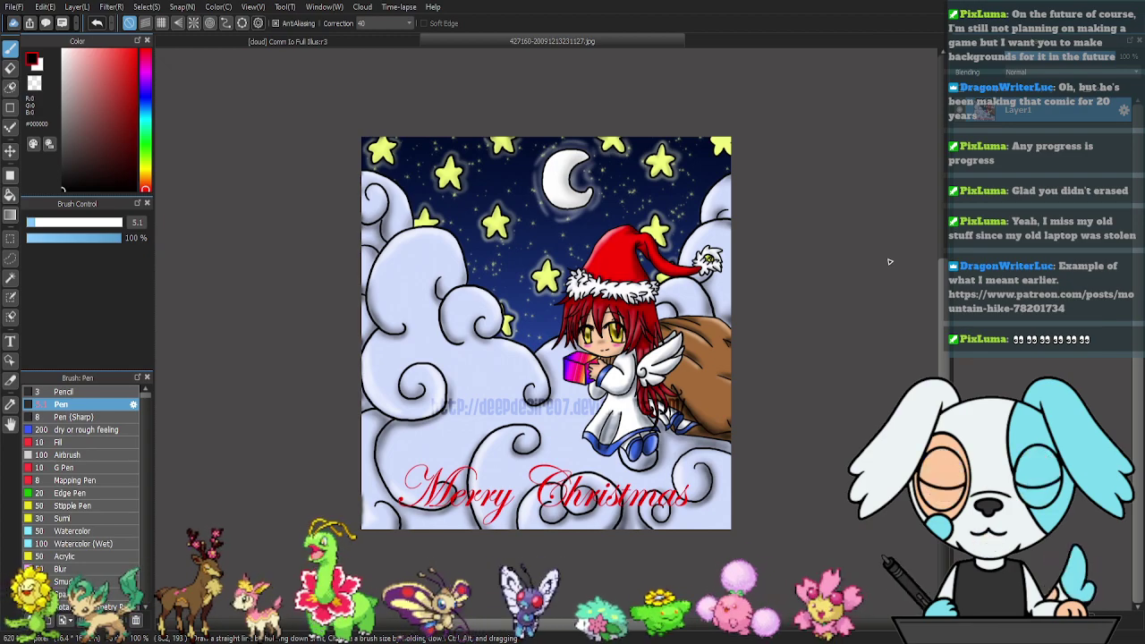
click(653, 51)
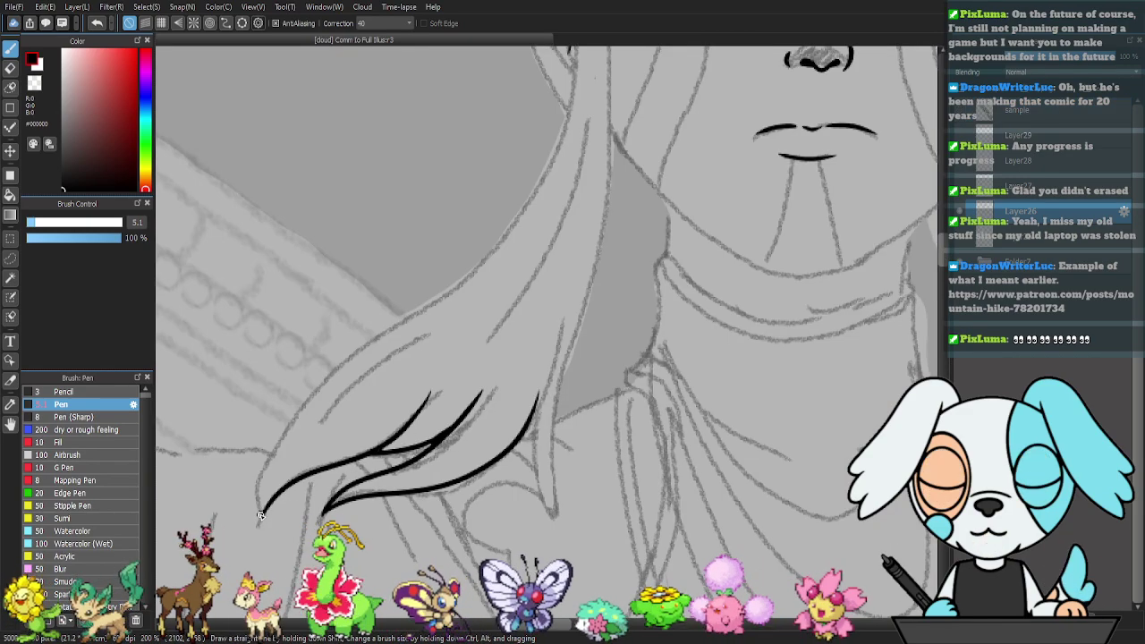
- Ink the left lock's outer contour from its tip up to the side hair, erasing the lower end of the strand there
mouse_move(264, 465)
mouse_down()
mouse_move(326, 374)
mouse_move(437, 293)
mouse_move(537, 199)
mouse_up()
drag(574, 154, 512, 310)
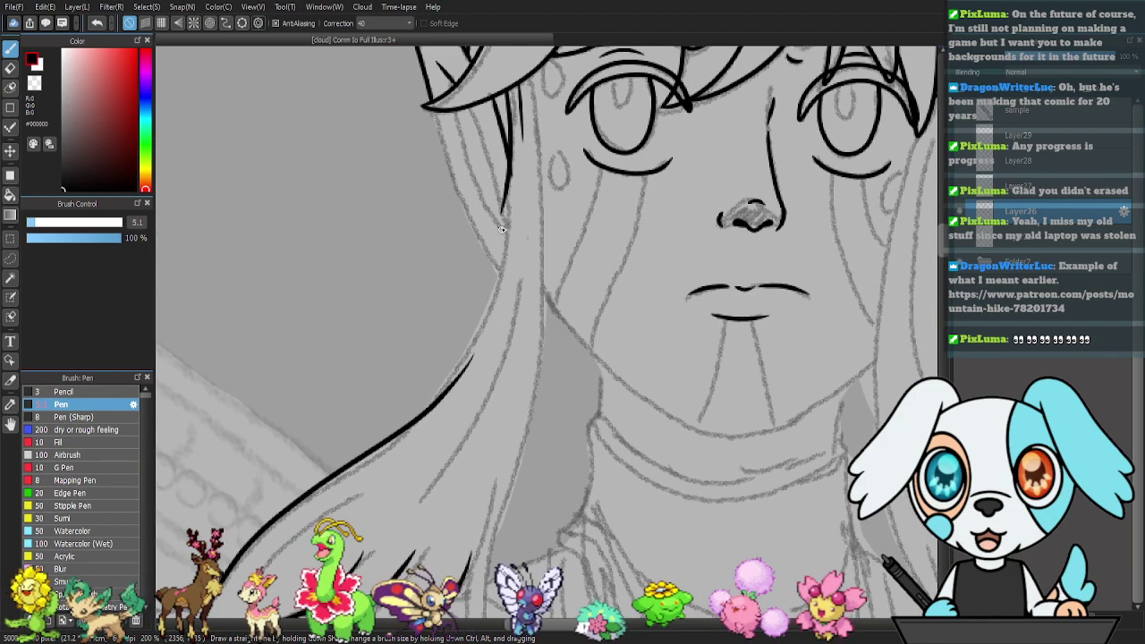
key(e)
drag(507, 168, 501, 204)
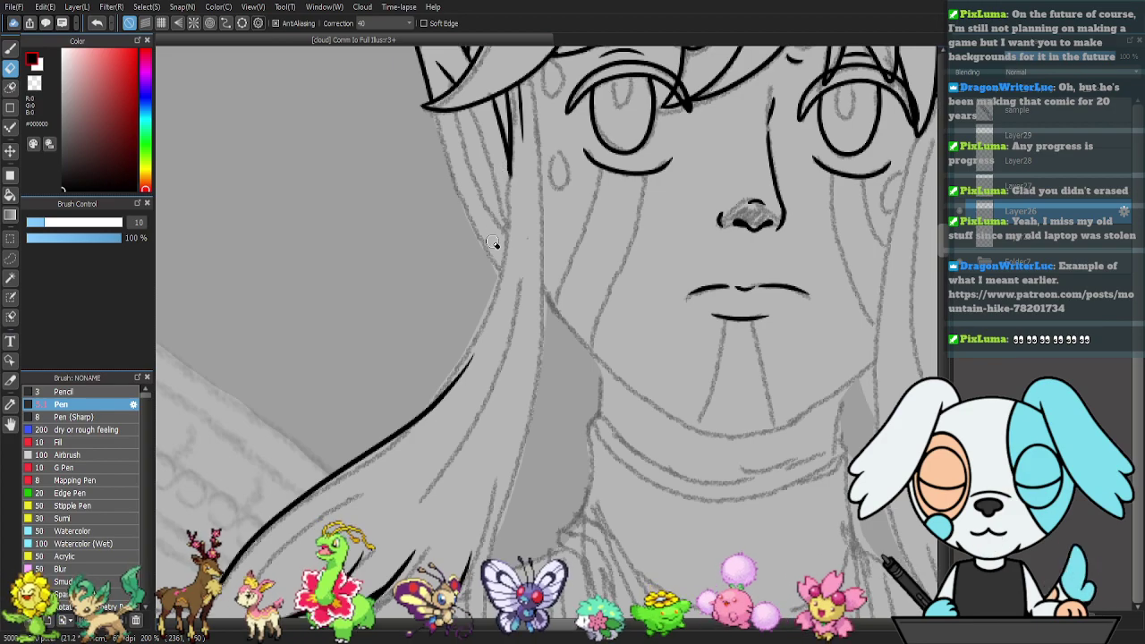
key(b)
mouse_move(515, 143)
mouse_down()
mouse_move(493, 266)
mouse_move(440, 389)
mouse_move(402, 436)
mouse_move(369, 452)
mouse_up()
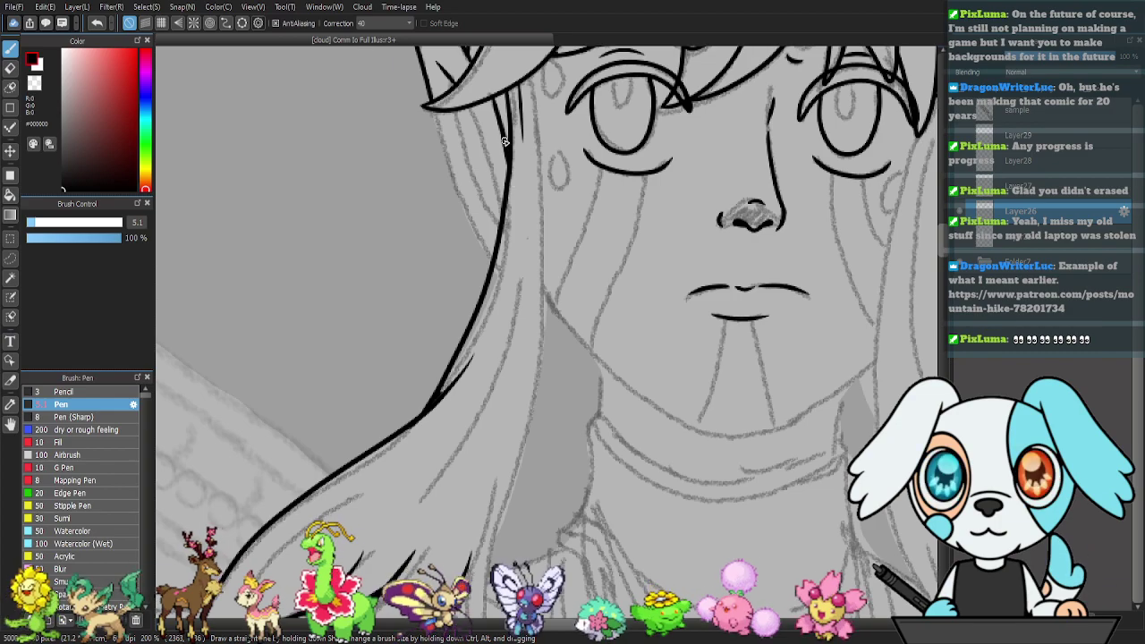
- Ink the curved back-hair strands below the left ear, joining them to the outer contour of the long lock
scroll(551, 147, up, 2)
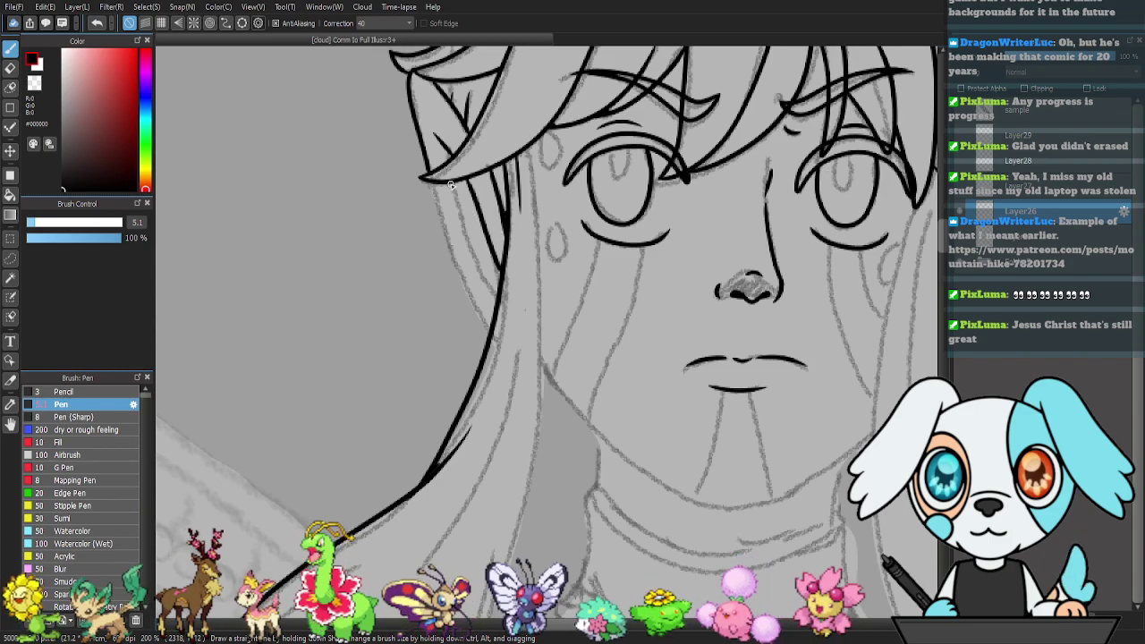
drag(454, 204, 497, 289)
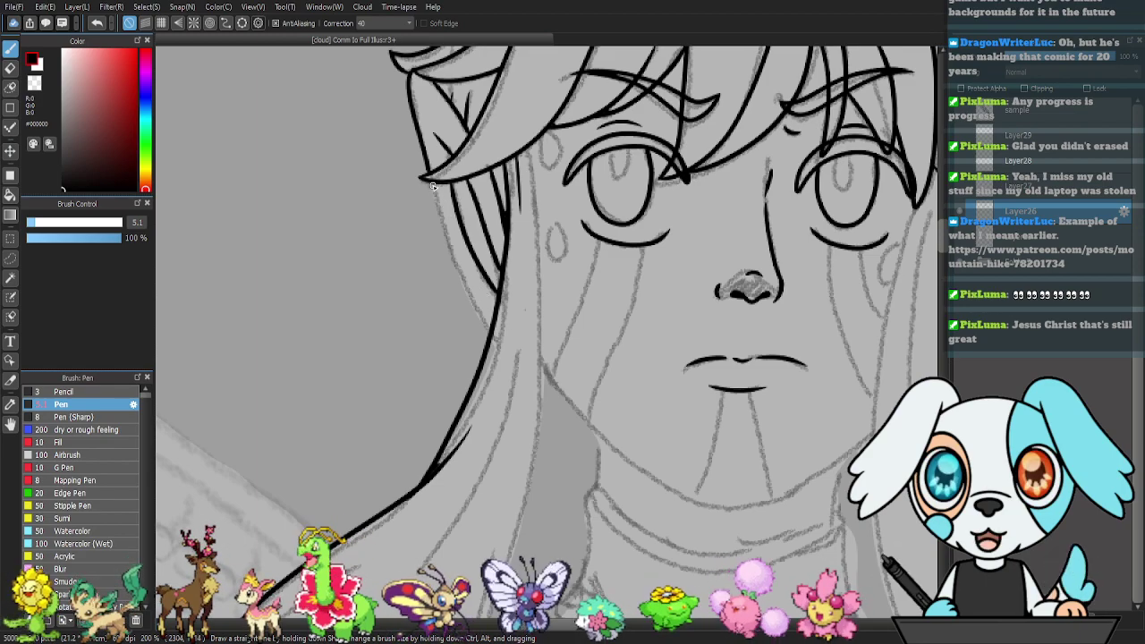
mouse_move(433, 186)
mouse_down()
mouse_move(449, 253)
mouse_move(505, 347)
mouse_up()
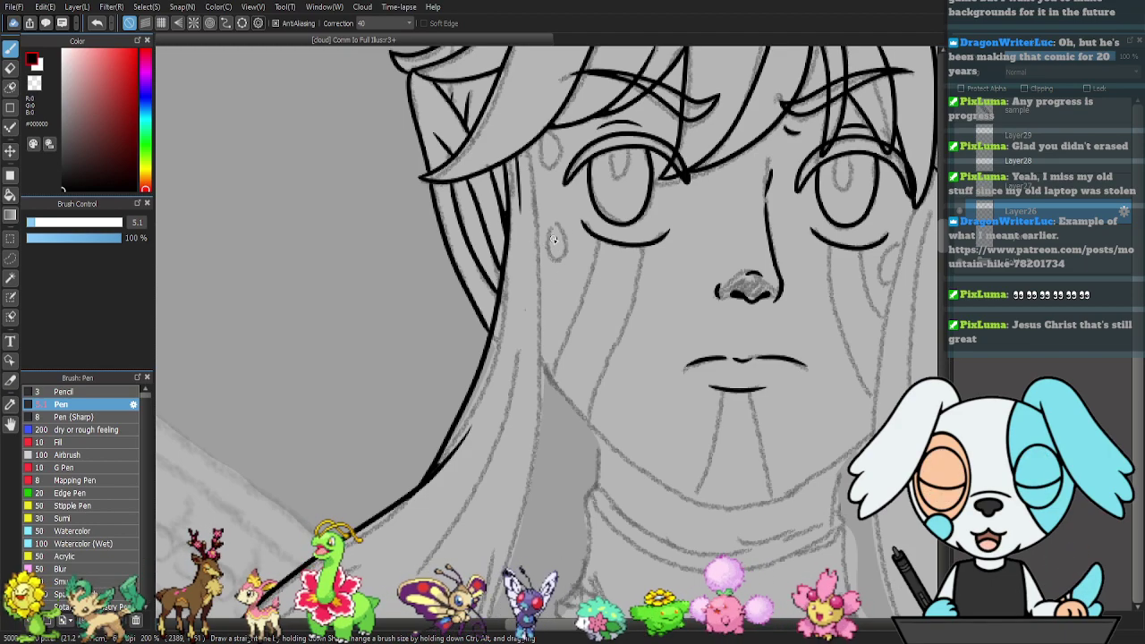
- Ink the left lock's long inner edge beside the face down to its narrow pointed end, adding the short split strand and closing the tip
drag(580, 193, 599, 274)
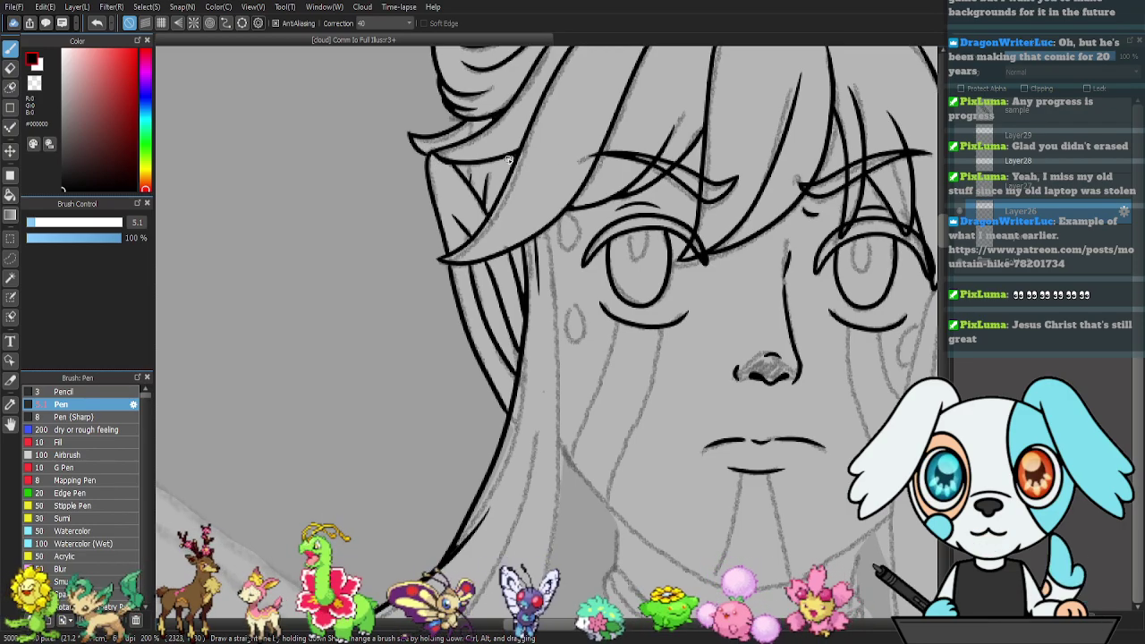
drag(678, 212, 589, 169)
drag(535, 256, 461, 163)
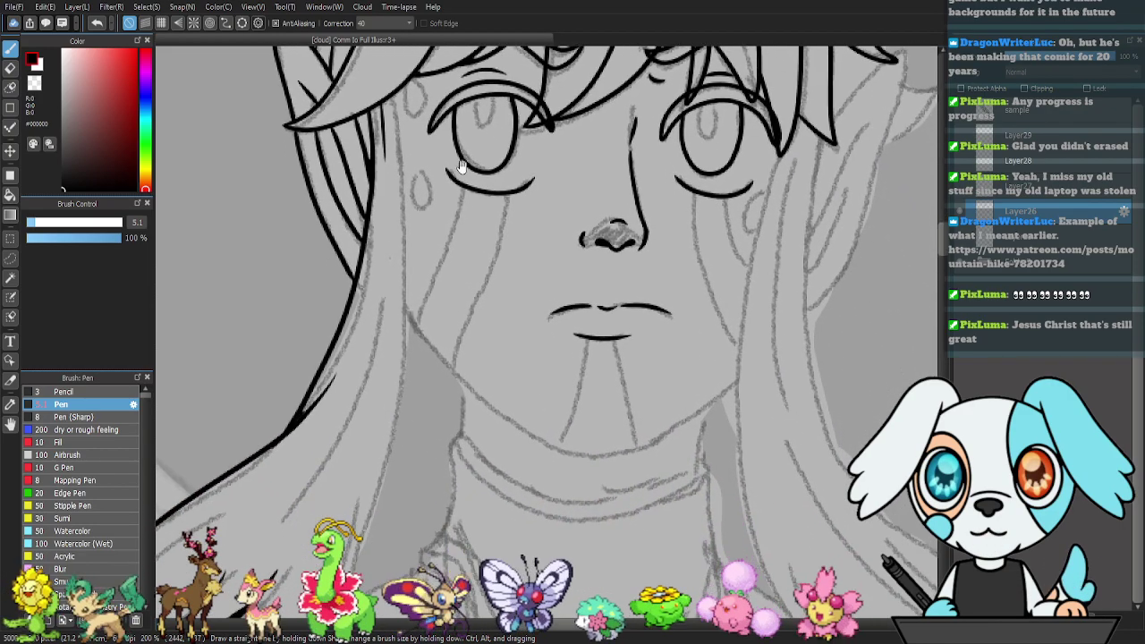
drag(475, 212, 521, 228)
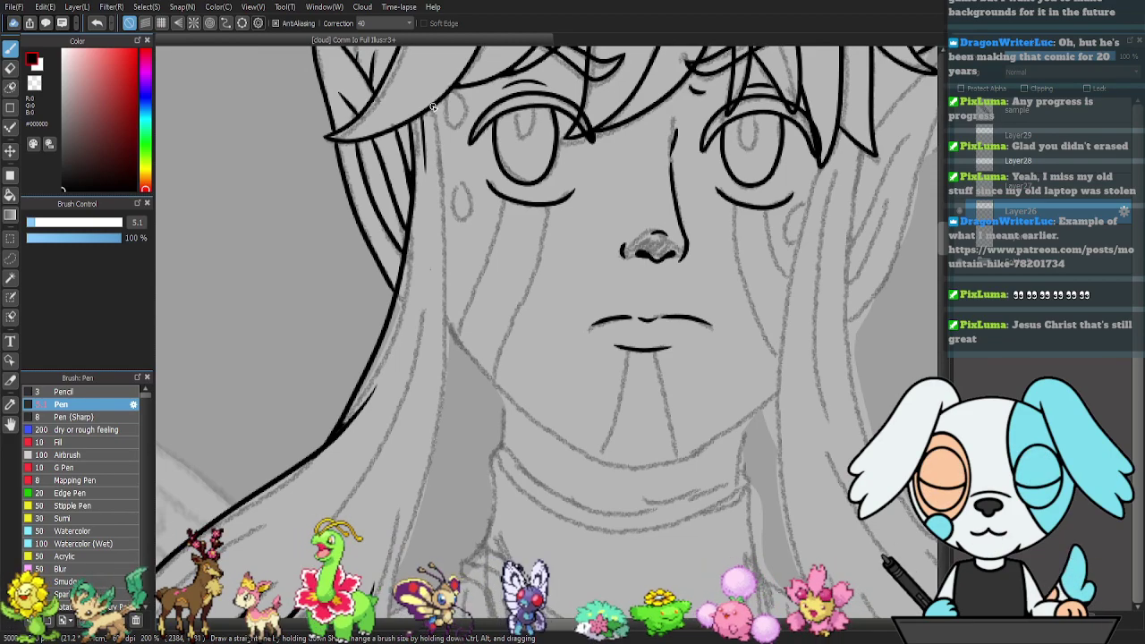
mouse_move(440, 130)
mouse_down()
mouse_move(447, 336)
mouse_move(413, 516)
mouse_move(427, 572)
mouse_move(424, 294)
mouse_move(410, 318)
mouse_up()
mouse_move(361, 393)
mouse_down()
mouse_move(386, 477)
mouse_move(401, 262)
mouse_up()
key(ctrl+z)
mouse_move(354, 391)
mouse_down()
mouse_move(360, 453)
mouse_move(380, 481)
mouse_move(400, 249)
mouse_up()
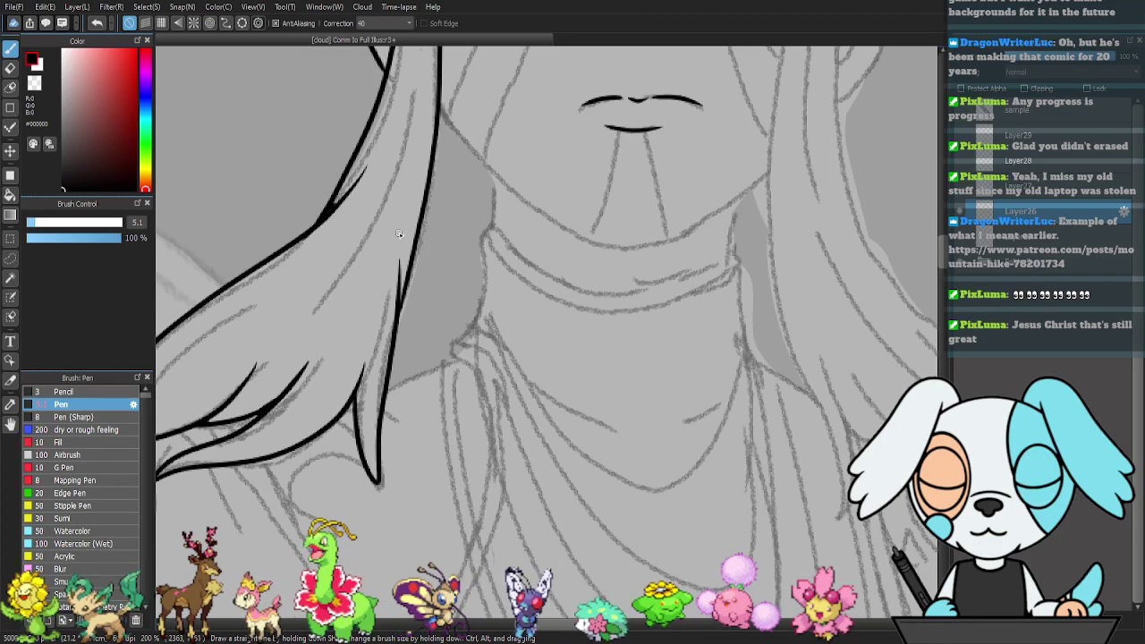
mouse_move(410, 310)
mouse_down()
mouse_move(477, 330)
mouse_move(447, 421)
mouse_move(447, 493)
mouse_move(430, 416)
mouse_move(446, 327)
mouse_up()
key(ctrl+z)
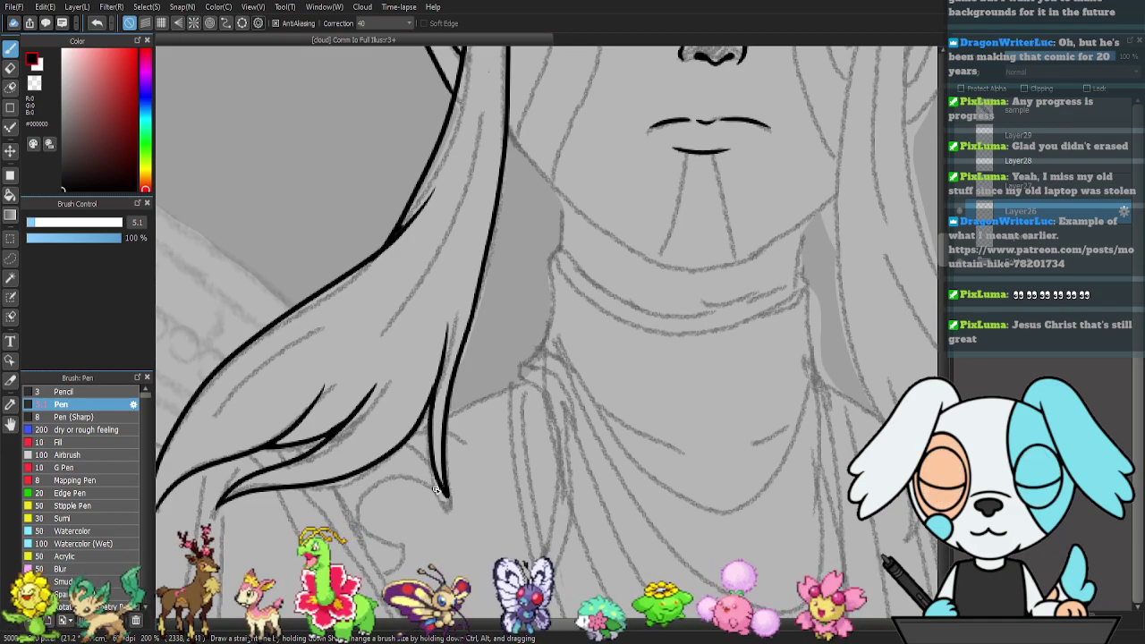
drag(439, 486, 448, 499)
drag(507, 382, 583, 447)
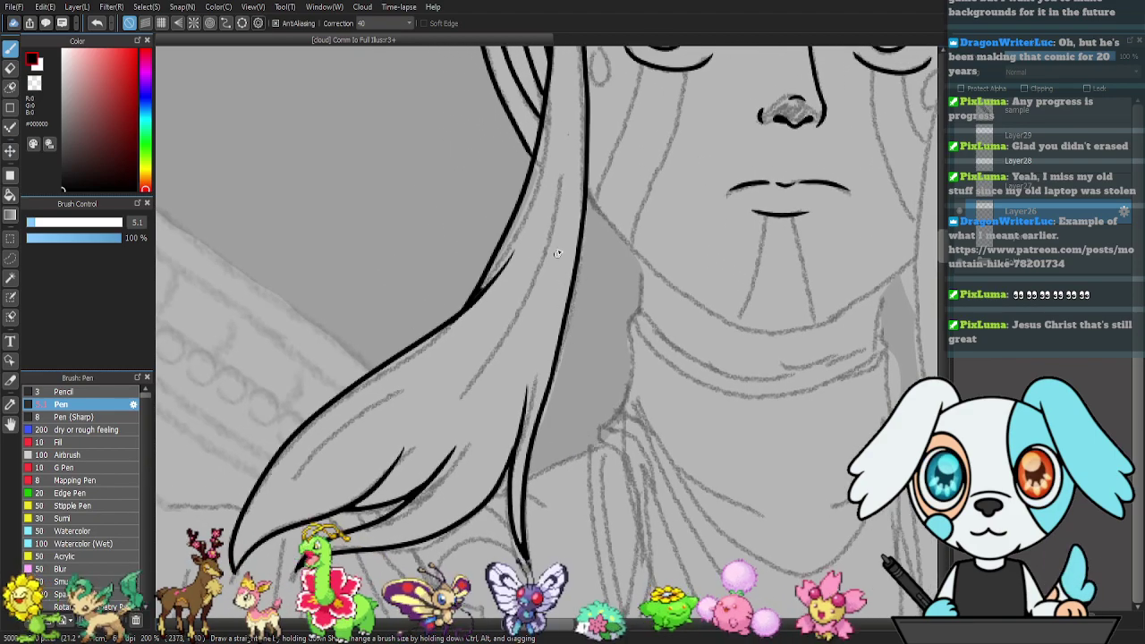
- Ink the interior strand lines of the long left lock, following the sketch from beside the cheek toward its lower end
drag(575, 186, 552, 227)
drag(542, 120, 463, 411)
mouse_move(537, 259)
mouse_down()
mouse_move(498, 352)
mouse_move(326, 485)
mouse_up()
key(ctrl+z)
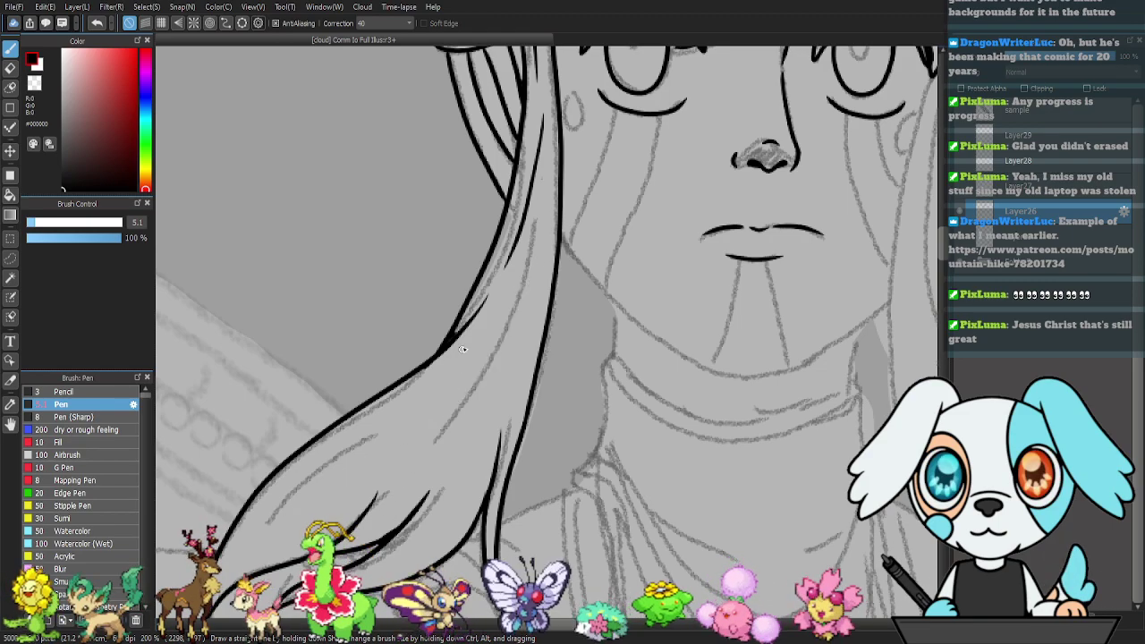
mouse_move(535, 257)
mouse_down()
mouse_move(491, 344)
mouse_move(247, 539)
mouse_move(247, 569)
mouse_up()
key(ctrl+z)
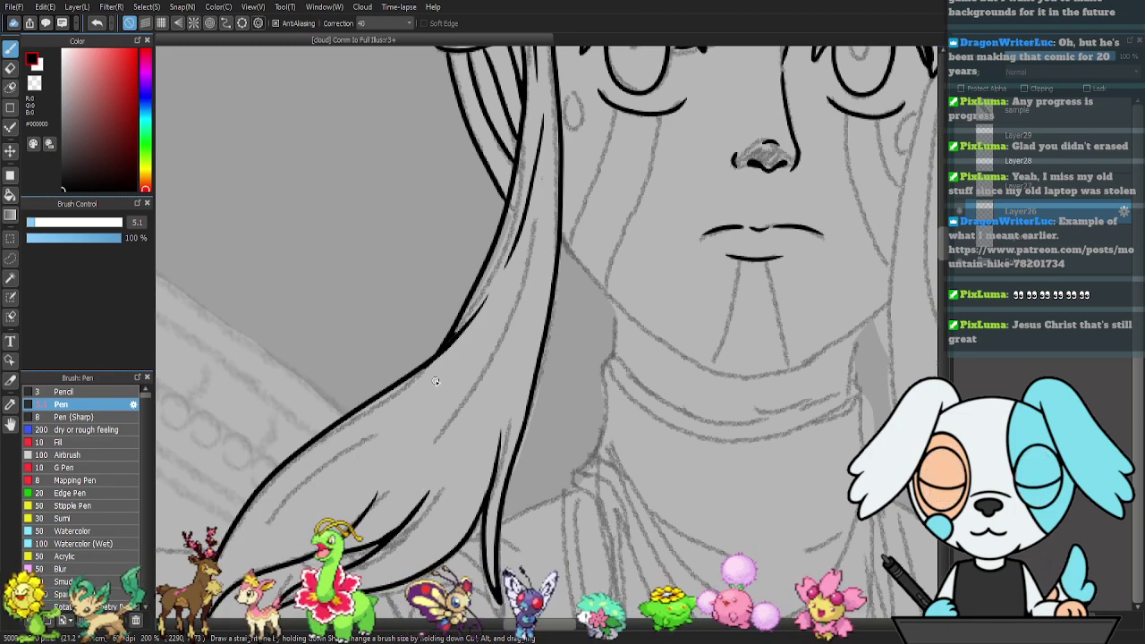
mouse_move(446, 375)
mouse_down()
mouse_move(299, 497)
mouse_move(276, 533)
mouse_up()
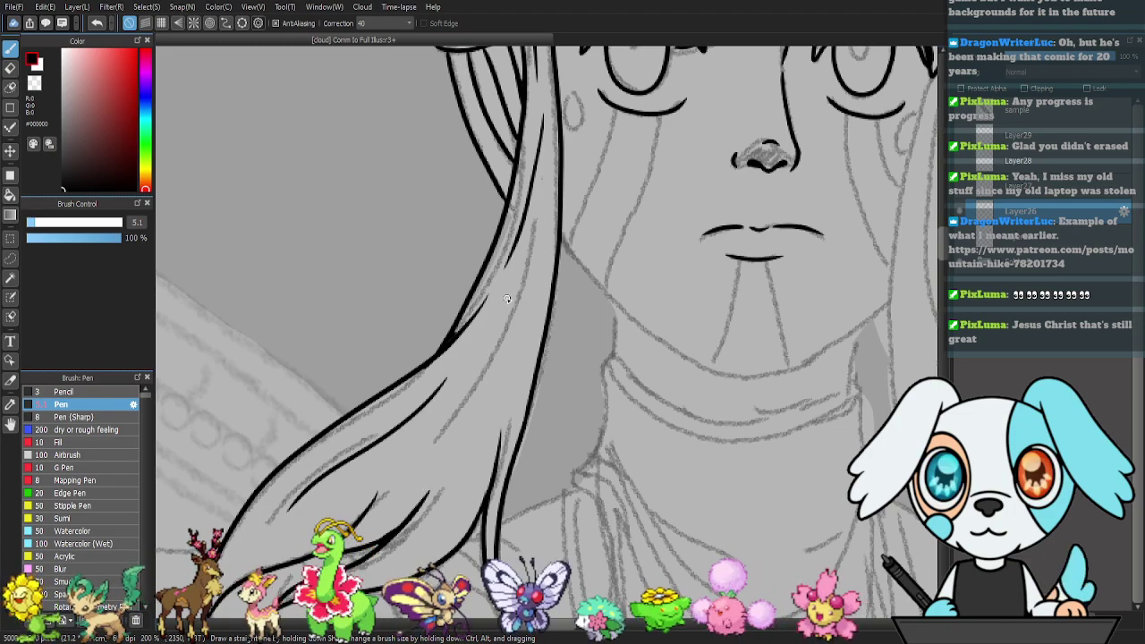
drag(539, 265, 479, 417)
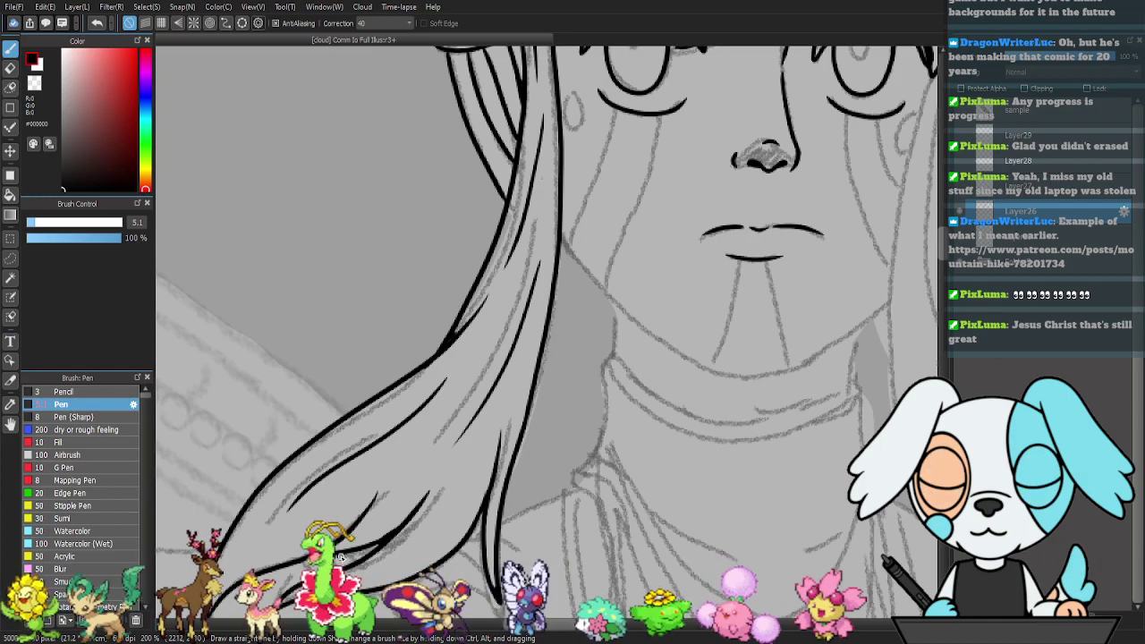
- Ink the right lock's inner edge beside the face down to its pointed tip, turning back up into a short split strand
mouse_move(618, 453)
mouse_down()
mouse_move(528, 337)
mouse_move(540, 421)
mouse_move(585, 426)
mouse_move(428, 478)
mouse_move(484, 361)
mouse_move(434, 485)
mouse_move(494, 368)
mouse_move(364, 454)
mouse_up()
drag(465, 393, 336, 450)
drag(537, 246, 528, 279)
mouse_move(472, 328)
mouse_down()
mouse_move(407, 215)
mouse_move(398, 451)
mouse_move(349, 307)
mouse_move(378, 325)
mouse_move(393, 371)
mouse_up()
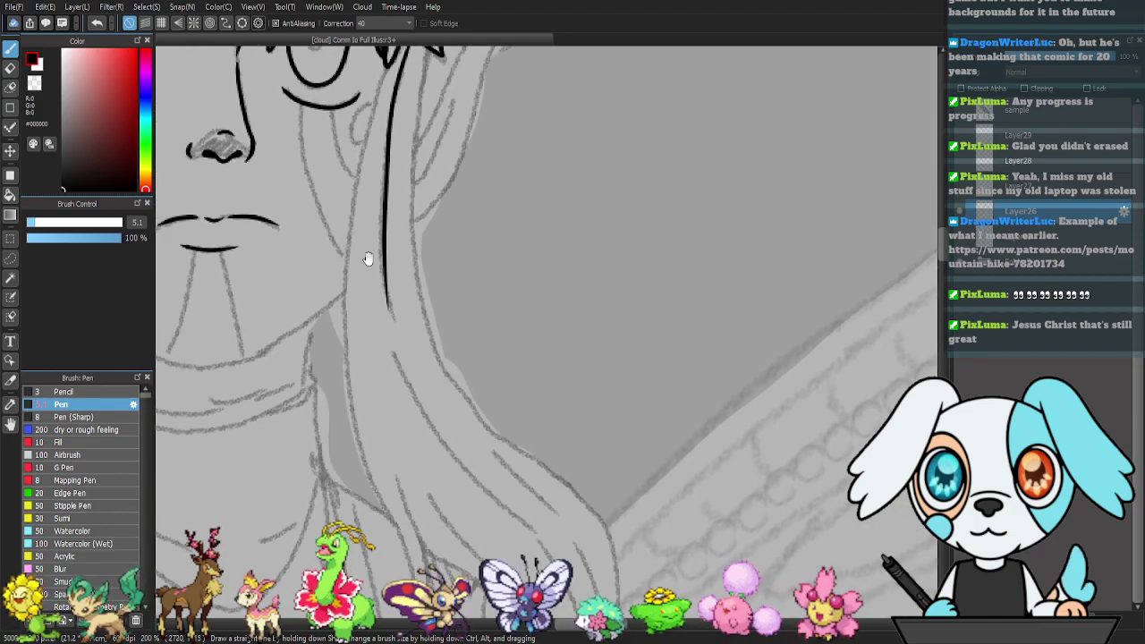
mouse_move(385, 66)
mouse_down()
mouse_move(355, 152)
mouse_move(344, 365)
mouse_up()
key(ctrl+z)
drag(389, 63, 356, 184)
key(ctrl+z)
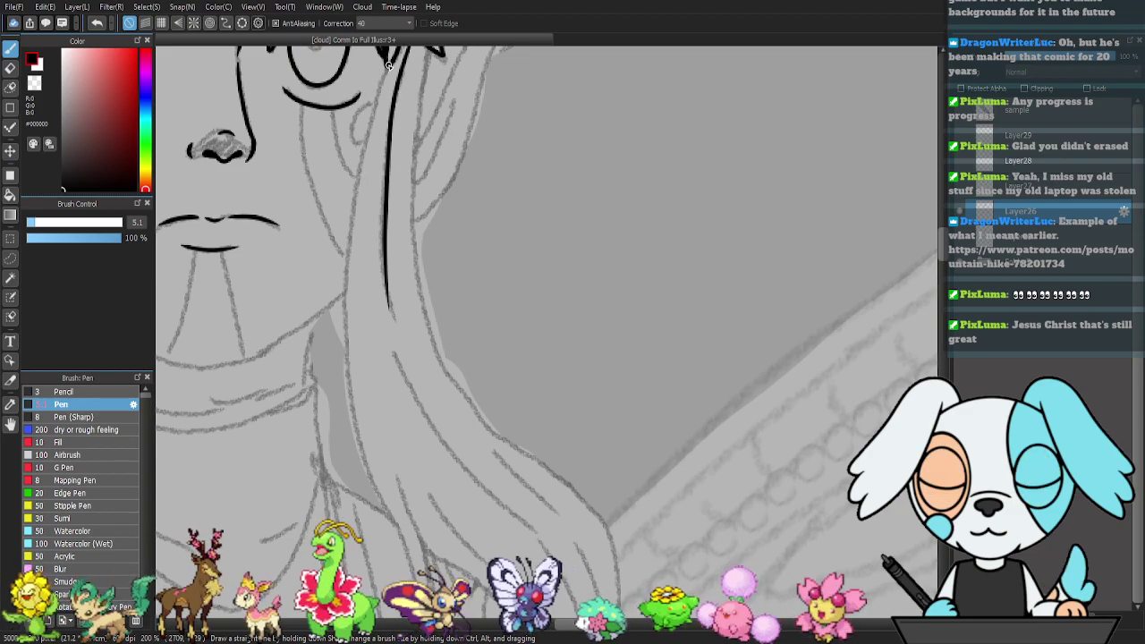
mouse_move(388, 63)
mouse_down()
mouse_move(355, 219)
mouse_move(384, 74)
mouse_move(348, 210)
mouse_move(342, 305)
mouse_move(347, 407)
mouse_move(386, 517)
mouse_up()
key(ctrl+z)
drag(493, 526, 427, 389)
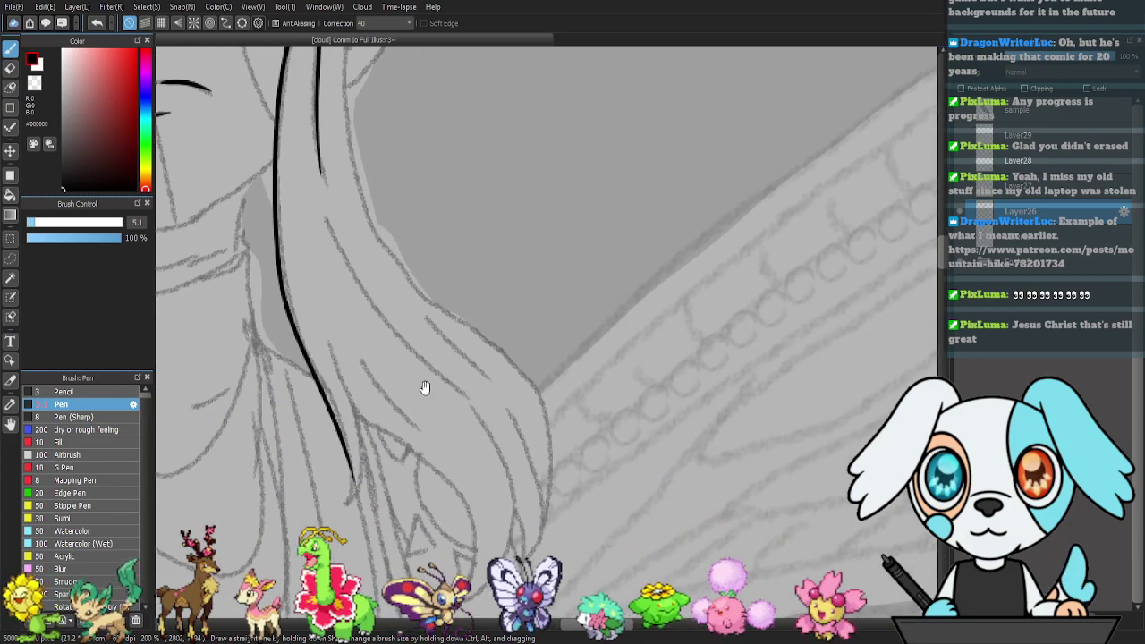
drag(333, 419, 347, 501)
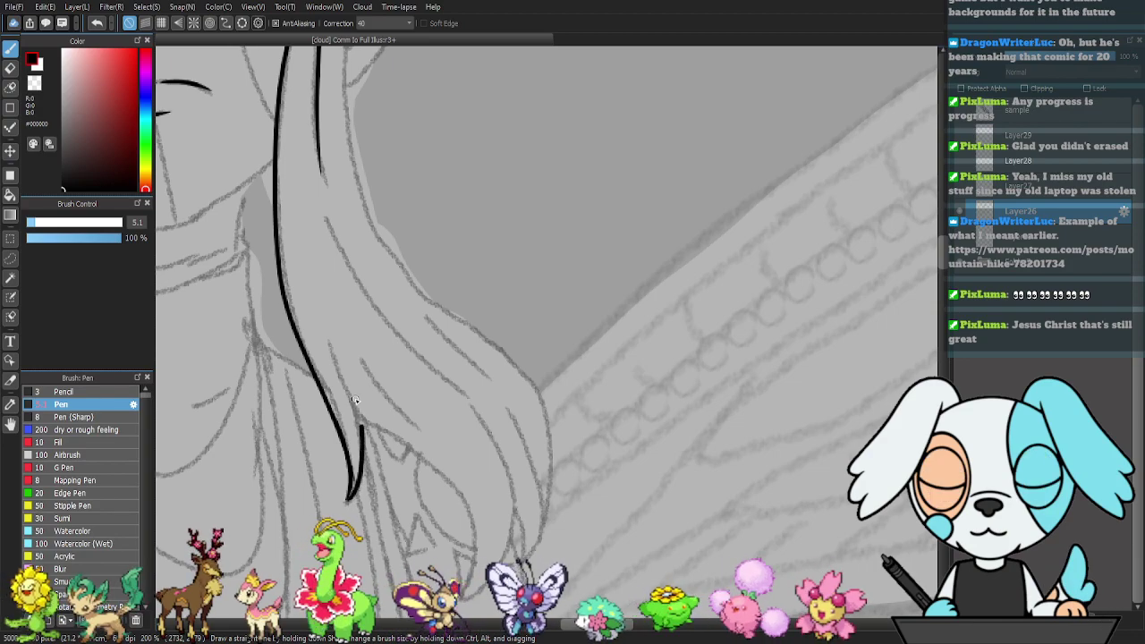
drag(361, 430, 333, 347)
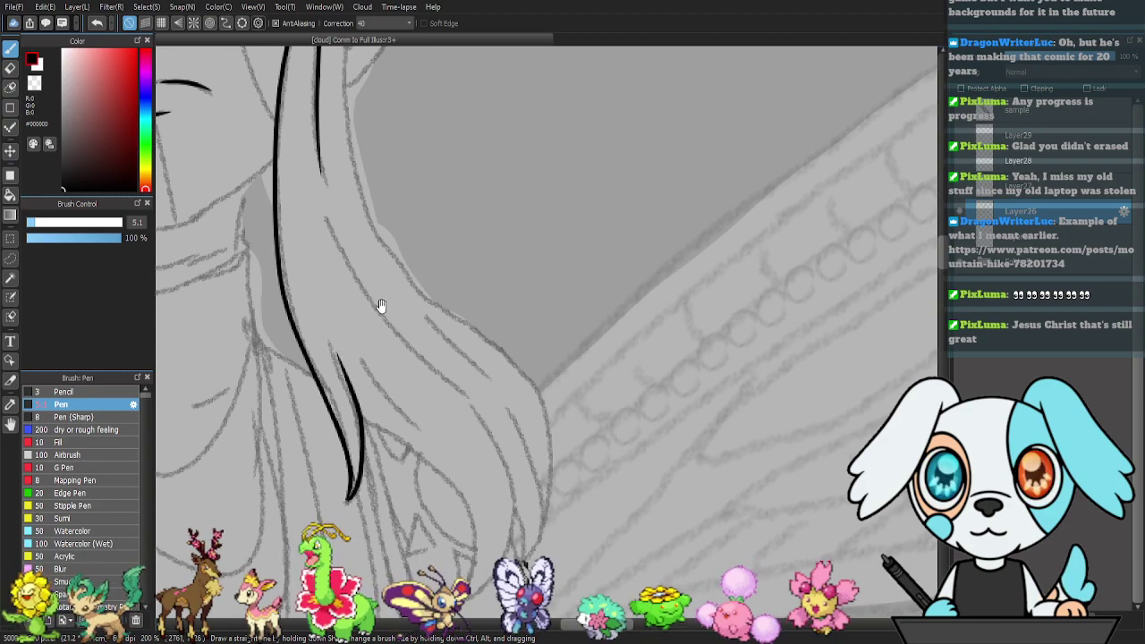
- Ink the interior strands of the right lock and the curved edges of its lower split section
drag(382, 307, 421, 384)
mouse_move(338, 141)
mouse_down()
mouse_move(336, 262)
mouse_move(358, 371)
mouse_up()
drag(439, 455, 353, 378)
mouse_move(311, 415)
mouse_down()
mouse_move(404, 493)
mouse_move(428, 573)
mouse_move(448, 579)
mouse_move(457, 487)
mouse_move(413, 408)
mouse_up()
mouse_move(286, 211)
mouse_down()
mouse_move(310, 271)
mouse_move(449, 435)
mouse_move(343, 383)
mouse_move(401, 436)
mouse_move(437, 497)
mouse_up()
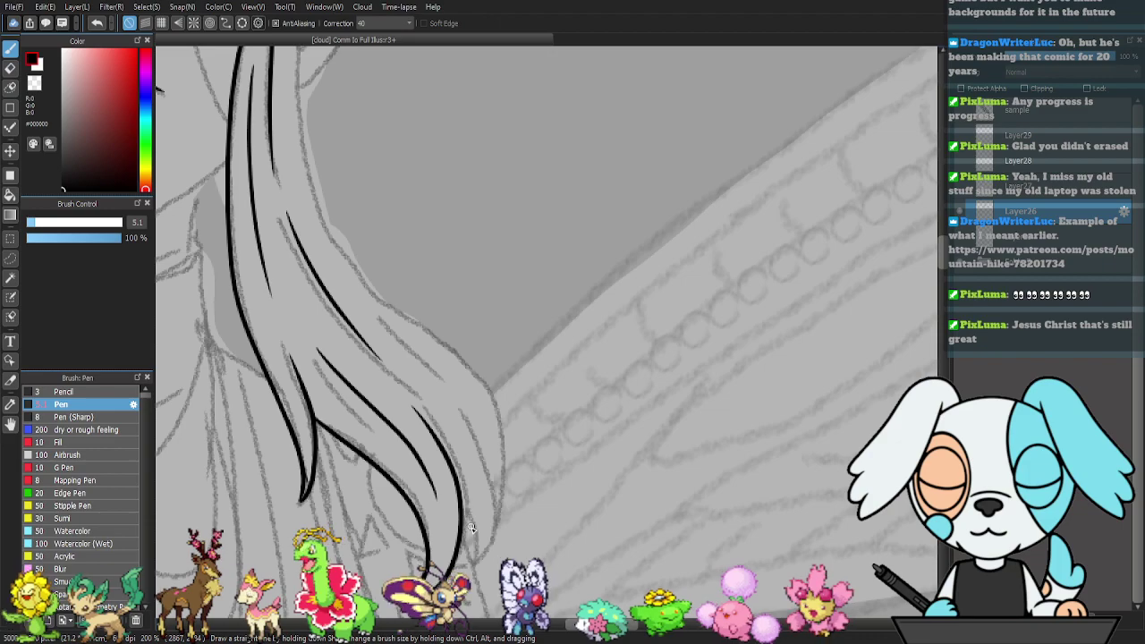
- Ink the right lock's outer contour from the side hair over the shoulder to its lower pointed tip
drag(472, 560, 509, 497)
mouse_move(466, 357)
mouse_down()
mouse_move(335, 232)
mouse_move(289, 156)
mouse_move(279, 103)
mouse_up()
key(ctrl+z)
scroll(445, 266, down, 1)
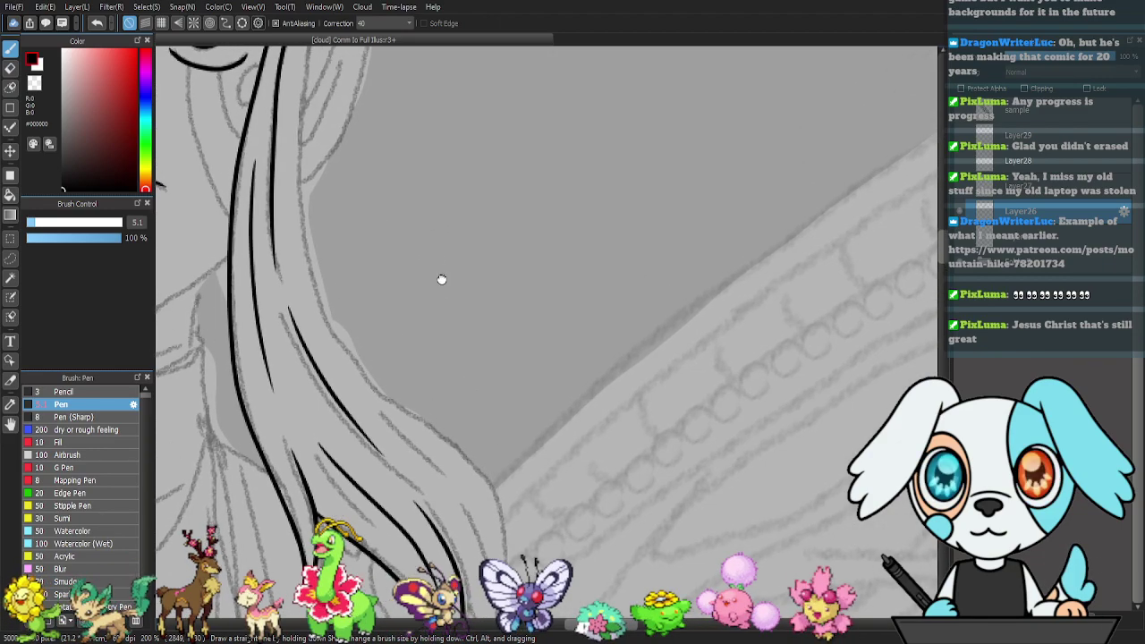
scroll(452, 268, down, 1)
mouse_move(375, 93)
mouse_down()
mouse_move(367, 193)
mouse_move(386, 320)
mouse_move(510, 483)
mouse_move(516, 548)
mouse_move(493, 553)
mouse_move(497, 576)
mouse_up()
mouse_move(494, 496)
mouse_down()
mouse_move(508, 552)
mouse_move(488, 580)
mouse_up()
key(ctrl+z)
key(ctrl+z)
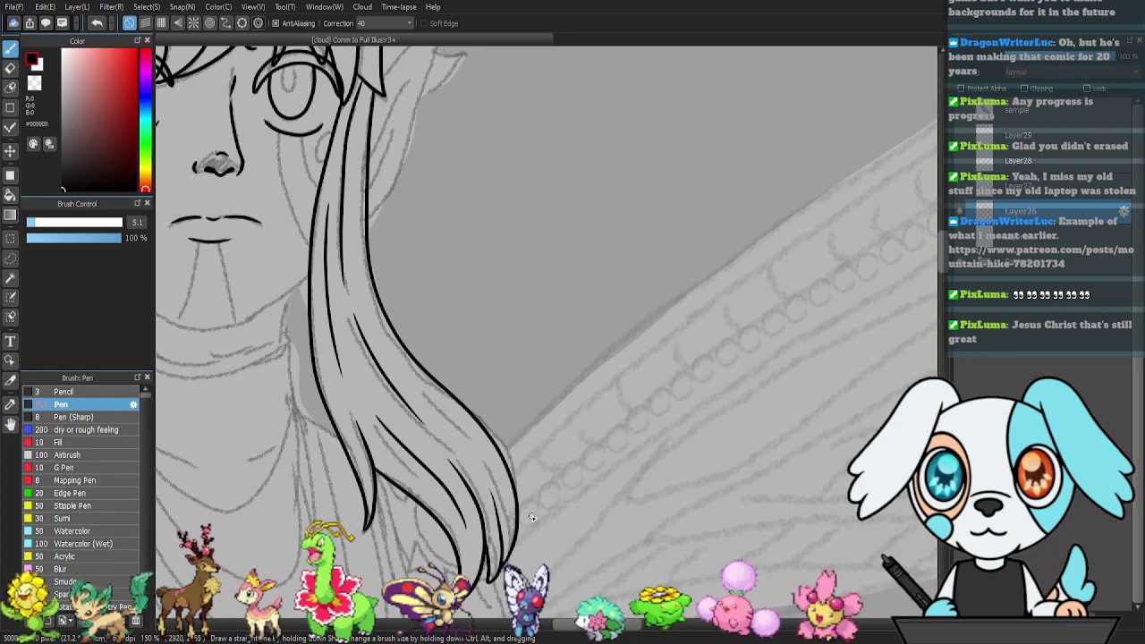
- Ink the curved shapes behind the upper right lock with their outer contour, plus the small pointed tuft beside them
drag(412, 197, 424, 395)
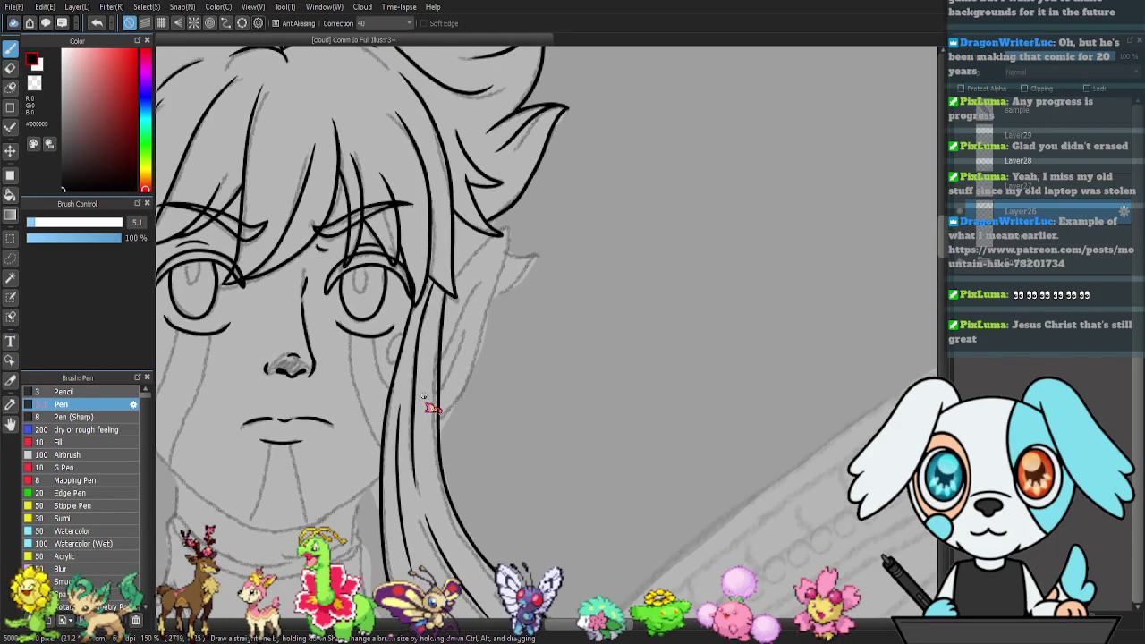
key(ctrl+plus)
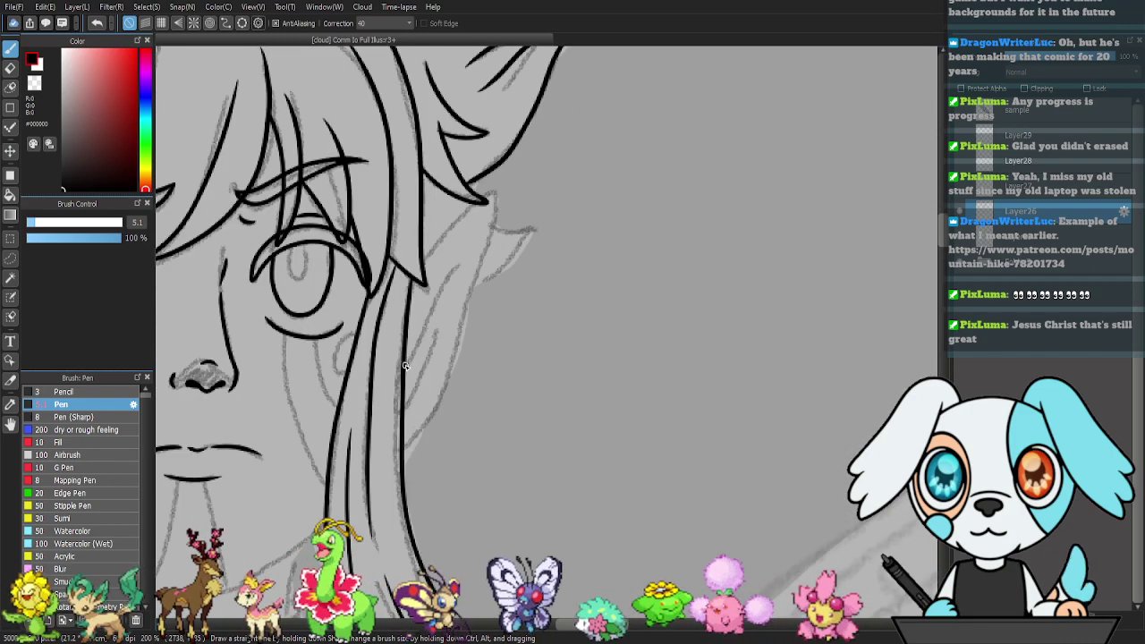
mouse_move(405, 367)
mouse_down()
mouse_move(461, 264)
mouse_move(438, 292)
mouse_up()
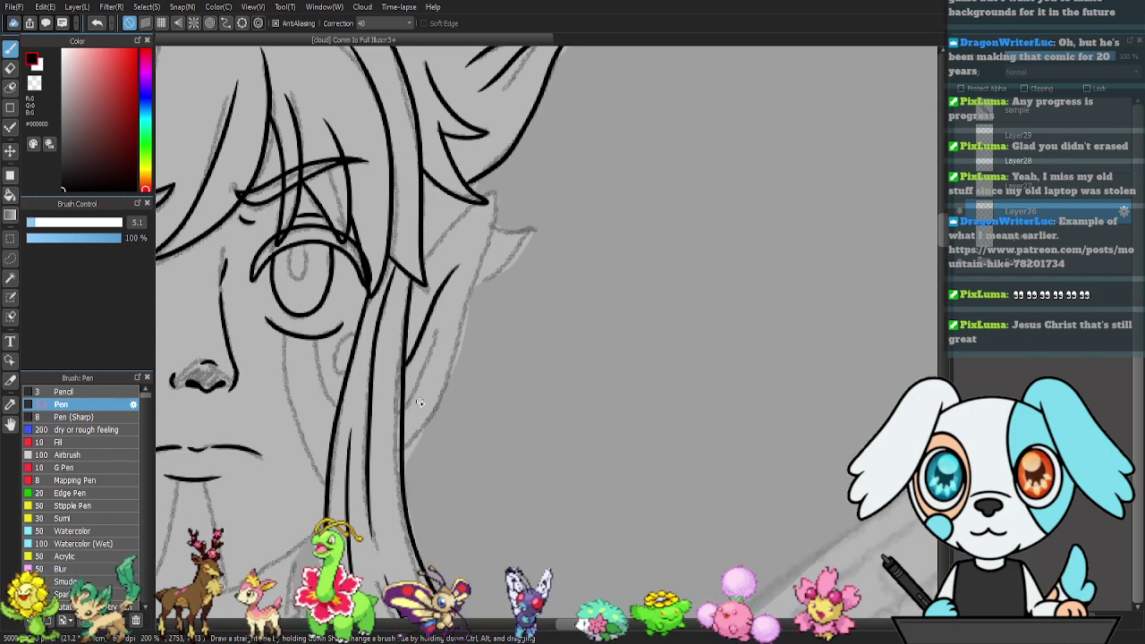
drag(405, 407, 434, 327)
key(ctrl+z)
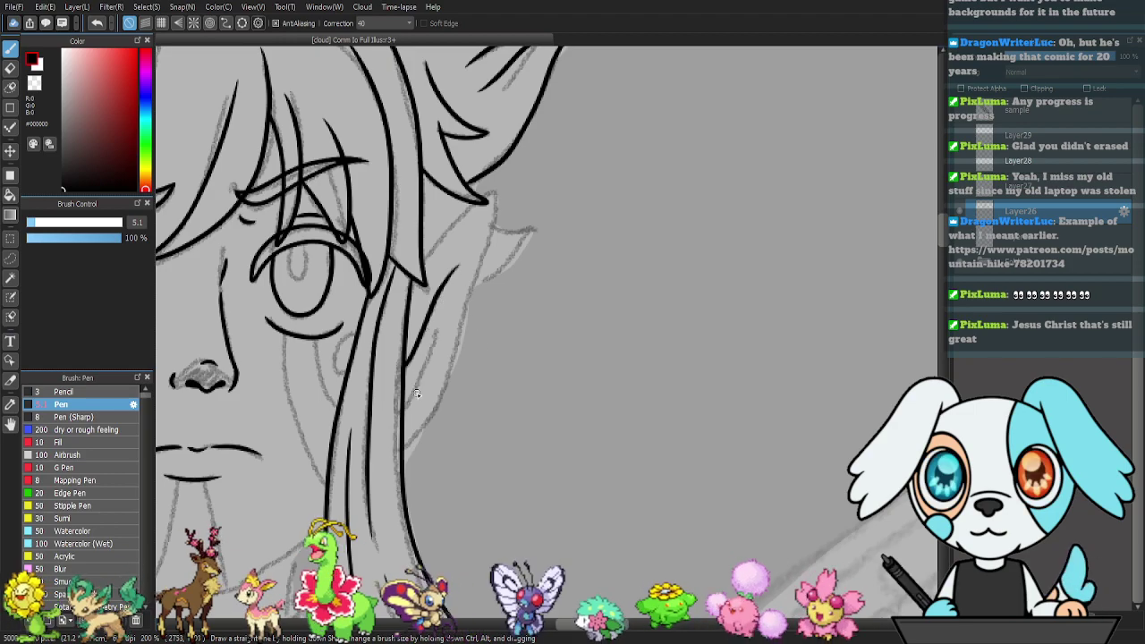
mouse_move(401, 412)
mouse_down()
mouse_move(455, 272)
mouse_move(472, 258)
mouse_move(485, 293)
mouse_move(452, 254)
mouse_move(421, 261)
mouse_move(499, 193)
mouse_move(457, 378)
mouse_move(406, 449)
mouse_up()
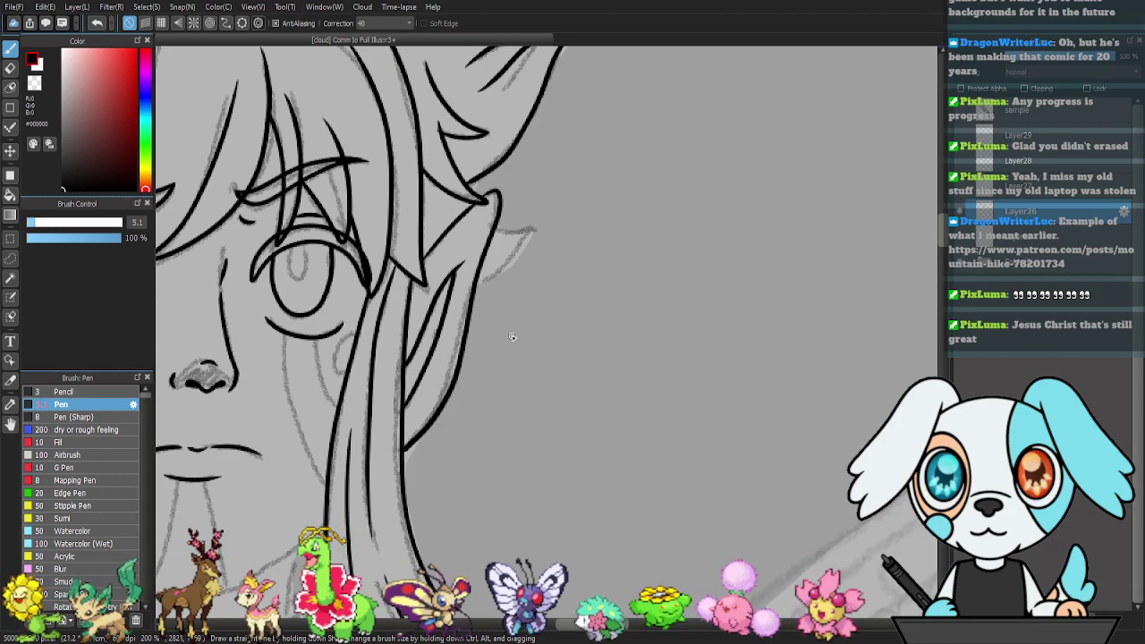
drag(503, 276, 561, 352)
mouse_move(549, 304)
mouse_down()
mouse_move(589, 301)
mouse_move(556, 336)
mouse_move(577, 337)
mouse_move(530, 363)
mouse_move(735, 268)
mouse_move(713, 220)
mouse_up()
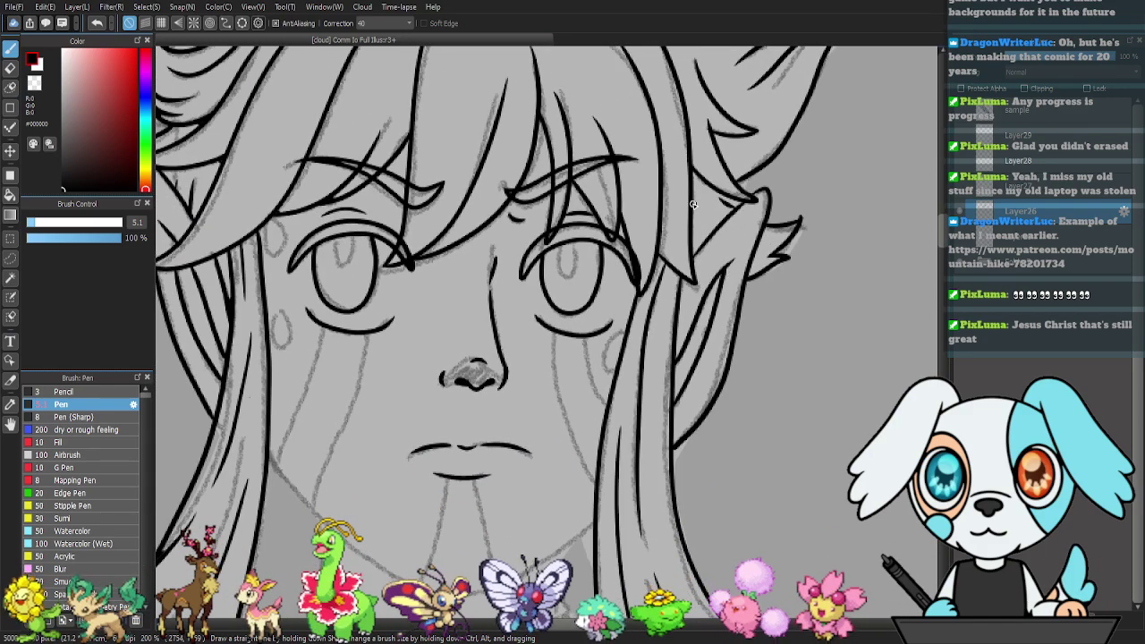
- Ink the jawline from the left lock around the chin to the right lock, and save the illustration
drag(526, 236, 600, 148)
drag(615, 290, 559, 271)
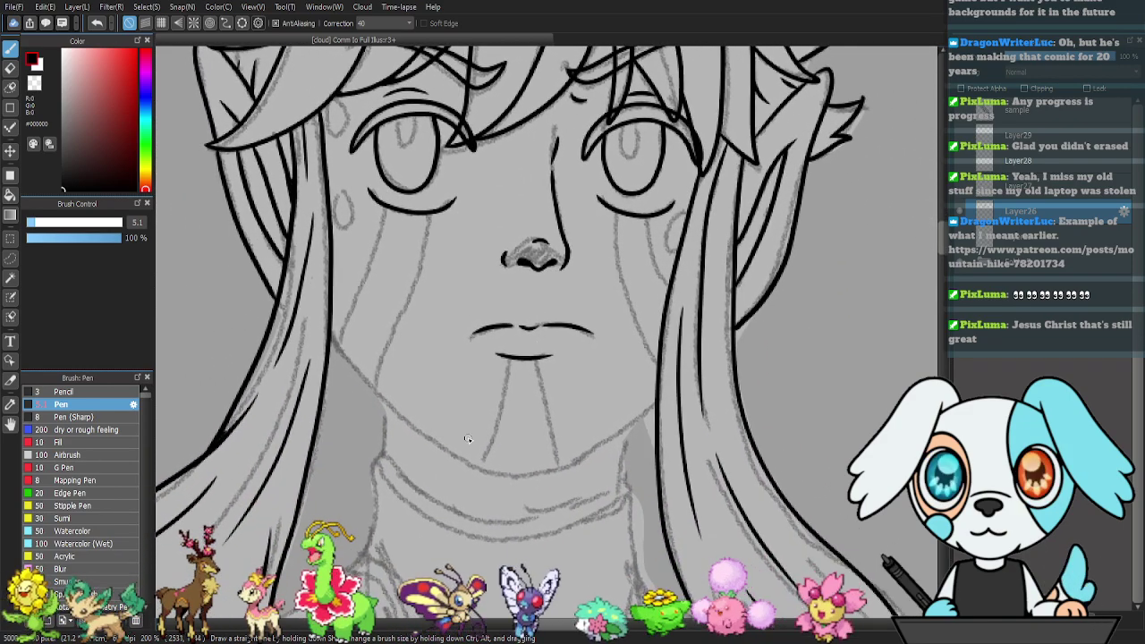
mouse_move(327, 334)
mouse_down()
mouse_move(401, 419)
mouse_move(494, 475)
mouse_move(561, 466)
mouse_move(645, 419)
mouse_up()
key(ctrl+z)
key(ctrl+z)
mouse_move(506, 476)
mouse_down()
mouse_move(604, 443)
mouse_move(660, 404)
mouse_up()
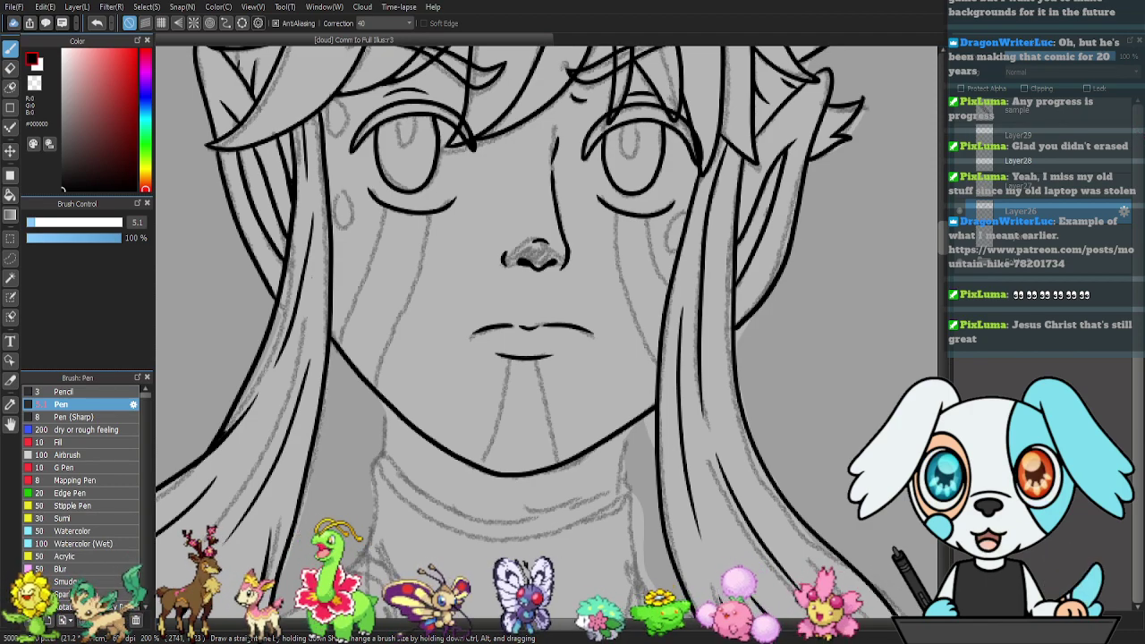
key(ctrl+s)
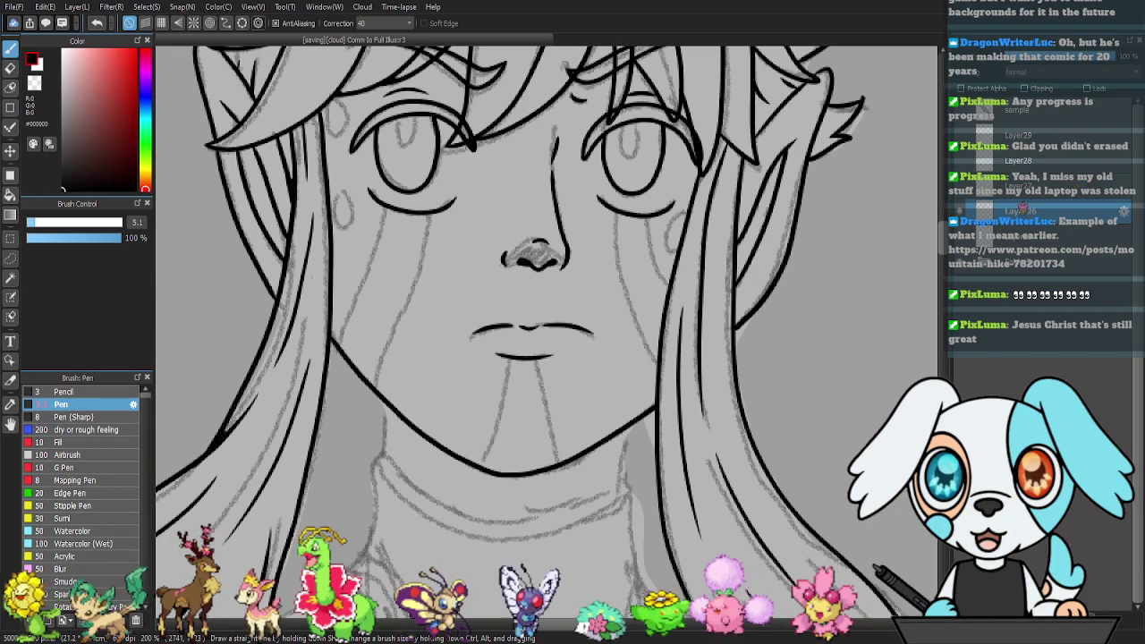
- Draw two small upright ellipses over the sketched oval face markings beside the left eye, using the ellipse shape
scroll(774, 285, up, 5)
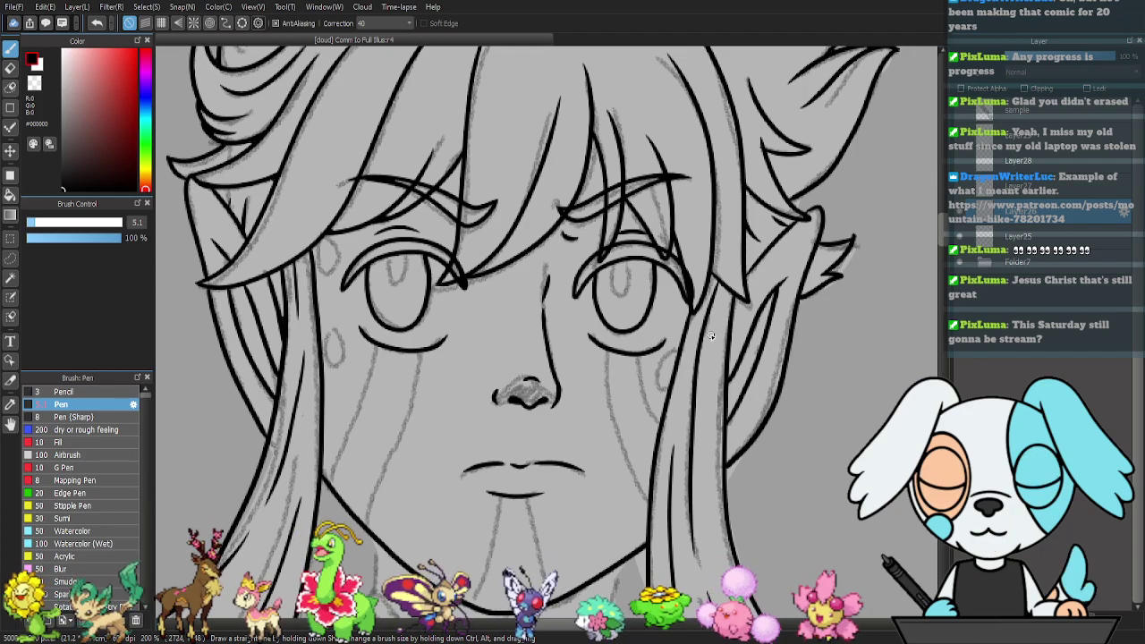
drag(646, 365, 662, 314)
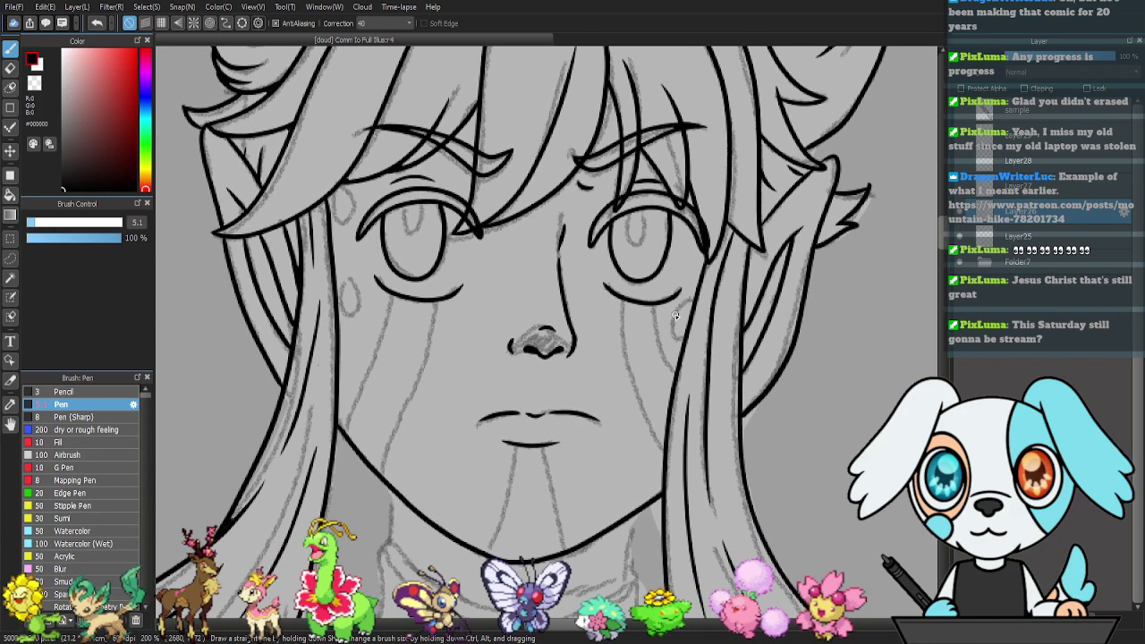
scroll(632, 295, up, 2)
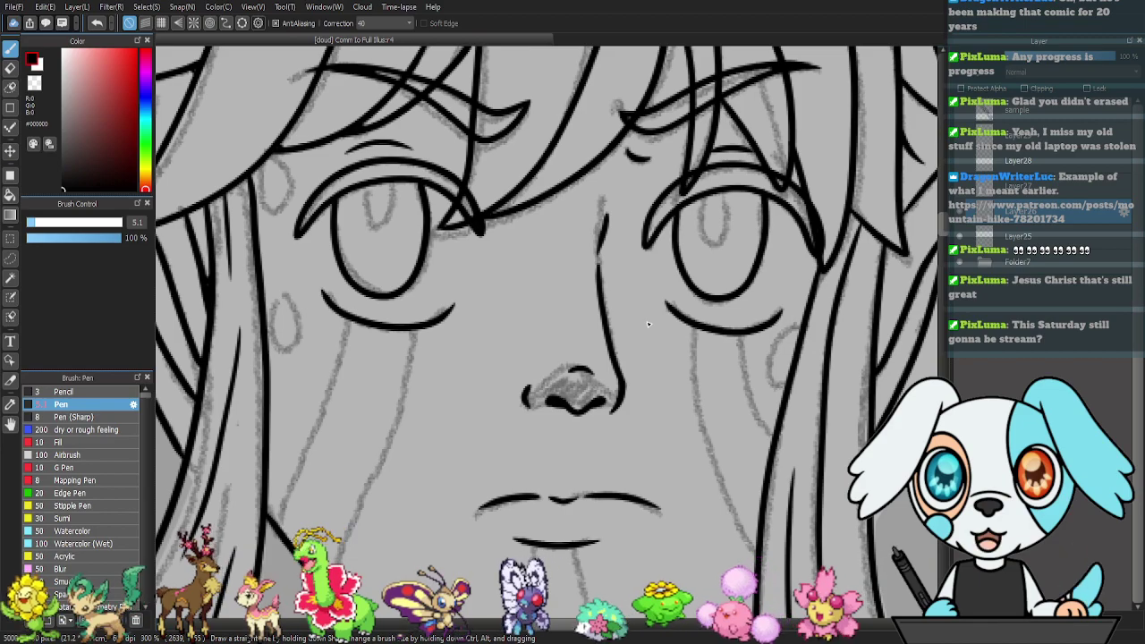
drag(569, 303, 619, 329)
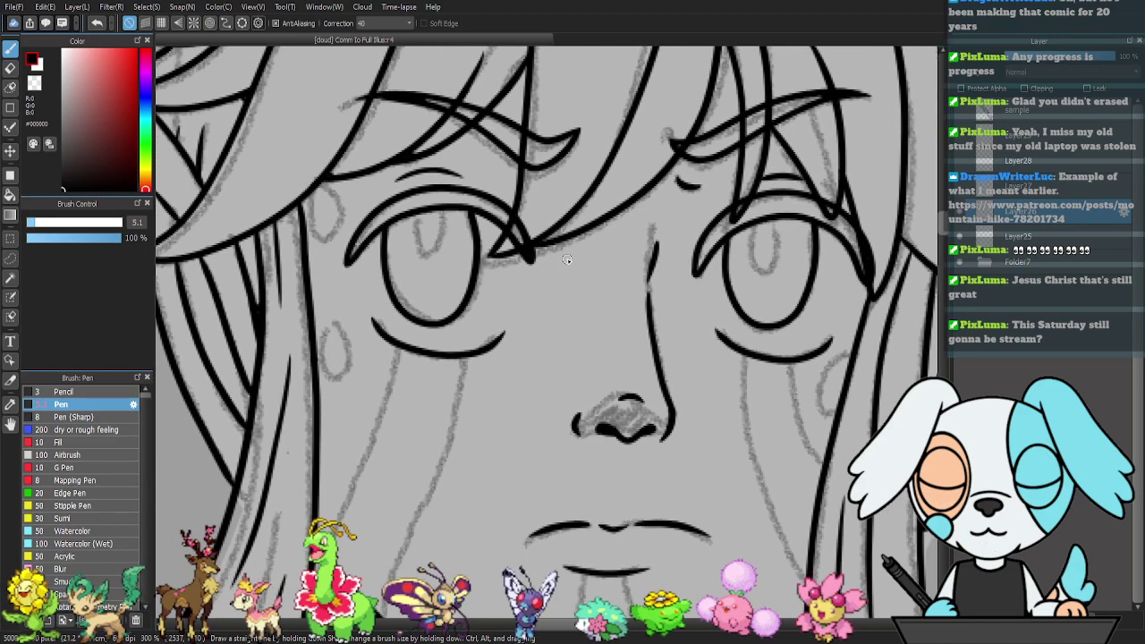
drag(585, 261, 609, 271)
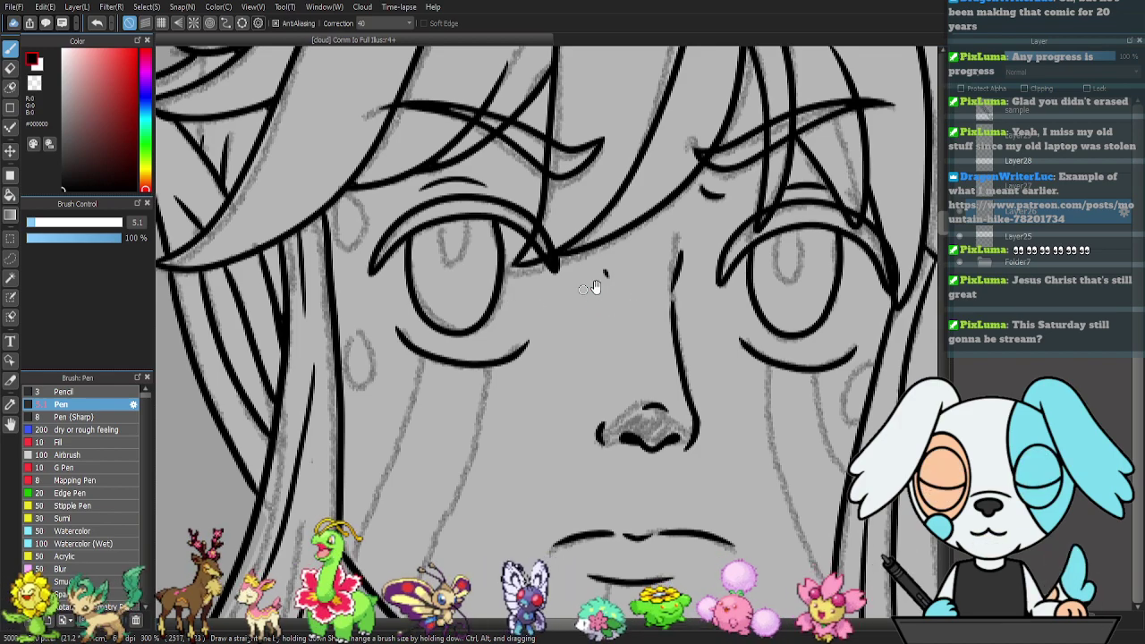
drag(595, 288, 619, 306)
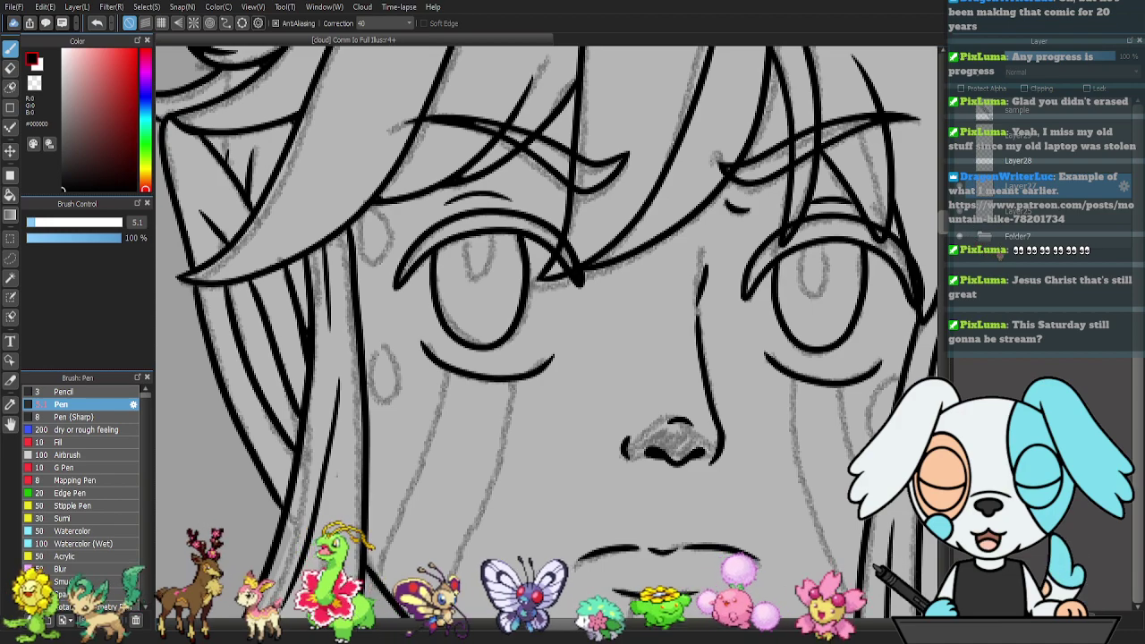
drag(448, 256, 498, 272)
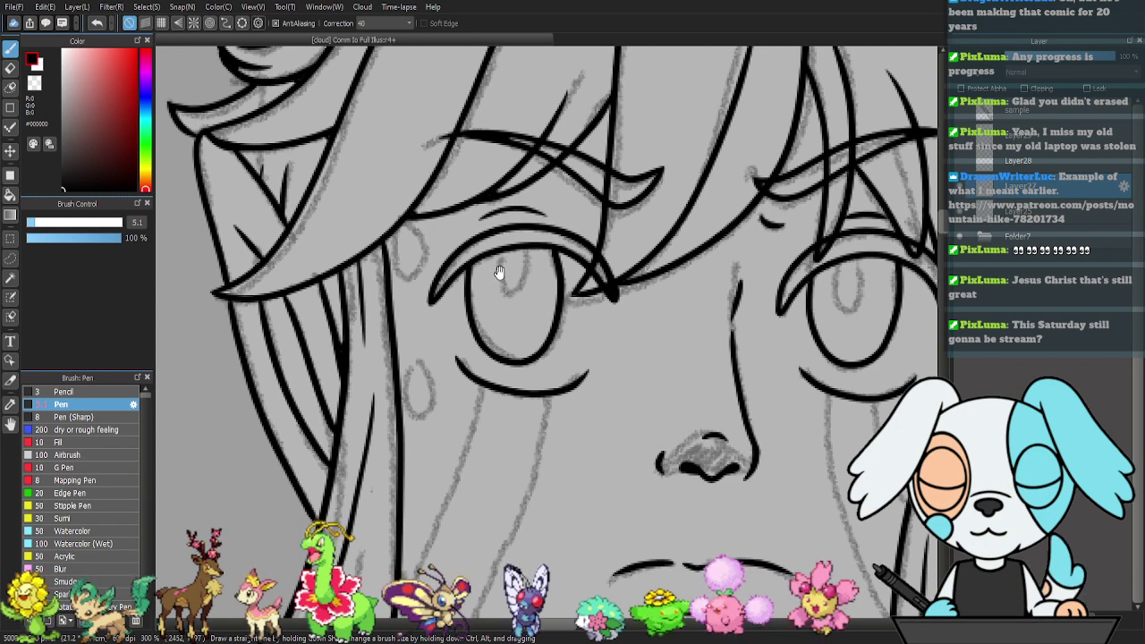
click(9, 108)
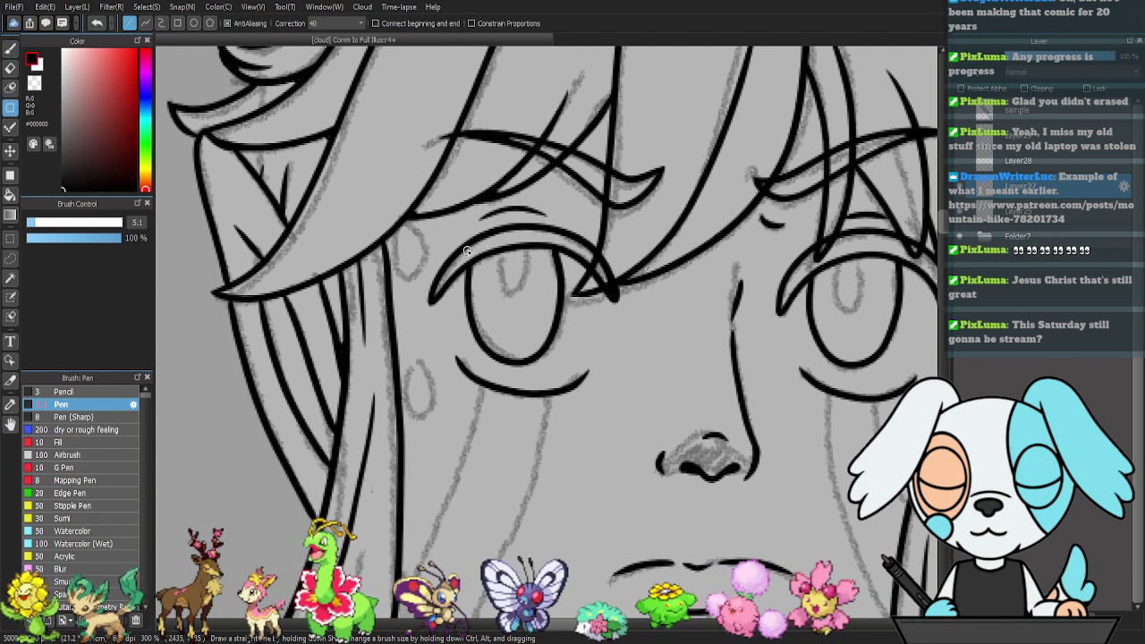
click(193, 22)
mouse_move(394, 228)
mouse_down()
mouse_move(402, 259)
mouse_move(431, 286)
mouse_up()
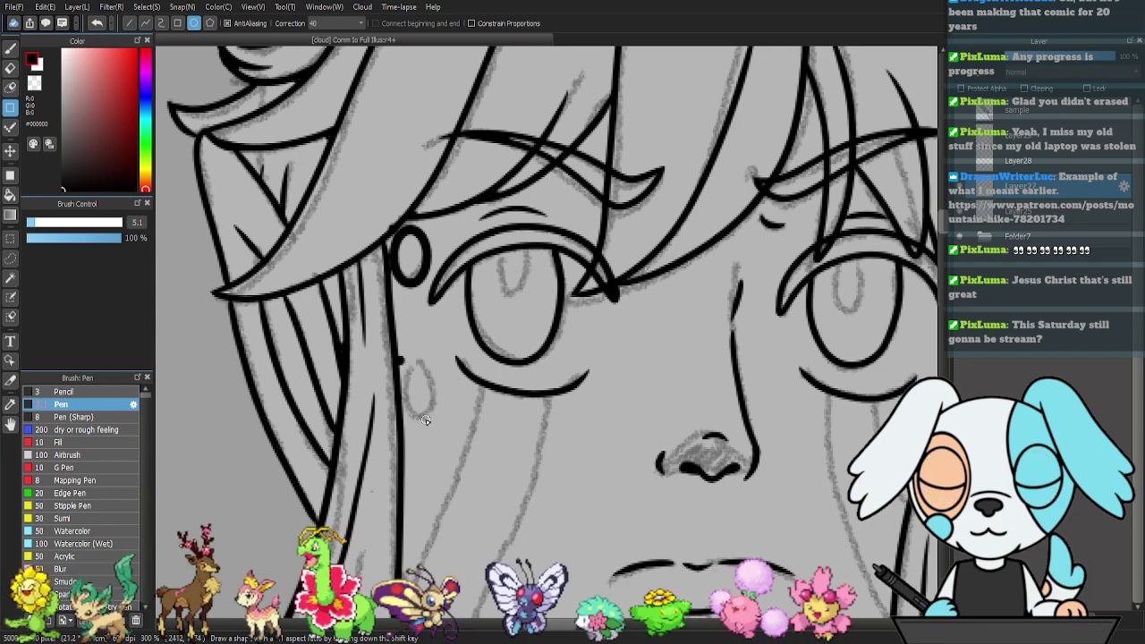
drag(410, 379, 443, 419)
drag(510, 458, 463, 420)
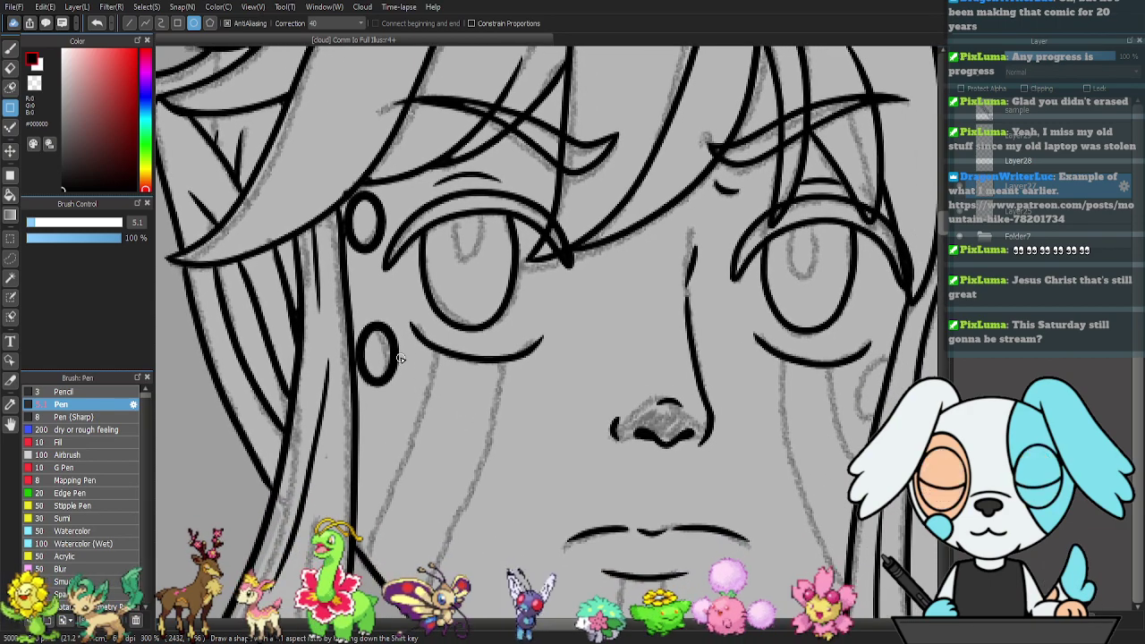
- Ink both edges of the cheek marking that runs from below the left eye down to the jawline with the Pen brush
key(p)
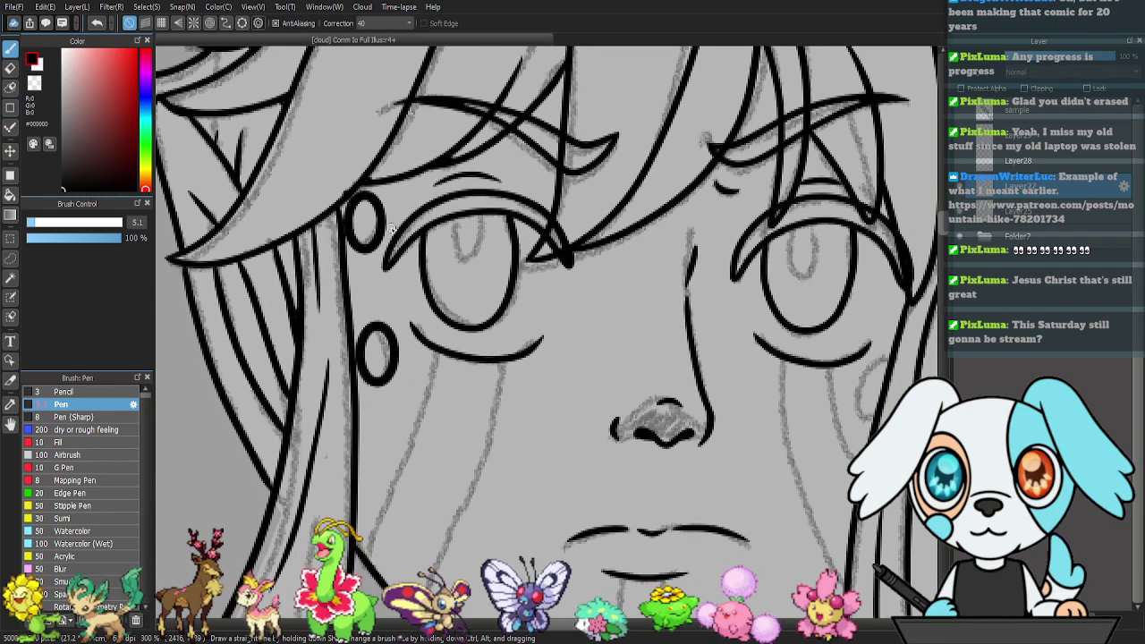
mouse_move(611, 328)
mouse_down()
mouse_move(572, 324)
mouse_move(516, 220)
mouse_up()
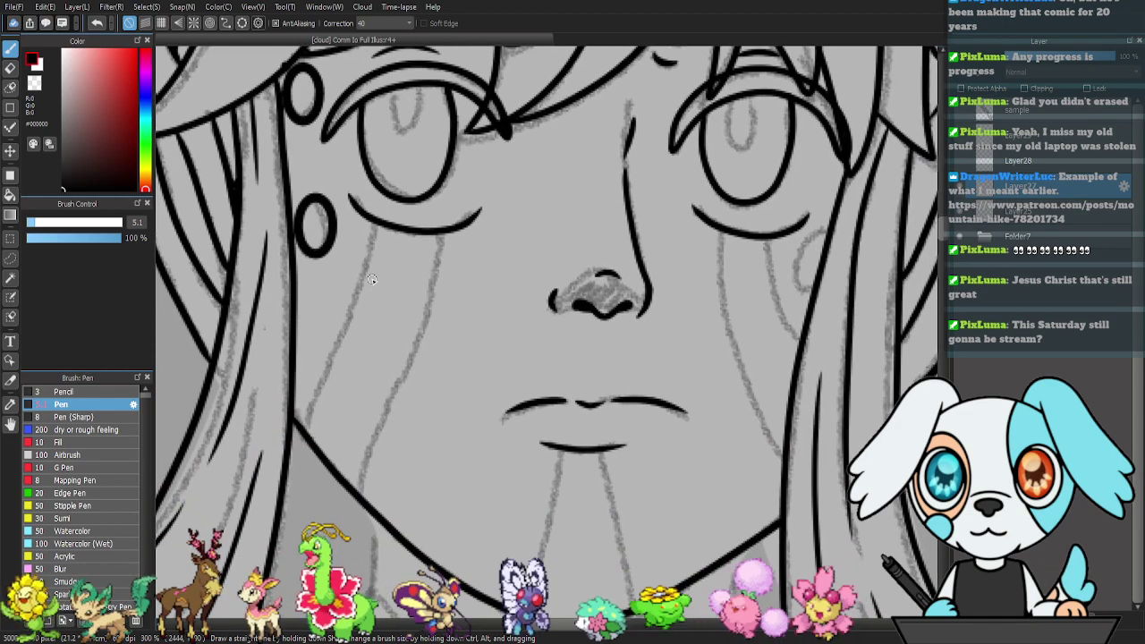
drag(375, 220, 310, 437)
drag(386, 452, 370, 417)
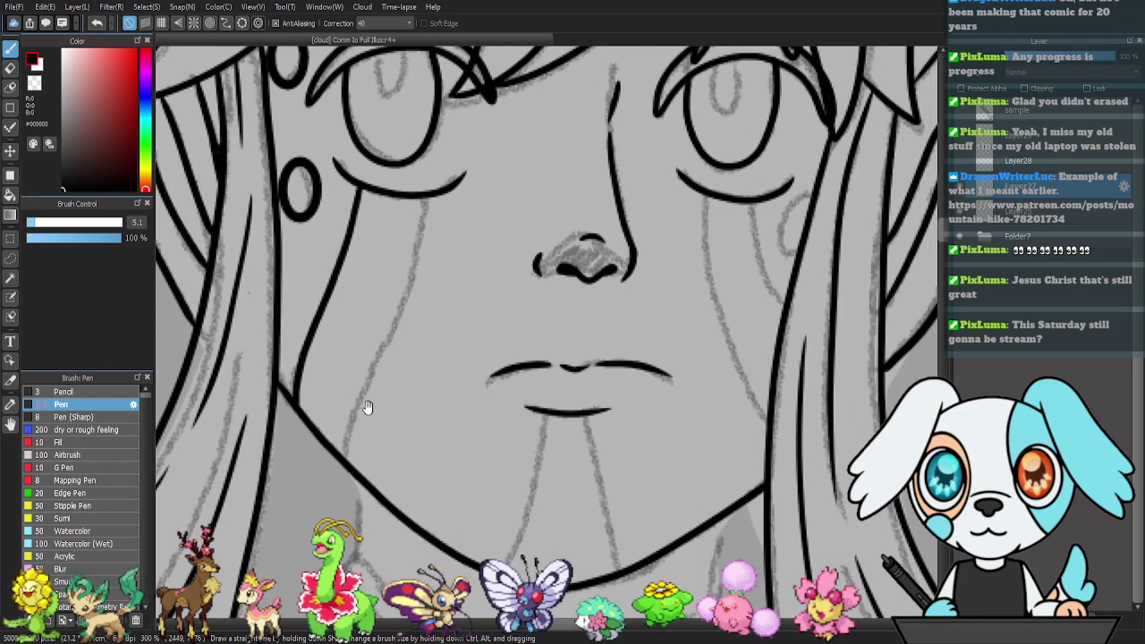
mouse_move(425, 204)
mouse_down()
mouse_move(421, 257)
mouse_move(354, 428)
mouse_move(351, 468)
mouse_up()
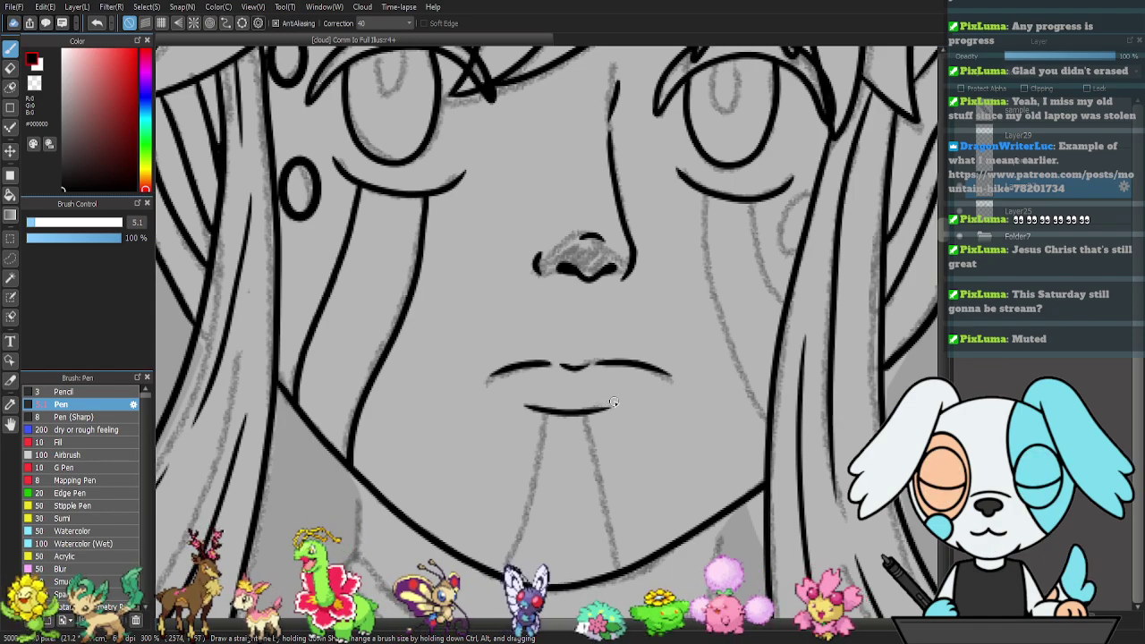
drag(662, 418, 577, 293)
mouse_move(413, 443)
mouse_down()
mouse_move(452, 368)
mouse_move(460, 322)
mouse_up()
key(ctrl+z)
drag(458, 283, 403, 443)
drag(498, 282, 537, 440)
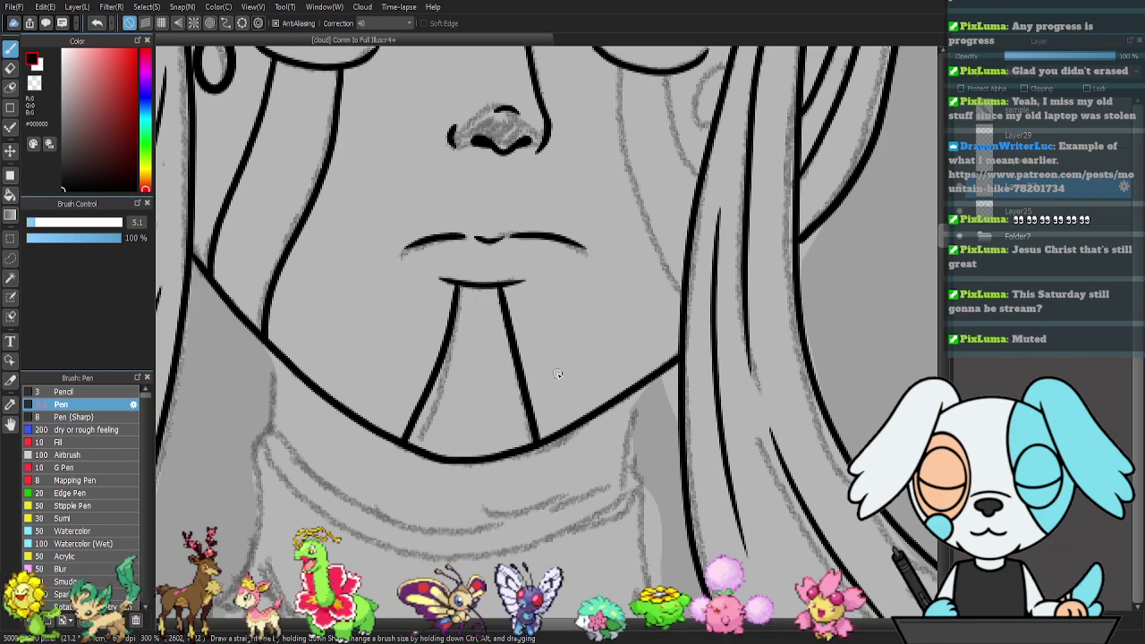
key(ctrl+z)
key(ctrl+z)
key(ctrl+z)
key(ctrl+z)
- Ink both edges of the chin marking from the line under the mouth down to the jawline
drag(495, 285, 524, 449)
drag(456, 287, 425, 457)
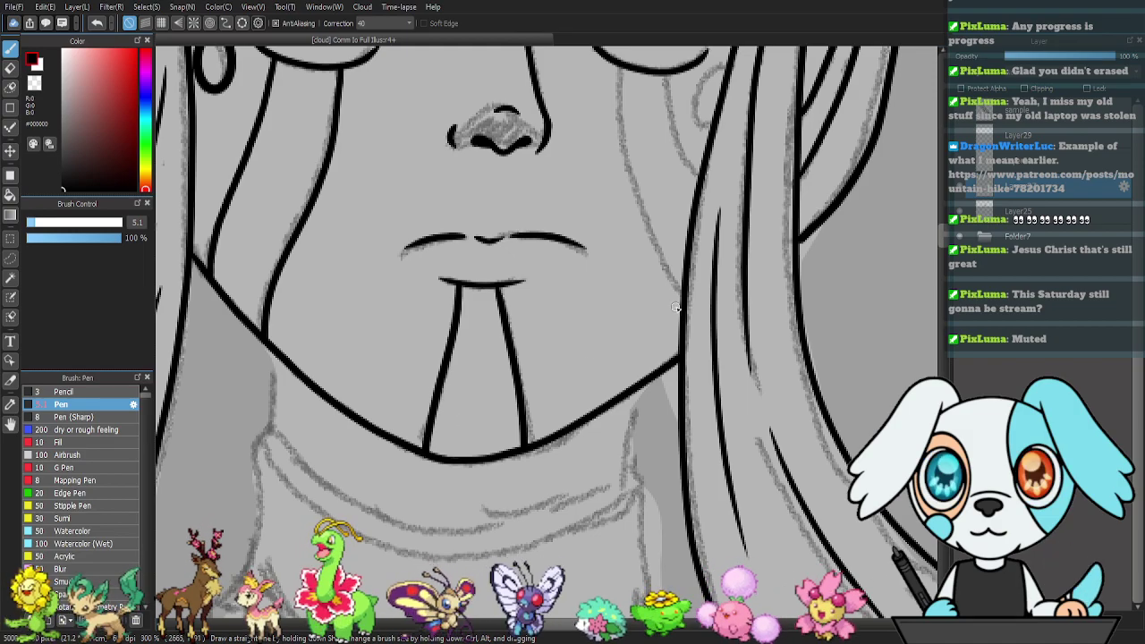
- Ink both edges of the cheek marking that runs from below the right eye down to the right hair lock
drag(612, 309, 573, 413)
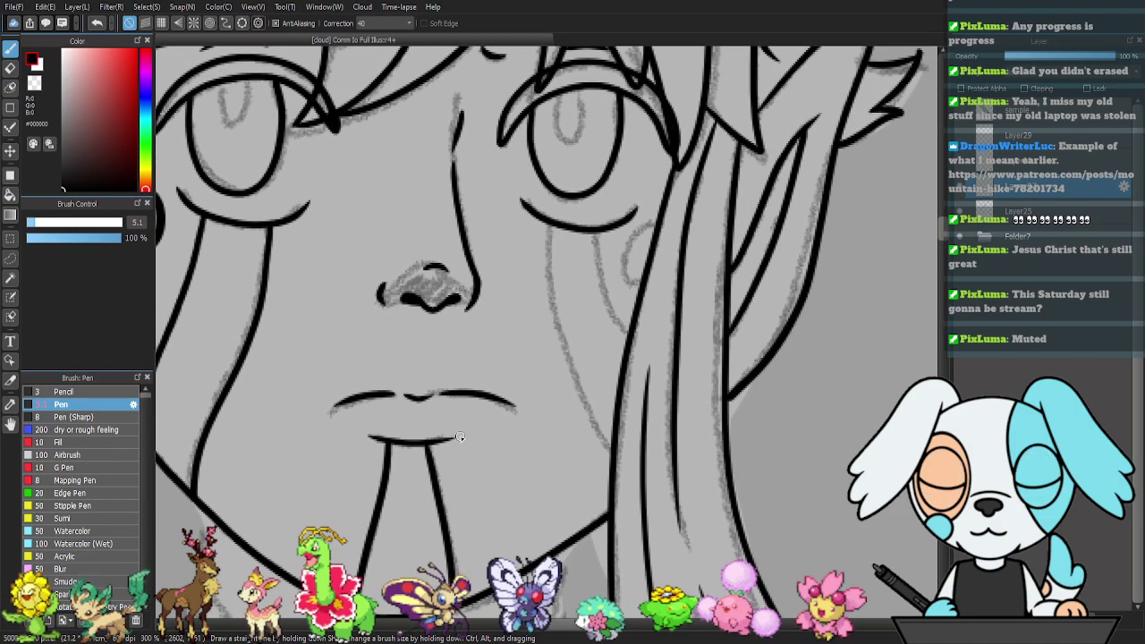
mouse_move(630, 305)
mouse_down()
mouse_move(622, 352)
mouse_move(561, 341)
mouse_up()
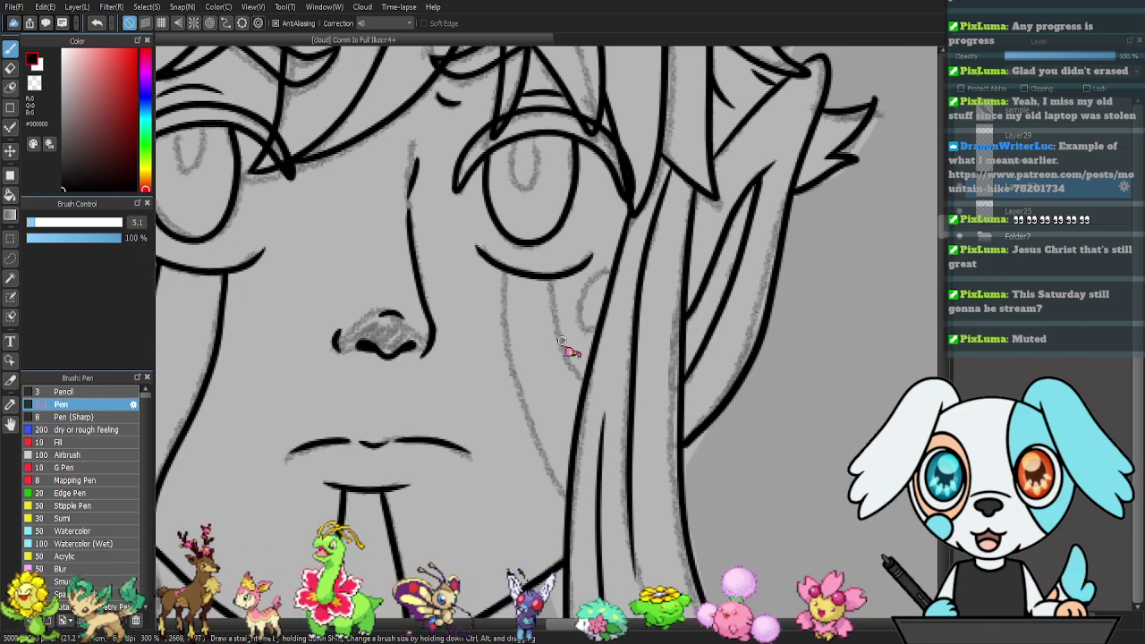
mouse_move(608, 273)
mouse_down()
mouse_move(594, 276)
mouse_move(580, 304)
mouse_move(594, 336)
mouse_move(677, 273)
mouse_move(664, 265)
mouse_up()
key(ctrl+z)
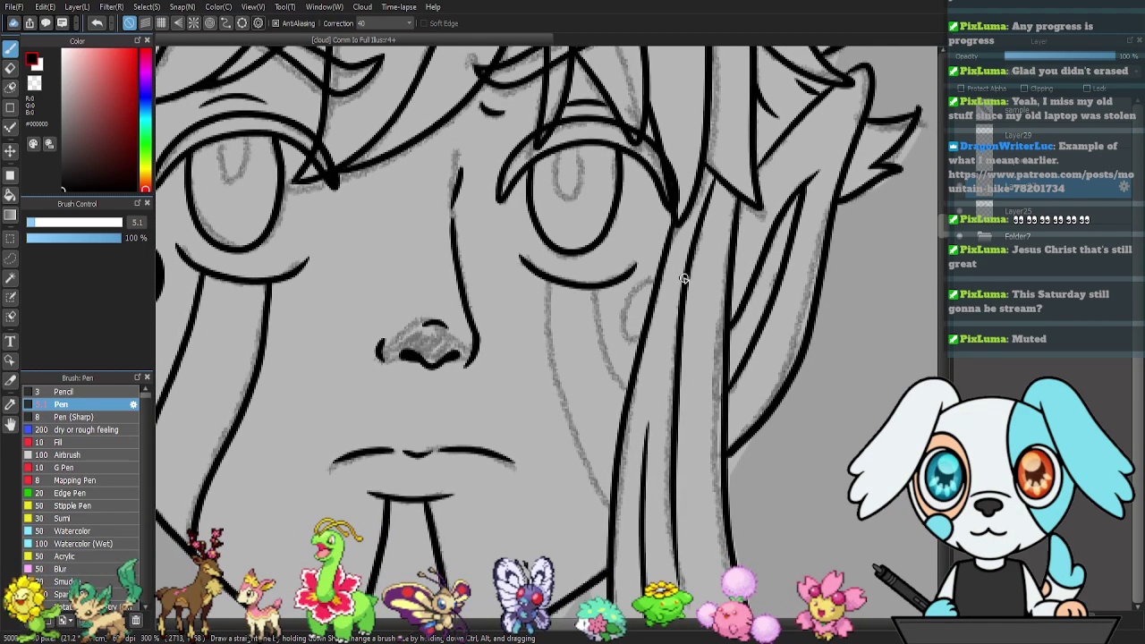
drag(605, 343, 631, 387)
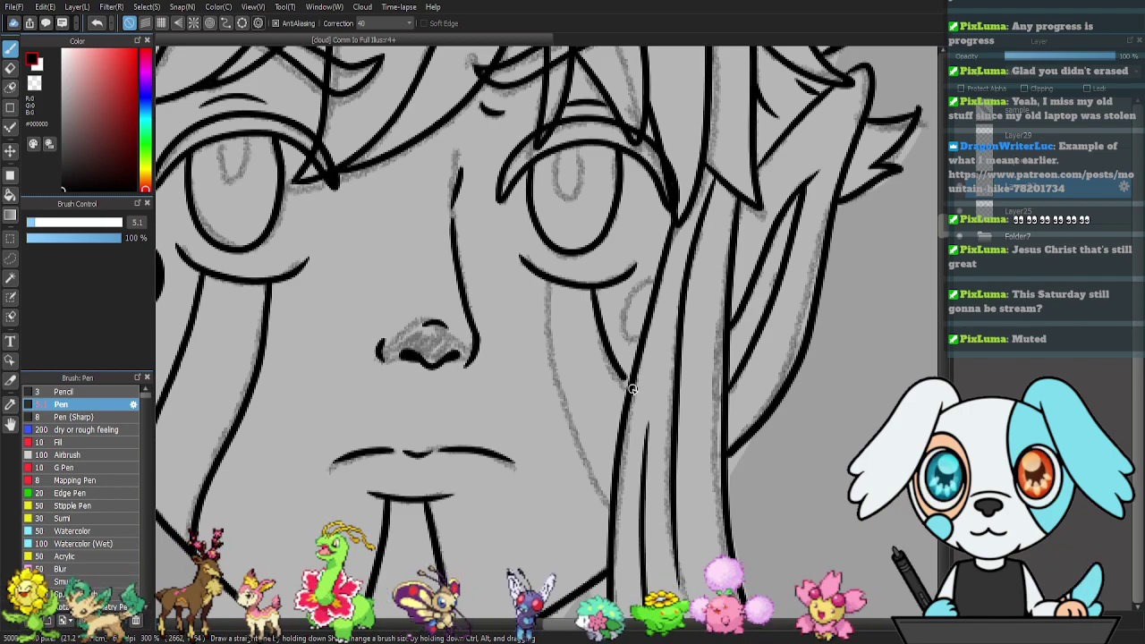
mouse_move(535, 270)
mouse_down()
mouse_move(547, 395)
mouse_move(566, 447)
mouse_move(611, 506)
mouse_up()
- Ink the visible part of the small oval face marking beside the right eye, tucked behind the hair lock
drag(634, 334, 711, 388)
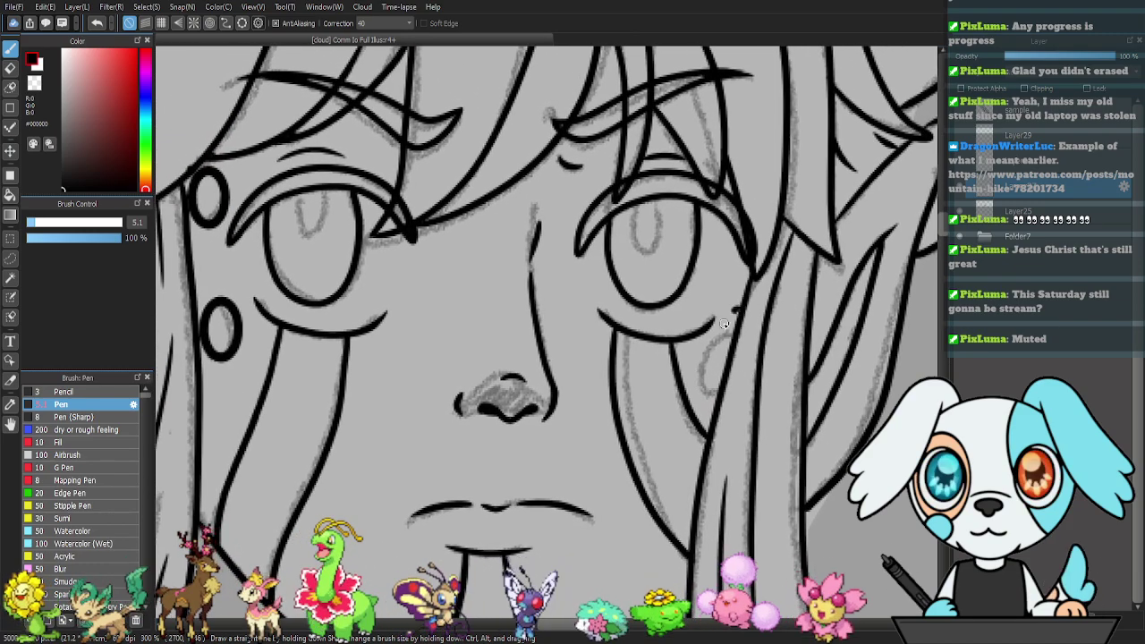
drag(724, 320, 723, 369)
key(ctrl+z)
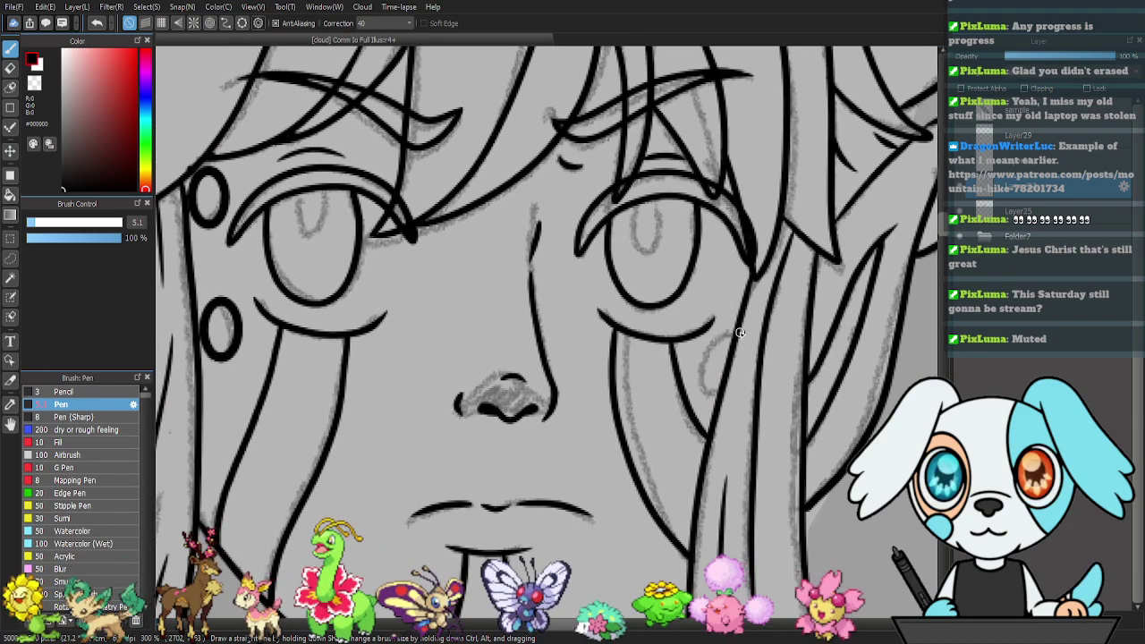
drag(726, 331, 730, 383)
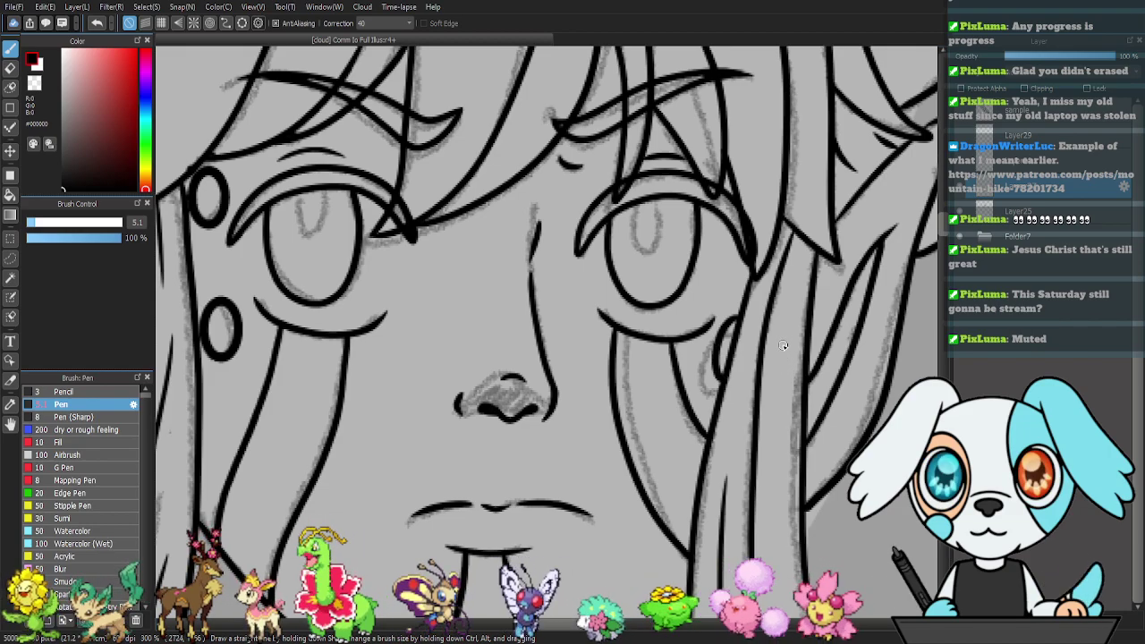
- Ink both sides of the neck below the jawline and two short slanted neck creases above the sketched collar
scroll(771, 295, down, 10)
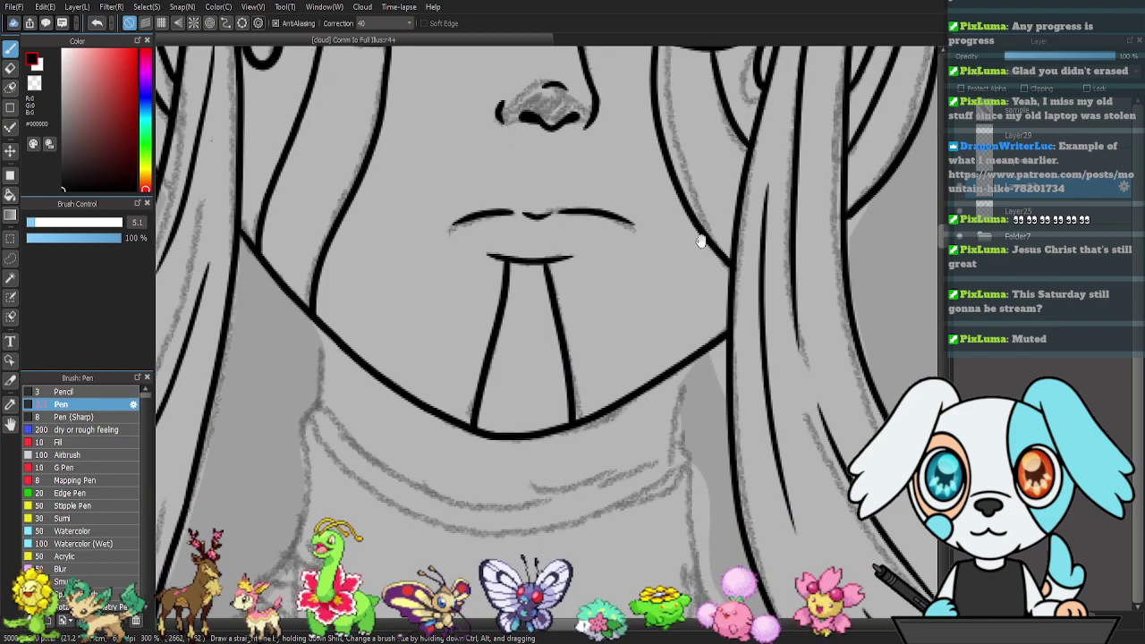
drag(678, 295, 669, 288)
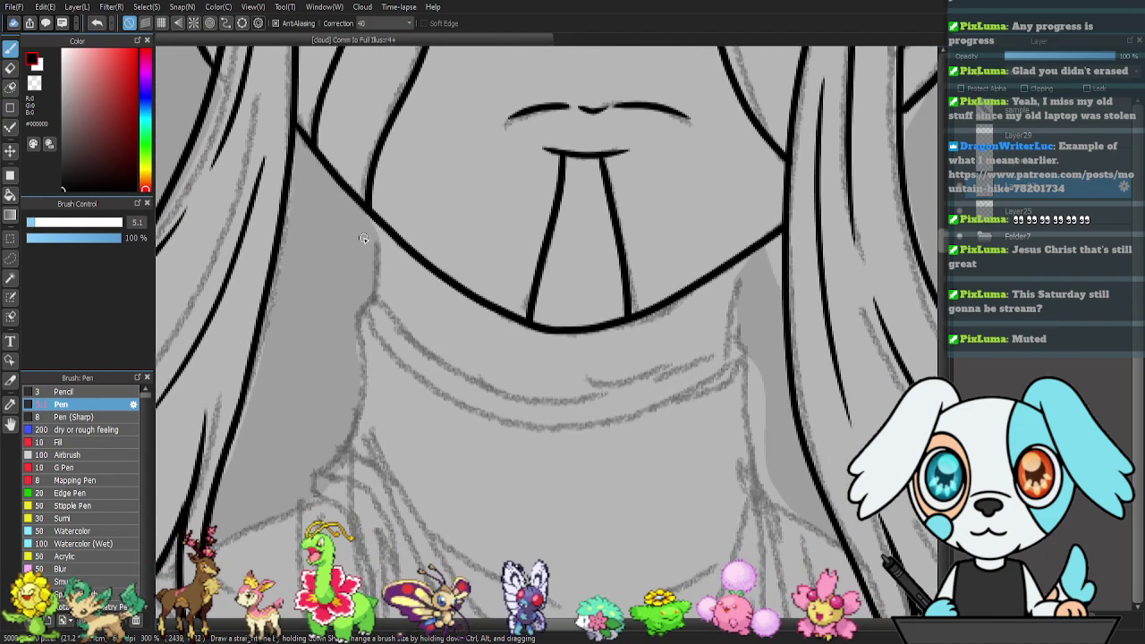
drag(367, 217, 376, 270)
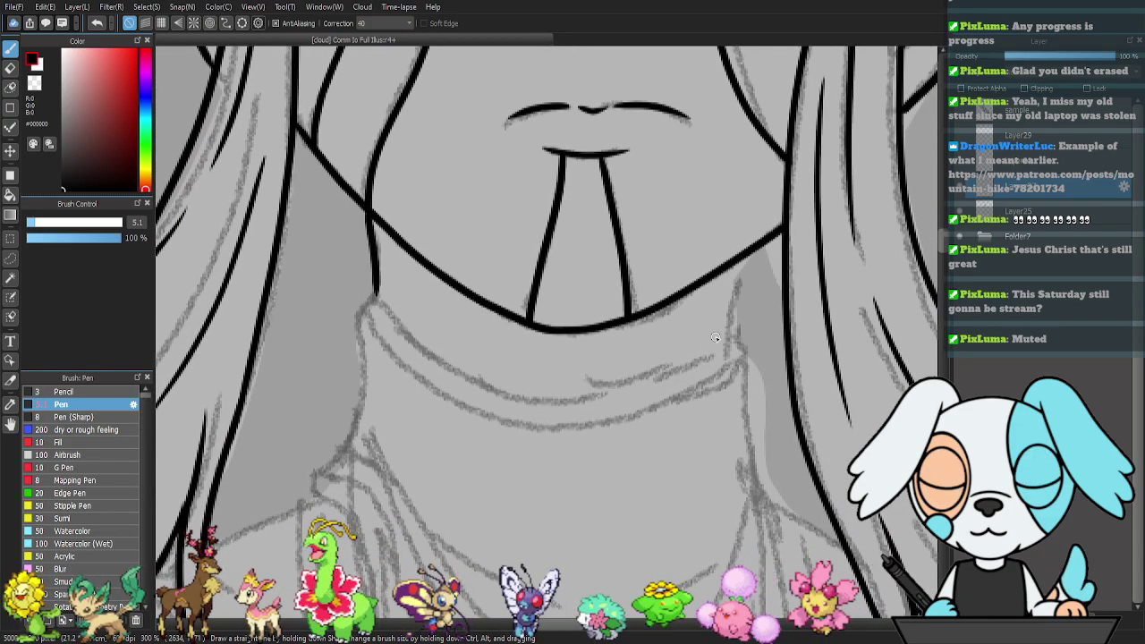
drag(747, 259, 729, 347)
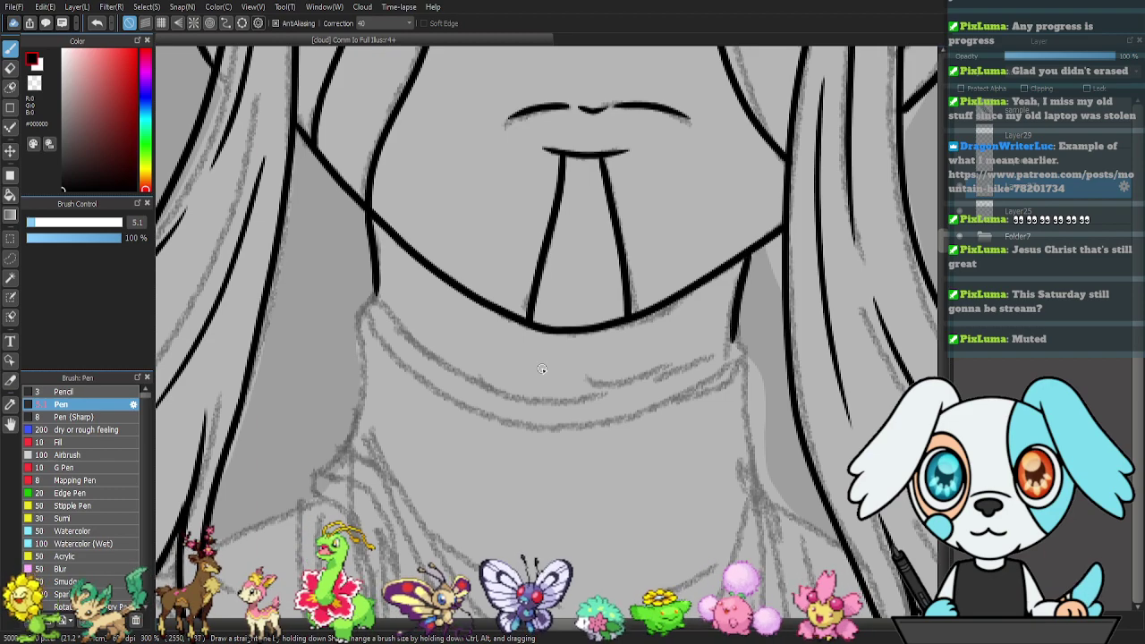
drag(465, 373, 471, 381)
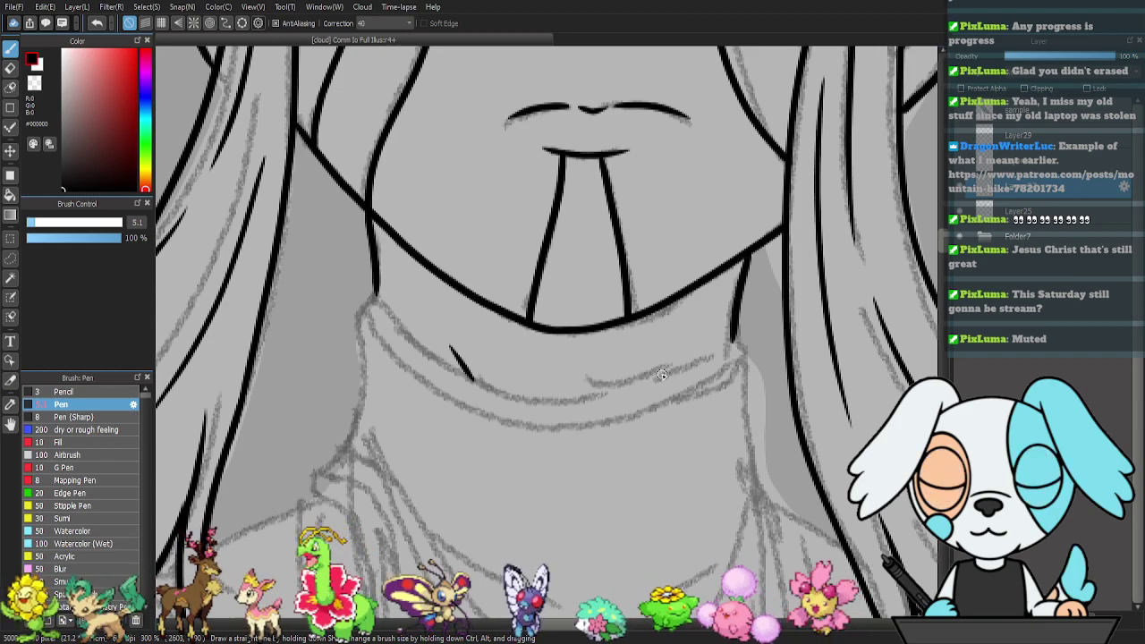
drag(661, 376, 680, 350)
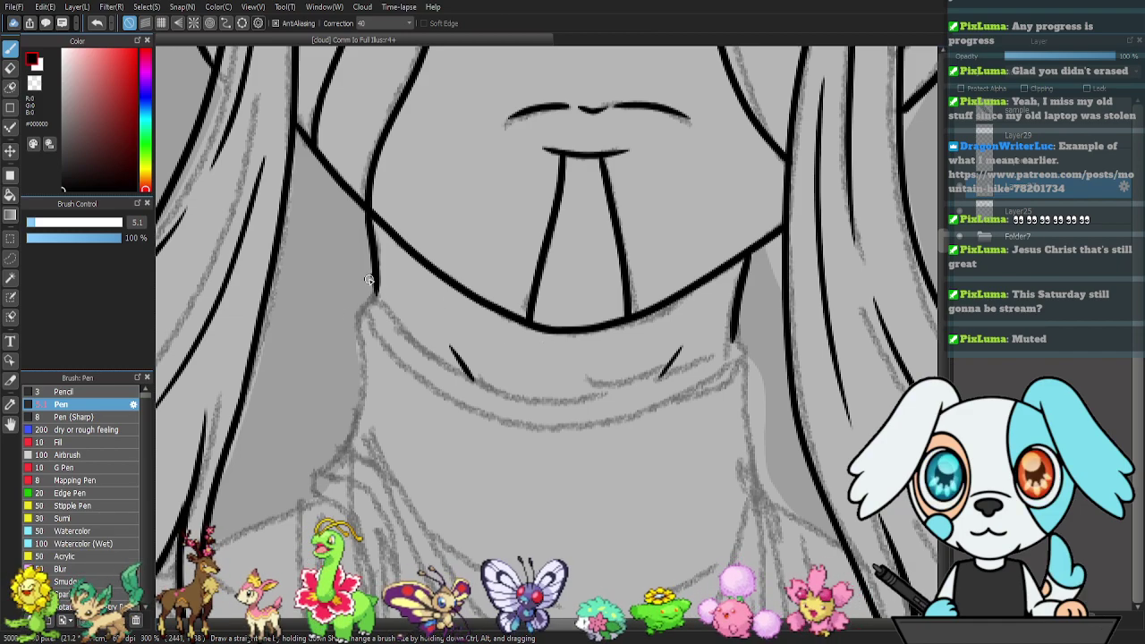
- Ink the collar's curved upper edge across the neck and its rounded fold at the right end
mouse_move(379, 302)
mouse_down()
mouse_move(423, 350)
mouse_move(480, 383)
mouse_up()
key(ctrl+z)
mouse_move(369, 290)
mouse_down()
mouse_move(437, 357)
mouse_move(513, 395)
mouse_move(620, 396)
mouse_move(748, 327)
mouse_up()
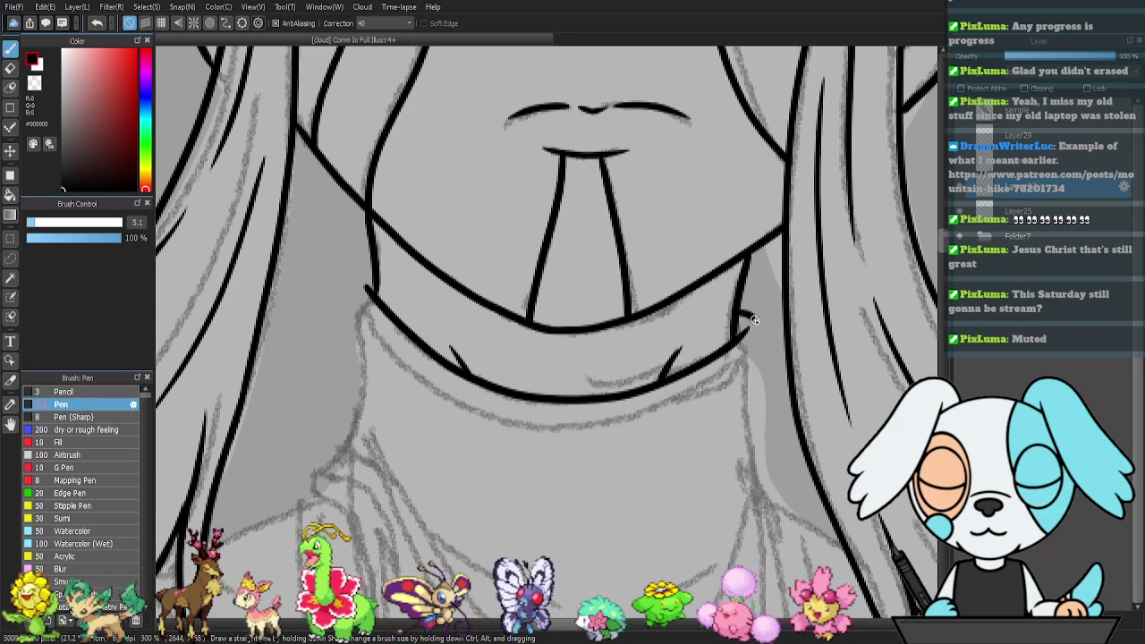
drag(754, 319, 754, 340)
key(ctrl+z)
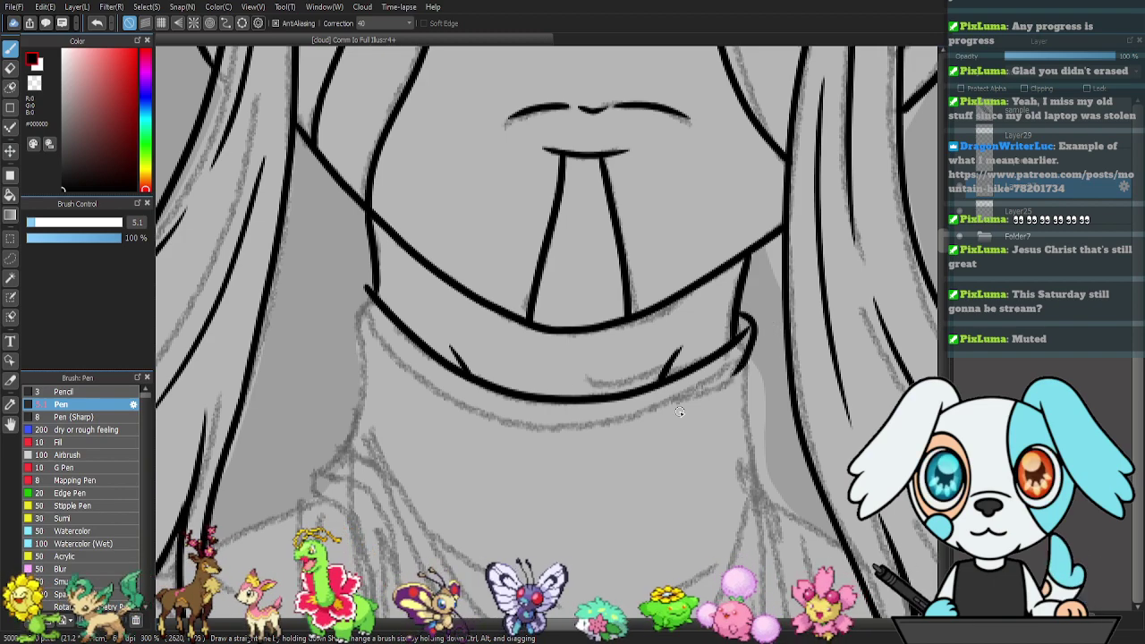
- Ink the collar's rounded left end and curved lower edge, and erase the bump where the lower strokes meet
mouse_move(372, 272)
mouse_down()
mouse_move(358, 316)
mouse_move(415, 381)
mouse_move(537, 420)
mouse_move(399, 368)
mouse_move(467, 405)
mouse_up()
key(ctrl+z)
mouse_move(401, 369)
mouse_down()
mouse_move(510, 430)
mouse_move(566, 424)
mouse_up()
key(ctrl+z)
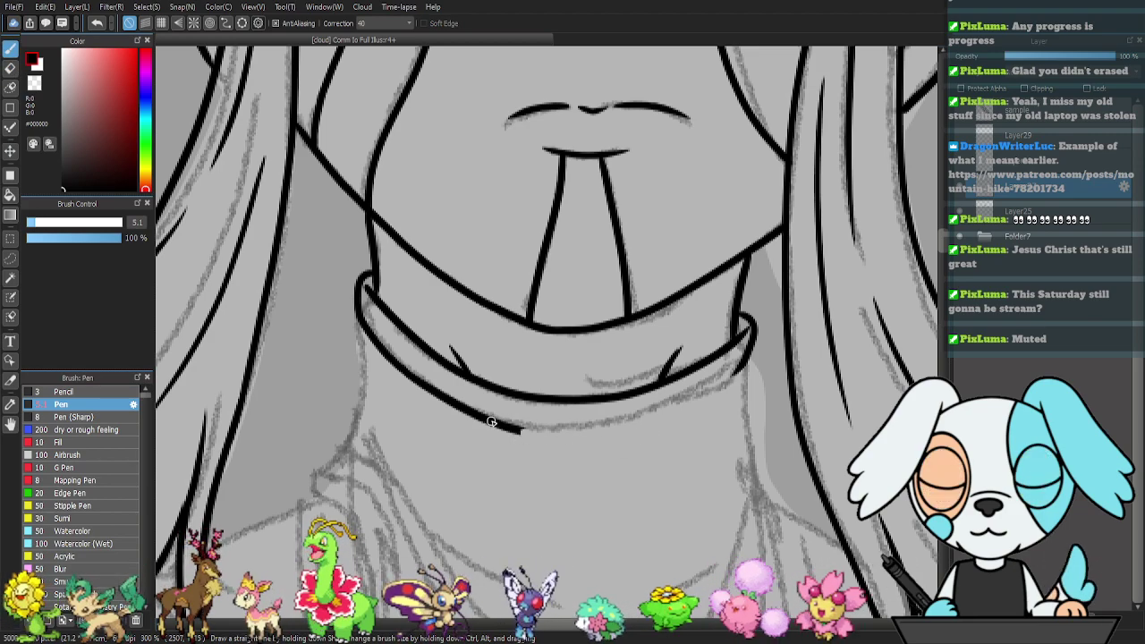
mouse_move(528, 430)
mouse_down()
mouse_move(694, 398)
mouse_move(741, 370)
mouse_up()
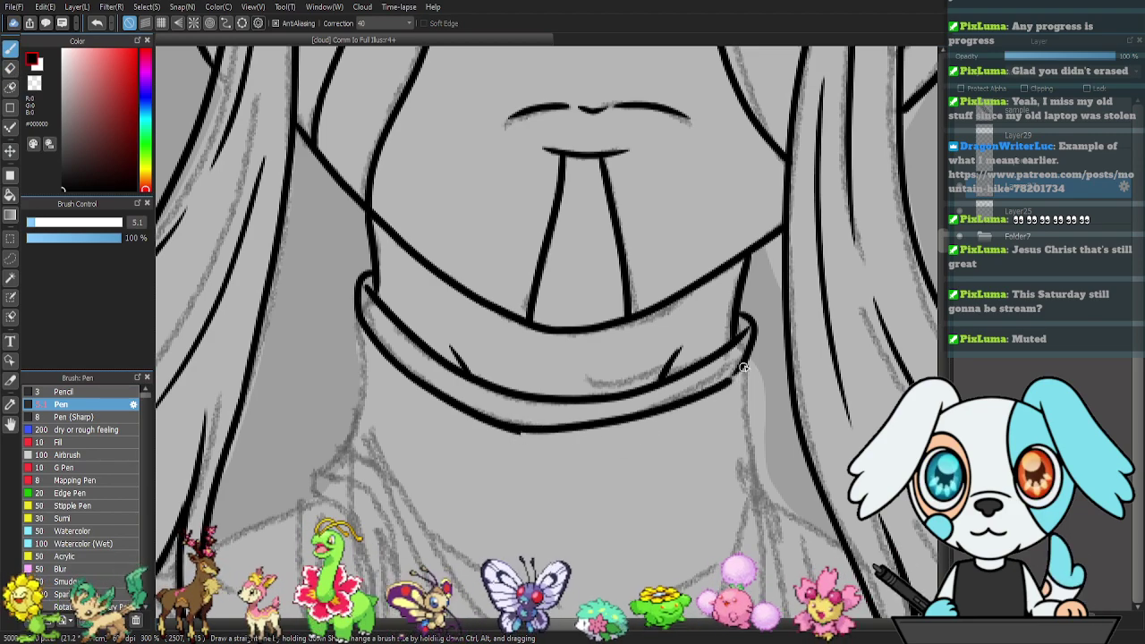
key(e)
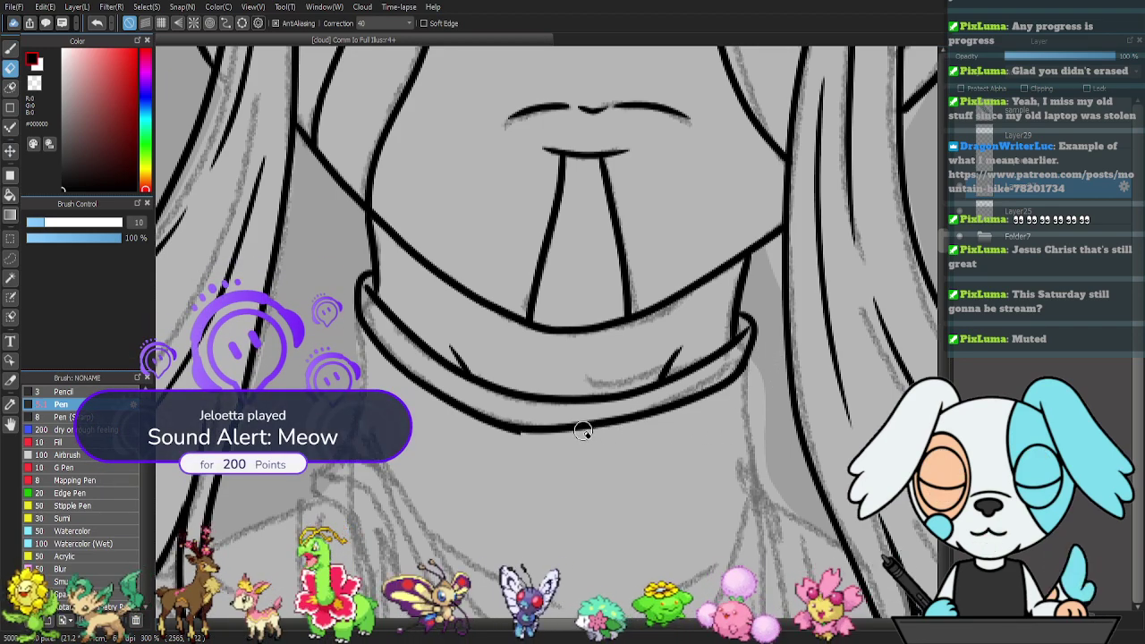
key(p)
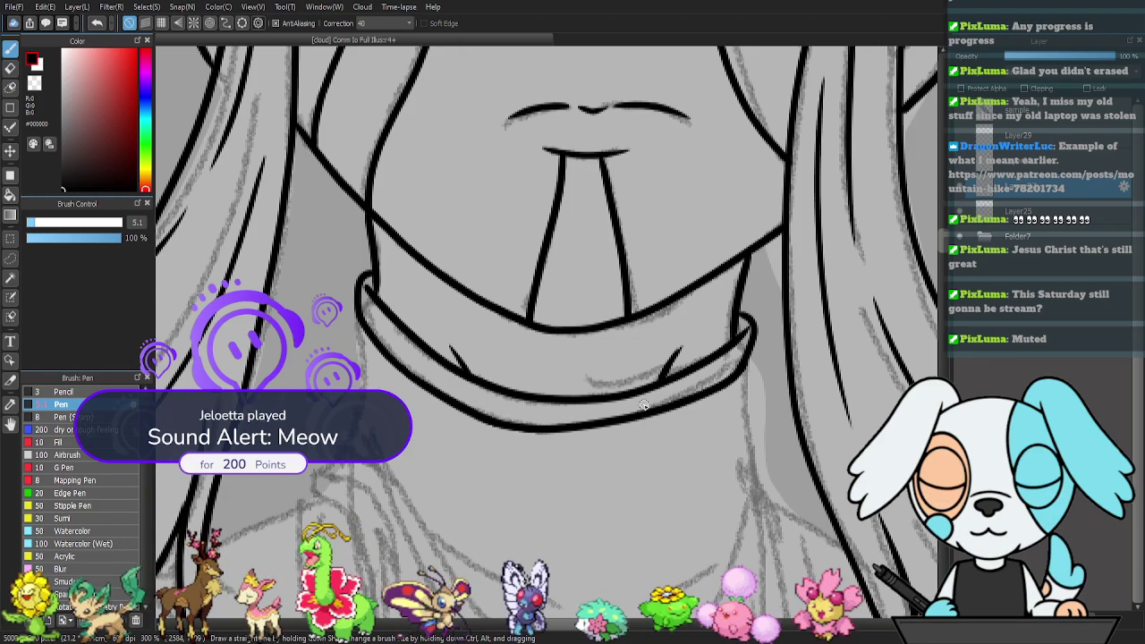
- Ink the garment's right neck side from the collar down to the small gathered folds at the right shoulder
mouse_move(641, 527)
mouse_down()
mouse_move(666, 362)
mouse_move(756, 322)
mouse_move(659, 414)
mouse_move(711, 306)
mouse_up()
drag(660, 255, 680, 389)
drag(714, 435, 646, 302)
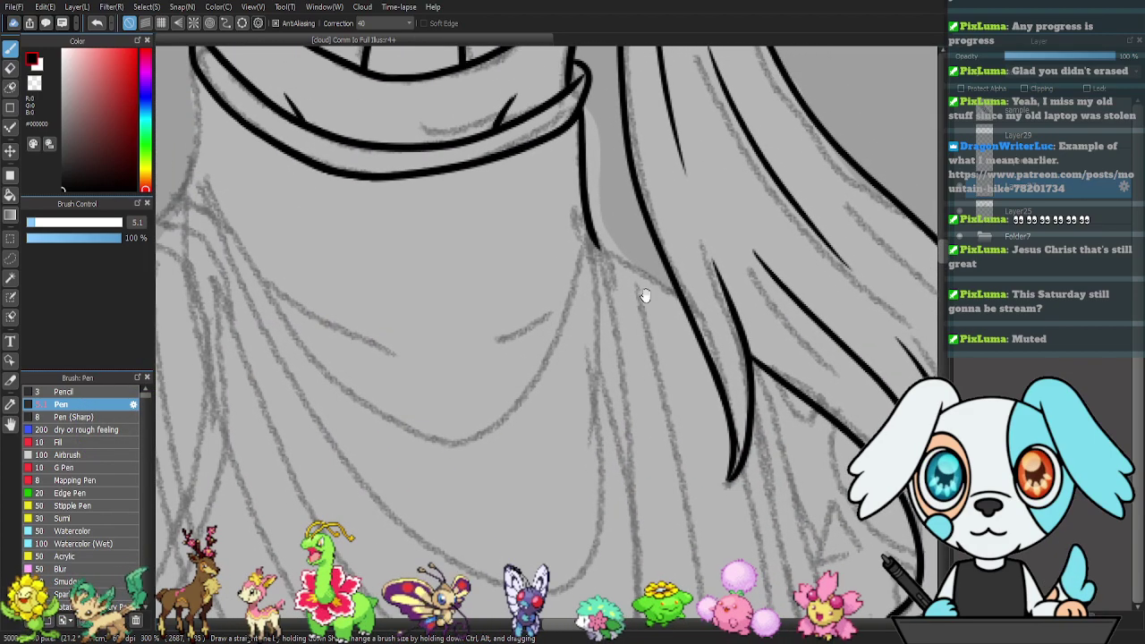
mouse_move(591, 236)
mouse_down()
mouse_move(636, 286)
mouse_move(793, 320)
mouse_move(847, 310)
mouse_up()
mouse_move(391, 115)
mouse_down()
mouse_move(396, 189)
mouse_move(378, 236)
mouse_move(392, 268)
mouse_move(358, 237)
mouse_move(346, 276)
mouse_move(416, 294)
mouse_up()
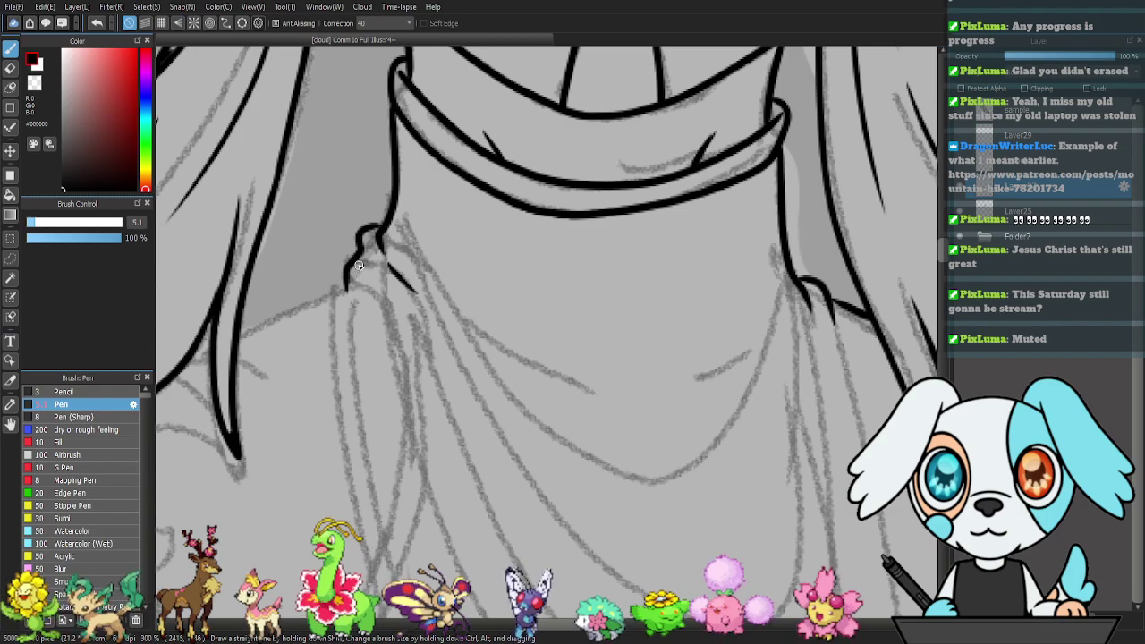
drag(358, 266, 373, 287)
mouse_move(280, 336)
mouse_down()
mouse_move(400, 296)
mouse_move(422, 274)
mouse_up()
drag(506, 258, 466, 209)
key(ctrl+z)
key(ctrl+z)
key(ctrl+z)
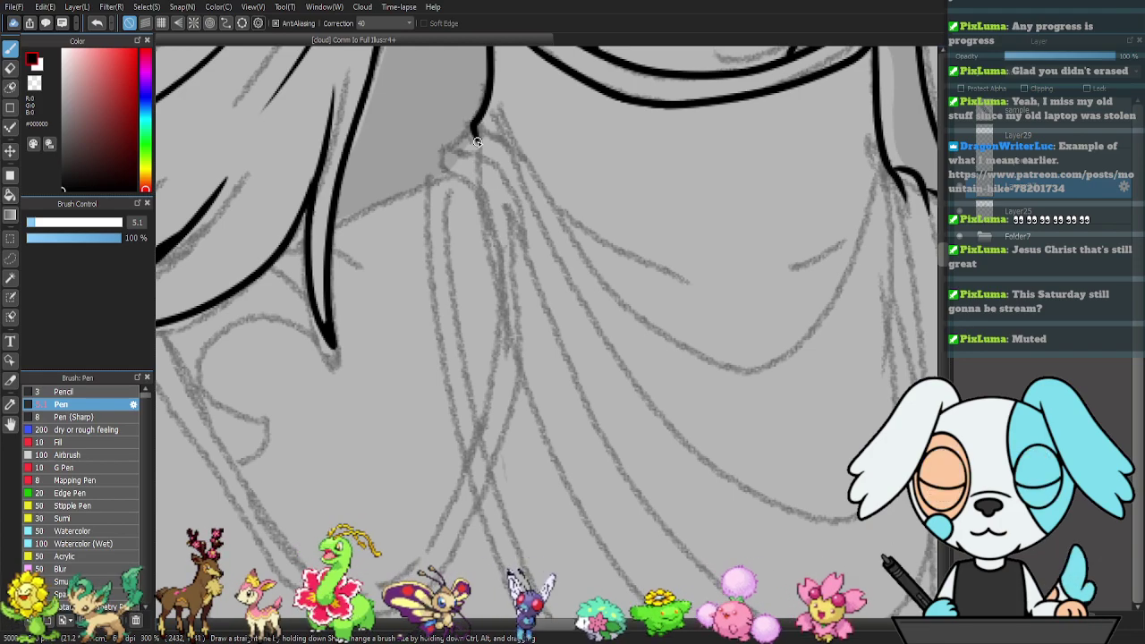
drag(474, 141, 430, 215)
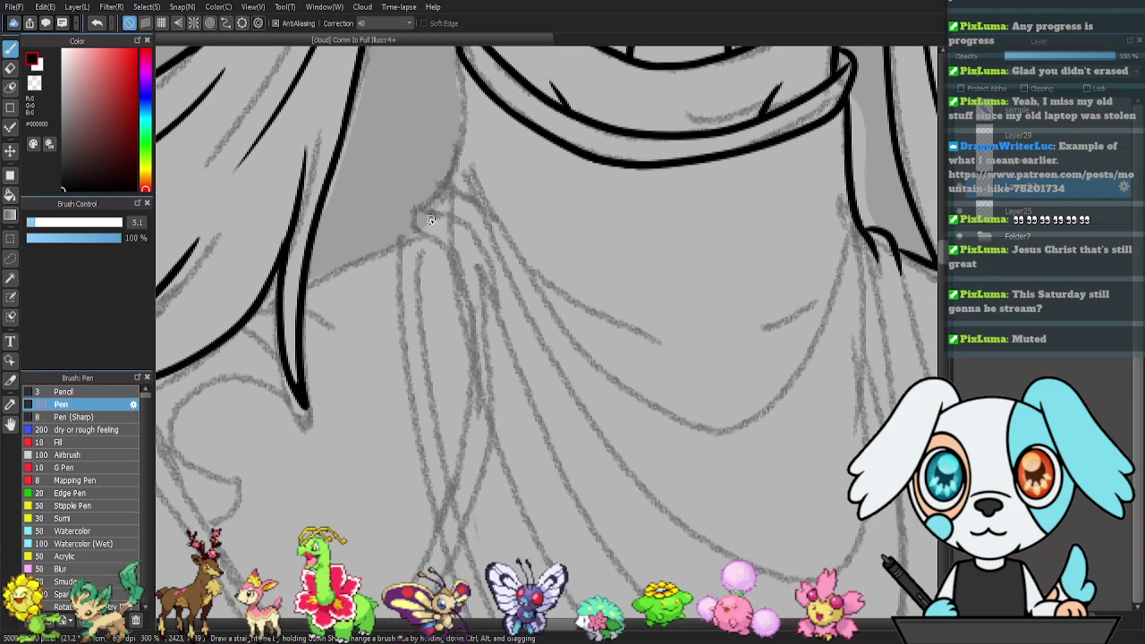
mouse_move(687, 244)
mouse_down()
mouse_move(542, 220)
mouse_move(410, 219)
mouse_up()
key(e)
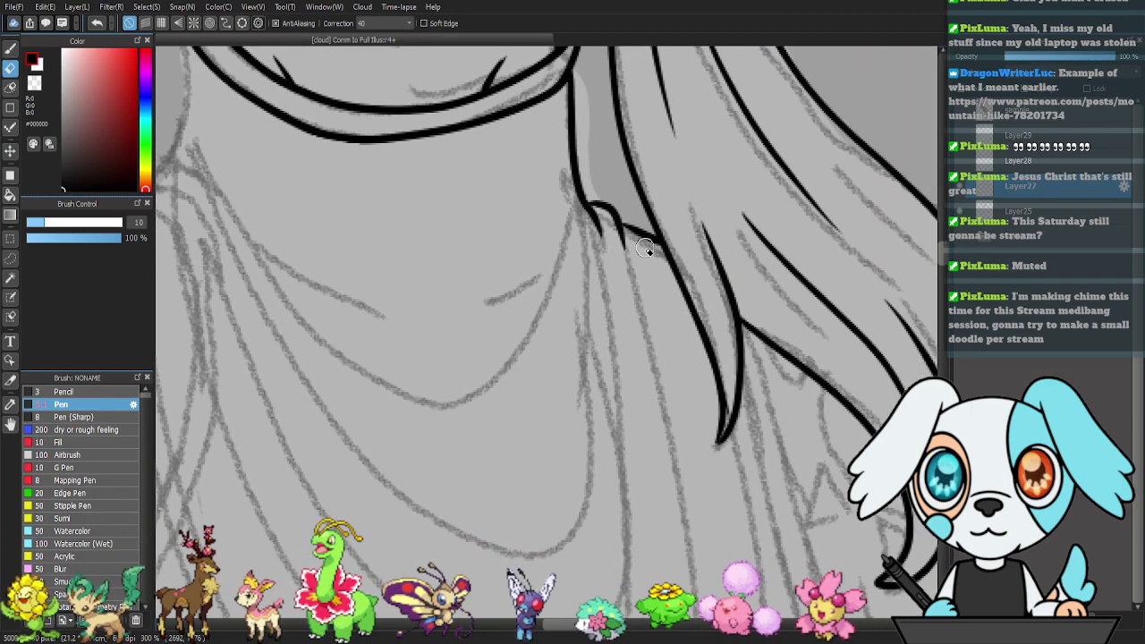
key(ctrl+z)
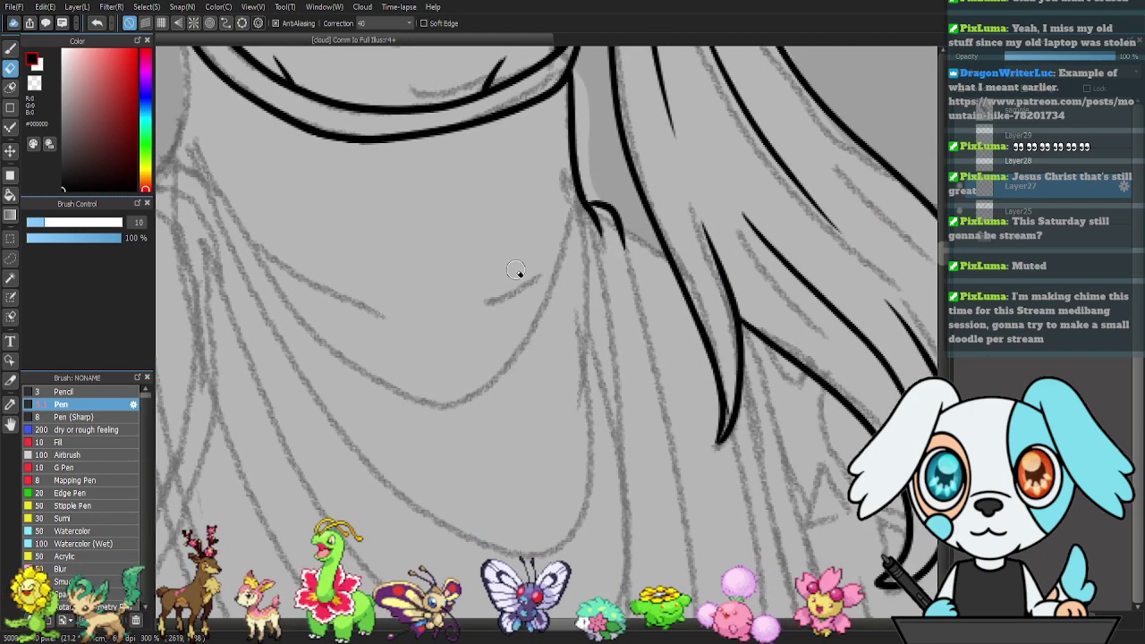
- Ink the gathered folds at the left shoulder and the garment's left neck side from the collar down to them
key(b)
drag(521, 234, 722, 273)
drag(599, 257, 657, 281)
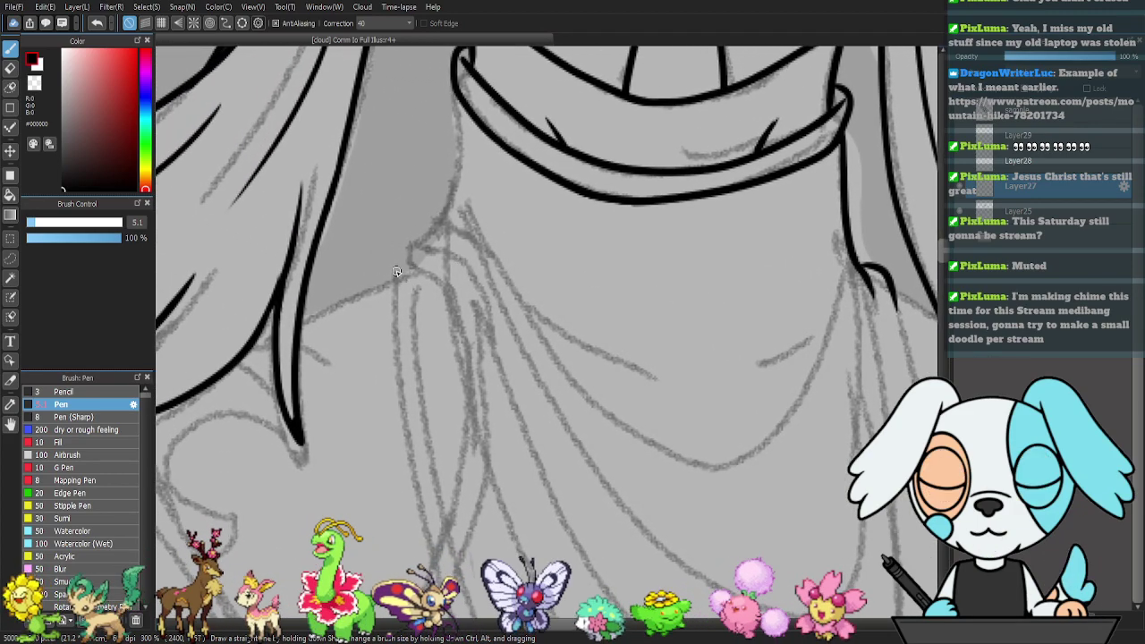
mouse_move(396, 271)
mouse_down()
mouse_move(445, 241)
mouse_move(471, 255)
mouse_move(429, 223)
mouse_move(452, 225)
mouse_move(462, 253)
mouse_up()
drag(455, 96, 452, 192)
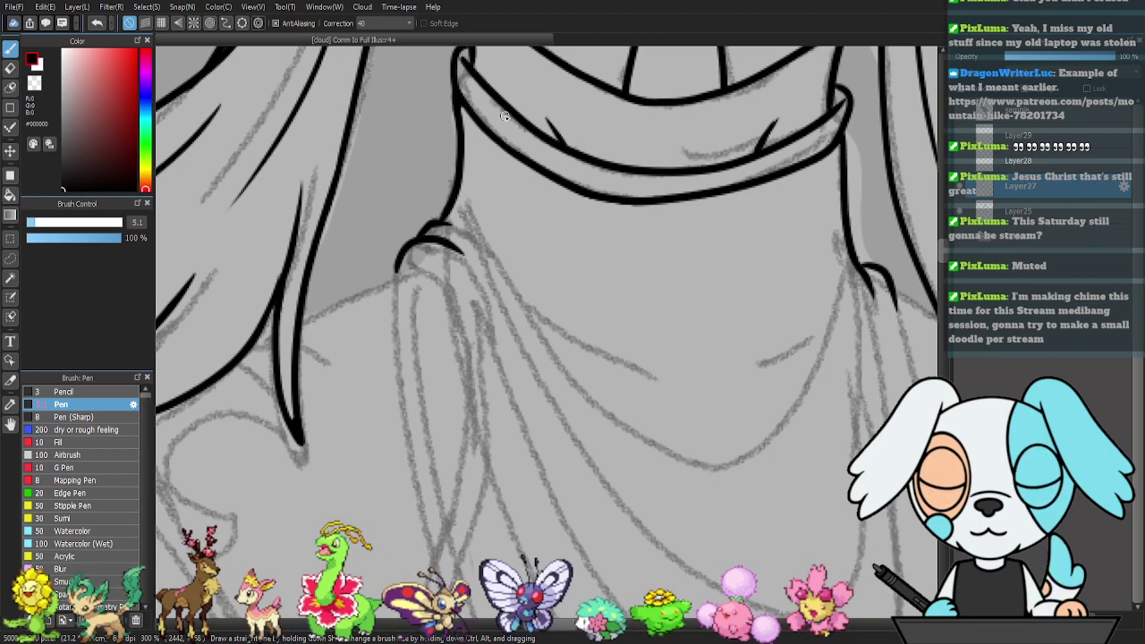
- Ink the large U-shaped drape edge from the left shoulder folds around and back up to the left hair lock
mouse_move(614, 357)
mouse_down()
mouse_move(567, 360)
mouse_move(578, 340)
mouse_up()
mouse_move(448, 290)
mouse_down()
mouse_move(502, 254)
mouse_move(491, 267)
mouse_move(580, 120)
mouse_move(523, 114)
mouse_move(569, 184)
mouse_move(578, 296)
mouse_move(557, 407)
mouse_move(517, 501)
mouse_up()
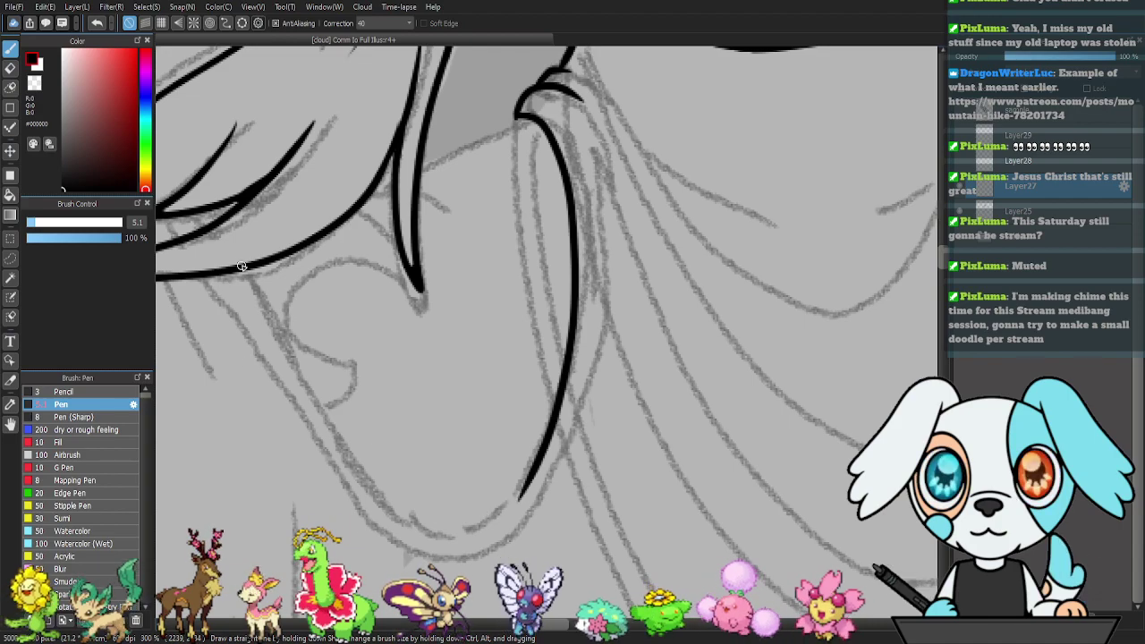
mouse_move(246, 268)
mouse_down()
mouse_move(328, 430)
mouse_move(390, 505)
mouse_move(443, 529)
mouse_move(474, 526)
mouse_move(514, 506)
mouse_move(535, 474)
mouse_up()
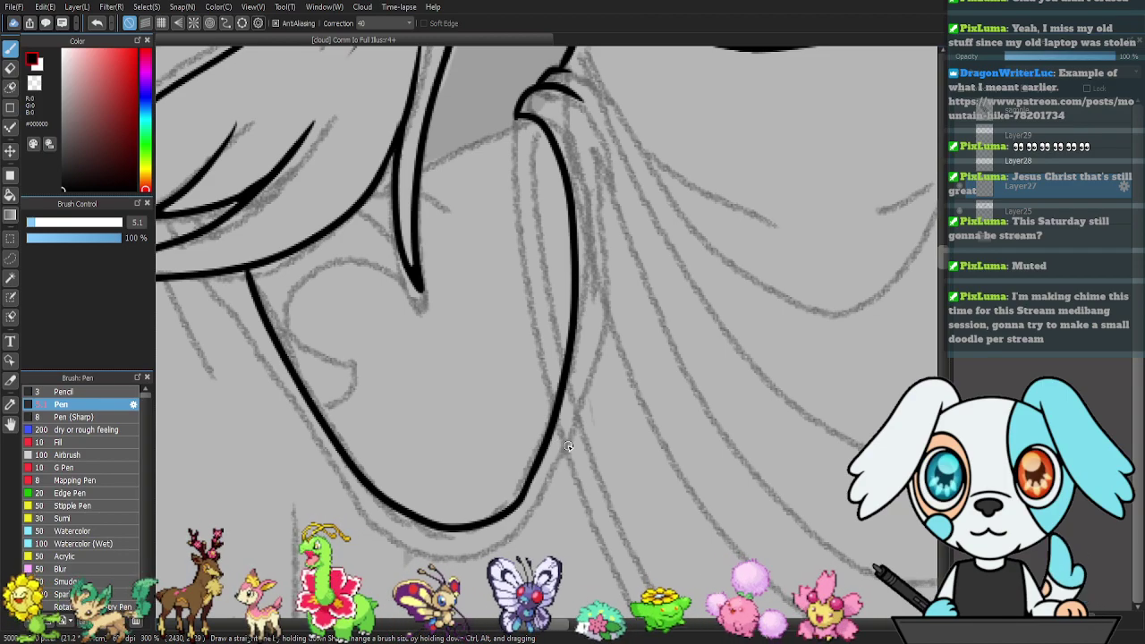
- Ink the left shoulder line between the hair and the gathered folds, plus the short crease strokes around the pointed hair tip
mouse_move(428, 452)
mouse_down()
mouse_move(733, 470)
mouse_move(535, 329)
mouse_move(470, 331)
mouse_up()
drag(728, 385, 593, 486)
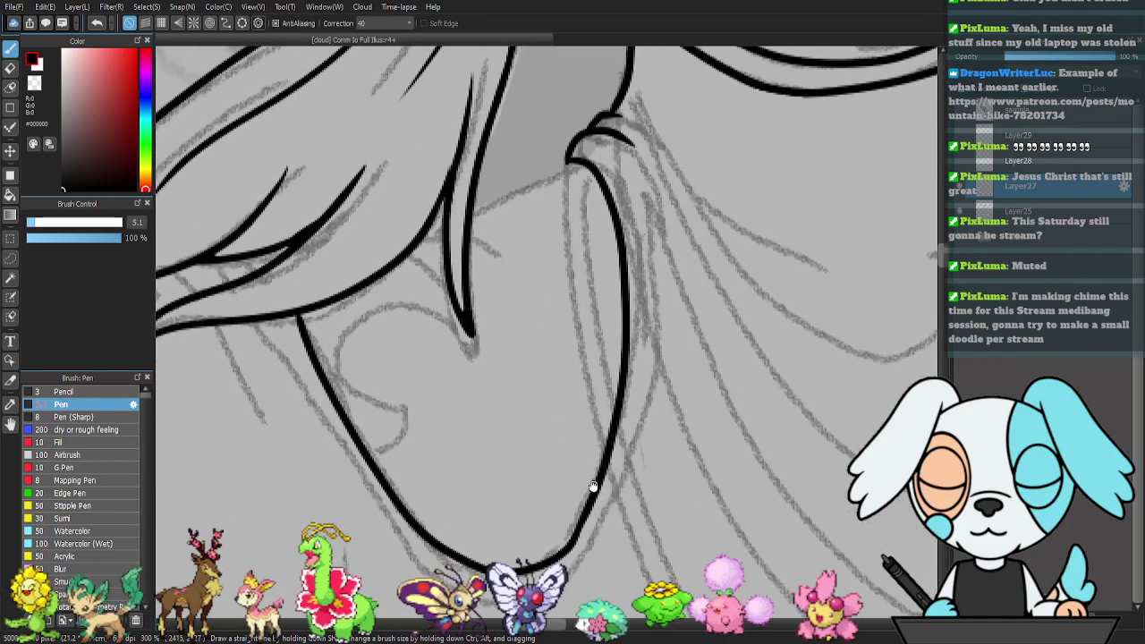
drag(419, 240, 444, 236)
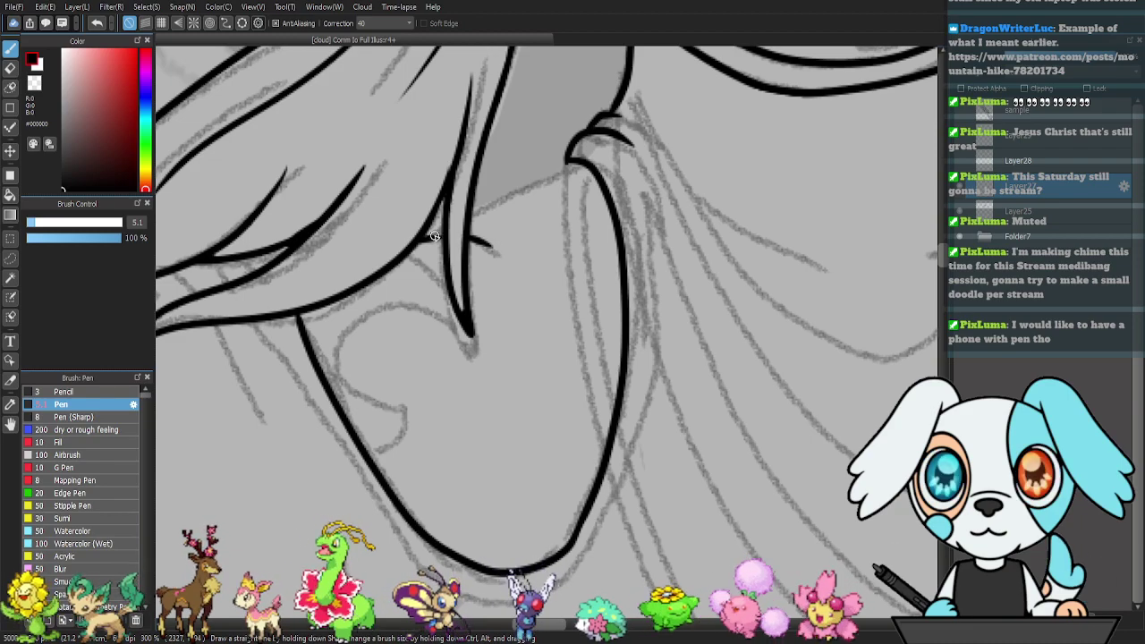
drag(474, 214, 573, 162)
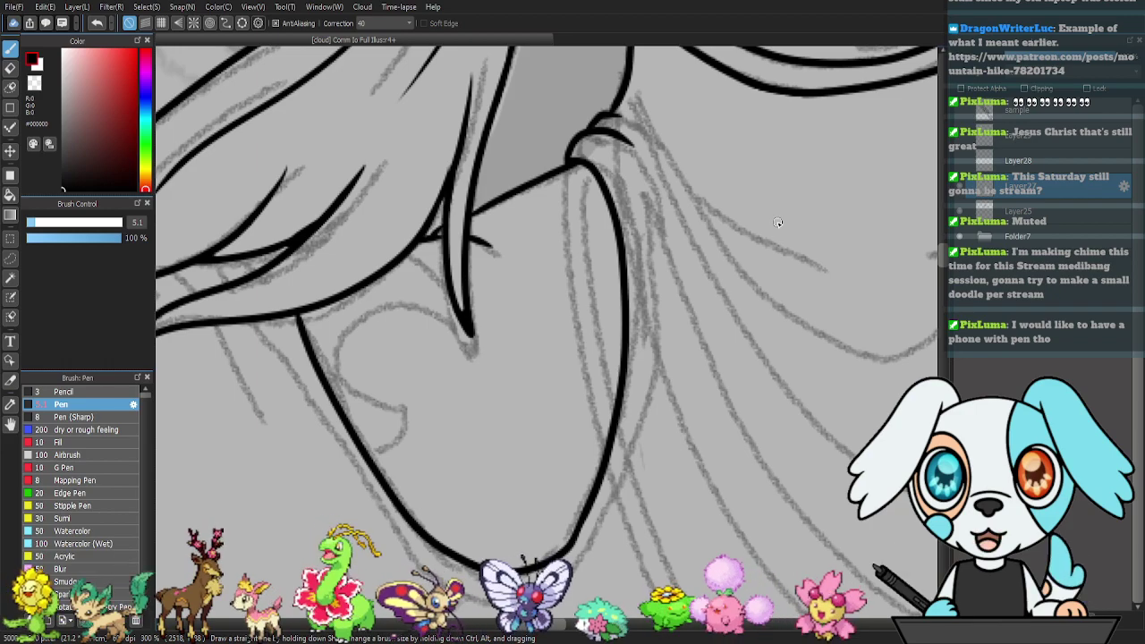
drag(758, 288, 531, 257)
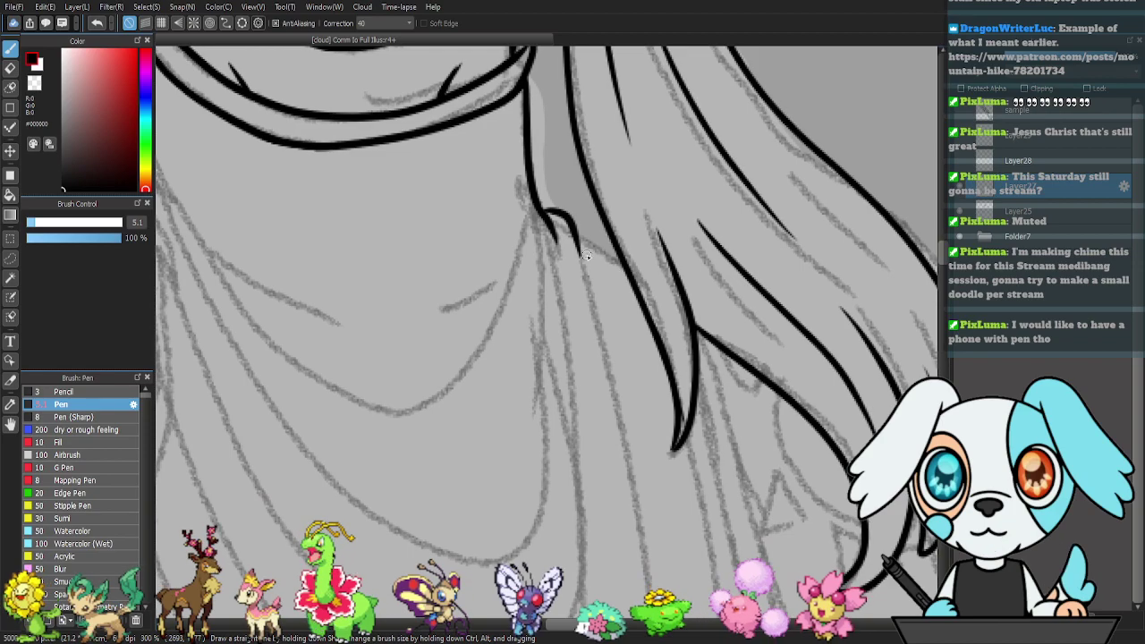
- Undo the U-shaped drape edge that was inked around the left shoulder
drag(620, 314, 625, 221)
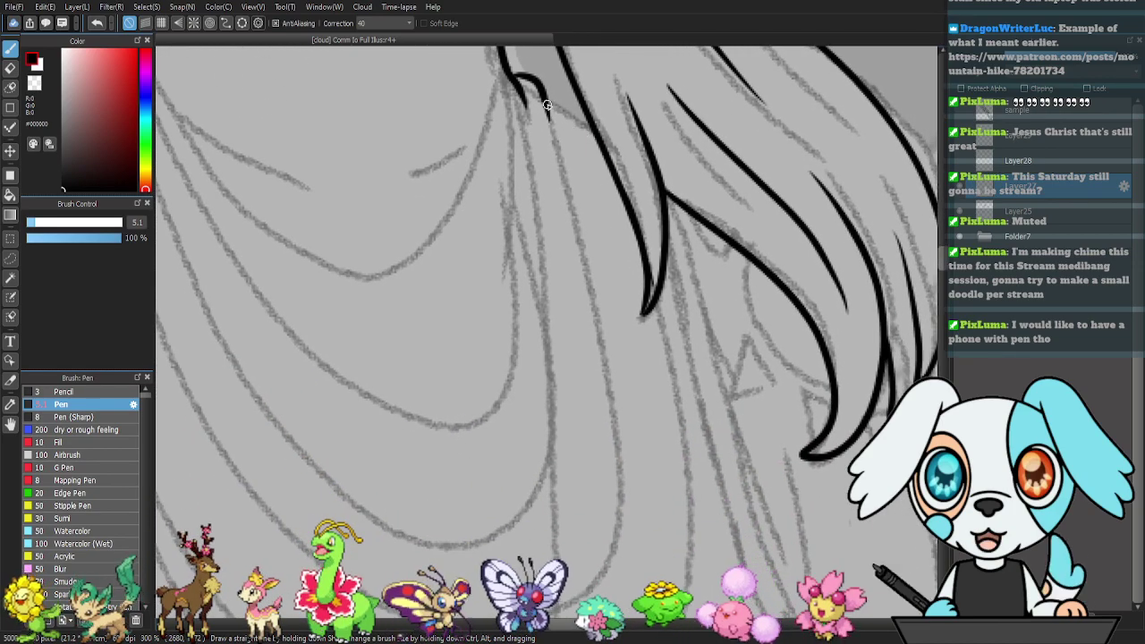
drag(547, 103, 592, 131)
drag(436, 165, 465, 284)
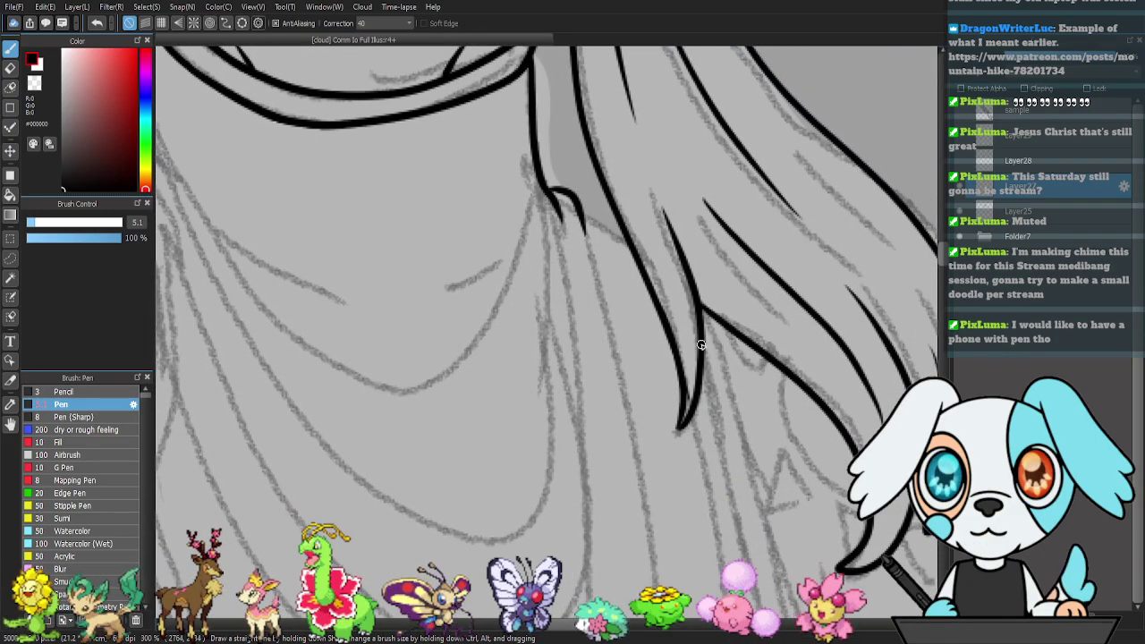
mouse_move(610, 399)
mouse_down()
mouse_move(536, 153)
mouse_move(511, 140)
mouse_move(831, 281)
mouse_move(796, 269)
mouse_move(823, 312)
mouse_move(573, 274)
mouse_move(836, 287)
mouse_up()
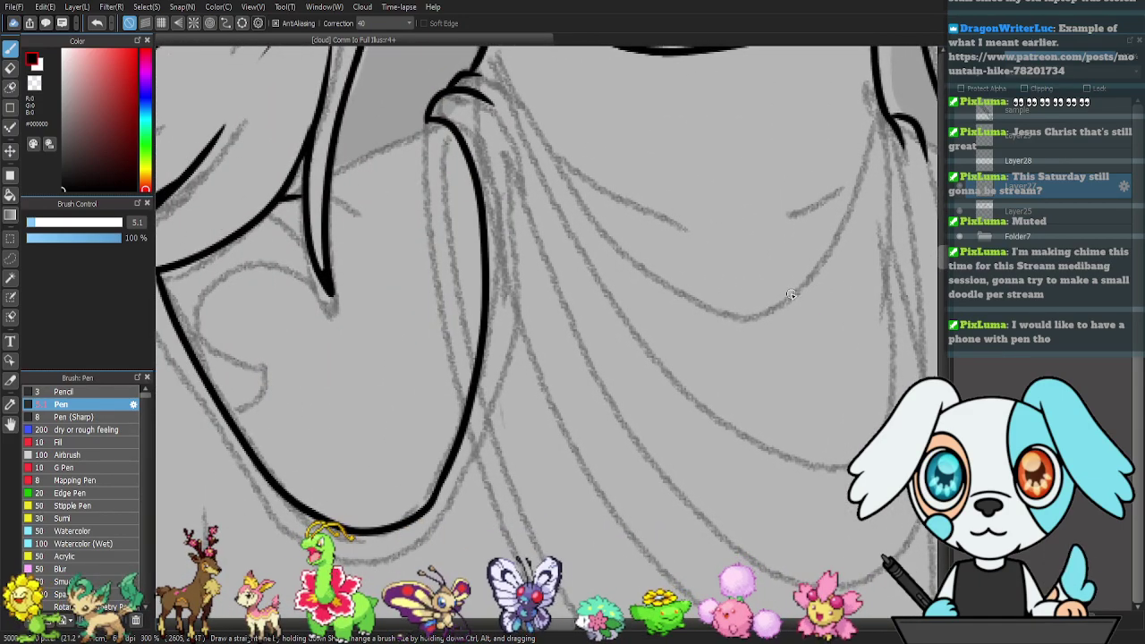
key(ctrl+z)
key(ctrl+z)
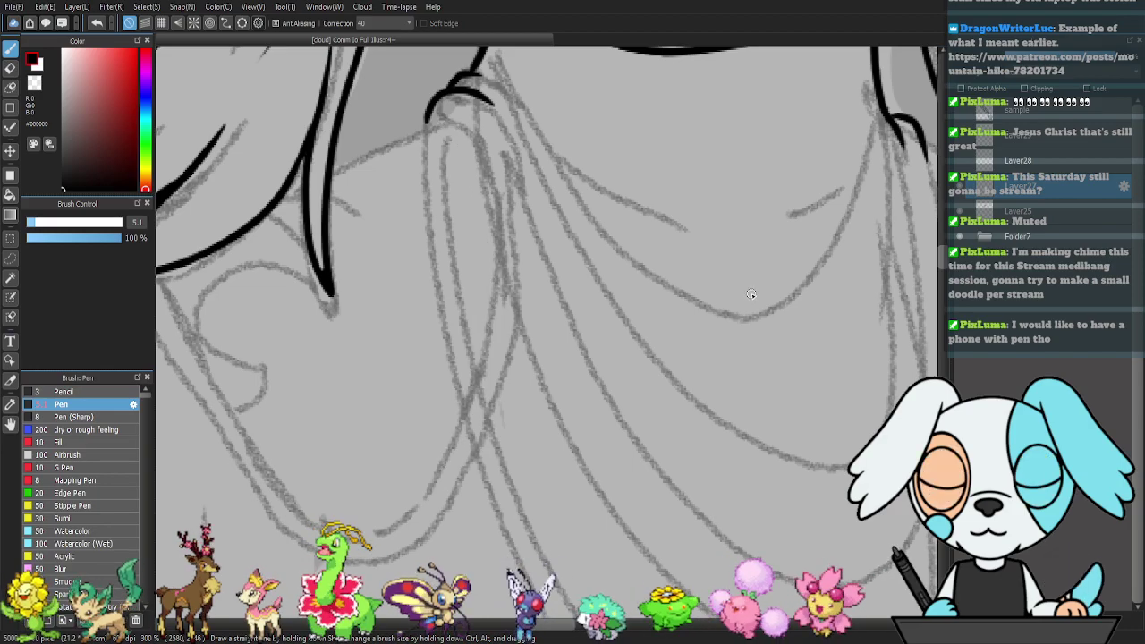
- Ink a short shoulder line beside the left gathered folds and re-ink the U-shaped drape edge between the hair lock and folds
scroll(749, 292, down, 2)
drag(692, 351, 639, 307)
drag(525, 307, 583, 306)
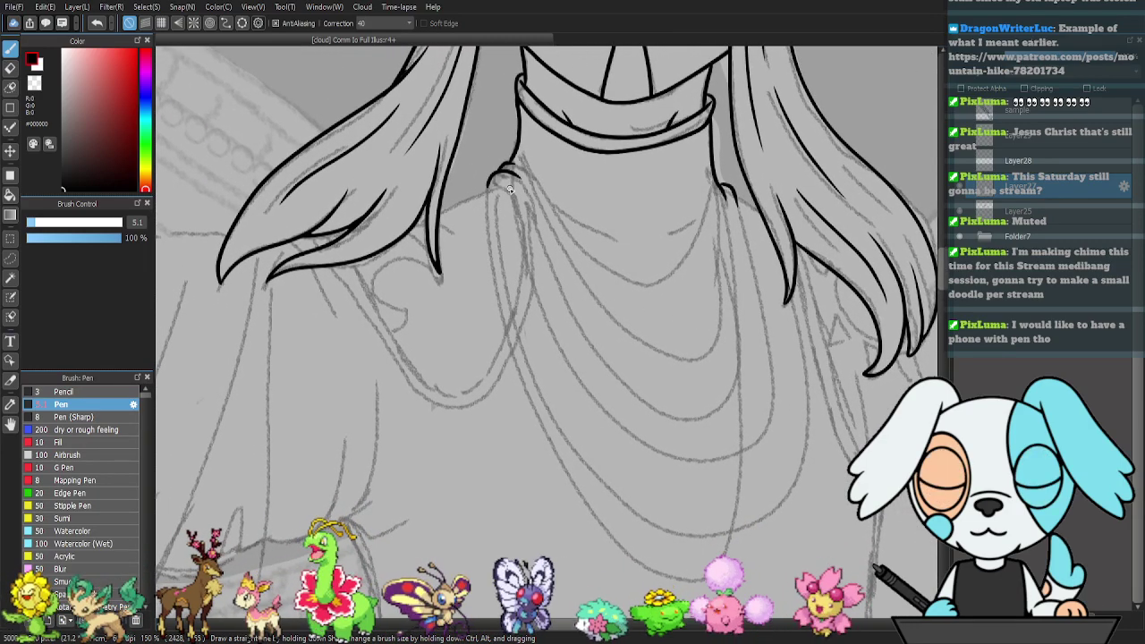
drag(468, 195, 492, 184)
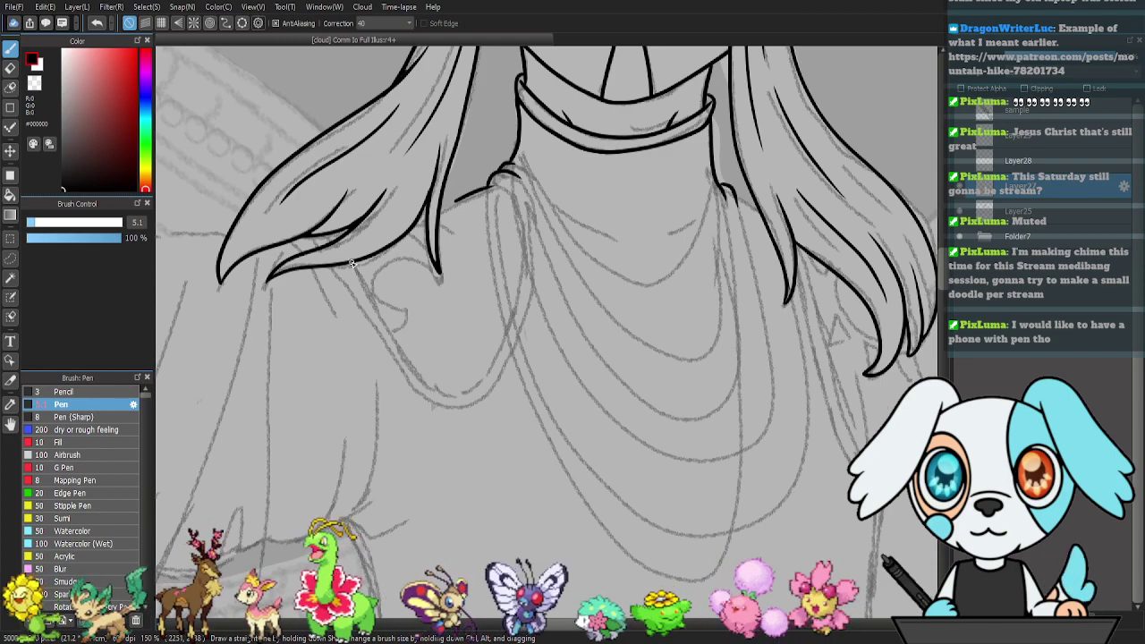
mouse_move(378, 311)
mouse_down()
mouse_move(414, 366)
mouse_move(467, 398)
mouse_up()
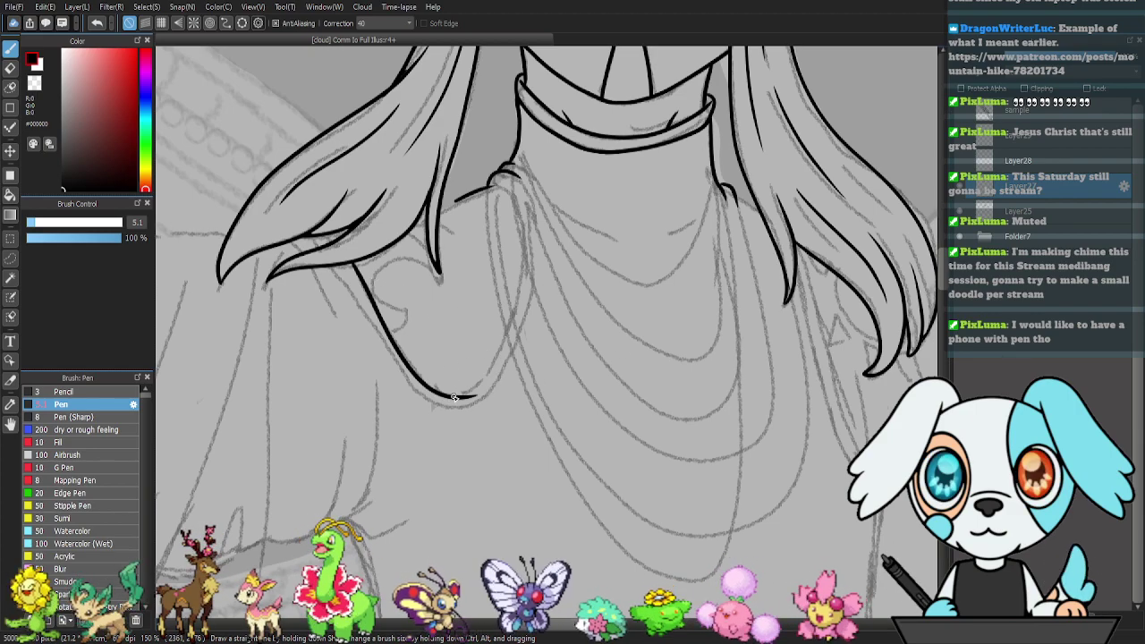
key(ctrl+z)
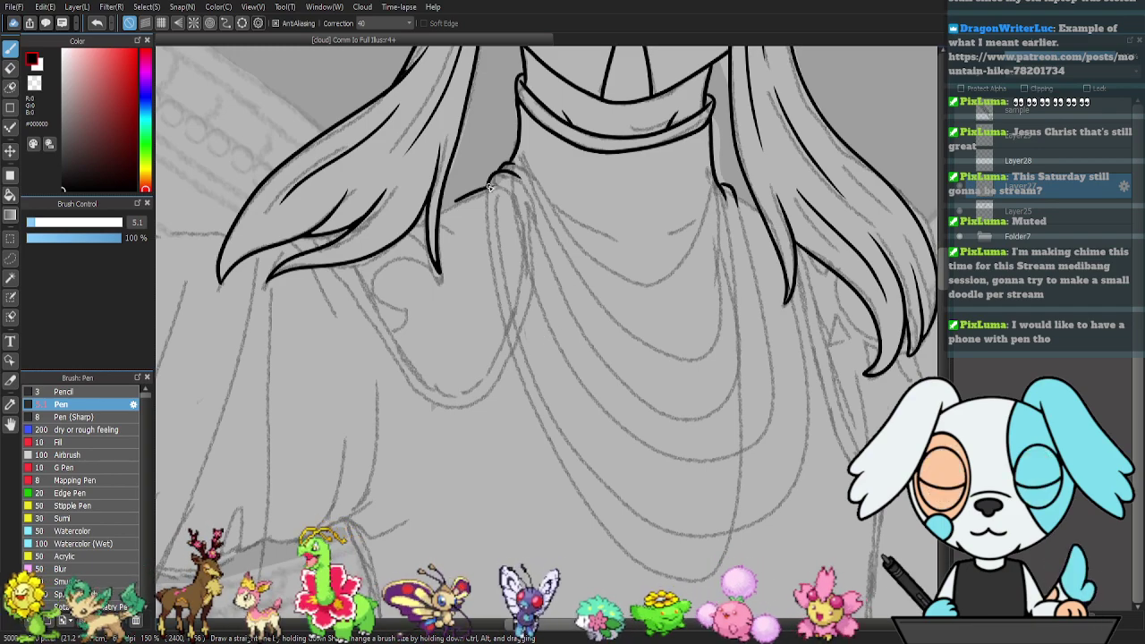
mouse_move(491, 190)
mouse_down()
mouse_move(514, 305)
mouse_move(498, 396)
mouse_up()
drag(349, 264, 440, 423)
mouse_move(429, 383)
mouse_down()
mouse_move(476, 398)
mouse_move(513, 448)
mouse_up()
key(ctrl+z)
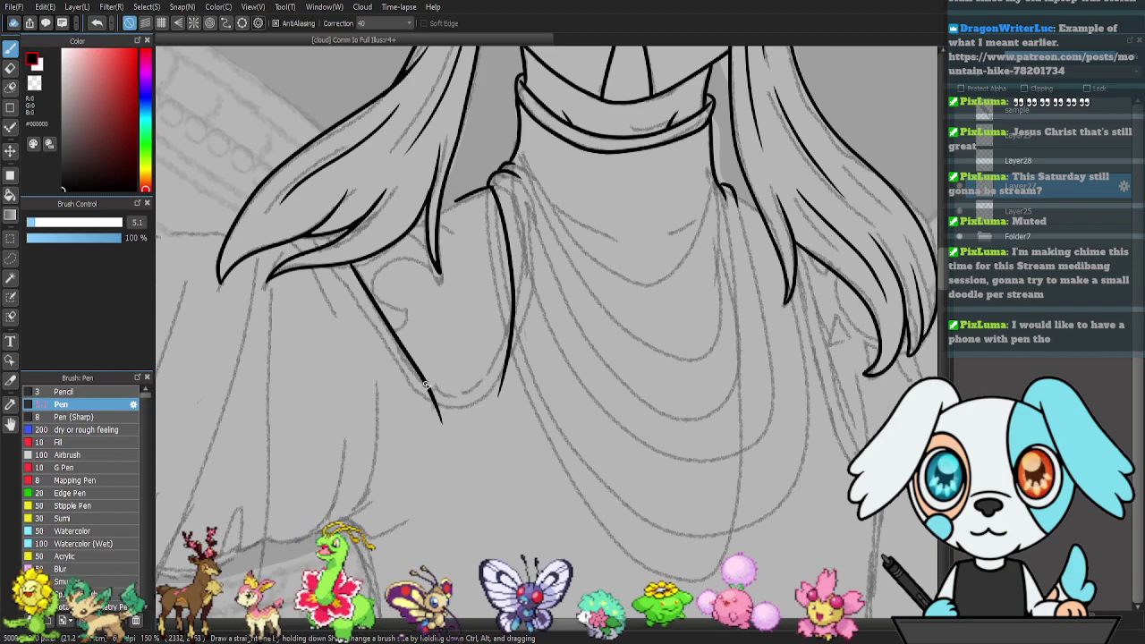
mouse_move(421, 376)
mouse_down()
mouse_move(466, 403)
mouse_move(492, 383)
mouse_move(517, 280)
mouse_up()
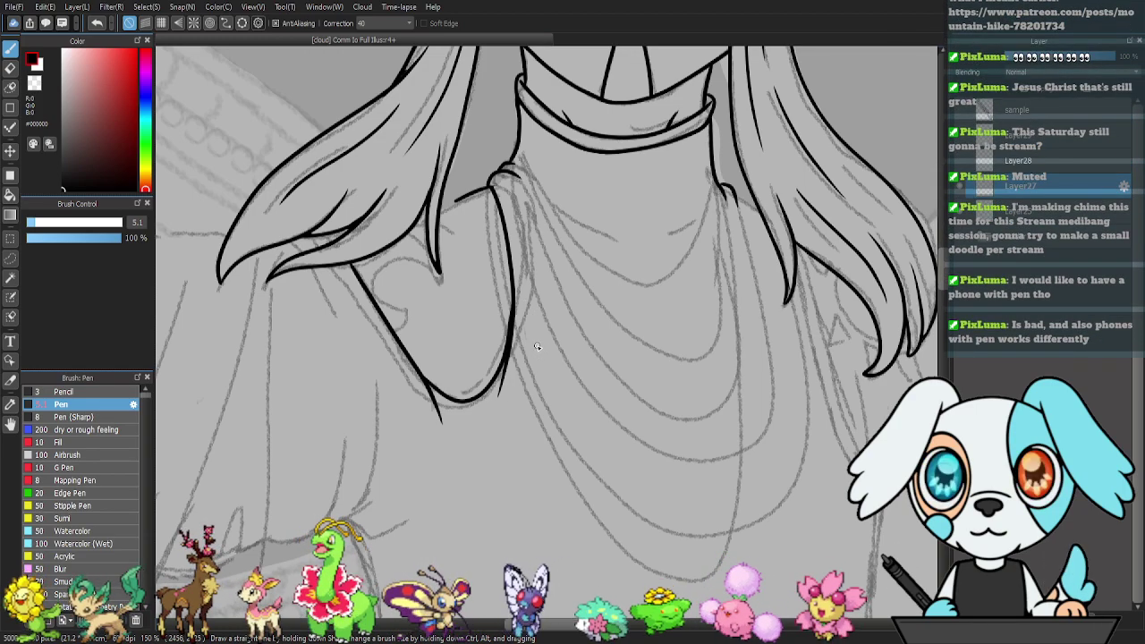
- Ink a second, outer line parallel to the left U-shaped drape edge to form a narrow border
drag(579, 319, 613, 335)
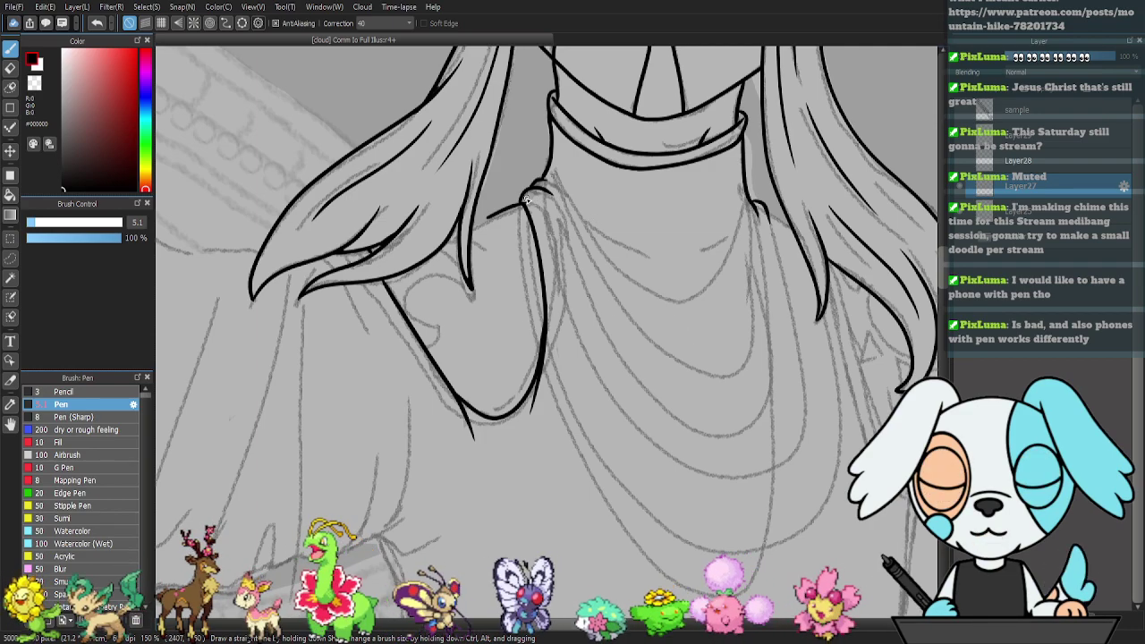
mouse_move(525, 199)
mouse_down()
mouse_move(556, 295)
mouse_move(554, 363)
mouse_move(532, 411)
mouse_up()
mouse_move(356, 252)
mouse_down()
mouse_move(420, 371)
mouse_move(464, 418)
mouse_move(486, 417)
mouse_move(456, 411)
mouse_move(524, 416)
mouse_move(538, 371)
mouse_move(526, 433)
mouse_up()
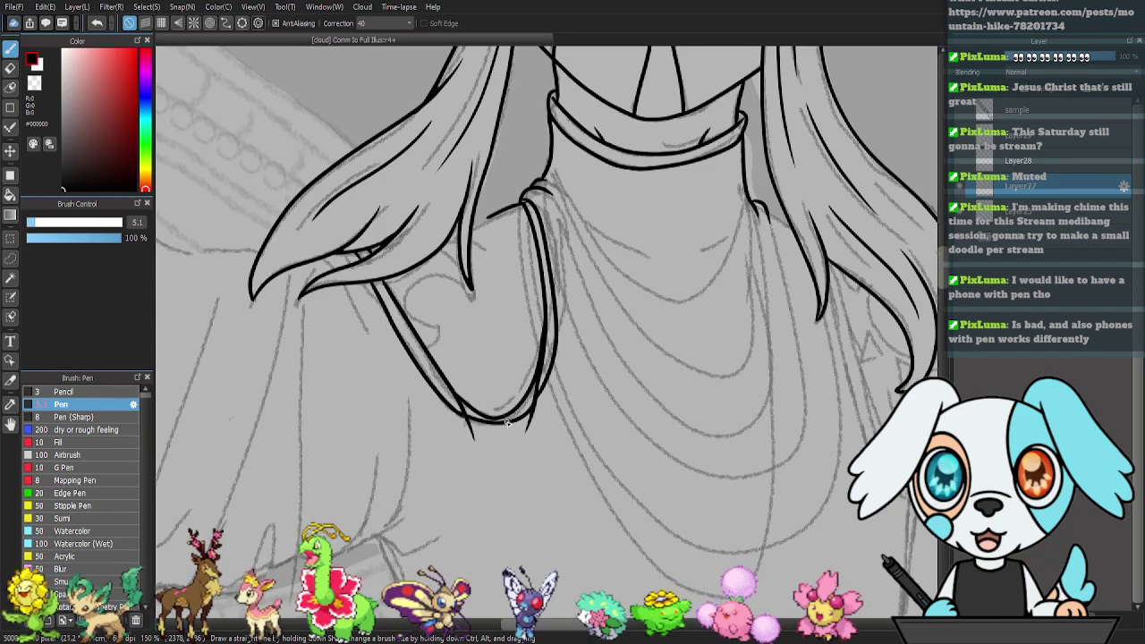
key(ctrl+z)
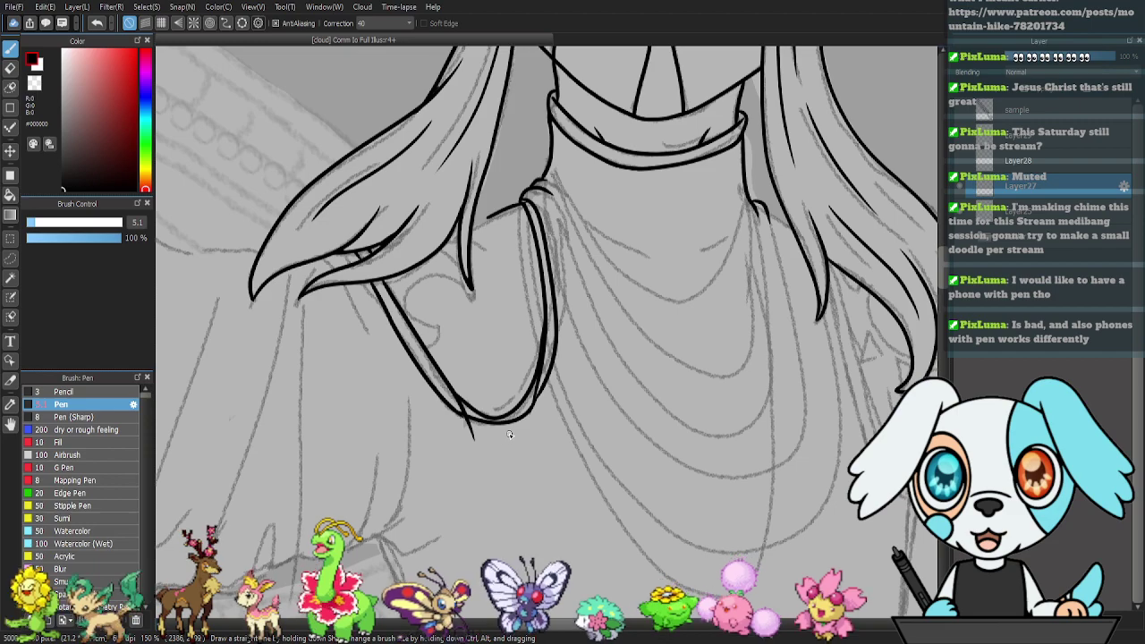
drag(541, 368, 526, 436)
mouse_move(457, 412)
mouse_down()
mouse_move(491, 425)
mouse_move(535, 410)
mouse_up()
key(ctrl+z)
mouse_move(464, 417)
mouse_down()
mouse_move(505, 426)
mouse_move(535, 408)
mouse_up()
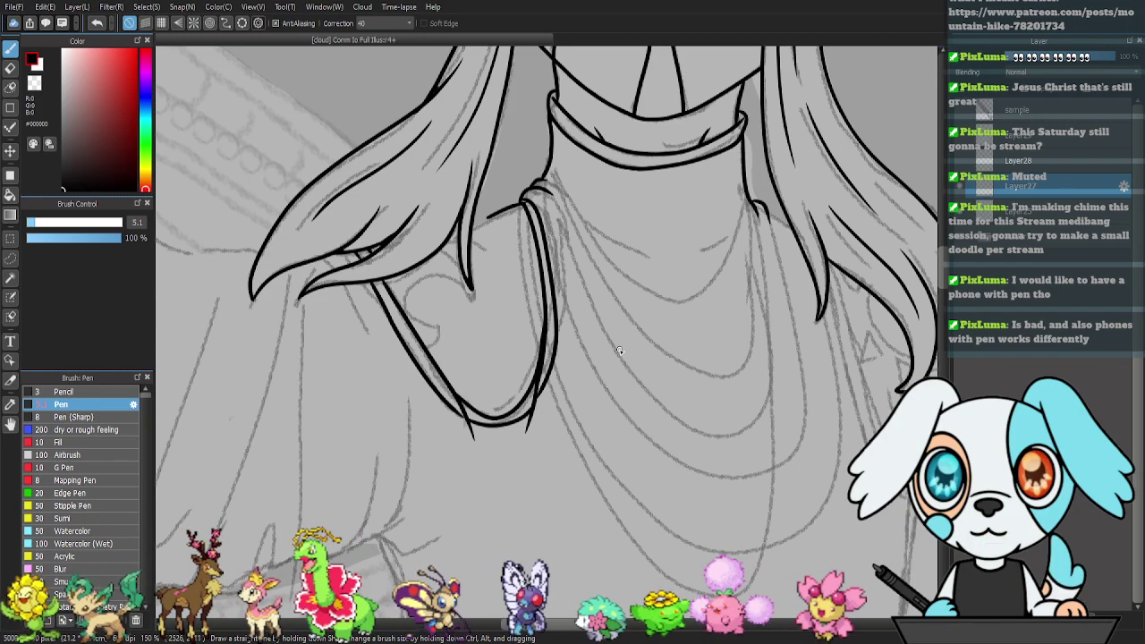
- Ink the short crease beside the pointed left hair tip and close the shoulder lines between the hair and gathered folds
drag(606, 293, 667, 325)
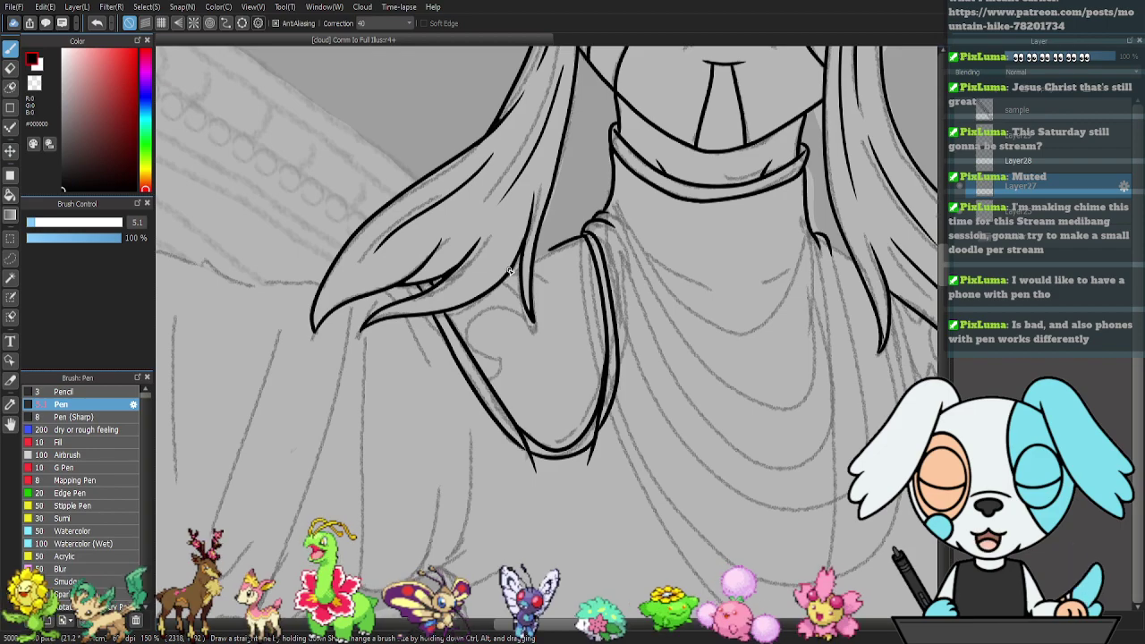
drag(534, 271, 550, 283)
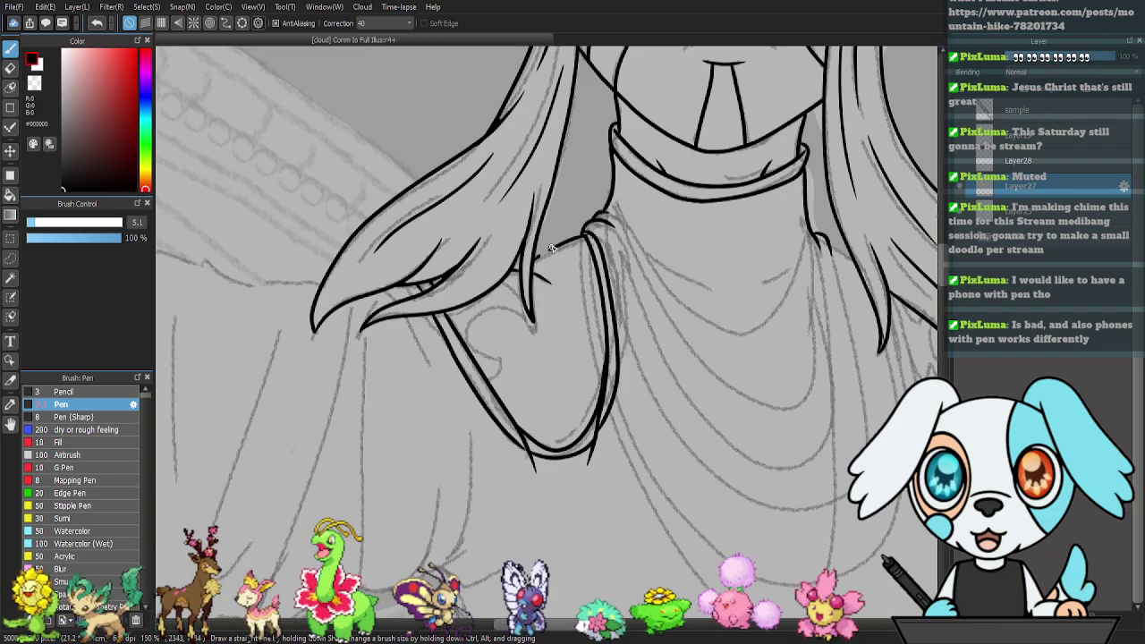
drag(662, 302, 723, 274)
mouse_move(926, 297)
mouse_down()
mouse_move(639, 277)
mouse_move(494, 240)
mouse_up()
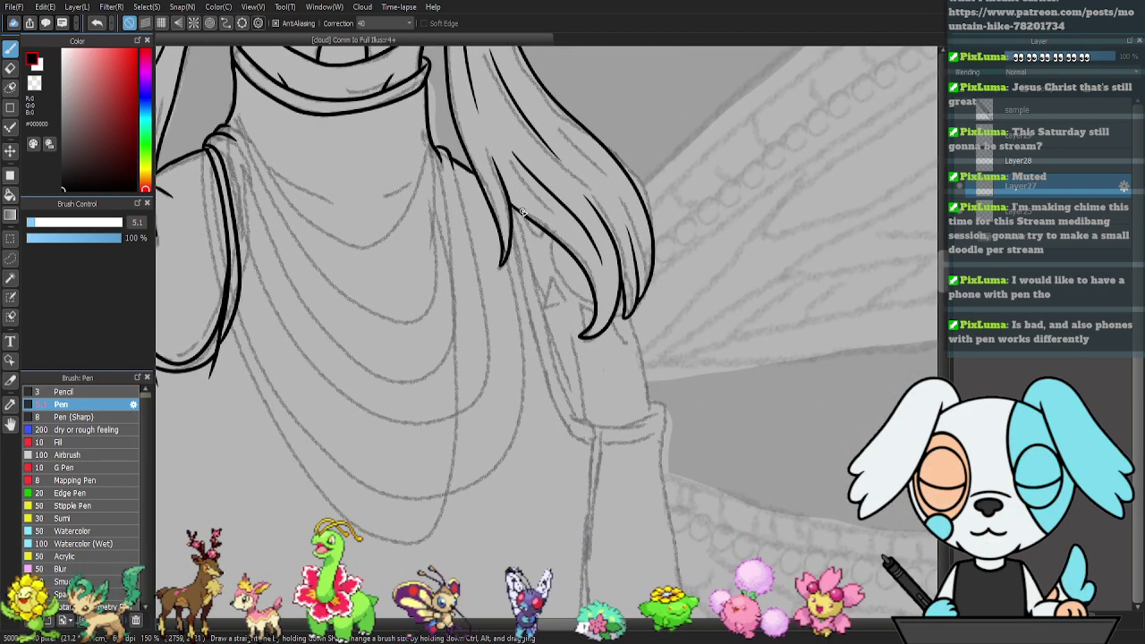
- Ink the double drape edge down the inner side of the right arm and continue it as a curved band across the arm
mouse_move(519, 222)
mouse_down()
mouse_move(551, 353)
mouse_move(570, 410)
mouse_move(597, 430)
mouse_move(597, 452)
mouse_up()
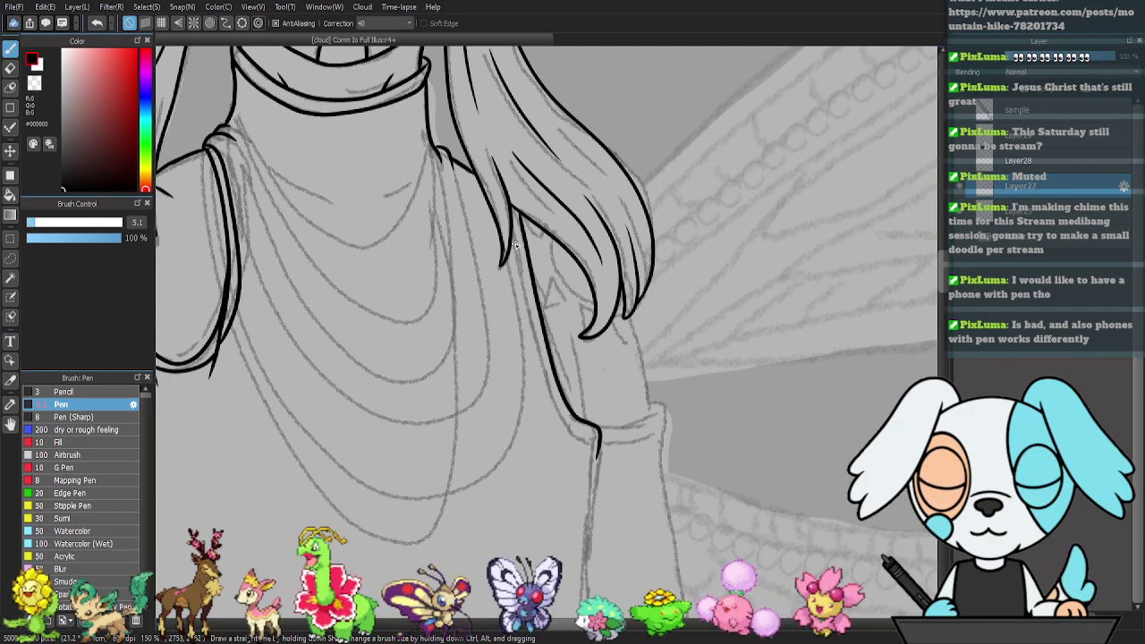
mouse_move(511, 232)
mouse_down()
mouse_move(549, 401)
mouse_move(587, 452)
mouse_move(556, 417)
mouse_move(597, 445)
mouse_up()
drag(676, 395, 662, 377)
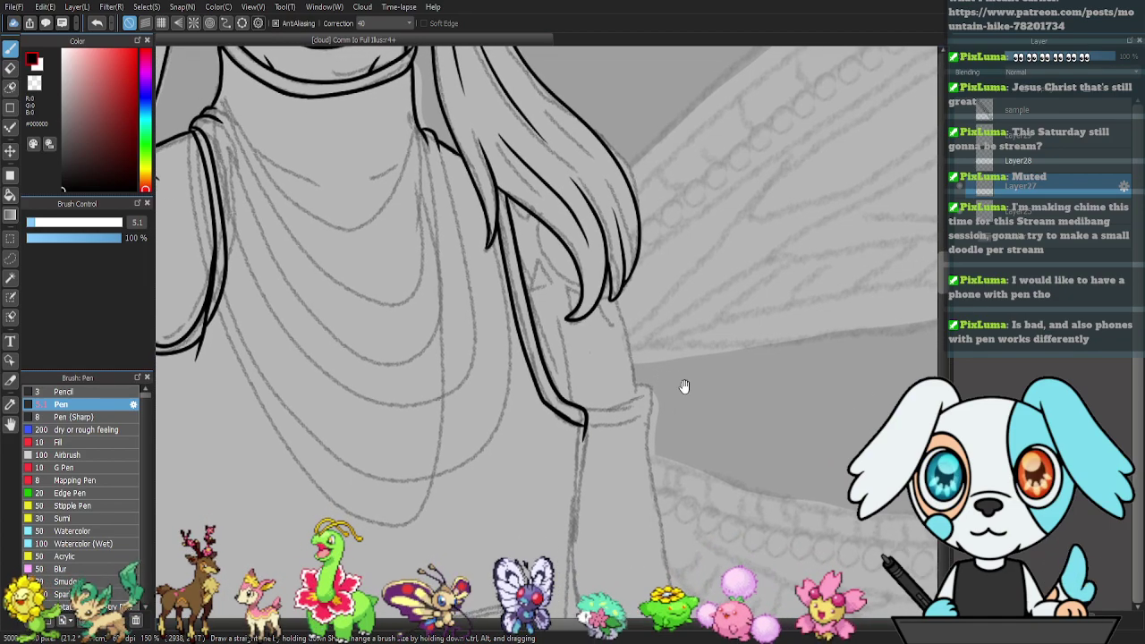
drag(587, 419, 641, 393)
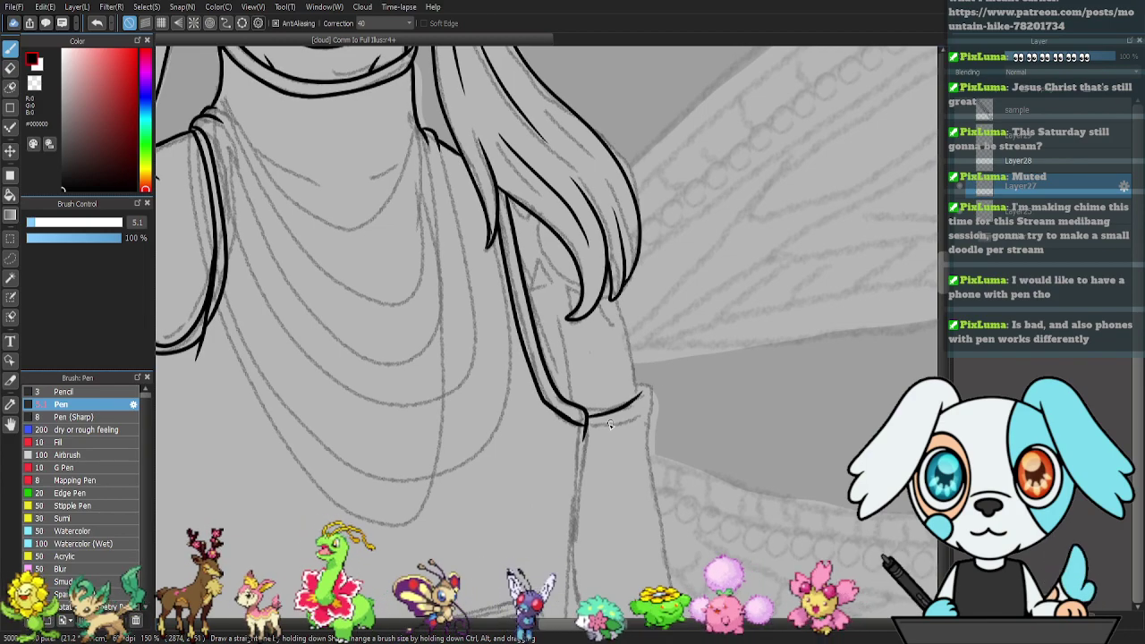
key(ctrl+z)
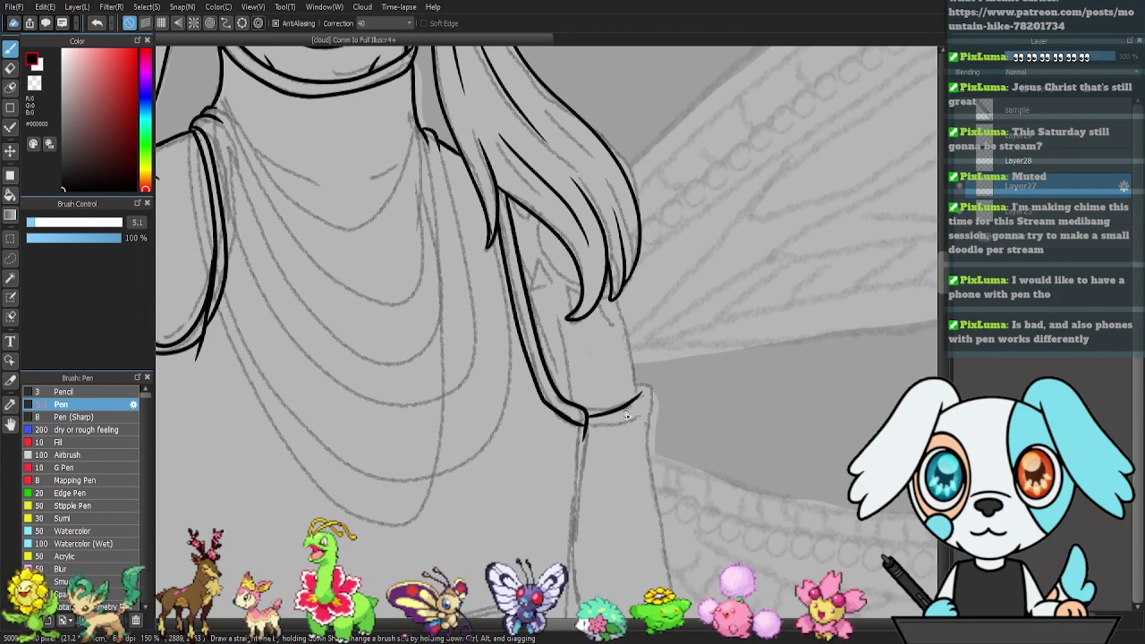
drag(587, 412, 648, 400)
key(ctrl+z)
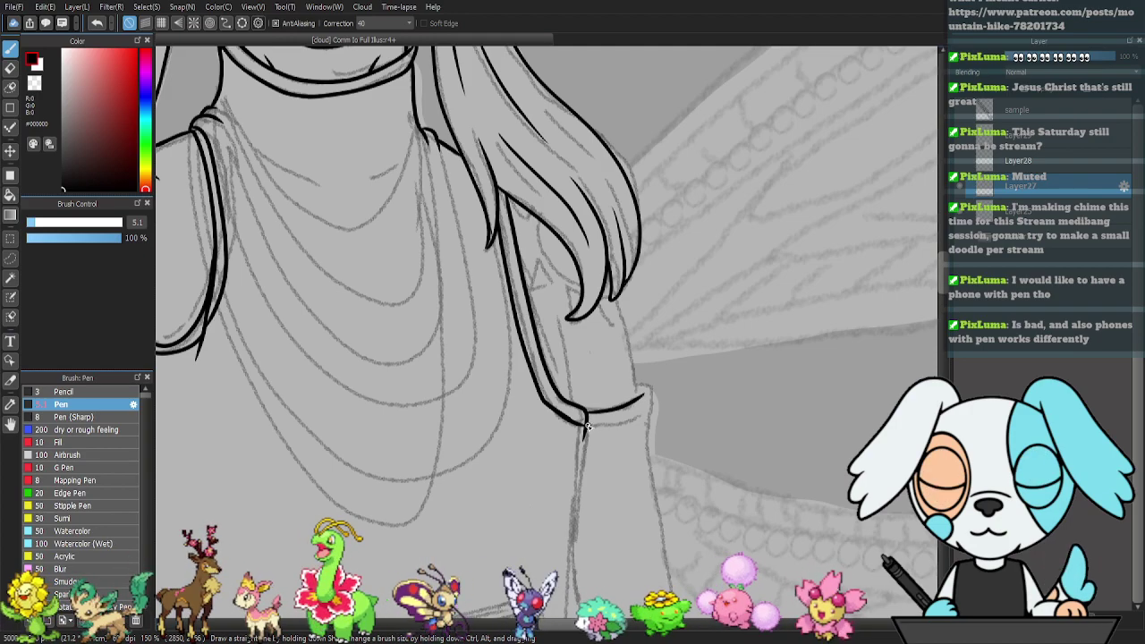
mouse_move(586, 425)
mouse_down()
mouse_move(643, 413)
mouse_move(649, 395)
mouse_up()
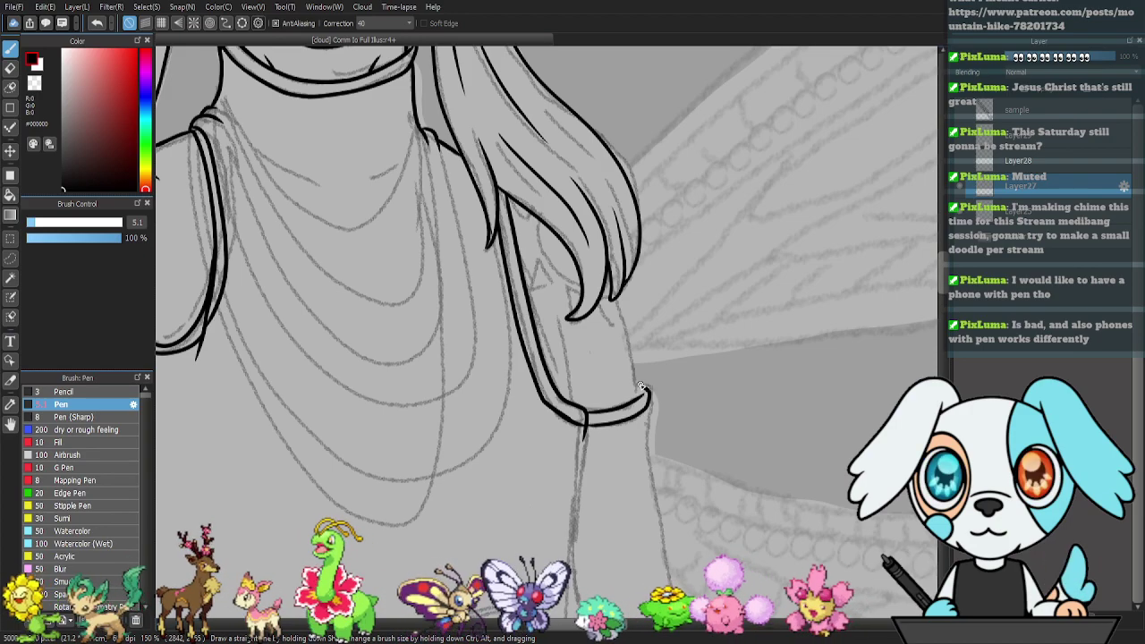
- Ink the outer and inner contours of the right upper arm between the hair tips and the curved band
mouse_move(617, 297)
mouse_down()
mouse_move(637, 401)
mouse_move(621, 295)
mouse_up()
key(ctrl+z)
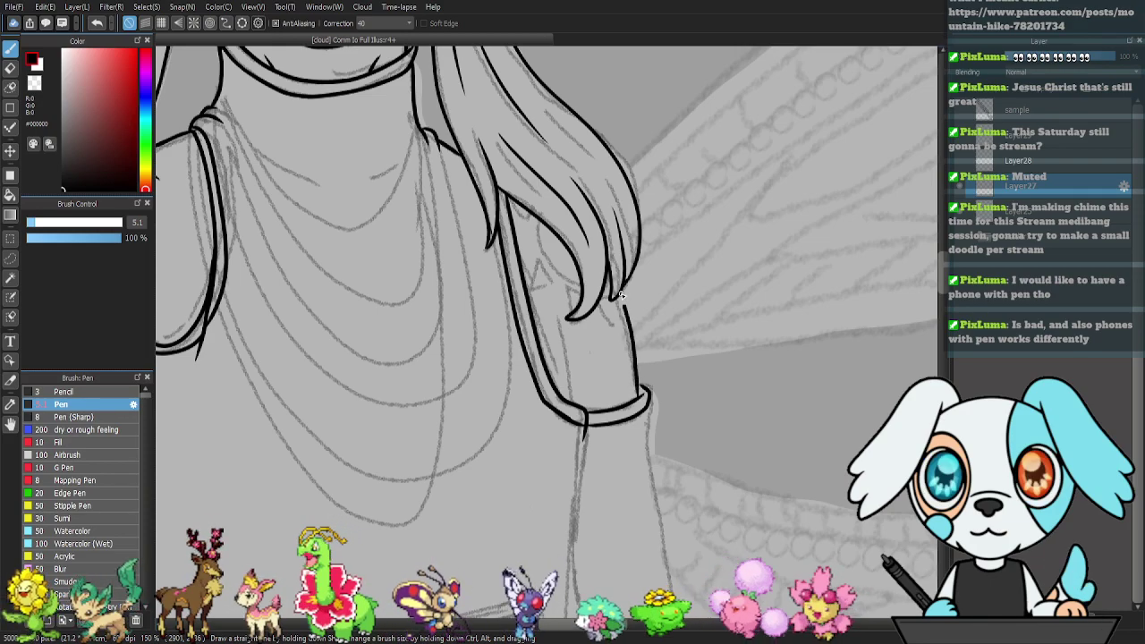
drag(576, 405, 565, 322)
key(ctrl+z)
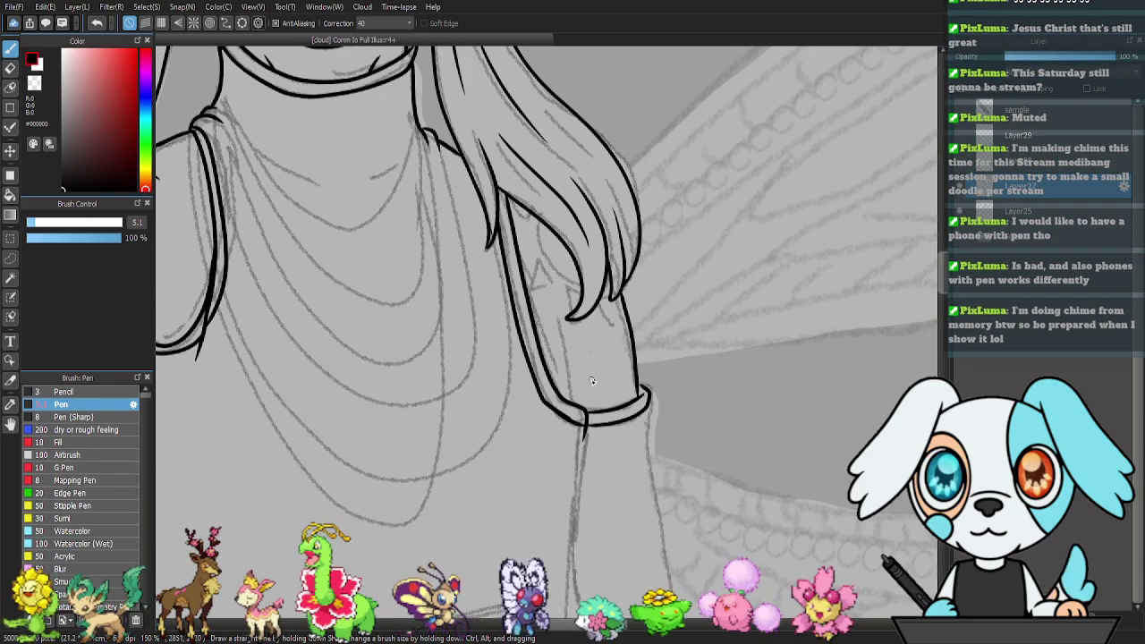
drag(573, 403, 566, 322)
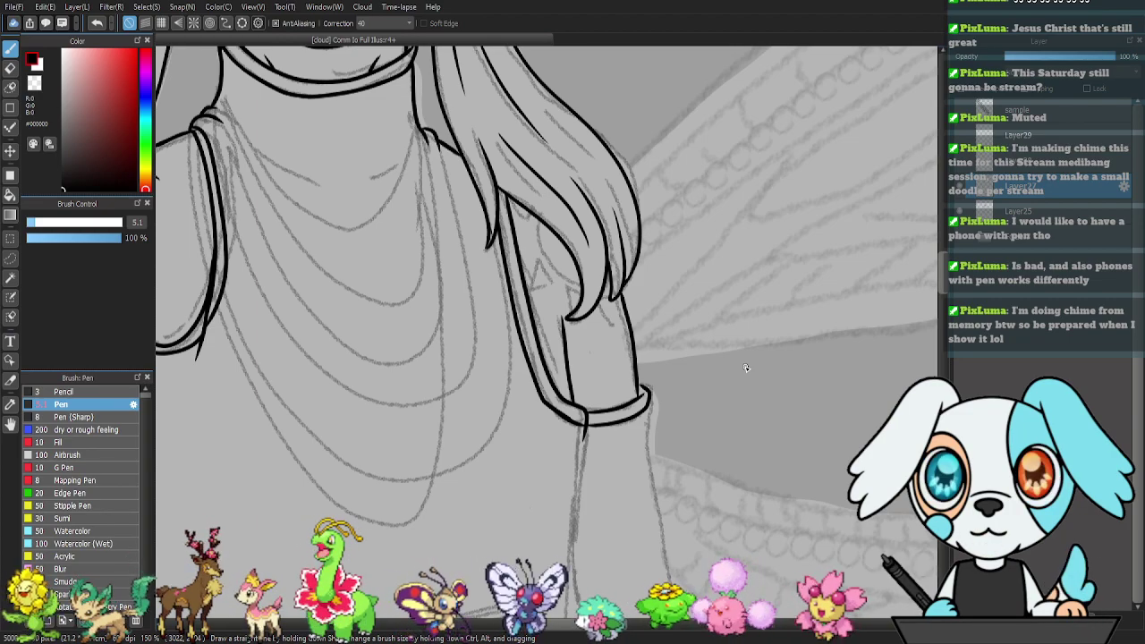
- Ink the left sleeve's wavy upper edge outward from the hair tip and a fold line running down from that tip
drag(603, 511, 690, 266)
mouse_move(573, 303)
mouse_down()
mouse_move(681, 291)
mouse_move(856, 441)
mouse_up()
drag(617, 313, 735, 381)
drag(658, 326, 813, 422)
drag(707, 339, 677, 341)
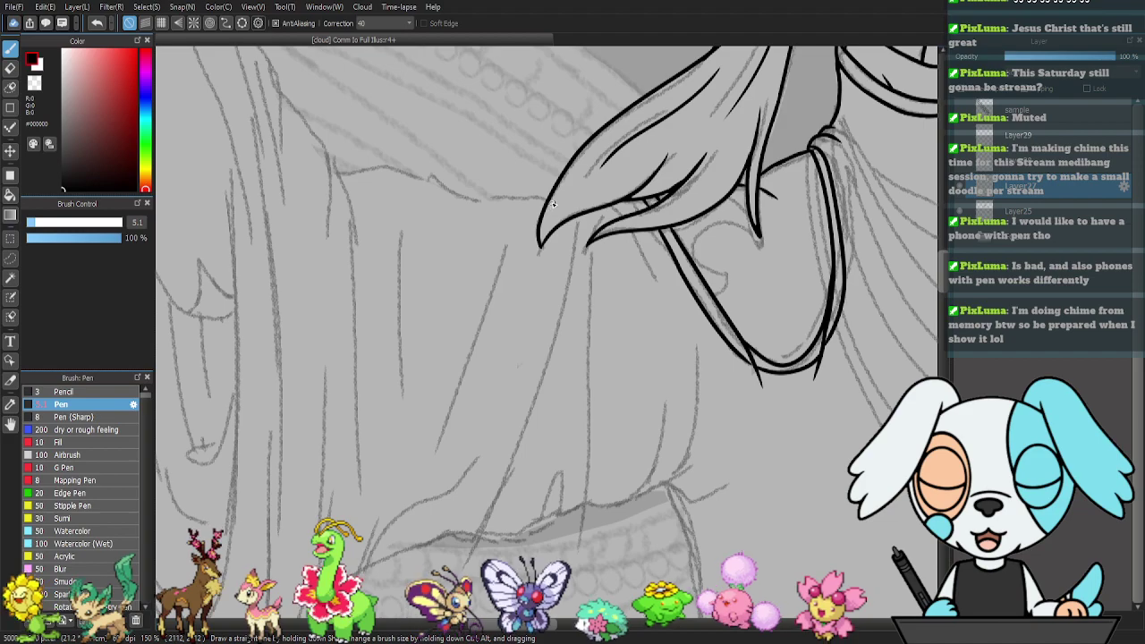
mouse_move(552, 205)
mouse_down()
mouse_move(473, 200)
mouse_move(415, 174)
mouse_move(342, 167)
mouse_up()
mouse_move(494, 459)
mouse_down()
mouse_move(494, 404)
mouse_move(539, 387)
mouse_up()
drag(629, 122, 573, 258)
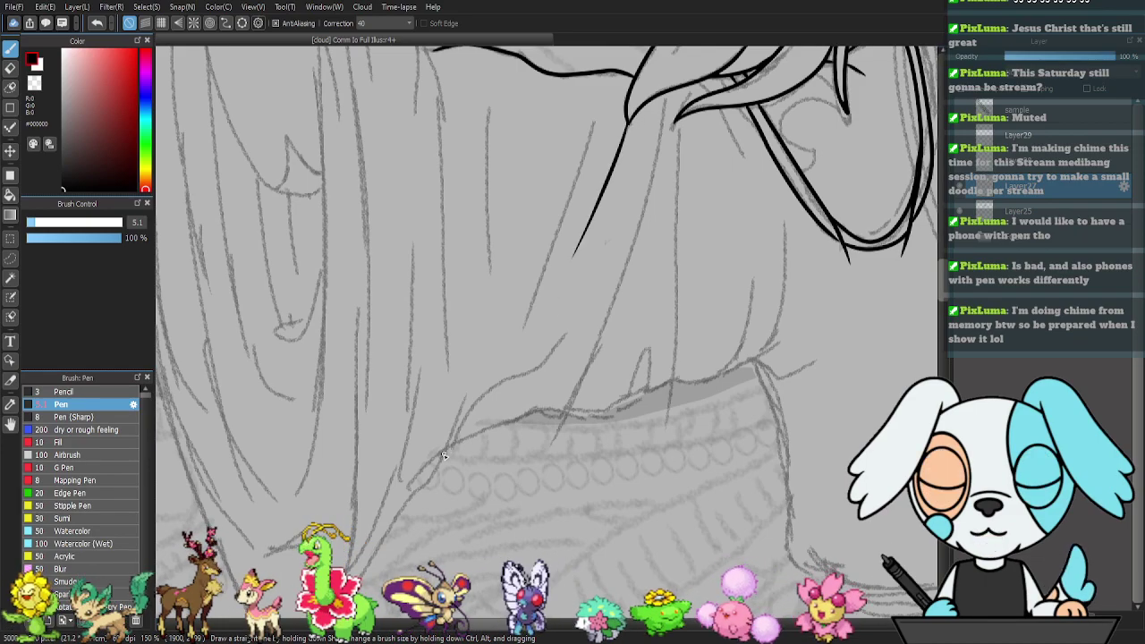
- Ink the first stretch of the left sleeve's lower hem and the long fold line rising from it toward the hair
mouse_move(445, 452)
mouse_down()
mouse_move(516, 425)
mouse_move(554, 368)
mouse_up()
mouse_move(531, 411)
mouse_down()
mouse_move(568, 414)
mouse_move(642, 252)
mouse_move(671, 145)
mouse_move(697, 132)
mouse_up()
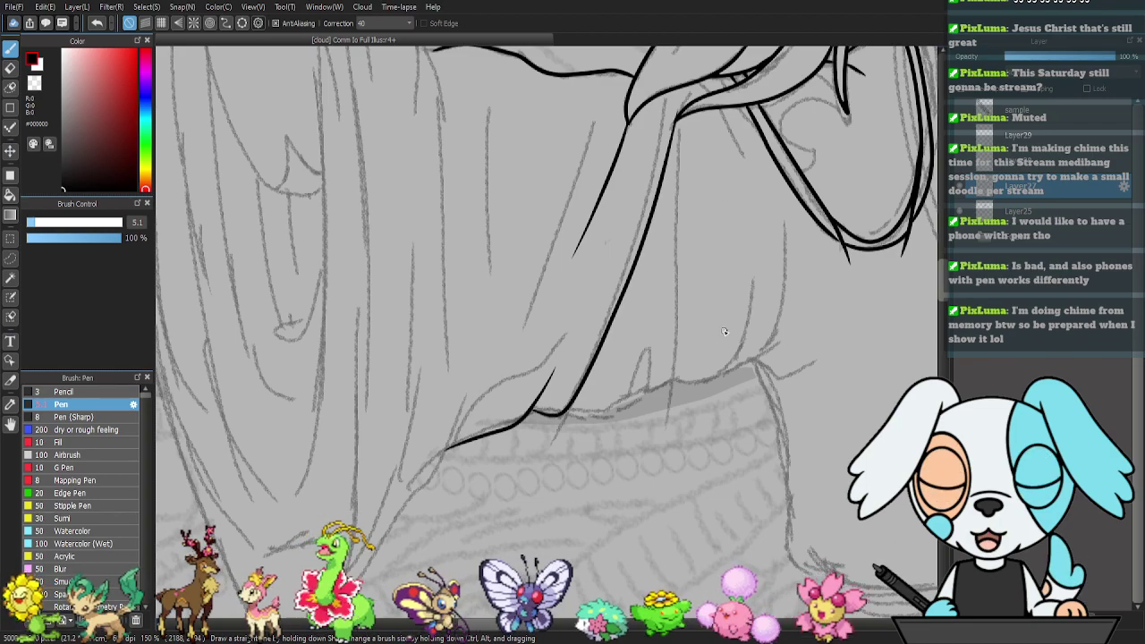
key(ctrl+z)
mouse_move(531, 410)
mouse_down()
mouse_move(551, 419)
mouse_move(590, 365)
mouse_up()
drag(617, 306, 658, 140)
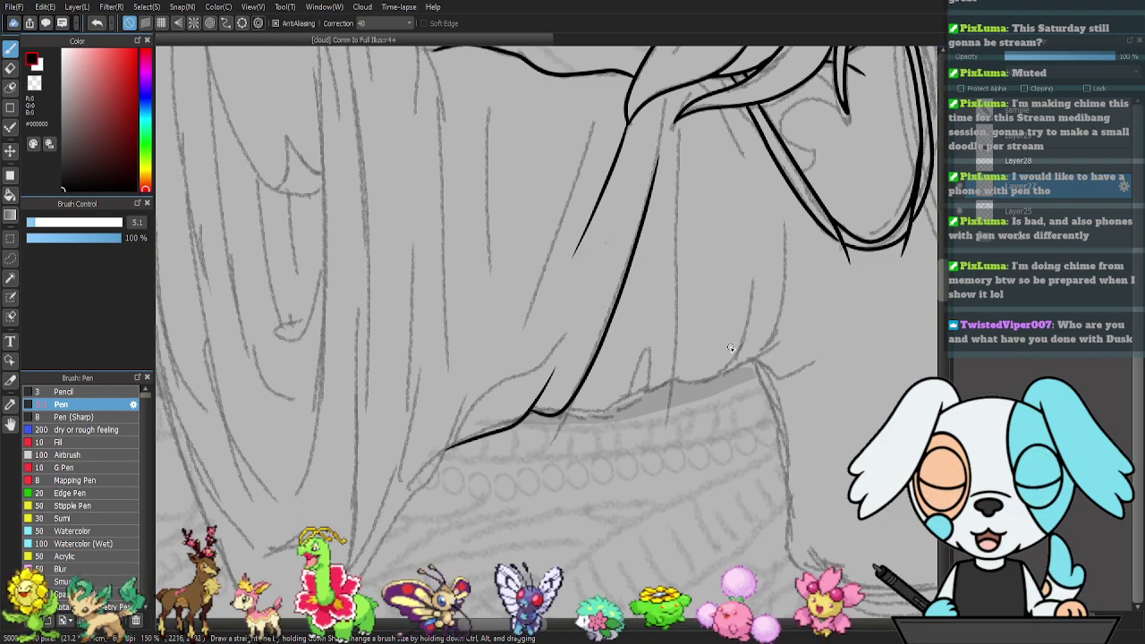
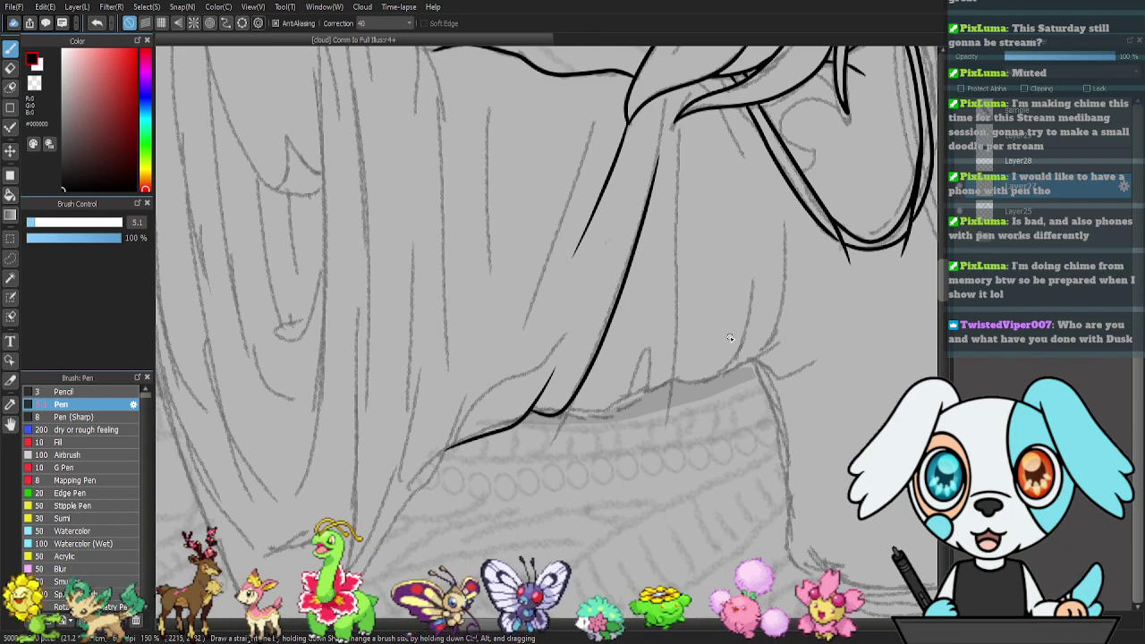
- Ink the small pleat and remaining lower hem of the left sleeve, plus the neighbouring fold lines above it
drag(719, 385, 624, 399)
drag(539, 281, 499, 322)
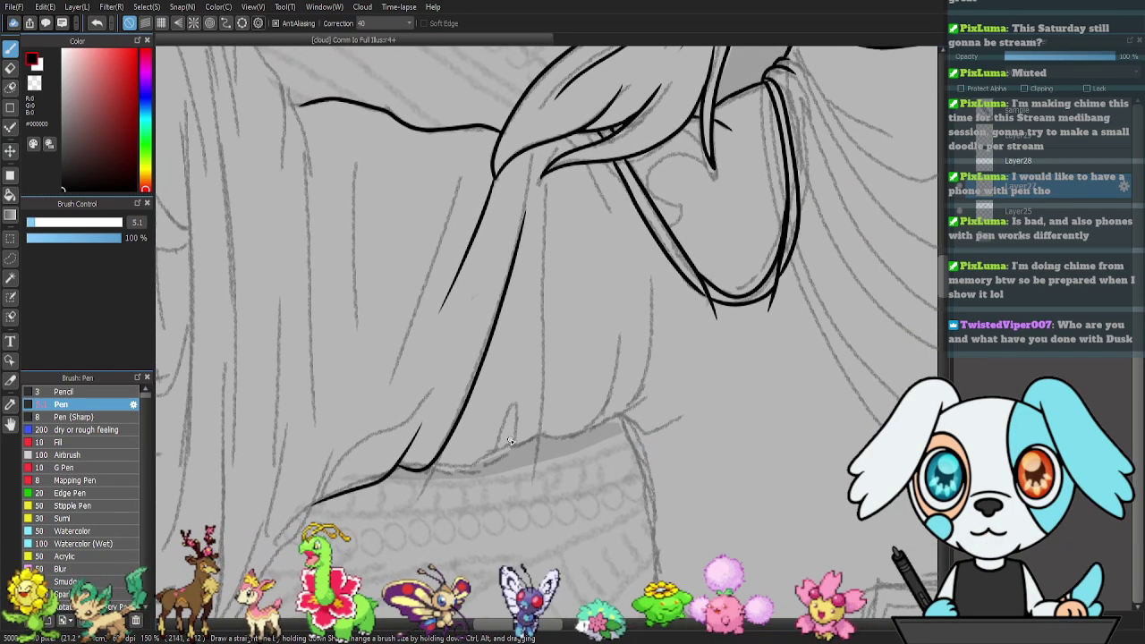
mouse_move(432, 464)
mouse_down()
mouse_move(482, 463)
mouse_move(509, 406)
mouse_move(513, 425)
mouse_move(486, 454)
mouse_move(528, 448)
mouse_move(555, 238)
mouse_up()
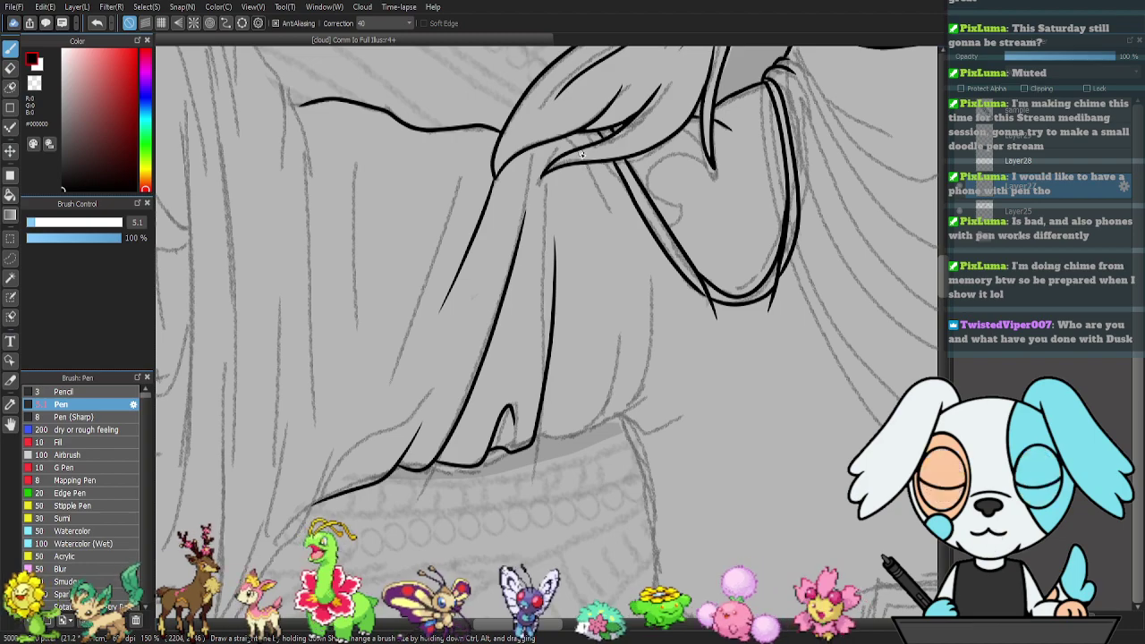
mouse_move(565, 136)
mouse_down()
mouse_move(601, 219)
mouse_move(599, 304)
mouse_up()
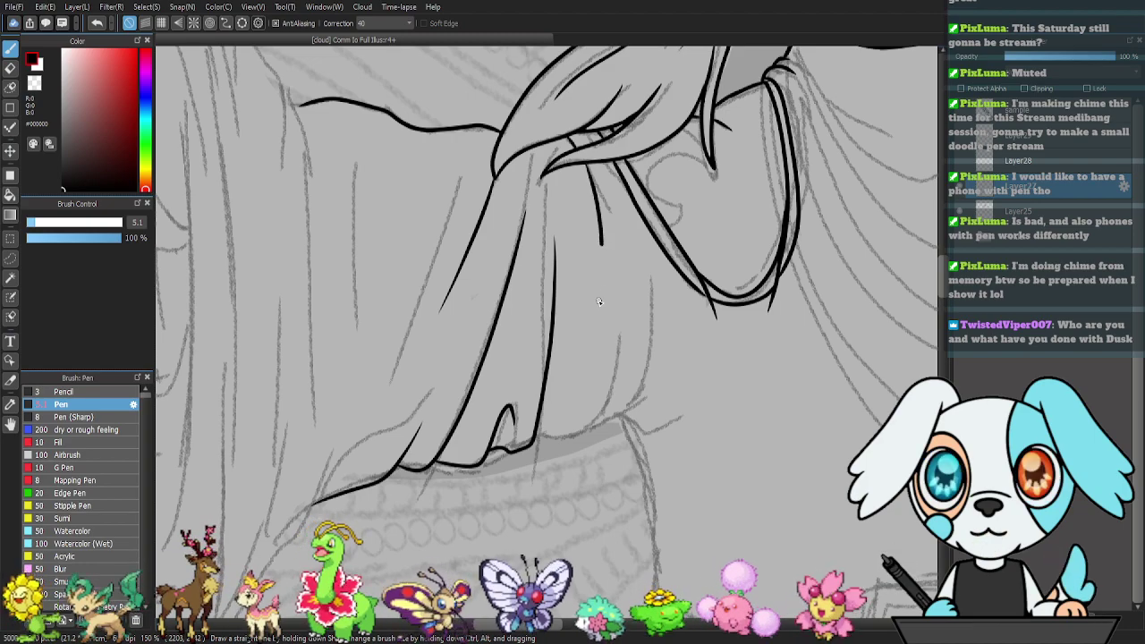
mouse_move(536, 436)
mouse_down()
mouse_move(567, 435)
mouse_move(598, 410)
mouse_move(609, 374)
mouse_up()
mouse_move(597, 417)
mouse_down()
mouse_move(626, 410)
mouse_move(651, 371)
mouse_up()
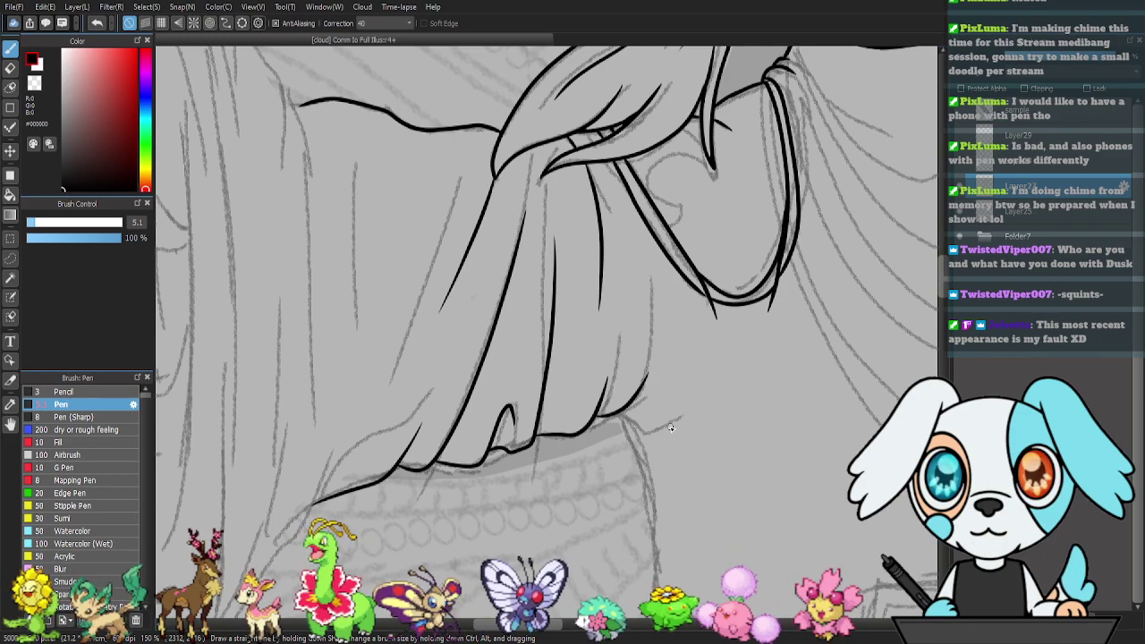
- Ink the next curved stretch of the left sleeve's hem past the pleats and a short fold line above it
drag(619, 418, 680, 423)
drag(681, 340, 764, 384)
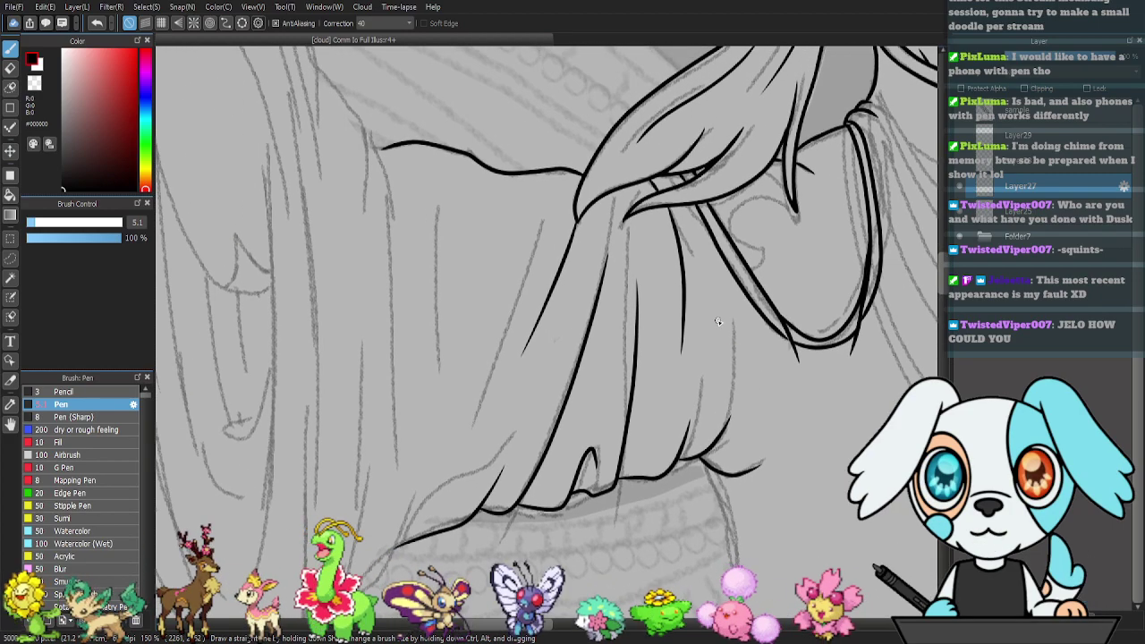
drag(726, 295, 735, 351)
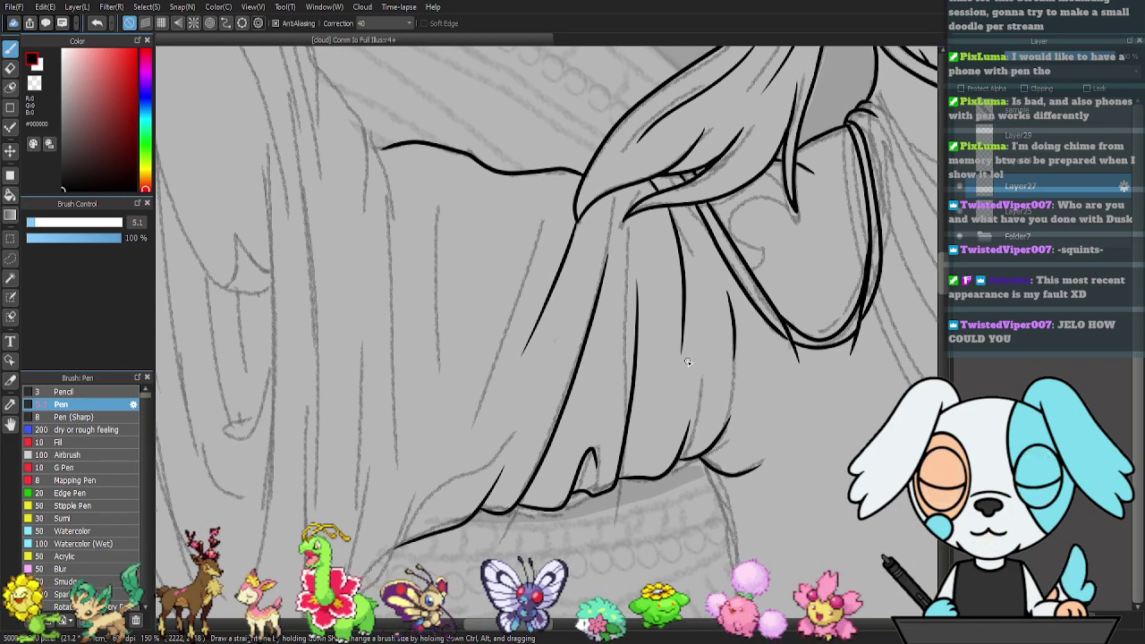
- Ink the left sleeve's lower hem down toward its pointed end, with a fold line rising from that edge
drag(649, 305, 765, 308)
drag(630, 360, 691, 282)
drag(591, 451, 580, 406)
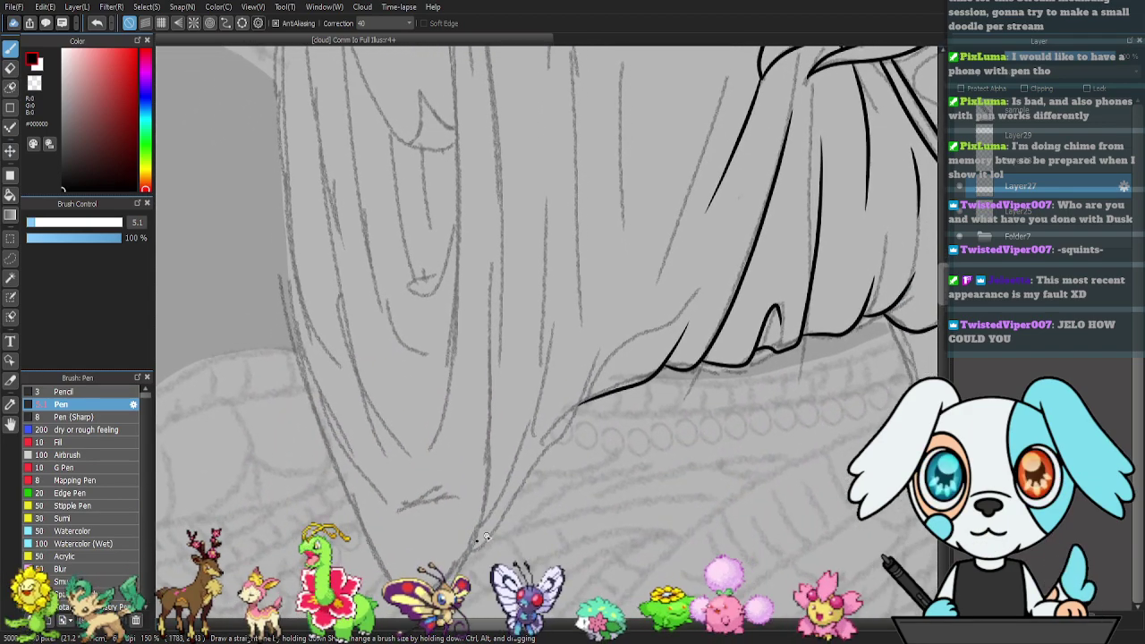
drag(528, 487, 543, 347)
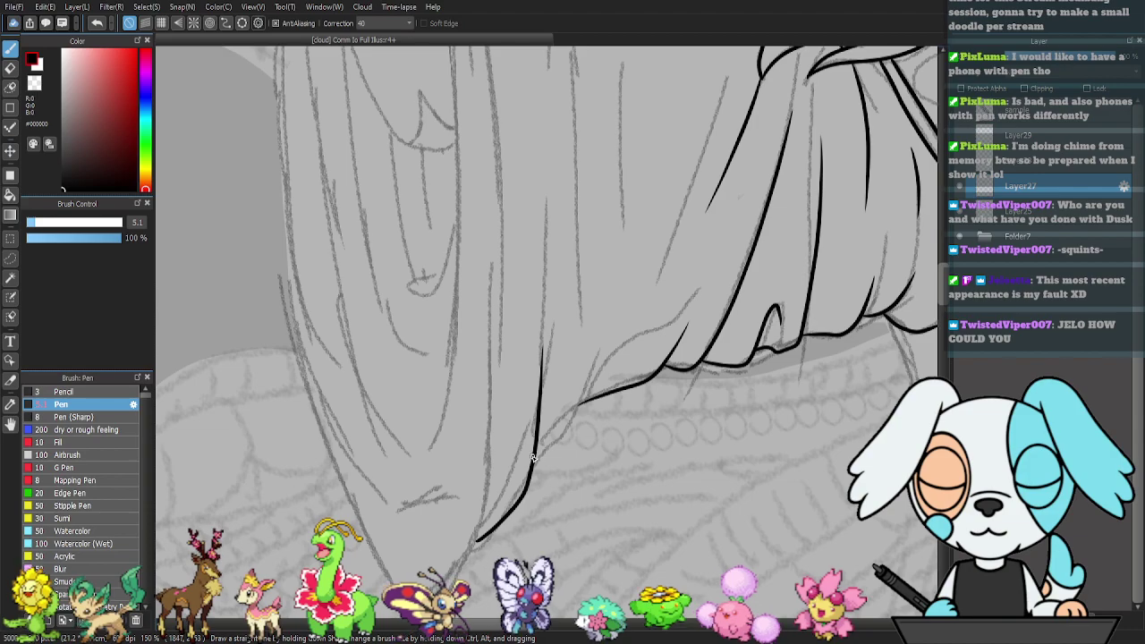
drag(564, 435, 593, 320)
- Ink the raised hand's thumb outline with its small crease and the curved edge joining it to the index finger's base
drag(676, 217, 635, 371)
mouse_move(525, 177)
mouse_down()
mouse_move(614, 294)
mouse_move(591, 370)
mouse_up()
drag(512, 231, 561, 332)
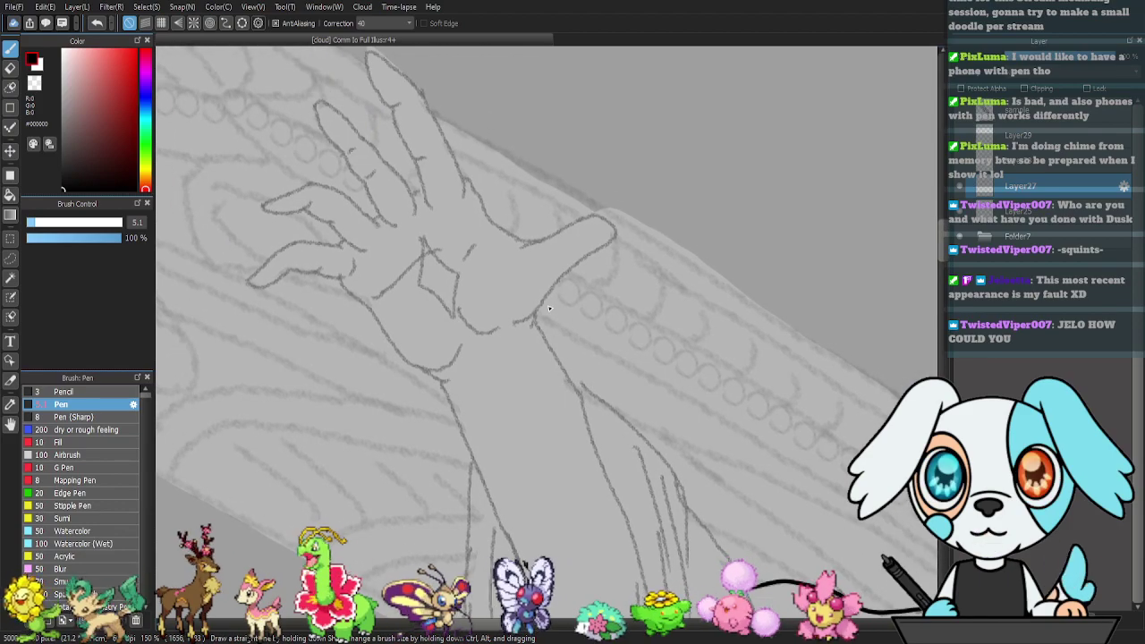
scroll(549, 307, up, 1)
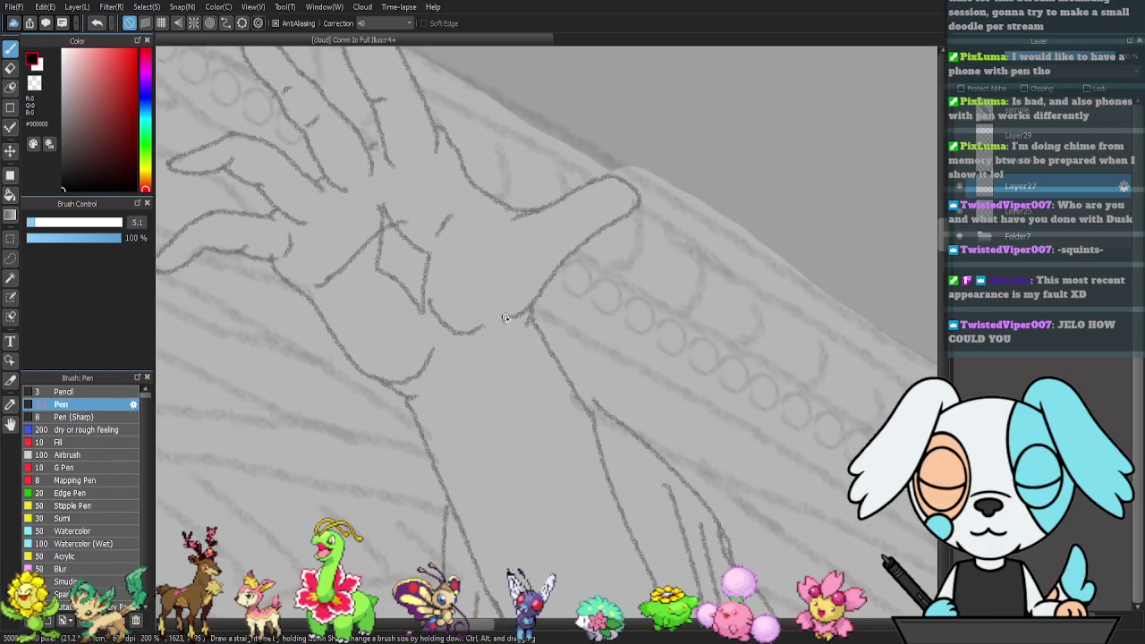
mouse_move(516, 317)
mouse_down()
mouse_move(575, 248)
mouse_move(629, 209)
mouse_move(623, 180)
mouse_move(592, 177)
mouse_up()
key(ctrl+z)
mouse_move(503, 317)
mouse_down()
mouse_move(585, 239)
mouse_move(630, 216)
mouse_move(636, 190)
mouse_move(588, 180)
mouse_move(507, 229)
mouse_up()
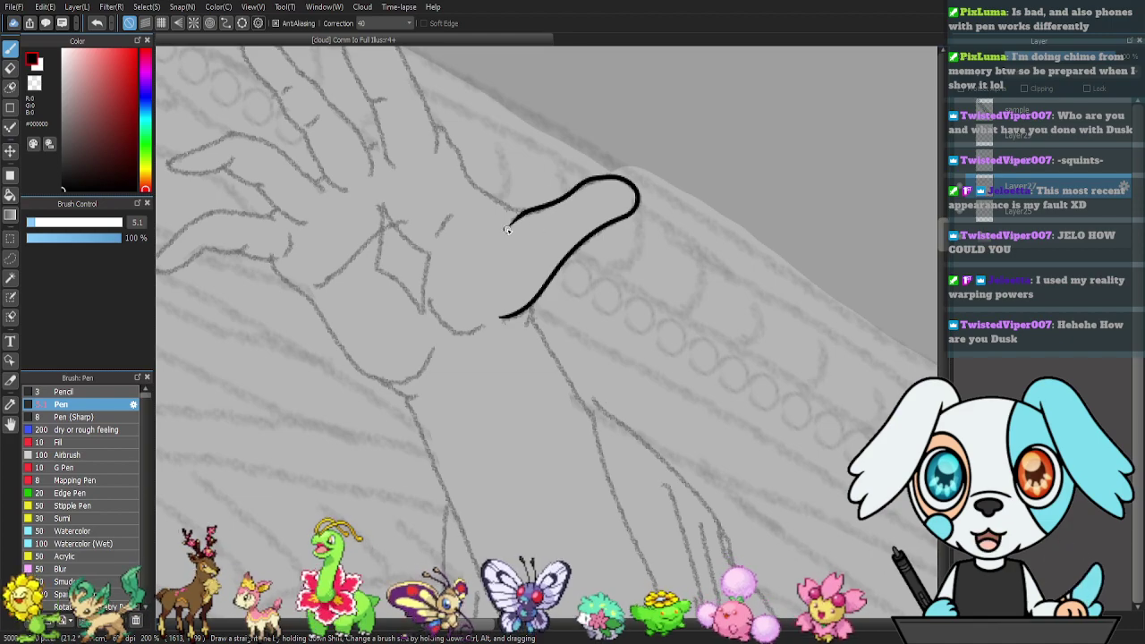
mouse_move(595, 260)
mouse_down()
mouse_move(603, 273)
mouse_move(662, 292)
mouse_move(685, 281)
mouse_up()
drag(552, 209, 642, 252)
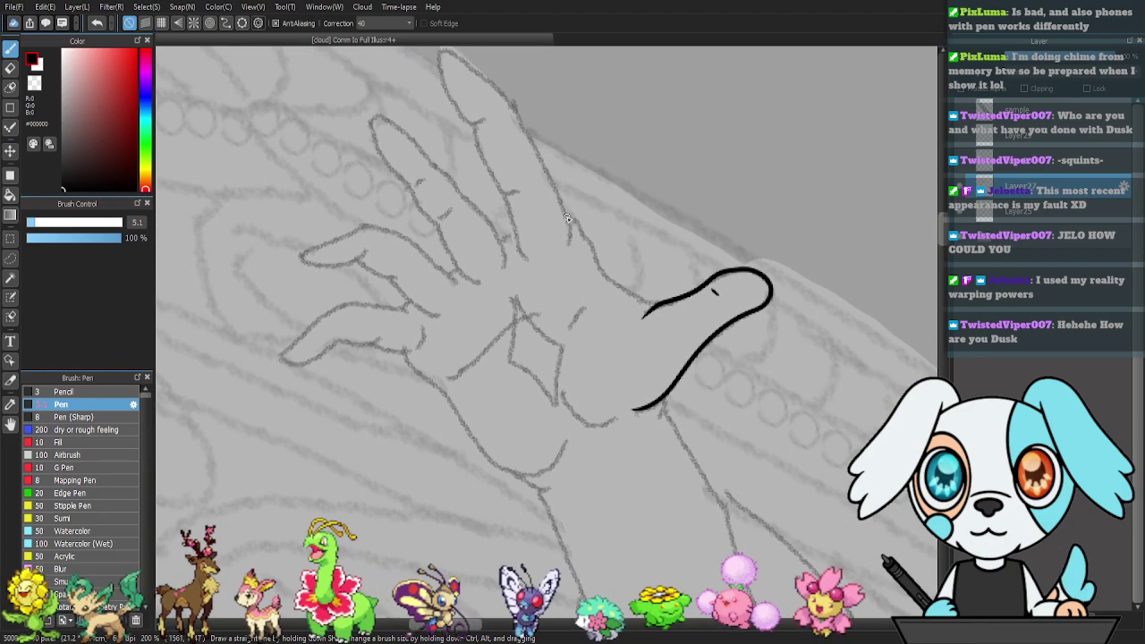
drag(578, 225, 604, 268)
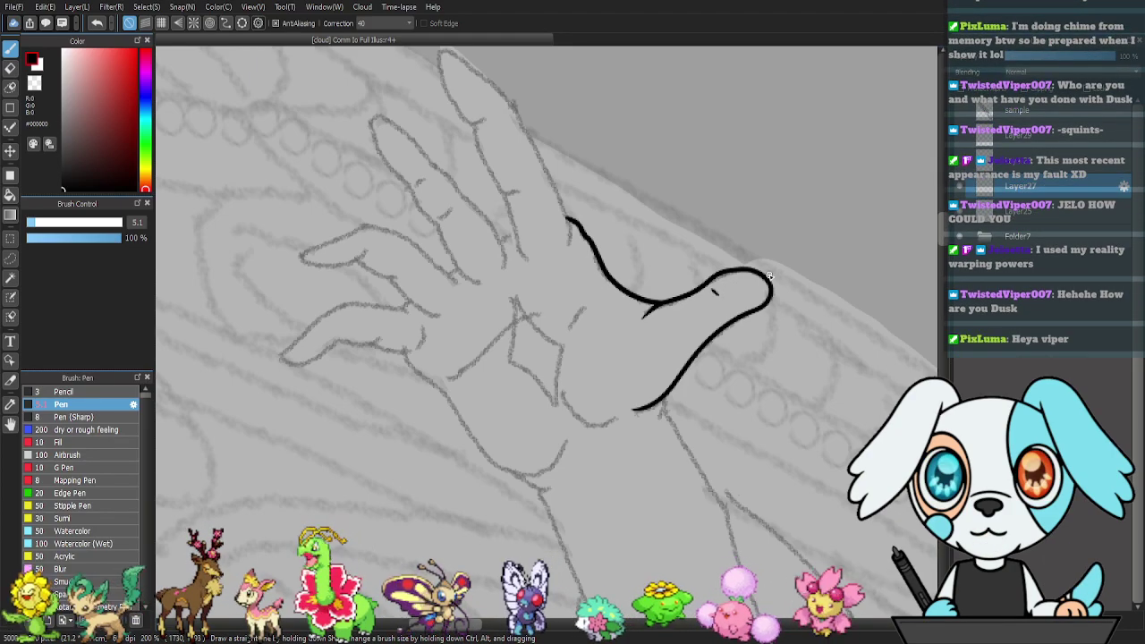
- Ink the palm's short creases, the curved line at the thumb's base and the long crease crossing the upper palm
drag(636, 222, 723, 274)
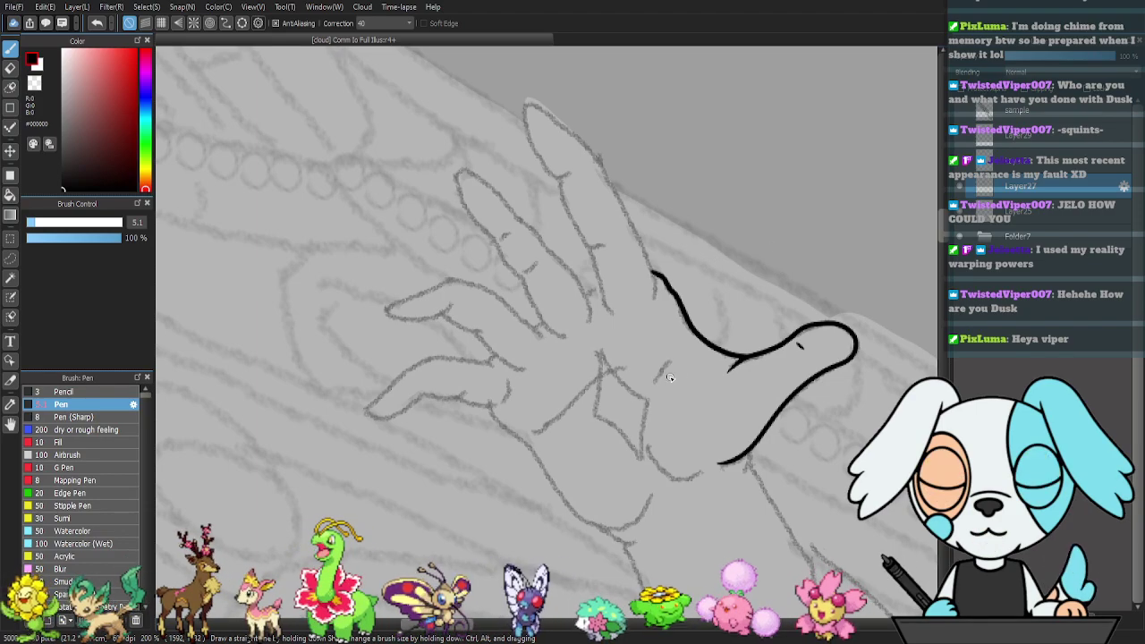
drag(674, 369, 676, 367)
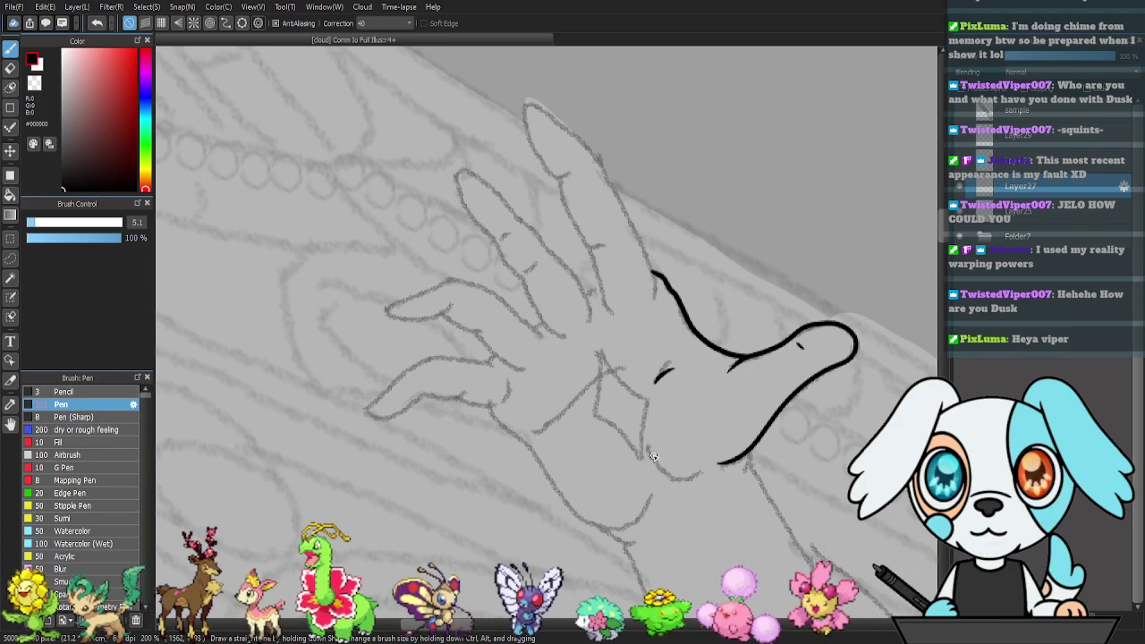
drag(657, 465, 721, 463)
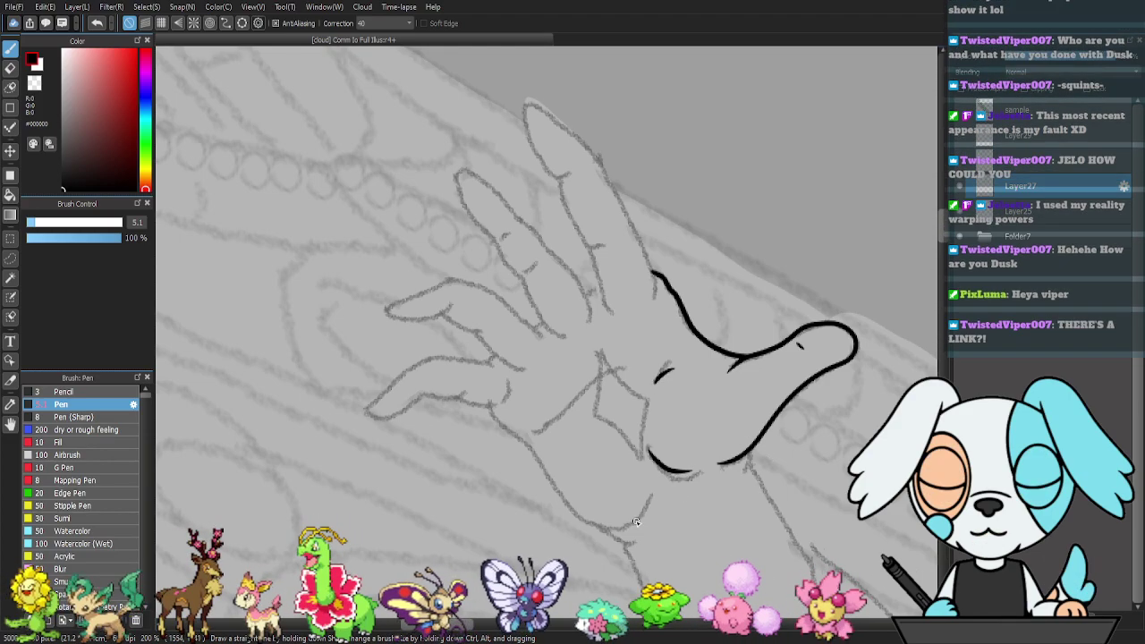
mouse_move(510, 435)
mouse_down()
mouse_move(546, 443)
mouse_move(529, 439)
mouse_move(591, 386)
mouse_move(637, 369)
mouse_up()
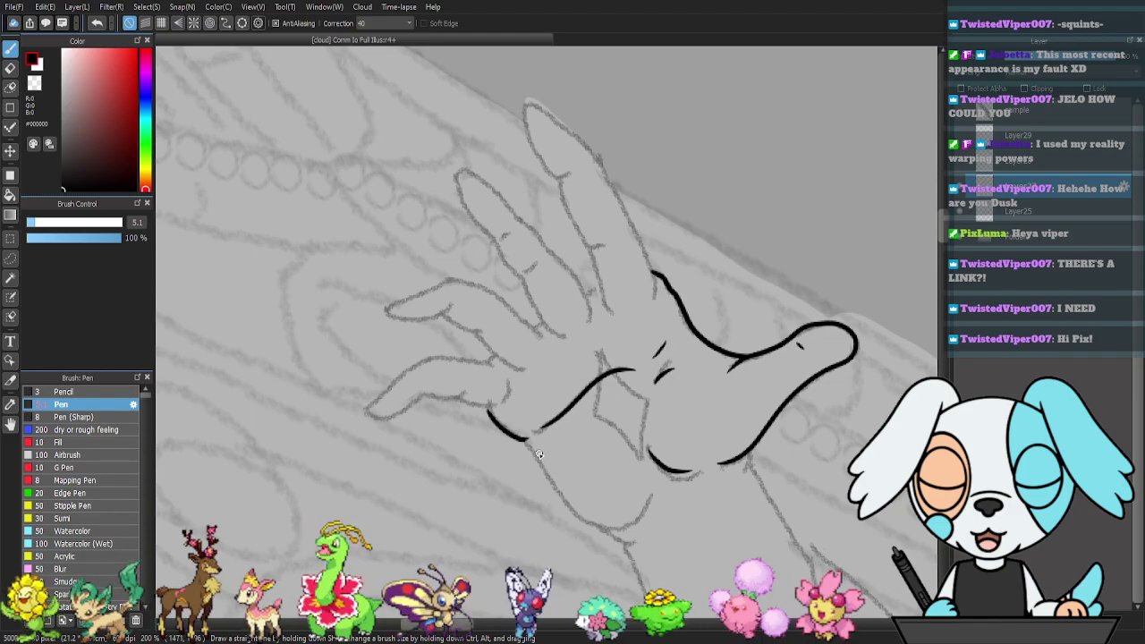
- Ink the palm's outer edge from below the little finger around the heel of the hand toward the wrist
drag(528, 440, 565, 498)
drag(613, 526, 645, 506)
key(ctrl+z)
mouse_move(547, 474)
mouse_down()
mouse_move(598, 526)
mouse_move(646, 513)
mouse_up()
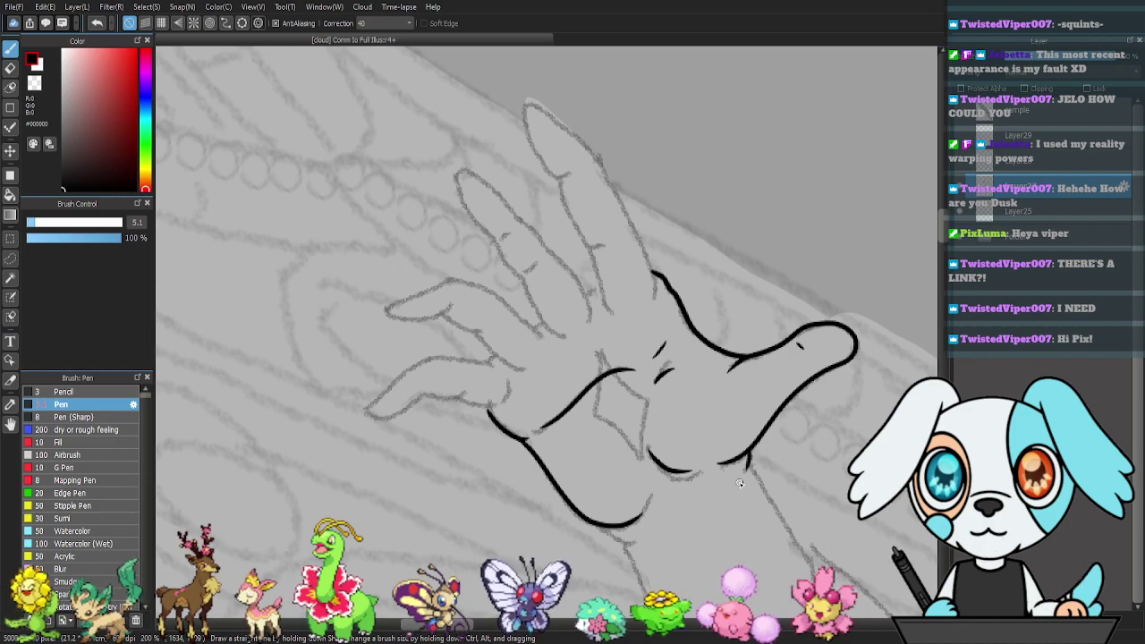
- Ink the little finger's lower and upper contours from its tip to the palm, plus the curved crease at its base
mouse_move(685, 479)
mouse_down()
mouse_move(716, 484)
mouse_move(685, 495)
mouse_move(774, 464)
mouse_up()
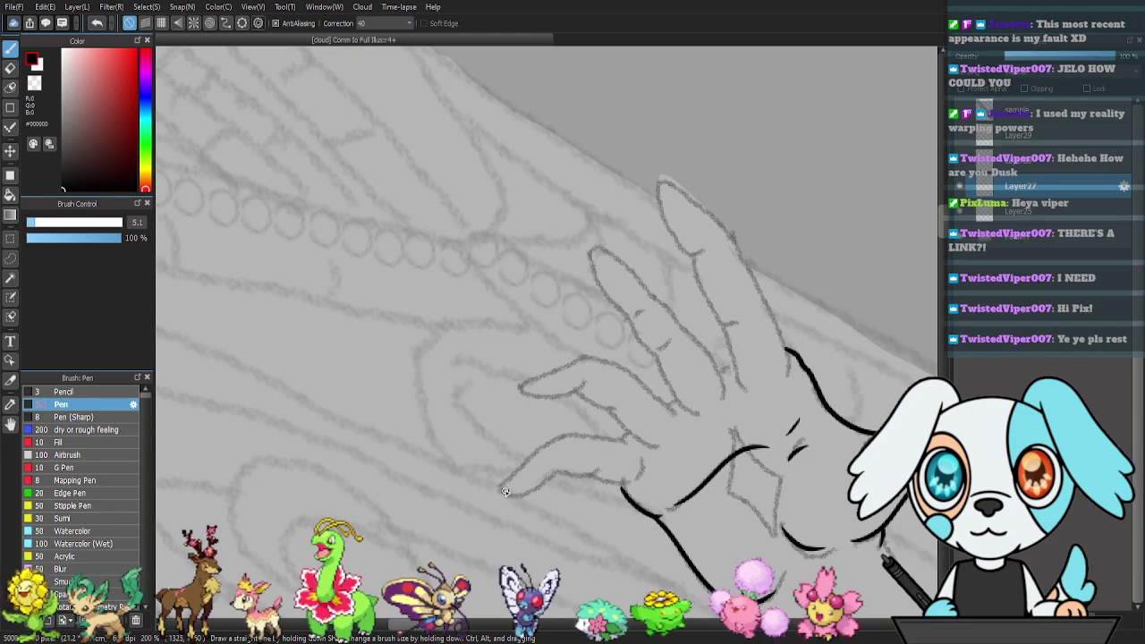
mouse_move(500, 489)
mouse_down()
mouse_move(564, 468)
mouse_move(615, 487)
mouse_up()
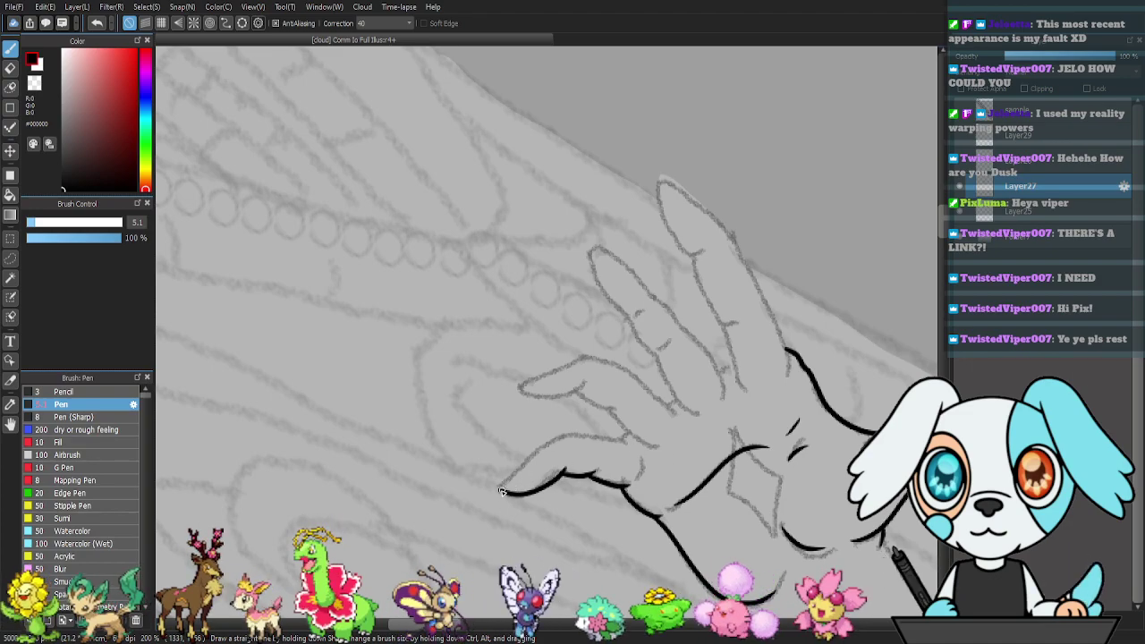
drag(500, 488, 557, 439)
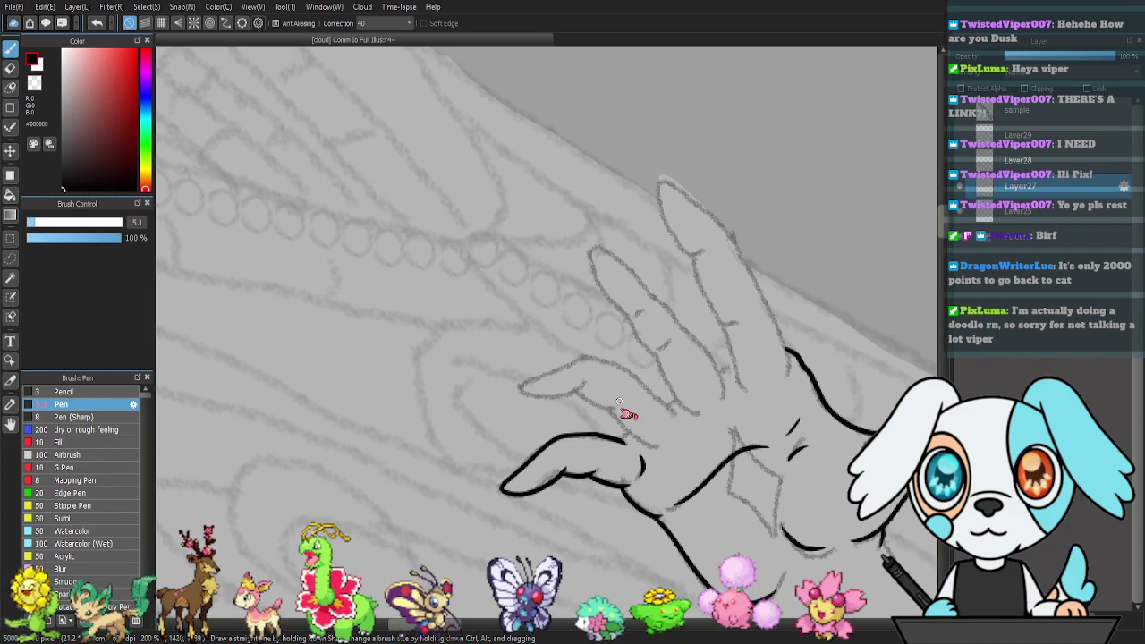
- Ink the ring finger's bent outline and two small joint creases, and save the illustration
scroll(626, 417, up, 2)
mouse_move(596, 428)
mouse_down()
mouse_move(332, 297)
mouse_move(386, 329)
mouse_up()
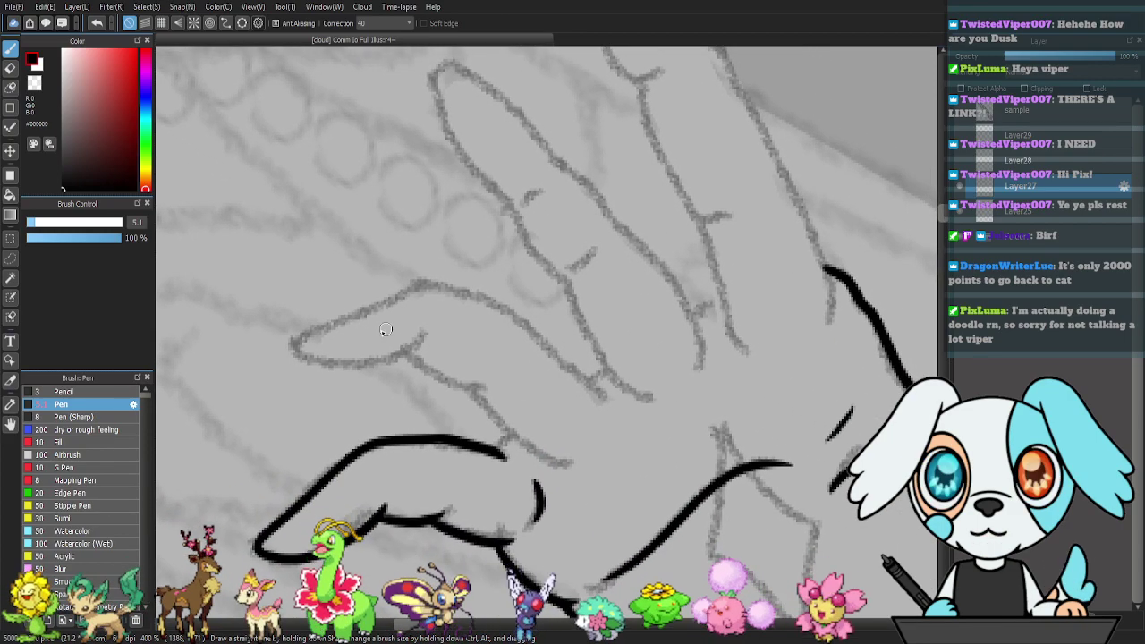
mouse_move(295, 338)
mouse_down()
mouse_move(415, 278)
mouse_move(502, 308)
mouse_up()
mouse_move(297, 336)
mouse_down()
mouse_move(326, 365)
mouse_move(381, 362)
mouse_move(422, 337)
mouse_move(488, 385)
mouse_move(475, 399)
mouse_move(512, 437)
mouse_move(550, 458)
mouse_up()
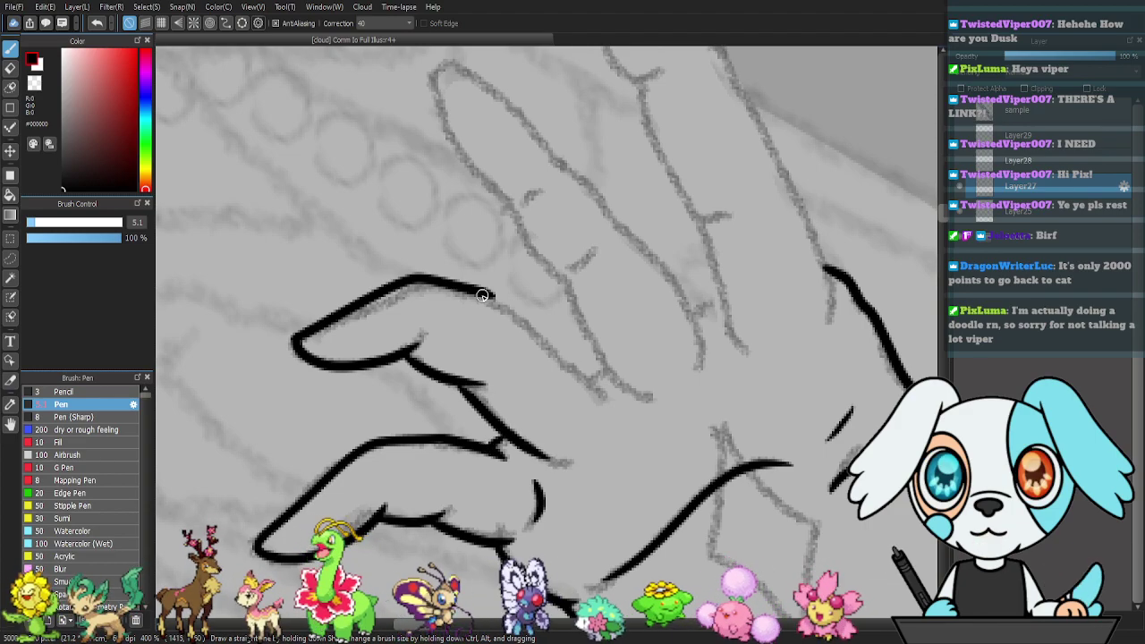
drag(497, 300, 609, 400)
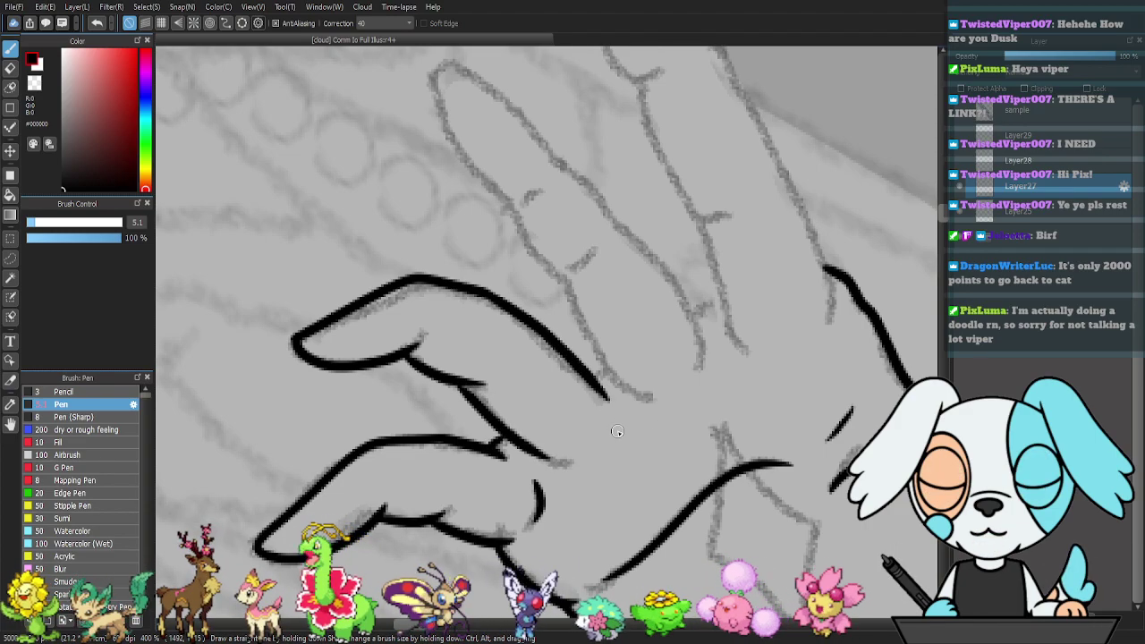
drag(507, 380, 520, 373)
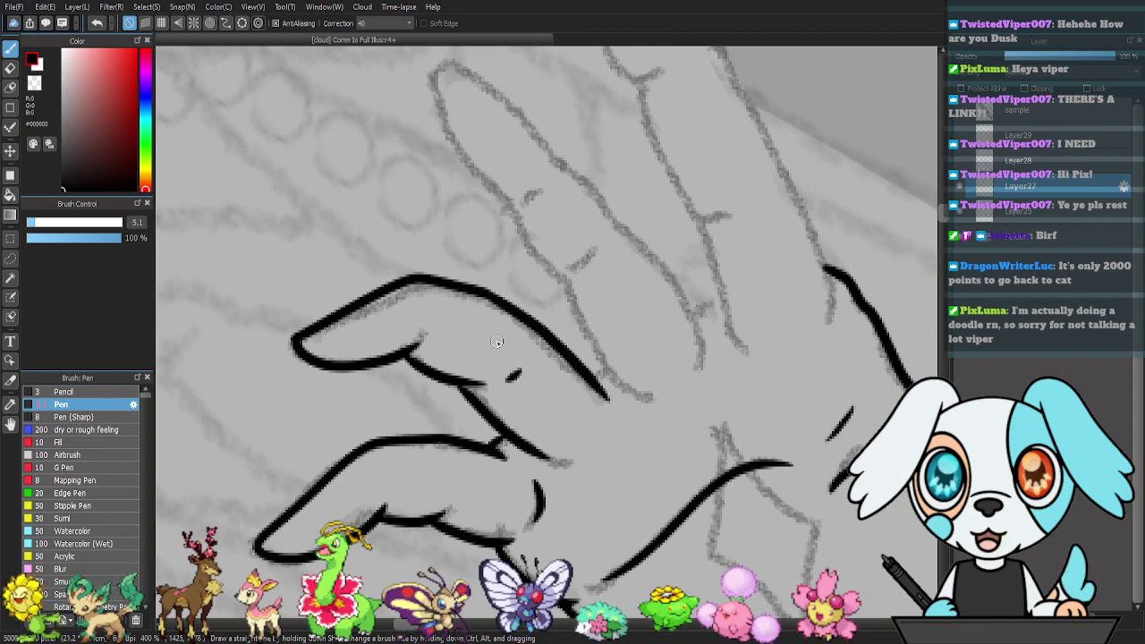
drag(425, 329, 436, 321)
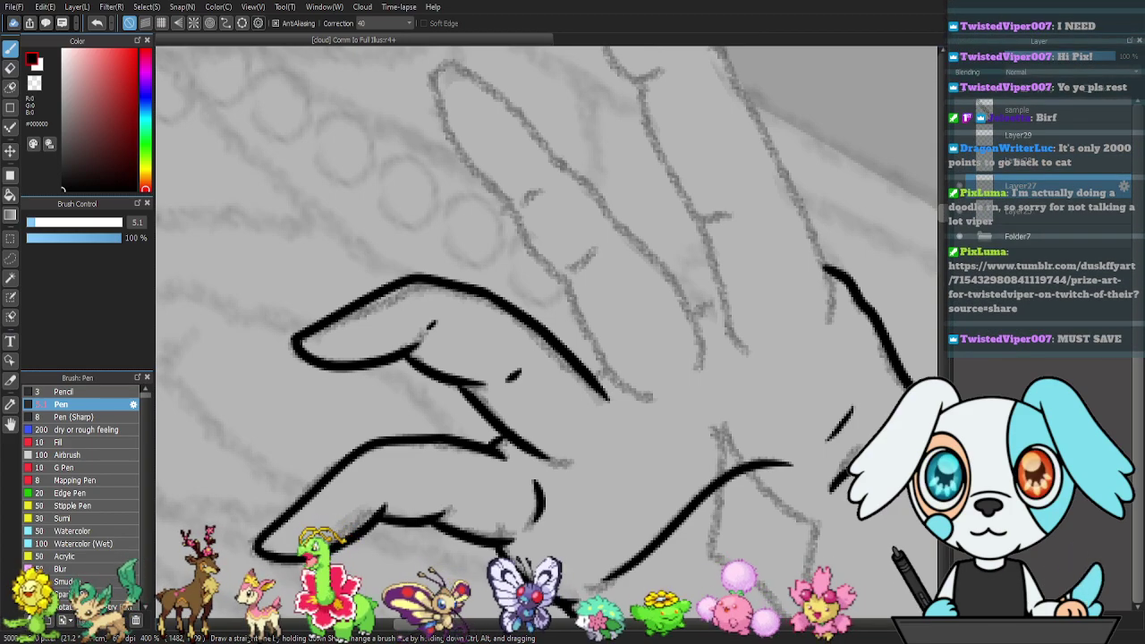
key(ctrl+s)
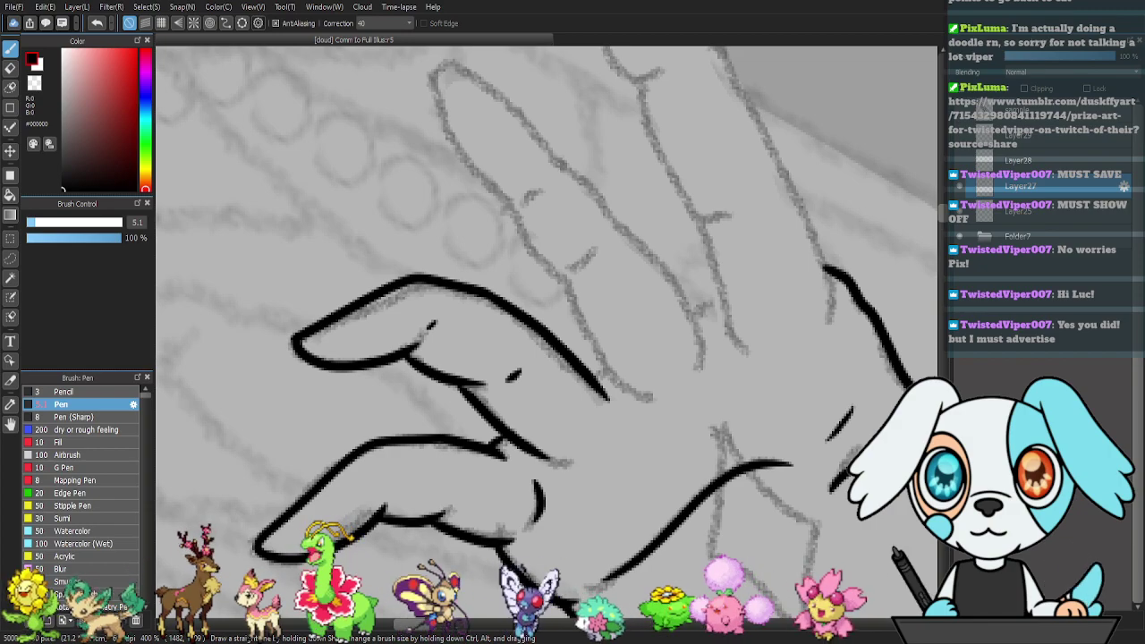
- Ink the middle finger's outline from its tip down both sides to the palm, including the short joint creases
drag(545, 208, 457, 295)
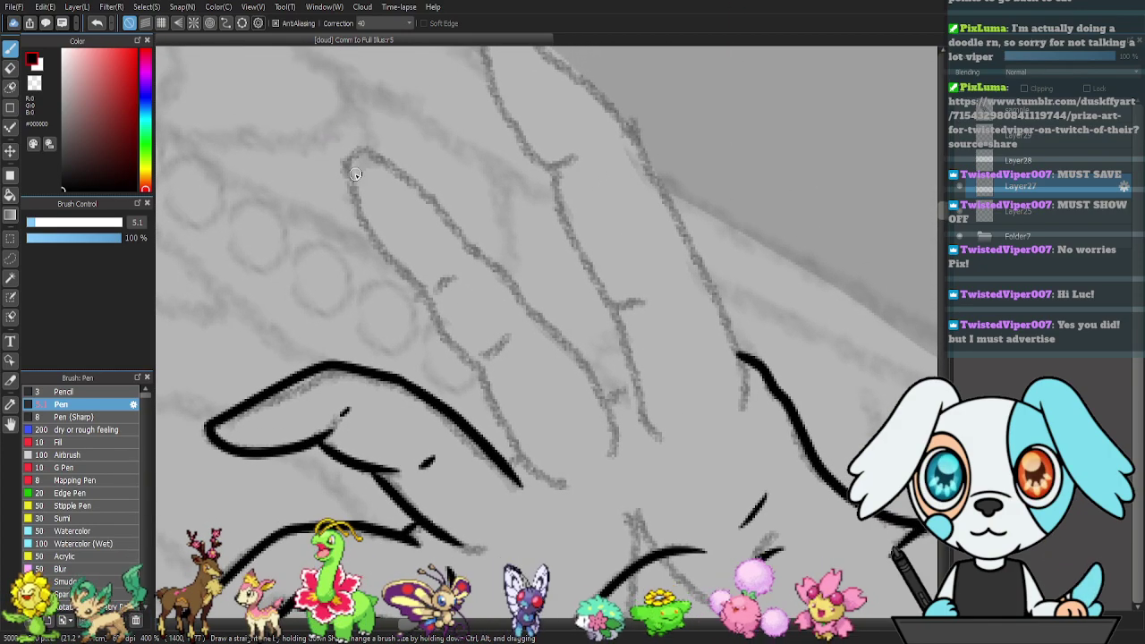
mouse_move(348, 168)
mouse_down()
mouse_move(372, 235)
mouse_move(418, 280)
mouse_up()
mouse_move(346, 169)
mouse_down()
mouse_move(393, 172)
mouse_move(438, 211)
mouse_move(470, 247)
mouse_move(451, 274)
mouse_up()
drag(495, 358, 509, 345)
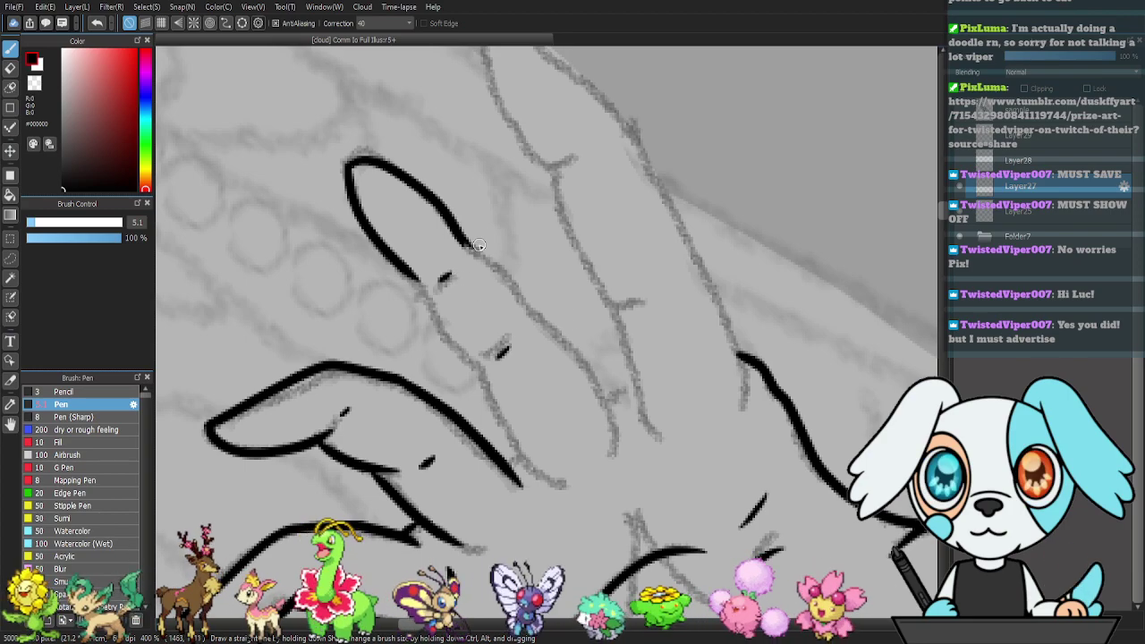
drag(458, 235, 527, 308)
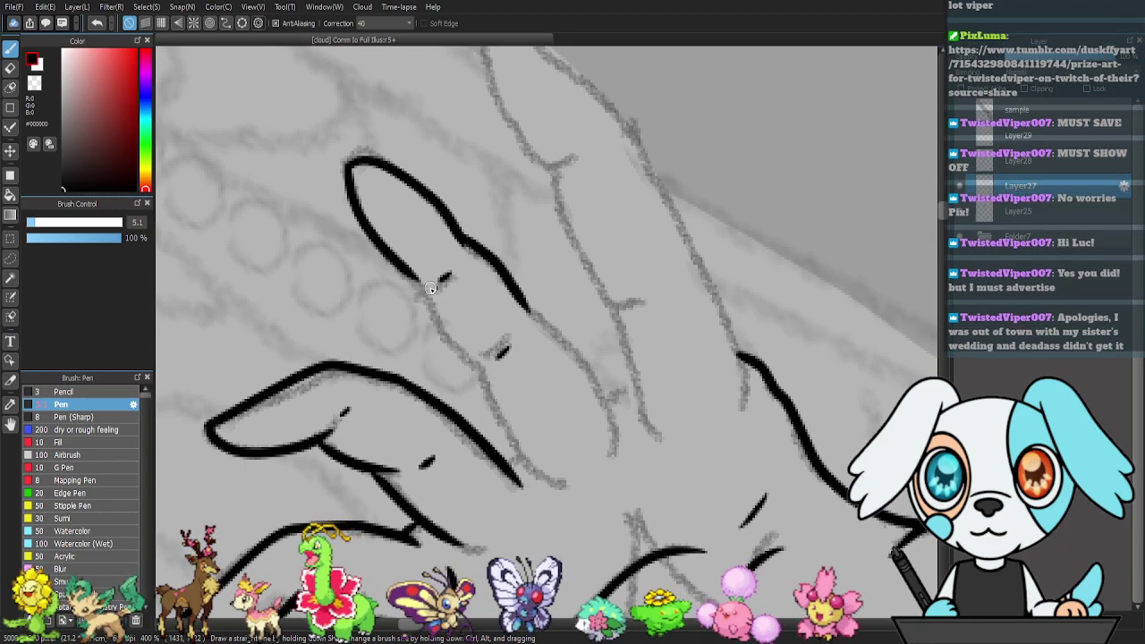
drag(416, 280, 469, 363)
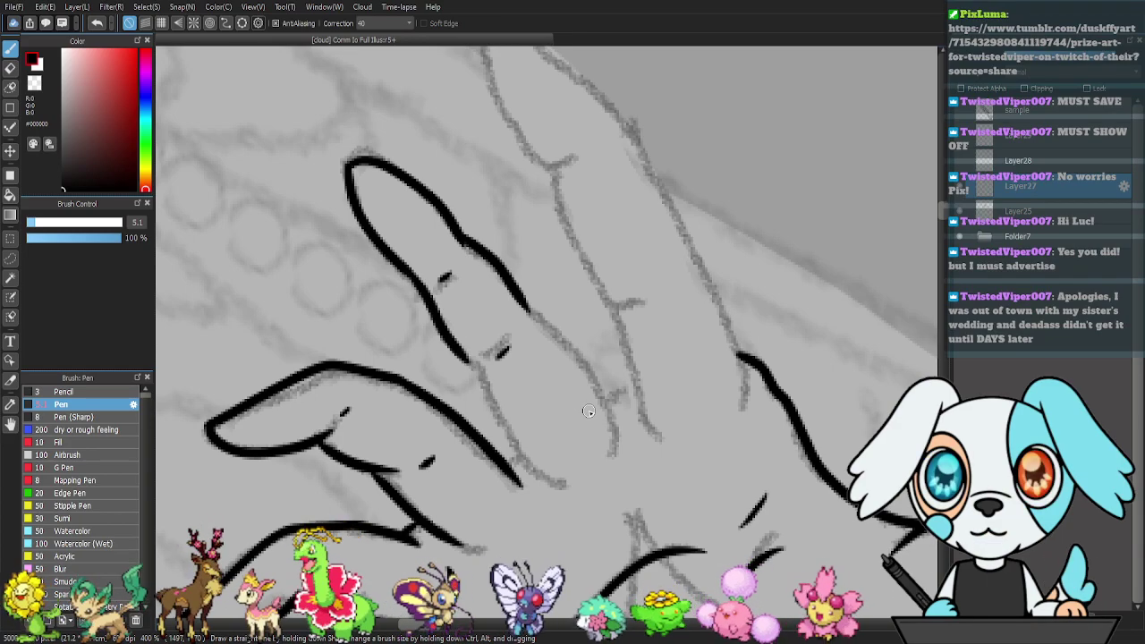
drag(460, 356, 537, 475)
mouse_move(523, 303)
mouse_down()
mouse_move(597, 386)
mouse_move(614, 417)
mouse_move(604, 444)
mouse_move(633, 390)
mouse_up()
- Ink the index finger's outline from its tip down both sides to the palm, with short creases at the joints
drag(646, 319, 599, 355)
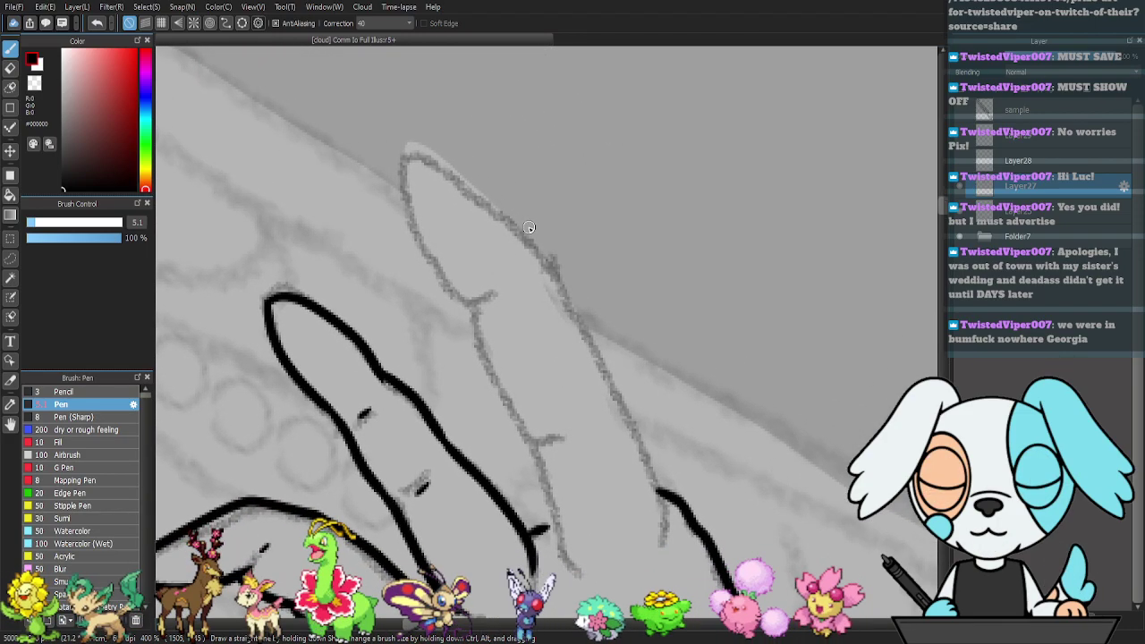
mouse_move(399, 156)
mouse_down()
mouse_move(415, 236)
mouse_move(459, 294)
mouse_move(490, 299)
mouse_up()
mouse_move(401, 157)
mouse_down()
mouse_move(447, 170)
mouse_move(548, 246)
mouse_up()
drag(608, 307, 542, 235)
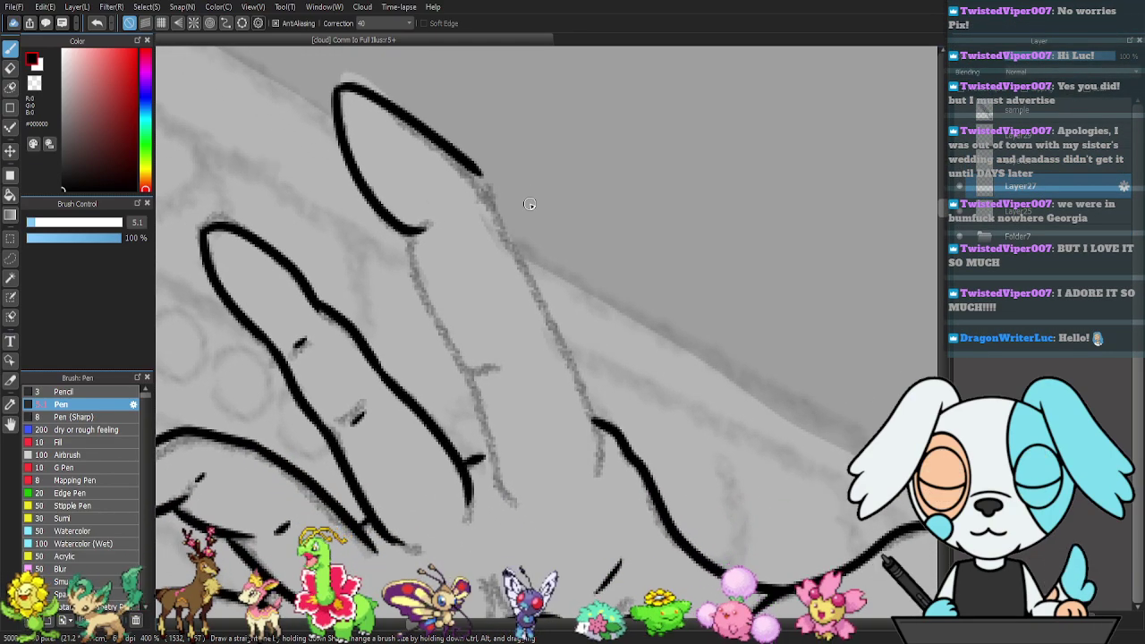
mouse_move(479, 172)
mouse_down()
mouse_move(548, 289)
mouse_move(562, 355)
mouse_move(556, 302)
mouse_move(597, 447)
mouse_up()
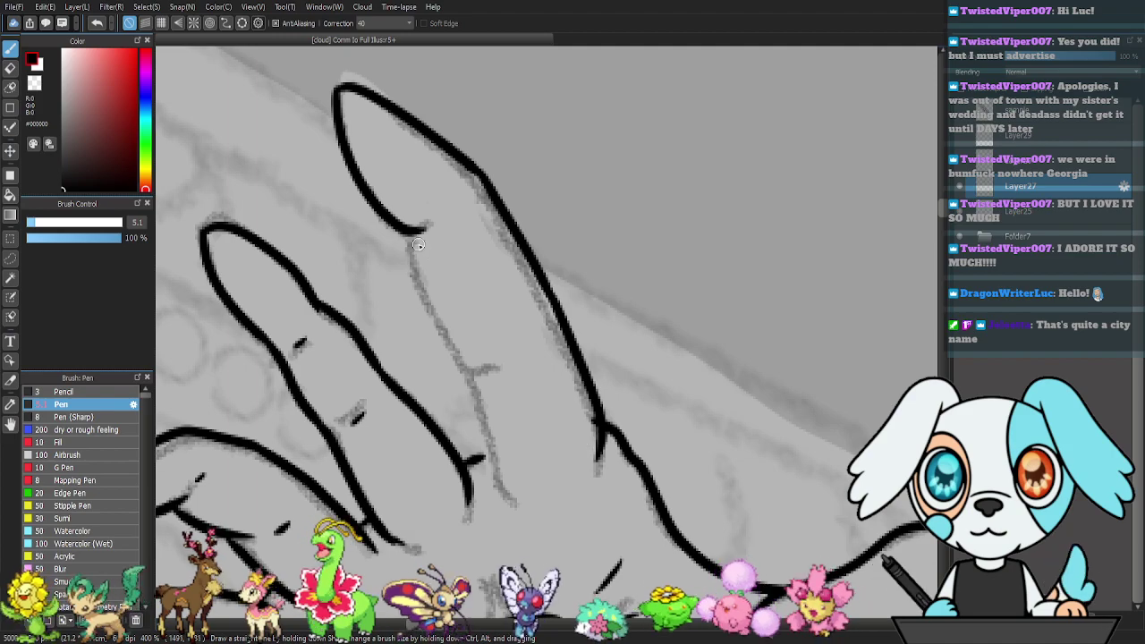
mouse_move(409, 232)
mouse_down()
mouse_move(440, 328)
mouse_move(487, 368)
mouse_move(465, 368)
mouse_move(451, 347)
mouse_move(490, 357)
mouse_up()
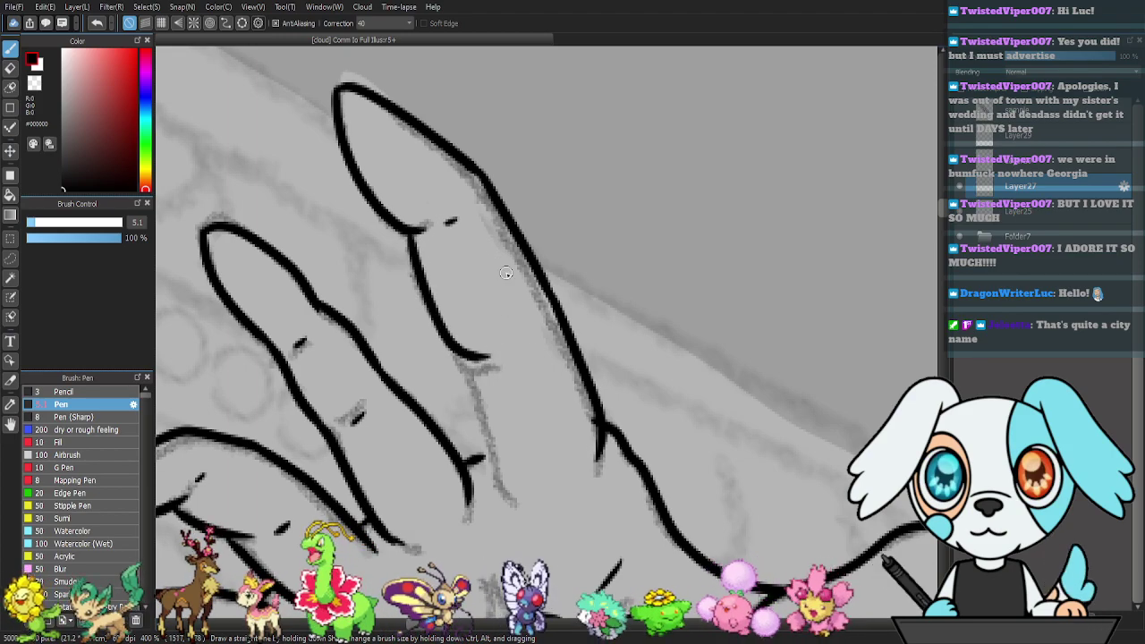
mouse_move(467, 363)
mouse_down()
mouse_move(491, 452)
mouse_move(517, 492)
mouse_up()
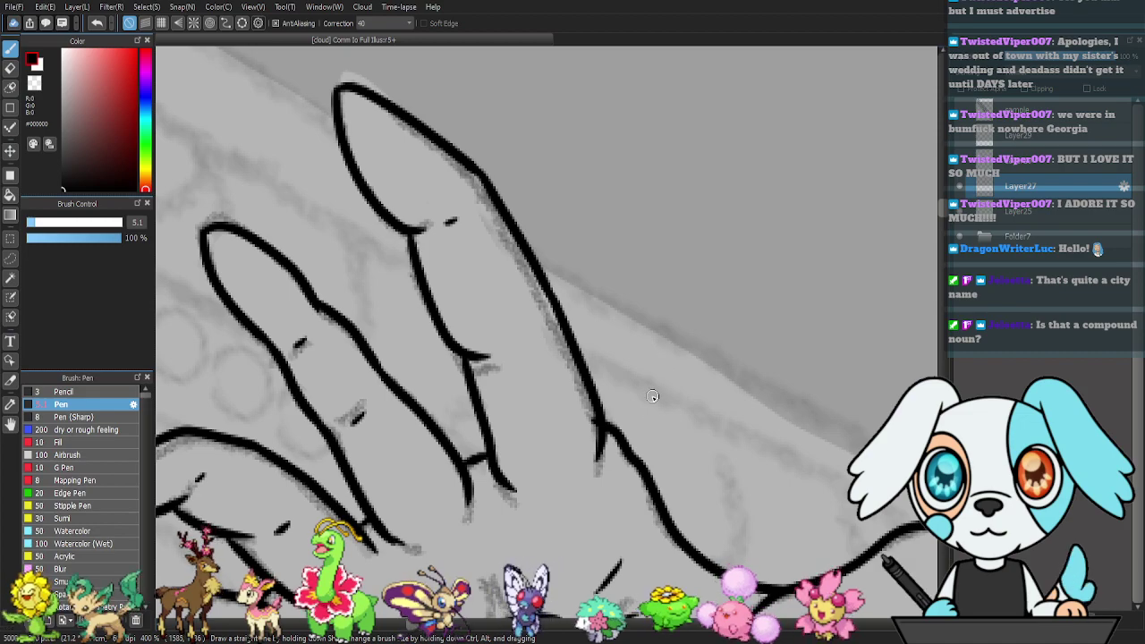
- Ink the four-sided diamond marking in the centre of the palm
mouse_move(614, 508)
mouse_down()
mouse_move(605, 312)
mouse_move(456, 263)
mouse_up()
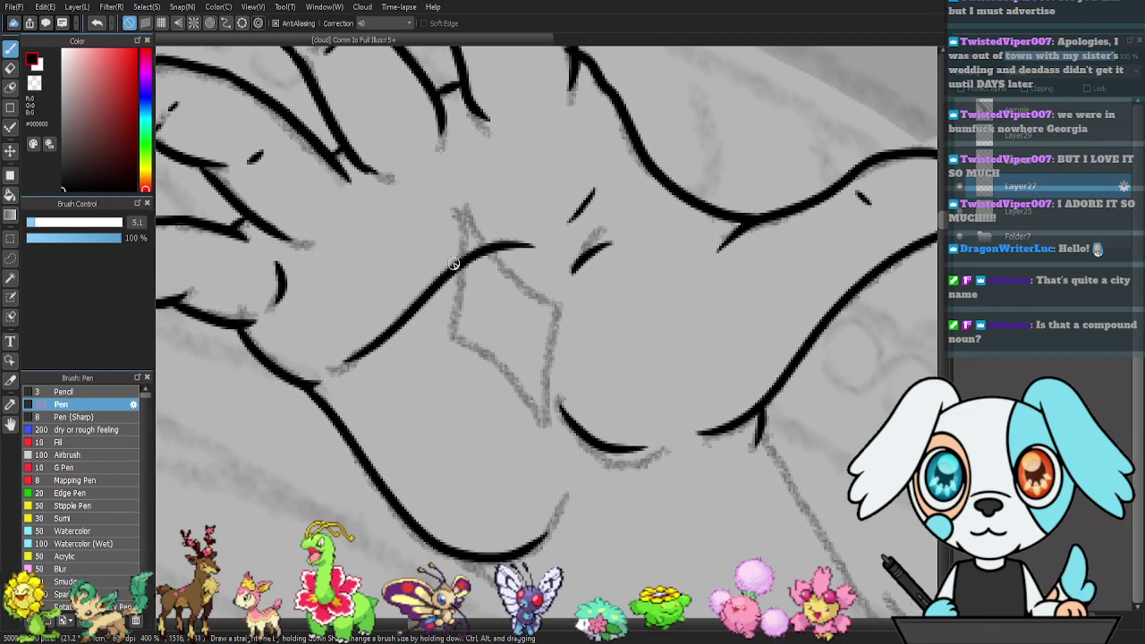
drag(429, 212, 438, 278)
drag(433, 209, 550, 284)
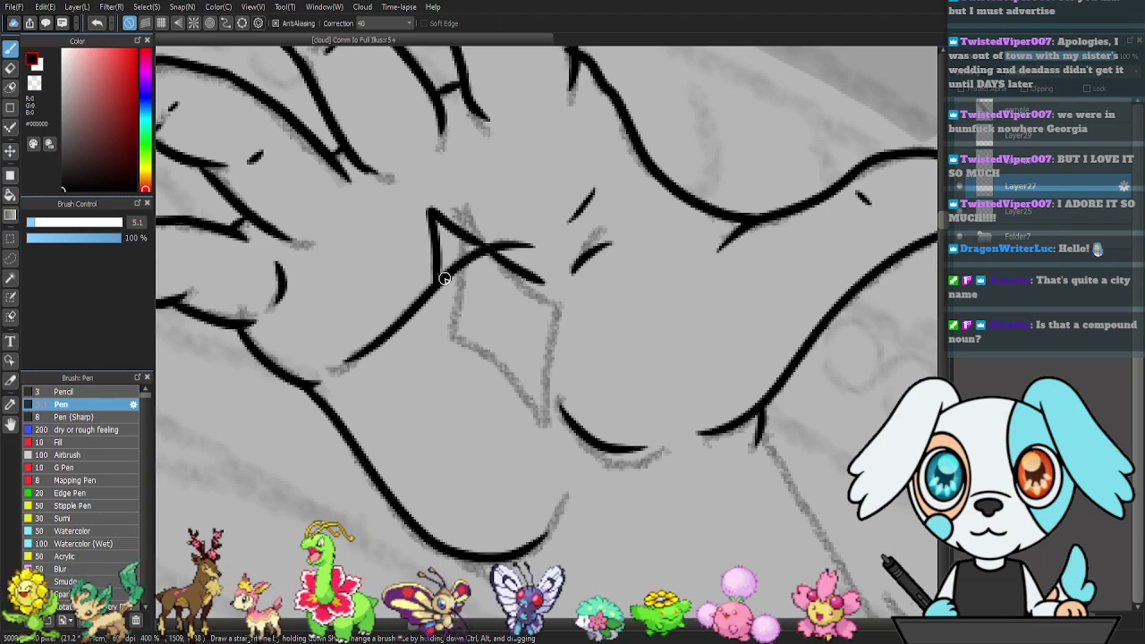
mouse_move(435, 296)
mouse_down()
mouse_move(425, 338)
mouse_move(434, 329)
mouse_move(431, 341)
mouse_move(544, 421)
mouse_up()
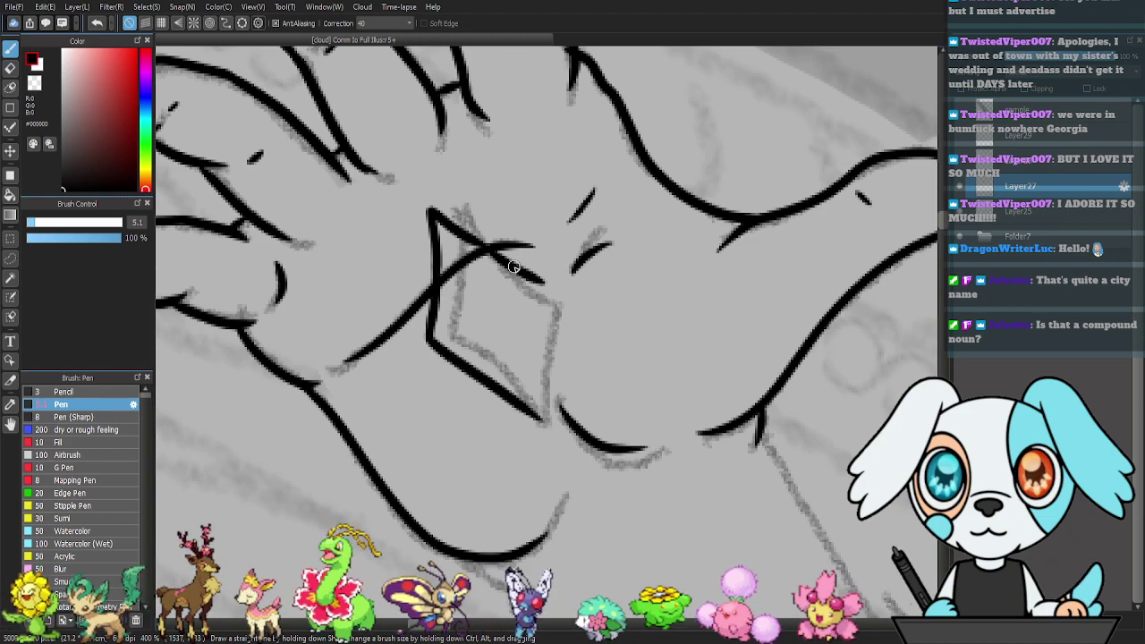
drag(541, 288, 537, 420)
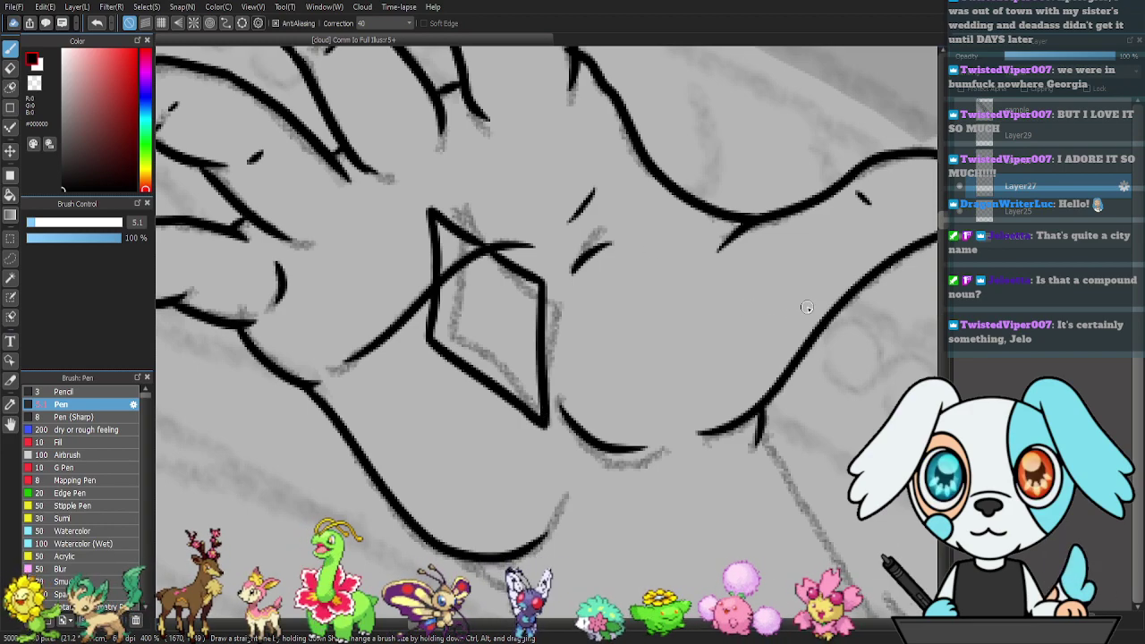
- Ink the forearm's contours from the wrist, with the short crease at the palm's base, down to the rounded elbow
mouse_move(718, 456)
mouse_down()
mouse_move(537, 187)
mouse_move(567, 159)
mouse_move(696, 379)
mouse_up()
drag(463, 386, 429, 249)
drag(259, 168, 307, 191)
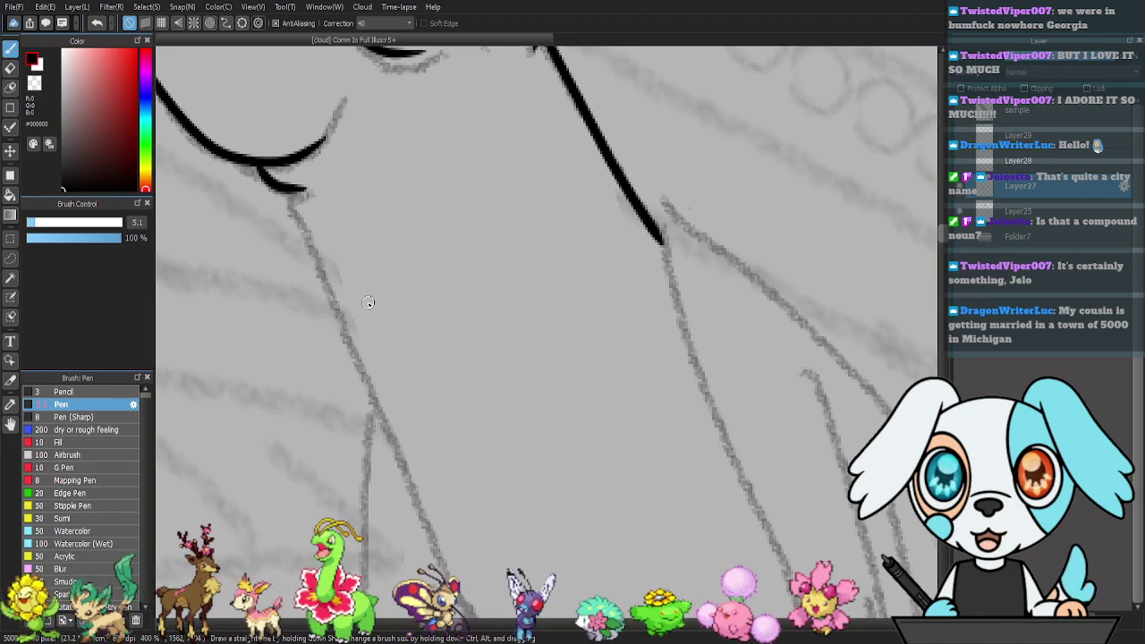
scroll(551, 357, down, 1)
drag(652, 487, 507, 330)
scroll(587, 373, down, 1)
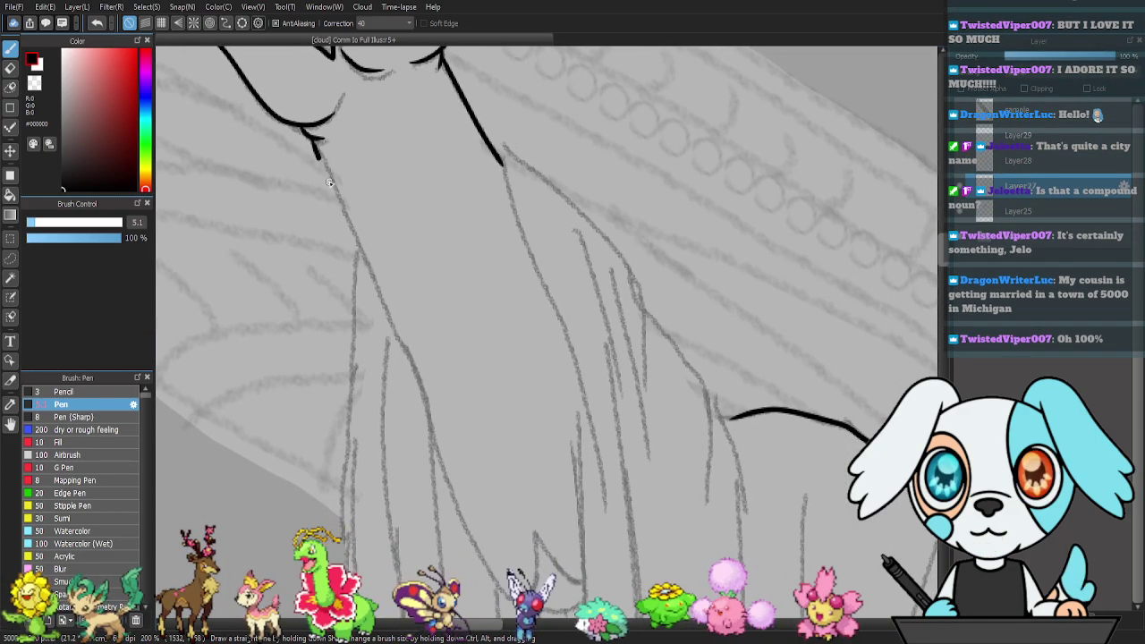
drag(363, 271, 481, 538)
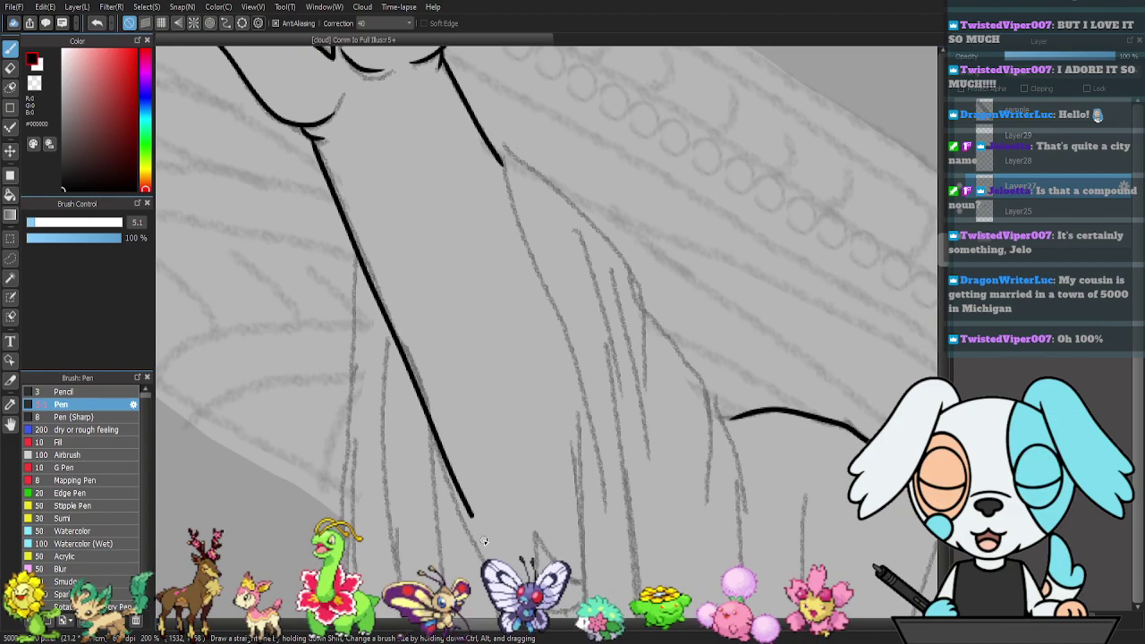
mouse_move(566, 560)
mouse_down()
mouse_move(545, 494)
mouse_move(535, 545)
mouse_move(560, 525)
mouse_move(563, 528)
mouse_up()
drag(492, 514, 508, 528)
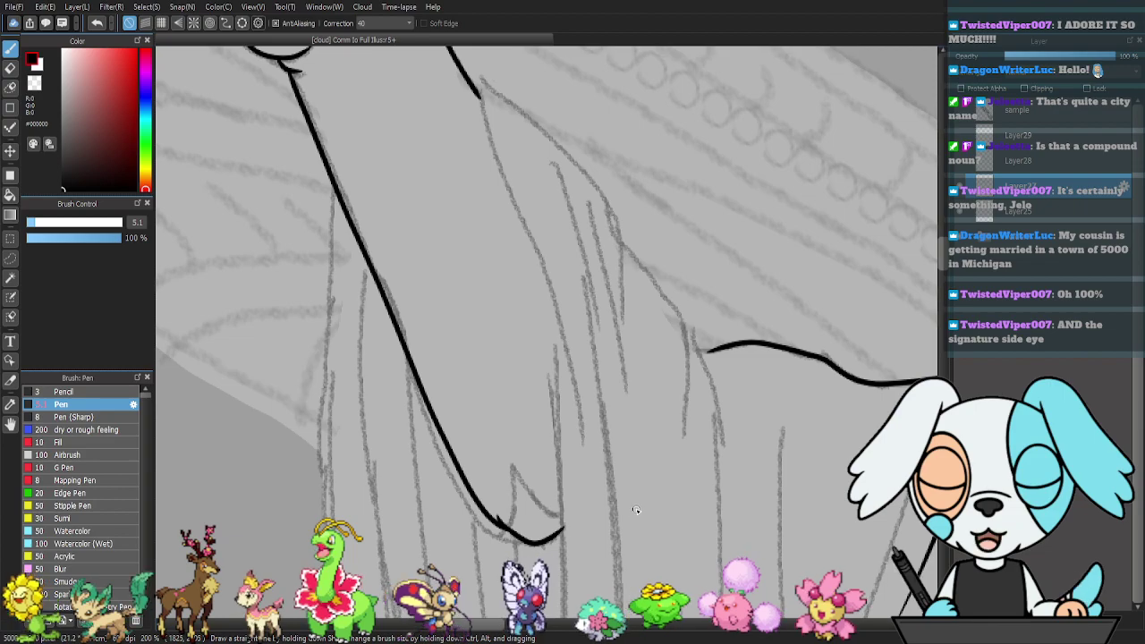
- Ink the small pointed fold at the elbow tip, redrawing its strokes once
drag(507, 531, 517, 485)
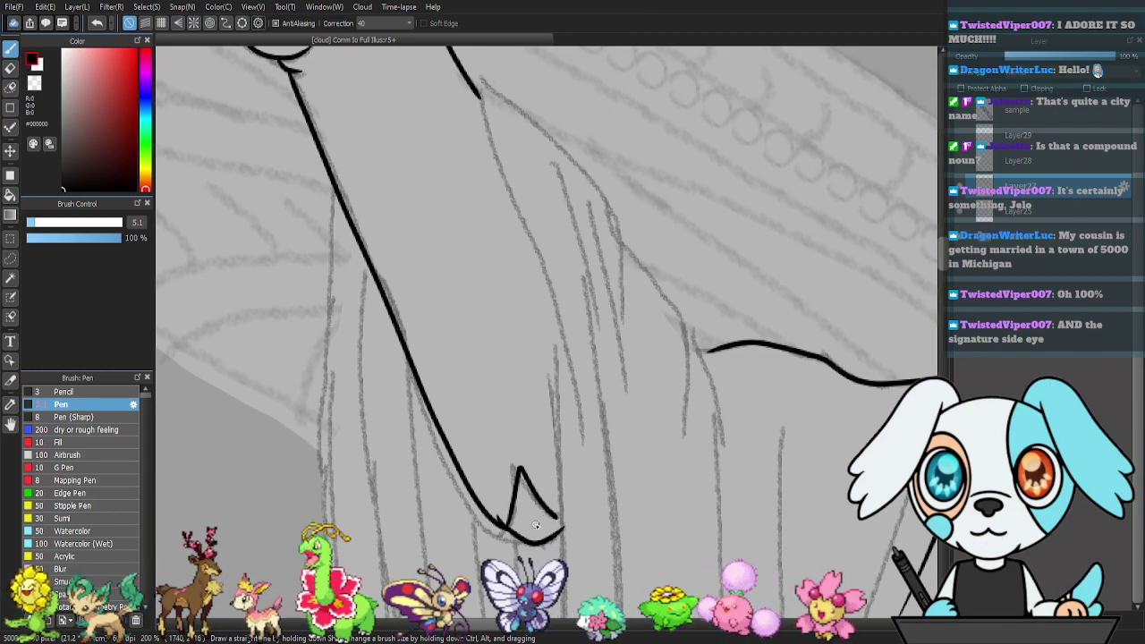
key(ctrl+z)
mouse_move(505, 529)
mouse_down()
mouse_move(521, 470)
mouse_move(560, 518)
mouse_up()
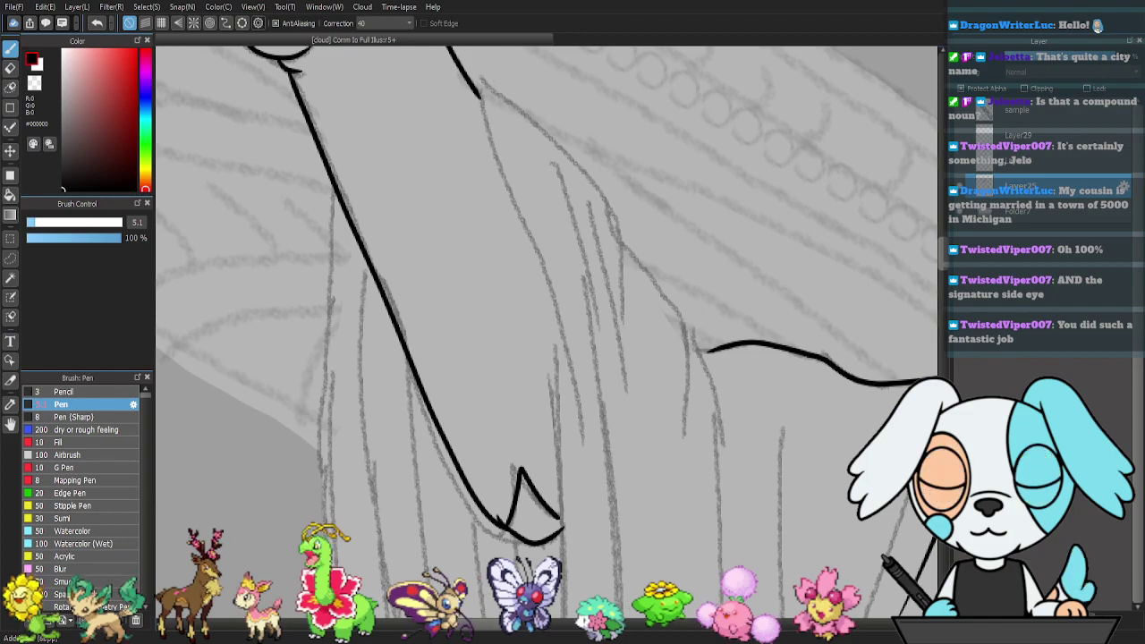
- On a new layer, ink the drape's stepped outer edge from the upper forearm towards the shoulder, with its overlapping folds
scroll(696, 469, down, 1)
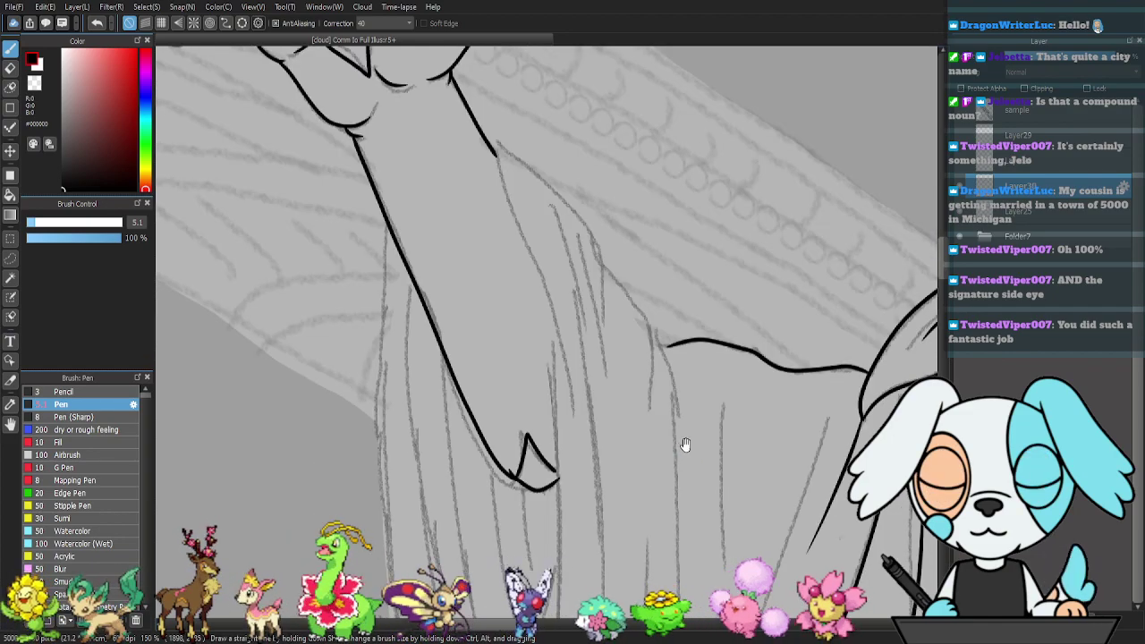
drag(683, 444, 600, 394)
mouse_move(431, 124)
mouse_down()
mouse_move(544, 223)
mouse_move(564, 356)
mouse_up()
mouse_move(549, 255)
mouse_down()
mouse_move(585, 302)
mouse_move(597, 379)
mouse_up()
mouse_move(594, 320)
mouse_down()
mouse_move(628, 406)
mouse_move(628, 499)
mouse_up()
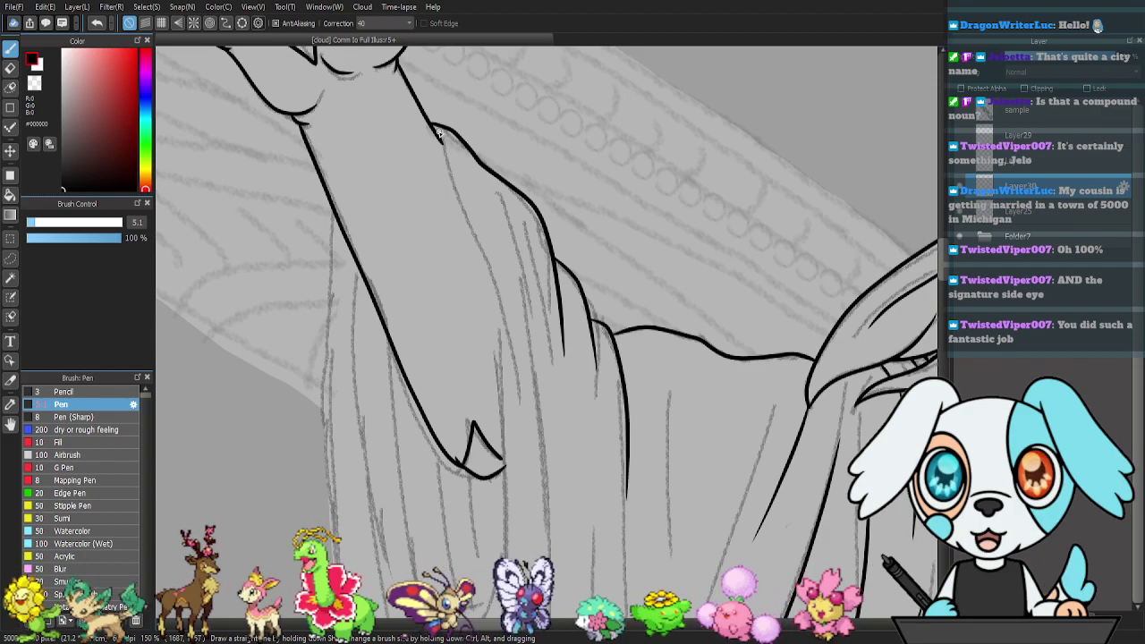
- Ink the drape edge crossing the forearm past the elbow and a long parallel fold line beside it
mouse_move(453, 174)
mouse_down()
mouse_move(490, 334)
mouse_move(515, 548)
mouse_up()
scroll(572, 417, down, 2)
drag(498, 164, 540, 515)
scroll(536, 463, down, 2)
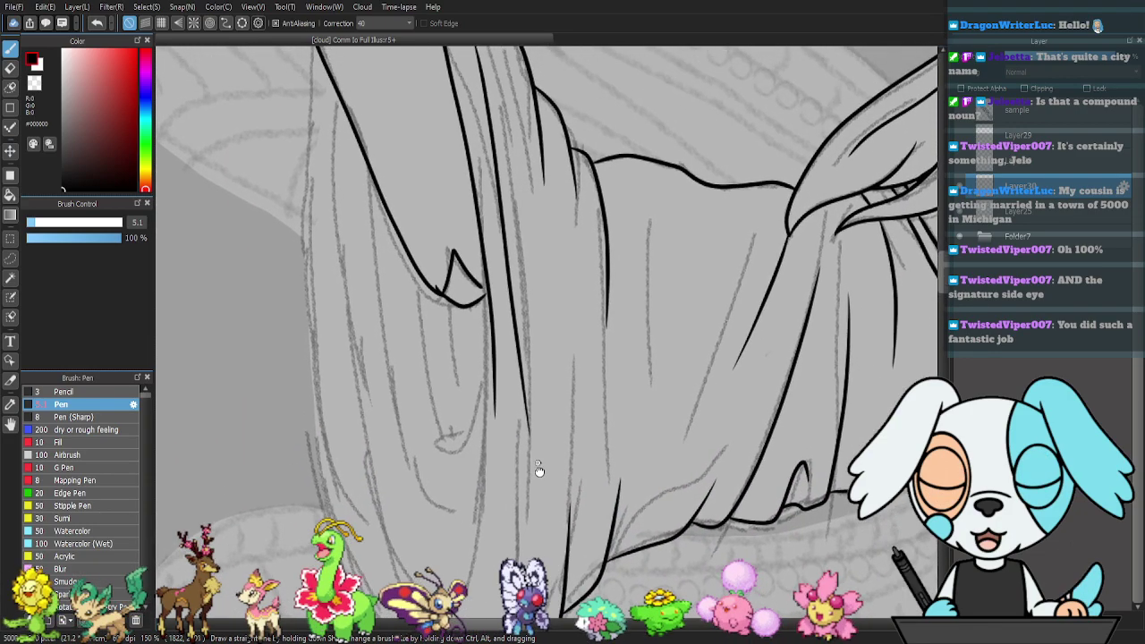
key(ctrl+z)
mouse_move(470, 108)
mouse_down()
mouse_move(509, 285)
mouse_move(524, 438)
mouse_up()
drag(528, 499, 527, 501)
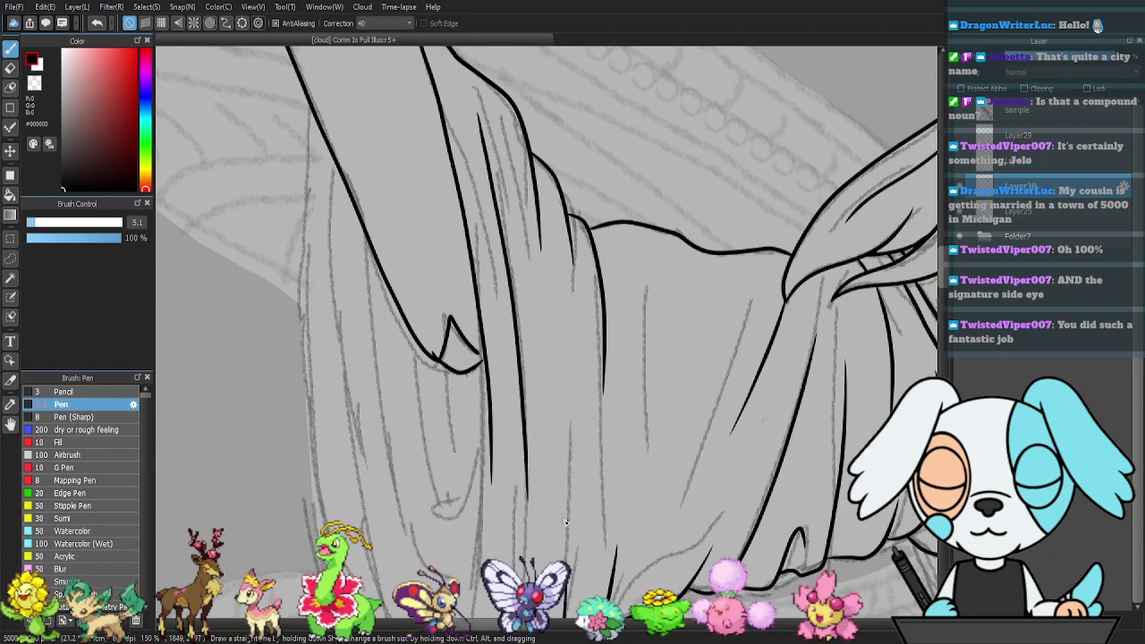
- Ink the long left edge of the inner hanging cloth loop, curving down from the forearm below the elbow
drag(578, 429, 594, 306)
mouse_move(562, 403)
mouse_down()
mouse_move(593, 250)
mouse_move(593, 391)
mouse_up()
drag(530, 348, 524, 399)
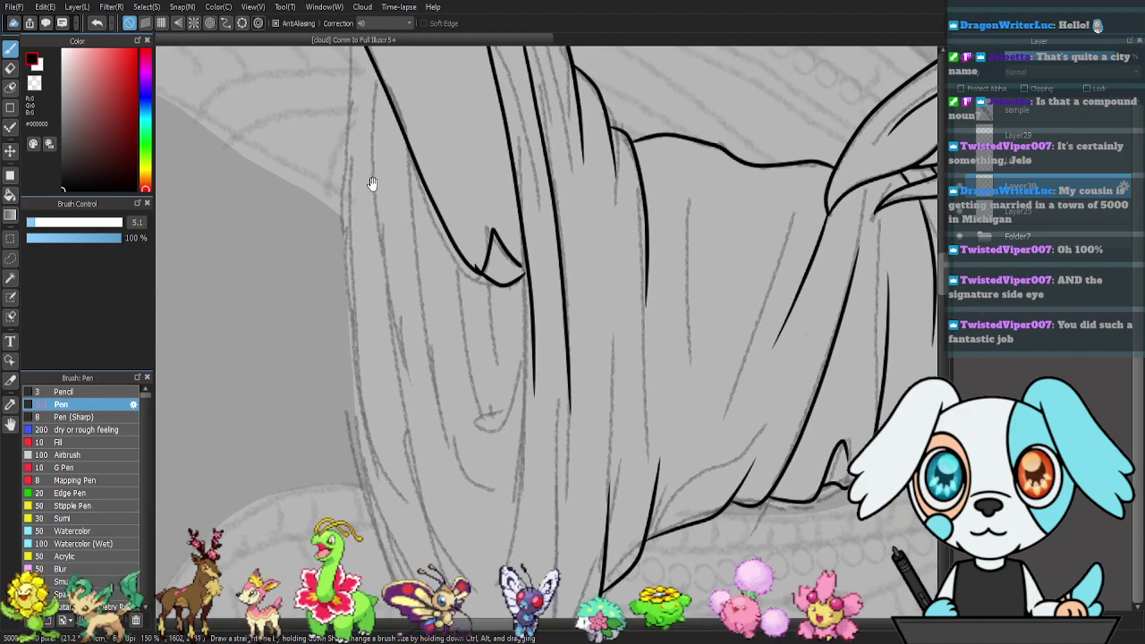
drag(374, 68, 372, 142)
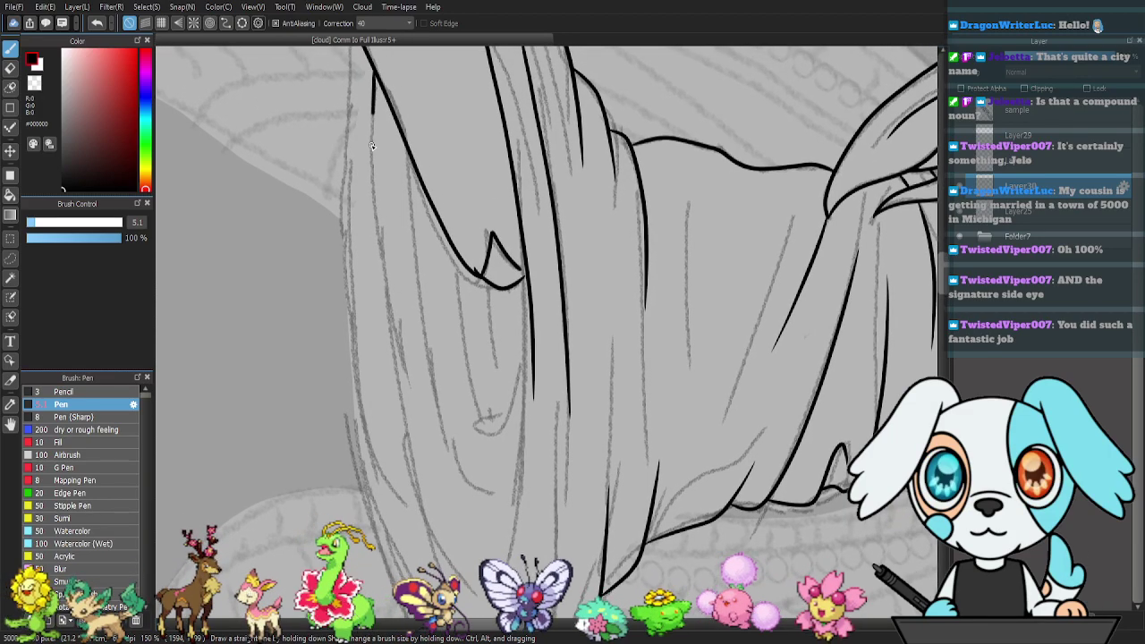
mouse_move(379, 264)
mouse_down()
mouse_move(395, 411)
mouse_move(430, 537)
mouse_up()
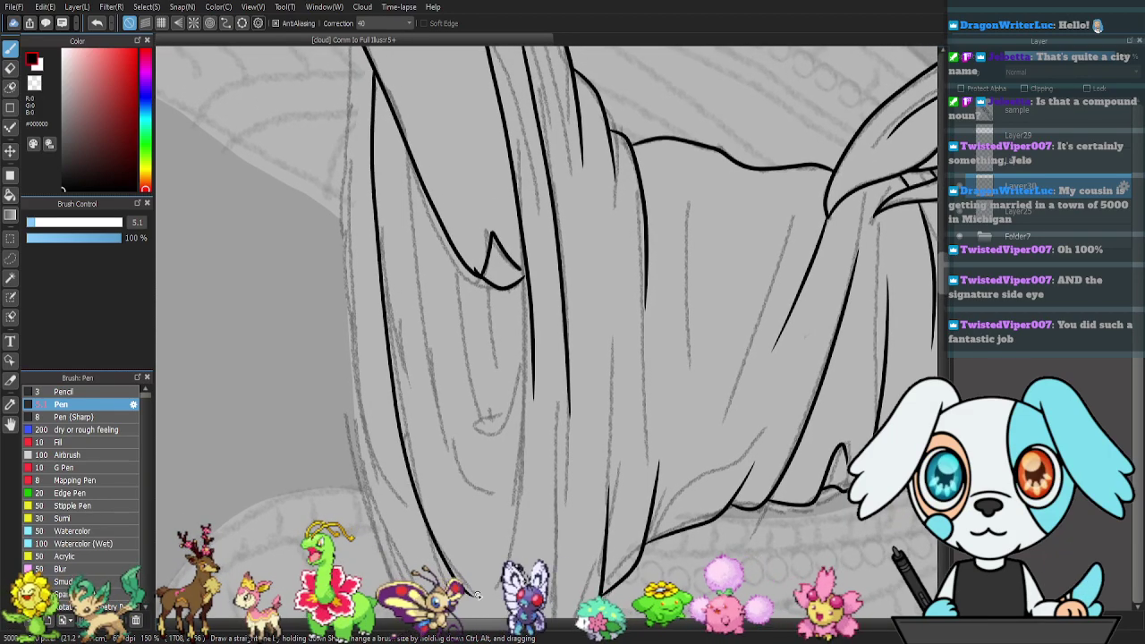
mouse_move(540, 348)
mouse_down()
mouse_move(517, 285)
mouse_move(485, 457)
mouse_move(480, 380)
mouse_up()
key(ctrl+z)
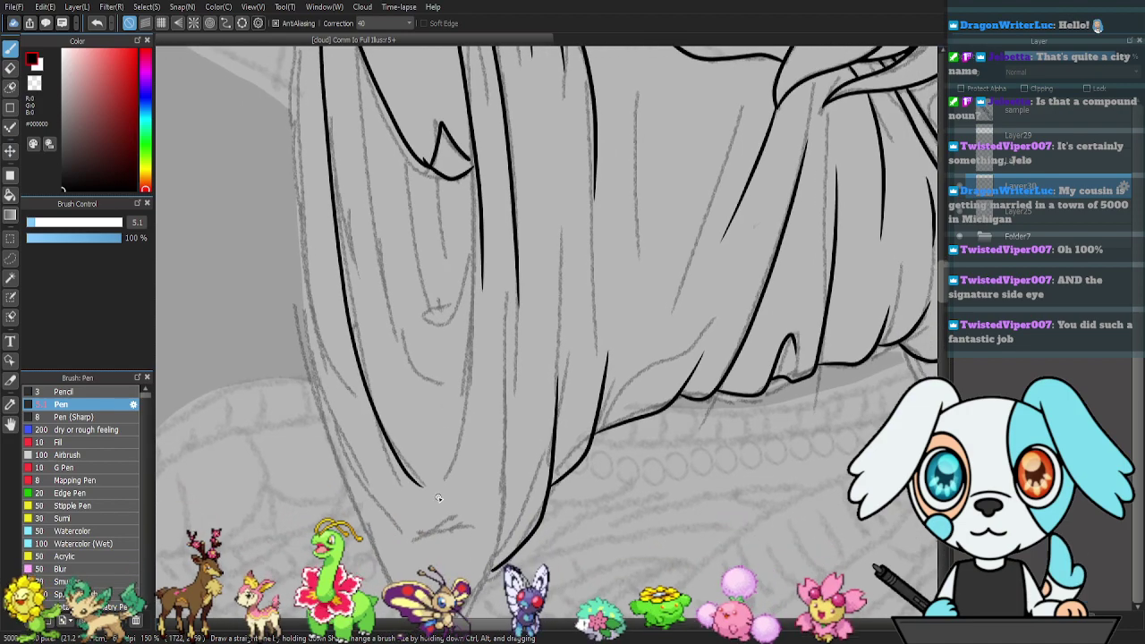
- Ink the right edge of the inner hanging cloth loop, curving from beside the elbow down towards its base
drag(457, 456, 473, 394)
drag(477, 283, 478, 275)
key(ctrl+z)
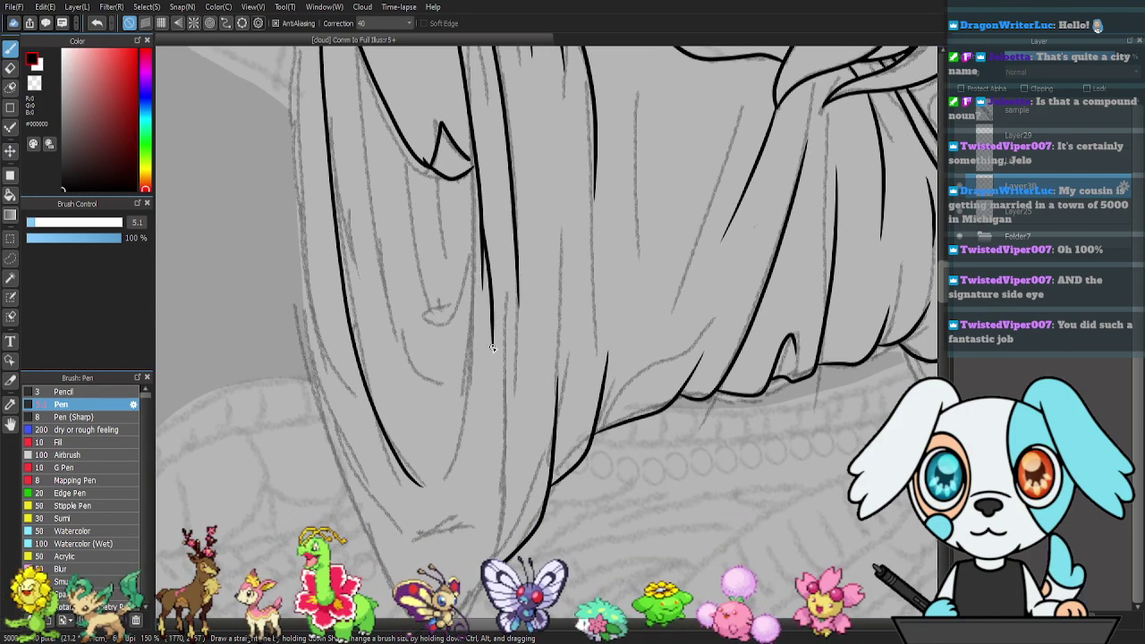
drag(483, 254, 484, 416)
key(ctrl+z)
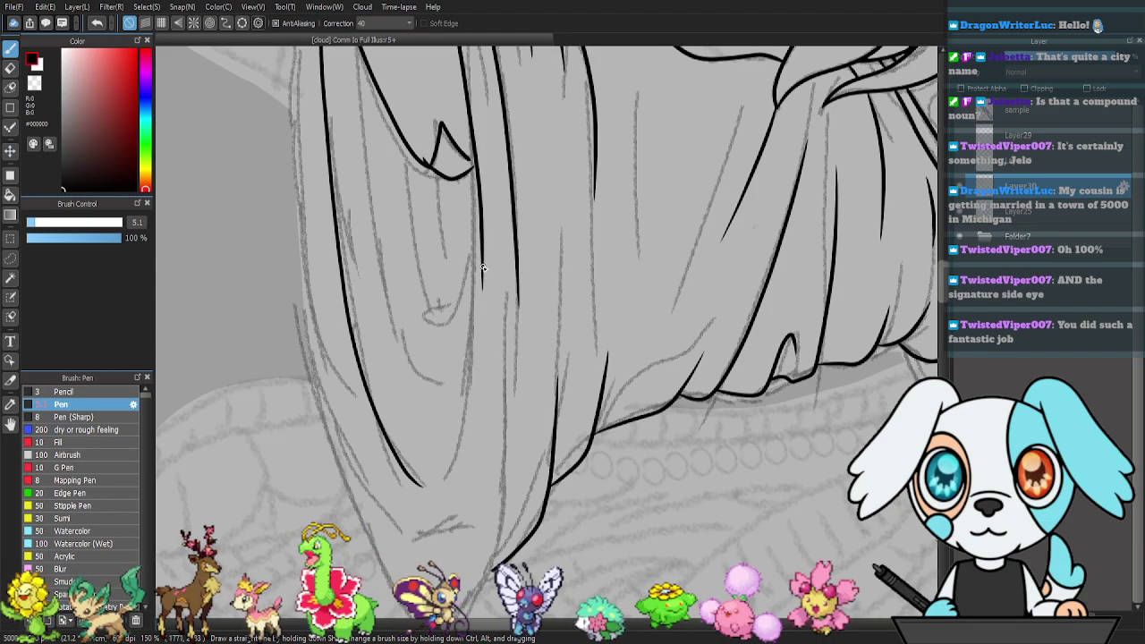
drag(481, 374, 463, 461)
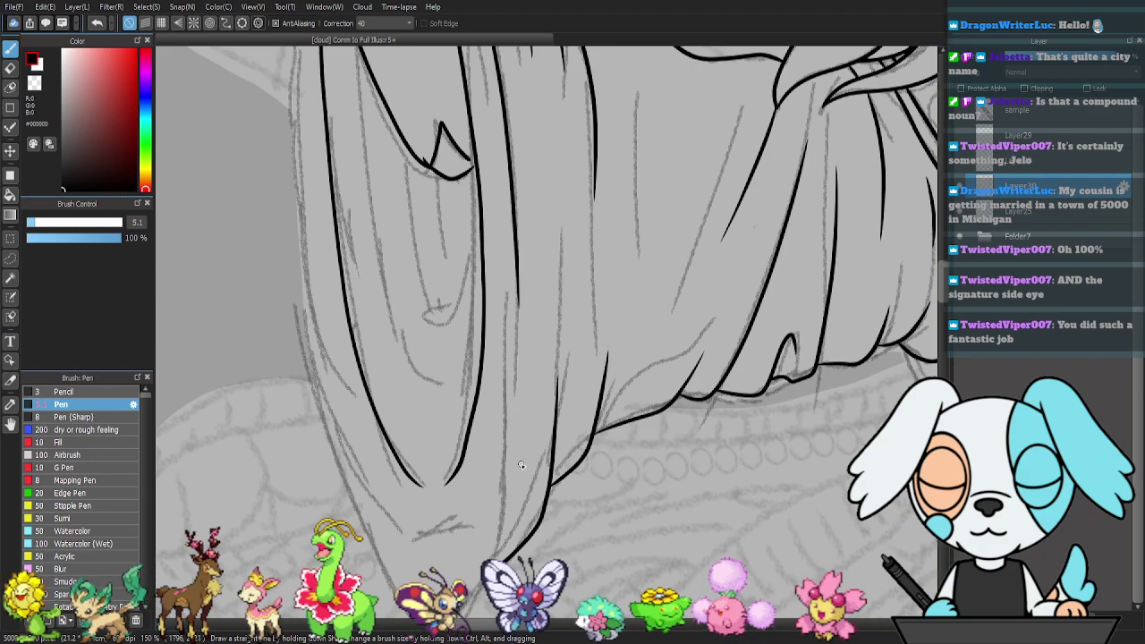
- Ink the rounded bottom tip of the hanging drape and its right edge up to the hem
drag(586, 488, 561, 445)
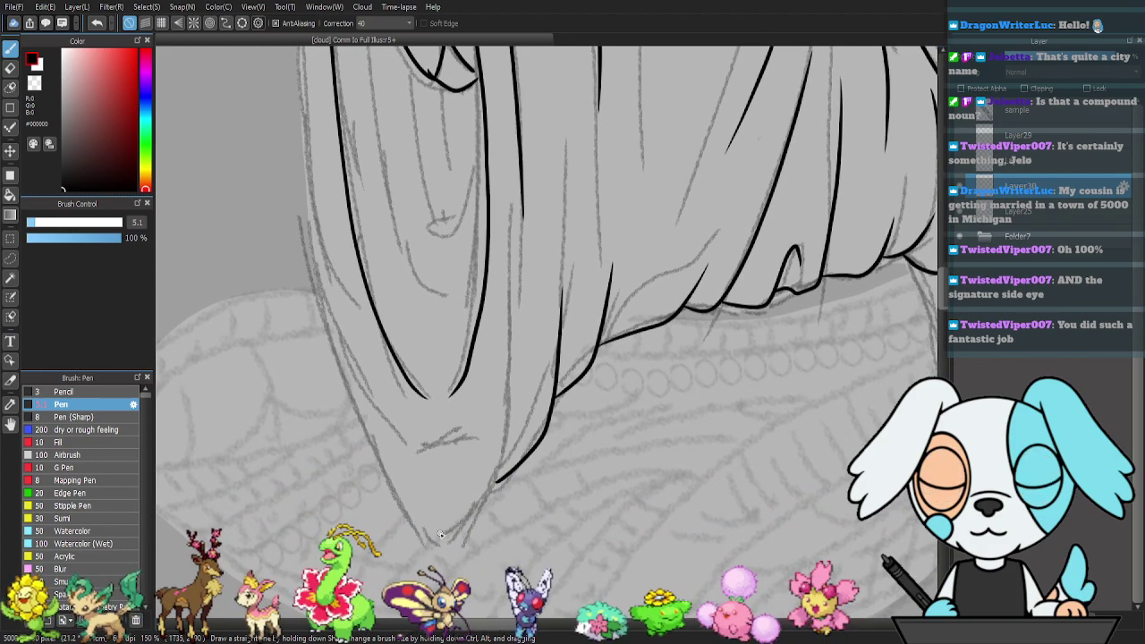
drag(413, 530, 457, 541)
drag(499, 486, 513, 385)
key(ctrl+z)
mouse_move(416, 534)
mouse_down()
mouse_move(447, 542)
mouse_move(473, 520)
mouse_move(497, 465)
mouse_move(503, 395)
mouse_up()
mouse_move(528, 279)
mouse_down()
mouse_move(524, 455)
mouse_move(509, 453)
mouse_move(501, 489)
mouse_up()
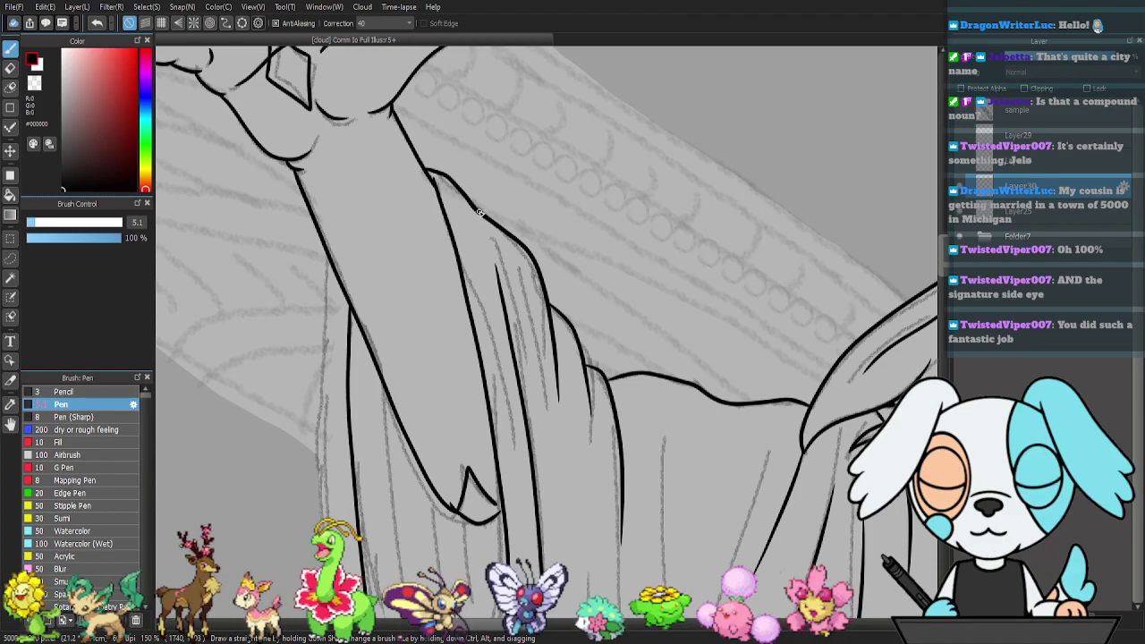
- Ink the hanging drape's outer left edge from the forearm down to the bottom tip
drag(481, 224, 491, 254)
drag(515, 418, 508, 262)
drag(536, 396, 514, 171)
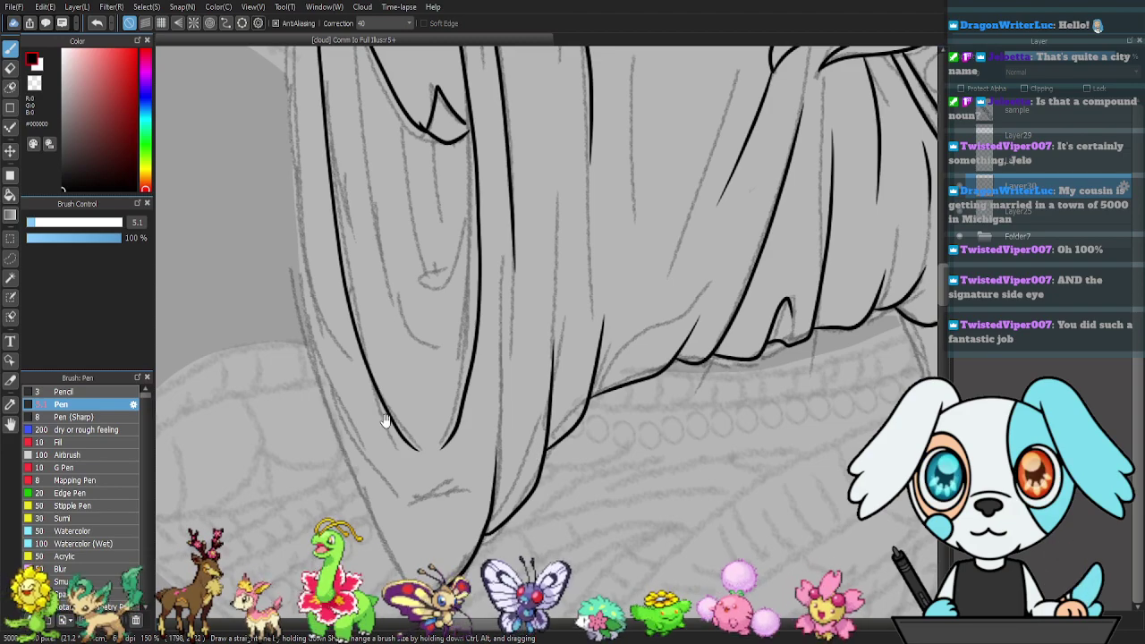
drag(379, 375, 466, 537)
mouse_move(386, 192)
mouse_down()
mouse_move(401, 330)
mouse_move(400, 529)
mouse_up()
mouse_move(459, 598)
mouse_down()
mouse_move(427, 352)
mouse_move(405, 307)
mouse_up()
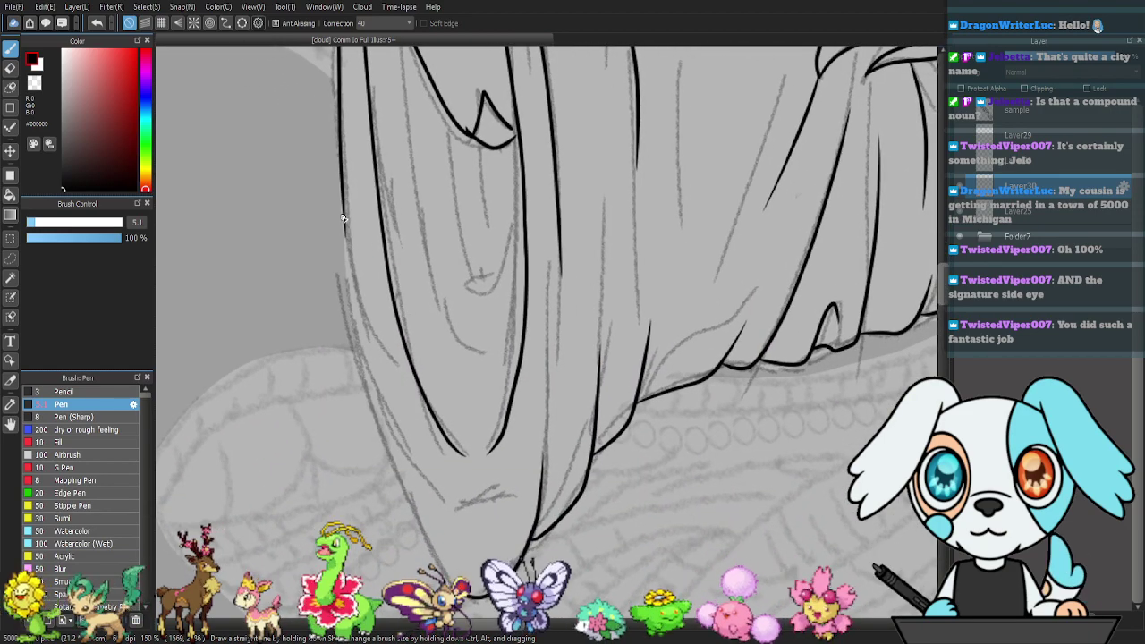
mouse_move(348, 275)
mouse_down()
mouse_move(363, 394)
mouse_move(461, 594)
mouse_up()
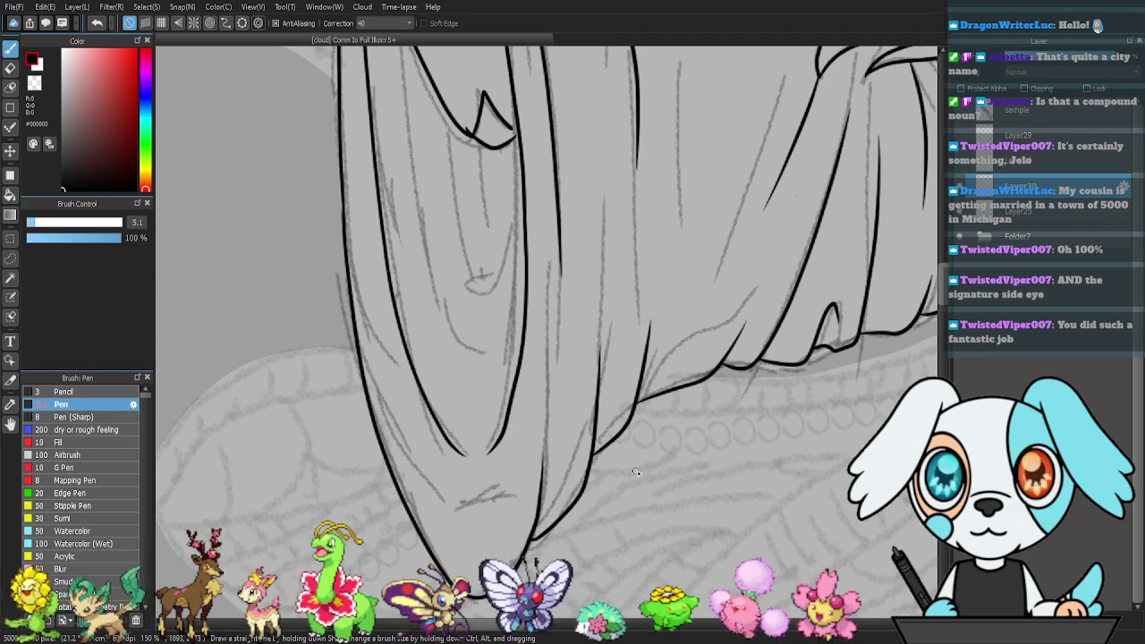
- Extend the long fold line right of the elbow down to the hem and close the inner cloth loop's bottom curve
mouse_move(484, 428)
mouse_down()
mouse_move(466, 478)
mouse_move(457, 450)
mouse_up()
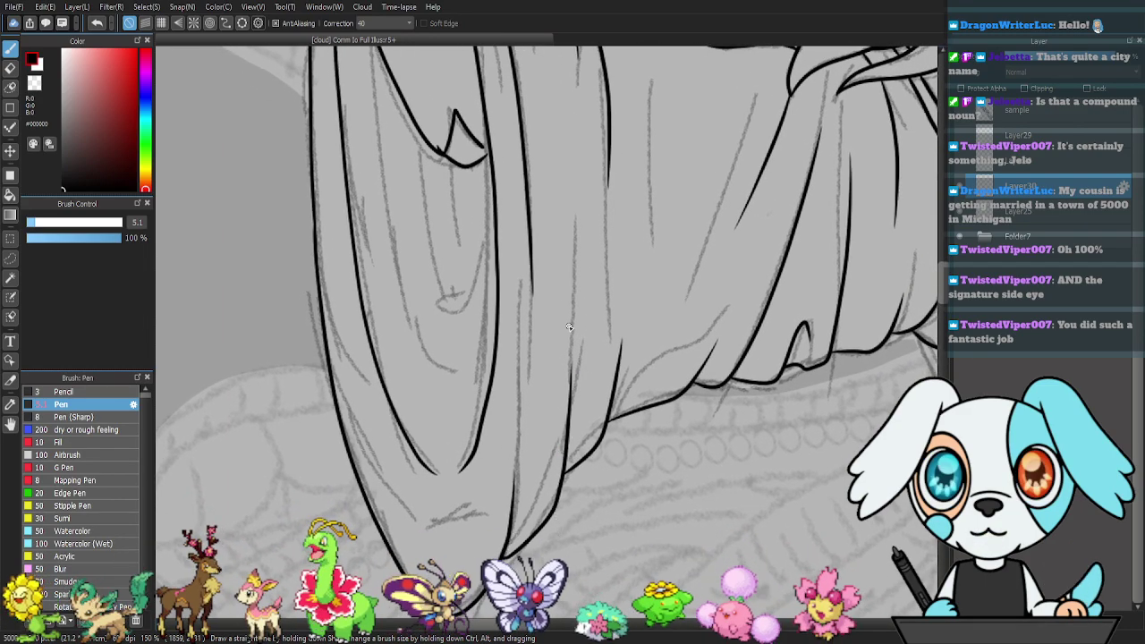
drag(531, 261, 521, 541)
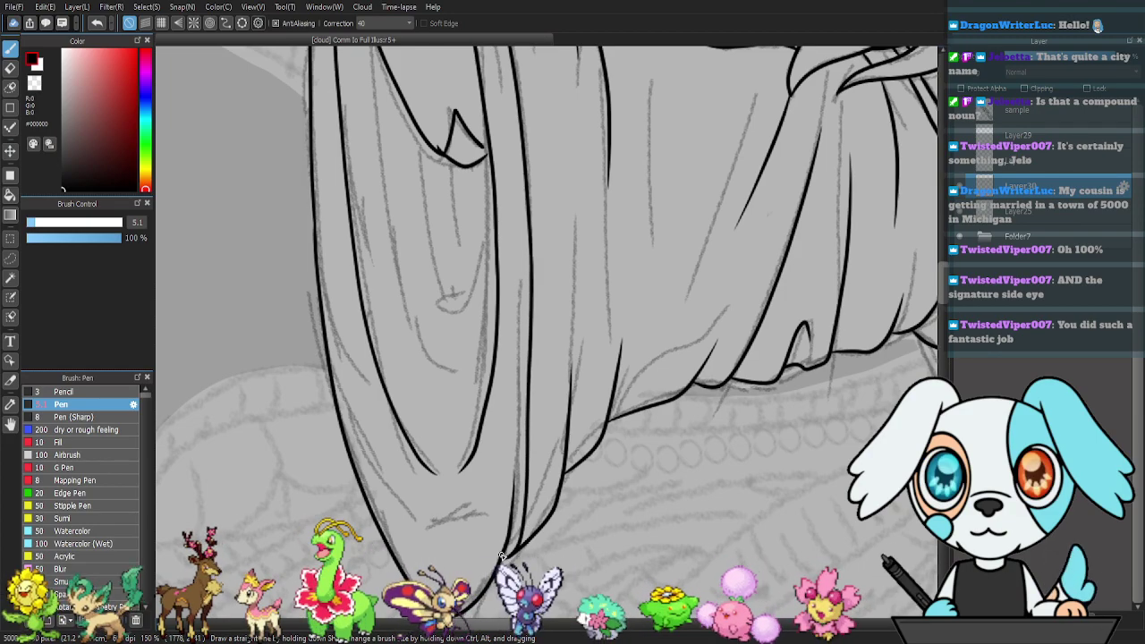
scroll(593, 471, down, 2)
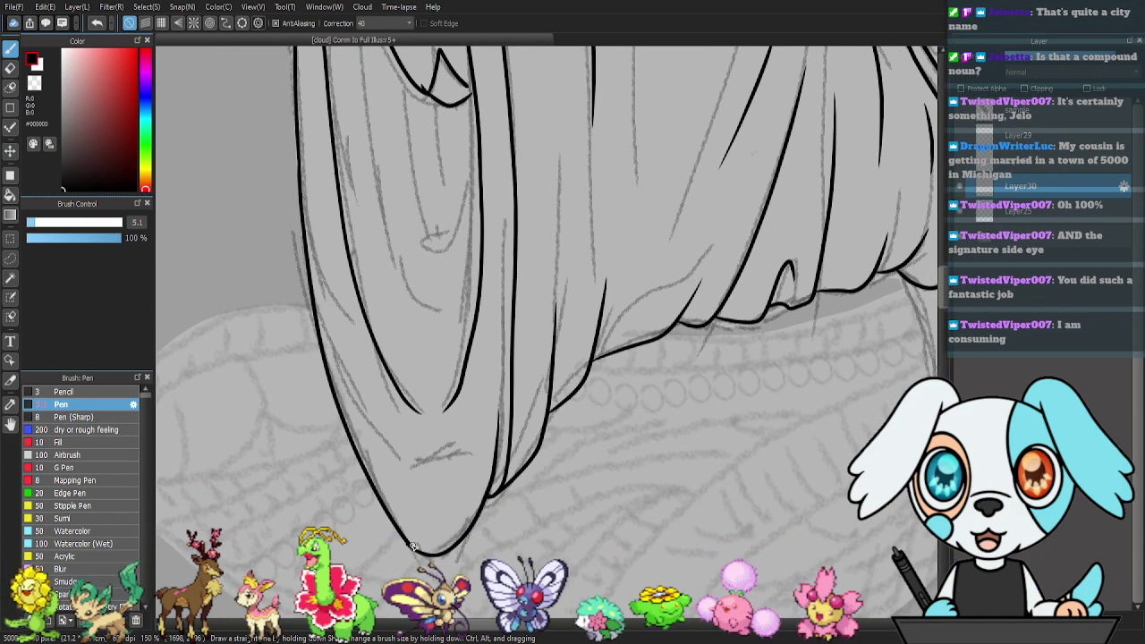
mouse_move(460, 446)
mouse_down()
mouse_move(455, 462)
mouse_move(493, 483)
mouse_up()
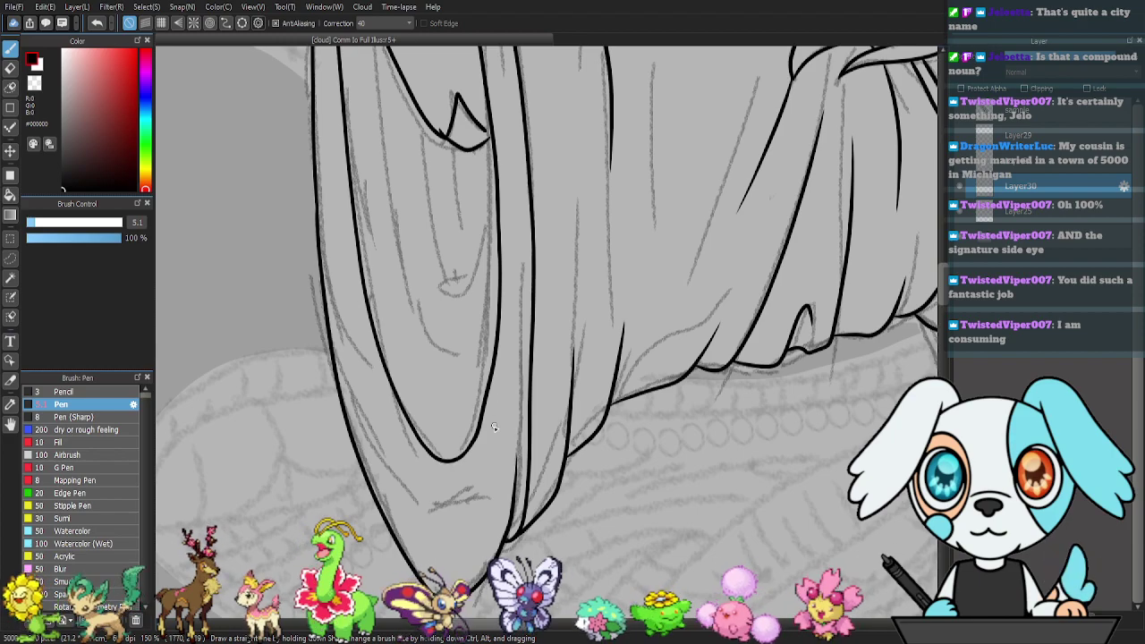
- Ink the nested curved folds hanging under the elbow inside the inner cloth loop, redrawing the right one
scroll(493, 352, up, 3)
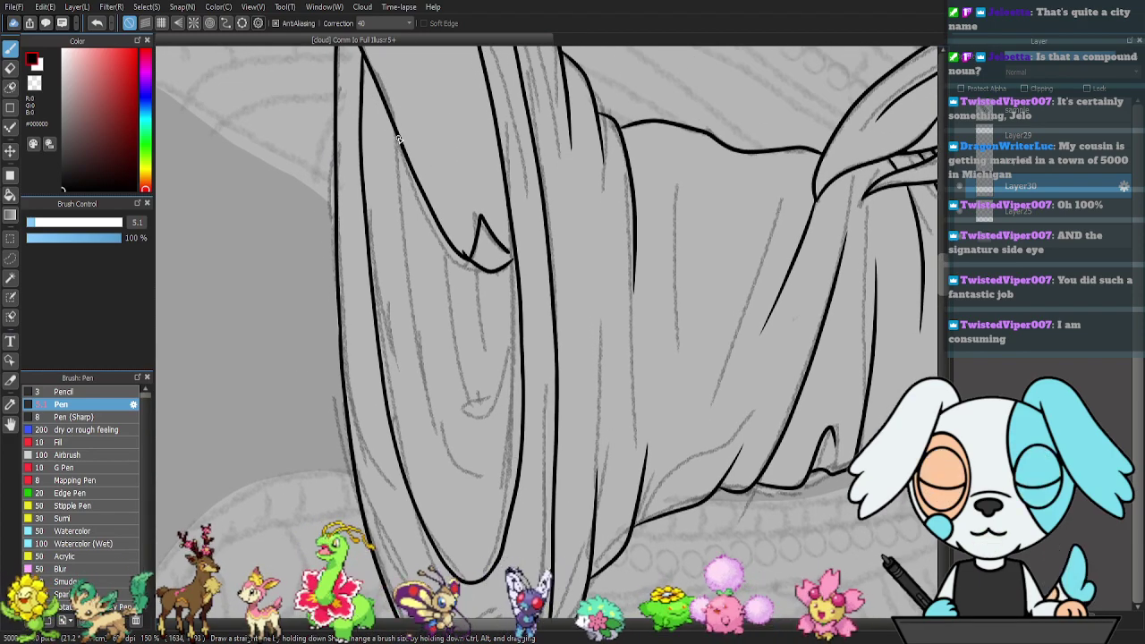
mouse_move(396, 181)
mouse_down()
mouse_move(413, 306)
mouse_move(466, 483)
mouse_move(480, 474)
mouse_up()
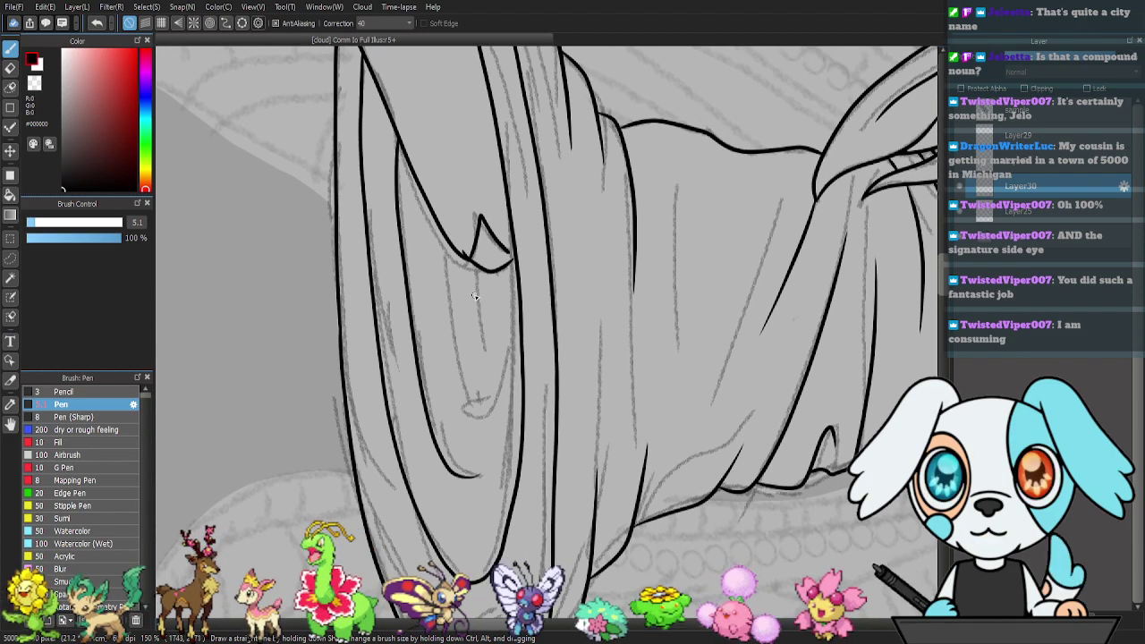
mouse_move(445, 237)
mouse_down()
mouse_move(453, 333)
mouse_move(488, 389)
mouse_up()
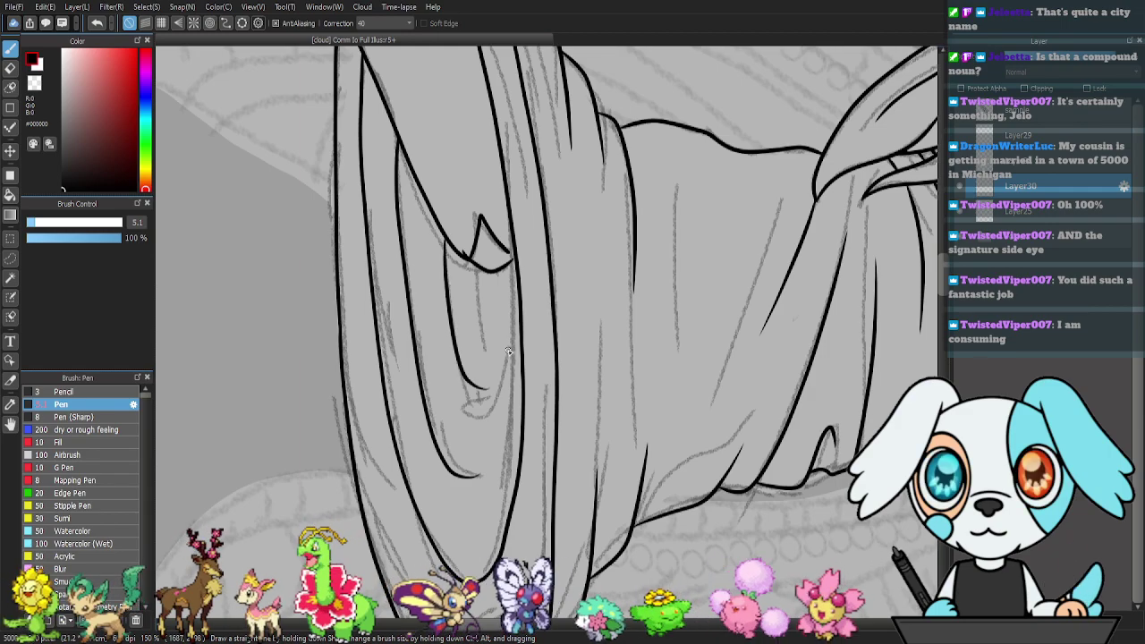
mouse_move(512, 258)
mouse_down()
mouse_move(508, 322)
mouse_move(459, 404)
mouse_up()
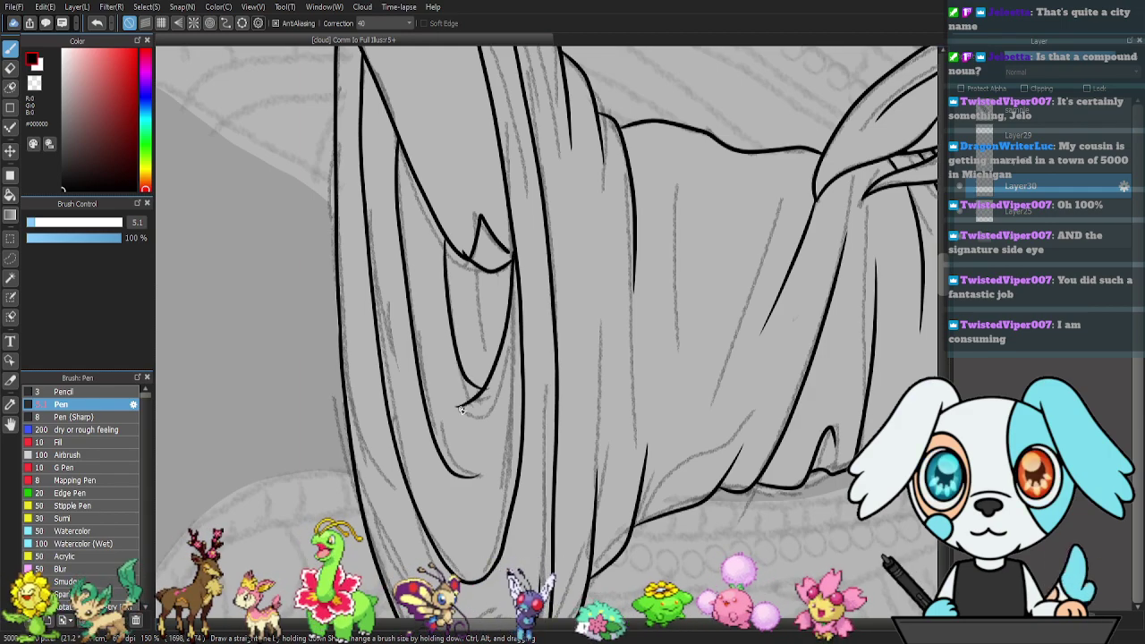
key(ctrl+z)
mouse_move(510, 322)
mouse_down()
mouse_move(492, 390)
mouse_move(461, 412)
mouse_up()
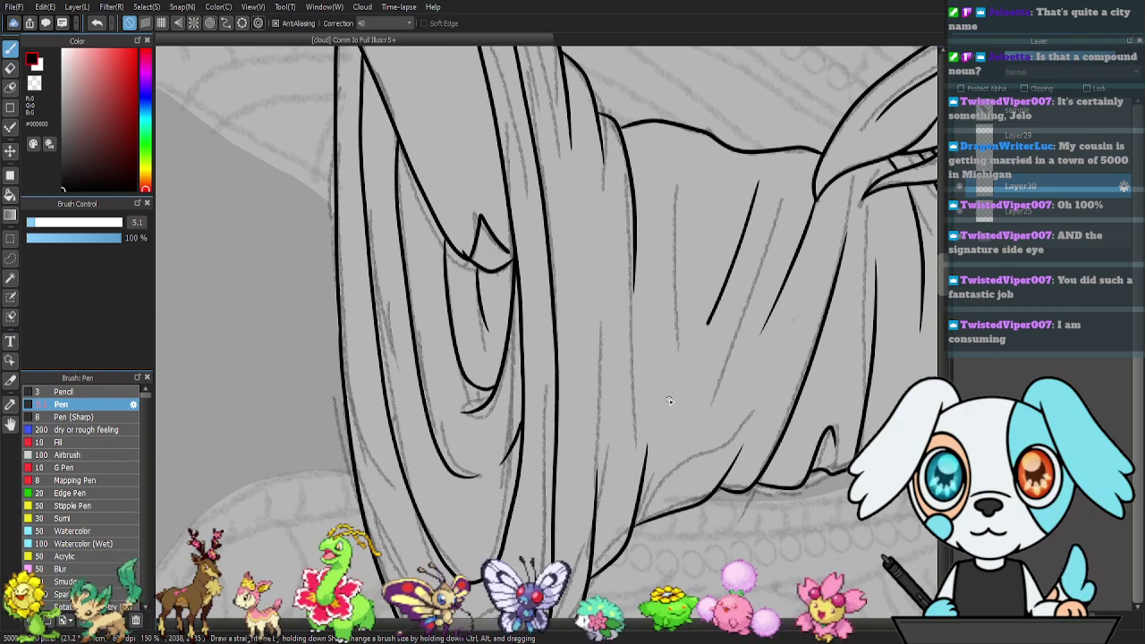
- Ink the last folds on the hanging drape, then the top's side edges and the lower hem down to the waist
mouse_move(692, 170)
mouse_down()
mouse_move(679, 311)
mouse_move(646, 449)
mouse_up()
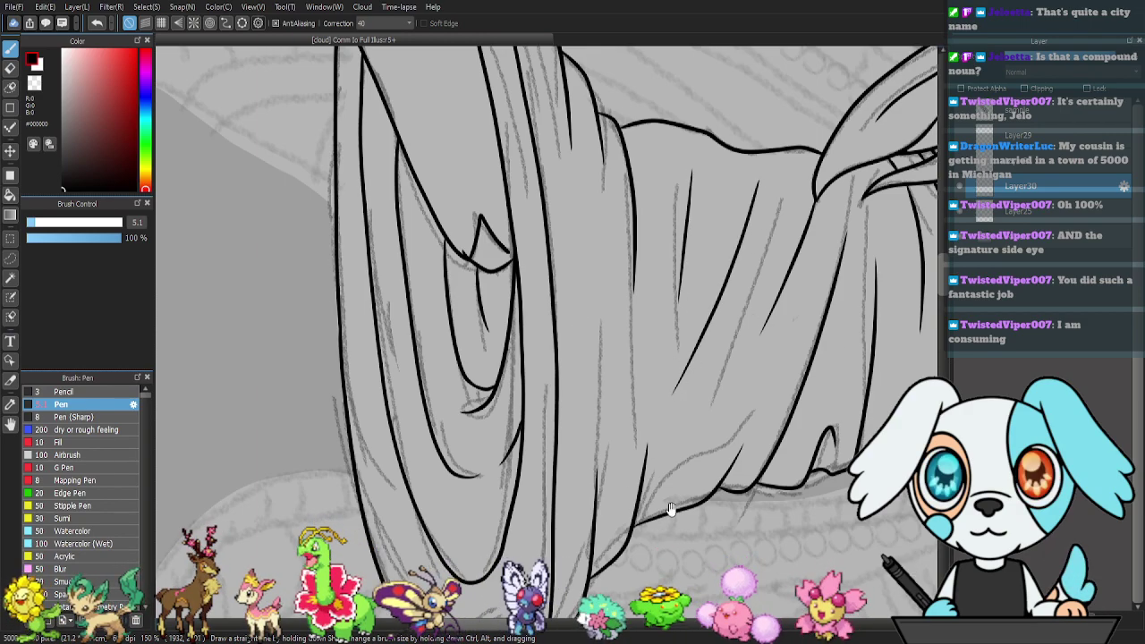
drag(670, 515, 638, 362)
drag(758, 130, 772, 322)
mouse_move(755, 222)
mouse_down()
mouse_move(738, 412)
mouse_move(467, 317)
mouse_move(613, 414)
mouse_move(493, 391)
mouse_move(580, 384)
mouse_move(429, 357)
mouse_move(307, 219)
mouse_move(326, 397)
mouse_move(394, 433)
mouse_move(508, 411)
mouse_up()
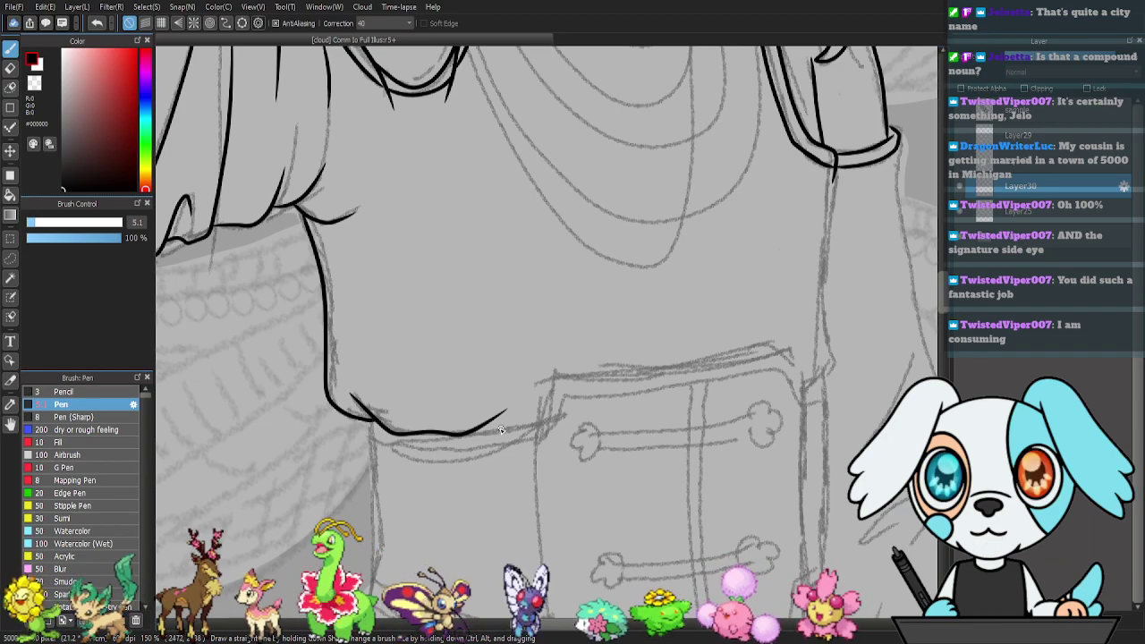
drag(467, 433, 534, 419)
drag(869, 287, 723, 349)
mouse_move(690, 225)
mouse_down()
mouse_move(686, 376)
mouse_move(663, 439)
mouse_move(689, 422)
mouse_move(677, 437)
mouse_up()
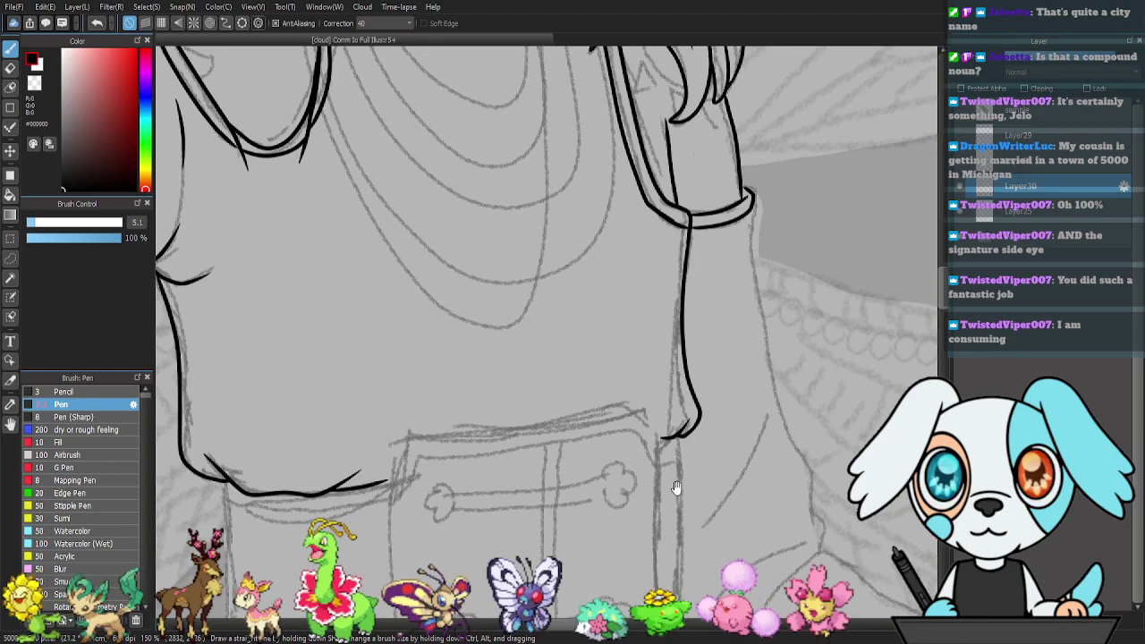
- Ink the corset's left side edge and curved bottom edge up to the front panel, redrawing the bottom curve
drag(680, 488, 679, 291)
drag(640, 355, 756, 297)
key(ctrl+plus)
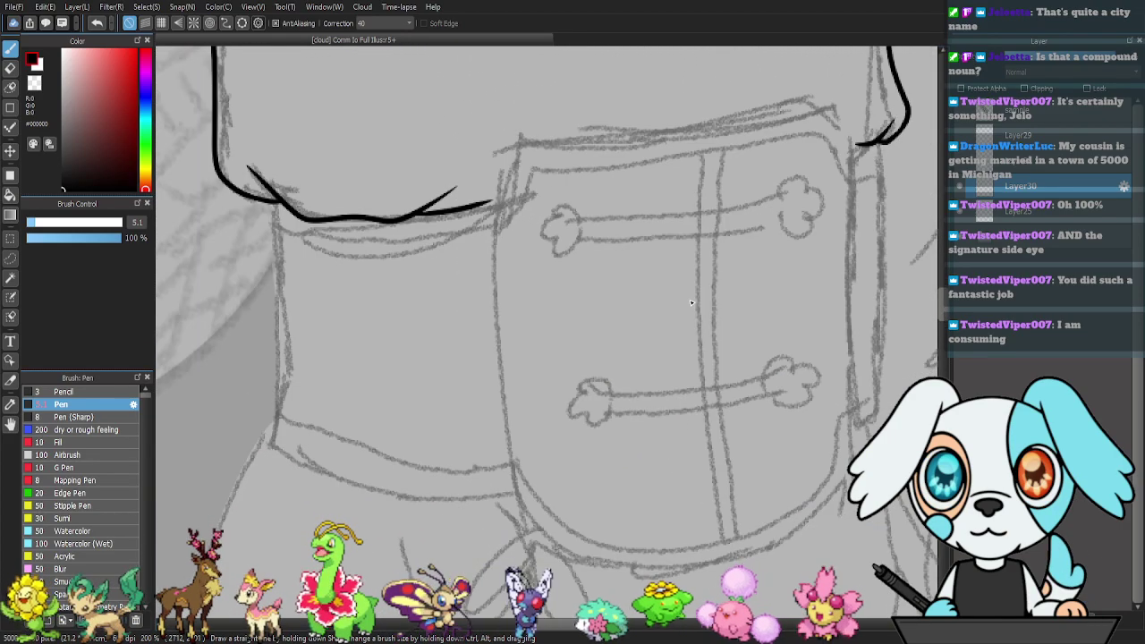
drag(519, 382, 577, 377)
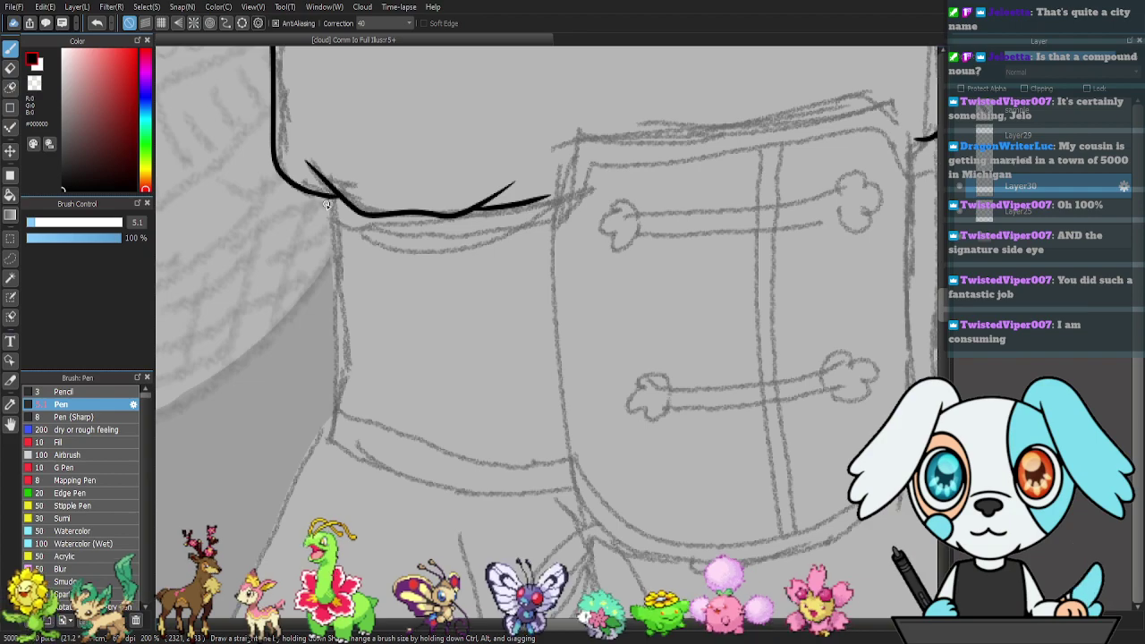
mouse_move(327, 204)
mouse_down()
mouse_move(334, 304)
mouse_move(322, 438)
mouse_move(395, 476)
mouse_move(547, 499)
mouse_up()
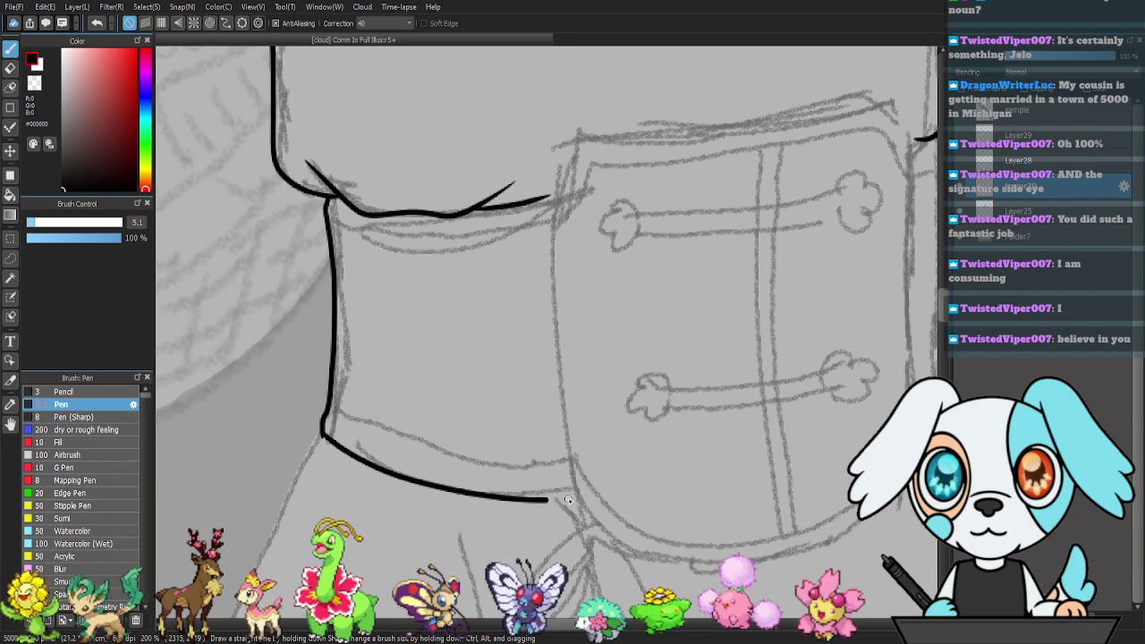
key(ctrl+z)
mouse_move(324, 437)
mouse_down()
mouse_move(439, 487)
mouse_move(575, 491)
mouse_up()
- Ink the stepped top edge of the corset's front panel and the right side edge below it
drag(665, 382, 495, 461)
mouse_move(353, 278)
mouse_down()
mouse_move(384, 272)
mouse_move(430, 214)
mouse_move(477, 204)
mouse_move(409, 224)
mouse_move(702, 180)
mouse_move(754, 218)
mouse_up()
drag(778, 292, 741, 241)
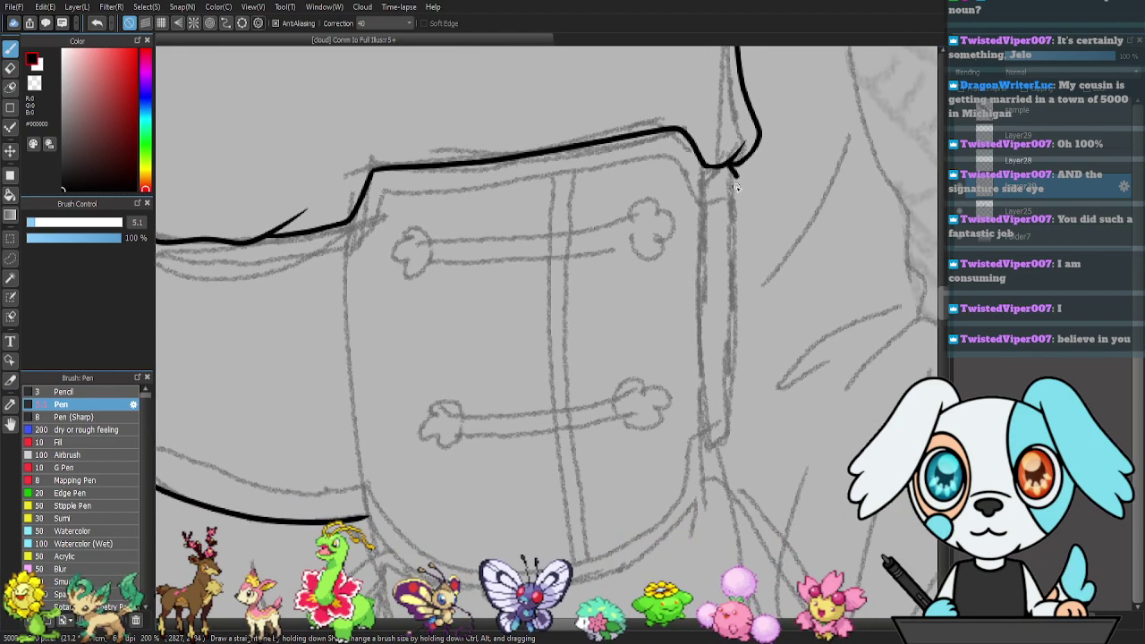
drag(701, 450, 731, 420)
mouse_move(720, 166)
mouse_down()
mouse_move(734, 211)
mouse_move(728, 424)
mouse_up()
- Ink the front panel's rounded bottom edge and join it to the corset's right side edge
drag(703, 515, 720, 380)
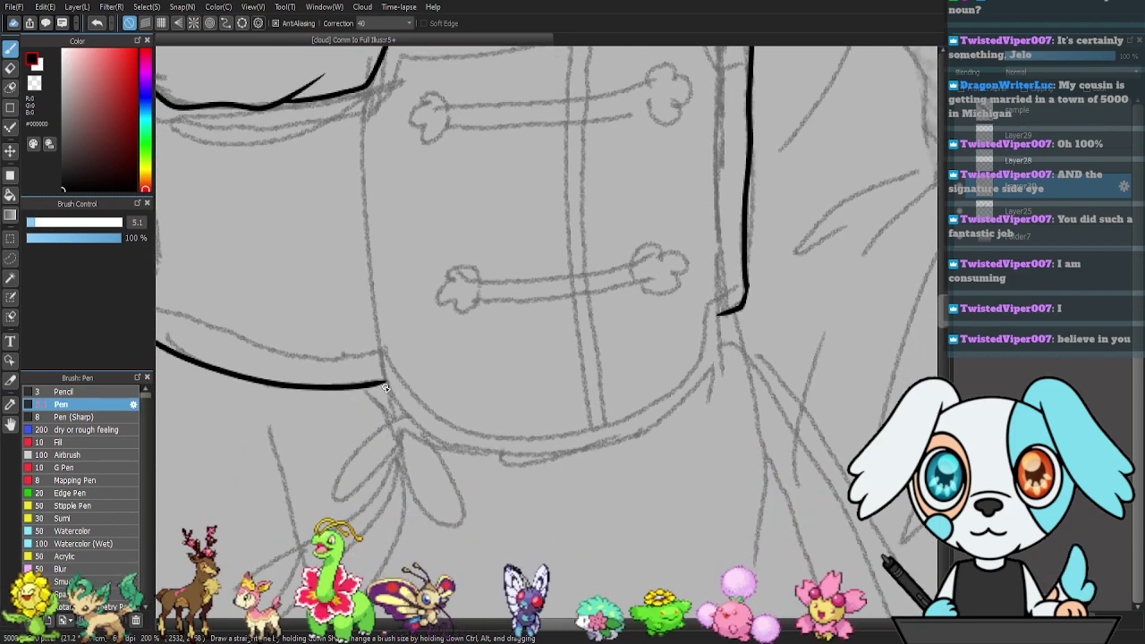
mouse_move(386, 387)
mouse_down()
mouse_move(403, 425)
mouse_move(502, 450)
mouse_move(604, 436)
mouse_move(711, 366)
mouse_up()
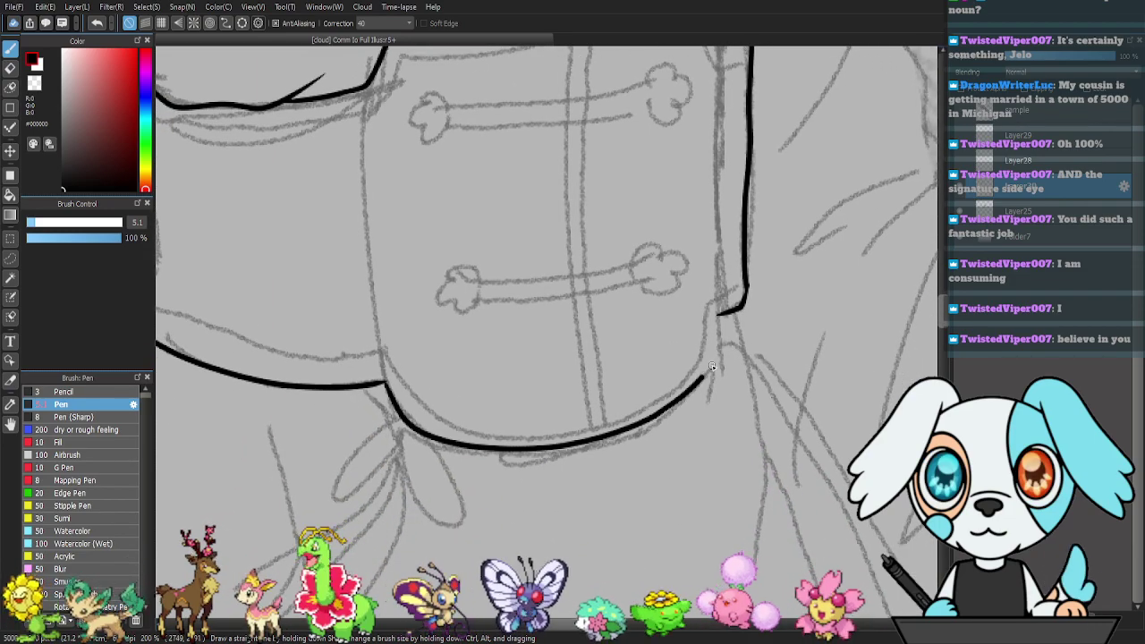
drag(721, 308, 787, 444)
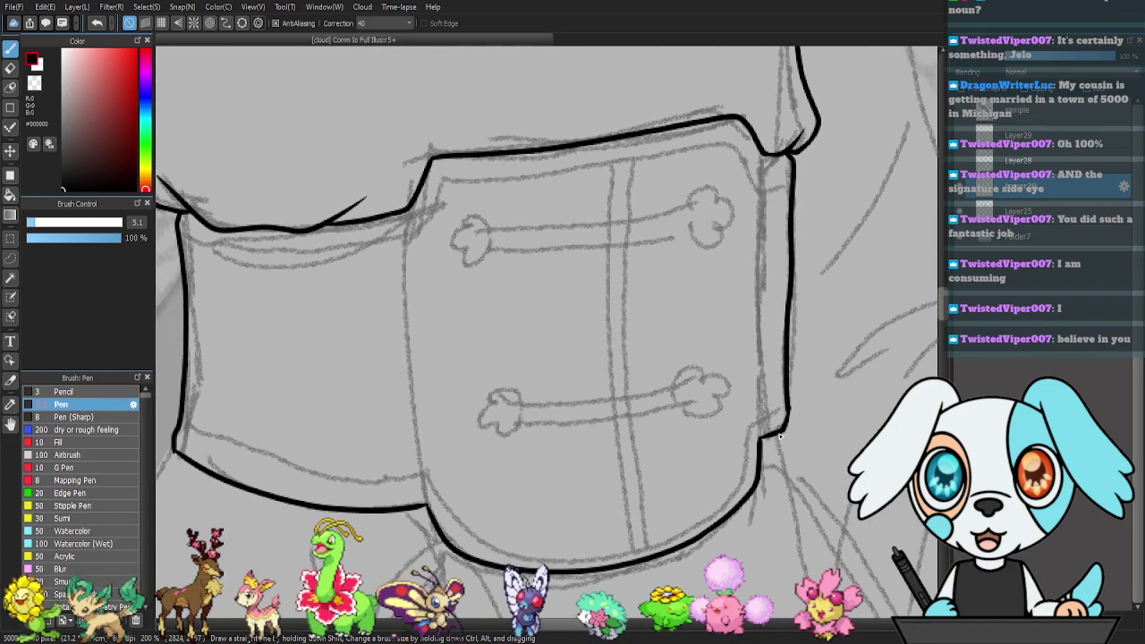
- Ink the parallel inner trim line along the corset's top edge and along its bottom edge around the front panel
drag(668, 355, 716, 387)
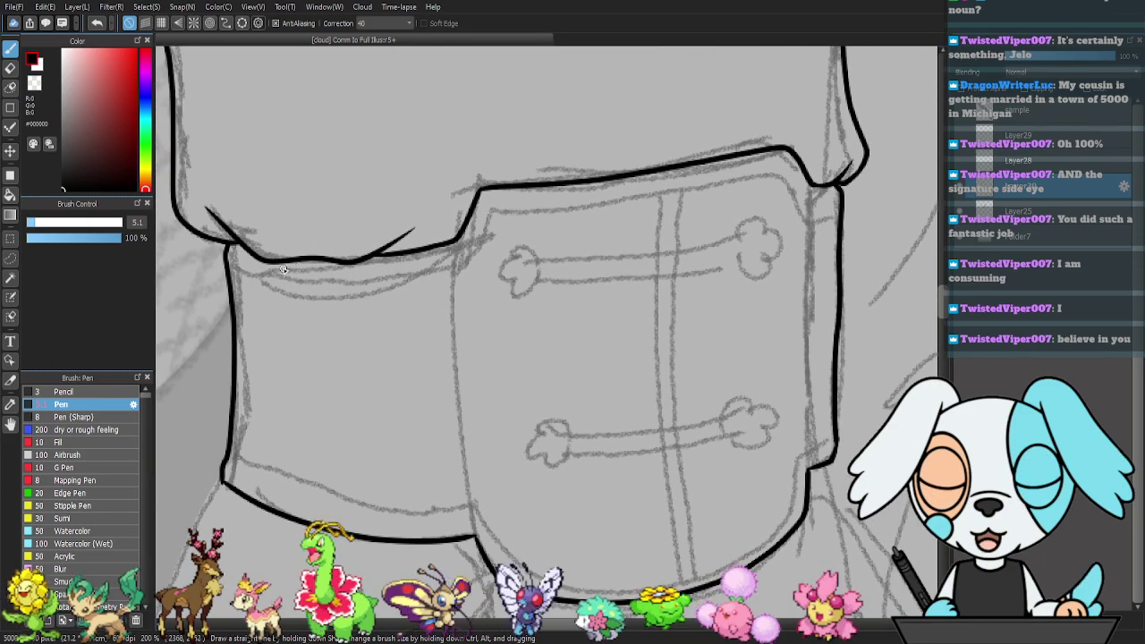
mouse_move(231, 265)
mouse_down()
mouse_move(383, 284)
mouse_move(465, 262)
mouse_move(494, 207)
mouse_move(774, 164)
mouse_move(841, 180)
mouse_move(781, 163)
mouse_move(812, 202)
mouse_move(843, 198)
mouse_up()
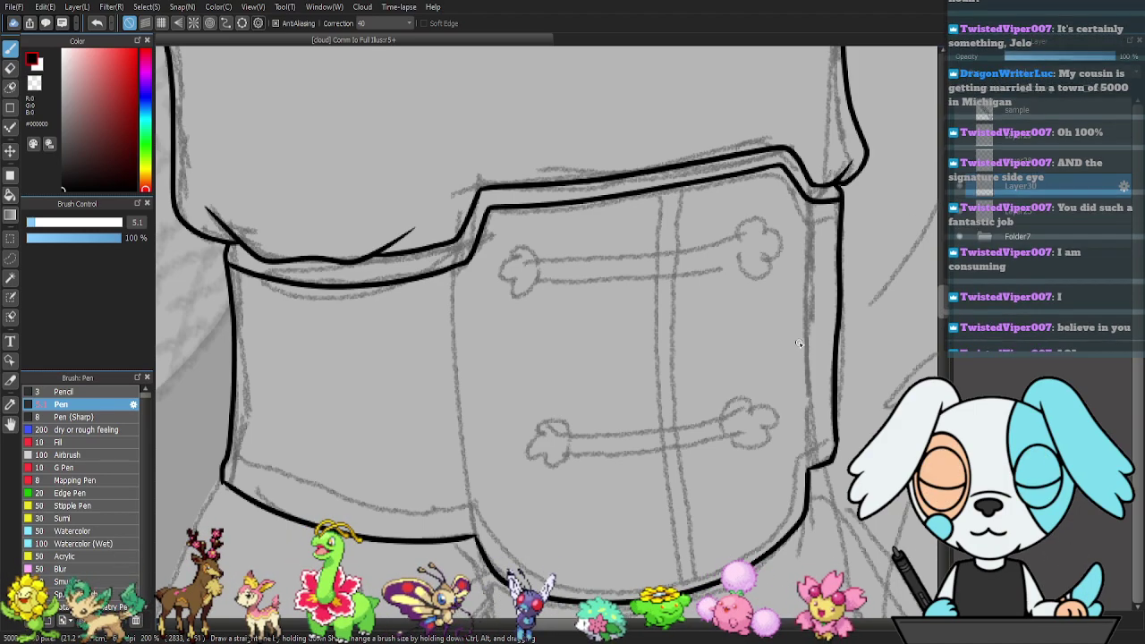
drag(805, 416, 788, 288)
drag(734, 371, 781, 325)
mouse_move(258, 285)
mouse_down()
mouse_move(307, 317)
mouse_move(386, 341)
mouse_move(523, 351)
mouse_up()
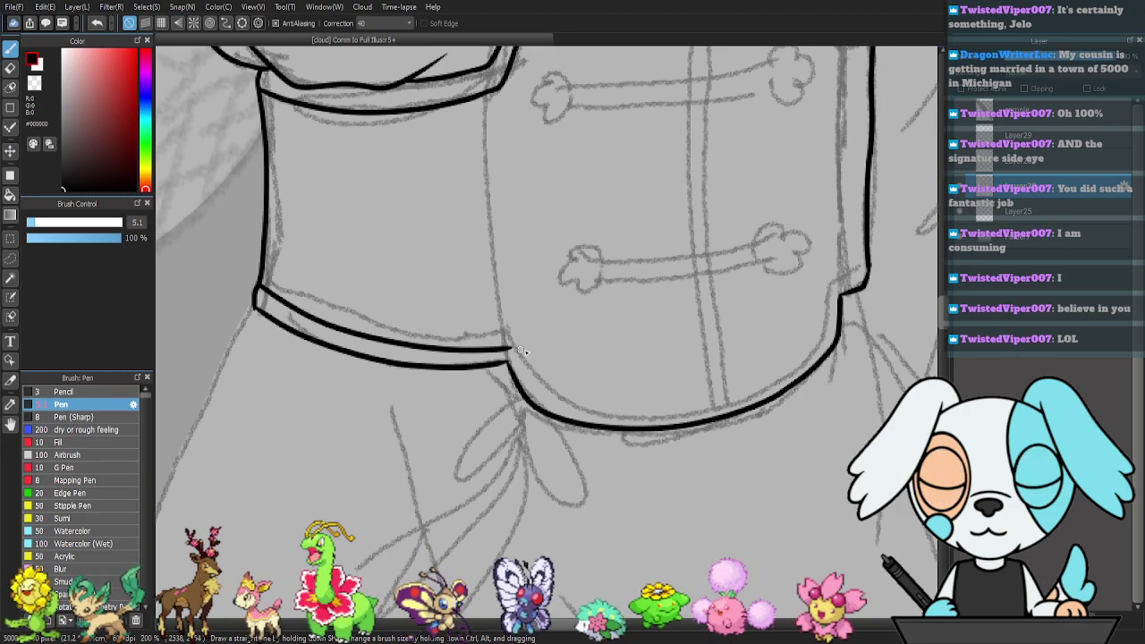
mouse_move(560, 392)
mouse_down()
mouse_move(633, 399)
mouse_move(714, 388)
mouse_move(812, 332)
mouse_up()
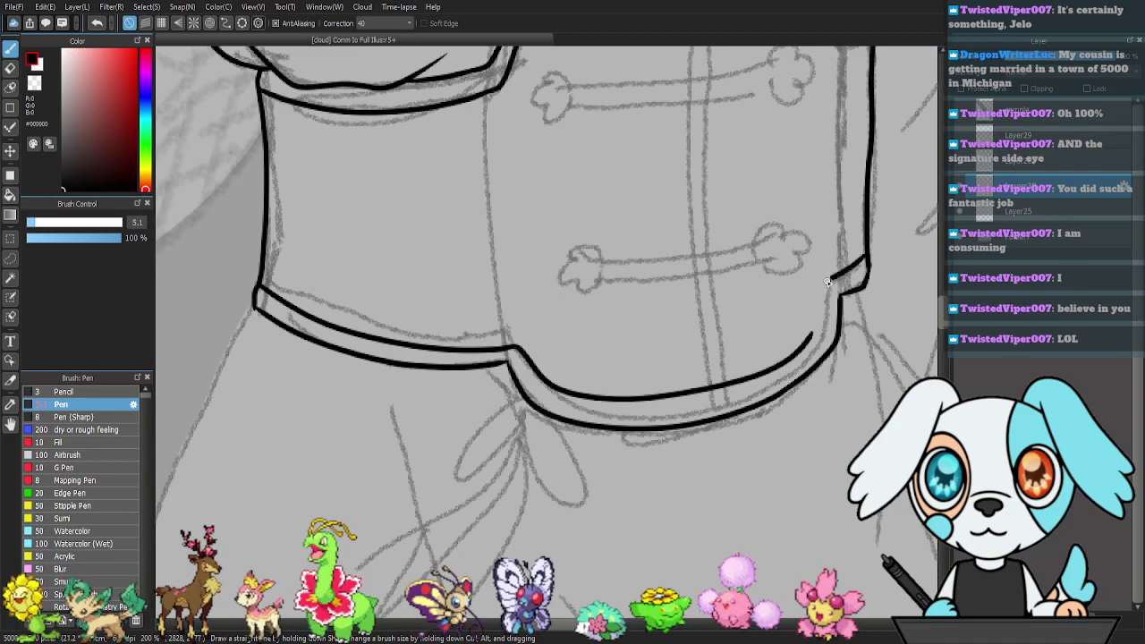
mouse_move(821, 310)
mouse_down()
mouse_move(813, 336)
mouse_move(771, 371)
mouse_up()
- Ink the upper bone clasp's top shaft line on a new layer and shift a duplicate down as its bottom line
mouse_move(792, 160)
mouse_down()
mouse_move(785, 296)
mouse_move(753, 280)
mouse_up()
drag(609, 277, 546, 278)
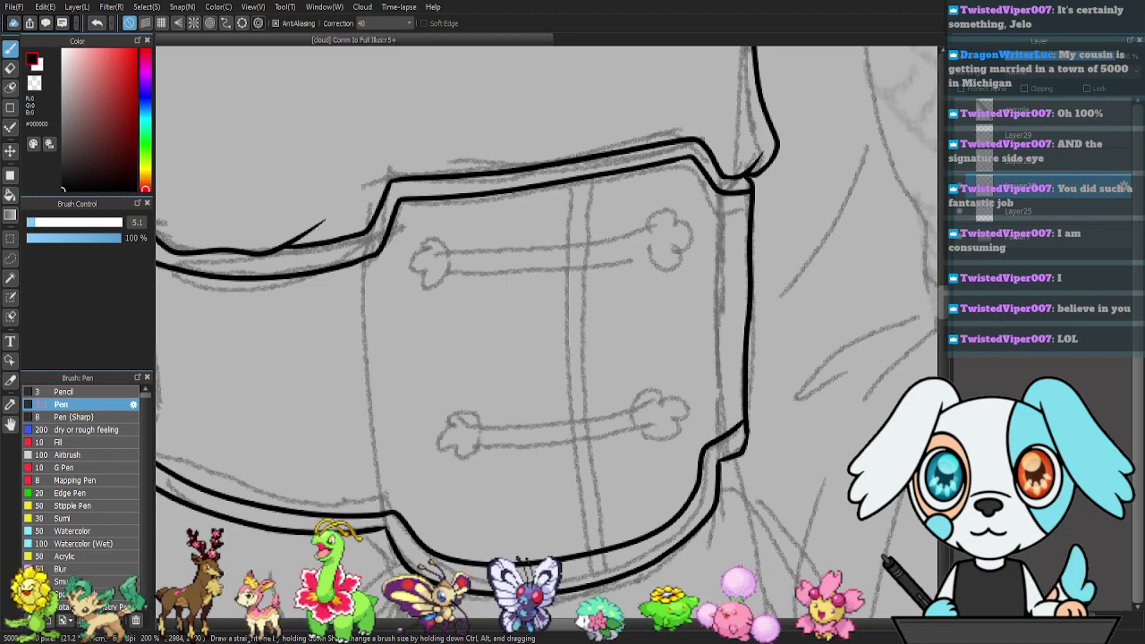
click(1073, 619)
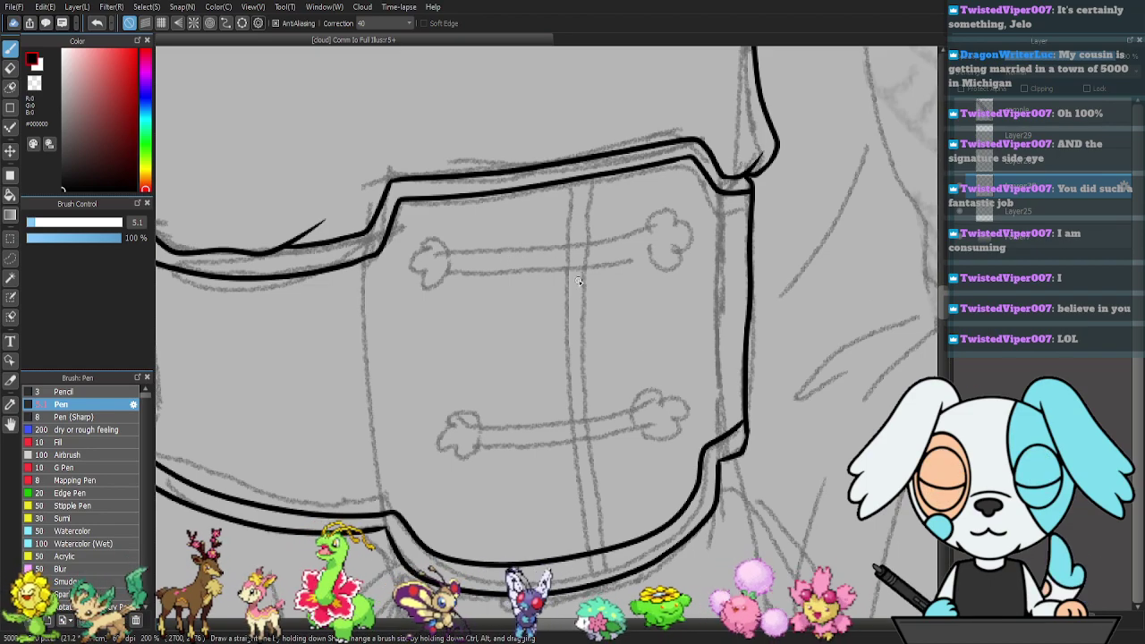
mouse_move(503, 255)
mouse_down()
mouse_move(623, 240)
mouse_move(677, 256)
mouse_up()
click(1042, 618)
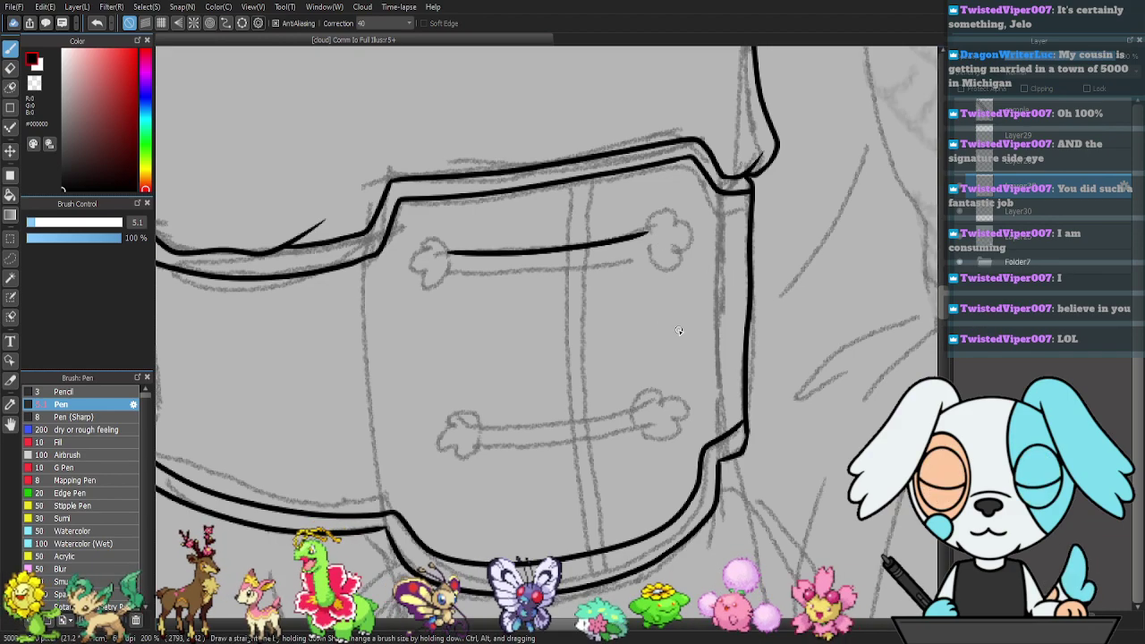
key(v)
drag(579, 250, 581, 271)
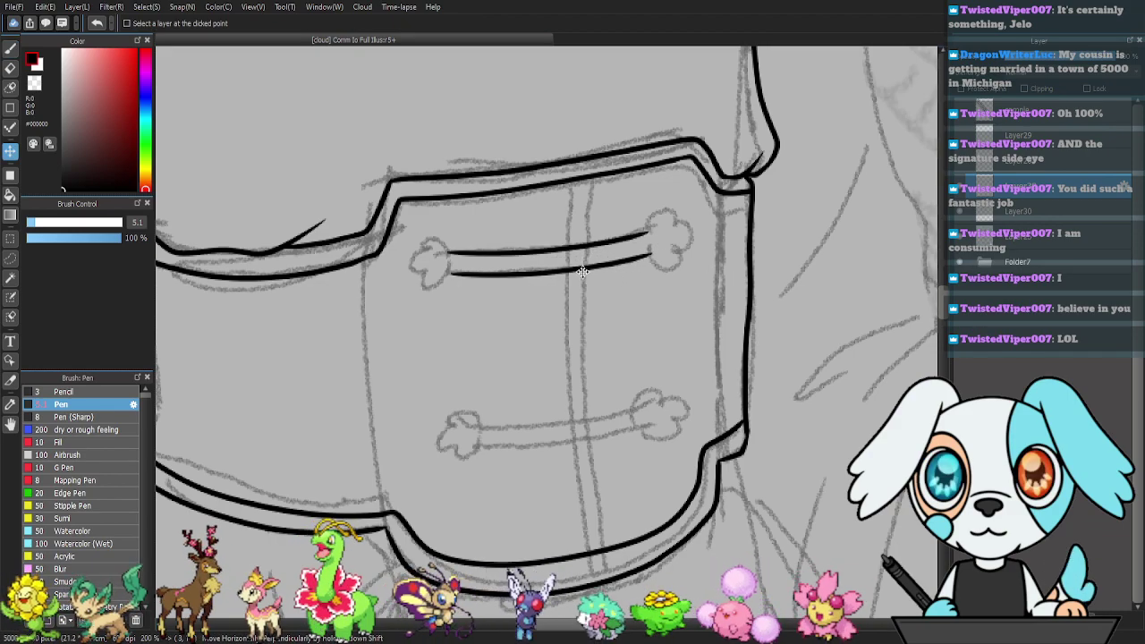
- Duplicate the pair of bone shaft lines and move the copy down onto the lower bone clasp sketch
click(1060, 618)
click(1042, 618)
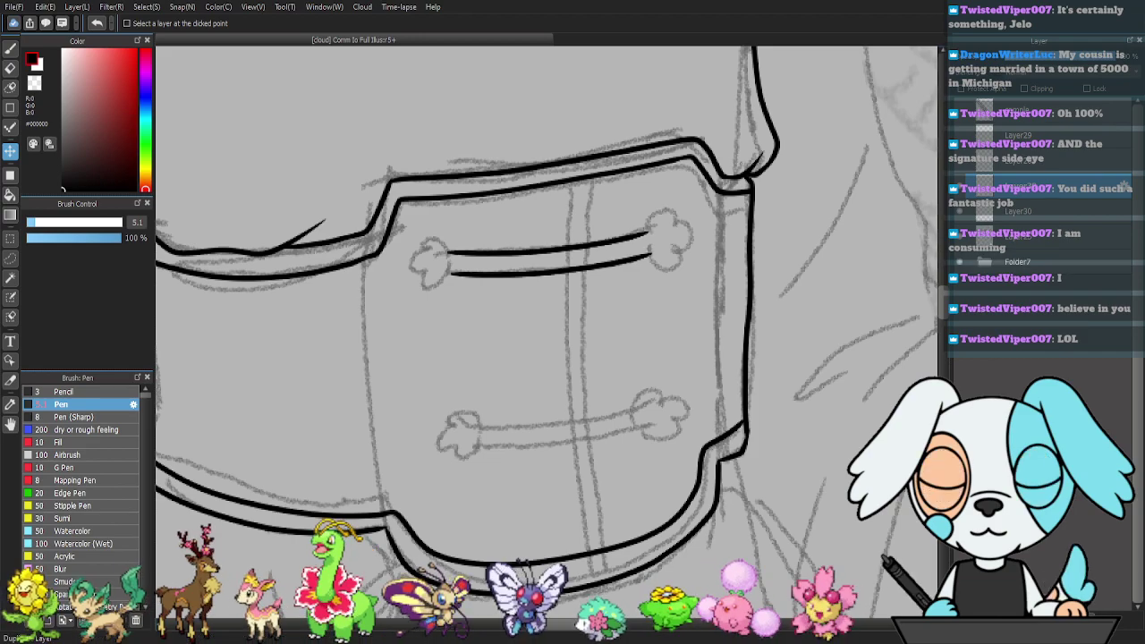
drag(549, 270, 572, 436)
click(1036, 170)
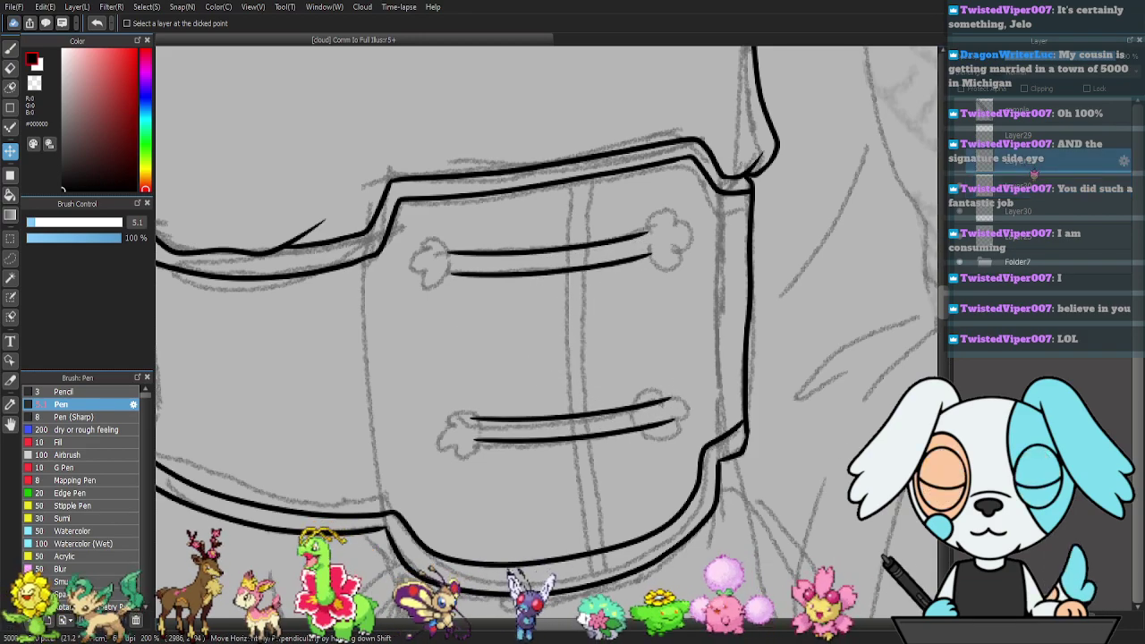
key(m)
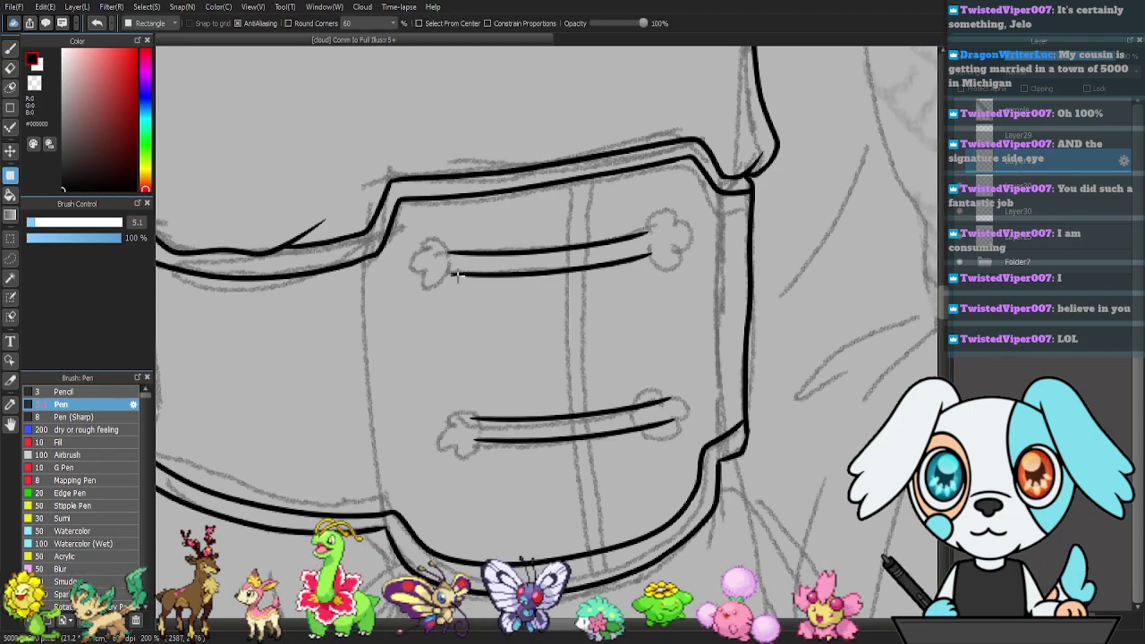
key(p)
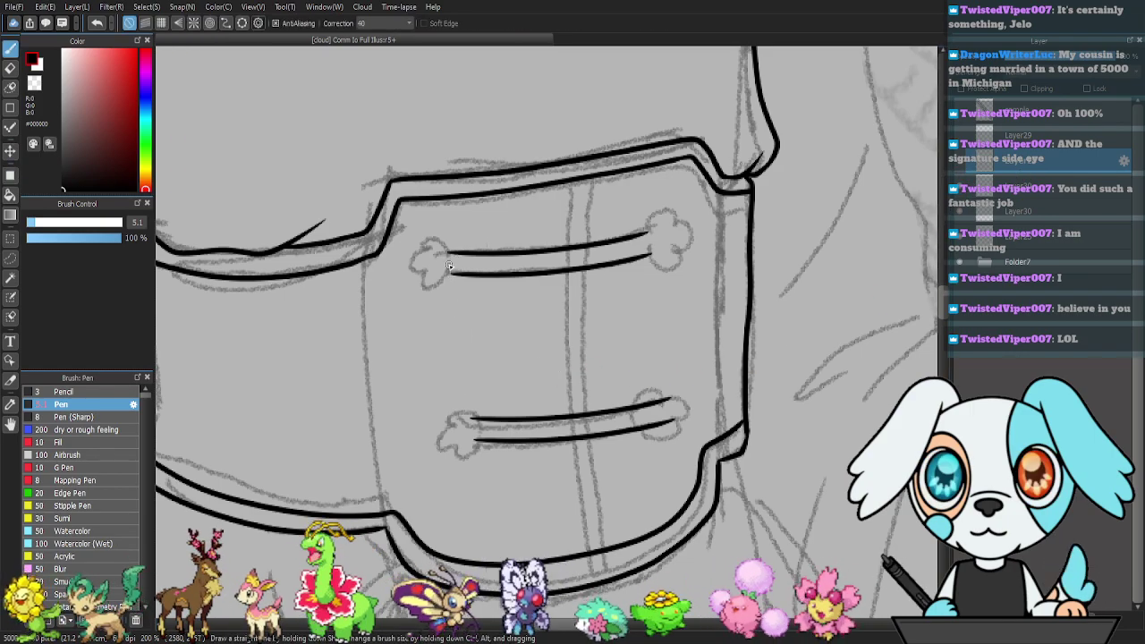
drag(449, 256, 447, 244)
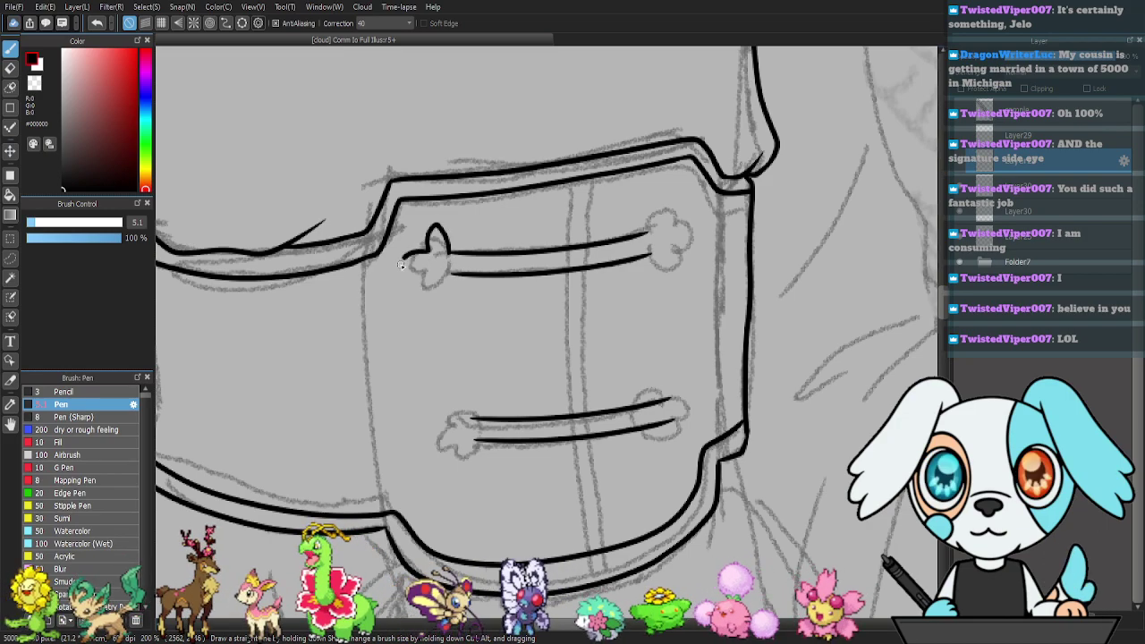
drag(420, 273, 448, 280)
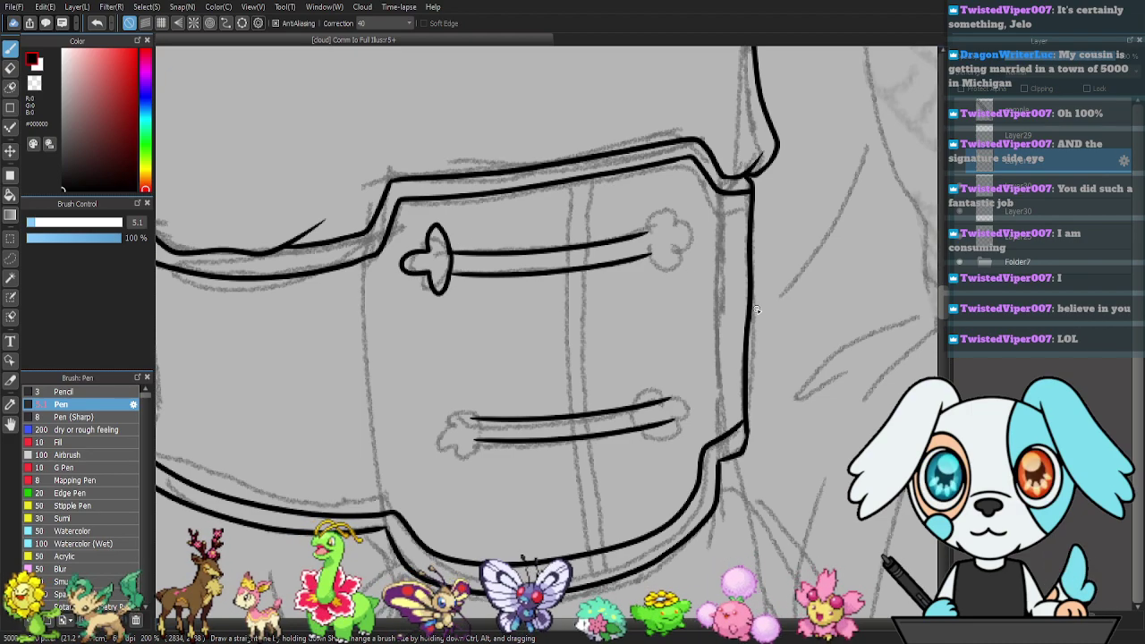
key(ctrl+z)
key(ctrl+z)
key(ctrl+z)
key(ctrl+z)
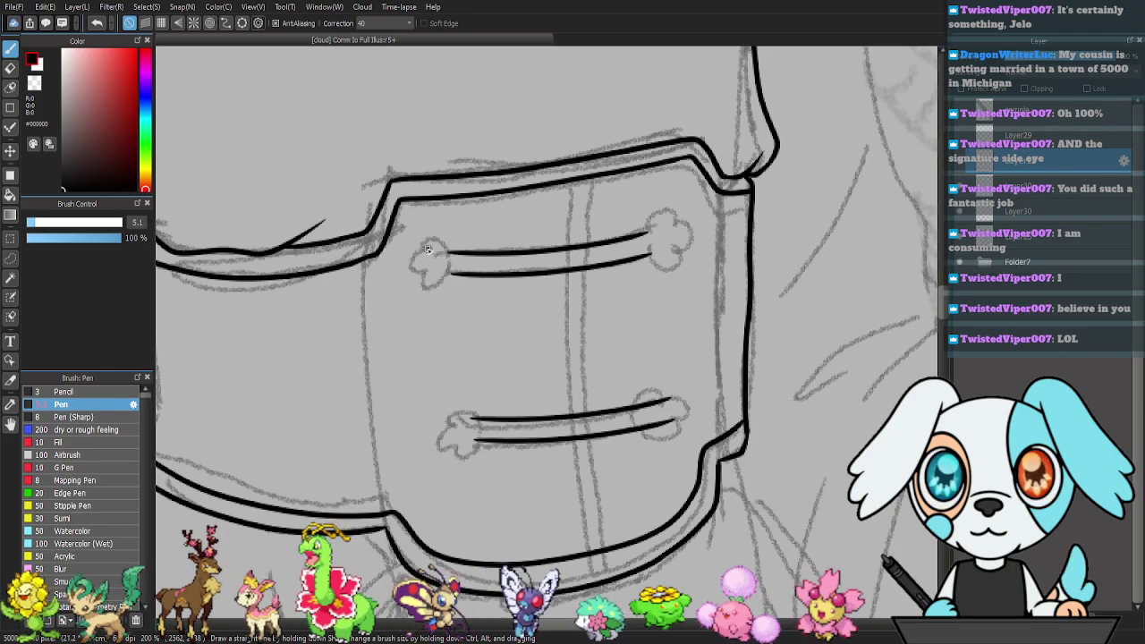
key(ctrl+z)
- Build the left end of the upper bone clasp from a tall ellipse and a flat one, clearing the overlap inside
key(u)
drag(420, 226, 452, 303)
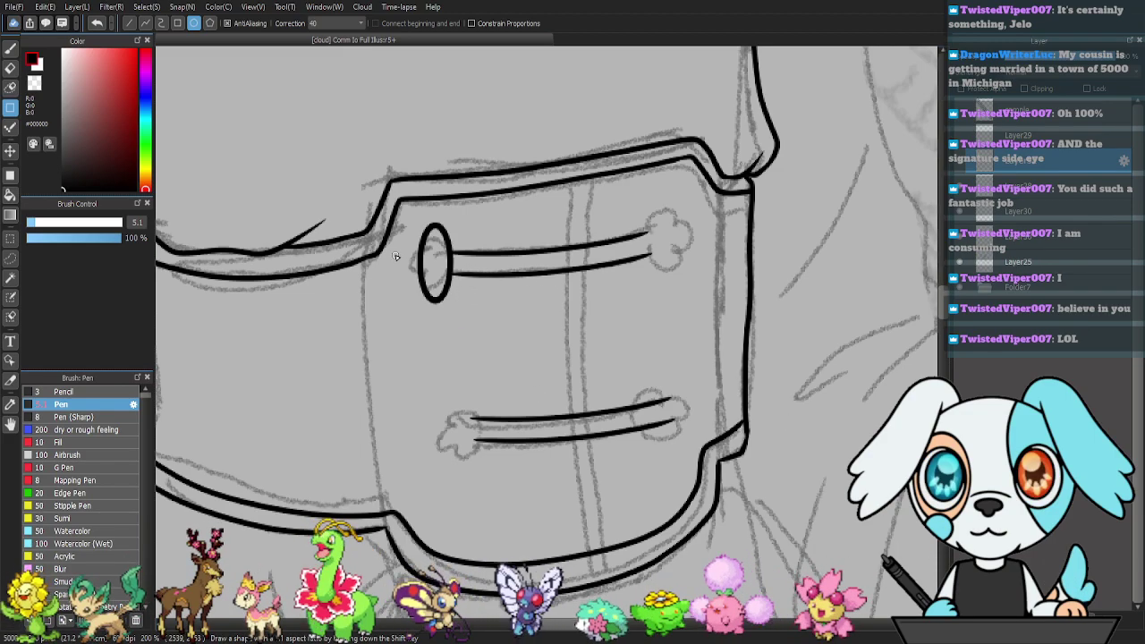
mouse_move(386, 245)
mouse_down()
mouse_move(413, 274)
mouse_move(474, 285)
mouse_move(464, 268)
mouse_move(458, 279)
mouse_move(458, 247)
mouse_move(441, 248)
mouse_up()
key(k)
key(e)
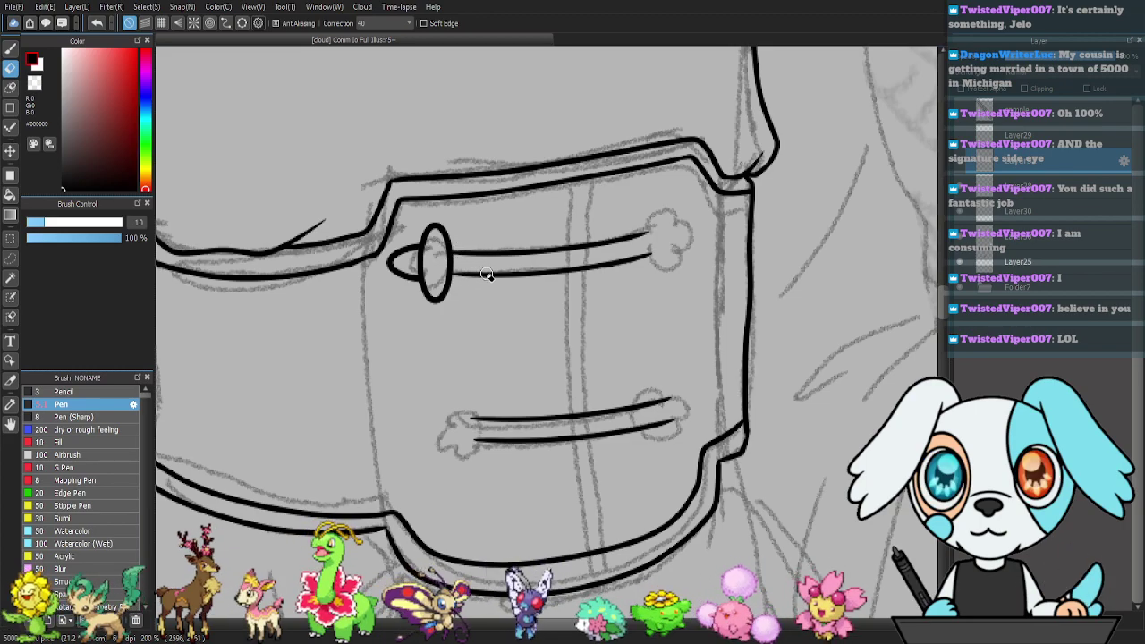
- Erase the overlapping line between the pointed tip and the oval of the upper strap's left toggle, and merge their layers
key(ctrl+plus)
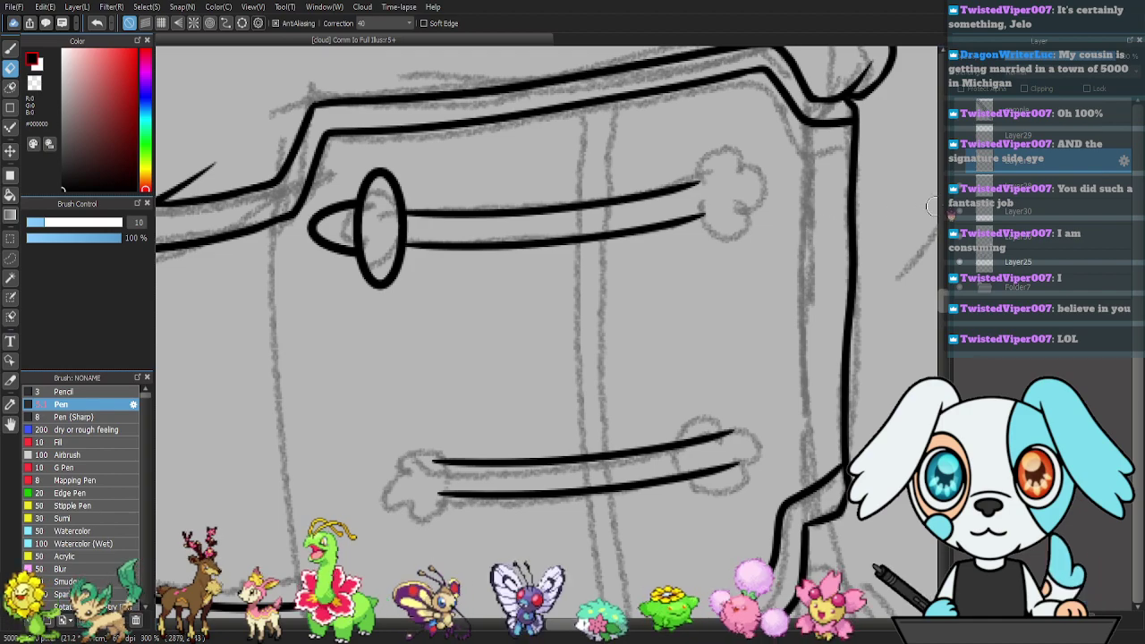
click(1014, 194)
mouse_move(365, 238)
mouse_down()
mouse_move(352, 238)
mouse_move(375, 226)
mouse_move(358, 228)
mouse_up()
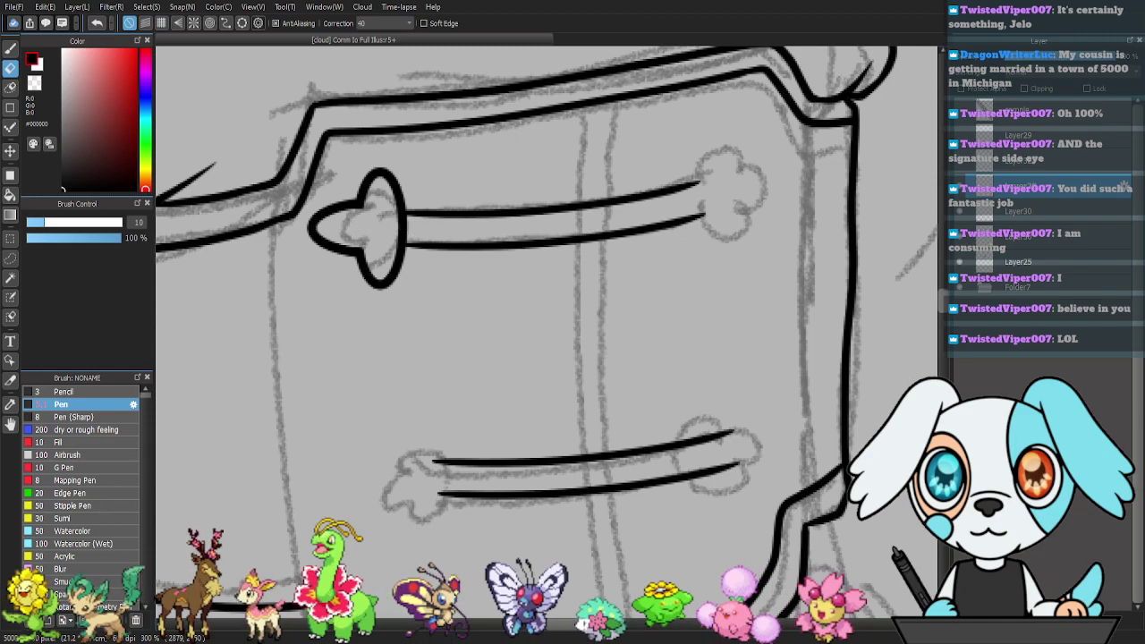
click(1042, 172)
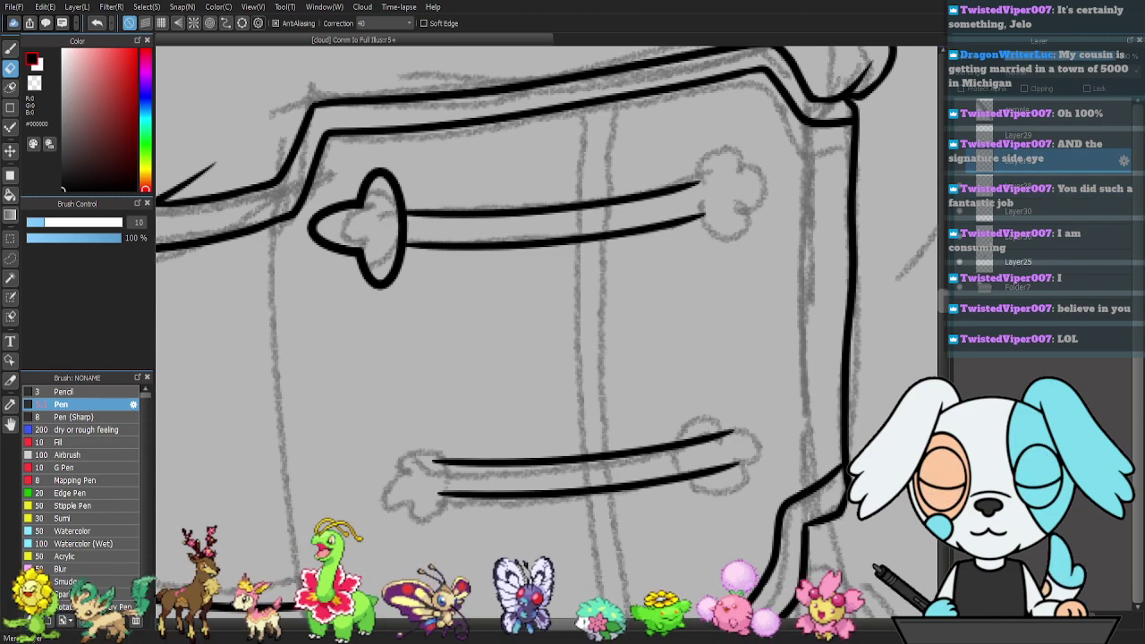
click(1048, 619)
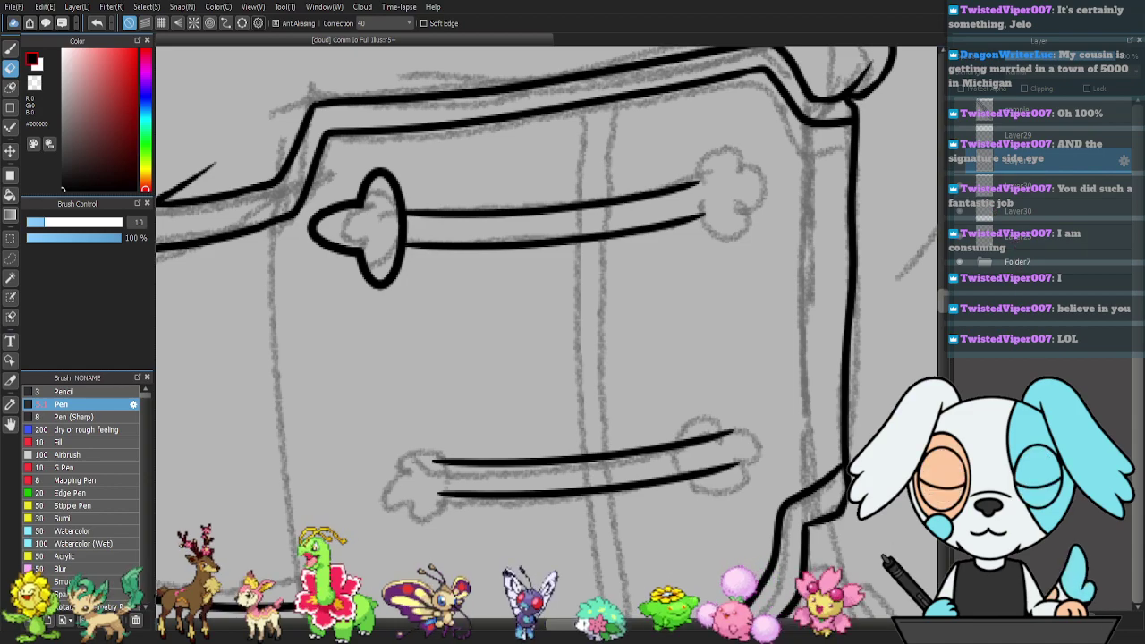
- Duplicate the toggle cap and place a mirrored copy at the right end of the upper strap
click(1040, 620)
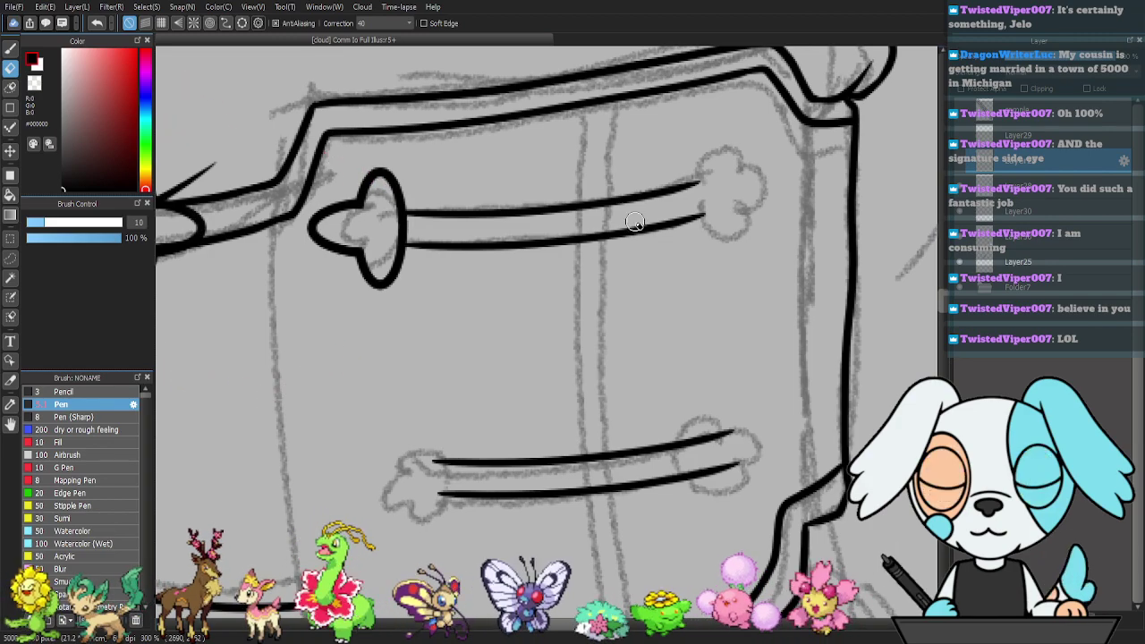
key(k)
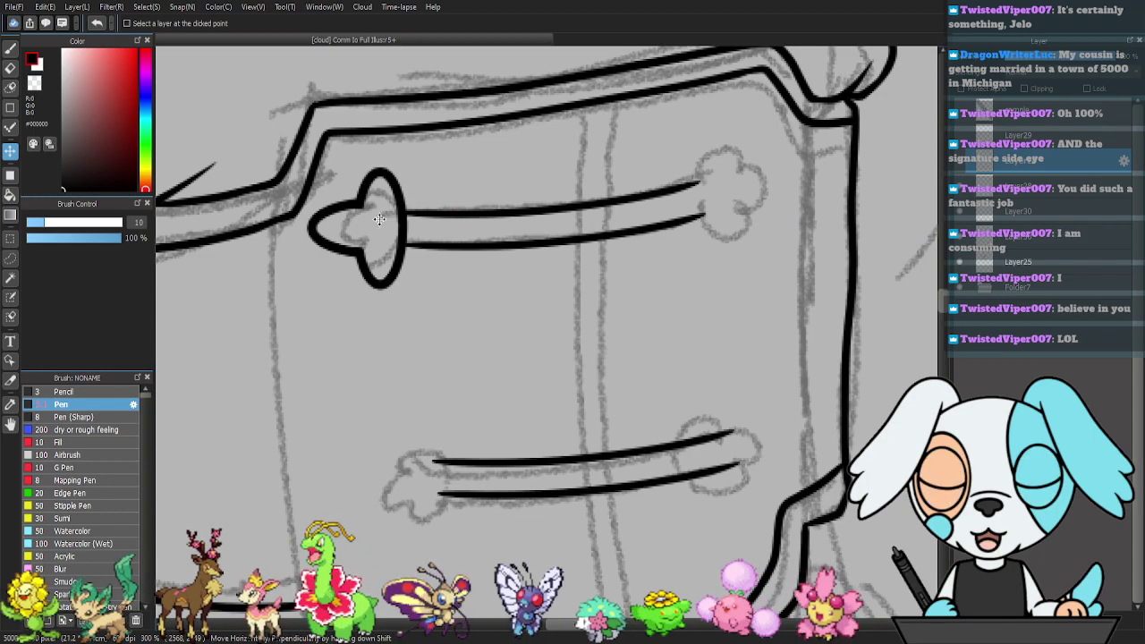
drag(483, 216, 687, 208)
drag(536, 210, 683, 217)
drag(605, 233, 722, 206)
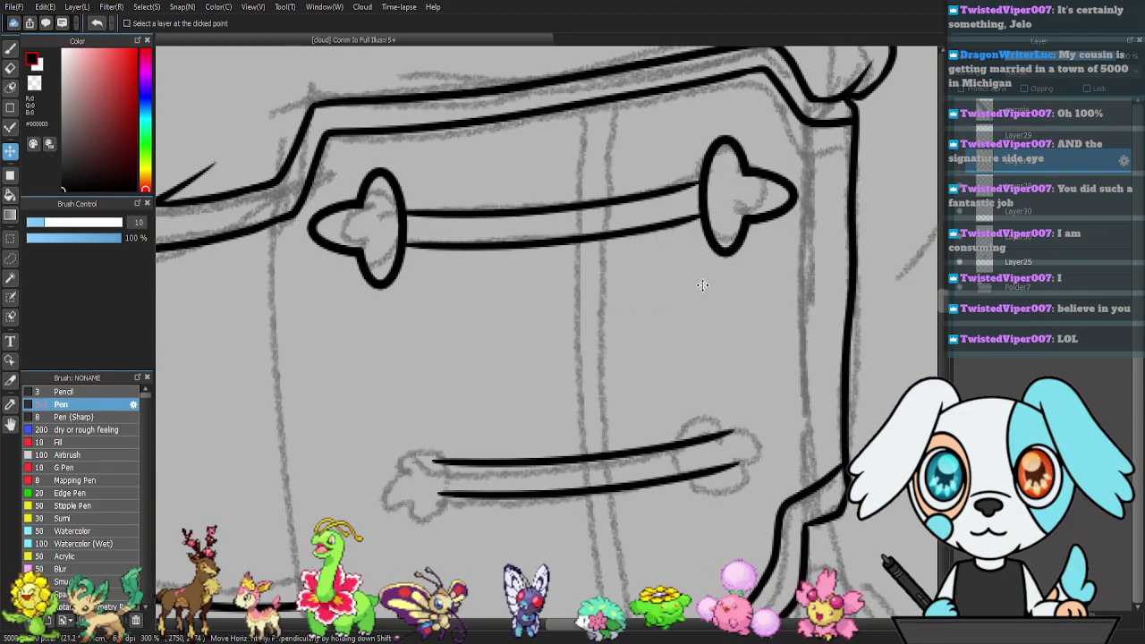
- Tilt the right toggle cap slightly counterclockwise and scale it down a little to fit the upper strap's end
key(ctrl+t)
drag(682, 296, 702, 303)
drag(744, 198, 739, 193)
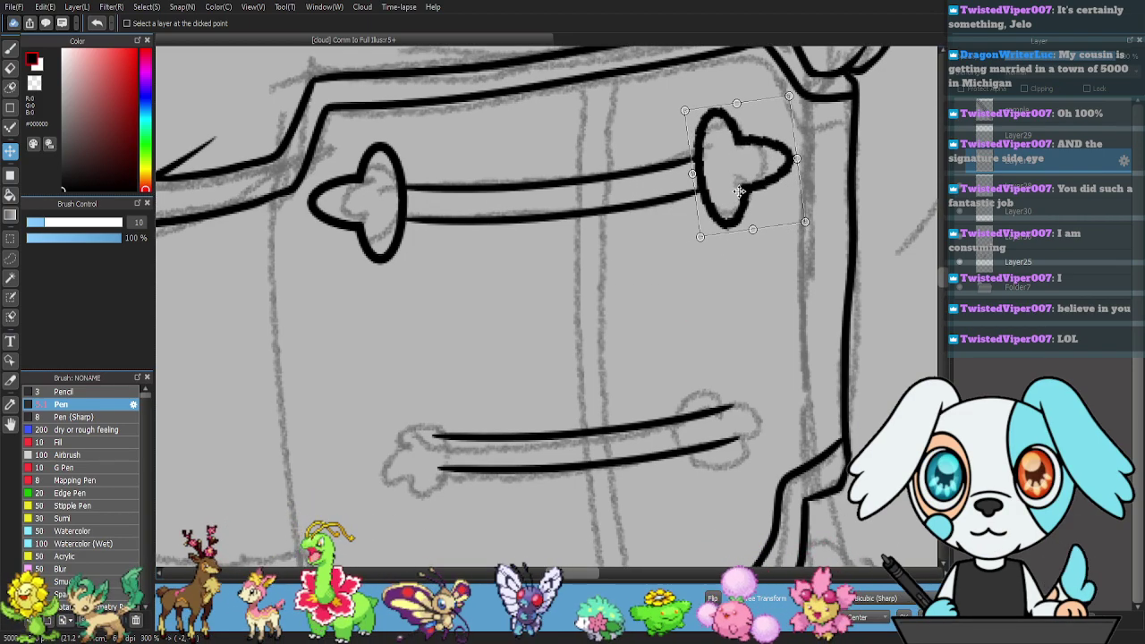
drag(814, 229, 799, 218)
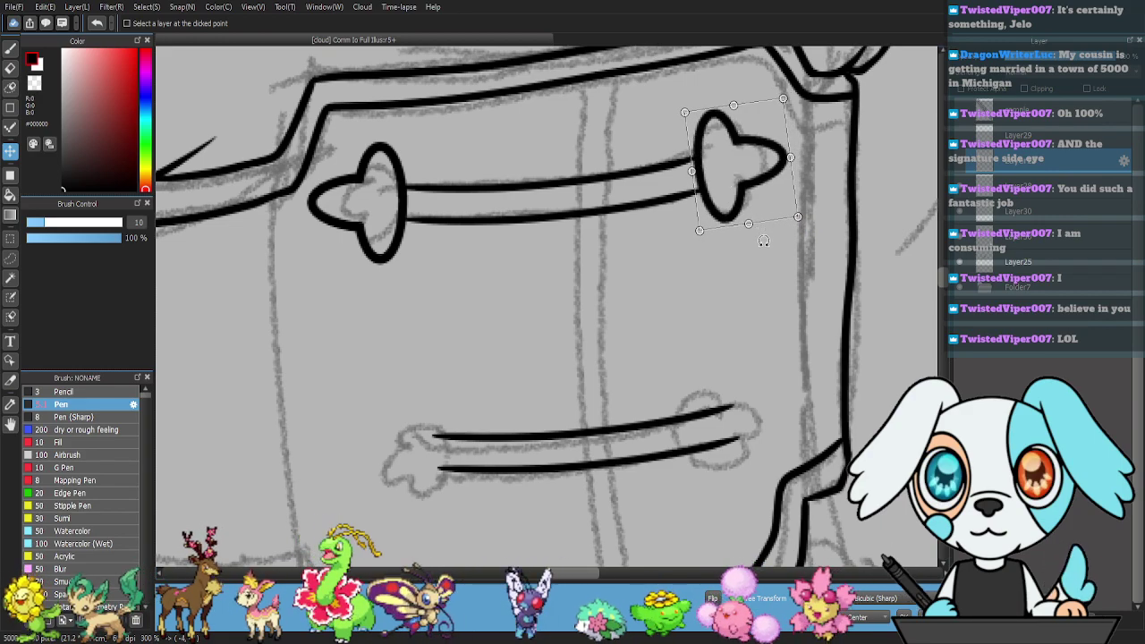
key(Return)
scroll(763, 240, up, 1)
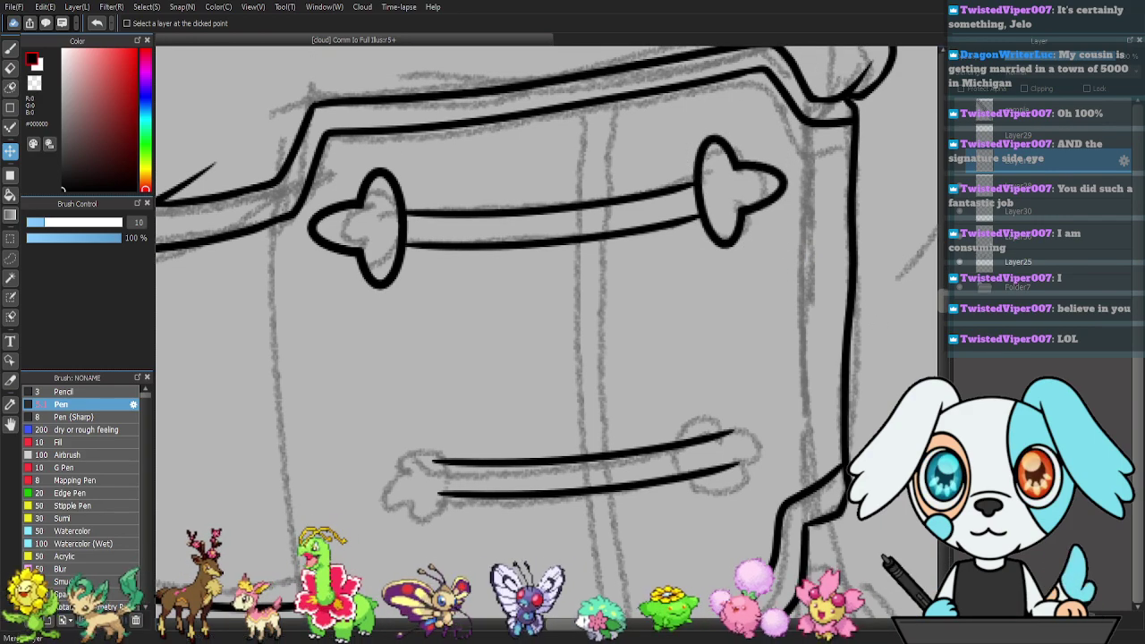
- Copy both toggle caps onto the ends of the lower strap and merge the fastener layers
click(1045, 619)
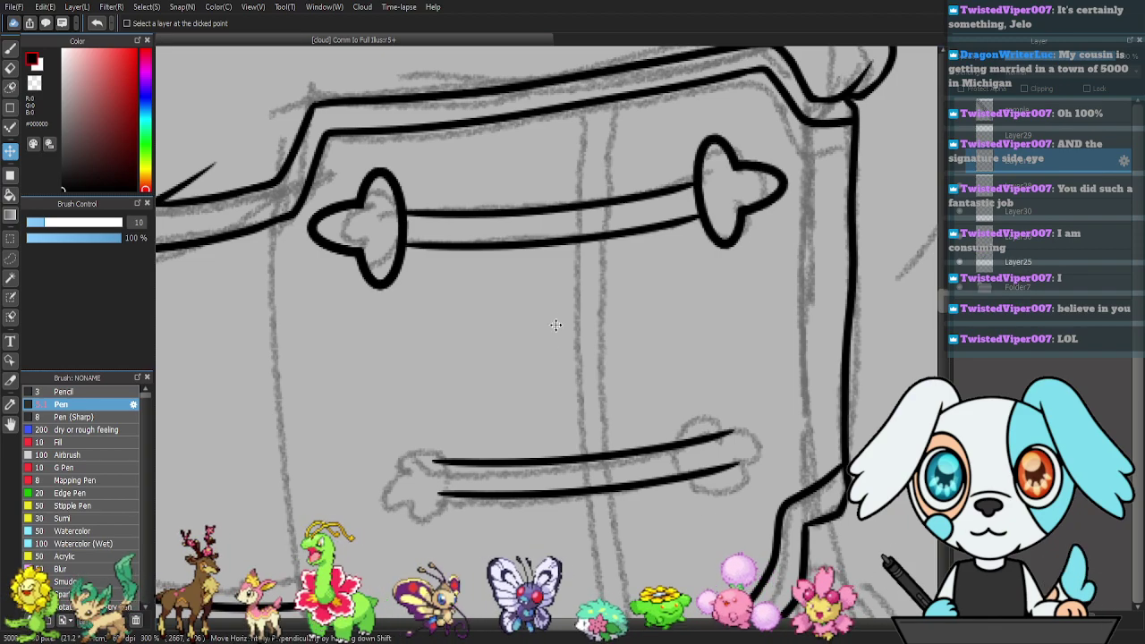
mouse_move(541, 251)
mouse_down()
mouse_move(547, 448)
mouse_move(565, 506)
mouse_move(582, 483)
mouse_move(593, 494)
mouse_up()
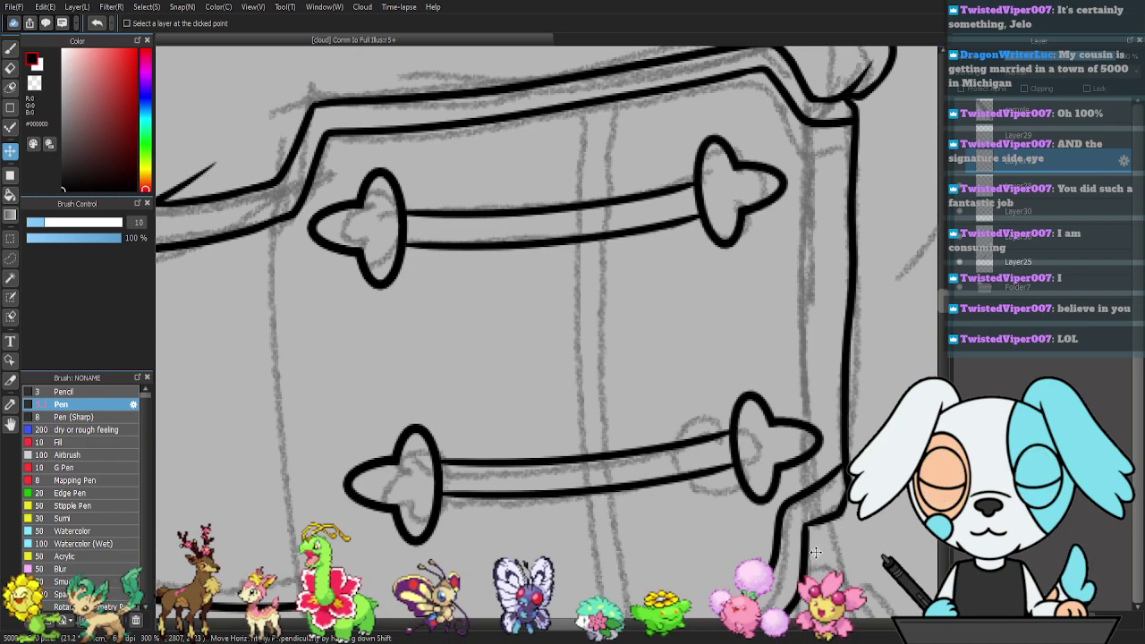
click(1062, 619)
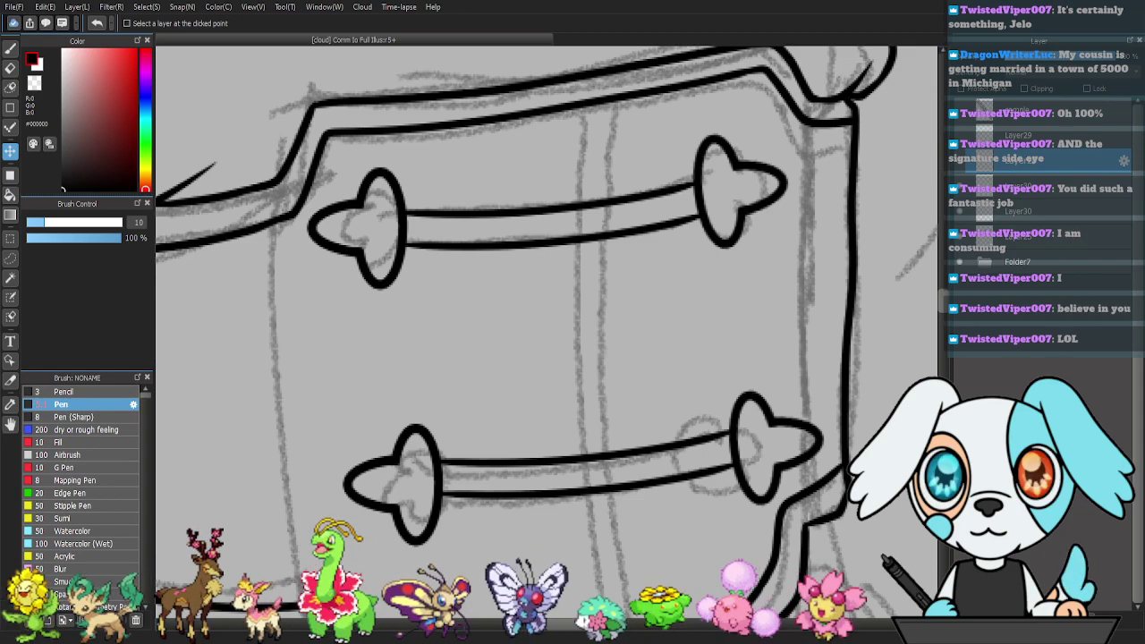
key(ctrl+e)
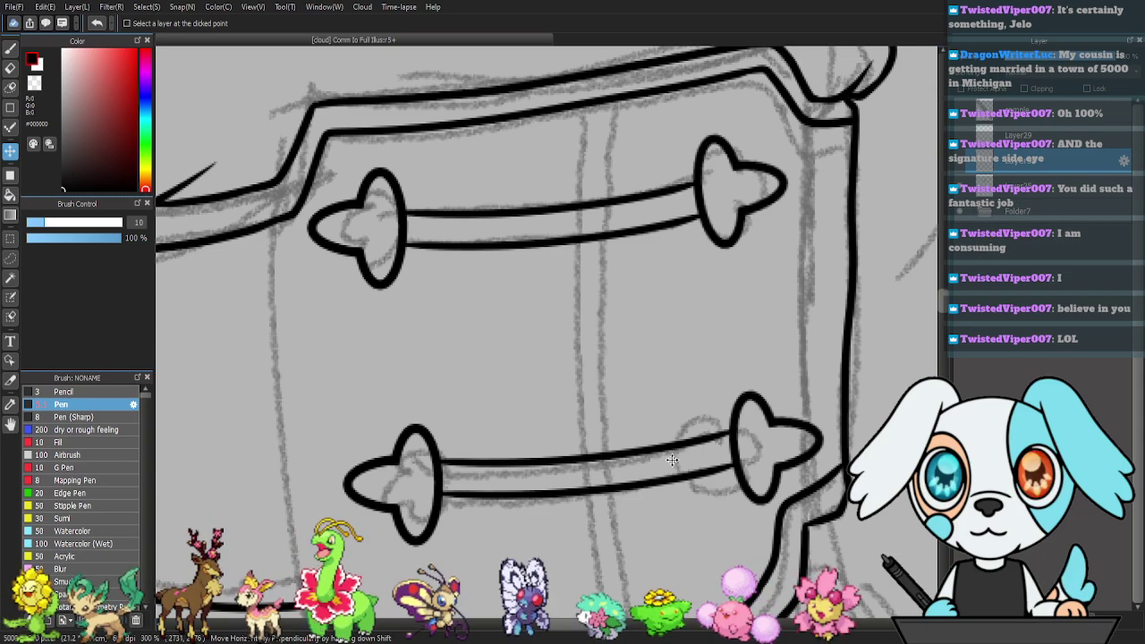
- Lasso the lower fastener and shift it slightly left to line up beneath the upper one, then deselect
key(l)
mouse_move(515, 388)
mouse_down()
mouse_move(291, 438)
mouse_move(497, 349)
mouse_up()
key(k)
drag(590, 486, 557, 475)
key(ctrl+d)
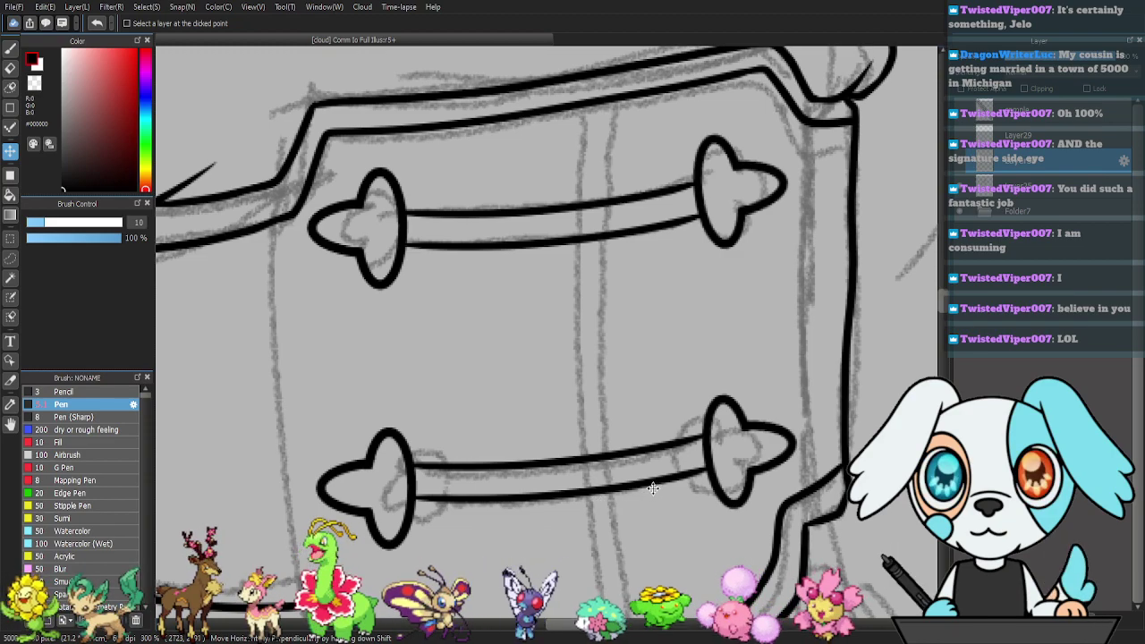
- Move both fasteners slightly down within the waist panel
scroll(662, 490, down, 1)
drag(680, 444, 660, 462)
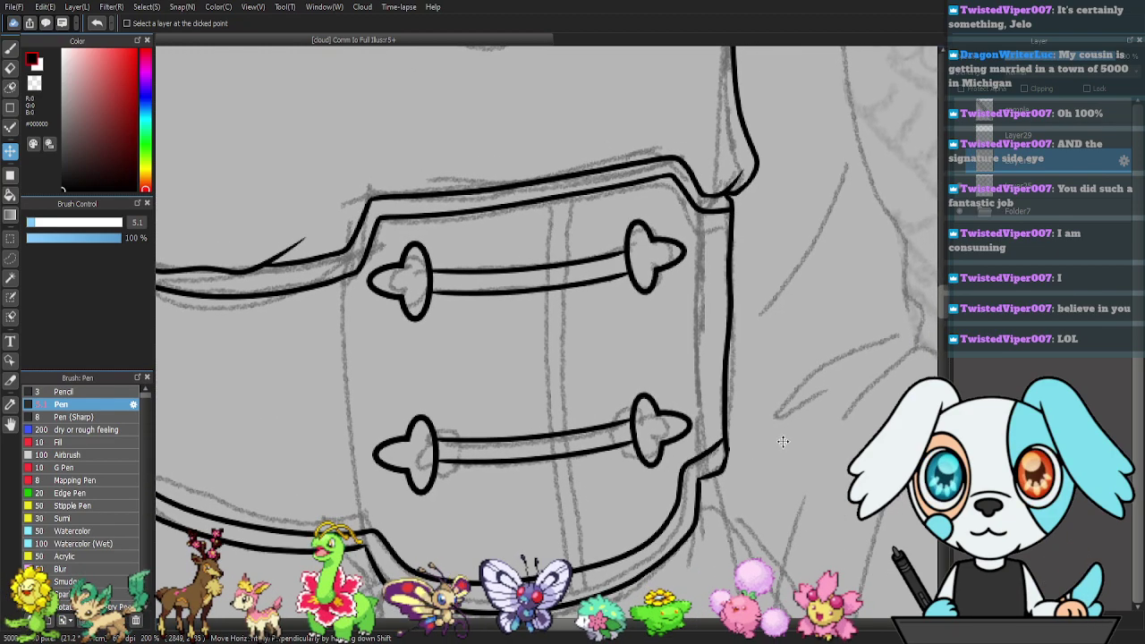
drag(540, 344, 542, 355)
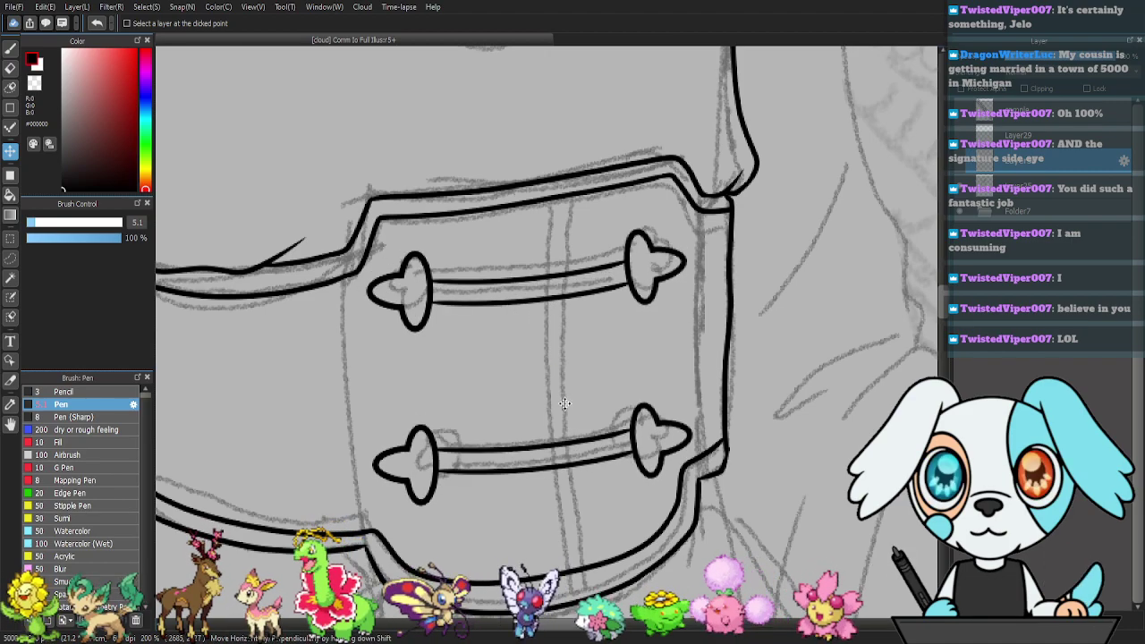
- Rotate both fasteners slightly counterclockwise with Transform and reposition them to follow the slant of the waist panel
key(ctrl+t)
drag(561, 507, 567, 514)
drag(546, 410, 556, 409)
drag(562, 507, 533, 522)
drag(566, 399, 561, 399)
key(Return)
scroll(609, 432, up, 1)
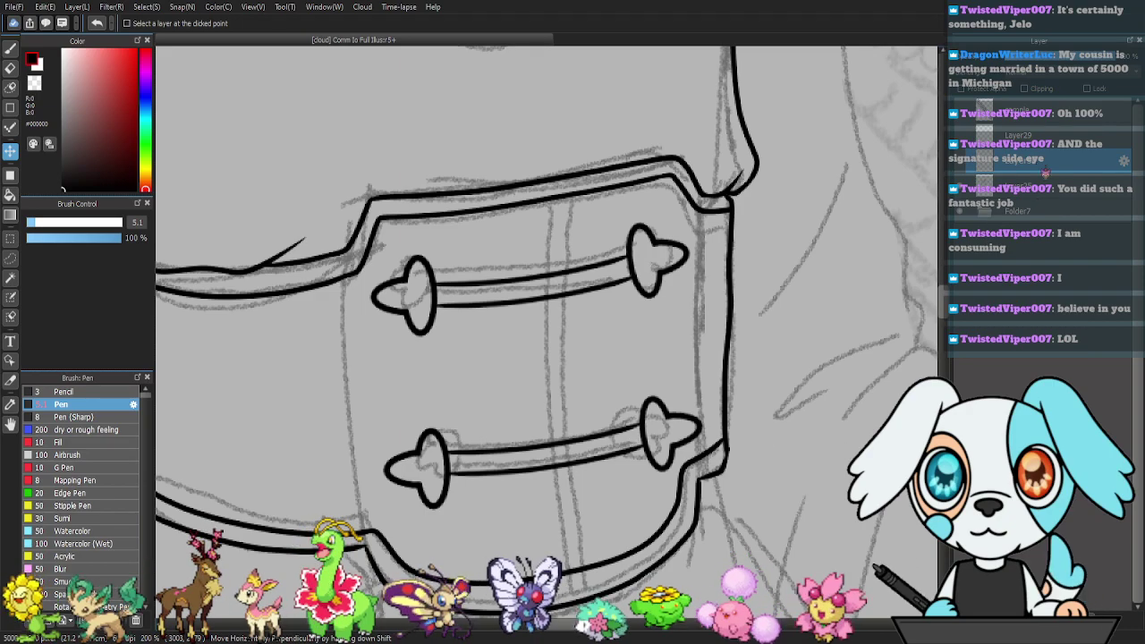
- Ink a vertical seam down the middle of the waist panel on Layer29, and place a duplicate line just left of it
key(p)
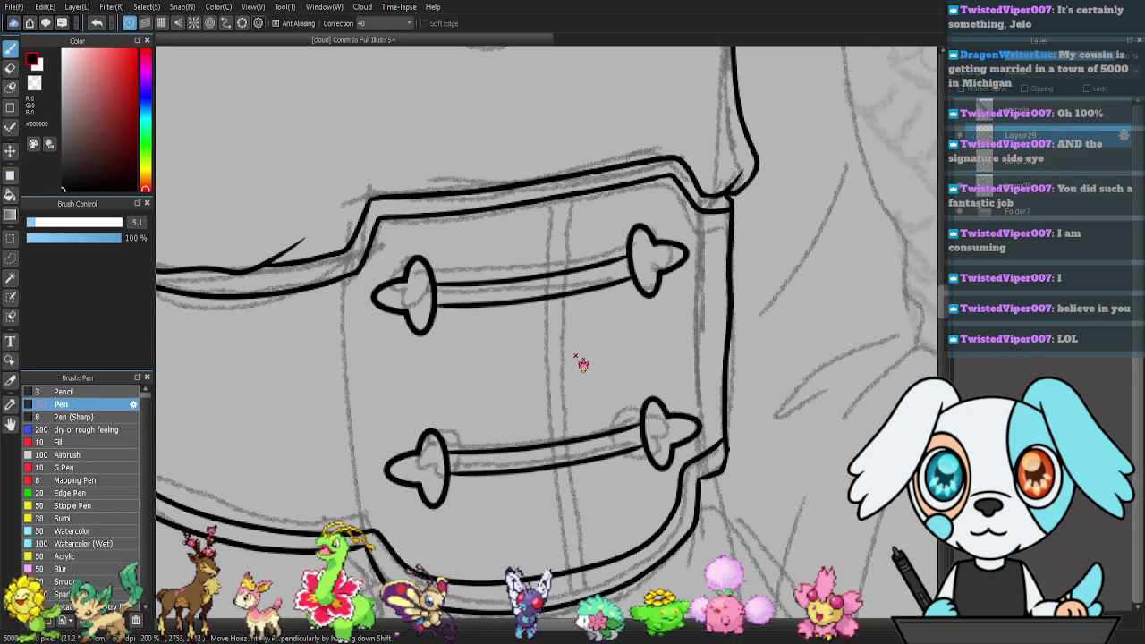
scroll(587, 173, down, 2)
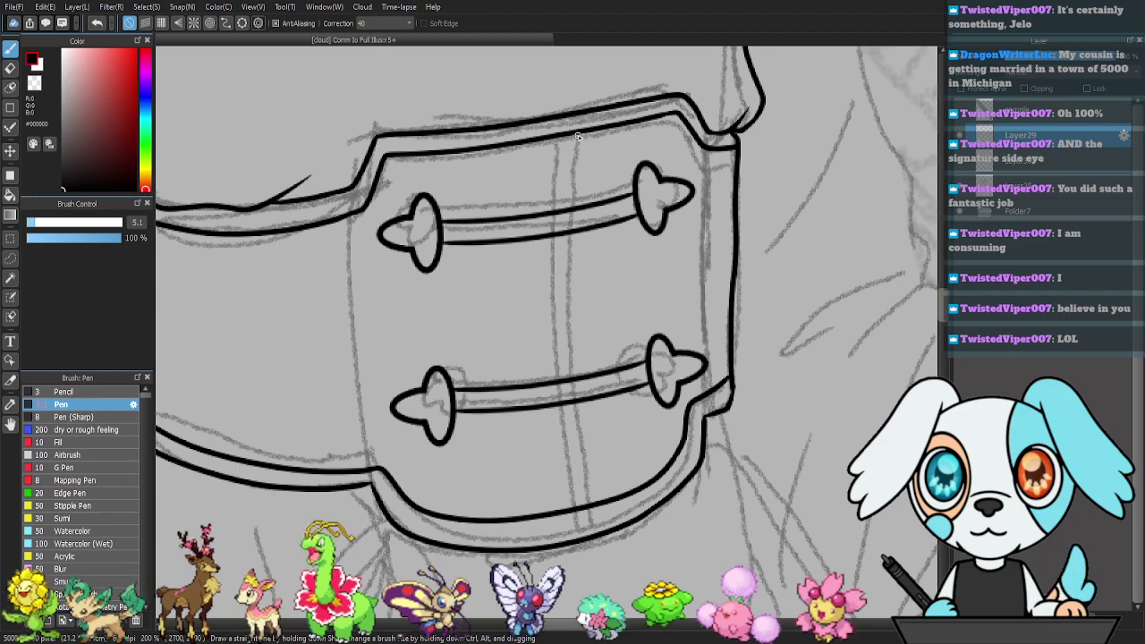
mouse_move(577, 136)
mouse_down()
mouse_move(575, 379)
mouse_move(595, 511)
mouse_up()
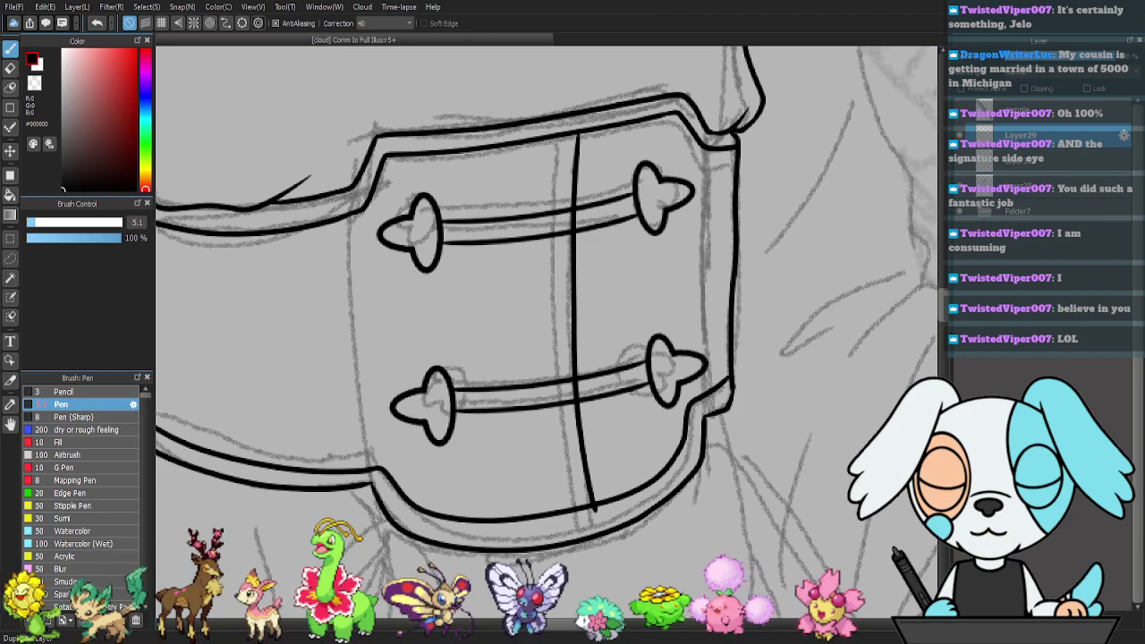
key(ctrl+j)
key(v)
drag(582, 379, 560, 380)
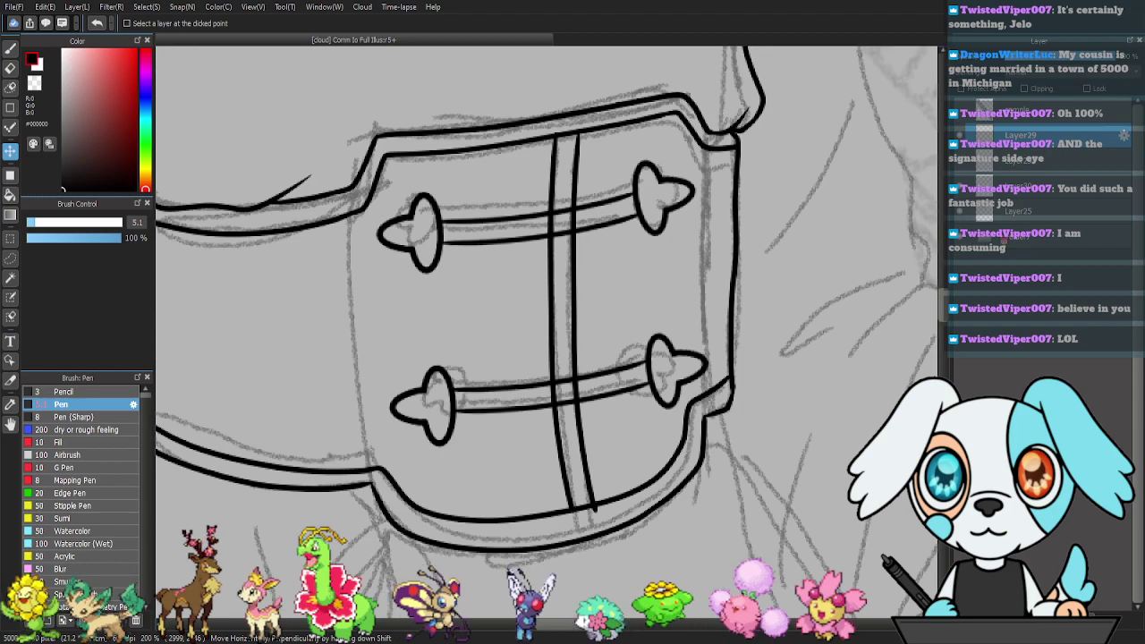
- Erase the seam lines where they cross the two straps and save the illustration
key(p)
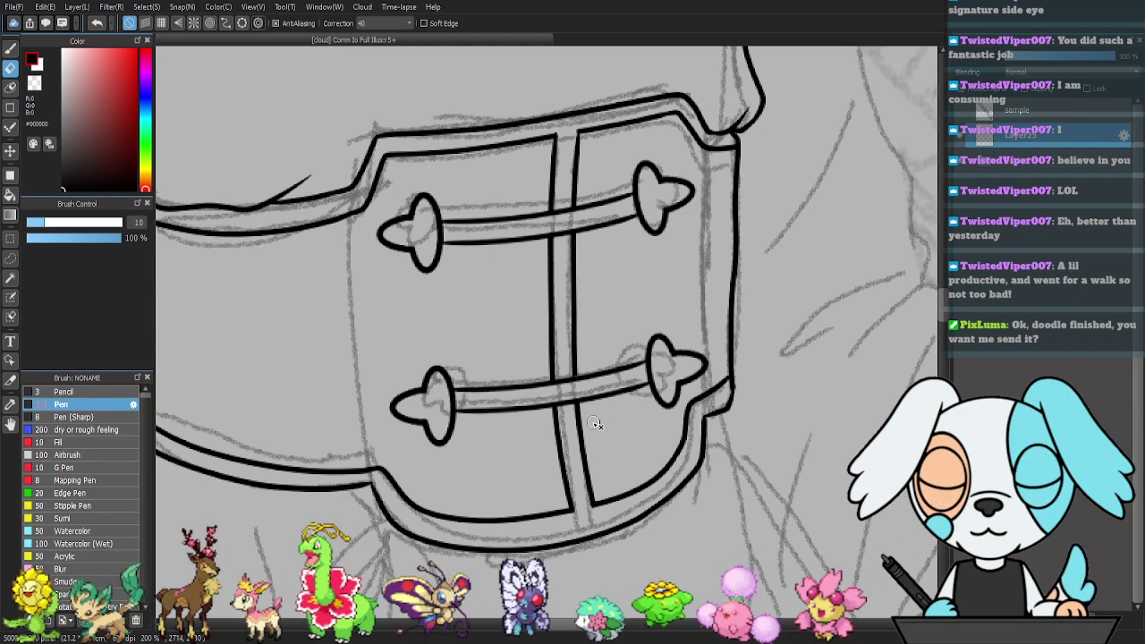
mouse_move(525, 429)
mouse_down()
mouse_move(404, 488)
mouse_move(764, 435)
mouse_move(571, 383)
mouse_move(546, 483)
mouse_up()
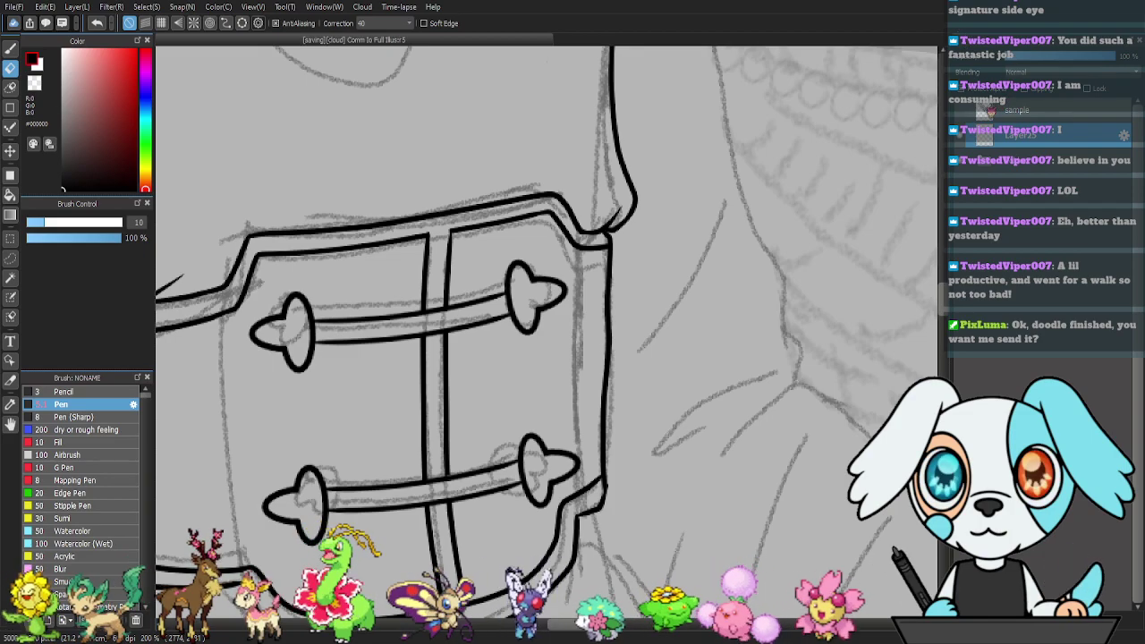
key(ctrl+s)
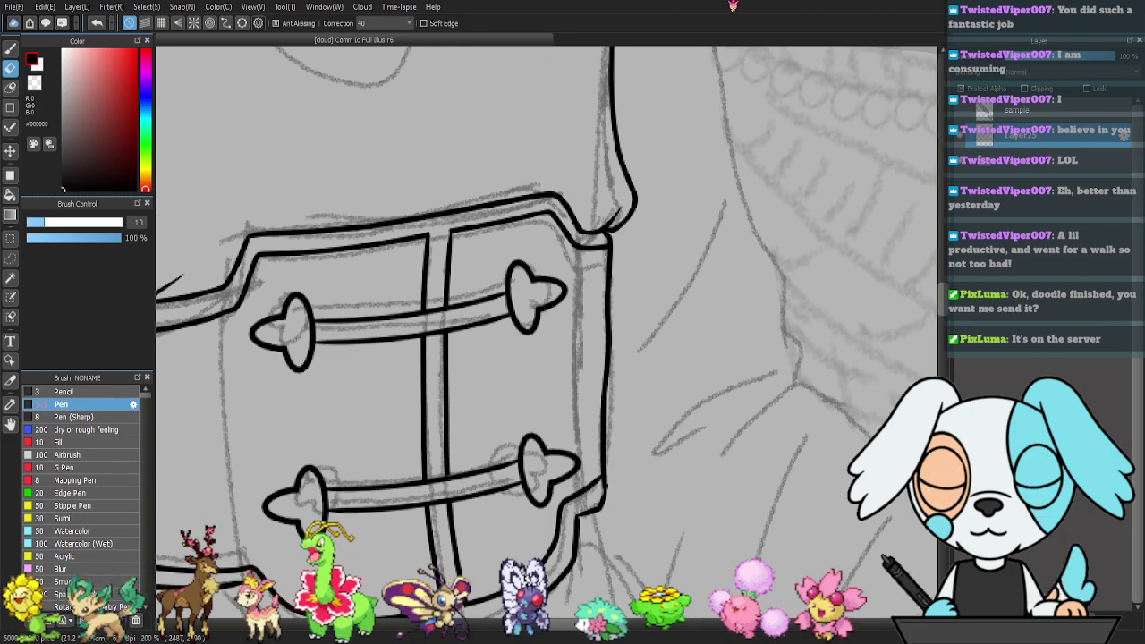
- Add six new layers above Layer25 for the sleeve line art and make Layer26 active with the Pen brush
drag(430, 406, 661, 329)
drag(424, 366, 725, 304)
drag(563, 292, 841, 424)
drag(839, 333, 308, 425)
mouse_move(612, 358)
mouse_down()
mouse_move(516, 415)
mouse_move(485, 399)
mouse_up()
key(b)
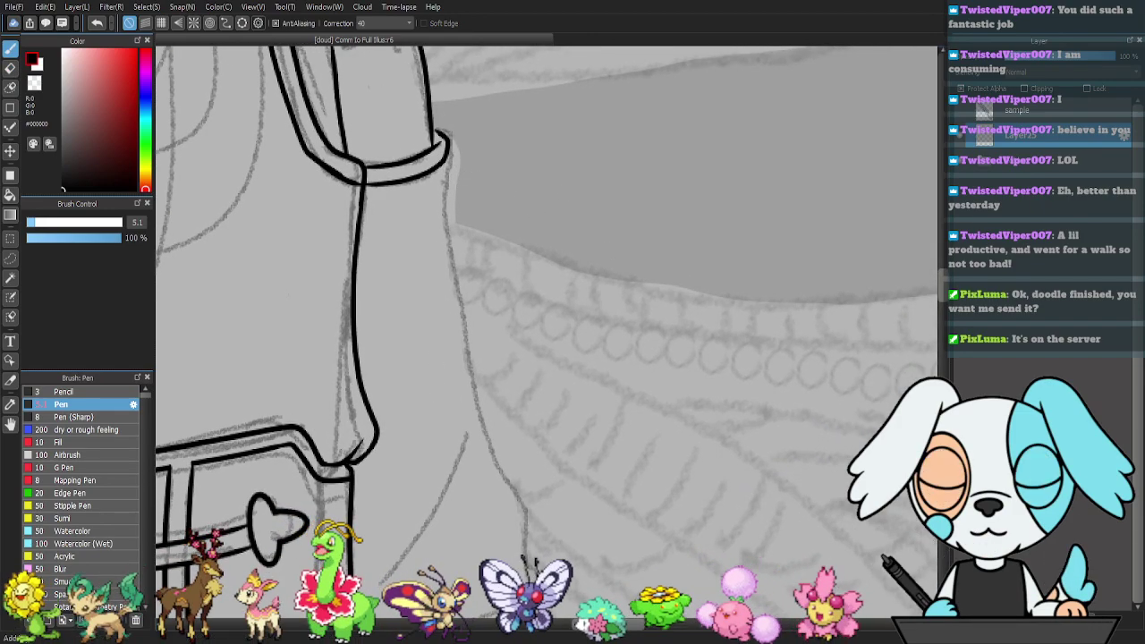
click(959, 620)
click(959, 620)
click(958, 620)
click(959, 619)
click(959, 620)
click(959, 620)
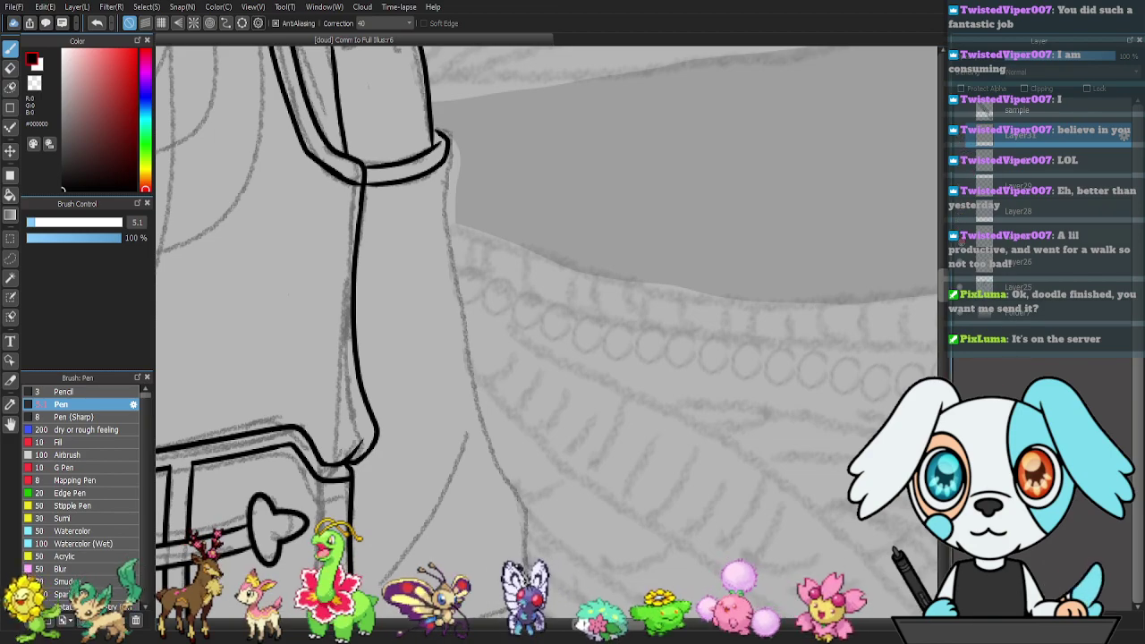
click(1026, 266)
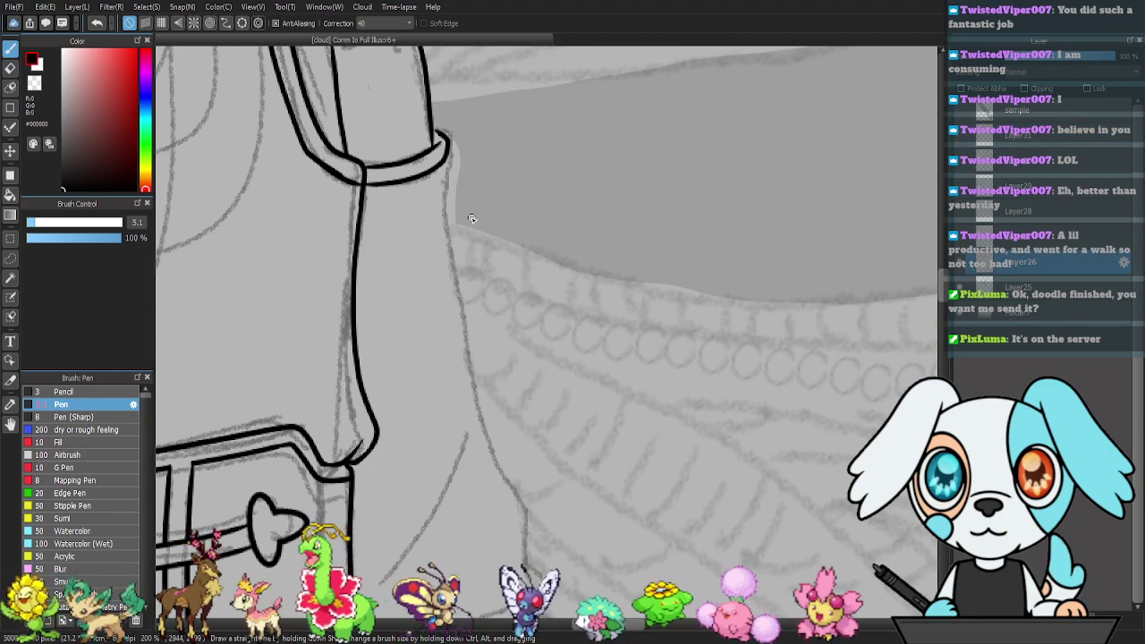
- Ink the sleeve's outer edge from below the upper band to the elbow bend, including the creases around the elbow
mouse_move(448, 154)
mouse_down()
mouse_move(454, 269)
mouse_move(482, 408)
mouse_move(466, 463)
mouse_move(418, 534)
mouse_up()
drag(522, 511, 468, 301)
mouse_move(424, 207)
mouse_down()
mouse_move(470, 307)
mouse_move(467, 371)
mouse_move(488, 337)
mouse_move(487, 276)
mouse_move(478, 294)
mouse_up()
mouse_move(535, 331)
mouse_down()
mouse_move(485, 299)
mouse_move(457, 305)
mouse_move(416, 360)
mouse_up()
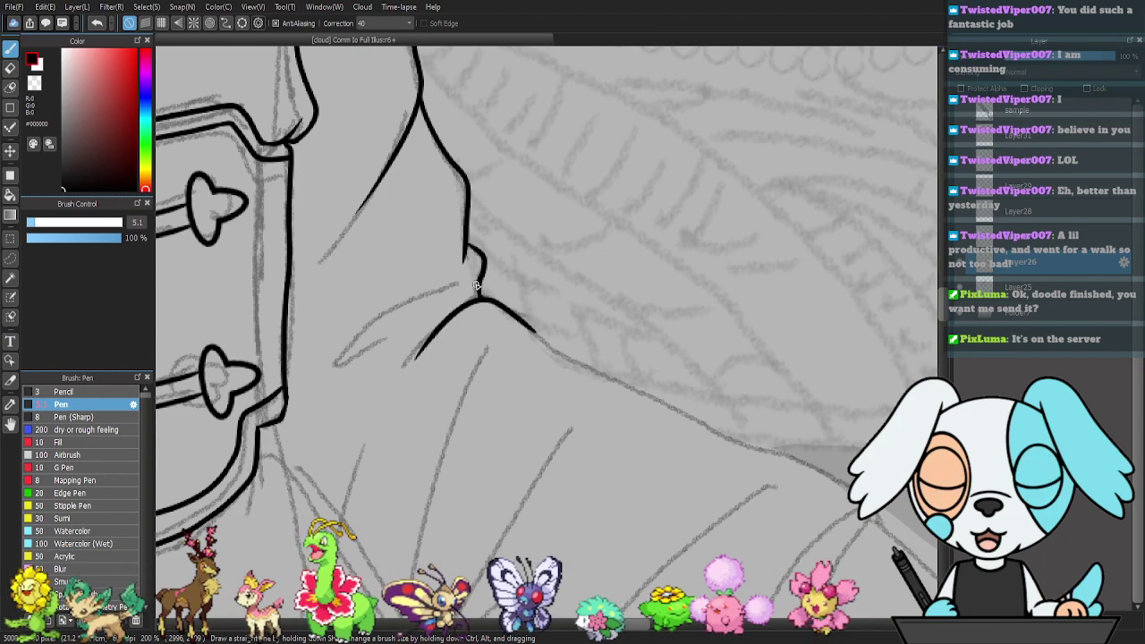
drag(457, 284, 391, 334)
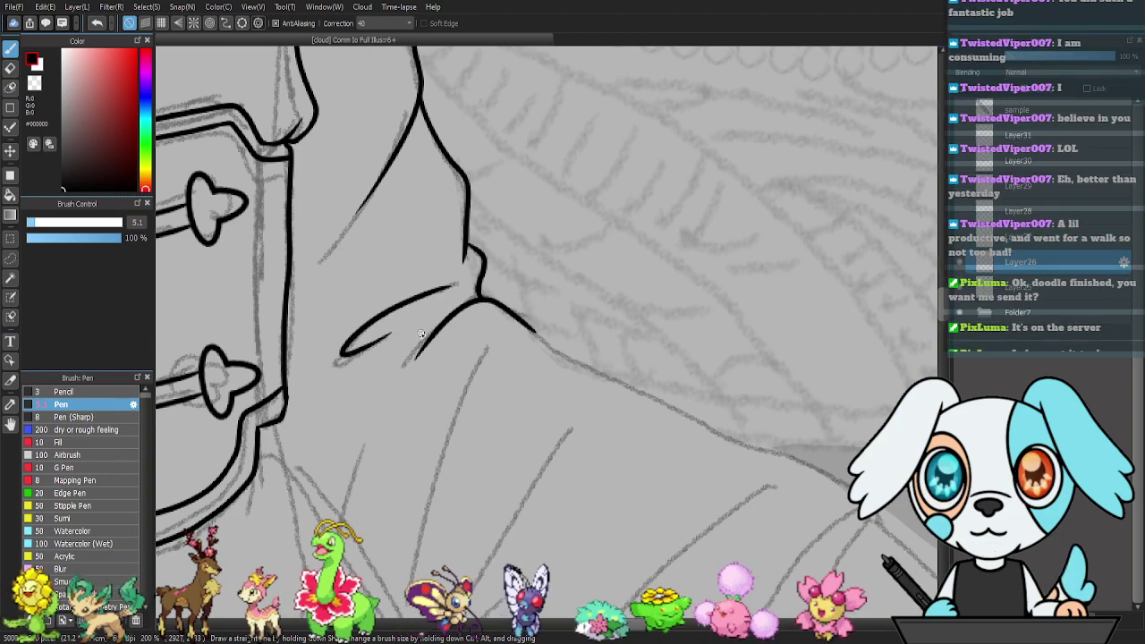
- Ink the sleeve's long opening edge up to the wrist and the rounded fold above the hand
drag(432, 378, 435, 227)
mouse_move(496, 340)
mouse_down()
mouse_move(444, 294)
mouse_move(537, 248)
mouse_up()
drag(667, 274, 519, 357)
mouse_move(662, 371)
mouse_down()
mouse_move(677, 384)
mouse_move(558, 251)
mouse_up()
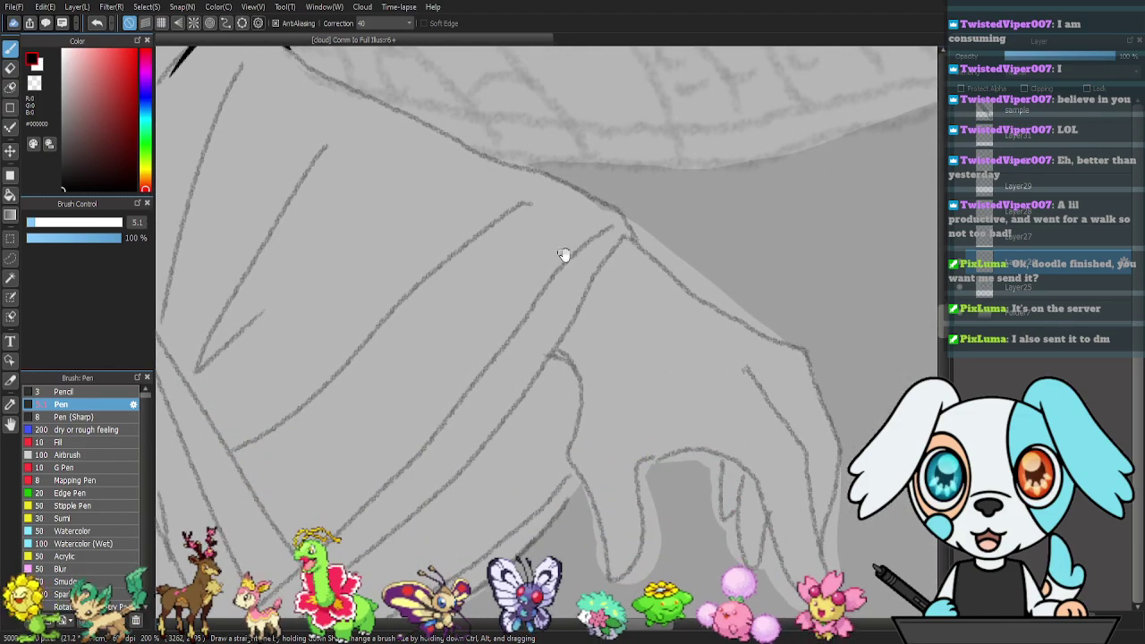
drag(581, 315, 618, 250)
mouse_move(365, 535)
mouse_down()
mouse_move(510, 389)
mouse_move(625, 221)
mouse_up()
mouse_move(650, 185)
mouse_down()
mouse_move(675, 179)
mouse_move(662, 145)
mouse_up()
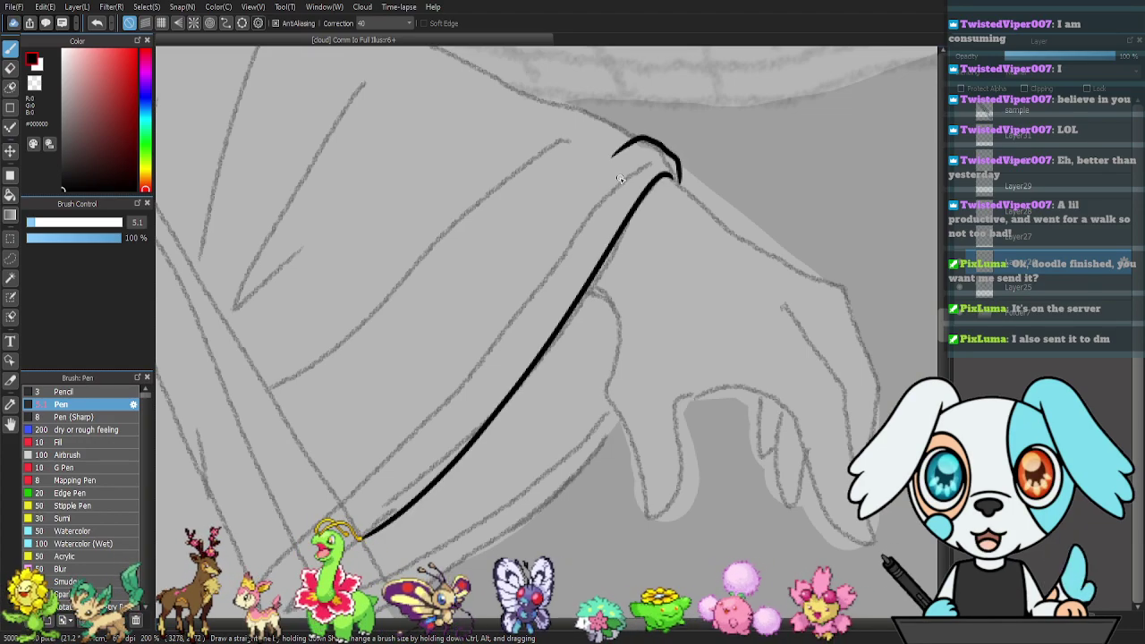
- Ink the sleeve's upper outline from the elbow crease to the wrist fold, undoing the first short stroke
scroll(685, 264, up, 4)
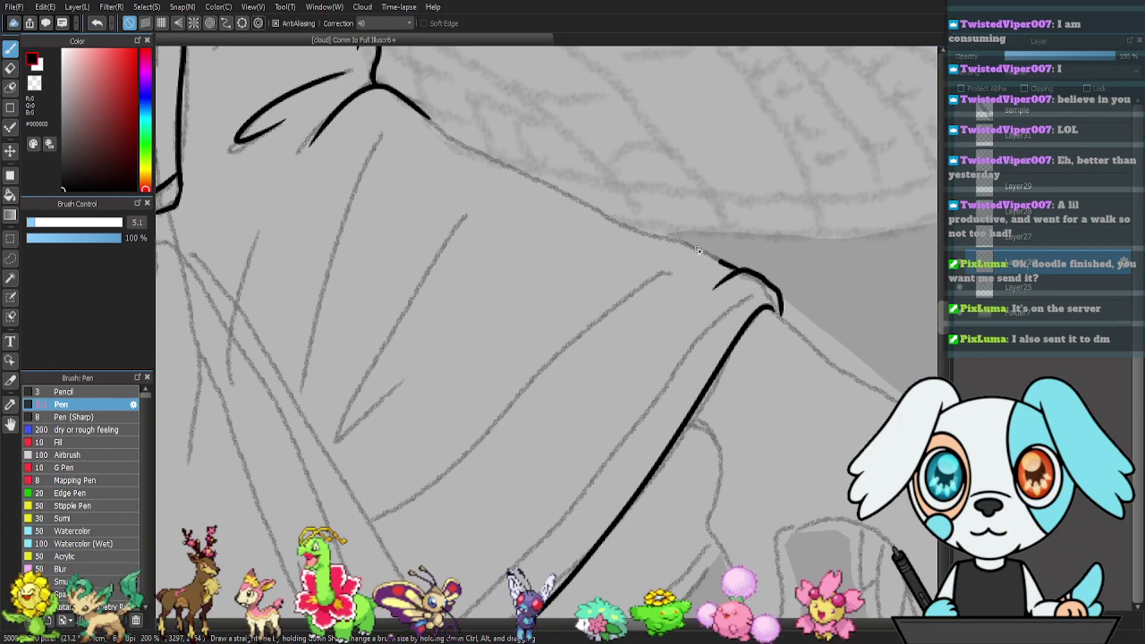
drag(742, 268, 543, 190)
key(ctrl+z)
mouse_move(427, 117)
mouse_down()
mouse_move(627, 229)
mouse_move(738, 269)
mouse_up()
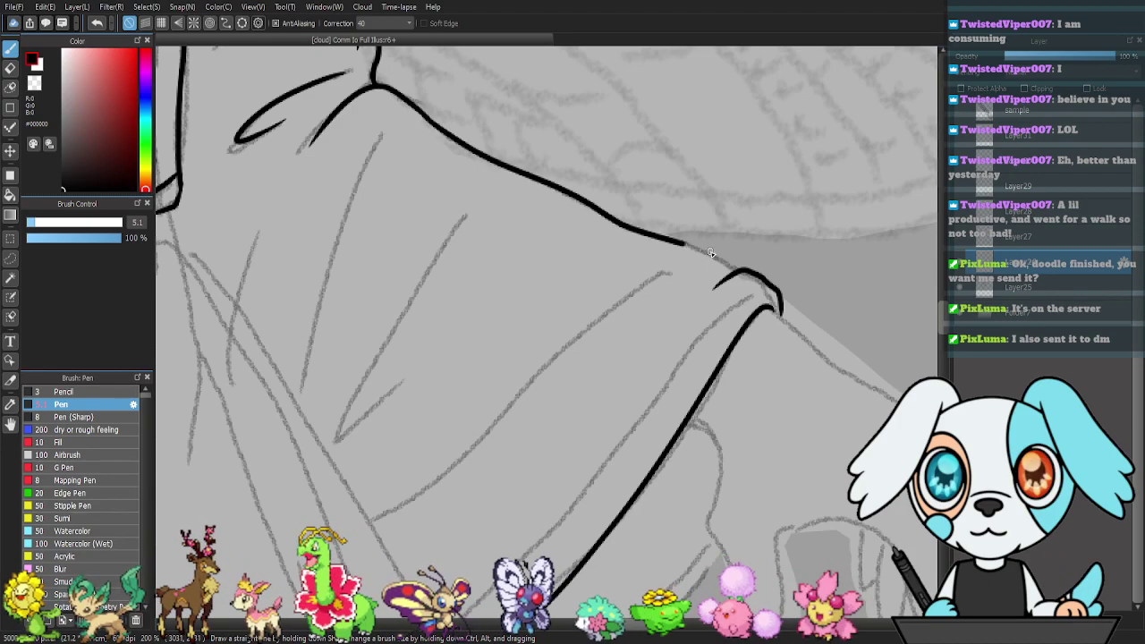
drag(683, 425, 693, 340)
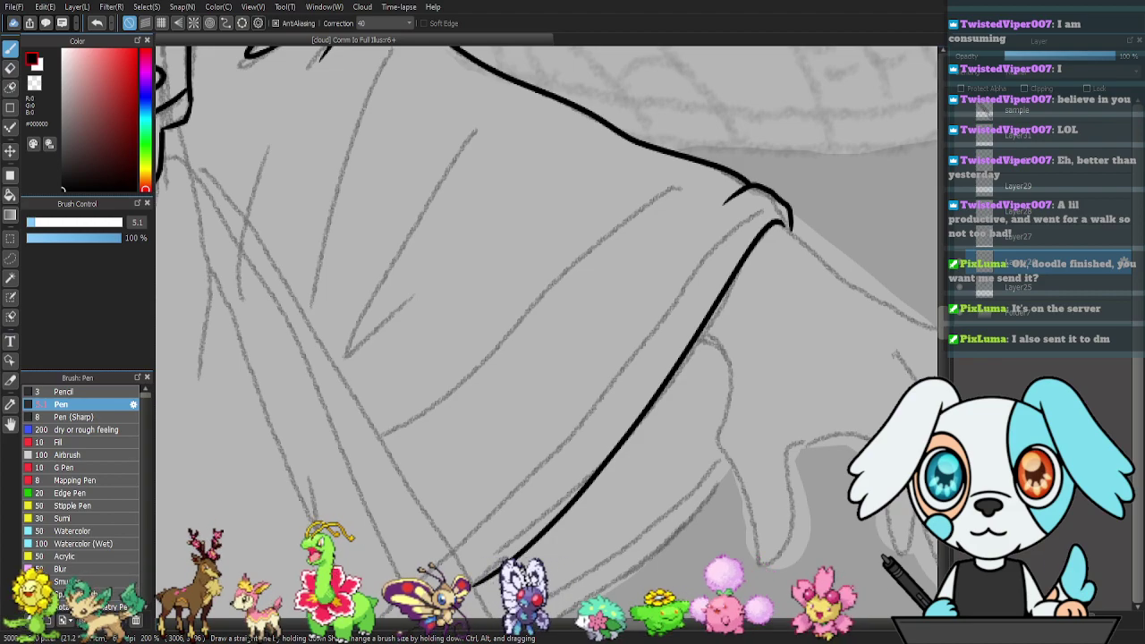
- Ink the hand below the sleeve opening: the thumb, the index finger with its knuckle line, and the back of the hand
mouse_move(678, 407)
mouse_down()
mouse_move(358, 352)
mouse_move(426, 348)
mouse_up()
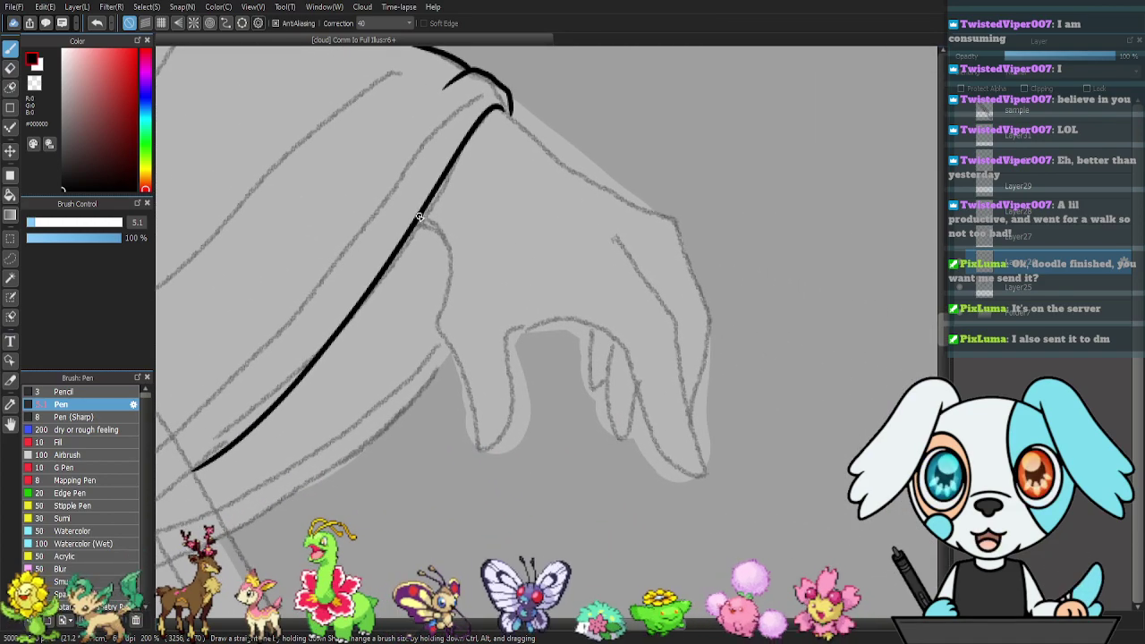
mouse_move(431, 223)
mouse_down()
mouse_move(438, 328)
mouse_move(466, 377)
mouse_move(477, 445)
mouse_move(502, 439)
mouse_move(509, 420)
mouse_move(506, 351)
mouse_move(531, 320)
mouse_move(581, 314)
mouse_up()
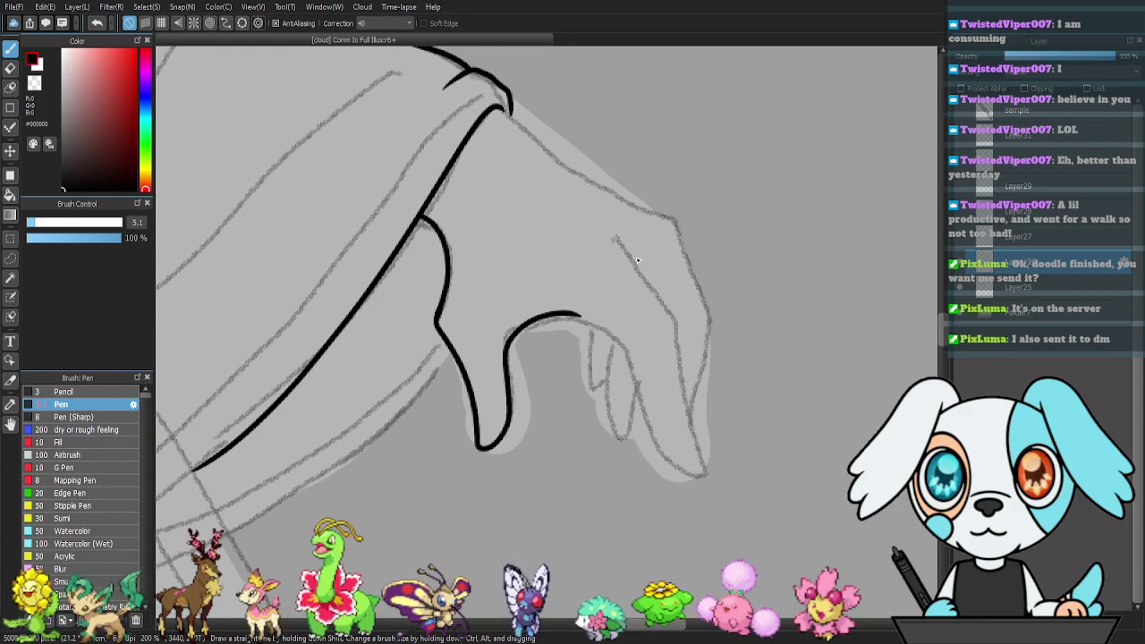
drag(671, 313, 617, 237)
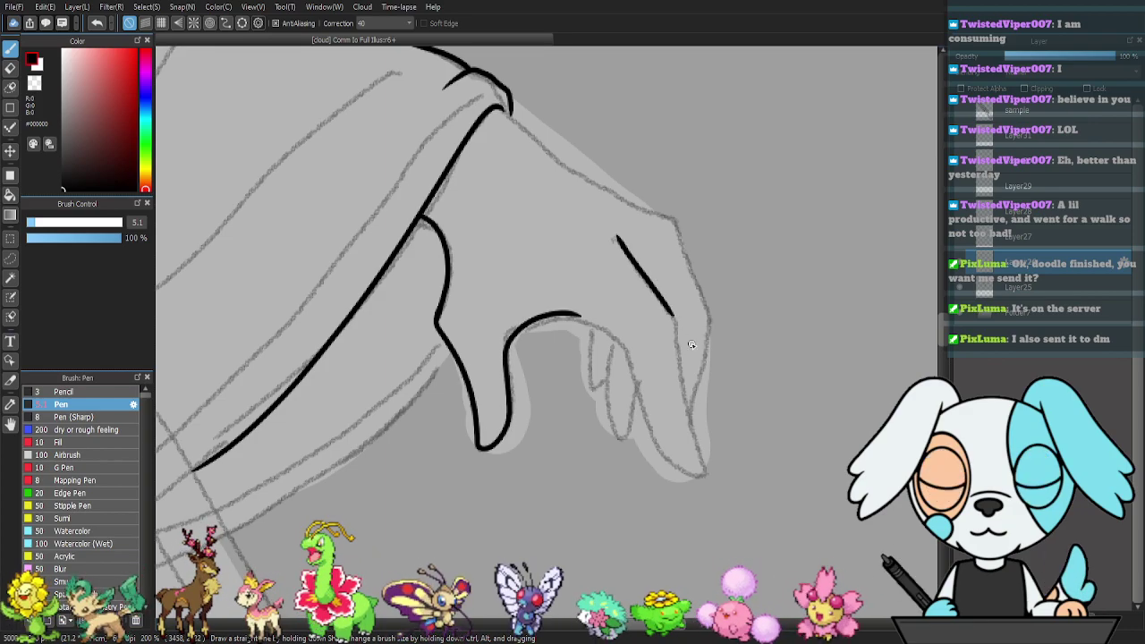
mouse_move(680, 360)
mouse_down()
mouse_move(706, 472)
mouse_move(650, 437)
mouse_move(619, 342)
mouse_move(575, 315)
mouse_up()
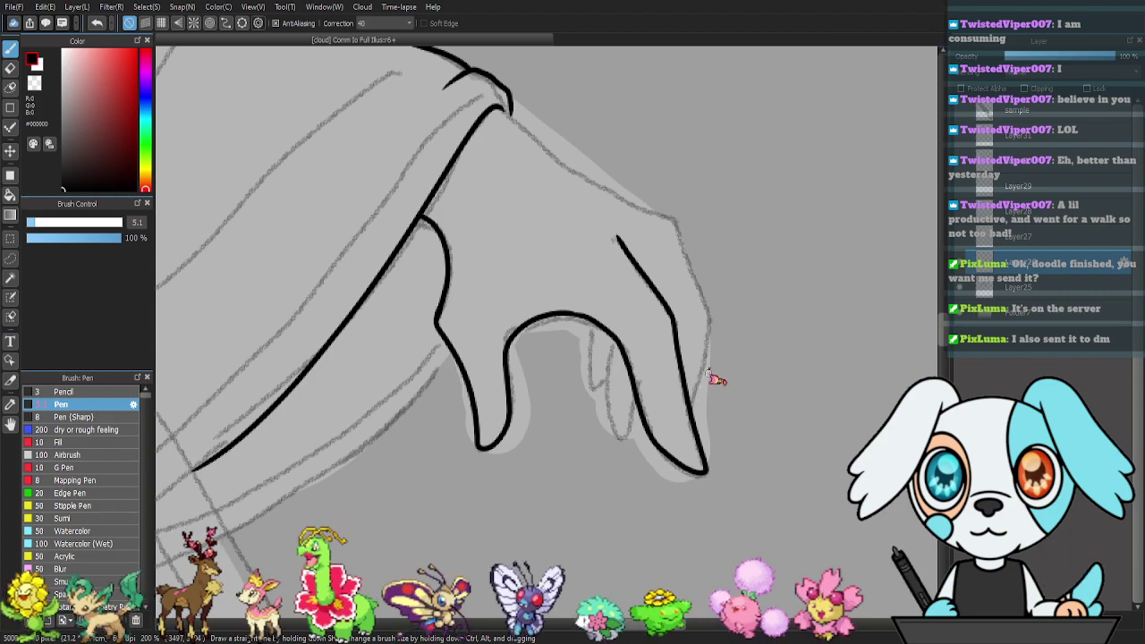
drag(720, 305, 675, 352)
mouse_move(456, 154)
mouse_down()
mouse_move(537, 223)
mouse_move(625, 264)
mouse_move(661, 355)
mouse_move(651, 447)
mouse_up()
- Ink the three remaining fingertips that show behind the index finger
drag(626, 484, 633, 365)
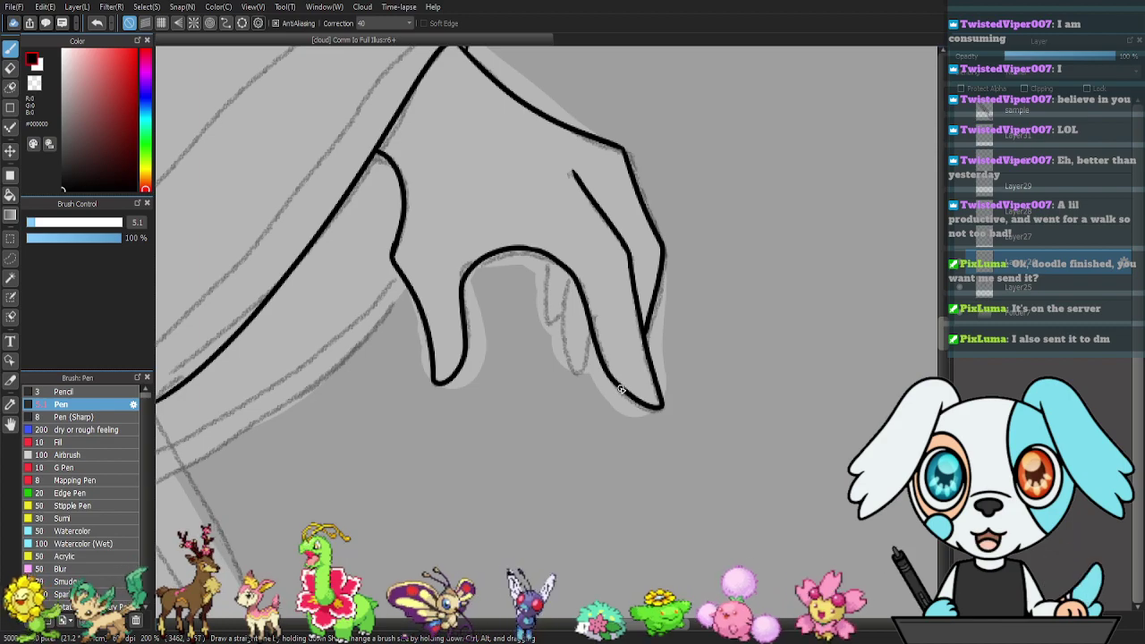
mouse_move(594, 347)
mouse_down()
mouse_move(601, 383)
mouse_move(621, 399)
mouse_up()
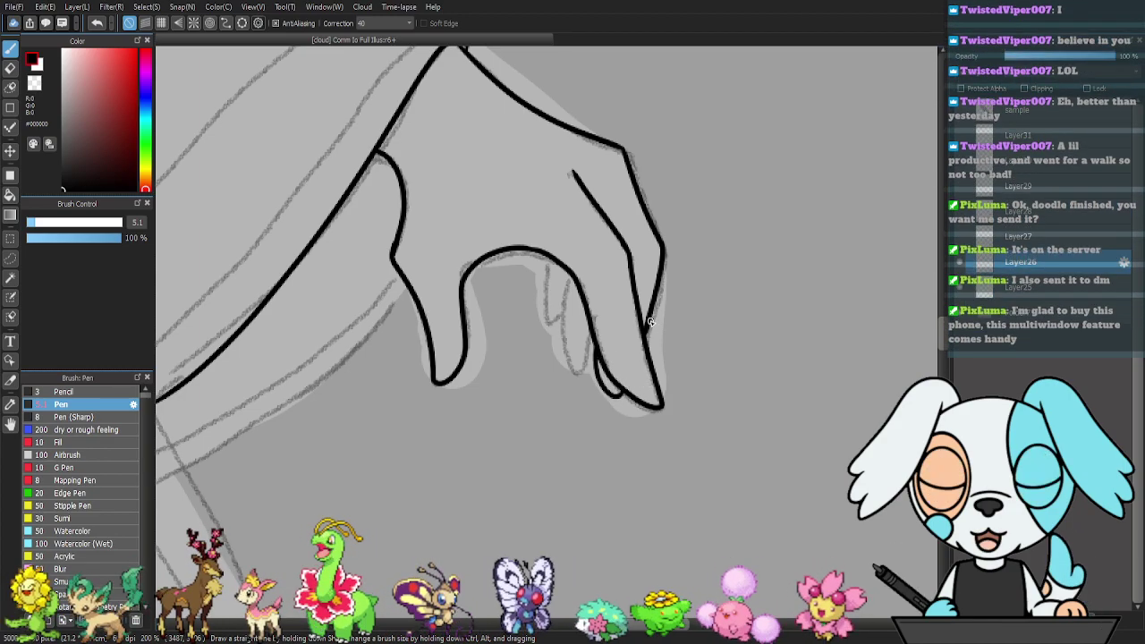
mouse_move(604, 329)
mouse_down()
mouse_move(617, 353)
mouse_move(588, 378)
mouse_move(591, 314)
mouse_move(571, 296)
mouse_move(564, 334)
mouse_move(571, 345)
mouse_move(590, 311)
mouse_up()
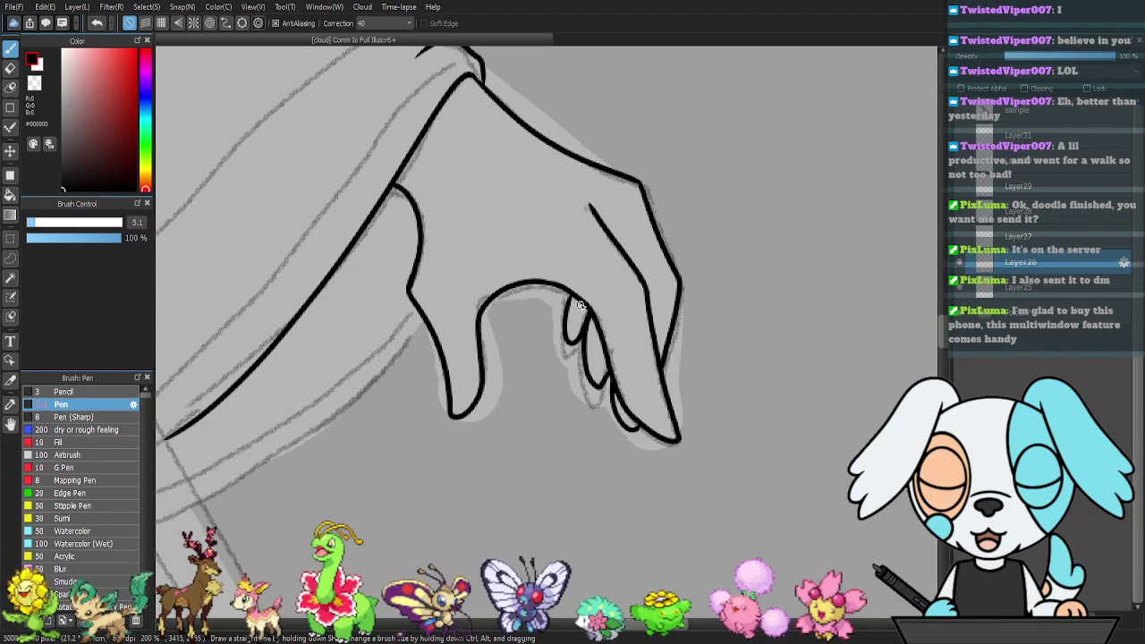
- Ink the two long edges of the sleeve's far side running from beneath the thumb toward the lower end
mouse_move(465, 332)
mouse_down()
mouse_move(600, 330)
mouse_move(403, 439)
mouse_move(439, 414)
mouse_move(437, 451)
mouse_move(622, 292)
mouse_up()
drag(378, 444, 606, 273)
drag(540, 304, 623, 309)
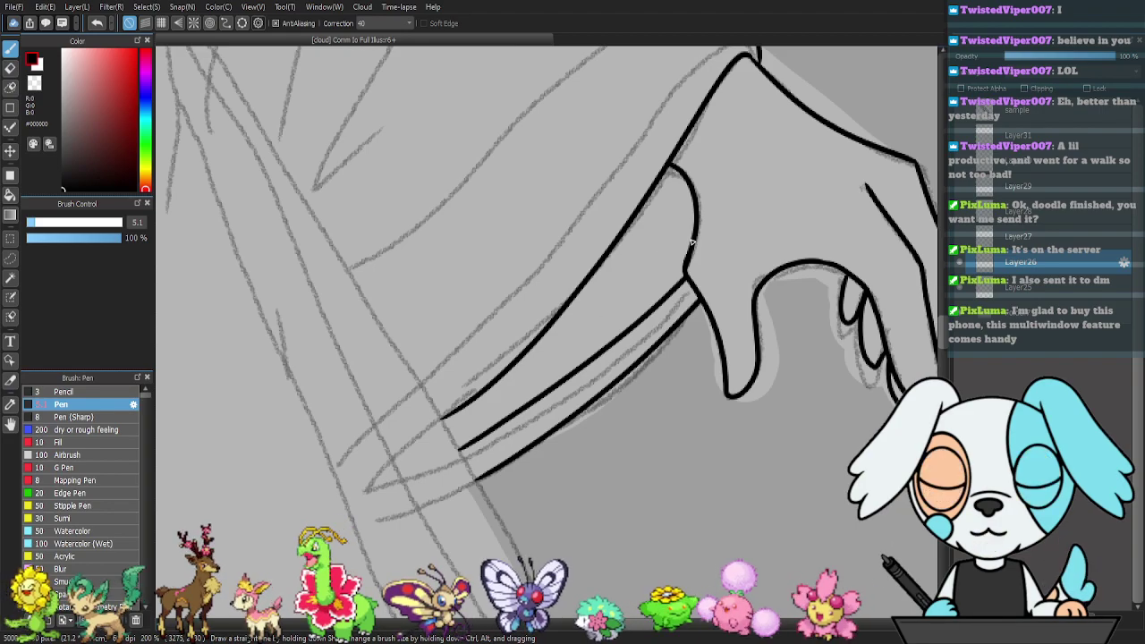
- Ink the cuff seam from the wrist fold down alongside the sleeve opening, undoing the first two attempts at the curve
drag(611, 279, 548, 378)
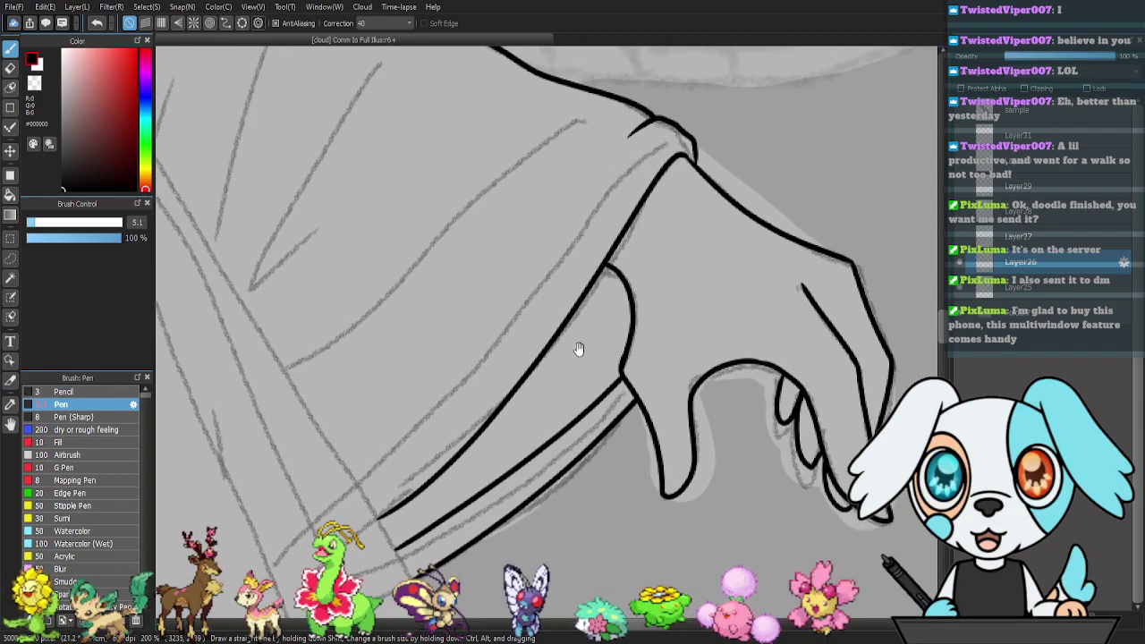
drag(349, 479, 597, 202)
key(ctrl+z)
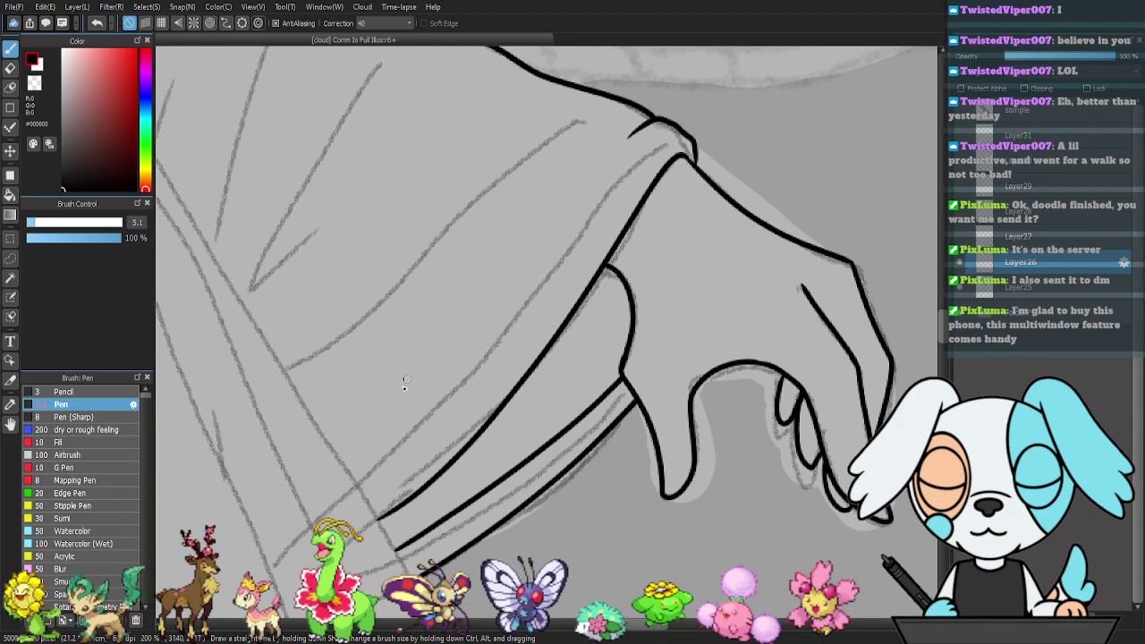
drag(345, 467, 504, 288)
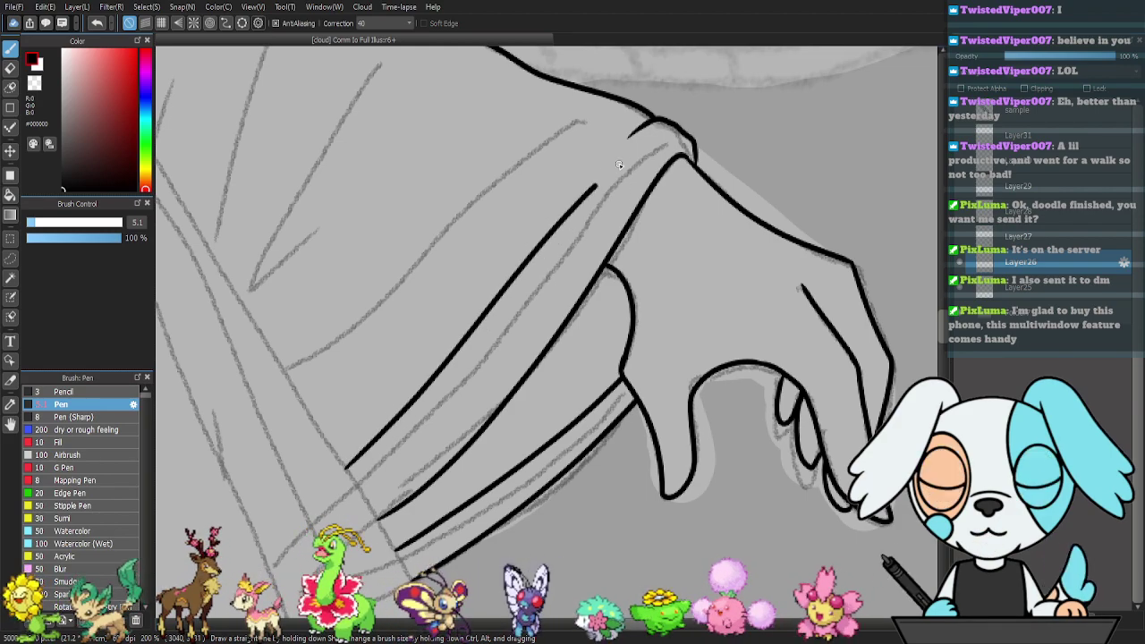
key(ctrl+z)
mouse_move(654, 119)
mouse_down()
mouse_move(627, 137)
mouse_move(485, 331)
mouse_move(333, 452)
mouse_up()
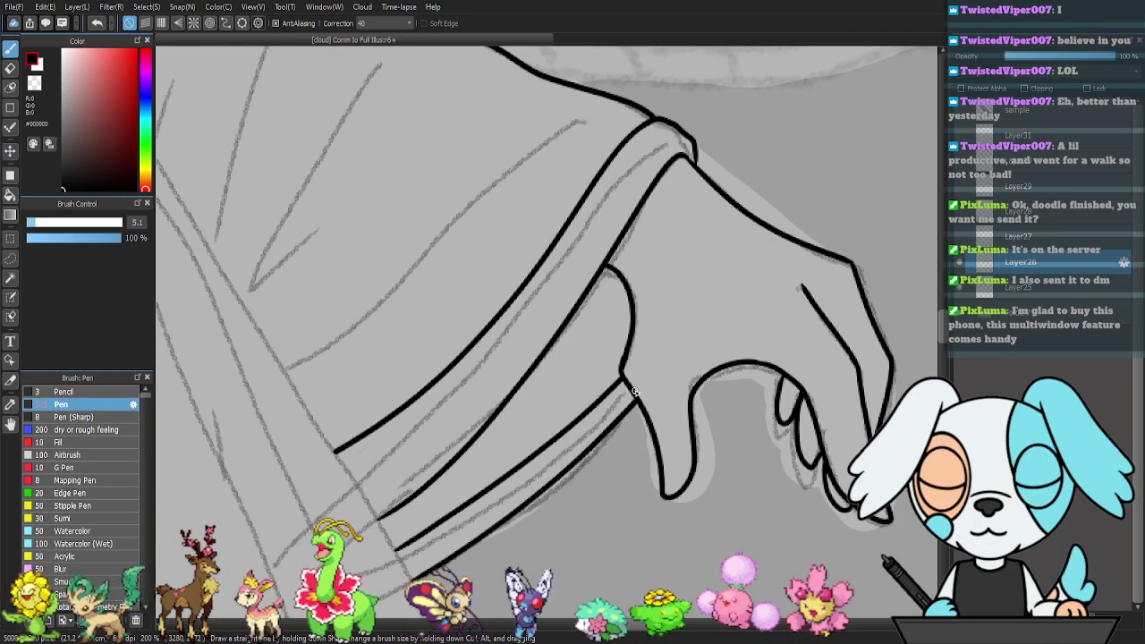
- Ink the sleeve's fabric folds between the elbow and the cuff seam, including the long curved fold and the V-shaped crease
drag(478, 297, 568, 389)
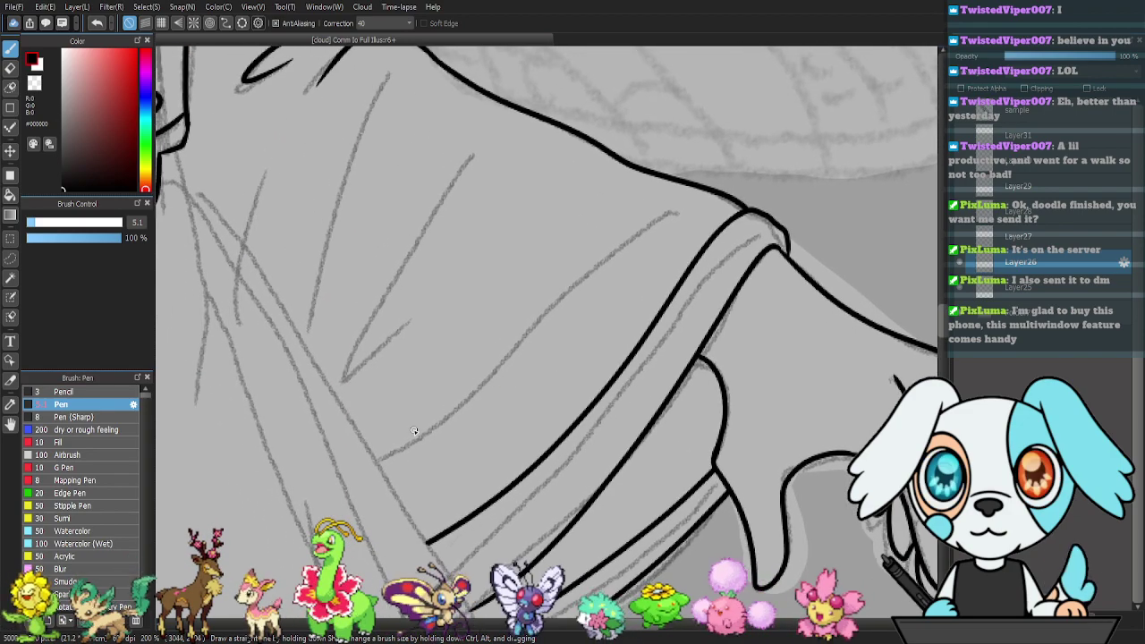
mouse_move(375, 460)
mouse_down()
mouse_move(441, 419)
mouse_move(619, 247)
mouse_up()
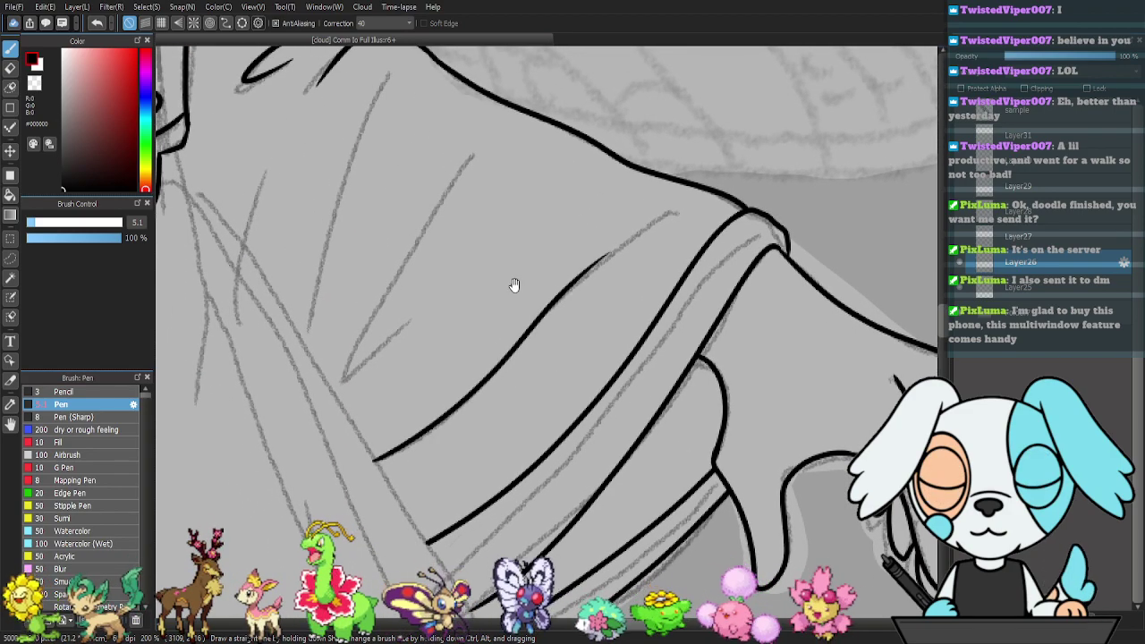
drag(440, 277, 533, 336)
mouse_move(442, 434)
mouse_down()
mouse_move(511, 265)
mouse_move(580, 209)
mouse_up()
drag(475, 409, 585, 327)
mouse_move(407, 383)
mouse_down()
mouse_move(420, 271)
mouse_move(445, 197)
mouse_move(488, 140)
mouse_up()
drag(340, 298, 363, 234)
drag(505, 195, 623, 410)
drag(404, 290, 460, 249)
drag(490, 361, 660, 183)
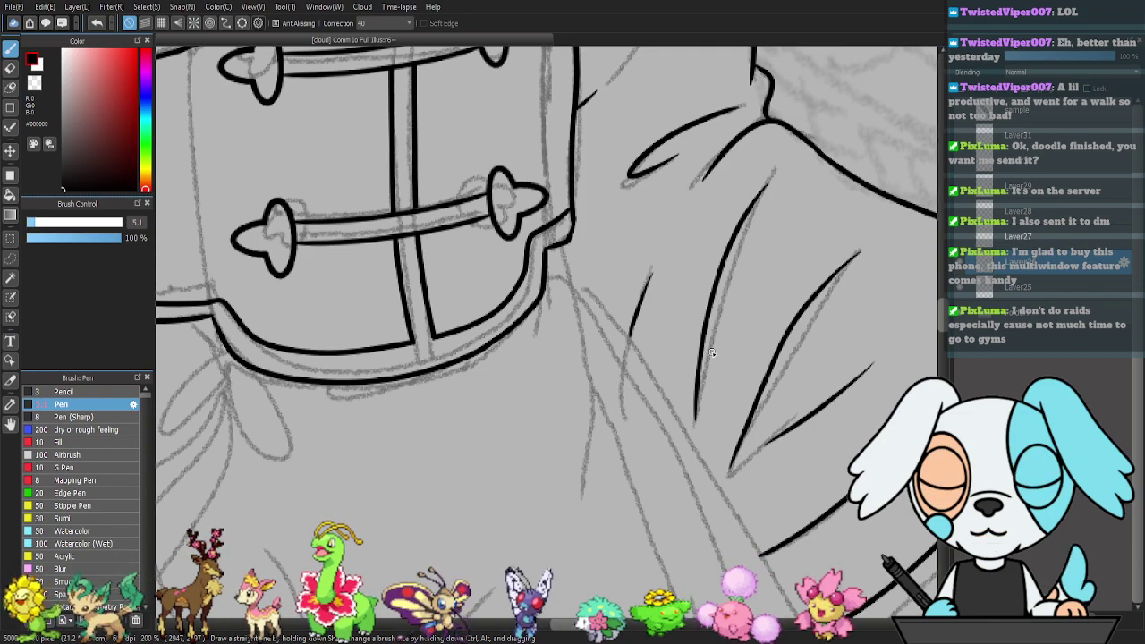
- Make Layer27 active and ink the bow below the jacket hem: its oval knot and both loops with their inner lines
mouse_move(656, 376)
mouse_down()
mouse_move(882, 317)
mouse_move(920, 284)
mouse_up()
drag(733, 332, 726, 342)
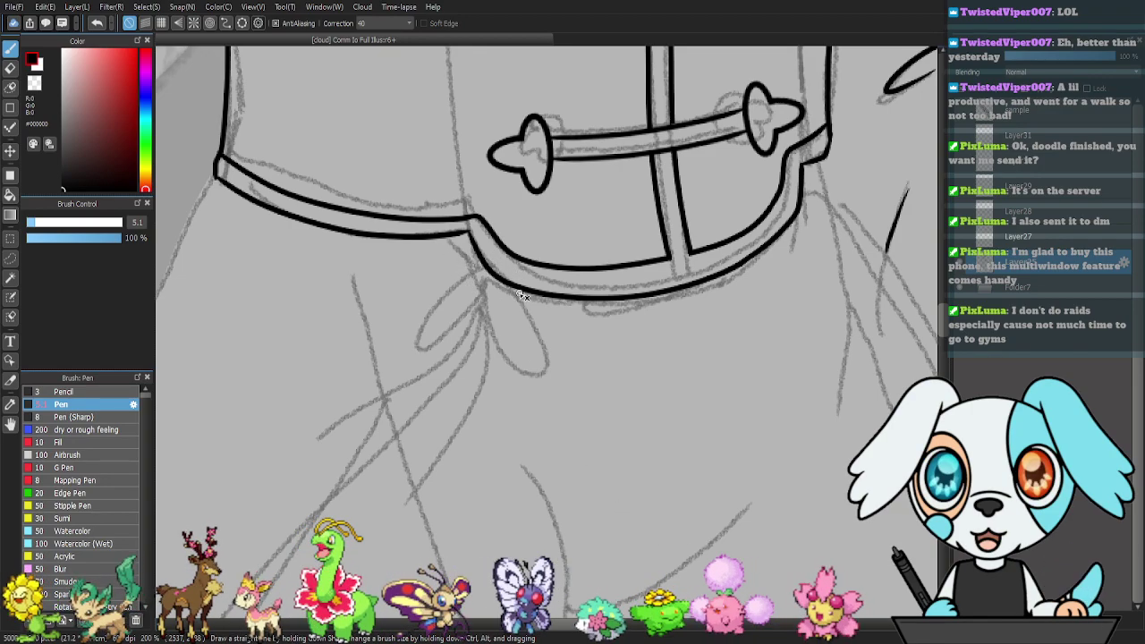
click(1005, 246)
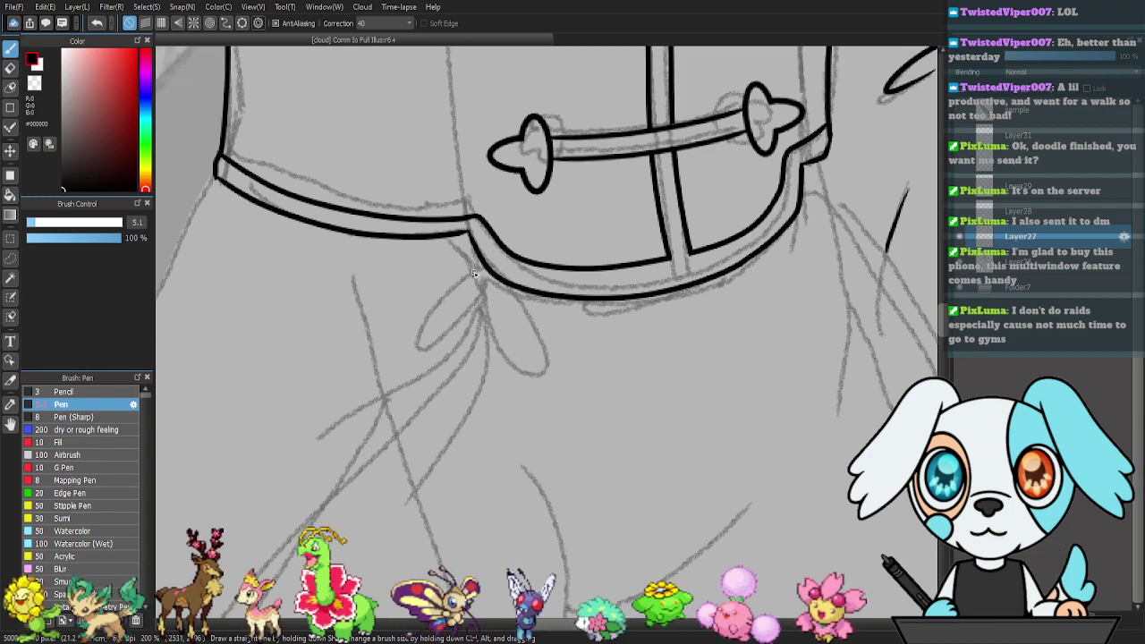
mouse_move(479, 268)
mouse_down()
mouse_move(535, 394)
mouse_move(569, 363)
mouse_move(494, 283)
mouse_move(558, 365)
mouse_up()
drag(487, 302, 546, 359)
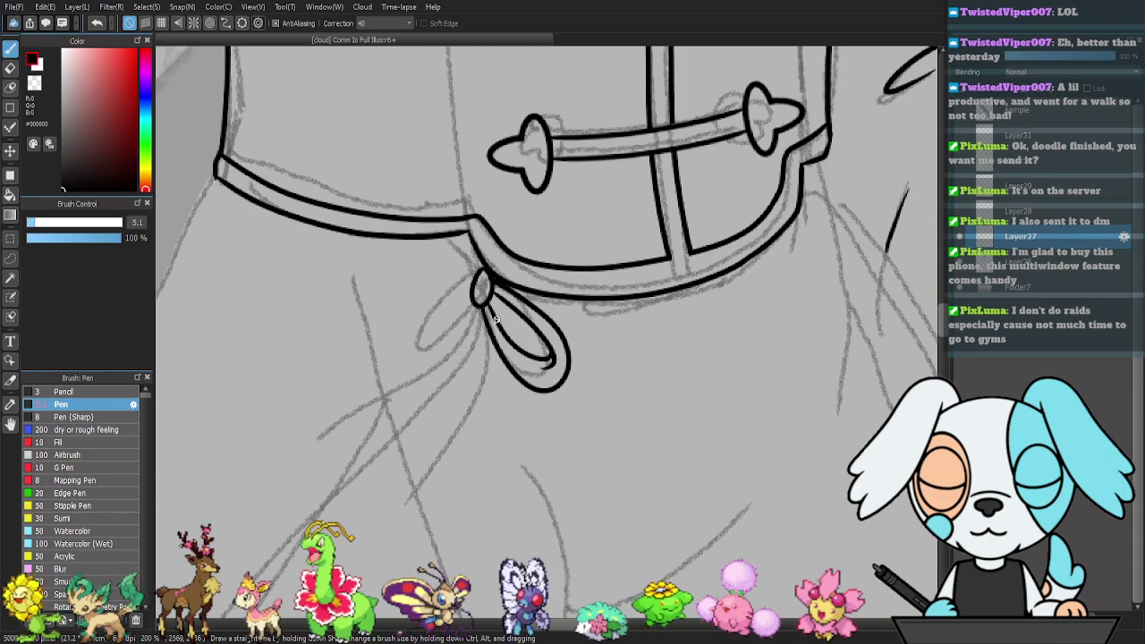
mouse_move(380, 322)
mouse_down()
mouse_move(365, 349)
mouse_move(392, 367)
mouse_up()
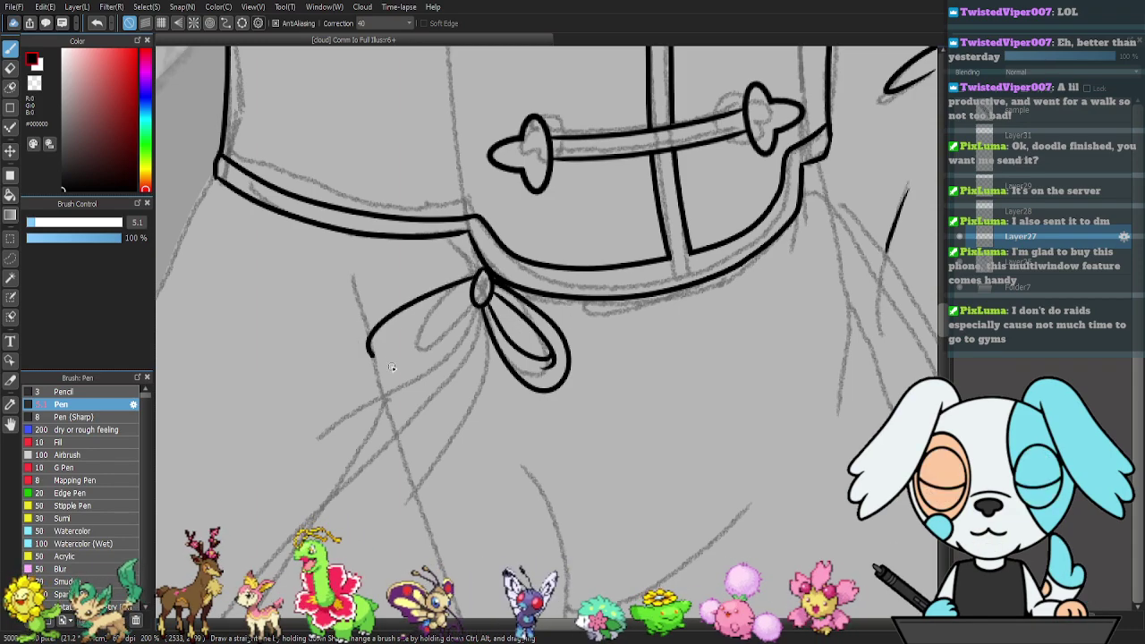
drag(454, 333, 474, 304)
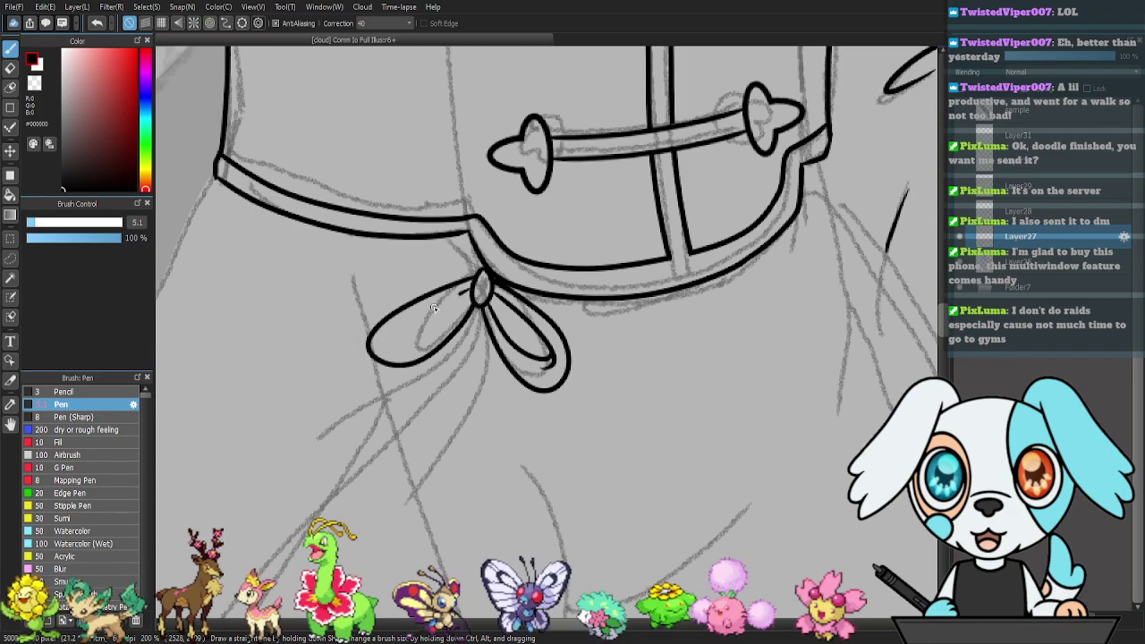
drag(387, 348, 393, 332)
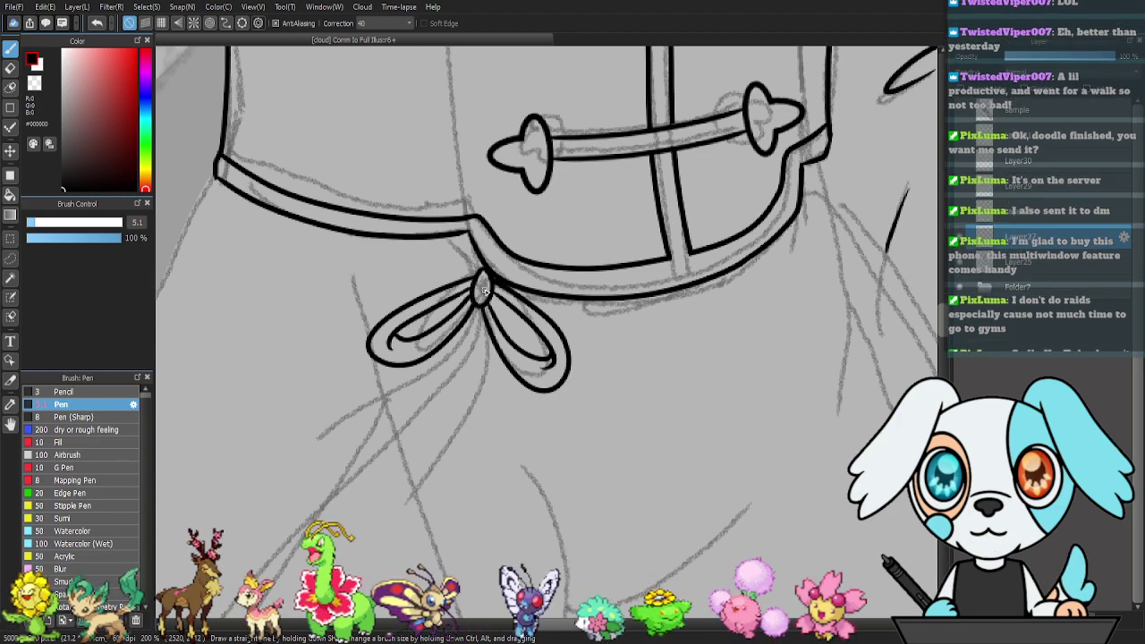
- Ink the bow's two short hanging ribbon tails with rounded ends, extending downward from the knot
scroll(465, 287, down, 2)
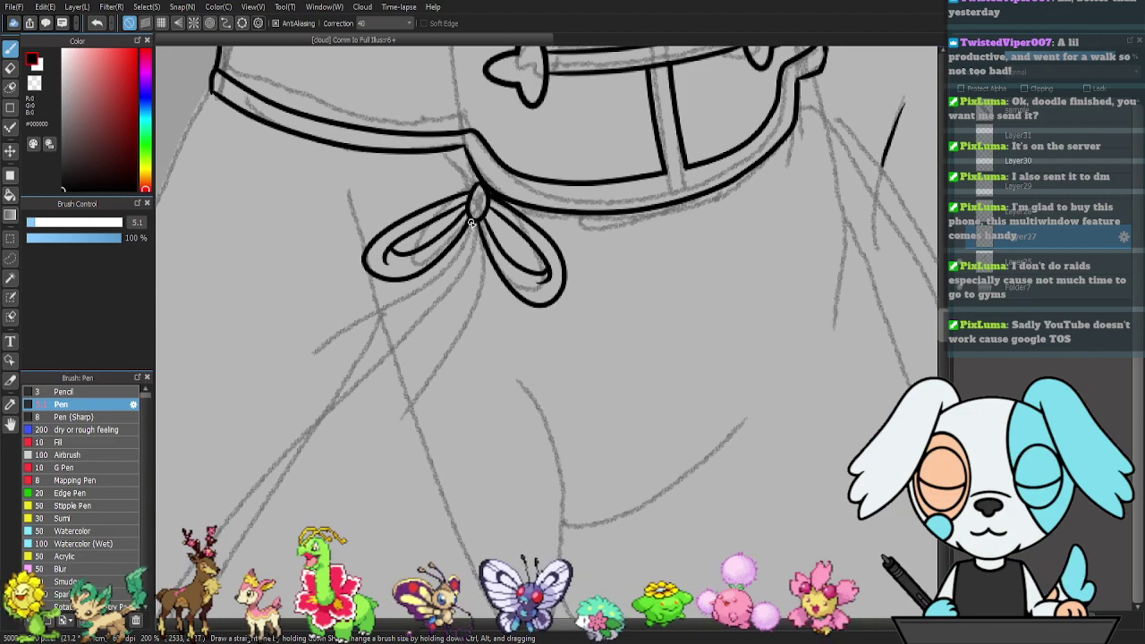
drag(474, 221, 475, 260)
drag(445, 348, 408, 399)
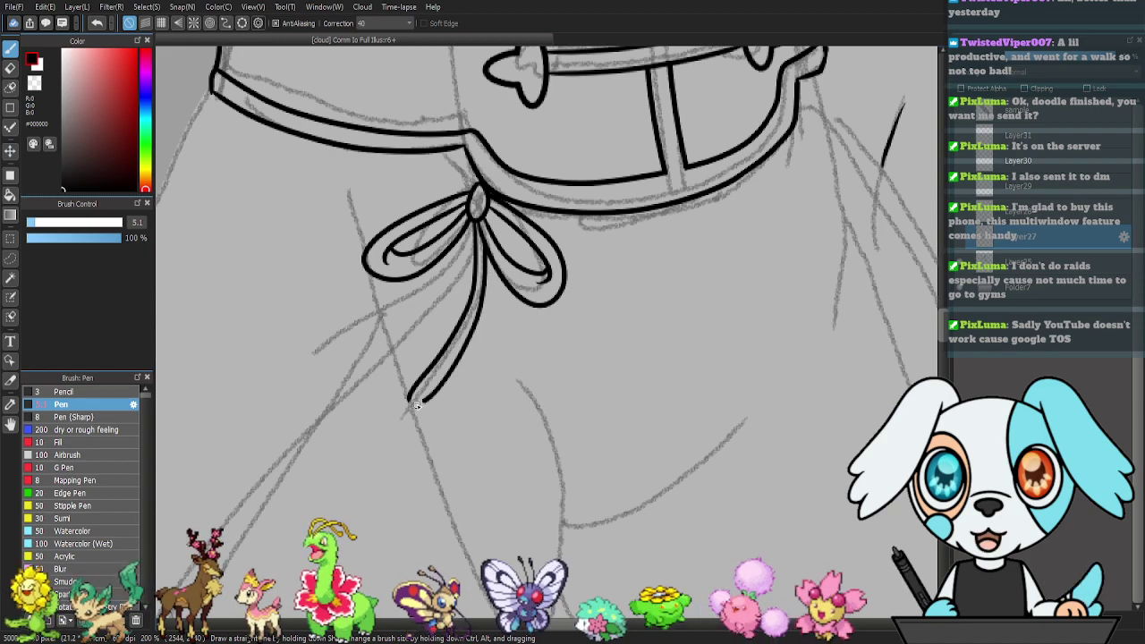
drag(466, 304, 494, 325)
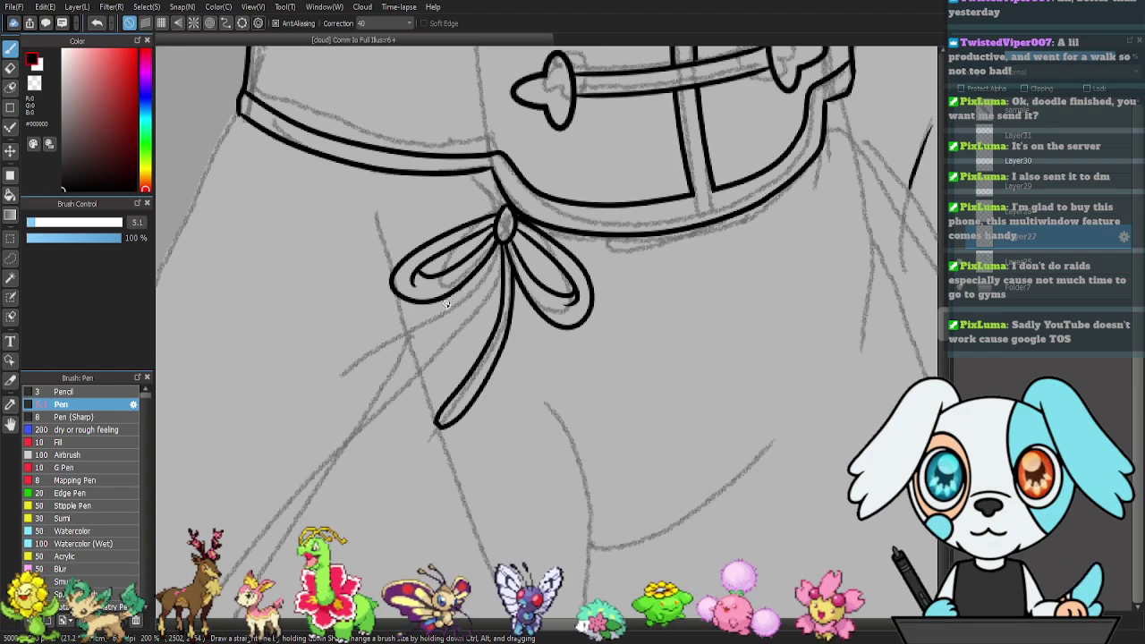
mouse_move(352, 373)
mouse_down()
mouse_move(459, 307)
mouse_move(501, 241)
mouse_up()
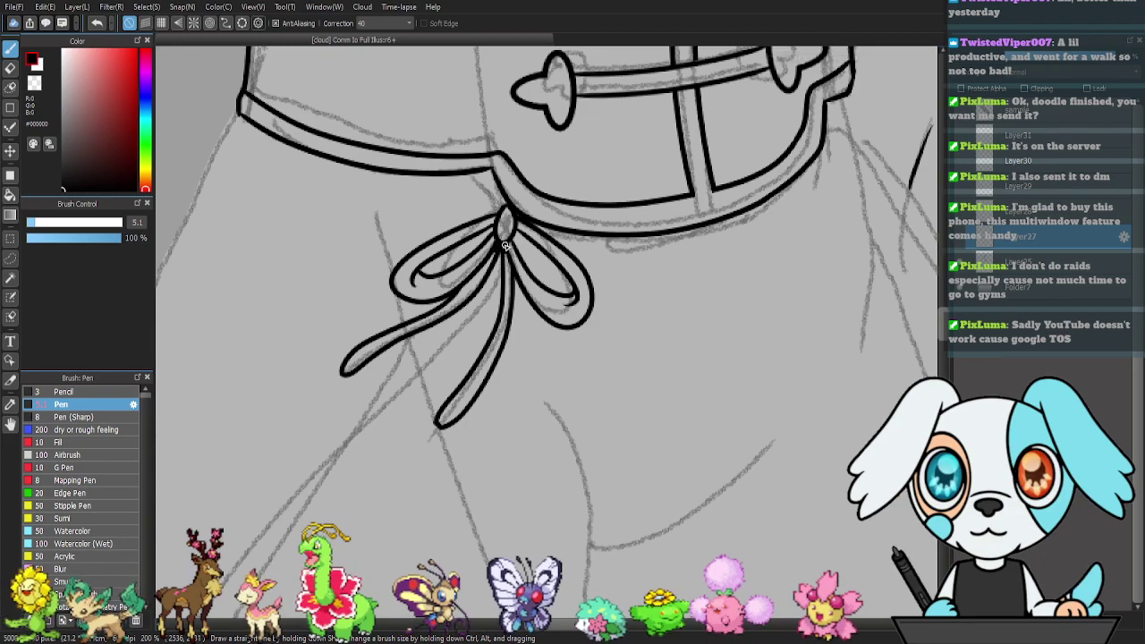
- Ink the small round bead above the hanging drop charm, and undo the attempted strokes for the charm's stem
mouse_move(532, 303)
mouse_down()
mouse_move(561, 238)
mouse_move(543, 318)
mouse_move(586, 277)
mouse_move(599, 214)
mouse_up()
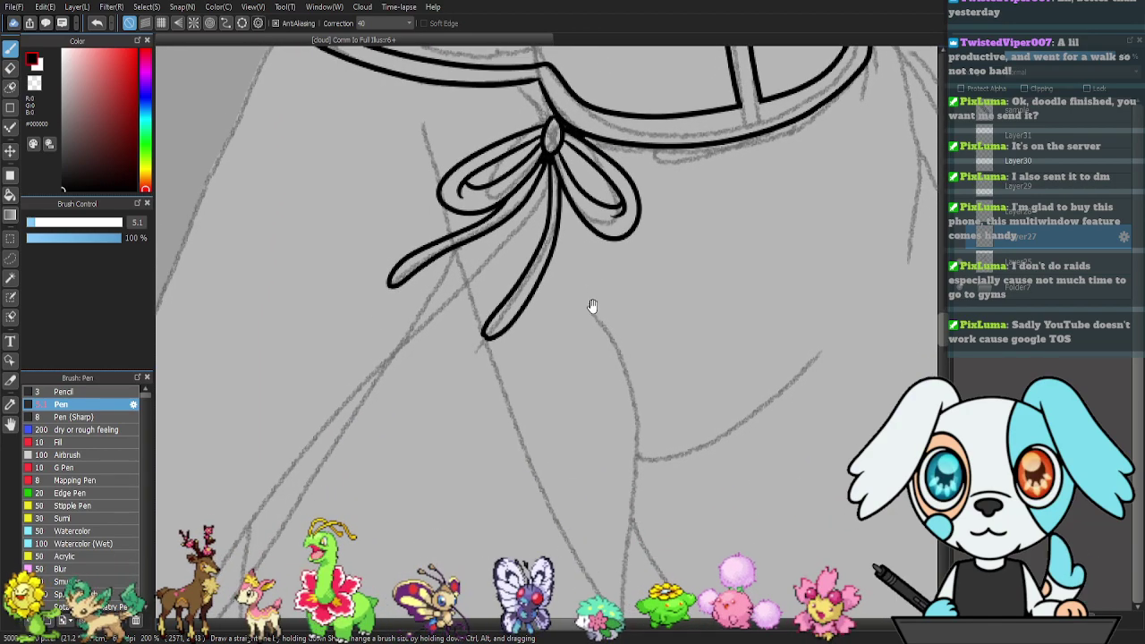
drag(584, 322, 644, 211)
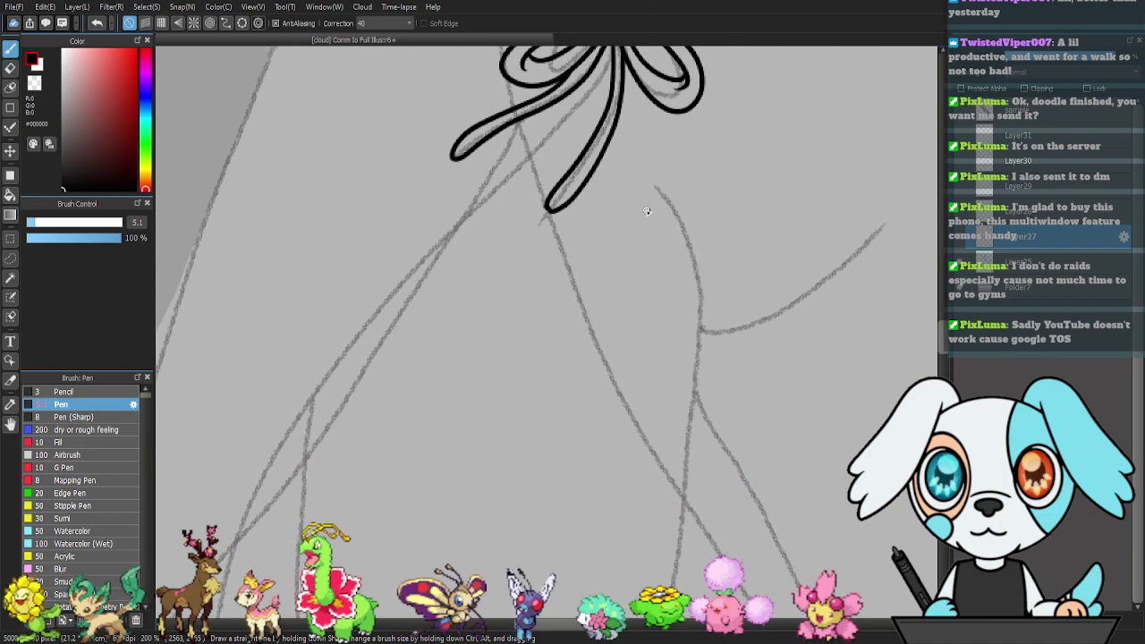
scroll(644, 216, down, 1)
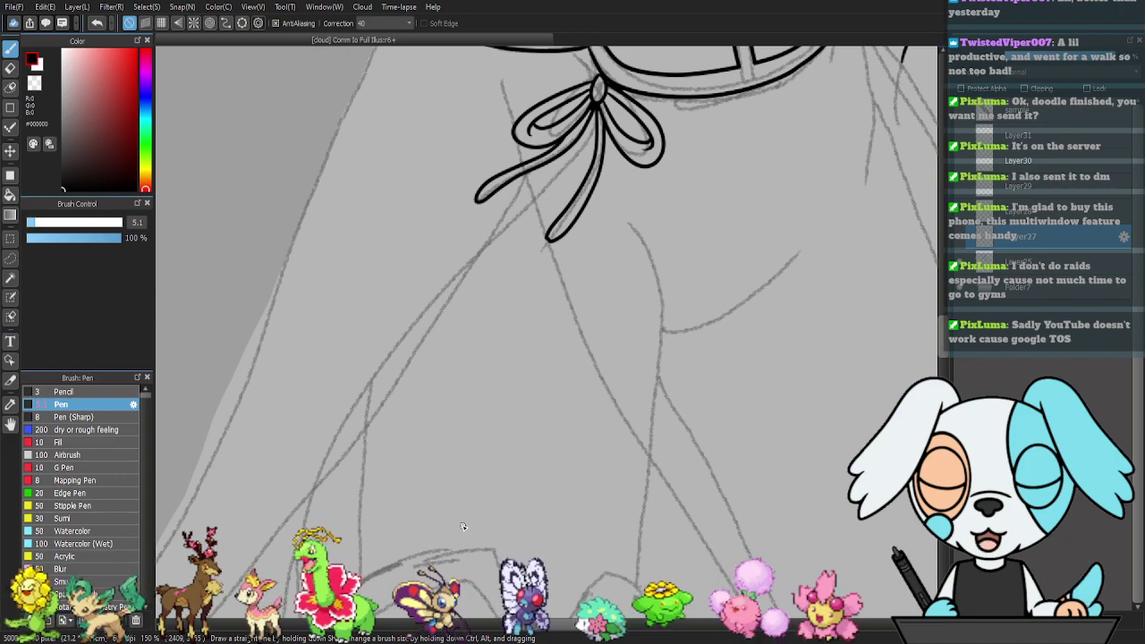
mouse_move(475, 524)
mouse_down()
mouse_move(557, 367)
mouse_move(507, 436)
mouse_up()
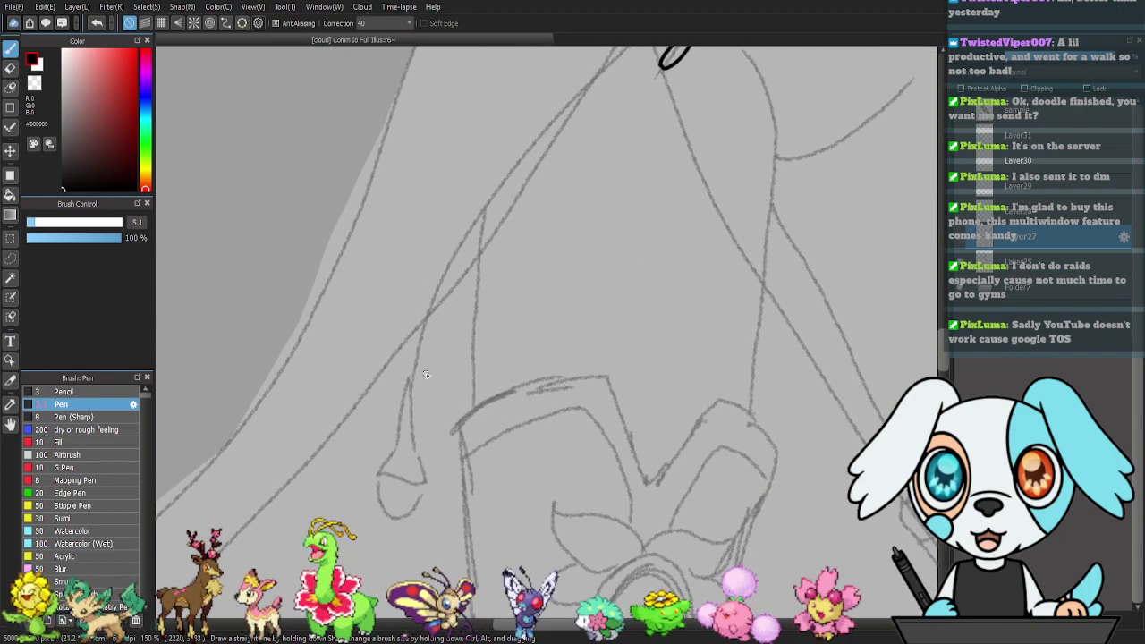
mouse_move(412, 374)
mouse_down()
mouse_move(407, 385)
mouse_move(412, 374)
mouse_up()
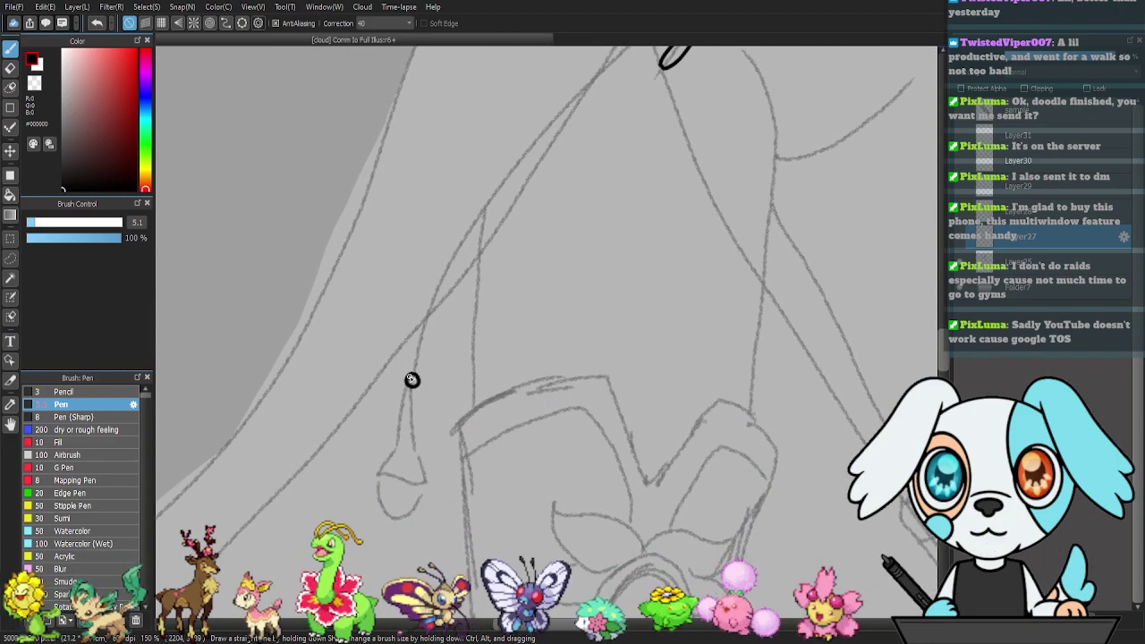
mouse_move(396, 446)
mouse_down()
mouse_move(408, 452)
mouse_move(413, 439)
mouse_move(412, 387)
mouse_up()
key(ctrl+z)
key(ctrl+z)
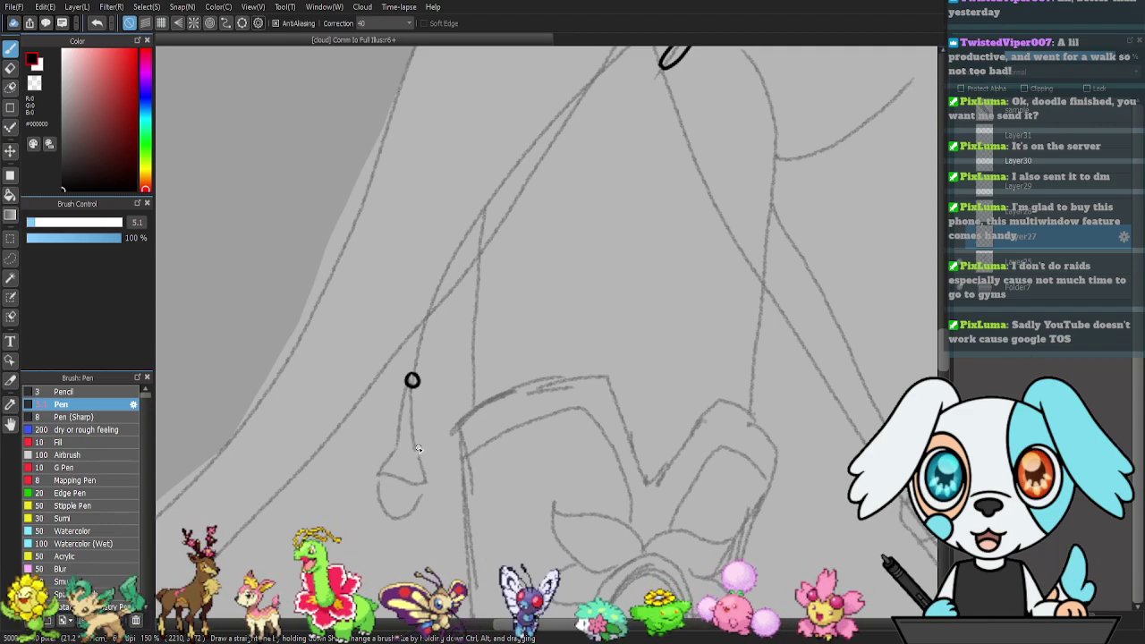
- Ink the long curved cord from the bow's knot down to the charm's bead, redoing the stroke on a separate layer above Layer27
drag(481, 297, 421, 426)
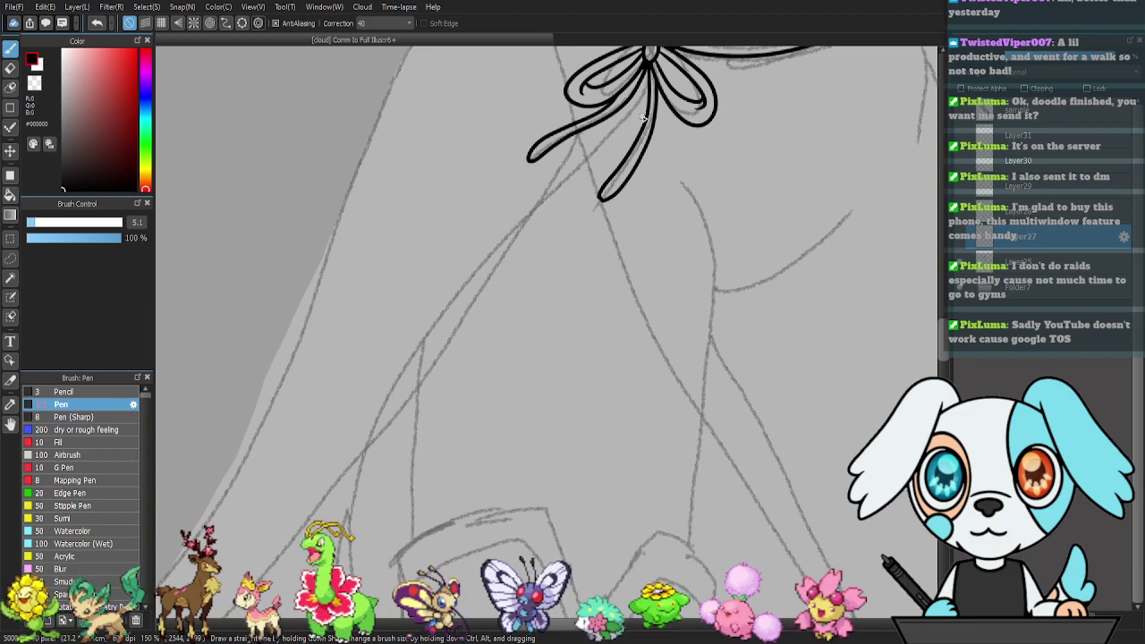
mouse_move(546, 204)
mouse_down()
mouse_move(397, 355)
mouse_move(347, 444)
mouse_up()
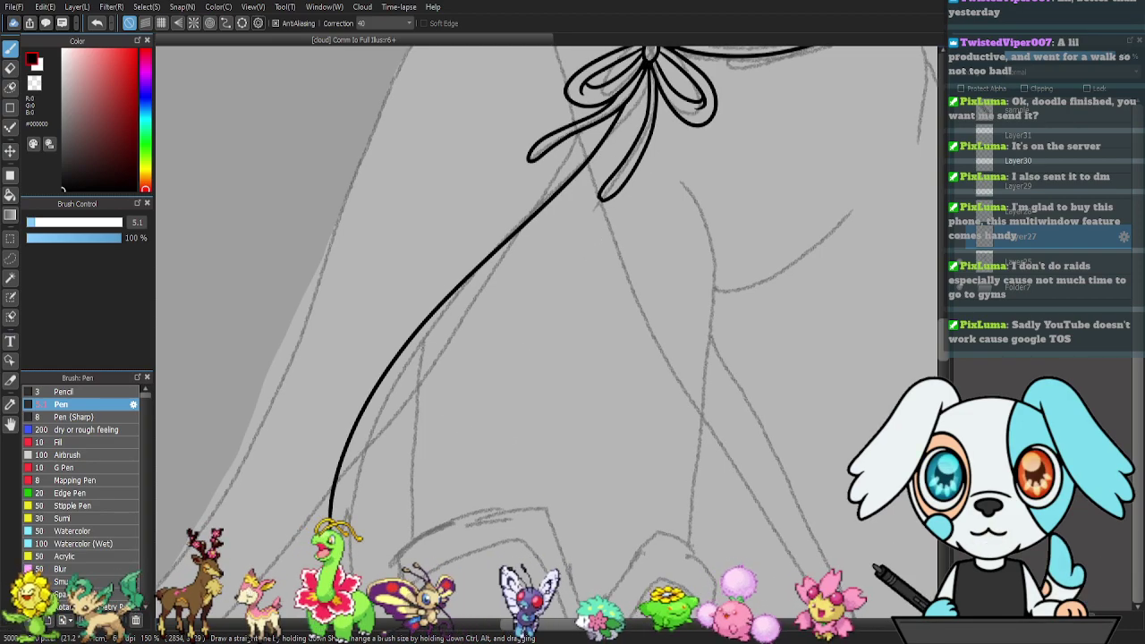
key(ctrl+z)
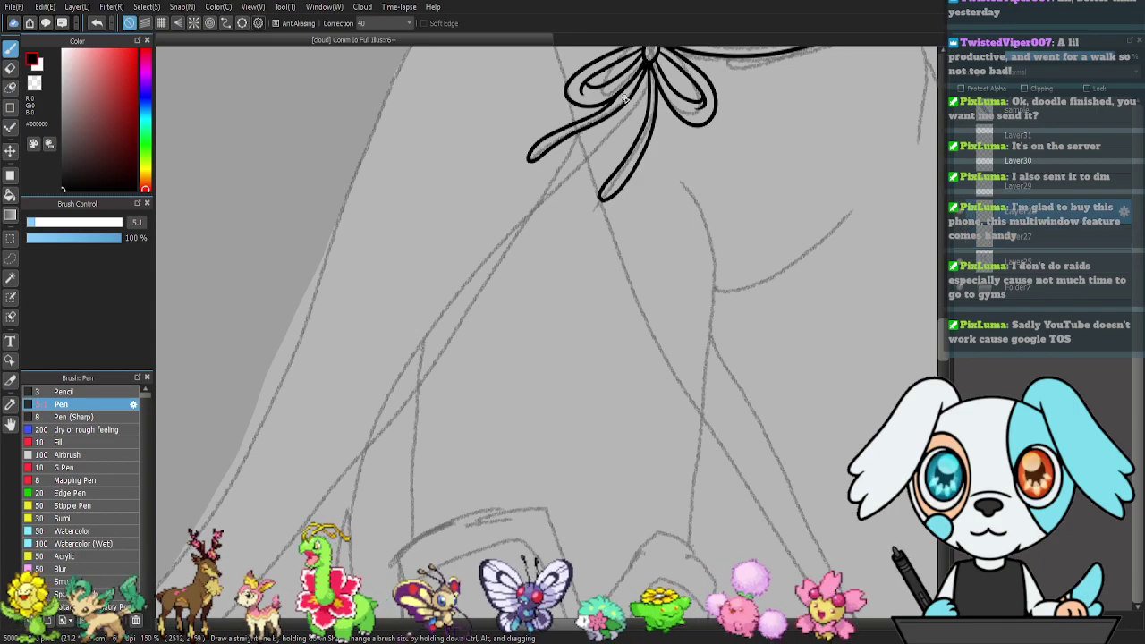
mouse_move(633, 94)
mouse_down()
mouse_move(617, 131)
mouse_move(402, 350)
mouse_move(358, 422)
mouse_move(333, 519)
mouse_up()
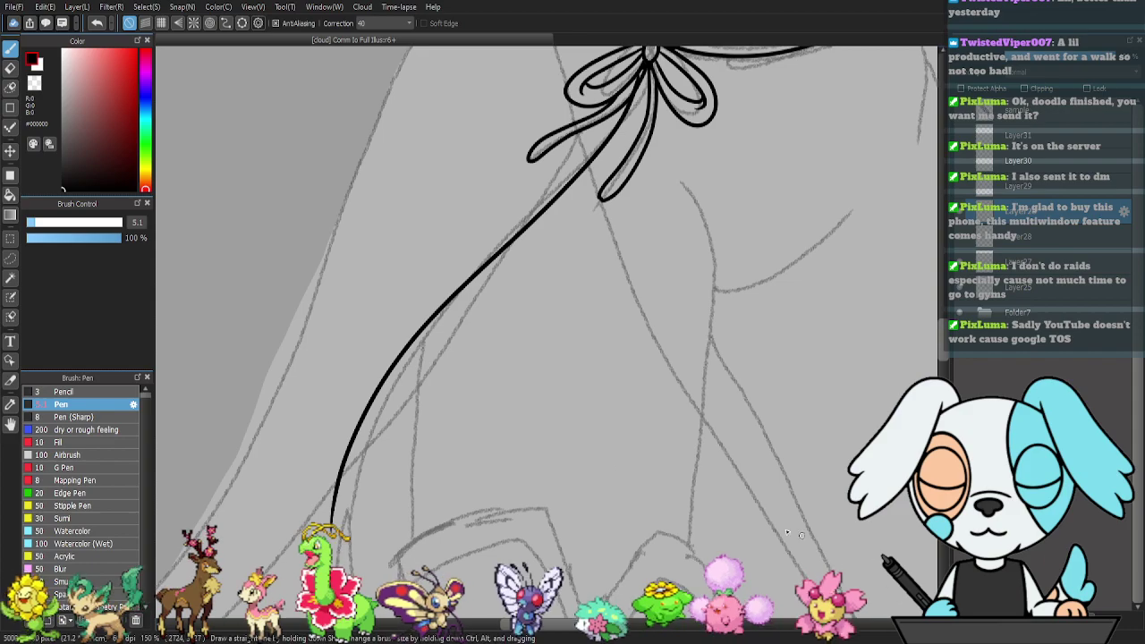
- Offset a copy of the cord line slightly to the right to form a double-line cord, and merge it into Layer28
key(k)
drag(431, 402, 443, 404)
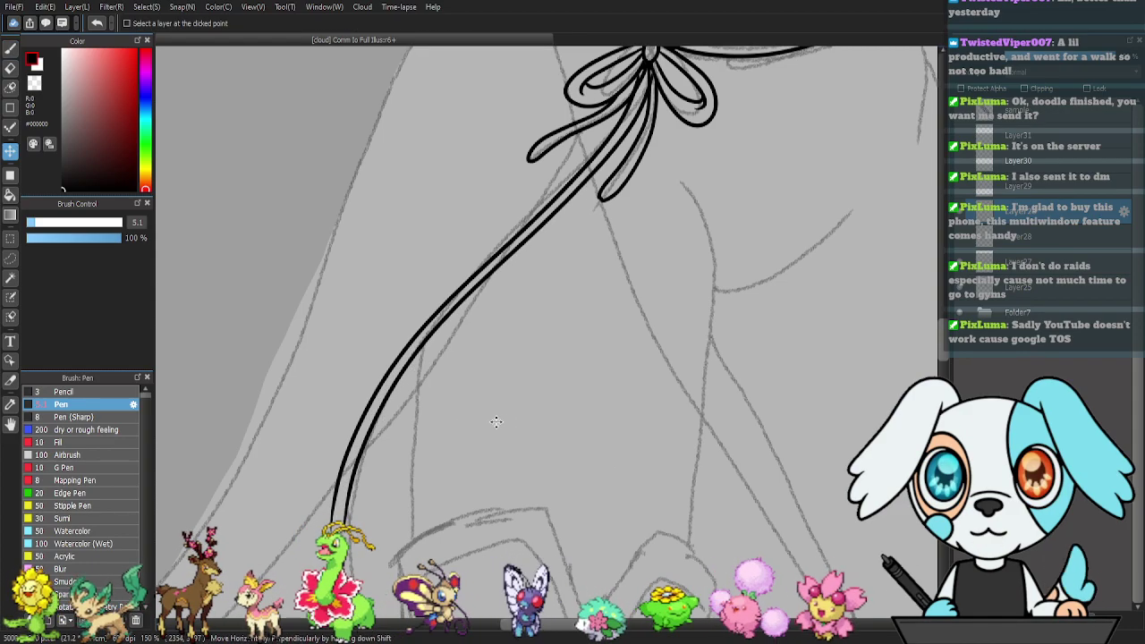
drag(628, 309, 569, 438)
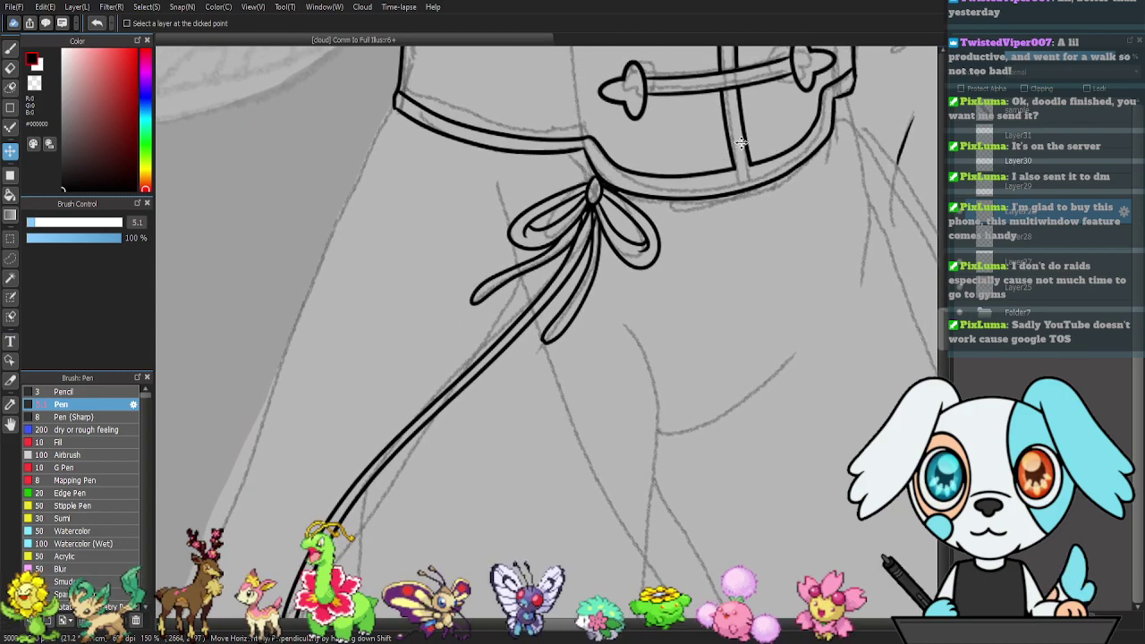
key(e)
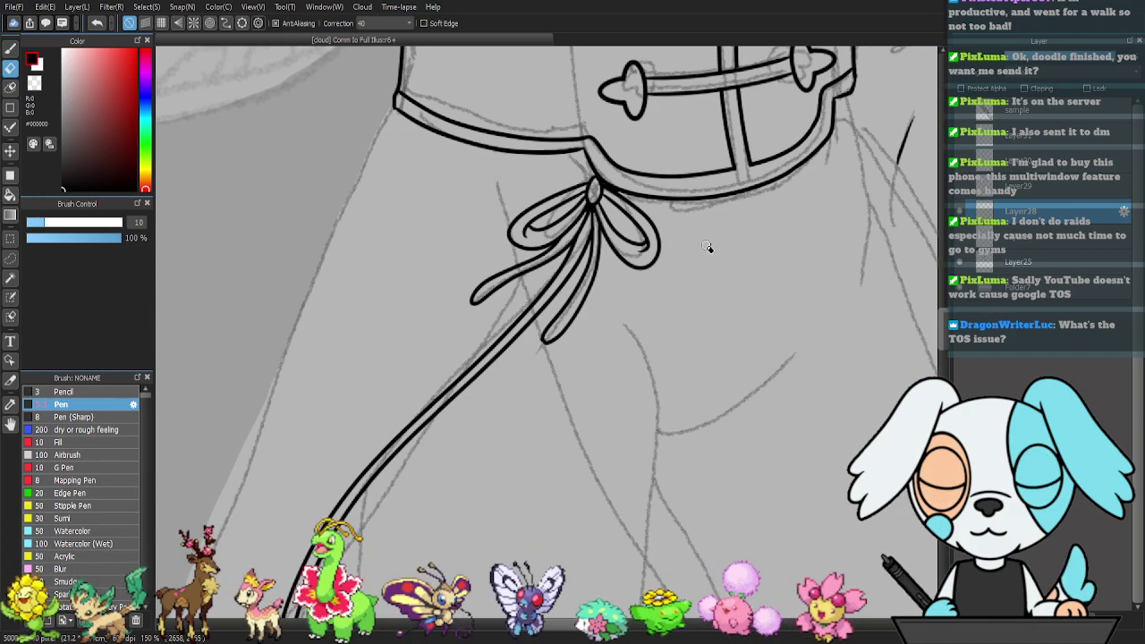
- Close the cord's lower end with a short curved stroke and erase the line tips hanging past it
drag(535, 475, 639, 314)
key(ctrl+plus)
scroll(625, 356, up, 4)
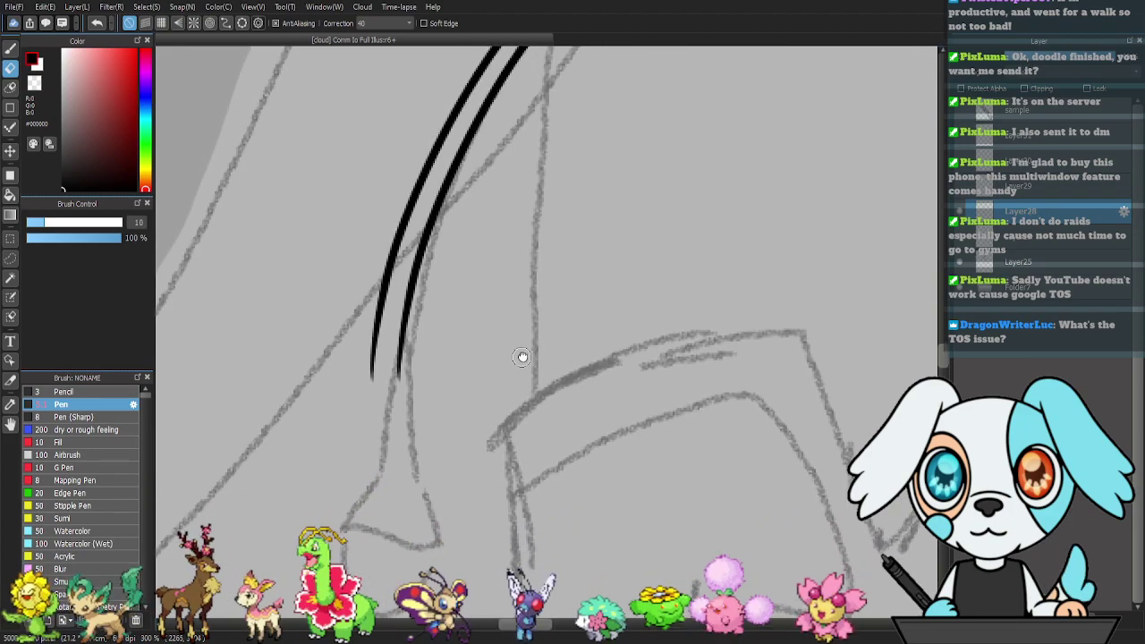
key(b)
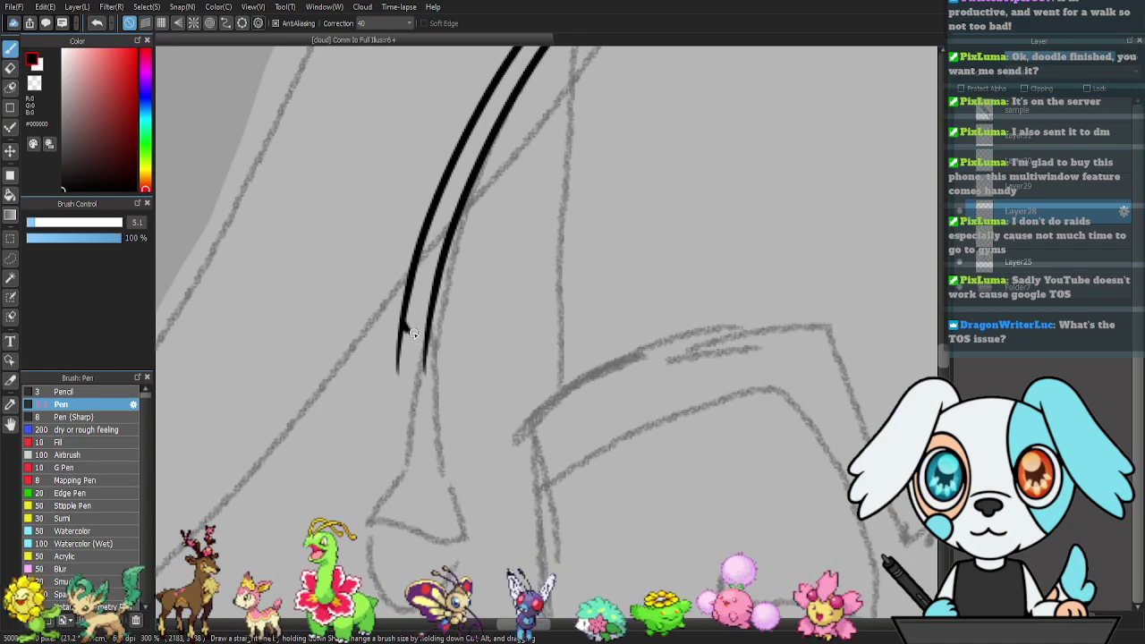
key(e)
drag(394, 334, 397, 383)
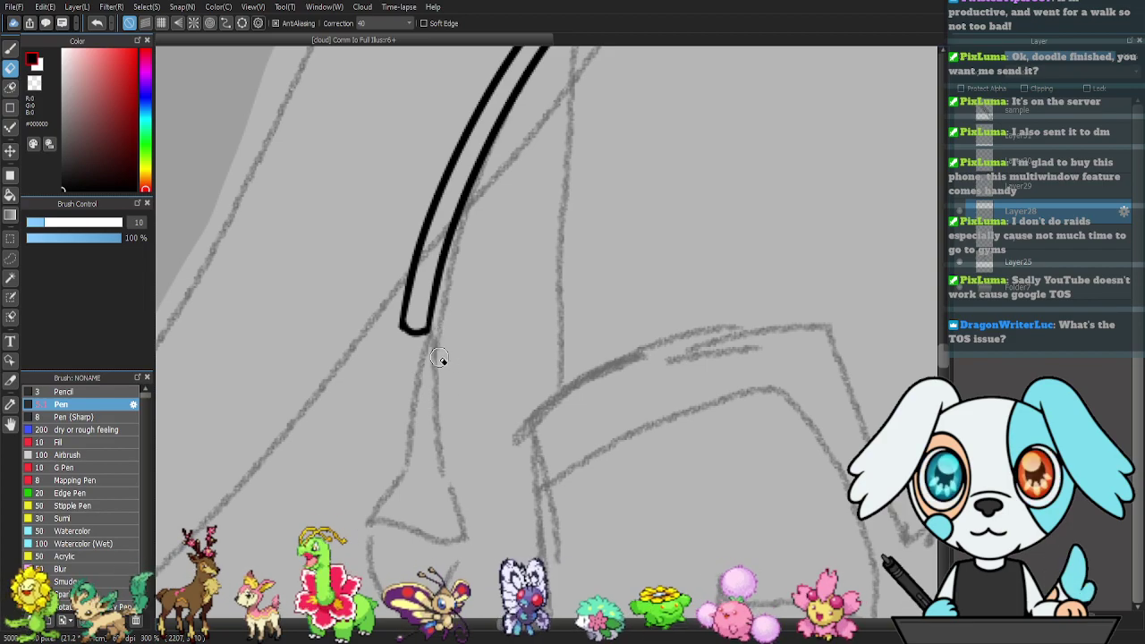
- Ink a small rounded bead around the cord's lower end, redoing its bottom curve
key(p)
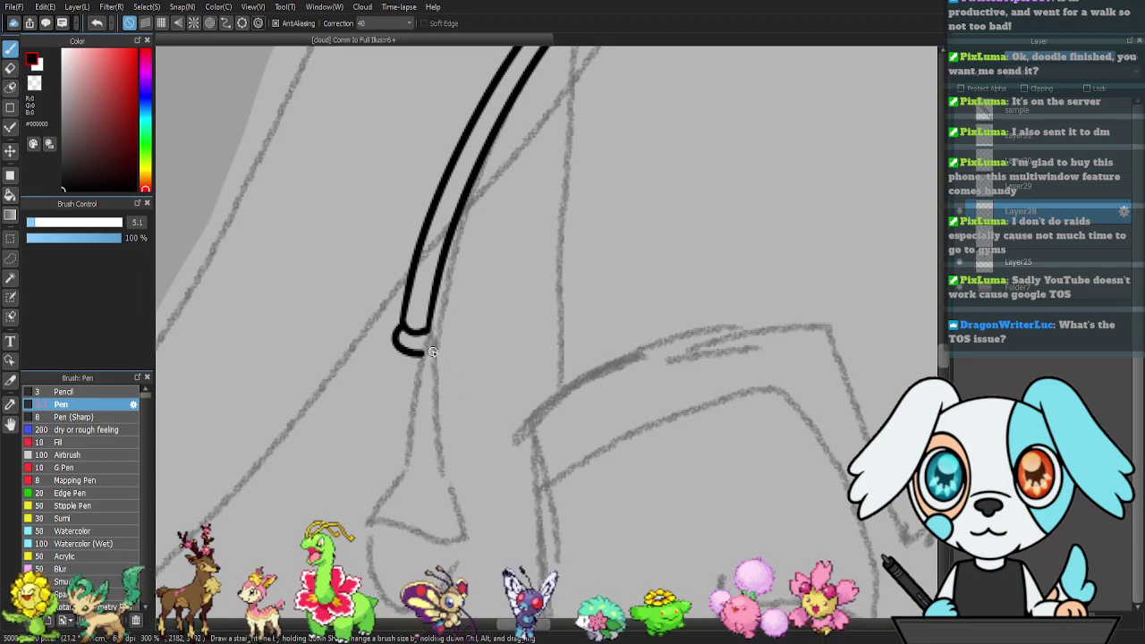
key(ctrl+z)
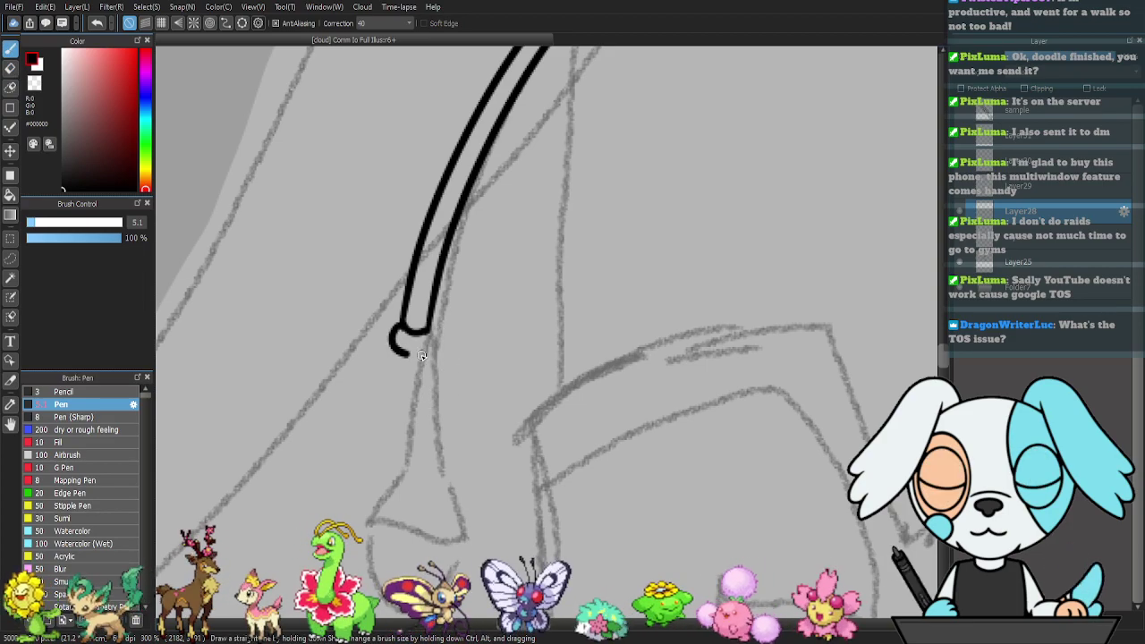
drag(419, 355, 432, 338)
drag(433, 389, 458, 311)
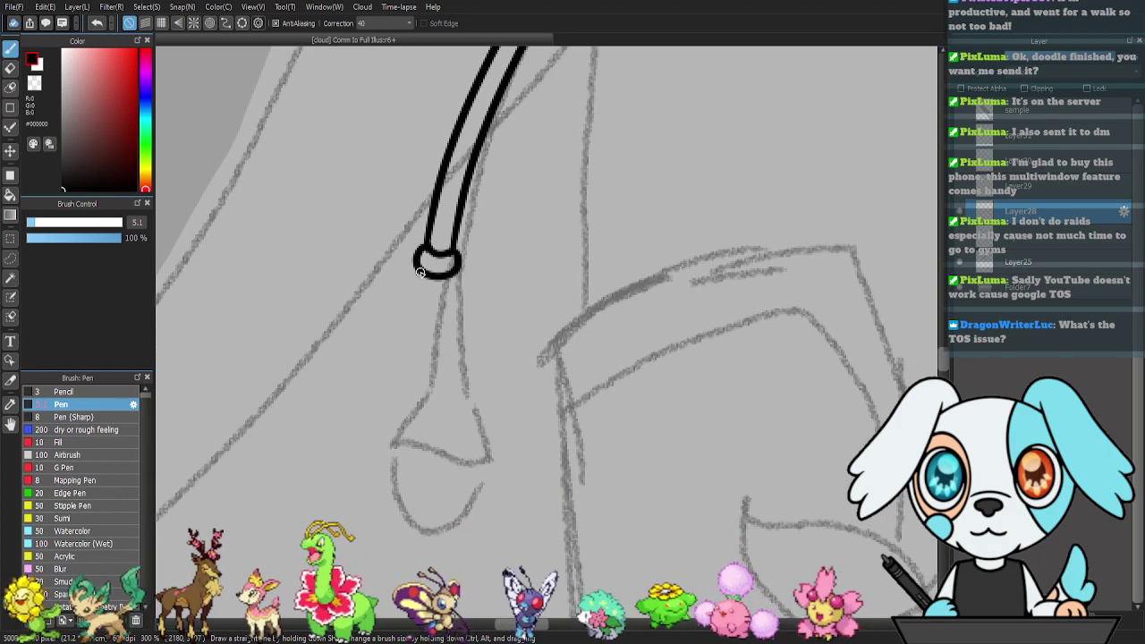
- Ink the charm's straight stem below the bead, the collar ring under it, and the two upper sides of the drop
drag(415, 283, 404, 379)
mouse_move(456, 273)
mouse_down()
mouse_move(429, 391)
mouse_move(438, 379)
mouse_move(399, 377)
mouse_move(397, 394)
mouse_move(413, 405)
mouse_move(443, 393)
mouse_move(435, 384)
mouse_move(374, 407)
mouse_move(359, 441)
mouse_up()
drag(397, 394, 358, 450)
drag(442, 400, 456, 460)
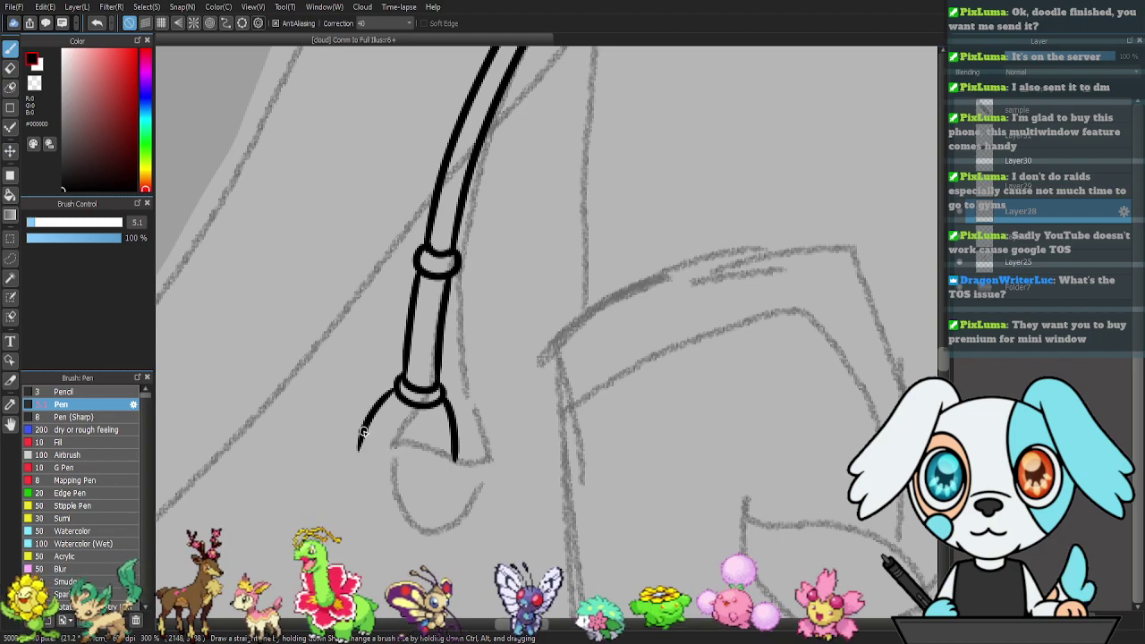
- Ink the drop's pointed lower half and the two curved band lines across its middle
mouse_move(360, 452)
mouse_down()
mouse_move(398, 448)
mouse_move(453, 464)
mouse_move(395, 424)
mouse_move(372, 464)
mouse_move(393, 491)
mouse_move(417, 488)
mouse_move(450, 451)
mouse_up()
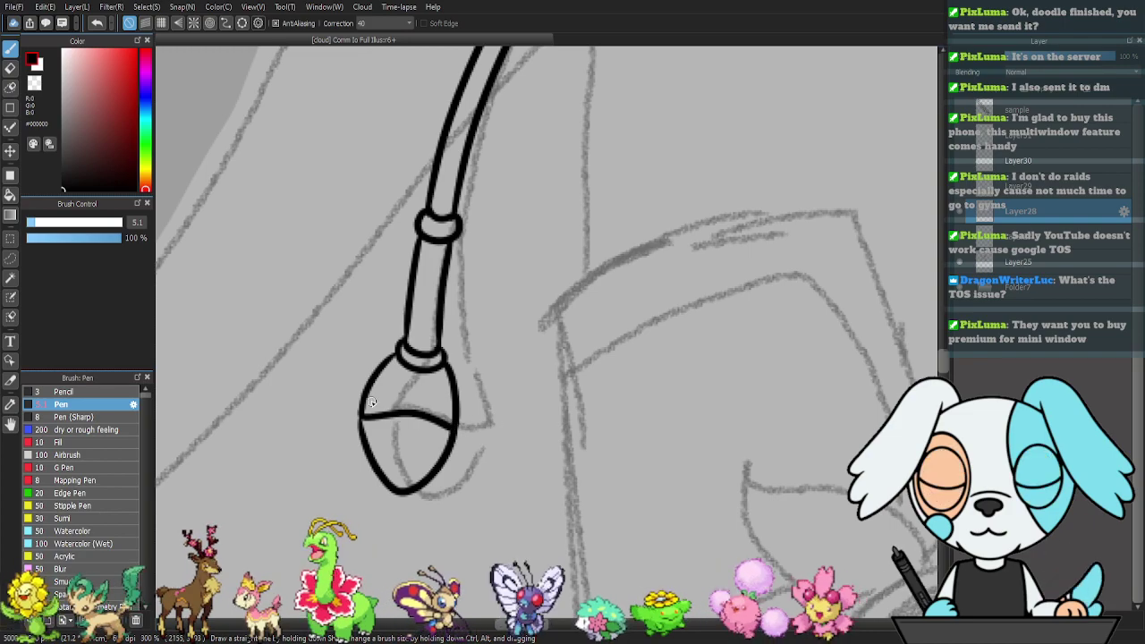
drag(363, 411, 451, 416)
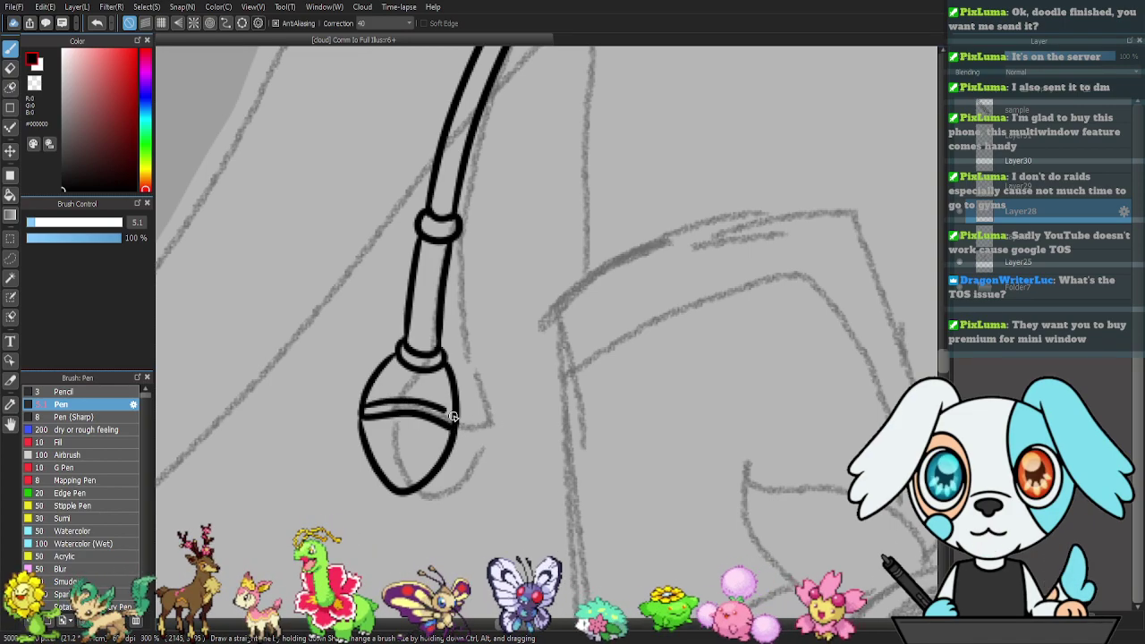
drag(675, 351, 482, 465)
key(ctrl+minus)
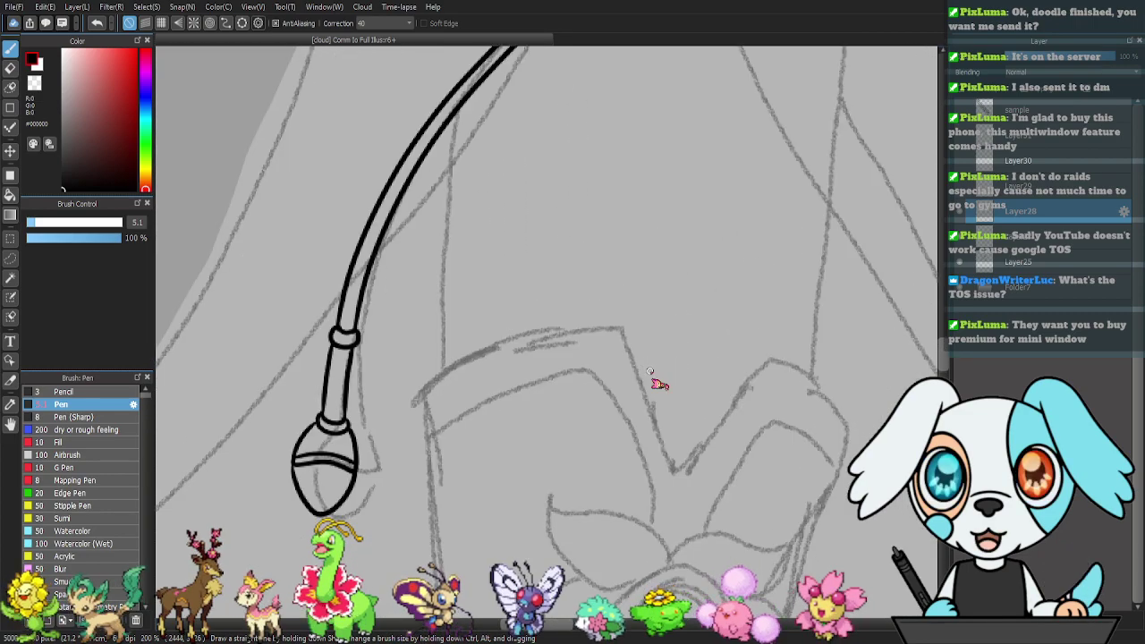
- Merge the finished bow, cord and charm layers down and make Layer29 the active layer
key(ctrl+minus)
drag(562, 159, 456, 355)
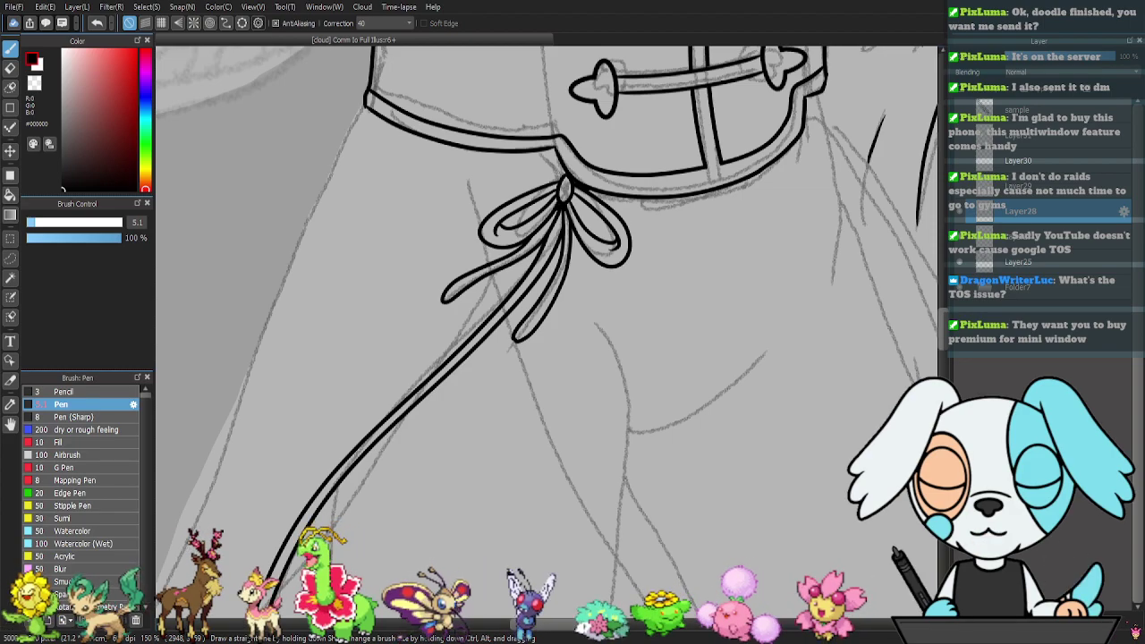
click(1042, 619)
key(ctrl+e)
click(1019, 187)
drag(425, 300, 417, 224)
key(ctrl+minus)
drag(538, 486, 691, 441)
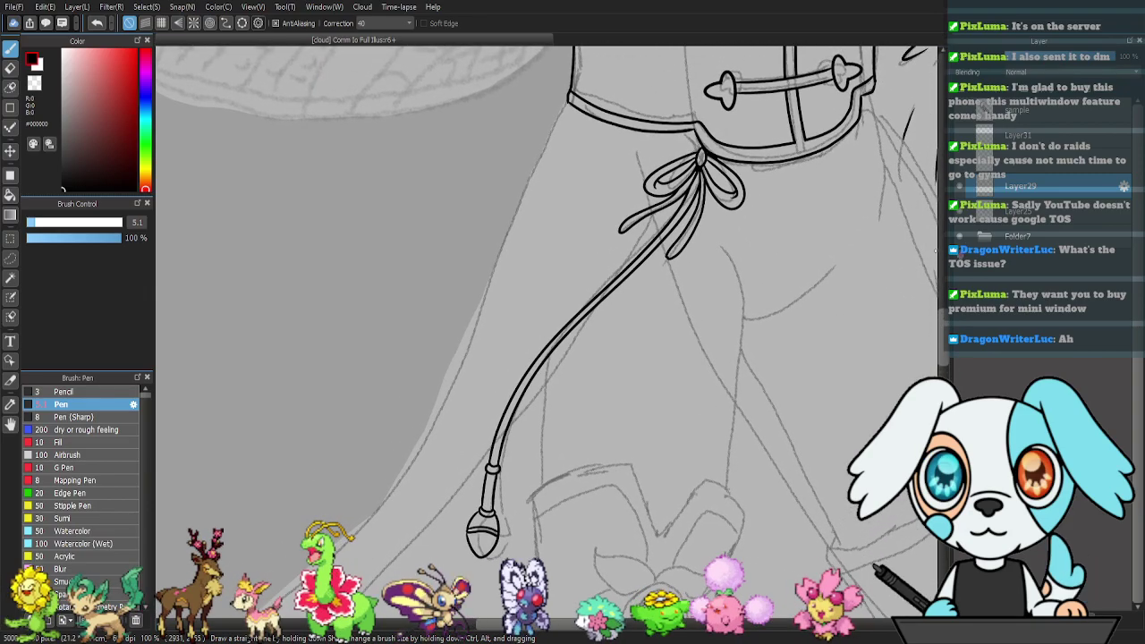
- Look over the figure from the chest necklaces down to the legs and the lower part of the garment
mouse_move(673, 356)
mouse_down()
mouse_move(683, 366)
mouse_move(839, 226)
mouse_move(573, 473)
mouse_move(621, 489)
mouse_move(442, 299)
mouse_move(457, 450)
mouse_move(519, 402)
mouse_move(563, 188)
mouse_move(590, 349)
mouse_move(616, 413)
mouse_up()
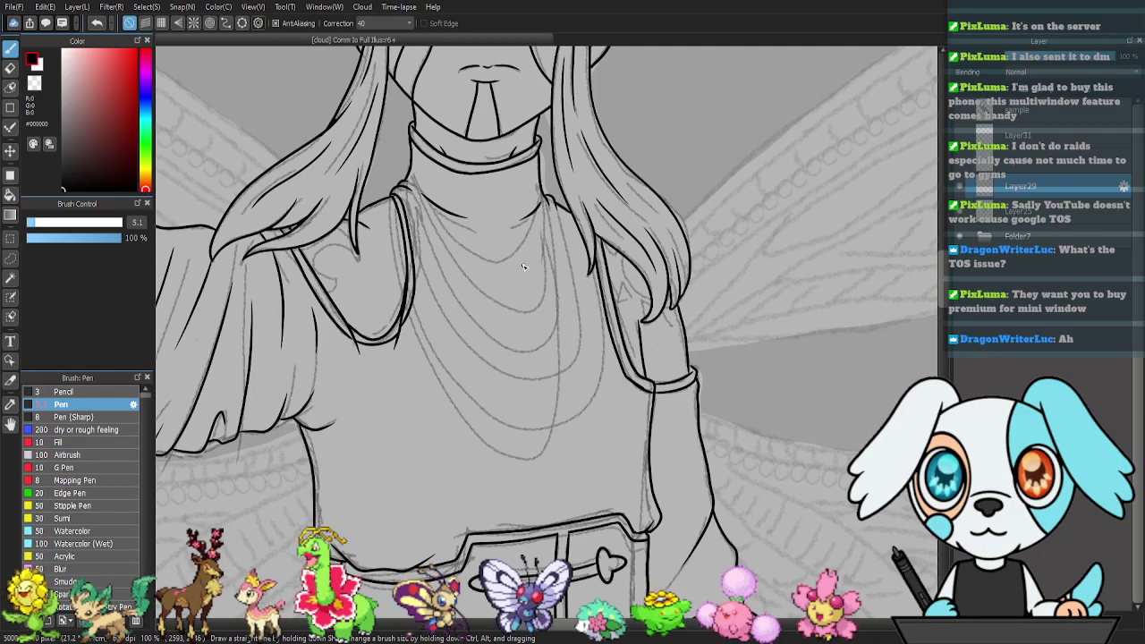
drag(559, 384, 571, 256)
mouse_move(589, 354)
mouse_down()
mouse_move(595, 242)
mouse_move(588, 357)
mouse_move(608, 235)
mouse_up()
drag(677, 489, 632, 284)
mouse_move(605, 402)
mouse_down()
mouse_move(545, 322)
mouse_move(474, 283)
mouse_up()
key(ctrl+minus)
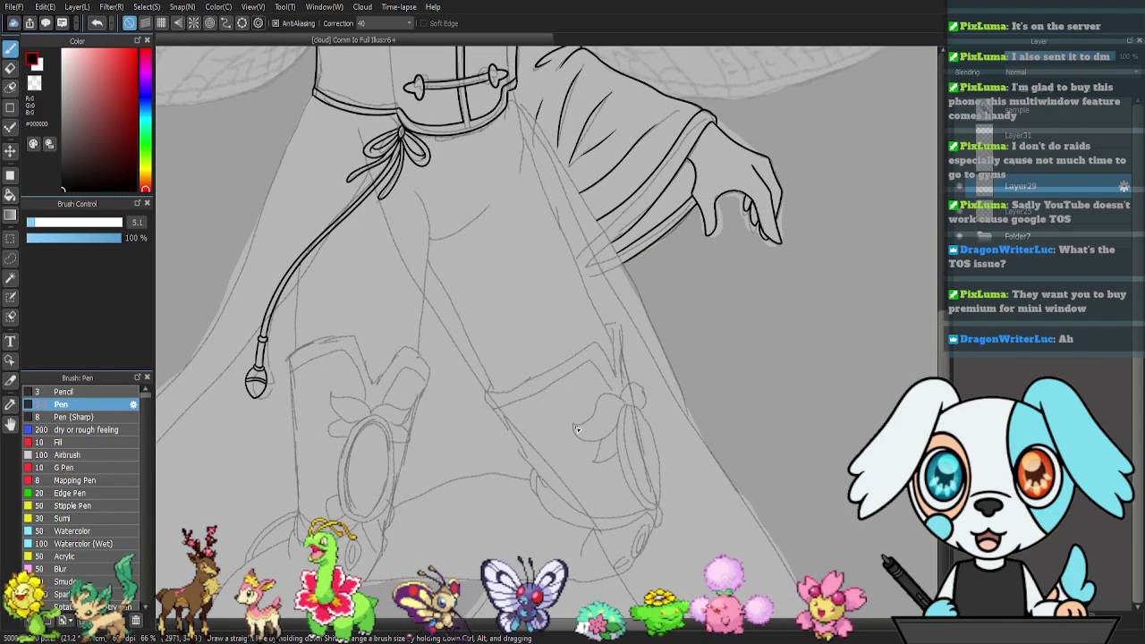
drag(389, 466, 646, 387)
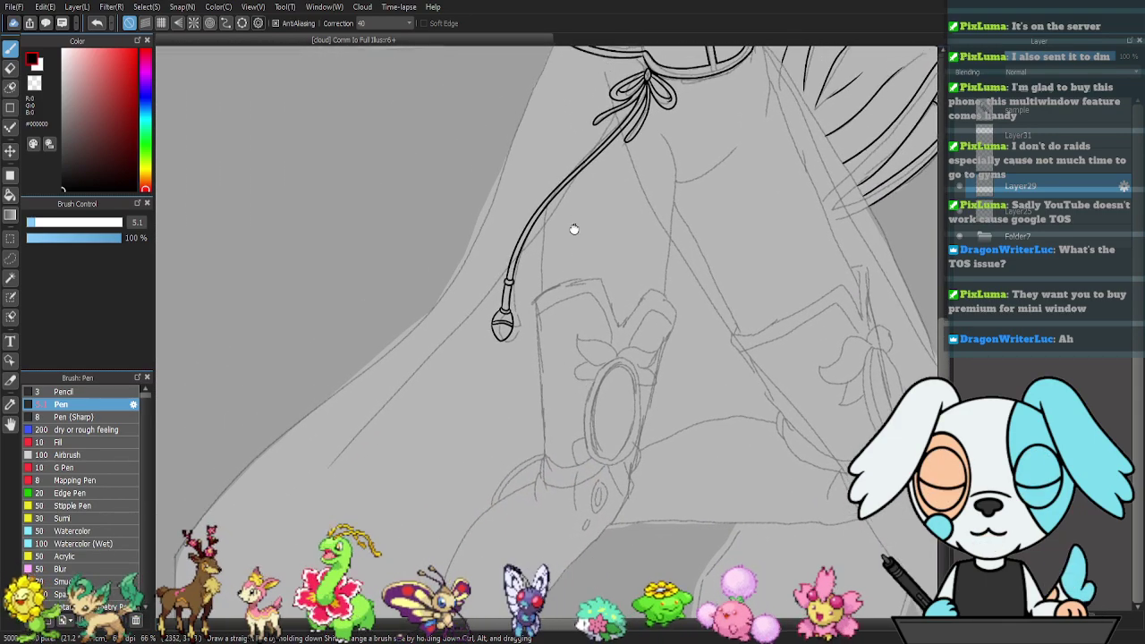
drag(622, 105, 595, 190)
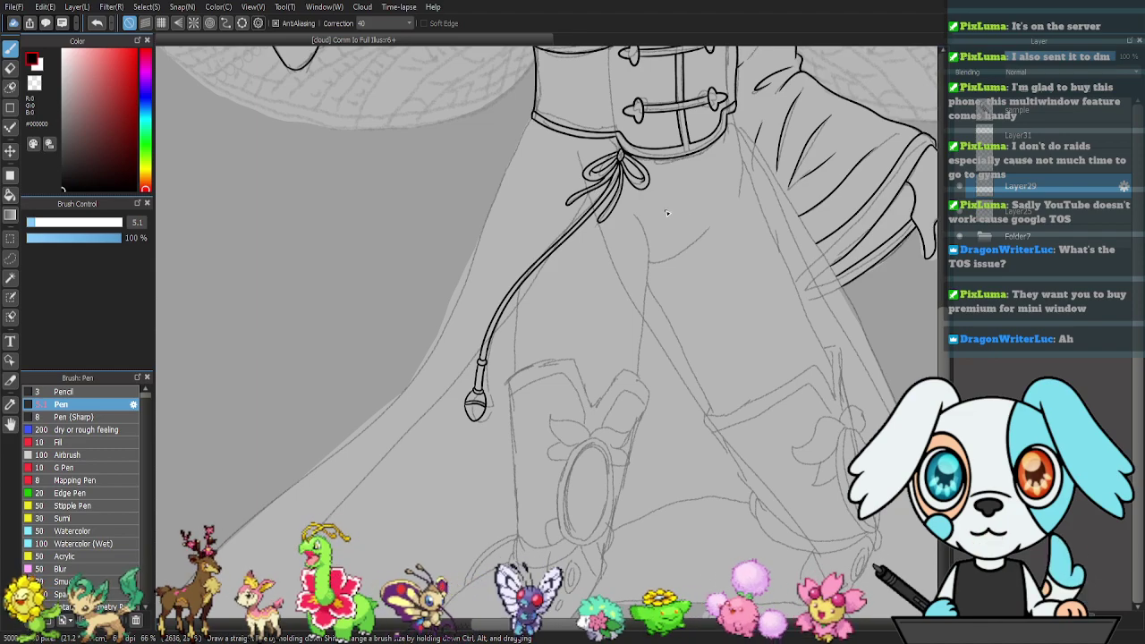
- Ink the outer edge of the hanging cloth panel from the jacket hem's corner down past the sleeve, redoing the first stroke
drag(666, 213, 480, 220)
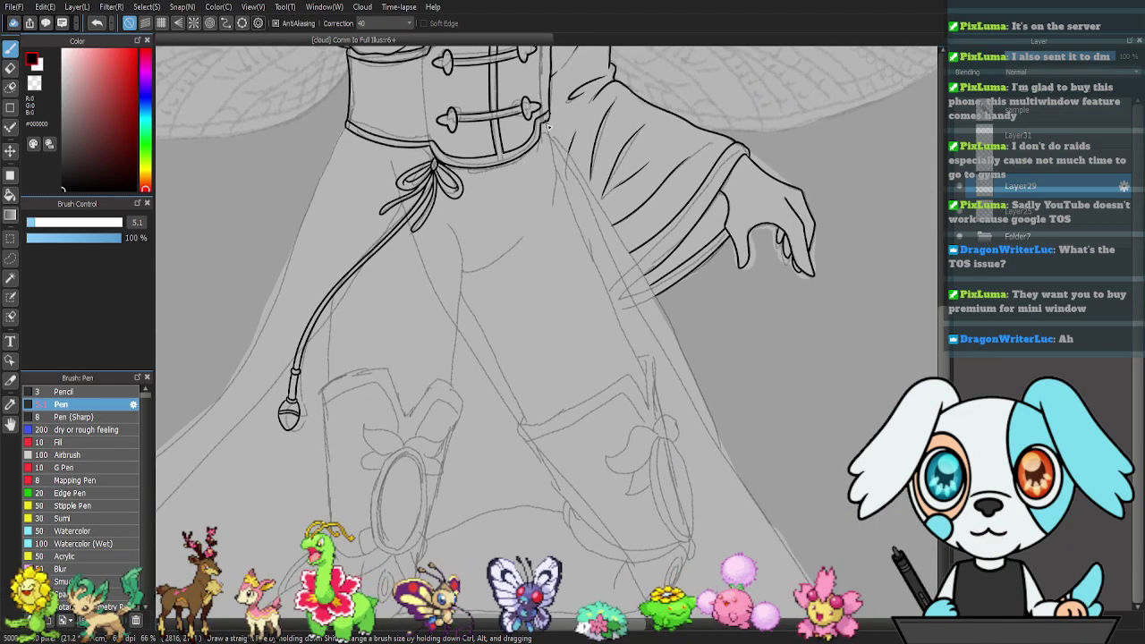
drag(553, 143, 568, 178)
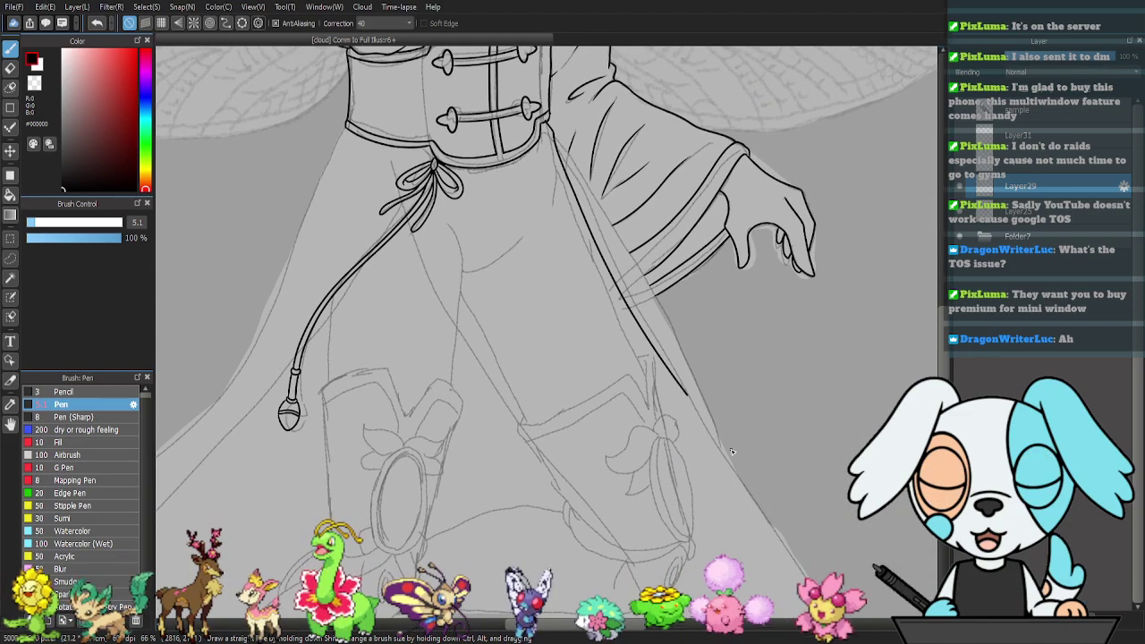
key(ctrl+z)
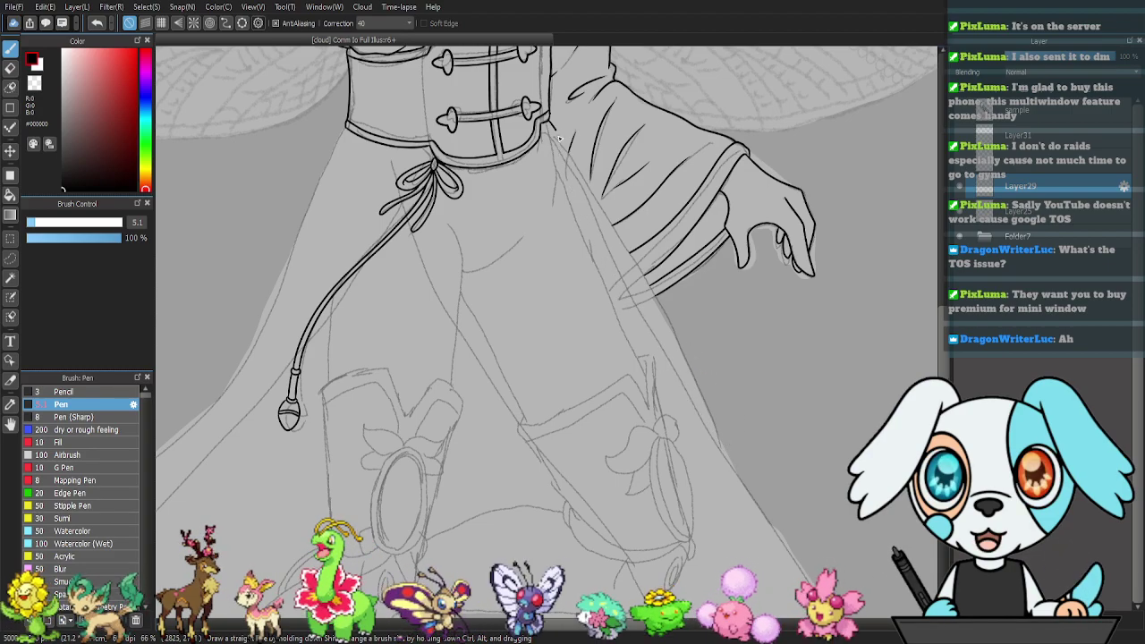
drag(589, 206, 621, 264)
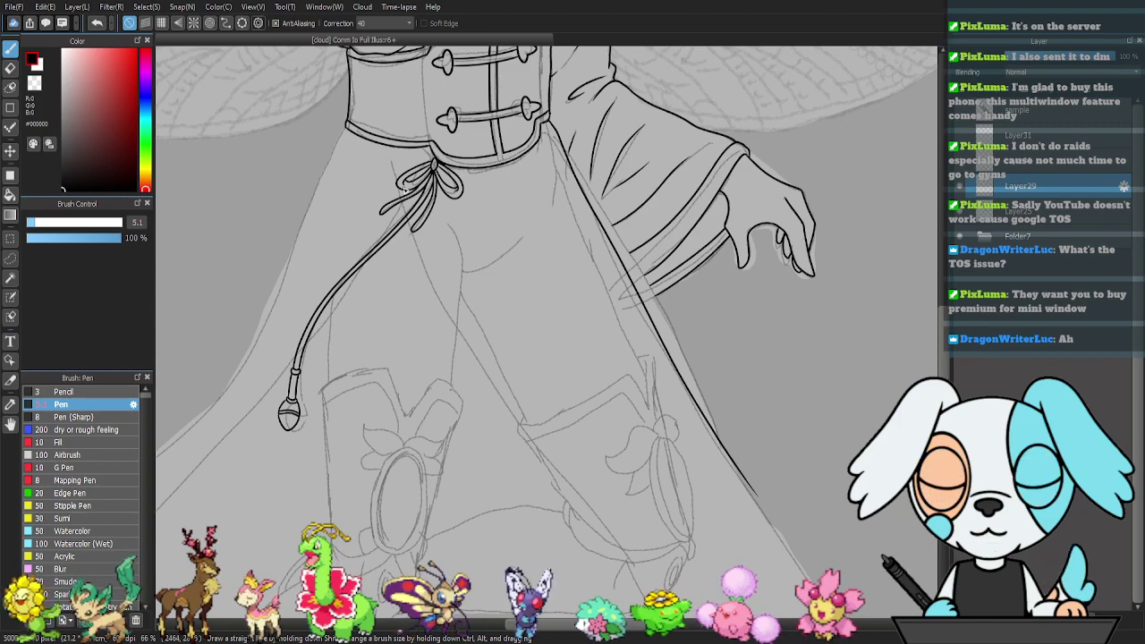
- Ink the panel's inner edge from beside the bow diagonally down past the knee, curving into the bottom hem
drag(411, 226, 462, 338)
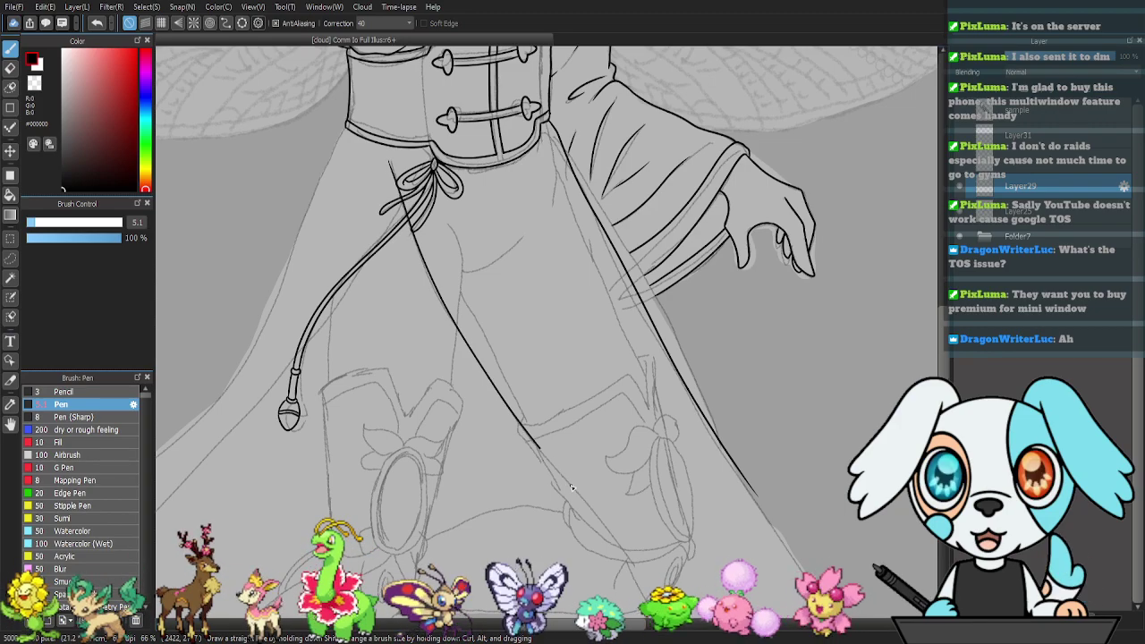
drag(642, 579, 536, 259)
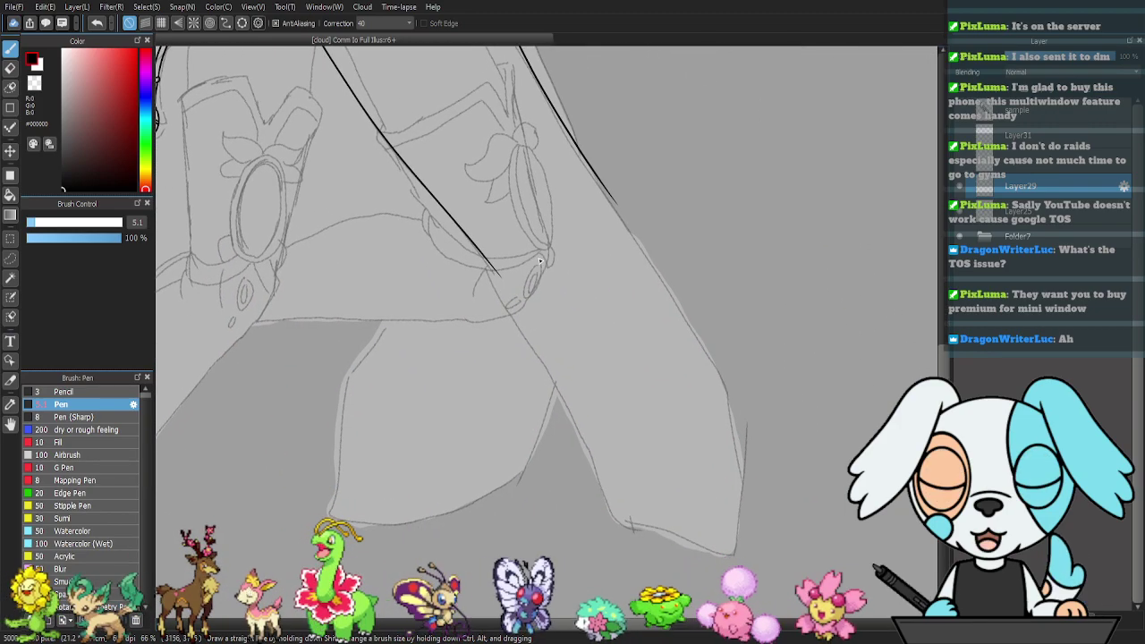
scroll(542, 328, up, 2)
drag(610, 436, 191, 136)
drag(426, 390, 685, 565)
scroll(534, 394, down, 1)
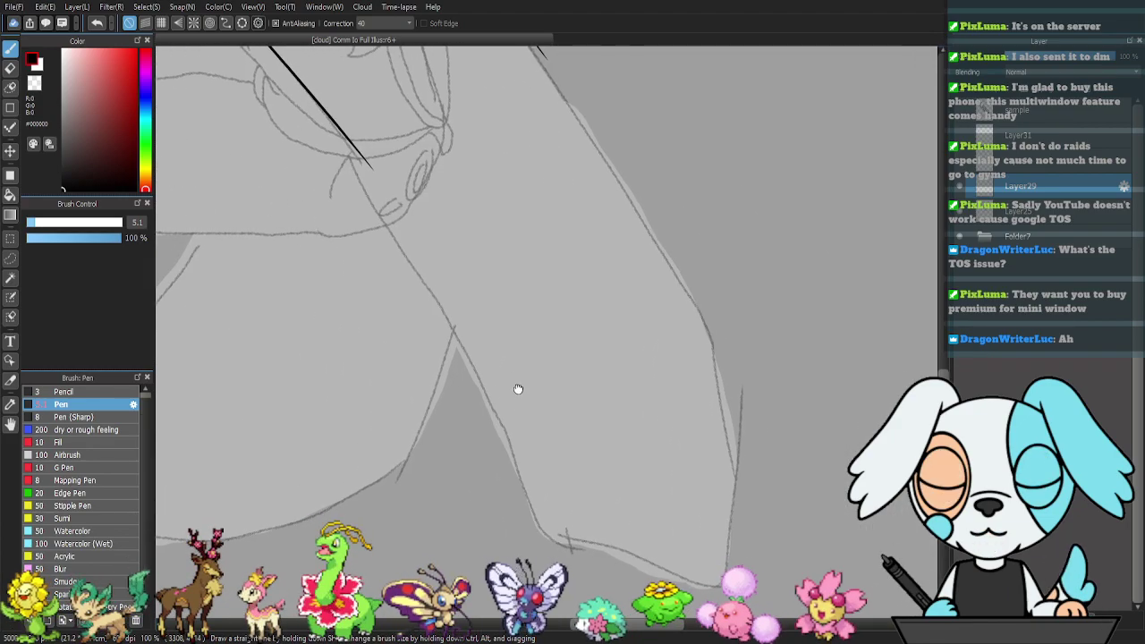
drag(349, 143, 384, 188)
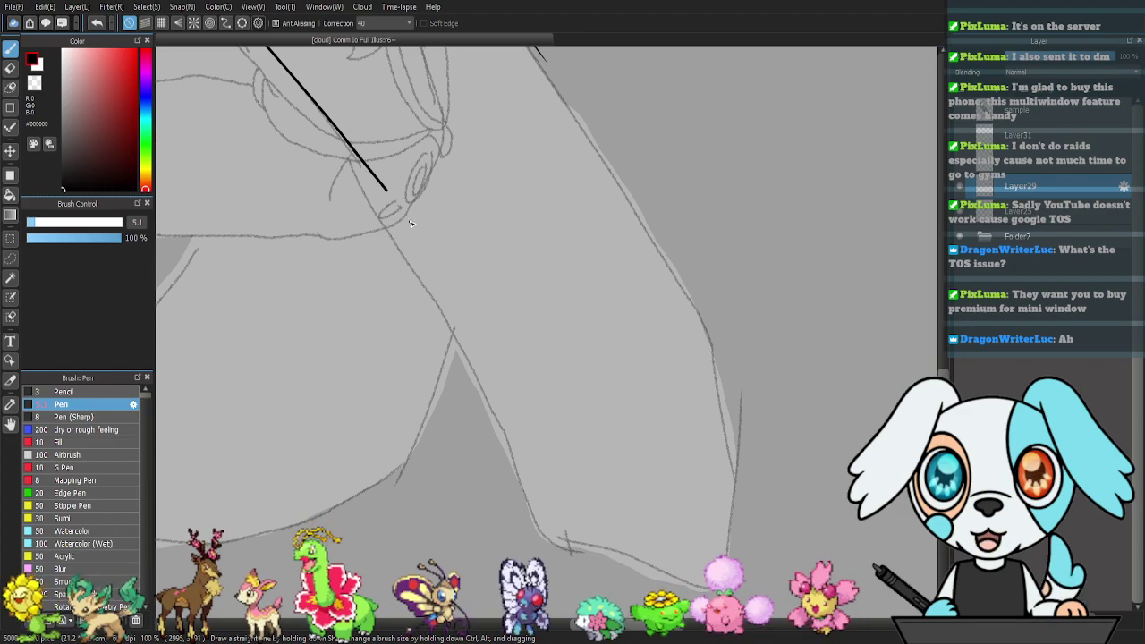
mouse_move(471, 321)
mouse_down()
mouse_move(581, 528)
mouse_move(702, 595)
mouse_up()
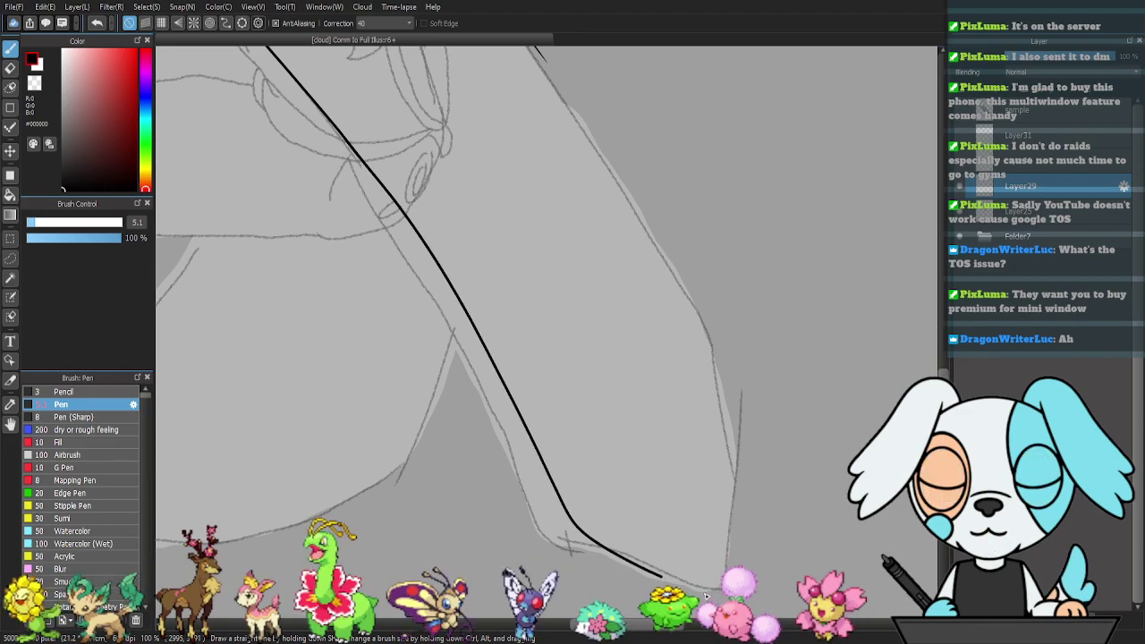
- Extend the panel's outer edge down to its bend and around the rounded bottom corner to join the hem line
drag(624, 258, 567, 442)
drag(551, 308, 588, 396)
drag(500, 294, 329, 122)
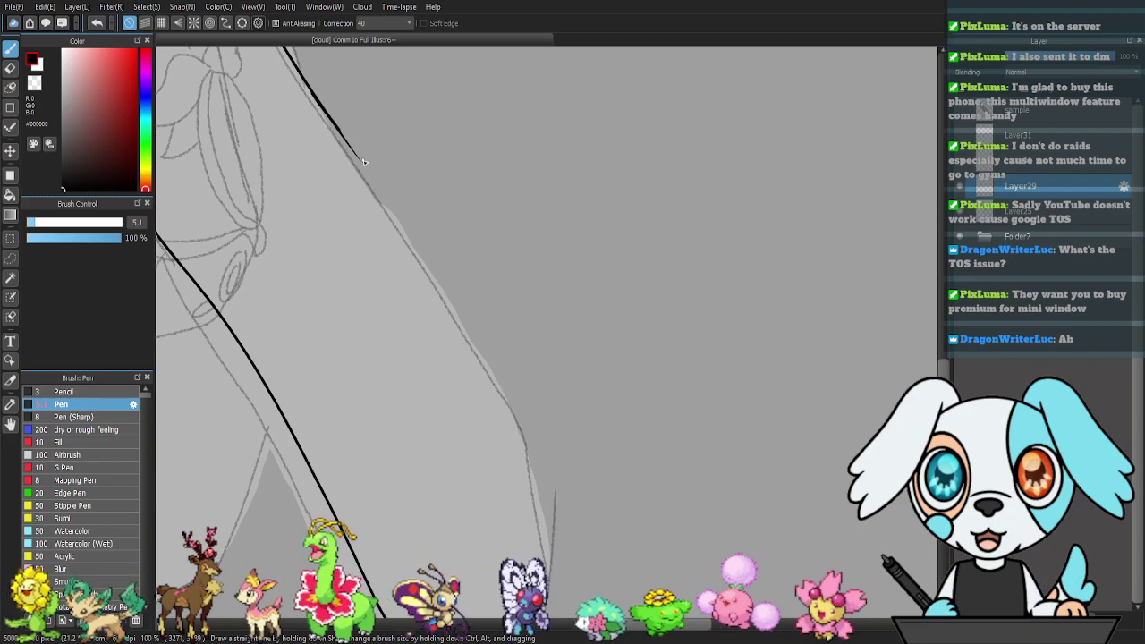
drag(360, 159, 439, 266)
drag(526, 384, 551, 425)
drag(596, 486, 565, 323)
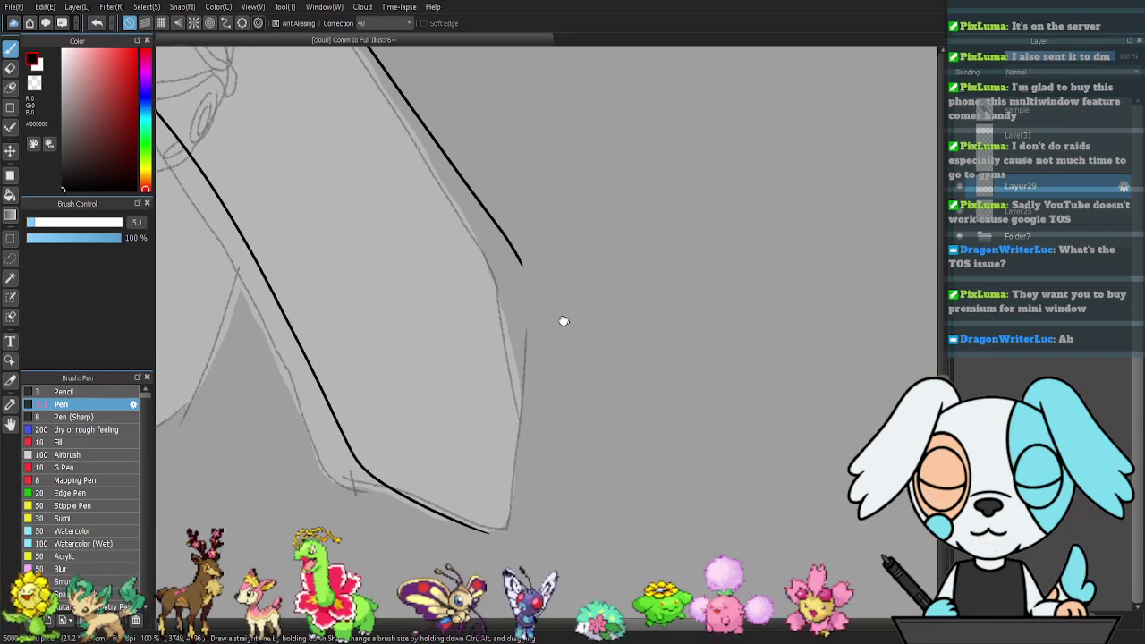
mouse_move(514, 256)
mouse_down()
mouse_move(530, 343)
mouse_move(521, 461)
mouse_up()
drag(505, 526, 488, 529)
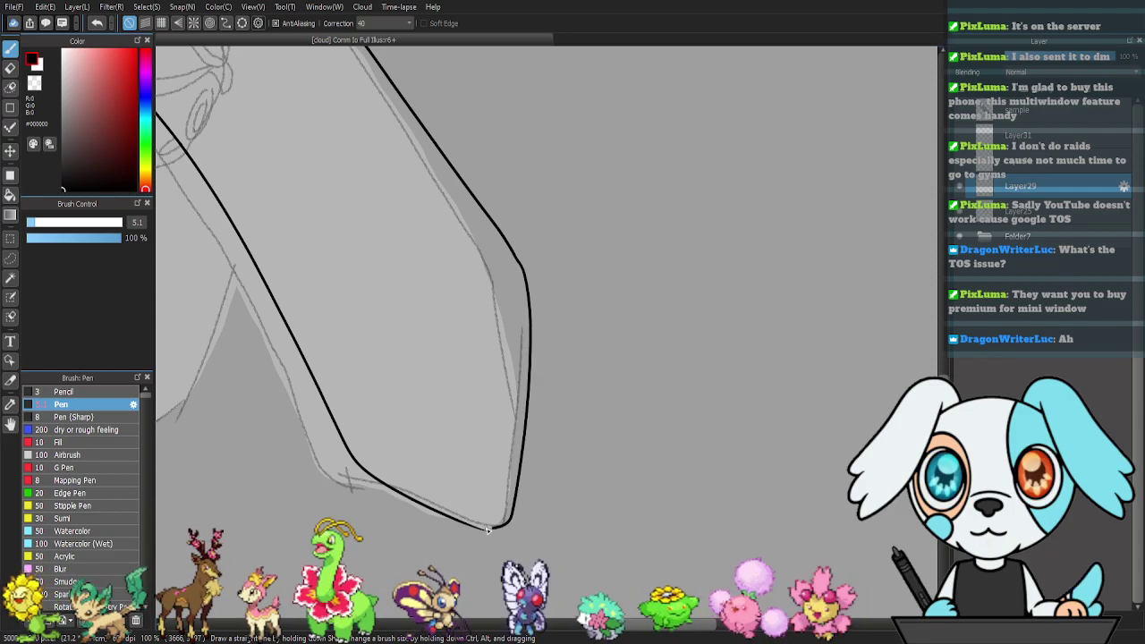
- Inspect the cloth panel's bottom corner and both inked edges up close, then the whole lower body
key(ctrl+plus)
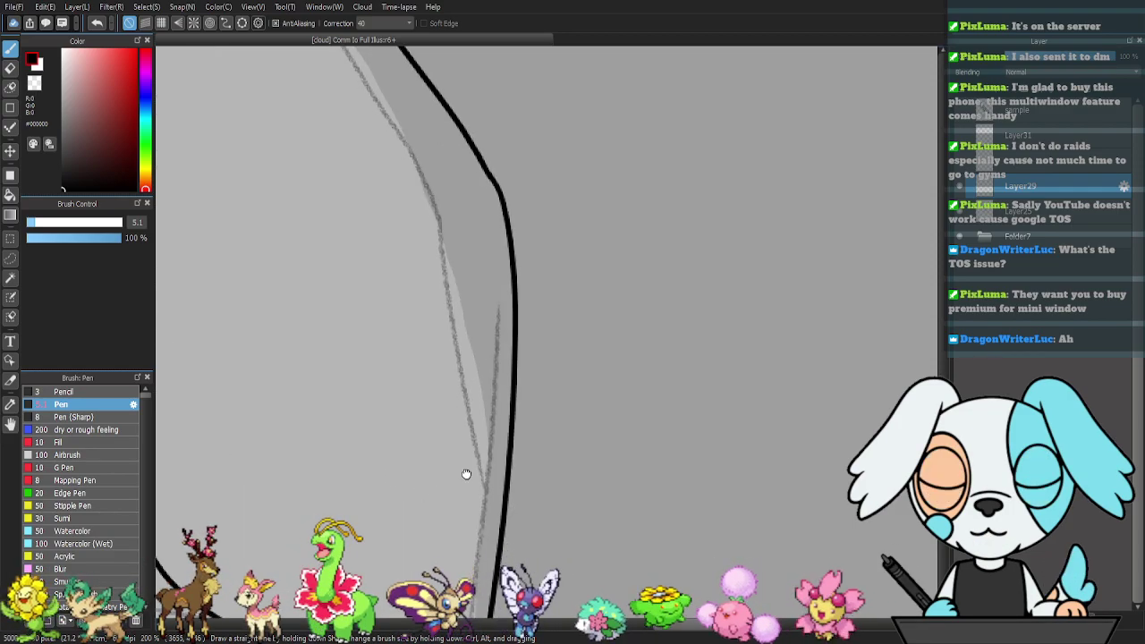
drag(468, 483, 484, 315)
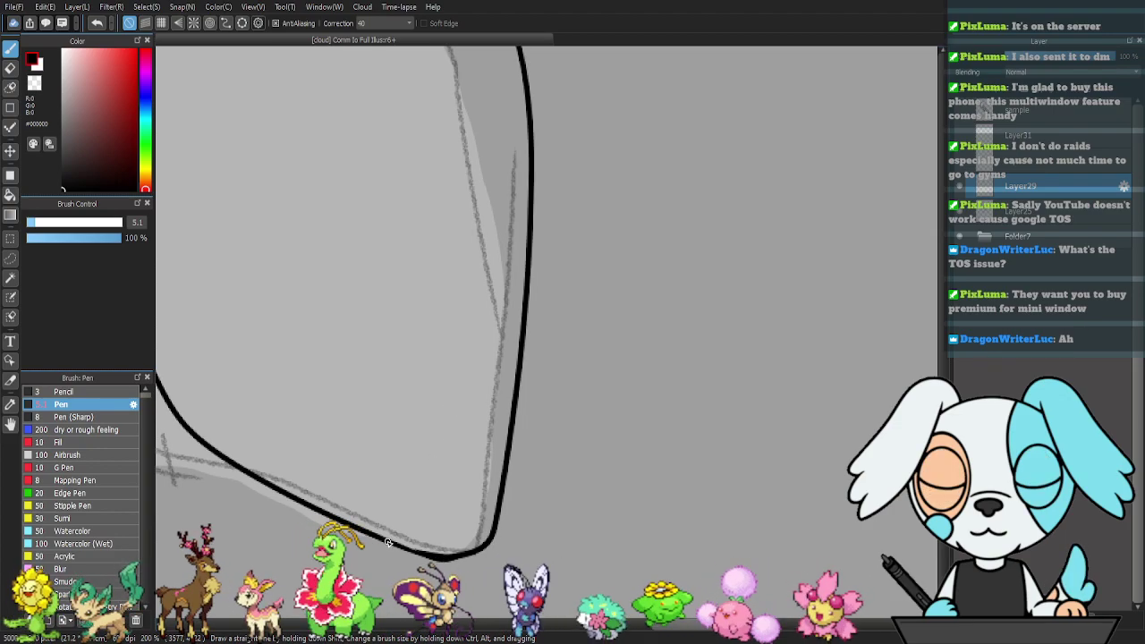
mouse_move(390, 358)
mouse_down()
mouse_move(864, 435)
mouse_move(1042, 449)
mouse_up()
drag(432, 169, 495, 504)
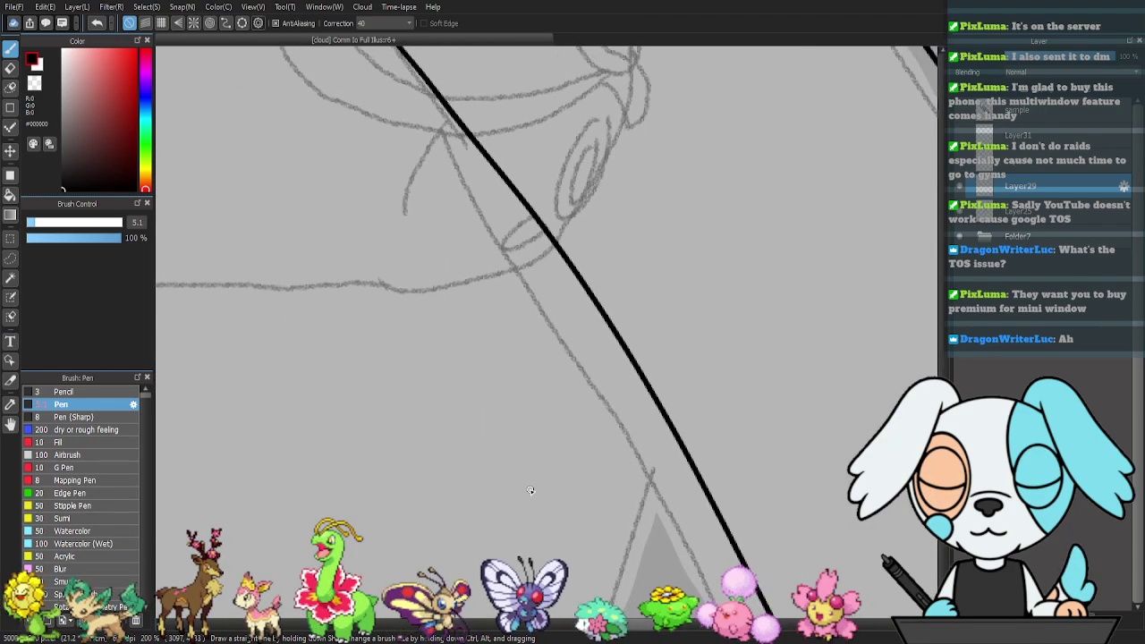
scroll(536, 490, down, 4)
mouse_move(704, 337)
mouse_down()
mouse_move(667, 396)
mouse_move(722, 551)
mouse_up()
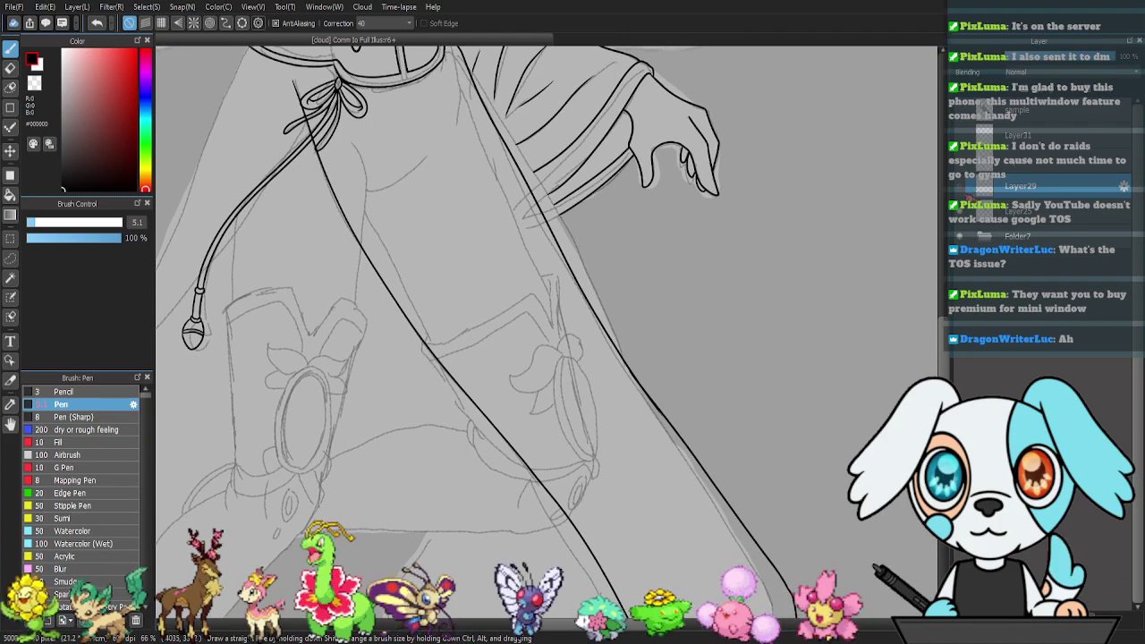
- Duplicate the cloth panel's line layer and open the copy for free transformation, then cancel the transformation
click(1028, 619)
drag(765, 530, 739, 479)
key(ctrl+t)
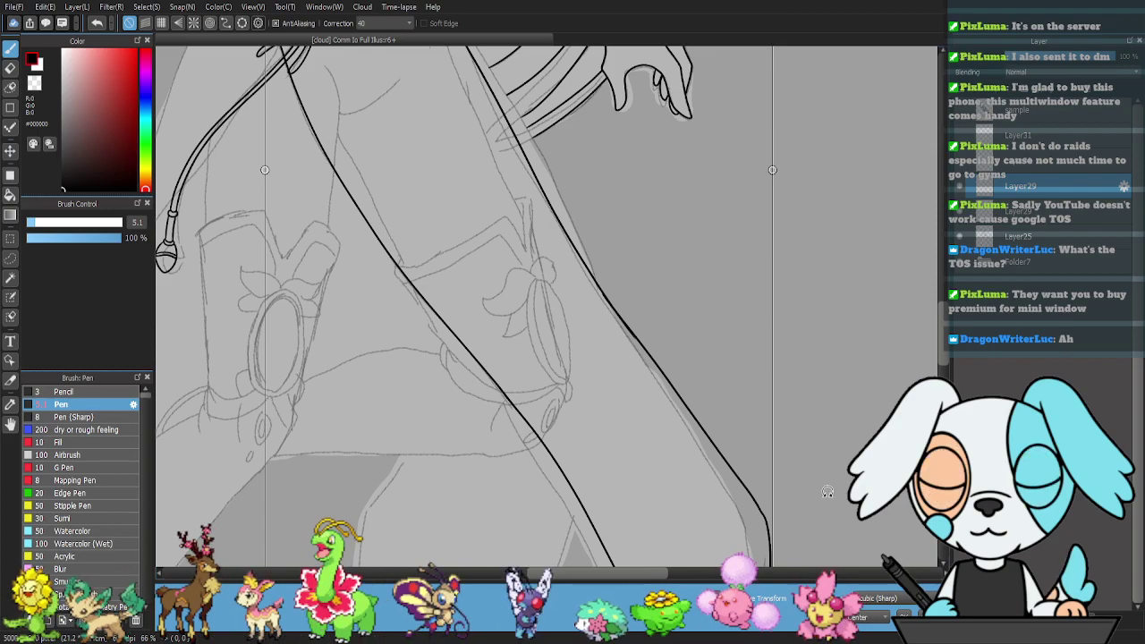
scroll(805, 507, down, 3)
scroll(794, 501, down, 1)
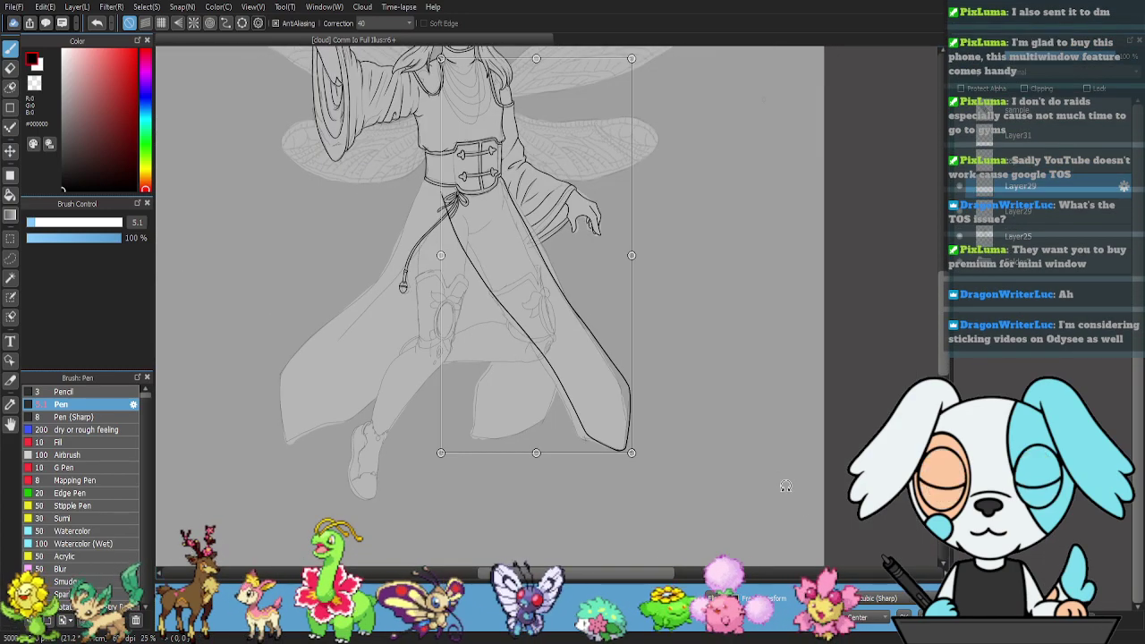
click(904, 617)
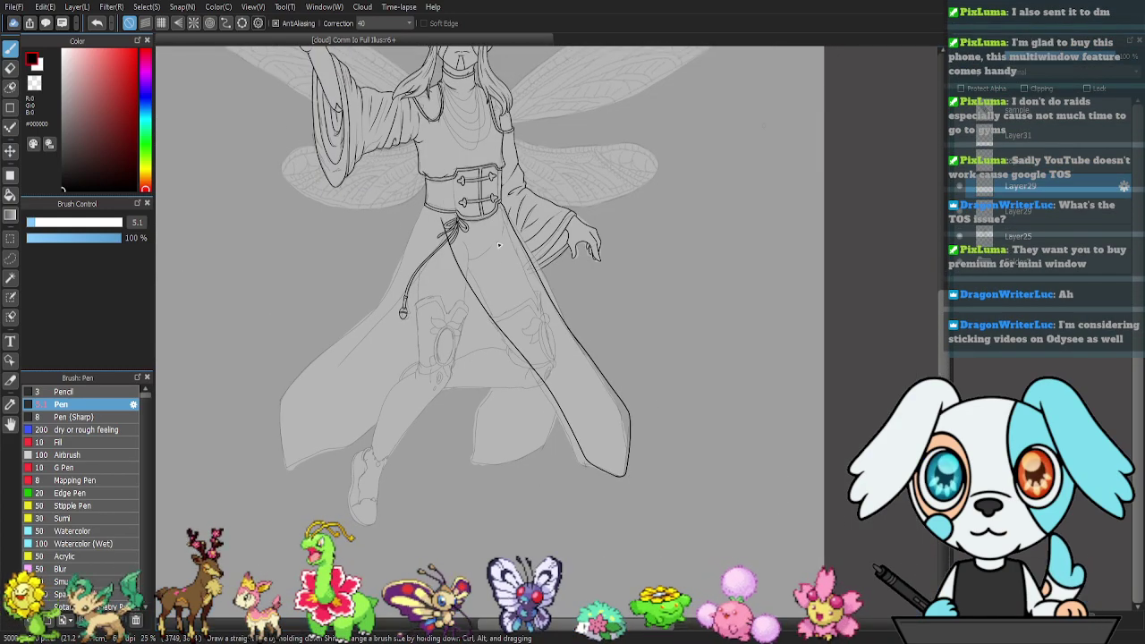
drag(467, 132, 491, 223)
key(l)
mouse_move(495, 165)
mouse_down()
mouse_move(540, 214)
mouse_move(499, 161)
mouse_up()
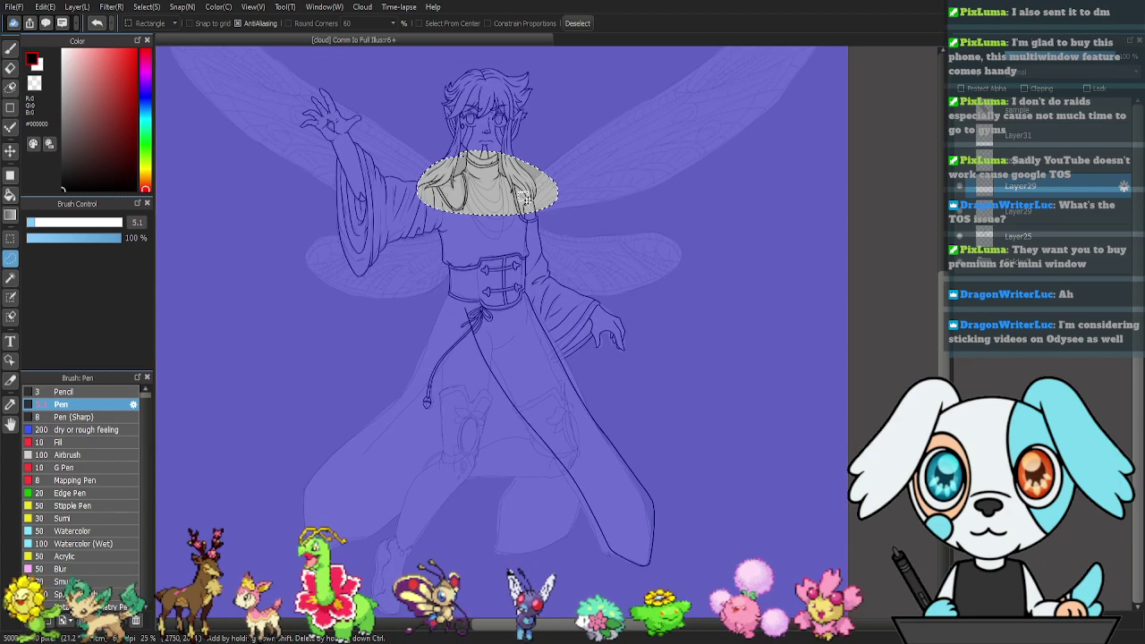
click(721, 403)
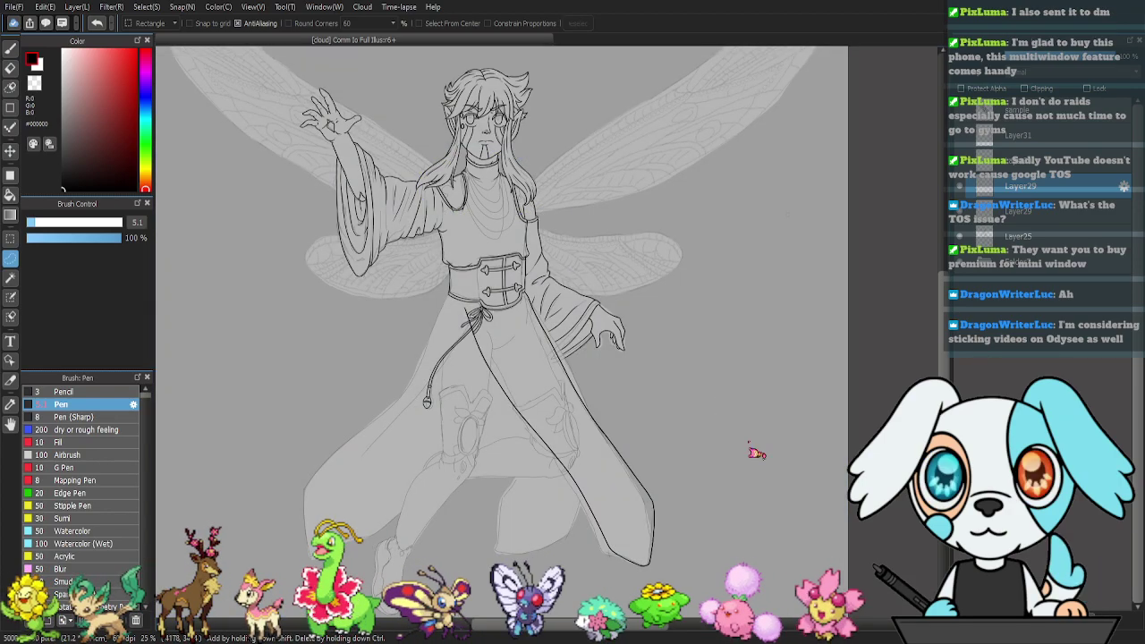
- Try to scale and shift the copied panel outline inside the original as an inner trim, then discard the copy
scroll(757, 453, down, 1)
key(ctrl+t)
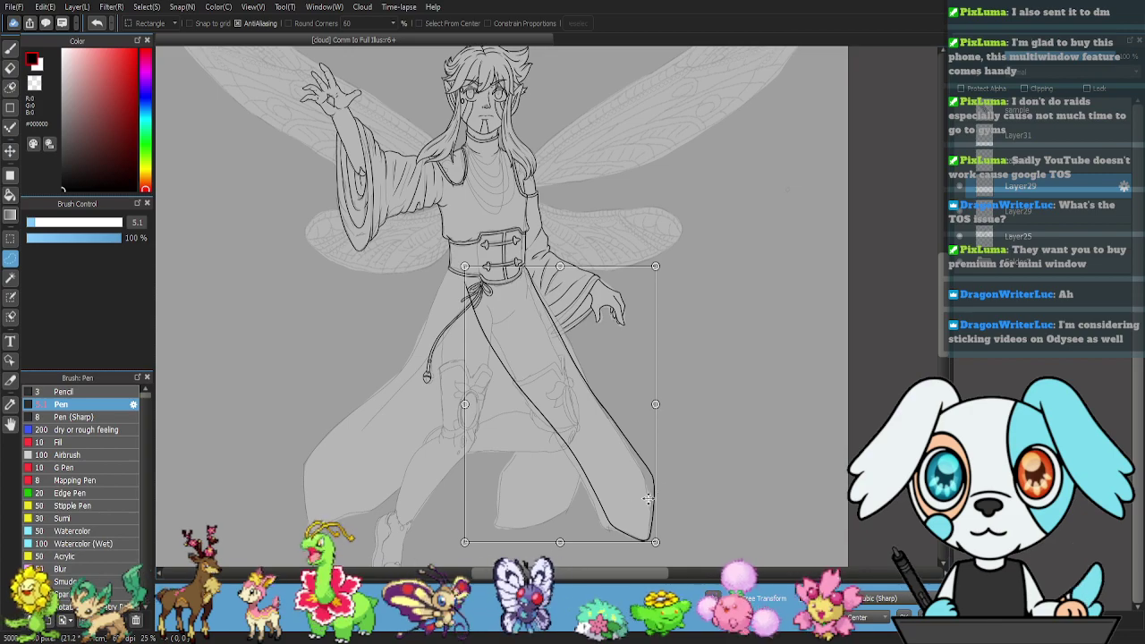
drag(462, 547, 483, 535)
drag(591, 473, 596, 477)
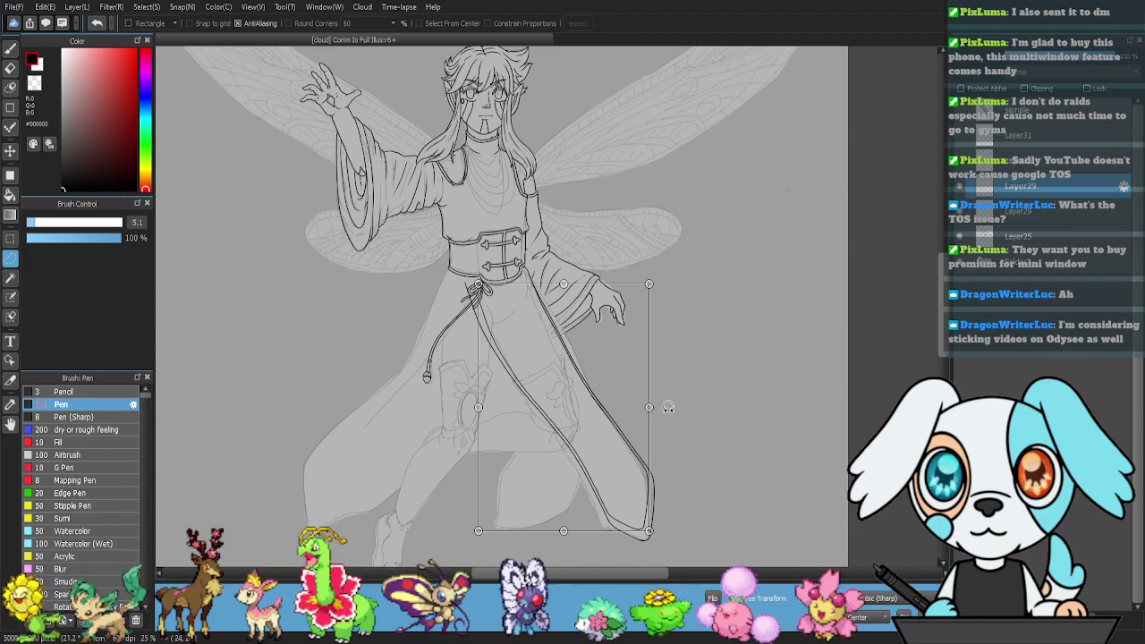
drag(655, 416, 568, 270)
key(ctrl+plus)
drag(630, 152, 624, 162)
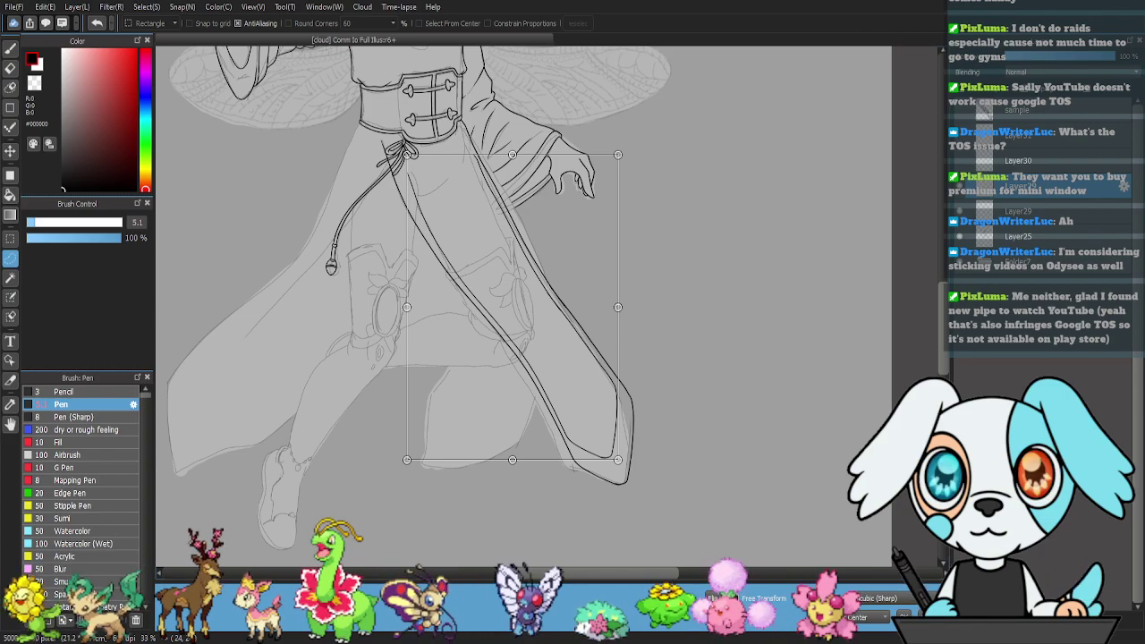
click(934, 616)
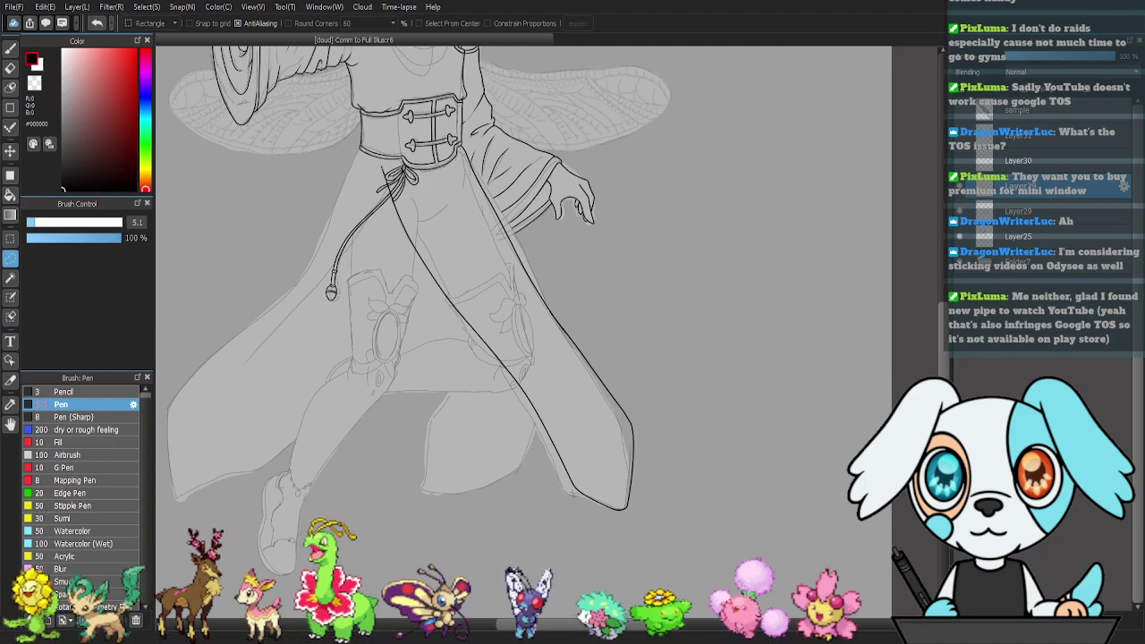
click(1092, 615)
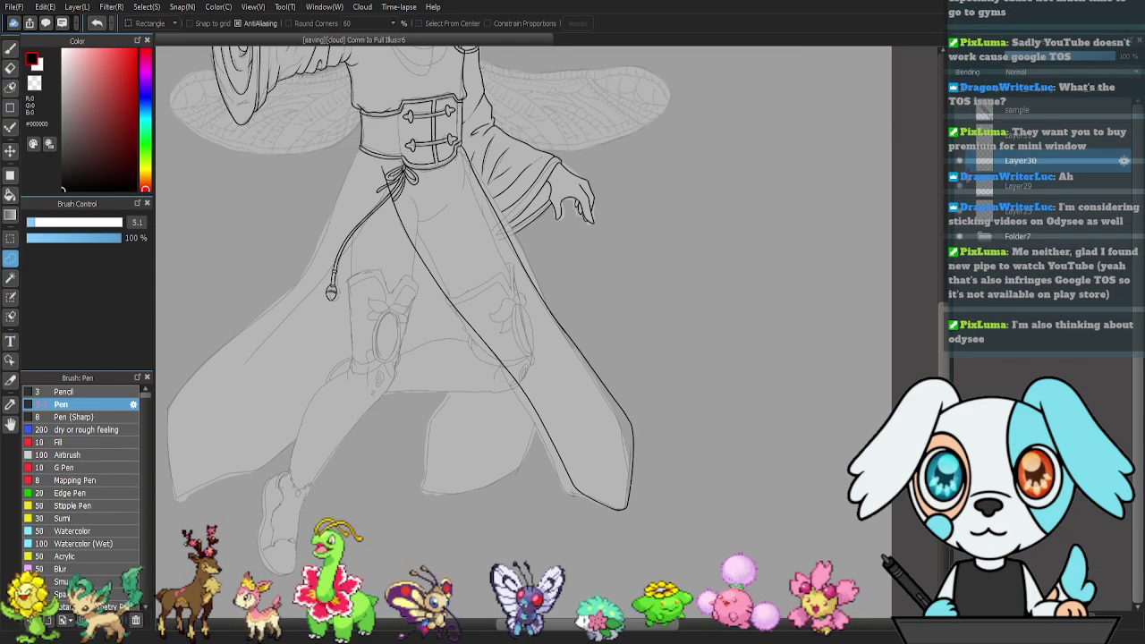
- Save the drawing and ink the inner trim line along the panel's bottom hem and up to the outer bend, redoing the side stroke
key(ctrl+s)
drag(669, 433, 572, 388)
key(p)
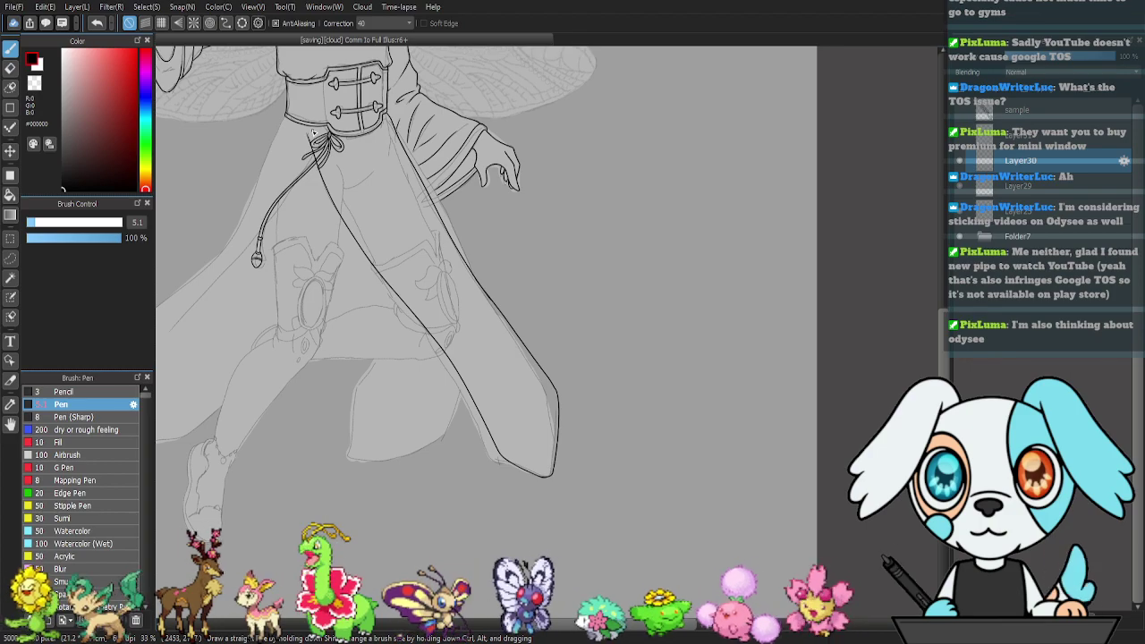
scroll(337, 194, up, 1)
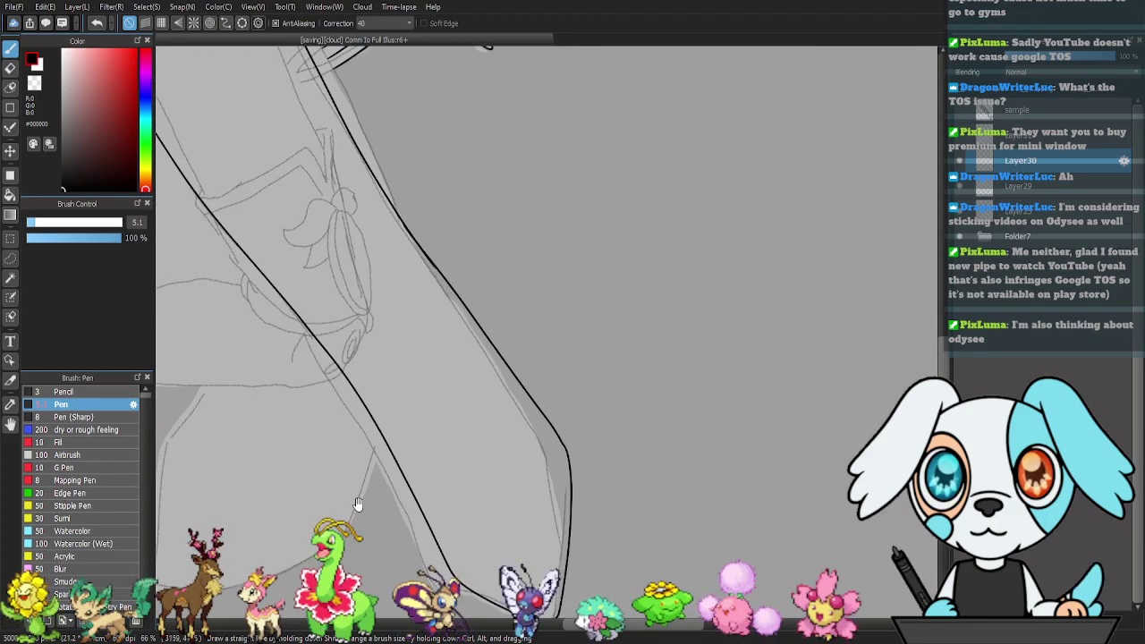
drag(358, 504, 308, 376)
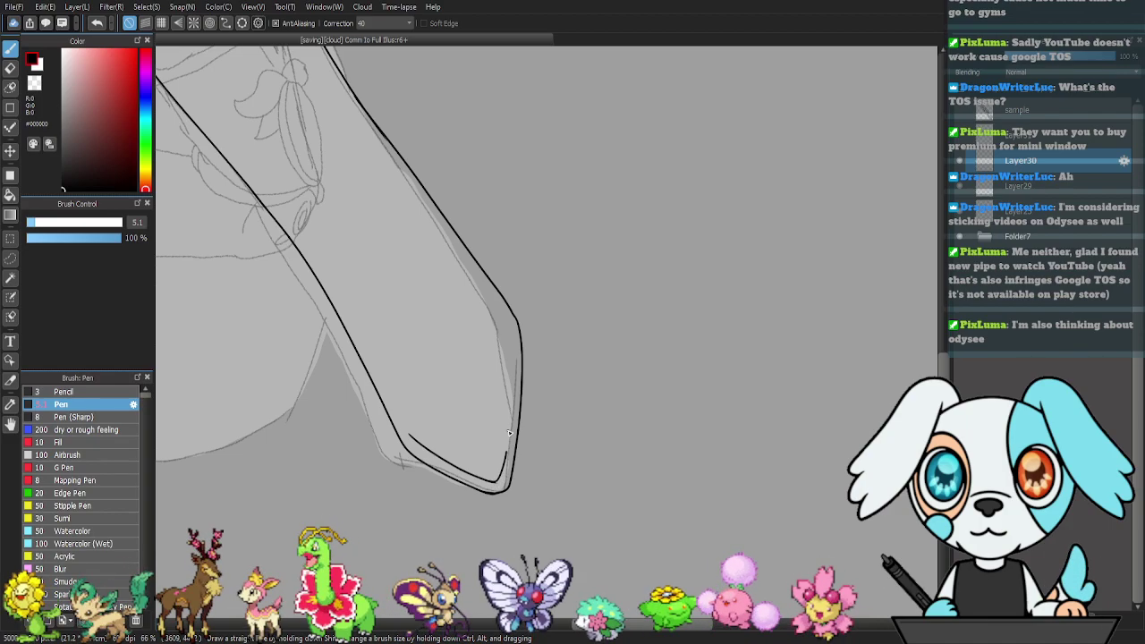
key(ctrl+z)
drag(507, 322, 509, 332)
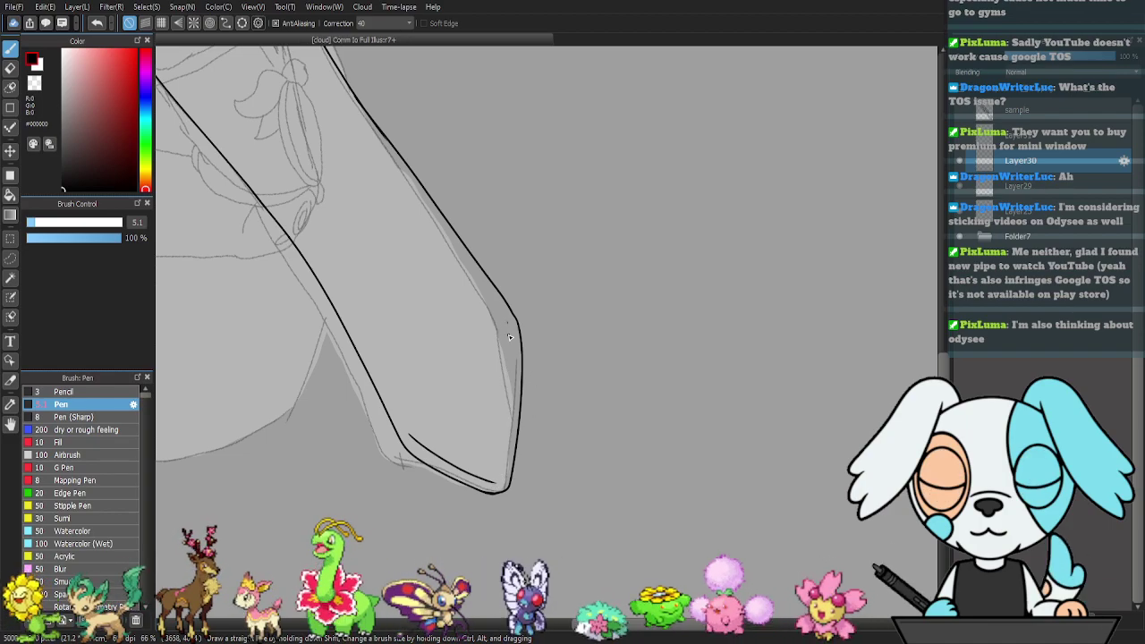
drag(511, 397, 506, 452)
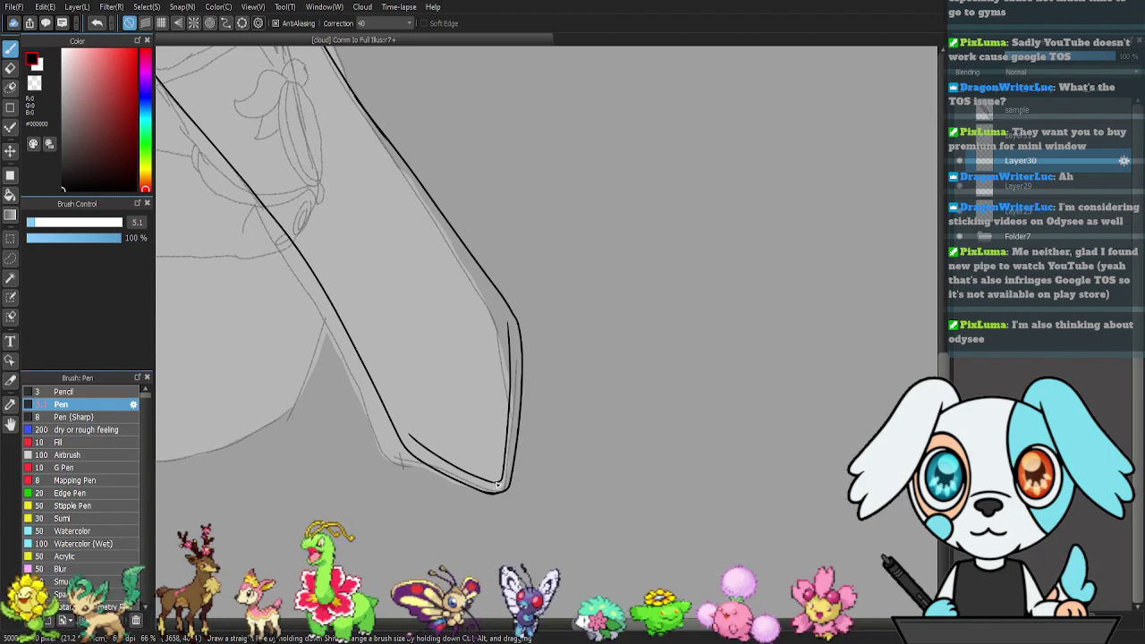
- Try a trim stroke below the jacket hem's corner, undo it, and add a new layer for the long trim lines
drag(421, 365, 493, 452)
drag(432, 265, 475, 457)
drag(312, 116, 323, 158)
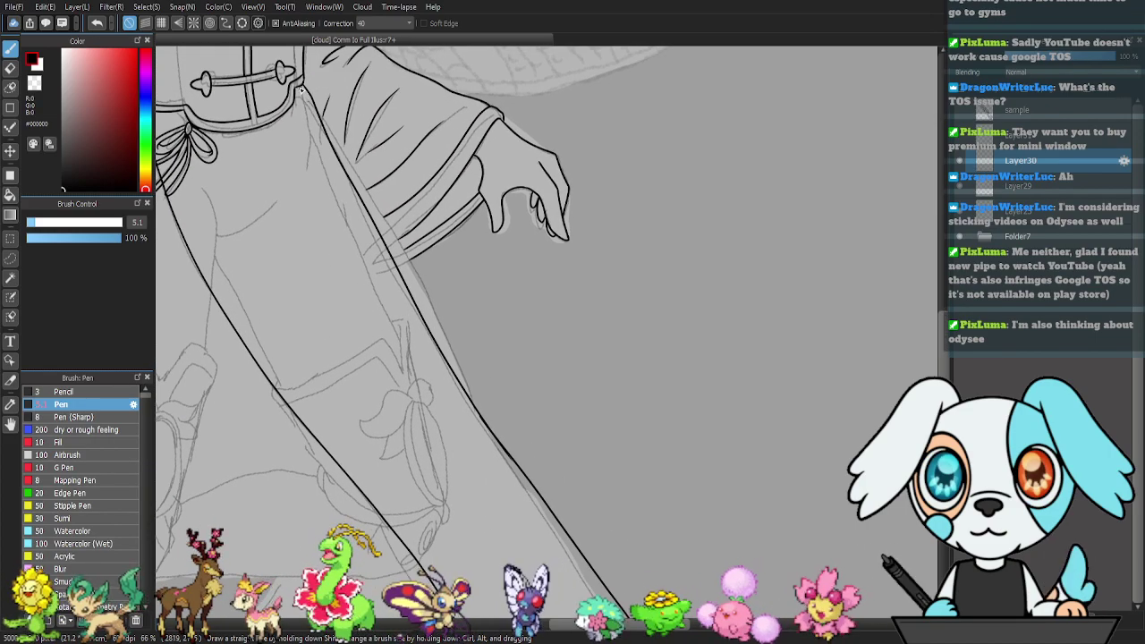
key(ctrl+z)
key(ctrl+minus)
drag(700, 460, 638, 388)
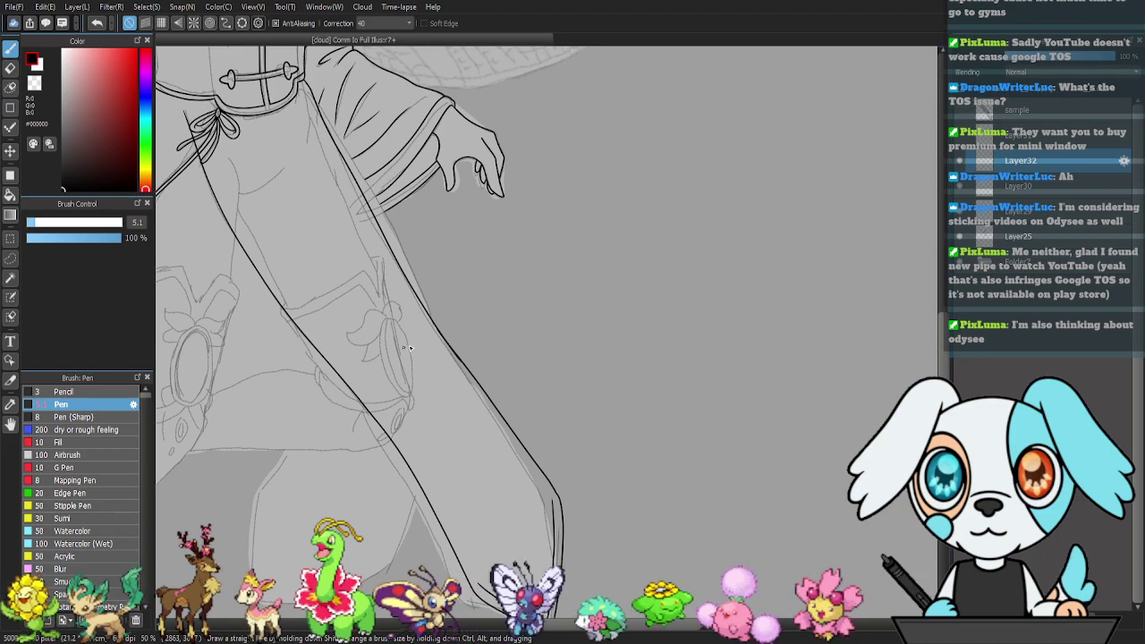
key(u)
click(145, 23)
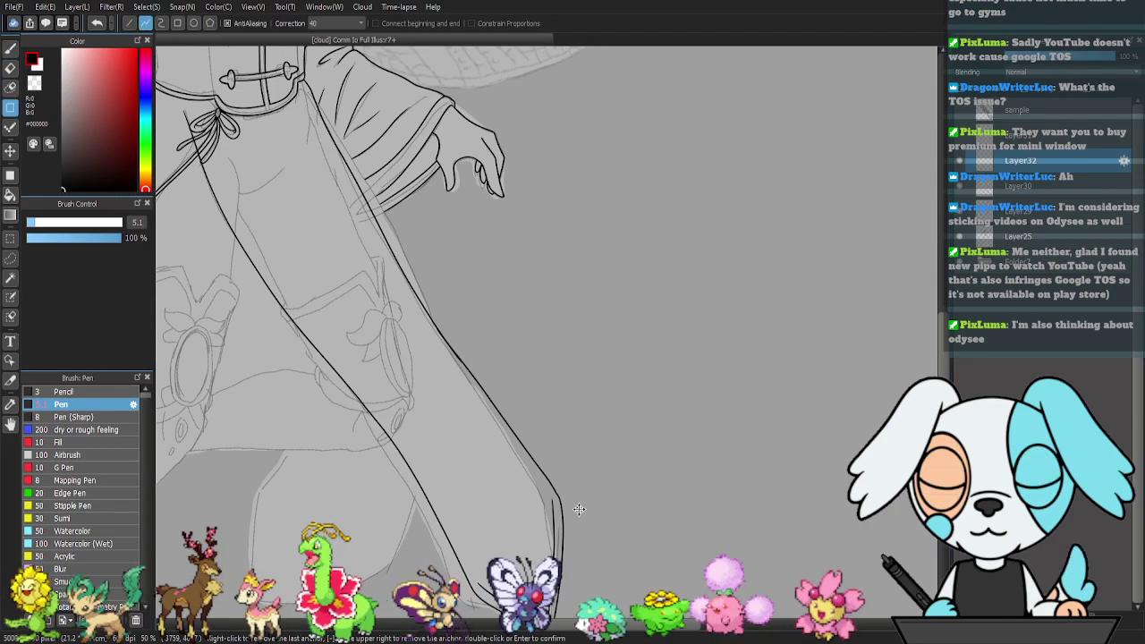
click(550, 499)
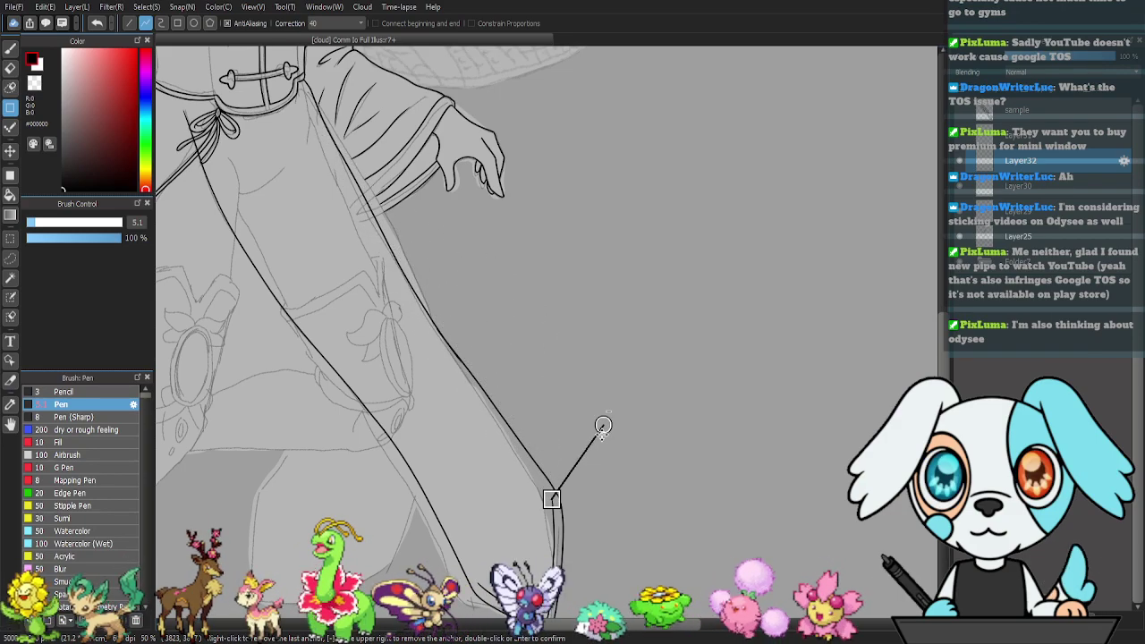
key(Escape)
- Ink the trim line inside the panel's outer edge from the jacket hem's corner down to the lower bend
key(p)
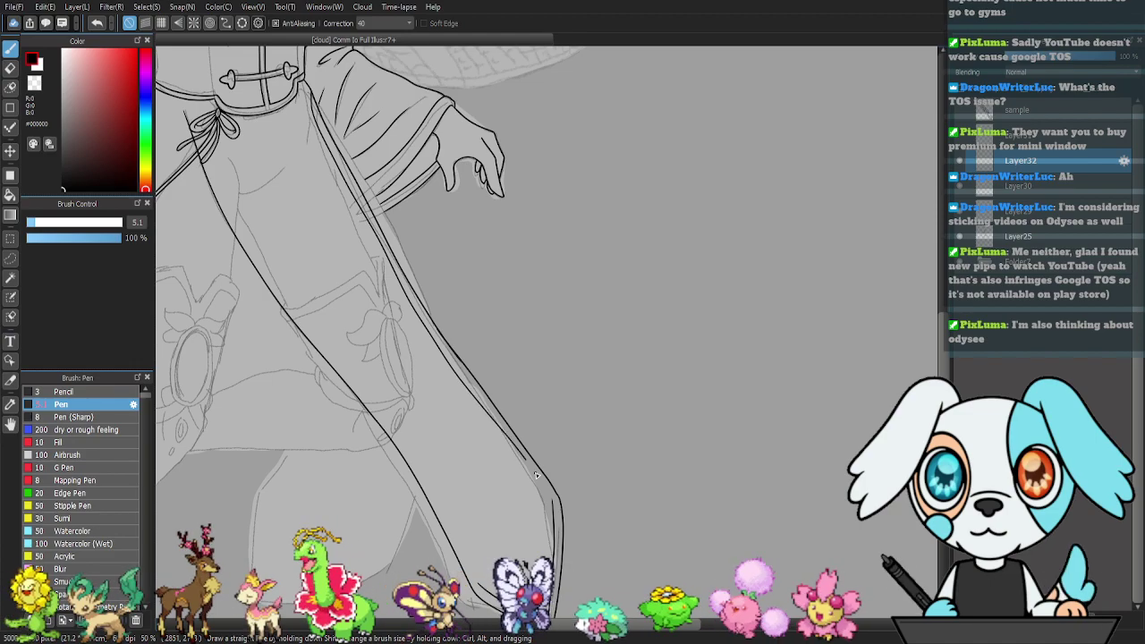
key(ctrl+plus)
key(ctrl+plus)
key(ctrl+plus)
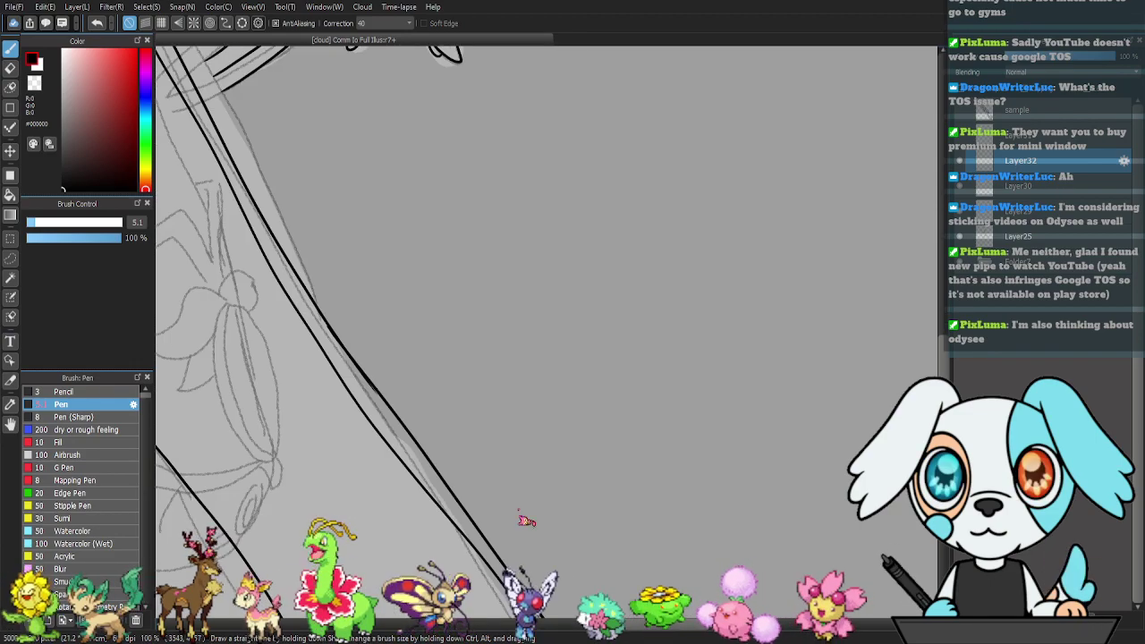
drag(511, 489, 546, 115)
- Erase the trim line's end at the lower bend with a size 21 eraser and redraw it to meet the side line
key(e)
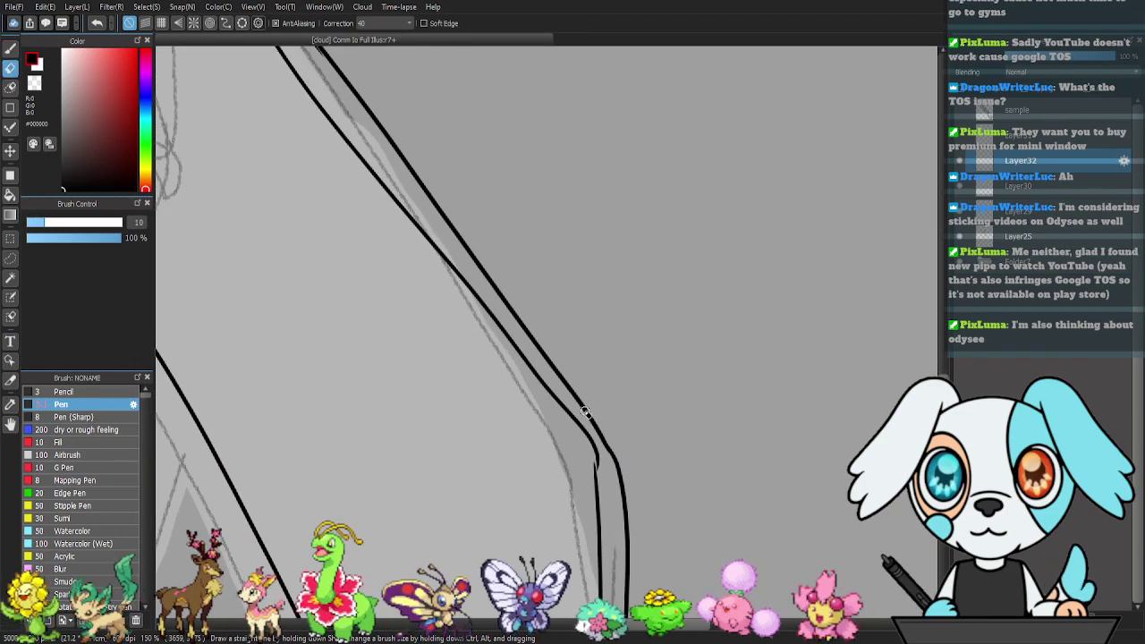
click(59, 222)
click(71, 223)
drag(517, 347, 603, 463)
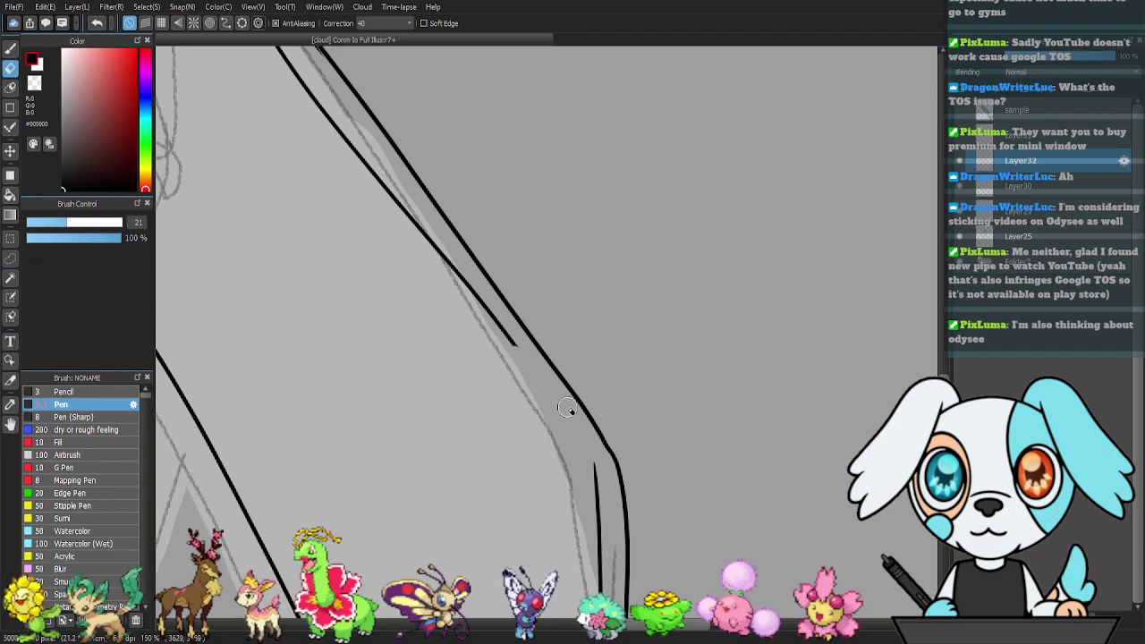
key(p)
drag(524, 356, 586, 445)
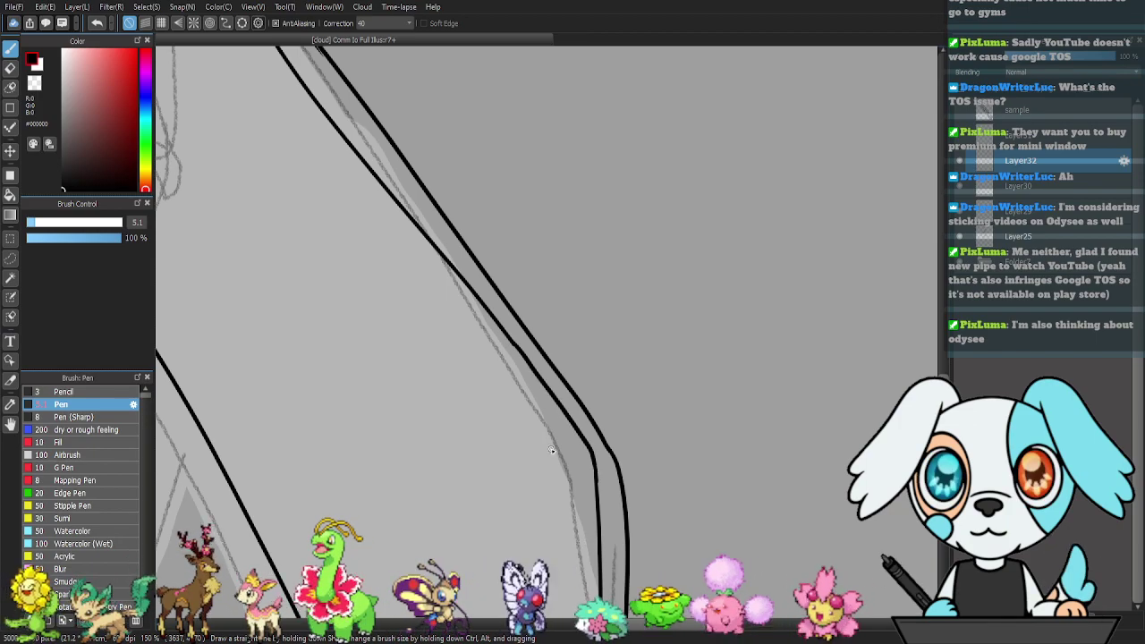
- Close the upper end of the outer trim line against the panel's edge below the jacket hem's corner
drag(440, 349, 674, 567)
drag(536, 195, 668, 477)
drag(573, 331, 671, 428)
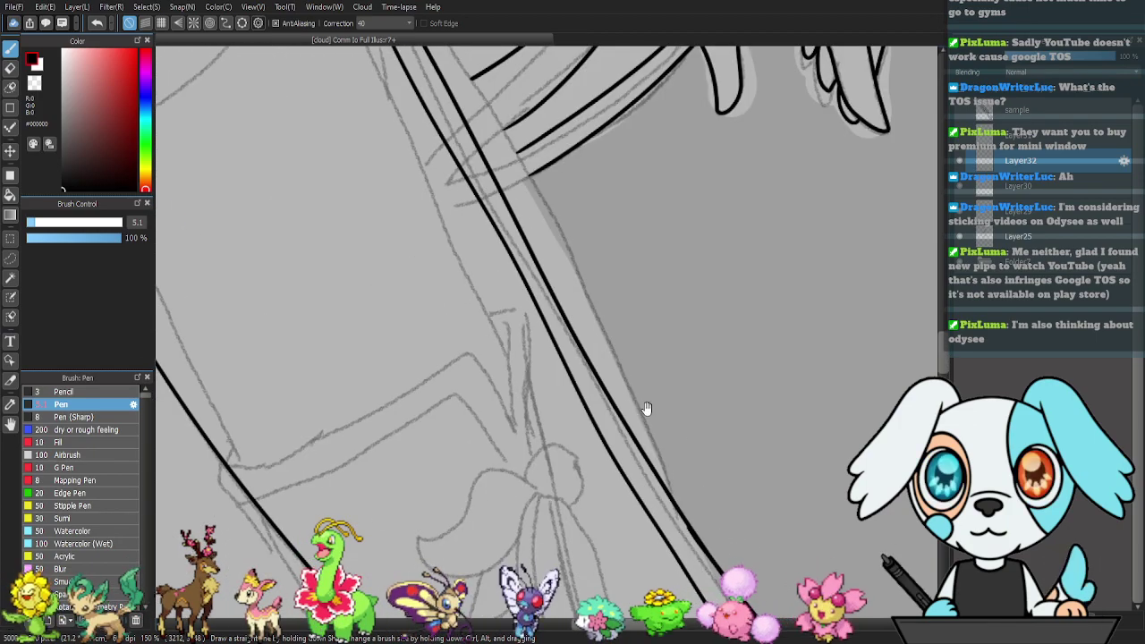
drag(573, 269, 685, 471)
drag(512, 268, 563, 465)
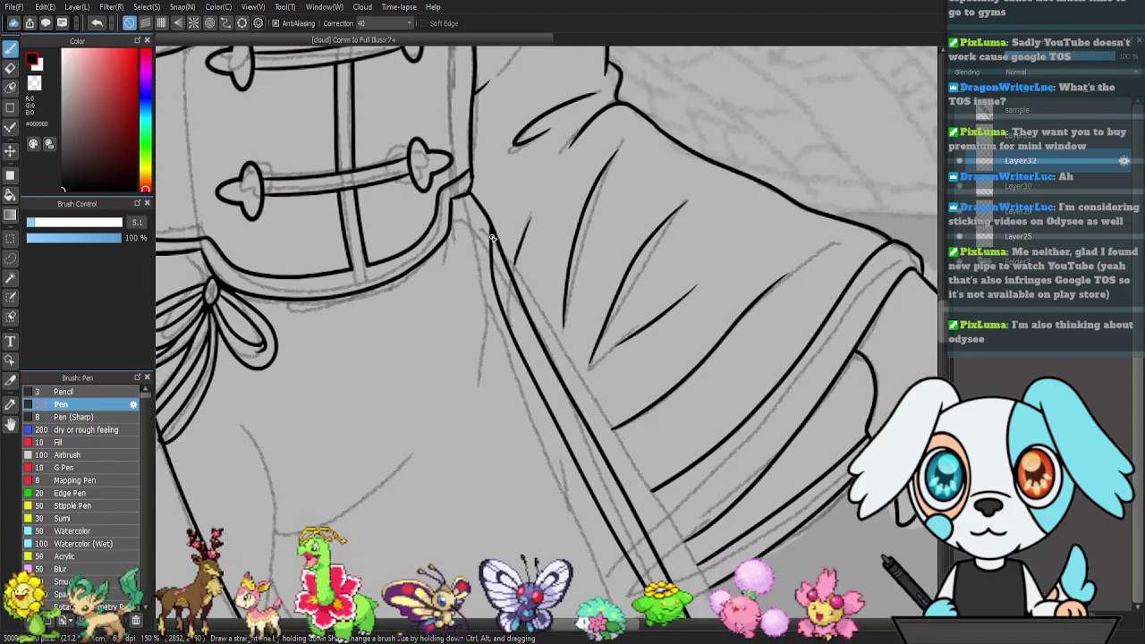
drag(480, 389, 498, 299)
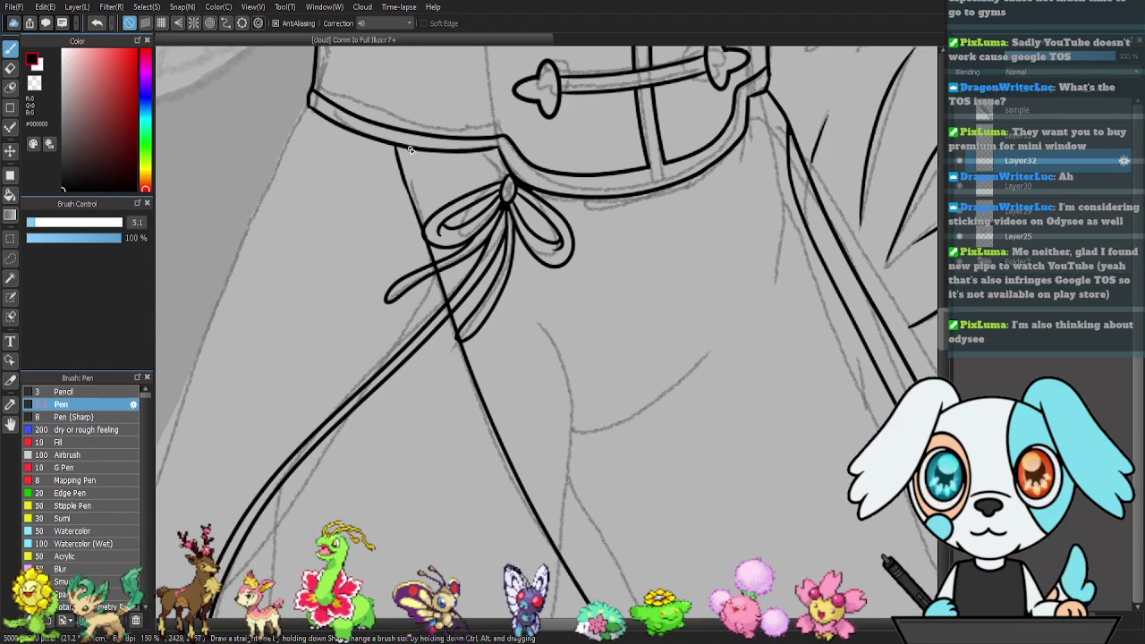
- Ink the trim line beside the panel's inner edge from the jacket hem past the bow to the thigh, redoing the first stroke
drag(417, 175, 477, 347)
key(ctrl+z)
drag(410, 150, 506, 413)
drag(540, 486, 580, 557)
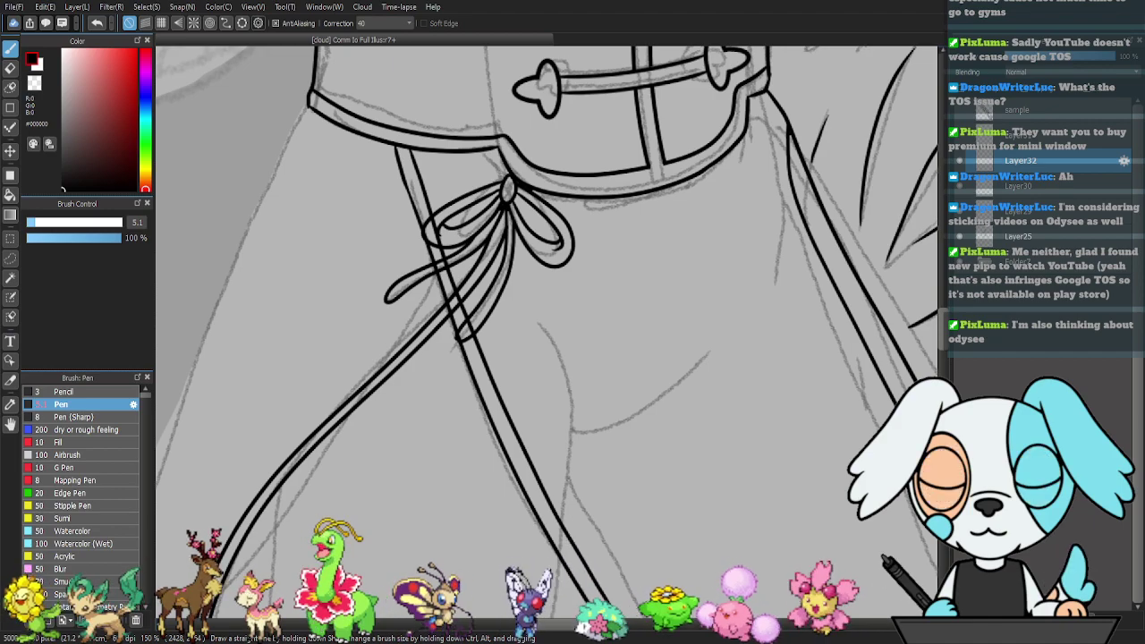
- Continue the inner edge's trim line down past the knee to meet the trim along the bottom hem
drag(688, 539, 529, 312)
drag(767, 478, 617, 297)
drag(301, 184, 555, 524)
drag(617, 591, 628, 601)
drag(652, 564, 292, 199)
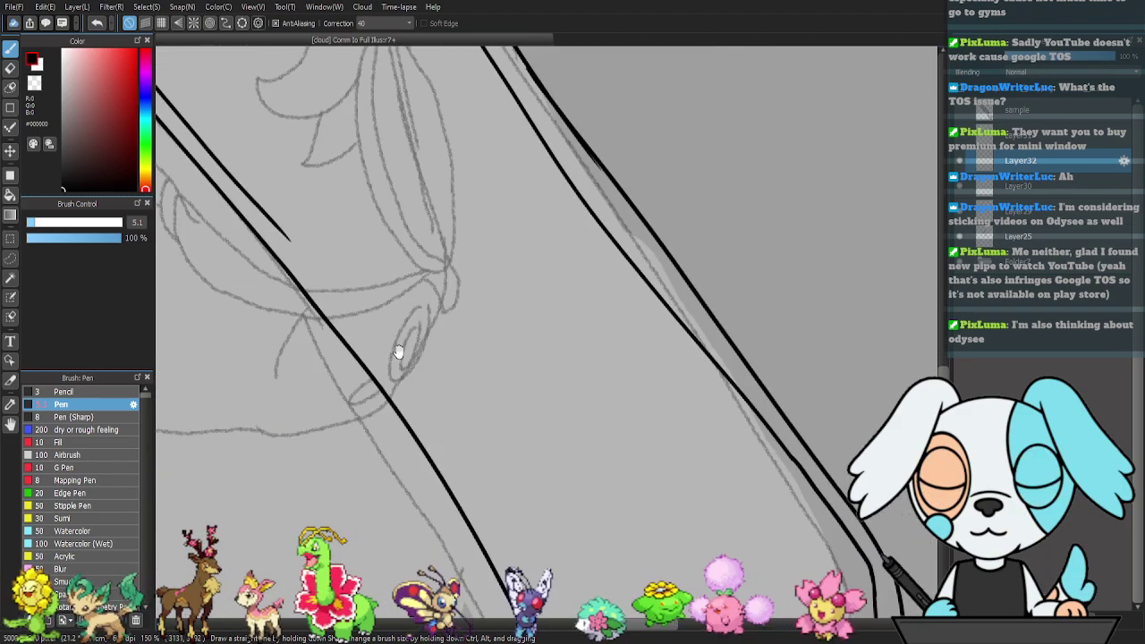
drag(402, 357, 385, 329)
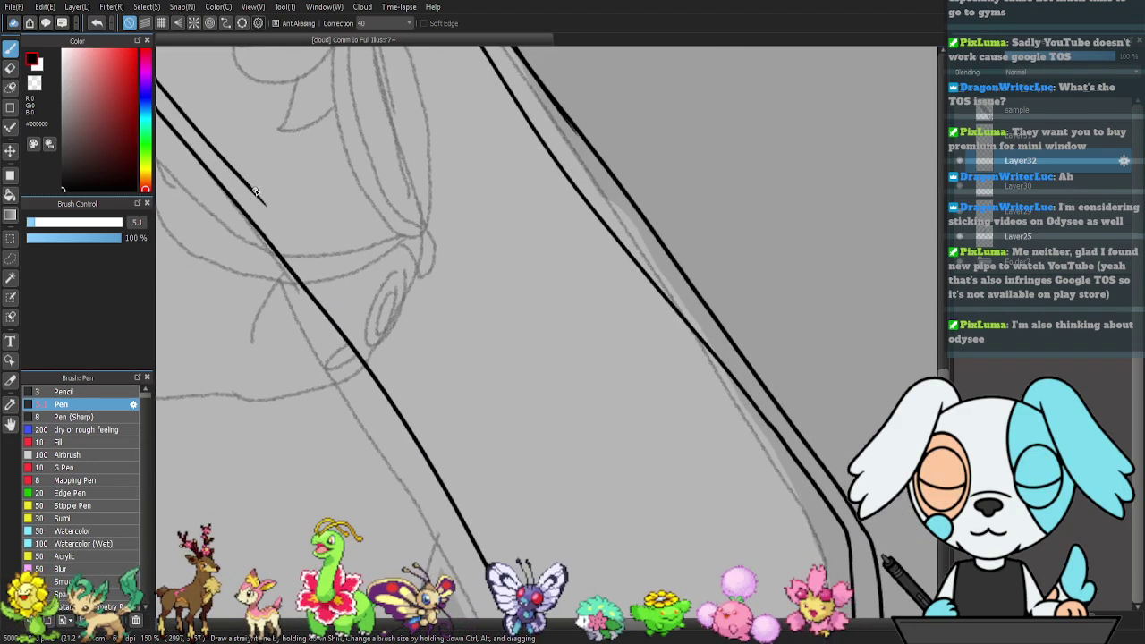
mouse_move(244, 184)
mouse_down()
mouse_move(409, 382)
mouse_move(506, 535)
mouse_up()
mouse_move(470, 472)
mouse_down()
mouse_move(349, 204)
mouse_move(467, 444)
mouse_up()
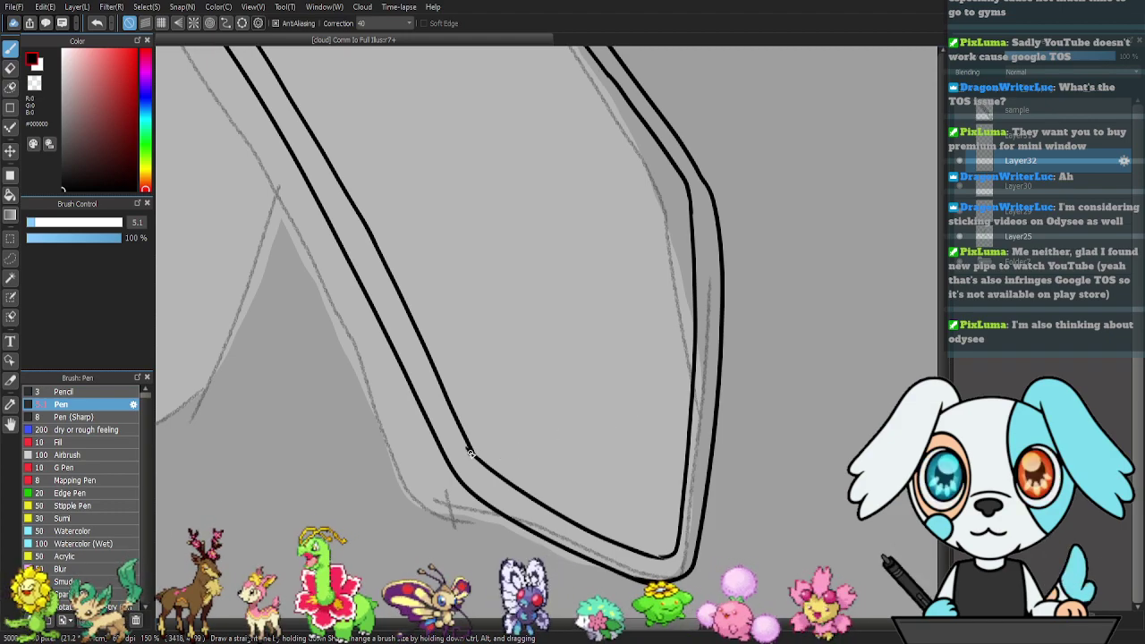
- Clean up the trim's corner where the inner edge meets the hem, and merge the trim layer down into Layer30
click(1070, 194)
key(e)
drag(457, 446, 480, 472)
key(p)
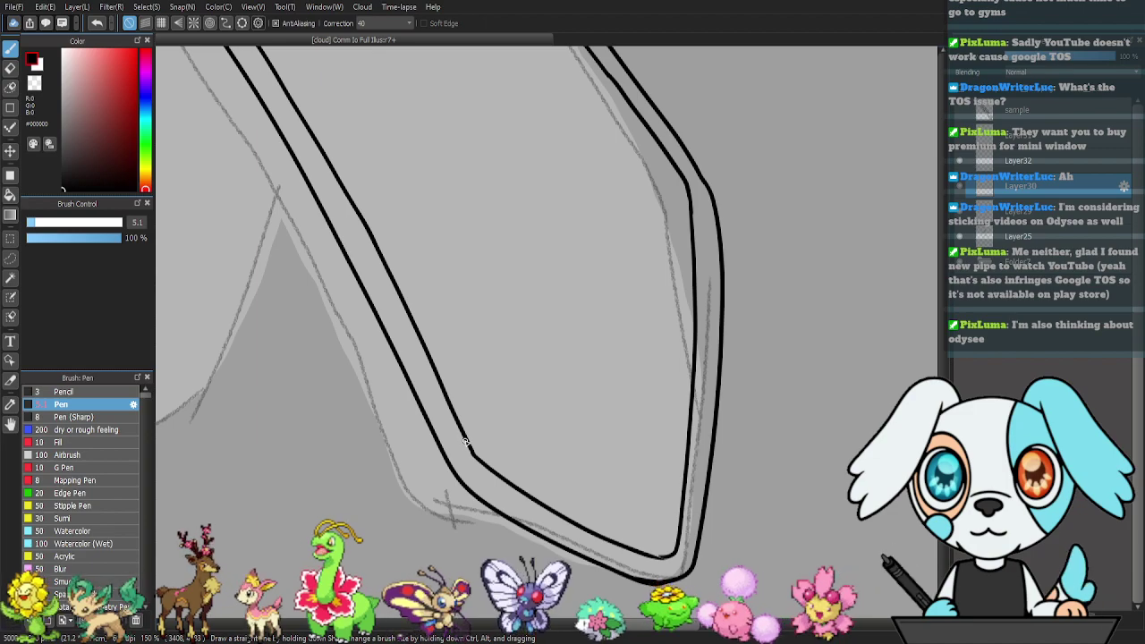
click(1034, 162)
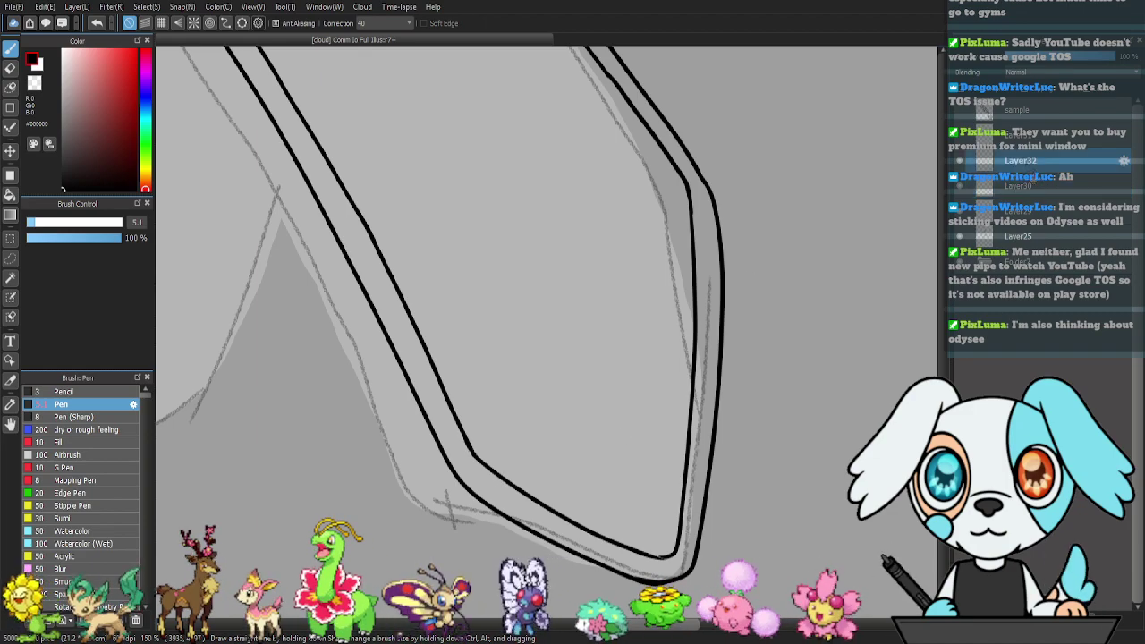
click(1062, 619)
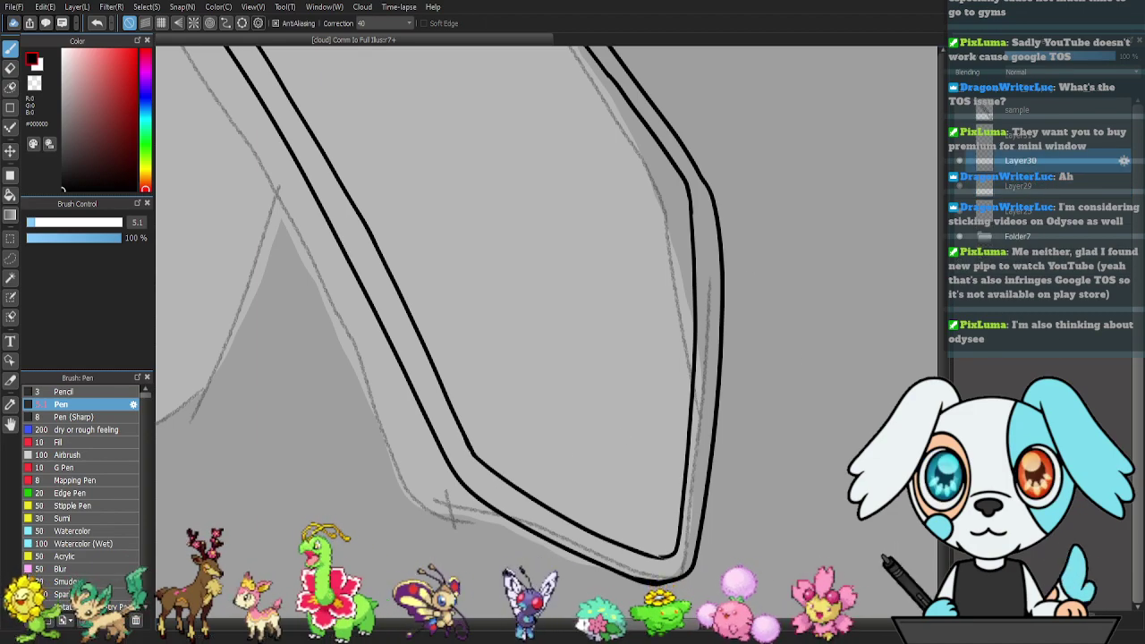
- Erase the panel trim lines where they cross the bow's ribbon tail with a size 12 eraser, and merge Layer30 down into Layer29
drag(425, 192, 702, 563)
drag(455, 173, 740, 565)
drag(576, 239, 600, 282)
key(e)
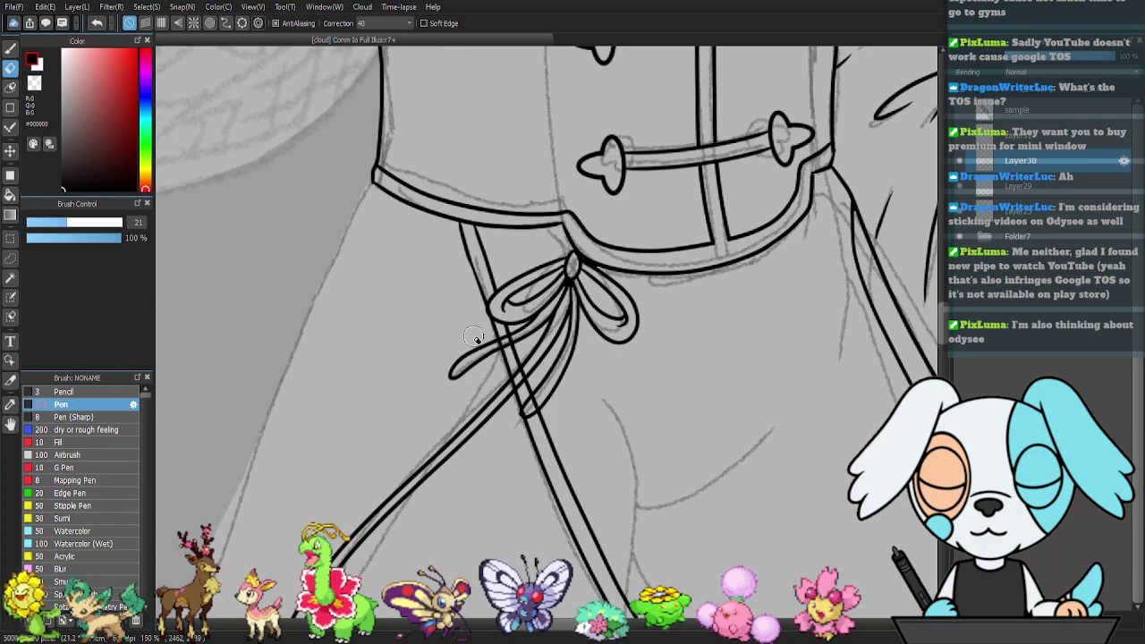
click(50, 223)
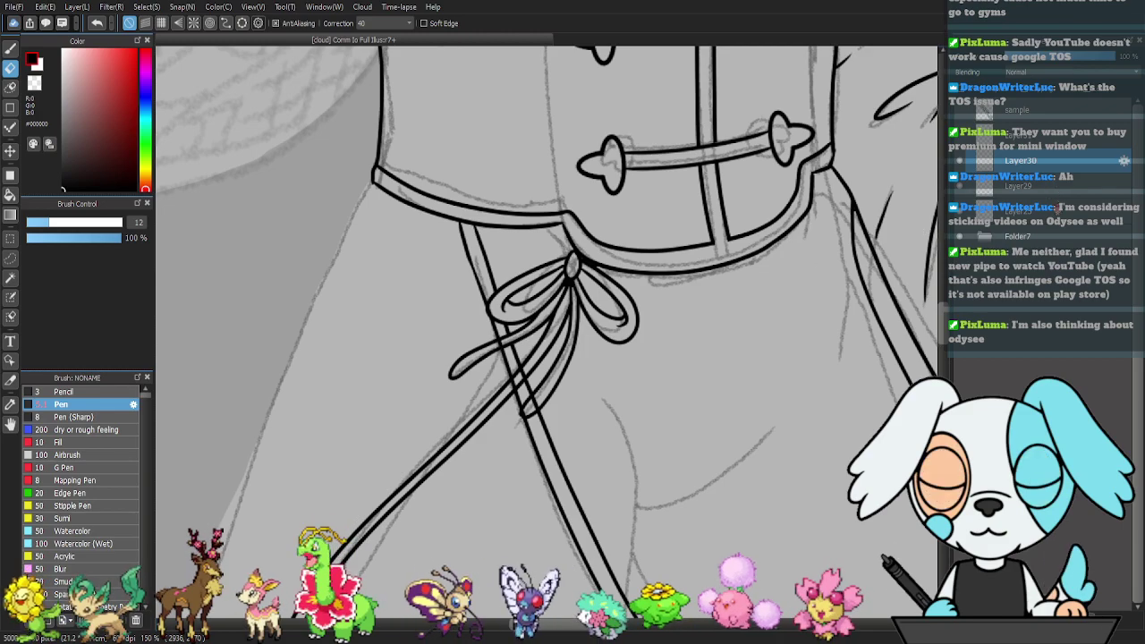
click(1048, 619)
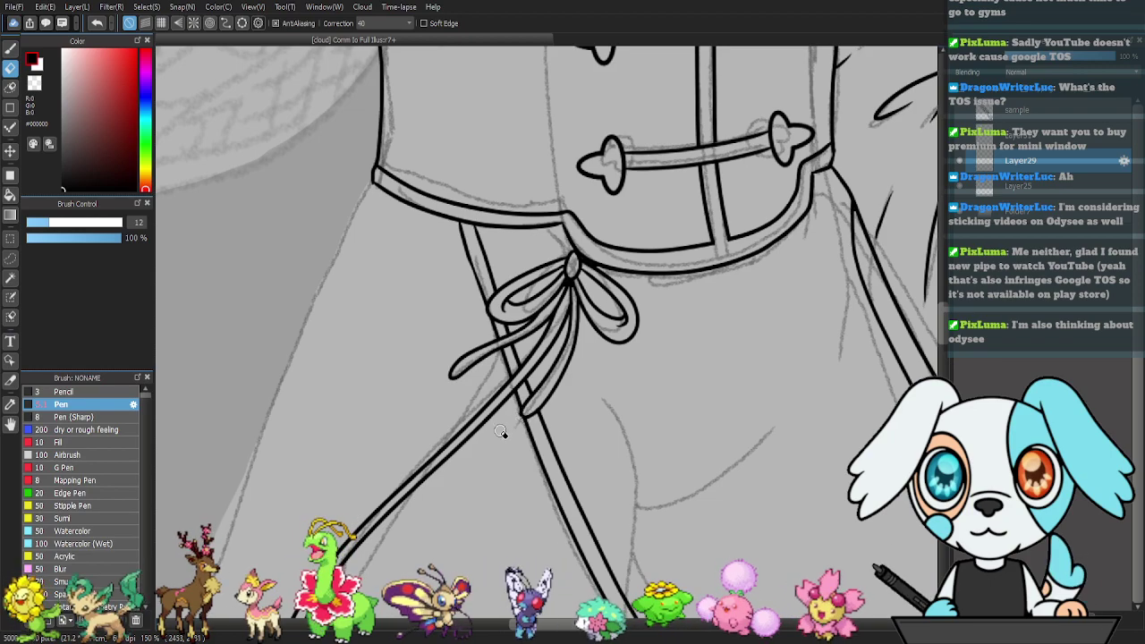
- Merge the two remaining line art layers directly above Layer25 into one
drag(595, 439, 631, 324)
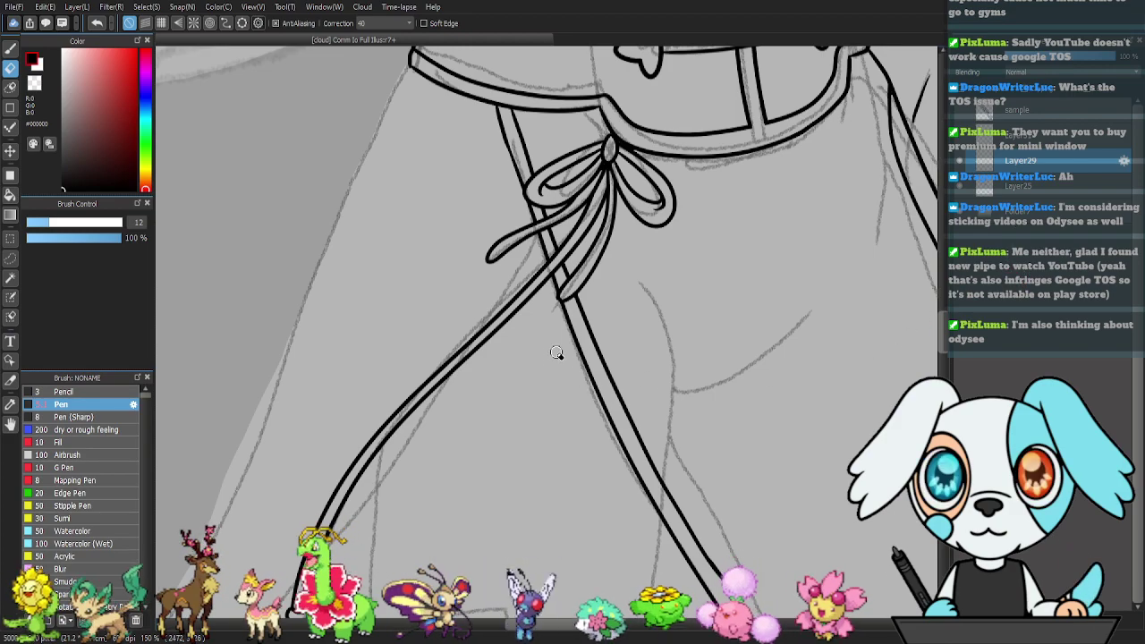
drag(536, 367, 633, 357)
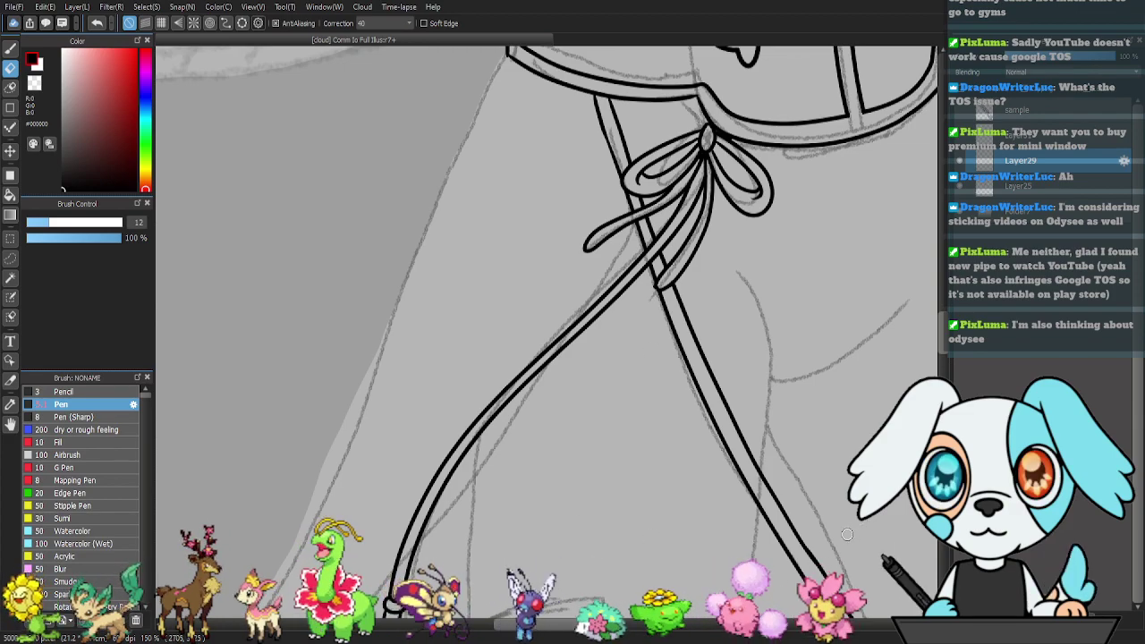
mouse_move(679, 505)
mouse_down()
mouse_move(636, 312)
mouse_move(688, 502)
mouse_up()
drag(821, 401, 613, 486)
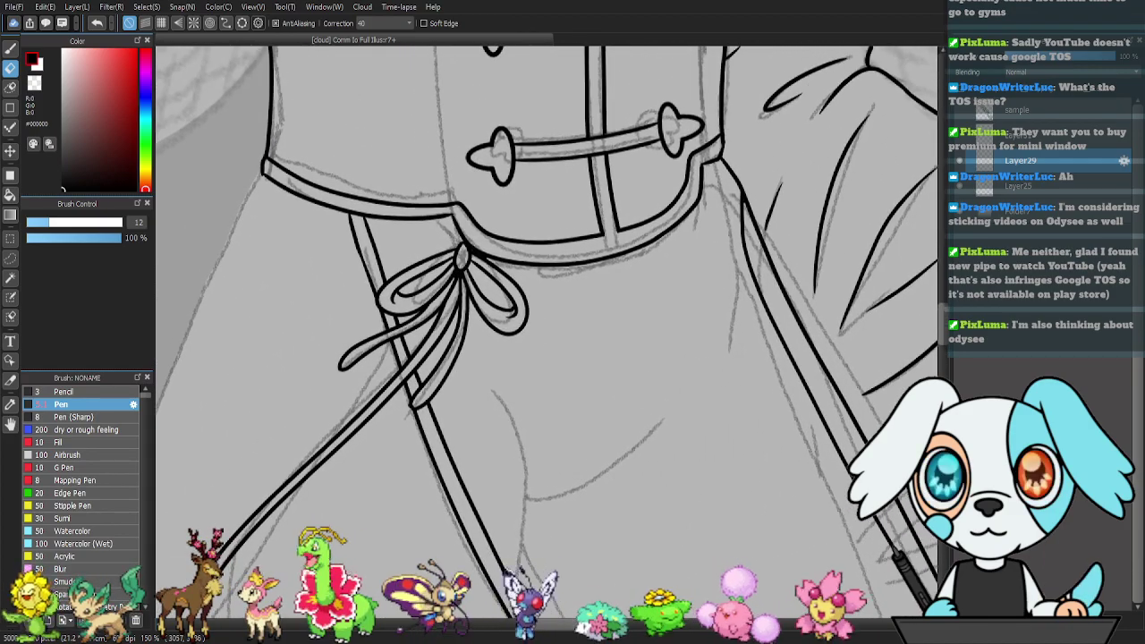
click(977, 141)
- Ink the flowing cloth on the tassel side: its long inner fold line and its outer edge from the jacket hem towards the lower corner
drag(358, 475, 646, 263)
drag(636, 359, 628, 238)
key(ctrl+minus)
key(ctrl+minus)
key(ctrl+minus)
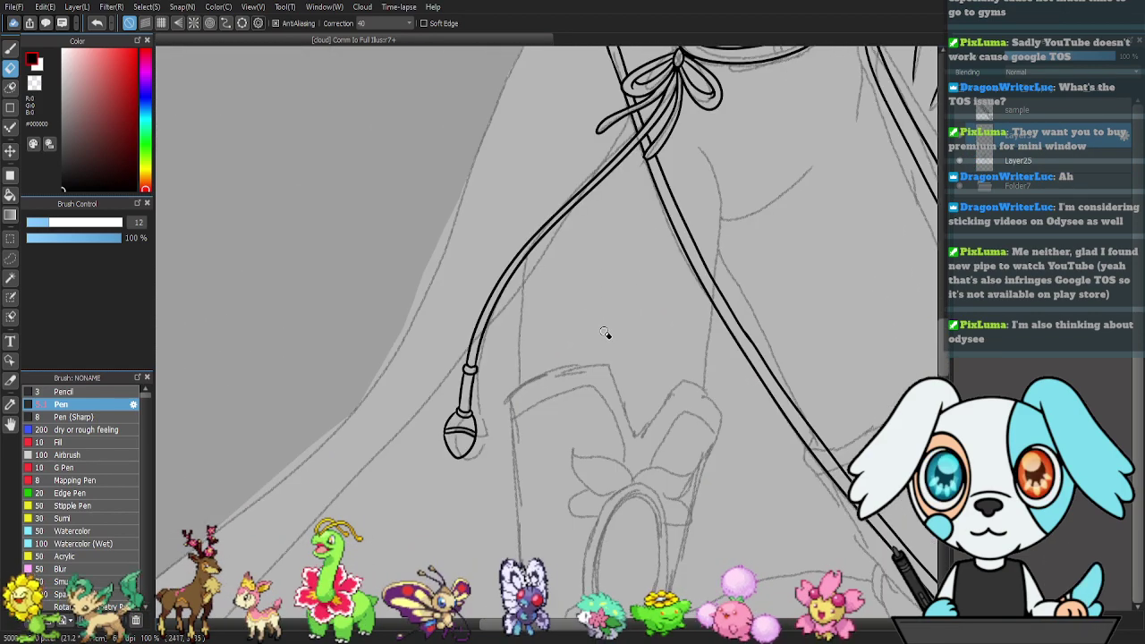
drag(560, 429, 551, 343)
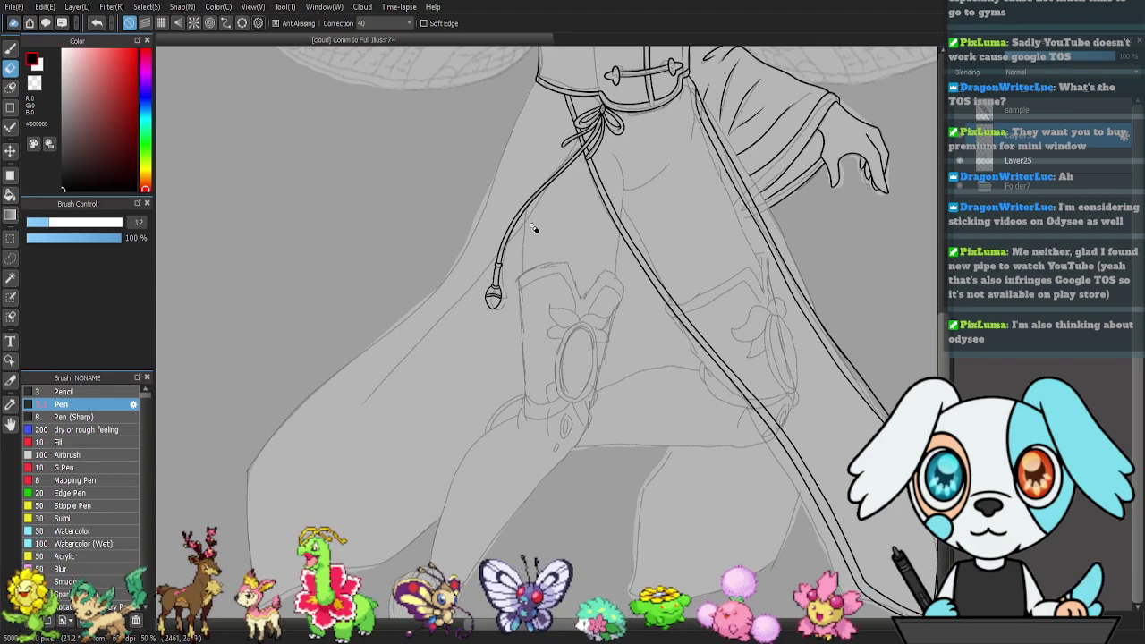
key(b)
mouse_move(582, 137)
mouse_down()
mouse_move(488, 280)
mouse_move(369, 405)
mouse_up()
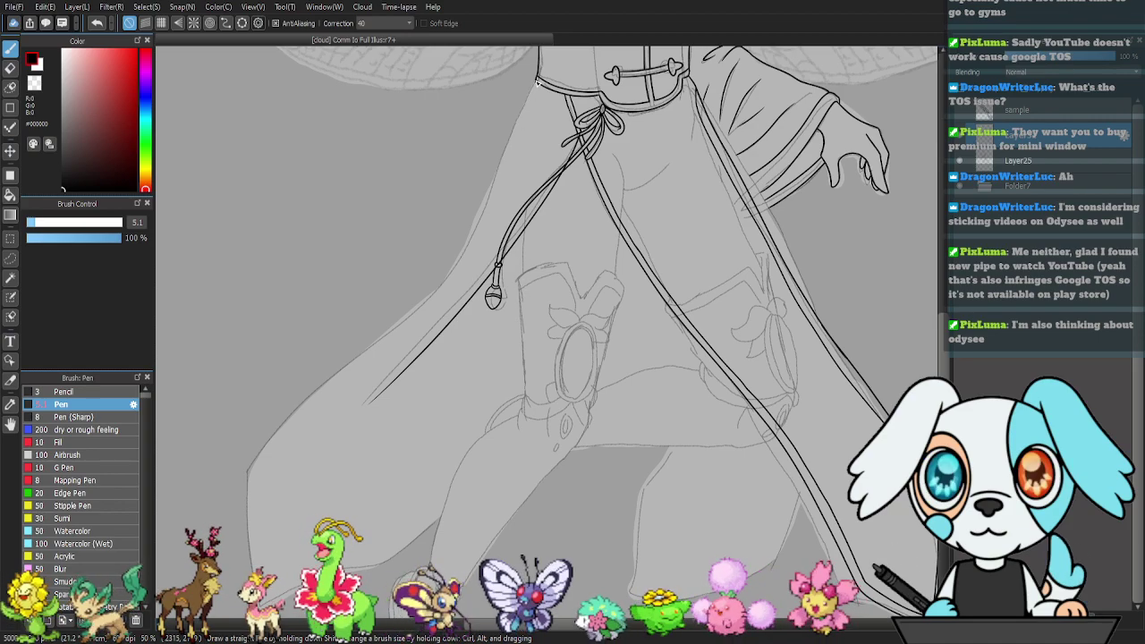
drag(526, 102, 490, 186)
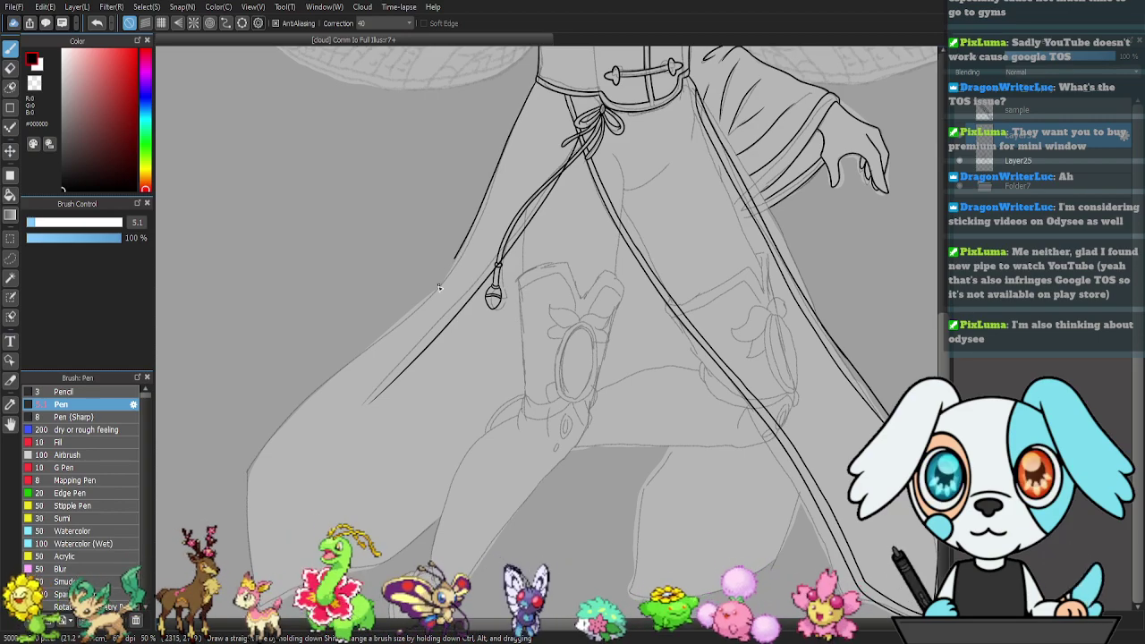
drag(303, 426, 262, 458)
drag(243, 538, 244, 550)
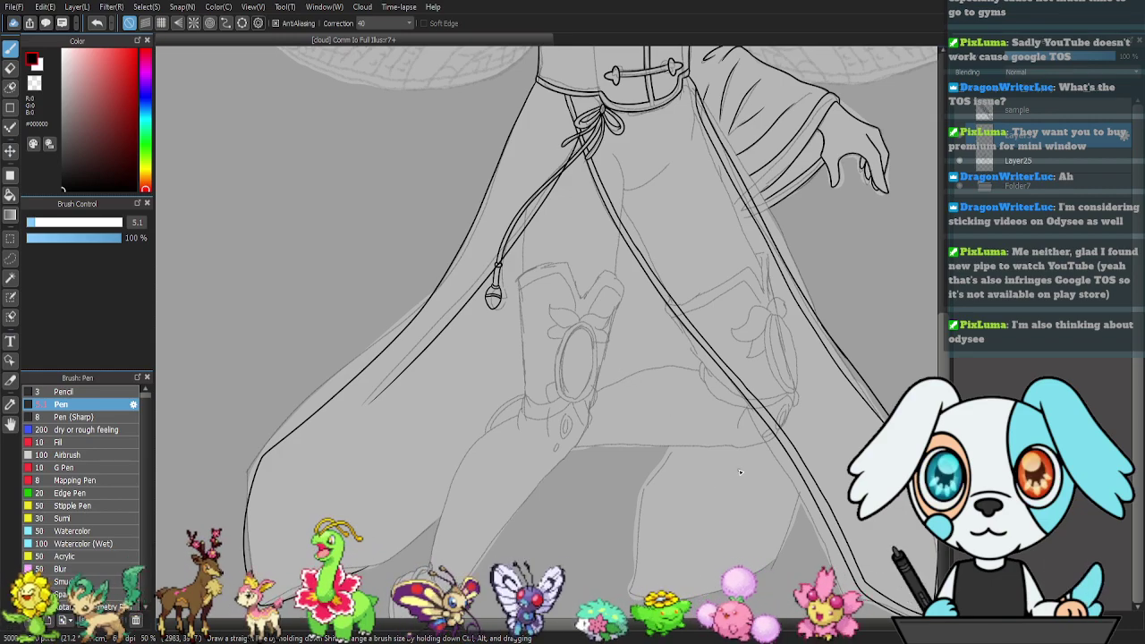
- Ink the flowing cloth's bottom hem from the lower corner, and curve it up across the boot to the front panel's edge
drag(597, 450, 617, 403)
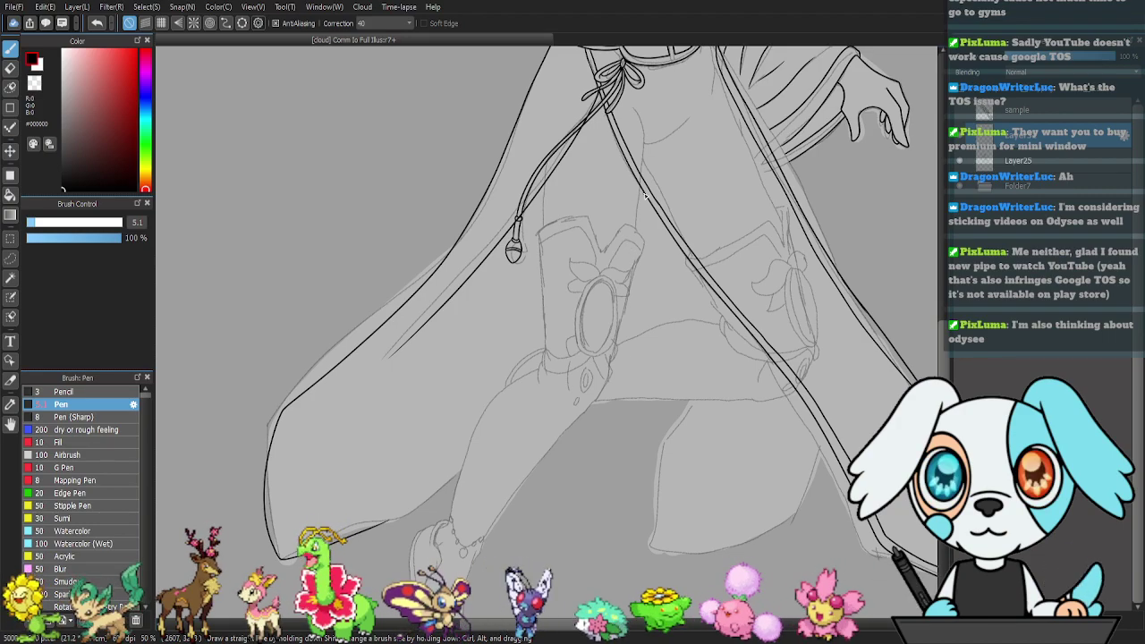
mouse_move(587, 326)
mouse_down()
mouse_move(498, 440)
mouse_move(410, 512)
mouse_up()
scroll(378, 511, up, 5)
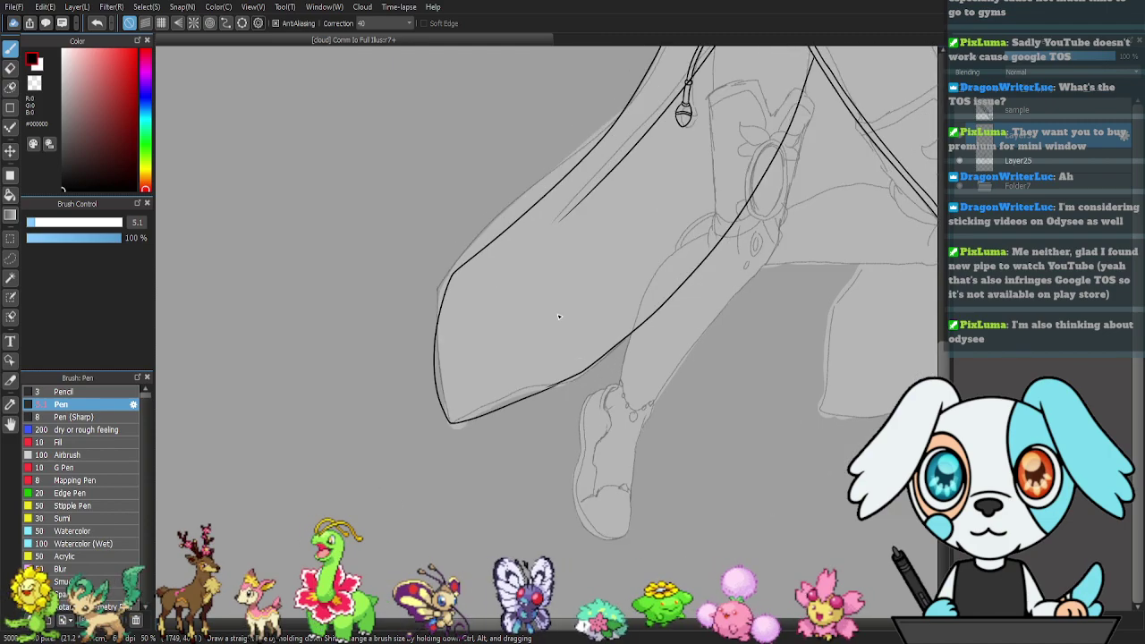
- Erase the rough join in the bottom hem near the shoe and re-ink it as one smooth line
key(e)
mouse_move(598, 422)
mouse_down()
mouse_move(573, 437)
mouse_move(699, 376)
mouse_up()
key(p)
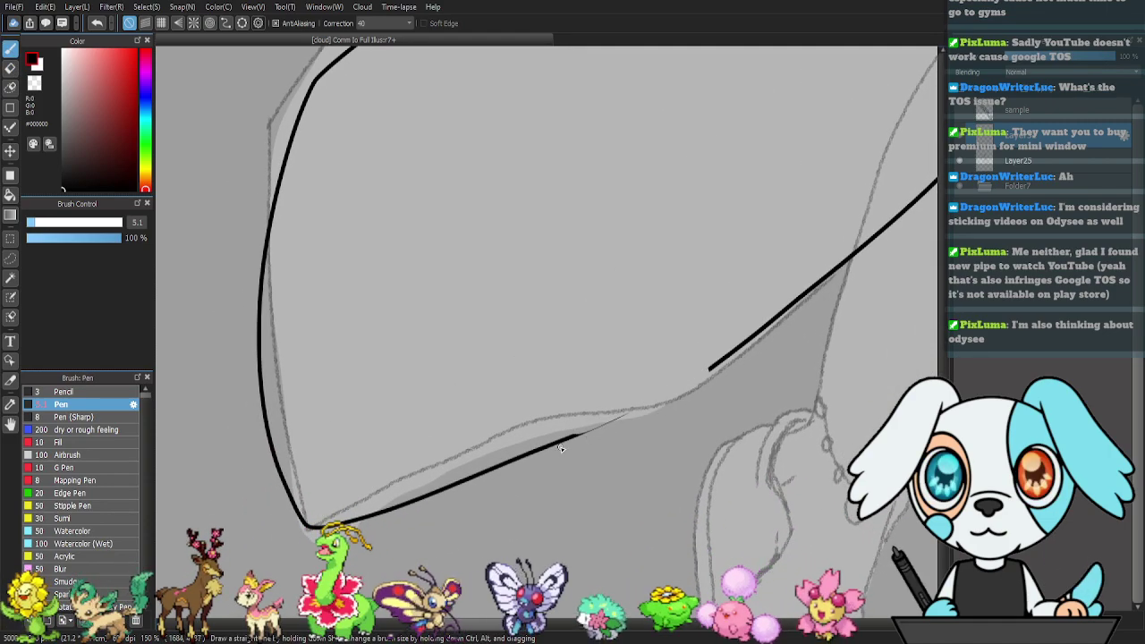
mouse_move(573, 435)
mouse_down()
mouse_move(680, 397)
mouse_move(793, 301)
mouse_move(822, 307)
mouse_up()
key(e)
drag(705, 379, 817, 310)
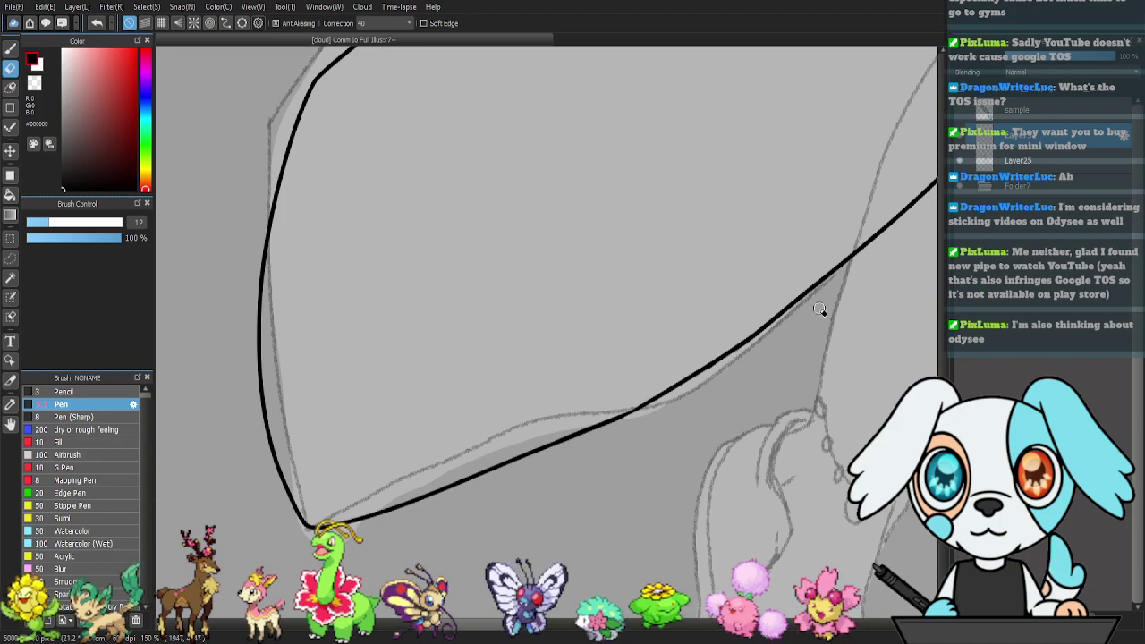
key(p)
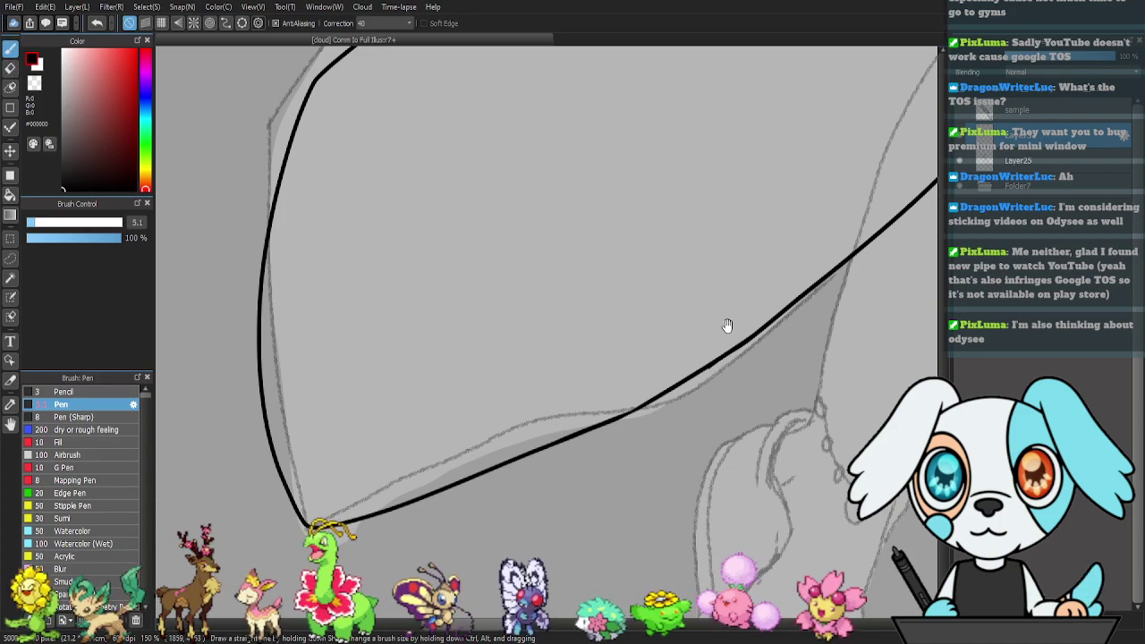
- Extend the inner fold line in a curve towards the flowing cloth's outer bend, redoing the stroke twice
drag(661, 348, 626, 371)
mouse_move(821, 265)
mouse_down()
mouse_move(767, 325)
mouse_move(738, 286)
mouse_move(615, 401)
mouse_move(564, 406)
mouse_move(572, 414)
mouse_move(665, 248)
mouse_move(598, 319)
mouse_up()
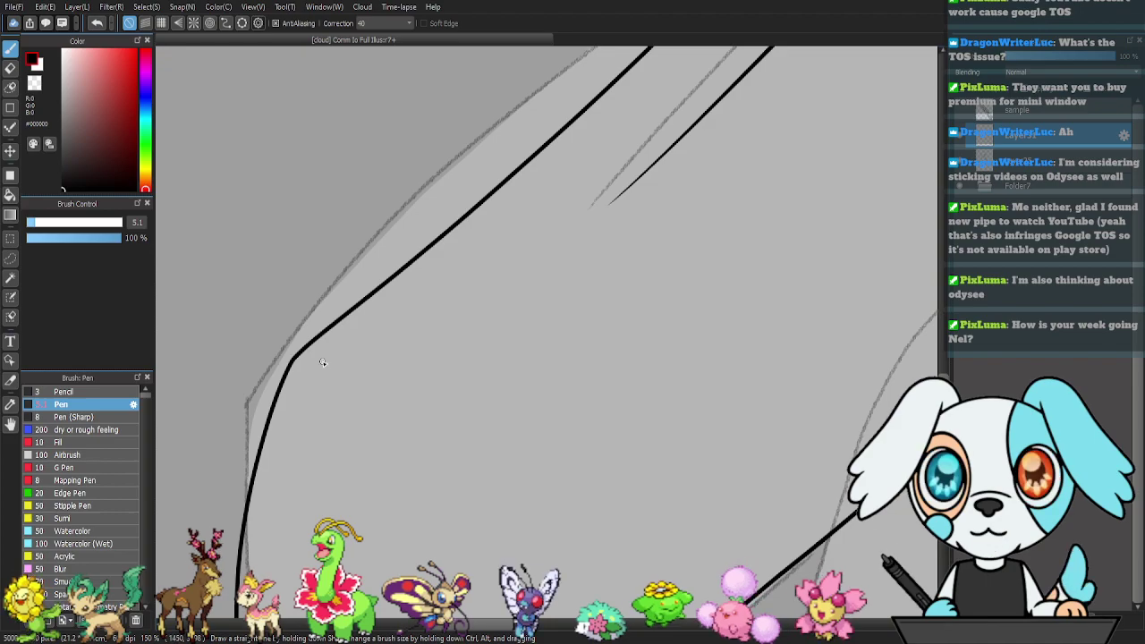
mouse_move(299, 372)
mouse_down()
mouse_move(419, 334)
mouse_move(495, 289)
mouse_move(626, 180)
mouse_move(647, 159)
mouse_up()
key(ctrl+z)
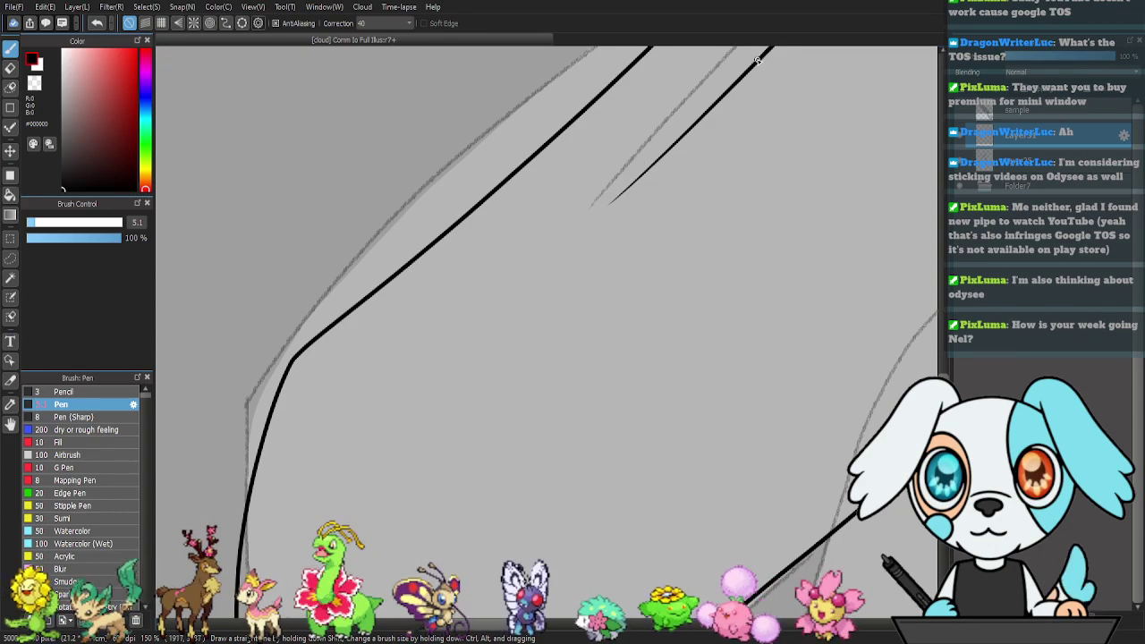
mouse_move(759, 61)
mouse_down()
mouse_move(563, 235)
mouse_move(380, 340)
mouse_up()
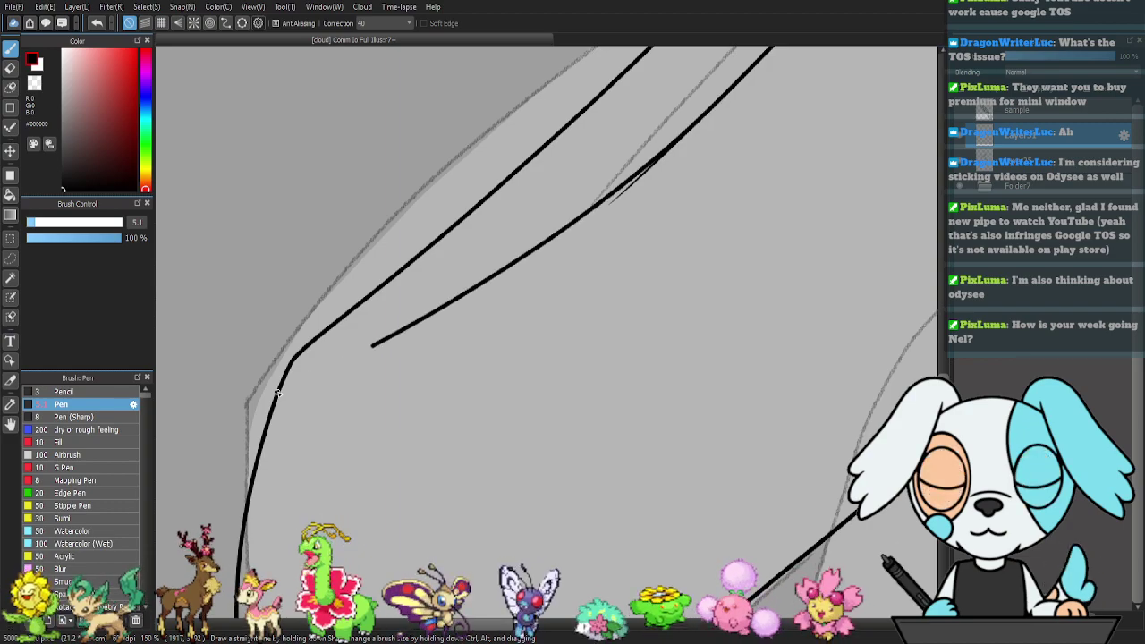
key(ctrl+z)
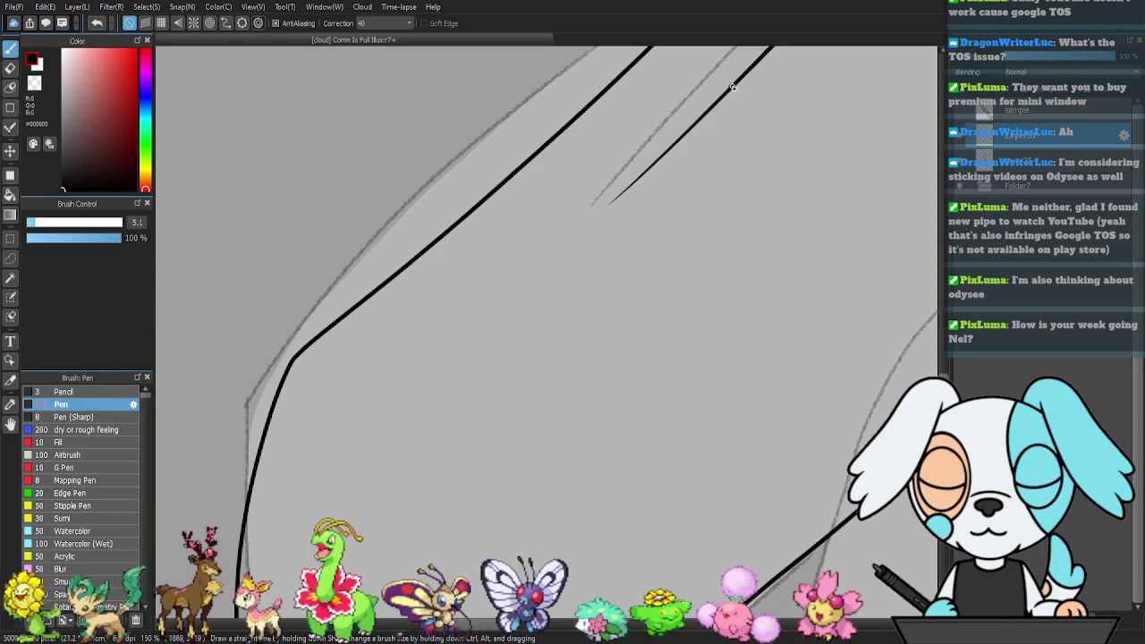
mouse_move(706, 115)
mouse_down()
mouse_move(632, 186)
mouse_move(495, 280)
mouse_move(332, 366)
mouse_up()
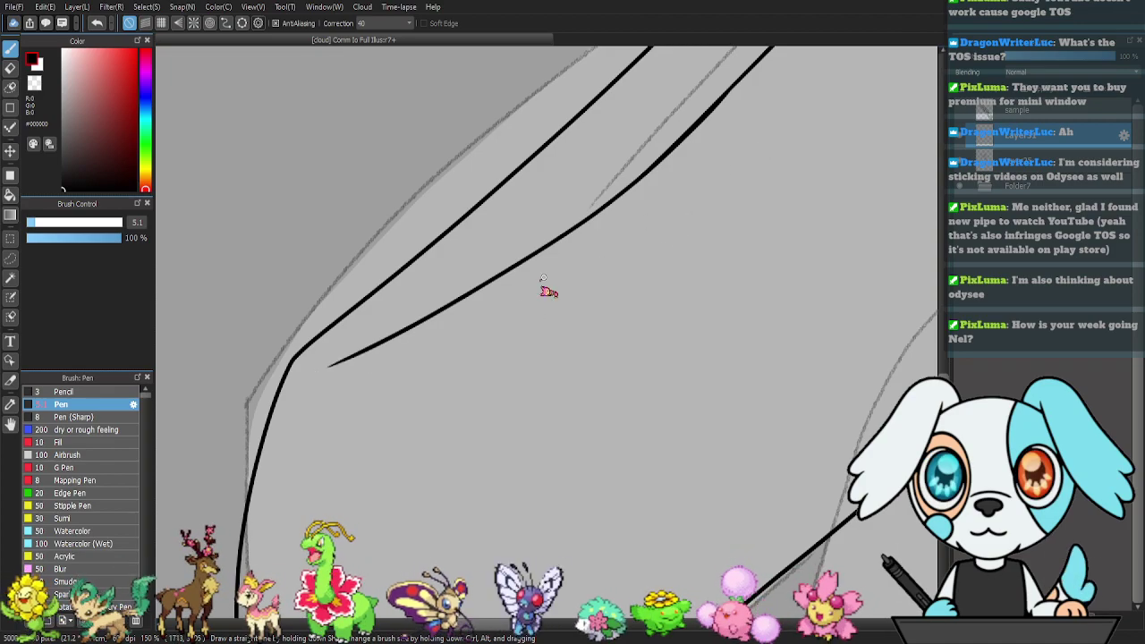
- On a new layer, ink a second line alongside the fold from behind the tassel cord down to the cloth's outer bend
drag(624, 217, 542, 325)
drag(641, 177, 527, 332)
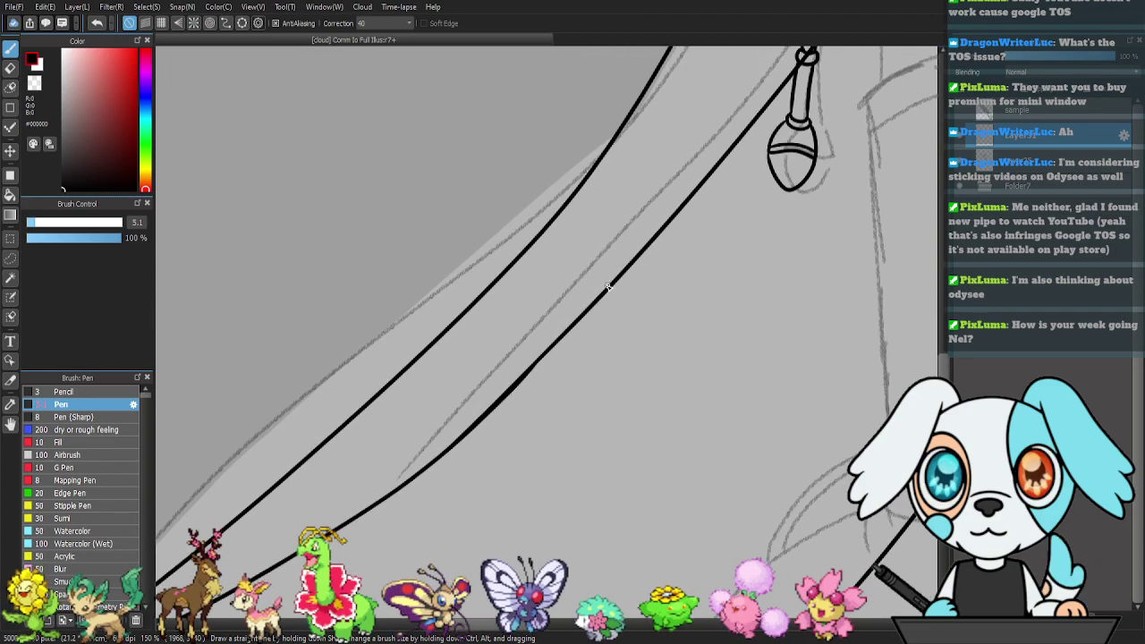
key(ctrl+minus)
scroll(597, 301, down, 1)
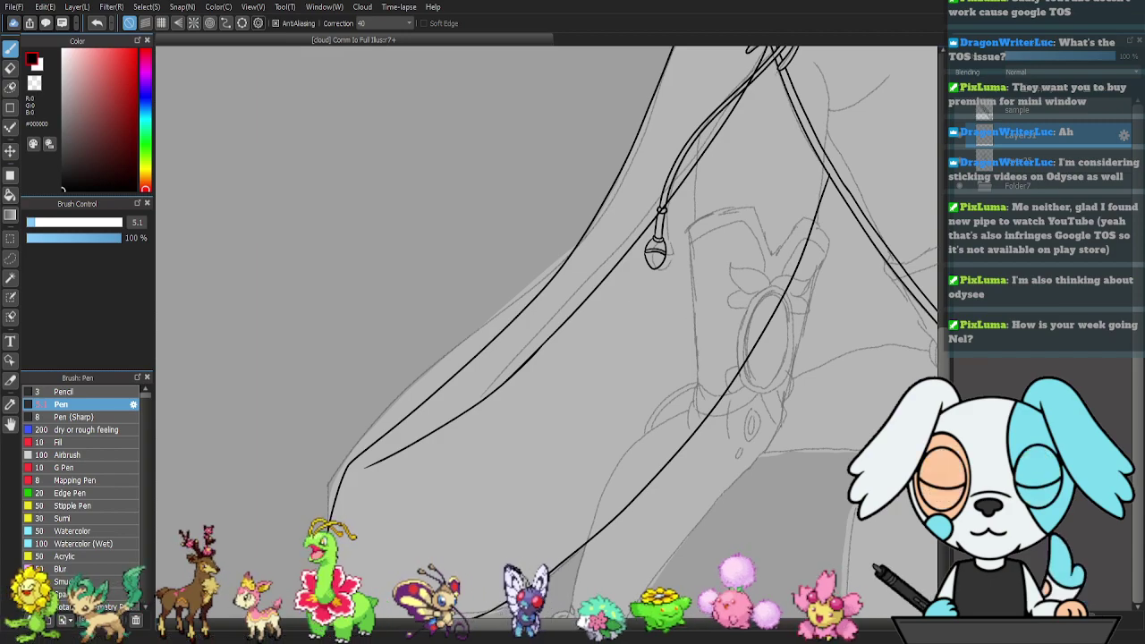
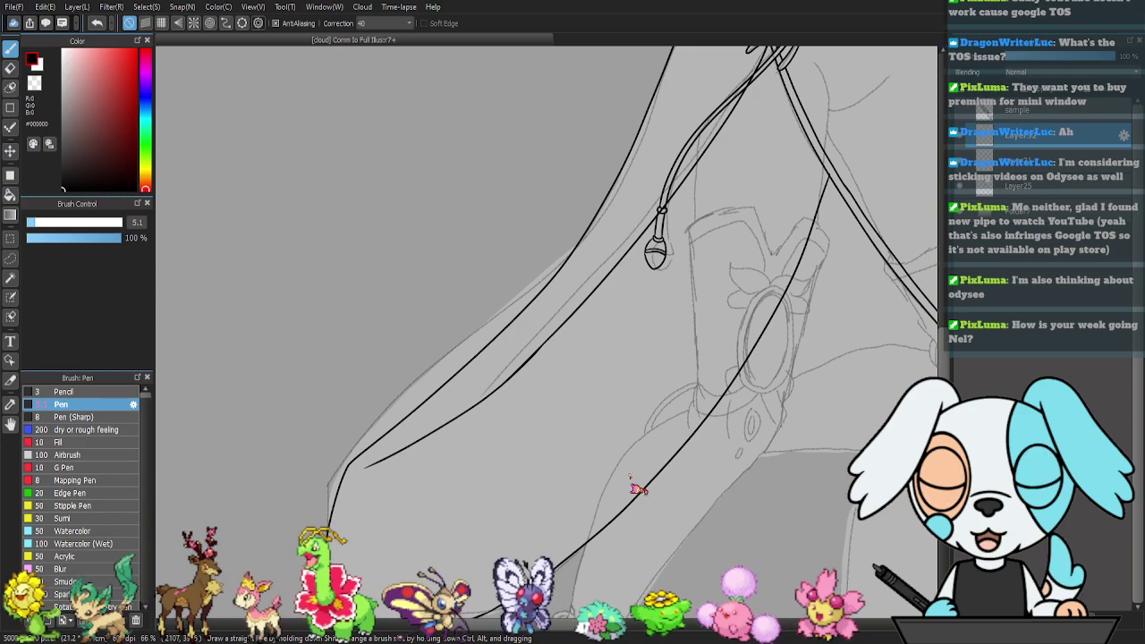
scroll(637, 487, up, 2)
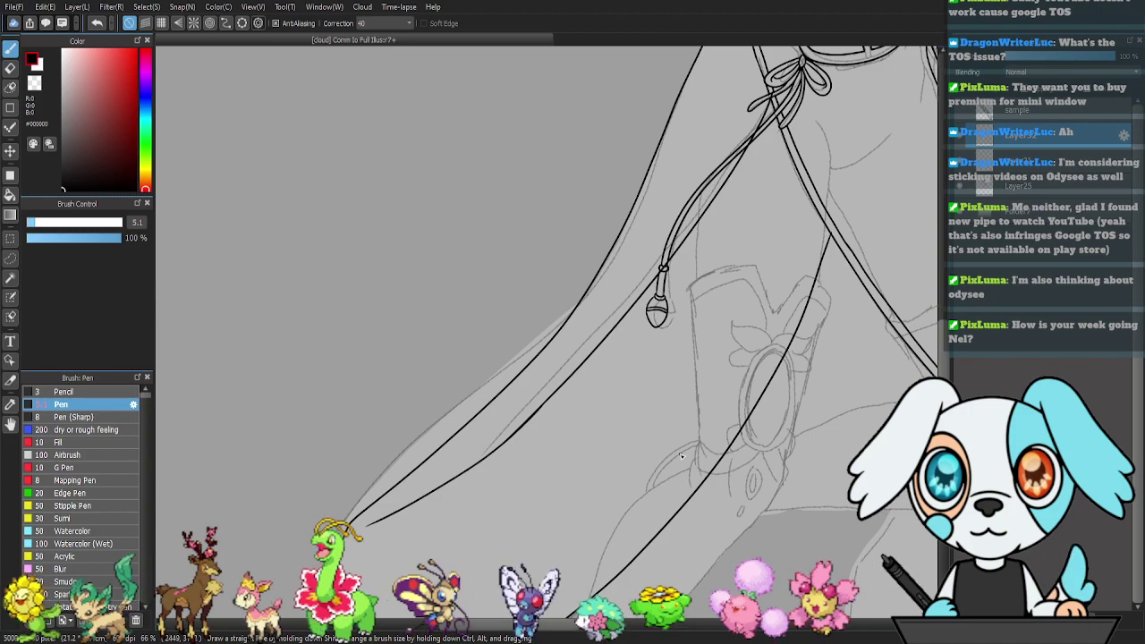
drag(766, 316, 741, 369)
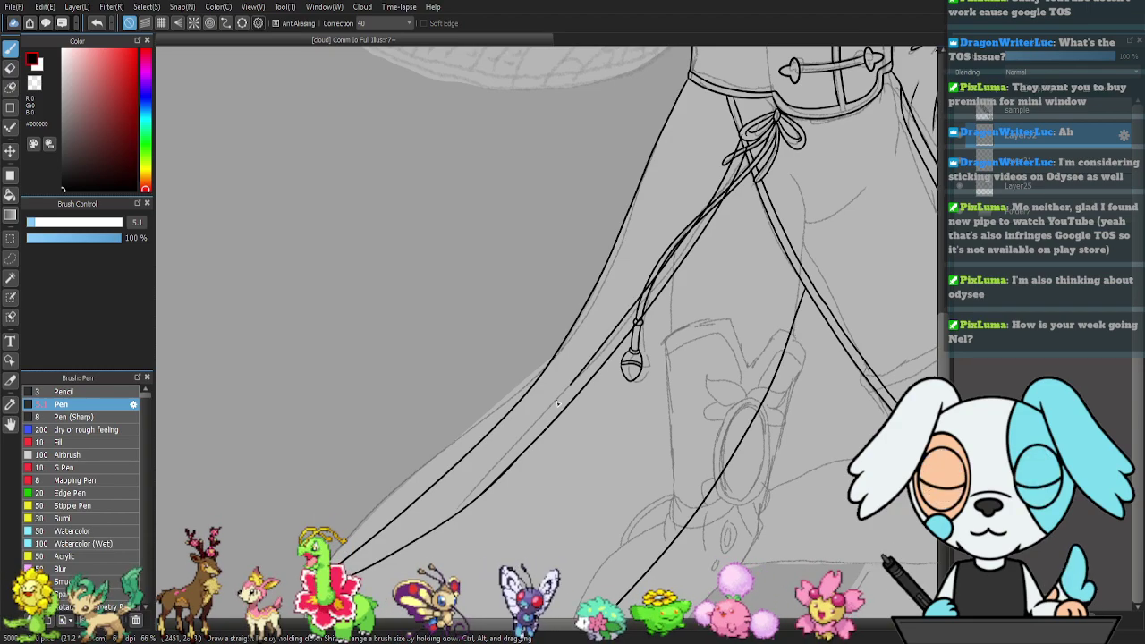
drag(520, 444, 462, 496)
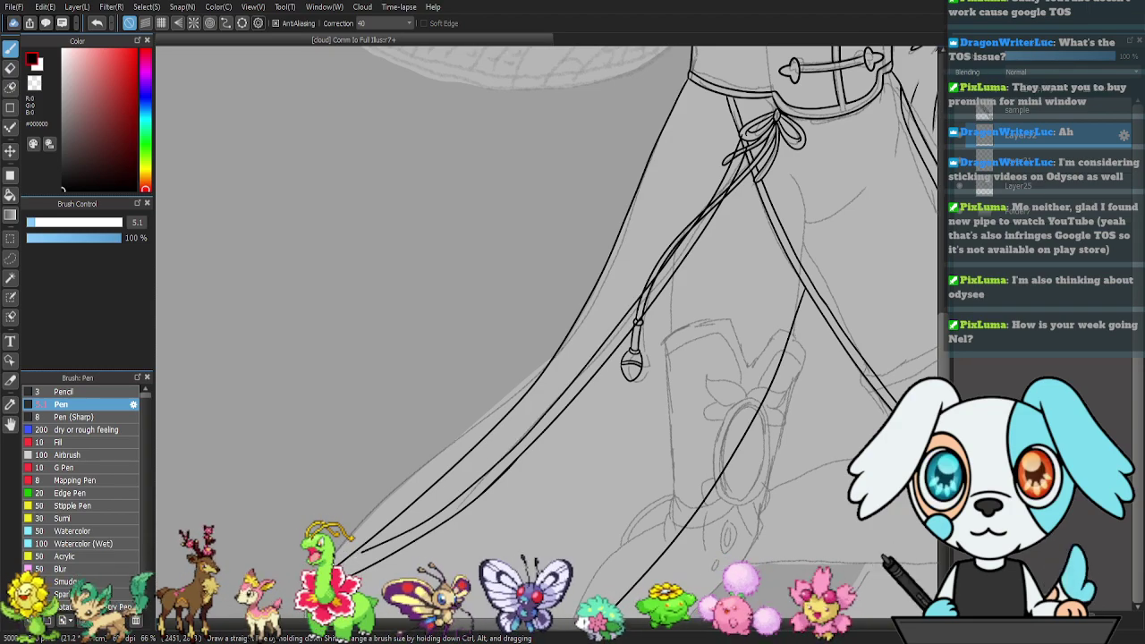
- Erase the second fold line's lower end and re-ink it to meet the cloth's outer edge at the bend
scroll(493, 502, up, 4)
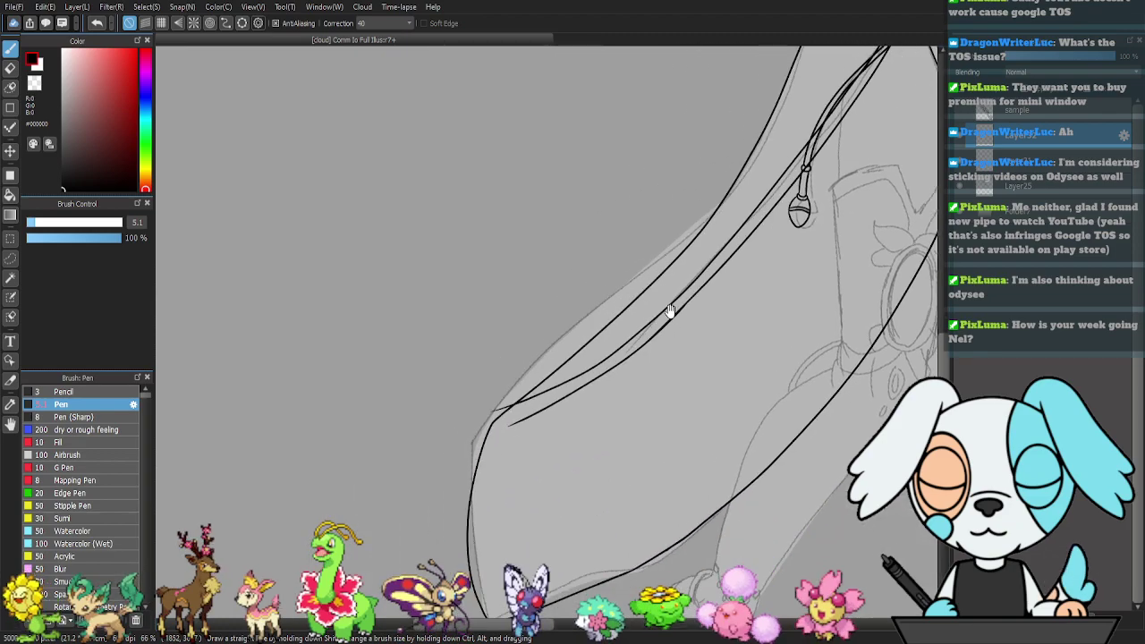
scroll(671, 313, up, 3)
key(e)
mouse_move(456, 407)
mouse_down()
mouse_move(650, 319)
mouse_move(521, 375)
mouse_up()
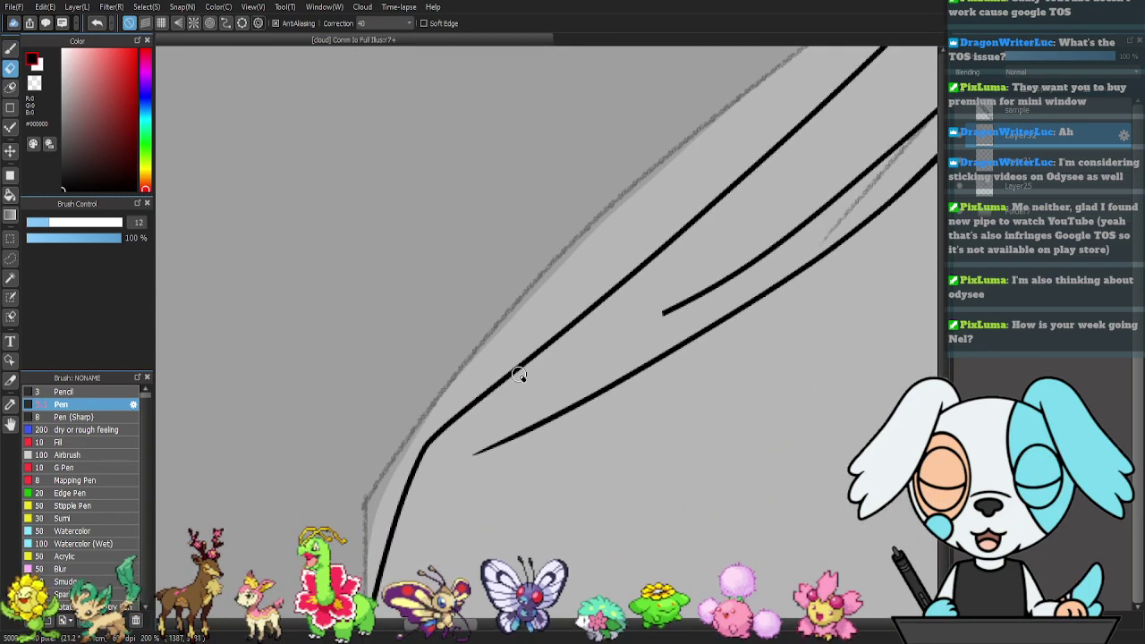
key(p)
mouse_move(461, 412)
mouse_down()
mouse_move(666, 321)
mouse_move(806, 229)
mouse_up()
key(ctrl+z)
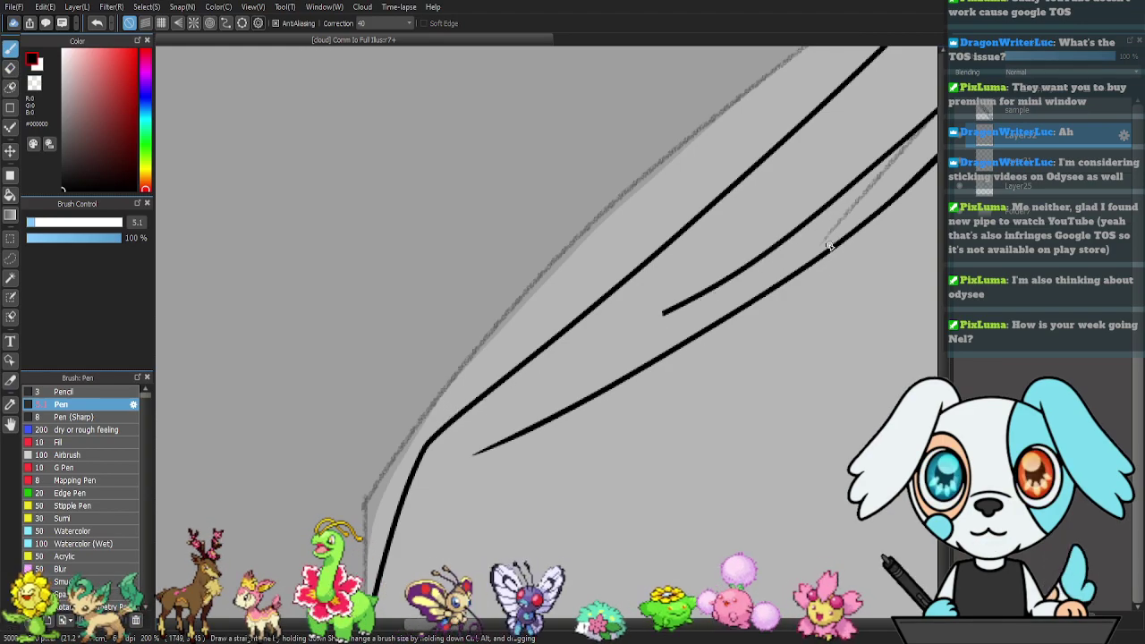
key(e)
mouse_move(667, 313)
mouse_down()
mouse_move(772, 258)
mouse_move(796, 231)
mouse_move(538, 399)
mouse_move(434, 432)
mouse_up()
key(p)
key(e)
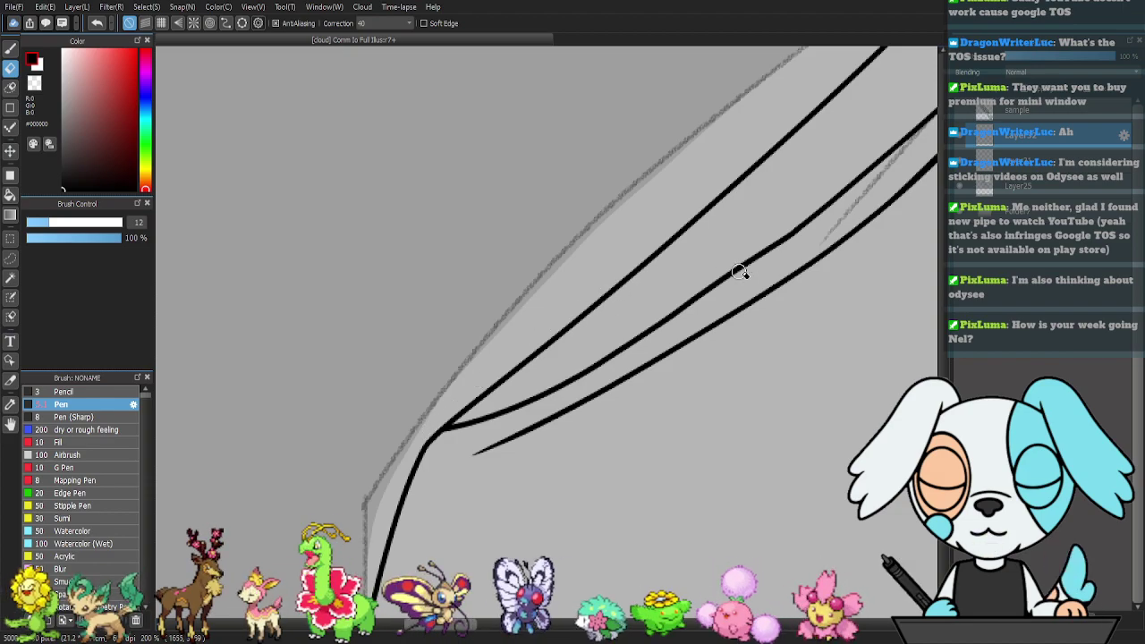
key(p)
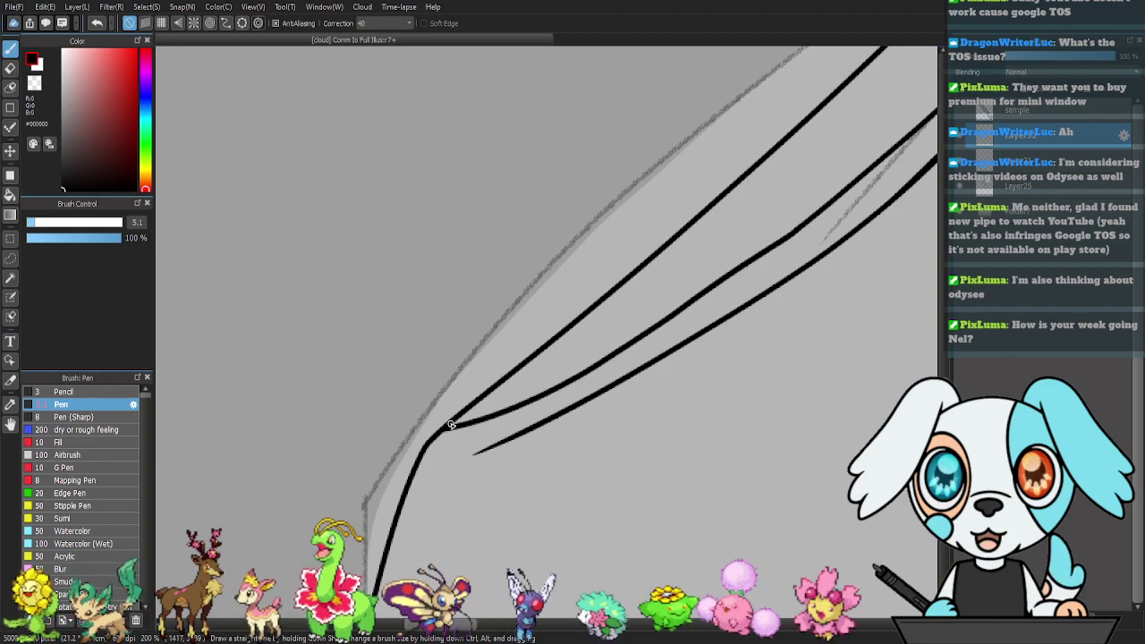
- Ink a trim line inside the flowing cloth's outer side edge, from the bend down to near the bottom corner
drag(716, 442, 664, 120)
mouse_move(628, 392)
mouse_down()
mouse_move(624, 258)
mouse_move(620, 344)
mouse_up()
scroll(627, 332, down, 1)
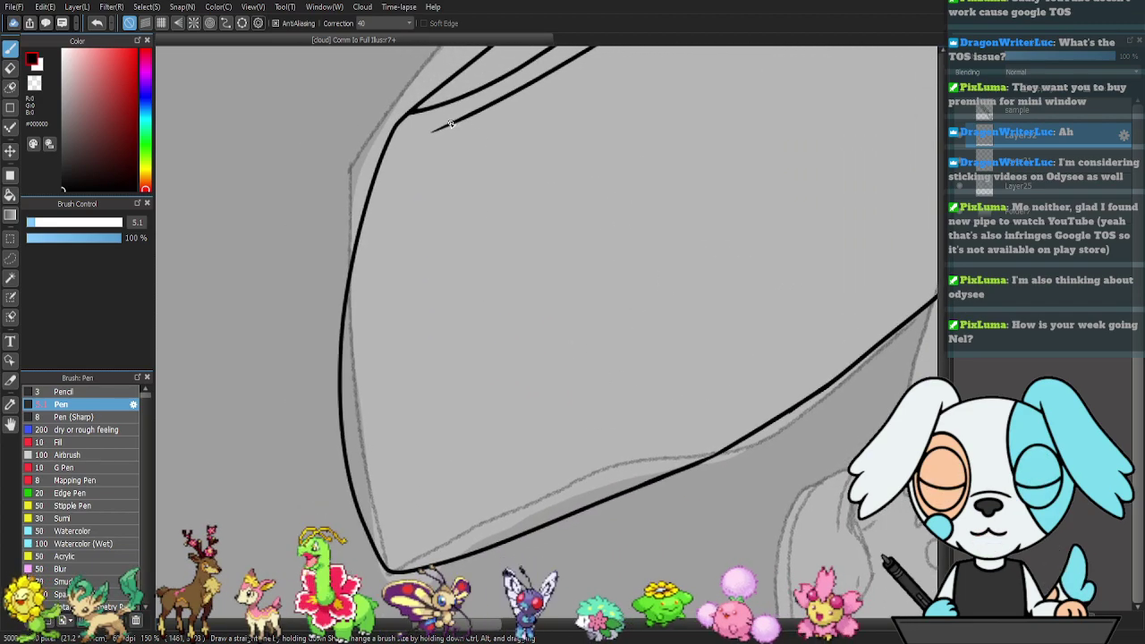
mouse_move(441, 145)
mouse_down()
mouse_move(390, 351)
mouse_move(390, 456)
mouse_move(405, 516)
mouse_up()
drag(567, 466, 496, 481)
key(ctrl+z)
mouse_move(390, 134)
mouse_down()
mouse_move(346, 149)
mouse_move(353, 174)
mouse_move(321, 247)
mouse_move(301, 427)
mouse_move(311, 535)
mouse_move(321, 537)
mouse_up()
key(e)
key(b)
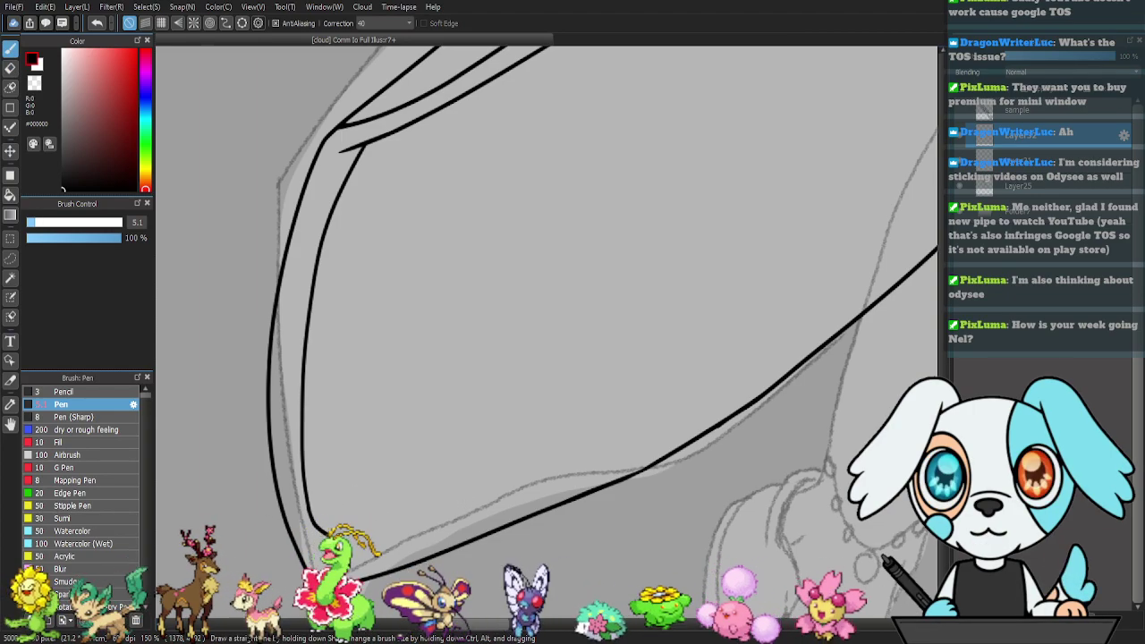
- Ink the trim line inside the flowing cloth's lower hem from the bottom corner towards the leg, redoing the first stroke
mouse_move(426, 510)
mouse_down()
mouse_move(677, 409)
mouse_move(456, 445)
mouse_up()
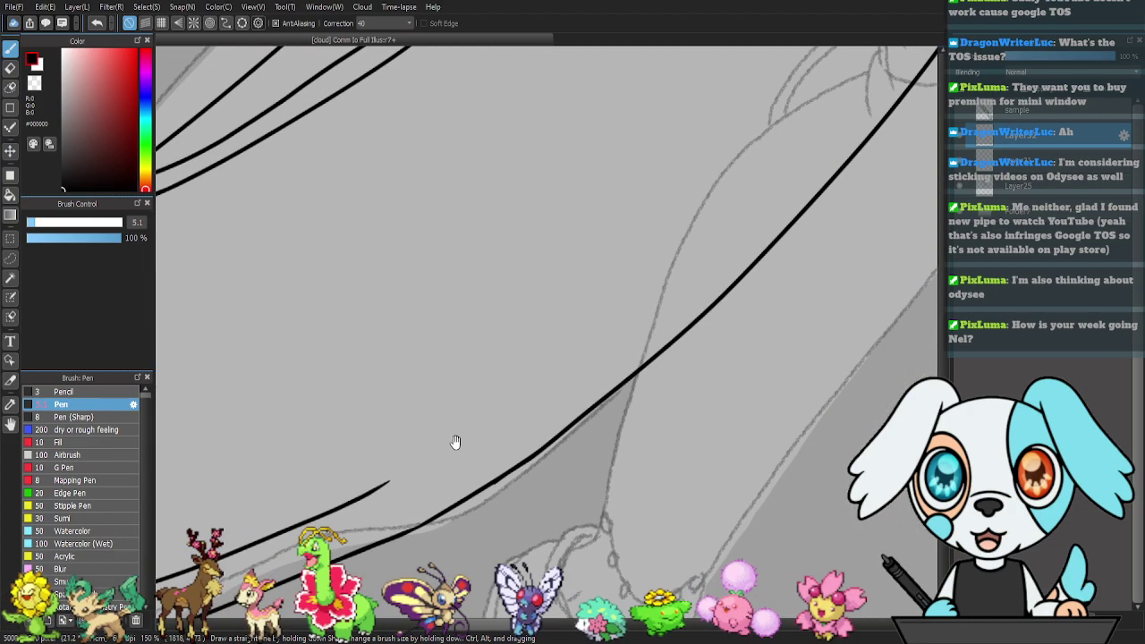
drag(365, 549, 570, 419)
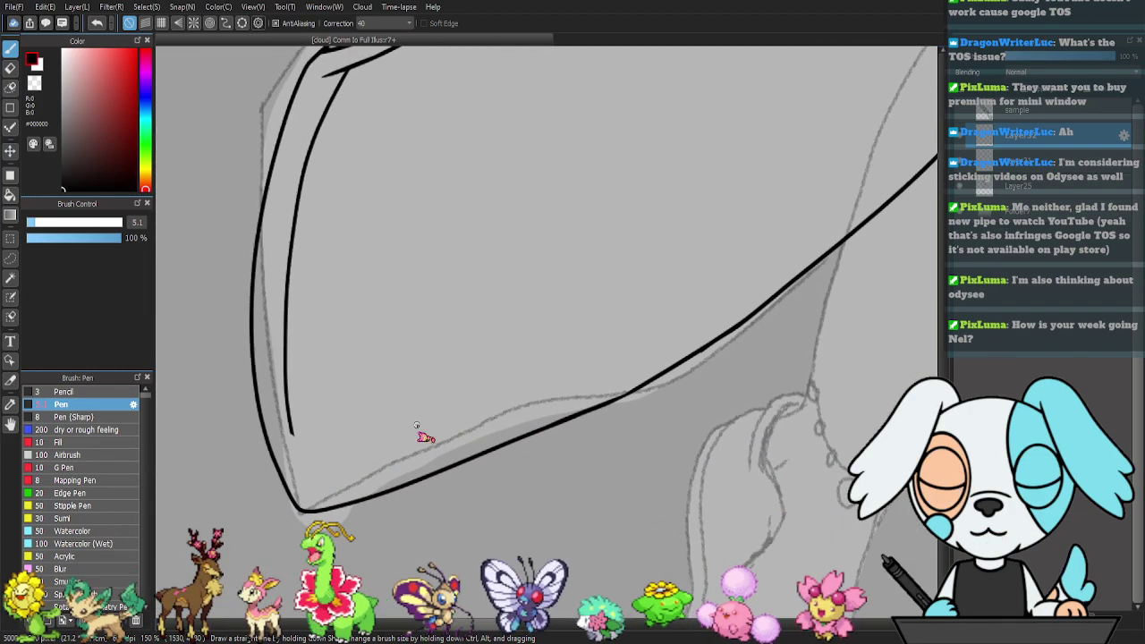
drag(320, 463, 571, 379)
drag(646, 363, 430, 437)
drag(352, 456, 641, 268)
drag(736, 203, 525, 470)
drag(693, 242, 533, 439)
drag(560, 342, 594, 367)
drag(517, 460, 729, 258)
- Erase the hem line where it crosses the leg with a larger eraser, keeping only a short segment below the front panel's edge
drag(882, 380, 544, 365)
drag(549, 291, 531, 391)
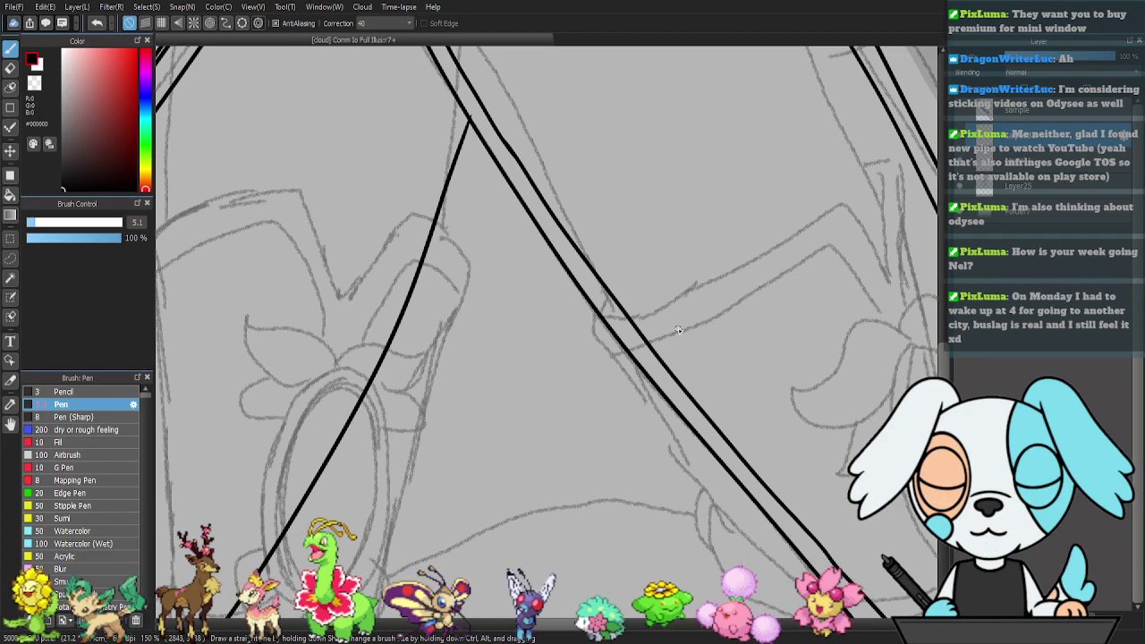
key(e)
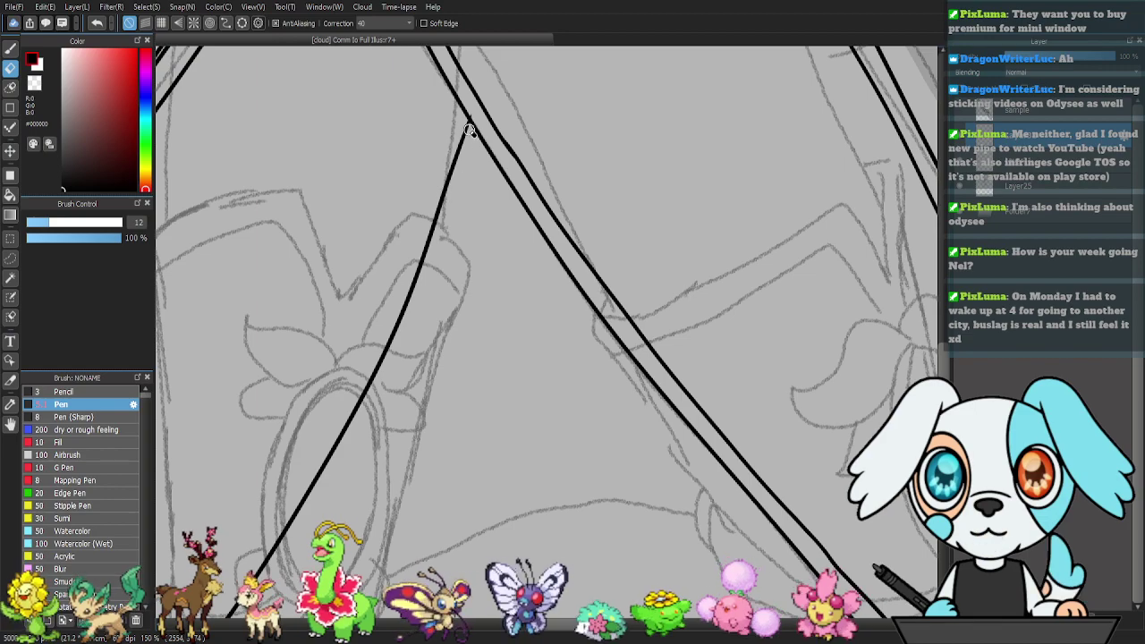
drag(390, 404, 760, 140)
drag(549, 360, 859, 170)
mouse_move(376, 456)
mouse_down()
mouse_move(725, 278)
mouse_move(721, 209)
mouse_up()
drag(891, 170, 750, 228)
mouse_move(346, 298)
mouse_down()
mouse_move(401, 299)
mouse_move(670, 254)
mouse_move(597, 143)
mouse_move(544, 240)
mouse_move(640, 218)
mouse_move(501, 287)
mouse_up()
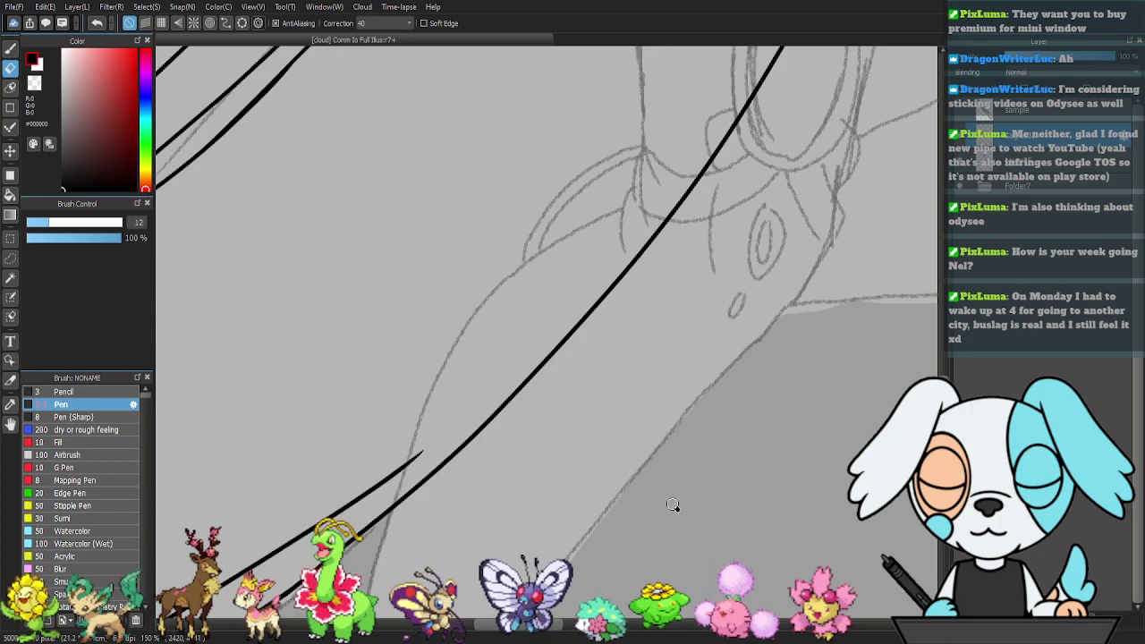
key(ctrl+z)
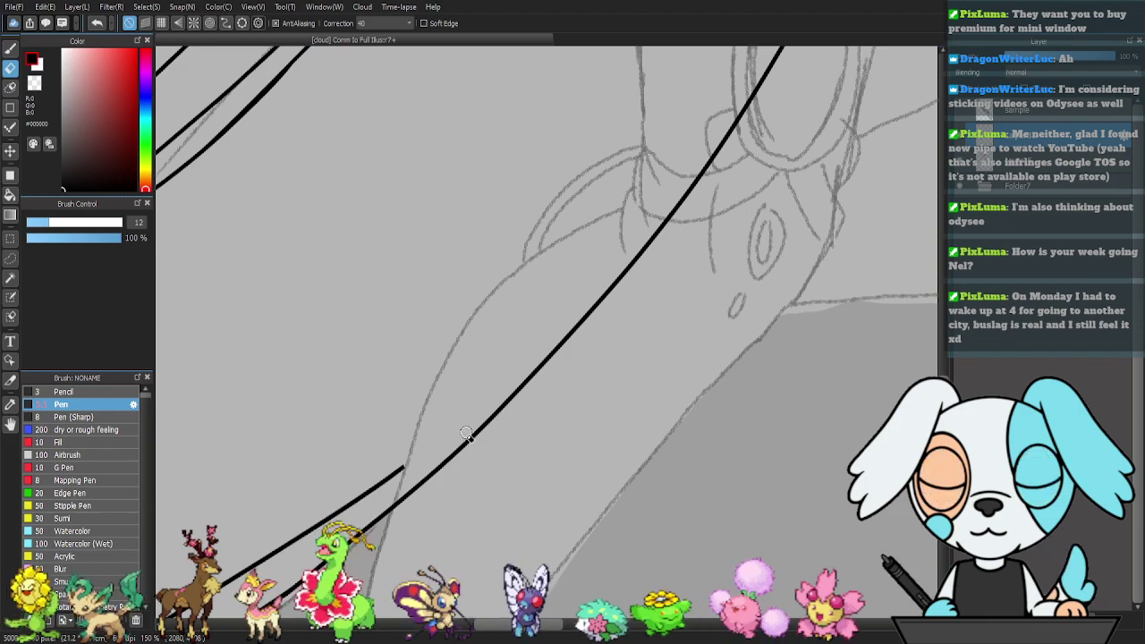
key(ctrl+z)
click(77, 223)
mouse_move(440, 468)
mouse_down()
mouse_move(585, 328)
mouse_move(705, 171)
mouse_up()
mouse_move(738, 161)
mouse_down()
mouse_move(579, 457)
mouse_move(593, 388)
mouse_move(748, 109)
mouse_up()
mouse_move(847, 282)
mouse_down()
mouse_move(562, 328)
mouse_move(573, 352)
mouse_up()
key(b)
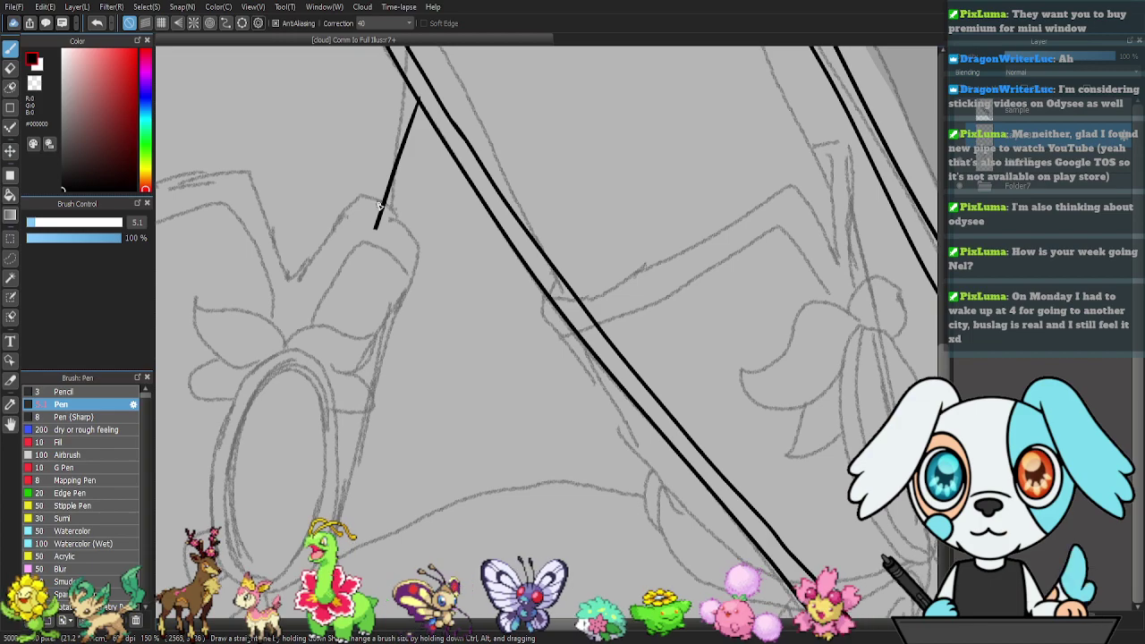
drag(379, 212, 608, 462)
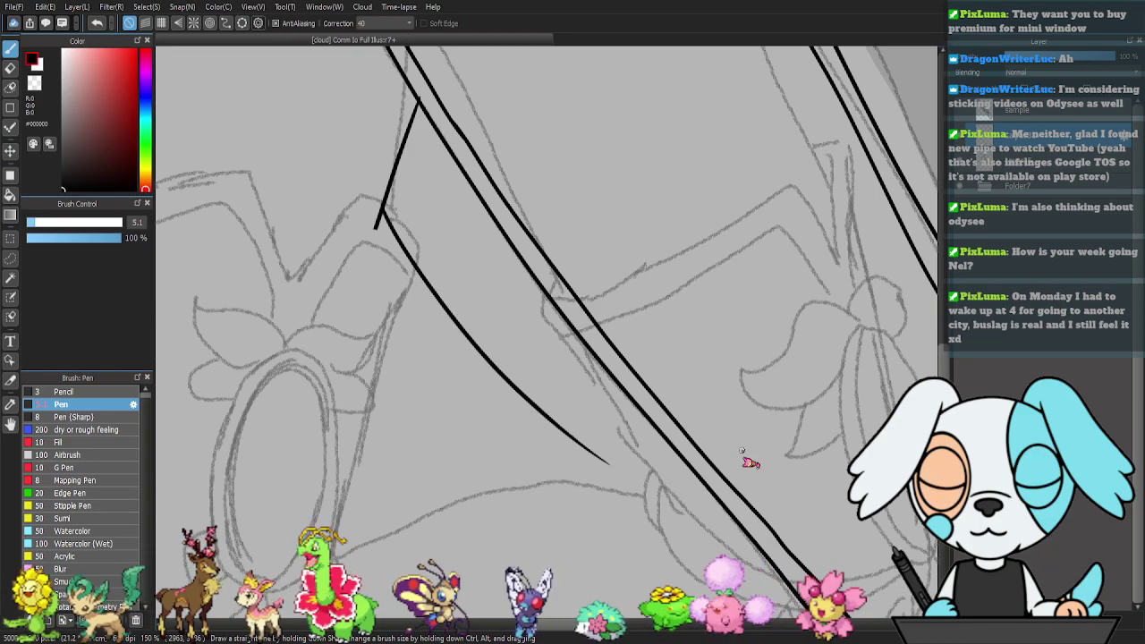
scroll(742, 451, down, 4)
key(ctrl+z)
- Ink the rear cloth panel's outer edge as one long curve from the waist down across the front panel, redoing the first stroke
click(961, 620)
mouse_move(752, 546)
mouse_down()
mouse_move(567, 452)
mouse_move(565, 424)
mouse_up()
scroll(601, 425, down, 1)
drag(519, 296, 507, 382)
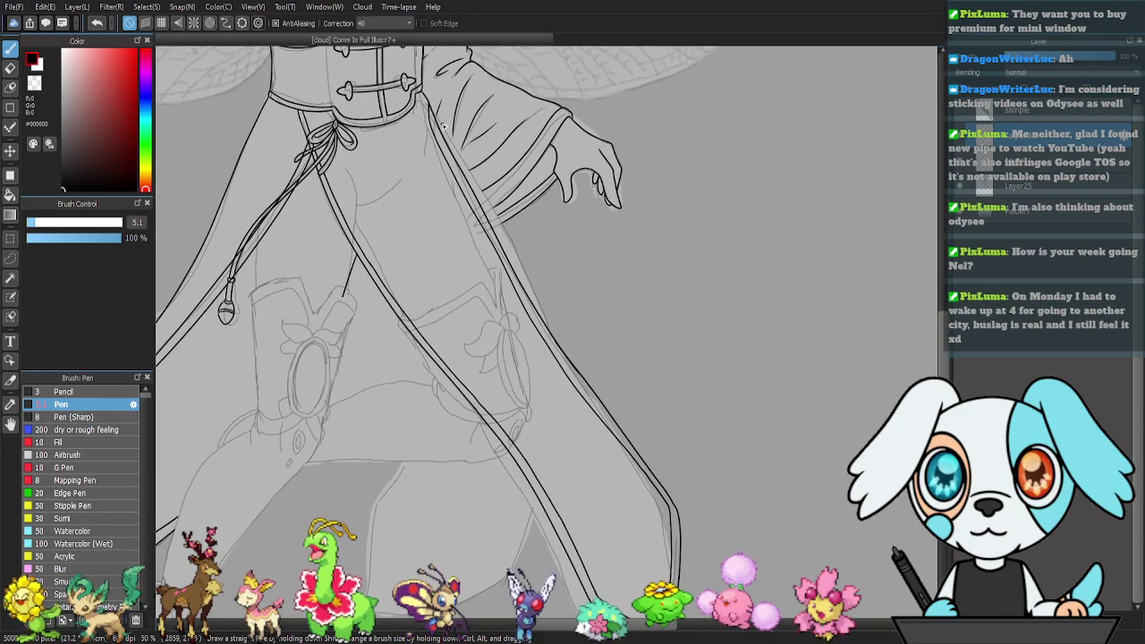
drag(534, 291, 537, 438)
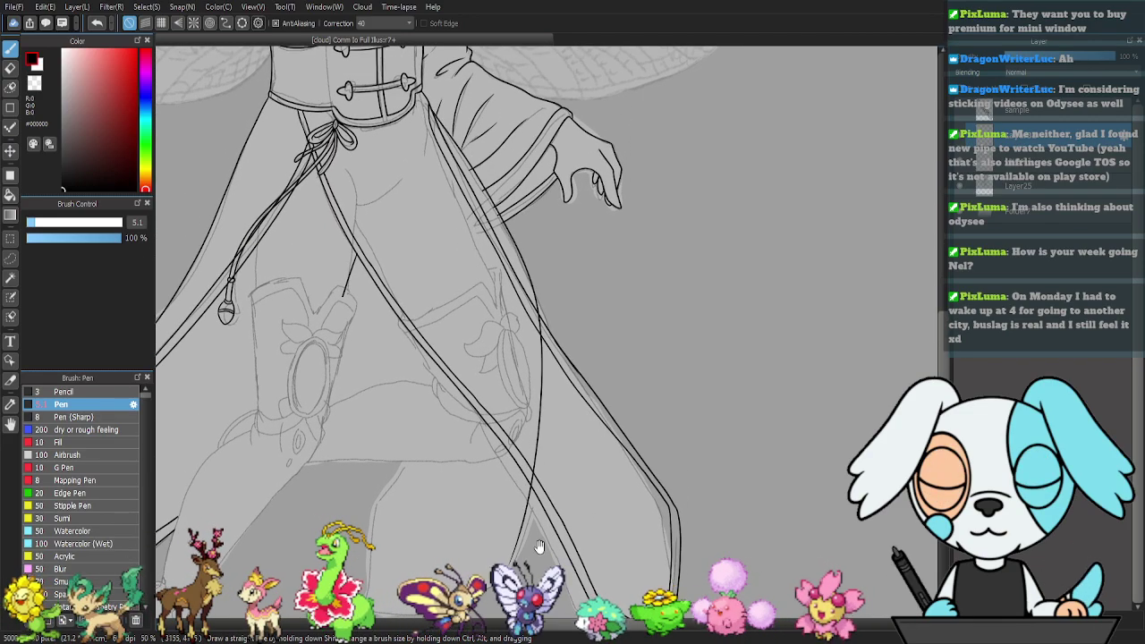
drag(540, 547, 567, 490)
key(ctrl+z)
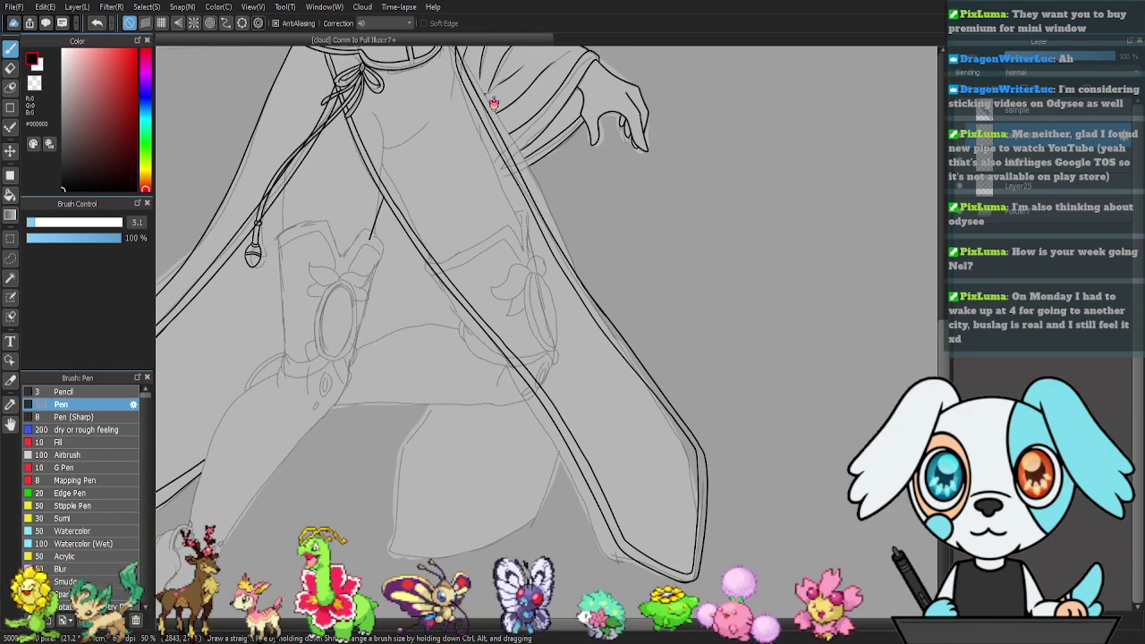
drag(491, 119, 500, 151)
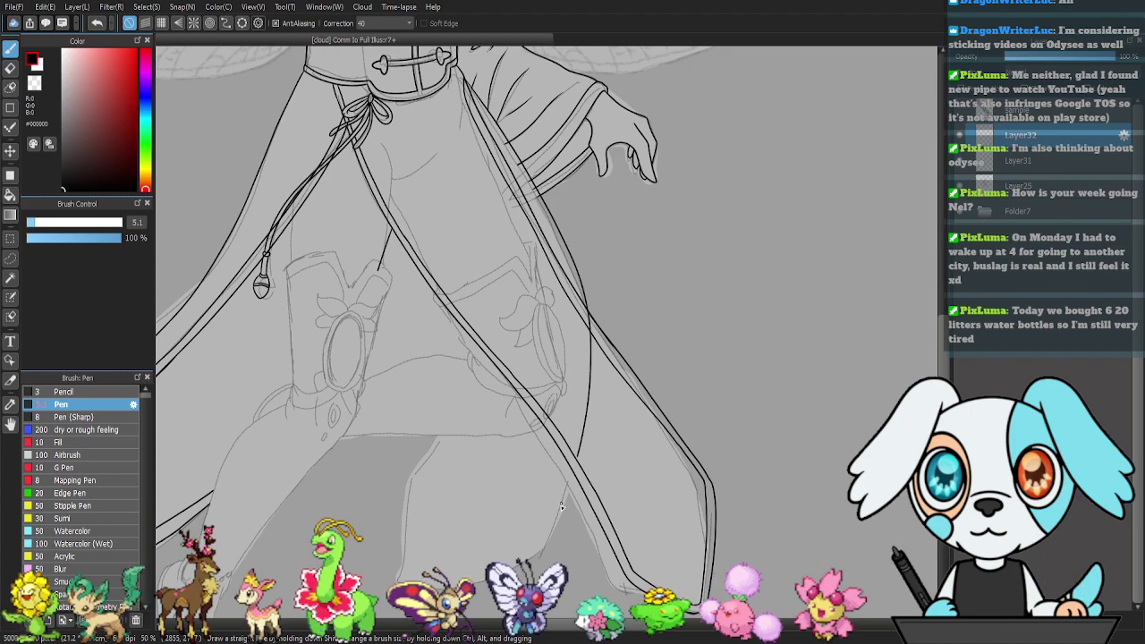
drag(551, 498, 563, 478)
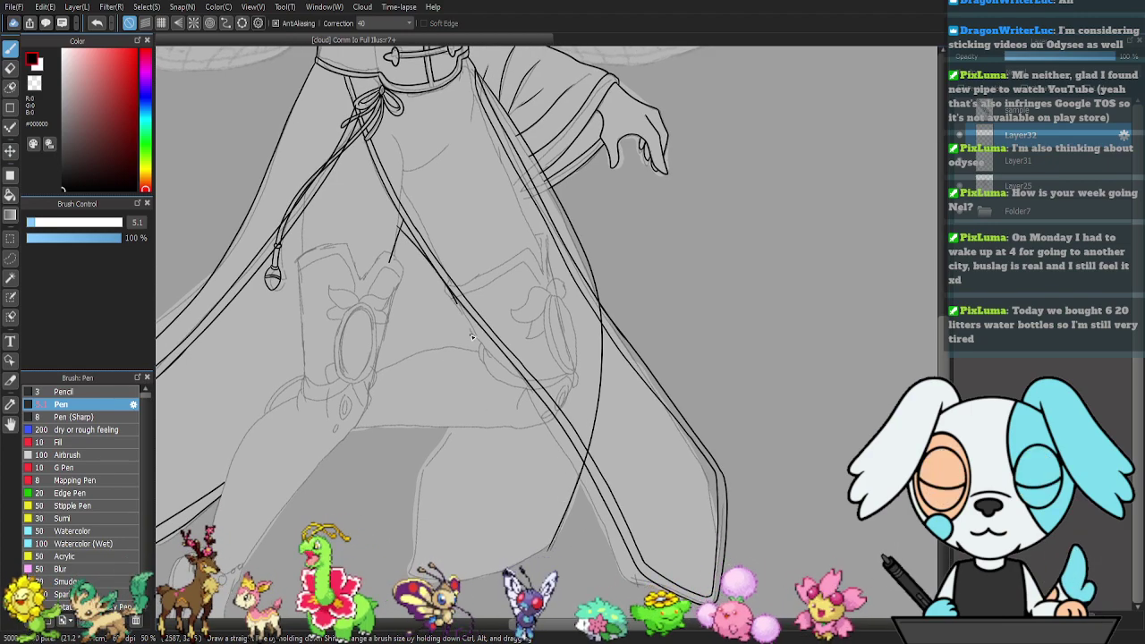
- Ink the rear panel's inner edge from the short segment below the front panel down to the sketched bend
drag(455, 301, 463, 388)
drag(477, 549, 573, 409)
key(ctrl+plus)
key(ctrl+plus)
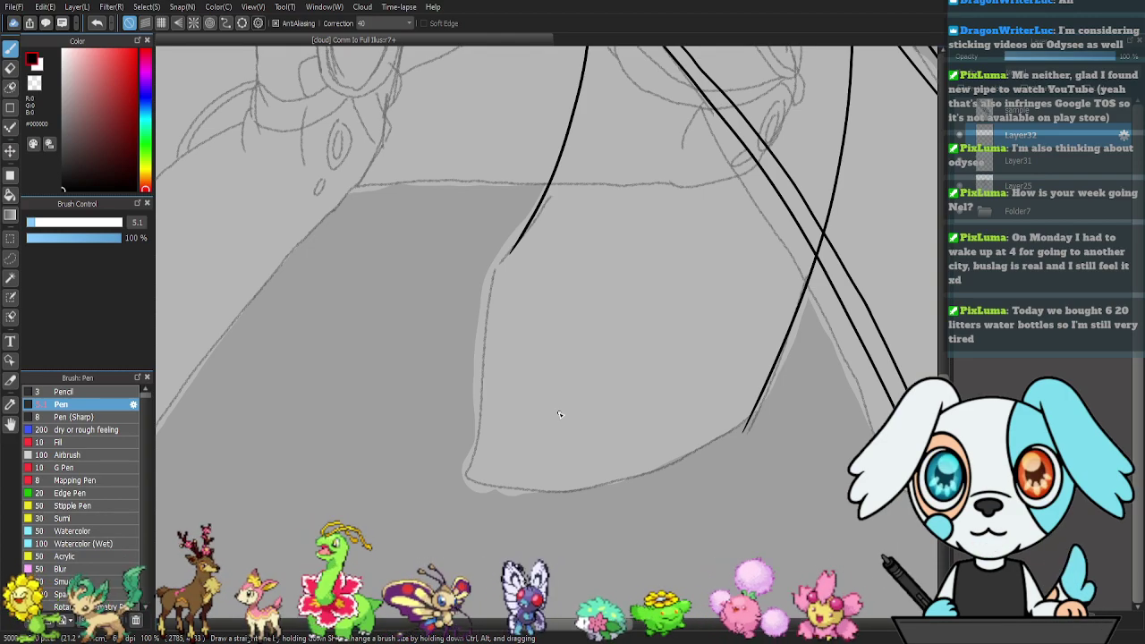
scroll(600, 417, up, 3)
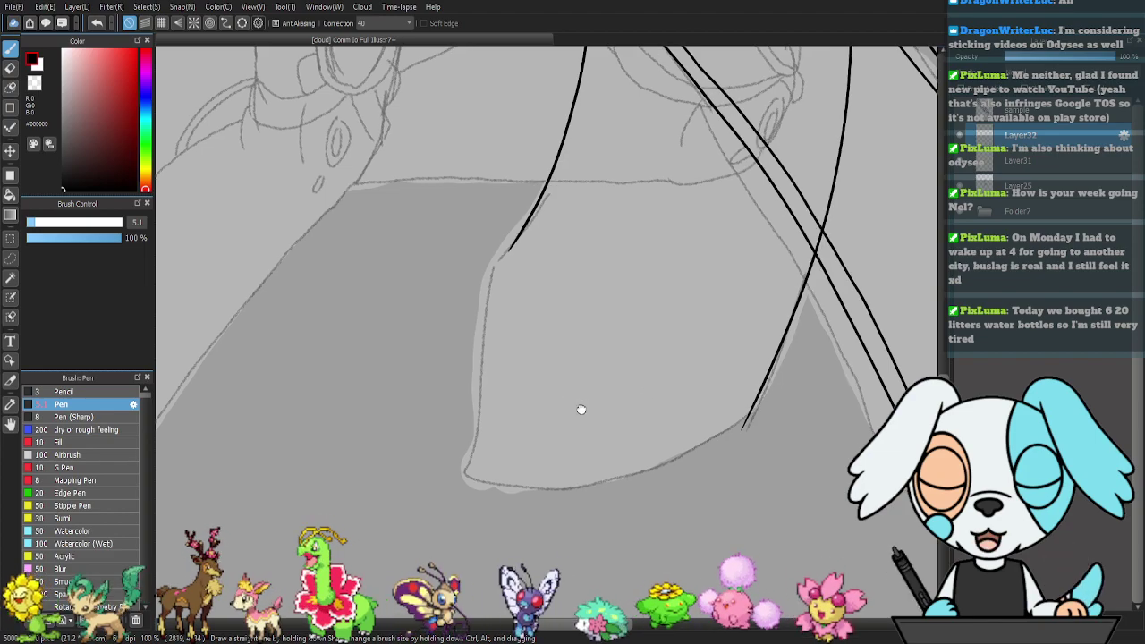
- Close the rear panel by inking its curved bottom hem and its inner side from the bend to the lower corner
drag(704, 485, 570, 477)
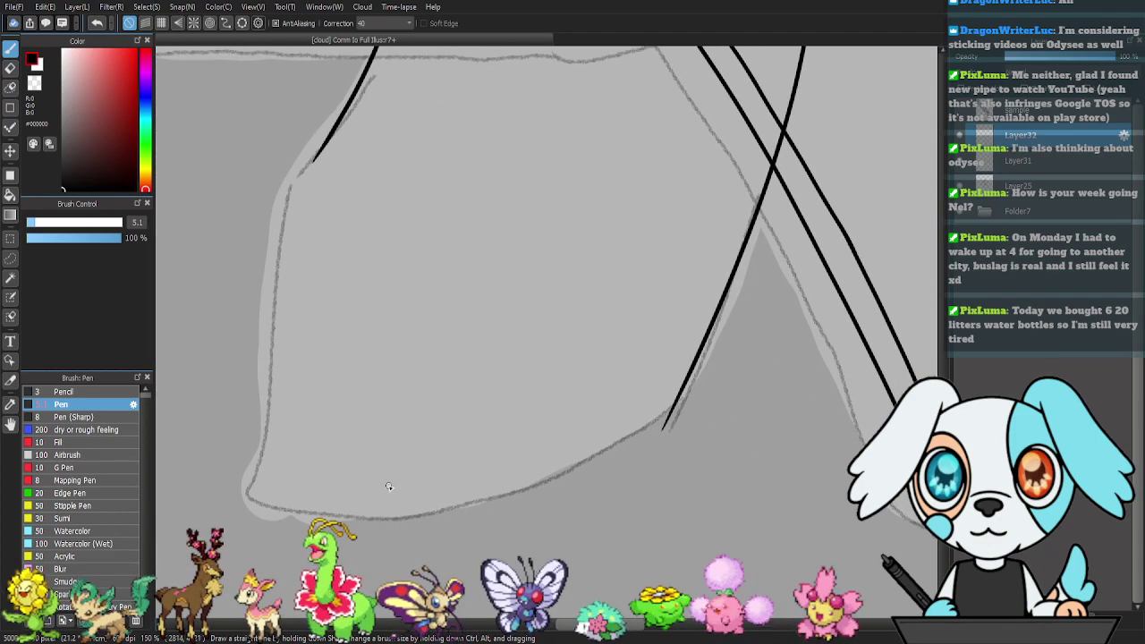
mouse_move(249, 495)
mouse_down()
mouse_move(377, 514)
mouse_move(577, 471)
mouse_up()
key(ctrl+z)
mouse_move(437, 522)
mouse_down()
mouse_move(581, 479)
mouse_move(639, 447)
mouse_move(689, 397)
mouse_up()
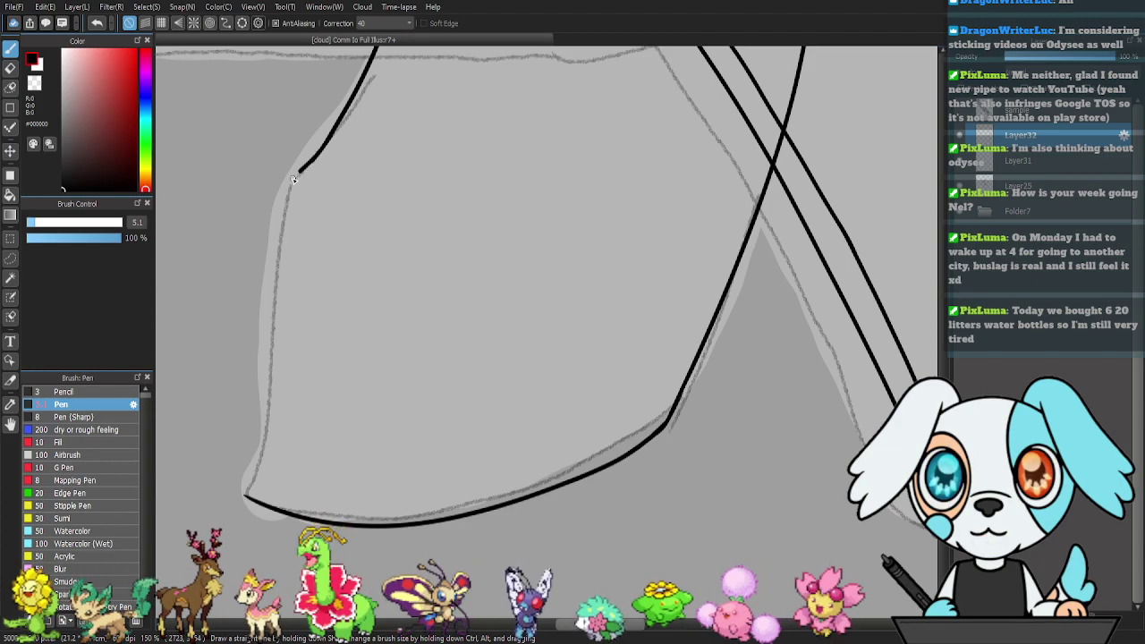
mouse_move(273, 300)
mouse_down()
mouse_move(265, 440)
mouse_move(246, 494)
mouse_up()
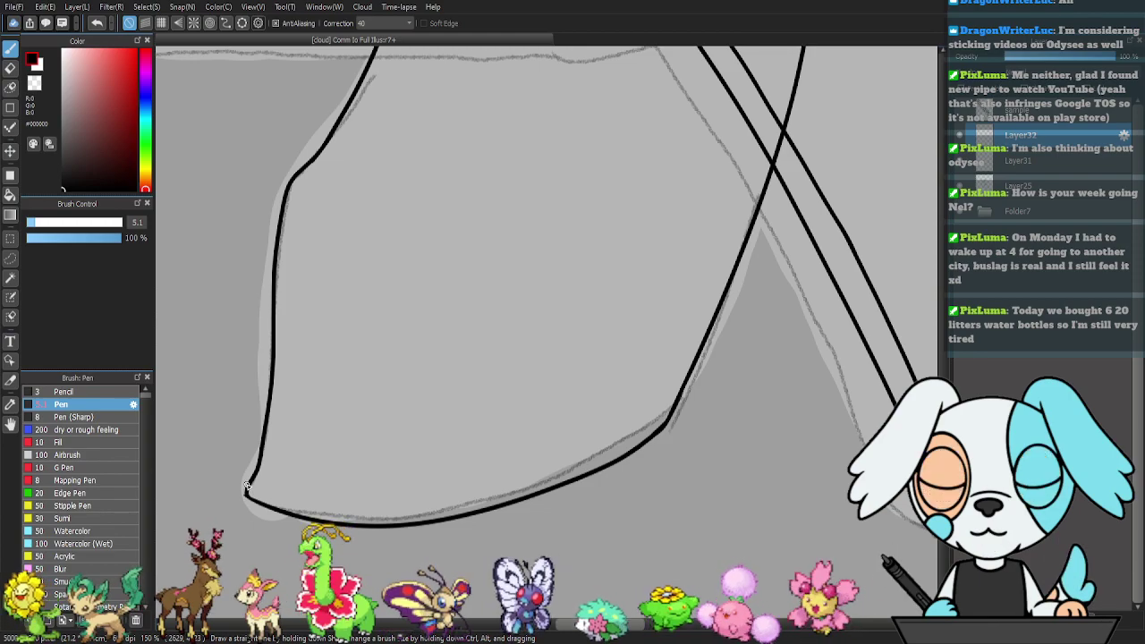
- Erase the overshooting line ends on Layer32 and Layer31 where the rear panel's inner edge meets the short segment
drag(467, 362, 432, 485)
mouse_move(488, 321)
mouse_down()
mouse_move(429, 421)
mouse_move(434, 492)
mouse_up()
mouse_move(434, 293)
mouse_down()
mouse_move(451, 393)
mouse_move(547, 422)
mouse_up()
key(e)
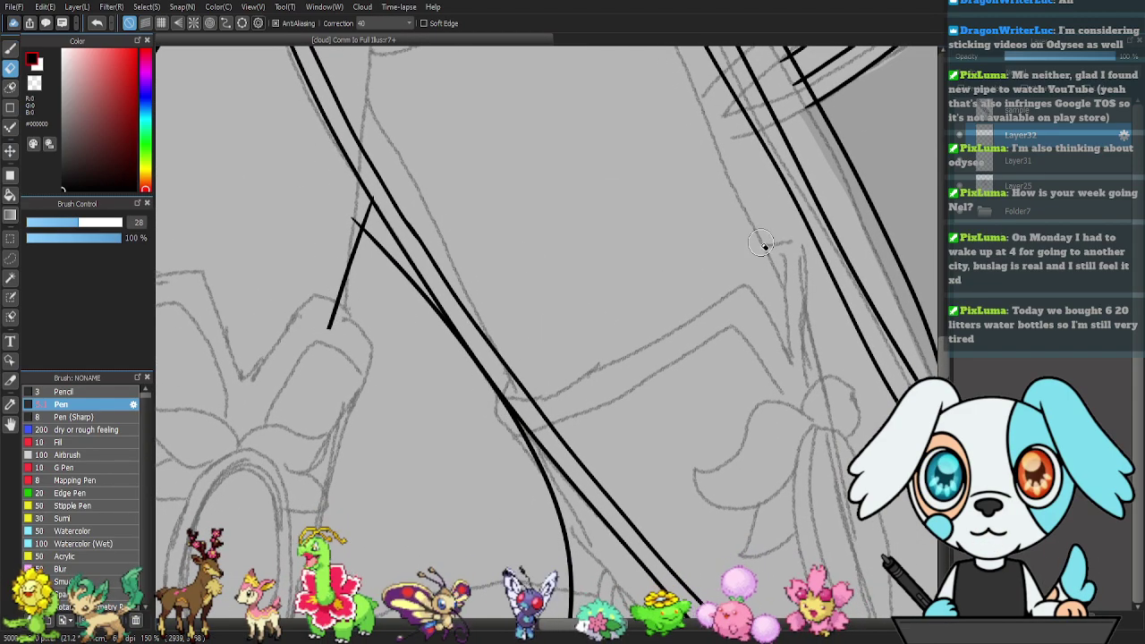
click(1077, 178)
mouse_move(327, 328)
mouse_down()
mouse_move(353, 239)
mouse_move(411, 216)
mouse_move(368, 219)
mouse_up()
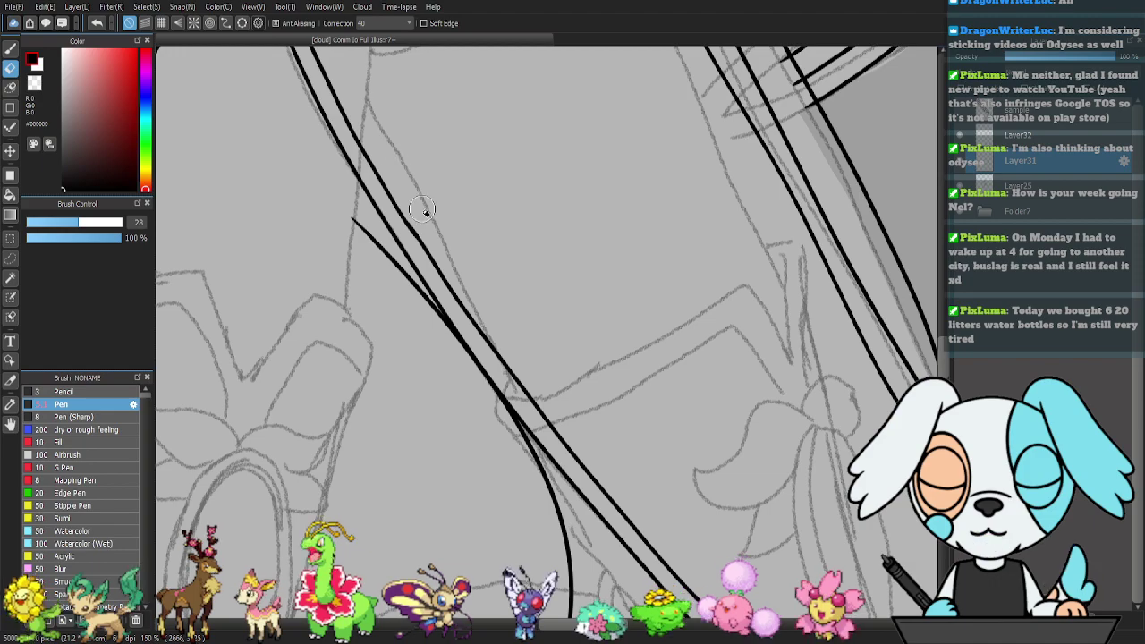
key(ctrl+z)
key(ctrl+z)
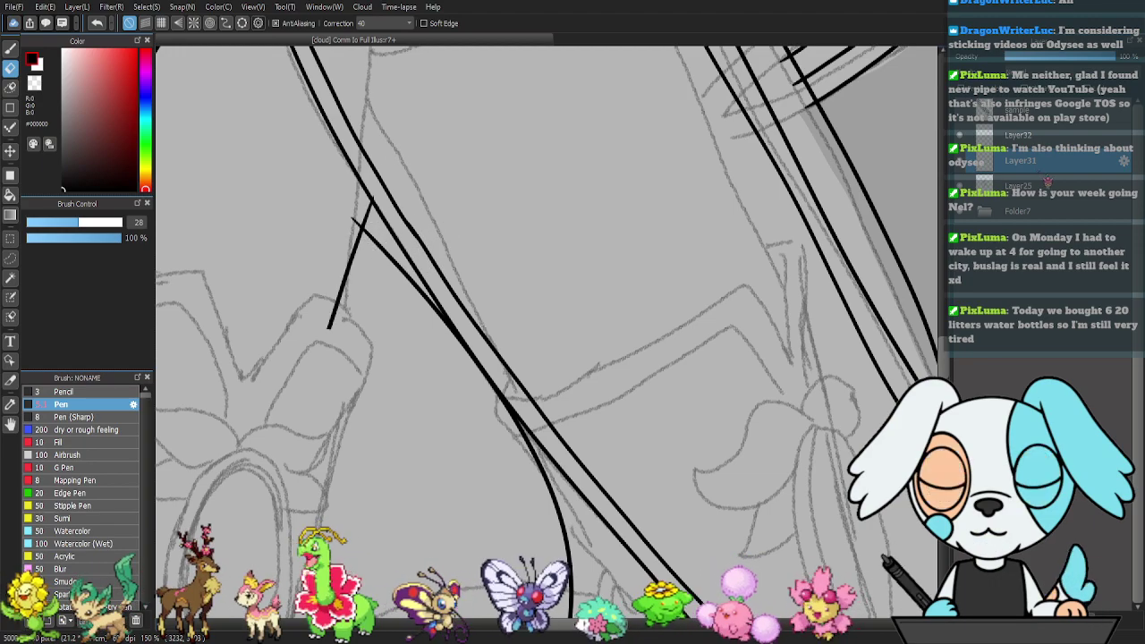
click(1020, 186)
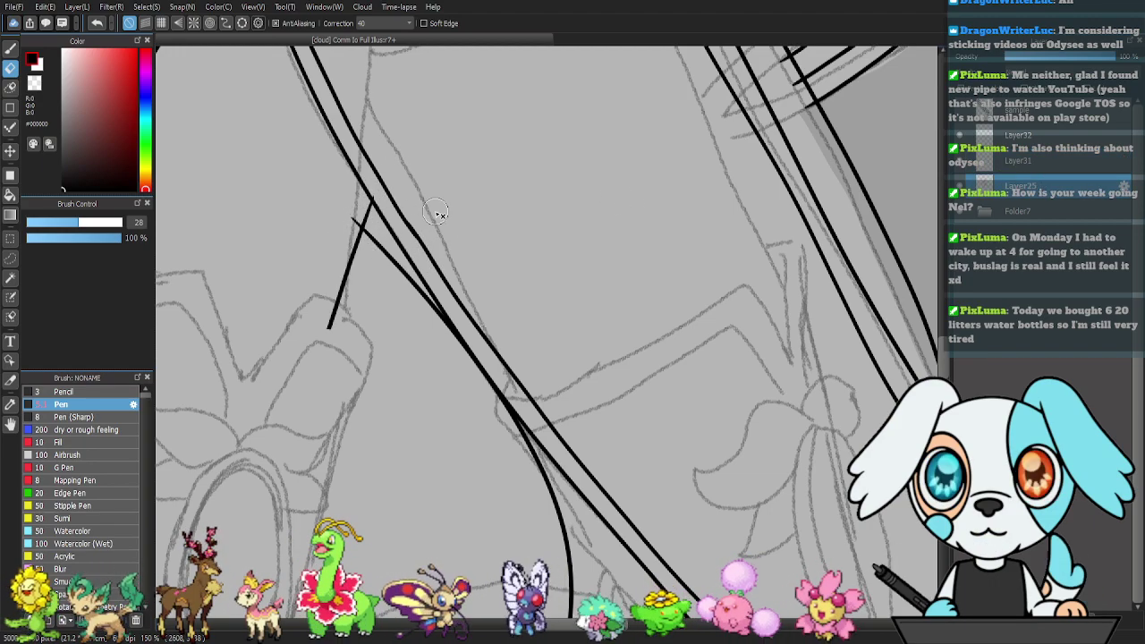
key(alt+])
key(alt+])
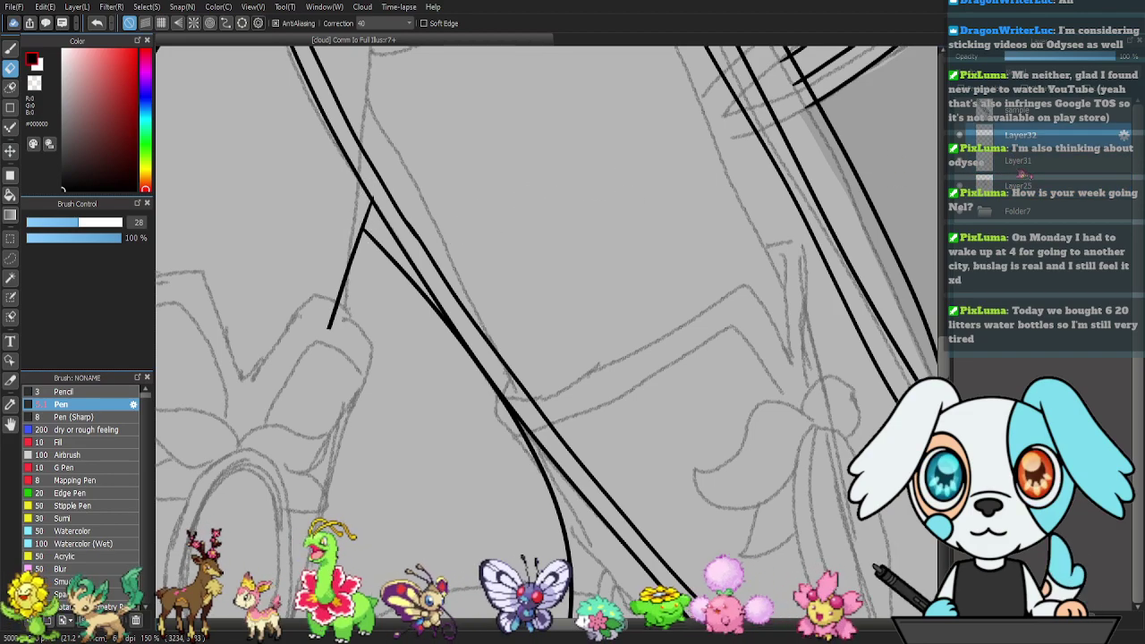
key(alt+[)
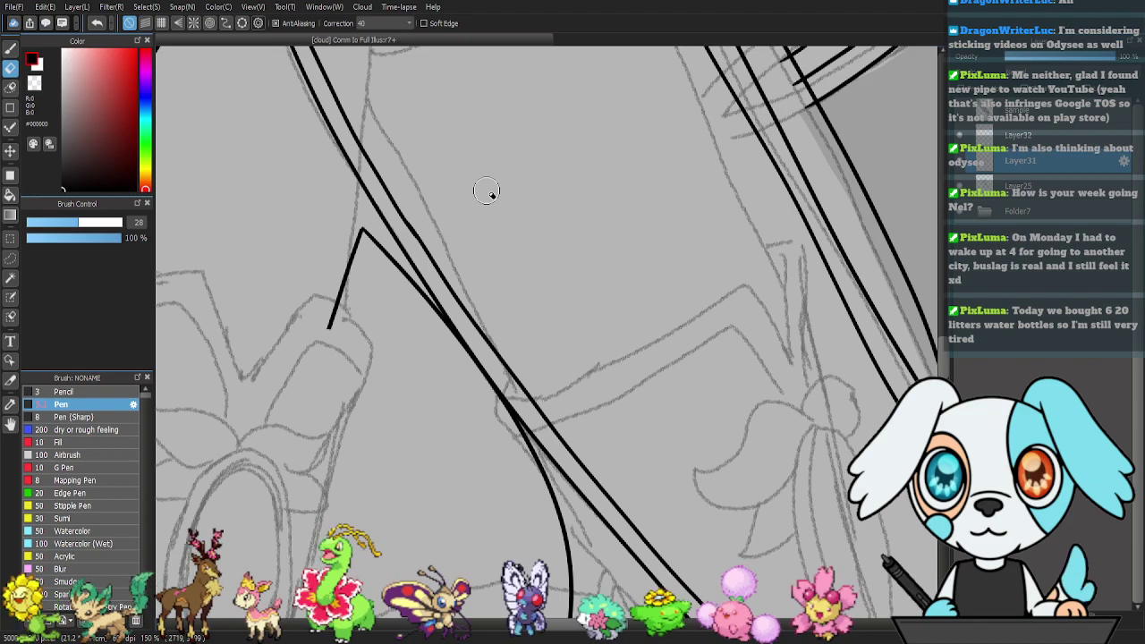
- Ink a short fold stroke on Layer31 just above the rear panel's peak, running to the front panel's edge
key(b)
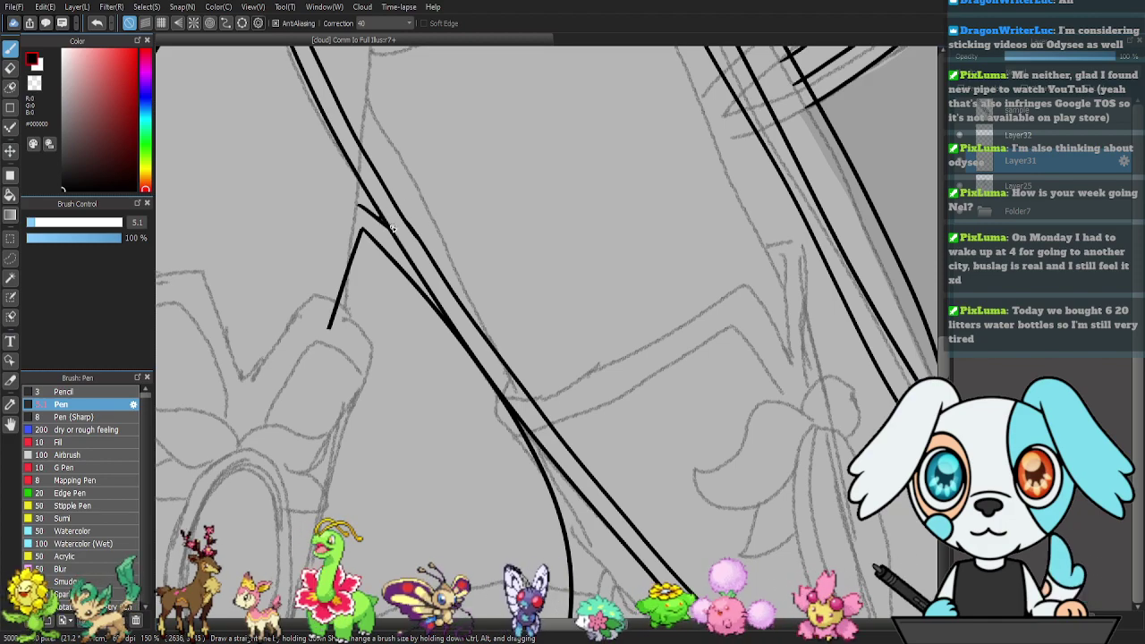
drag(581, 456, 554, 161)
drag(556, 403, 560, 156)
mouse_move(530, 380)
mouse_down()
mouse_move(519, 204)
mouse_move(466, 249)
mouse_up()
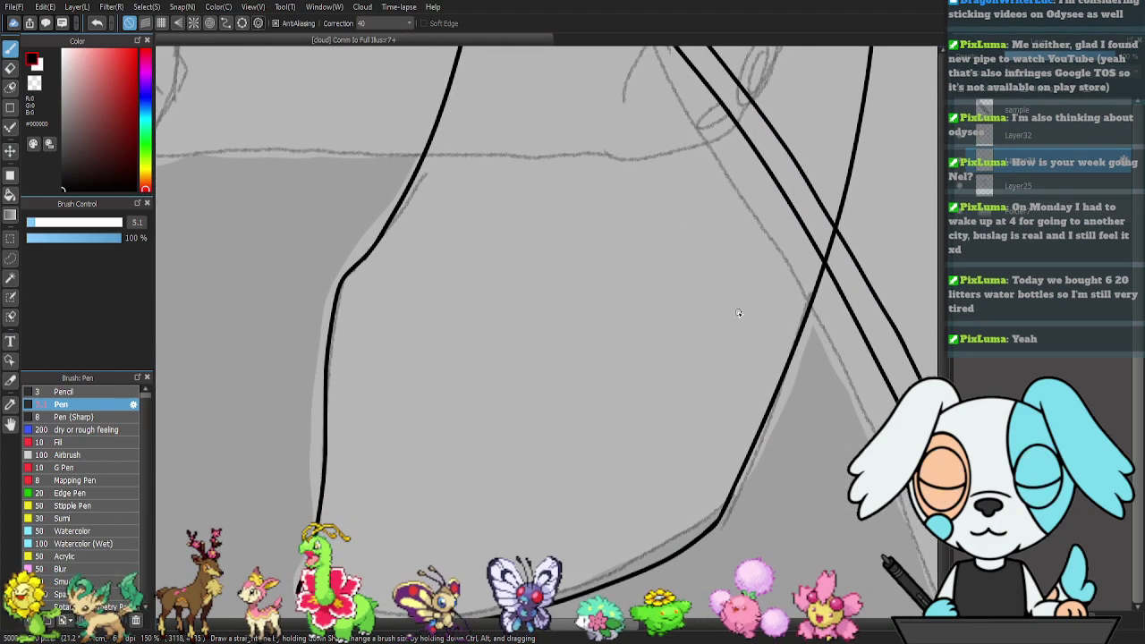
drag(751, 205, 723, 537)
mouse_move(689, 249)
mouse_down()
mouse_move(722, 406)
mouse_move(691, 431)
mouse_move(760, 558)
mouse_up()
- Hide Layer25 and ink a trim line on Layer32 just inside the rear panel's inner edge, down to the lower corner
click(1049, 141)
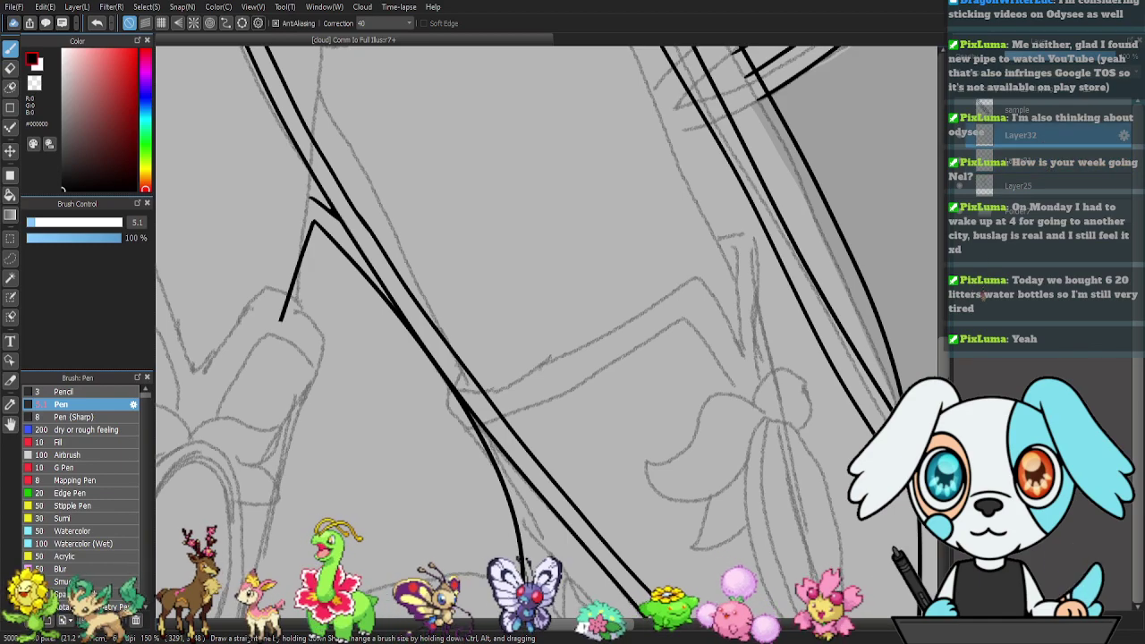
click(960, 186)
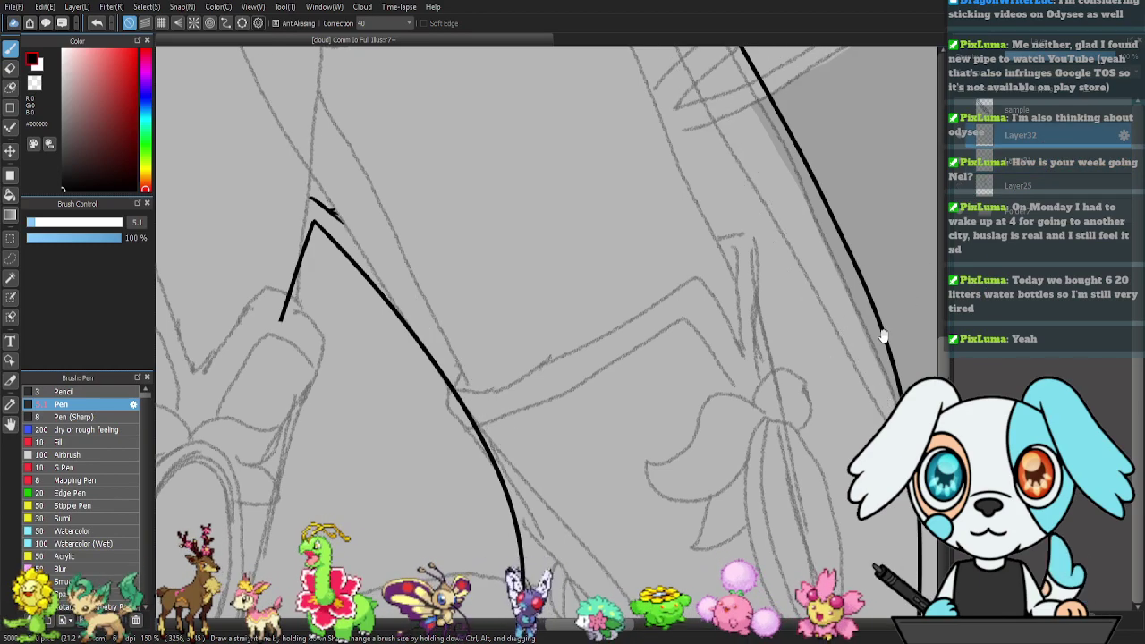
drag(883, 336, 748, 389)
drag(714, 291, 721, 358)
key(ctrl+minus)
key(ctrl+minus)
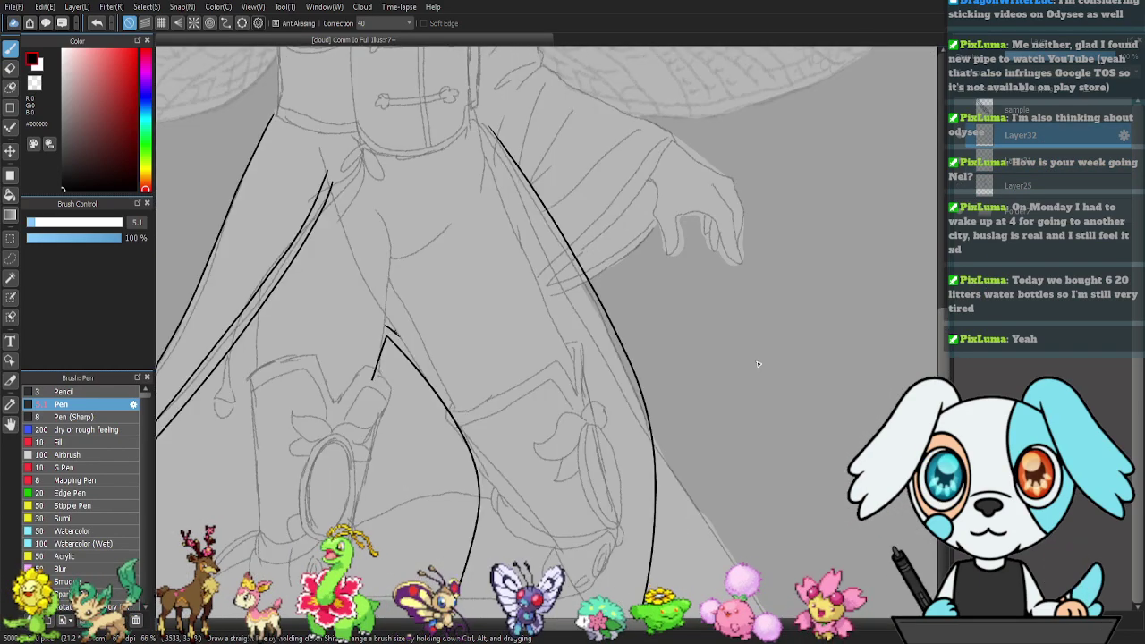
drag(637, 417, 619, 191)
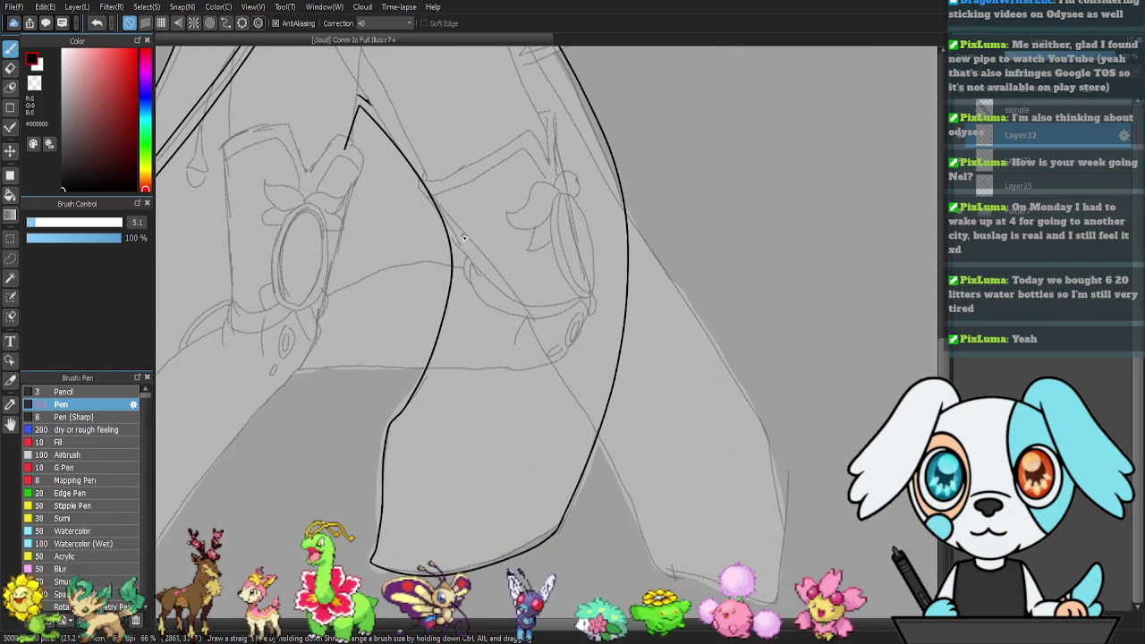
drag(455, 229, 461, 242)
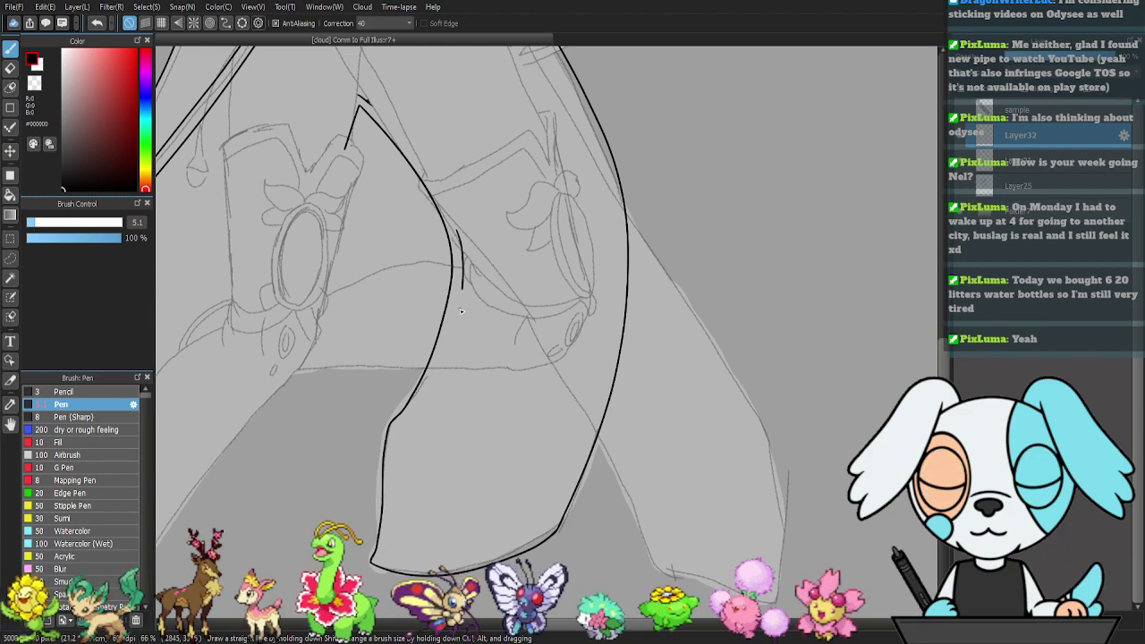
drag(461, 309, 444, 368)
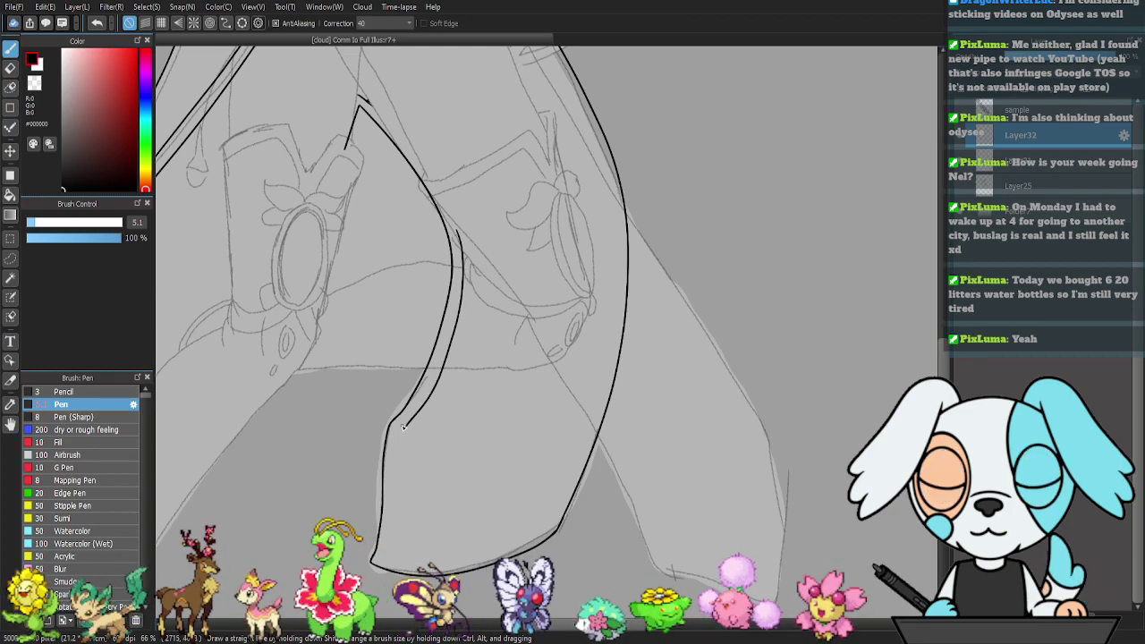
drag(404, 434, 402, 474)
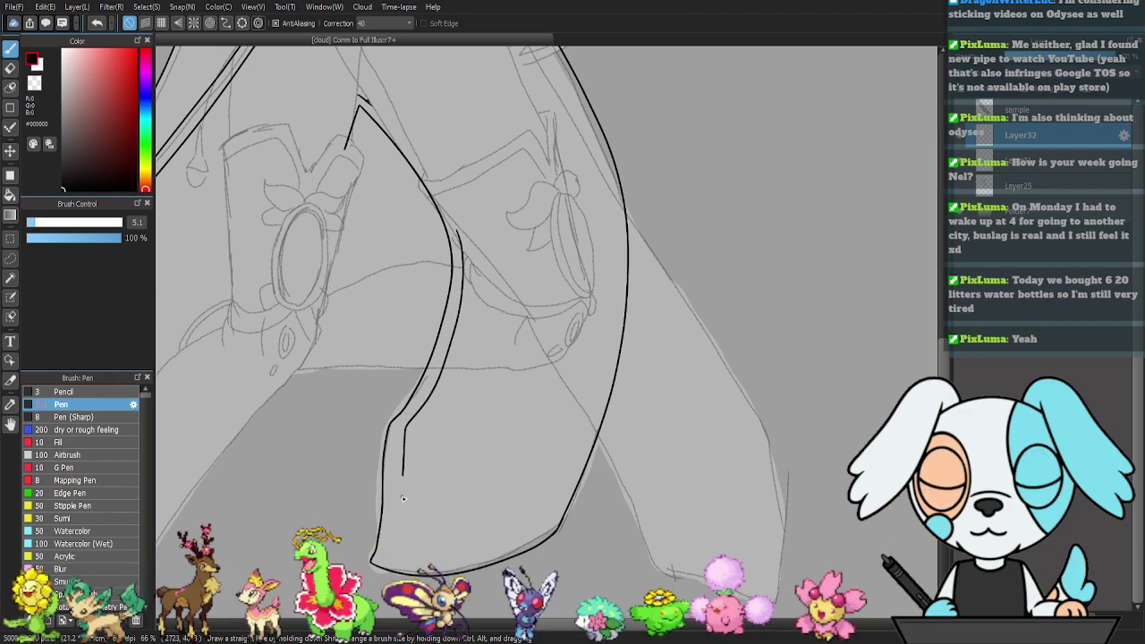
drag(398, 526, 395, 553)
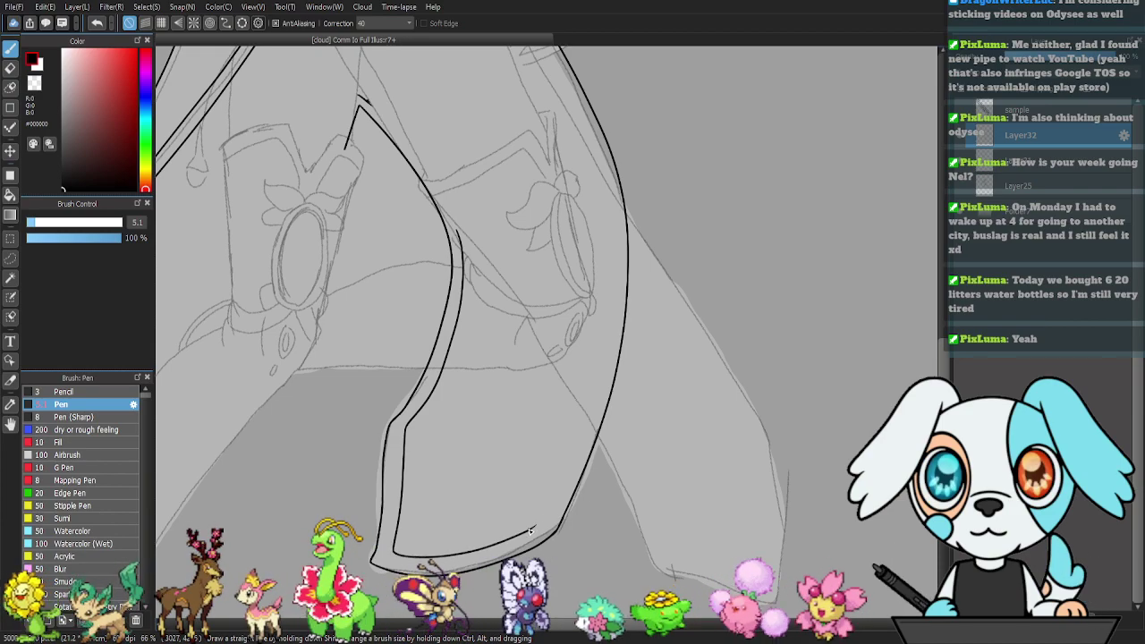
- Ink the trim line from the rear panel's hem up its outer side, show Layer25 again, and carry the line to the front panel's edge
drag(530, 532, 536, 527)
drag(563, 491, 589, 428)
key(ctrl+z)
drag(535, 529, 555, 501)
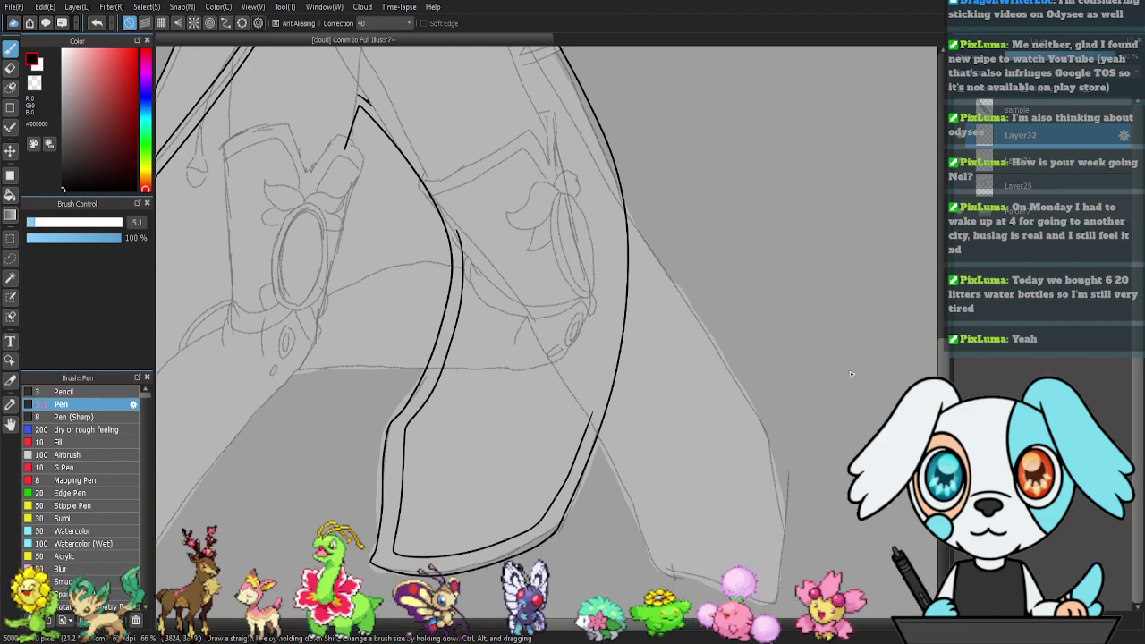
click(960, 186)
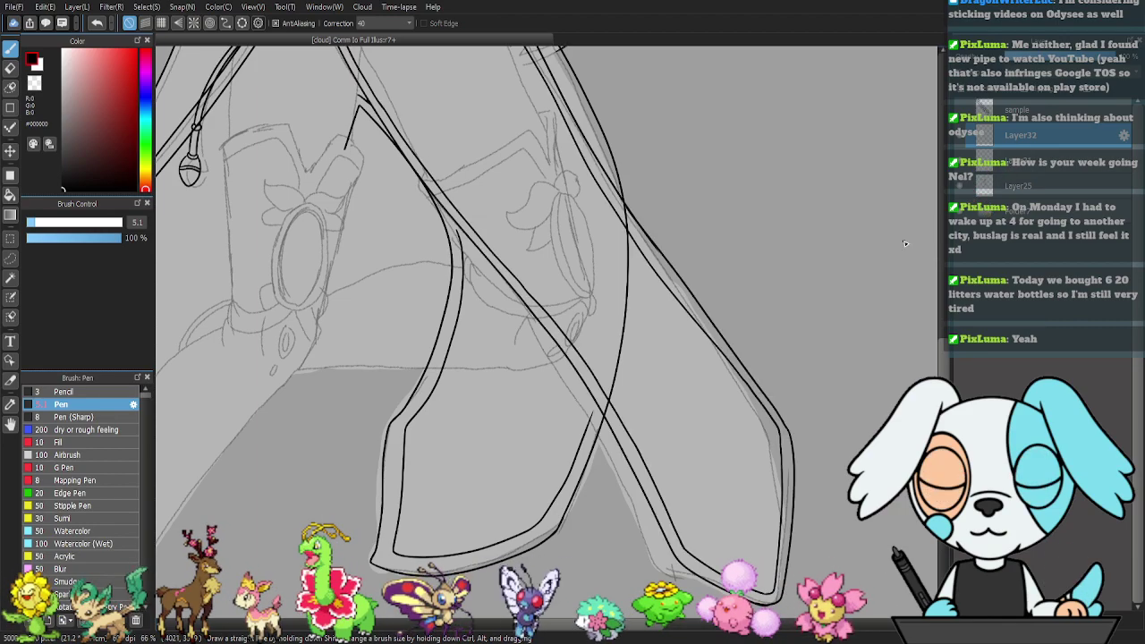
key(ctrl+plus)
key(ctrl+plus)
key(ctrl+plus)
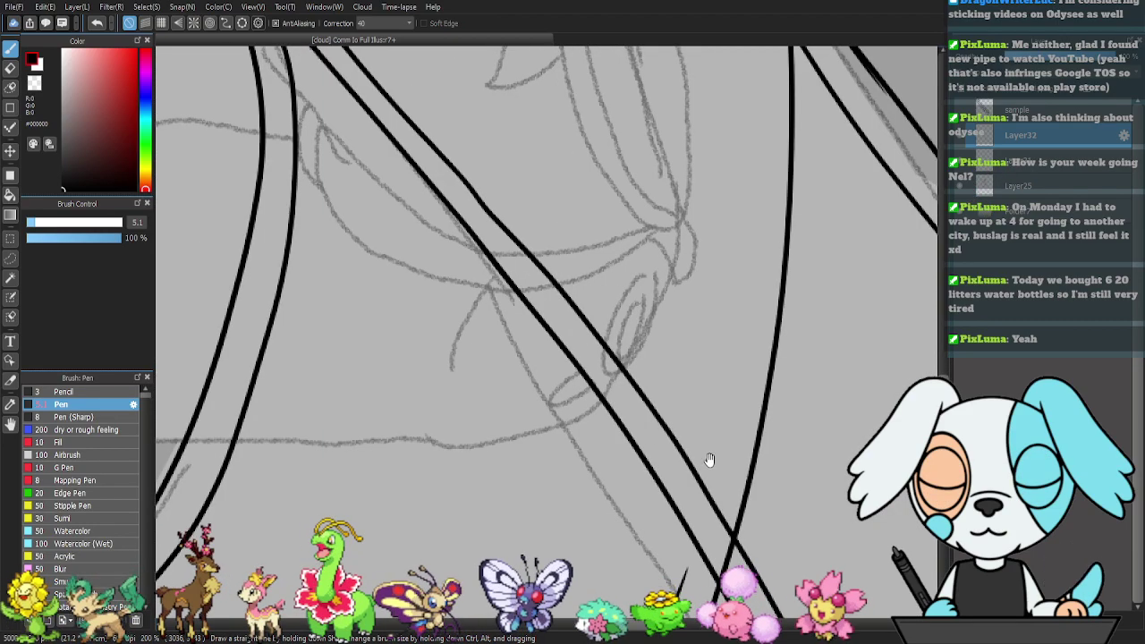
drag(699, 505, 550, 274)
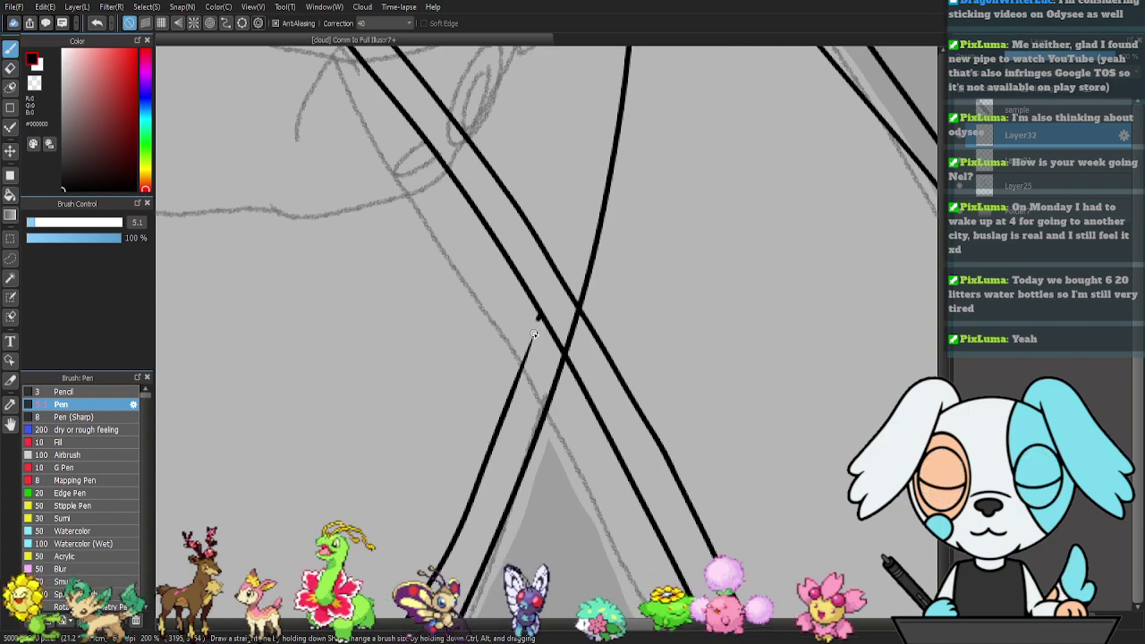
key(ctrl+z)
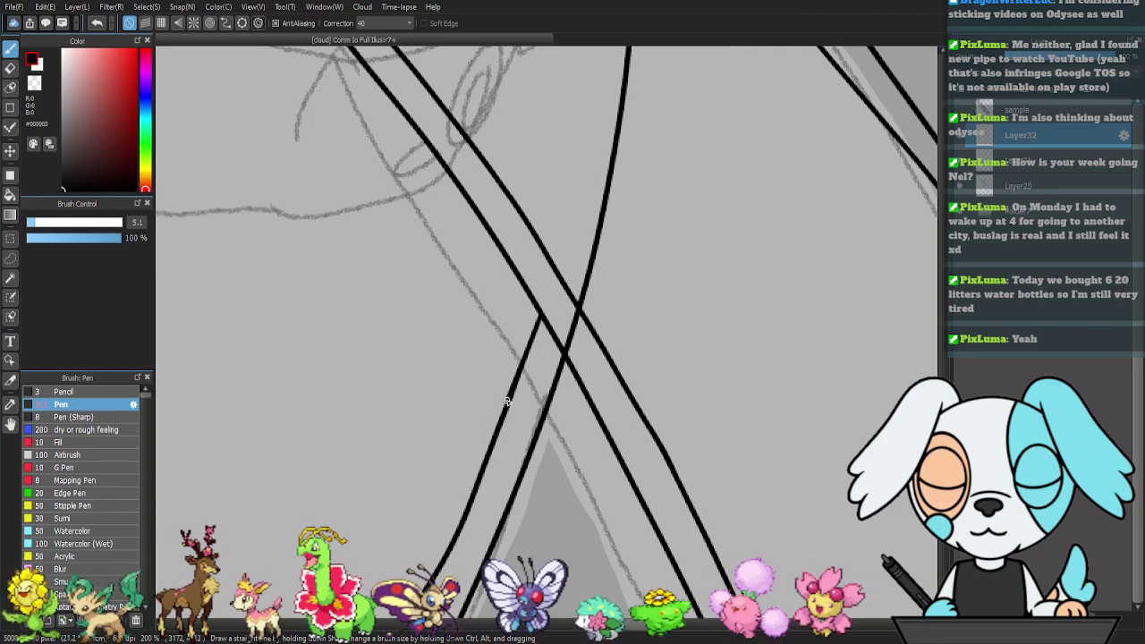
drag(640, 316, 608, 388)
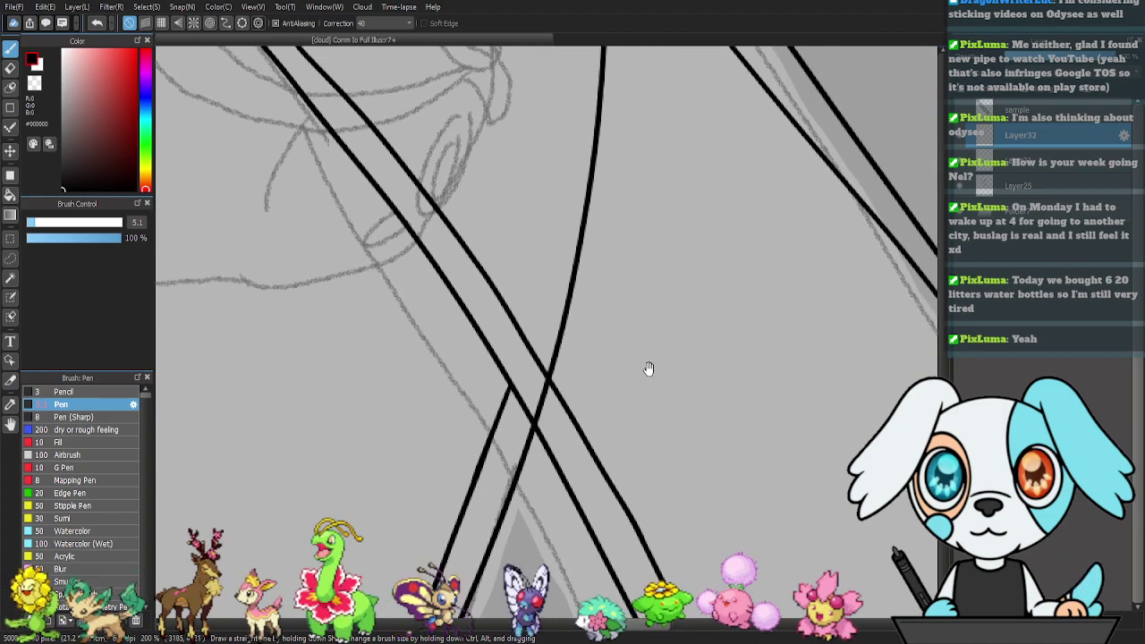
- Erase on Layer32 the stretch of the rear panel's outer edge that runs across the front panel
key(e)
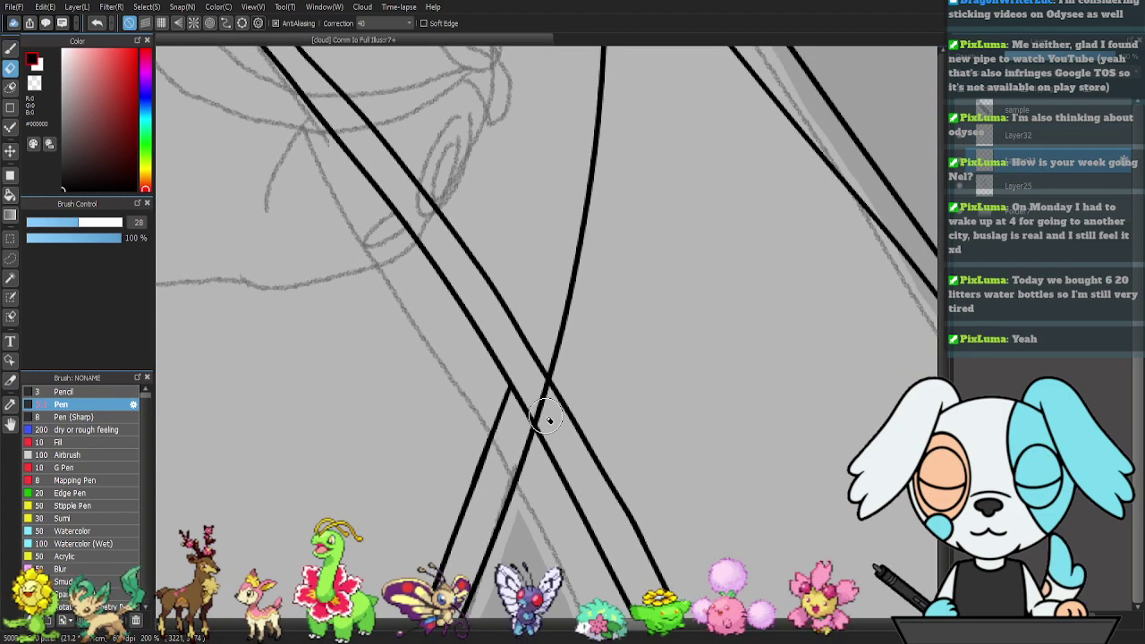
click(1010, 186)
click(1010, 142)
mouse_move(558, 391)
mouse_down()
mouse_move(542, 409)
mouse_move(549, 416)
mouse_move(622, 129)
mouse_move(600, 418)
mouse_up()
mouse_move(572, 93)
mouse_down()
mouse_move(555, 494)
mouse_move(577, 434)
mouse_move(579, 310)
mouse_move(622, 190)
mouse_up()
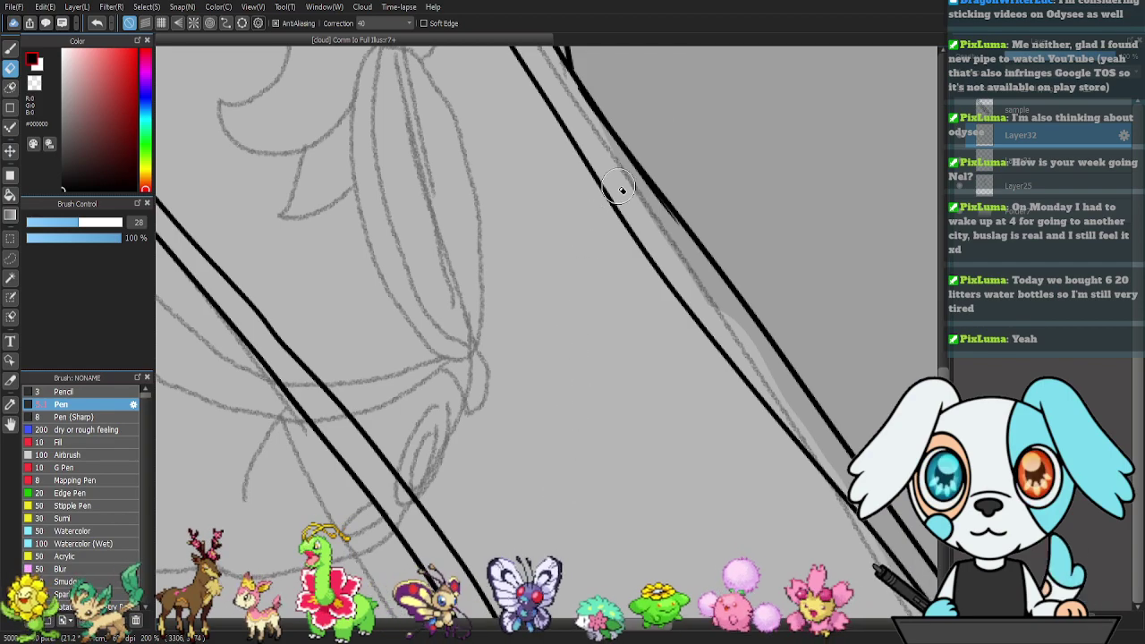
drag(654, 72, 633, 296)
drag(600, 218, 649, 385)
drag(624, 313, 719, 476)
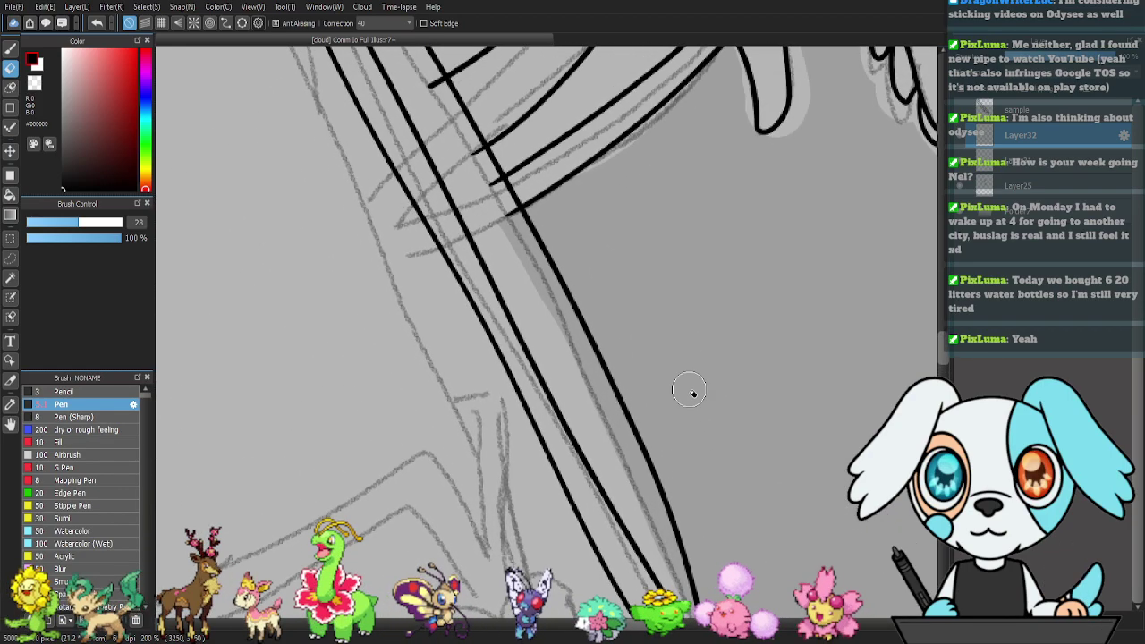
key(ctrl+minus)
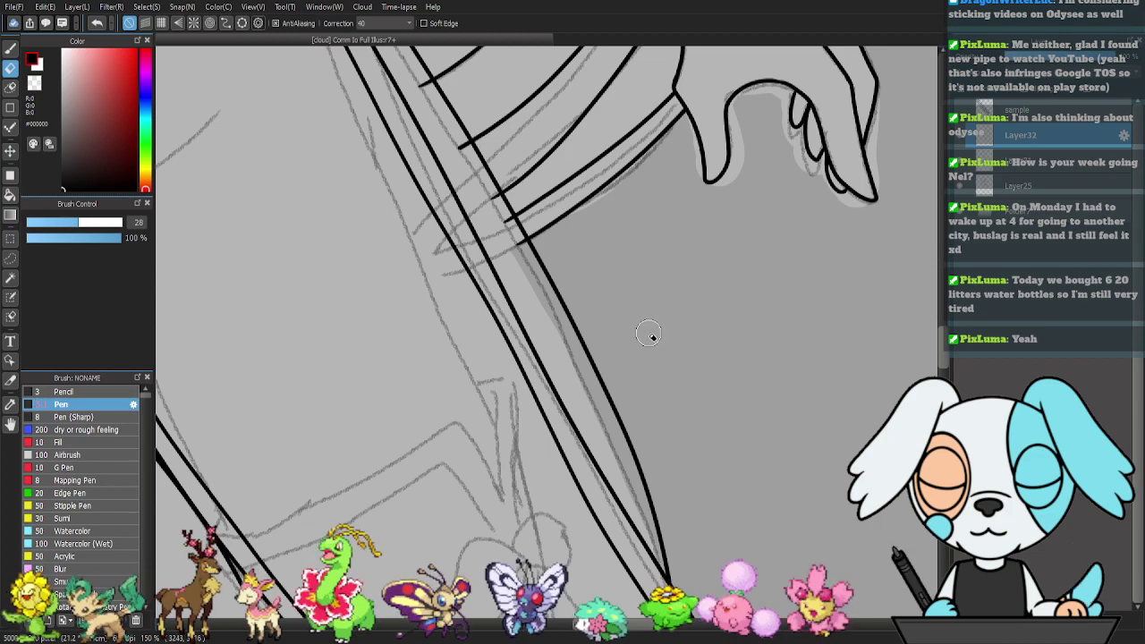
- Ink a trim line on a new layer between the front panel's border and the rear panel's outer edge
key(p)
mouse_move(647, 210)
mouse_down()
mouse_move(621, 319)
mouse_move(703, 302)
mouse_up()
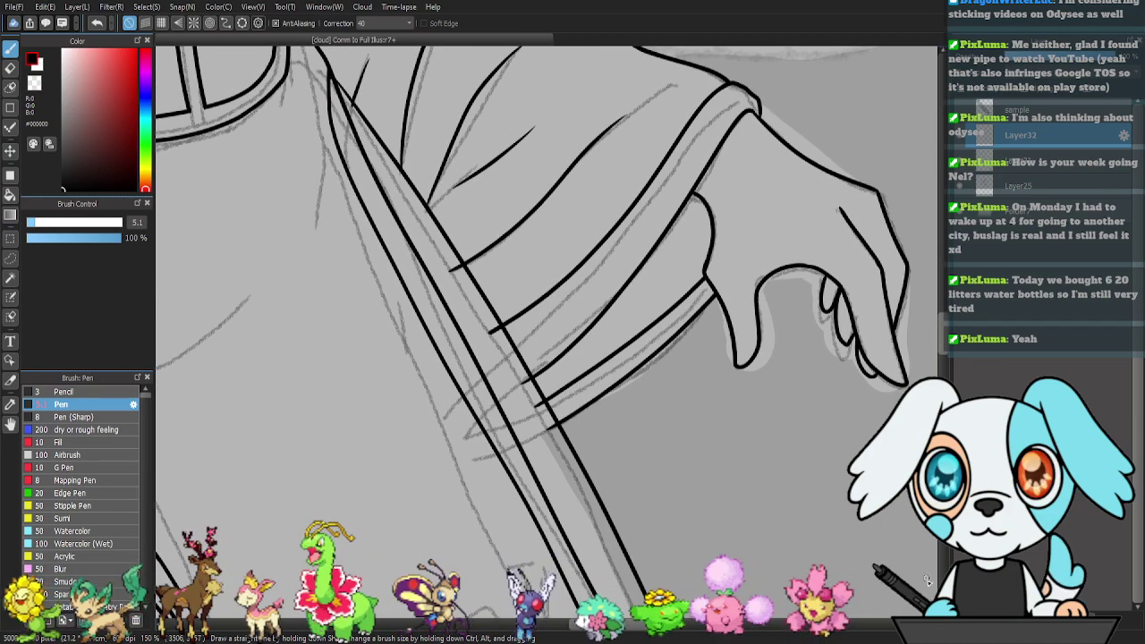
click(960, 619)
drag(379, 167, 586, 513)
mouse_move(587, 514)
mouse_down()
mouse_move(575, 430)
mouse_move(446, 265)
mouse_up()
mouse_move(438, 314)
mouse_down()
mouse_move(501, 465)
mouse_move(540, 484)
mouse_up()
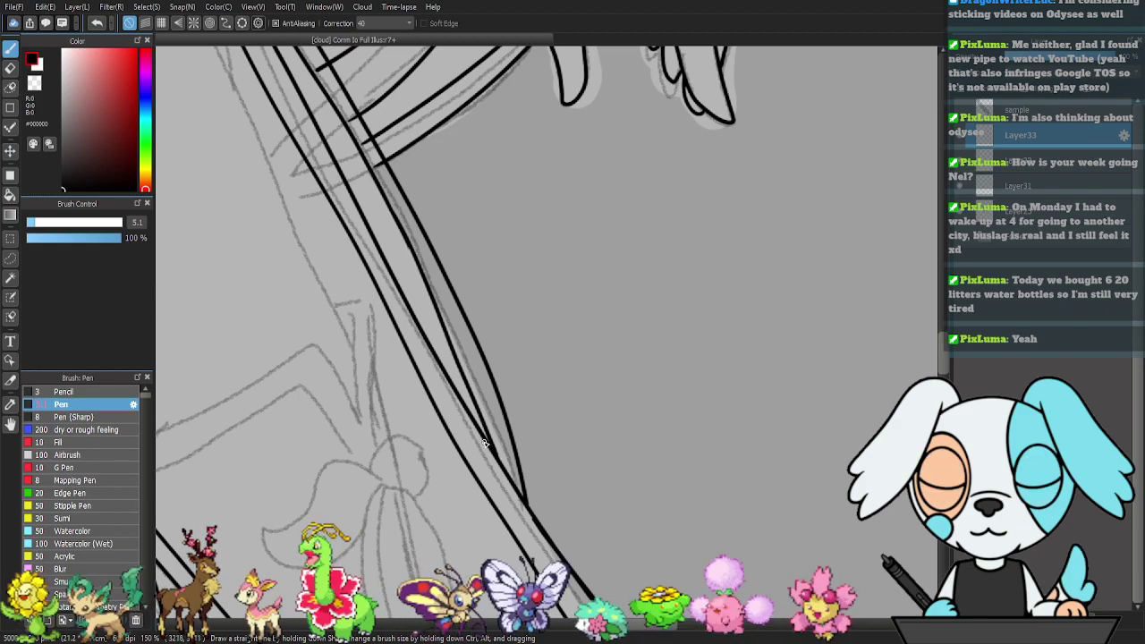
- Erase the sleeve line ends on Layer25 that overlap the cloth panel, and reduce the eraser size to 10.5
drag(567, 286, 675, 439)
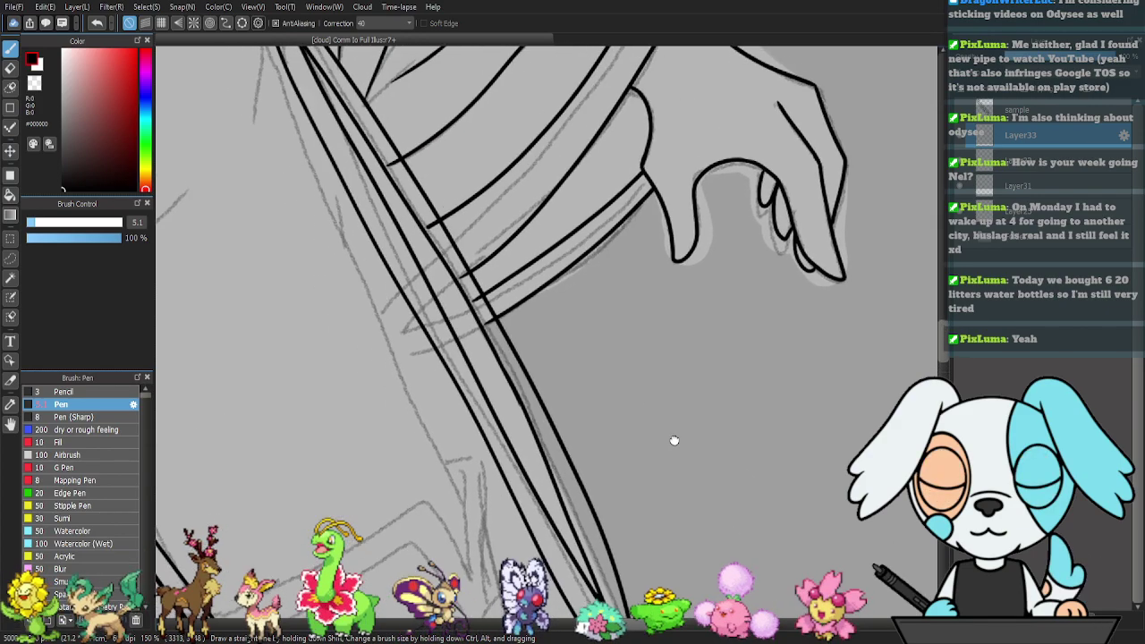
drag(649, 357, 723, 455)
click(1020, 212)
key(e)
drag(453, 254, 462, 266)
drag(487, 311, 501, 325)
drag(517, 359, 559, 428)
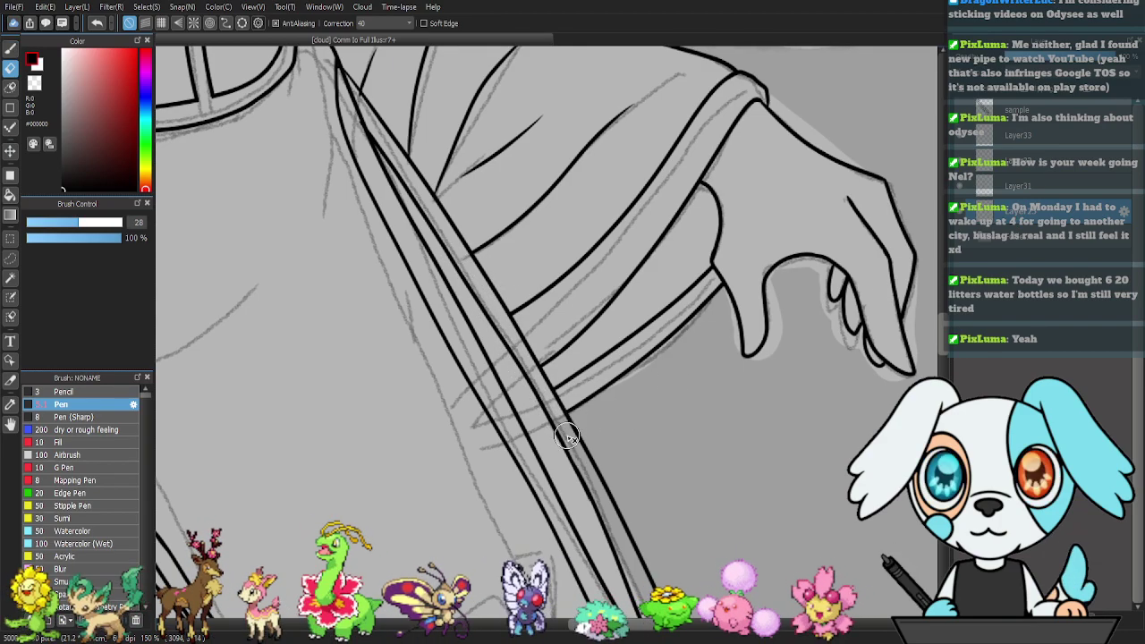
mouse_move(718, 230)
mouse_down()
mouse_move(753, 394)
mouse_move(784, 404)
mouse_up()
drag(421, 267, 428, 283)
key(ctrl+z)
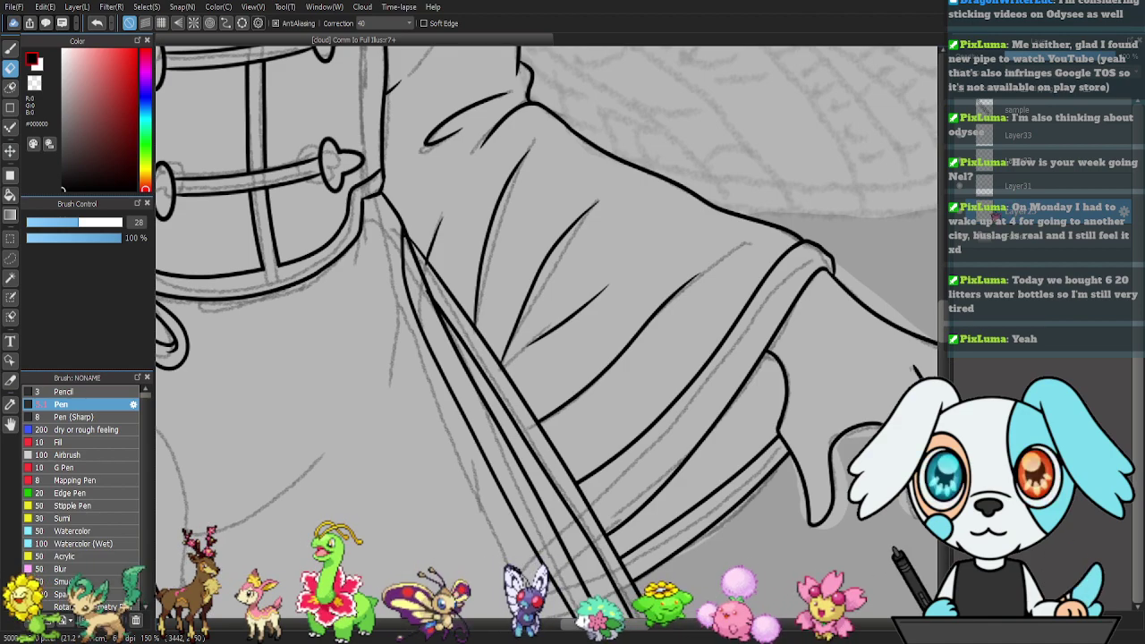
click(46, 223)
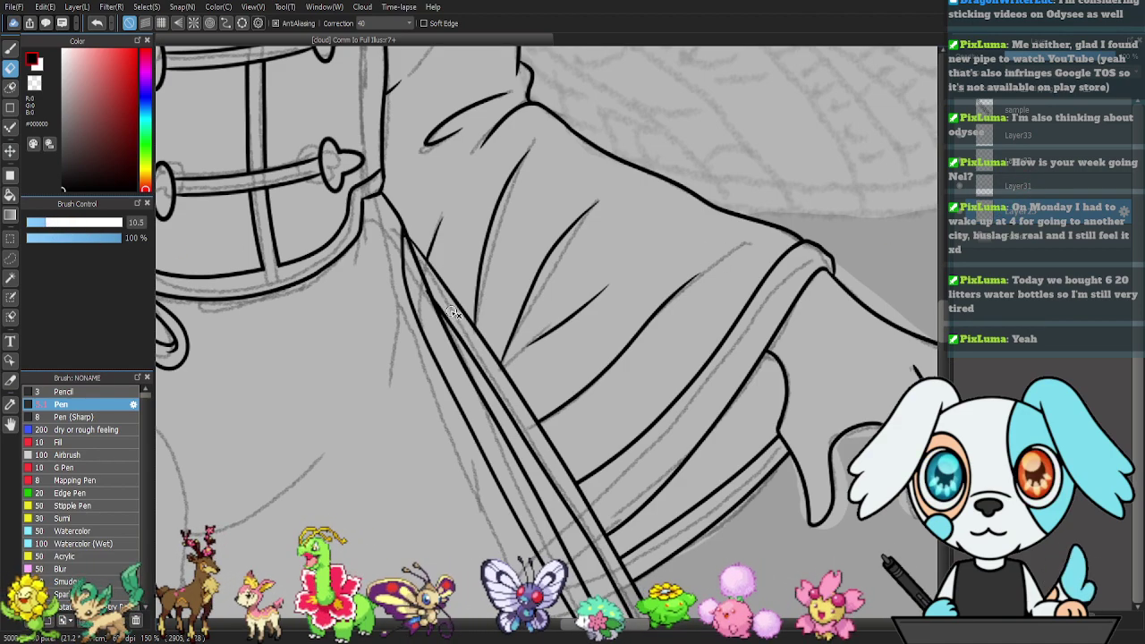
- Merge Layer33 down into Layer32
click(1029, 138)
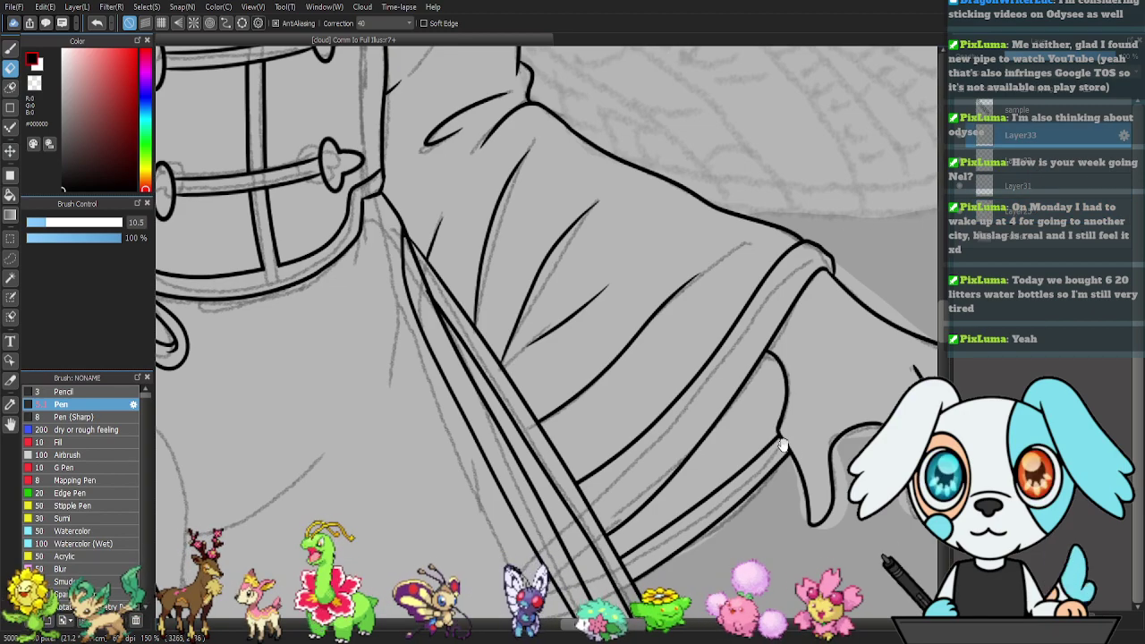
drag(781, 445, 784, 224)
click(1076, 615)
- Extend the upper end of the rear panel's inner trim line on Layer32 until it meets the front panel's edge
mouse_move(730, 506)
mouse_down()
mouse_move(723, 417)
mouse_move(623, 218)
mouse_up()
mouse_move(660, 608)
mouse_down()
mouse_move(633, 317)
mouse_move(710, 439)
mouse_move(728, 358)
mouse_move(812, 416)
mouse_up()
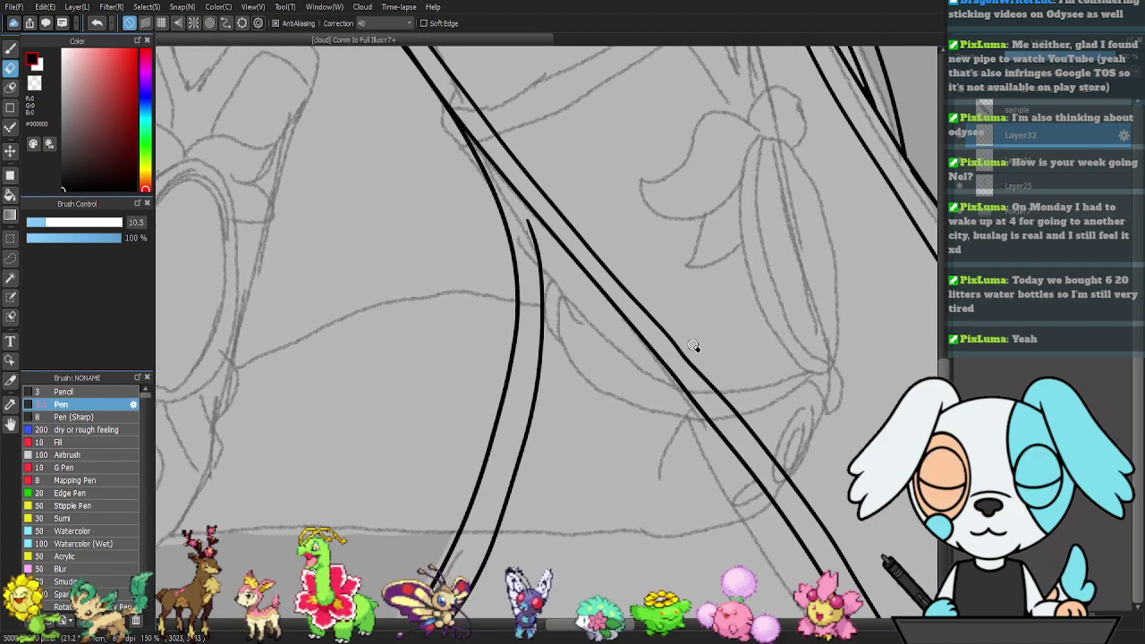
key(p)
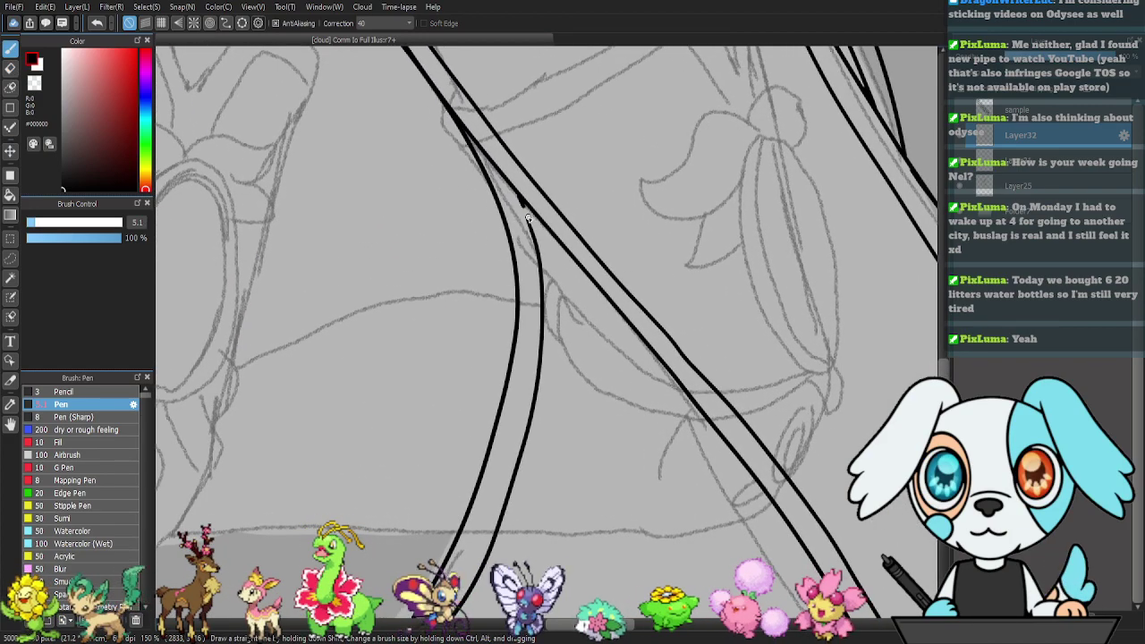
drag(516, 192, 528, 228)
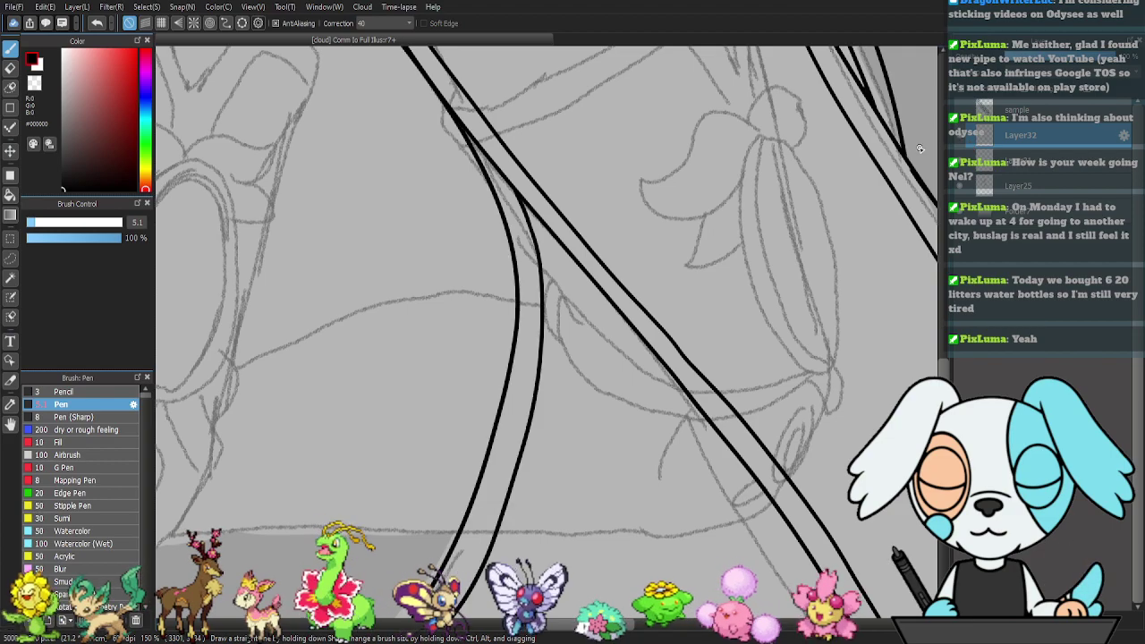
- Hide Layer32 and Layer31, and ink the partly covered boot's inner contour on a new layer from the cuff down to the ankle
drag(495, 141, 619, 384)
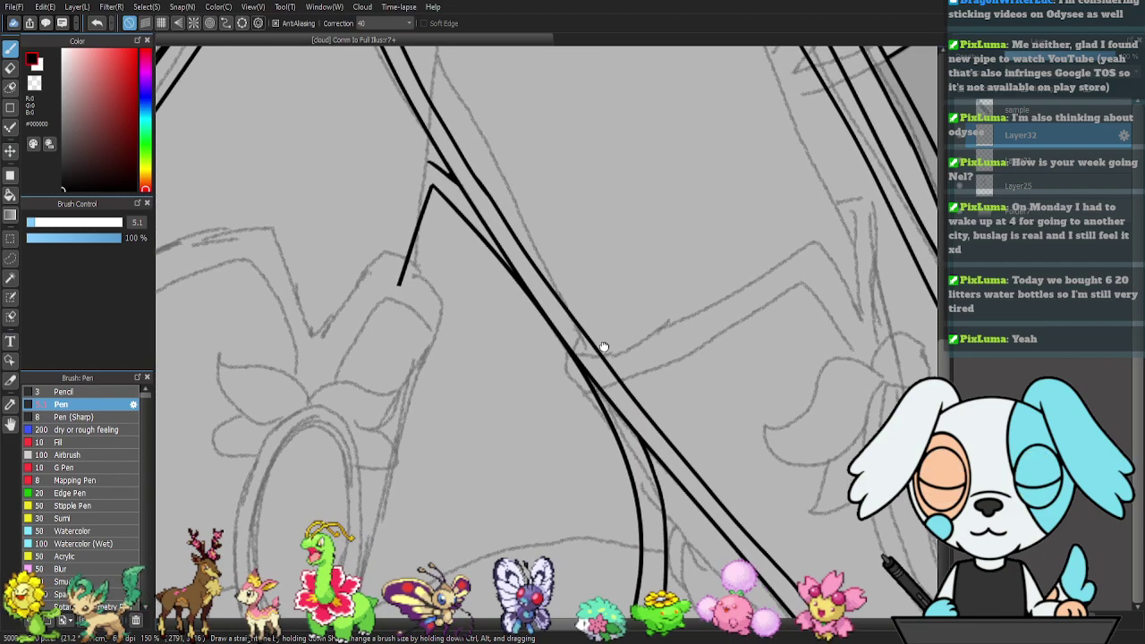
key(ctrl+minus)
key(ctrl+minus)
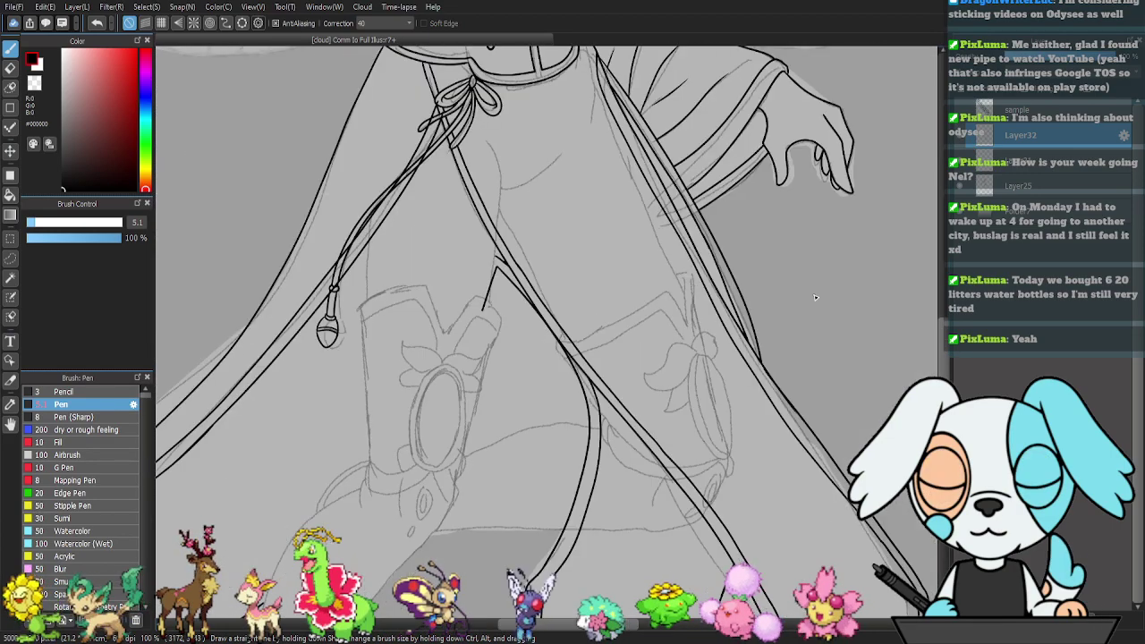
drag(592, 369, 740, 281)
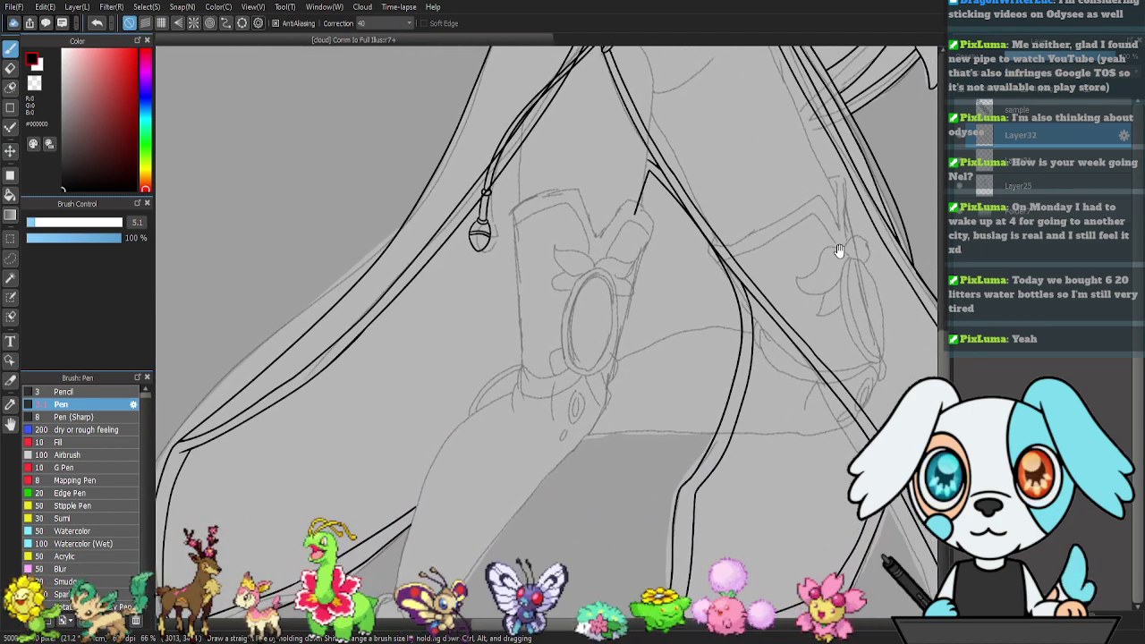
click(967, 140)
click(967, 163)
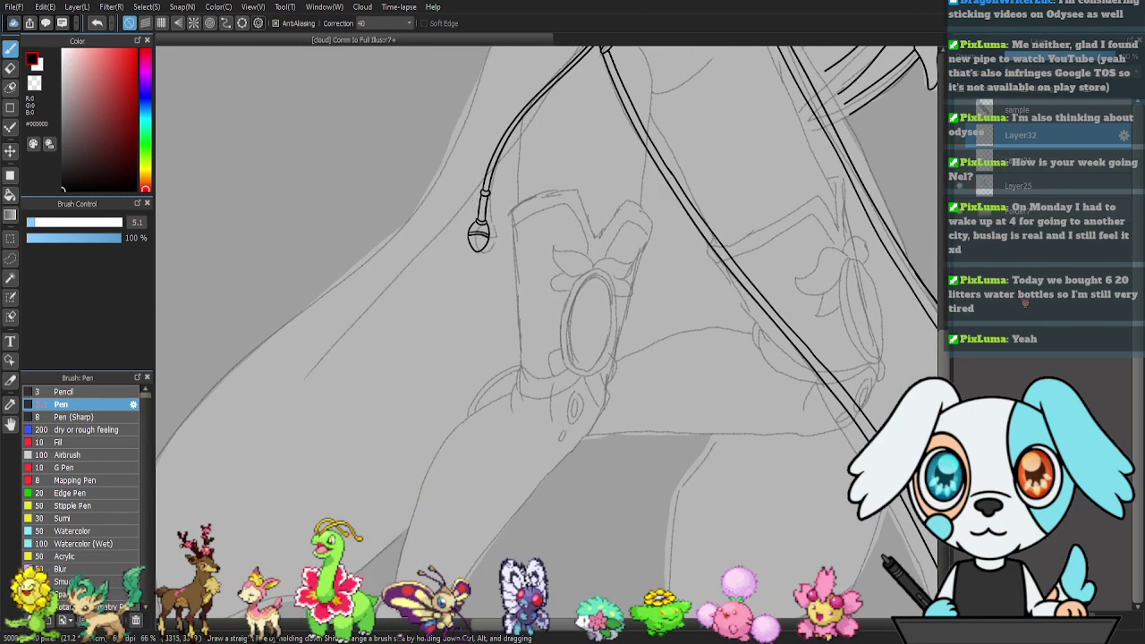
click(961, 619)
drag(711, 373, 575, 365)
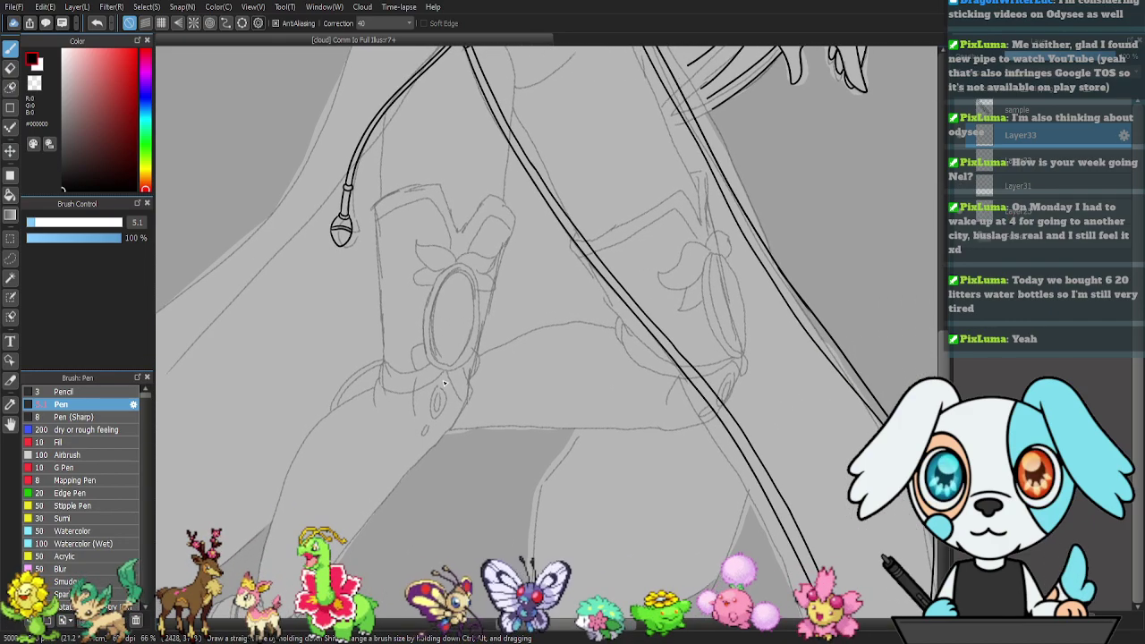
key(ctrl+plus)
key(ctrl+plus)
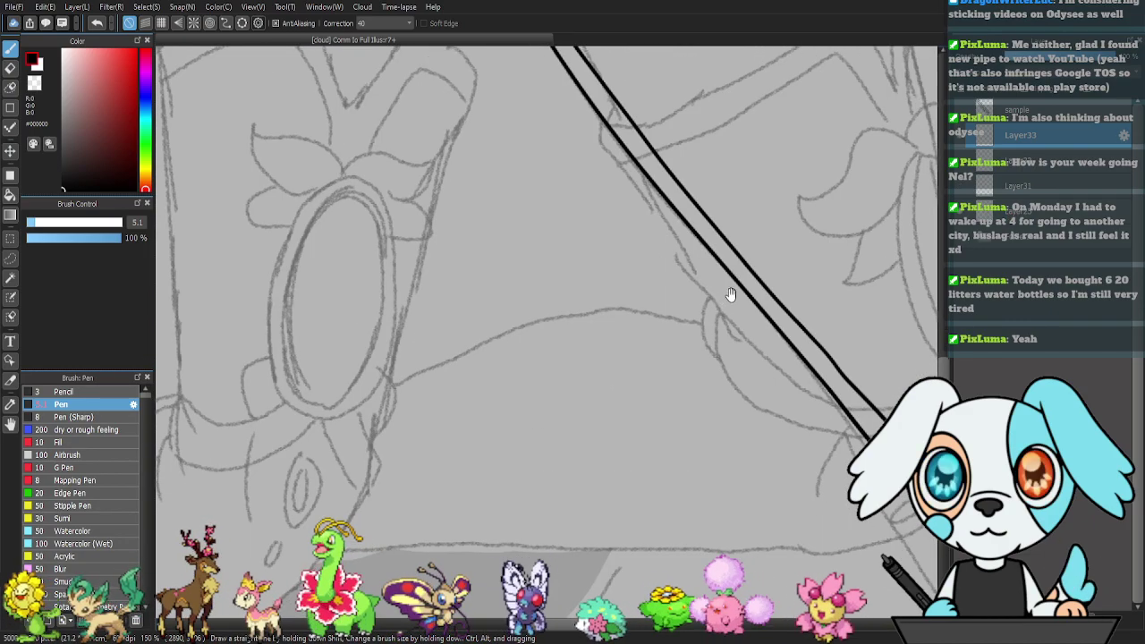
drag(728, 295, 570, 351)
mouse_move(463, 229)
mouse_down()
mouse_move(536, 347)
mouse_move(582, 383)
mouse_up()
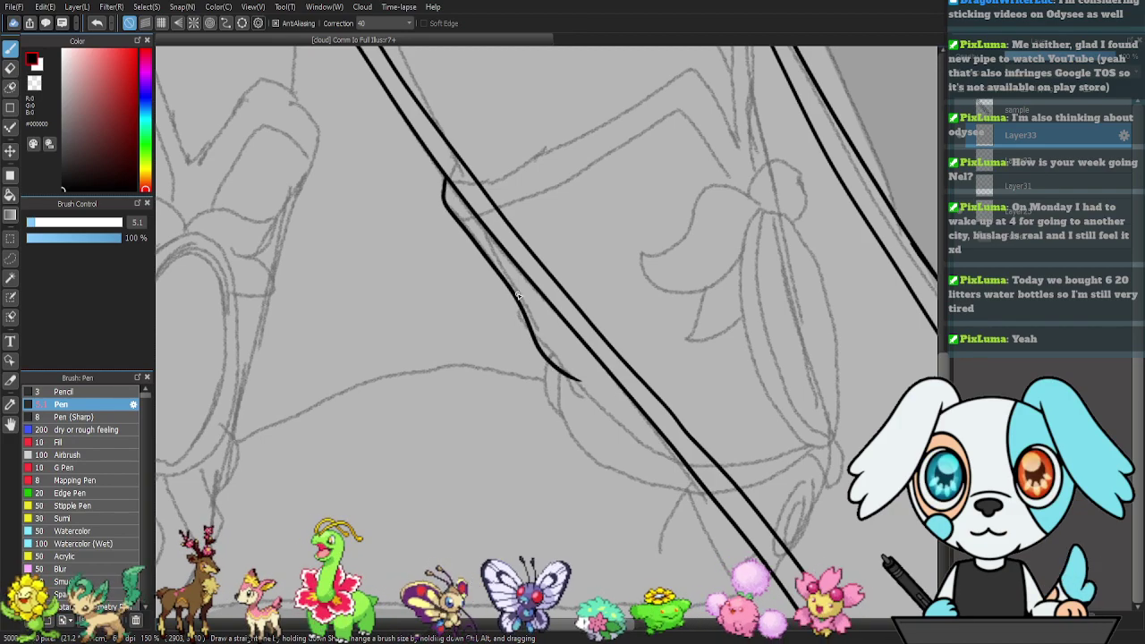
- Redraw the partly covered boot's inner contour from the cuff down to the ankle on Layer33
key(ctrl+z)
mouse_move(445, 181)
mouse_down()
mouse_move(582, 380)
mouse_move(567, 362)
mouse_move(584, 401)
mouse_up()
drag(627, 444, 590, 403)
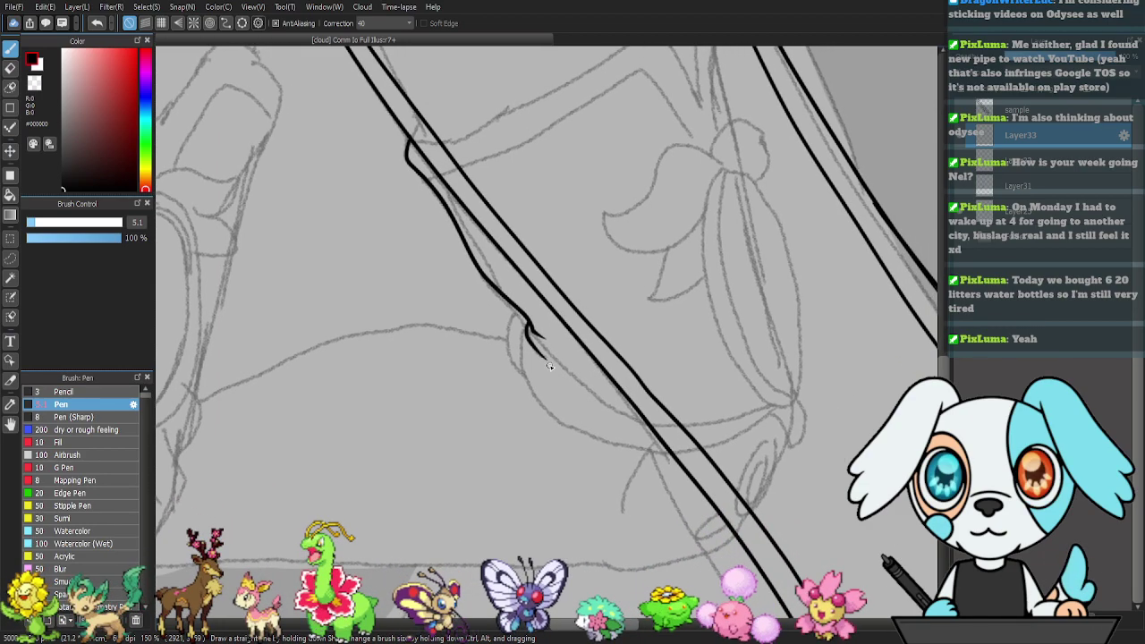
key(ctrl+z)
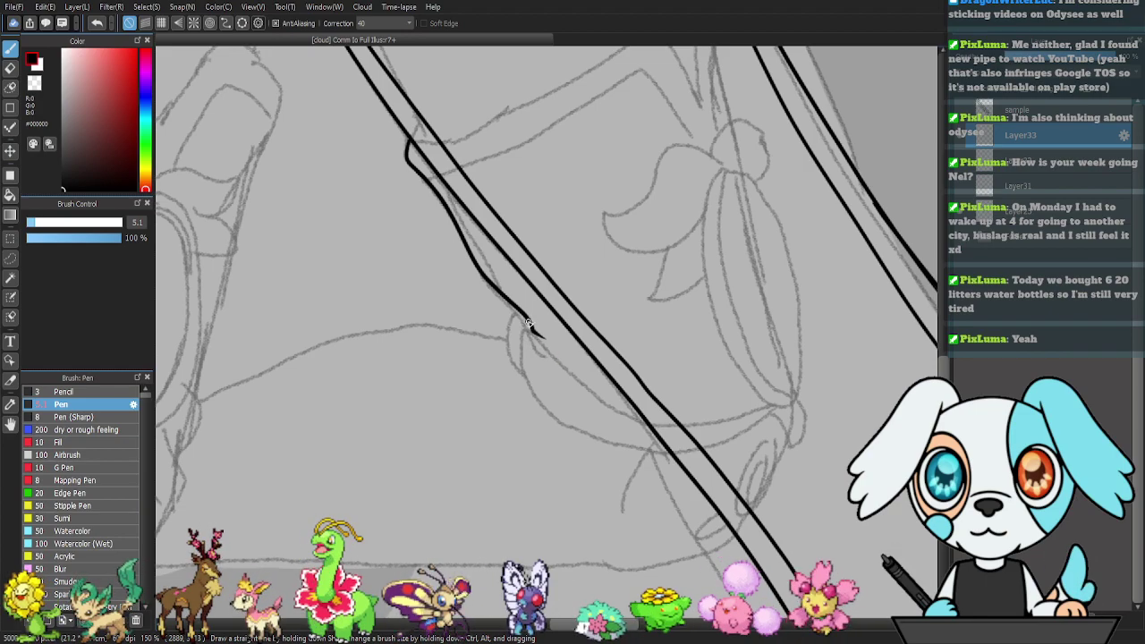
- Ink the boot's curved ankle band, the short crease below it, and a short curve at the near end of the sole
mouse_move(522, 360)
mouse_down()
mouse_move(548, 413)
mouse_move(639, 449)
mouse_up()
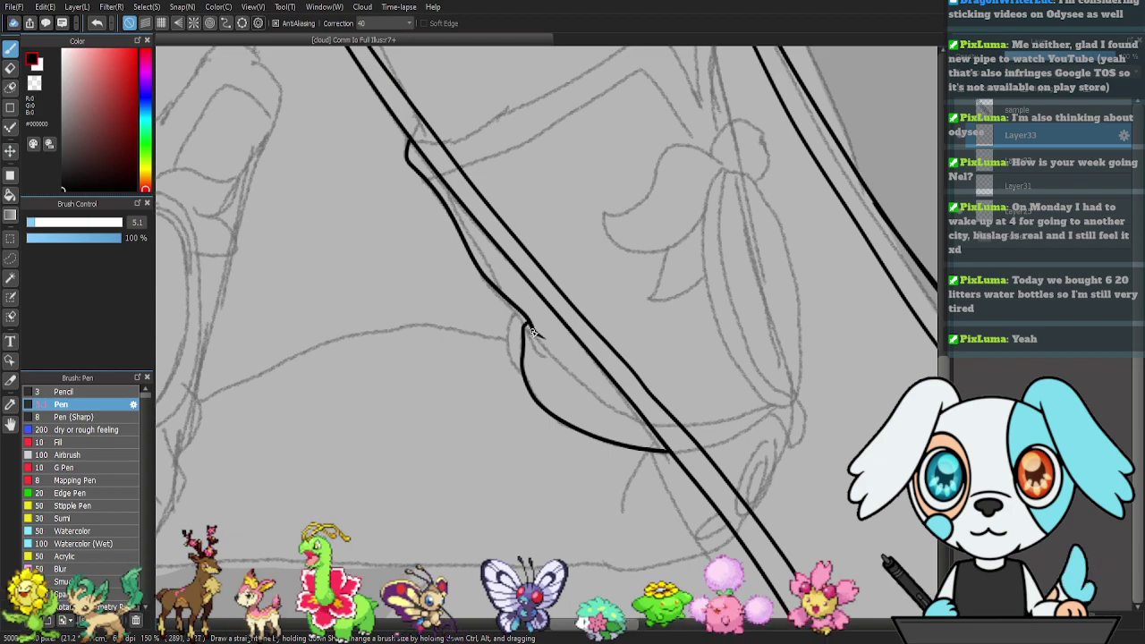
mouse_move(581, 390)
mouse_down()
mouse_move(643, 421)
mouse_move(712, 358)
mouse_up()
drag(675, 391, 701, 394)
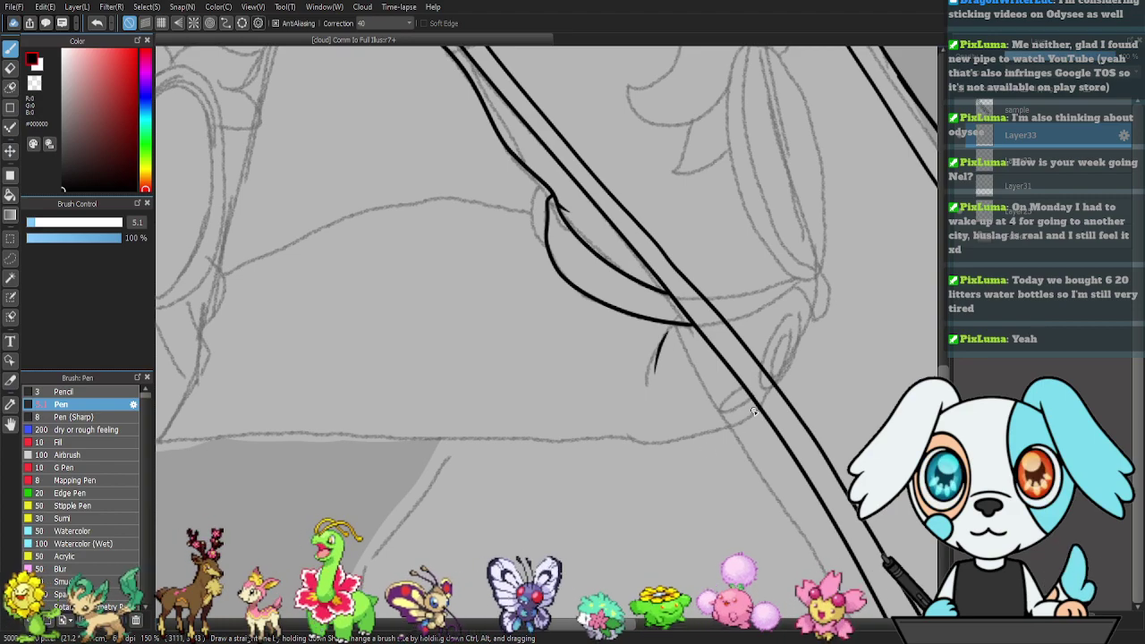
mouse_move(714, 433)
mouse_down()
mouse_move(650, 442)
mouse_move(616, 431)
mouse_move(686, 442)
mouse_up()
drag(600, 374, 663, 375)
- Ink the arched upper edge of the partly covered boot's foot and the long sole line beneath it
mouse_move(416, 283)
mouse_down()
mouse_move(538, 226)
mouse_move(654, 216)
mouse_move(716, 239)
mouse_up()
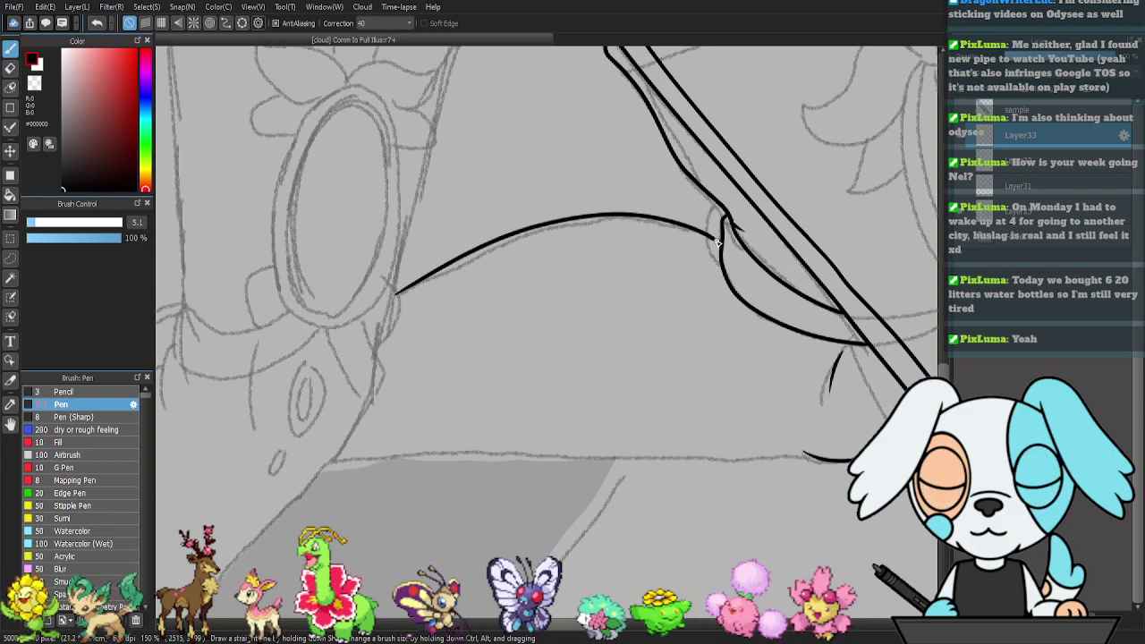
scroll(748, 285, down, 2)
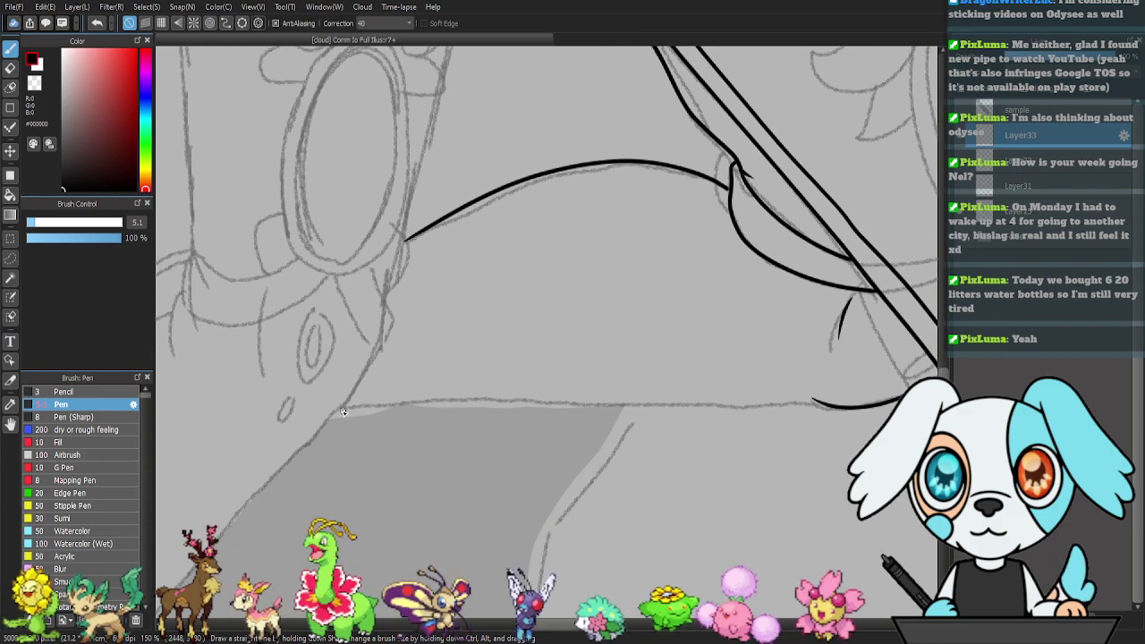
mouse_move(349, 410)
mouse_down()
mouse_move(816, 403)
mouse_move(841, 415)
mouse_up()
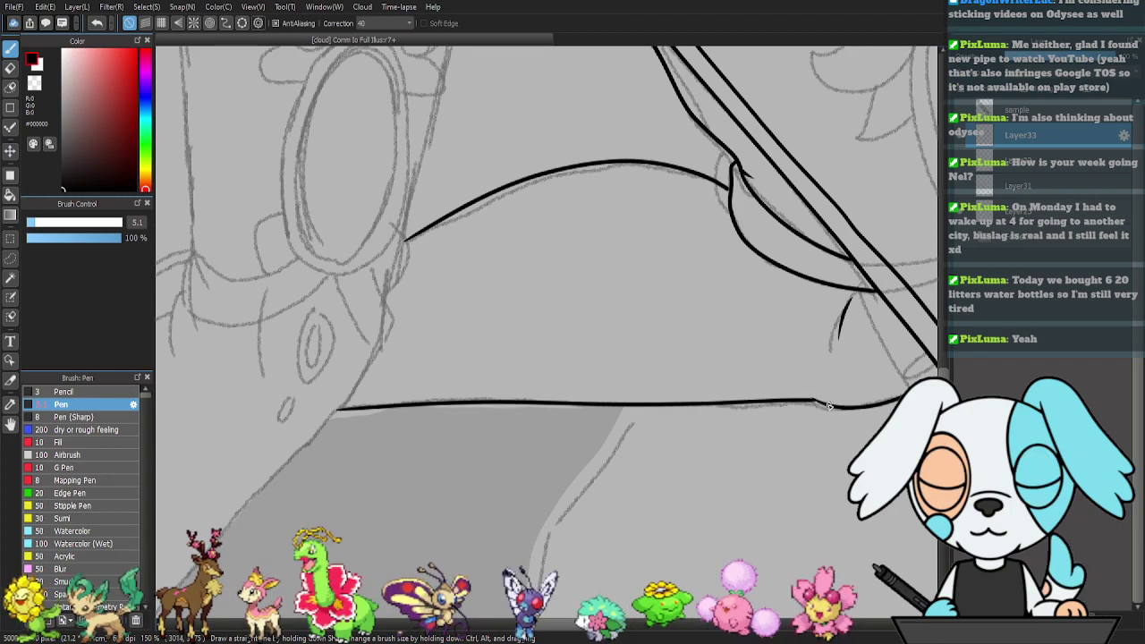
- Add Layer34, move it together with Layer33 below Layer31, and make Layer34 the active layer
drag(655, 417, 772, 309)
mouse_move(675, 255)
mouse_down()
mouse_move(780, 381)
mouse_move(770, 534)
mouse_up()
drag(727, 334, 731, 506)
drag(718, 392, 711, 570)
click(962, 619)
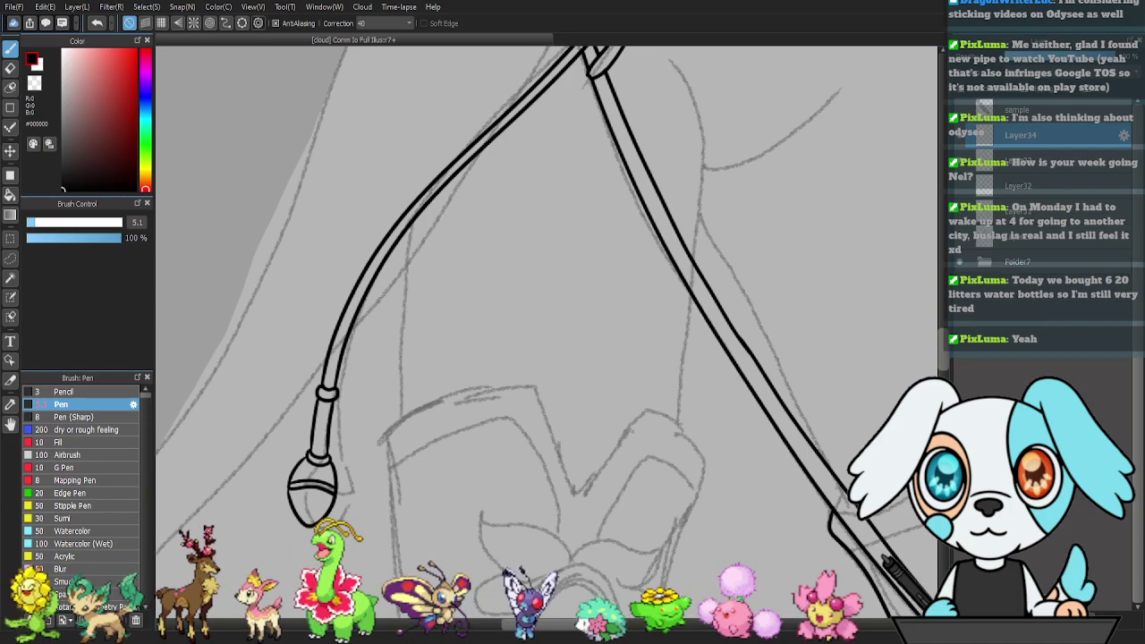
shift+click(1035, 168)
drag(1039, 170, 1053, 237)
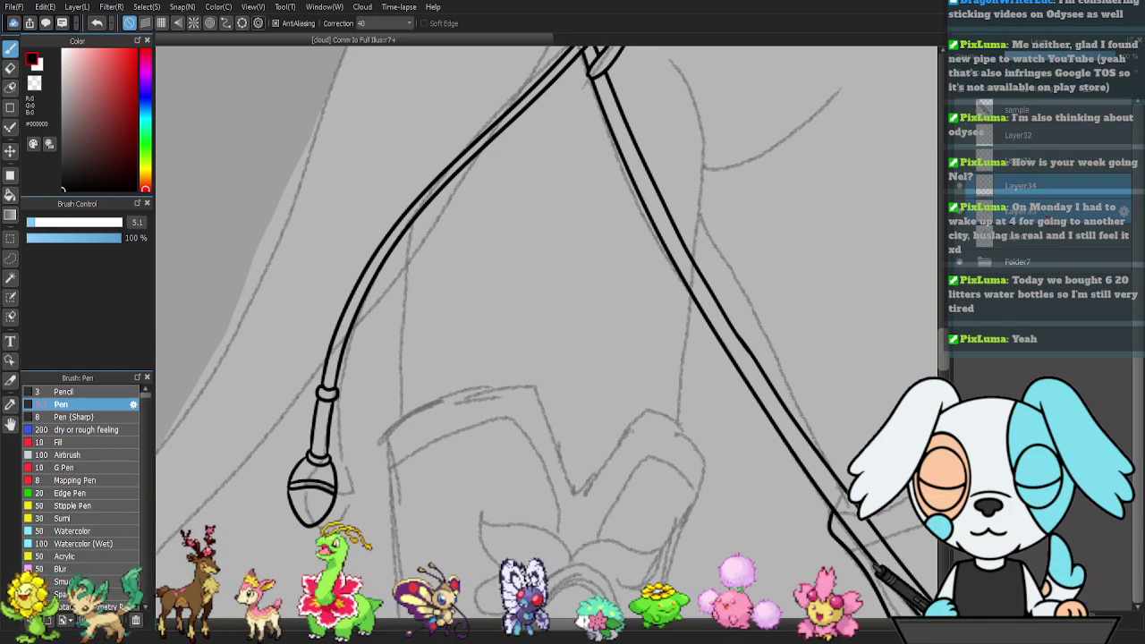
click(1050, 214)
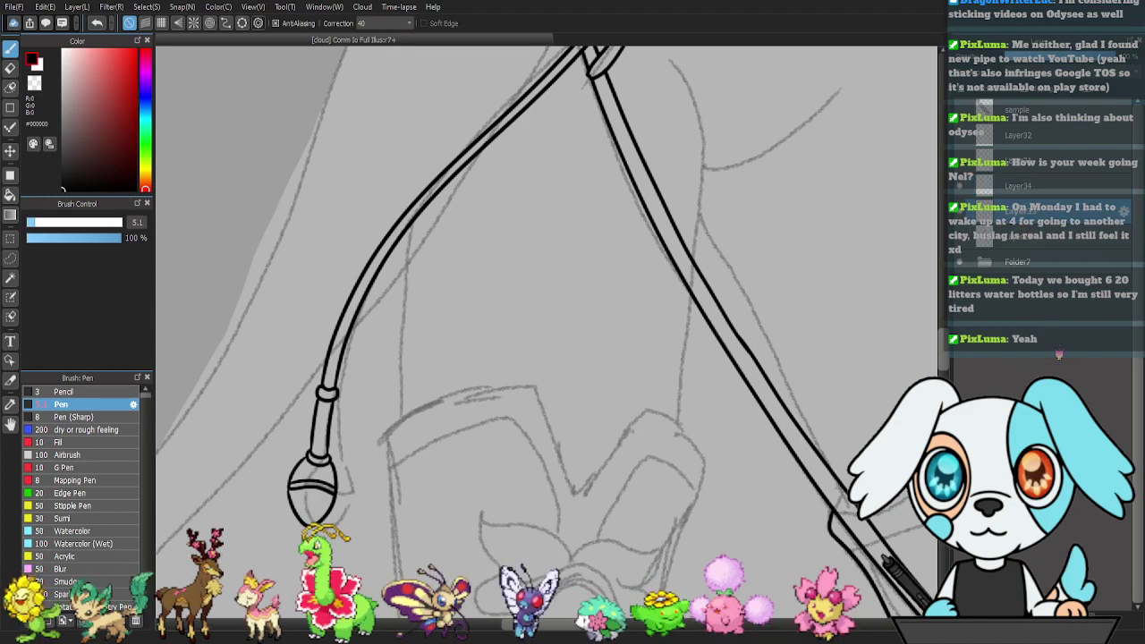
click(1062, 618)
click(1046, 191)
- Draw a tall ellipse with the Ellipse shape tool around the large oval ornament on the front boot
drag(623, 454, 610, 347)
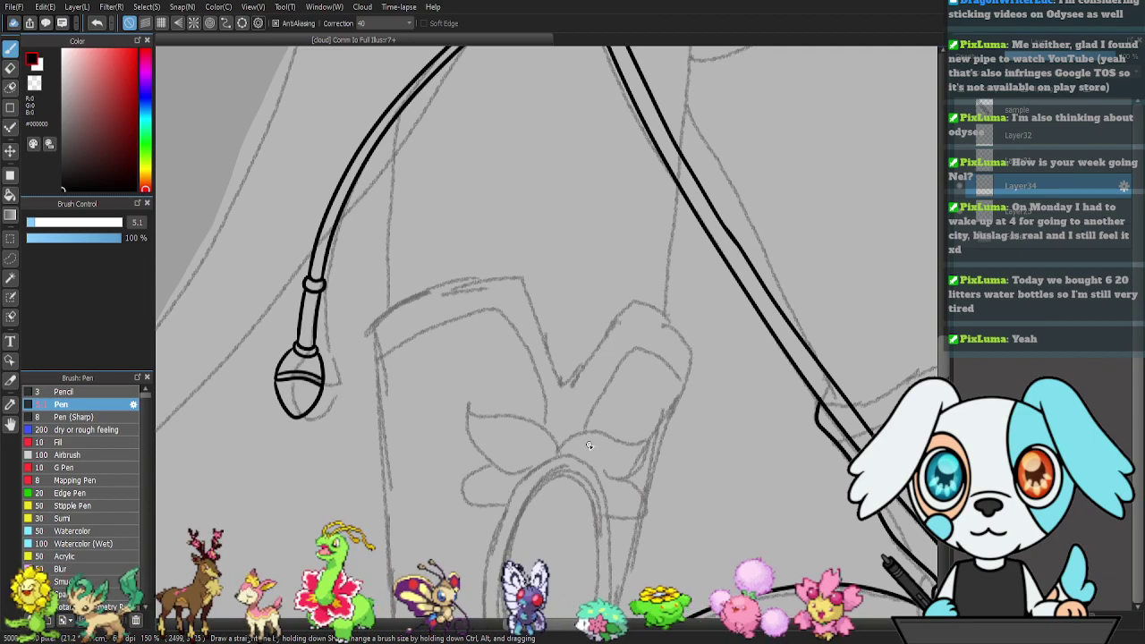
scroll(590, 432, down, 4)
key(u)
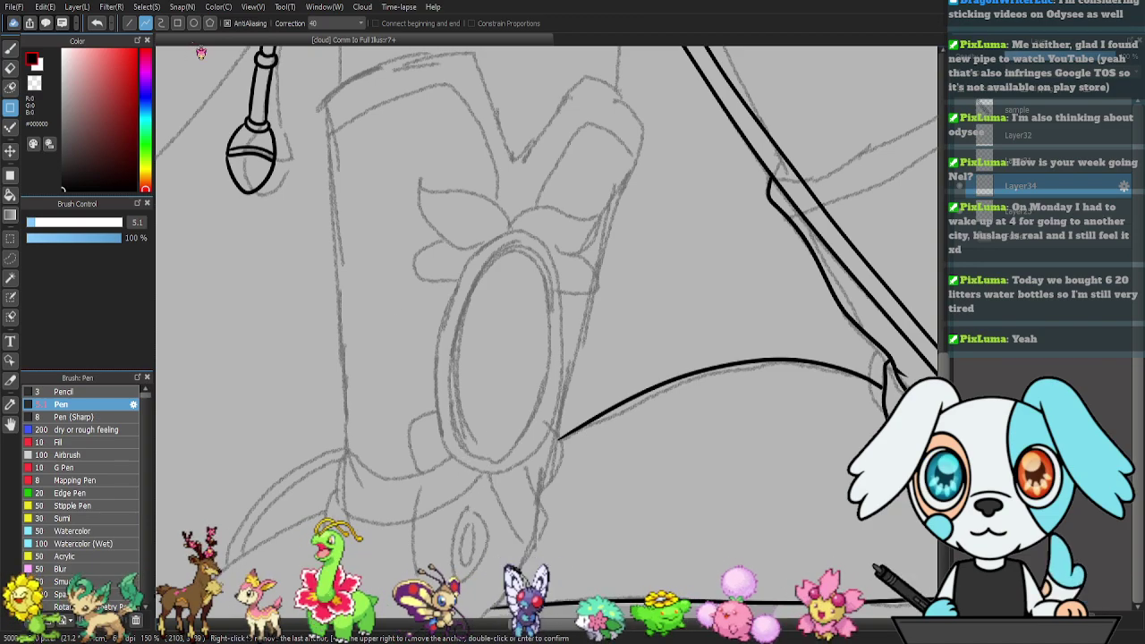
click(193, 22)
mouse_move(414, 223)
mouse_down()
mouse_move(474, 358)
mouse_move(577, 472)
mouse_up()
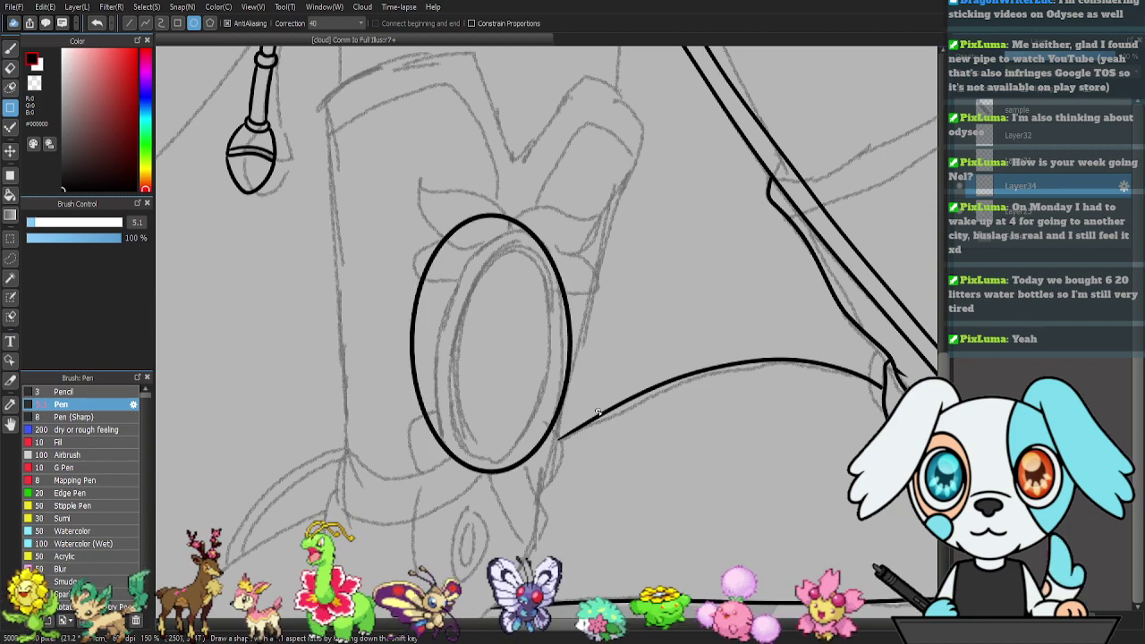
- Add a slightly smaller concentric copy of the ellipse as the large ornament's inner rim
key(ctrl+t)
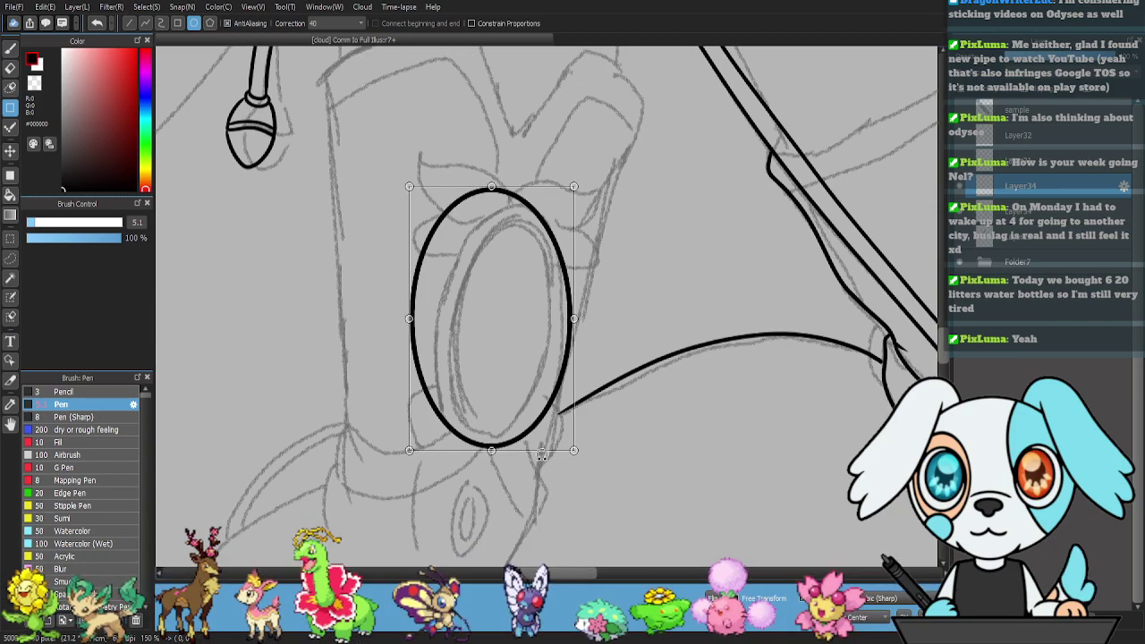
drag(584, 461, 568, 441)
key(Return)
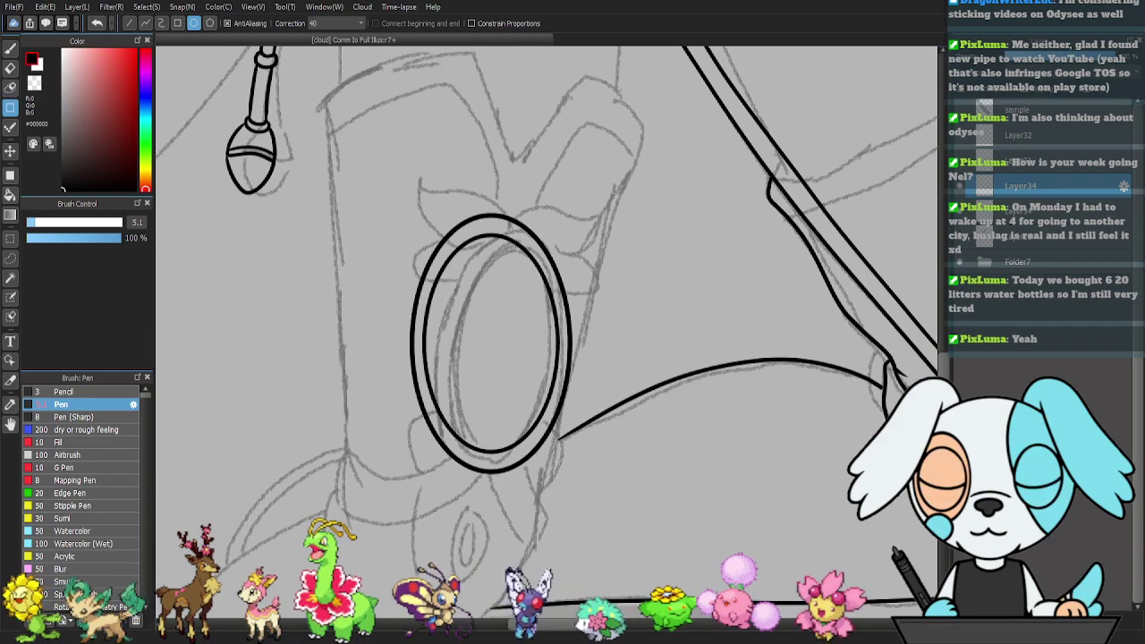
- Rotate the double ellipse slightly clockwise, narrow it, and move it over the sketched large oval ornament
key(ctrl+t)
drag(610, 365, 600, 390)
key(Return)
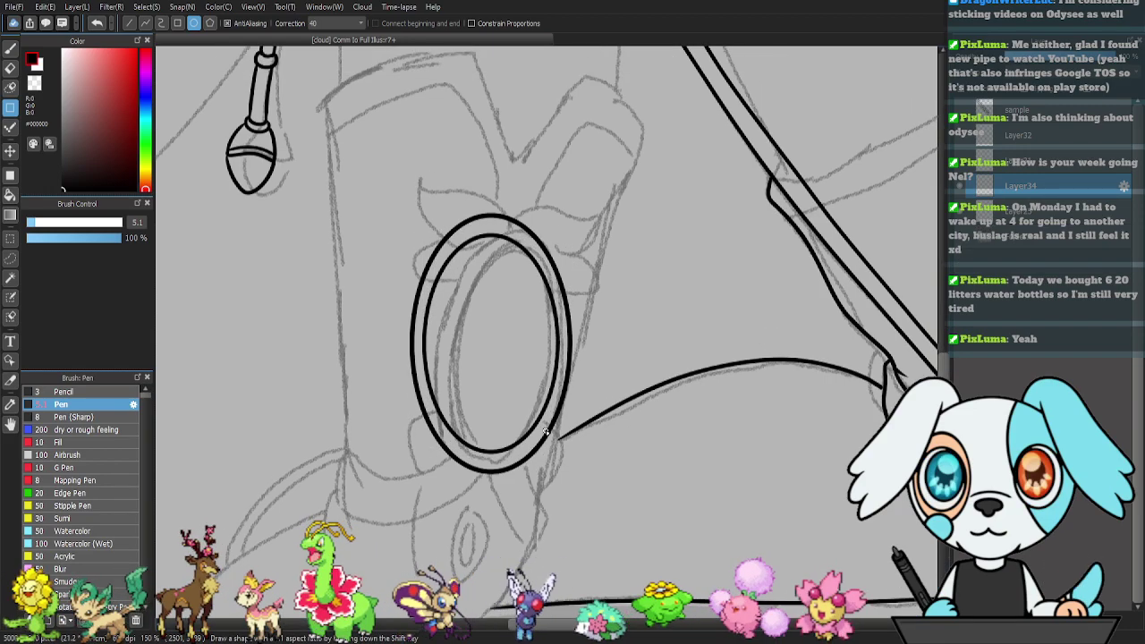
key(ctrl+t)
drag(614, 421, 614, 442)
drag(510, 374, 530, 382)
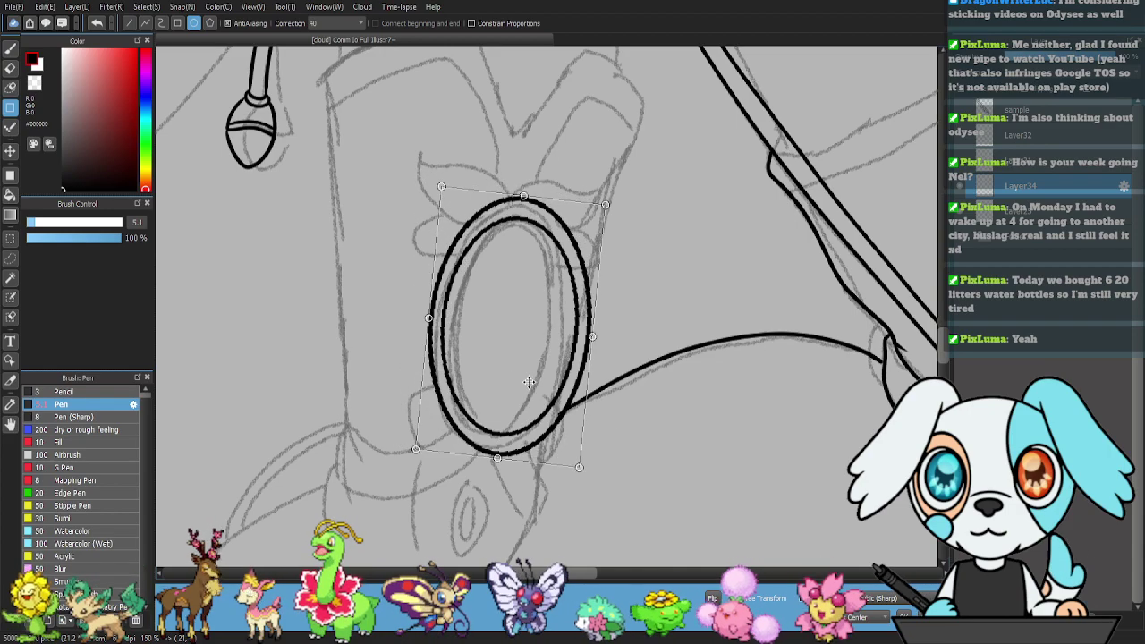
drag(603, 348, 554, 332)
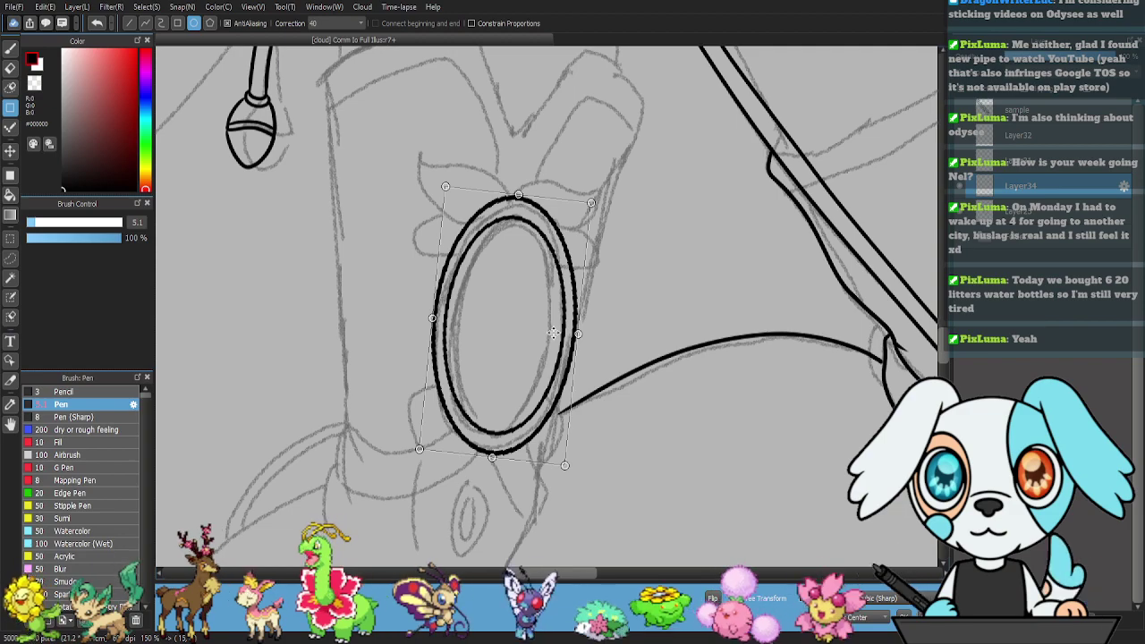
key(Return)
- Place a reduced, more tilted copy of the double ellipse over the small oval ornament below the large one
mouse_move(633, 531)
mouse_down()
mouse_move(659, 406)
mouse_move(670, 405)
mouse_up()
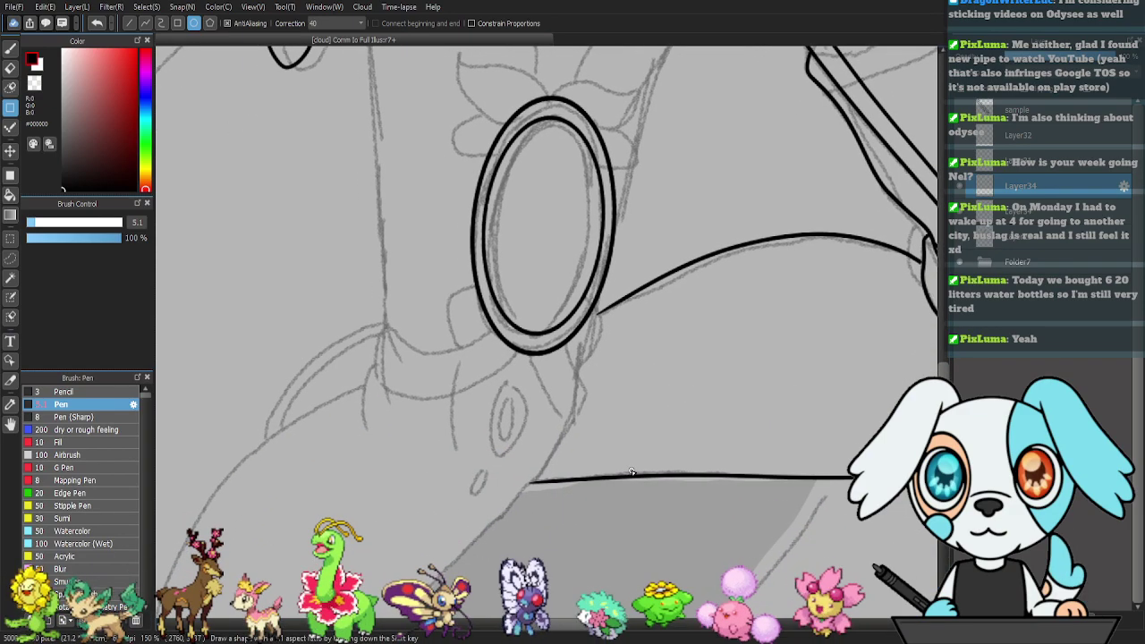
key(ctrl+t)
drag(620, 333, 560, 242)
drag(540, 203, 506, 391)
drag(535, 426, 509, 406)
key(Return)
scroll(581, 420, up, 1)
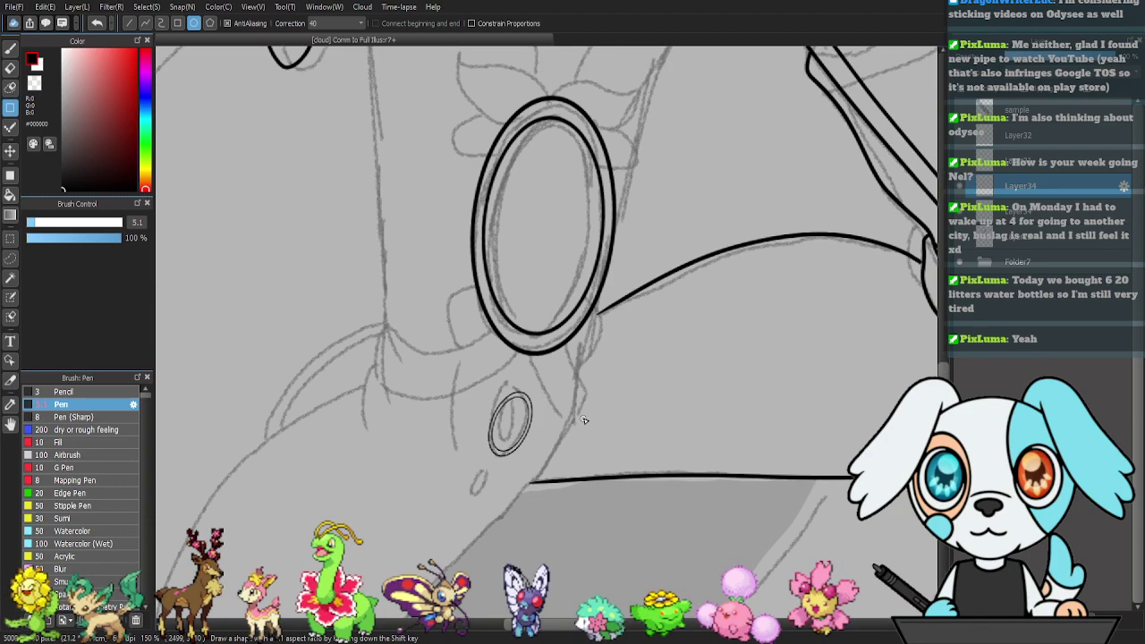
scroll(537, 428, down, 2)
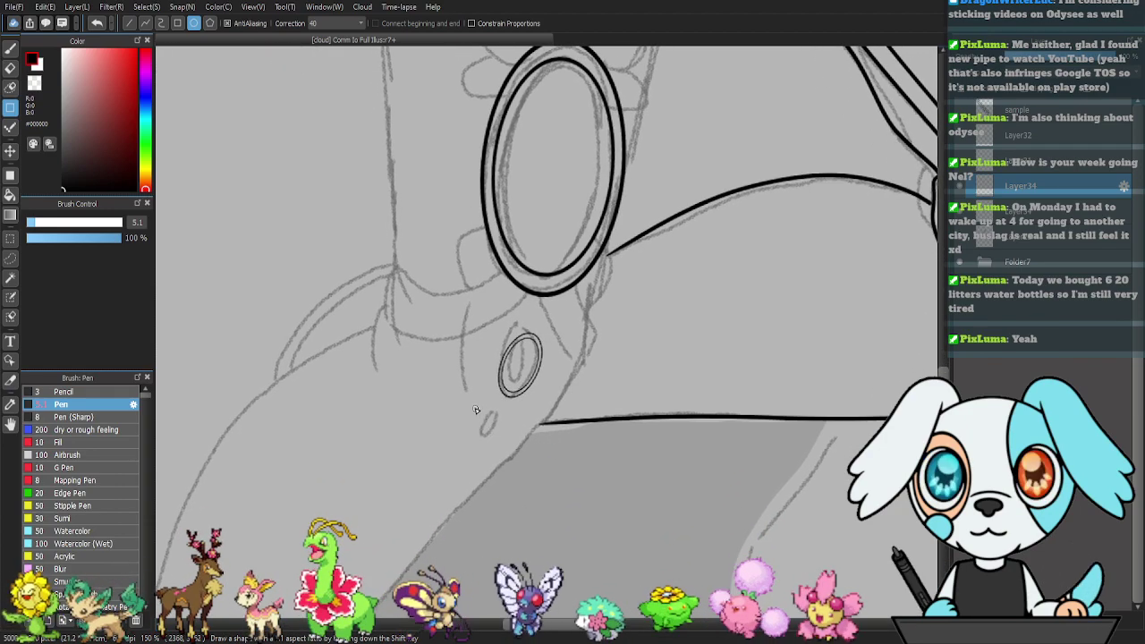
drag(487, 444, 495, 440)
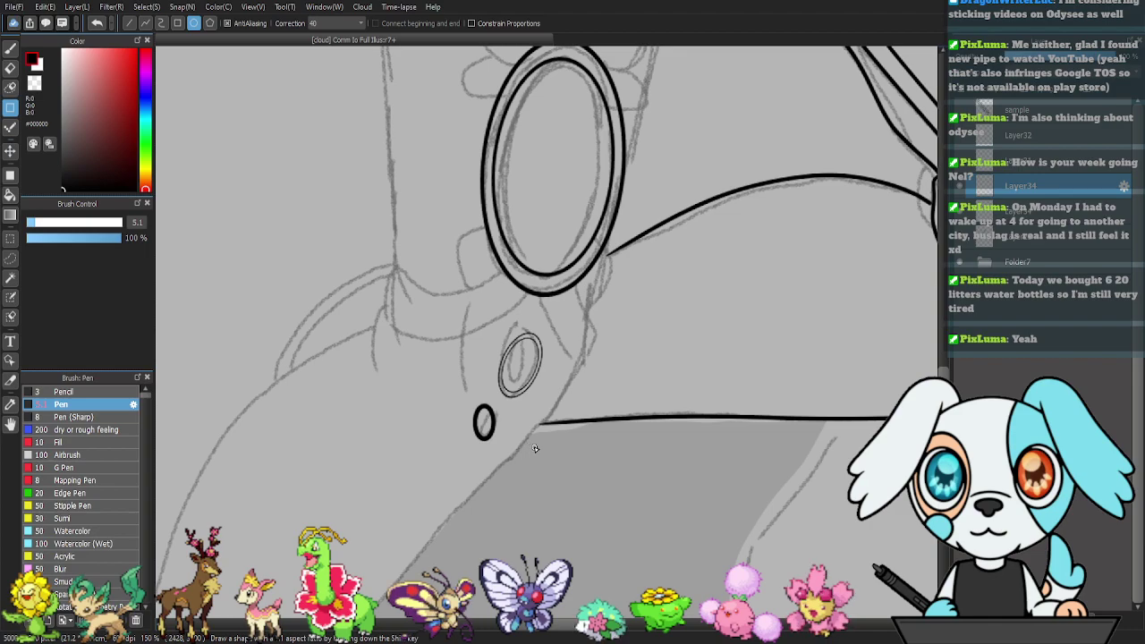
key(ctrl+z)
key(ctrl+plus)
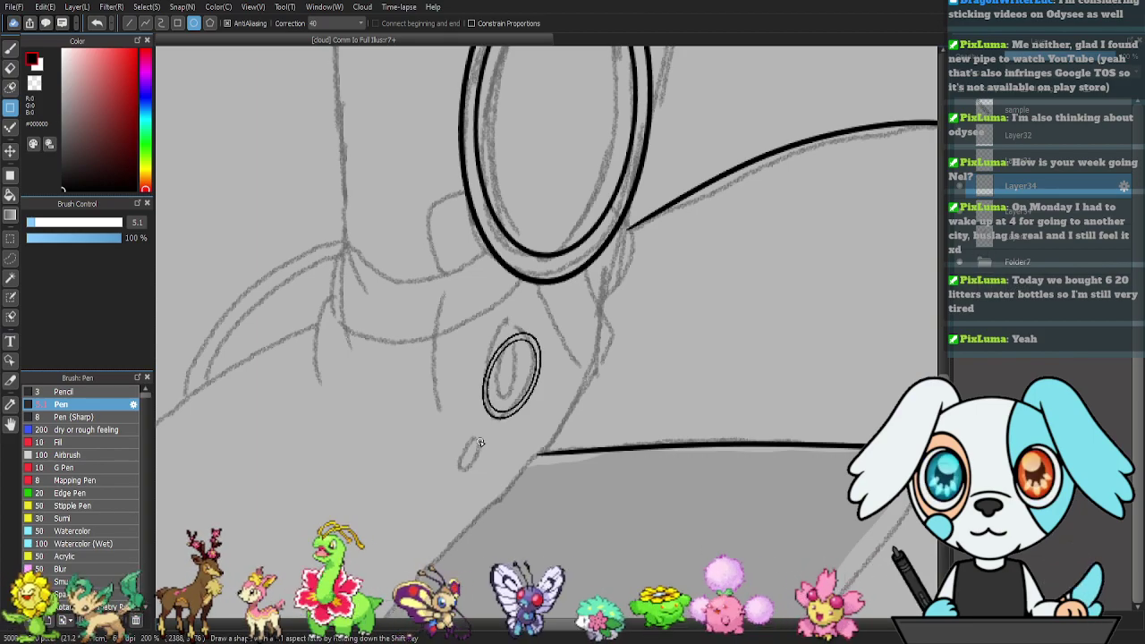
drag(467, 472, 499, 506)
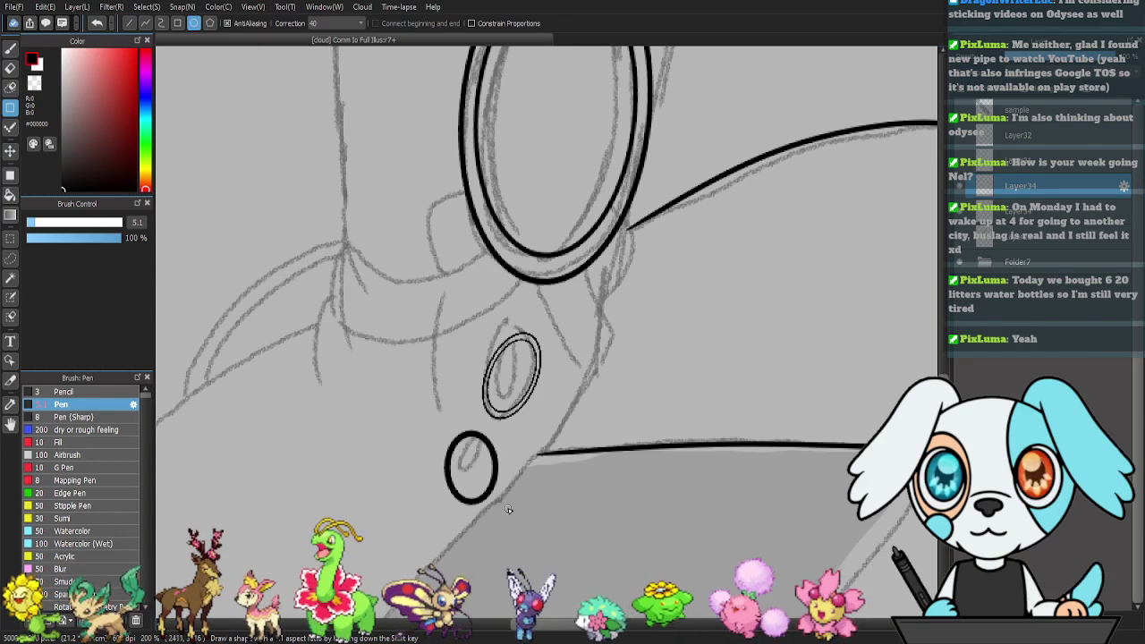
key(ctrl+t)
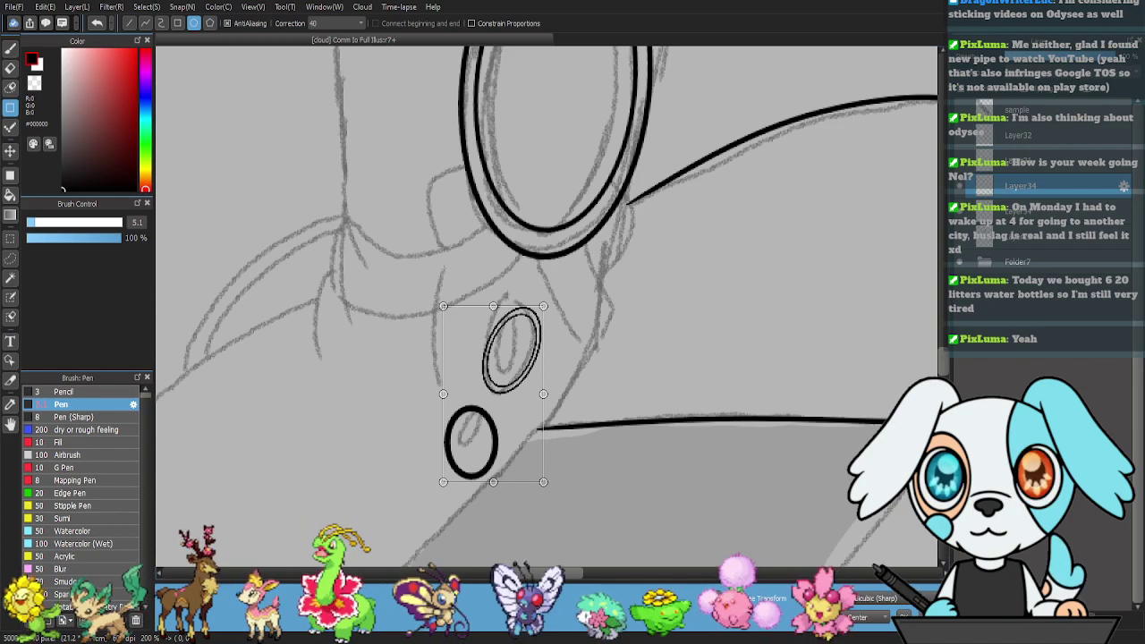
key(Escape)
key(ctrl+z)
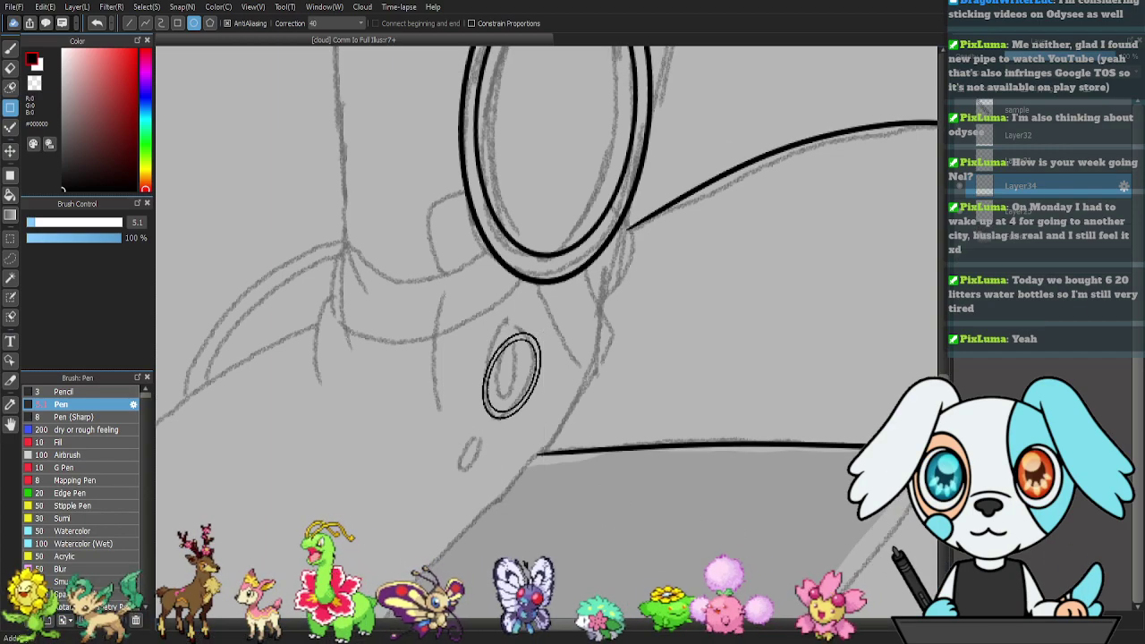
- Draw a small ellipse on Layer35 and scale, tilt and position it over the smallest sketched oval on the boot
drag(440, 418, 484, 474)
drag(473, 432, 520, 469)
drag(470, 441, 471, 438)
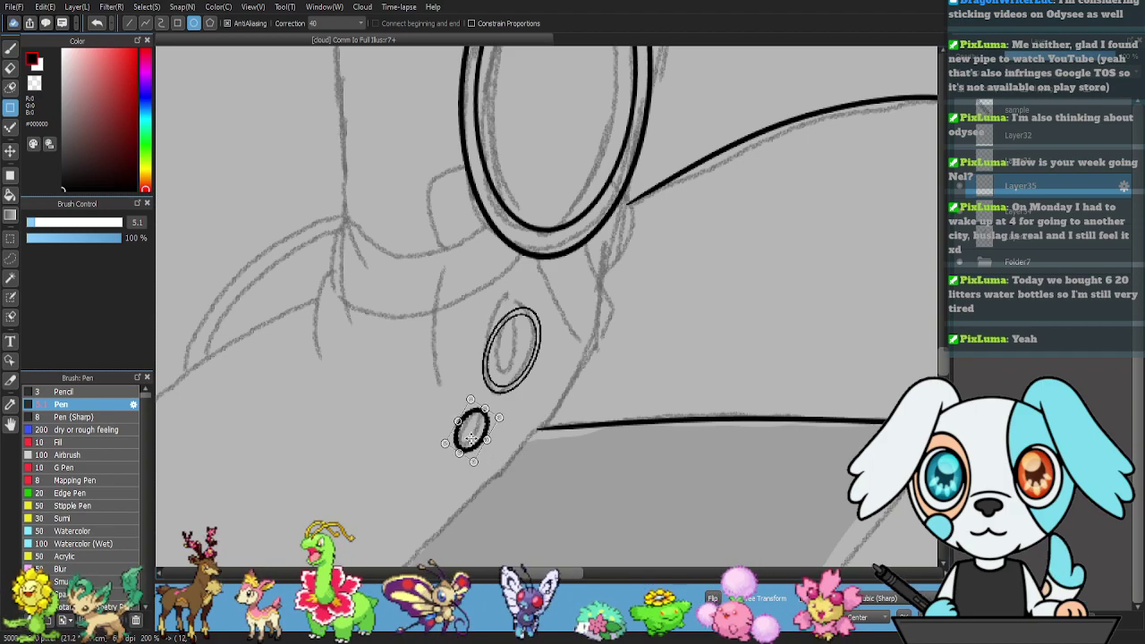
key(Return)
- Thicken the inner and outer outlines of the small double ellipse by tracing over them with the 5.1 pen
scroll(494, 469, up, 1)
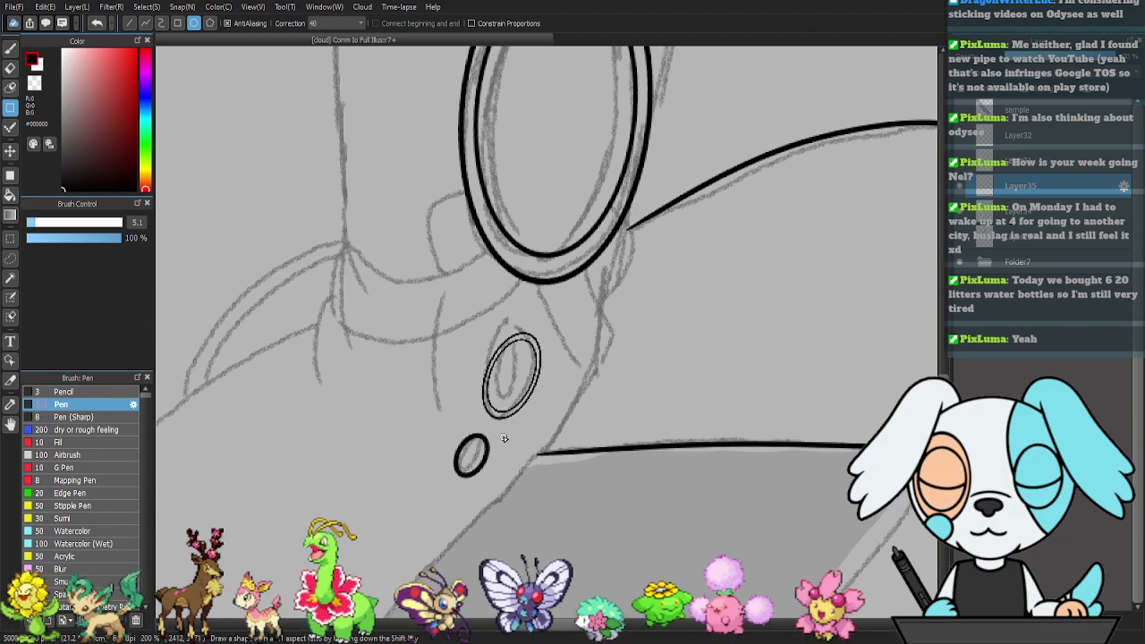
scroll(497, 440, up, 5)
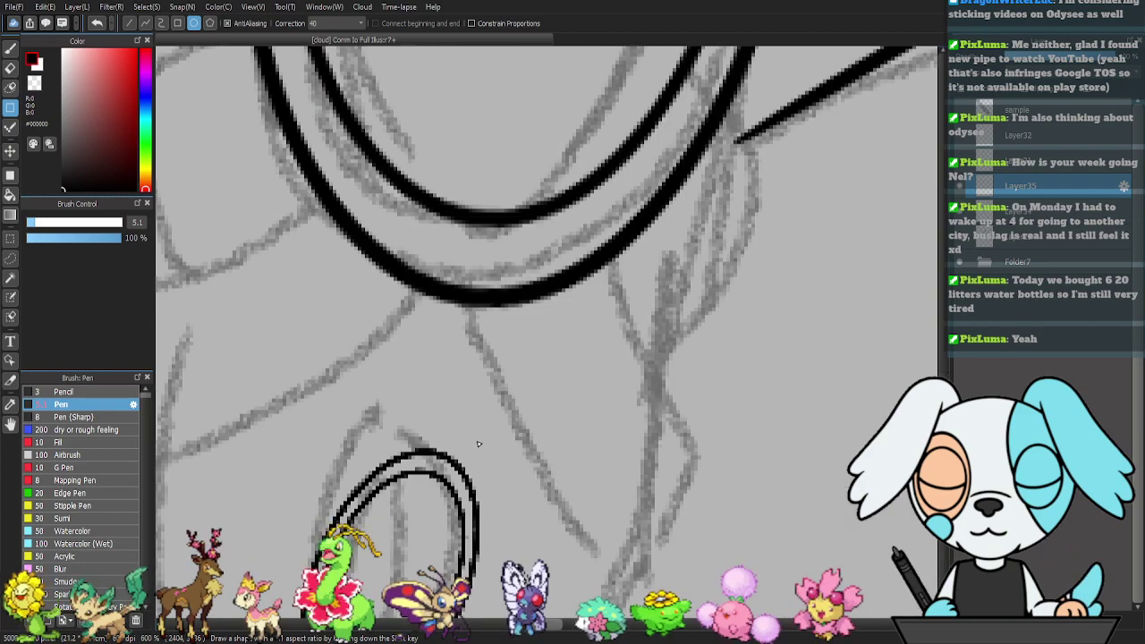
drag(460, 476, 634, 255)
key(b)
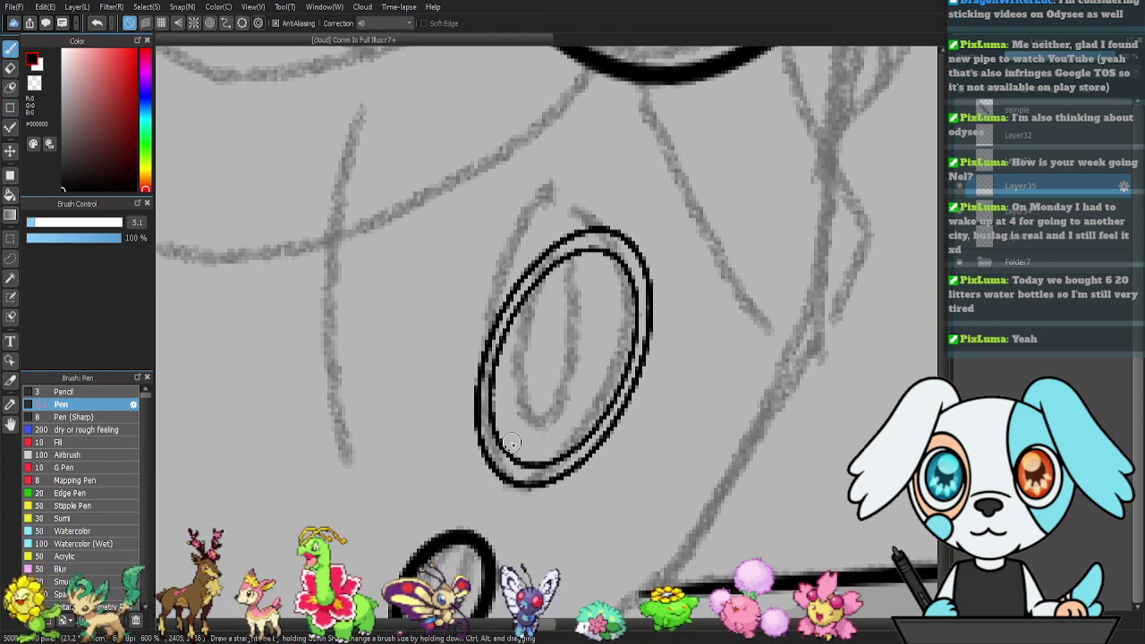
drag(503, 452, 490, 371)
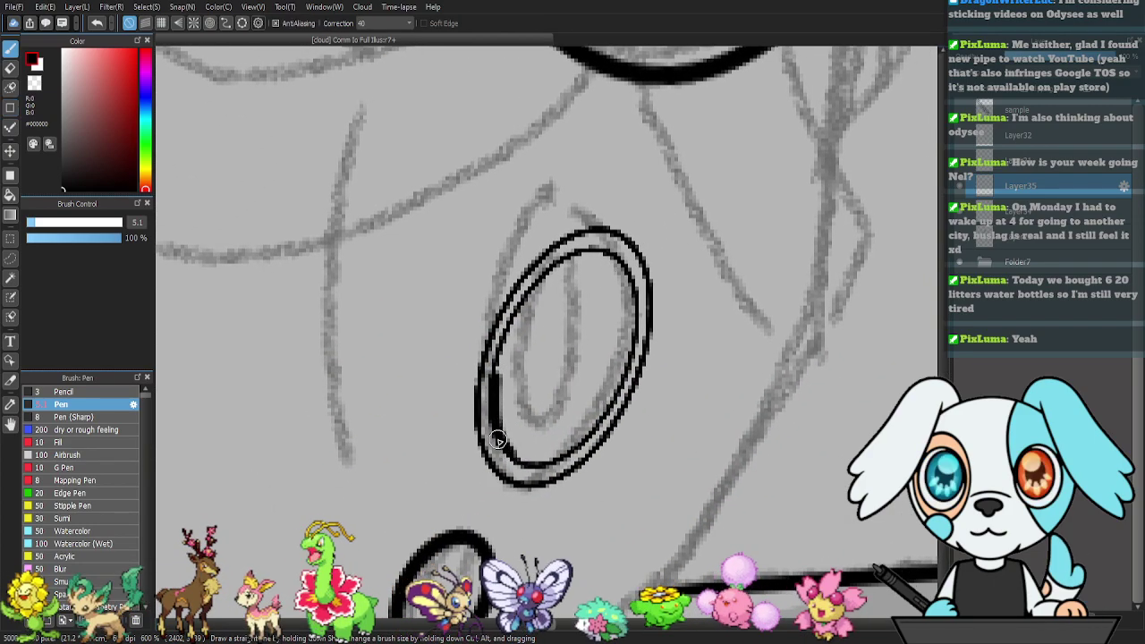
mouse_move(511, 458)
mouse_down()
mouse_move(549, 458)
mouse_move(590, 433)
mouse_up()
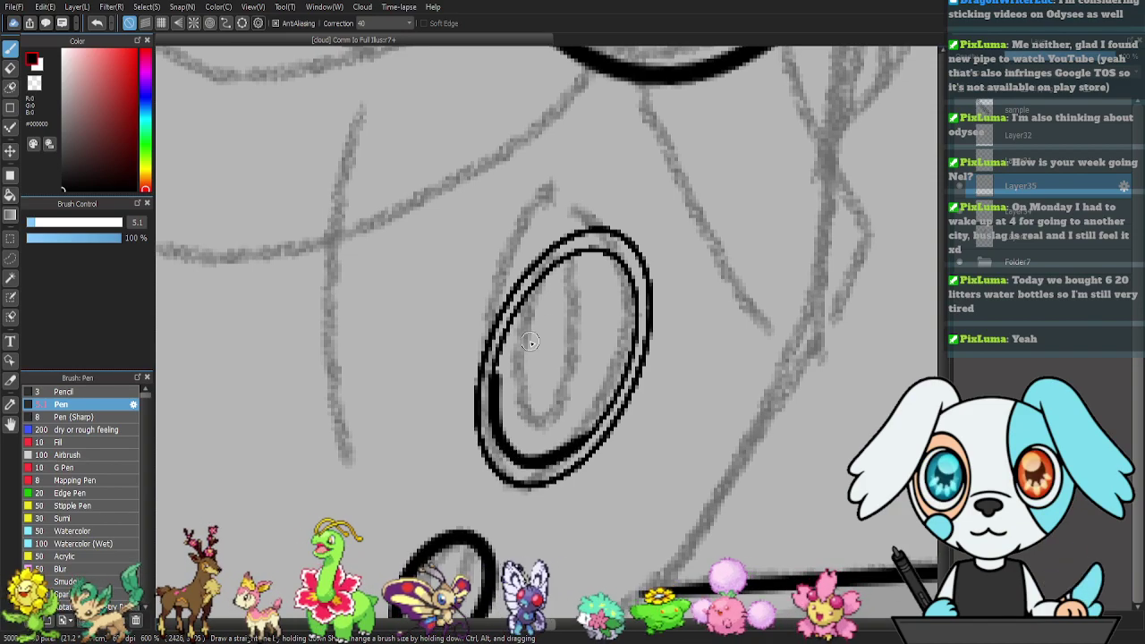
mouse_move(490, 380)
mouse_down()
mouse_move(515, 322)
mouse_move(547, 275)
mouse_move(592, 256)
mouse_move(615, 261)
mouse_move(632, 301)
mouse_move(619, 375)
mouse_move(569, 438)
mouse_up()
mouse_move(479, 446)
mouse_down()
mouse_move(476, 357)
mouse_move(540, 255)
mouse_move(593, 226)
mouse_move(622, 228)
mouse_move(655, 274)
mouse_up()
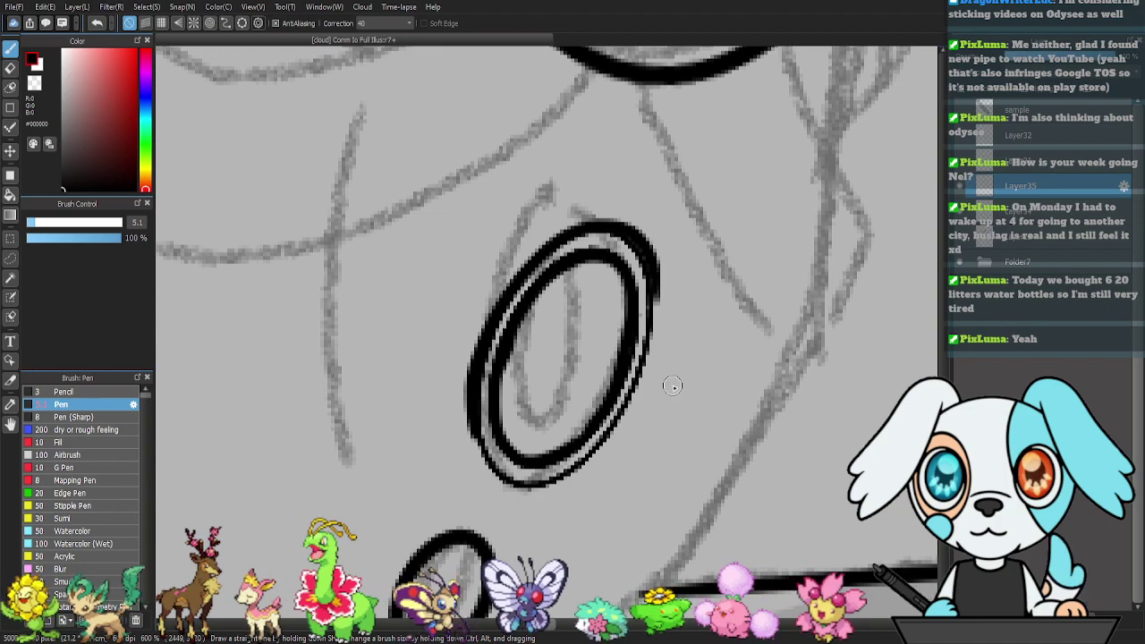
mouse_move(467, 419)
mouse_down()
mouse_move(494, 478)
mouse_move(538, 491)
mouse_move(578, 473)
mouse_move(640, 398)
mouse_move(582, 468)
mouse_move(614, 432)
mouse_move(656, 306)
mouse_move(626, 417)
mouse_move(599, 452)
mouse_up()
key(ctrl+z)
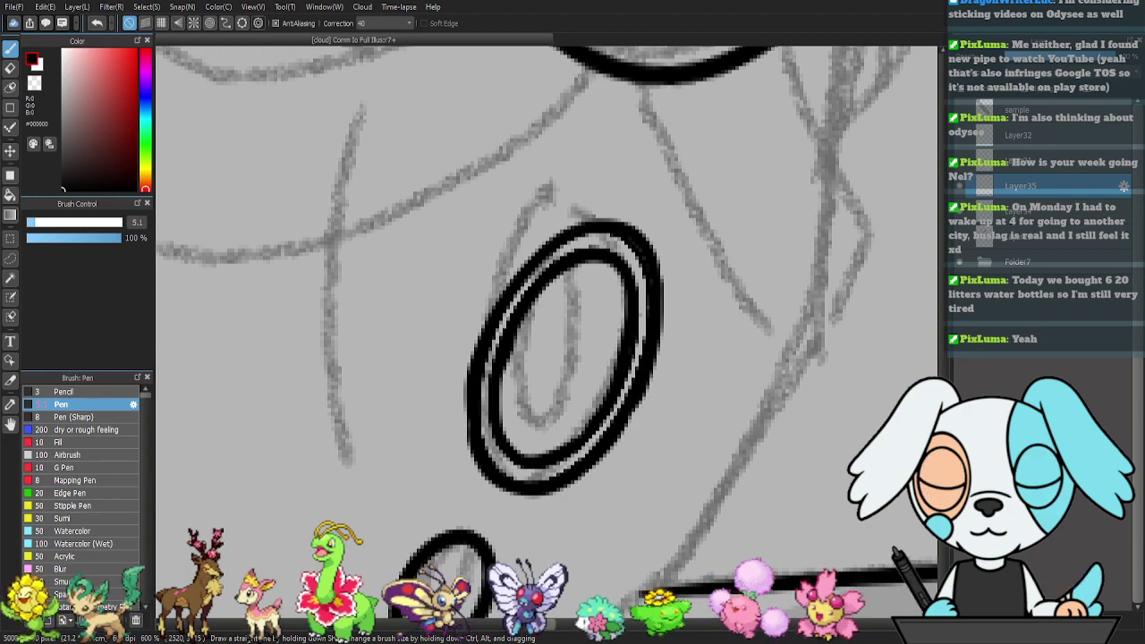
- Merge Layer35 down into Layer34
key(ctrl+e)
key(ctrl+minus)
key(ctrl+minus)
key(ctrl+minus)
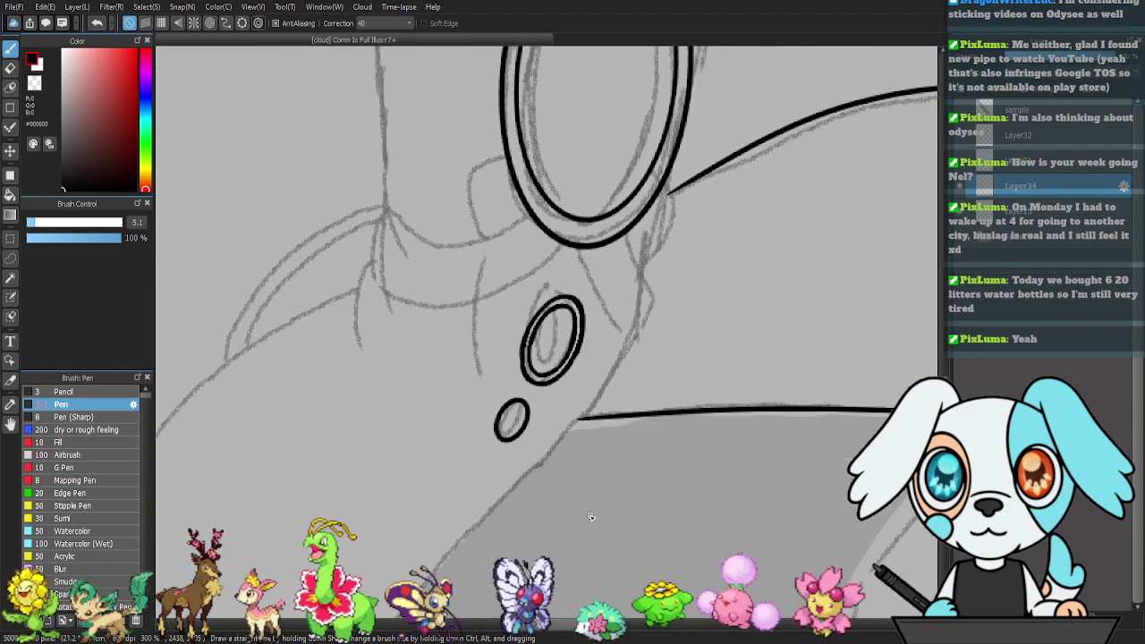
- Add a new layer and ink two leaf shapes with short vein strokes on the right side of the large oval's upper end
key(ctrl+minus)
key(ctrl+minus)
mouse_move(461, 258)
mouse_down()
mouse_move(390, 467)
mouse_move(411, 572)
mouse_up()
key(ctrl+plus)
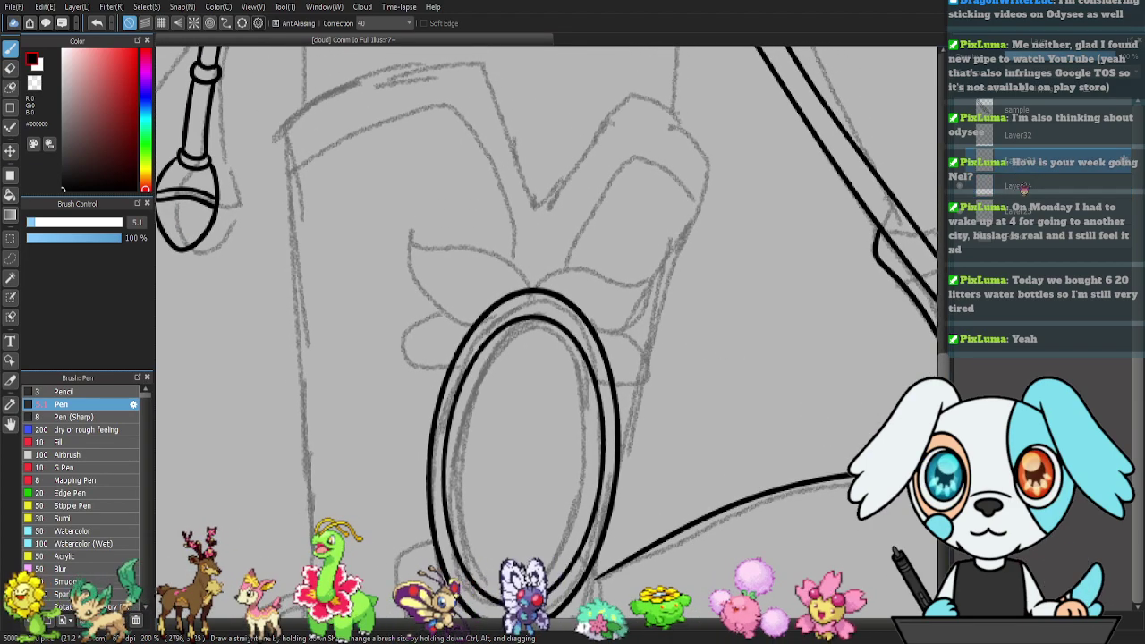
click(958, 620)
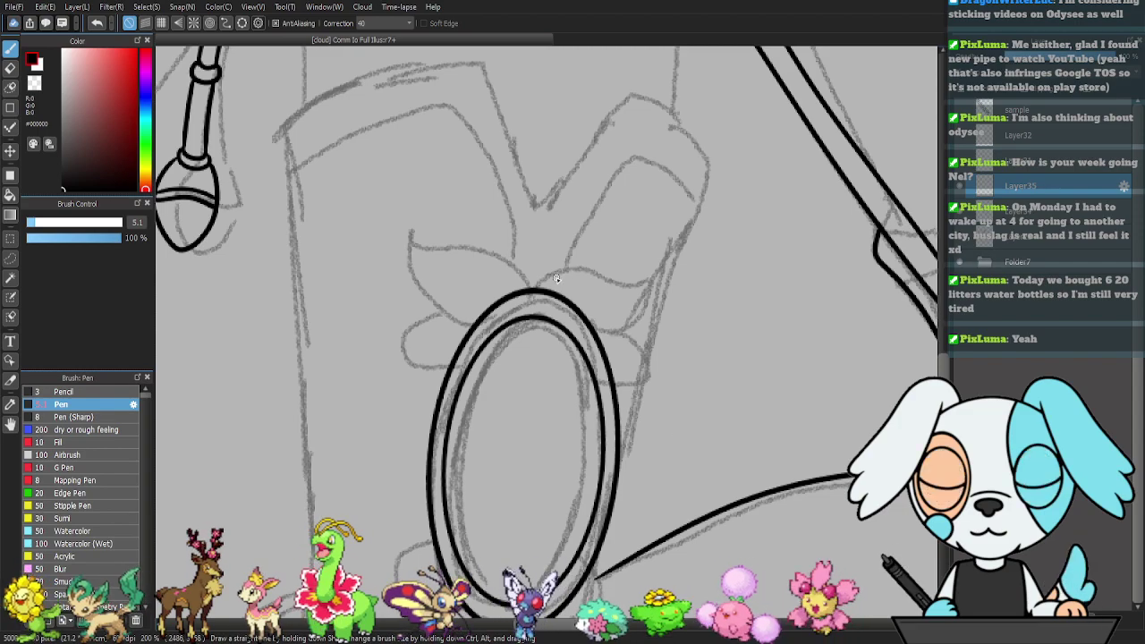
mouse_move(537, 291)
mouse_down()
mouse_move(564, 270)
mouse_move(623, 290)
mouse_move(664, 286)
mouse_up()
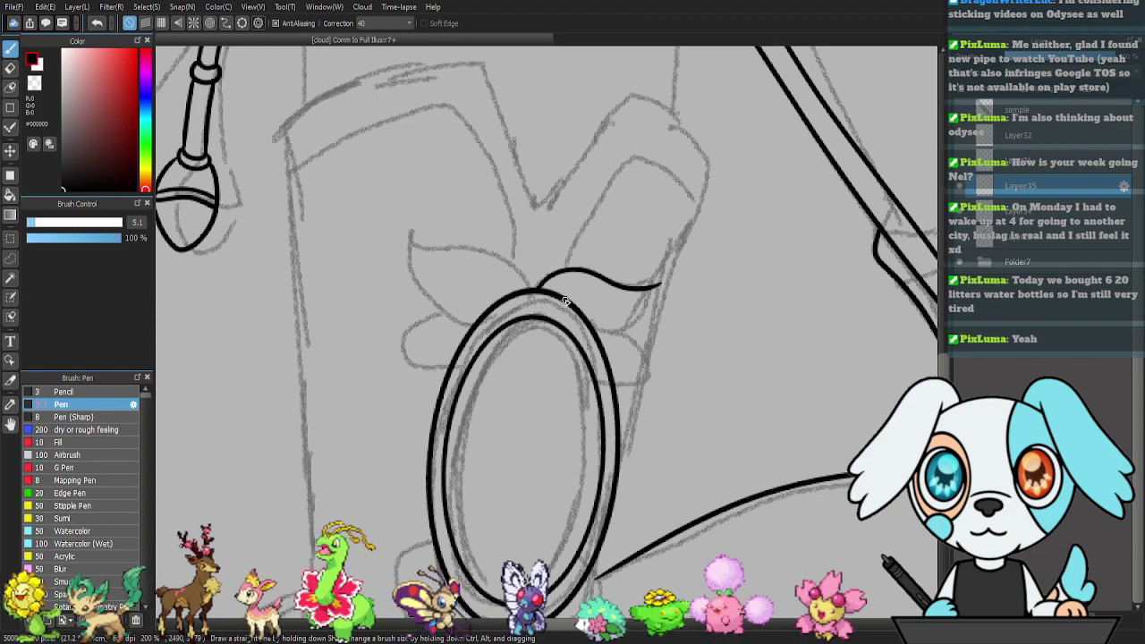
drag(657, 284, 623, 324)
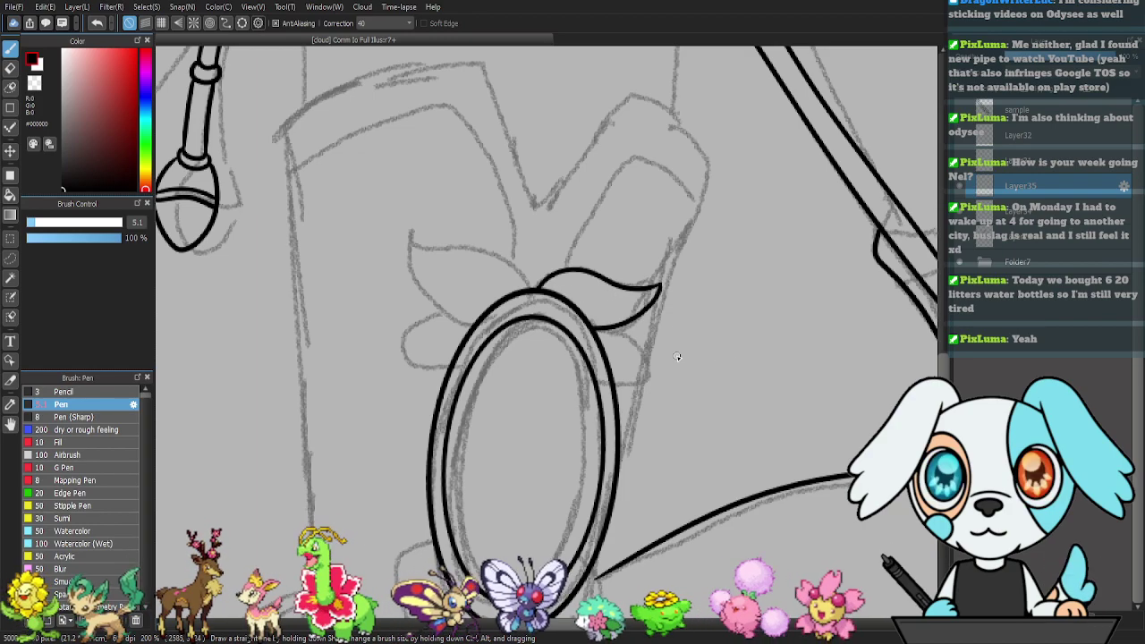
drag(619, 327, 664, 360)
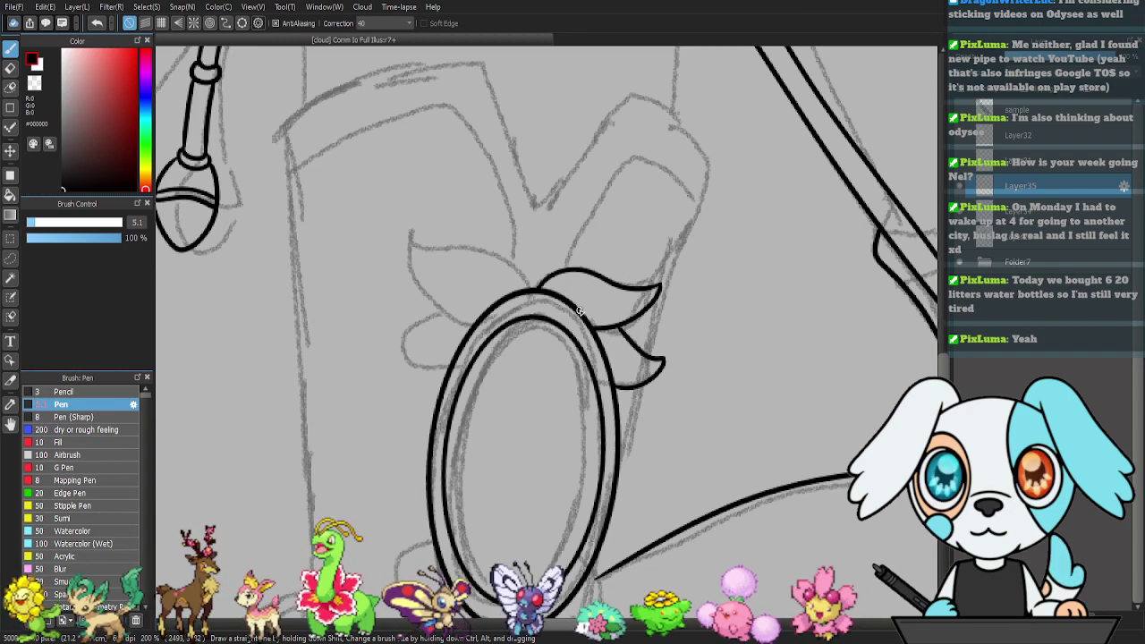
drag(574, 302, 601, 306)
drag(607, 357, 631, 371)
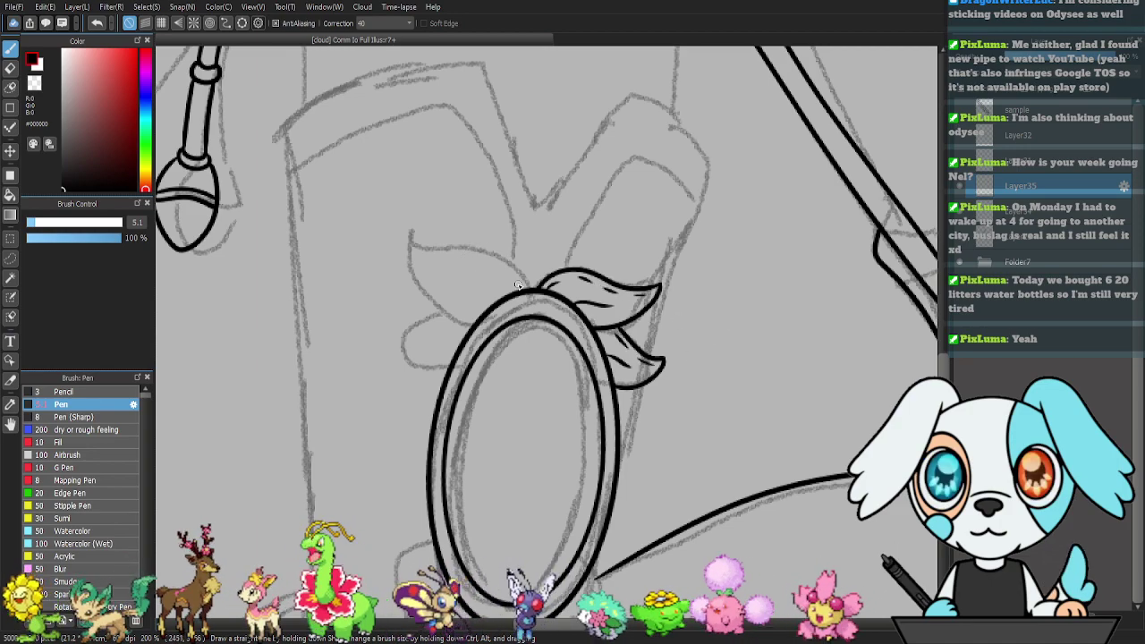
- Ink the two matching leaves with vein strokes on the left side of the large oval's upper end
mouse_move(529, 290)
mouse_down()
mouse_move(511, 265)
mouse_move(411, 246)
mouse_move(407, 273)
mouse_move(420, 295)
mouse_move(461, 322)
mouse_move(474, 323)
mouse_move(480, 281)
mouse_move(458, 282)
mouse_move(482, 293)
mouse_move(451, 287)
mouse_move(514, 283)
mouse_move(447, 266)
mouse_move(481, 264)
mouse_up()
key(ctrl+z)
key(ctrl+z)
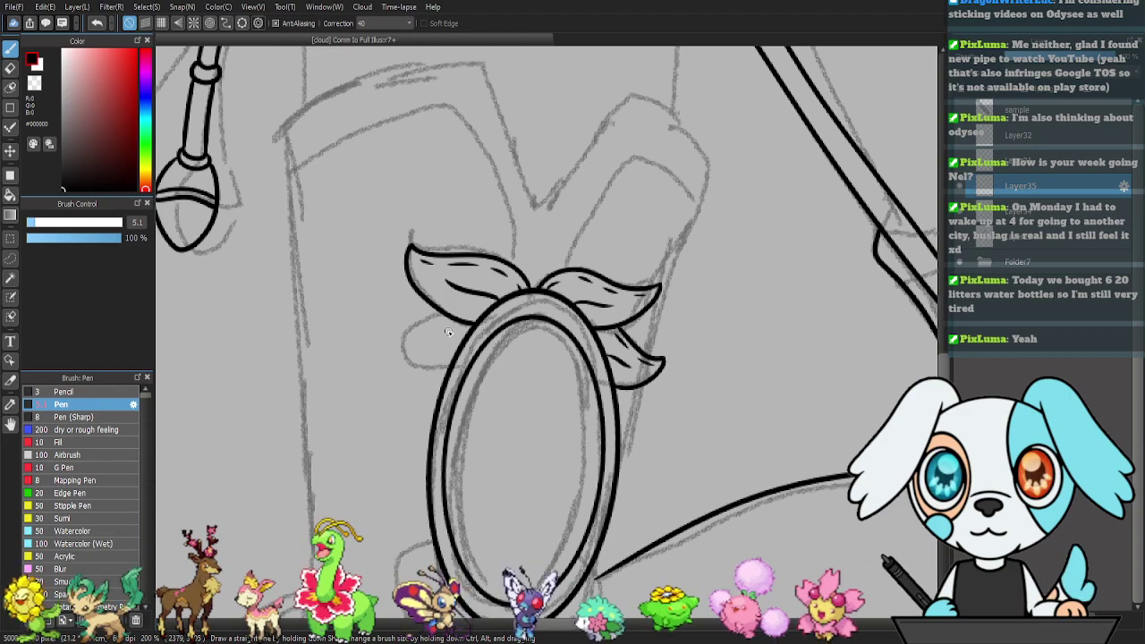
mouse_move(444, 313)
mouse_down()
mouse_move(380, 333)
mouse_move(383, 349)
mouse_move(410, 369)
mouse_move(447, 369)
mouse_move(467, 343)
mouse_move(394, 341)
mouse_up()
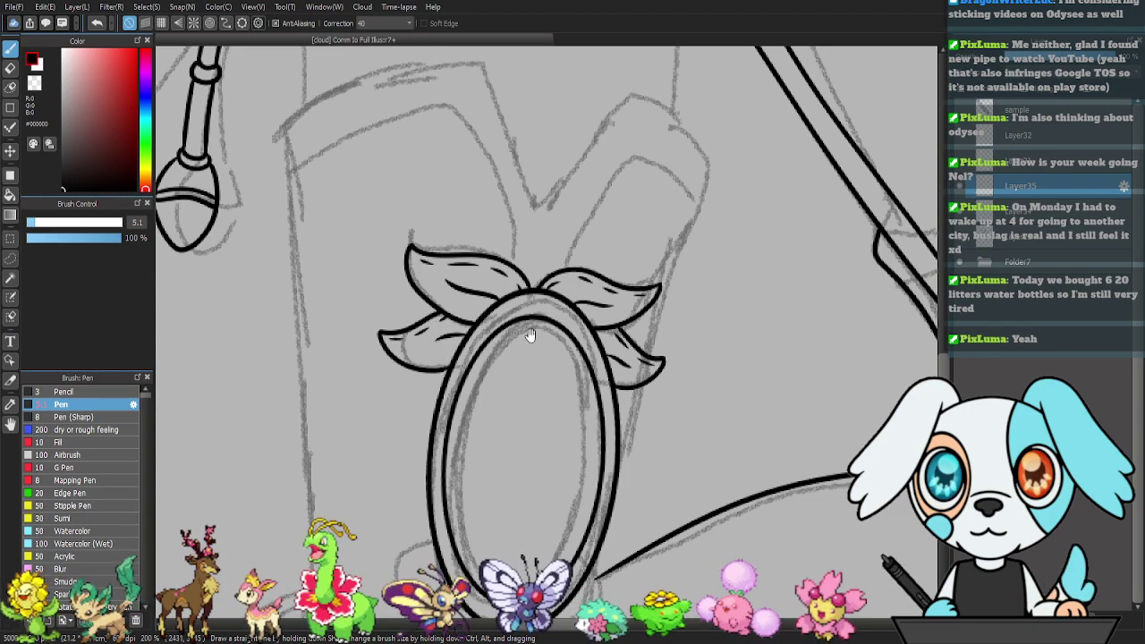
- Ink the boot cuff's V-notched top edge and its right side down to the large oval
scroll(527, 338, up, 4)
mouse_move(273, 280)
mouse_down()
mouse_move(359, 218)
mouse_move(477, 207)
mouse_move(542, 339)
mouse_move(562, 345)
mouse_move(536, 324)
mouse_move(553, 340)
mouse_move(630, 239)
mouse_move(727, 312)
mouse_move(669, 437)
mouse_up()
drag(695, 507, 688, 326)
drag(662, 252, 646, 319)
mouse_move(662, 388)
mouse_down()
mouse_move(645, 274)
mouse_move(656, 274)
mouse_up()
drag(629, 232, 601, 340)
mouse_move(666, 292)
mouse_down()
mouse_move(702, 296)
mouse_move(689, 246)
mouse_up()
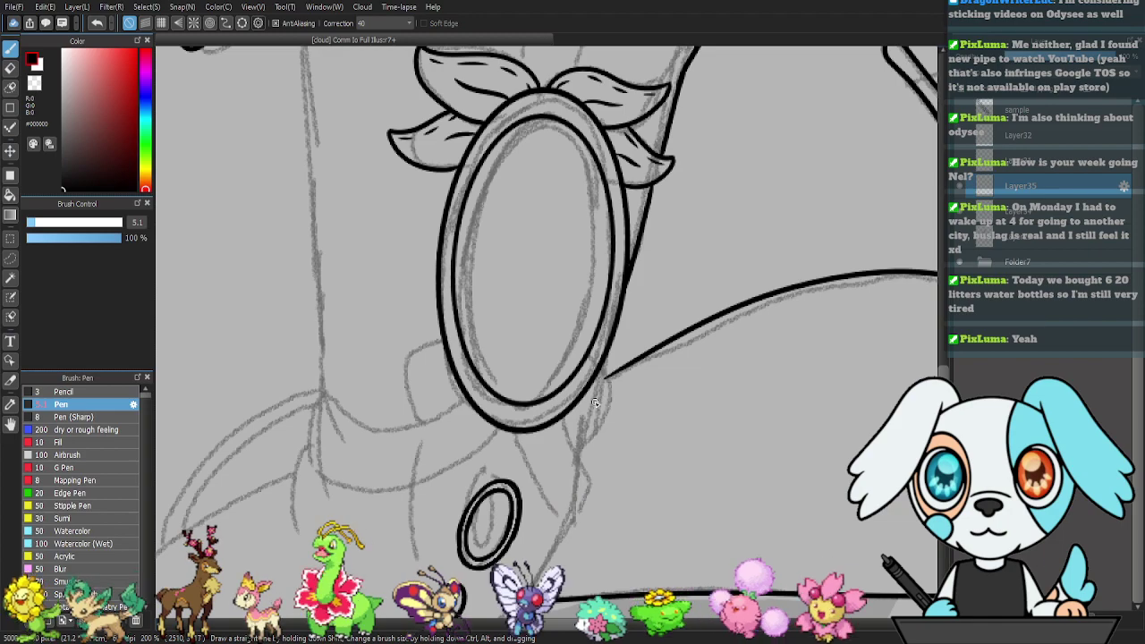
- Ink the two overlapping leaves at the large oval's lower right and add short detail strokes inside them
mouse_move(596, 370)
mouse_down()
mouse_move(614, 399)
mouse_move(585, 451)
mouse_up()
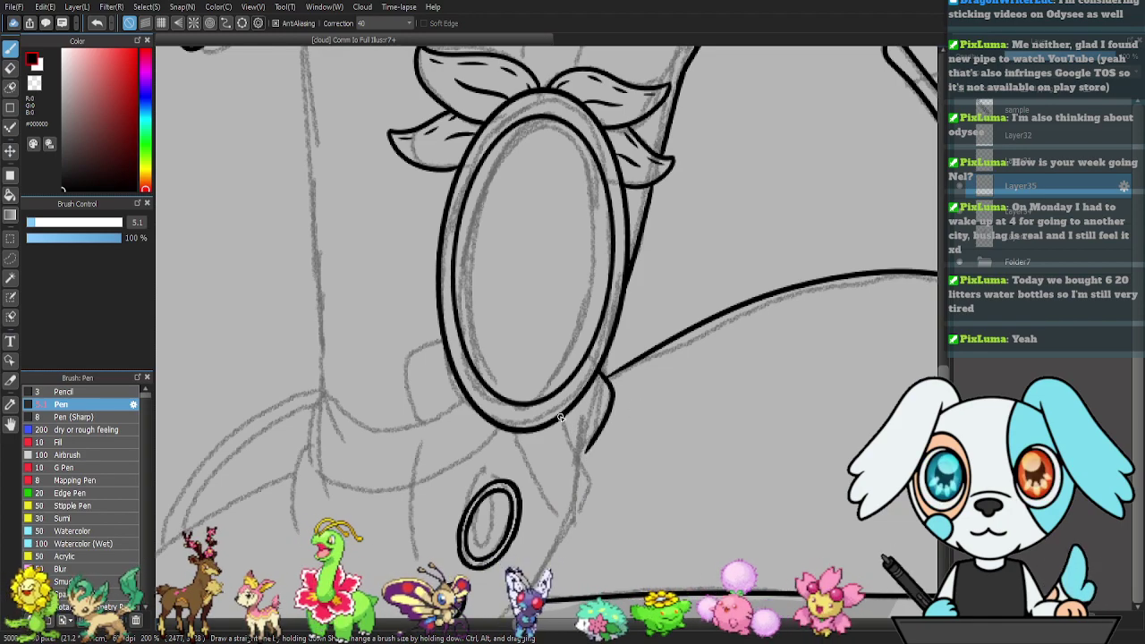
mouse_move(572, 425)
mouse_down()
mouse_move(565, 391)
mouse_move(600, 456)
mouse_move(577, 491)
mouse_up()
mouse_move(516, 403)
mouse_down()
mouse_move(567, 502)
mouse_move(596, 470)
mouse_up()
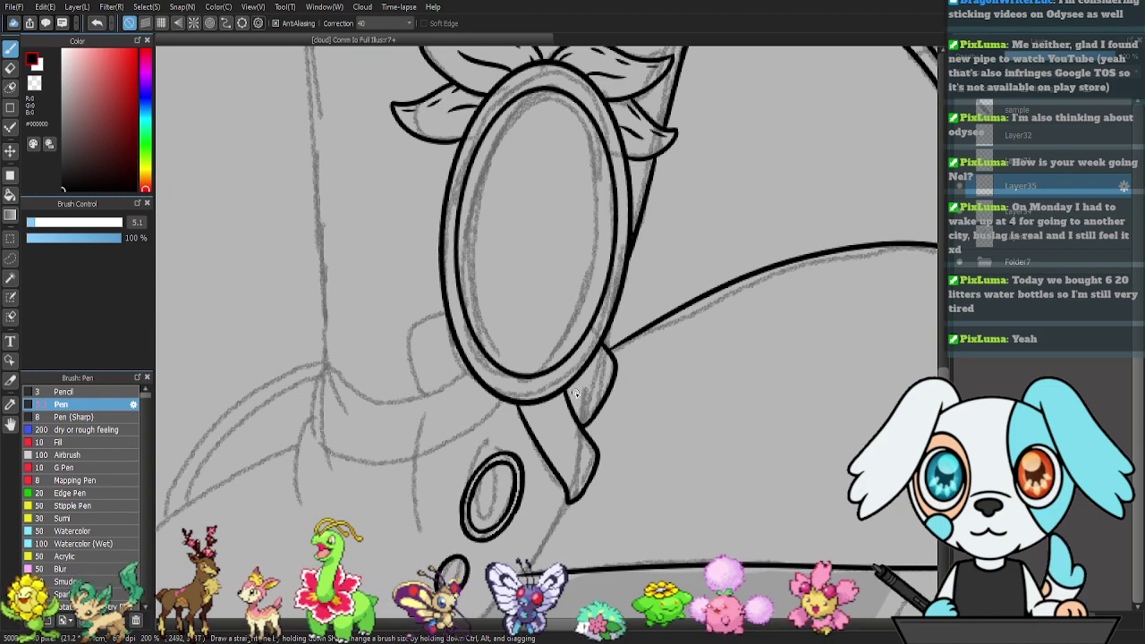
mouse_move(573, 395)
mouse_down()
mouse_move(584, 422)
mouse_move(555, 453)
mouse_up()
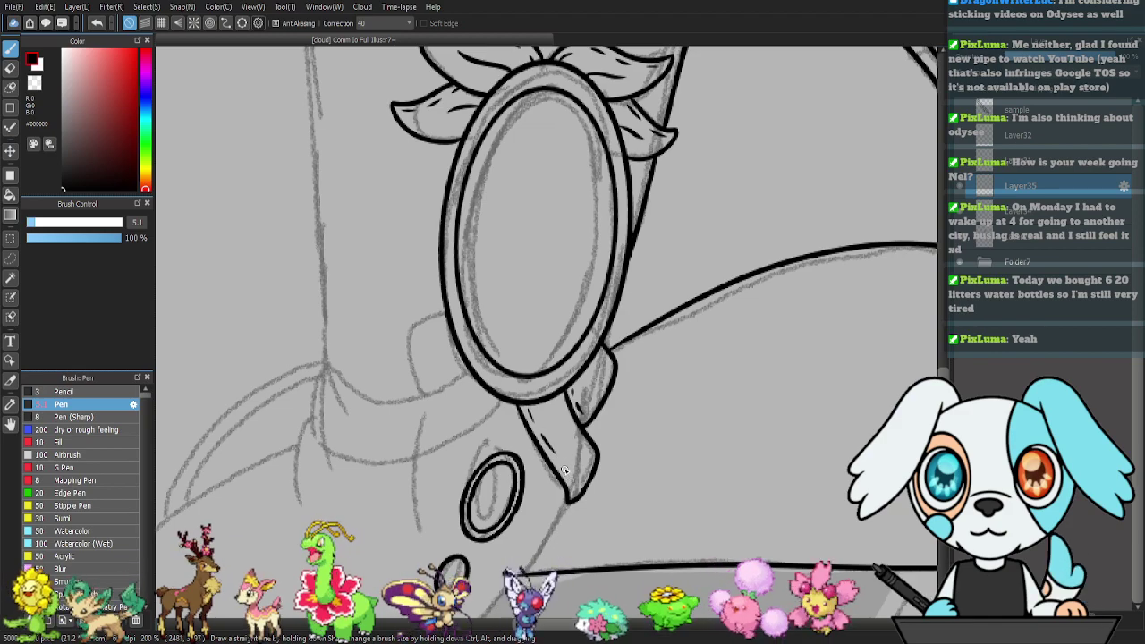
- Ink the curved band below the boot cuff with its crease marks and the small rounded leaf above it
drag(540, 414, 608, 412)
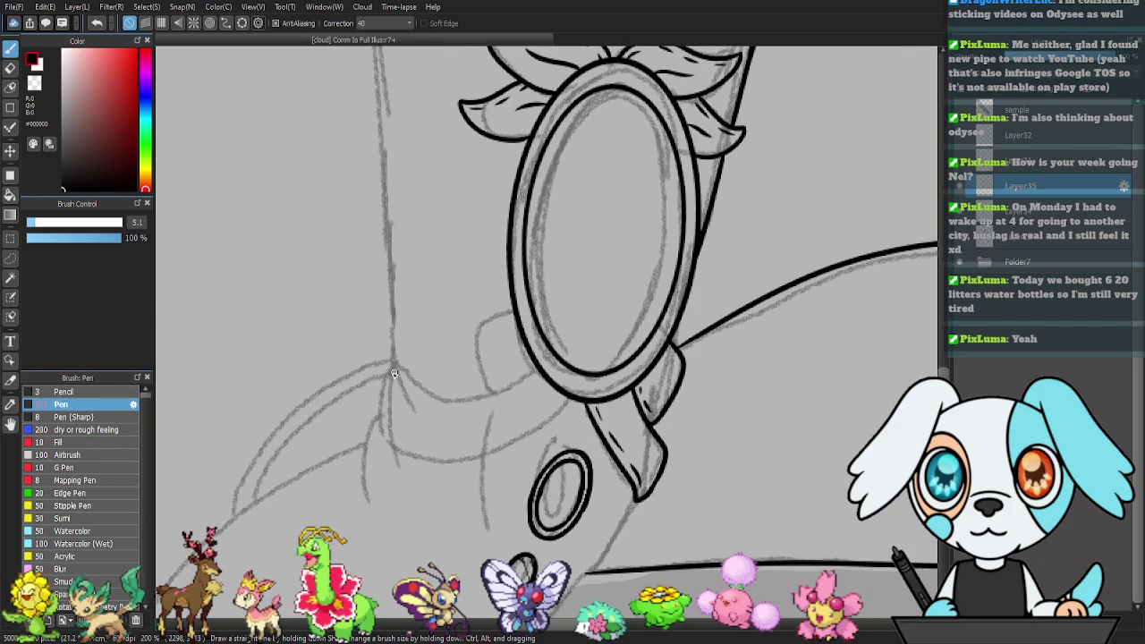
mouse_move(392, 363)
mouse_down()
mouse_move(446, 399)
mouse_move(512, 390)
mouse_move(541, 369)
mouse_up()
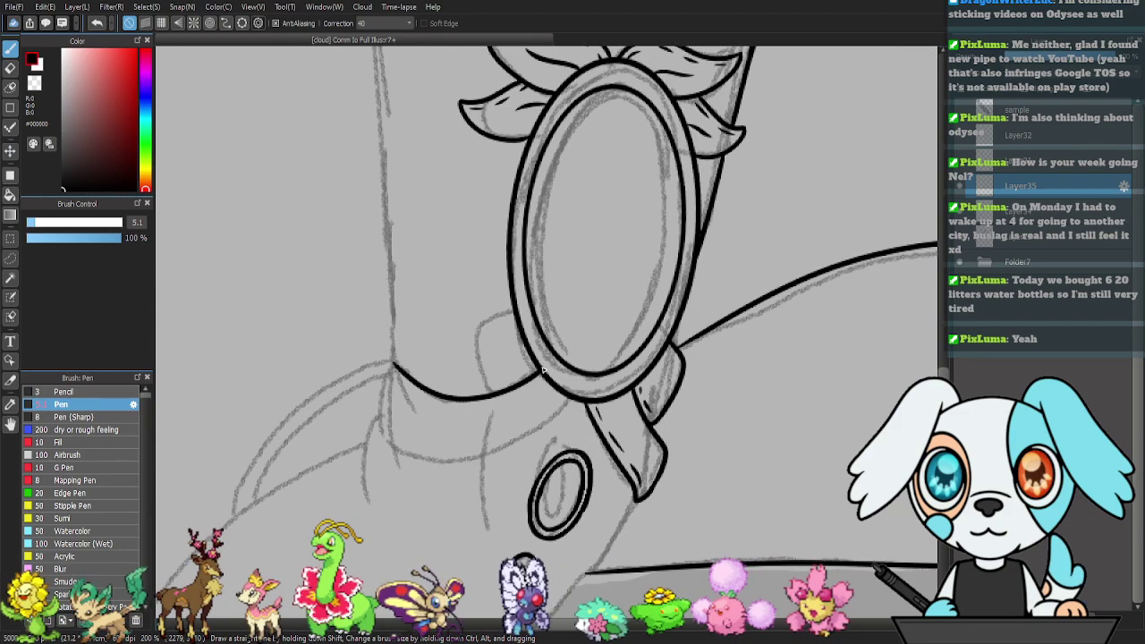
mouse_move(383, 386)
mouse_down()
mouse_move(396, 445)
mouse_move(467, 458)
mouse_move(507, 447)
mouse_move(565, 401)
mouse_up()
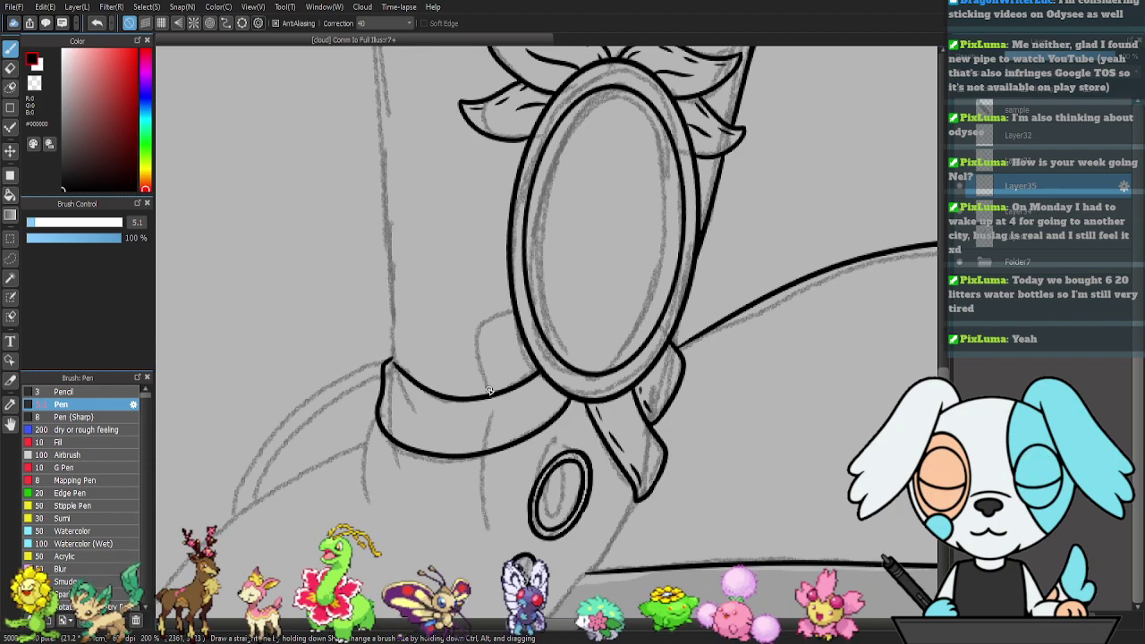
mouse_move(404, 387)
mouse_down()
mouse_move(445, 407)
mouse_move(516, 398)
mouse_up()
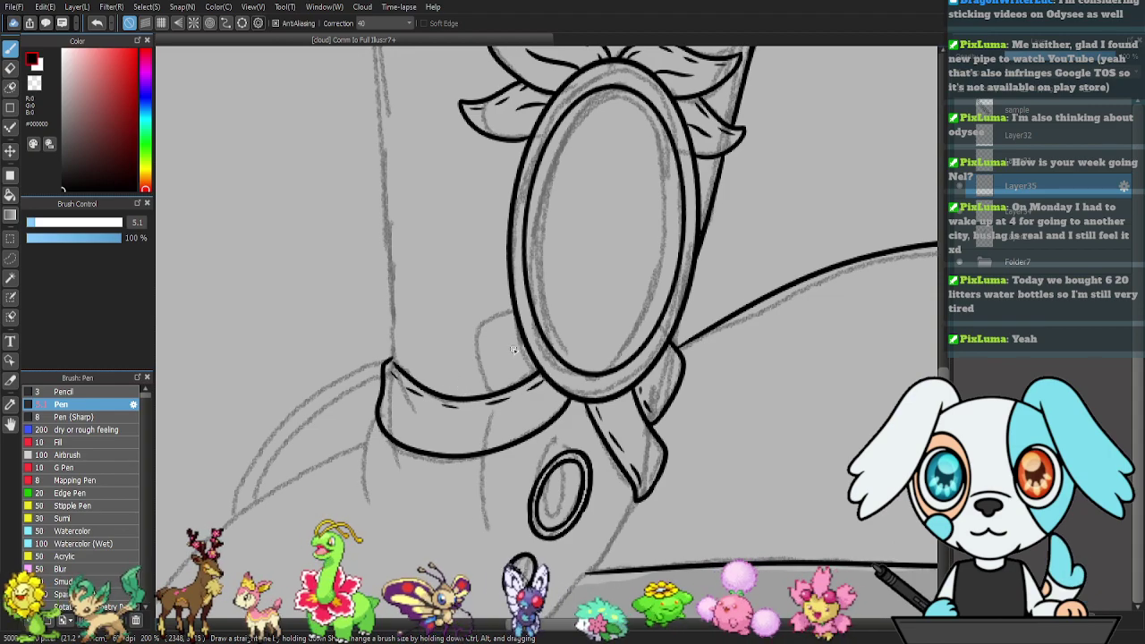
mouse_move(514, 313)
mouse_down()
mouse_move(497, 320)
mouse_move(476, 376)
mouse_move(490, 394)
mouse_up()
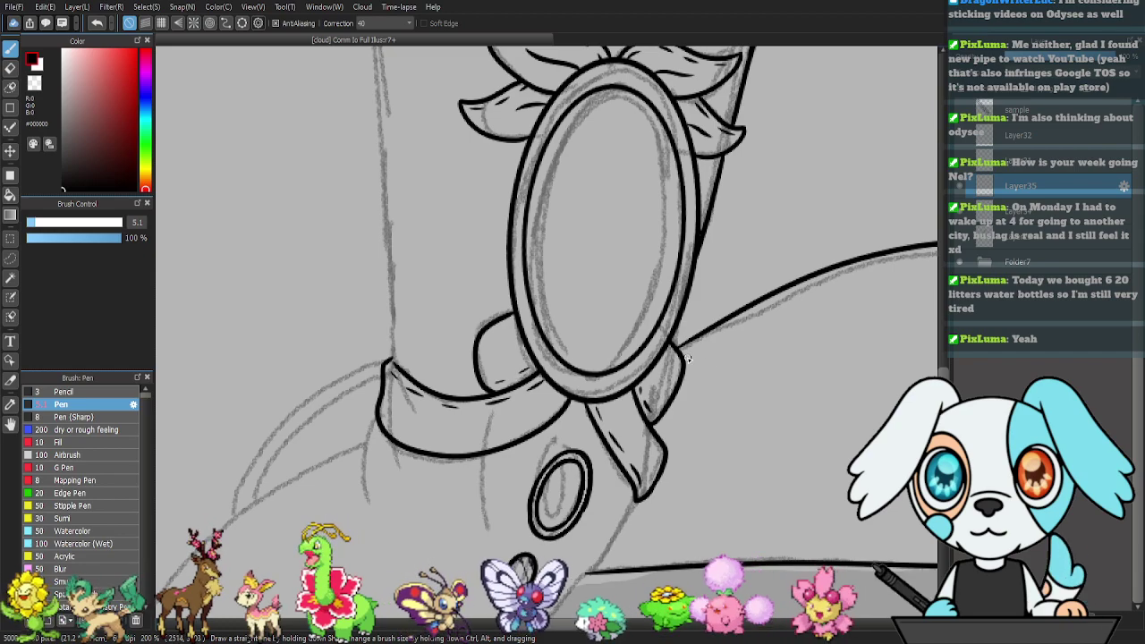
- Ink the fold lines beneath the curved band and the leg edge running down from the lower leaf
drag(623, 419, 700, 262)
drag(560, 303, 564, 371)
mouse_move(715, 344)
mouse_down()
mouse_move(684, 401)
mouse_move(653, 428)
mouse_up()
mouse_move(458, 271)
mouse_down()
mouse_move(463, 298)
mouse_move(442, 322)
mouse_up()
- Ink the boot cuff's left side from its top corner down to the curved band
drag(478, 196, 437, 385)
drag(437, 152, 426, 306)
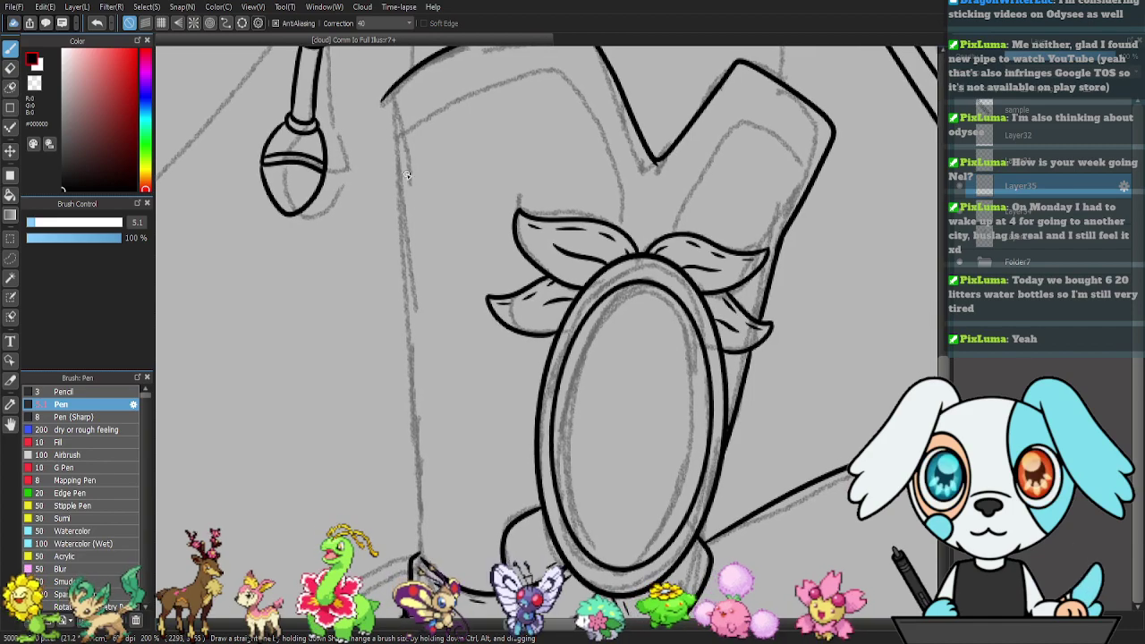
mouse_move(383, 99)
mouse_down()
mouse_move(411, 329)
mouse_move(422, 539)
mouse_move(455, 408)
mouse_up()
key(e)
key(p)
- Ink the inner trim lines along both halves of the boot cuff's V-notched top
drag(431, 460, 428, 370)
mouse_move(507, 287)
mouse_down()
mouse_move(461, 344)
mouse_move(415, 493)
mouse_up()
mouse_move(298, 252)
mouse_down()
mouse_move(353, 208)
mouse_move(448, 177)
mouse_move(481, 183)
mouse_move(536, 267)
mouse_up()
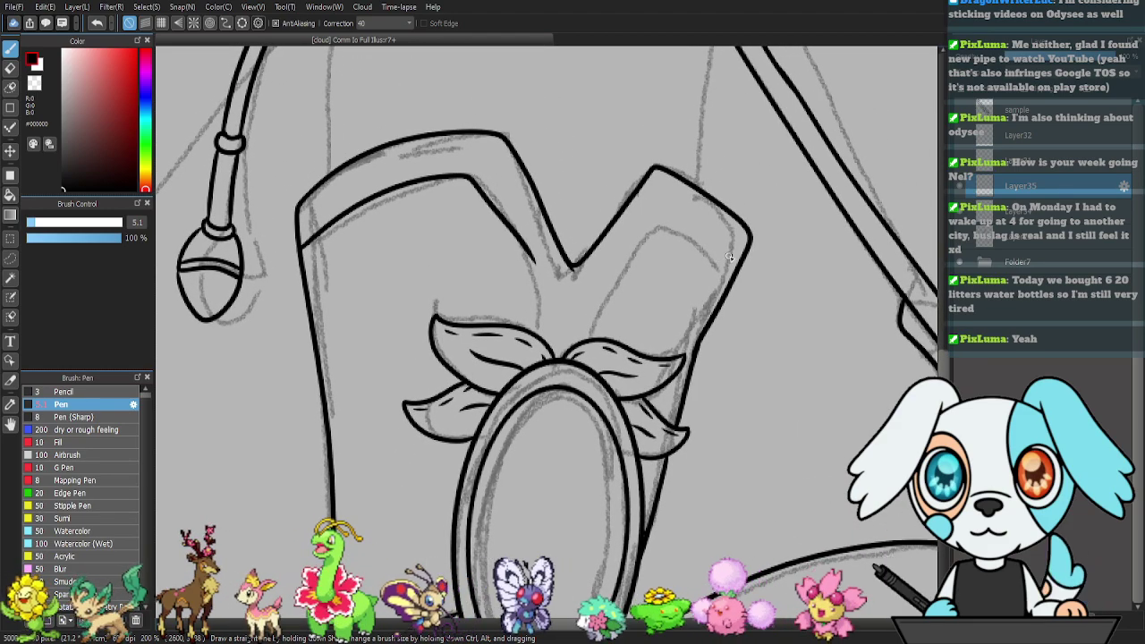
mouse_move(731, 260)
mouse_down()
mouse_move(662, 218)
mouse_move(604, 276)
mouse_move(581, 341)
mouse_move(536, 333)
mouse_move(536, 267)
mouse_up()
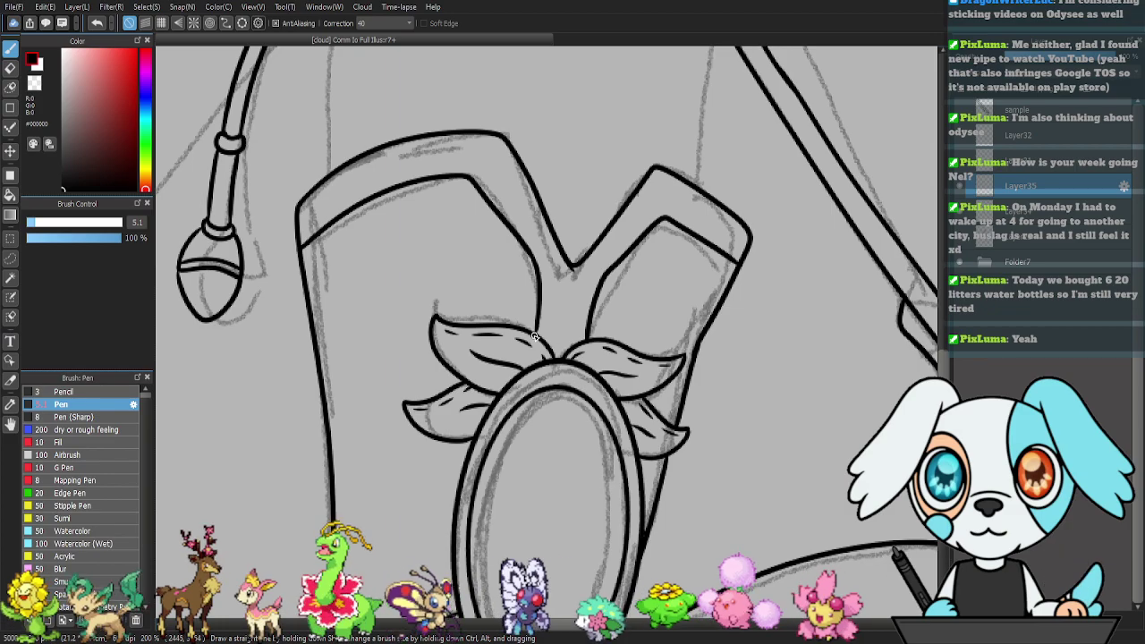
- Merge Layer35 down into Layer34 and add a new layer above it
drag(564, 394, 614, 163)
mouse_move(619, 368)
mouse_down()
mouse_move(711, 54)
mouse_move(743, 40)
mouse_up()
key(ctrl+minus)
key(ctrl+minus)
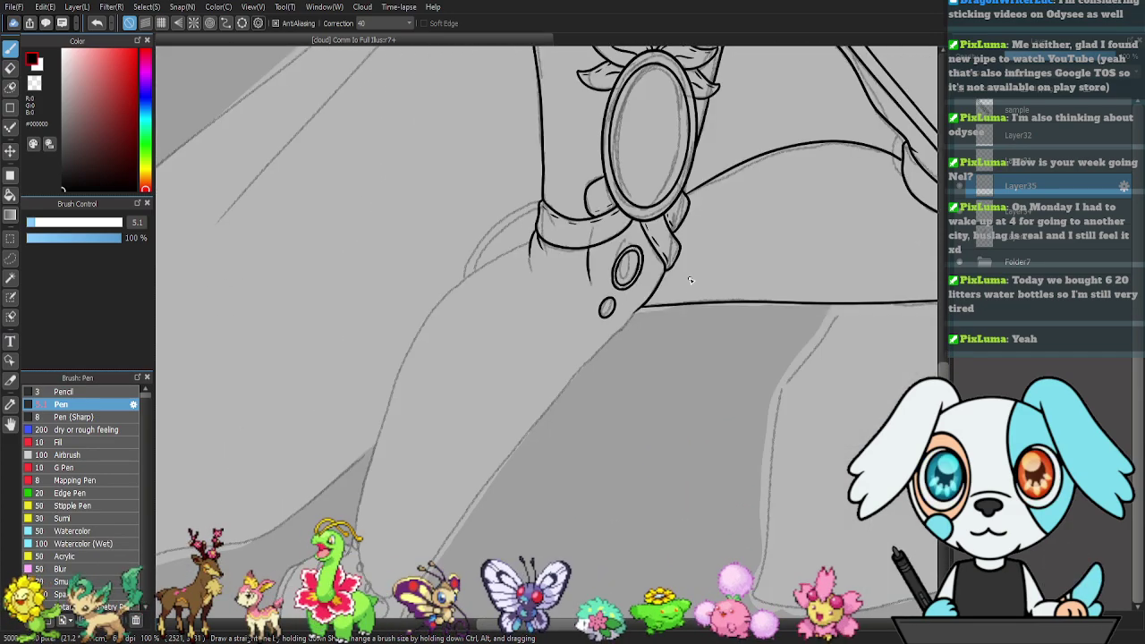
drag(605, 477, 596, 389)
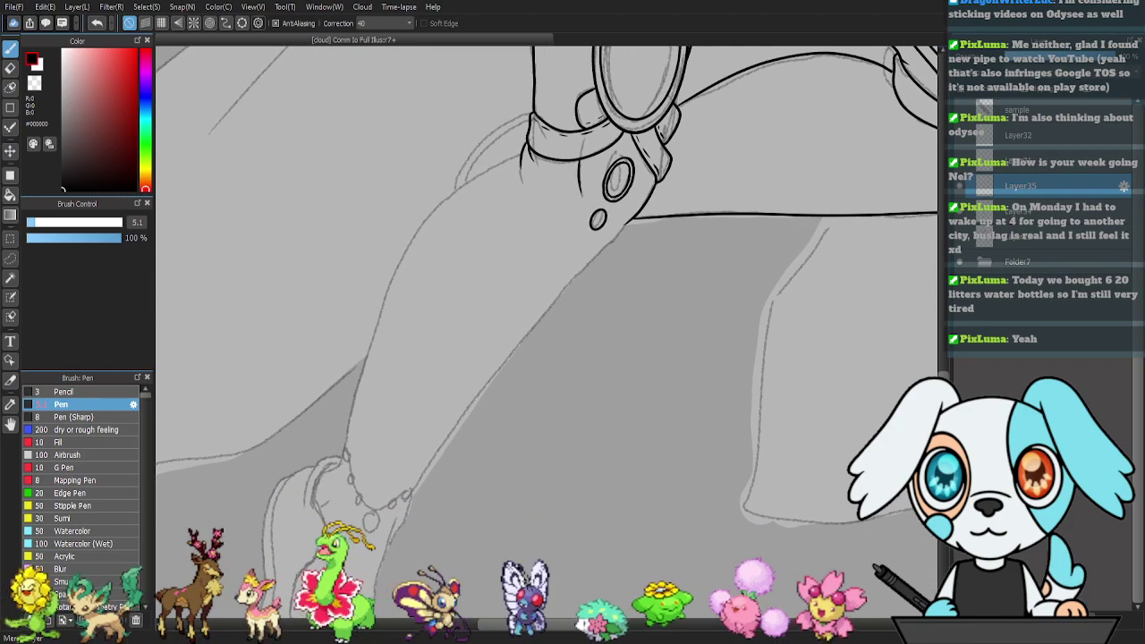
click(1066, 620)
click(960, 620)
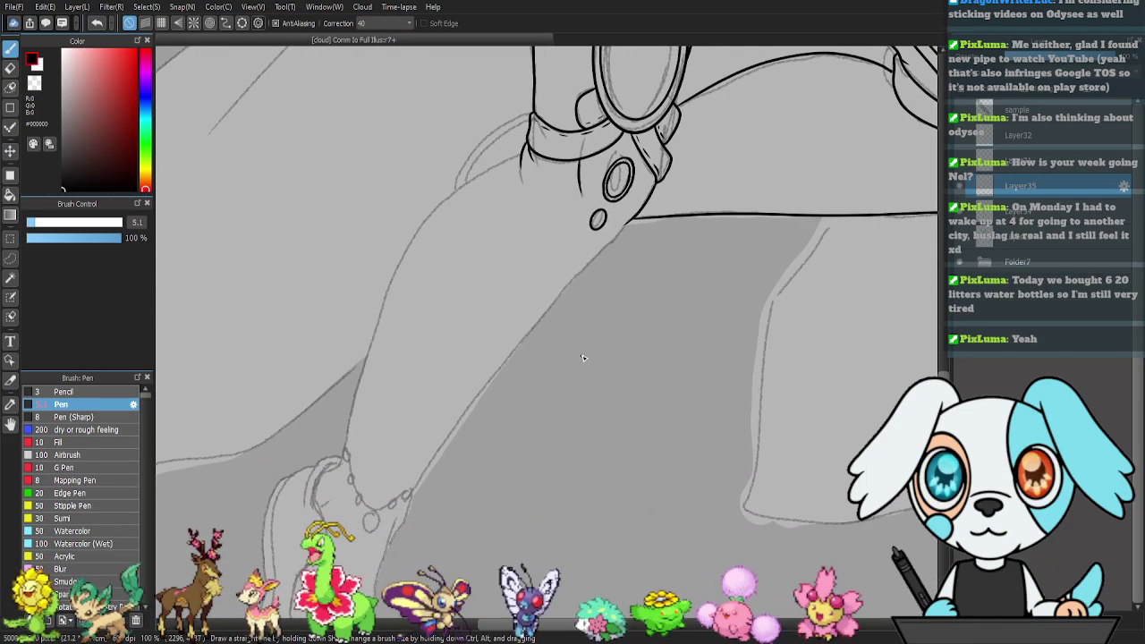
- Rotate the canvas and ink the lower leg's upper contour as one long curve from the ankle to the band
mouse_move(508, 162)
mouse_down()
mouse_move(472, 181)
mouse_move(398, 255)
mouse_move(382, 358)
mouse_up()
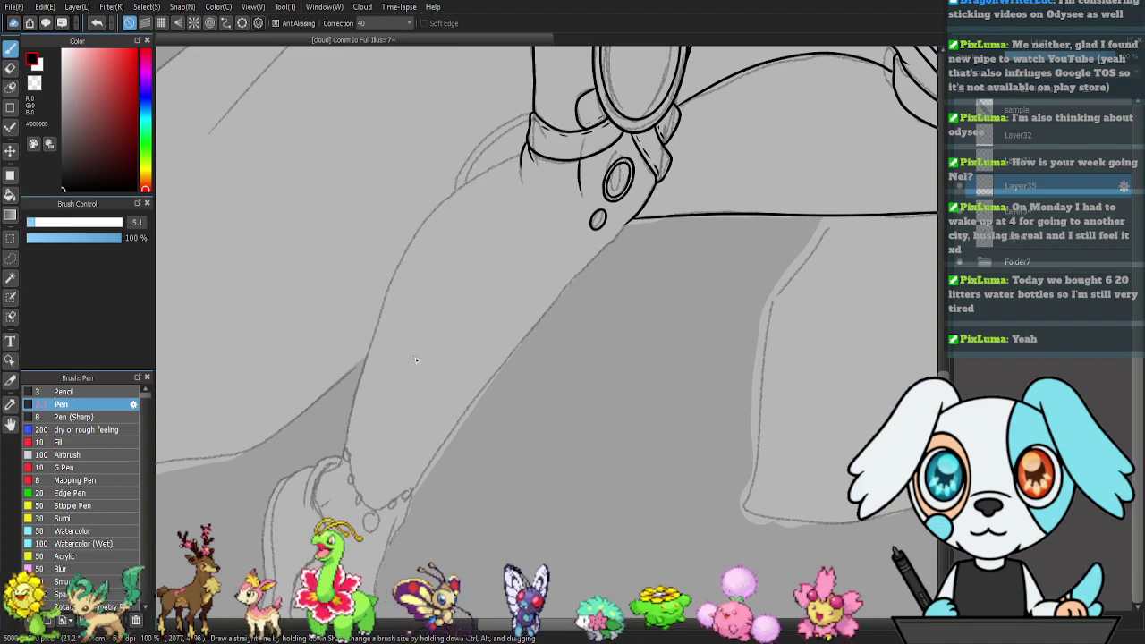
key(Right)
key(Right)
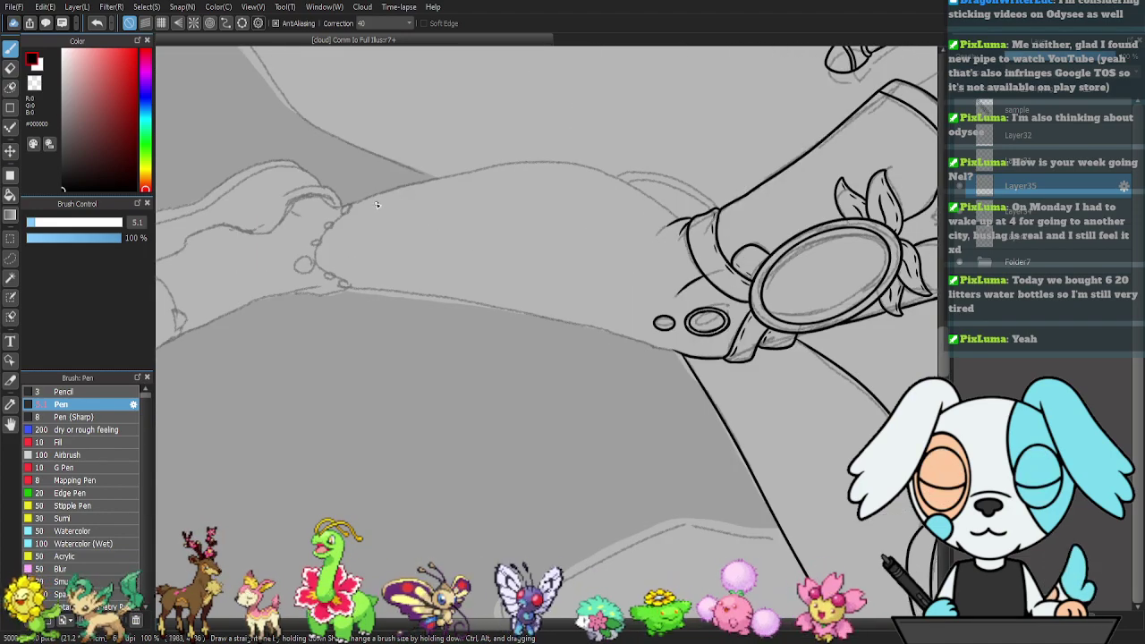
drag(337, 207, 503, 159)
key(ctrl+z)
mouse_move(322, 200)
mouse_down()
mouse_move(352, 207)
mouse_move(546, 161)
mouse_move(624, 183)
mouse_move(684, 227)
mouse_up()
key(e)
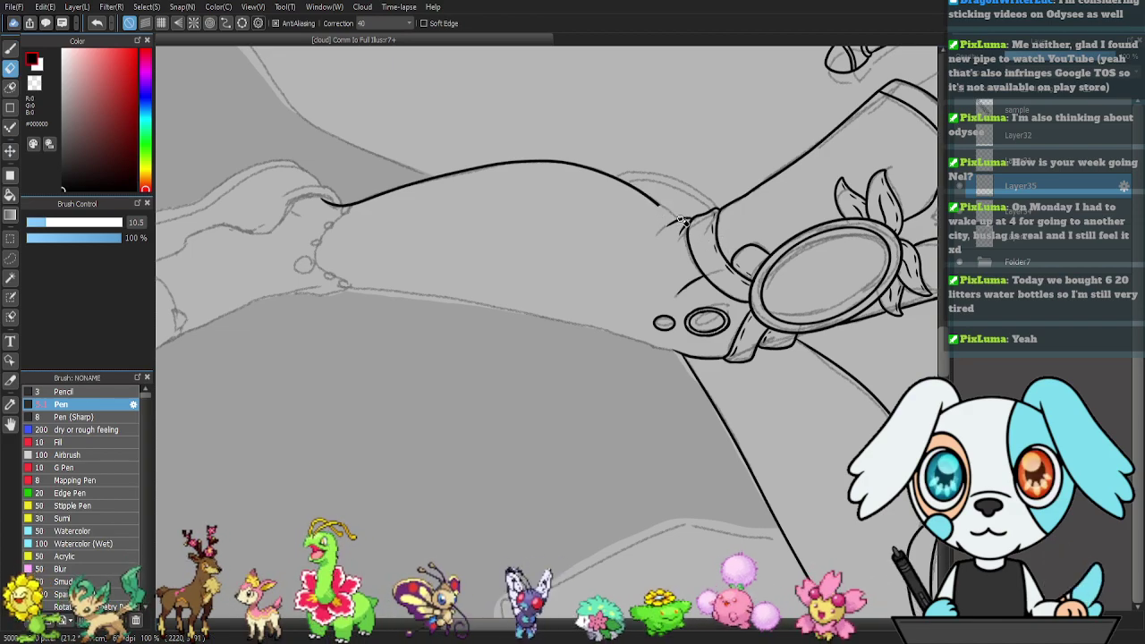
key(p)
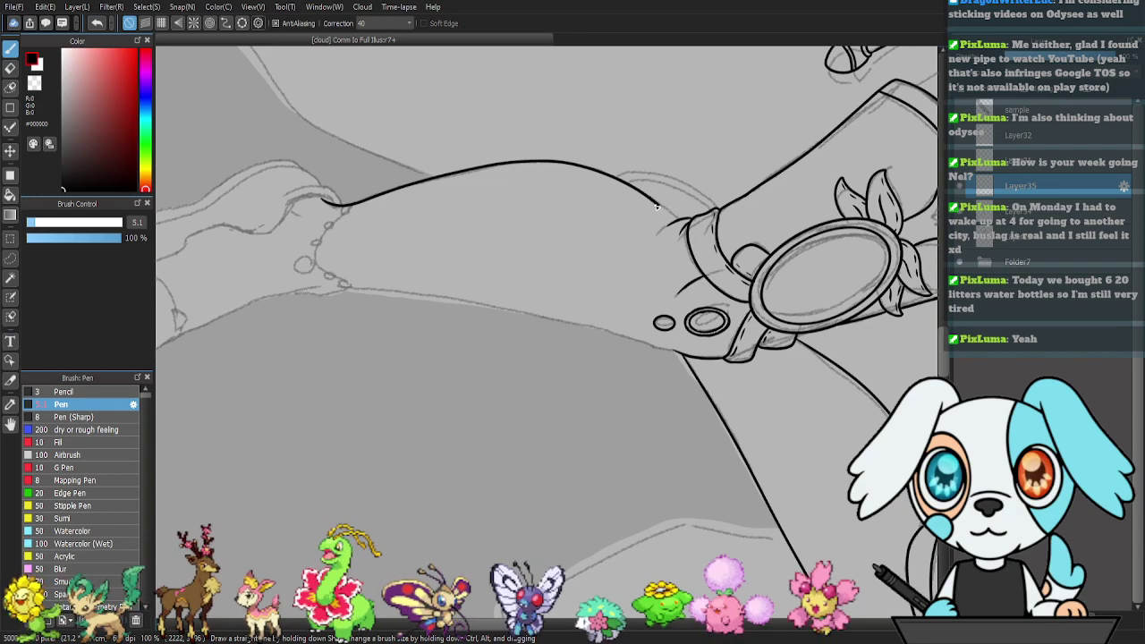
key(ctrl+z)
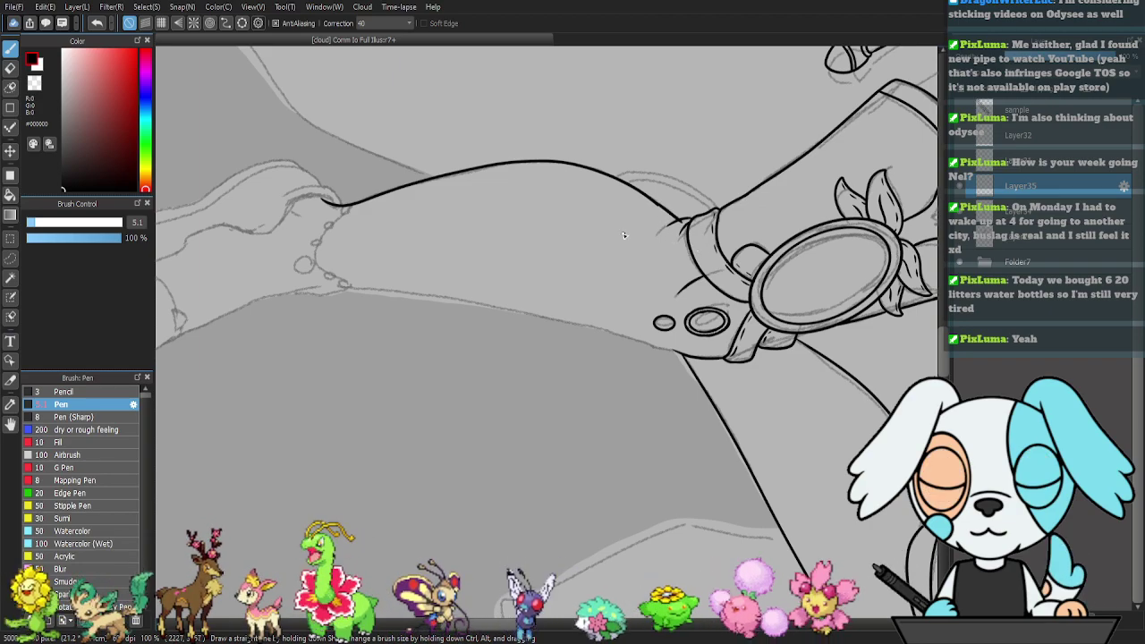
- Clean up the end of the leg's upper contour by erasing the overshoot at the fold lines beside the band
key(ctrl+plus)
drag(701, 162, 564, 274)
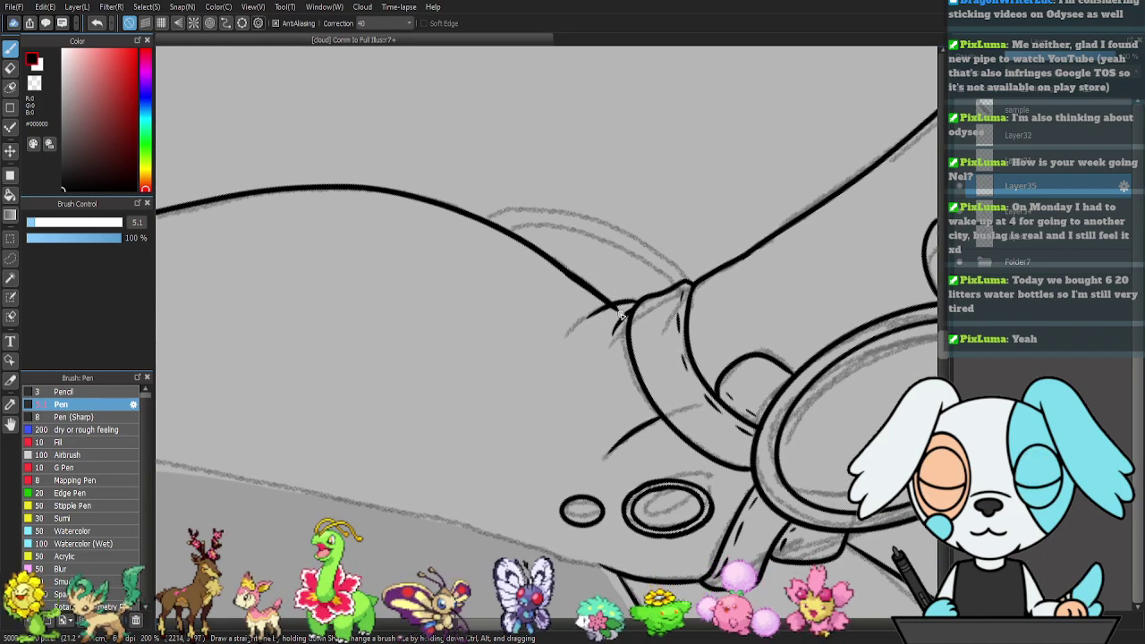
key(e)
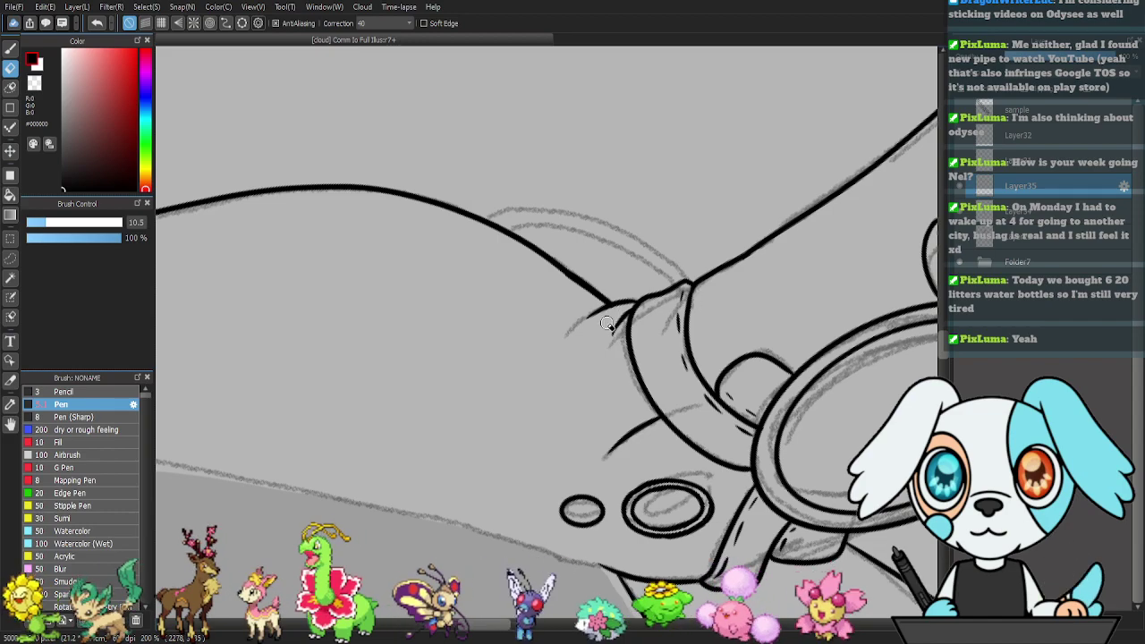
drag(447, 395, 559, 251)
key(p)
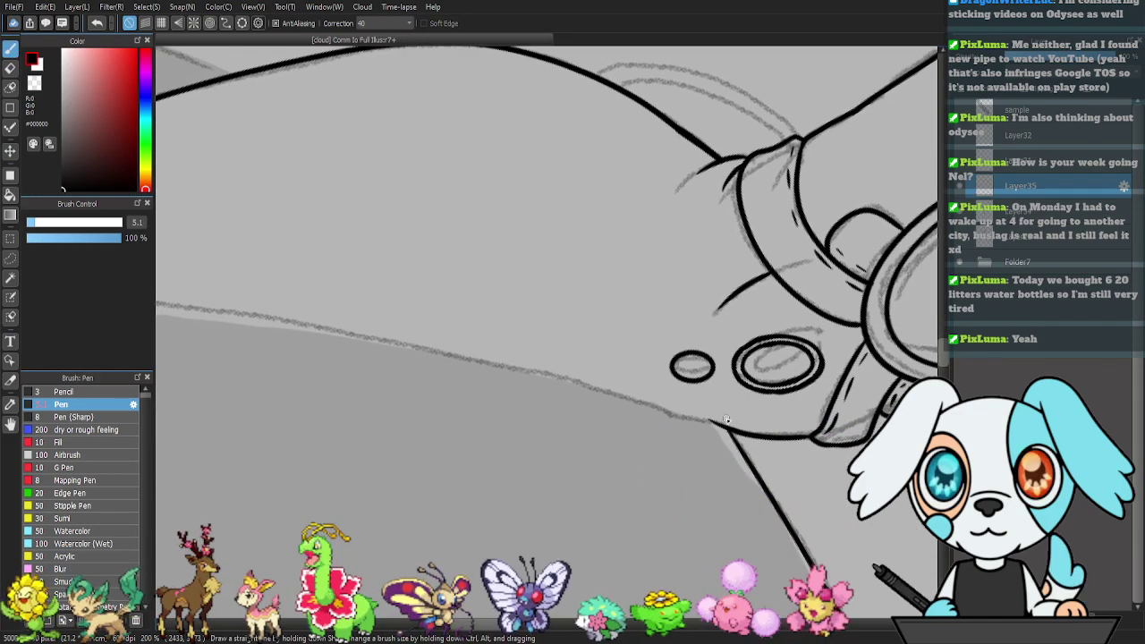
- Ink the lower leg's underside contour from the ankle to the edge below the small ovals
drag(722, 427, 687, 404)
mouse_move(592, 371)
mouse_down()
mouse_move(793, 350)
mouse_move(801, 327)
mouse_up()
mouse_move(626, 323)
mouse_down()
mouse_move(572, 418)
mouse_move(562, 352)
mouse_up()
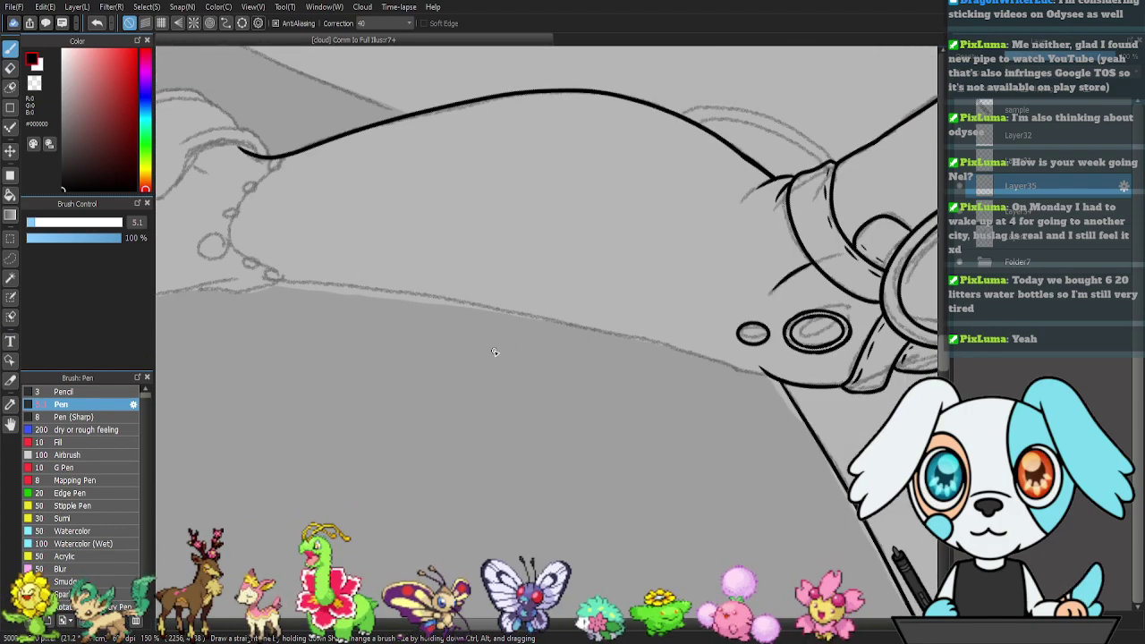
drag(307, 284, 664, 335)
key(ctrl+z)
drag(255, 276, 494, 314)
key(ctrl+z)
mouse_move(253, 278)
mouse_down()
mouse_move(517, 313)
mouse_move(769, 375)
mouse_up()
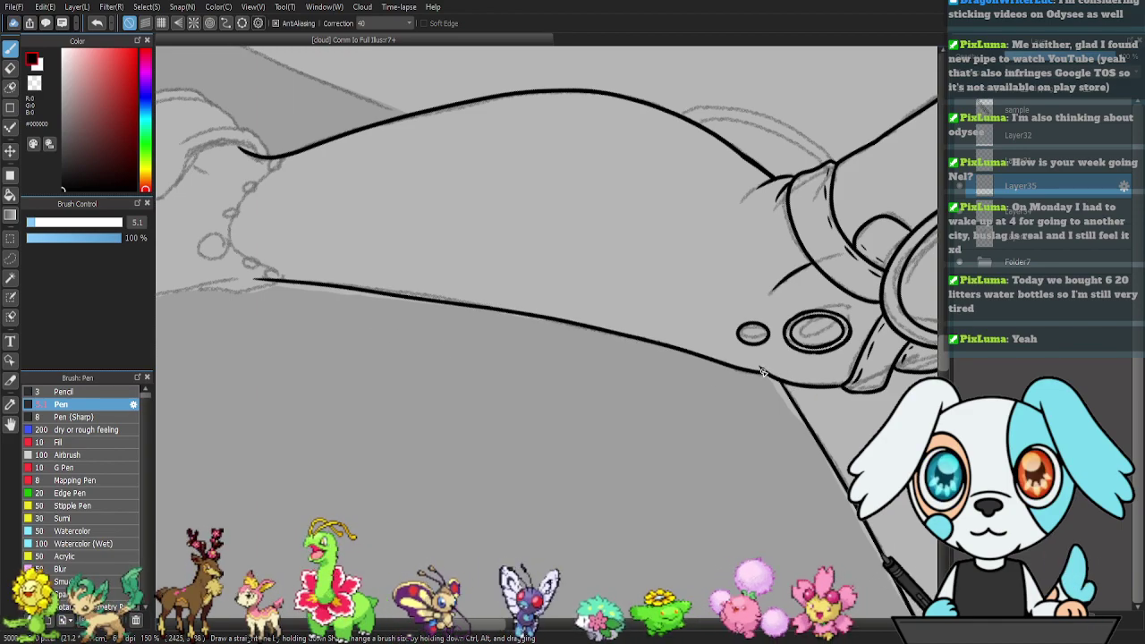
- Ink the small fold at the ankle and the foot's underside contour from that fold to the toe cap
drag(620, 363, 784, 379)
drag(628, 361, 796, 386)
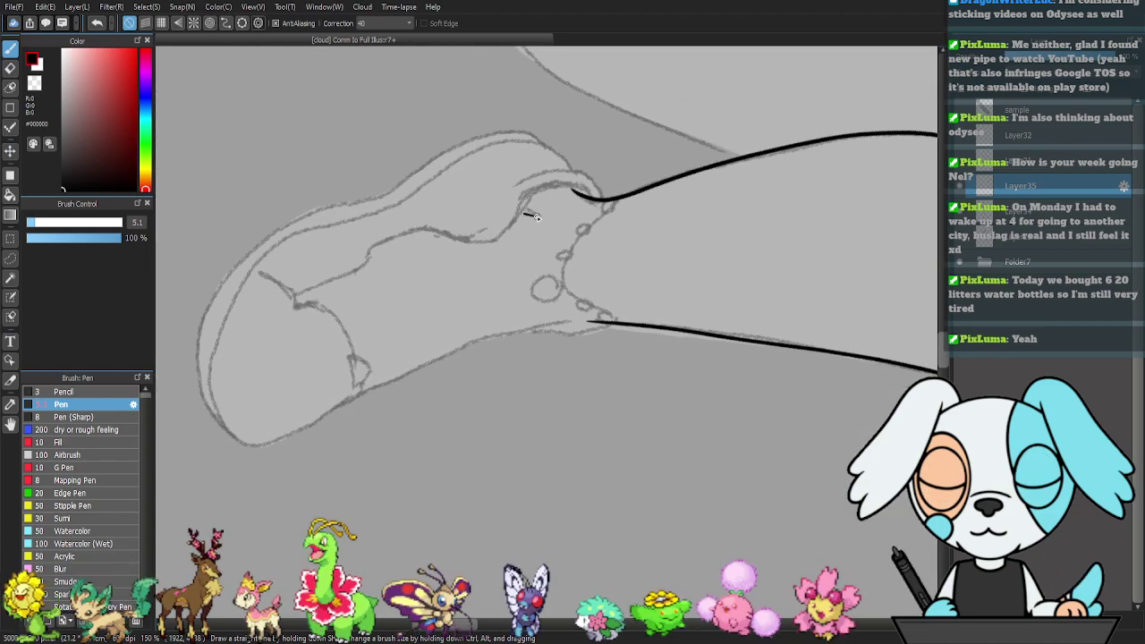
drag(610, 323, 518, 336)
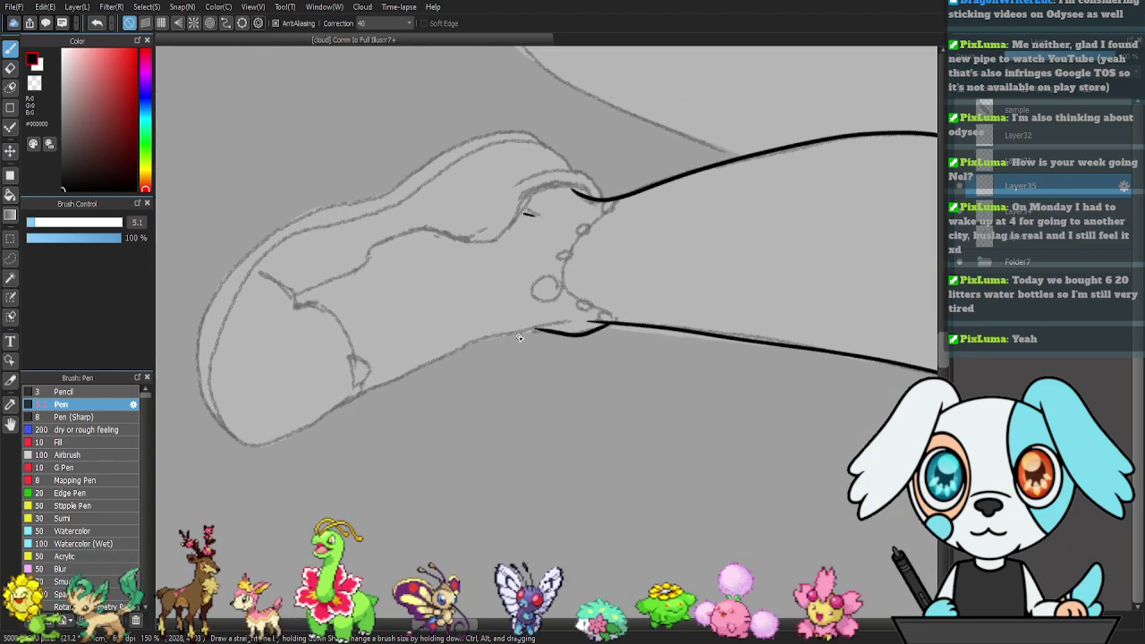
mouse_move(372, 388)
mouse_down()
mouse_move(522, 331)
mouse_move(594, 326)
mouse_up()
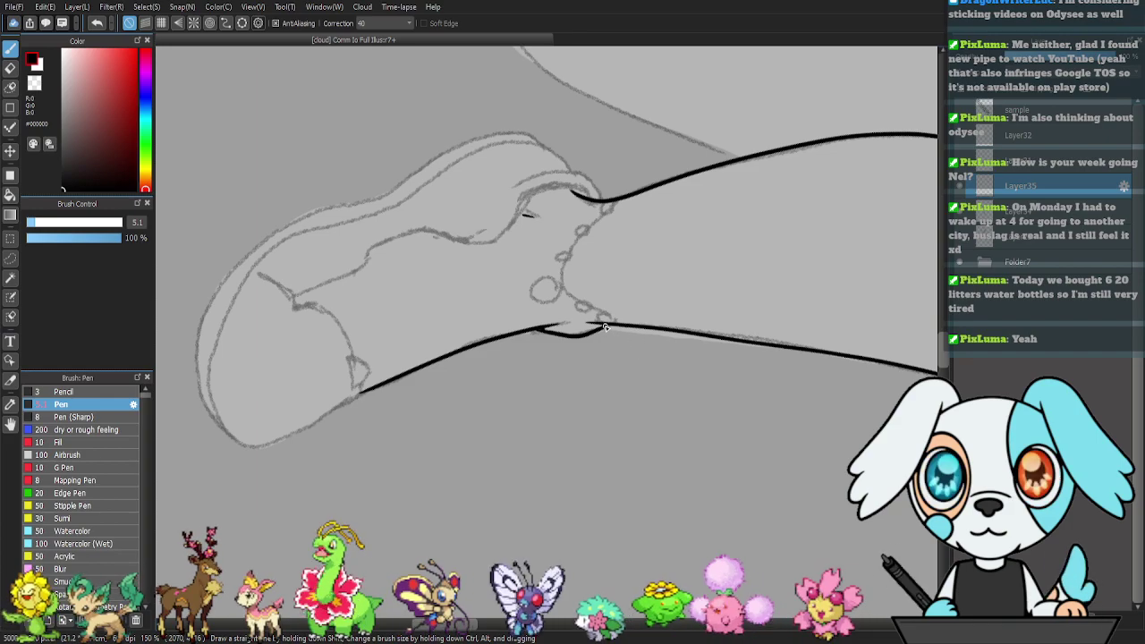
mouse_move(444, 313)
mouse_down()
mouse_move(519, 350)
mouse_move(478, 345)
mouse_move(496, 335)
mouse_up()
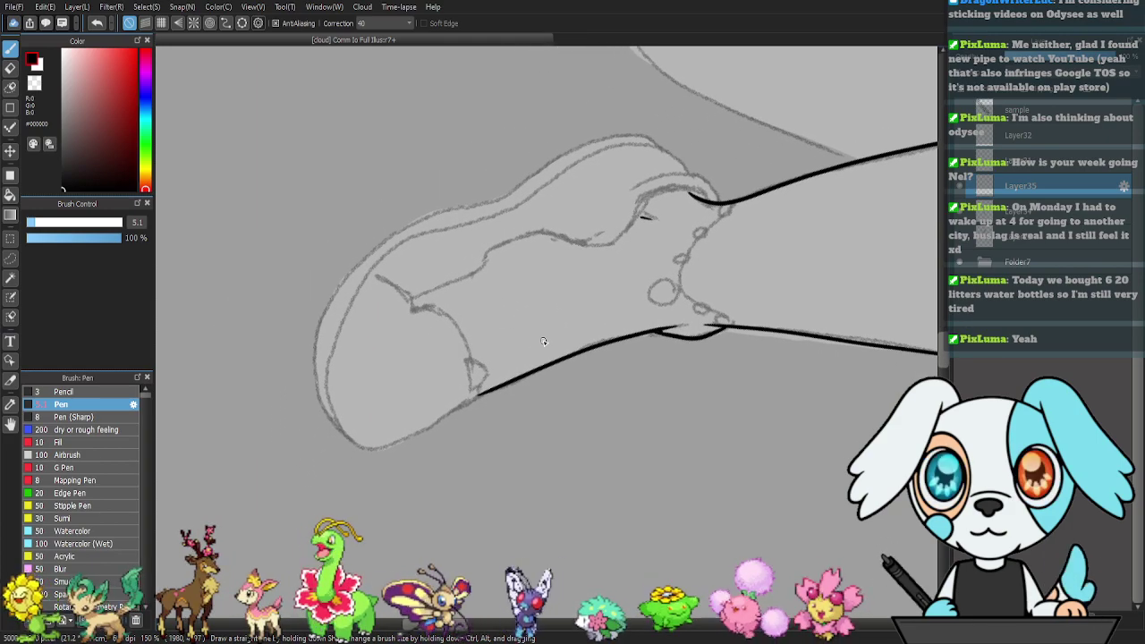
- Rotate the canvas so the foot points down and ink the heel's curled outer edge and the curved opening edge beneath it
key(Left)
key(Left)
key(Left)
key(Left)
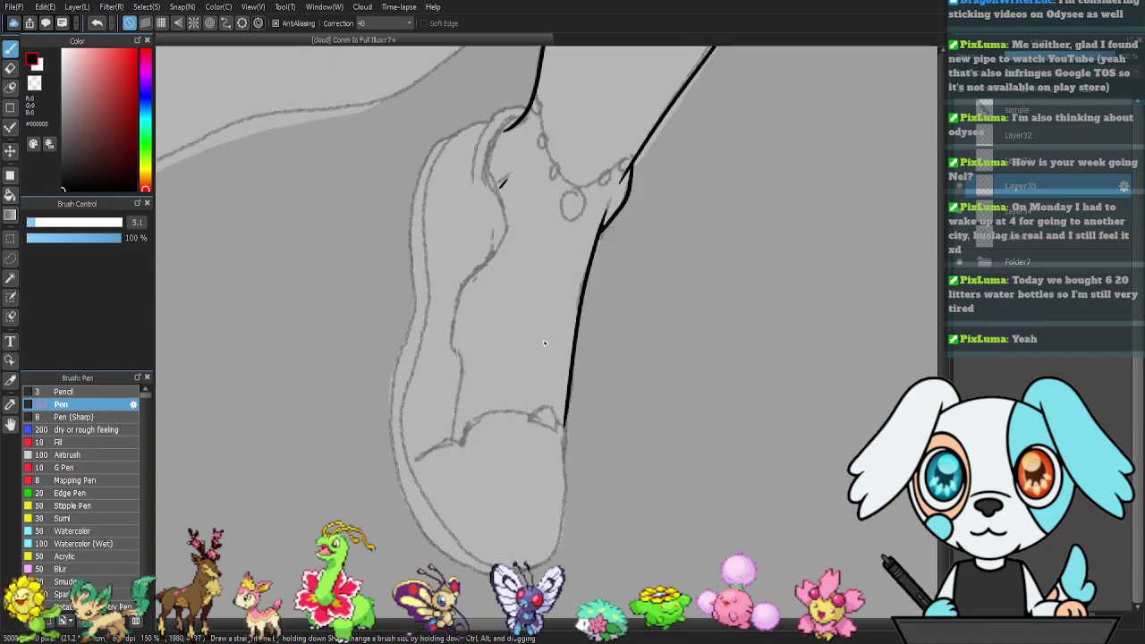
scroll(652, 362, up, 2)
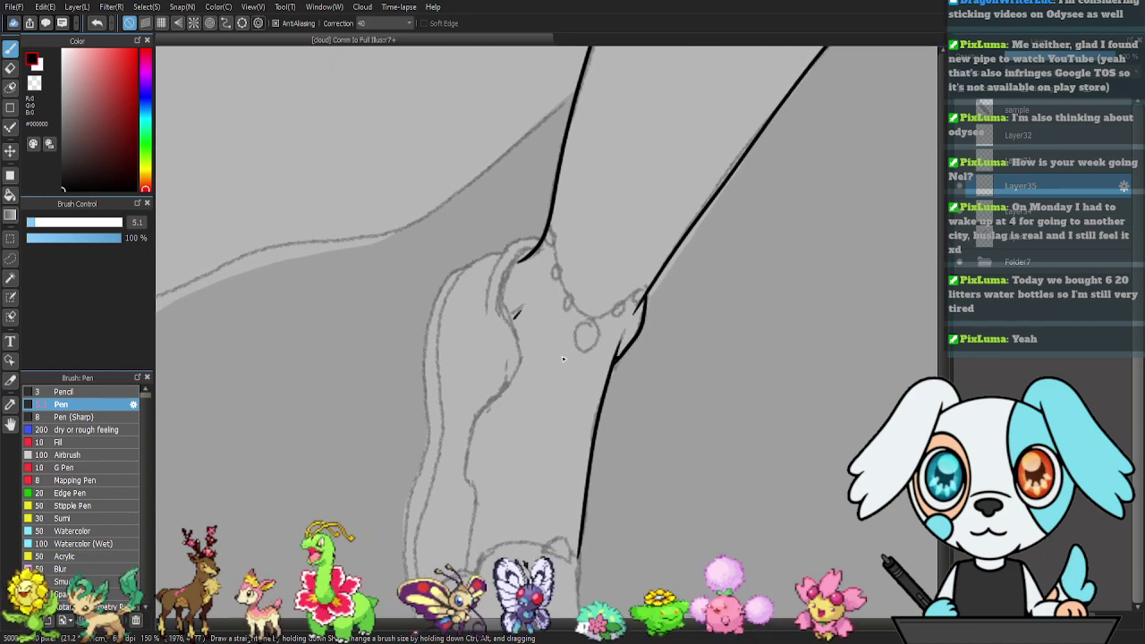
mouse_move(535, 147)
mouse_down()
mouse_move(512, 139)
mouse_move(465, 153)
mouse_move(434, 224)
mouse_move(430, 277)
mouse_up()
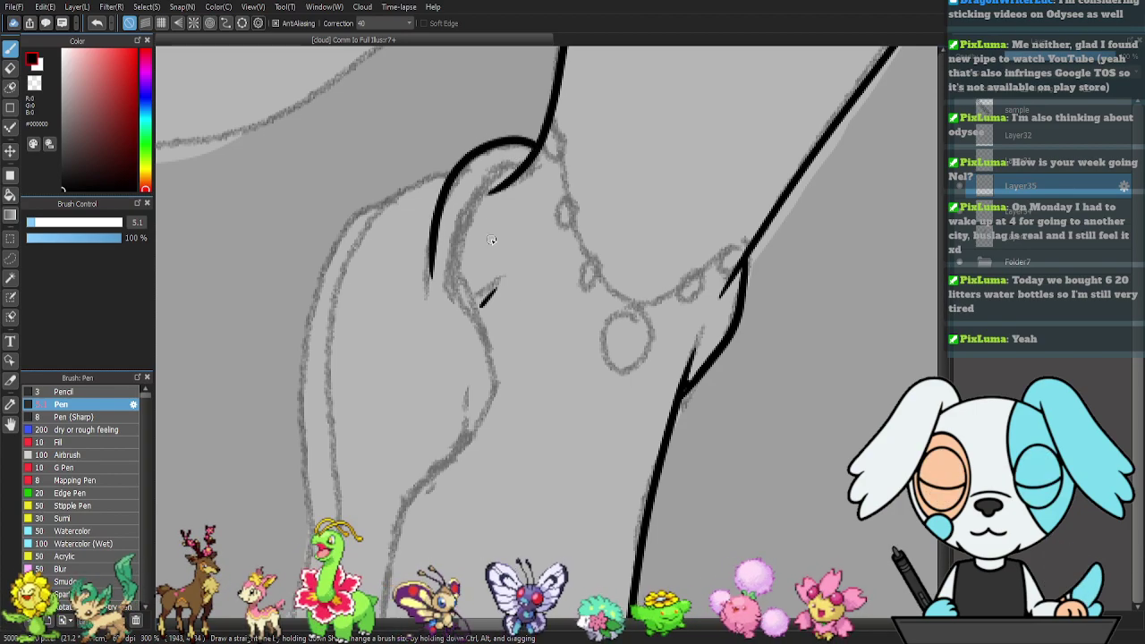
mouse_move(495, 185)
mouse_down()
mouse_move(468, 229)
mouse_move(458, 302)
mouse_up()
drag(497, 356, 468, 270)
mouse_move(426, 199)
mouse_down()
mouse_move(457, 269)
mouse_move(462, 324)
mouse_move(422, 383)
mouse_move(370, 427)
mouse_up()
drag(535, 444, 537, 302)
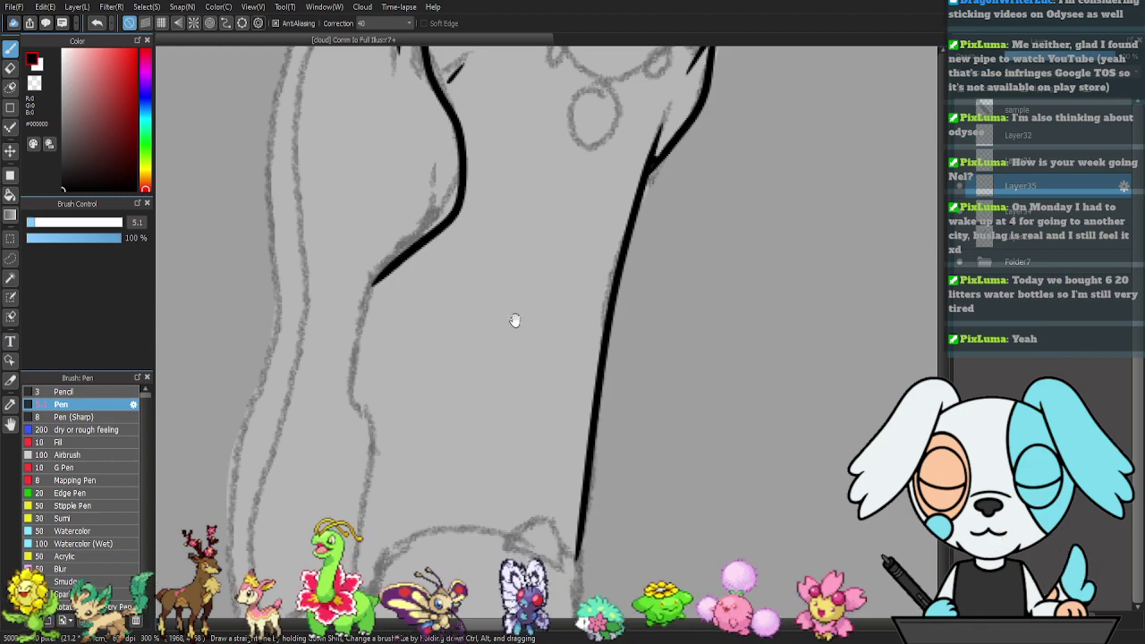
mouse_move(364, 308)
mouse_down()
mouse_move(356, 401)
mouse_move(386, 446)
mouse_move(386, 399)
mouse_move(345, 331)
mouse_up()
key(ctrl+z)
key(ctrl+z)
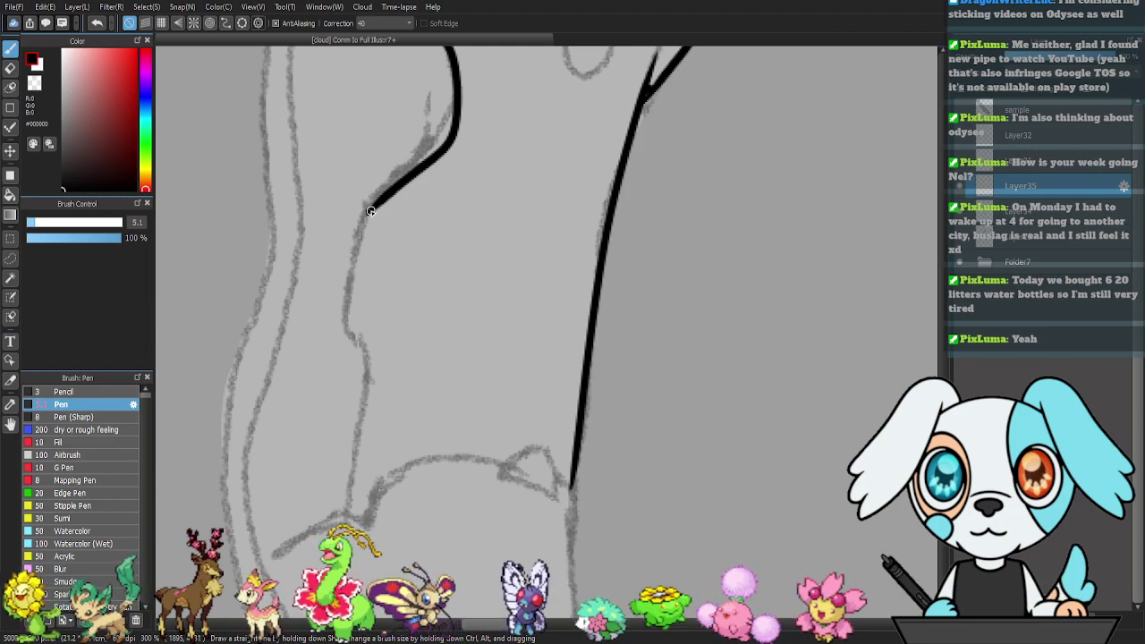
- Ink the wavy side seam down to the toe cap and outline the toe cap with its notched upper edge
mouse_move(354, 231)
mouse_down()
mouse_move(344, 292)
mouse_move(363, 347)
mouse_up()
mouse_move(356, 392)
mouse_down()
mouse_move(366, 280)
mouse_move(362, 398)
mouse_up()
mouse_move(269, 456)
mouse_down()
mouse_move(353, 401)
mouse_move(386, 405)
mouse_move(380, 412)
mouse_move(395, 366)
mouse_move(470, 344)
mouse_move(520, 355)
mouse_move(541, 335)
mouse_move(589, 381)
mouse_move(584, 447)
mouse_move(534, 292)
mouse_up()
mouse_move(234, 274)
mouse_down()
mouse_move(269, 353)
mouse_move(390, 475)
mouse_move(433, 488)
mouse_move(499, 465)
mouse_up()
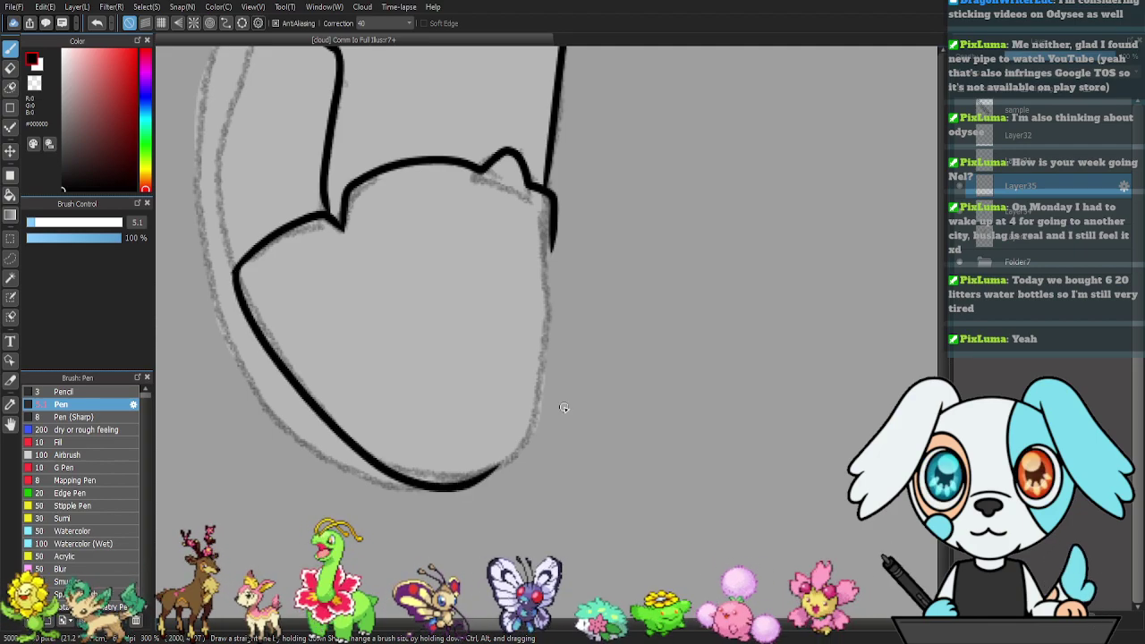
mouse_move(553, 224)
mouse_down()
mouse_move(547, 410)
mouse_move(530, 444)
mouse_move(470, 481)
mouse_up()
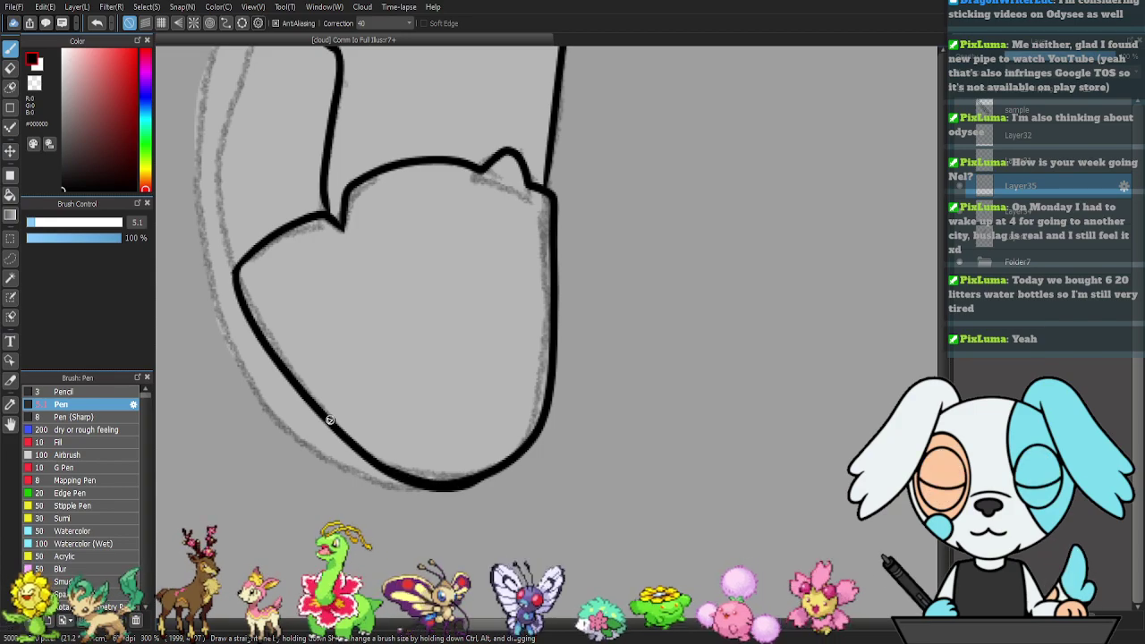
- Smooth the join at the toe cap's tip by erasing the excess thickness and redrawing the curve
key(e)
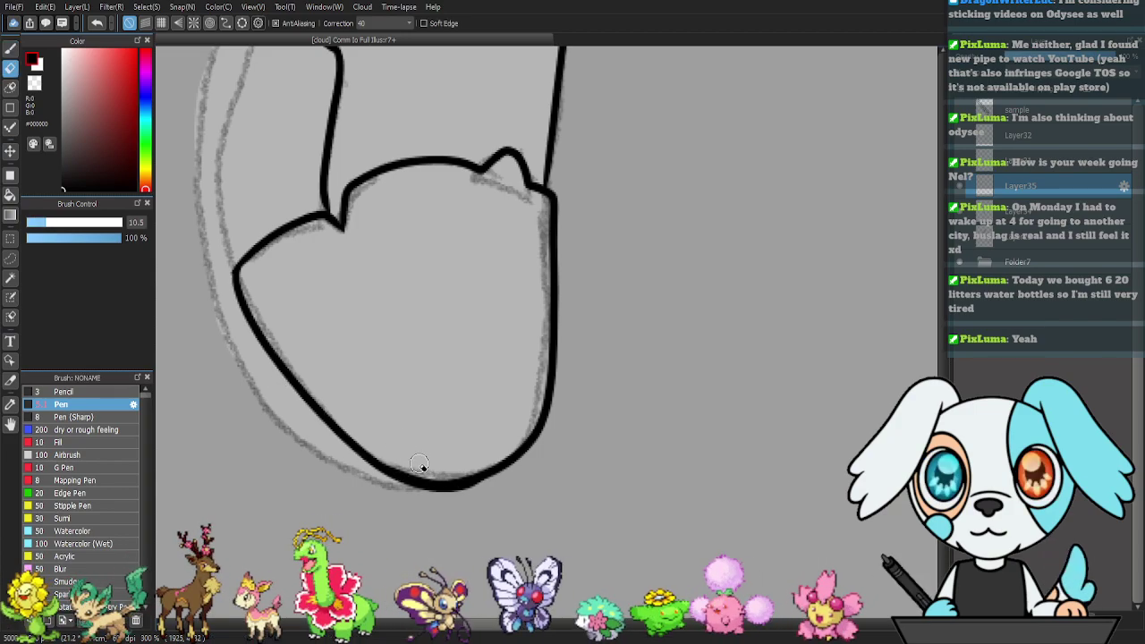
drag(365, 473, 435, 500)
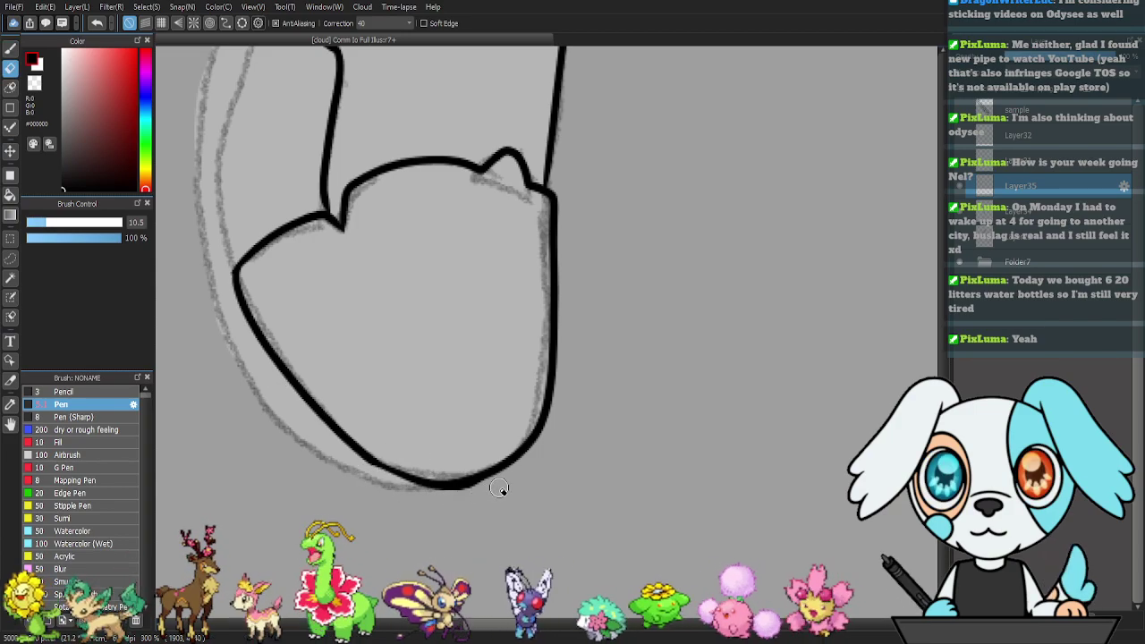
key(p)
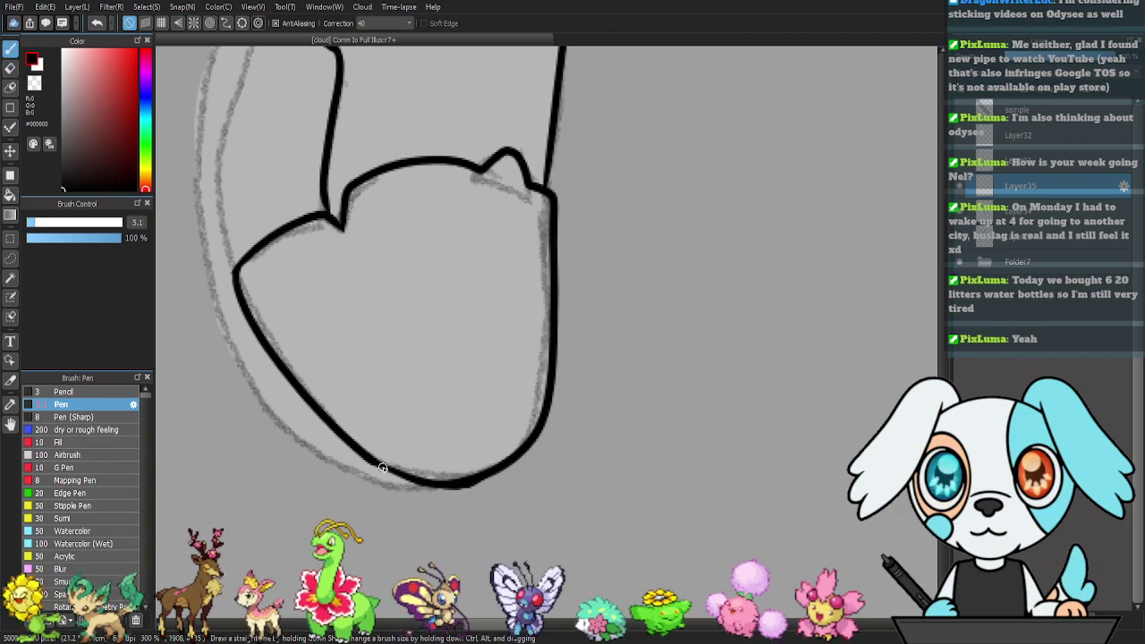
mouse_move(400, 477)
mouse_down()
mouse_move(481, 480)
mouse_move(550, 436)
mouse_up()
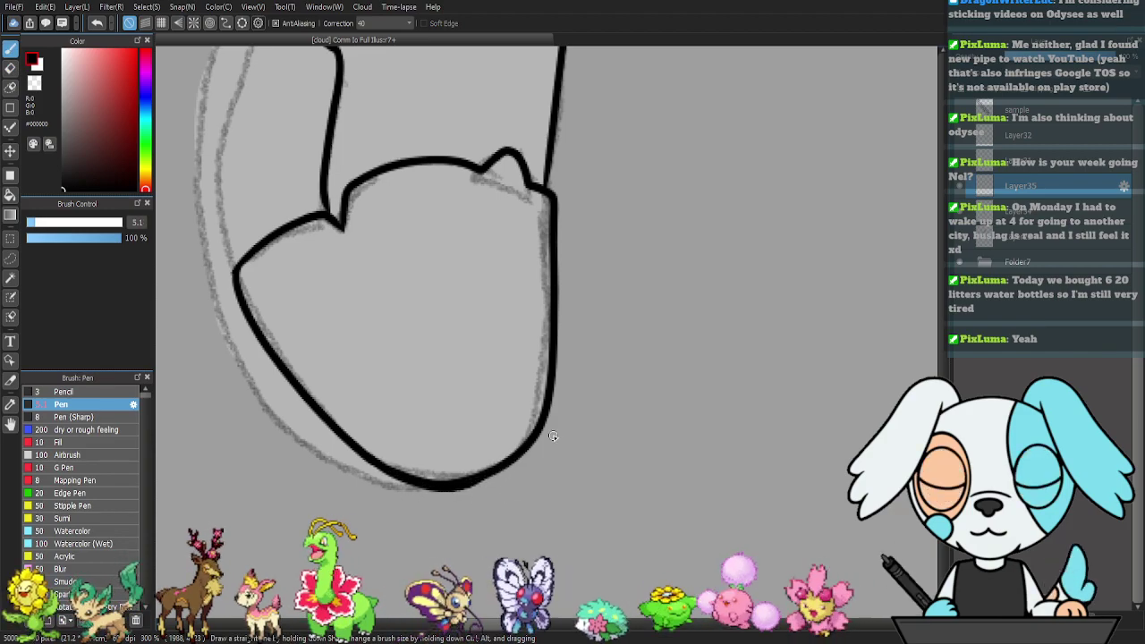
key(e)
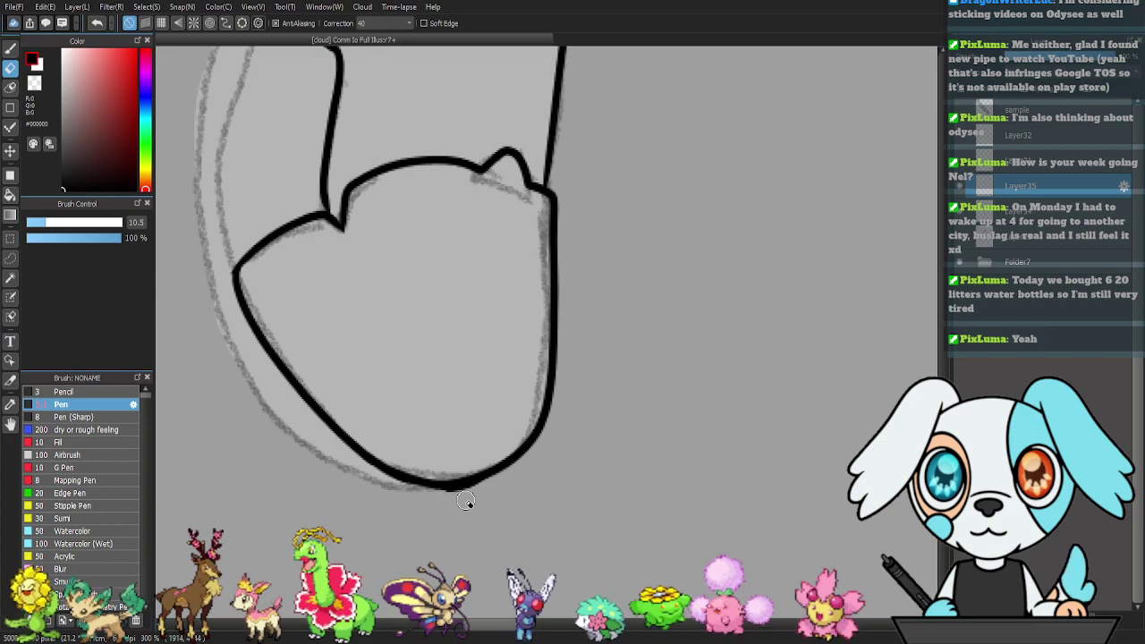
key(p)
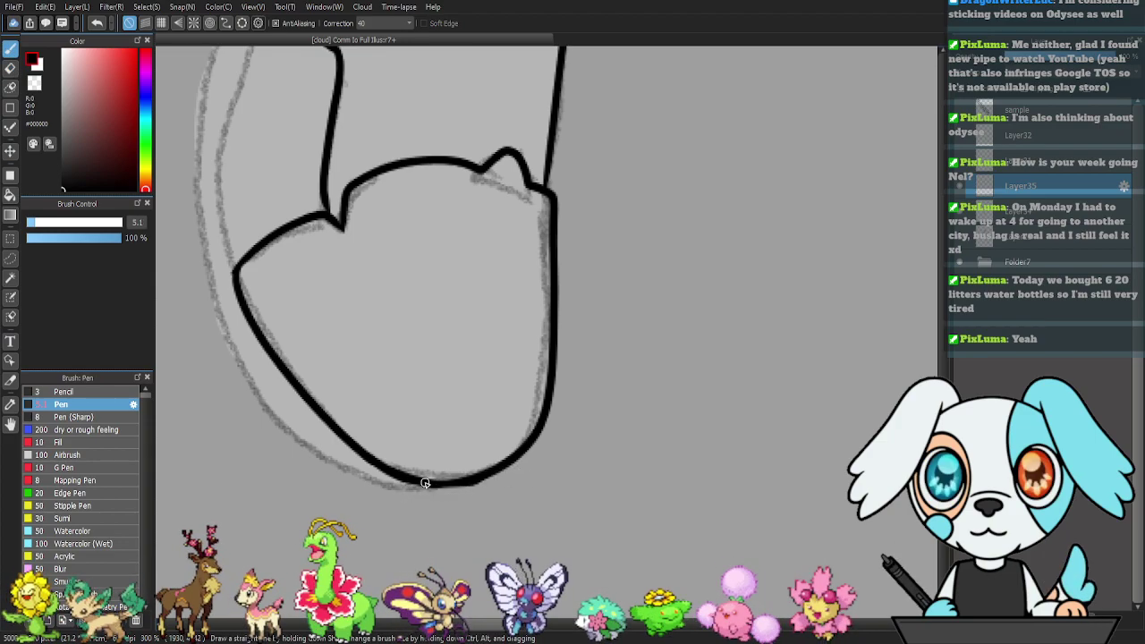
mouse_move(399, 478)
mouse_down()
mouse_move(471, 484)
mouse_move(536, 430)
mouse_up()
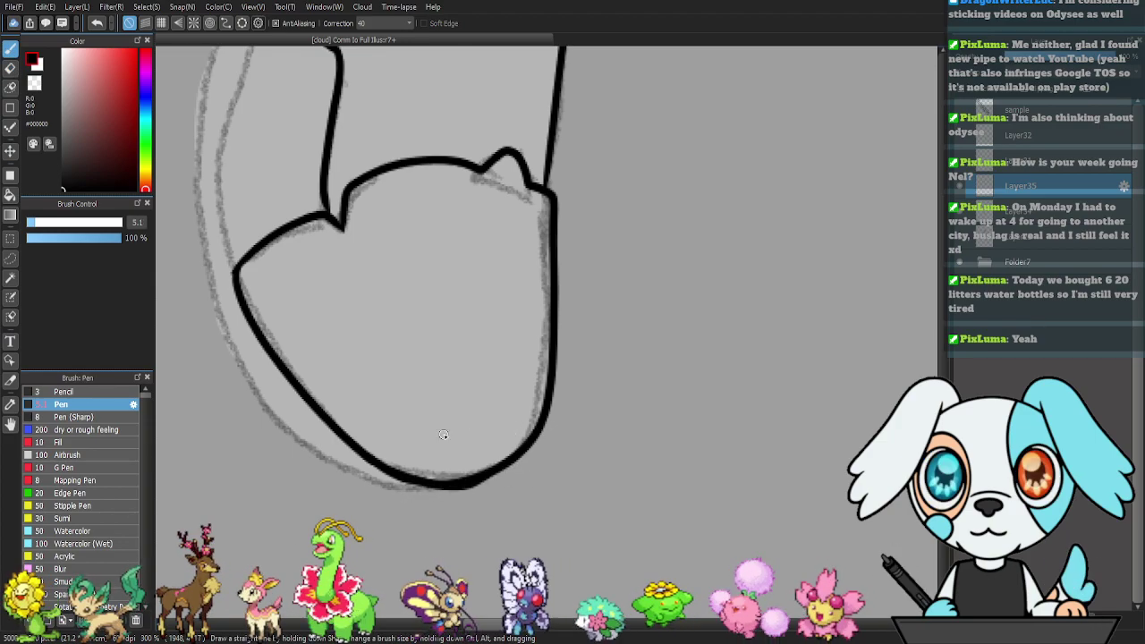
drag(458, 485, 497, 476)
- Ink the upper half of the sole's inner line from the heel down, erasing and redrawing its end to follow the sketch
drag(437, 374, 546, 434)
drag(471, 329, 462, 510)
drag(465, 358, 455, 498)
drag(476, 268, 450, 435)
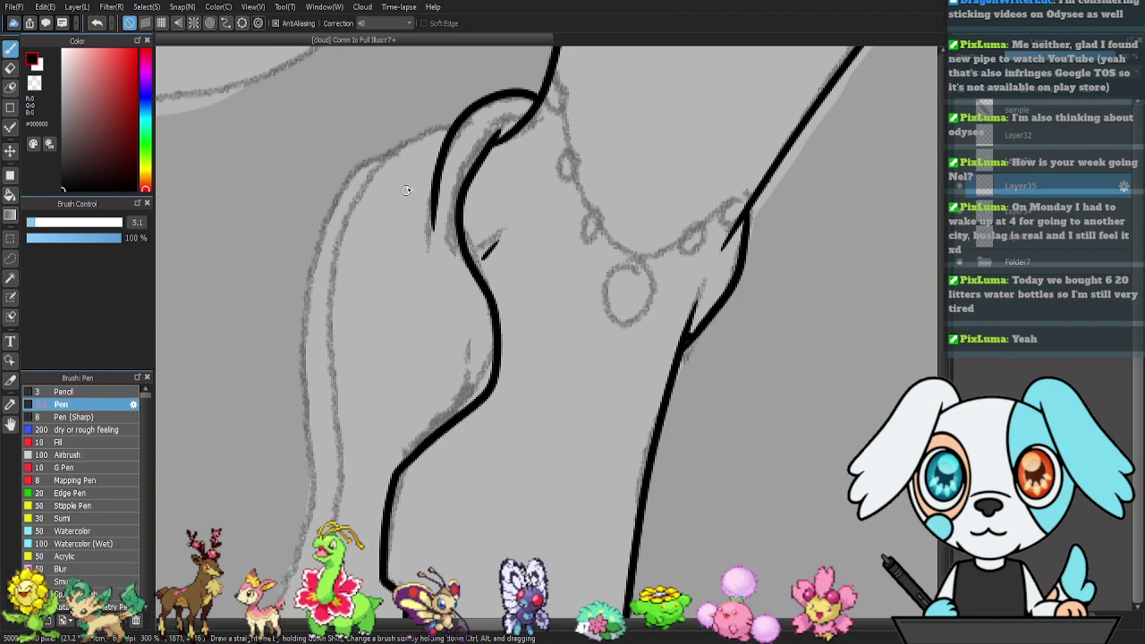
mouse_move(457, 121)
mouse_down()
mouse_move(359, 186)
mouse_move(333, 250)
mouse_move(333, 367)
mouse_move(346, 258)
mouse_up()
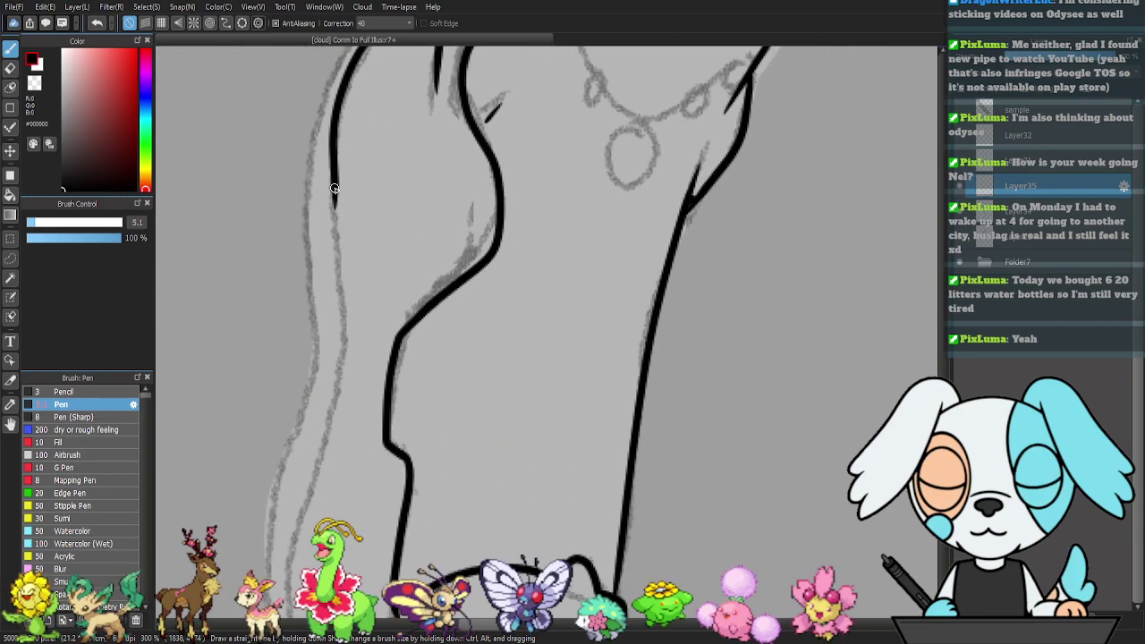
mouse_move(336, 172)
mouse_down()
mouse_move(349, 393)
mouse_move(361, 198)
mouse_move(322, 264)
mouse_move(296, 363)
mouse_up()
drag(311, 387, 313, 352)
key(ctrl+z)
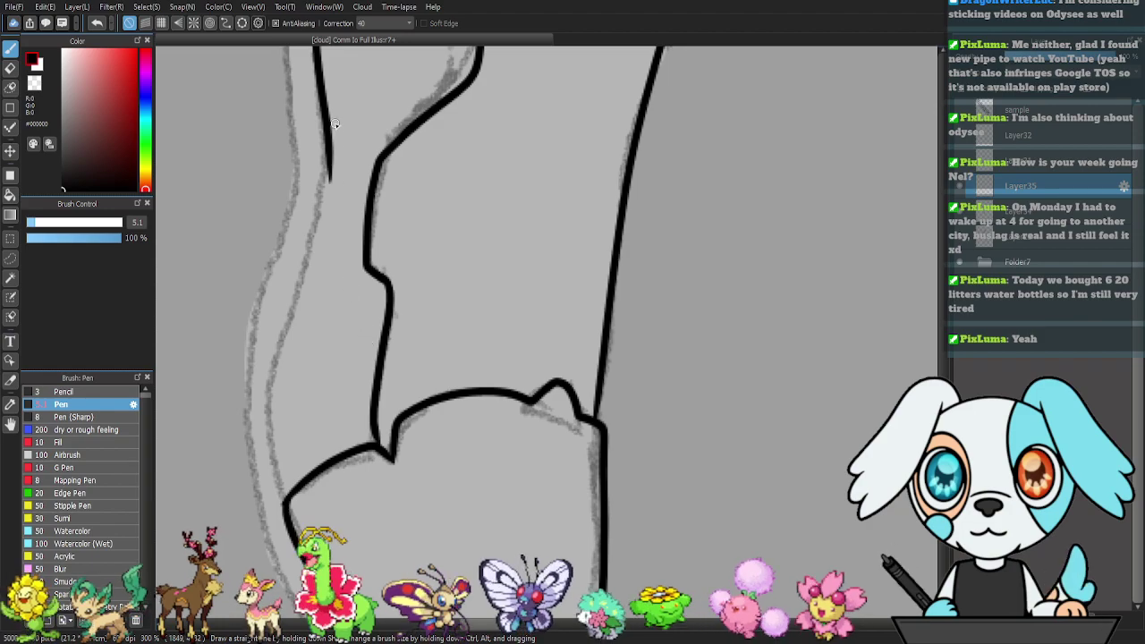
key(e)
drag(328, 138, 324, 210)
key(b)
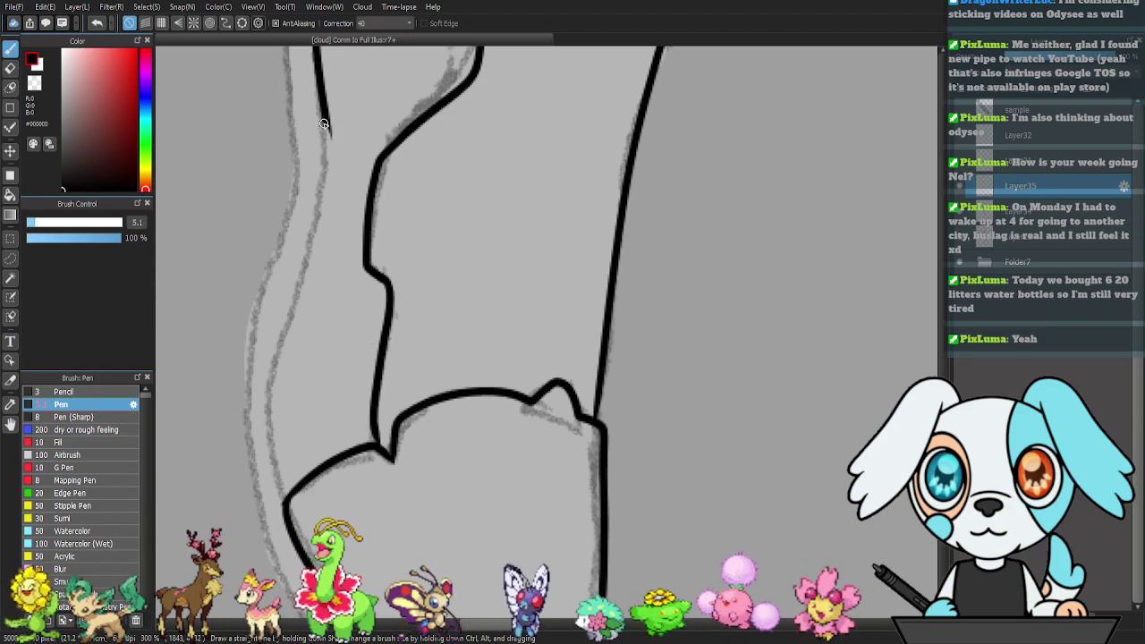
drag(324, 114, 315, 195)
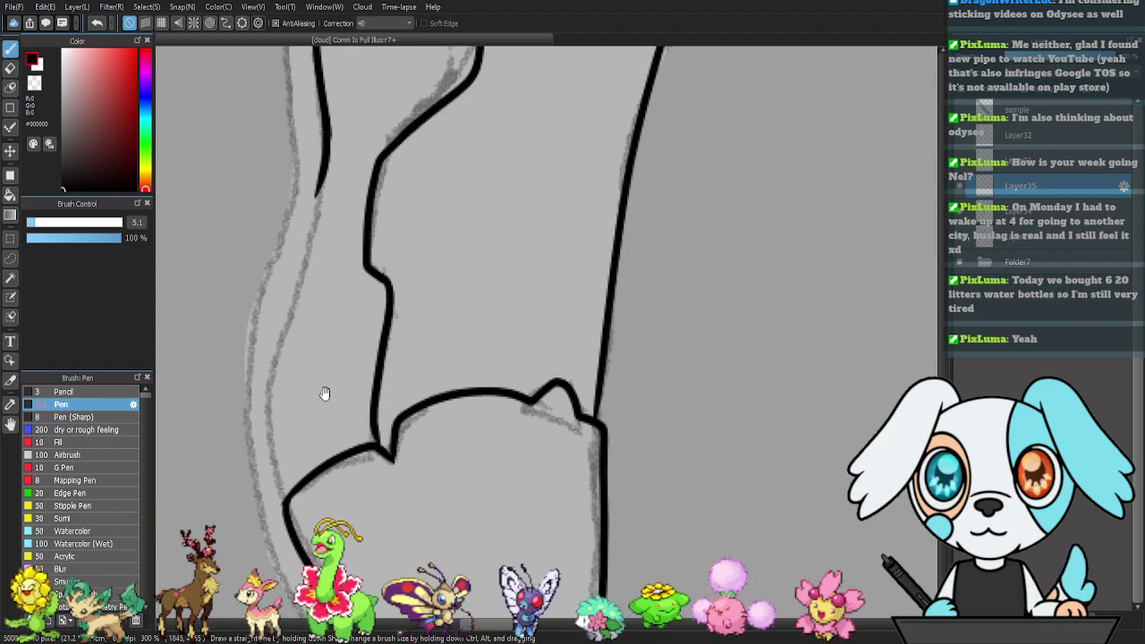
- Ink the lower half of the sole's inner line up from the toe cap's corner and join it to the upper half
drag(282, 504, 274, 380)
key(ctrl+z)
drag(267, 449, 268, 378)
key(ctrl+z)
mouse_move(283, 503)
mouse_down()
mouse_move(272, 376)
mouse_move(325, 168)
mouse_move(310, 236)
mouse_up()
key(ctrl+z)
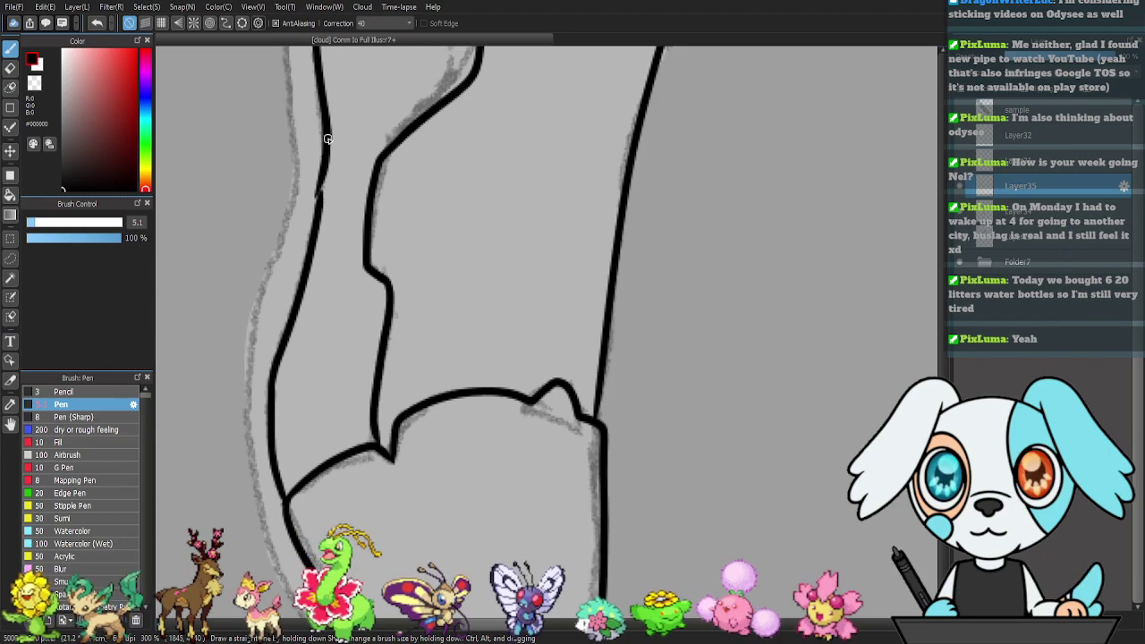
drag(326, 155, 313, 229)
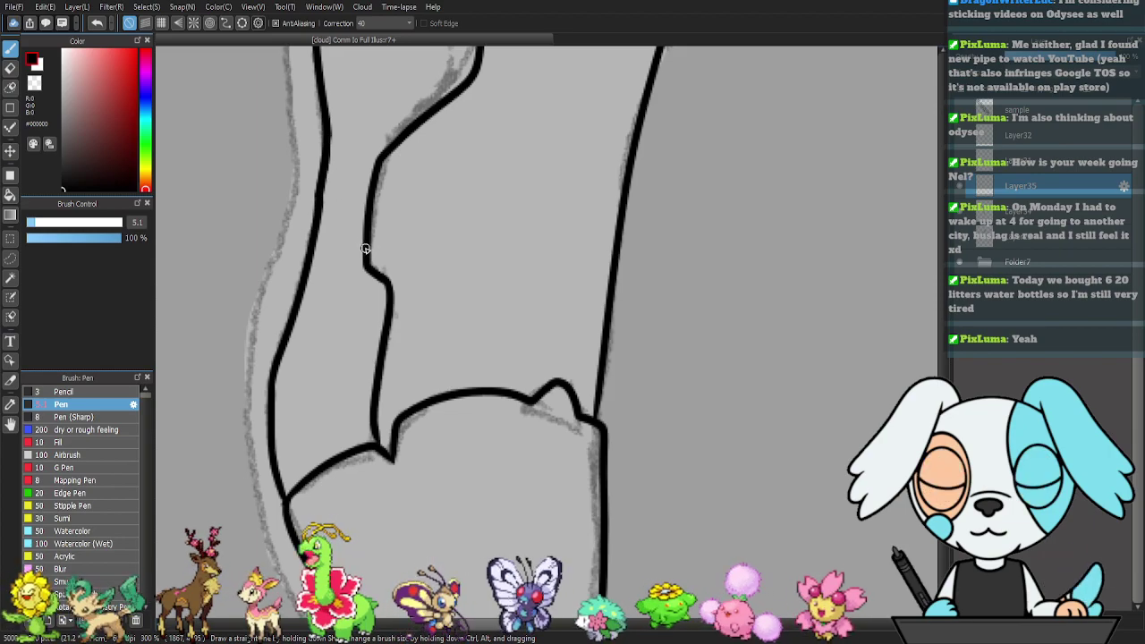
- Ink the sole's outer contour from the heel around to the tip of the toe cap
scroll(370, 161, down, 5)
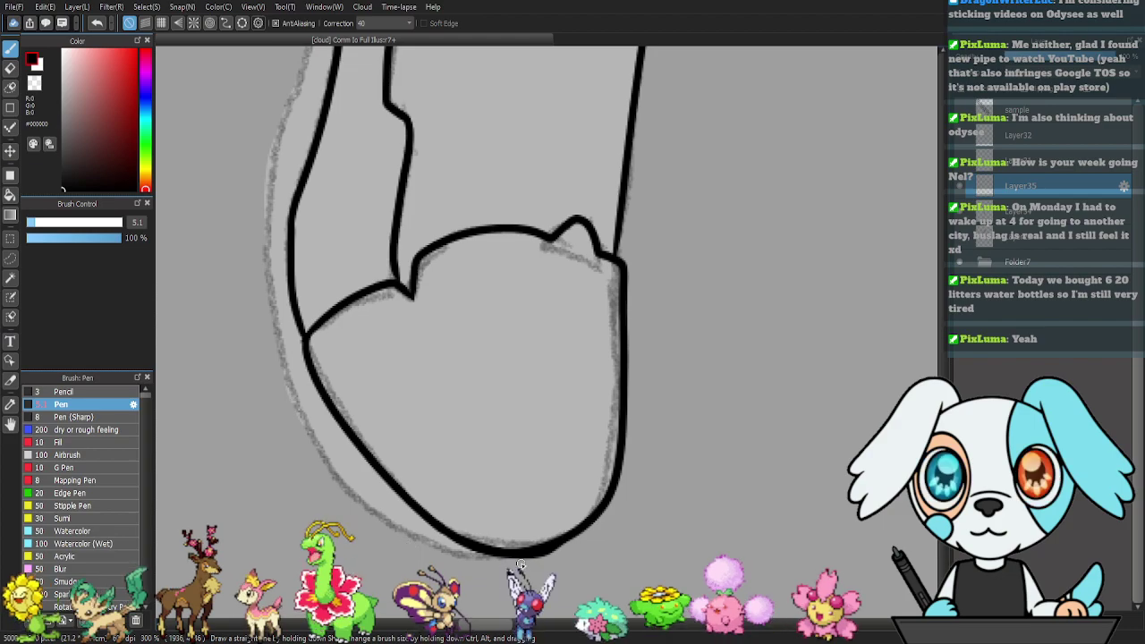
drag(452, 418, 430, 455)
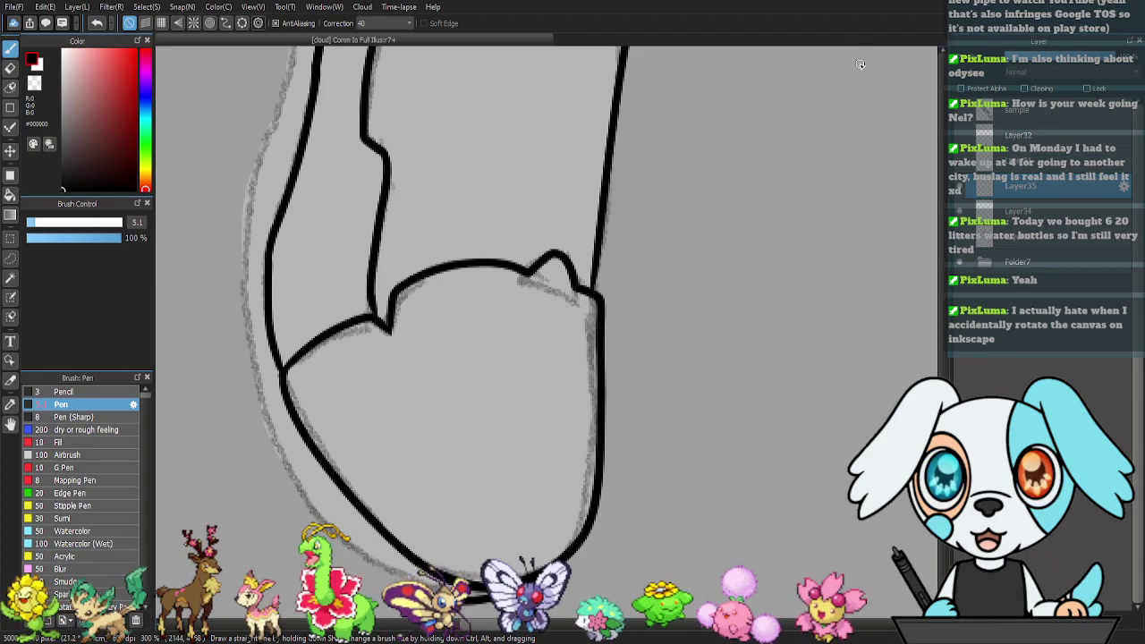
mouse_move(556, 143)
mouse_down()
mouse_move(537, 275)
mouse_move(478, 421)
mouse_up()
mouse_move(369, 122)
mouse_down()
mouse_move(325, 139)
mouse_move(310, 168)
mouse_move(295, 259)
mouse_move(306, 401)
mouse_move(291, 480)
mouse_up()
mouse_move(347, 447)
mouse_down()
mouse_move(355, 258)
mouse_move(306, 149)
mouse_move(308, 214)
mouse_move(274, 353)
mouse_move(287, 476)
mouse_up()
drag(322, 528, 219, 307)
mouse_move(173, 205)
mouse_down()
mouse_move(221, 368)
mouse_move(274, 431)
mouse_move(329, 469)
mouse_move(391, 486)
mouse_move(446, 472)
mouse_up()
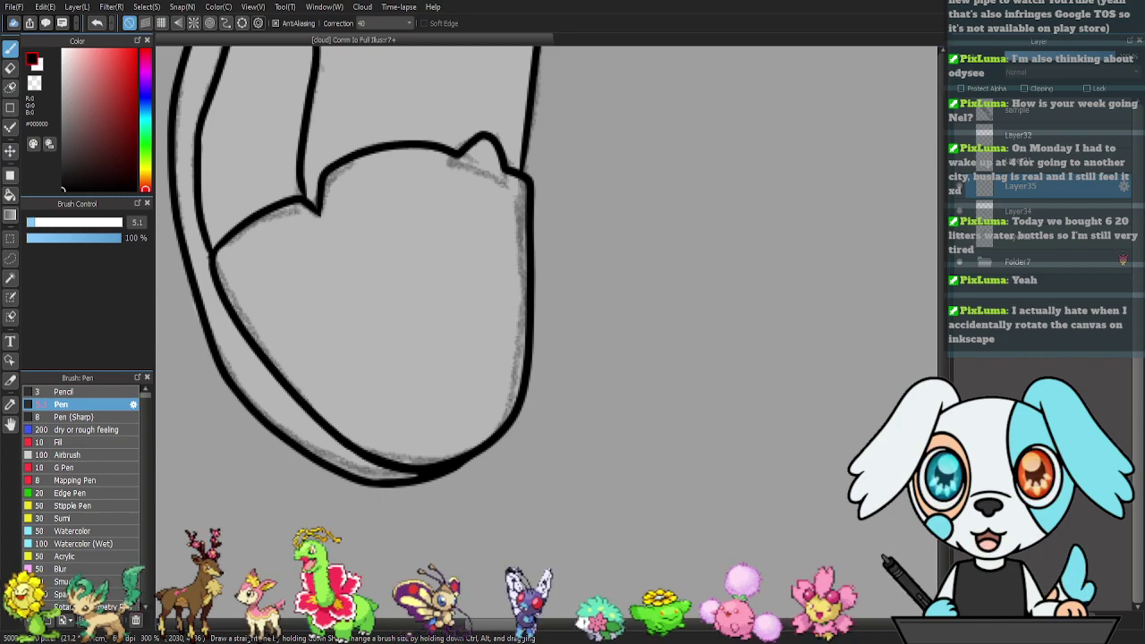
- Merge the foot's line layer down into Layer34, add a new layer above it, and choose the ellipse shape tool
drag(394, 175, 485, 480)
drag(568, 228, 499, 406)
drag(537, 222, 440, 471)
drag(489, 373, 491, 399)
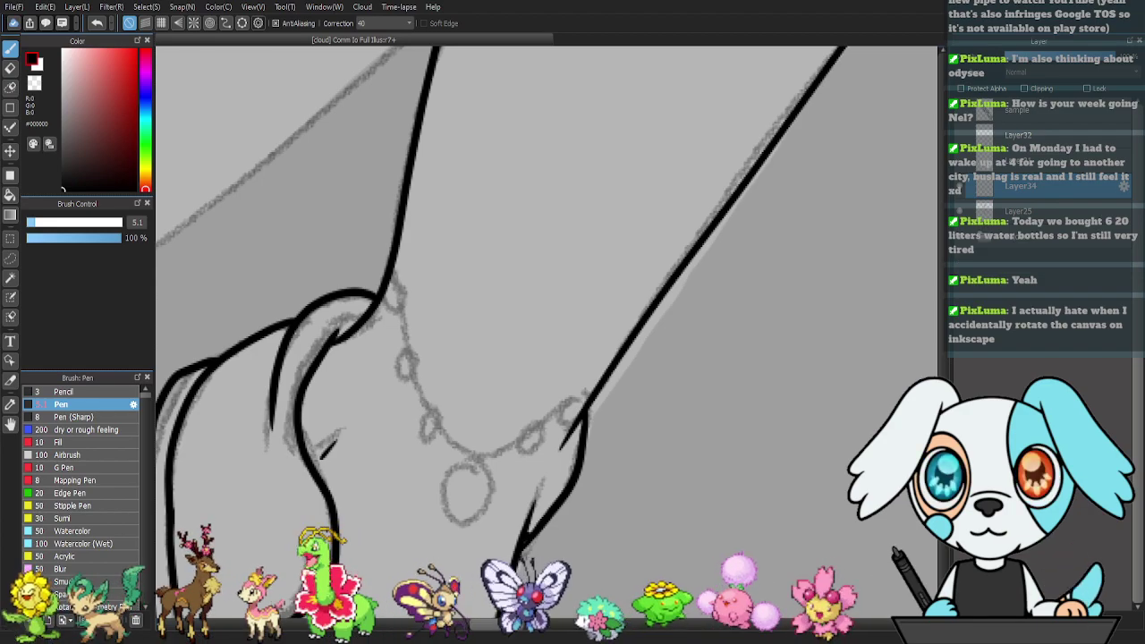
key(u)
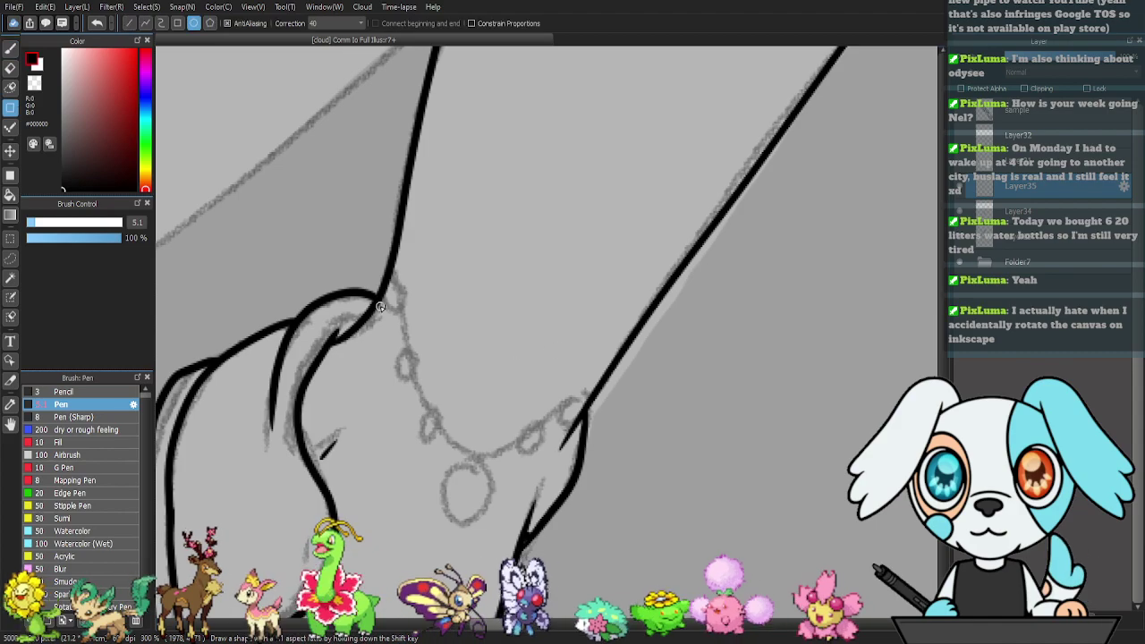
- Draw a circular bead at the upper-left end of the sketched anklet chain and narrow it slightly with Transform
drag(366, 271, 409, 311)
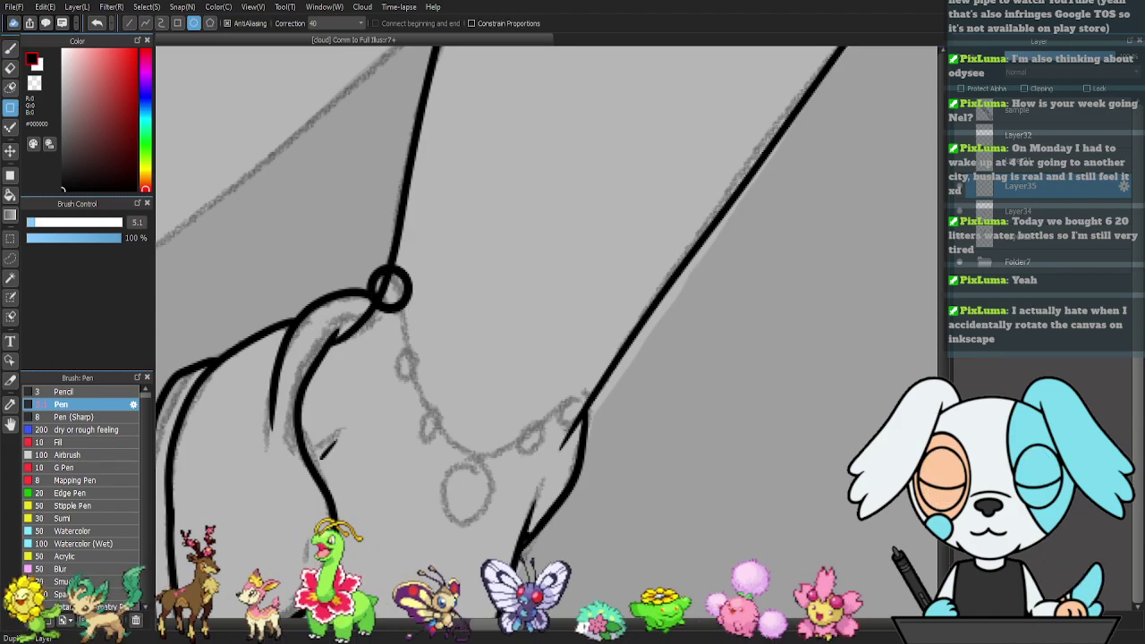
key(ctrl+t)
drag(416, 237, 387, 266)
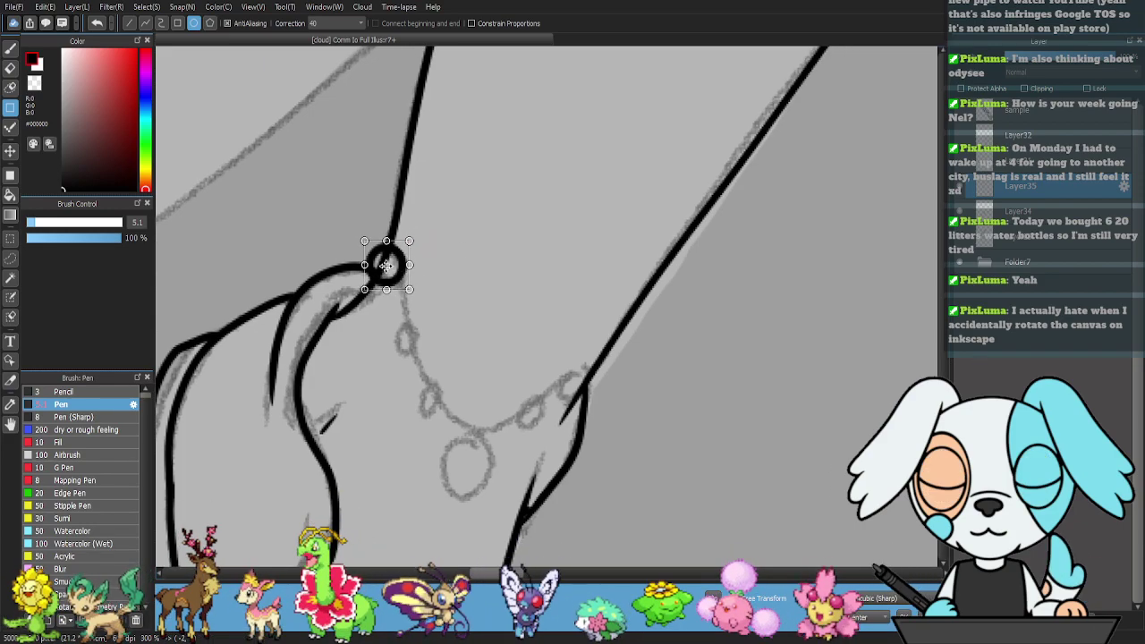
key(Return)
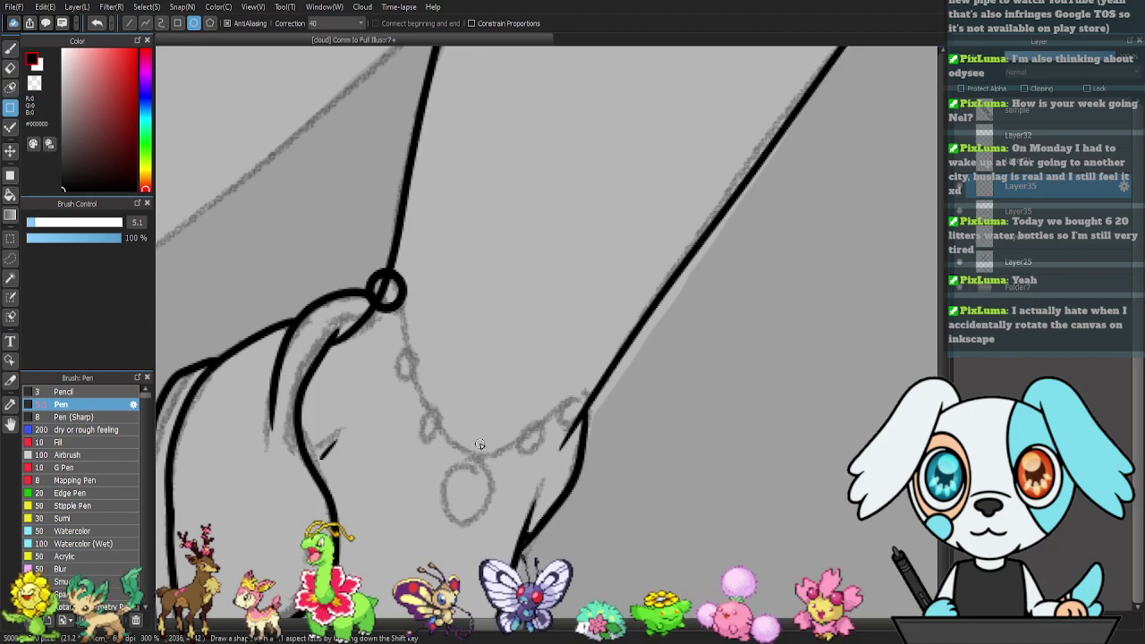
- Duplicate the bead onto the second sketched bead down the chain's left side and shrink the copy to fit
key(v)
alt+drag(390, 306, 410, 381)
key(ctrl+t)
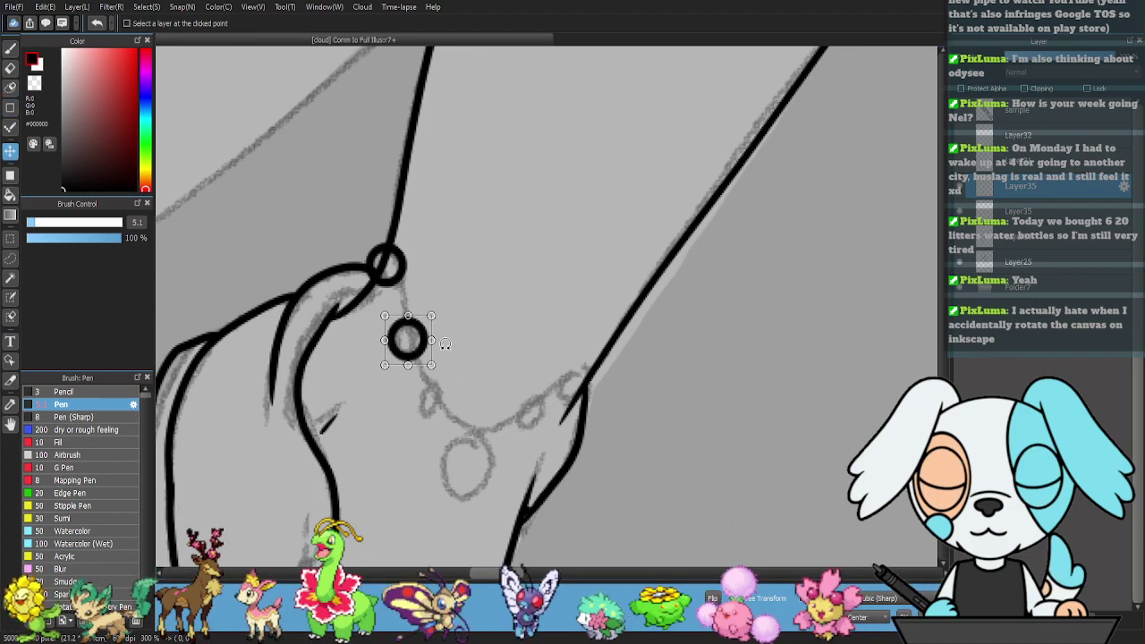
drag(437, 320, 431, 324)
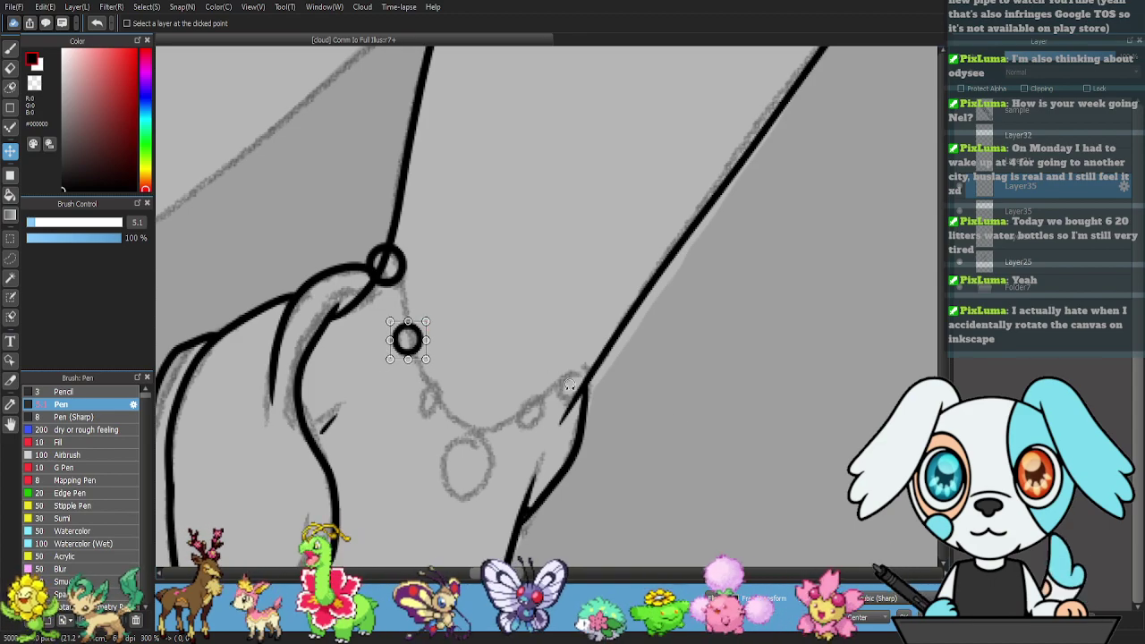
key(Return)
- Place another bead copy on the third sketched bead, just above the pendant on the left, and scale it smaller
drag(410, 375, 436, 434)
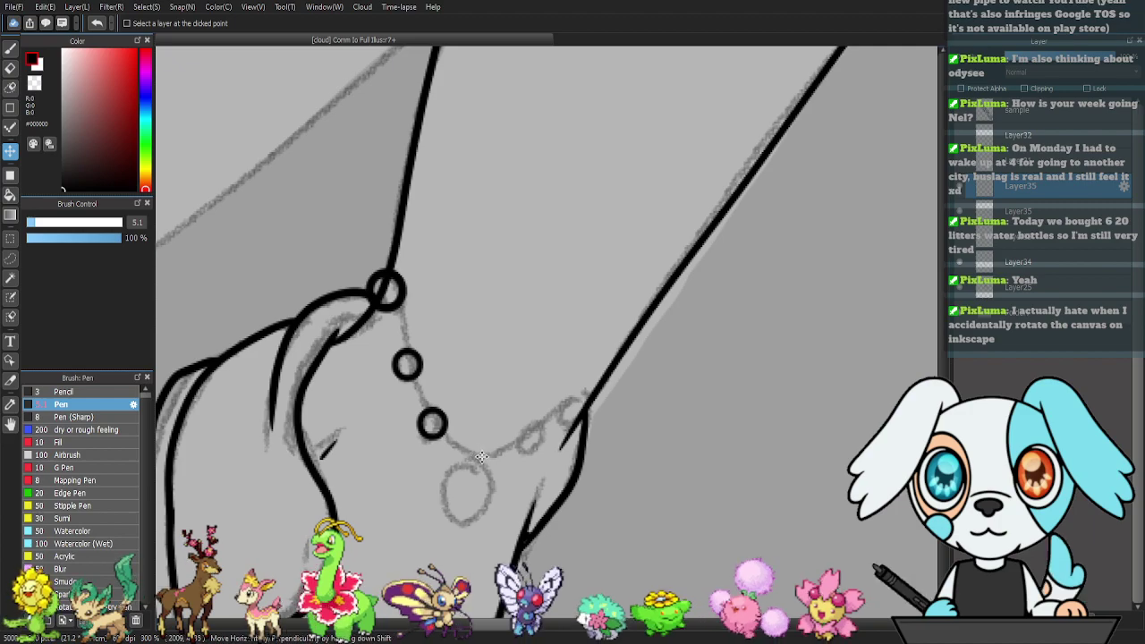
key(ctrl+t)
drag(454, 377, 458, 394)
key(Return)
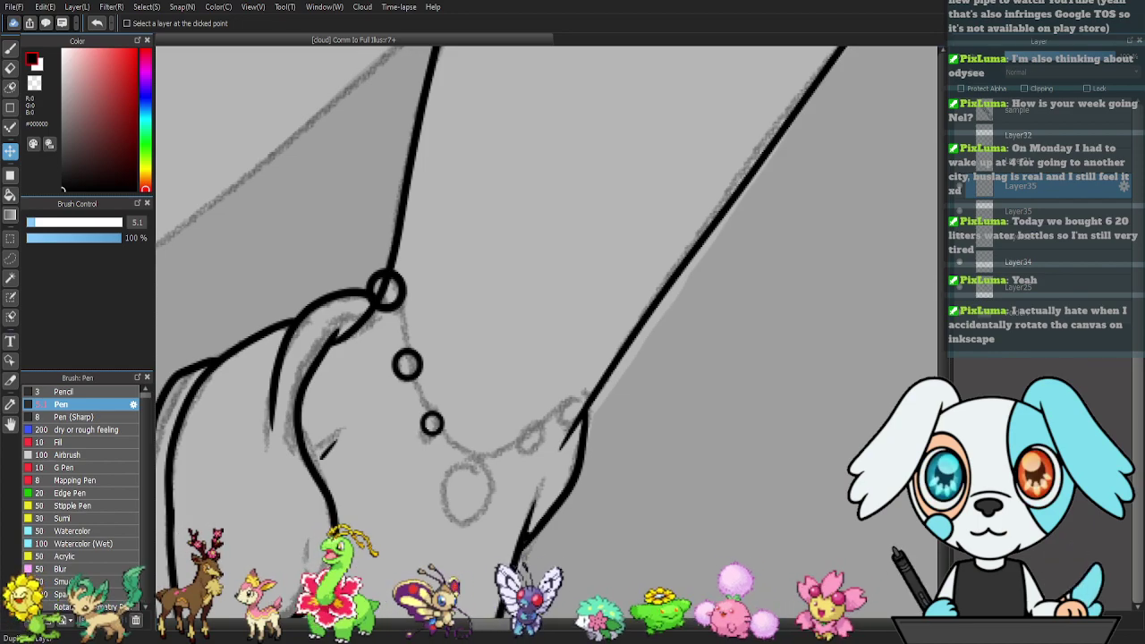
- Duplicate the smallest bead to the right of the pendant and the medium bead to the chain's right end
click(1024, 619)
drag(442, 435, 533, 450)
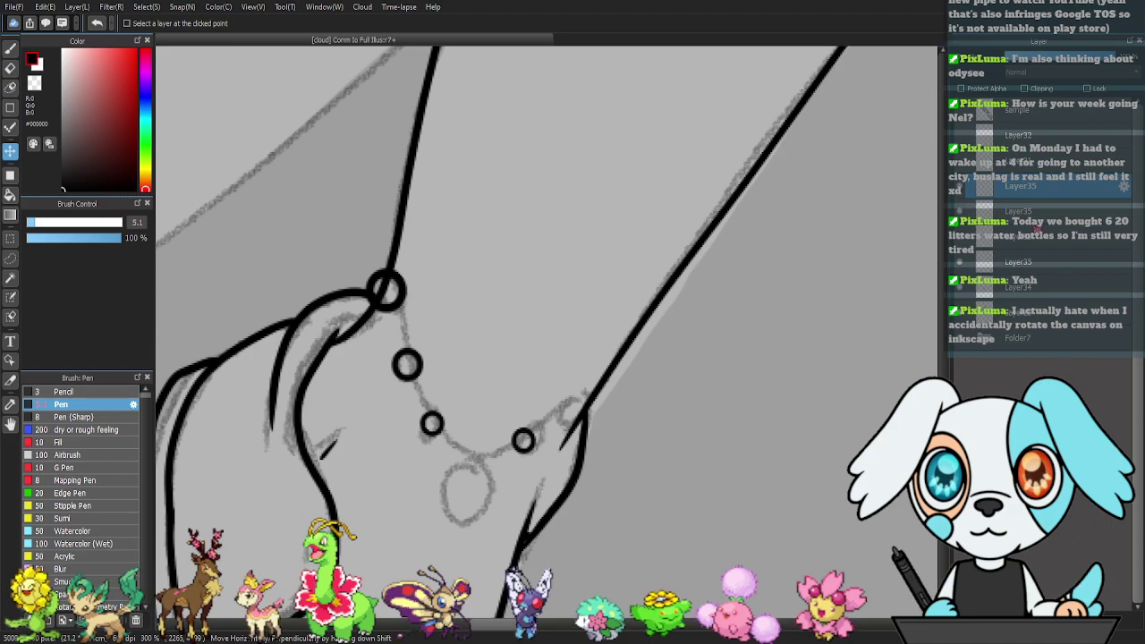
click(1026, 234)
click(1024, 619)
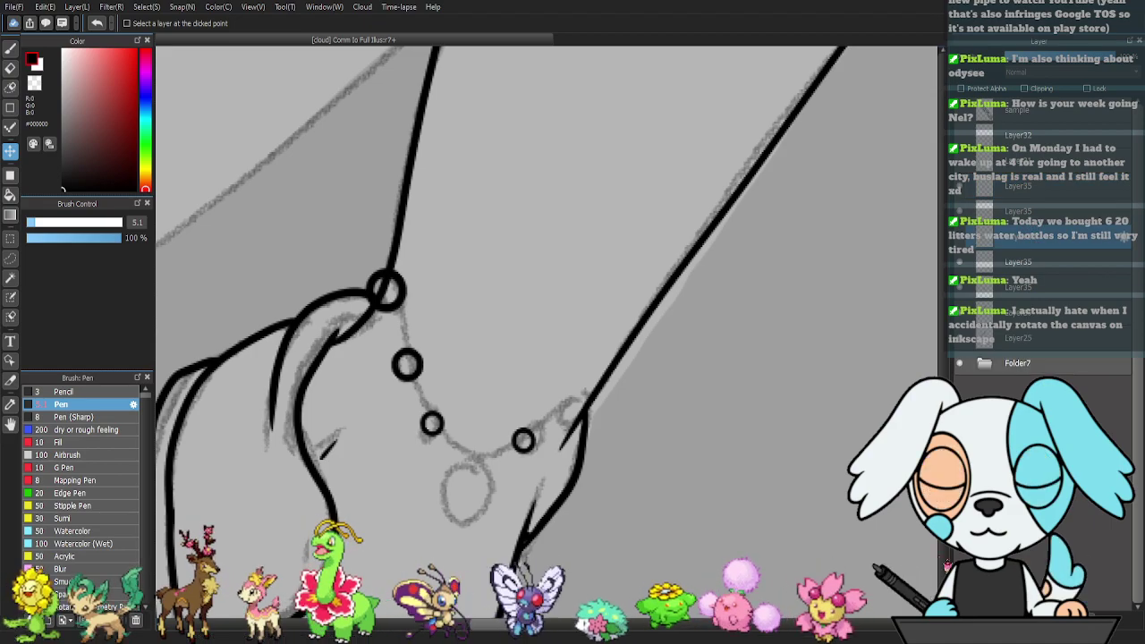
drag(426, 376, 589, 421)
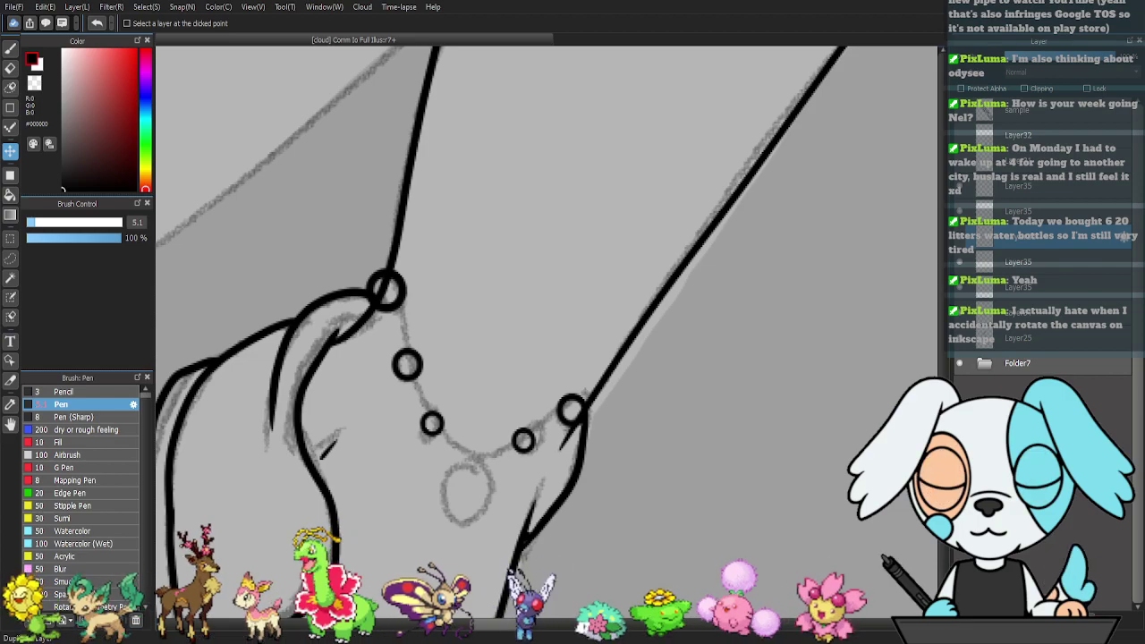
- Duplicate the largest bead onto the ankle's right outline and erase the part overlapping the leg, leaving a half bead outside
click(1054, 284)
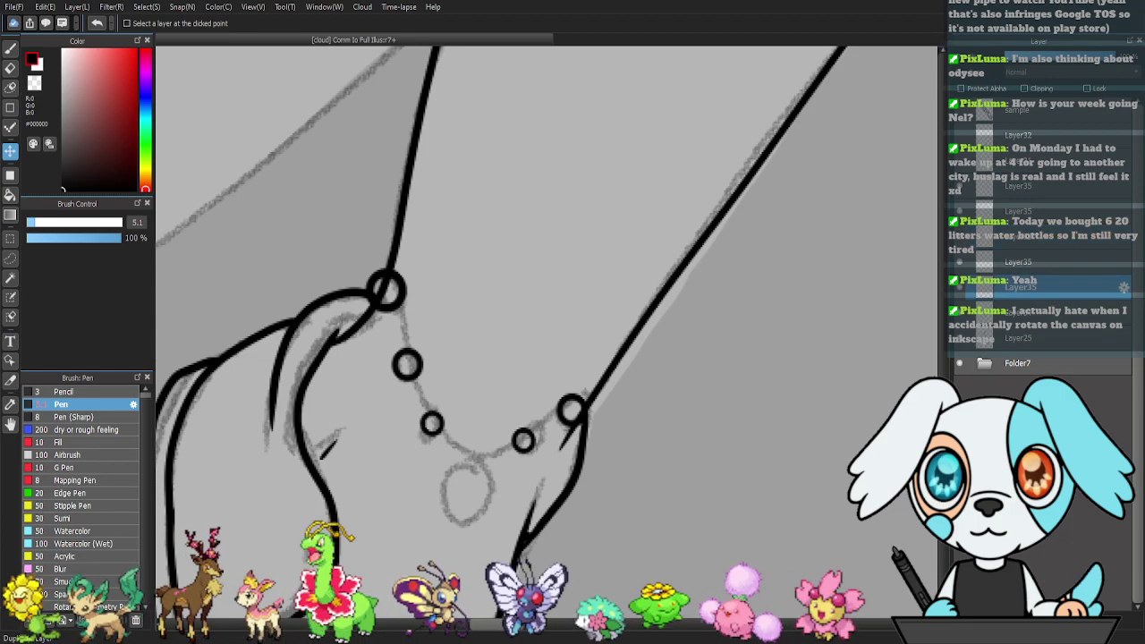
click(1039, 619)
mouse_move(475, 347)
mouse_down()
mouse_move(665, 413)
mouse_move(689, 435)
mouse_up()
key(e)
mouse_move(583, 390)
mouse_down()
mouse_move(620, 343)
mouse_move(586, 387)
mouse_up()
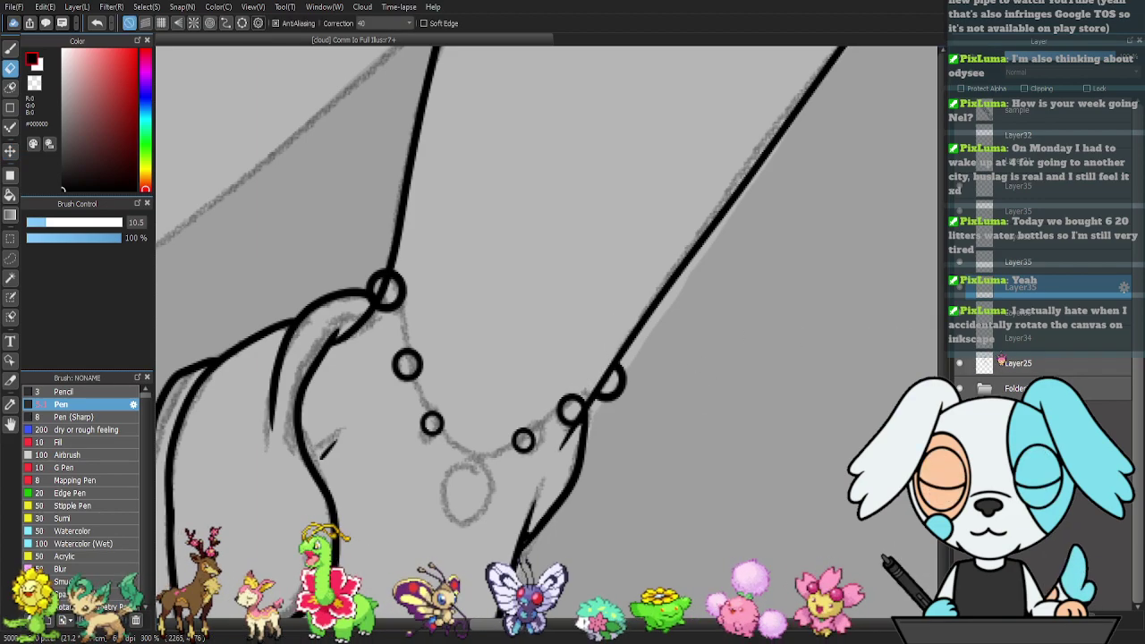
- Merge the separate bead layers into a single Layer35
click(1041, 190)
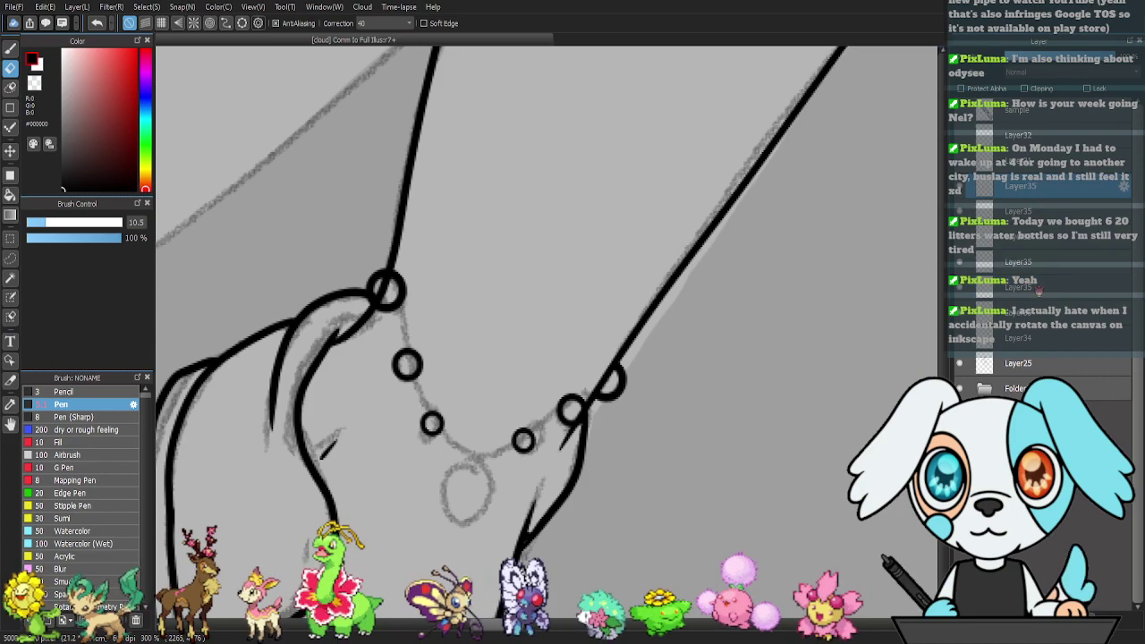
click(1059, 620)
click(1059, 620)
click(1059, 620)
click(1059, 620)
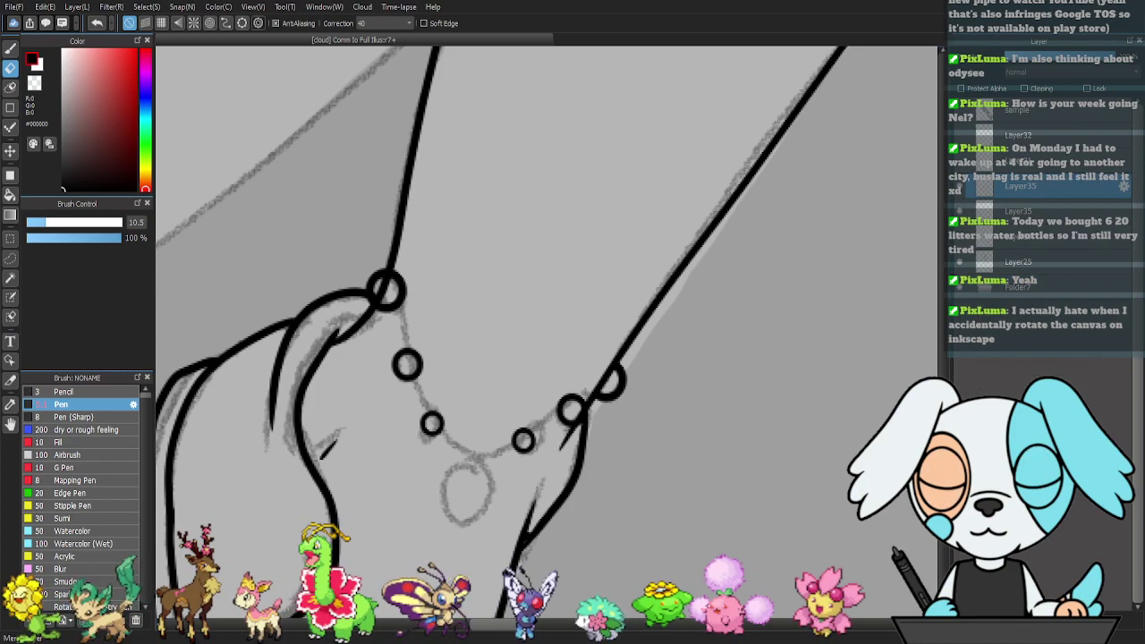
click(1059, 620)
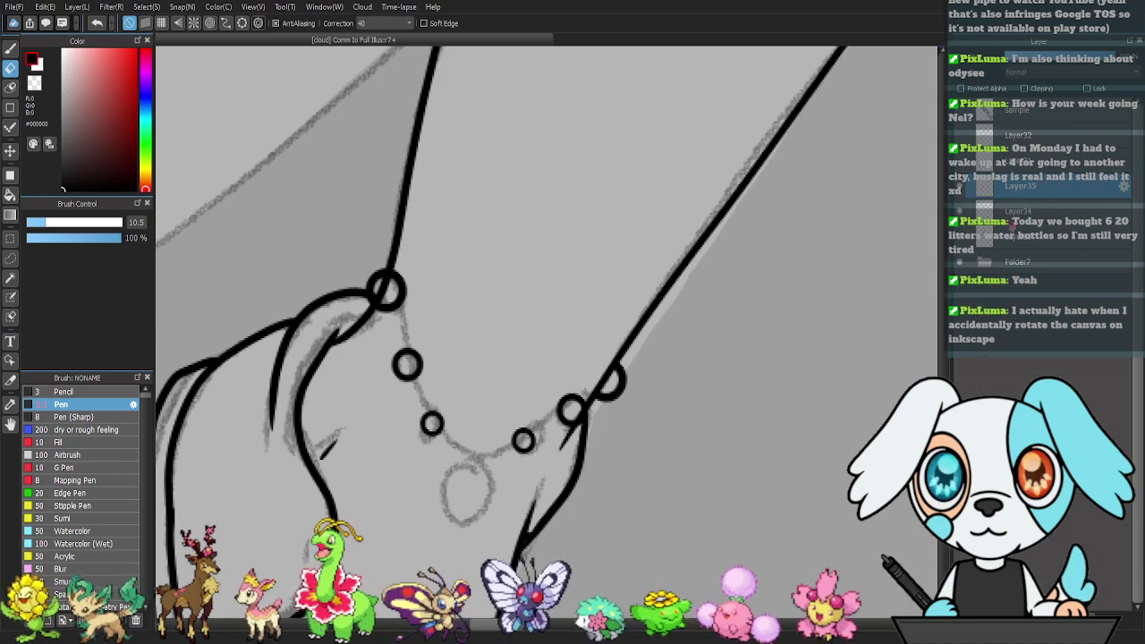
- Draw a large ellipse over the sketched round pendant on Layer35 and merge it down into Layer34
click(1010, 217)
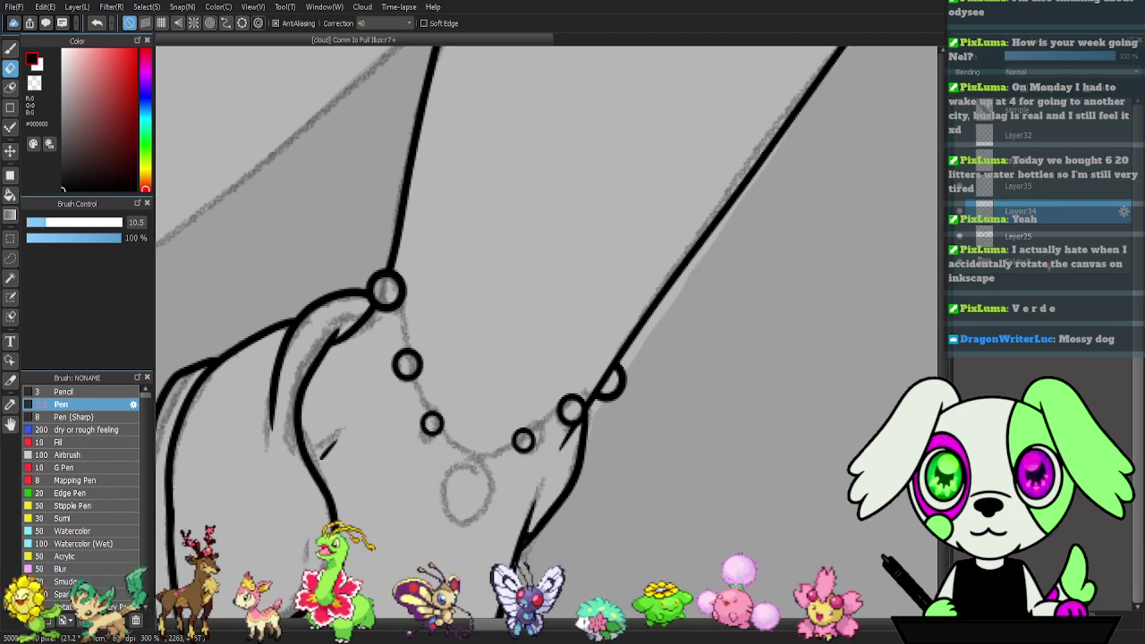
click(1033, 195)
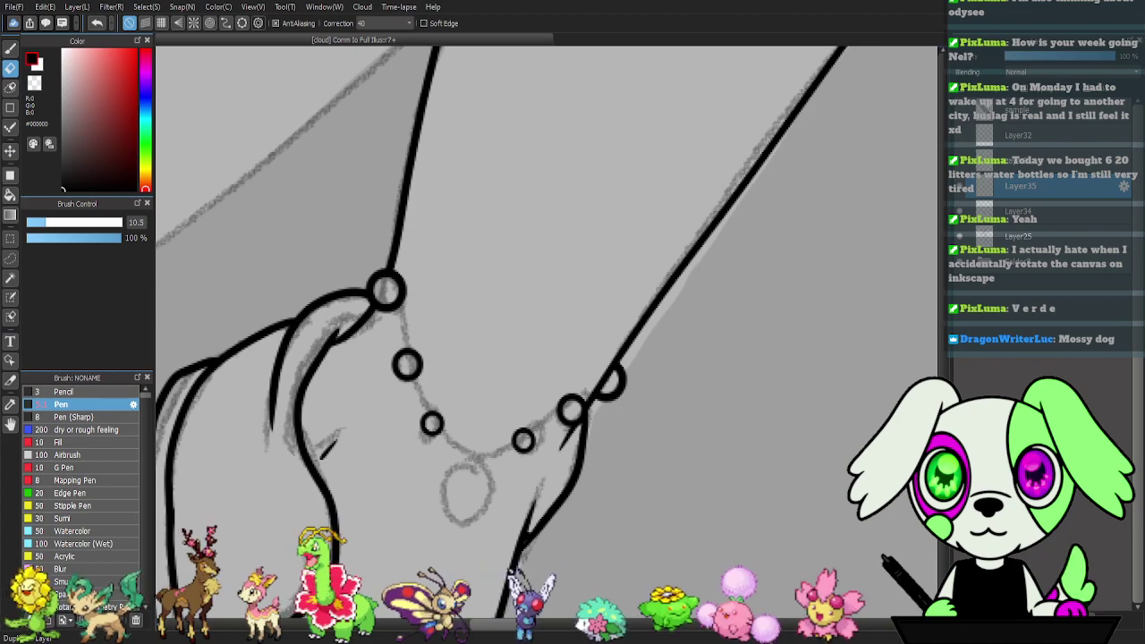
key(u)
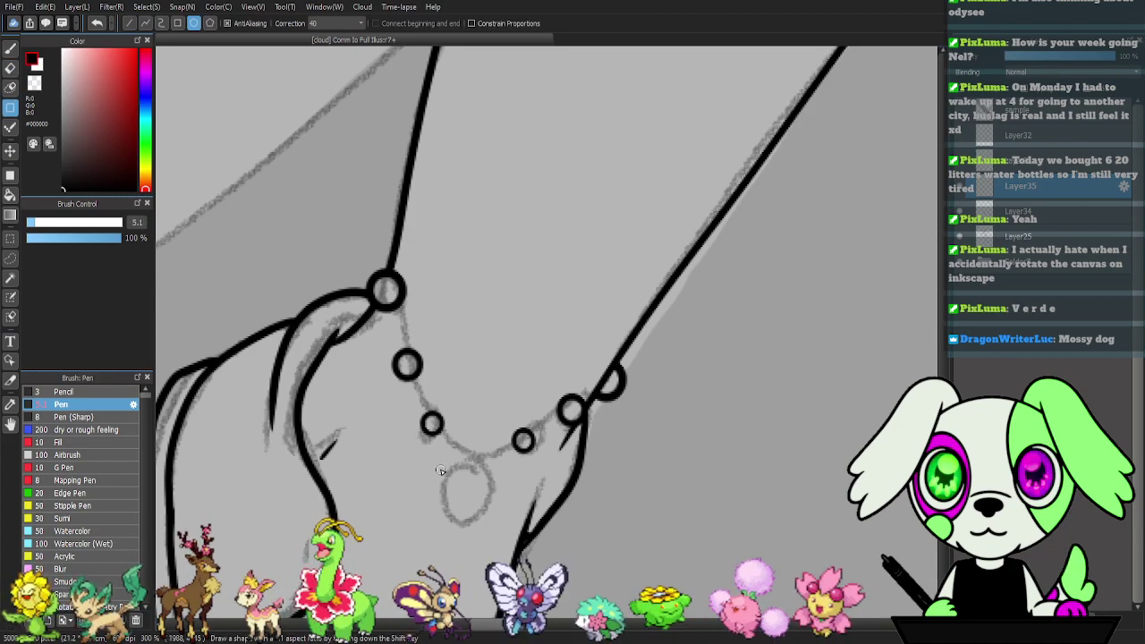
drag(439, 450, 502, 521)
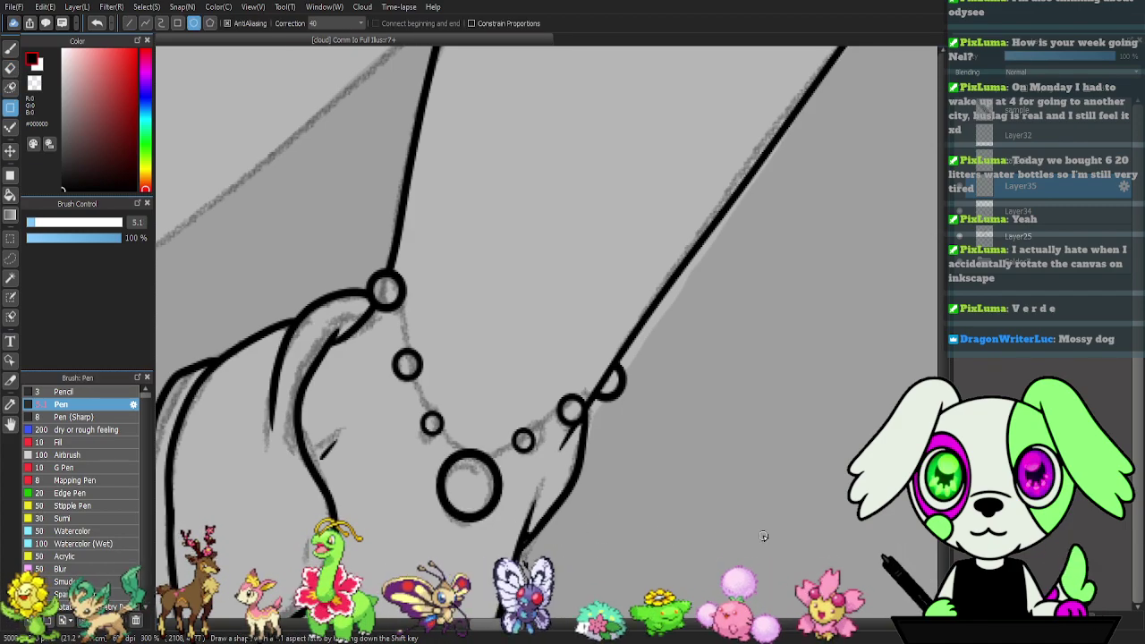
click(1084, 618)
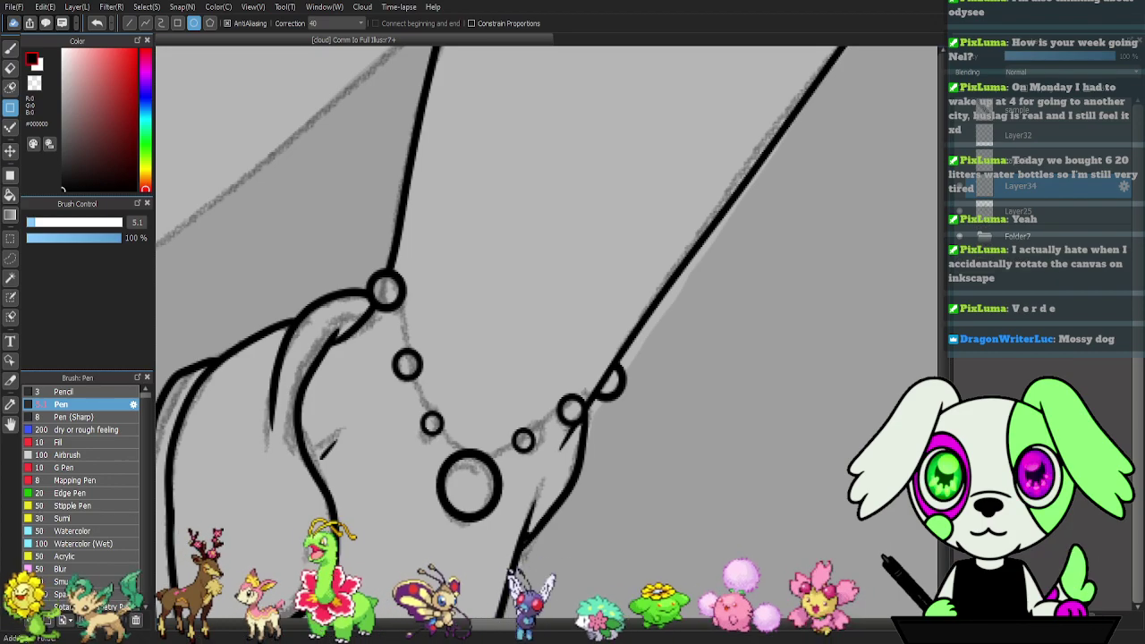
- On a new layer, ink the chain line through the beads and pendant from the left end to the right end
key(ctrl+shift+n)
key(p)
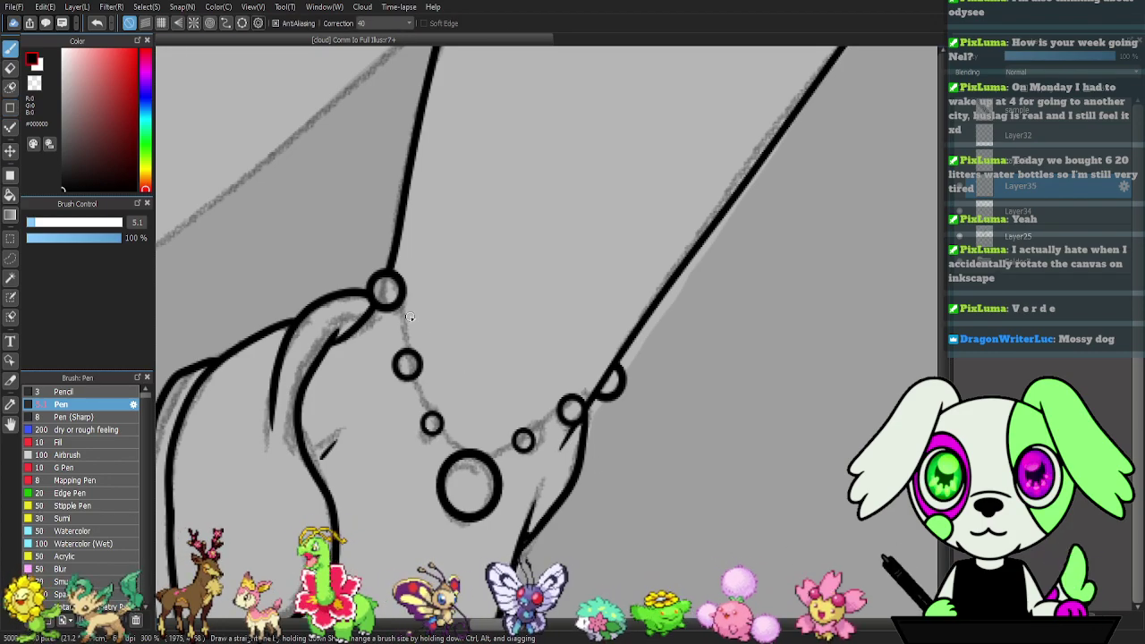
mouse_move(392, 324)
mouse_down()
mouse_move(422, 411)
mouse_move(476, 471)
mouse_move(530, 438)
mouse_up()
key(ctrl+z)
drag(390, 297, 400, 368)
key(ctrl+z)
mouse_move(390, 297)
mouse_down()
mouse_move(413, 388)
mouse_move(447, 443)
mouse_move(555, 451)
mouse_move(545, 434)
mouse_move(604, 389)
mouse_up()
- Erase the portions of the chain line that run inside the beads
key(e)
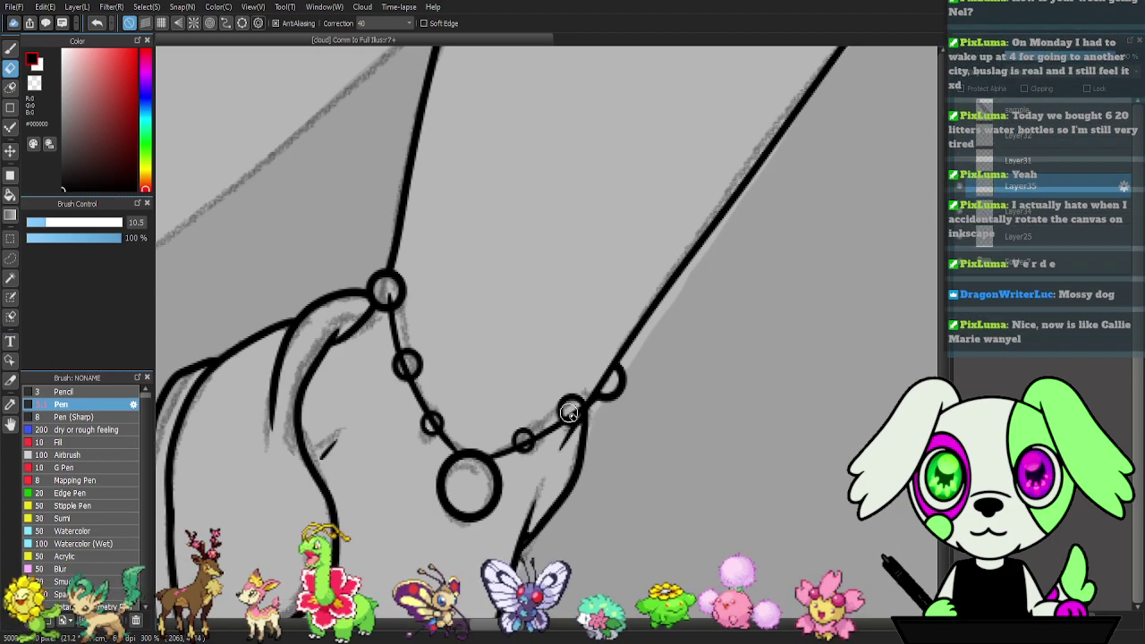
drag(521, 441, 524, 438)
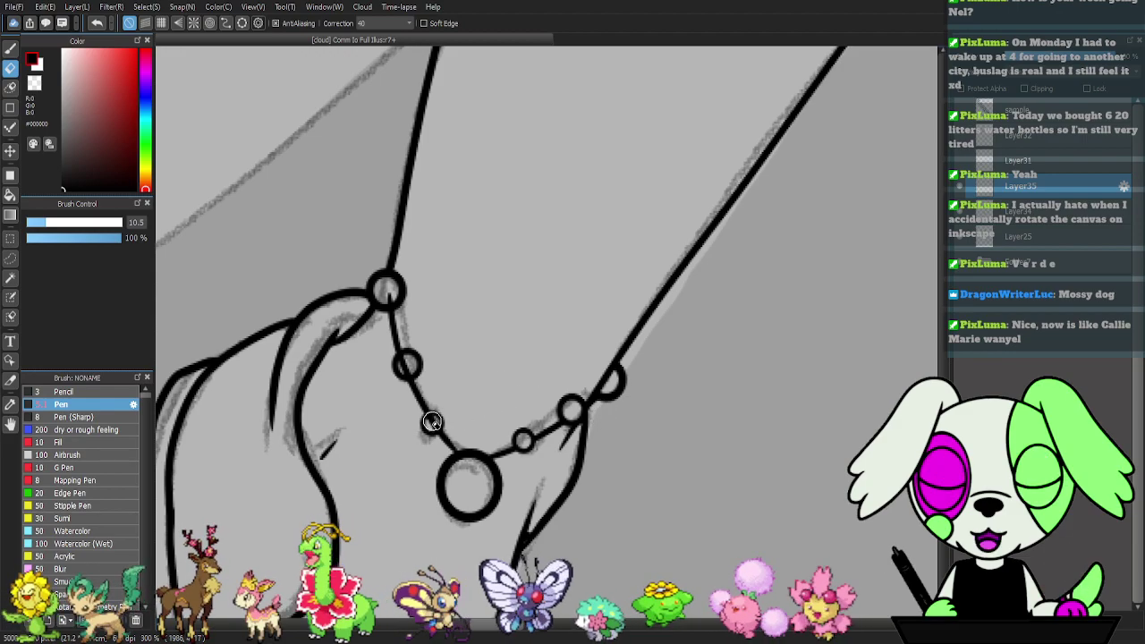
click(405, 362)
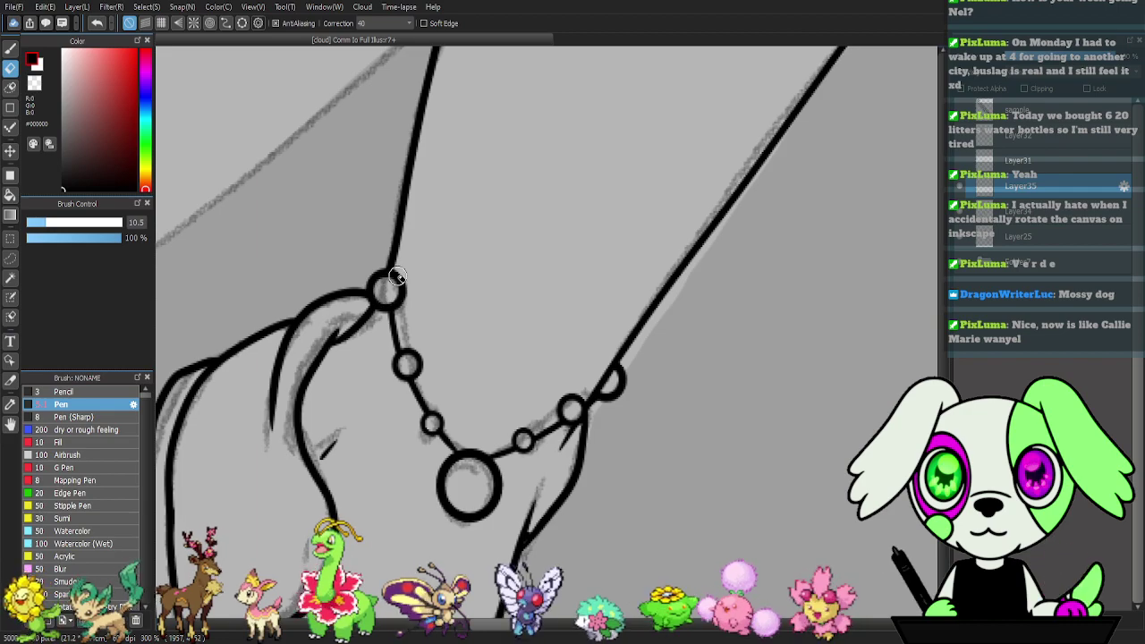
- Merge the chain and bead layers down into the lineart layer, Layer25
mouse_move(628, 291)
mouse_down()
mouse_move(693, 306)
mouse_move(725, 281)
mouse_move(710, 258)
mouse_move(659, 238)
mouse_move(640, 251)
mouse_move(646, 228)
mouse_move(628, 242)
mouse_move(614, 317)
mouse_up()
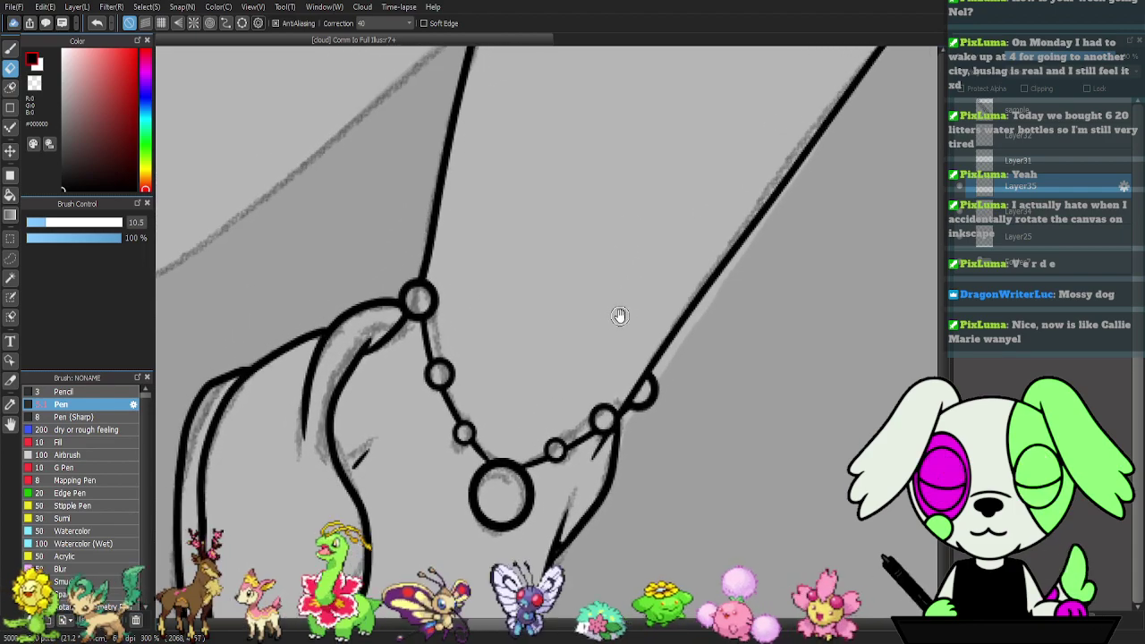
click(1061, 620)
click(961, 187)
click(961, 186)
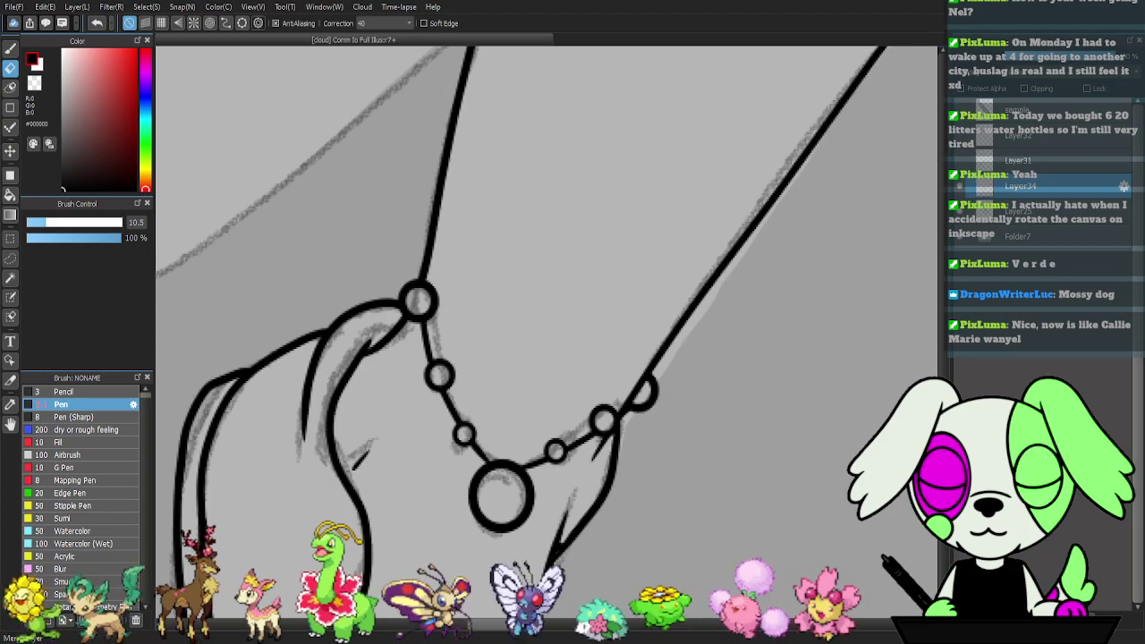
- Add a new layer above Layer25 for inking the thigh above the knee-high boot
key(ctrl+0)
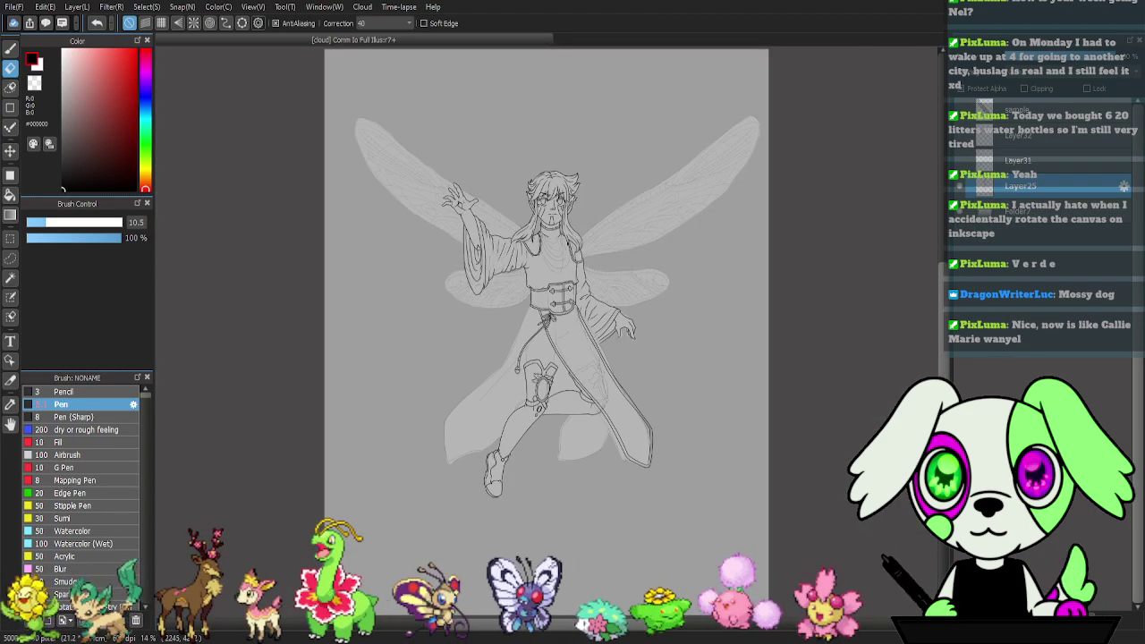
key(ctrl+Up)
key(ctrl+Up)
key(ctrl+Up)
key(ctrl+Up)
key(ctrl+Up)
key(ctrl+Up)
key(ctrl+Up)
key(ctrl+Up)
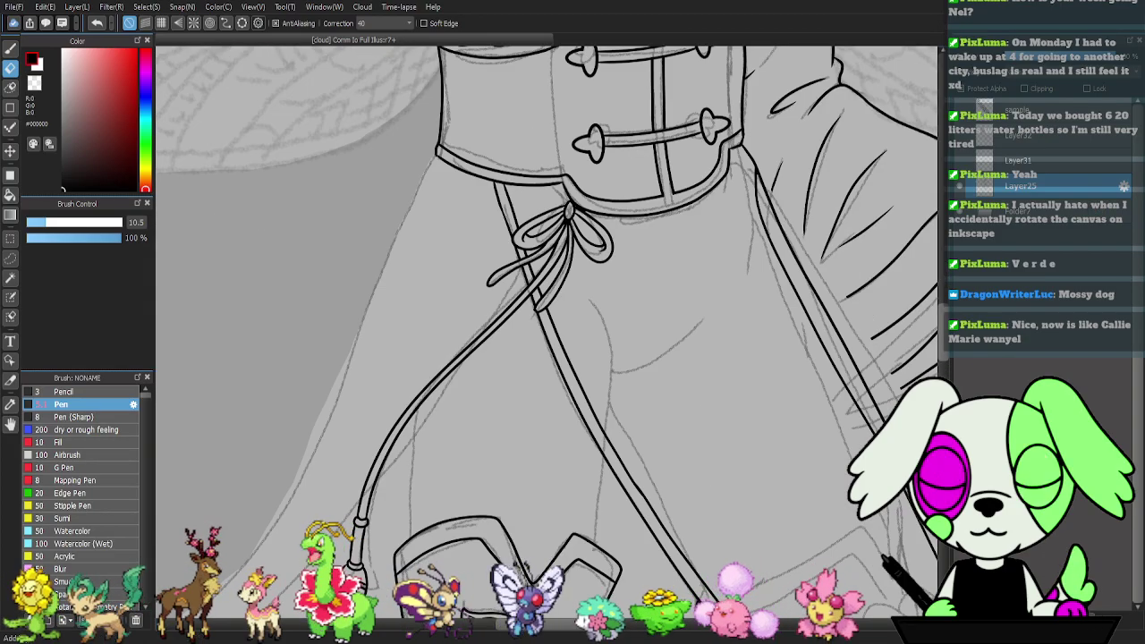
scroll(517, 511, down, 2)
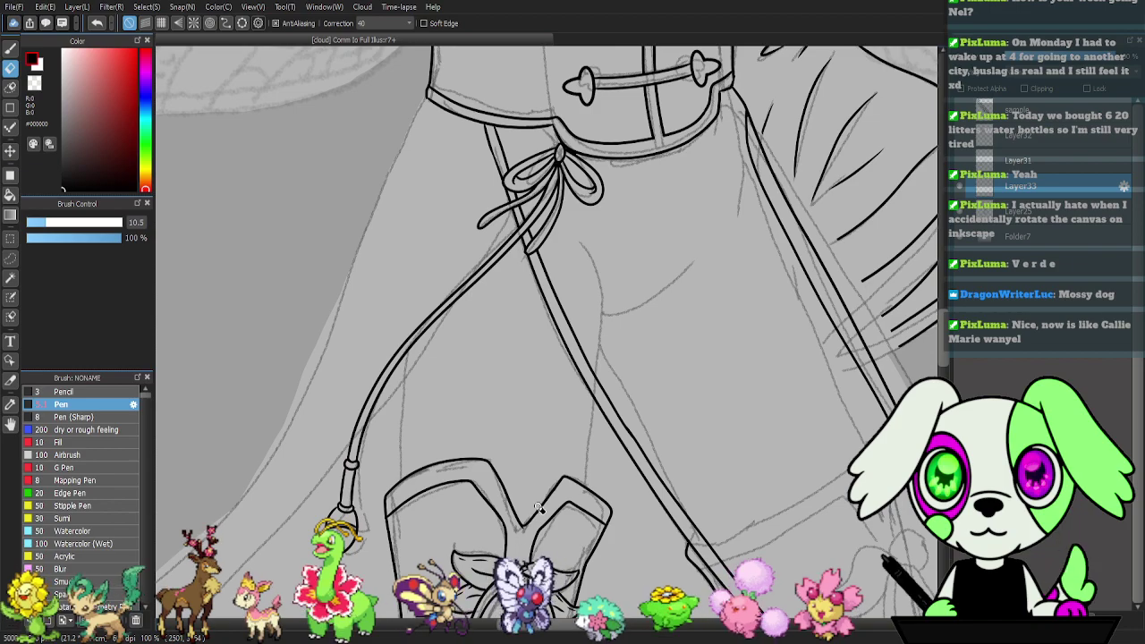
key(ctrl+Up)
key(ctrl+Up)
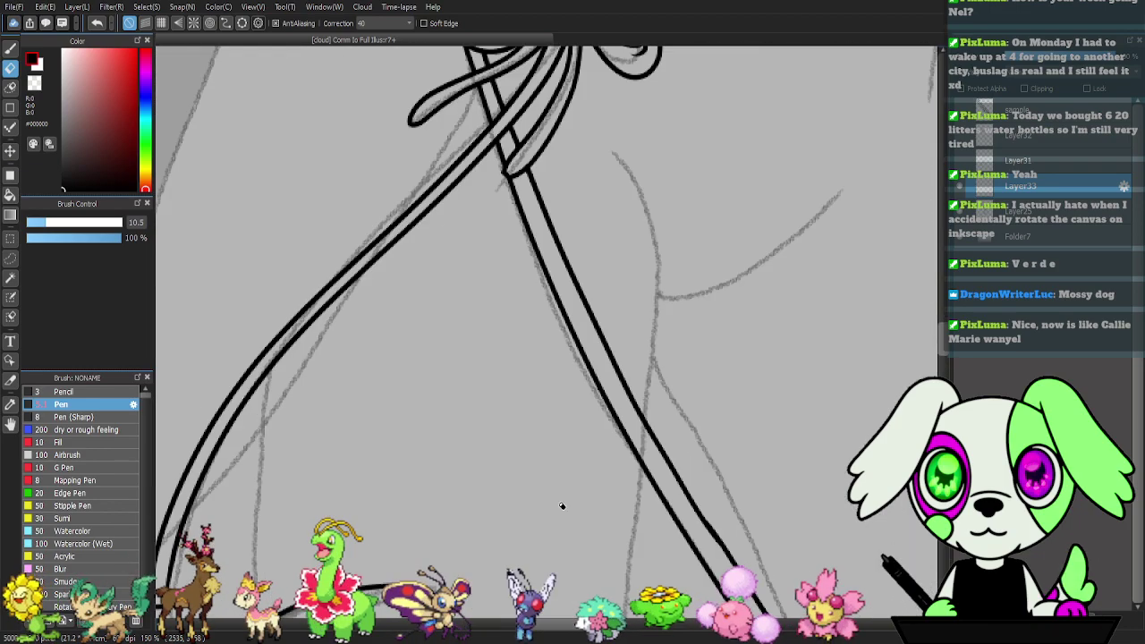
drag(557, 494, 586, 287)
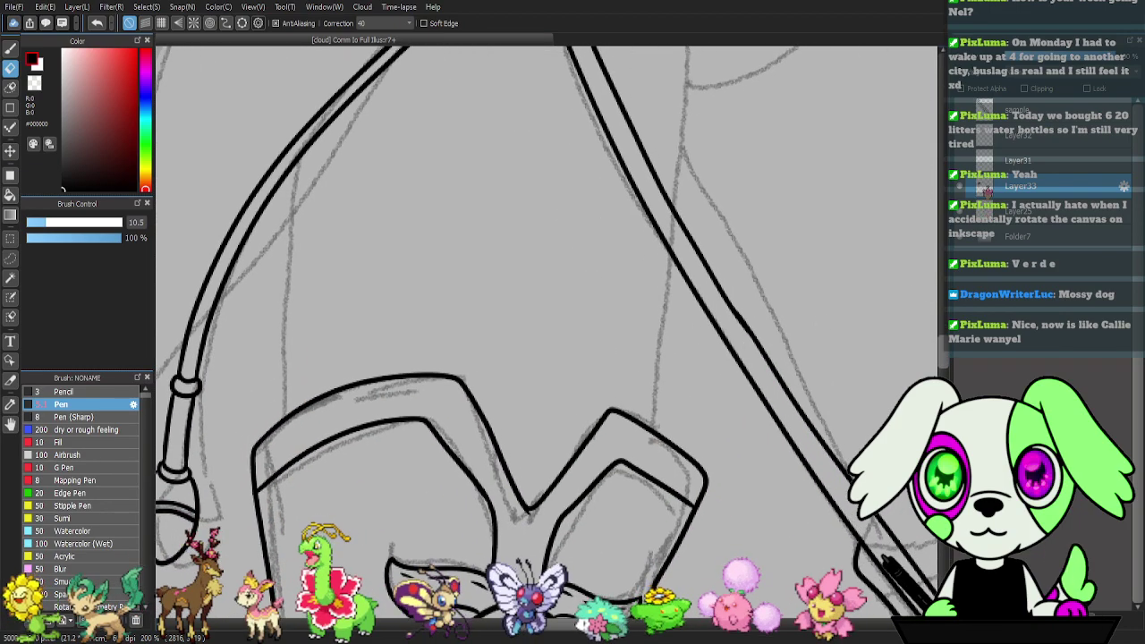
- Show Layer31 to compare its lines with the thigh area, and hide it again
click(960, 161)
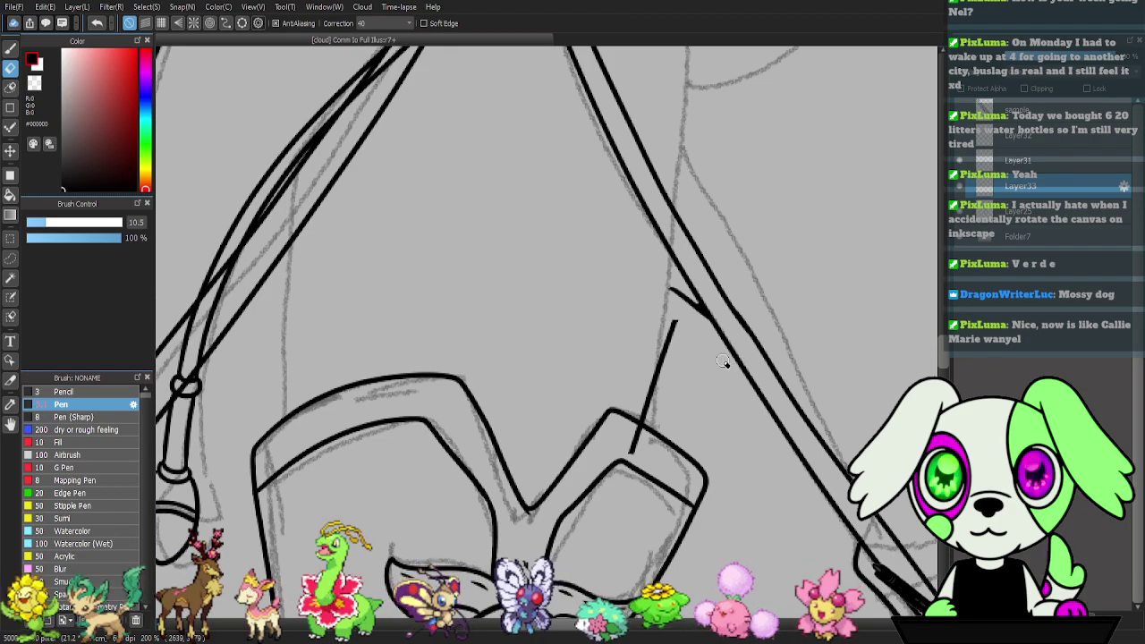
mouse_move(706, 359)
mouse_down()
mouse_move(761, 275)
mouse_move(727, 327)
mouse_up()
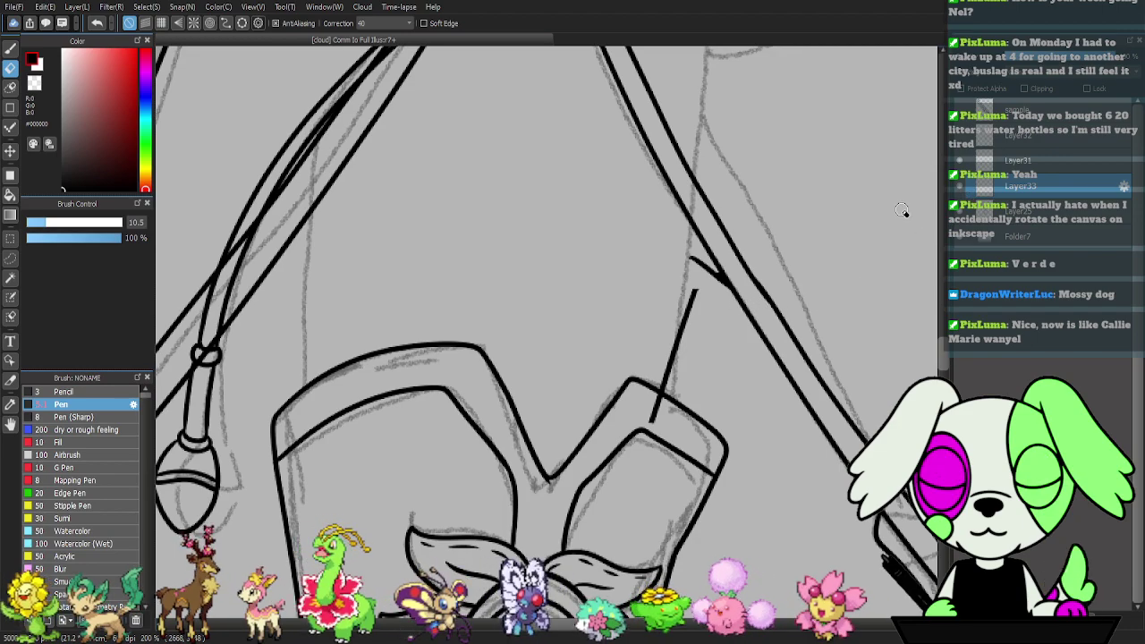
click(960, 161)
- Ink the thigh's right outline from the diagonal skirt trim down to the boot's top edge
key(b)
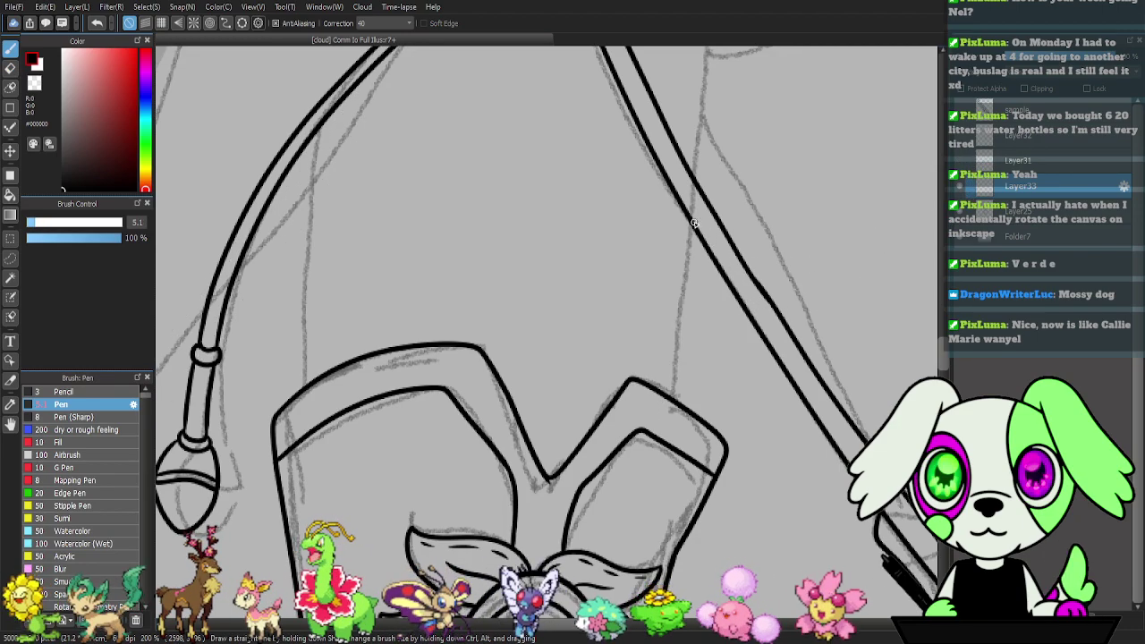
drag(691, 244, 686, 330)
key(ctrl+z)
mouse_move(675, 399)
mouse_down()
mouse_move(680, 237)
mouse_move(676, 409)
mouse_up()
key(ctrl+z)
key(e)
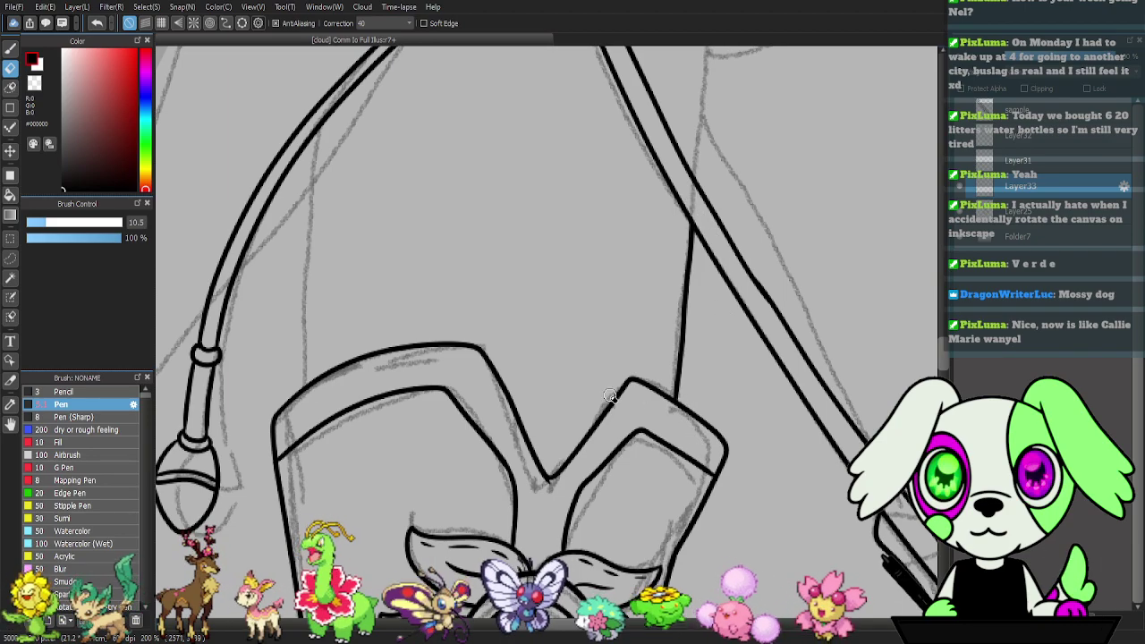
- Ink the thigh's left outline from the hanging cord down to the boot's top edge, erasing the overshoot at the cord
key(b)
drag(417, 282, 503, 350)
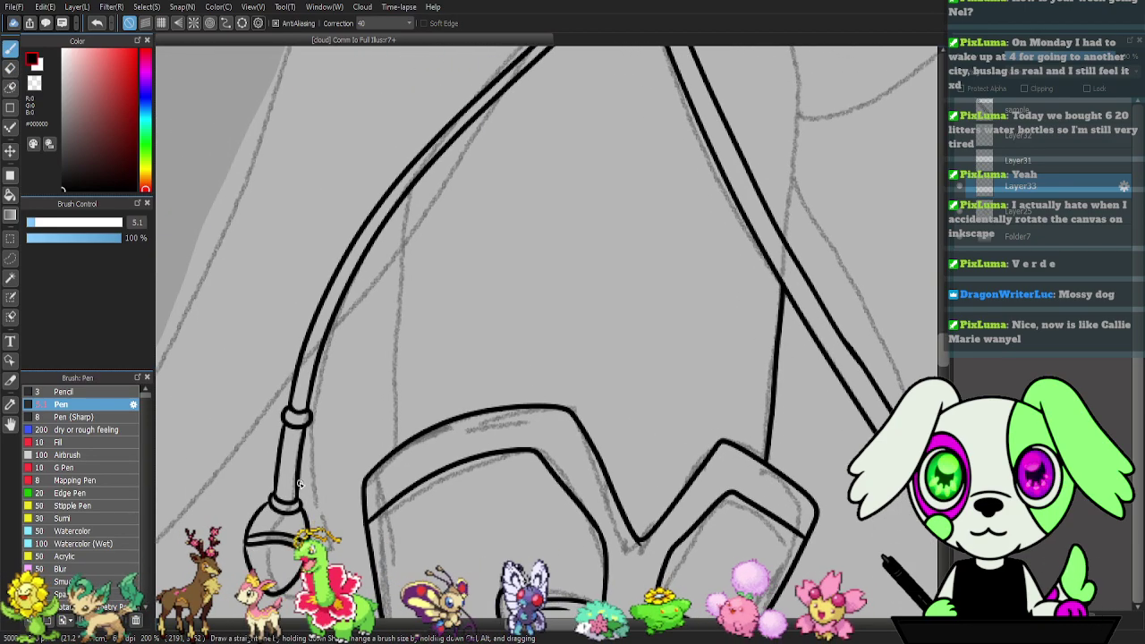
key(Left)
key(Left)
key(minus)
key(minus)
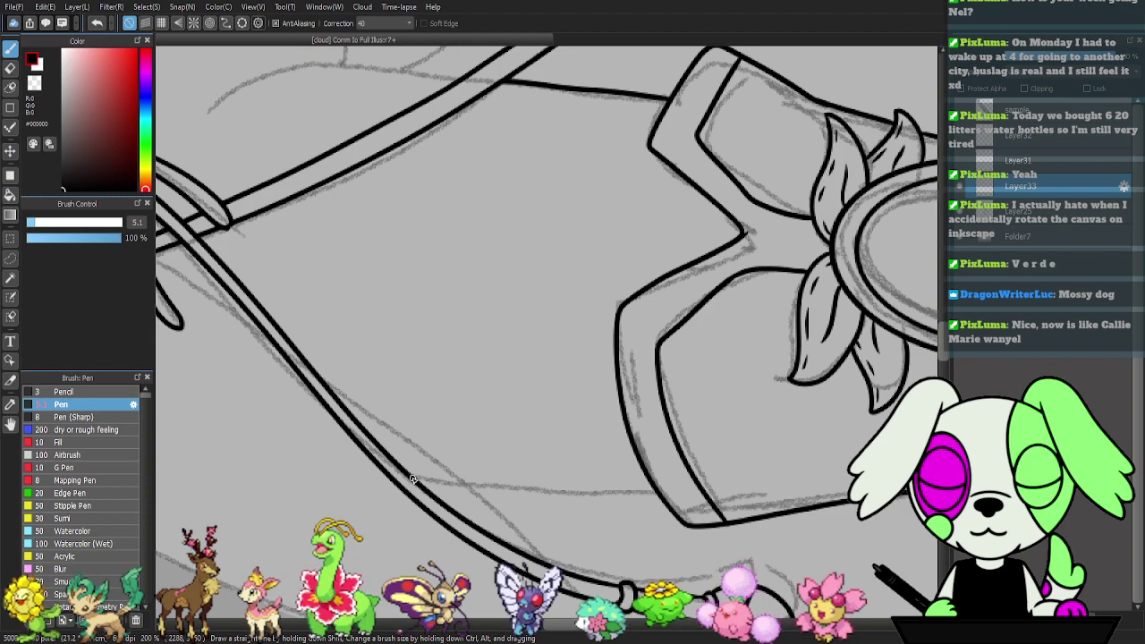
drag(396, 474, 688, 501)
key(e)
drag(410, 482, 390, 470)
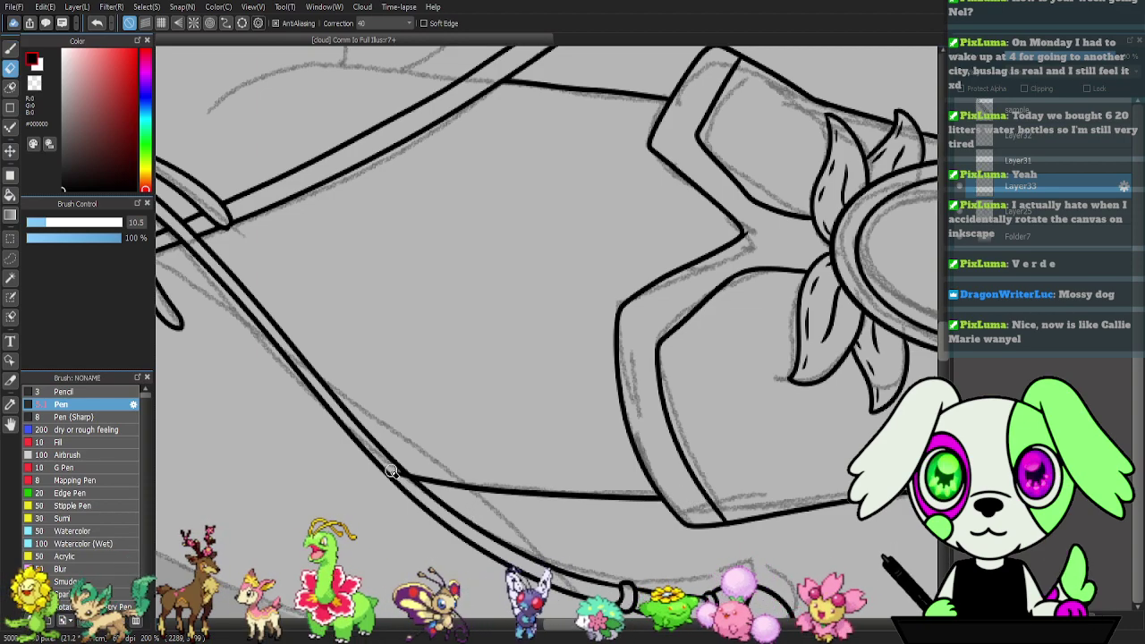
key(Right)
key(Right)
key(Right)
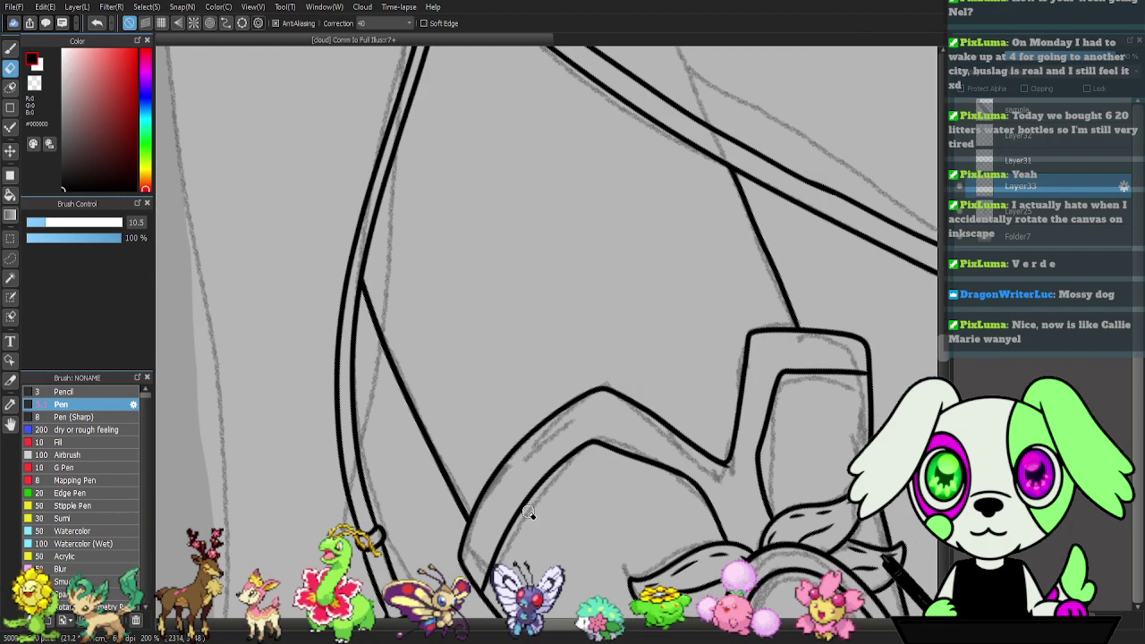
- Show Layer31 and erase the part of the left thigh outline on Layer33 that overlaps its diagonal skirt trim
mouse_move(614, 337)
mouse_down()
mouse_move(606, 383)
mouse_move(623, 461)
mouse_up()
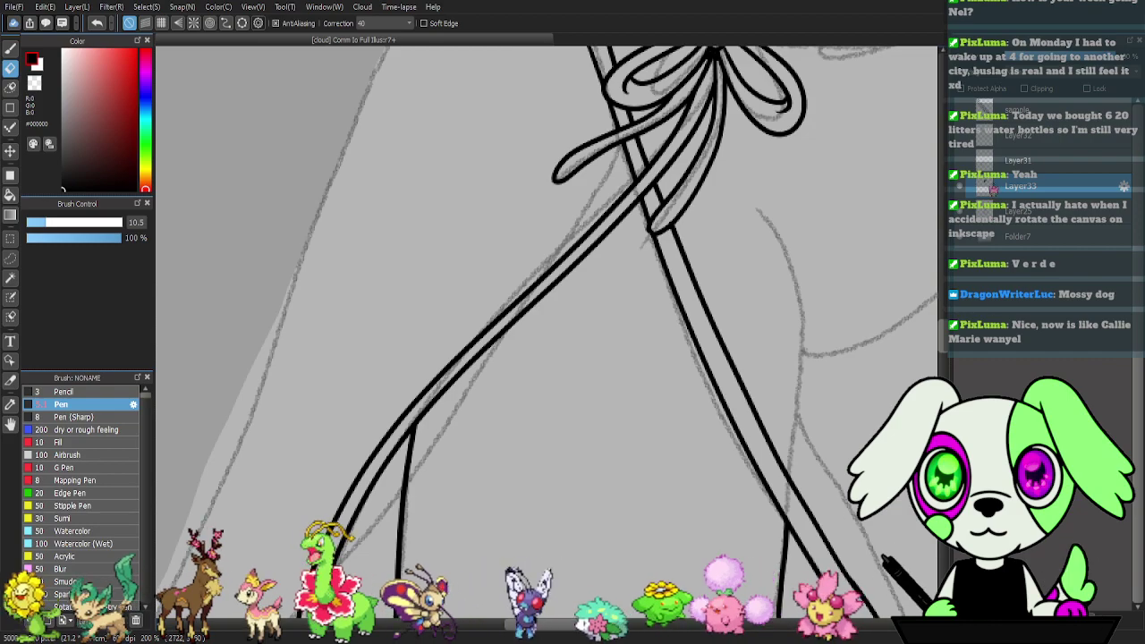
click(961, 161)
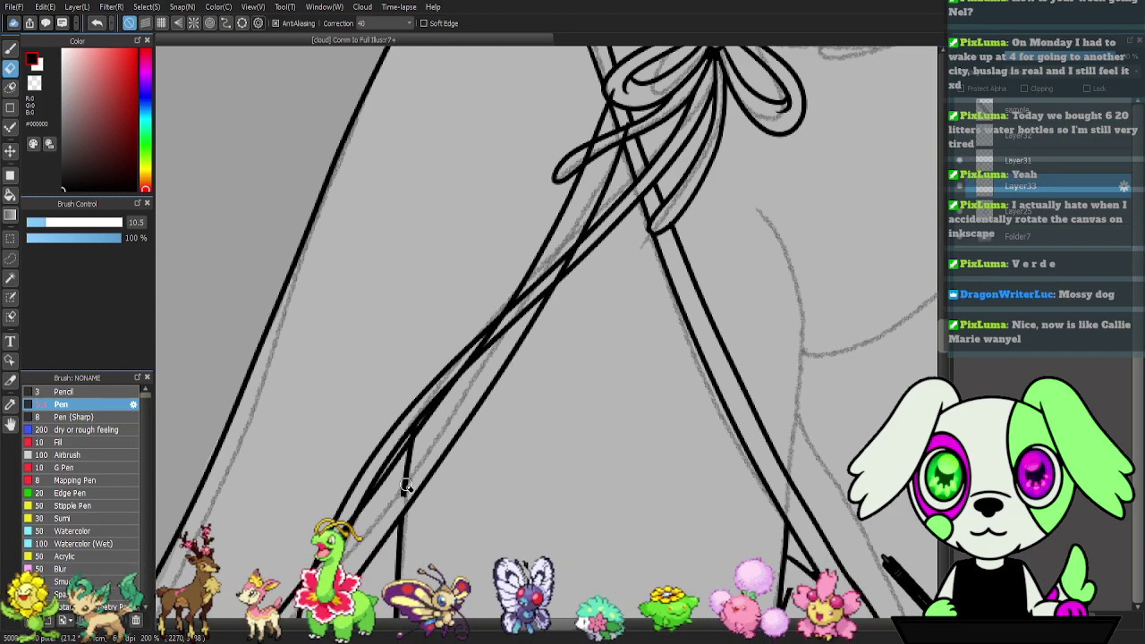
drag(406, 488, 414, 438)
mouse_move(540, 443)
mouse_down()
mouse_move(522, 316)
mouse_move(528, 226)
mouse_up()
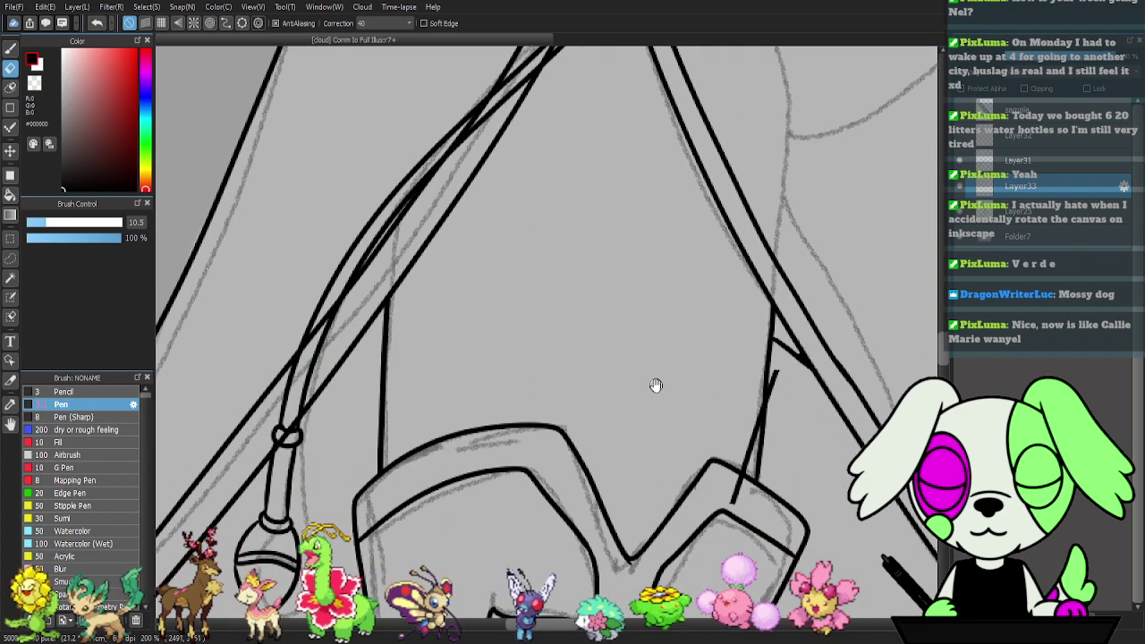
- On Layer31, erase the skirt line crossing the boot's top edge and ink the trim's lower edge diagonally away from the right thigh
click(1028, 163)
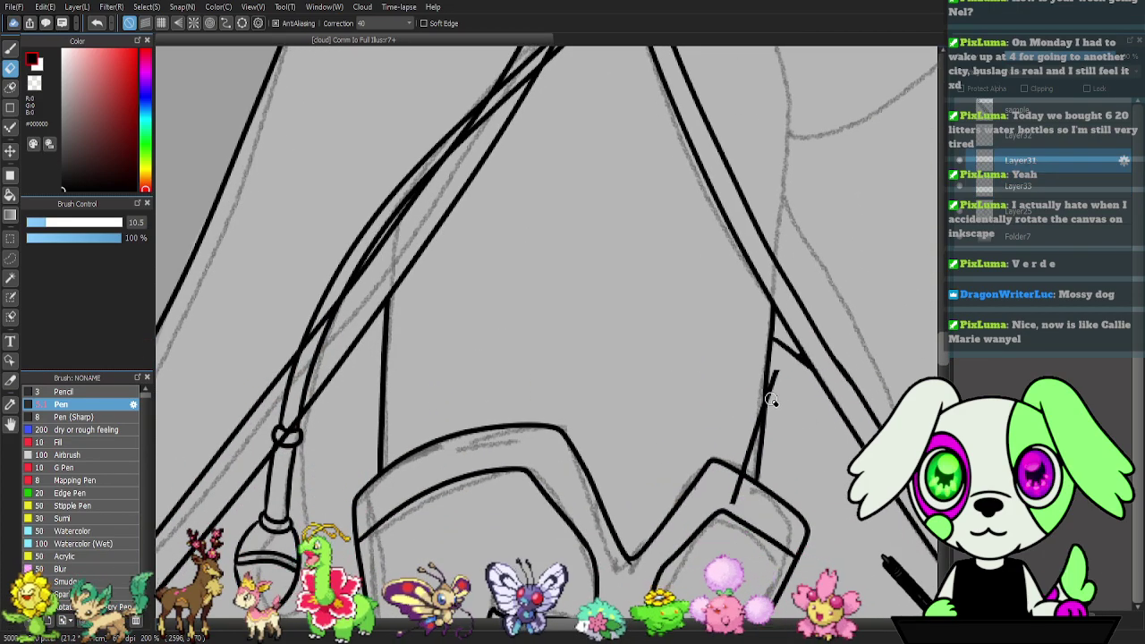
mouse_move(758, 416)
mouse_down()
mouse_move(727, 515)
mouse_move(756, 414)
mouse_up()
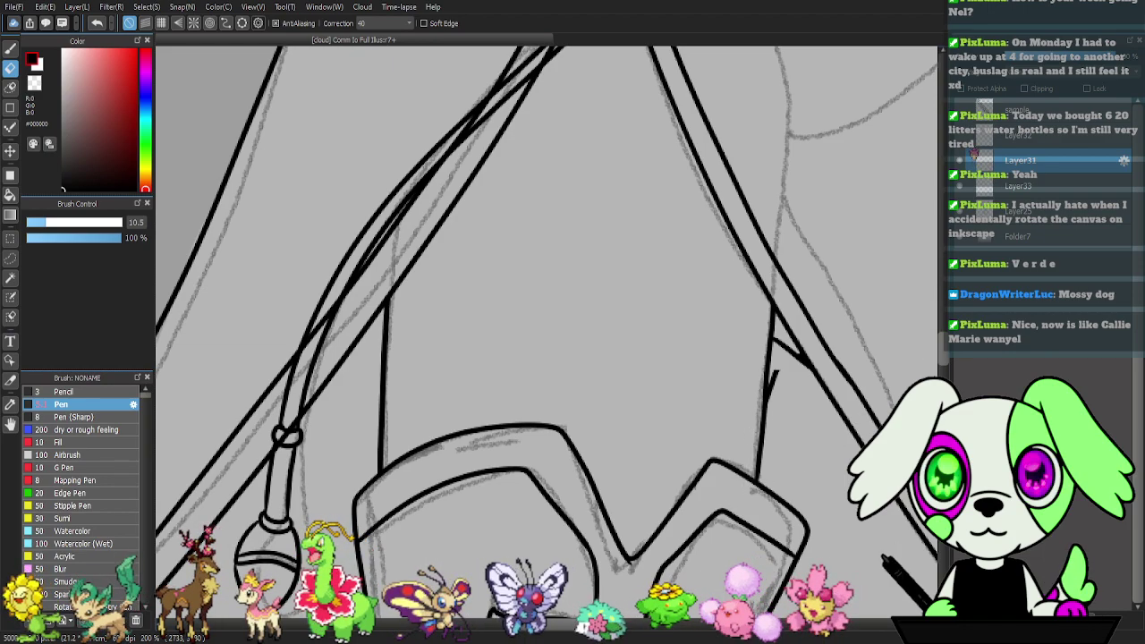
drag(775, 369, 854, 448)
key(p)
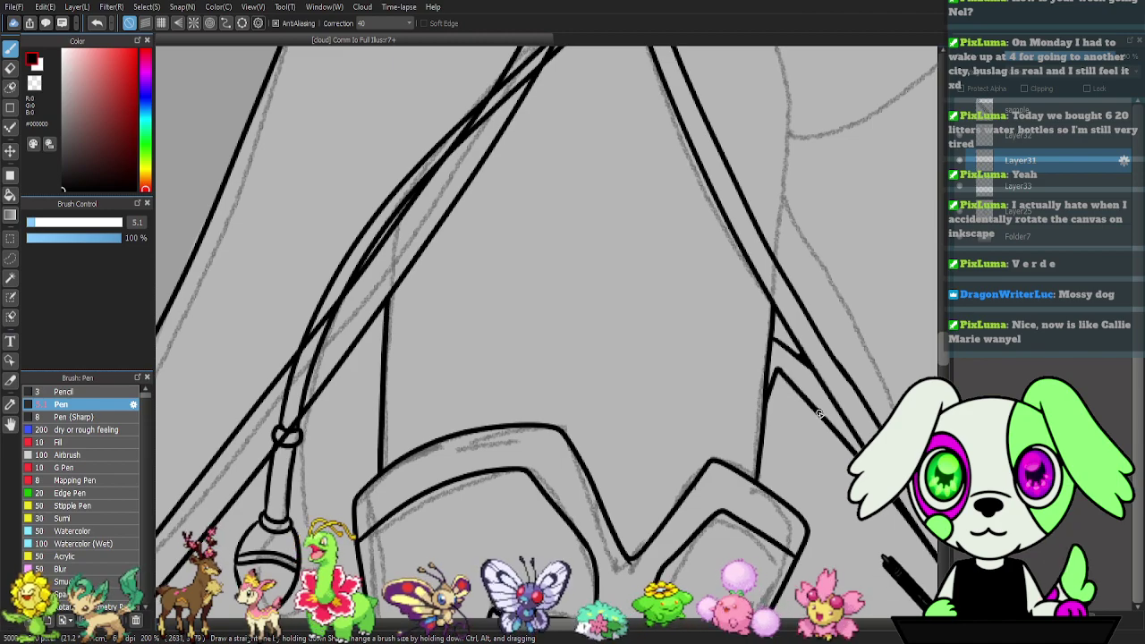
- Erase Layer31's skirt trim lines where they pass through the hanging cord and the bow's ribbon tails
drag(670, 340, 916, 302)
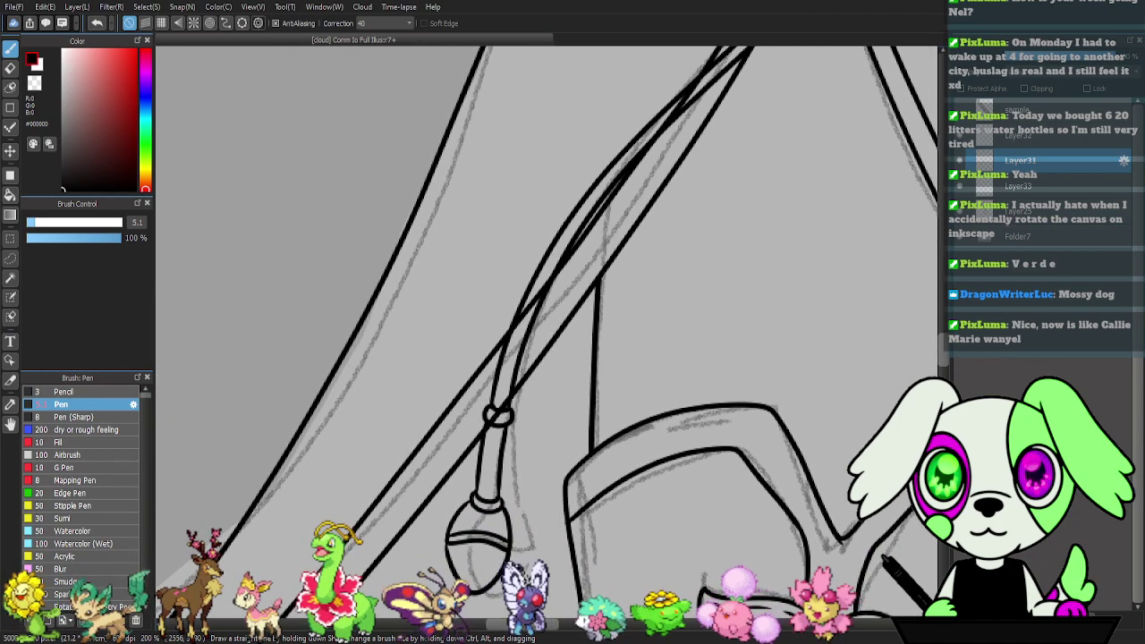
key(e)
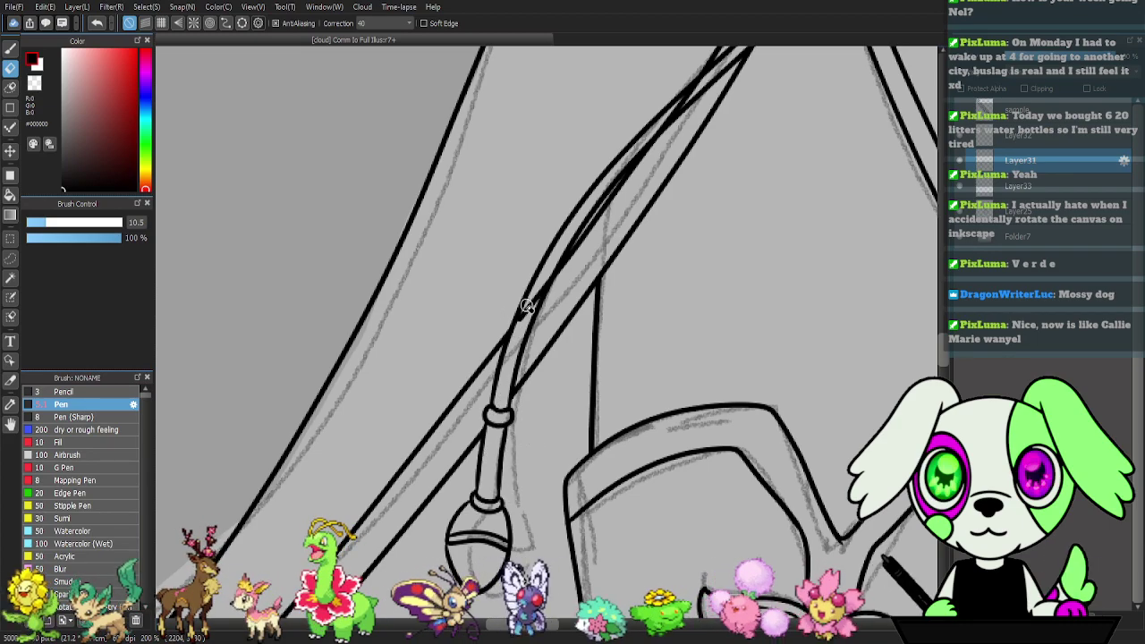
drag(700, 162, 618, 286)
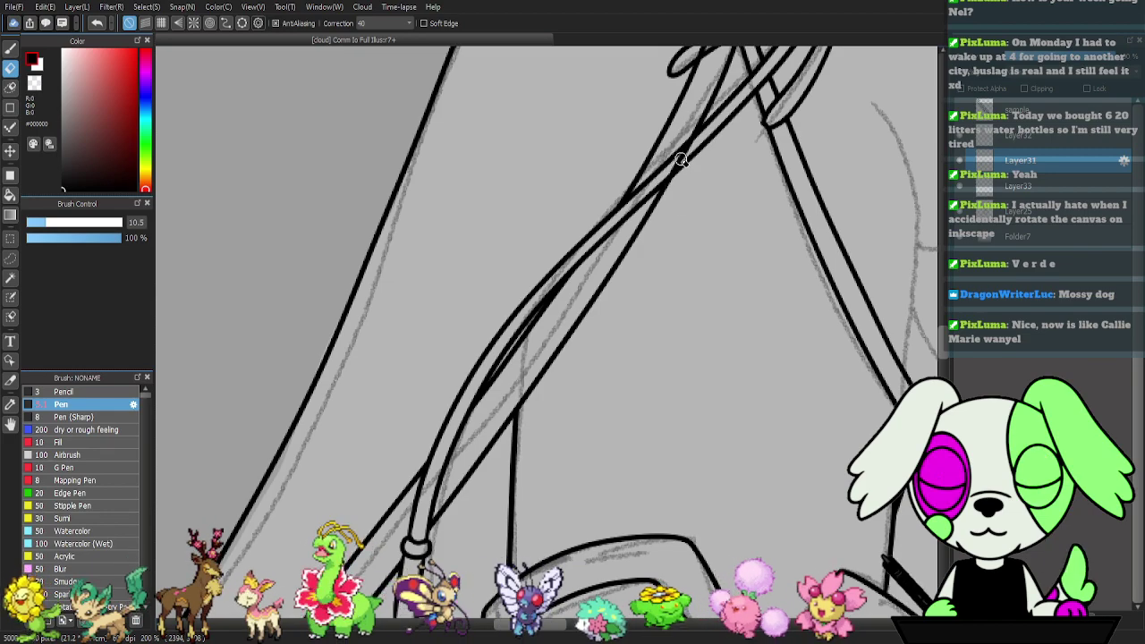
drag(737, 130, 654, 273)
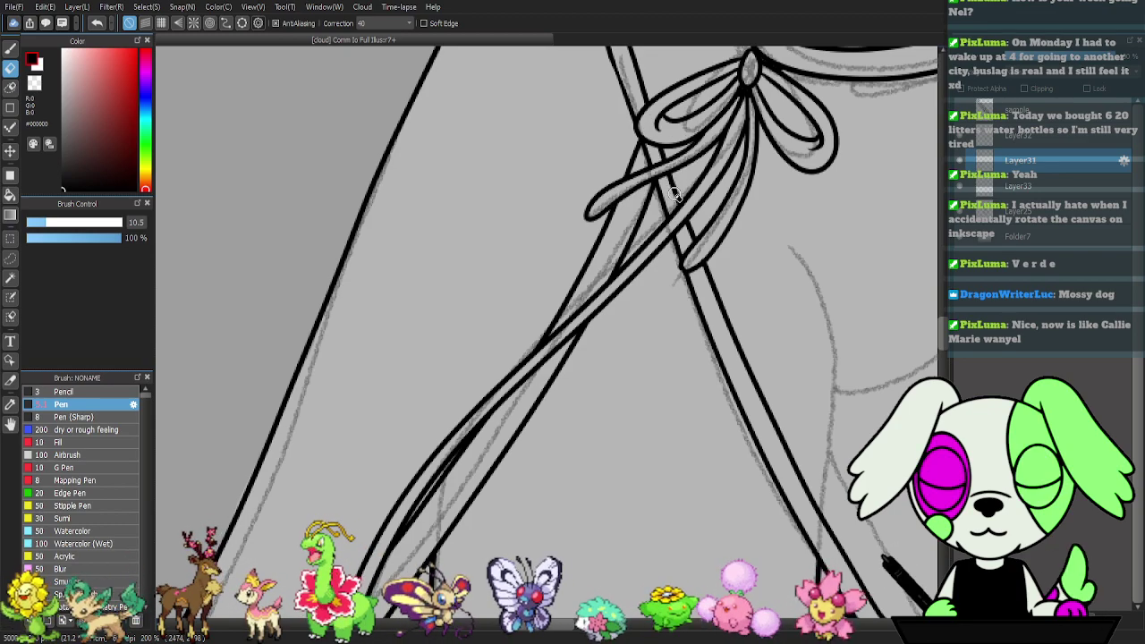
mouse_move(725, 162)
mouse_down()
mouse_move(741, 385)
mouse_move(728, 164)
mouse_up()
mouse_move(699, 404)
mouse_down()
mouse_move(674, 312)
mouse_move(745, 190)
mouse_up()
drag(538, 335, 703, 125)
drag(503, 450, 670, 141)
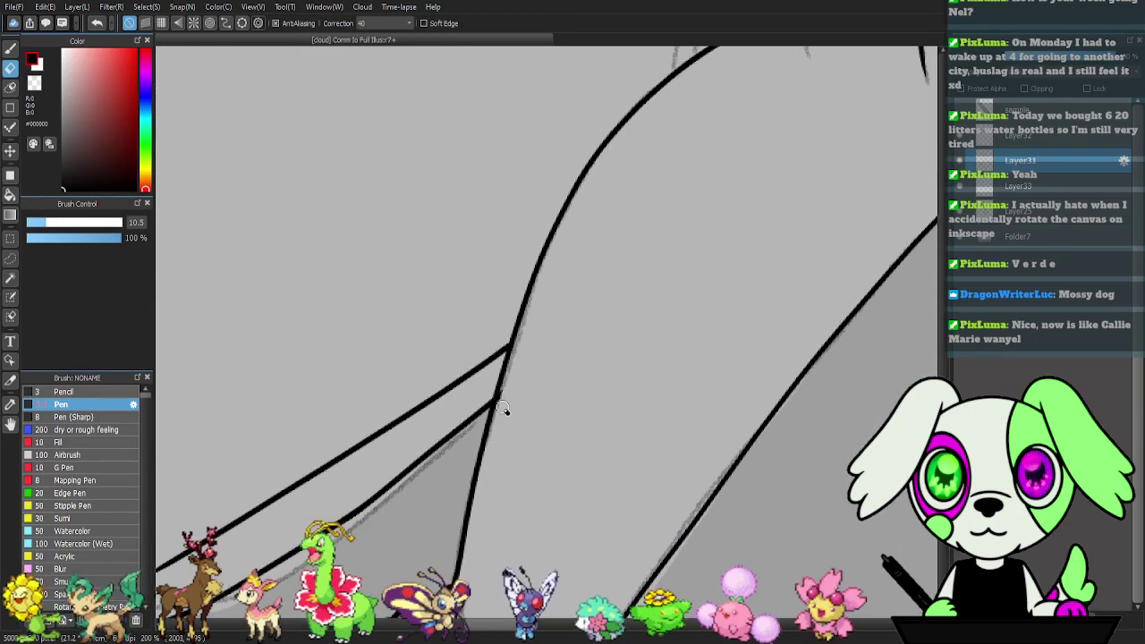
- On Layer33, ink the two parallel curves of the band behind the boot's ankle, from the cuff down to the foot outline
drag(806, 200, 604, 436)
drag(741, 317, 557, 391)
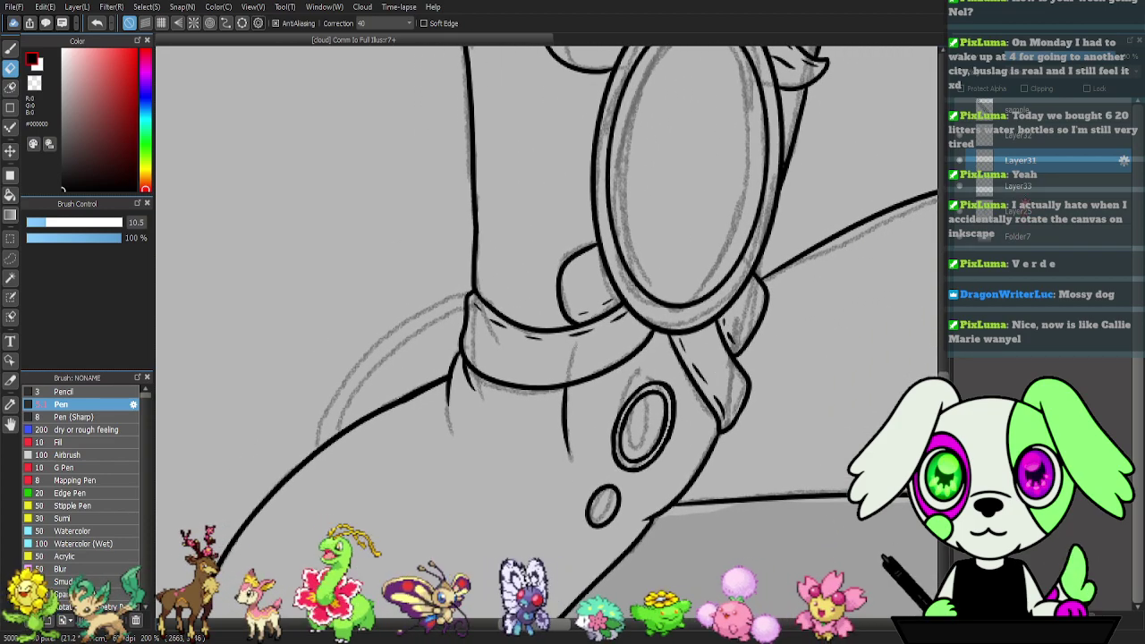
click(1013, 194)
key(b)
drag(343, 413, 434, 322)
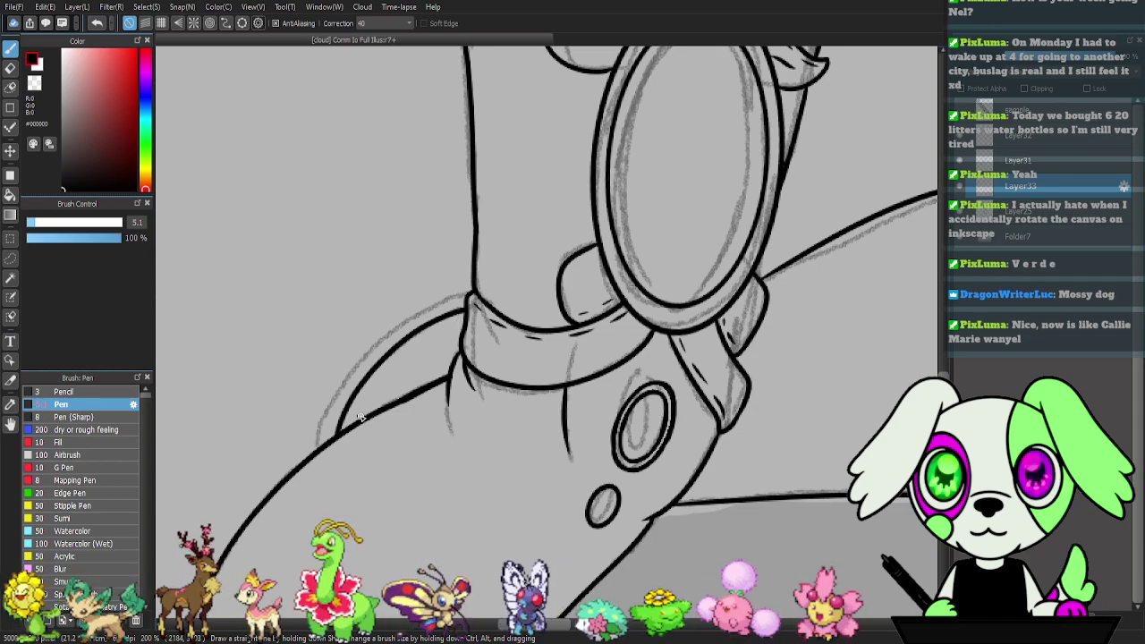
mouse_move(317, 451)
mouse_down()
mouse_move(344, 374)
mouse_move(403, 319)
mouse_move(469, 295)
mouse_up()
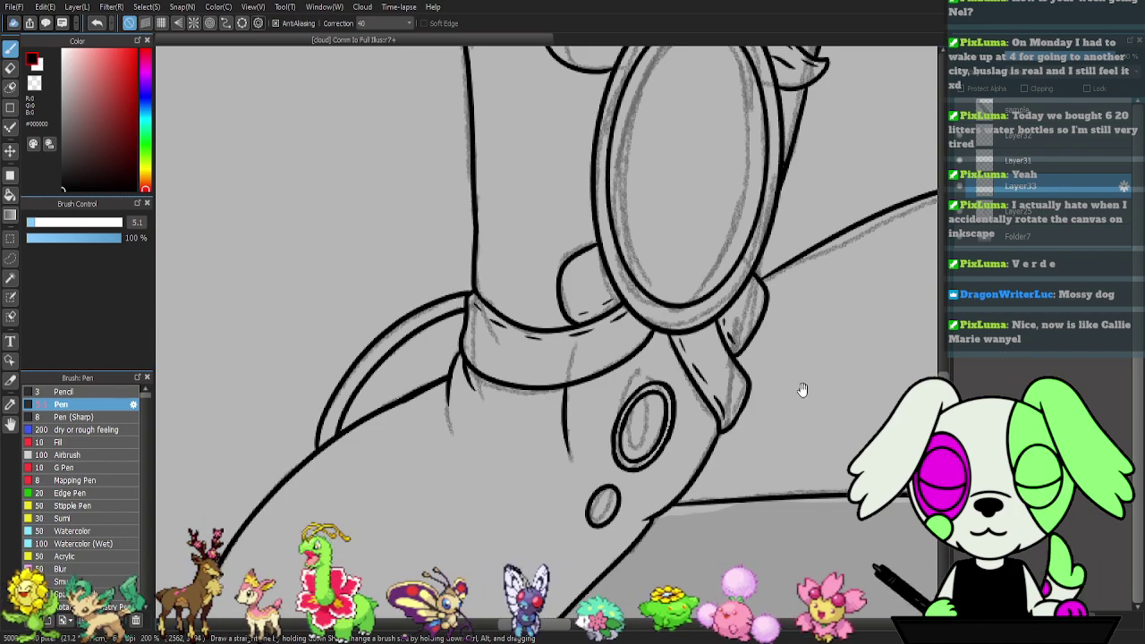
- Toggle Layer32's visibility to identify its lines around the bent leg, and make it the active layer
drag(784, 359, 633, 421)
mouse_move(763, 288)
mouse_down()
mouse_move(695, 335)
mouse_move(675, 590)
mouse_up()
scroll(632, 376, down, 5)
scroll(631, 376, right, 4)
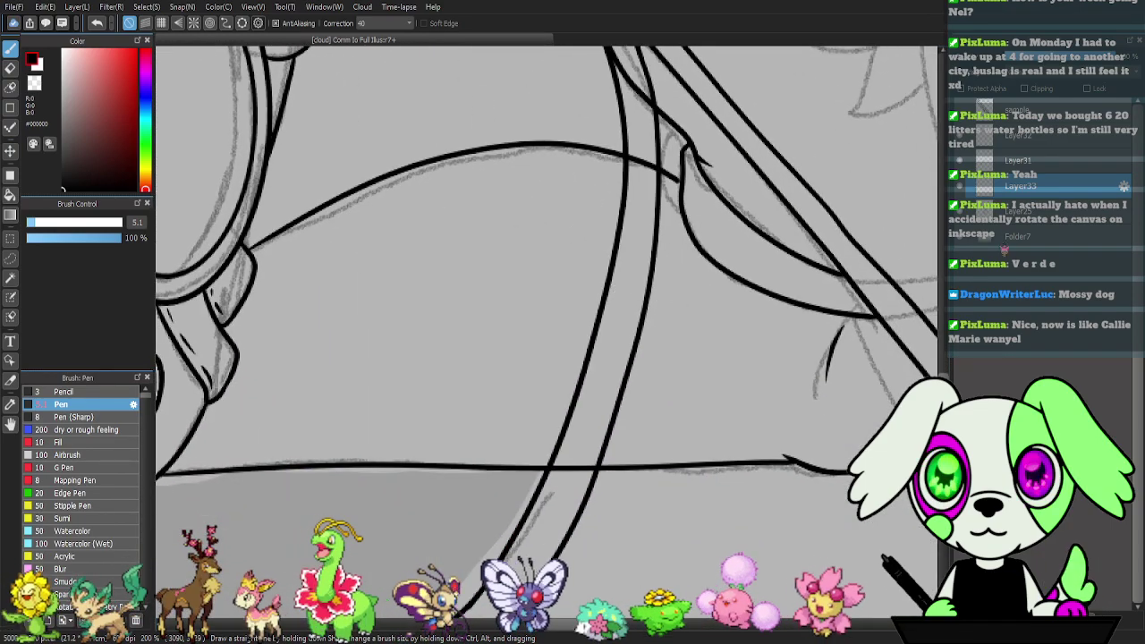
click(961, 136)
click(960, 136)
click(1030, 143)
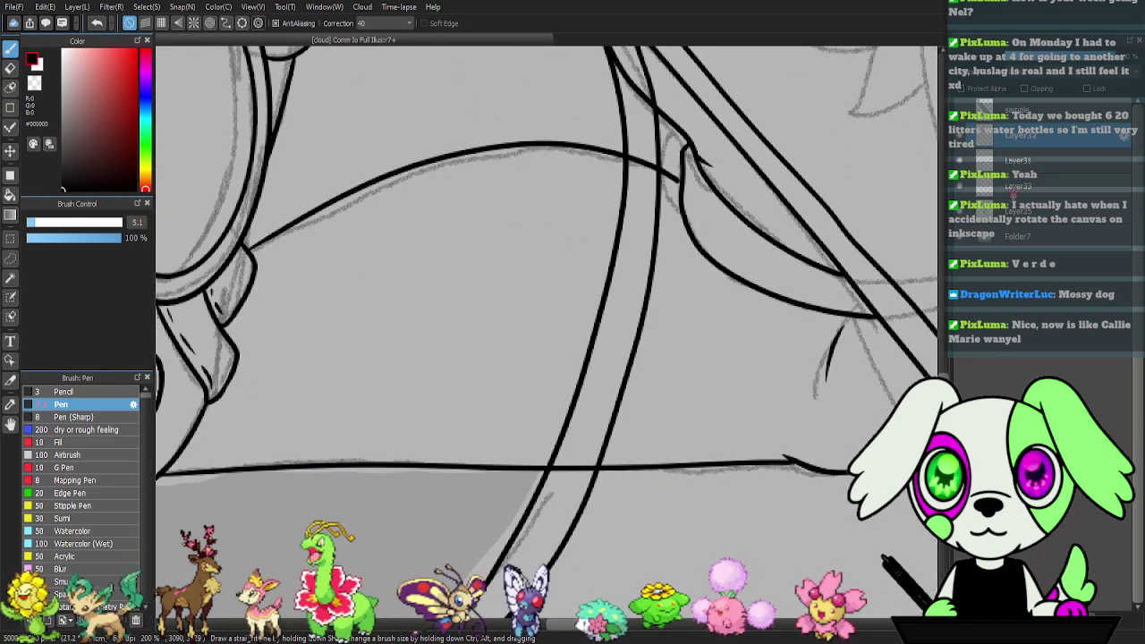
- Lasso the rear skirt panel's trim lines inside the bent leg on Layer32, delete them and clear the selection
key(e)
drag(649, 215, 619, 268)
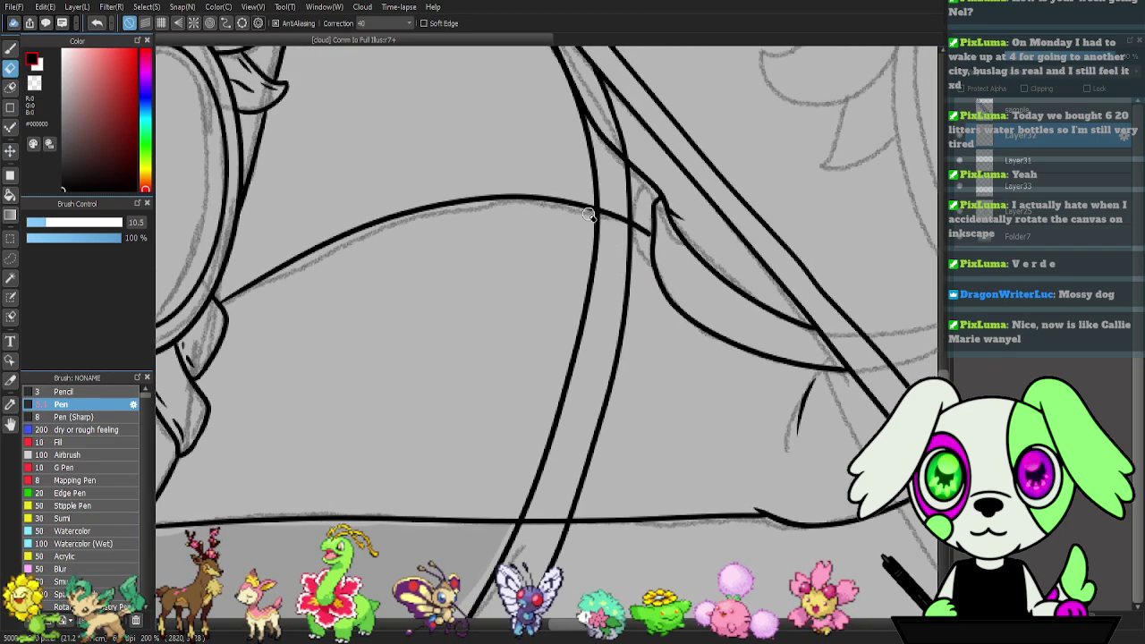
key(m)
mouse_move(581, 235)
mouse_down()
mouse_move(601, 211)
mouse_move(658, 250)
mouse_move(566, 287)
mouse_up()
mouse_move(588, 373)
mouse_down()
mouse_move(623, 278)
mouse_move(645, 265)
mouse_move(627, 244)
mouse_up()
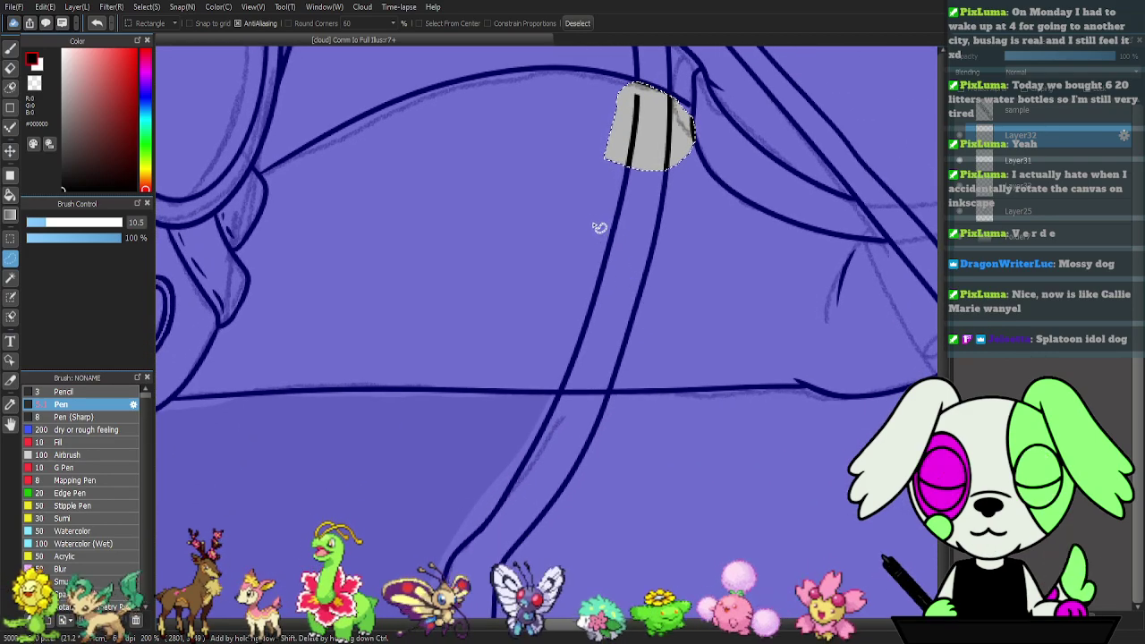
mouse_move(614, 156)
mouse_down()
mouse_move(540, 340)
mouse_move(556, 391)
mouse_move(613, 391)
mouse_move(683, 295)
mouse_move(691, 134)
mouse_move(674, 305)
mouse_up()
key(Delete)
key(ctrl+d)
key(p)
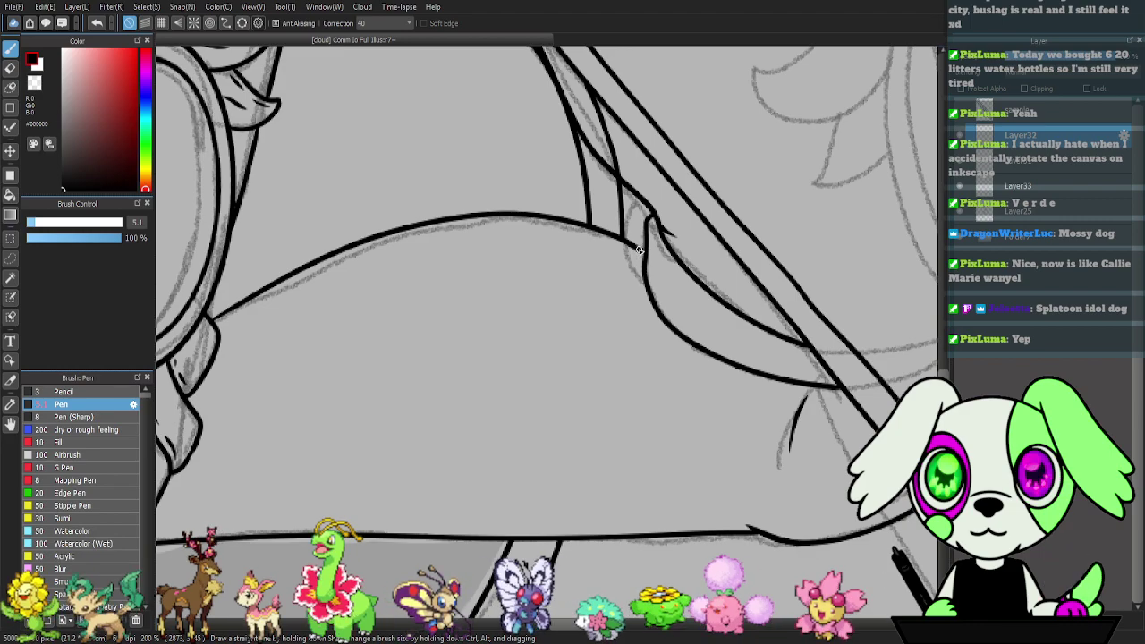
- Erase Layer32's remaining rear trim lines where they overlap the bent leg's boot cuff beside the diagonal skirt trim
drag(657, 169, 661, 322)
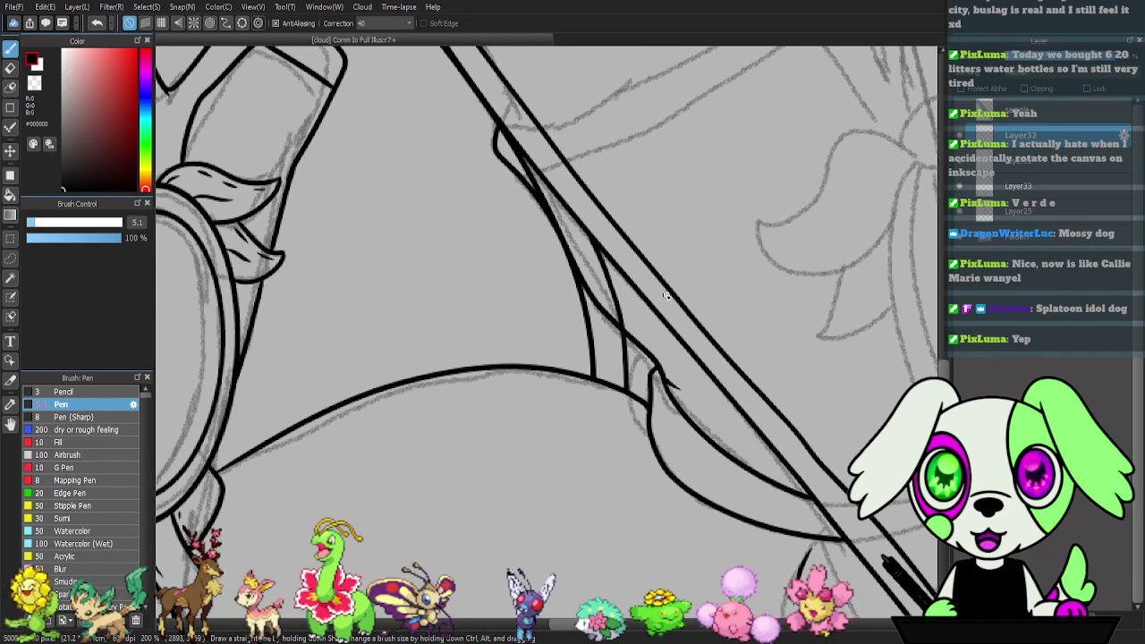
key(e)
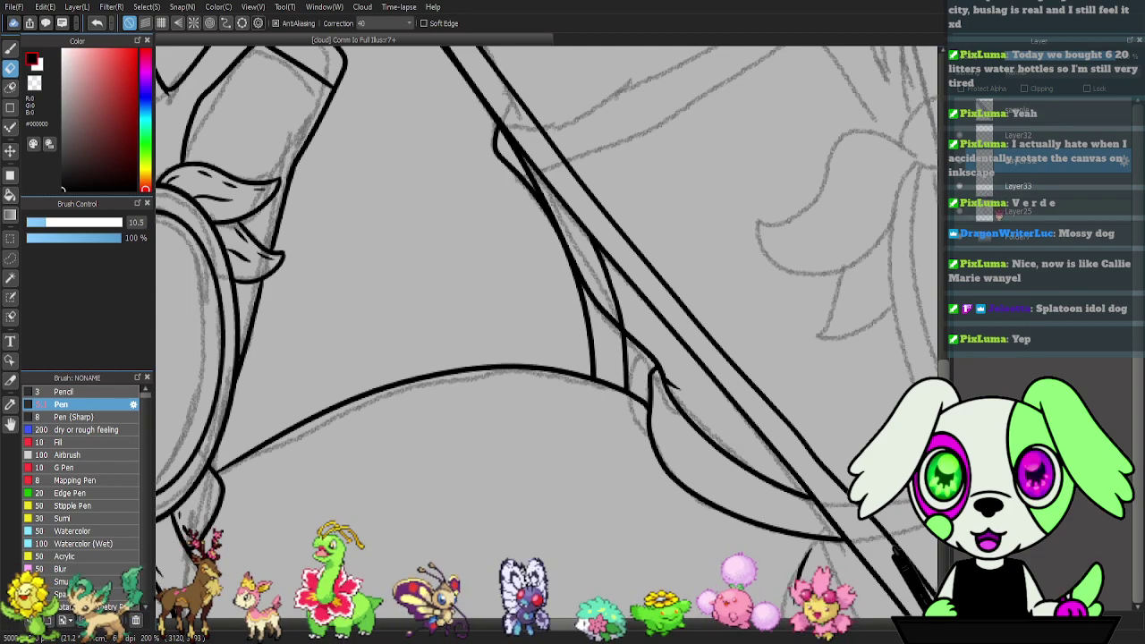
click(963, 136)
click(963, 135)
click(1013, 141)
mouse_move(600, 254)
mouse_down()
mouse_move(621, 288)
mouse_move(606, 279)
mouse_move(622, 320)
mouse_up()
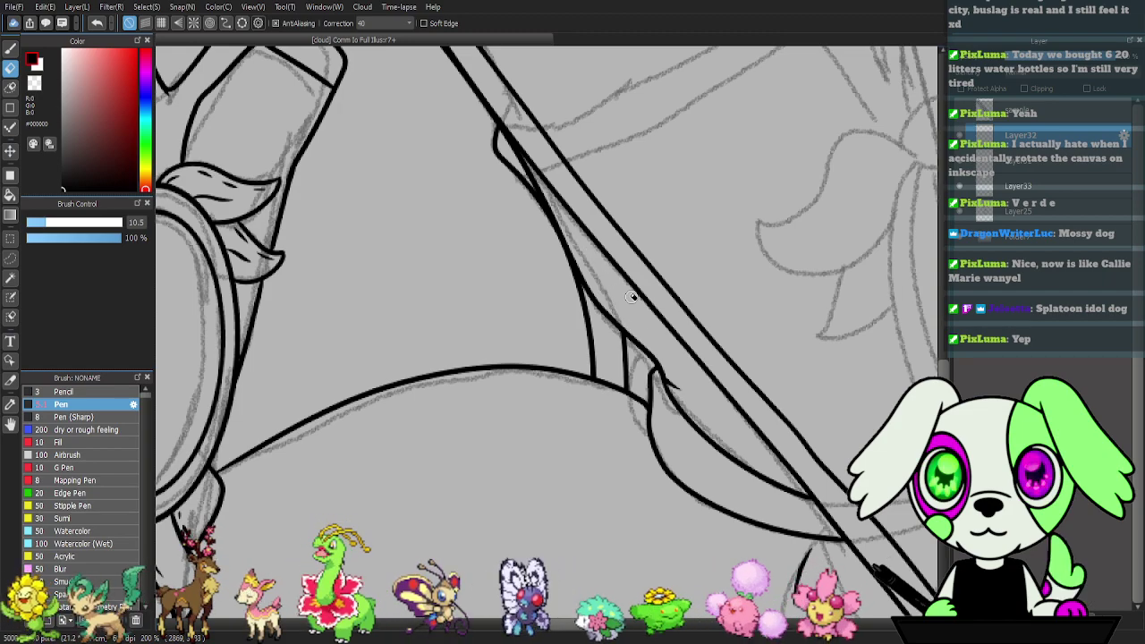
drag(555, 181, 605, 266)
drag(558, 221, 617, 321)
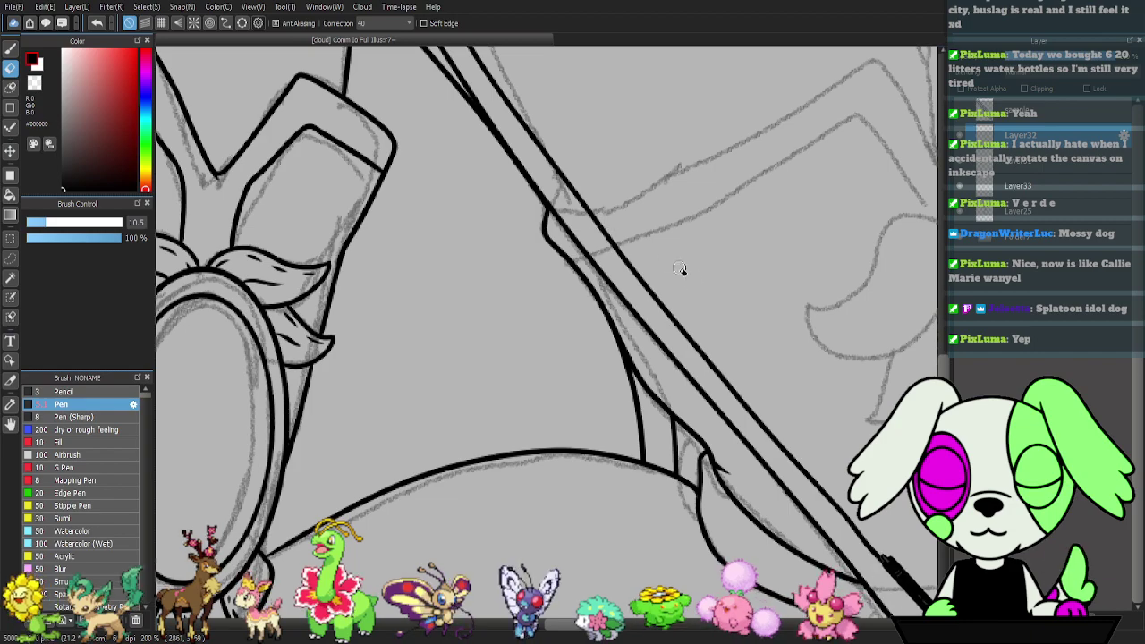
drag(703, 299, 667, 178)
- Examine the cleaned lineart around the boots, the bent leg and the diagonal skirt trim for leftover overlaps
key(b)
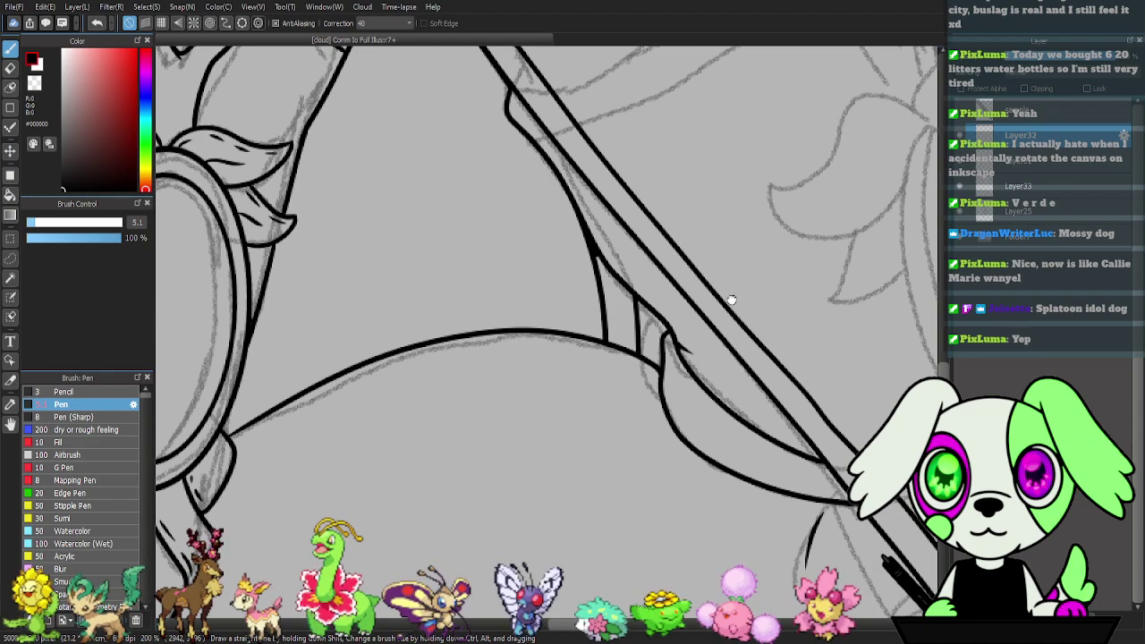
drag(732, 299, 685, 259)
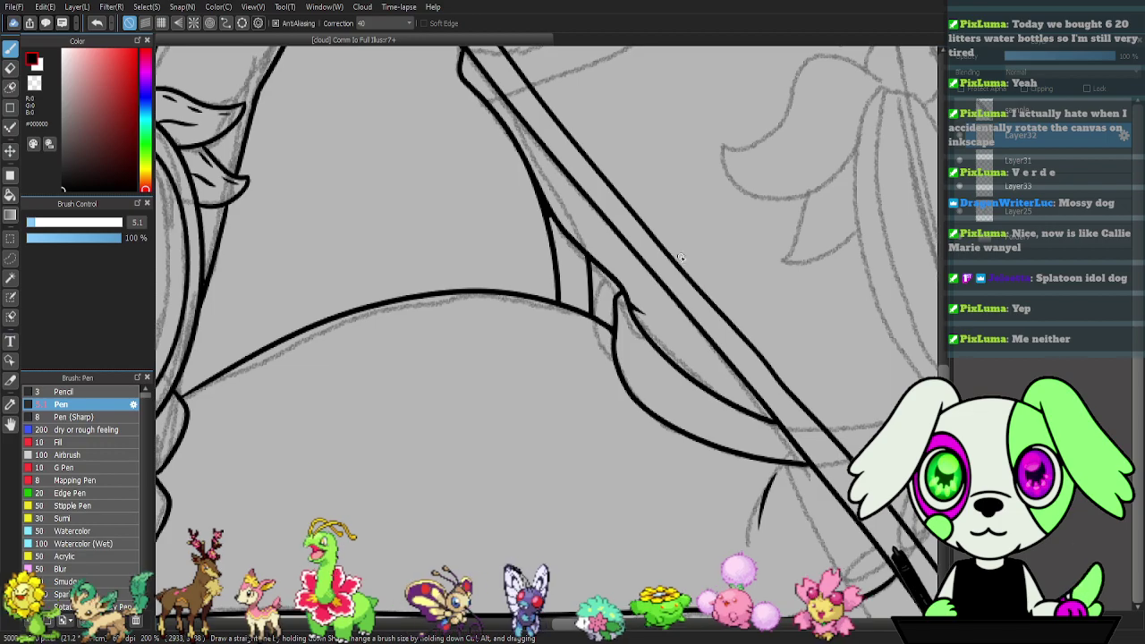
drag(677, 454, 589, 392)
drag(720, 414, 576, 286)
mouse_move(651, 391)
mouse_down()
mouse_move(643, 374)
mouse_move(624, 380)
mouse_move(617, 404)
mouse_move(665, 398)
mouse_up()
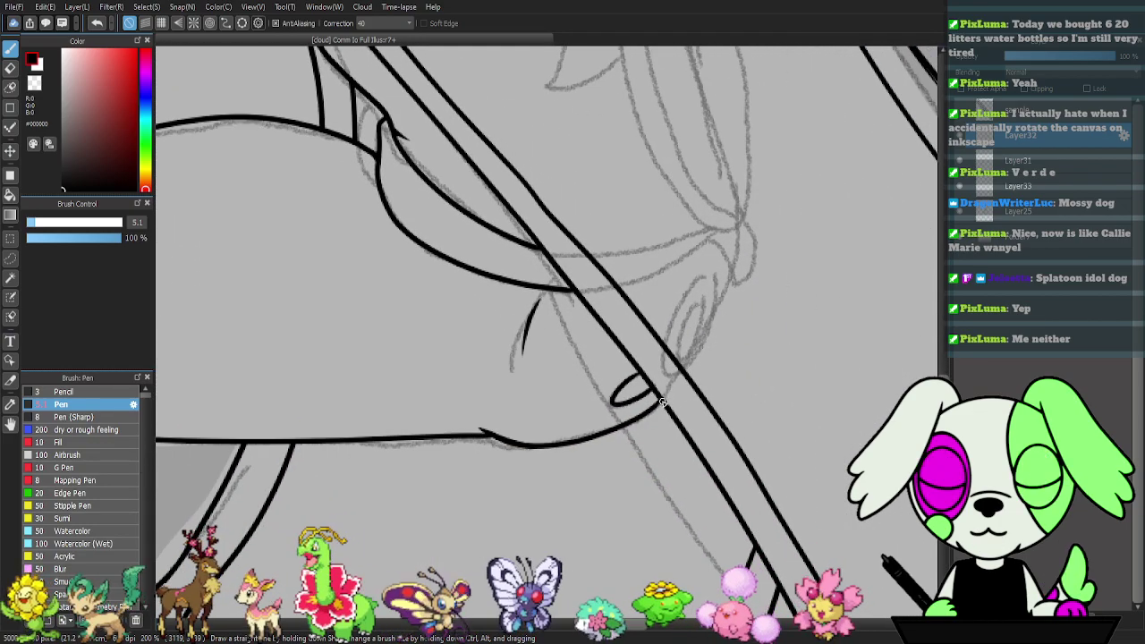
drag(591, 343, 710, 481)
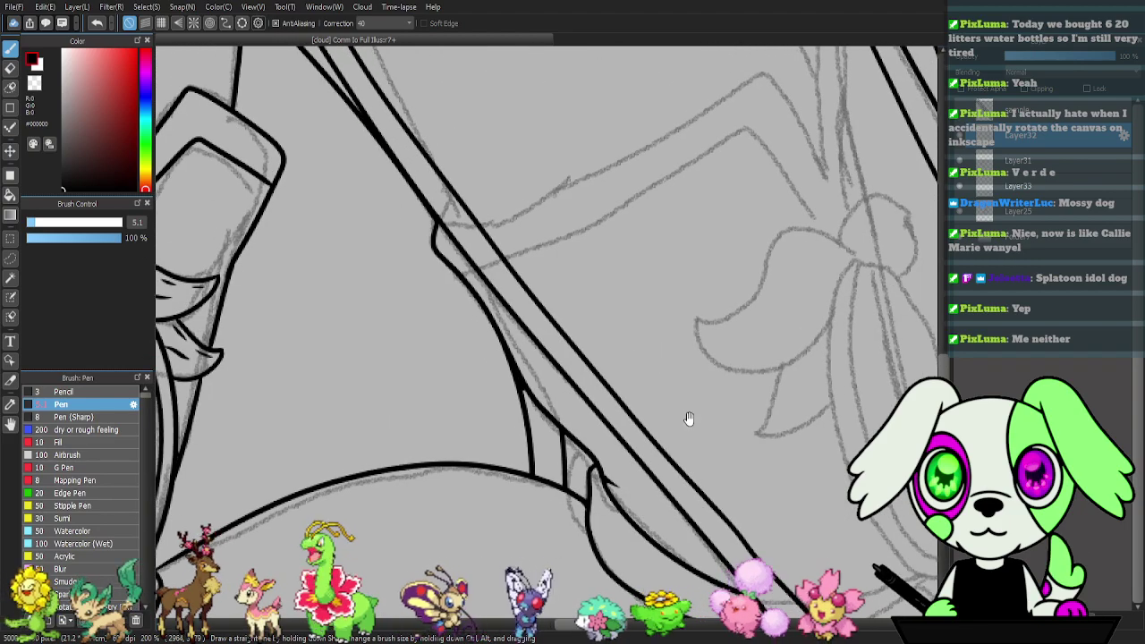
drag(688, 420, 795, 478)
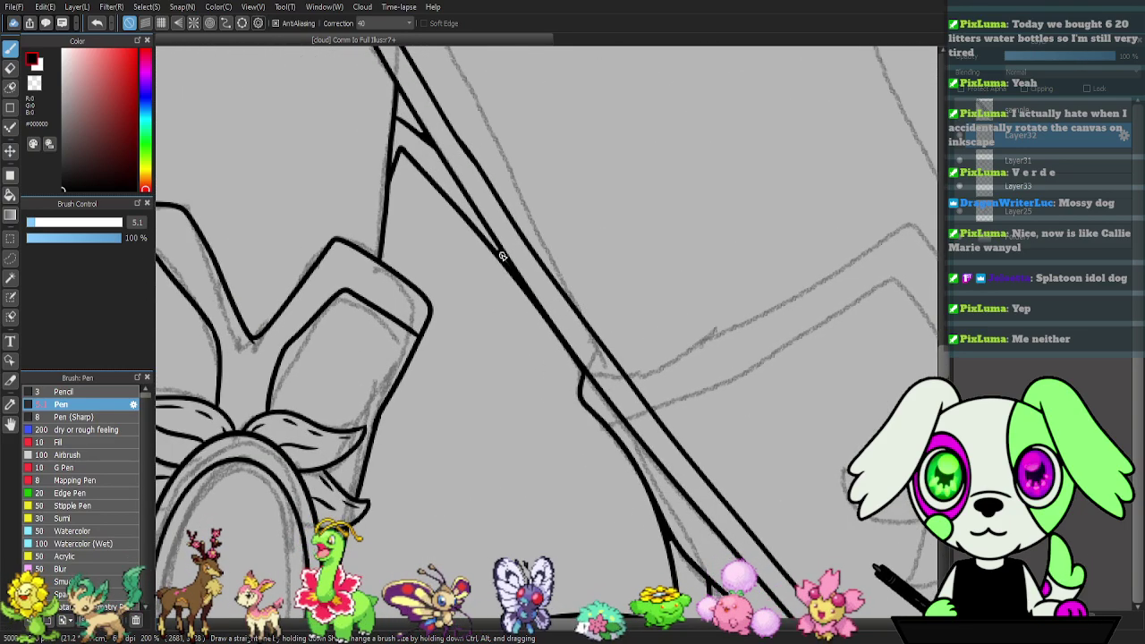
mouse_move(565, 527)
mouse_down()
mouse_move(578, 316)
mouse_move(613, 327)
mouse_up()
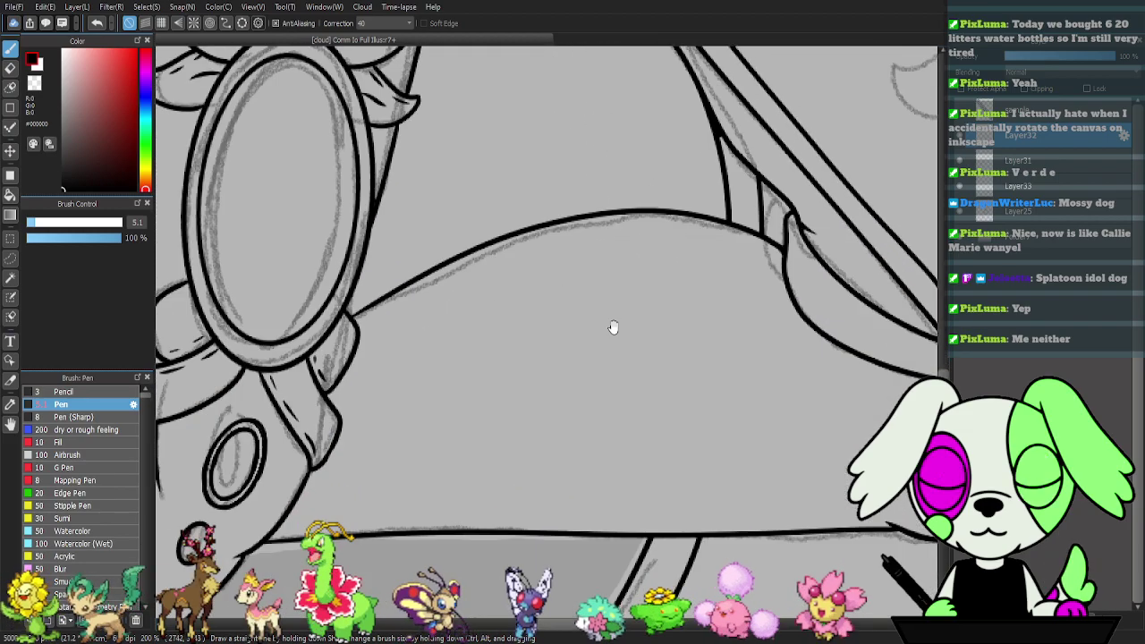
drag(628, 517, 592, 296)
drag(832, 234, 466, 416)
drag(624, 356, 492, 197)
mouse_move(515, 265)
mouse_down()
mouse_move(565, 385)
mouse_move(577, 387)
mouse_up()
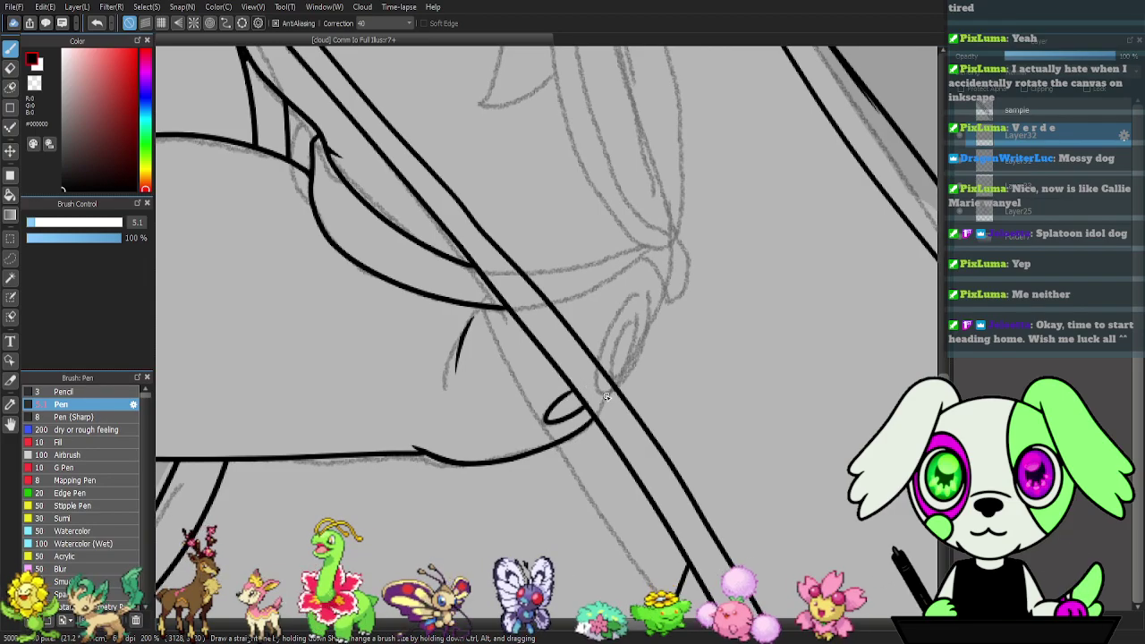
scroll(607, 397, down, 4)
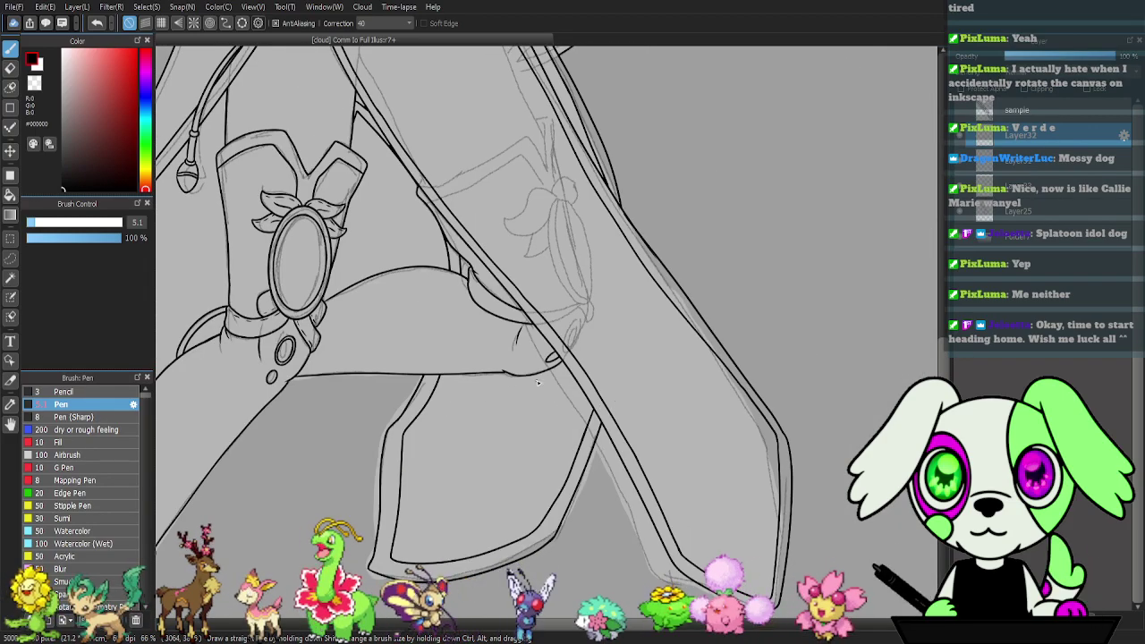
- Examine the inked lines around the bent leg, skirt trims, waist ribbon and hanging tassel for gaps or leftover overlaps
mouse_move(380, 354)
mouse_down()
mouse_move(591, 411)
mouse_move(751, 310)
mouse_move(692, 320)
mouse_move(728, 289)
mouse_move(650, 355)
mouse_move(725, 328)
mouse_move(590, 327)
mouse_move(665, 435)
mouse_move(695, 256)
mouse_move(748, 340)
mouse_up()
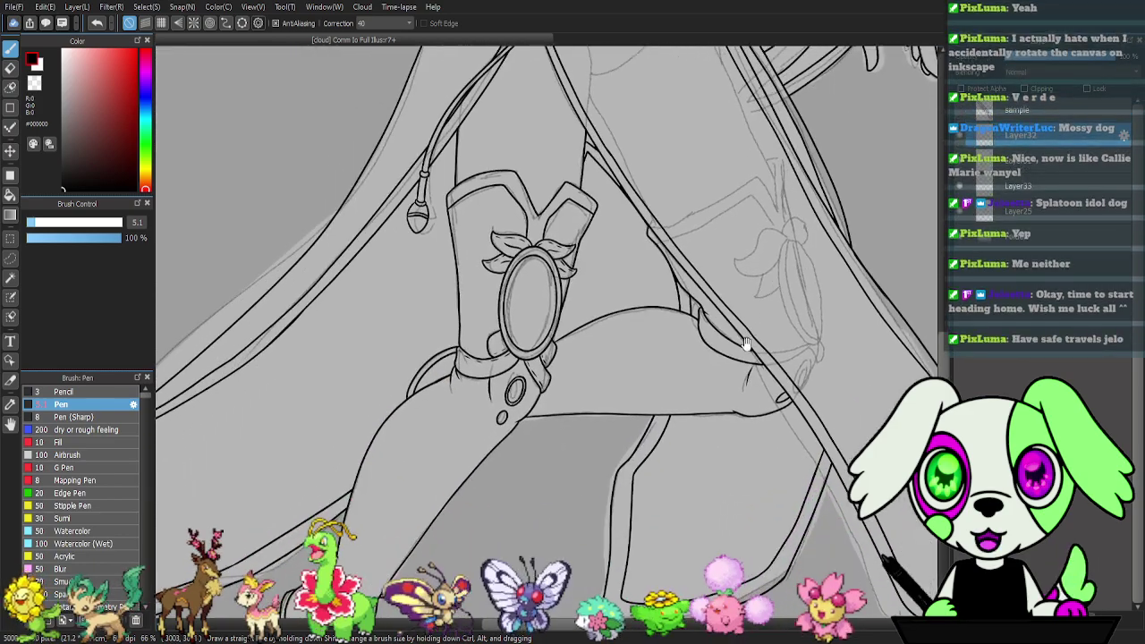
drag(740, 395, 660, 391)
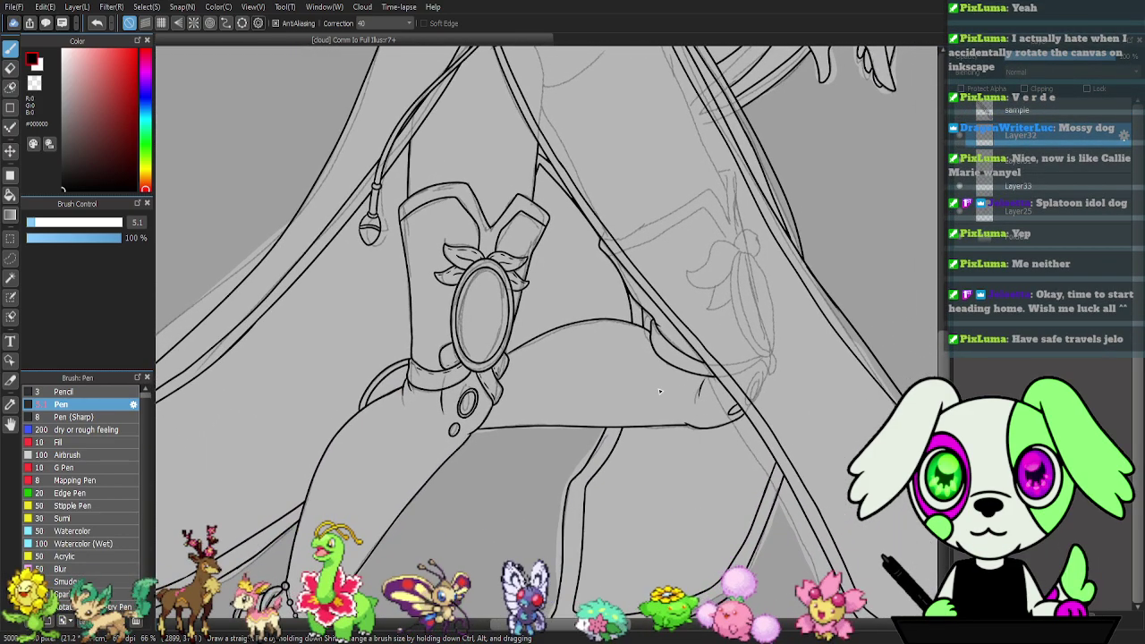
scroll(659, 391, up, 4)
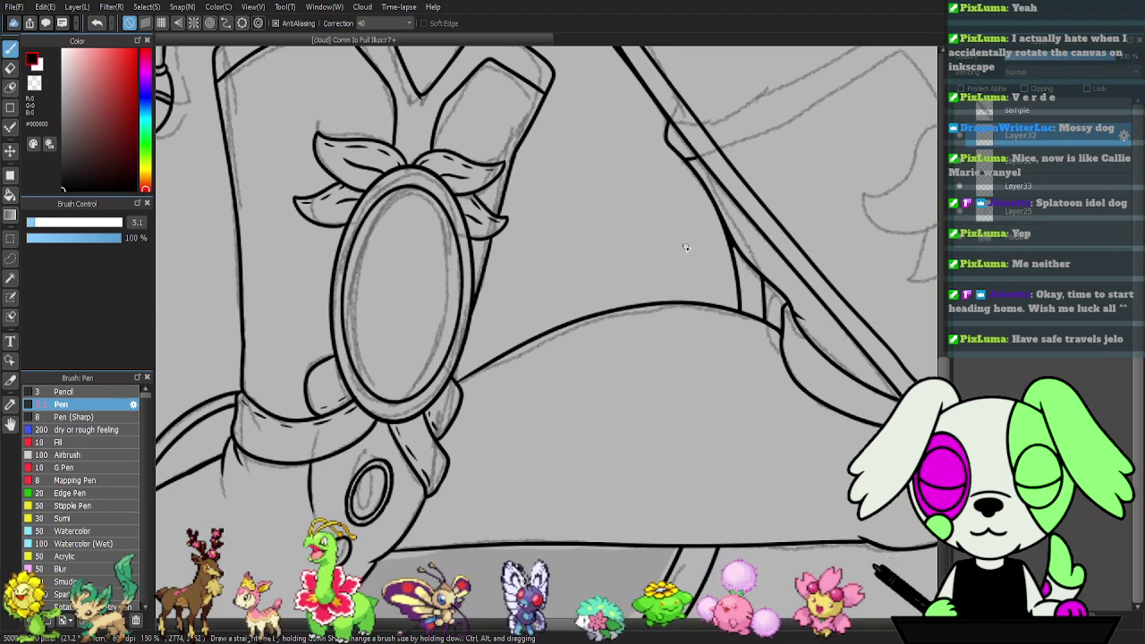
scroll(736, 230, up, 5)
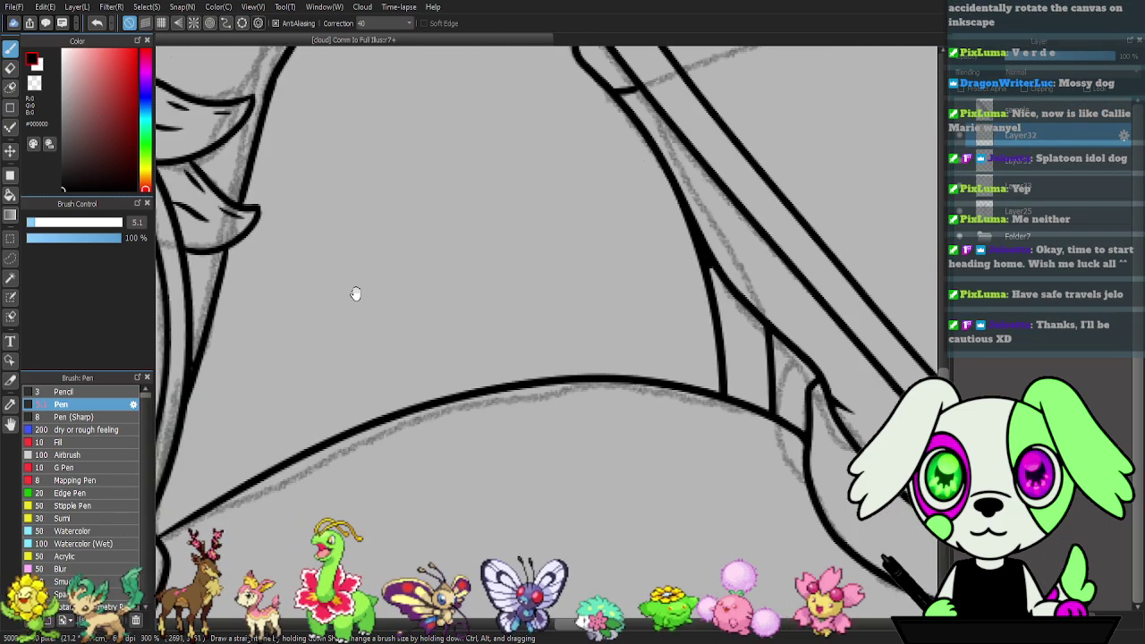
drag(209, 300, 717, 258)
drag(525, 203, 579, 88)
drag(531, 301, 726, 595)
mouse_move(637, 163)
mouse_down()
mouse_move(539, 496)
mouse_move(547, 586)
mouse_up()
drag(482, 180, 488, 399)
mouse_move(385, 385)
mouse_down()
mouse_move(570, 248)
mouse_move(537, 289)
mouse_move(467, 313)
mouse_up()
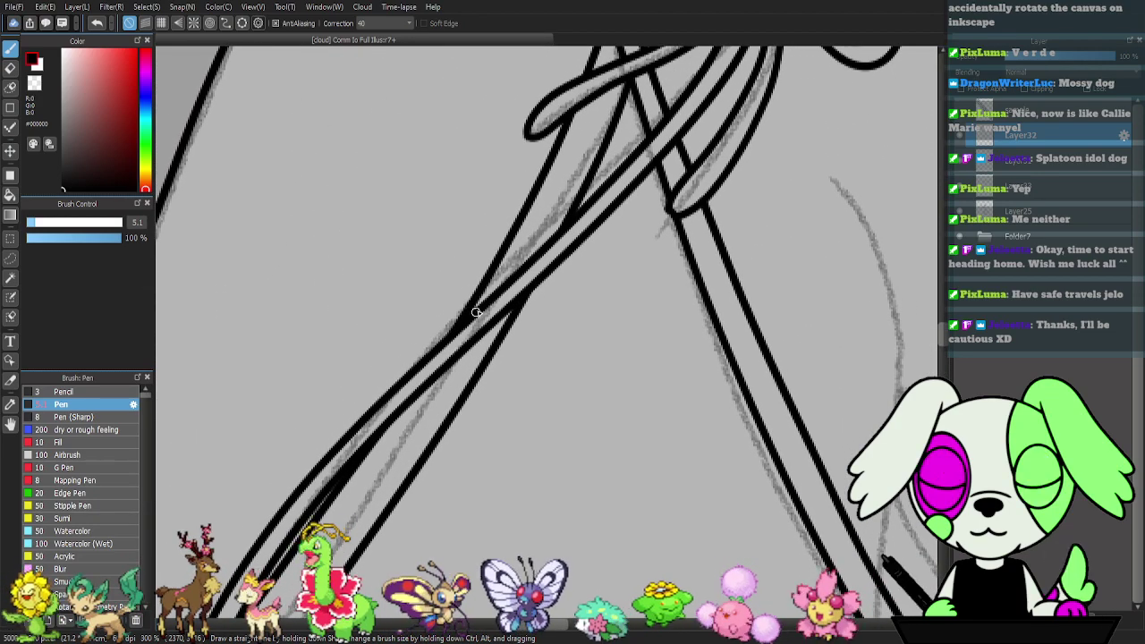
drag(702, 145, 630, 243)
drag(617, 154, 577, 235)
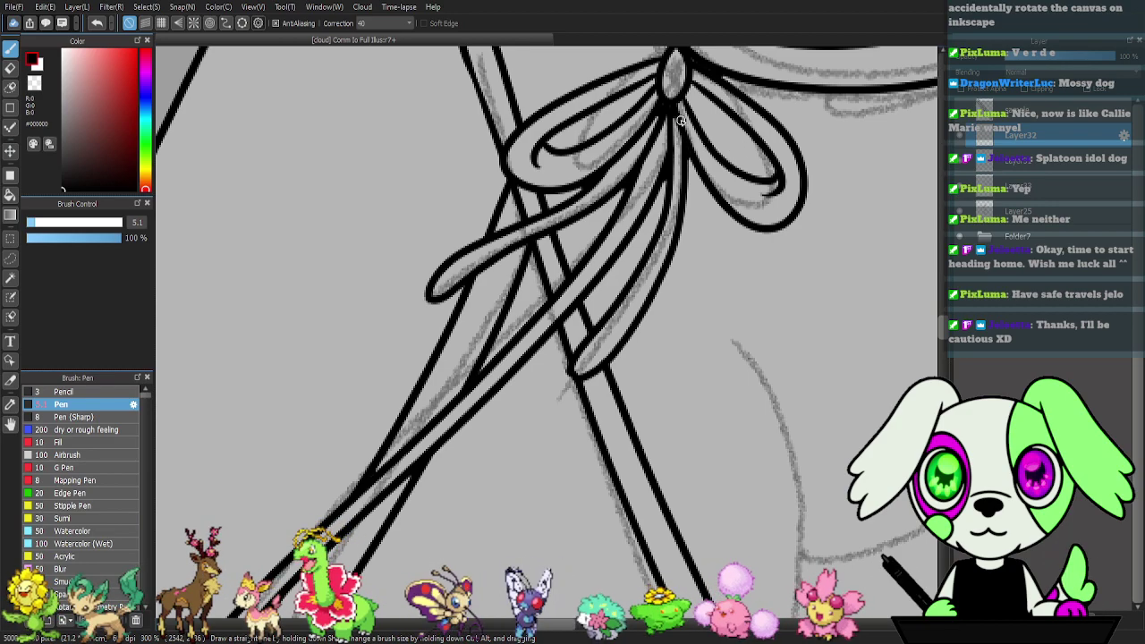
drag(653, 114, 629, 182)
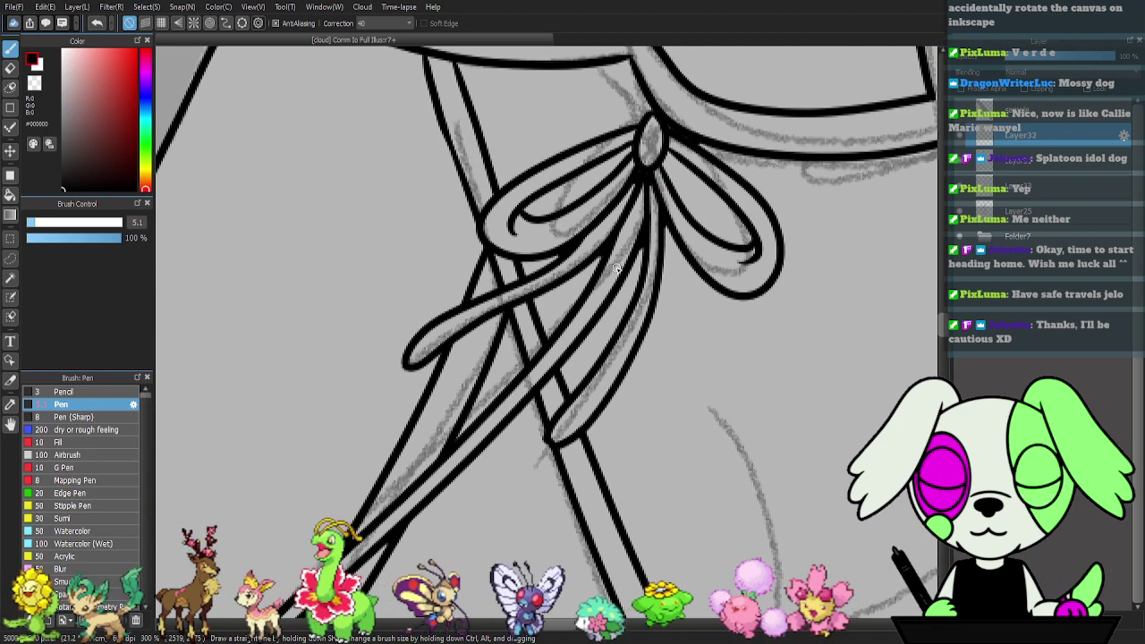
mouse_move(611, 280)
mouse_down()
mouse_move(626, 113)
mouse_move(639, 106)
mouse_up()
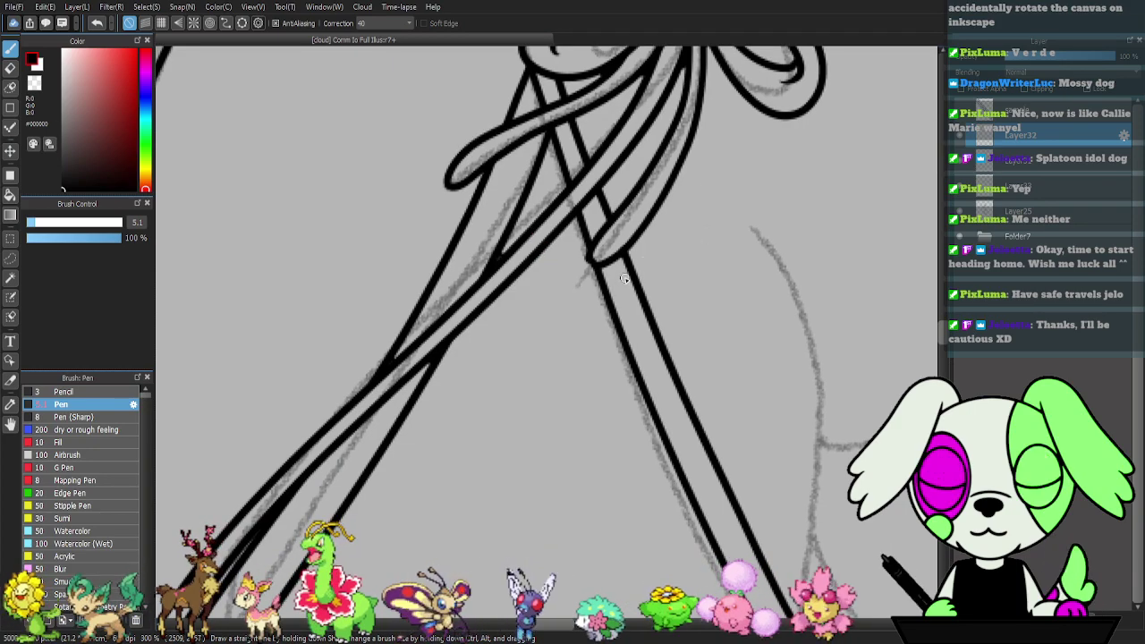
mouse_move(521, 404)
mouse_down()
mouse_move(616, 155)
mouse_move(758, 170)
mouse_up()
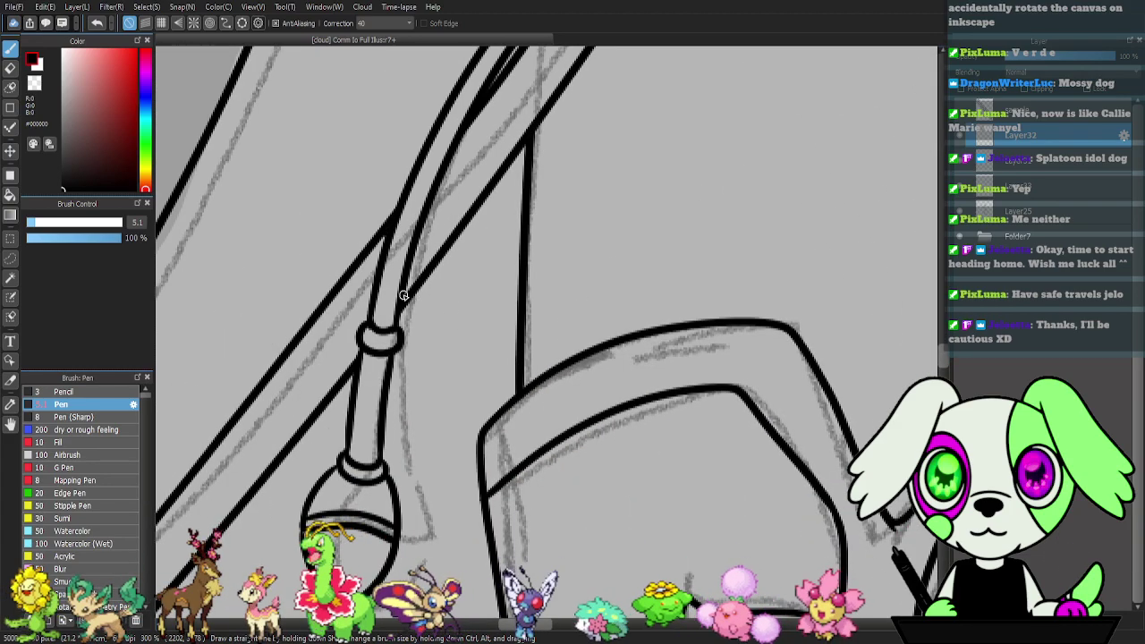
drag(359, 434, 605, 254)
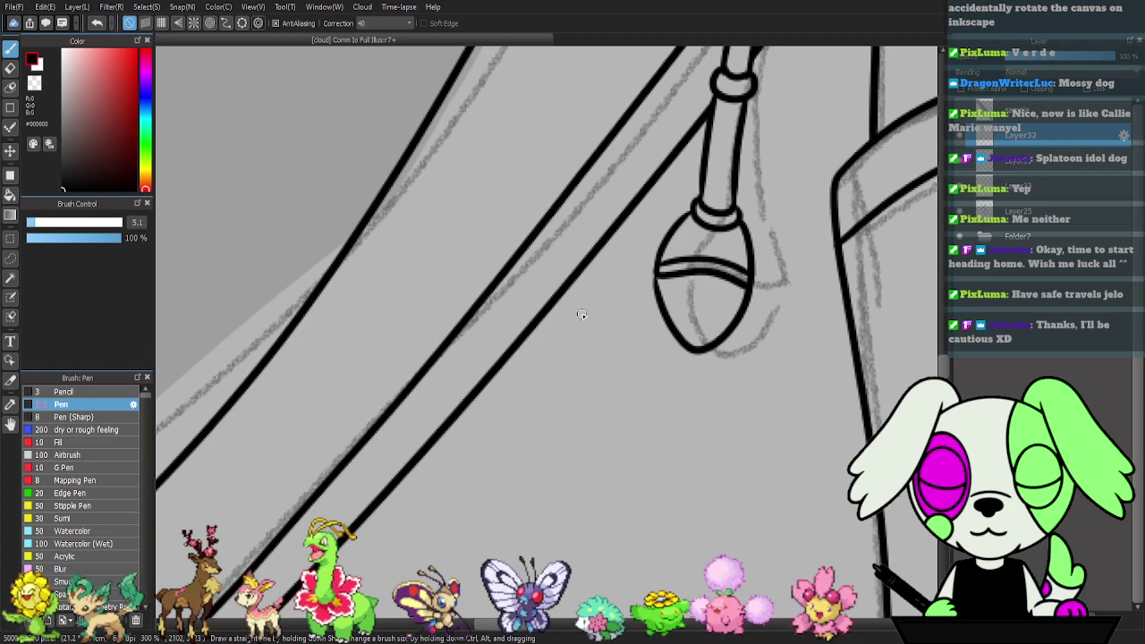
scroll(587, 317, down, 8)
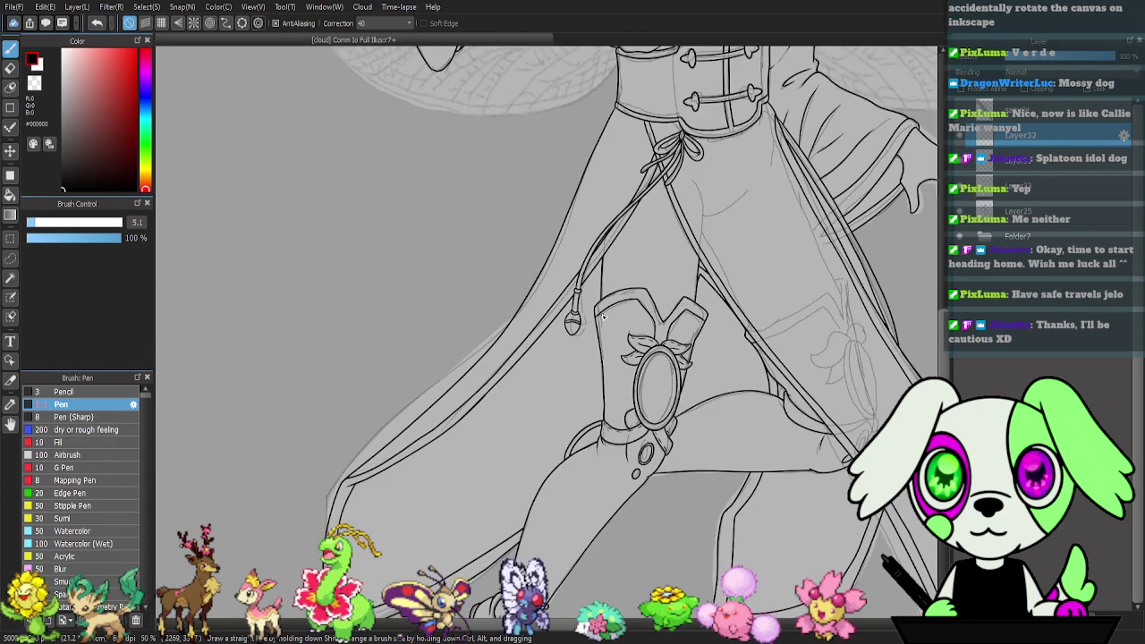
- Merge the leg and skirt line layers down into Layer25 and toggle the sketch's visibility to check the lineart
mouse_move(871, 253)
mouse_down()
mouse_move(795, 301)
mouse_move(736, 477)
mouse_up()
drag(716, 352, 674, 389)
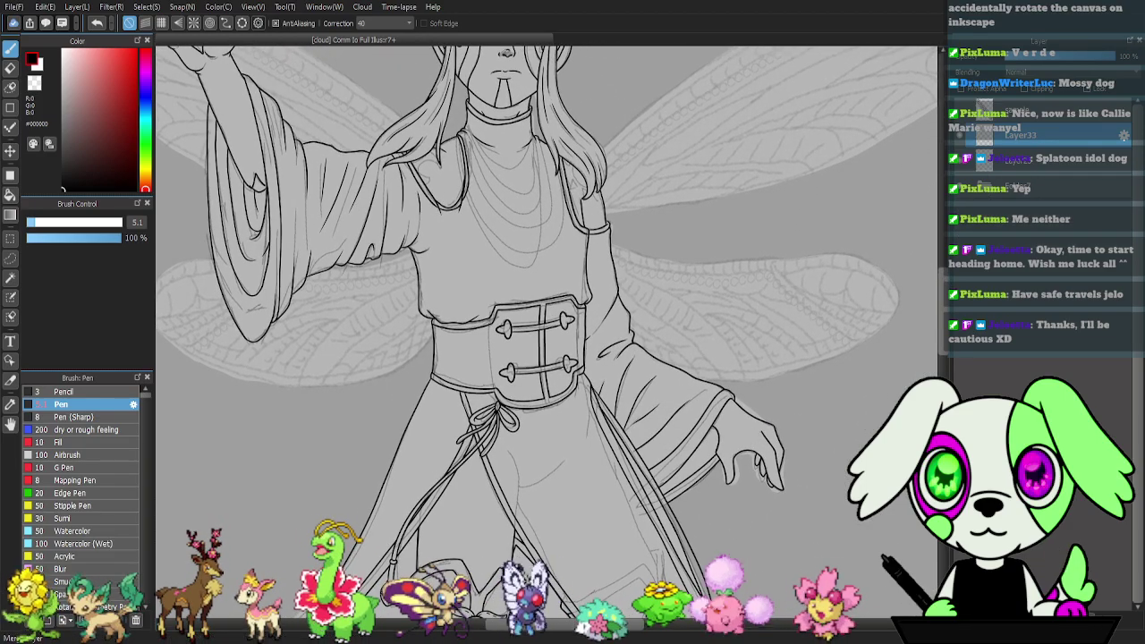
mouse_move(698, 554)
mouse_down()
mouse_move(743, 194)
mouse_move(738, 242)
mouse_move(758, 272)
mouse_up()
click(961, 163)
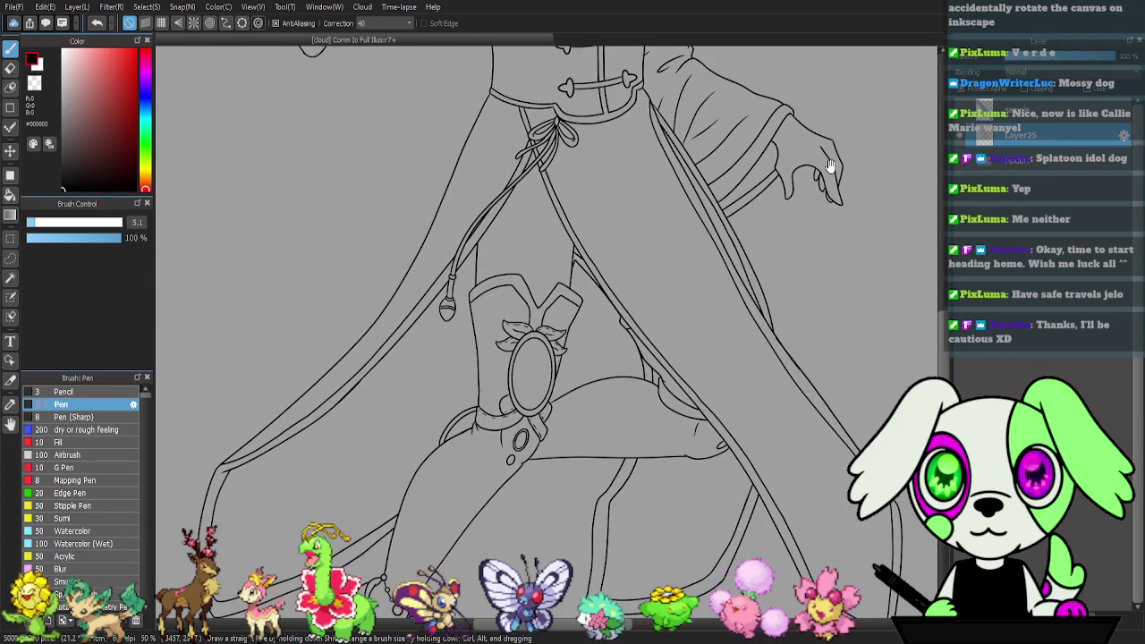
click(968, 172)
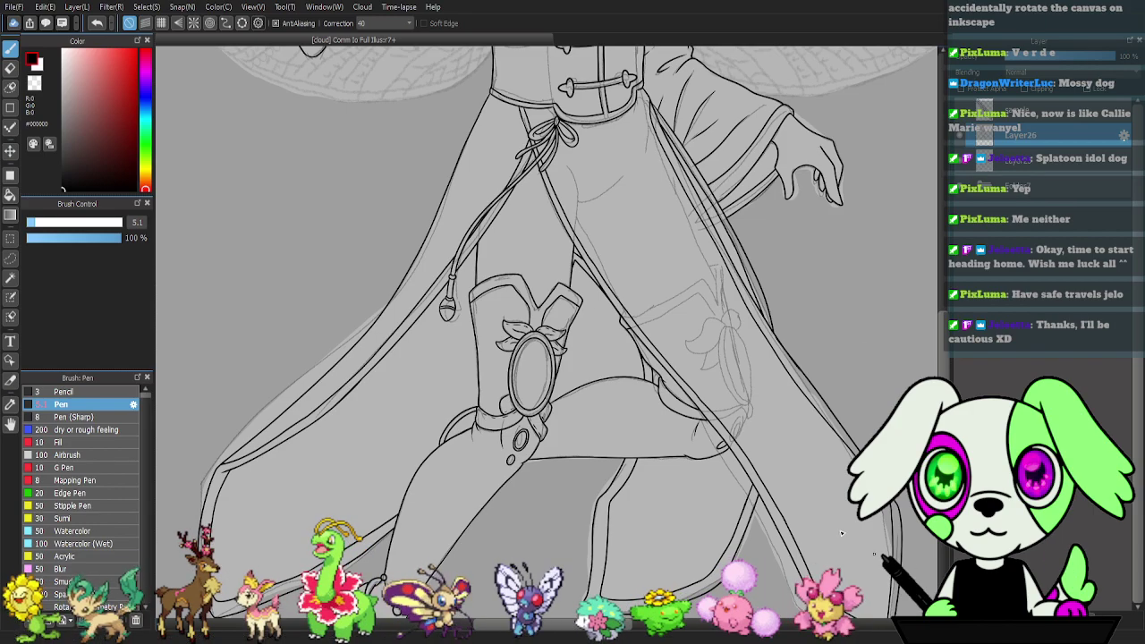
- Ink a curved diagonal fold line across the front skirt panel over the bent thigh on a new layer
drag(637, 212, 699, 259)
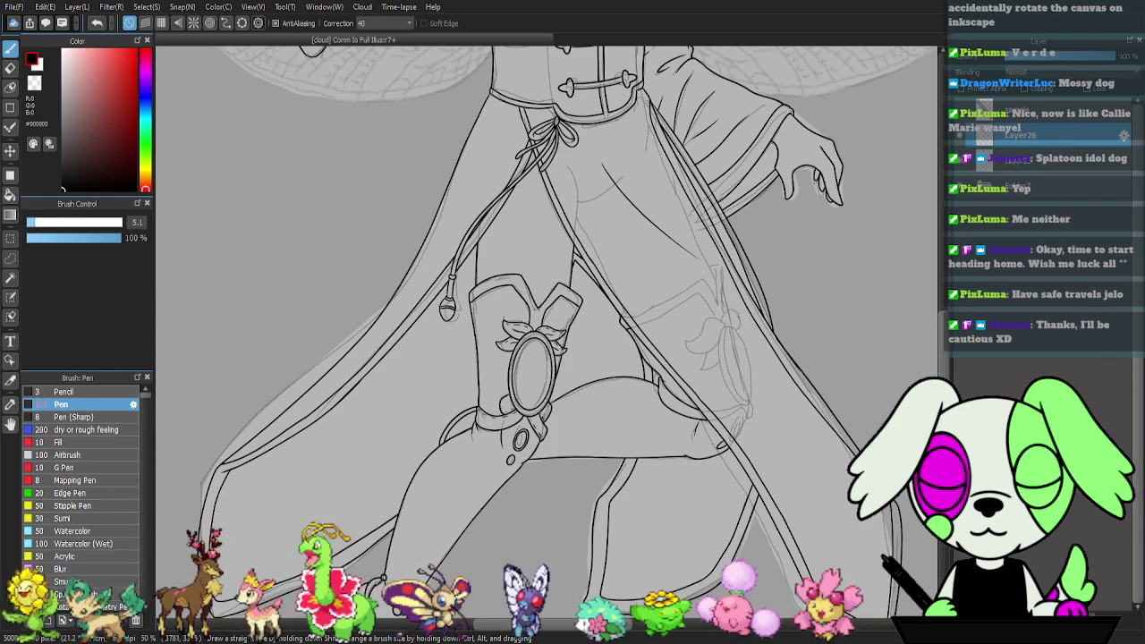
drag(636, 375, 654, 322)
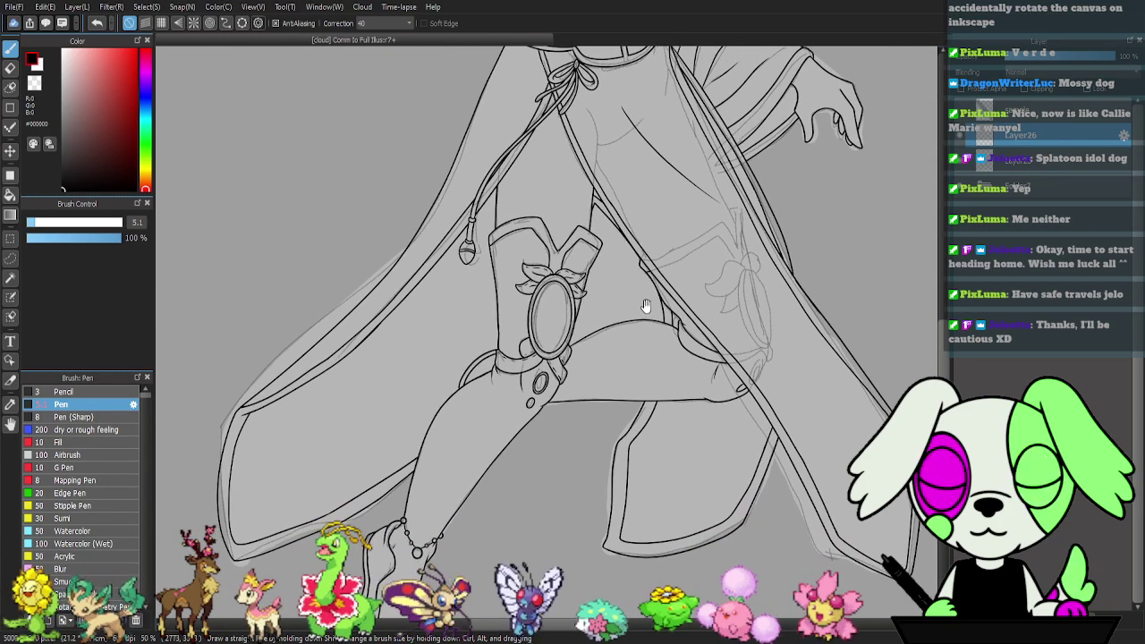
scroll(685, 256, up, 5)
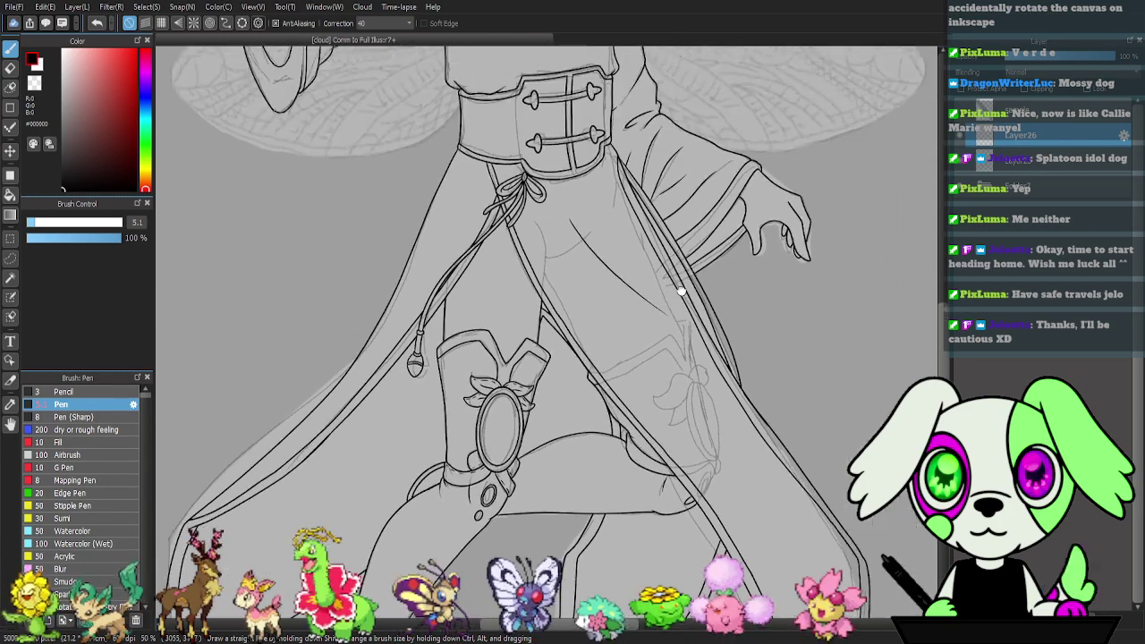
scroll(731, 245, up, 3)
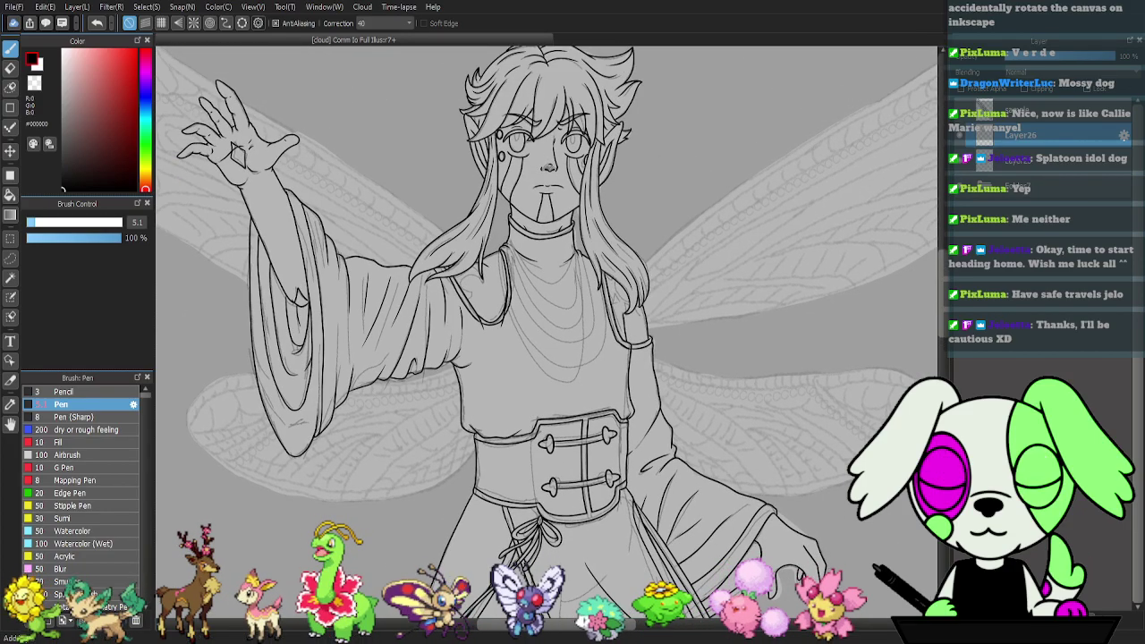
- Find the Ball Chain Brush and select it for the necklace strands sketched on the chest
drag(582, 474, 547, 515)
key(ctrl+plus)
key(ctrl+plus)
key(ctrl+plus)
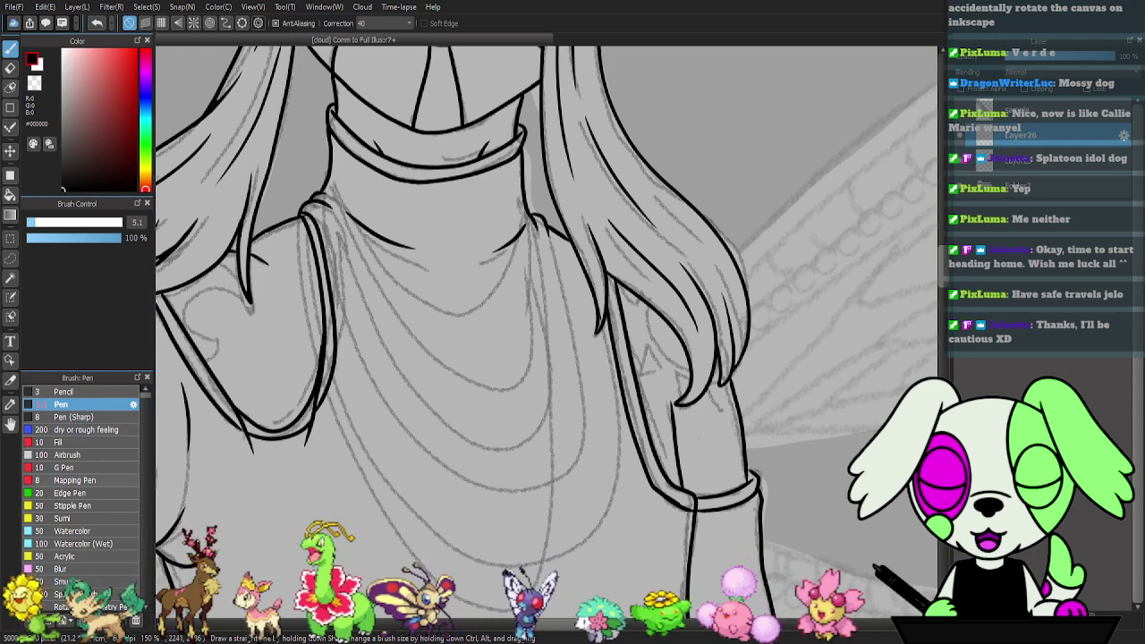
scroll(116, 475, down, 5)
scroll(116, 475, down, 15)
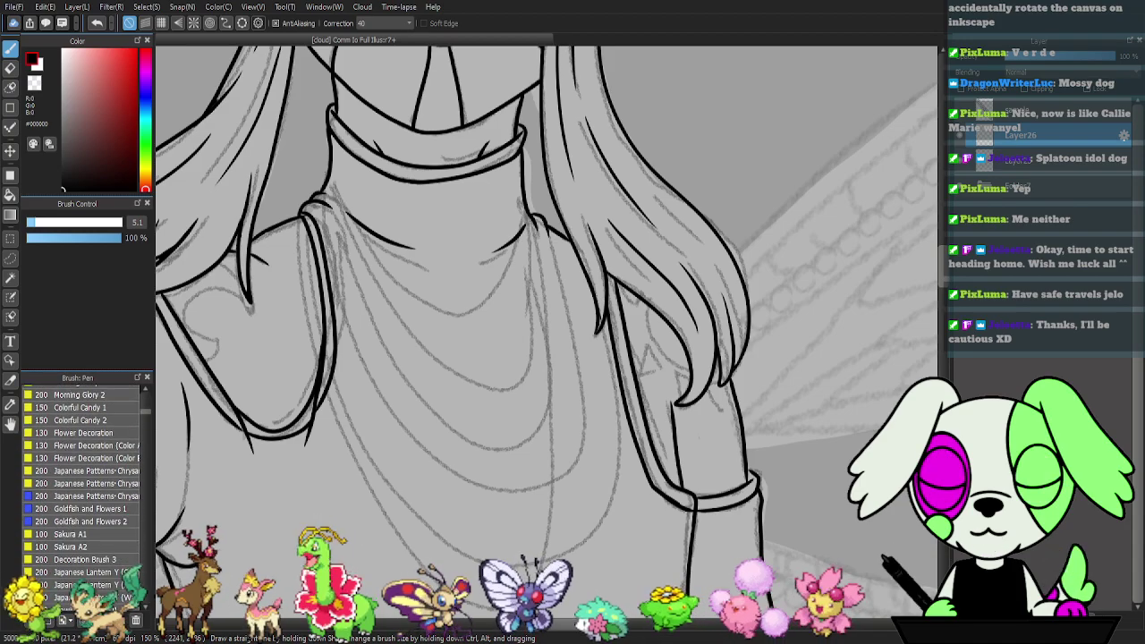
scroll(117, 475, down, 10)
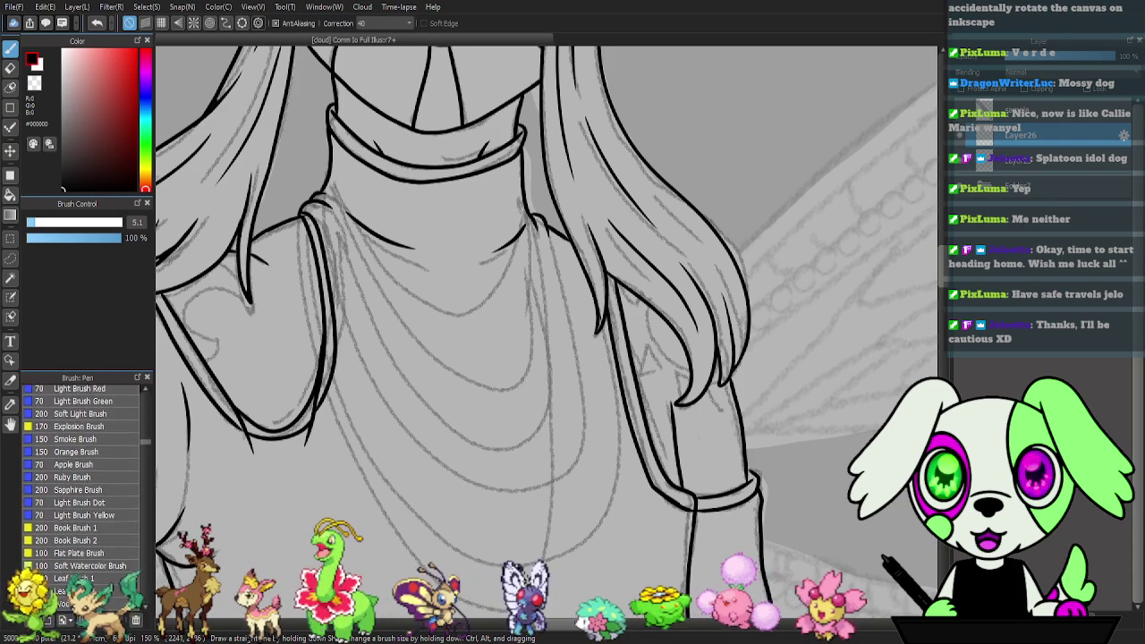
scroll(117, 475, down, 5)
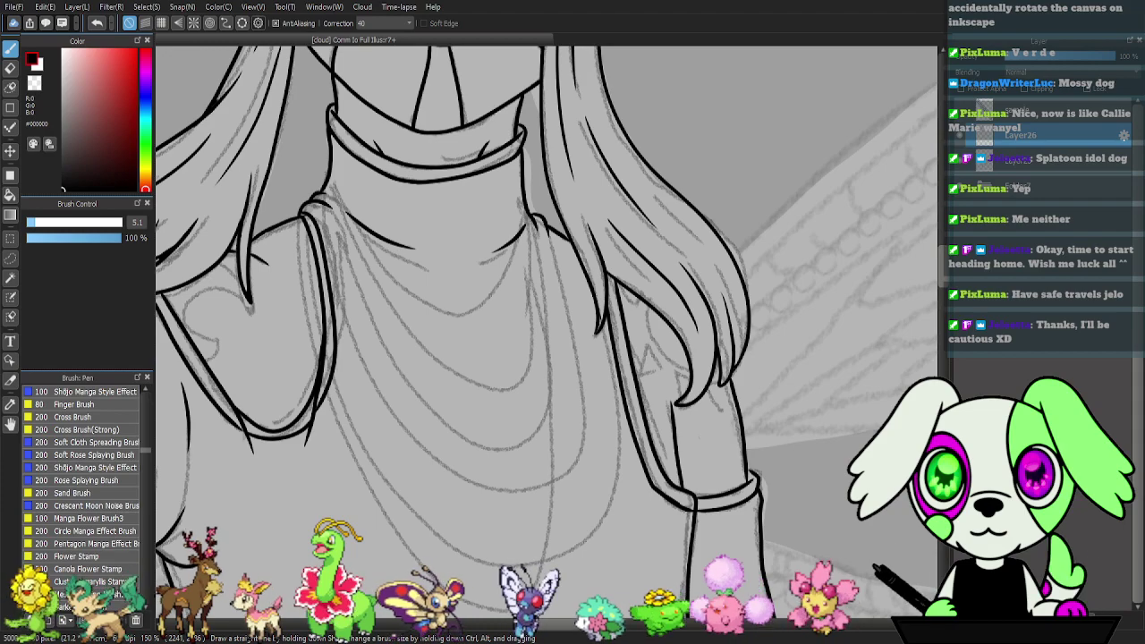
scroll(116, 475, down, 10)
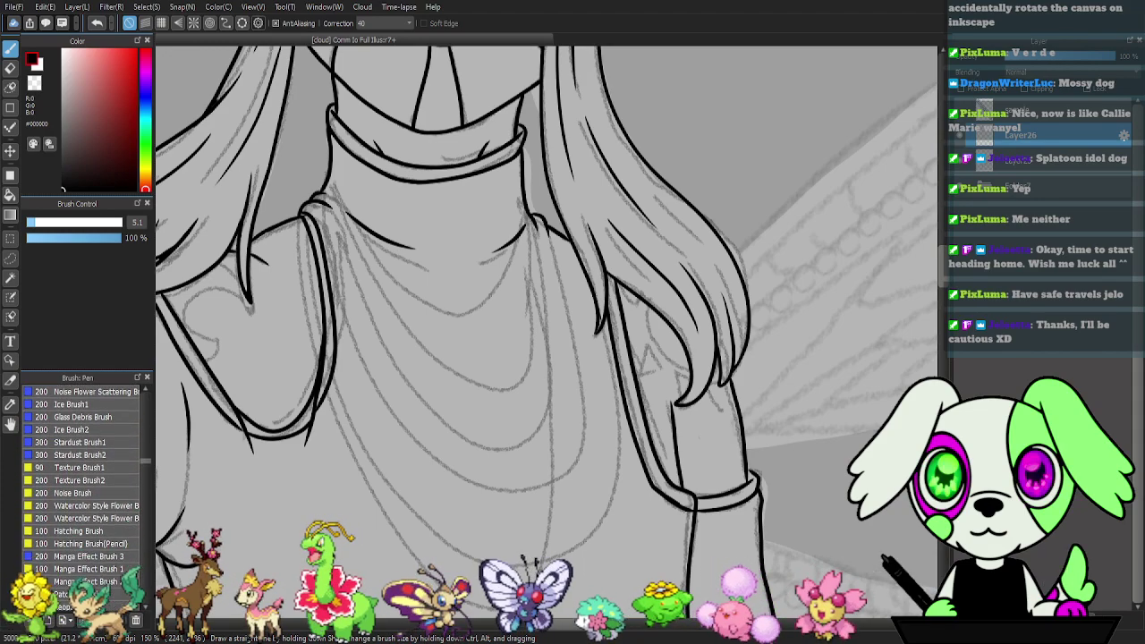
scroll(87, 483, down, 3)
scroll(85, 483, down, 8)
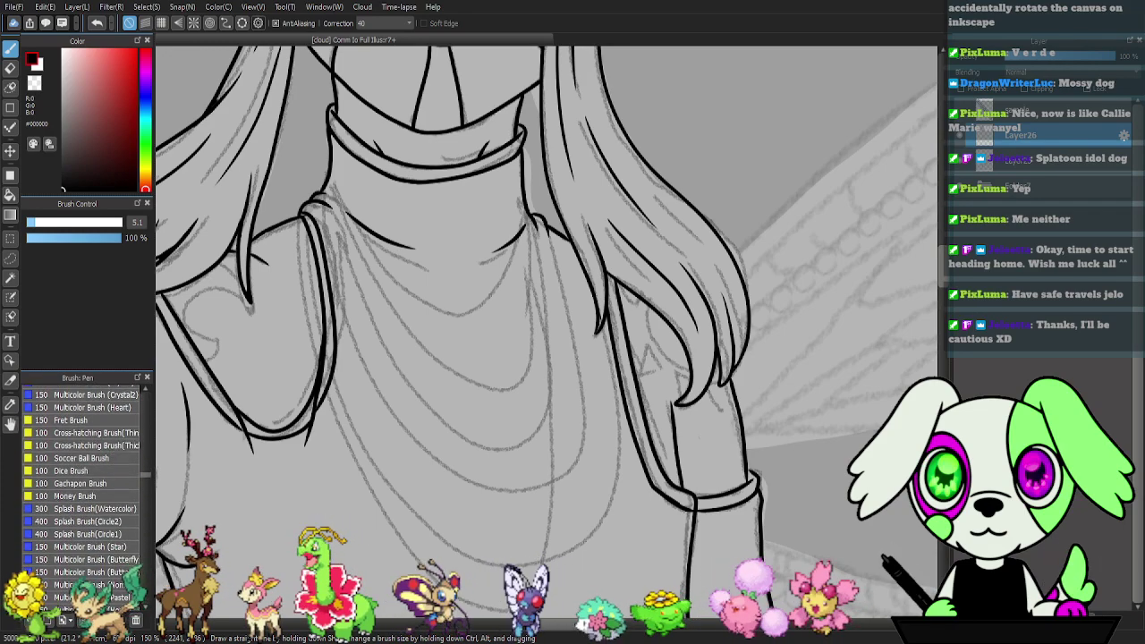
scroll(85, 483, down, 5)
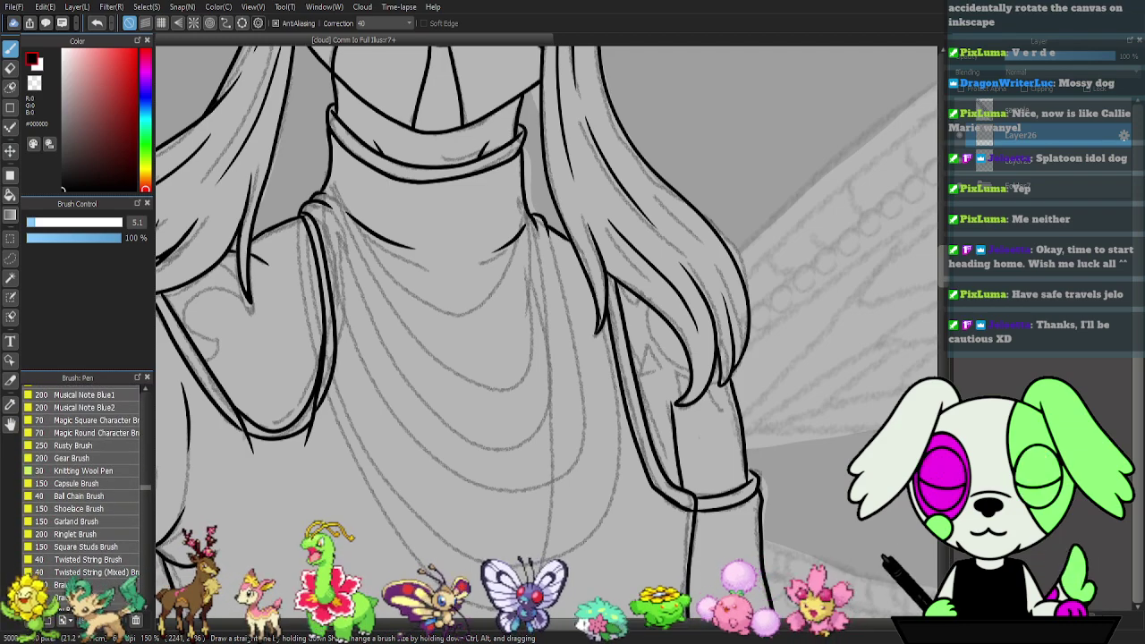
scroll(85, 483, up, 1)
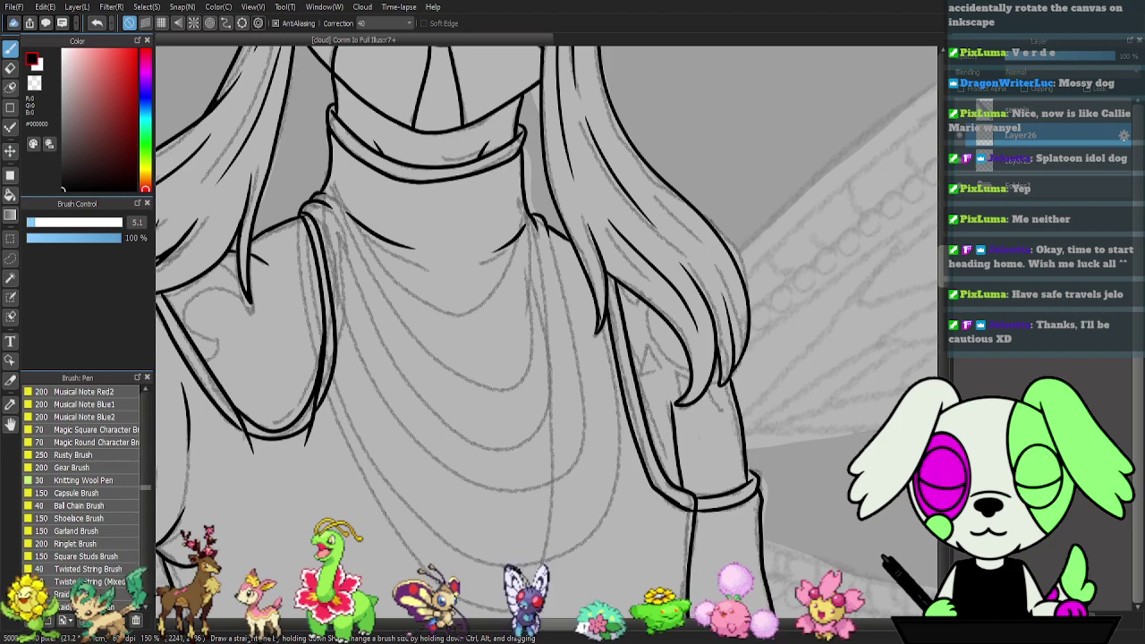
click(98, 508)
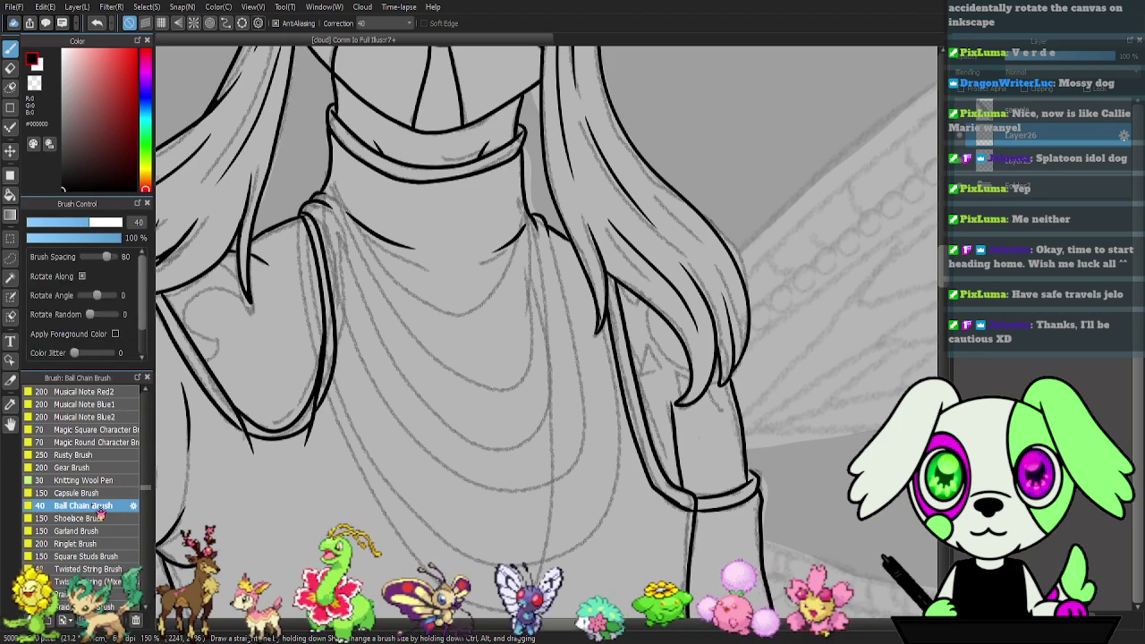
- Try a beaded strand across the chest with the 40-pixel Ball Chain Brush and undo it
mouse_move(259, 464)
mouse_down()
mouse_move(537, 449)
mouse_move(675, 479)
mouse_up()
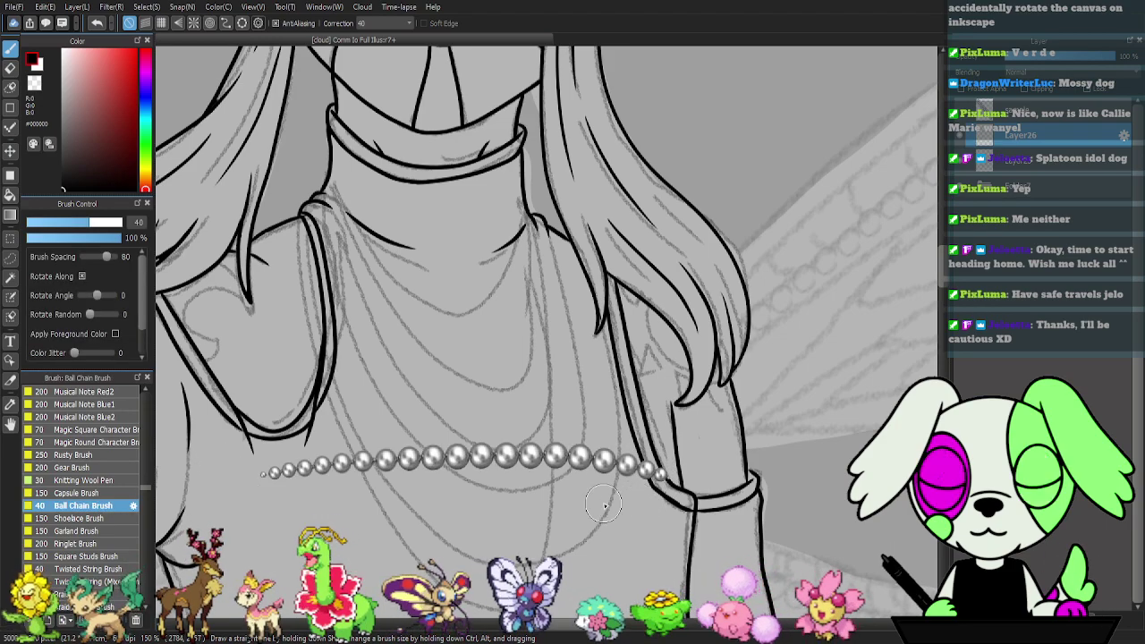
key(ctrl+z)
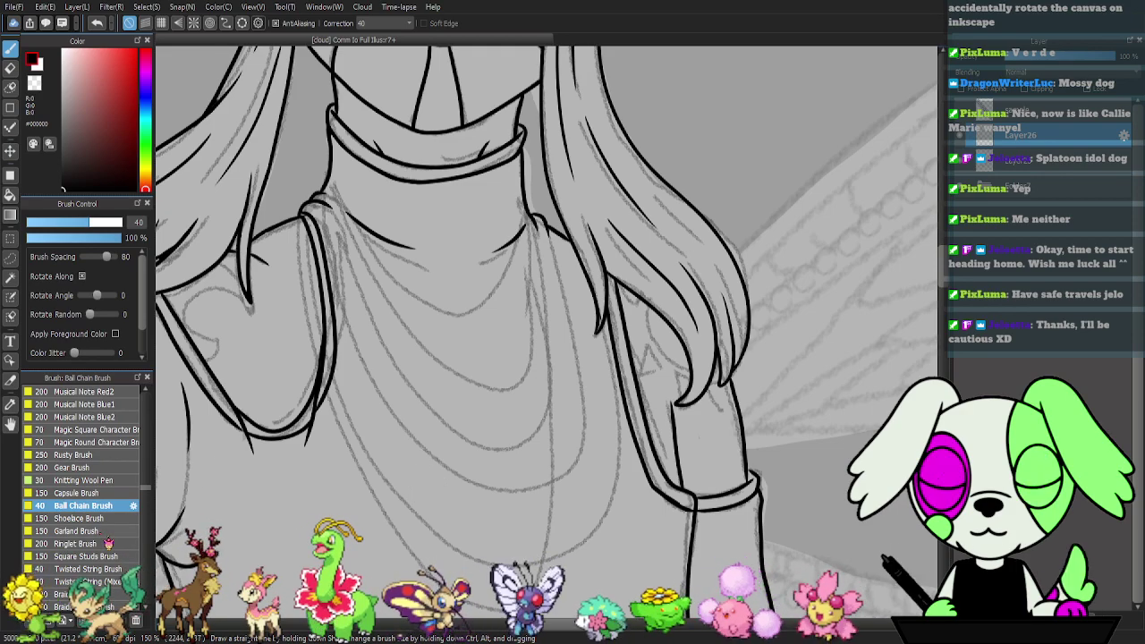
- Look through the brush list for a chain-style brush suited to the sketched chest necklaces
scroll(108, 543, down, 5)
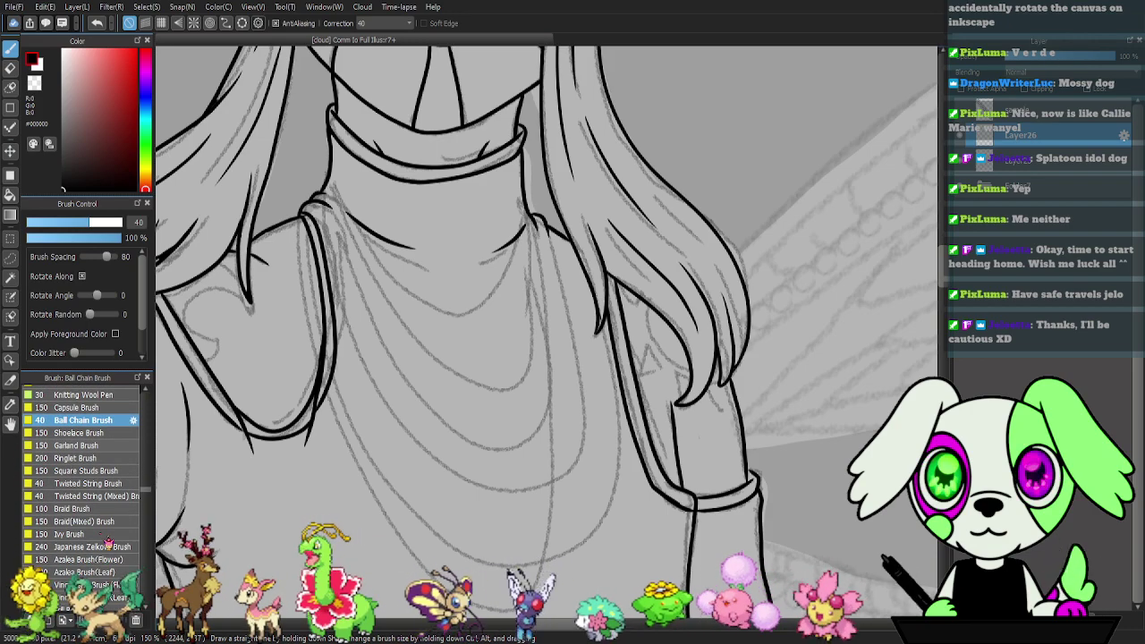
scroll(107, 543, down, 10)
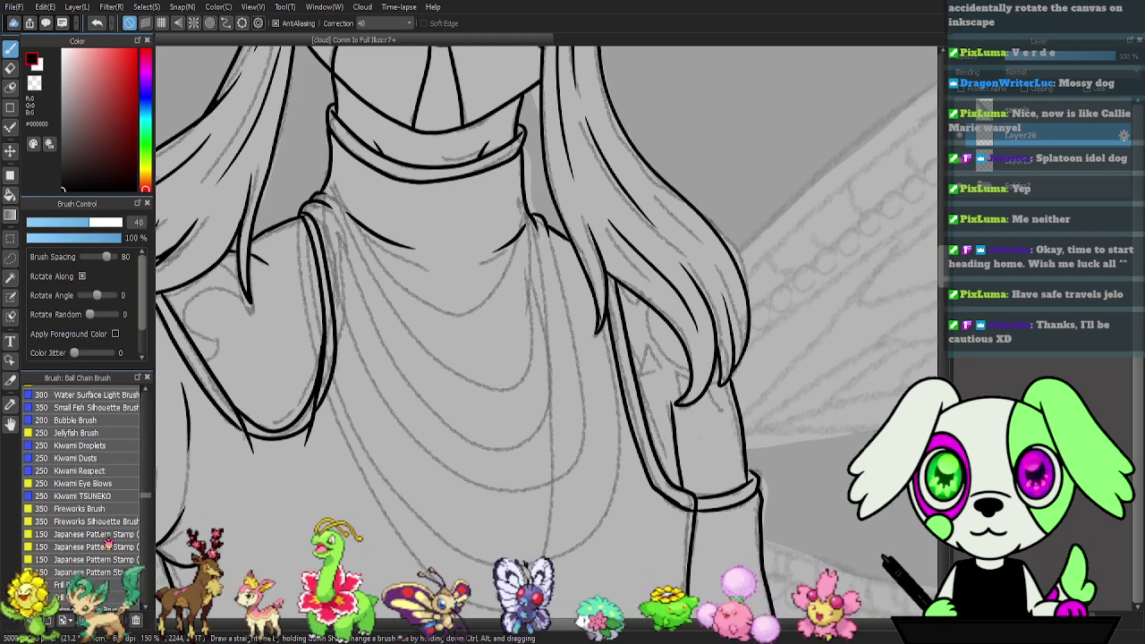
scroll(107, 543, down, 10)
scroll(107, 542, down, 10)
scroll(107, 543, down, 10)
scroll(107, 543, down, 10)
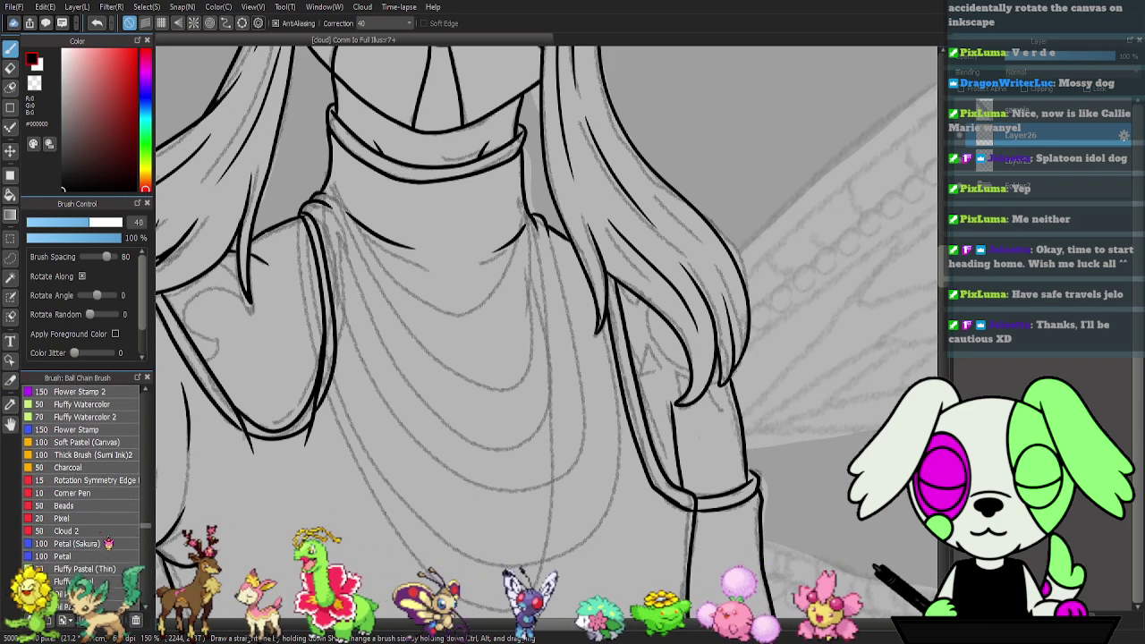
scroll(107, 543, down, 5)
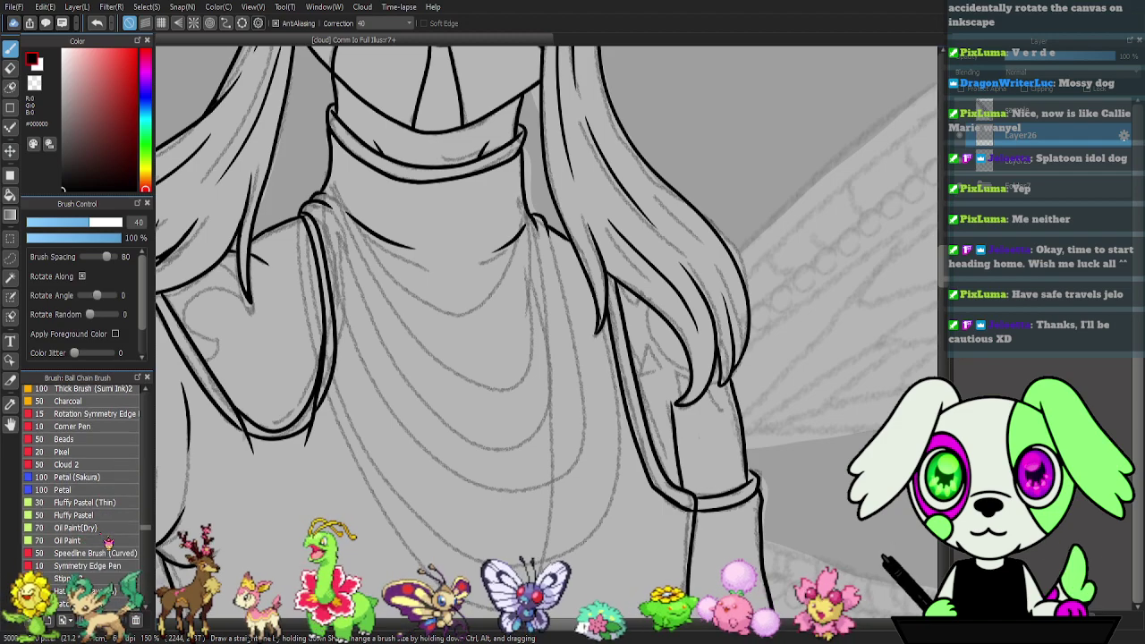
scroll(108, 542, down, 4)
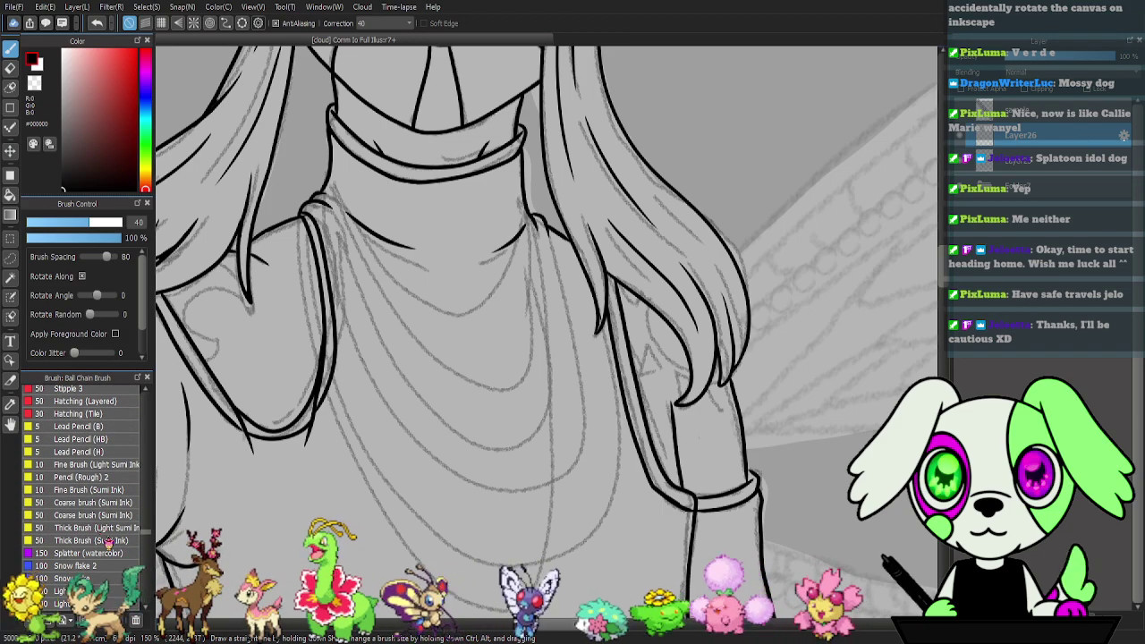
scroll(107, 543, down, 5)
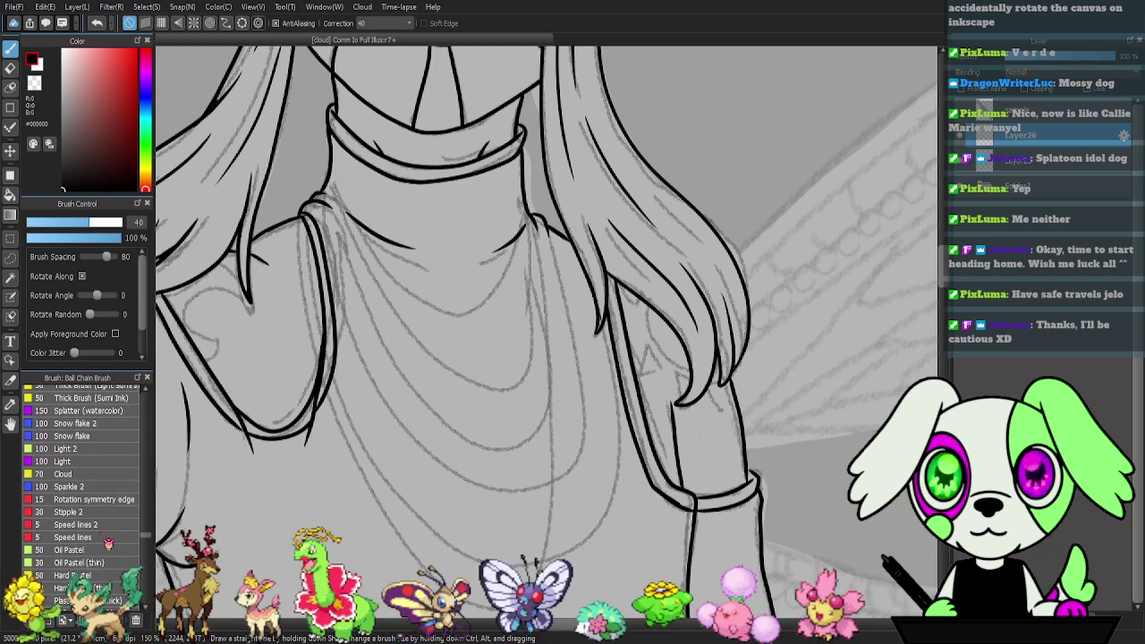
scroll(107, 543, down, 6)
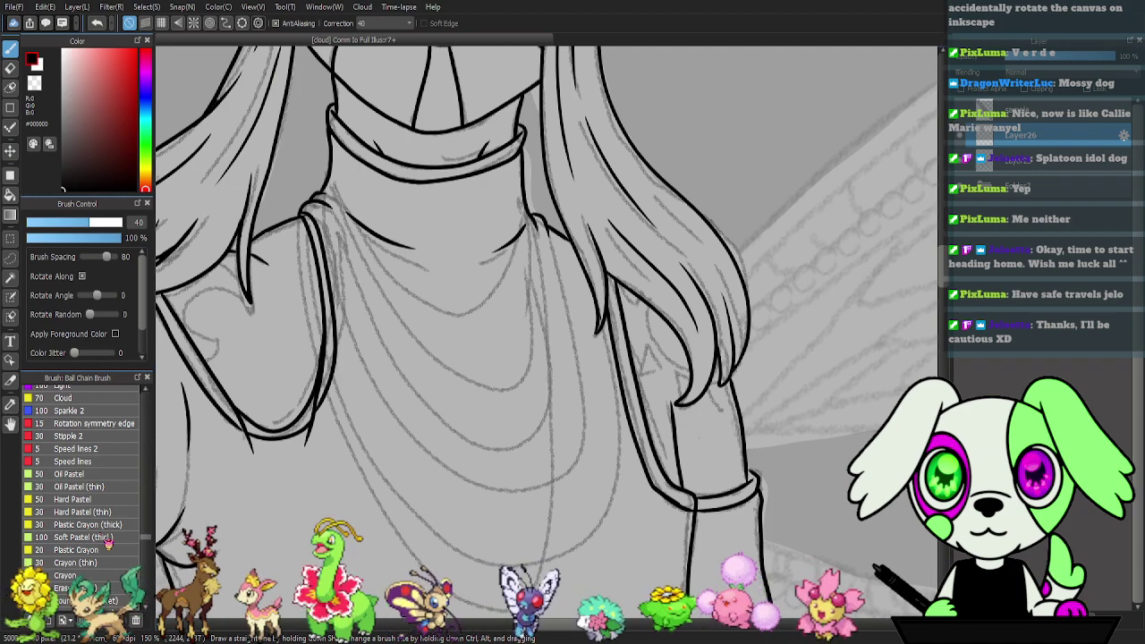
scroll(107, 540, down, 5)
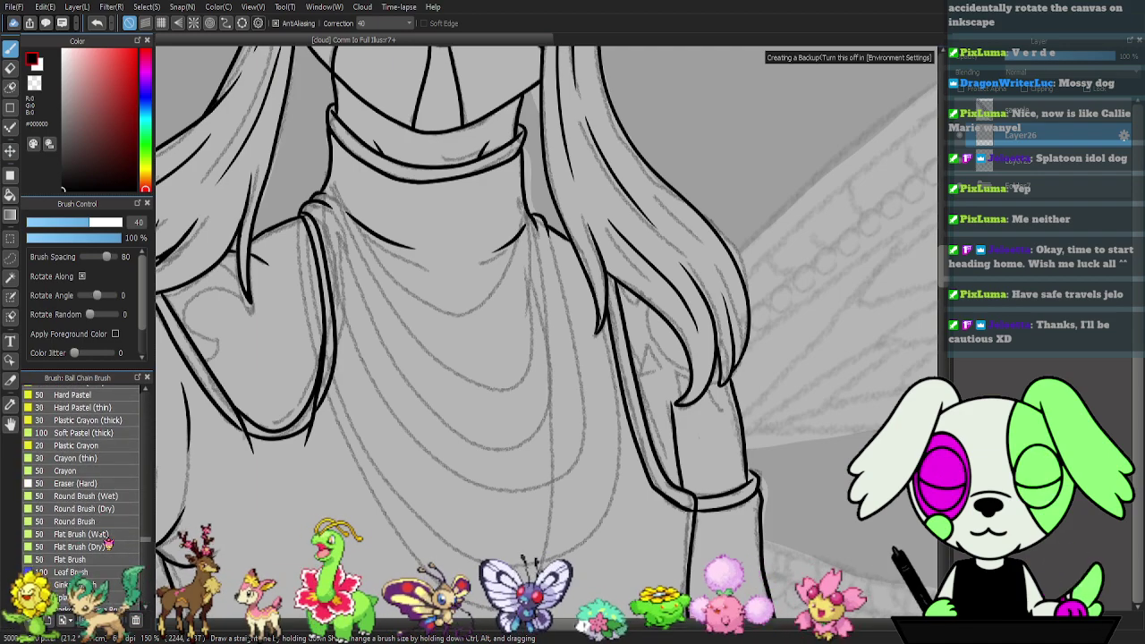
scroll(108, 541, down, 5)
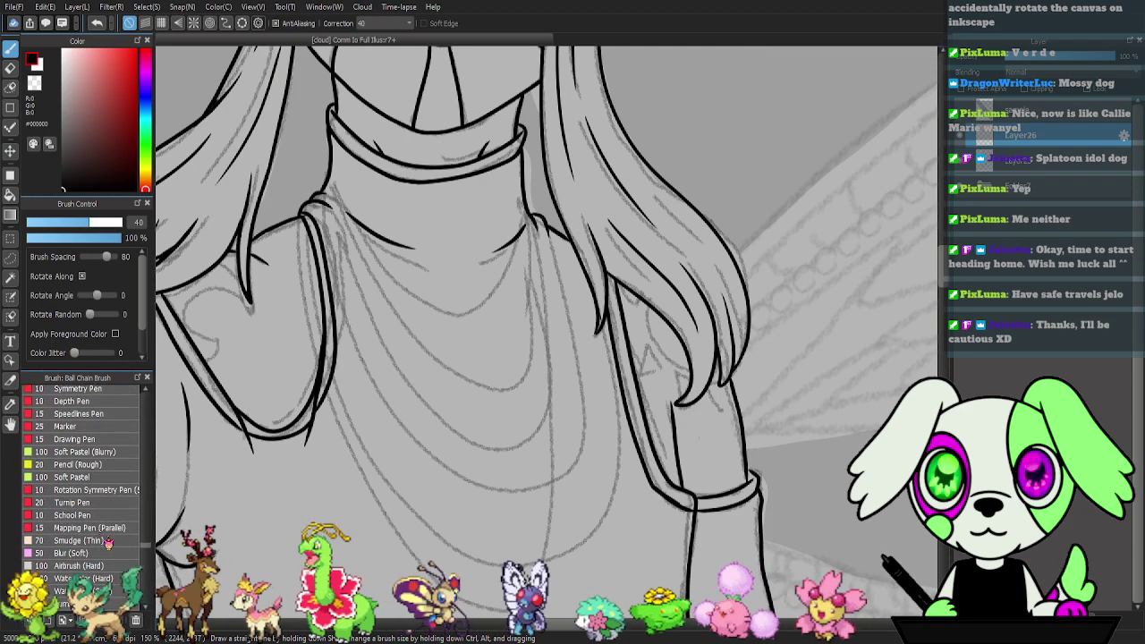
scroll(109, 543, down, 10)
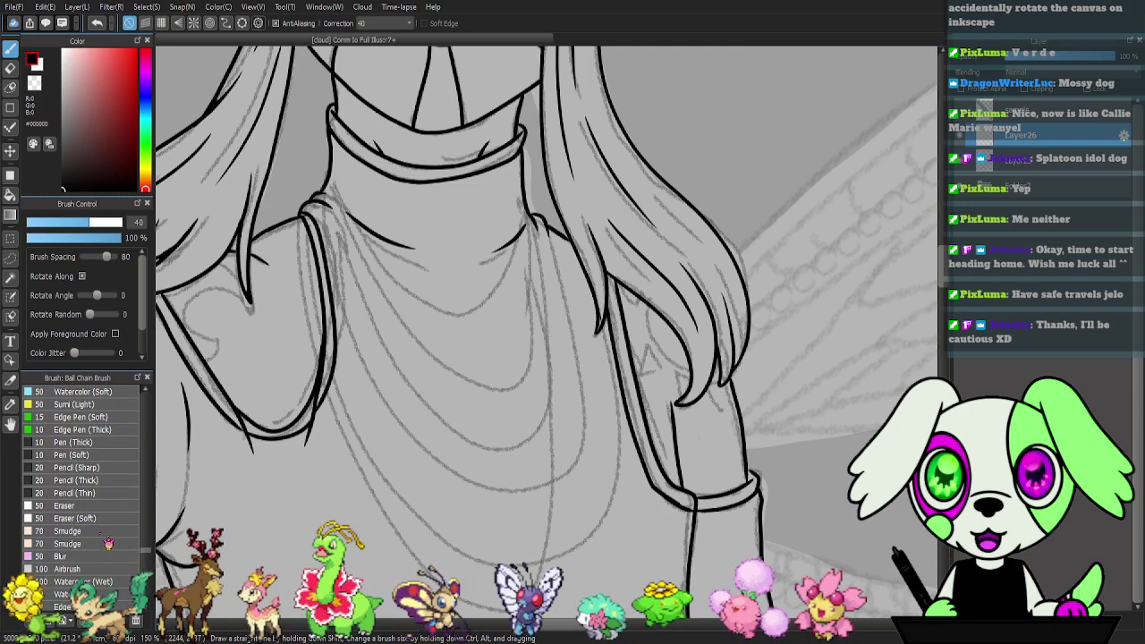
scroll(108, 543, down, 1)
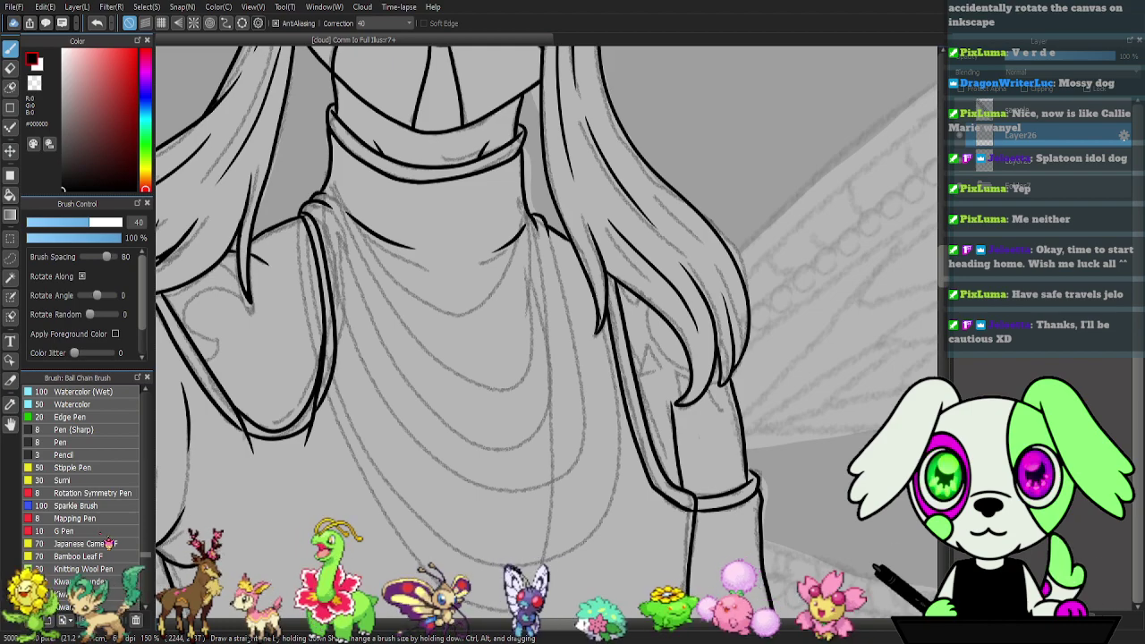
scroll(108, 543, down, 15)
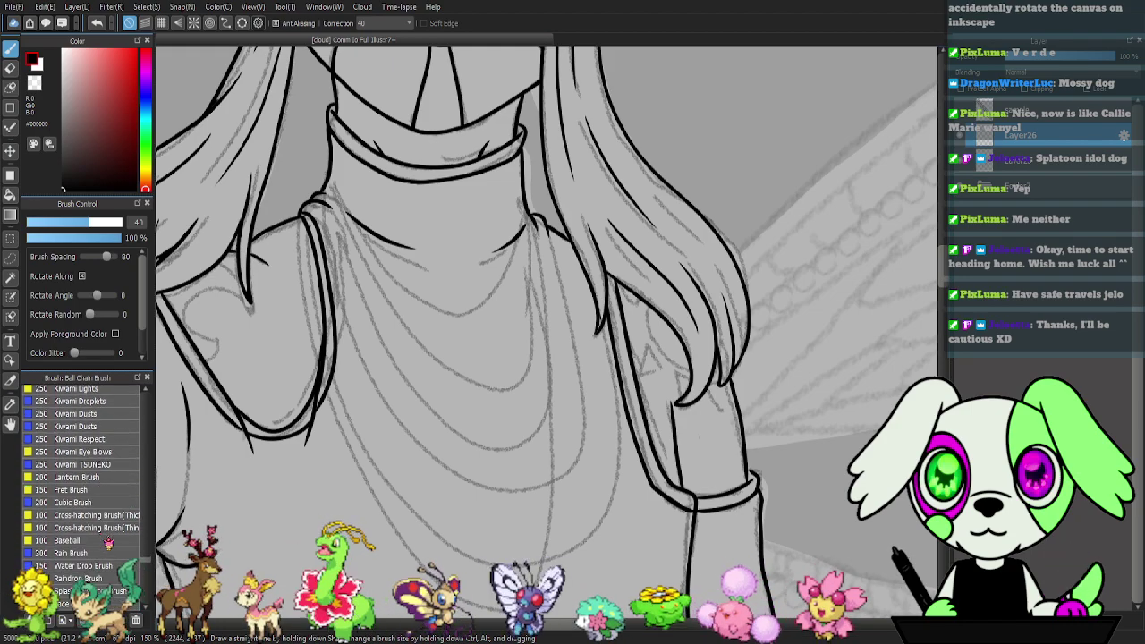
scroll(109, 543, down, 4)
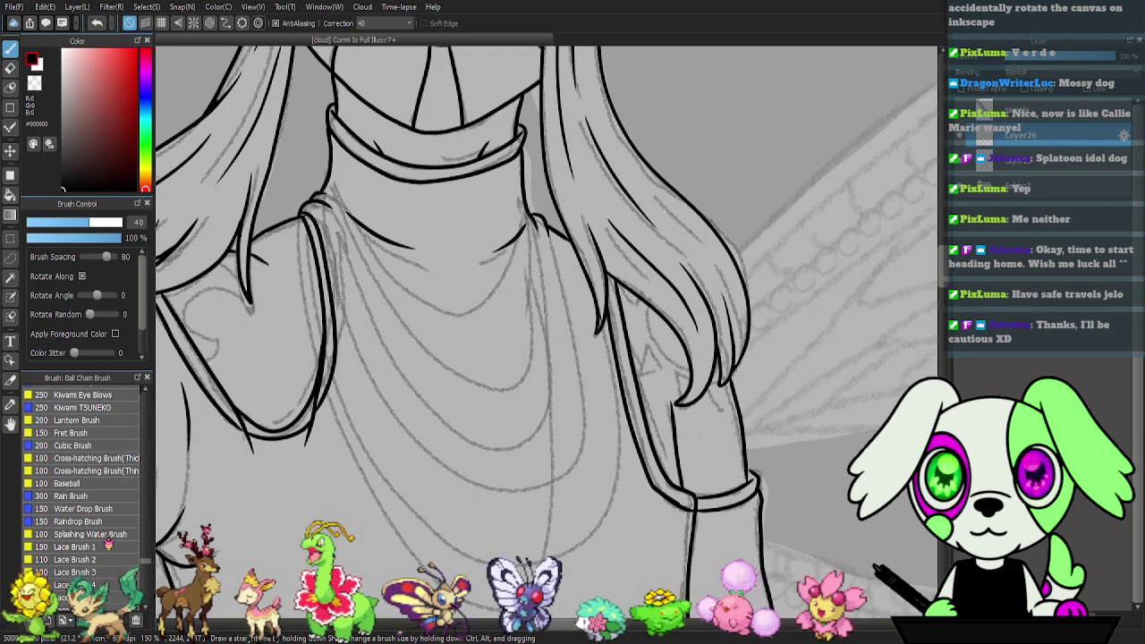
scroll(108, 543, down, 9)
scroll(108, 543, down, 15)
scroll(108, 543, down, 20)
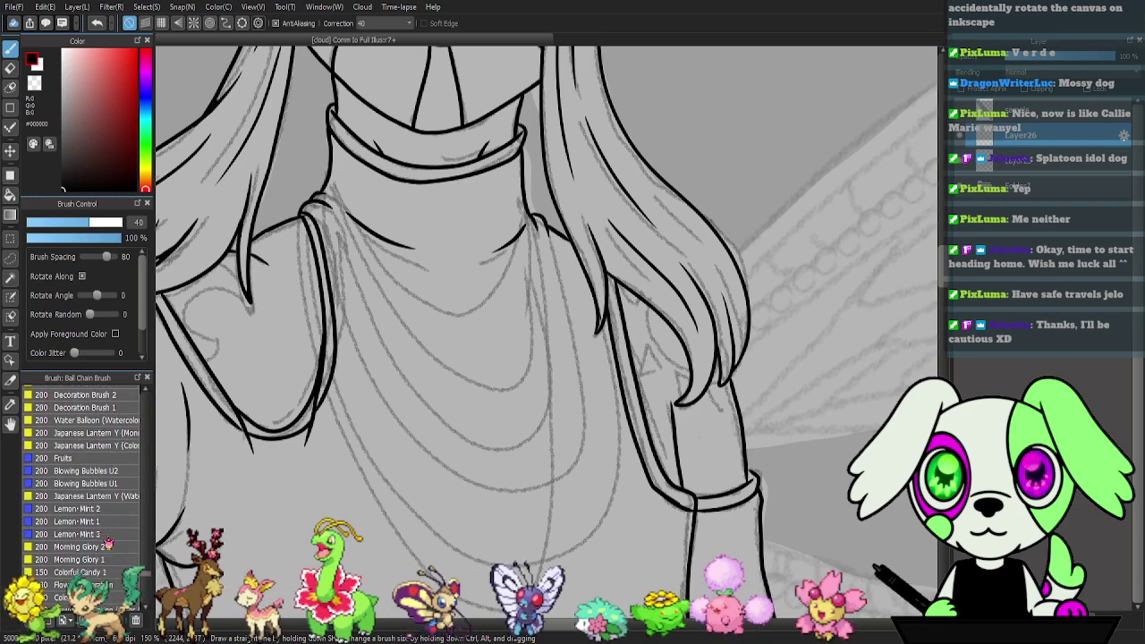
scroll(108, 537, down, 8)
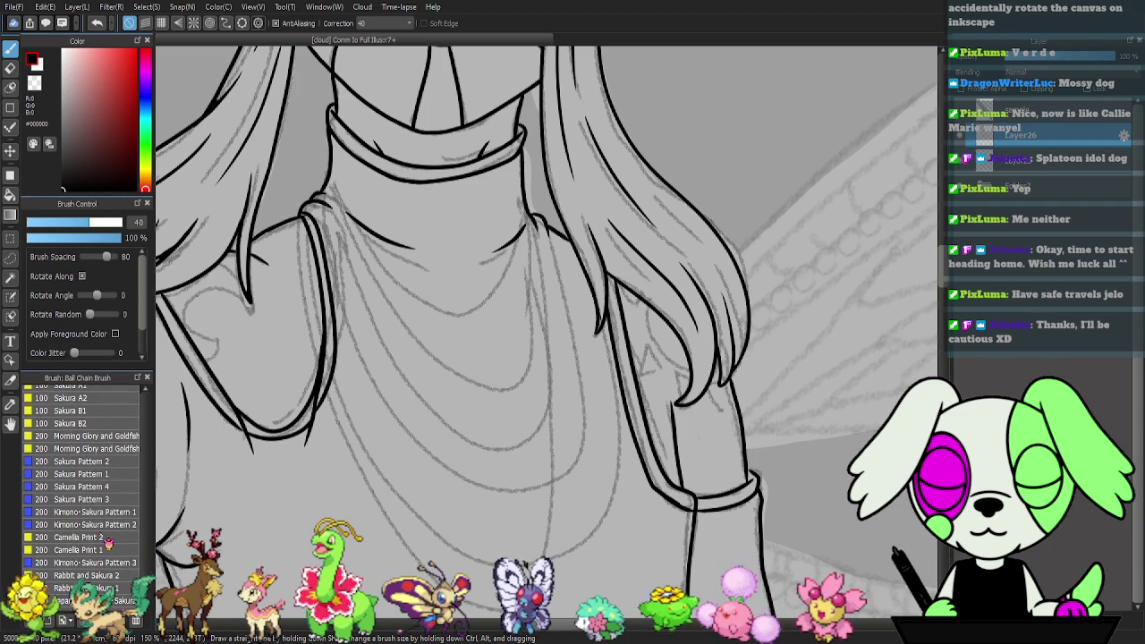
scroll(109, 543, down, 15)
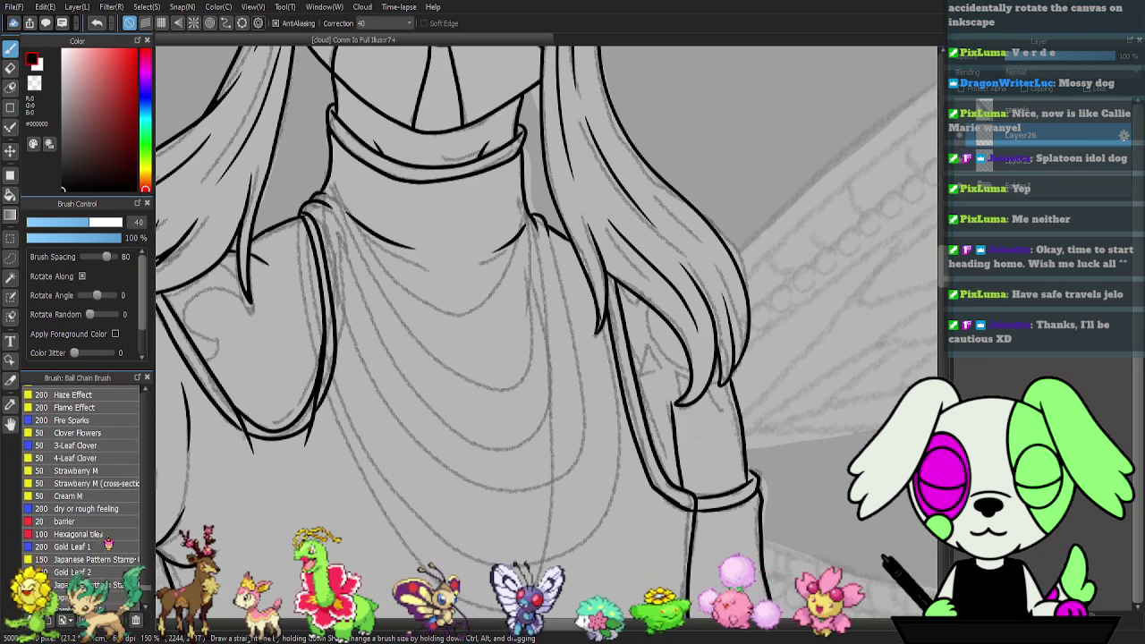
scroll(108, 536, down, 6)
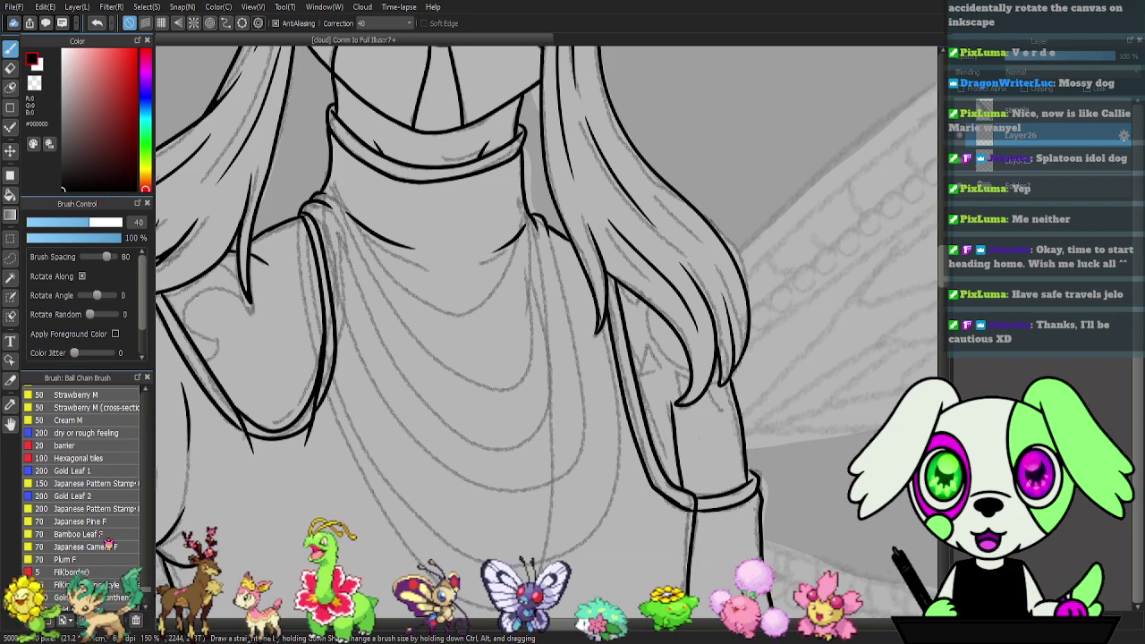
scroll(108, 540, down, 5)
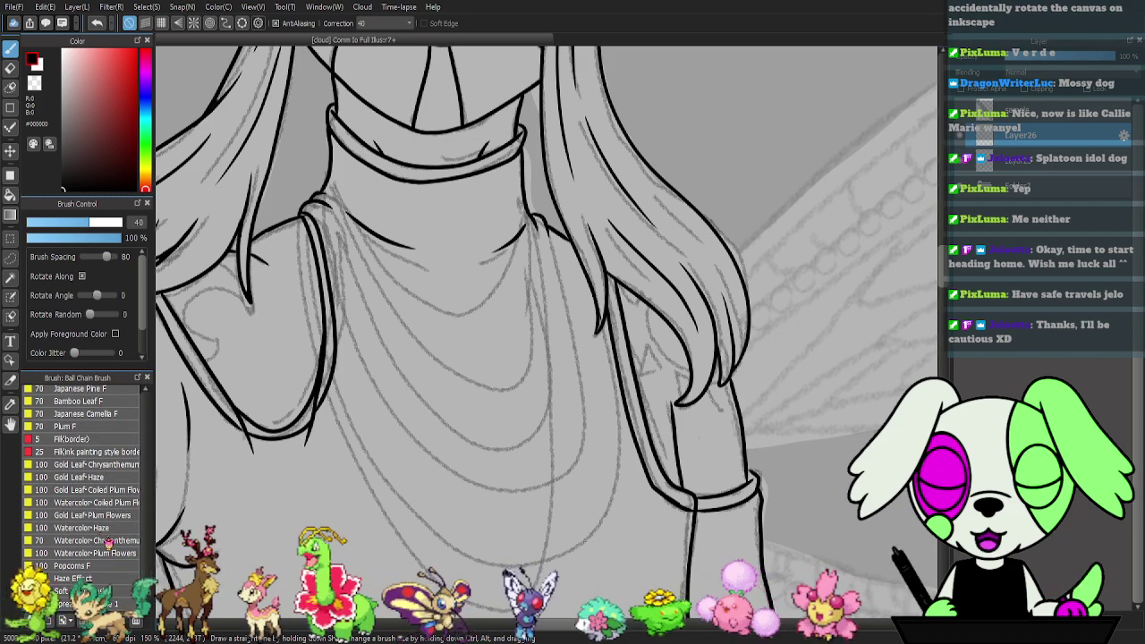
scroll(109, 543, down, 6)
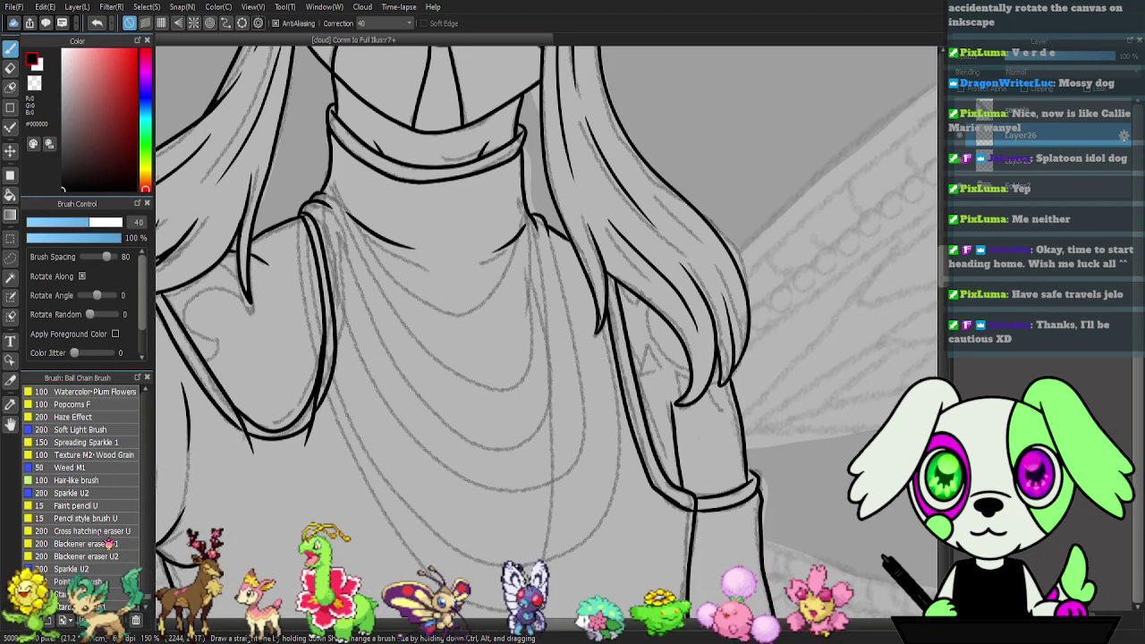
scroll(109, 543, down, 4)
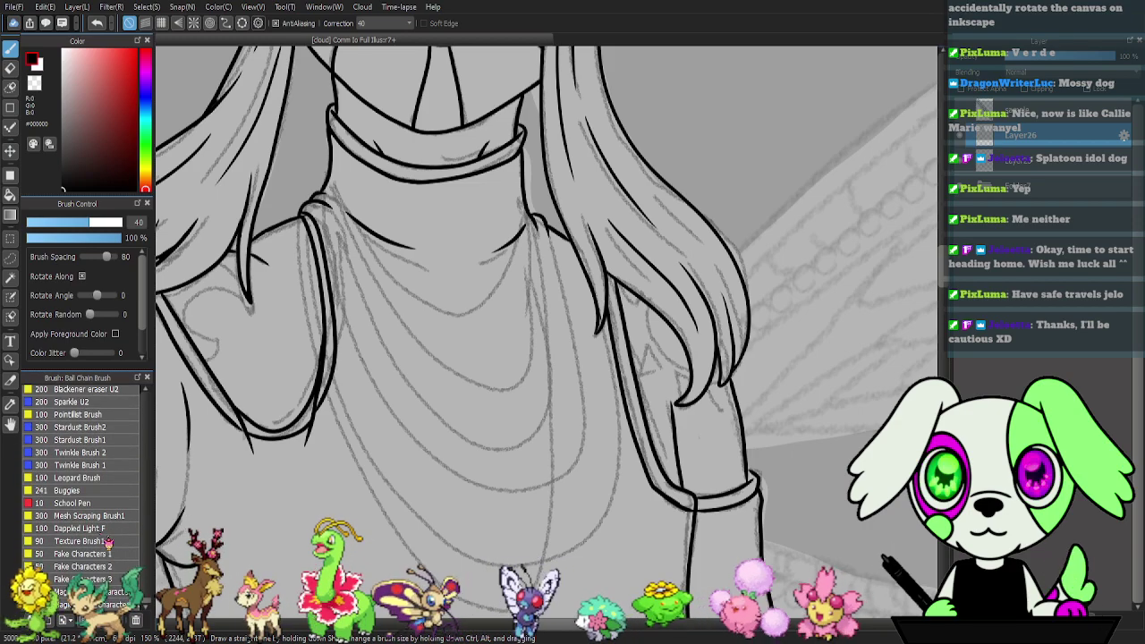
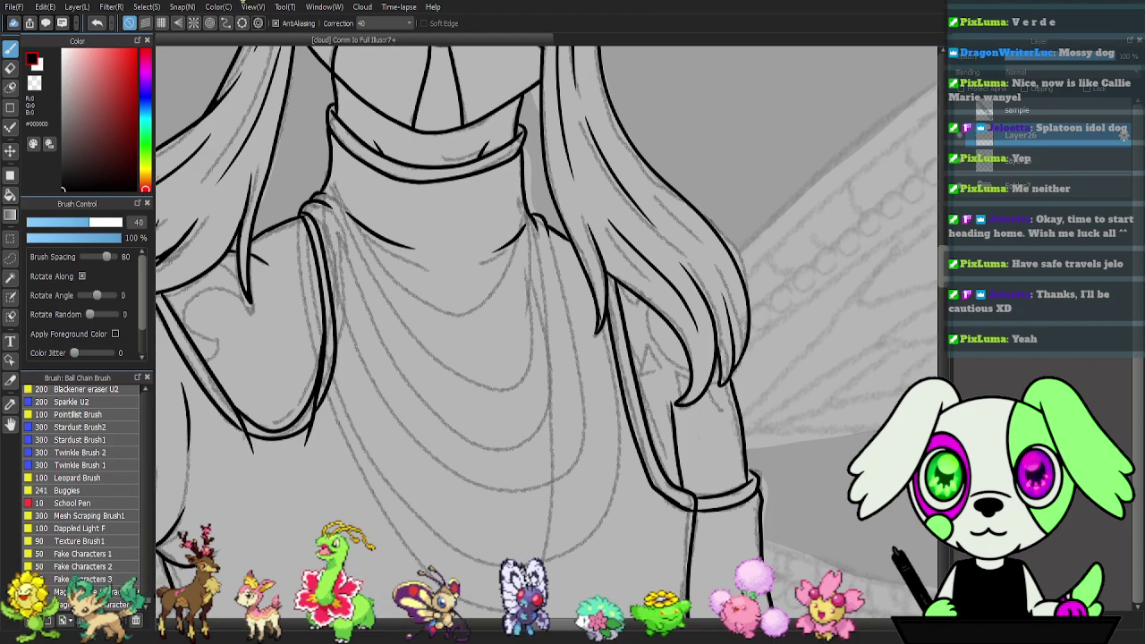
- Try a necklace strand across the chest with the Chian F3 brush reduced to 11.7 pixels, and undo it
scroll(116, 591, down, 1)
click(117, 604)
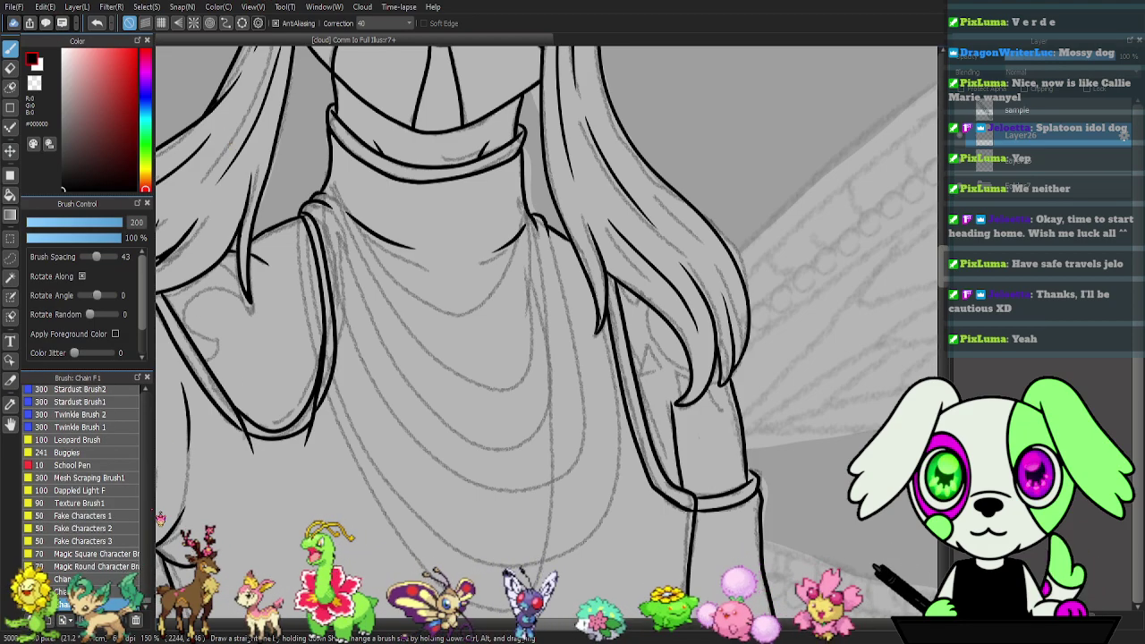
click(117, 581)
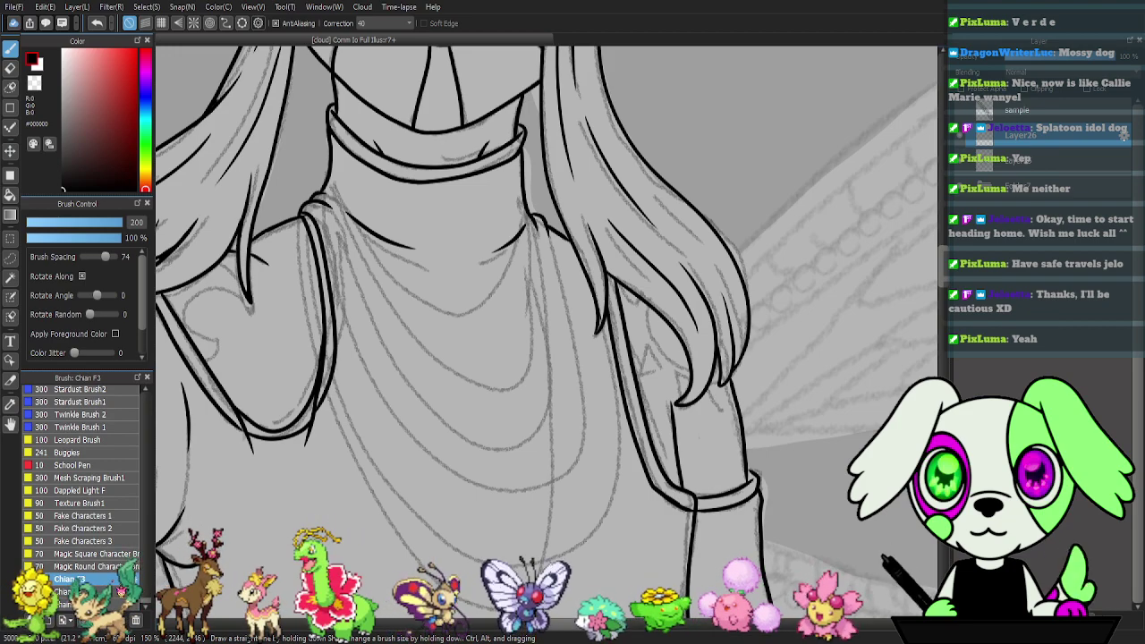
drag(94, 220, 36, 222)
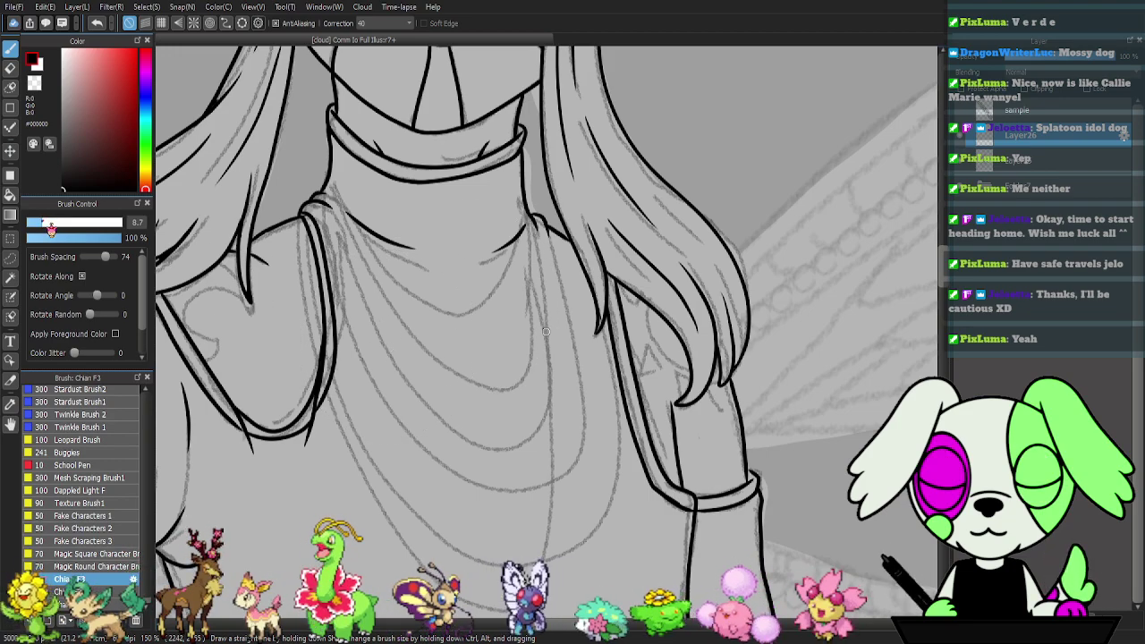
drag(491, 390, 577, 305)
key(ctrl+z)
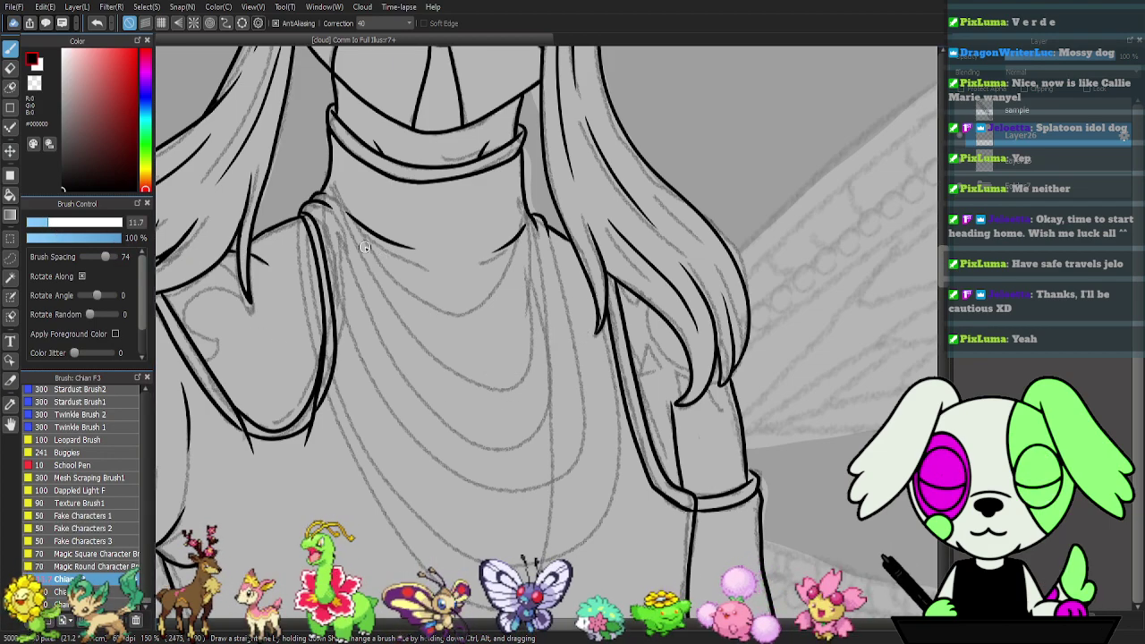
mouse_move(444, 364)
mouse_down()
mouse_move(511, 356)
mouse_move(529, 286)
mouse_move(512, 248)
mouse_up()
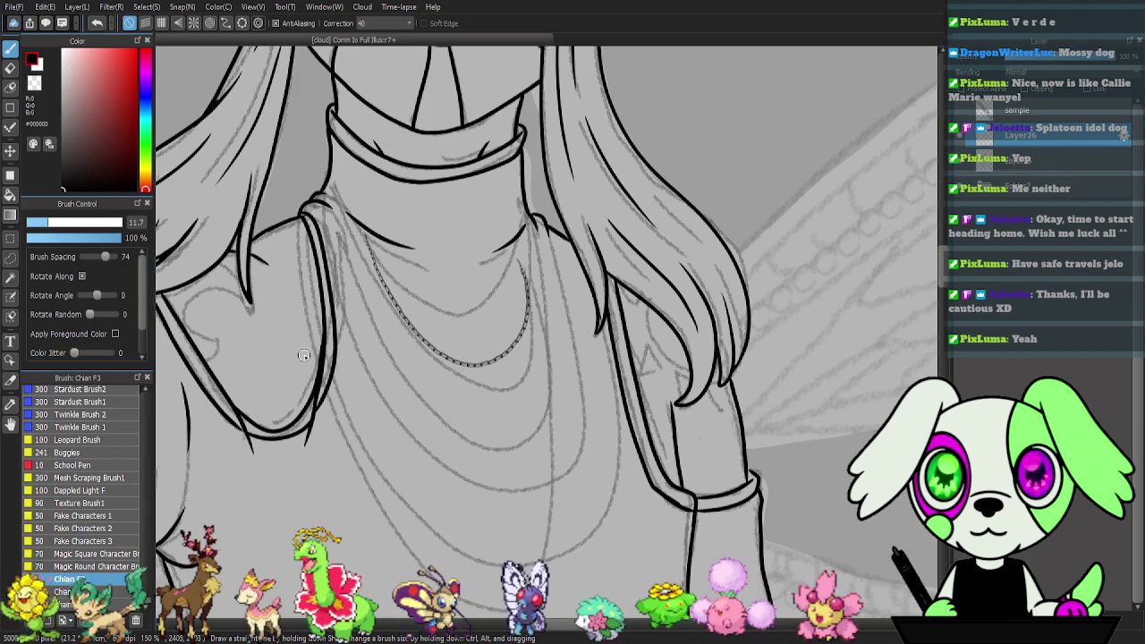
key(ctrl+z)
- Try a test strand across the chest with the Chian F2 brush at 10.5 pixels, and undo it
click(95, 592)
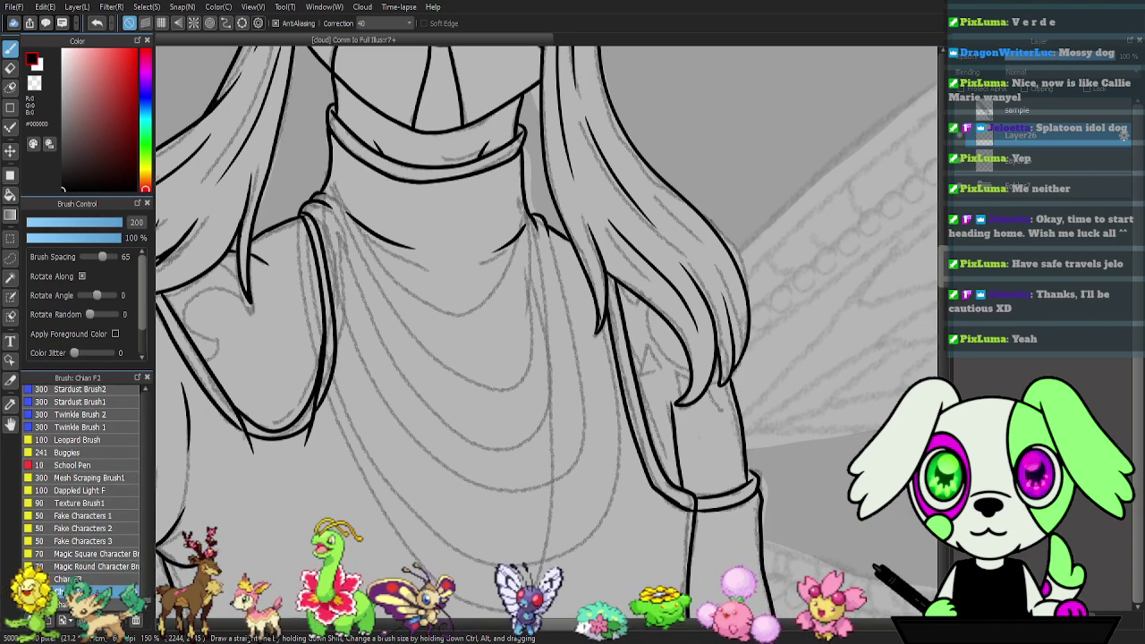
click(54, 222)
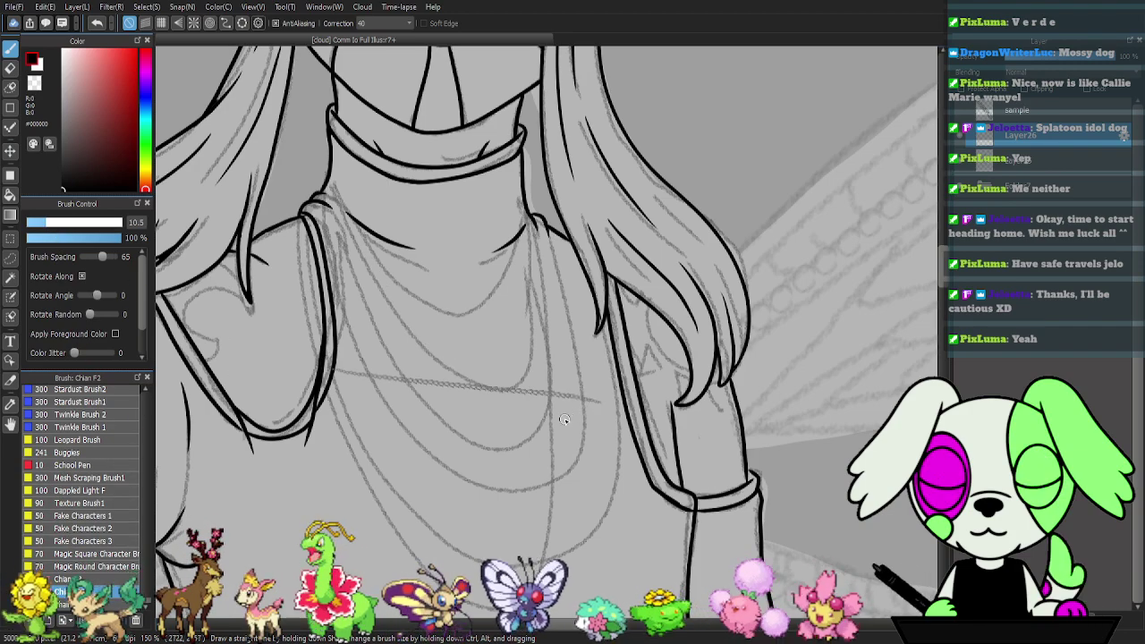
scroll(462, 384, down, 2)
mouse_move(313, 130)
mouse_down()
mouse_move(364, 213)
mouse_move(421, 261)
mouse_move(498, 254)
mouse_move(528, 191)
mouse_up()
key(ctrl+z)
- Select the Chain F1 brush, test it across the chest at 4.9 pixels, and set its size to 10.2 pixels
click(72, 605)
mouse_move(355, 346)
mouse_down()
mouse_move(365, 385)
mouse_move(528, 478)
mouse_move(583, 384)
mouse_up()
key(ctrl+z)
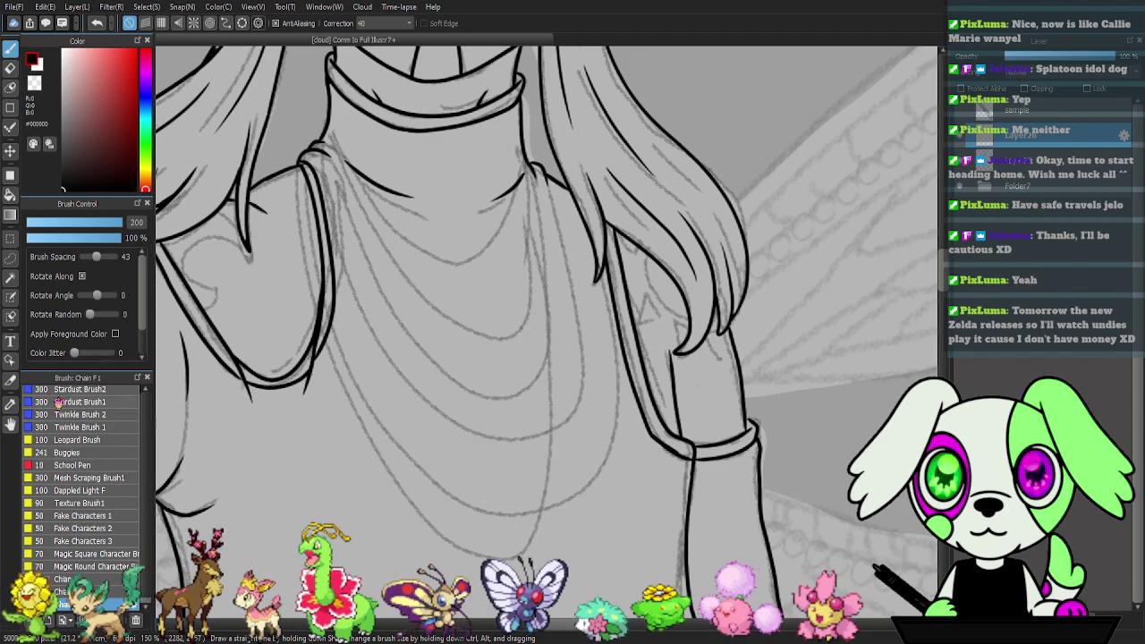
click(40, 224)
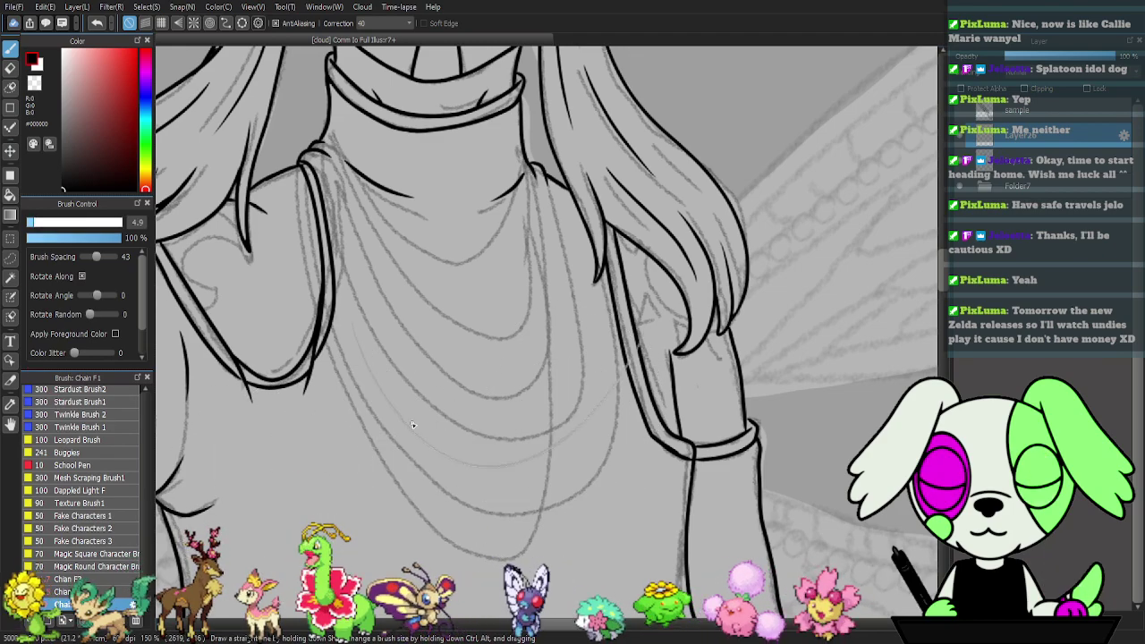
click(42, 223)
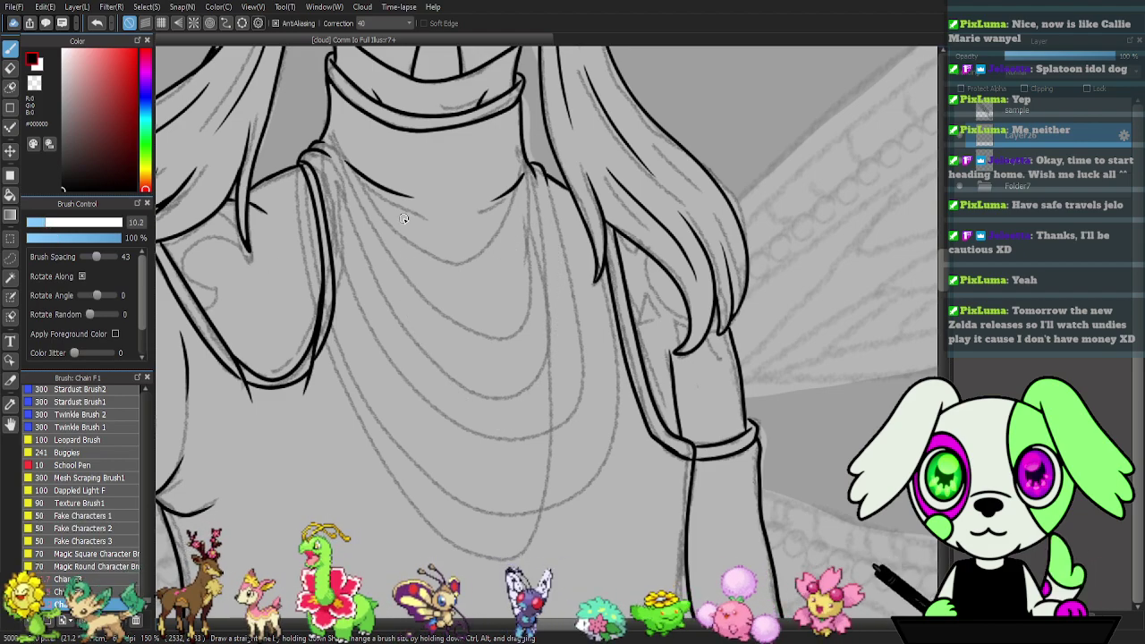
- Ink the two uppermost necklace strands across the chest with the Chain F1 brush, placing the second strand on a new layer
mouse_move(343, 179)
mouse_down()
mouse_move(398, 324)
mouse_move(495, 386)
mouse_move(534, 183)
mouse_up()
key(ctrl+z)
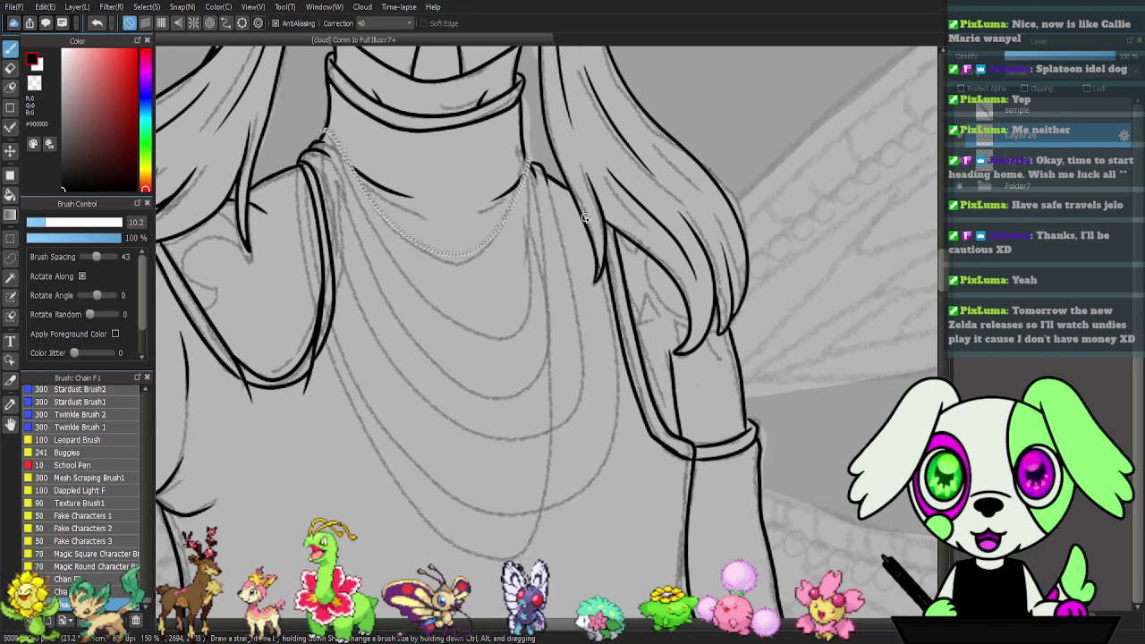
mouse_move(332, 171)
mouse_down()
mouse_move(430, 301)
mouse_move(483, 330)
mouse_move(512, 329)
mouse_move(533, 263)
mouse_move(528, 169)
mouse_up()
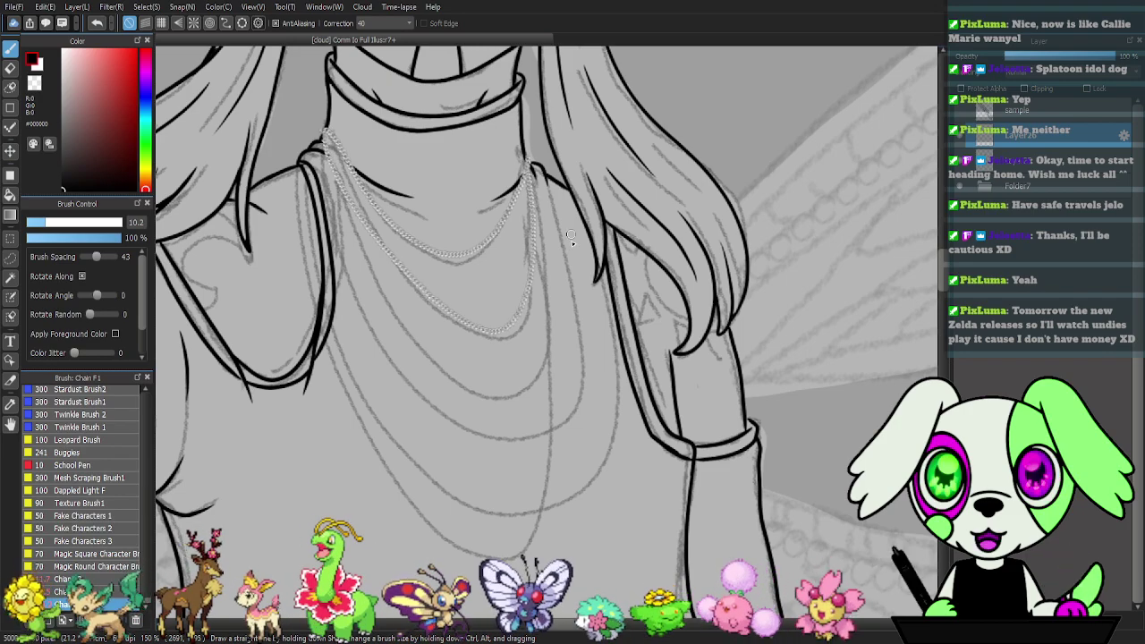
key(ctrl+z)
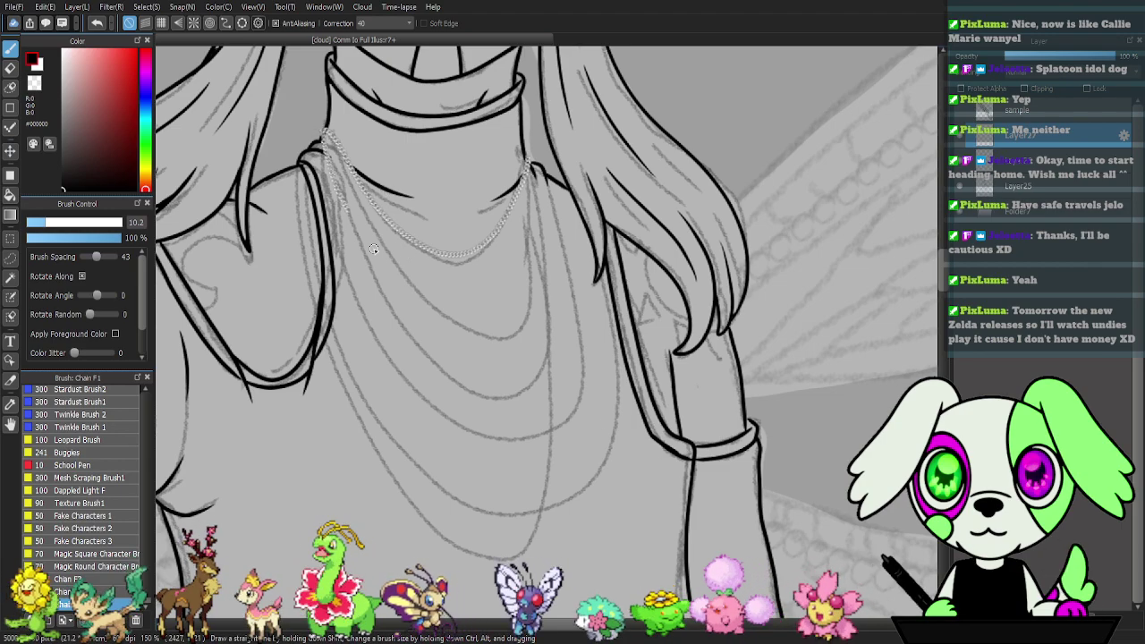
drag(323, 144, 531, 158)
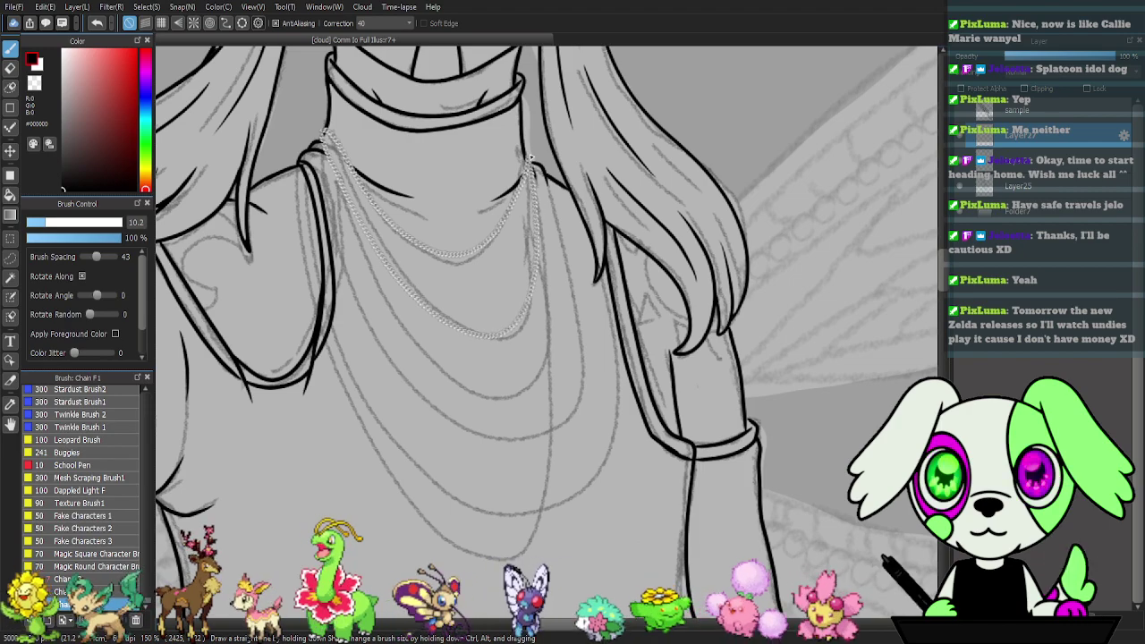
- Undo the two chain necklace strands across the chest and switch to the Pen brush
key(ctrl+z)
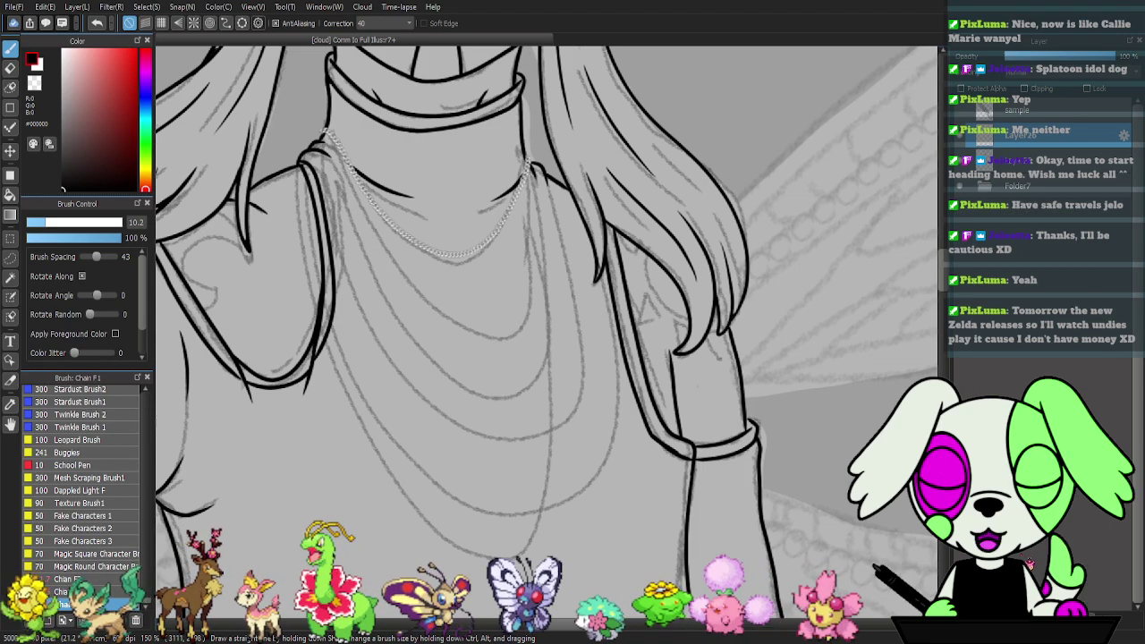
key(ctrl+z)
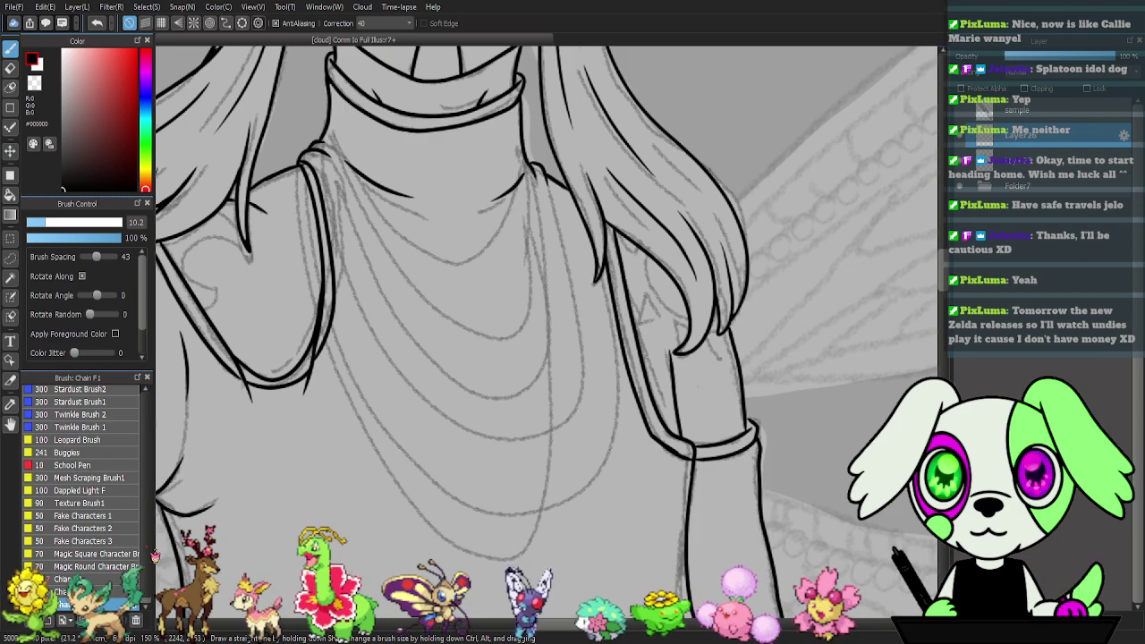
drag(146, 601, 149, 391)
click(61, 404)
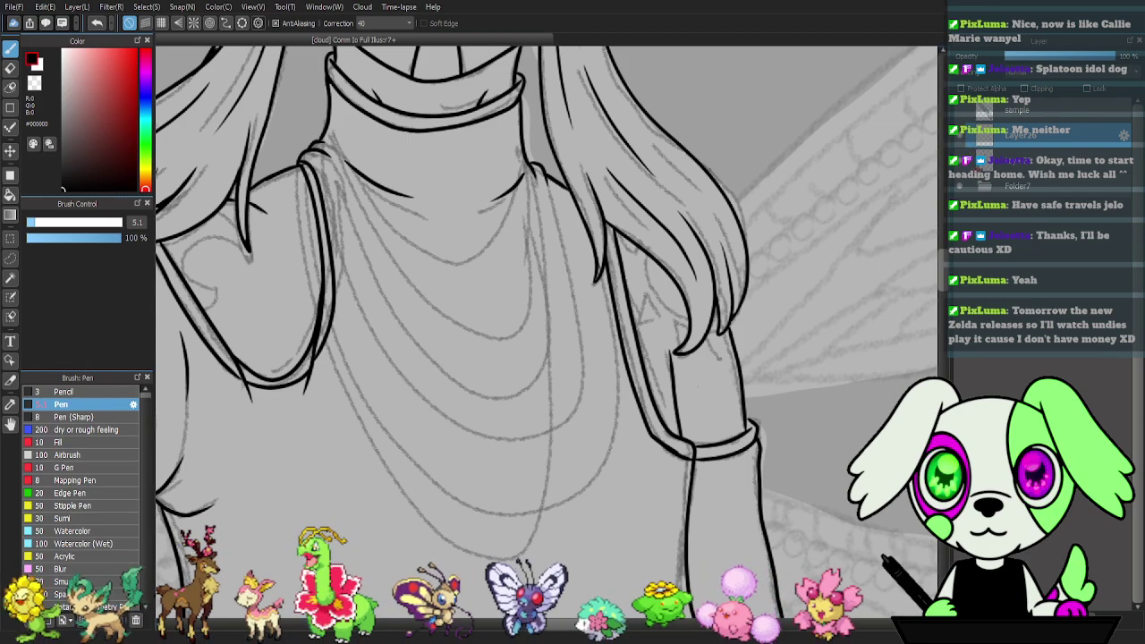
- Try inking the small triangular markings on the upper arm around the hair ends freehand, and undo them
drag(757, 284, 595, 319)
scroll(577, 315, up, 1)
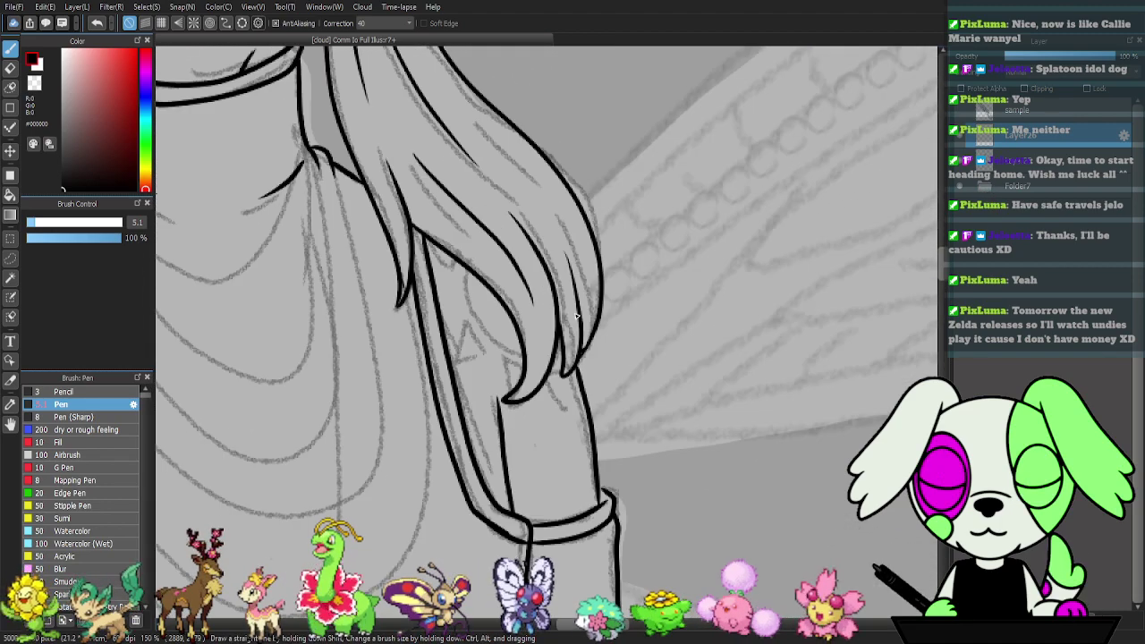
scroll(577, 314, up, 2)
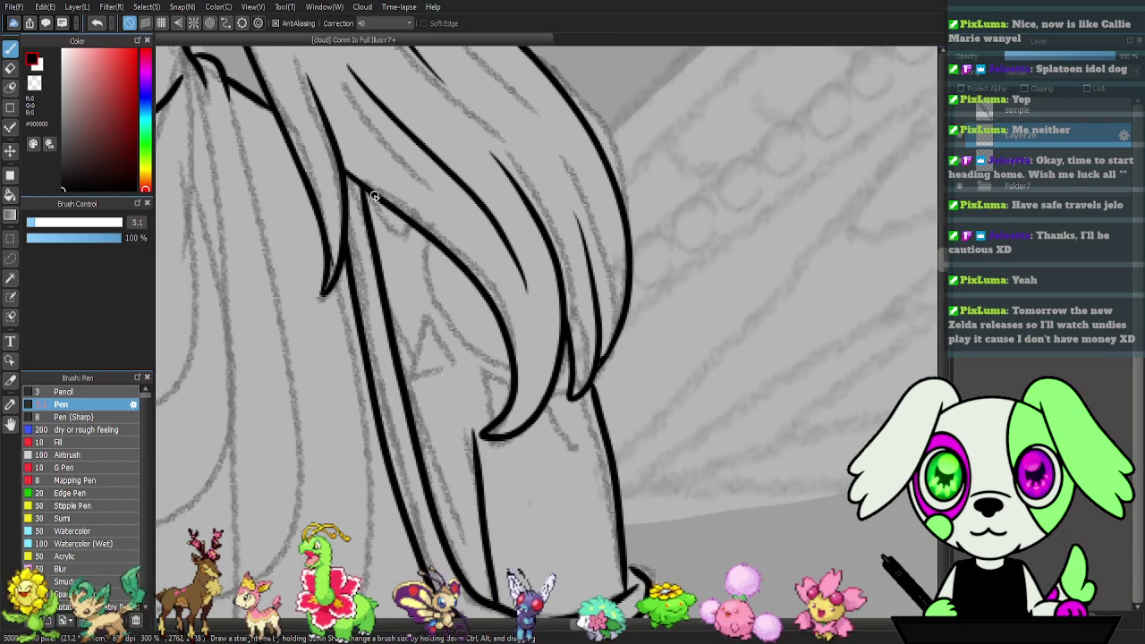
drag(374, 197, 417, 229)
mouse_move(426, 315)
mouse_down()
mouse_move(455, 361)
mouse_move(417, 370)
mouse_move(426, 317)
mouse_up()
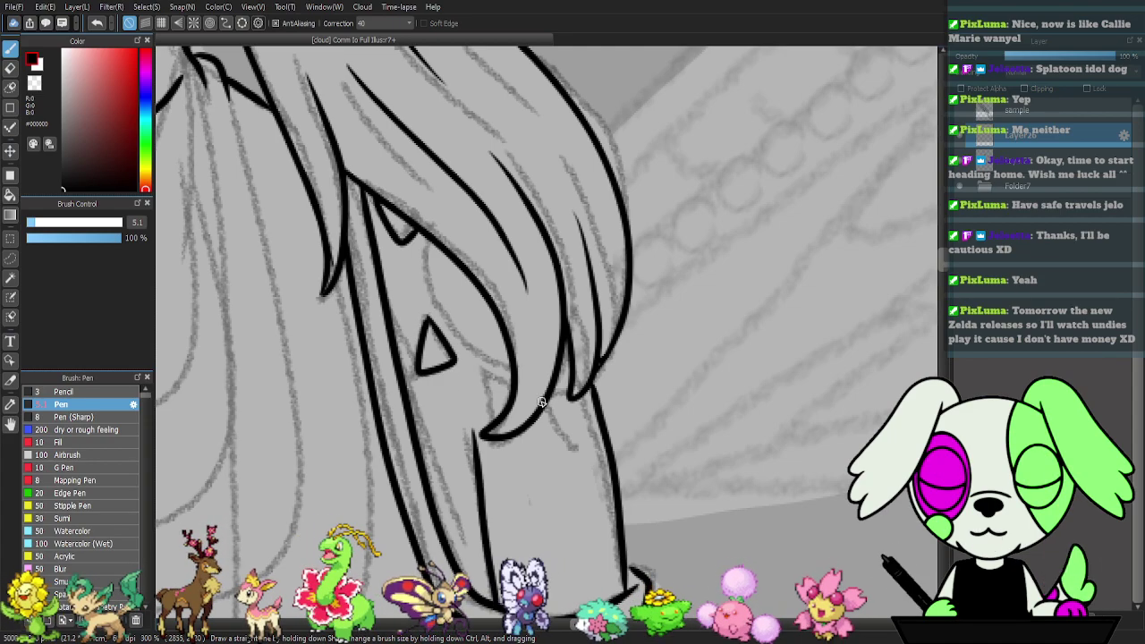
drag(481, 377, 488, 426)
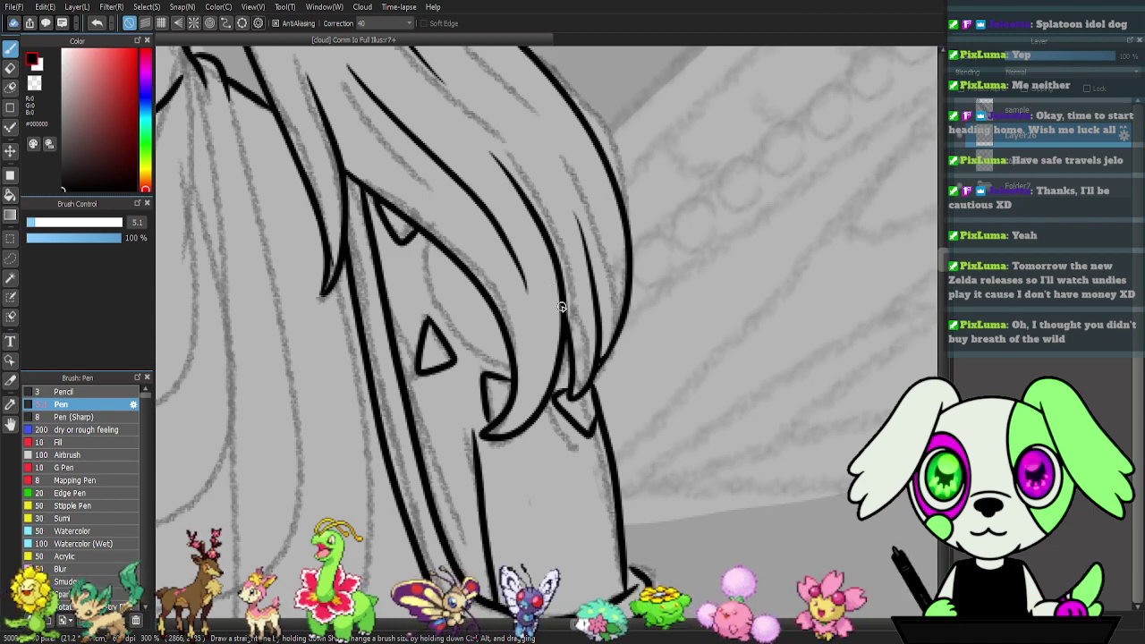
key(ctrl+z)
key(ctrl+z)
key(ctrl+z)
key(ctrl+z)
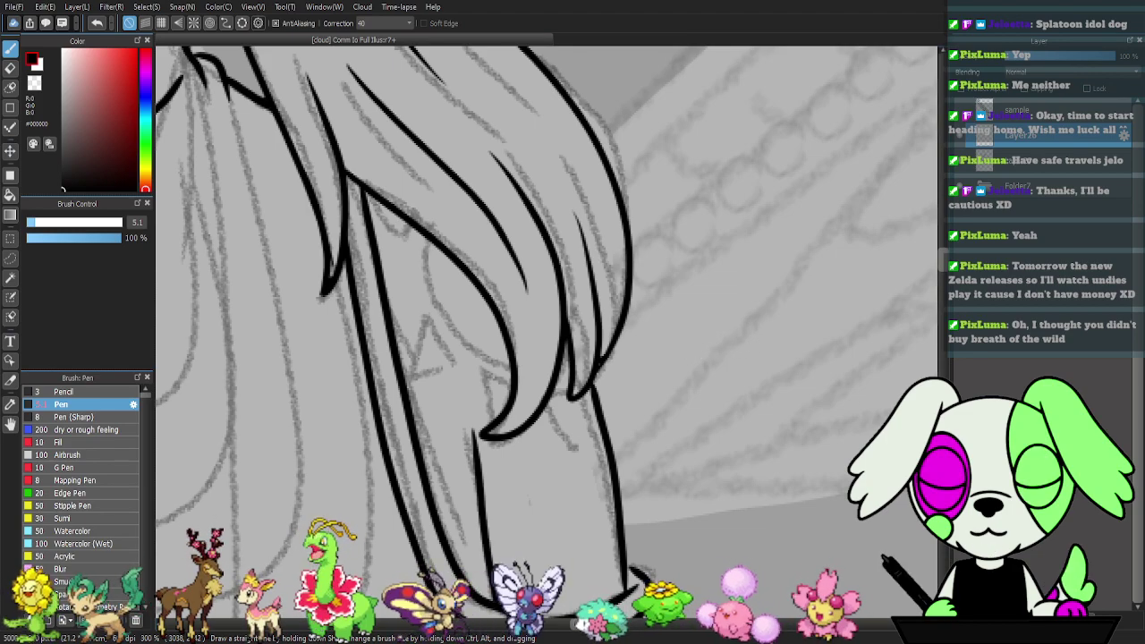
- Try placing a circle over the hair on the upper arm with the ellipse shape, and undo it
key(u)
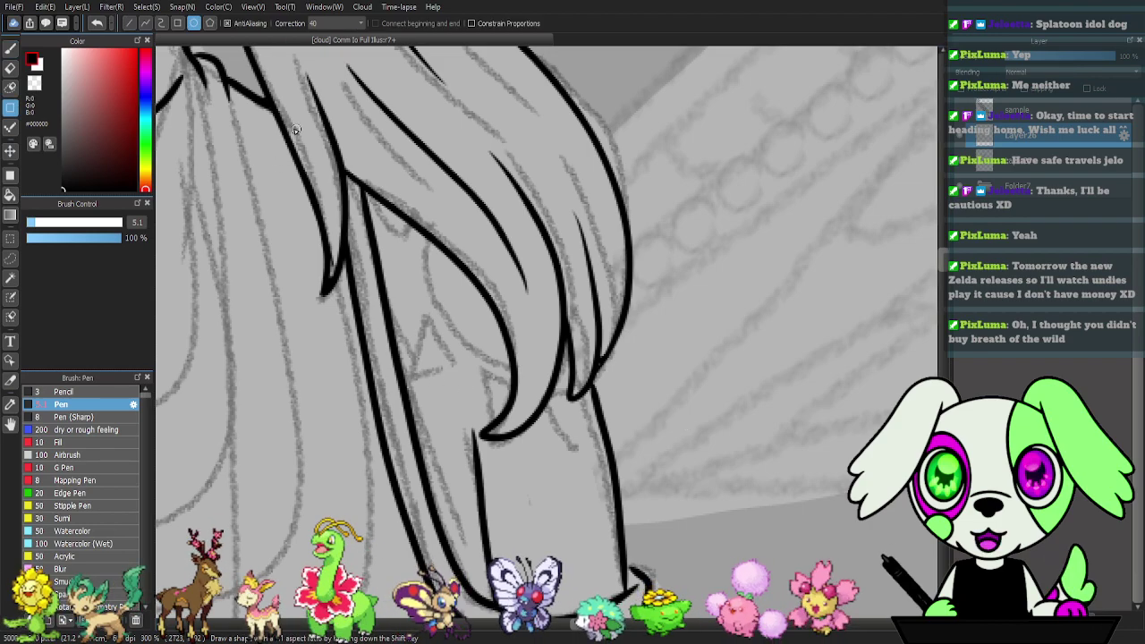
mouse_move(413, 184)
mouse_down()
mouse_move(456, 255)
mouse_move(577, 363)
mouse_up()
key(k)
drag(512, 321, 527, 319)
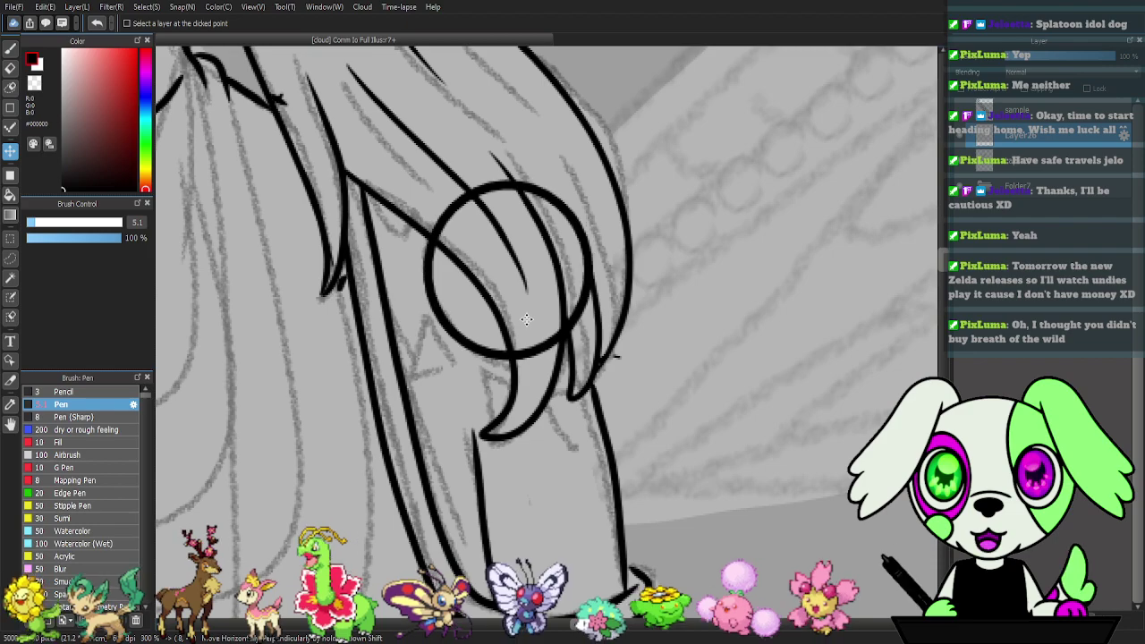
key(ctrl+z)
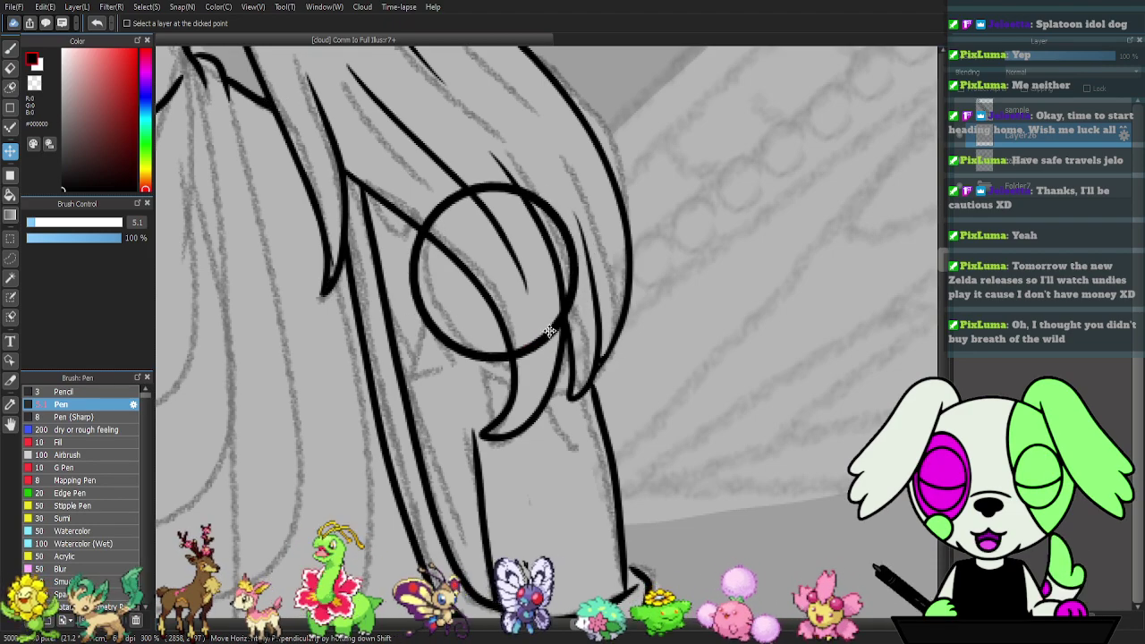
key(ctrl+z)
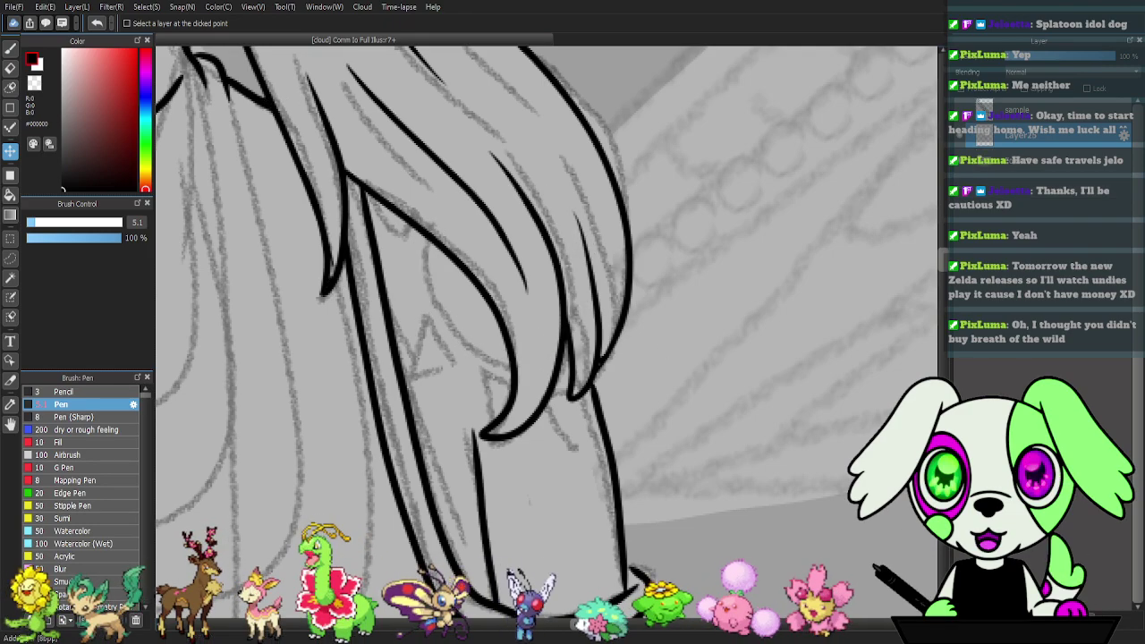
- Place a circle on the sketched round marking of the upper arm and ink the uppermost triangular ray beside it
key(u)
drag(433, 211, 529, 330)
key(v)
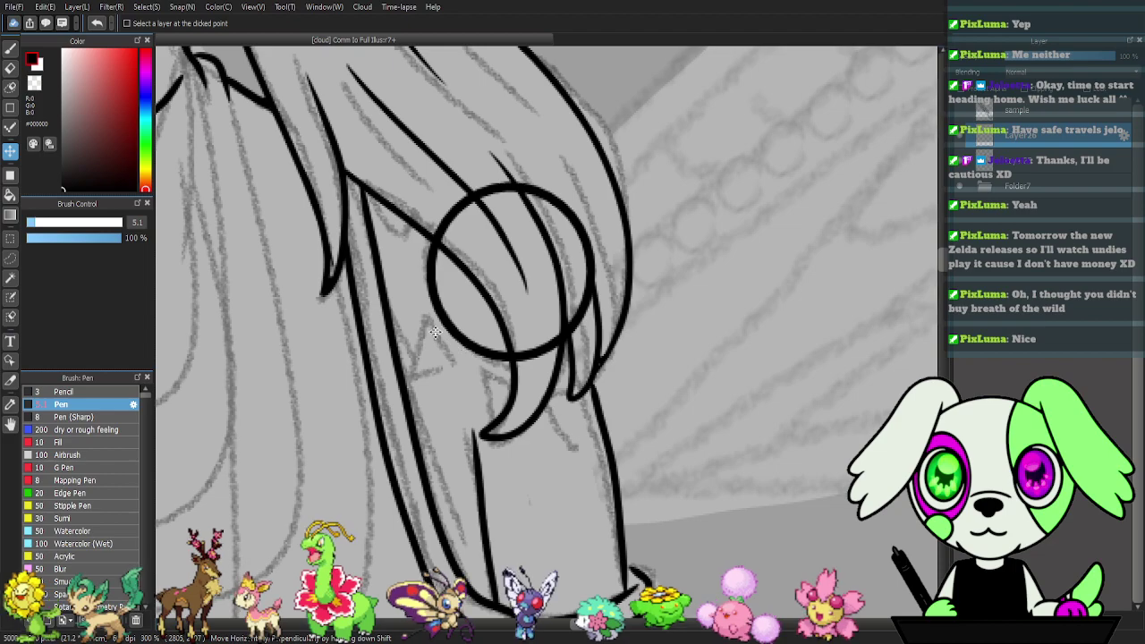
key(p)
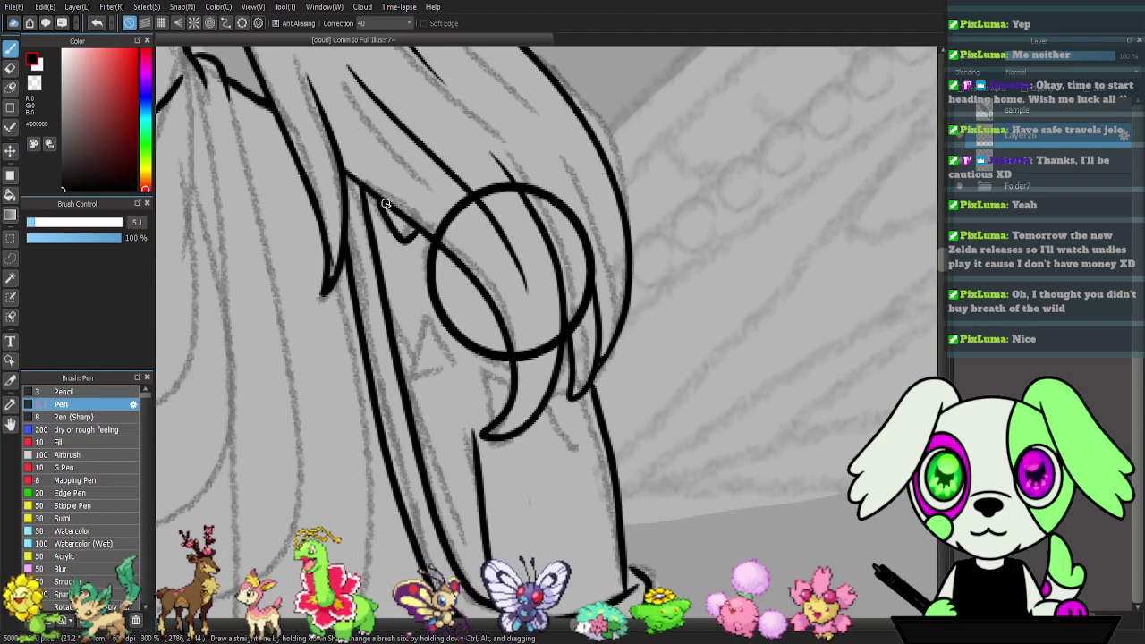
- Ink the other triangular rays below the circle, tracing the sketched shapes between the hair strands
mouse_move(421, 313)
mouse_down()
mouse_move(451, 353)
mouse_move(410, 367)
mouse_move(425, 319)
mouse_up()
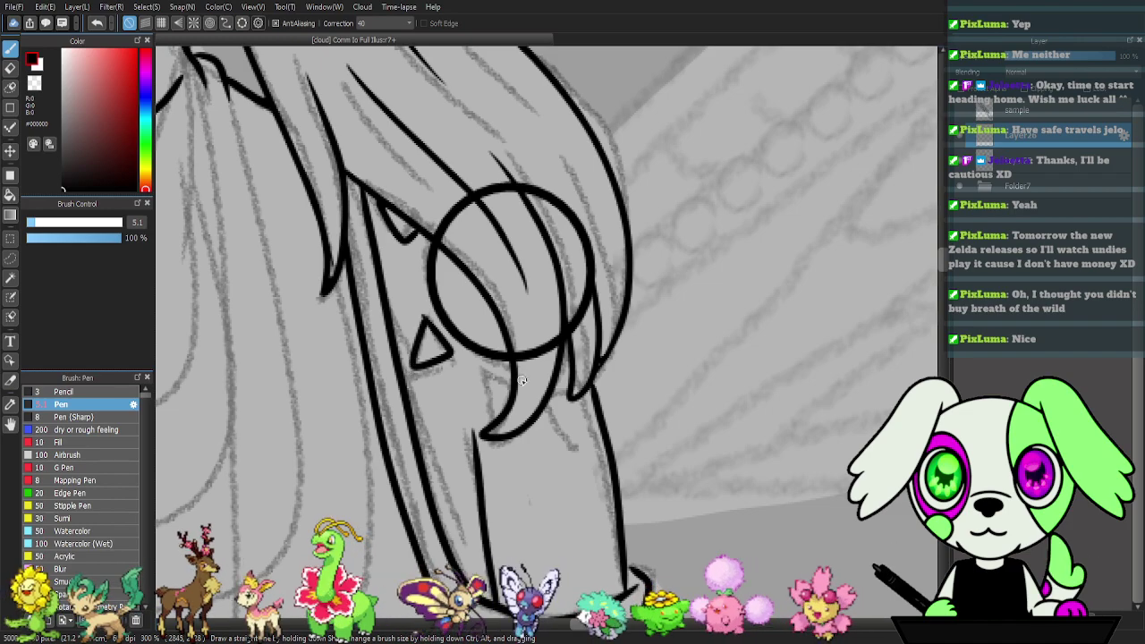
key(e)
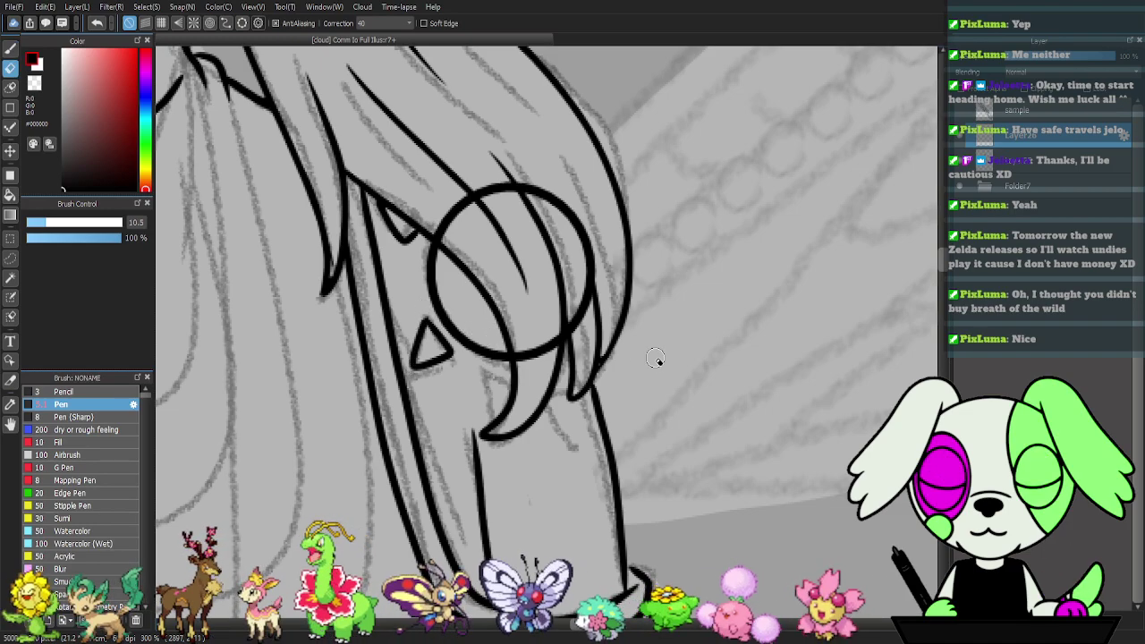
key(p)
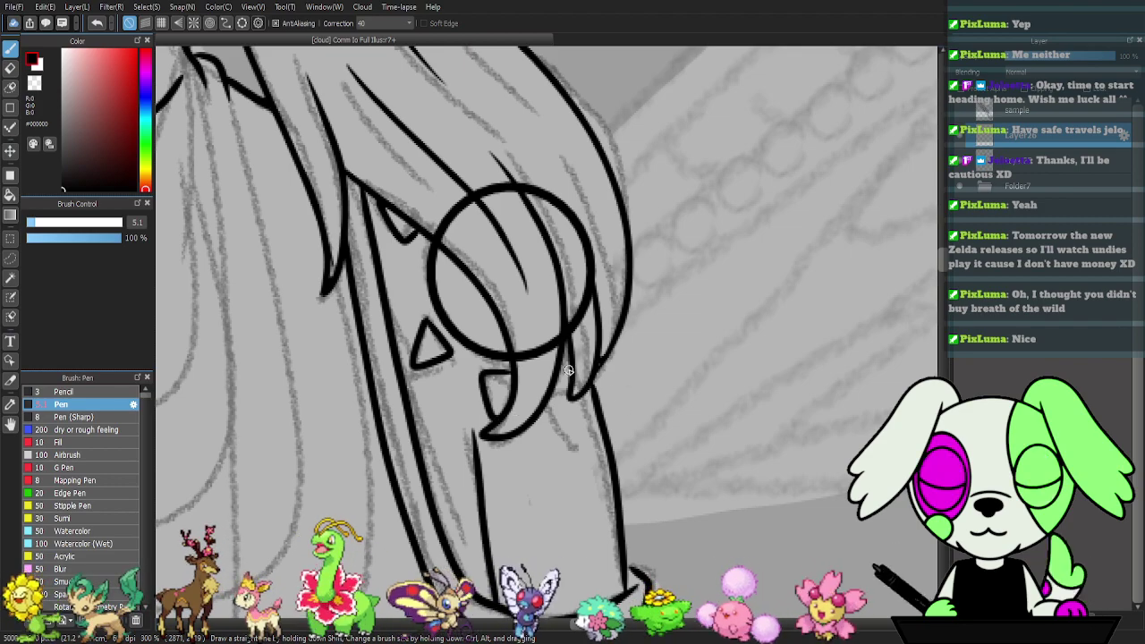
drag(562, 397, 593, 420)
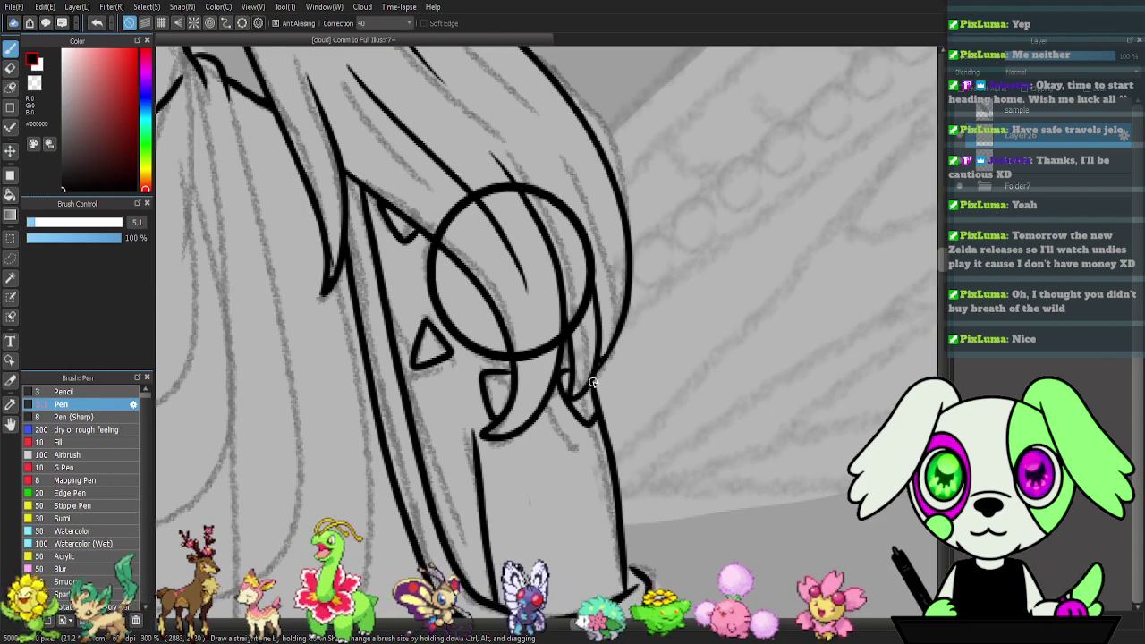
- Erase the parts of the circle that overlap the hair, keeping only its arc on the bare arm
drag(617, 332, 674, 404)
key(e)
drag(498, 294, 496, 300)
mouse_move(577, 432)
mouse_down()
mouse_move(622, 406)
mouse_move(649, 359)
mouse_move(623, 288)
mouse_move(575, 261)
mouse_up()
drag(646, 344, 648, 365)
drag(501, 296, 505, 286)
drag(553, 256, 510, 283)
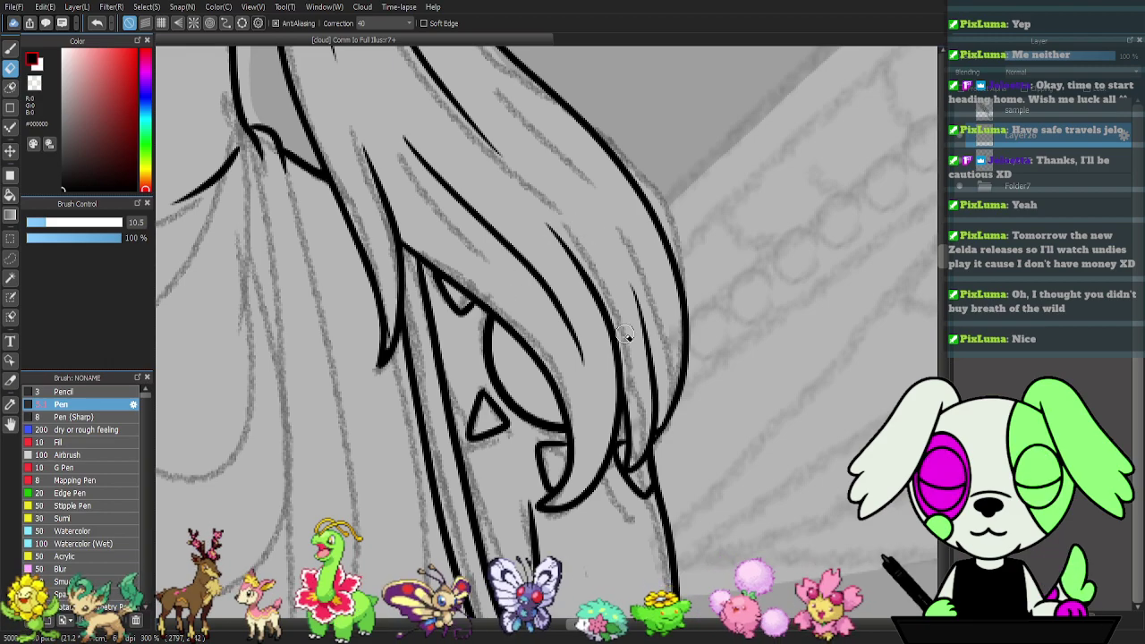
mouse_move(569, 347)
mouse_down()
mouse_move(618, 296)
mouse_move(763, 310)
mouse_move(662, 368)
mouse_up()
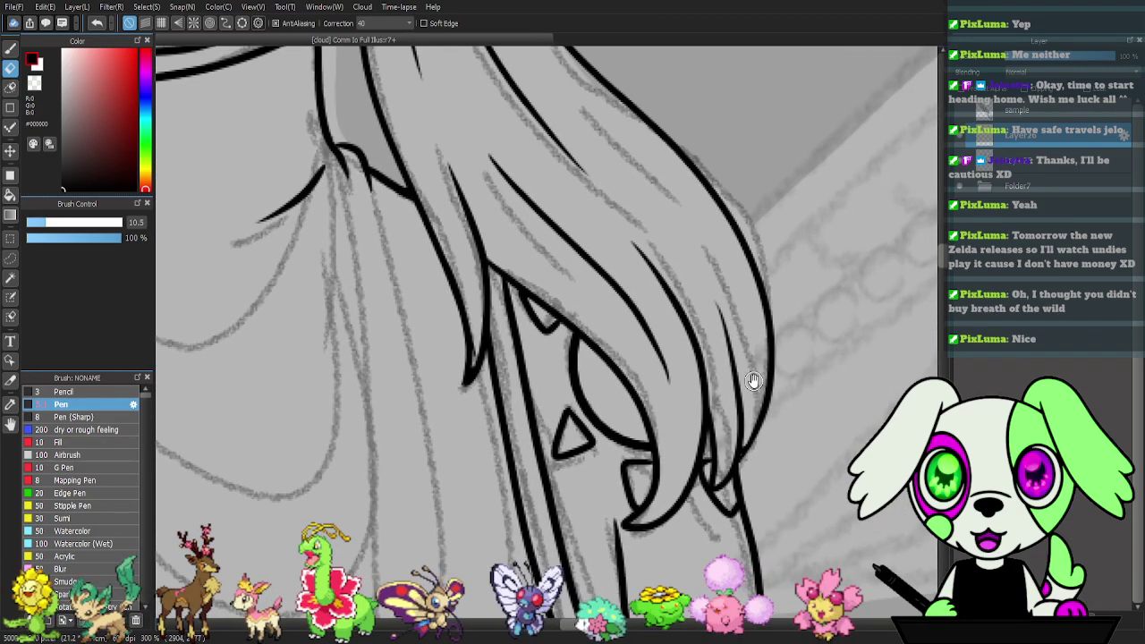
- Undo the circle erasing and the triangular rays, keeping the full circle and only the uppermost ray
key(b)
mouse_move(551, 350)
mouse_down()
mouse_move(558, 385)
mouse_move(530, 390)
mouse_move(552, 351)
mouse_move(526, 358)
mouse_up()
key(ctrl+z)
key(ctrl+z)
key(ctrl+z)
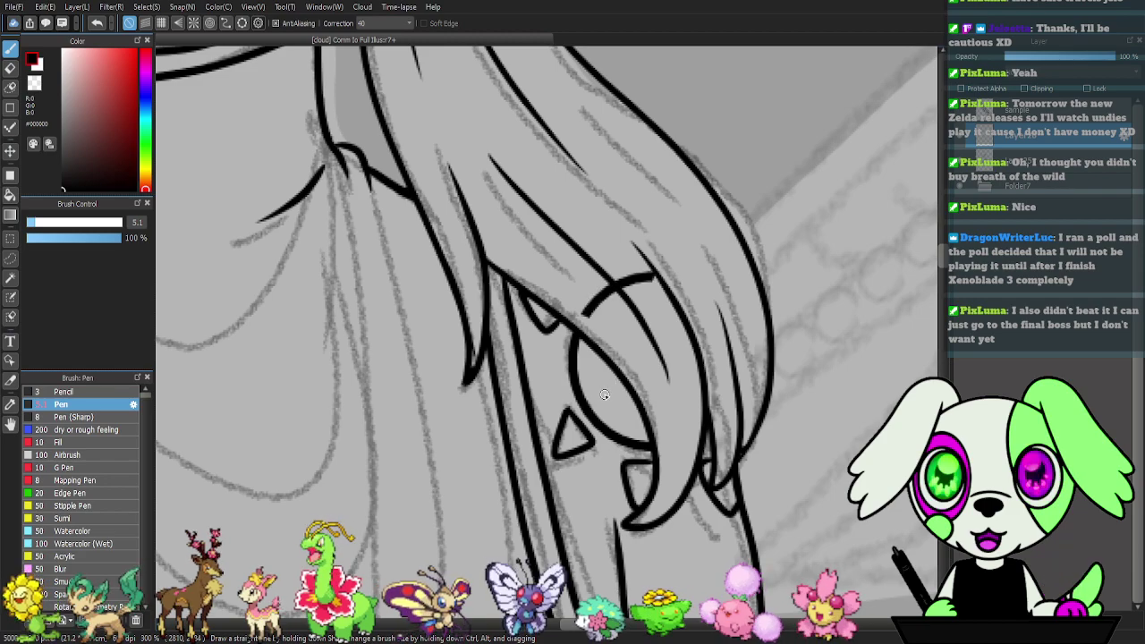
key(ctrl+z)
key(ctrl+z)
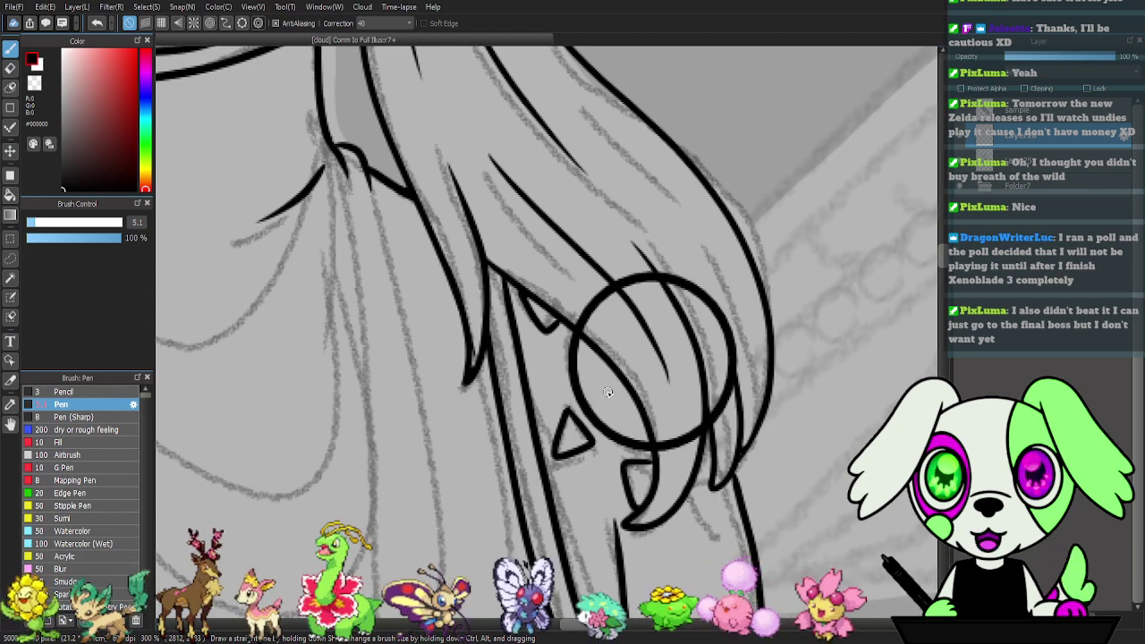
key(ctrl+z)
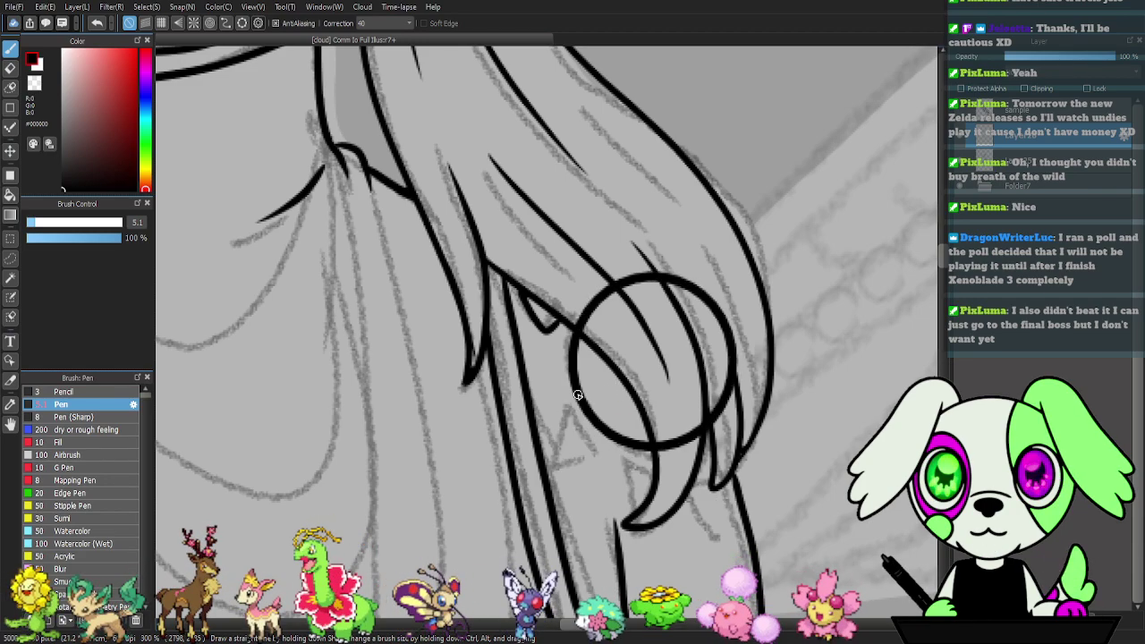
- Ink three more triangular rays spaced around the circle, one beside it and two below it near the hair tips
click(553, 377)
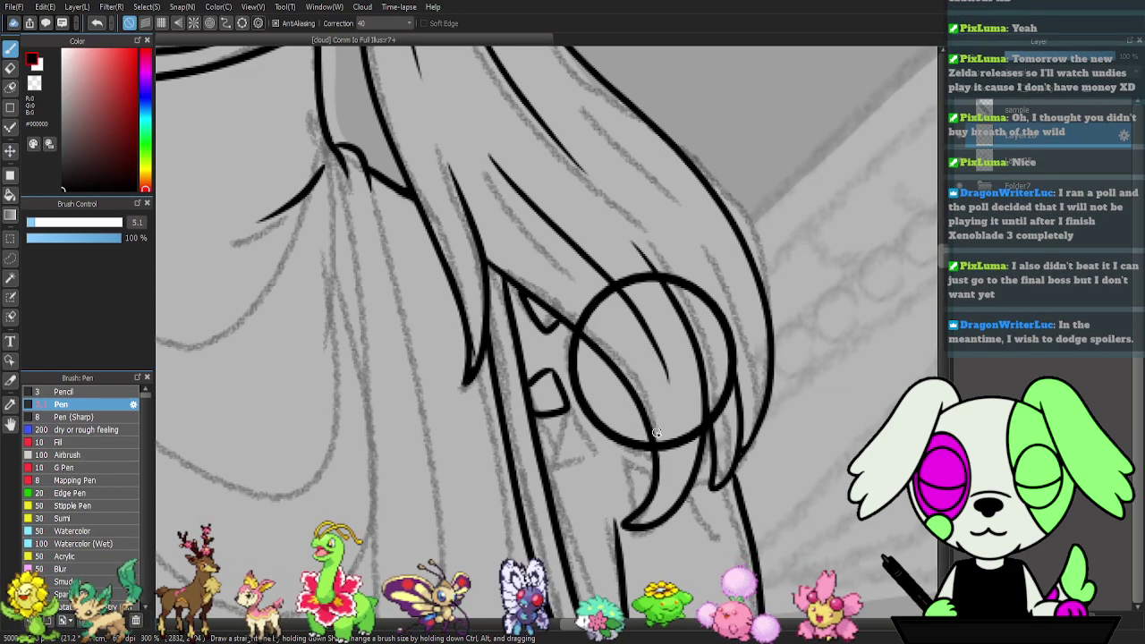
mouse_move(639, 465)
mouse_down()
mouse_move(623, 485)
mouse_move(596, 490)
mouse_up()
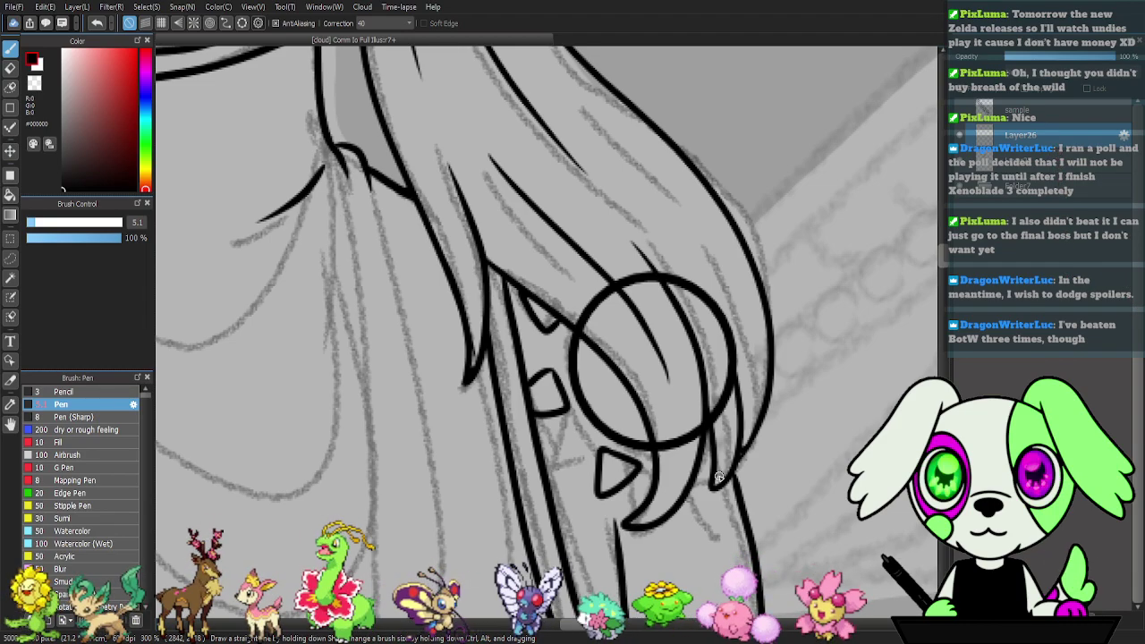
mouse_move(712, 471)
mouse_down()
mouse_move(696, 489)
mouse_move(722, 515)
mouse_move(738, 489)
mouse_up()
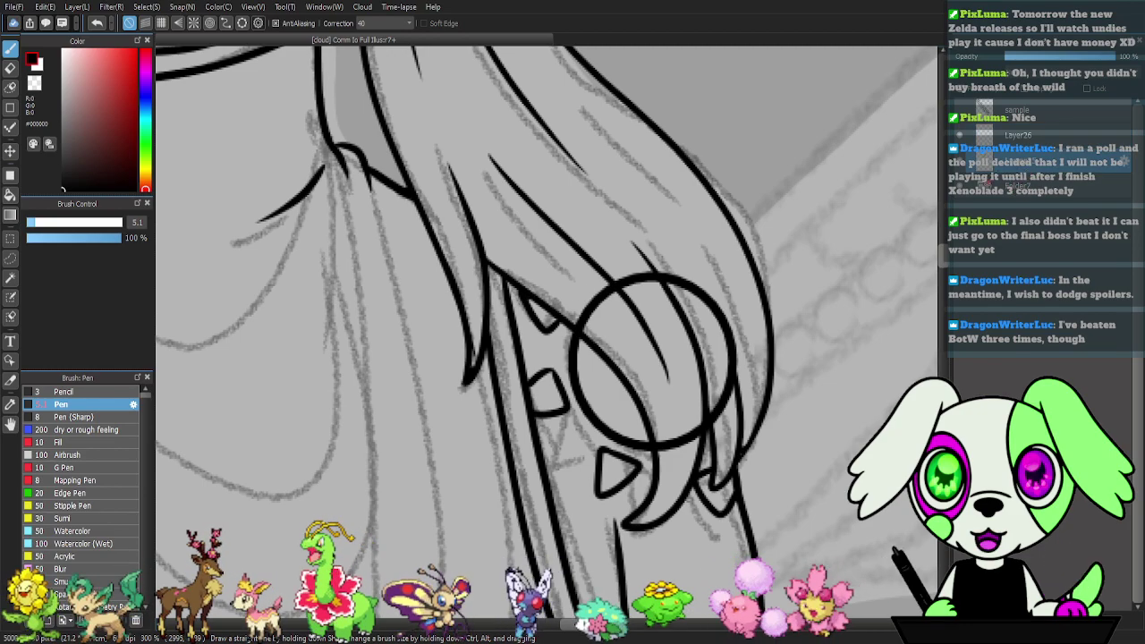
key(e)
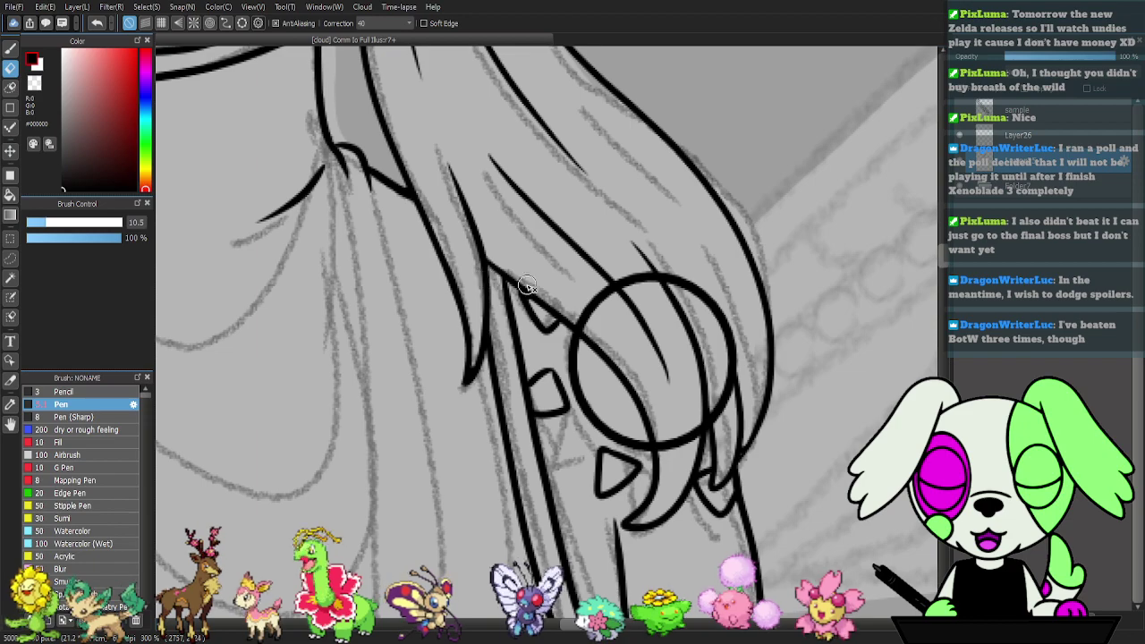
key(p)
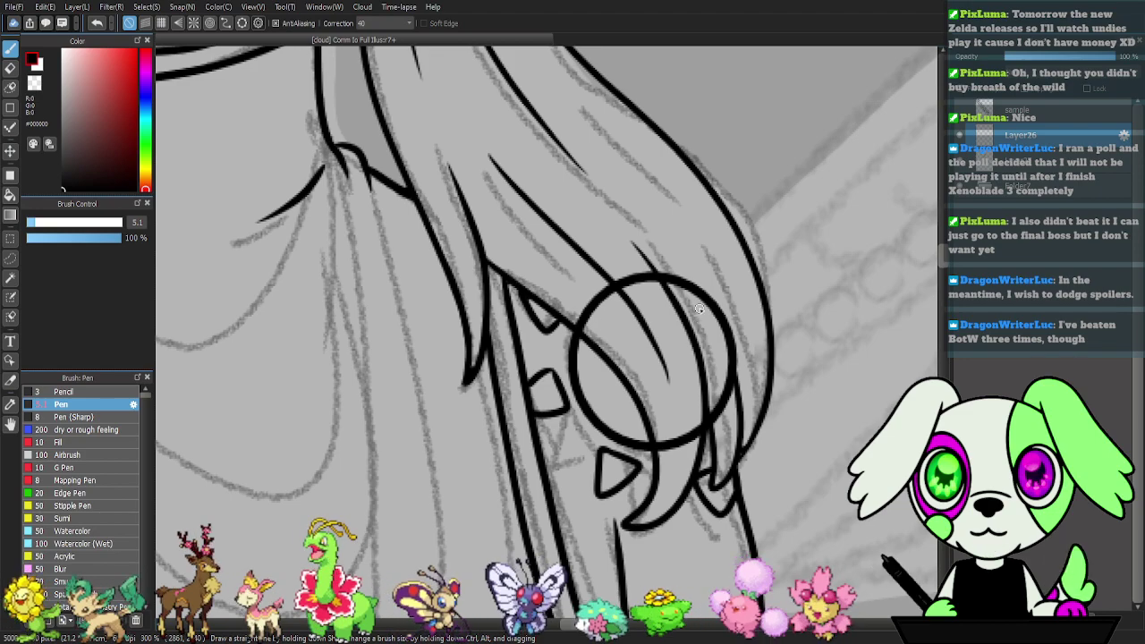
- Erase the circle where it crosses the hair strands so only the arc on the arm remains
key(e)
mouse_move(572, 324)
mouse_down()
mouse_move(606, 289)
mouse_move(681, 280)
mouse_move(724, 303)
mouse_move(741, 343)
mouse_move(720, 373)
mouse_move(737, 365)
mouse_move(685, 309)
mouse_move(708, 295)
mouse_move(730, 328)
mouse_move(670, 274)
mouse_move(730, 346)
mouse_move(720, 432)
mouse_up()
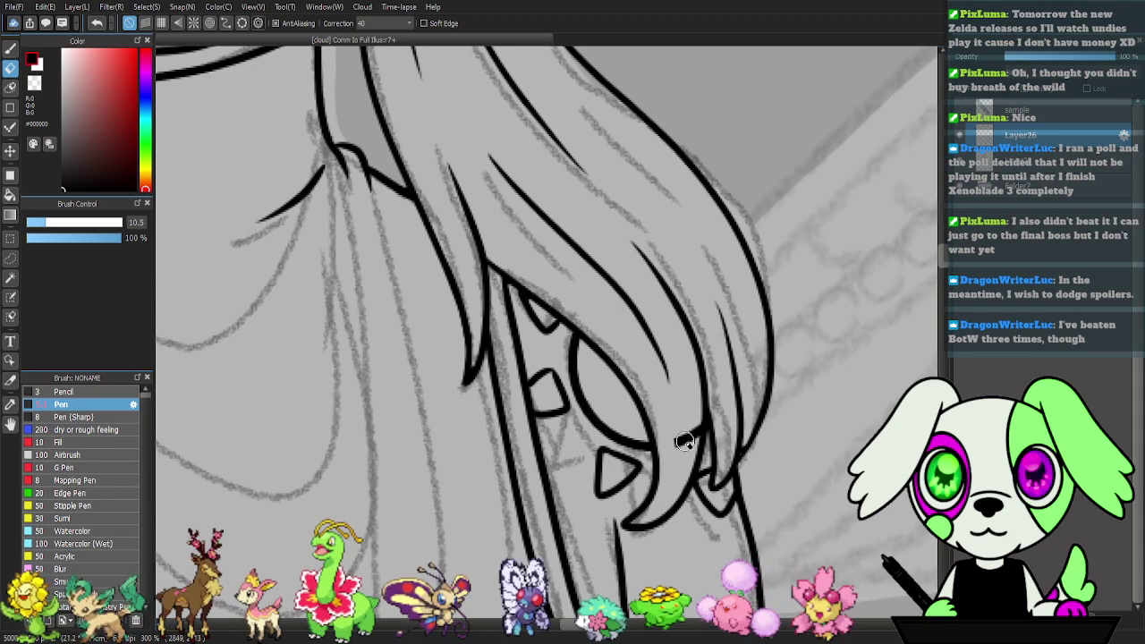
mouse_move(673, 458)
mouse_down()
mouse_move(757, 313)
mouse_move(788, 414)
mouse_move(779, 308)
mouse_move(778, 460)
mouse_move(757, 357)
mouse_move(825, 358)
mouse_move(677, 334)
mouse_move(769, 367)
mouse_move(762, 421)
mouse_up()
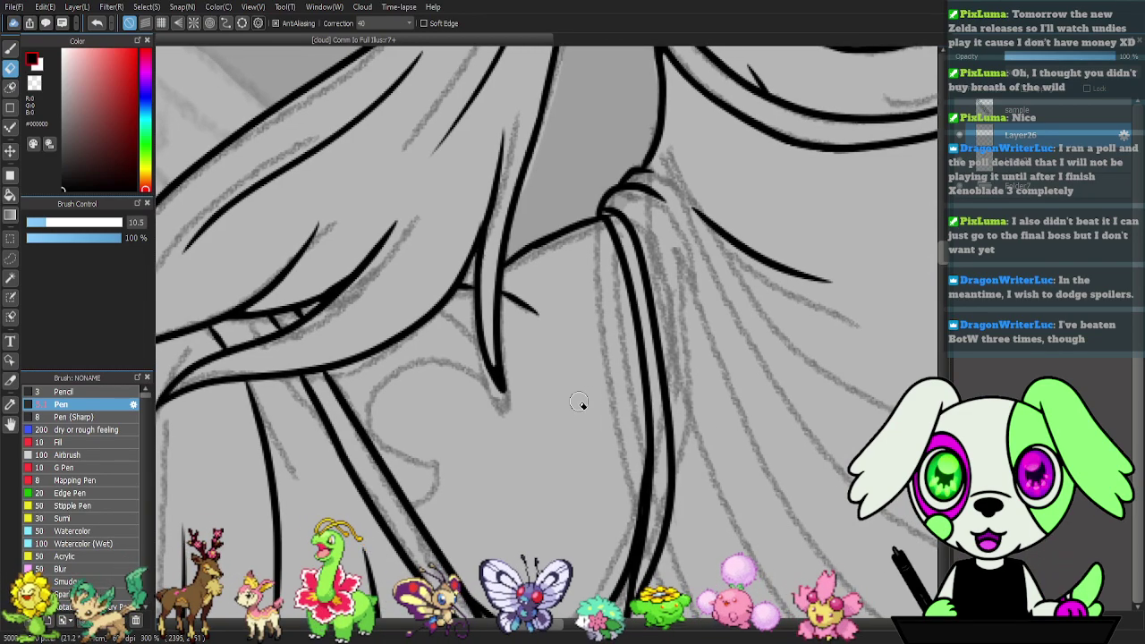
- Draw a large circle on the opposite upper arm, duplicate its layer, and scale the copy smaller and offset it to outline a crescent
key(u)
drag(467, 309, 680, 535)
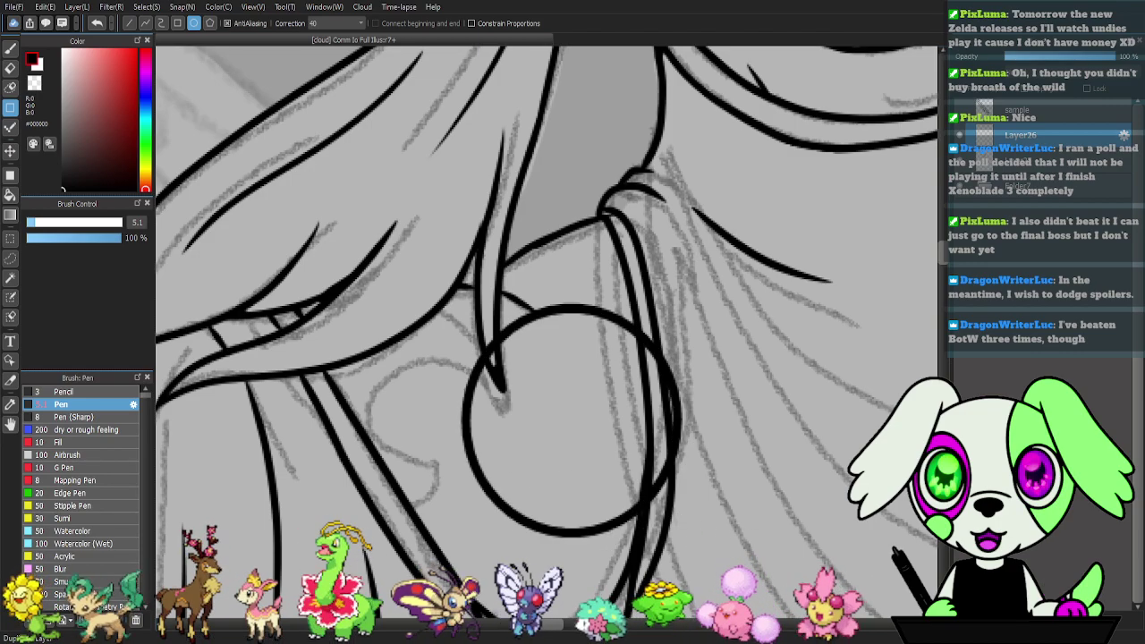
scroll(587, 421, down, 1)
key(ctrl+t)
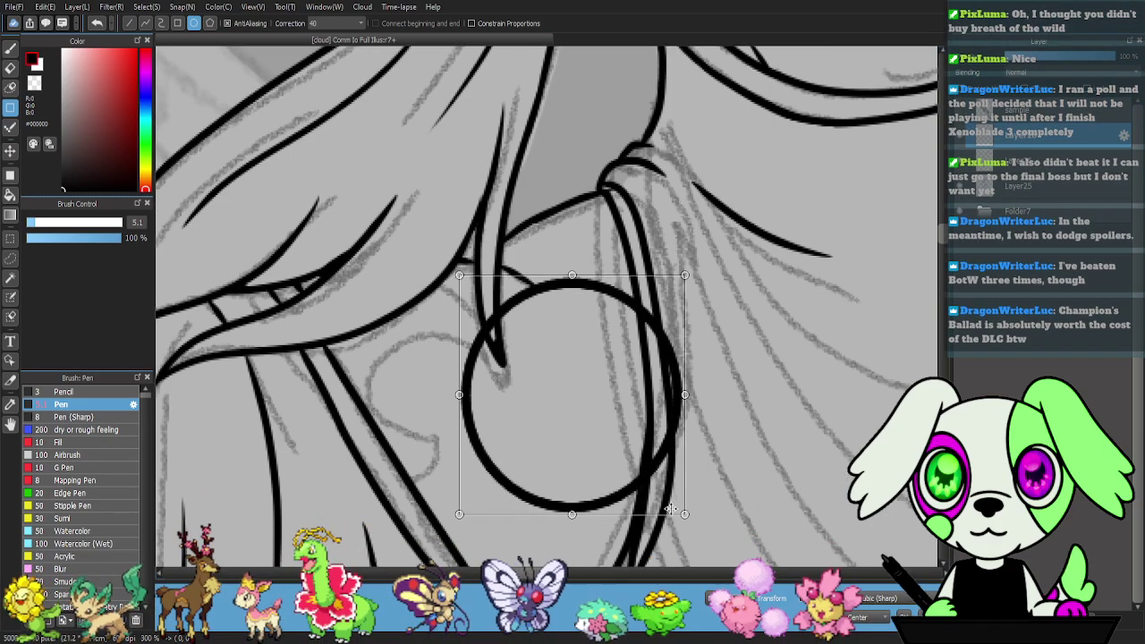
drag(659, 491, 728, 505)
key(Return)
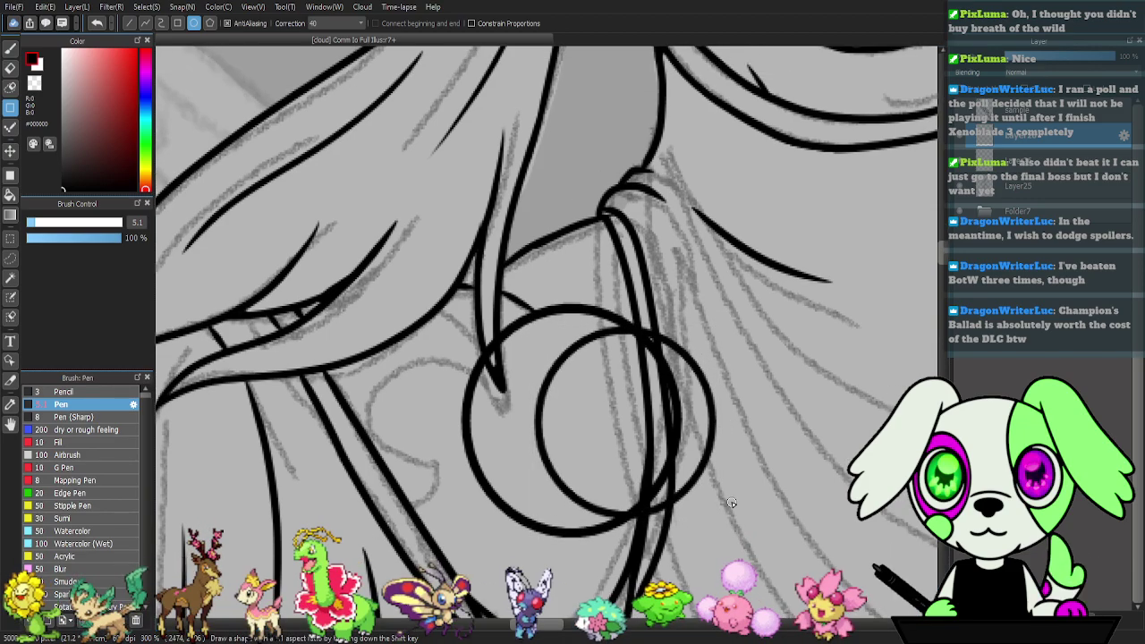
- Try erasing part of the smaller circle's outline, undo it, and hide the main lineart on Layer25
key(e)
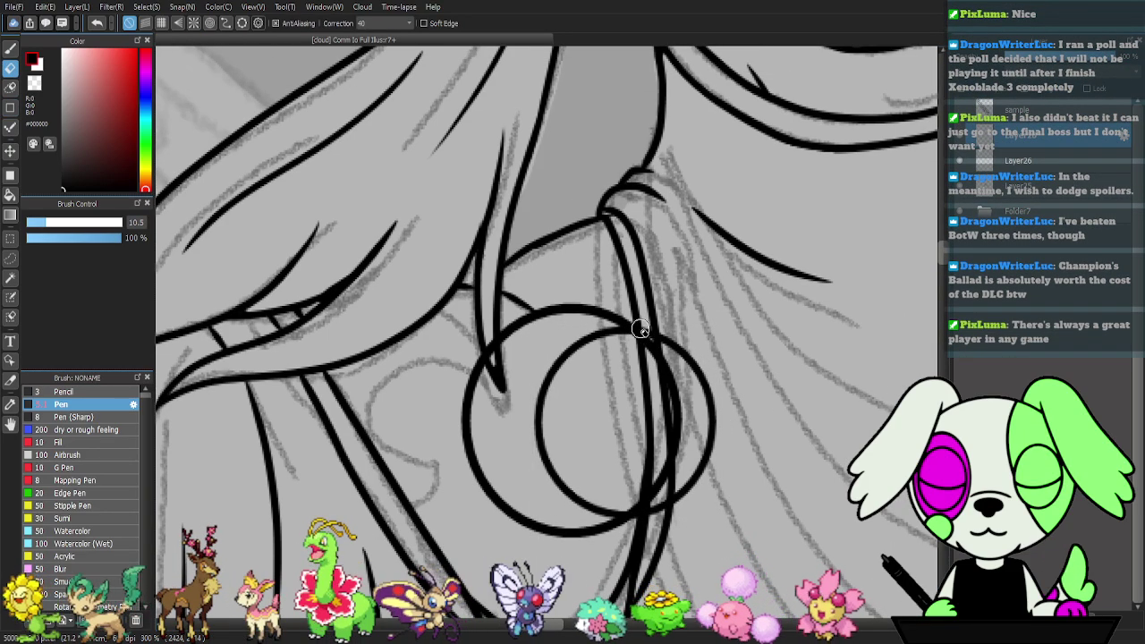
drag(699, 355, 708, 371)
key(ctrl+z)
click(960, 186)
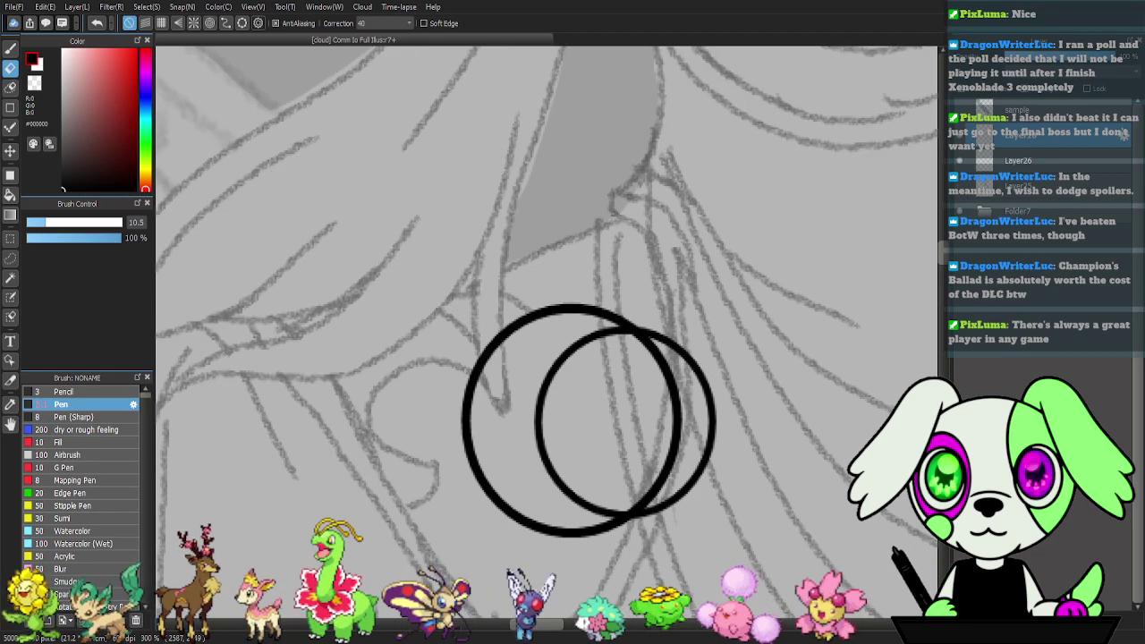
- Merge the two circle layers, then erase the crossings and leftover arcs so only a crescent outline remains
click(1055, 620)
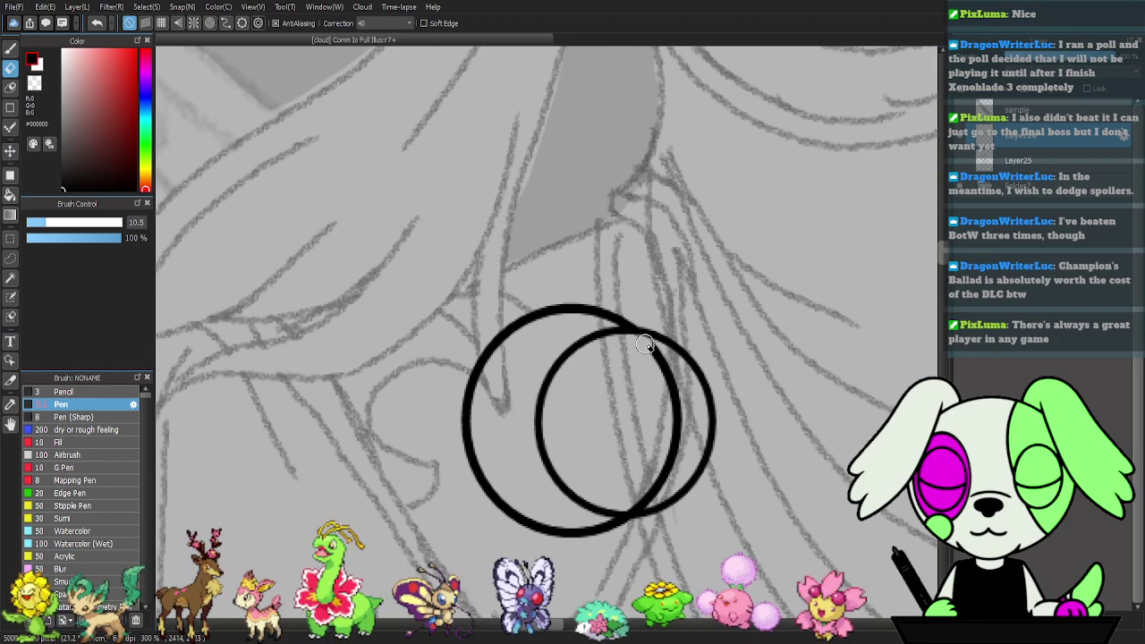
drag(644, 345, 651, 329)
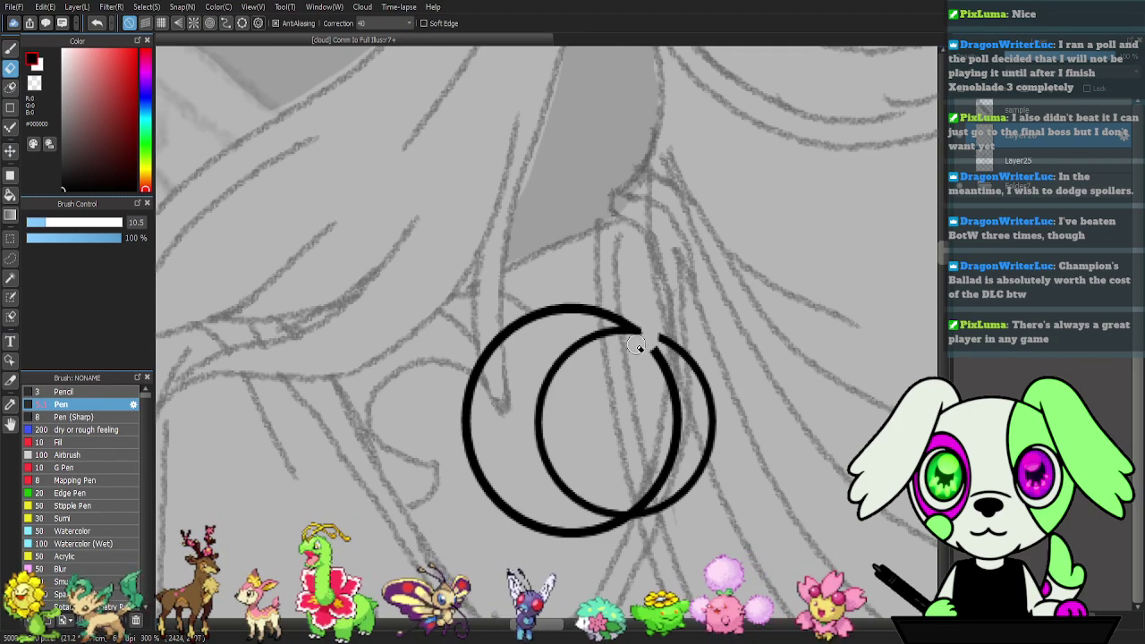
click(650, 343)
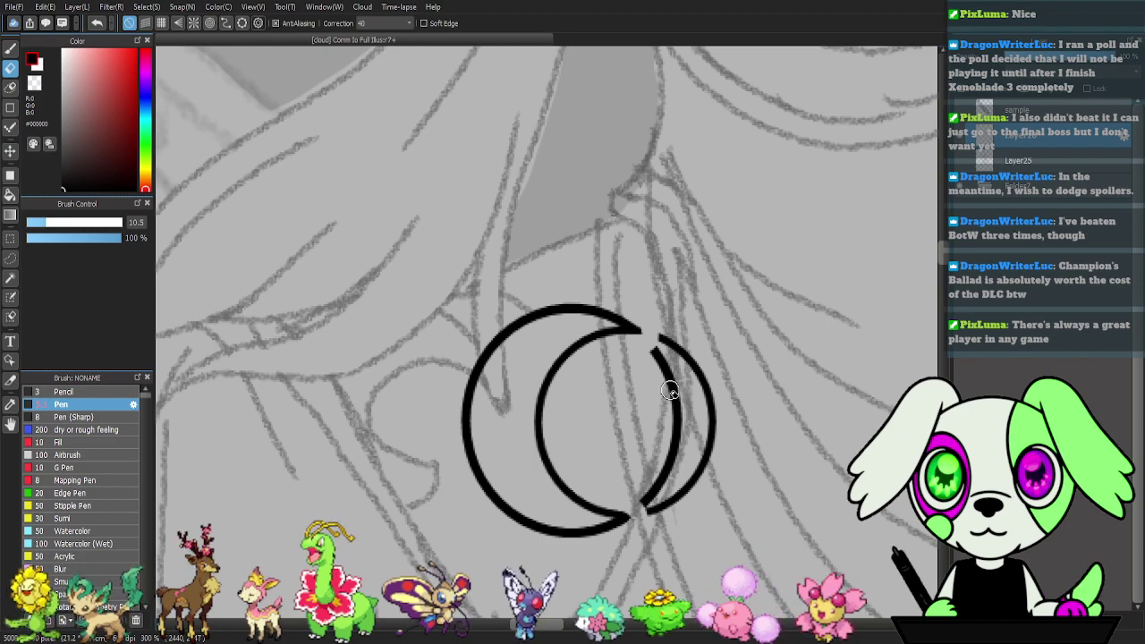
key(m)
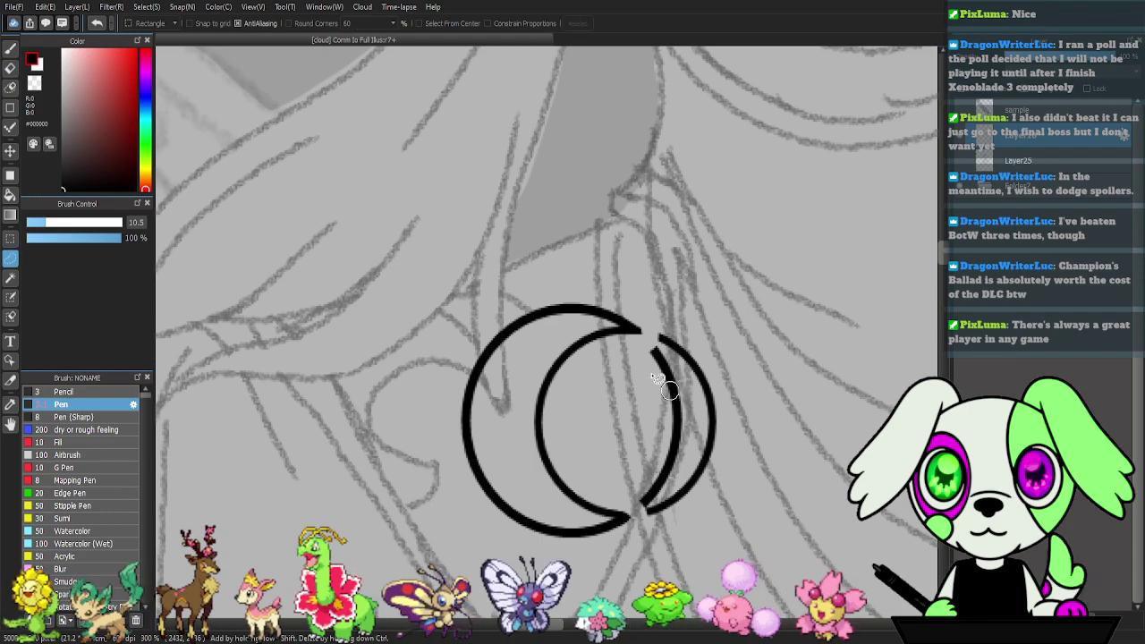
mouse_move(640, 361)
mouse_down()
mouse_move(733, 378)
mouse_move(685, 519)
mouse_move(640, 512)
mouse_move(654, 458)
mouse_up()
key(Delete)
key(ctrl+d)
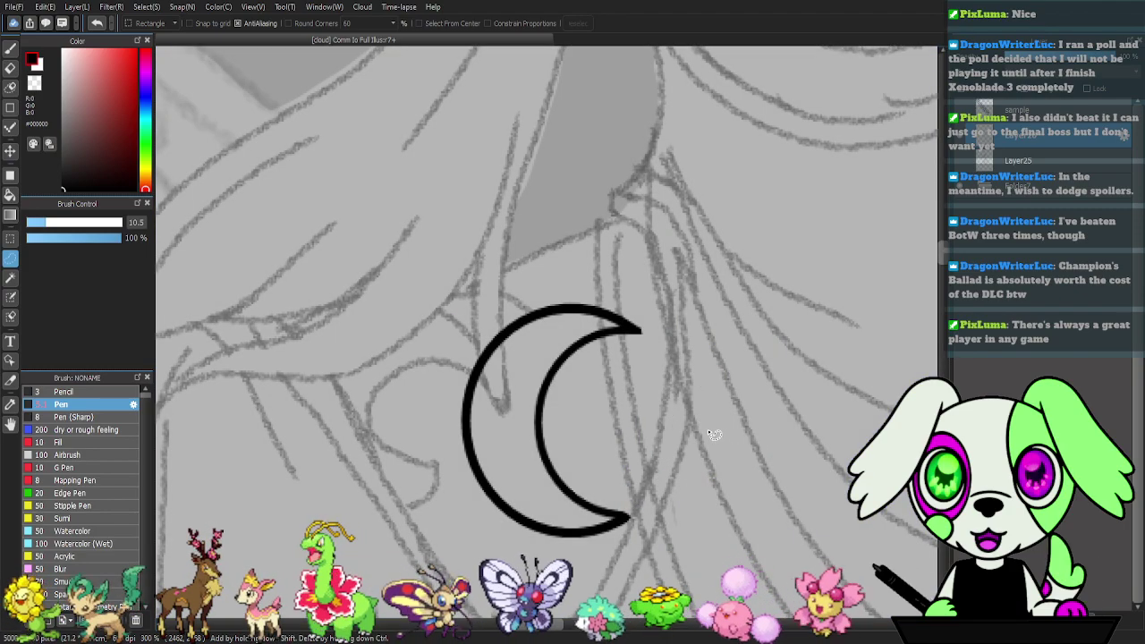
- Show the main lineart again, then rotate the crescent and move it over the sketched marking on the upper arm
click(959, 161)
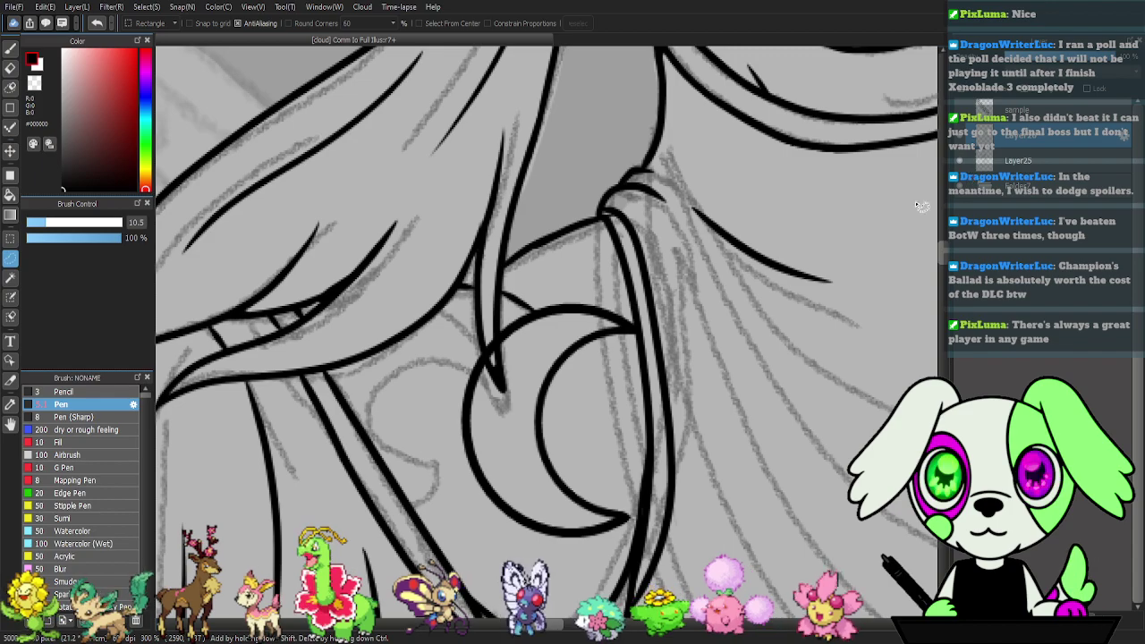
key(ctrl+t)
drag(739, 413, 616, 504)
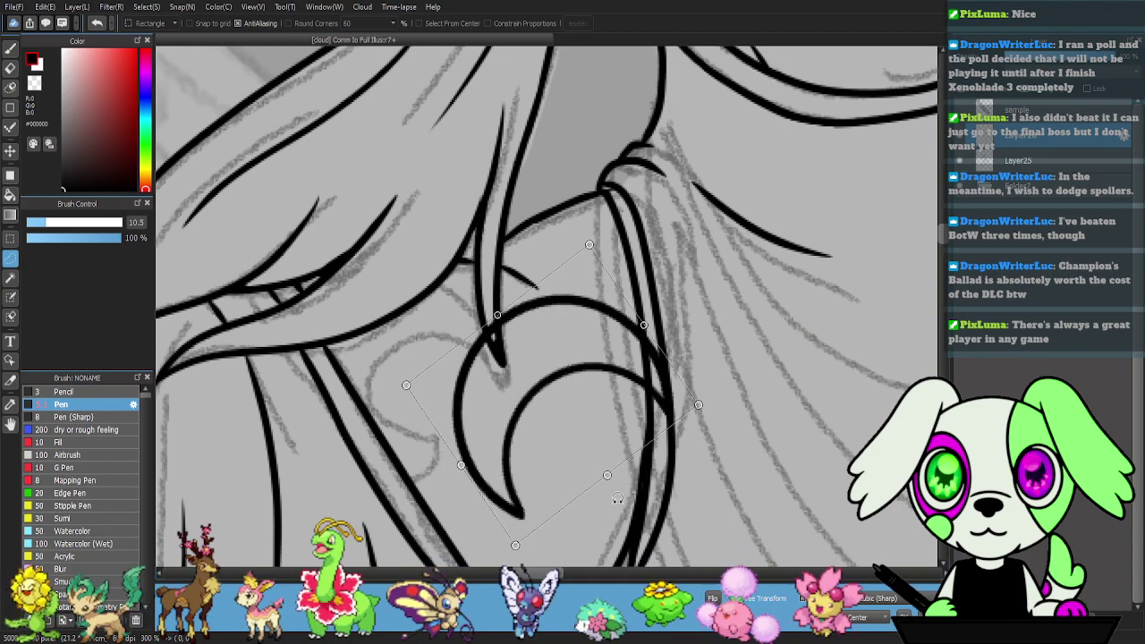
drag(517, 366, 397, 344)
key(Return)
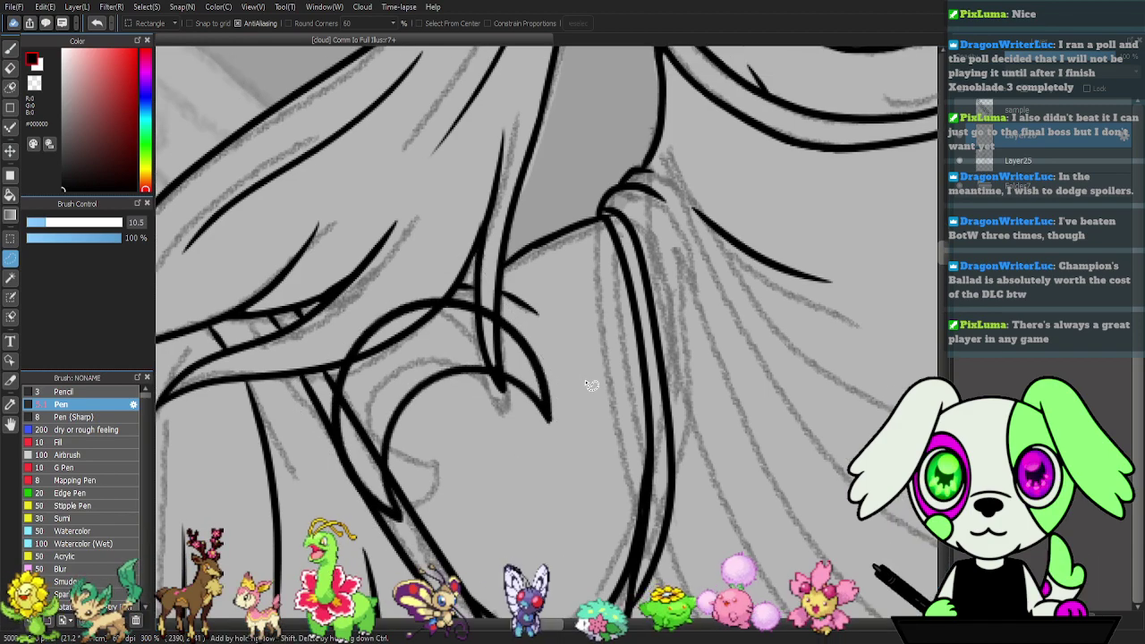
- Erase the crescent where it crosses the hair strands and extends past the arm, and merge it into Layer25
key(e)
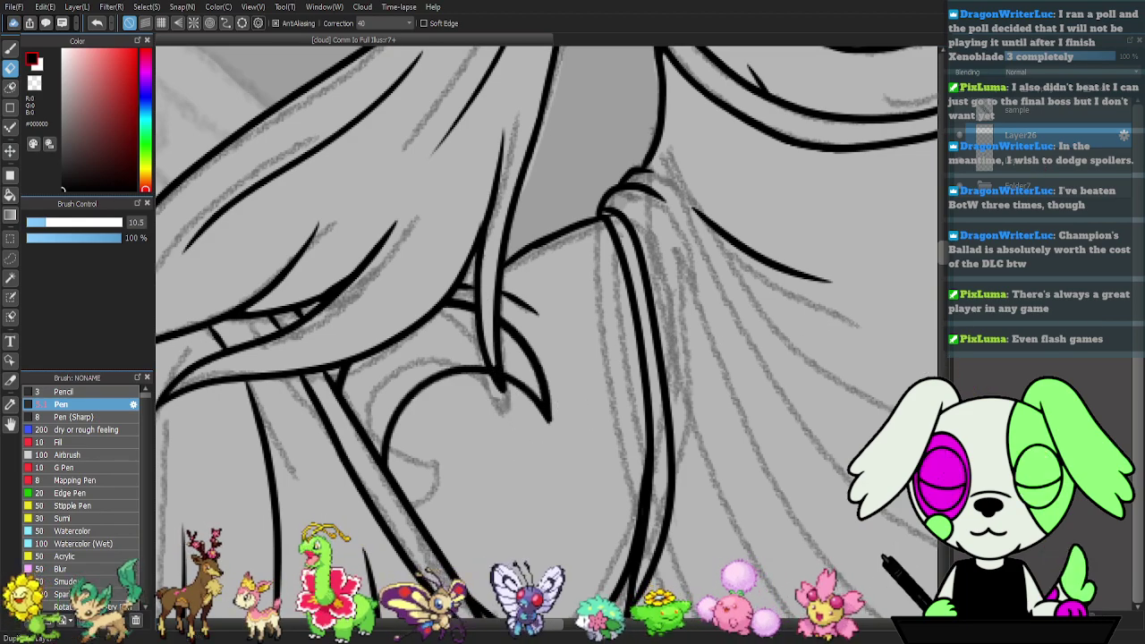
drag(470, 522, 705, 427)
drag(615, 504, 516, 473)
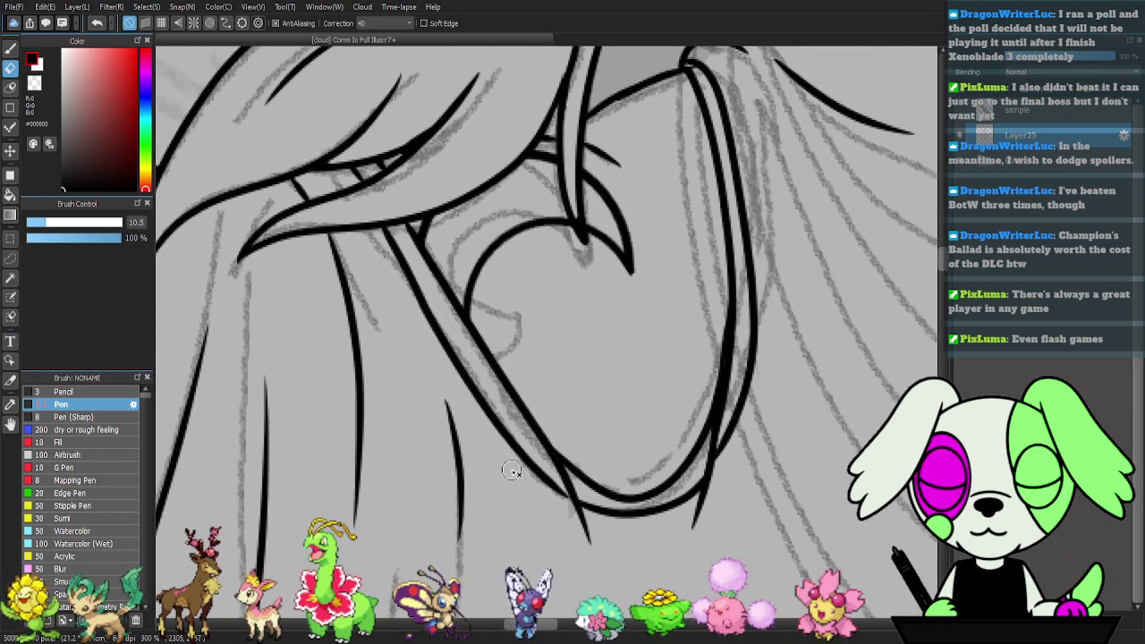
key(ctrl+minus)
key(ctrl+minus)
drag(743, 501, 546, 458)
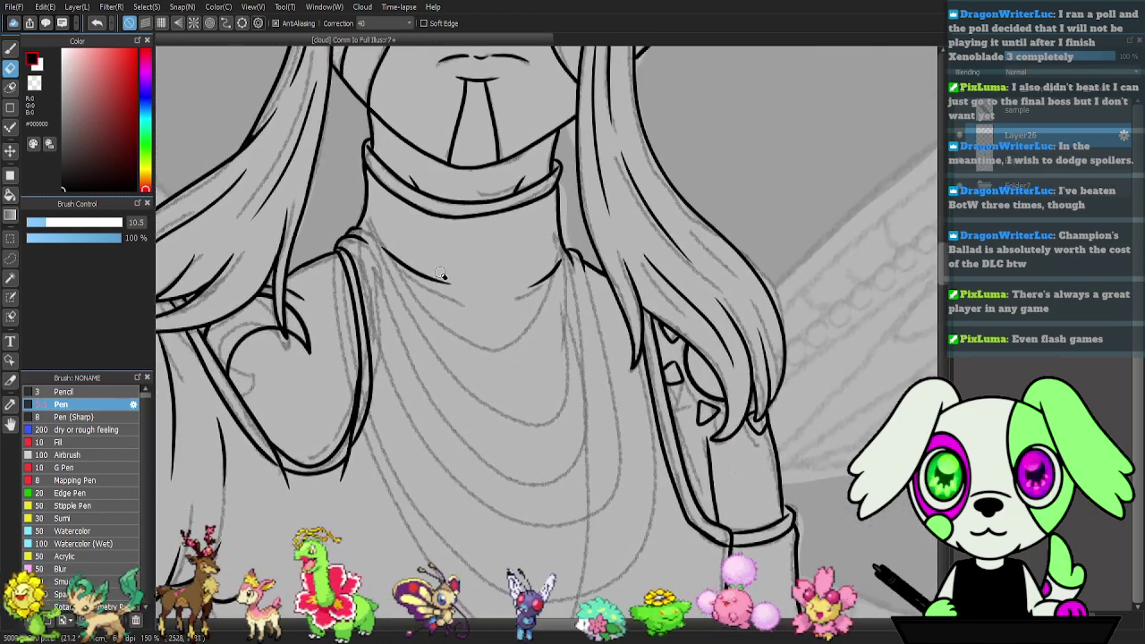
- Ink the first three draped curves below the collar with the Pen, adding a new layer after the first
key(p)
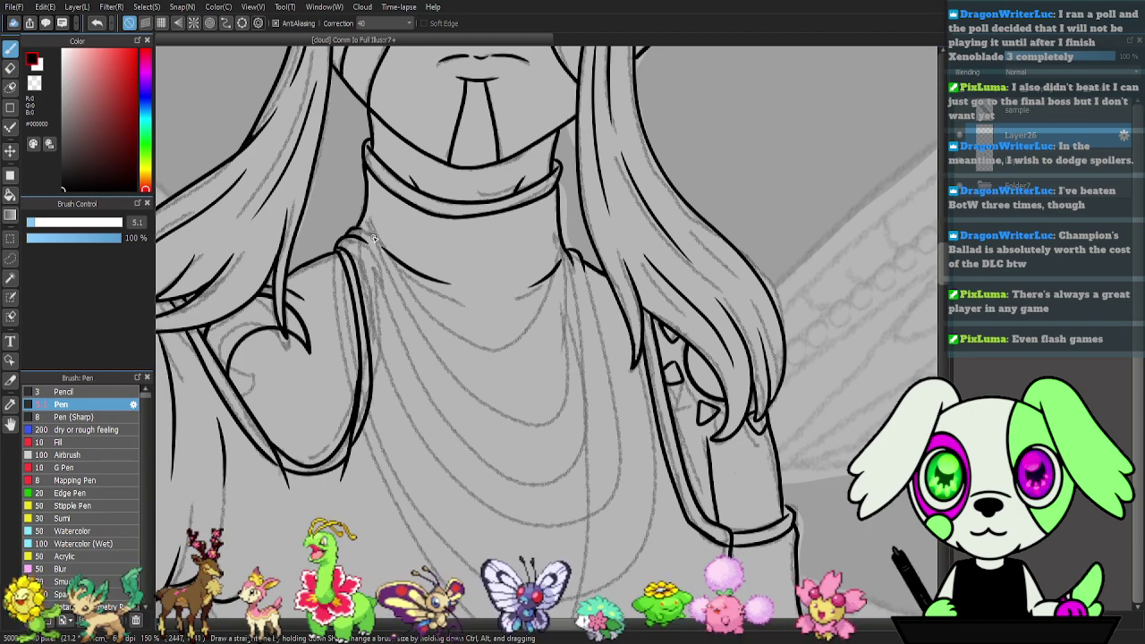
mouse_move(363, 215)
mouse_down()
mouse_move(438, 327)
mouse_move(477, 348)
mouse_move(505, 345)
mouse_move(533, 316)
mouse_move(564, 234)
mouse_up()
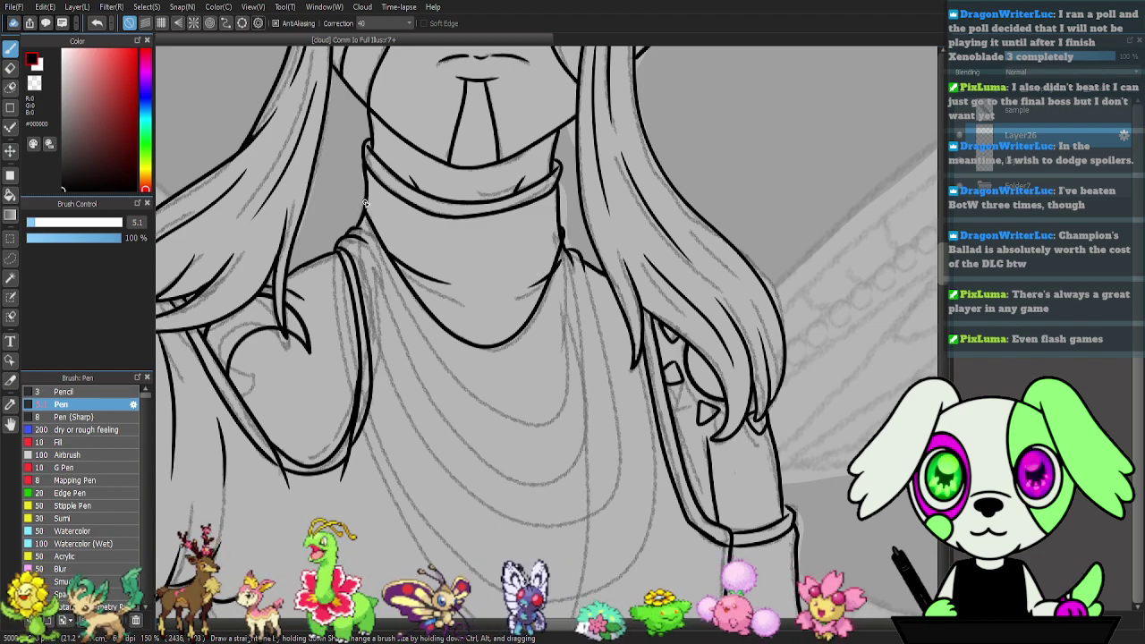
drag(365, 203, 363, 215)
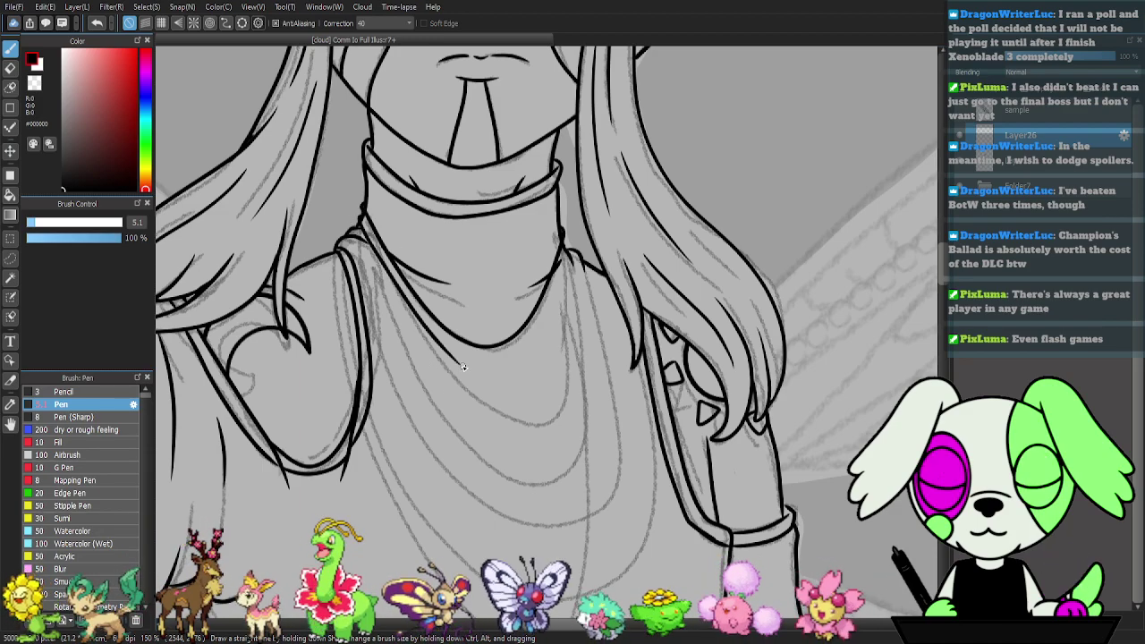
click(1031, 620)
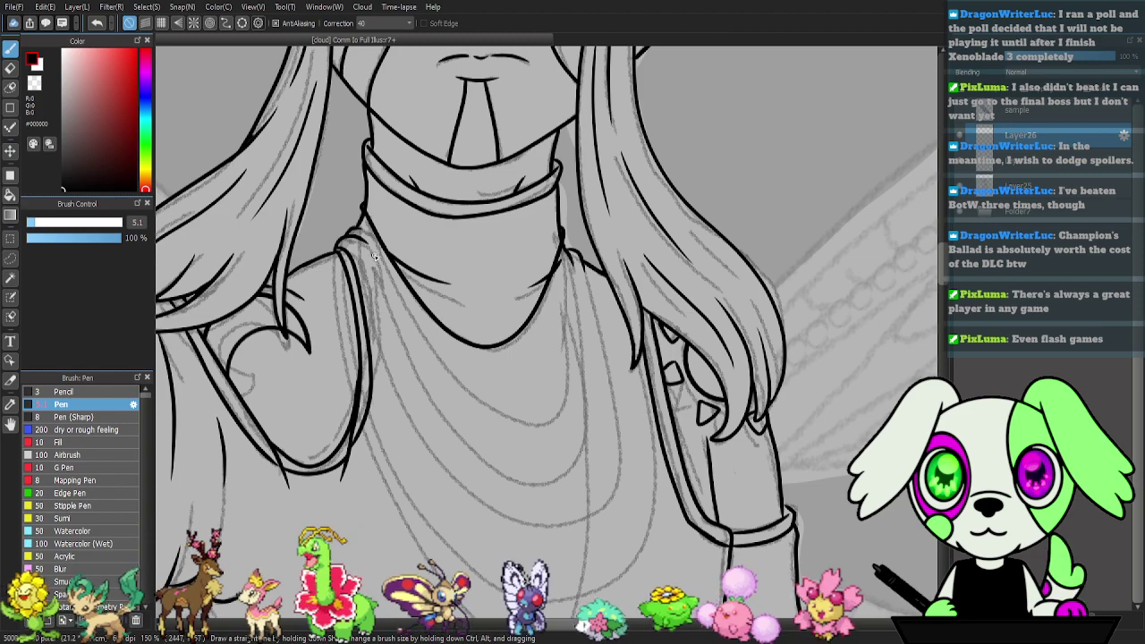
mouse_move(362, 219)
mouse_down()
mouse_move(424, 347)
mouse_move(522, 437)
mouse_move(552, 410)
mouse_move(574, 344)
mouse_move(565, 245)
mouse_up()
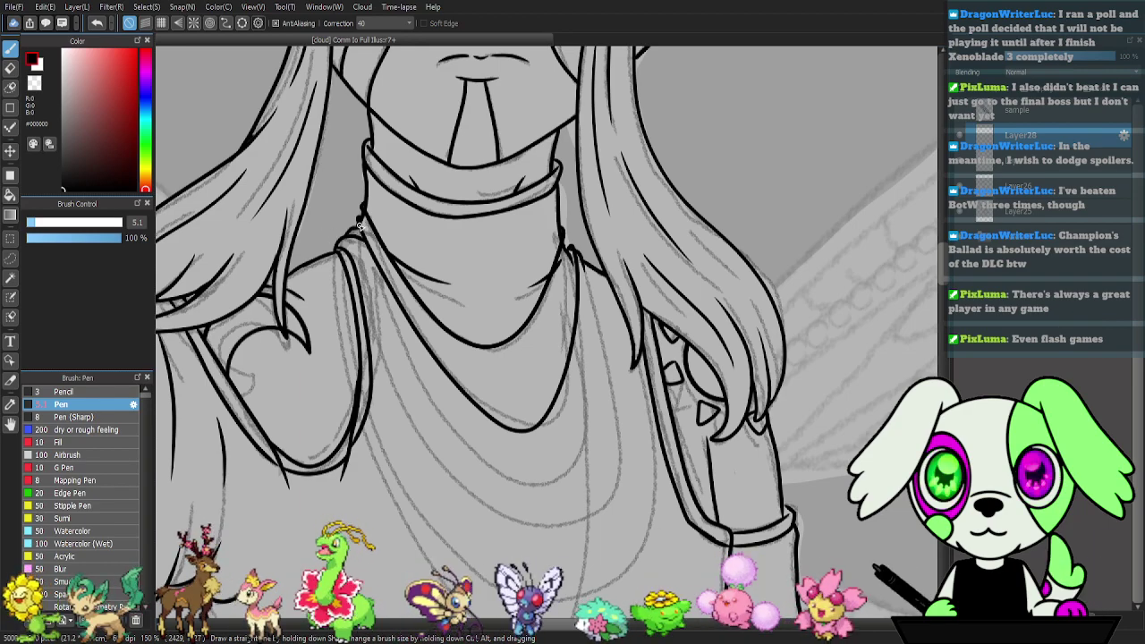
mouse_move(382, 355)
mouse_down()
mouse_move(422, 419)
mouse_move(478, 473)
mouse_move(534, 494)
mouse_move(572, 469)
mouse_move(585, 395)
mouse_move(592, 327)
mouse_move(576, 249)
mouse_move(448, 427)
mouse_up()
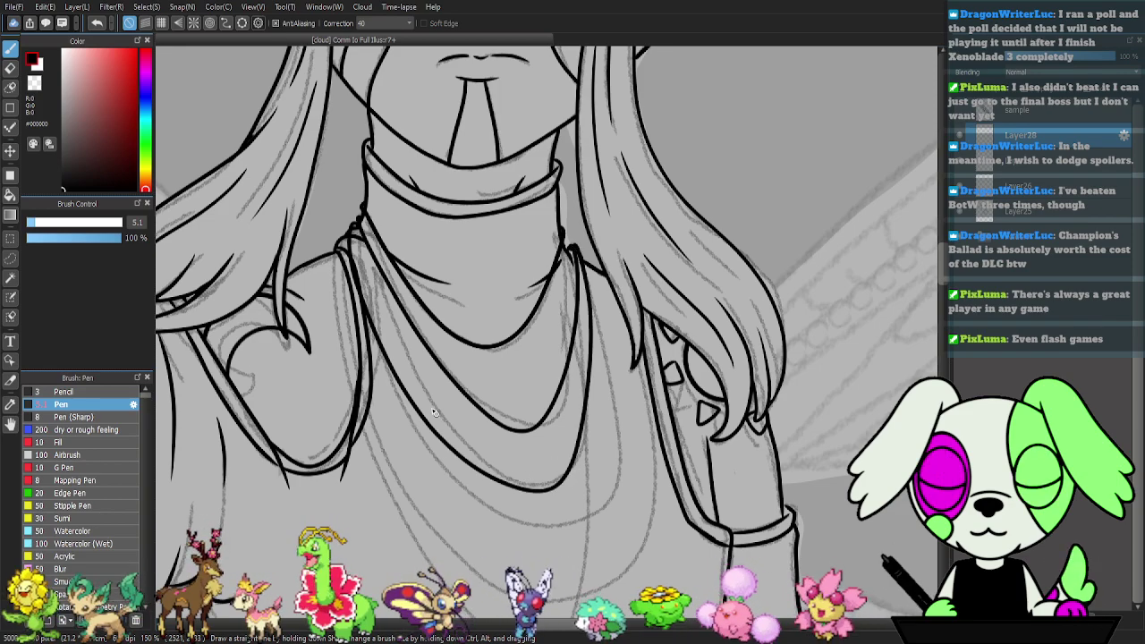
mouse_move(345, 282)
mouse_down()
mouse_move(380, 402)
mouse_move(438, 487)
mouse_up()
drag(581, 515, 614, 351)
drag(607, 278, 590, 258)
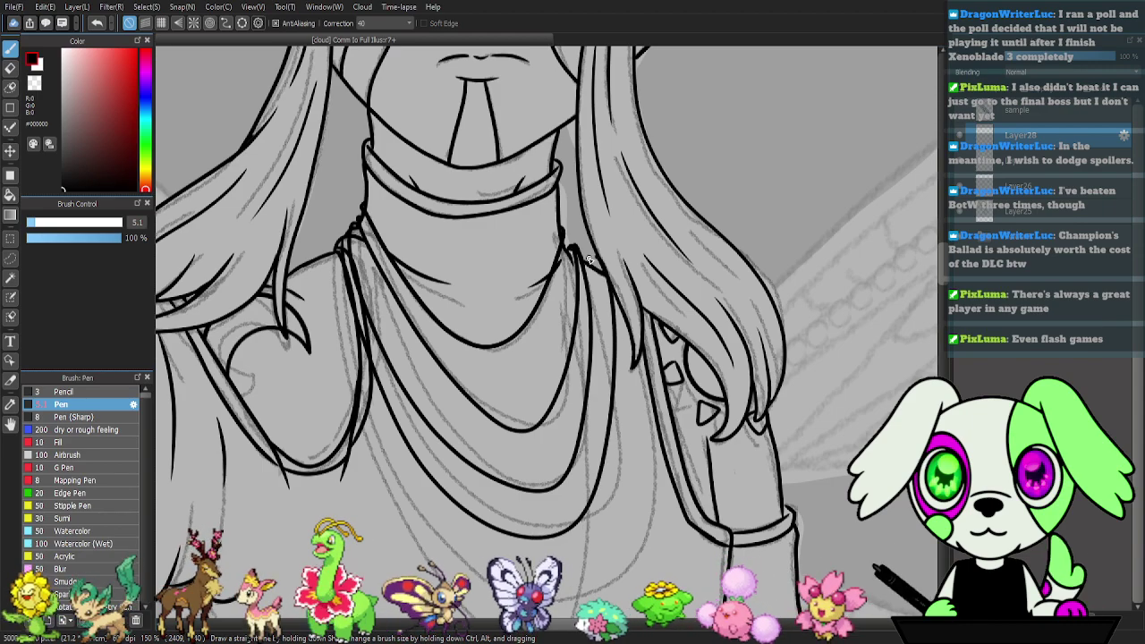
key(ctrl+z)
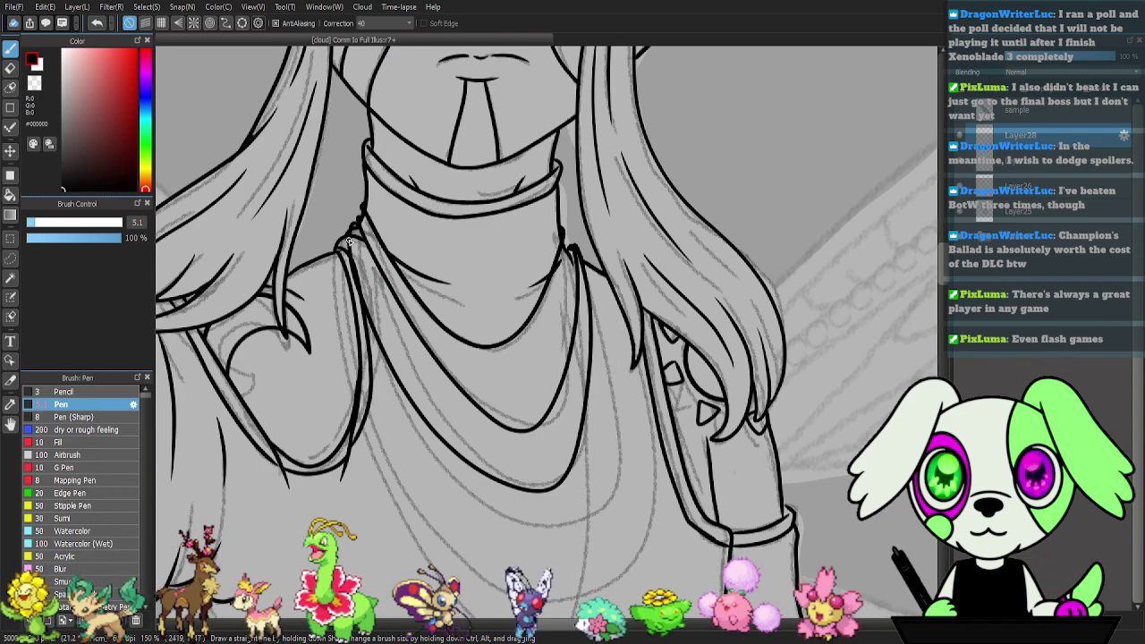
- Ink the fourth and fifth draped curves across the chest, each running from one shoulder to the other
mouse_move(340, 250)
mouse_down()
mouse_move(355, 330)
mouse_move(404, 438)
mouse_move(491, 526)
mouse_up()
mouse_move(609, 446)
mouse_down()
mouse_move(613, 364)
mouse_move(590, 265)
mouse_up()
drag(598, 476, 584, 407)
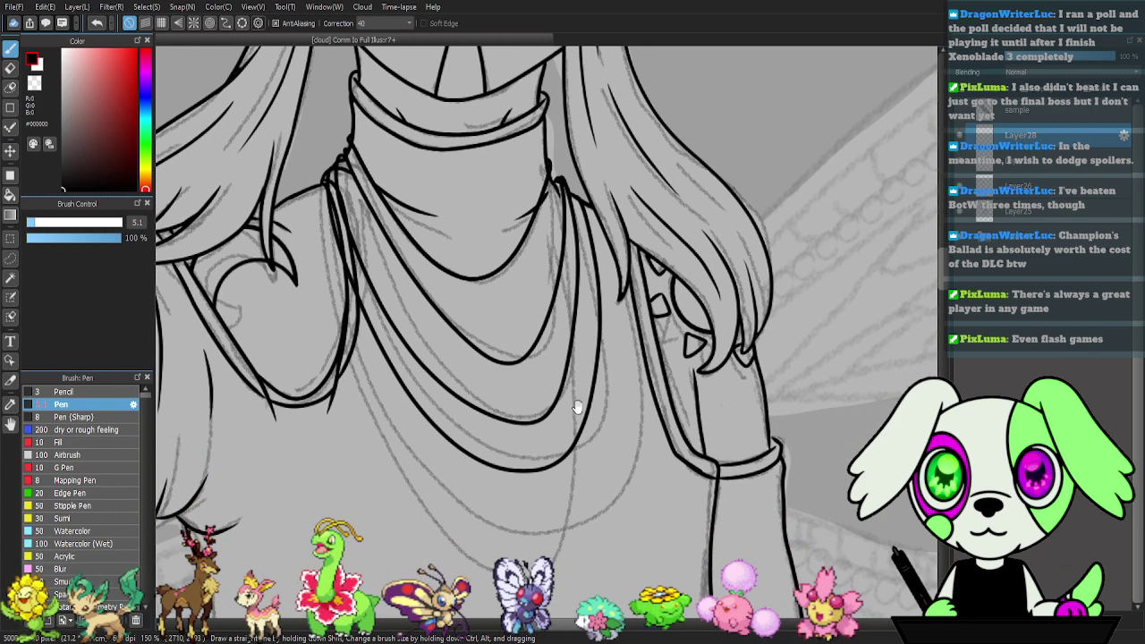
mouse_move(334, 166)
mouse_down()
mouse_move(338, 234)
mouse_move(452, 479)
mouse_move(618, 490)
mouse_move(630, 380)
mouse_up()
drag(623, 330, 573, 202)
key(e)
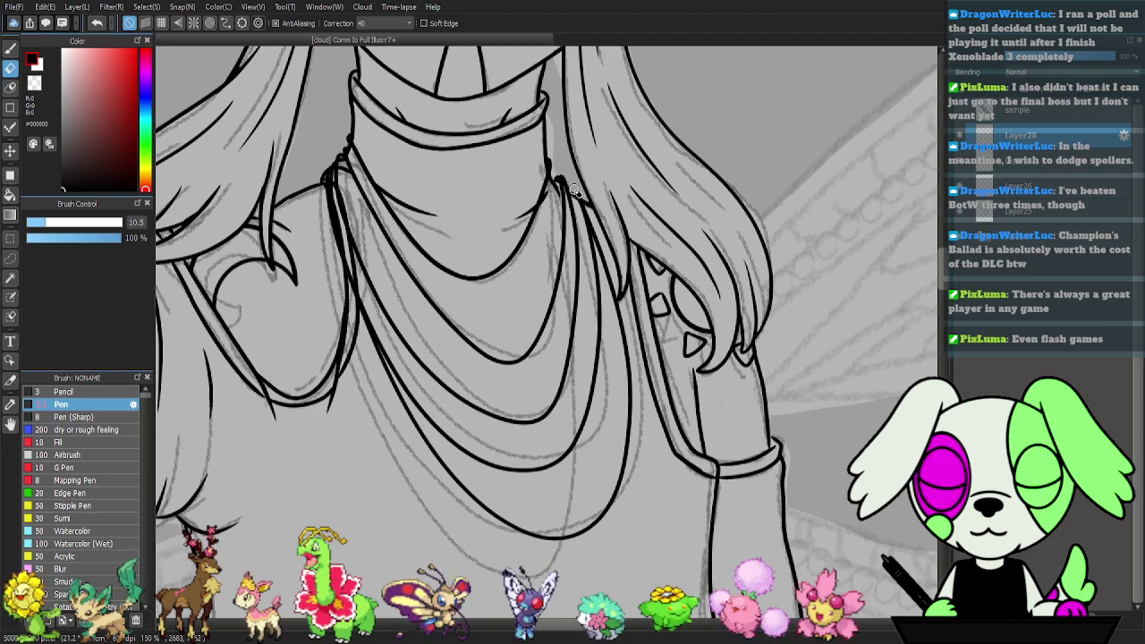
- Ink the deepest, narrow draped curve down the chest and back up to the base of the collar
key(p)
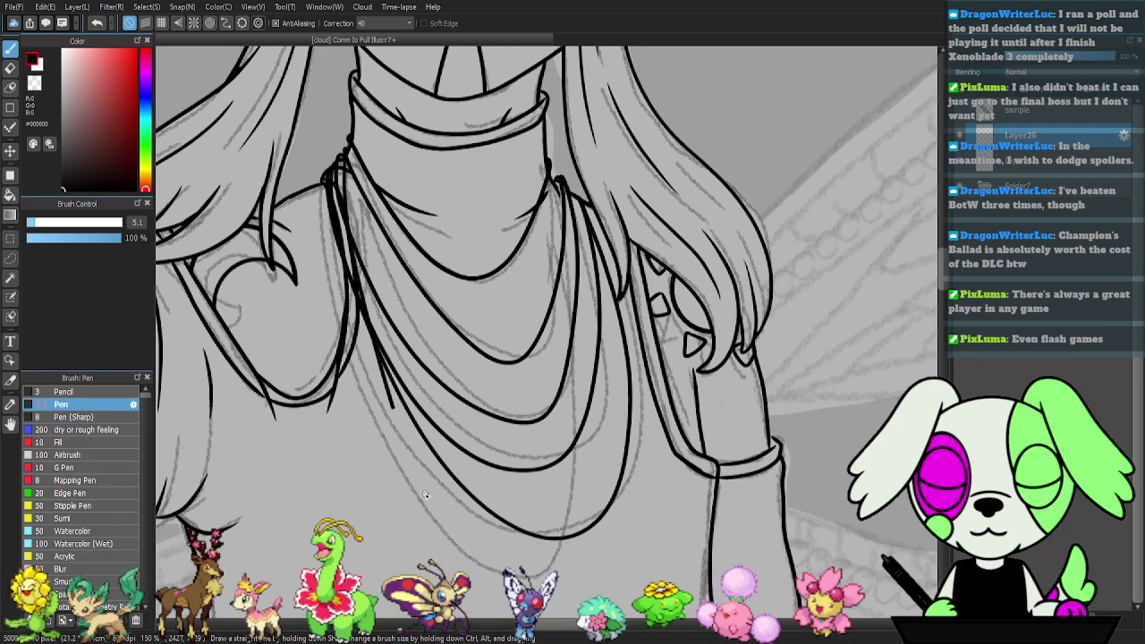
drag(566, 517, 573, 483)
mouse_move(578, 421)
mouse_down()
mouse_move(570, 266)
mouse_move(546, 181)
mouse_up()
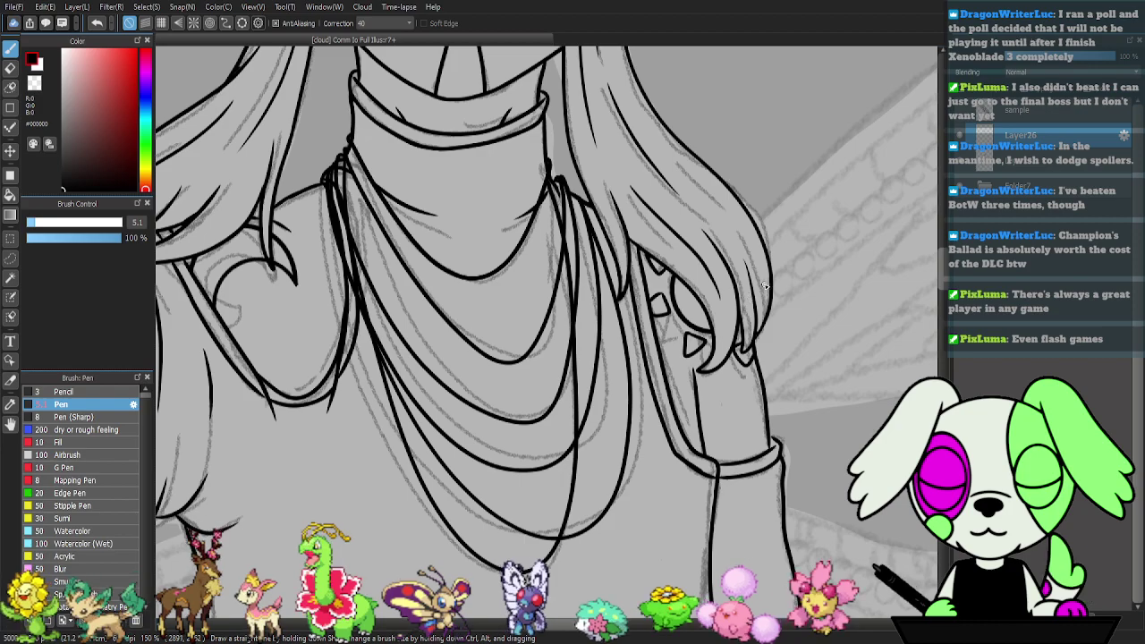
- Add a new layer below Layer26 for the lineart of the upper wing
drag(578, 274, 669, 341)
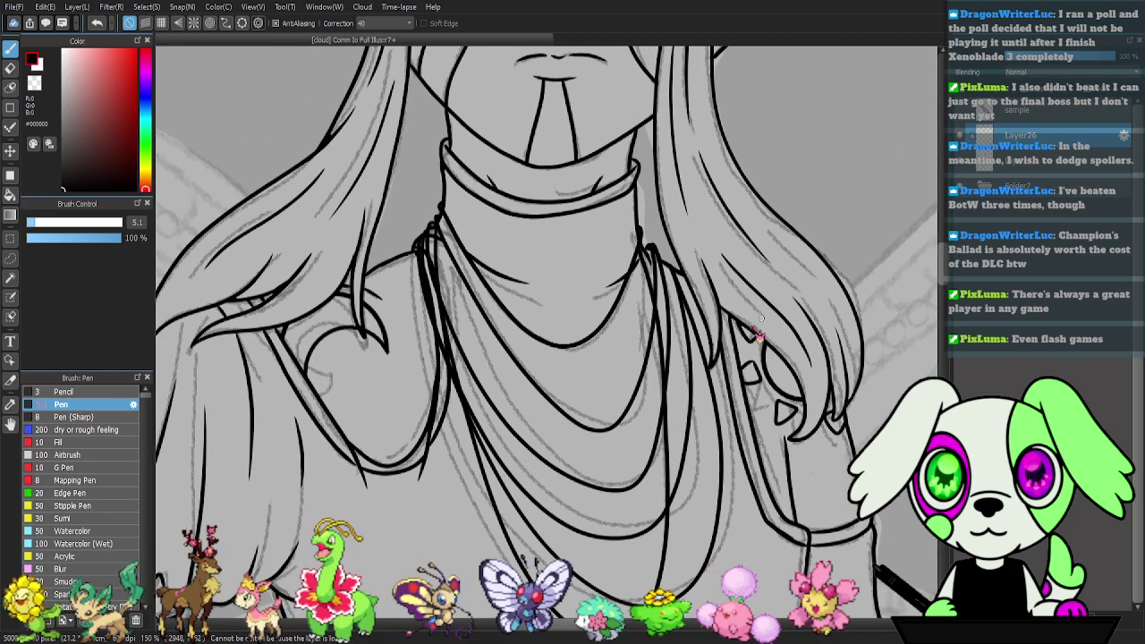
mouse_move(925, 555)
mouse_down()
mouse_move(719, 358)
mouse_move(560, 126)
mouse_up()
drag(469, 323, 866, 353)
drag(498, 310, 914, 352)
drag(715, 280, 741, 459)
drag(554, 215, 588, 483)
mouse_move(904, 448)
mouse_down()
mouse_move(580, 349)
mouse_move(259, 411)
mouse_up()
drag(758, 382, 521, 458)
drag(720, 390, 541, 443)
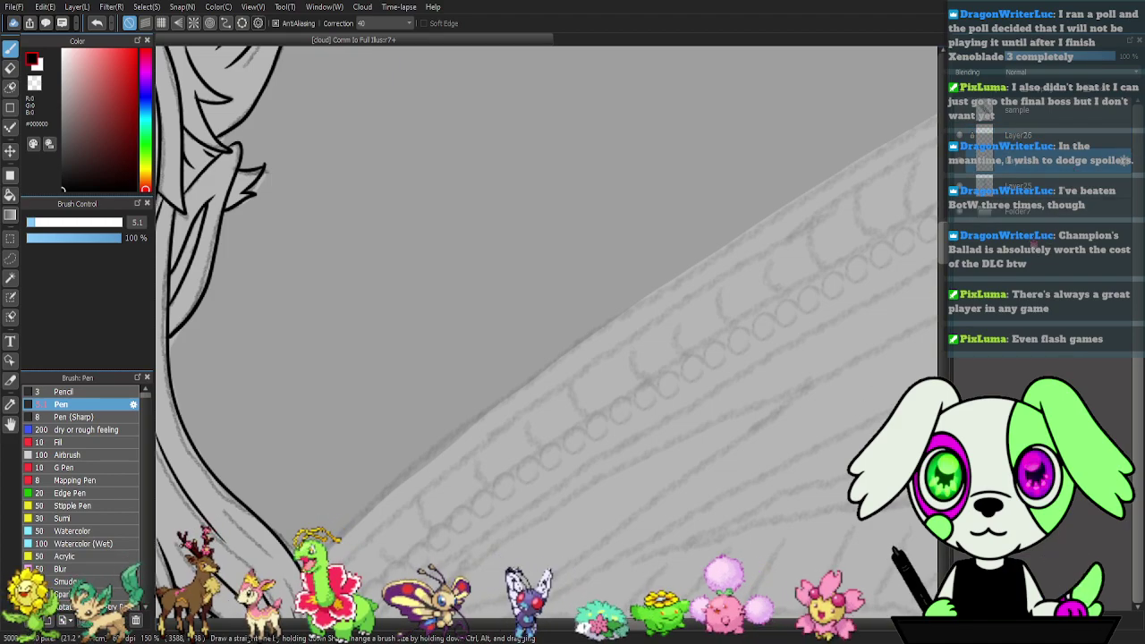
drag(608, 479, 671, 294)
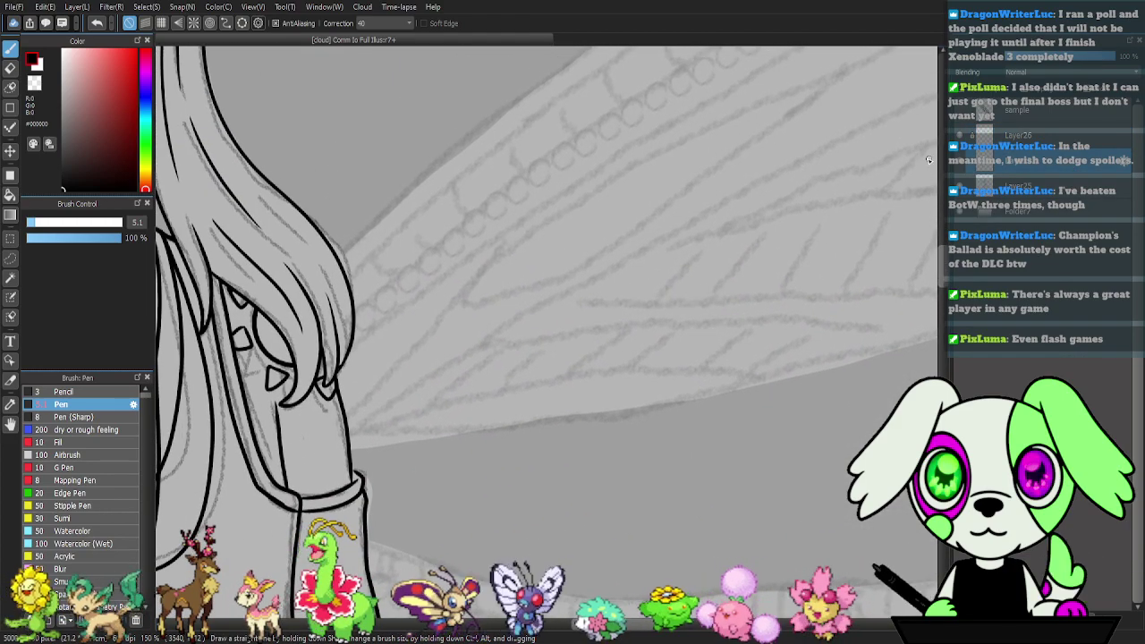
drag(513, 286, 486, 340)
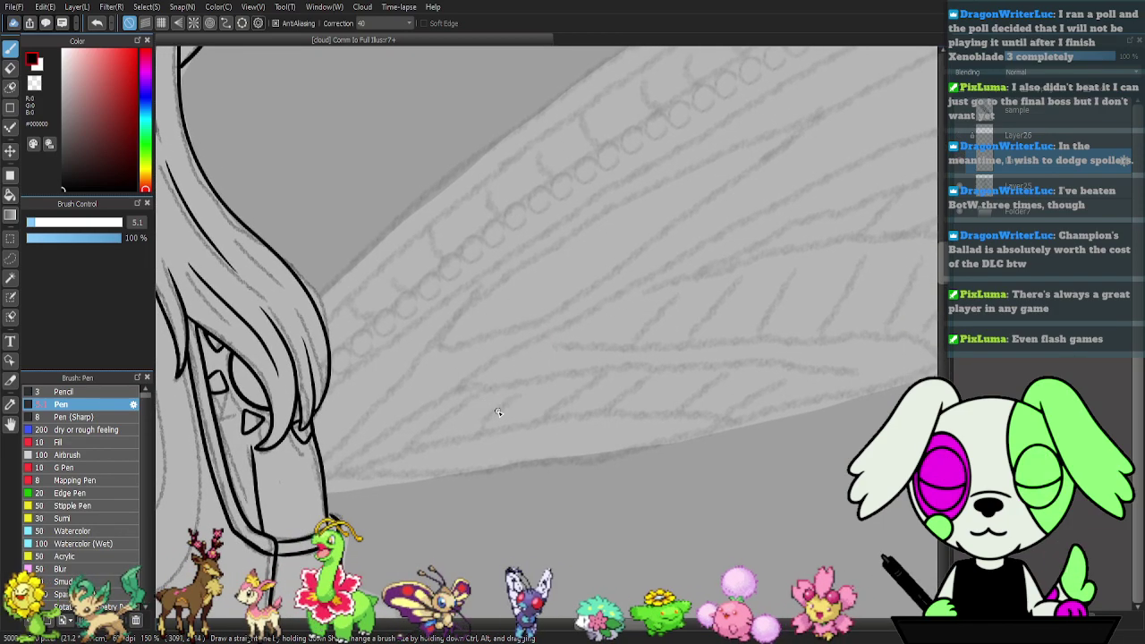
scroll(591, 332, down, 2)
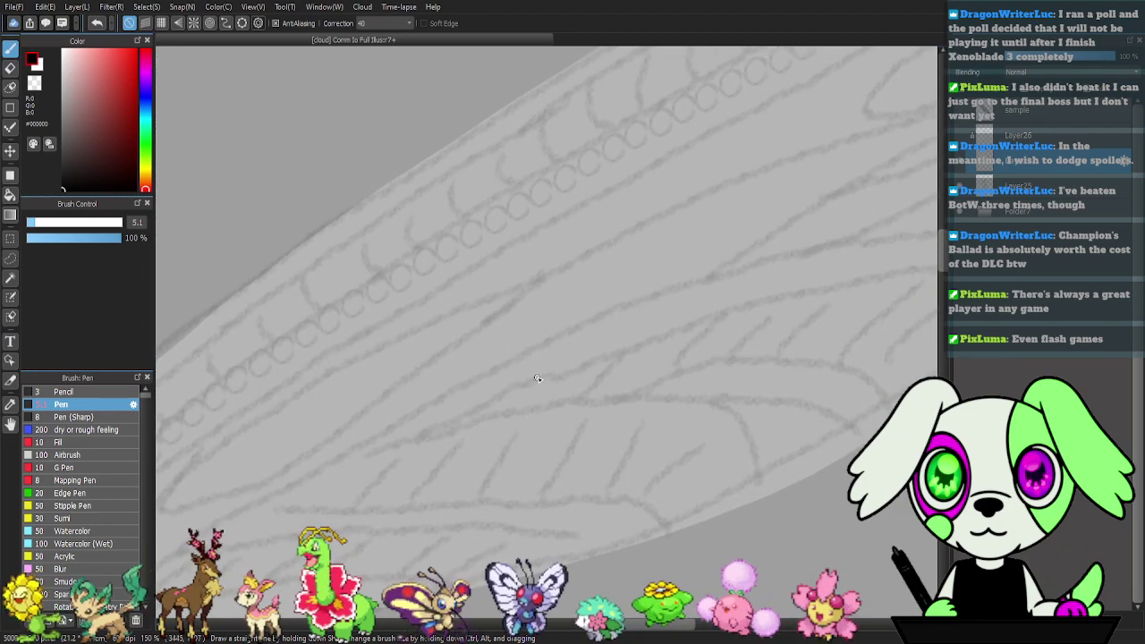
scroll(549, 382, down, 2)
drag(712, 279, 585, 378)
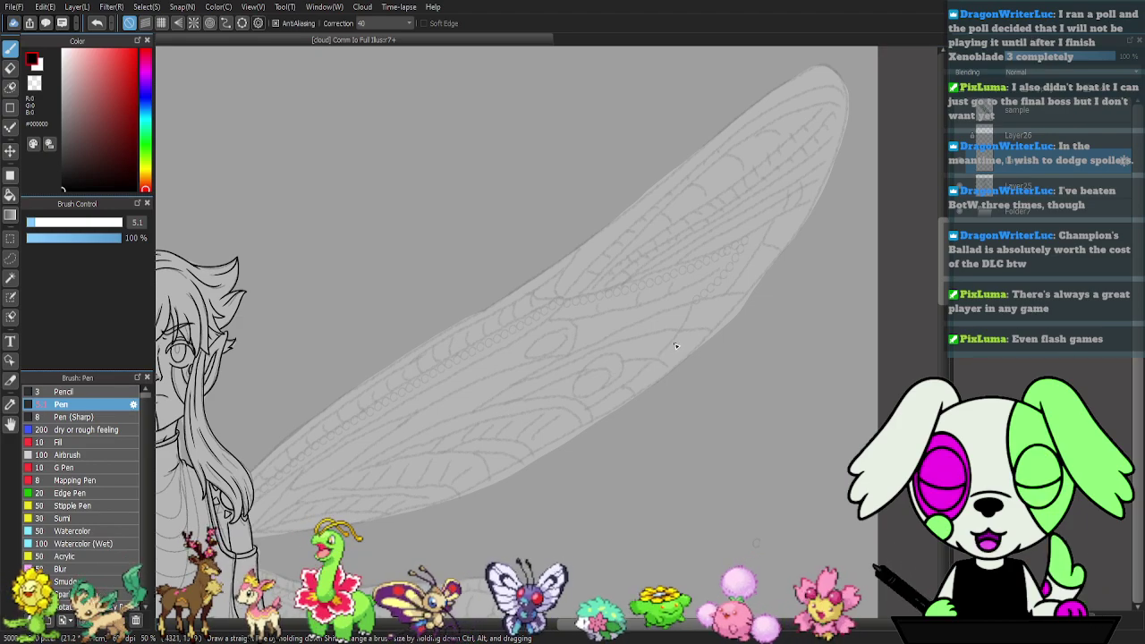
key(Right)
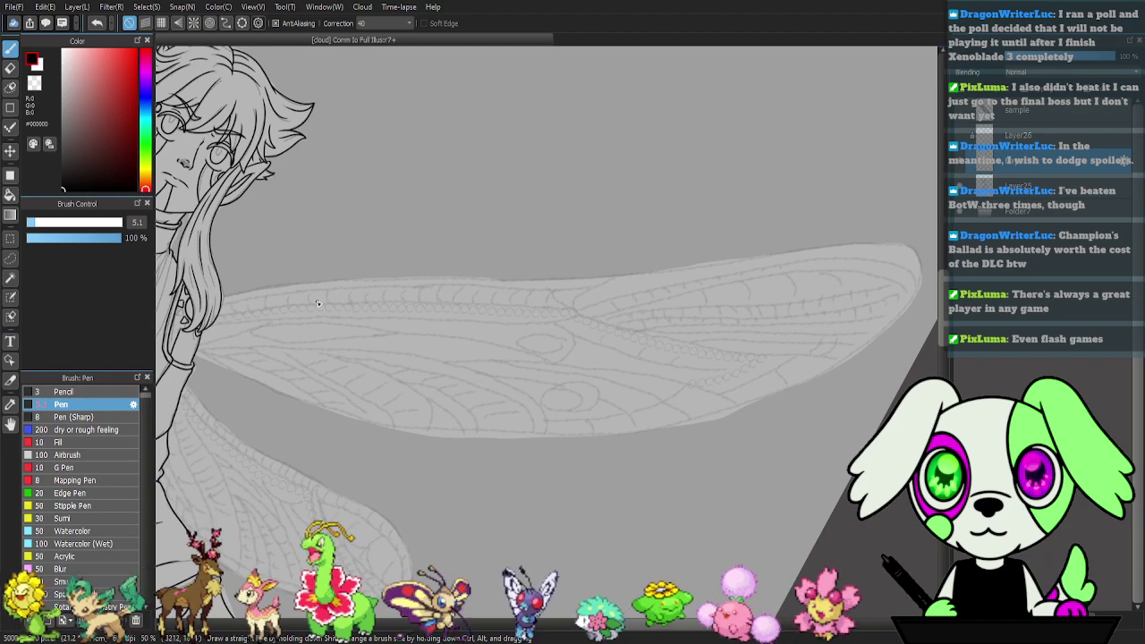
- Ink the upper wing's outline along both long edges and around the tip, redoing the outer lower edge on a separate layer
mouse_move(211, 298)
mouse_down()
mouse_move(349, 280)
mouse_move(563, 280)
mouse_move(905, 243)
mouse_up()
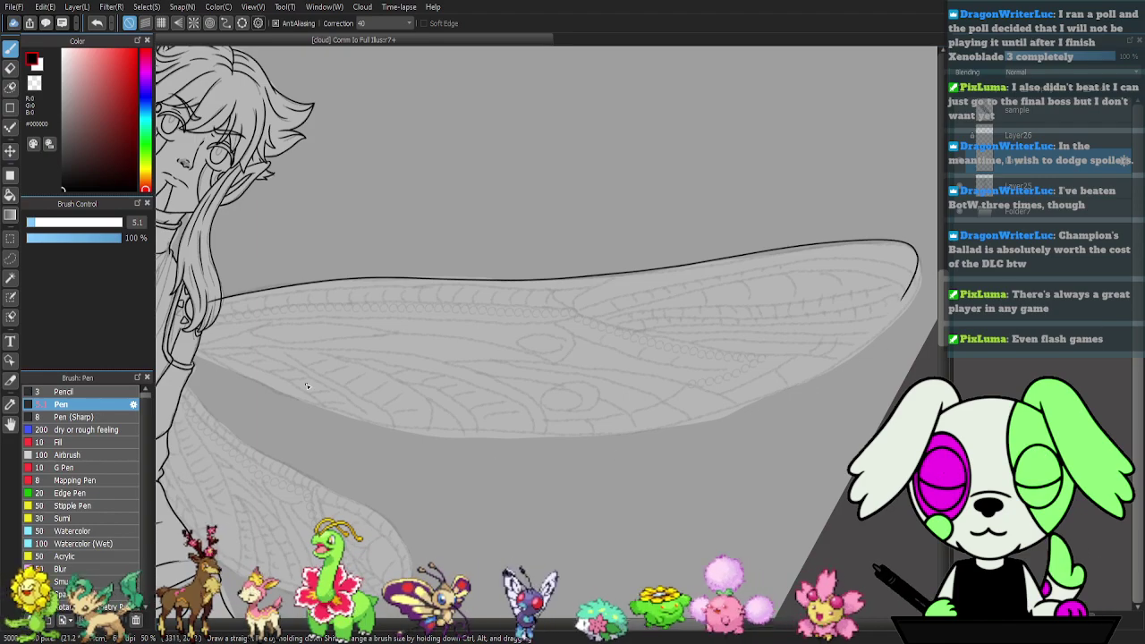
mouse_move(269, 394)
mouse_down()
mouse_move(465, 434)
mouse_move(591, 438)
mouse_move(822, 396)
mouse_up()
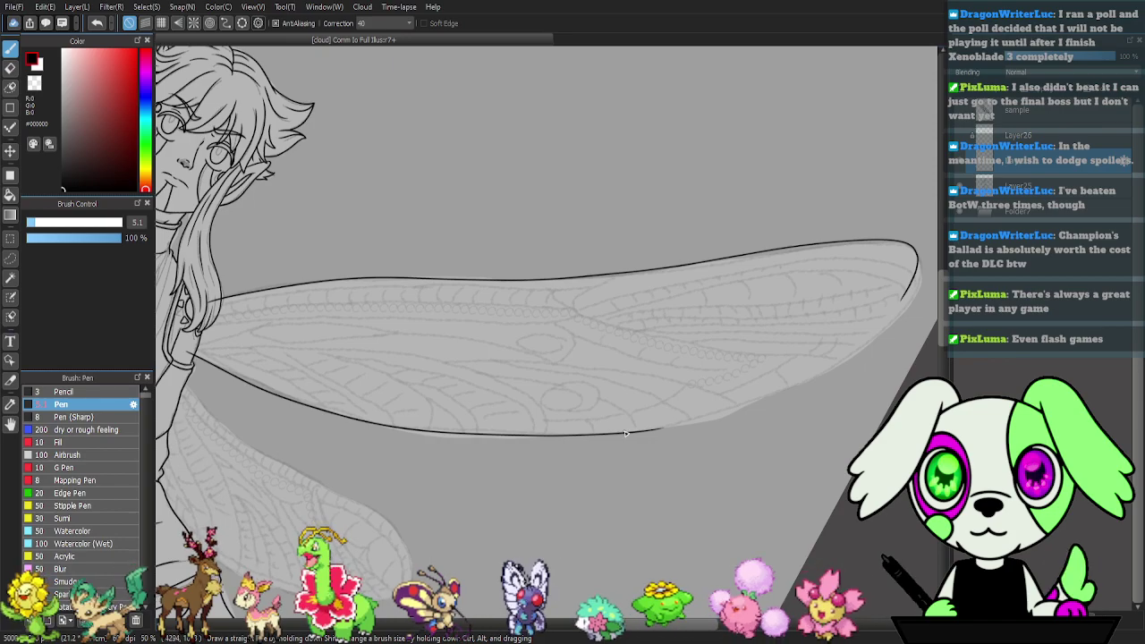
mouse_move(648, 432)
mouse_down()
mouse_move(721, 416)
mouse_move(875, 343)
mouse_up()
key(ctrl+z)
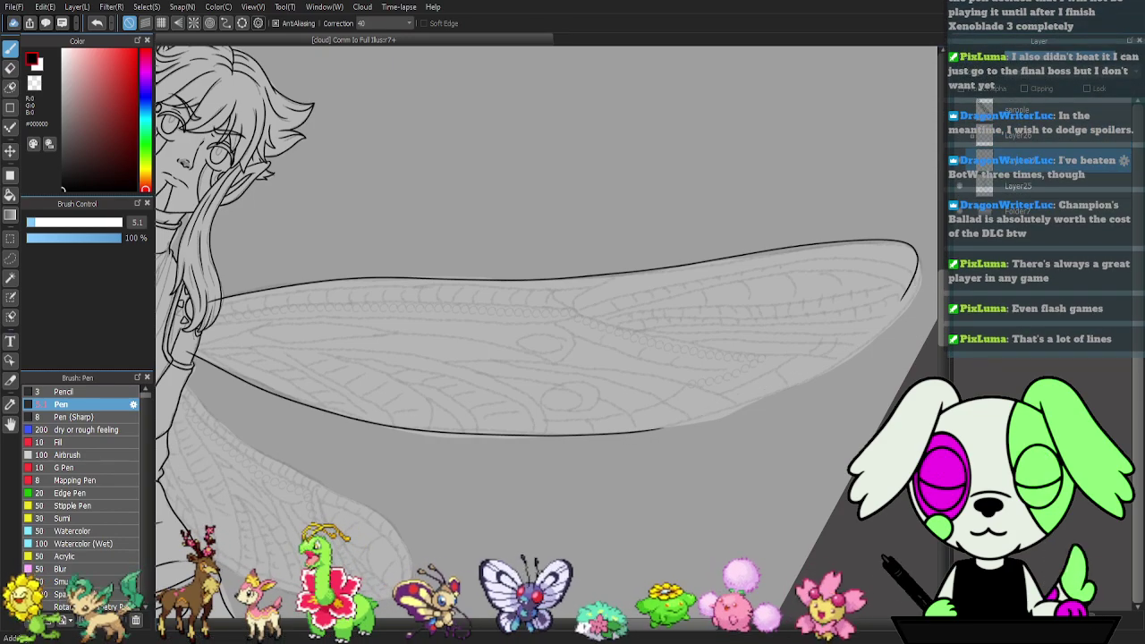
mouse_move(913, 278)
mouse_down()
mouse_move(895, 315)
mouse_move(797, 385)
mouse_move(635, 433)
mouse_up()
drag(875, 352, 769, 309)
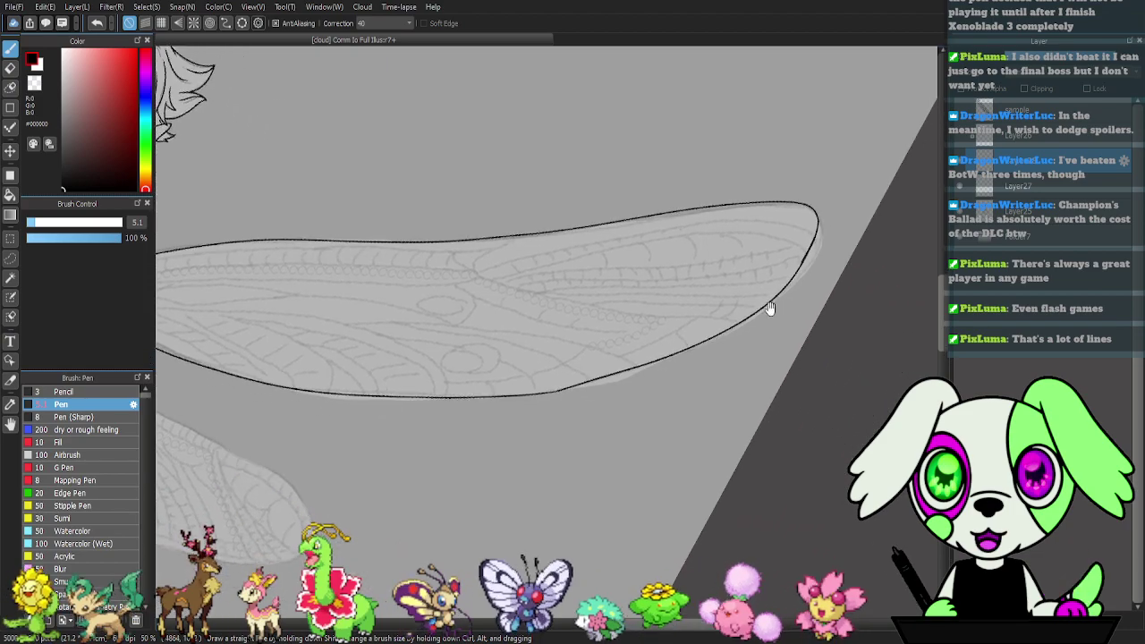
scroll(769, 309, up, 3)
drag(774, 445, 658, 441)
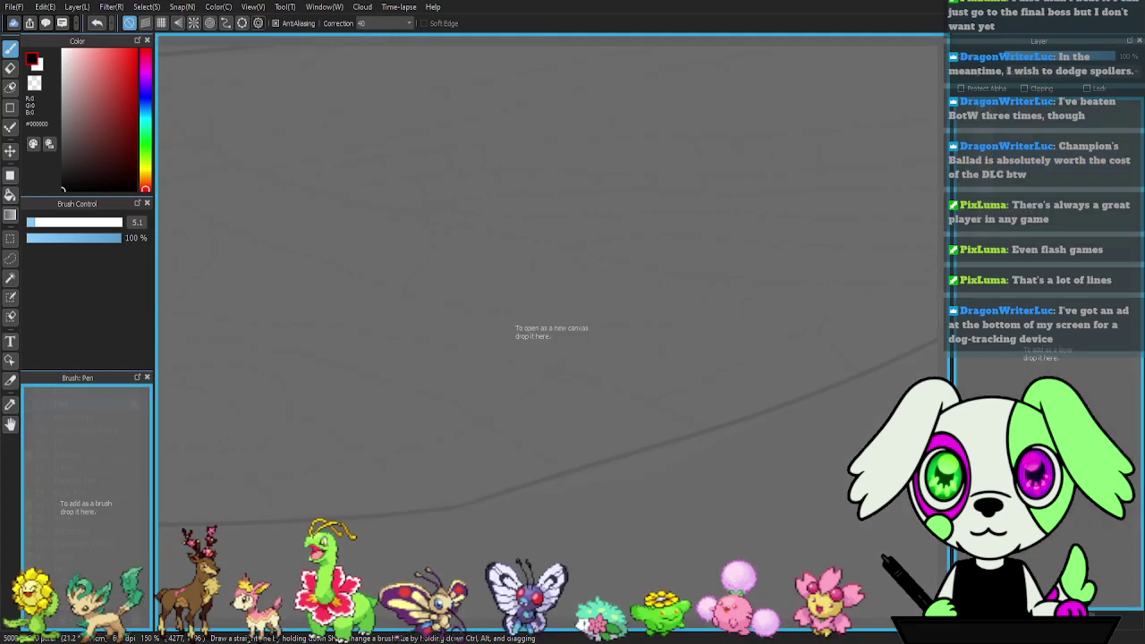
- Examine the vein patterns of the upper and lower wings in the reference image io_ref_transparent_no_back_wings.png
drag(930, 214, 782, 209)
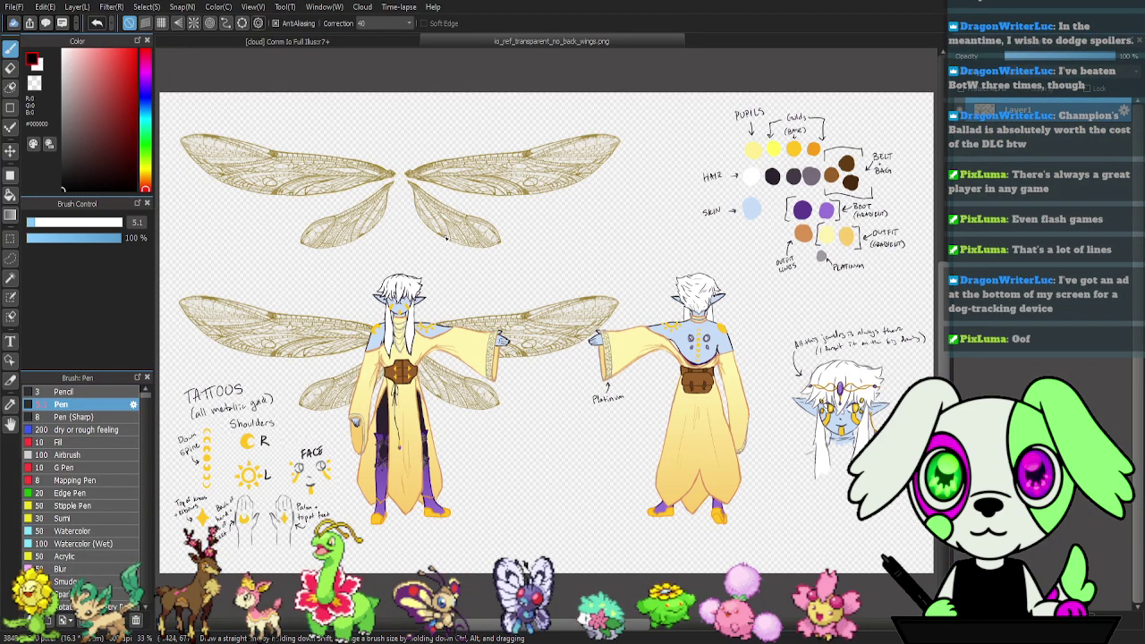
scroll(456, 315, up, 3)
scroll(456, 314, up, 5)
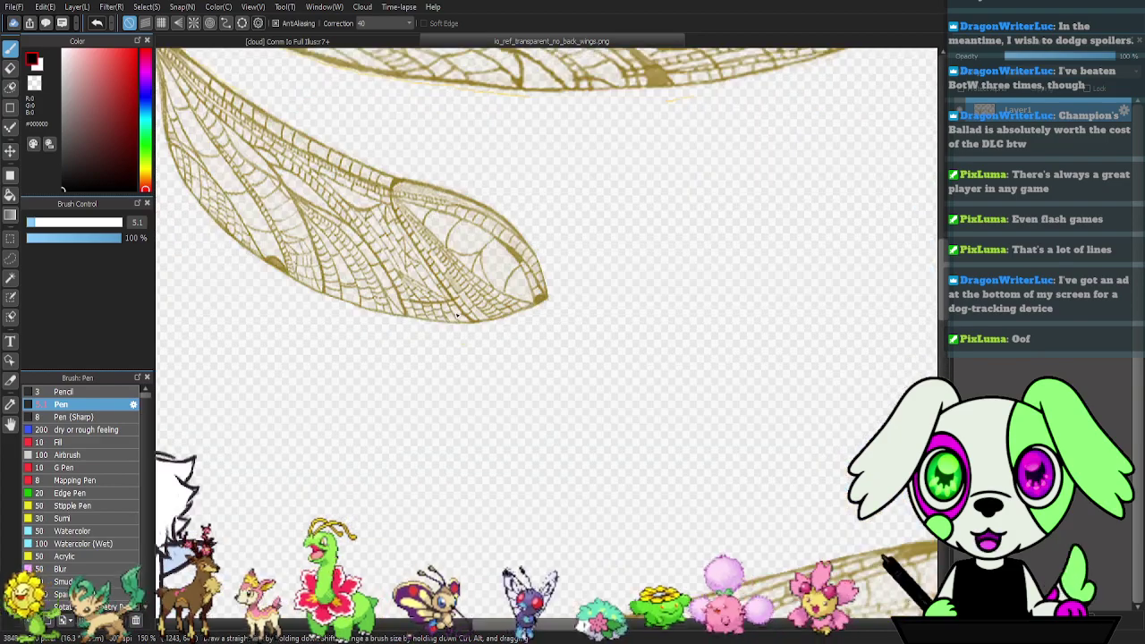
scroll(519, 514, down, 2)
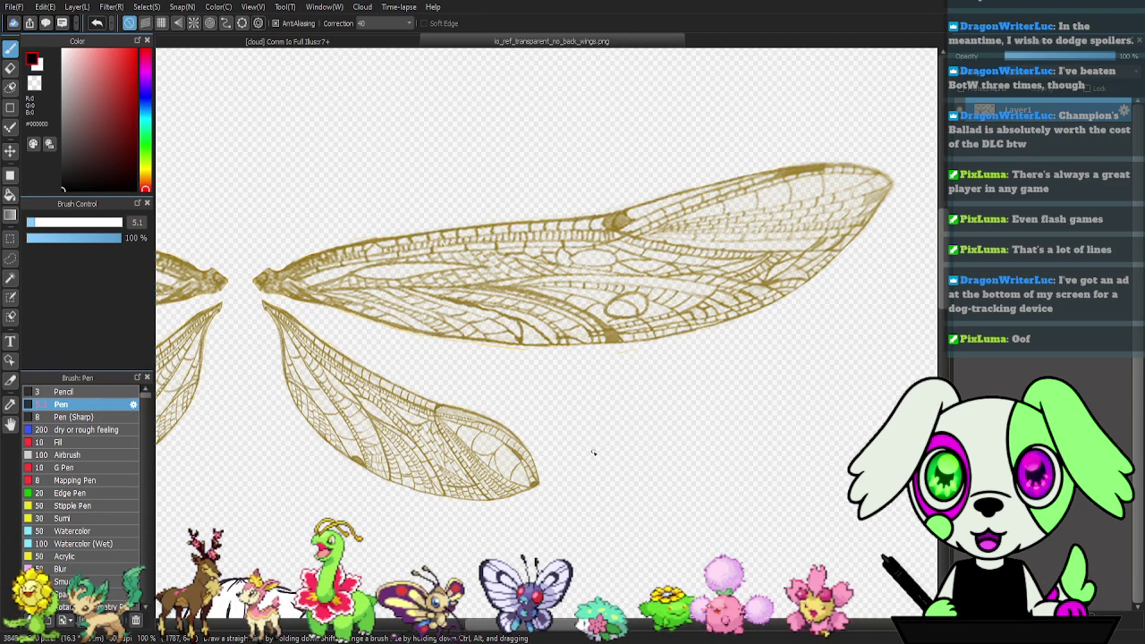
- Return to the illustration and clean up the overlapping strokes where the upper wing's outer edge meets its tip
click(368, 43)
mouse_move(715, 356)
mouse_down()
mouse_move(537, 460)
mouse_move(430, 503)
mouse_up()
mouse_move(635, 352)
mouse_down()
mouse_move(557, 383)
mouse_move(667, 376)
mouse_move(384, 411)
mouse_move(270, 399)
mouse_up()
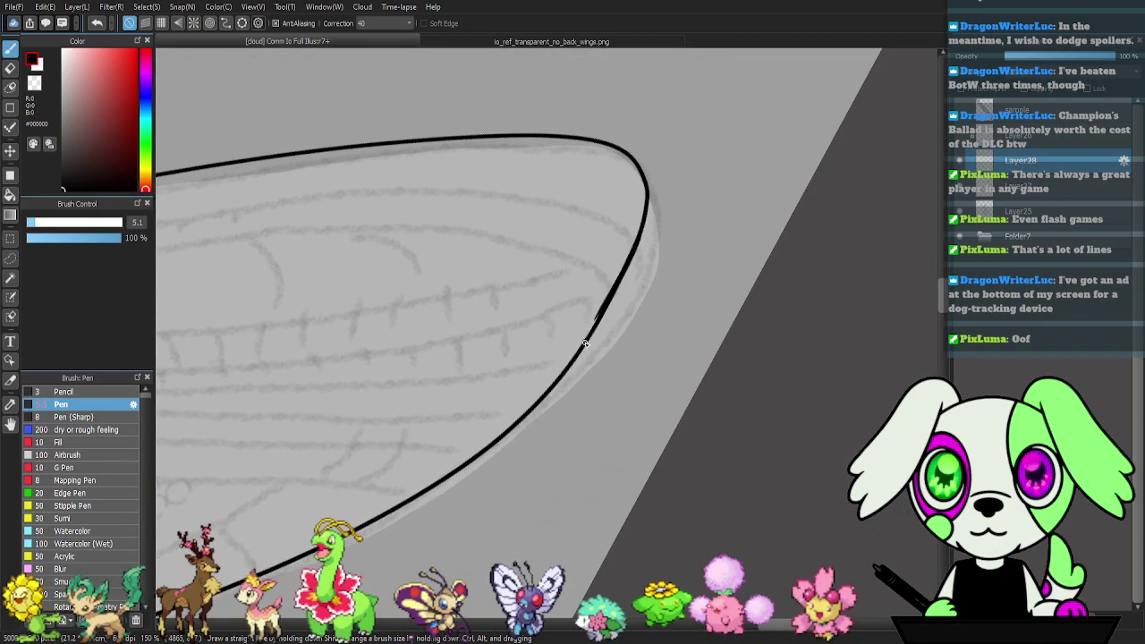
key(e)
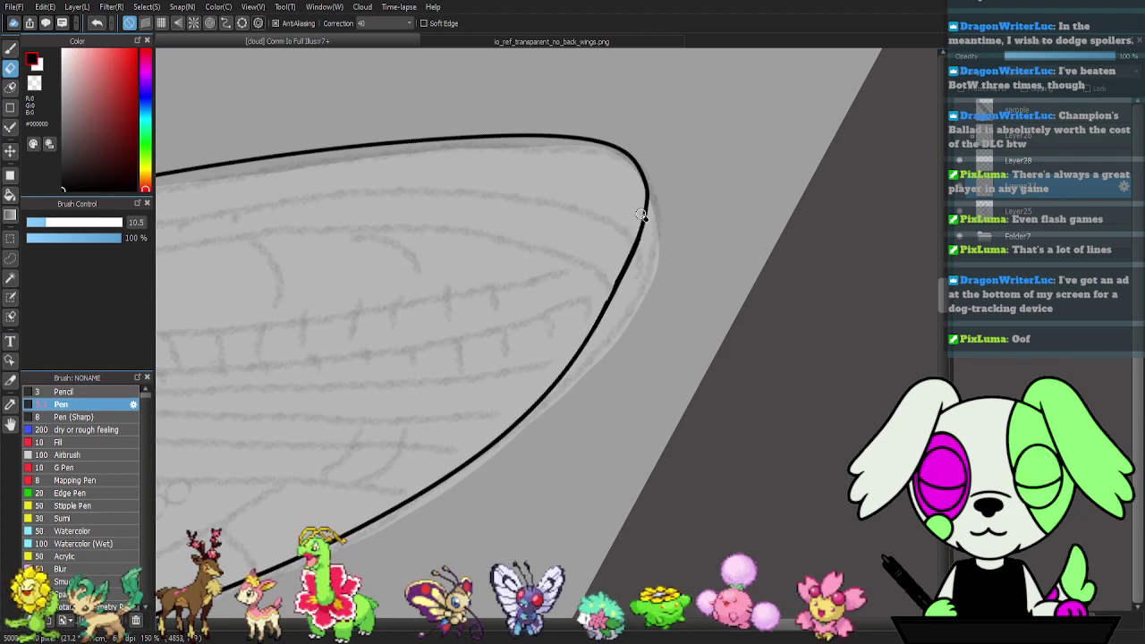
key(p)
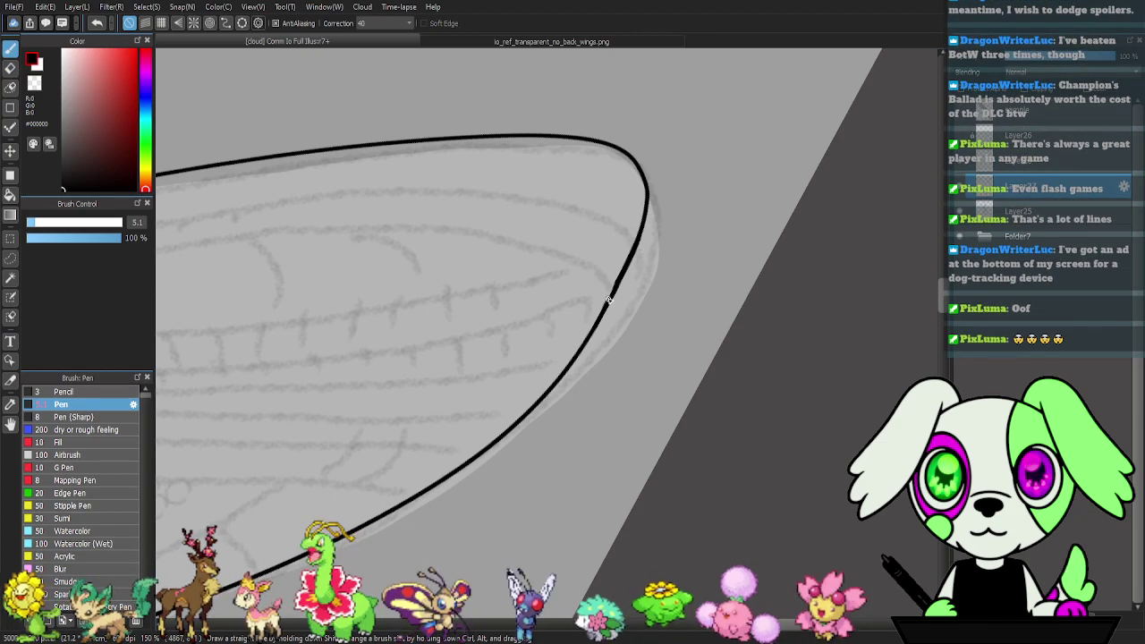
- Erase the ends of the upper wing's outline that overlap the hair and the arm at the wing's base
drag(461, 458, 898, 363)
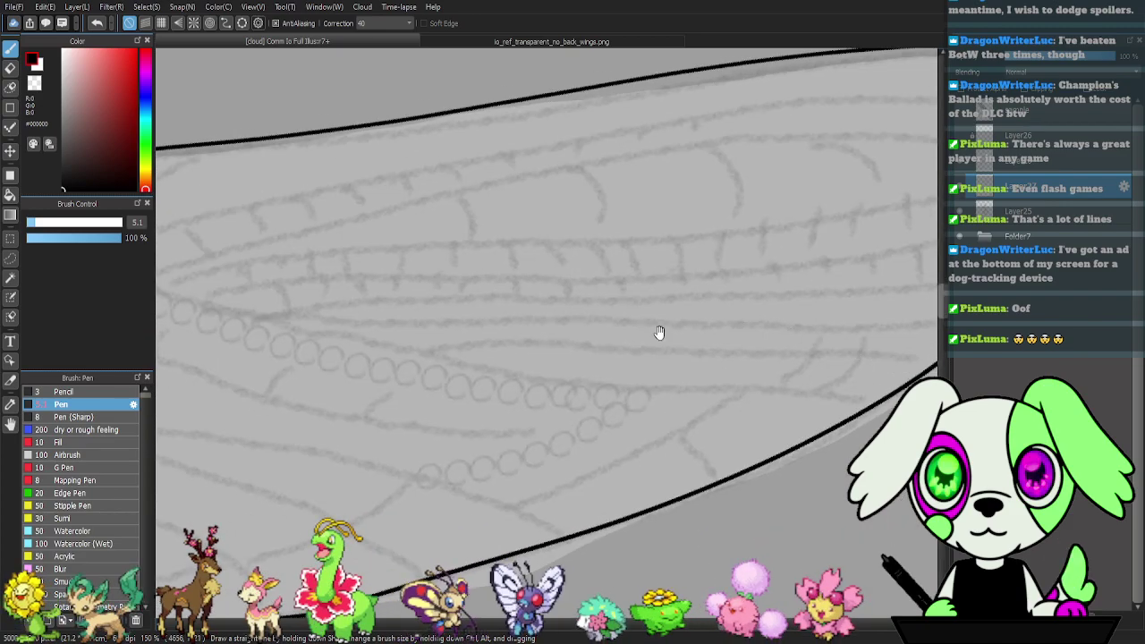
drag(657, 332, 869, 335)
drag(577, 332, 930, 357)
drag(673, 338, 864, 357)
drag(586, 360, 999, 371)
drag(859, 355, 907, 360)
key(e)
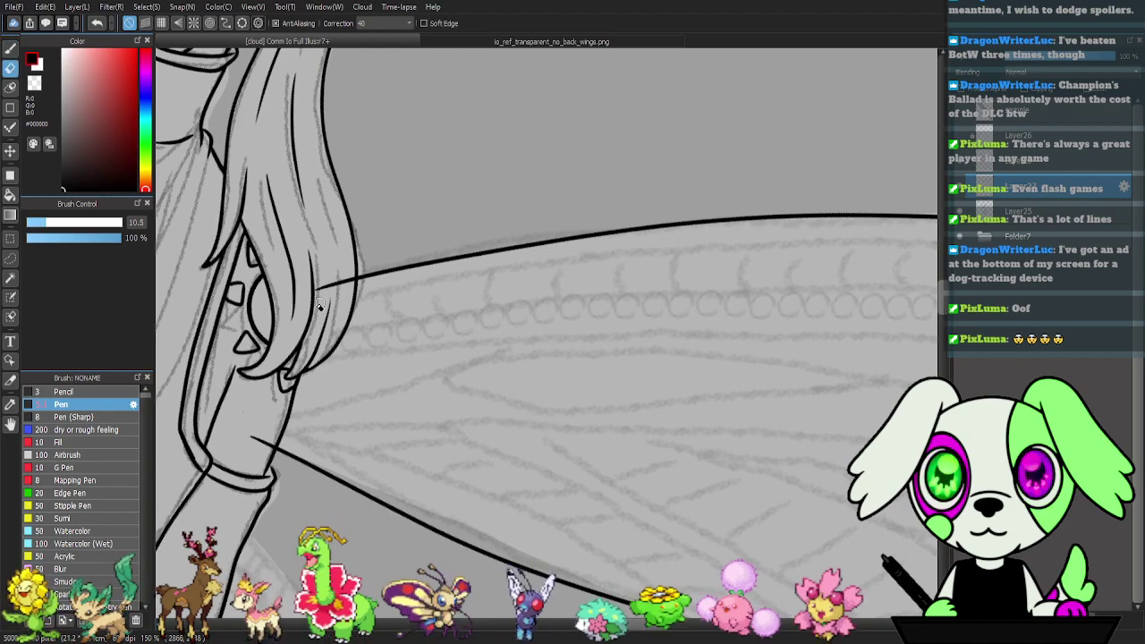
drag(315, 290, 350, 278)
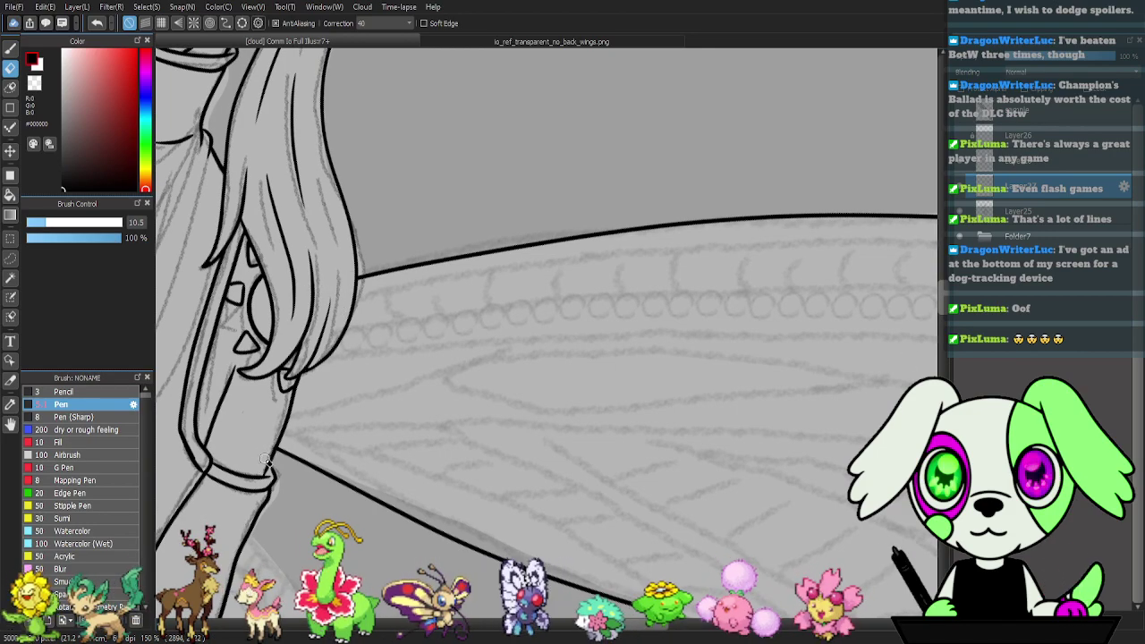
- Draw a small black circle outline on Layer28, inside the upper wing just below its upper edge
drag(794, 327, 769, 309)
click(1054, 168)
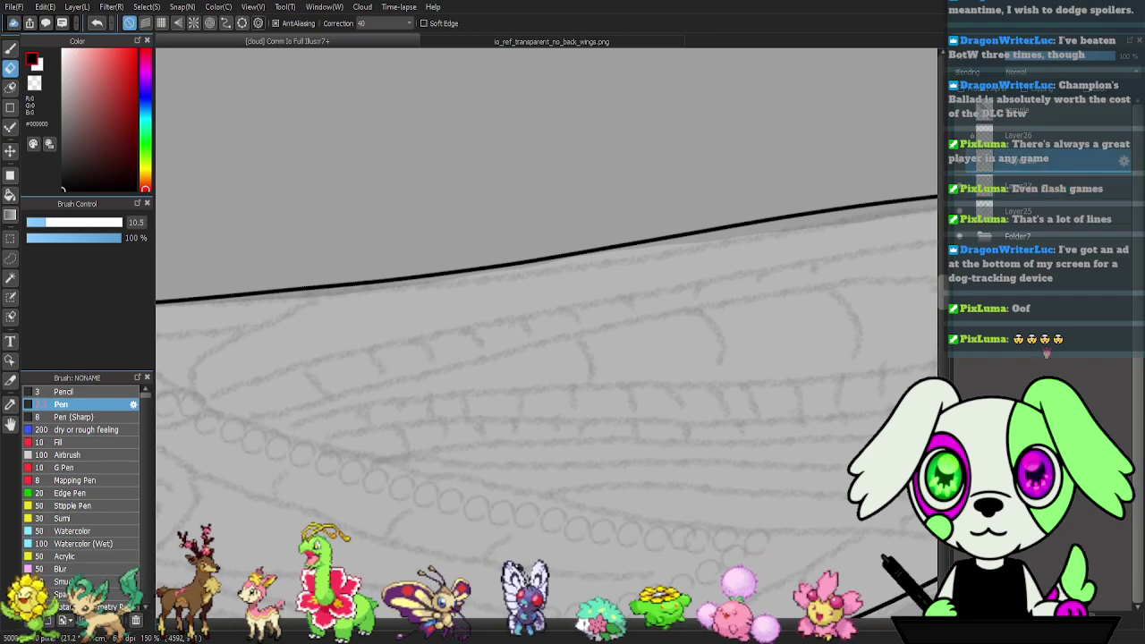
click(1046, 620)
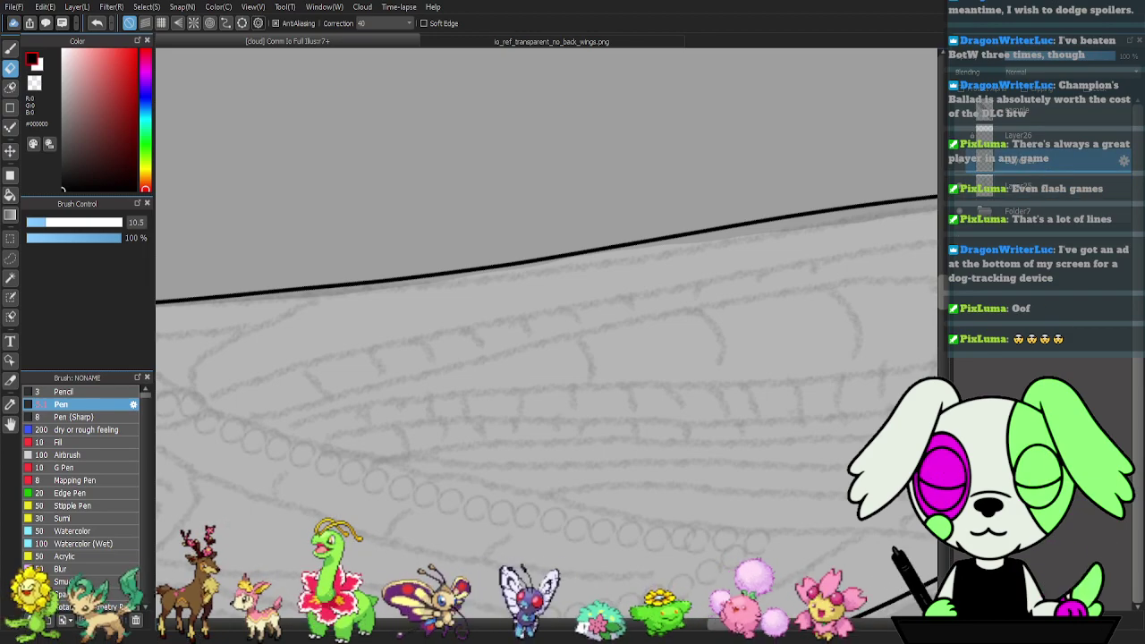
key(ctrl+z)
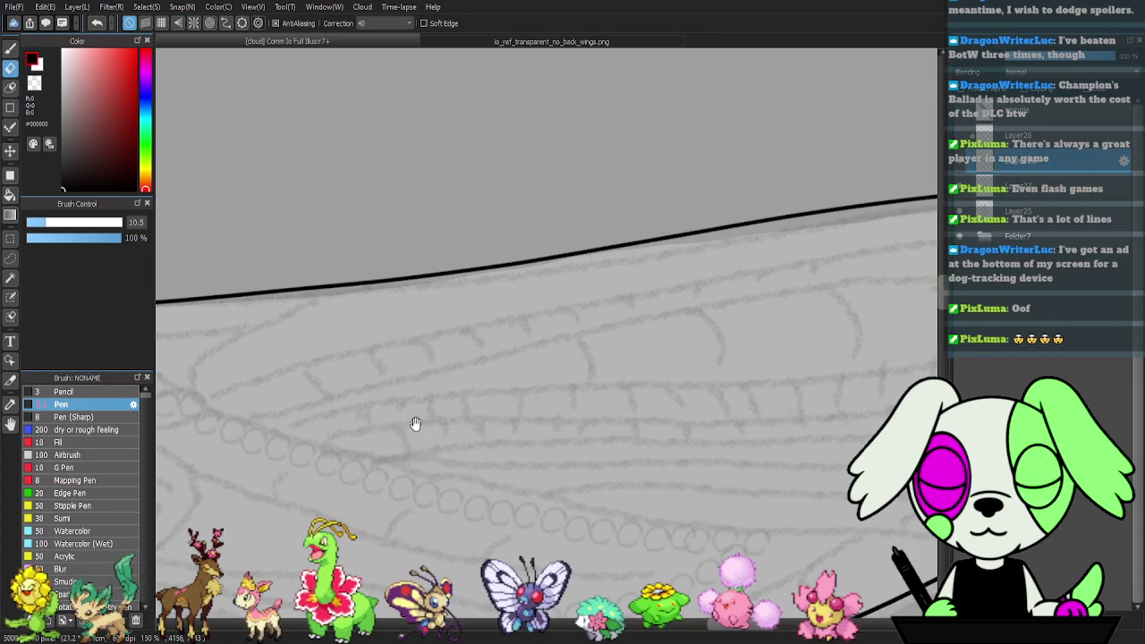
drag(415, 423, 440, 439)
key(u)
drag(451, 346, 491, 386)
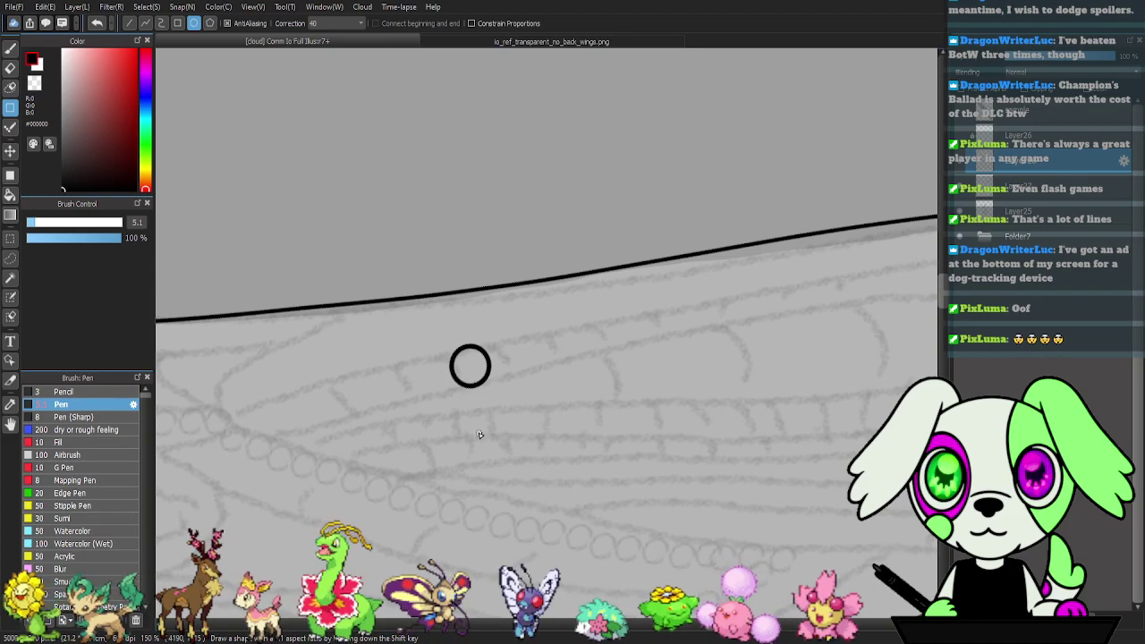
- Lasso around the small circle and save the illustration
key(m)
mouse_move(429, 342)
mouse_down()
mouse_move(474, 324)
mouse_move(493, 409)
mouse_move(466, 333)
mouse_up()
key(ctrl+d)
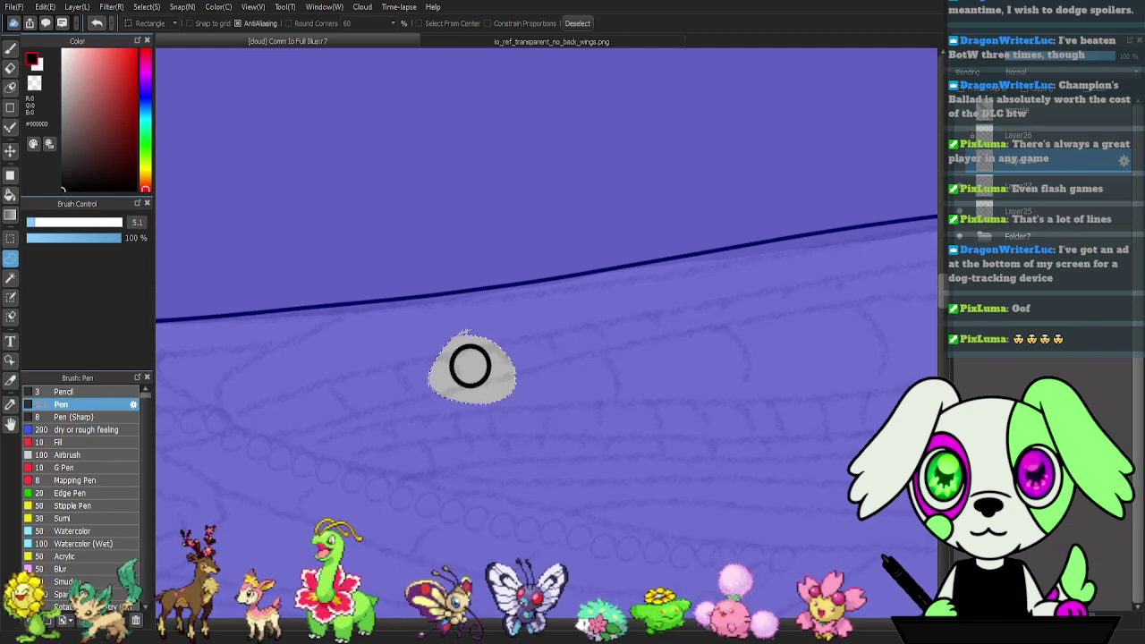
key(ctrl+s)
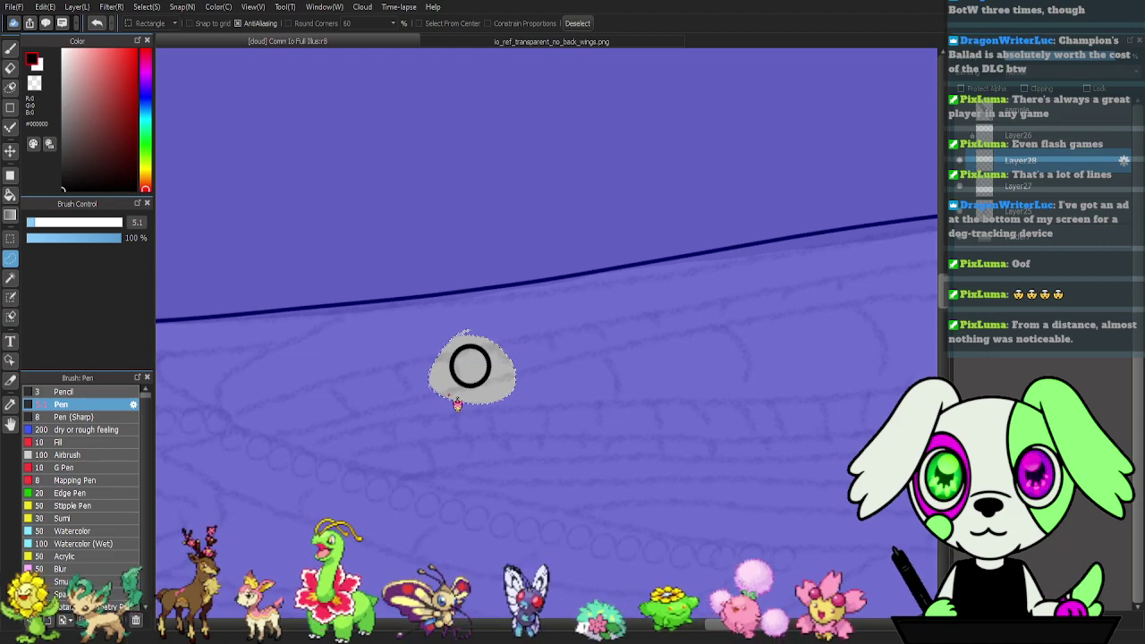
key(ctrl+d)
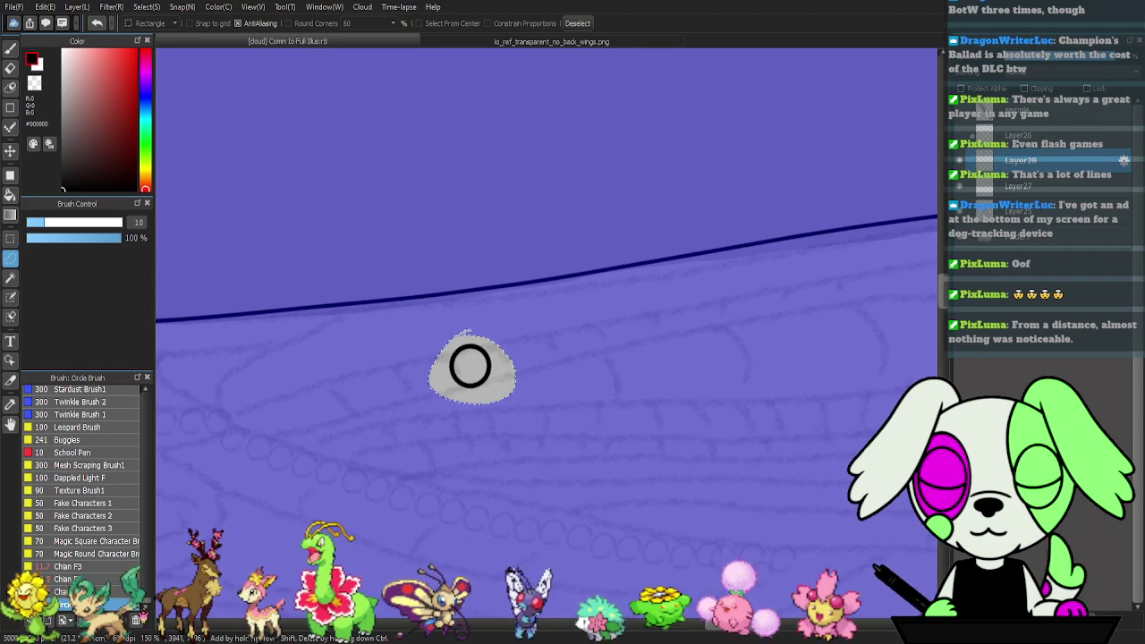
- Remove the Circle Brush, hide the wing outline and sketch, and create a From Canvas brush from the selected circle with size 35 and spacing 48
click(584, 345)
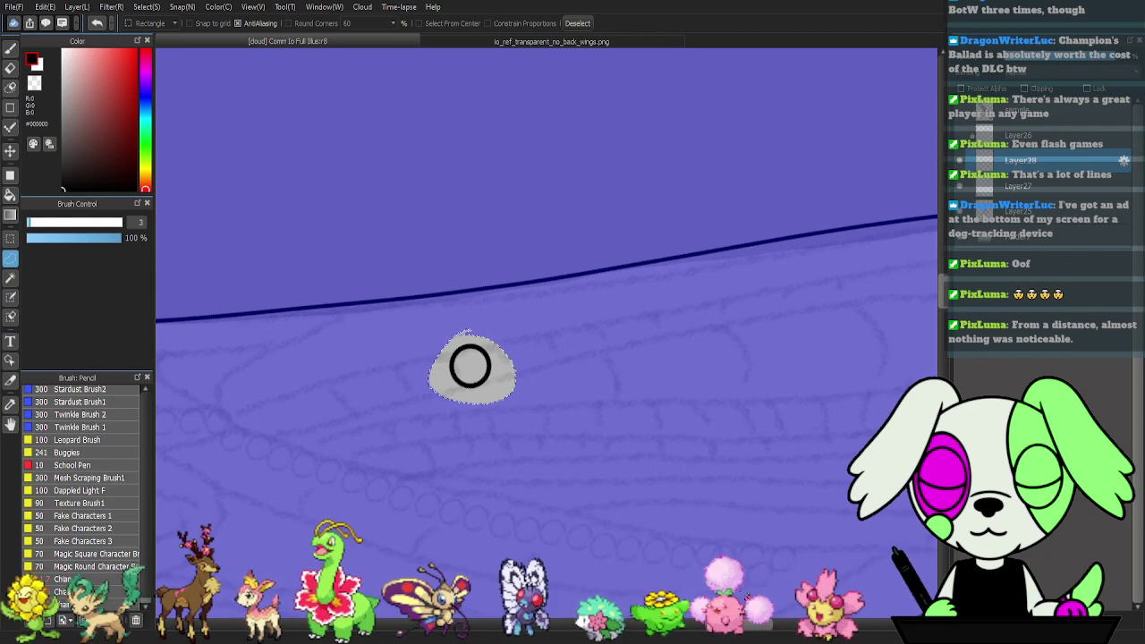
key(ctrl+z)
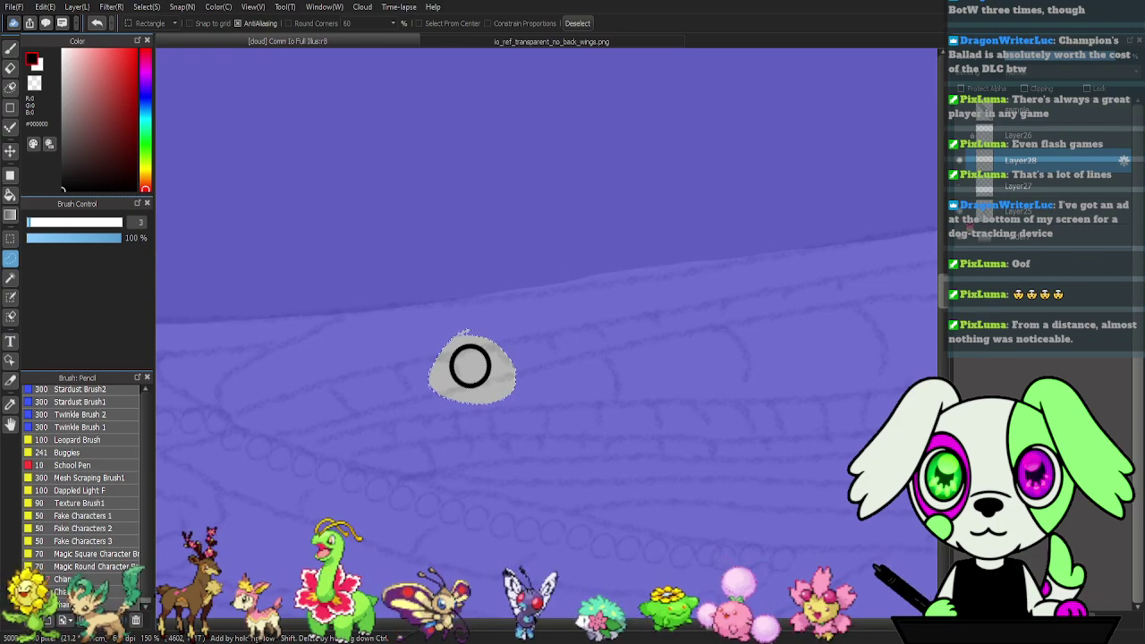
key(ctrl+z)
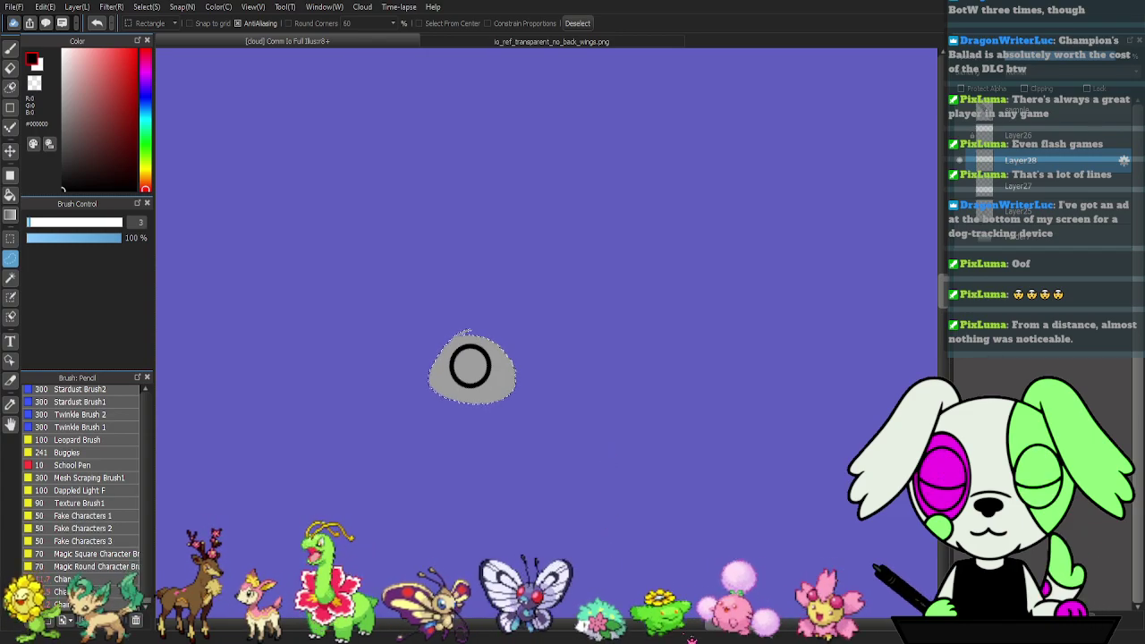
click(637, 473)
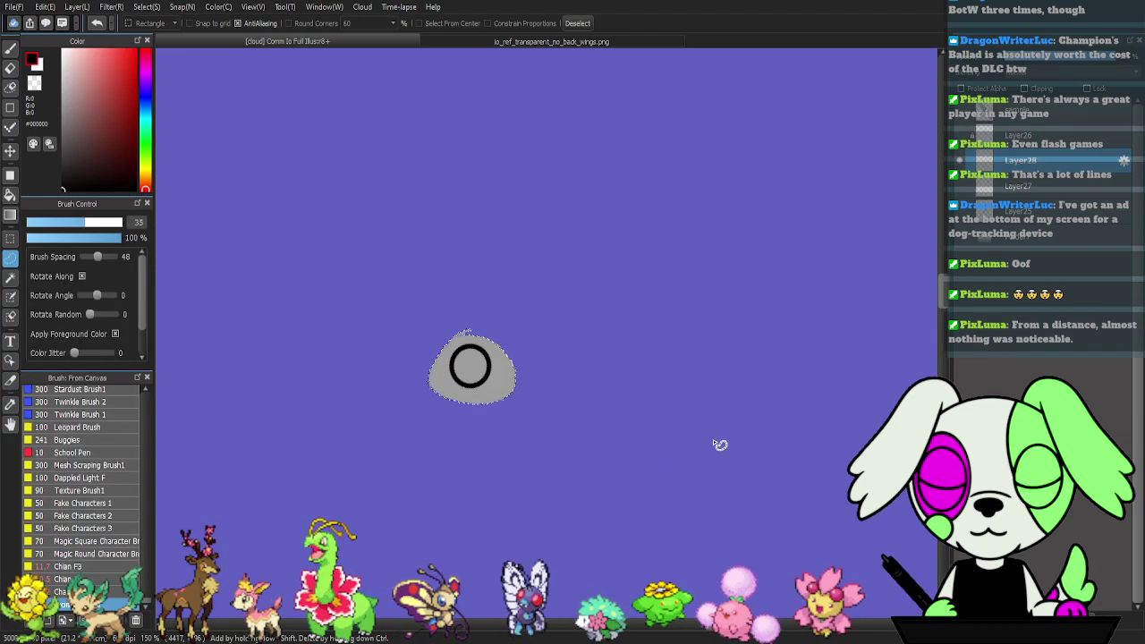
key(ctrl+d)
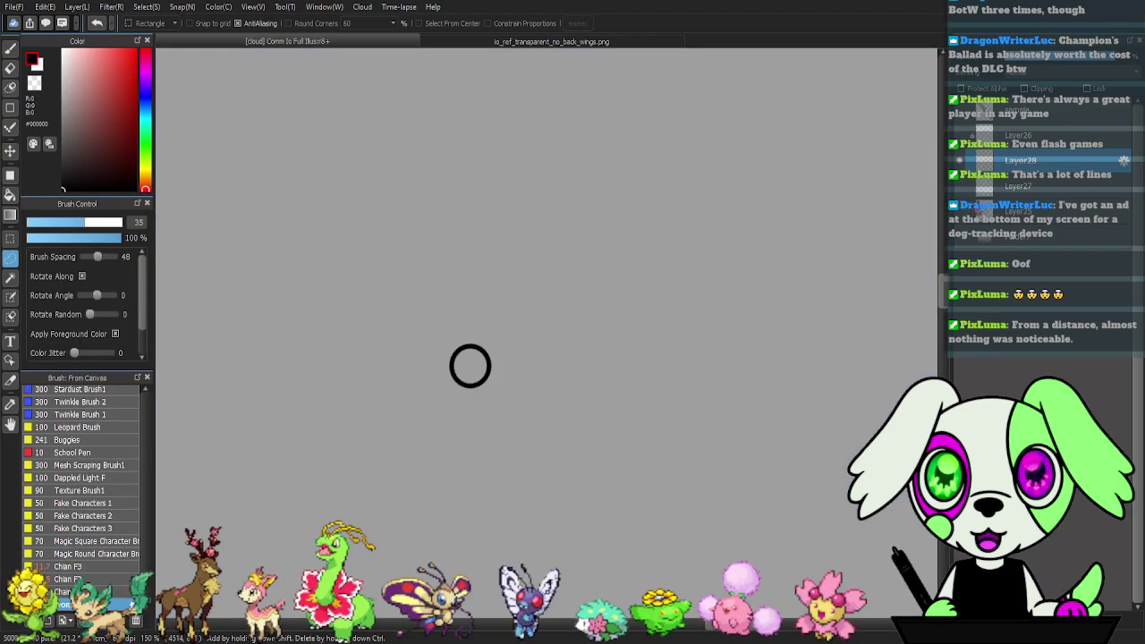
- Show the wing outline and sketch layers again and delete the small sample circle from Layer28
click(960, 186)
click(961, 237)
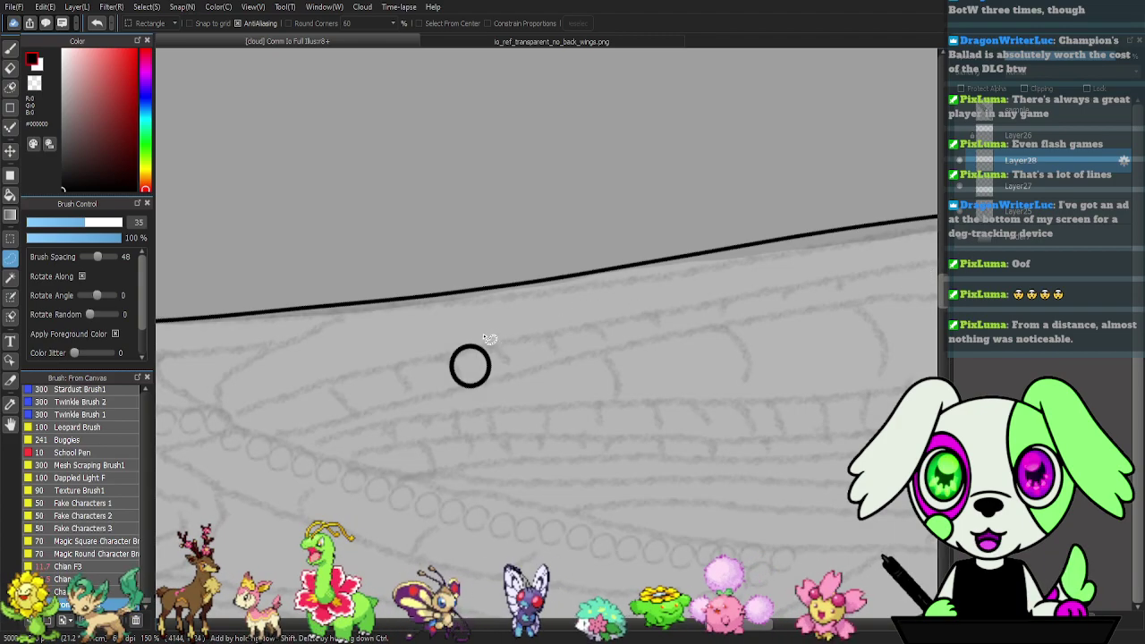
drag(460, 337, 445, 331)
key(Delete)
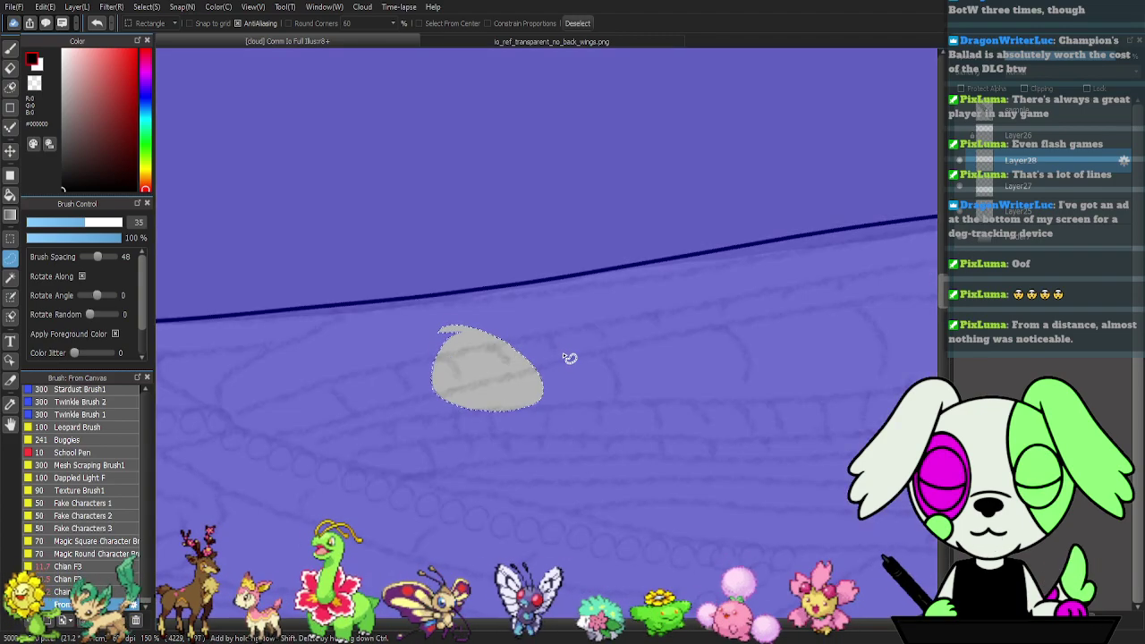
key(ctrl+d)
- Try the From Canvas circle brush along the short lower row of beads on the upper wing
key(p)
drag(660, 299, 521, 234)
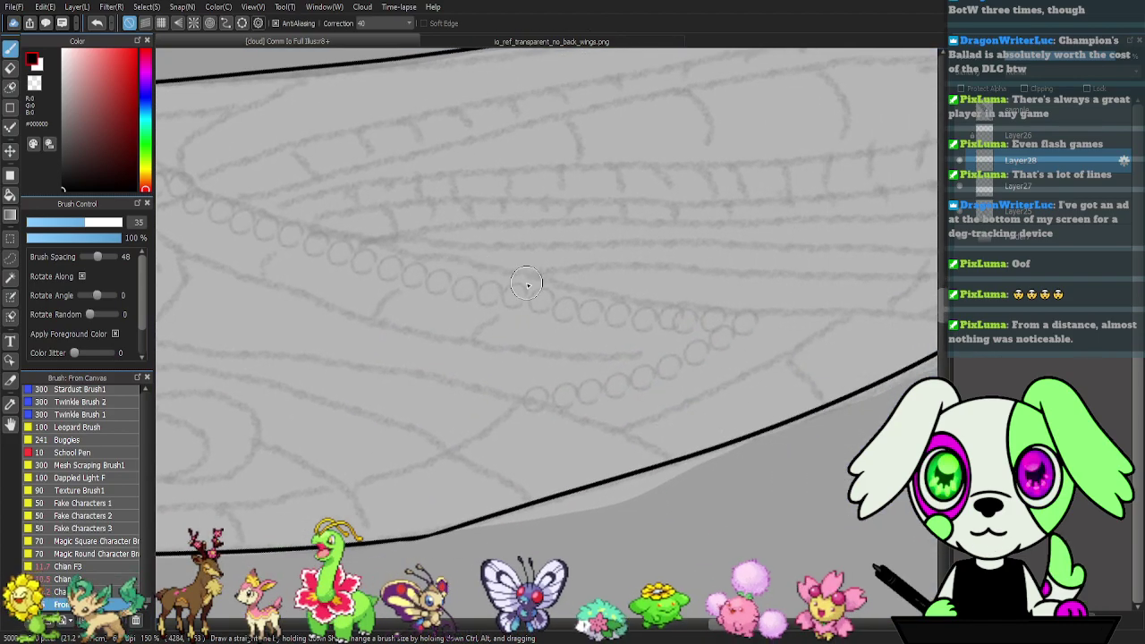
scroll(586, 293, down, 1)
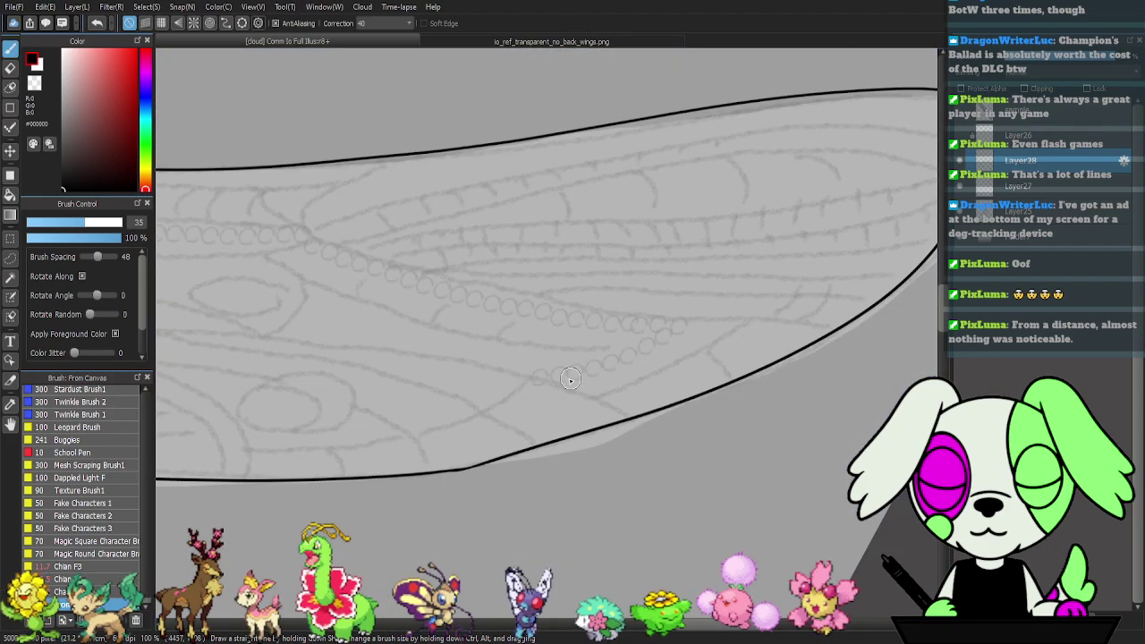
mouse_move(520, 375)
mouse_down()
mouse_move(620, 361)
mouse_move(693, 320)
mouse_up()
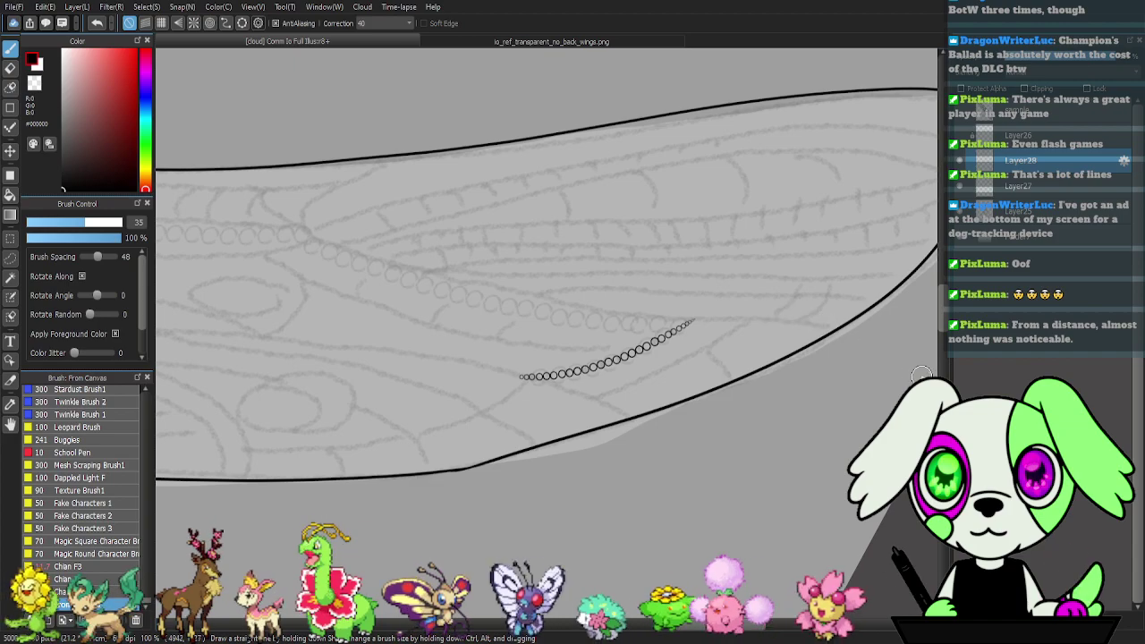
key(ctrl+z)
- Move the From Canvas brush up the brush list, placing it between Kiwami Eye Blows and Kiwami TSUNEKO
mouse_move(401, 358)
mouse_down()
mouse_move(654, 397)
mouse_move(724, 388)
mouse_move(710, 361)
mouse_move(608, 358)
mouse_up()
scroll(87, 420, up, 3)
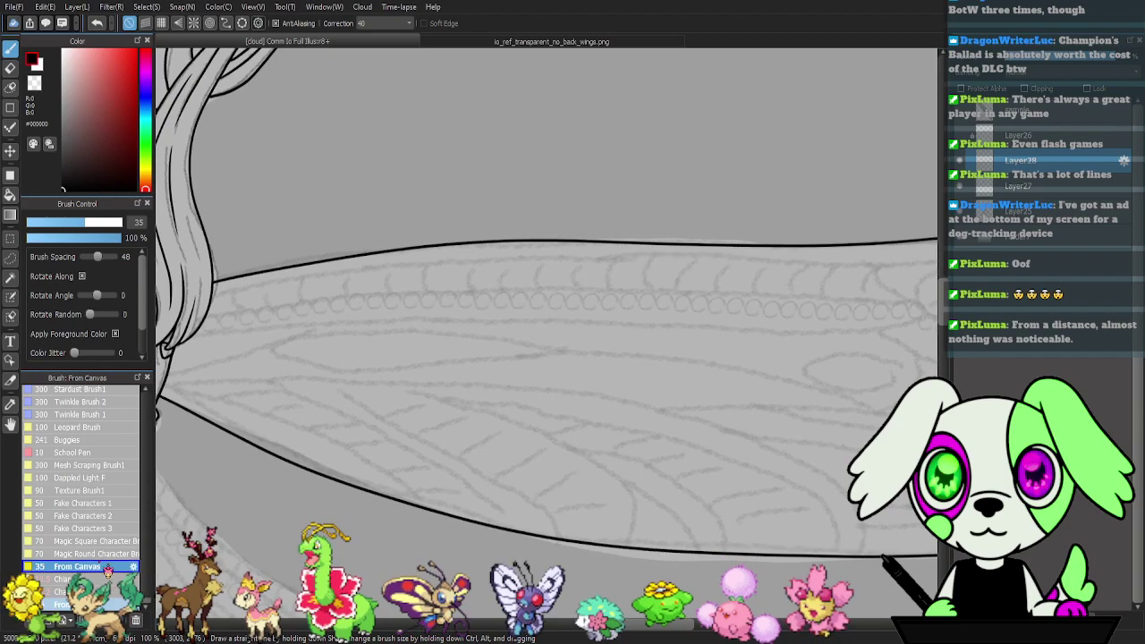
scroll(87, 393, up, 5)
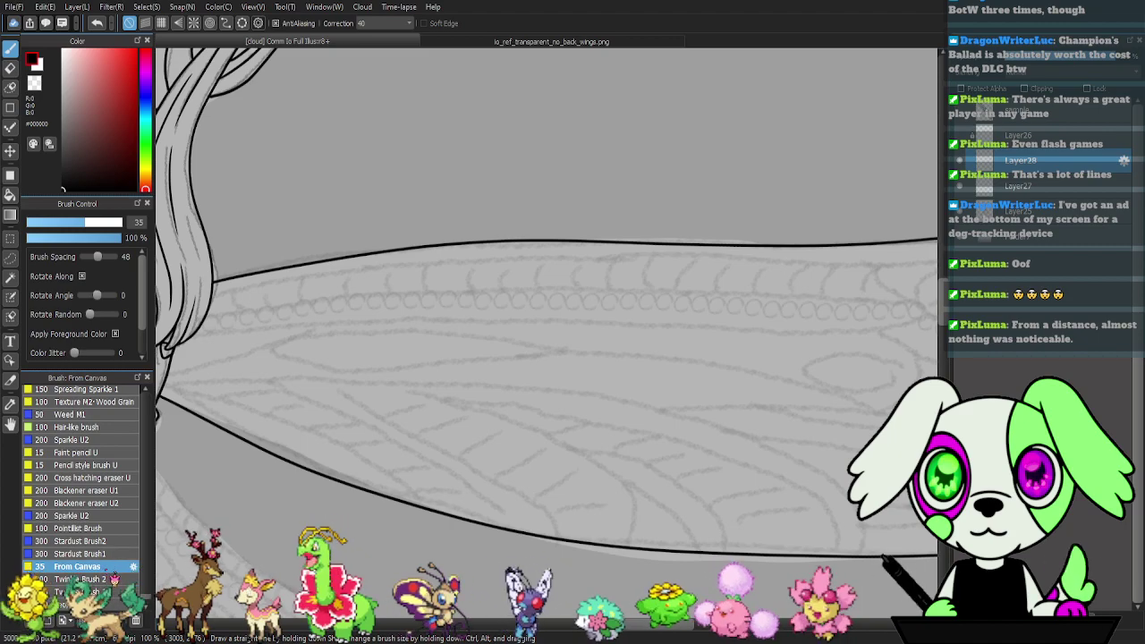
scroll(83, 390, up, 5)
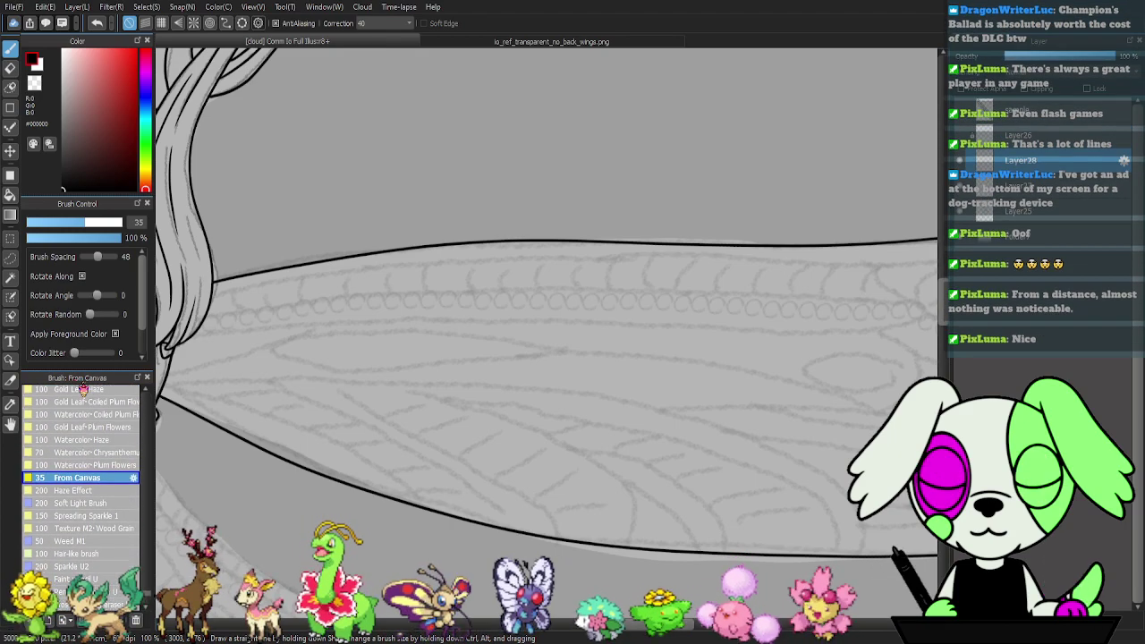
scroll(83, 391, up, 2)
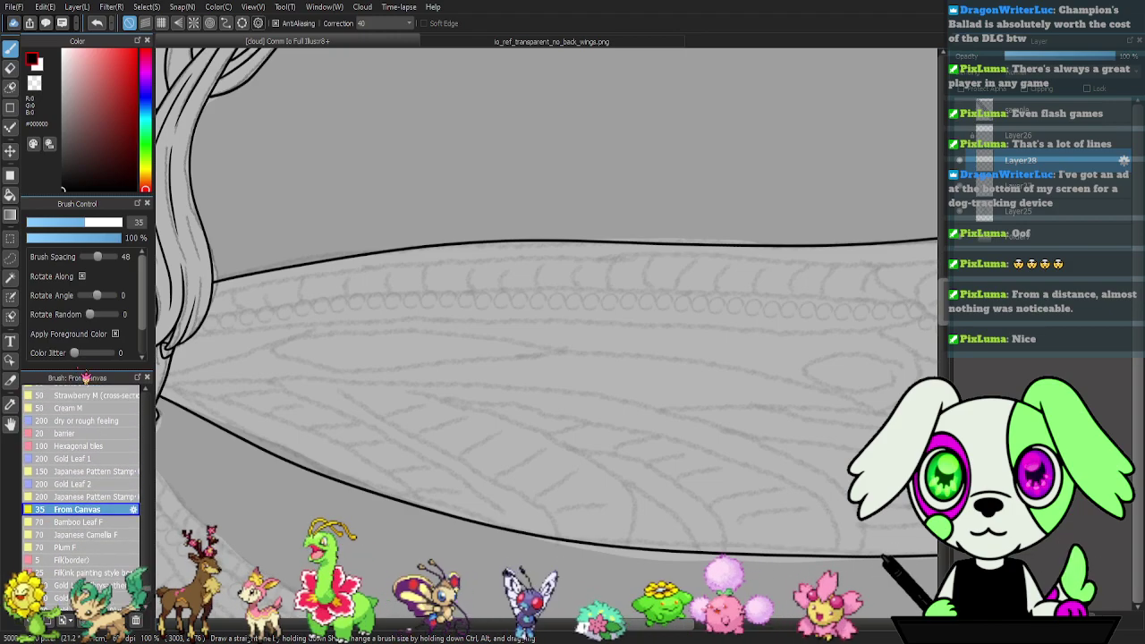
scroll(98, 403, up, 4)
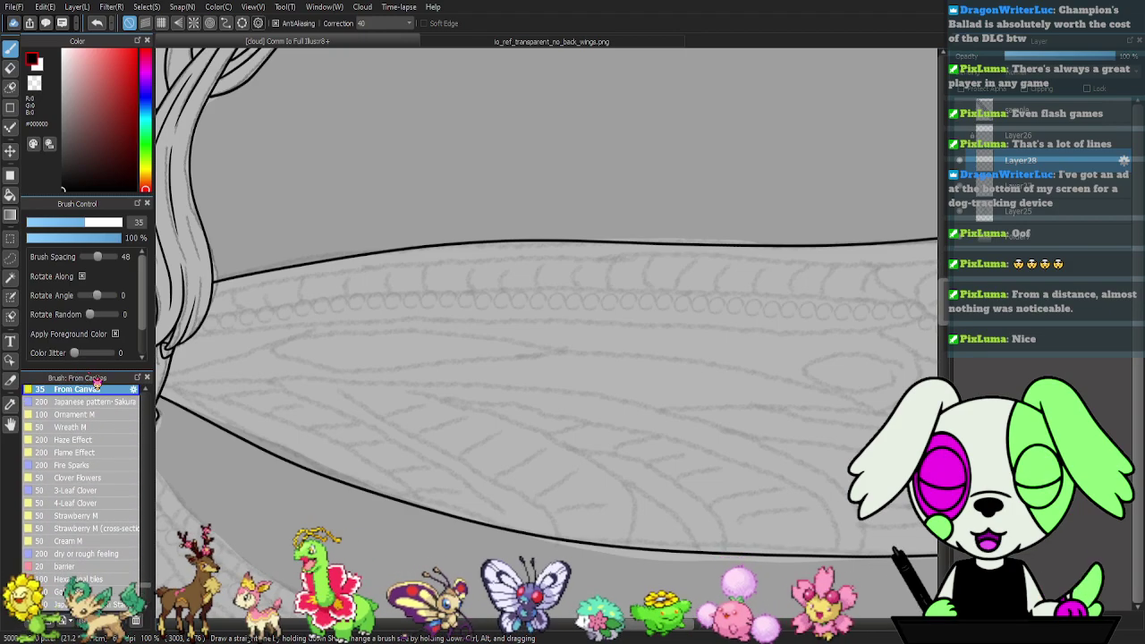
scroll(97, 393, up, 8)
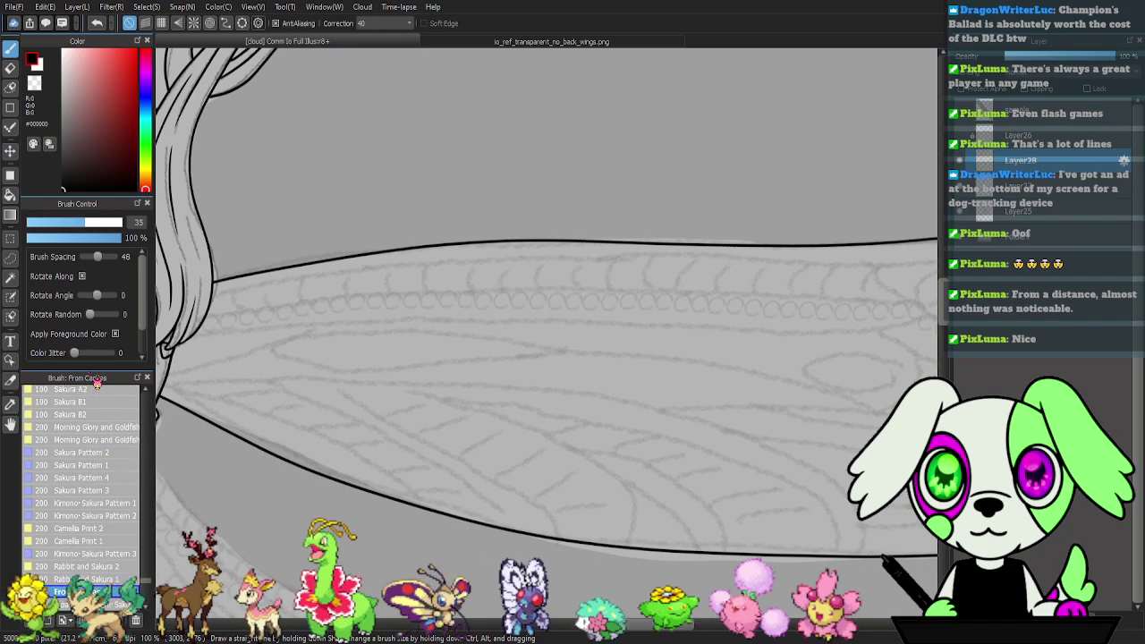
scroll(98, 394, up, 8)
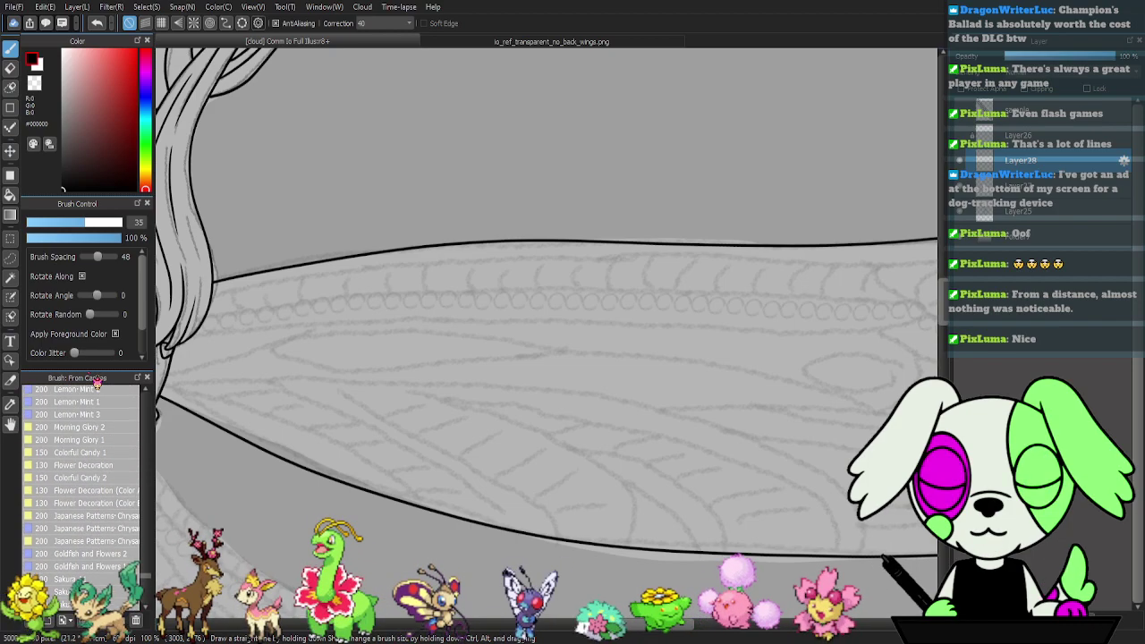
scroll(96, 393, up, 8)
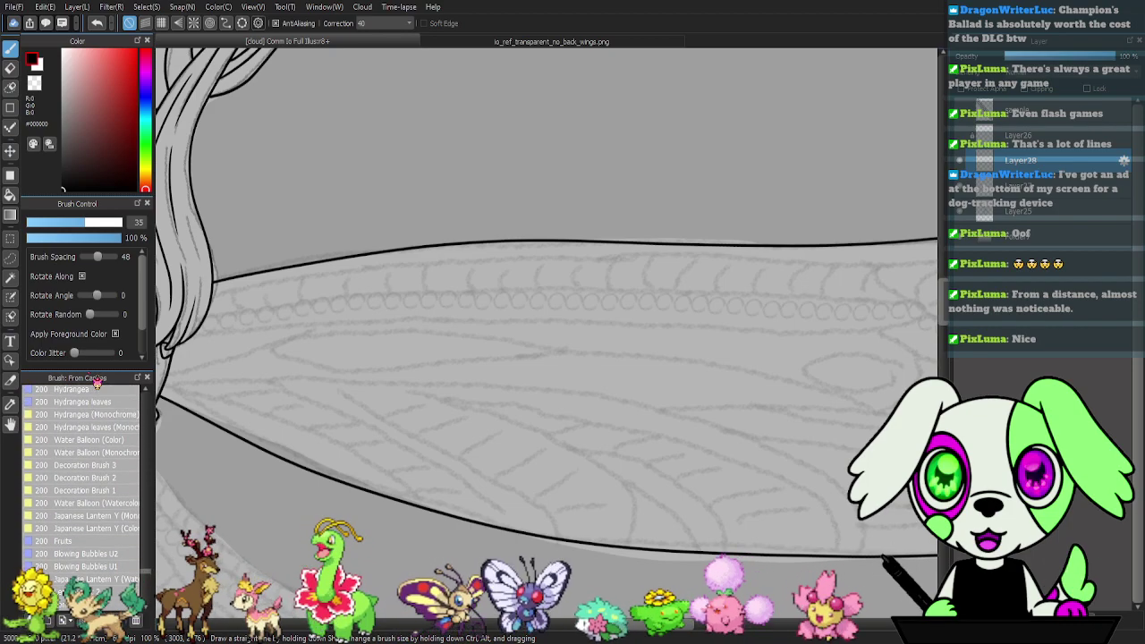
scroll(97, 394, up, 8)
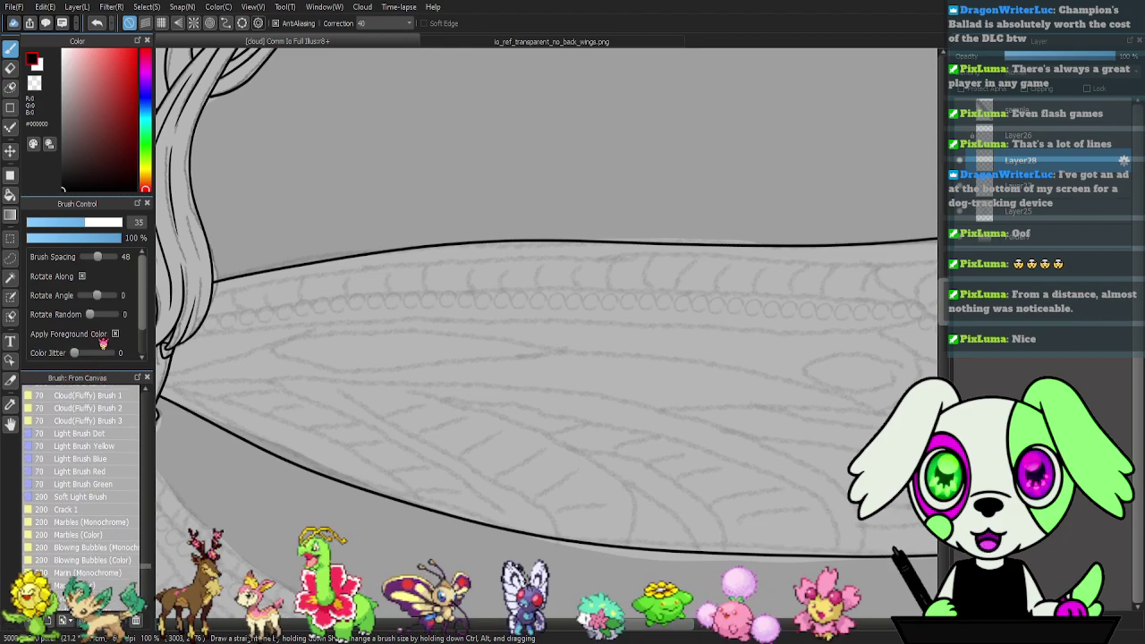
scroll(101, 384, up, 8)
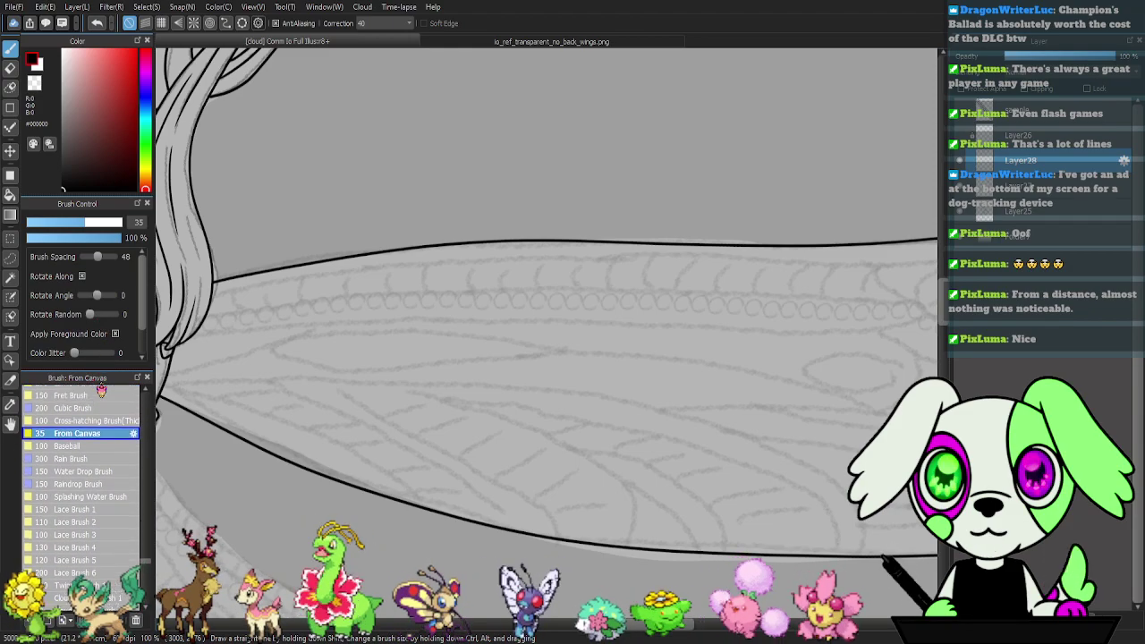
scroll(101, 391, up, 3)
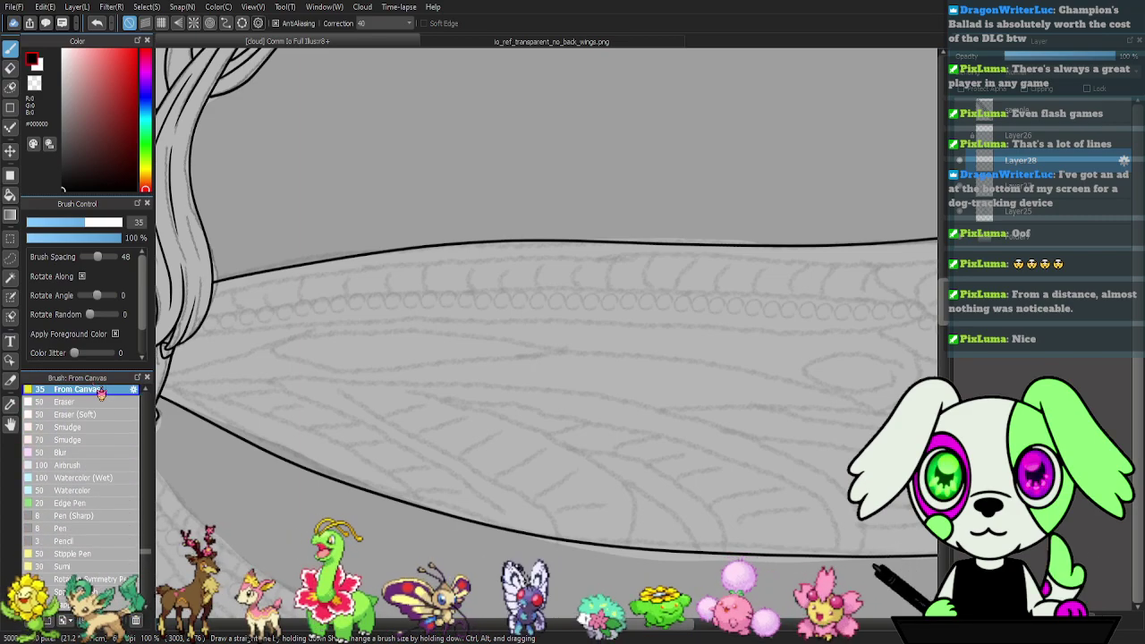
drag(108, 501, 110, 588)
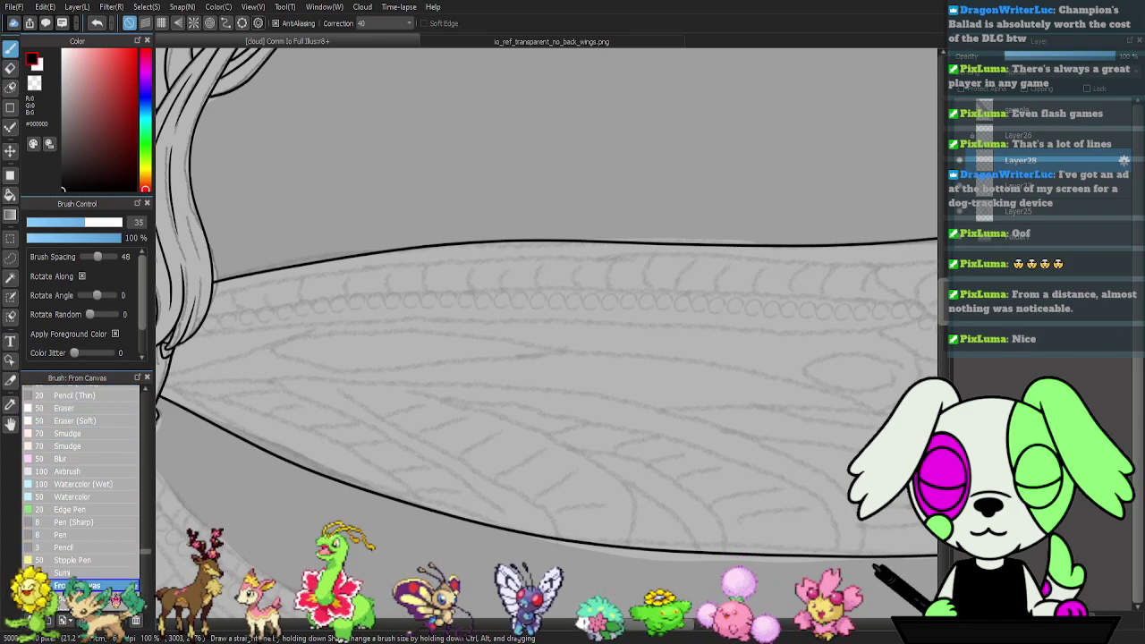
scroll(106, 572, down, 2)
scroll(100, 537, down, 2)
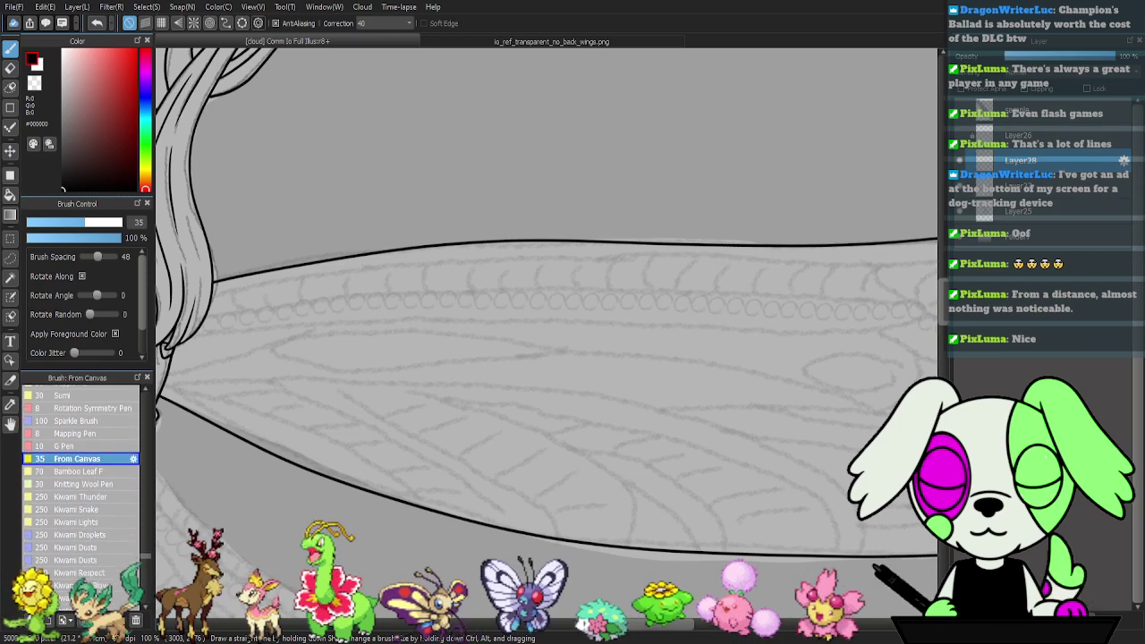
drag(63, 610, 116, 566)
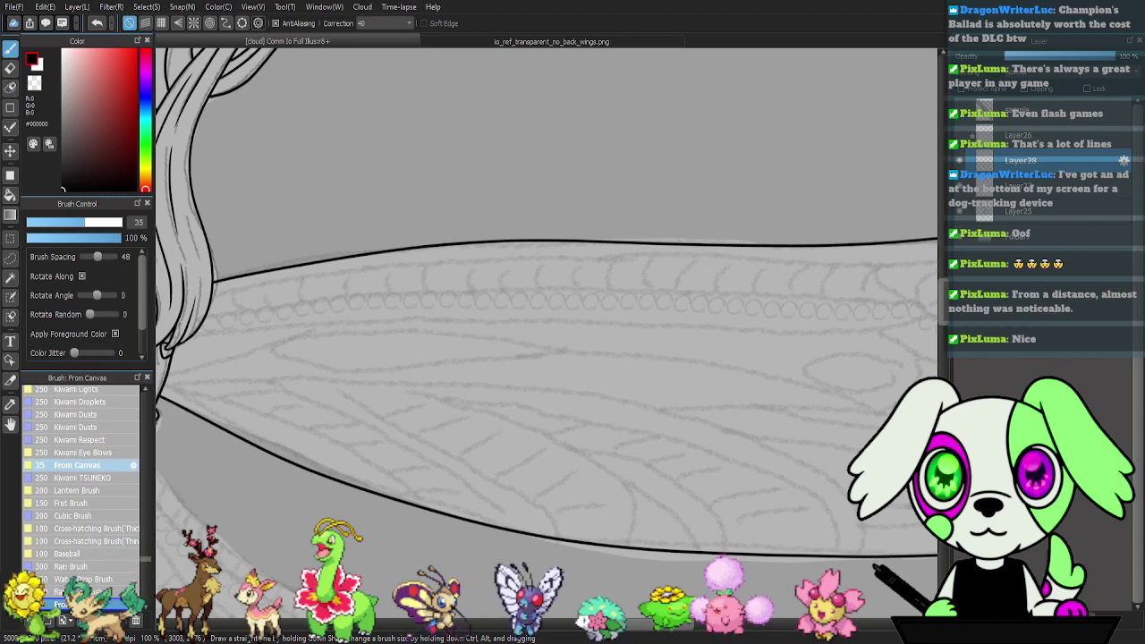
scroll(85, 510, down, 2)
drag(79, 408, 80, 603)
scroll(83, 501, down, 2)
scroll(81, 483, down, 3)
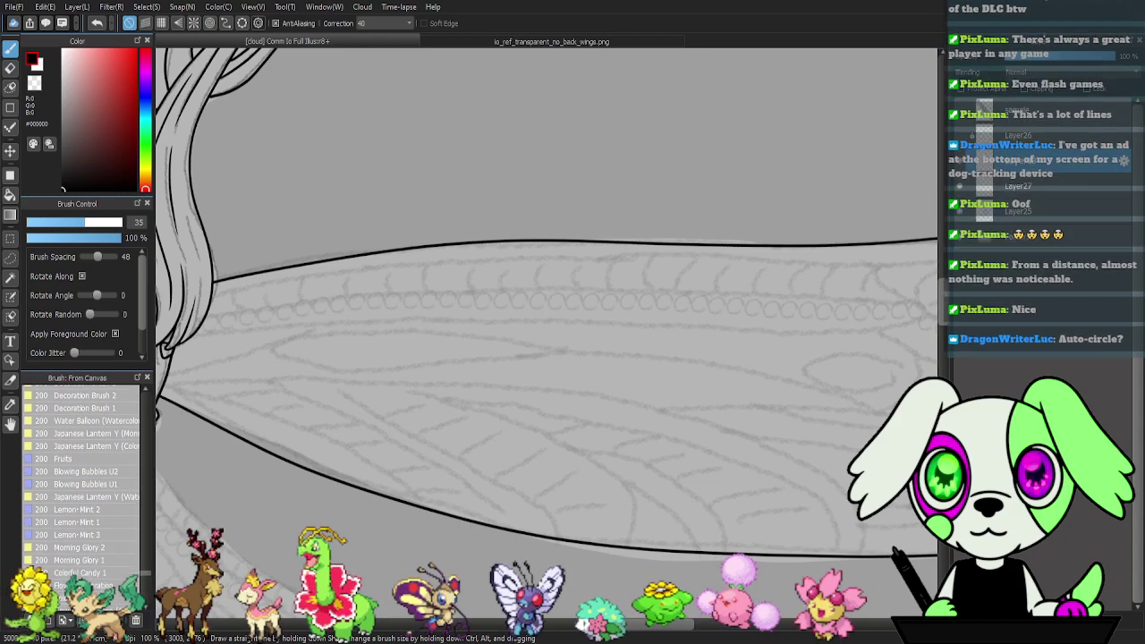
scroll(80, 483, down, 2)
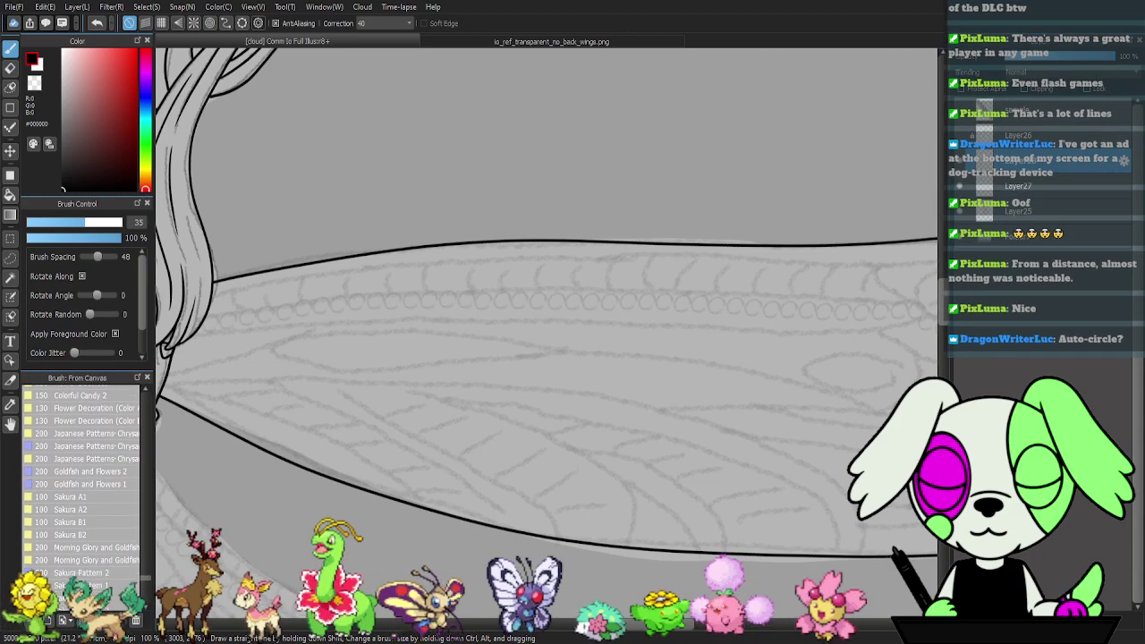
scroll(81, 483, down, 2)
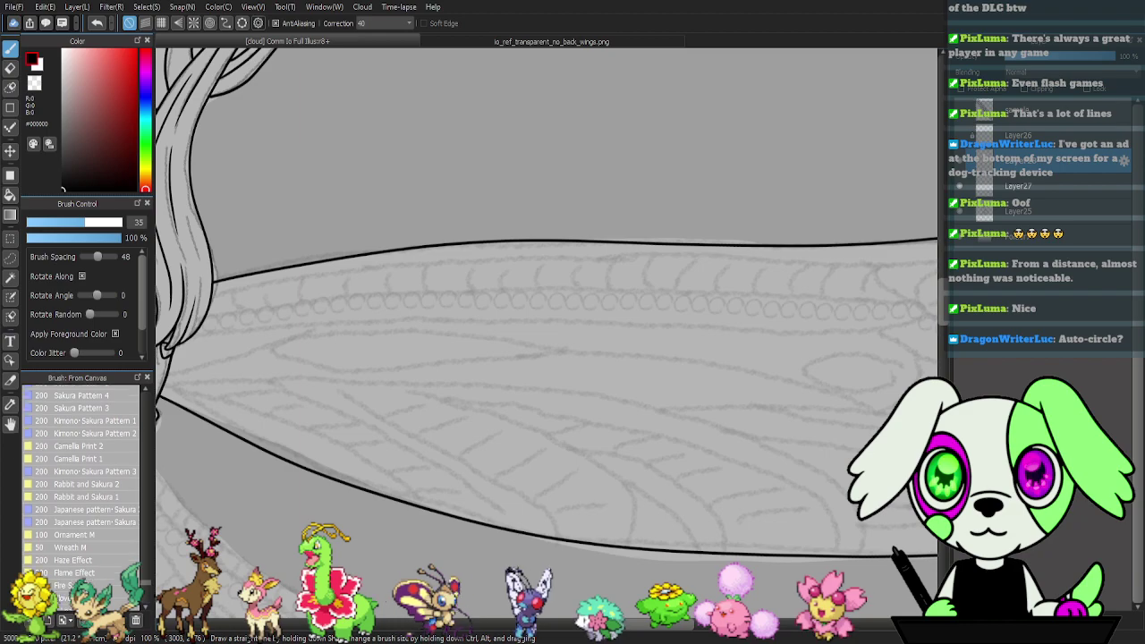
scroll(81, 483, down, 4)
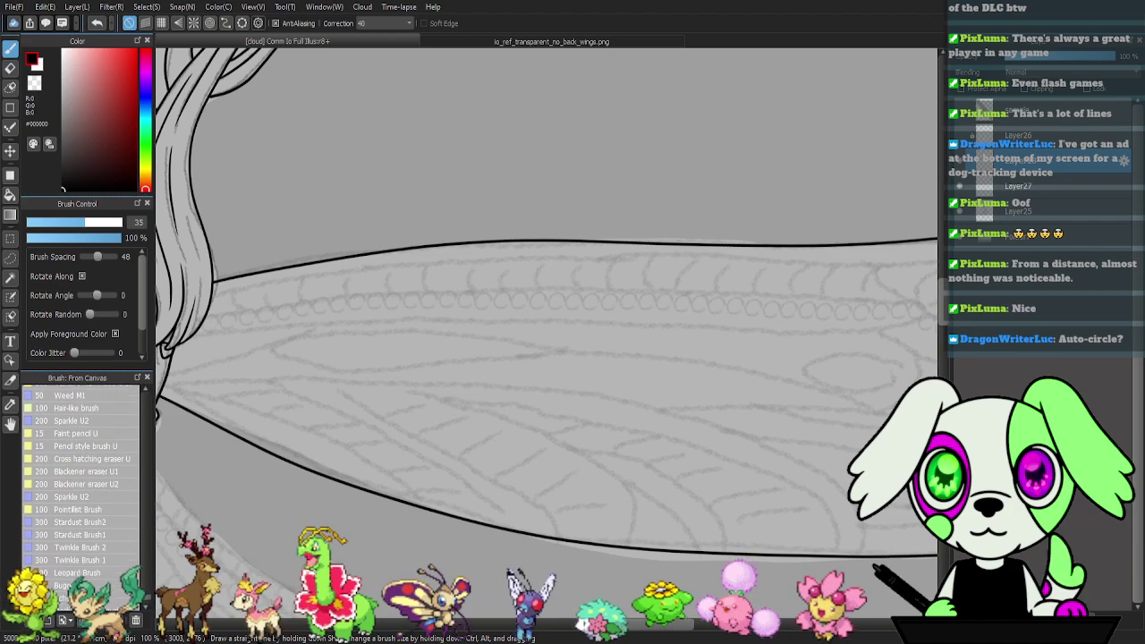
scroll(80, 483, down, 5)
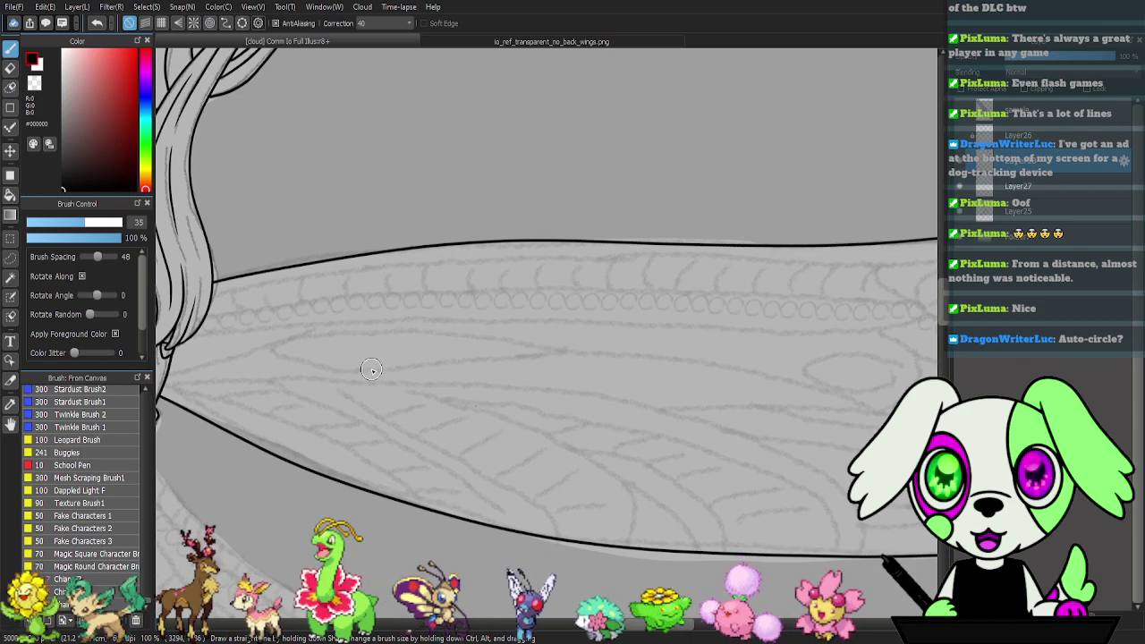
mouse_move(280, 343)
mouse_down()
mouse_move(639, 292)
mouse_move(934, 362)
mouse_move(481, 398)
mouse_move(352, 493)
mouse_up()
mouse_move(600, 509)
mouse_down()
mouse_move(494, 407)
mouse_move(330, 456)
mouse_move(430, 483)
mouse_move(623, 449)
mouse_move(511, 420)
mouse_move(566, 443)
mouse_up()
key(ctrl+z)
scroll(459, 450, up, 3)
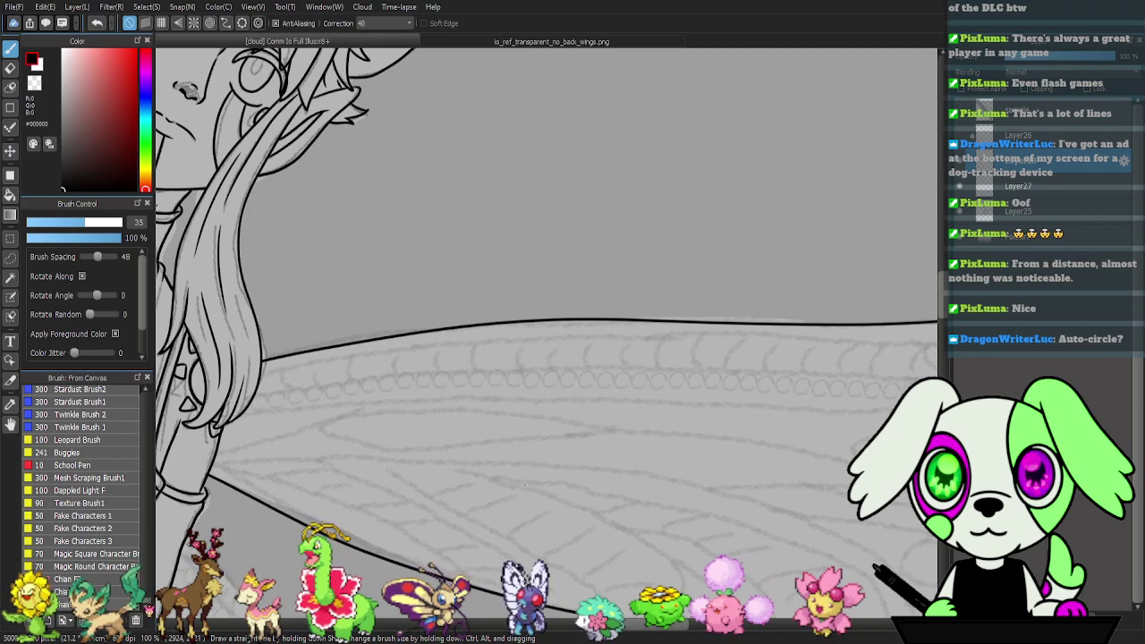
- Switch to the Chain F1 brush and look through the brush list for the From Canvas brush
click(133, 605)
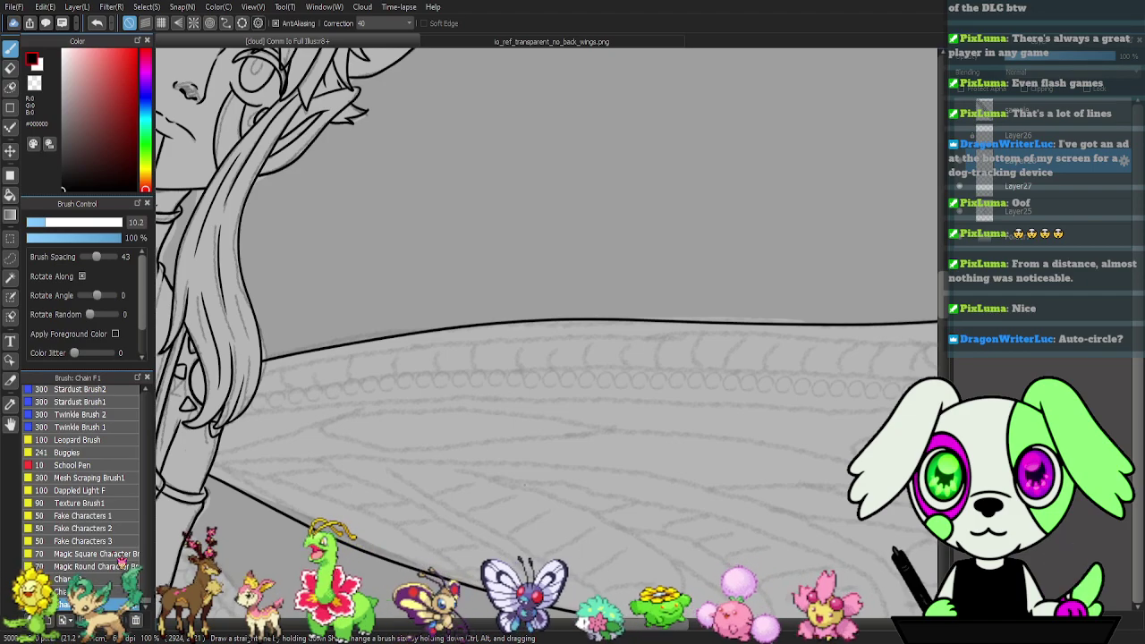
scroll(122, 561, up, 6)
scroll(121, 560, up, 10)
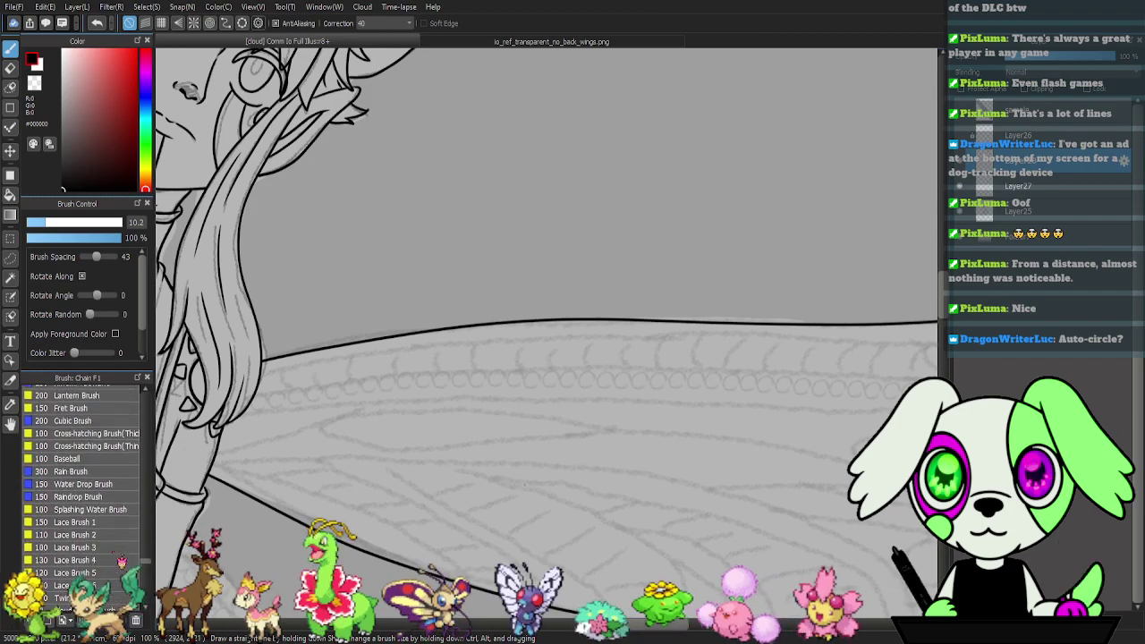
scroll(122, 560, up, 10)
scroll(122, 561, up, 10)
scroll(122, 561, down, 3)
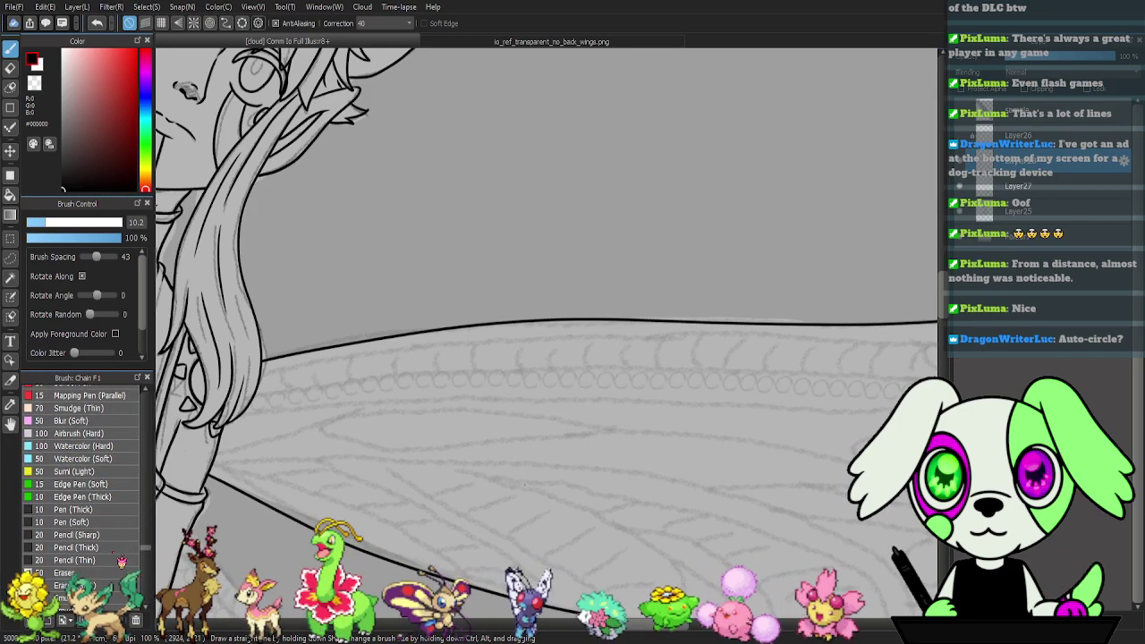
scroll(122, 561, down, 10)
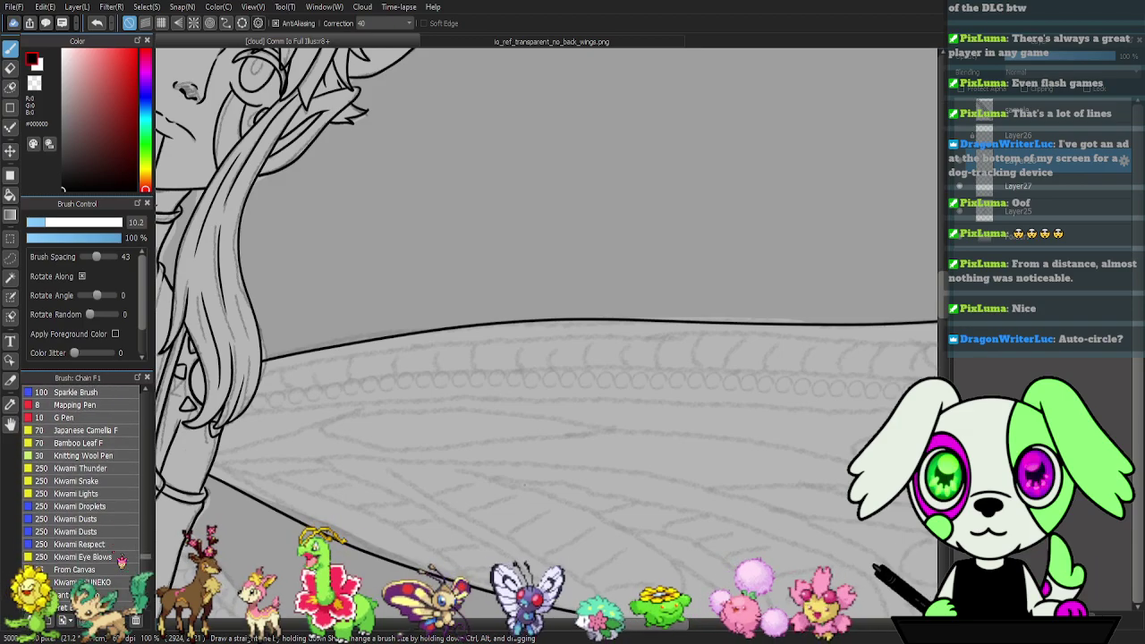
scroll(122, 561, down, 10)
scroll(122, 561, down, 10)
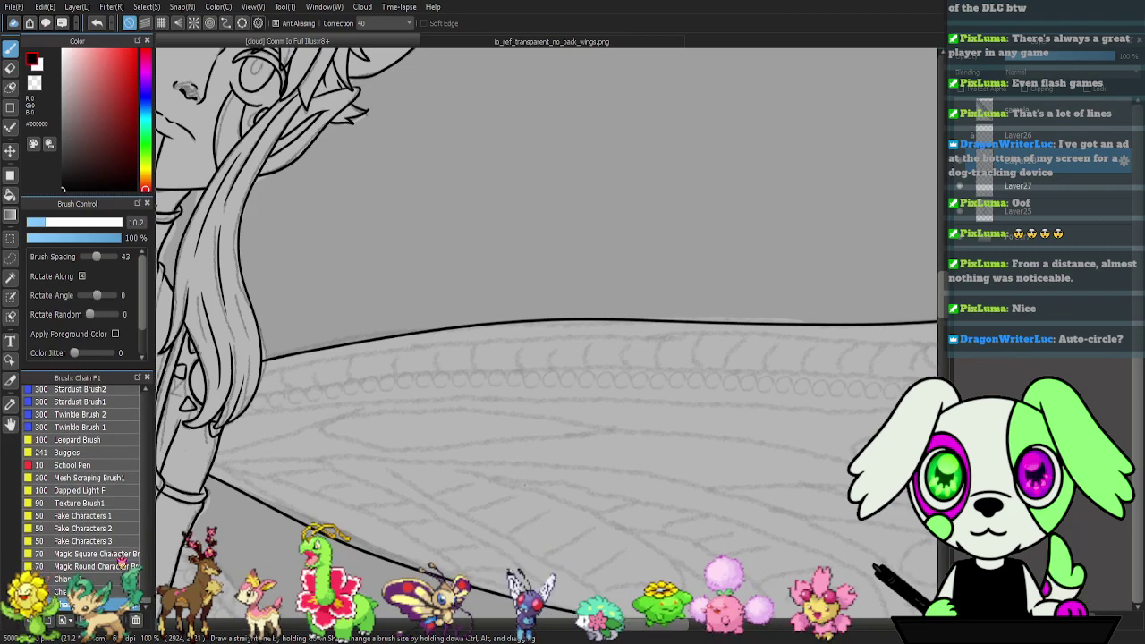
mouse_move(322, 414)
mouse_down()
mouse_move(669, 427)
mouse_move(449, 453)
mouse_up()
key(ctrl+z)
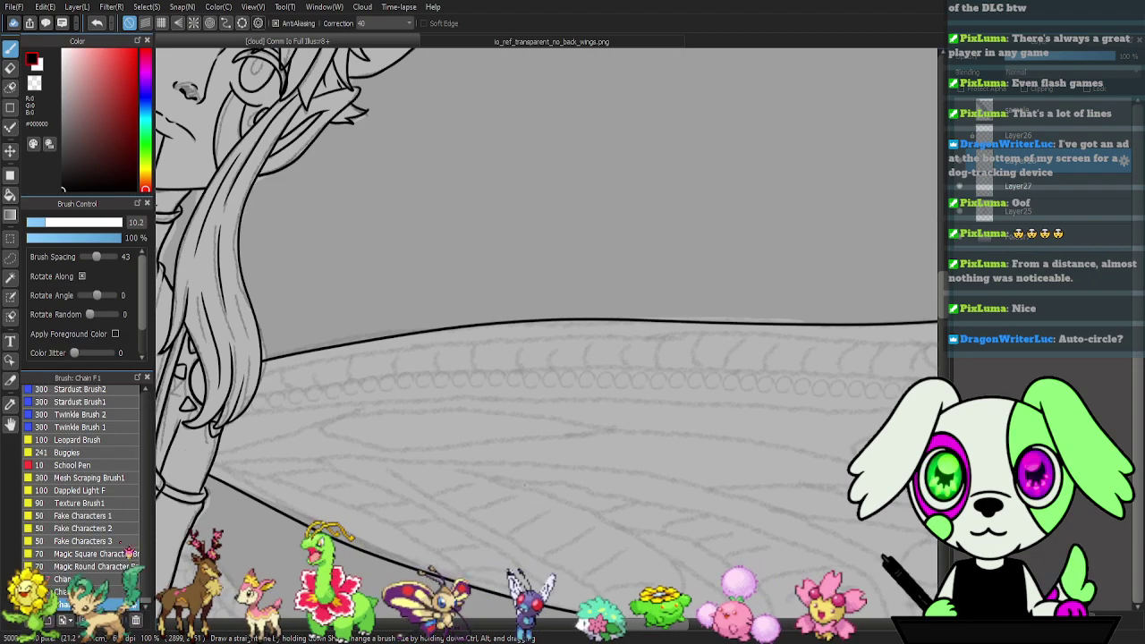
- Look upward through the brush list, from the Chain and Stardust brushes past the pens, pastels and pattern stamps, for the From Canvas brush
scroll(121, 507, up, 3)
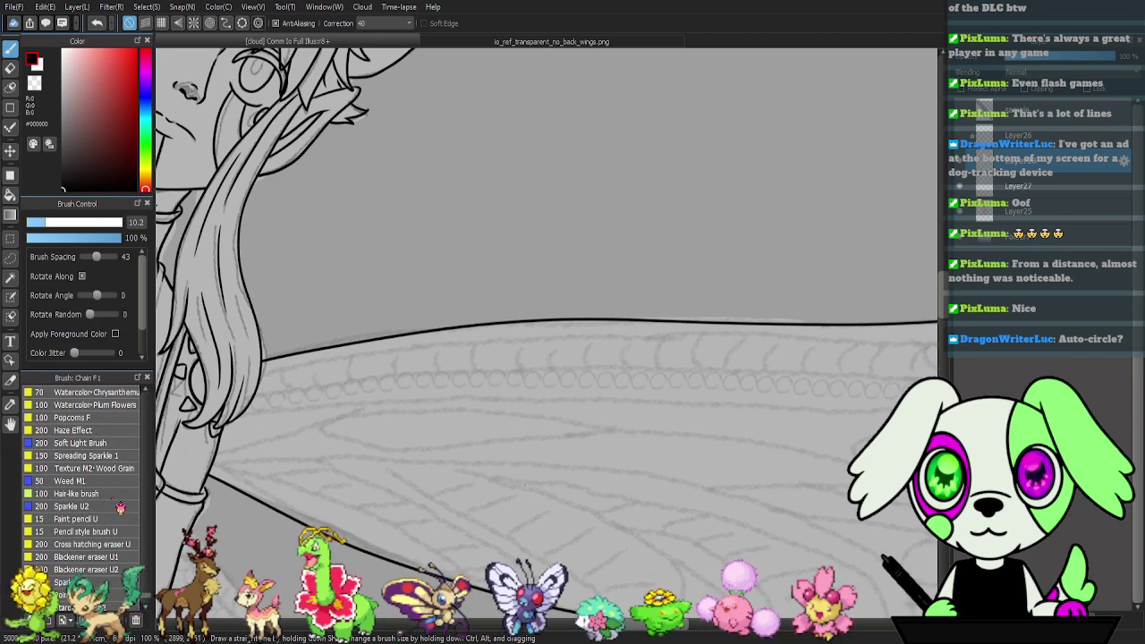
scroll(120, 507, up, 10)
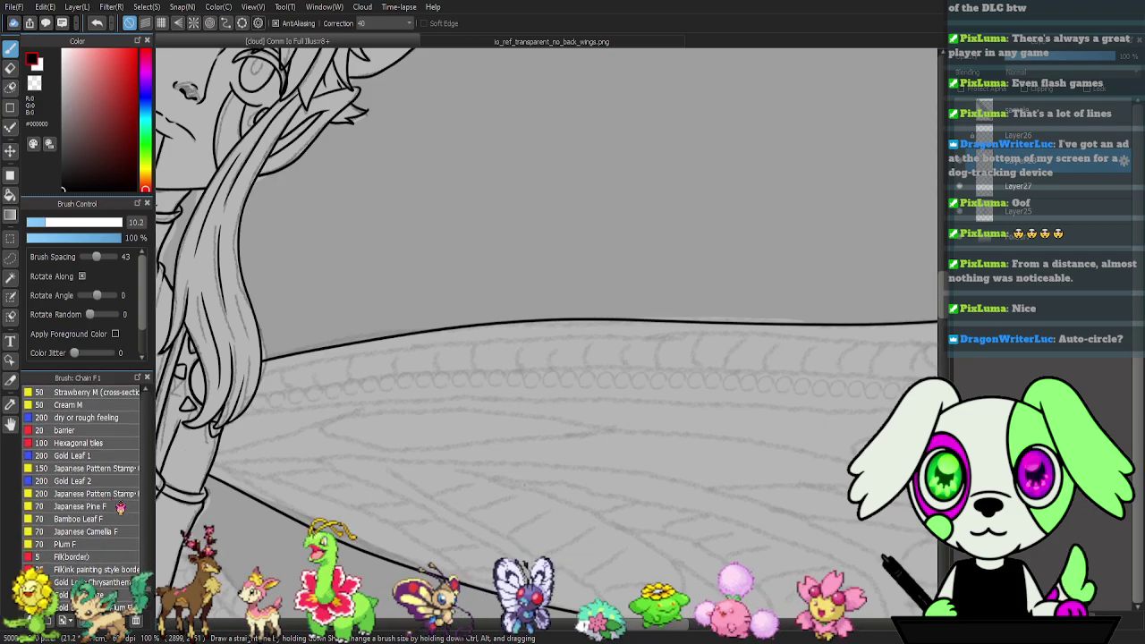
scroll(121, 508, up, 10)
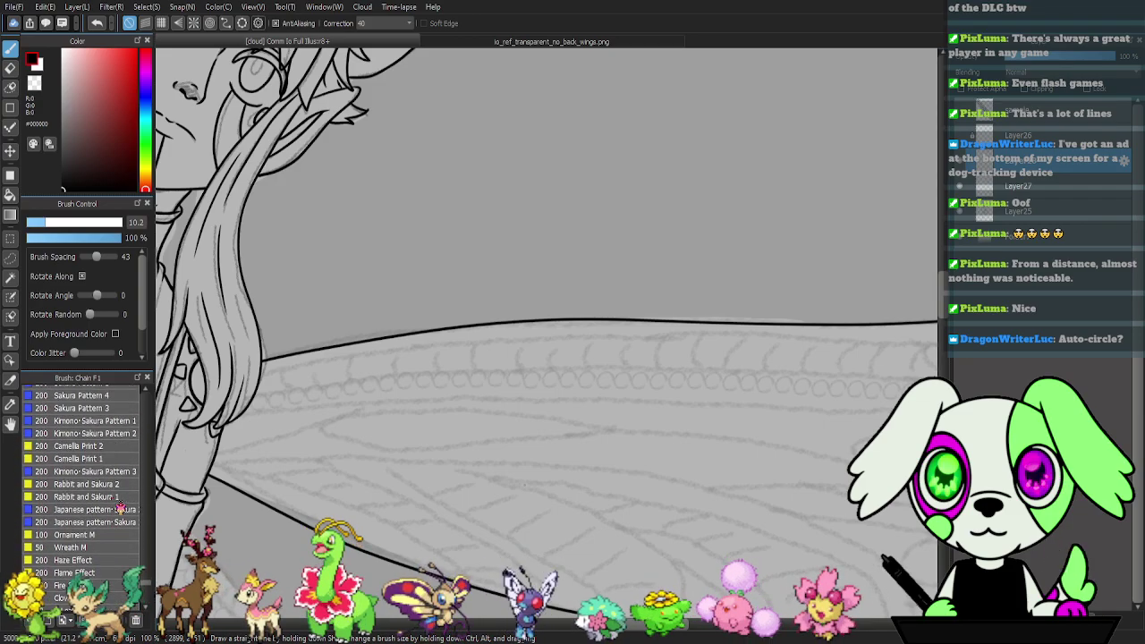
scroll(121, 507, up, 10)
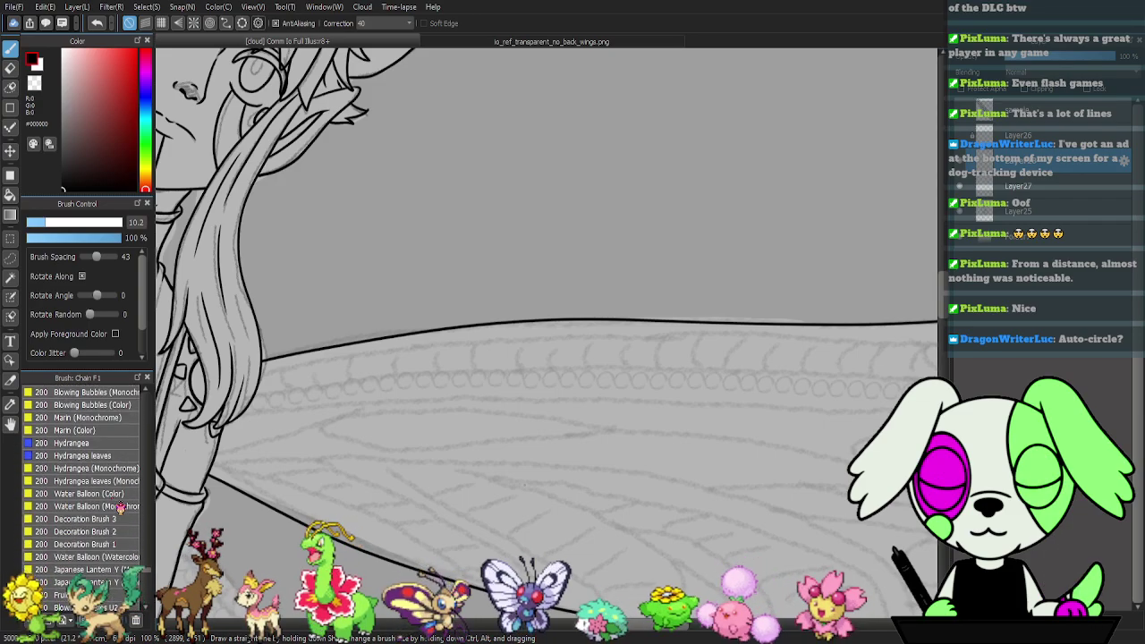
scroll(121, 507, up, 2)
scroll(121, 508, up, 10)
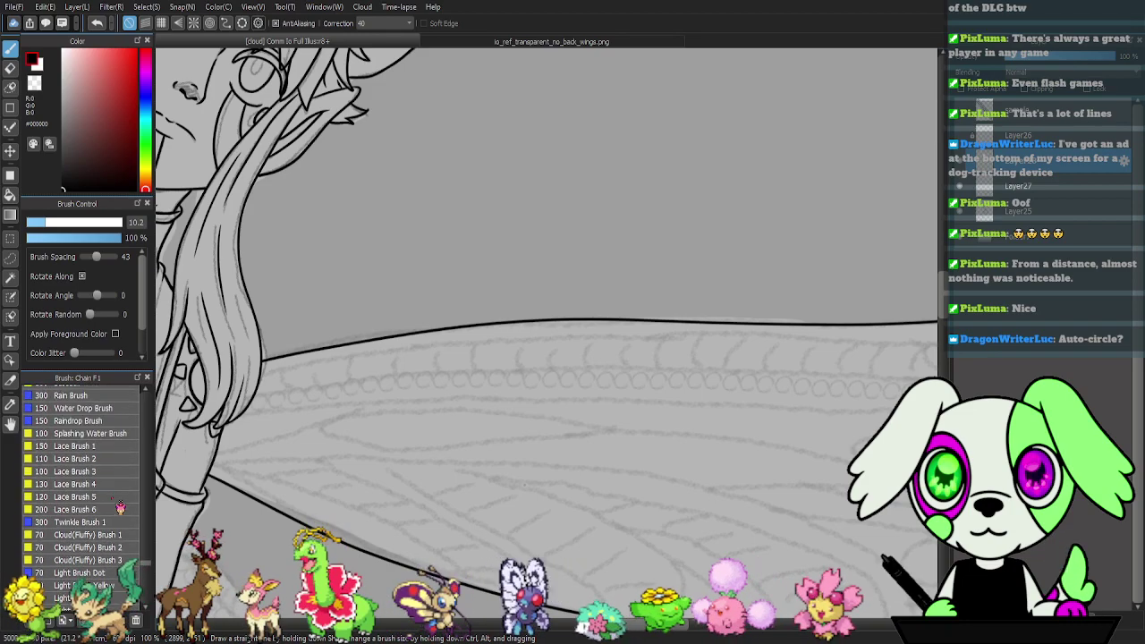
scroll(121, 508, up, 1)
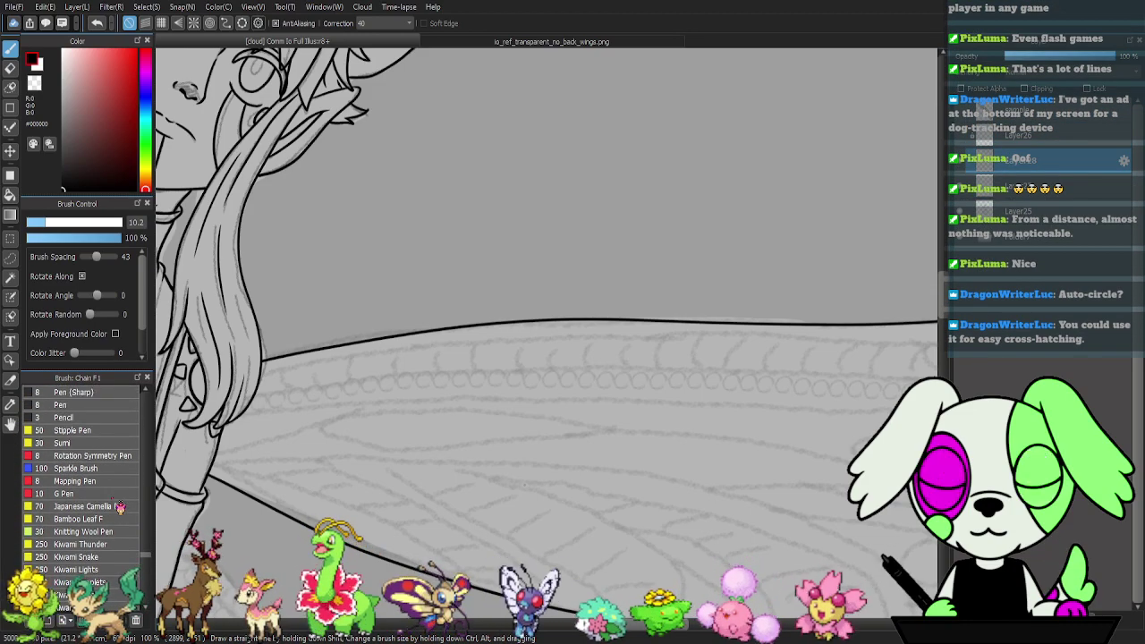
scroll(121, 507, up, 4)
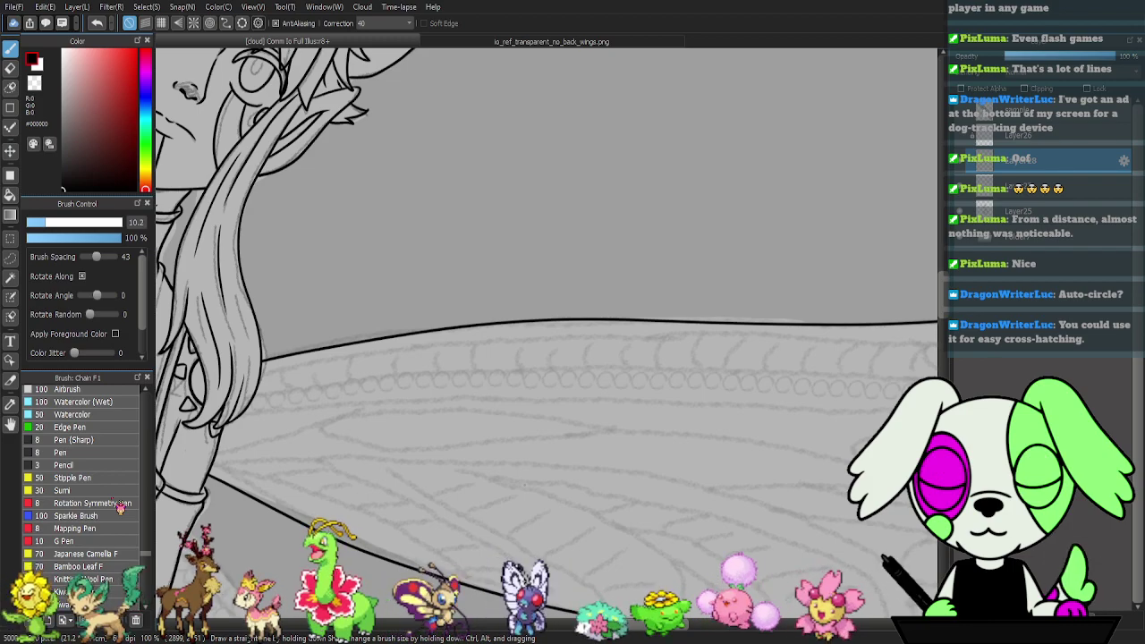
scroll(120, 508, up, 10)
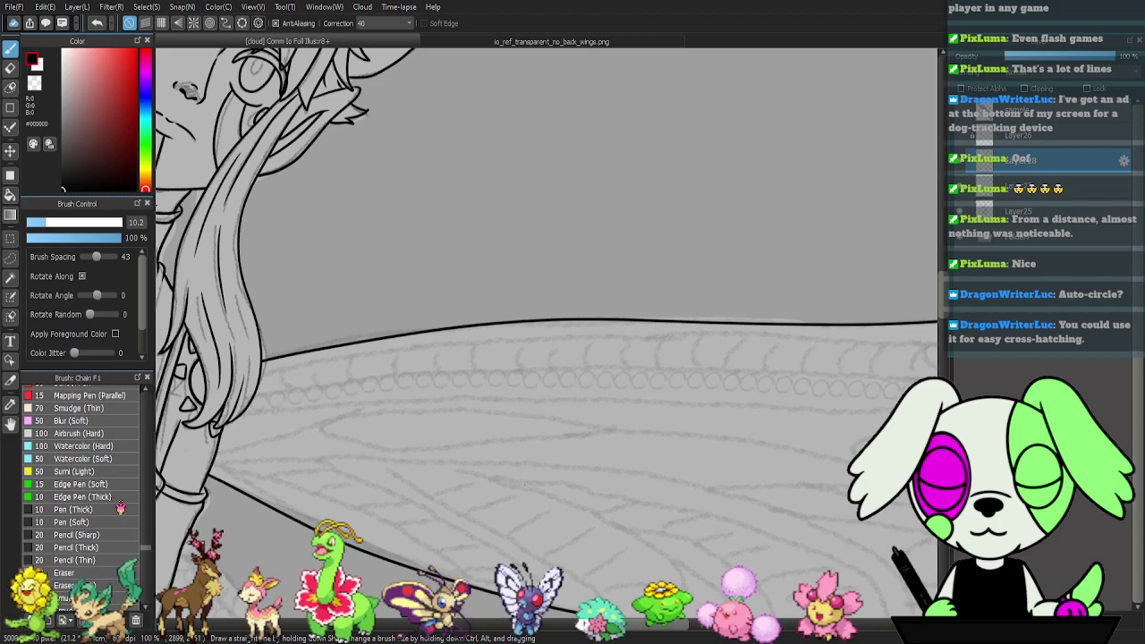
scroll(120, 507, up, 5)
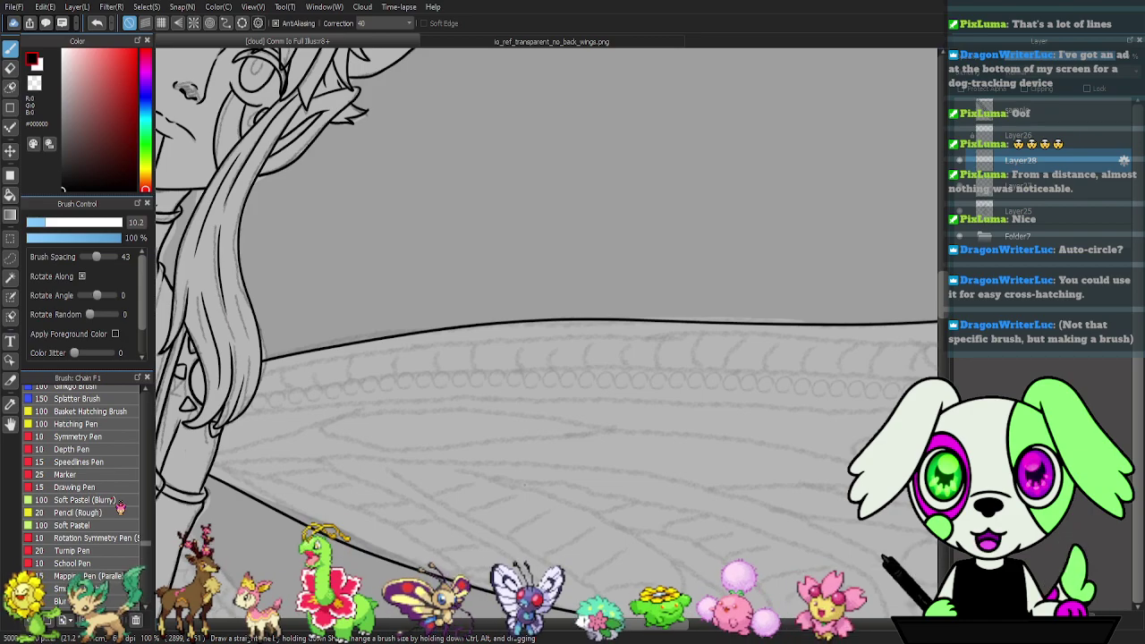
scroll(121, 507, up, 4)
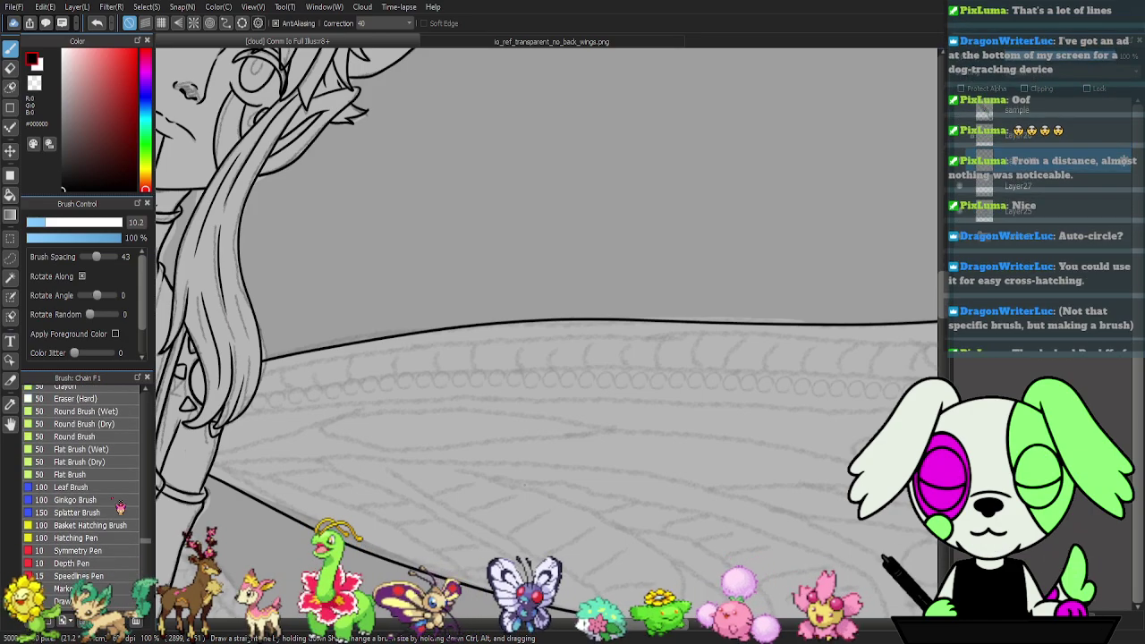
scroll(121, 507, up, 1)
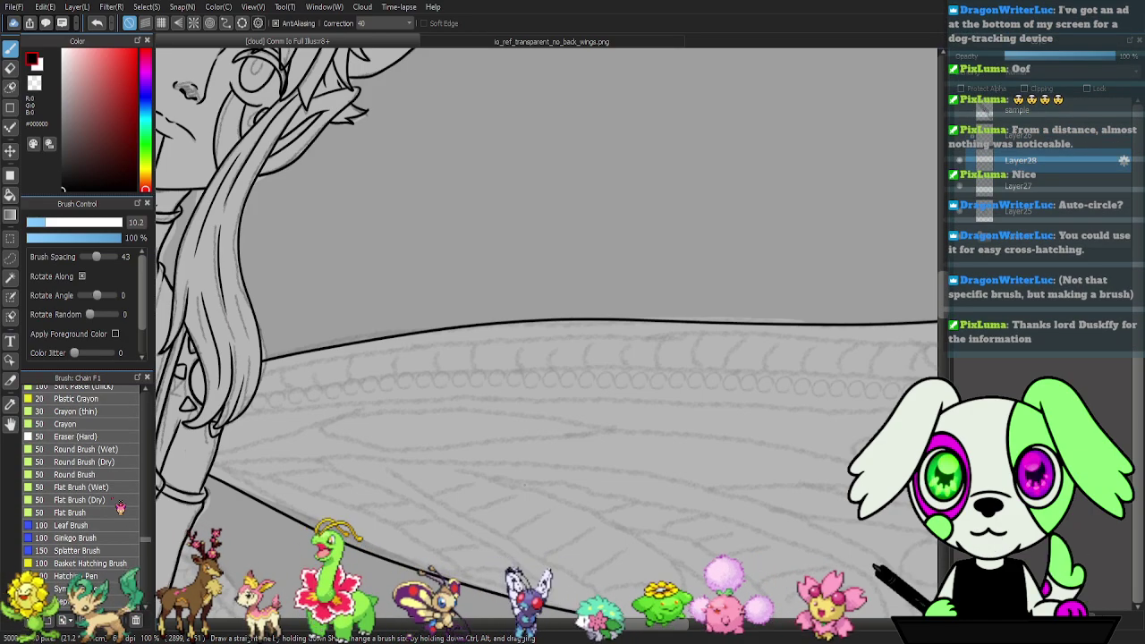
scroll(120, 507, up, 3)
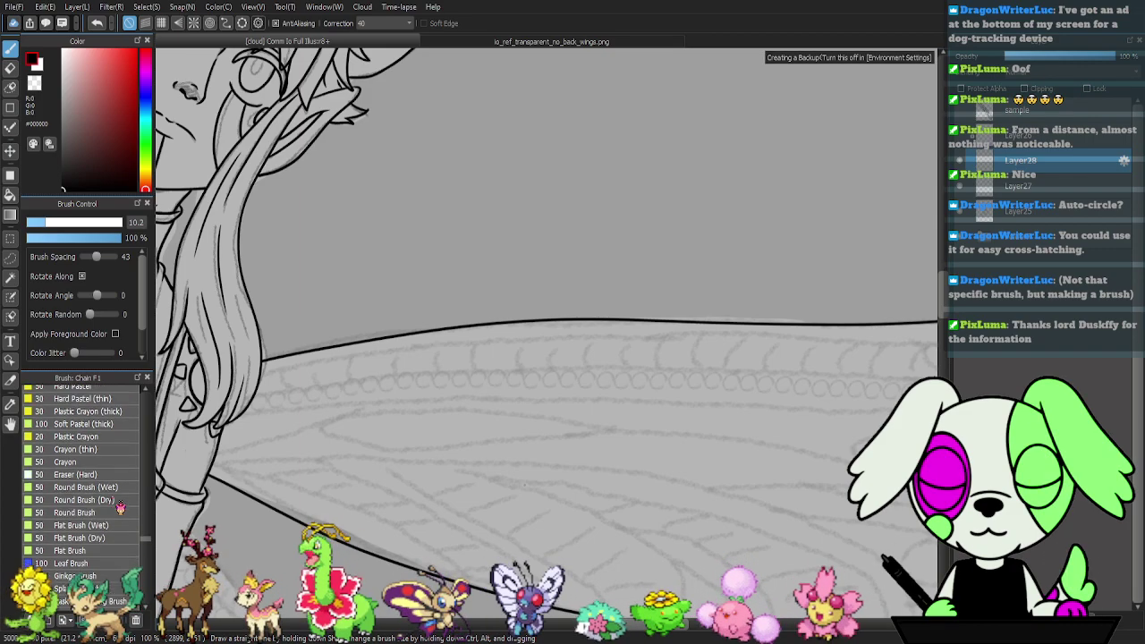
scroll(120, 507, up, 10)
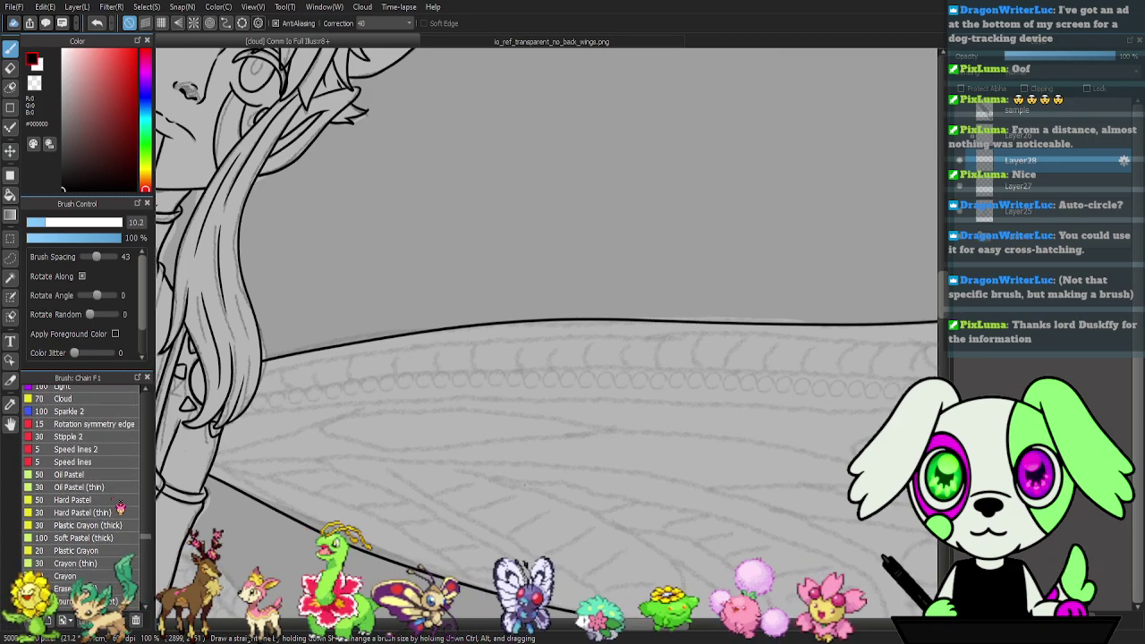
scroll(121, 507, up, 6)
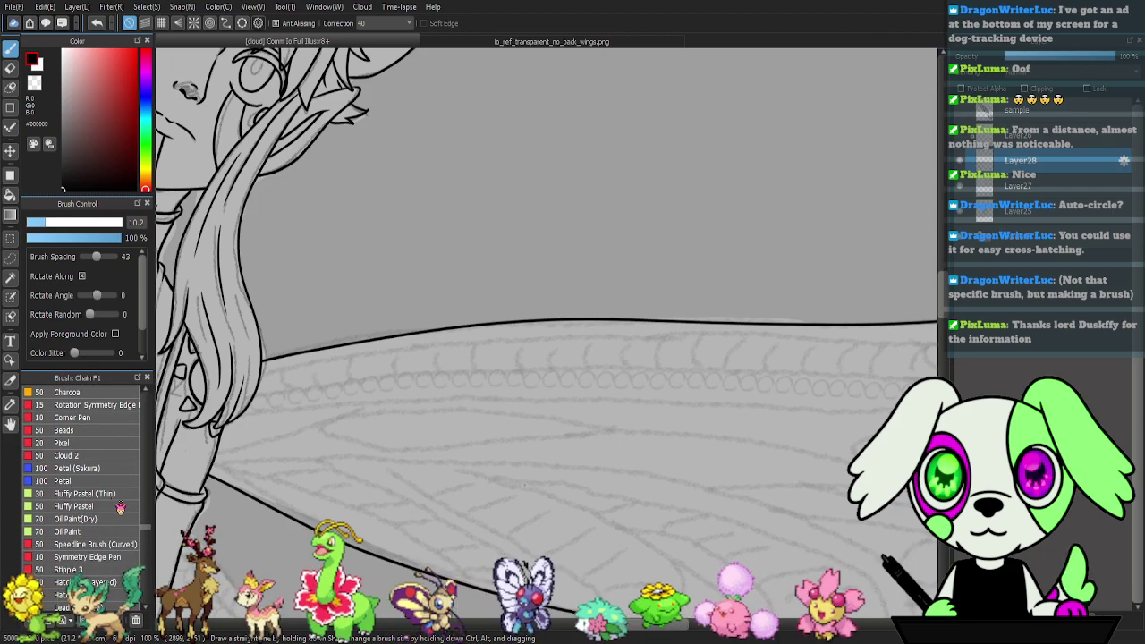
scroll(120, 507, up, 5)
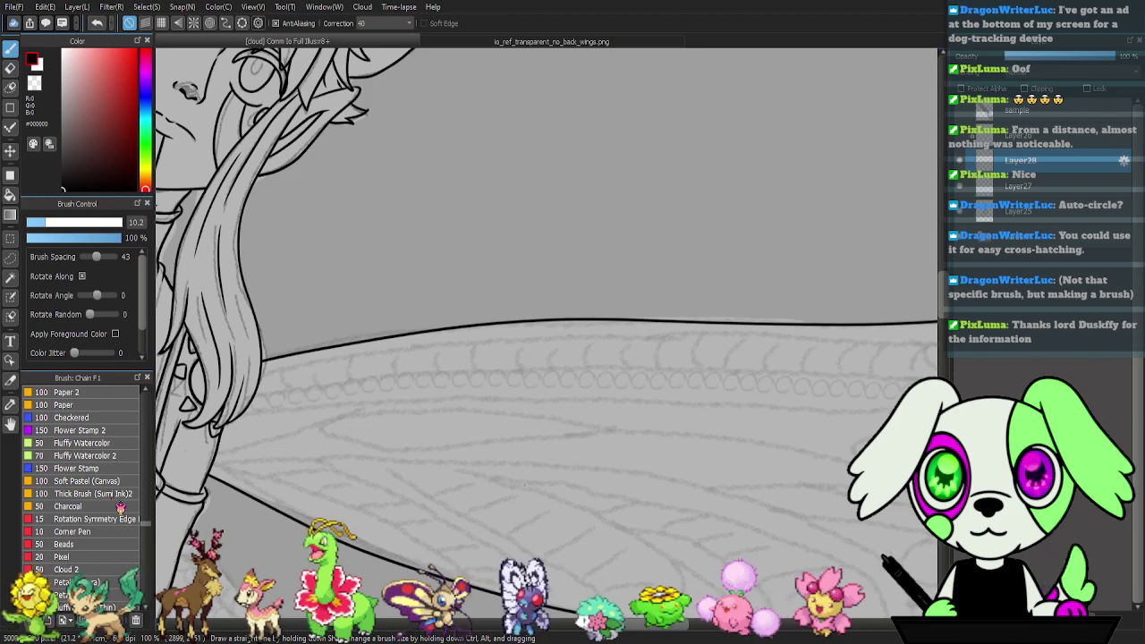
scroll(121, 508, up, 6)
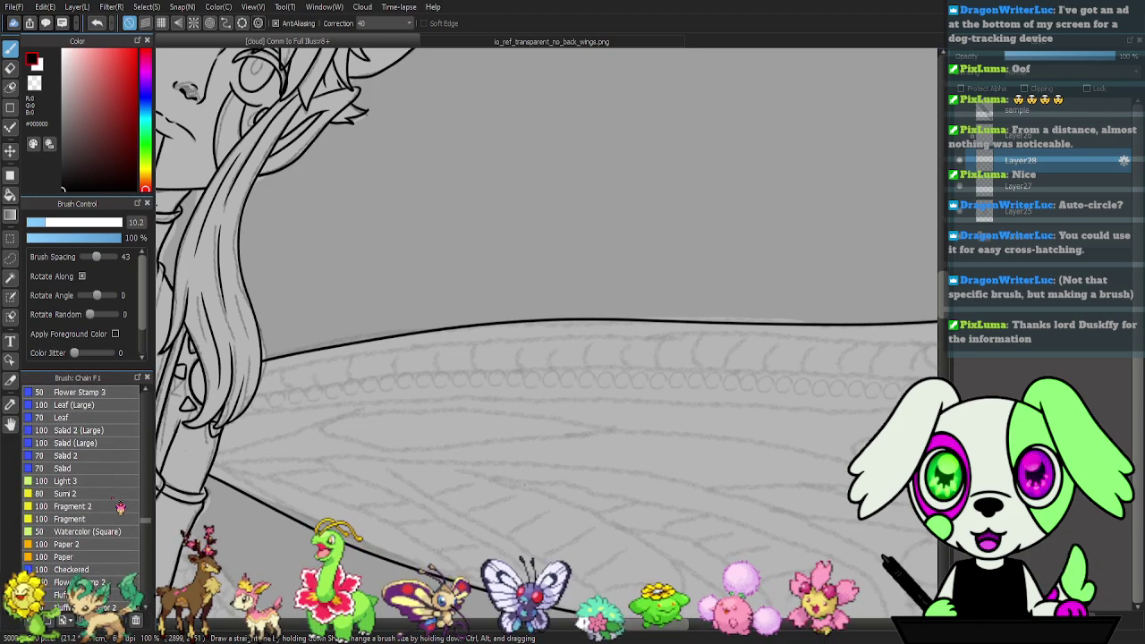
scroll(121, 508, up, 7)
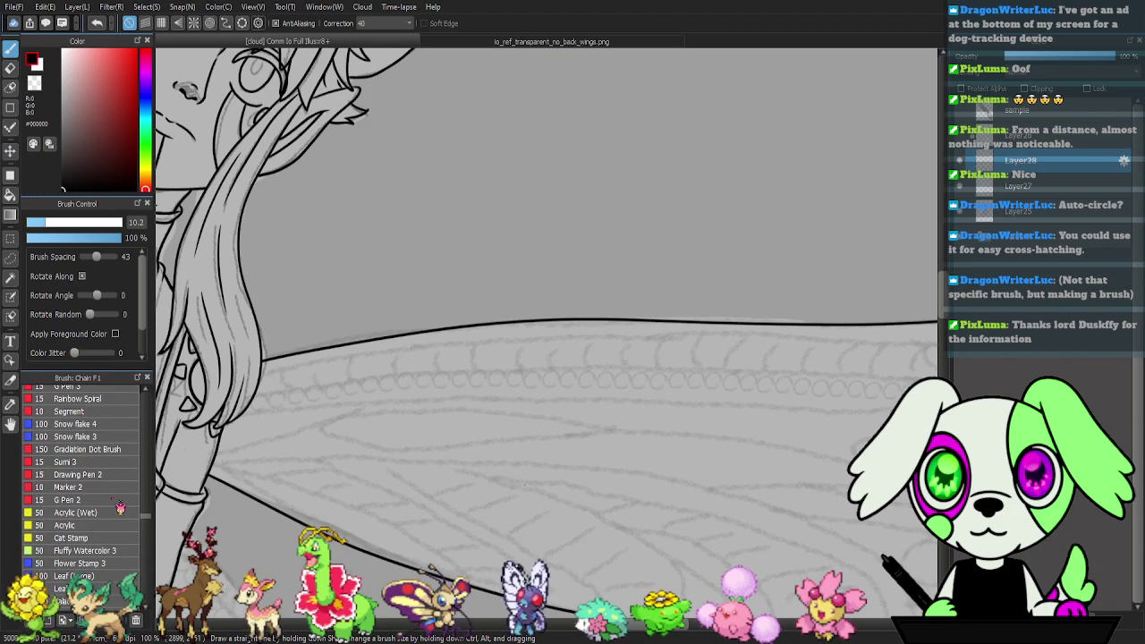
scroll(120, 507, up, 5)
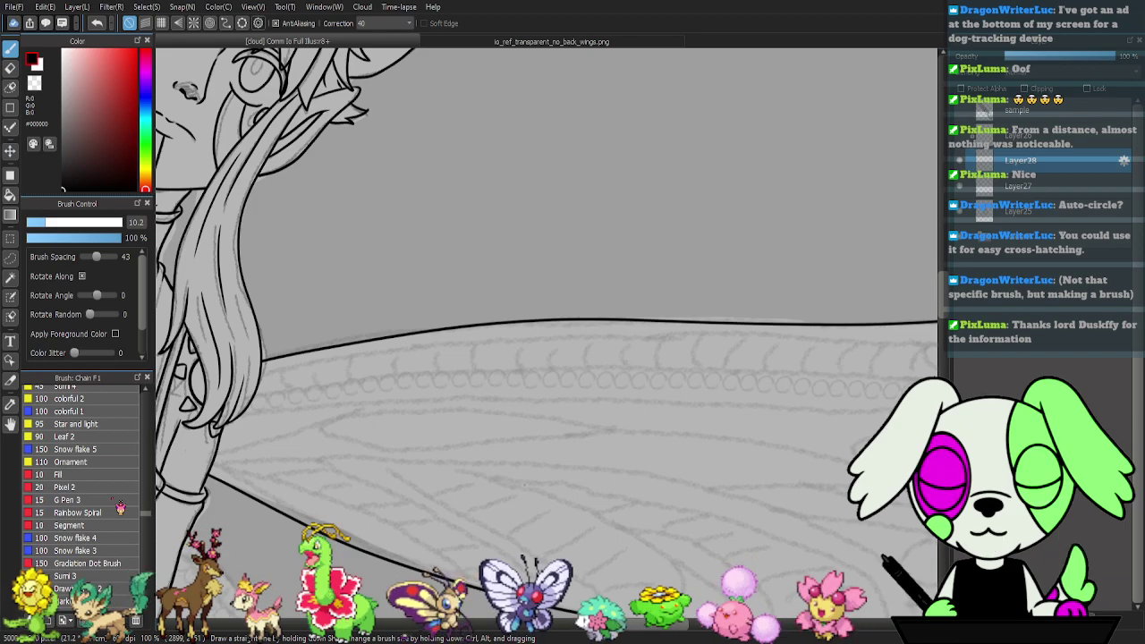
scroll(120, 507, up, 7)
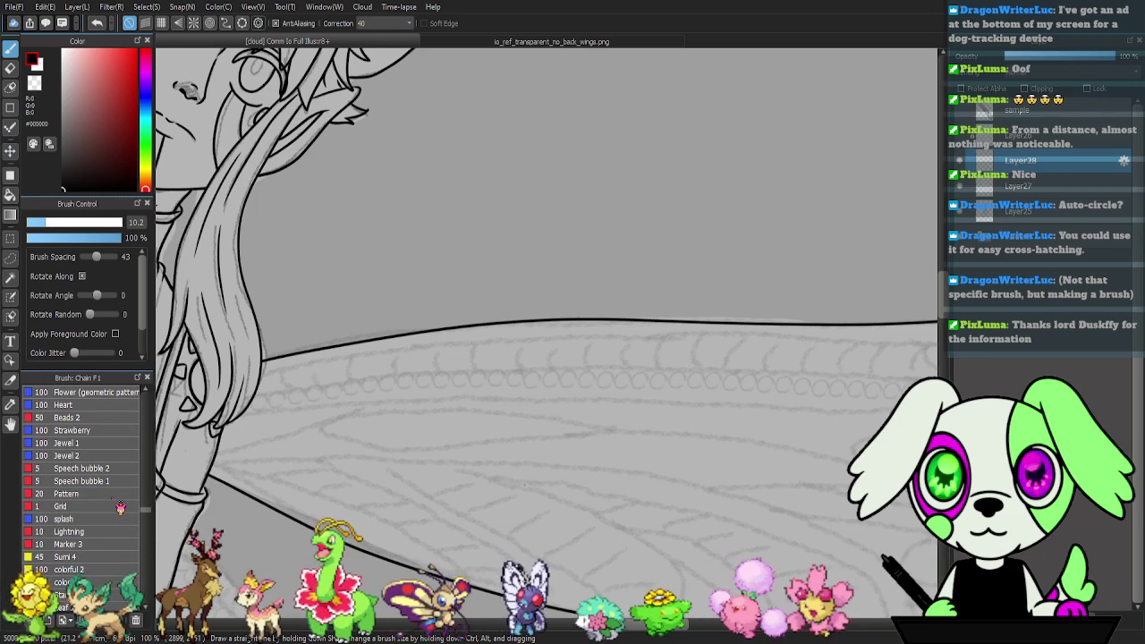
scroll(121, 507, up, 10)
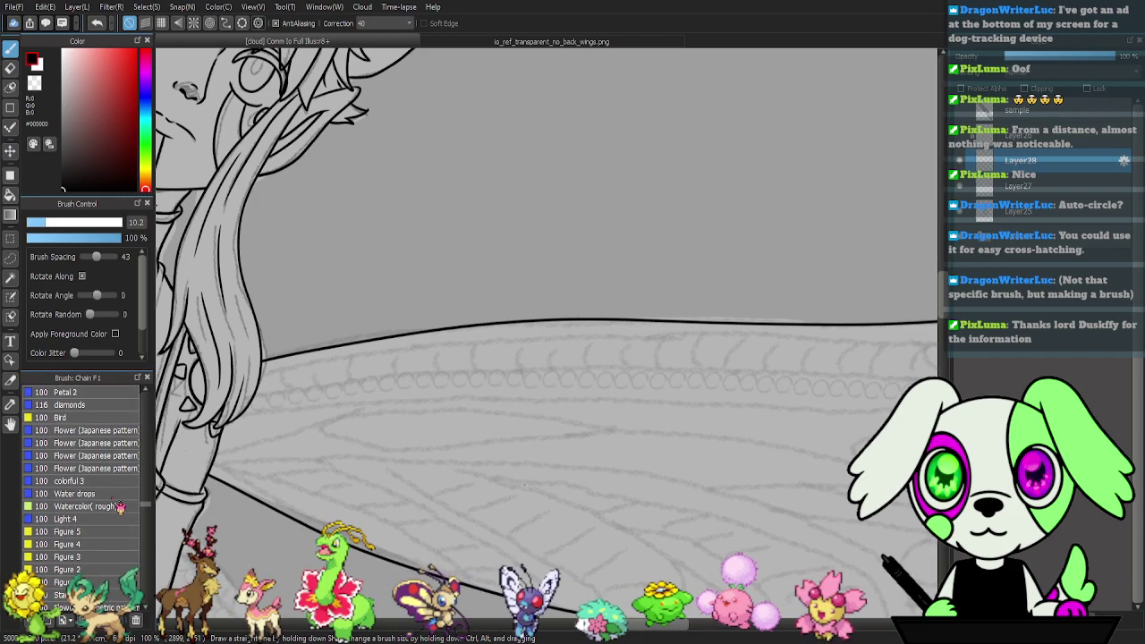
scroll(120, 508, up, 2)
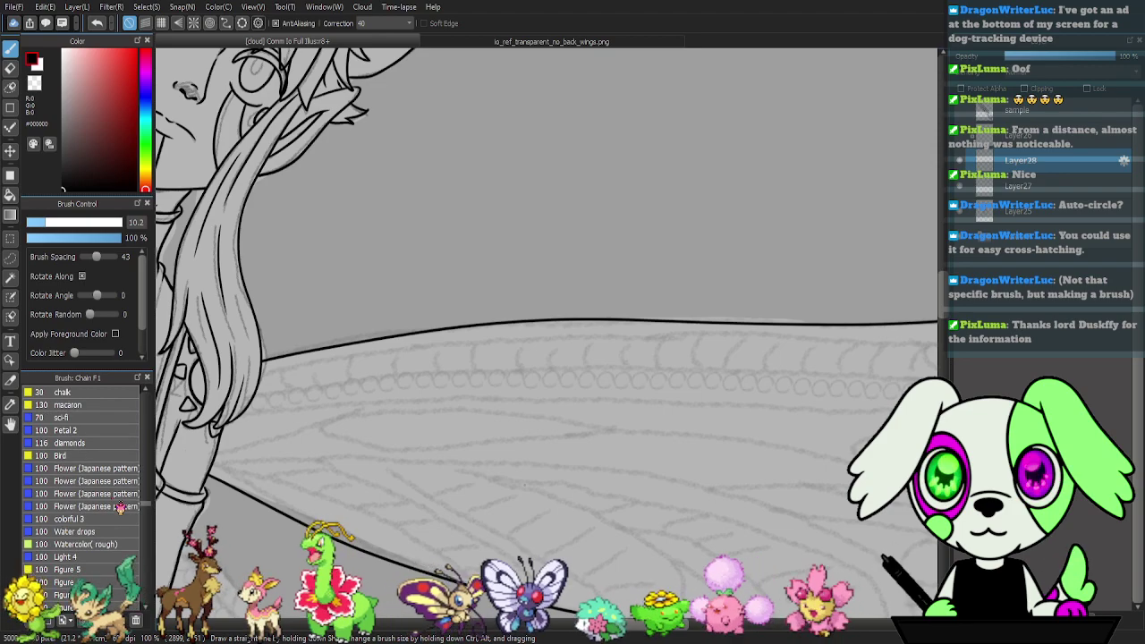
scroll(120, 507, up, 8)
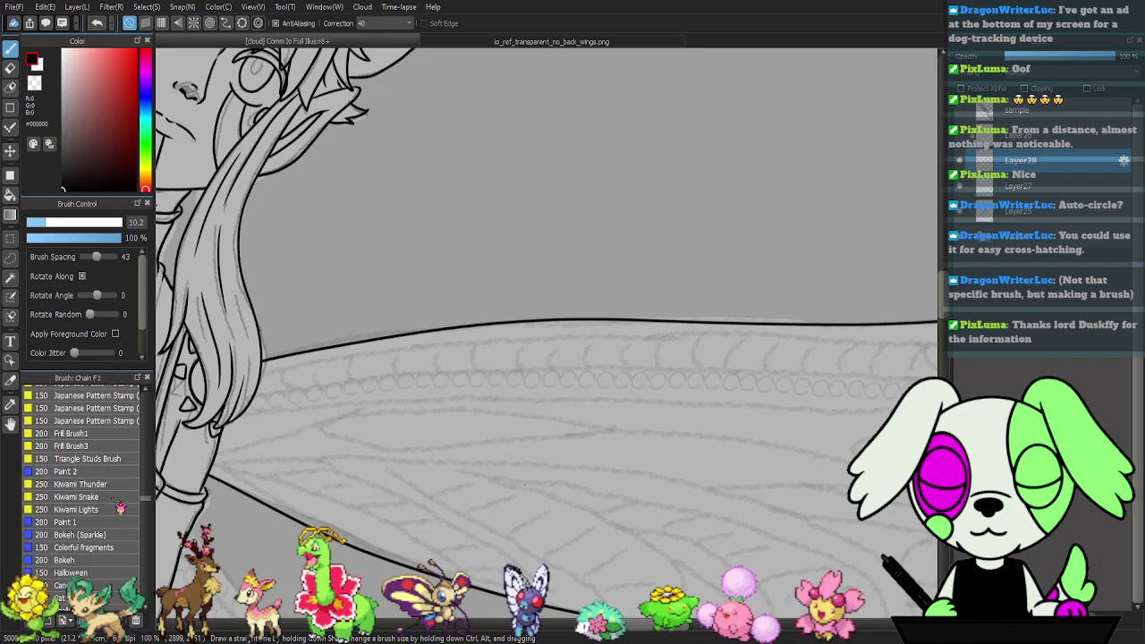
scroll(121, 507, up, 15)
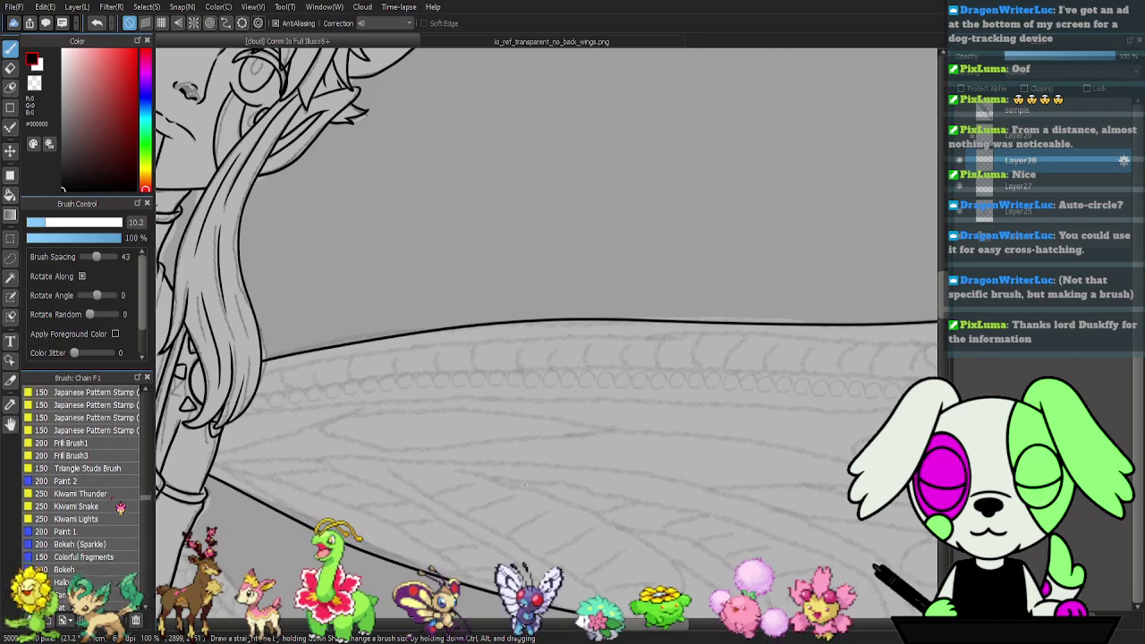
- Check the lower half of the brush list again and locate the From Canvas brush among the Kiwami brushes
scroll(121, 507, up, 15)
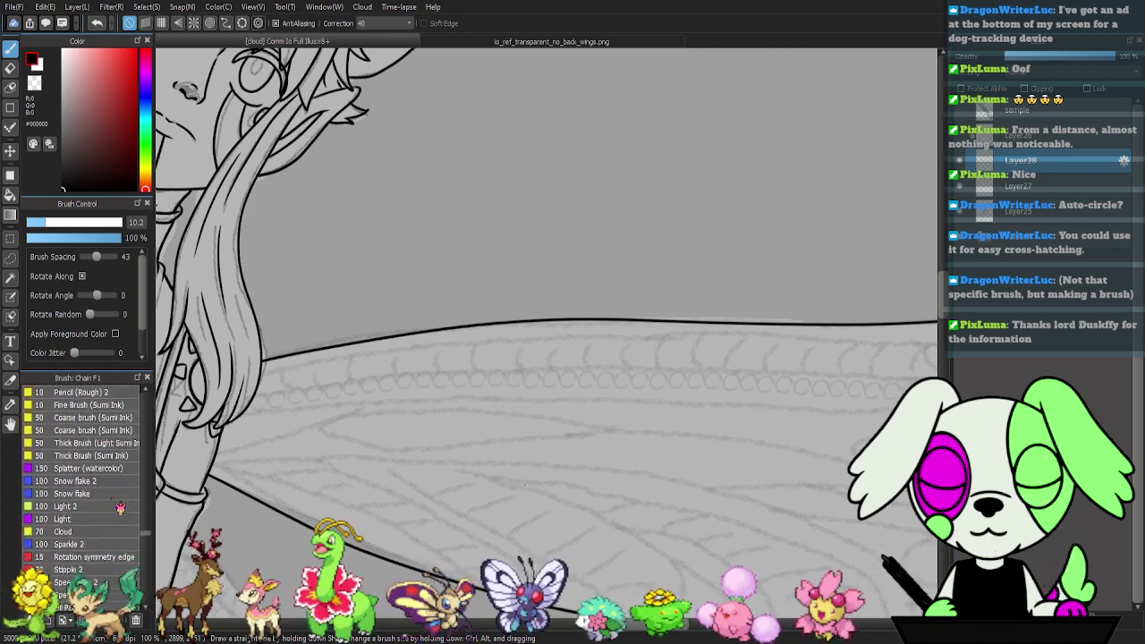
scroll(120, 507, up, 10)
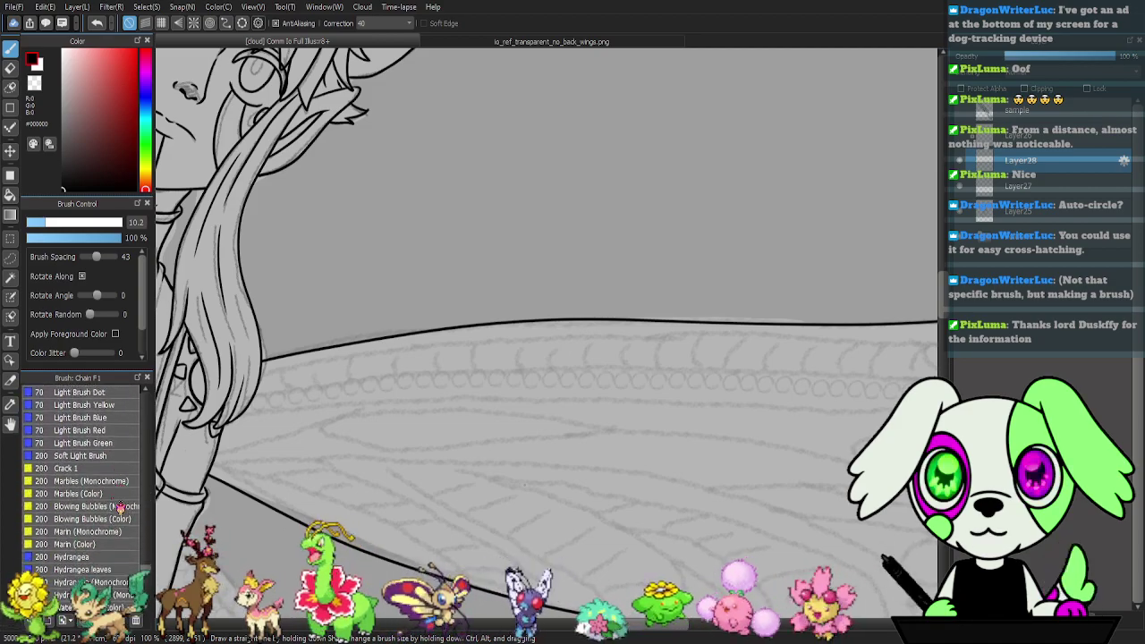
scroll(121, 507, up, 5)
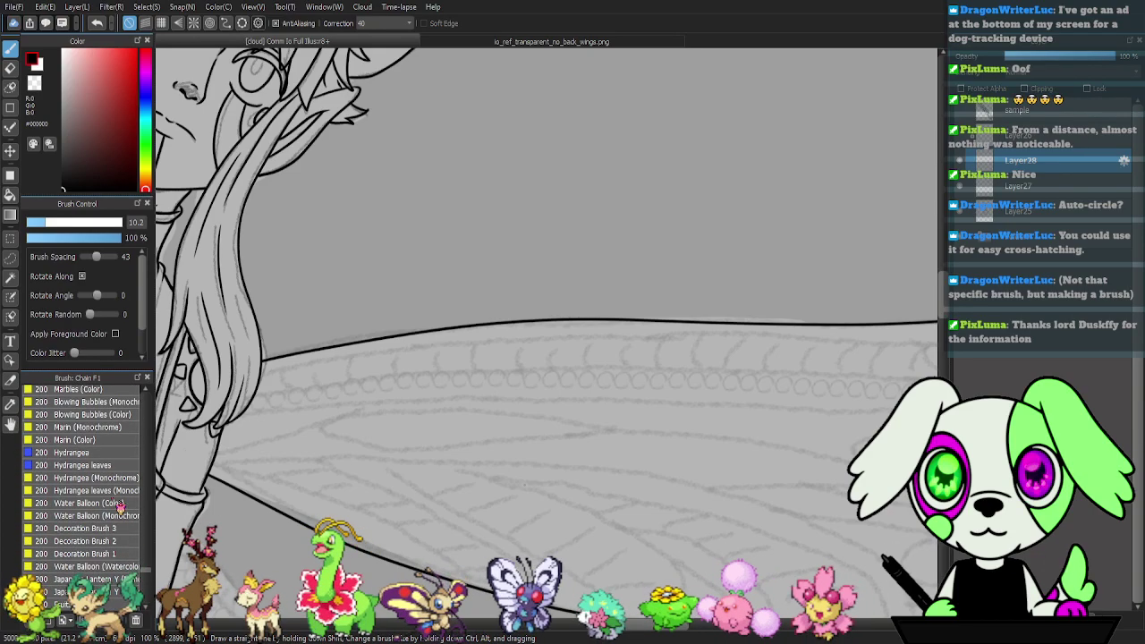
scroll(121, 507, down, 5)
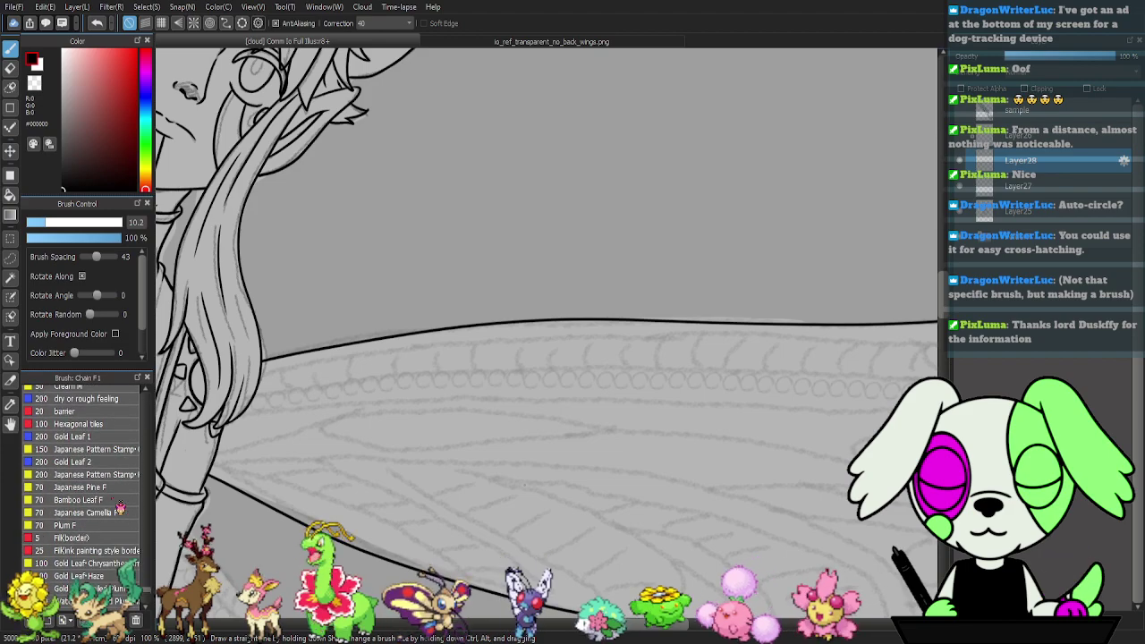
scroll(121, 508, down, 5)
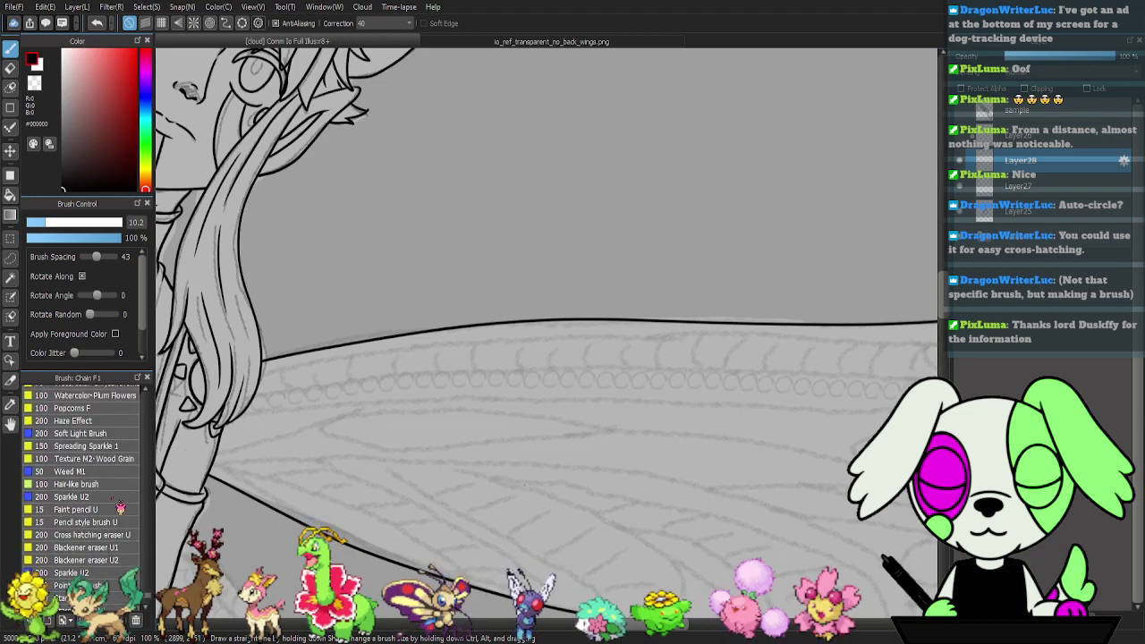
scroll(121, 508, up, 1)
scroll(121, 508, up, 5)
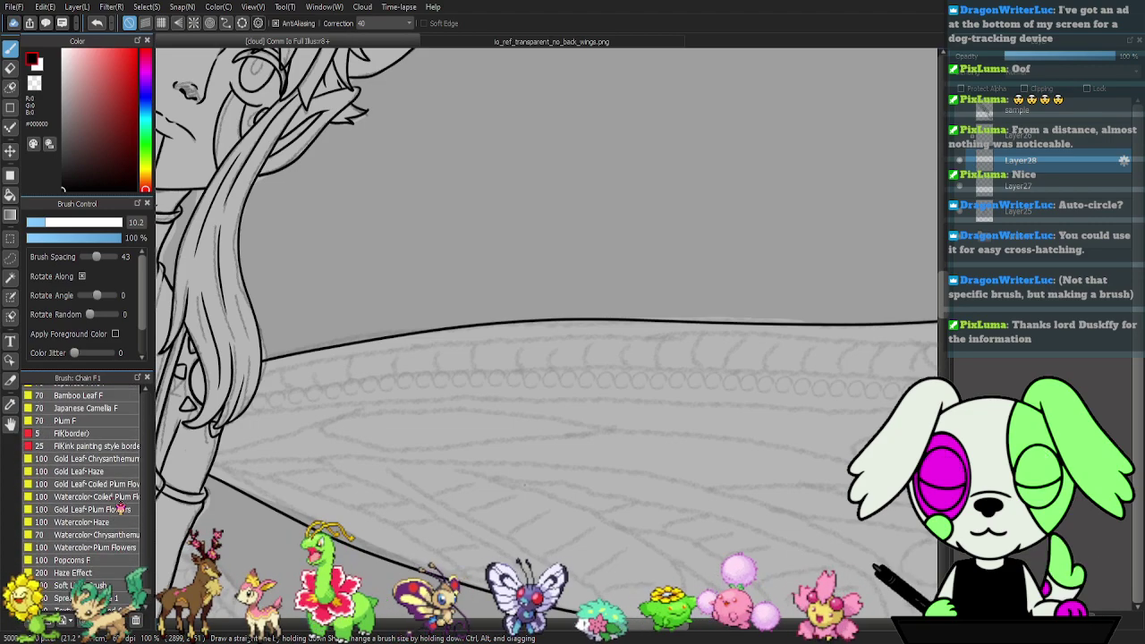
scroll(121, 508, up, 3)
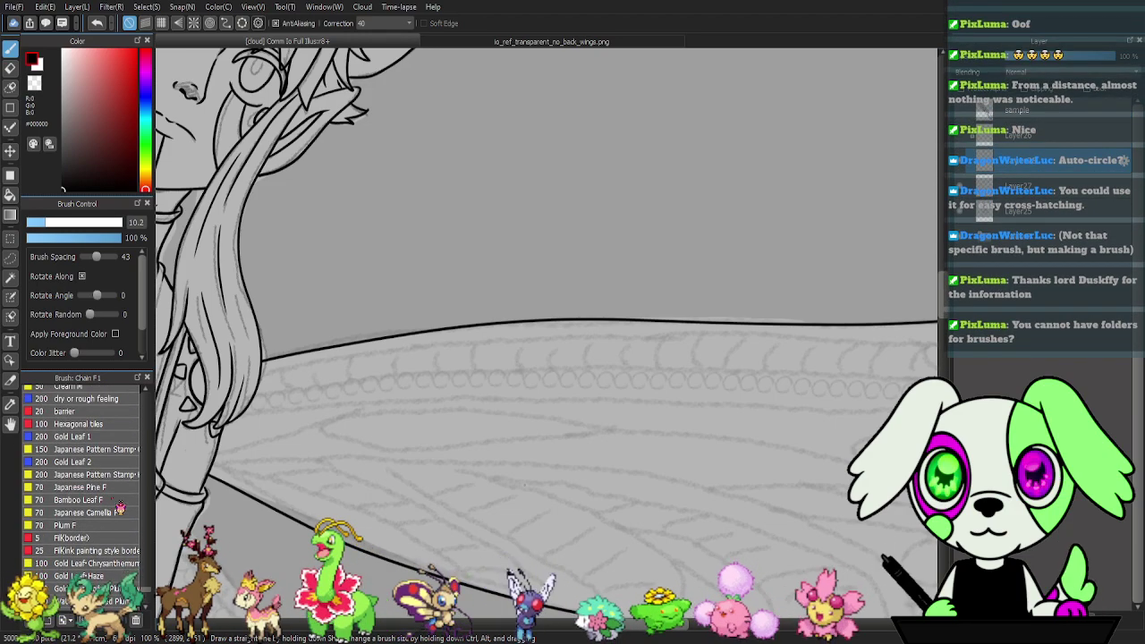
scroll(121, 508, up, 4)
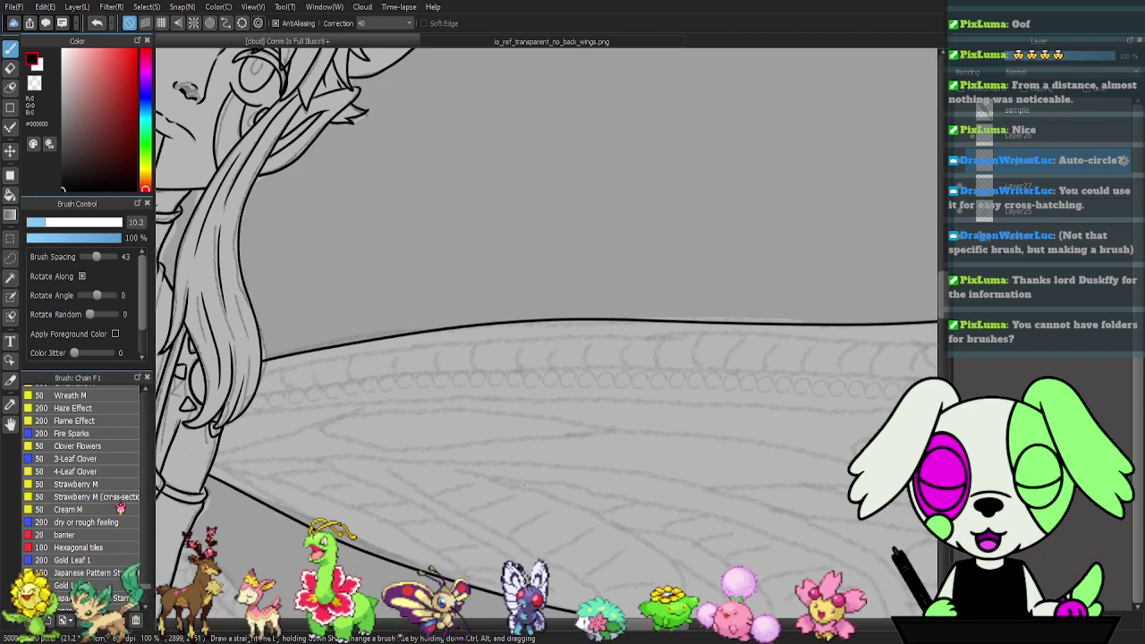
scroll(120, 507, up, 5)
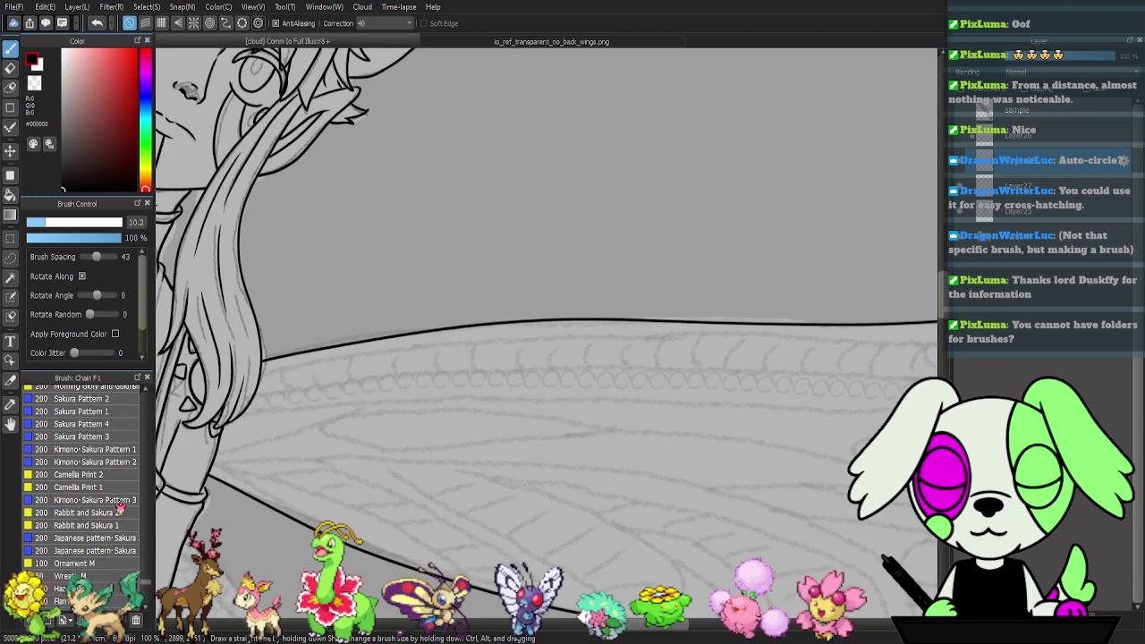
scroll(121, 507, up, 5)
scroll(121, 508, up, 5)
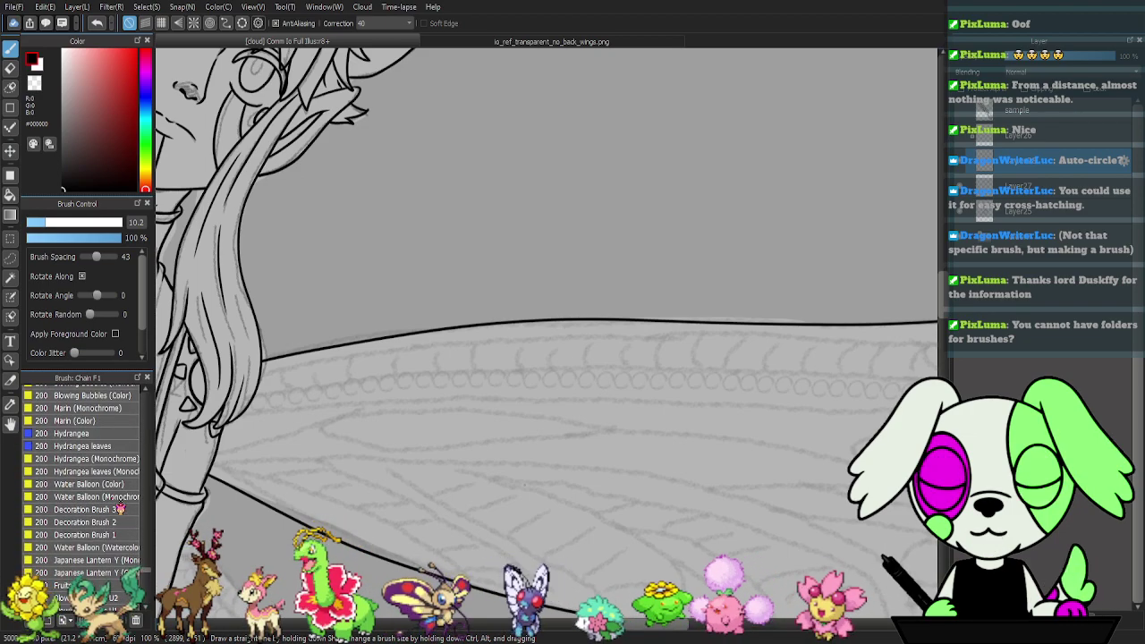
scroll(121, 508, up, 10)
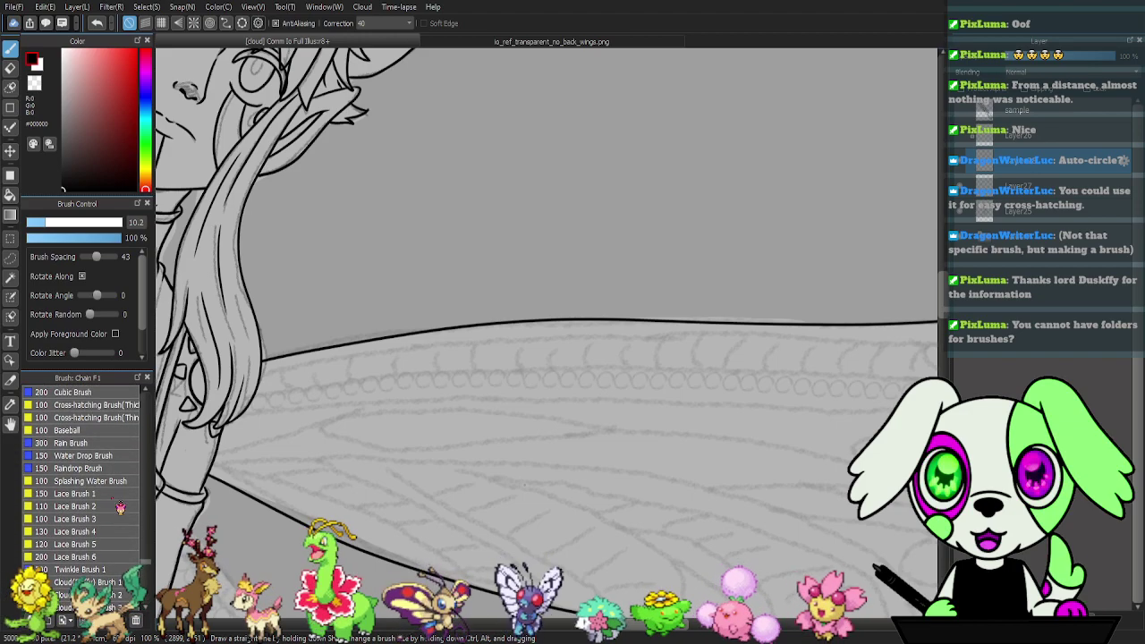
scroll(121, 507, up, 1)
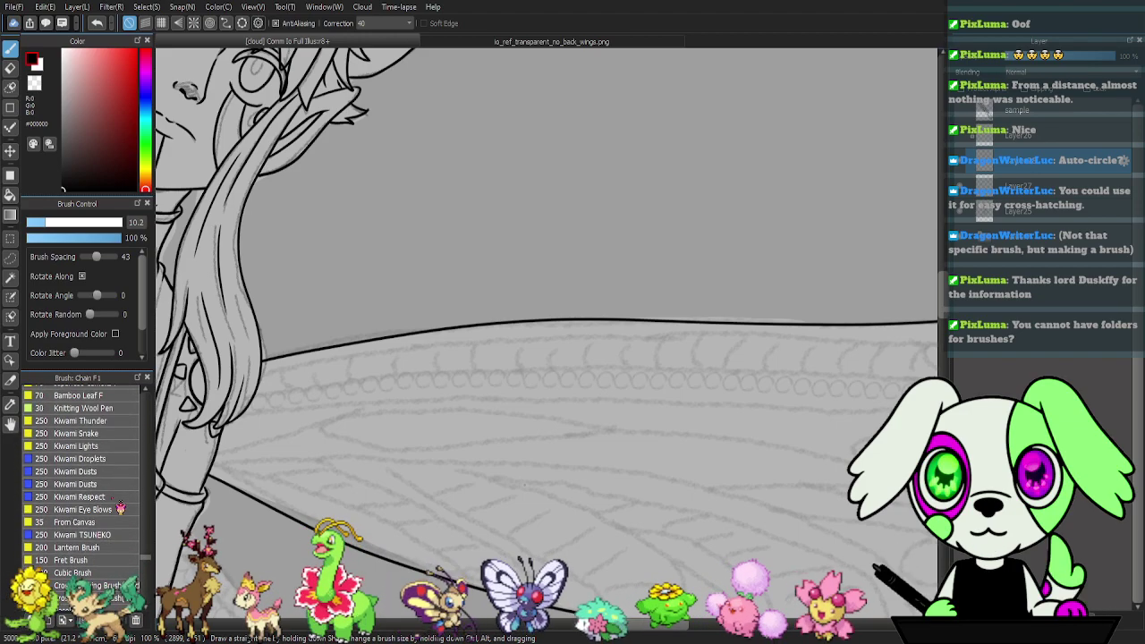
- Test the From Canvas brush with a trial row of circles across the wing's upper edge and undo it
click(81, 522)
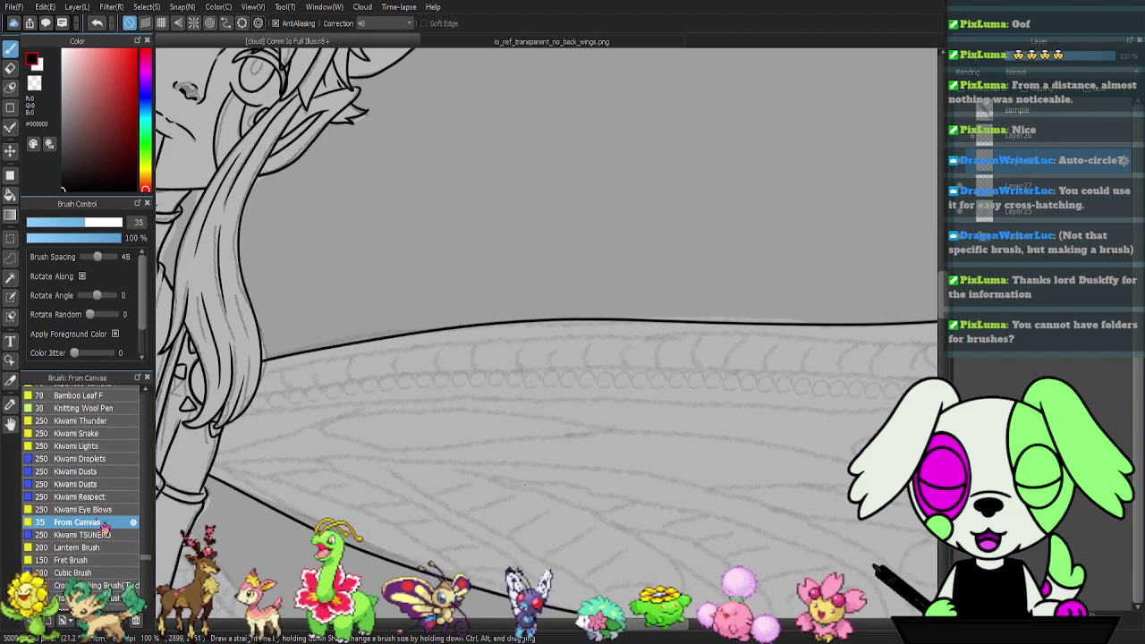
mouse_move(224, 311)
mouse_down()
mouse_move(480, 308)
mouse_move(823, 344)
mouse_up()
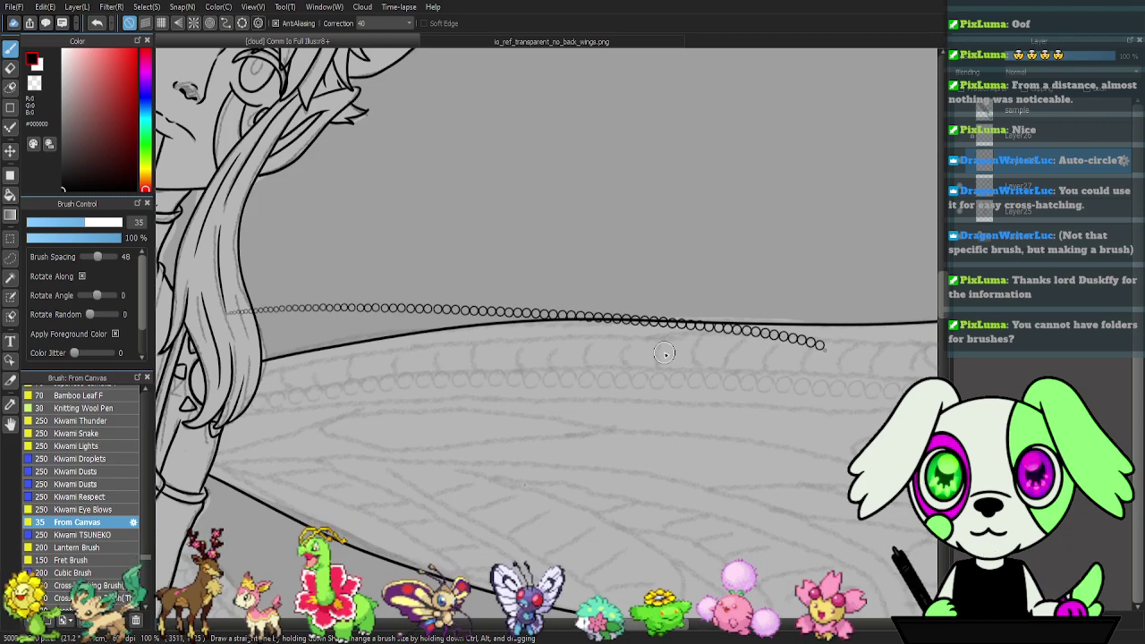
key(ctrl+z)
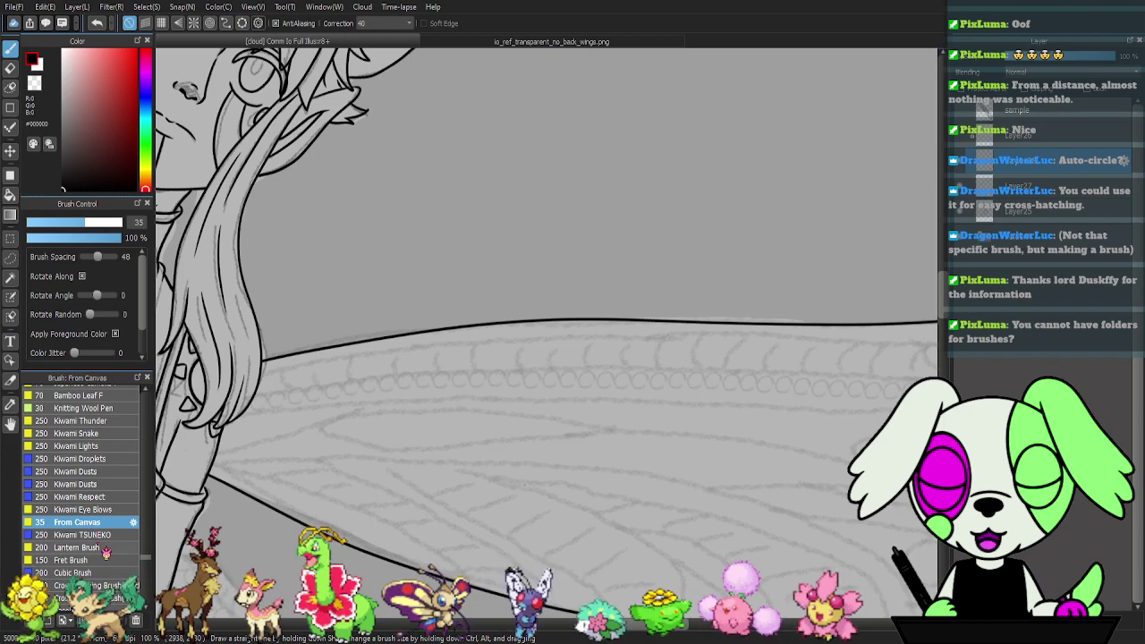
- Move the From Canvas brush from the Kiwami brushes down the brush list to just below the Chain brushes
scroll(105, 553, down, 3)
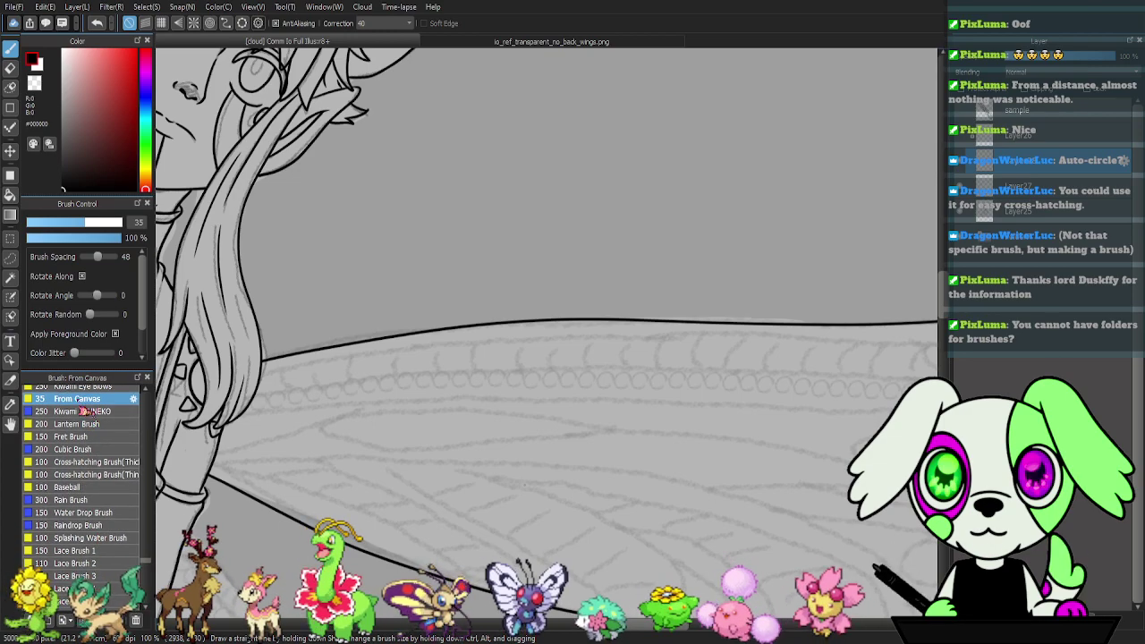
scroll(63, 597, down, 1)
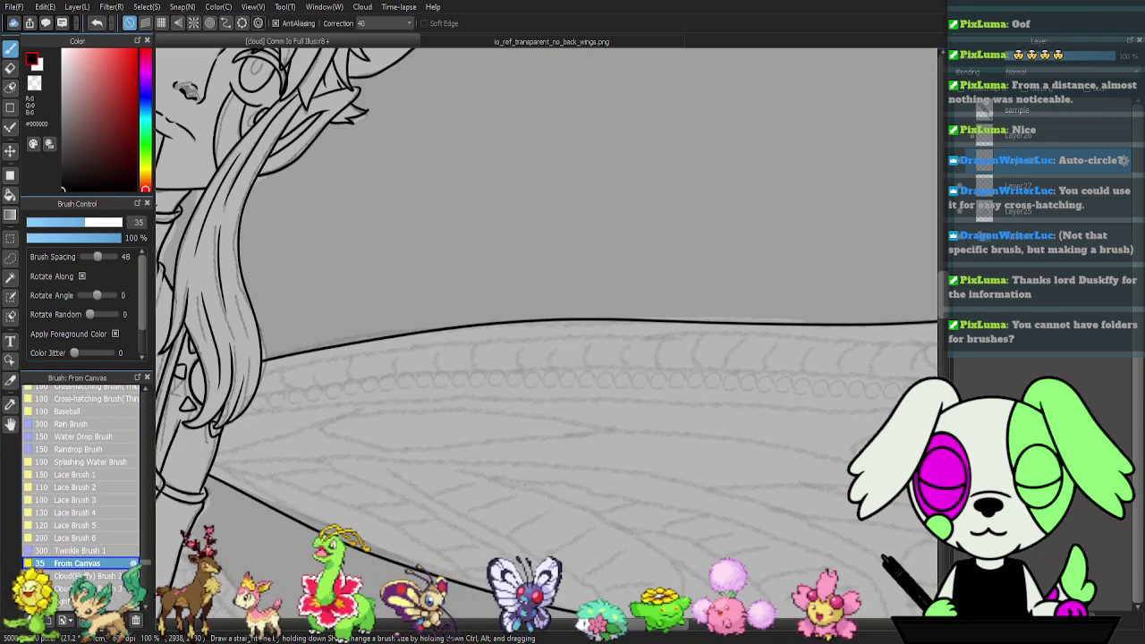
scroll(81, 536, down, 1)
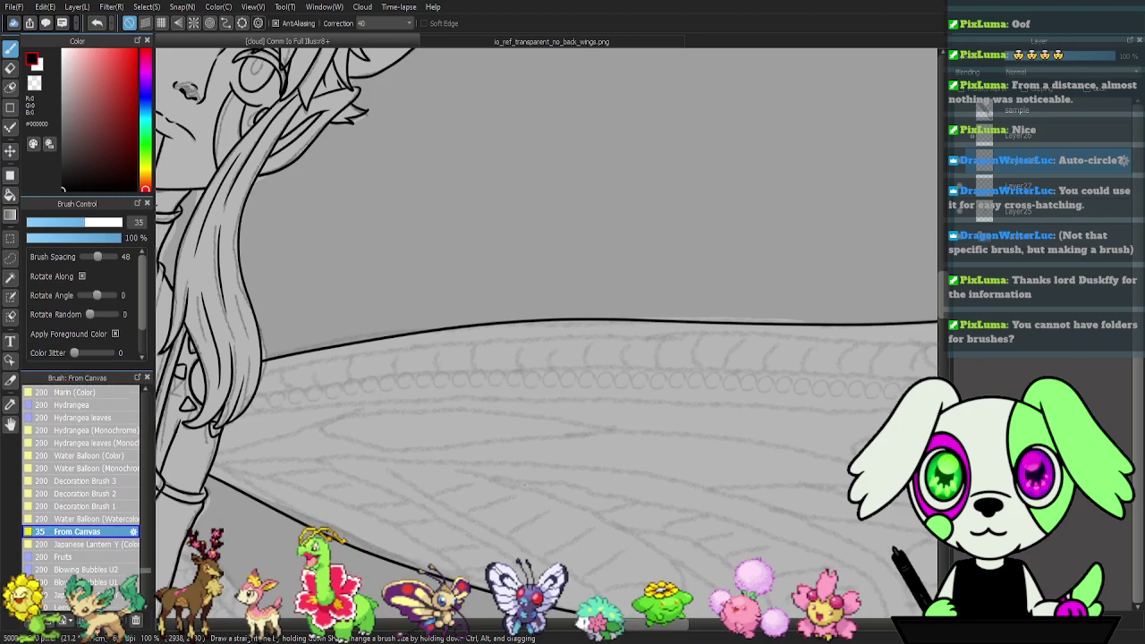
scroll(81, 519, down, 2)
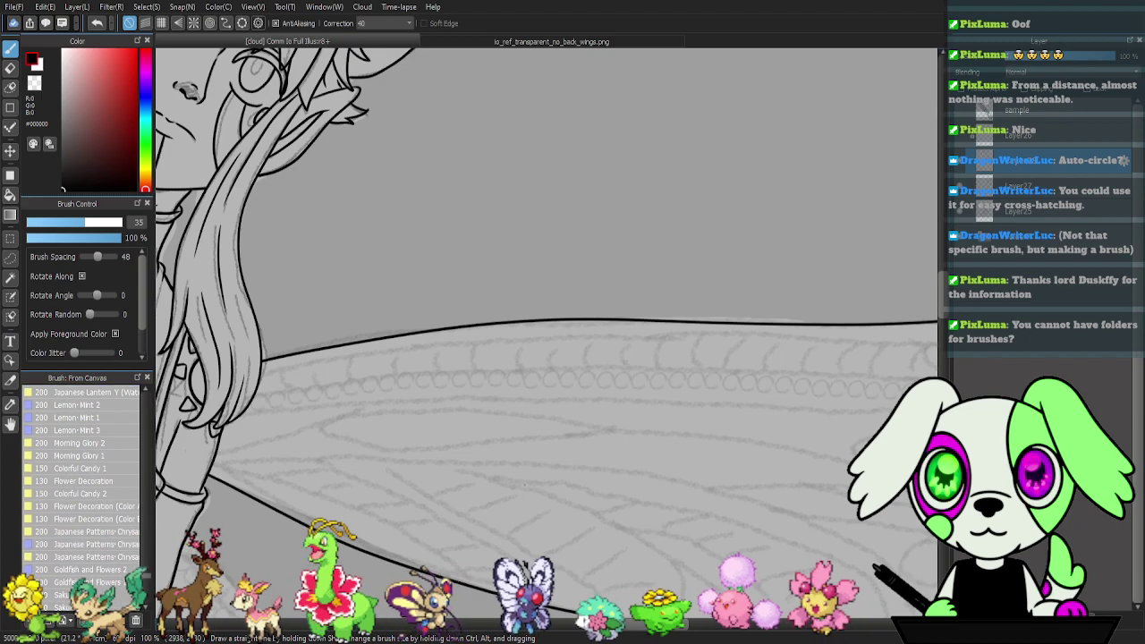
scroll(80, 483, down, 1)
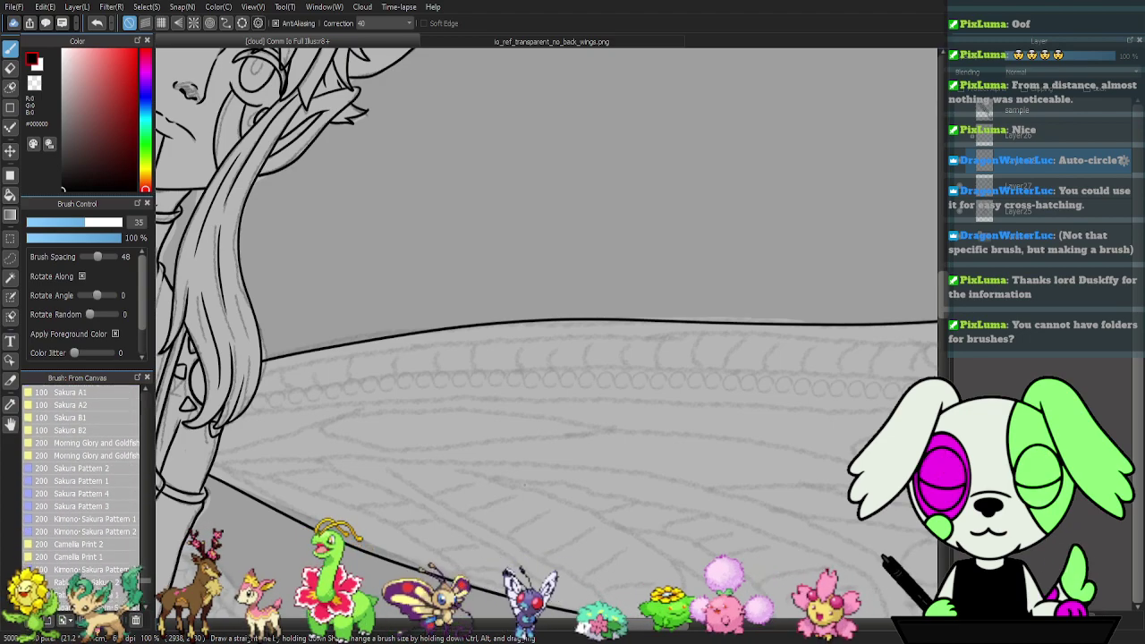
scroll(81, 483, down, 1)
scroll(81, 483, down, 1)
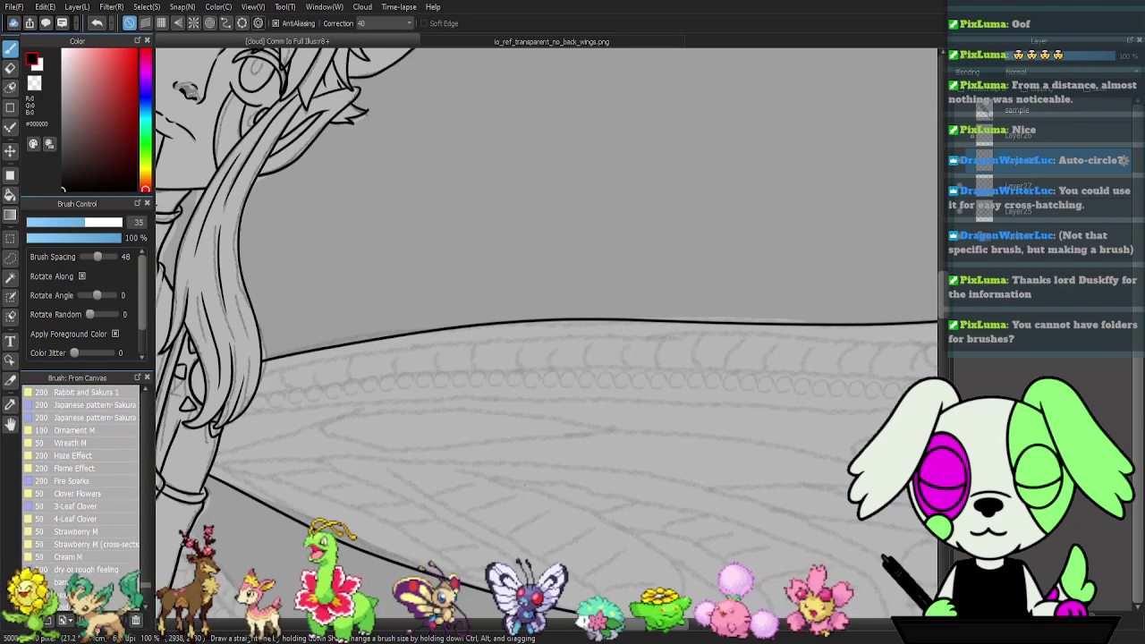
scroll(81, 483, down, 1)
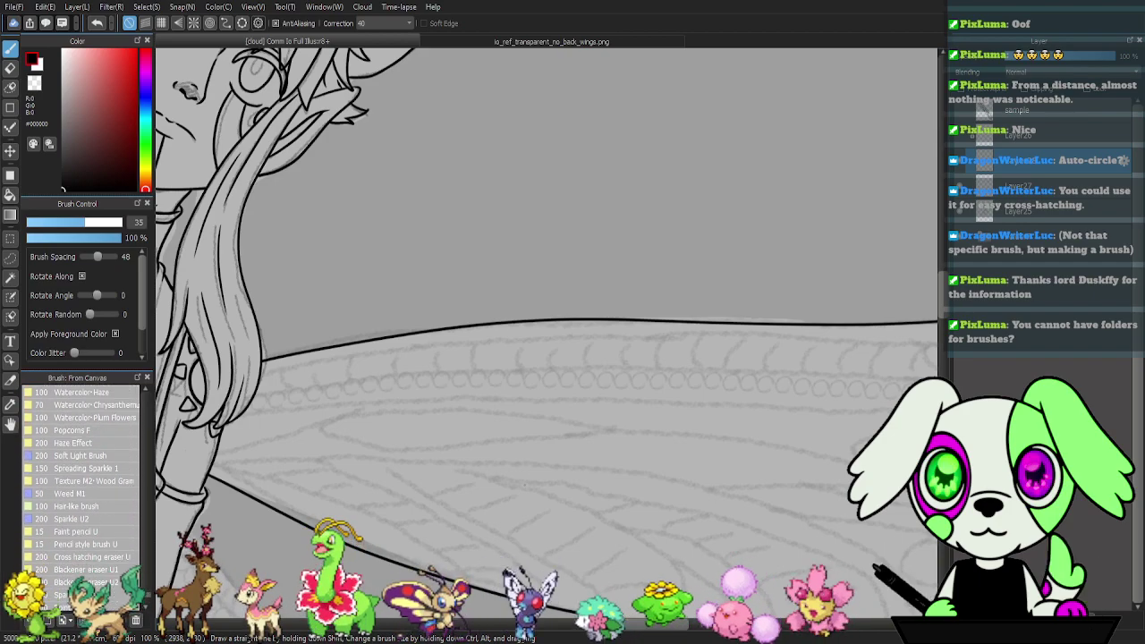
scroll(81, 483, down, 2)
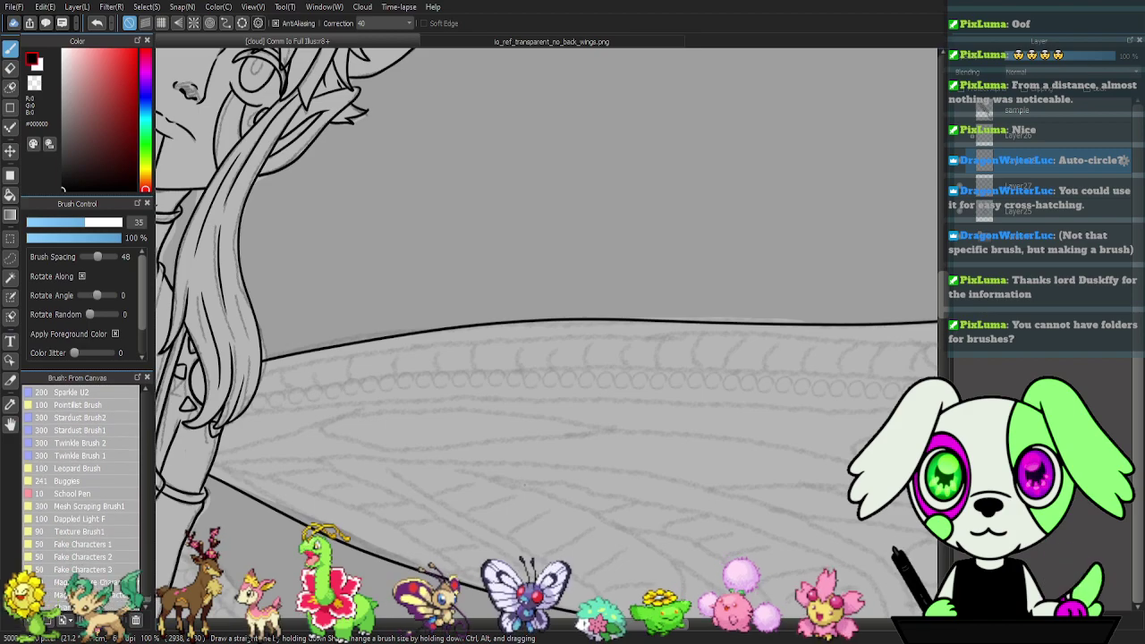
mouse_move(81, 605)
mouse_down()
mouse_move(81, 576)
mouse_move(80, 605)
mouse_up()
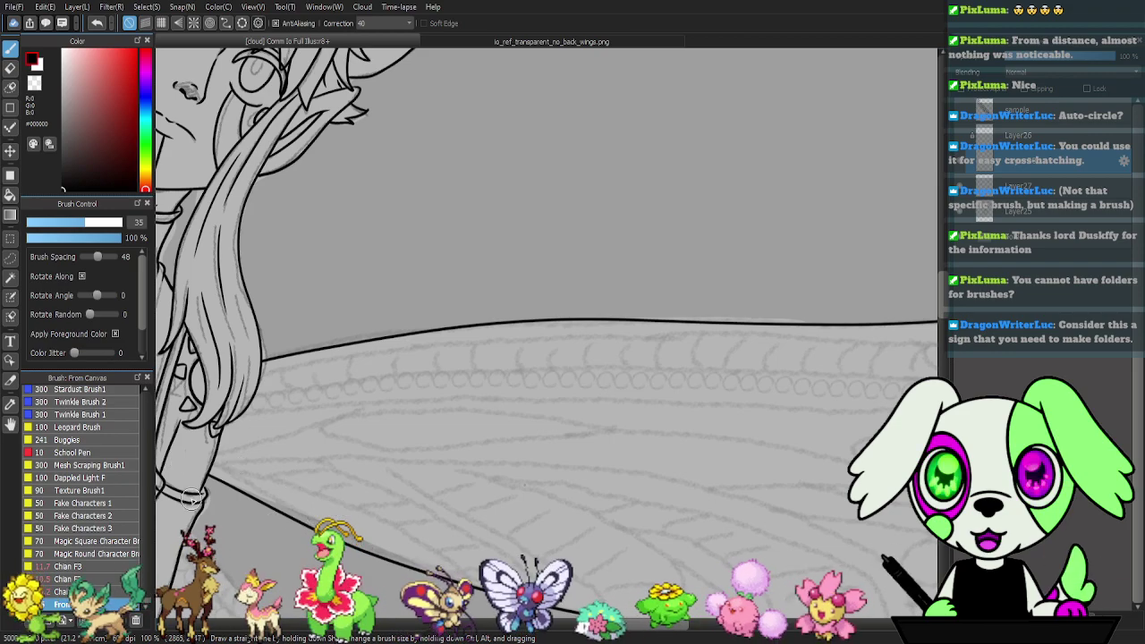
- With the Pen brush, ink the rounded inner contour of the wing tip, curving from the upper edge around to the lower edge
scroll(100, 441, up, 10)
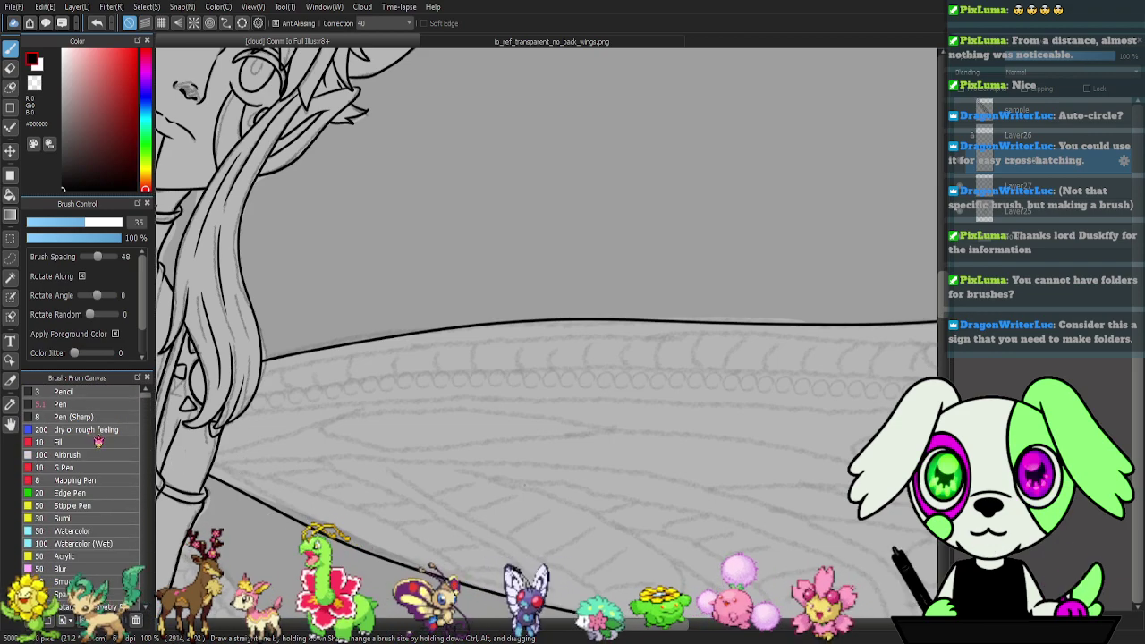
click(85, 404)
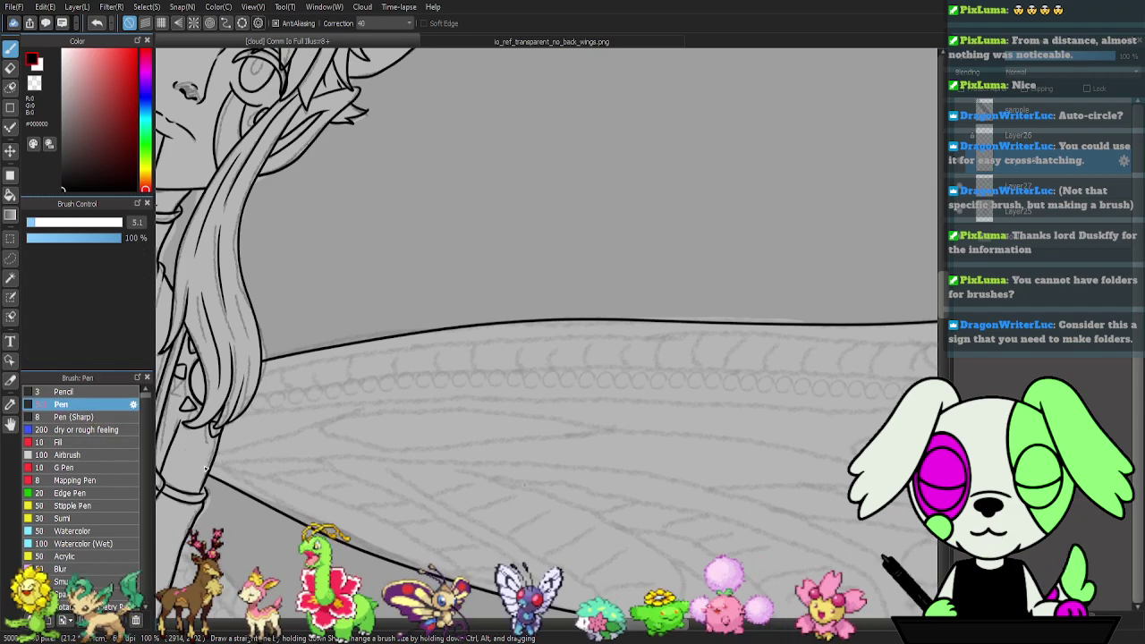
mouse_move(747, 480)
mouse_down()
mouse_move(669, 460)
mouse_move(659, 426)
mouse_move(561, 414)
mouse_move(474, 424)
mouse_move(508, 422)
mouse_up()
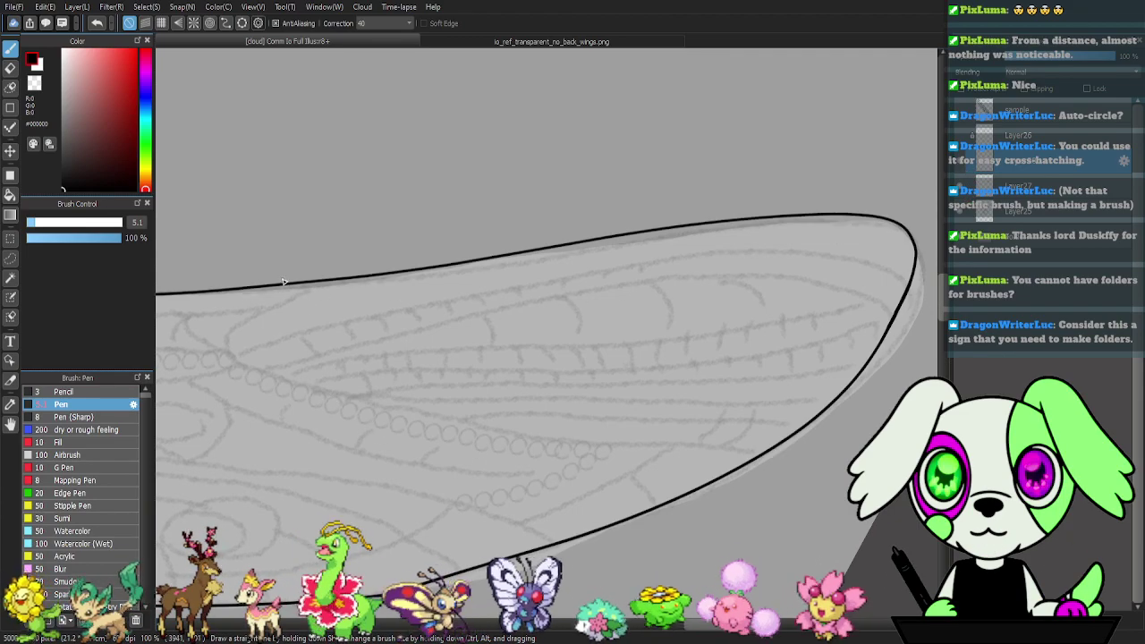
mouse_move(302, 284)
mouse_down()
mouse_move(208, 342)
mouse_move(251, 374)
mouse_move(371, 406)
mouse_move(580, 439)
mouse_move(803, 456)
mouse_up()
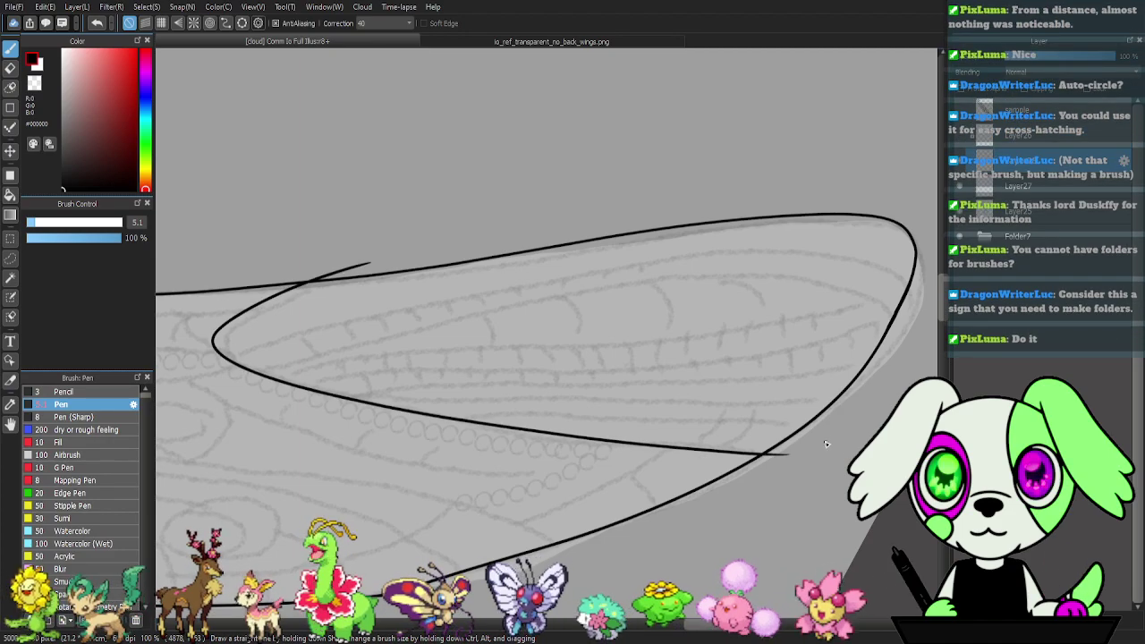
- Erase the ends of the inner contour that overshoot the wing's upper and lower outlines
key(e)
drag(774, 454, 817, 455)
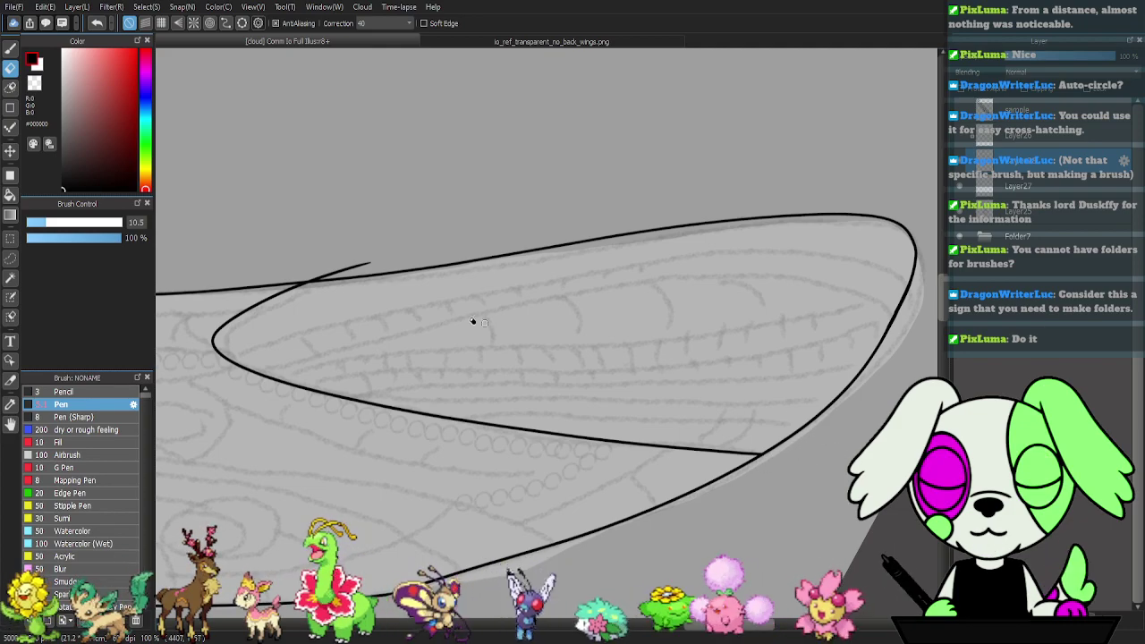
drag(306, 277, 379, 268)
drag(307, 278, 429, 249)
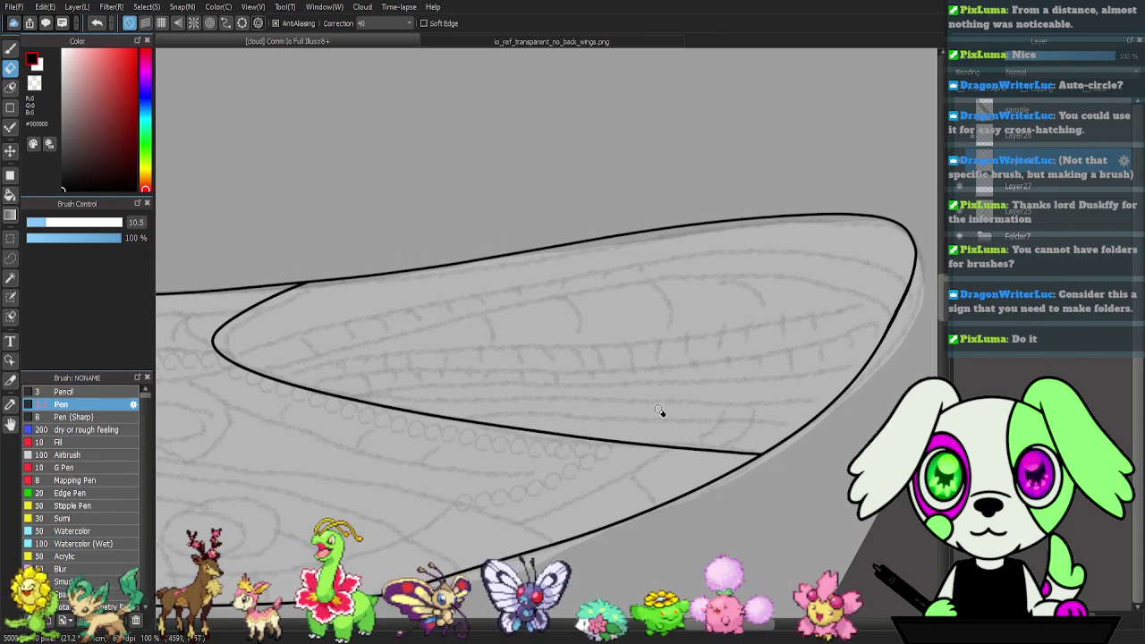
- On a new layer, ink the long curved vein inside the wing tip's upper edge with the Pen, and save the illustration
key(p)
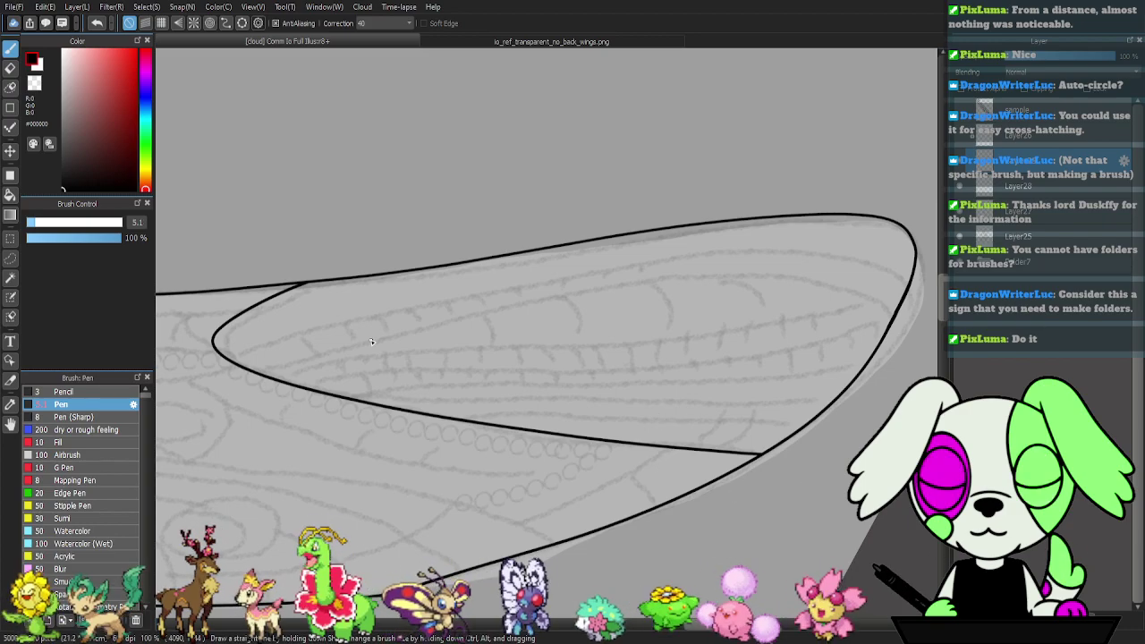
mouse_move(288, 338)
mouse_down()
mouse_move(671, 260)
mouse_move(872, 257)
mouse_up()
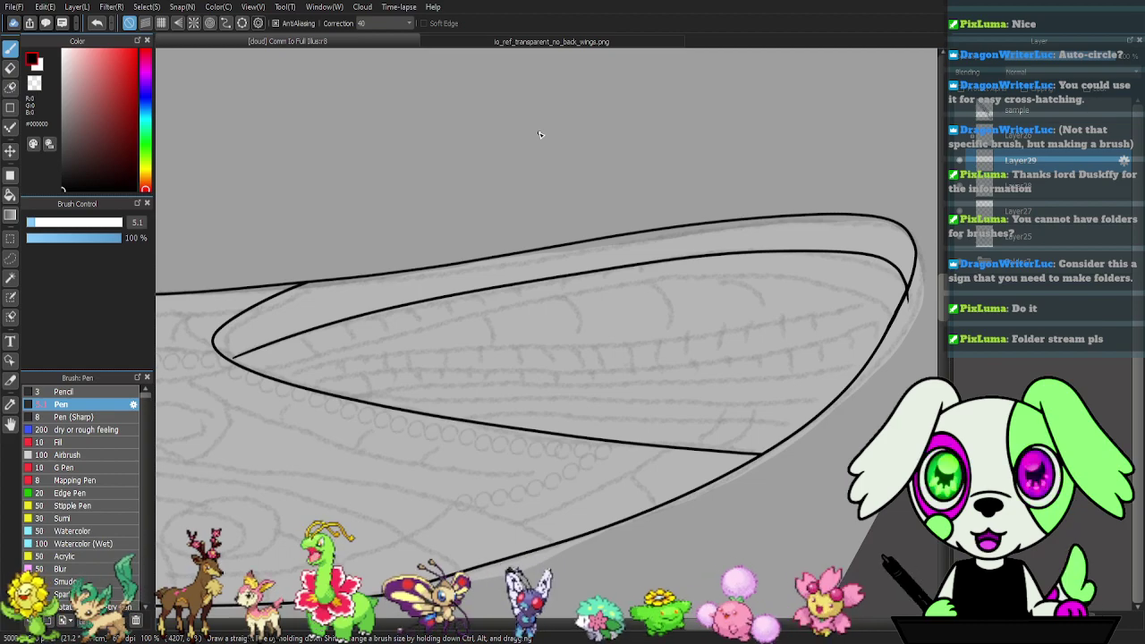
key(ctrl+s)
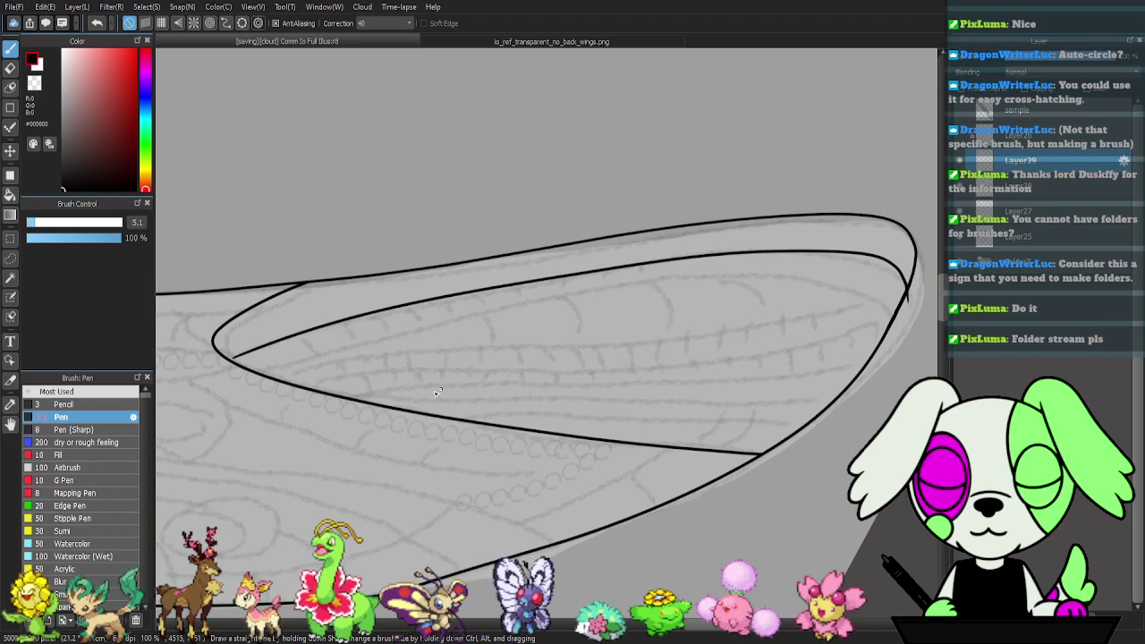
- Move the Pen, Fill, Edge Pen, dry or rough feeling, Airbrush, Blur and Smudge brushes into the Most Used brush group
mouse_move(80, 419)
mouse_down()
mouse_move(79, 392)
mouse_move(93, 410)
mouse_up()
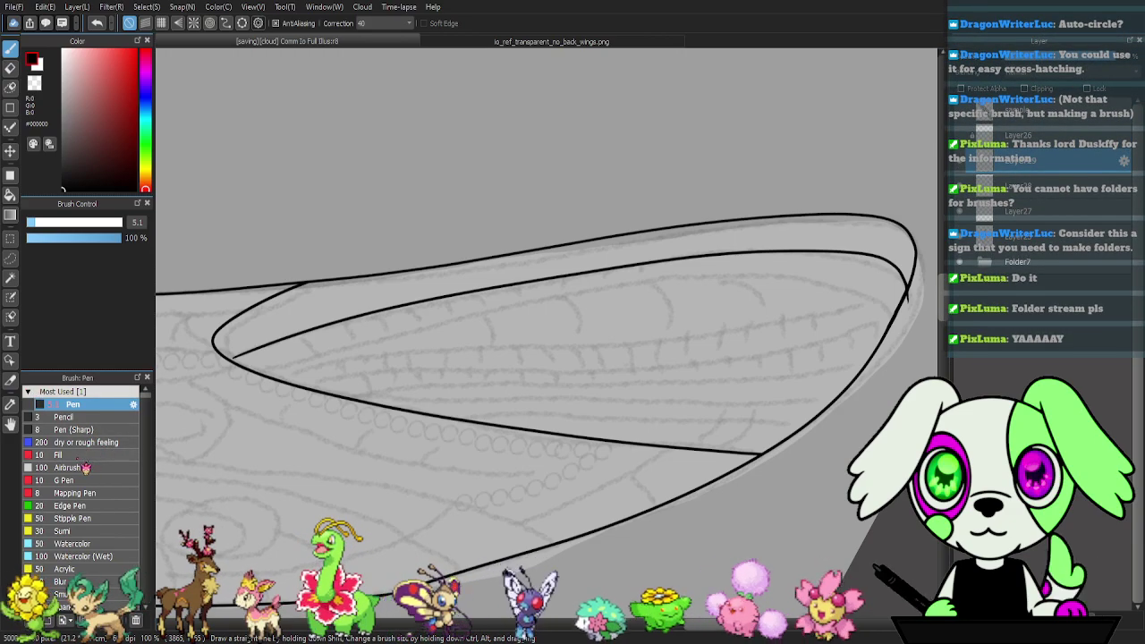
drag(92, 456, 101, 393)
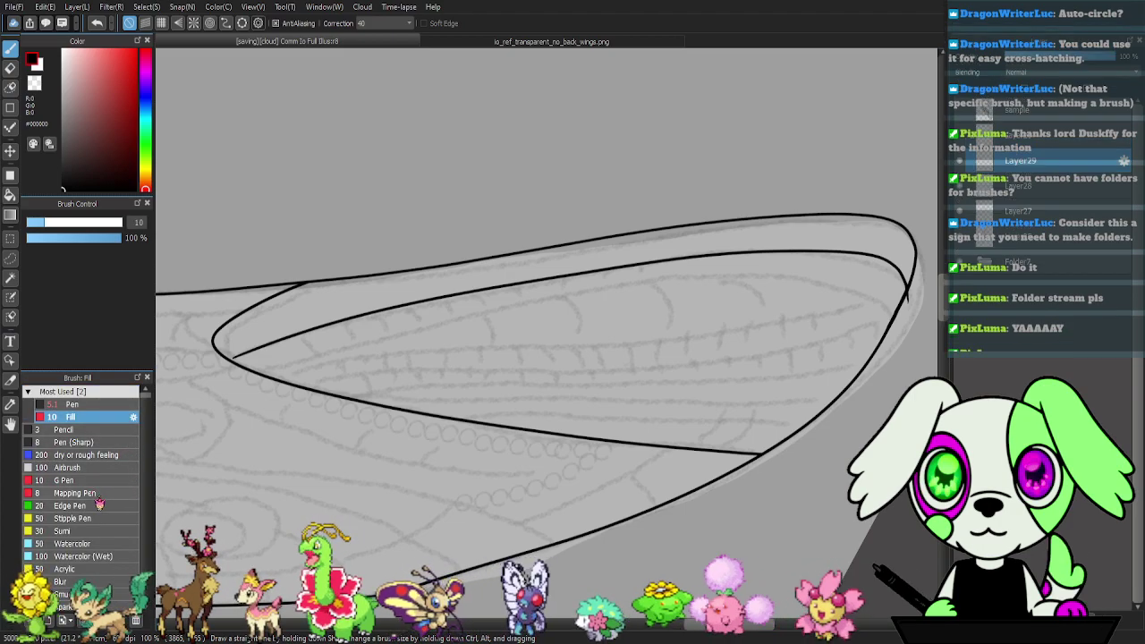
drag(101, 505, 109, 422)
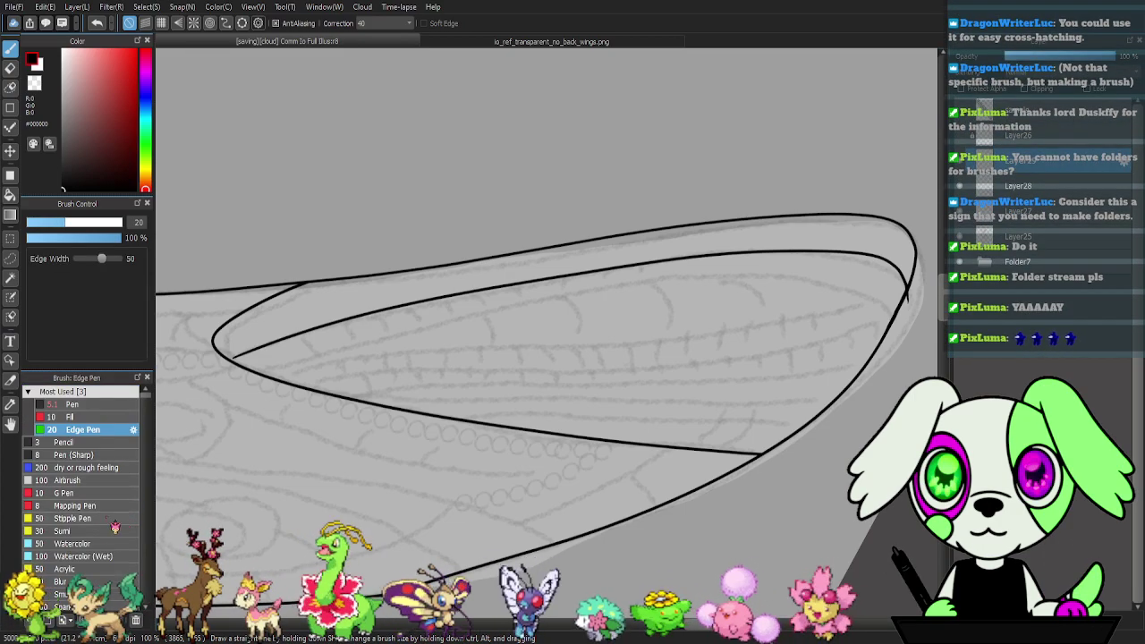
drag(98, 467, 117, 419)
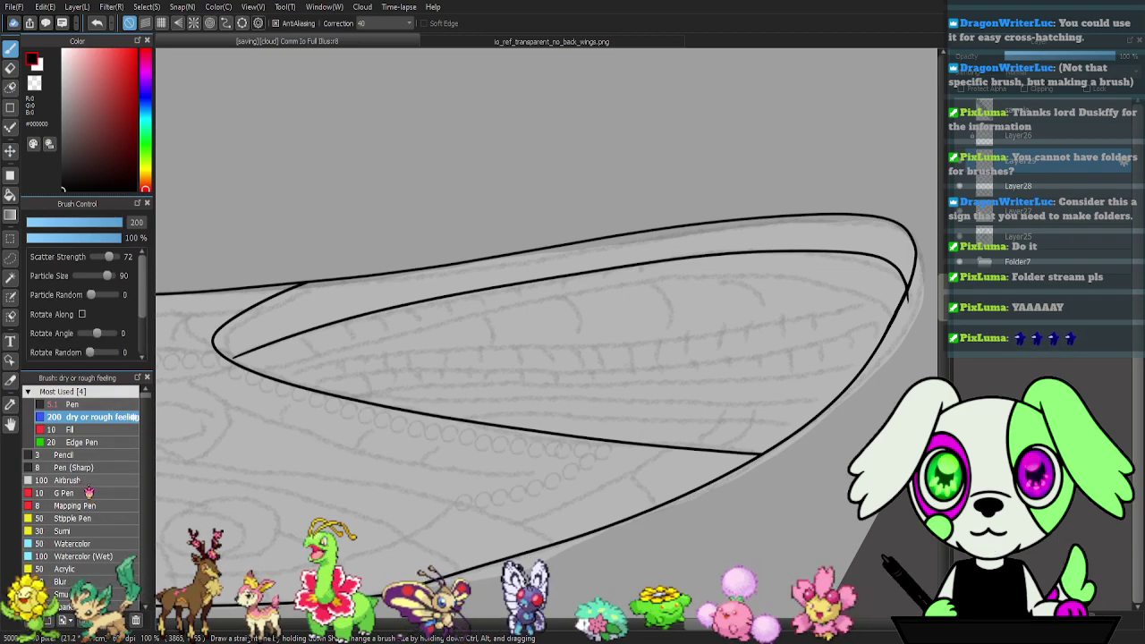
click(89, 480)
drag(97, 480, 112, 417)
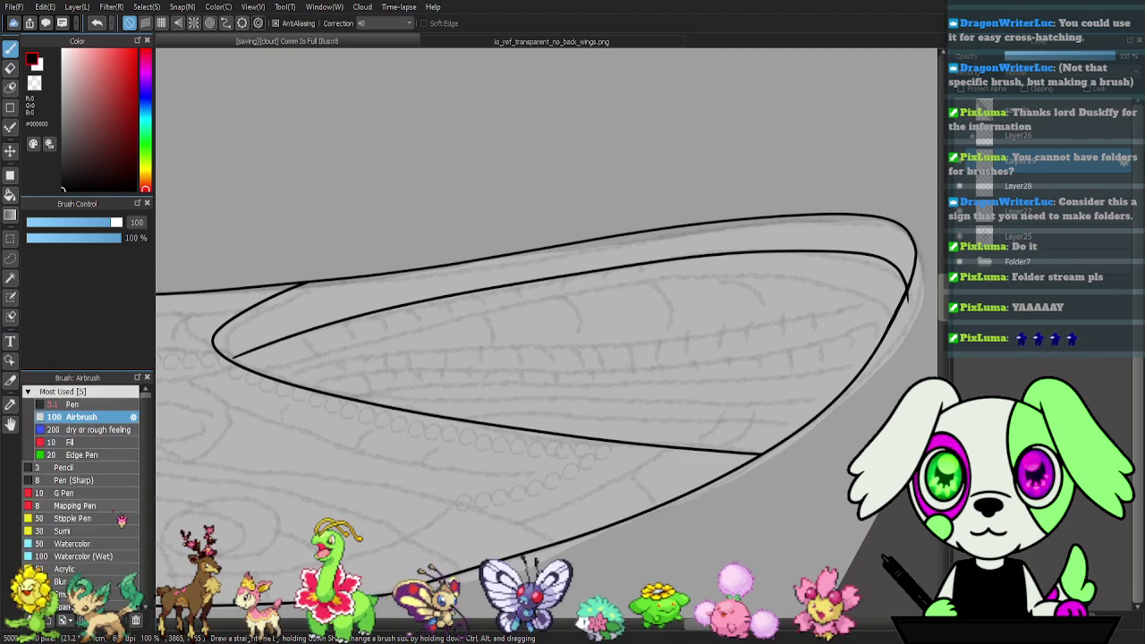
drag(93, 582, 97, 433)
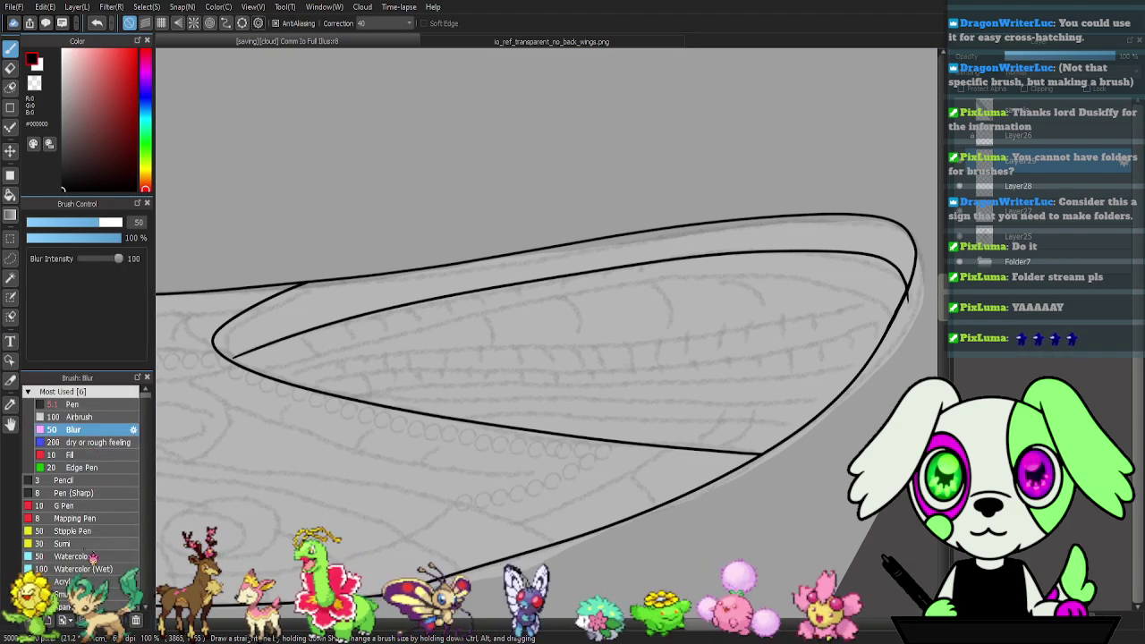
drag(91, 594, 90, 437)
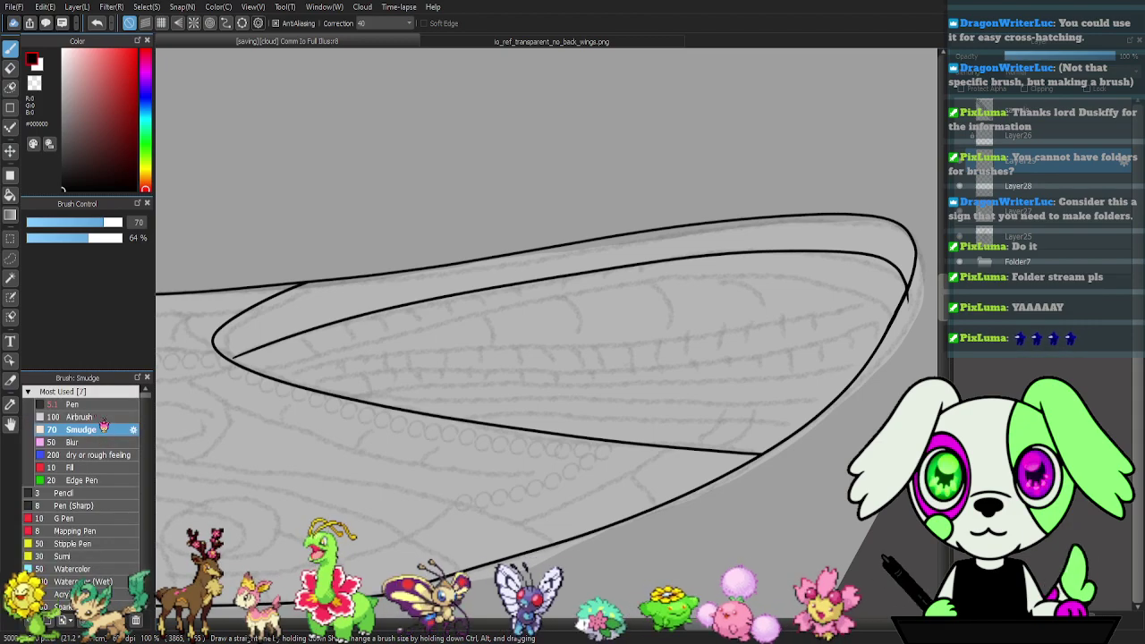
- Collapse the Most Used brush group and add two more brush groups named Basic and Pattern
click(28, 392)
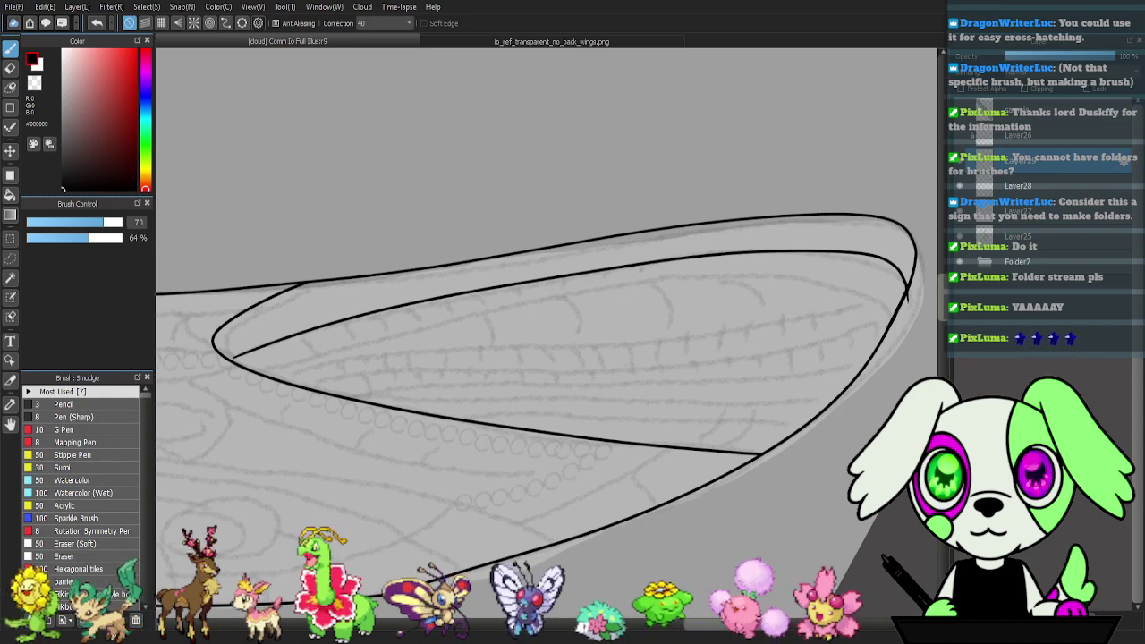
key(Return)
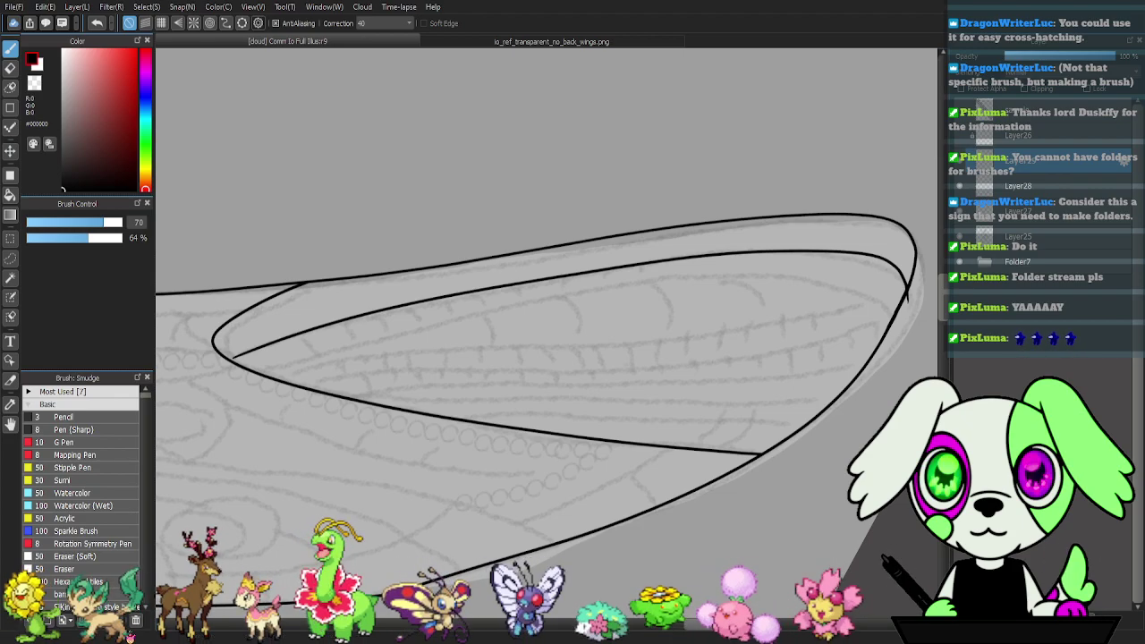
key(Return)
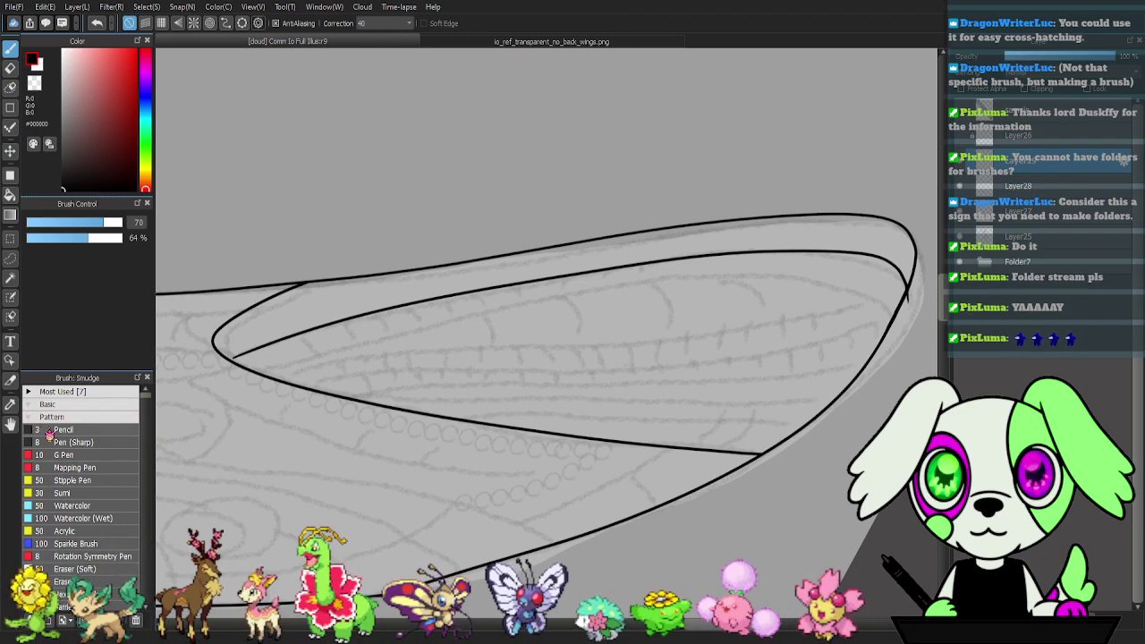
- Move the Pencil, Pen (Sharp) and G Pen brushes into the Basic brush group, with Pencil first
click(90, 431)
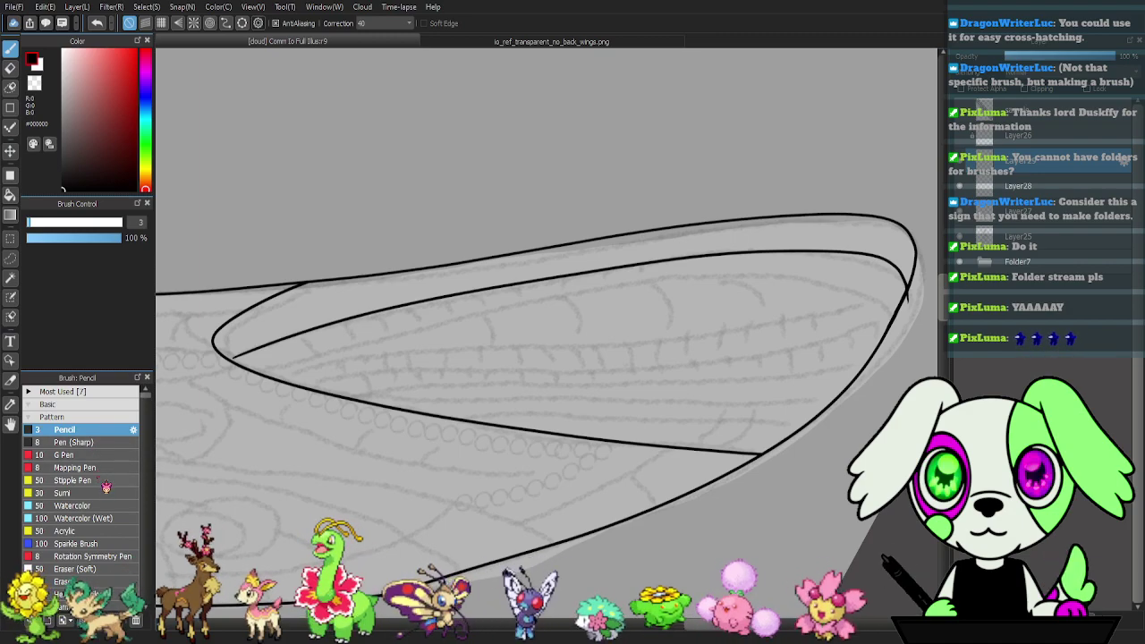
click(90, 531)
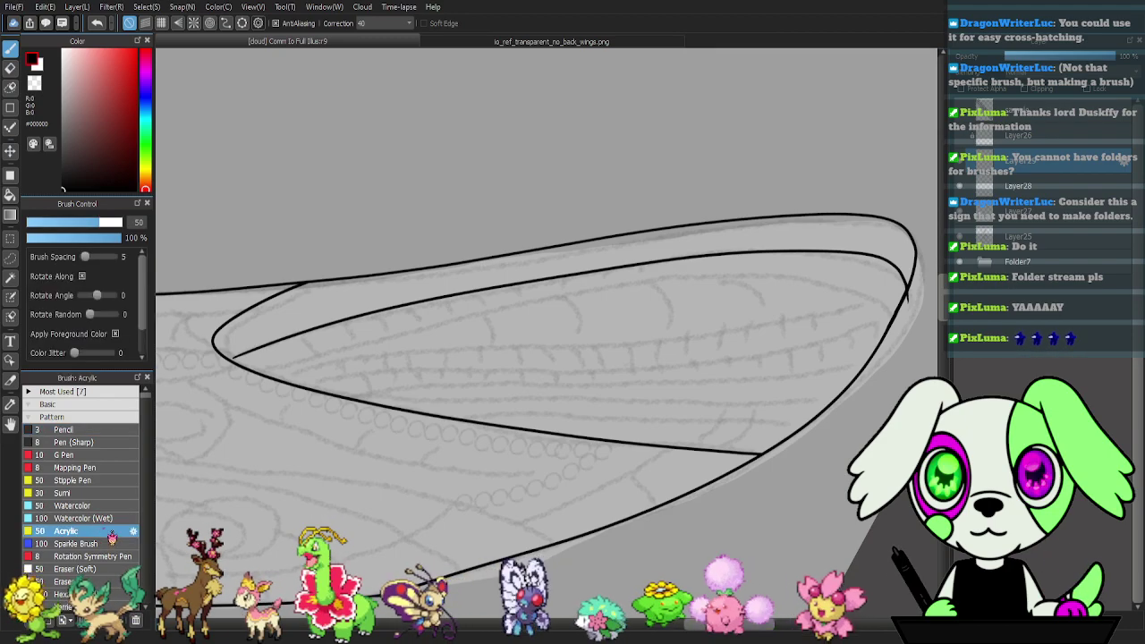
mouse_move(87, 431)
mouse_down()
mouse_move(86, 406)
mouse_move(53, 405)
mouse_up()
click(65, 454)
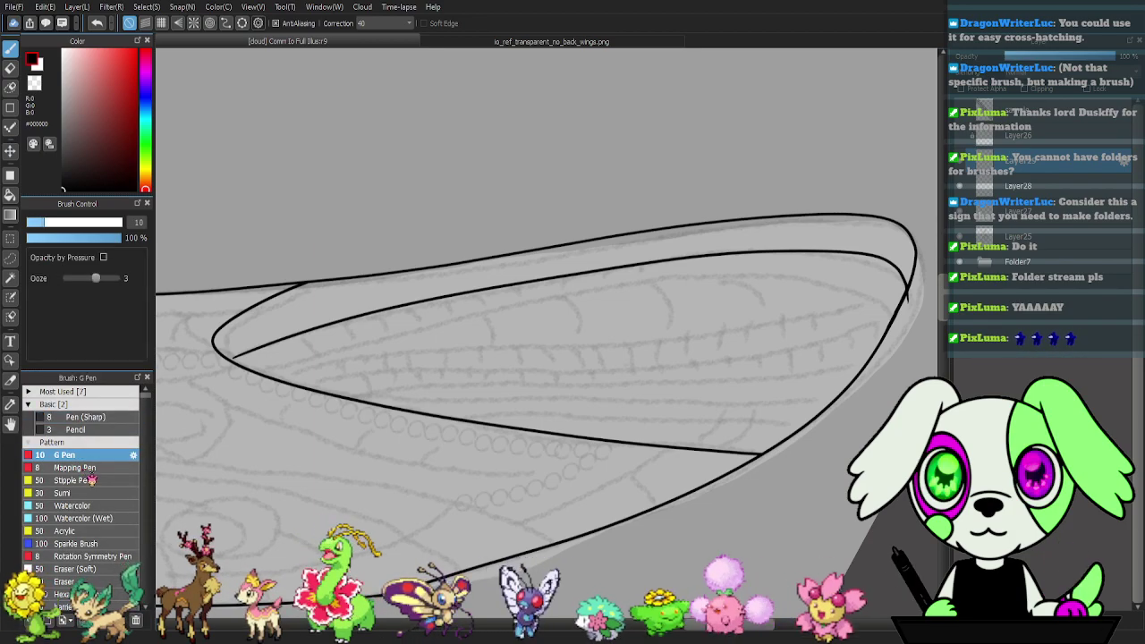
mouse_move(64, 455)
mouse_down()
mouse_move(93, 431)
mouse_move(84, 419)
mouse_move(82, 431)
mouse_move(90, 417)
mouse_up()
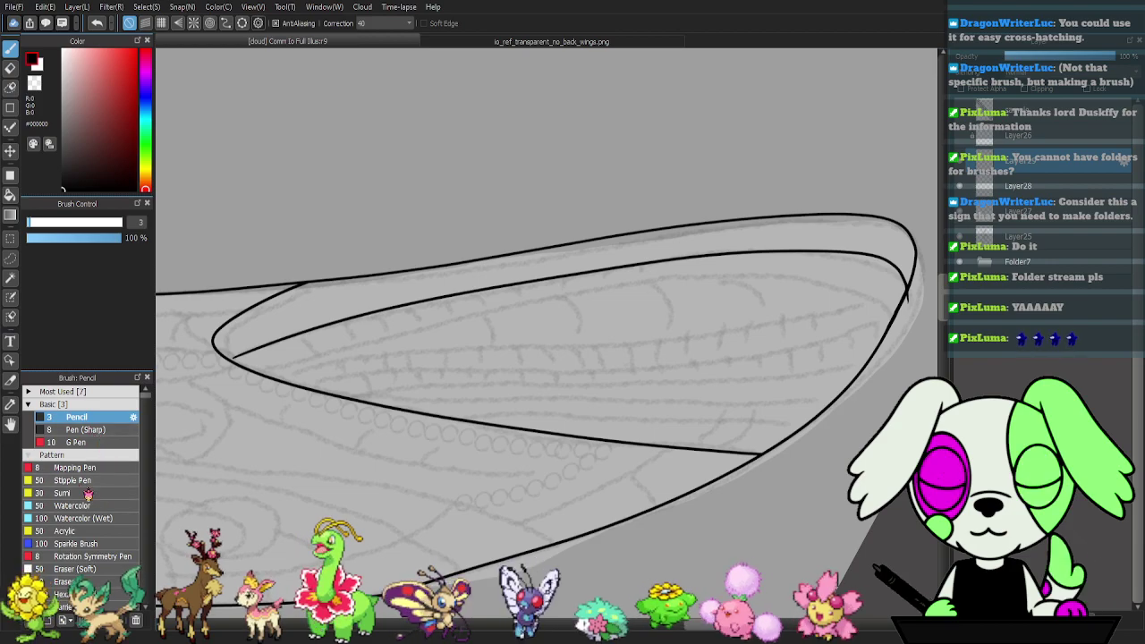
- Move the Mapping Pen, Stipple Pen, Sumi, Watercolor (Wet), Watercolor and Acrylic brushes into the Basic brush group
drag(76, 467, 90, 442)
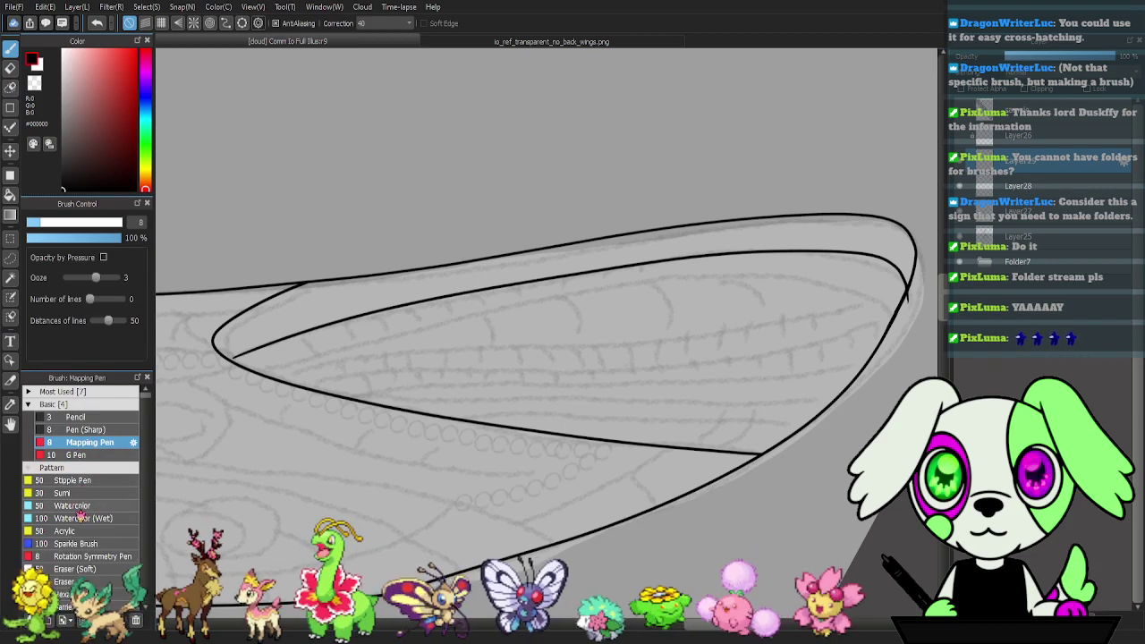
drag(85, 481, 101, 459)
mouse_move(89, 493)
mouse_down()
mouse_move(95, 477)
mouse_move(87, 530)
mouse_move(91, 504)
mouse_up()
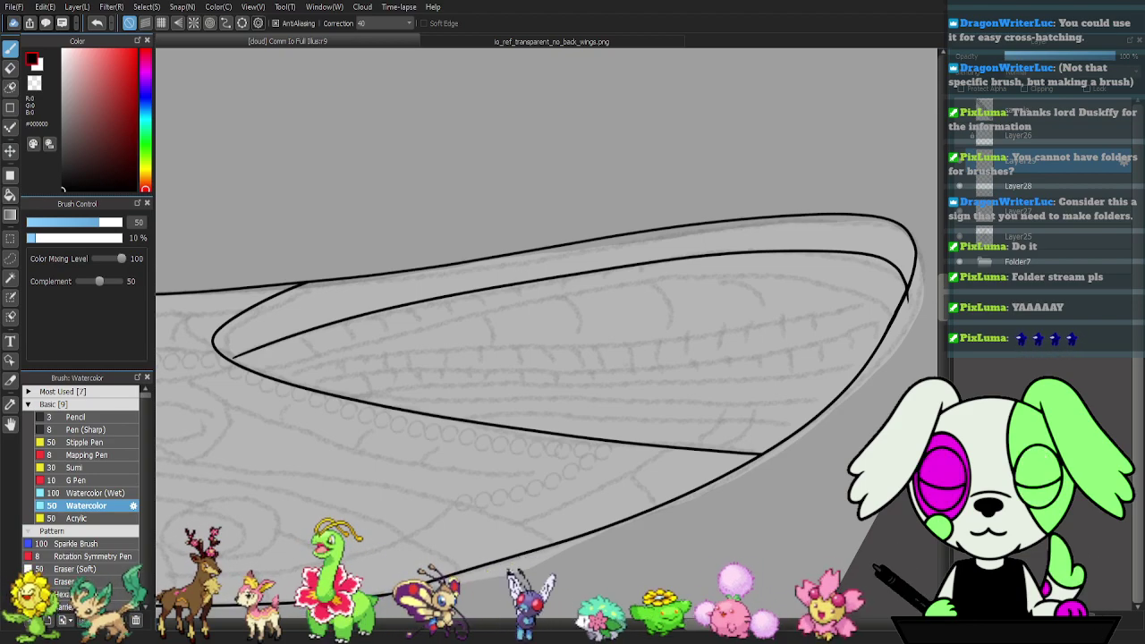
- Add a brush group named Sparkle/Stars, move the Sparkle Brush into it, and collapse the group
key(Return)
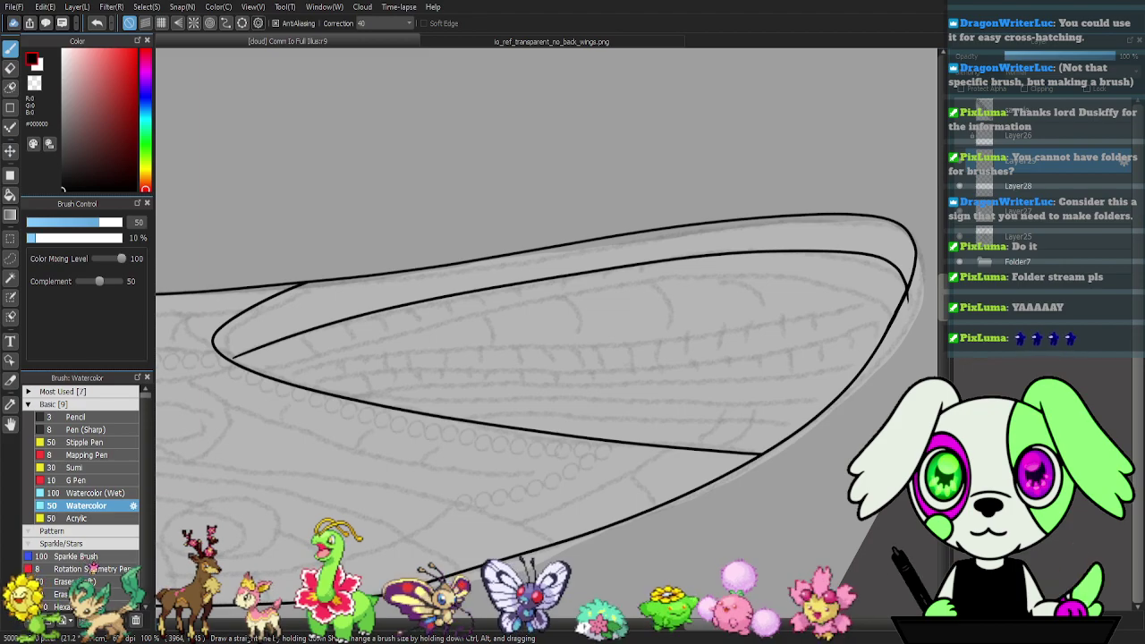
click(85, 556)
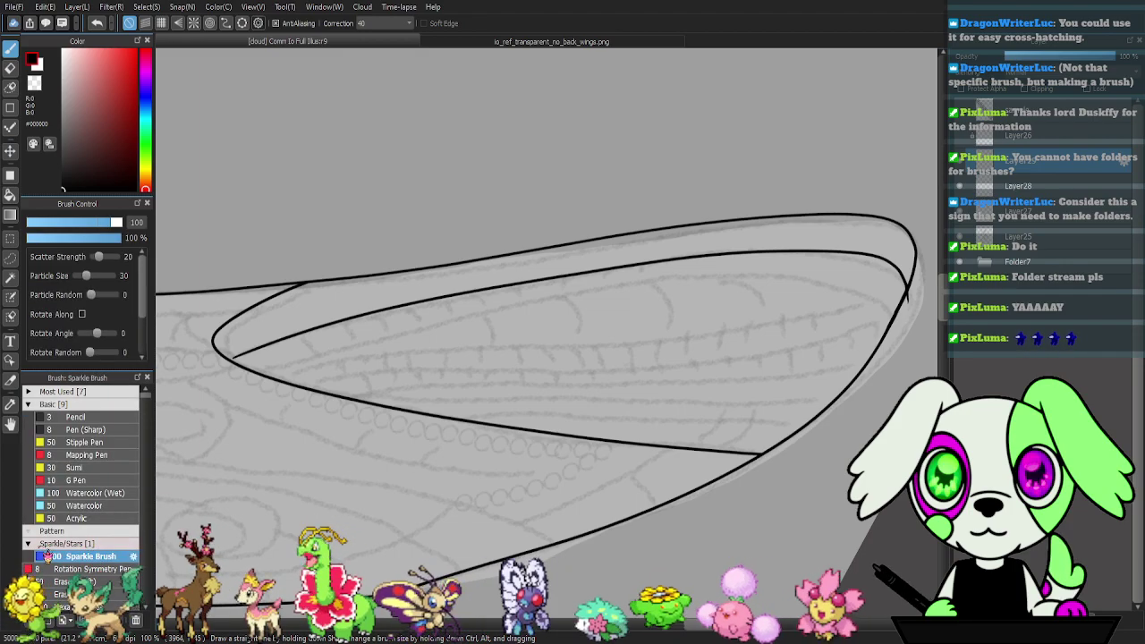
click(31, 544)
- Move the Rotation Symmetry Pen, Eraser (Soft) and Eraser brushes into the Basic brush group and collapse that group
mouse_move(98, 558)
mouse_down()
mouse_move(97, 535)
mouse_move(80, 534)
mouse_move(88, 441)
mouse_up()
drag(82, 581, 89, 458)
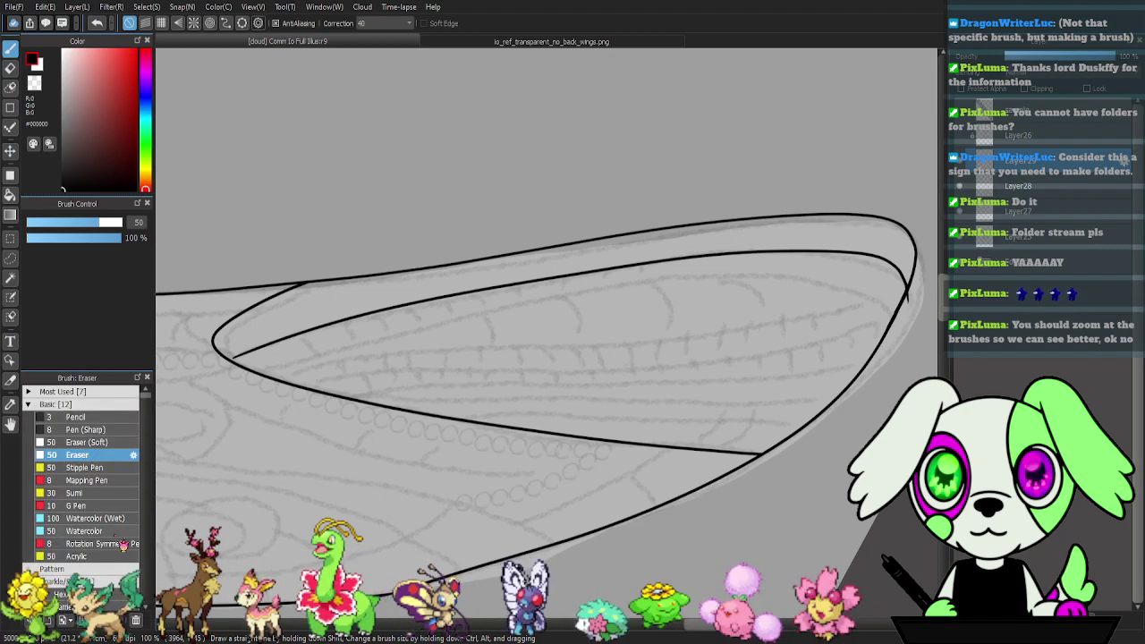
click(34, 406)
- Test the Hexagonal tiles brush with a dab on the canvas over the wing lineart
click(86, 443)
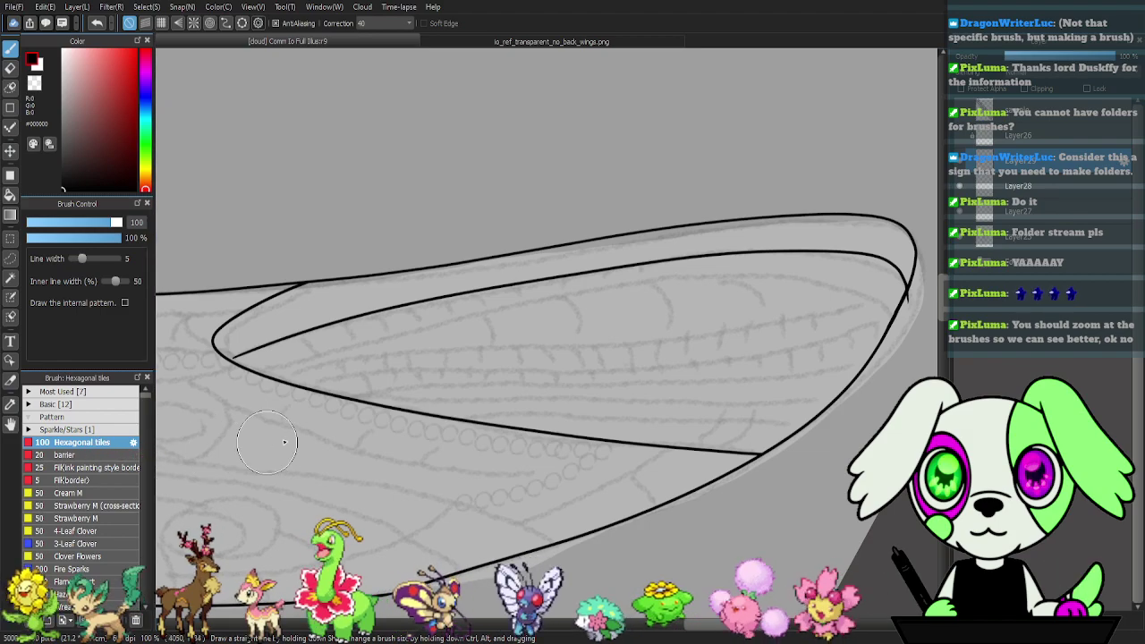
click(657, 455)
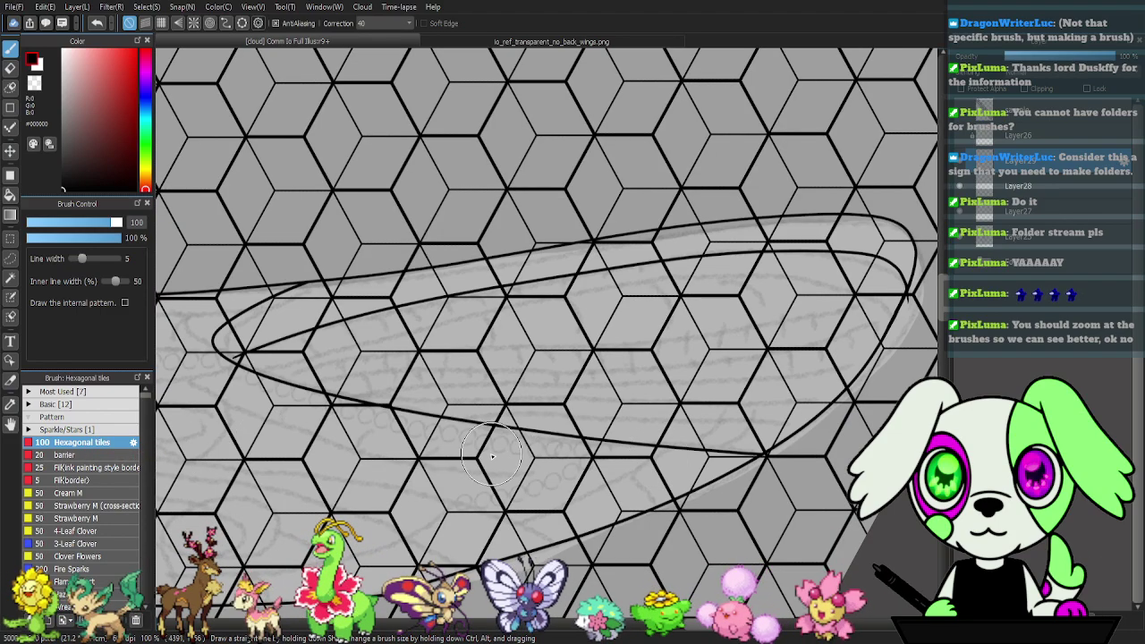
- Undo the tile fill, retest the Hexagonal tiles brush at size 22, undo again, and file the brush in the Pattern folder
key(ctrl+z)
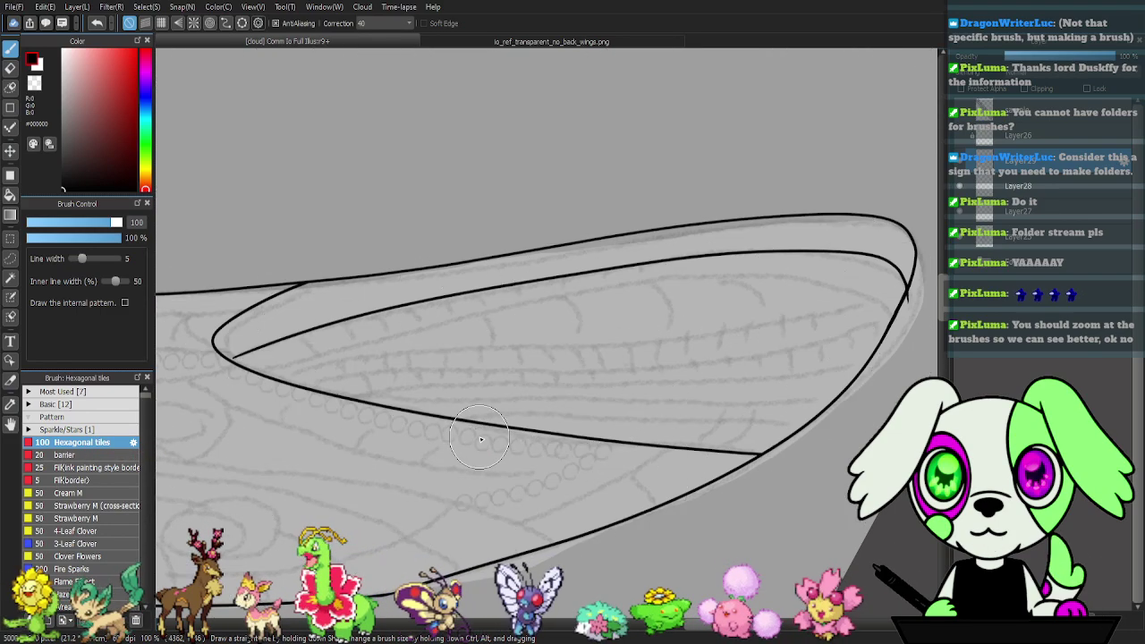
click(70, 222)
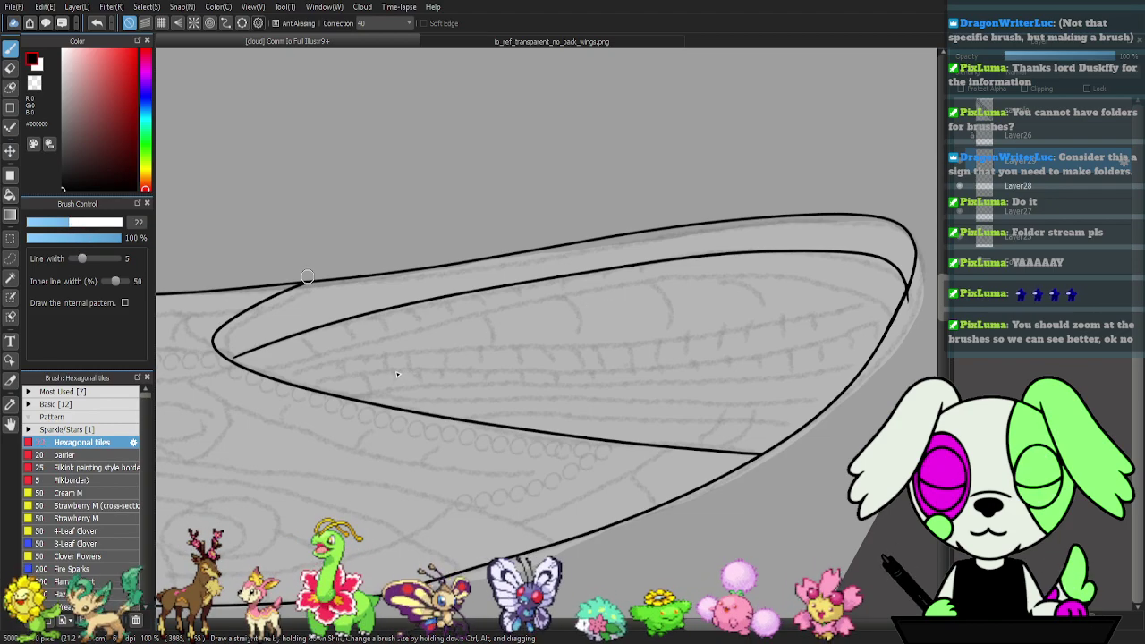
click(505, 311)
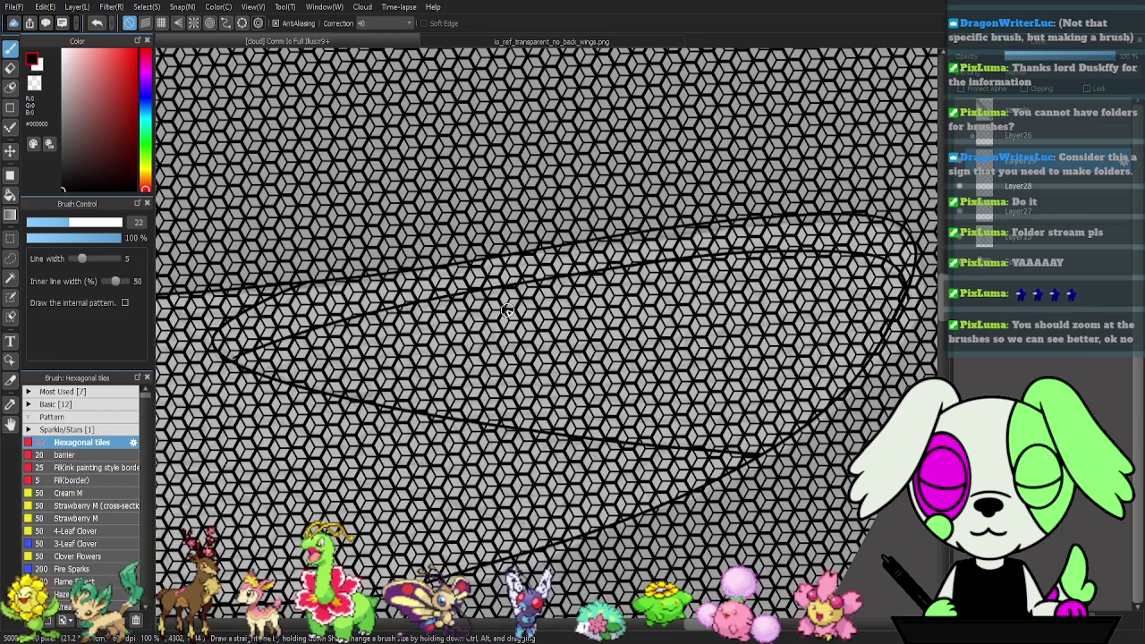
key(ctrl+z)
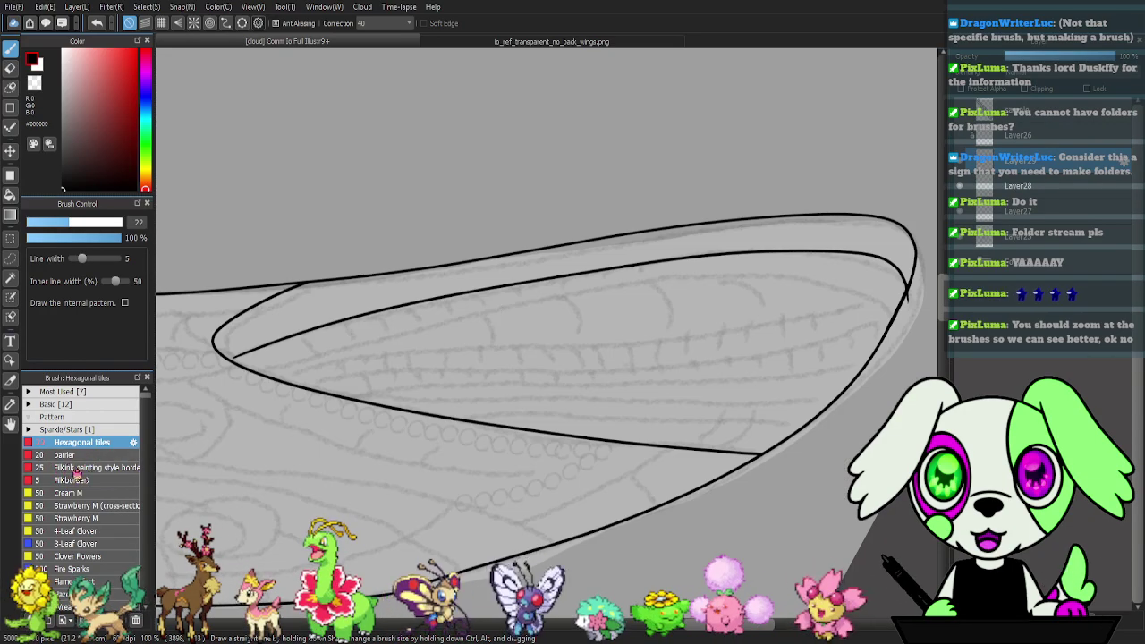
drag(83, 448, 85, 419)
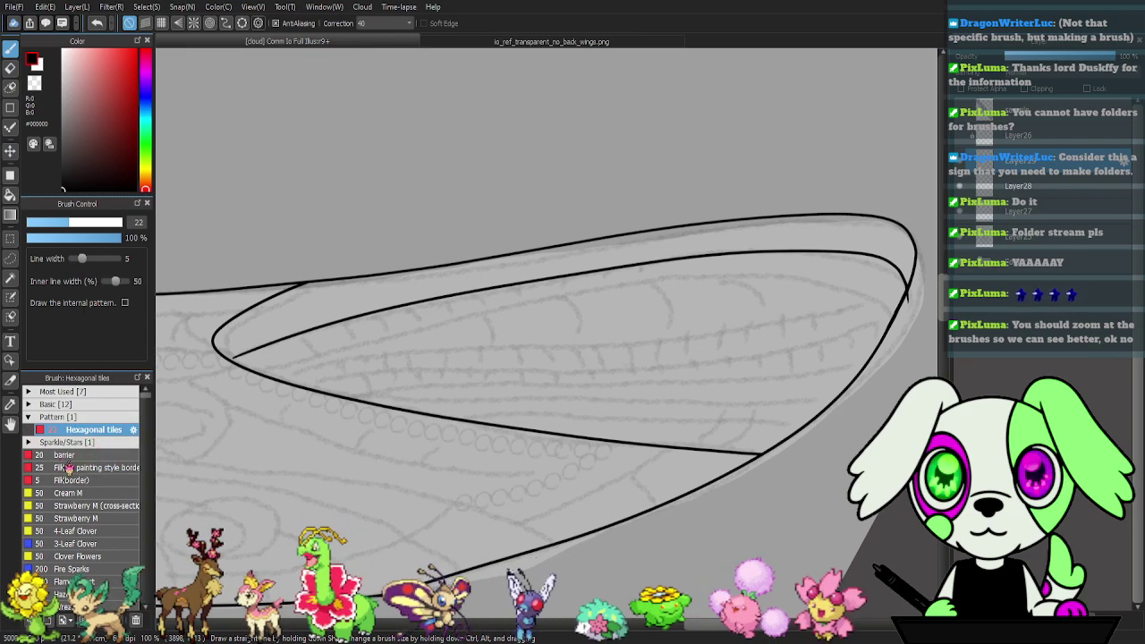
- Select the barrier brush, save the wing illustration, and close it along with the reference image
click(79, 455)
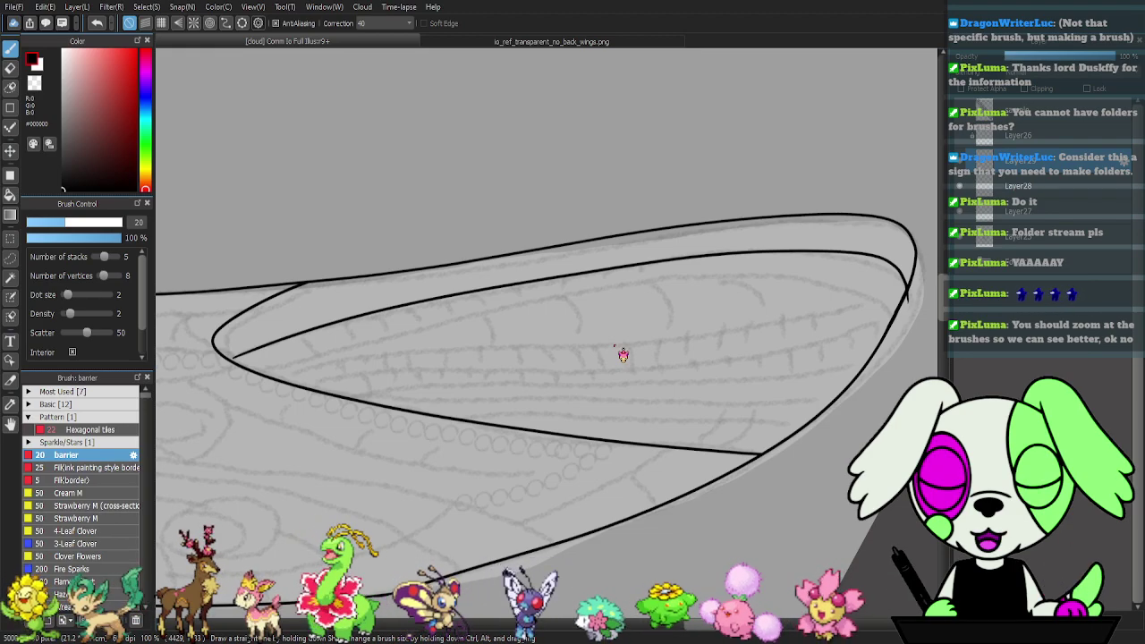
key(ctrl+s)
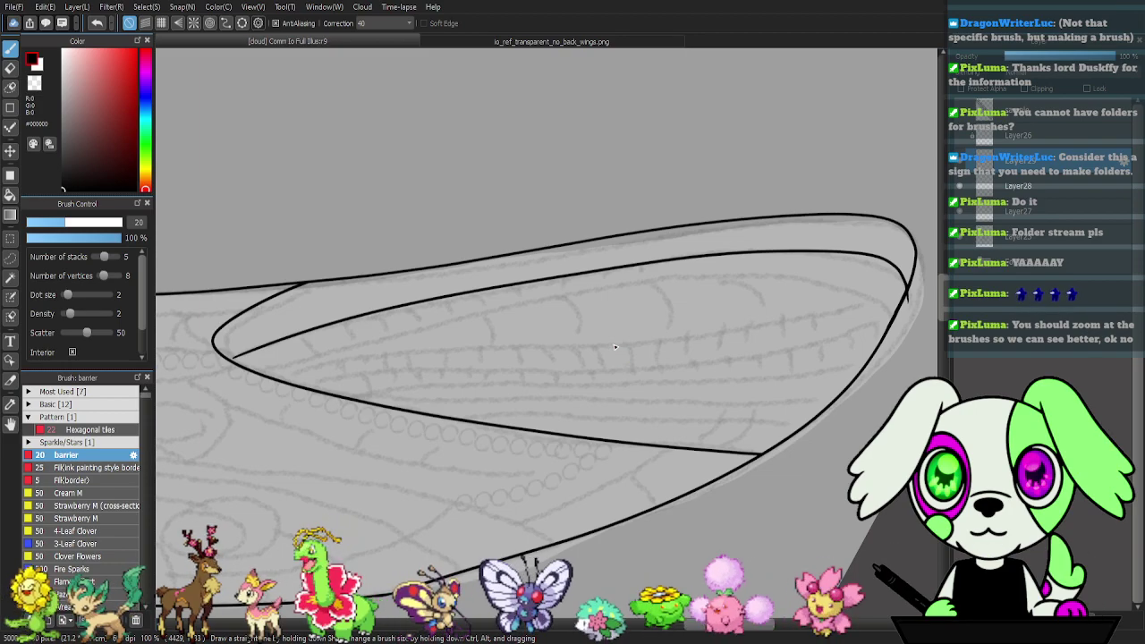
click(577, 47)
key(ctrl+w)
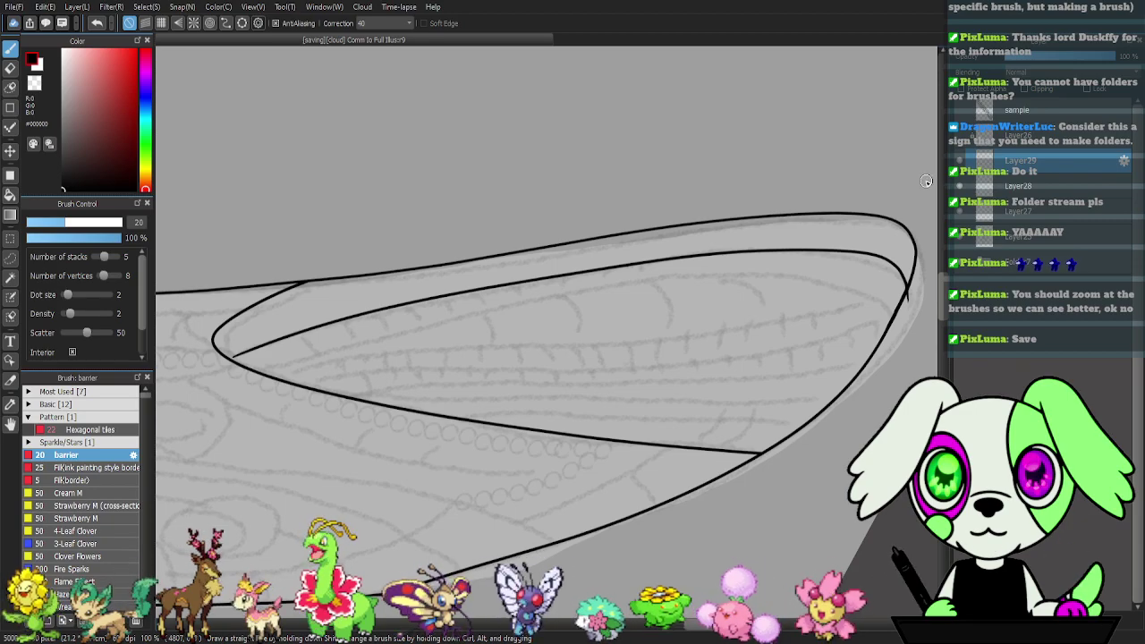
key(Left)
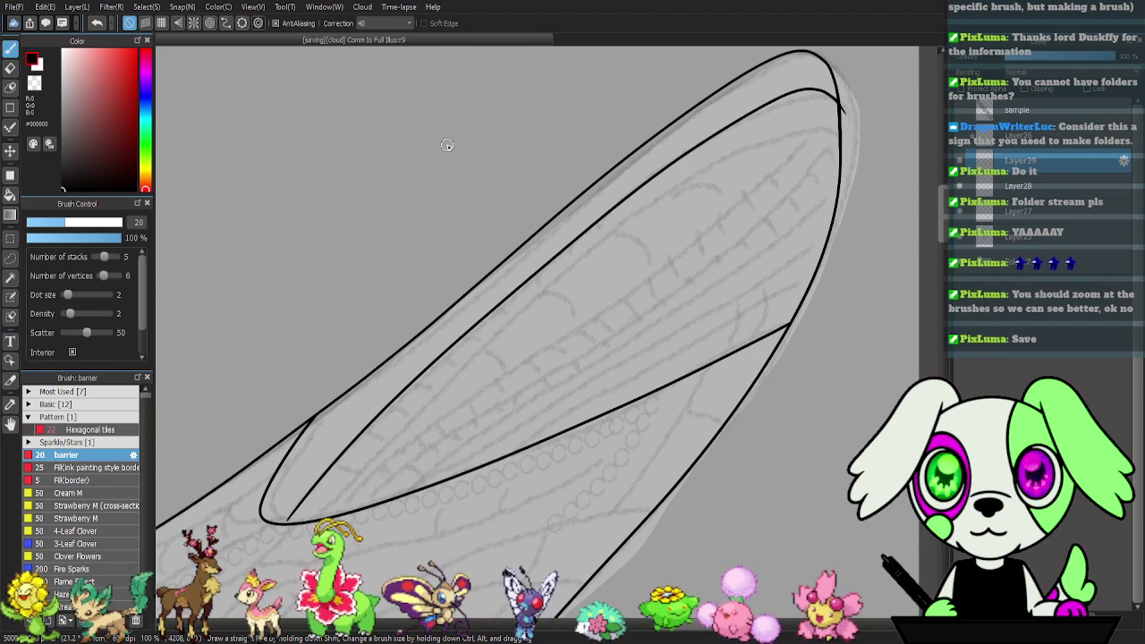
key(ctrl+w)
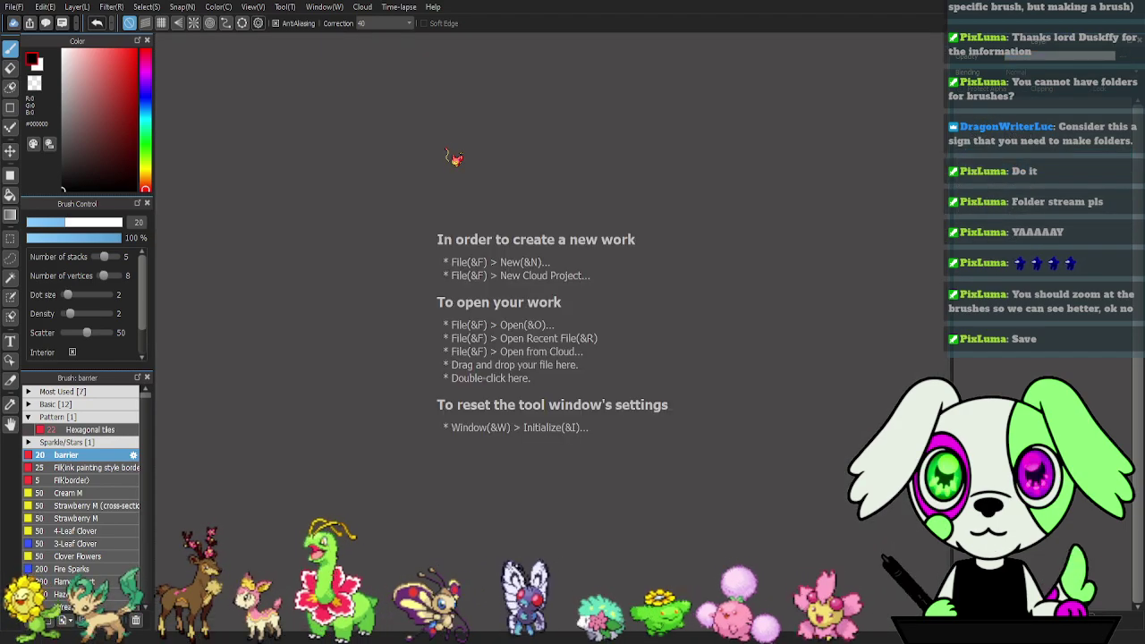
- Create a new blank canvas, try the barrier brush on it with two strokes, and undo them
click(664, 322)
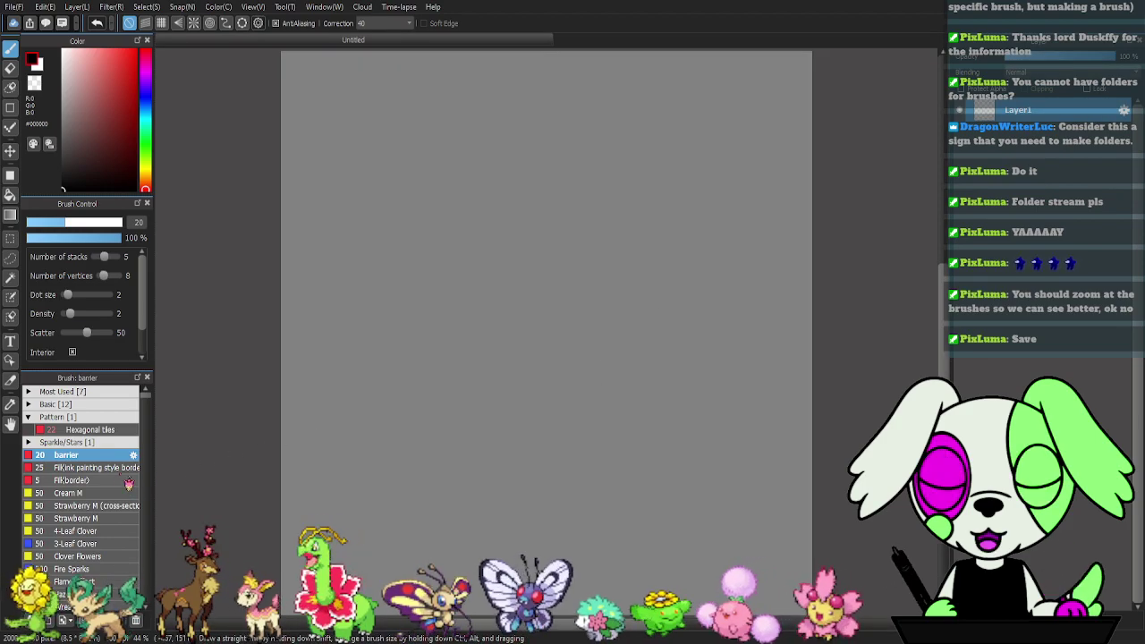
mouse_move(447, 386)
mouse_down()
mouse_move(701, 378)
mouse_move(424, 440)
mouse_move(726, 435)
mouse_up()
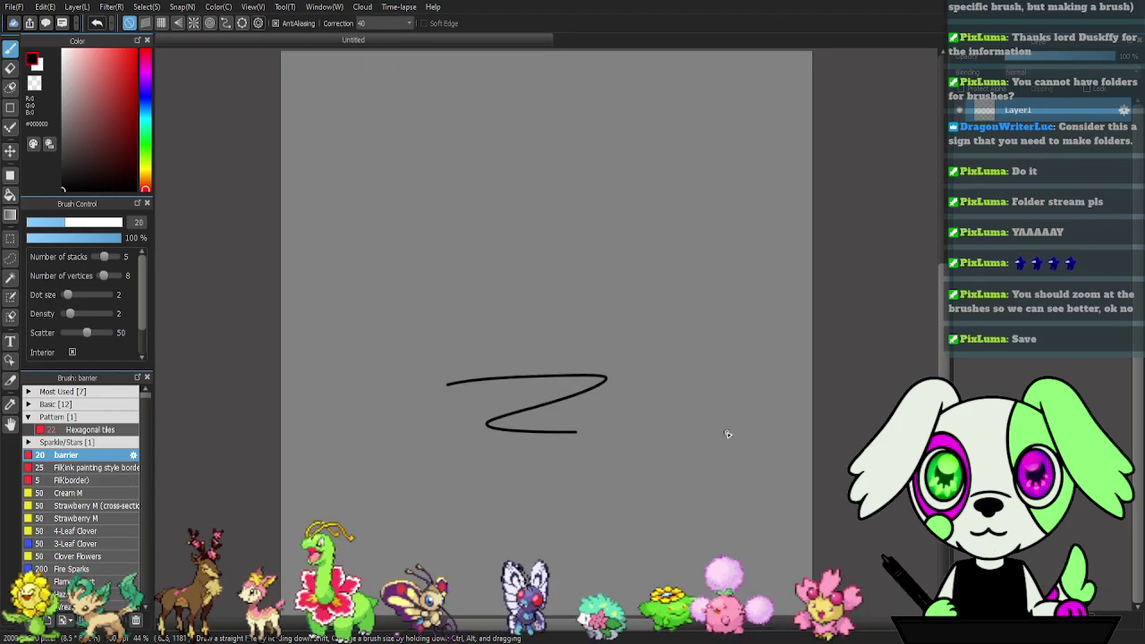
key(ctrl+z)
mouse_move(384, 377)
mouse_down()
mouse_move(757, 375)
mouse_move(718, 408)
mouse_move(487, 456)
mouse_move(401, 421)
mouse_move(402, 349)
mouse_move(706, 365)
mouse_move(703, 379)
mouse_up()
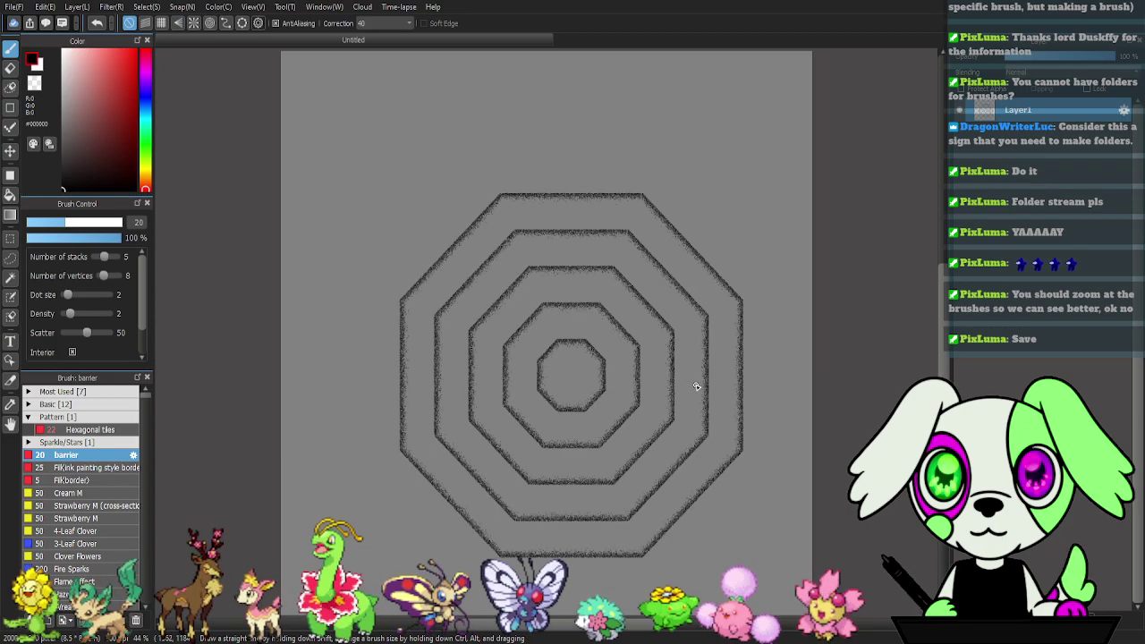
key(ctrl+z)
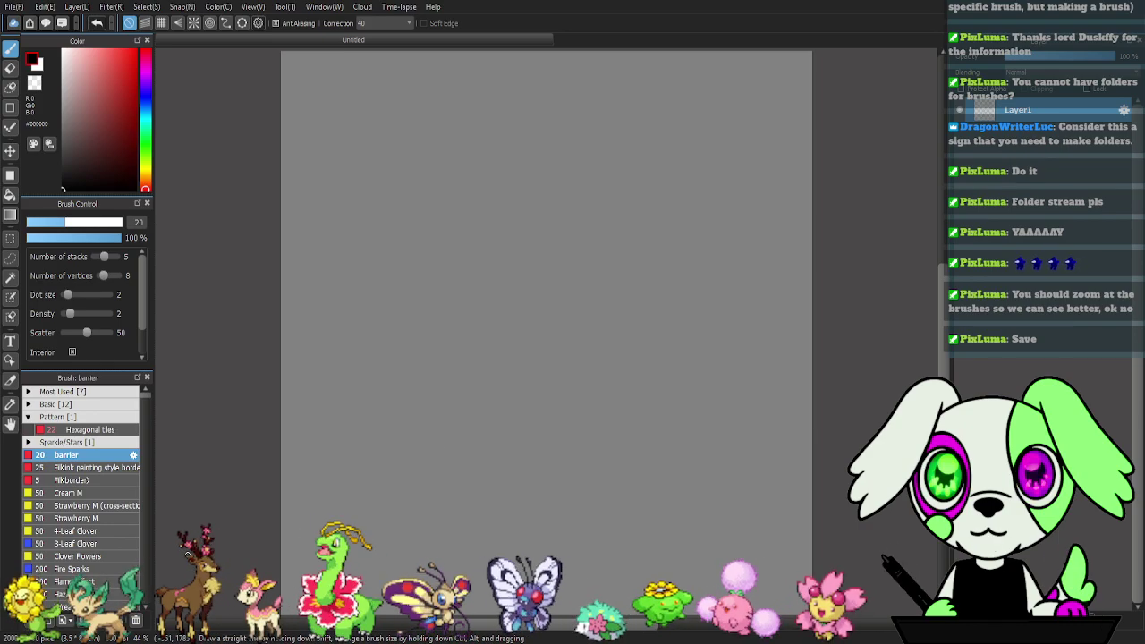
- Move the barrier brush into the Pattern folder and the Fill(ink painting style border) and Fill(border) brushes into Basic
drag(86, 458, 85, 434)
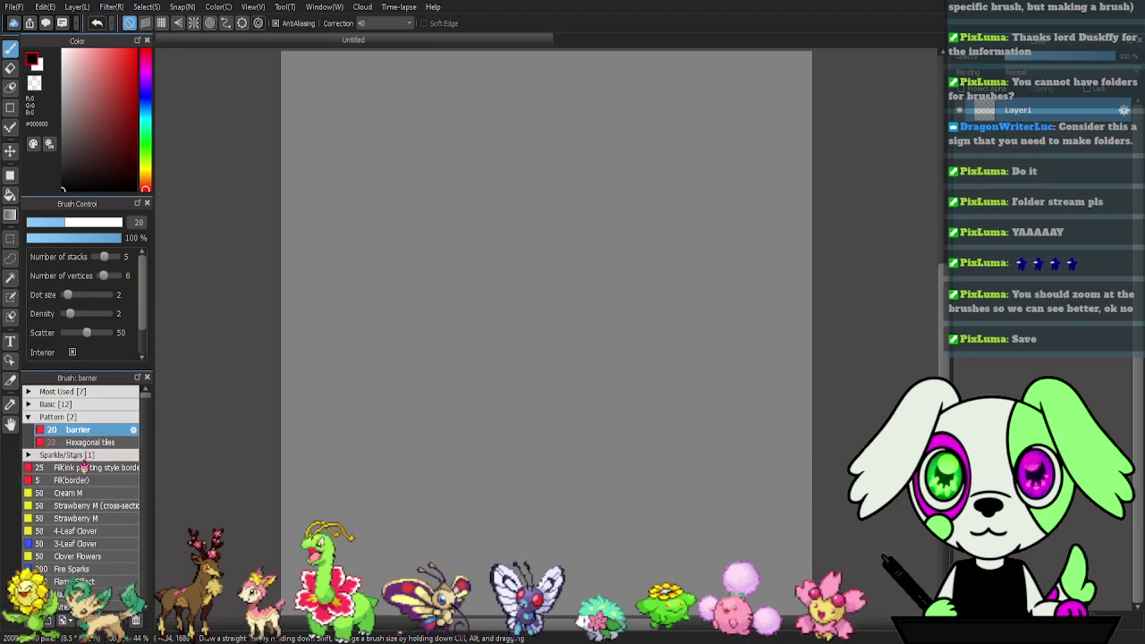
click(85, 472)
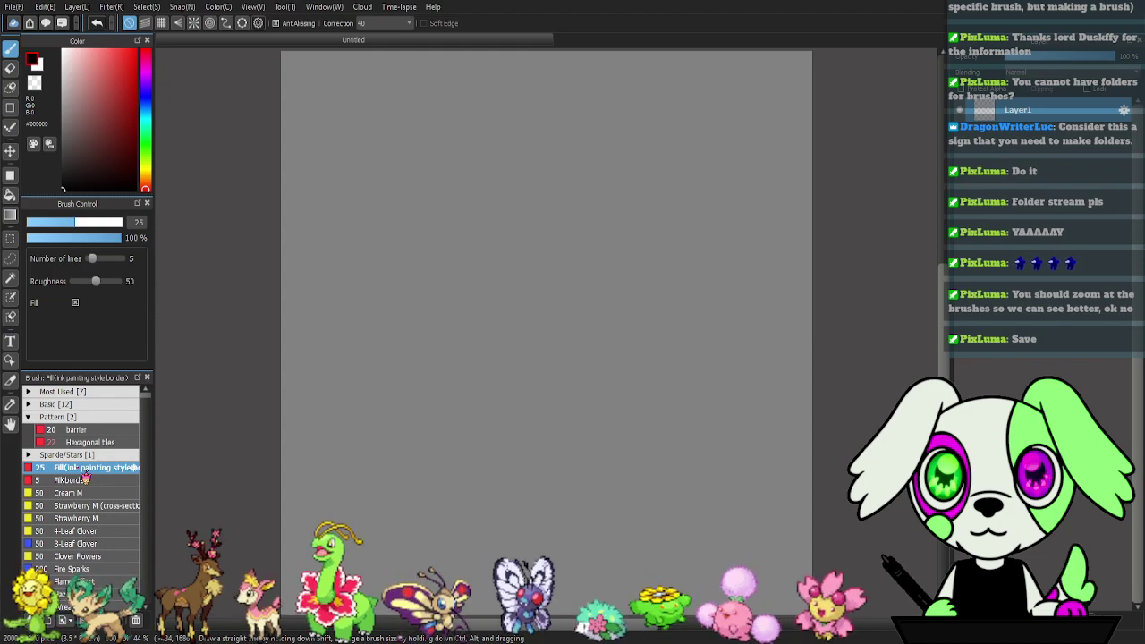
click(93, 482)
click(87, 472)
drag(94, 473, 54, 404)
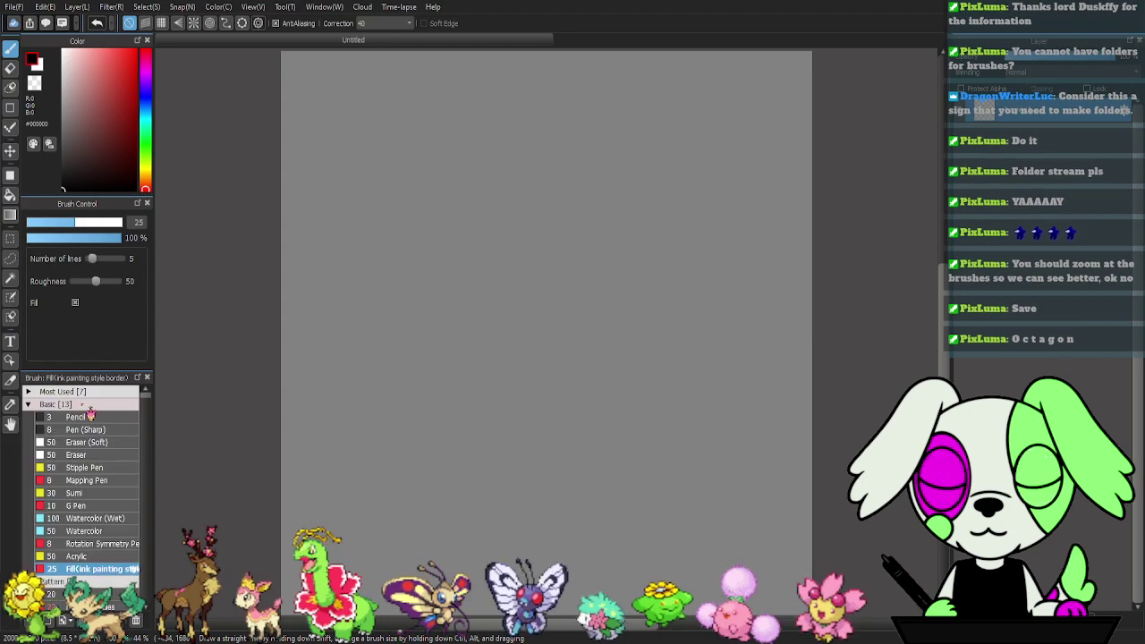
click(36, 406)
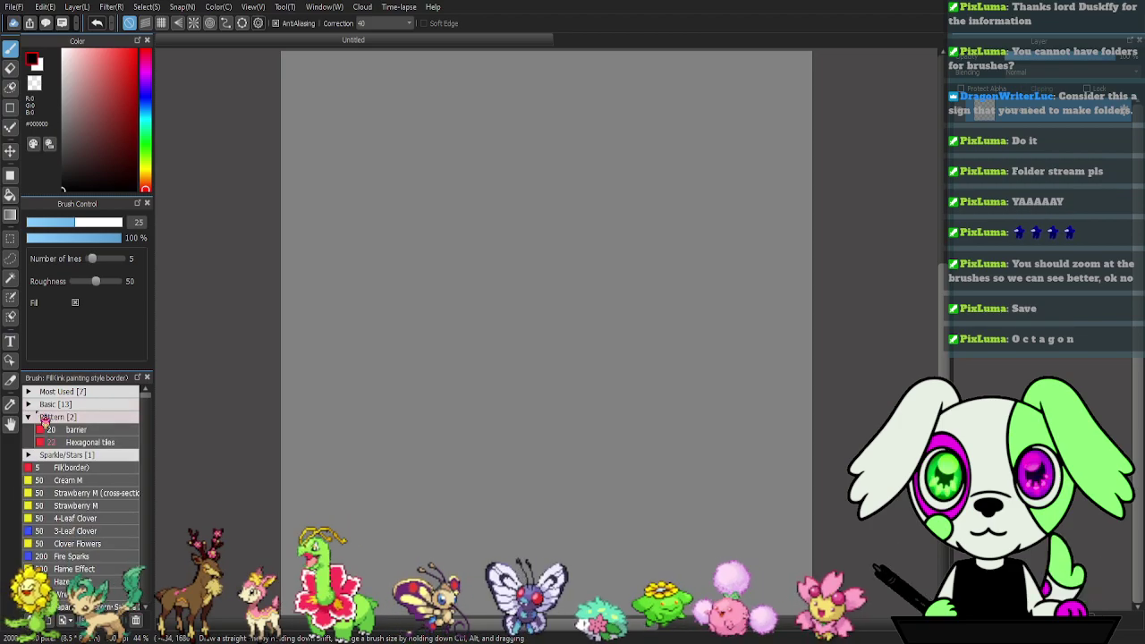
click(90, 470)
mouse_move(89, 473)
mouse_down()
mouse_move(63, 404)
mouse_move(80, 430)
mouse_up()
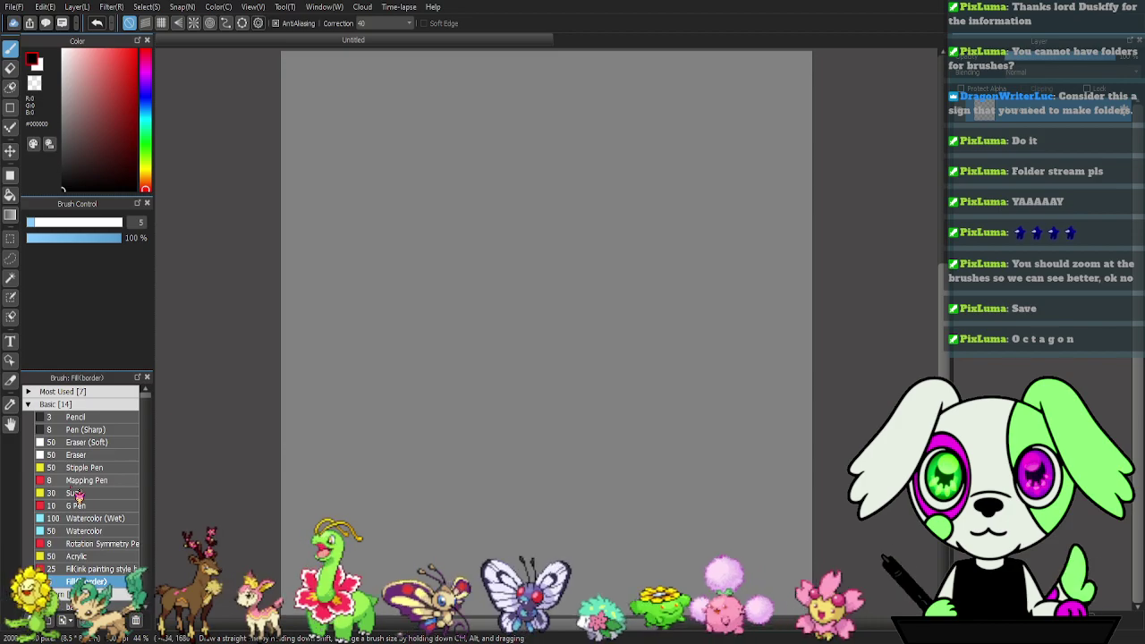
- Try the Cream M brush with a zigzag stroke, undo it, and file the brush in a new folder named Borders (Lace etc)
scroll(78, 494, down, 5)
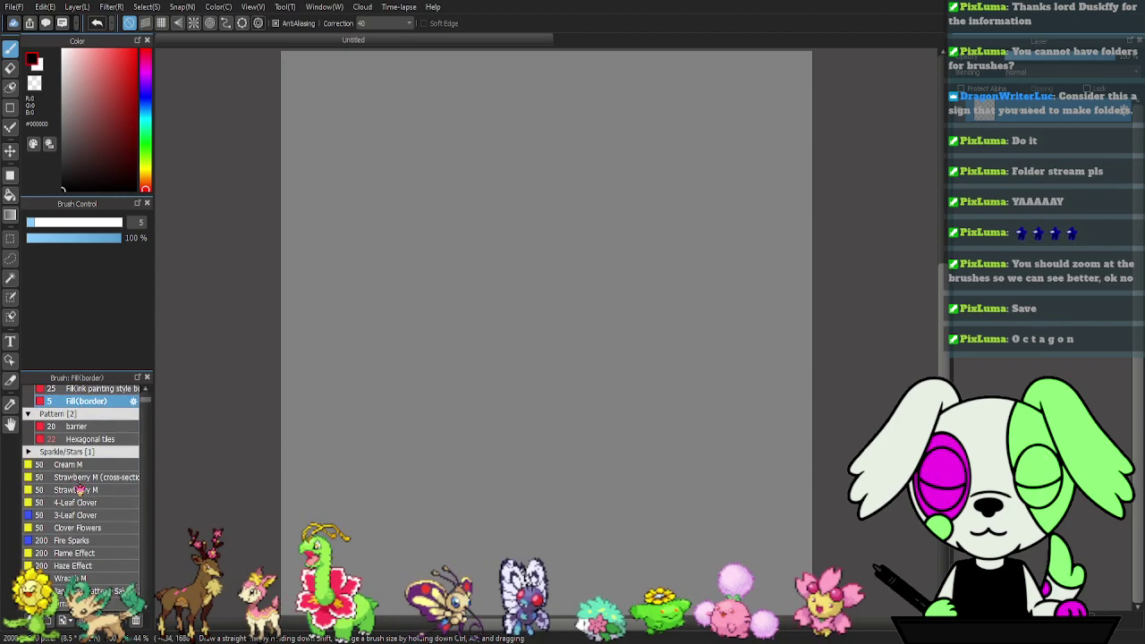
click(79, 466)
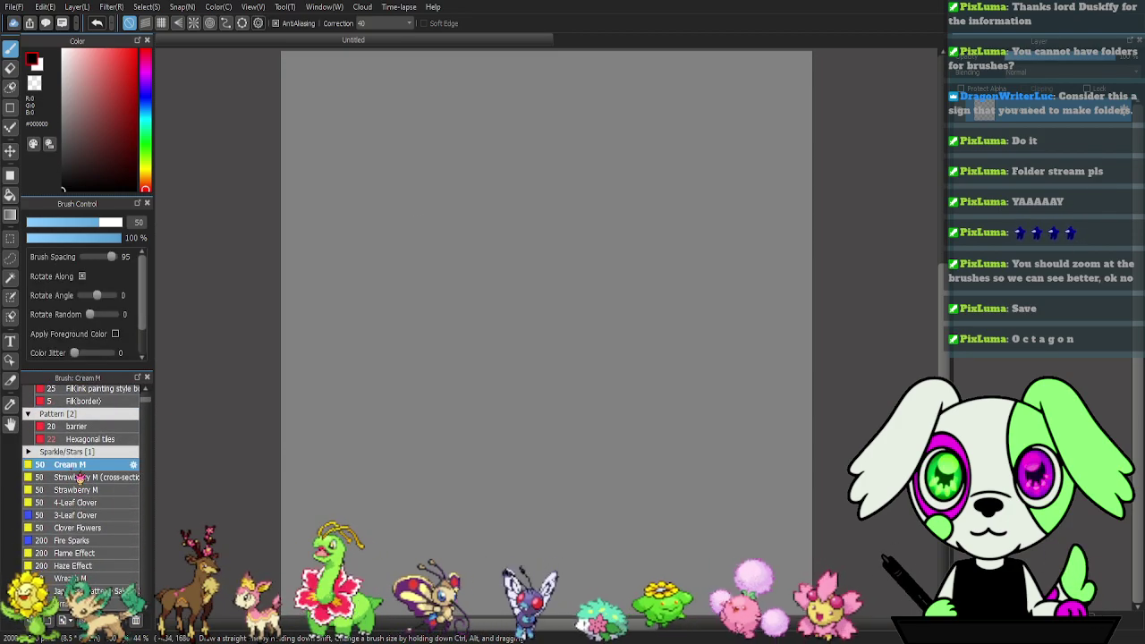
mouse_move(428, 205)
mouse_down()
mouse_move(720, 231)
mouse_move(419, 263)
mouse_move(395, 283)
mouse_move(685, 308)
mouse_up()
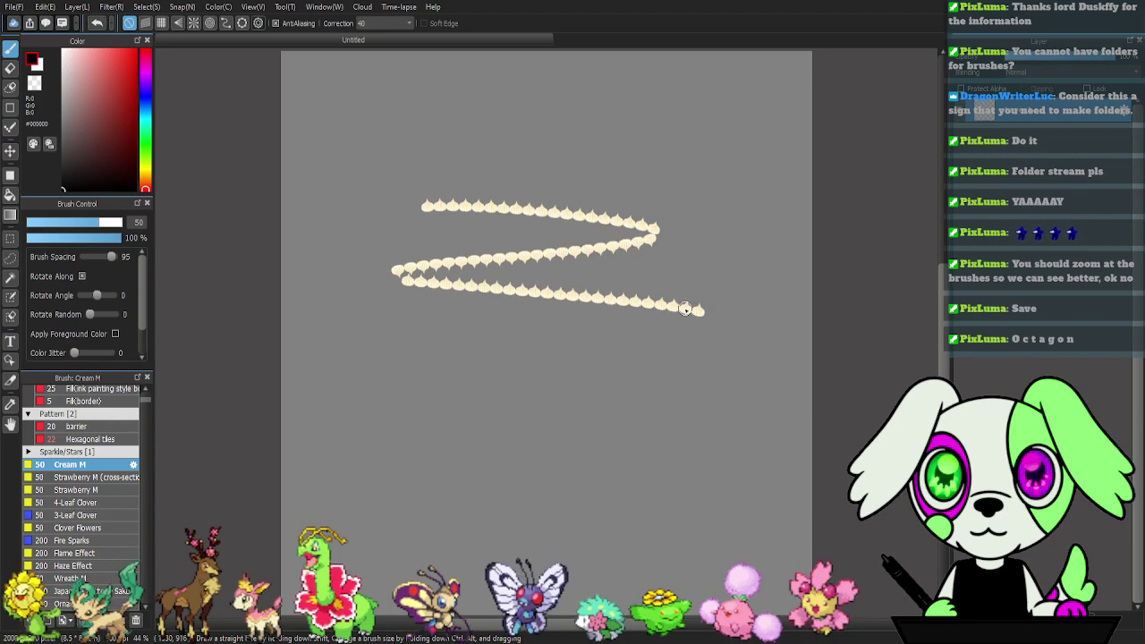
key(ctrl+z)
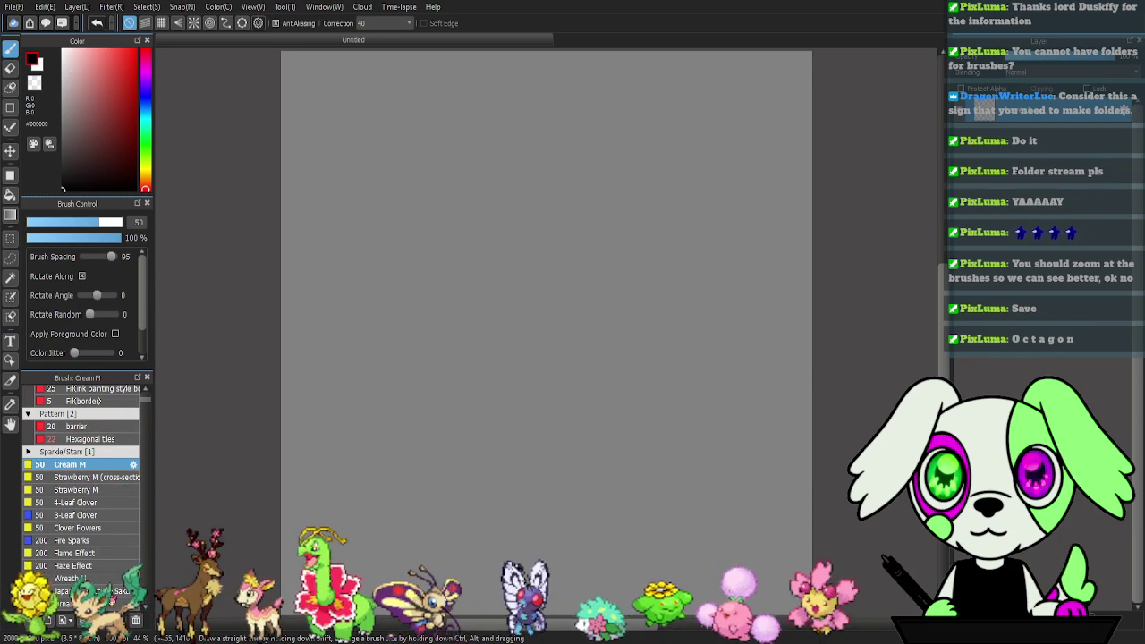
scroll(101, 480, up, 5)
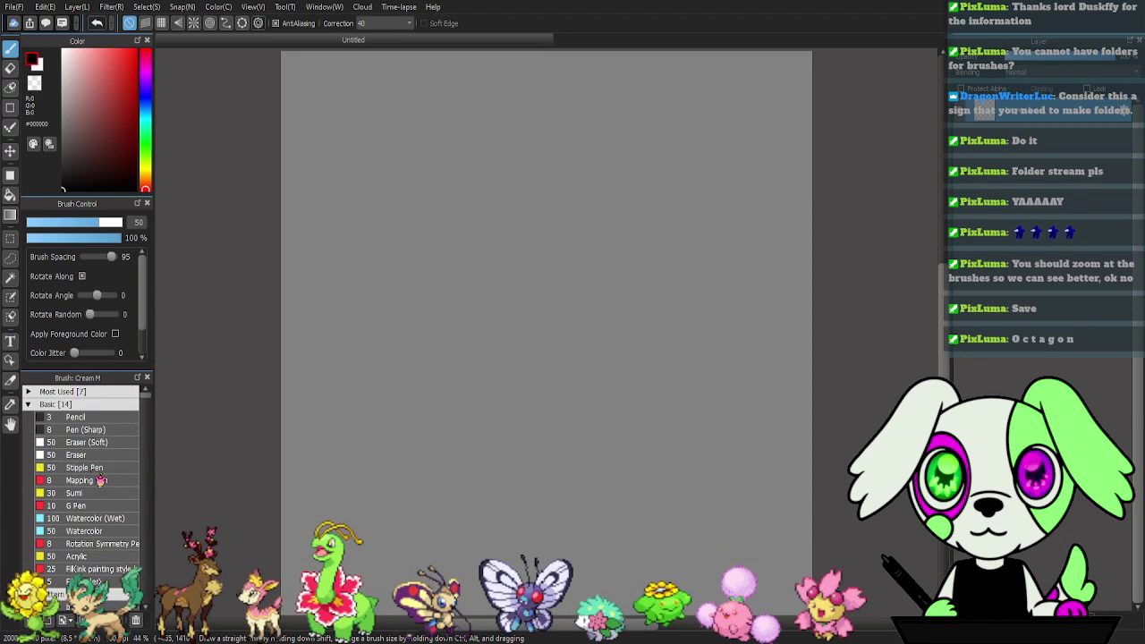
click(29, 405)
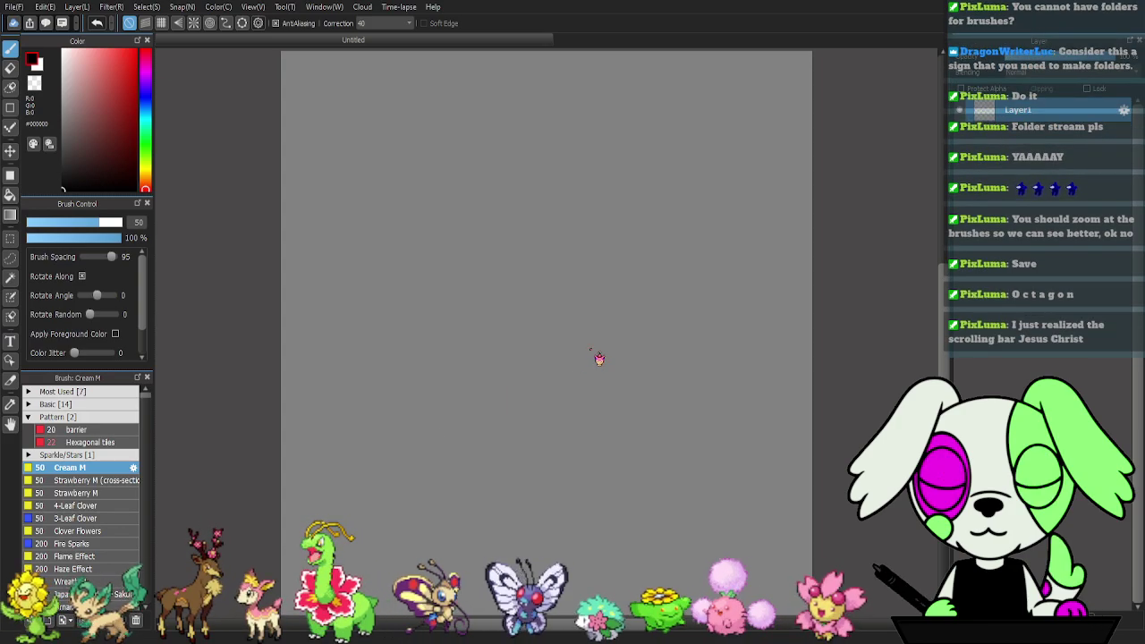
click(592, 349)
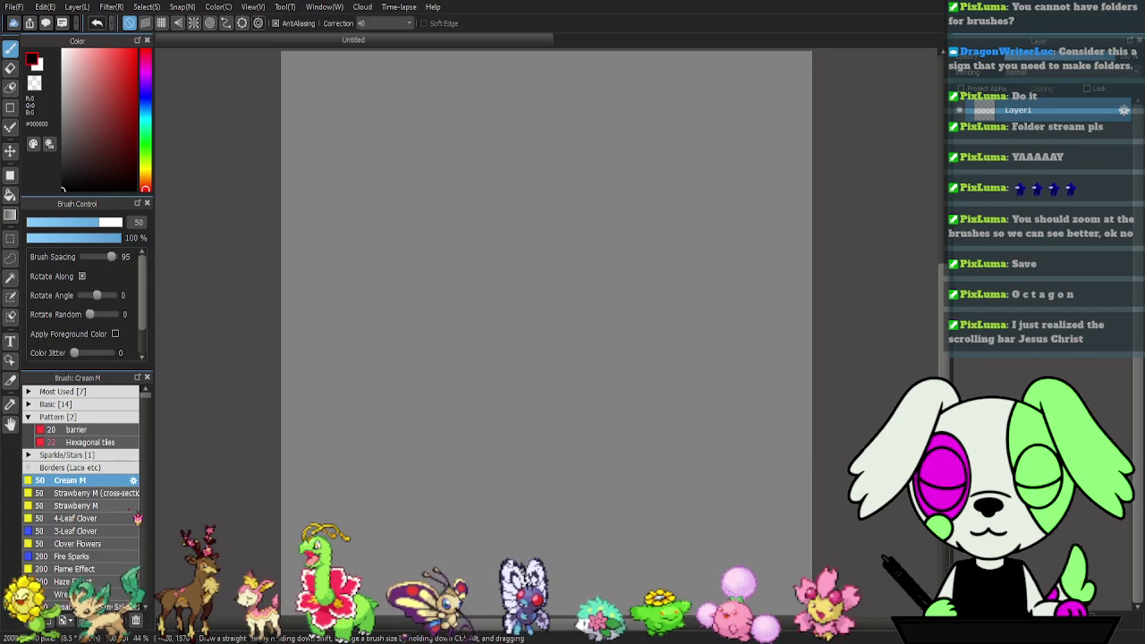
drag(82, 483, 83, 481)
- Test the Strawberry M (cross-sectional) brush, undo the stroke, and move both Strawberry M brushes into the Borders (Lace etc) folder
click(86, 493)
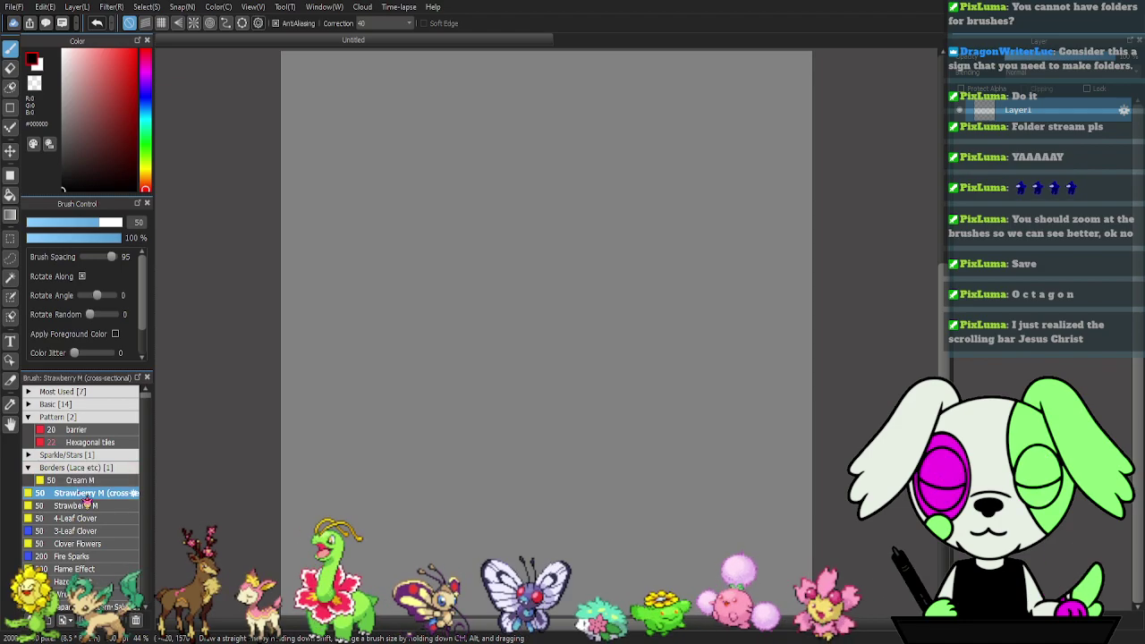
drag(435, 281, 797, 286)
key(ctrl+z)
mouse_move(75, 498)
mouse_down()
mouse_move(80, 473)
mouse_move(93, 501)
mouse_move(95, 487)
mouse_up()
- Test the 4-Leaf Clover brush, undo the stroke, and move the brush into the Pattern folder
click(115, 520)
drag(400, 440, 805, 436)
key(ctrl+z)
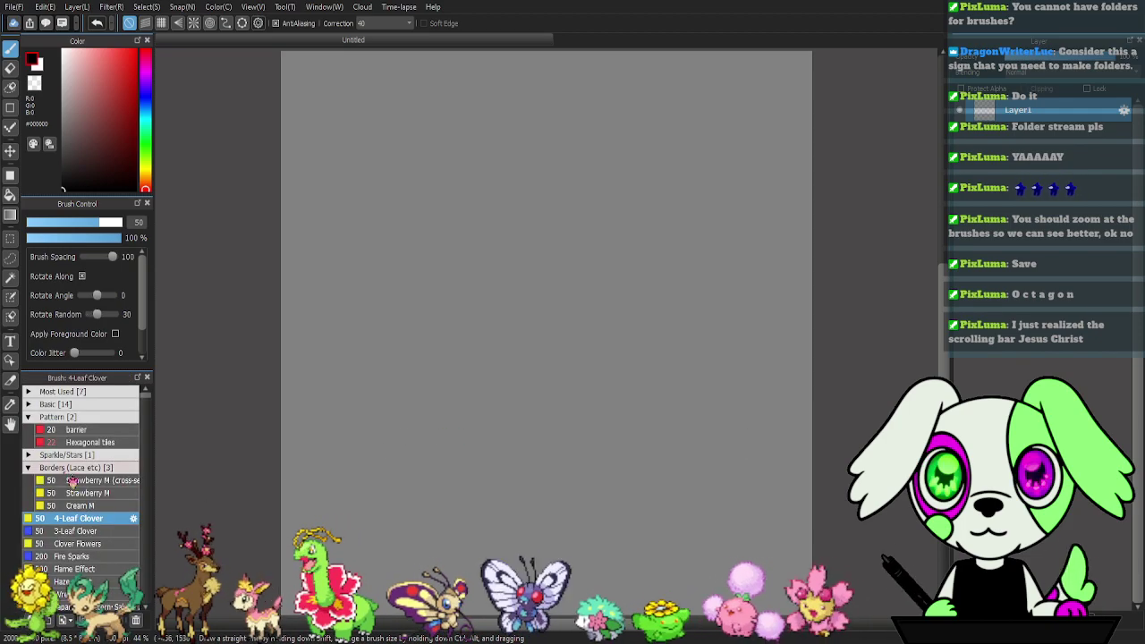
click(27, 468)
drag(85, 480, 61, 417)
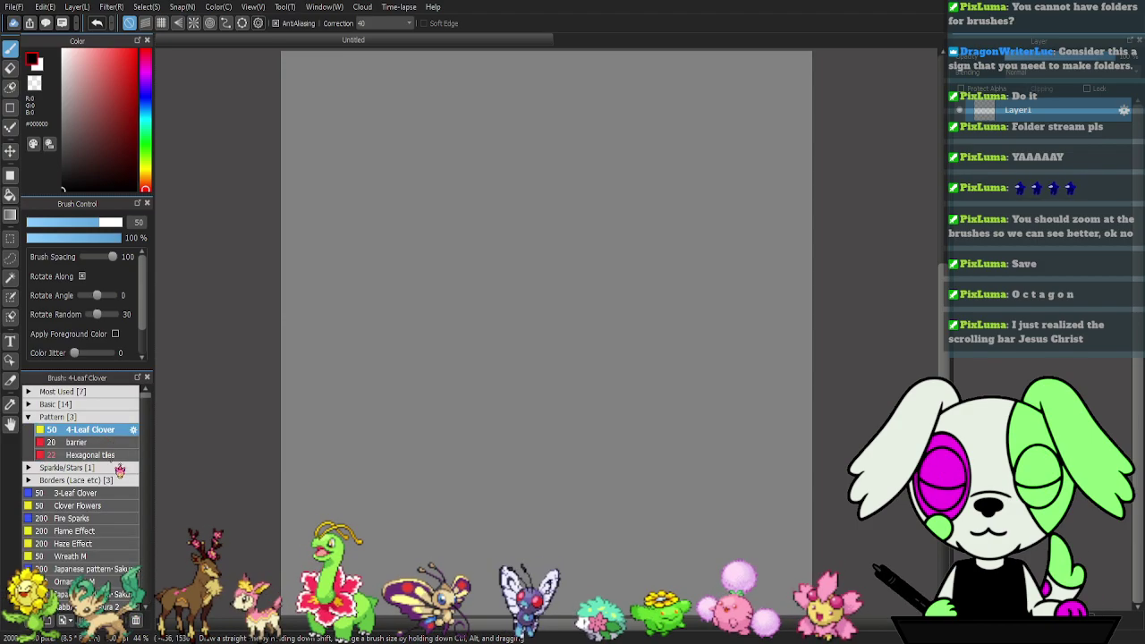
- Move the 3-Leaf Clover and Clover Flowers brushes into the Pattern folder, undoing a Clover Flowers test stroke
click(83, 494)
drag(85, 498, 93, 436)
click(93, 508)
drag(367, 460, 653, 453)
key(ctrl+z)
drag(90, 508, 95, 438)
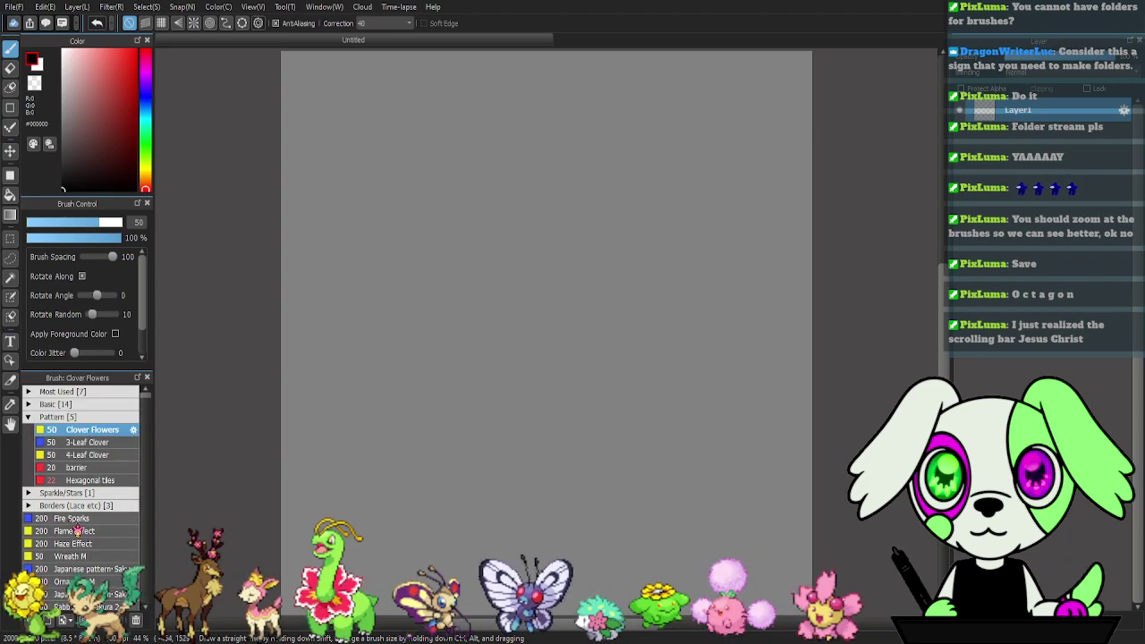
- Test the Fire Sparks brush, undo the stroke, and move the brush into the Sparkle/Stars folder
click(71, 518)
mouse_move(375, 425)
mouse_down()
mouse_move(565, 414)
mouse_move(739, 465)
mouse_up()
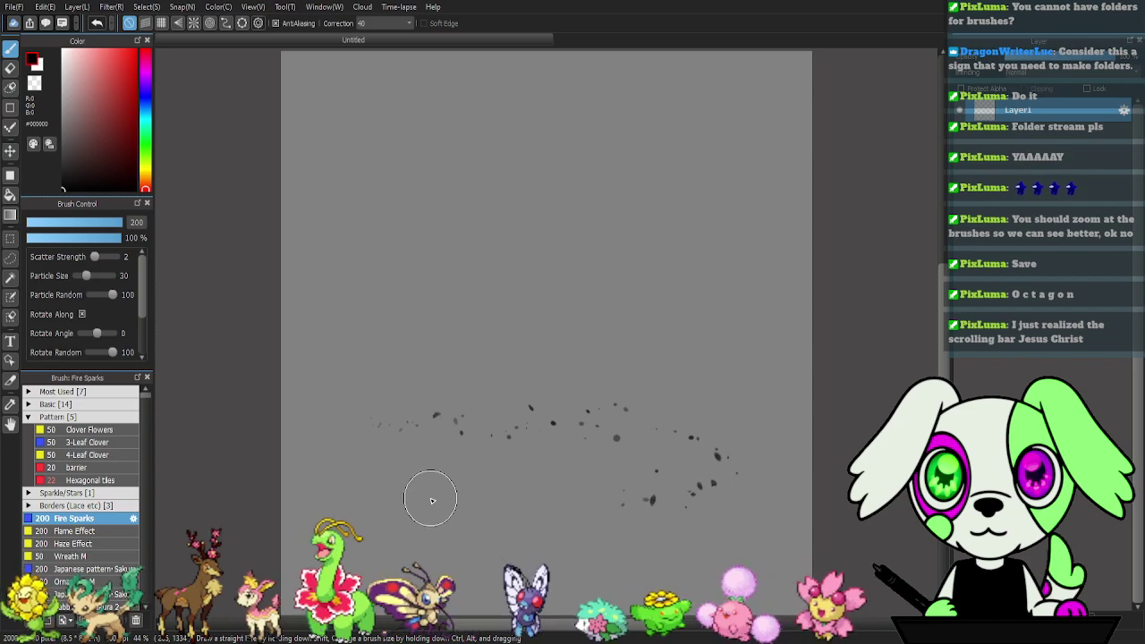
key(ctrl+z)
drag(74, 518, 79, 500)
- Test the Flame Effect brush with a long zigzag, clear the canvas, and add a brush folder named Fire/Smoke/Clouds
click(98, 543)
mouse_move(376, 438)
mouse_down()
mouse_move(777, 438)
mouse_move(461, 474)
mouse_up()
mouse_move(384, 488)
mouse_down()
mouse_move(665, 531)
mouse_move(795, 536)
mouse_up()
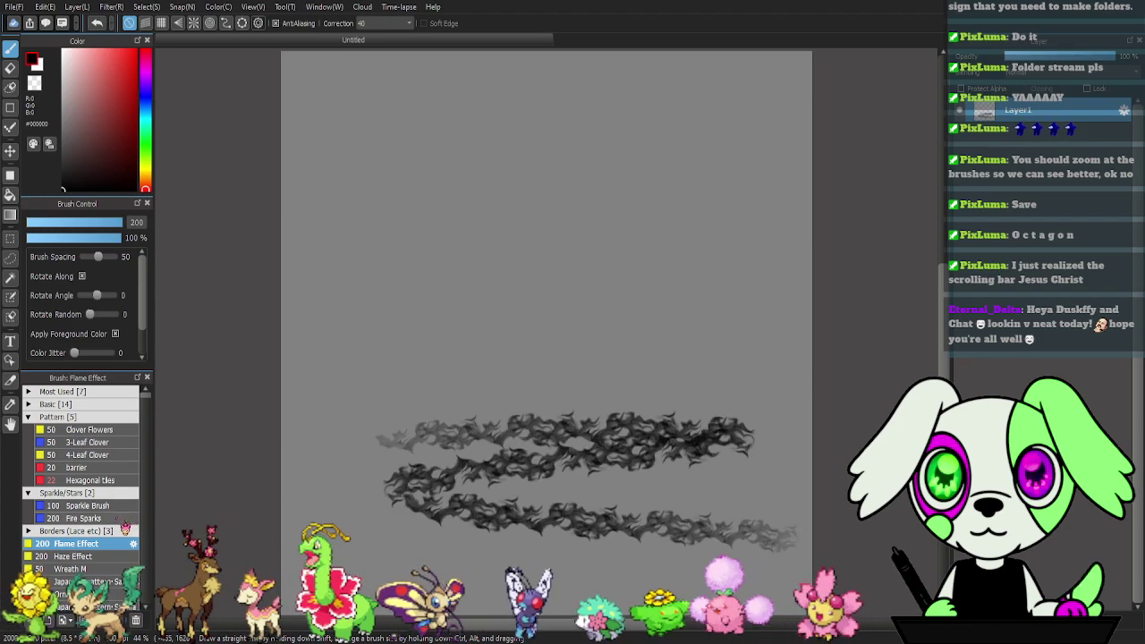
key(Delete)
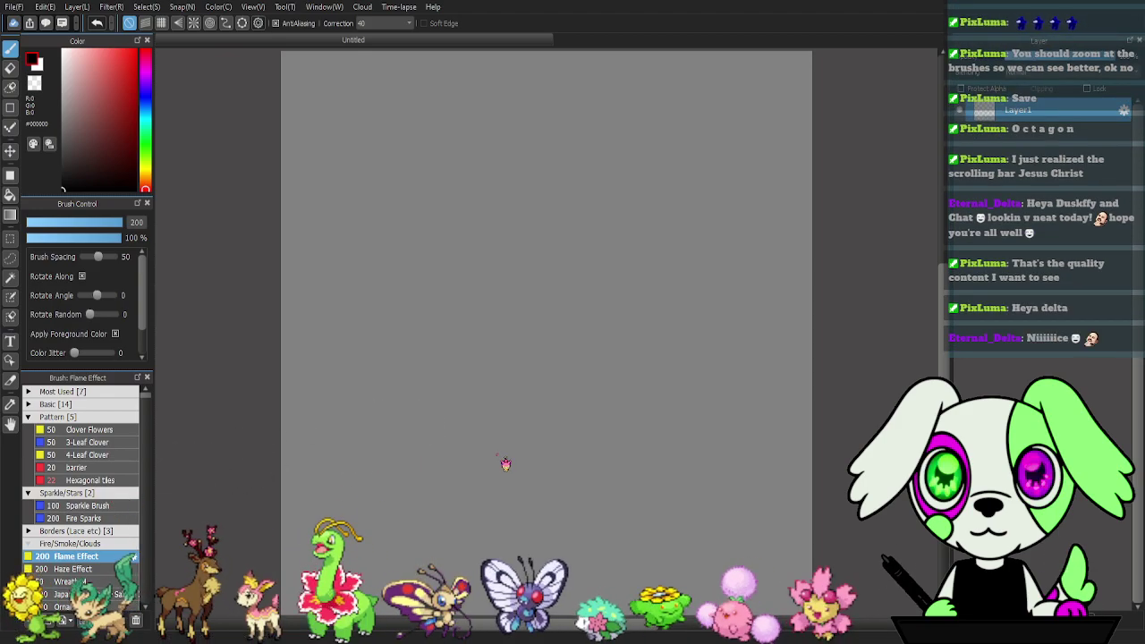
- Create a Floral/Nature folder, move the three clover brushes into it, and file Flame Effect in Fire/Smoke/Clouds
key(Return)
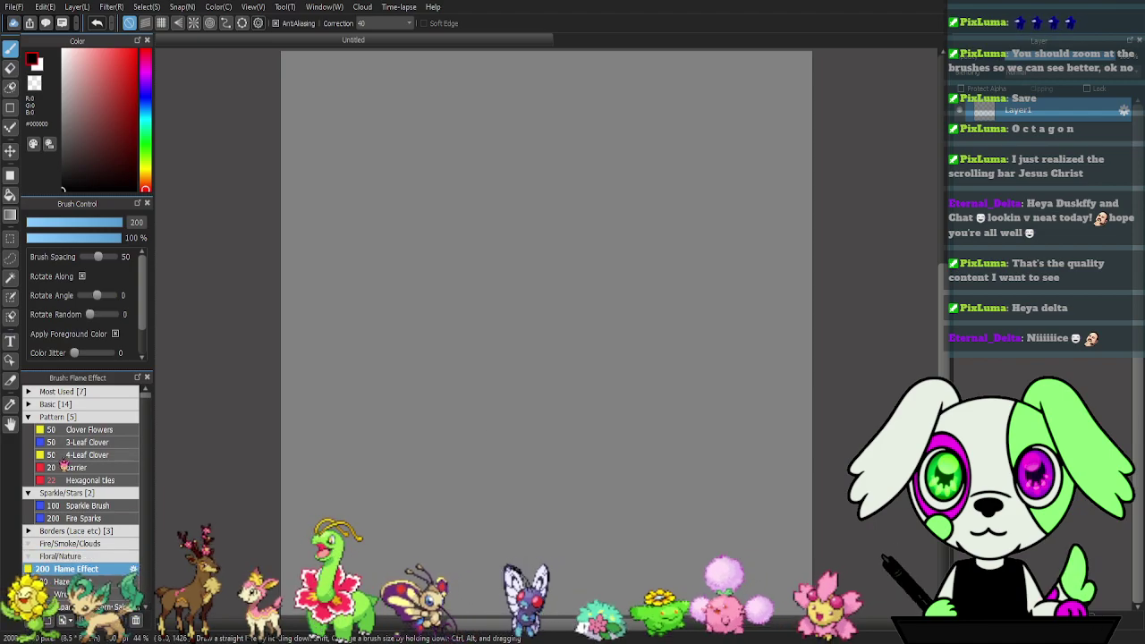
drag(97, 457, 98, 557)
drag(89, 443, 91, 554)
mouse_move(89, 429)
mouse_down()
mouse_move(82, 569)
mouse_move(98, 508)
mouse_up()
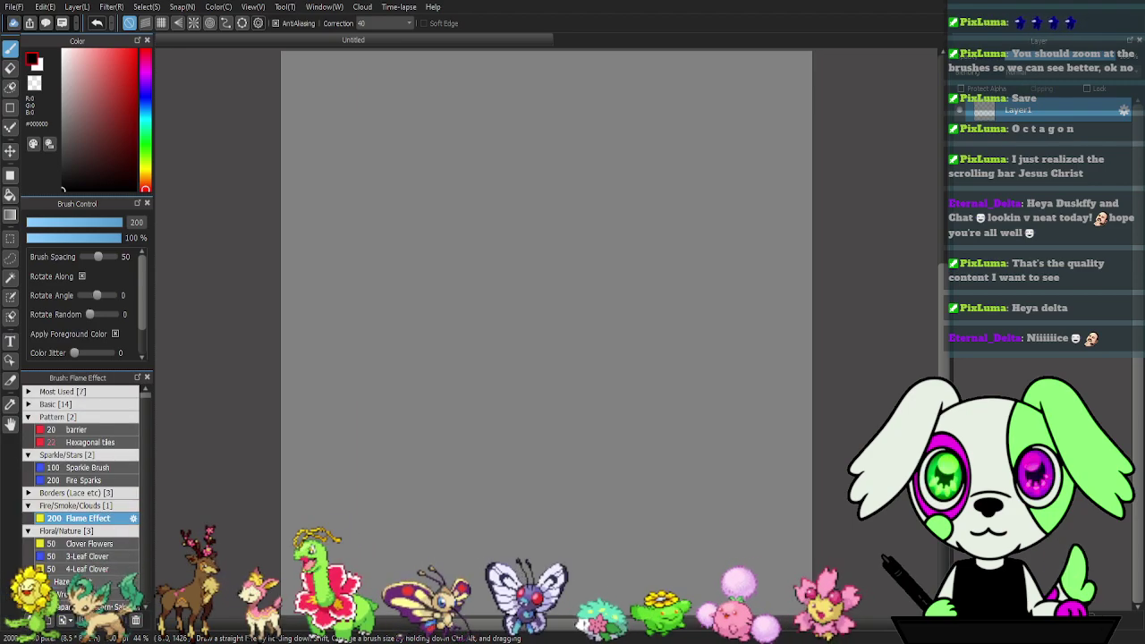
- Test the Haze Effect brush with one stroke, undo it, and move the brush into the Fire/Smoke/Clouds folder
click(80, 581)
drag(342, 464, 715, 467)
click(97, 23)
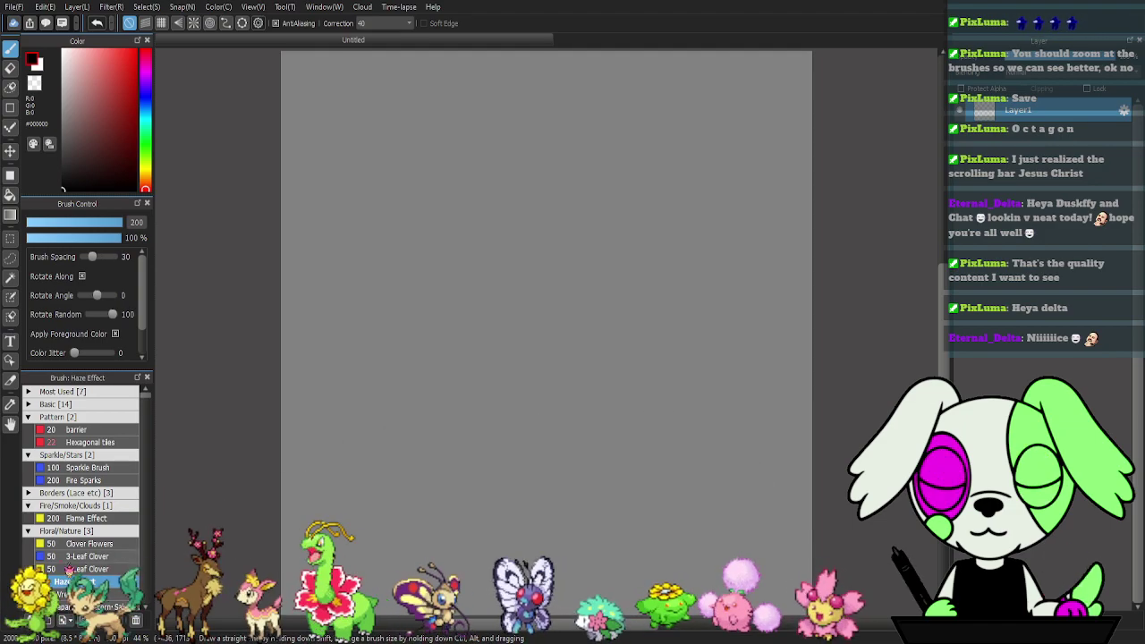
drag(80, 581, 86, 526)
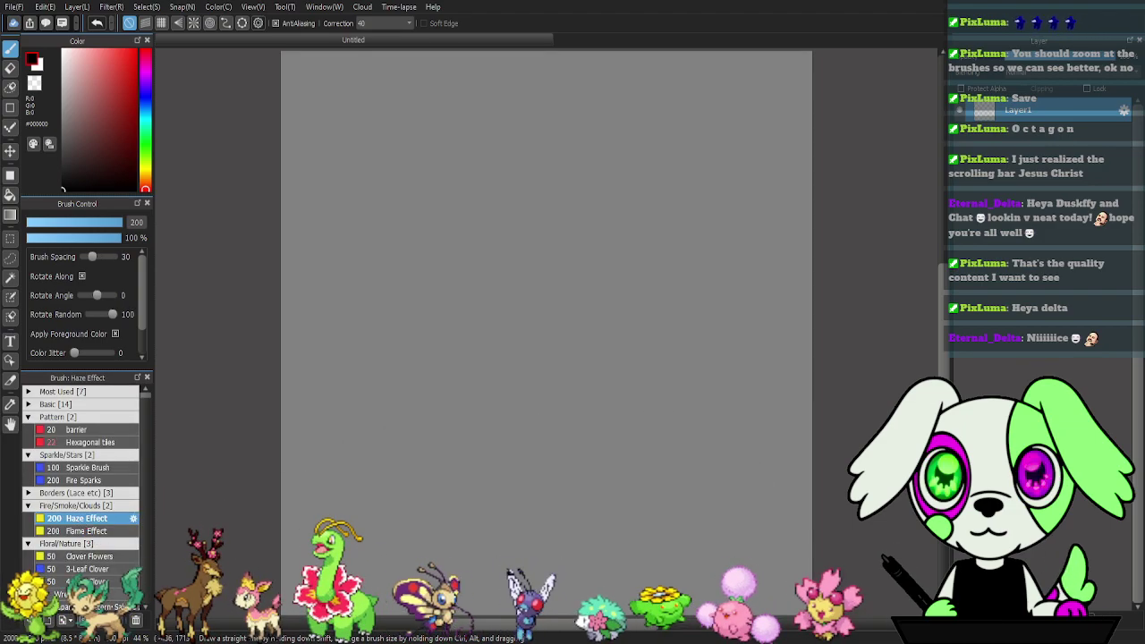
- Test the Wreath M brush on the canvas, undo the strokes, and move the brush into the Floral/Nature folder
click(63, 593)
drag(331, 463, 458, 448)
mouse_move(682, 470)
mouse_down()
mouse_move(515, 539)
mouse_move(430, 533)
mouse_up()
key(ctrl+z)
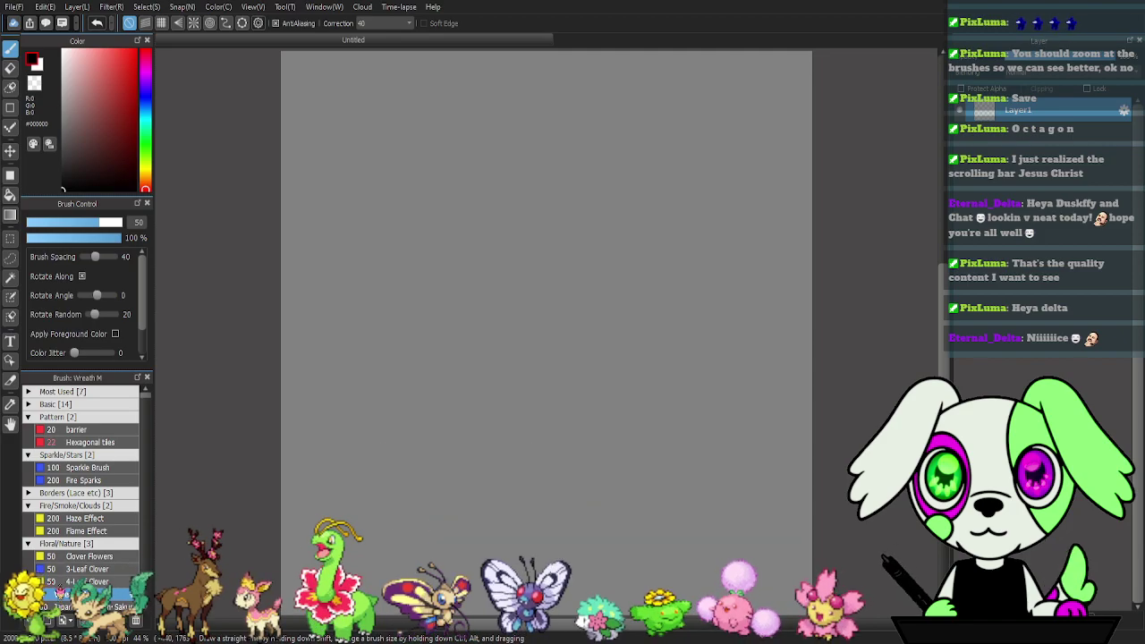
drag(75, 596, 92, 562)
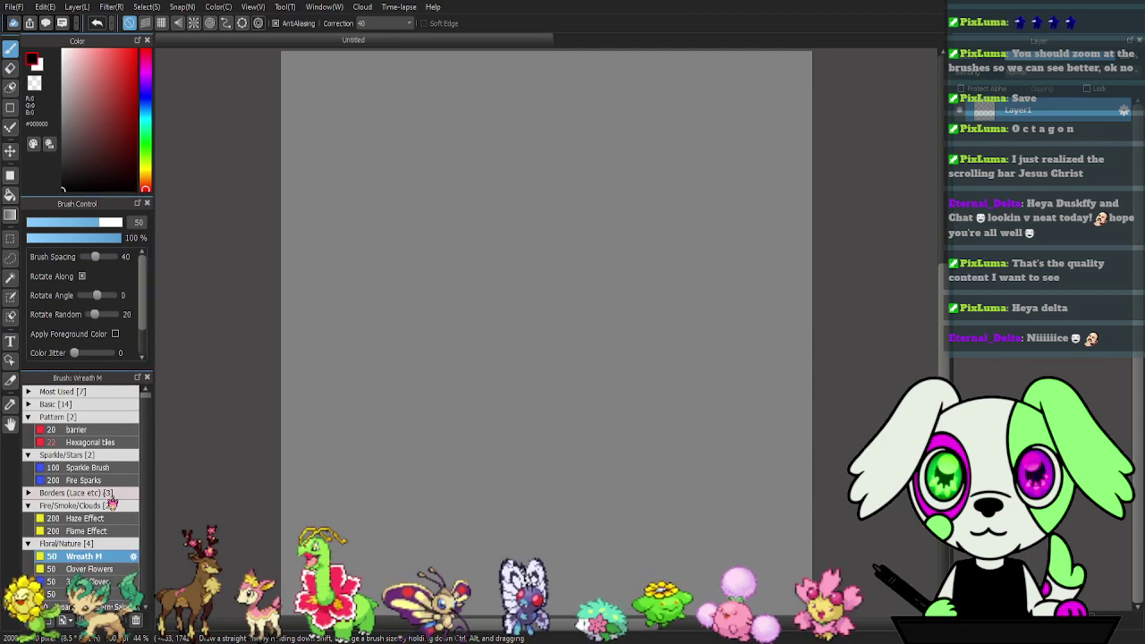
- Test the Japanese pattern-Sakura 2 brush, undo the stroke, and file the brush in the Pattern folder
click(36, 418)
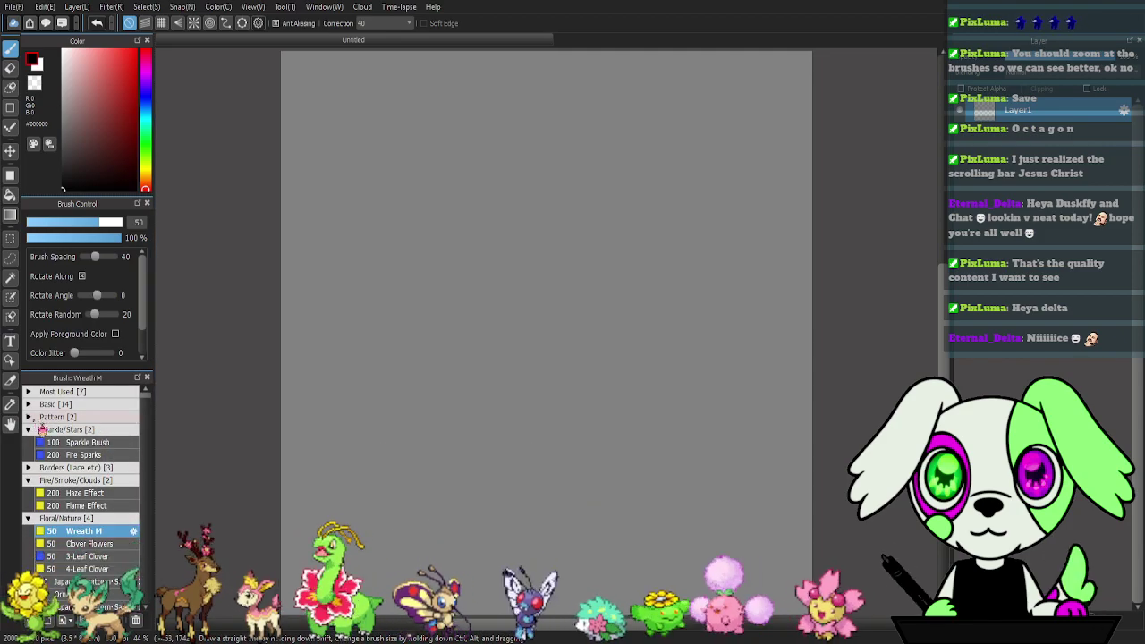
drag(333, 472, 651, 436)
key(ctrl+z)
drag(75, 581, 85, 419)
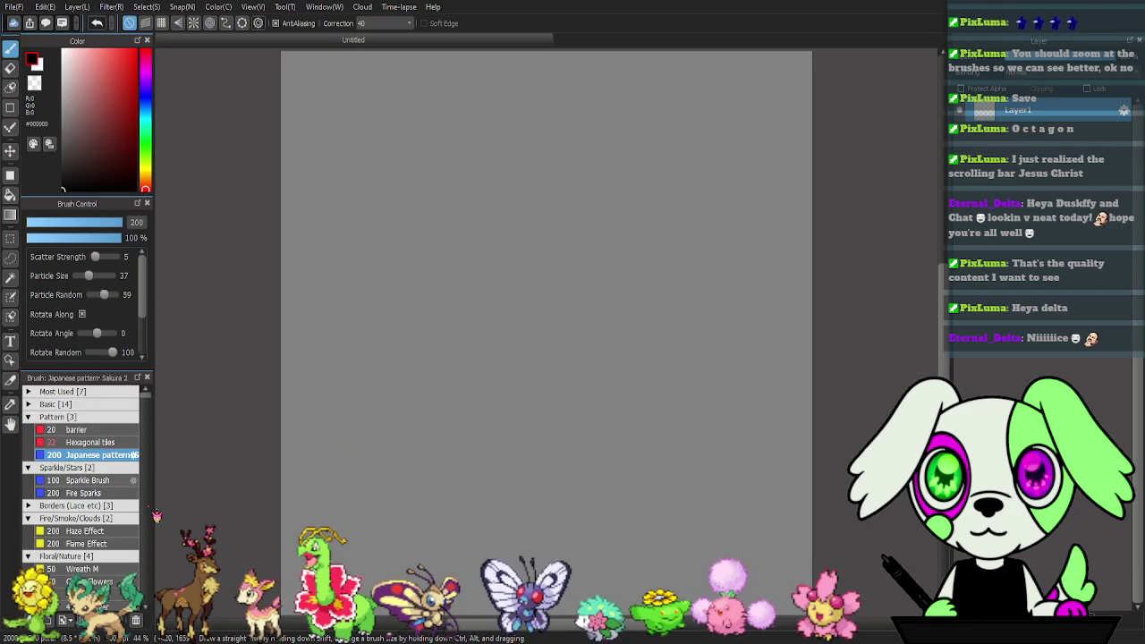
- Test the Ornament M brush, undo the stroke, and put the brush in a new folder named Objects
click(72, 569)
mouse_move(324, 457)
mouse_down()
mouse_move(621, 401)
mouse_move(434, 521)
mouse_move(494, 529)
mouse_up()
key(ctrl+z)
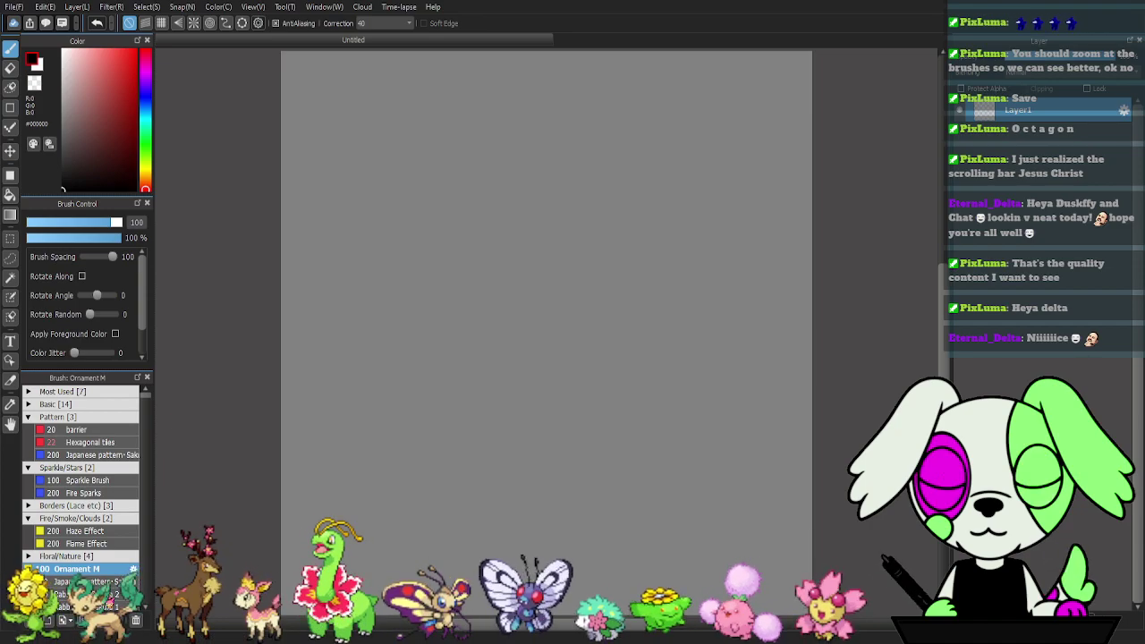
key(Return)
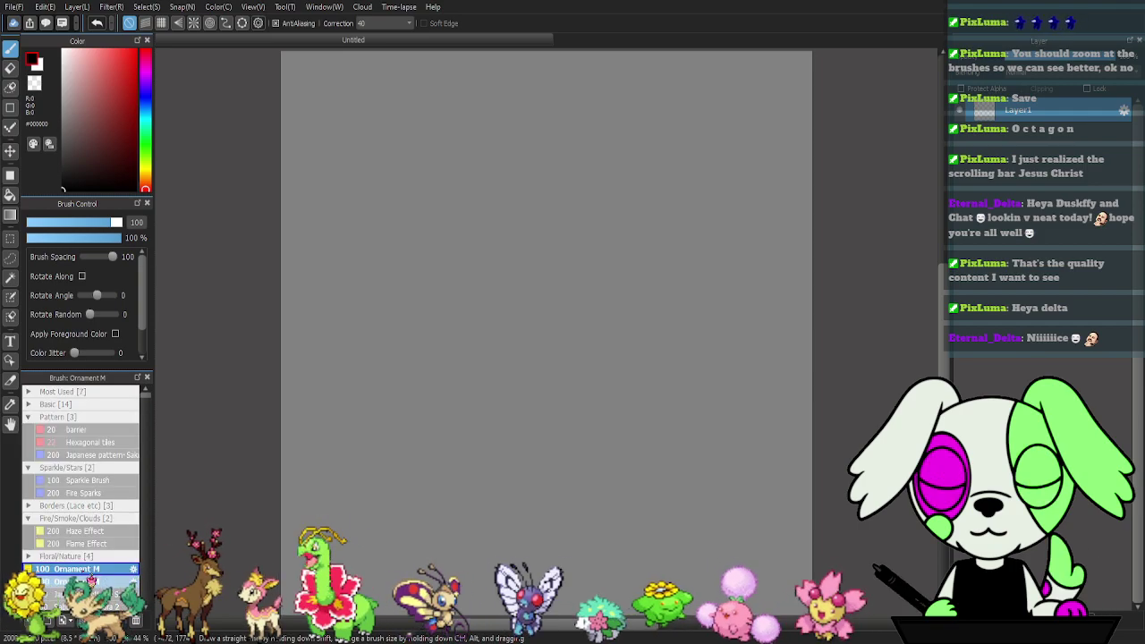
- Move the Japanese pattern-Sakura 1 and Rabbit and Sakura 2 brushes into the Pattern folder
click(85, 594)
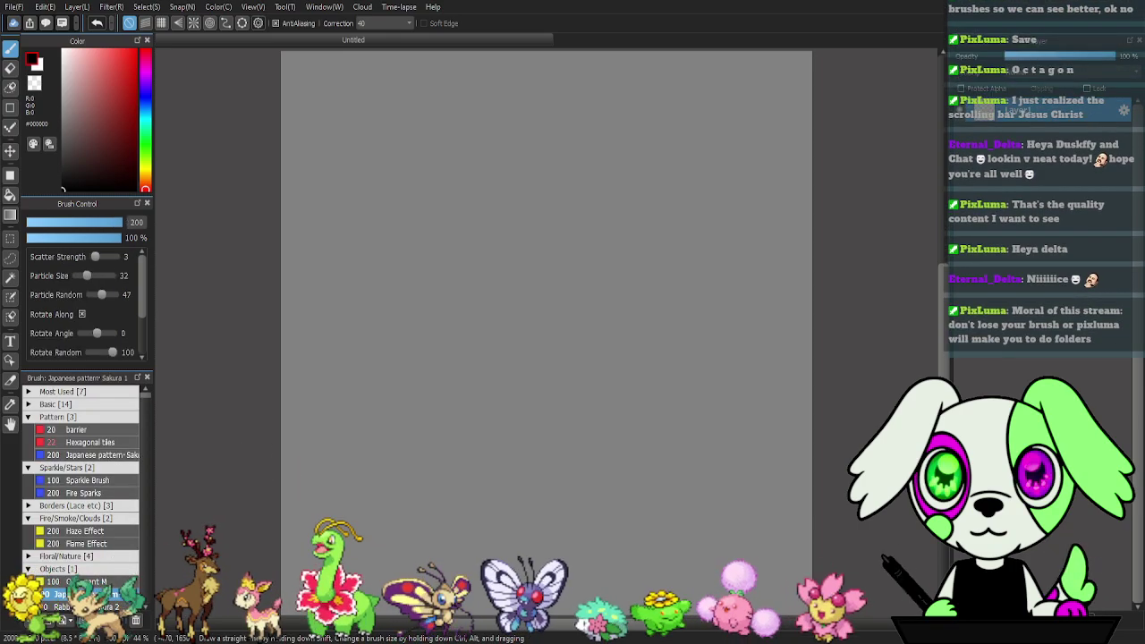
mouse_move(85, 594)
mouse_down()
mouse_move(100, 447)
mouse_move(134, 442)
mouse_up()
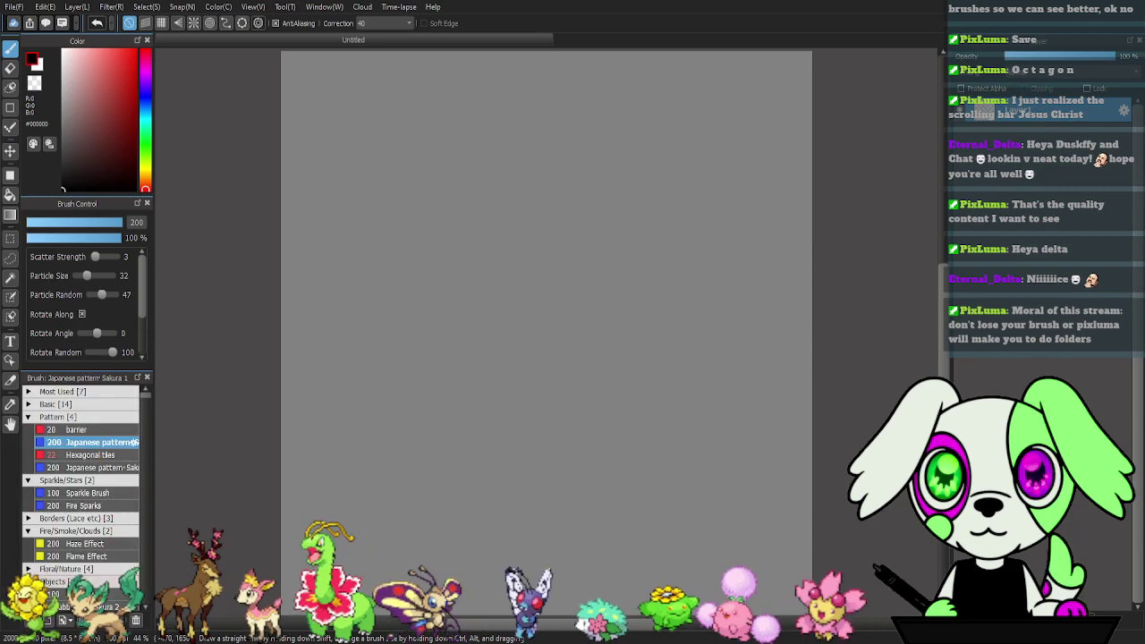
click(85, 594)
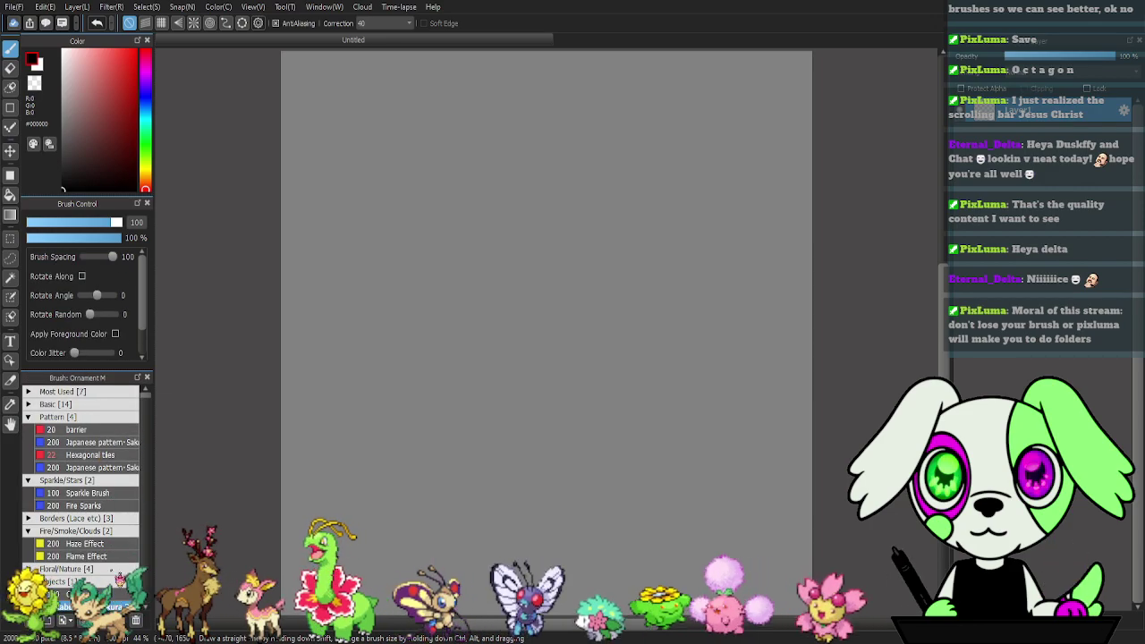
click(90, 606)
mouse_move(85, 606)
mouse_down()
mouse_move(94, 460)
mouse_move(93, 474)
mouse_up()
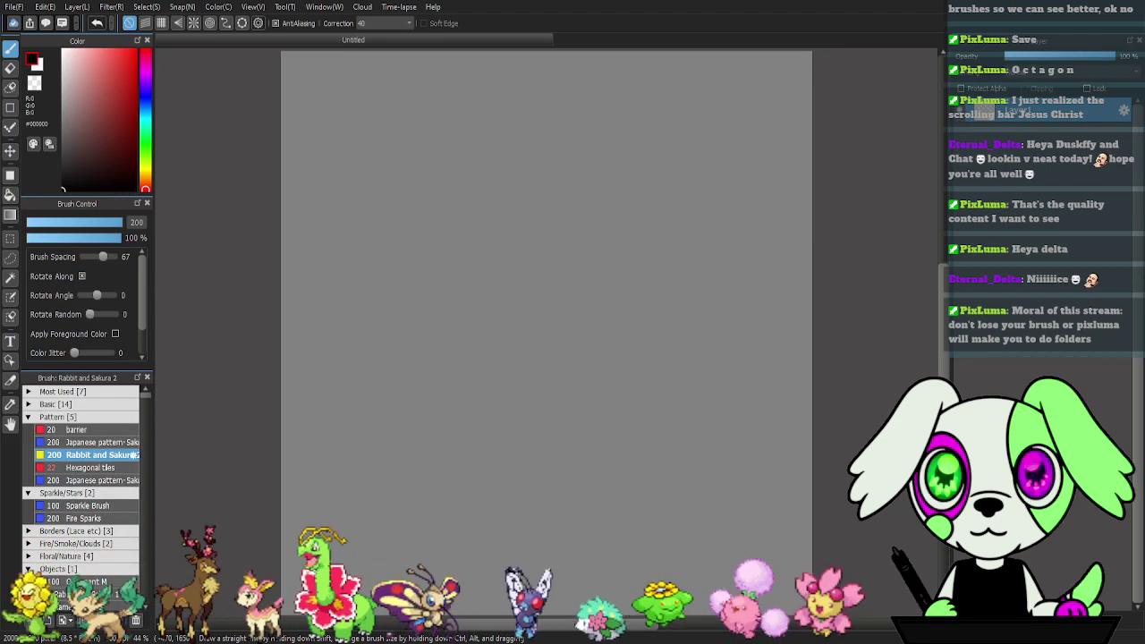
- Move the Rabbit and Sakura 1 and Camellia Print 2 brushes into the Pattern folder, undoing a test stroke in between
click(89, 593)
mouse_move(85, 594)
mouse_down()
mouse_move(107, 483)
mouse_move(133, 466)
mouse_up()
mouse_move(329, 463)
mouse_down()
mouse_move(652, 464)
mouse_move(506, 519)
mouse_up()
key(ctrl+z)
drag(94, 605, 109, 481)
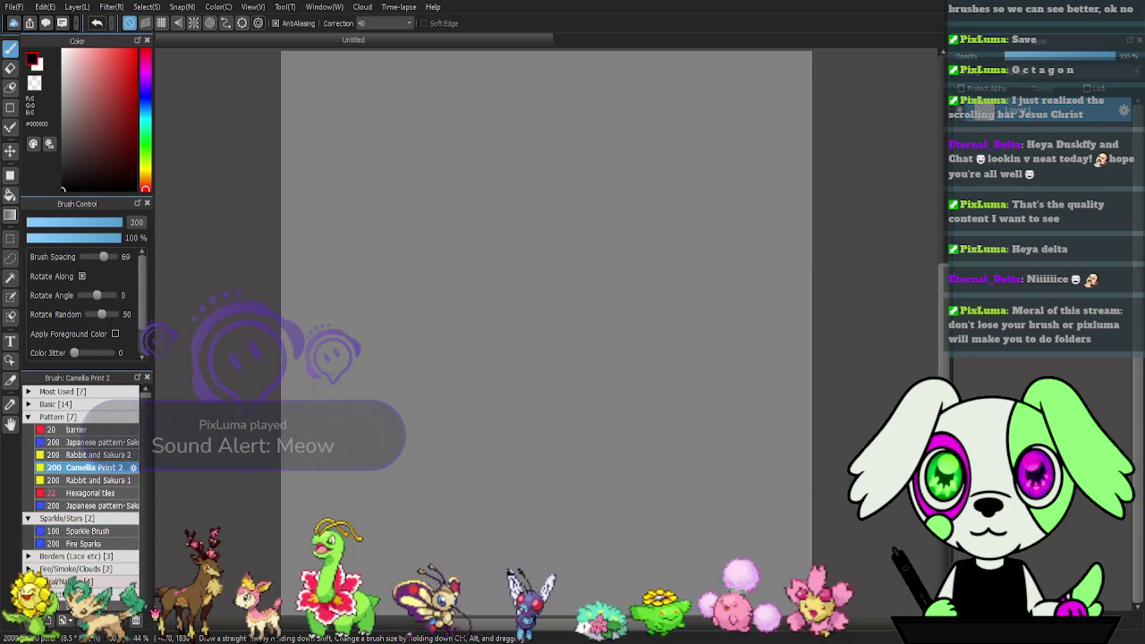
- Close the Brush Control panel and widen the docked panel column so the full brush names fit
scroll(81, 492, down, 1)
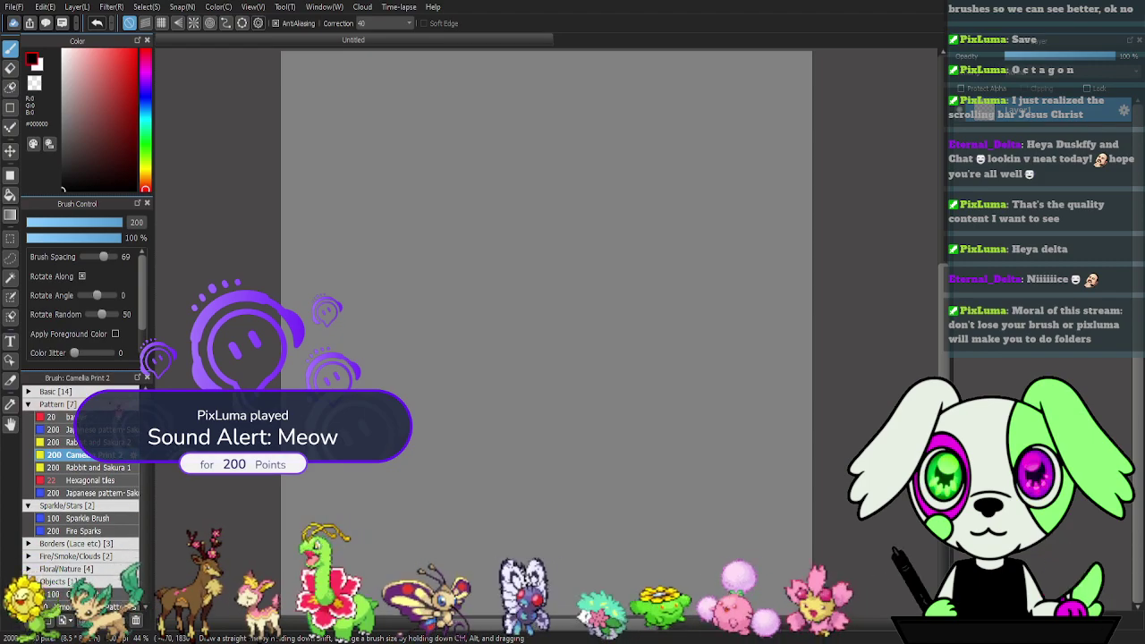
click(146, 203)
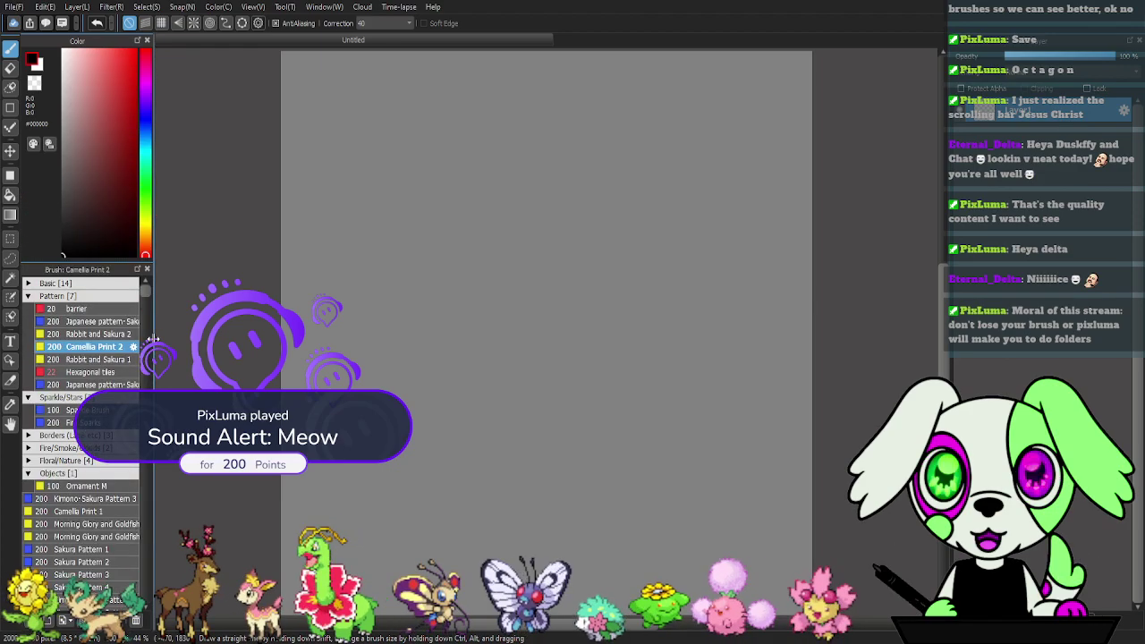
drag(154, 340, 279, 347)
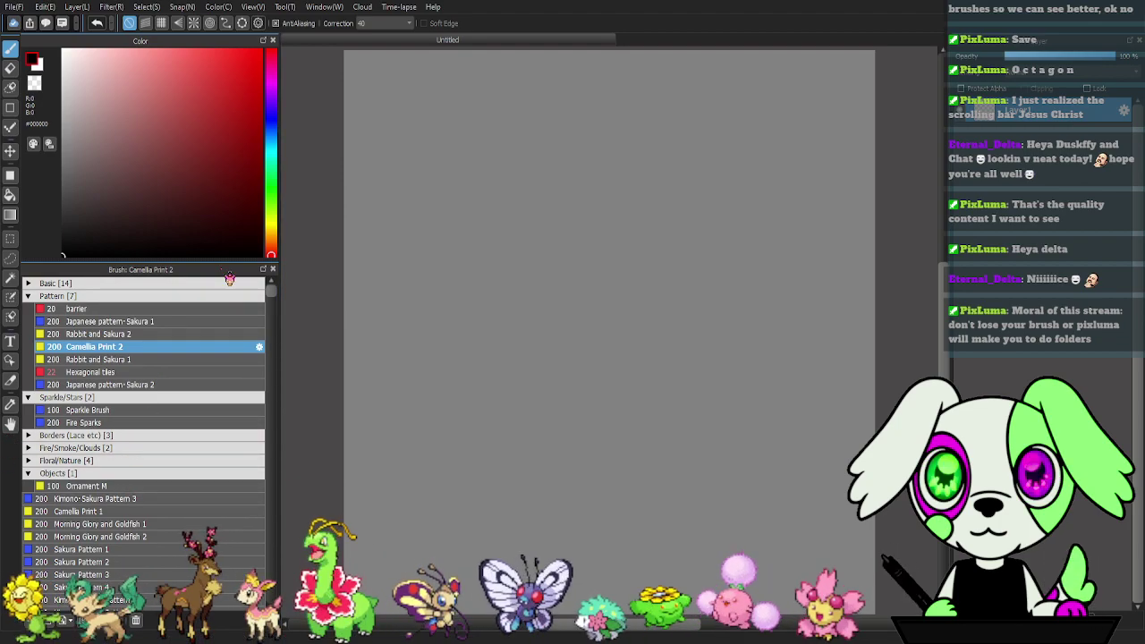
- Take the Brush panel out of the dock, narrow the panel column slightly, and set the foreground colour to dark red #4F110E
click(273, 269)
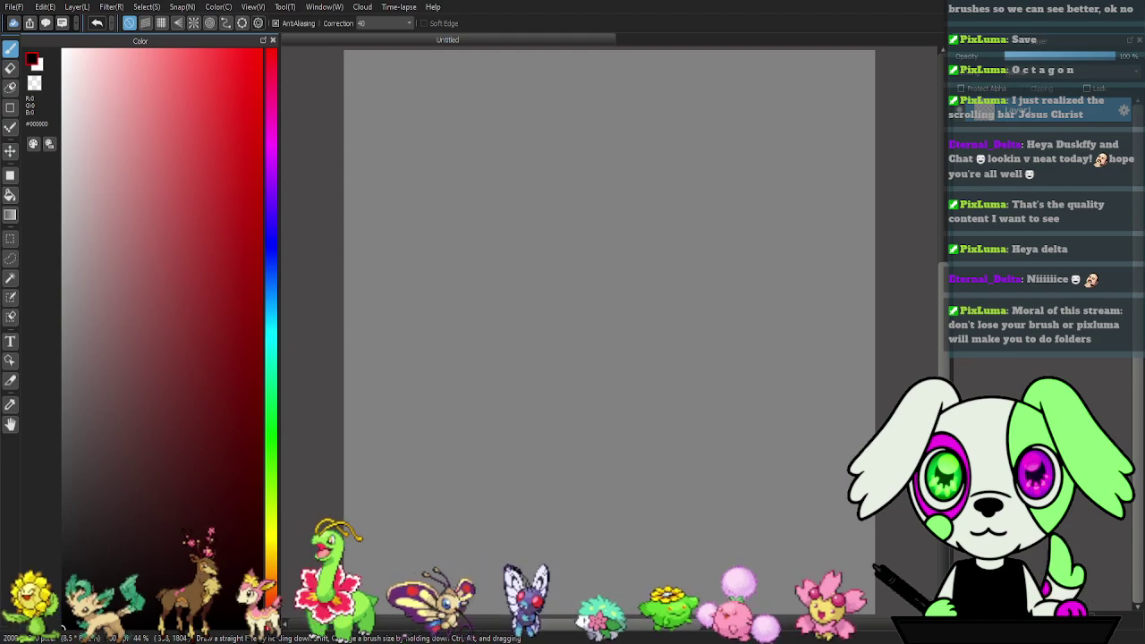
click(453, 556)
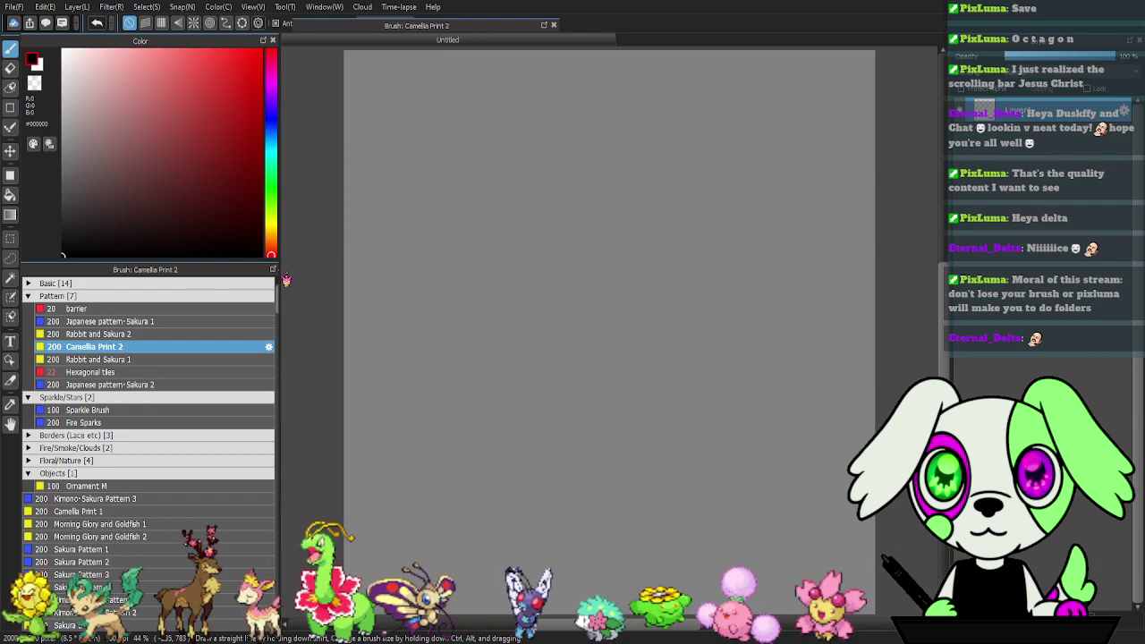
click(226, 193)
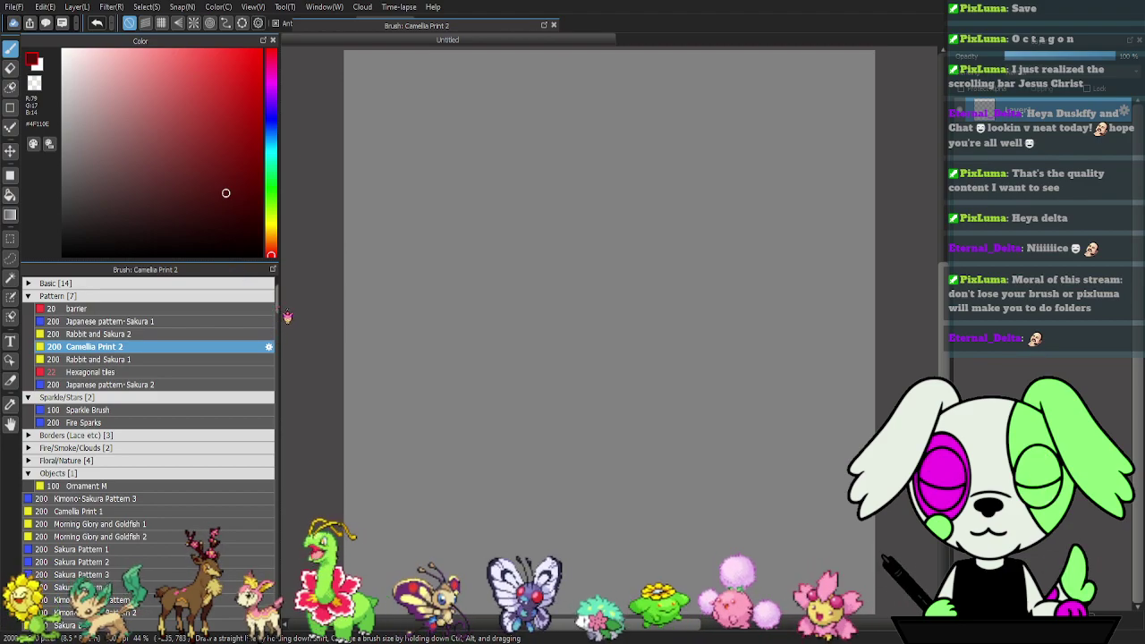
drag(279, 327, 264, 325)
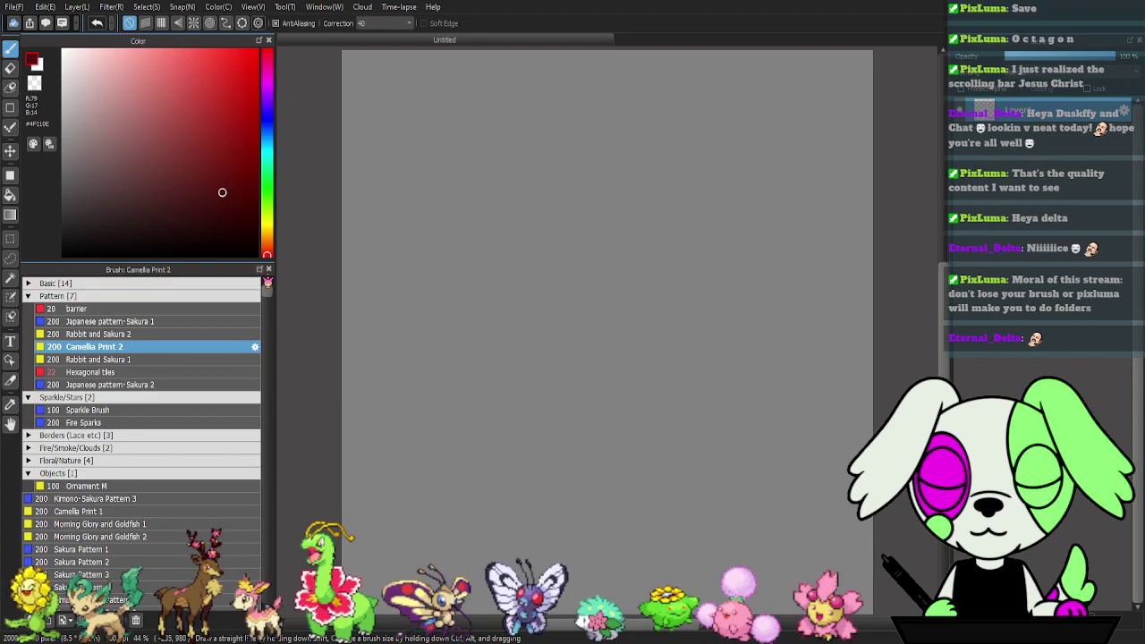
click(268, 270)
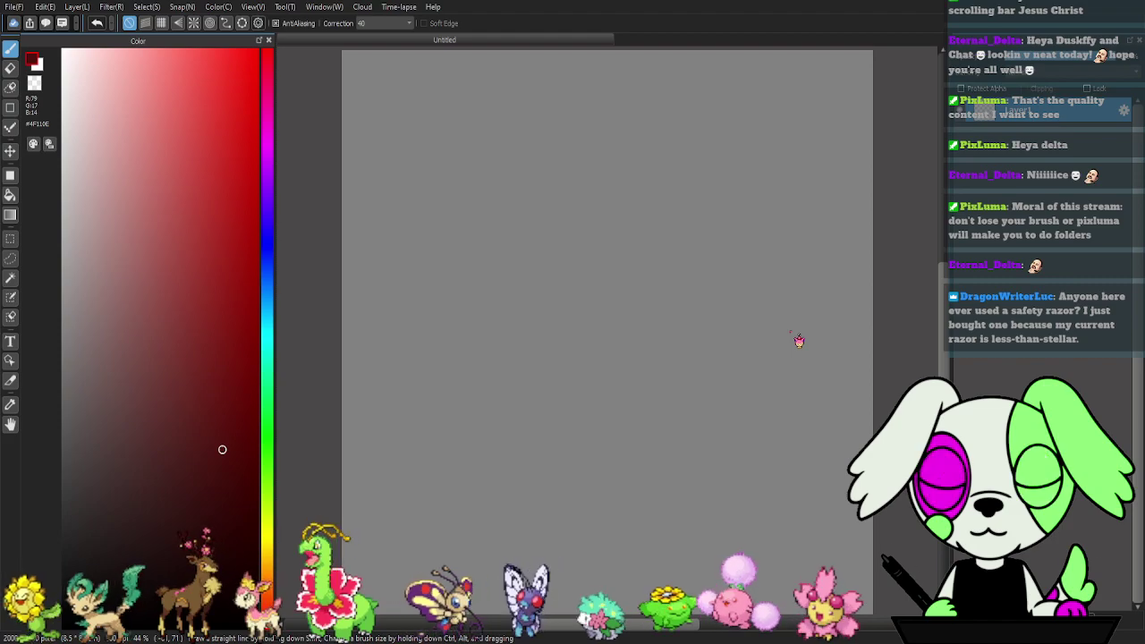
- Paint test strokes with three floral brushes: a blue morning glory garland, a purple floral pattern, and scattered multicoloured blossoms
drag(383, 192, 615, 186)
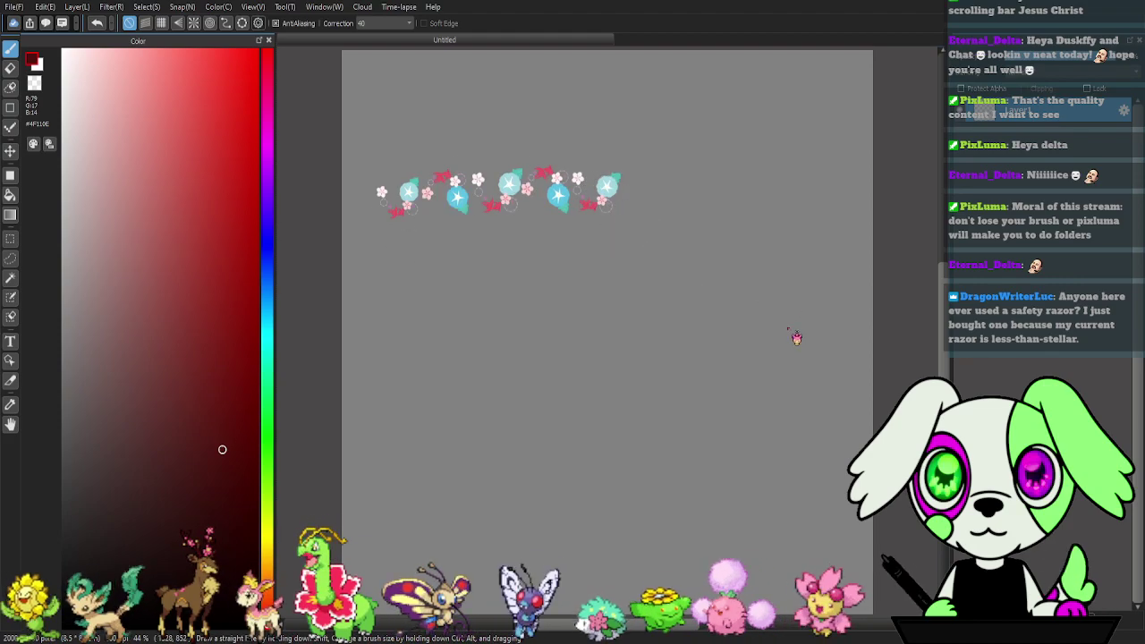
drag(447, 338, 598, 291)
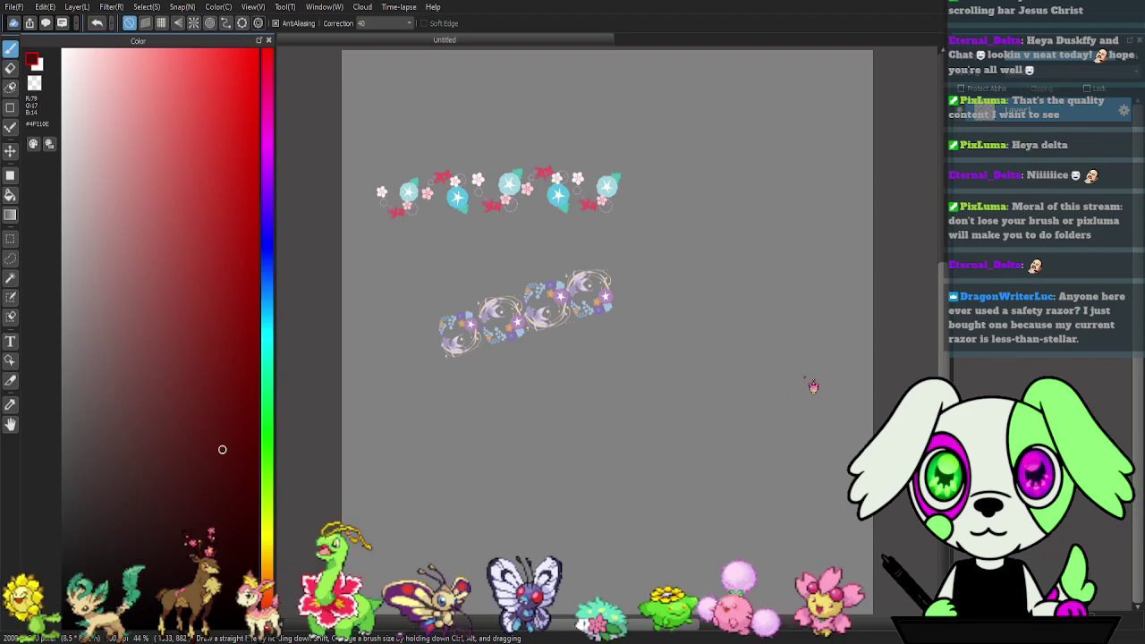
mouse_move(501, 384)
mouse_down()
mouse_move(486, 397)
mouse_move(575, 414)
mouse_move(612, 402)
mouse_up()
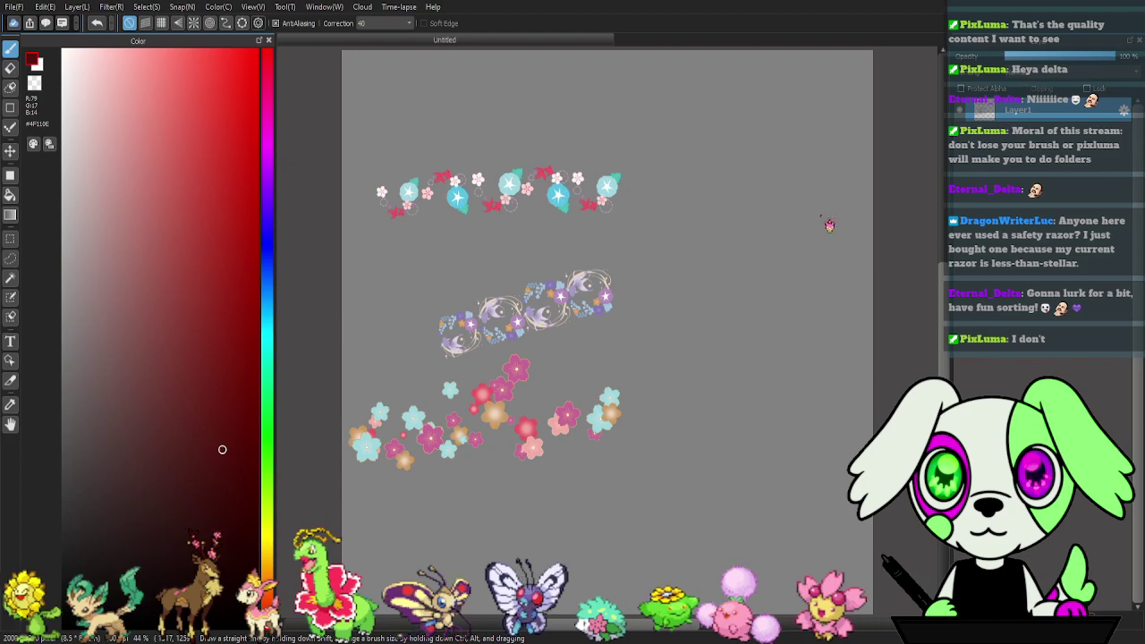
- Test four more pattern brushes with upward strokes across the lower half of the canvas, undoing each stroke
drag(473, 508, 590, 294)
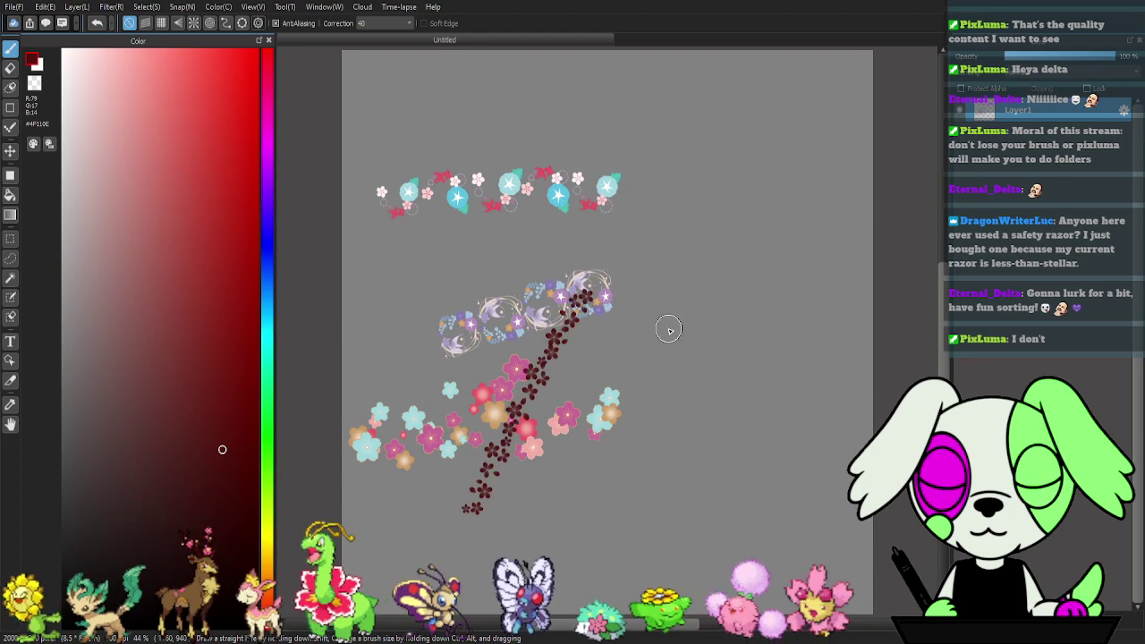
key(ctrl+z)
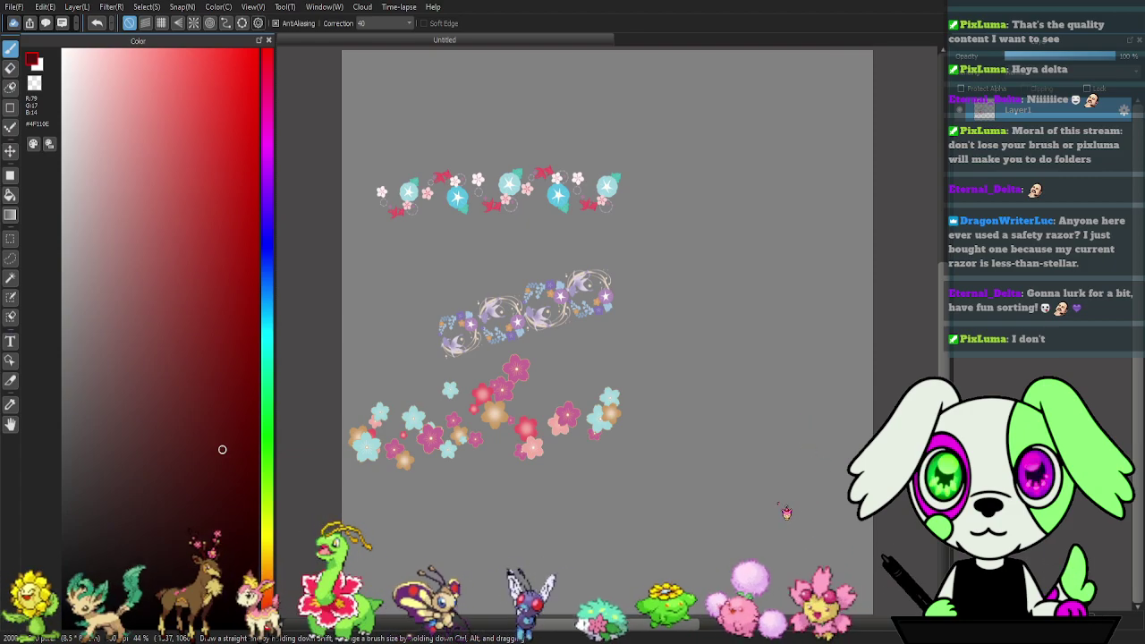
mouse_move(489, 531)
mouse_down()
mouse_move(574, 394)
mouse_move(649, 334)
mouse_up()
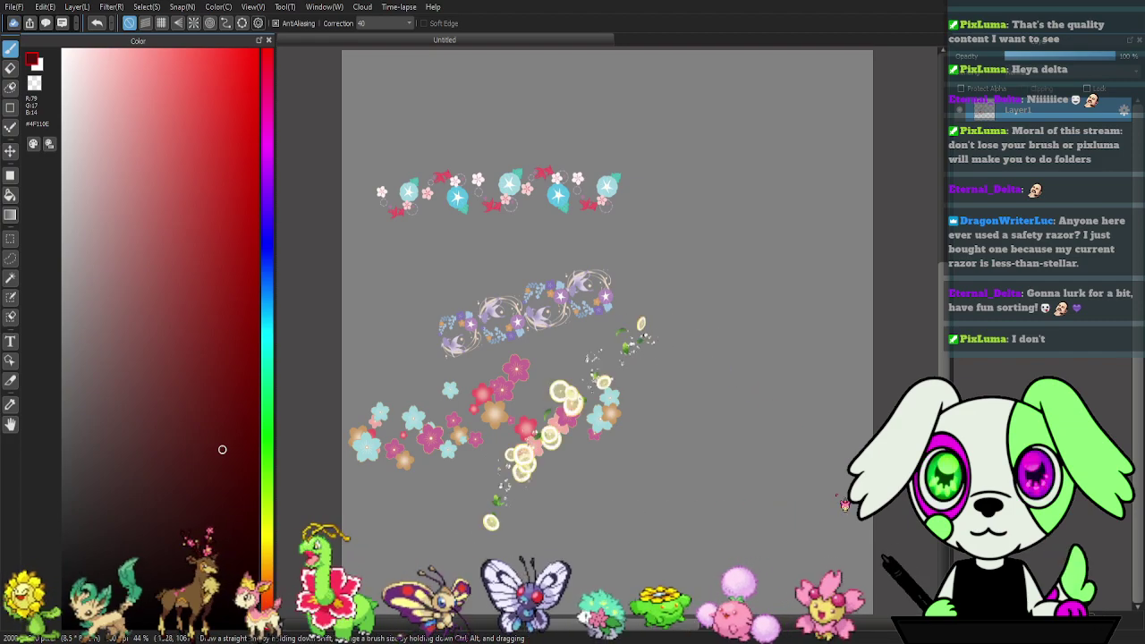
key(ctrl+z)
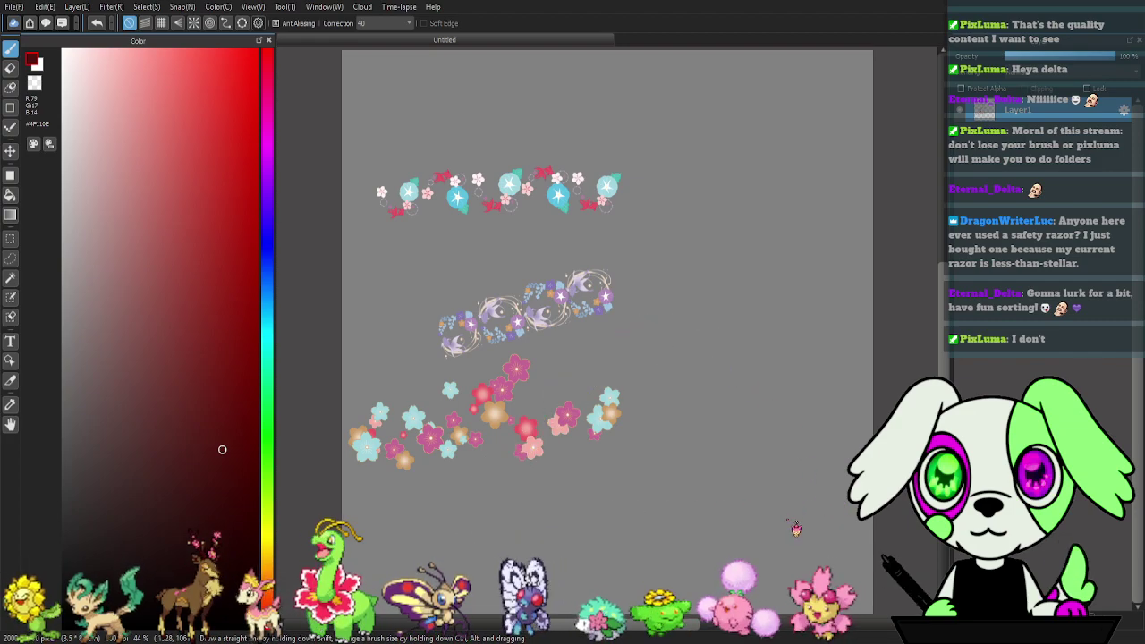
mouse_move(483, 537)
mouse_down()
mouse_move(525, 457)
mouse_move(616, 347)
mouse_up()
key(ctrl+z)
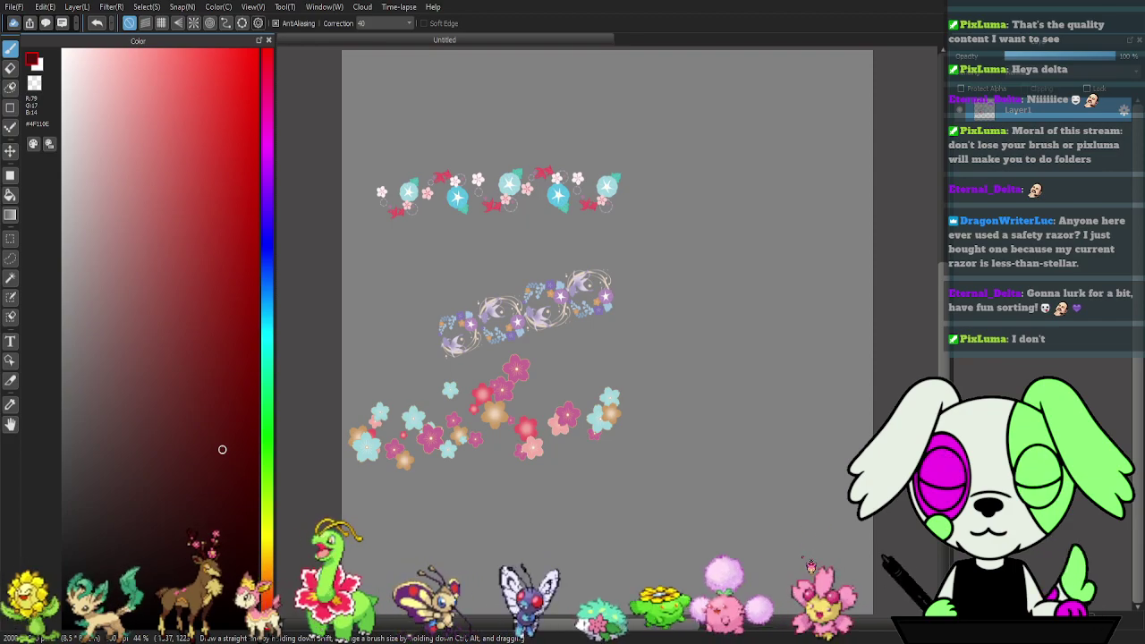
drag(530, 528, 581, 349)
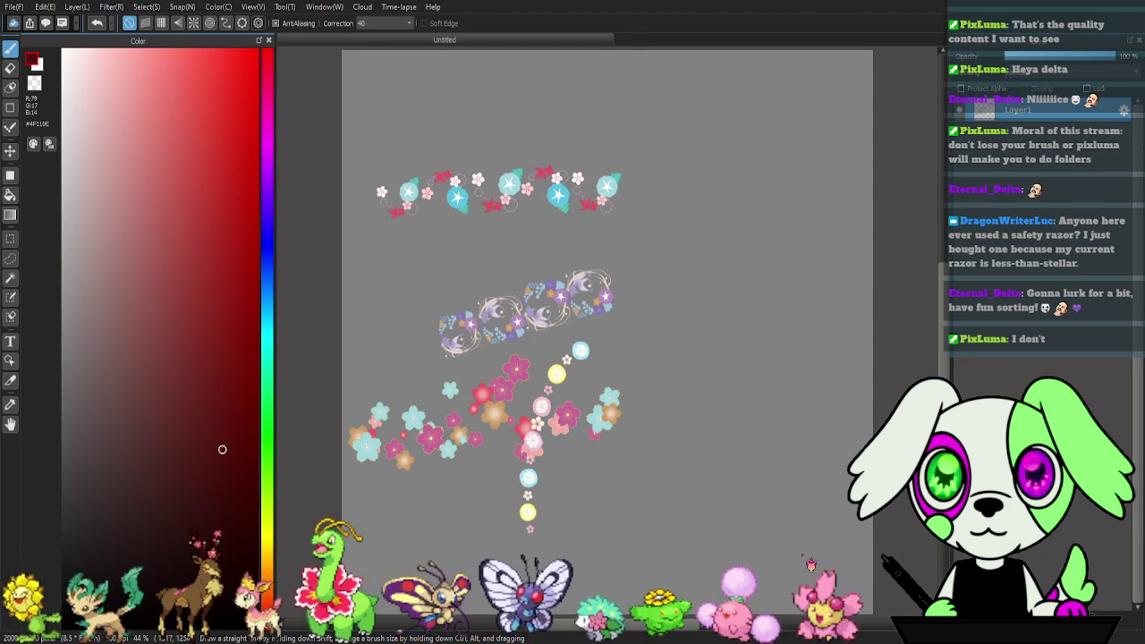
key(ctrl+z)
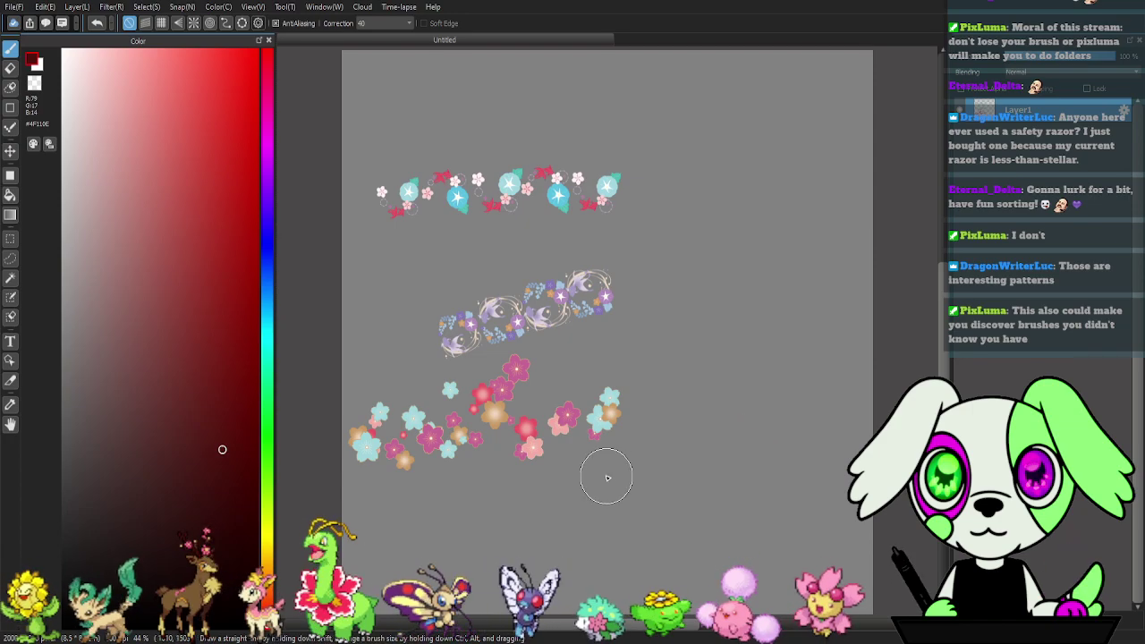
- Test the goldfish, dark red sakura and white star ornament brushes over the existing samples, and clear the canvas
mouse_move(606, 476)
mouse_down()
mouse_move(606, 314)
mouse_move(621, 243)
mouse_up()
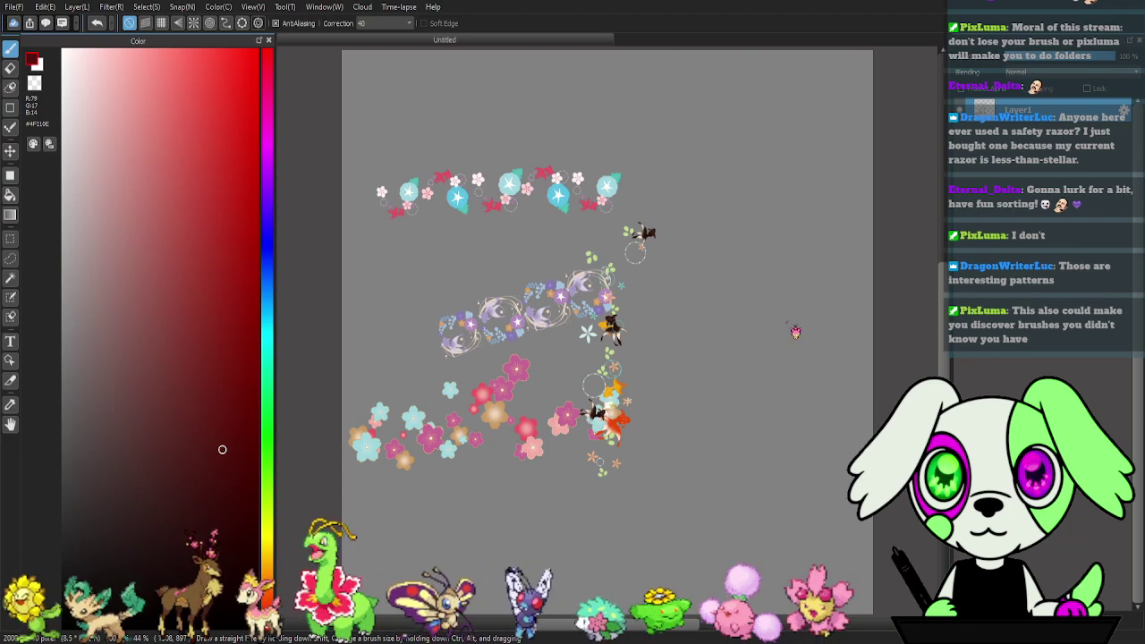
mouse_move(562, 467)
mouse_down()
mouse_move(600, 301)
mouse_move(670, 361)
mouse_move(575, 454)
mouse_move(631, 479)
mouse_up()
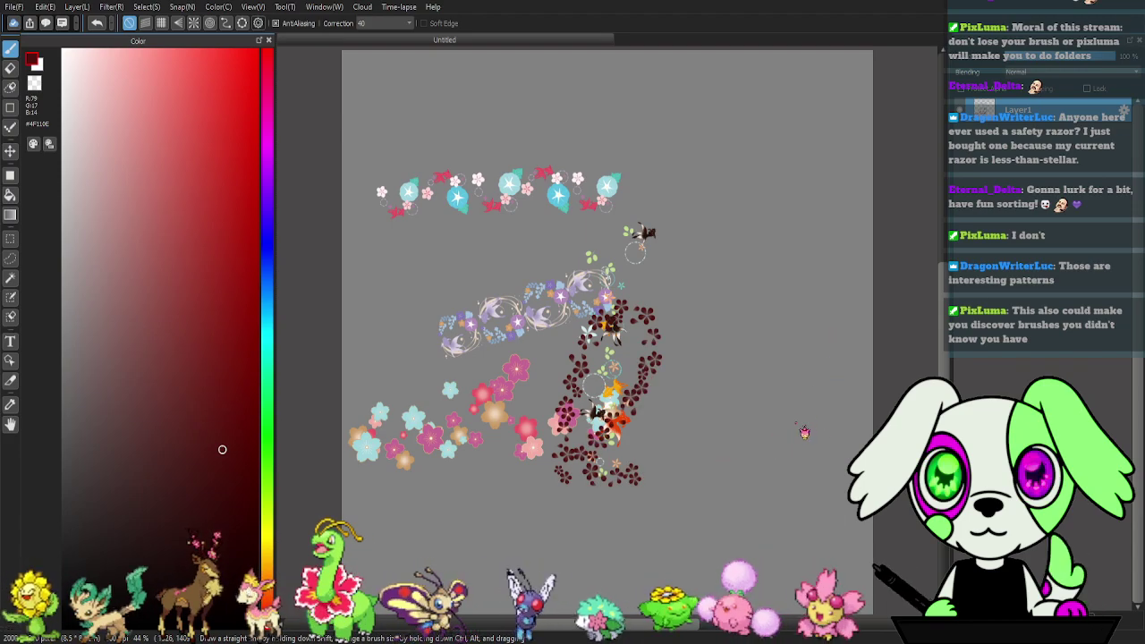
mouse_move(534, 467)
mouse_down()
mouse_move(484, 324)
mouse_move(649, 379)
mouse_up()
mouse_move(627, 487)
mouse_down()
mouse_move(522, 462)
mouse_move(574, 401)
mouse_up()
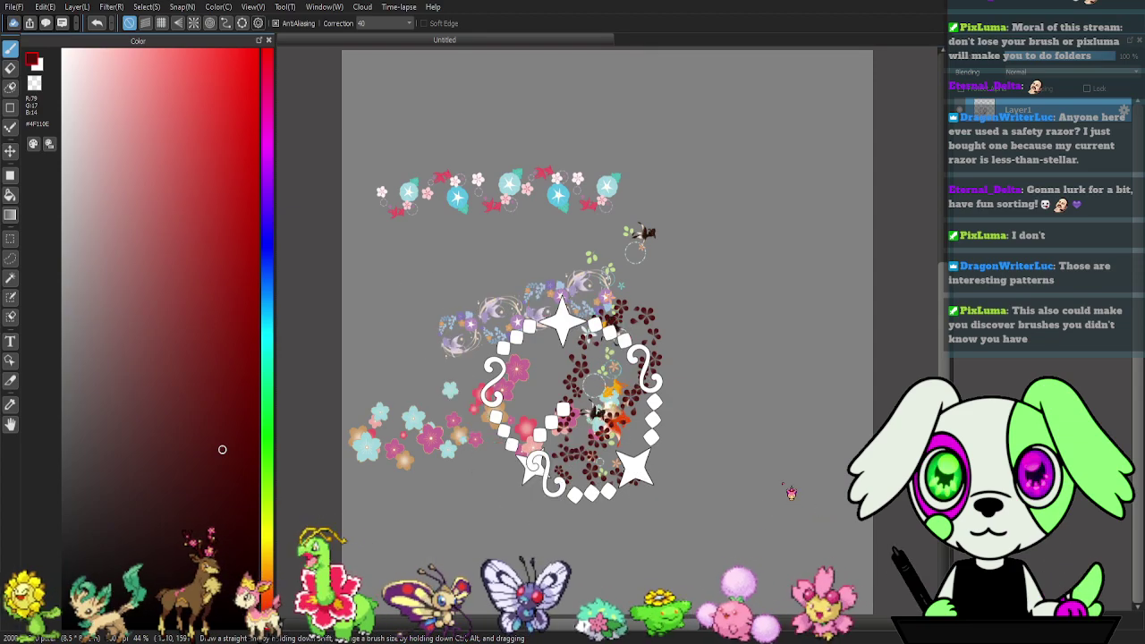
key(Delete)
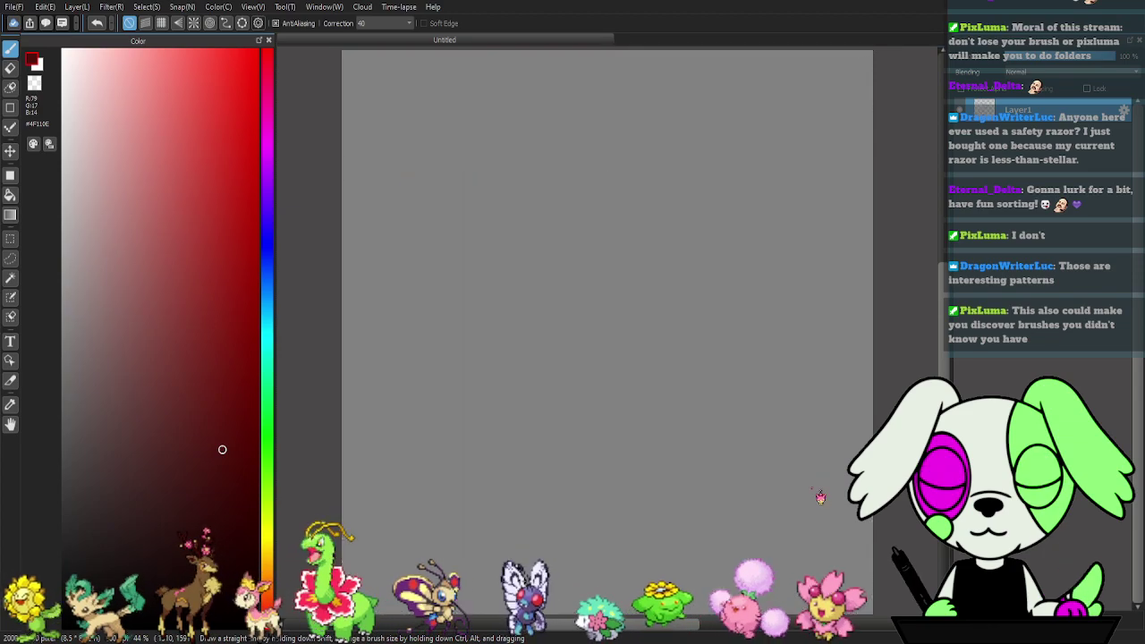
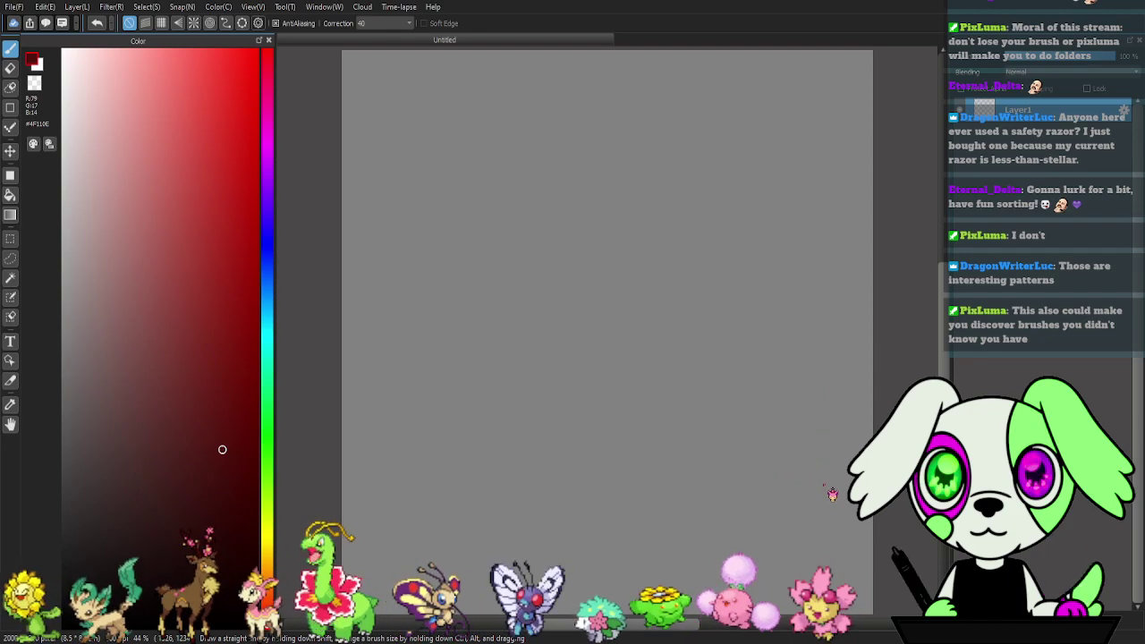
- Test several brushes with strokes across the middle of the blank canvas, removing each sample
mouse_move(600, 516)
mouse_down()
mouse_move(539, 277)
mouse_move(659, 445)
mouse_up()
key(ctrl+z)
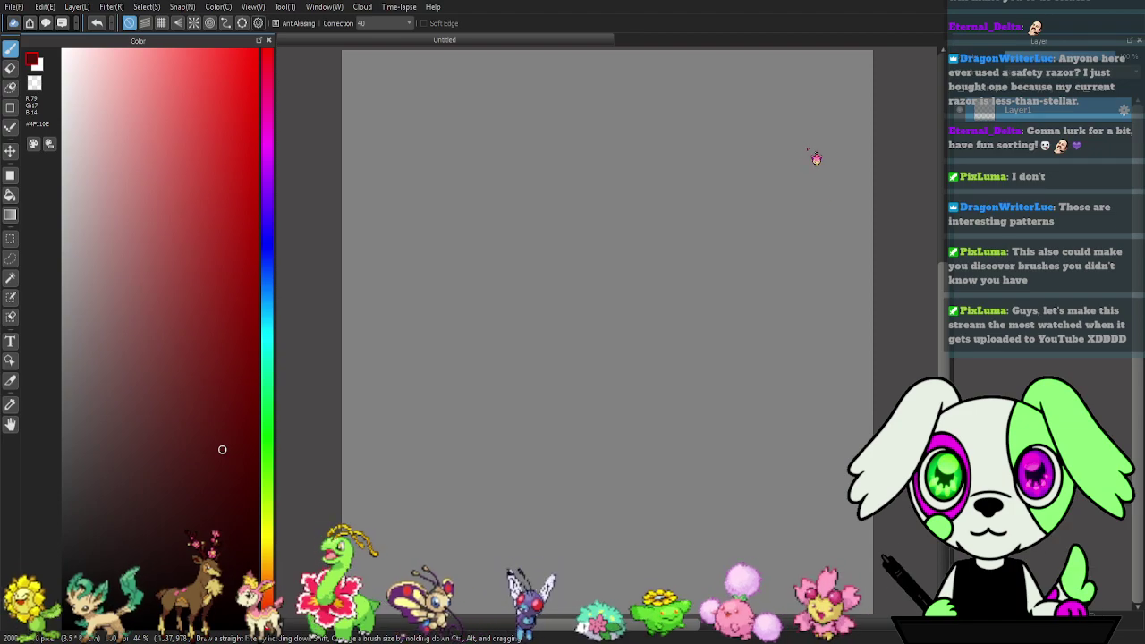
mouse_move(544, 338)
mouse_down()
mouse_move(564, 155)
mouse_move(605, 319)
mouse_up()
key(Delete)
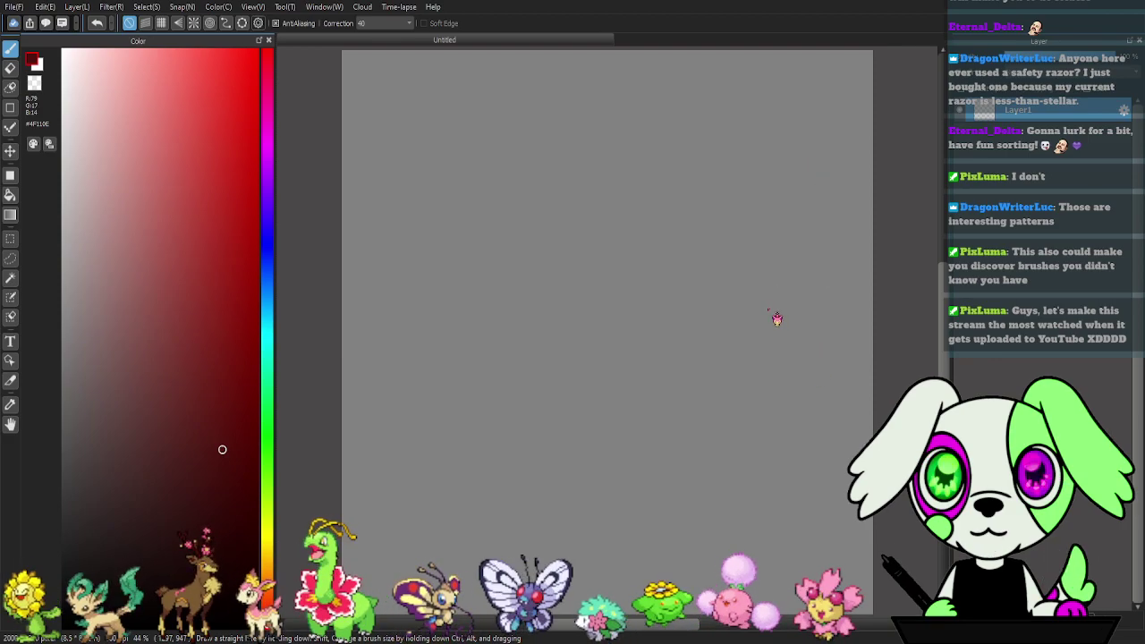
drag(539, 387, 425, 248)
drag(573, 192, 626, 375)
key(ctrl+z)
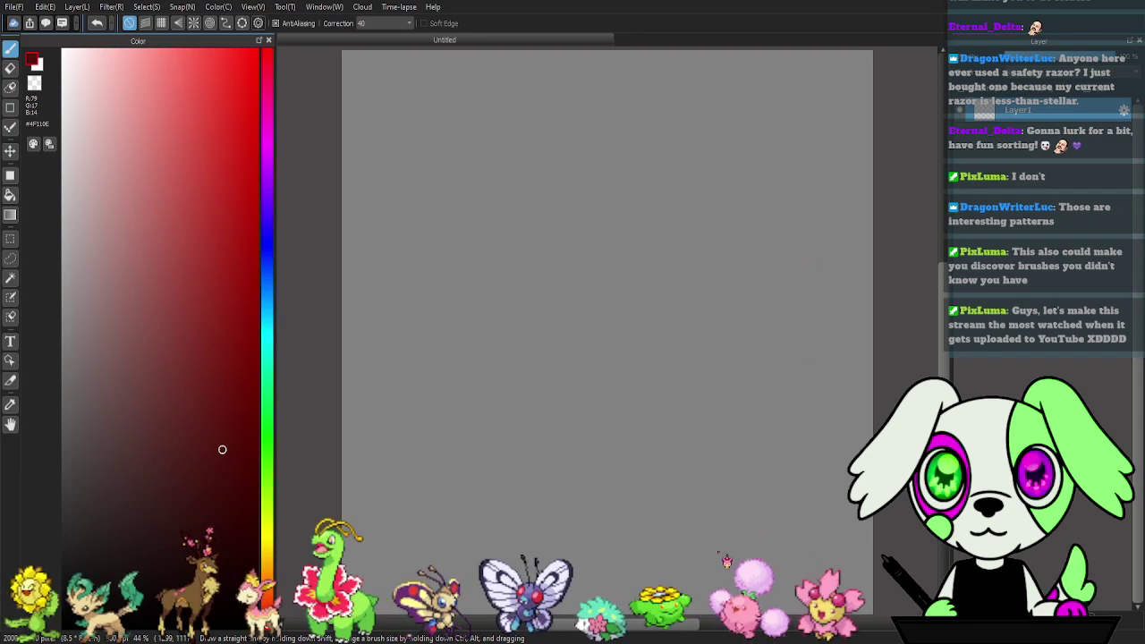
- Test two more brushes with long upward strokes from the lower part of the canvas, undoing each stroke
mouse_move(610, 558)
mouse_down()
mouse_move(499, 325)
mouse_move(608, 340)
mouse_up()
key(ctrl+z)
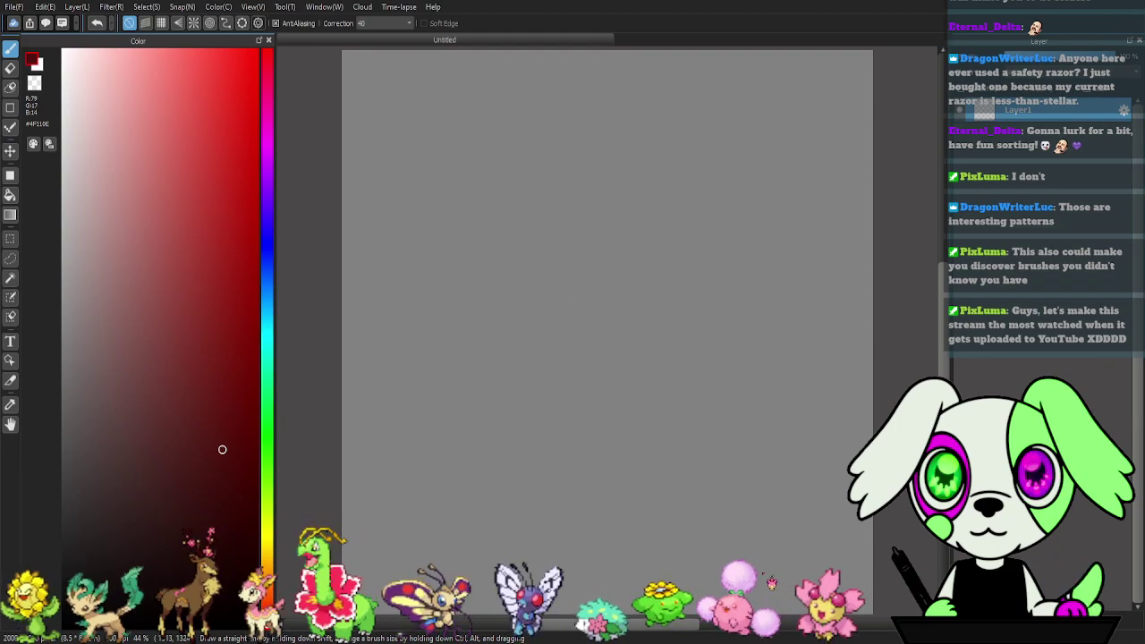
mouse_move(562, 548)
mouse_down()
mouse_move(448, 369)
mouse_move(615, 359)
mouse_up()
key(ctrl+z)
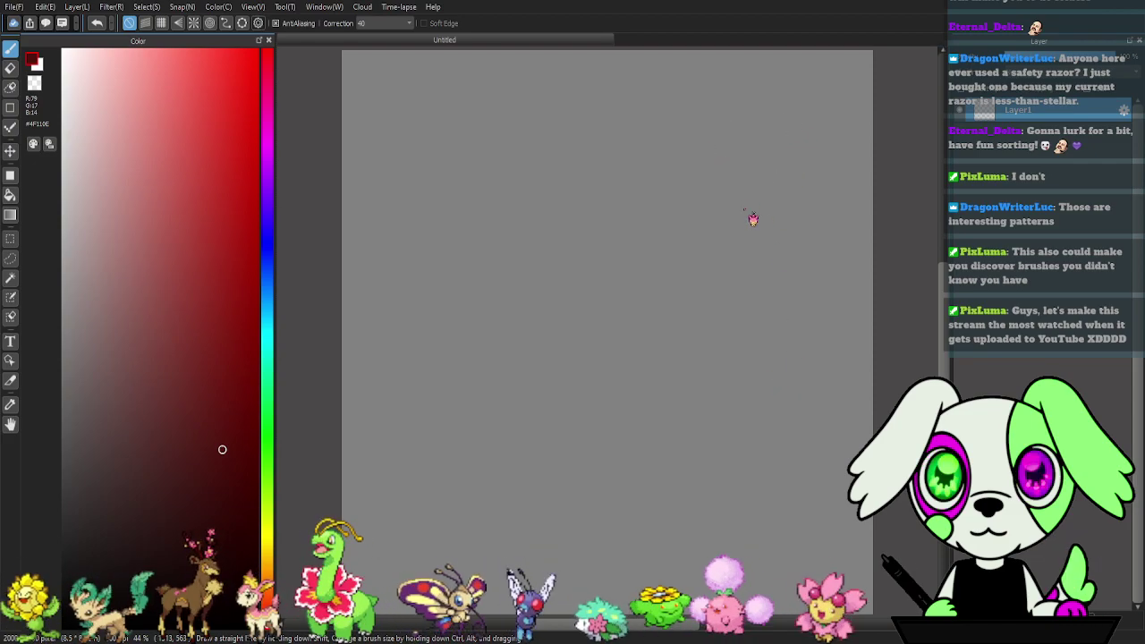
- Test the hanging purple wisteria and round golden lattice brushes, and clear the canvas
drag(458, 312, 495, 219)
mouse_move(619, 193)
mouse_down()
mouse_move(623, 359)
mouse_move(531, 450)
mouse_up()
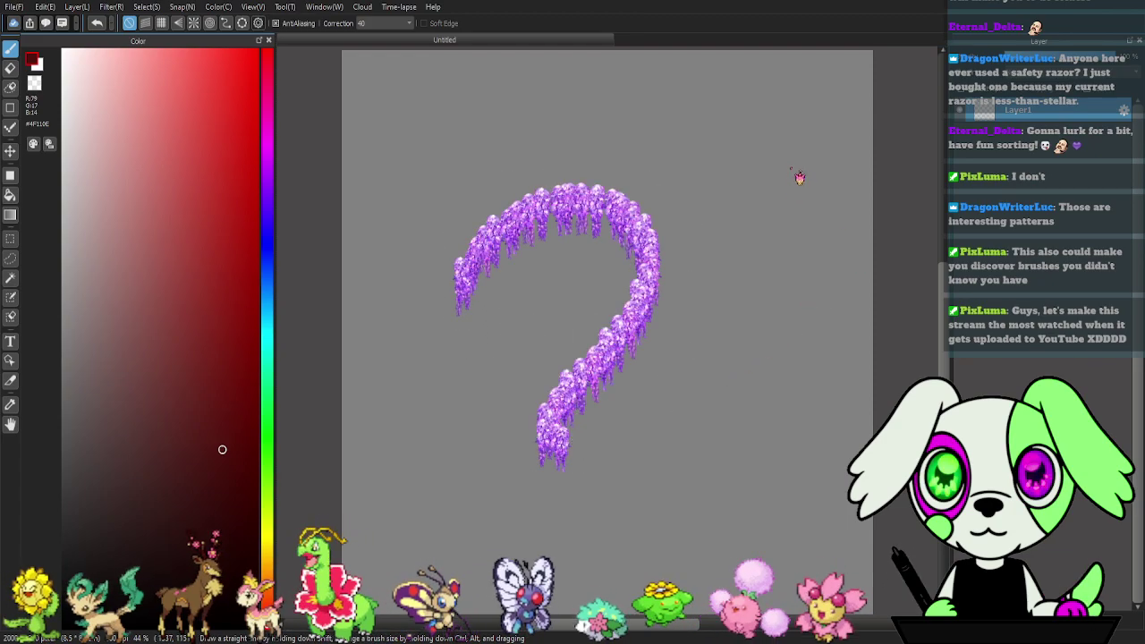
mouse_move(572, 527)
mouse_down()
mouse_move(407, 328)
mouse_move(683, 519)
mouse_up()
key(ctrl+z)
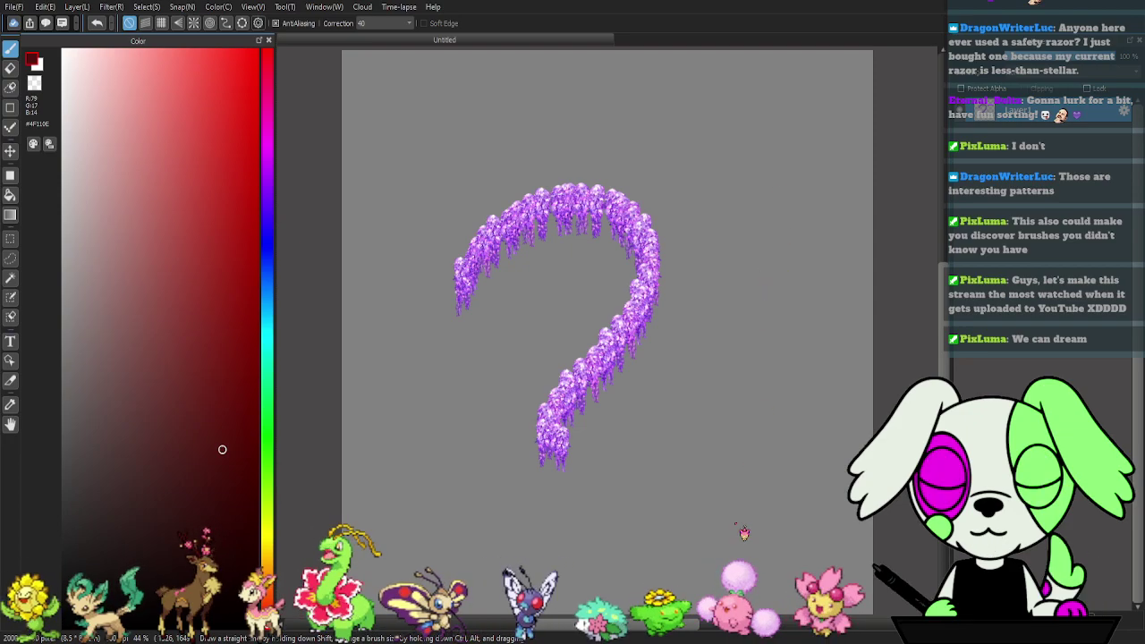
mouse_move(620, 548)
mouse_down()
mouse_move(408, 425)
mouse_move(555, 326)
mouse_move(655, 424)
mouse_move(556, 527)
mouse_up()
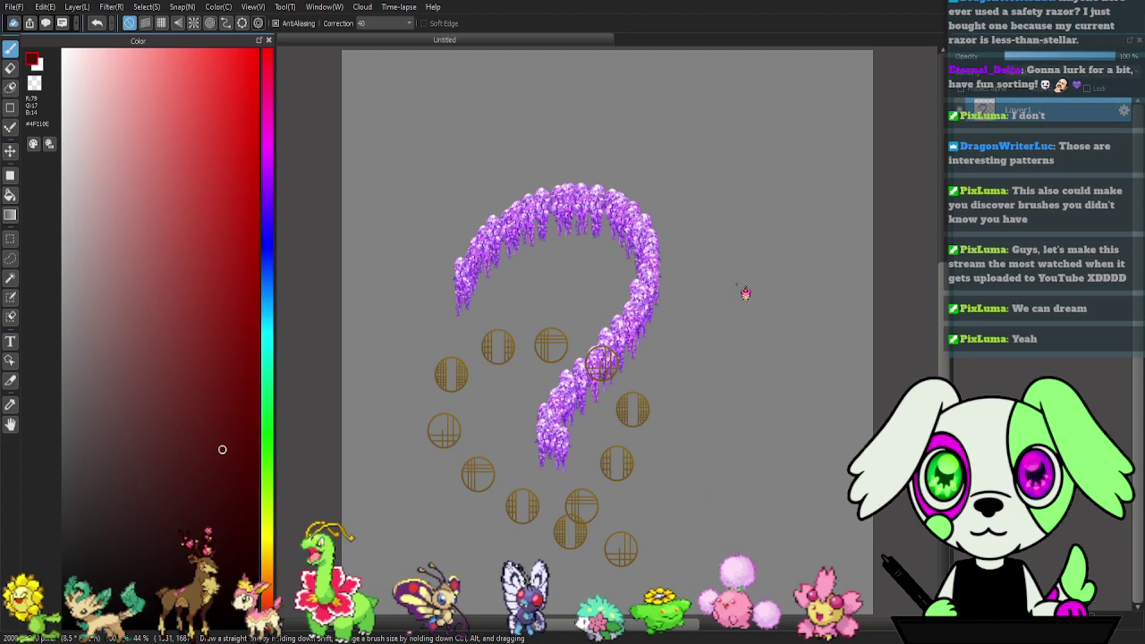
key(ctrl+a)
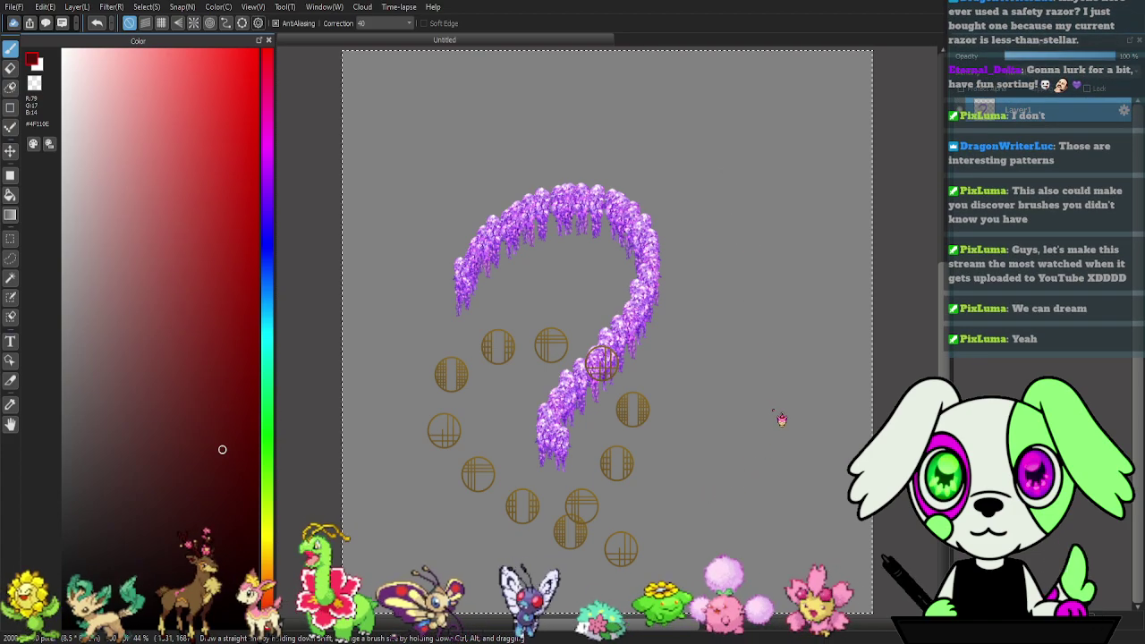
key(Delete)
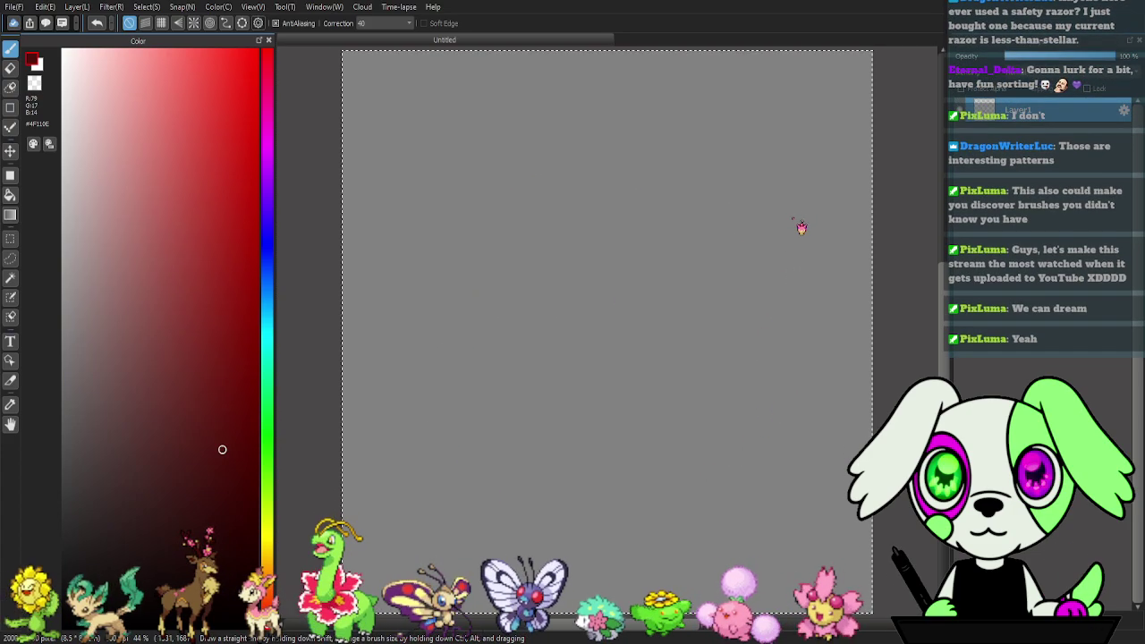
key(ctrl+d)
- Make two test strokes in the upper half of the empty canvas and undo both
drag(608, 259, 423, 217)
drag(557, 170, 469, 173)
key(ctrl+z)
key(ctrl+z)
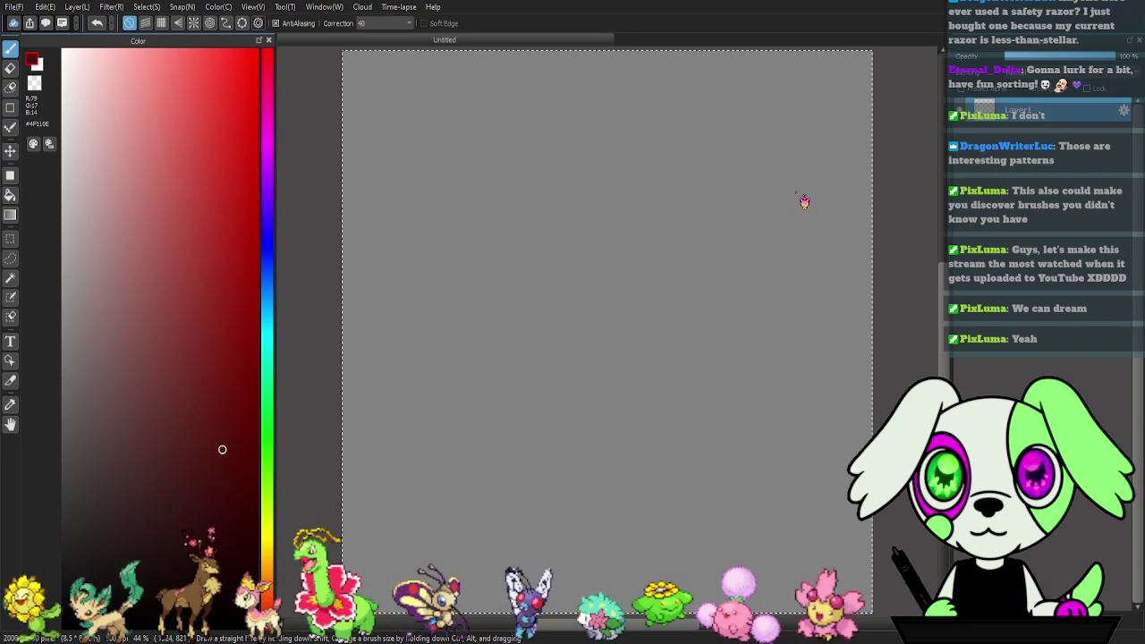
- Paint samples with the dark red crack and coloured glass marble brushes, and try two further strokes, undoing those two
key(ctrl+d)
mouse_move(653, 414)
mouse_down()
mouse_move(486, 354)
mouse_move(508, 239)
mouse_move(607, 236)
mouse_up()
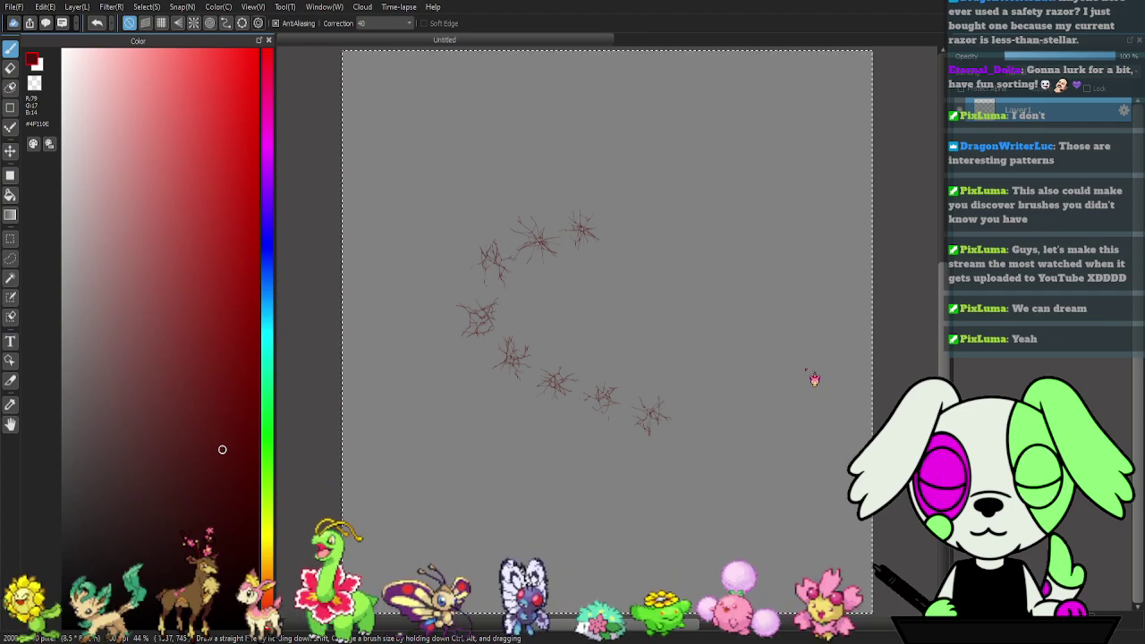
mouse_move(633, 492)
mouse_down()
mouse_move(486, 469)
mouse_move(469, 341)
mouse_move(635, 328)
mouse_move(660, 398)
mouse_up()
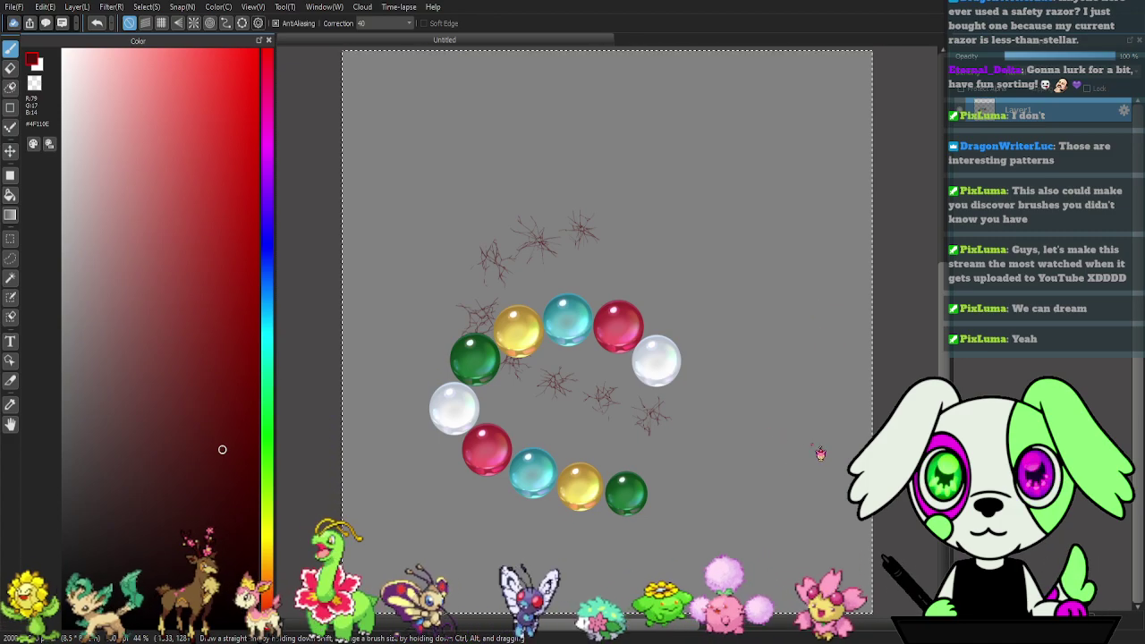
mouse_move(659, 468)
mouse_down()
mouse_move(449, 393)
mouse_move(579, 279)
mouse_move(672, 425)
mouse_up()
key(ctrl+z)
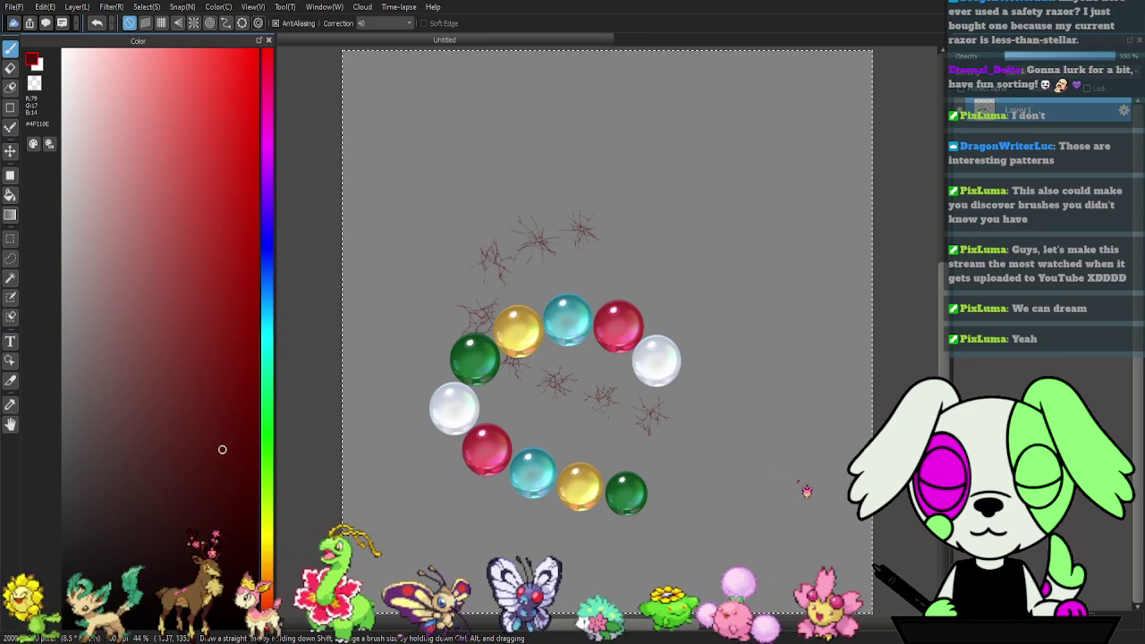
mouse_move(658, 511)
mouse_down()
mouse_move(501, 398)
mouse_move(643, 358)
mouse_up()
key(ctrl+z)
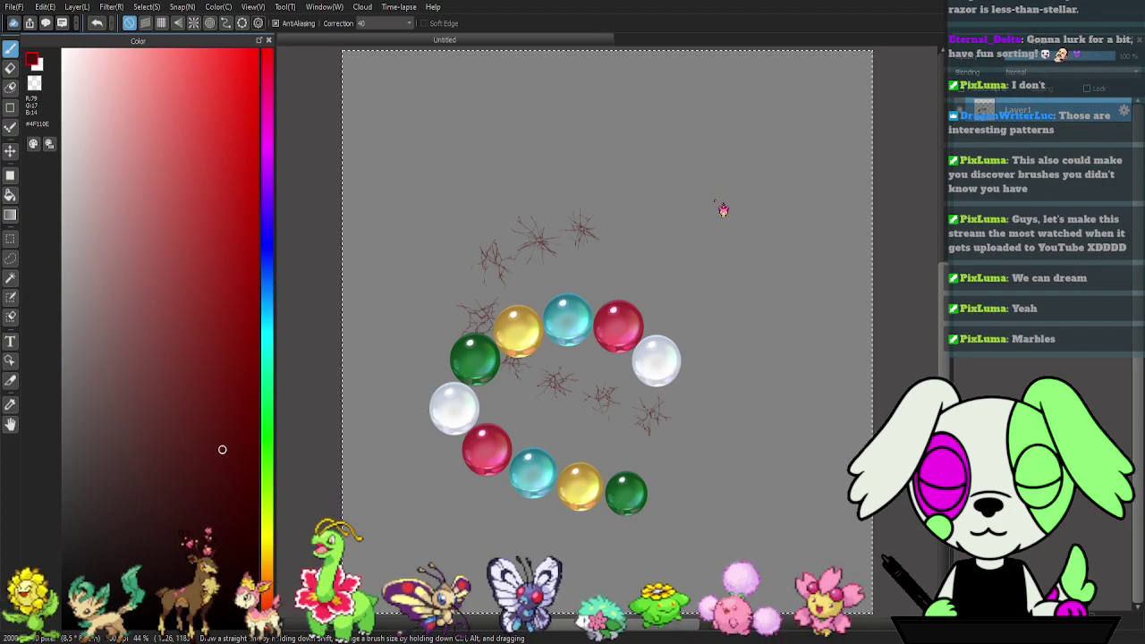
- Test the green leaf, white bottle and orange slice brushes around the marbles, undoing the bottle stroke, and select the whole canvas
mouse_move(641, 265)
mouse_down()
mouse_move(614, 266)
mouse_move(682, 179)
mouse_move(702, 192)
mouse_up()
key(ctrl+z)
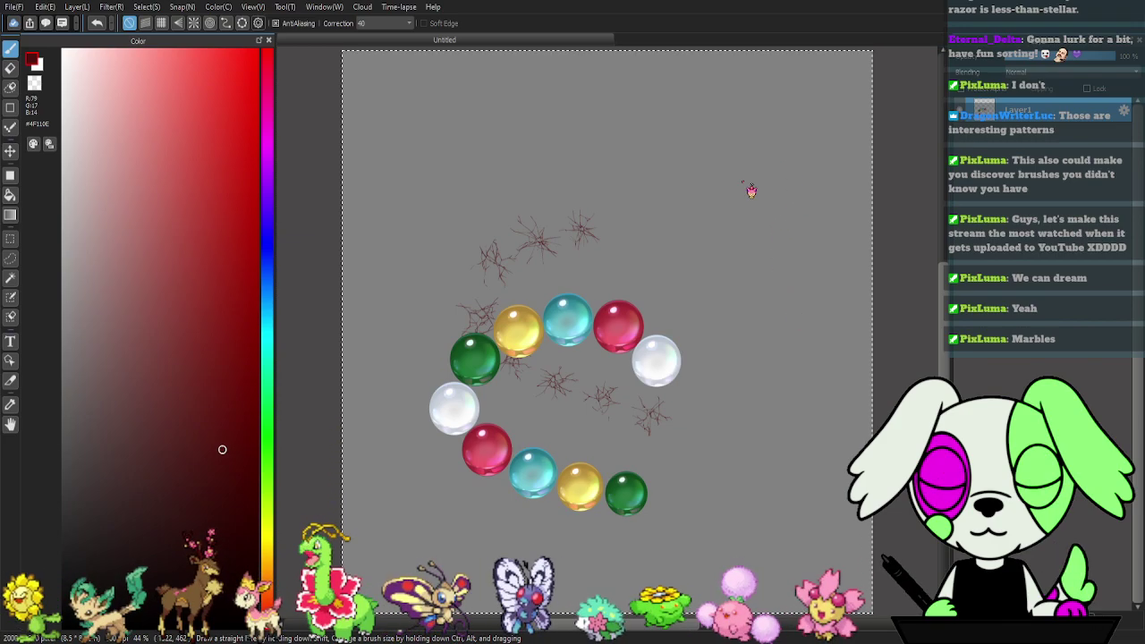
mouse_move(595, 275)
mouse_down()
mouse_move(422, 216)
mouse_move(492, 132)
mouse_move(590, 214)
mouse_up()
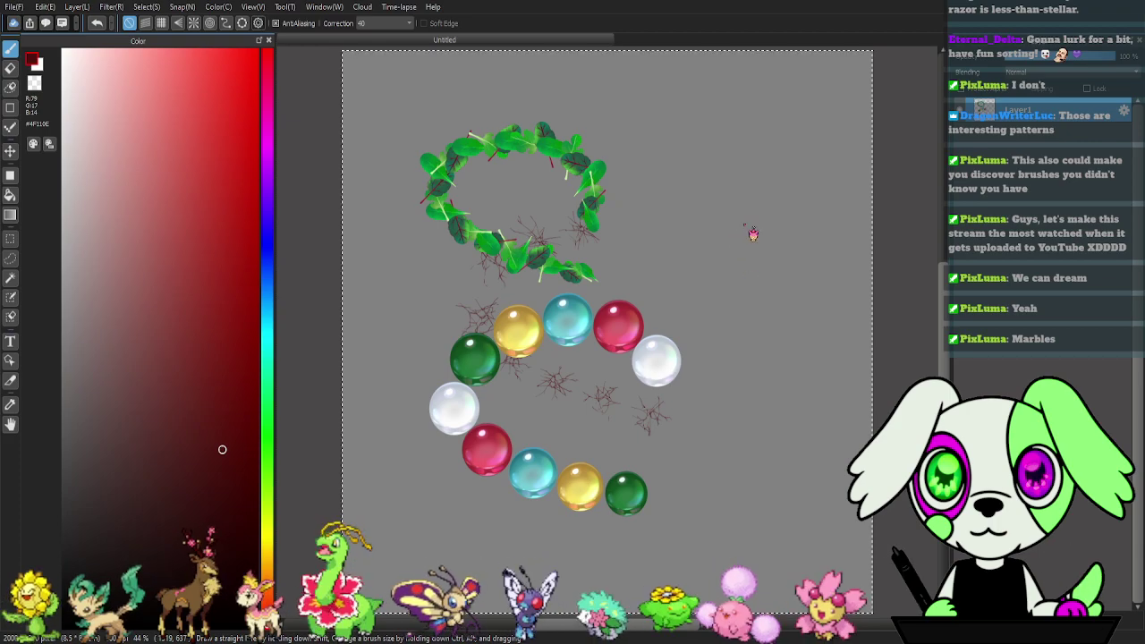
mouse_move(692, 242)
mouse_down()
mouse_move(559, 241)
mouse_move(424, 215)
mouse_move(599, 166)
mouse_up()
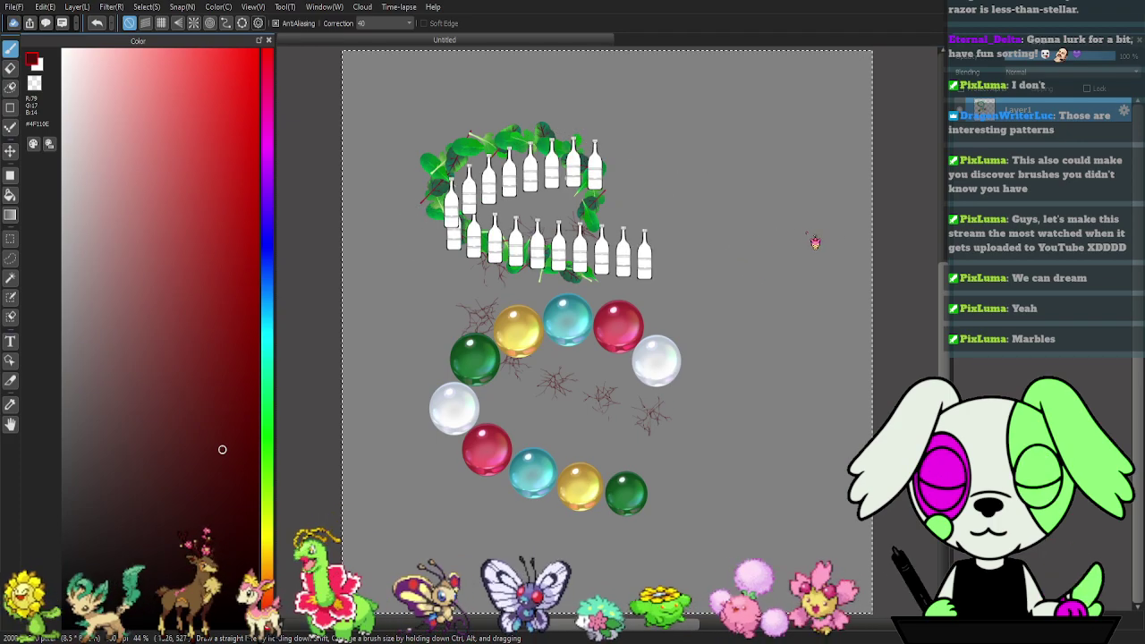
key(ctrl+z)
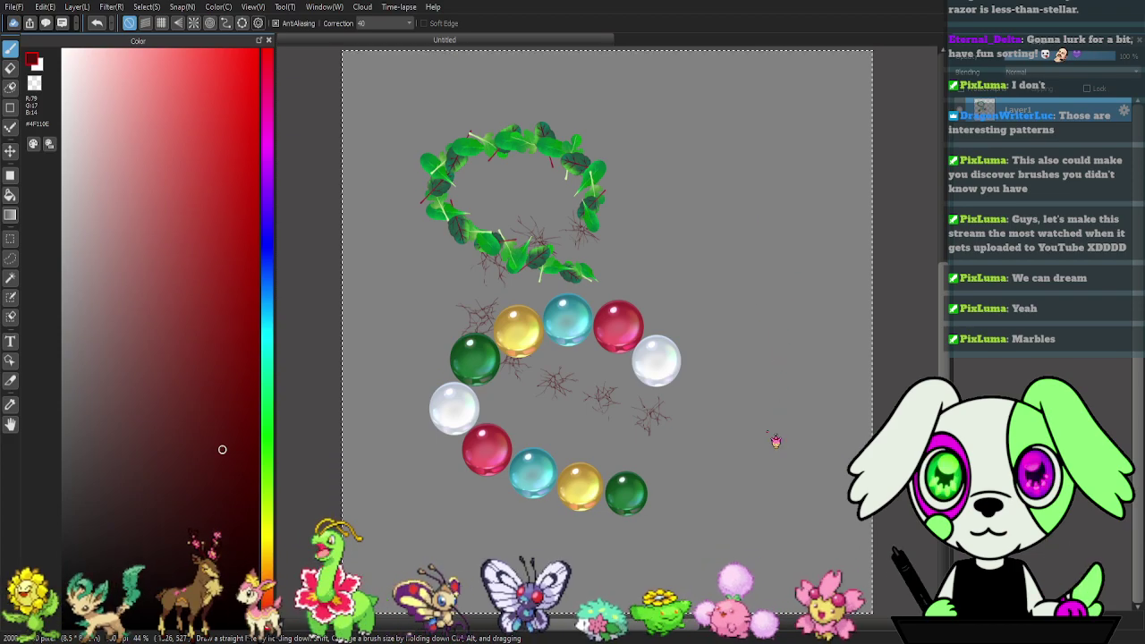
mouse_move(656, 448)
mouse_down()
mouse_move(423, 361)
mouse_move(660, 333)
mouse_up()
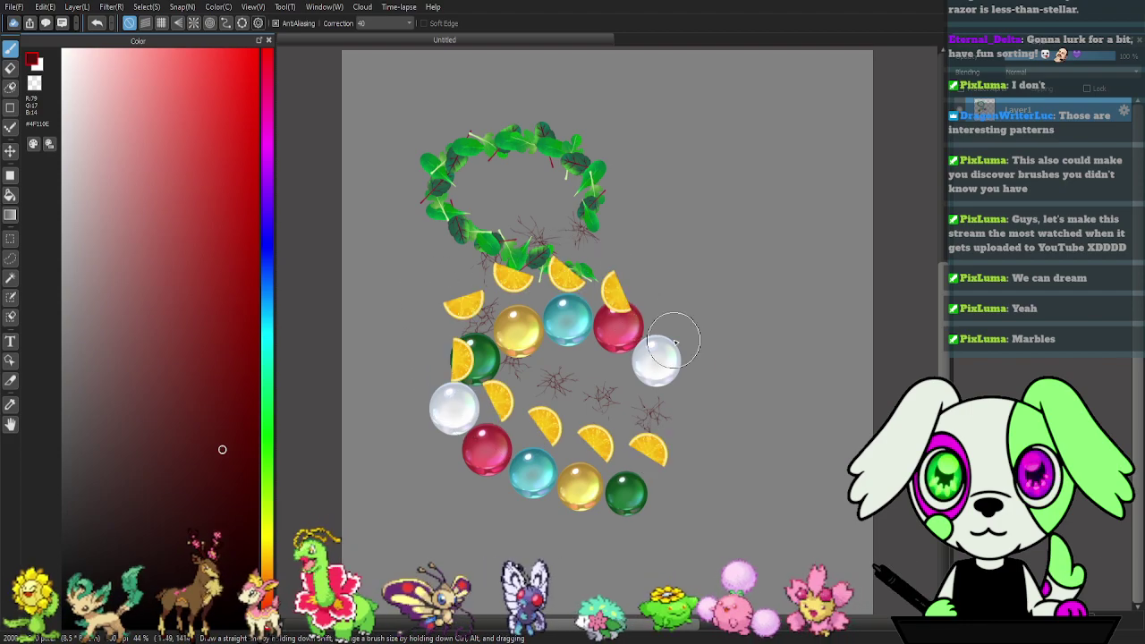
key(ctrl+a)
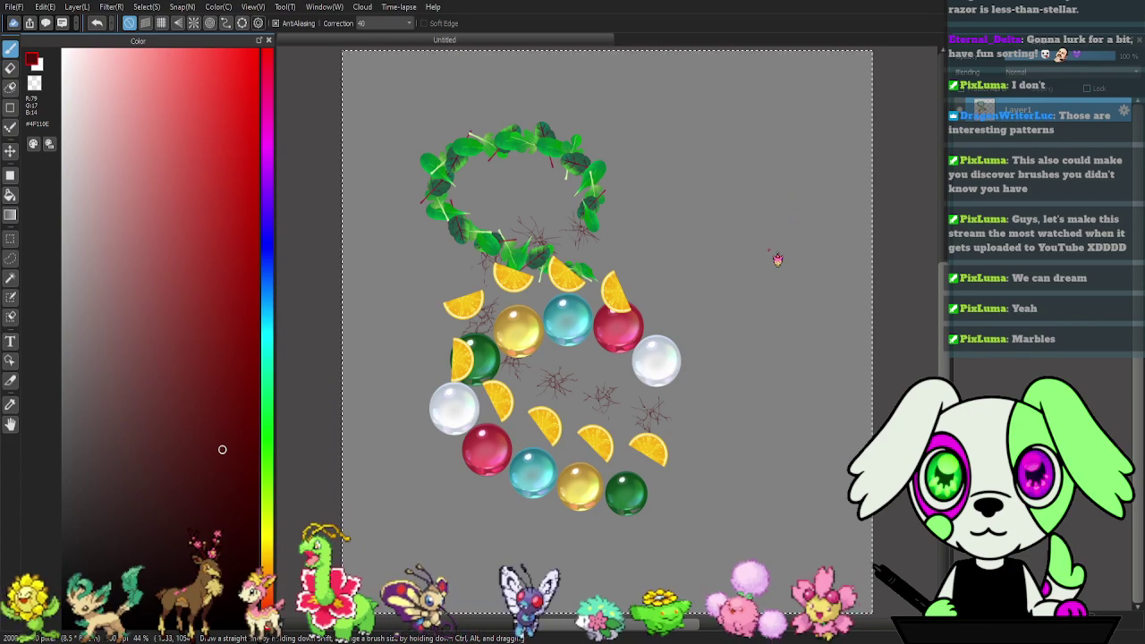
- Test the curled silver and gold ribbon brushes over the existing samples, and clear and deselect the canvas
mouse_move(625, 421)
mouse_down()
mouse_move(418, 338)
mouse_move(578, 238)
mouse_move(629, 327)
mouse_move(493, 426)
mouse_move(625, 457)
mouse_up()
key(ctrl+z)
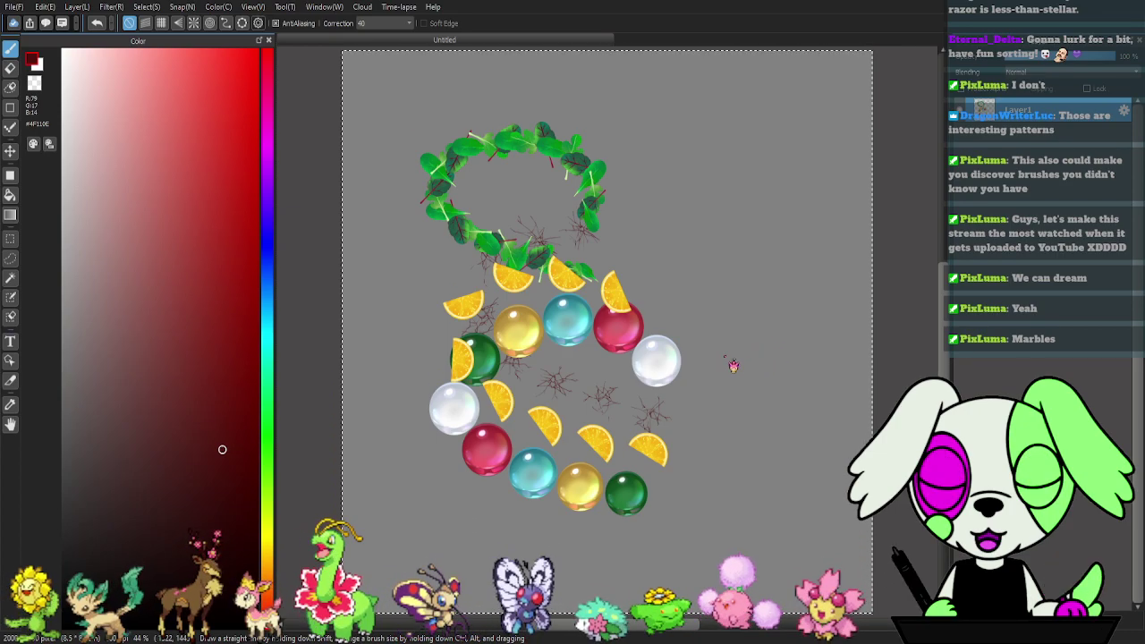
mouse_move(609, 378)
mouse_down()
mouse_move(437, 297)
mouse_move(576, 195)
mouse_move(600, 293)
mouse_move(553, 375)
mouse_up()
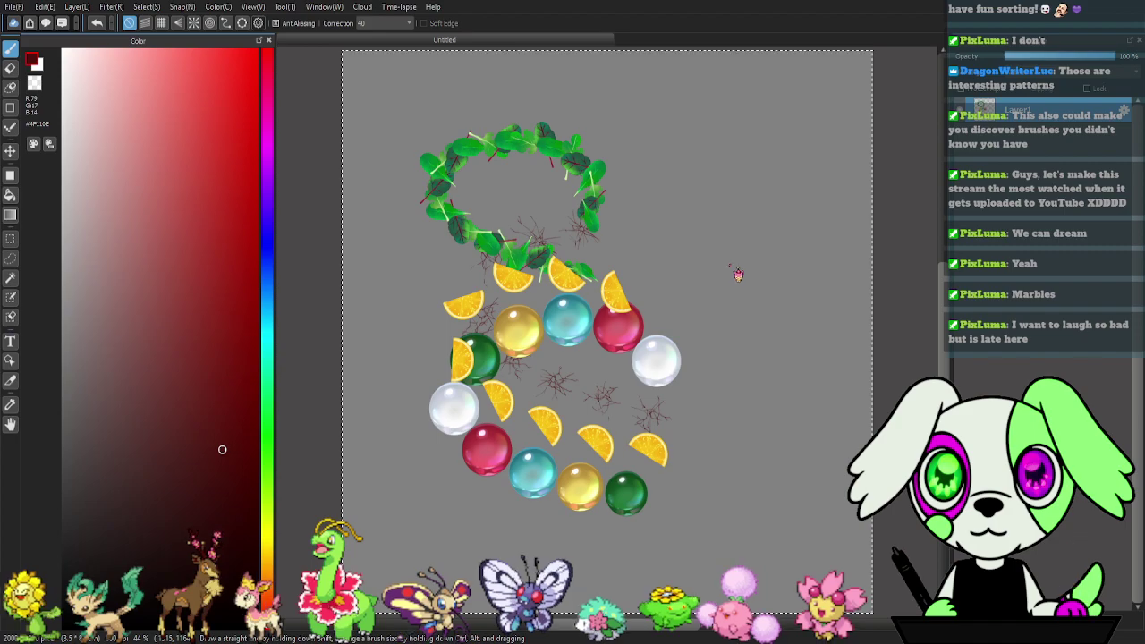
mouse_move(650, 448)
mouse_down()
mouse_move(481, 390)
mouse_move(454, 266)
mouse_move(591, 242)
mouse_move(663, 338)
mouse_up()
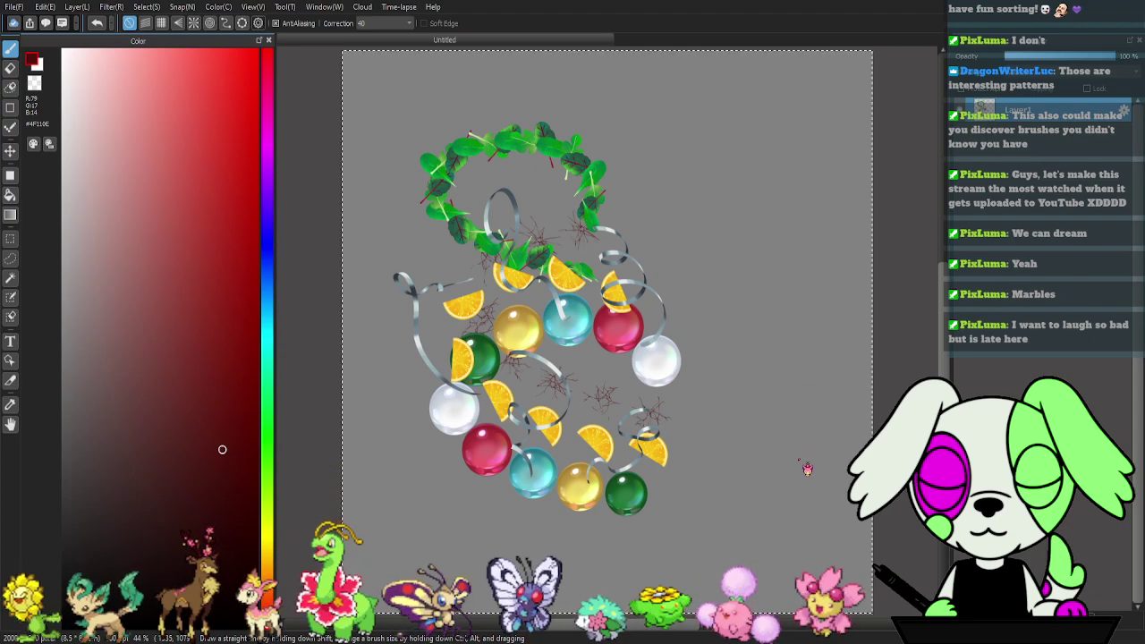
mouse_move(648, 469)
mouse_down()
mouse_move(499, 431)
mouse_move(679, 304)
mouse_up()
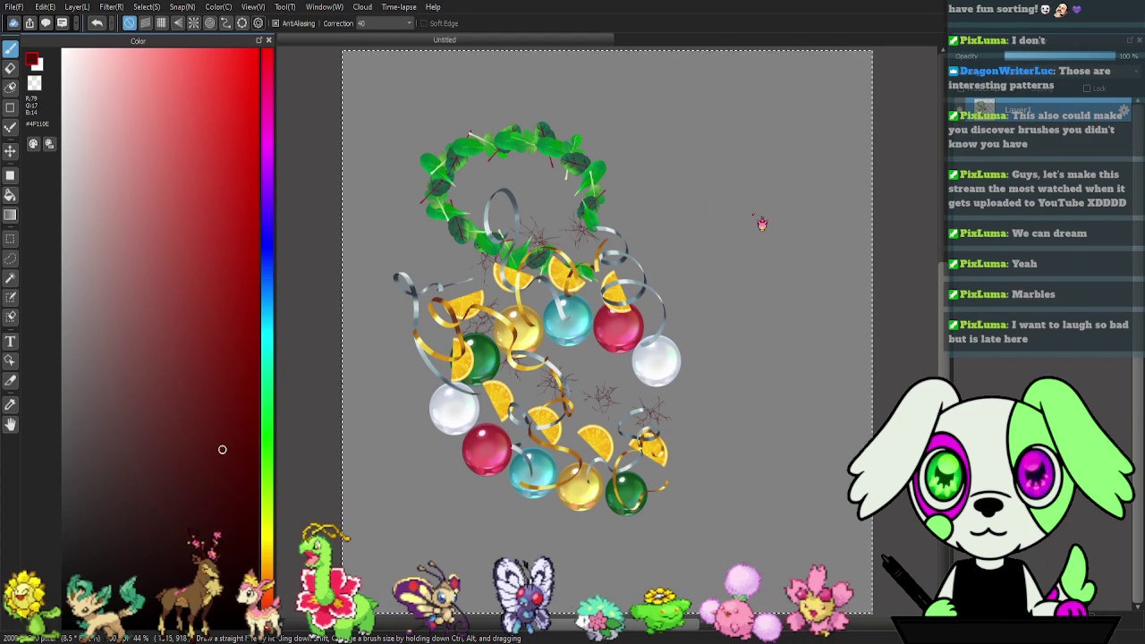
key(Delete)
key(ctrl+d)
- Test and undo the silver foil fragment brush, and paint samples of the pale pink sakura, fine glitter and white sparkle brushes
mouse_move(620, 355)
mouse_down()
mouse_move(456, 311)
mouse_move(489, 464)
mouse_move(638, 438)
mouse_up()
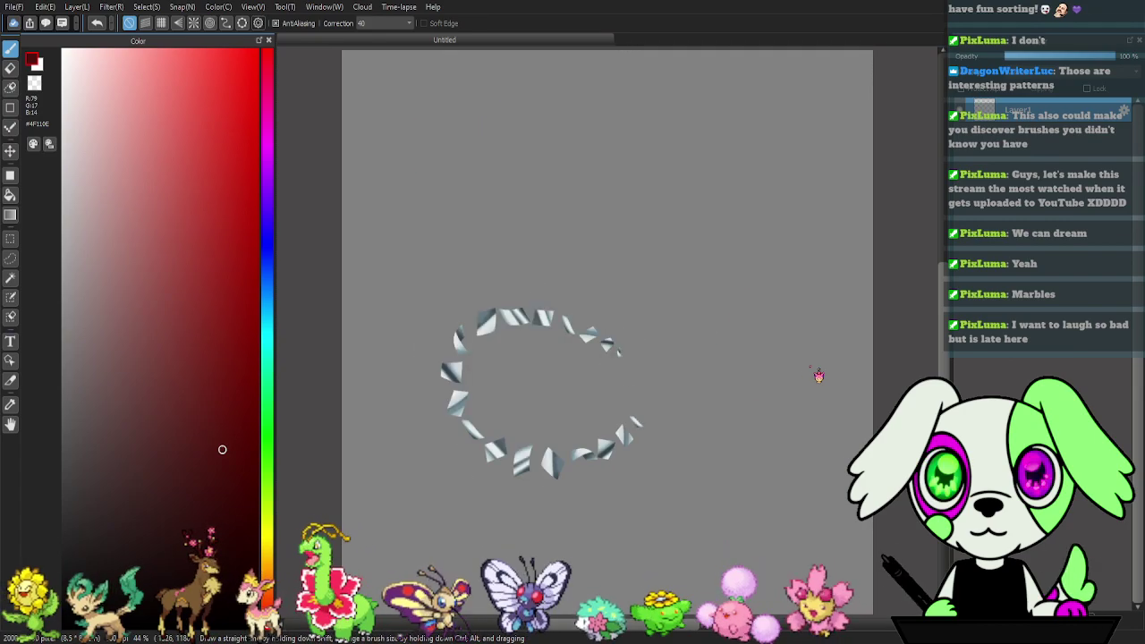
key(ctrl+z)
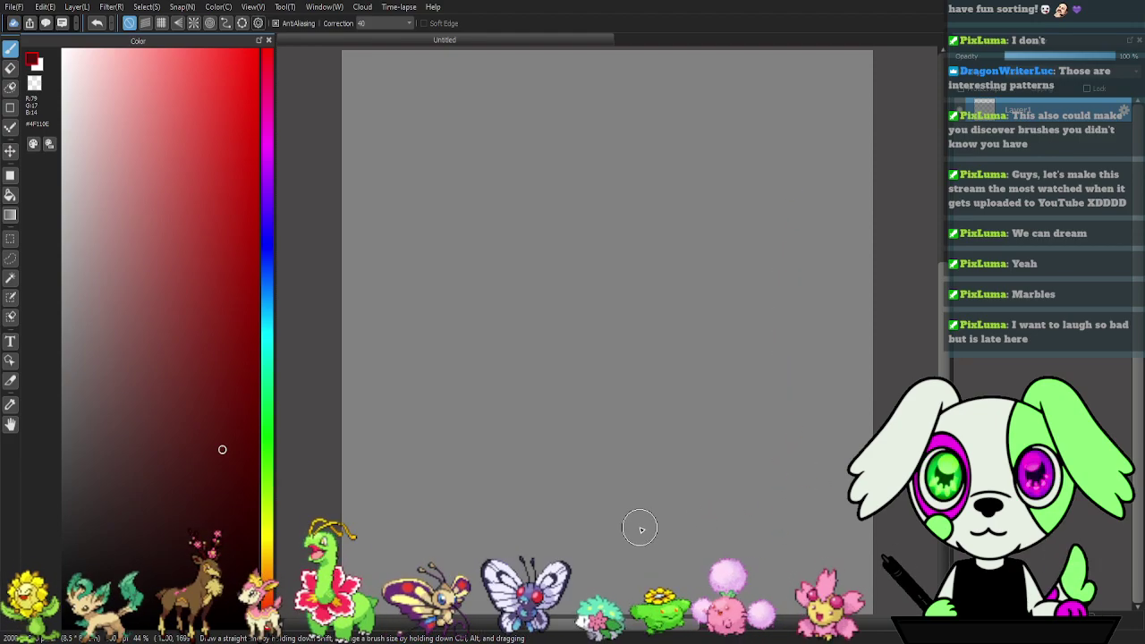
mouse_move(473, 439)
mouse_down()
mouse_move(537, 300)
mouse_move(616, 343)
mouse_up()
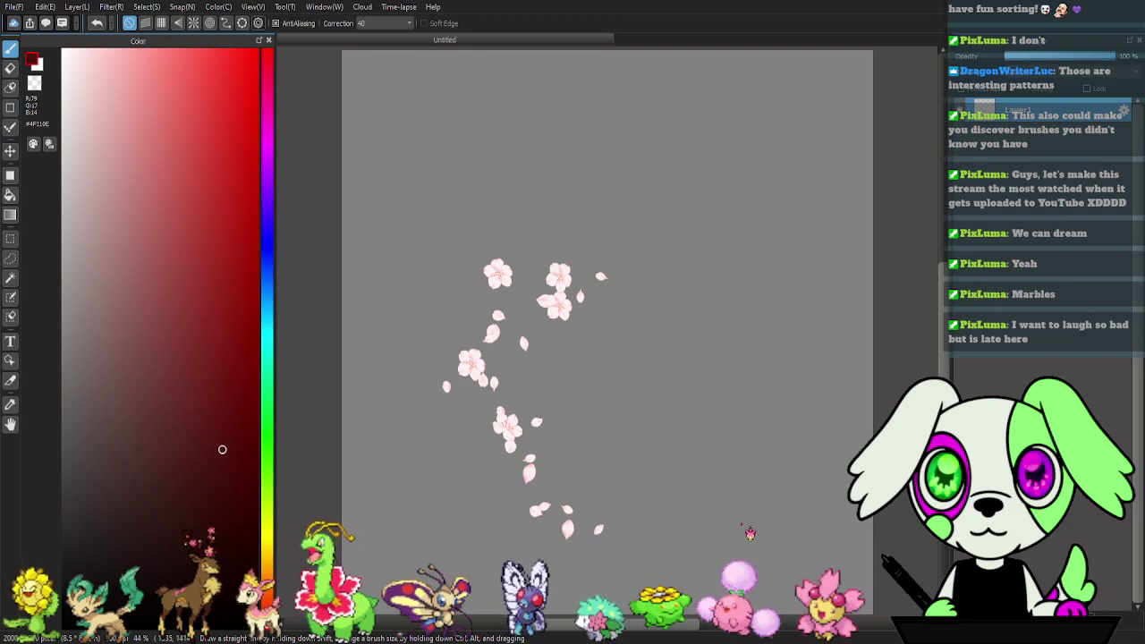
mouse_move(629, 519)
mouse_down()
mouse_move(480, 414)
mouse_move(677, 403)
mouse_up()
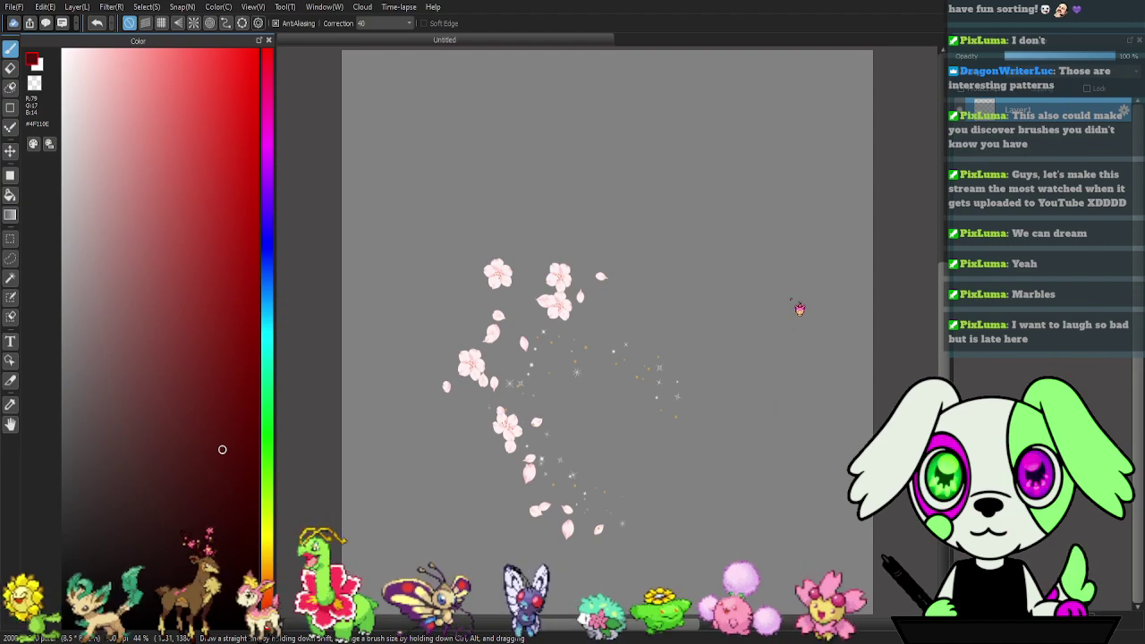
mouse_move(487, 319)
mouse_down()
mouse_move(642, 235)
mouse_move(644, 440)
mouse_up()
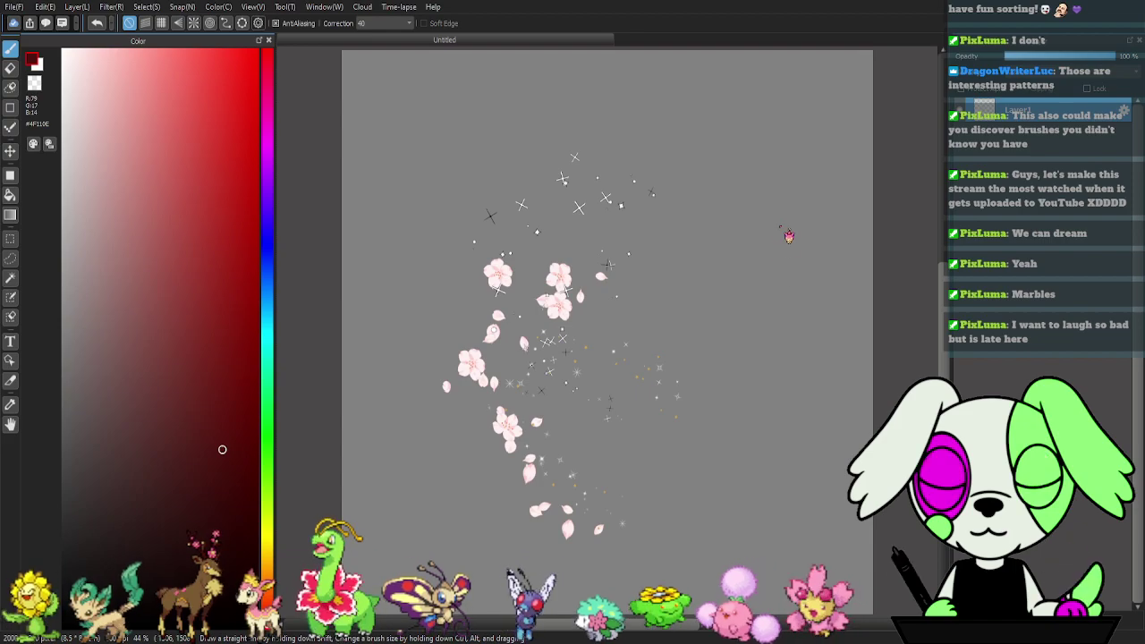
- Paint samples of the pastel star, white human silhouette, white blossom and dark red heart-and-sparkle outline brushes over the others
mouse_move(628, 293)
mouse_down()
mouse_move(506, 229)
mouse_move(596, 136)
mouse_move(643, 222)
mouse_move(573, 299)
mouse_up()
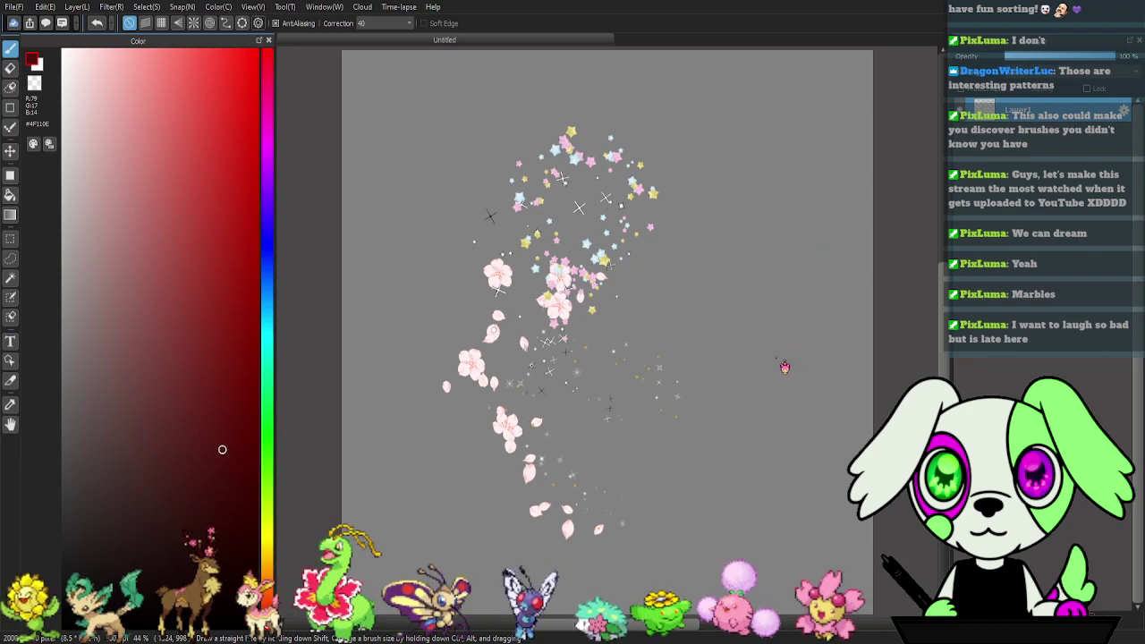
mouse_move(635, 362)
mouse_down()
mouse_move(548, 322)
mouse_move(483, 205)
mouse_up()
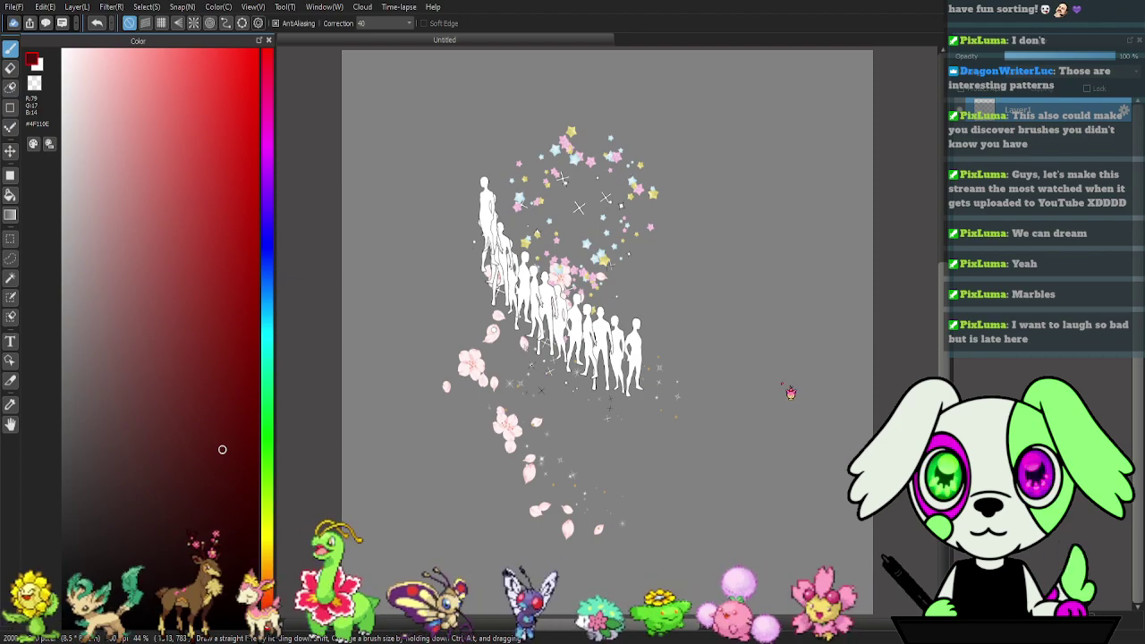
mouse_move(555, 407)
mouse_down()
mouse_move(455, 242)
mouse_move(531, 228)
mouse_up()
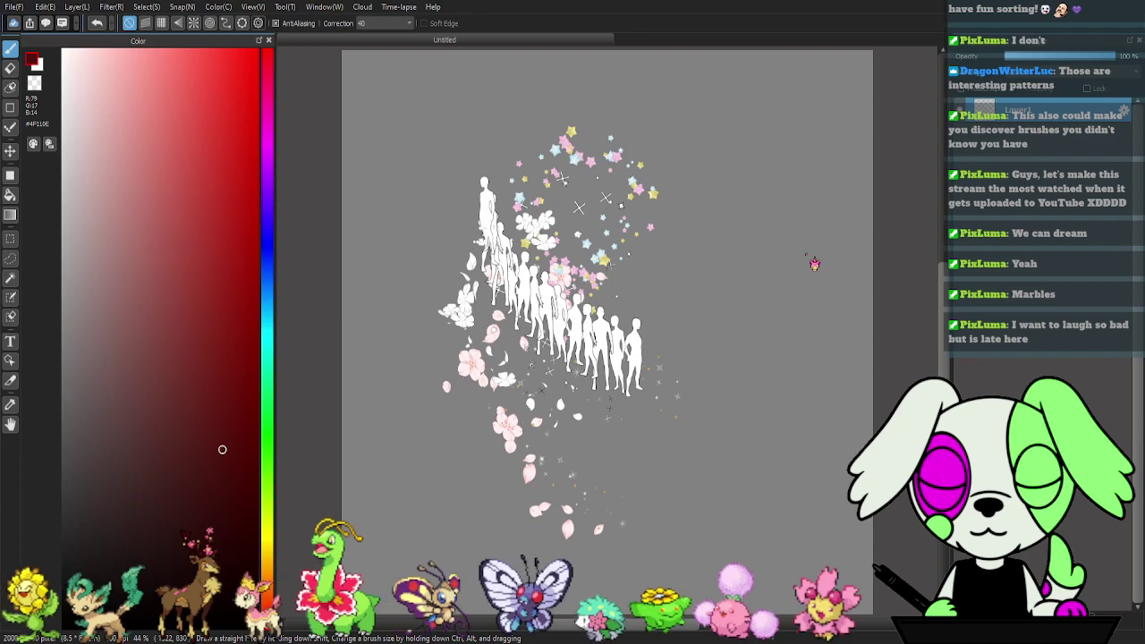
drag(383, 396, 617, 443)
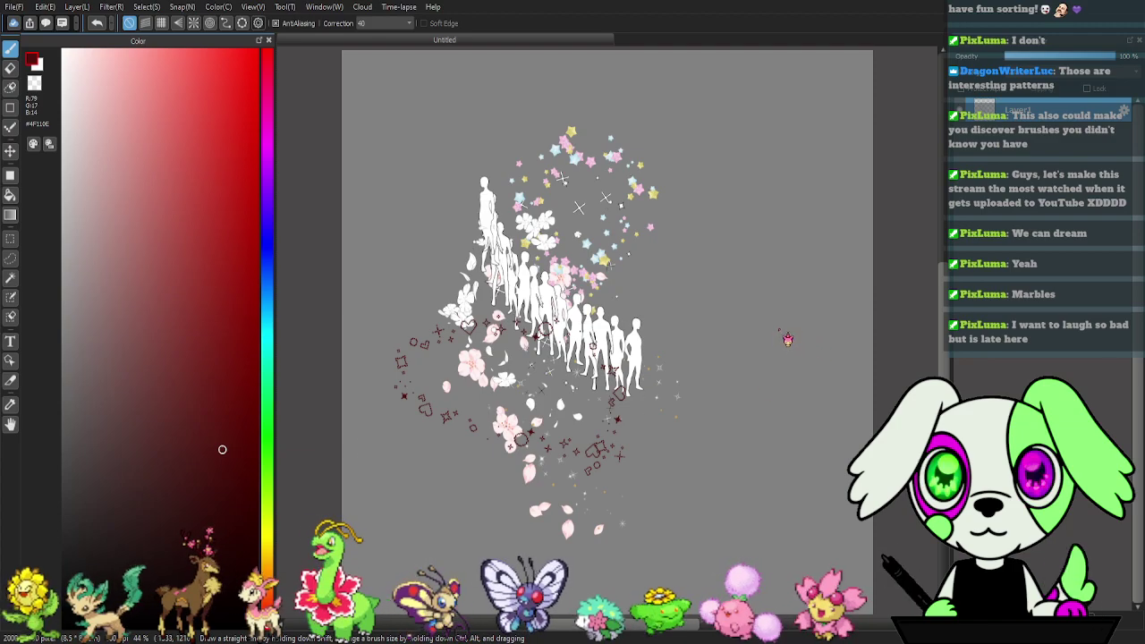
- Paint samples of the dark red shape-outline, triangle, dashed-line and scattered-dot brushes over the existing samples
mouse_move(572, 424)
mouse_down()
mouse_move(433, 452)
mouse_move(595, 519)
mouse_up()
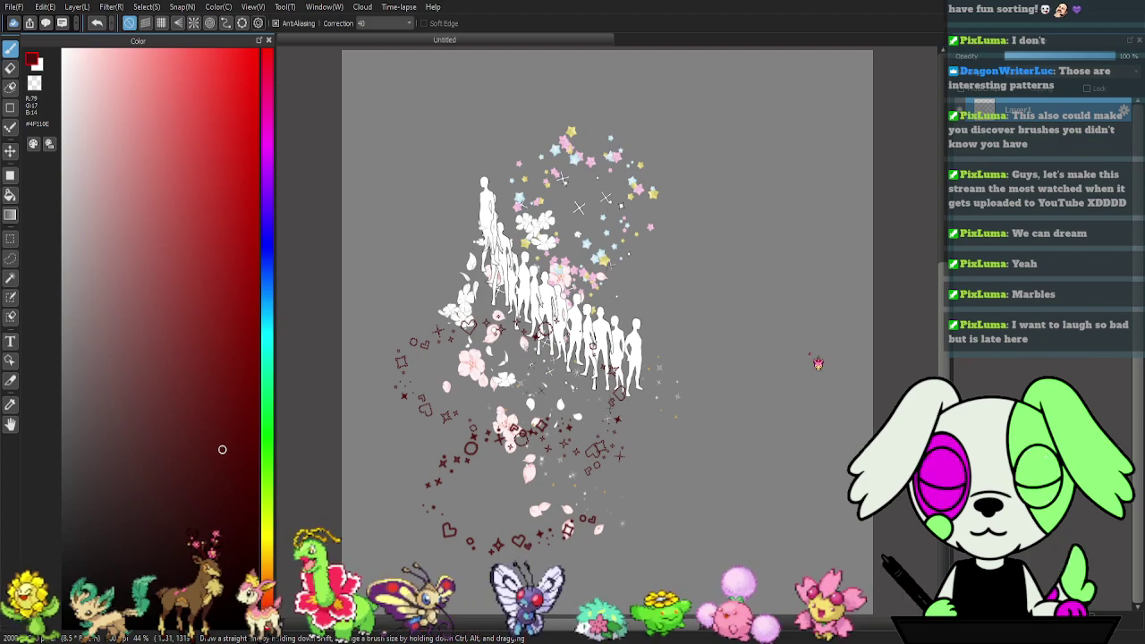
mouse_move(625, 431)
mouse_down()
mouse_move(496, 442)
mouse_move(406, 350)
mouse_move(488, 269)
mouse_move(516, 266)
mouse_up()
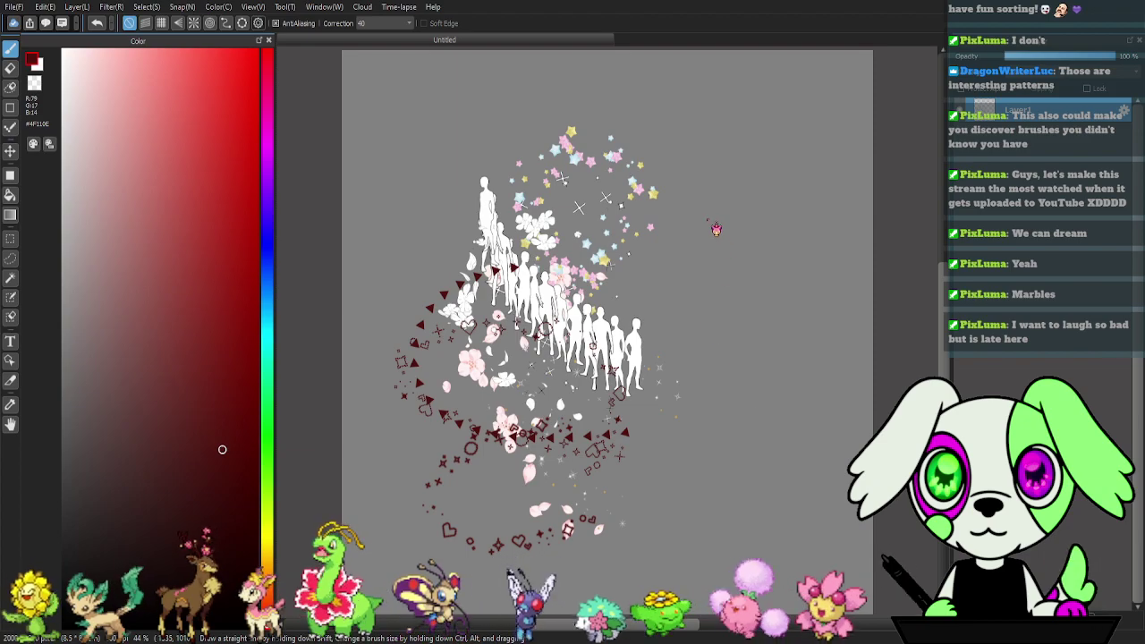
drag(628, 342, 481, 401)
mouse_move(404, 500)
mouse_down()
mouse_move(616, 495)
mouse_move(658, 449)
mouse_up()
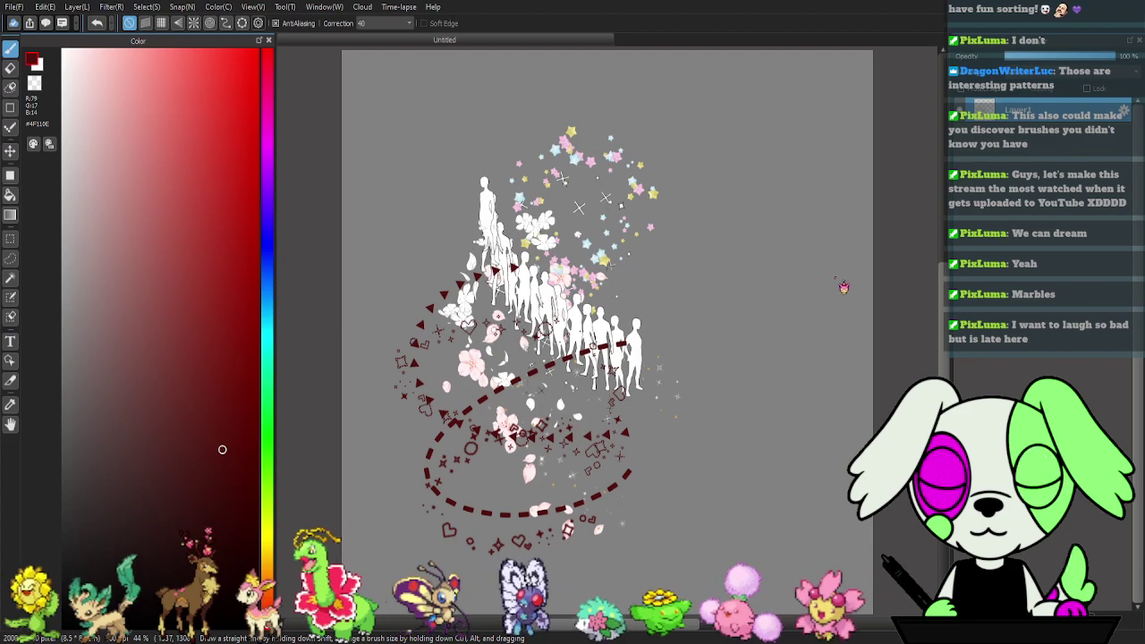
mouse_move(650, 456)
mouse_down()
mouse_move(572, 419)
mouse_move(565, 340)
mouse_up()
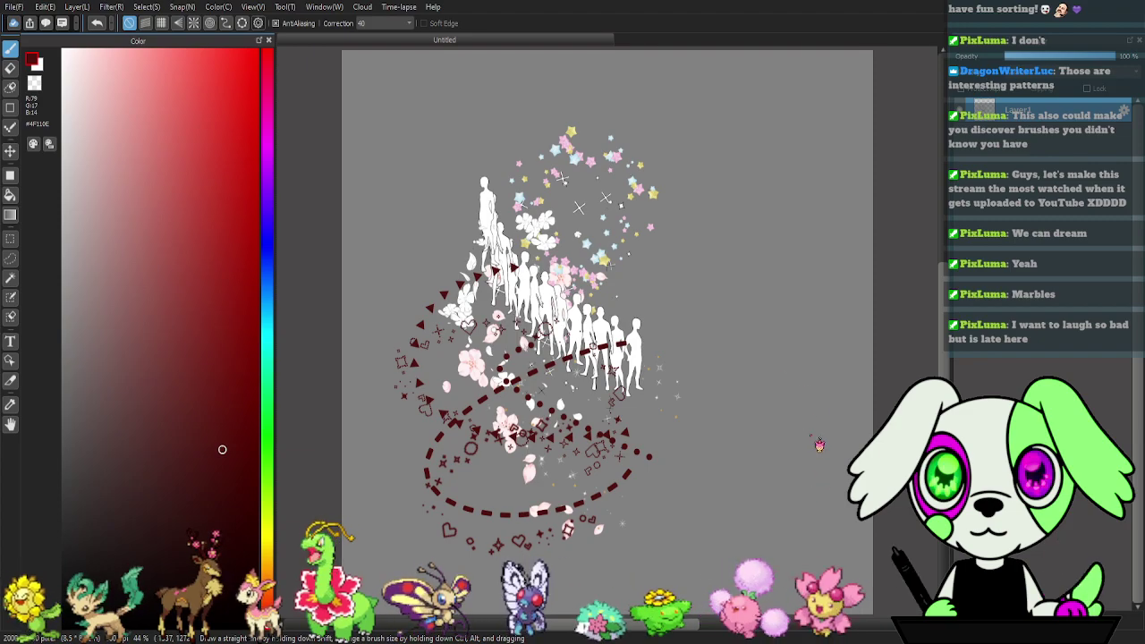
- Paint samples of the pale blue glitter, jagged dark red, orange flower, gold tinsel and red rose brushes, and clear the canvas
mouse_move(648, 491)
mouse_down()
mouse_move(597, 506)
mouse_move(395, 478)
mouse_move(570, 399)
mouse_move(626, 471)
mouse_move(528, 520)
mouse_move(605, 551)
mouse_move(665, 537)
mouse_up()
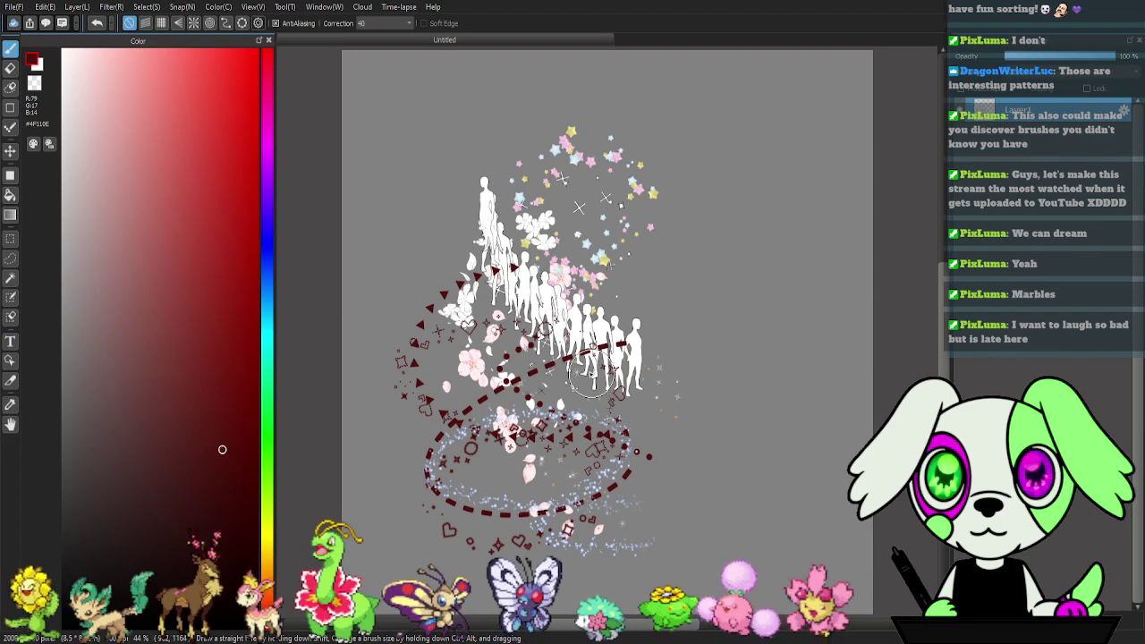
mouse_move(483, 126)
mouse_down()
mouse_move(384, 214)
mouse_move(465, 259)
mouse_up()
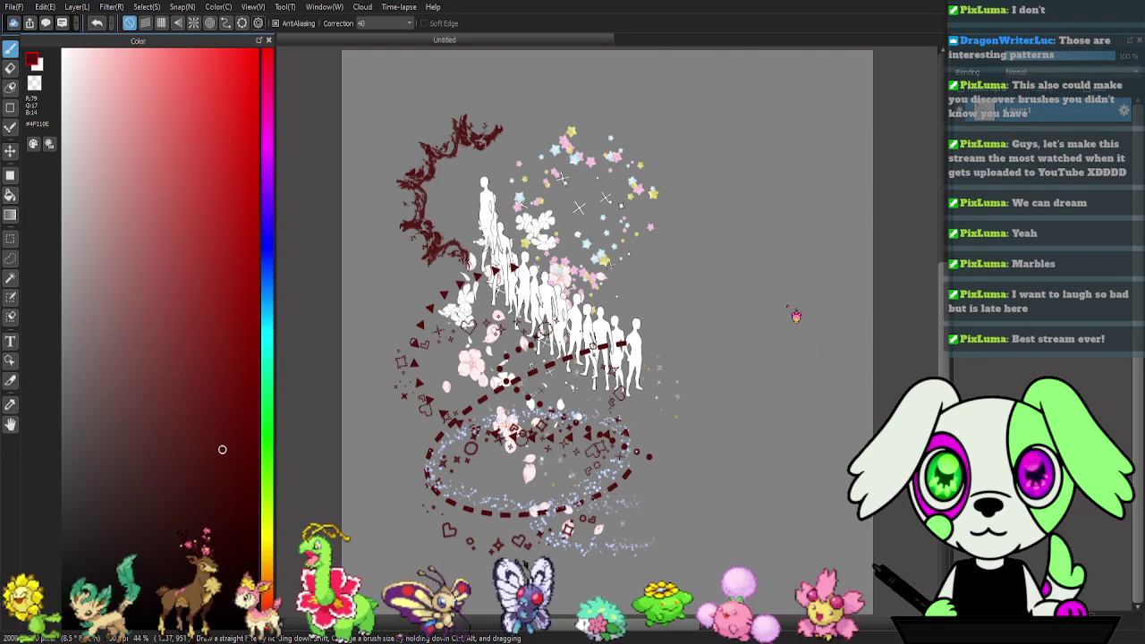
mouse_move(653, 415)
mouse_down()
mouse_move(450, 313)
mouse_move(562, 261)
mouse_up()
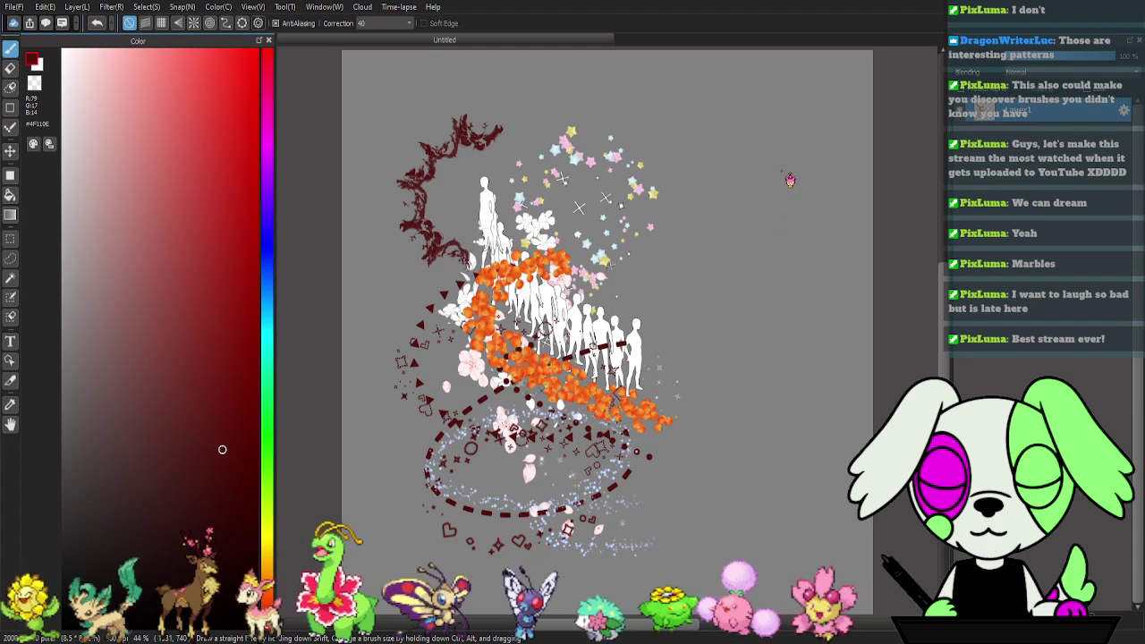
mouse_move(638, 158)
mouse_down()
mouse_move(476, 95)
mouse_move(436, 233)
mouse_move(569, 261)
mouse_up()
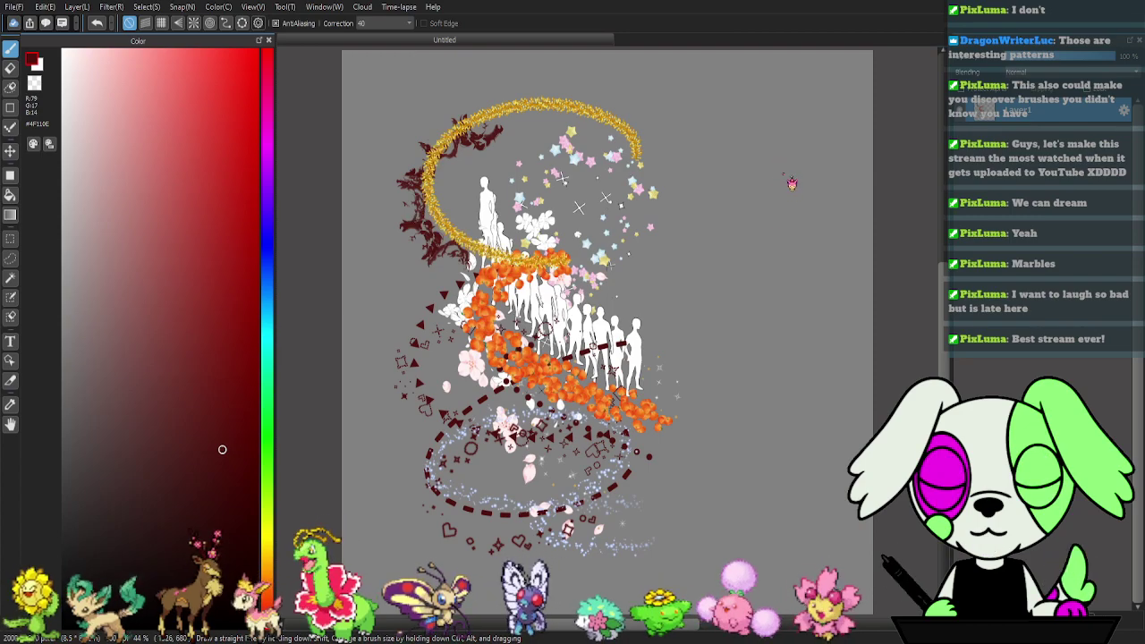
mouse_move(655, 171)
mouse_down()
mouse_move(505, 147)
mouse_move(586, 269)
mouse_up()
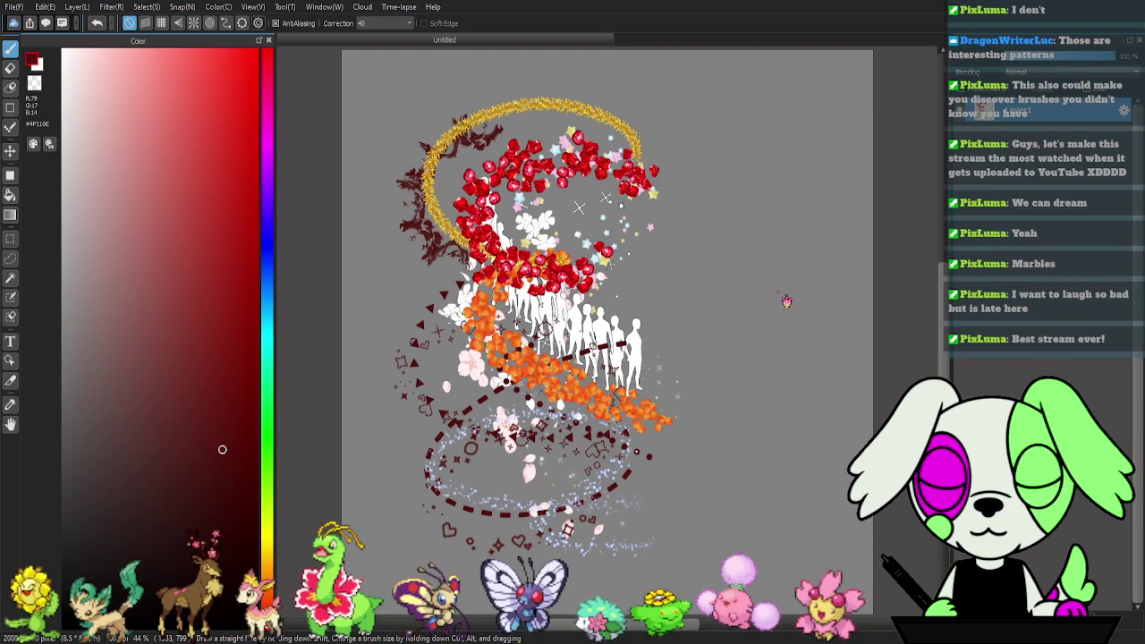
key(ctrl+a)
key(Delete)
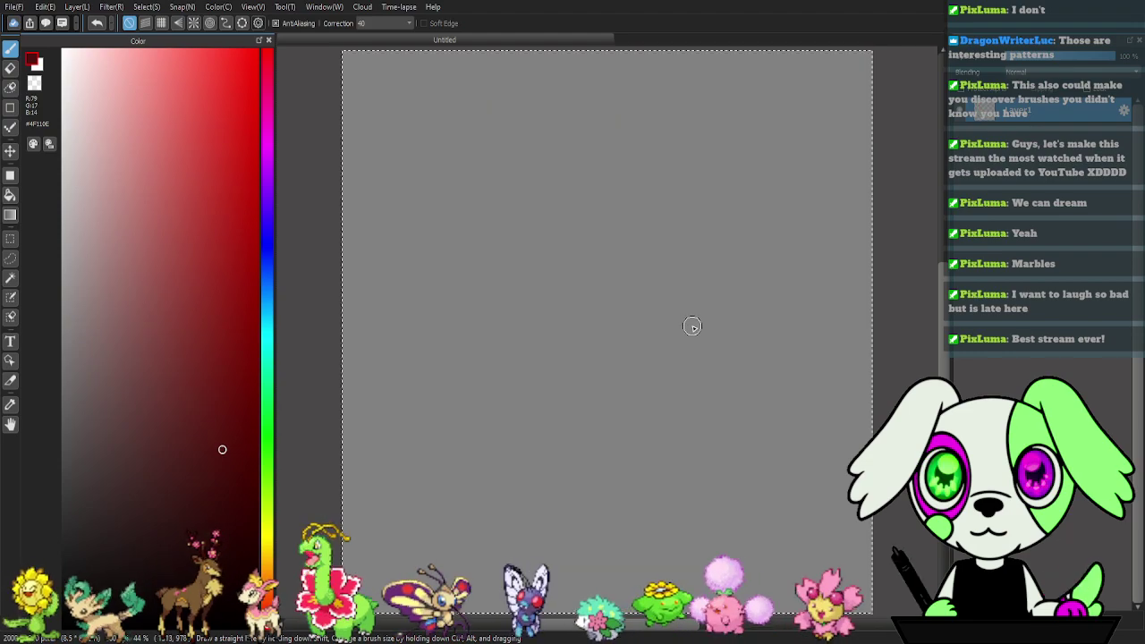
- Paint a looping sample of the fine dark red stipple brush, deselect the canvas, and undo one further test stroke
mouse_move(465, 284)
mouse_down()
mouse_move(489, 371)
mouse_move(707, 297)
mouse_move(554, 260)
mouse_up()
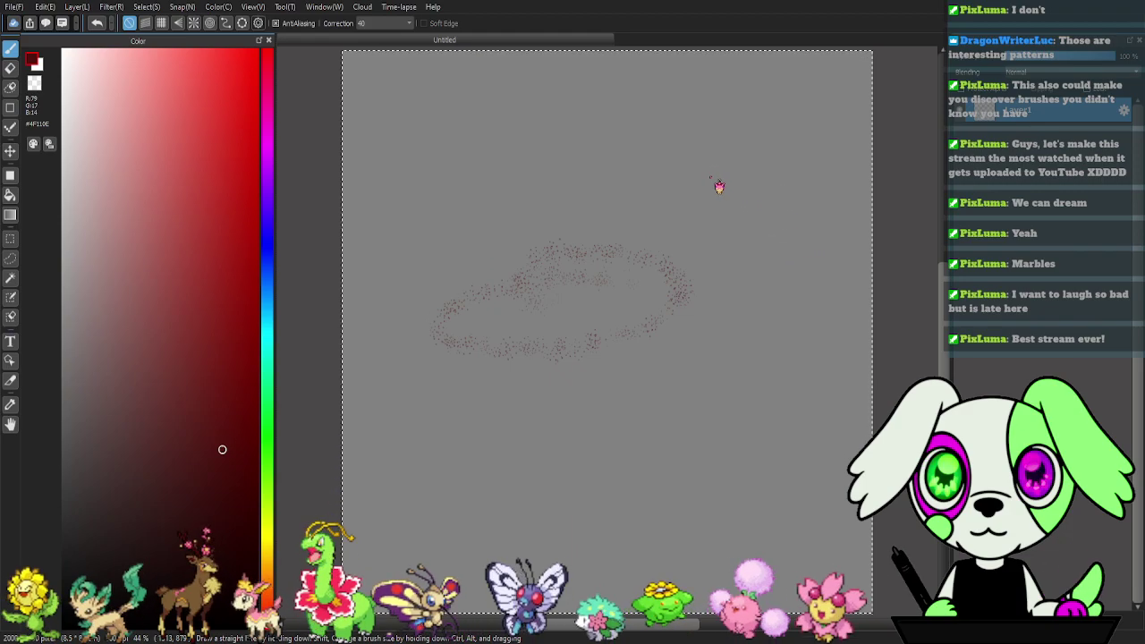
key(ctrl+d)
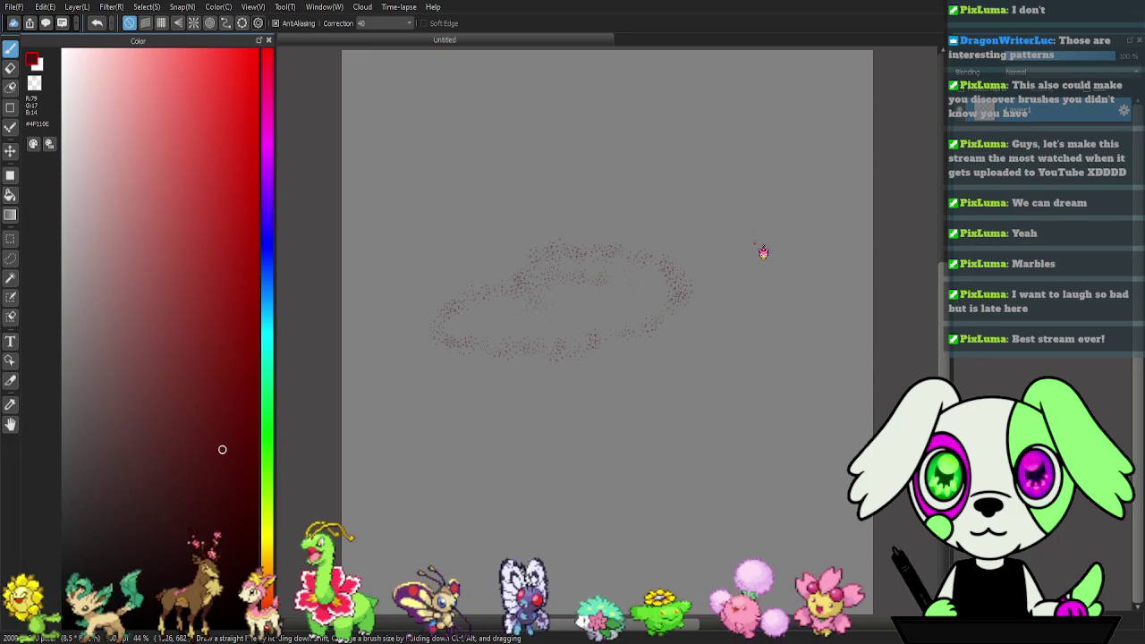
mouse_move(645, 170)
mouse_down()
mouse_move(570, 146)
mouse_move(575, 233)
mouse_move(625, 231)
mouse_up()
key(ctrl+z)
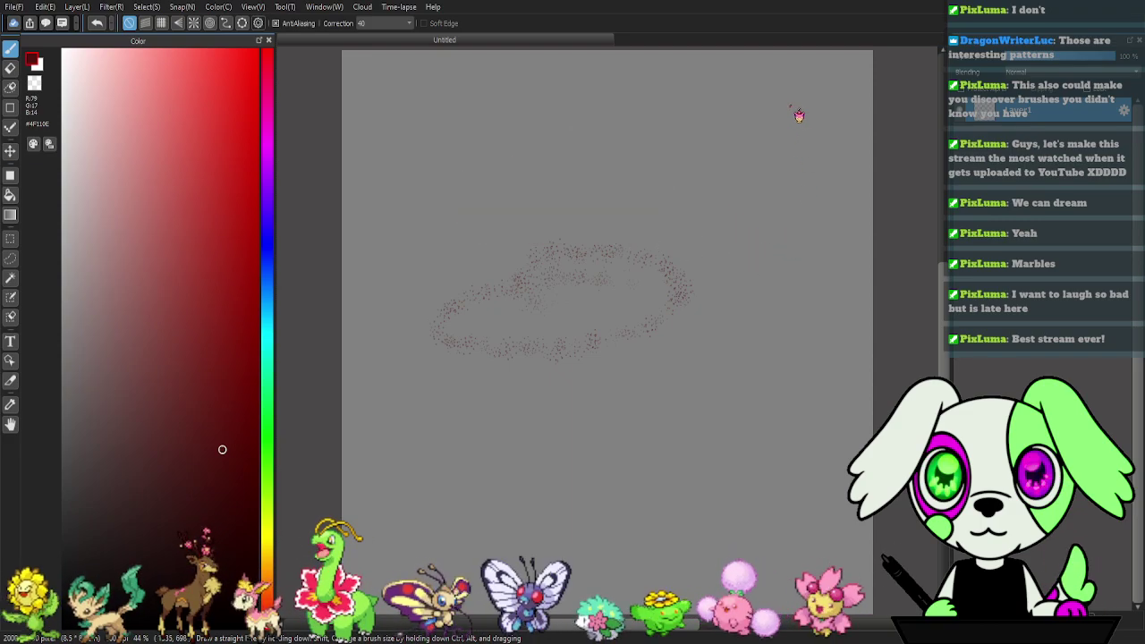
- Paint samples of the white leaf, small black grass, black-and-white tree and thin tapered line brushes
mouse_move(613, 165)
mouse_down()
mouse_move(593, 158)
mouse_move(554, 260)
mouse_up()
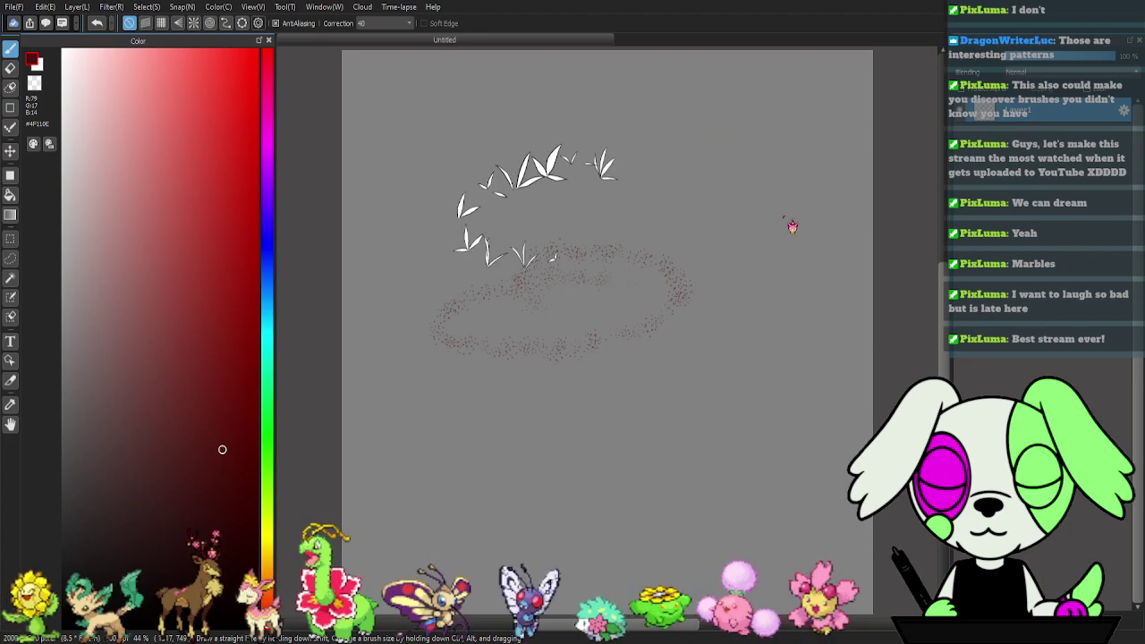
drag(640, 314, 496, 313)
drag(529, 359, 666, 355)
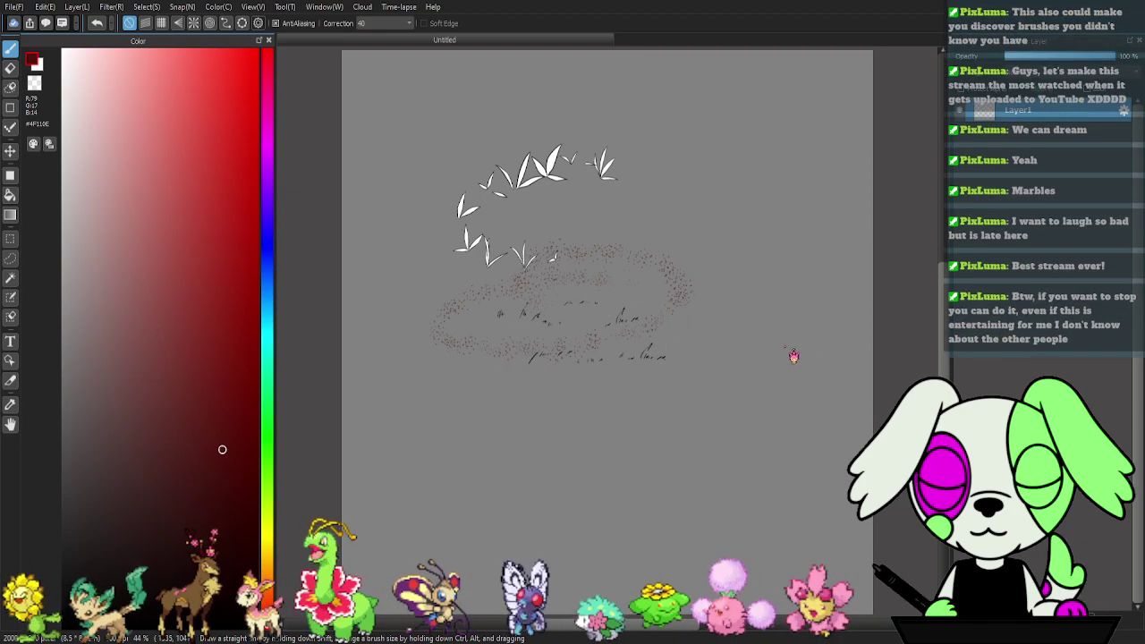
mouse_move(648, 384)
mouse_down()
mouse_move(575, 396)
mouse_move(605, 468)
mouse_move(617, 465)
mouse_up()
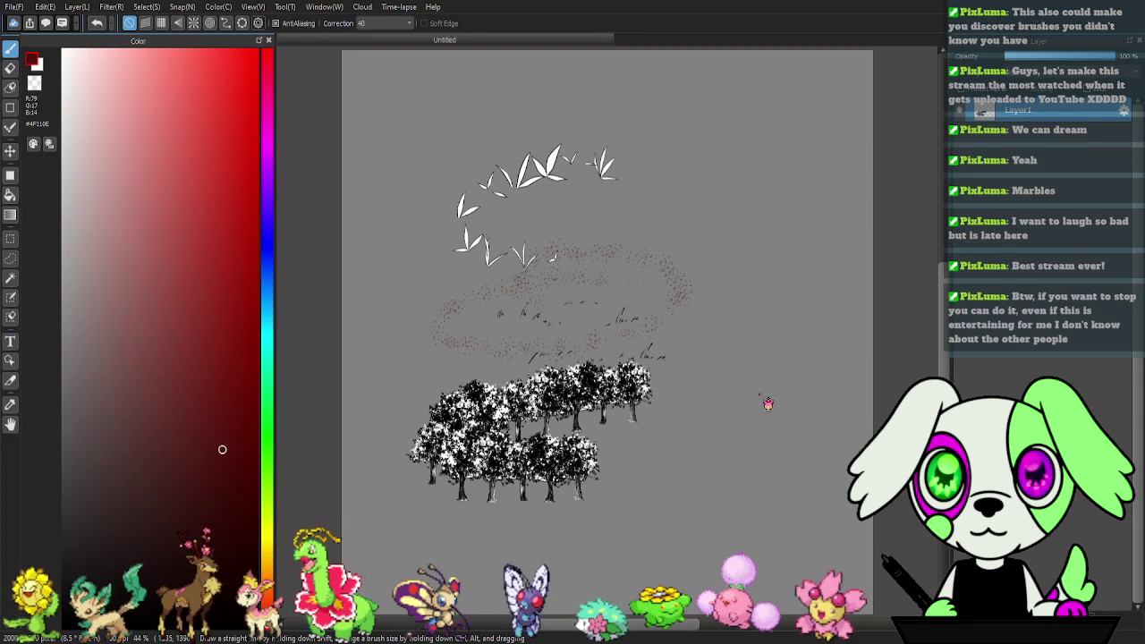
mouse_move(573, 311)
mouse_down()
mouse_move(380, 325)
mouse_move(510, 286)
mouse_move(663, 267)
mouse_up()
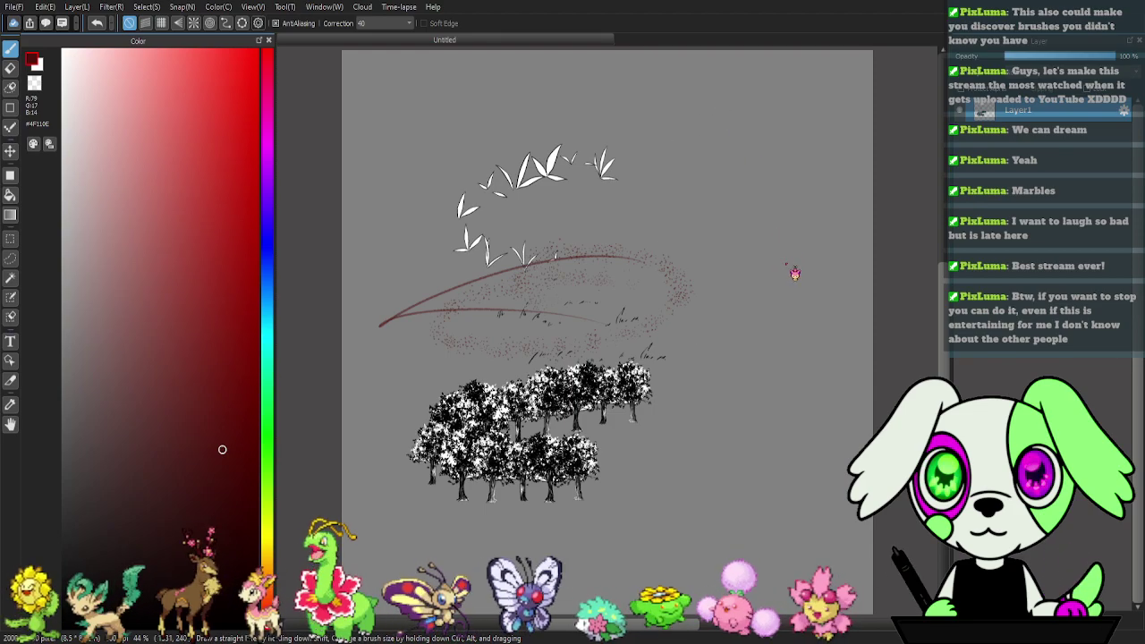
- Test and undo the orange cat-and-paw brush, and paint samples of the multicolored cat and two dark red speckle brushes
mouse_move(403, 181)
mouse_down()
mouse_move(649, 223)
mouse_move(513, 286)
mouse_move(626, 288)
mouse_up()
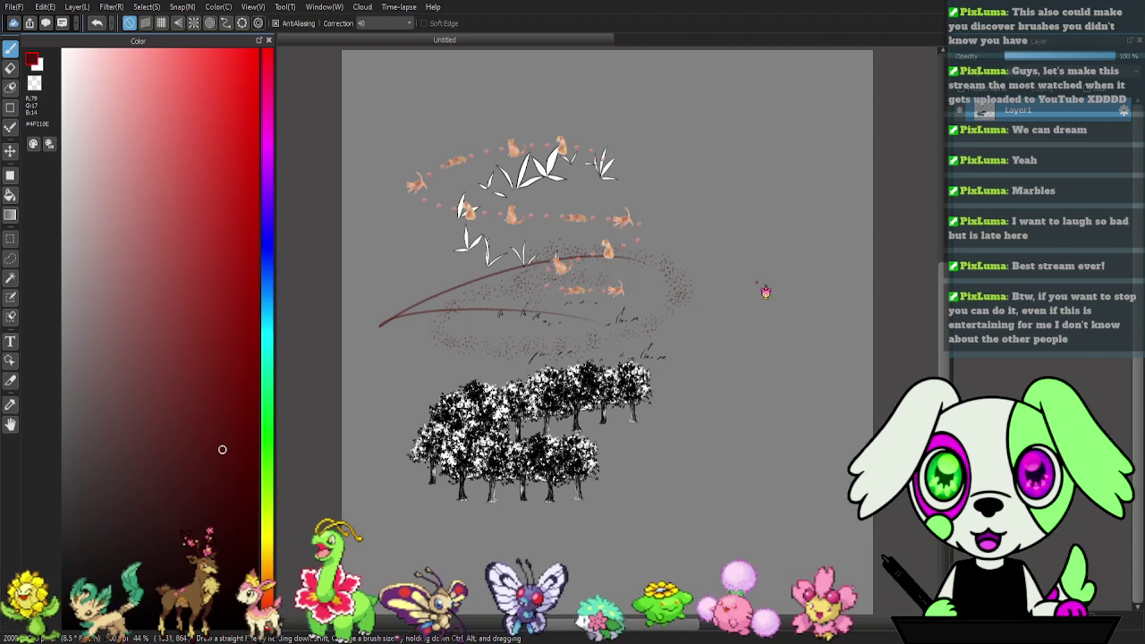
key(ctrl+z)
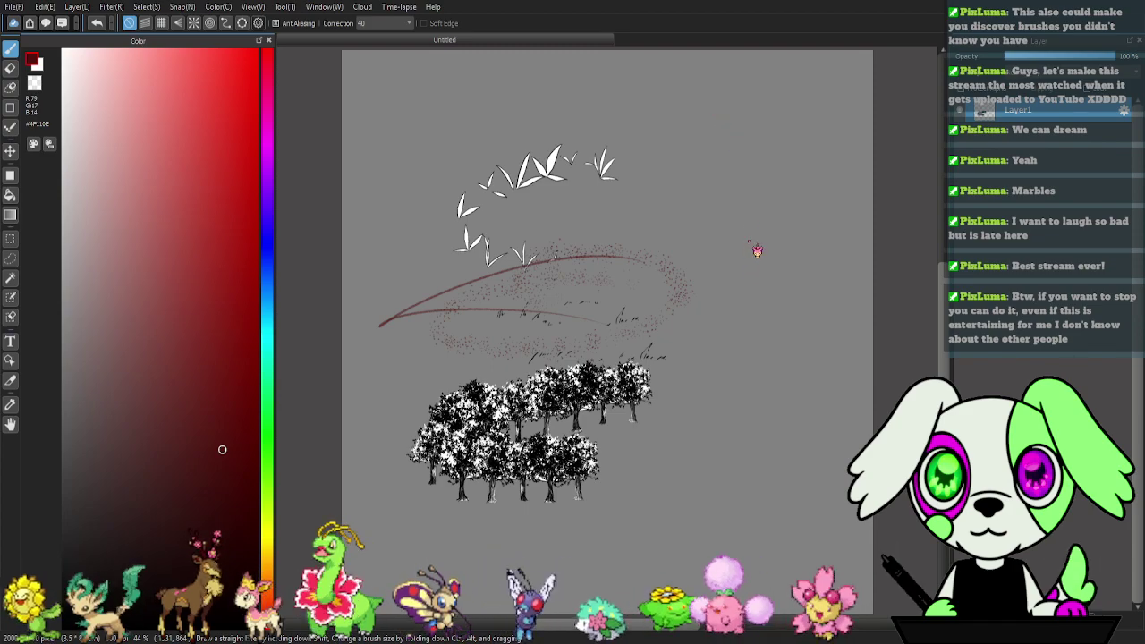
mouse_move(651, 146)
mouse_down()
mouse_move(412, 209)
mouse_move(627, 252)
mouse_up()
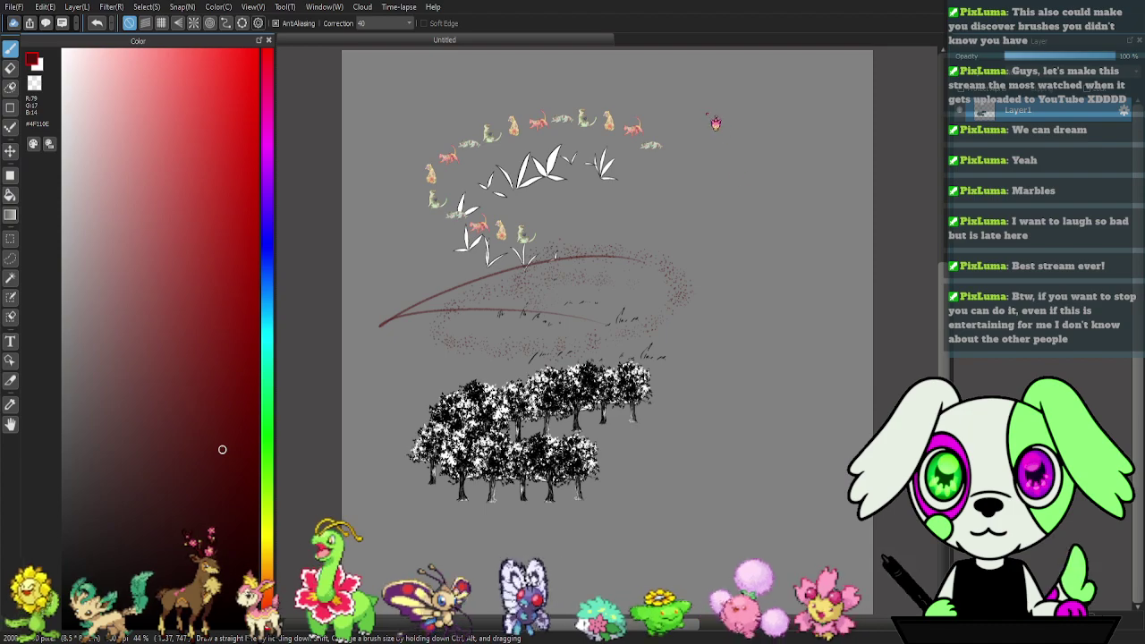
mouse_move(658, 201)
mouse_down()
mouse_move(586, 165)
mouse_move(428, 200)
mouse_move(569, 242)
mouse_up()
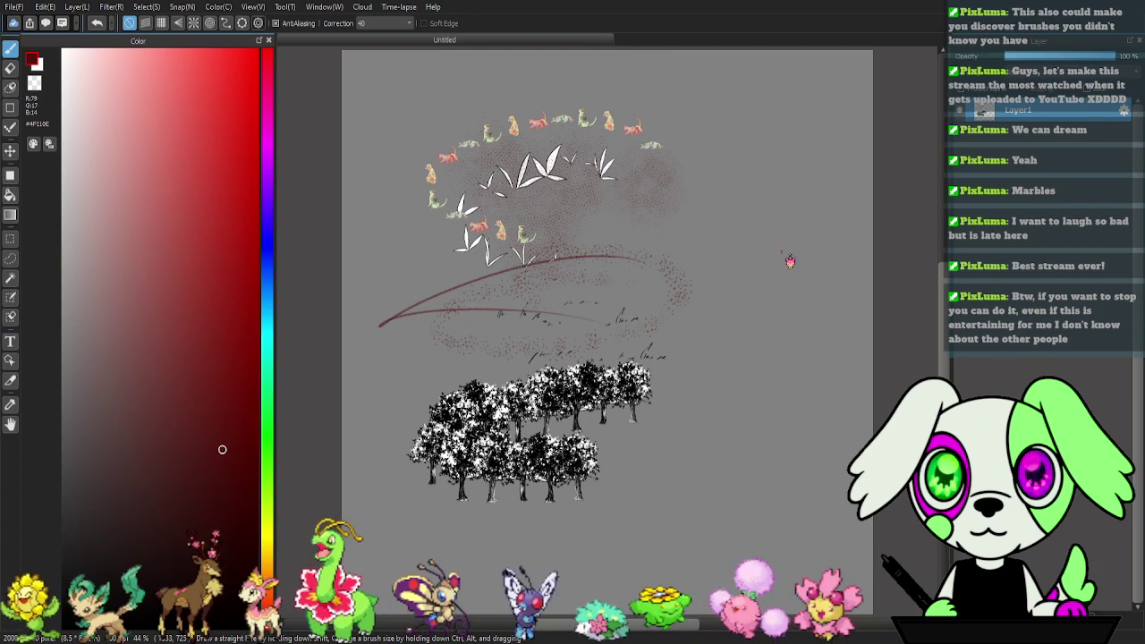
mouse_move(640, 195)
mouse_down()
mouse_move(532, 141)
mouse_move(418, 240)
mouse_move(626, 276)
mouse_up()
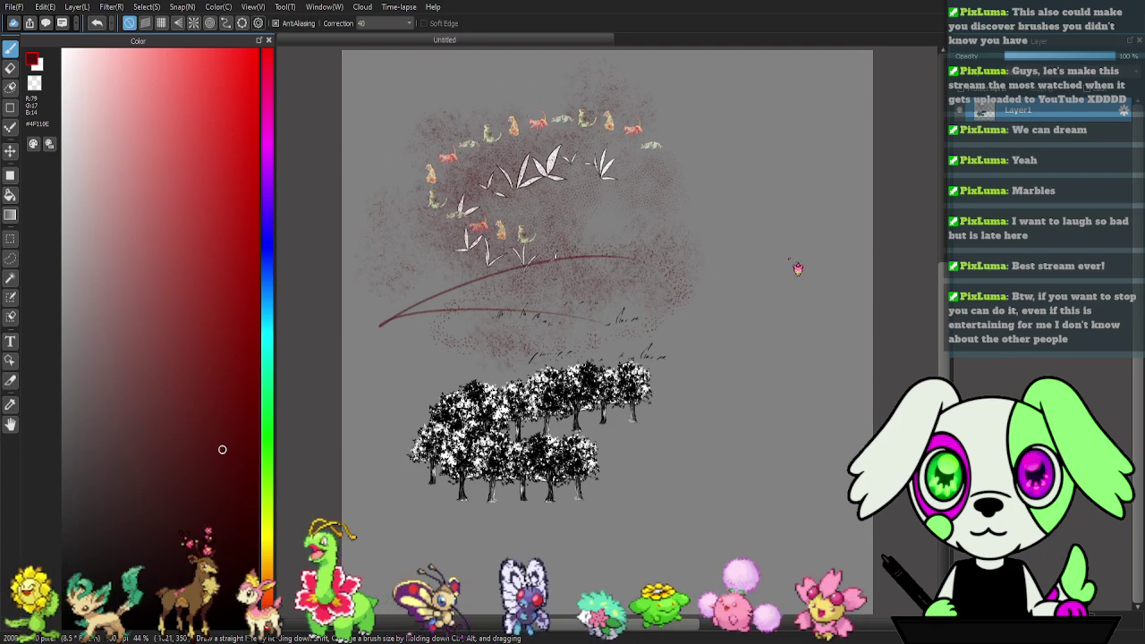
- Paint curving samples of two streaky dark red paint brushes and the spiky-edged textured brush over the leaf and cat samples
mouse_move(626, 219)
mouse_down()
mouse_move(442, 239)
mouse_move(577, 295)
mouse_up()
drag(593, 338, 564, 365)
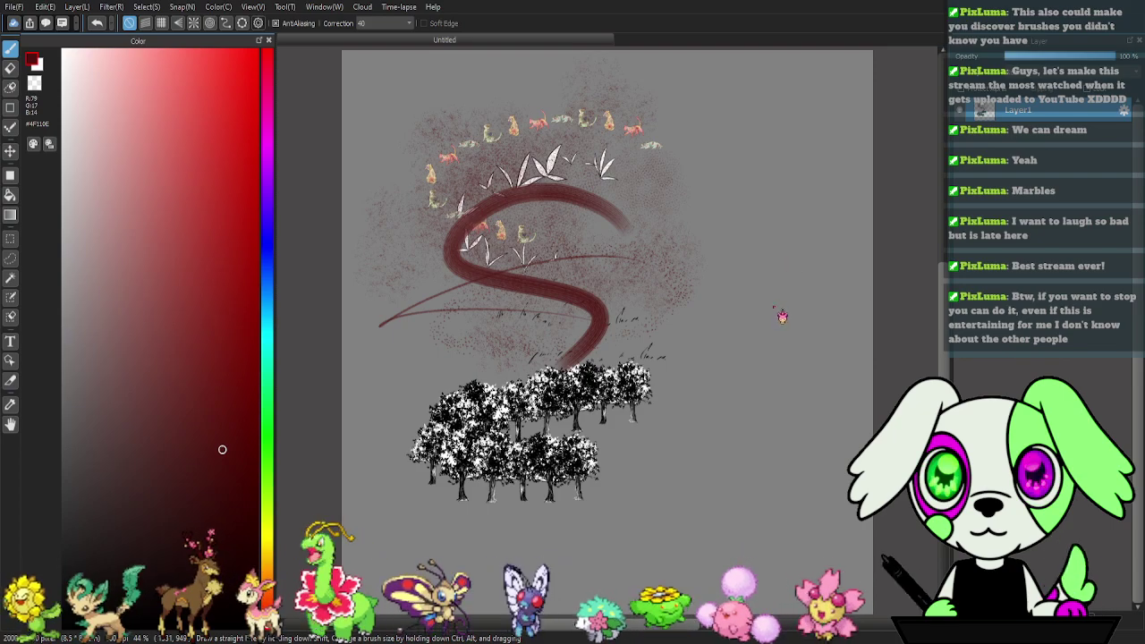
mouse_move(591, 210)
mouse_down()
mouse_move(471, 257)
mouse_move(568, 293)
mouse_up()
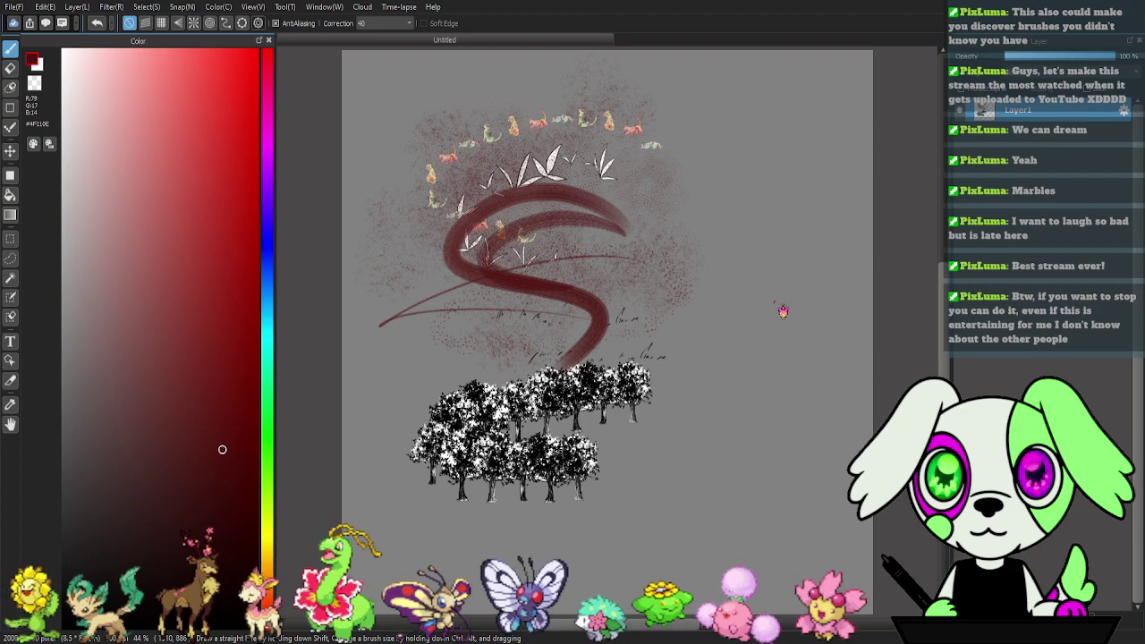
mouse_move(604, 240)
mouse_down()
mouse_move(409, 296)
mouse_move(573, 303)
mouse_move(617, 356)
mouse_up()
drag(456, 377, 439, 392)
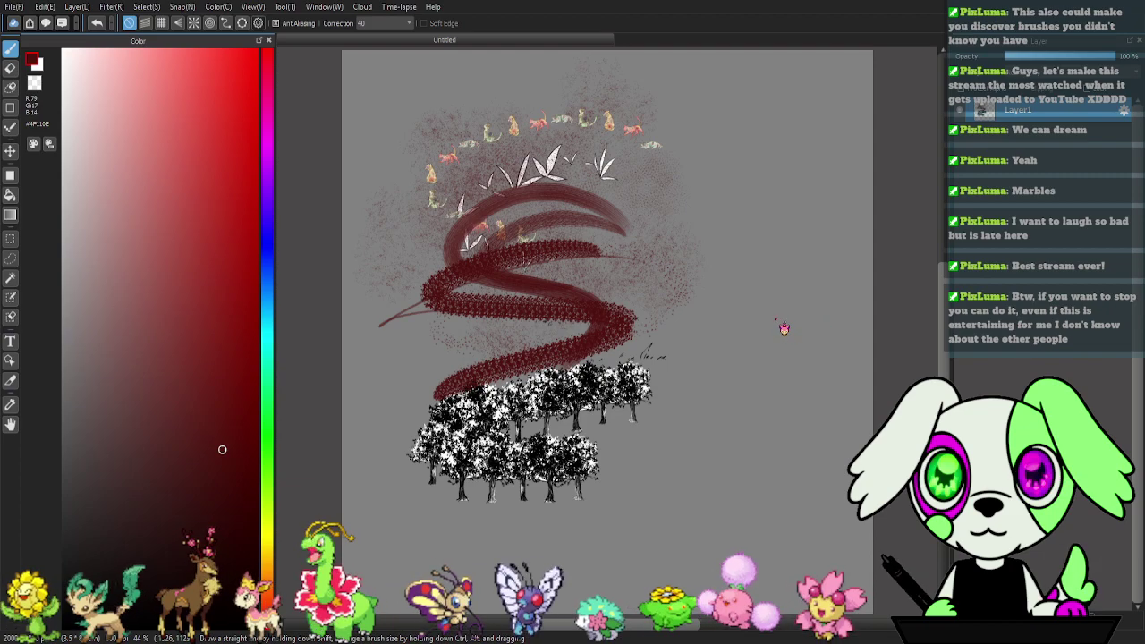
- Test five more dark red brushes, including smooth, bristly, faint grainy and wide crosshatch ones, and clear the canvas
mouse_move(644, 297)
mouse_down()
mouse_move(465, 329)
mouse_move(526, 359)
mouse_up()
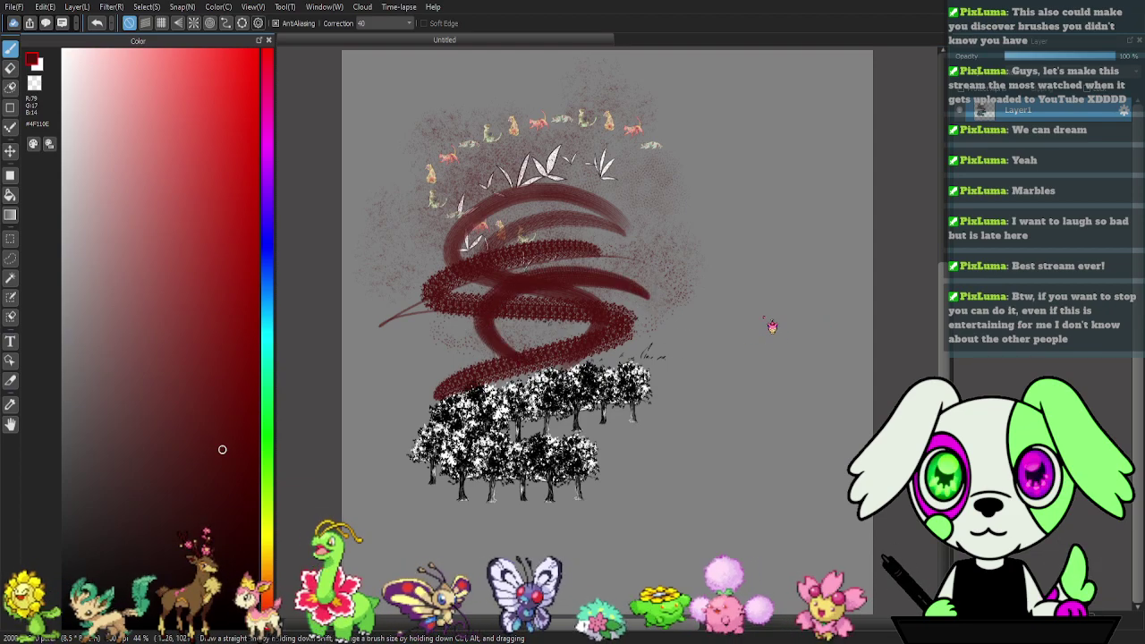
mouse_move(644, 358)
mouse_down()
mouse_move(662, 423)
mouse_move(512, 506)
mouse_move(671, 512)
mouse_up()
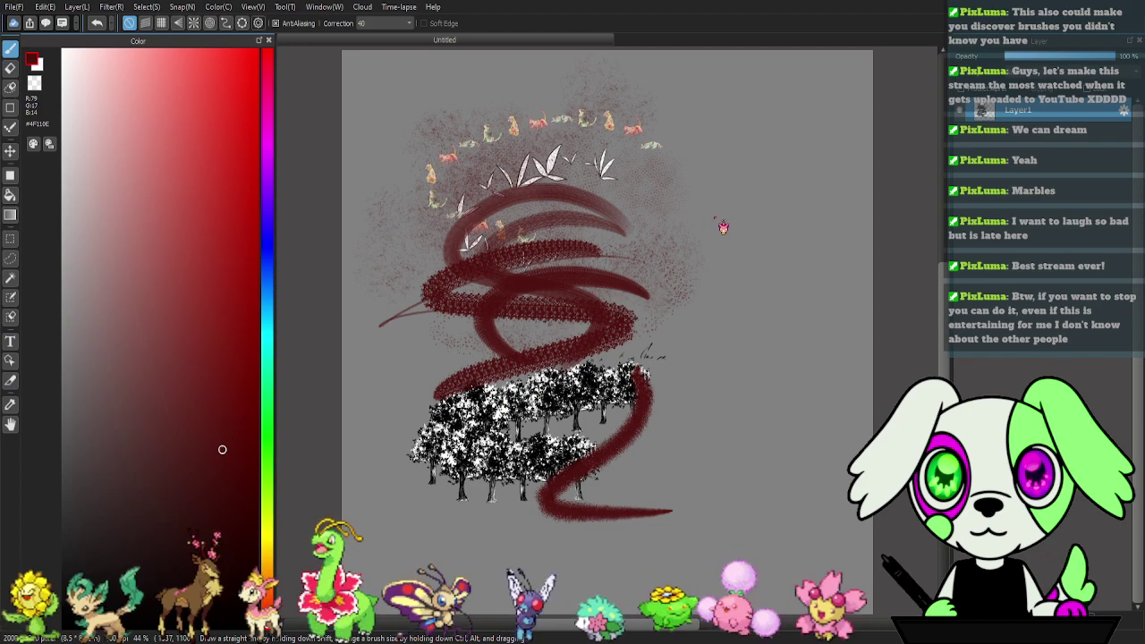
mouse_move(698, 234)
mouse_down()
mouse_move(628, 211)
mouse_move(451, 270)
mouse_move(386, 360)
mouse_up()
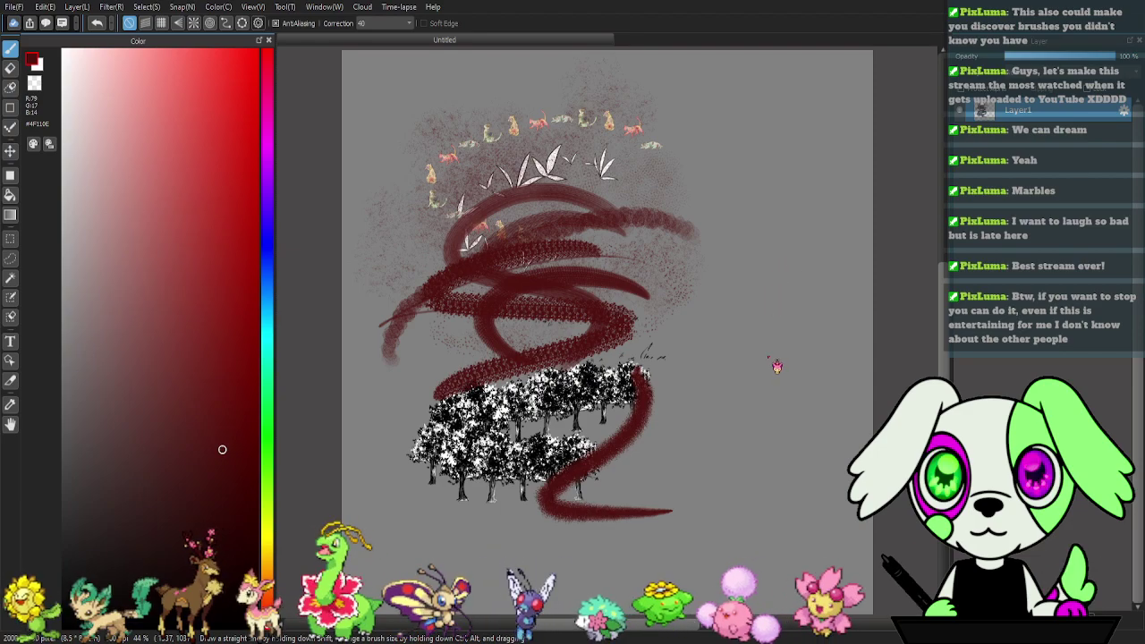
mouse_move(668, 356)
mouse_down()
mouse_move(568, 361)
mouse_move(469, 415)
mouse_move(497, 465)
mouse_up()
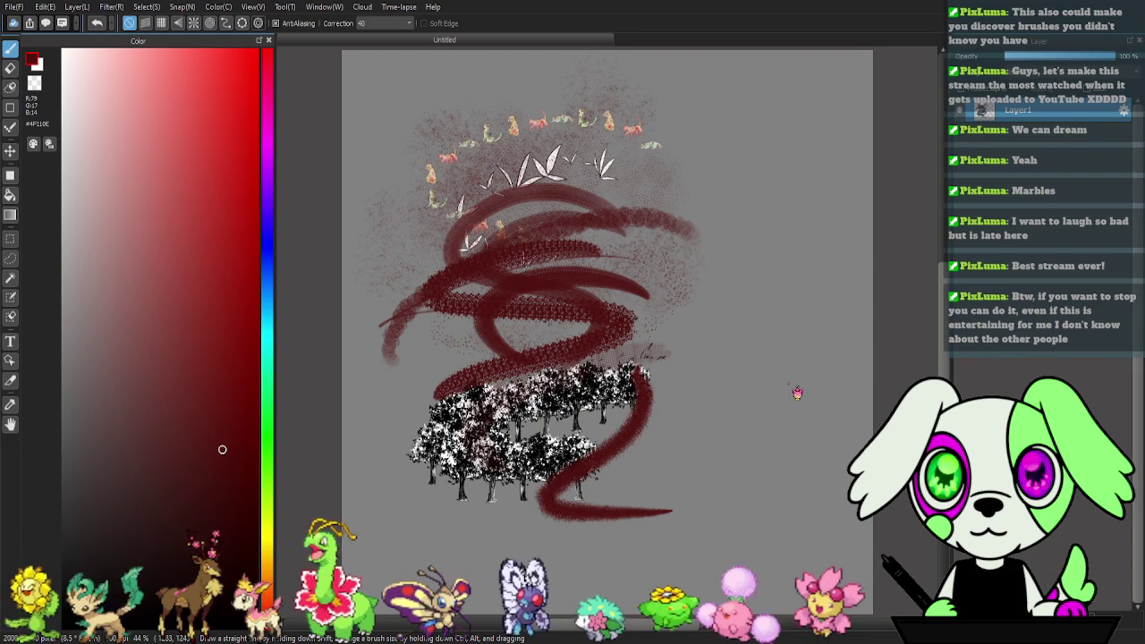
mouse_move(680, 394)
mouse_down()
mouse_move(451, 417)
mouse_move(323, 459)
mouse_up()
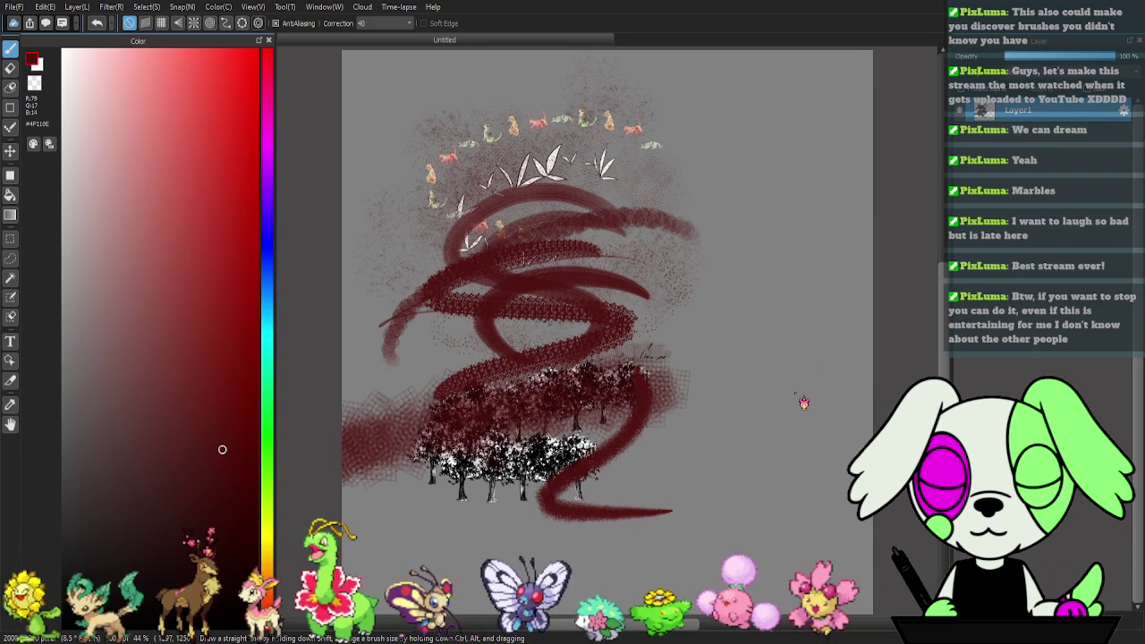
key(Delete)
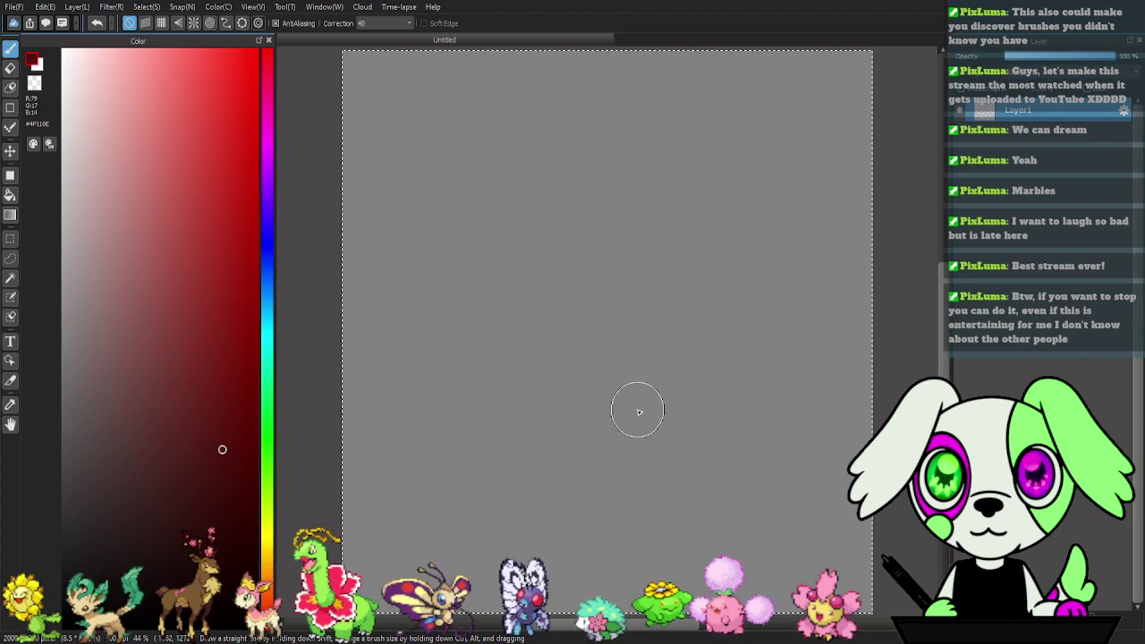
- Paint samples of the faint dark red rose, soft ring, white rose and fine dark red speckle brushes on the blank canvas
mouse_move(598, 358)
mouse_down()
mouse_move(506, 422)
mouse_move(587, 383)
mouse_up()
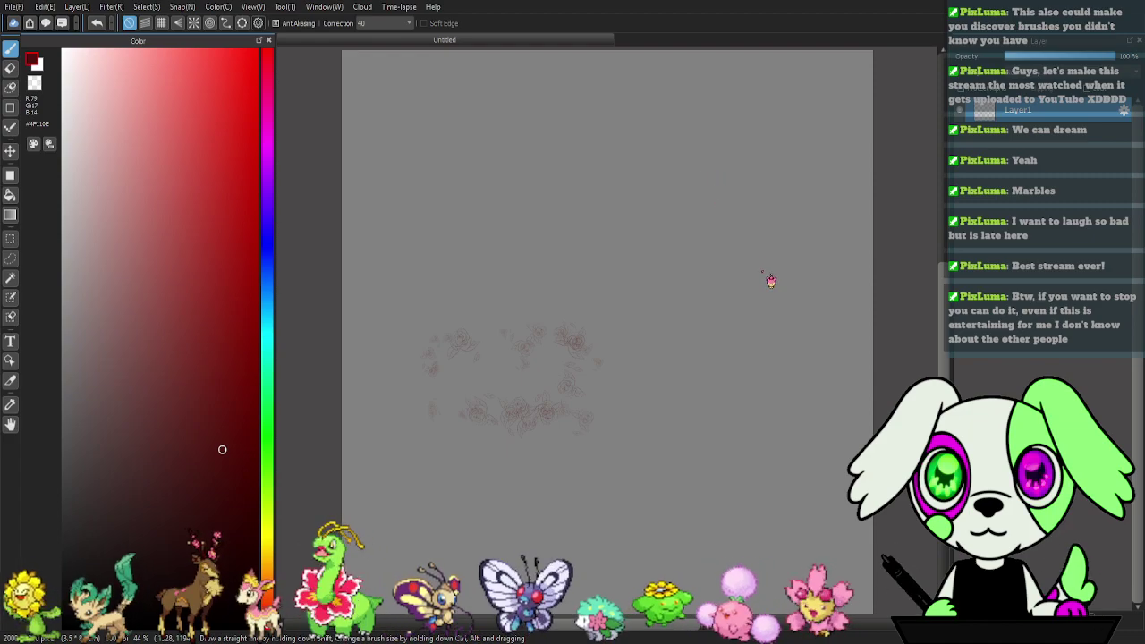
mouse_move(637, 248)
mouse_down()
mouse_move(522, 232)
mouse_move(536, 321)
mouse_up()
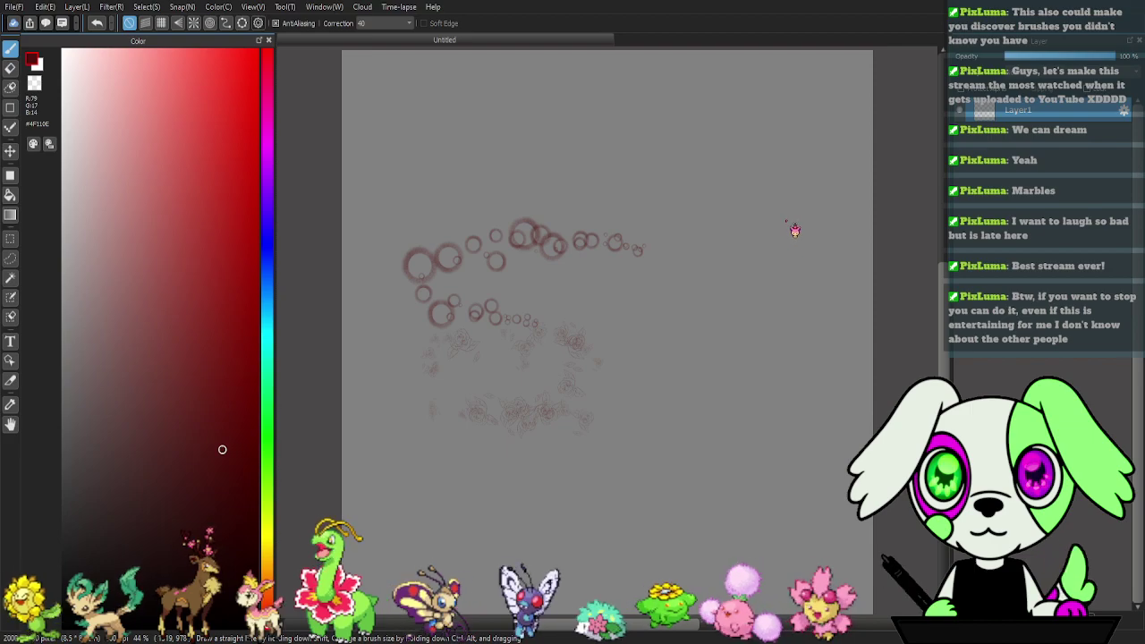
mouse_move(636, 188)
mouse_down()
mouse_move(457, 166)
mouse_move(492, 286)
mouse_up()
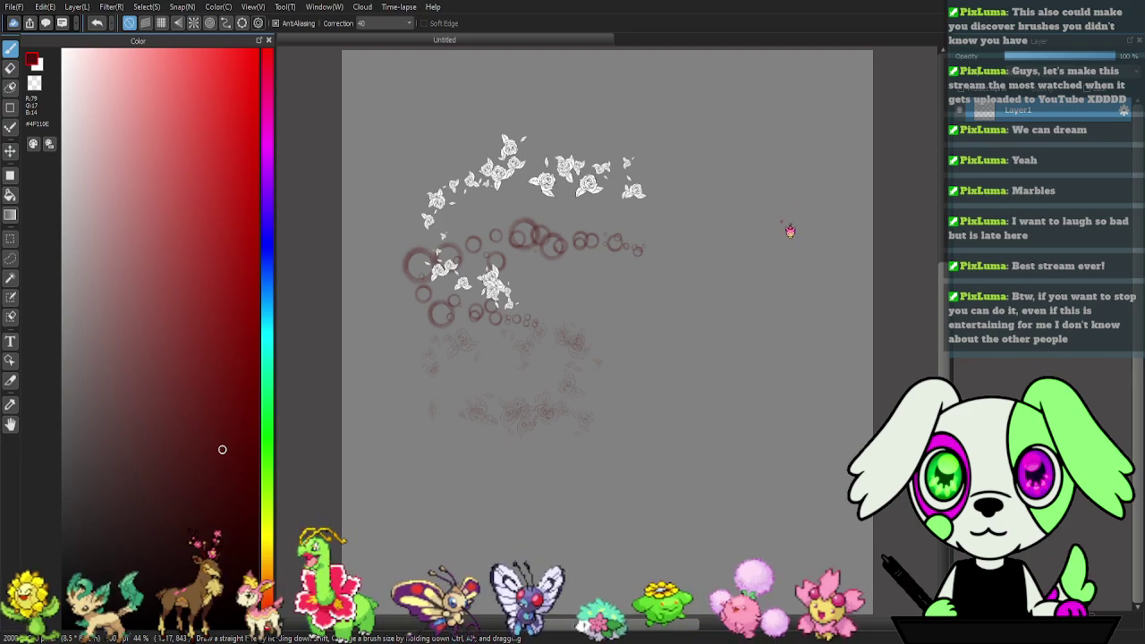
mouse_move(649, 243)
mouse_down()
mouse_move(571, 215)
mouse_move(592, 325)
mouse_up()
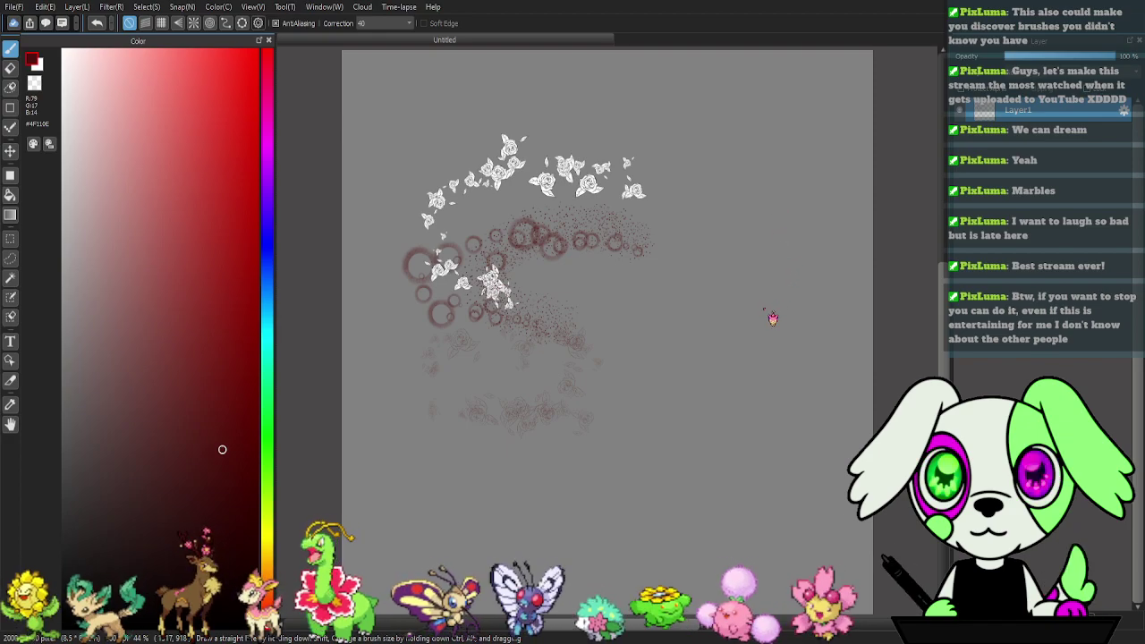
- Paint samples of the faint curved petal, white daisy, gold tinsel, dark red ring, soft blossom and butterfly-vine brushes over the canvas
mouse_move(651, 272)
mouse_down()
mouse_move(482, 326)
mouse_move(658, 344)
mouse_up()
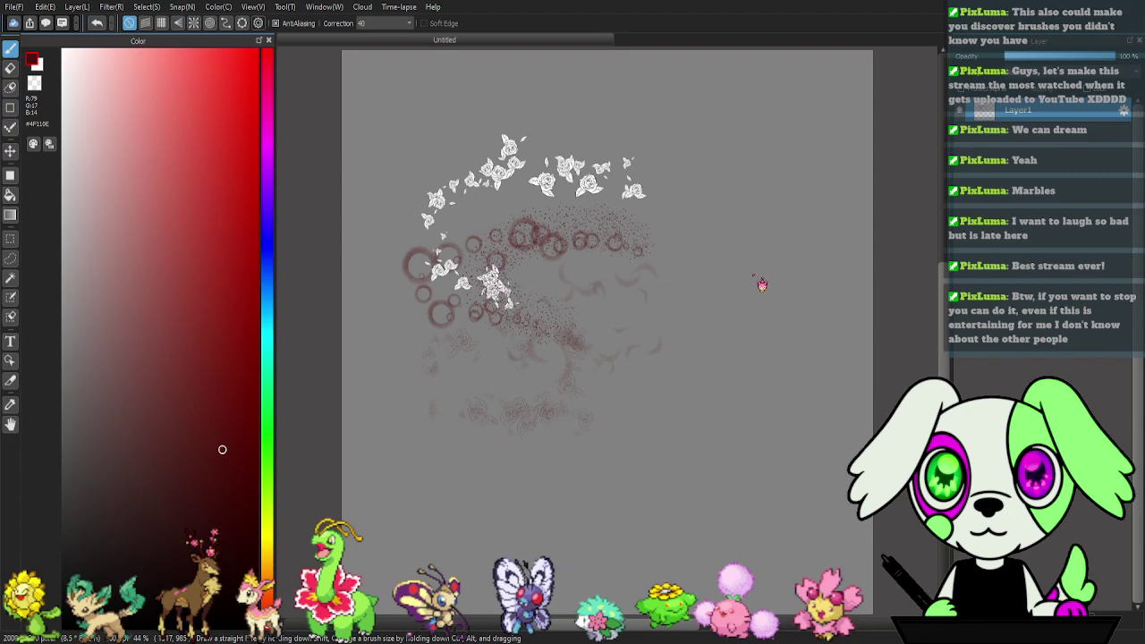
mouse_move(636, 178)
mouse_down()
mouse_move(518, 146)
mouse_move(426, 258)
mouse_up()
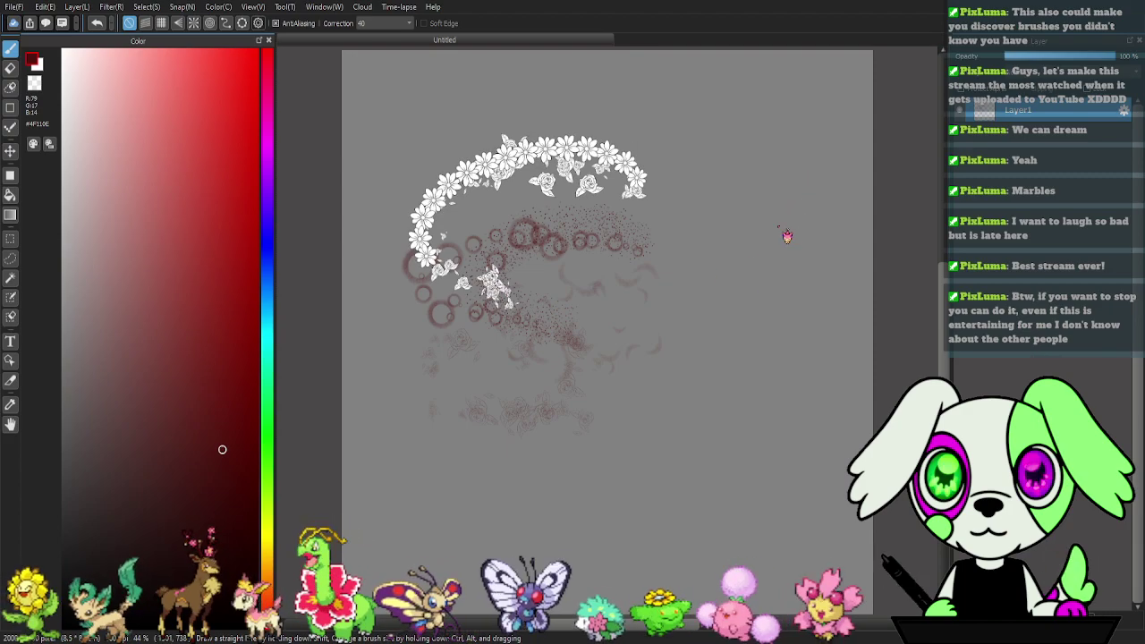
mouse_move(657, 138)
mouse_down()
mouse_move(618, 120)
mouse_move(464, 208)
mouse_up()
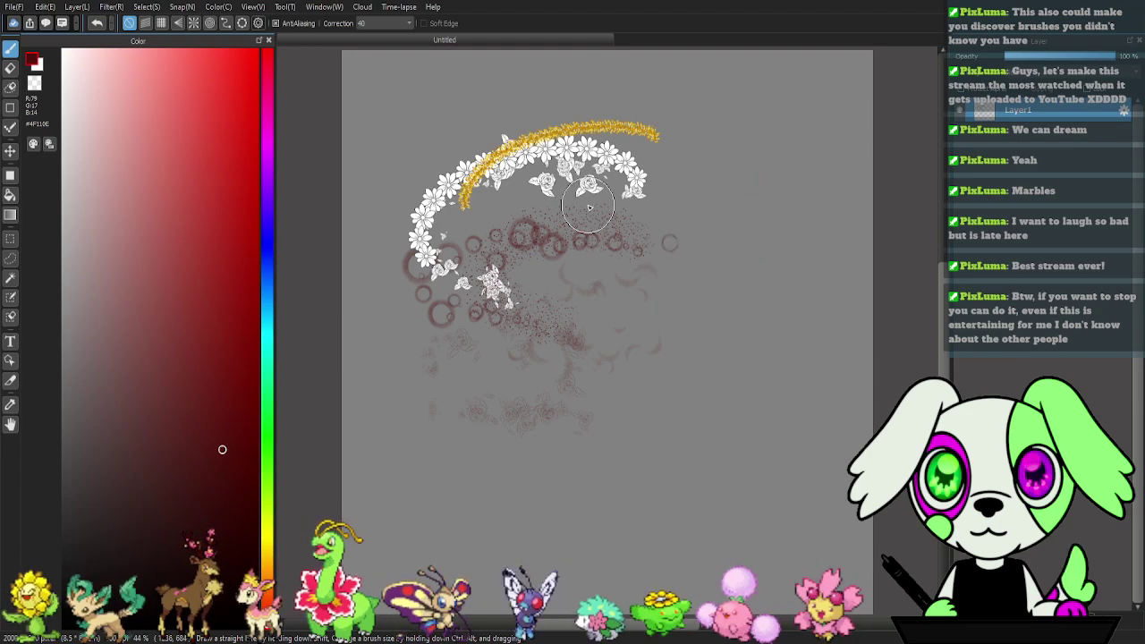
drag(603, 316, 614, 312)
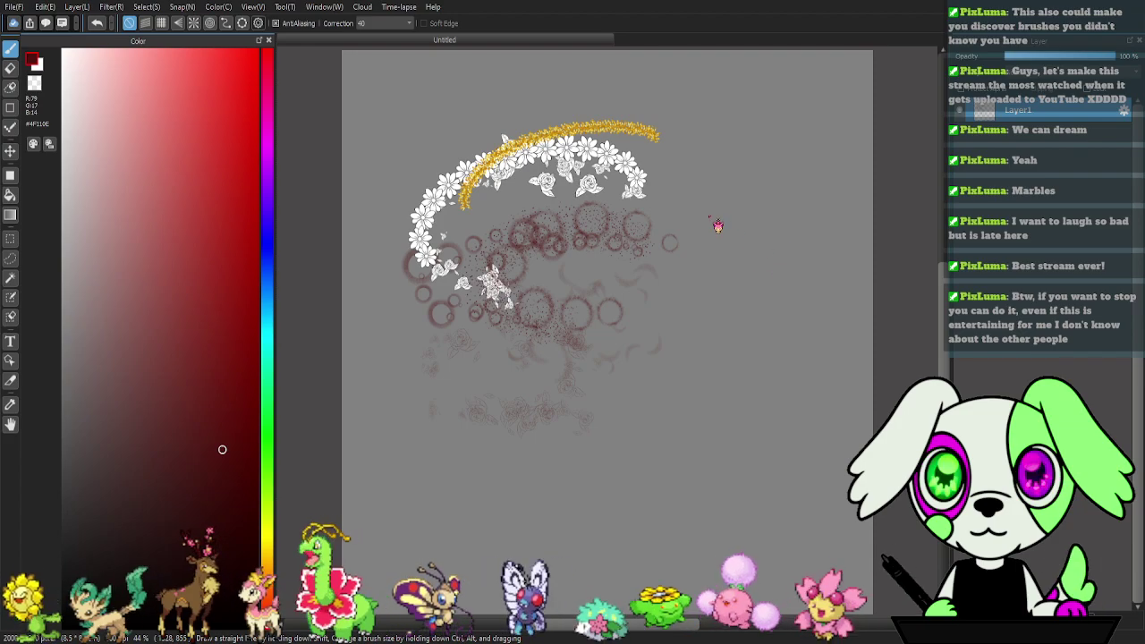
mouse_move(680, 246)
mouse_down()
mouse_move(635, 184)
mouse_move(533, 281)
mouse_up()
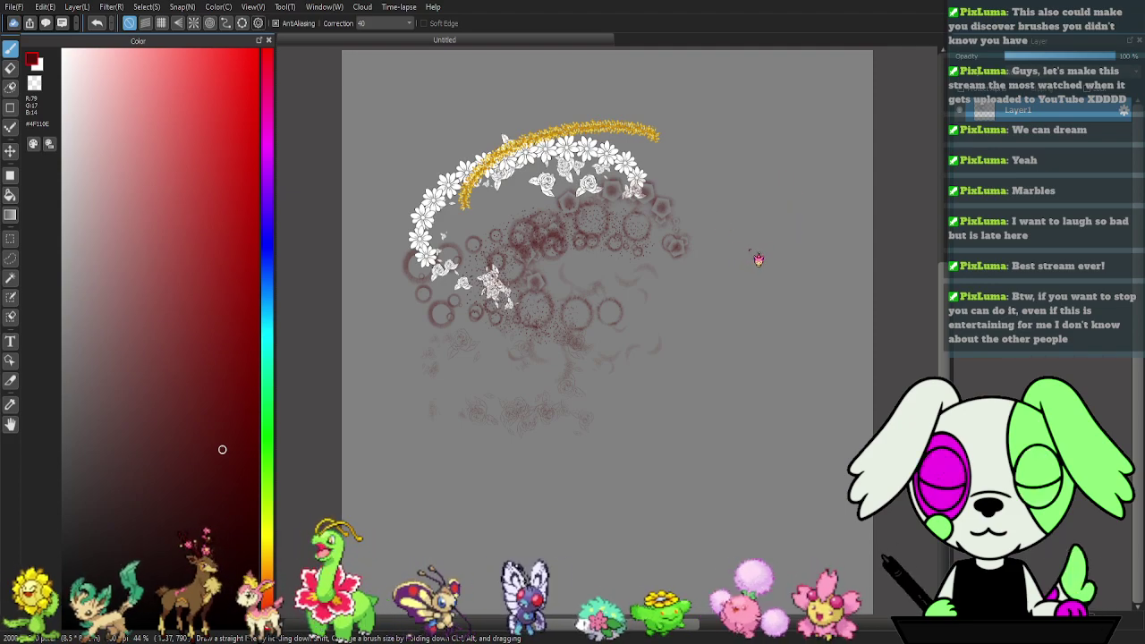
mouse_move(682, 276)
mouse_down()
mouse_move(581, 279)
mouse_move(538, 317)
mouse_up()
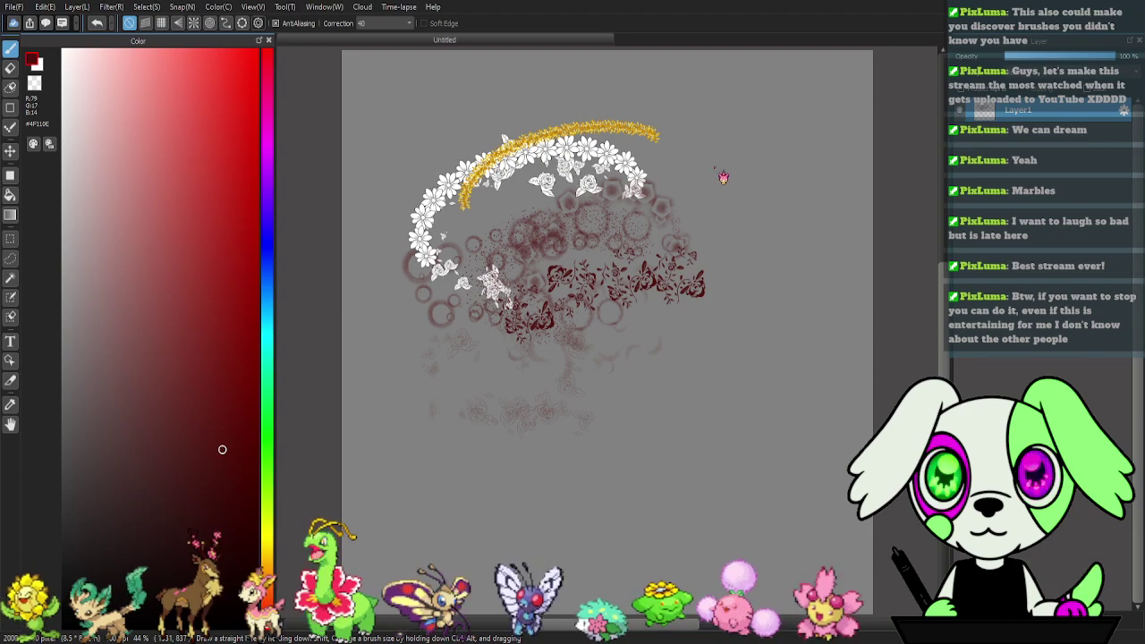
- Test six more dark red brushes: the fine line-art, spider lily, slanted hatching, vertical bristle, cloudy blotch and dense grainy ones
mouse_move(651, 267)
mouse_down()
mouse_move(567, 224)
mouse_move(447, 261)
mouse_up()
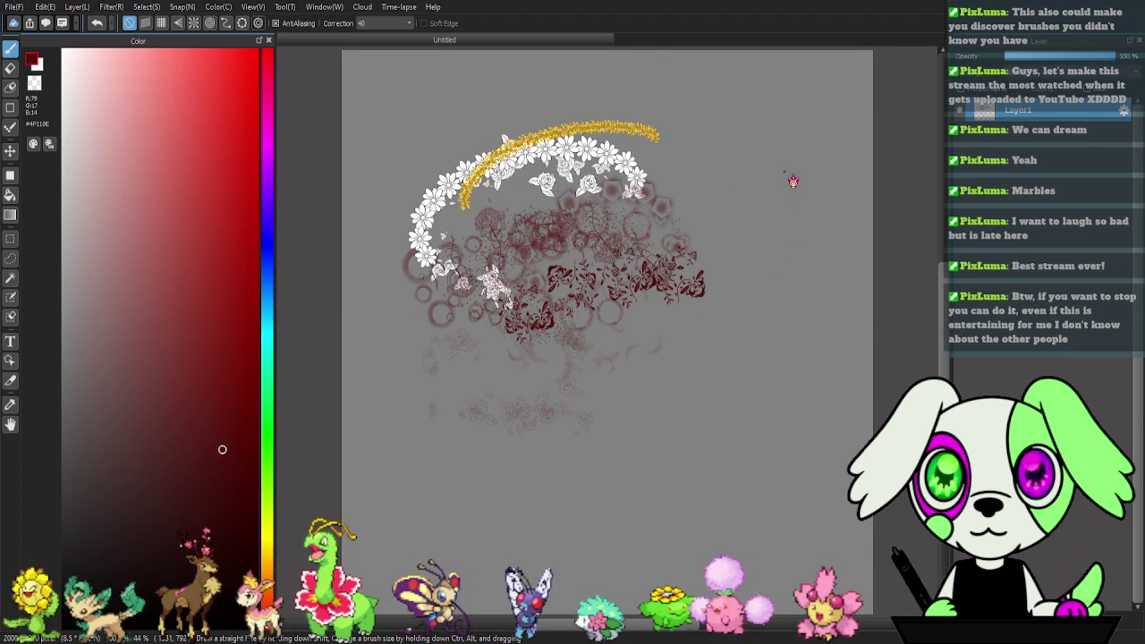
mouse_move(625, 320)
mouse_down()
mouse_move(598, 386)
mouse_move(410, 442)
mouse_up()
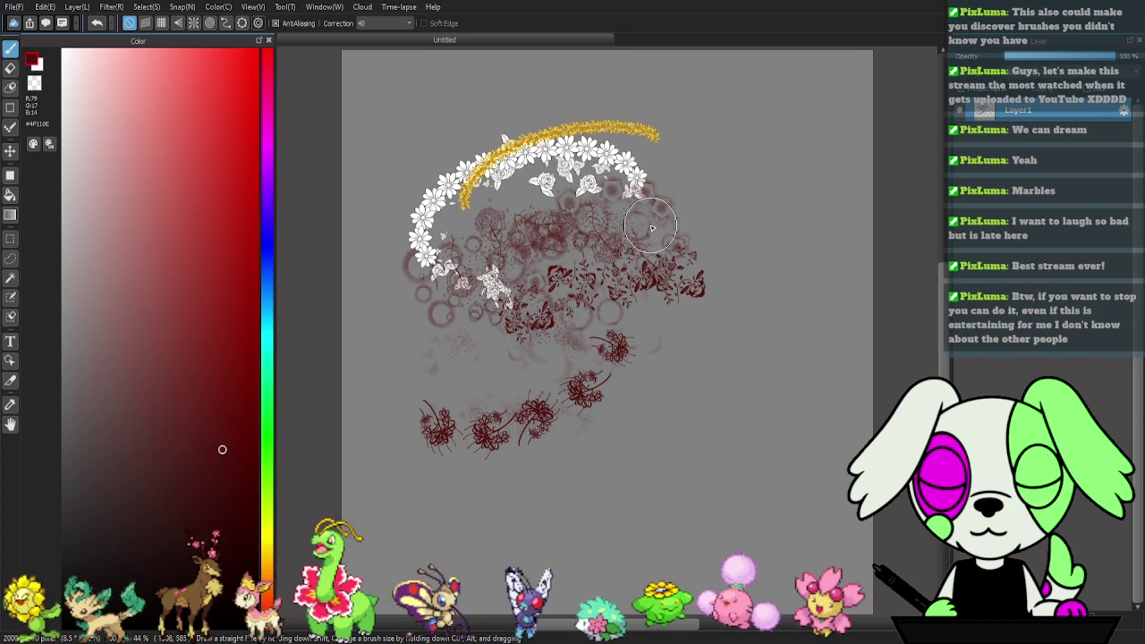
mouse_move(654, 243)
mouse_down()
mouse_move(517, 234)
mouse_move(409, 316)
mouse_up()
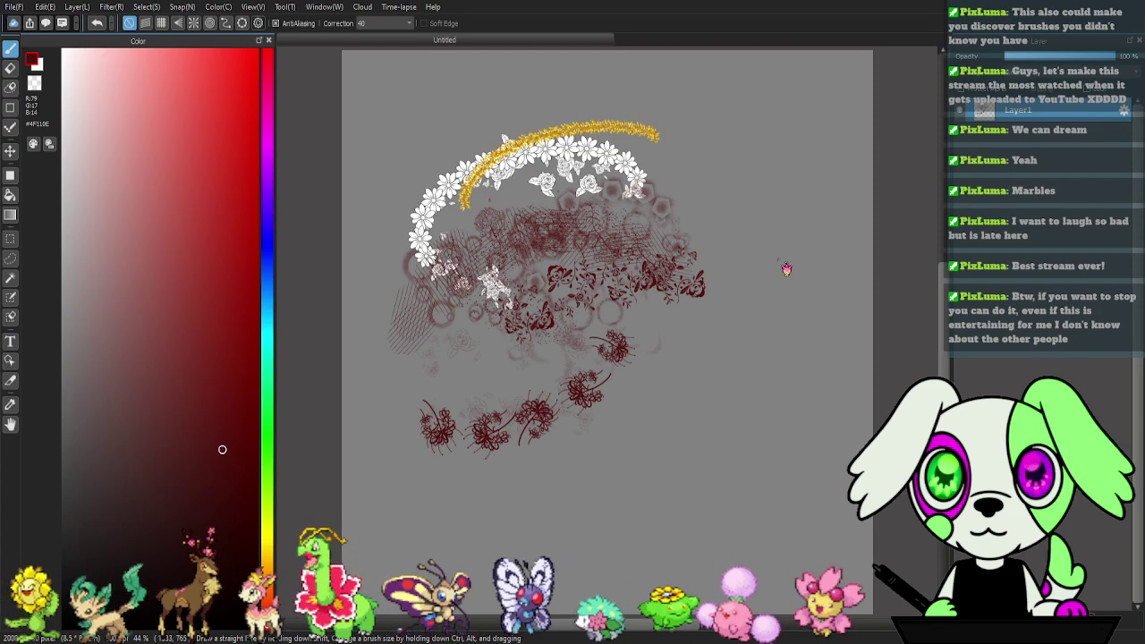
mouse_move(667, 179)
mouse_down()
mouse_move(644, 120)
mouse_move(411, 264)
mouse_move(416, 317)
mouse_up()
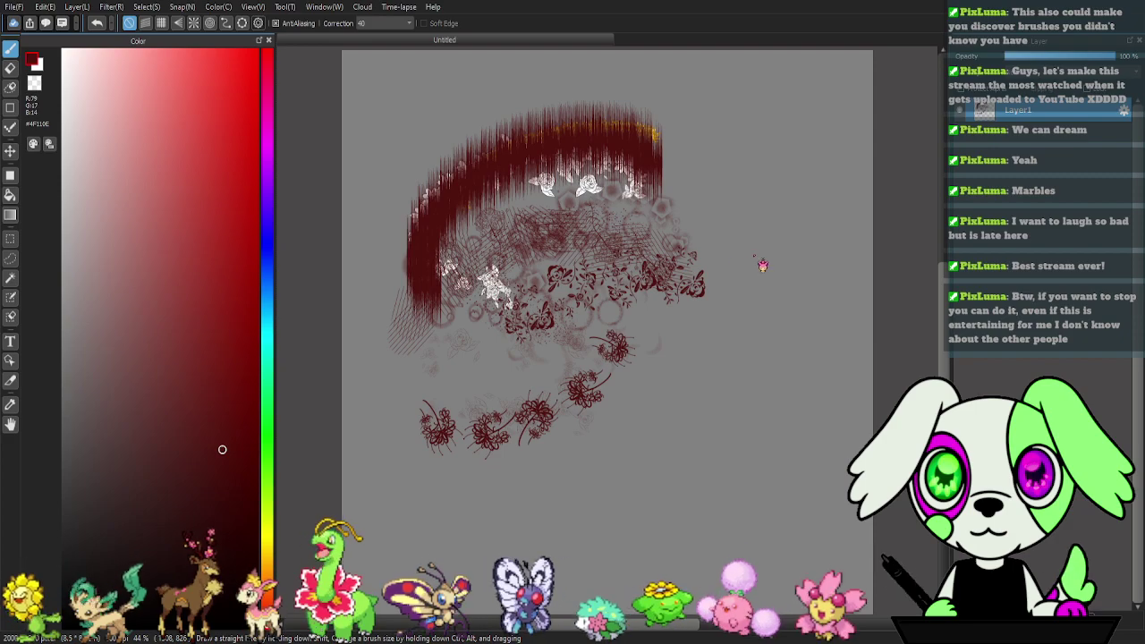
mouse_move(618, 224)
mouse_down()
mouse_move(410, 316)
mouse_move(466, 413)
mouse_move(599, 393)
mouse_up()
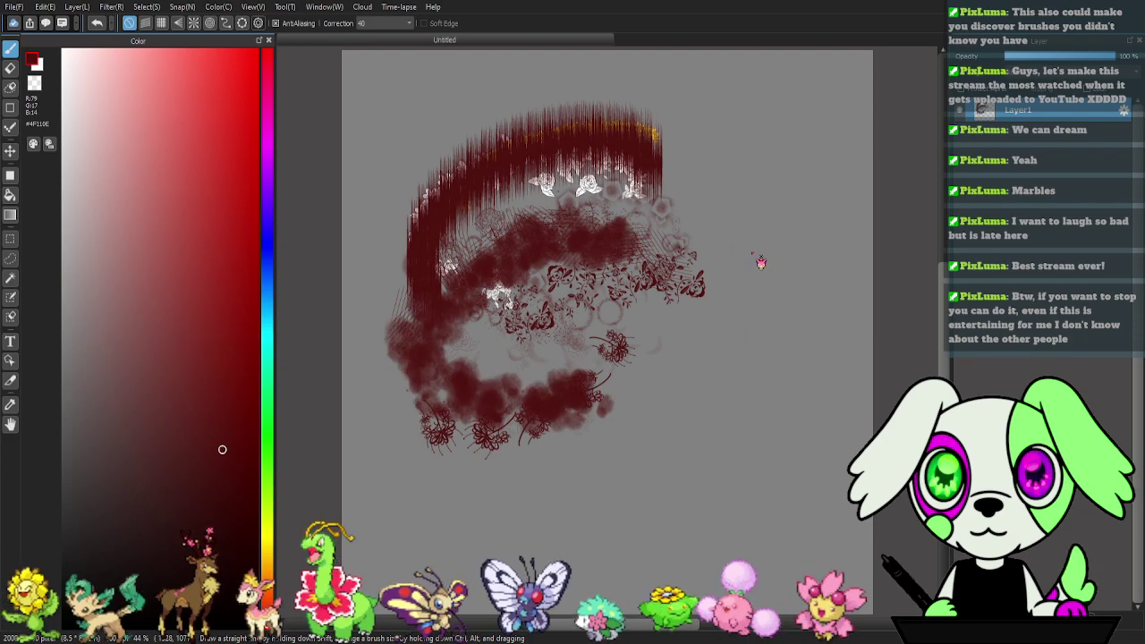
mouse_move(649, 319)
mouse_down()
mouse_move(486, 385)
mouse_move(480, 417)
mouse_move(611, 437)
mouse_move(601, 518)
mouse_move(425, 541)
mouse_up()
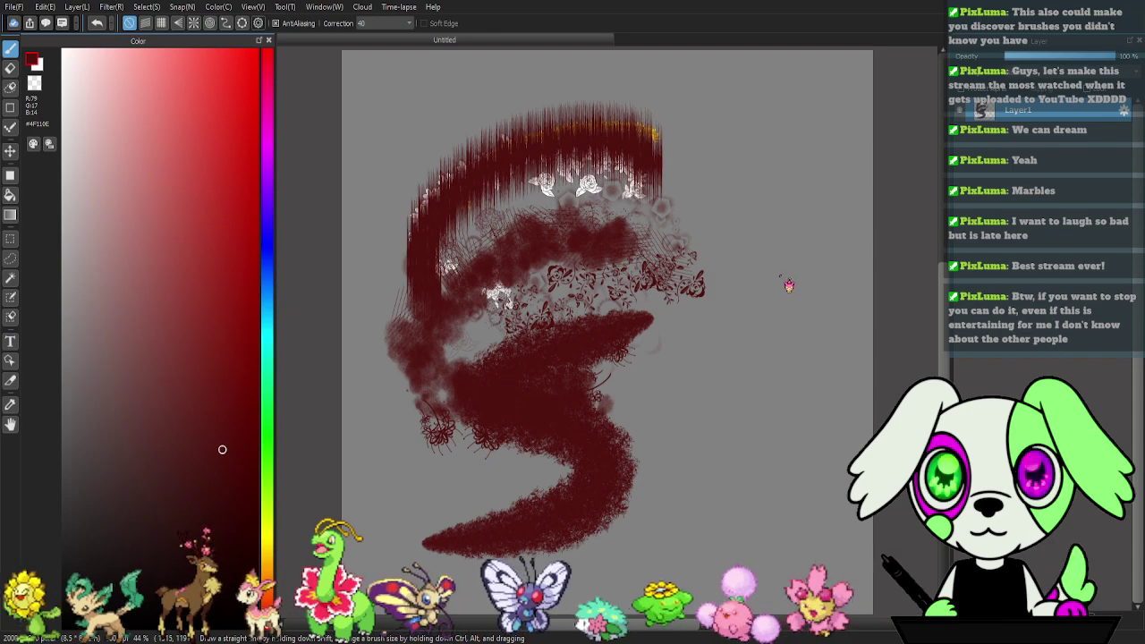
- Paint samples of the white flower-vine, dark red beetle, large white bloom, small white flower, white petal and dark red leaf brushes
mouse_move(680, 240)
mouse_down()
mouse_move(504, 254)
mouse_move(469, 356)
mouse_up()
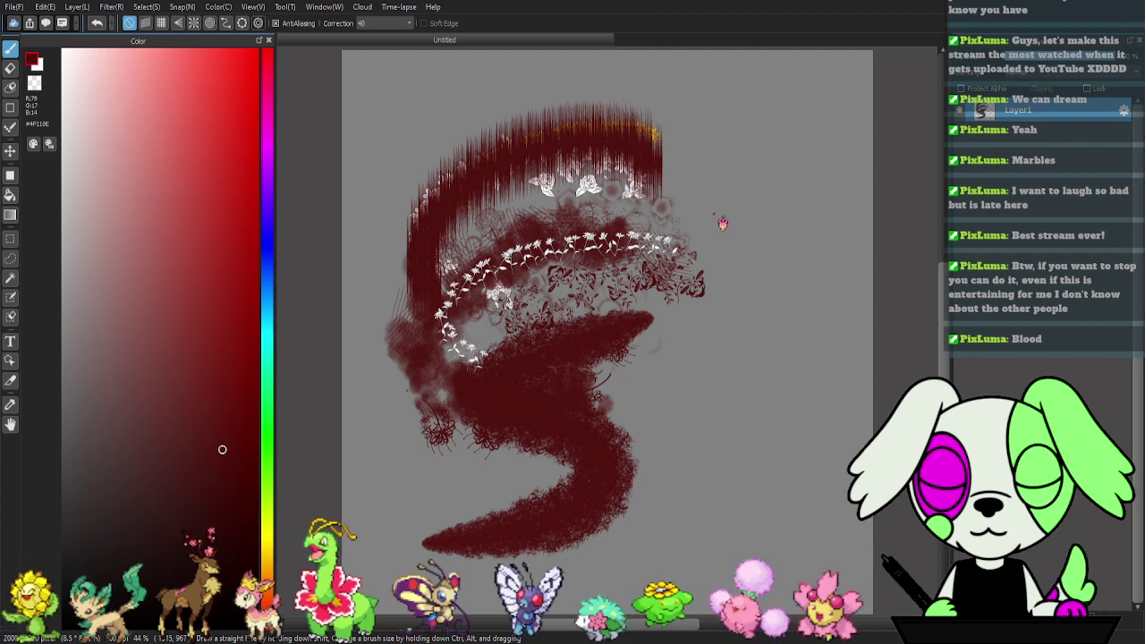
mouse_move(671, 245)
mouse_down()
mouse_move(515, 216)
mouse_move(419, 289)
mouse_move(464, 355)
mouse_move(662, 416)
mouse_move(671, 459)
mouse_move(599, 527)
mouse_move(418, 525)
mouse_move(349, 504)
mouse_up()
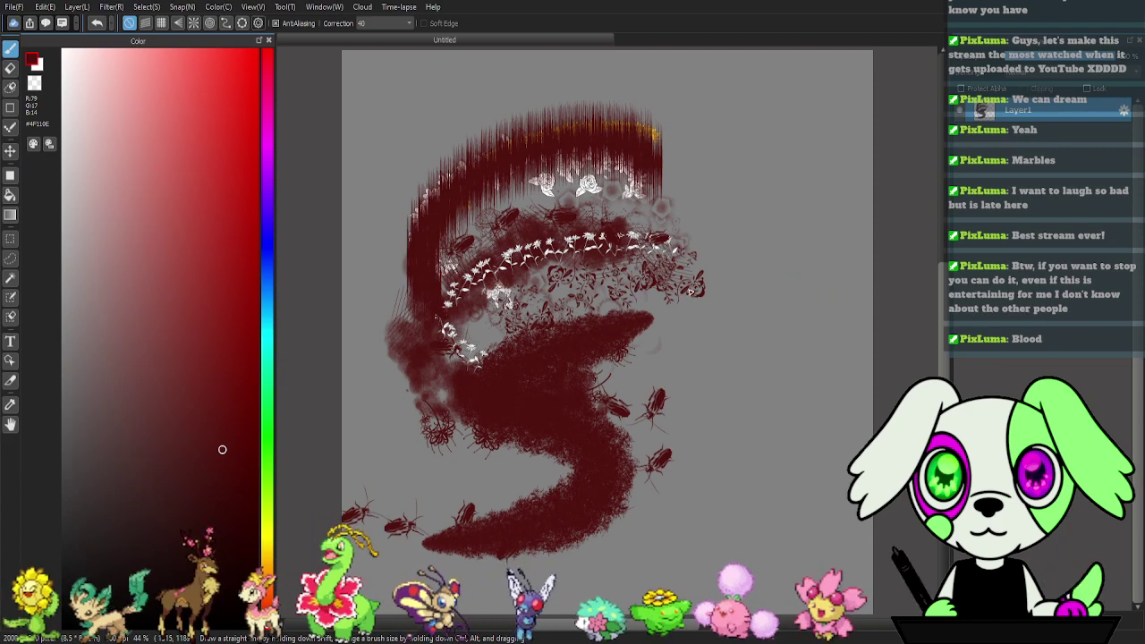
drag(404, 159, 660, 324)
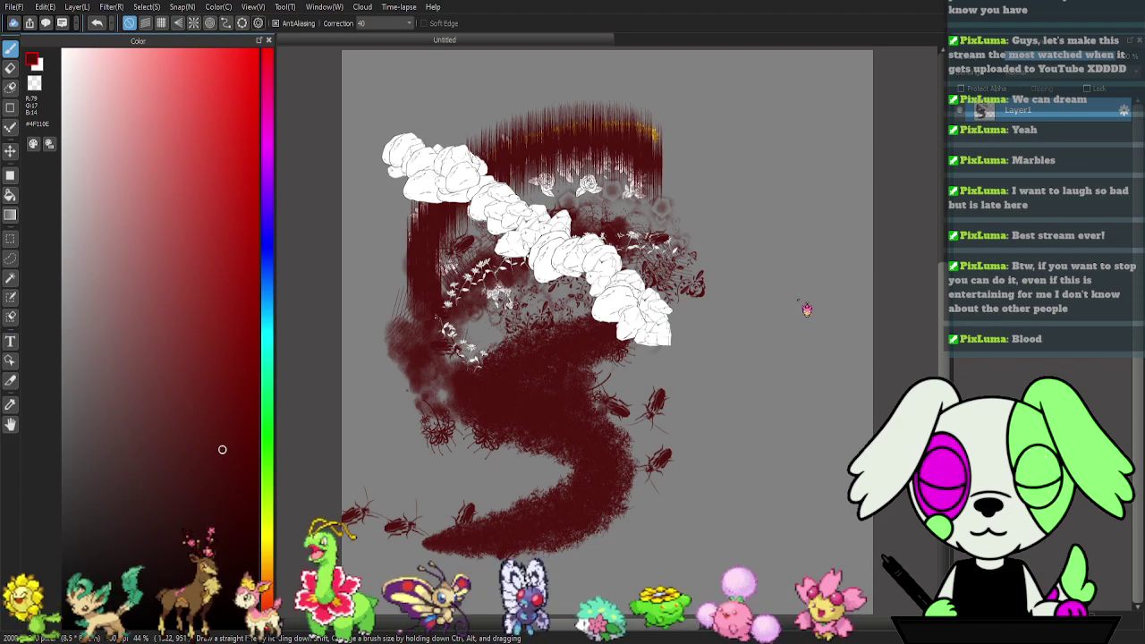
mouse_move(661, 338)
mouse_down()
mouse_move(490, 327)
mouse_move(400, 362)
mouse_up()
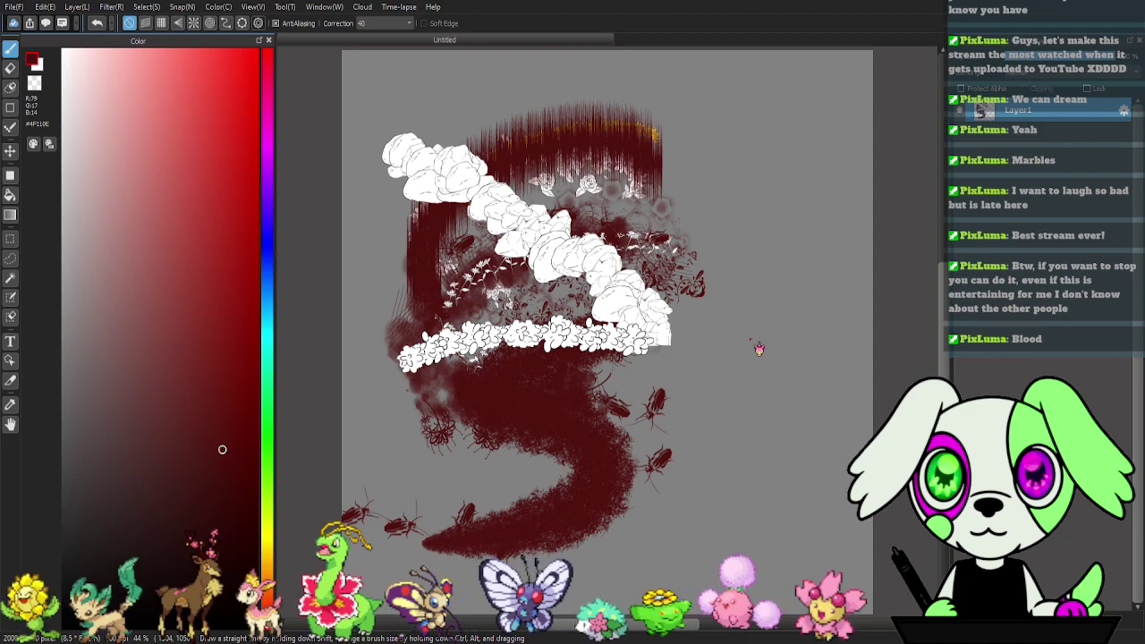
mouse_move(620, 349)
mouse_down()
mouse_move(567, 359)
mouse_move(560, 409)
mouse_move(660, 407)
mouse_up()
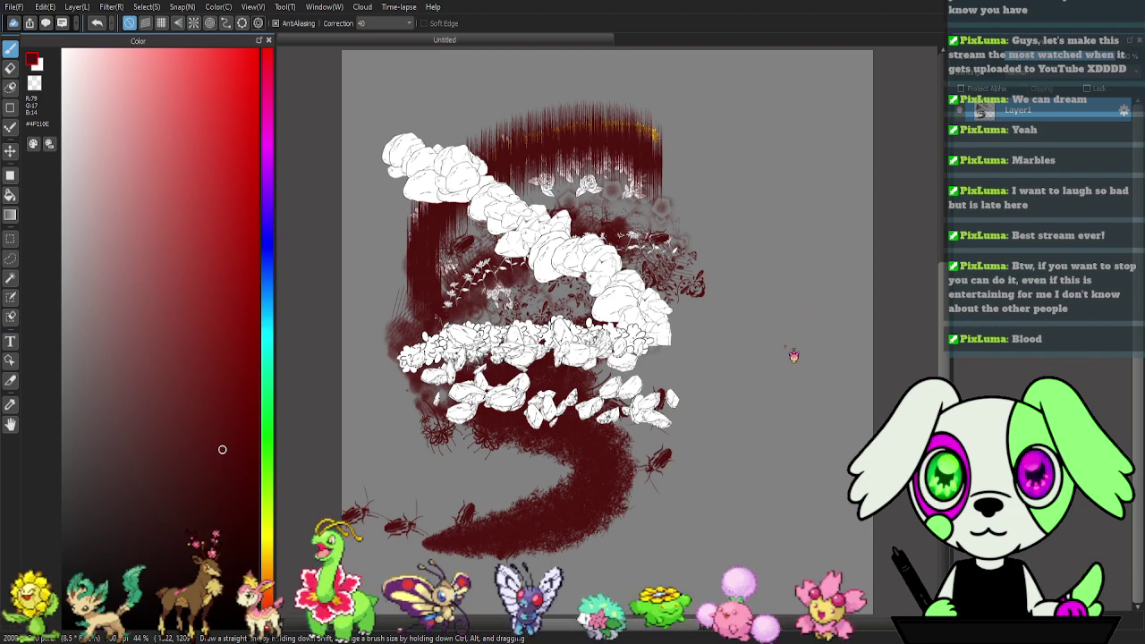
mouse_move(660, 313)
mouse_down()
mouse_move(503, 293)
mouse_move(665, 389)
mouse_up()
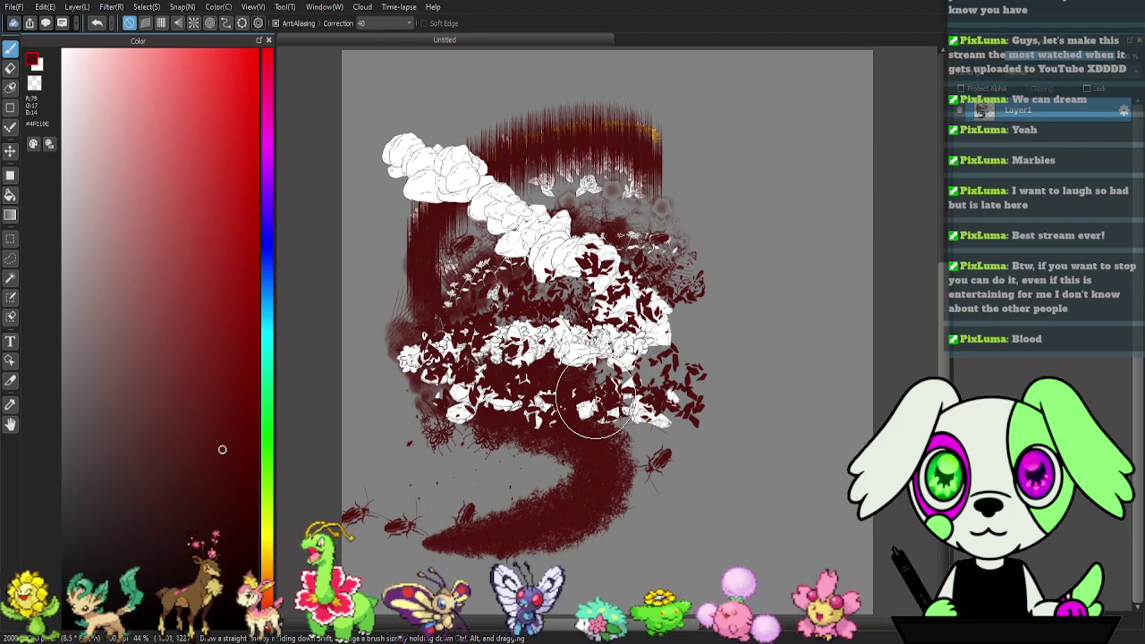
- Clear the whole canvas and deselect it, then test the dark red cross-hatching brush with a circular stroke and undo that stroke
key(ctrl+a)
key(Delete)
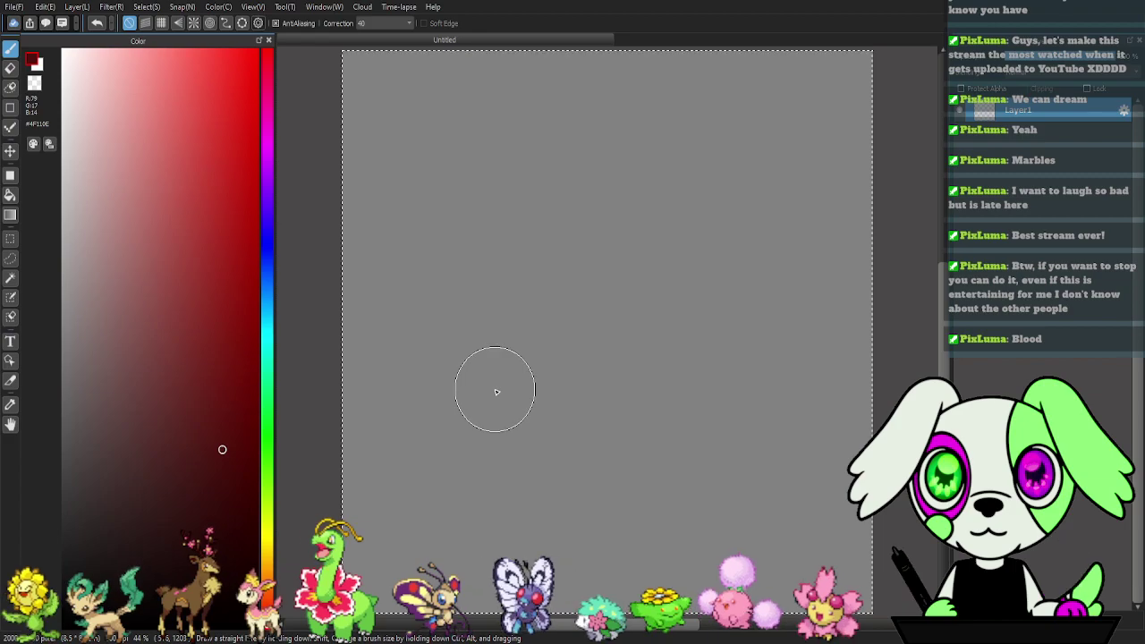
key(ctrl+d)
mouse_move(499, 390)
mouse_down()
mouse_move(438, 325)
mouse_move(501, 376)
mouse_up()
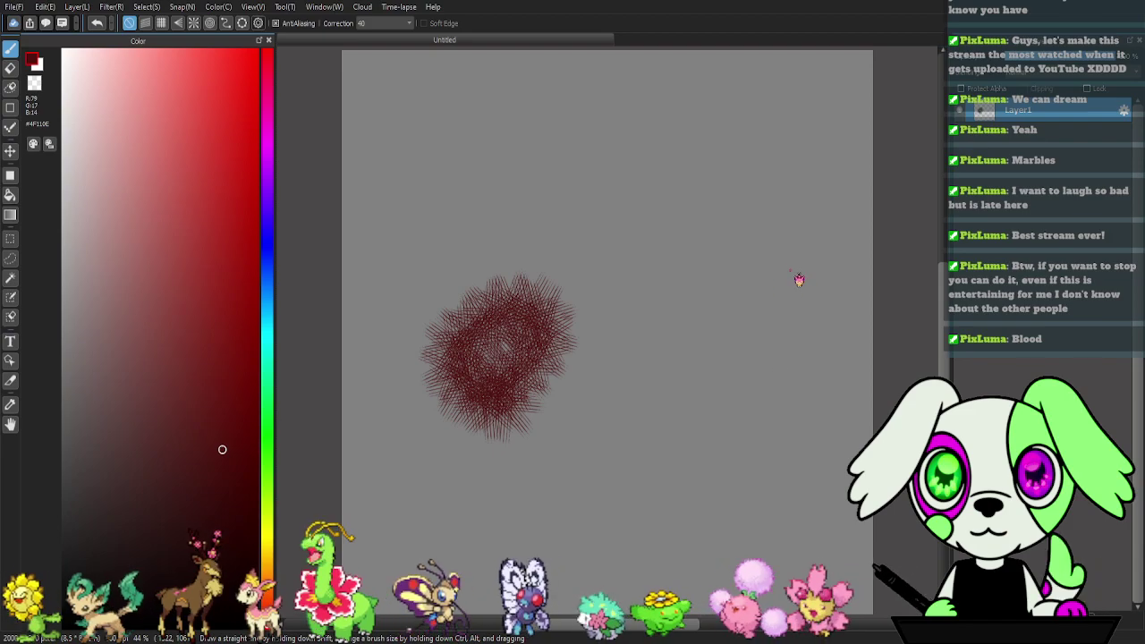
key(ctrl+z)
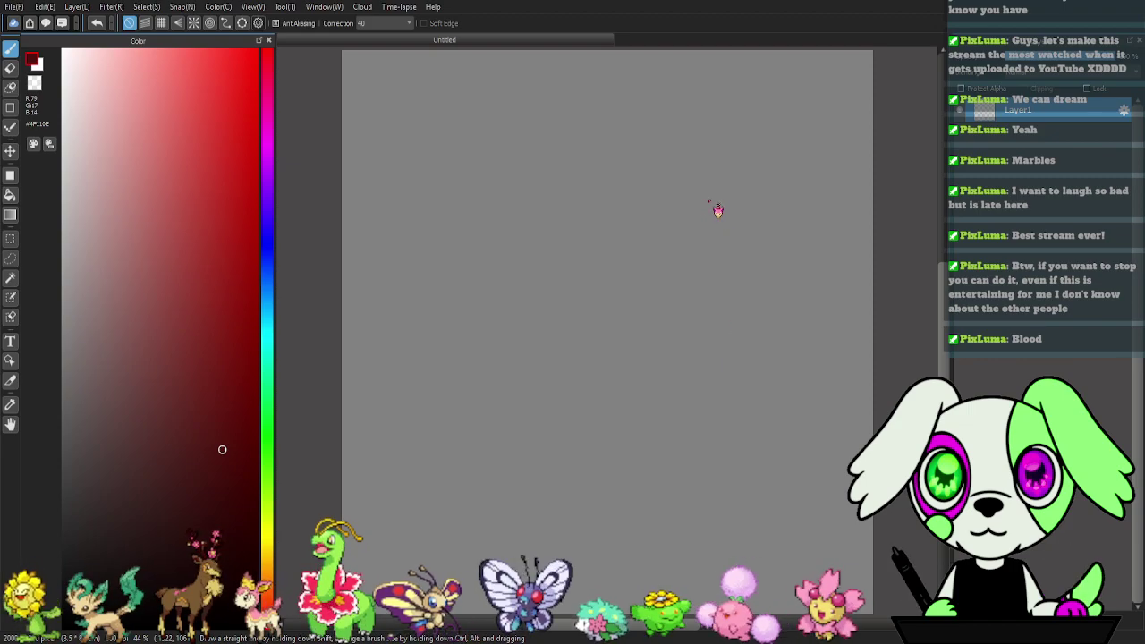
- Paint curving samples of the pink heart-and-dot, yellow star-and-dot and two seashell-and-starfish brushes on the cleared canvas
mouse_move(653, 268)
mouse_down()
mouse_move(424, 306)
mouse_move(493, 350)
mouse_move(627, 347)
mouse_up()
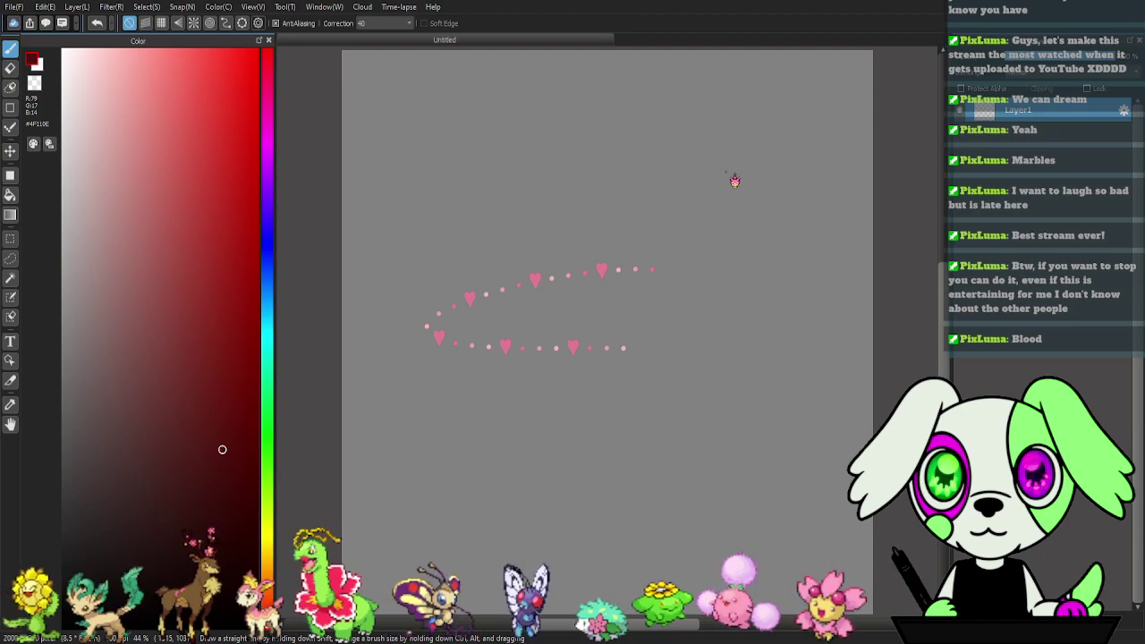
mouse_move(653, 191)
mouse_down()
mouse_move(478, 186)
mouse_move(516, 273)
mouse_up()
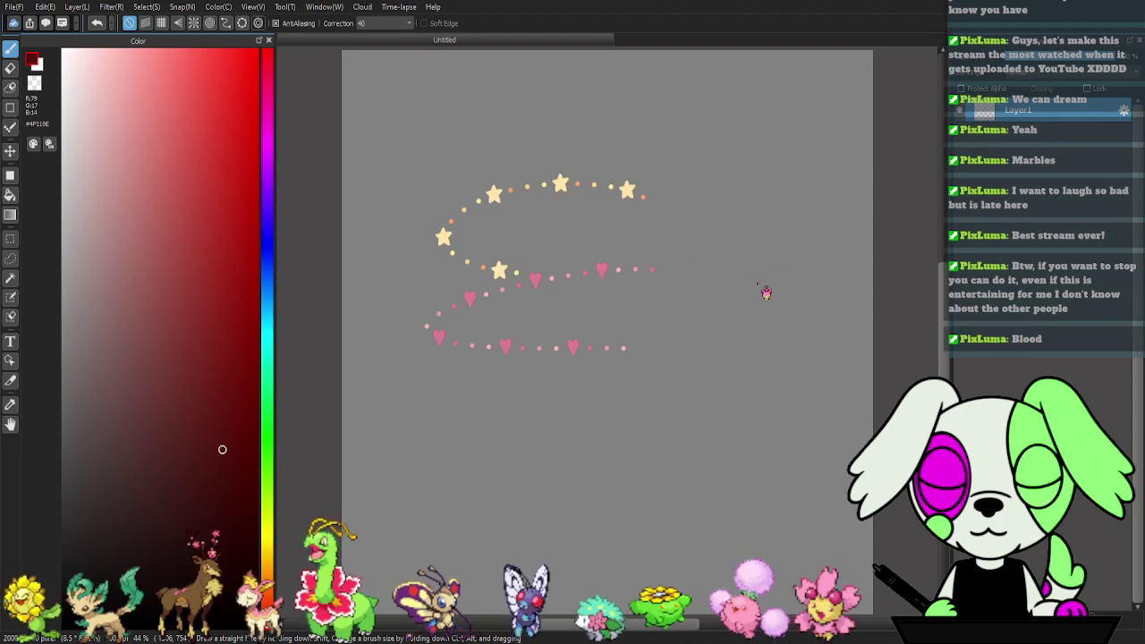
mouse_move(595, 221)
mouse_down()
mouse_move(493, 222)
mouse_move(451, 295)
mouse_up()
drag(585, 316, 627, 313)
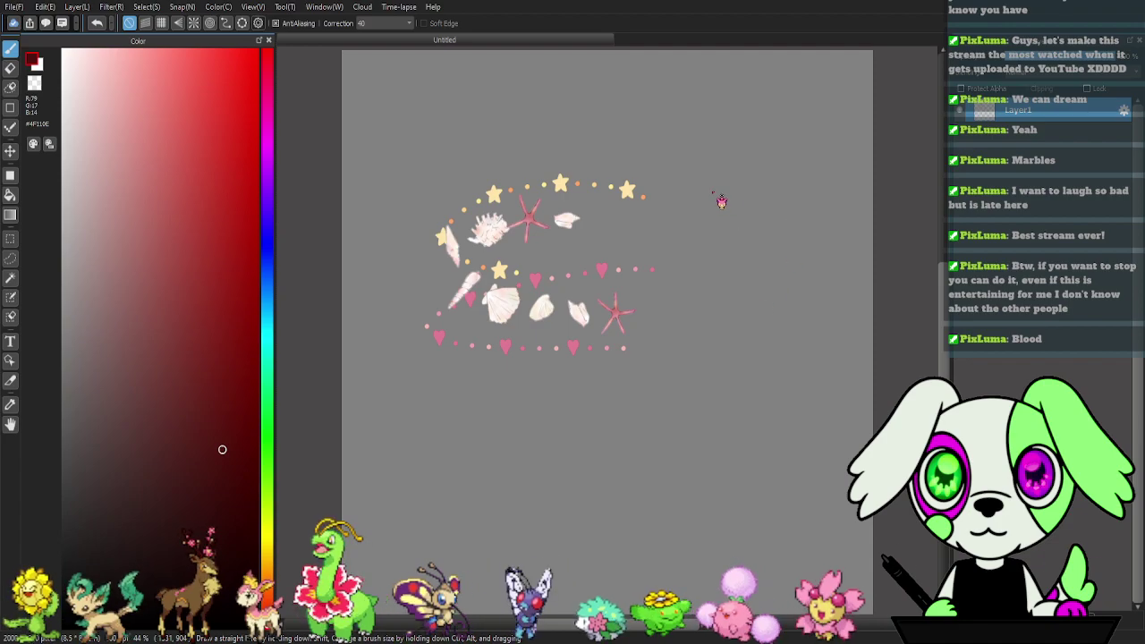
mouse_move(680, 261)
mouse_down()
mouse_move(430, 274)
mouse_move(654, 340)
mouse_move(447, 414)
mouse_move(528, 420)
mouse_up()
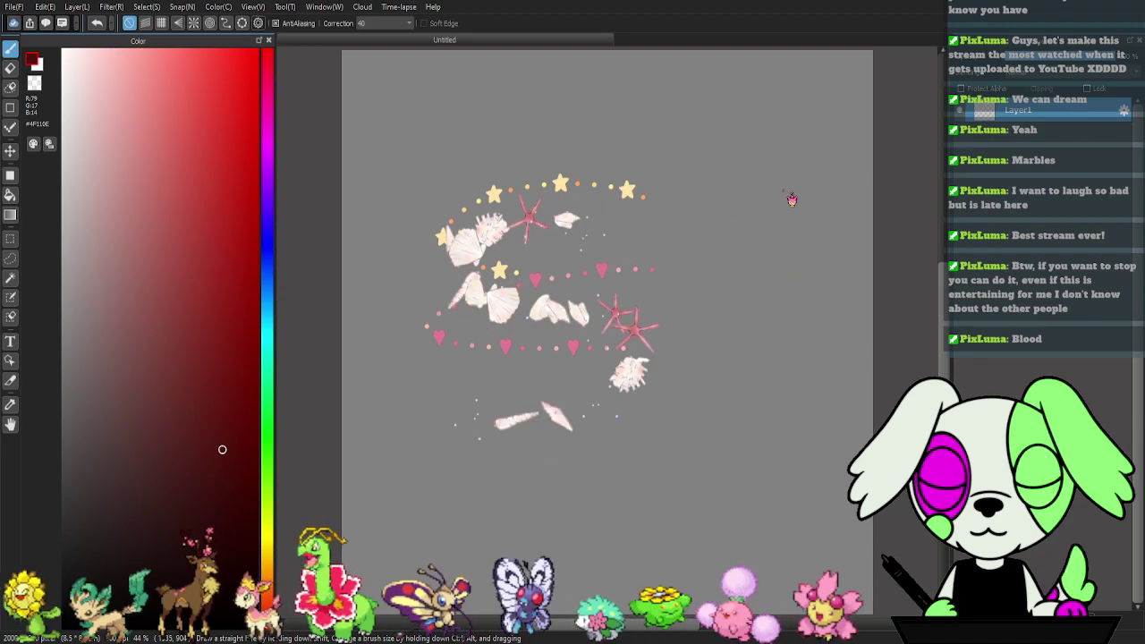
- Paint samples of the dark red star brushes, the faint flower brush, and the swirling fragment and angular crystal outline brushes
mouse_move(640, 132)
mouse_down()
mouse_move(606, 120)
mouse_move(407, 169)
mouse_up()
click(394, 203)
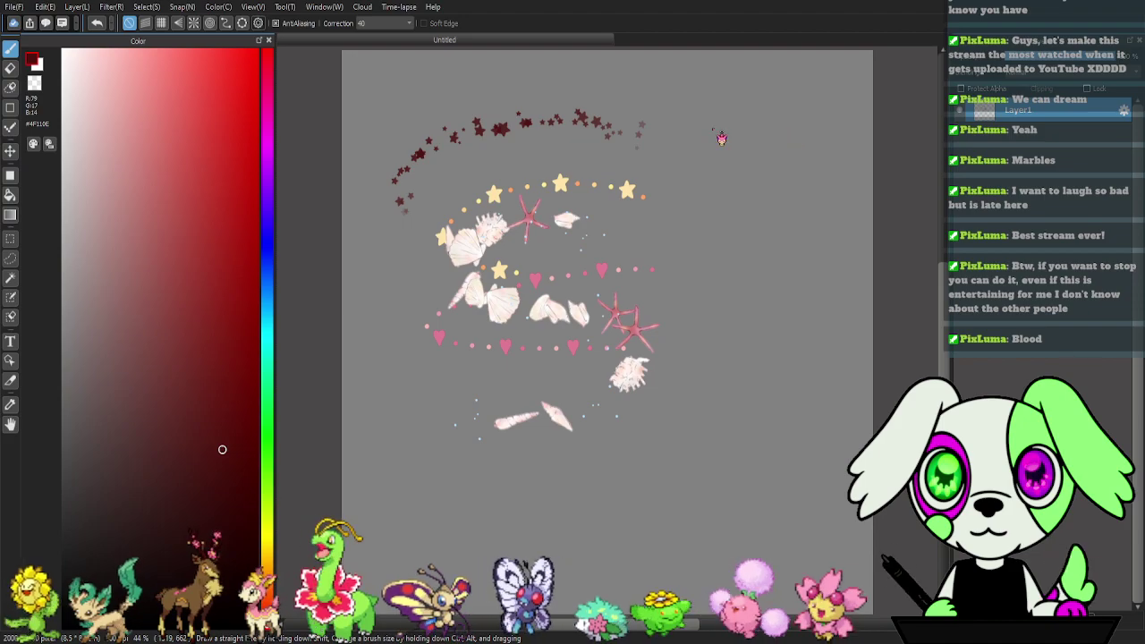
mouse_move(523, 234)
mouse_down()
mouse_move(465, 250)
mouse_move(676, 228)
mouse_move(647, 328)
mouse_move(496, 367)
mouse_up()
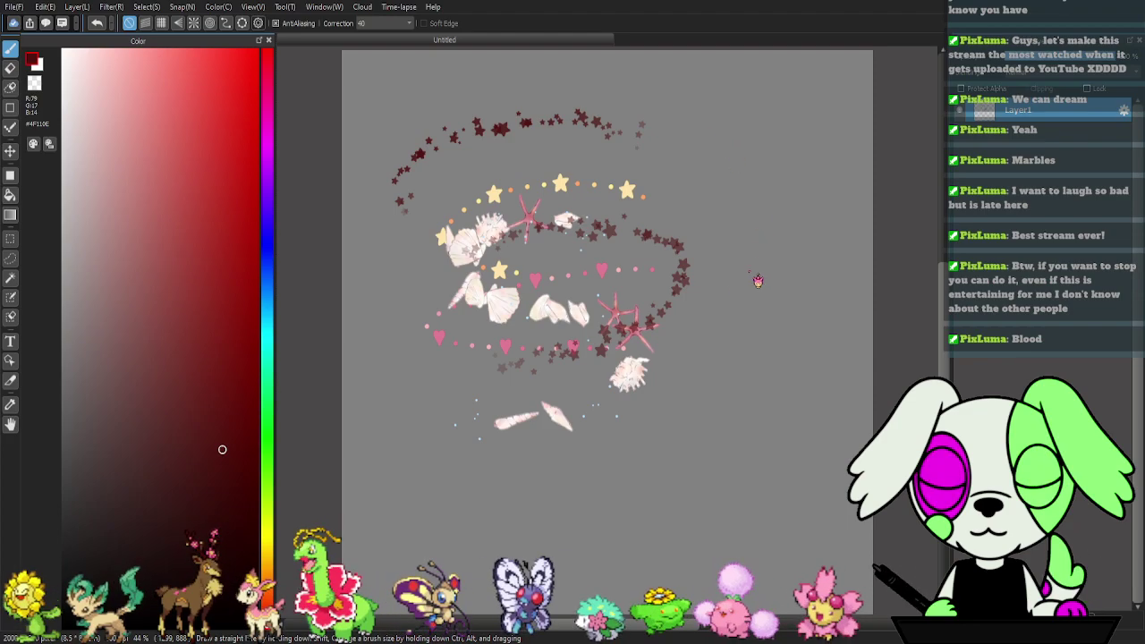
mouse_move(662, 184)
mouse_down()
mouse_move(531, 185)
mouse_move(390, 263)
mouse_move(451, 331)
mouse_up()
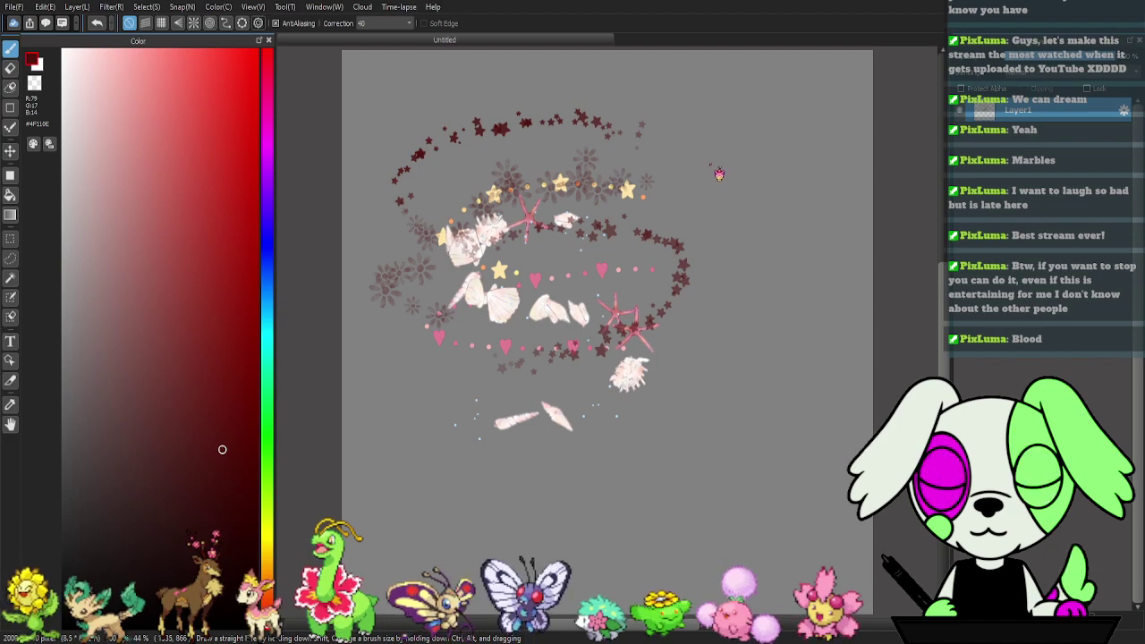
mouse_move(507, 187)
mouse_down()
mouse_move(694, 205)
mouse_move(639, 303)
mouse_move(435, 352)
mouse_move(362, 421)
mouse_move(586, 513)
mouse_up()
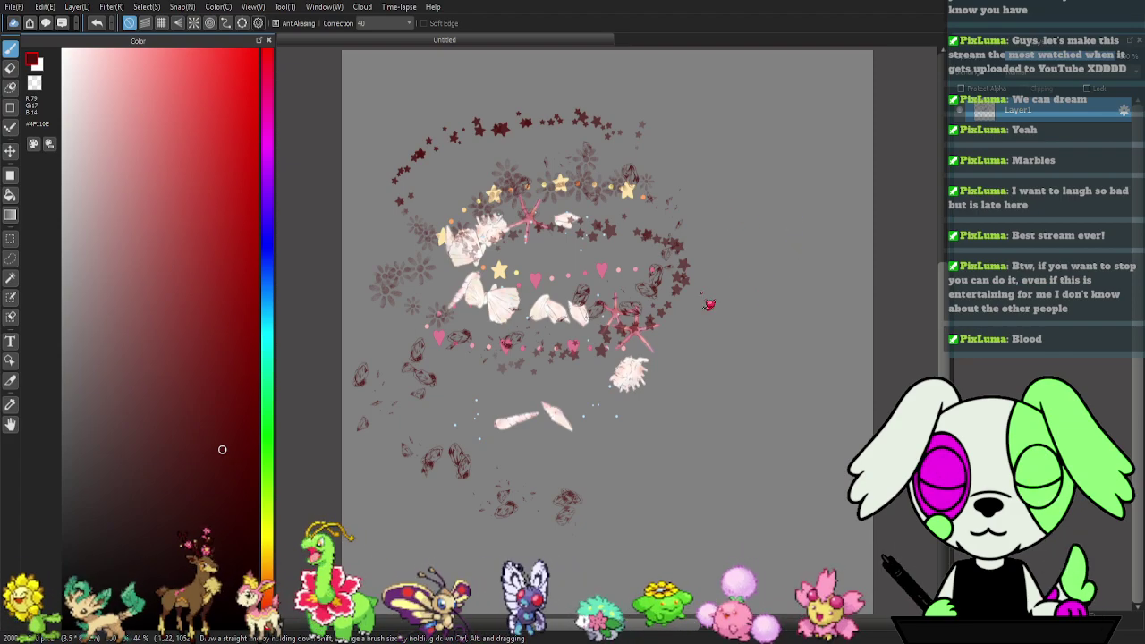
mouse_move(477, 429)
mouse_down()
mouse_move(686, 381)
mouse_move(675, 363)
mouse_move(492, 350)
mouse_up()
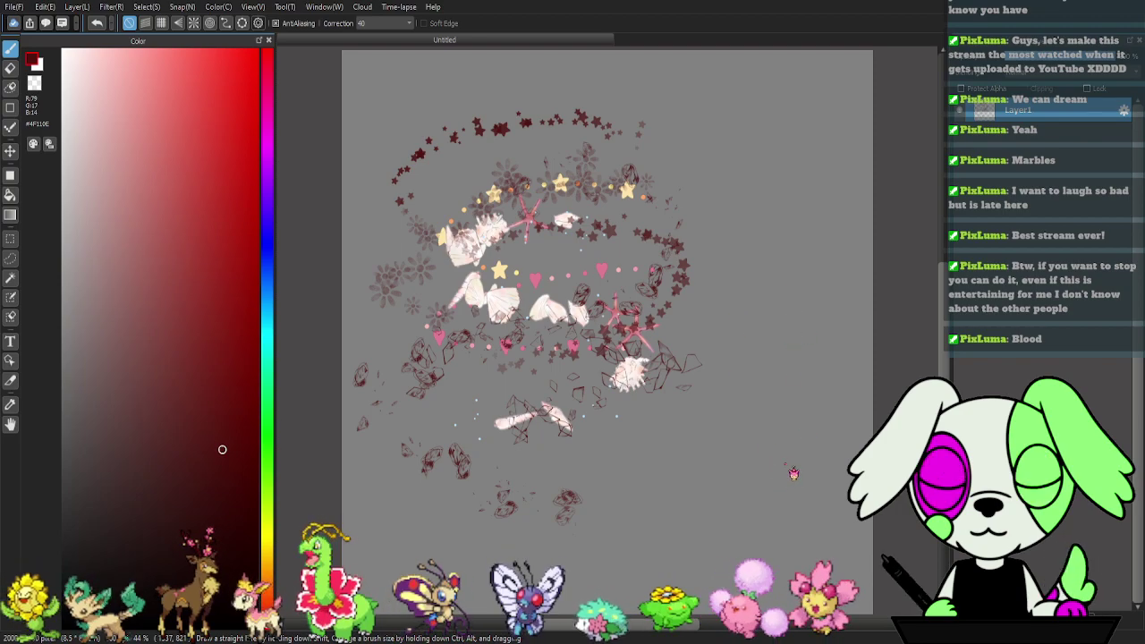
- Paint samples of the blotchy and cloudy dark red, multicolored rose and dark red heart brushes, and return to the brush list
drag(680, 447, 560, 468)
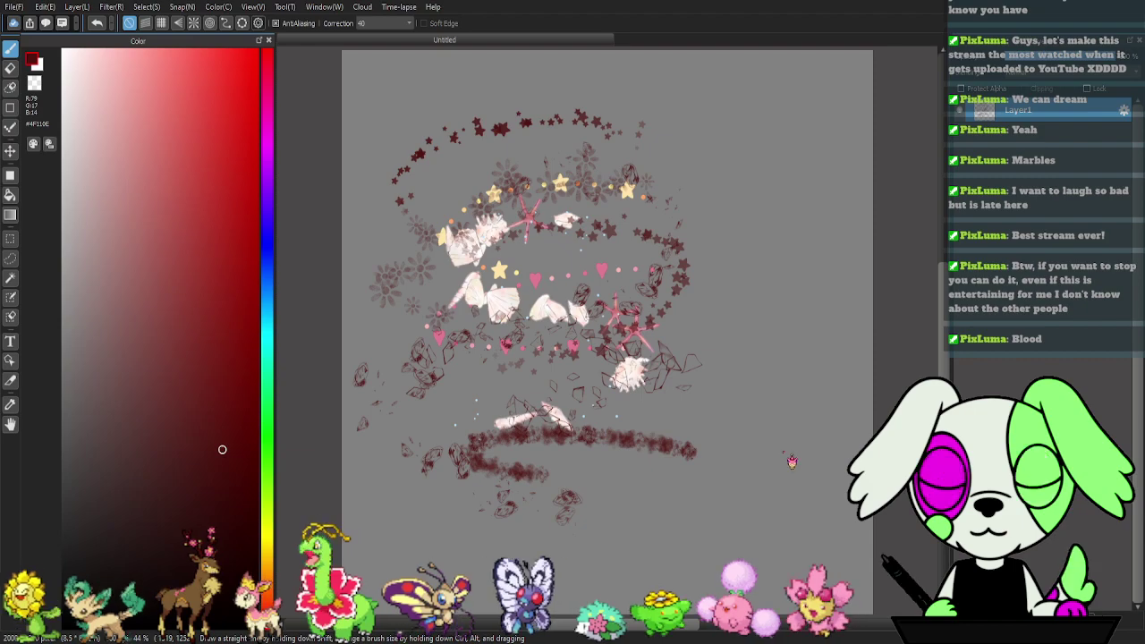
mouse_move(661, 490)
mouse_down()
mouse_move(439, 510)
mouse_move(590, 535)
mouse_up()
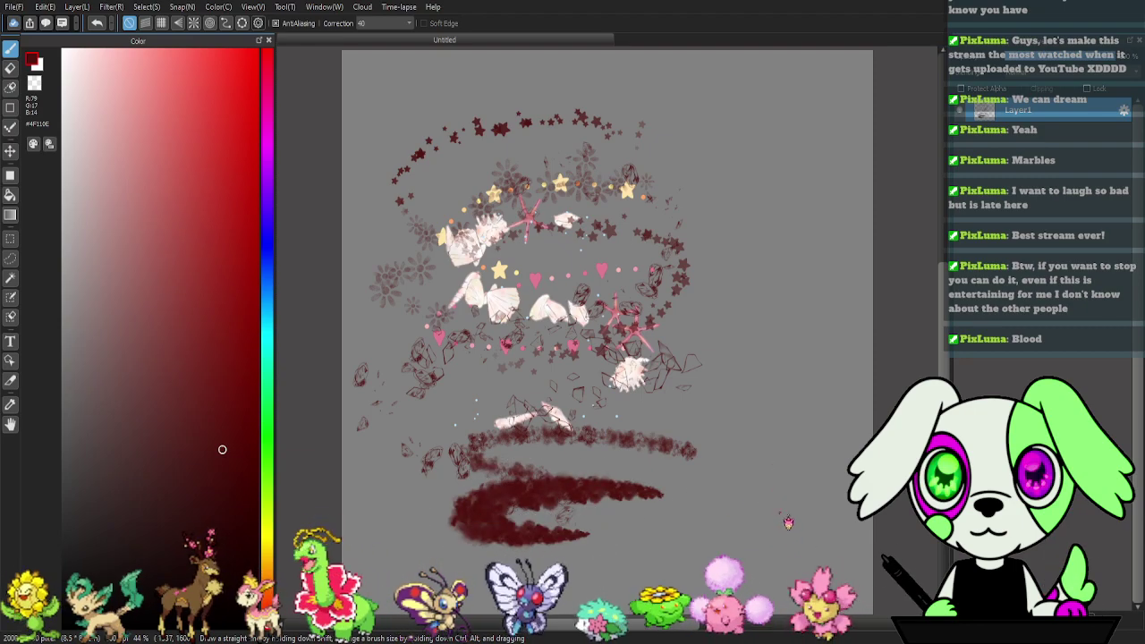
drag(396, 460, 696, 448)
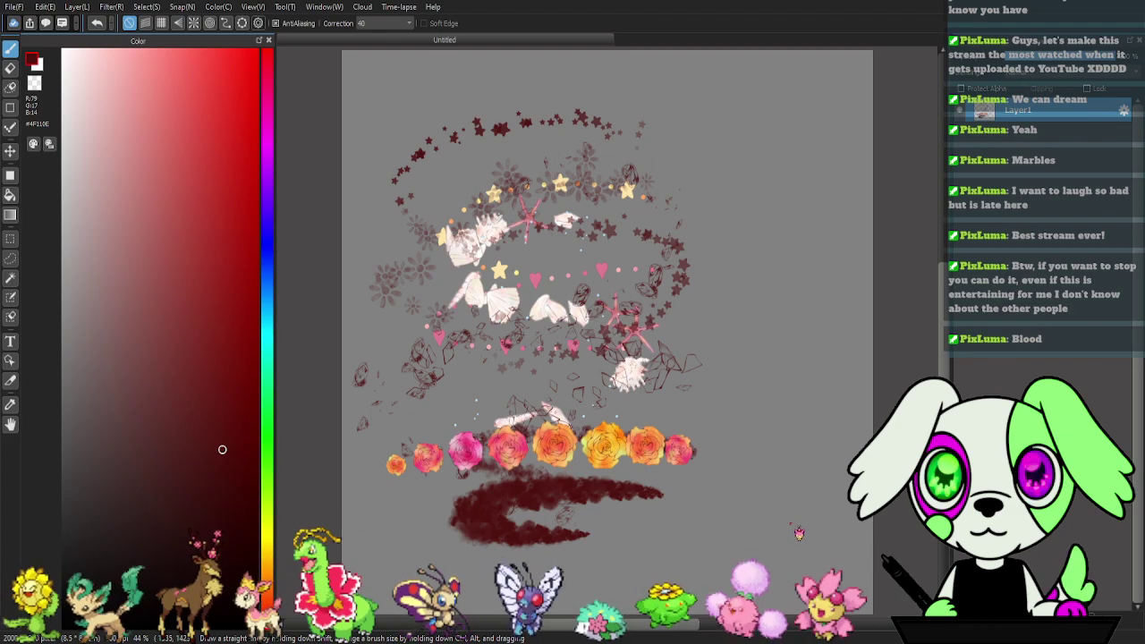
mouse_move(706, 527)
mouse_down()
mouse_move(626, 488)
mouse_move(438, 458)
mouse_up()
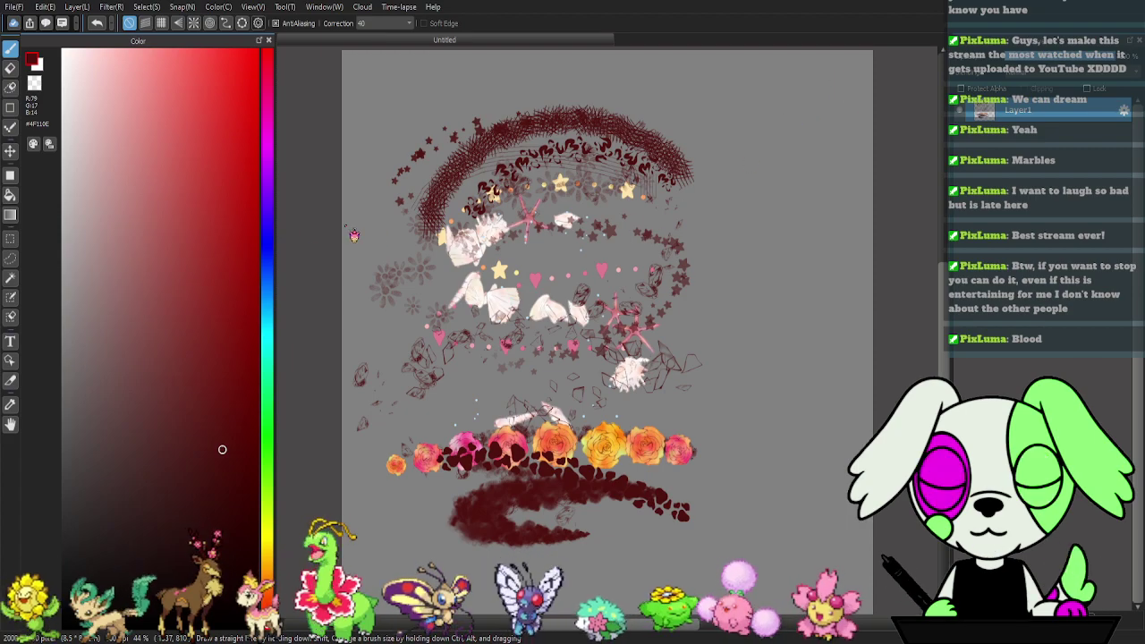
drag(145, 260, 217, 283)
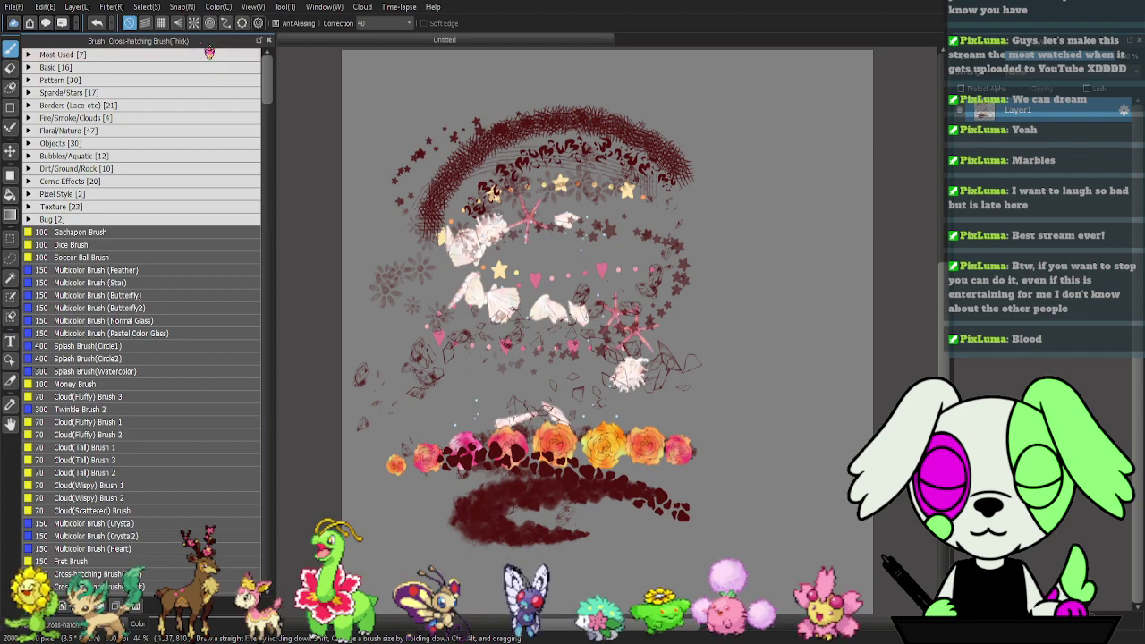
- Separate the Color panel from the brush list and dock it above the list
drag(208, 45, 199, 216)
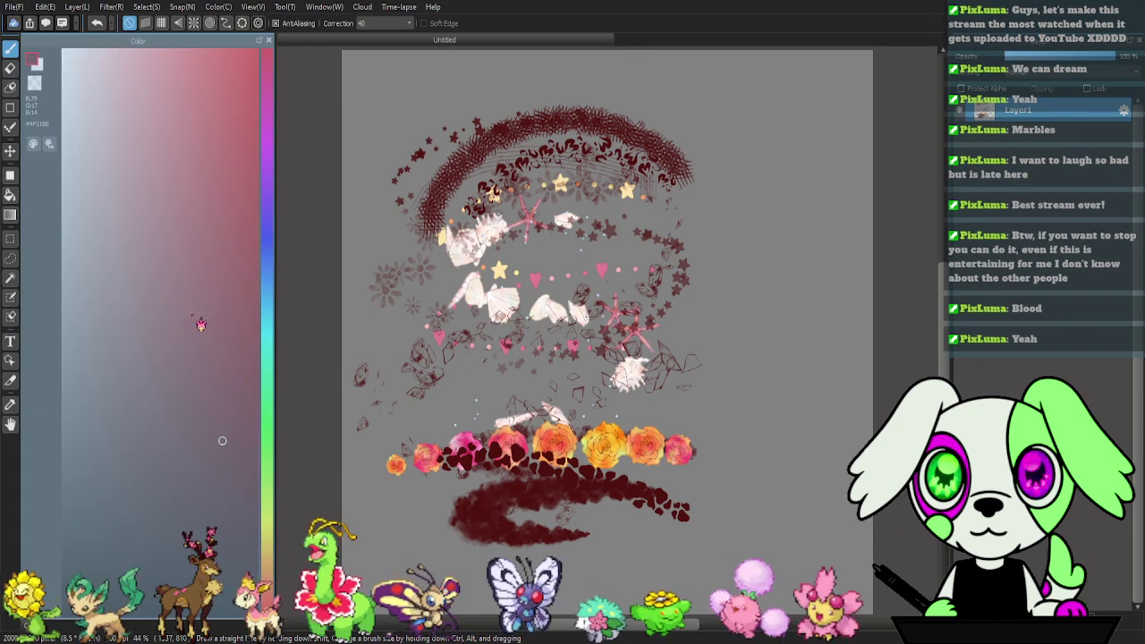
drag(198, 414, 198, 414)
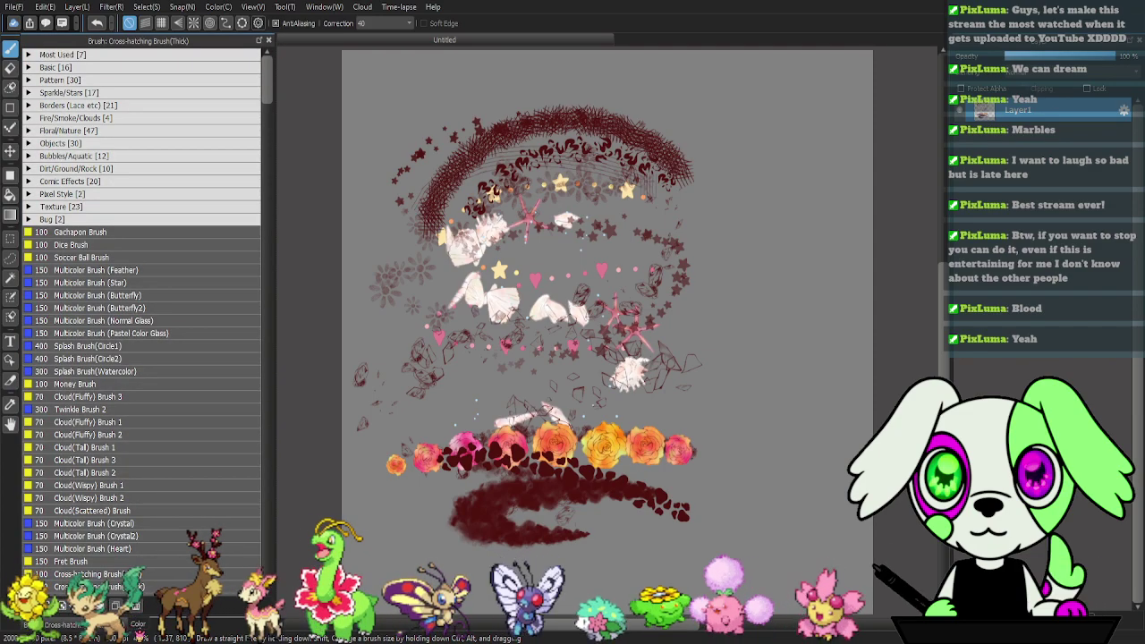
click(138, 625)
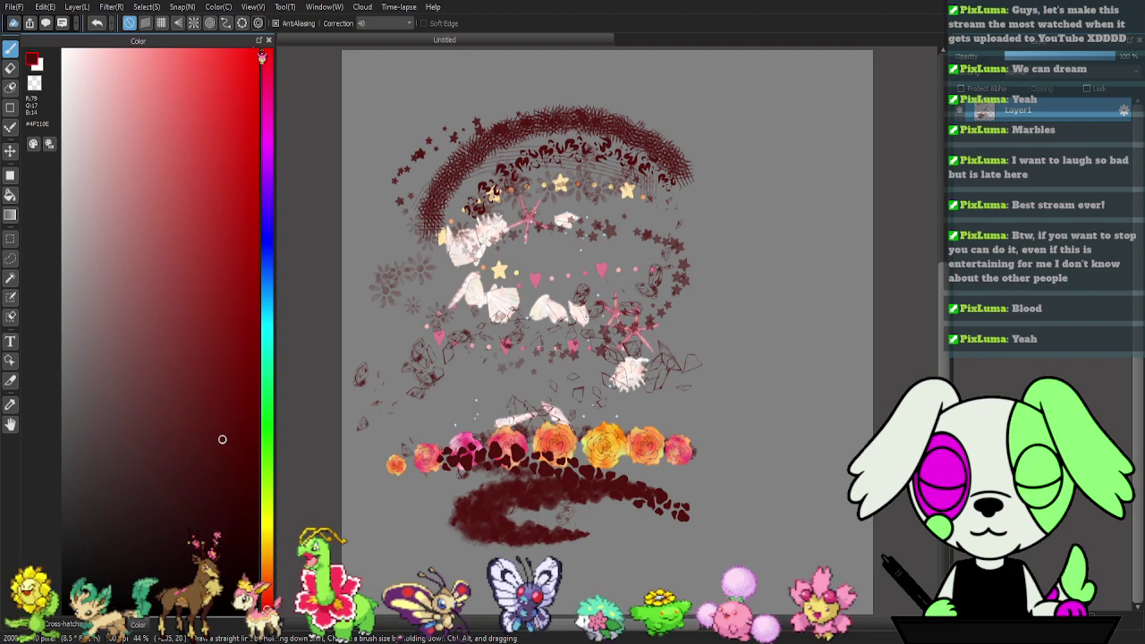
click(268, 40)
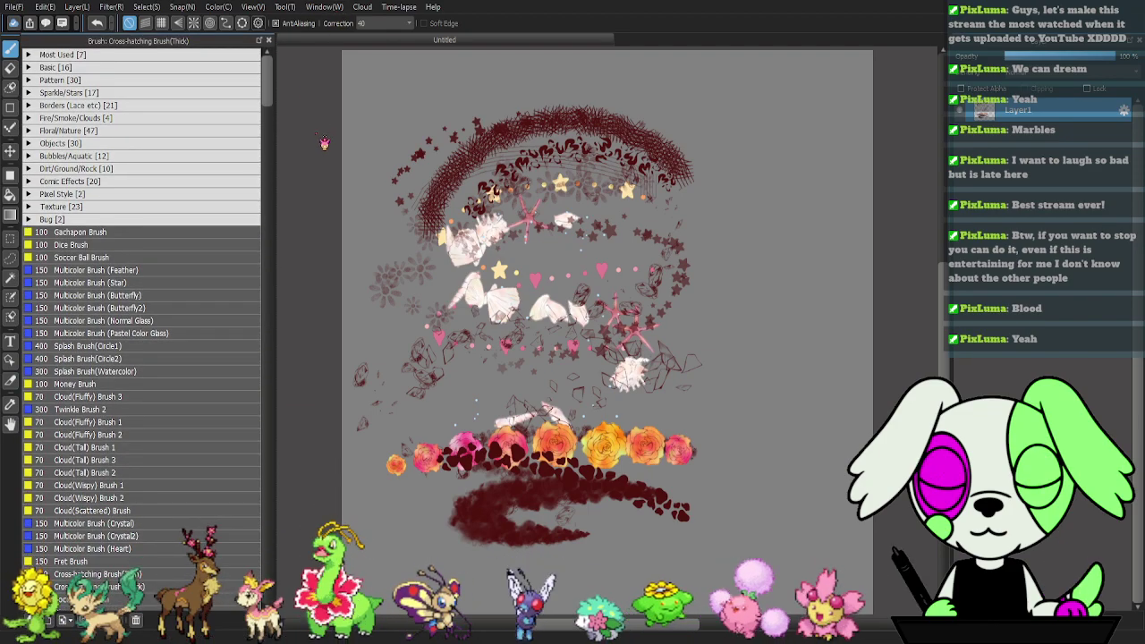
drag(276, 92, 270, 90)
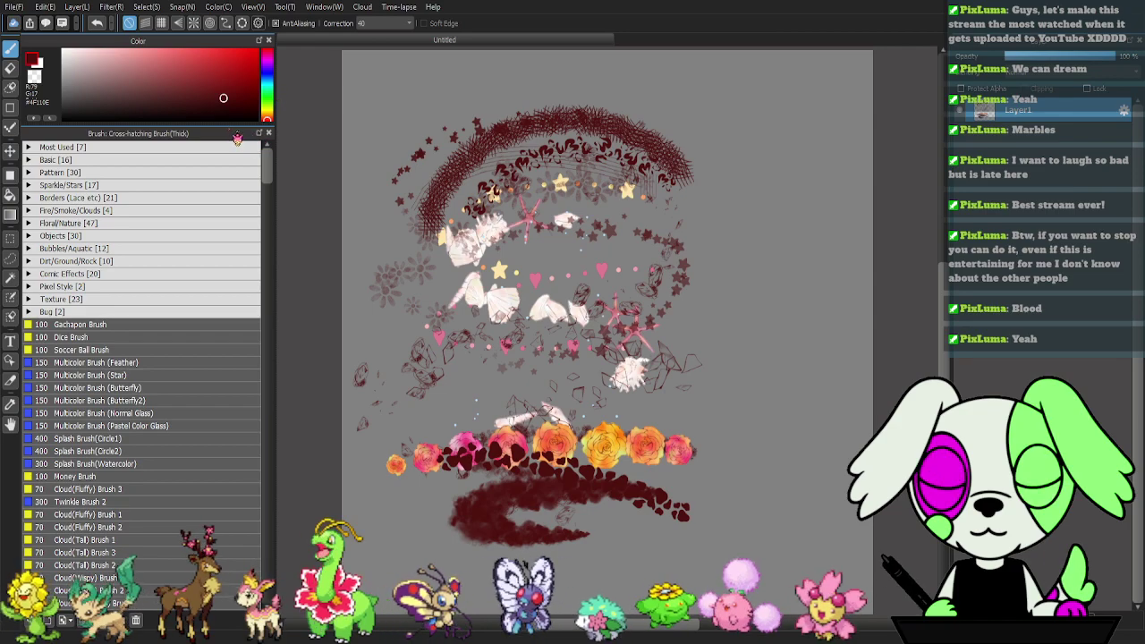
- Resize the Color panel to a smaller share of the column and dock Brush Control between it and the brush list
drag(235, 134, 233, 203)
mouse_move(220, 406)
mouse_down()
mouse_move(249, 233)
mouse_move(247, 295)
mouse_move(251, 284)
mouse_up()
drag(253, 46, 126, 624)
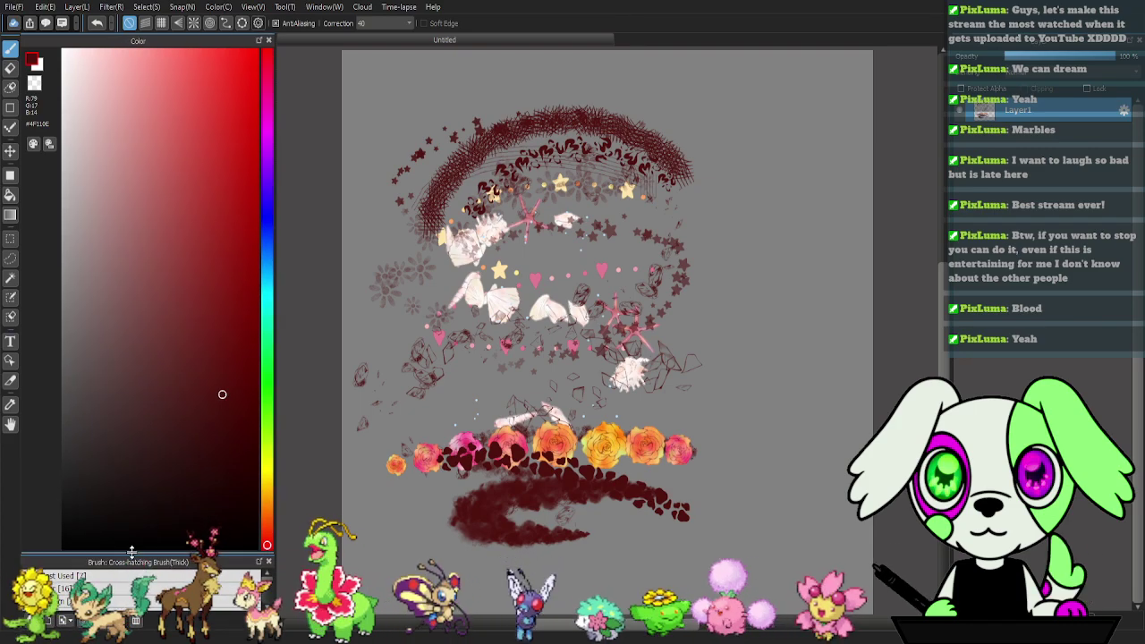
mouse_move(131, 552)
mouse_down()
mouse_move(154, 159)
mouse_move(153, 210)
mouse_up()
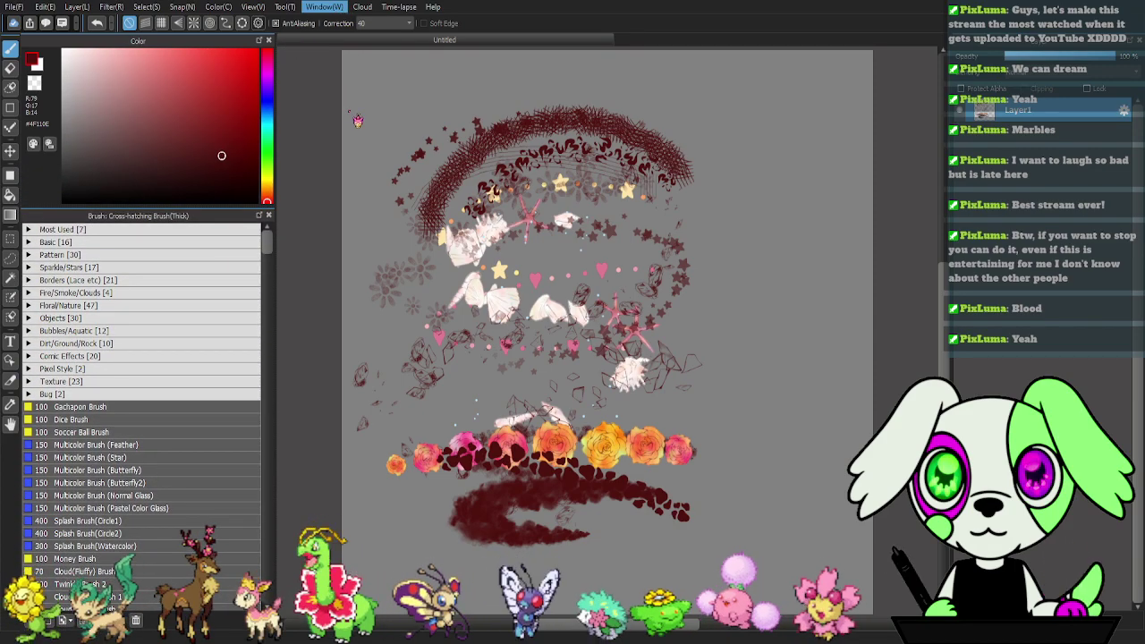
click(350, 111)
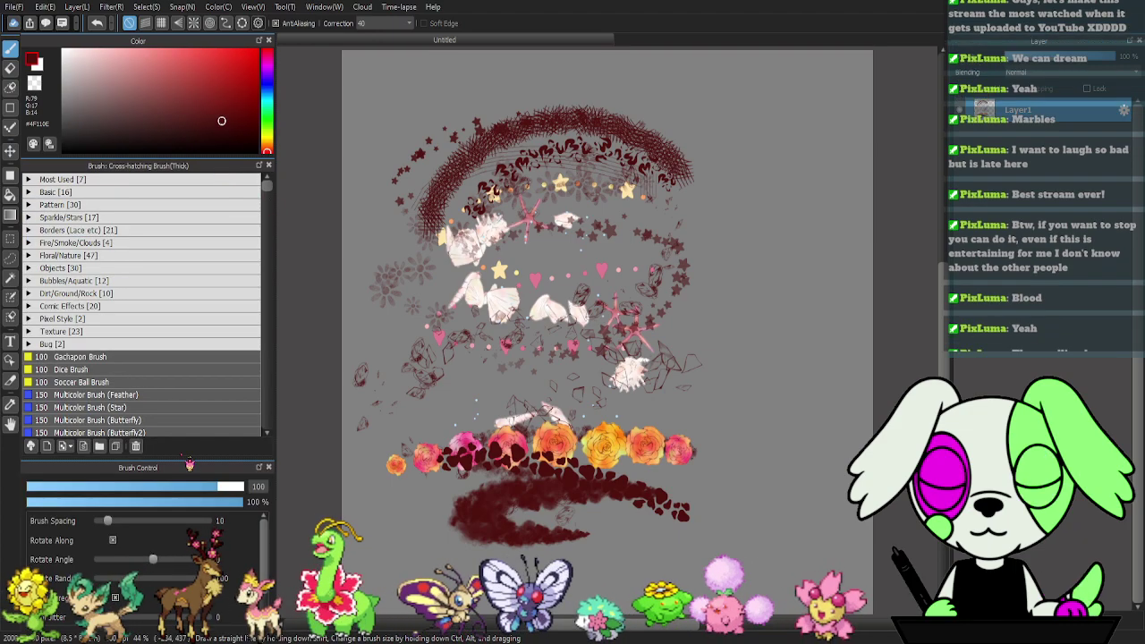
mouse_move(181, 457)
mouse_down()
mouse_move(185, 295)
mouse_move(199, 246)
mouse_move(189, 488)
mouse_move(200, 220)
mouse_up()
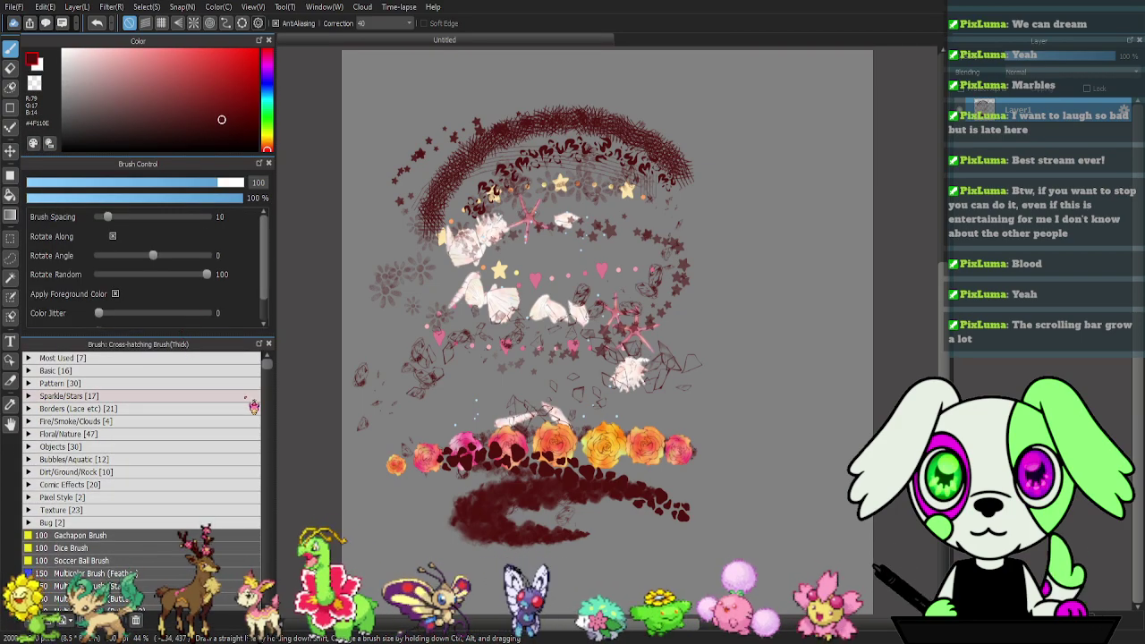
- Narrow the column of docked panels and expand the Most Used brush folder
drag(269, 417, 173, 413)
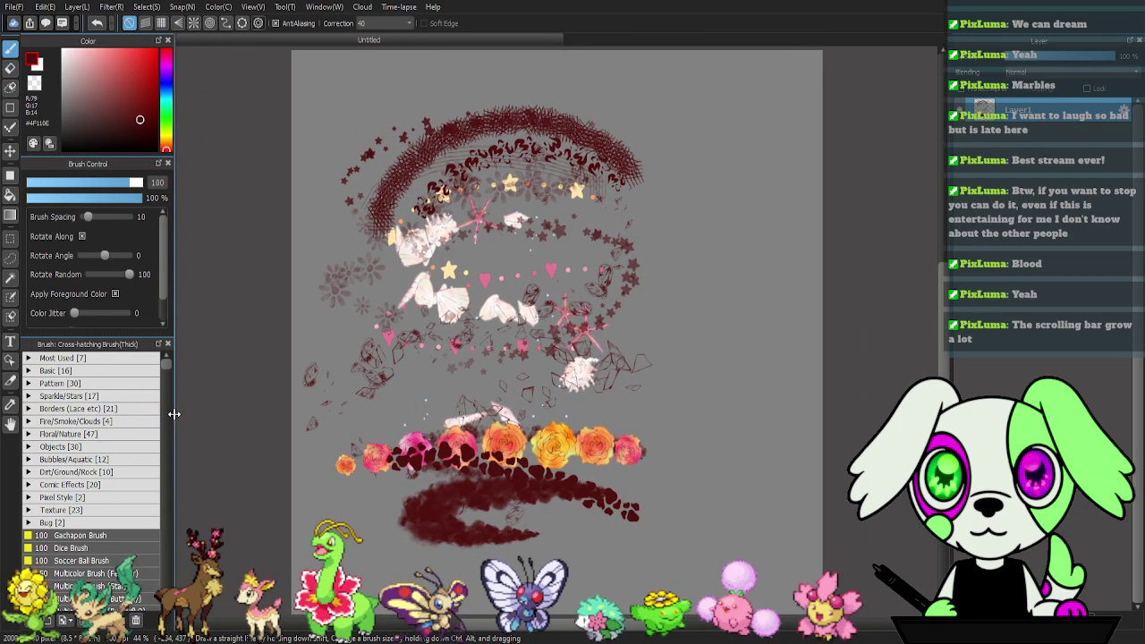
click(39, 359)
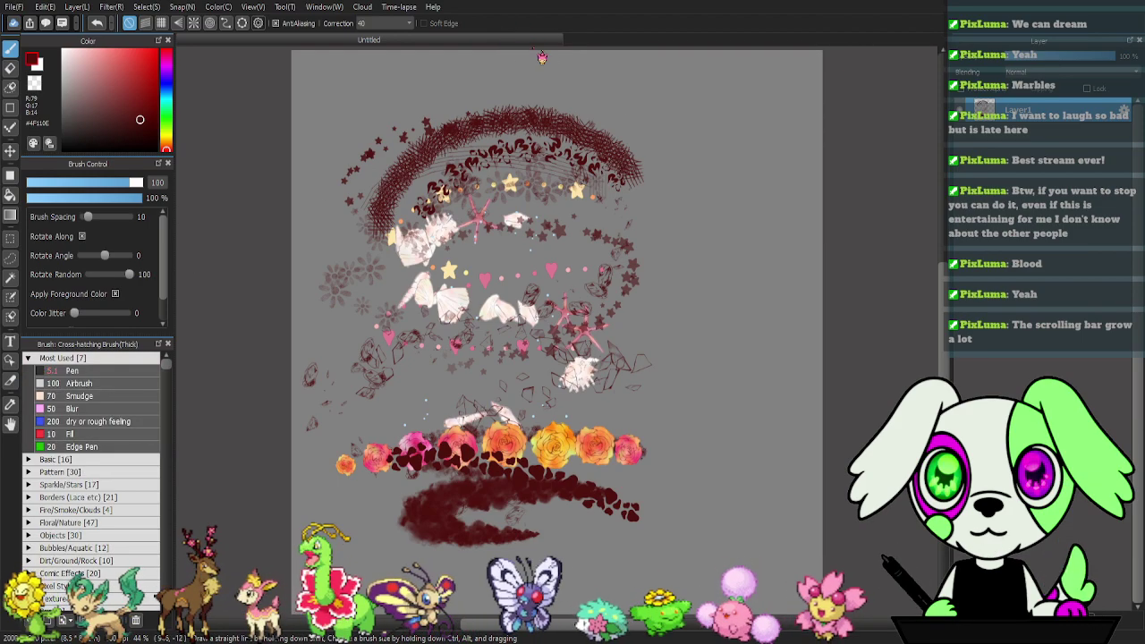
- Close the brush-test canvas and open the cloud illustration of the winged character
click(587, 338)
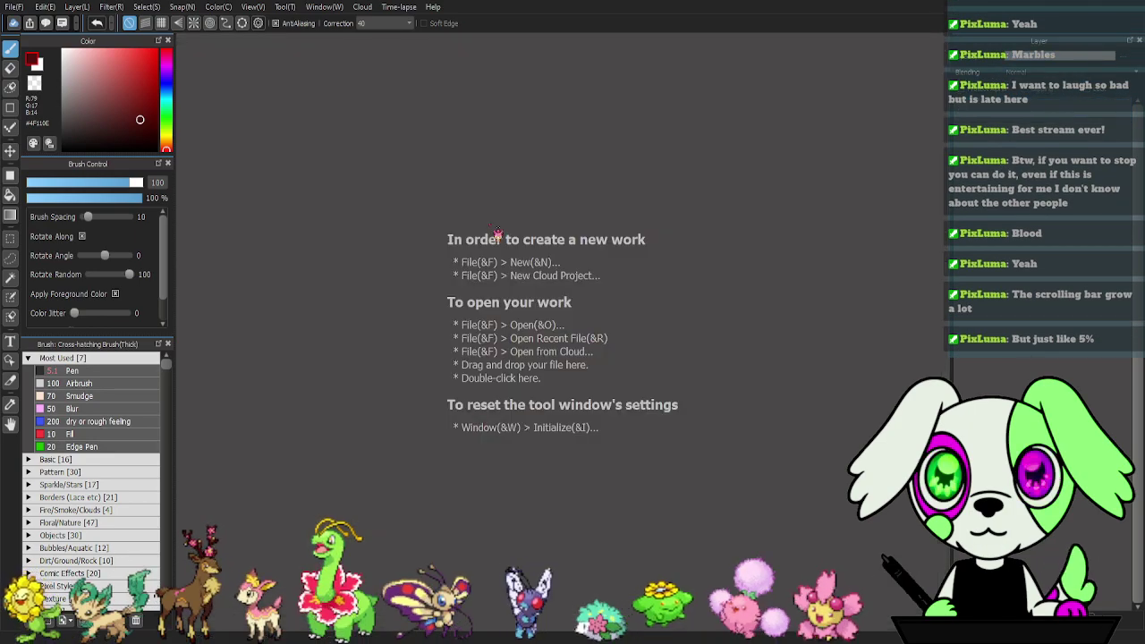
click(21, 8)
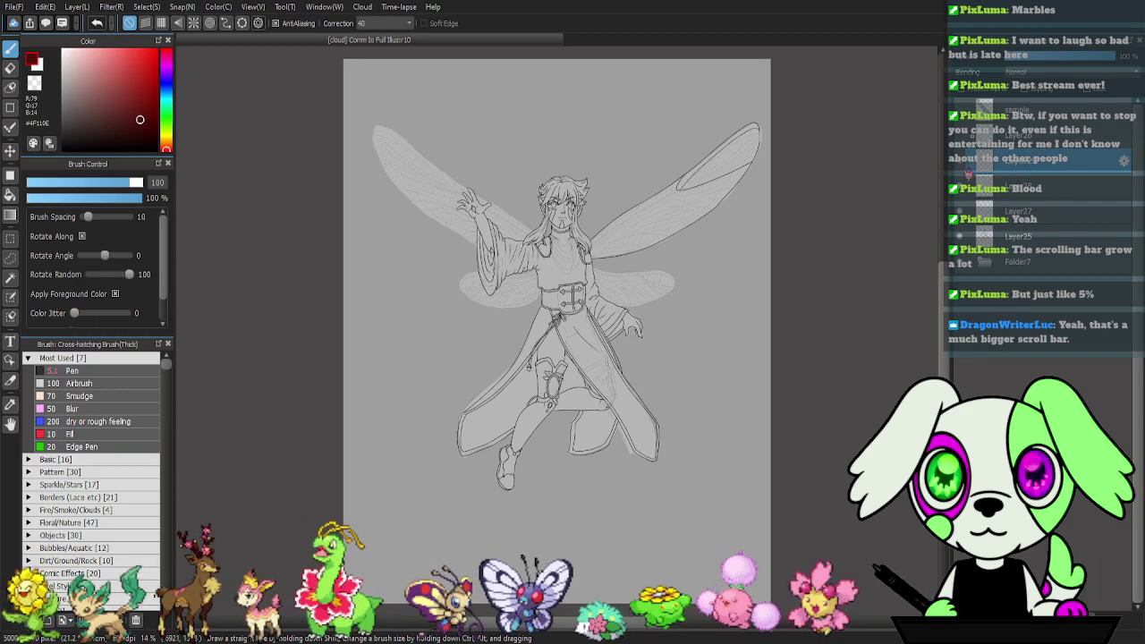
- Choose the Pen brush at size 5.1 and sample the black of the upper right wing's line art
drag(844, 210, 664, 415)
scroll(669, 302, up, 5)
key(Right)
key(Right)
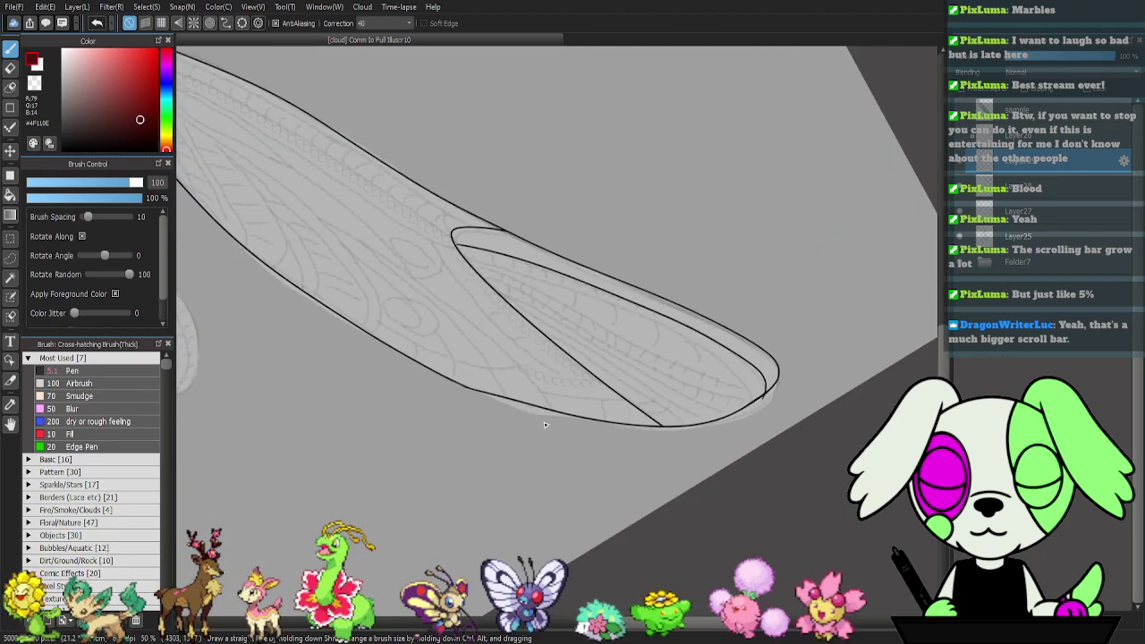
key(Left)
scroll(545, 425, up, 2)
mouse_move(544, 421)
mouse_down()
mouse_move(455, 388)
mouse_move(376, 425)
mouse_up()
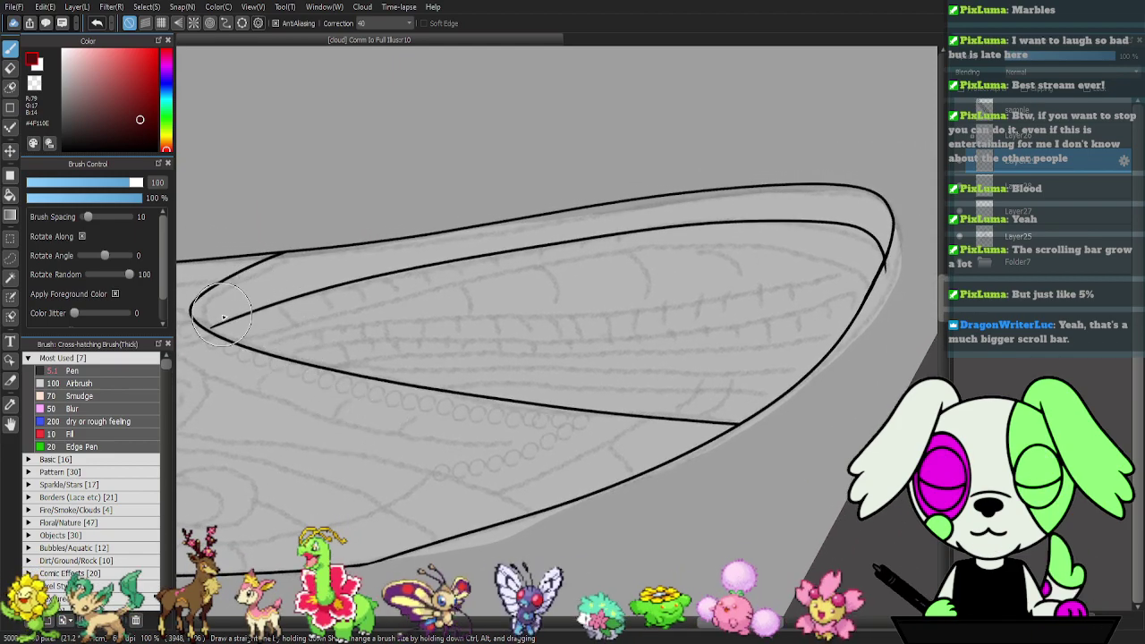
click(114, 373)
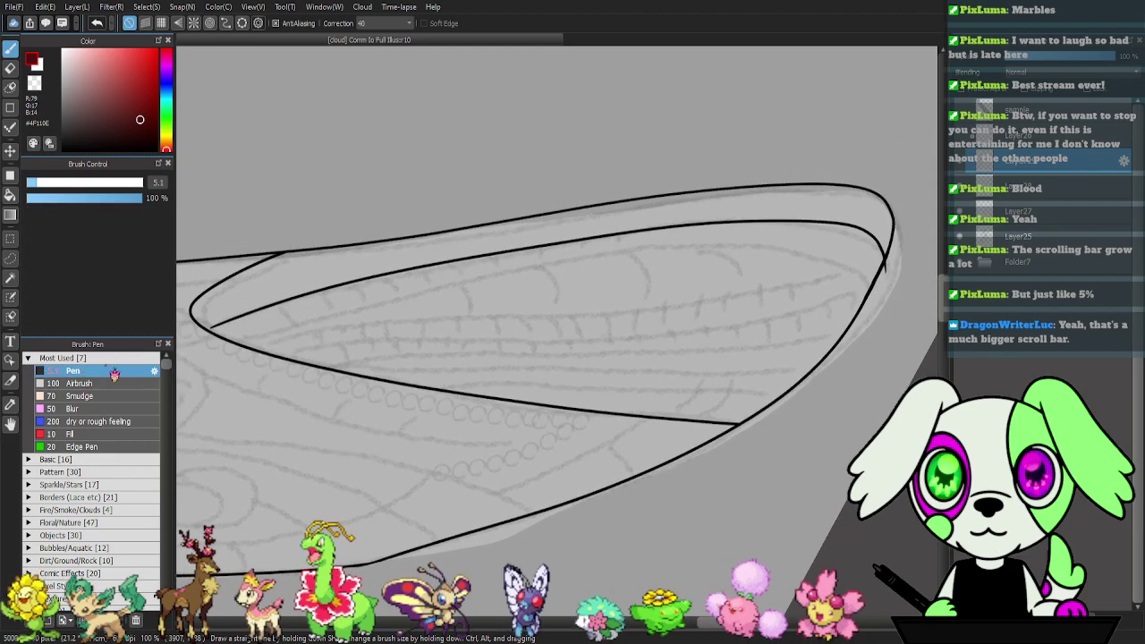
alt+click(208, 331)
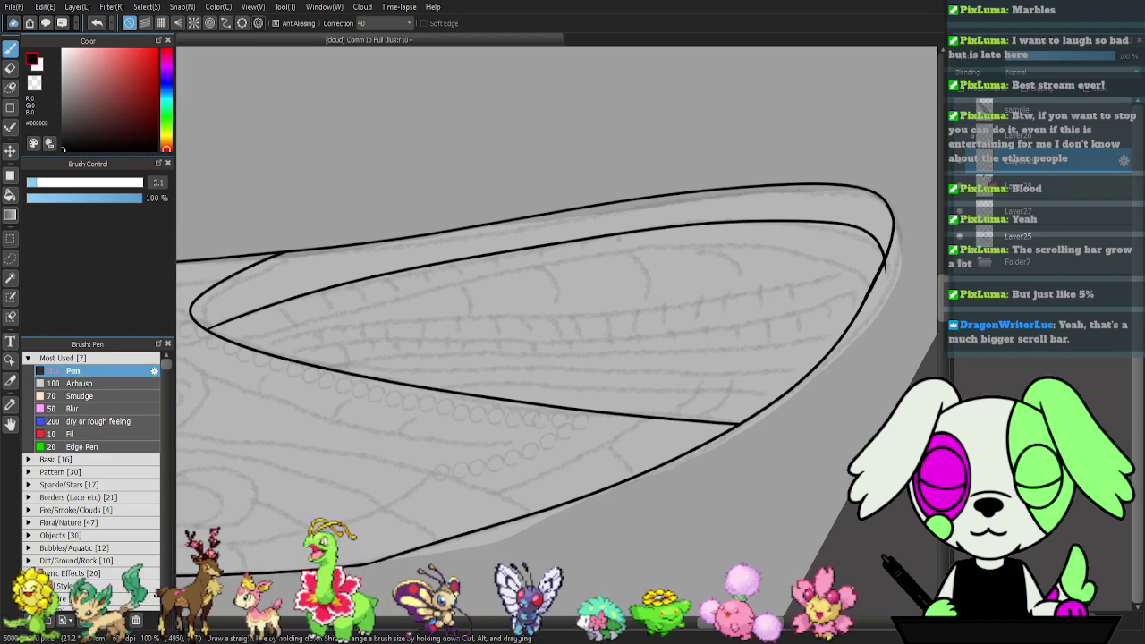
- Erase the line overshoot at the wing tip, then merge the wing line-art layers and start a new layer
key(e)
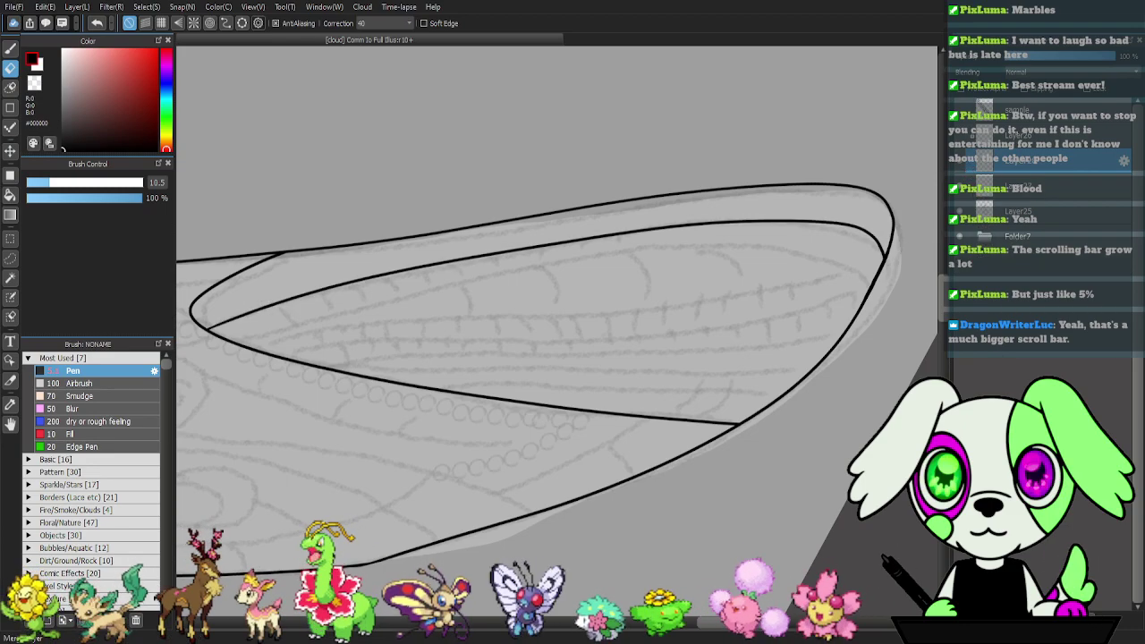
click(964, 190)
click(963, 190)
click(964, 167)
click(965, 168)
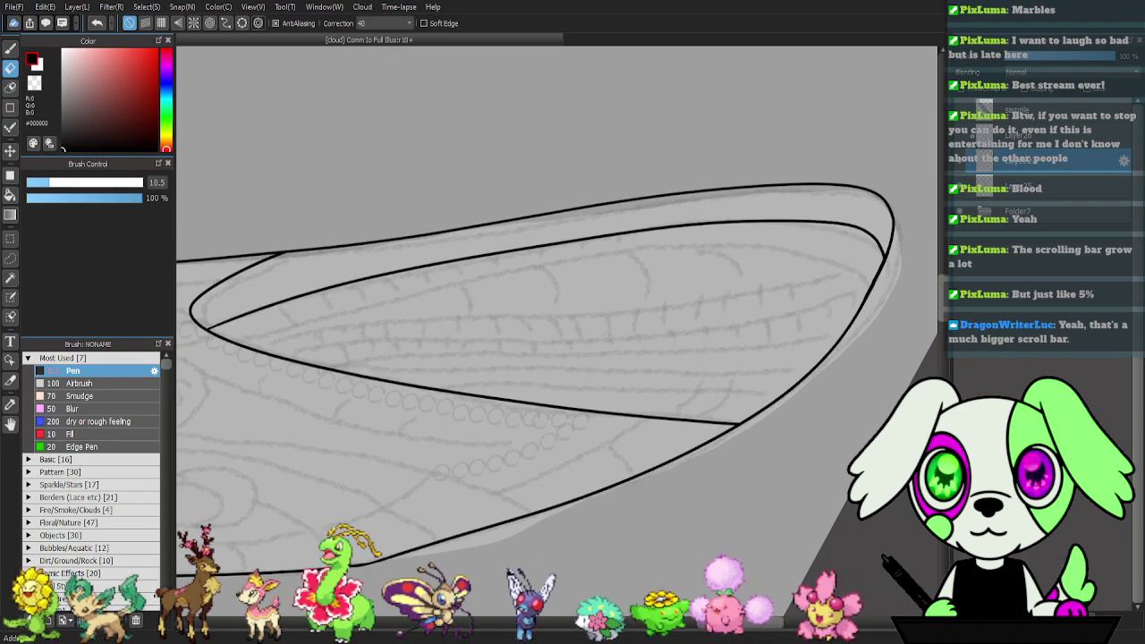
- Trace the three uppermost lengthwise veins inside the wing-tip section in black, following the sketch
key(b)
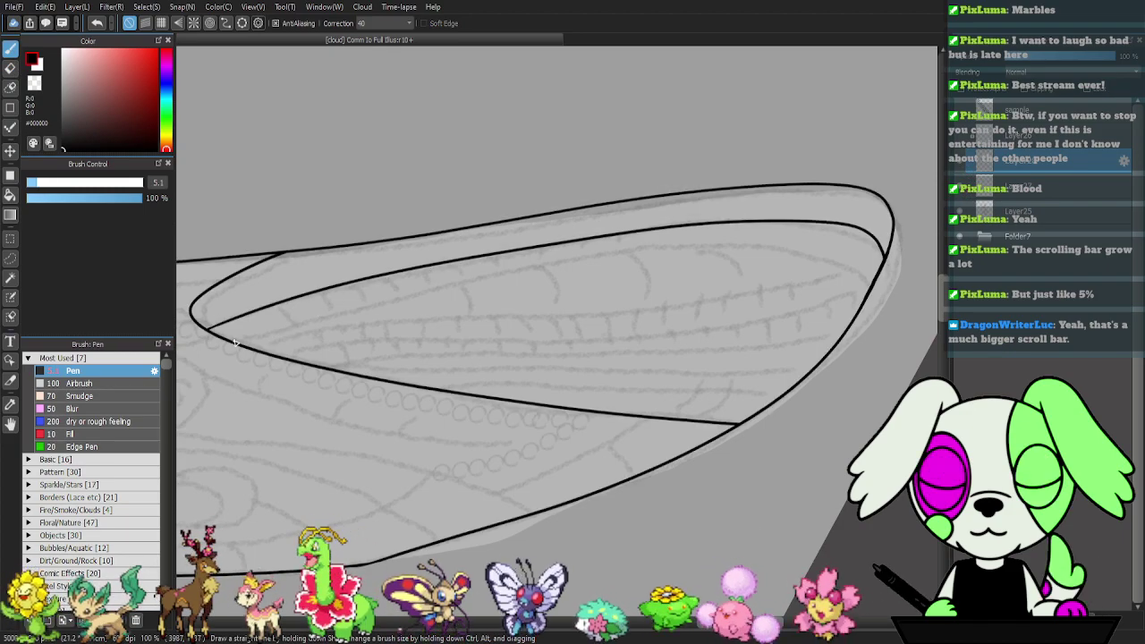
mouse_move(224, 348)
mouse_down()
mouse_move(440, 289)
mouse_move(728, 244)
mouse_move(778, 249)
mouse_move(858, 299)
mouse_up()
key(ctrl+z)
mouse_move(225, 348)
mouse_down()
mouse_move(505, 280)
mouse_move(712, 248)
mouse_move(773, 243)
mouse_move(865, 282)
mouse_up()
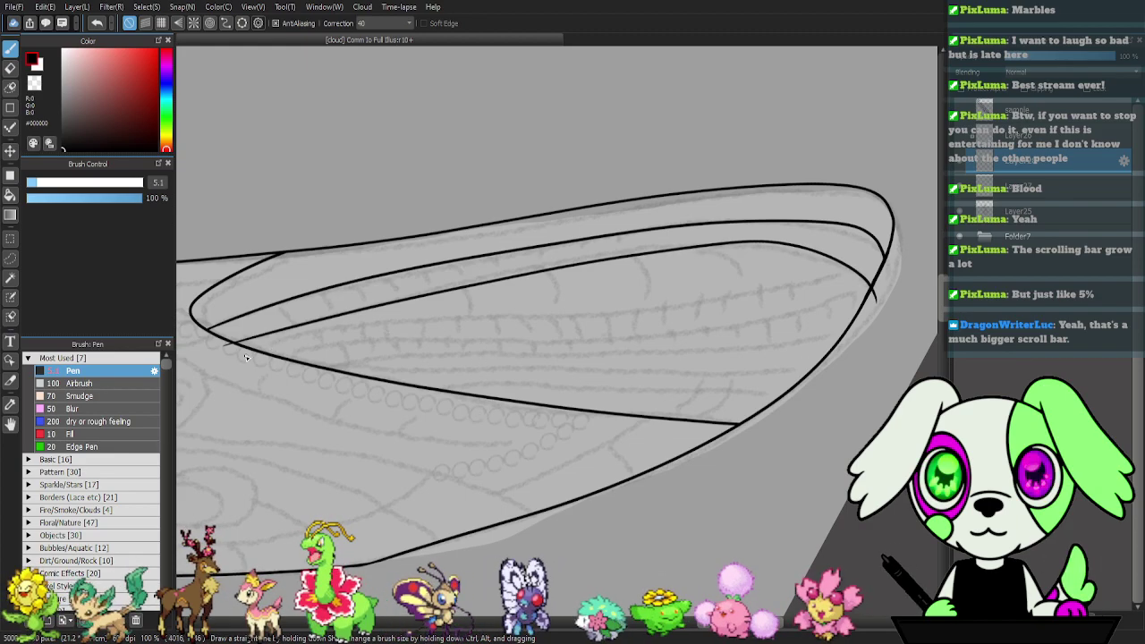
mouse_move(287, 343)
mouse_down()
mouse_move(391, 325)
mouse_move(654, 316)
mouse_move(852, 265)
mouse_up()
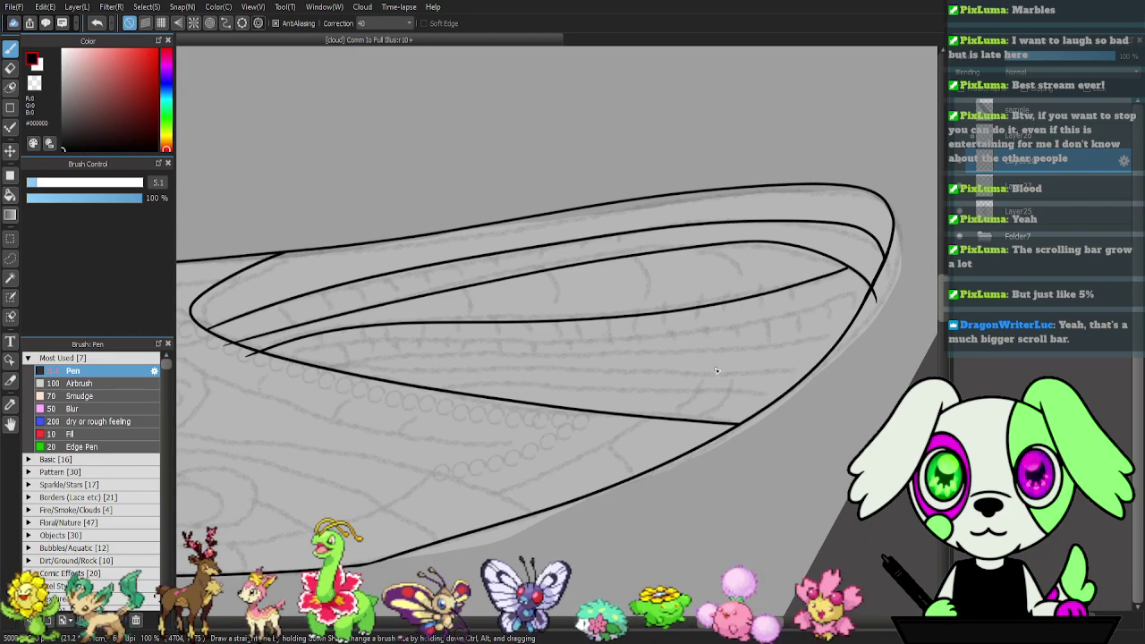
mouse_move(337, 348)
mouse_down()
mouse_move(655, 343)
mouse_move(796, 320)
mouse_move(872, 290)
mouse_up()
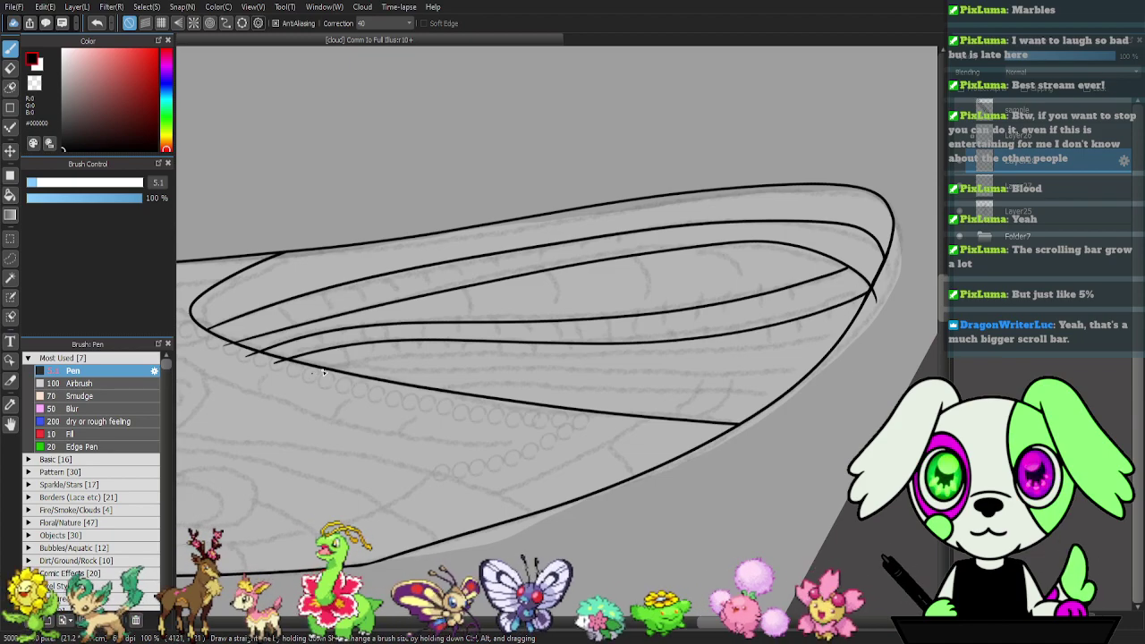
- Trace three more lengthwise veins in the lower part of the wing-tip section, redrawing the middle one
mouse_move(416, 356)
mouse_down()
mouse_move(663, 362)
mouse_move(787, 352)
mouse_move(863, 328)
mouse_up()
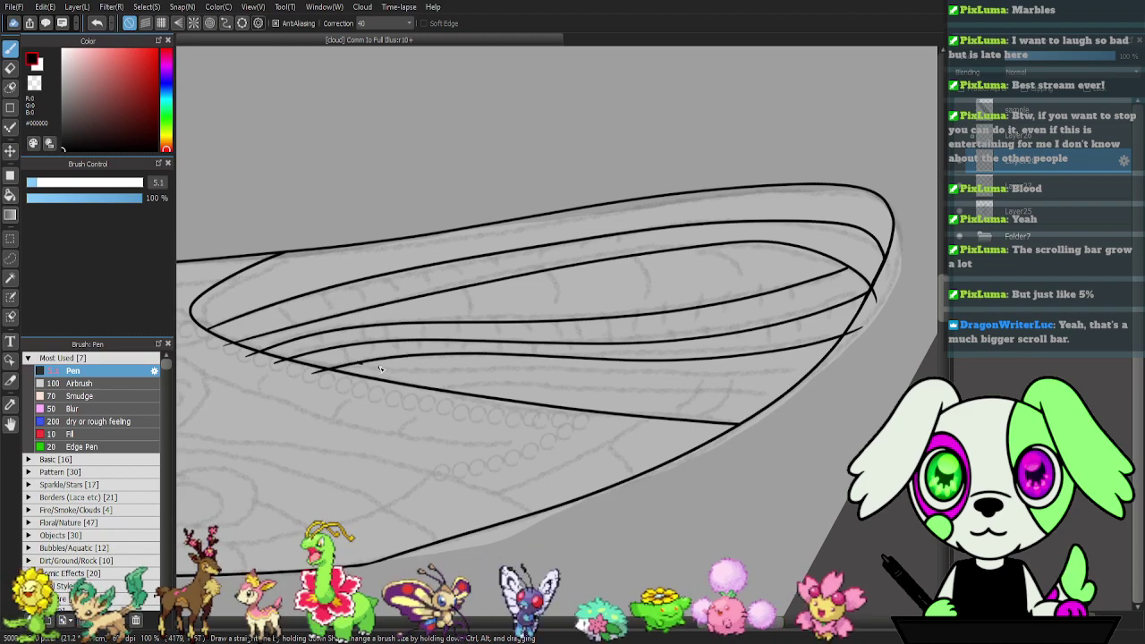
mouse_move(466, 372)
mouse_down()
mouse_move(683, 388)
mouse_move(796, 377)
mouse_up()
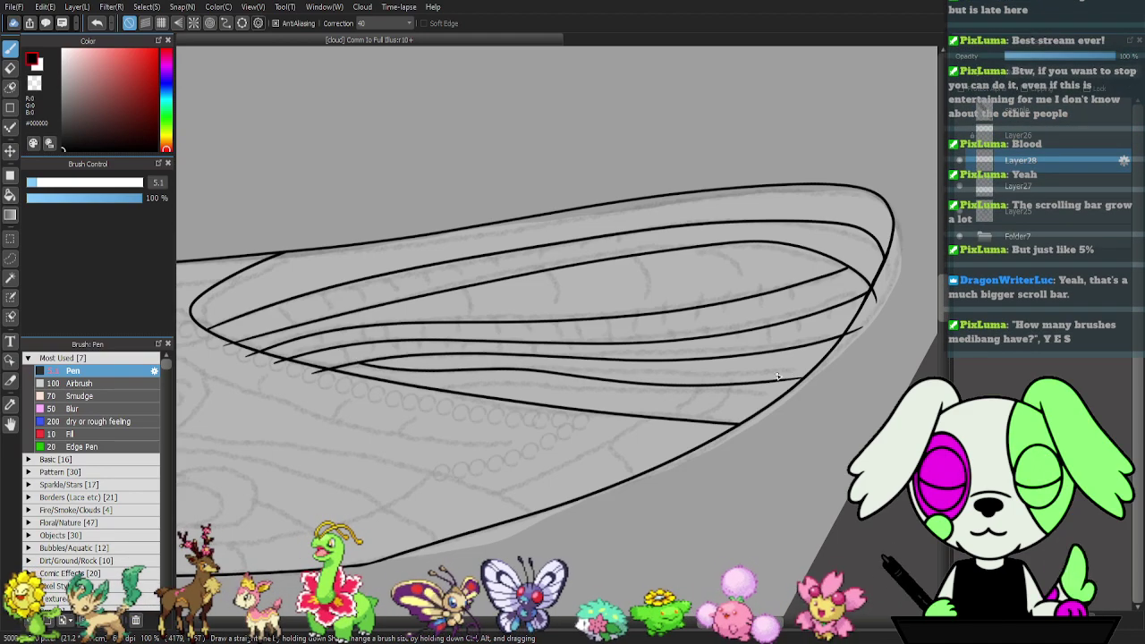
key(ctrl+z)
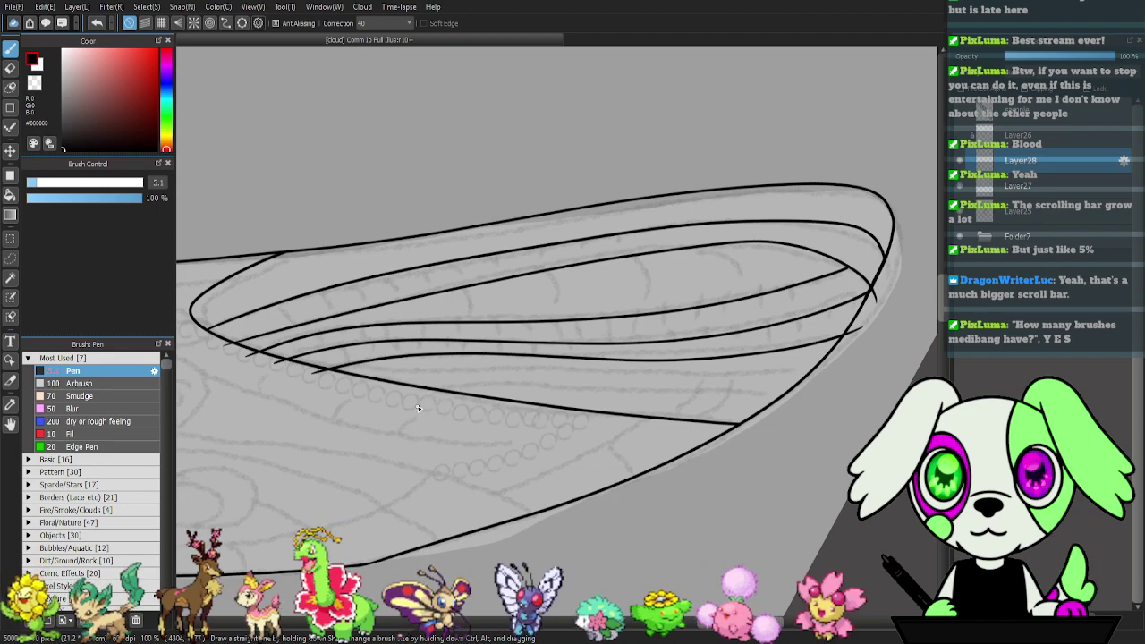
drag(386, 375, 839, 365)
mouse_move(422, 391)
mouse_down()
mouse_move(558, 386)
mouse_move(797, 401)
mouse_up()
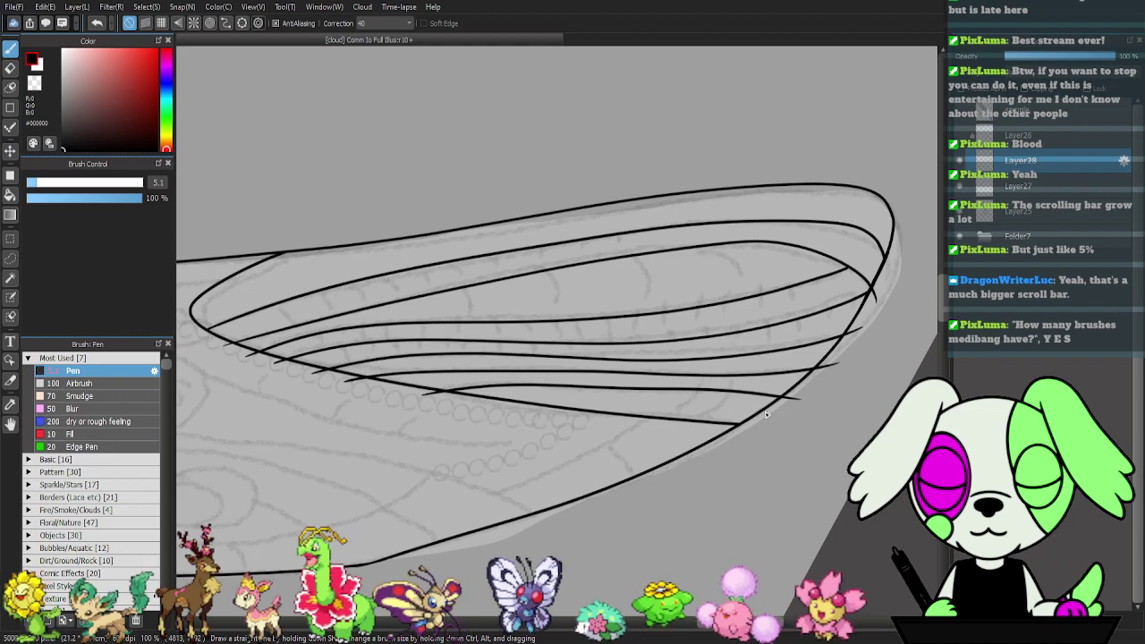
- Erase the vein ends that overshoot the lower curved border on the wing section's inner side
key(e)
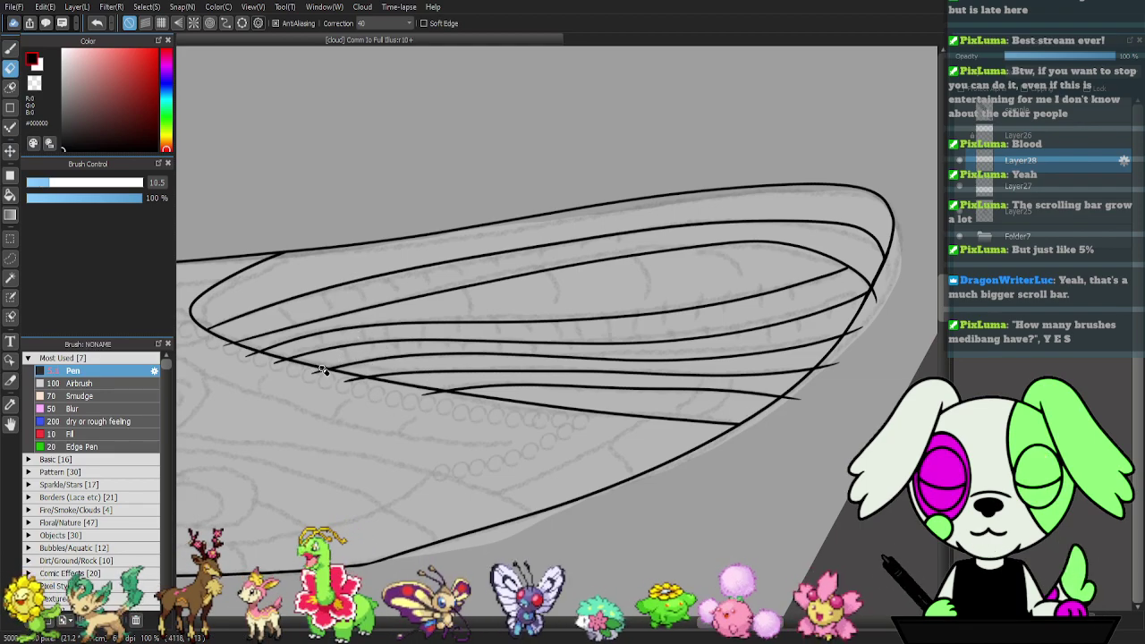
scroll(340, 354, up, 2)
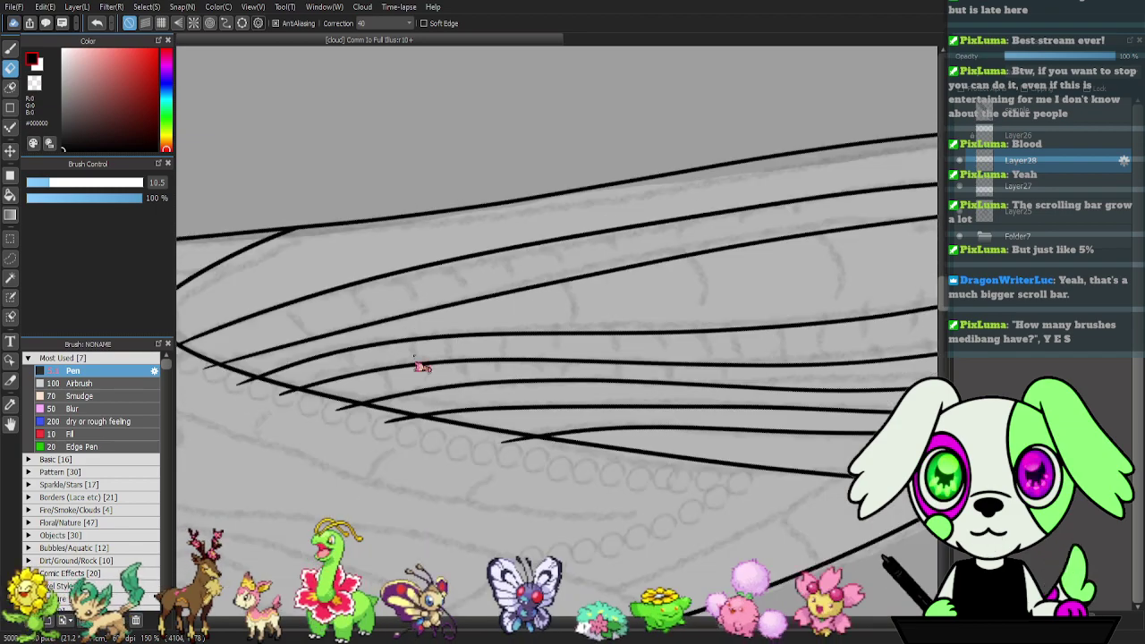
scroll(421, 365, up, 2)
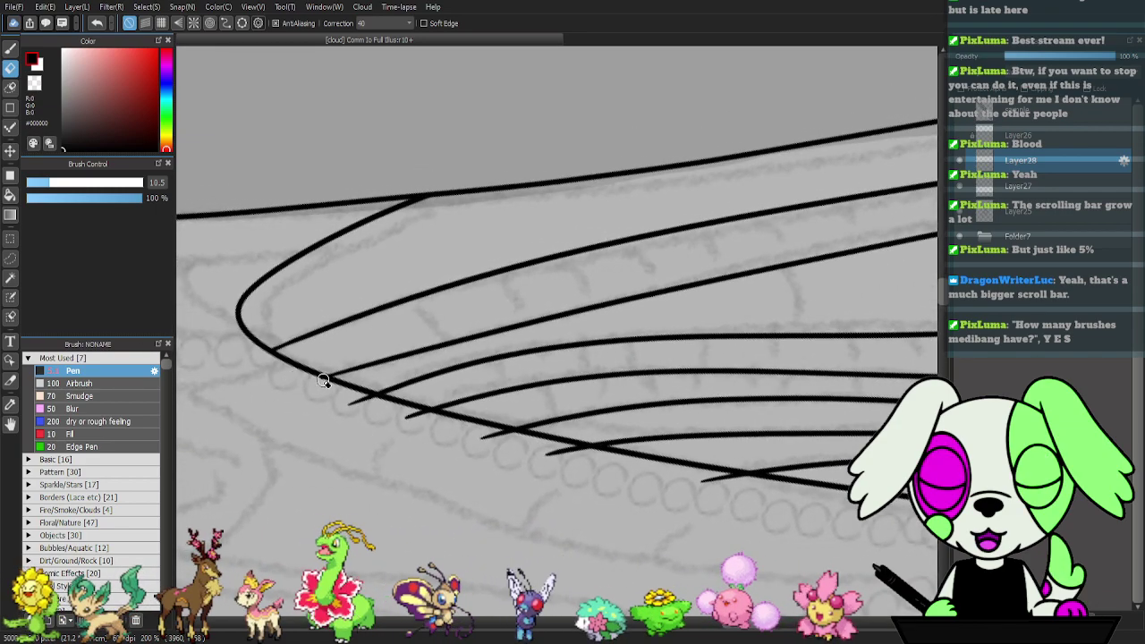
drag(422, 424, 505, 436)
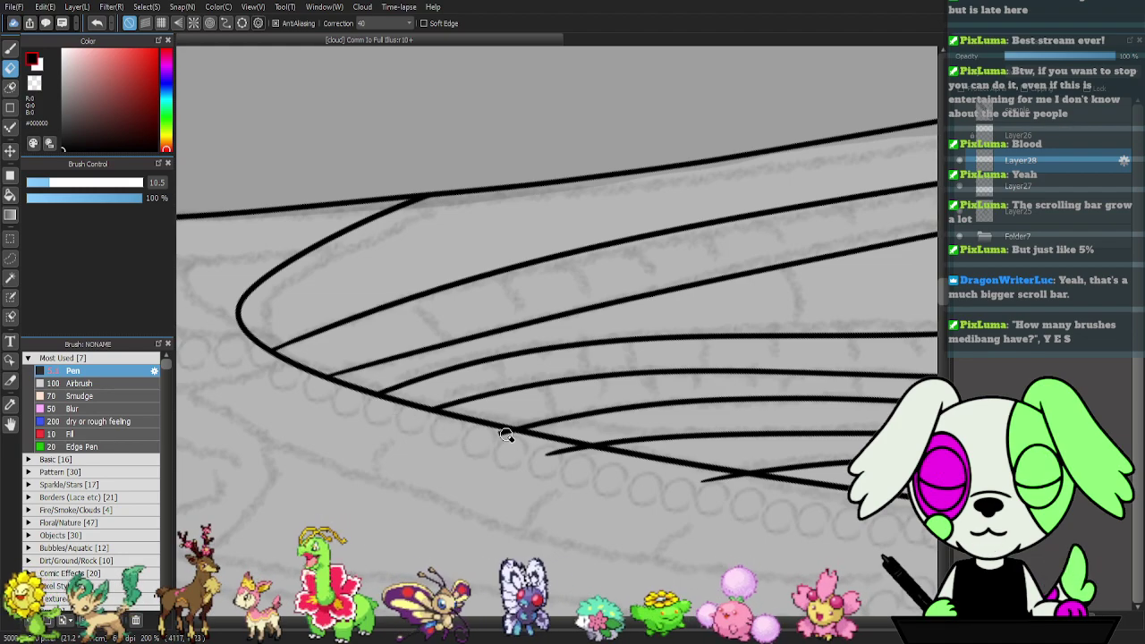
drag(603, 468, 427, 439)
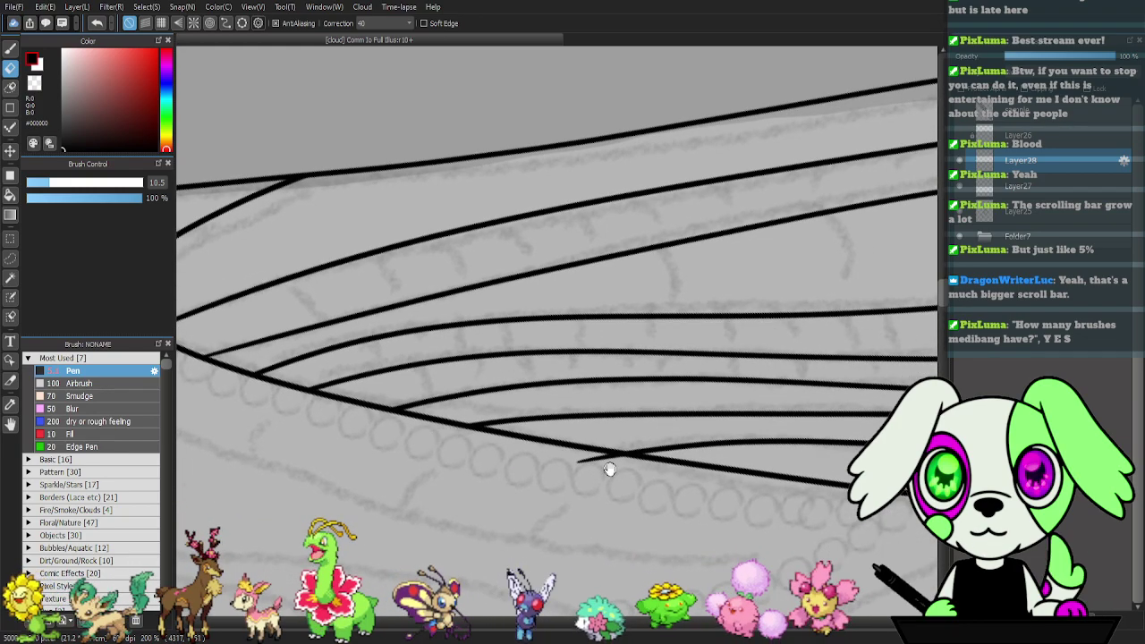
drag(609, 469, 526, 434)
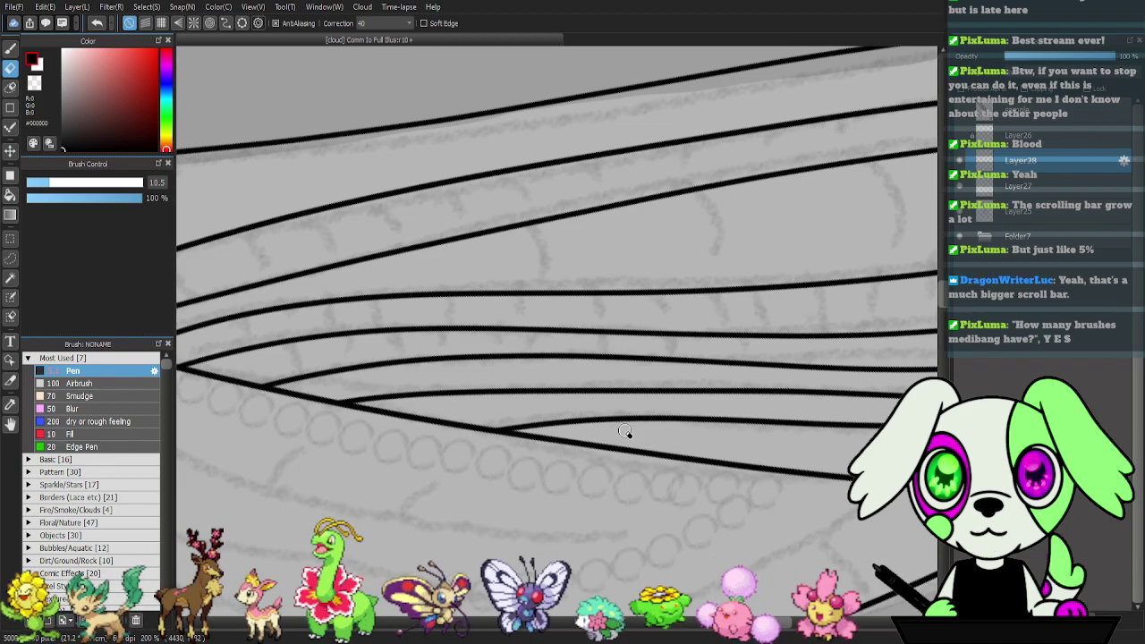
- Erase the vein ends that overshoot the wing's outer edge at the tip
key(b)
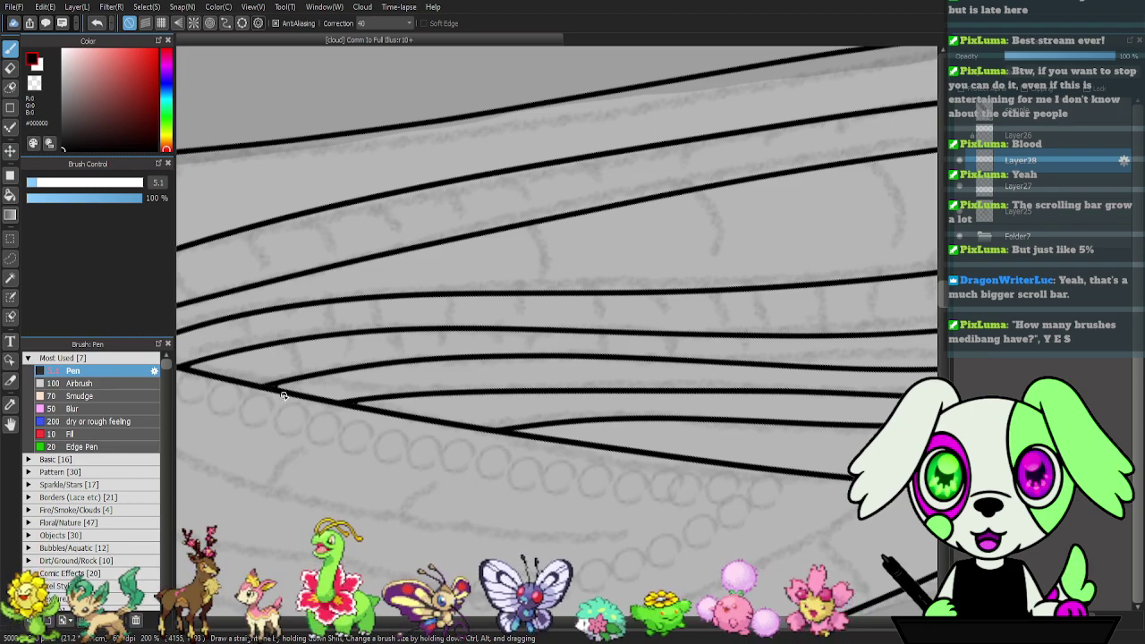
drag(889, 462, 427, 449)
key(e)
drag(703, 438, 743, 432)
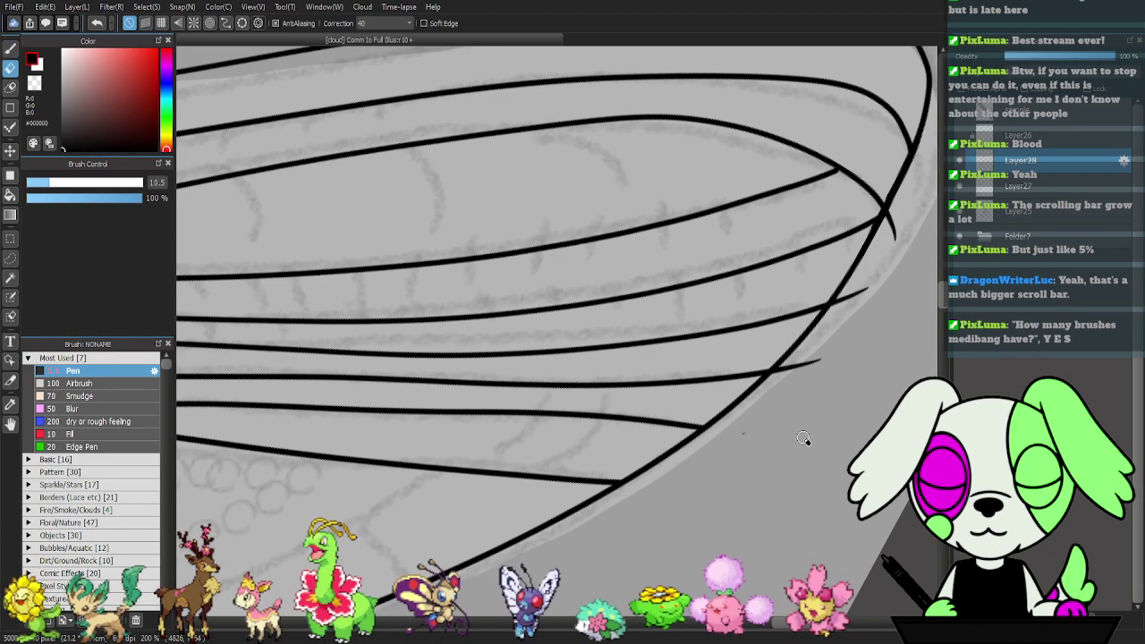
drag(772, 369, 822, 361)
mouse_move(852, 314)
mouse_down()
mouse_move(797, 353)
mouse_move(823, 332)
mouse_up()
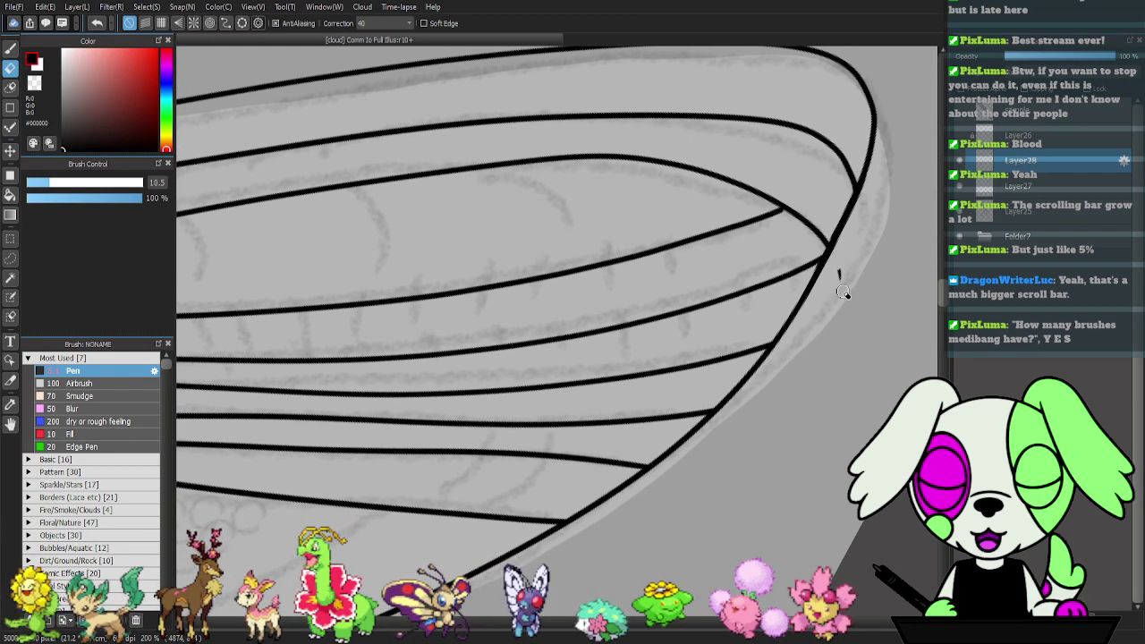
mouse_move(698, 256)
mouse_down()
mouse_move(788, 287)
mouse_move(868, 274)
mouse_up()
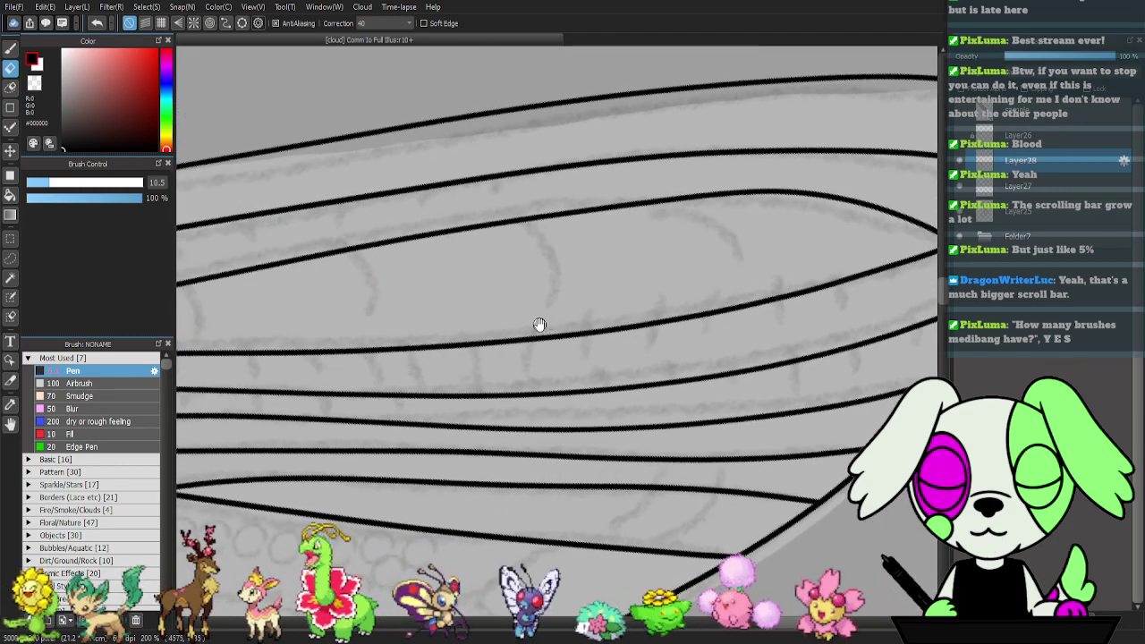
drag(539, 325, 833, 301)
drag(762, 235, 900, 322)
mouse_move(698, 266)
mouse_down()
mouse_move(885, 282)
mouse_move(760, 300)
mouse_up()
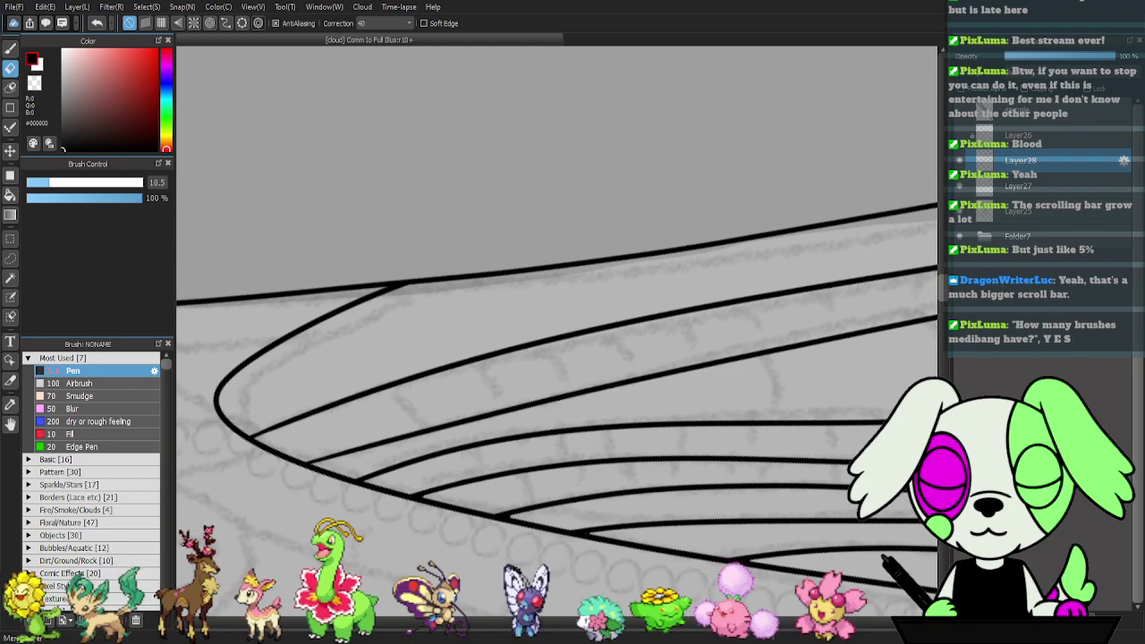
- Ink the first six short cross veins at the inner end of the upper narrow band, following the sketch
key(b)
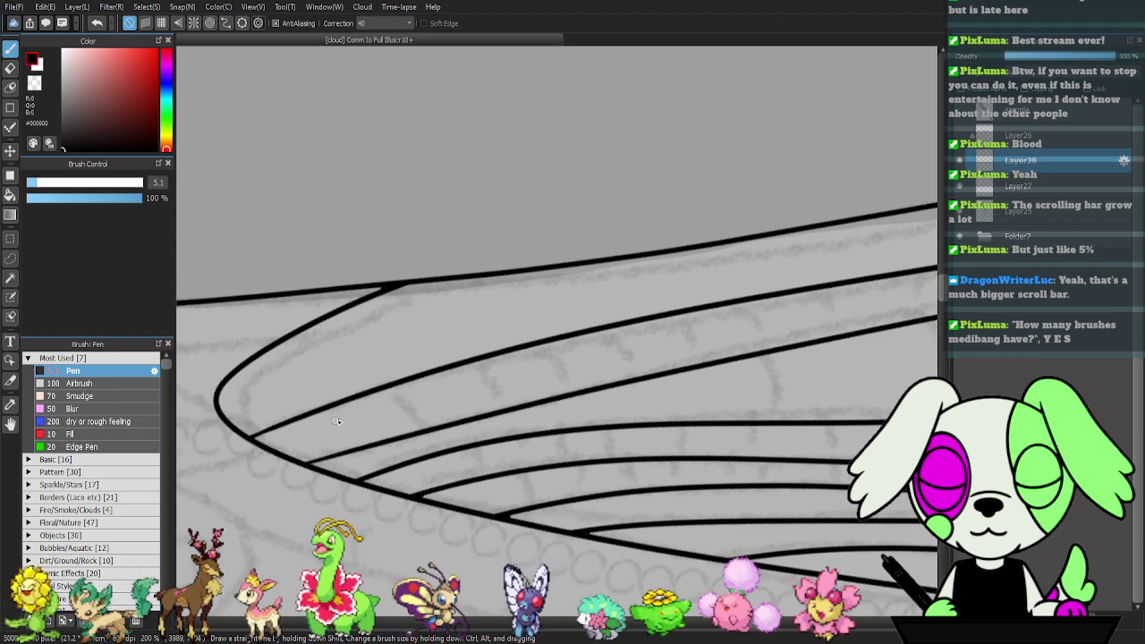
drag(396, 407, 414, 434)
mouse_move(549, 380)
mouse_down()
mouse_move(370, 367)
mouse_move(383, 411)
mouse_up()
drag(438, 369, 442, 400)
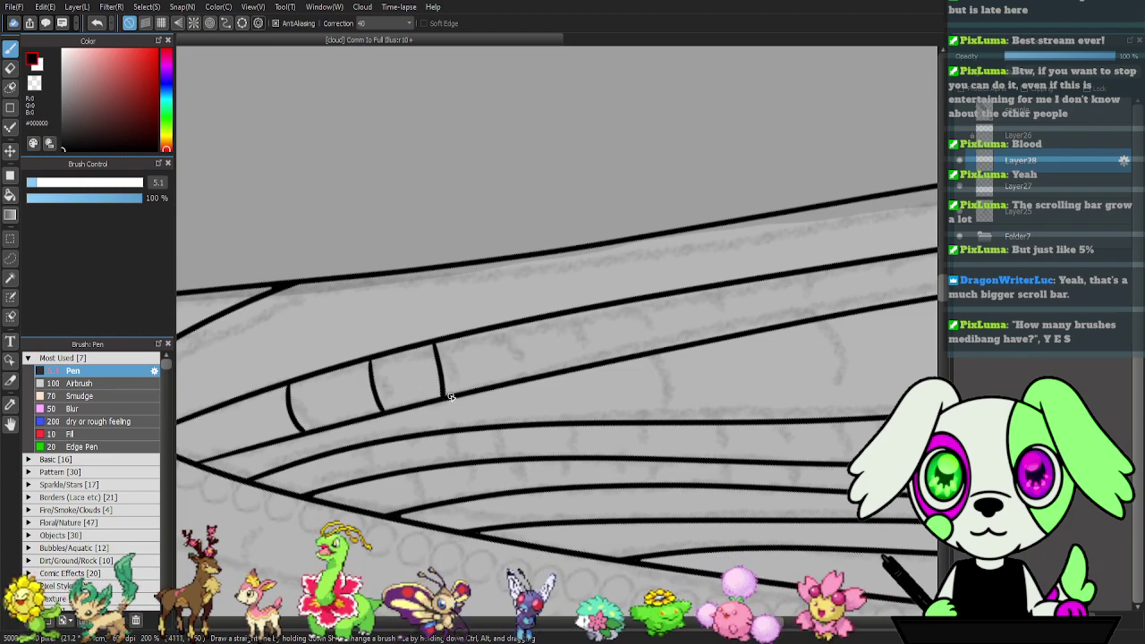
drag(483, 331, 496, 385)
drag(523, 323, 544, 376)
mouse_move(638, 337)
mouse_down()
mouse_move(521, 337)
mouse_move(522, 367)
mouse_up()
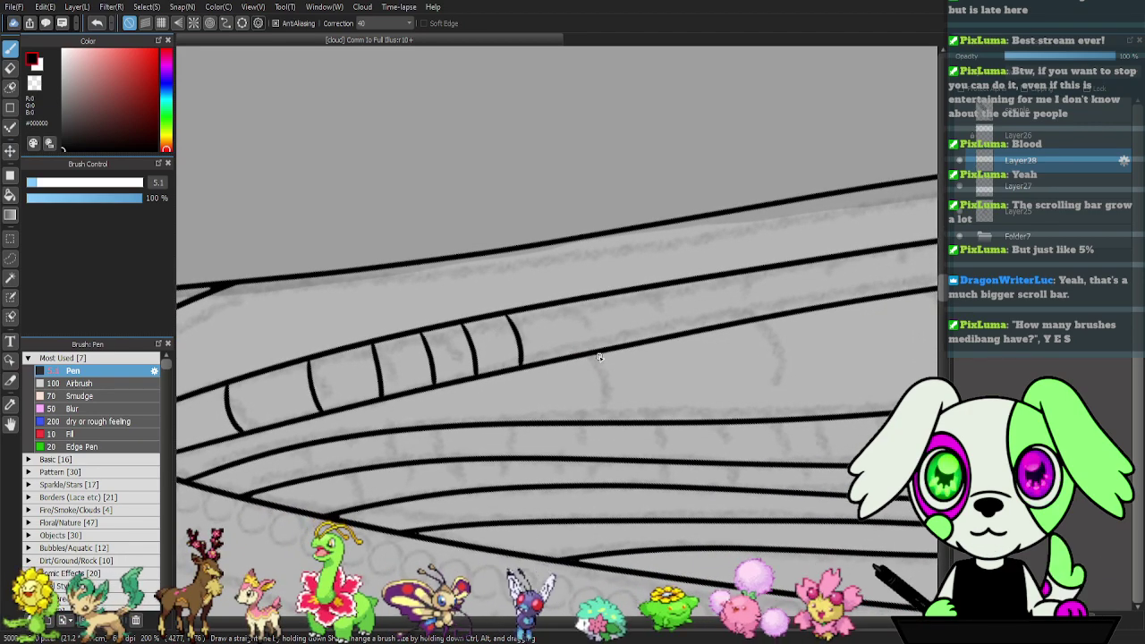
- Ink four more short cross veins along the middle of the upper narrow band
scroll(606, 362, down, 1)
key(ctrl+0)
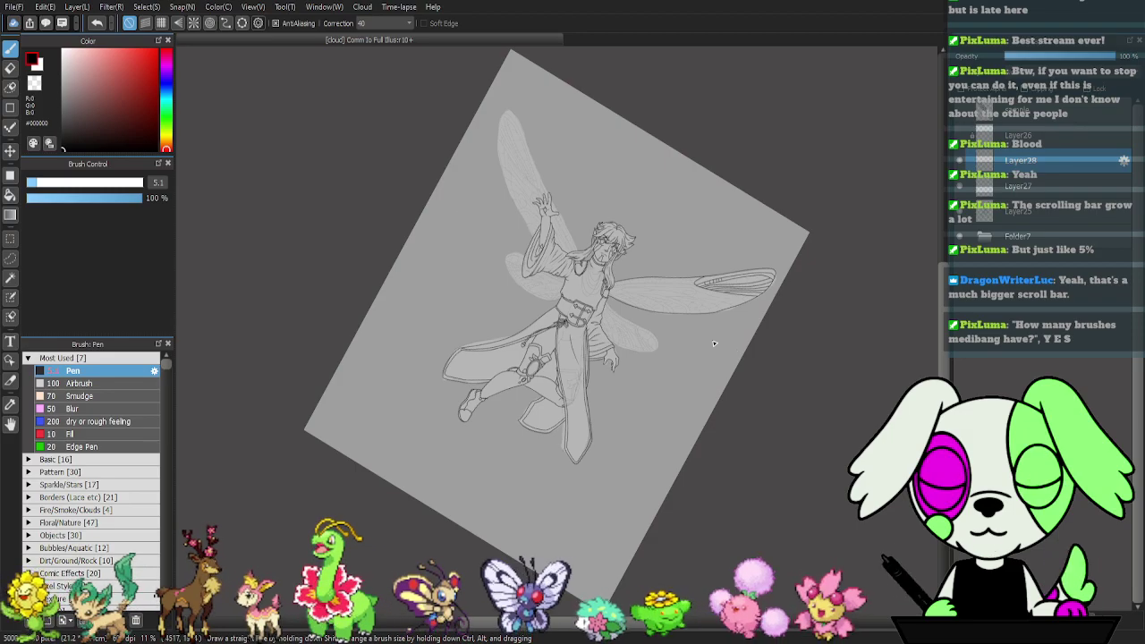
scroll(713, 343, up, 4)
drag(823, 376, 402, 466)
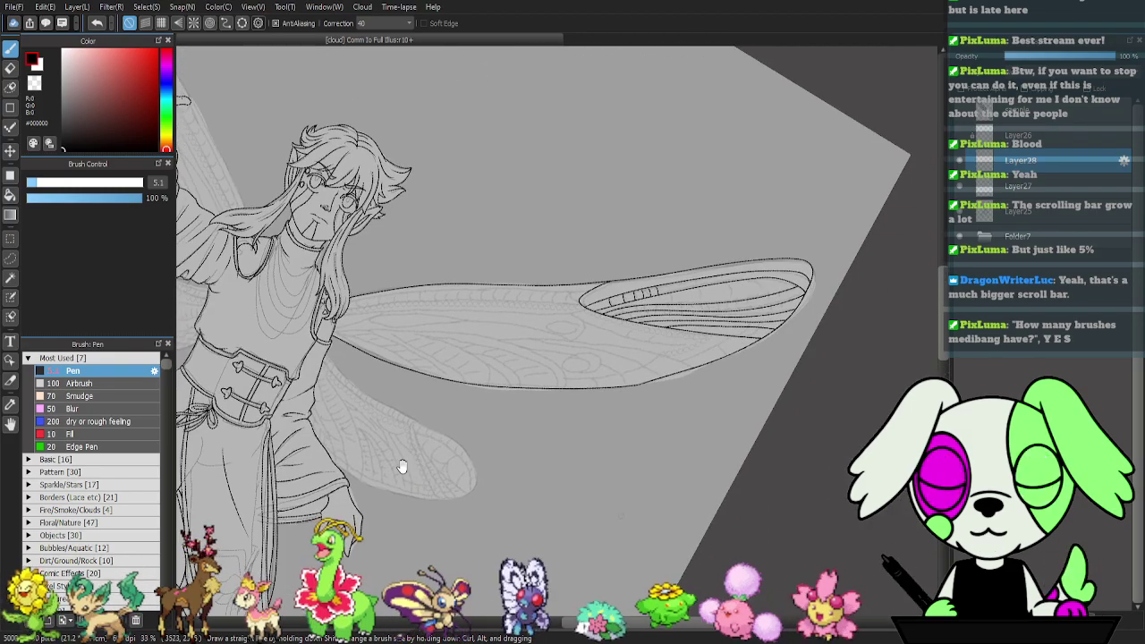
scroll(402, 466, up, 4)
drag(874, 302, 457, 424)
mouse_move(603, 406)
mouse_down()
mouse_move(468, 475)
mouse_move(468, 490)
mouse_up()
scroll(442, 459, up, 1)
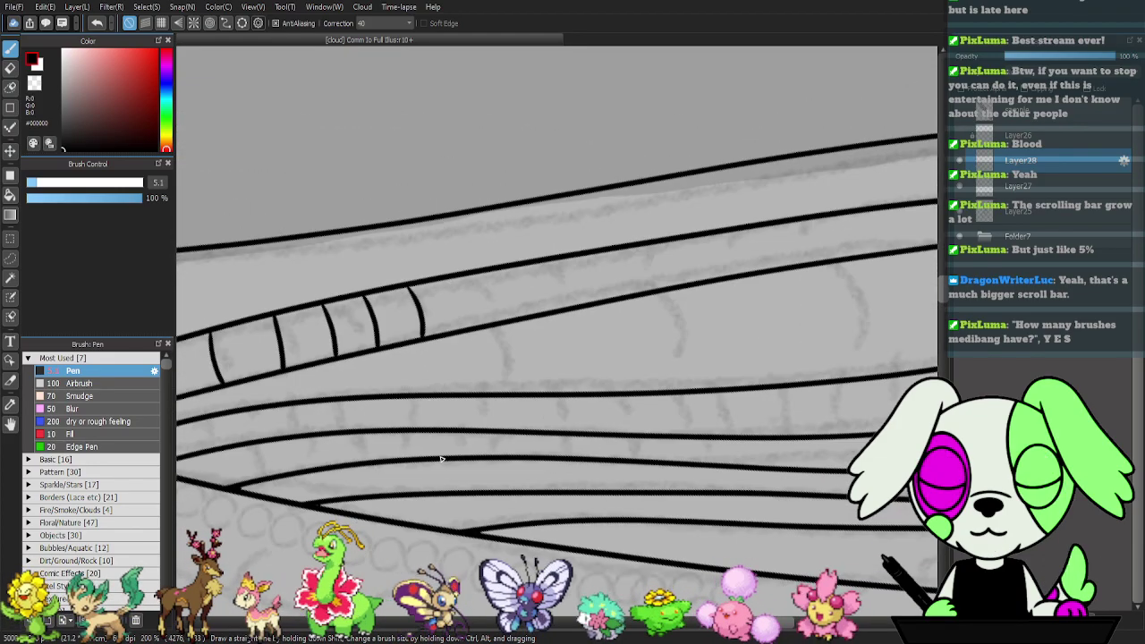
drag(465, 291, 467, 329)
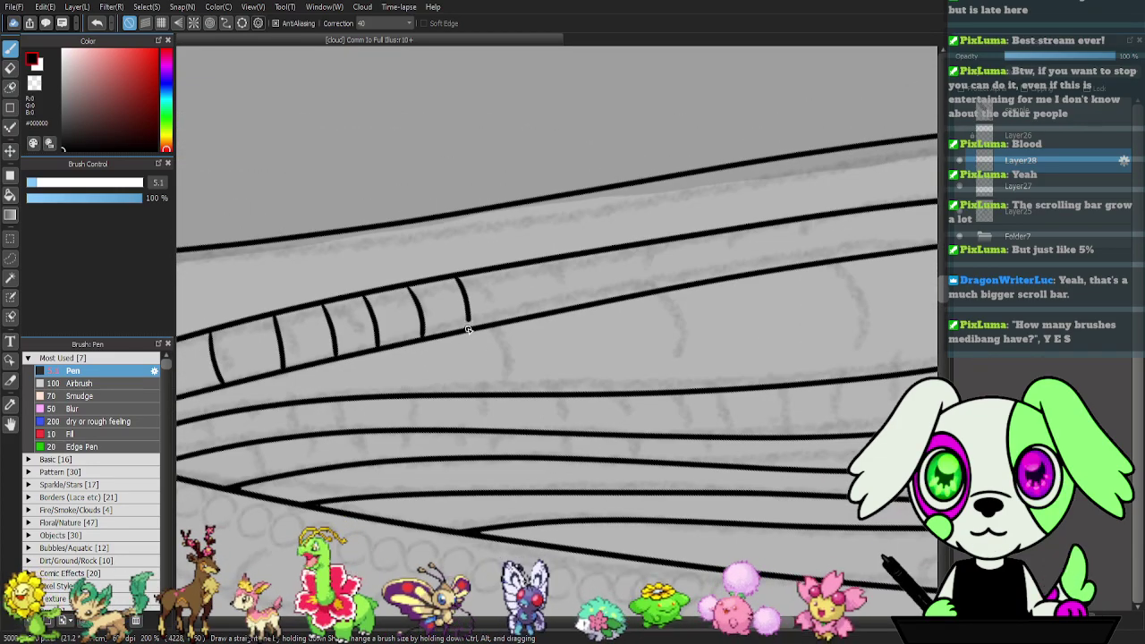
drag(521, 298, 522, 320)
drag(572, 284, 574, 305)
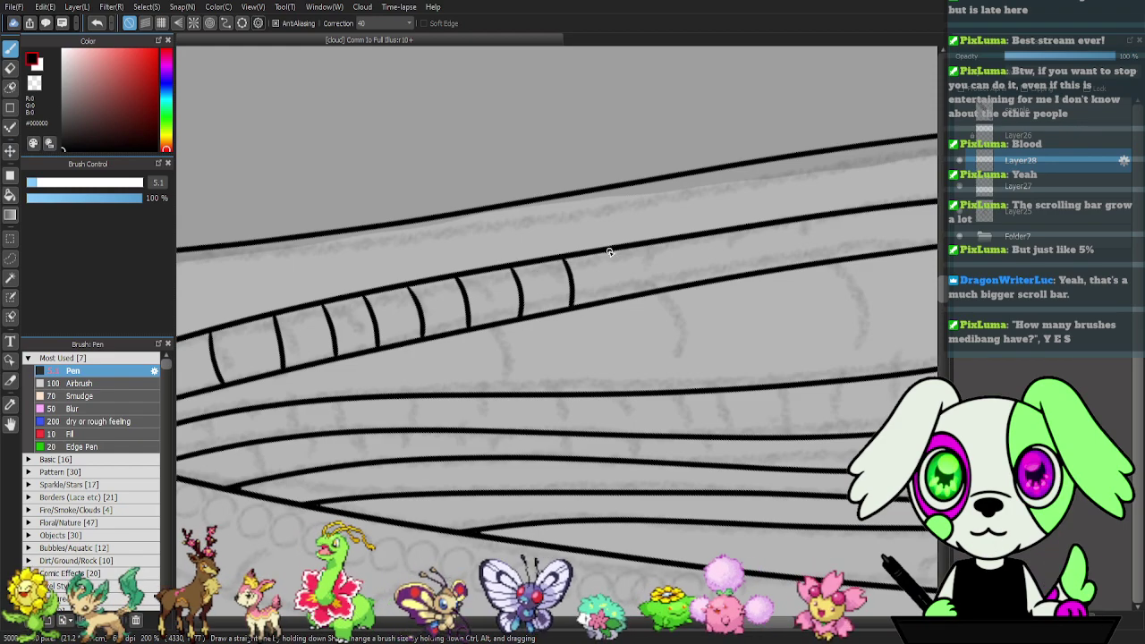
drag(624, 273, 625, 296)
- Continue the row of short cross veins through the outer half of the upper narrow band
drag(715, 284, 594, 302)
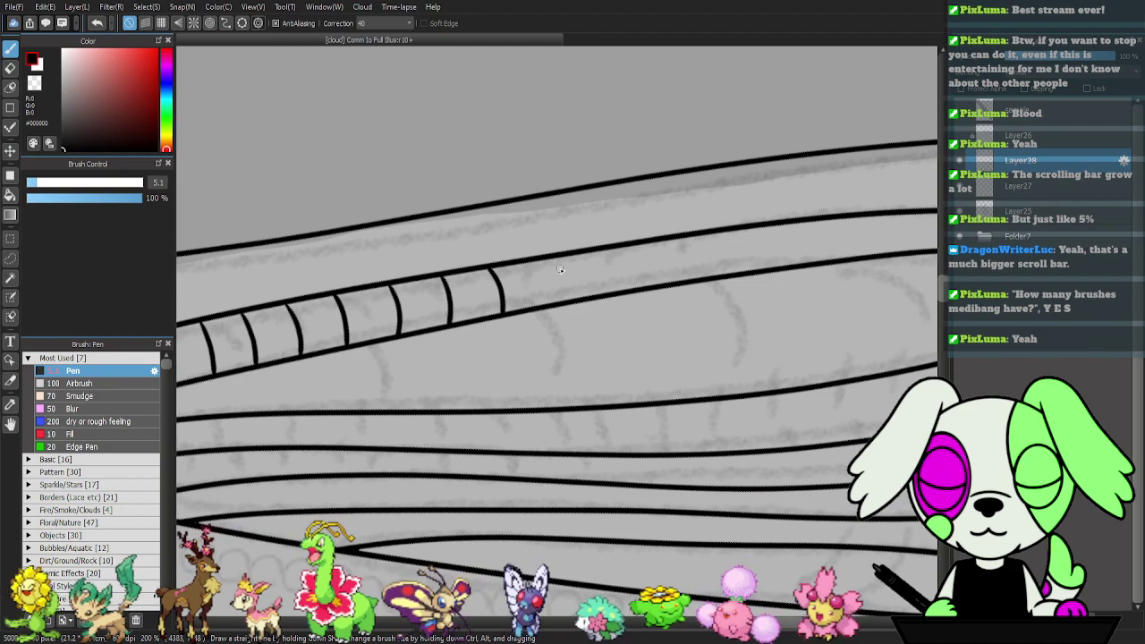
drag(553, 260, 560, 301)
drag(616, 252, 620, 292)
drag(684, 265, 683, 288)
mouse_move(767, 276)
mouse_down()
mouse_move(585, 270)
mouse_move(562, 291)
mouse_up()
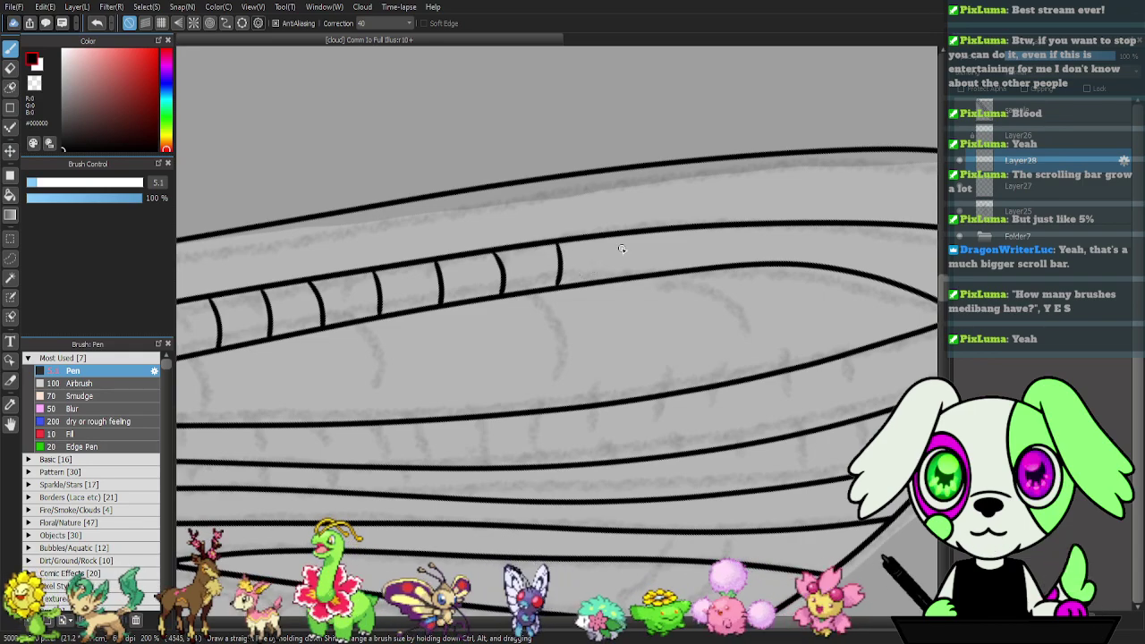
drag(617, 236, 622, 284)
- Complete the upper band's cross veins up to its downward-curving end near the wing tip
drag(722, 280, 580, 282)
drag(530, 234, 525, 283)
drag(574, 234, 577, 272)
drag(625, 235, 624, 271)
drag(688, 230, 682, 272)
mouse_move(753, 284)
mouse_down()
mouse_move(594, 286)
mouse_move(573, 235)
mouse_up()
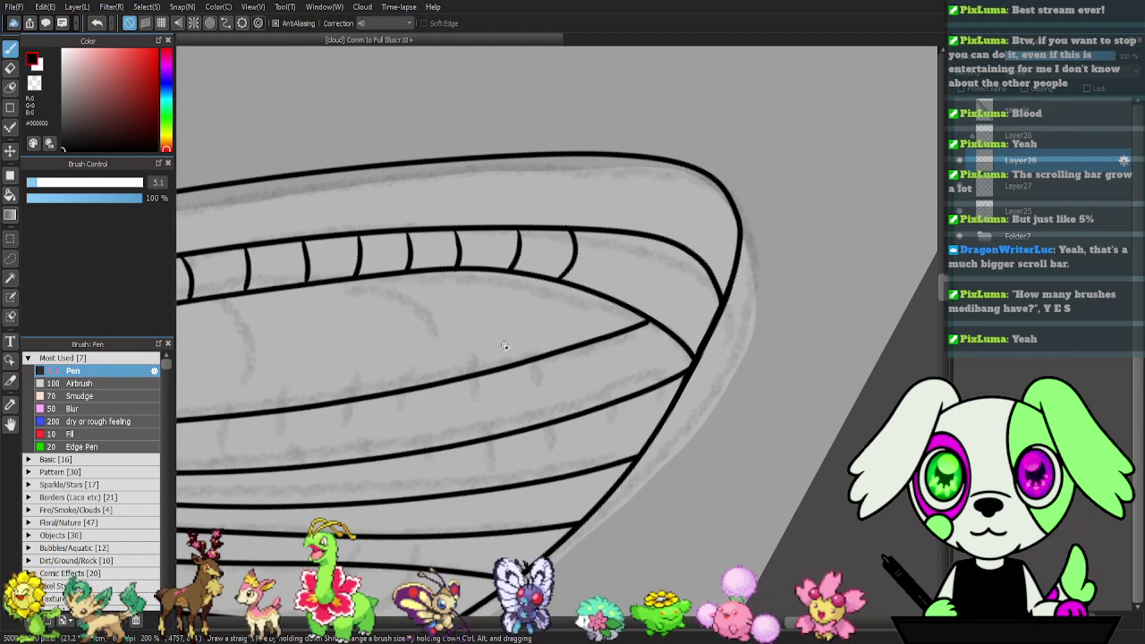
drag(613, 295, 629, 235)
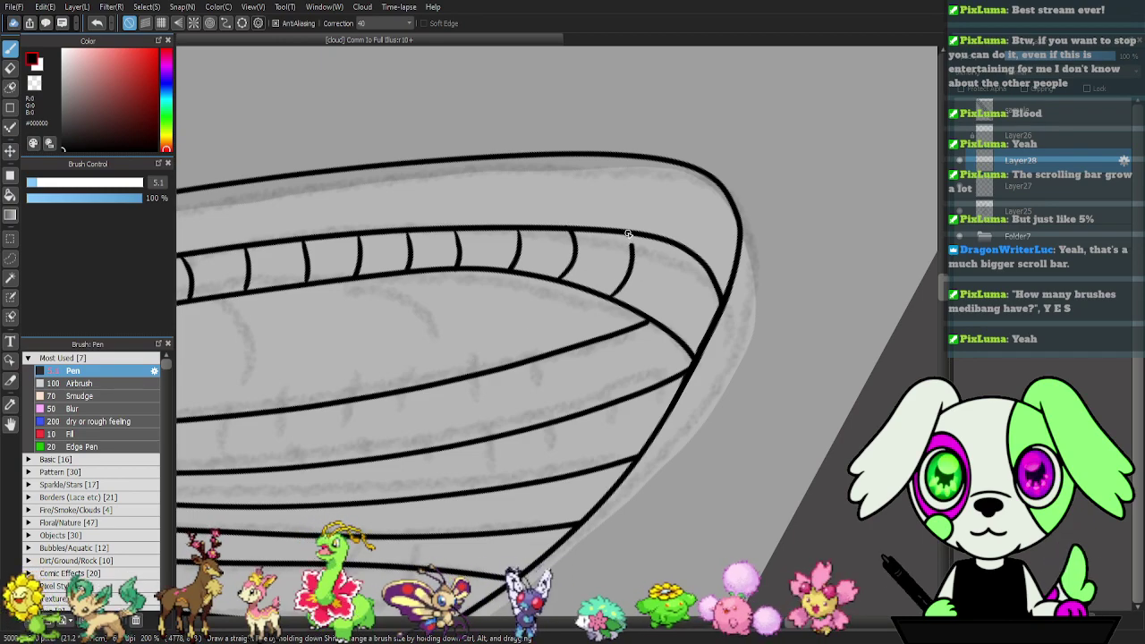
- Ink four large curved cross veins across the wide cell below the upper band, plus a small closing curve at its inner end
mouse_move(534, 339)
mouse_down()
mouse_move(626, 307)
mouse_move(760, 284)
mouse_move(833, 286)
mouse_move(842, 273)
mouse_up()
mouse_move(581, 260)
mouse_down()
mouse_move(621, 279)
mouse_move(612, 317)
mouse_move(510, 274)
mouse_move(422, 295)
mouse_move(641, 289)
mouse_move(658, 257)
mouse_up()
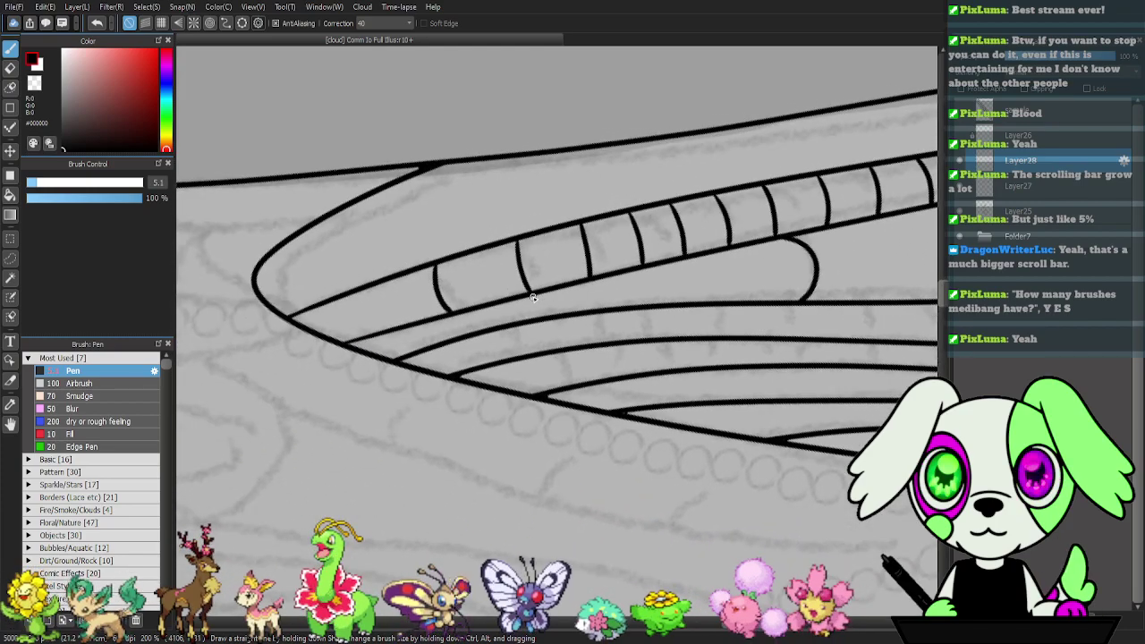
drag(551, 309, 544, 318)
drag(839, 282, 332, 330)
mouse_move(453, 248)
mouse_down()
mouse_move(491, 293)
mouse_move(466, 349)
mouse_up()
mouse_move(654, 235)
mouse_down()
mouse_move(665, 277)
mouse_move(631, 338)
mouse_up()
drag(788, 261, 567, 279)
mouse_move(544, 219)
mouse_down()
mouse_move(592, 229)
mouse_move(629, 259)
mouse_move(632, 292)
mouse_move(594, 331)
mouse_up()
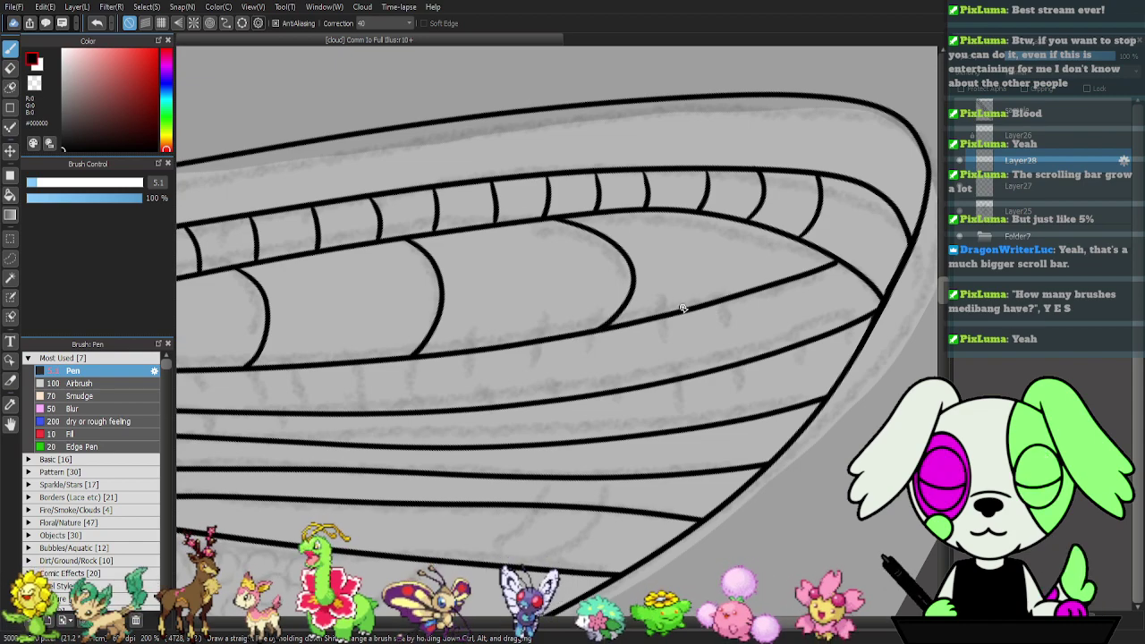
- Ink short cross veins at the inner end of the narrow band directly beneath the wide cell
drag(421, 342, 756, 277)
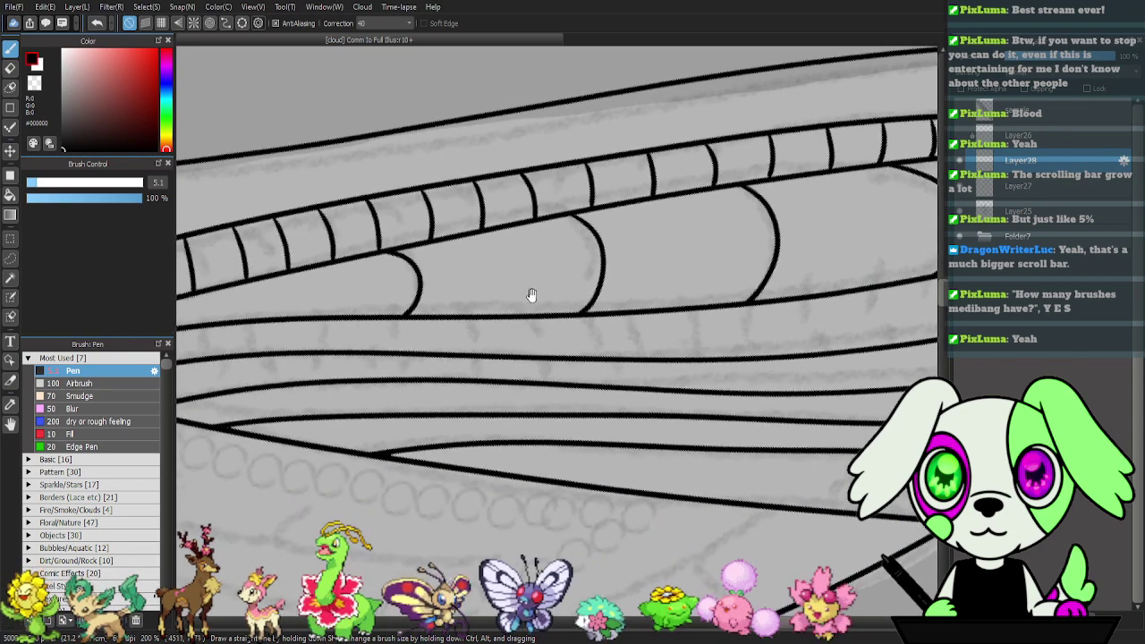
drag(308, 331, 564, 294)
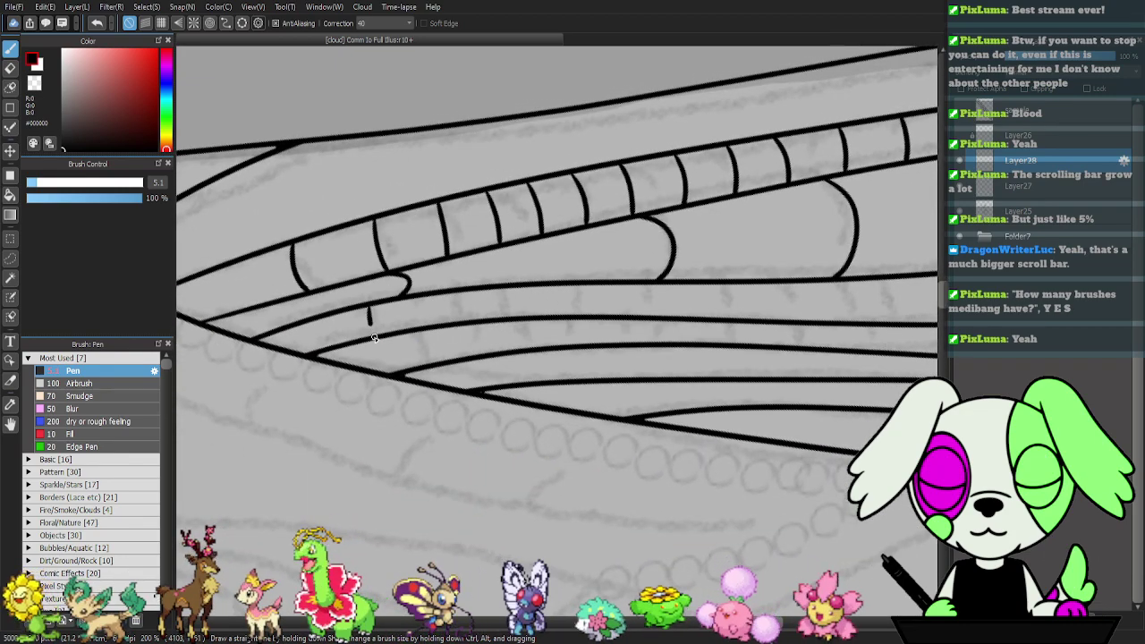
drag(371, 305, 369, 335)
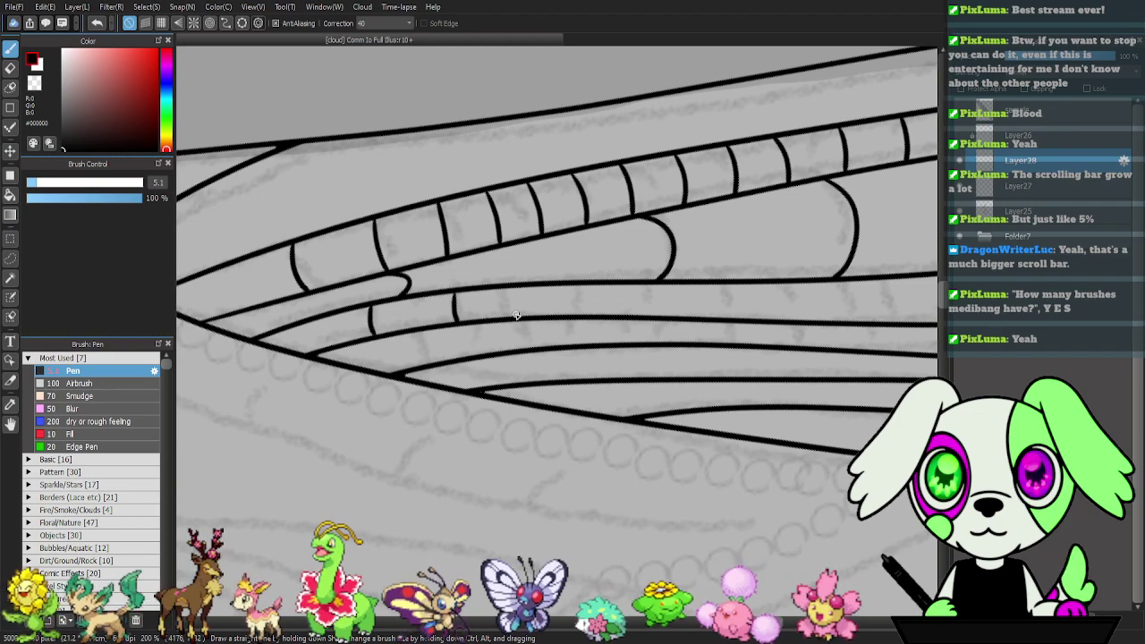
drag(506, 305, 508, 319)
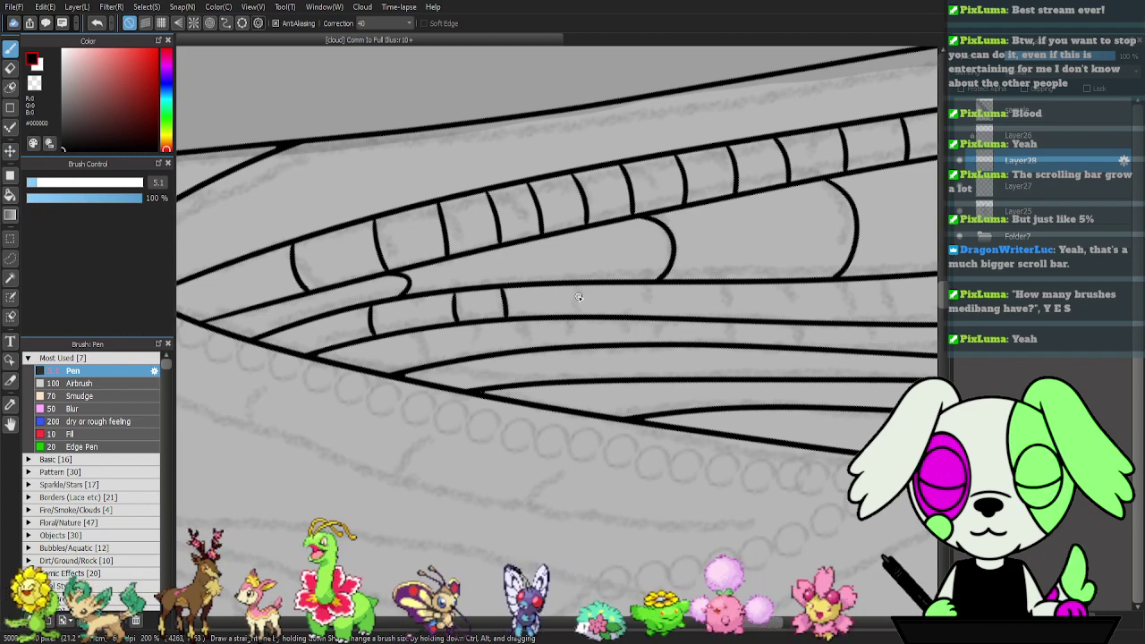
drag(649, 301, 648, 318)
- Continue the short cross veins through the middle of the narrow band beneath the wide cell
mouse_move(717, 311)
mouse_down()
mouse_move(531, 304)
mouse_move(546, 315)
mouse_move(659, 315)
mouse_move(573, 309)
mouse_move(532, 279)
mouse_move(534, 317)
mouse_up()
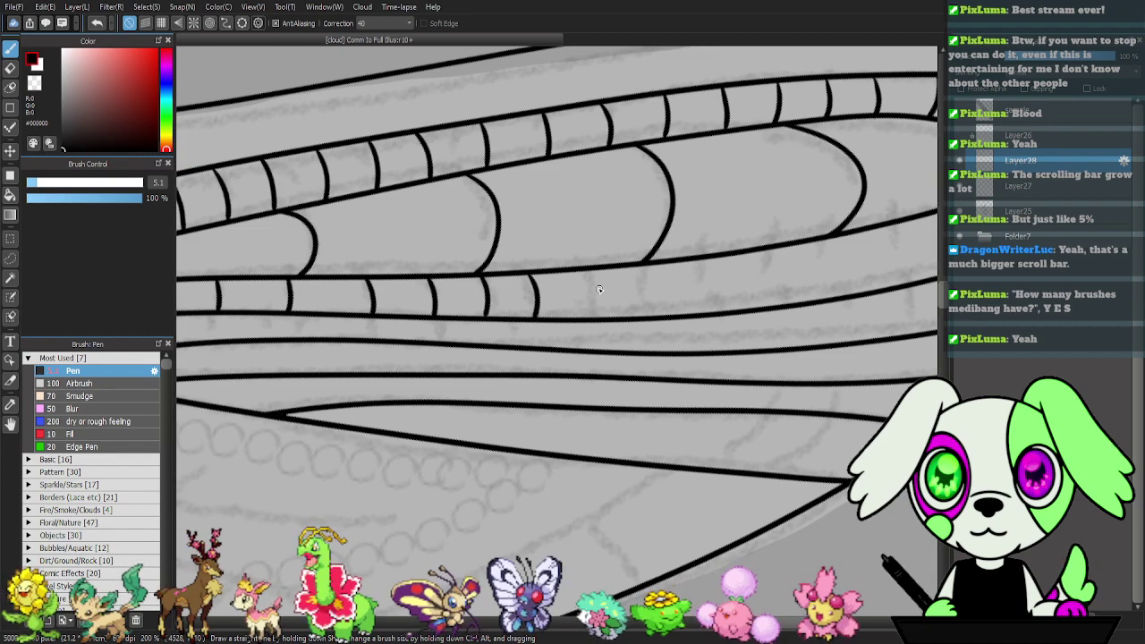
drag(583, 270, 591, 318)
drag(636, 267, 642, 316)
drag(715, 300, 561, 304)
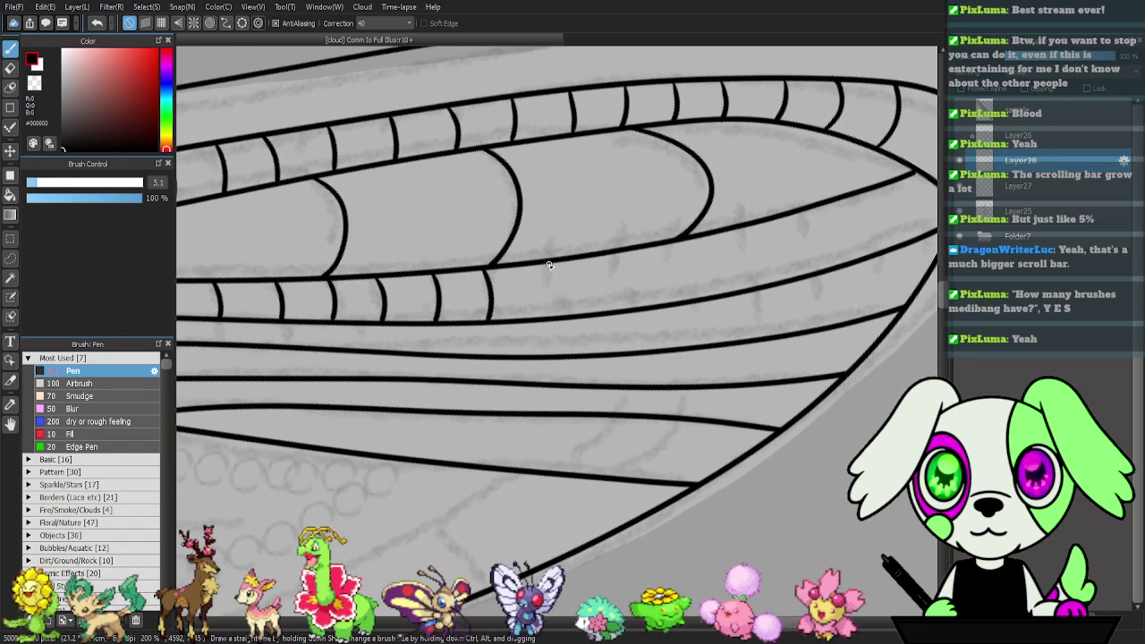
drag(547, 266, 557, 312)
- Ink the last five cross veins of the band beneath the wide cell out to the wing edge, redrawing the first one
drag(688, 281, 563, 304)
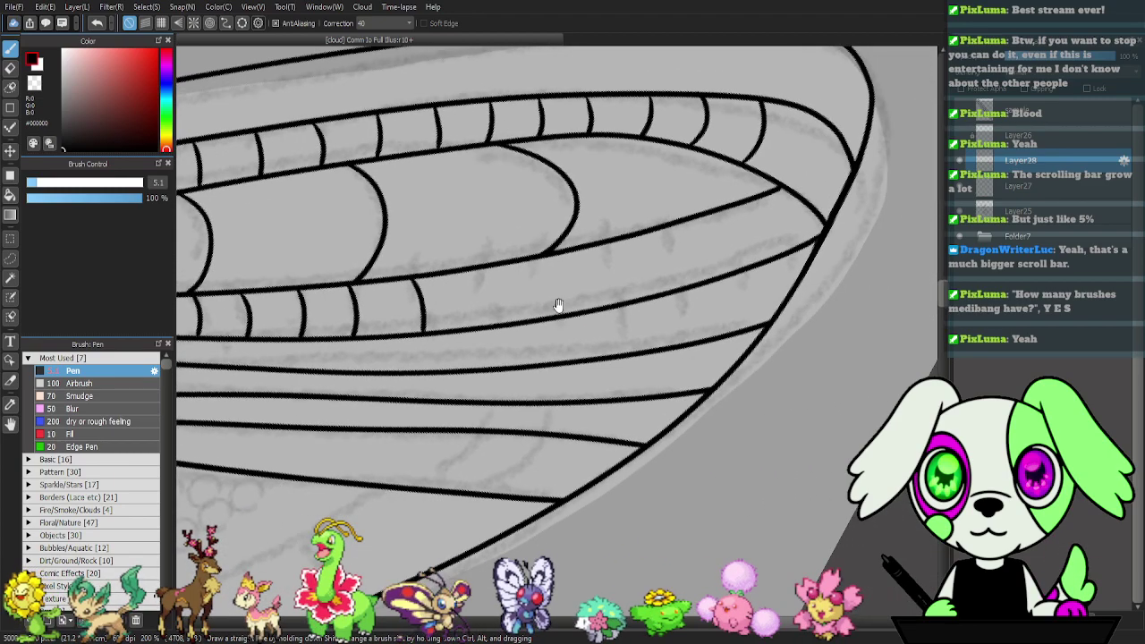
mouse_move(479, 292)
mouse_down()
mouse_move(484, 273)
mouse_move(491, 324)
mouse_up()
key(ctrl+z)
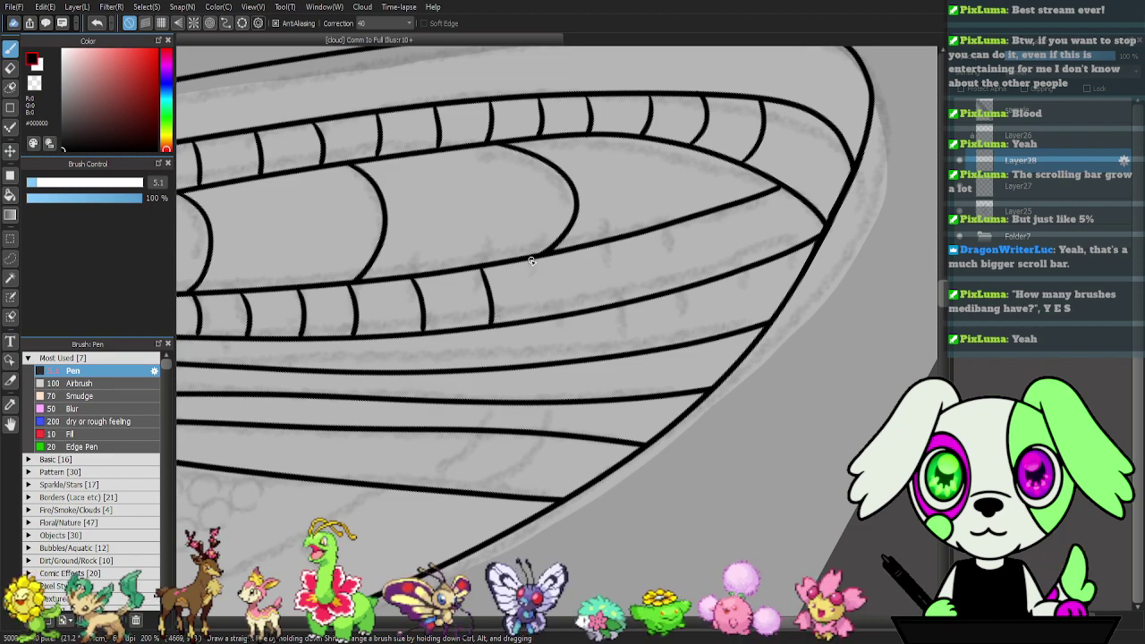
drag(543, 293, 556, 309)
drag(601, 242, 617, 308)
drag(657, 230, 678, 293)
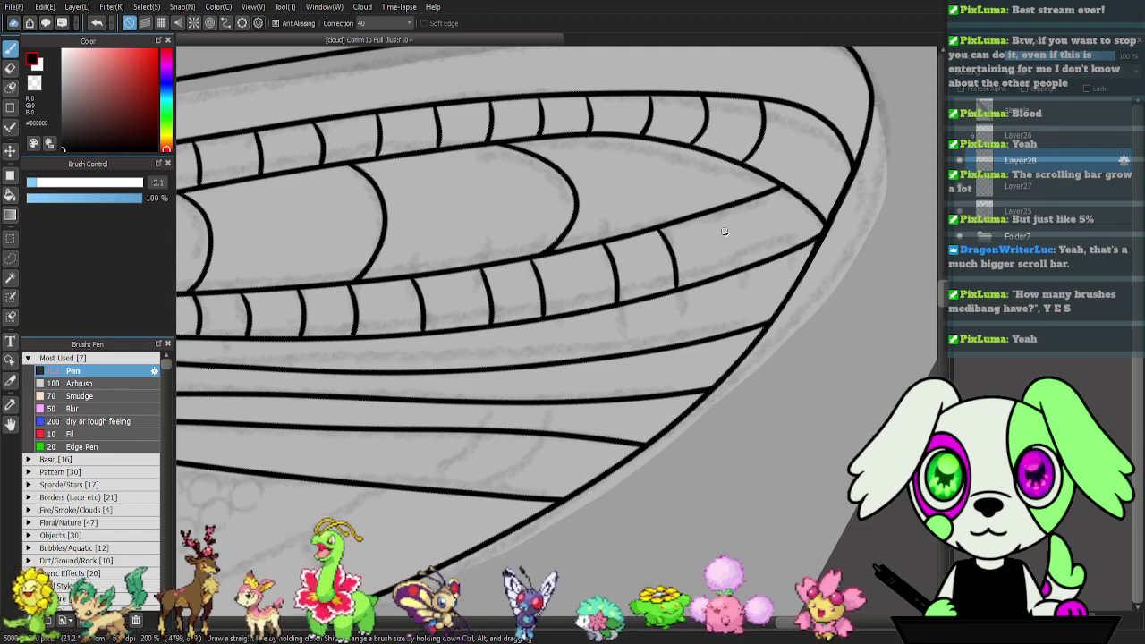
drag(726, 209, 747, 265)
- Ink alternately slanted, arching cross veins along the next band down, from its inner end to the wing edge
drag(526, 319, 810, 252)
drag(576, 283, 821, 278)
mouse_move(300, 276)
mouse_down()
mouse_move(324, 307)
mouse_move(377, 268)
mouse_move(427, 289)
mouse_move(492, 261)
mouse_move(554, 288)
mouse_up()
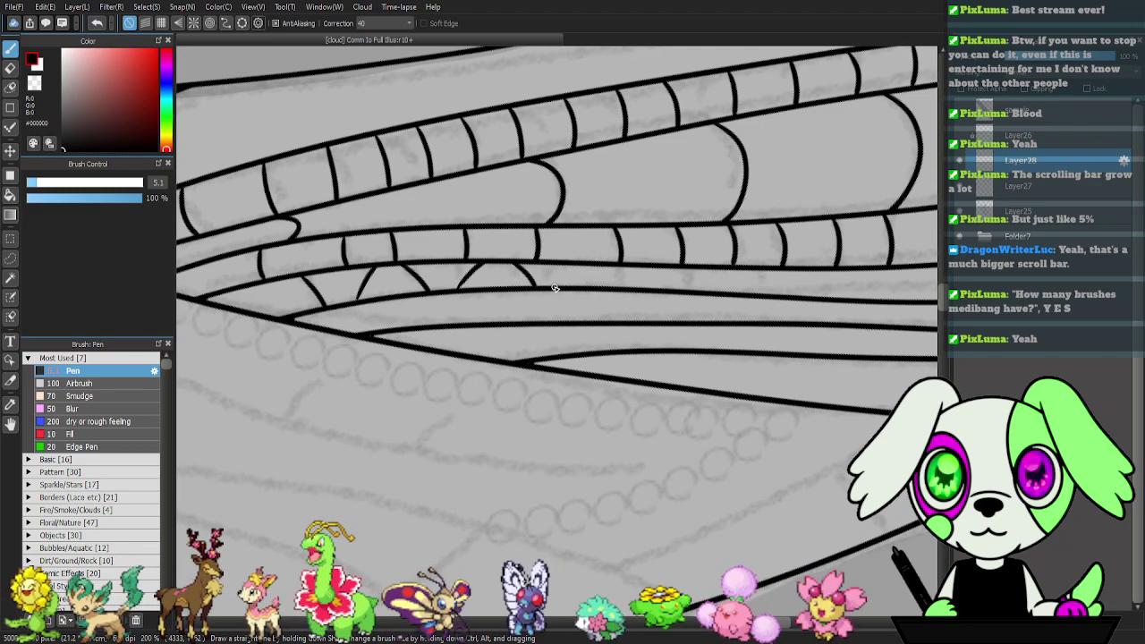
drag(611, 267, 637, 288)
mouse_move(736, 287)
mouse_down()
mouse_move(354, 309)
mouse_move(412, 288)
mouse_move(454, 315)
mouse_move(542, 288)
mouse_move(581, 317)
mouse_move(508, 322)
mouse_move(512, 297)
mouse_up()
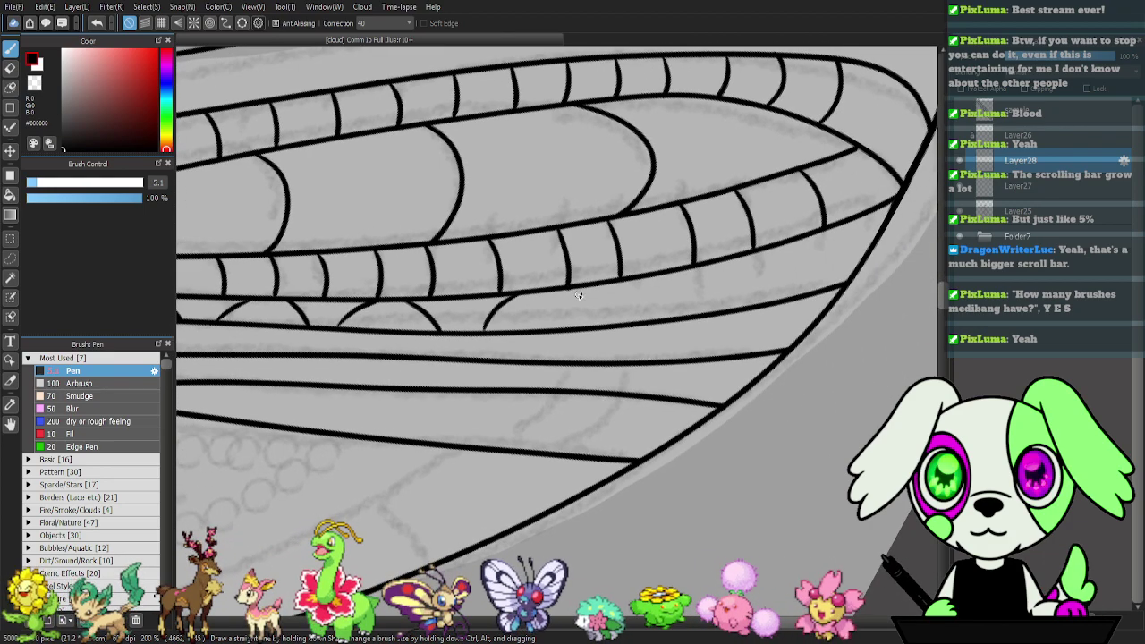
mouse_move(524, 337)
mouse_down()
mouse_move(537, 307)
mouse_move(623, 275)
mouse_move(671, 321)
mouse_up()
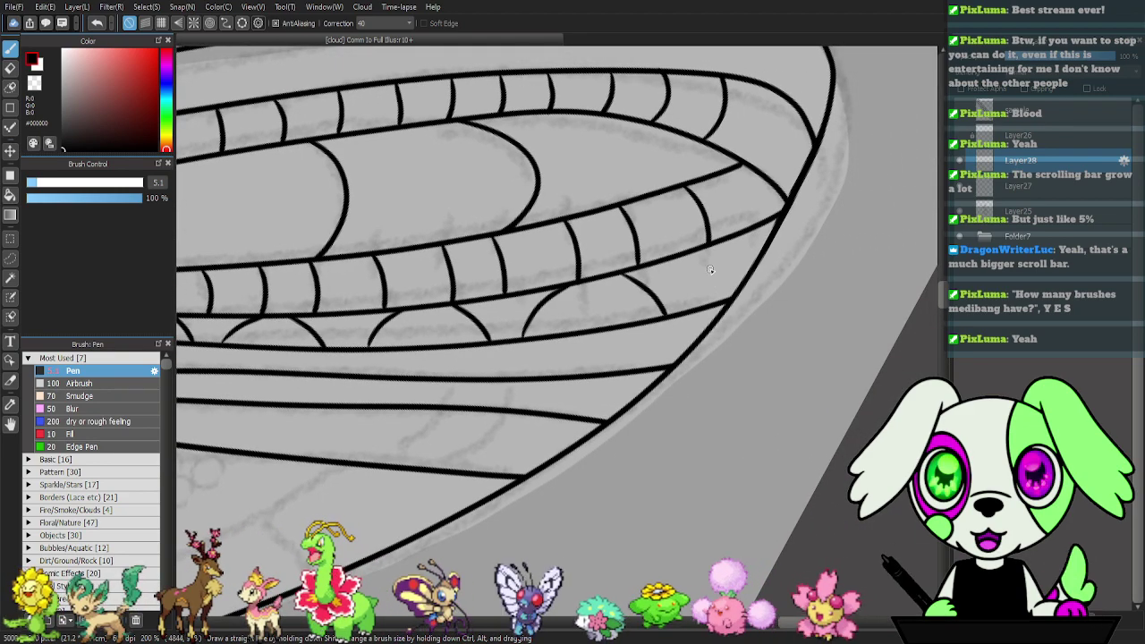
drag(514, 323, 720, 247)
- Ink two curved cross veins spanning the two lowest cells of the wing-tip section near the outer edge
drag(403, 300, 618, 277)
drag(700, 285, 425, 274)
mouse_move(619, 300)
mouse_down()
mouse_move(596, 317)
mouse_move(602, 274)
mouse_up()
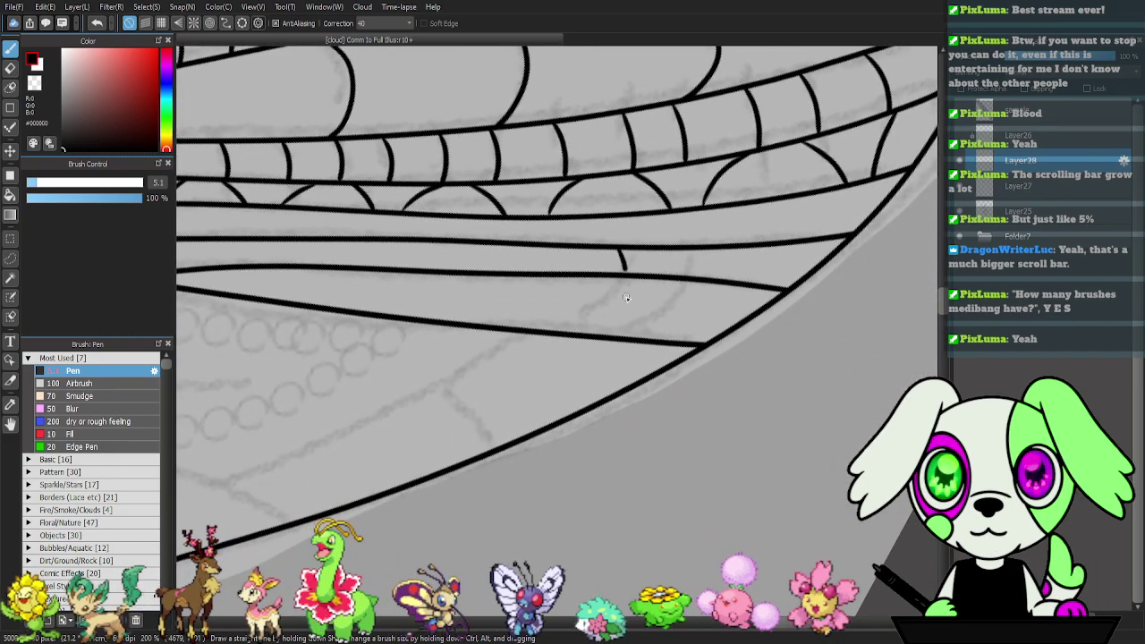
mouse_move(630, 247)
mouse_down()
mouse_move(613, 292)
mouse_move(565, 332)
mouse_up()
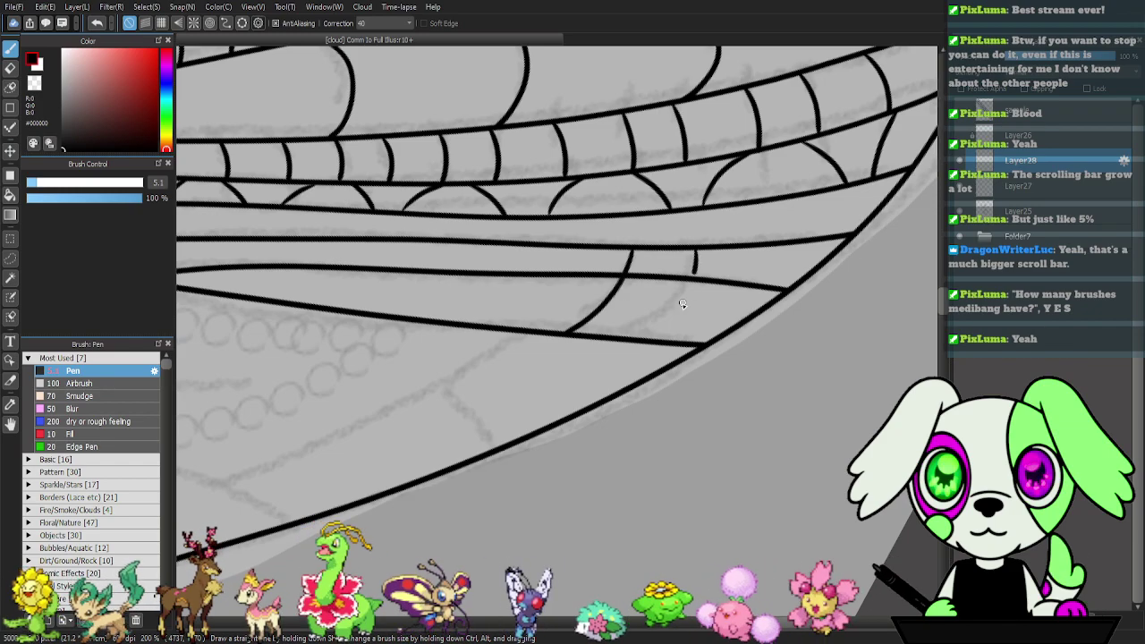
drag(685, 298, 657, 340)
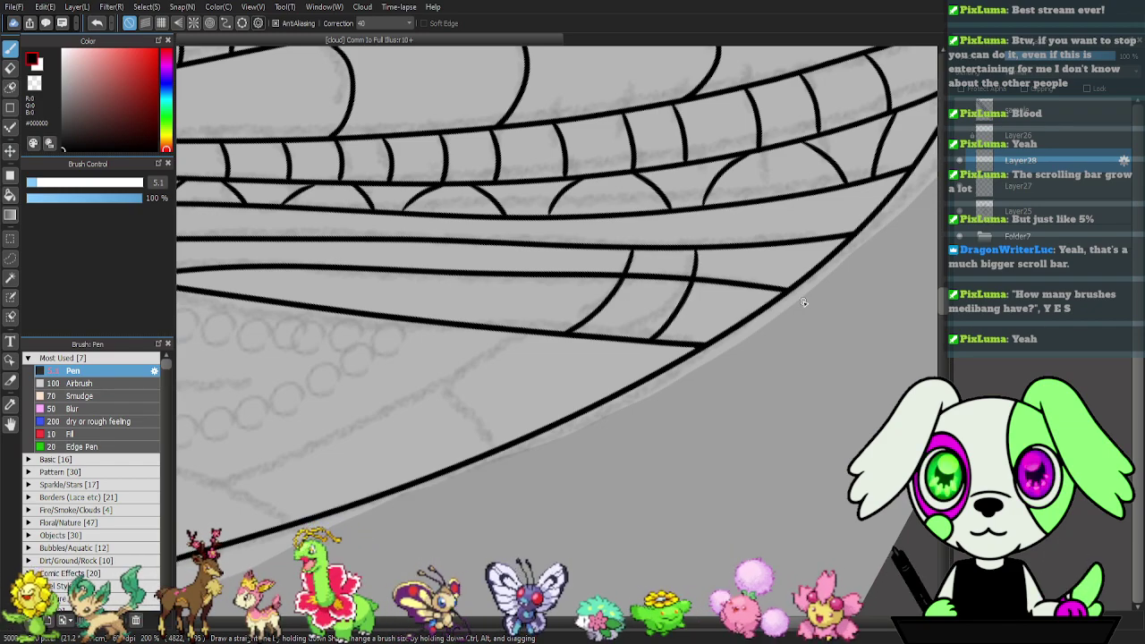
drag(877, 213, 761, 266)
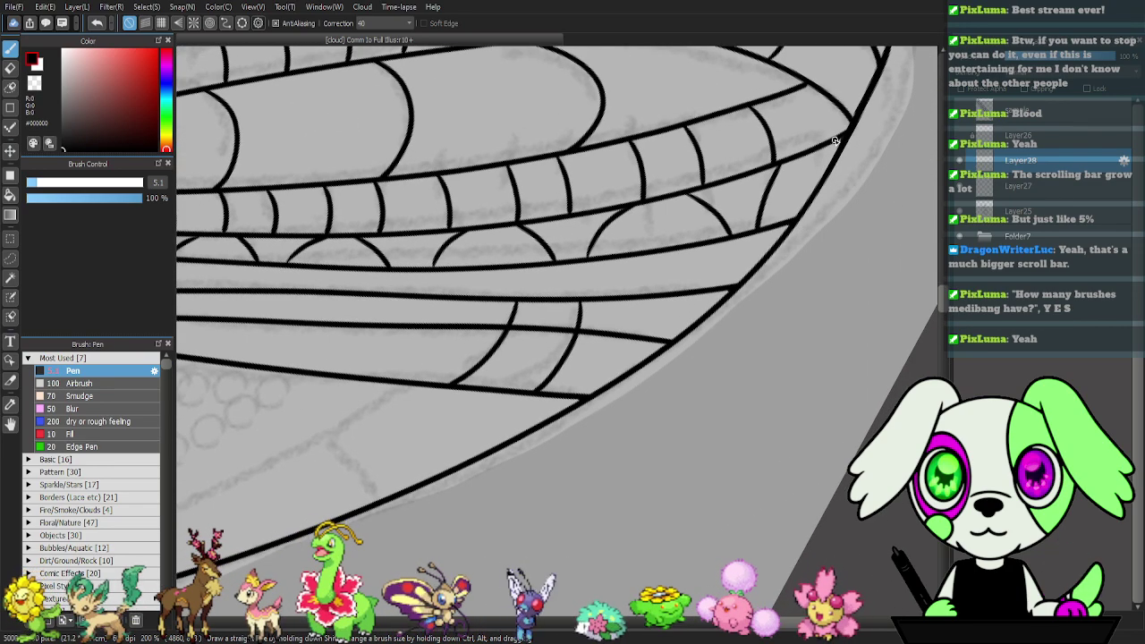
- Ink a lengthwise vein just beneath the wing's upper edge, from the hair to the wing-tip section, redrawing it for a cleaner curve
mouse_move(528, 304)
mouse_down()
mouse_move(822, 256)
mouse_move(734, 261)
mouse_up()
drag(486, 325, 923, 320)
drag(519, 266, 746, 312)
mouse_move(626, 264)
mouse_down()
mouse_move(862, 320)
mouse_move(630, 326)
mouse_up()
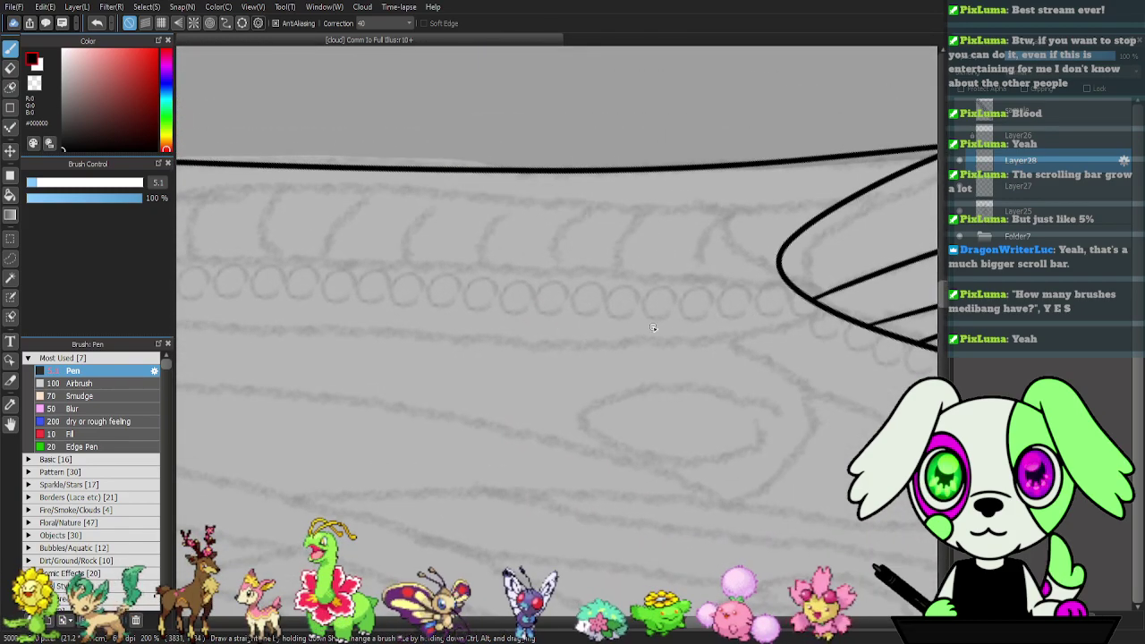
scroll(702, 318, down, 2)
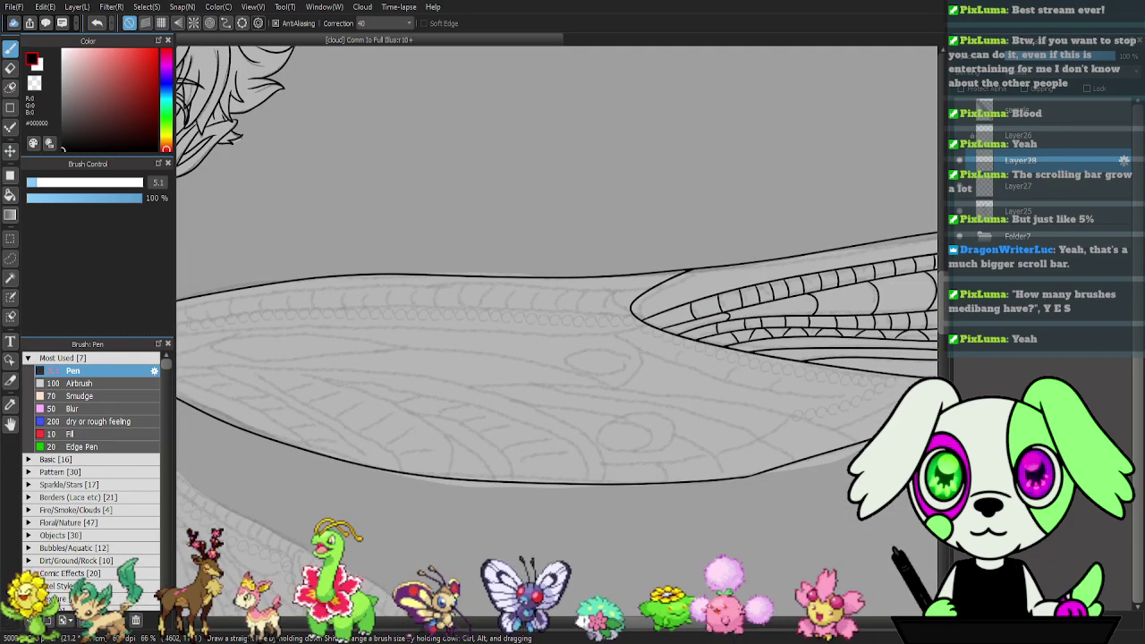
drag(478, 437, 569, 420)
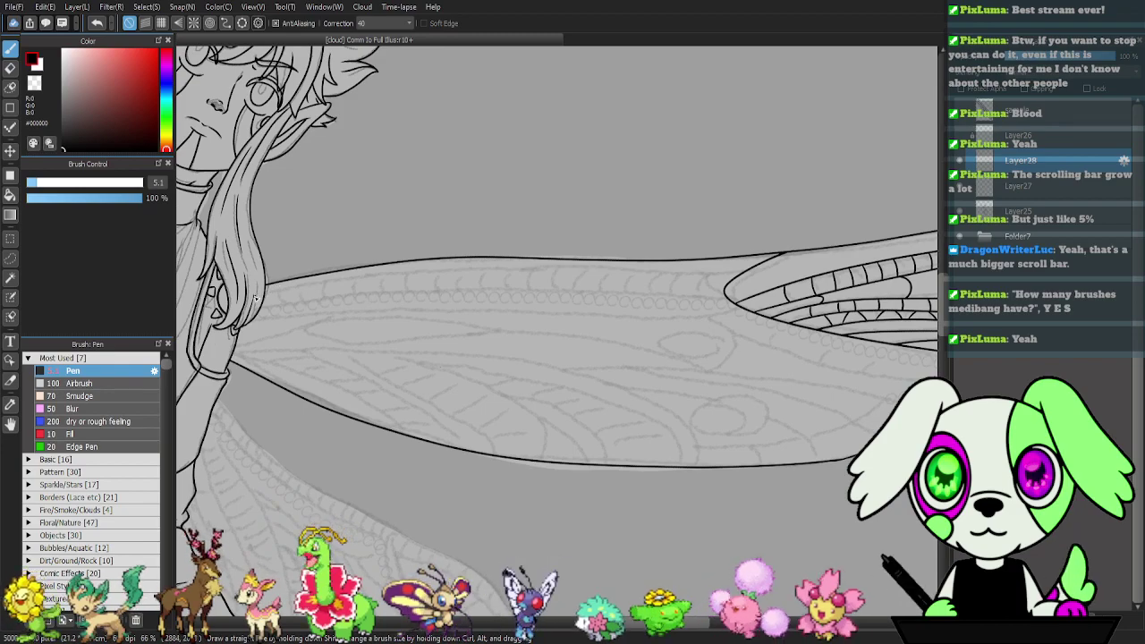
mouse_move(350, 280)
mouse_down()
mouse_move(577, 270)
mouse_move(777, 289)
mouse_up()
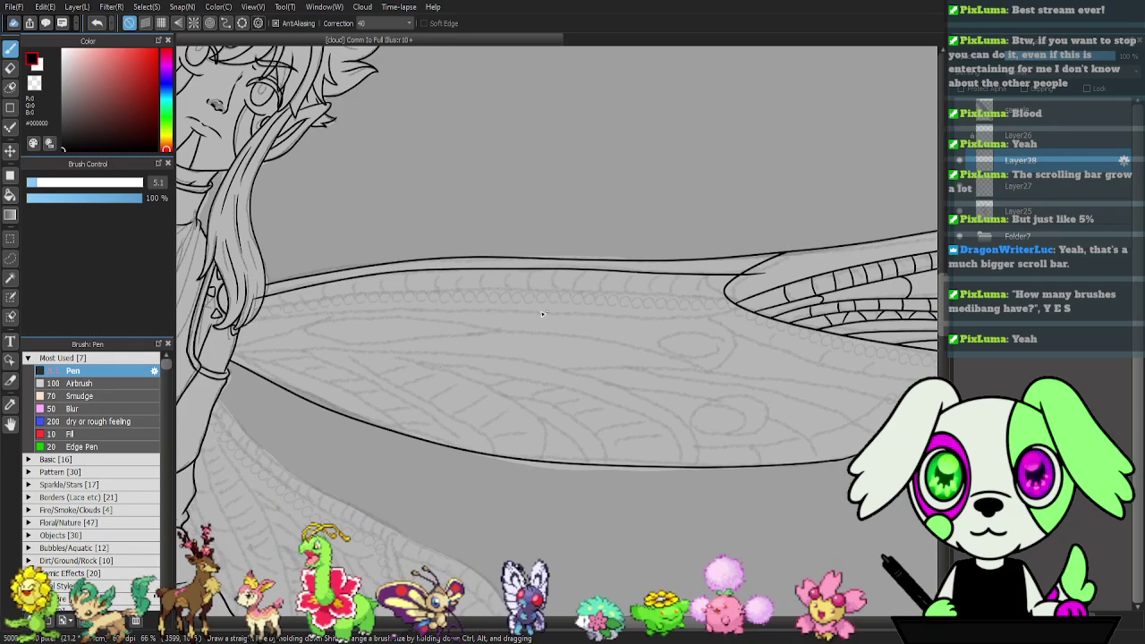
key(ctrl+z)
drag(259, 298, 447, 268)
key(ctrl+z)
drag(266, 284, 481, 265)
drag(576, 268, 645, 272)
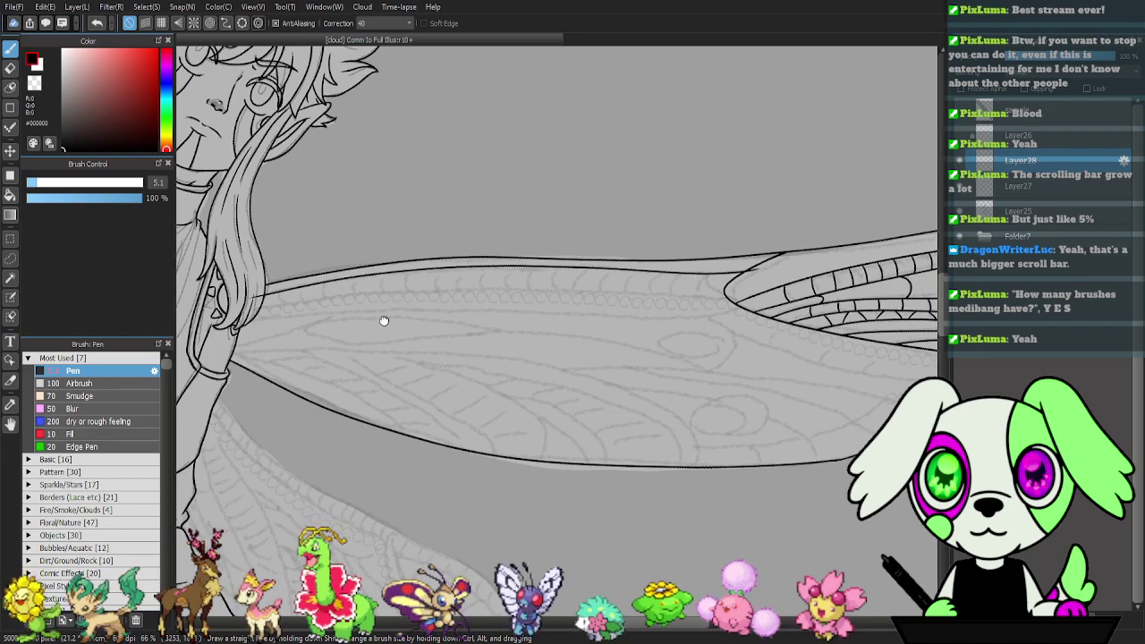
- Erase the overshooting end of the new upper vein where it meets the curved border of the wing-tip section
scroll(382, 319, up, 8)
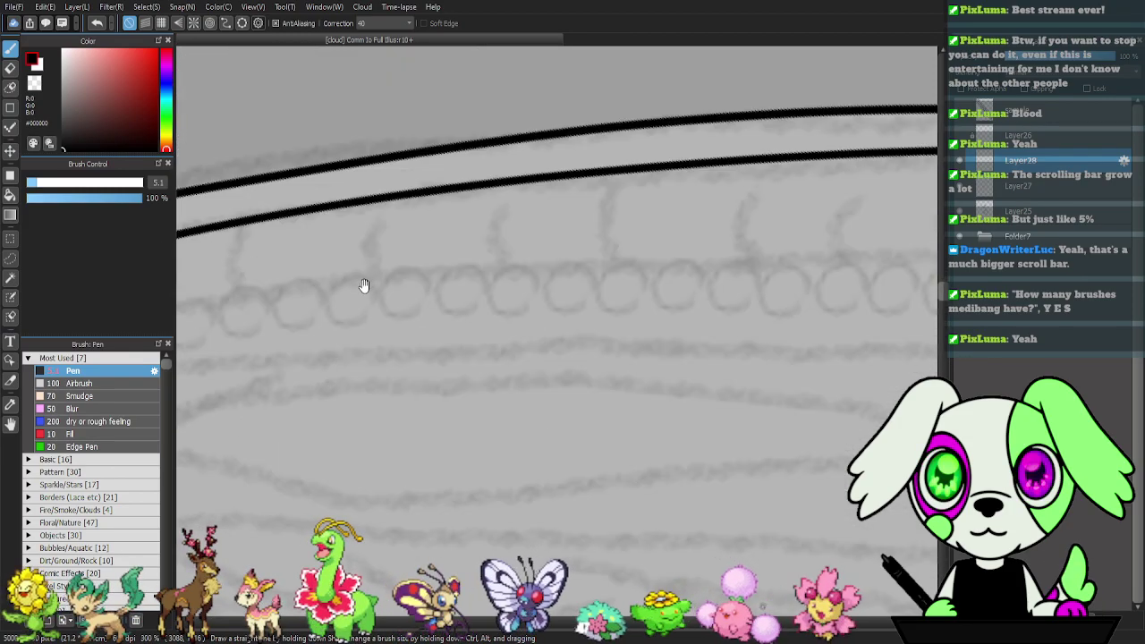
drag(364, 284, 771, 349)
key(e)
mouse_move(307, 354)
mouse_down()
mouse_move(360, 348)
mouse_move(374, 333)
mouse_up()
drag(850, 300, 304, 367)
drag(789, 314, 304, 322)
drag(709, 311, 475, 325)
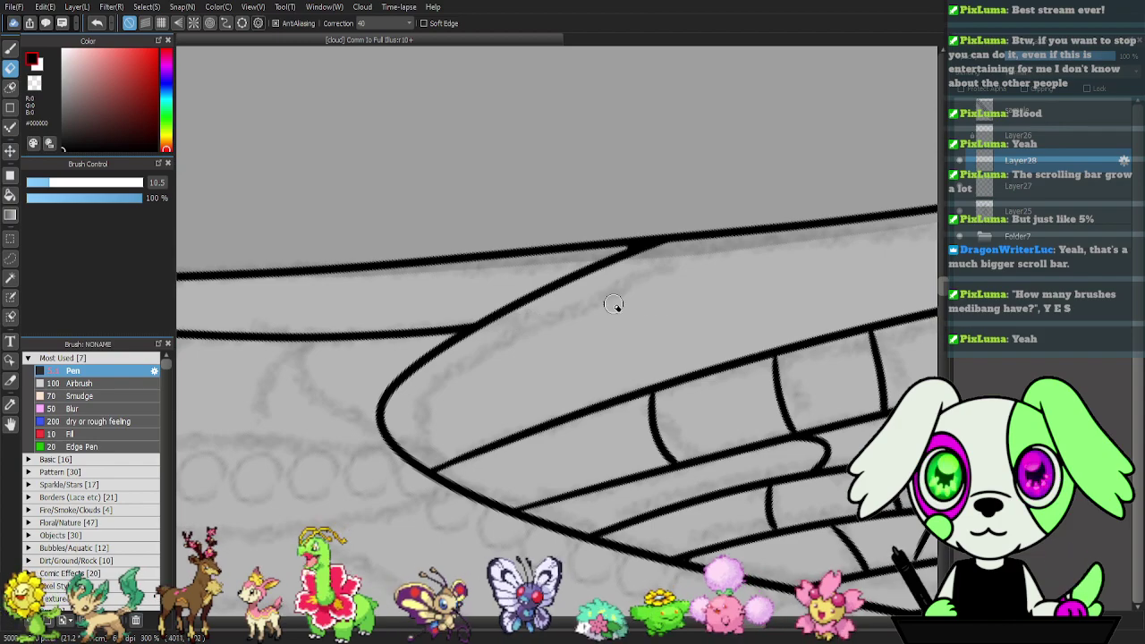
drag(281, 373, 367, 353)
key(b)
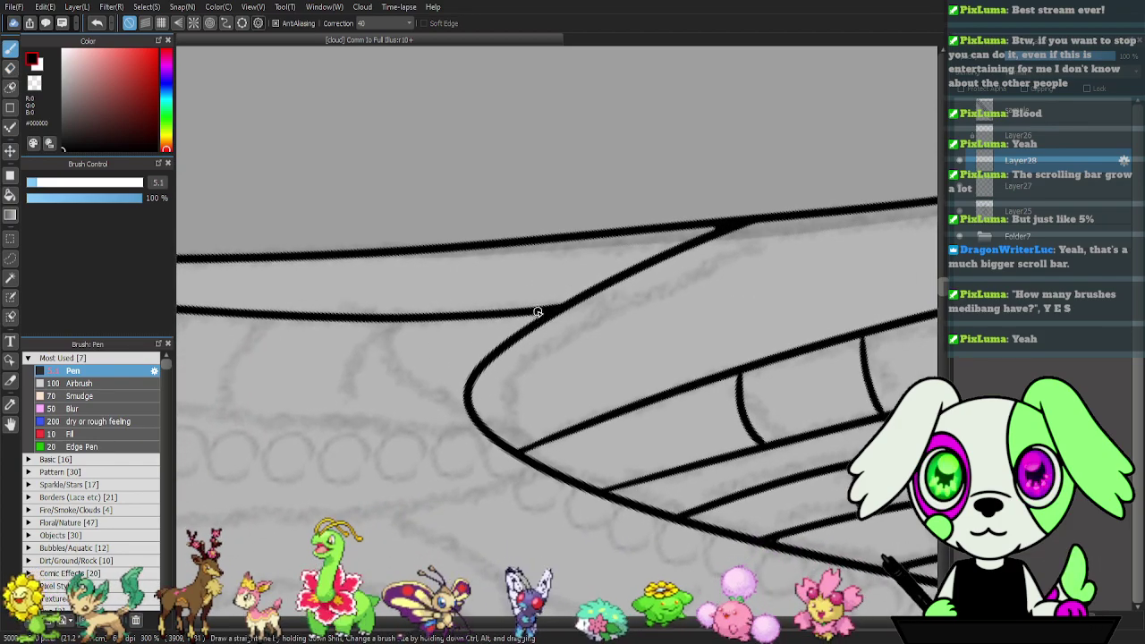
scroll(323, 383, down, 5)
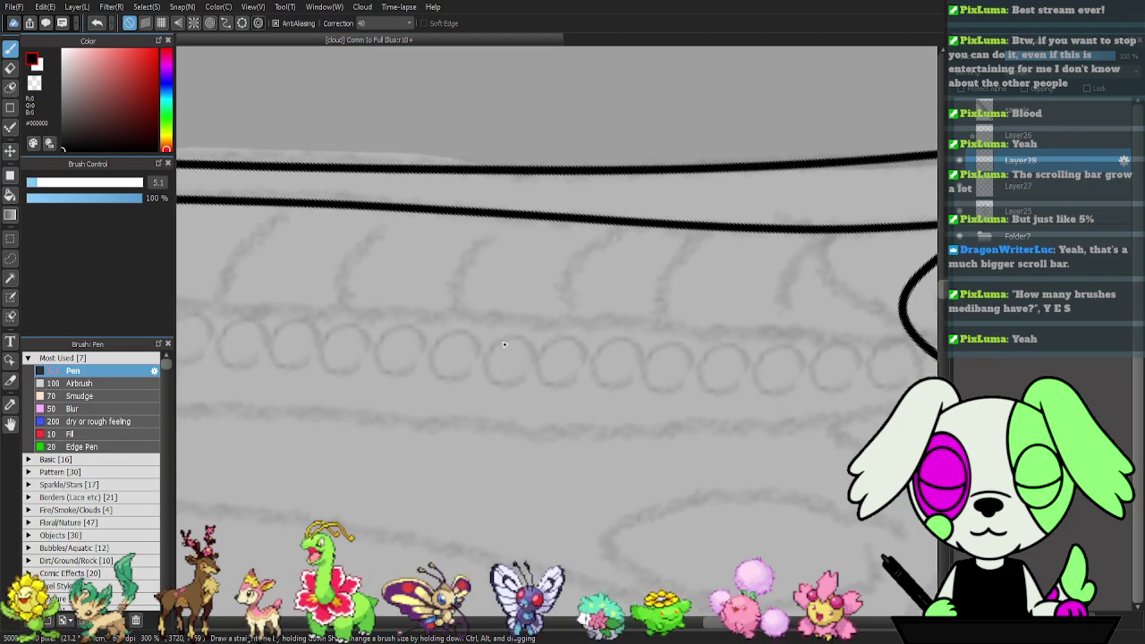
drag(379, 367, 609, 312)
- Ink the two lengthwise veins bordering the sketched row of small circles, from the wing base to the wing-tip section
scroll(608, 326, down, 1)
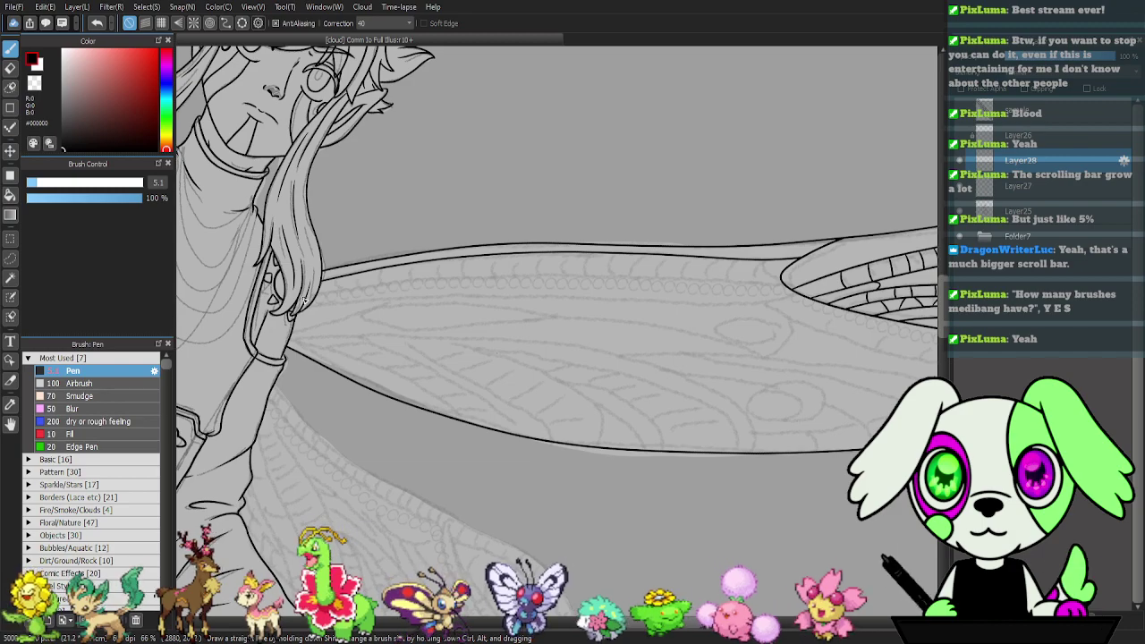
mouse_move(427, 279)
mouse_down()
mouse_move(624, 274)
mouse_move(809, 298)
mouse_up()
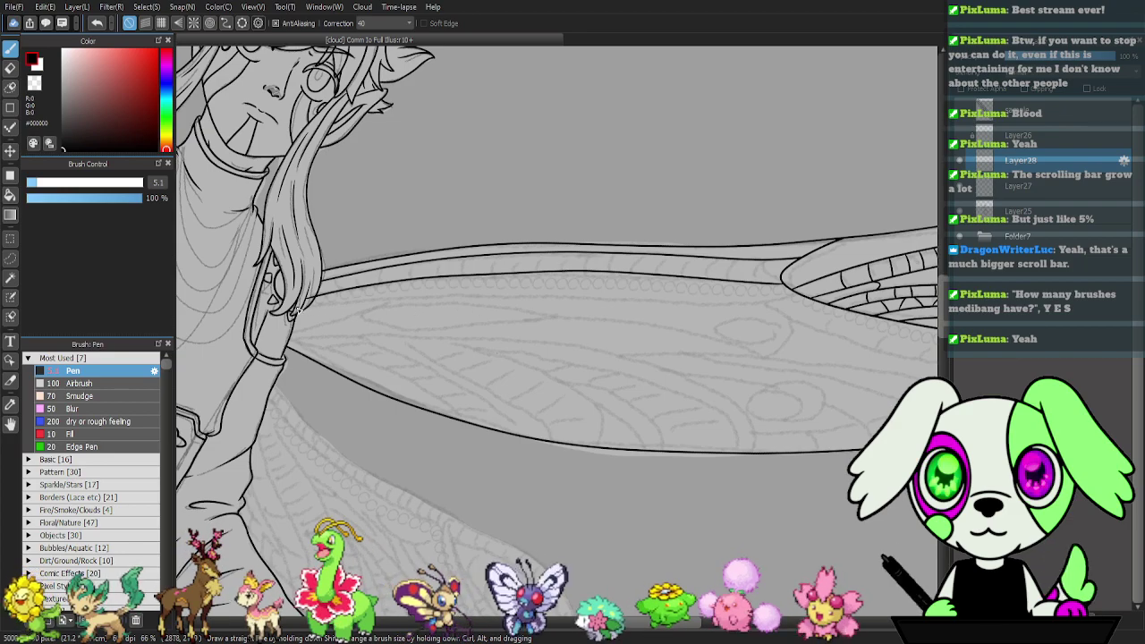
drag(347, 305, 799, 297)
- Add a new layer and ink a long curved vein sweeping beneath the wing-tip section toward its outer end
mouse_move(828, 392)
mouse_down()
mouse_move(744, 363)
mouse_move(594, 350)
mouse_up()
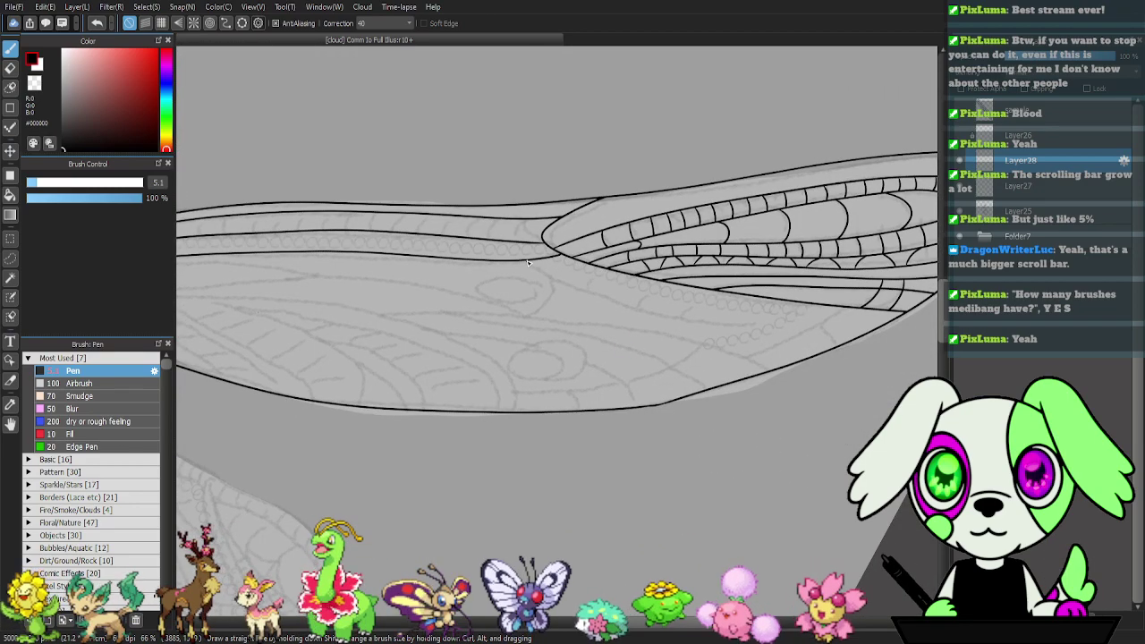
click(962, 620)
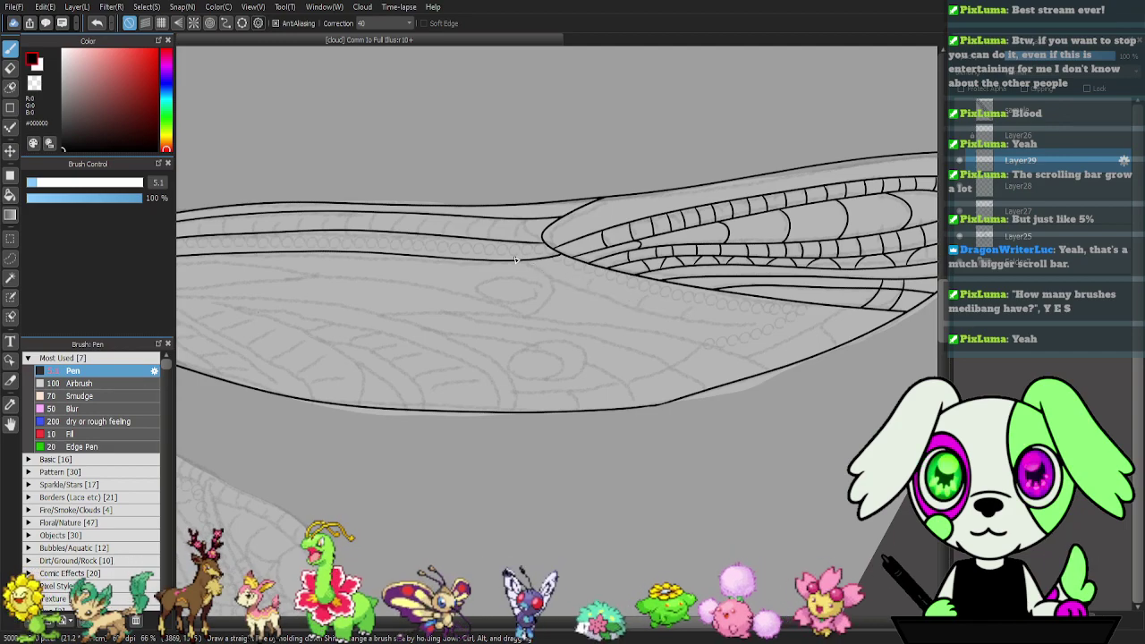
mouse_move(518, 258)
mouse_down()
mouse_move(673, 315)
mouse_move(784, 322)
mouse_move(858, 308)
mouse_up()
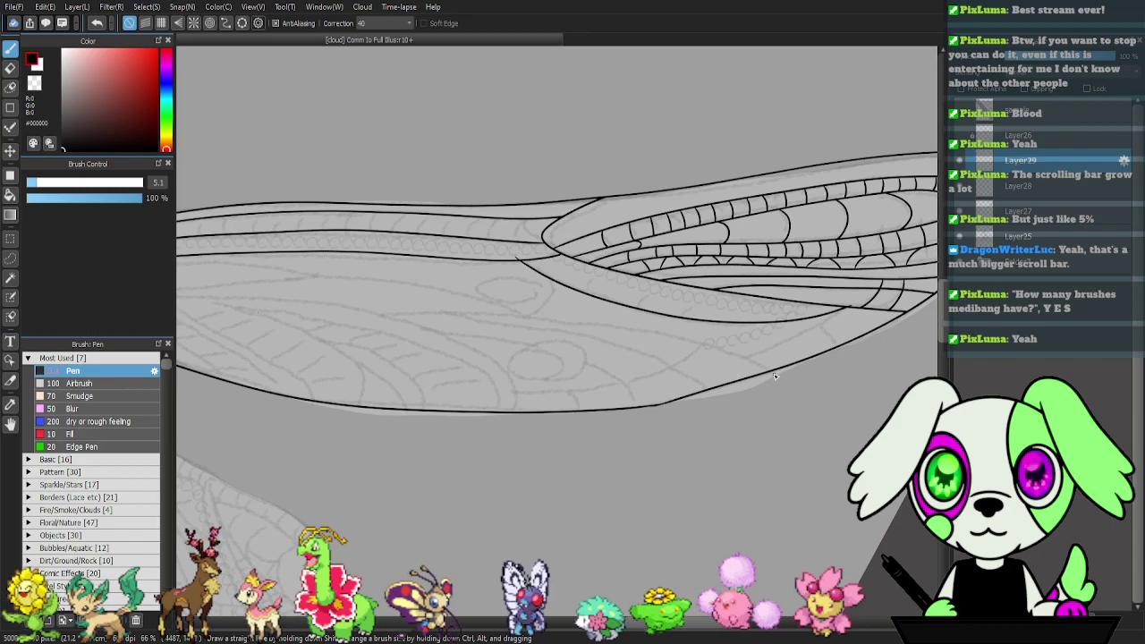
drag(770, 376, 774, 370)
drag(691, 356, 880, 338)
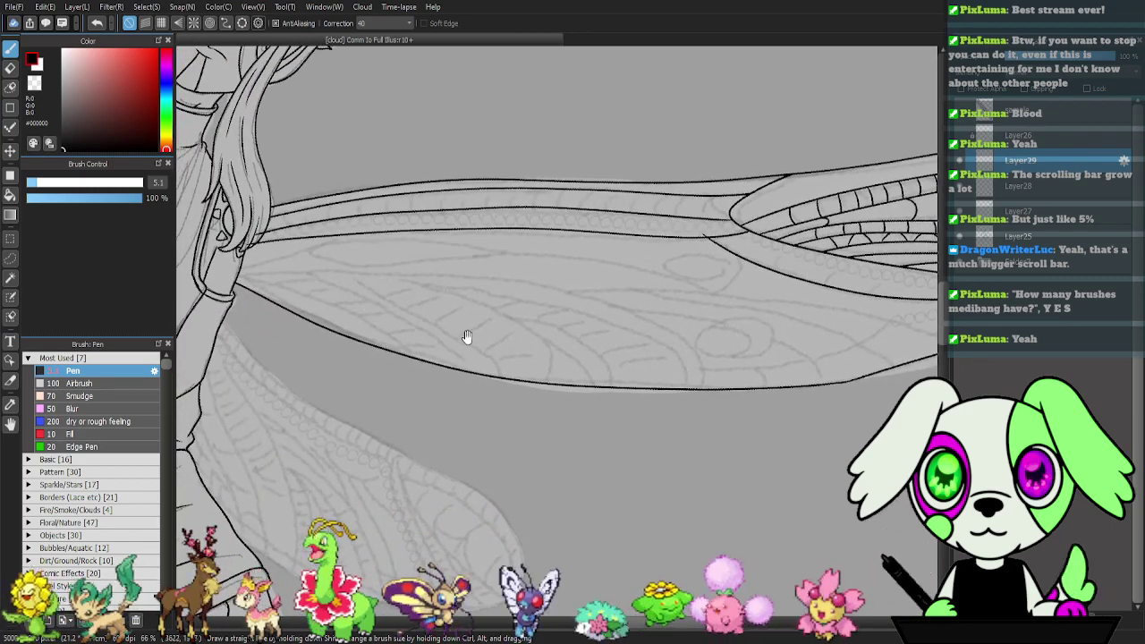
- Ink a large arching vein from the wing base to the lower edge and a short diagonal one above it, erasing their overshoots
mouse_move(235, 281)
mouse_down()
mouse_move(483, 281)
mouse_move(640, 307)
mouse_move(685, 334)
mouse_move(683, 415)
mouse_up()
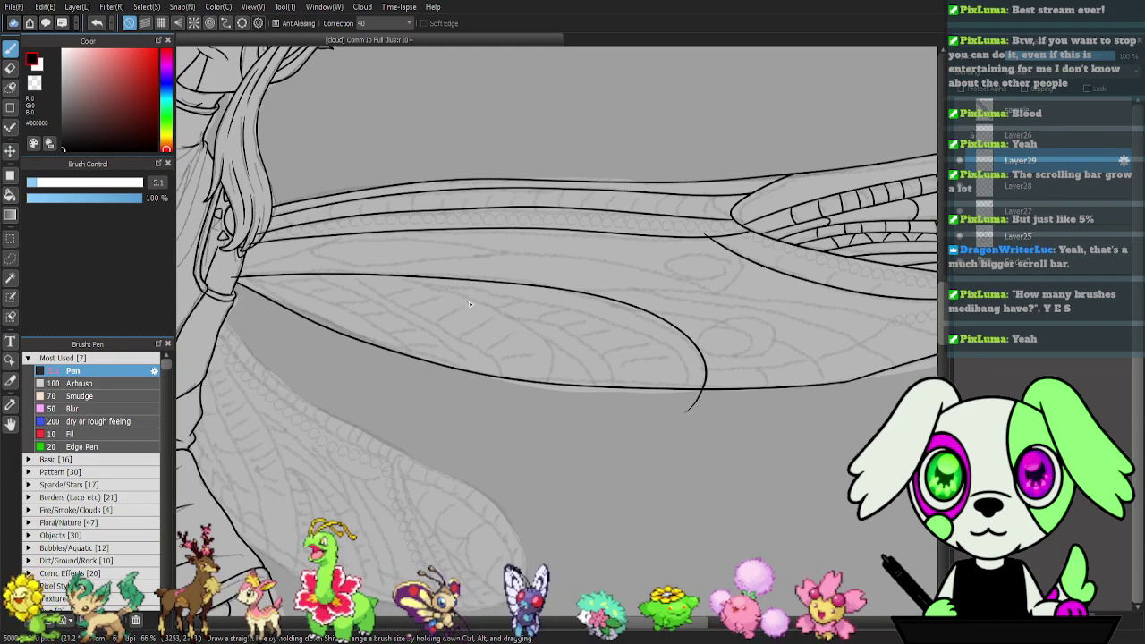
drag(230, 272, 403, 243)
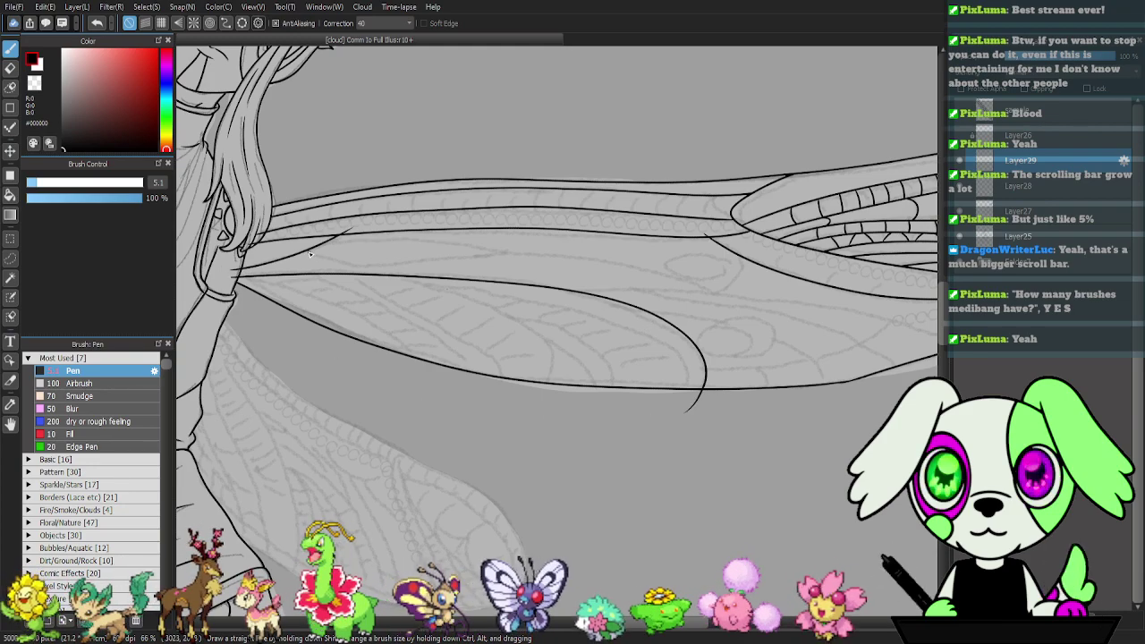
key(e)
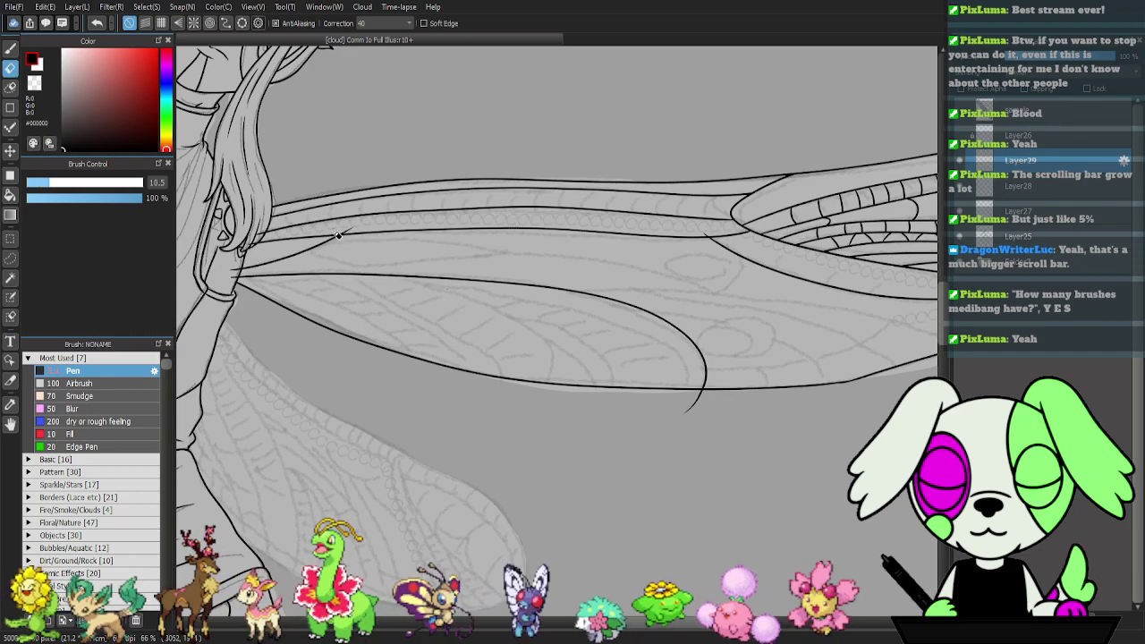
scroll(336, 234, up, 4)
mouse_move(519, 182)
mouse_down()
mouse_move(467, 167)
mouse_move(485, 161)
mouse_up()
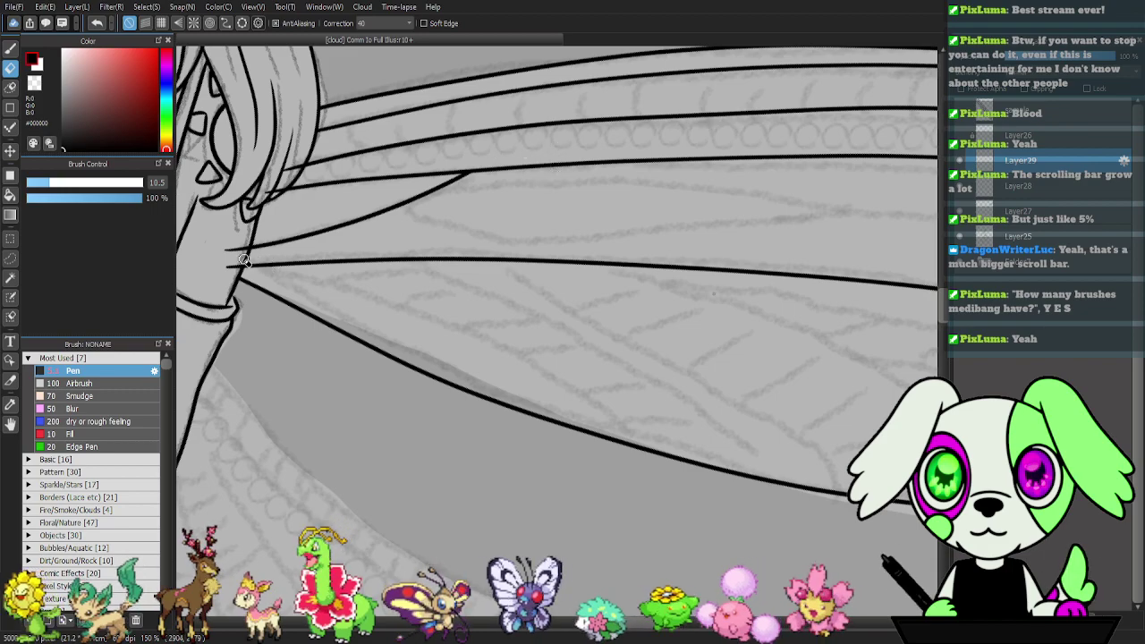
drag(239, 264, 226, 269)
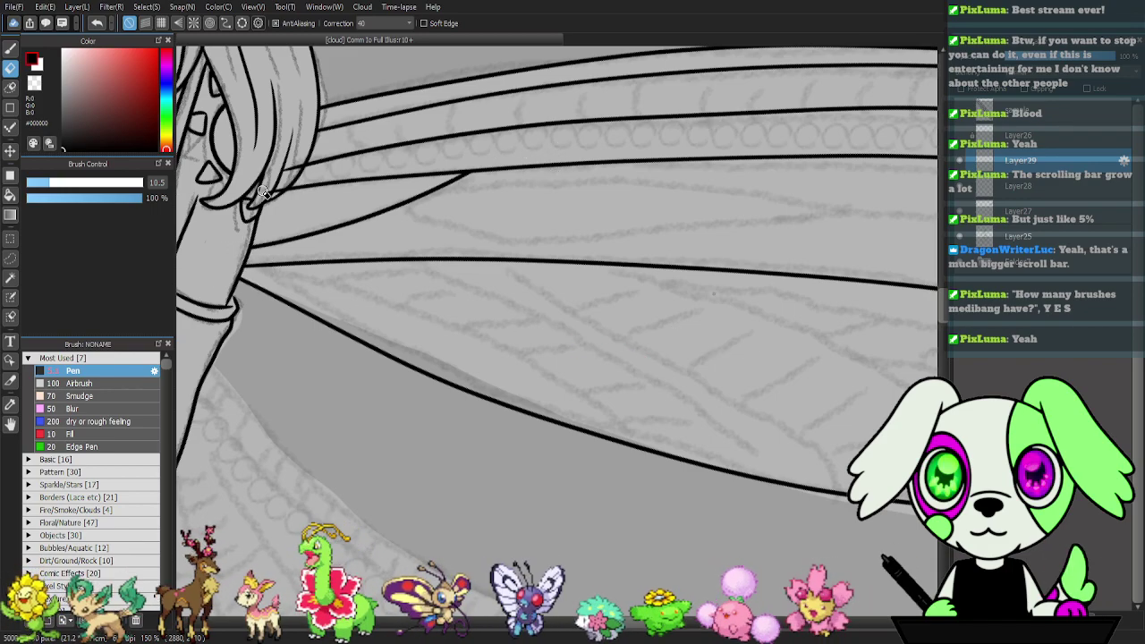
- Erase stray vein ends near the hair on Layer28 and the overshooting start of the curved vein on Layer29
click(1036, 183)
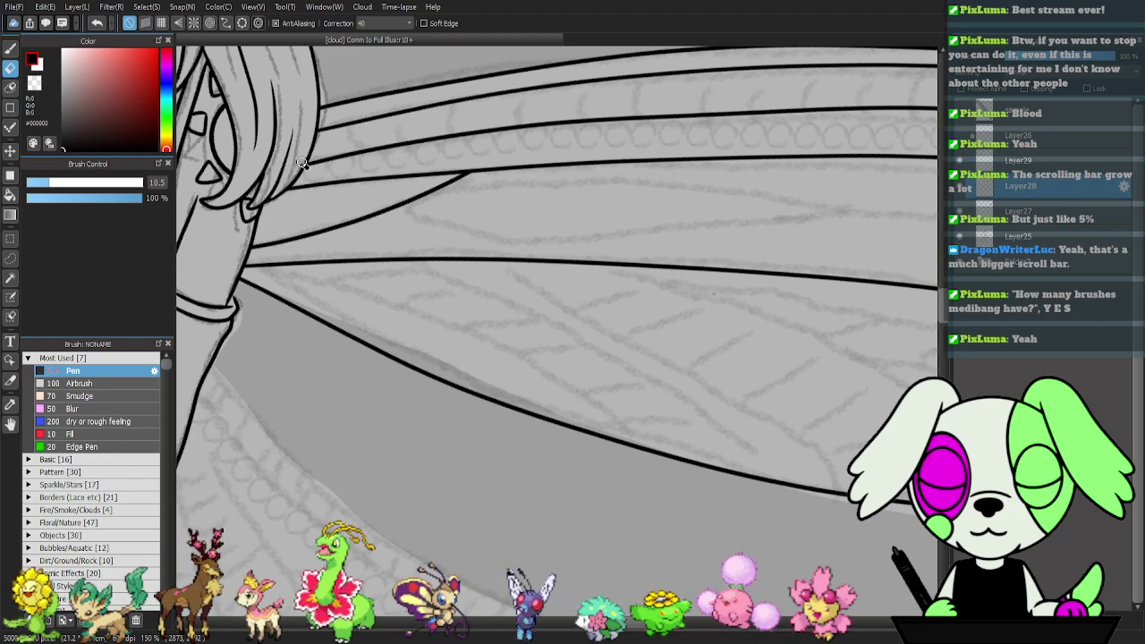
drag(797, 248, 430, 185)
mouse_move(463, 424)
mouse_down()
mouse_move(398, 481)
mouse_move(446, 428)
mouse_up()
drag(787, 320, 718, 419)
mouse_move(389, 177)
mouse_down()
mouse_move(403, 167)
mouse_move(465, 175)
mouse_up()
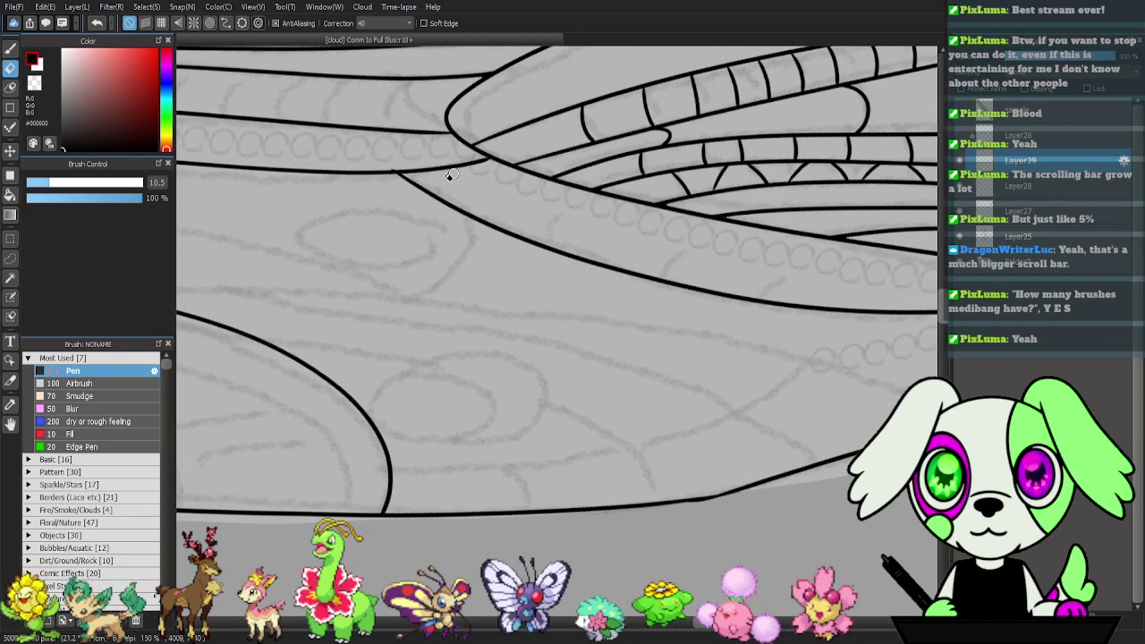
- Try merging Layer29 into the layer below it, and undo the merge
drag(859, 242, 417, 236)
drag(704, 275, 638, 244)
drag(393, 236, 881, 251)
drag(509, 198, 585, 223)
drag(504, 226, 868, 240)
drag(524, 214, 862, 201)
drag(912, 250, 902, 312)
click(1061, 619)
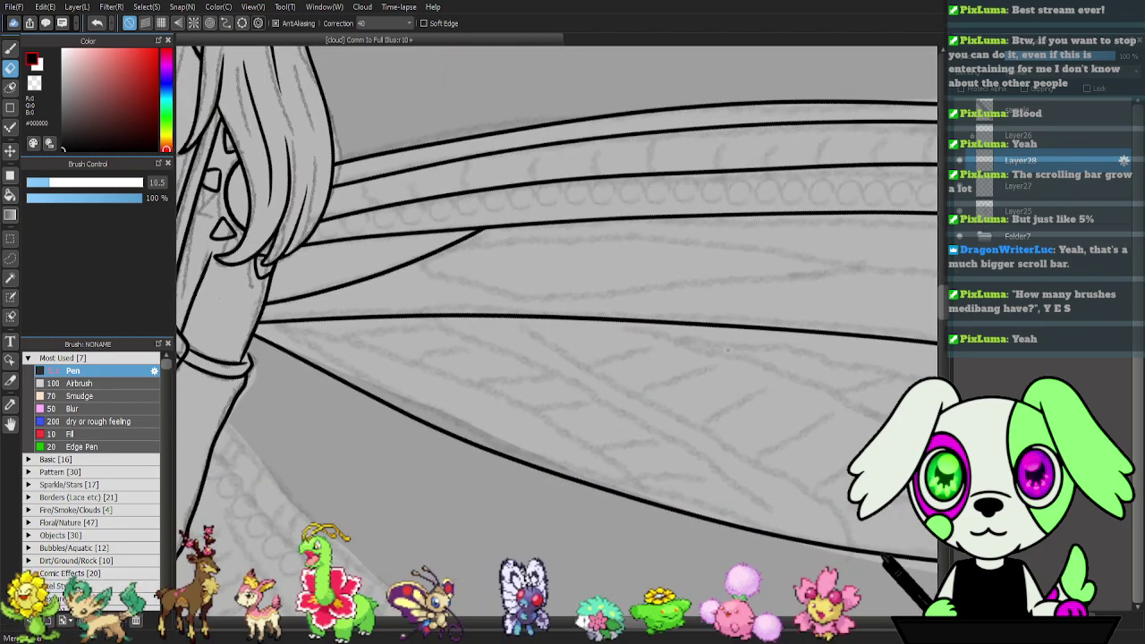
key(ctrl+y)
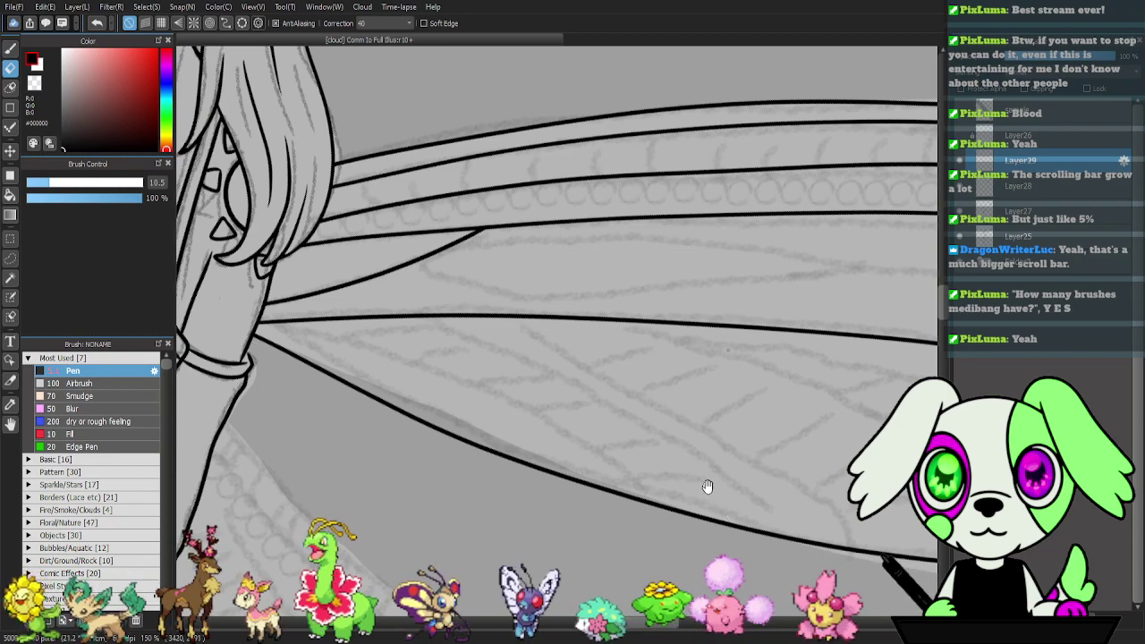
- Ink a long arched vein from the large arch to the lower wing edge, plus a short curved branch below the wing-tip section
drag(708, 487, 568, 473)
key(b)
key(ctrl+minus)
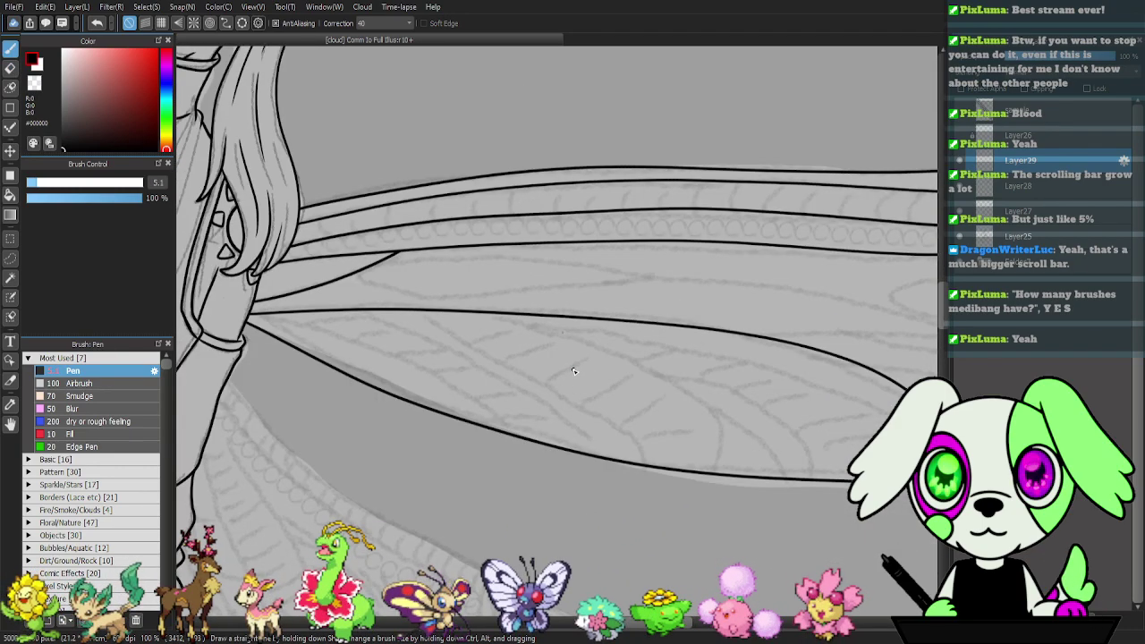
scroll(587, 367, down, 1)
drag(798, 386, 612, 360)
mouse_move(534, 307)
mouse_down()
mouse_move(743, 321)
mouse_move(861, 371)
mouse_up()
mouse_move(861, 372)
mouse_down()
mouse_move(658, 369)
mouse_move(684, 322)
mouse_move(731, 297)
mouse_up()
- Erase the overshooting ends of the new arched vein at the lower wing edge and at the large arch
key(e)
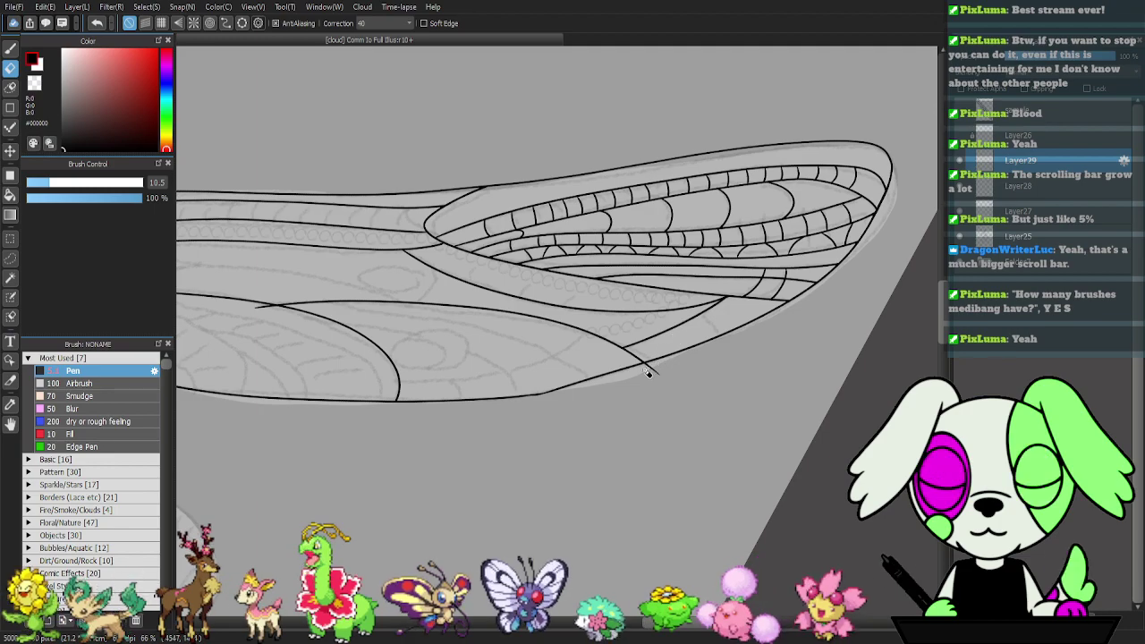
drag(646, 363, 673, 391)
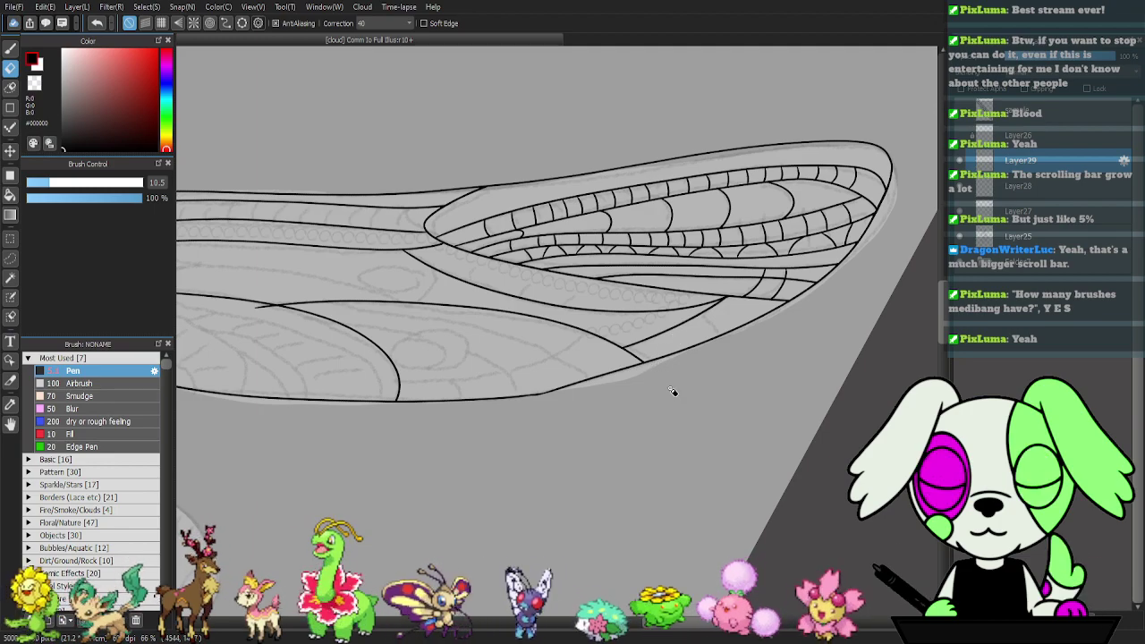
drag(531, 316, 743, 323)
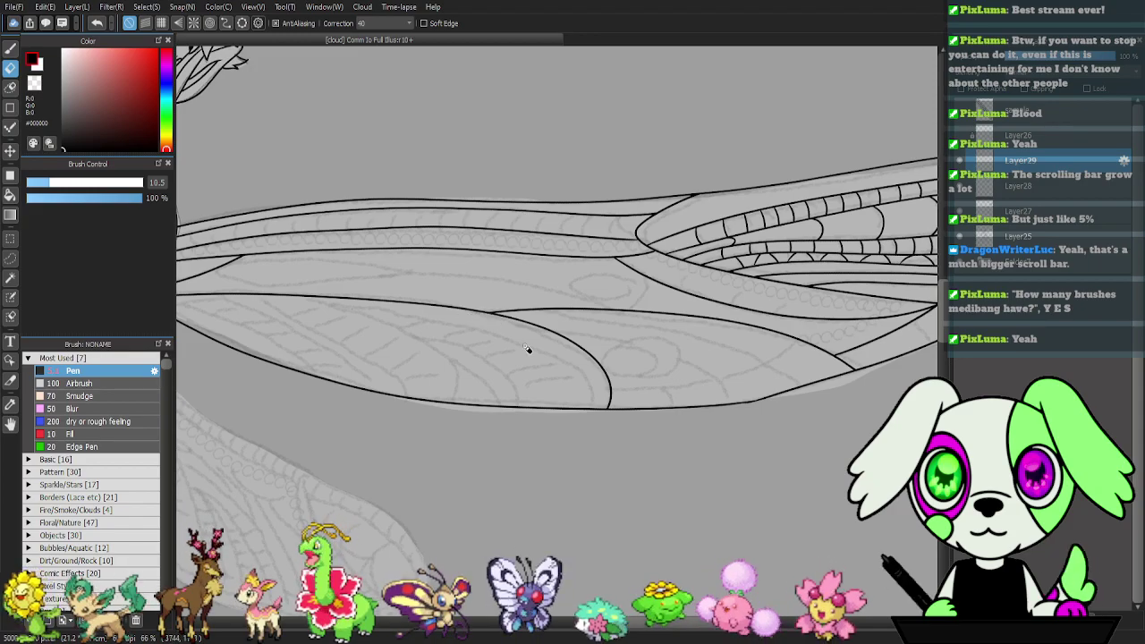
drag(429, 330, 512, 329)
- Ink a lengthwise vein from the short diagonal vein to the outer arch, and a curved vein below it to close a leaf-shaped cell
key(b)
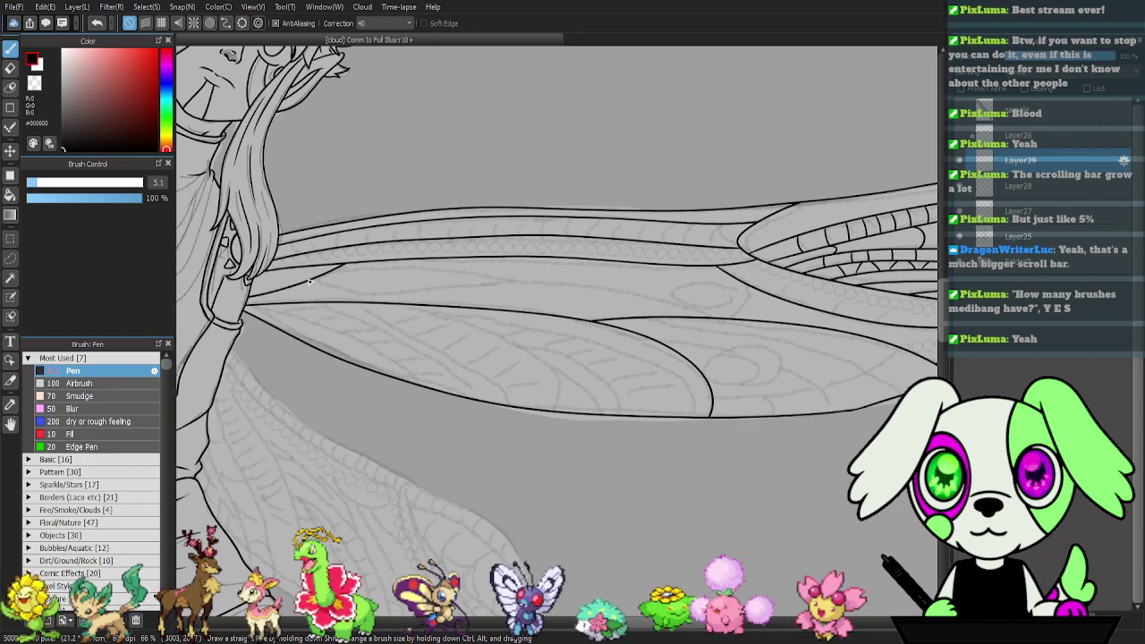
drag(342, 269, 740, 320)
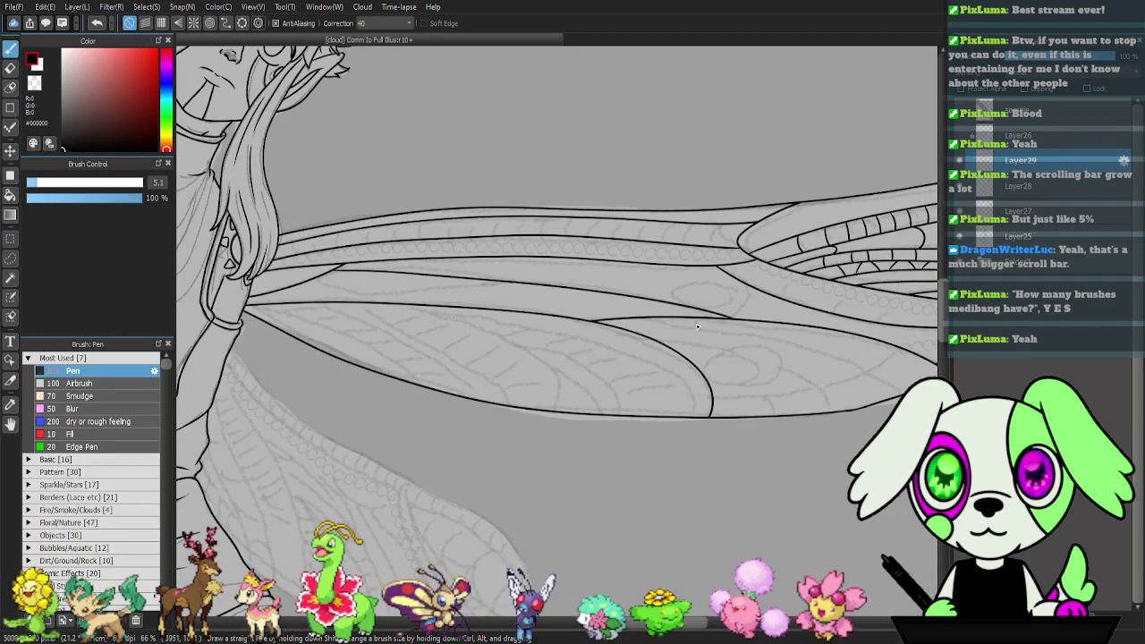
drag(312, 281, 334, 291)
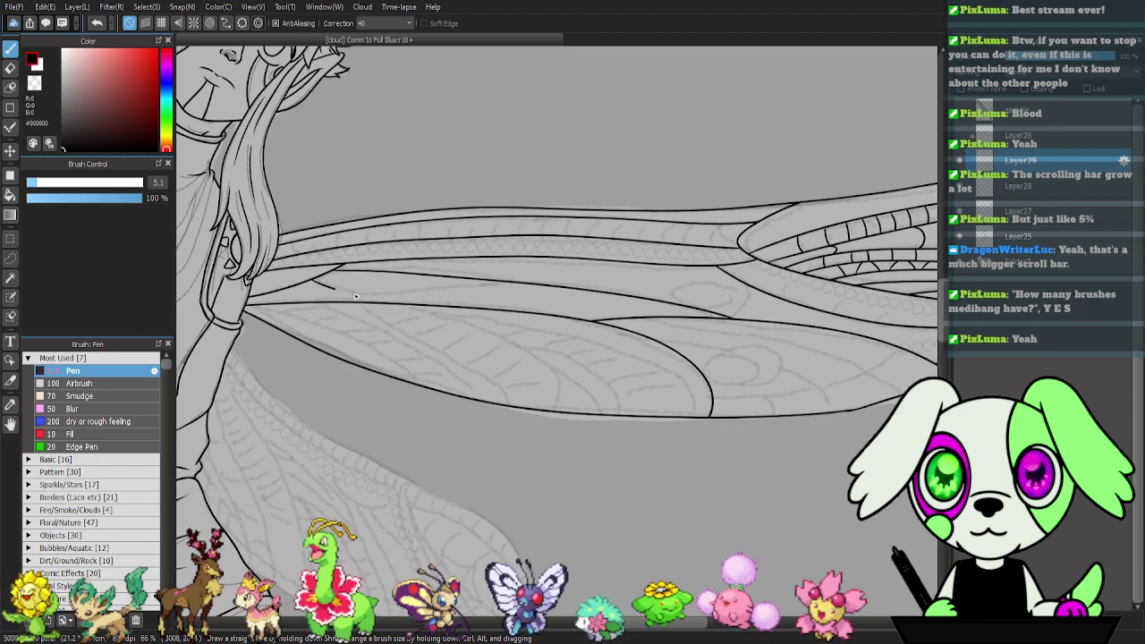
drag(431, 293, 494, 285)
scroll(508, 320, up, 5)
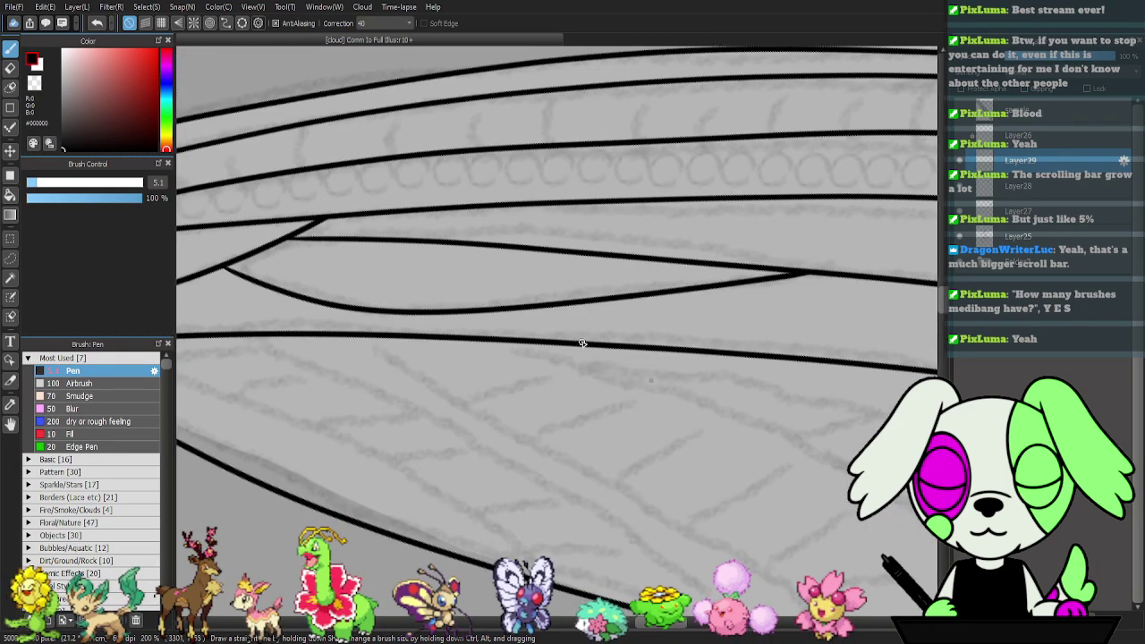
drag(770, 321, 546, 324)
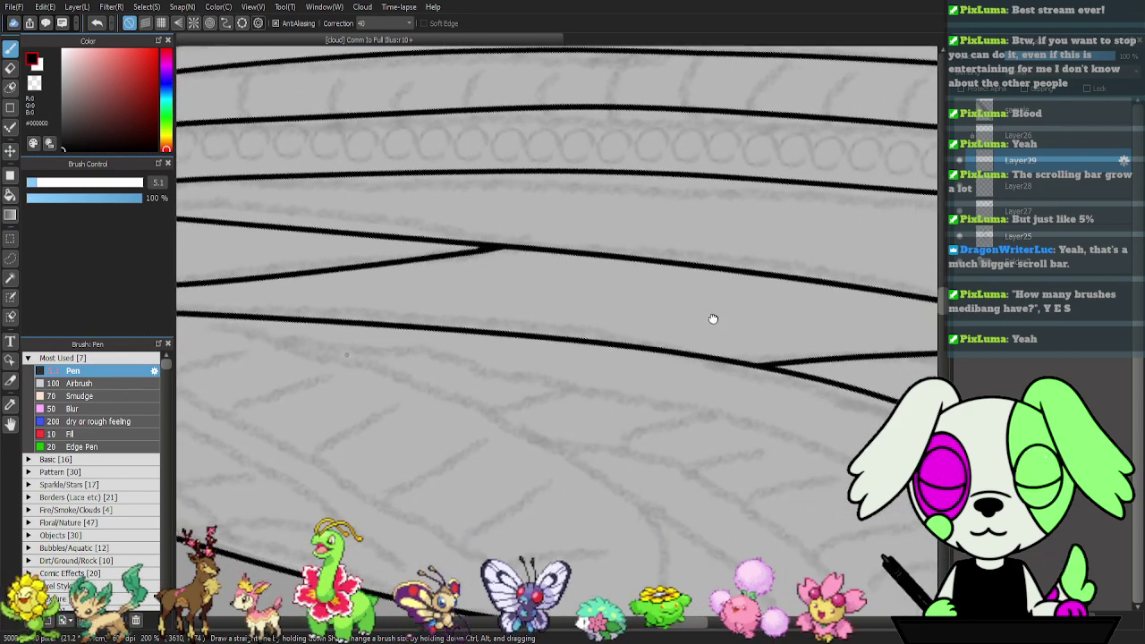
scroll(608, 280, down, 4)
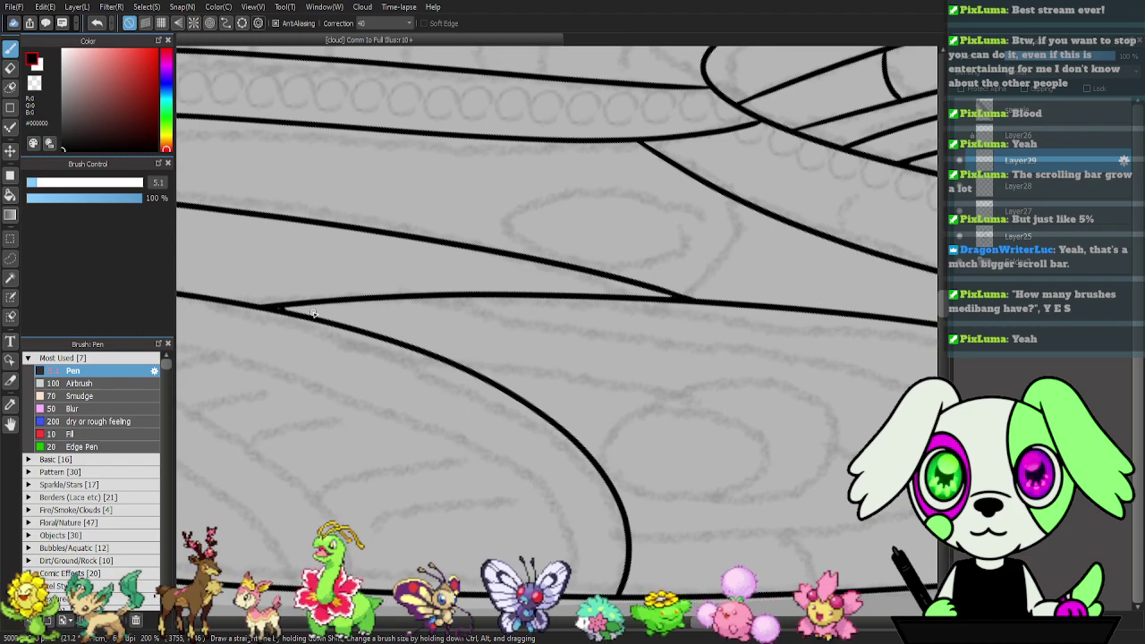
drag(927, 368, 556, 323)
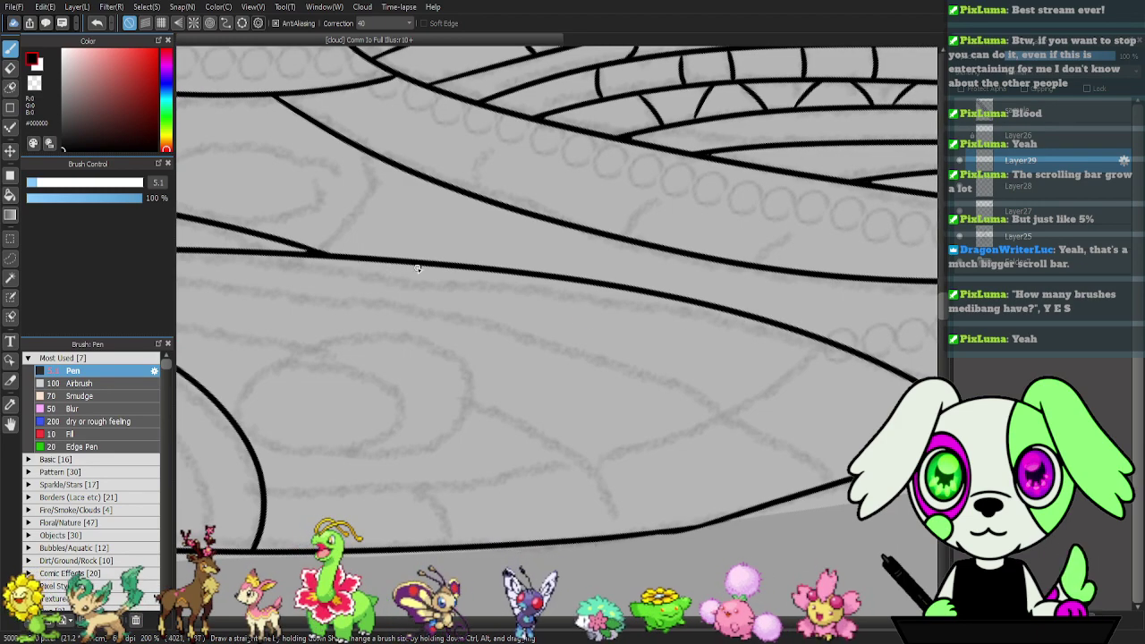
- Ink two short curved cross veins between the outer diagonal vein and the lower wing edge
scroll(417, 267, down, 5)
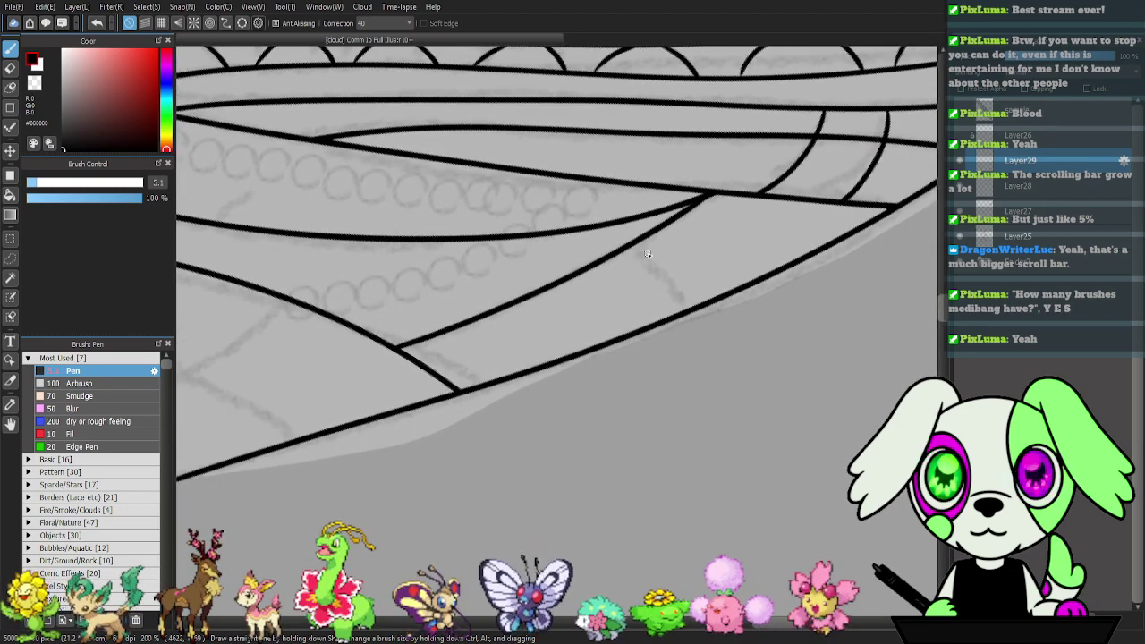
drag(624, 252, 708, 304)
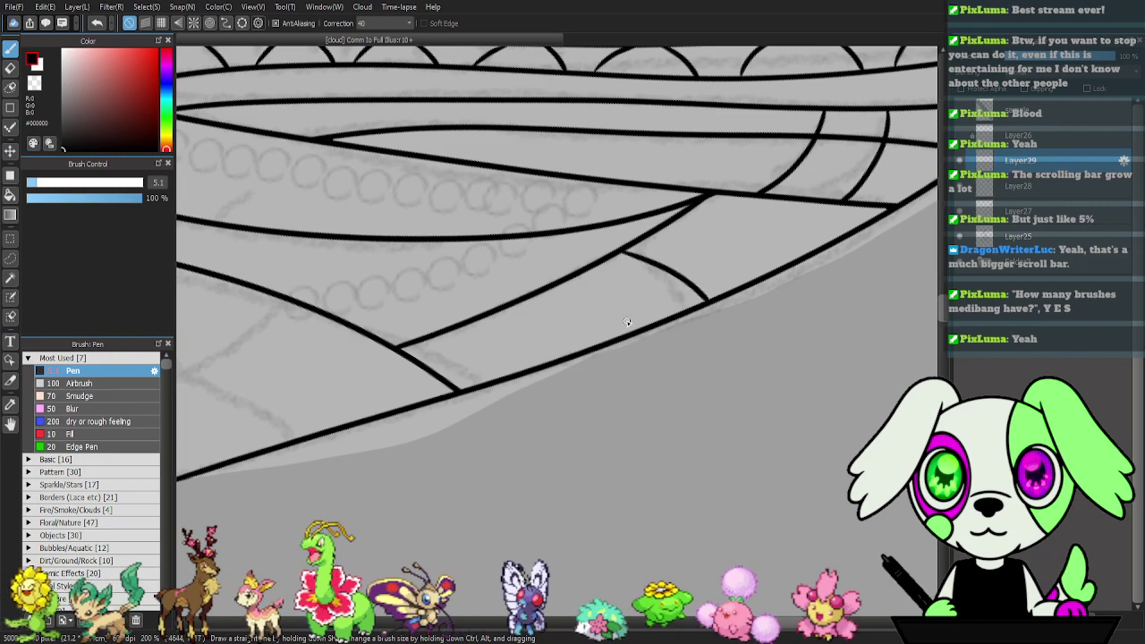
drag(447, 331, 510, 376)
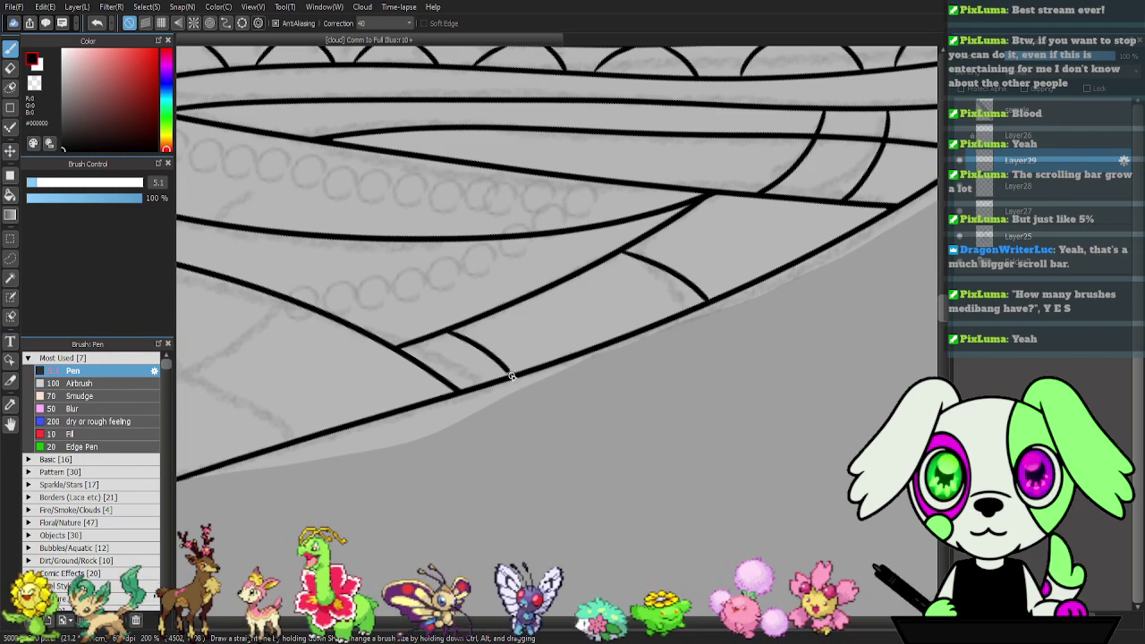
- Merge Layer29 and Layer28 down into Layer27, and add a new layer above it
drag(516, 257, 665, 274)
drag(470, 282, 715, 233)
drag(505, 285, 698, 272)
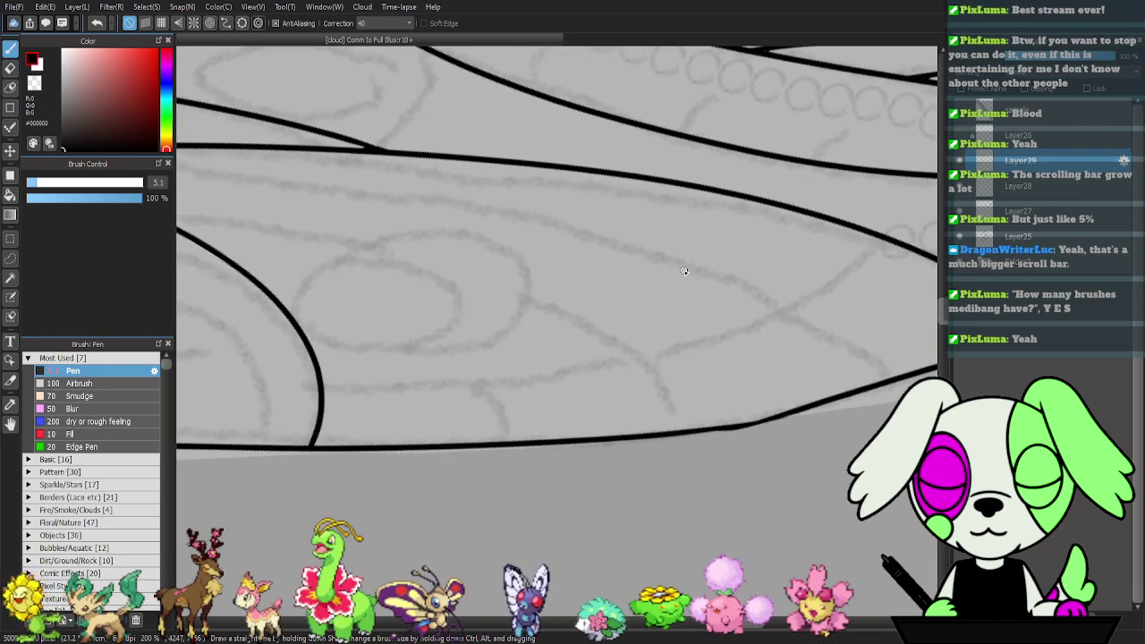
key(ctrl+minus)
key(ctrl+minus)
key(ctrl+minus)
drag(485, 329, 736, 352)
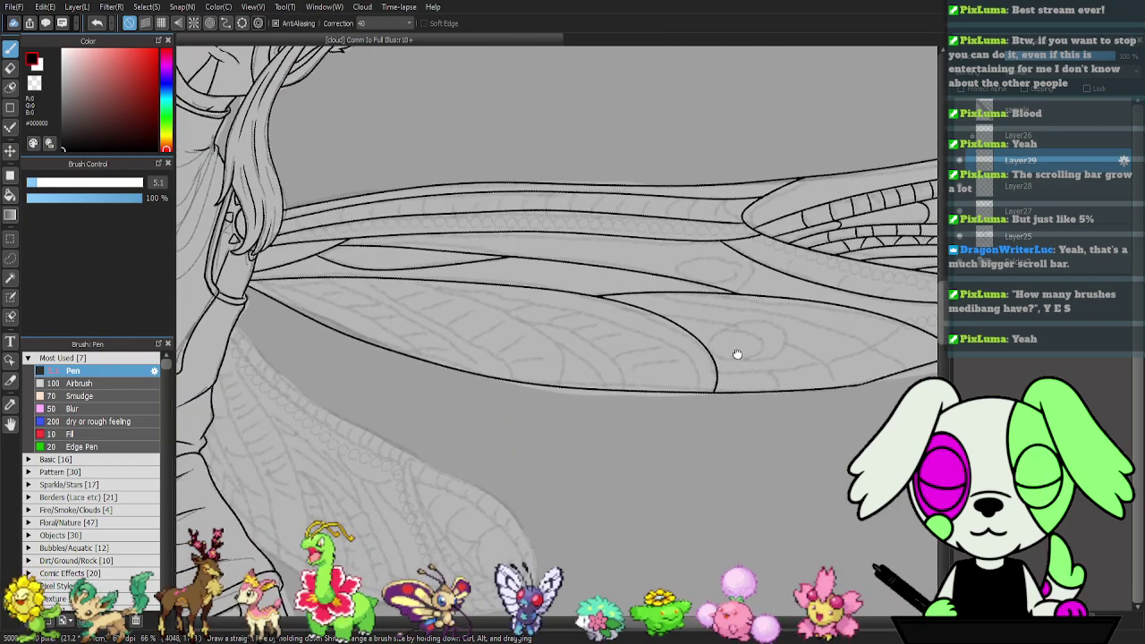
click(1060, 617)
click(1061, 617)
click(962, 618)
- Ink a long upward-curving vein from the large arch's lower end to the long vein above the outer cell
mouse_move(736, 453)
mouse_down()
mouse_move(687, 462)
mouse_move(720, 465)
mouse_move(723, 448)
mouse_up()
drag(808, 343, 655, 337)
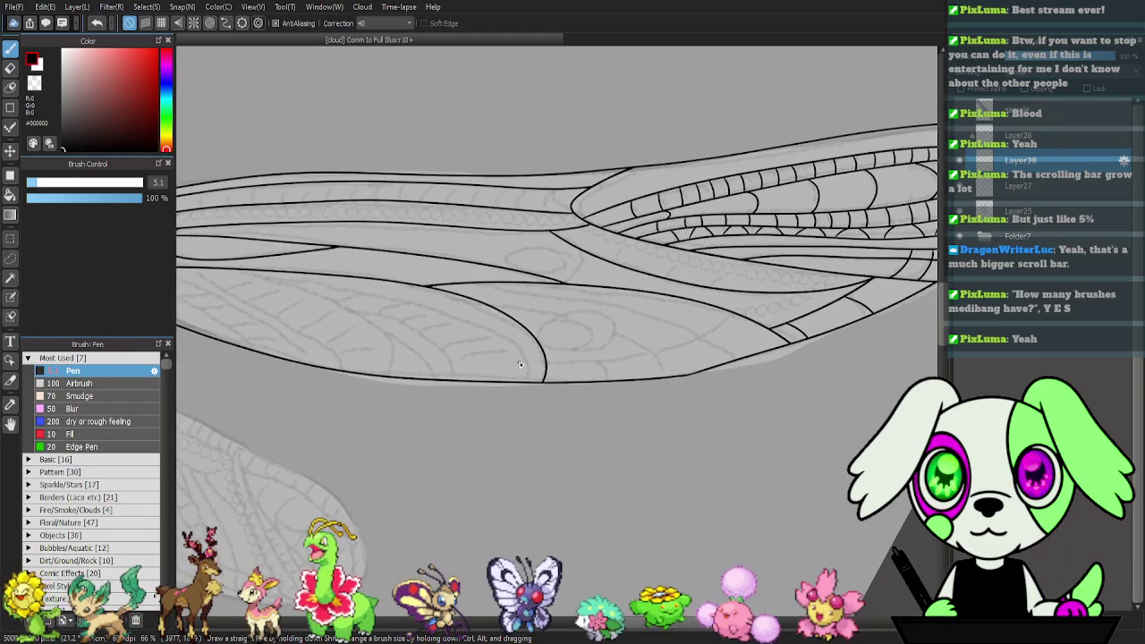
mouse_move(519, 360)
mouse_down()
mouse_move(684, 344)
mouse_move(736, 316)
mouse_up()
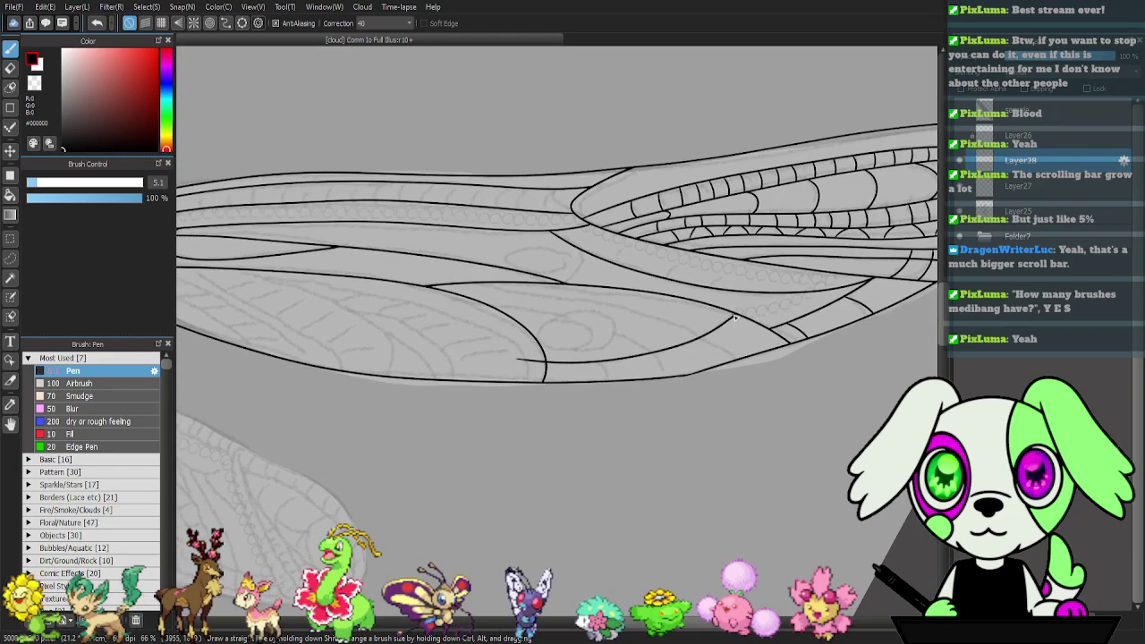
drag(697, 357, 586, 362)
key(ctrl+plus)
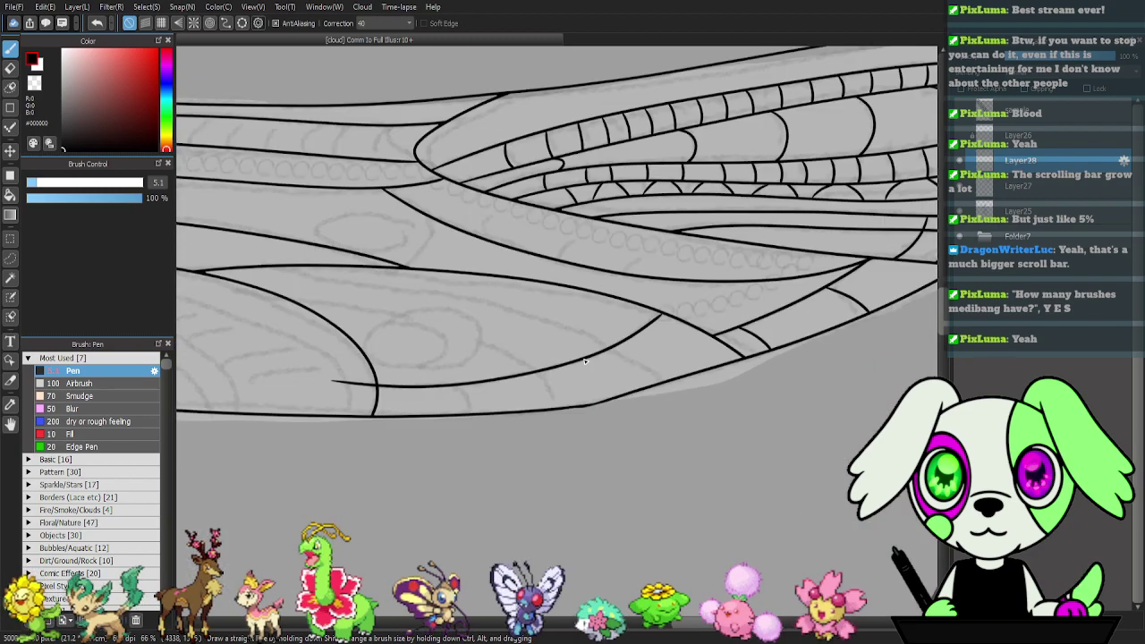
key(ctrl+z)
mouse_move(361, 385)
mouse_down()
mouse_move(527, 371)
mouse_move(685, 308)
mouse_up()
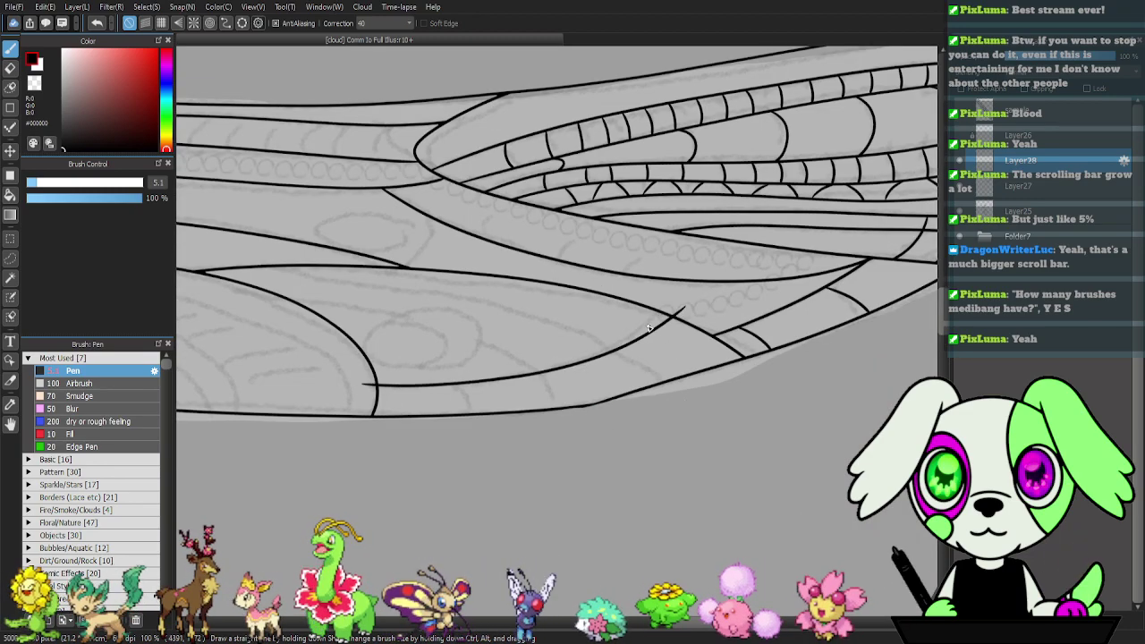
- Ink two long arched veins from the large arch across the new curved vein to the lower wing edge
drag(563, 420, 665, 403)
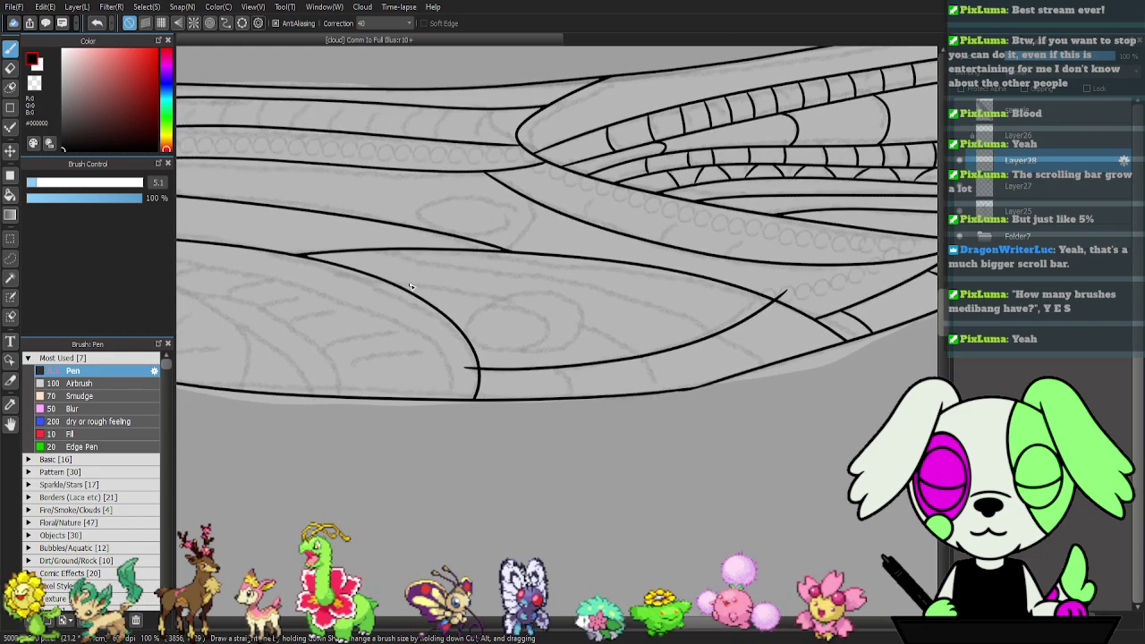
mouse_move(518, 302)
mouse_down()
mouse_move(637, 358)
mouse_move(654, 422)
mouse_up()
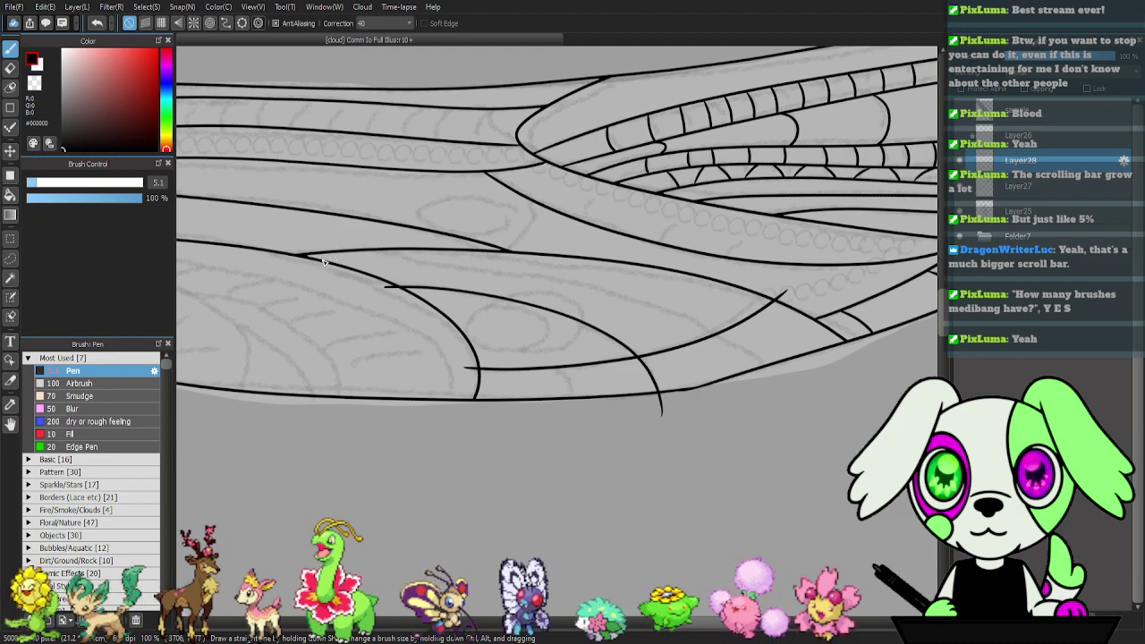
mouse_move(316, 263)
mouse_down()
mouse_move(620, 288)
mouse_move(723, 328)
mouse_move(783, 381)
mouse_up()
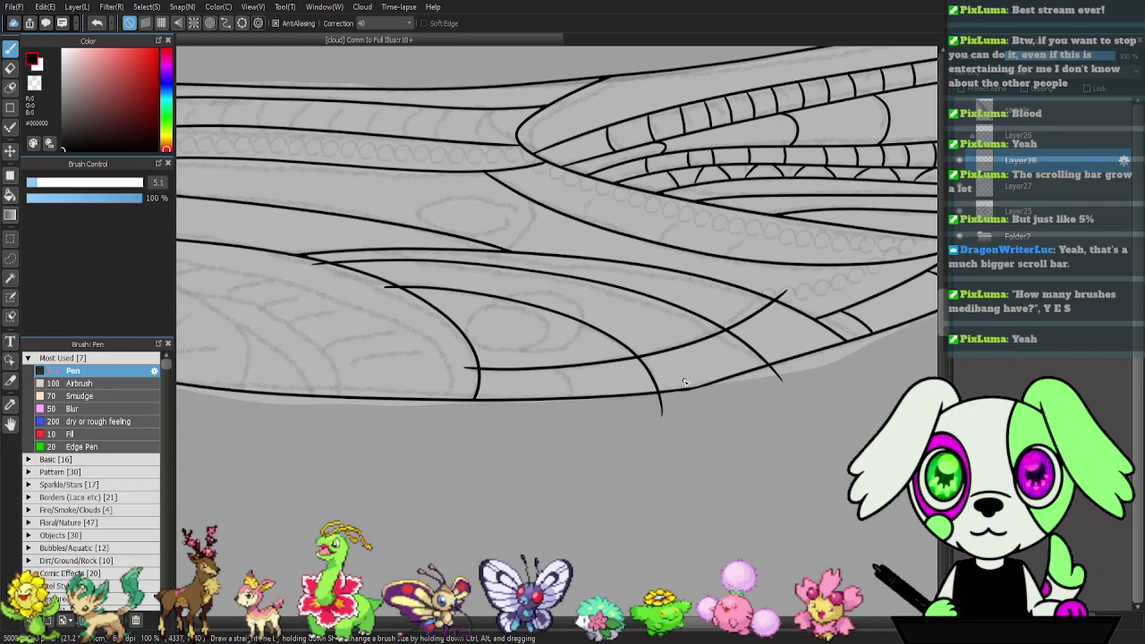
- Erase the overshooting ends of the curved vein and both arched veins at the large arch and wing edges
drag(635, 355, 575, 414)
key(ctrl+plus)
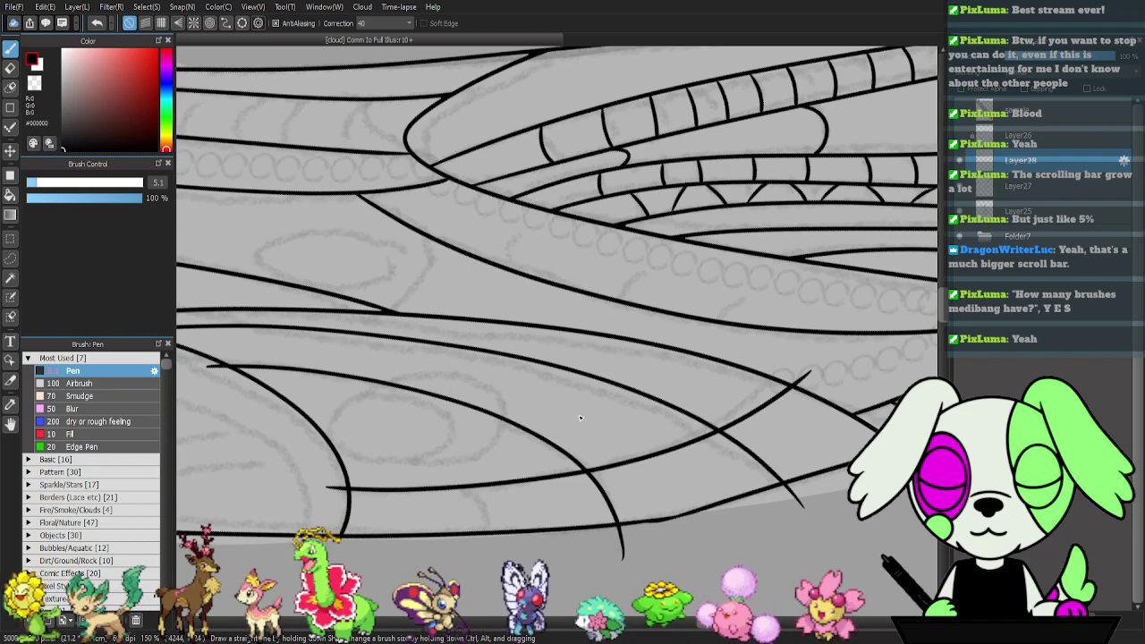
key(e)
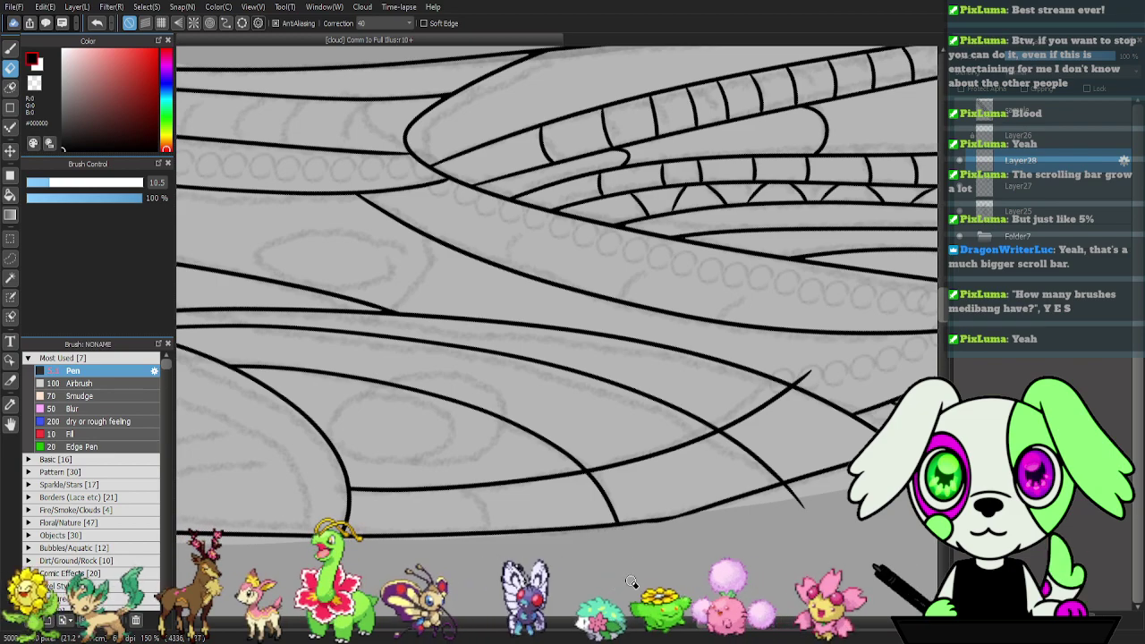
mouse_move(833, 484)
mouse_down()
mouse_move(792, 477)
mouse_move(820, 525)
mouse_up()
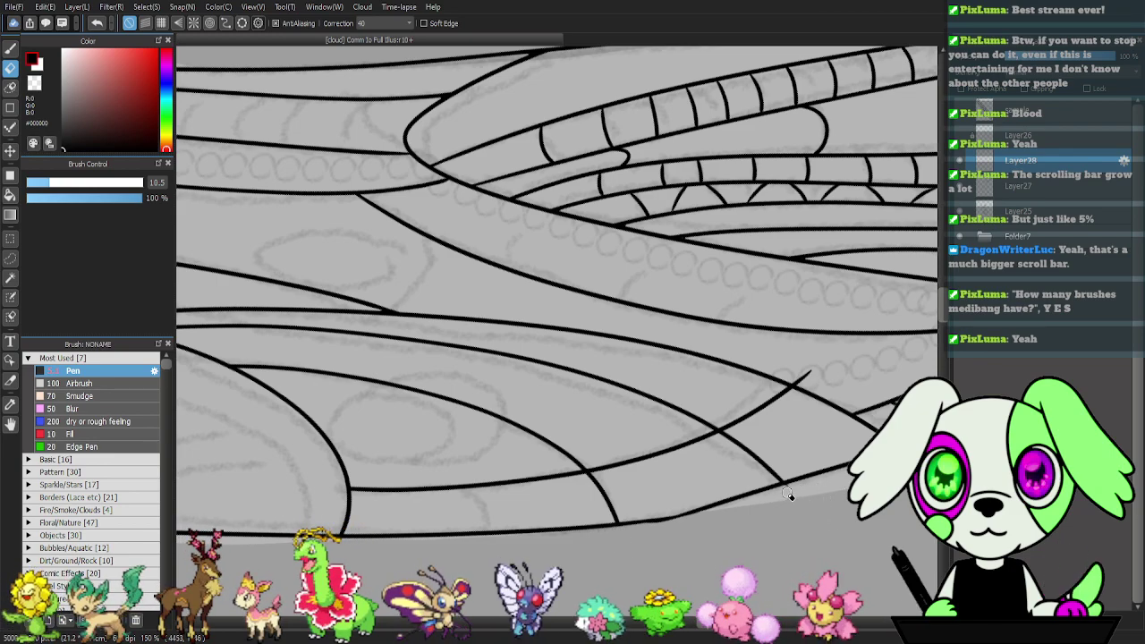
drag(858, 474, 824, 484)
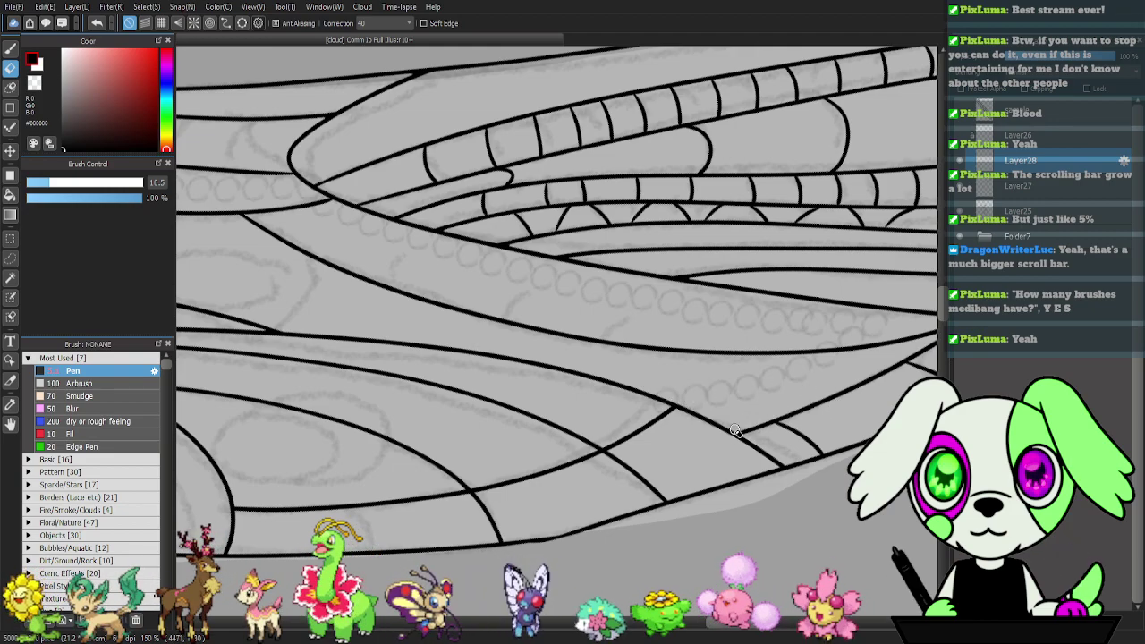
- On a fresh layer, draw an ellipse over the sketched oval in the cell beside the large arch
drag(596, 434, 811, 398)
click(959, 615)
key(u)
drag(447, 345, 623, 454)
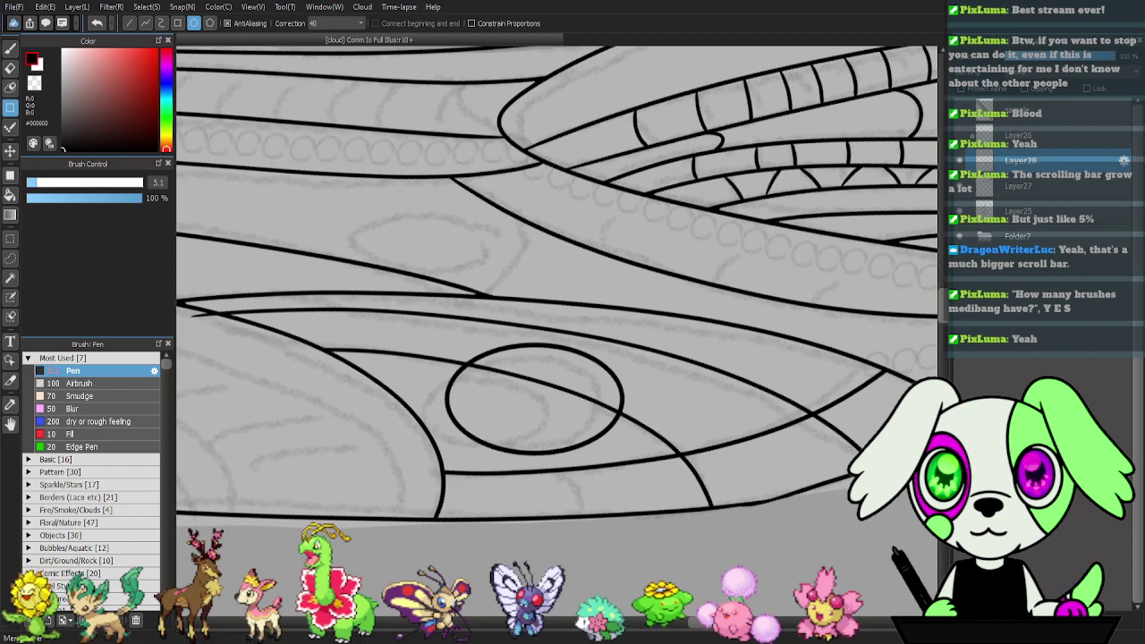
- Duplicate the ellipse layer, shift the copy toward the large arch and shrink it slightly
click(1029, 616)
key(v)
drag(592, 434, 524, 450)
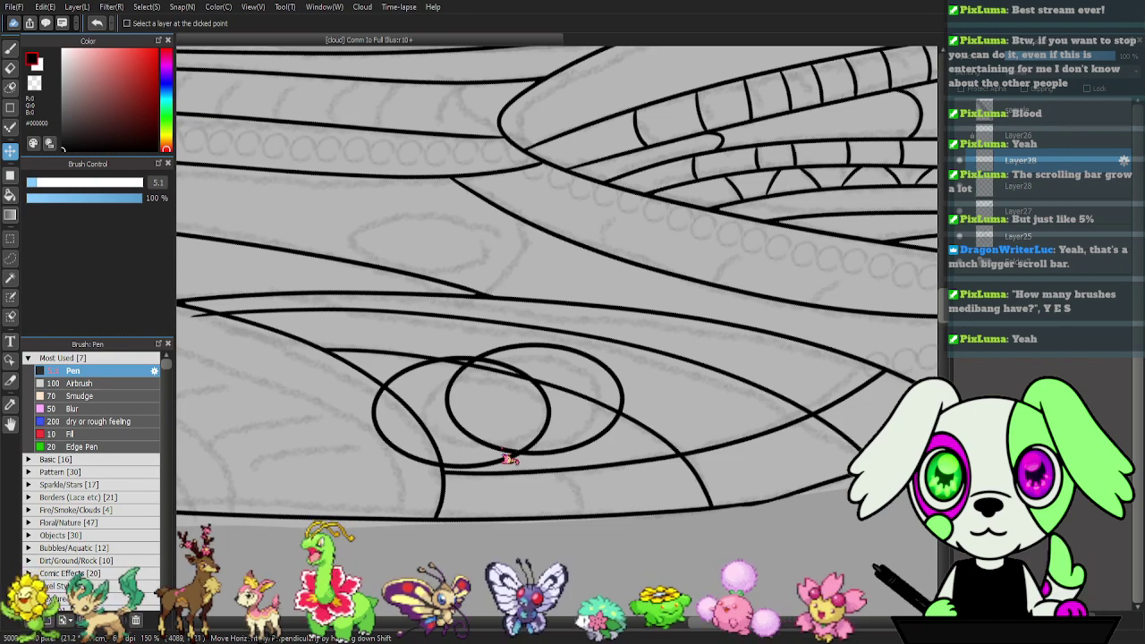
key(ctrl+t)
drag(367, 413, 379, 411)
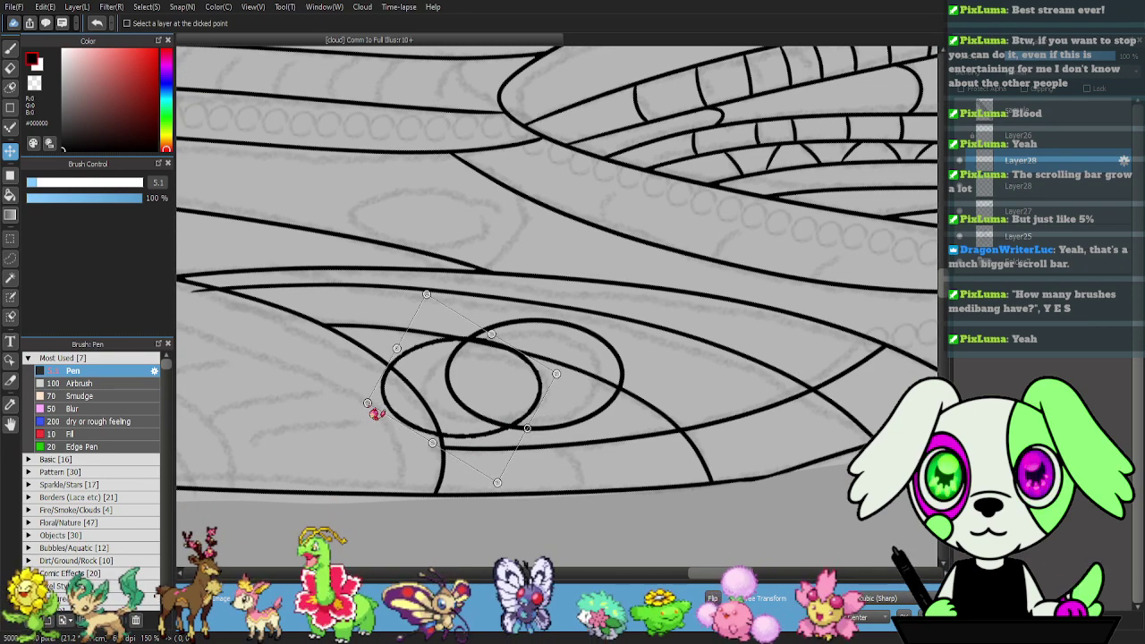
drag(468, 405, 469, 407)
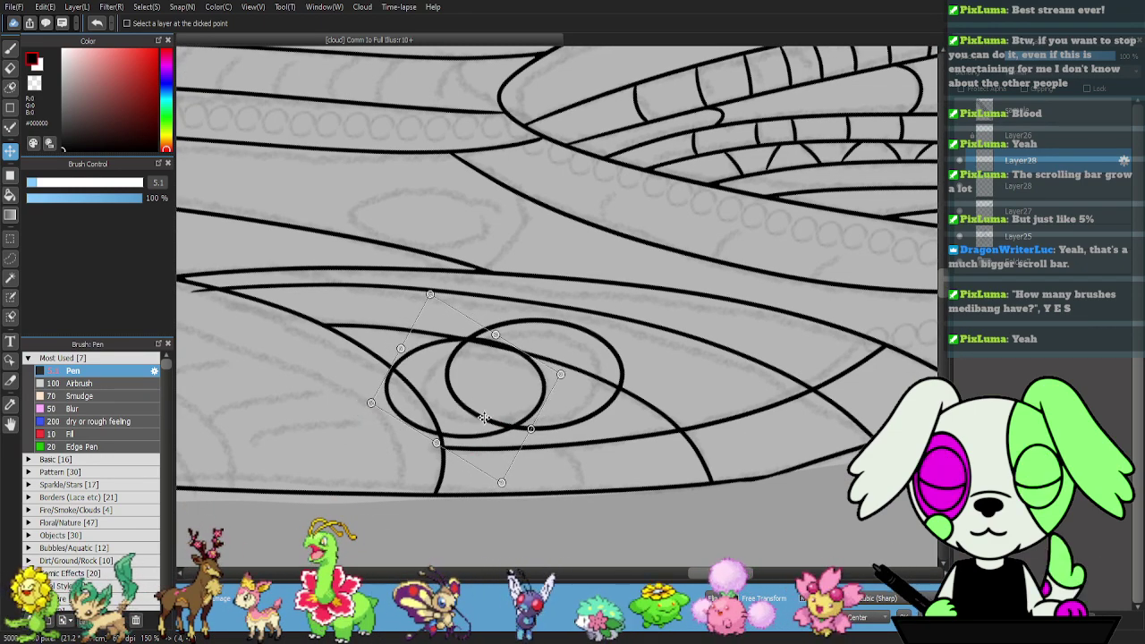
key(Return)
- Erase the parts of the copied ellipse outside the first one, leaving only an inner crescent curve
key(ctrl+plus)
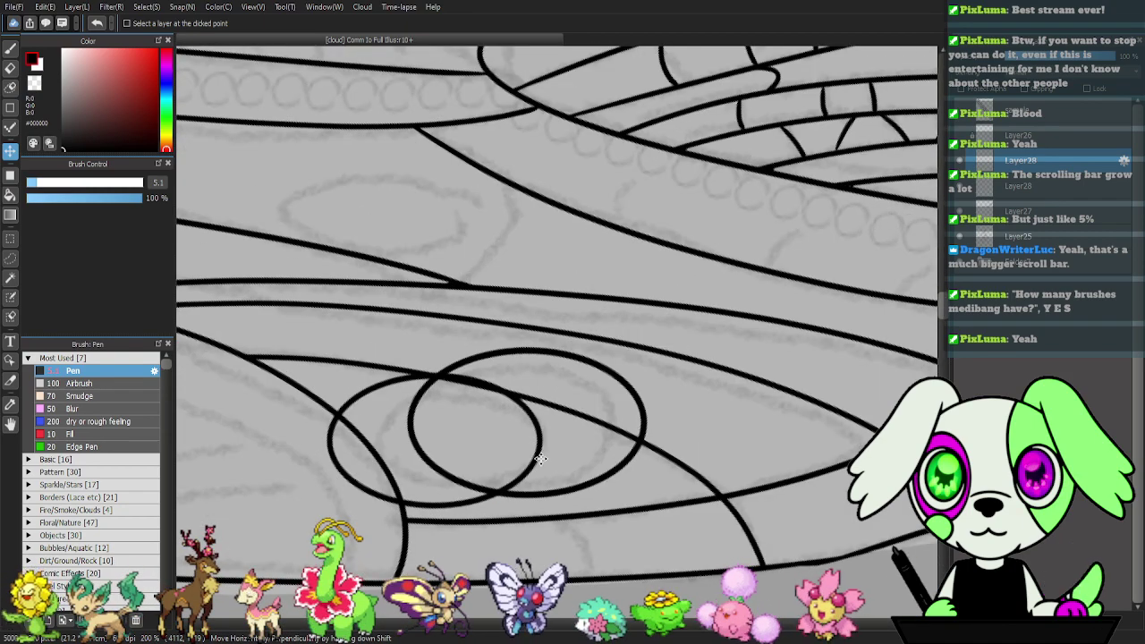
key(e)
mouse_move(424, 375)
mouse_down()
mouse_move(339, 400)
mouse_move(423, 378)
mouse_move(359, 400)
mouse_move(329, 438)
mouse_move(359, 393)
mouse_up()
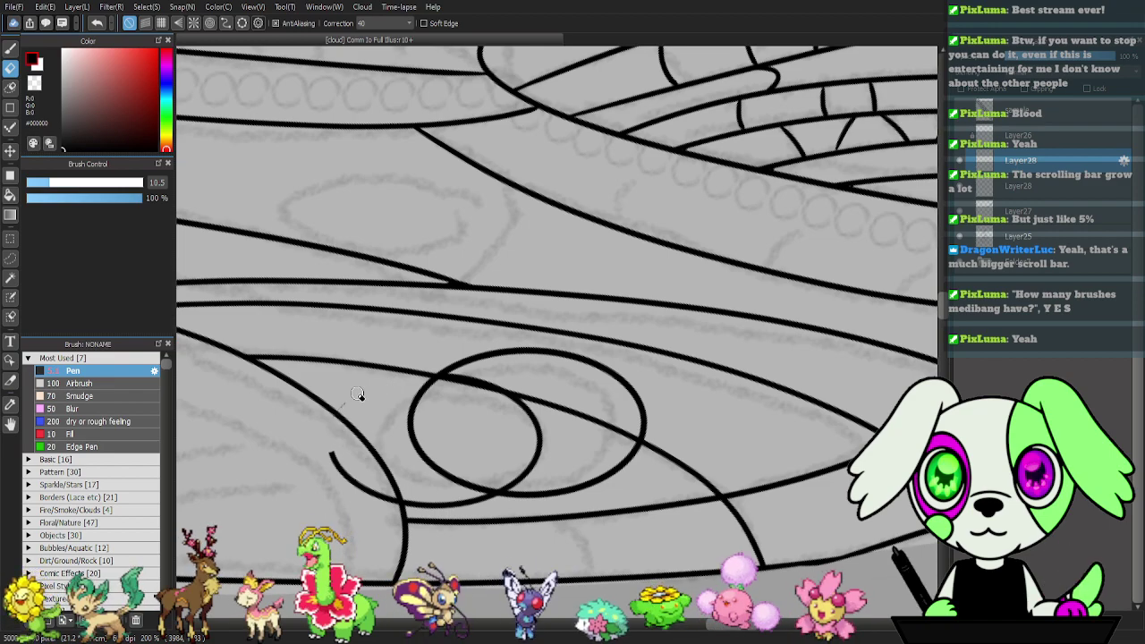
mouse_move(331, 443)
mouse_down()
mouse_move(356, 481)
mouse_move(340, 466)
mouse_move(403, 501)
mouse_move(508, 504)
mouse_up()
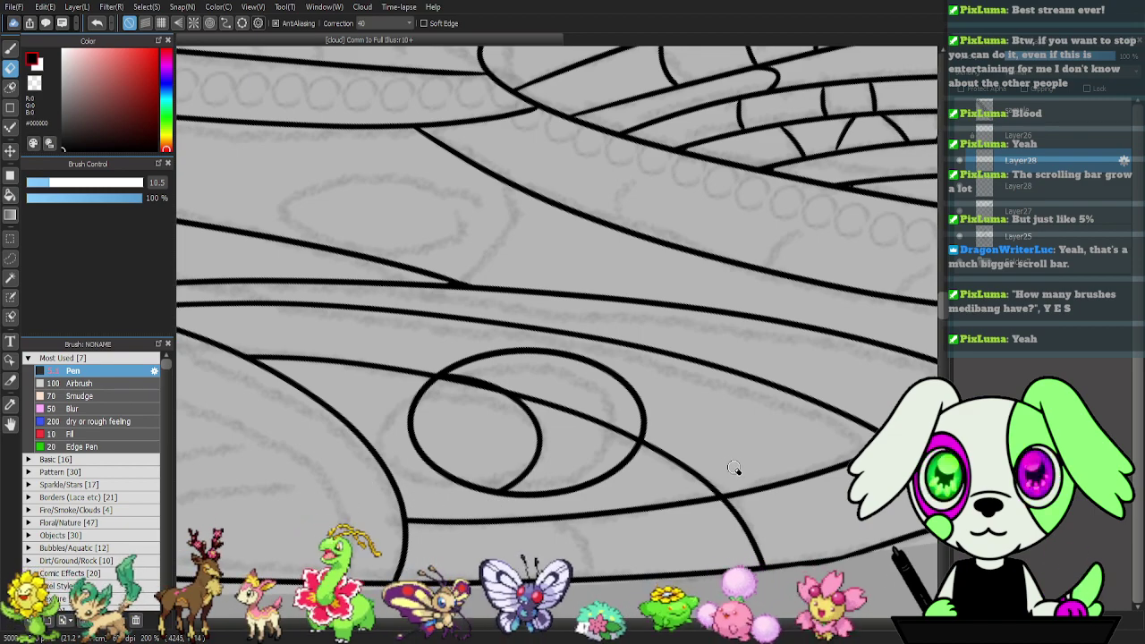
- Merge the copied ellipse into the layer below, and erase the arched vein's line inside the ellipse on Layer27
click(1051, 620)
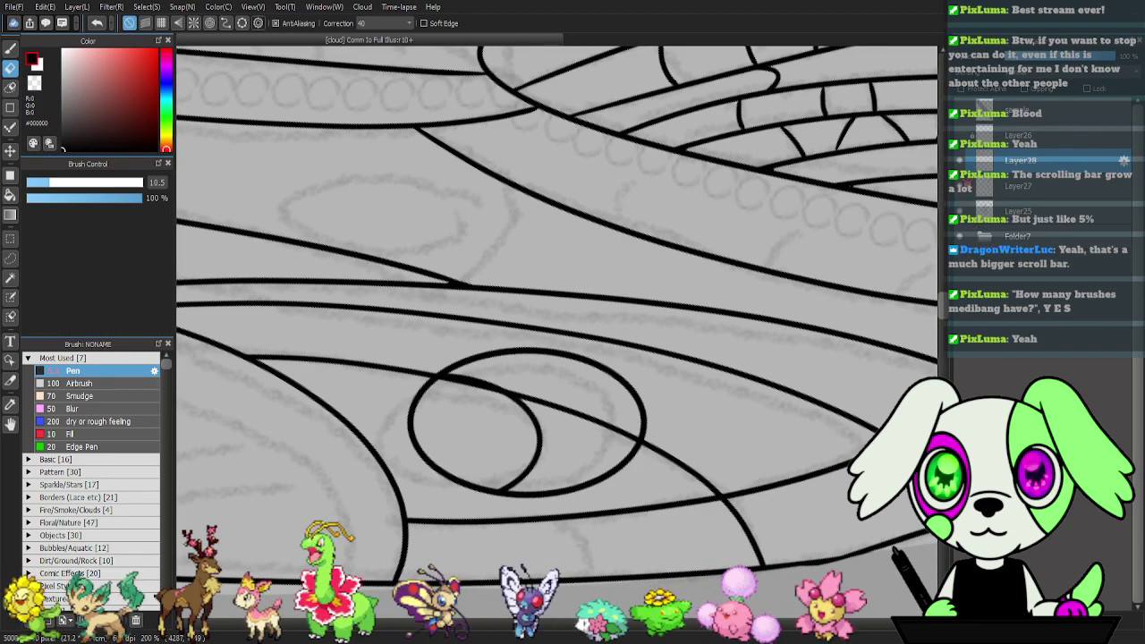
click(1018, 185)
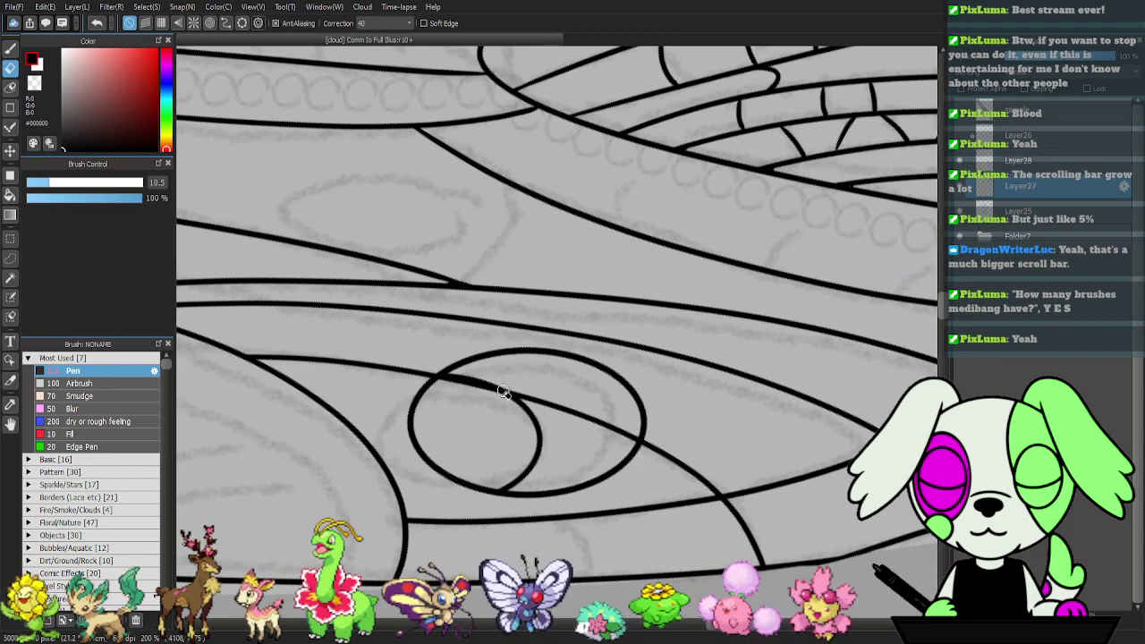
drag(570, 409, 597, 422)
key(ctrl+z)
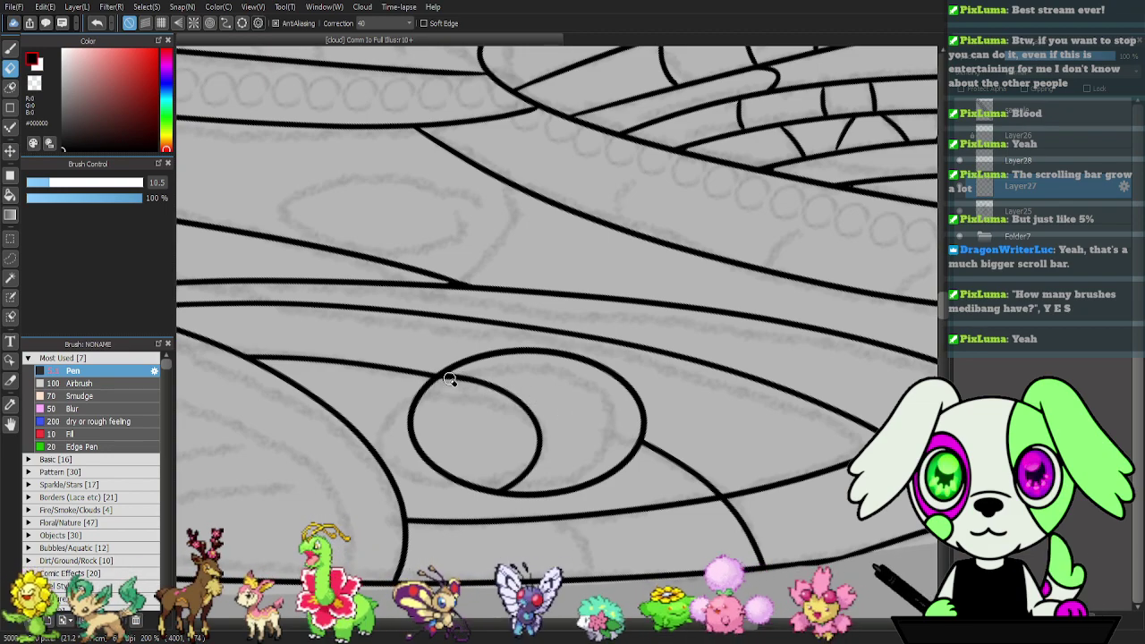
- On a fresh layer, draw an ellipse over the sketched oval in the upper cell, rotate it slightly clockwise and reposition it
drag(577, 320, 736, 425)
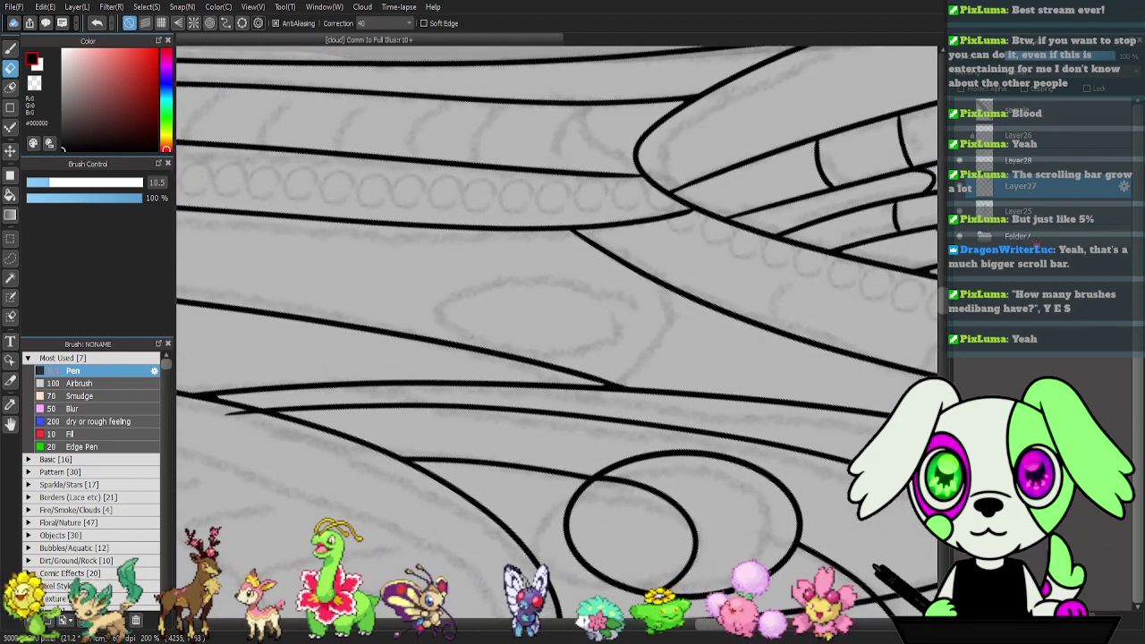
click(1052, 163)
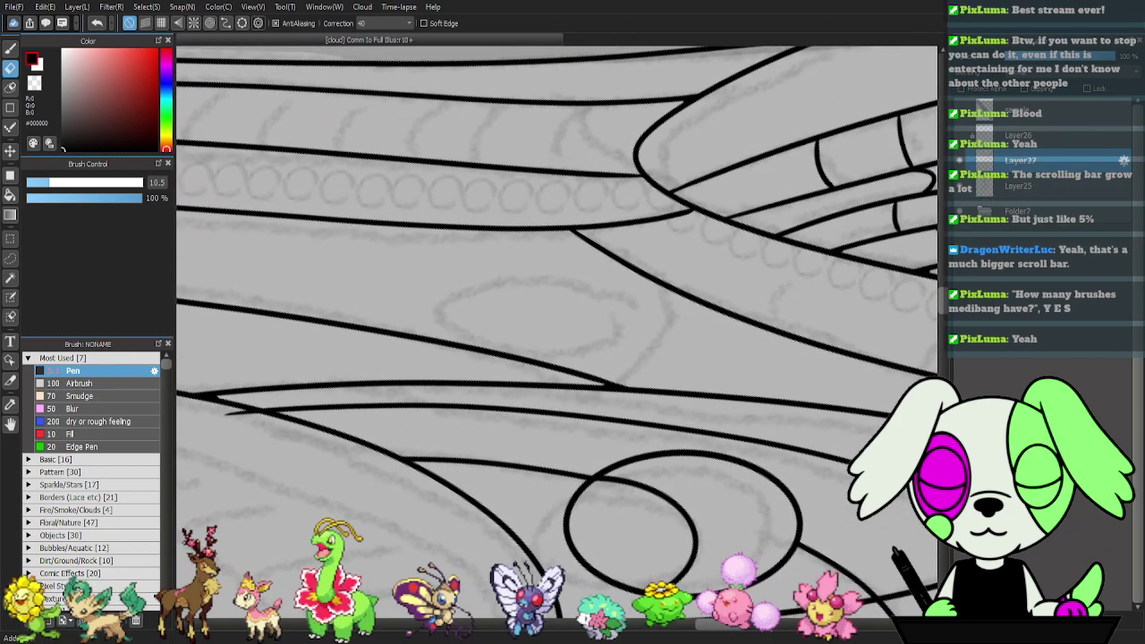
key(u)
drag(419, 255, 595, 358)
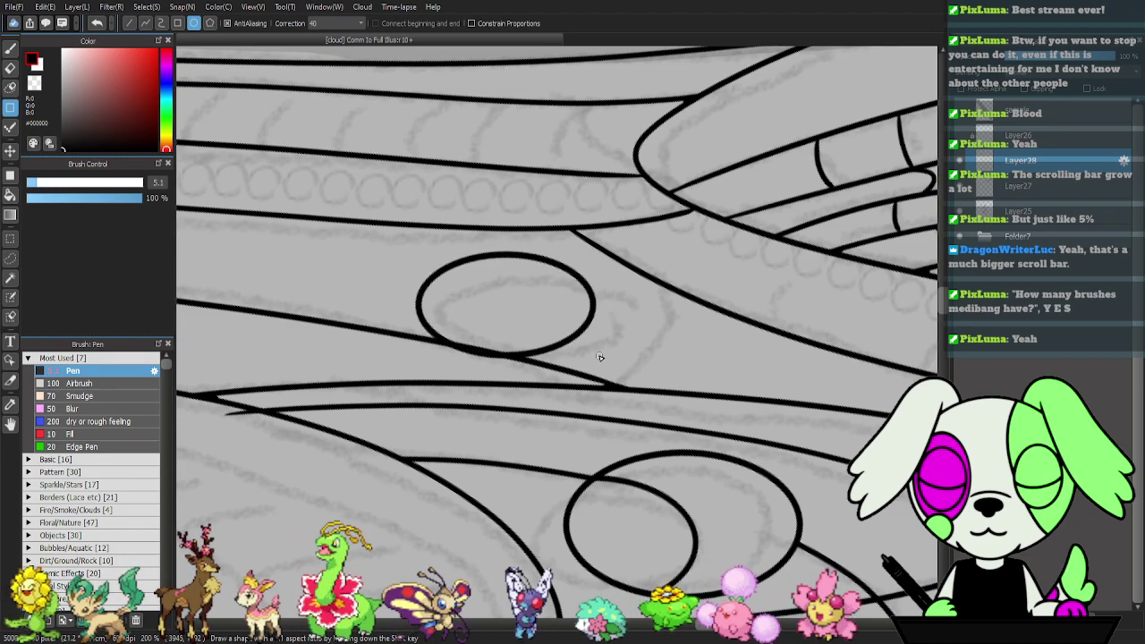
key(ctrl+t)
drag(655, 328, 645, 356)
drag(519, 296, 566, 314)
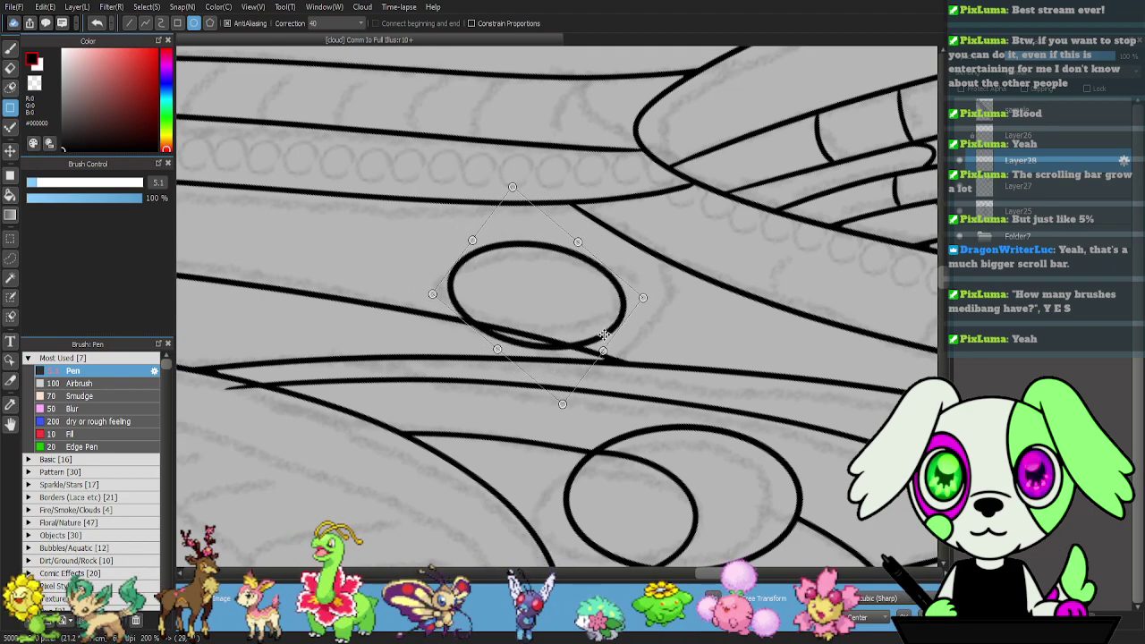
key(Return)
- Erase the vein passing through the upper ellipse on Layer27, and merge the ellipse layer into it
scroll(581, 336, up, 1)
key(b)
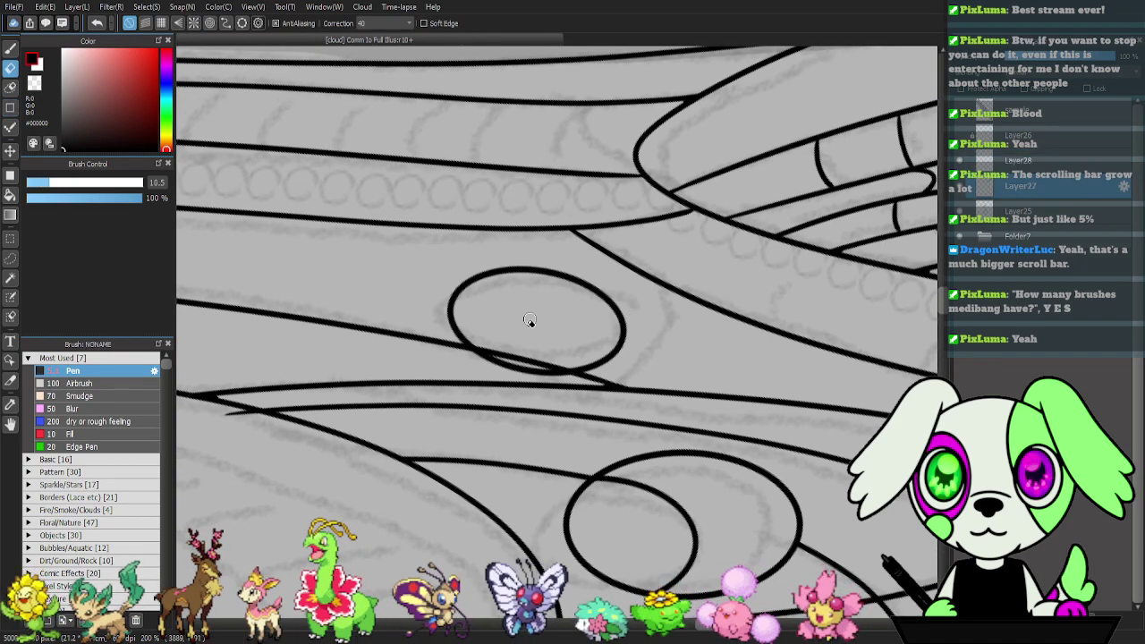
drag(474, 347, 586, 362)
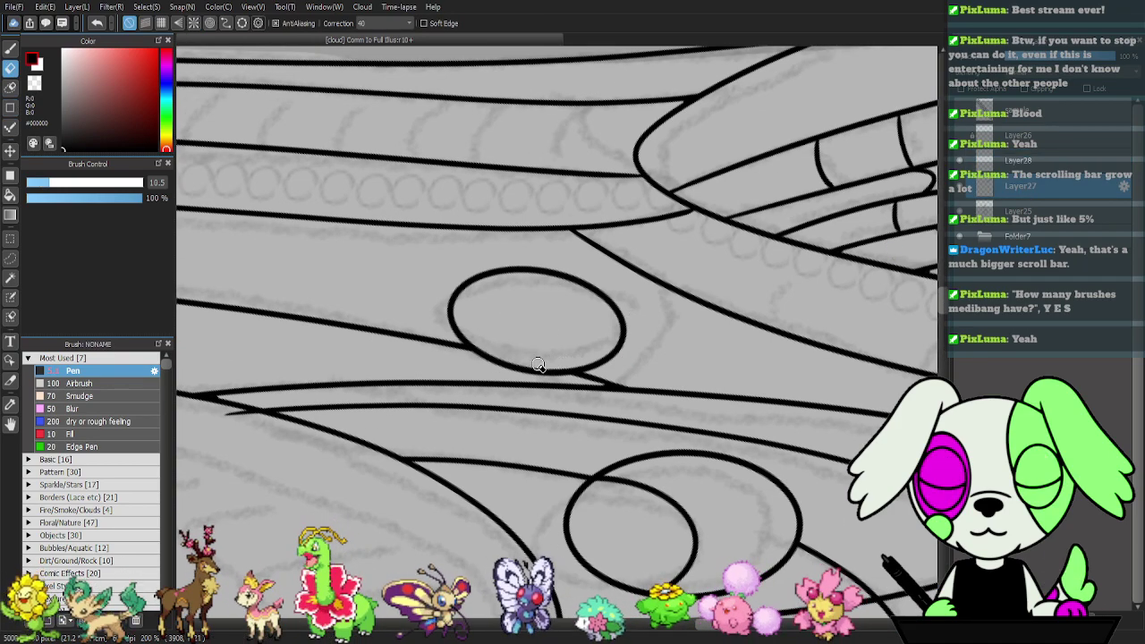
click(1038, 165)
click(1076, 618)
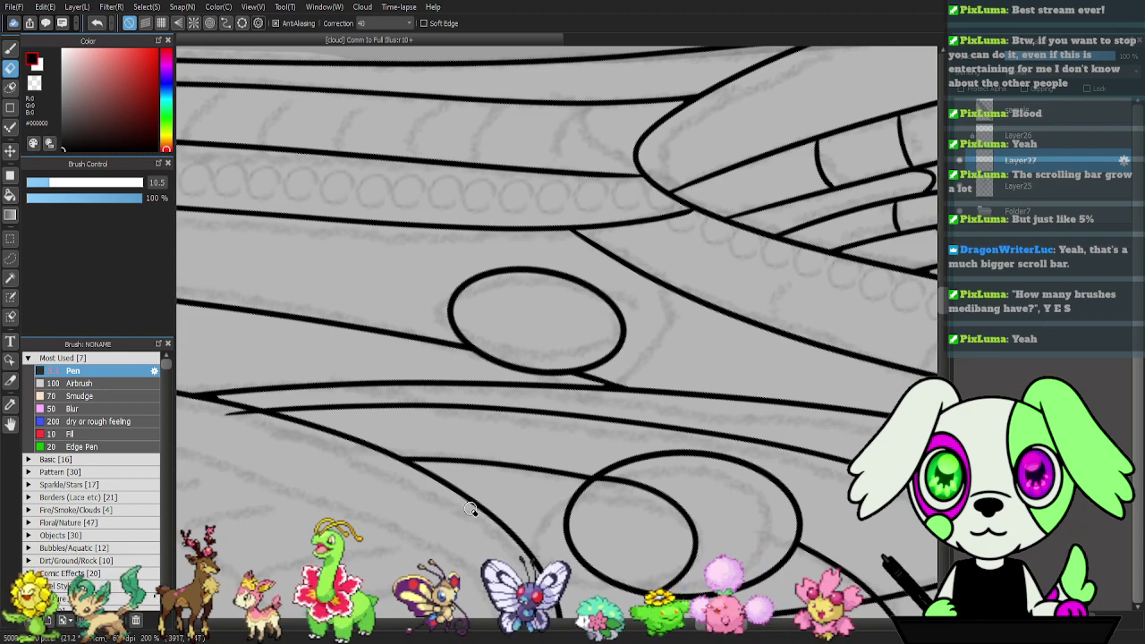
- Add a new layer above Layer27 for the veins of the large inner wing cell
scroll(470, 509, down, 2)
drag(426, 433, 596, 449)
drag(480, 440, 661, 424)
drag(518, 354, 519, 354)
click(962, 619)
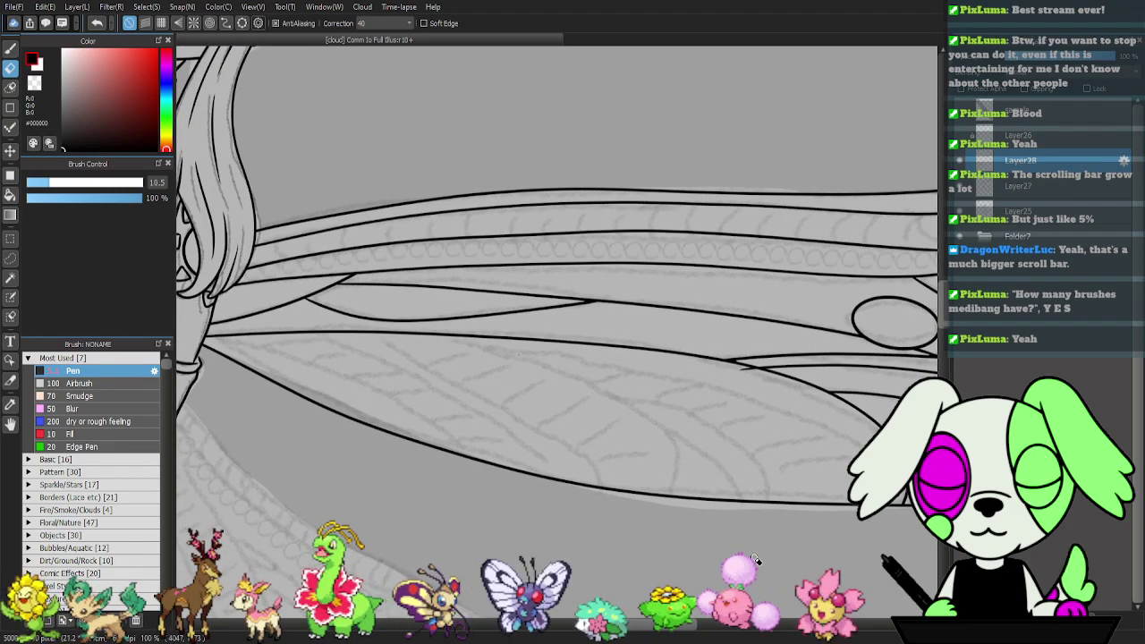
- Ink three long arched veins with the pen across the lower part of the large inner cell, running past its lower edge
key(b)
drag(701, 521, 696, 456)
mouse_move(232, 275)
mouse_down()
mouse_move(371, 321)
mouse_move(455, 376)
mouse_up()
key(ctrl+z)
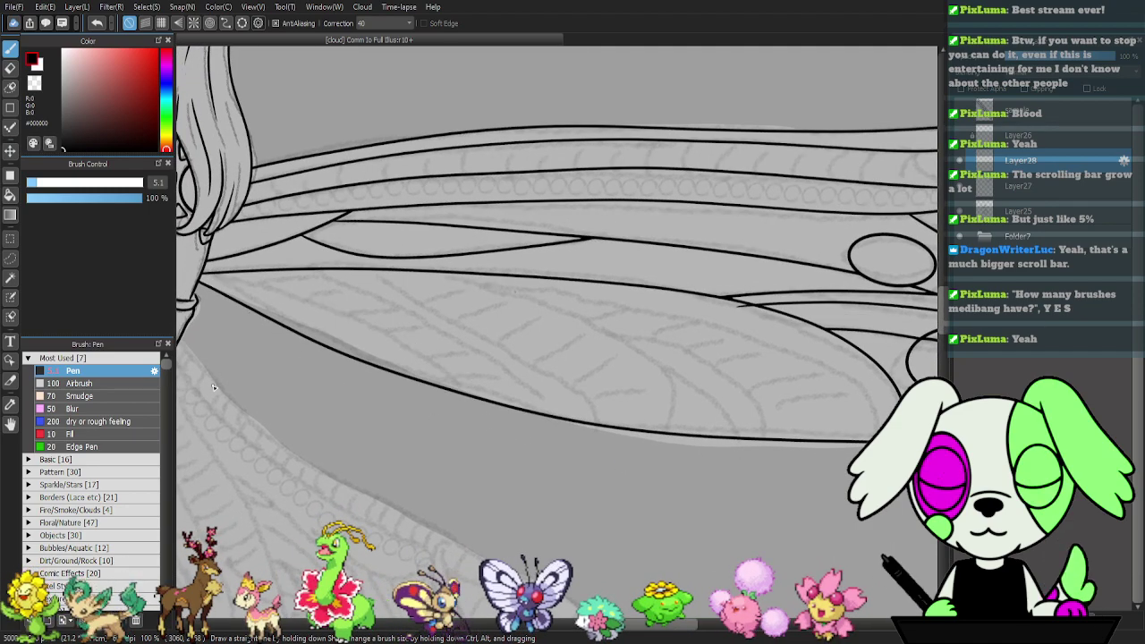
key(Left)
key(Left)
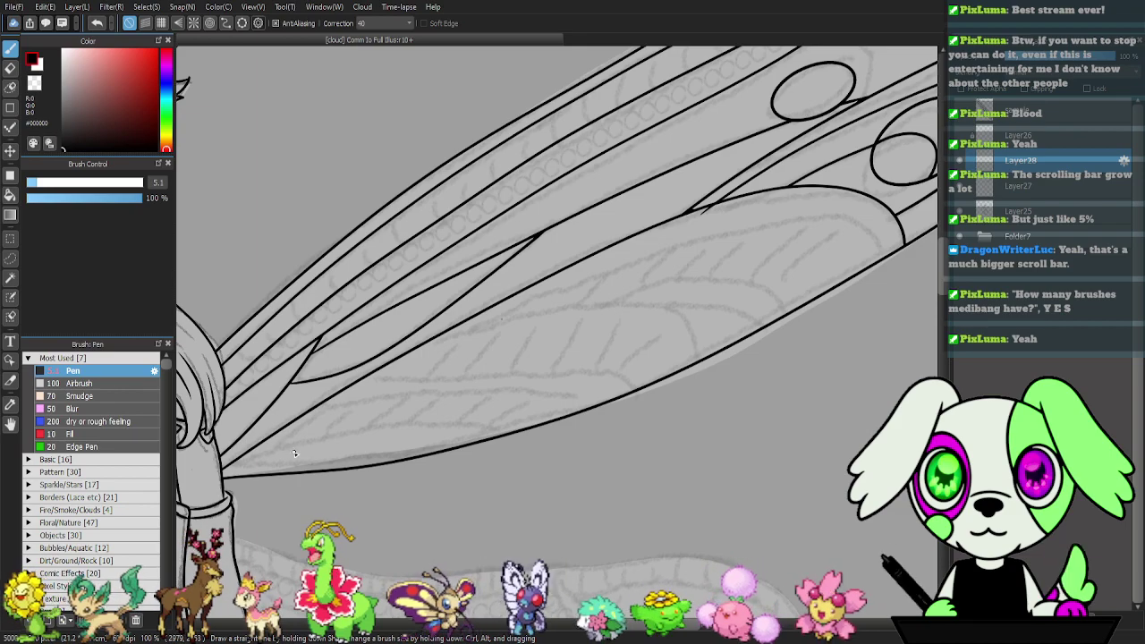
mouse_move(219, 471)
mouse_down()
mouse_move(376, 430)
mouse_move(552, 433)
mouse_up()
mouse_move(276, 422)
mouse_down()
mouse_move(493, 394)
mouse_move(658, 420)
mouse_up()
mouse_move(318, 396)
mouse_down()
mouse_move(526, 376)
mouse_move(615, 383)
mouse_move(684, 409)
mouse_up()
key(ctrl+z)
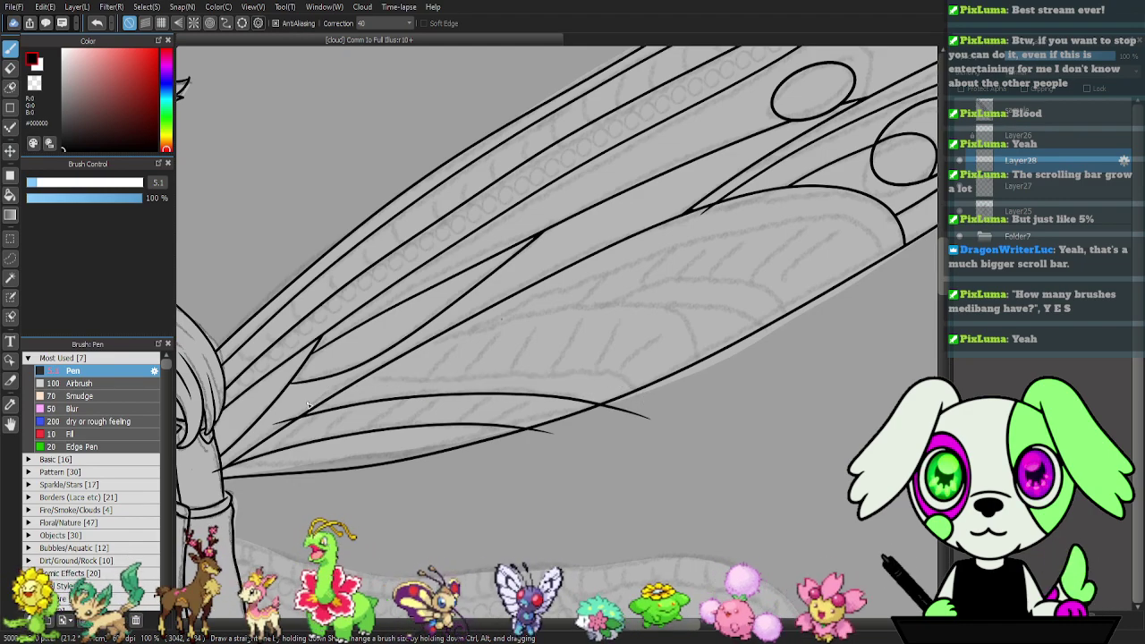
mouse_move(385, 386)
mouse_down()
mouse_move(549, 370)
mouse_move(605, 375)
mouse_move(677, 407)
mouse_up()
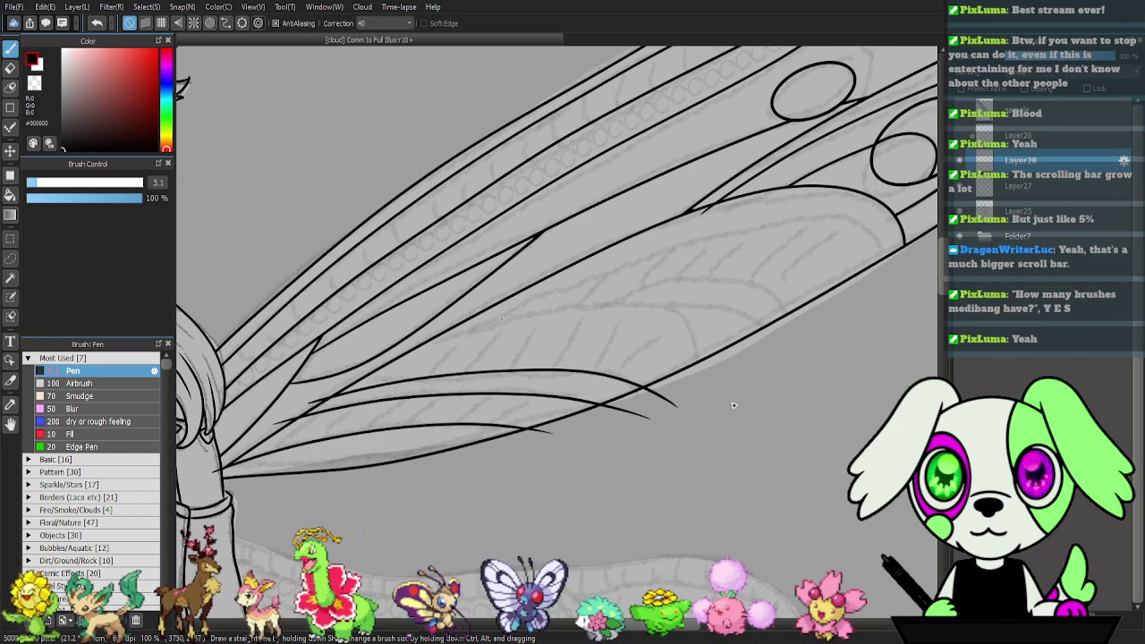
- Ink two arched veins across the middle of the inner cell, the upper one branching off the lower one, over the sketch
drag(566, 336, 501, 335)
mouse_move(355, 343)
mouse_down()
mouse_move(557, 304)
mouse_move(653, 322)
mouse_move(692, 364)
mouse_up()
key(ctrl+z)
mouse_move(343, 349)
mouse_down()
mouse_move(535, 305)
mouse_move(714, 321)
mouse_move(757, 347)
mouse_up()
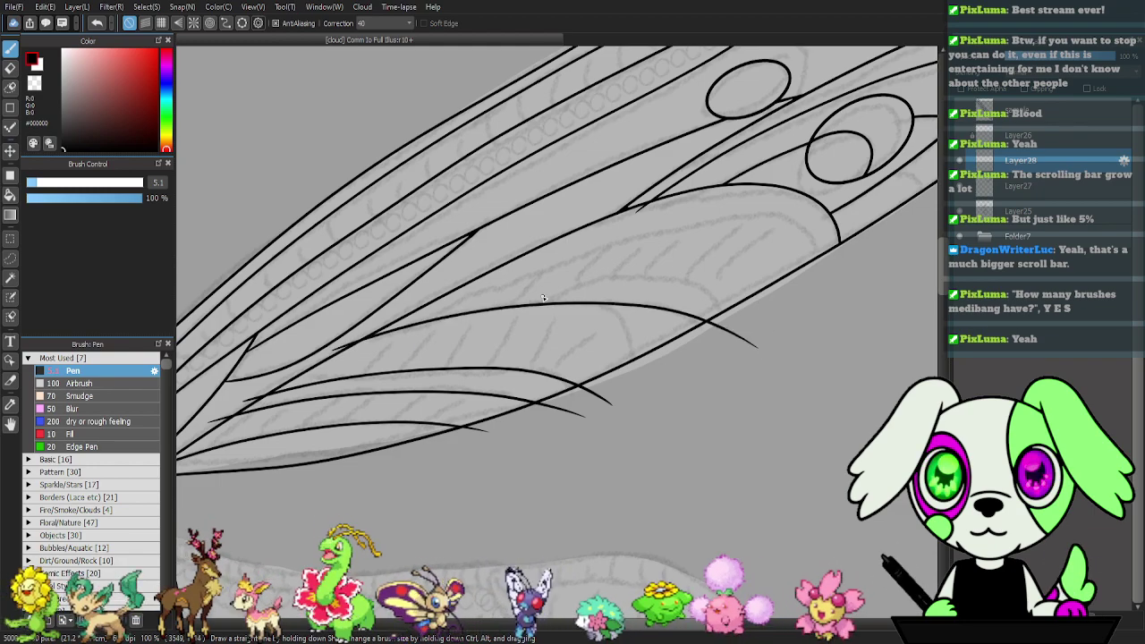
mouse_move(517, 306)
mouse_down()
mouse_move(660, 278)
mouse_move(747, 299)
mouse_move(769, 324)
mouse_up()
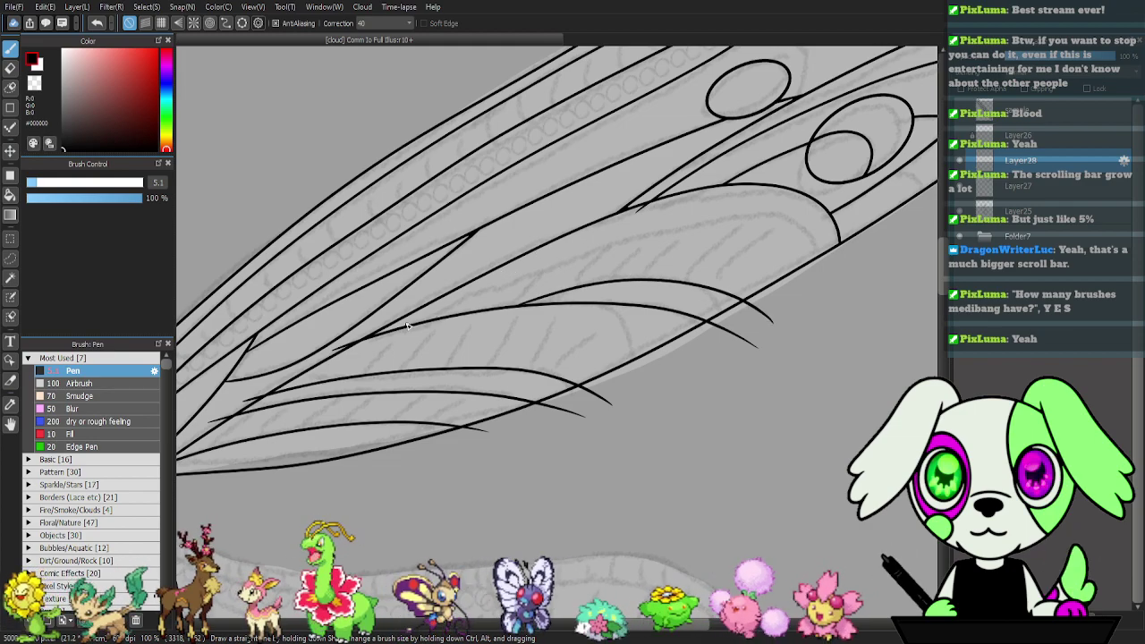
- Ink a longer arched vein above them and a short branch curving down to the cell's lower edge
mouse_move(515, 282)
mouse_down()
mouse_move(735, 224)
mouse_move(788, 224)
mouse_move(831, 248)
mouse_move(832, 277)
mouse_up()
drag(530, 391, 589, 366)
drag(638, 280, 684, 300)
drag(545, 376, 754, 301)
- Erase the vein tips that stick out above the cell's upper boundary line near the wing base
key(ctrl+plus)
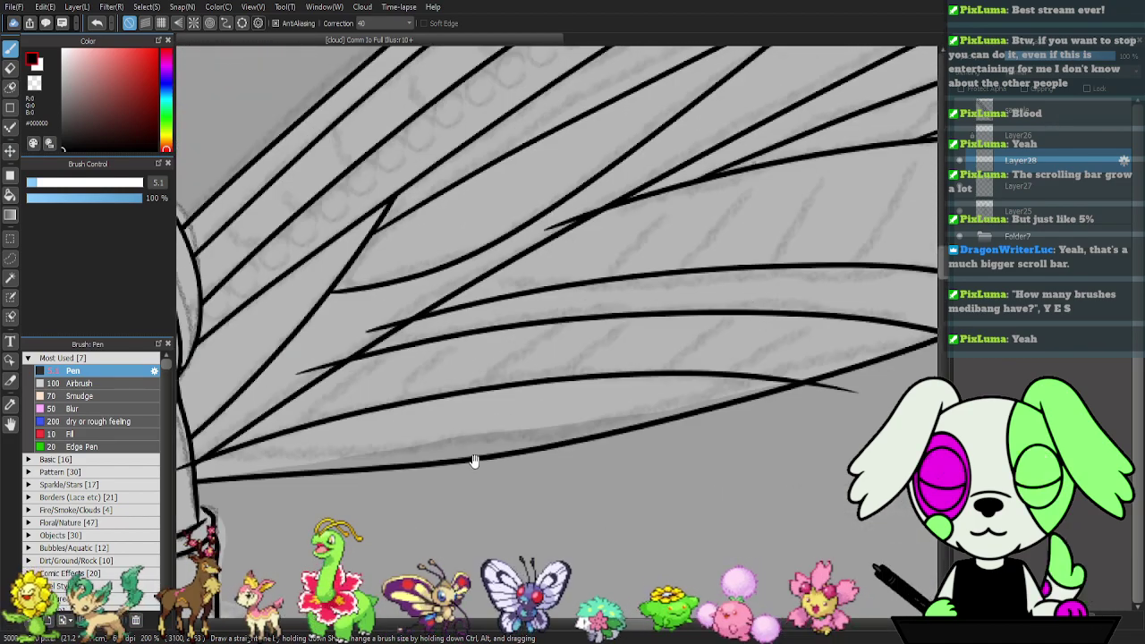
drag(480, 455, 617, 411)
key(e)
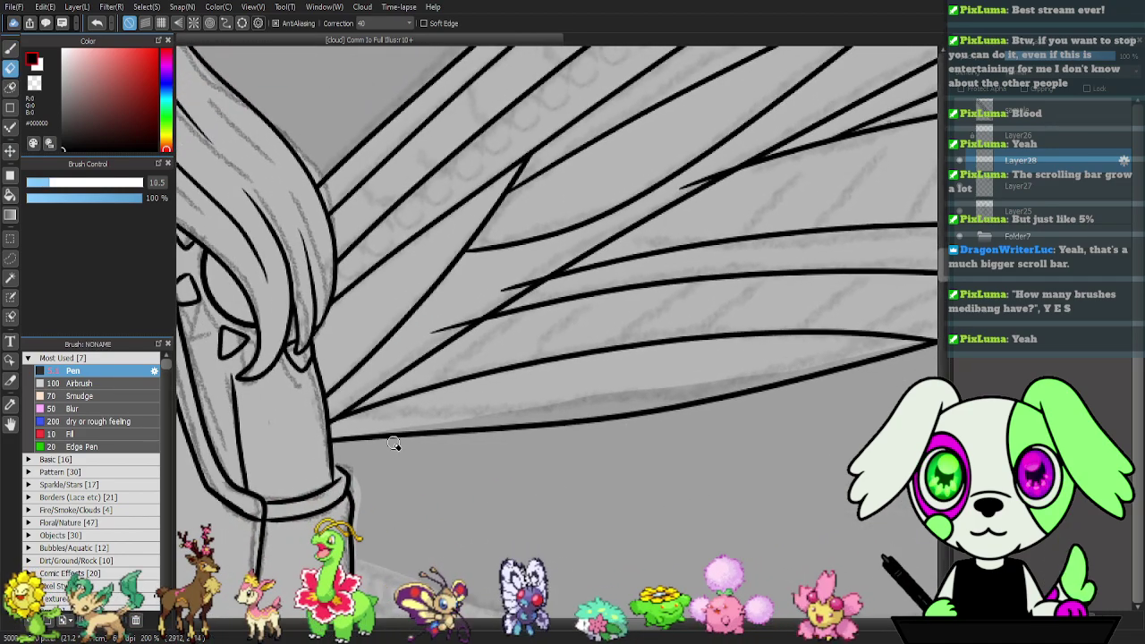
key(b)
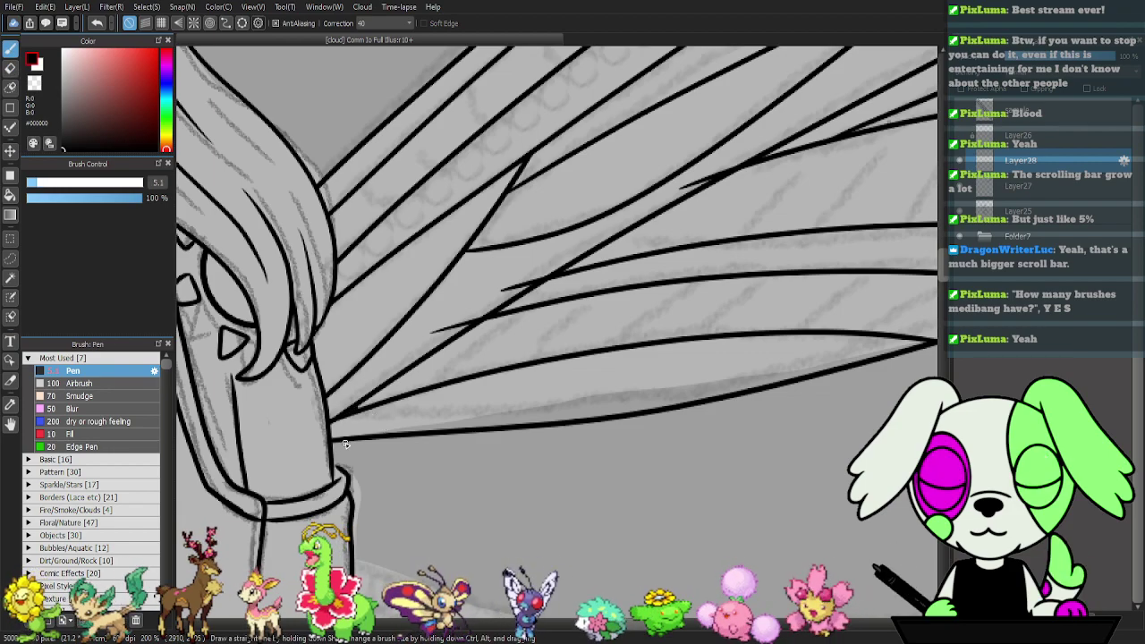
key(e)
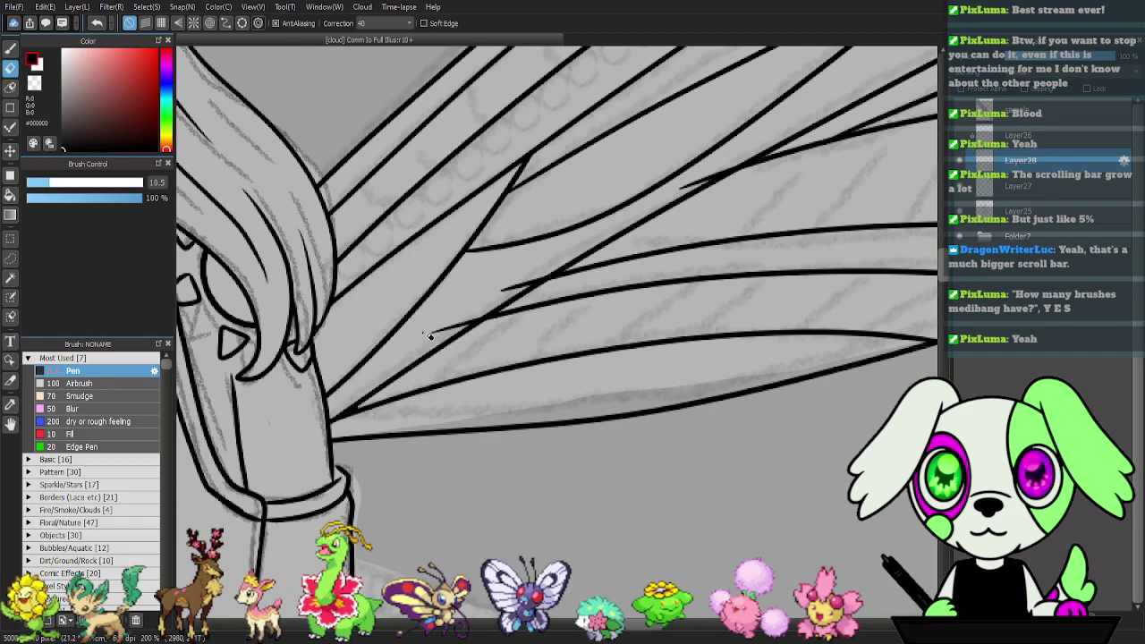
mouse_move(444, 328)
mouse_down()
mouse_move(410, 336)
mouse_move(494, 297)
mouse_up()
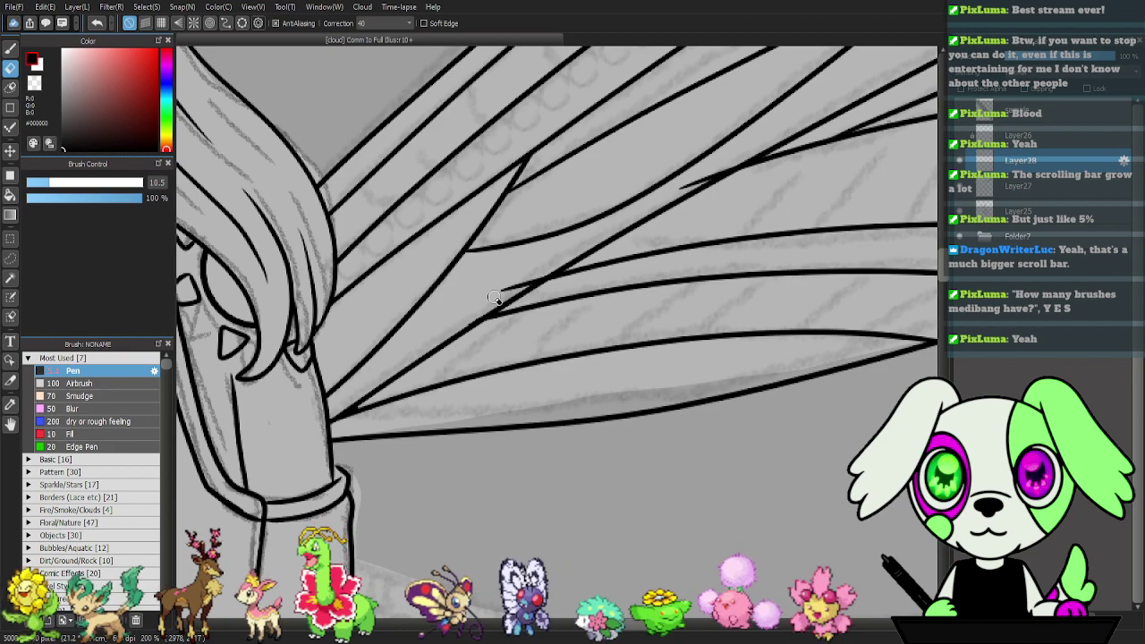
key(ctrl+z)
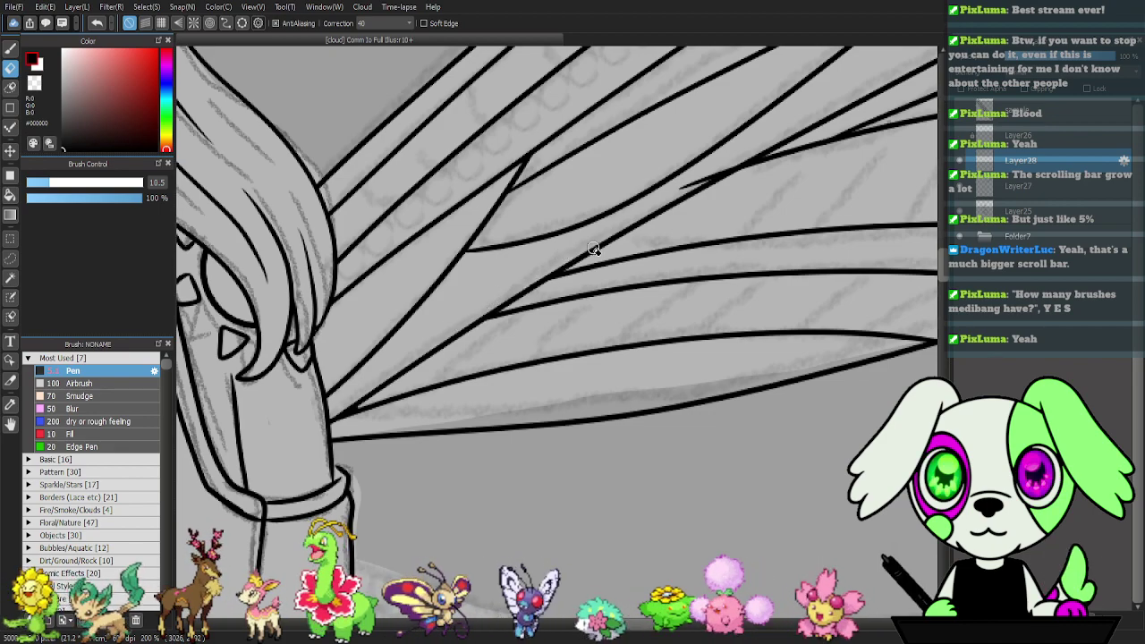
drag(659, 279, 455, 322)
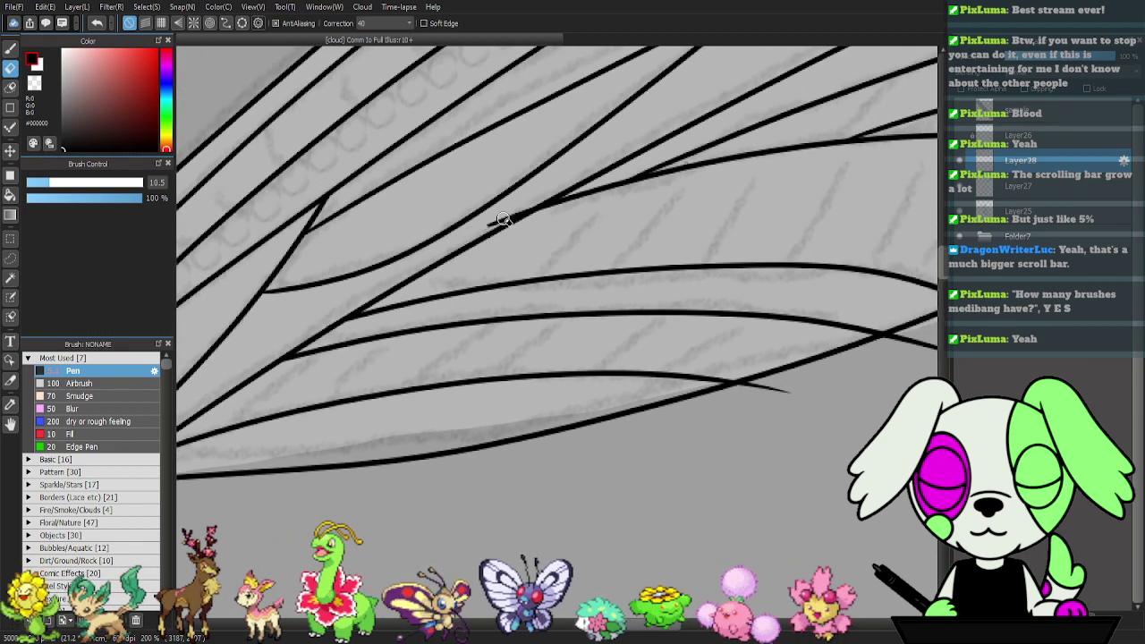
- Erase the ends of the lower and middle veins and the short branch that overshoot the wing's lower edge
key(b)
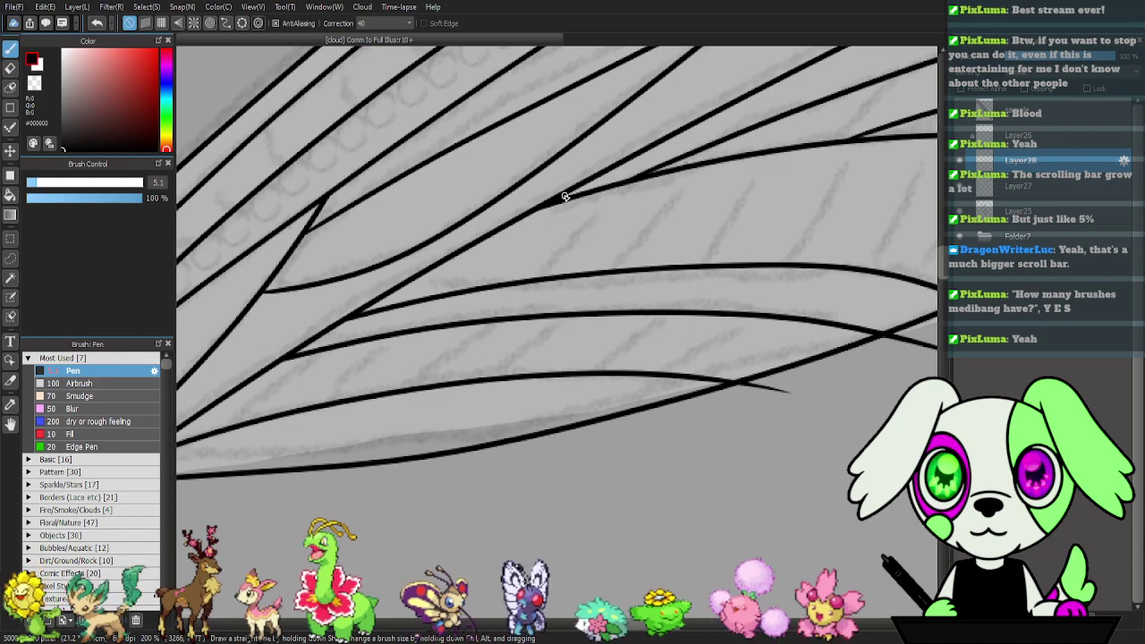
drag(735, 290, 581, 310)
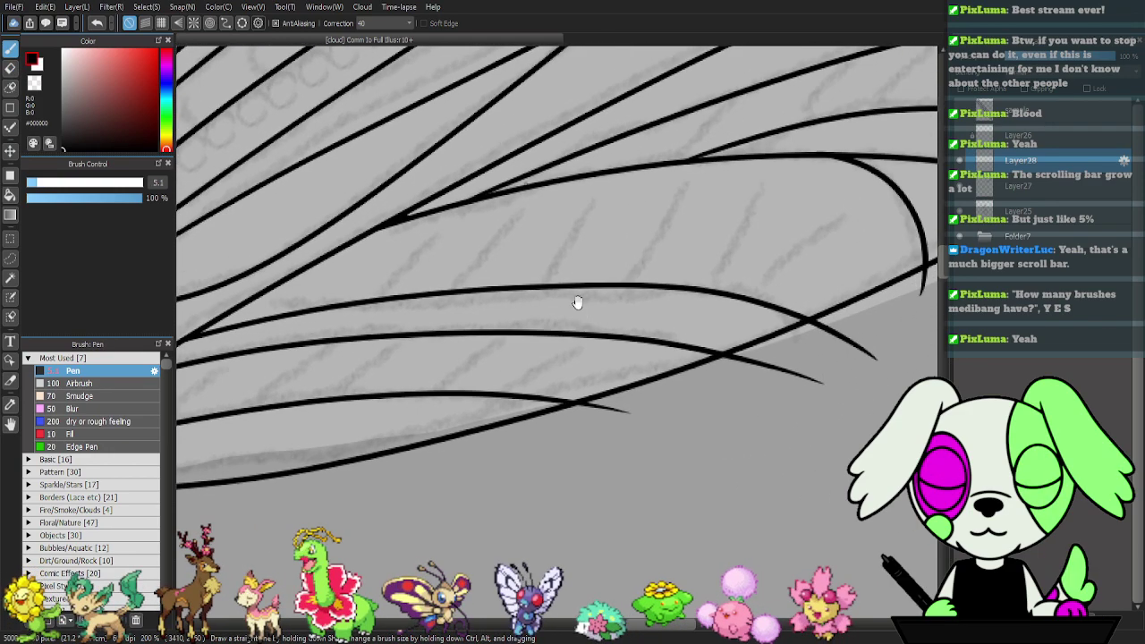
mouse_move(718, 335)
mouse_down()
mouse_move(700, 301)
mouse_move(550, 187)
mouse_up()
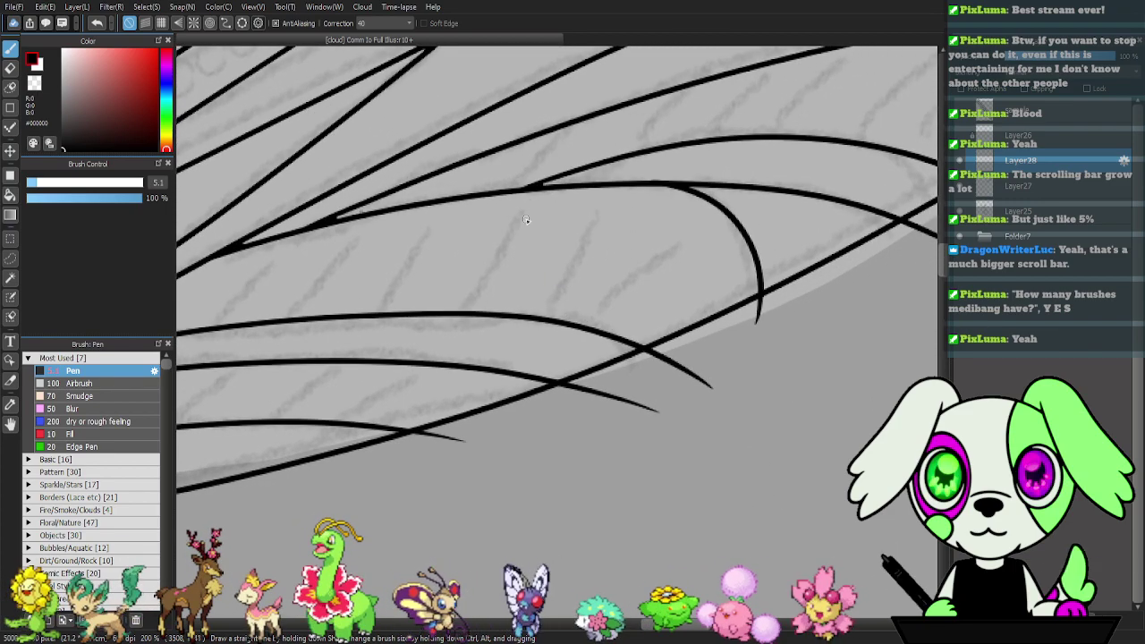
key(e)
drag(408, 435, 516, 446)
drag(562, 387, 731, 429)
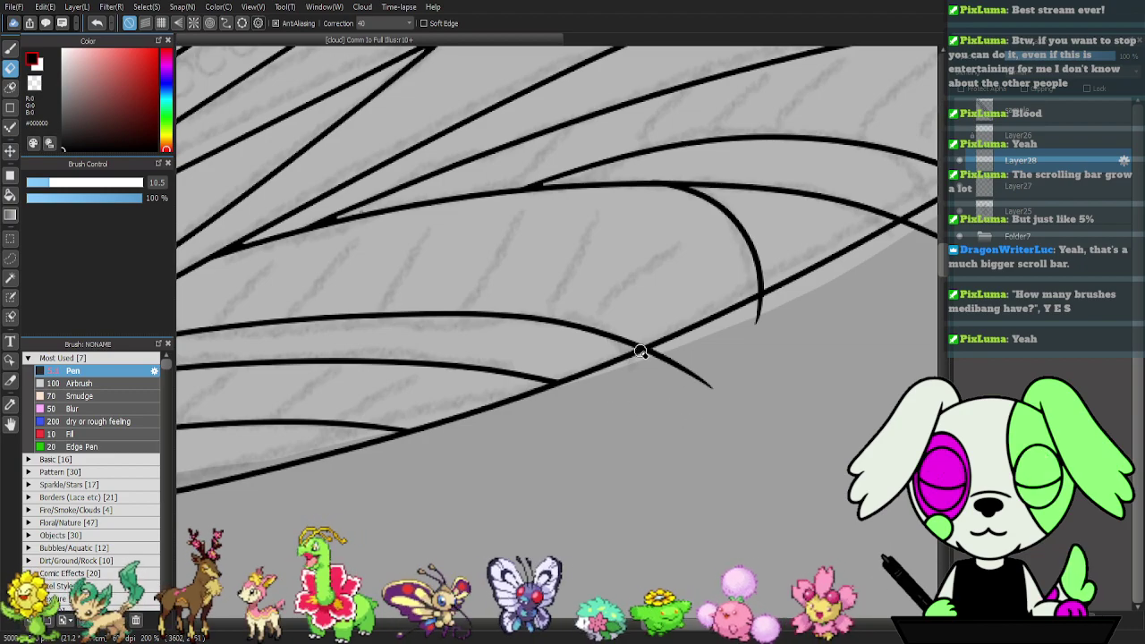
mouse_move(640, 349)
mouse_down()
mouse_move(750, 414)
mouse_move(717, 373)
mouse_move(549, 347)
mouse_up()
mouse_move(696, 269)
mouse_down()
mouse_move(729, 274)
mouse_move(841, 337)
mouse_up()
drag(783, 229, 854, 302)
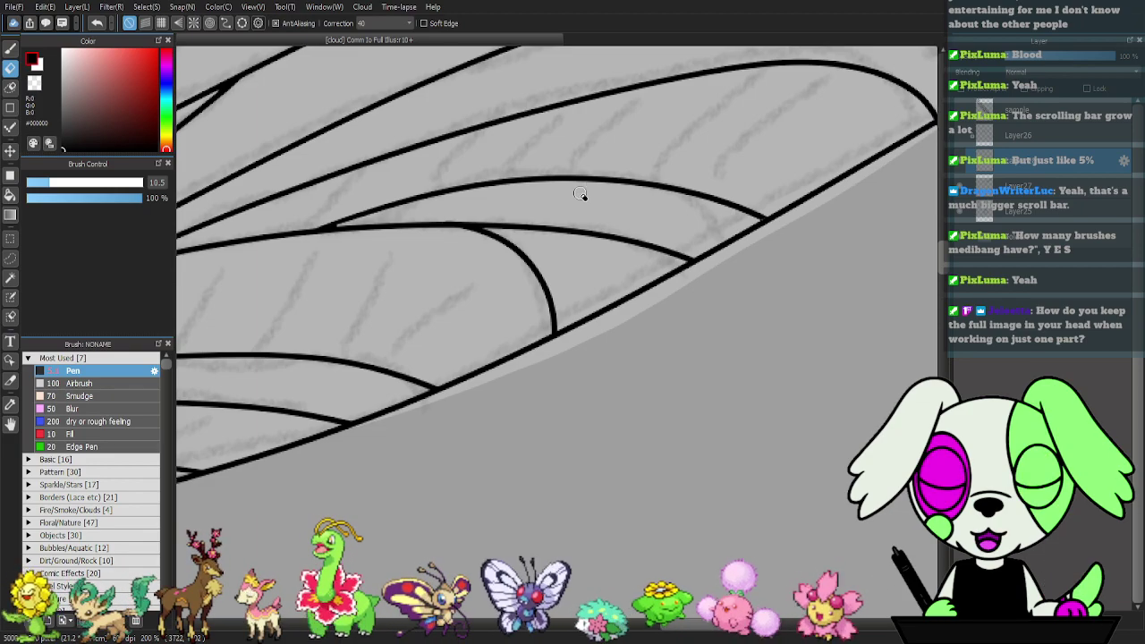
- Ink two short curved cross veins between the uppermost arched vein and the one below it
drag(719, 179, 739, 209)
key(b)
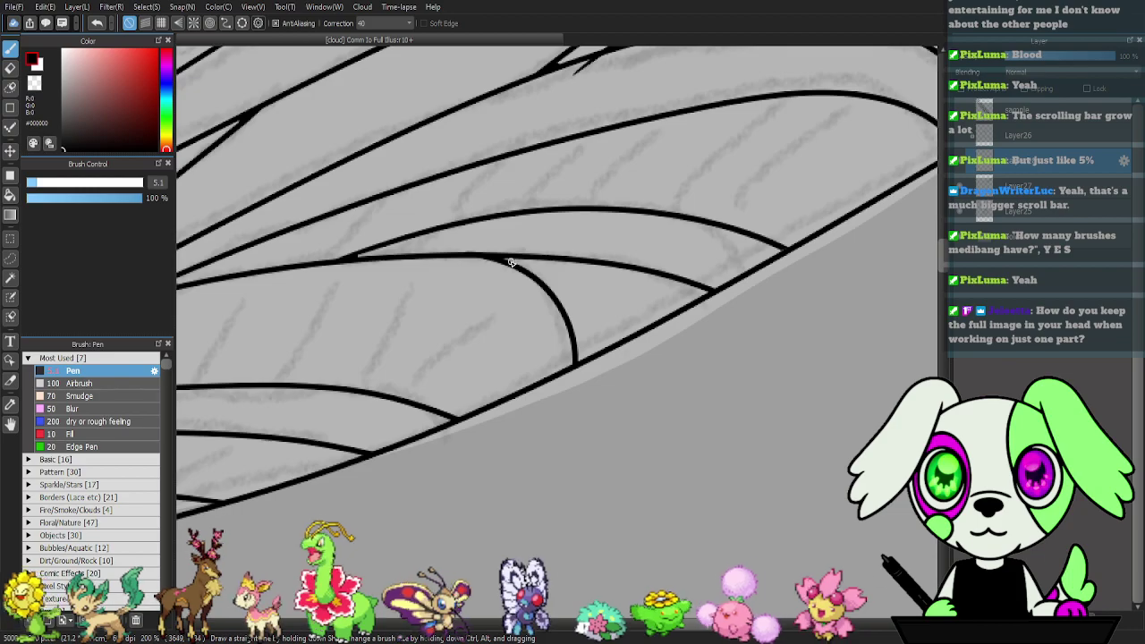
drag(599, 226, 635, 200)
drag(301, 358, 333, 296)
mouse_move(375, 344)
mouse_down()
mouse_move(381, 306)
mouse_move(432, 269)
mouse_up()
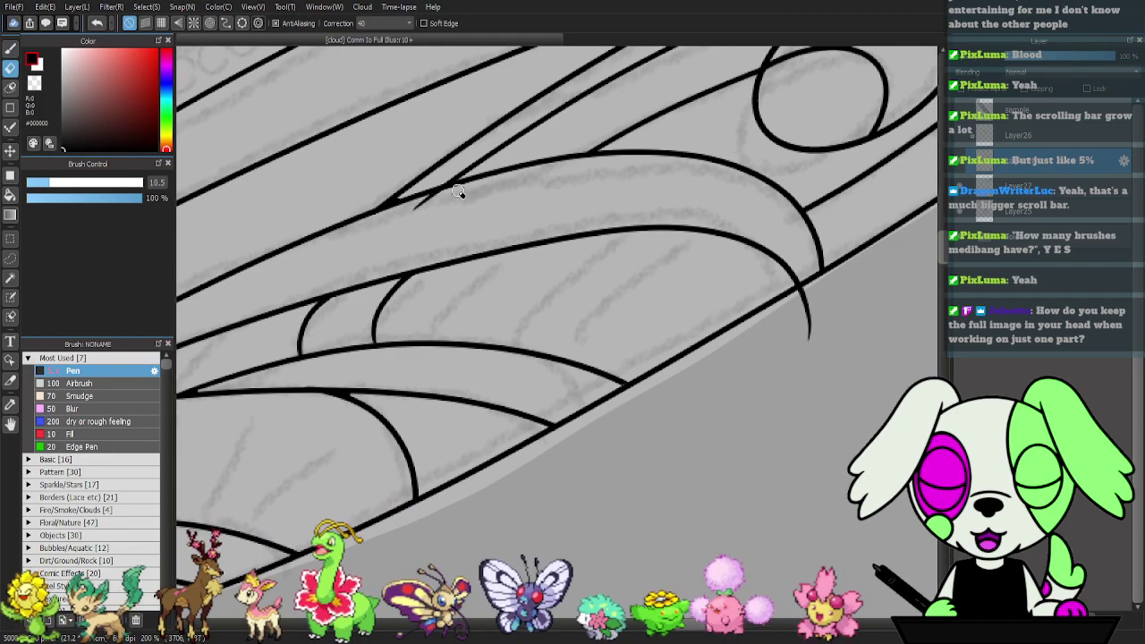
- Make Layer27 active and erase the line stub overshooting beneath the long upper wing vein
key(e)
drag(418, 211, 458, 194)
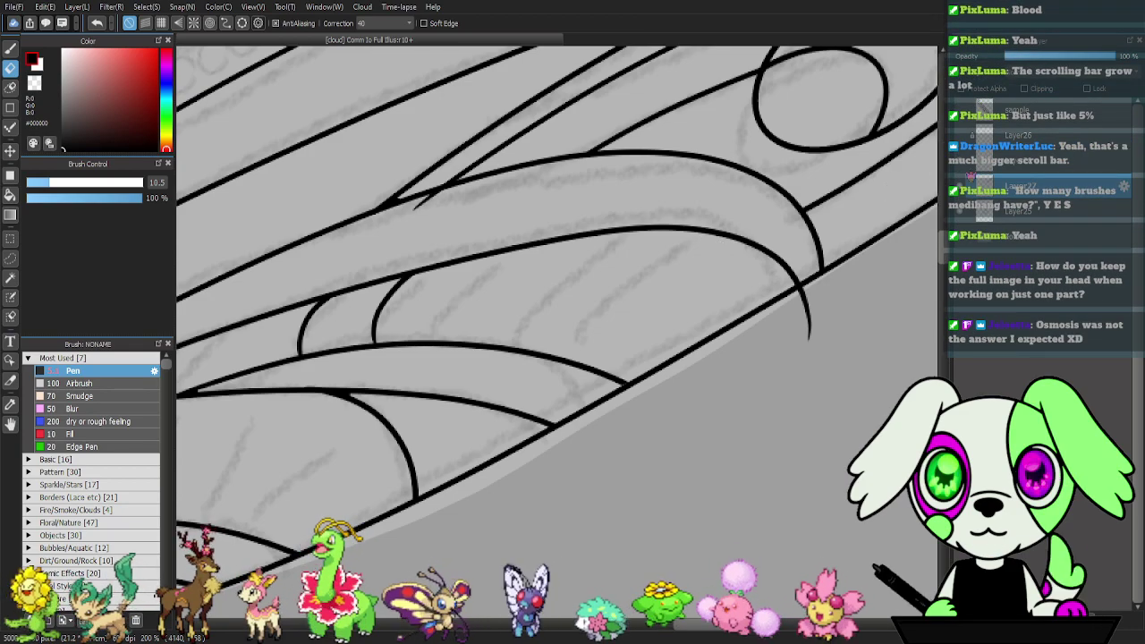
click(962, 185)
click(961, 184)
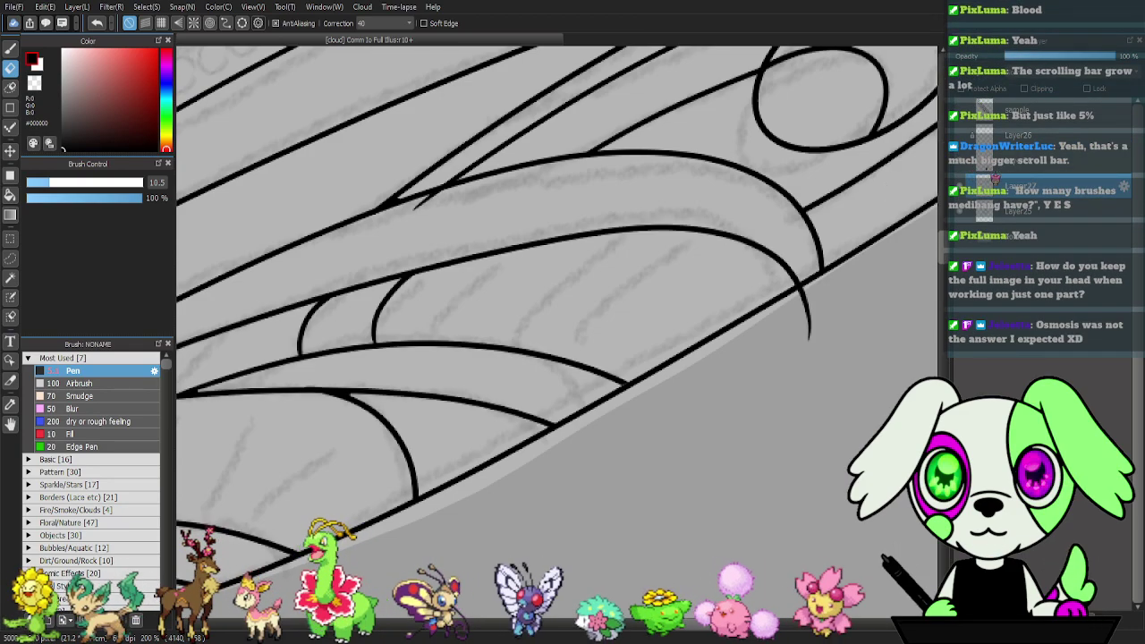
key(ctrl+z)
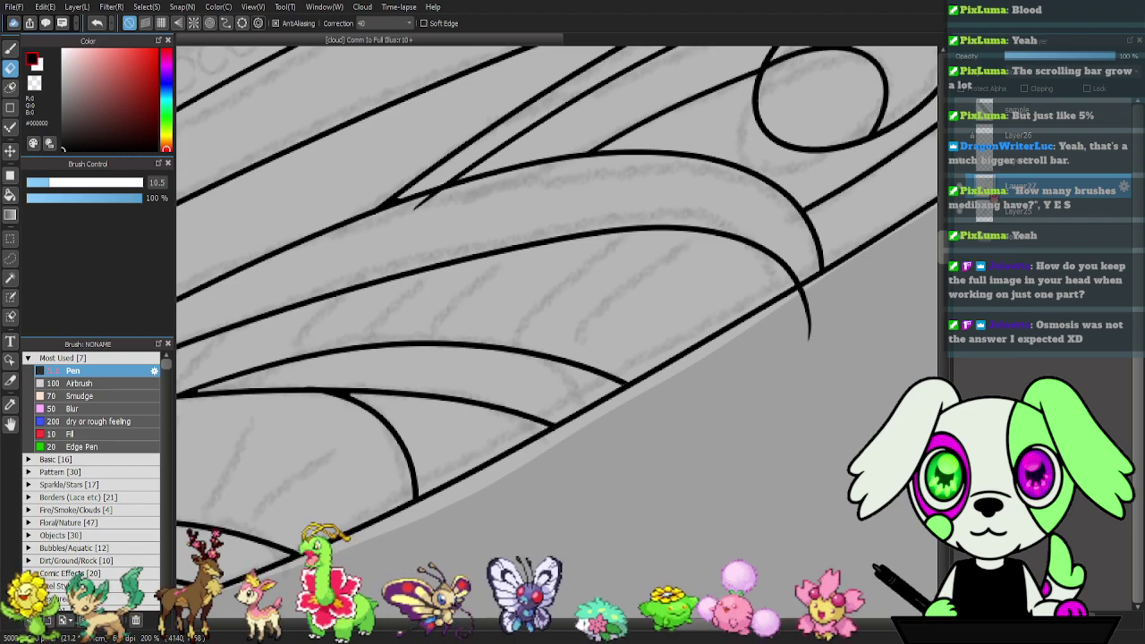
click(972, 176)
click(972, 175)
key(ctrl+y)
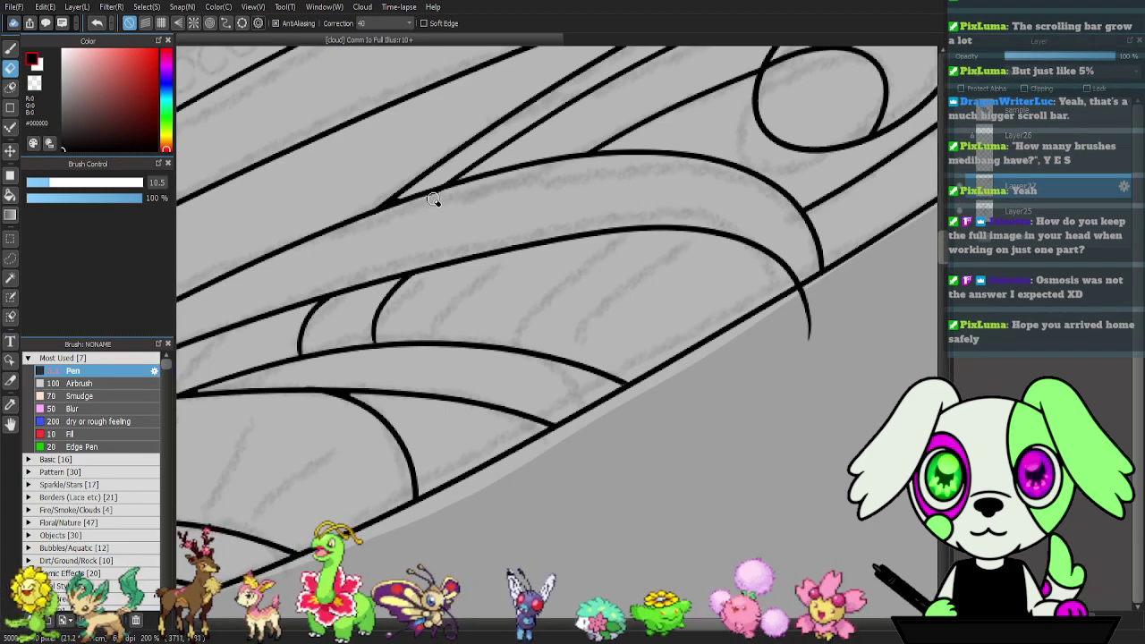
- Erase the arched vein's tail sticking out past the wing's lower edge, leaving Layer28 as the active layer
key(b)
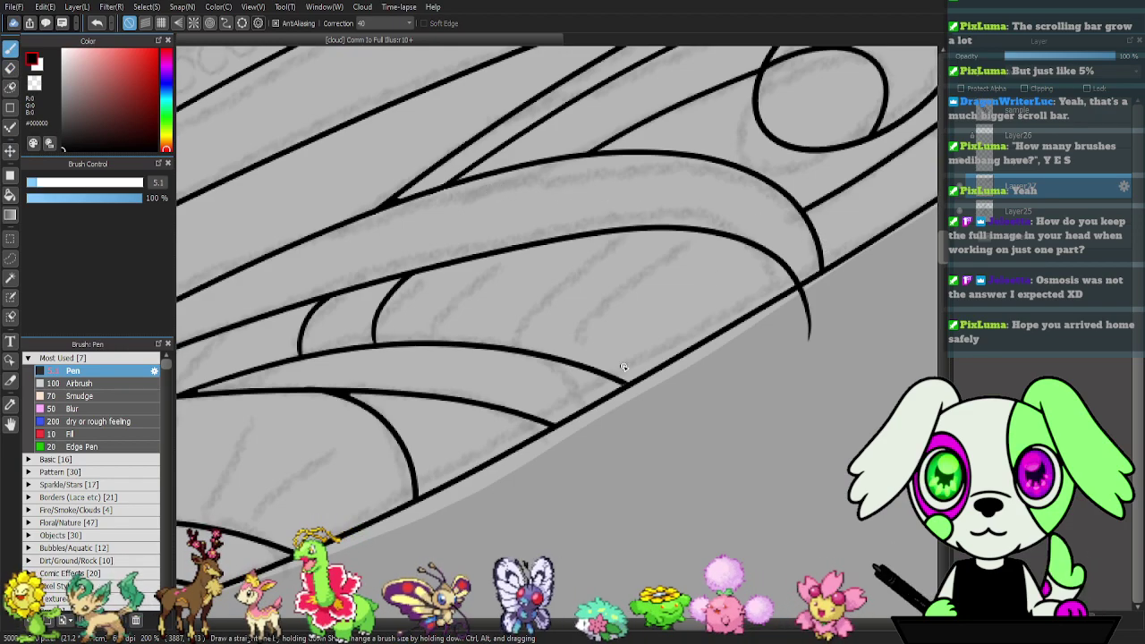
key(e)
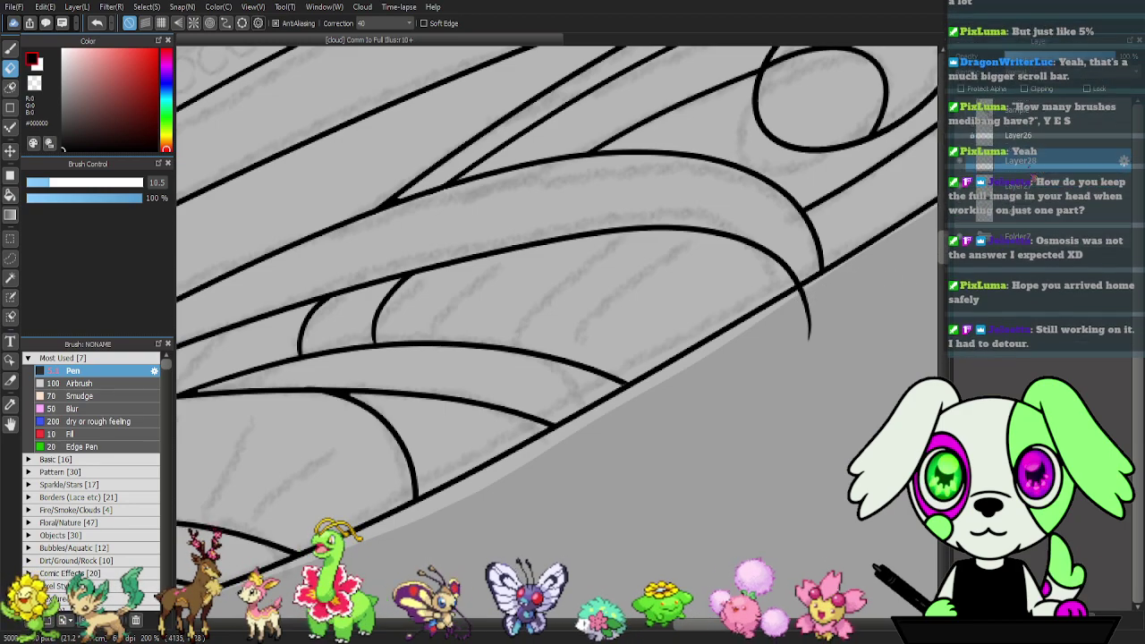
click(1038, 163)
key(ctrl+z)
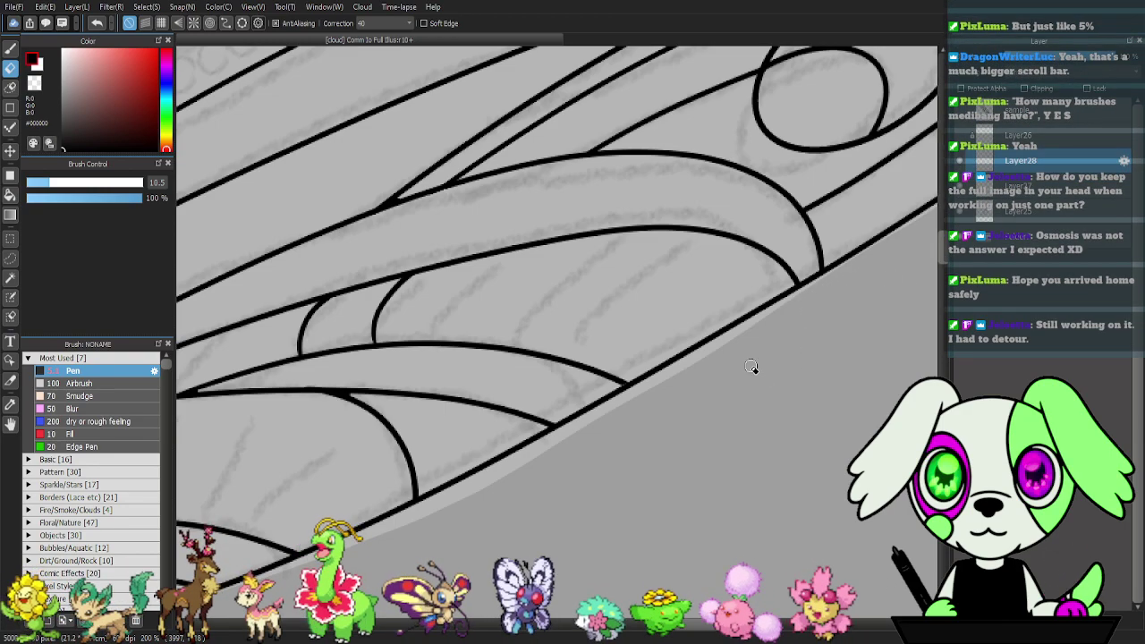
click(1042, 135)
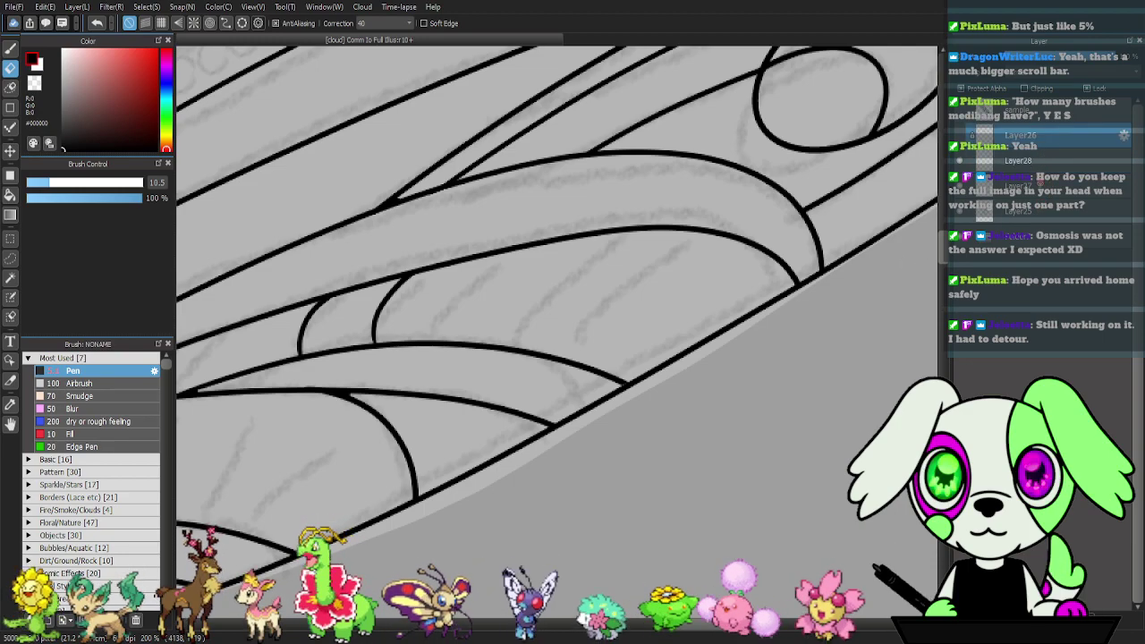
click(1020, 160)
- Ink three more curved cross veins over the sketch in the arched outer wing segment and trim their overshooting ends
key(b)
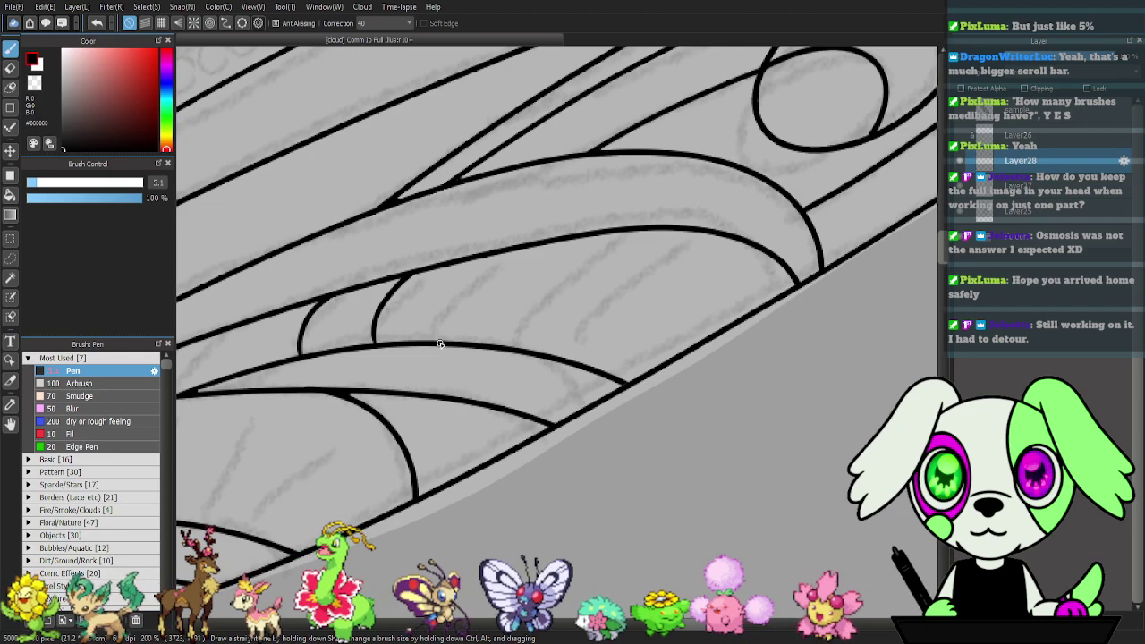
drag(440, 343, 451, 307)
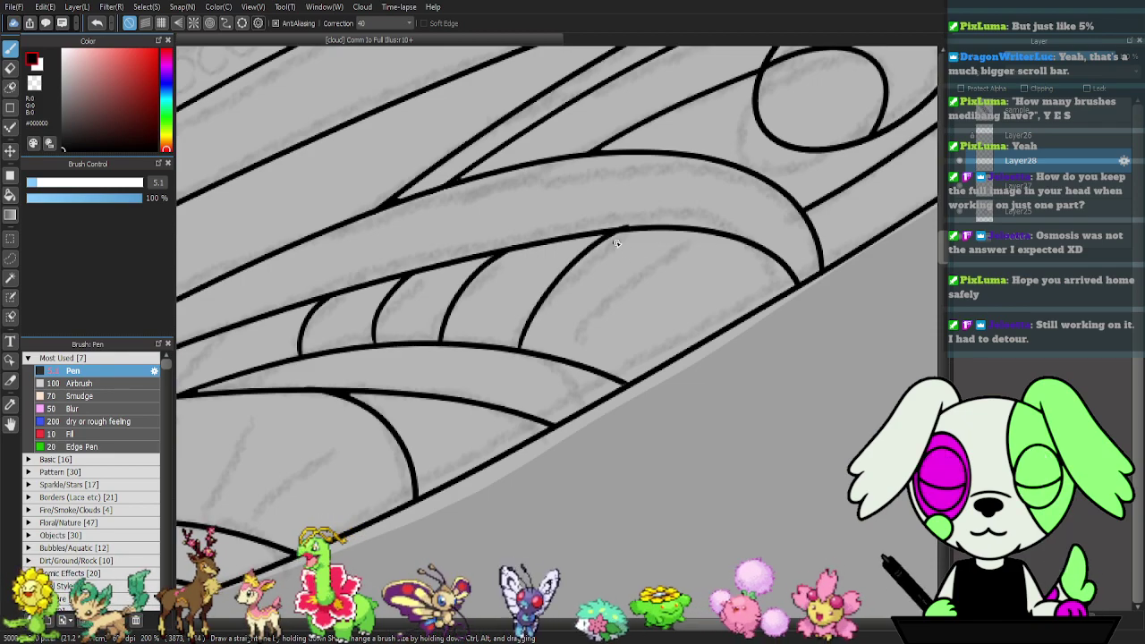
key(e)
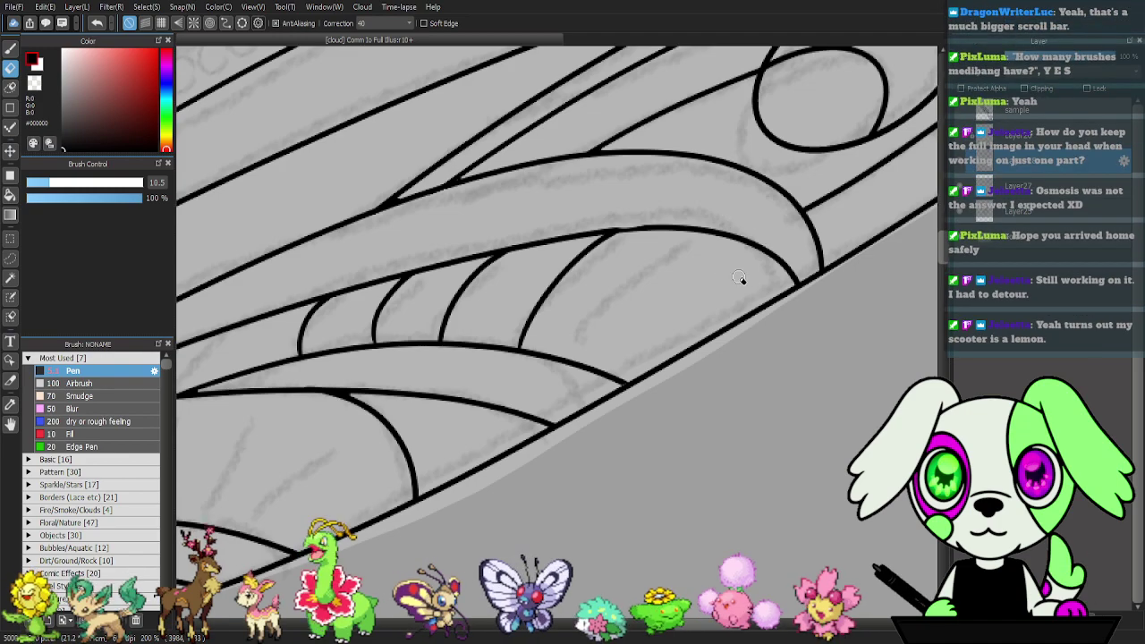
key(ctrl+z)
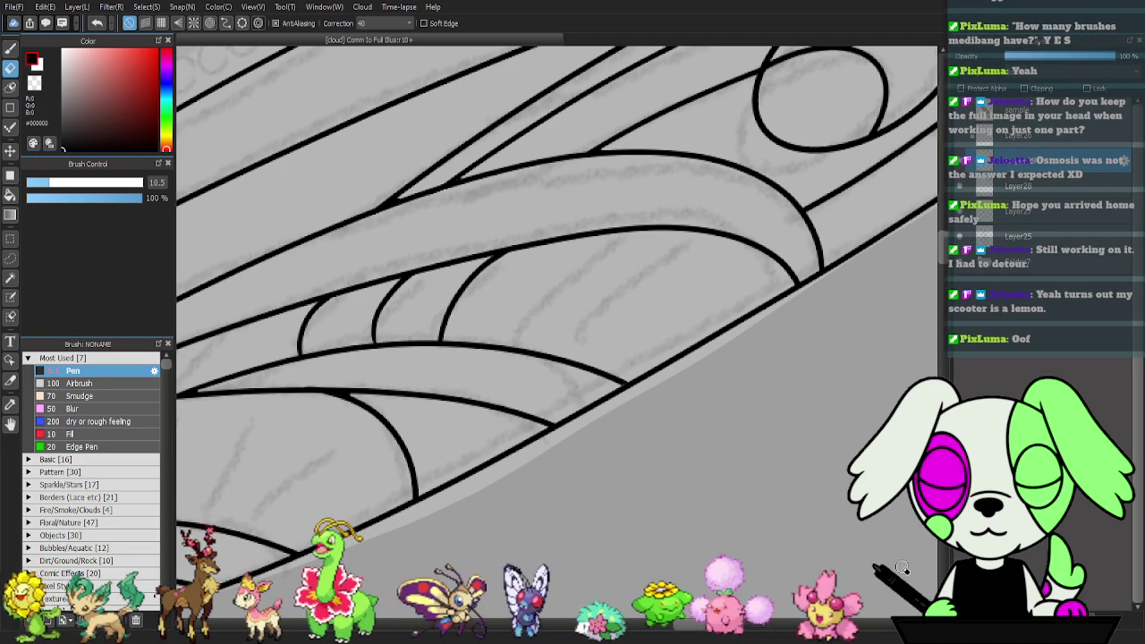
key(b)
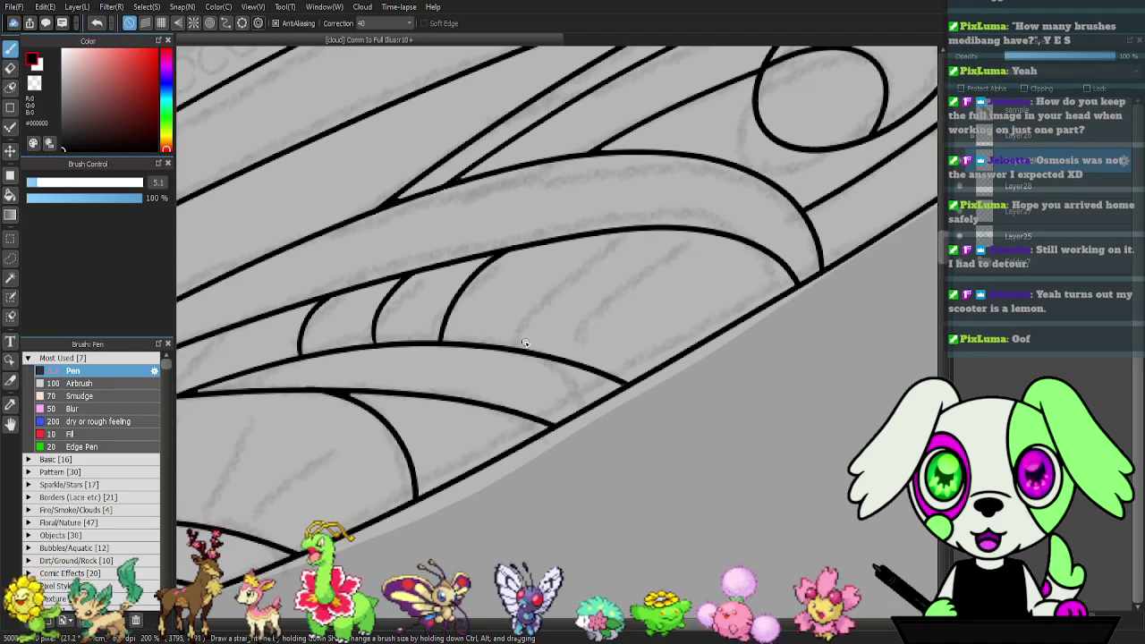
mouse_move(525, 328)
mouse_down()
mouse_move(554, 280)
mouse_move(626, 229)
mouse_up()
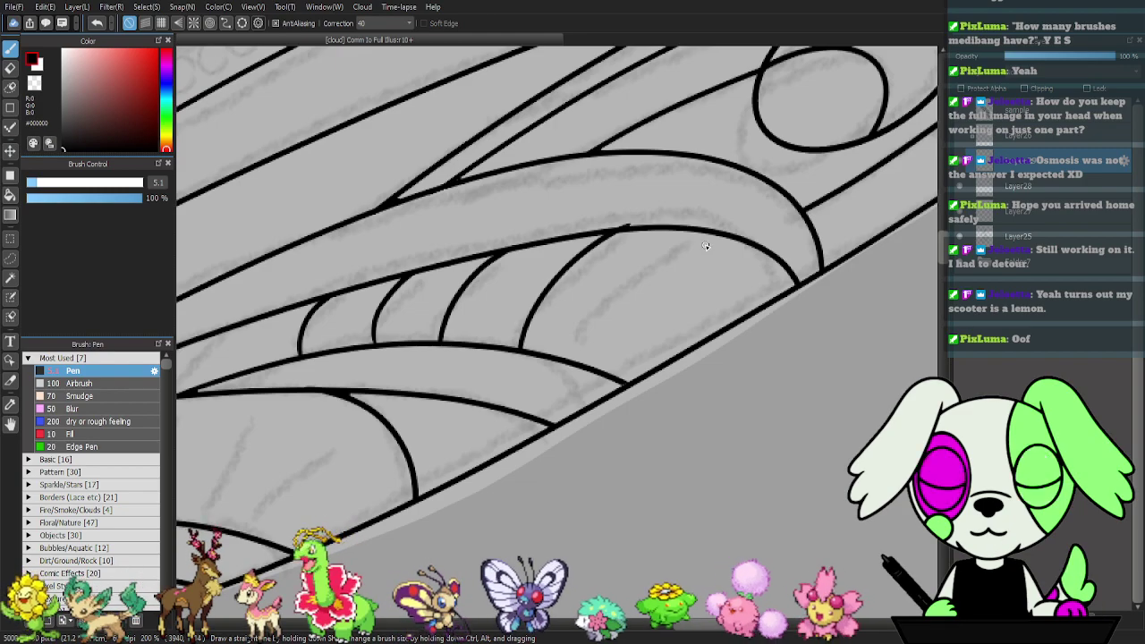
key(e)
key(b)
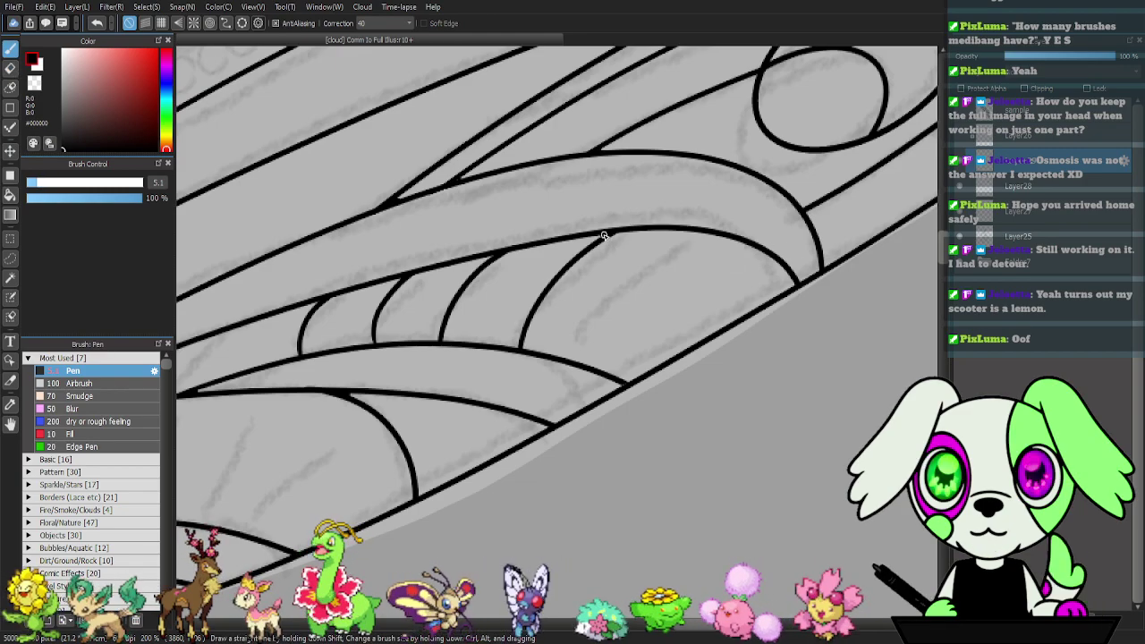
mouse_move(579, 365)
mouse_down()
mouse_move(594, 333)
mouse_move(759, 234)
mouse_move(742, 234)
mouse_up()
key(e)
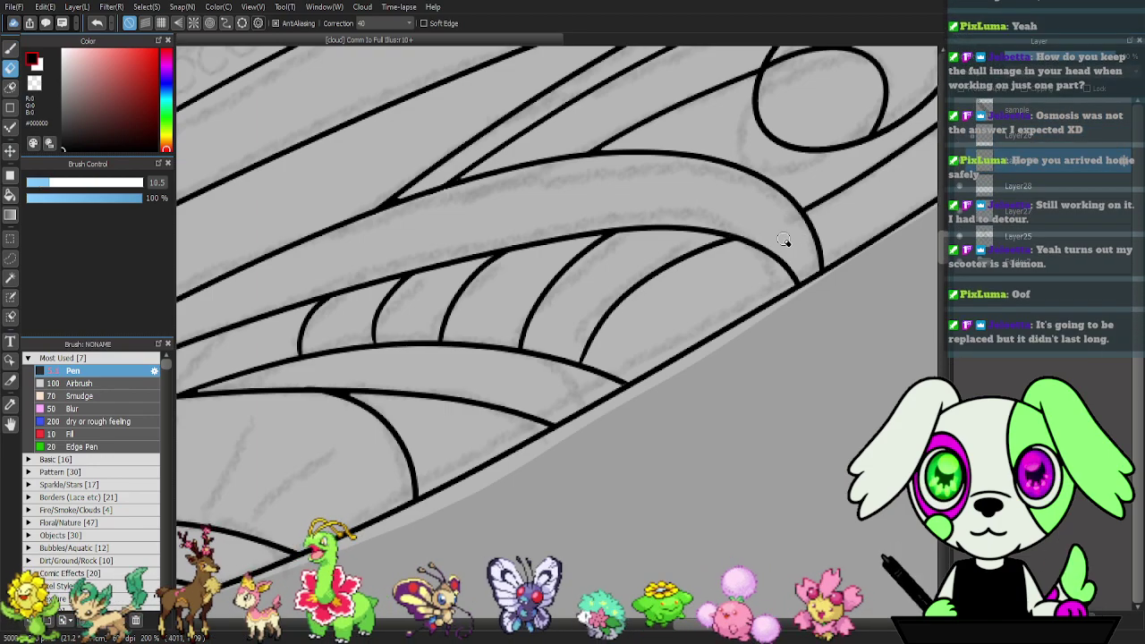
- Ink a short cross vein at the narrow inner end of the same arched segment and clean up its ends
drag(621, 377, 681, 339)
drag(560, 324, 767, 291)
mouse_move(631, 303)
mouse_down()
mouse_move(636, 286)
mouse_move(618, 268)
mouse_move(611, 309)
mouse_up()
key(p)
key(e)
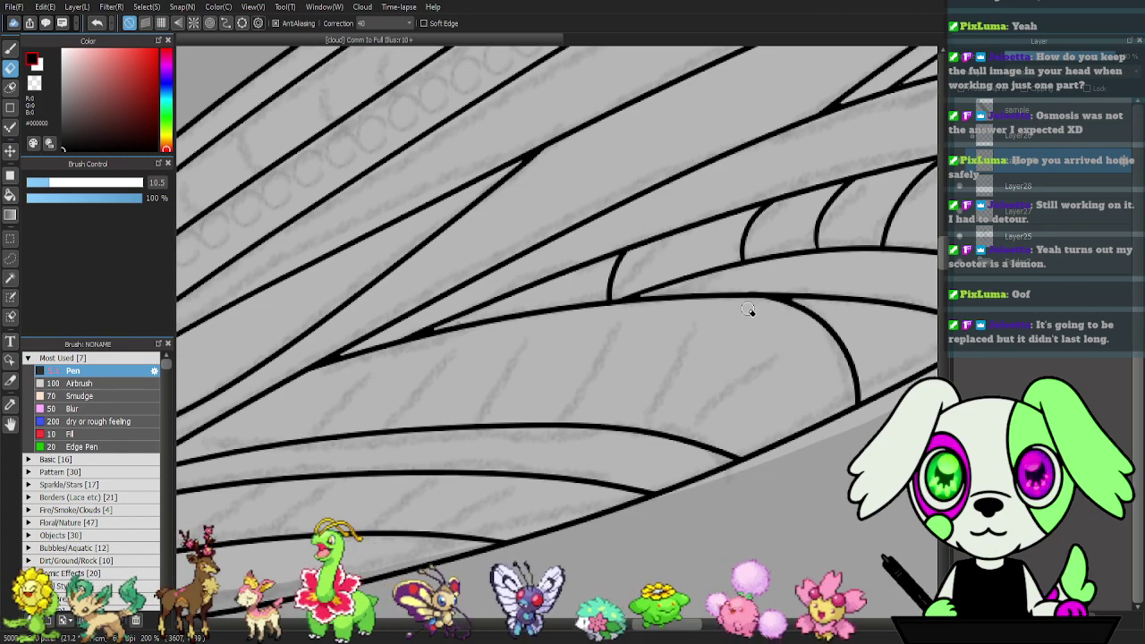
- Ink six curved cross veins along the narrow band near the wing's lower edge and erase the ends overshooting the band
drag(747, 297, 710, 235)
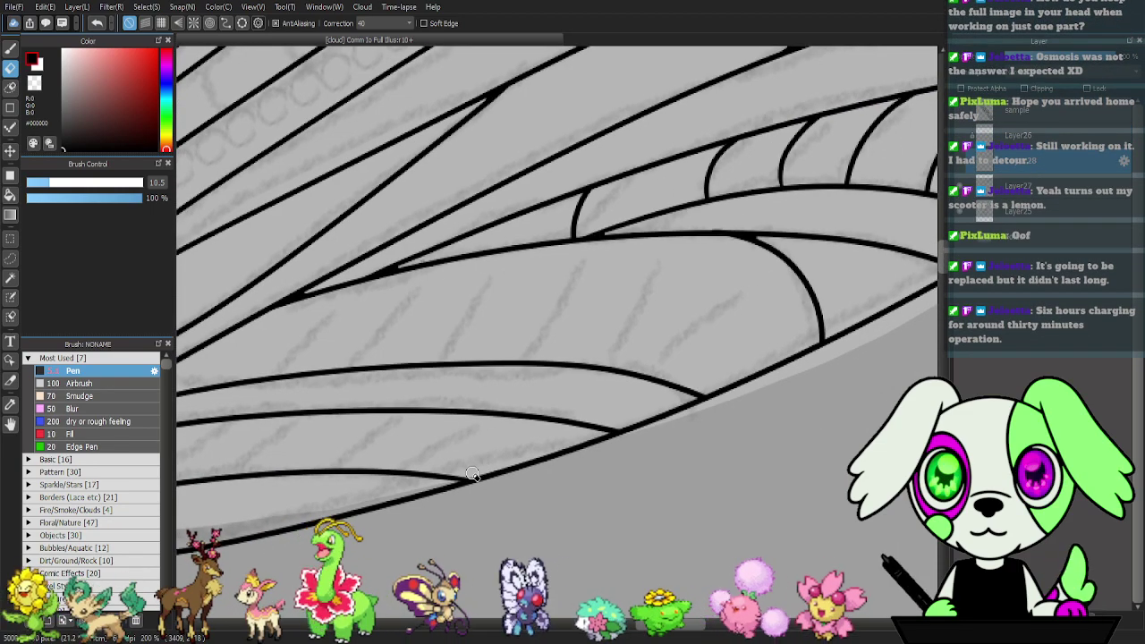
key(b)
drag(400, 479, 690, 391)
drag(541, 413, 626, 394)
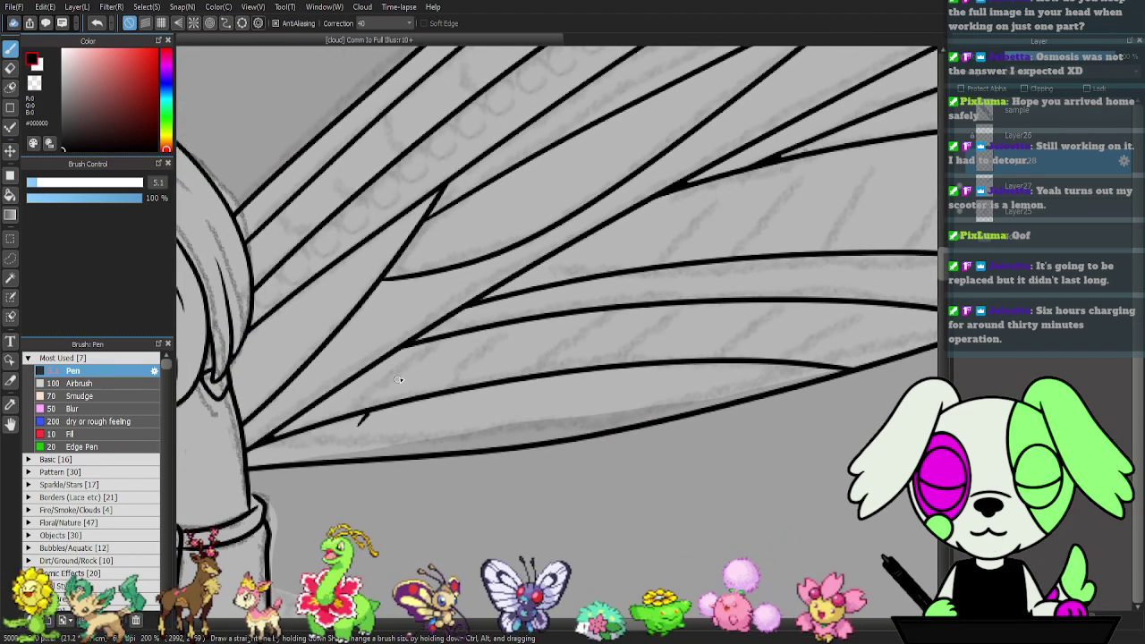
drag(357, 425, 484, 320)
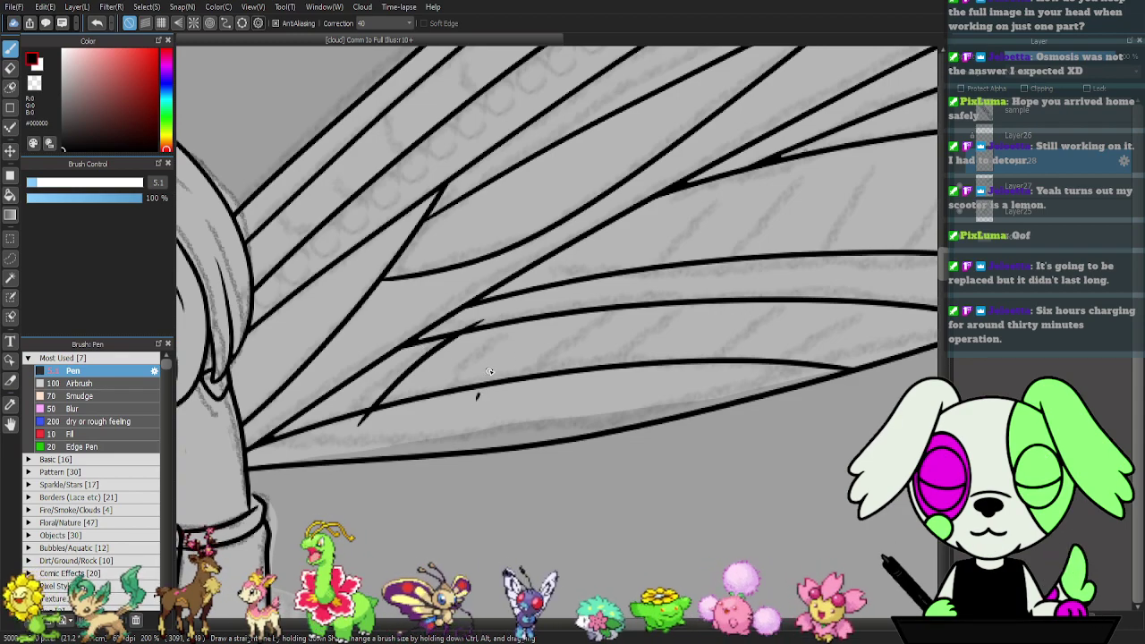
drag(479, 398, 539, 317)
drag(631, 304, 662, 288)
drag(629, 384, 723, 291)
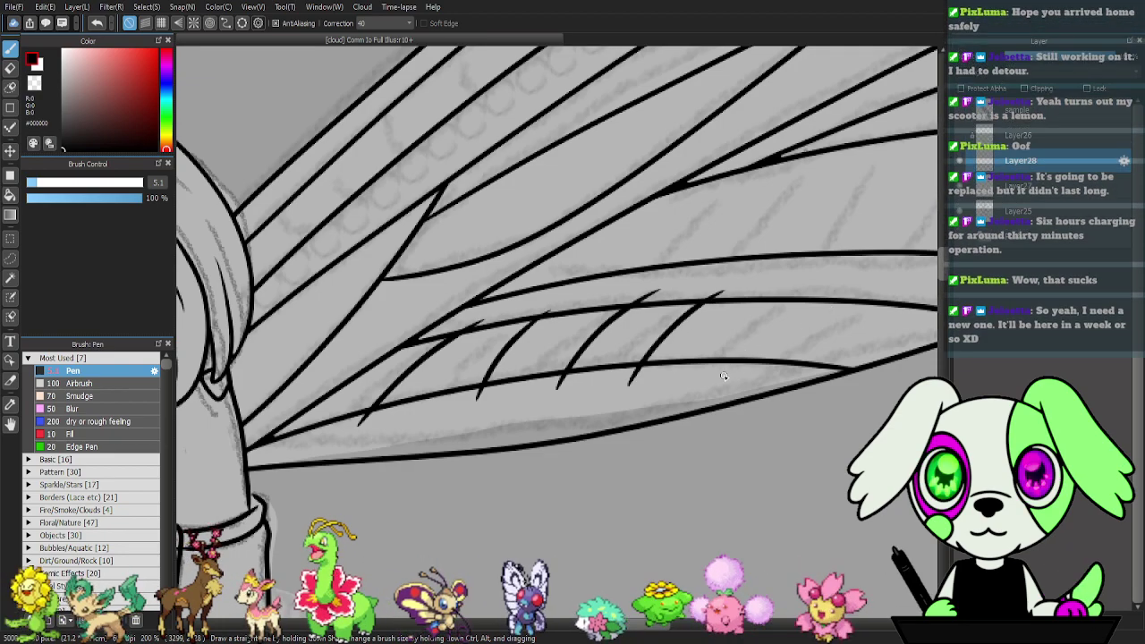
drag(811, 293, 833, 287)
mouse_move(820, 348)
mouse_down()
mouse_move(700, 343)
mouse_move(850, 295)
mouse_up()
key(e)
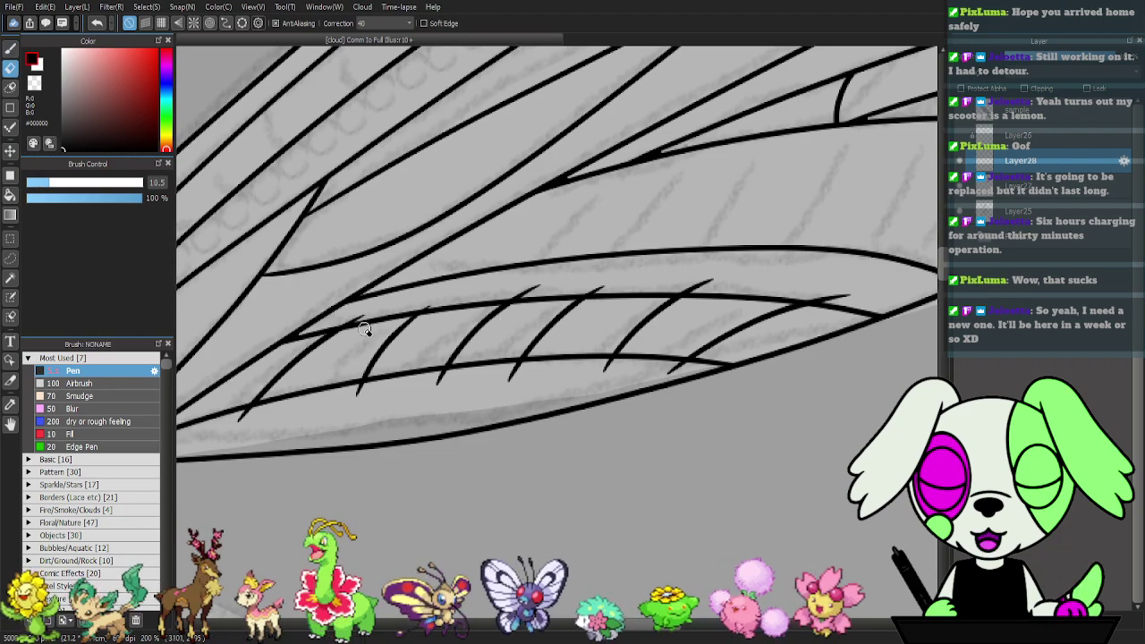
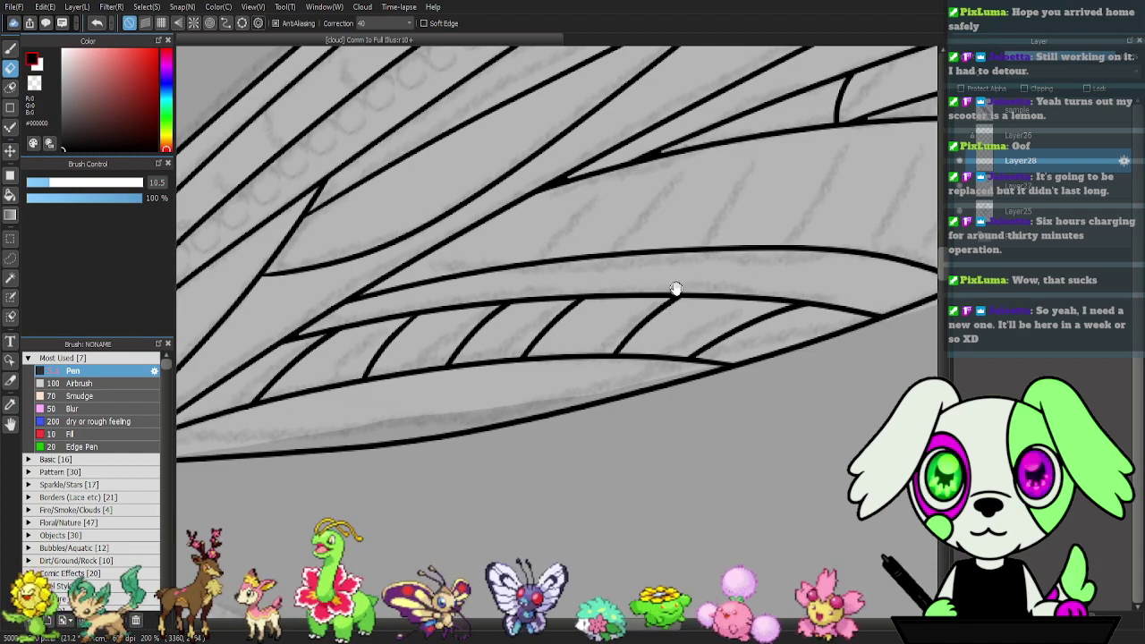
- Ink the first curved cross vein at the inner end of the wide middle wing segment, redrawing it once for a better fit
drag(674, 289, 582, 342)
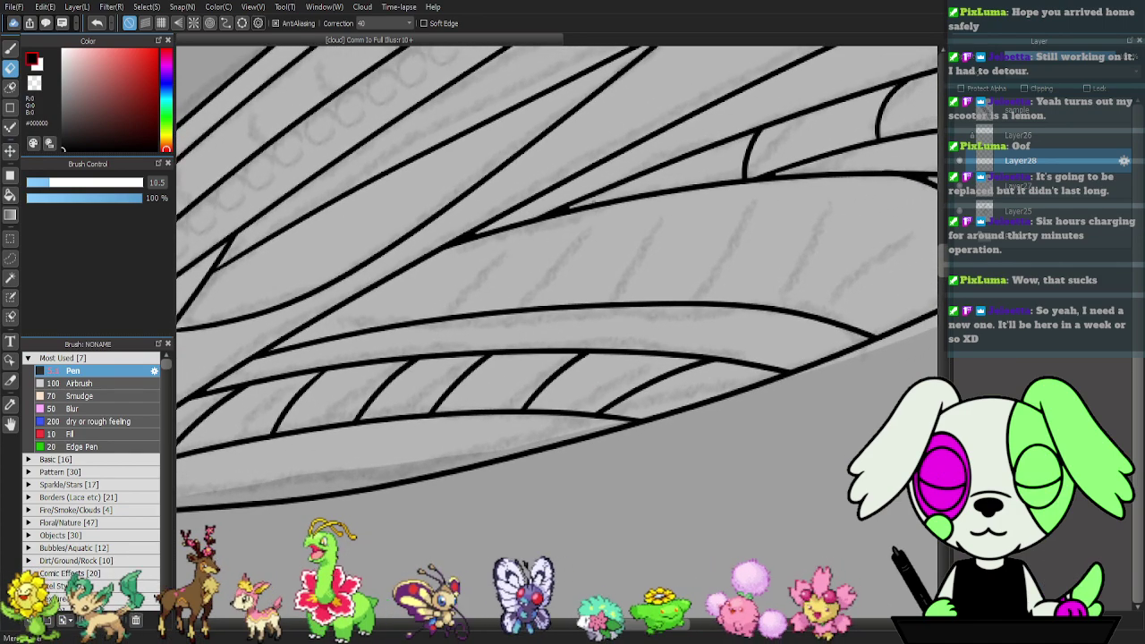
key(b)
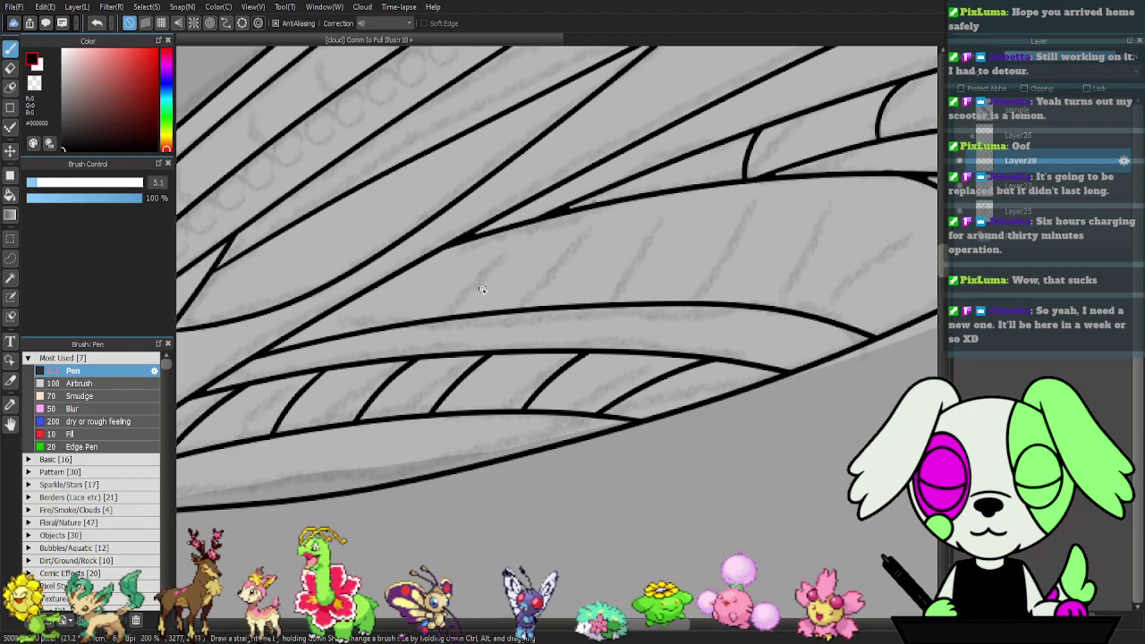
mouse_move(422, 334)
mouse_down()
mouse_move(537, 235)
mouse_move(605, 205)
mouse_up()
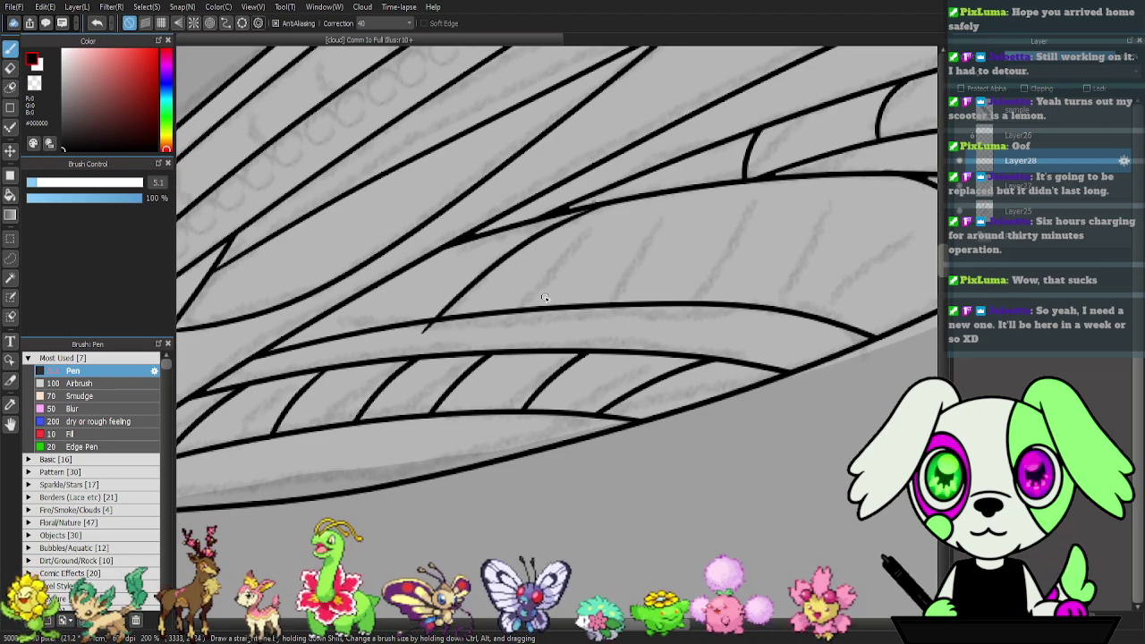
key(ctrl+z)
drag(524, 235, 557, 213)
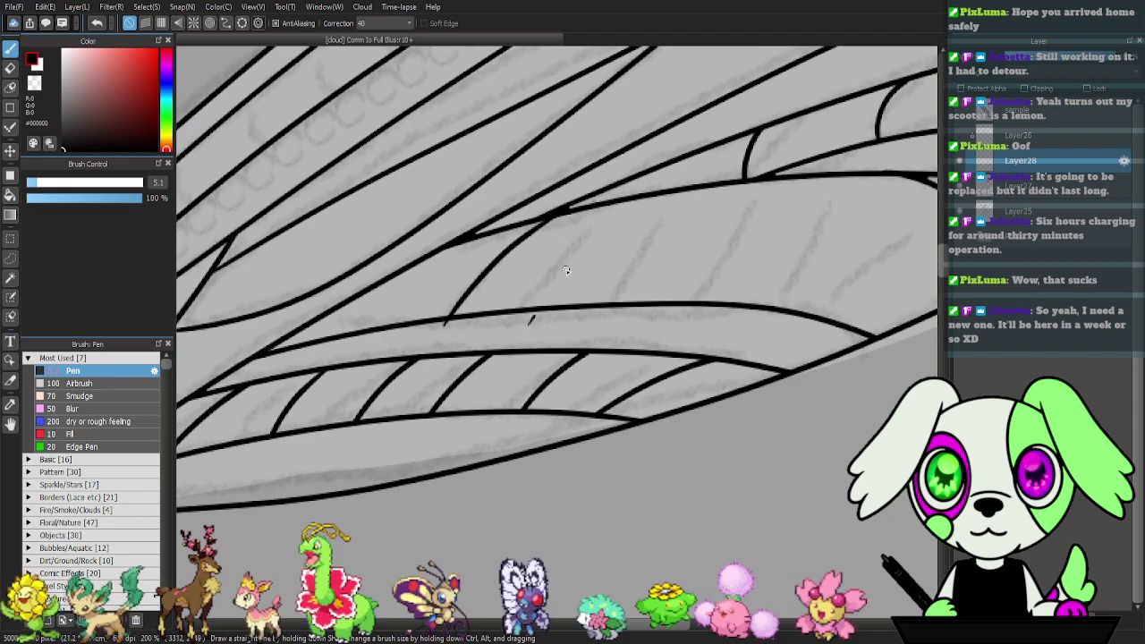
drag(539, 307, 676, 179)
mouse_move(624, 318)
mouse_down()
mouse_move(699, 213)
mouse_move(773, 159)
mouse_up()
mouse_move(743, 305)
mouse_down()
mouse_move(616, 310)
mouse_move(602, 278)
mouse_move(694, 189)
mouse_move(766, 160)
mouse_up()
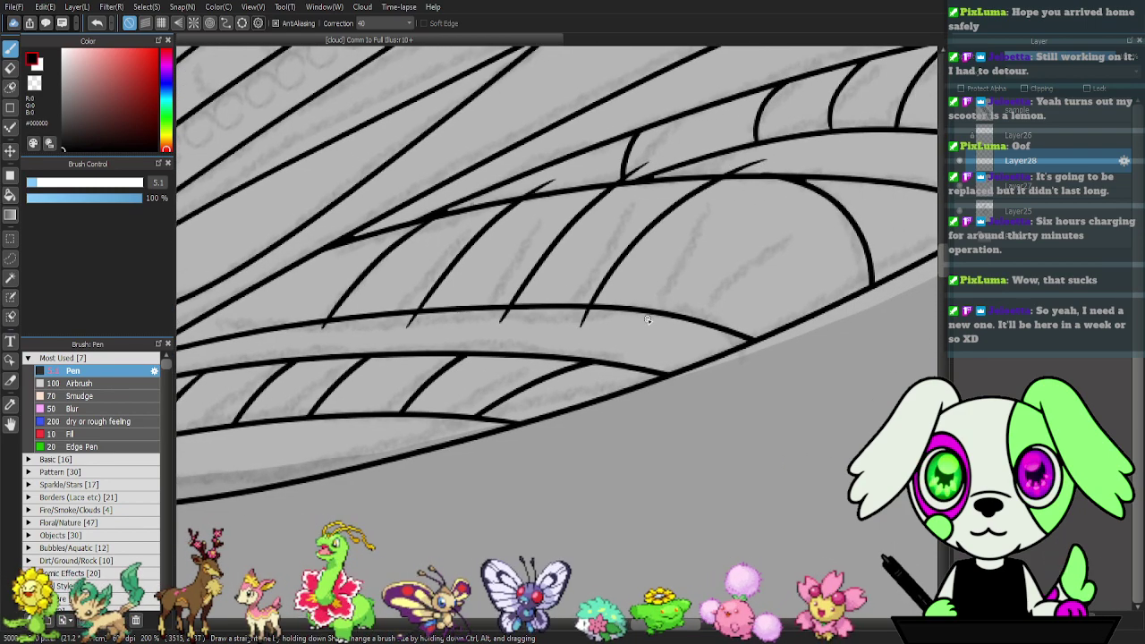
drag(660, 315, 881, 204)
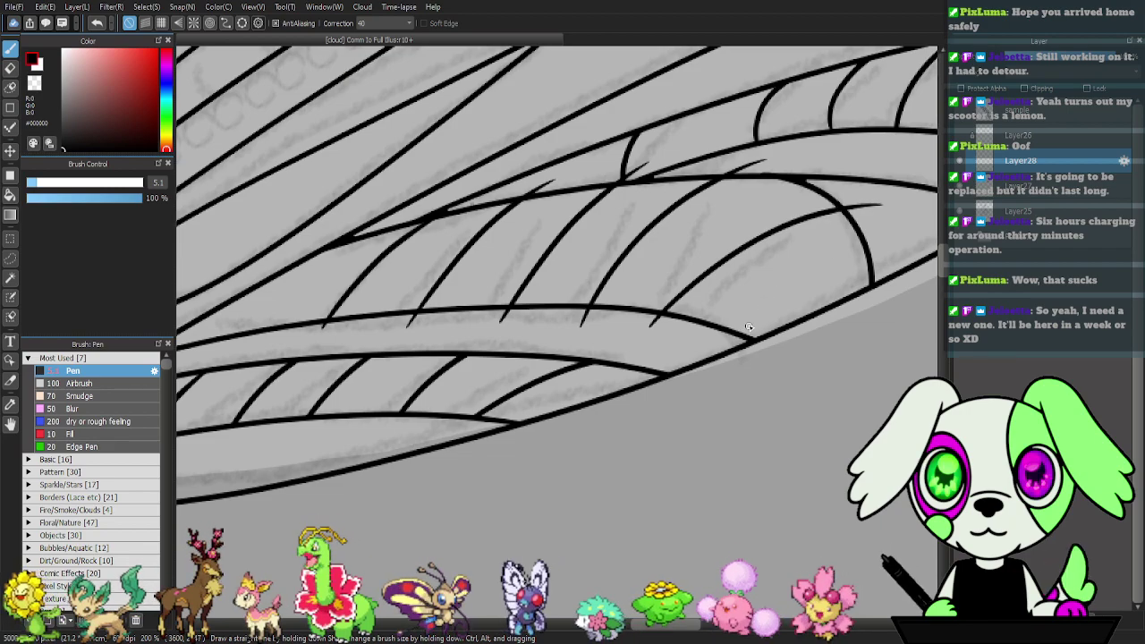
key(ctrl+z)
key(ctrl+z)
key(ctrl+z)
key(ctrl+z)
- Ink five more curved cross veins across the wide middle segment, working from the outer end inward, and trim their overshooting ends
mouse_move(704, 332)
mouse_down()
mouse_move(790, 249)
mouse_move(876, 219)
mouse_up()
mouse_move(650, 322)
mouse_down()
mouse_move(671, 263)
mouse_move(762, 169)
mouse_up()
drag(583, 311, 642, 181)
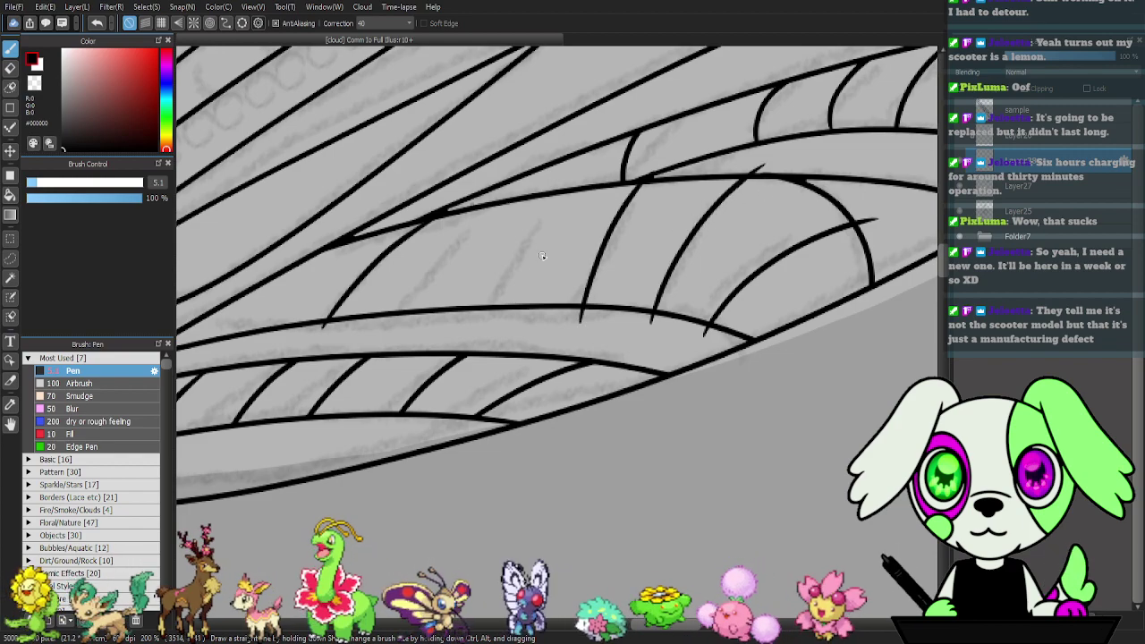
mouse_move(506, 324)
mouse_down()
mouse_move(508, 267)
mouse_move(551, 190)
mouse_up()
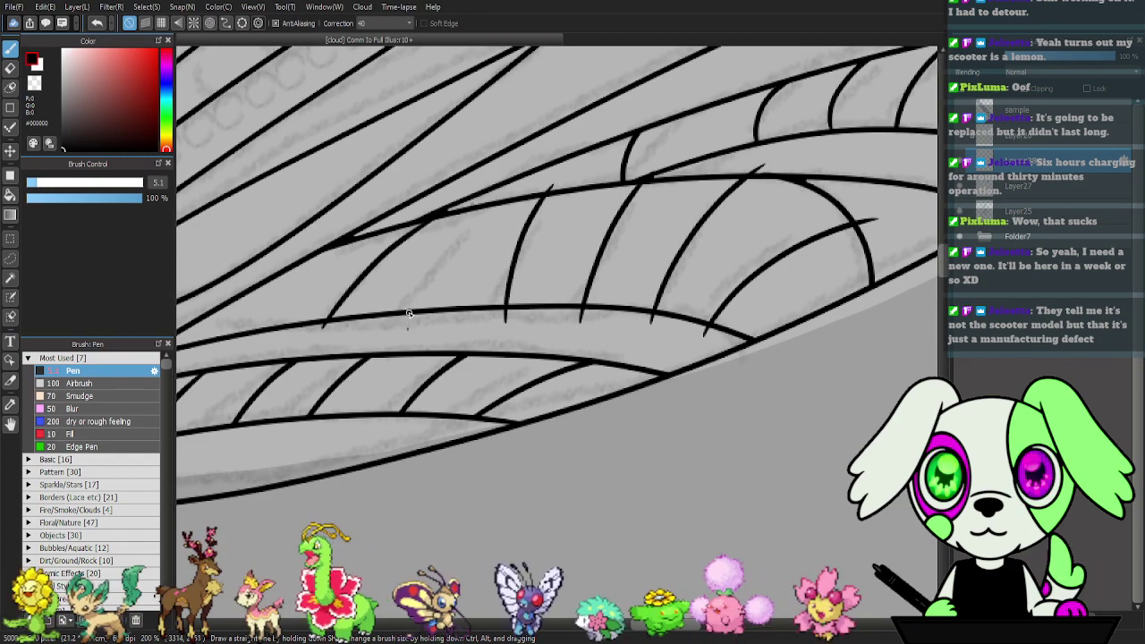
drag(408, 327, 457, 222)
key(e)
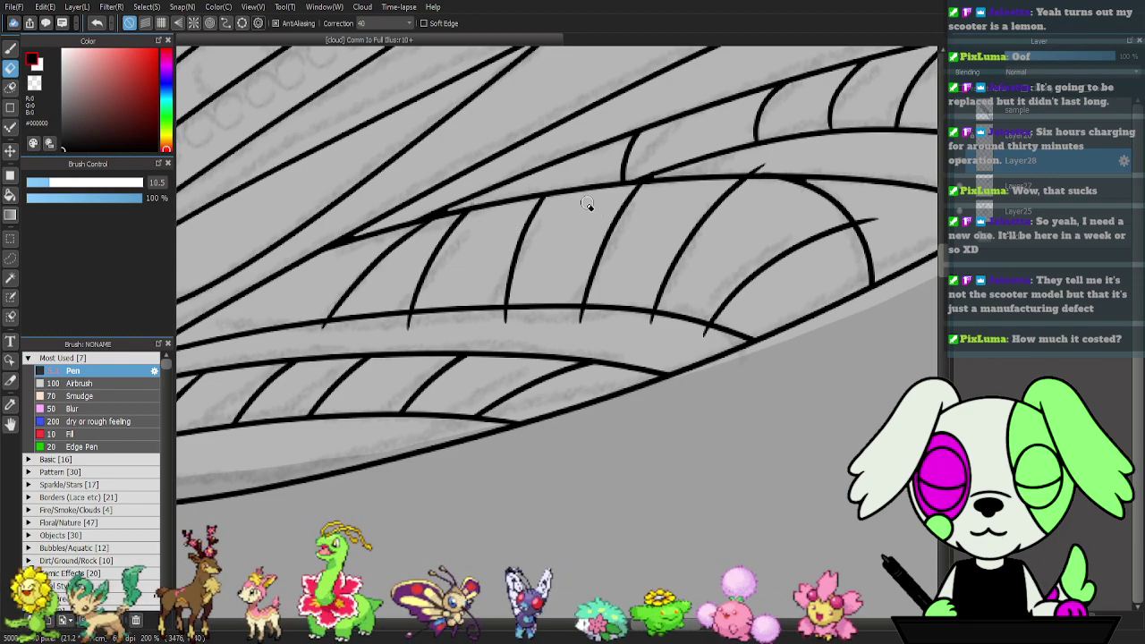
mouse_move(349, 331)
mouse_down()
mouse_move(332, 327)
mouse_move(417, 314)
mouse_up()
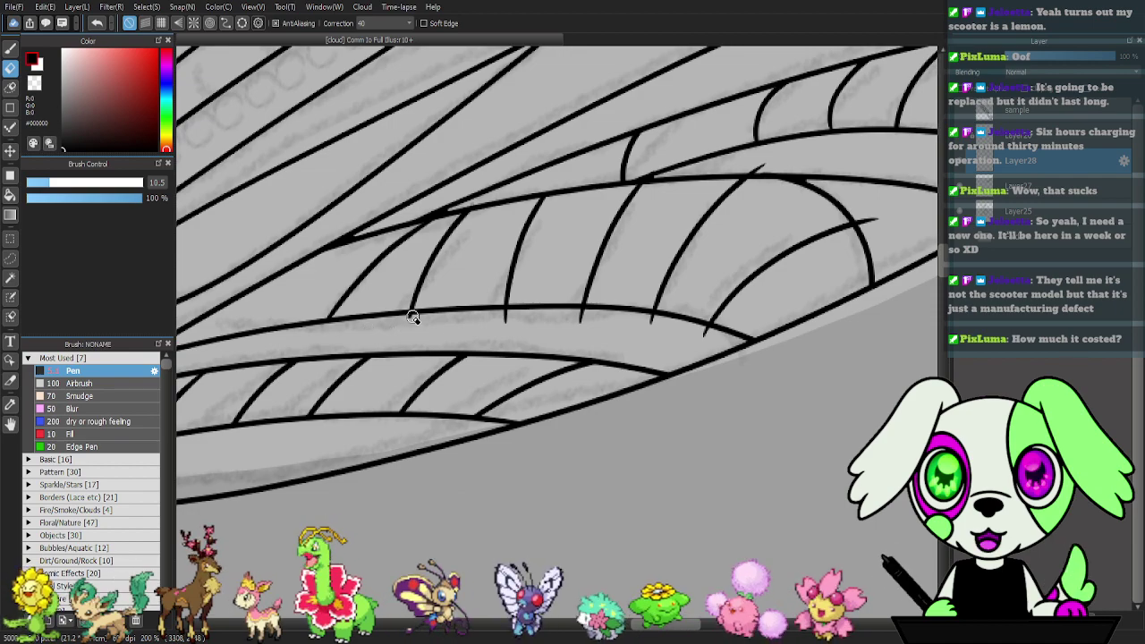
mouse_move(530, 316)
mouse_down()
mouse_move(495, 315)
mouse_move(741, 343)
mouse_up()
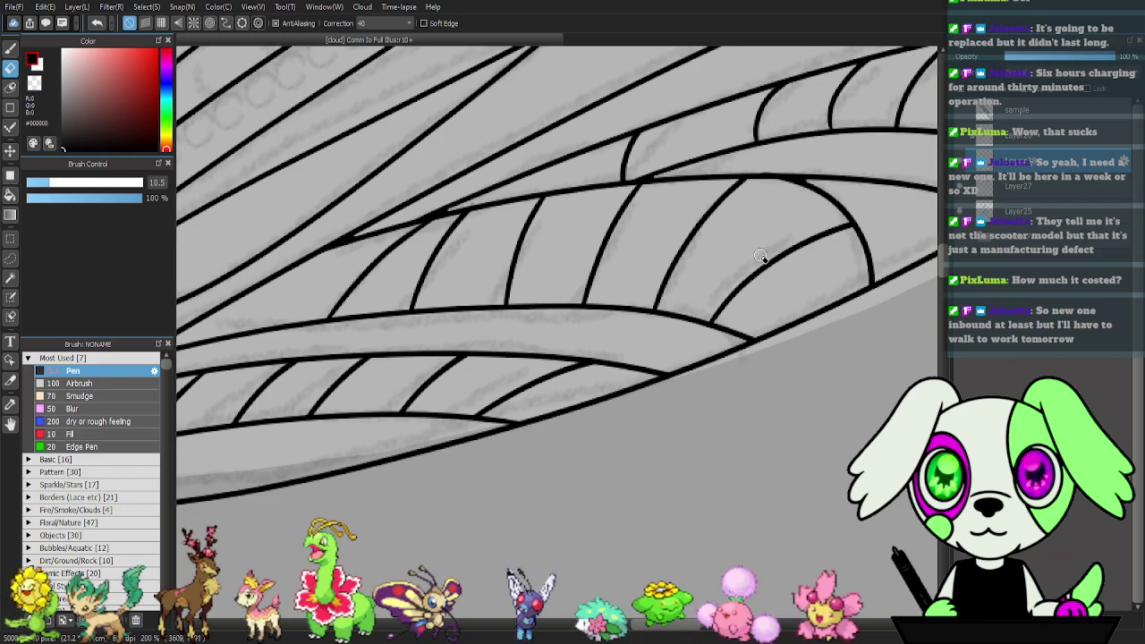
- Ink three curved cross veins across the long band below the ribbed upper section of the wing, following the sketch
drag(445, 286, 794, 228)
mouse_move(671, 243)
mouse_down()
mouse_move(654, 248)
mouse_move(655, 261)
mouse_up()
key(b)
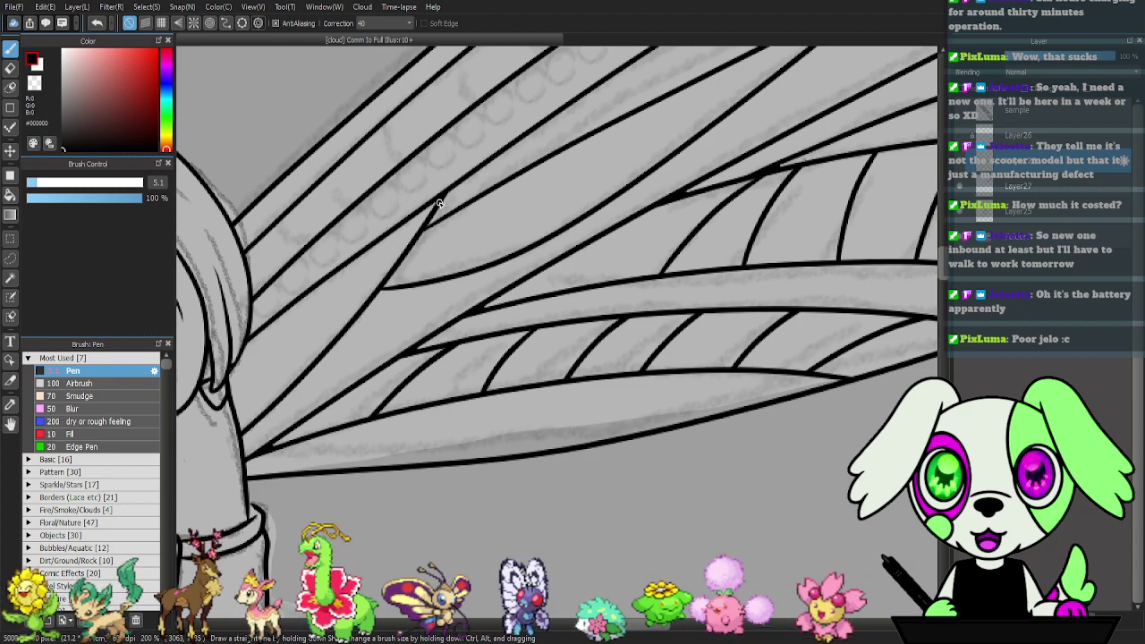
drag(755, 228, 598, 240)
drag(761, 244, 556, 220)
drag(491, 192, 820, 192)
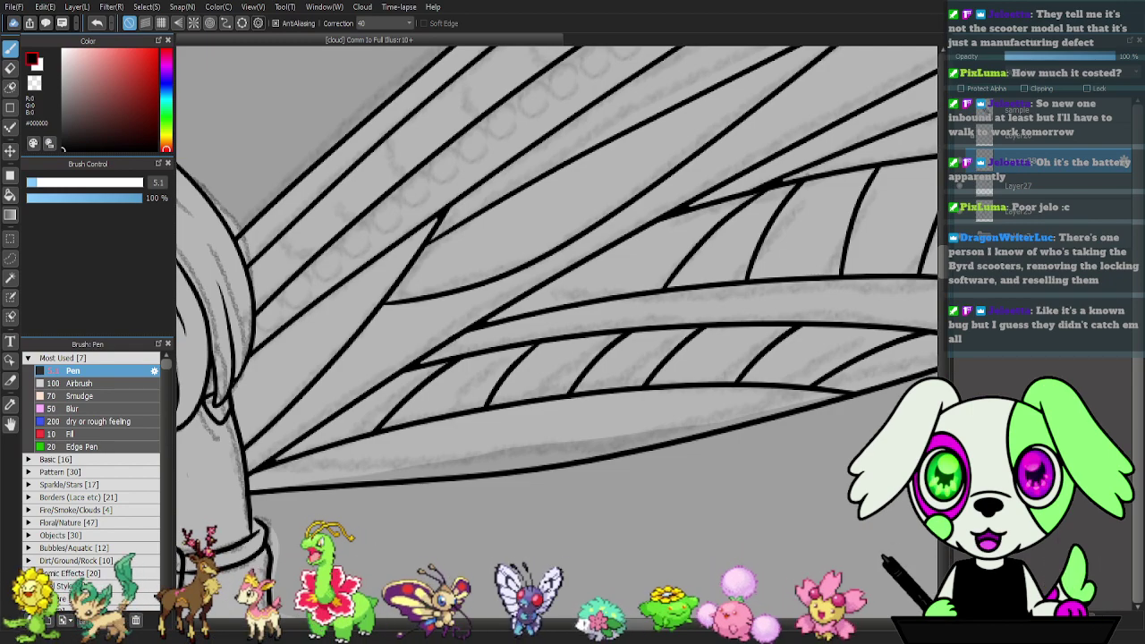
drag(410, 550, 531, 481)
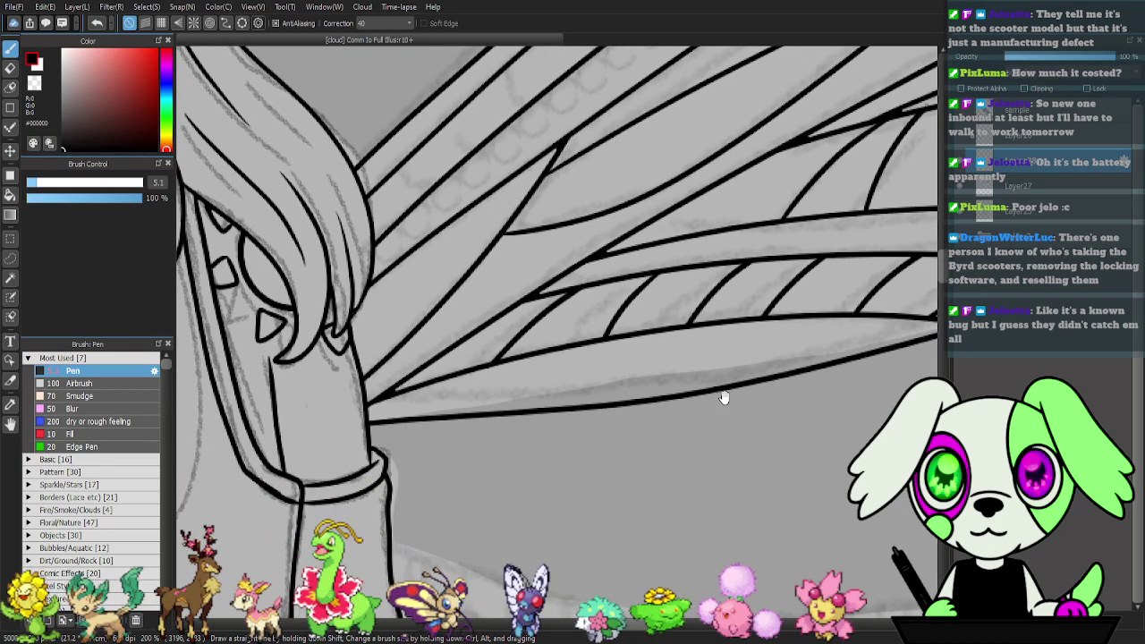
drag(723, 396, 640, 457)
mouse_move(774, 396)
mouse_down()
mouse_move(659, 417)
mouse_move(677, 435)
mouse_move(588, 439)
mouse_move(611, 459)
mouse_move(421, 540)
mouse_move(730, 496)
mouse_move(670, 506)
mouse_move(680, 501)
mouse_up()
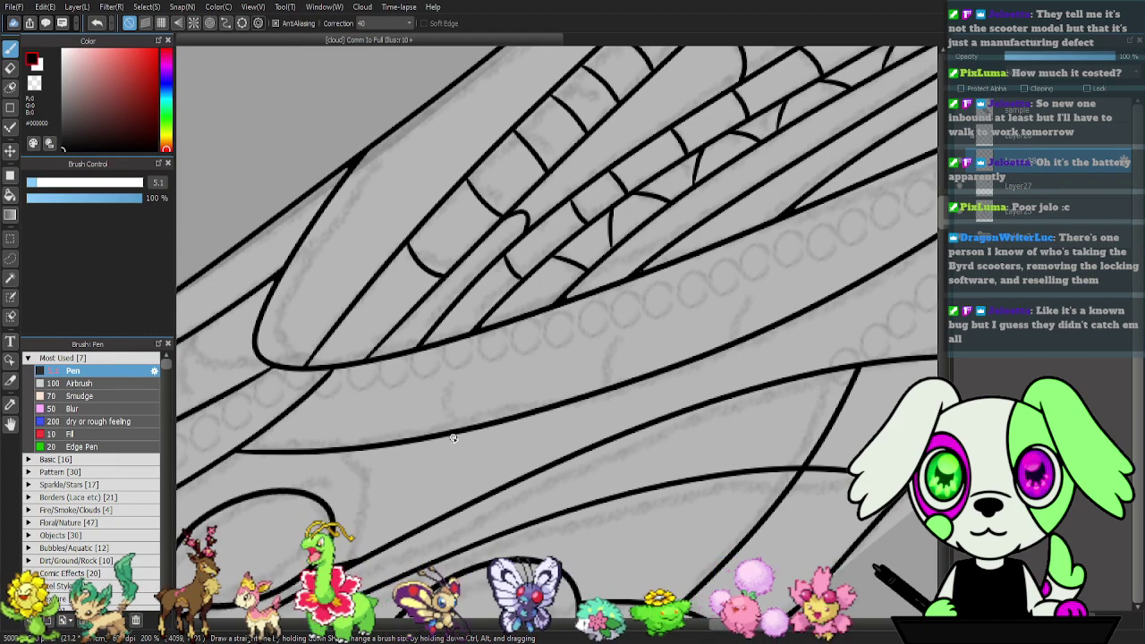
mouse_move(460, 431)
mouse_down()
mouse_move(449, 380)
mouse_move(487, 324)
mouse_up()
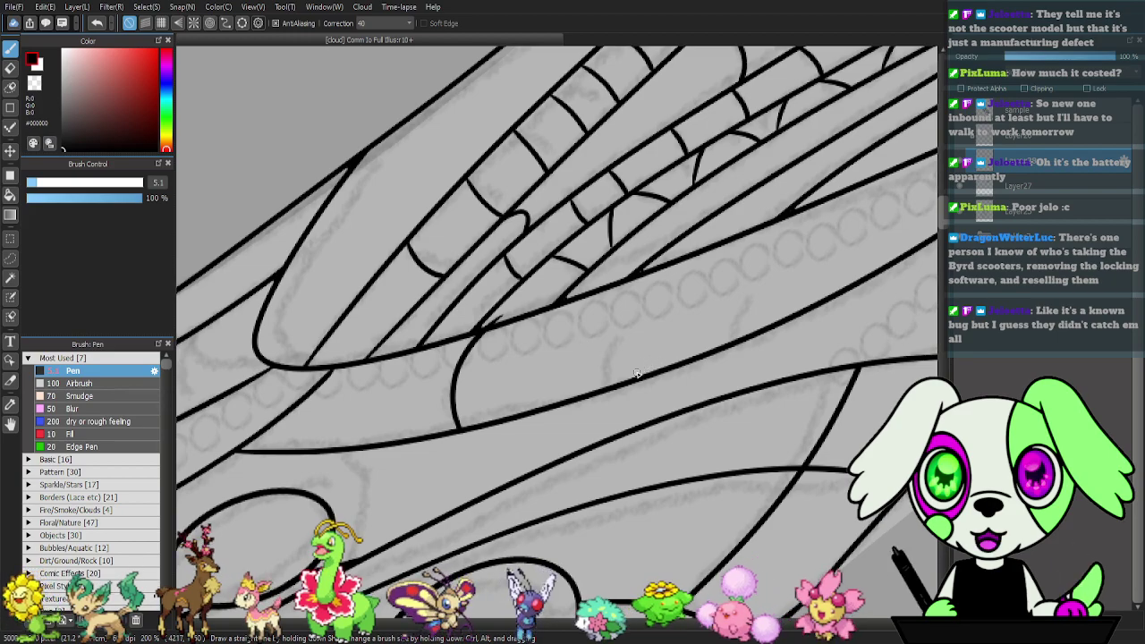
drag(616, 316, 685, 254)
drag(750, 299, 654, 343)
mouse_move(676, 275)
mouse_down()
mouse_move(651, 336)
mouse_move(689, 383)
mouse_up()
drag(780, 309, 631, 351)
drag(598, 395, 724, 332)
- Erase the ends of the three new cross veins that overshoot the band's upper and lower borders
key(e)
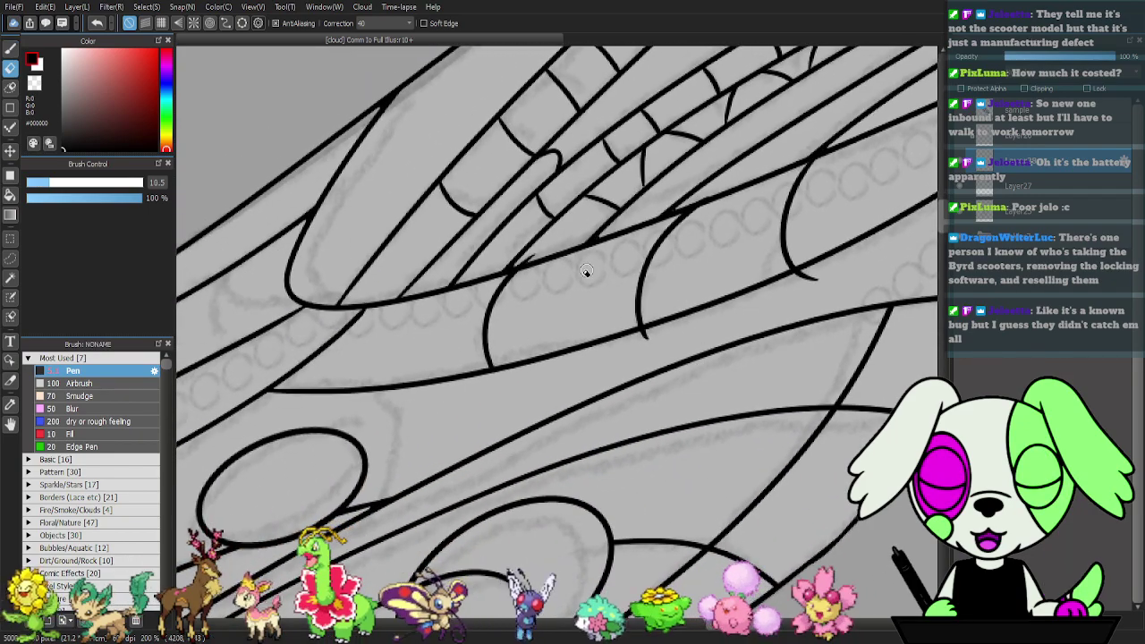
drag(663, 241, 562, 286)
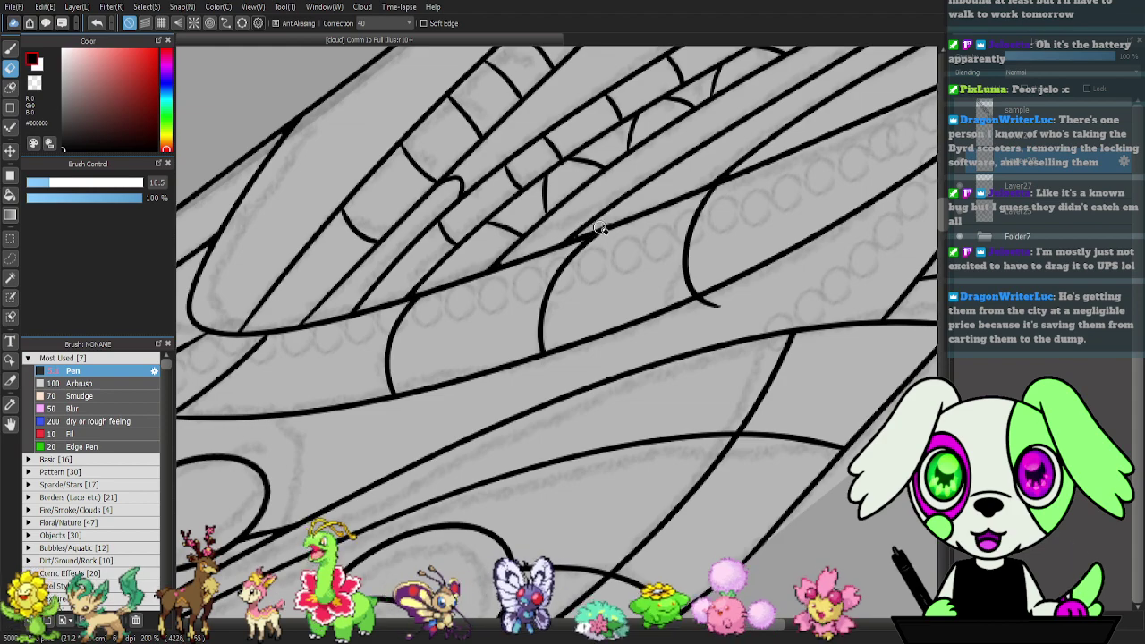
drag(702, 298, 723, 309)
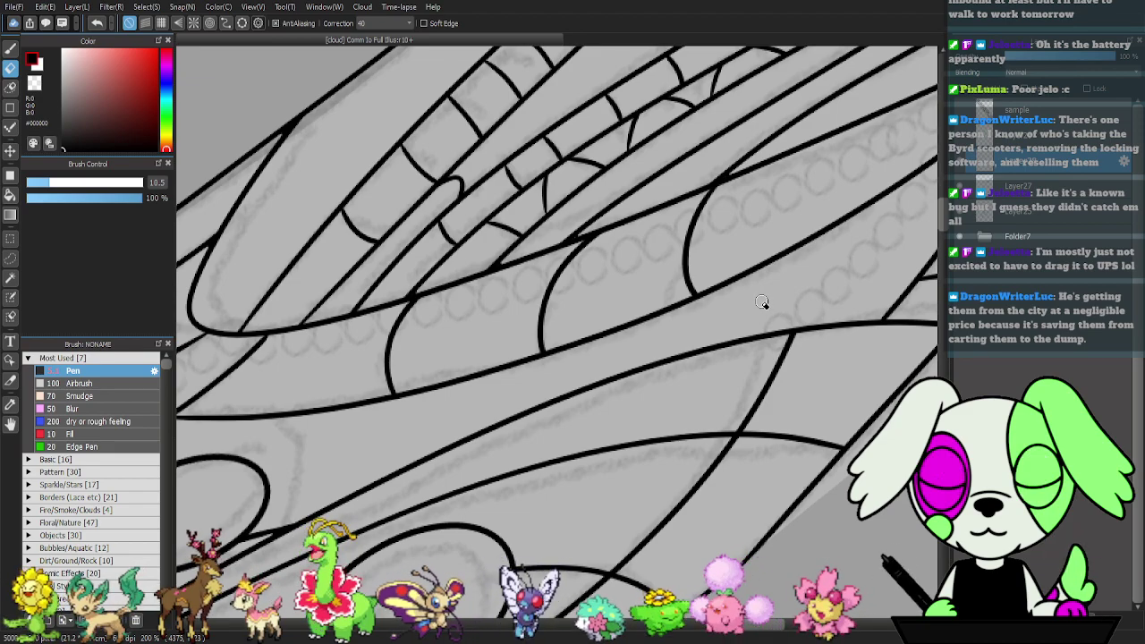
drag(588, 314, 730, 301)
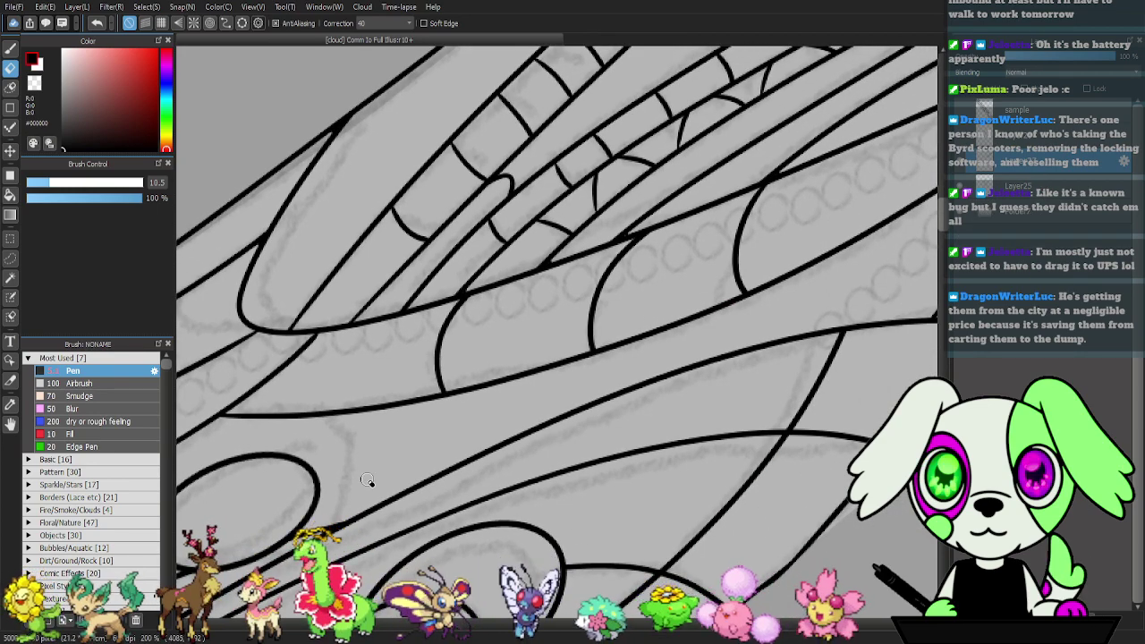
- On a new layer, stamp small circles with the From Canvas brush along the short slanted vein near the wing's outer edge, redrawing until it fits
scroll(174, 373, down, 10)
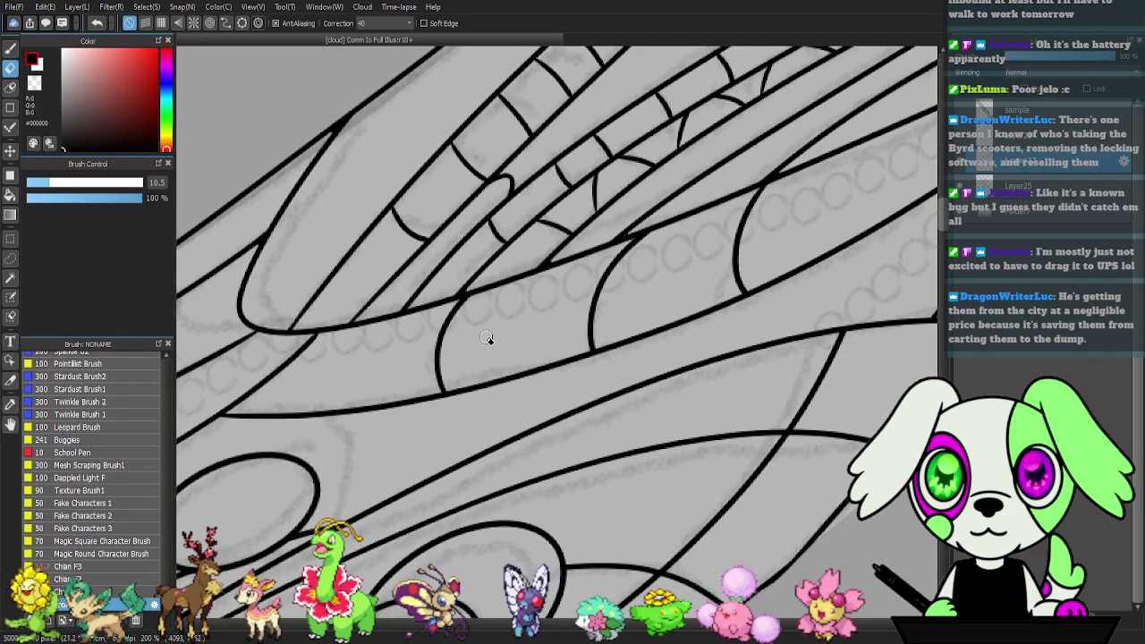
scroll(511, 364, down, 1)
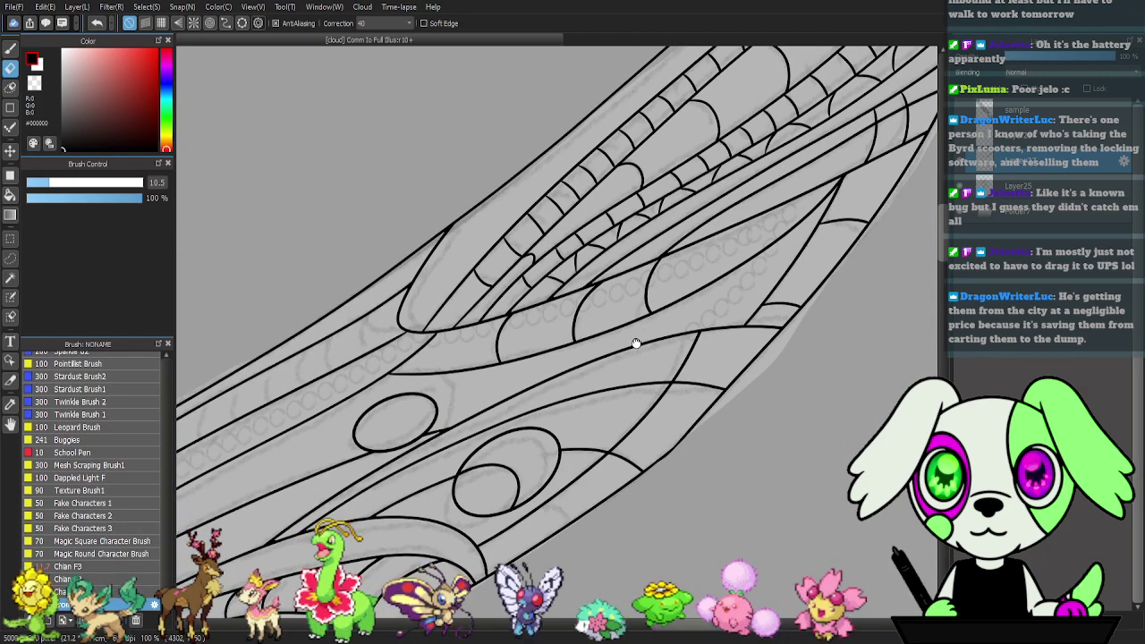
drag(639, 340, 437, 383)
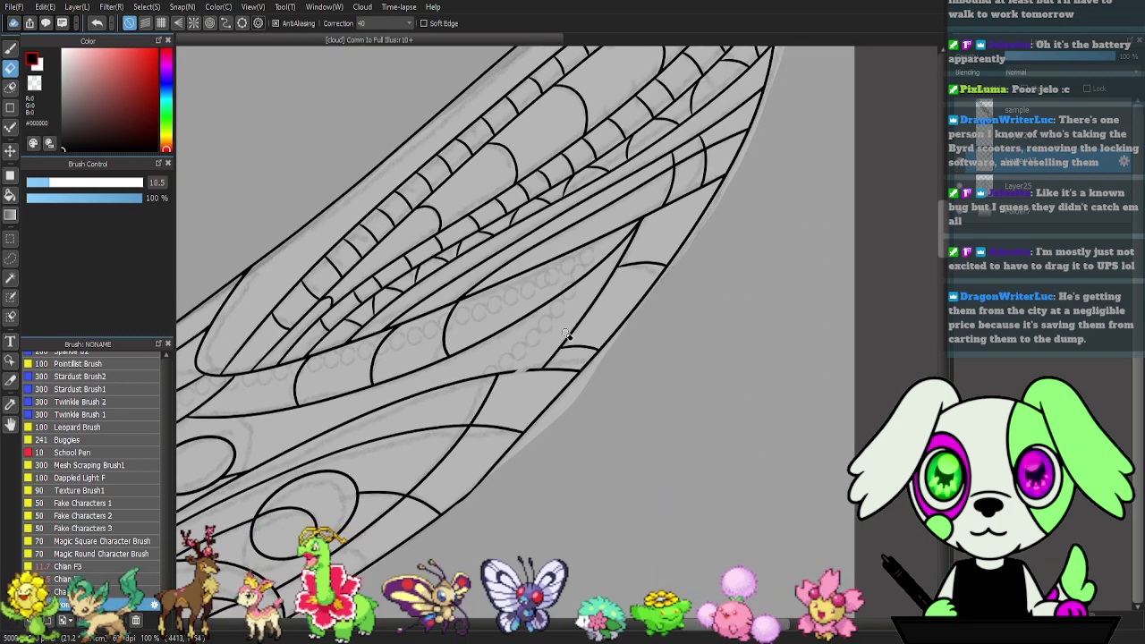
key(b)
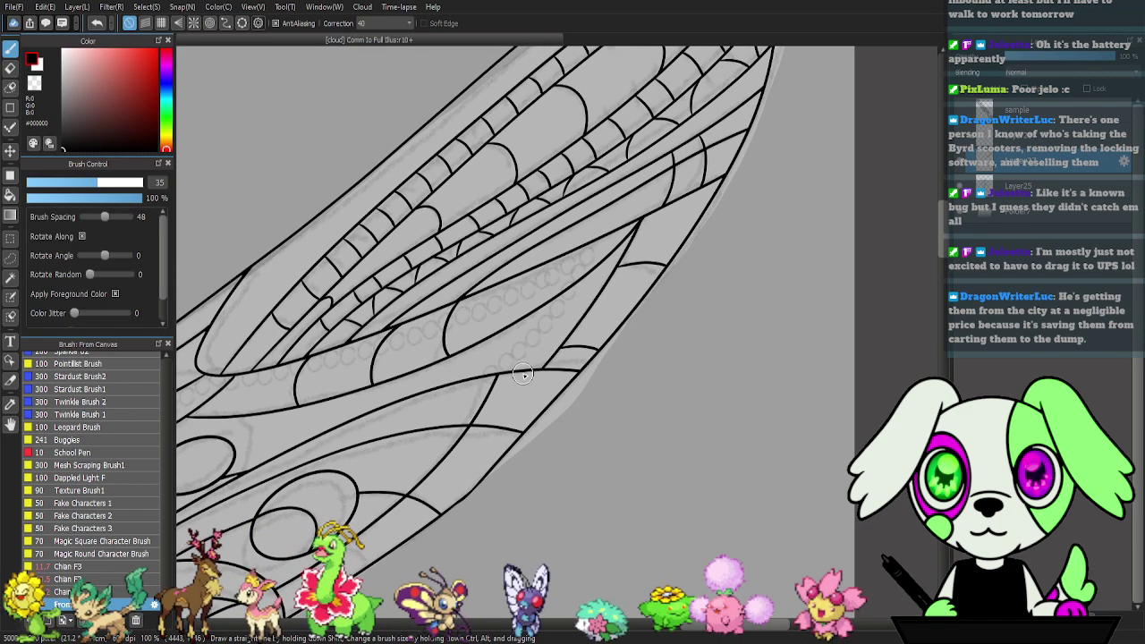
key(ctrl+shift+n)
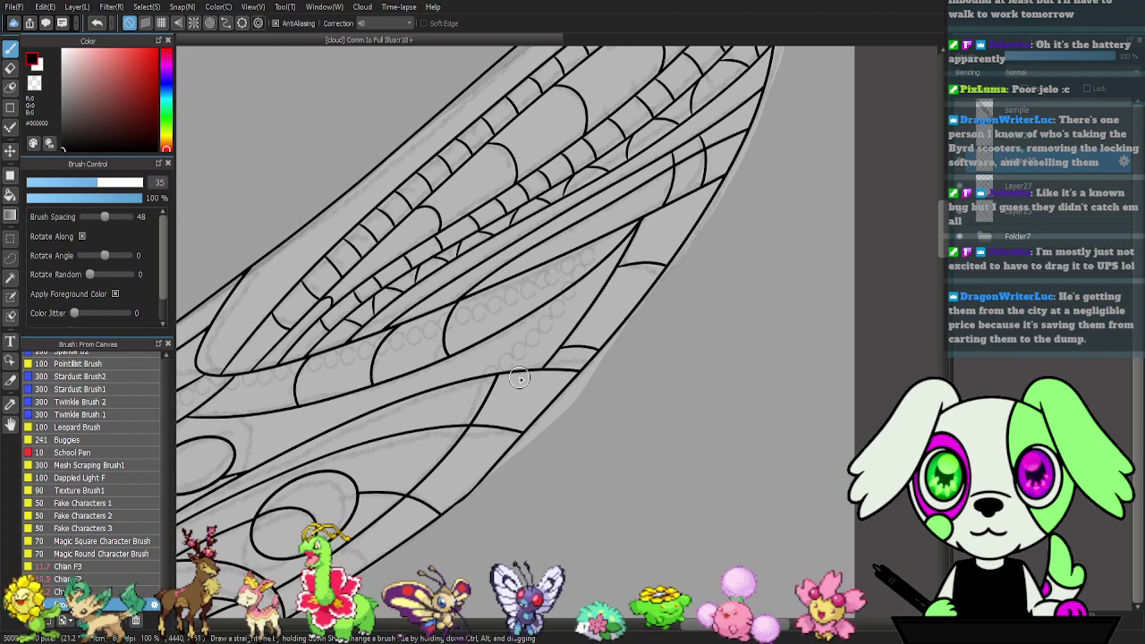
drag(560, 354, 637, 222)
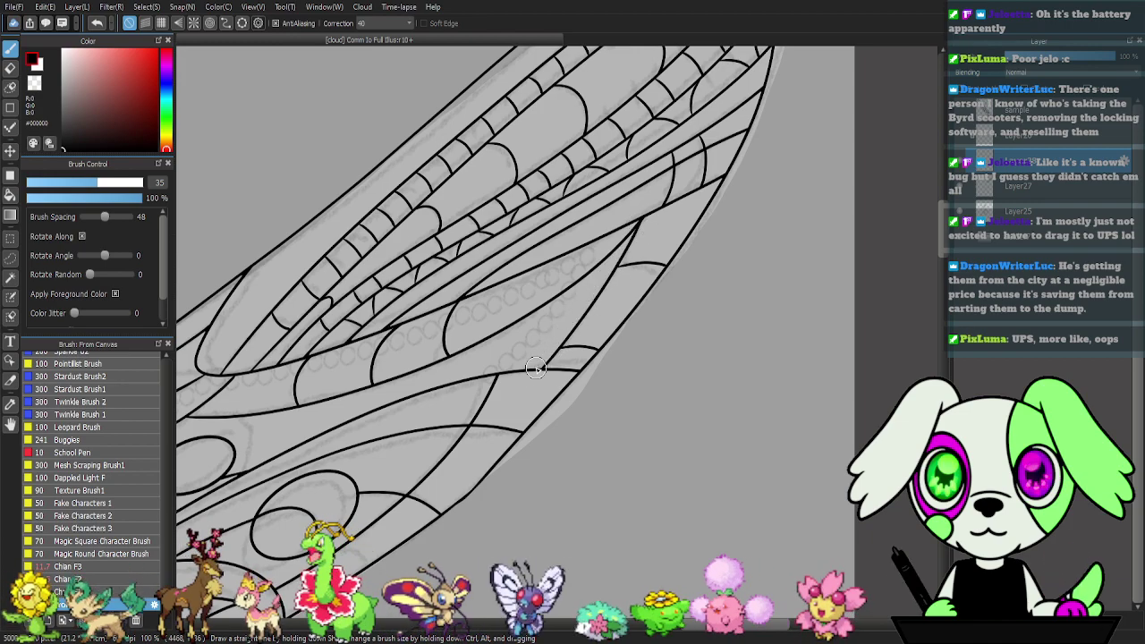
drag(549, 353, 632, 227)
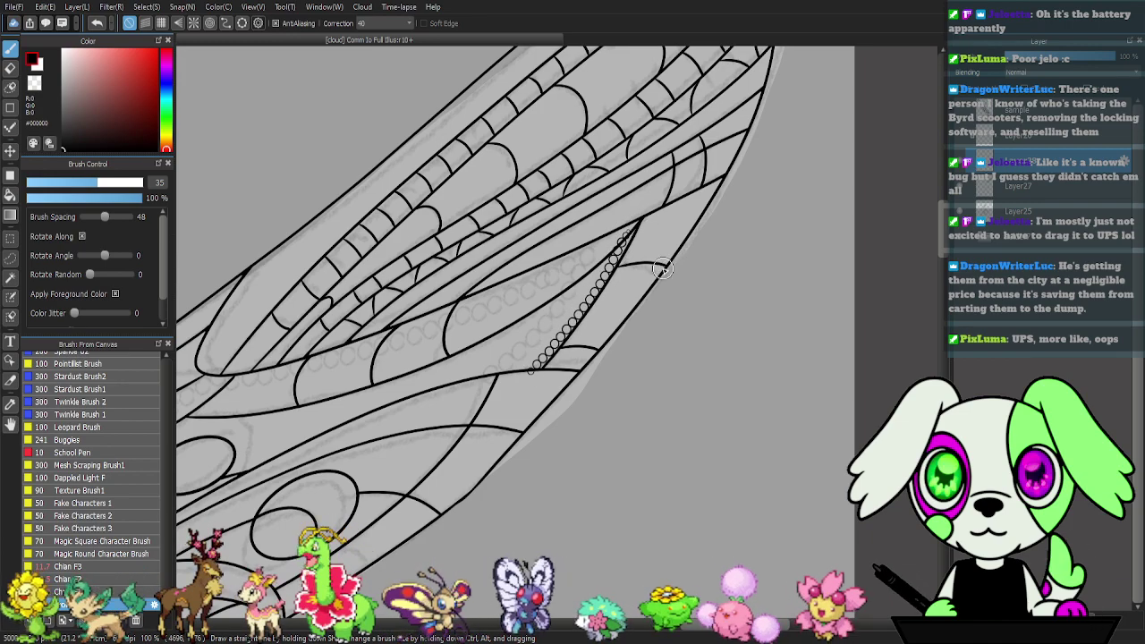
key(ctrl+z)
drag(535, 370, 633, 232)
key(ctrl+z)
drag(531, 376, 639, 220)
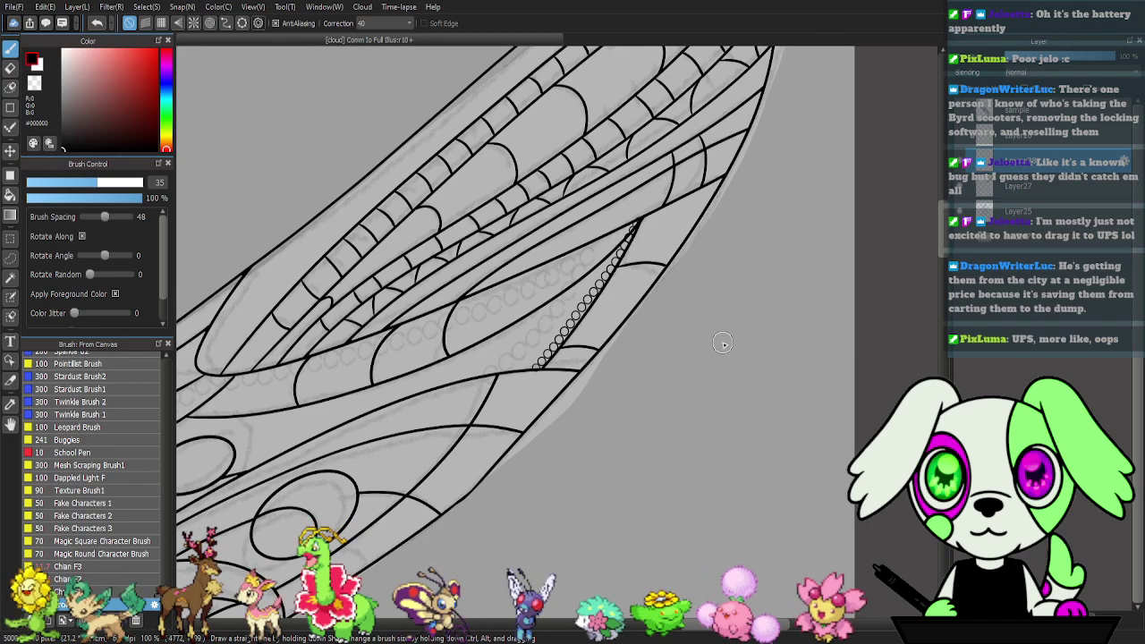
- Try to stamp a chain of small circles along the underside of the band's long upper vein, retrying the stroke several times
drag(641, 340, 801, 300)
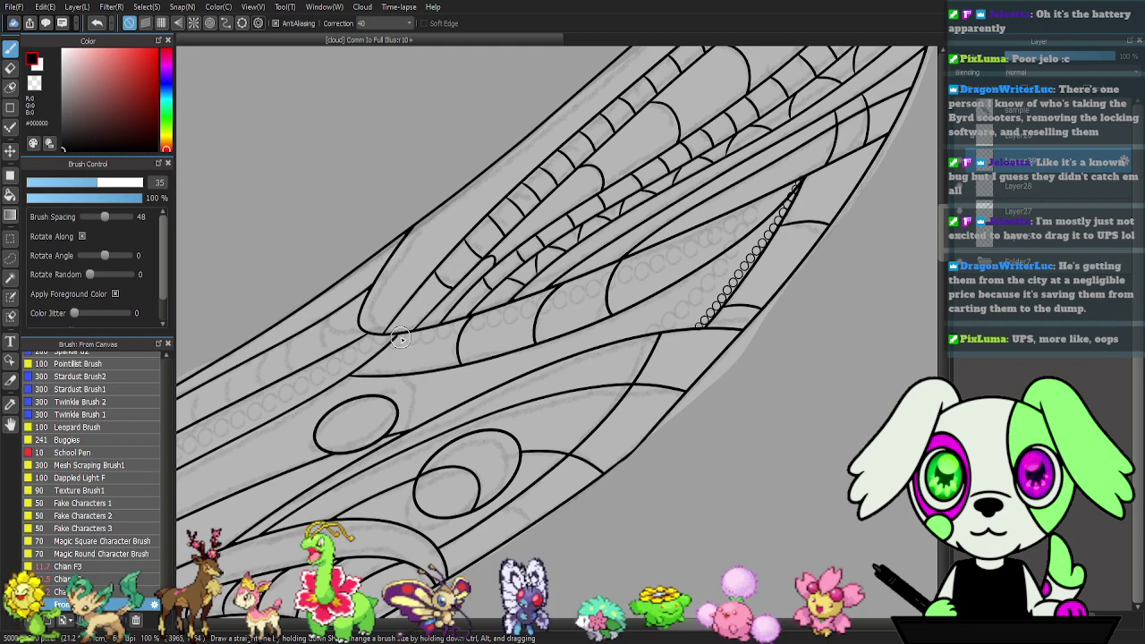
mouse_move(396, 339)
mouse_down()
mouse_move(515, 314)
mouse_move(760, 213)
mouse_up()
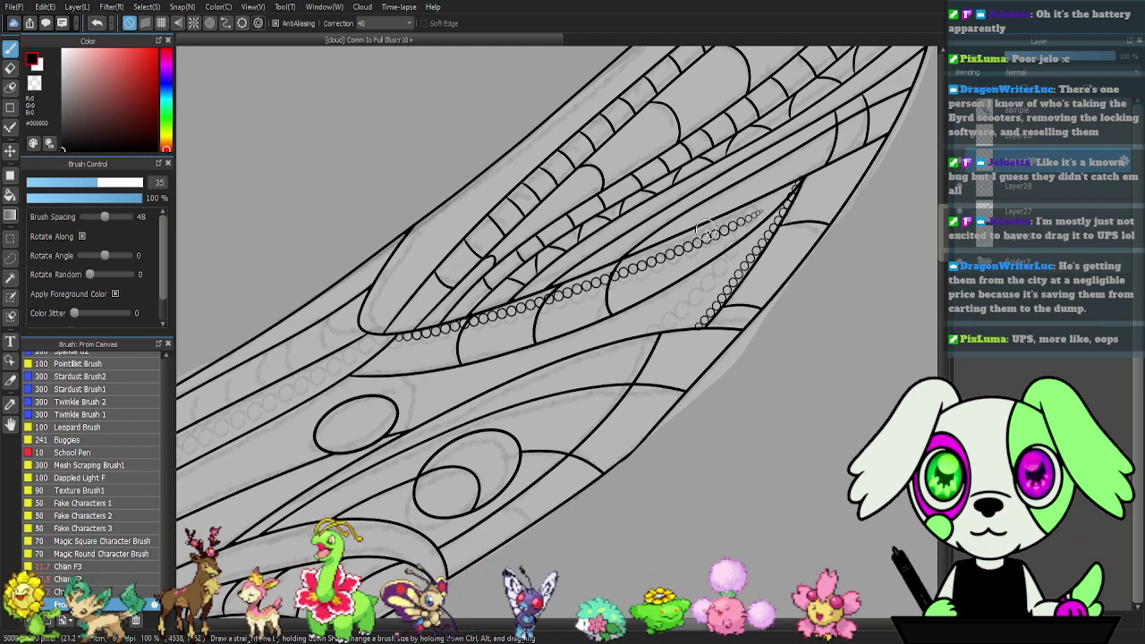
key(ctrl+z)
mouse_move(401, 339)
mouse_down()
mouse_move(570, 290)
mouse_move(723, 228)
mouse_up()
key(ctrl+z)
mouse_move(397, 343)
mouse_down()
mouse_move(650, 266)
mouse_move(799, 185)
mouse_up()
key(ctrl+z)
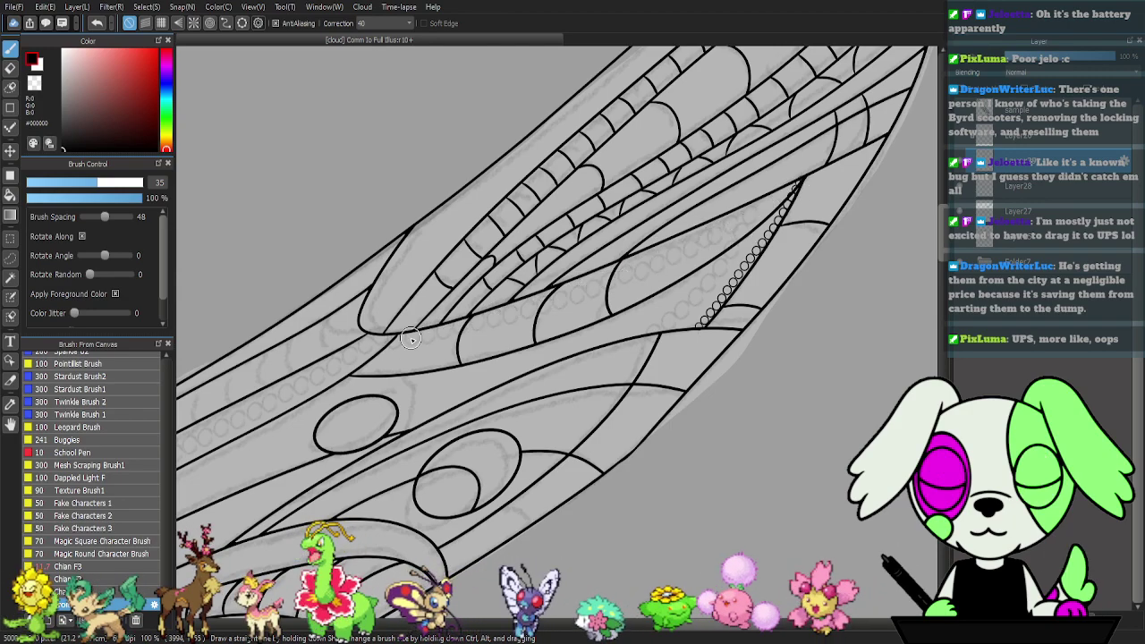
drag(397, 339, 549, 296)
key(ctrl+z)
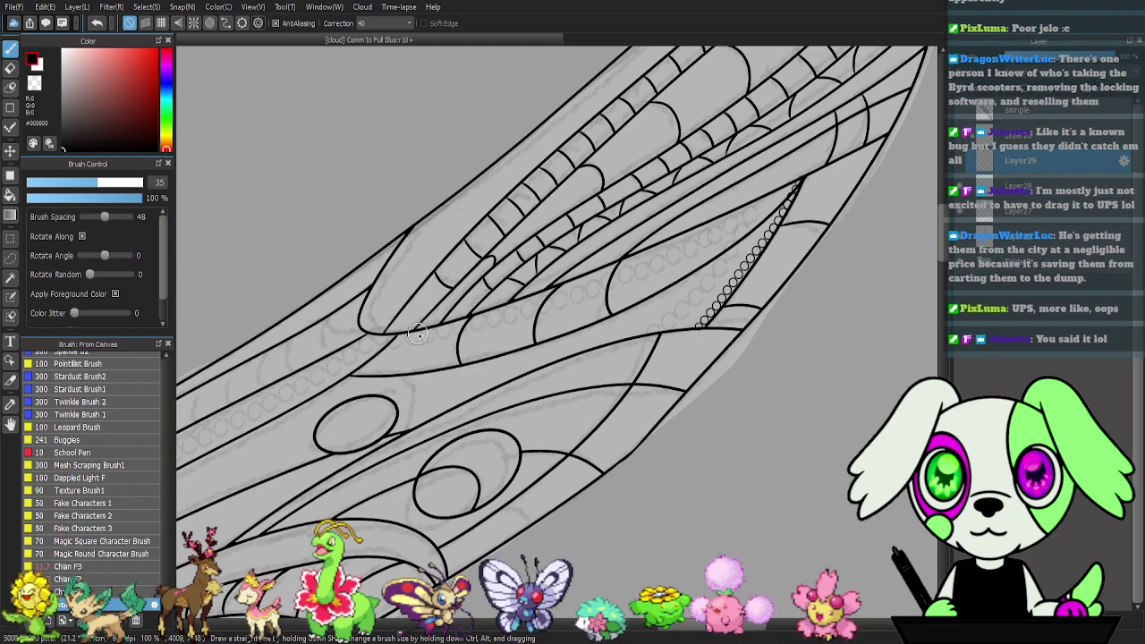
mouse_move(398, 339)
mouse_down()
mouse_move(593, 286)
mouse_move(799, 185)
mouse_up()
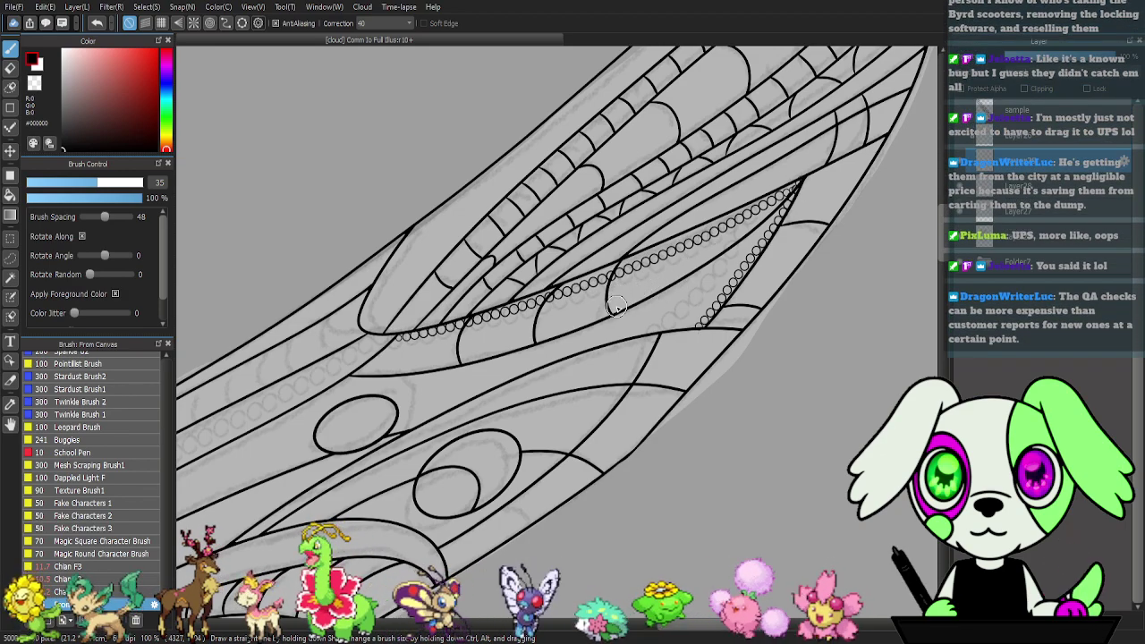
- Try to shift and rotate the long circle chain to follow the vein, and undo the attempt together with the chain
key(k)
drag(594, 283, 594, 280)
scroll(584, 320, down, 1)
key(ctrl+t)
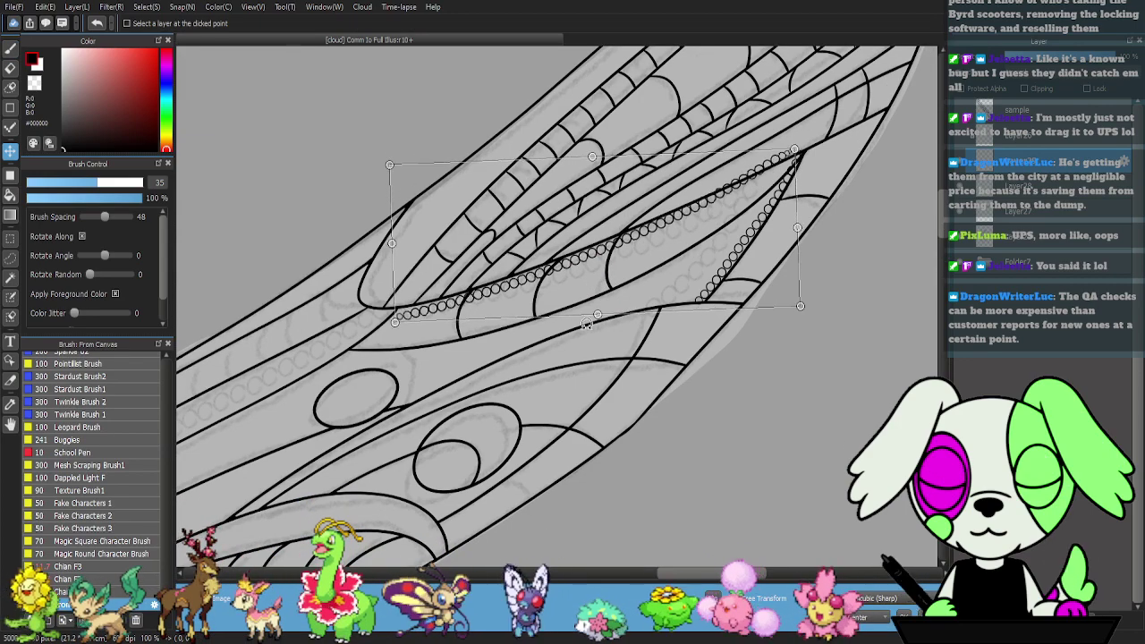
drag(612, 253, 614, 255)
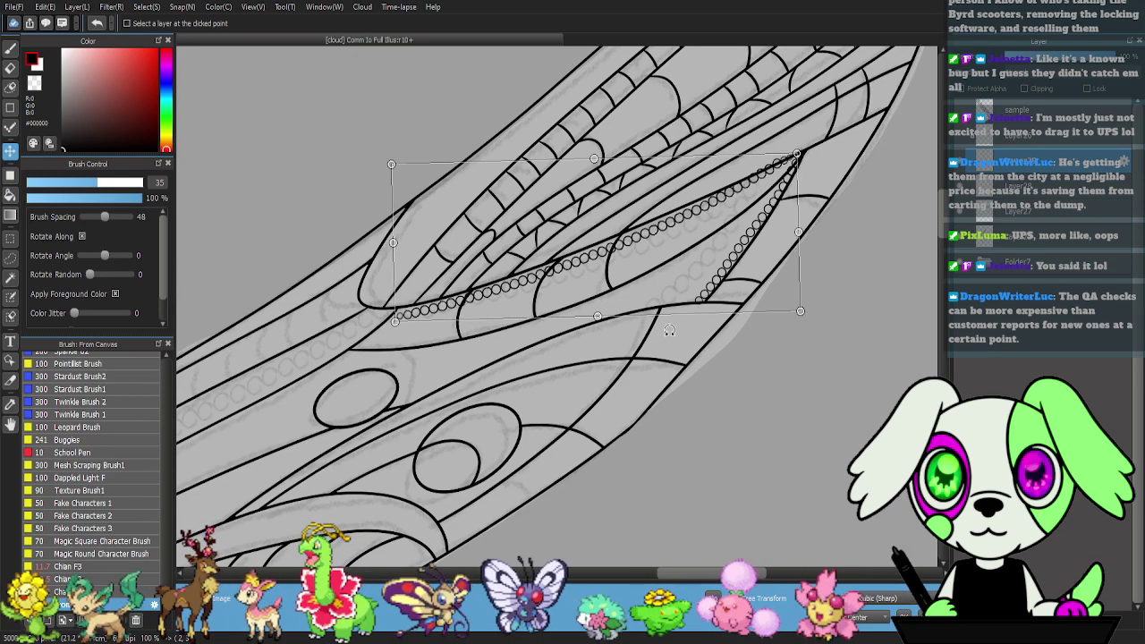
drag(687, 347, 685, 348)
drag(693, 306, 691, 308)
drag(682, 350, 681, 351)
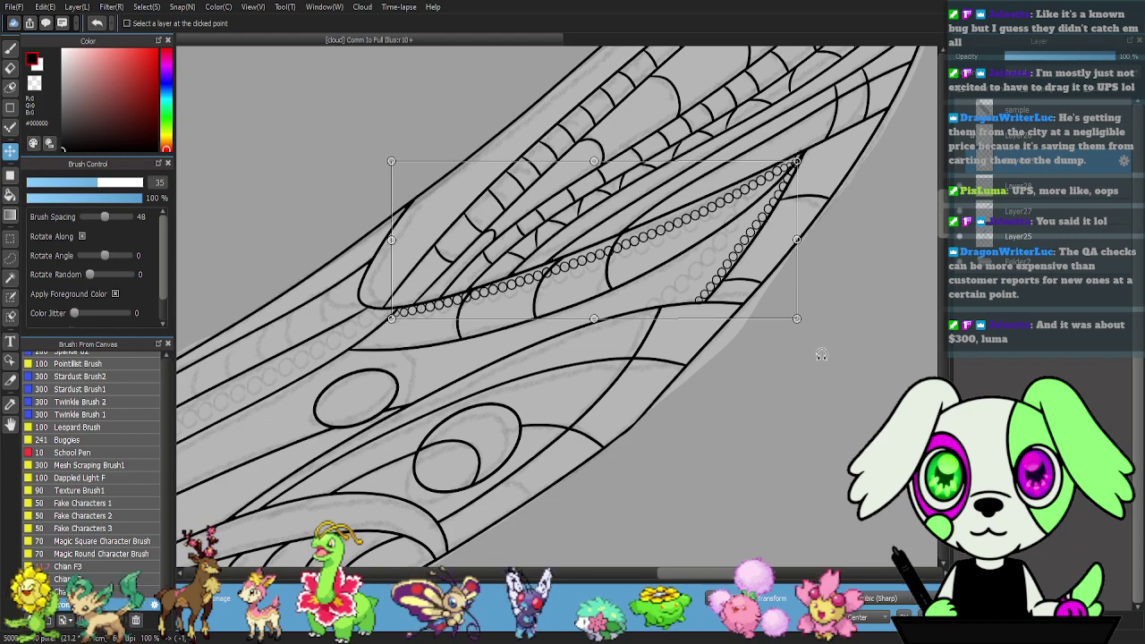
scroll(823, 347, up, 1)
key(Return)
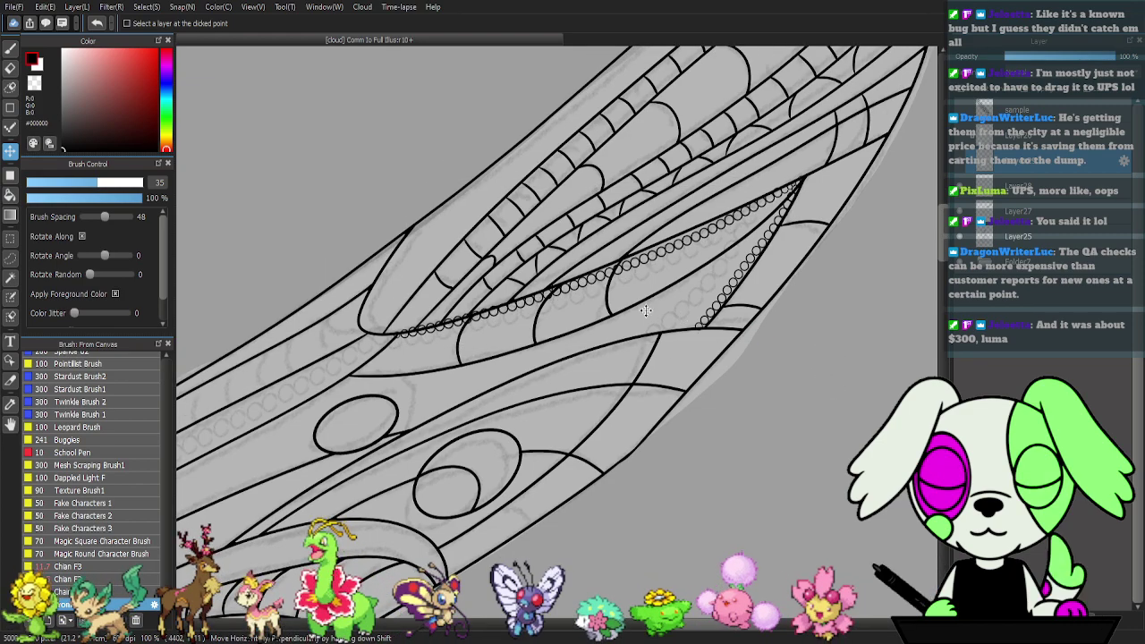
key(ctrl+z)
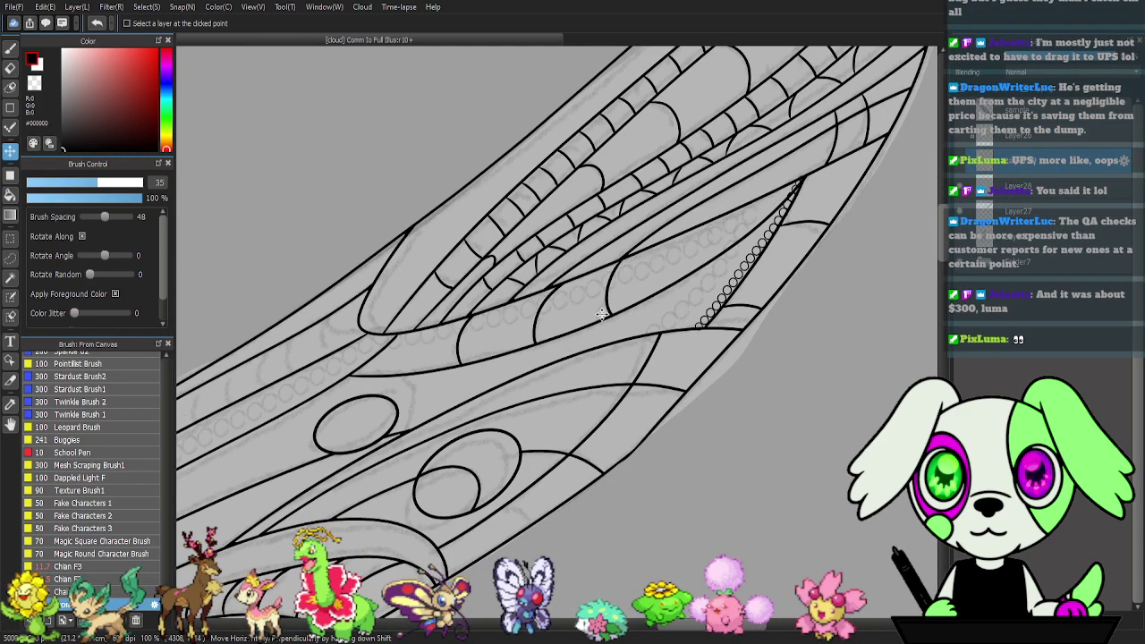
- Stamp the circle chain again along the underside of the long upper vein, from its inner end to the pointed outer tip
key(b)
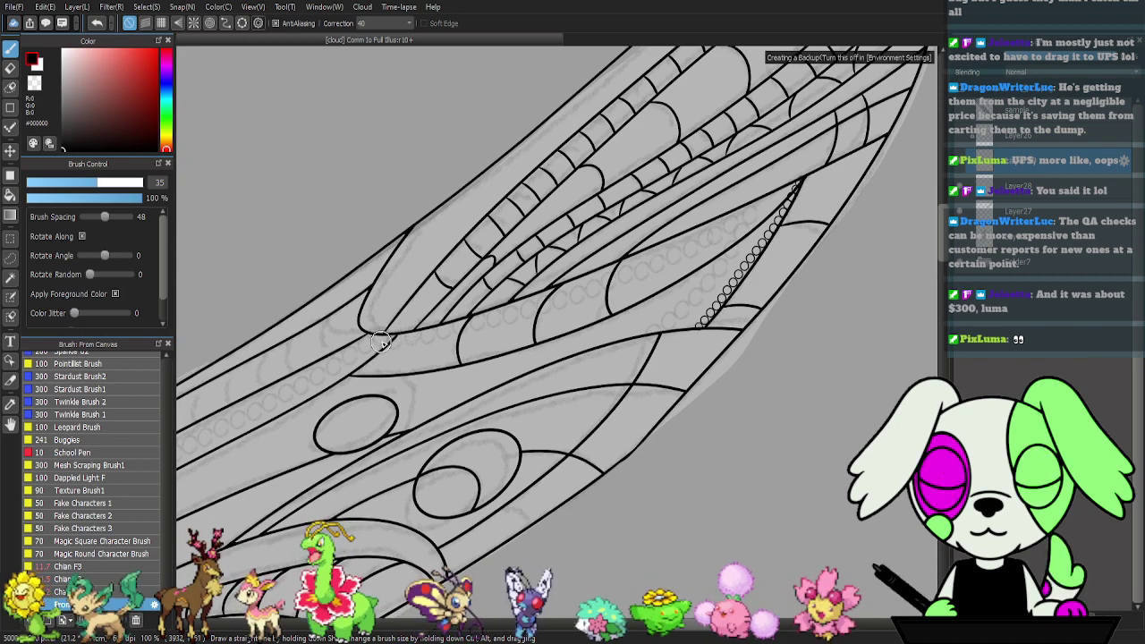
mouse_move(471, 322)
mouse_down()
mouse_move(656, 256)
mouse_move(797, 184)
mouse_up()
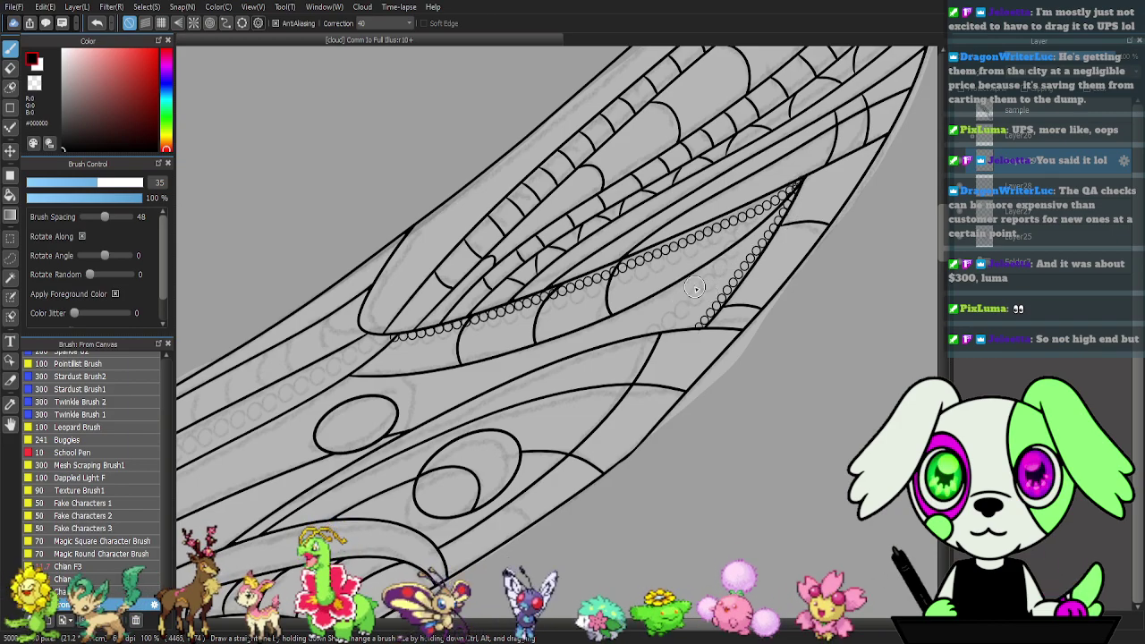
drag(577, 319, 808, 241)
drag(740, 278, 557, 330)
- Erase the parts of the three cross veins that run through the long circle chain, working on the line art in Layer27
key(e)
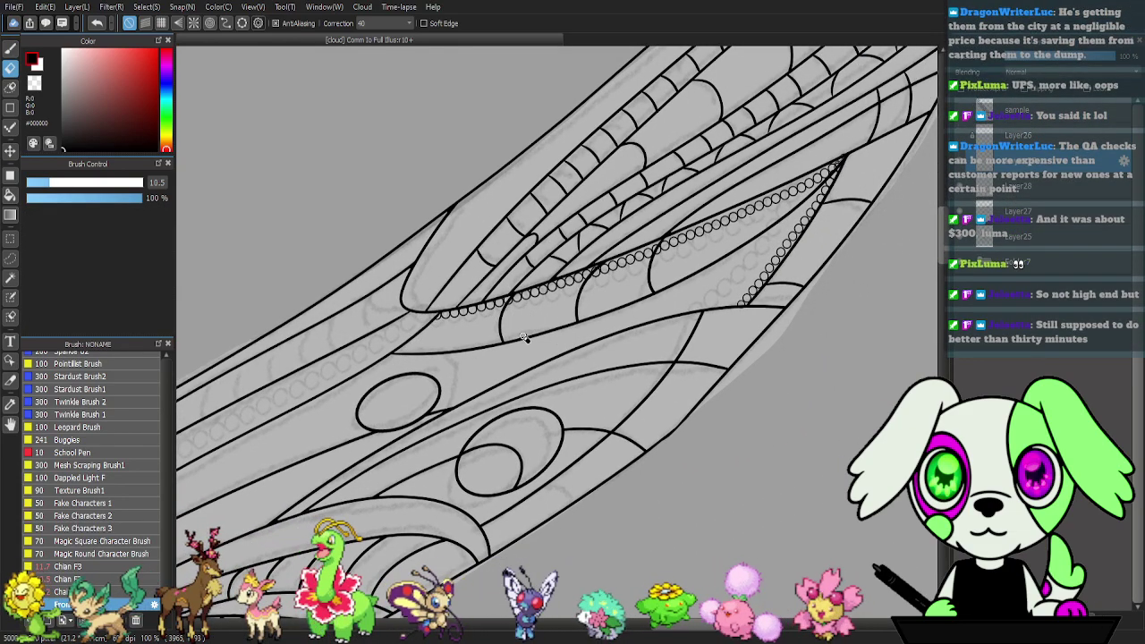
scroll(522, 338, up, 2)
drag(681, 289, 658, 332)
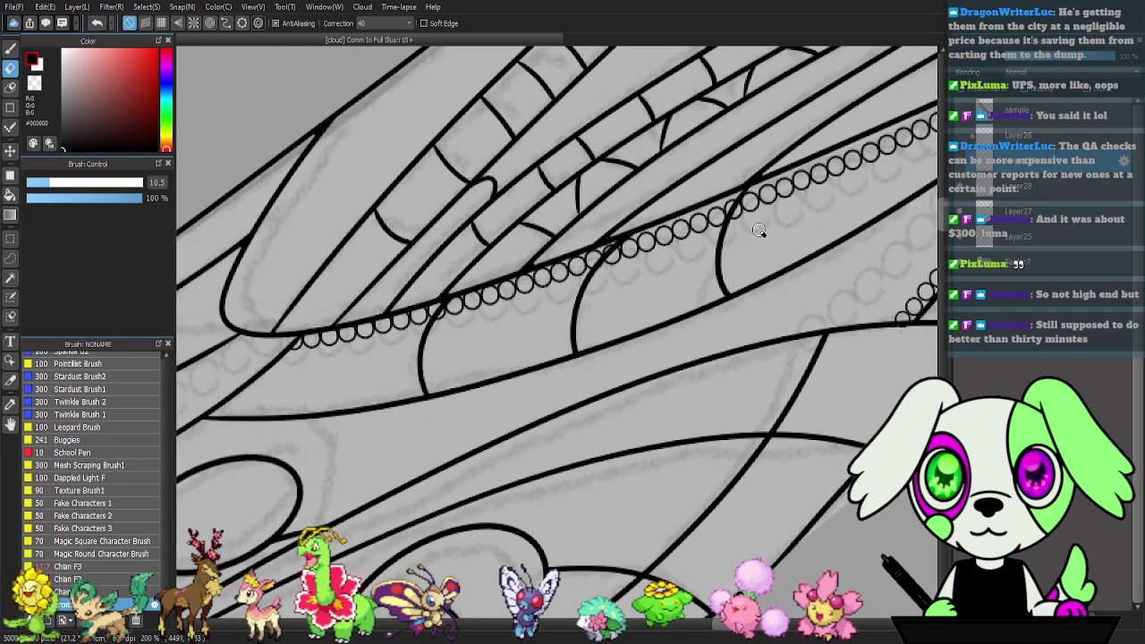
drag(705, 247, 674, 282)
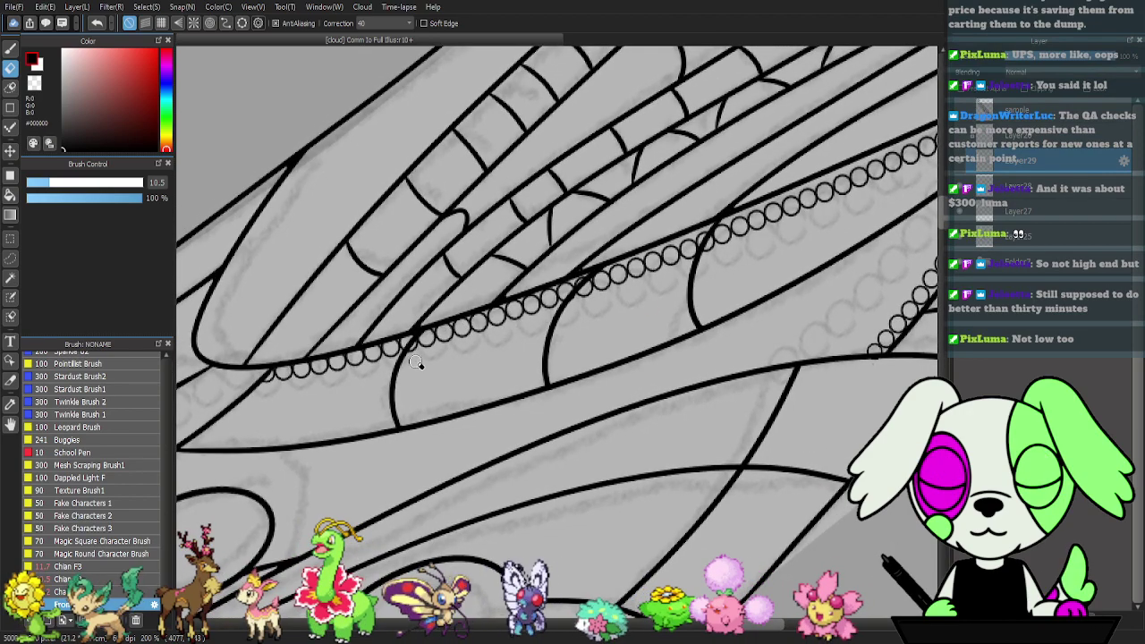
click(1020, 195)
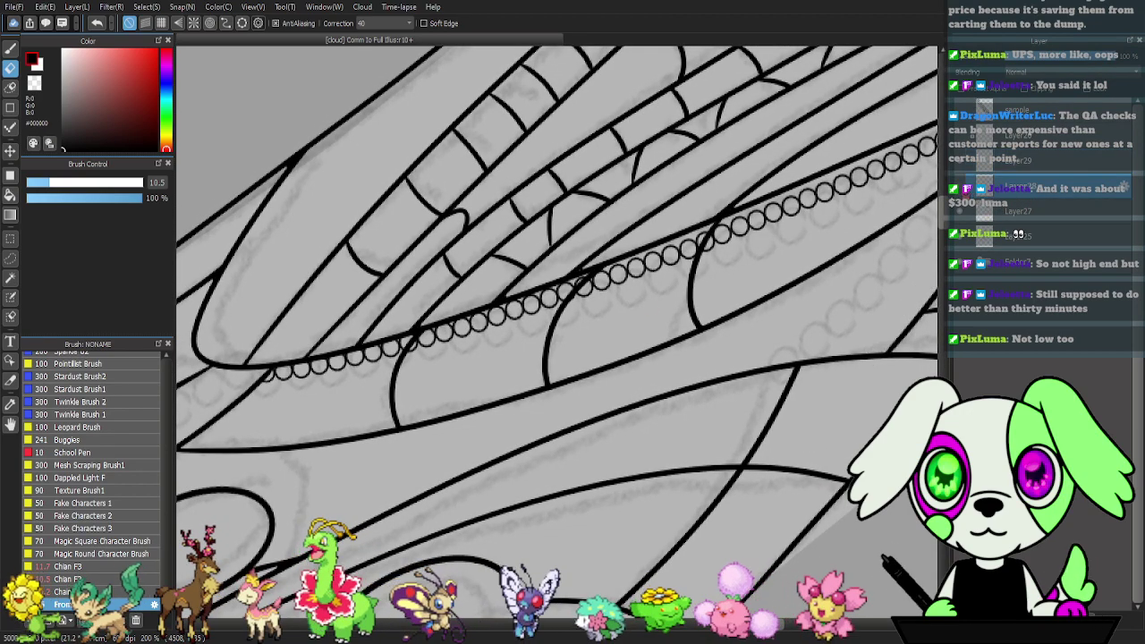
click(1005, 215)
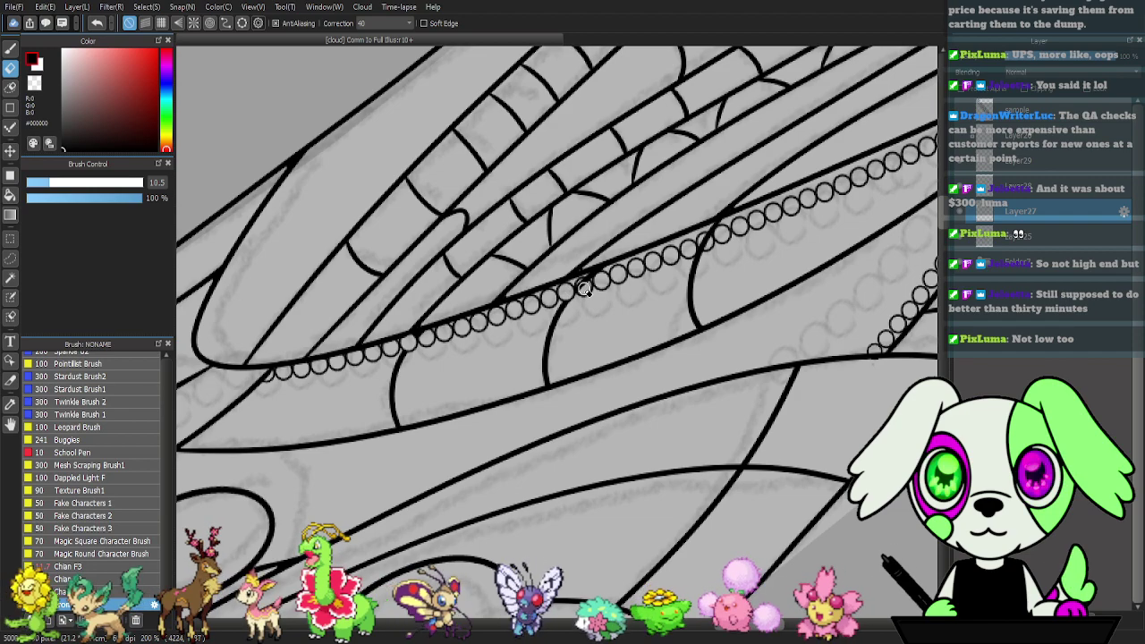
drag(739, 255, 592, 291)
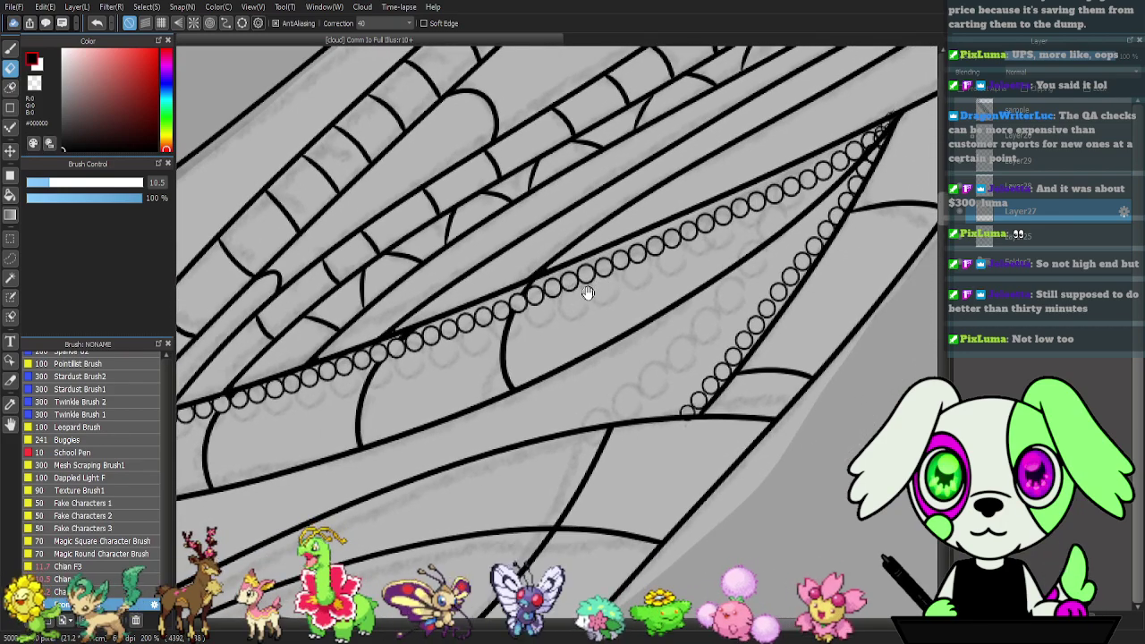
- Merge the circle-chain layer Layer29 down into Layer28, undoing the further merge into Layer27
drag(693, 268, 672, 256)
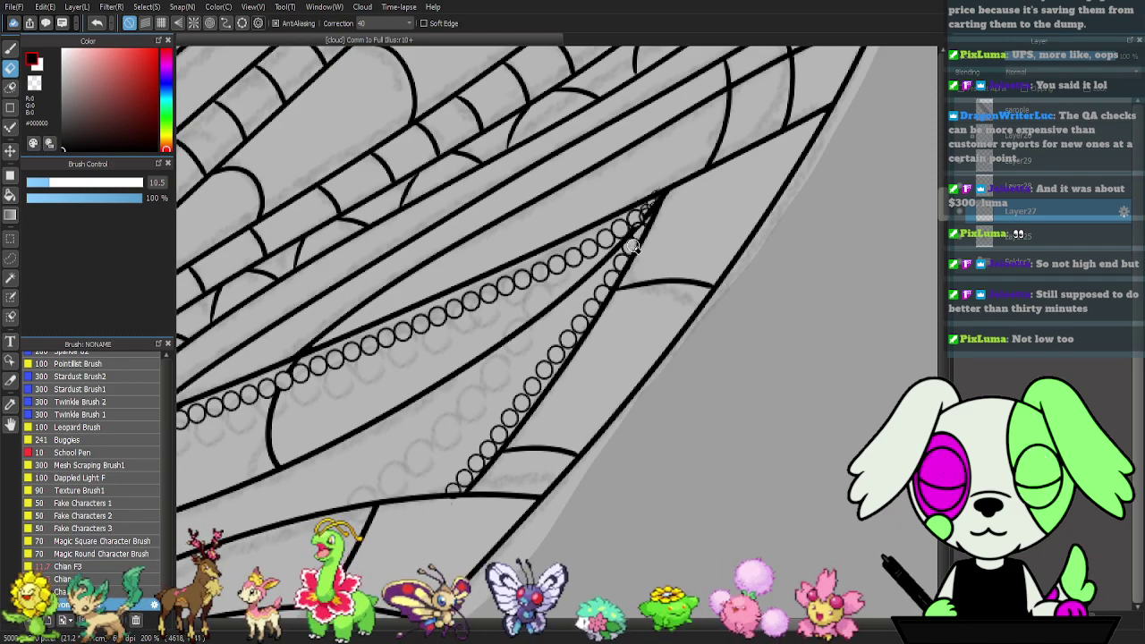
drag(438, 355, 388, 236)
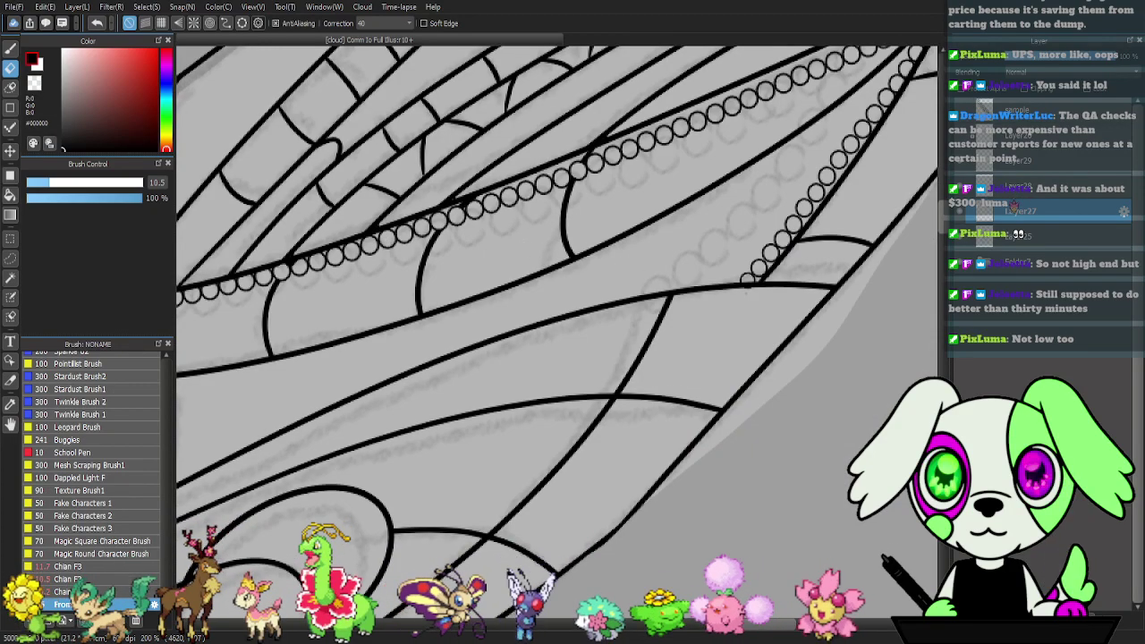
drag(415, 281, 875, 262)
drag(688, 251, 925, 153)
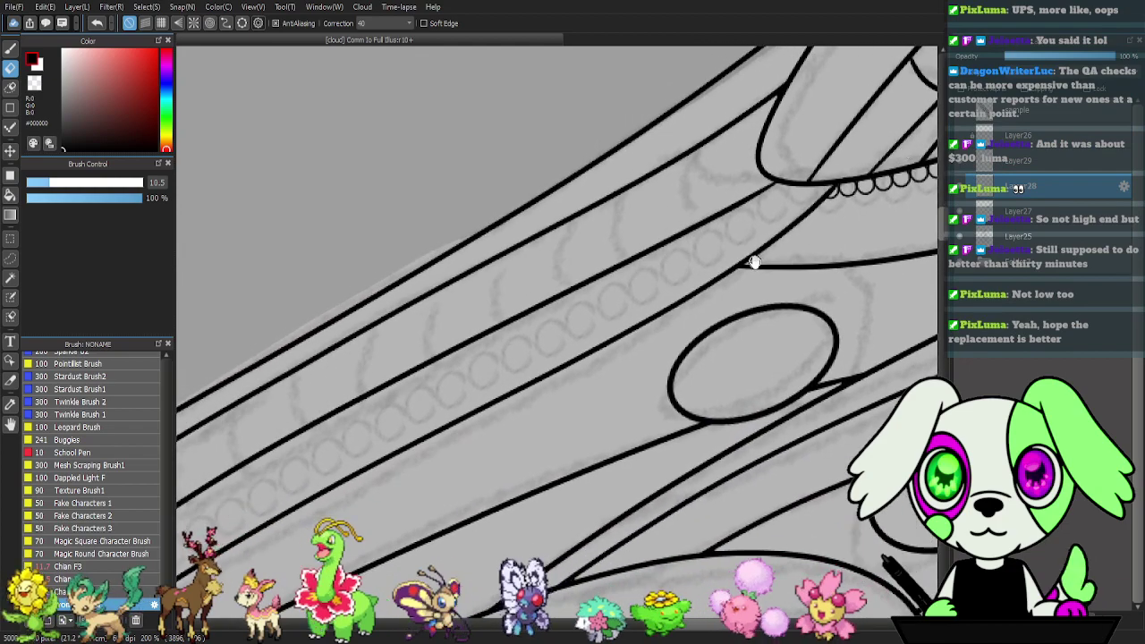
drag(756, 260, 928, 130)
key(ctrl+e)
key(ctrl+e)
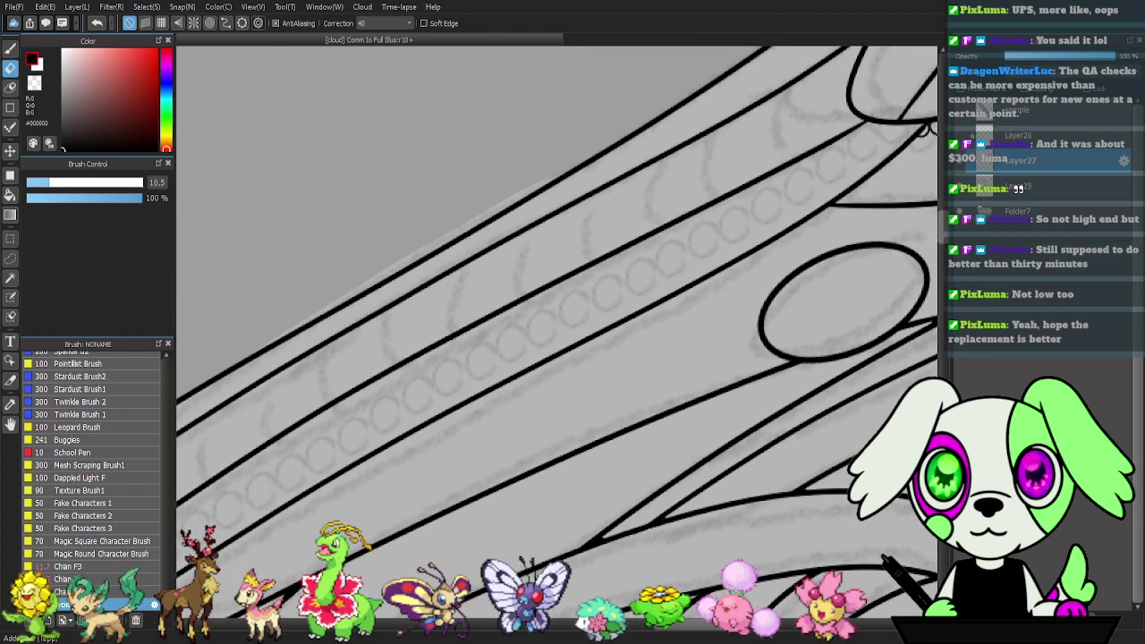
key(ctrl+z)
- Set the circle chain brush size to 97, testing it with strokes from the wing's base at sizes 35, 44 and 123
scroll(374, 508, down, 4)
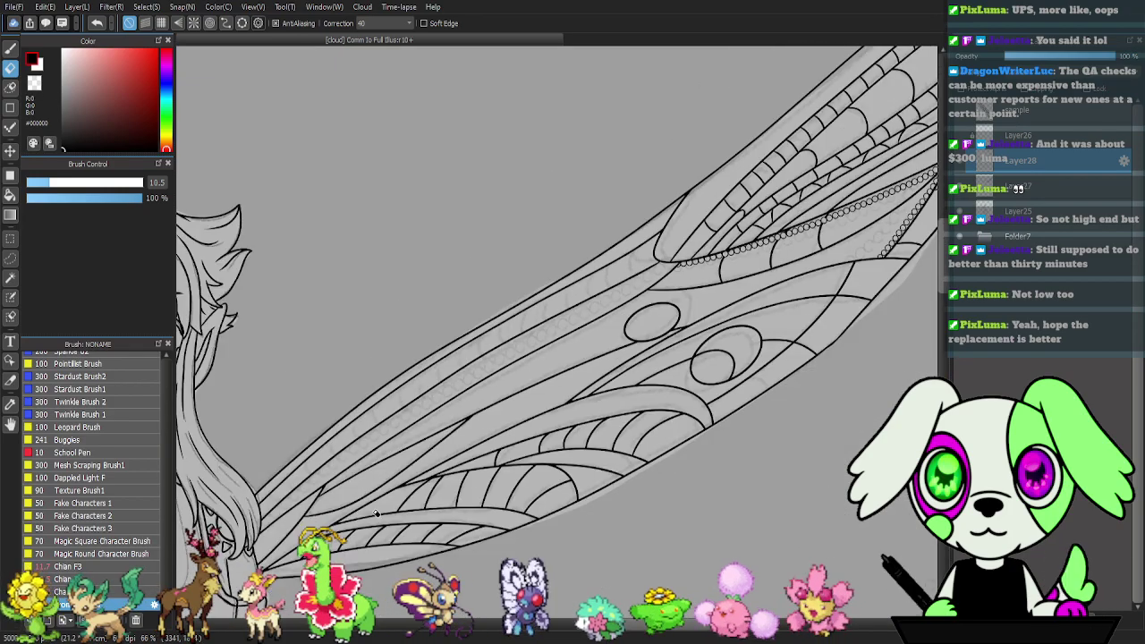
drag(367, 492, 402, 431)
click(962, 188)
click(962, 189)
key(b)
drag(437, 399, 416, 352)
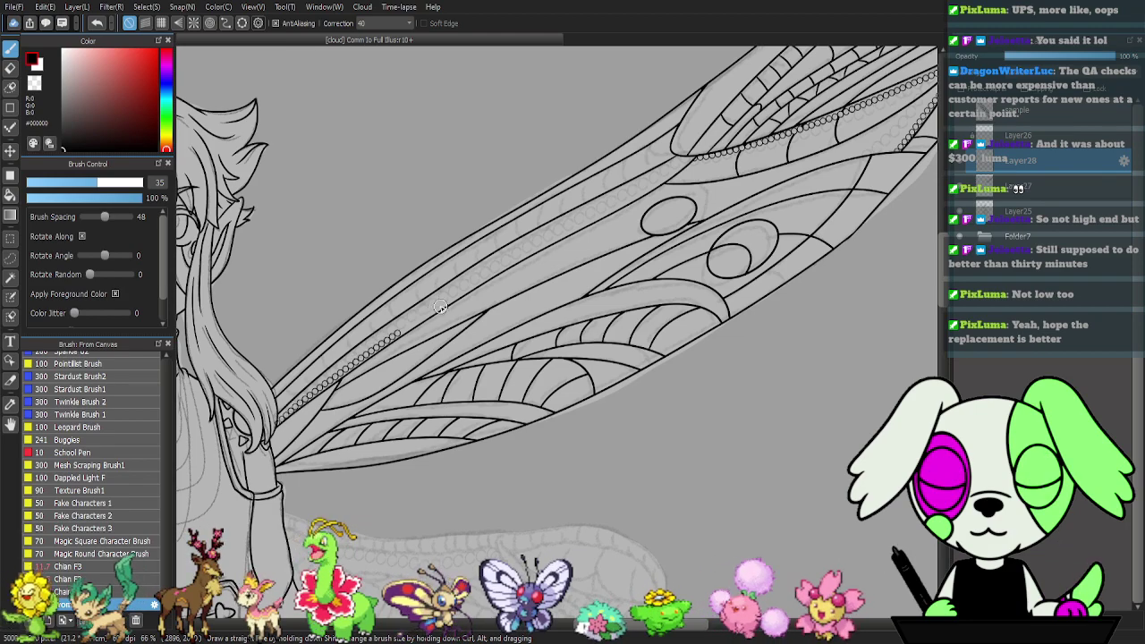
drag(96, 192, 111, 190)
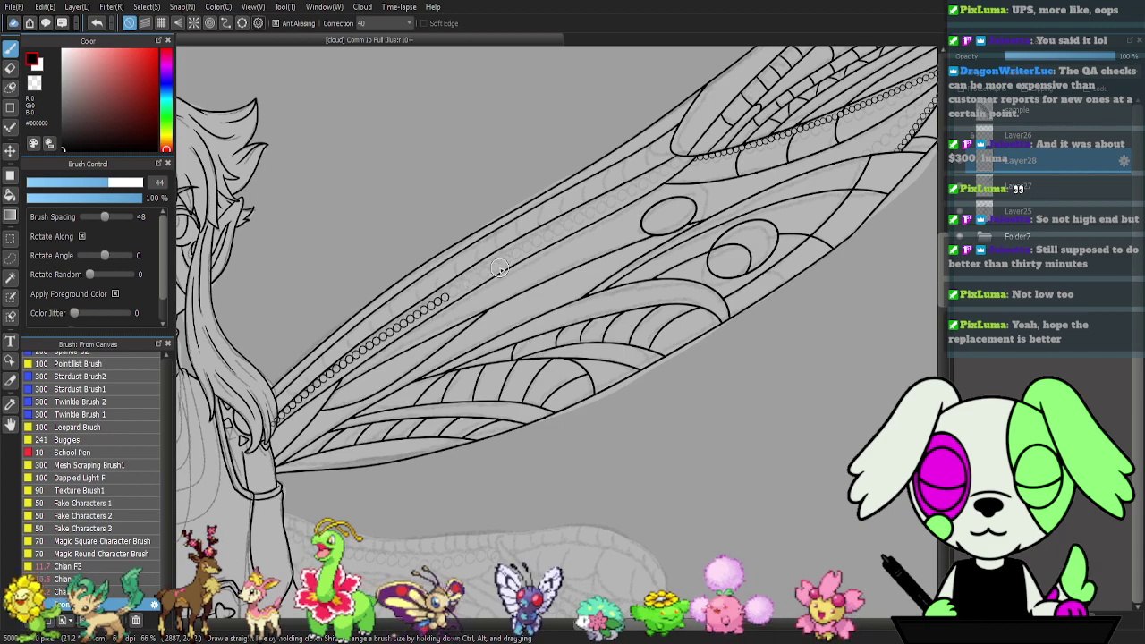
drag(130, 194, 142, 190)
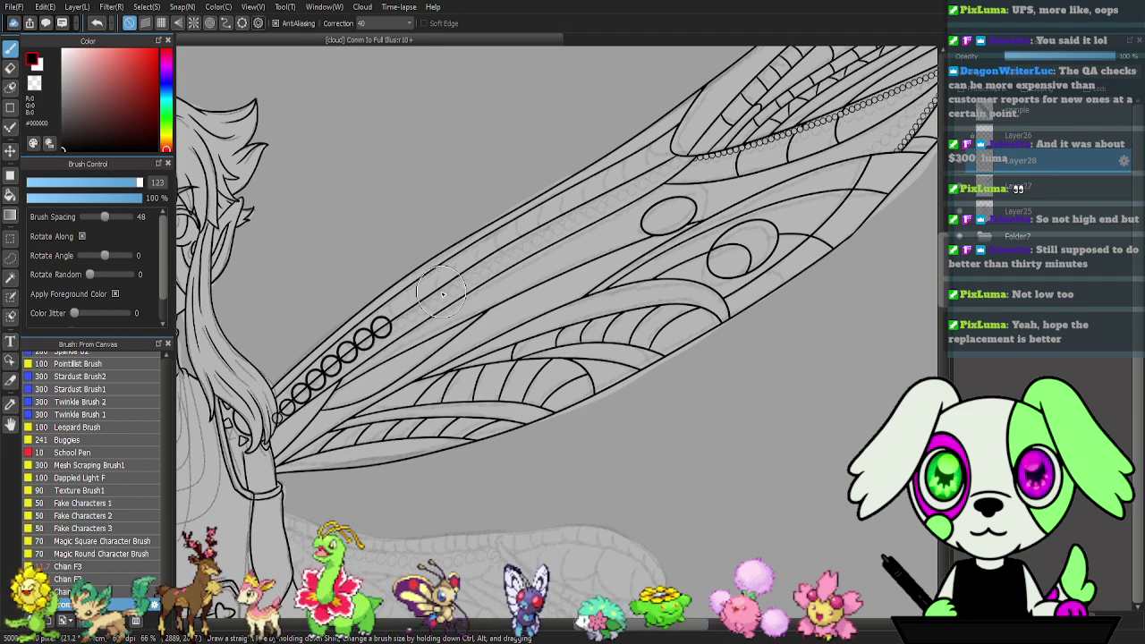
drag(140, 188, 136, 188)
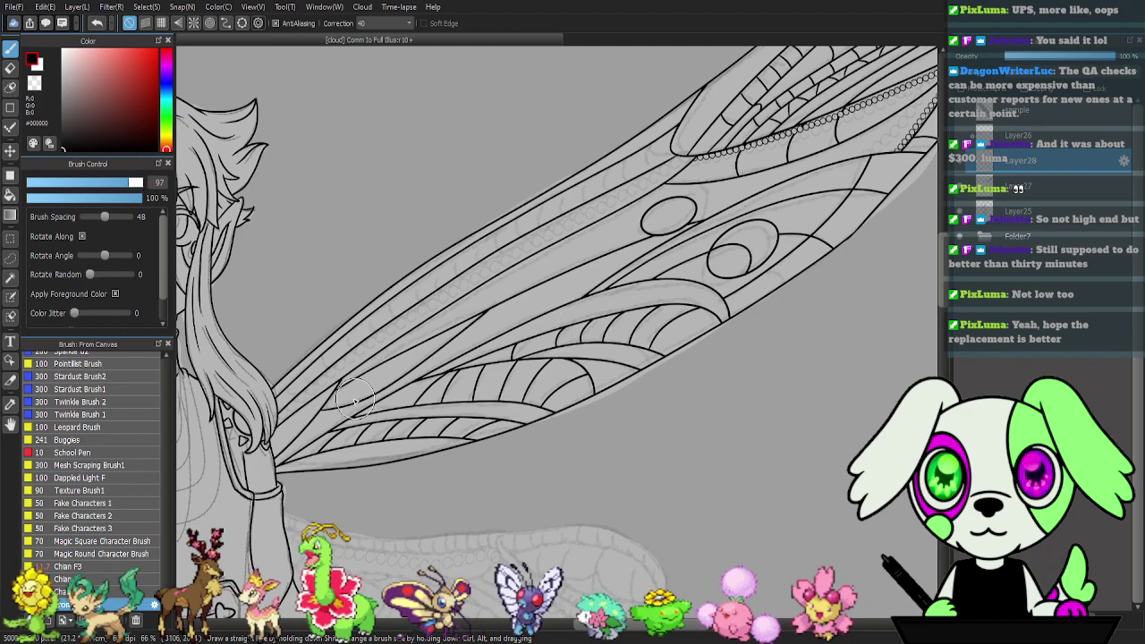
- Try to stamp a chain of large circles along the upper band from the wing's base to the start of the small chain, undoing each stroke
drag(273, 419, 702, 145)
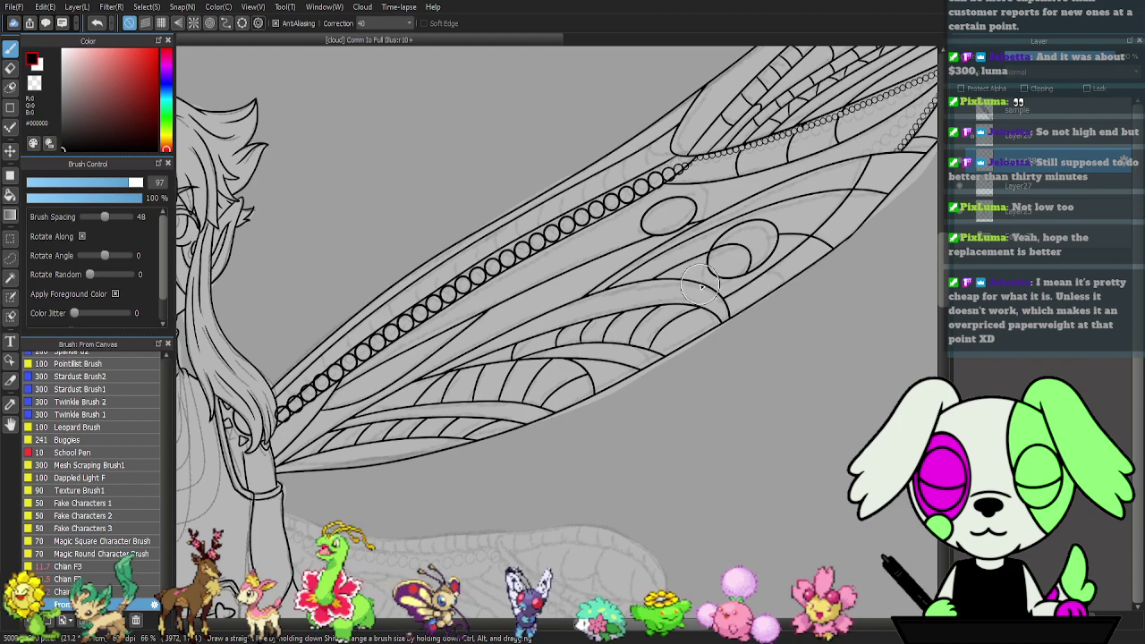
key(ctrl+z)
mouse_move(277, 416)
mouse_down()
mouse_move(502, 262)
mouse_move(617, 212)
mouse_move(702, 143)
mouse_up()
key(ctrl+z)
mouse_move(281, 414)
mouse_down()
mouse_move(420, 304)
mouse_move(626, 196)
mouse_move(696, 145)
mouse_up()
key(ctrl+z)
- Rotate the canvas until the wing is nearly level and stamp the large circle chain along the upper band from base to small chain
key(Right)
key(Right)
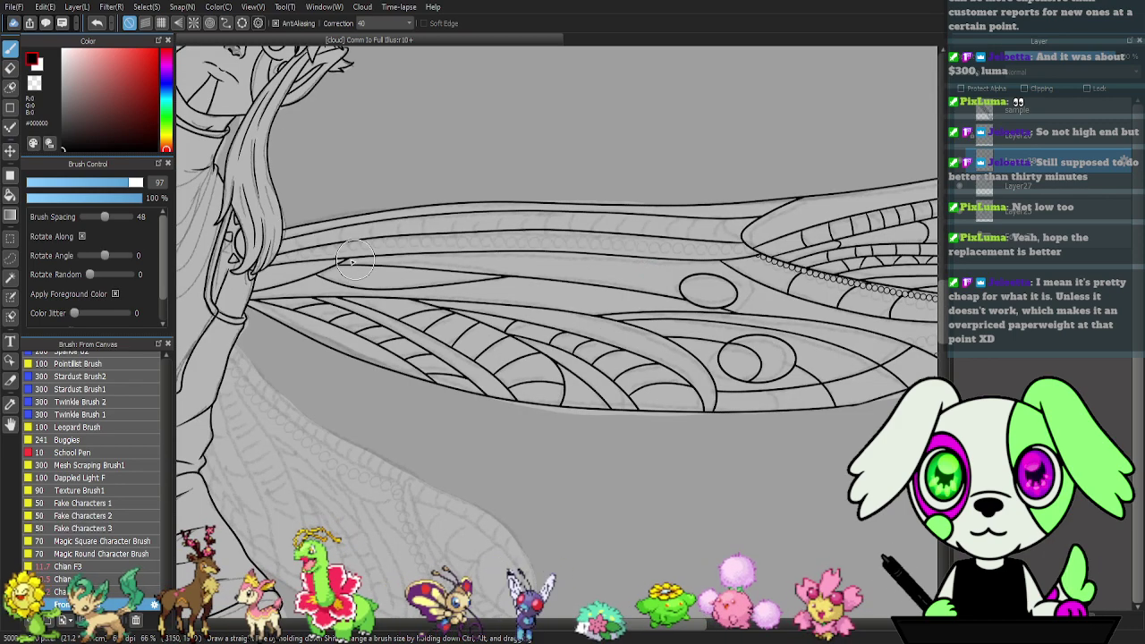
mouse_move(263, 261)
mouse_down()
mouse_move(541, 237)
mouse_move(749, 250)
mouse_up()
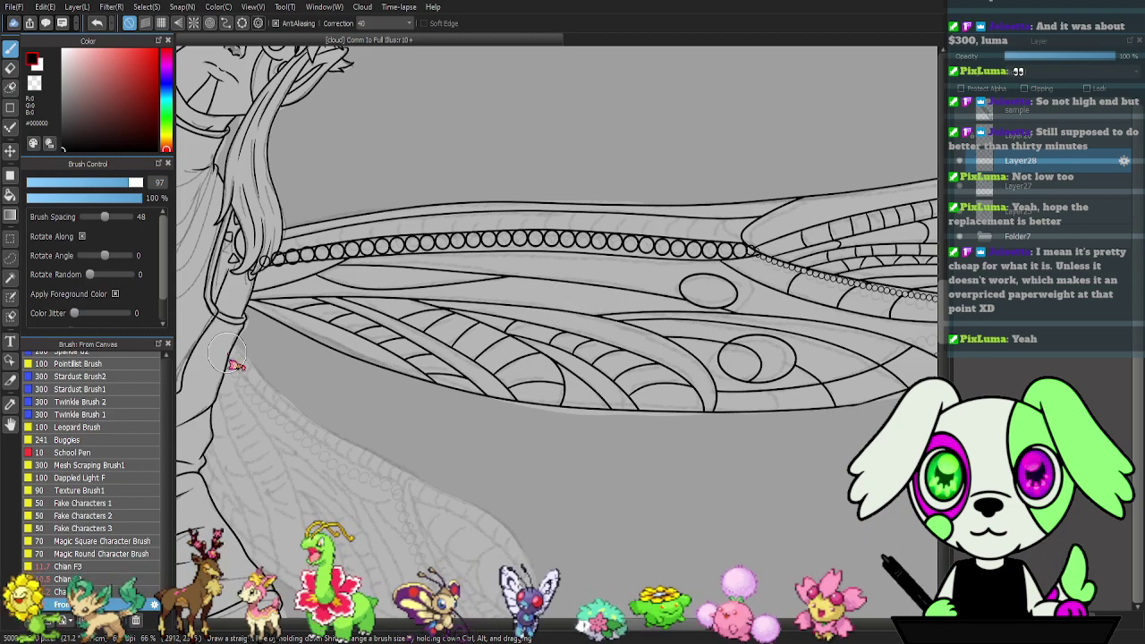
- Erase the parts of the large circle chain that overlap the hair strands at the wing's base, working in Layer28
key(ctrl+plus)
key(ctrl+plus)
mouse_move(817, 251)
mouse_down()
mouse_move(430, 493)
mouse_move(581, 450)
mouse_move(444, 481)
mouse_up()
key(e)
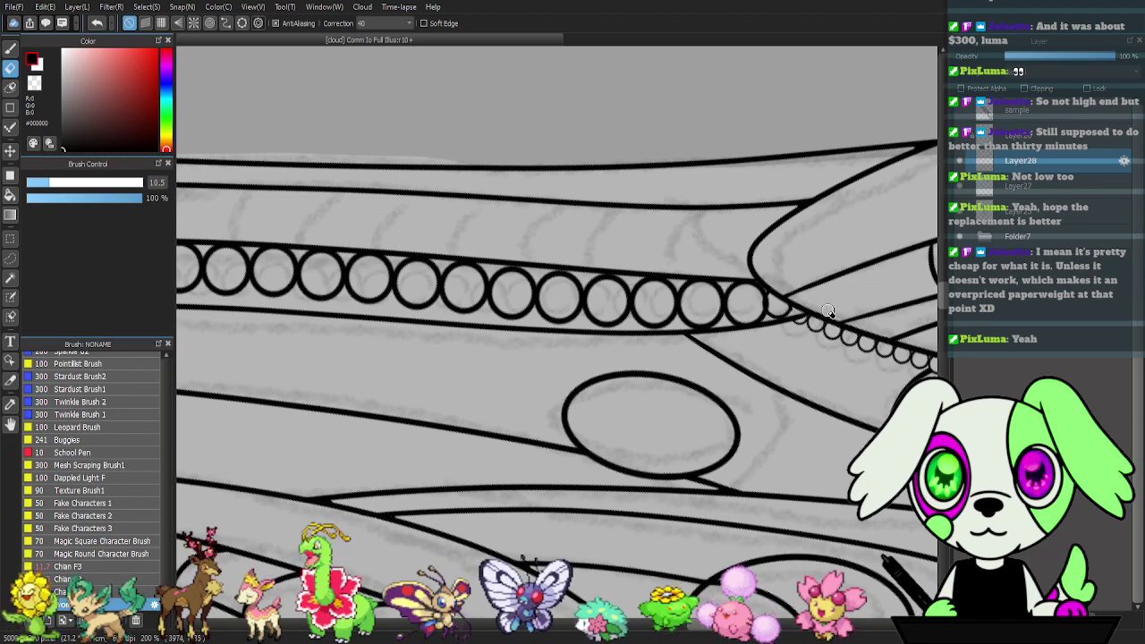
drag(588, 321, 859, 301)
drag(591, 301, 841, 285)
drag(542, 300, 813, 266)
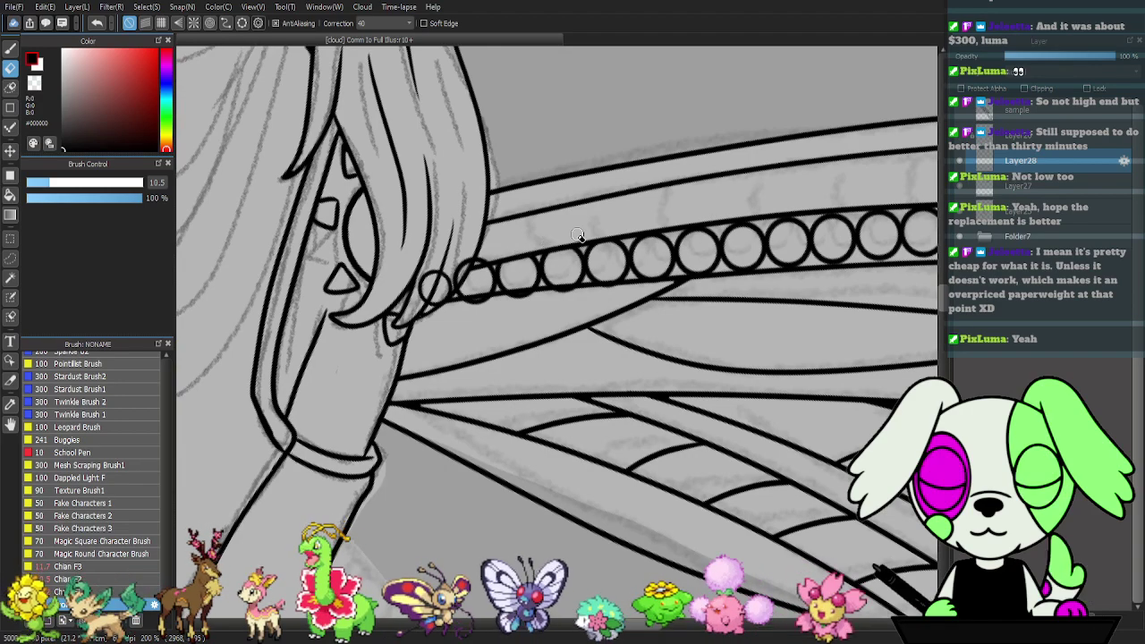
drag(441, 273, 534, 246)
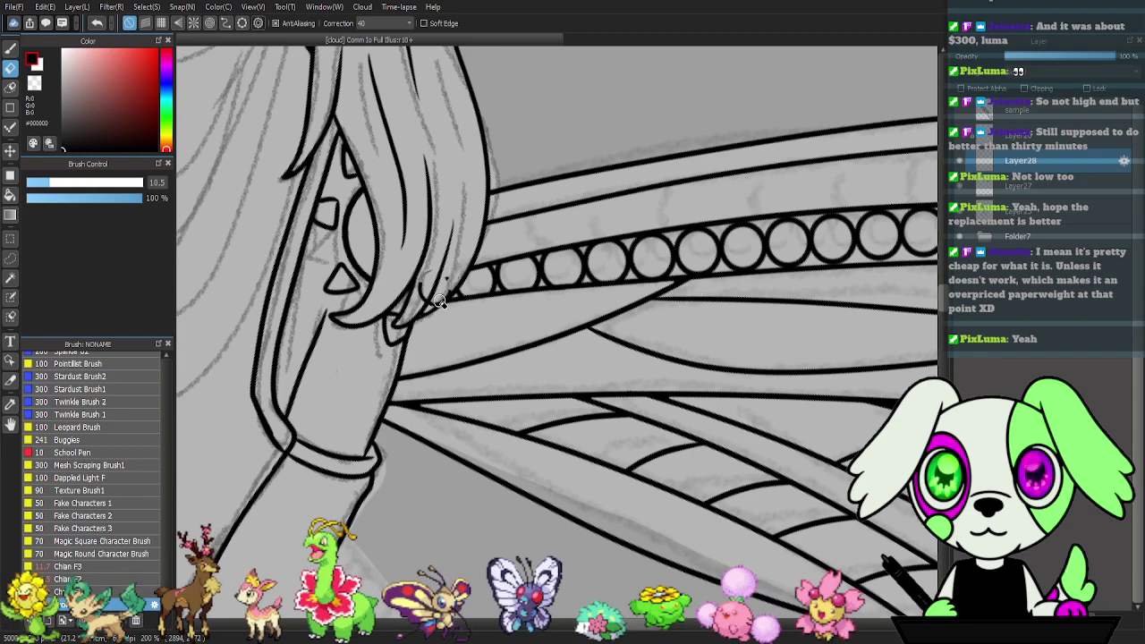
drag(424, 273, 420, 294)
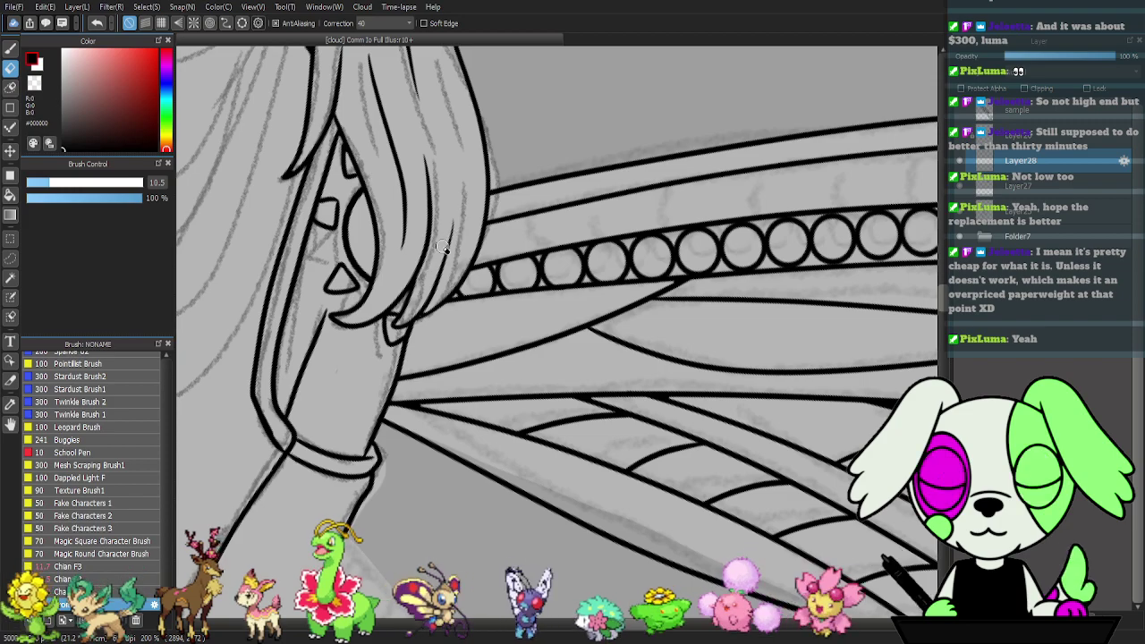
- Ink a short curved cross vein with the Pen between the lowest vein and the wing's lower edge, beneath the overlapping ovals
scroll(632, 358, down, 5)
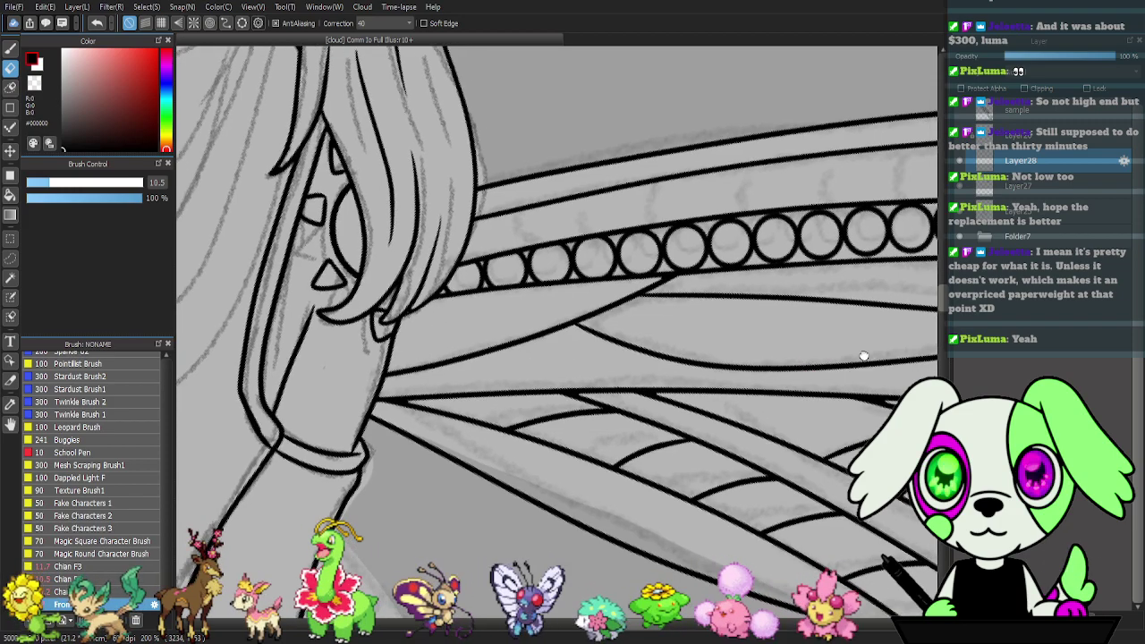
scroll(649, 241, down, 5)
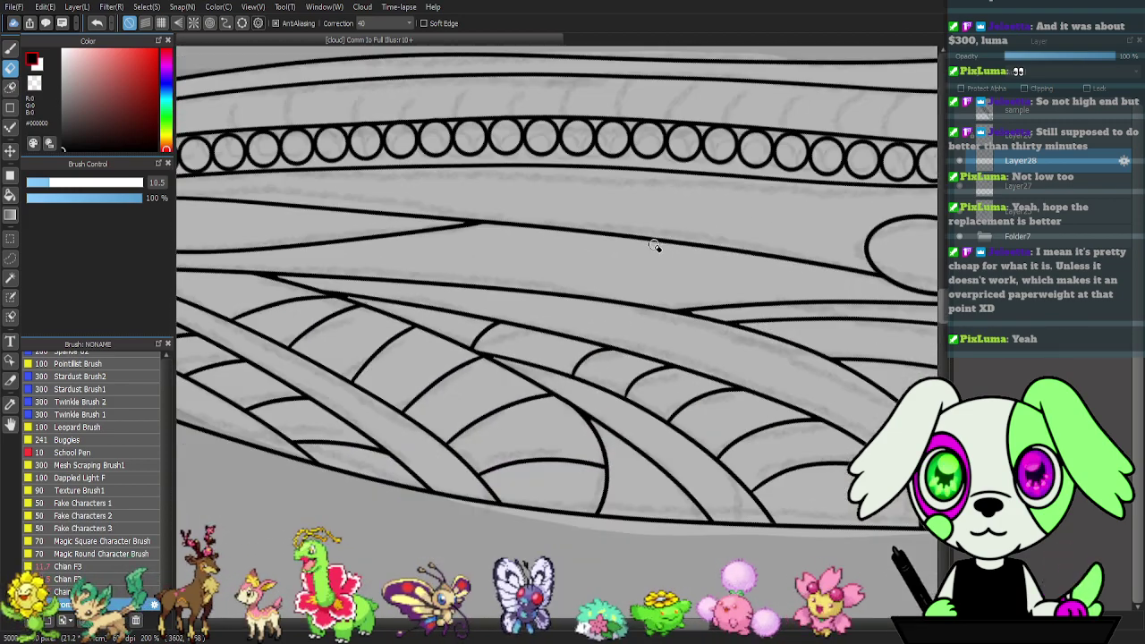
drag(785, 380, 575, 314)
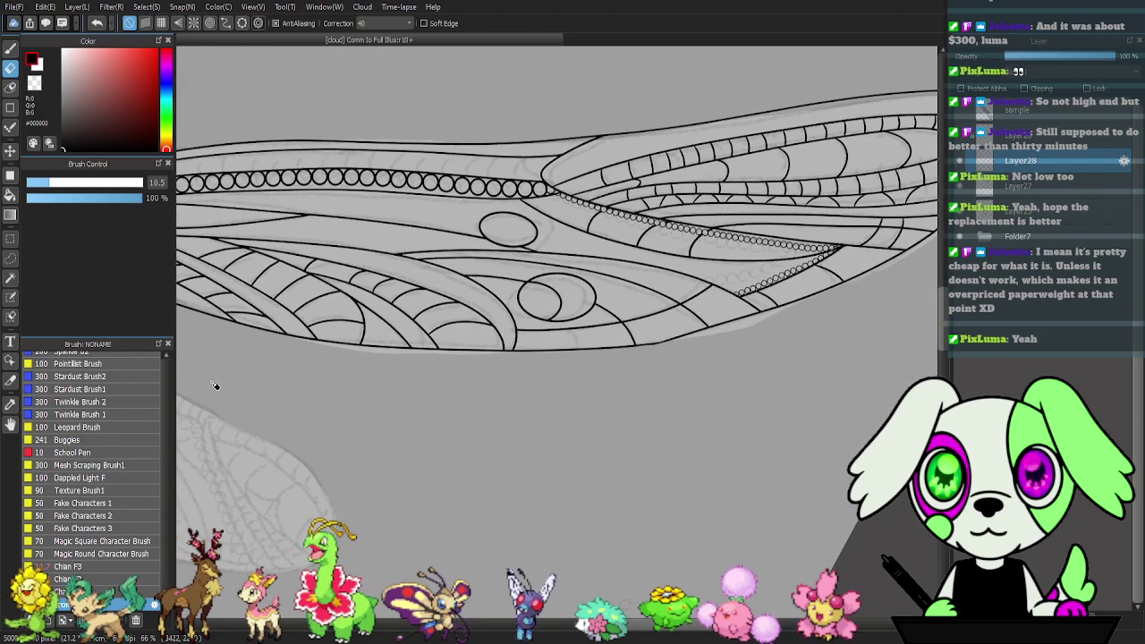
mouse_move(166, 601)
mouse_down()
mouse_move(152, 532)
mouse_move(153, 353)
mouse_up()
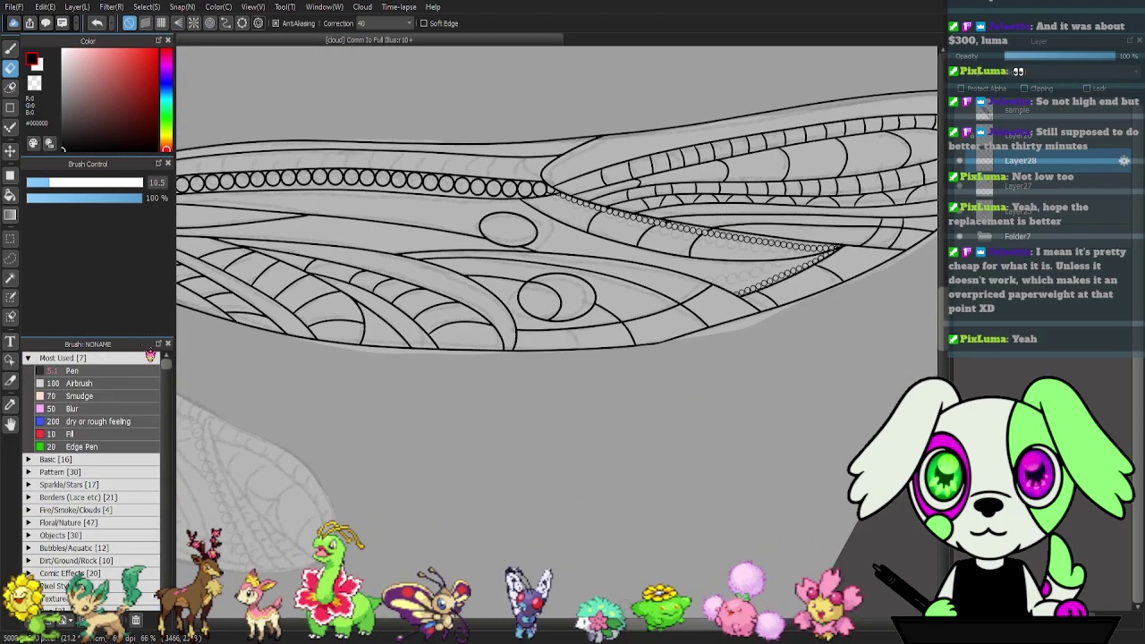
click(100, 373)
scroll(646, 337, up, 4)
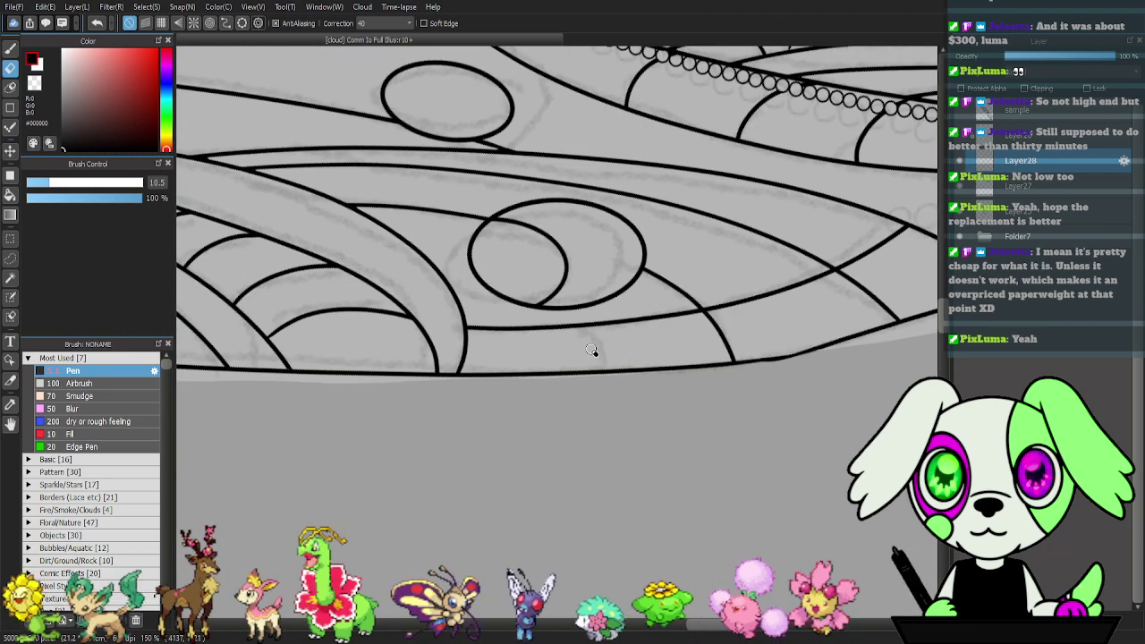
key(b)
drag(597, 361, 594, 369)
- Merge Layer28 down into Layer27 and add a new layer above it for the lower wing's line art
key(e)
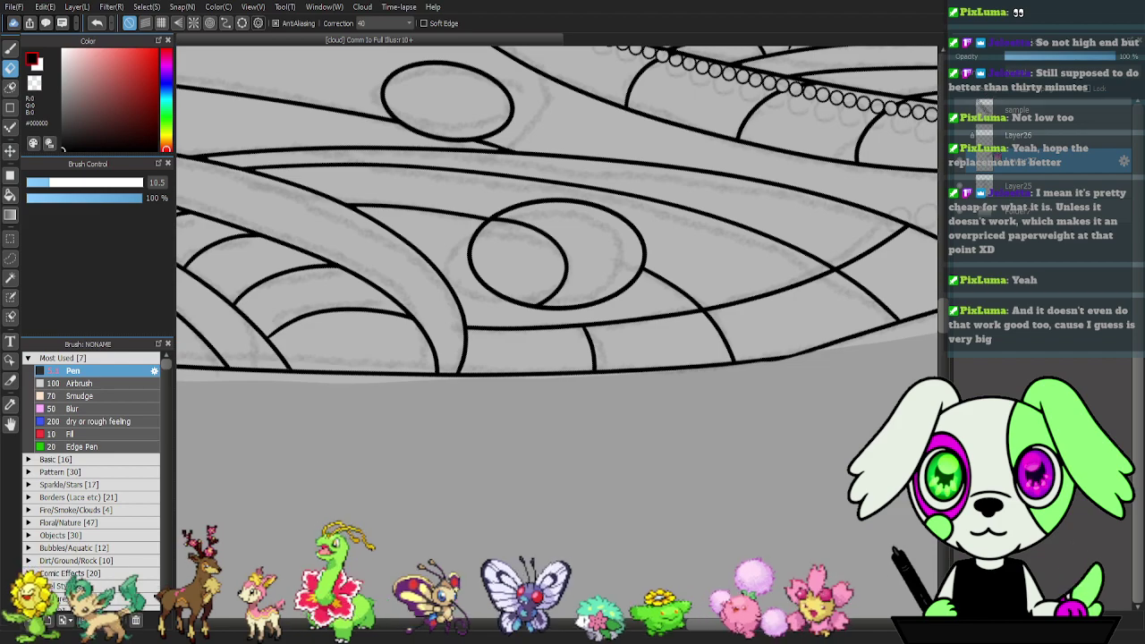
click(959, 619)
mouse_move(435, 458)
mouse_down()
mouse_move(580, 361)
mouse_move(743, 178)
mouse_up()
drag(465, 447, 821, 355)
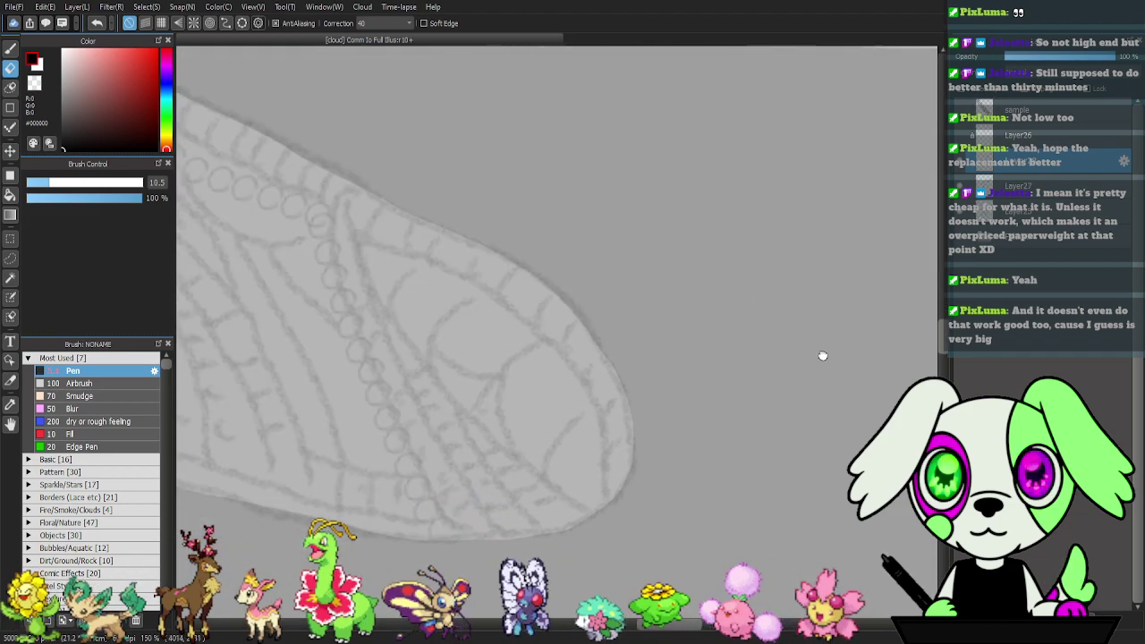
drag(625, 355, 855, 332)
scroll(856, 333, down, 3)
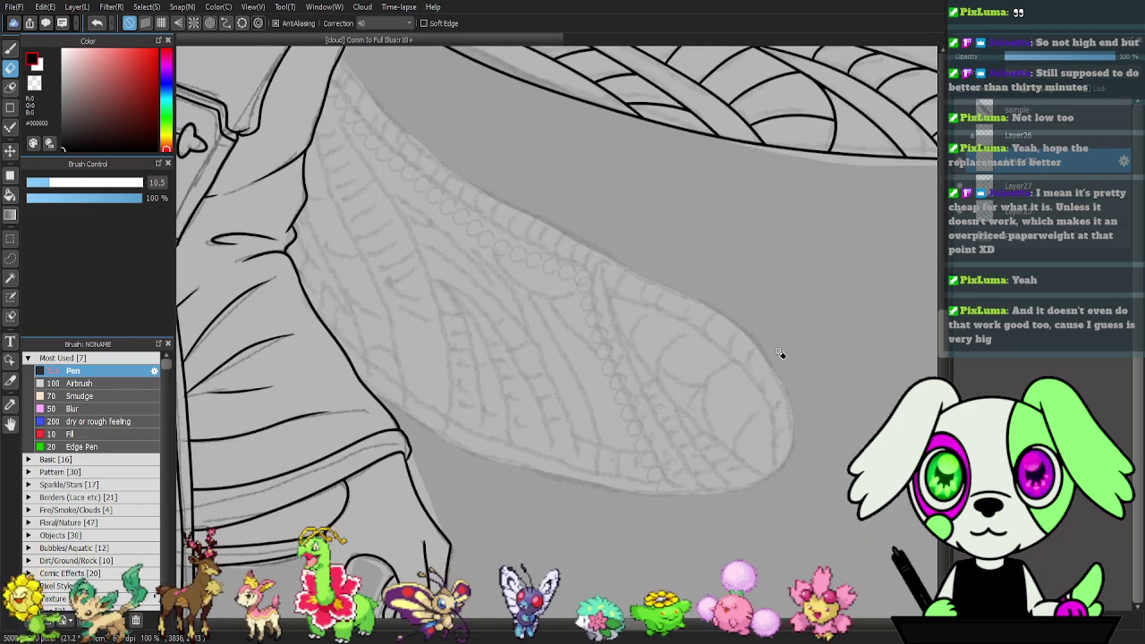
scroll(614, 370, up, 2)
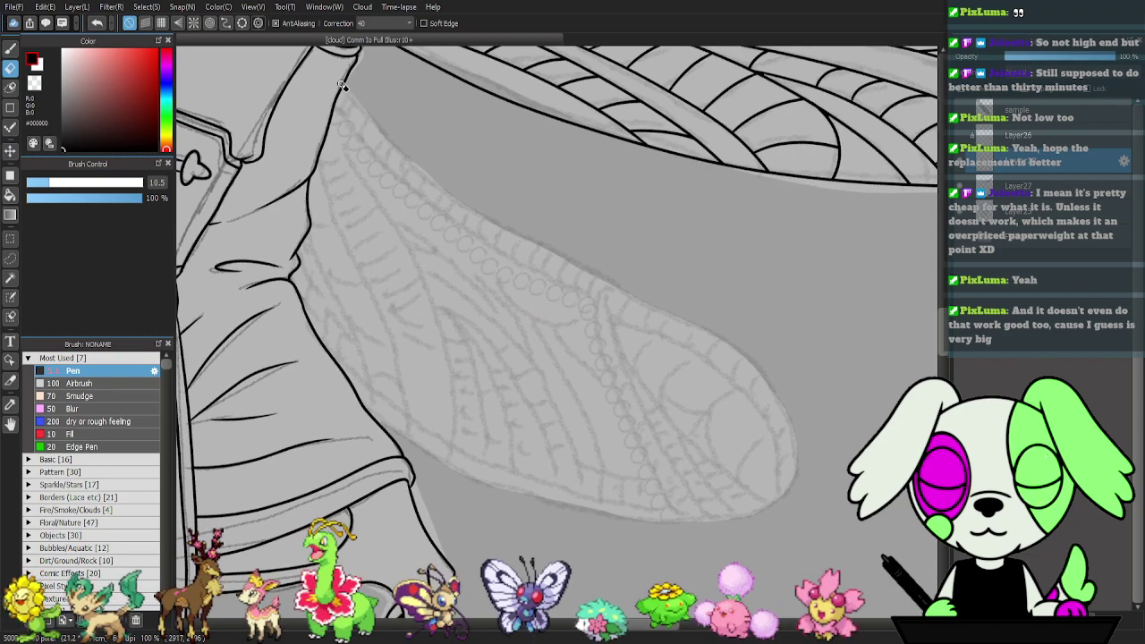
- Ink the lower wing's long upper and lower edges with the Pen from the body to the rounded tip, redoing the first stroke
key(p)
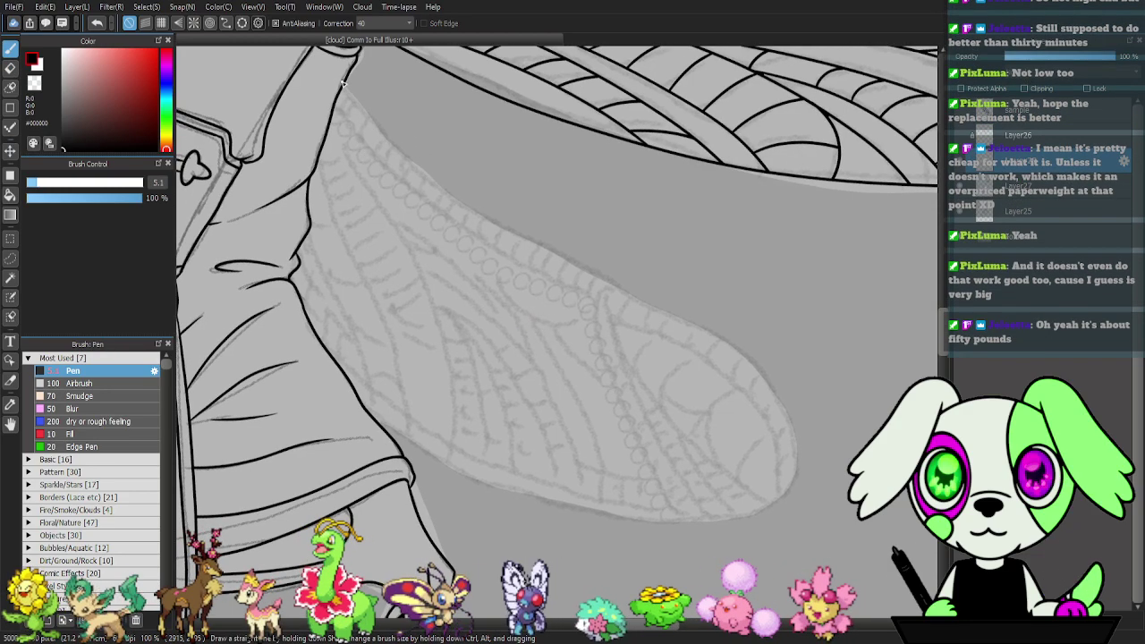
mouse_move(390, 150)
mouse_down()
mouse_move(498, 229)
mouse_move(729, 351)
mouse_move(813, 425)
mouse_move(816, 465)
mouse_move(781, 501)
mouse_move(681, 528)
mouse_up()
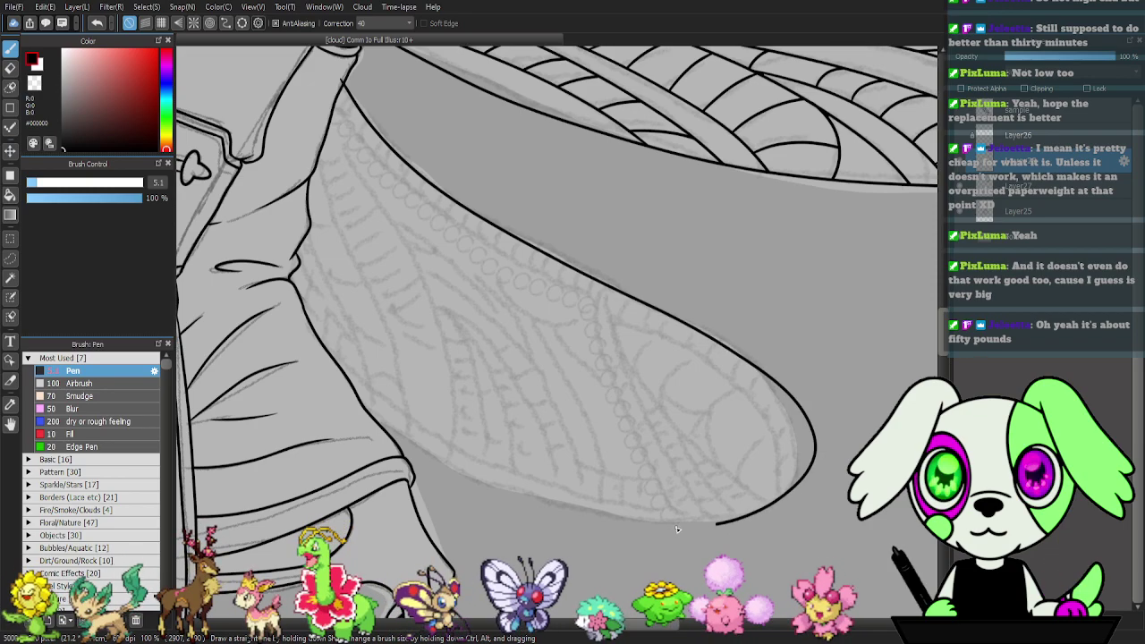
key(ctrl+z)
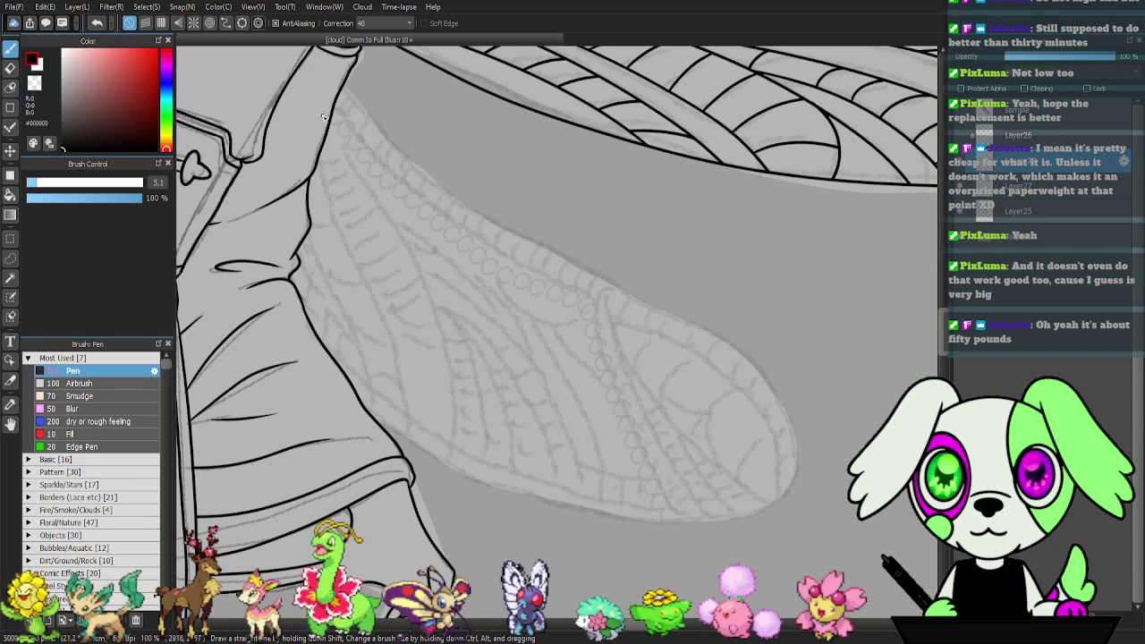
mouse_move(340, 81)
mouse_down()
mouse_move(476, 207)
mouse_move(739, 355)
mouse_move(785, 415)
mouse_move(796, 451)
mouse_move(784, 487)
mouse_up()
mouse_move(363, 407)
mouse_down()
mouse_move(458, 465)
mouse_move(630, 520)
mouse_move(723, 521)
mouse_move(792, 488)
mouse_up()
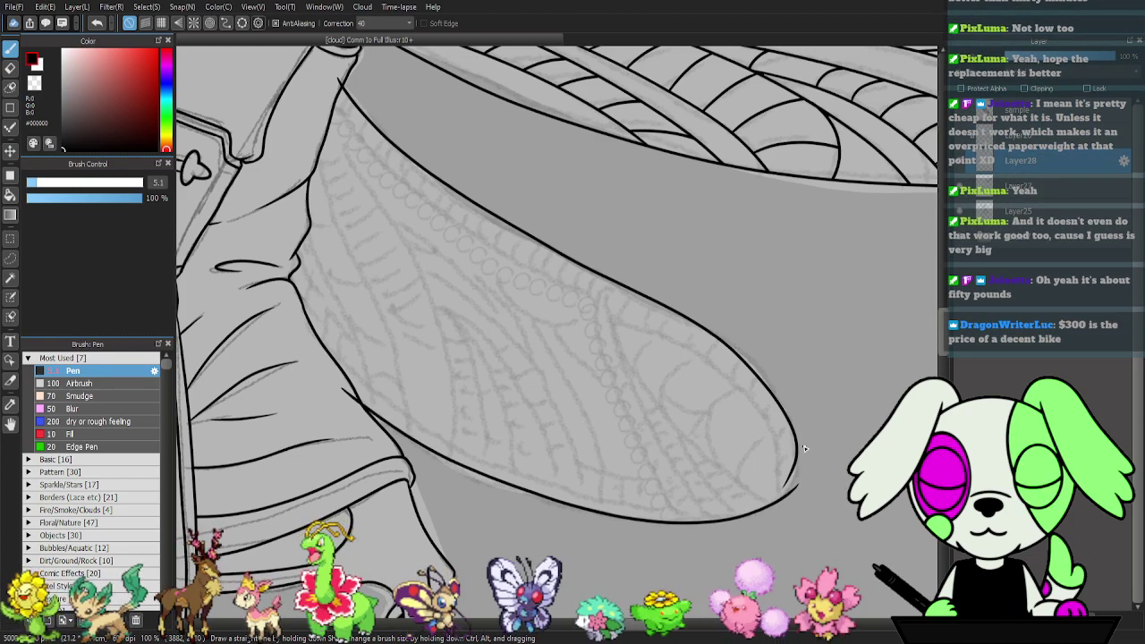
- Erase the crossing line ends at the lower wing's tip and redraw a smooth rounded edge joining the two outlines
key(ctrl+plus)
key(ctrl+plus)
drag(525, 450, 412, 288)
key(e)
mouse_move(640, 320)
mouse_down()
mouse_move(653, 353)
mouse_move(618, 444)
mouse_move(665, 385)
mouse_move(631, 465)
mouse_up()
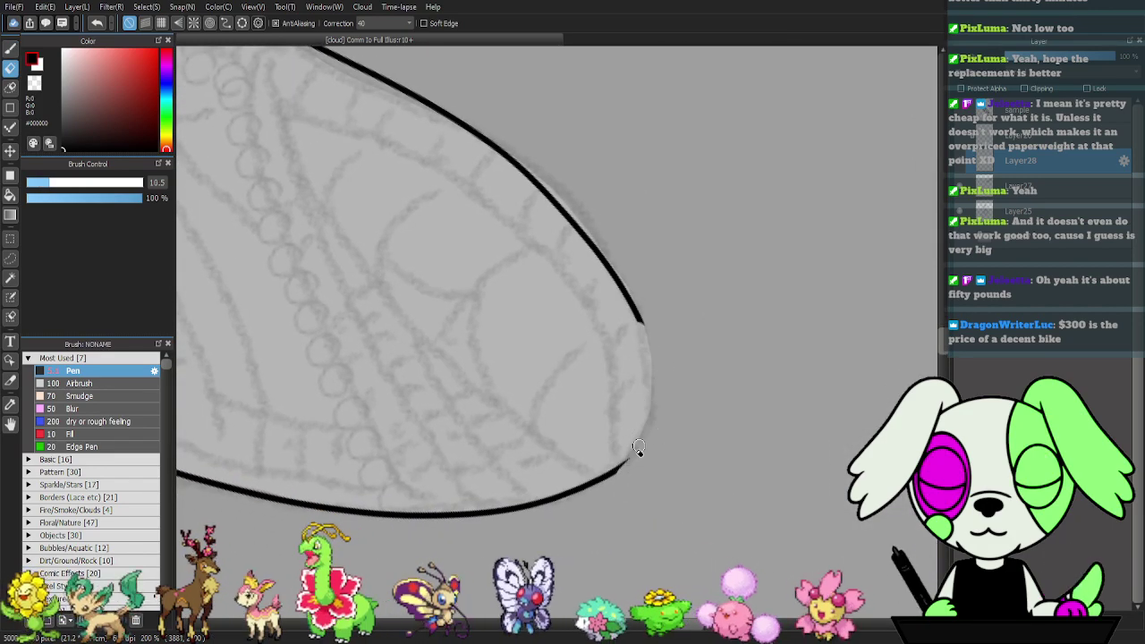
key(p)
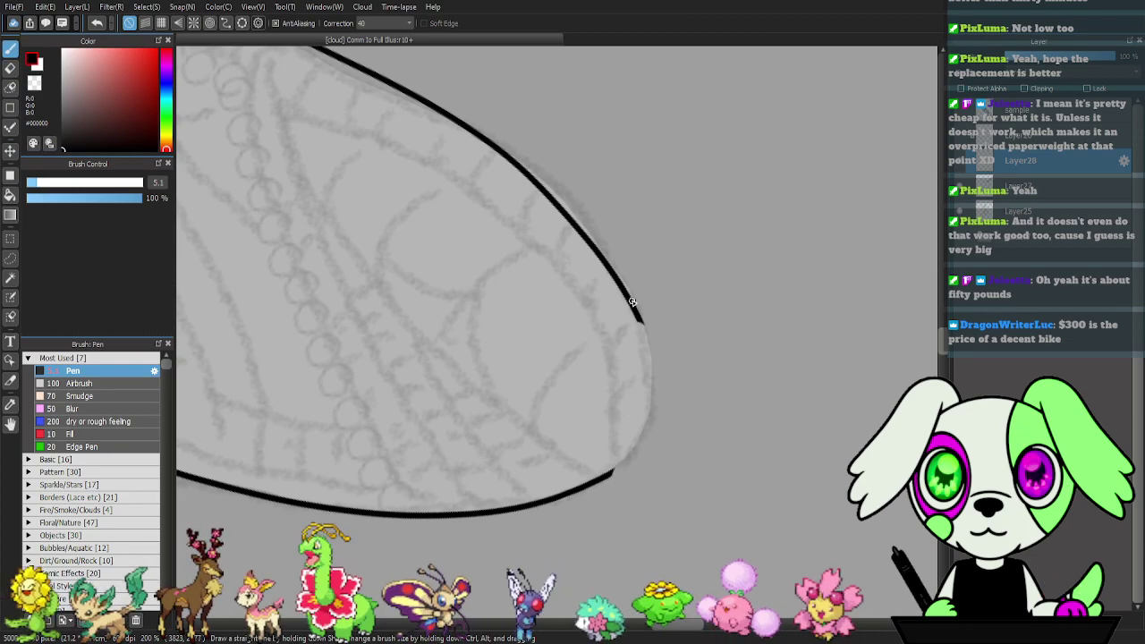
mouse_move(640, 318)
mouse_down()
mouse_move(649, 417)
mouse_move(593, 485)
mouse_up()
key(ctrl+z)
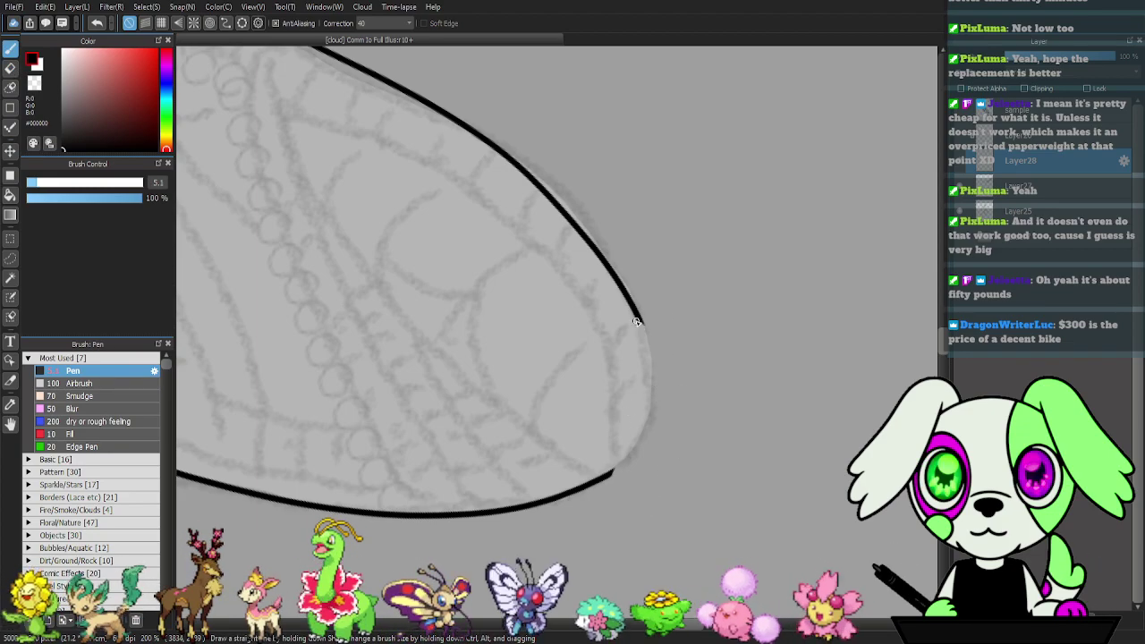
mouse_move(637, 315)
mouse_down()
mouse_move(651, 386)
mouse_move(635, 450)
mouse_move(600, 479)
mouse_up()
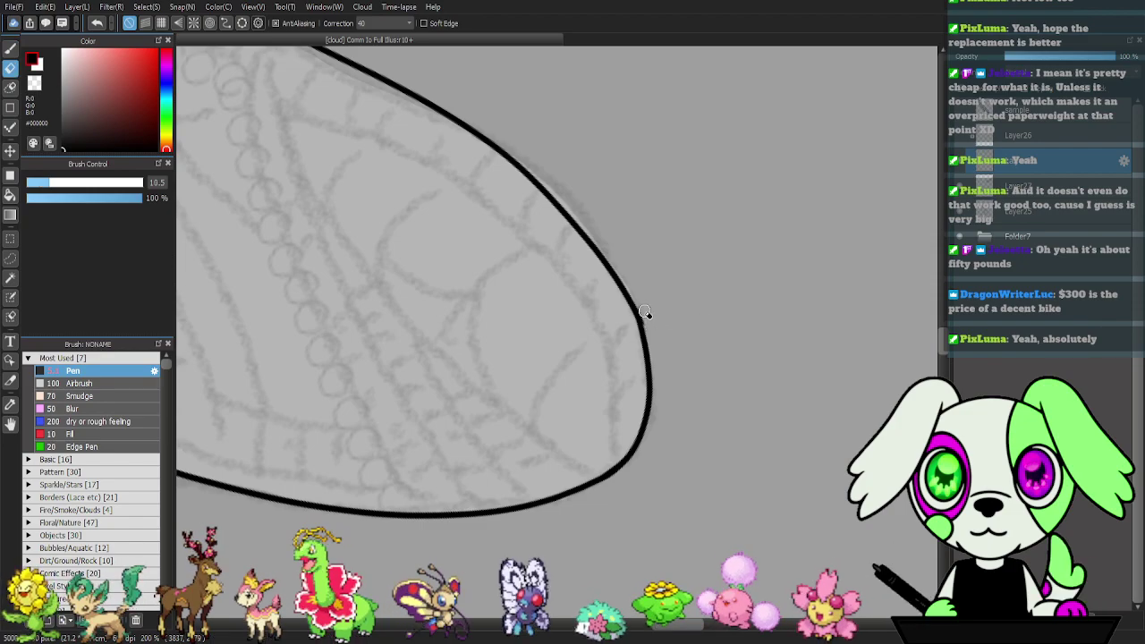
drag(637, 313, 648, 380)
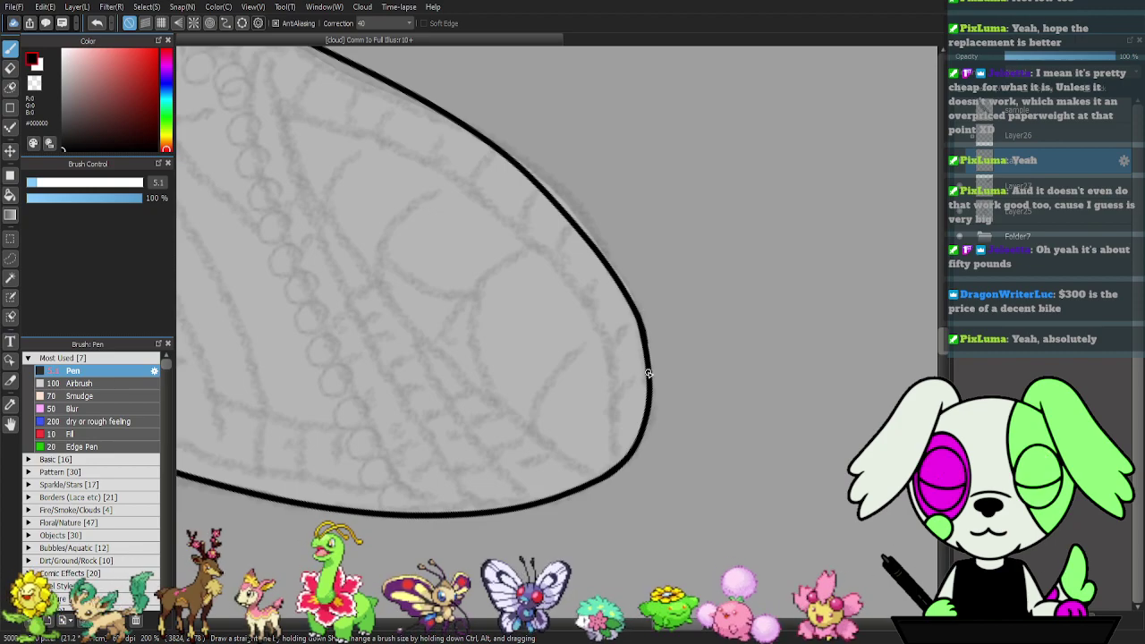
- Erase the end of the lower wing's bottom outline that overshoots into the body and merge the outline layer down into Layer27
drag(479, 376, 912, 360)
drag(729, 300, 754, 396)
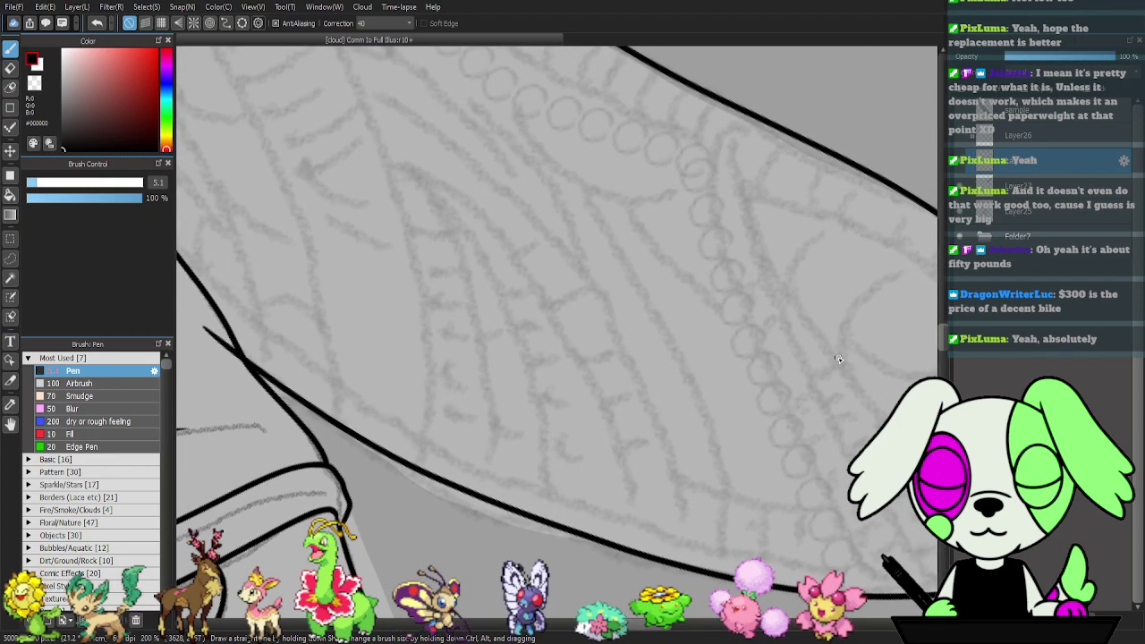
key(e)
drag(188, 324, 232, 358)
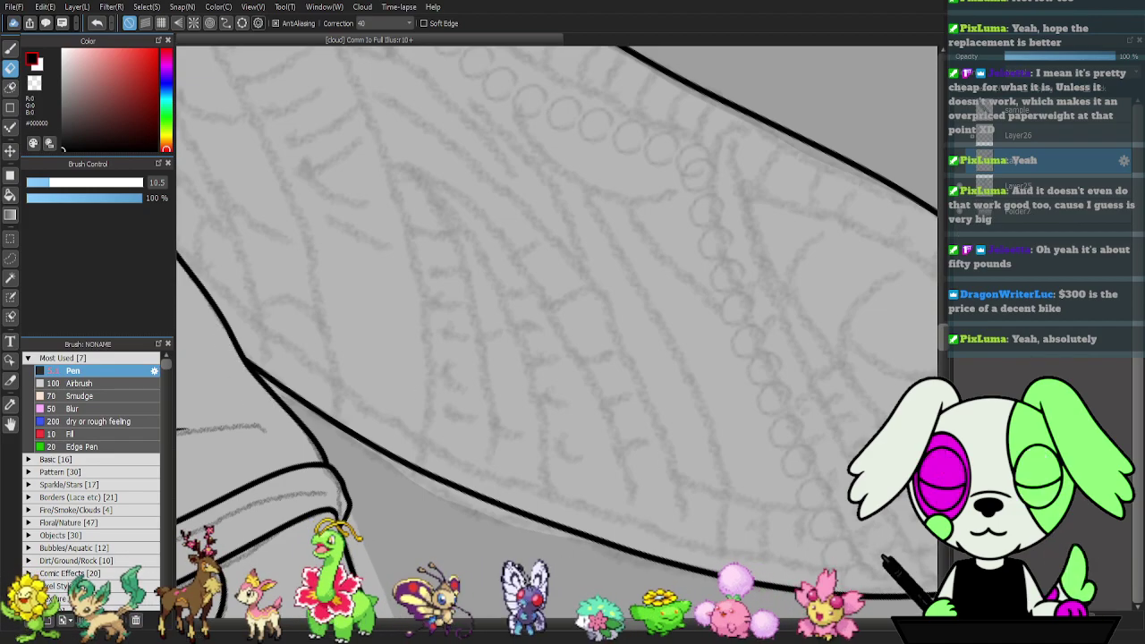
- Add a new layer above Layer27 and trim the upper outline's overshooting end at the body on Layer27
key(ctrl+minus)
key(ctrl+minus)
drag(536, 385, 471, 465)
key(p)
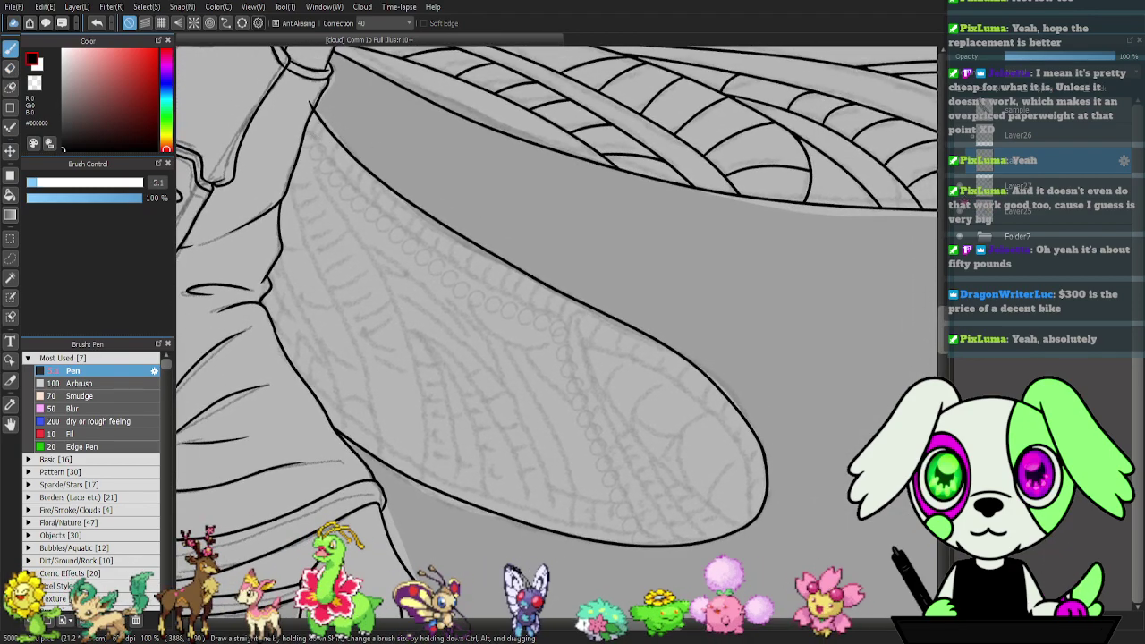
click(1012, 194)
key(e)
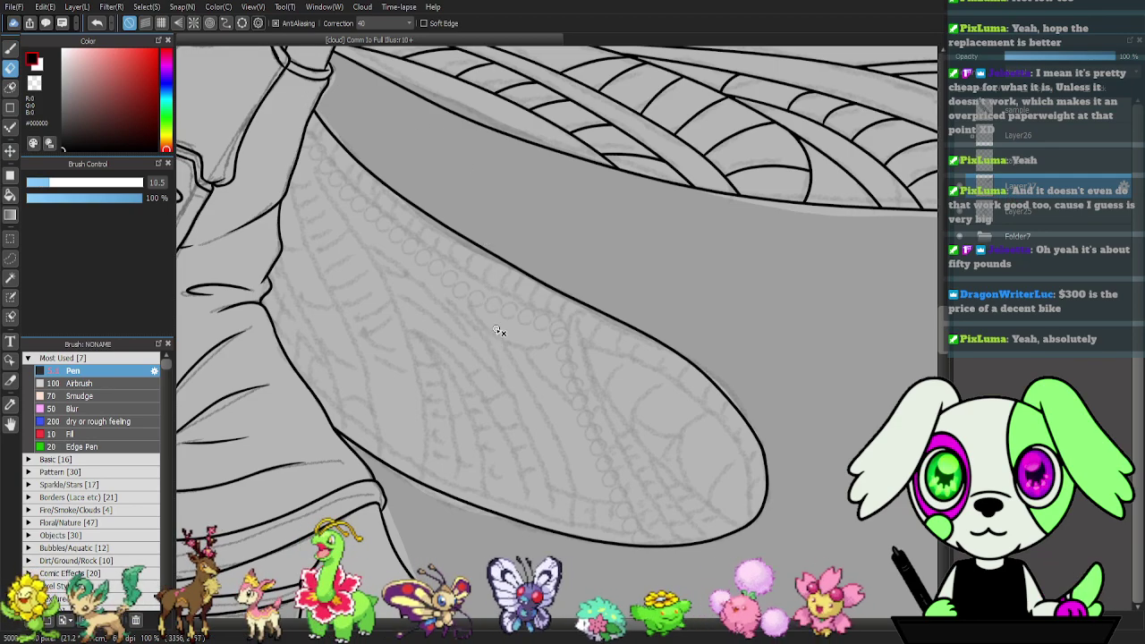
click(1024, 167)
key(b)
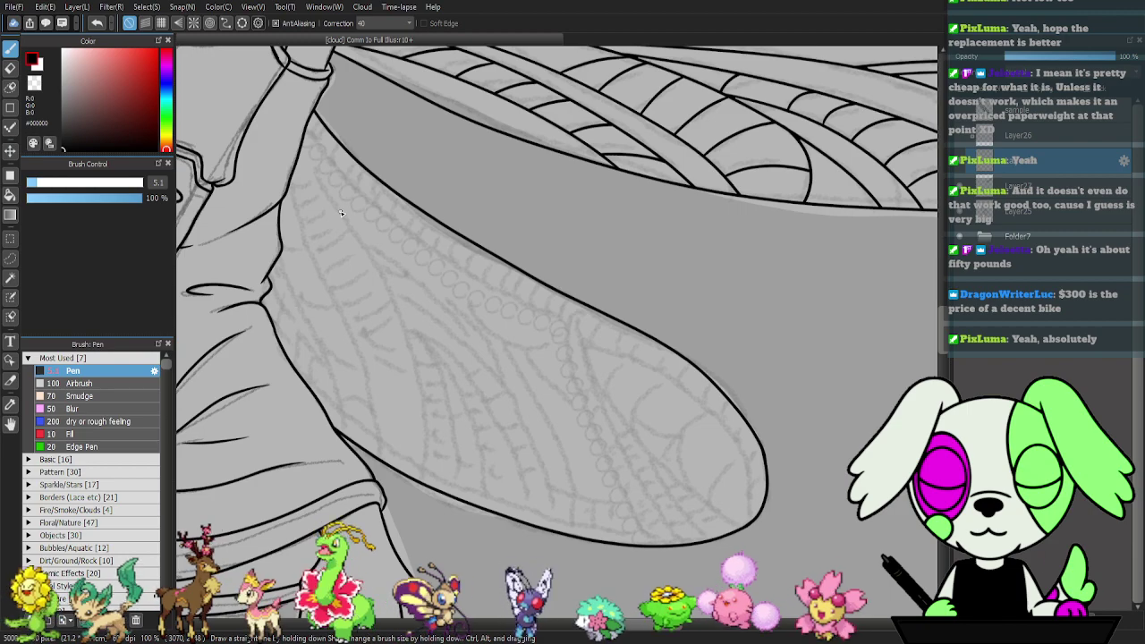
- Ink an inner line with the Pen parallel to the lower wing's upper edge, from the body to the tip, redoing the first stroke
key(Up)
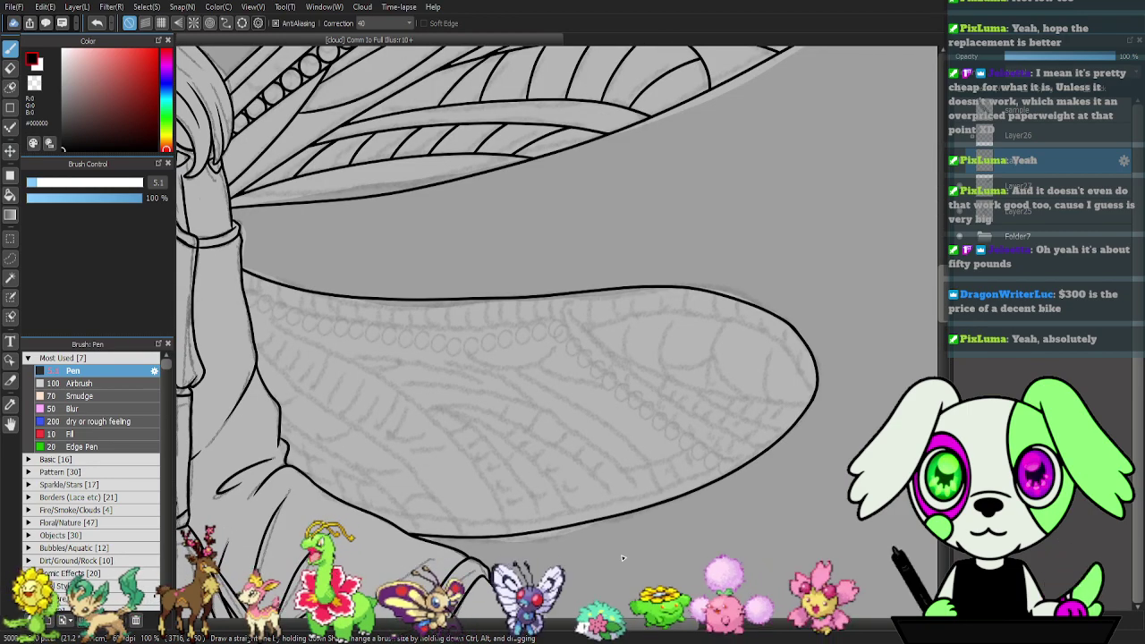
mouse_move(300, 315)
mouse_down()
mouse_move(484, 336)
mouse_move(663, 310)
mouse_move(727, 319)
mouse_move(799, 370)
mouse_move(817, 408)
mouse_move(771, 459)
mouse_up()
key(e)
drag(819, 417, 794, 407)
key(ctrl+z)
key(ctrl+z)
key(p)
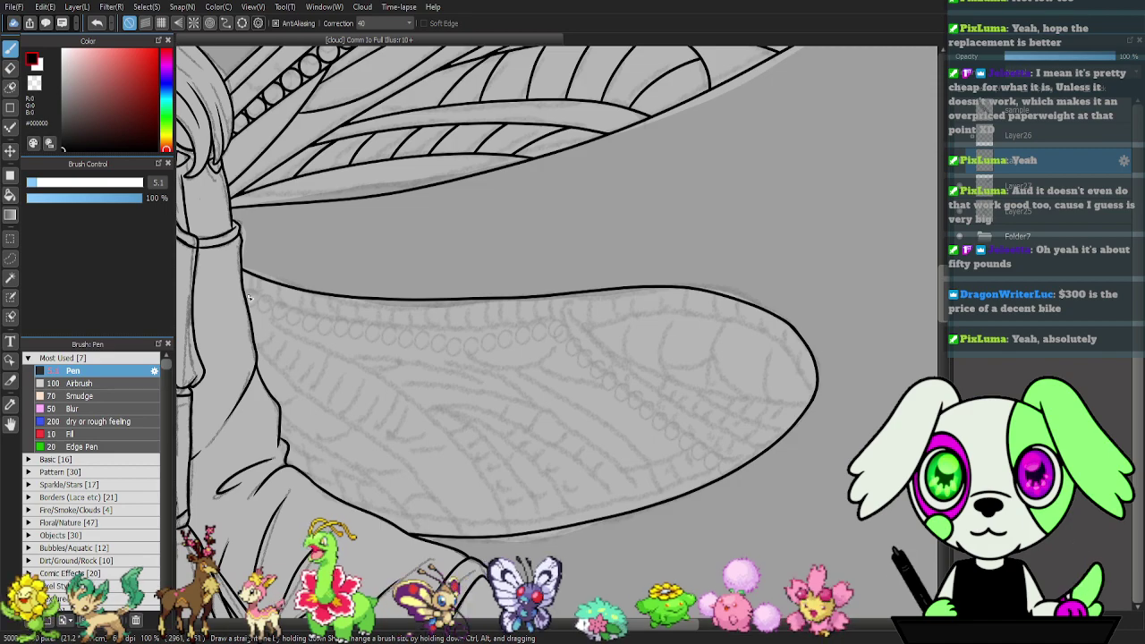
mouse_move(335, 320)
mouse_down()
mouse_move(502, 328)
mouse_move(702, 314)
mouse_move(772, 340)
mouse_move(806, 382)
mouse_move(810, 414)
mouse_up()
key(e)
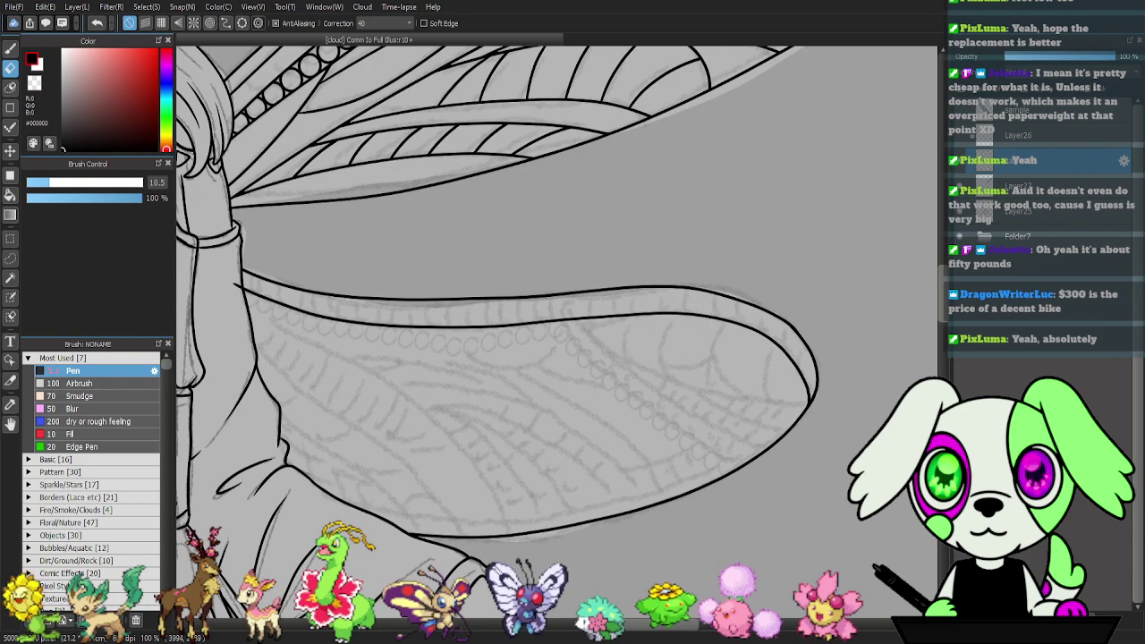
- On a new layer, ink two curved veins forking from the inner line's middle, one to the wing tip and one to the lower edge
key(p)
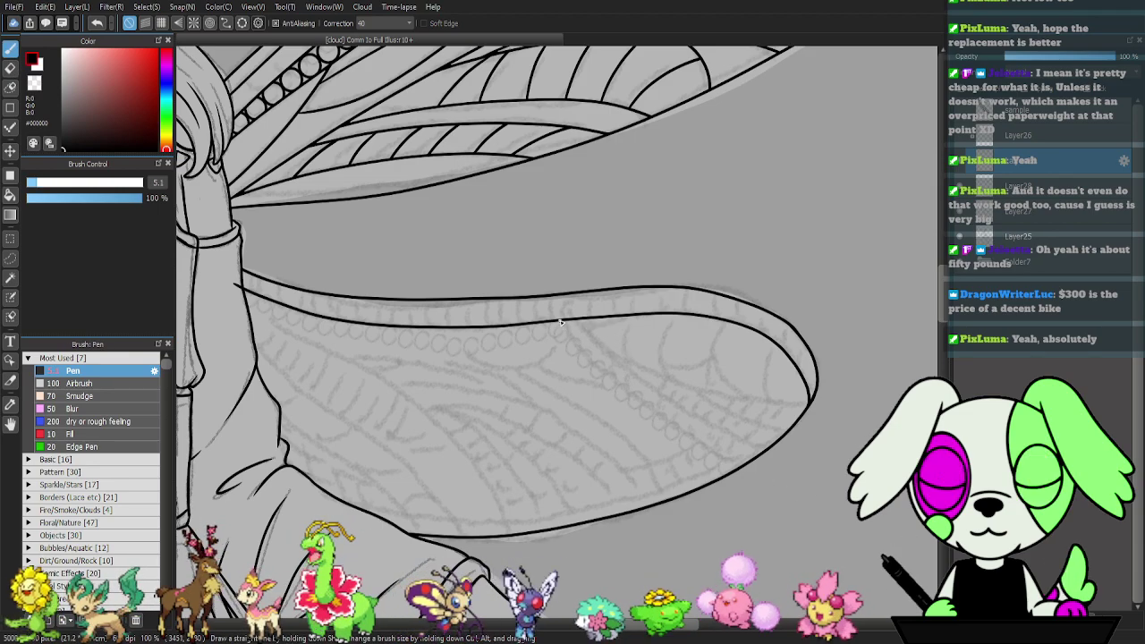
drag(561, 320, 685, 418)
key(ctrl+z)
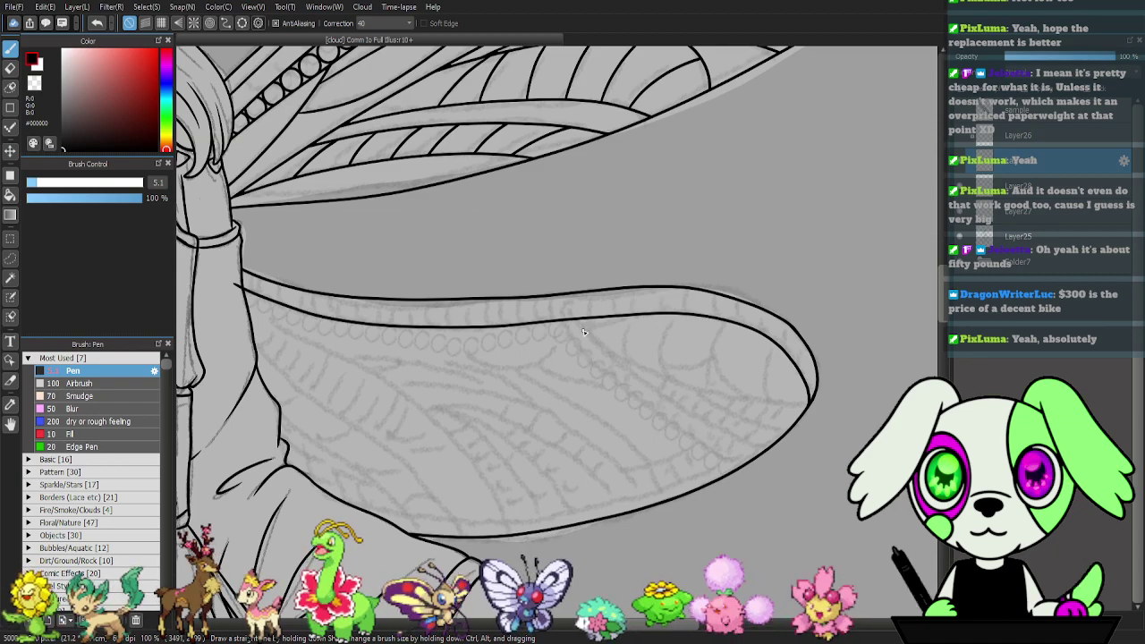
mouse_move(595, 342)
mouse_down()
mouse_move(723, 390)
mouse_move(828, 394)
mouse_up()
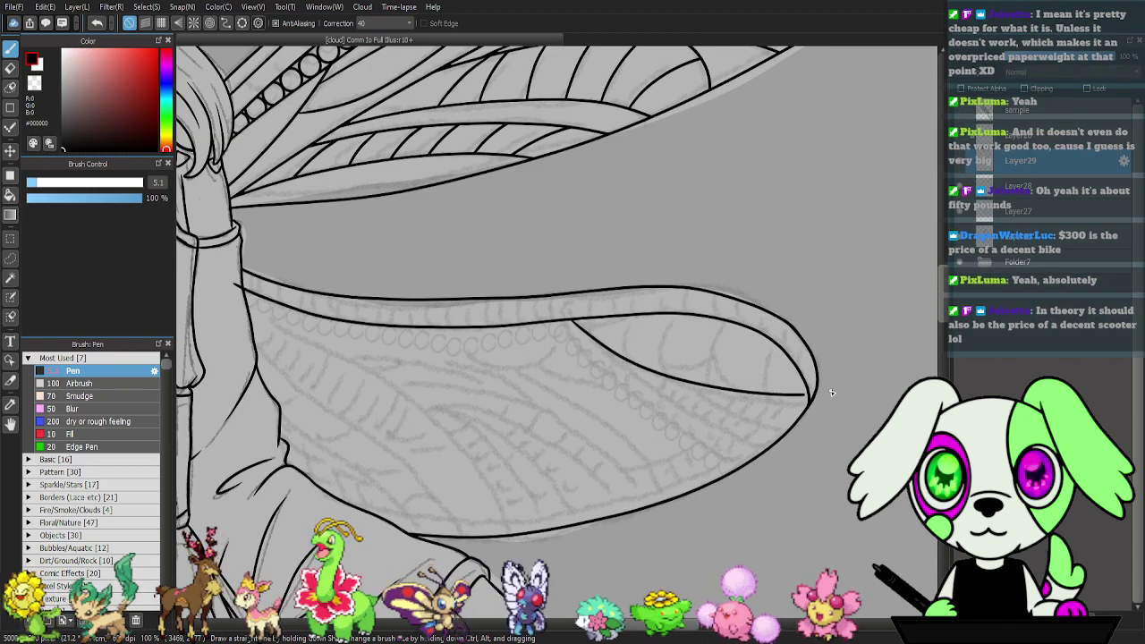
mouse_move(588, 361)
mouse_down()
mouse_move(669, 421)
mouse_move(767, 468)
mouse_up()
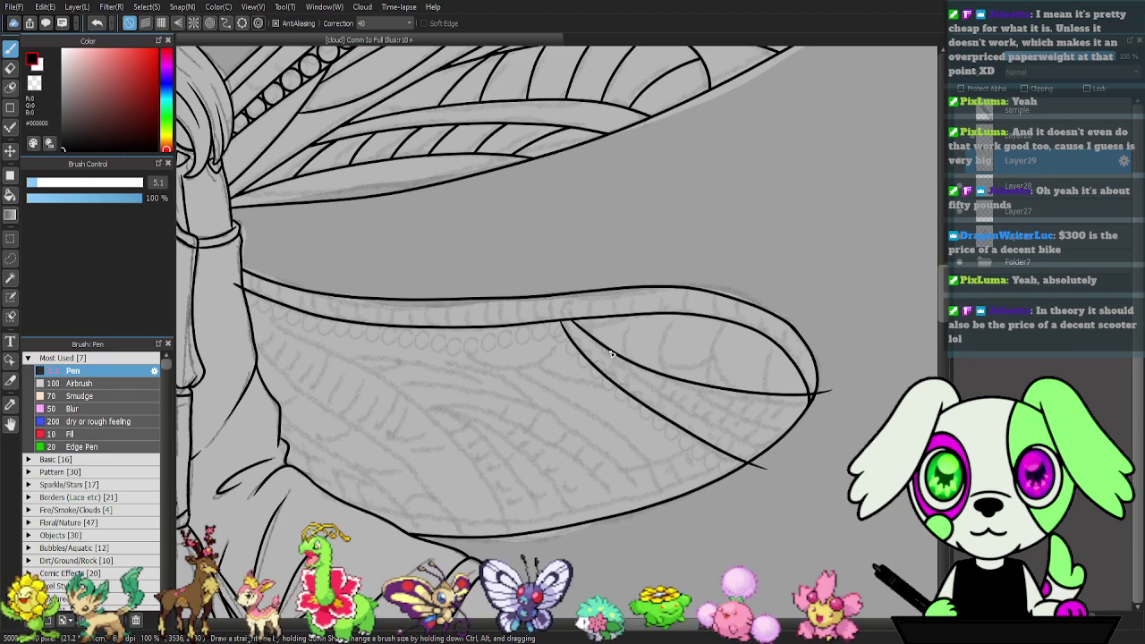
- On another new layer, ink two veins branching off the upper forked vein to the outer edge near the tip, redoing the second
click(961, 619)
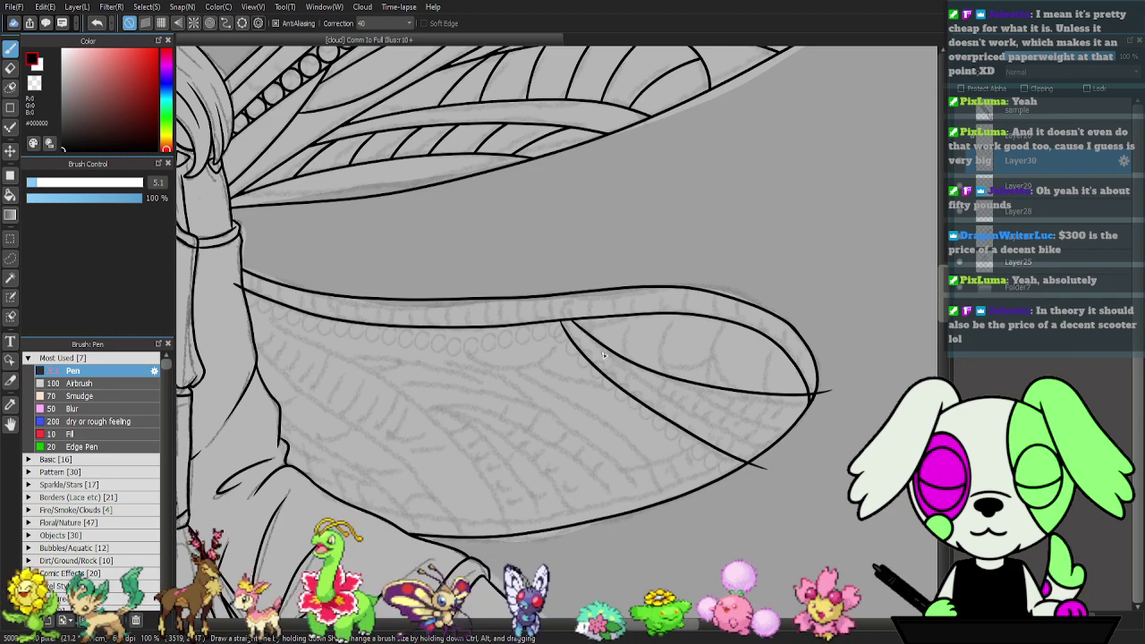
mouse_move(598, 336)
mouse_down()
mouse_move(689, 412)
mouse_move(796, 458)
mouse_up()
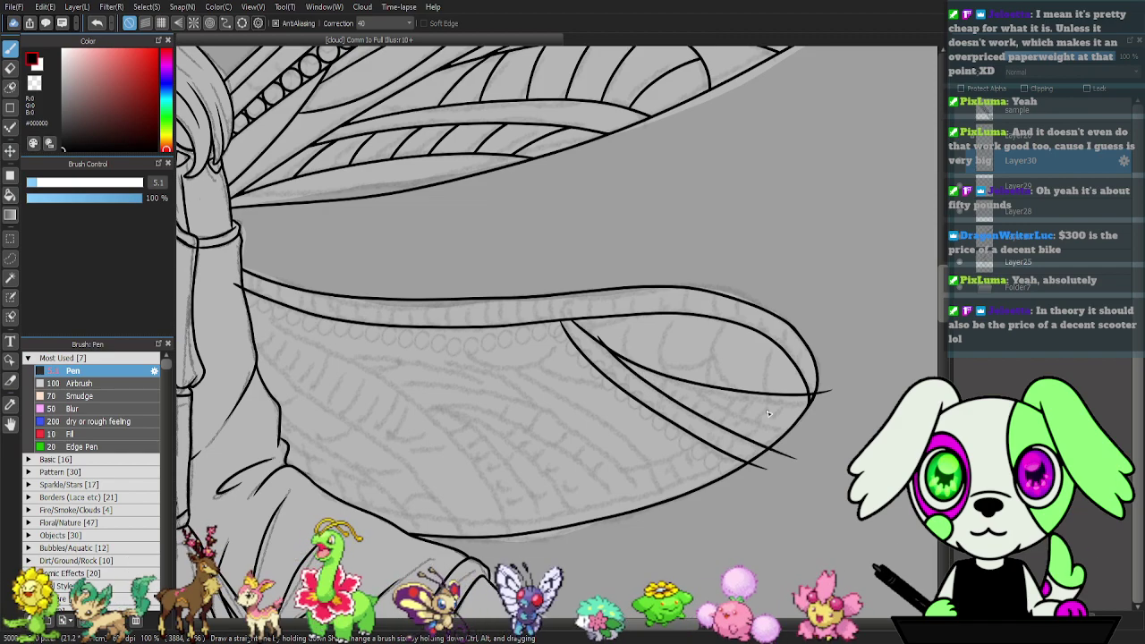
mouse_move(661, 365)
mouse_down()
mouse_move(747, 418)
mouse_move(839, 440)
mouse_up()
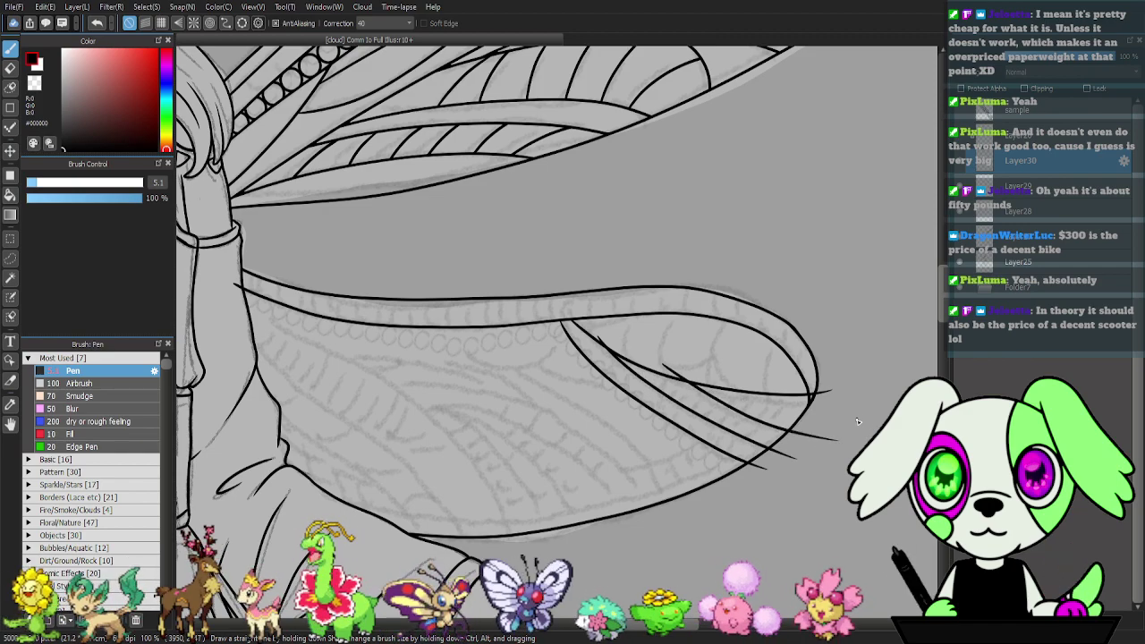
key(ctrl+z)
drag(662, 365, 827, 439)
key(ctrl+z)
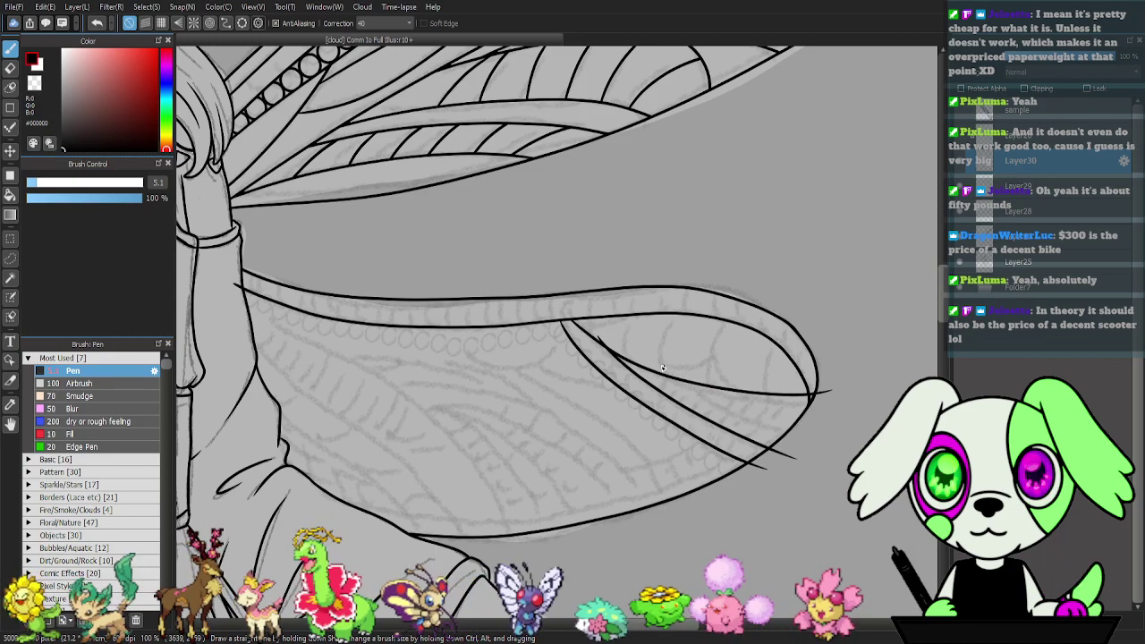
drag(728, 408, 832, 447)
drag(588, 454, 625, 414)
drag(768, 424, 608, 426)
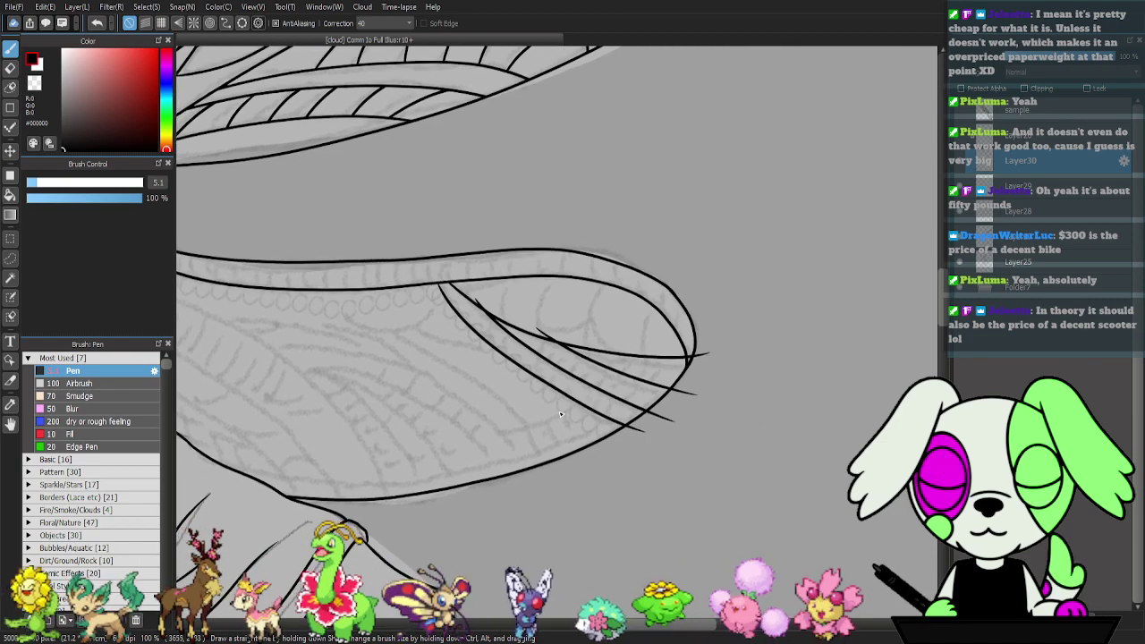
- Erase the ends of the four tip veins that cross the wing outline or each other, working on Layer30 and Layer29
key(ctrl+plus)
key(e)
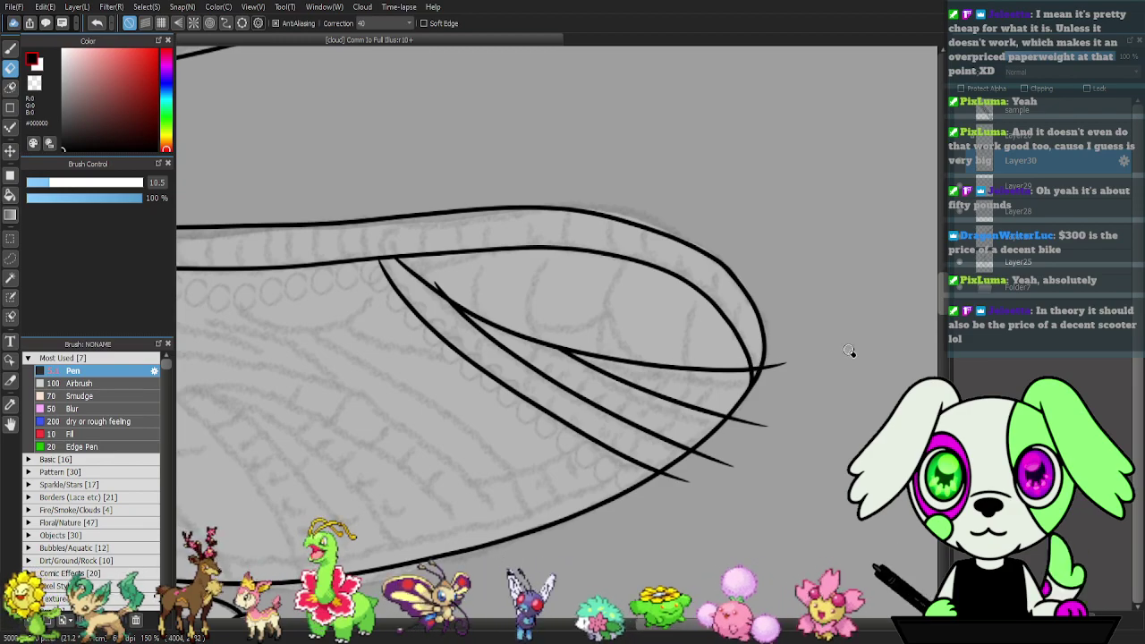
drag(729, 419, 769, 426)
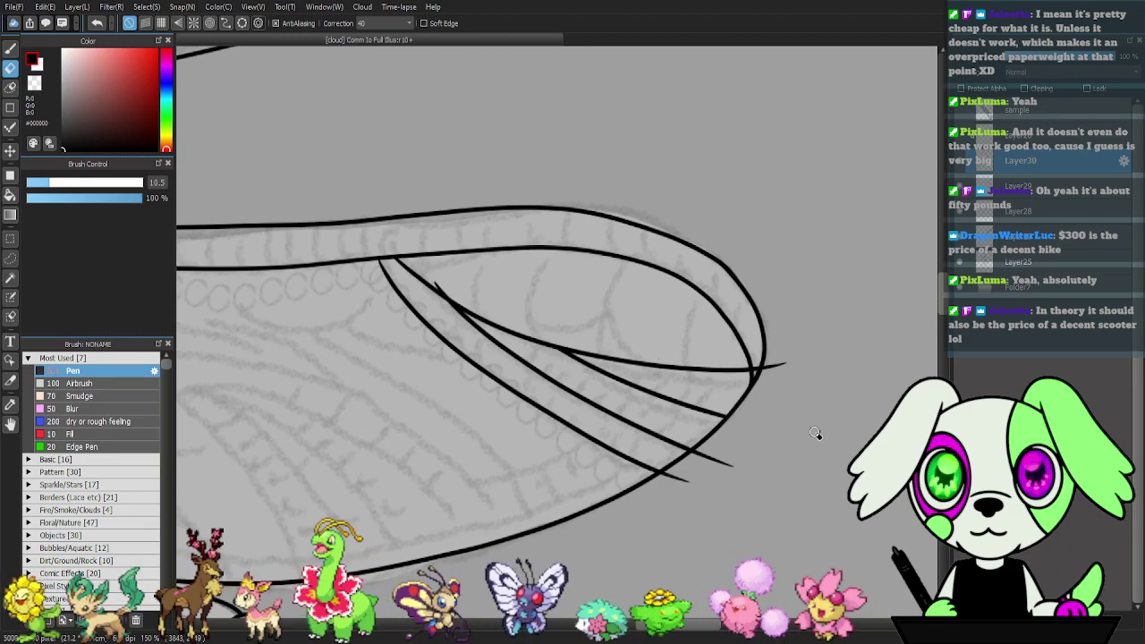
drag(697, 452, 751, 472)
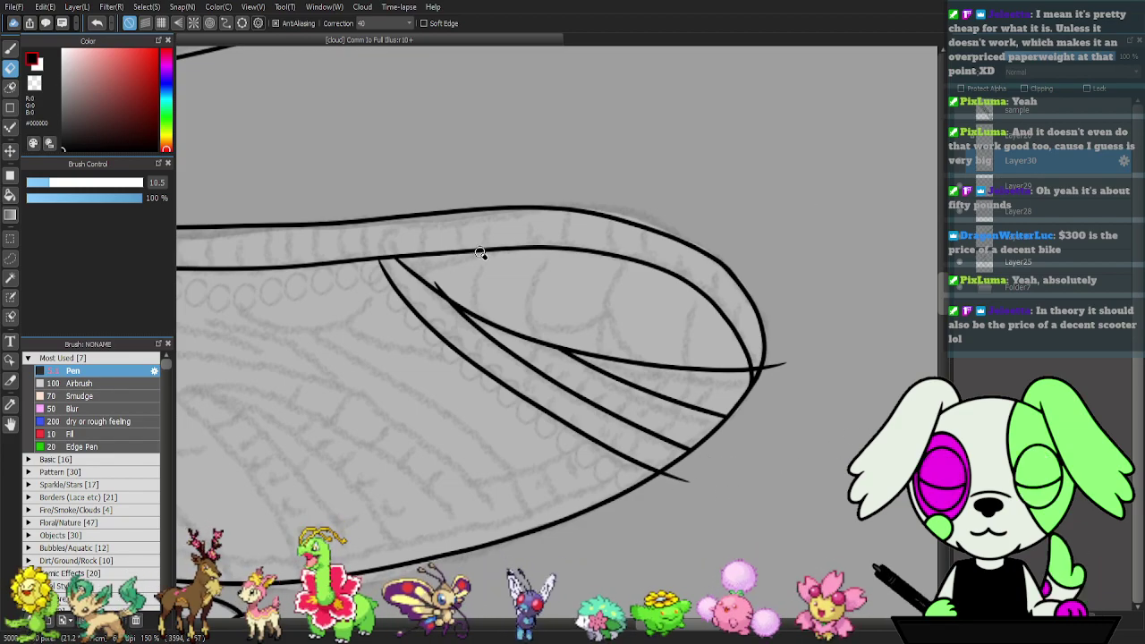
click(1046, 191)
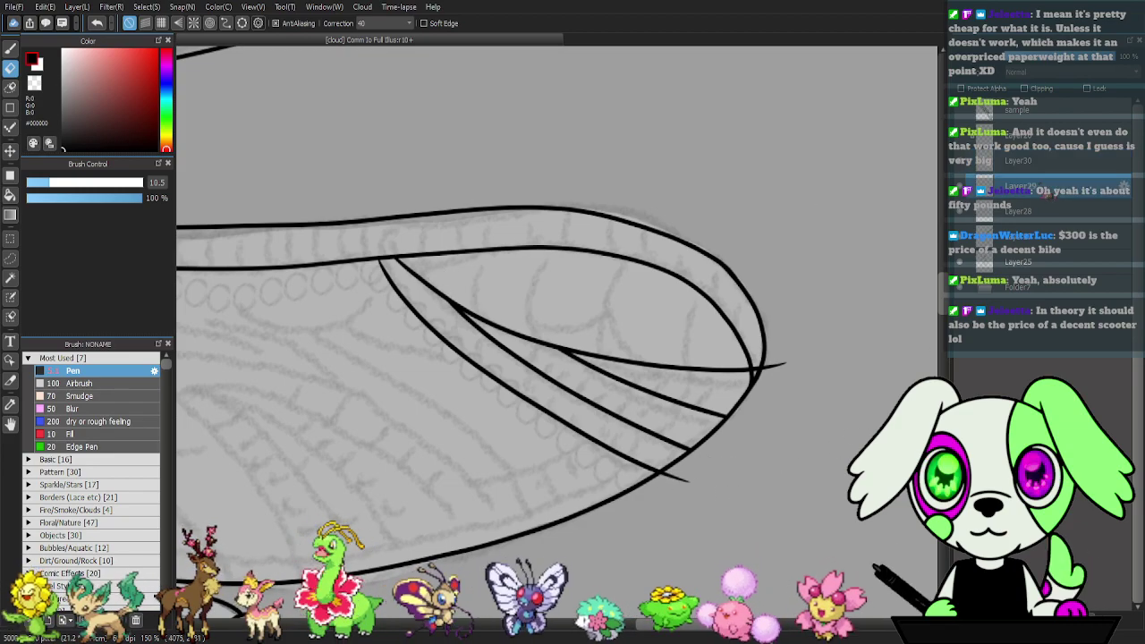
drag(667, 475, 705, 485)
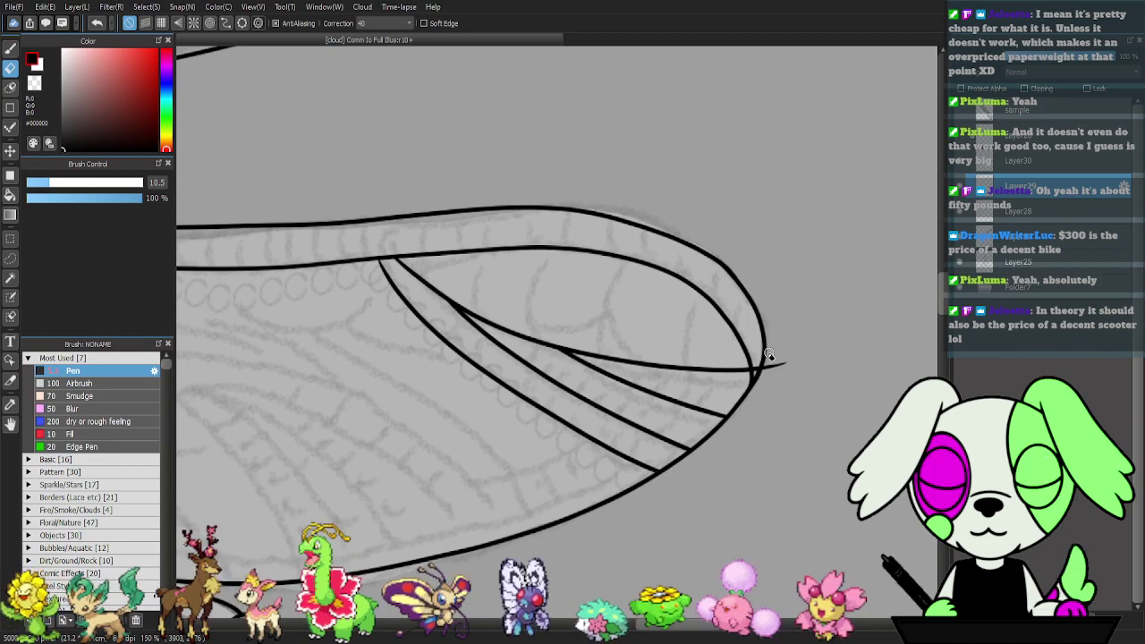
drag(776, 353, 753, 367)
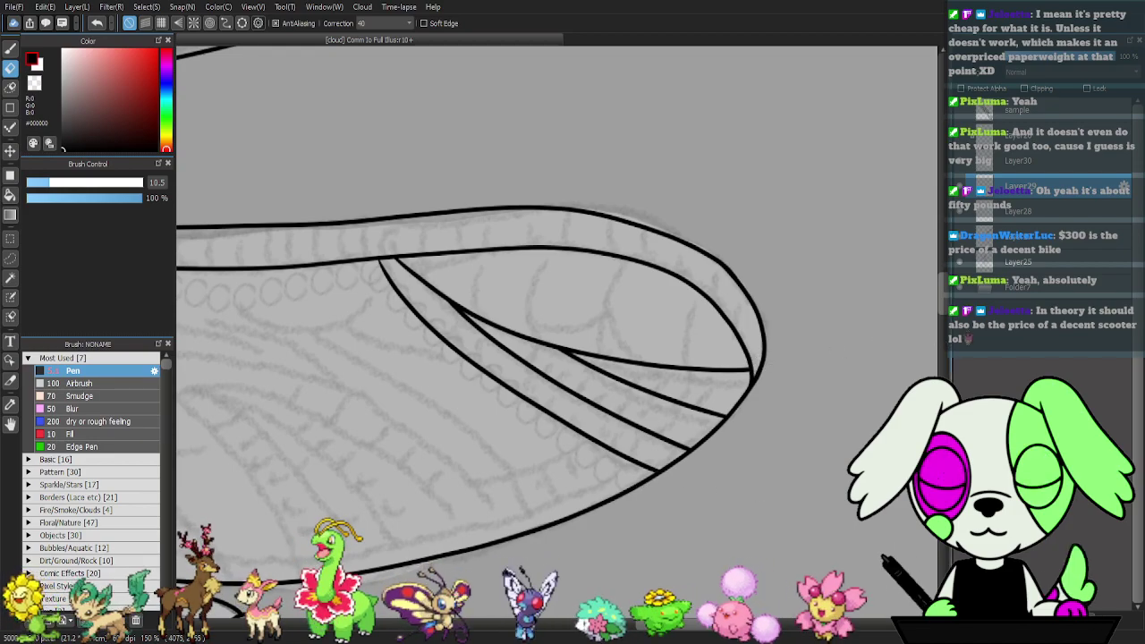
- Merge Layer30 and Layer29 down into Layer28
click(1029, 161)
click(961, 212)
click(960, 212)
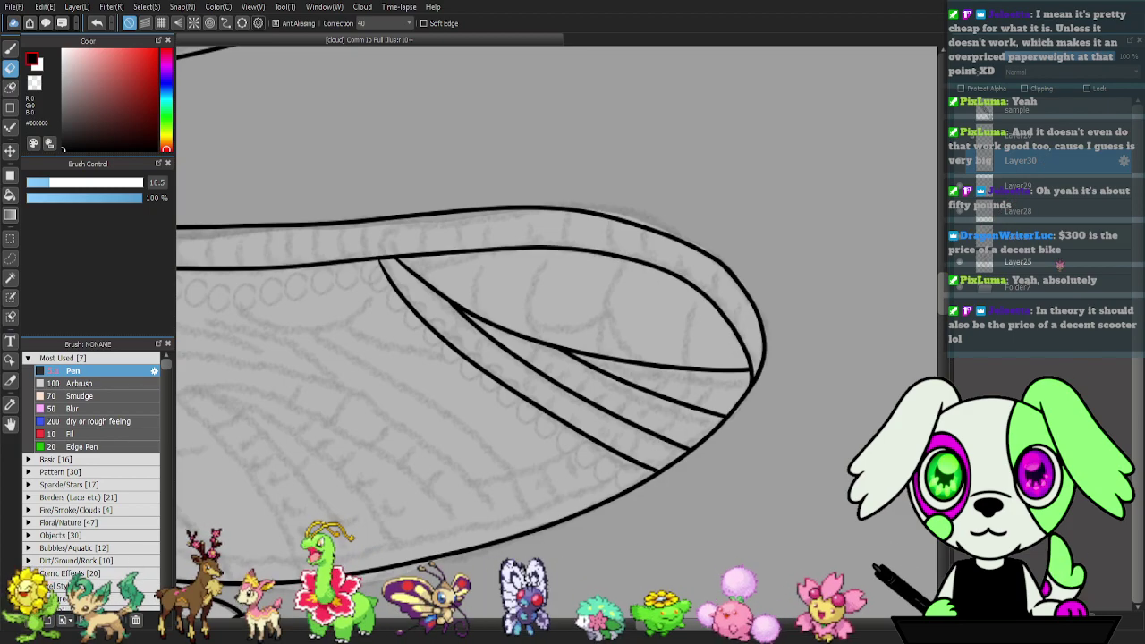
click(1048, 619)
click(1048, 619)
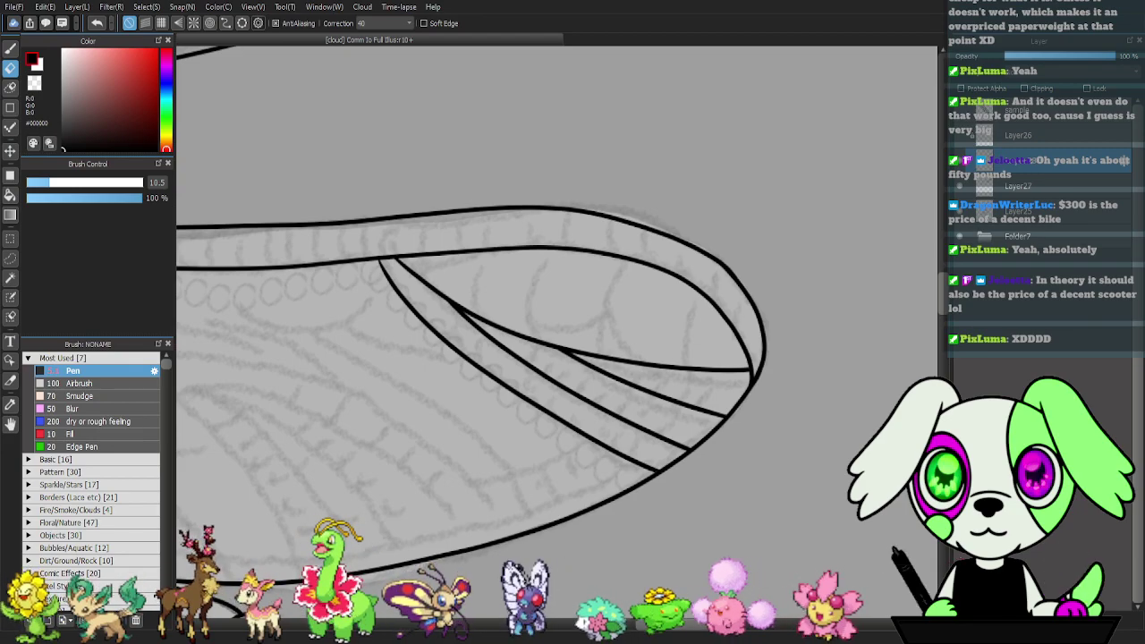
- Ink an inner line along the lower wing's bottom edge from the body to the lowest tip vein and erase its overshoot at the body
key(b)
mouse_move(428, 415)
mouse_down()
mouse_move(670, 361)
mouse_move(611, 347)
mouse_move(548, 429)
mouse_up()
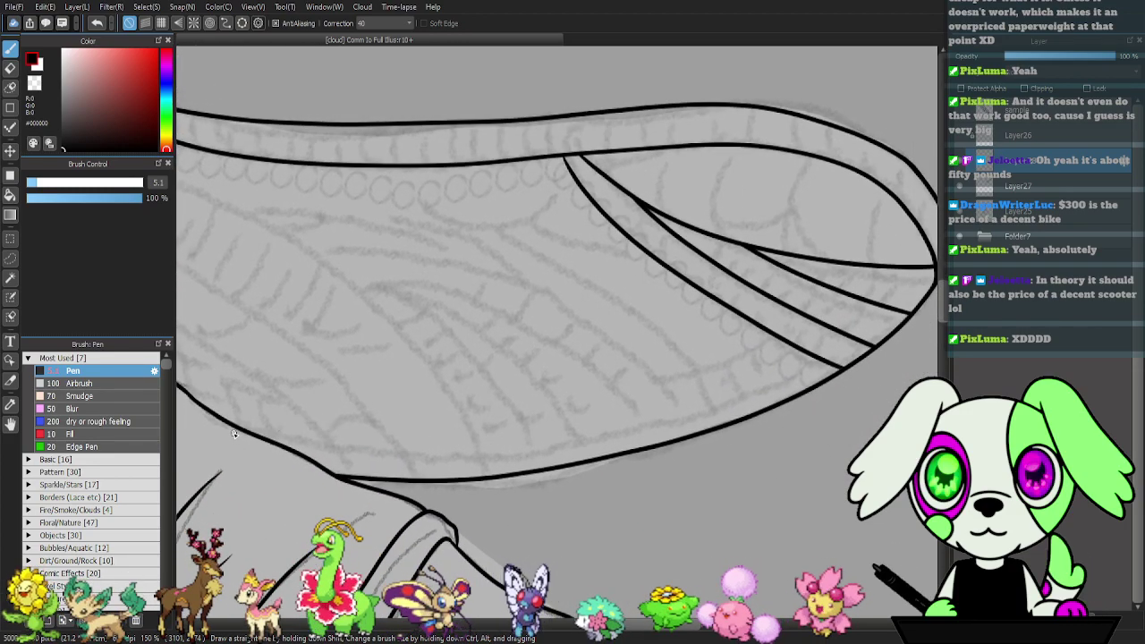
mouse_move(216, 426)
mouse_down()
mouse_move(478, 446)
mouse_move(608, 434)
mouse_move(720, 414)
mouse_move(827, 362)
mouse_up()
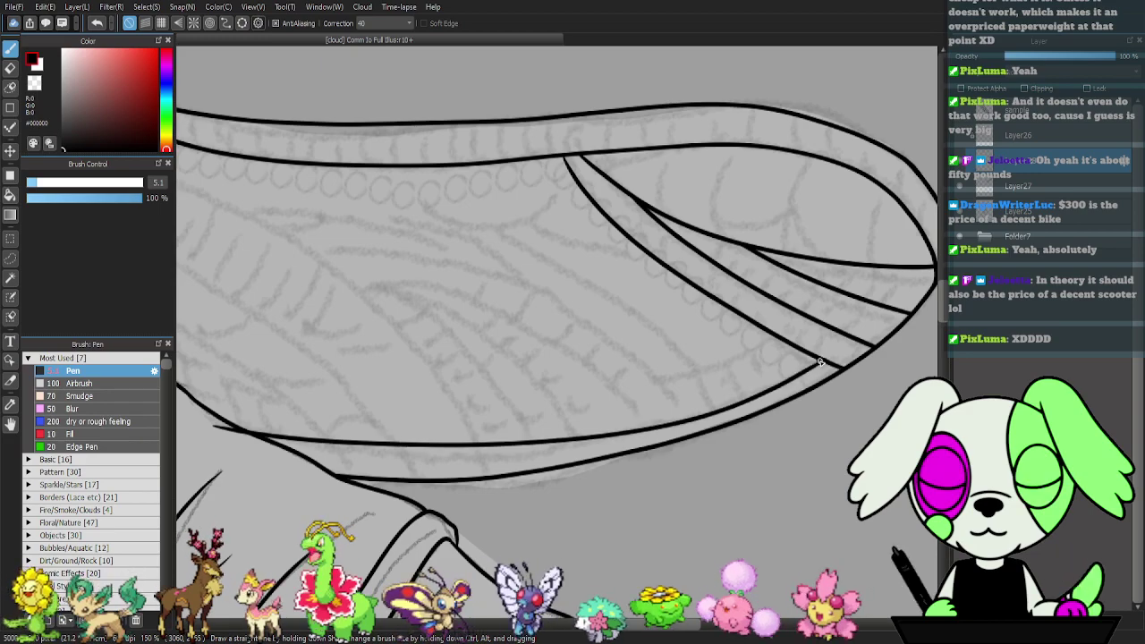
key(e)
drag(215, 430, 247, 436)
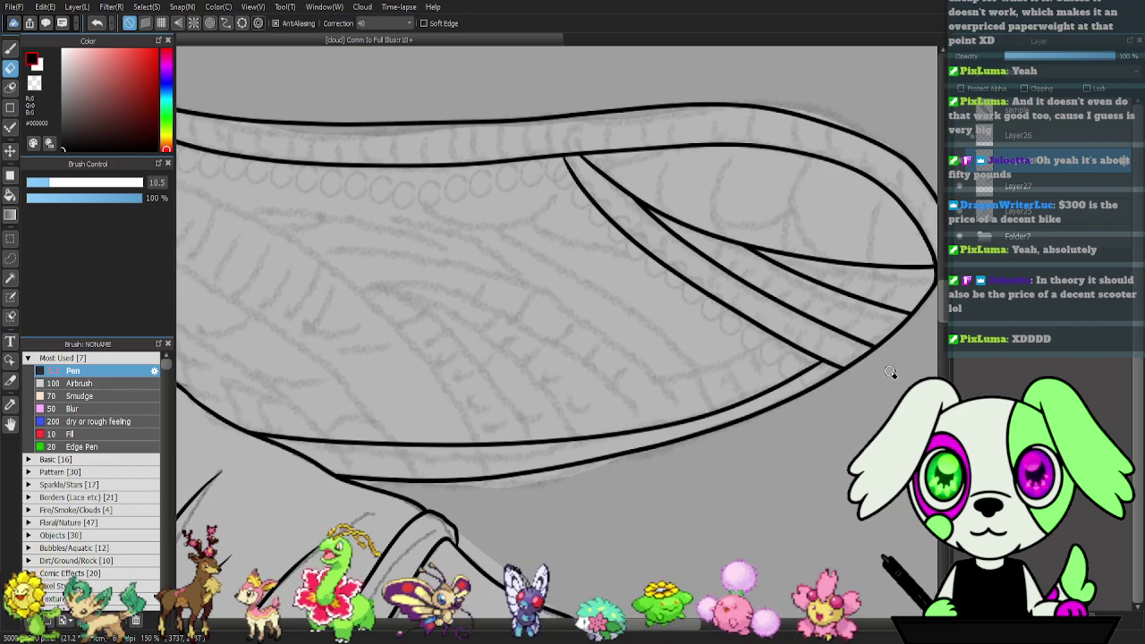
- Erase the upper inner line's overshooting end at the body and merge Layer28 down into Layer27
key(b)
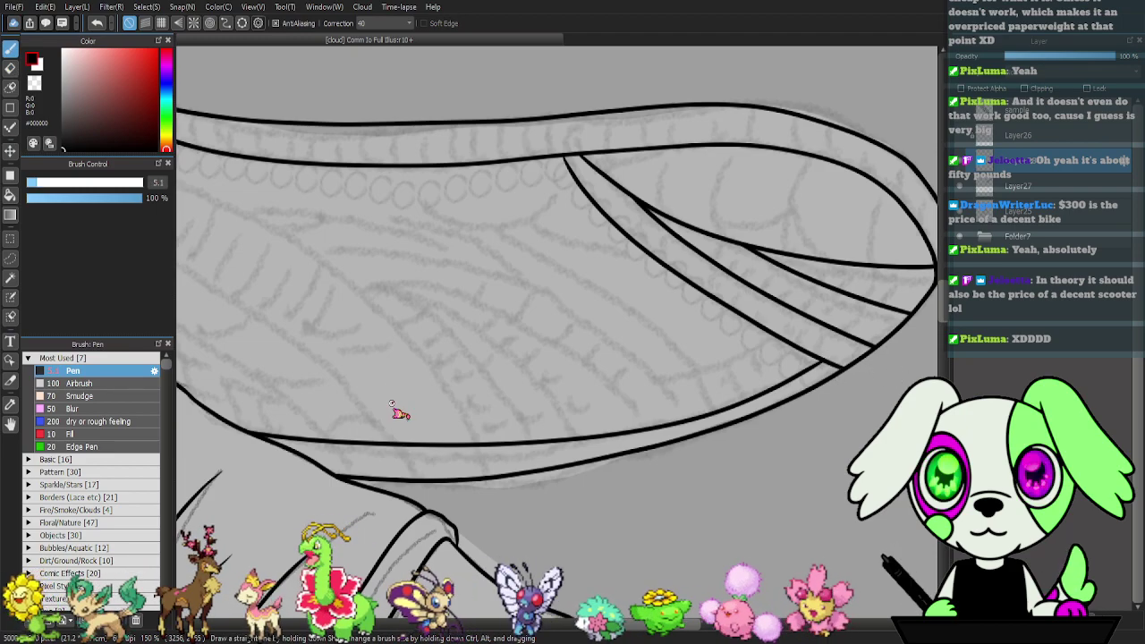
drag(390, 410, 580, 432)
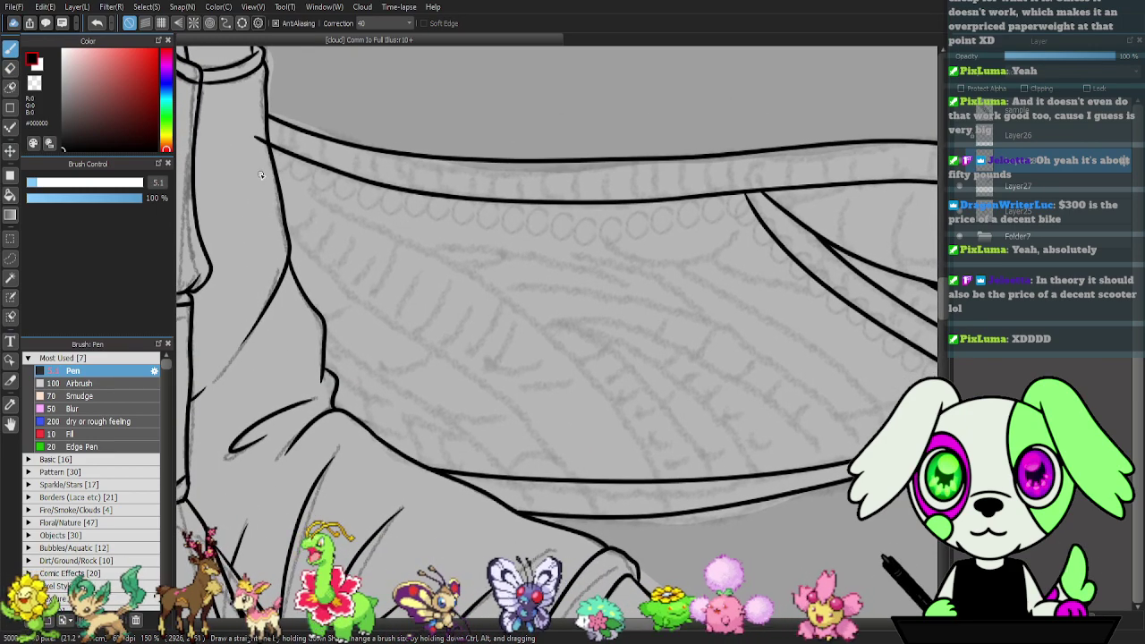
key(e)
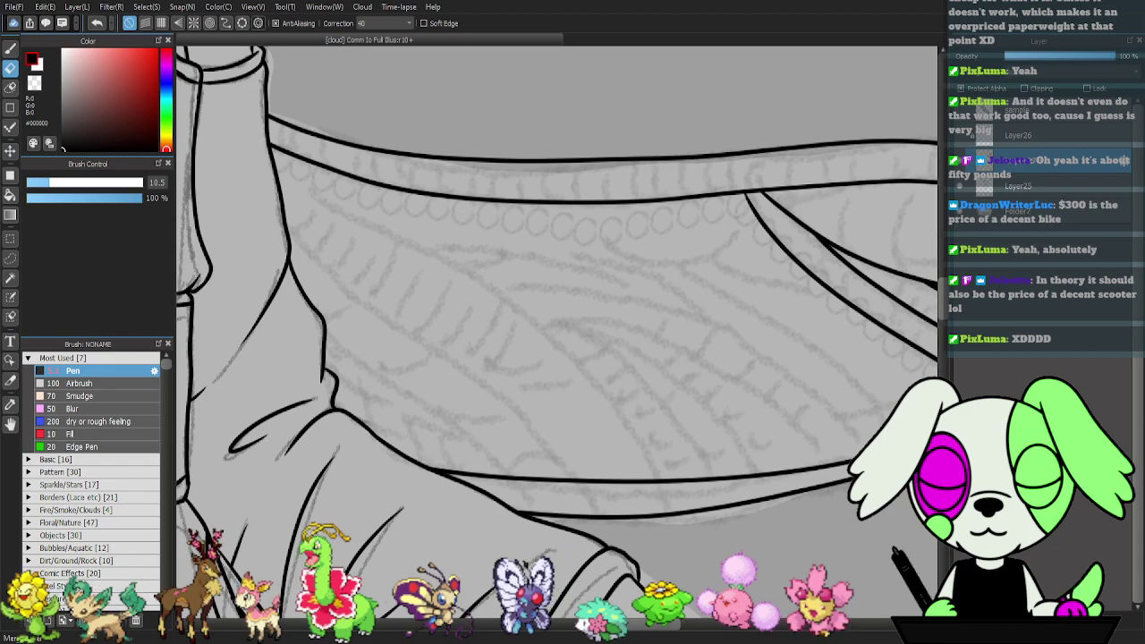
- On a new layer above Layer27, ink three long curved veins from the body across to the wing's lower edge
key(b)
mouse_move(663, 490)
mouse_down()
mouse_move(586, 471)
mouse_move(594, 476)
mouse_up()
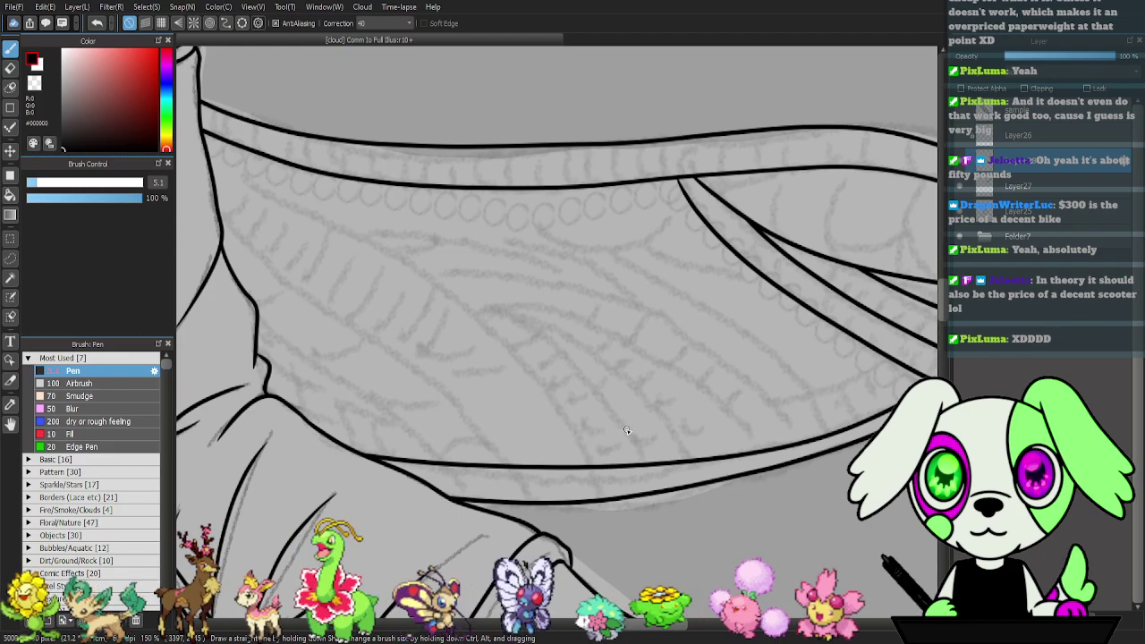
key(Left)
key(Left)
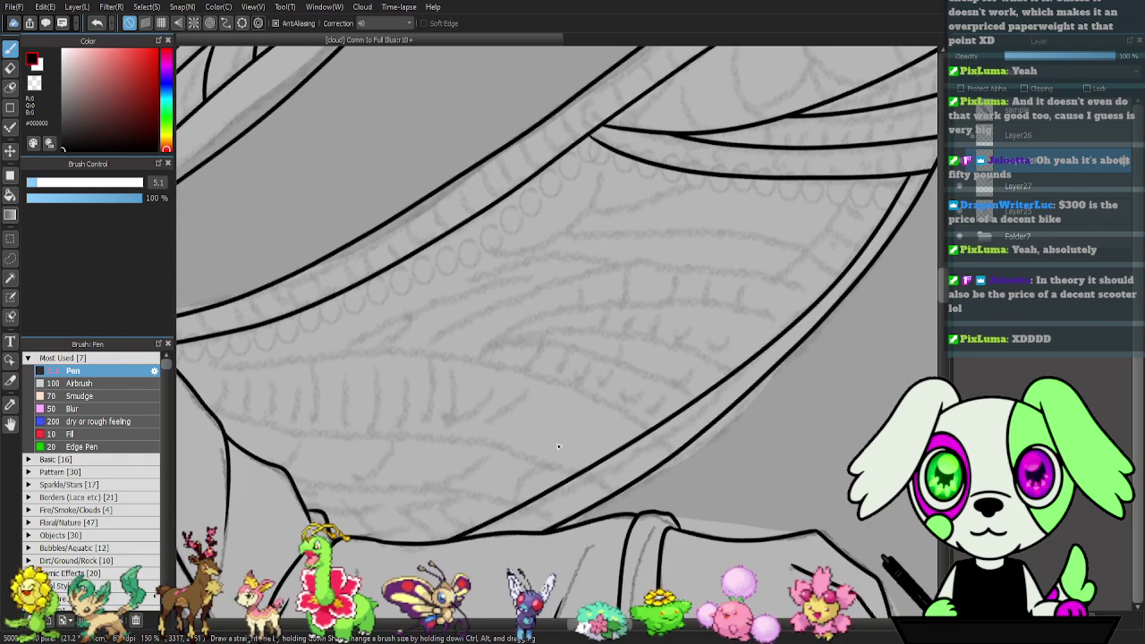
mouse_move(372, 500)
mouse_down()
mouse_move(469, 413)
mouse_move(550, 408)
mouse_move(663, 432)
mouse_up()
mouse_move(308, 320)
mouse_down()
mouse_move(392, 348)
mouse_move(599, 361)
mouse_move(747, 428)
mouse_up()
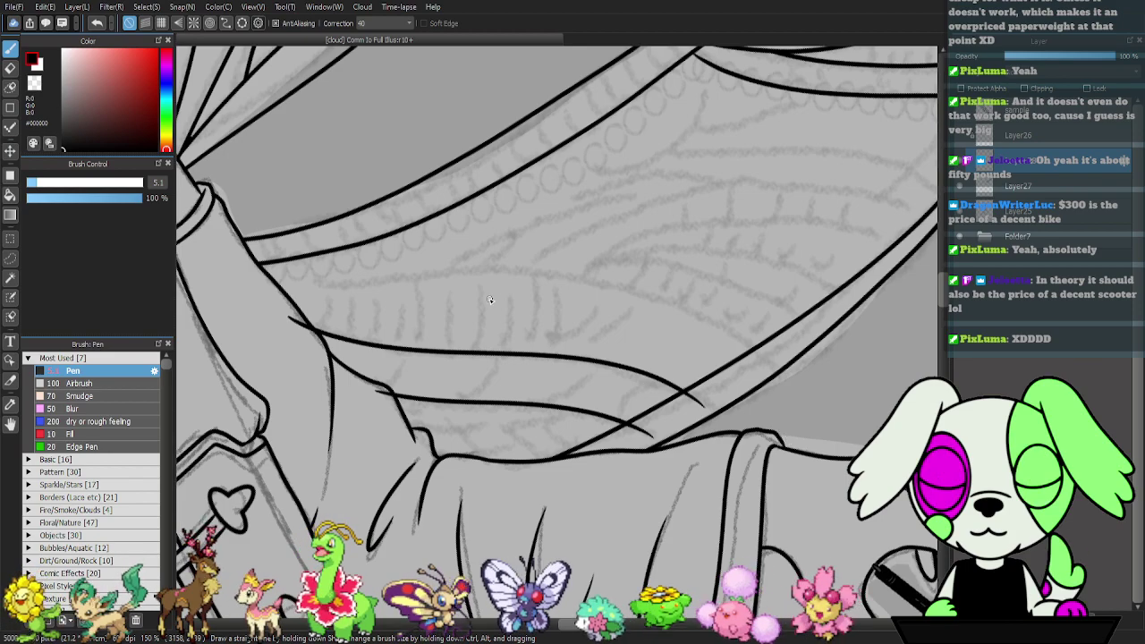
mouse_move(247, 273)
mouse_down()
mouse_move(334, 283)
mouse_move(573, 275)
mouse_move(710, 311)
mouse_move(805, 371)
mouse_up()
- Erase the overshooting ends of the three long veins at the body and along the wing's lower edge
mouse_move(835, 316)
mouse_down()
mouse_move(734, 334)
mouse_move(775, 313)
mouse_up()
key(e)
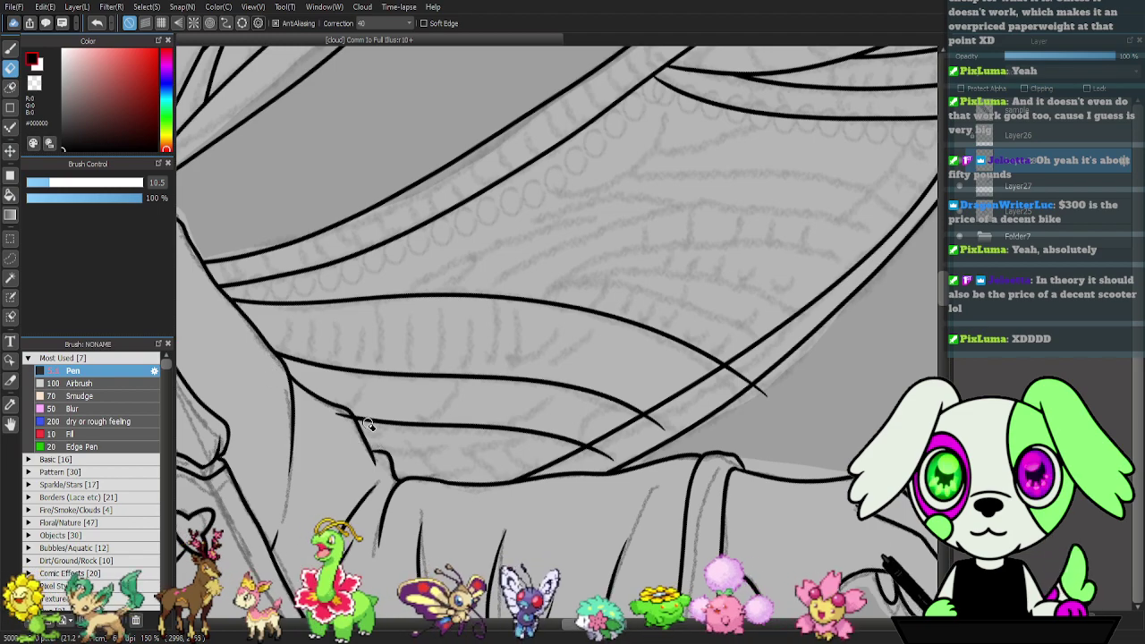
drag(579, 457, 670, 455)
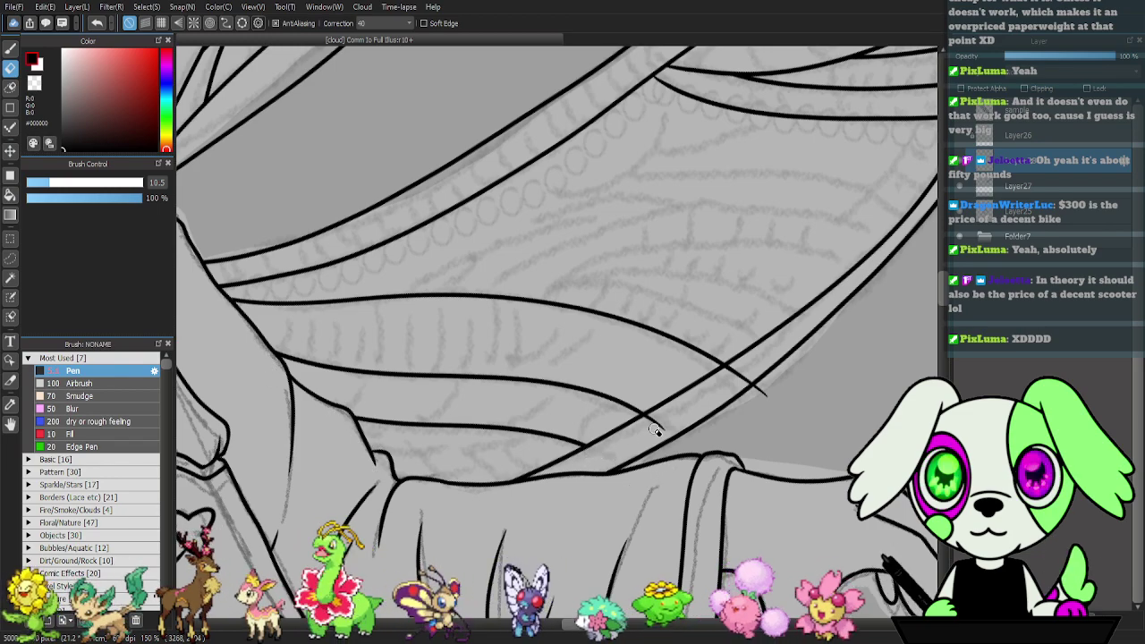
drag(645, 420, 664, 430)
drag(758, 409, 685, 384)
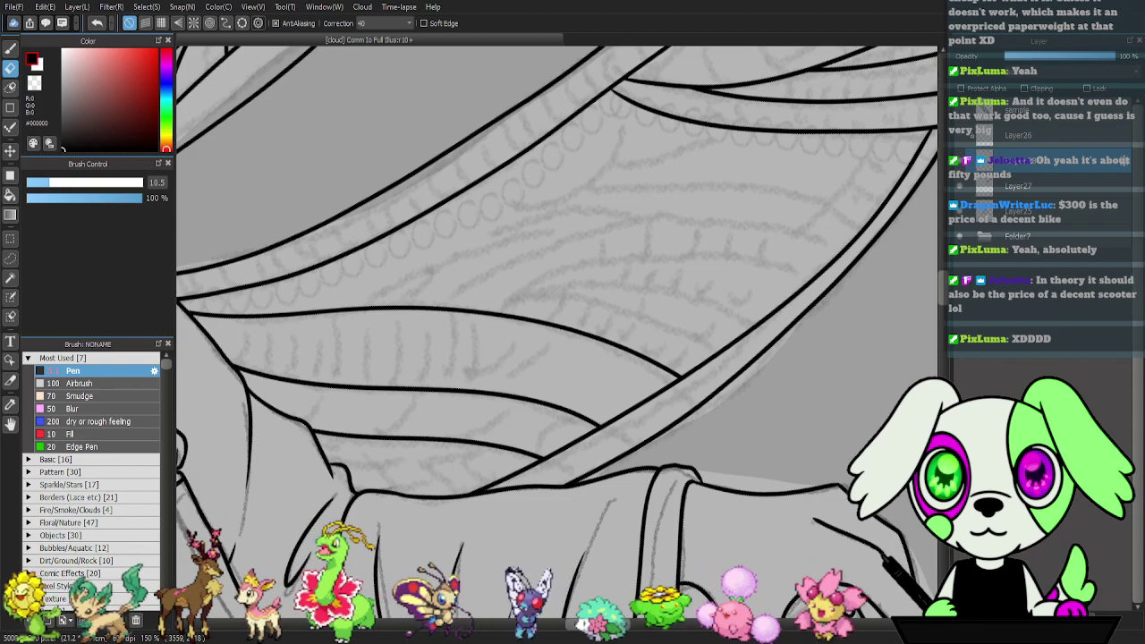
- Ink a short curved vein from the body up to the lowest long vein, trim its overshoot and save the drawing
key(b)
mouse_move(307, 456)
mouse_down()
mouse_move(376, 464)
mouse_move(528, 453)
mouse_up()
key(e)
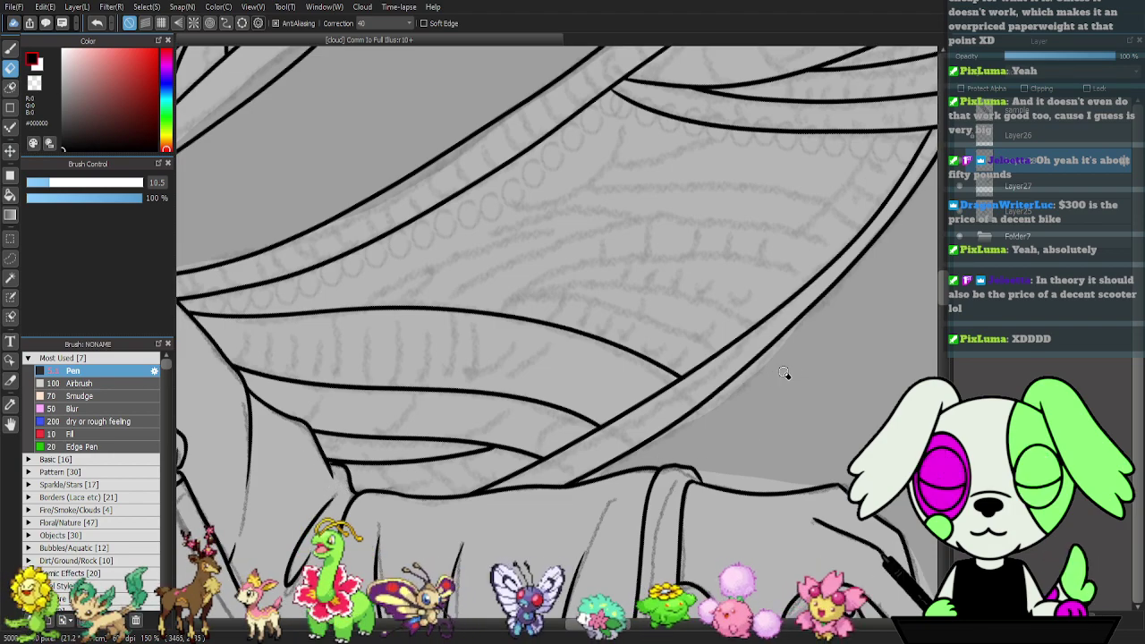
key(b)
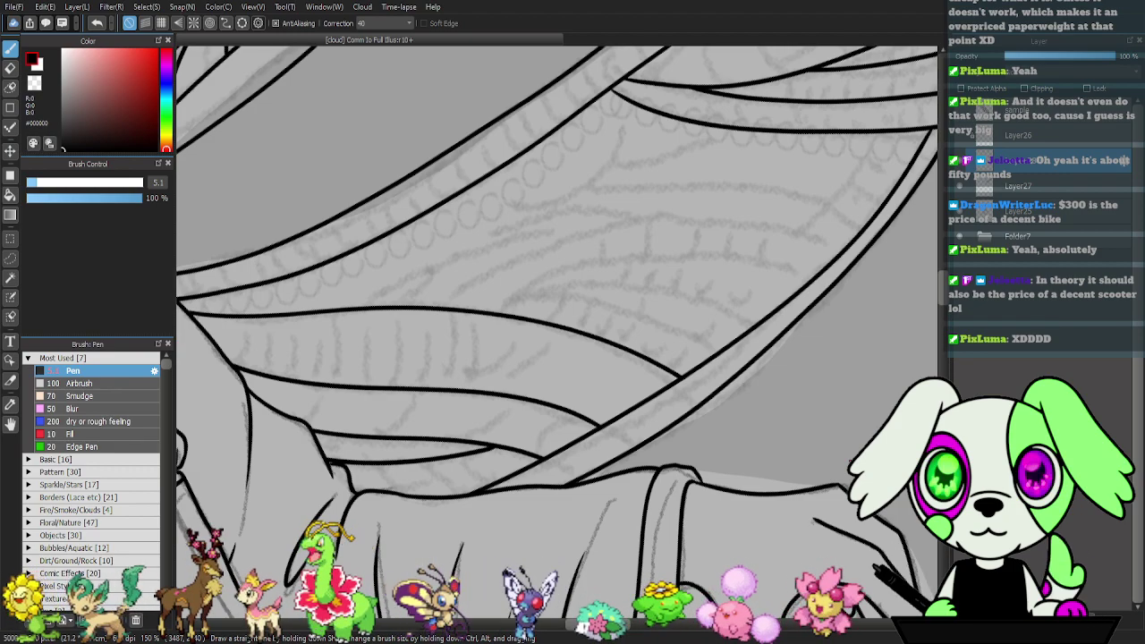
key(ctrl+s)
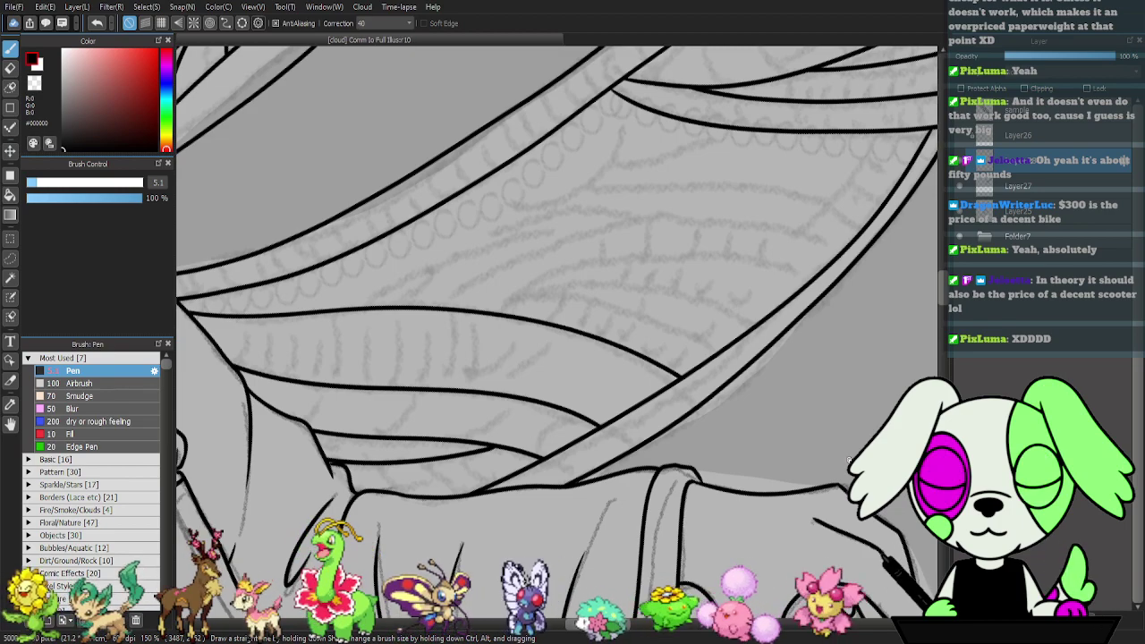
key(ctrl+s)
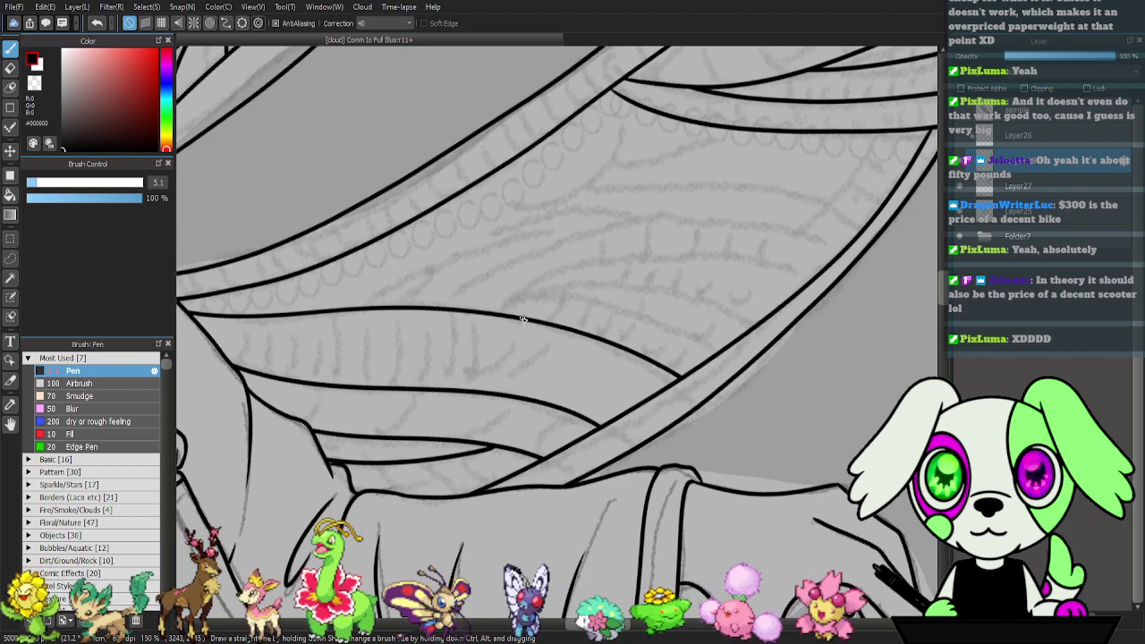
- Ink two arched veins from the top long vein to the wing's lower edge and erase their overshooting ends
mouse_move(472, 322)
mouse_down()
mouse_move(600, 263)
mouse_move(728, 254)
mouse_move(841, 283)
mouse_up()
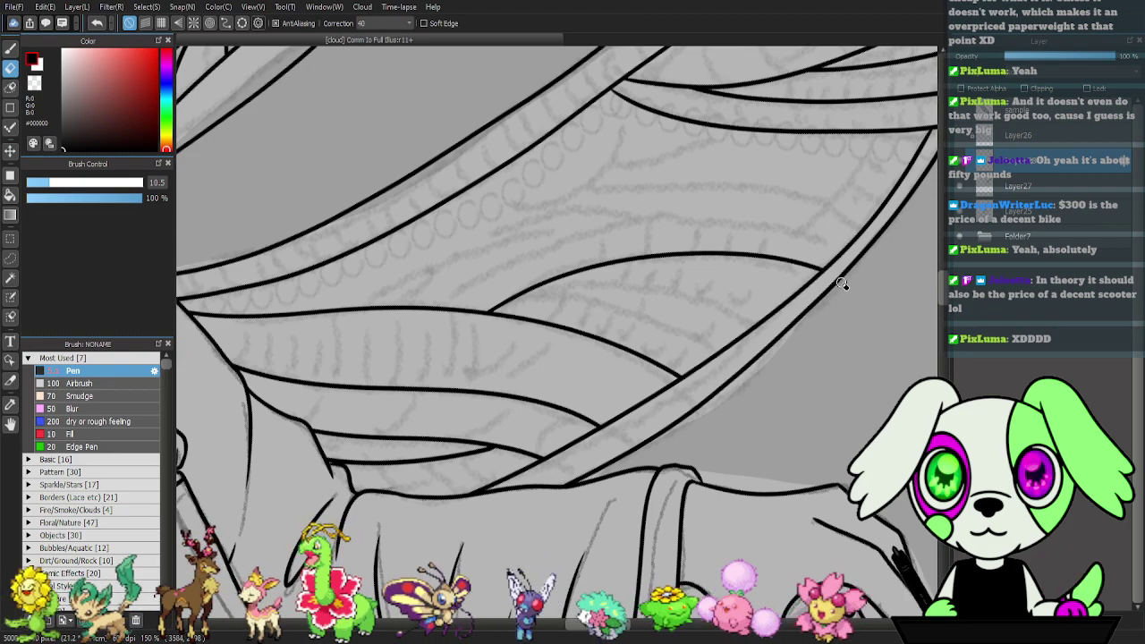
key(p)
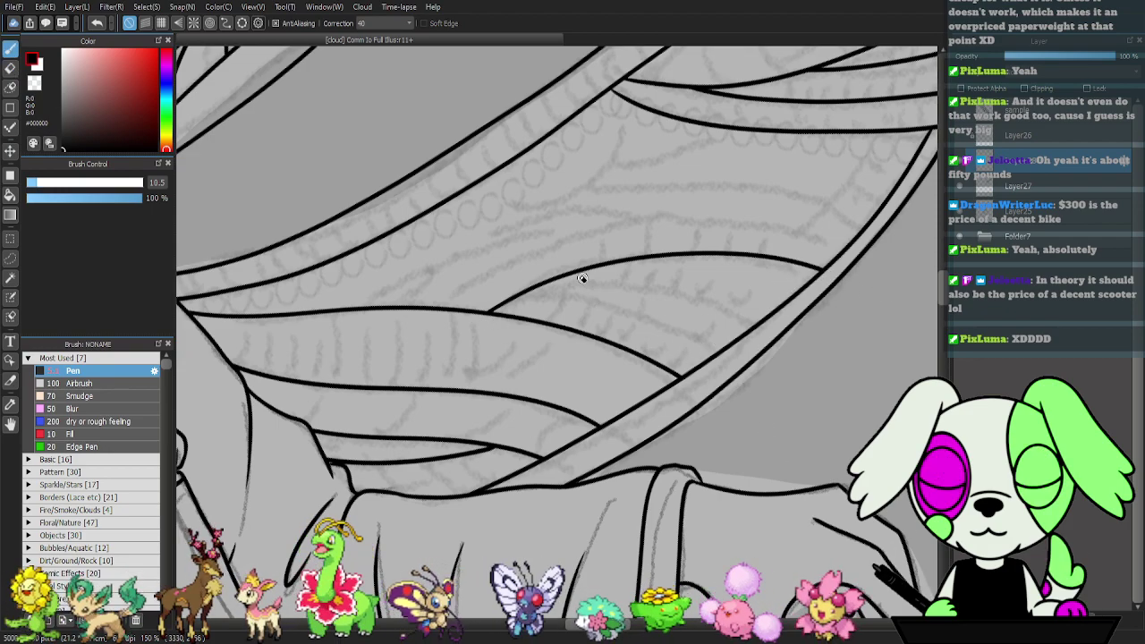
mouse_move(425, 315)
mouse_down()
mouse_move(577, 236)
mouse_move(680, 217)
mouse_move(787, 226)
mouse_move(868, 260)
mouse_up()
key(e)
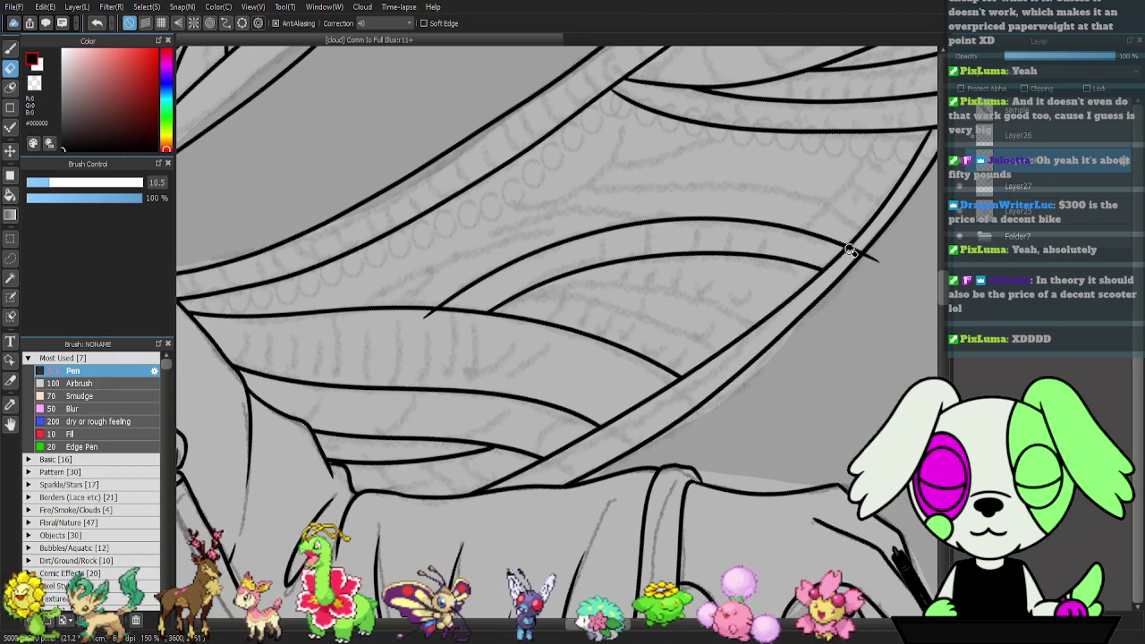
drag(418, 318, 438, 308)
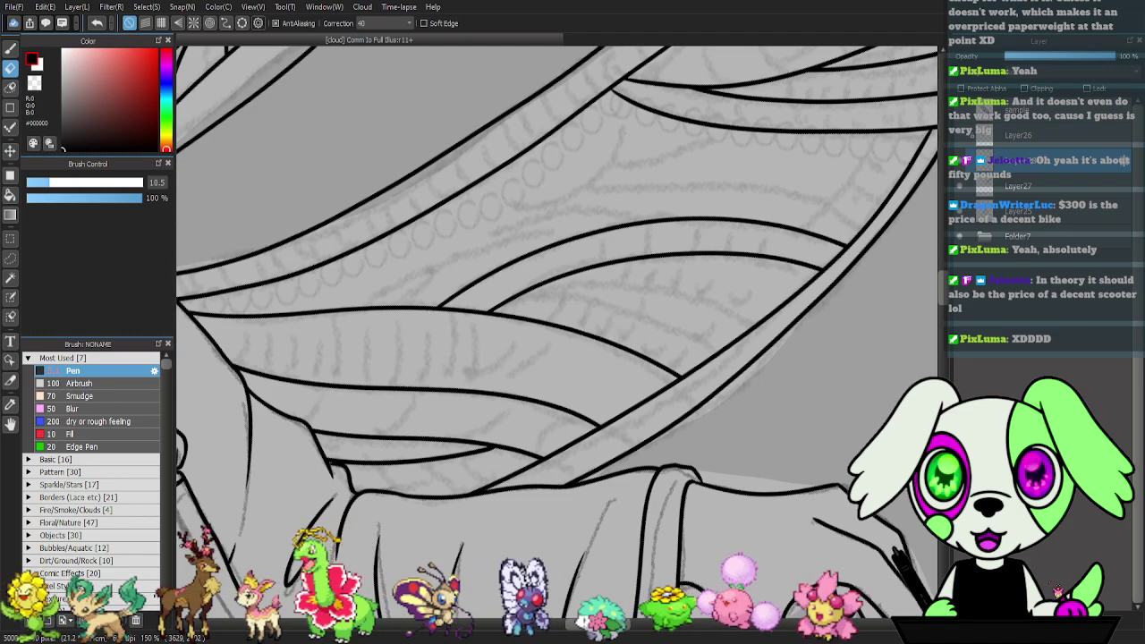
- On a new layer, ink a shorter arched vein from the top long vein to the upper arch and erase its overshoot
key(p)
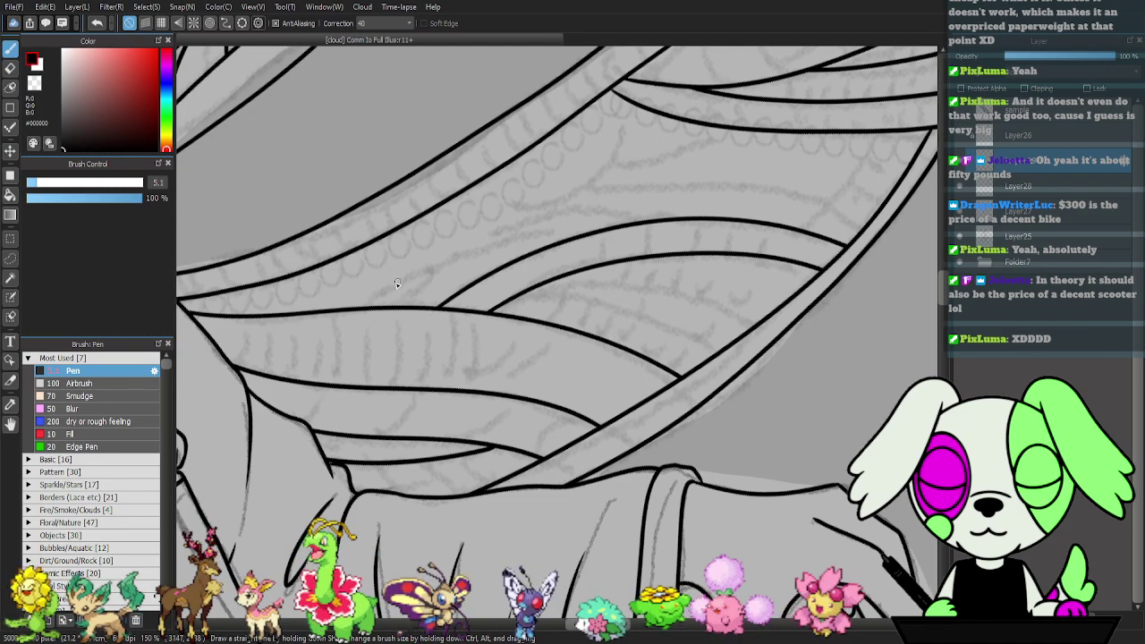
mouse_move(350, 312)
mouse_down()
mouse_move(438, 262)
mouse_move(544, 240)
mouse_move(641, 247)
mouse_move(347, 316)
mouse_up()
key(e)
- Ink two curved veins branching beneath the lower arch to the wing's lower edge and erase their overshooting ends
key(p)
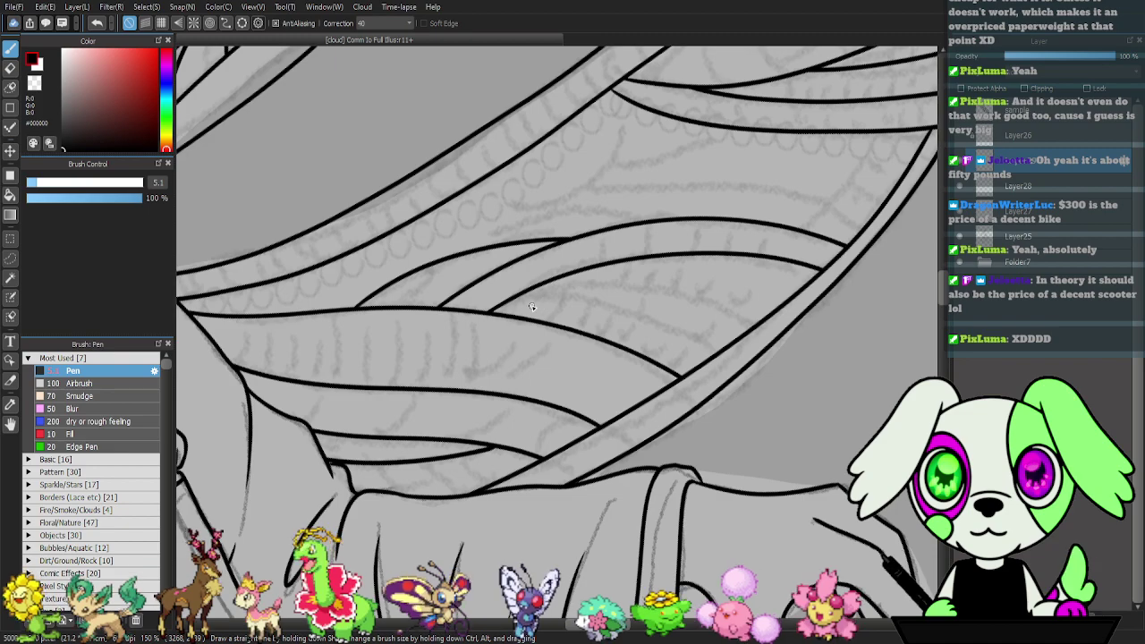
mouse_move(493, 299)
mouse_down()
mouse_move(593, 297)
mouse_move(688, 324)
mouse_move(748, 360)
mouse_up()
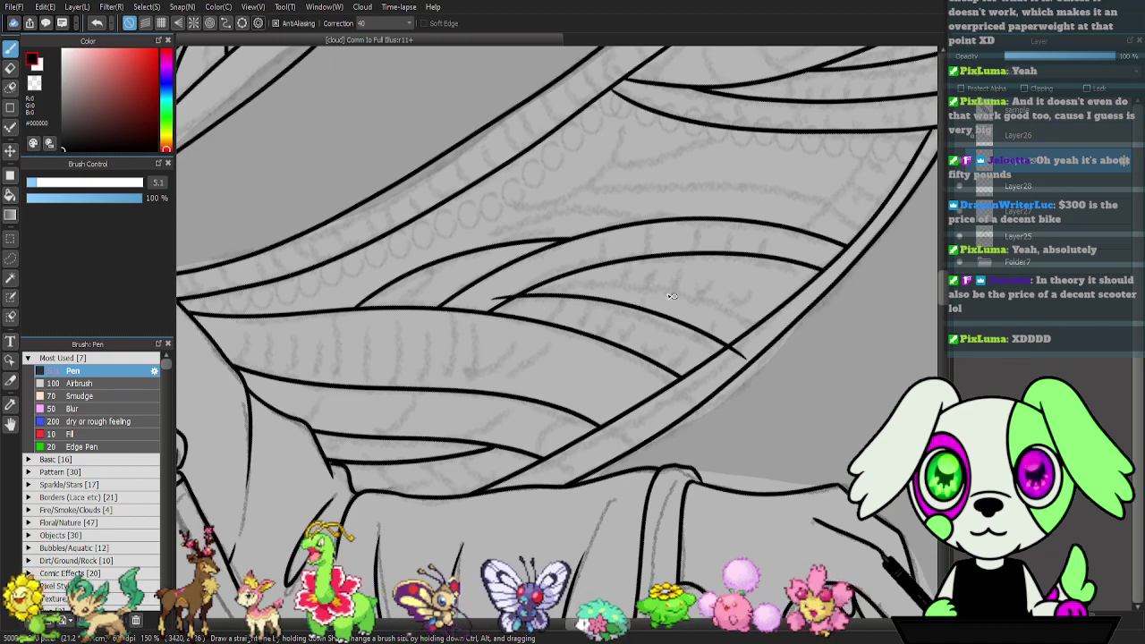
mouse_move(524, 279)
mouse_down()
mouse_move(674, 283)
mouse_move(758, 309)
mouse_move(791, 335)
mouse_up()
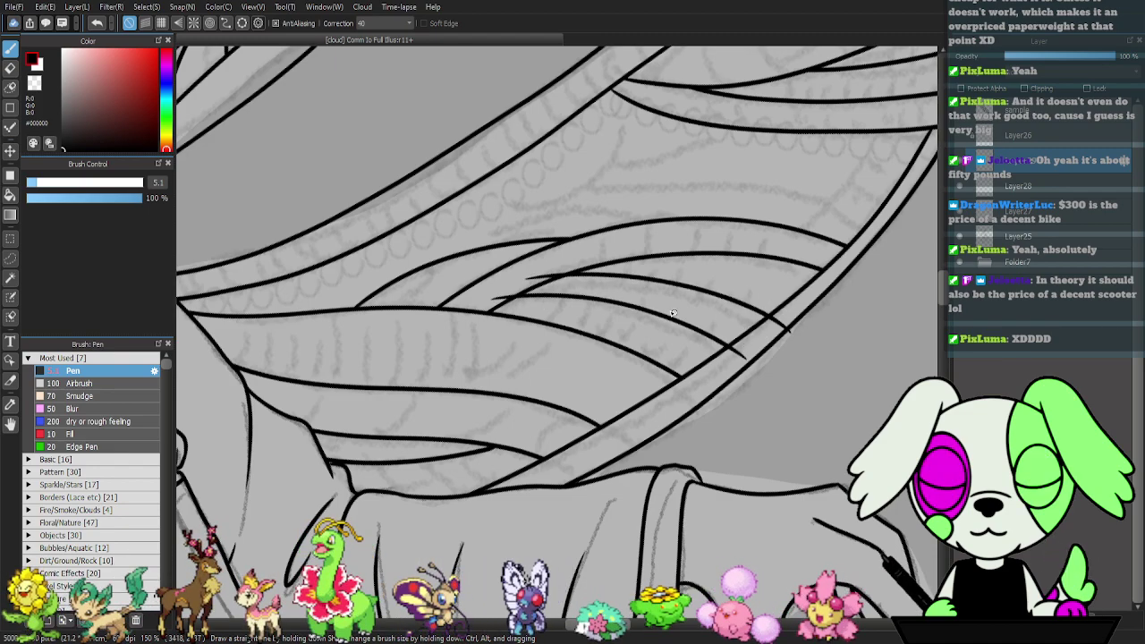
key(e)
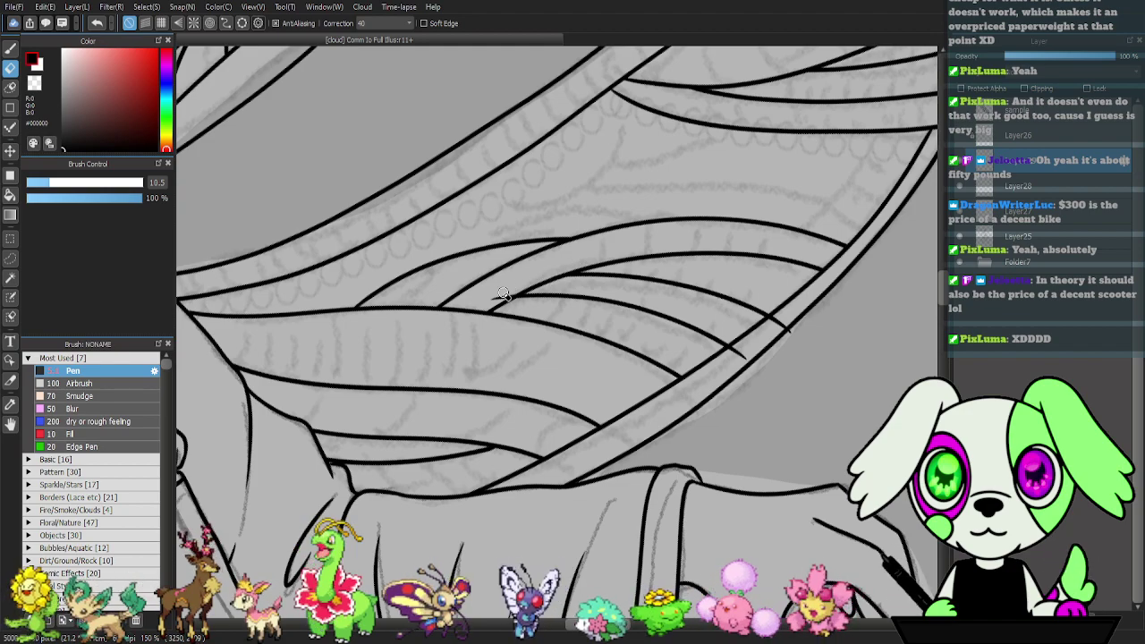
drag(725, 351, 748, 362)
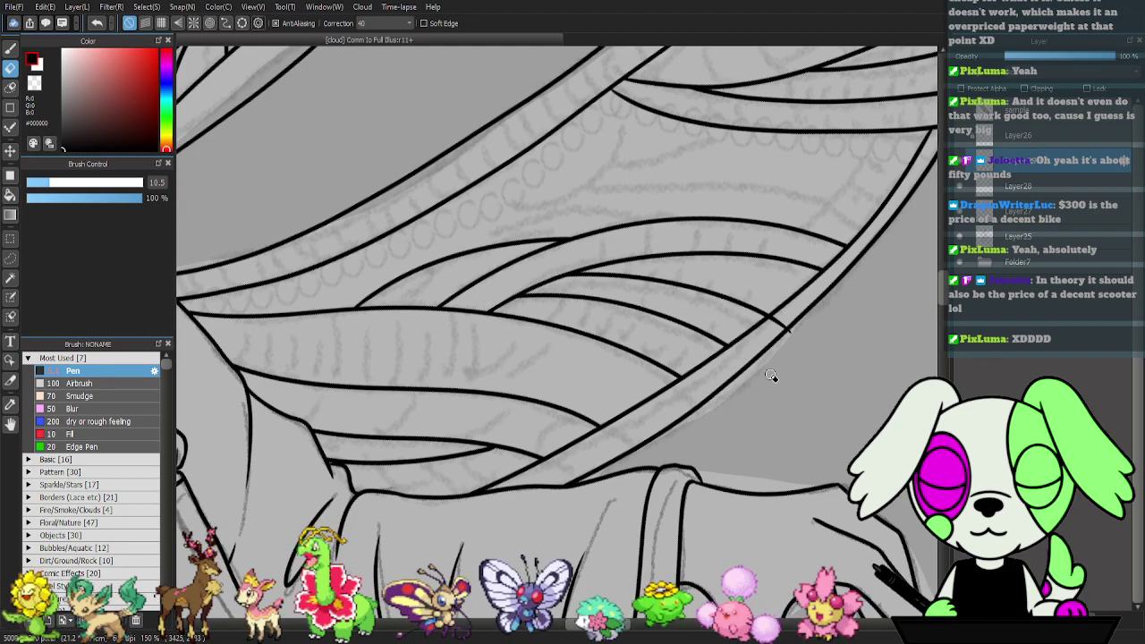
drag(770, 320, 793, 334)
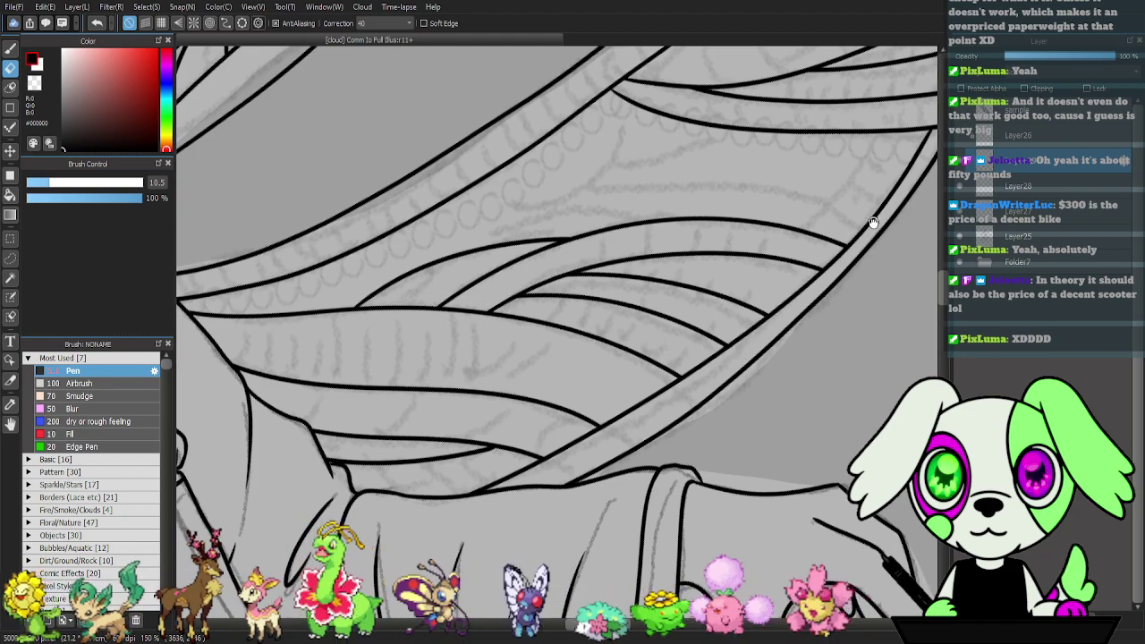
drag(874, 221, 765, 331)
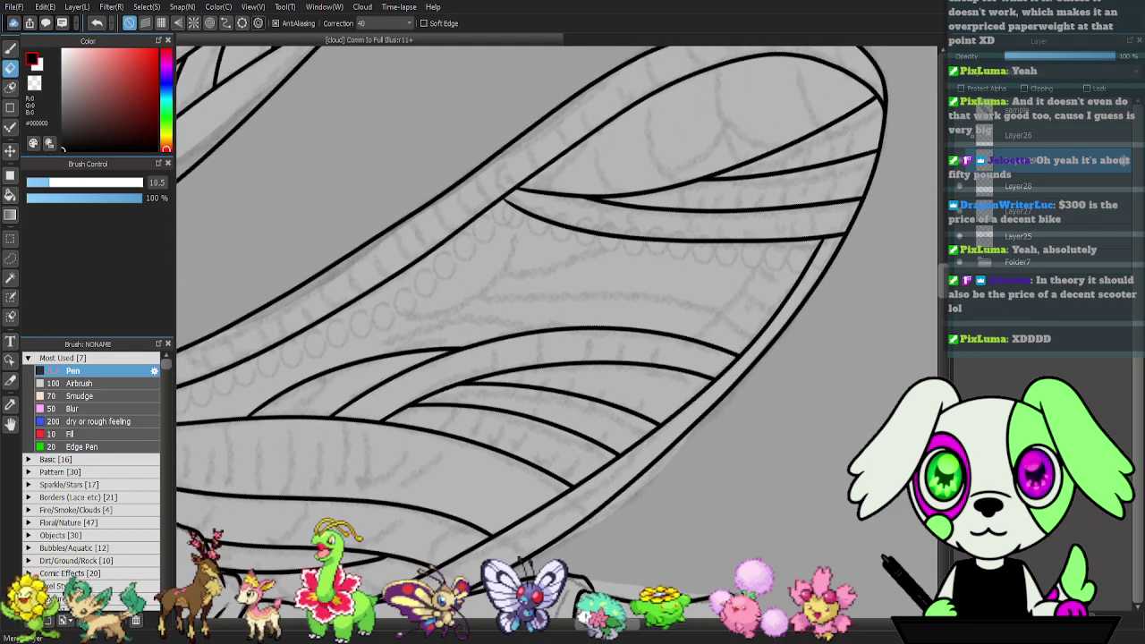
- Merge the two newest vein layers down into Layer27 and add a new layer above it
click(1064, 616)
click(1064, 617)
click(959, 618)
- Ink a cross vein near the wing's lower edge from the upper arch to the lowest tip vein and trim both ends
key(Right)
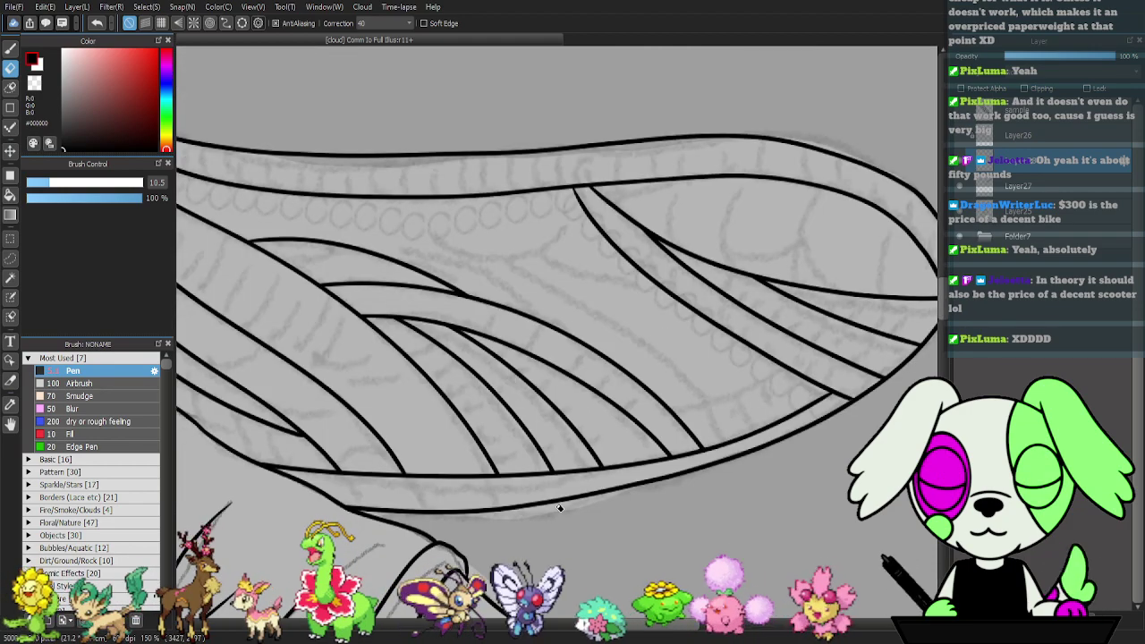
key(Right)
key(b)
drag(598, 453, 793, 497)
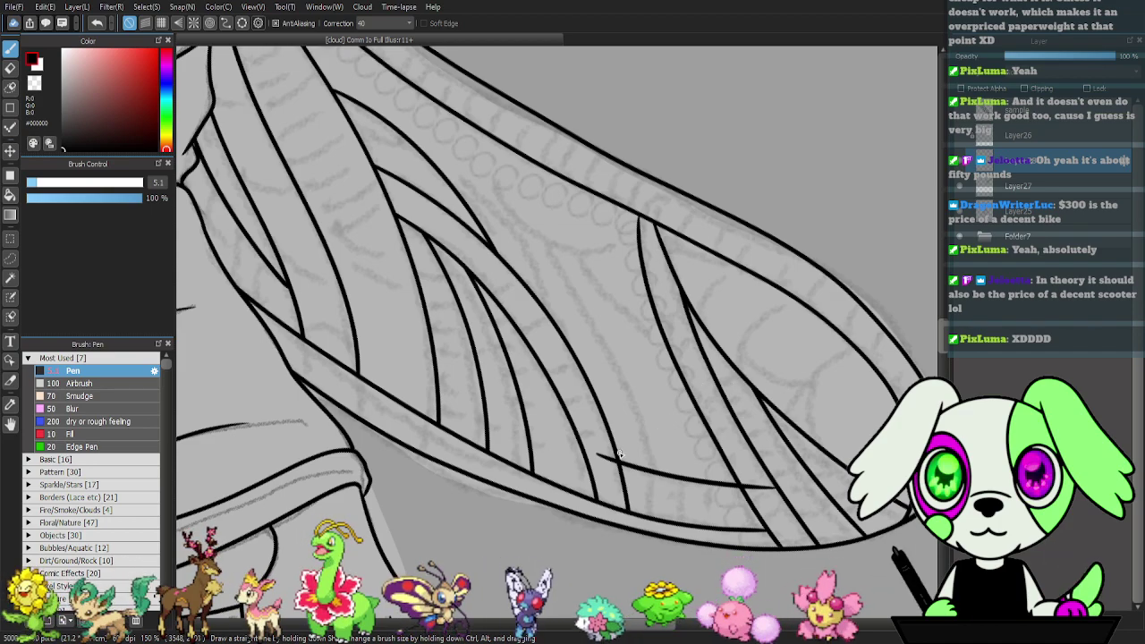
key(e)
drag(598, 456, 618, 466)
mouse_move(774, 488)
mouse_down()
mouse_move(746, 484)
mouse_move(757, 487)
mouse_up()
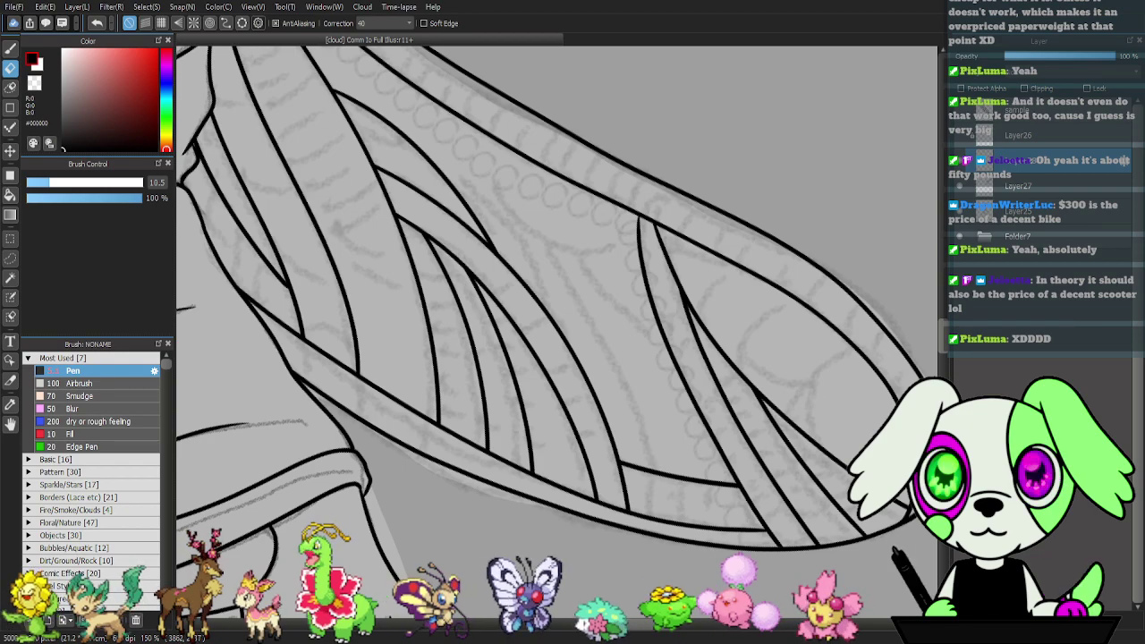
- Ink three short cross veins in the wing's lower border strip near the body and erase their overshooting ends
key(p)
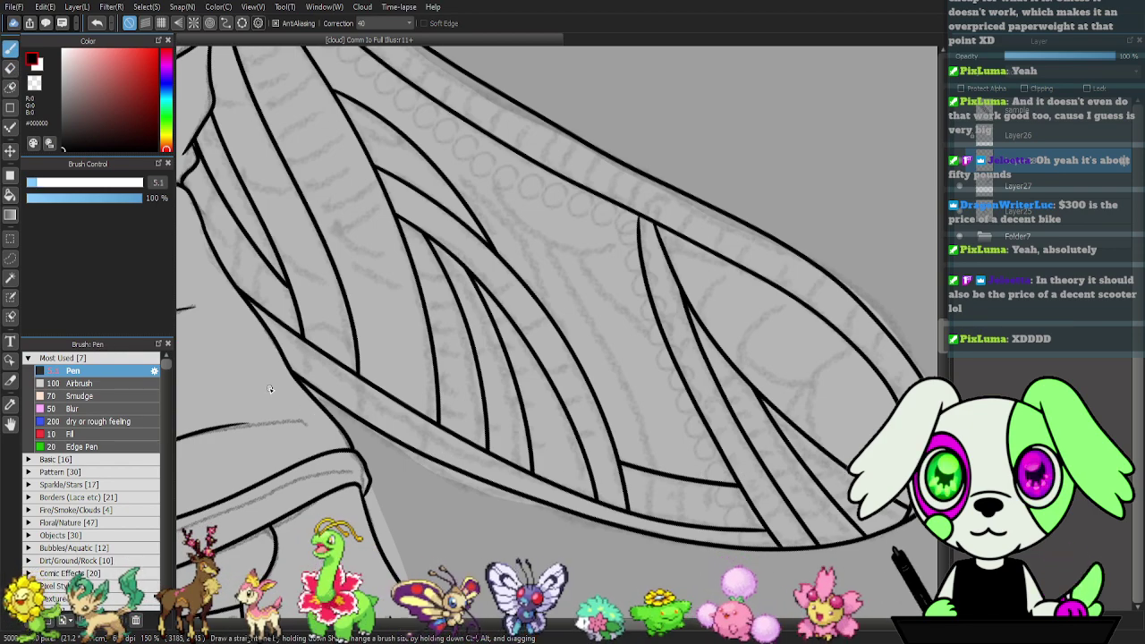
key(Left)
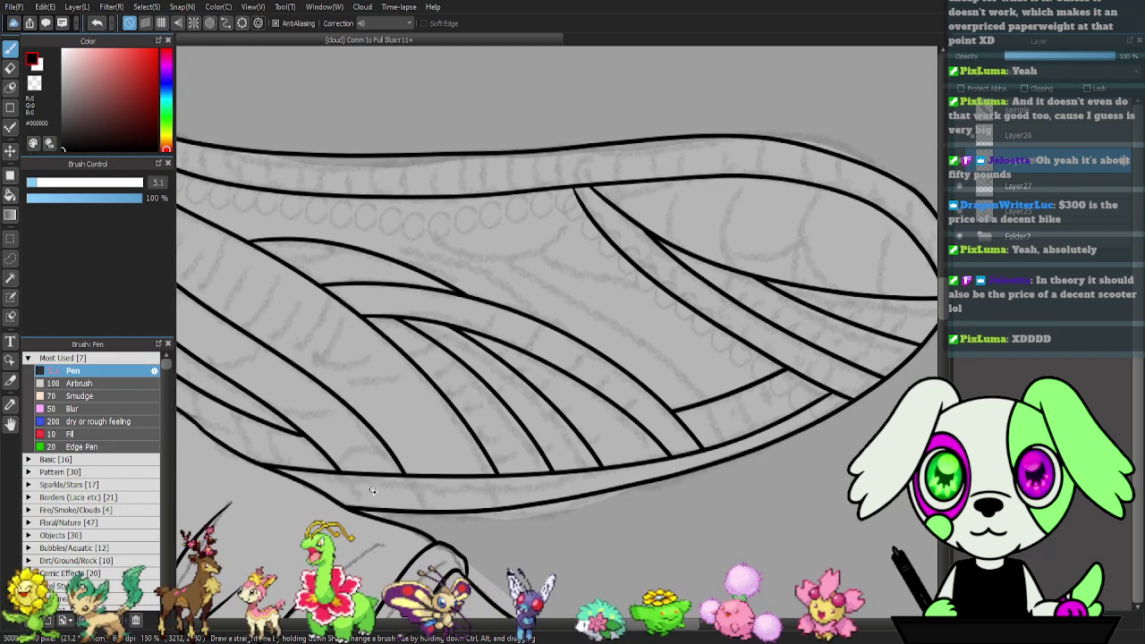
drag(347, 464, 390, 517)
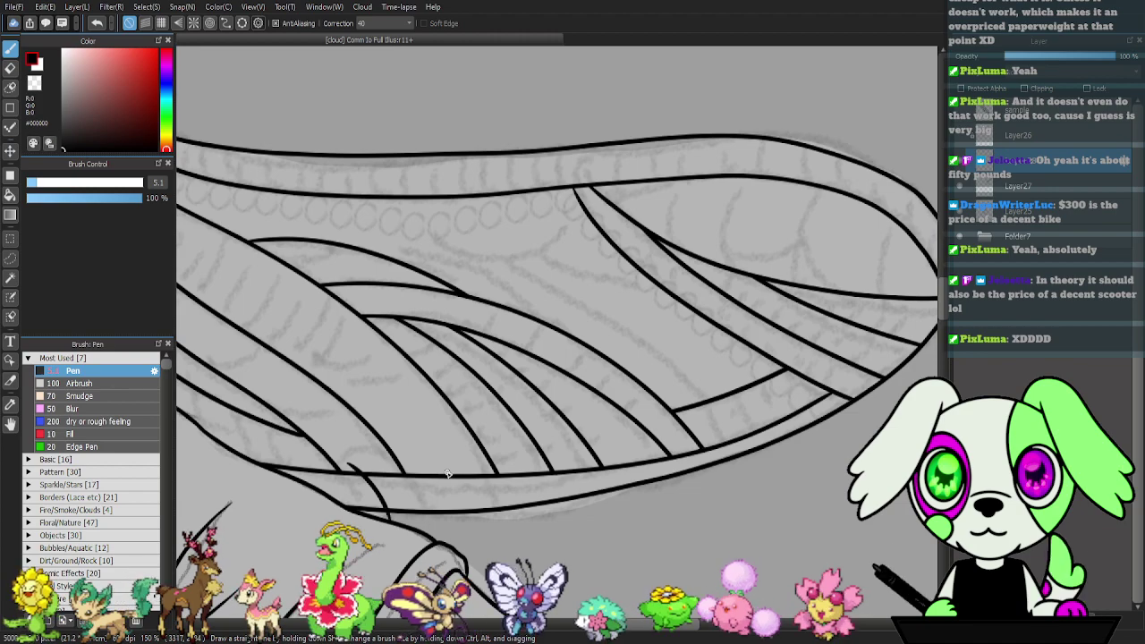
drag(422, 462, 465, 518)
drag(503, 463, 535, 513)
key(e)
drag(504, 463, 512, 473)
drag(529, 512, 537, 509)
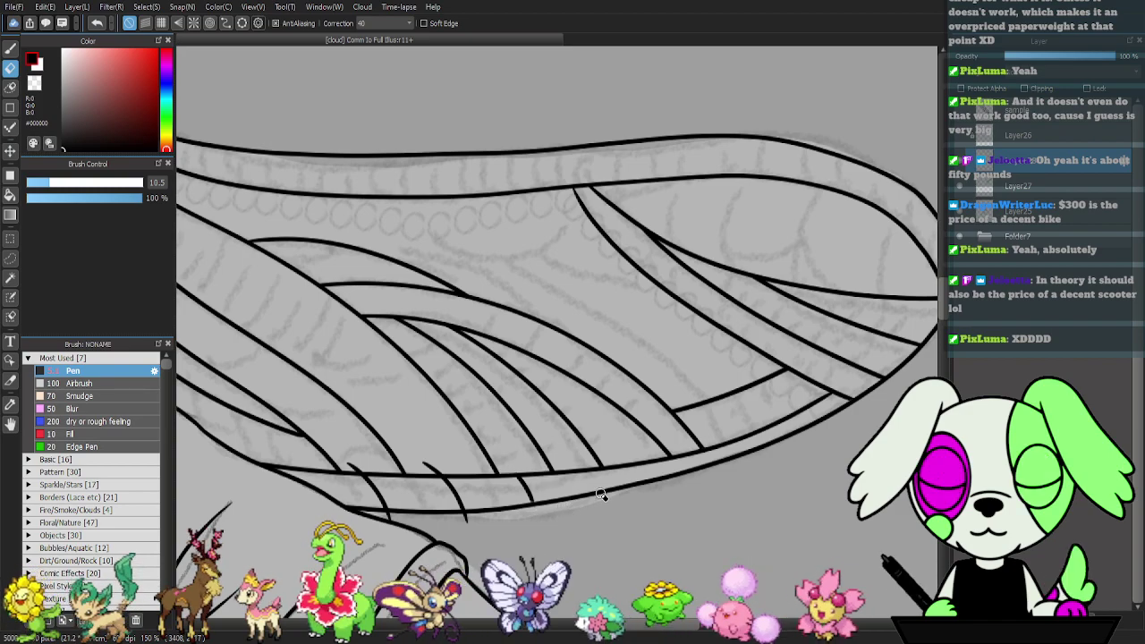
drag(422, 461, 441, 474)
drag(463, 519, 456, 516)
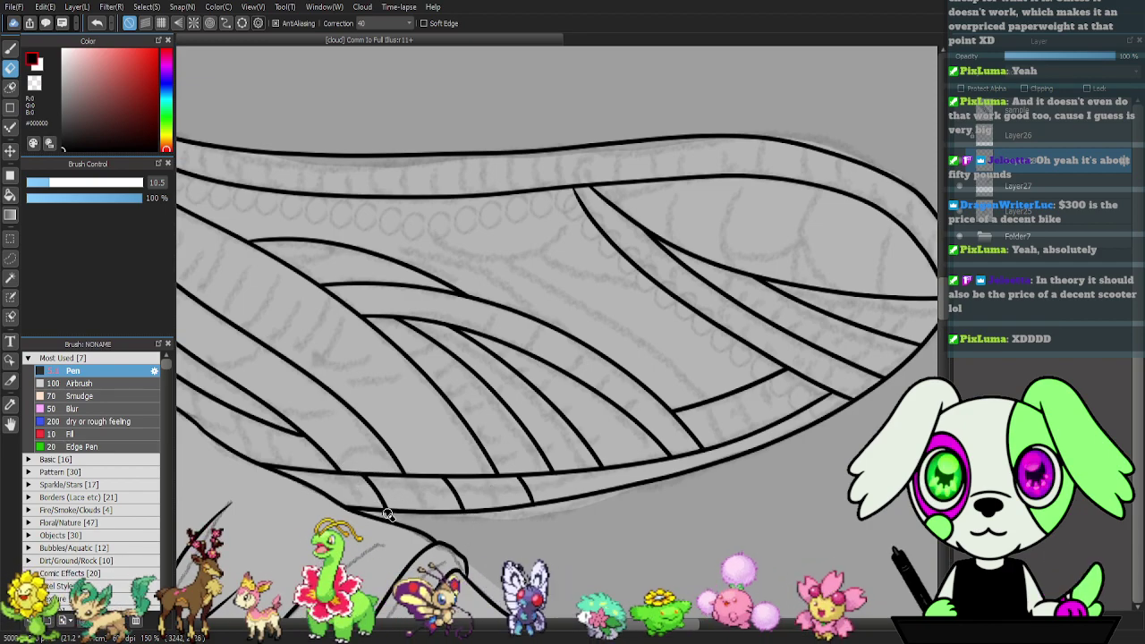
- Ink four curved cross veins through the large cell at the wing's tip, between its upper and lower contour lines
mouse_move(715, 453)
mouse_down()
mouse_move(616, 490)
mouse_move(606, 481)
mouse_move(564, 493)
mouse_move(643, 489)
mouse_up()
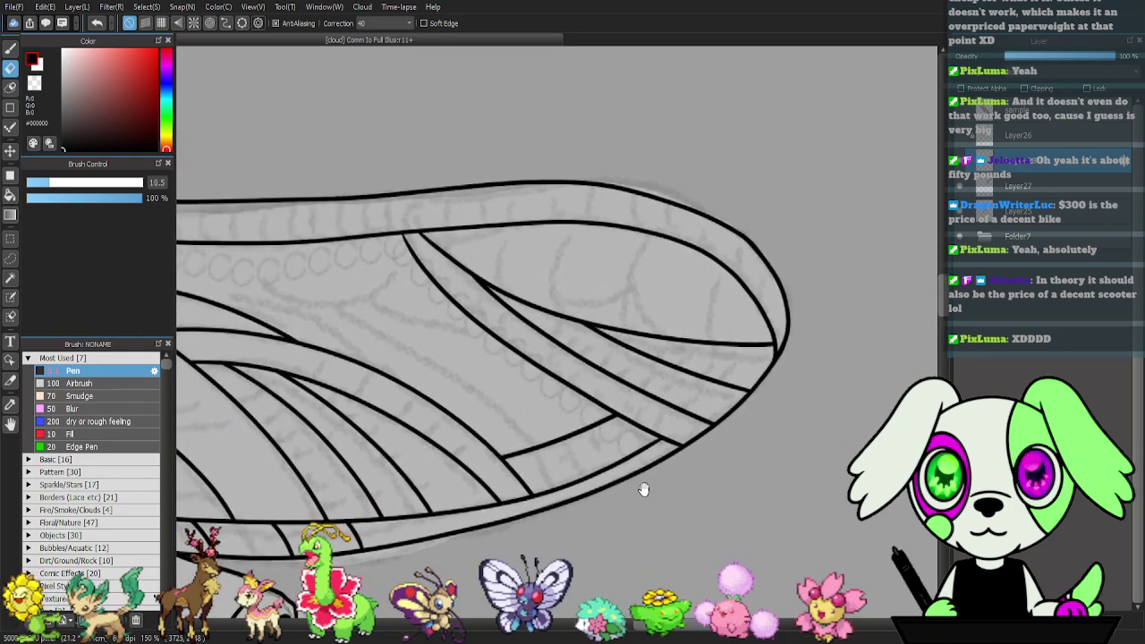
key(b)
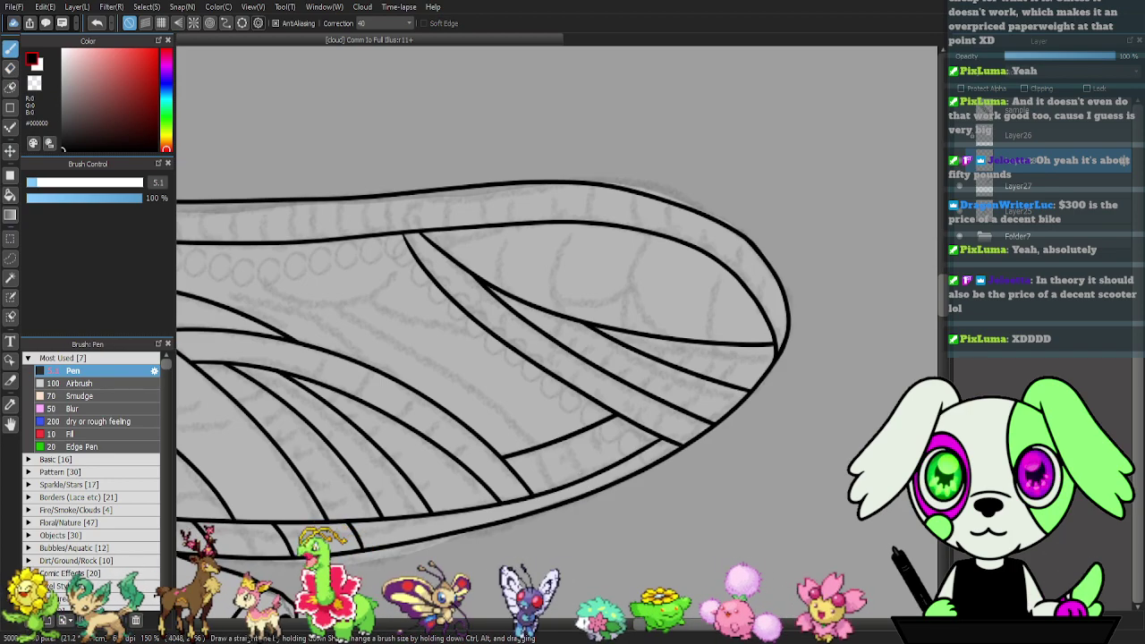
key(ctrl+e)
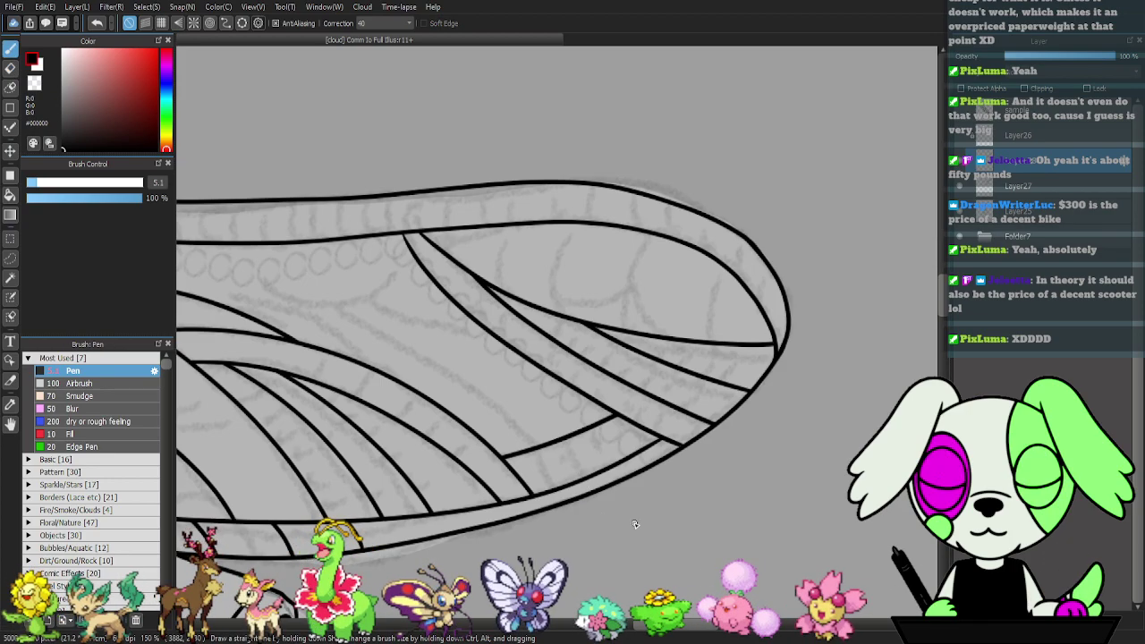
mouse_move(499, 292)
mouse_down()
mouse_move(500, 256)
mouse_move(527, 219)
mouse_up()
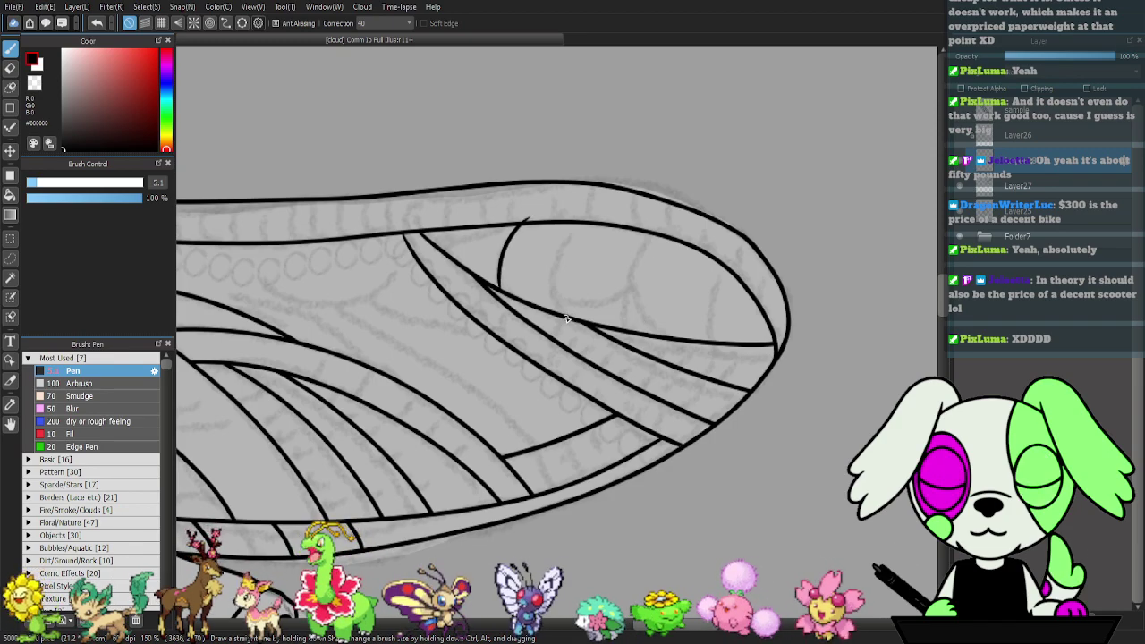
mouse_move(561, 313)
mouse_down()
mouse_move(561, 248)
mouse_move(591, 217)
mouse_up()
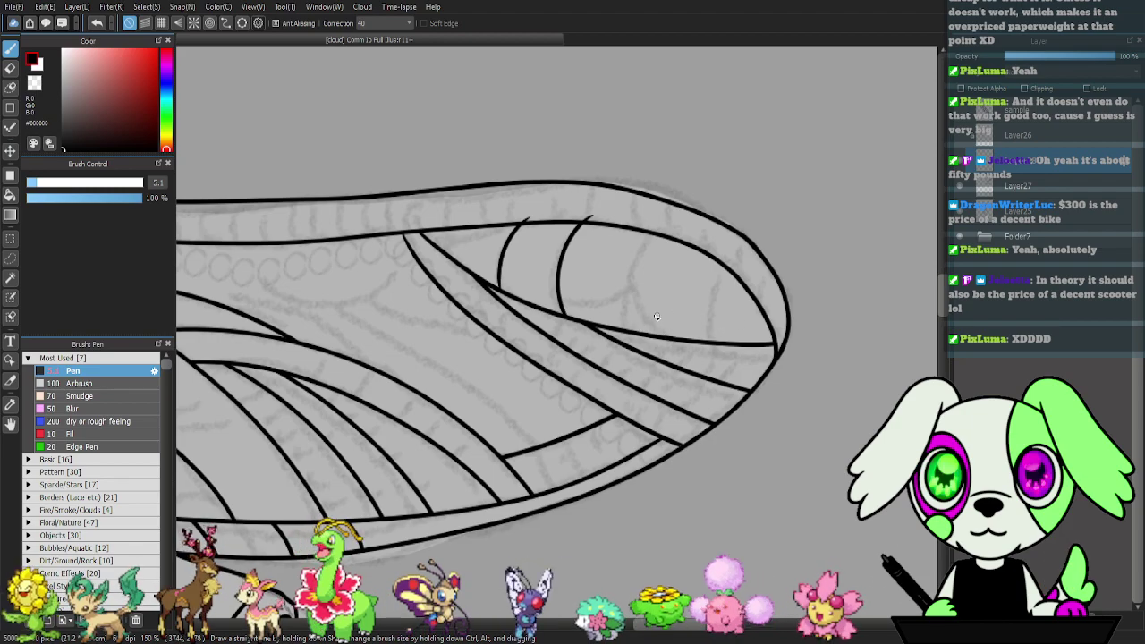
drag(712, 345, 728, 265)
drag(653, 223, 622, 336)
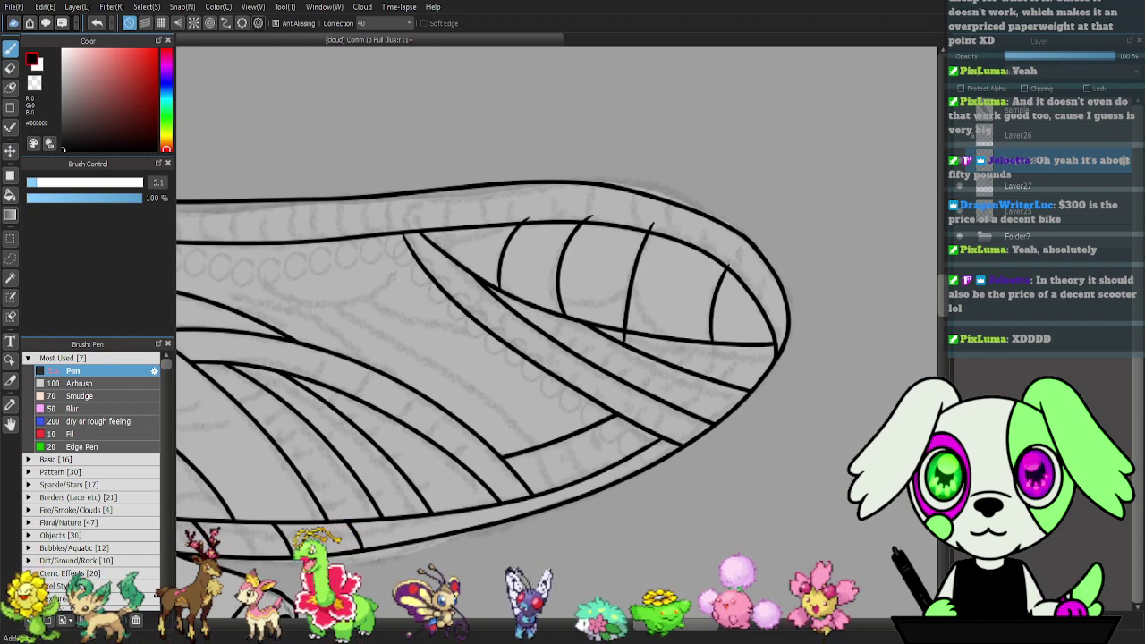
- On a new layer, ink two curved branches from the third tip cross vein to its neighbour and the lower contour, trimming their overshoots
click(958, 619)
mouse_move(545, 301)
mouse_down()
mouse_move(601, 302)
mouse_move(631, 286)
mouse_move(647, 312)
mouse_move(713, 352)
mouse_up()
key(e)
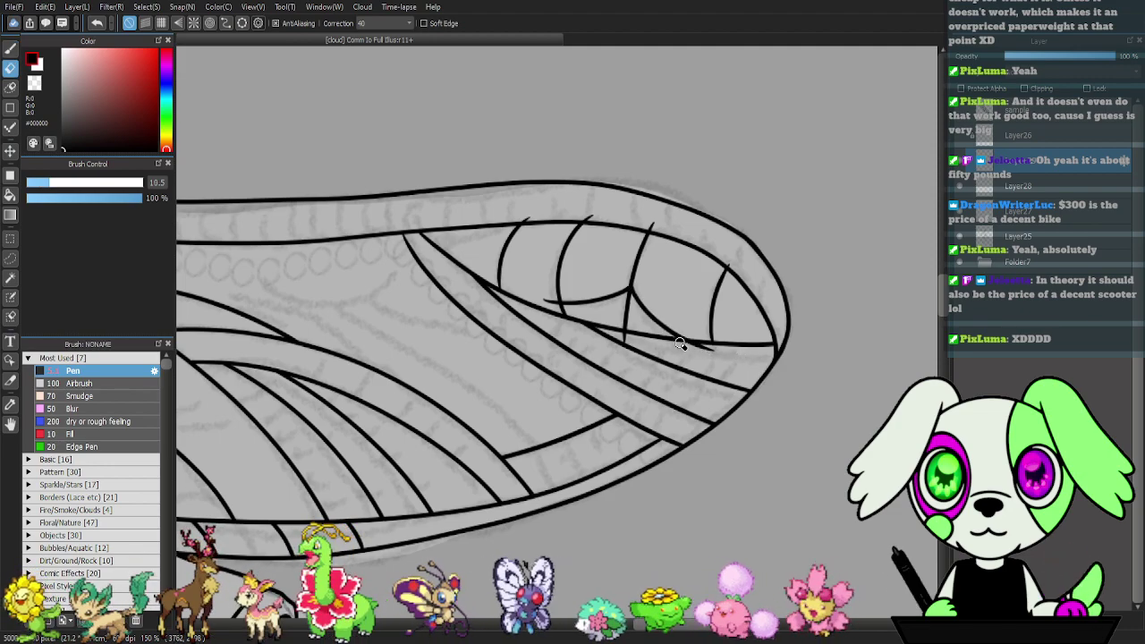
drag(553, 301, 541, 300)
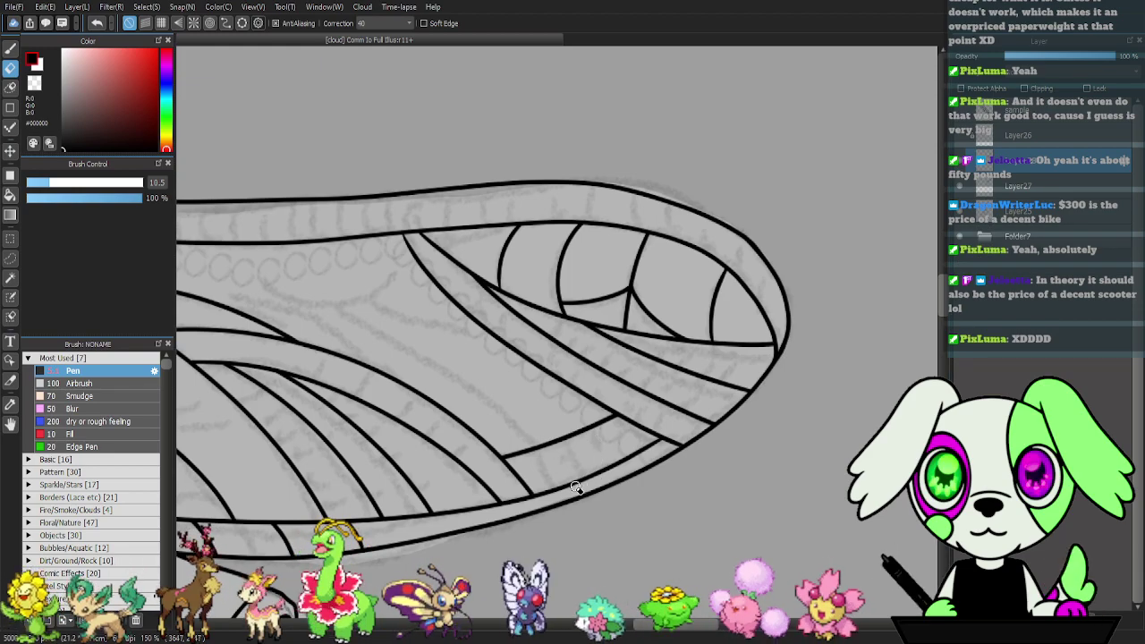
key(b)
scroll(549, 528, up, 1)
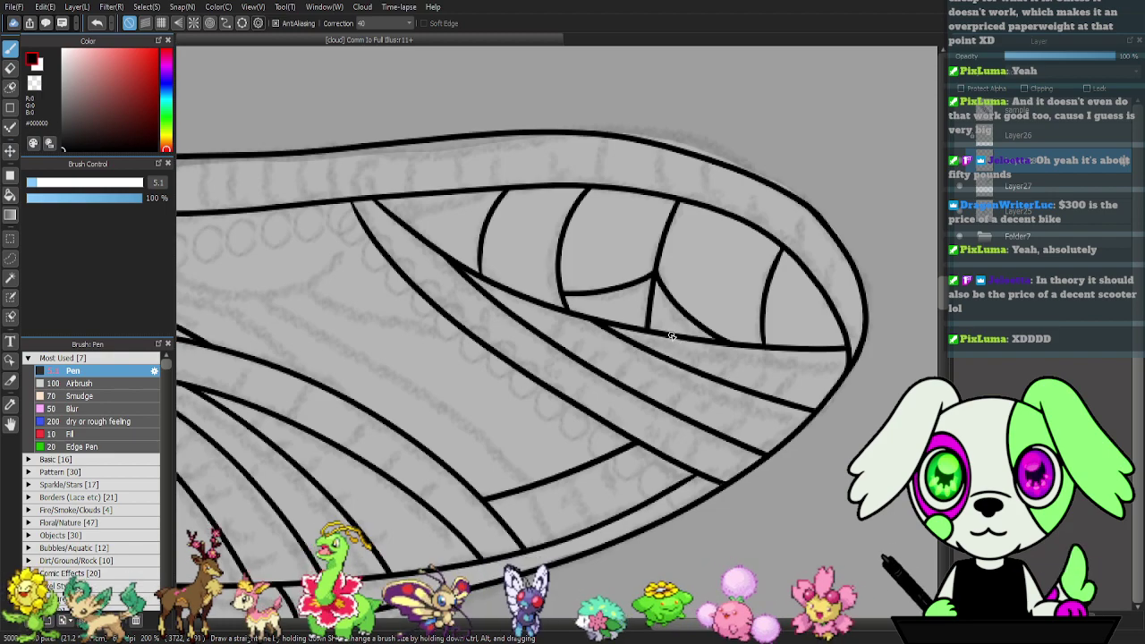
drag(670, 322, 655, 359)
drag(724, 333, 695, 385)
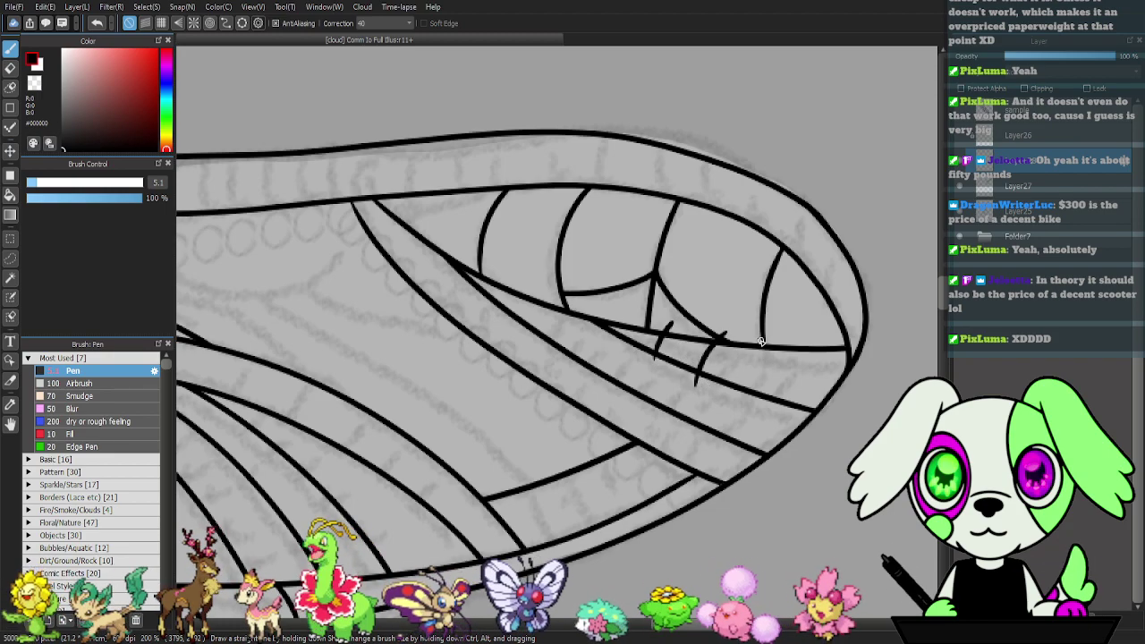
drag(753, 350, 731, 400)
drag(803, 343, 769, 408)
key(ctrl+z)
key(ctrl+z)
key(ctrl+z)
key(ctrl+z)
- Ink three short curved cross veins in the narrow strip just below the wing's tip cell and erase their overshooting ends
mouse_move(801, 344)
mouse_down()
mouse_move(793, 378)
mouse_move(766, 410)
mouse_up()
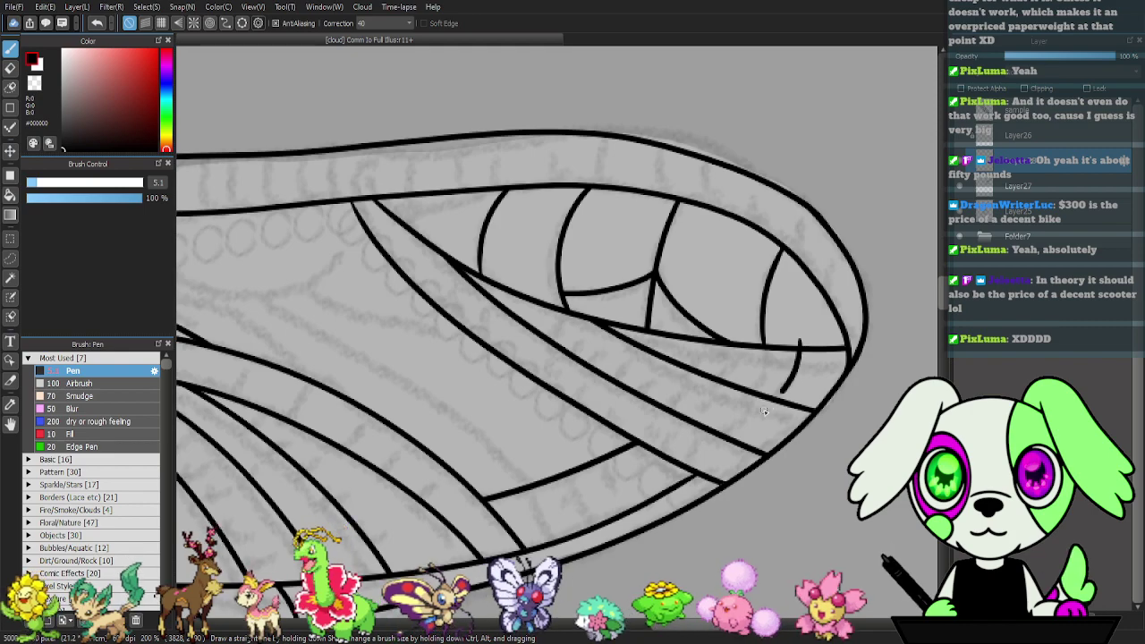
mouse_move(753, 323)
mouse_down()
mouse_move(751, 356)
mouse_move(724, 390)
mouse_up()
mouse_move(709, 309)
mouse_down()
mouse_move(703, 338)
mouse_move(671, 375)
mouse_up()
key(e)
drag(702, 333, 725, 292)
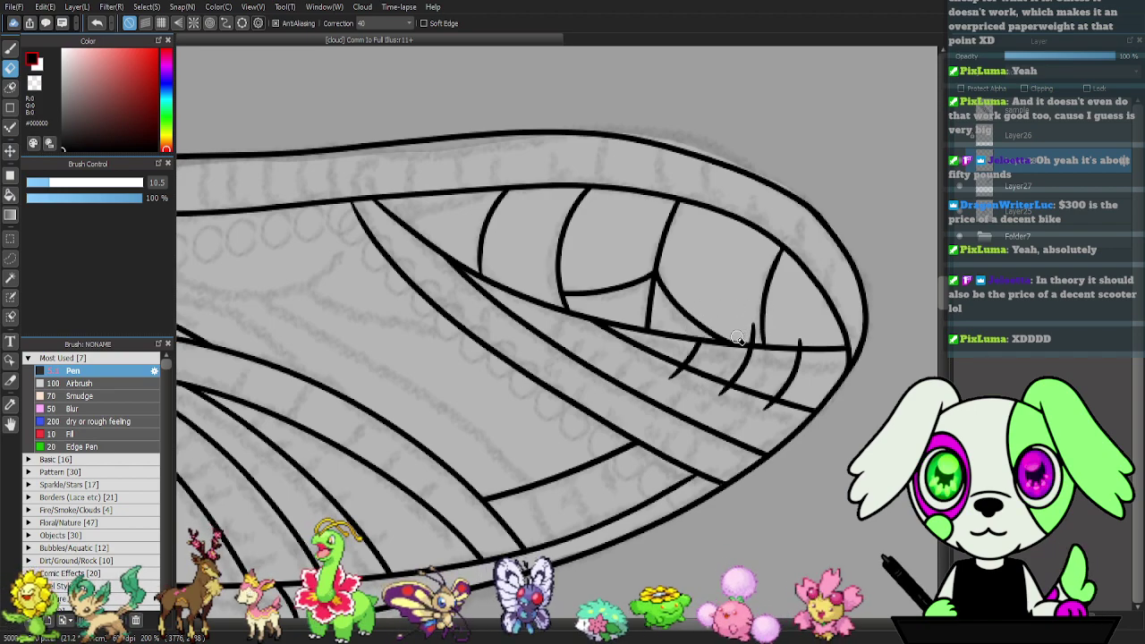
drag(748, 336, 756, 323)
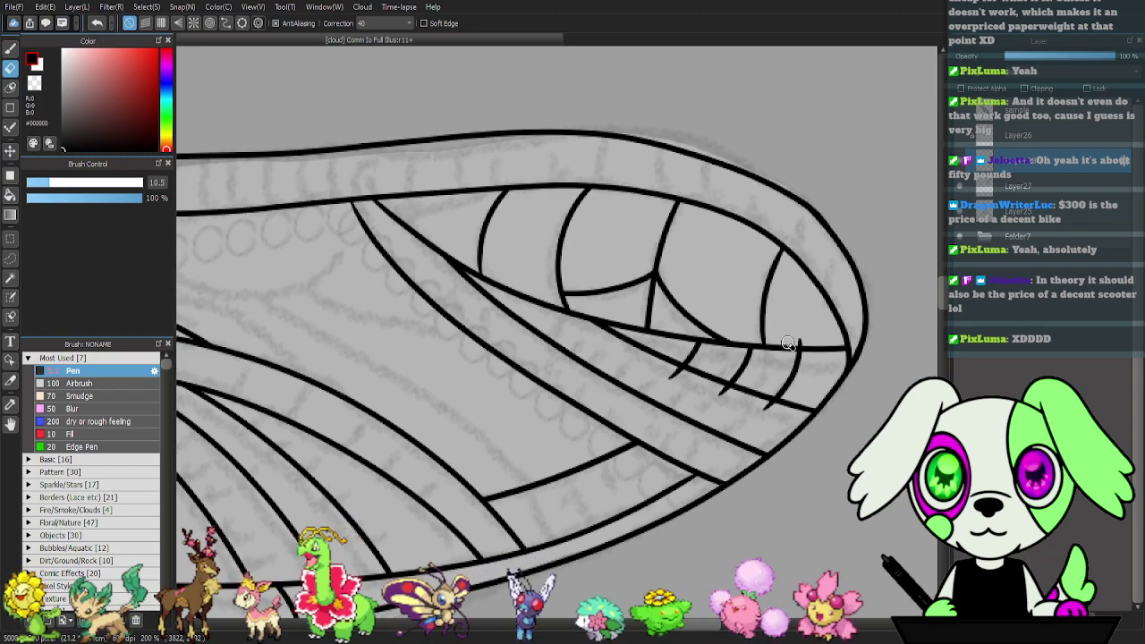
mouse_move(747, 399)
mouse_down()
mouse_move(771, 404)
mouse_move(750, 411)
mouse_move(681, 367)
mouse_up()
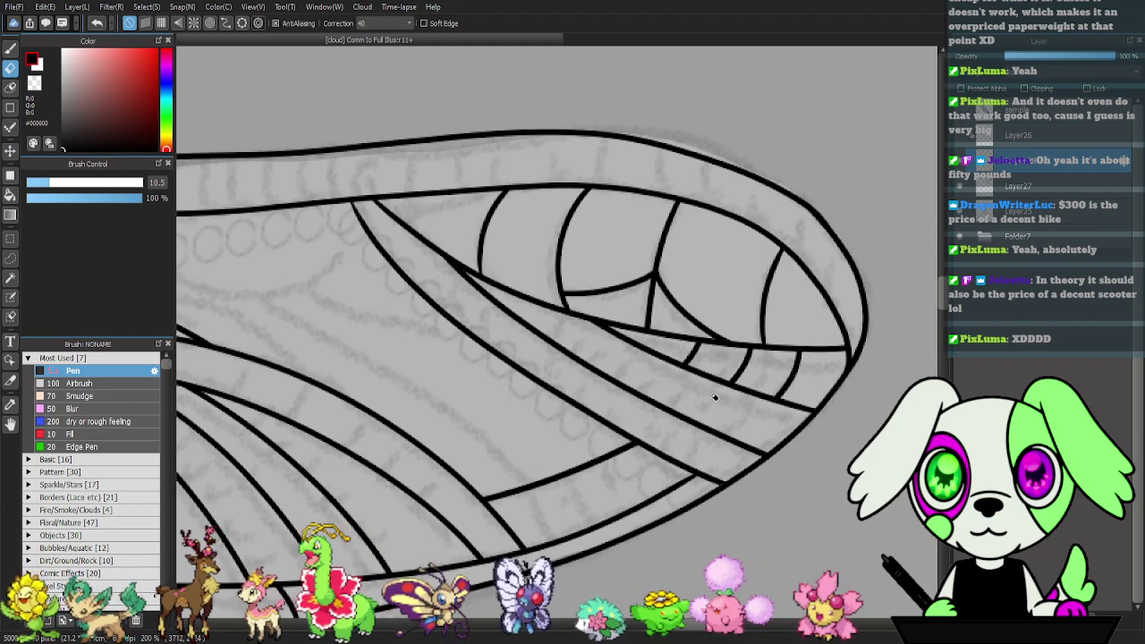
- On a new layer, ink six short curved cross veins along the second strip below the tip cell and trim both ends of each
key(b)
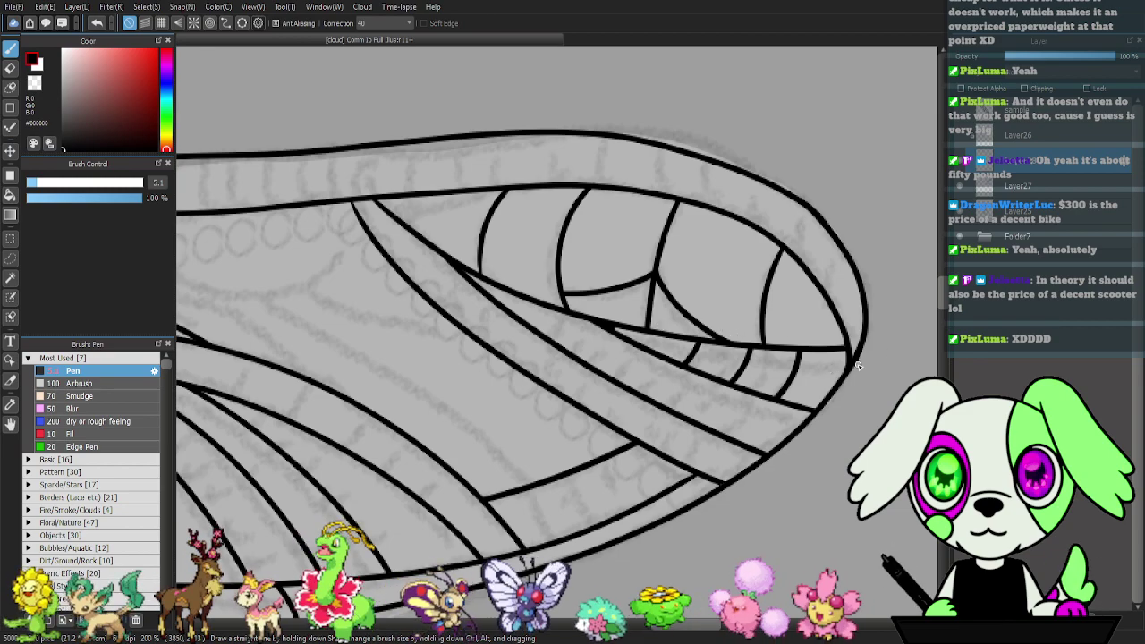
click(959, 620)
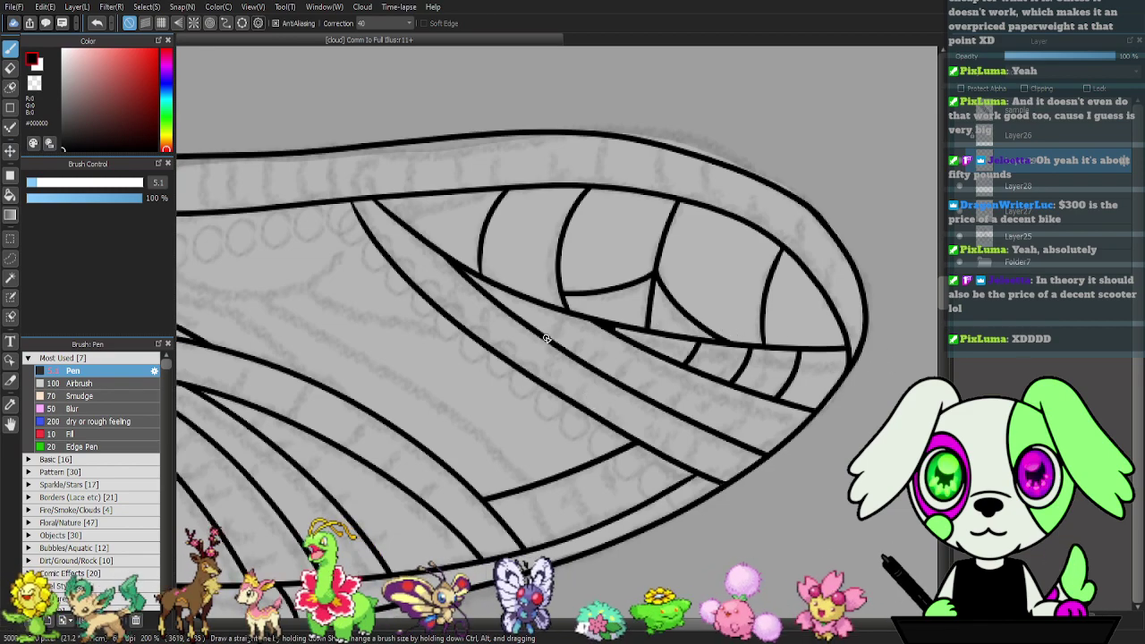
drag(713, 441, 756, 385)
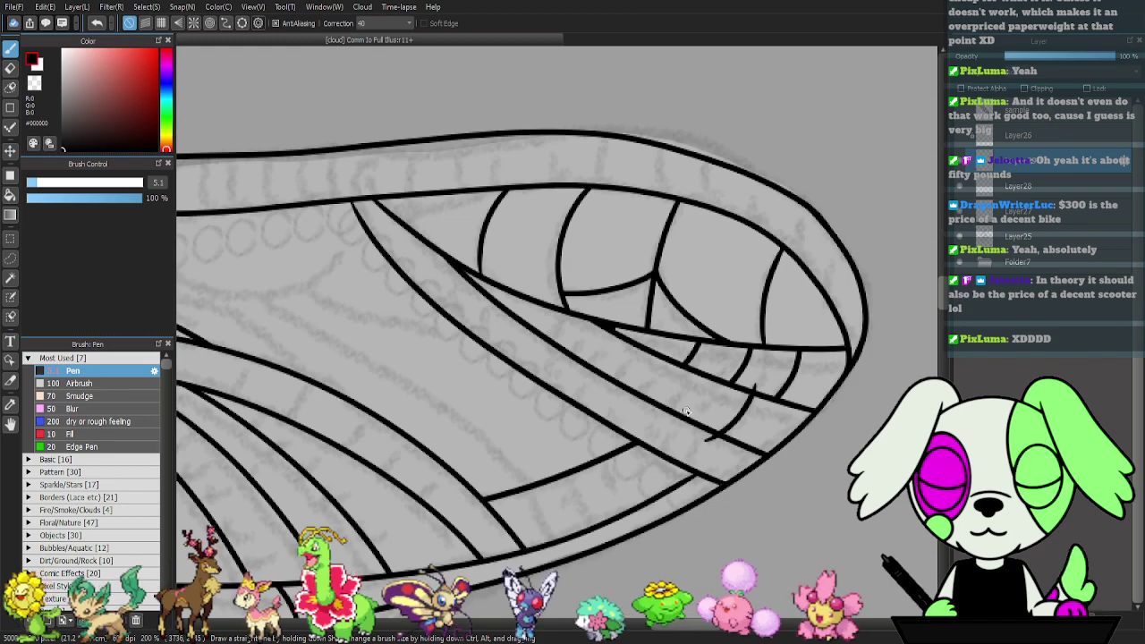
drag(680, 413, 714, 363)
drag(621, 400, 671, 349)
drag(583, 378, 632, 333)
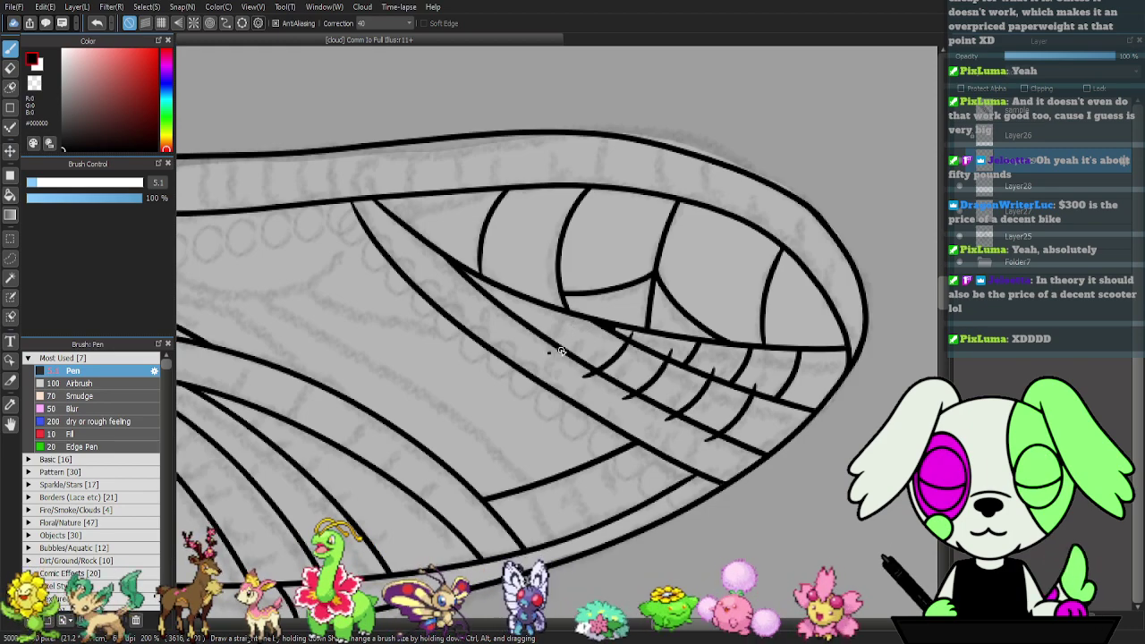
drag(549, 352, 570, 302)
drag(507, 325, 536, 302)
key(e)
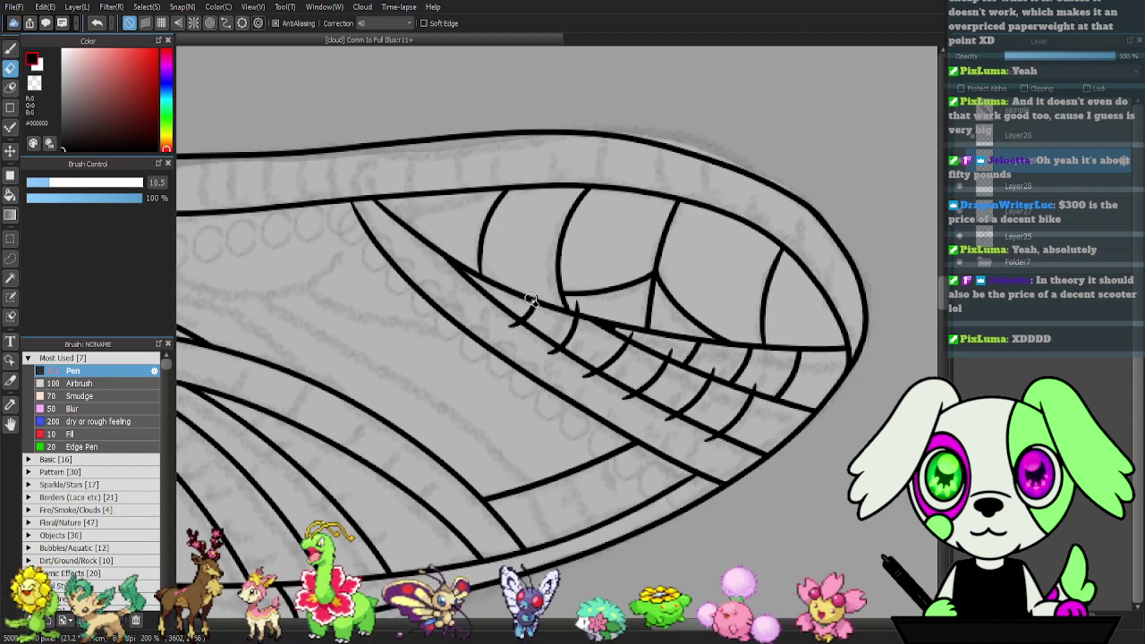
drag(505, 327, 523, 329)
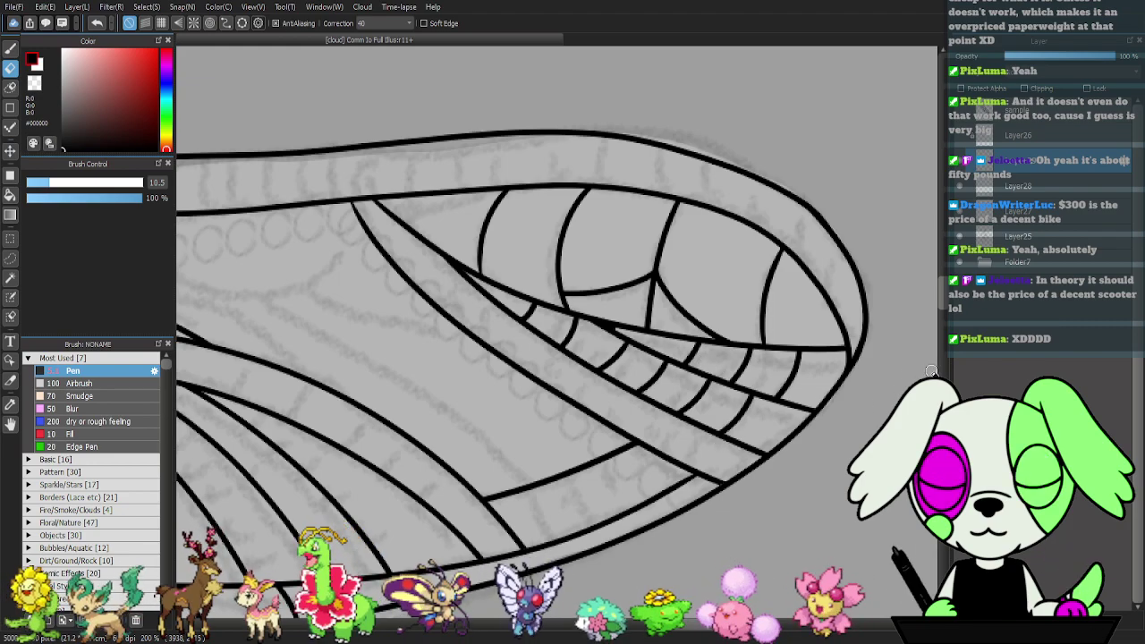
- Ink a sagging arc beneath the wing's upper border strip, ending at the long tip vein, and clean up its ends
key(b)
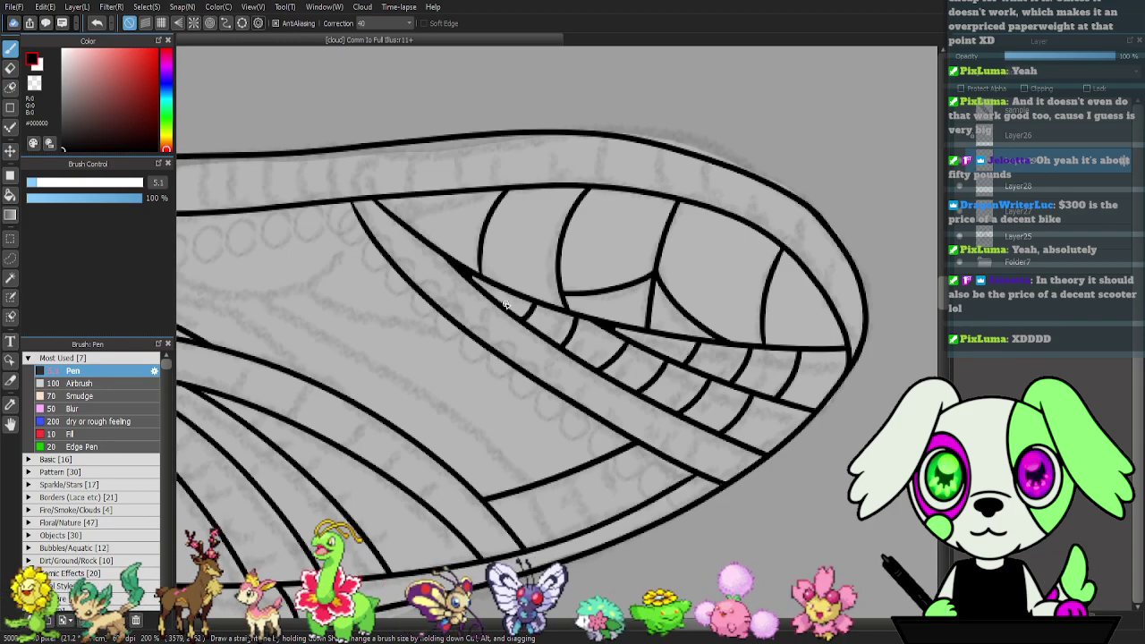
mouse_move(589, 276)
mouse_down()
mouse_move(638, 215)
mouse_move(601, 195)
mouse_move(612, 231)
mouse_up()
mouse_move(568, 379)
mouse_down()
mouse_move(690, 391)
mouse_move(795, 437)
mouse_up()
mouse_move(387, 150)
mouse_down()
mouse_move(413, 183)
mouse_move(477, 218)
mouse_move(549, 225)
mouse_move(620, 199)
mouse_move(660, 162)
mouse_up()
key(e)
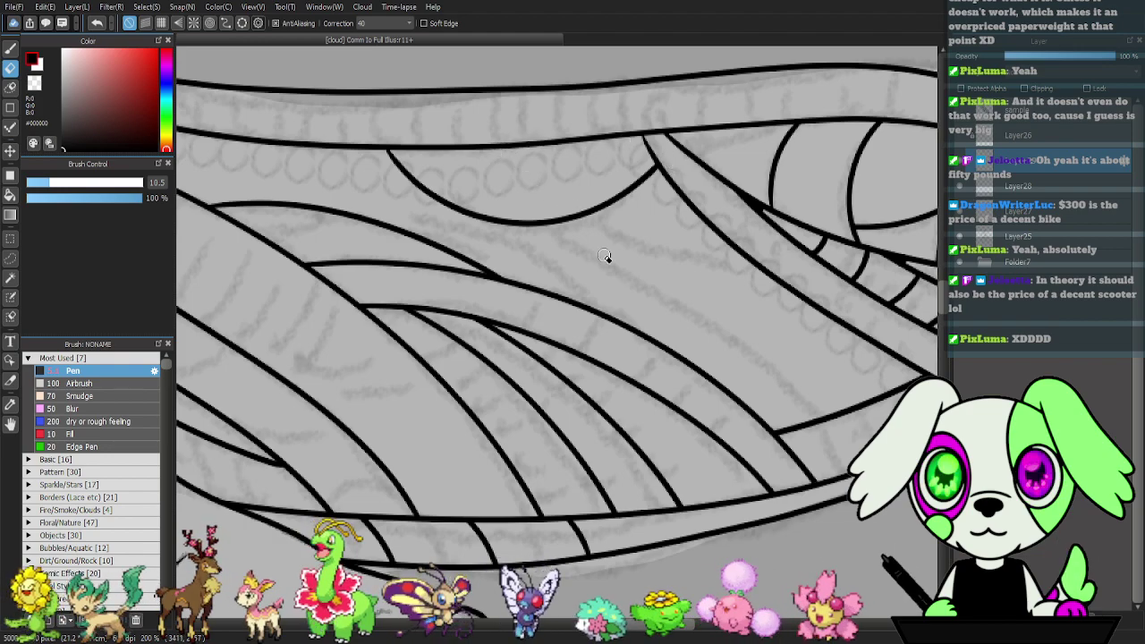
- Ink a curved vein branching from the upper arched vein down to the next arch below it
key(p)
mouse_move(390, 225)
mouse_down()
mouse_move(456, 227)
mouse_move(531, 245)
mouse_move(602, 293)
mouse_move(624, 336)
mouse_up()
key(ctrl+z)
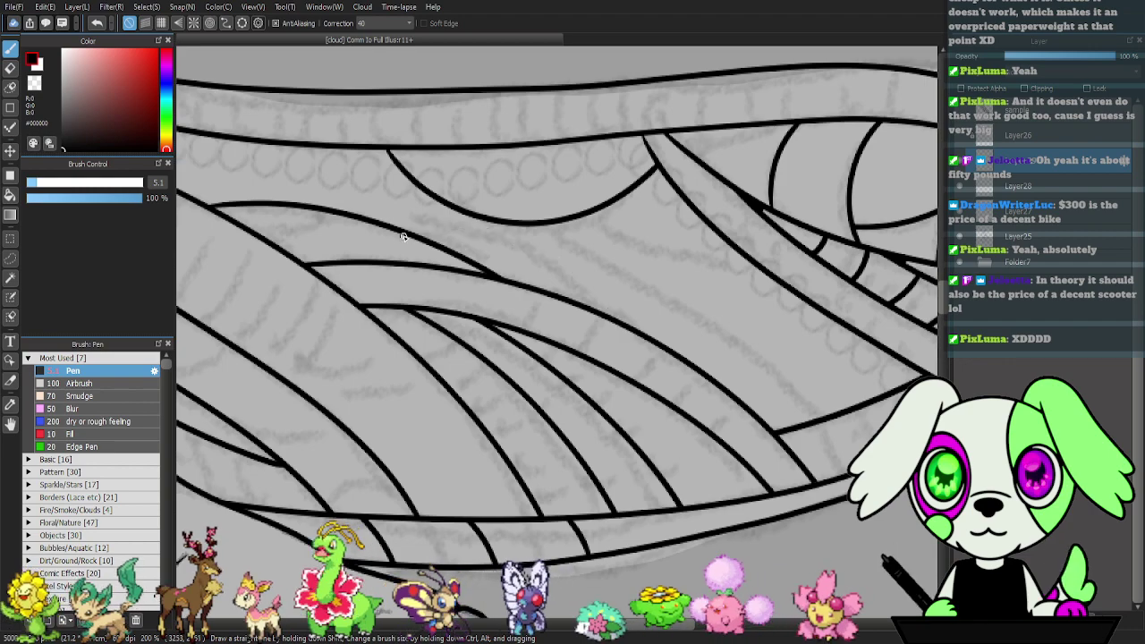
mouse_move(388, 226)
mouse_down()
mouse_move(453, 229)
mouse_move(533, 260)
mouse_move(595, 312)
mouse_up()
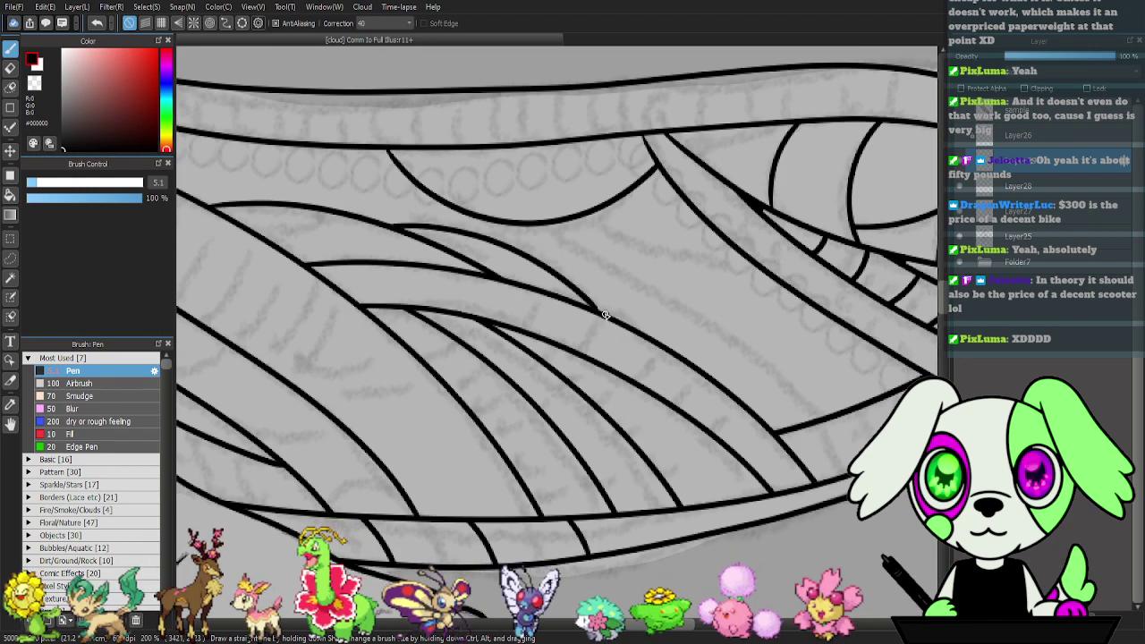
- Ink a short and a long diagonal vein from the sagging arc to the tip vein and lower cross vein, trimming the overshoots
drag(712, 366, 614, 350)
drag(499, 198, 680, 254)
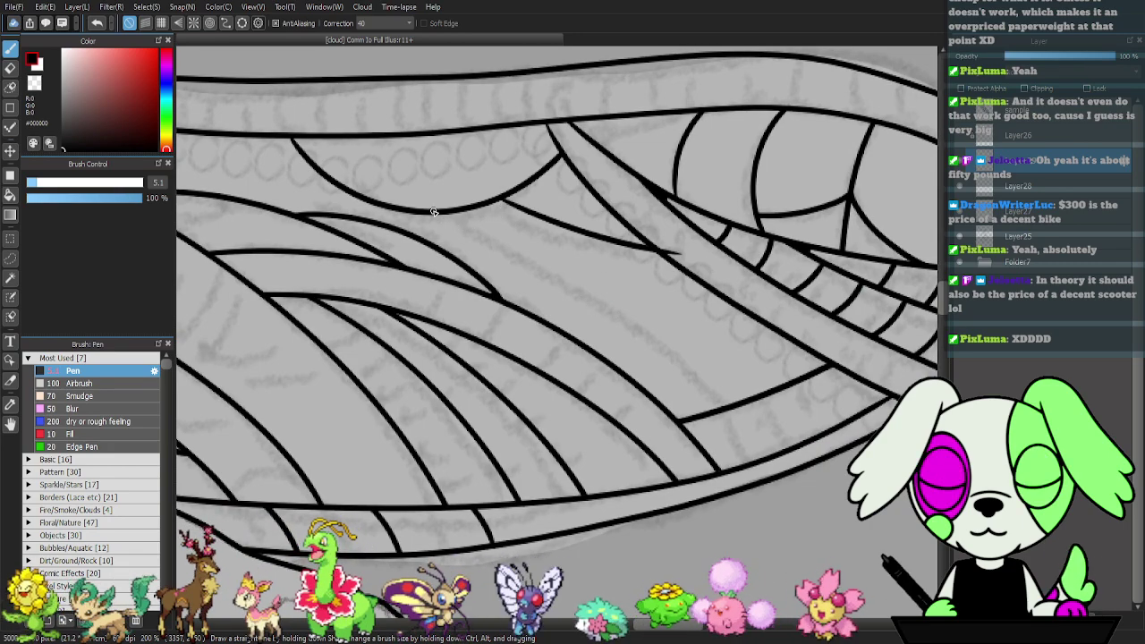
mouse_move(483, 233)
mouse_down()
mouse_move(597, 301)
mouse_move(750, 426)
mouse_up()
key(e)
drag(662, 237, 670, 249)
mouse_move(757, 421)
mouse_down()
mouse_move(736, 409)
mouse_move(754, 433)
mouse_up()
- Ink two curved cross veins in the cell by the wing's lower outer edge, trim them, and merge the layer down
key(b)
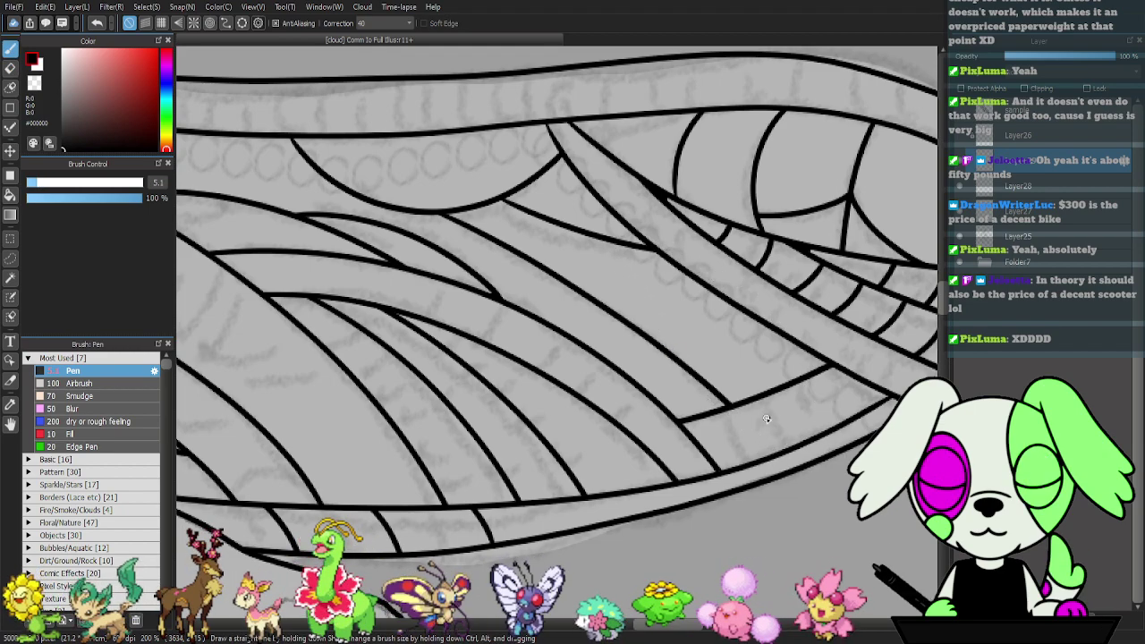
drag(740, 404, 810, 464)
drag(794, 381, 856, 416)
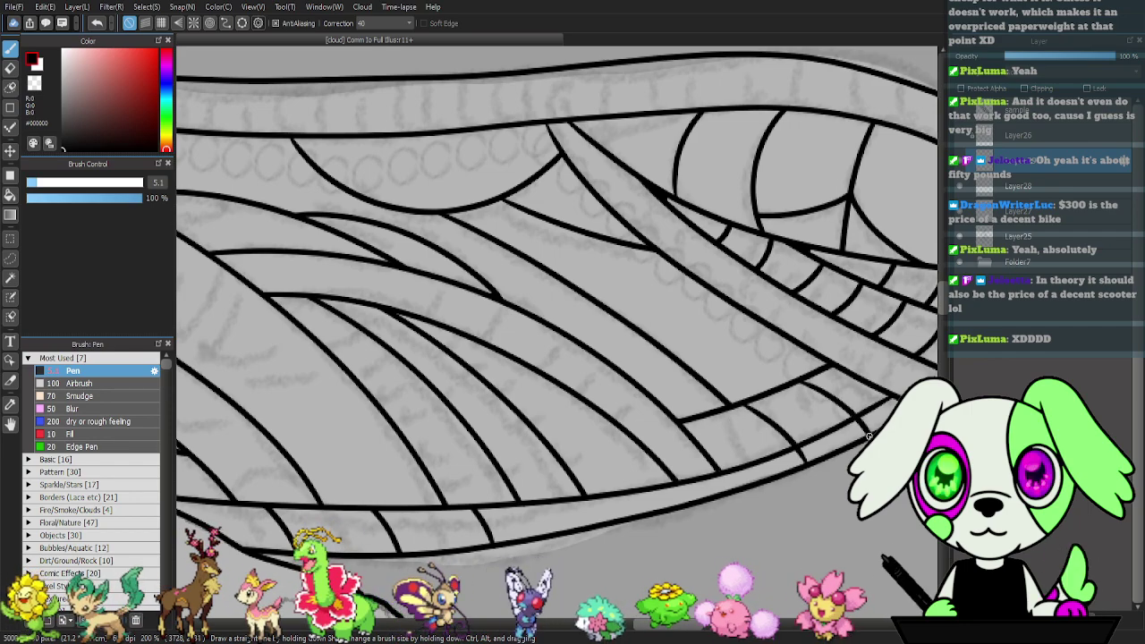
key(e)
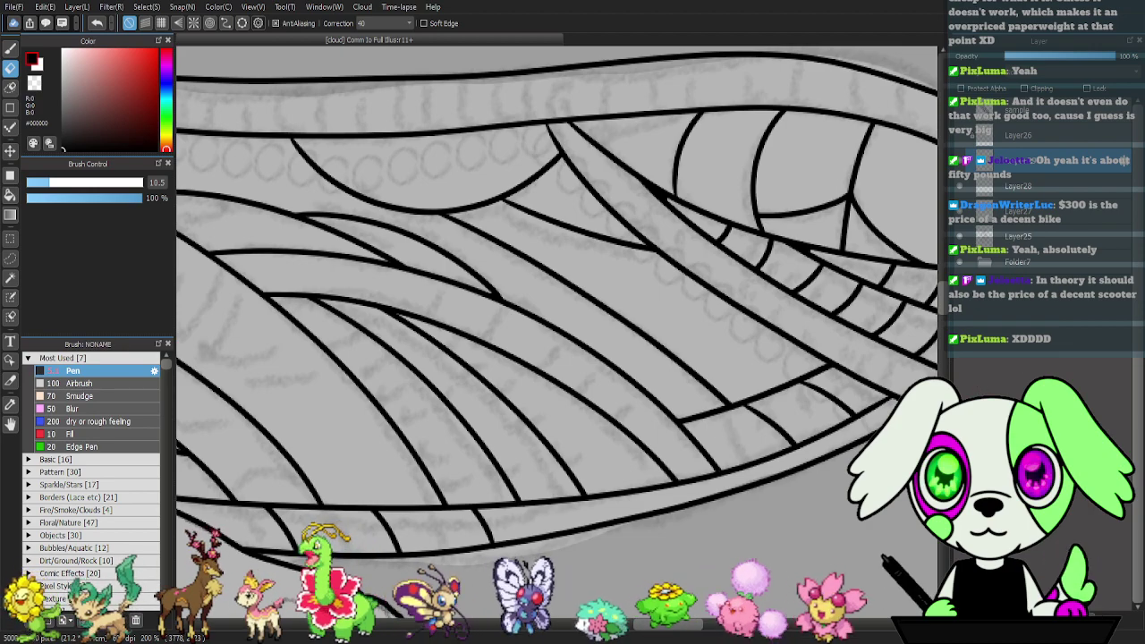
key(ctrl+e)
- Ink five short curved cross veins along the arched band in the middle of the wing and erase their overshooting ends
drag(729, 398, 528, 437)
drag(242, 399, 765, 401)
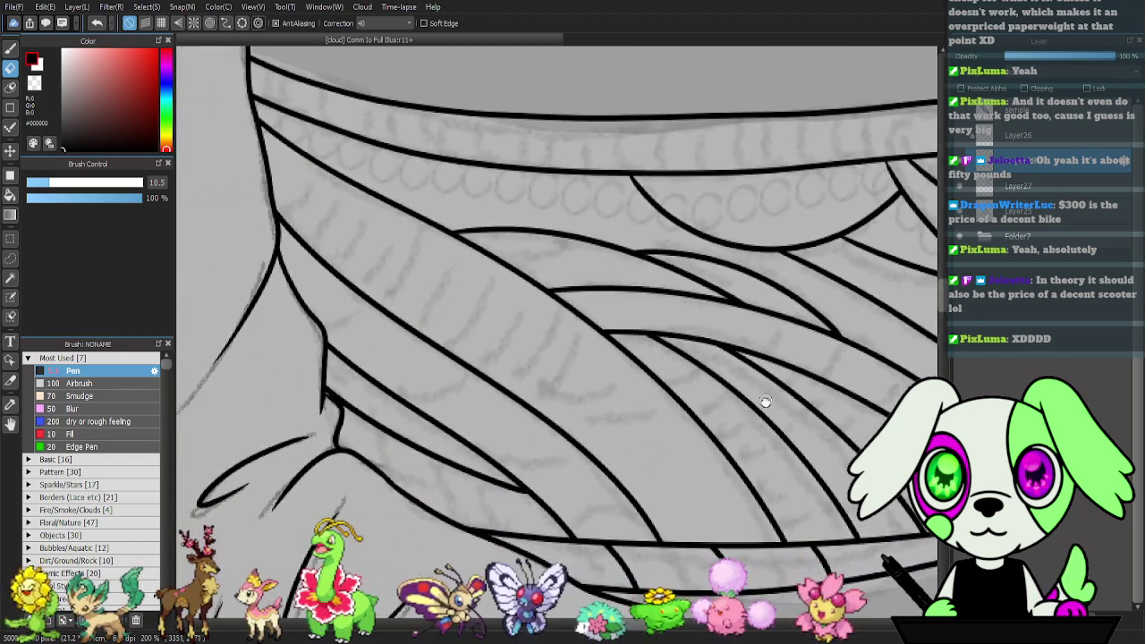
key(b)
mouse_move(592, 503)
mouse_down()
mouse_move(578, 435)
mouse_move(551, 448)
mouse_move(379, 436)
mouse_up()
drag(547, 282, 565, 234)
drag(588, 308, 619, 251)
drag(640, 340, 678, 279)
mouse_move(678, 365)
mouse_down()
mouse_move(704, 352)
mouse_move(721, 309)
mouse_up()
drag(714, 396, 767, 340)
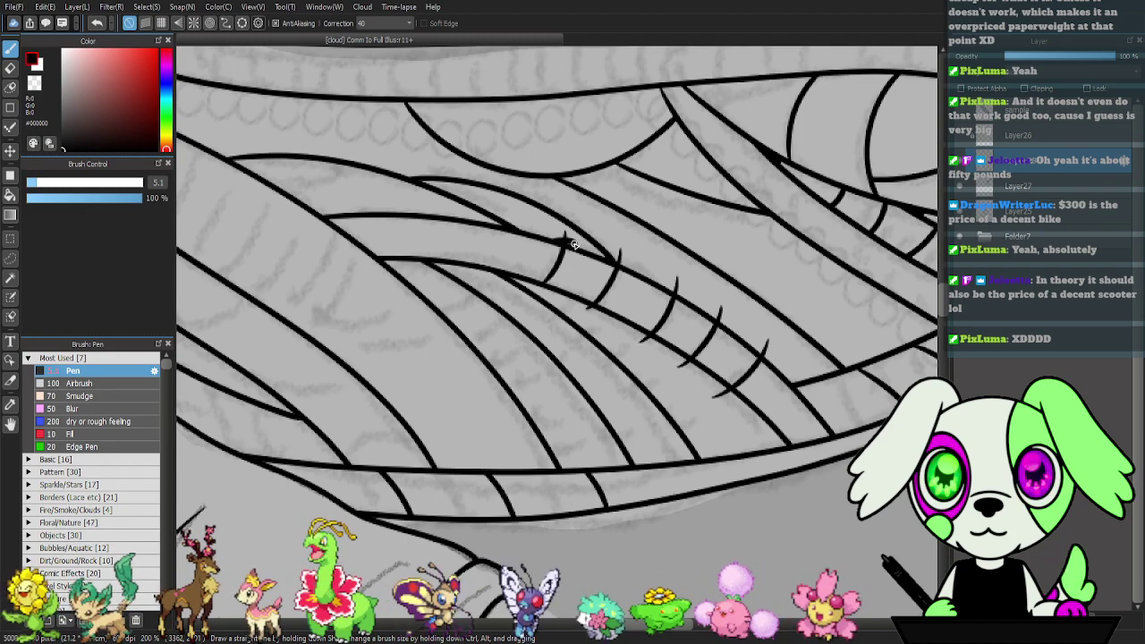
key(e)
mouse_move(574, 244)
mouse_down()
mouse_move(577, 234)
mouse_move(625, 261)
mouse_move(622, 244)
mouse_up()
mouse_move(580, 313)
mouse_down()
mouse_move(654, 343)
mouse_move(725, 398)
mouse_move(708, 397)
mouse_up()
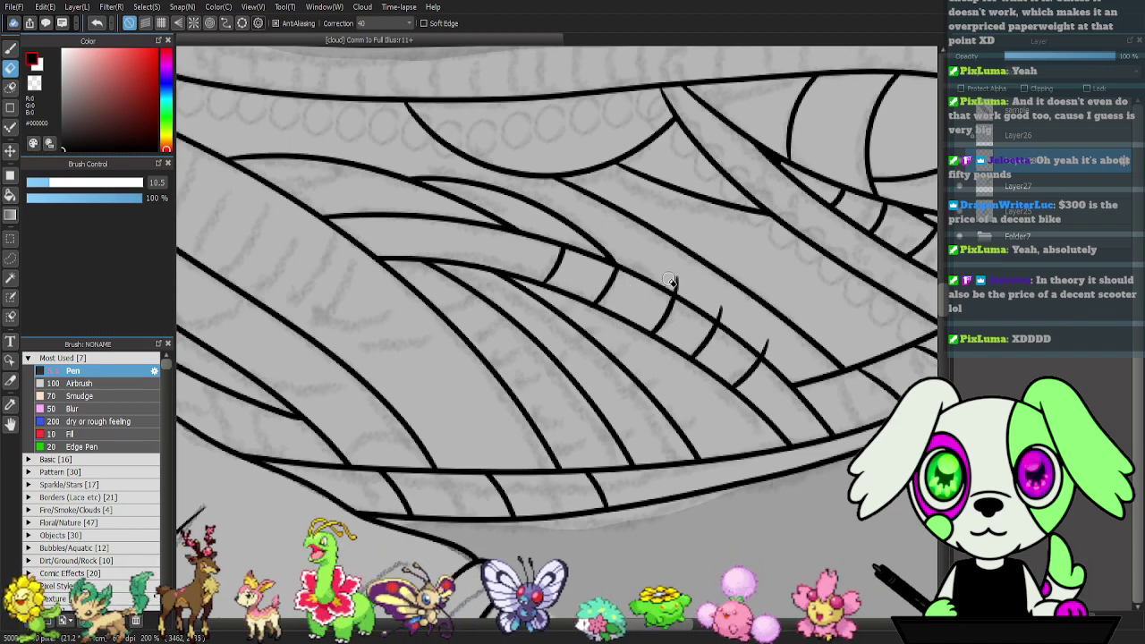
mouse_move(714, 316)
mouse_down()
mouse_move(737, 284)
mouse_move(766, 355)
mouse_up()
- Ink five curved cross veins down the narrow strip below the arched band to the lower border and trim their ends
key(p)
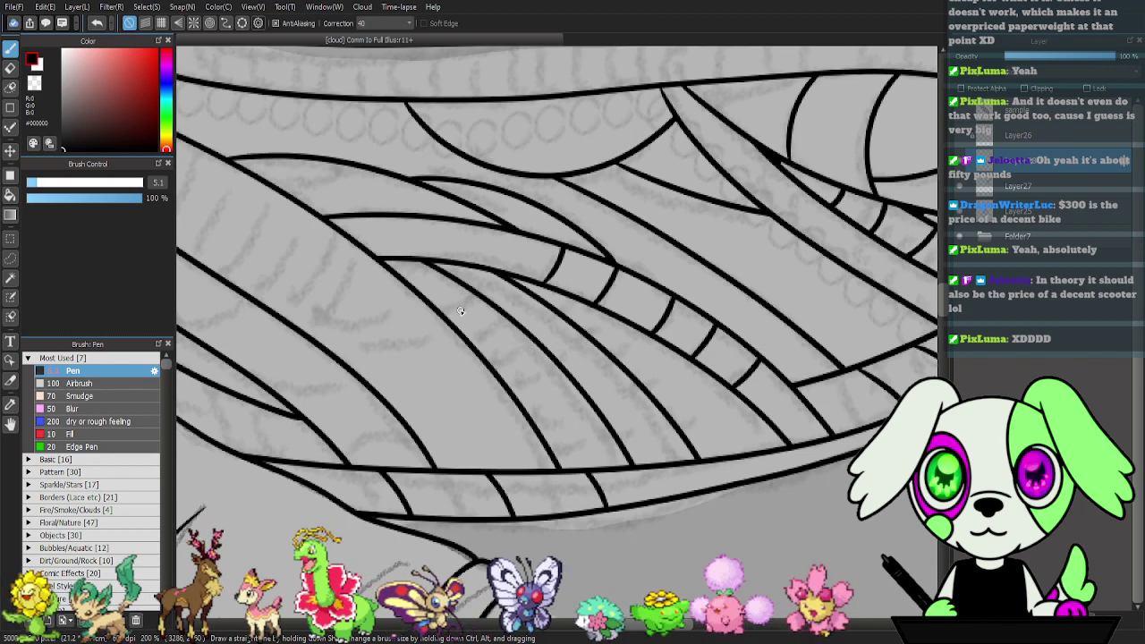
drag(428, 312, 480, 288)
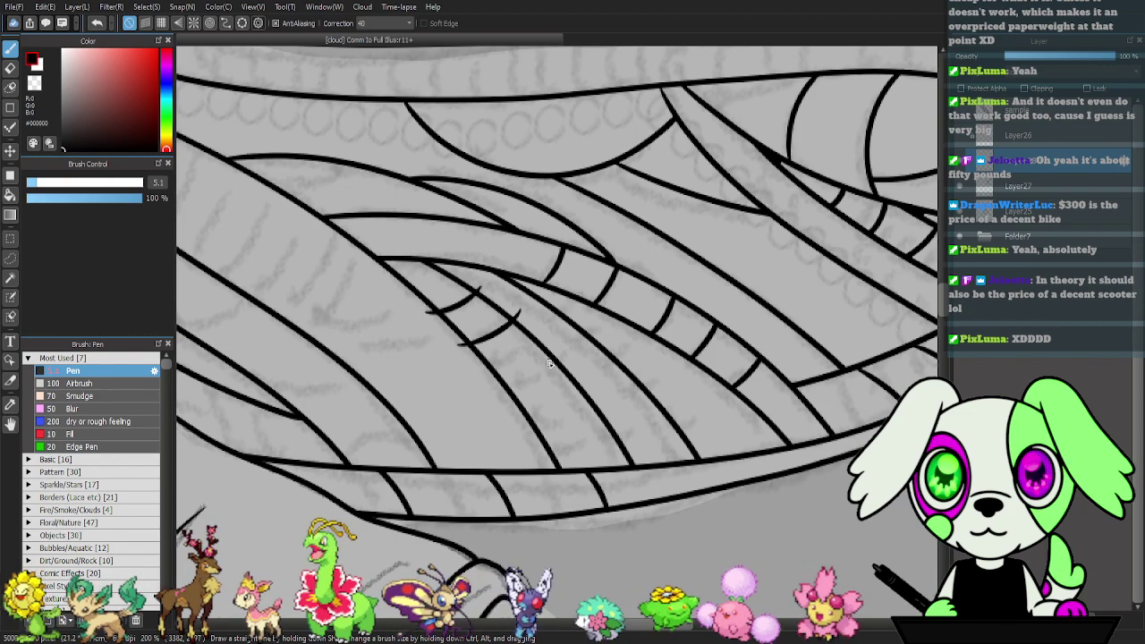
drag(479, 377, 554, 353)
mouse_move(502, 417)
mouse_down()
mouse_move(565, 423)
mouse_move(597, 394)
mouse_up()
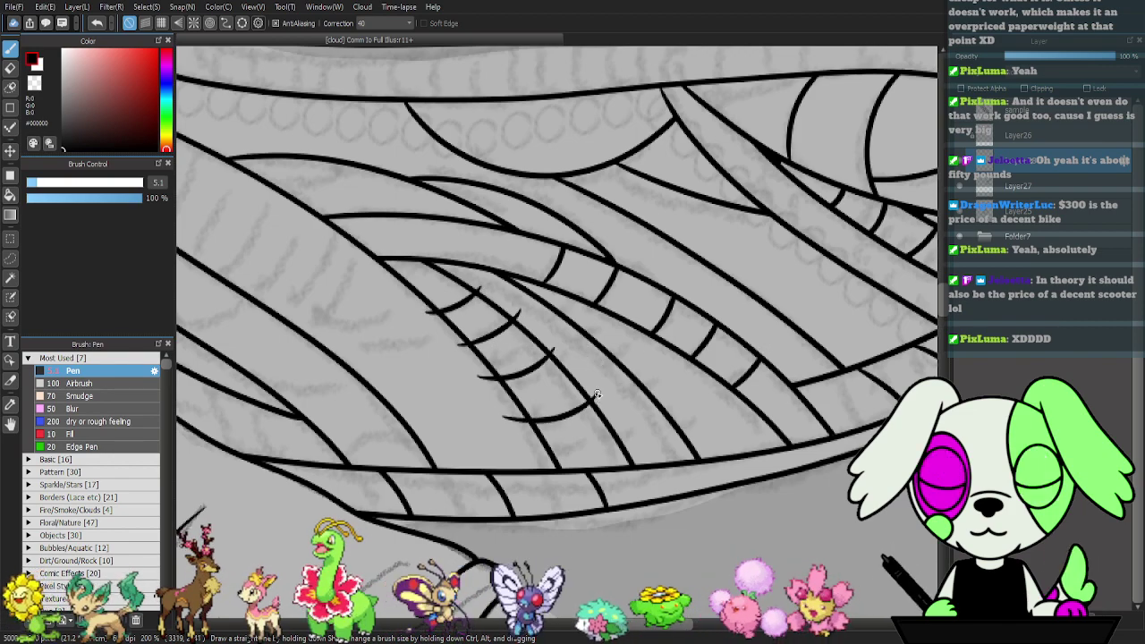
mouse_move(527, 449)
mouse_down()
mouse_move(594, 450)
mouse_move(624, 424)
mouse_move(611, 423)
mouse_move(626, 437)
mouse_move(629, 409)
mouse_move(601, 402)
mouse_up()
key(e)
drag(544, 340, 565, 359)
drag(508, 310, 521, 318)
mouse_move(470, 284)
mouse_down()
mouse_move(484, 292)
mouse_move(439, 320)
mouse_move(549, 444)
mouse_up()
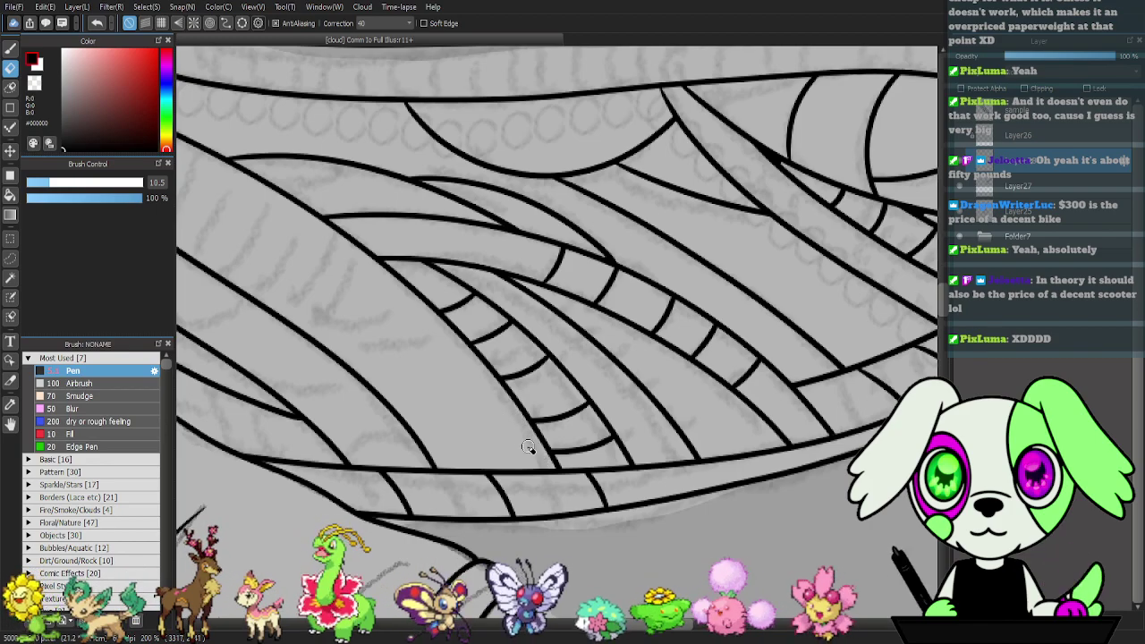
- Merge the cross veins down and, on a new layer, ink a curved cross vein through the cells below the arched band
drag(618, 261, 833, 334)
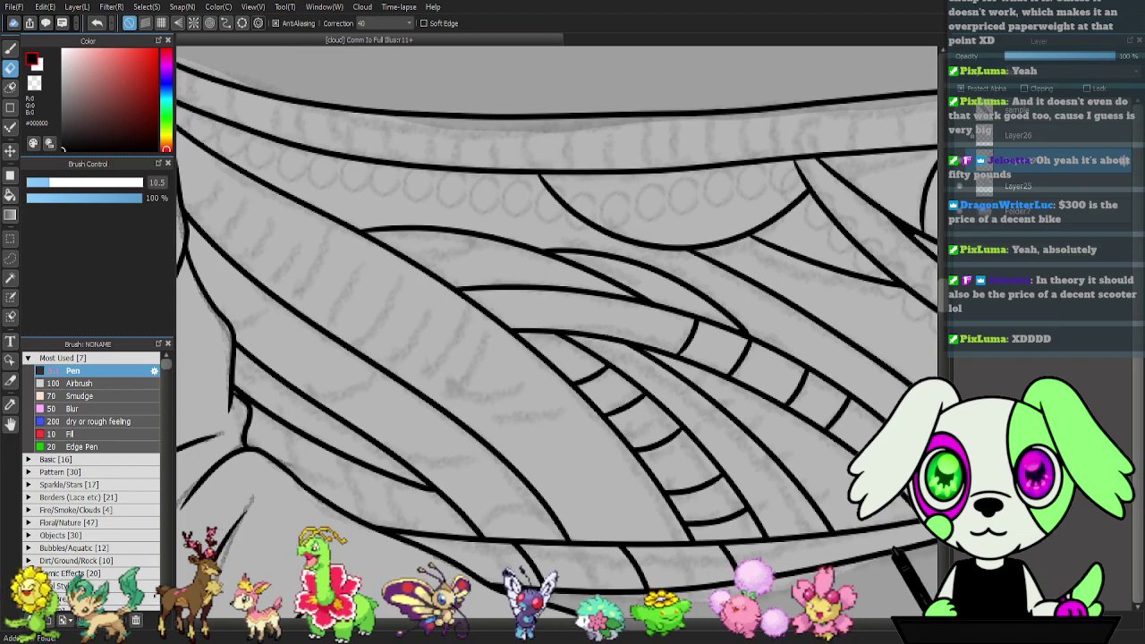
key(b)
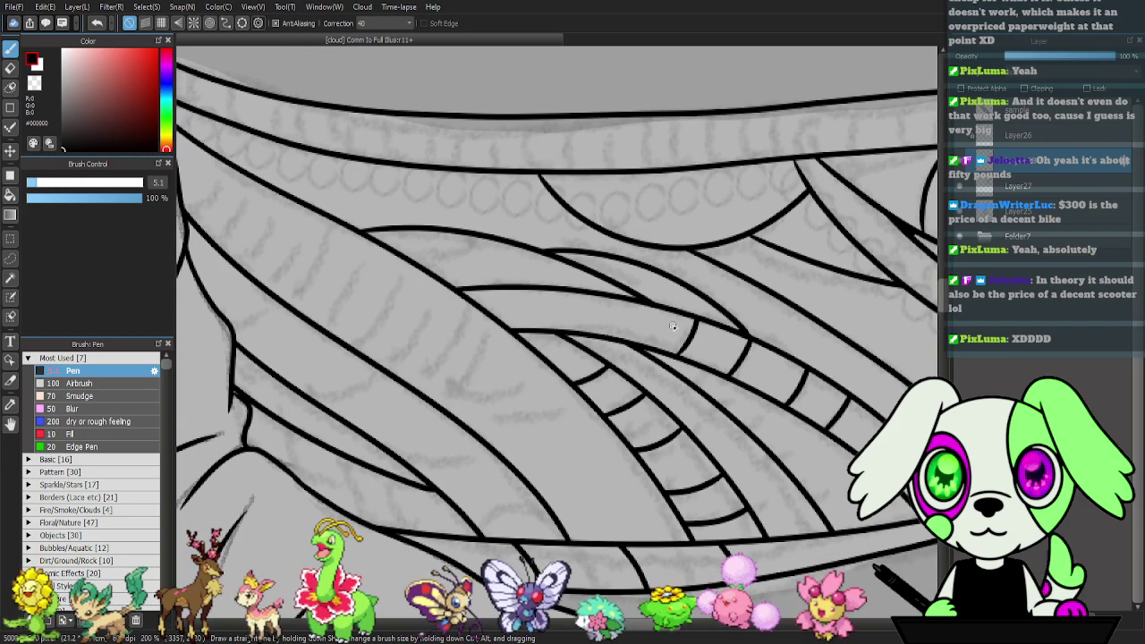
mouse_move(706, 293)
mouse_down()
mouse_move(560, 260)
mouse_move(539, 236)
mouse_move(723, 209)
mouse_move(644, 310)
mouse_move(622, 386)
mouse_move(721, 402)
mouse_move(759, 369)
mouse_up()
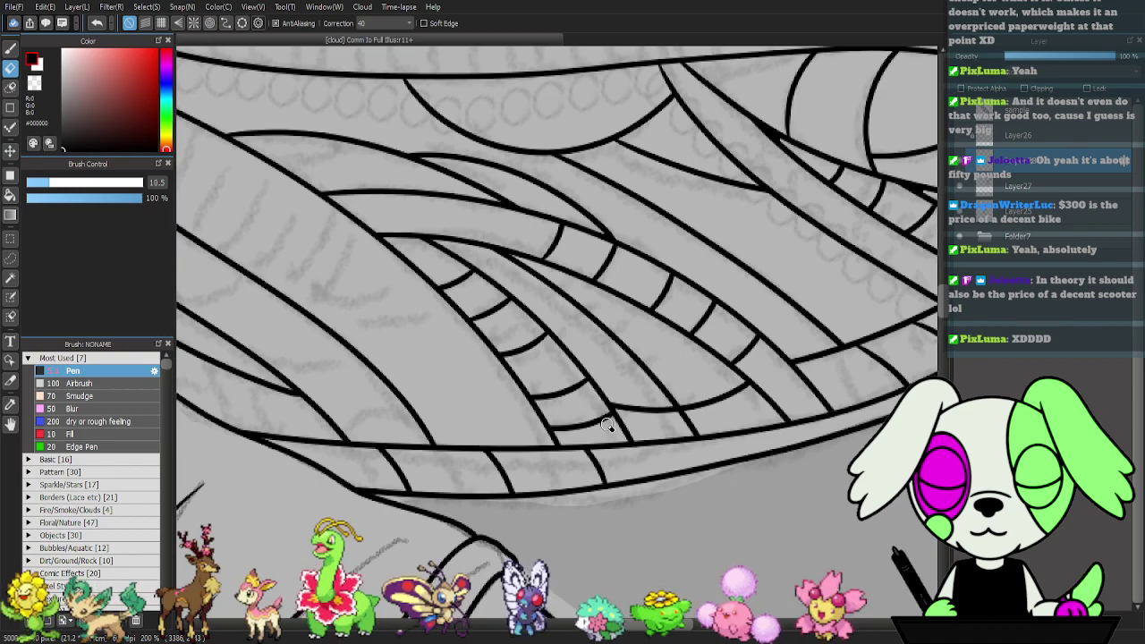
- Ink three short curved cross veins in the narrow strip along the wing's lower edge near the base and erase their overshooting ends
drag(370, 340, 613, 429)
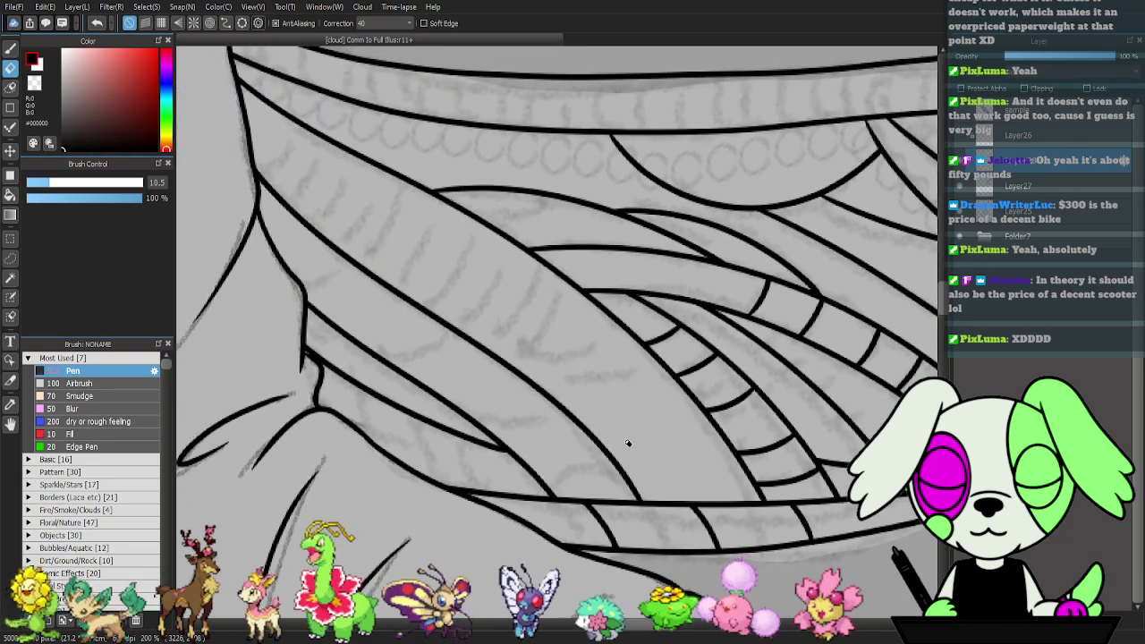
key(b)
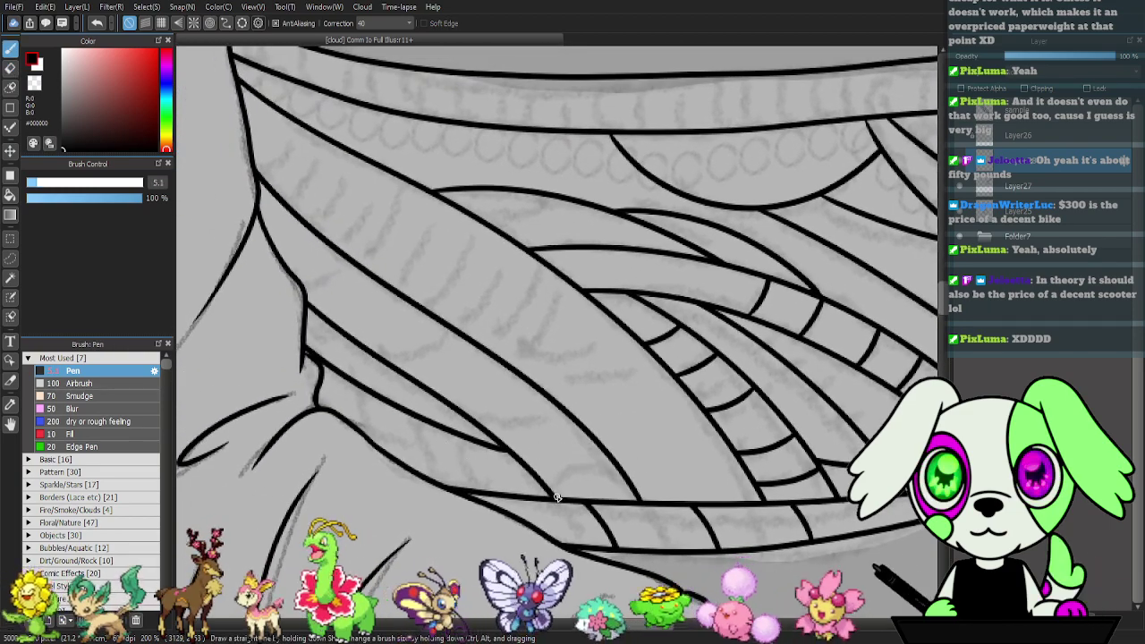
mouse_move(374, 385)
mouse_down()
mouse_move(357, 431)
mouse_move(359, 458)
mouse_up()
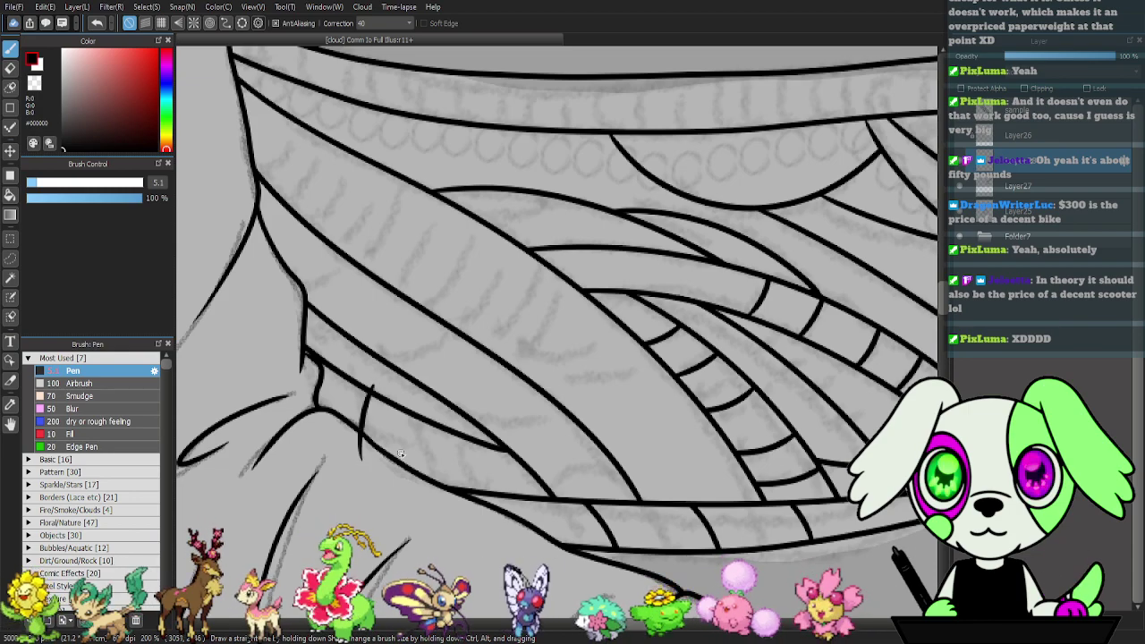
mouse_move(428, 408)
mouse_down()
mouse_move(416, 471)
mouse_move(433, 512)
mouse_up()
drag(476, 427, 472, 496)
key(e)
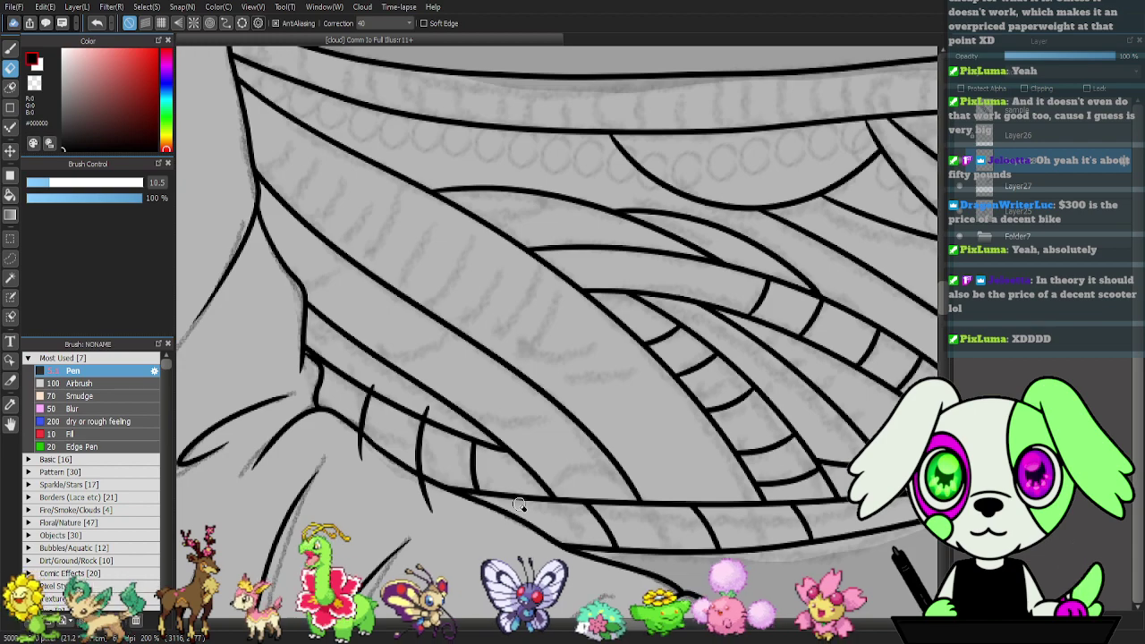
drag(422, 480, 434, 512)
drag(427, 414, 430, 399)
drag(364, 384, 377, 390)
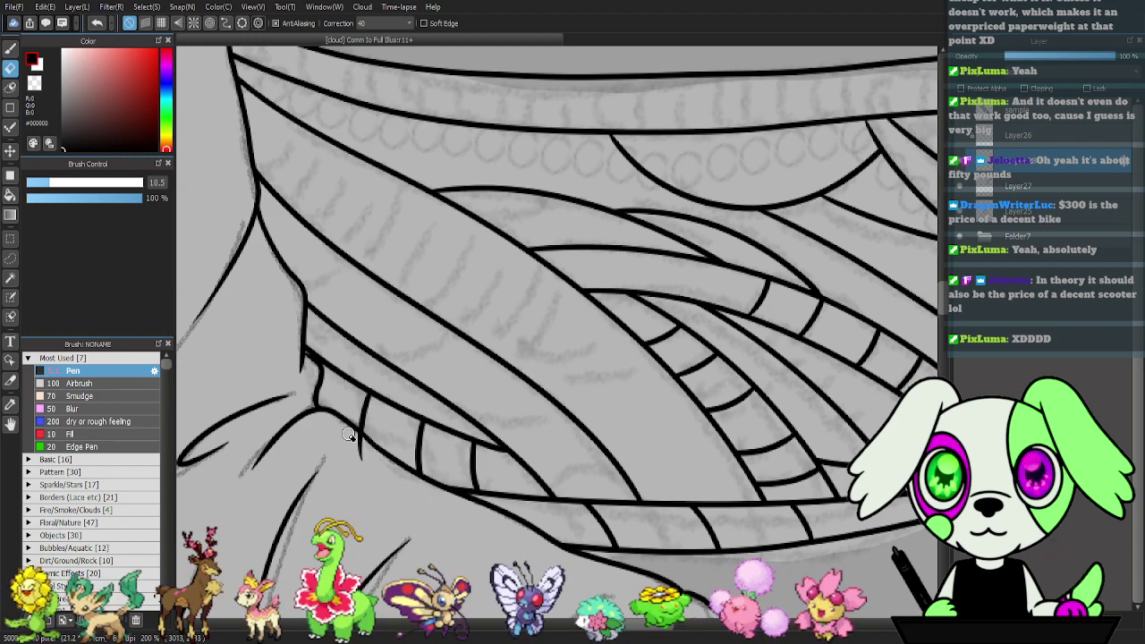
drag(351, 436, 359, 438)
- Ink nine curved cross veins across the broad diagonal band, from the middle of the wing up to its base
scroll(493, 358, up, 3)
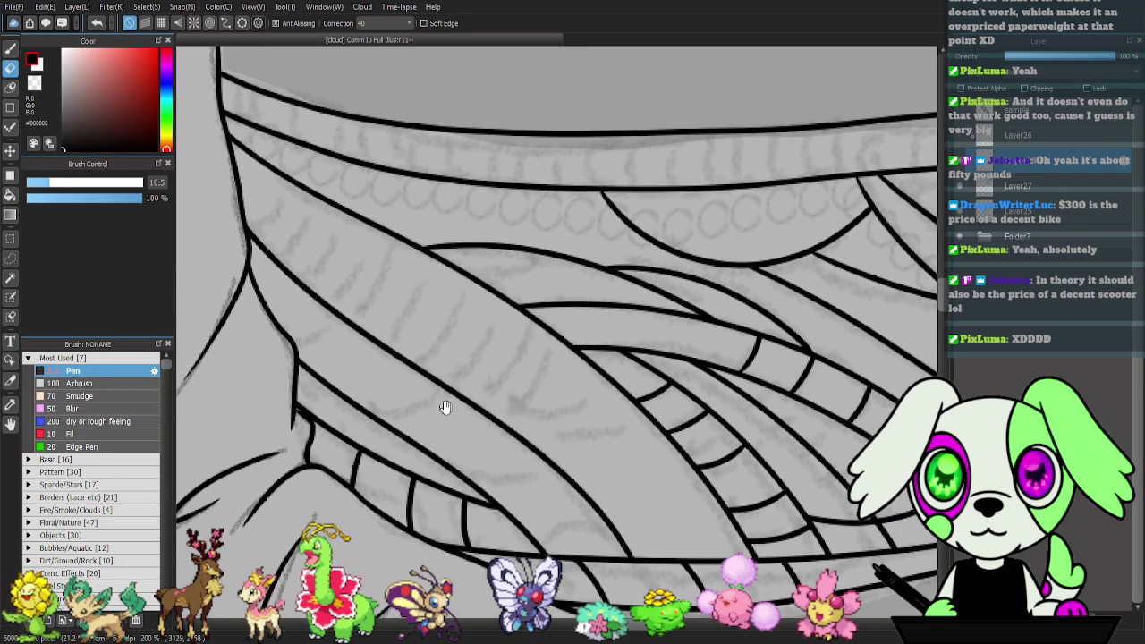
key(b)
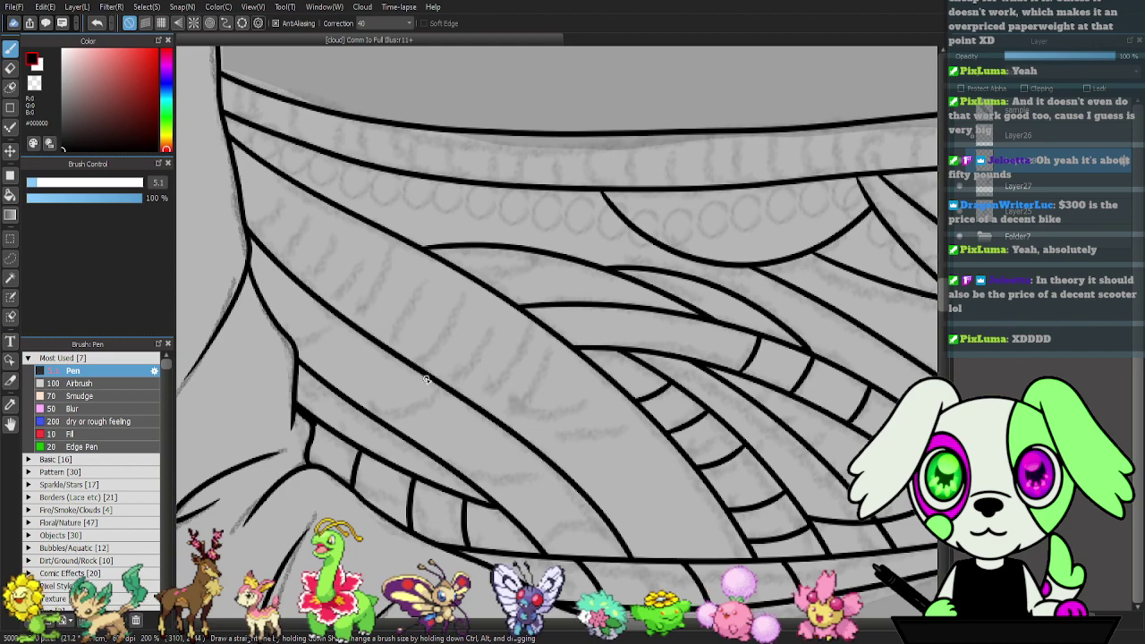
drag(540, 468, 640, 403)
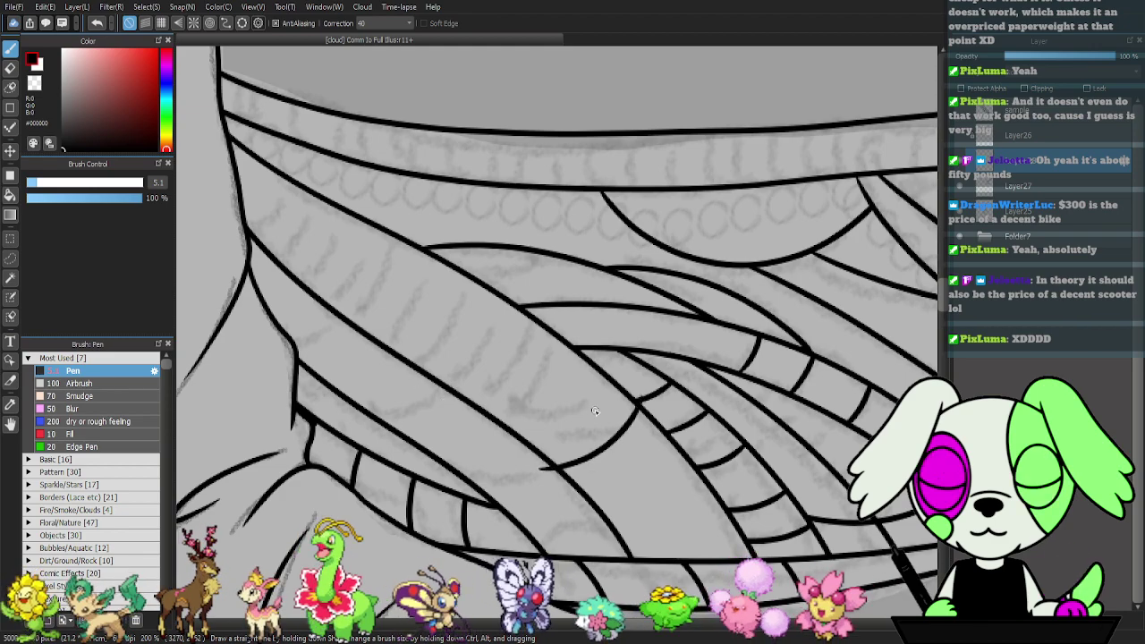
mouse_move(492, 427)
mouse_down()
mouse_move(520, 417)
mouse_move(556, 360)
mouse_move(560, 332)
mouse_up()
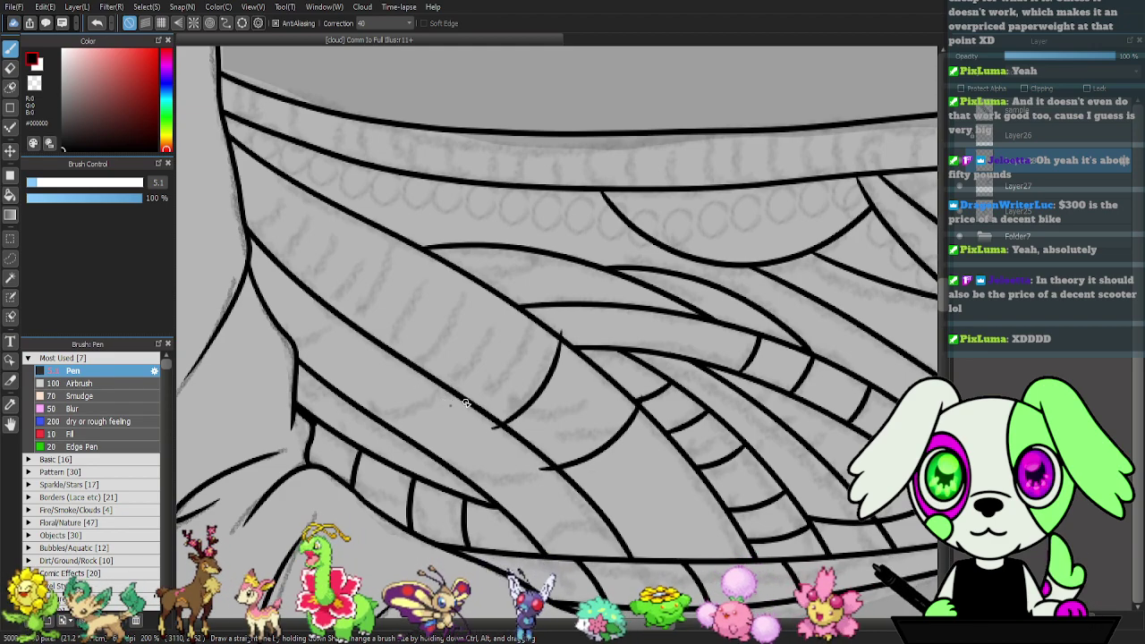
mouse_move(452, 407)
mouse_down()
mouse_move(516, 346)
mouse_move(530, 298)
mouse_up()
mouse_move(417, 383)
mouse_down()
mouse_move(448, 358)
mouse_move(494, 279)
mouse_up()
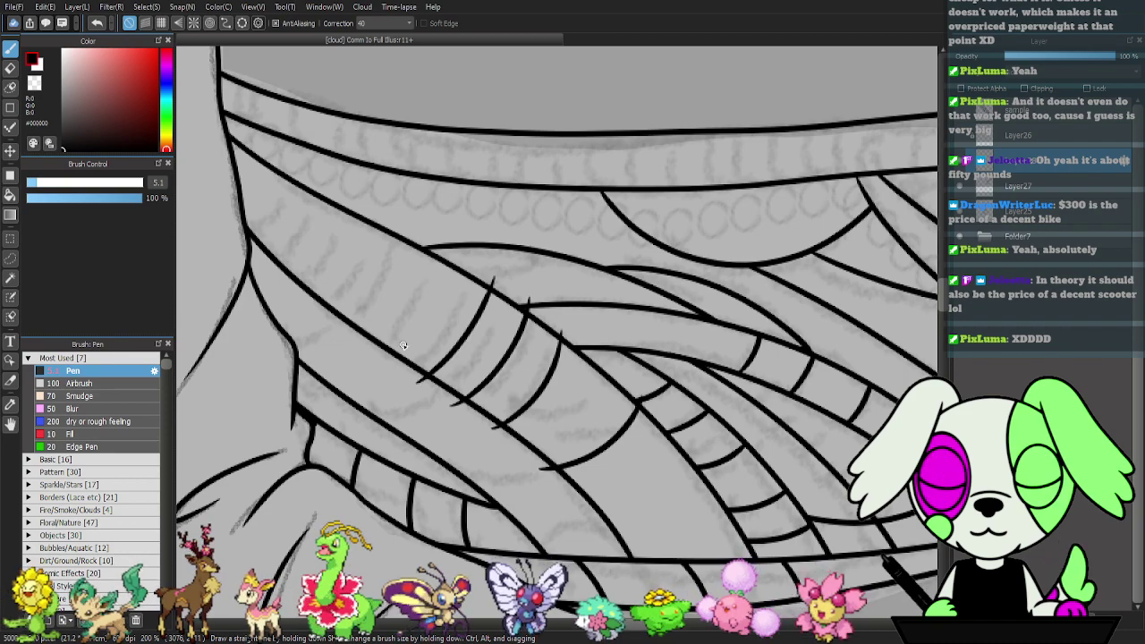
drag(383, 355, 450, 256)
mouse_move(337, 329)
mouse_down()
mouse_move(396, 281)
mouse_move(415, 235)
mouse_up()
drag(308, 290, 367, 213)
drag(268, 261, 329, 182)
drag(231, 218, 286, 173)
- Erase the overshooting ends of the cross veins on both sides of the broad diagonal band
key(e)
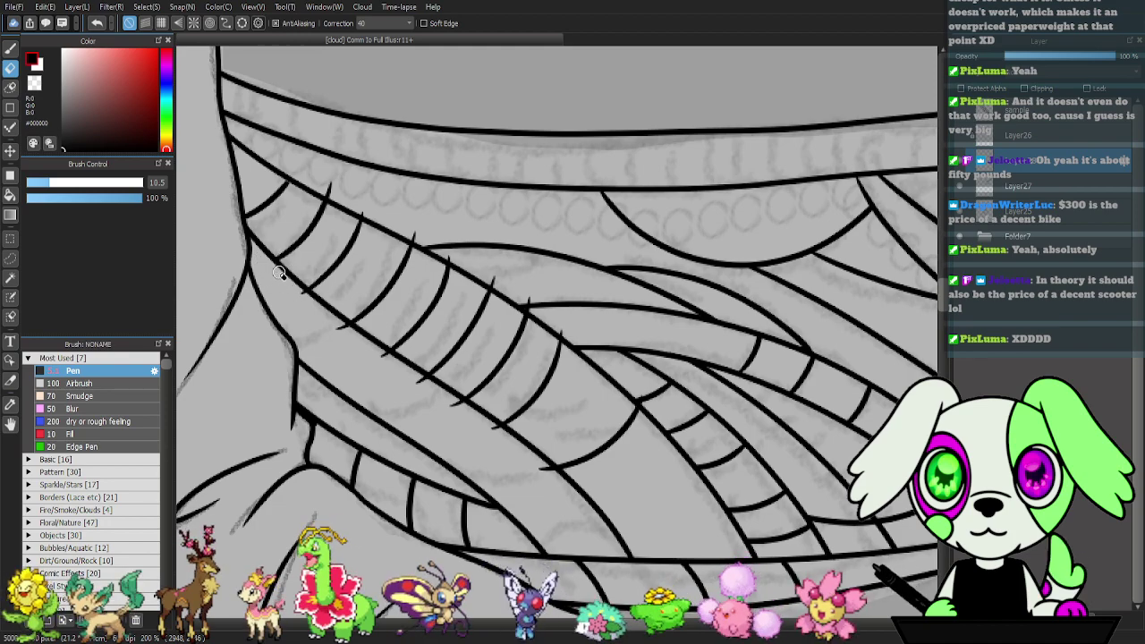
drag(332, 324, 353, 334)
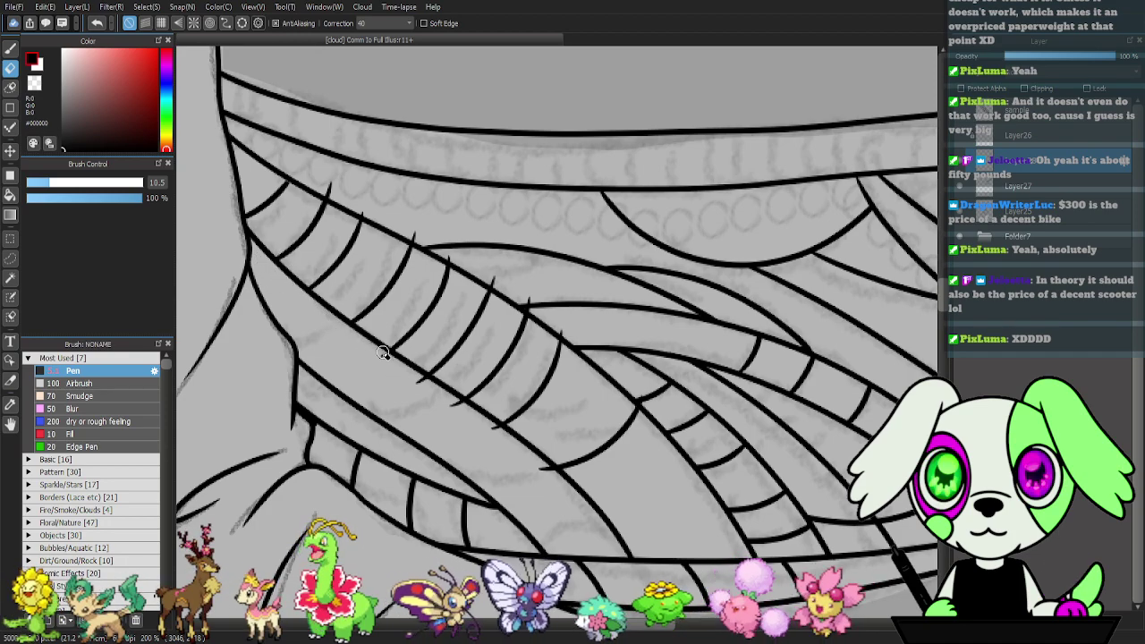
drag(415, 379, 451, 403)
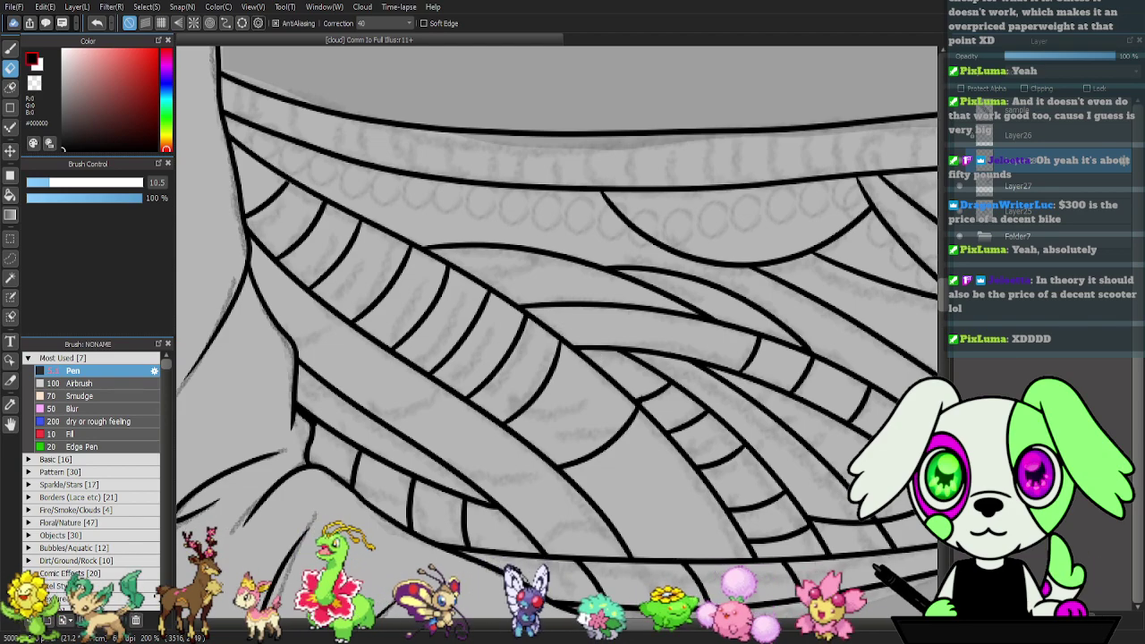
- Ink four widely spaced curved cross veins in the strip below the broad diagonal band and trim their ends
key(b)
mouse_move(273, 345)
mouse_down()
mouse_move(317, 331)
mouse_move(341, 295)
mouse_up()
mouse_move(351, 415)
mouse_down()
mouse_move(413, 409)
mouse_move(452, 375)
mouse_up()
mouse_move(444, 476)
mouse_down()
mouse_move(528, 451)
mouse_move(544, 432)
mouse_up()
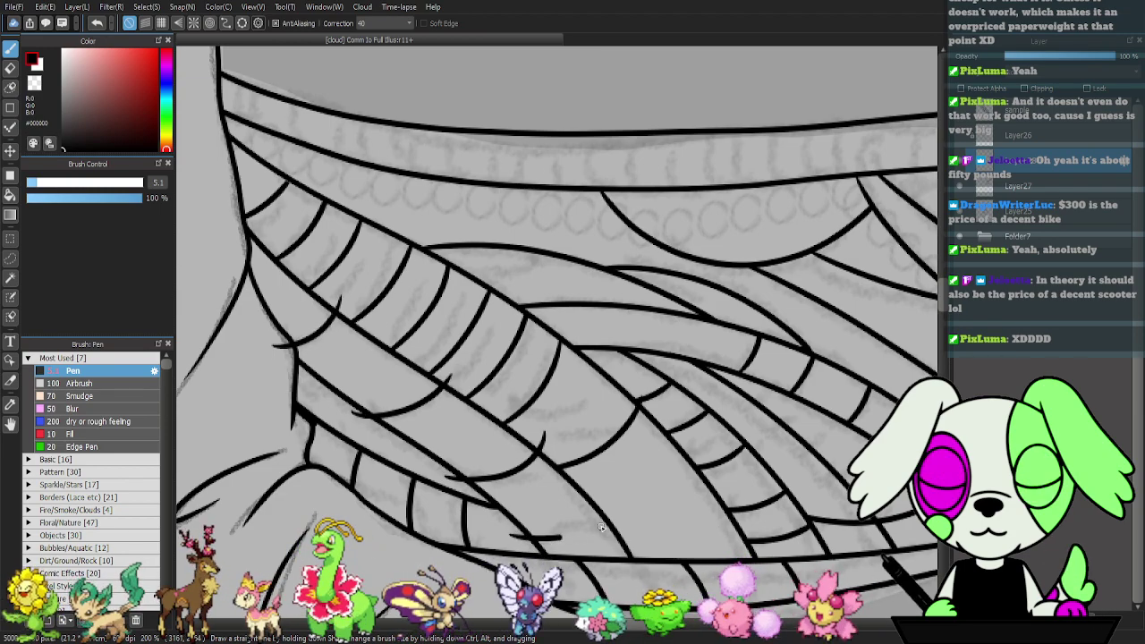
drag(601, 526, 609, 516)
key(e)
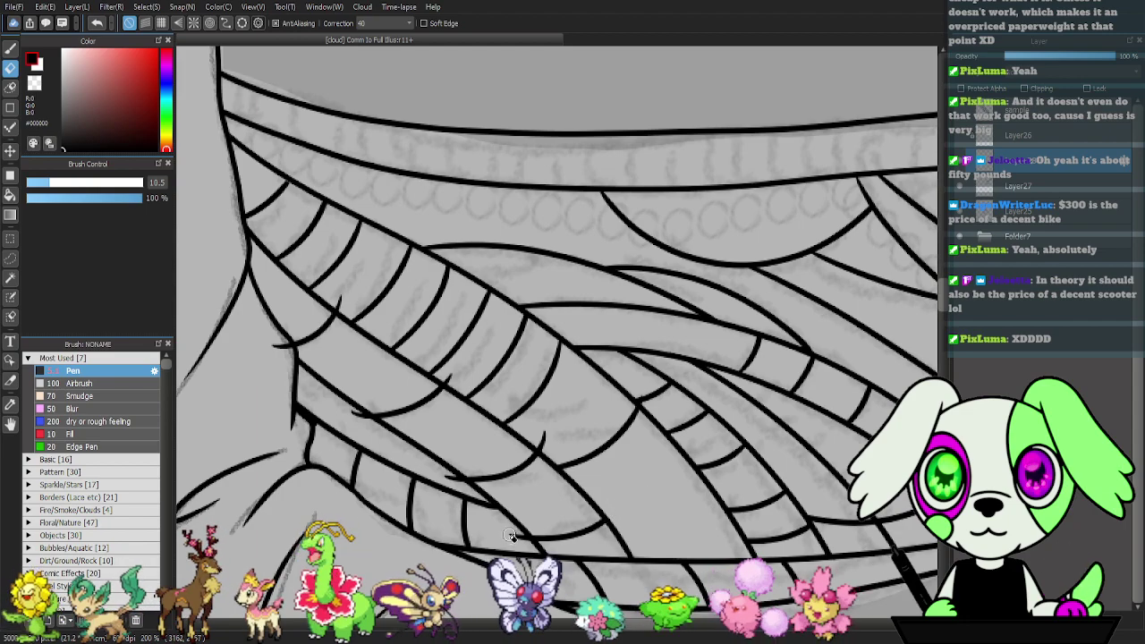
drag(441, 477, 458, 480)
drag(542, 446, 544, 437)
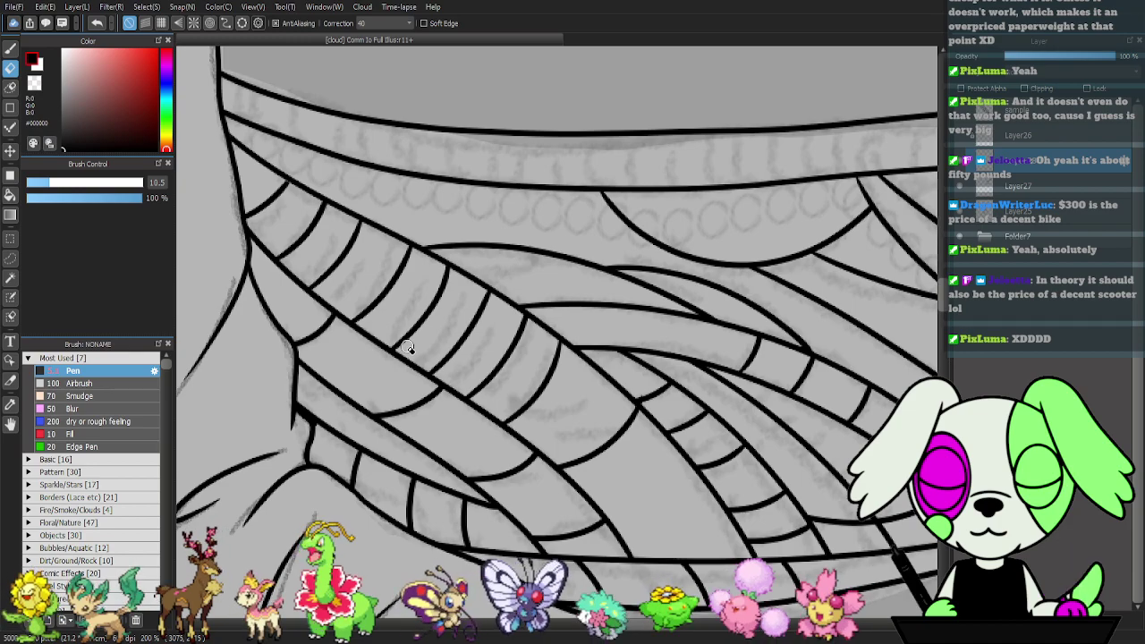
- Ink six short curved cross veins in the wing's outer border band, going around the tip to the upper edge
drag(593, 273, 299, 217)
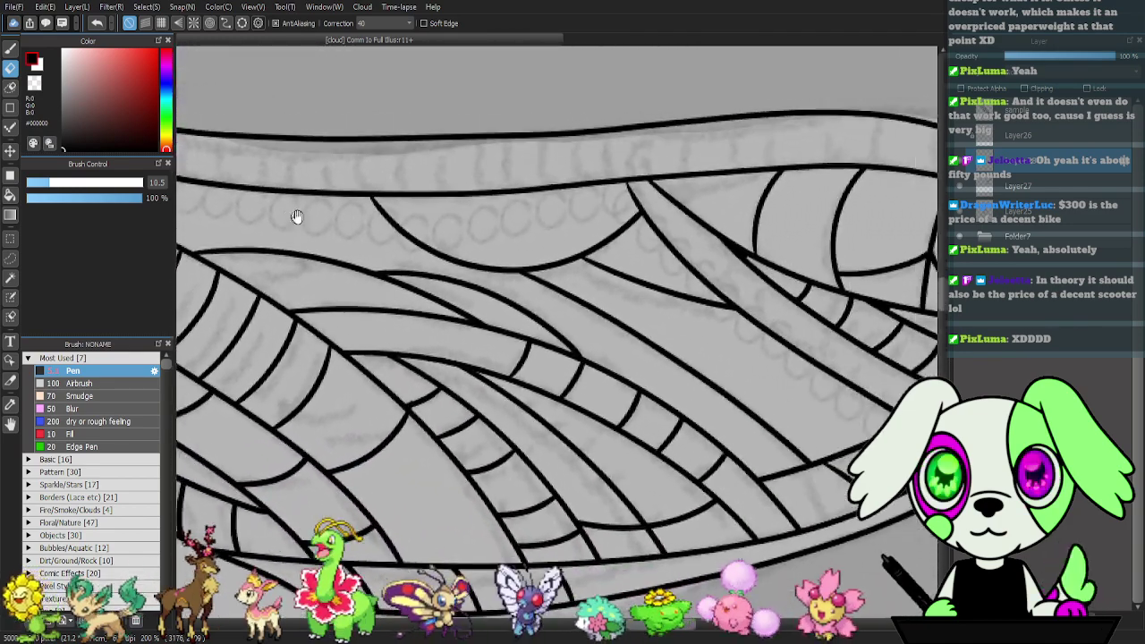
drag(688, 216, 391, 264)
mouse_move(558, 273)
mouse_down()
mouse_move(414, 272)
mouse_move(418, 262)
mouse_up()
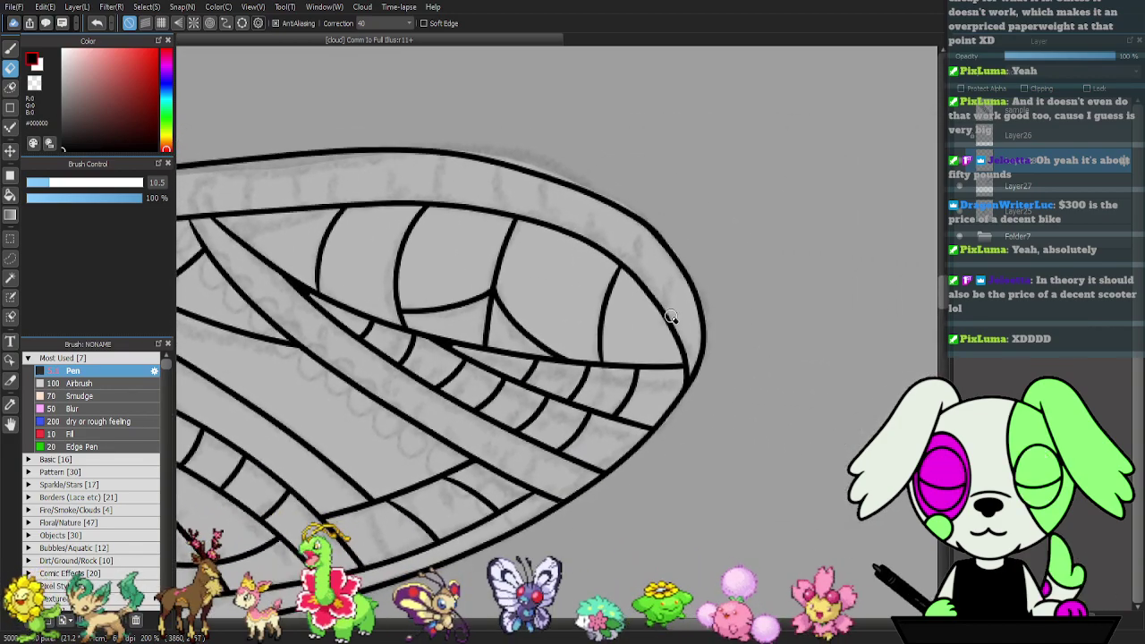
key(b)
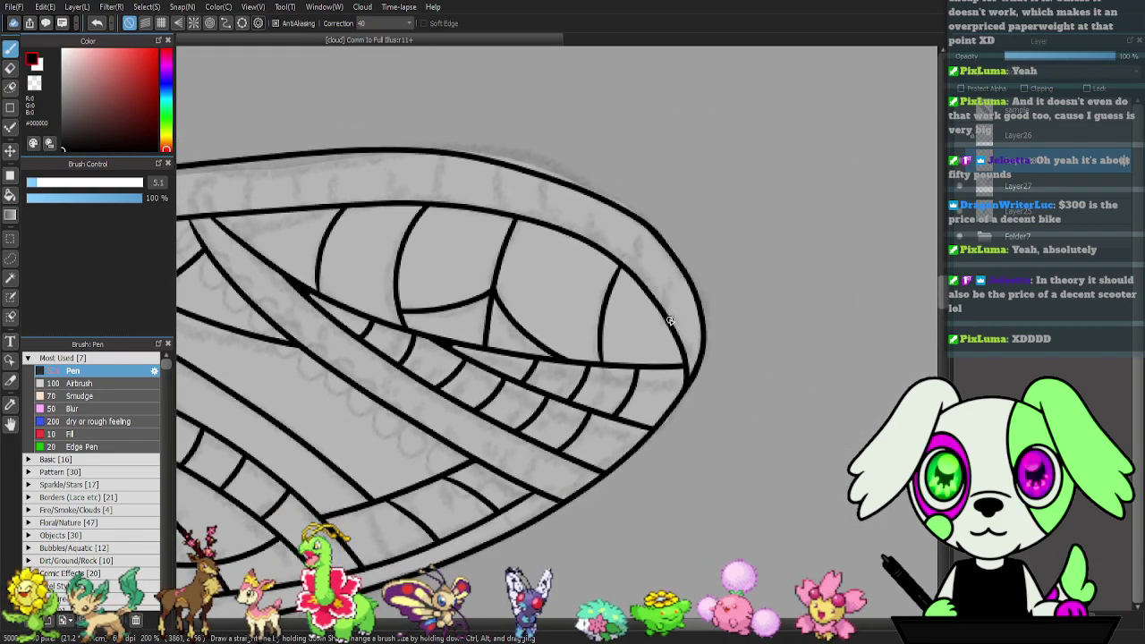
drag(664, 331, 707, 270)
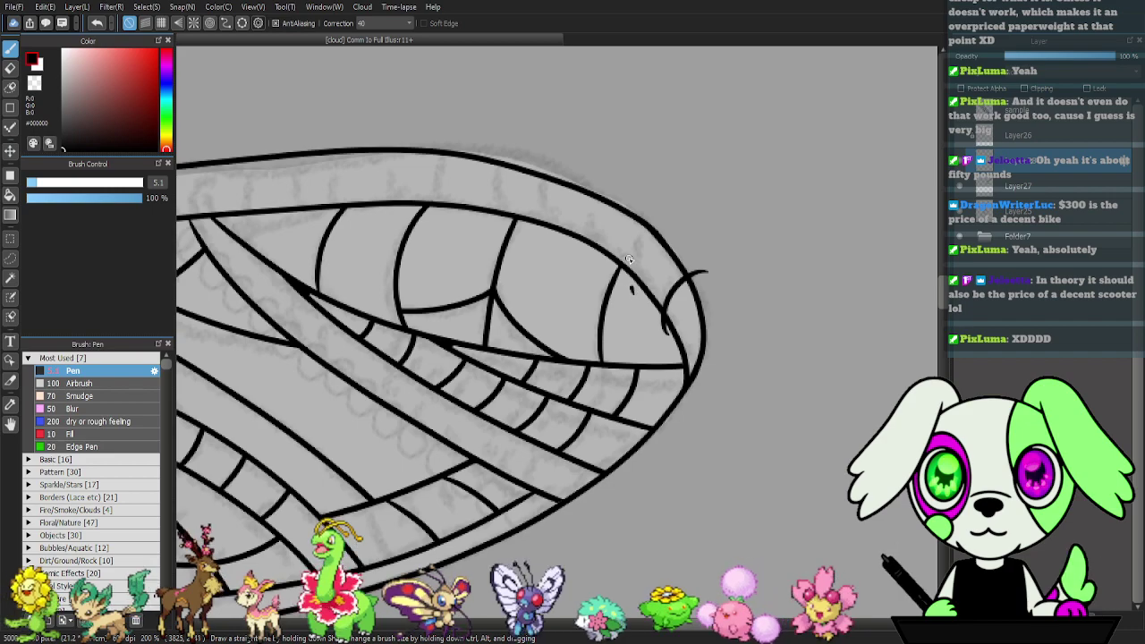
drag(631, 292, 666, 220)
drag(591, 261, 615, 195)
mouse_move(548, 235)
mouse_down()
mouse_move(561, 166)
mouse_move(502, 167)
mouse_move(441, 193)
mouse_move(446, 224)
mouse_up()
scroll(483, 197, left, 3)
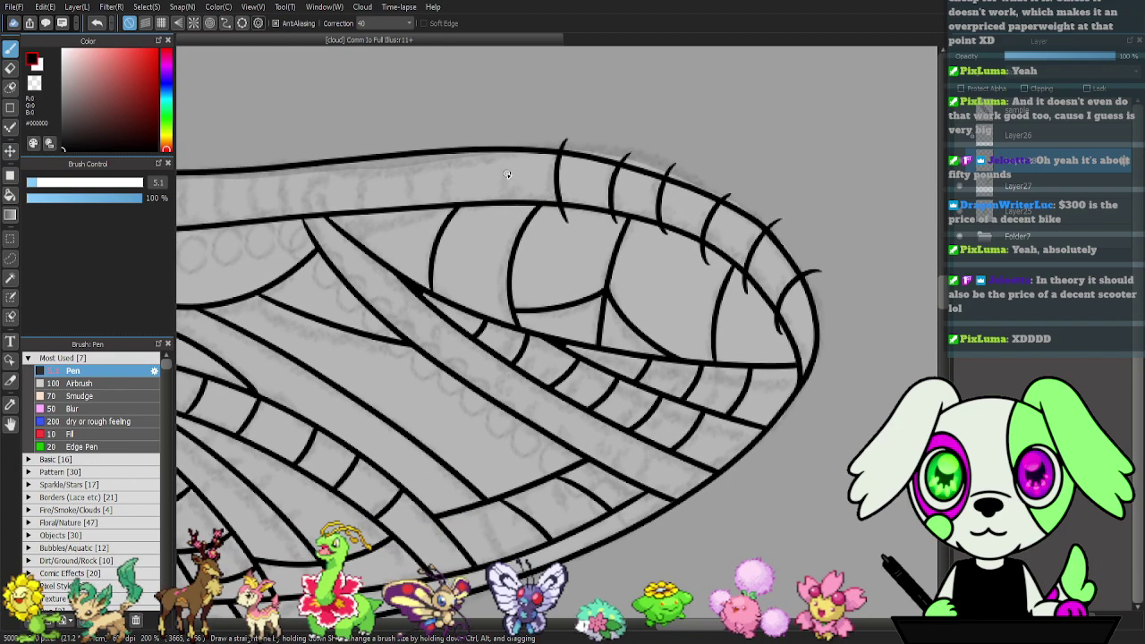
- Ink eight more curved cross veins along the upper border band, from the row at the tip toward the middle
drag(509, 137, 498, 216)
drag(452, 138, 448, 226)
drag(409, 136, 402, 225)
mouse_move(363, 141)
mouse_down()
mouse_move(355, 169)
mouse_move(366, 229)
mouse_move(460, 199)
mouse_move(424, 211)
mouse_move(430, 224)
mouse_move(360, 232)
mouse_up()
scroll(358, 202, left, 3)
drag(310, 199, 429, 198)
mouse_move(431, 154)
mouse_down()
mouse_move(422, 201)
mouse_move(434, 237)
mouse_up()
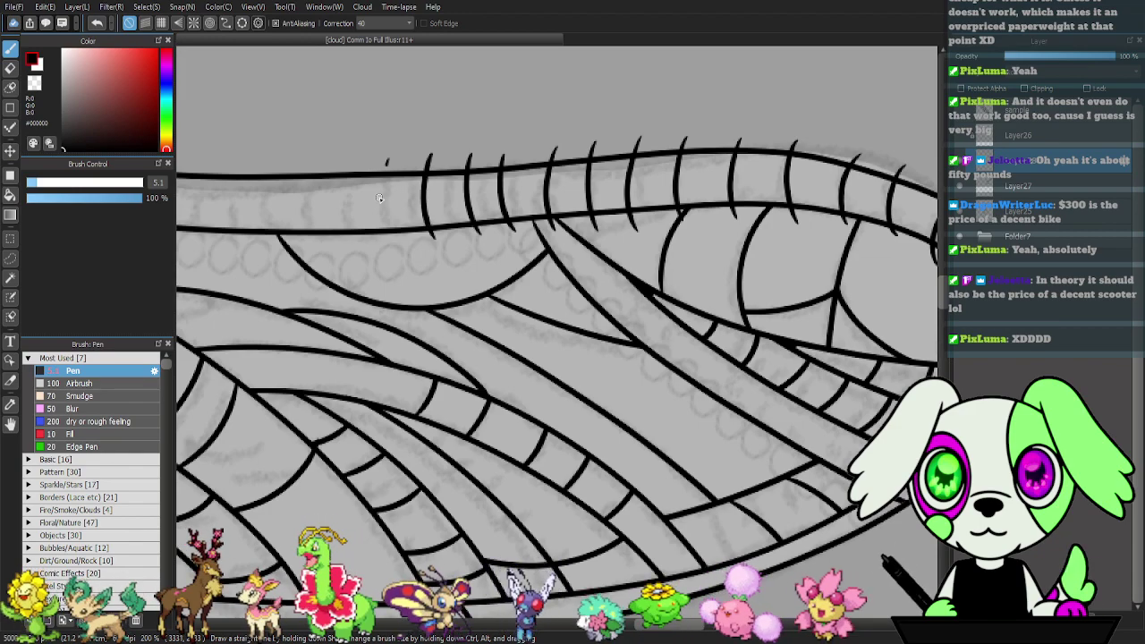
- Extend the row of cross veins through the middle of the upper border band, above the large scalloped arc
drag(383, 168, 388, 231)
mouse_move(356, 157)
mouse_down()
mouse_move(352, 247)
mouse_move(315, 207)
mouse_move(481, 214)
mouse_up()
key(ctrl+z)
drag(464, 157, 460, 244)
drag(417, 157, 407, 215)
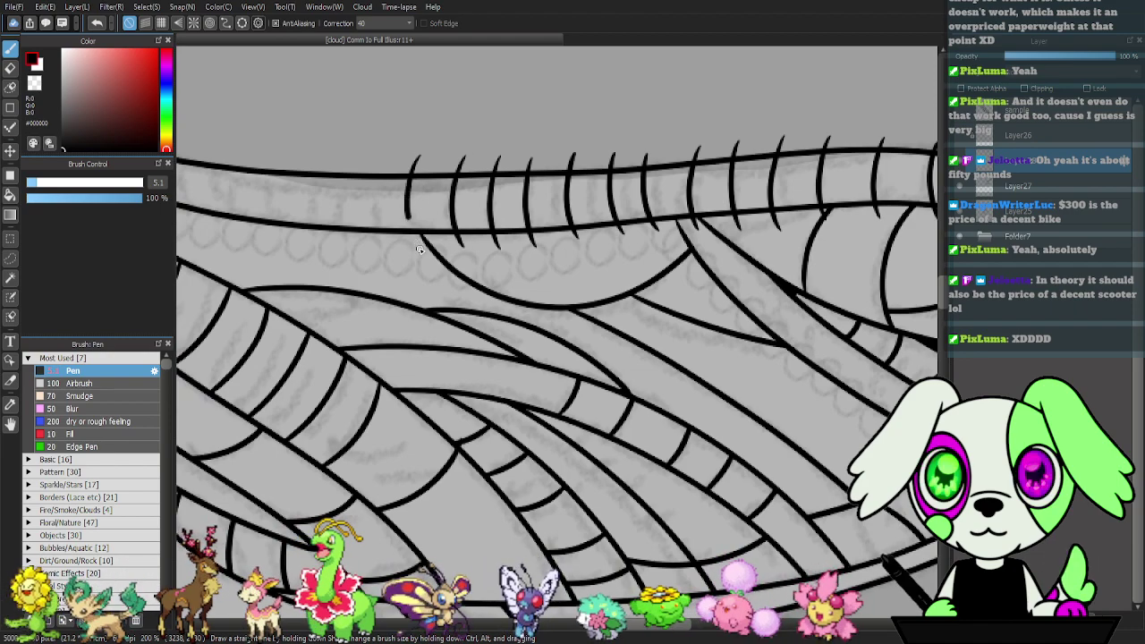
mouse_move(384, 156)
mouse_down()
mouse_move(370, 190)
mouse_move(384, 247)
mouse_up()
drag(366, 206, 489, 193)
mouse_move(477, 150)
mouse_down()
mouse_move(466, 179)
mouse_move(475, 235)
mouse_up()
drag(442, 150, 437, 231)
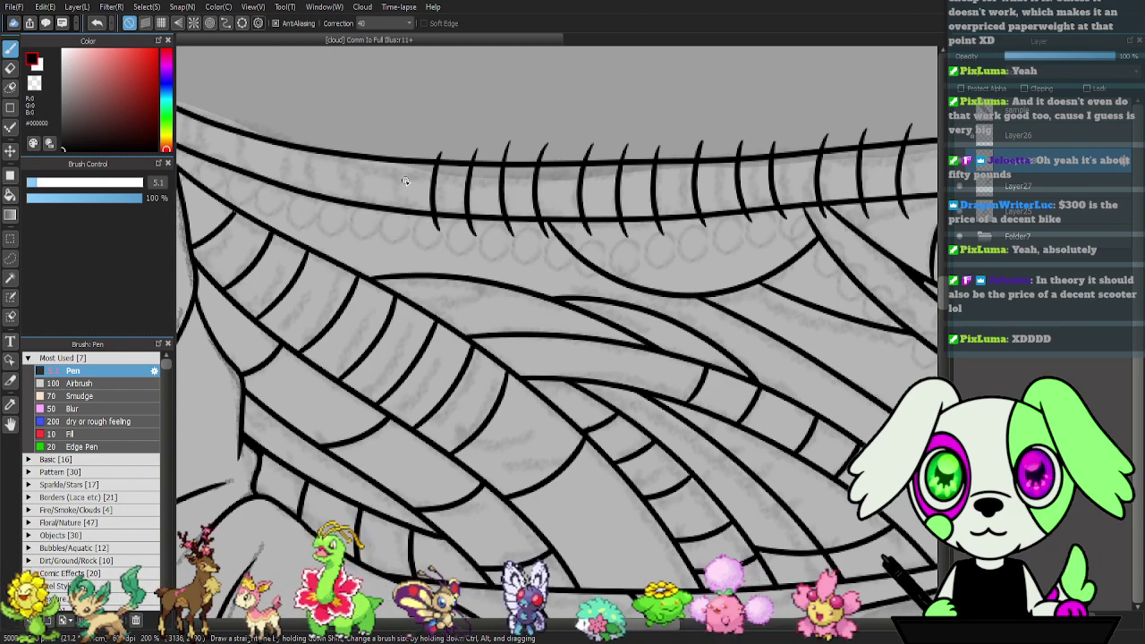
- Ink the remaining cross veins of the upper border band down to where the wing joins the body
drag(392, 191, 397, 228)
mouse_move(367, 138)
mouse_down()
mouse_move(364, 223)
mouse_move(374, 198)
mouse_move(319, 157)
mouse_move(325, 218)
mouse_up()
mouse_move(289, 127)
mouse_down()
mouse_move(272, 152)
mouse_move(277, 205)
mouse_up()
drag(269, 154, 342, 184)
mouse_move(322, 141)
mouse_down()
mouse_move(309, 154)
mouse_move(309, 214)
mouse_up()
mouse_move(295, 127)
mouse_down()
mouse_move(278, 214)
mouse_move(264, 142)
mouse_move(260, 207)
mouse_up()
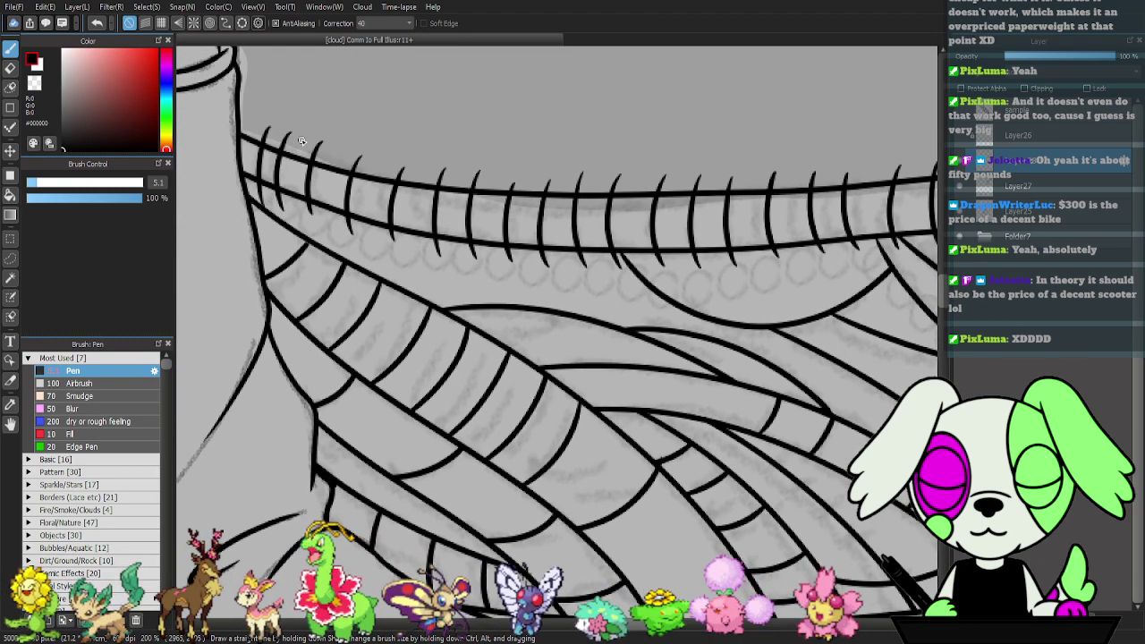
- Erase the overshooting cross vein ends along the upper border band from the wing base to the middle
key(e)
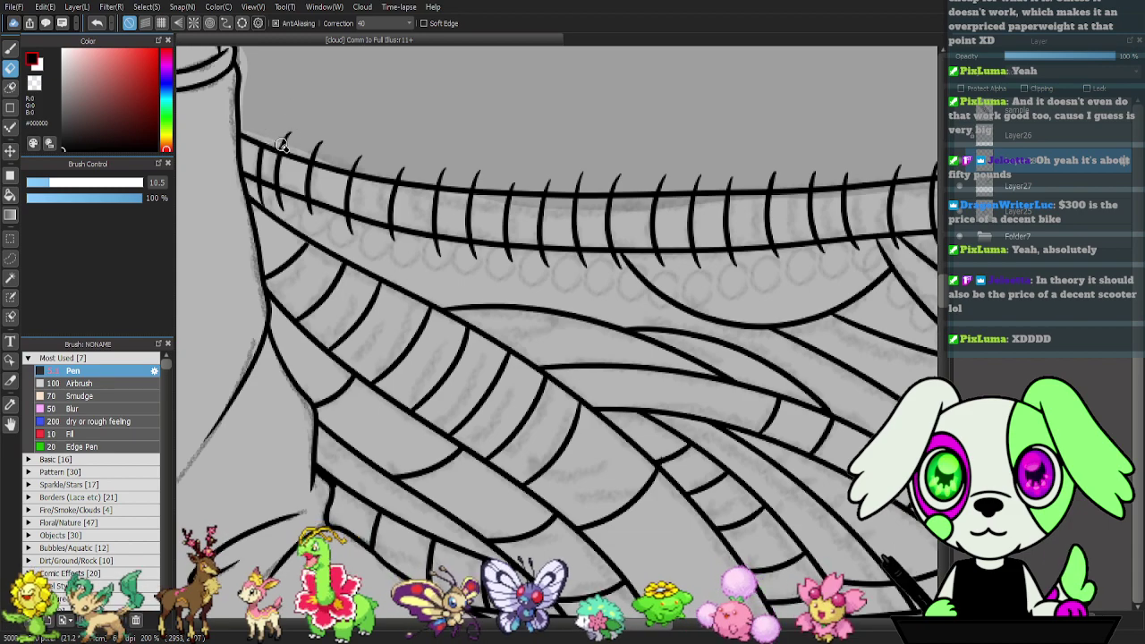
drag(259, 190, 263, 207)
drag(280, 215, 277, 205)
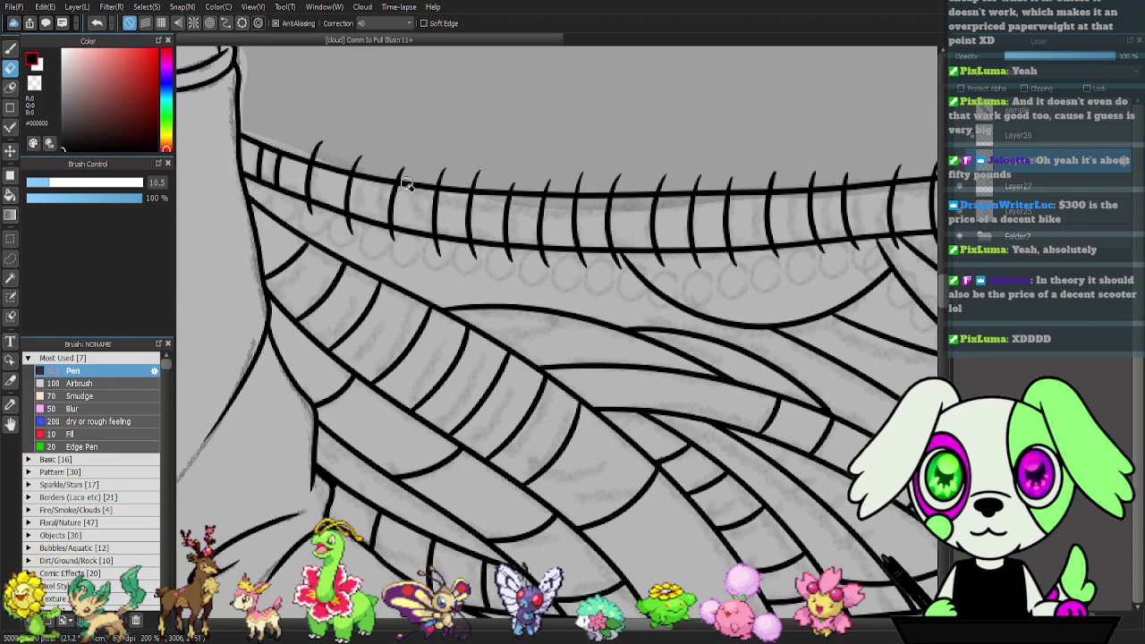
drag(314, 209, 273, 211)
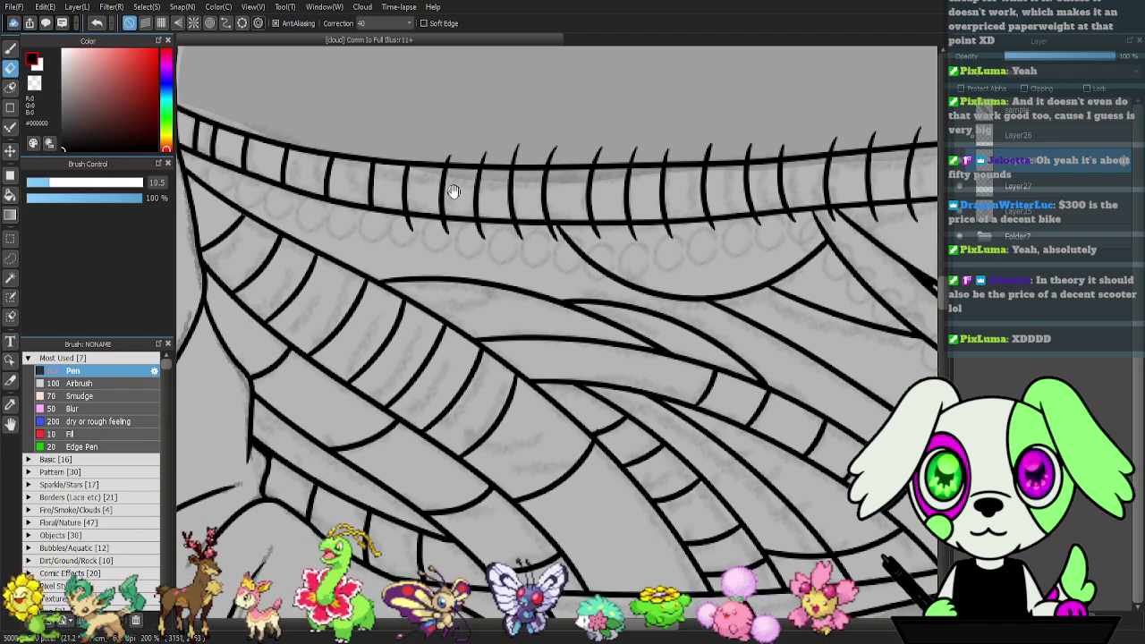
drag(427, 229, 304, 174)
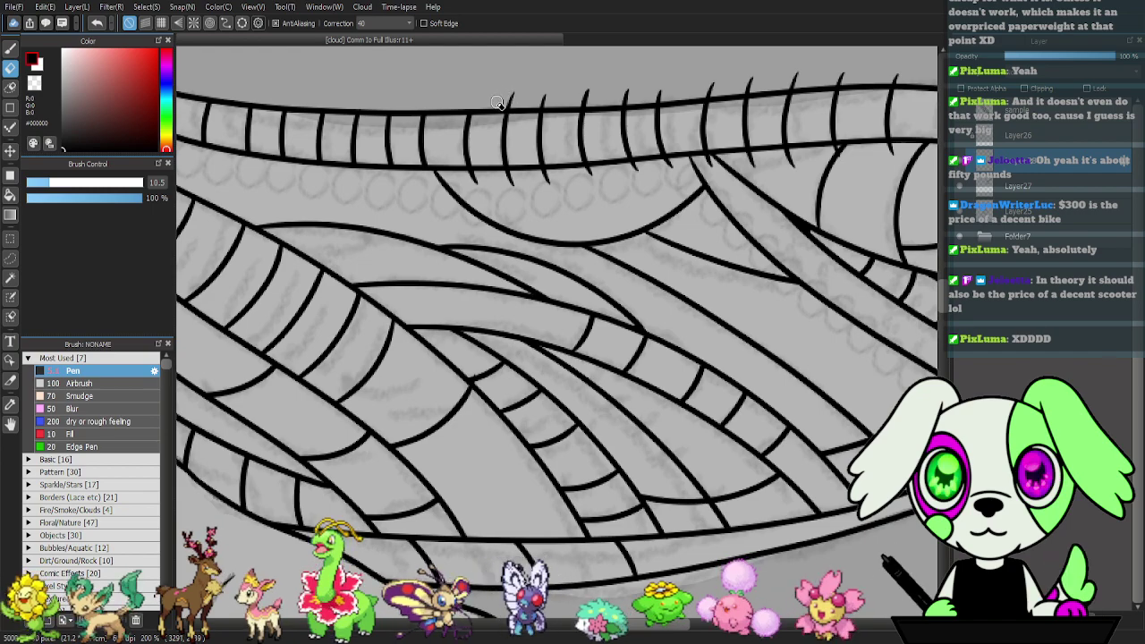
- Trim the remaining overshooting cross vein ends along the border band from the middle around the wing tip
drag(575, 114, 443, 119)
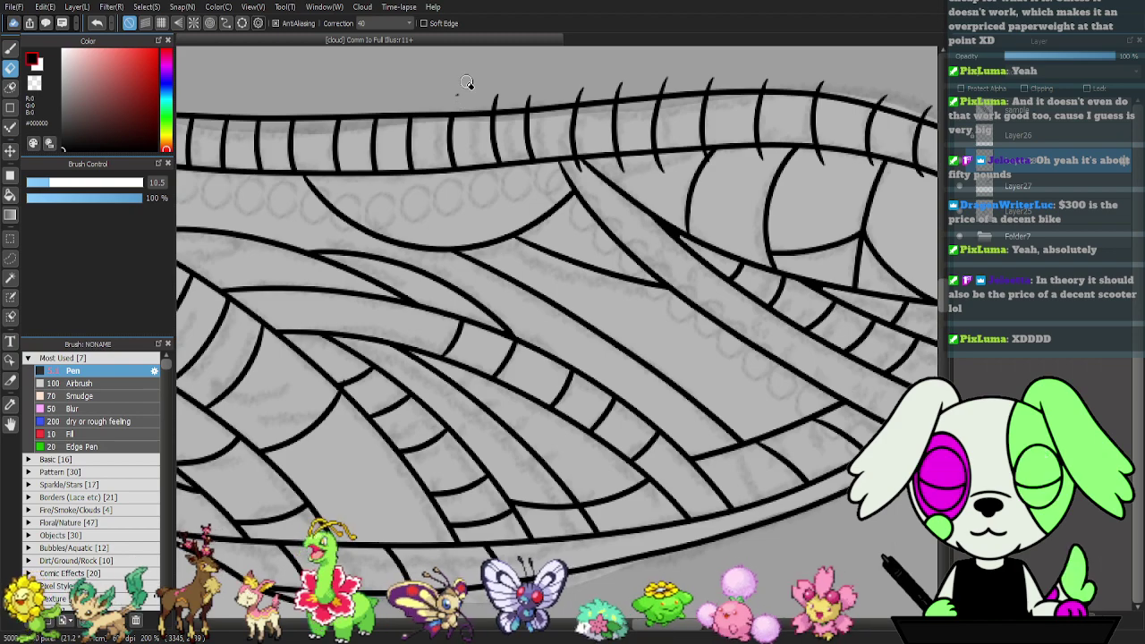
drag(531, 96, 525, 103)
drag(598, 120, 465, 116)
drag(446, 158, 456, 167)
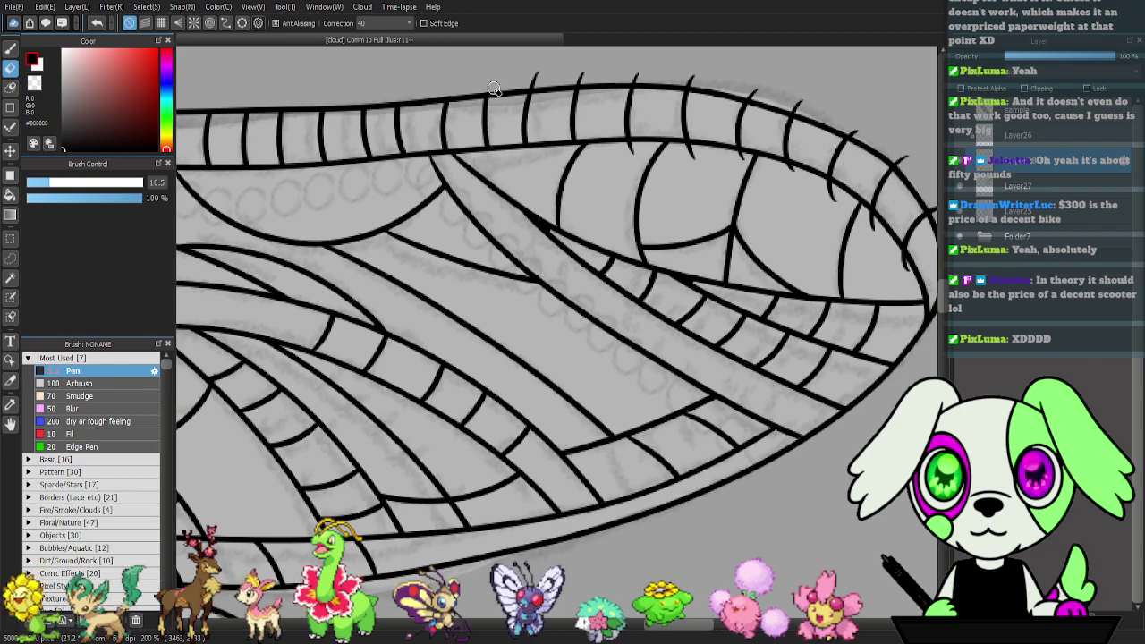
drag(557, 54, 407, 99)
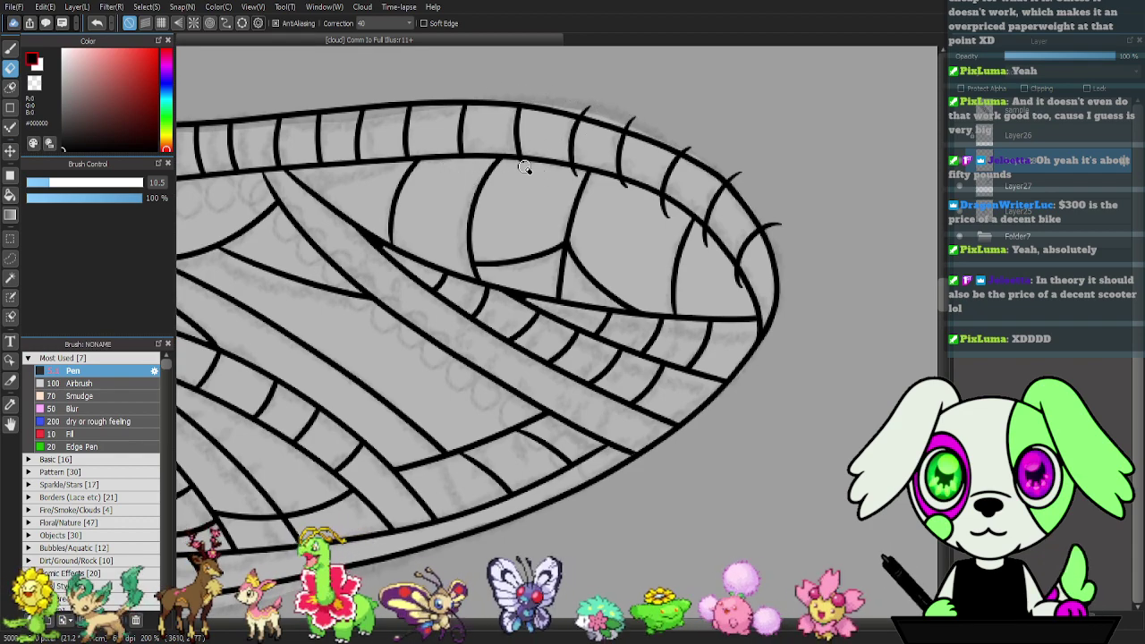
mouse_move(601, 108)
mouse_down()
mouse_move(575, 112)
mouse_move(632, 118)
mouse_up()
drag(643, 177, 481, 133)
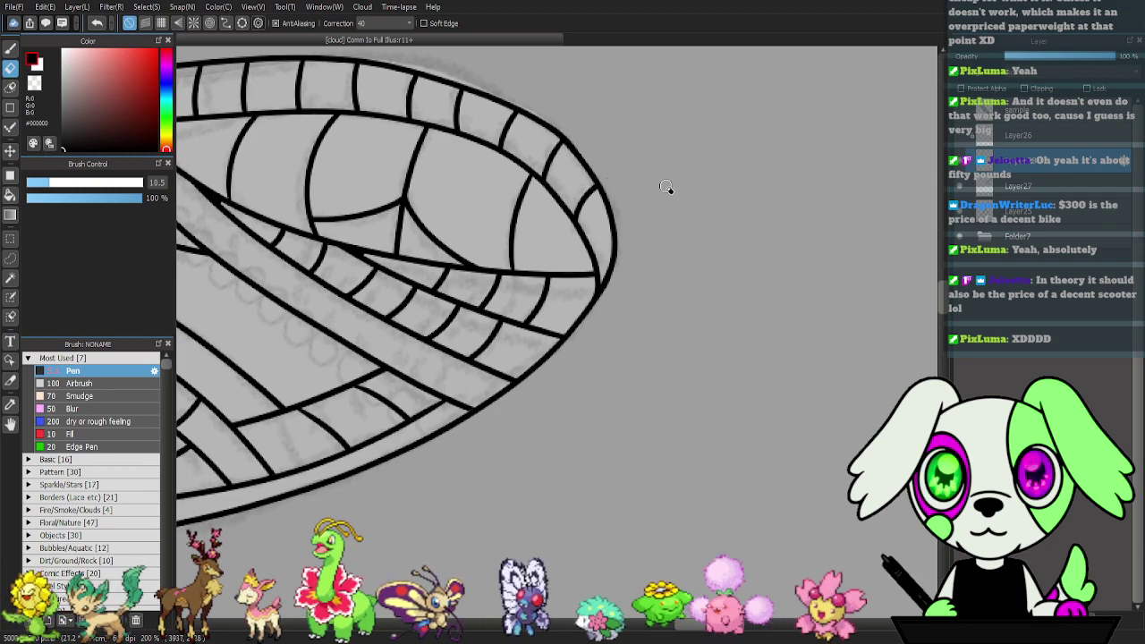
drag(498, 214, 866, 256)
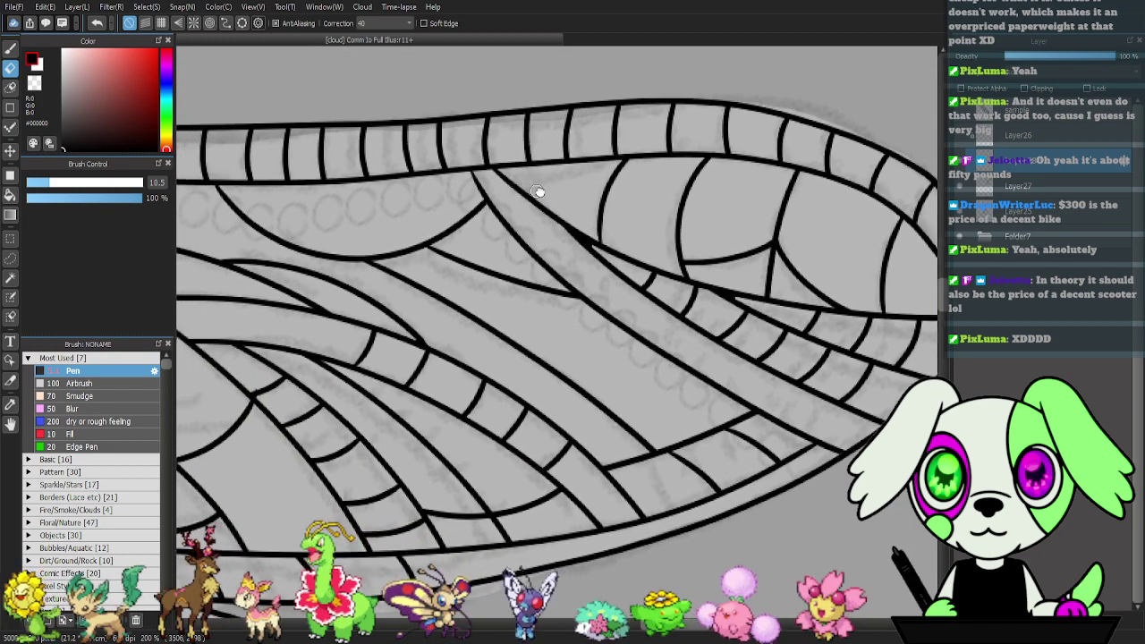
drag(362, 185, 694, 183)
drag(588, 177, 787, 211)
drag(849, 506, 332, 439)
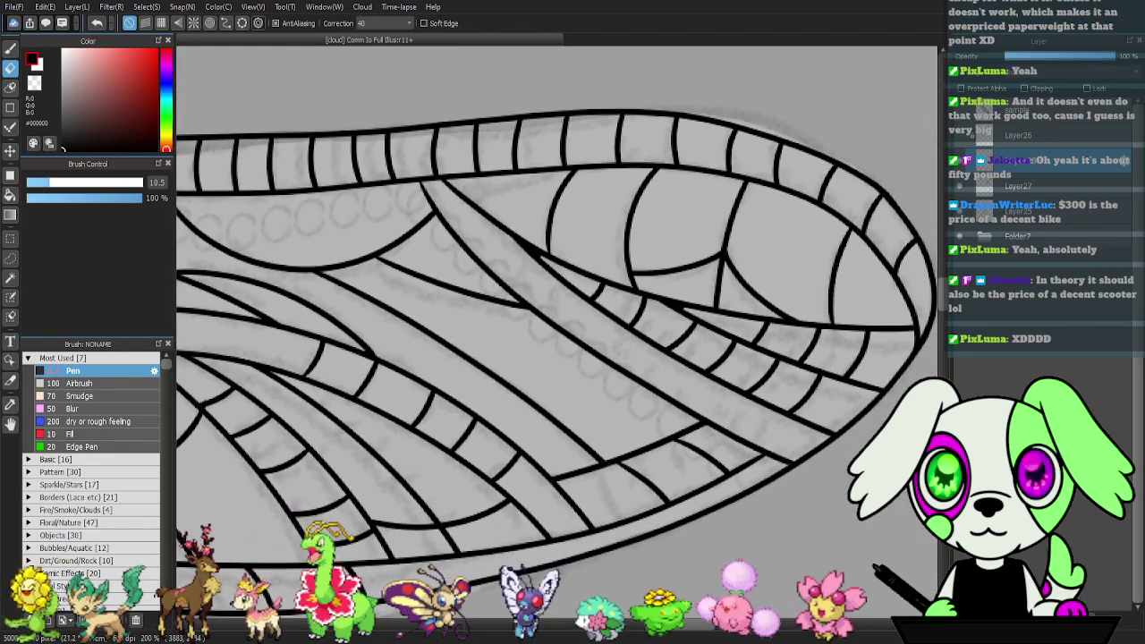
- Select the custom circle-chain brush at the end of the brush collection for drawing on the wing
drag(169, 367, 169, 589)
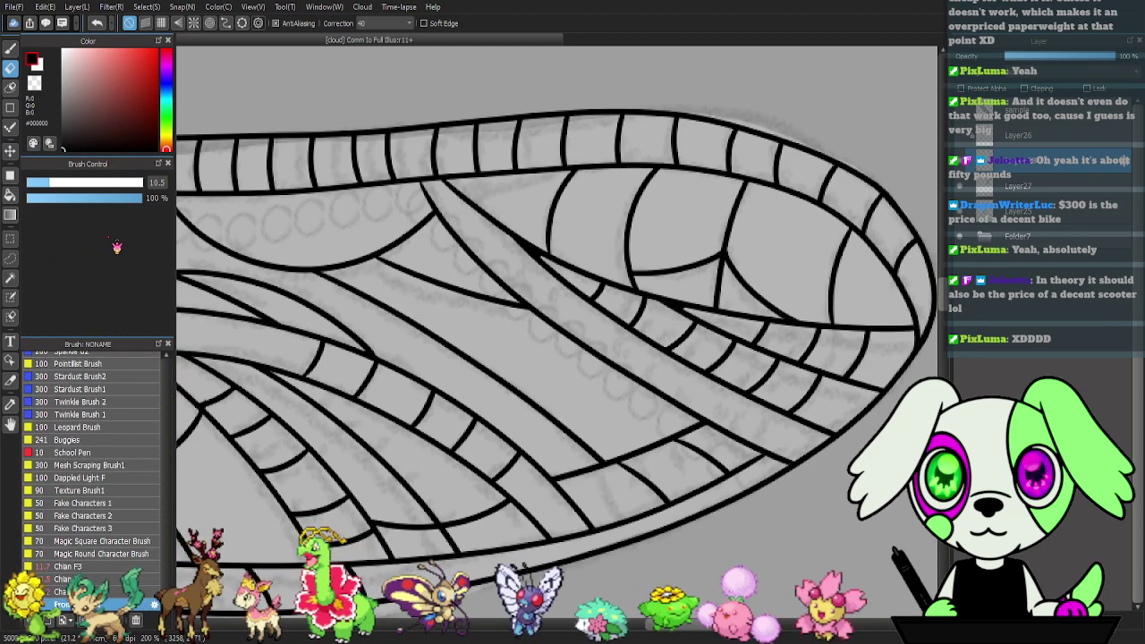
drag(432, 269, 501, 292)
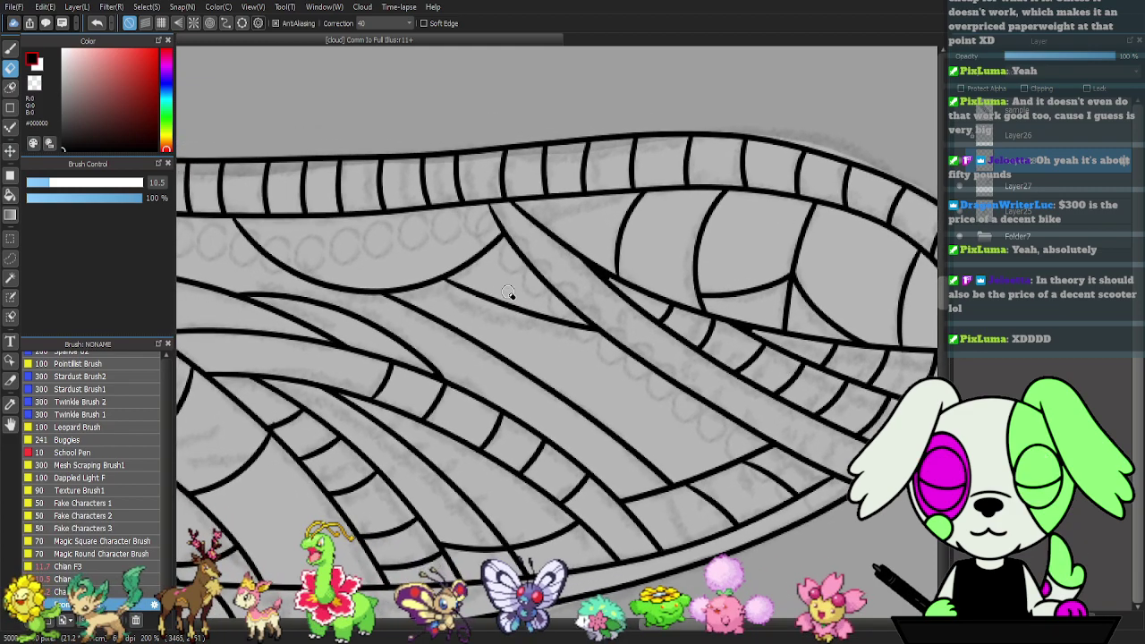
key(b)
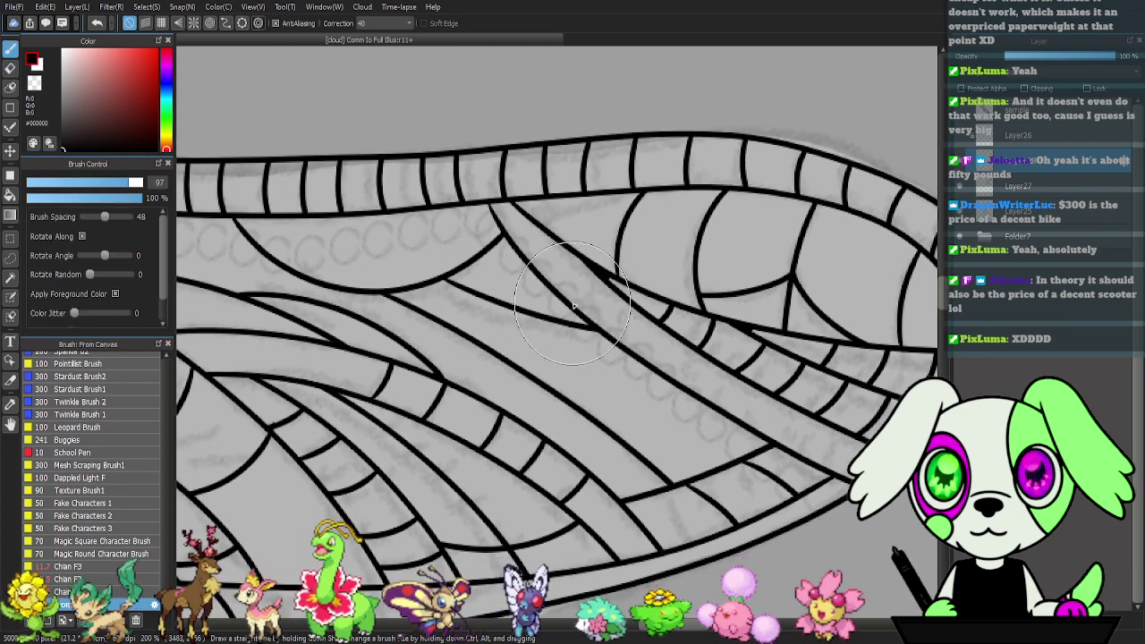
- Try to ink a chain of circles at brush size 97 along the long band below the lower wing's tip cells
drag(696, 349, 581, 299)
mouse_move(413, 174)
mouse_down()
mouse_move(664, 327)
mouse_move(716, 380)
mouse_up()
key(ctrl+z)
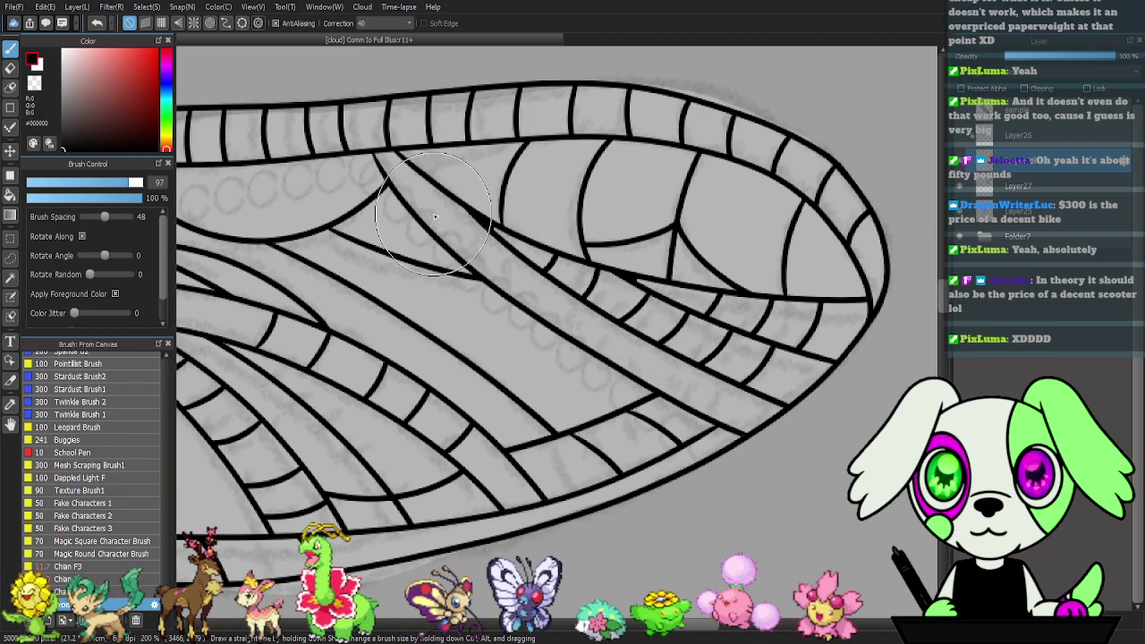
key(Left)
key(Left)
key(minus)
key(minus)
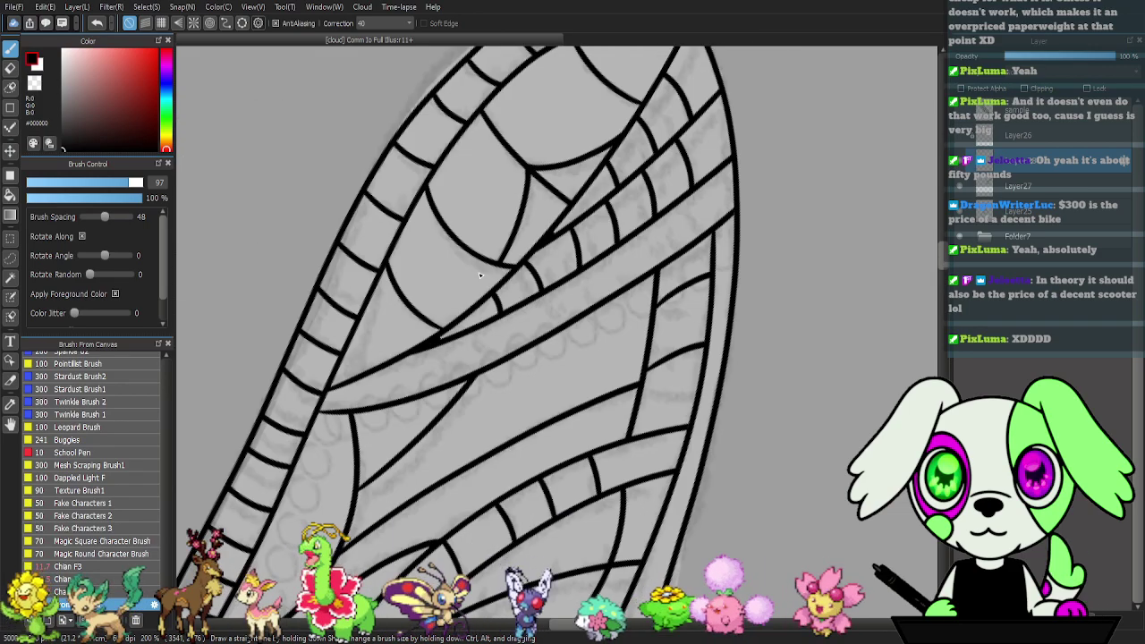
key(Right)
key(Right)
mouse_move(342, 264)
mouse_down()
mouse_move(578, 319)
mouse_move(788, 304)
mouse_up()
key(ctrl+z)
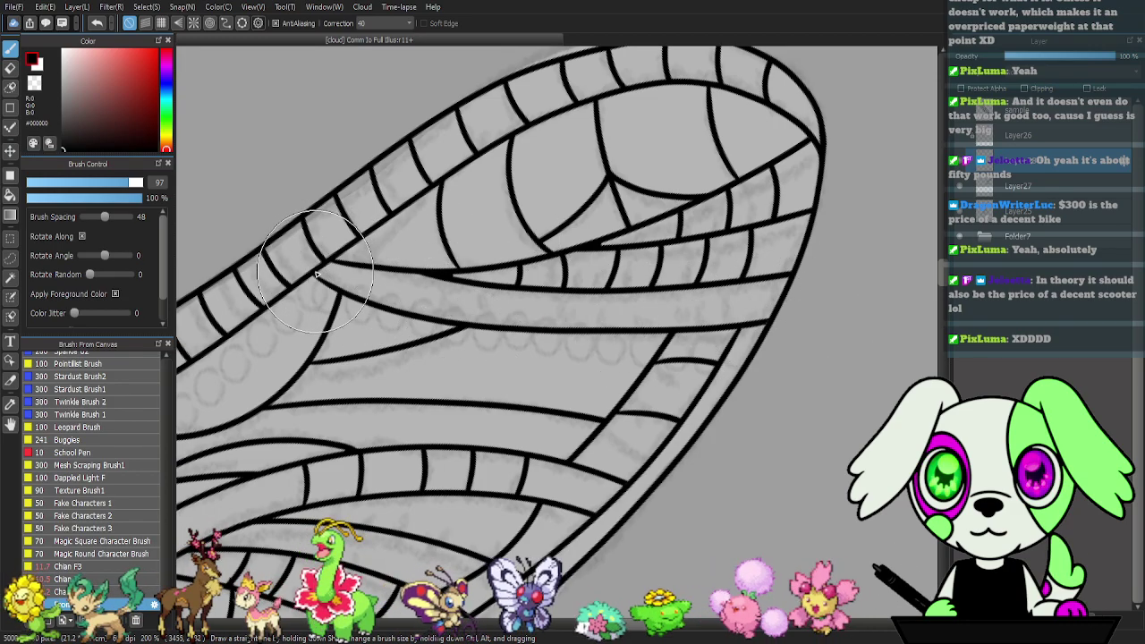
drag(415, 301, 850, 285)
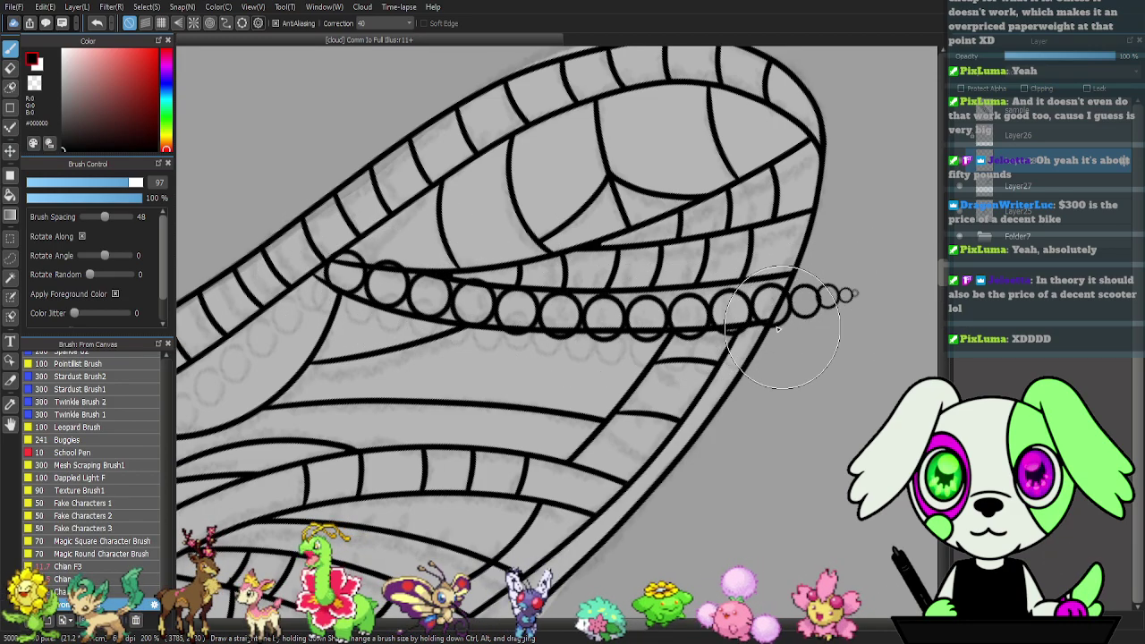
key(ctrl+z)
mouse_move(264, 231)
mouse_down()
mouse_move(483, 299)
mouse_move(881, 326)
mouse_move(849, 297)
mouse_move(608, 306)
mouse_move(386, 284)
mouse_move(308, 262)
mouse_up()
key(ctrl+z)
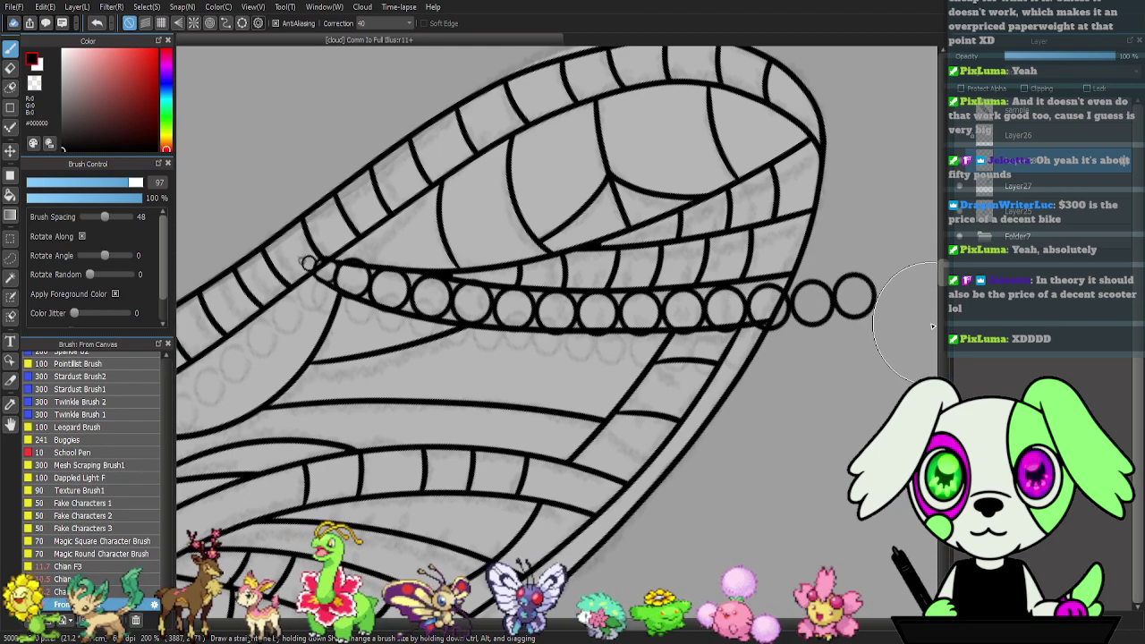
key(ctrl+z)
drag(344, 266, 616, 311)
key(ctrl+z)
mouse_move(329, 262)
mouse_down()
mouse_move(599, 318)
mouse_move(814, 295)
mouse_up()
key(ctrl+z)
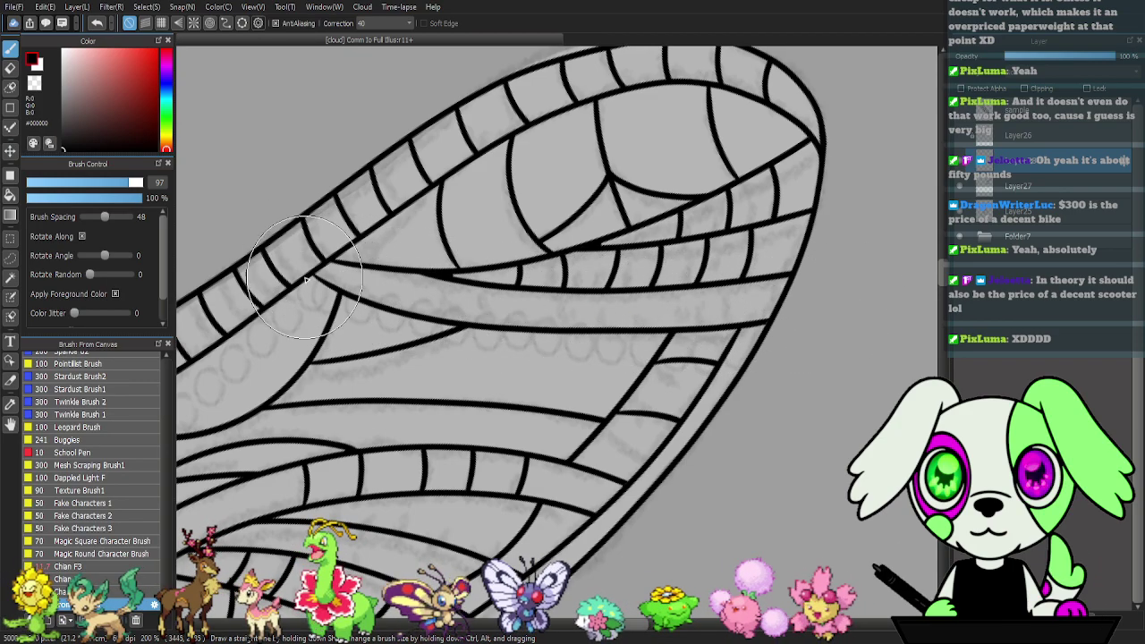
mouse_move(381, 293)
mouse_down()
mouse_move(688, 322)
mouse_move(832, 304)
mouse_up()
key(ctrl+z)
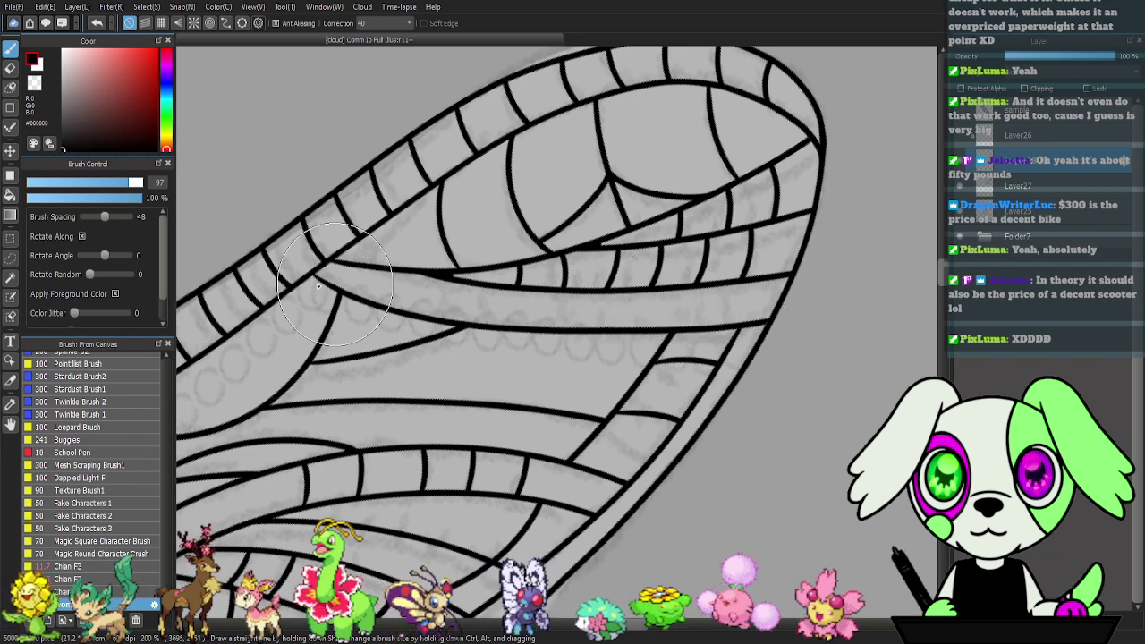
- Set the brush size to 78 and ink a chain of circles along the long band to the wing edge, erasing the overshooting ends
click(125, 183)
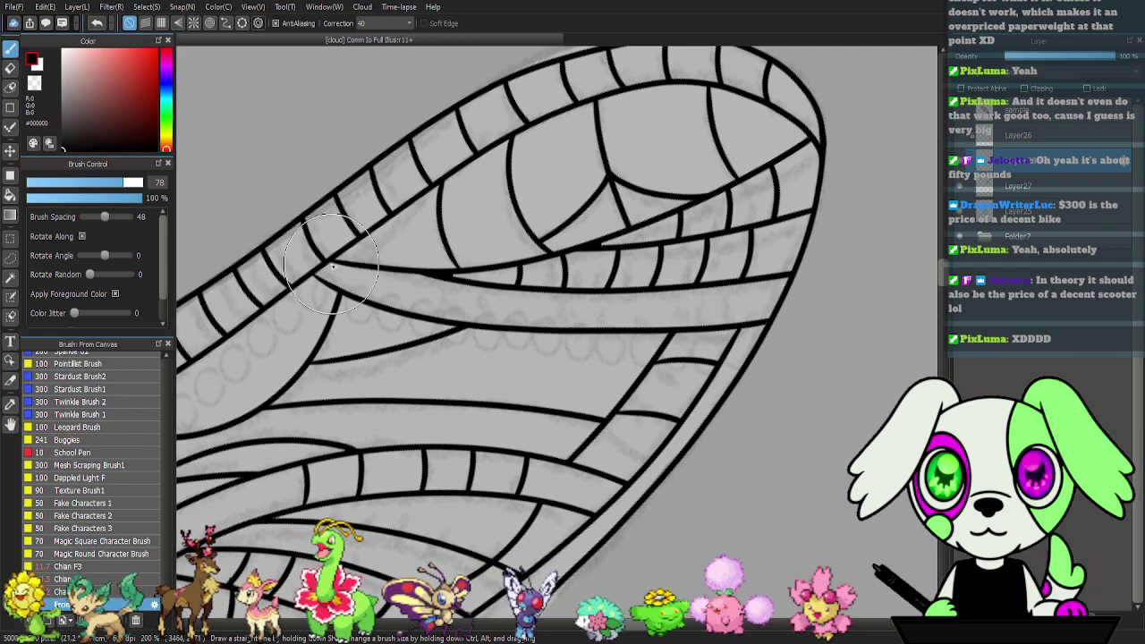
drag(345, 265, 378, 276)
drag(482, 307, 501, 302)
key(ctrl+z)
mouse_move(328, 260)
mouse_down()
mouse_move(608, 327)
mouse_move(858, 295)
mouse_up()
key(ctrl+z)
drag(328, 261, 680, 326)
key(ctrl+z)
mouse_move(331, 264)
mouse_down()
mouse_move(486, 313)
mouse_move(816, 291)
mouse_up()
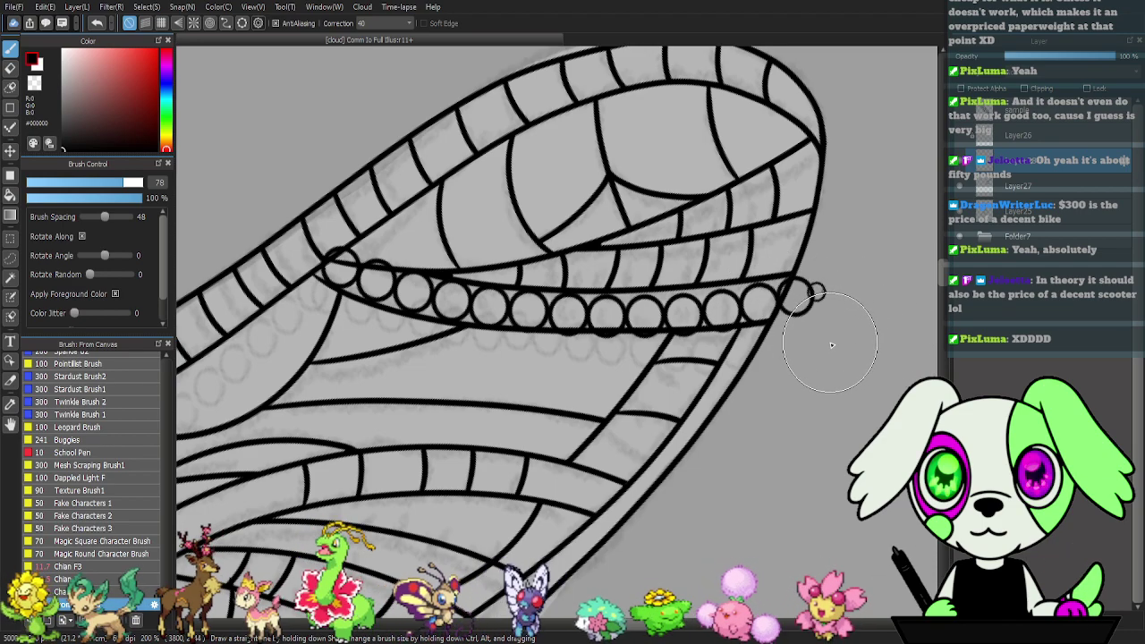
key(ctrl+z)
drag(360, 284, 608, 313)
key(ctrl+z)
mouse_move(344, 273)
mouse_down()
mouse_move(463, 309)
mouse_move(603, 323)
mouse_move(818, 305)
mouse_up()
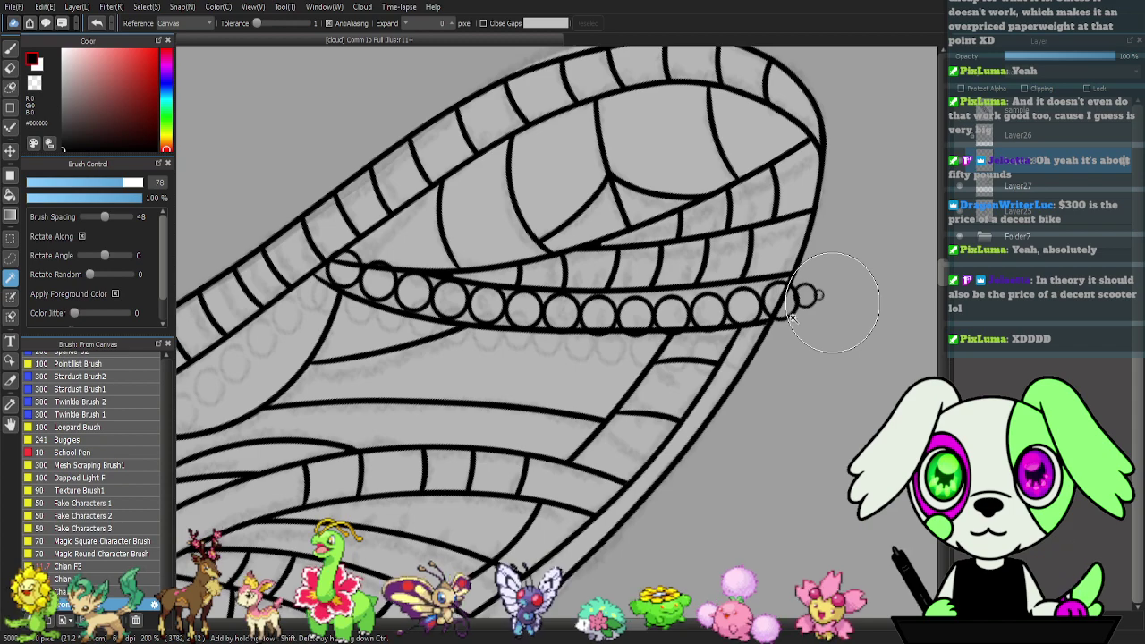
key(e)
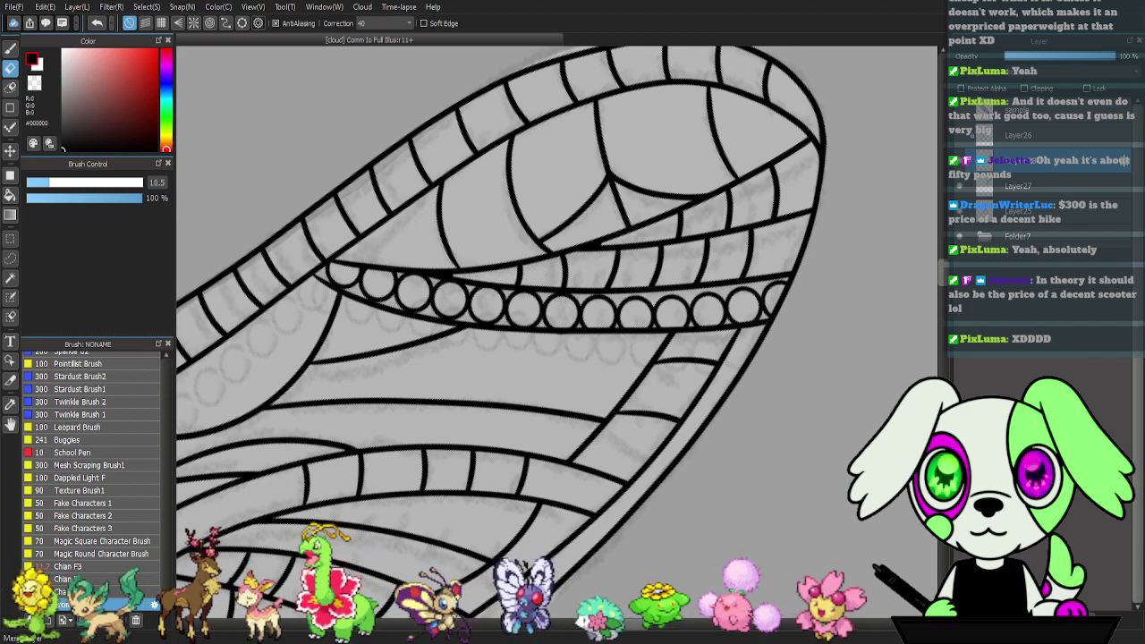
- Ink a chain of circles beneath the upper border band from the wing base to the large arc, erasing the overshooting parts
mouse_move(399, 474)
mouse_down()
mouse_move(805, 391)
mouse_move(852, 370)
mouse_move(899, 387)
mouse_up()
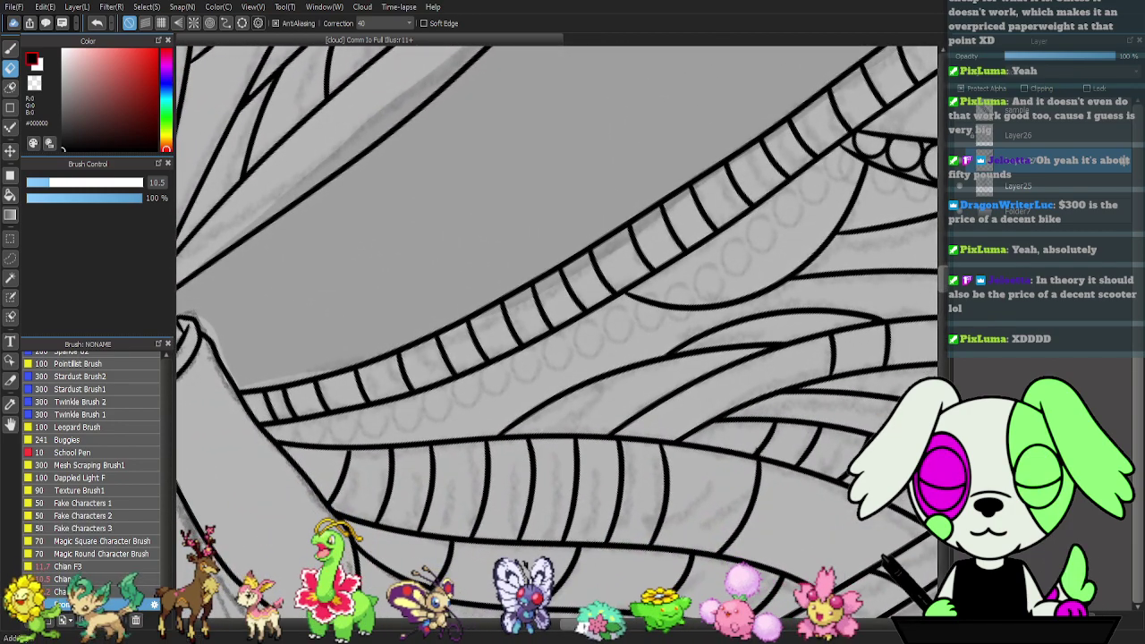
key(b)
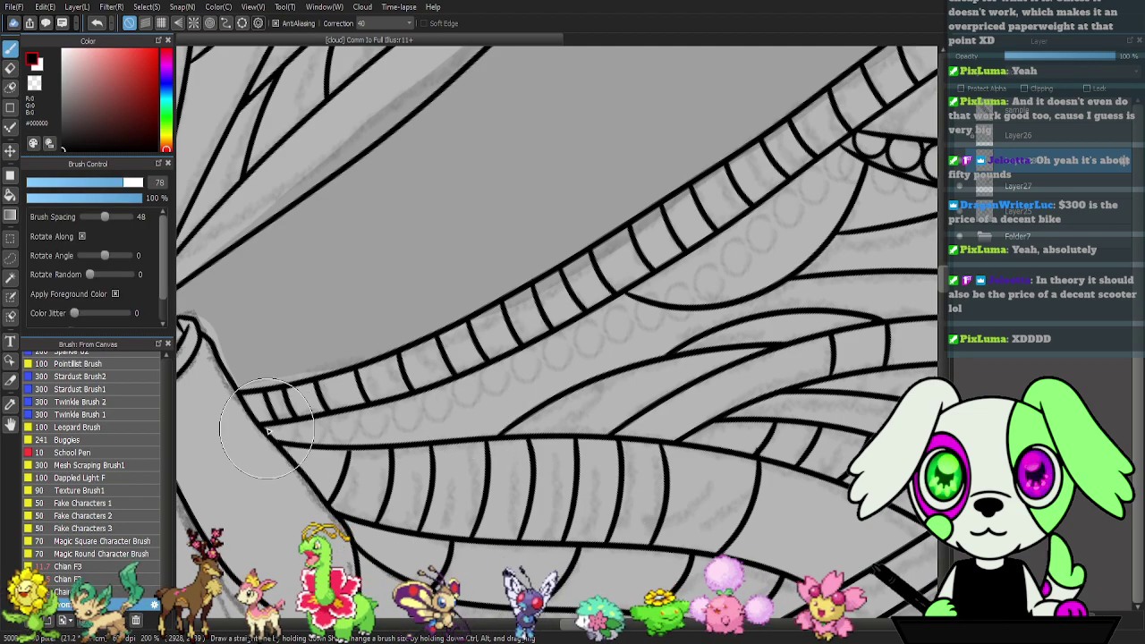
mouse_move(288, 416)
mouse_down()
mouse_move(468, 399)
mouse_move(645, 327)
mouse_up()
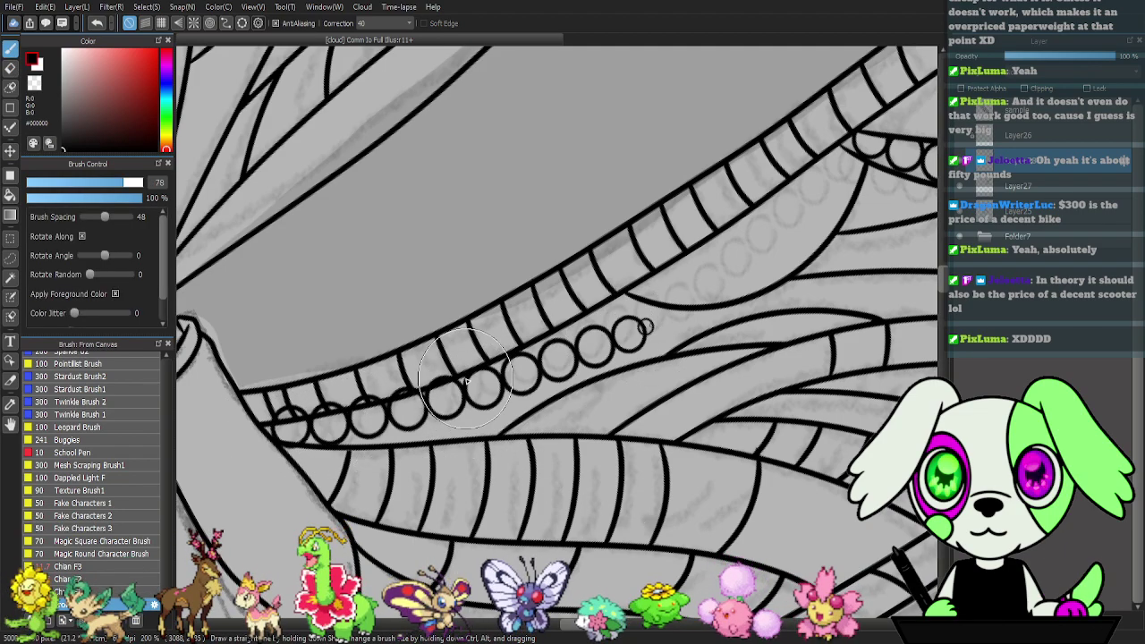
key(ctrl+z)
mouse_move(274, 430)
mouse_down()
mouse_move(469, 401)
mouse_move(574, 355)
mouse_up()
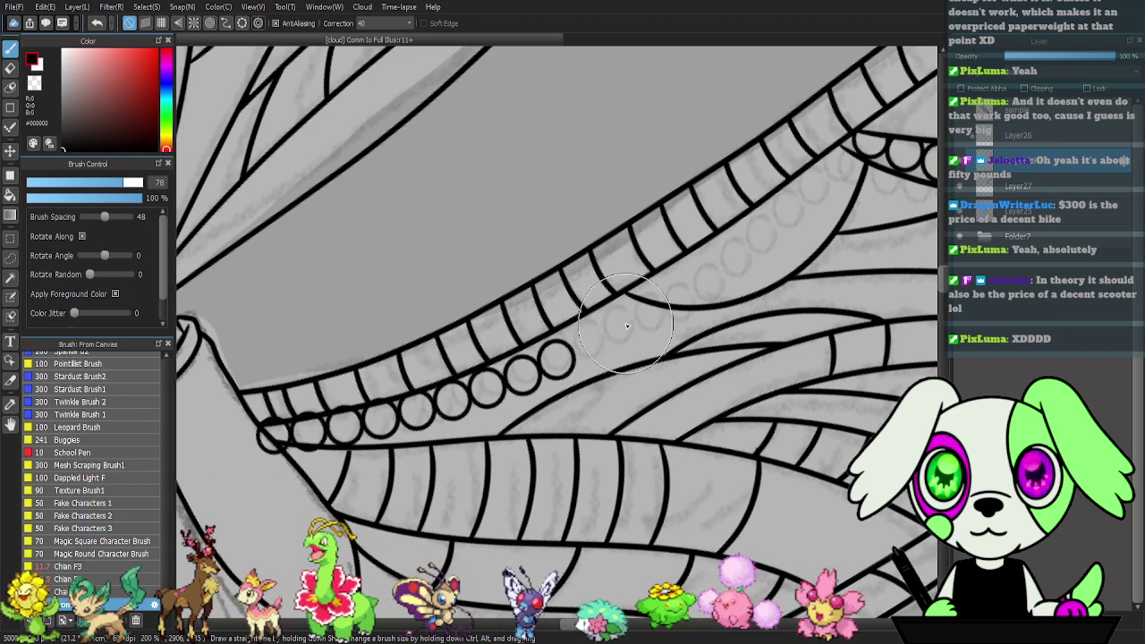
key(ctrl+z)
drag(420, 411, 457, 400)
key(ctrl+z)
mouse_move(284, 433)
mouse_down()
mouse_move(408, 416)
mouse_move(537, 375)
mouse_move(642, 291)
mouse_up()
key(e)
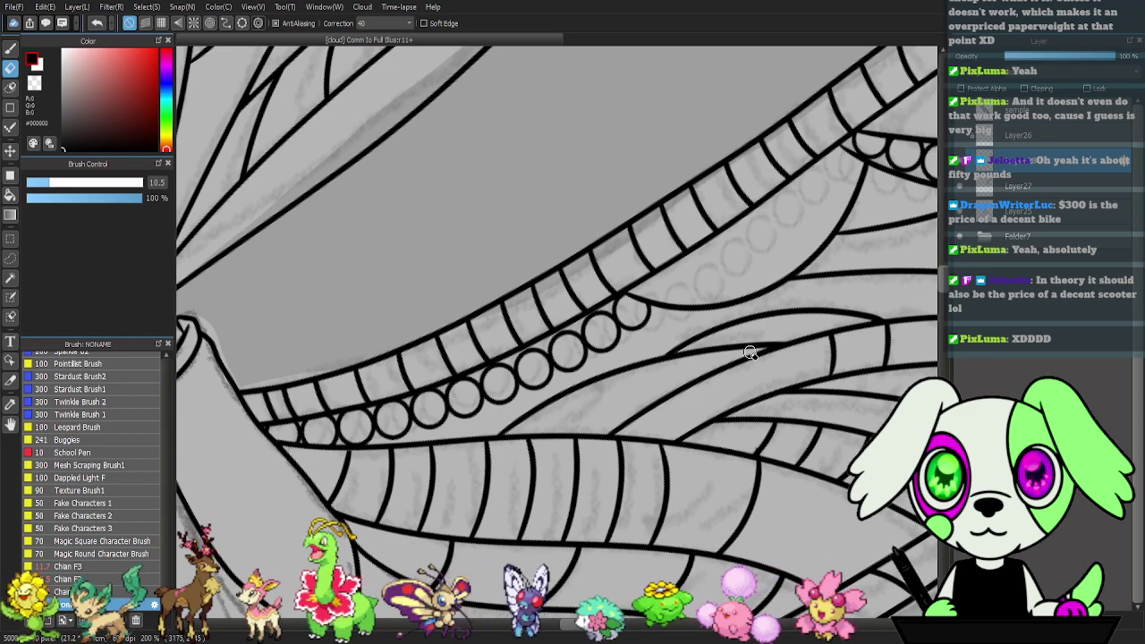
drag(801, 332, 725, 336)
mouse_move(595, 365)
mouse_down()
mouse_move(626, 230)
mouse_move(792, 194)
mouse_move(895, 220)
mouse_move(915, 268)
mouse_move(599, 418)
mouse_up()
- Duplicate the finished wing line art layer and flip the copy horizontally
key(ctrl+0)
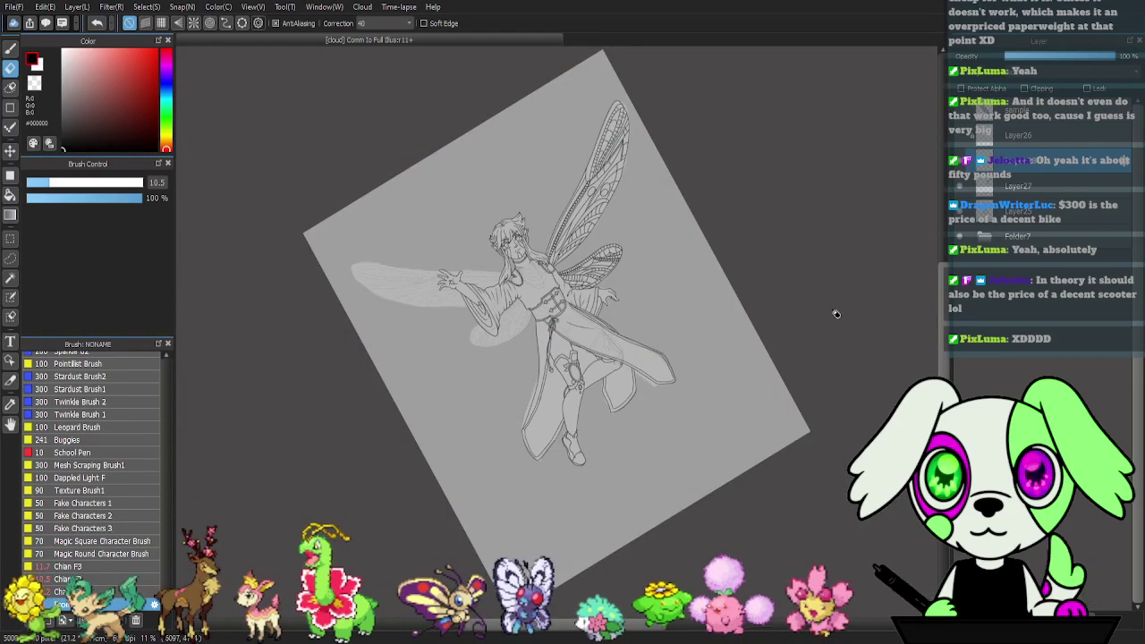
key(Up)
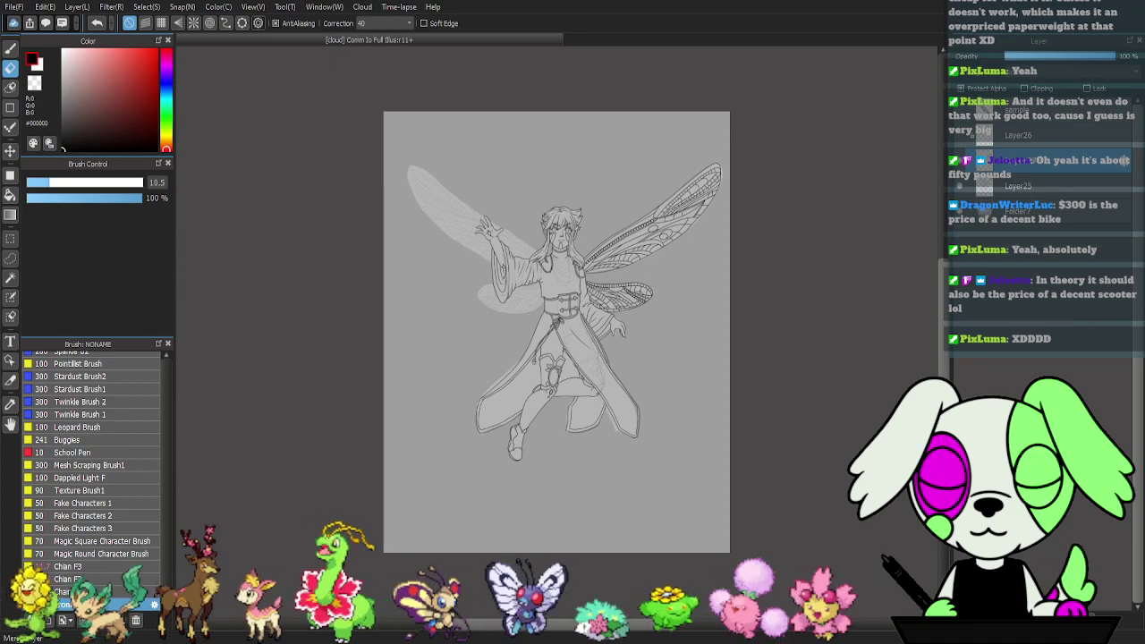
click(961, 620)
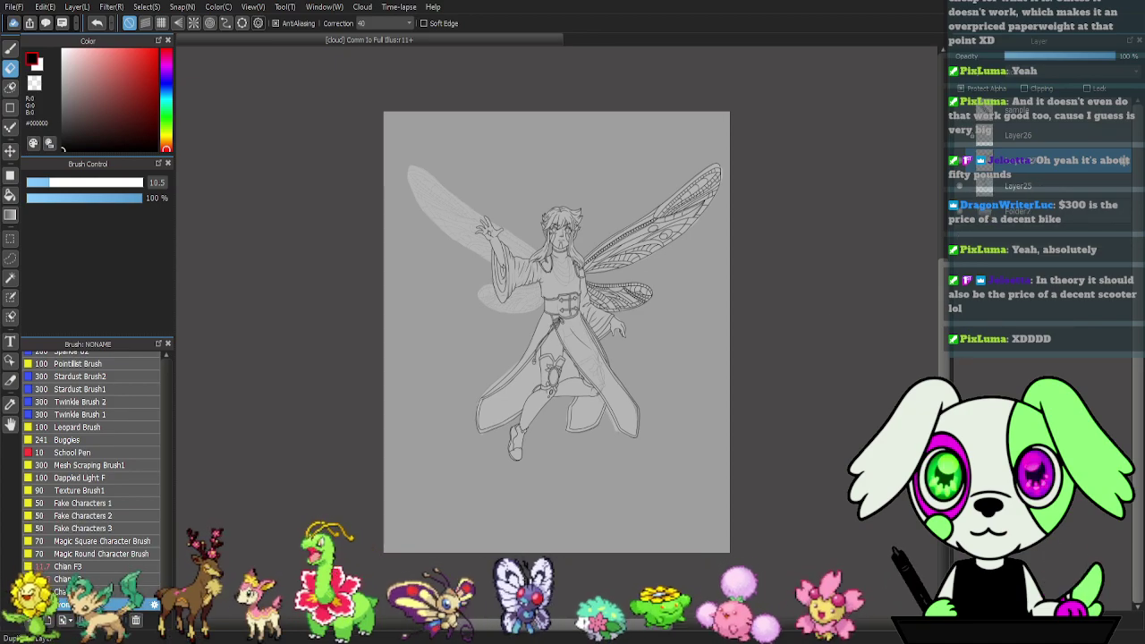
key(ctrl+shift+n)
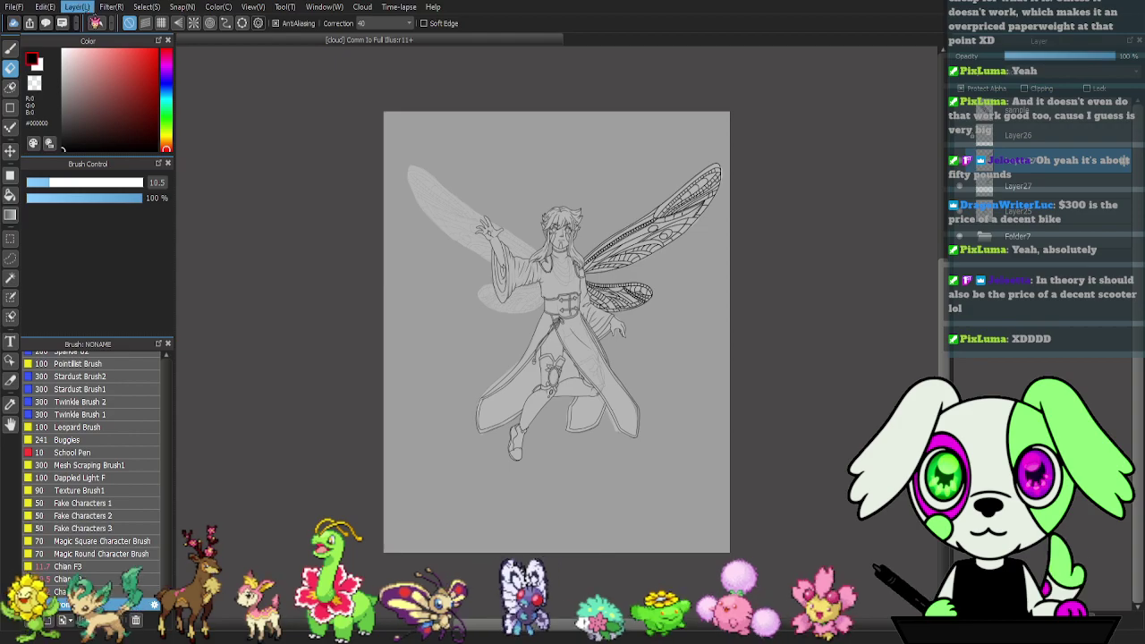
click(245, 391)
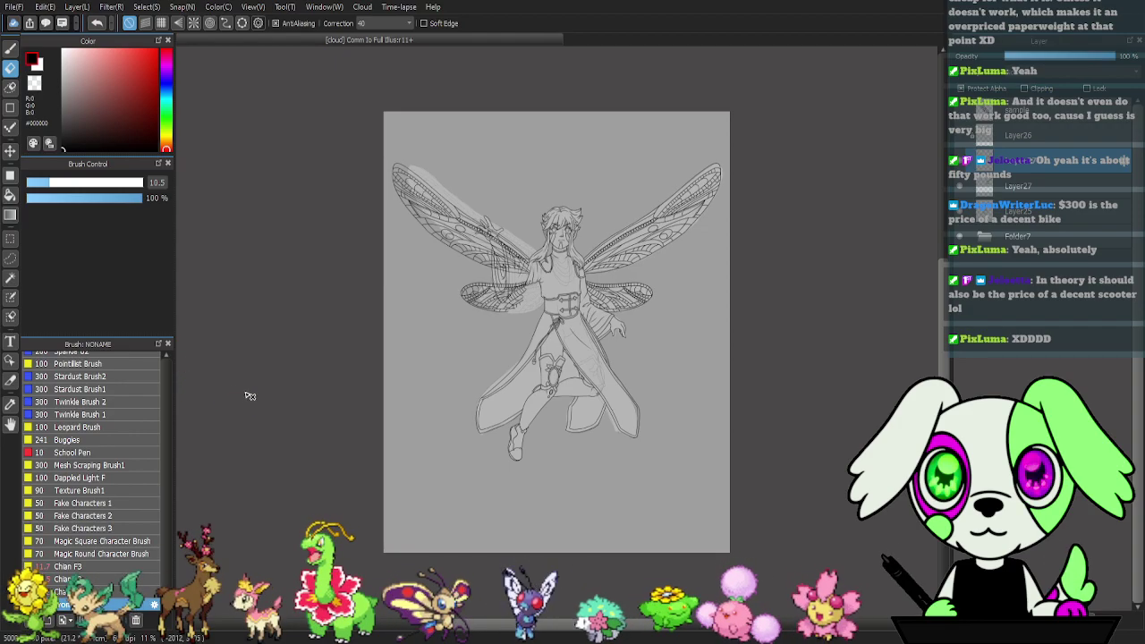
- Move the mirrored wings over the wing sketch on the character's other side so they meet the body
key(ctrl+plus)
drag(619, 272, 636, 436)
key(v)
drag(461, 352, 533, 391)
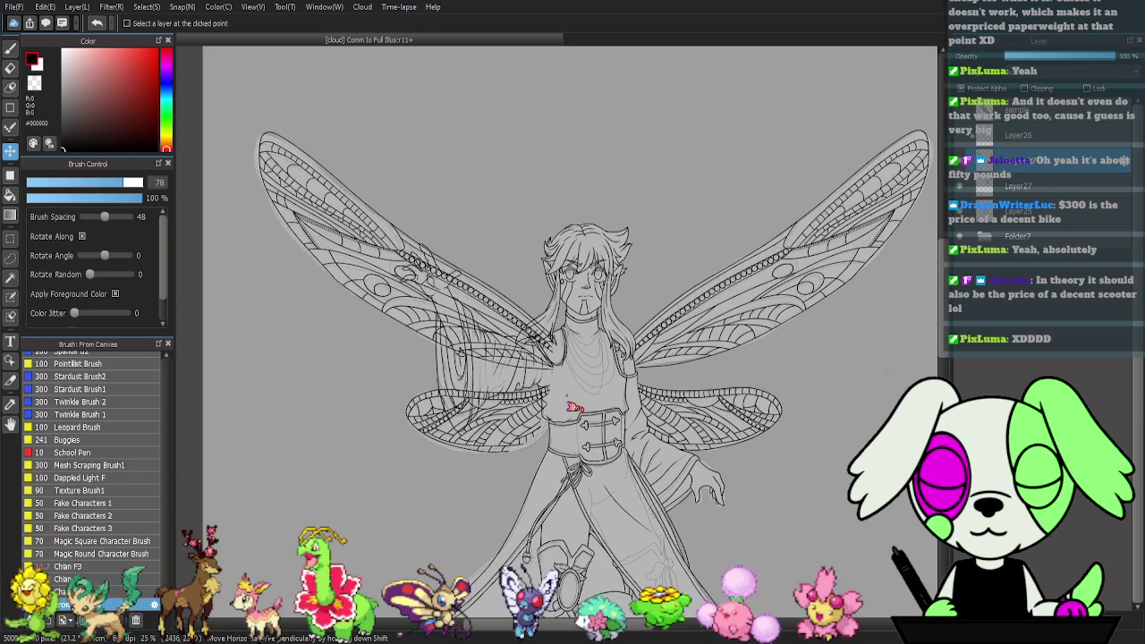
- Add a new layer for completing the mirrored lower wing and switch back to the Pen brush
scroll(566, 396, up, 3)
drag(410, 515, 467, 274)
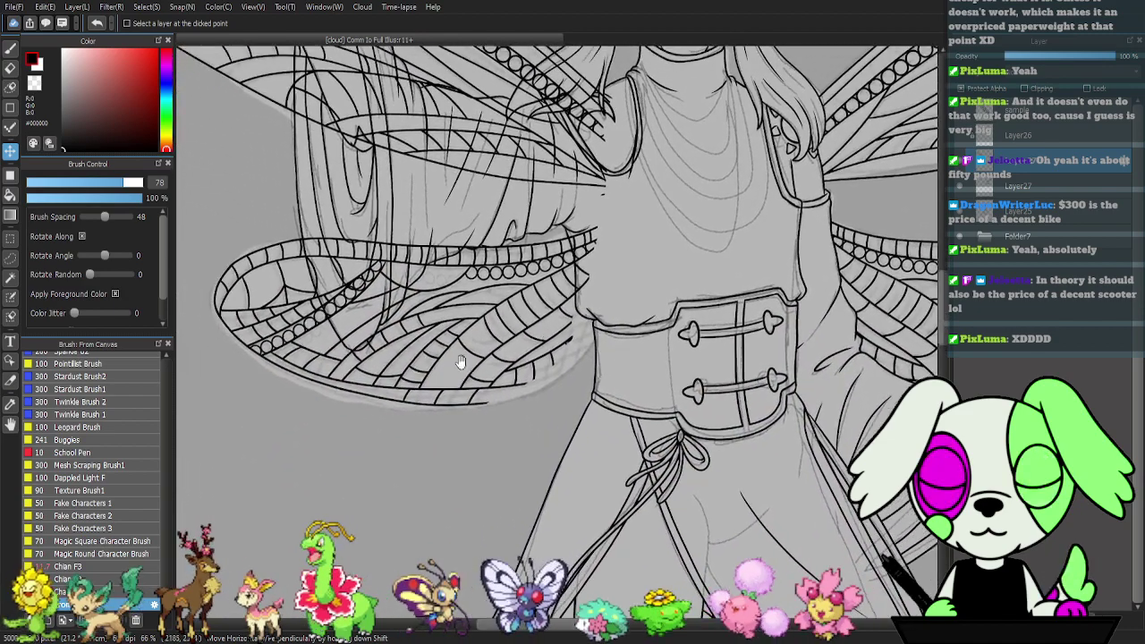
scroll(462, 364, up, 2)
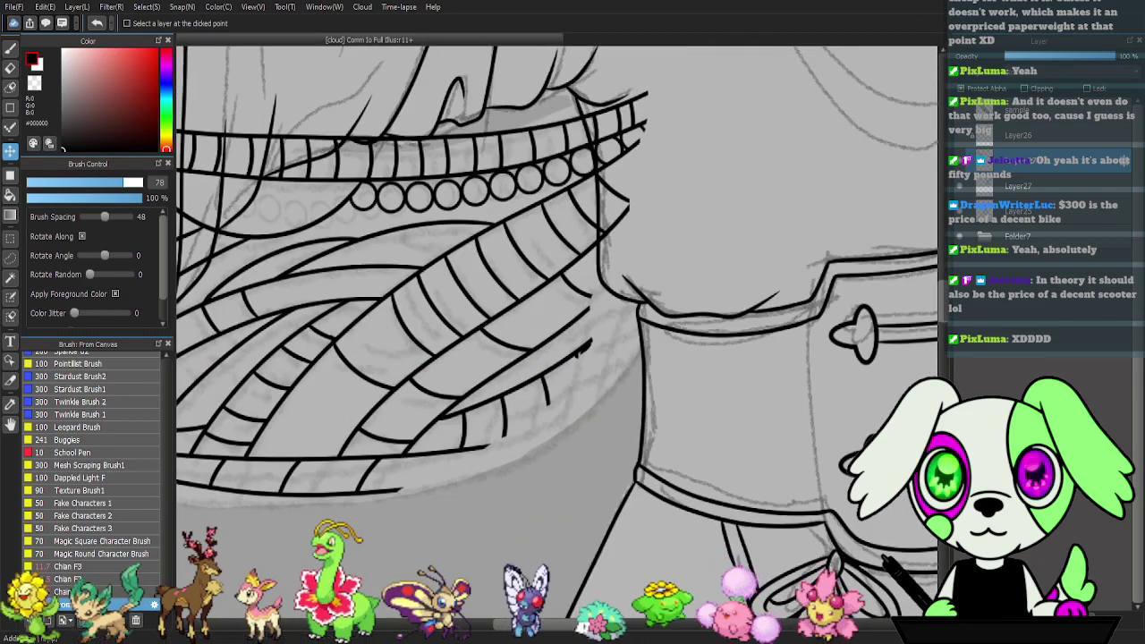
click(957, 620)
key(b)
drag(166, 599, 166, 346)
click(86, 372)
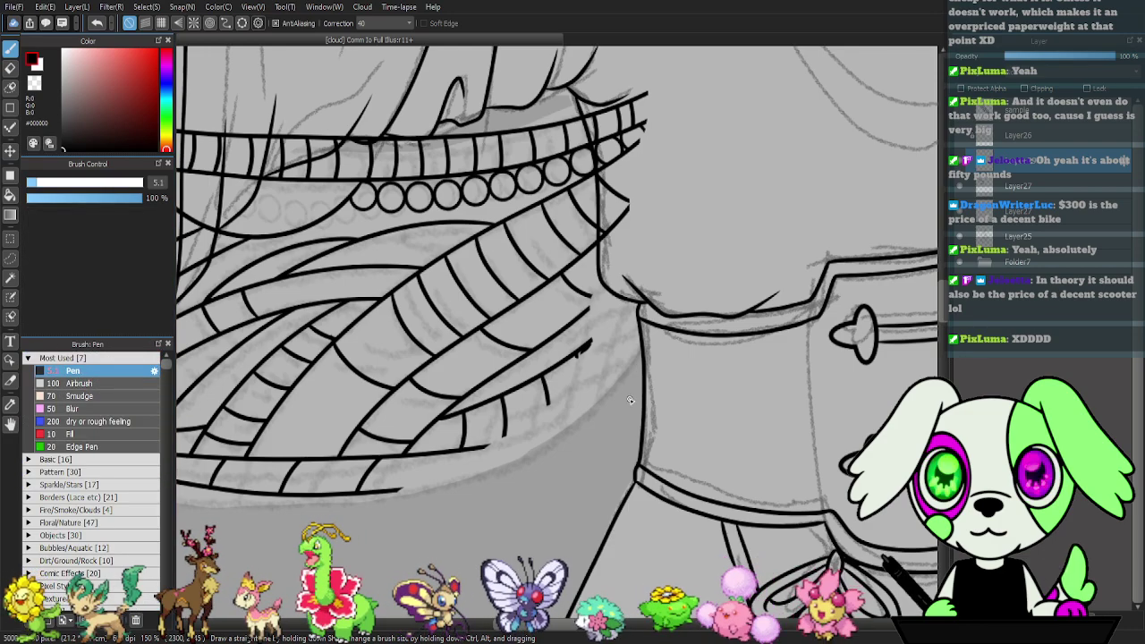
- Extend the mirrored lower wing's outer edge and a cut-off inner vein to the body, erasing the vein's overshooting end
drag(432, 489, 541, 454)
key(ctrl+z)
mouse_move(405, 491)
mouse_down()
mouse_move(512, 460)
mouse_move(582, 420)
mouse_up()
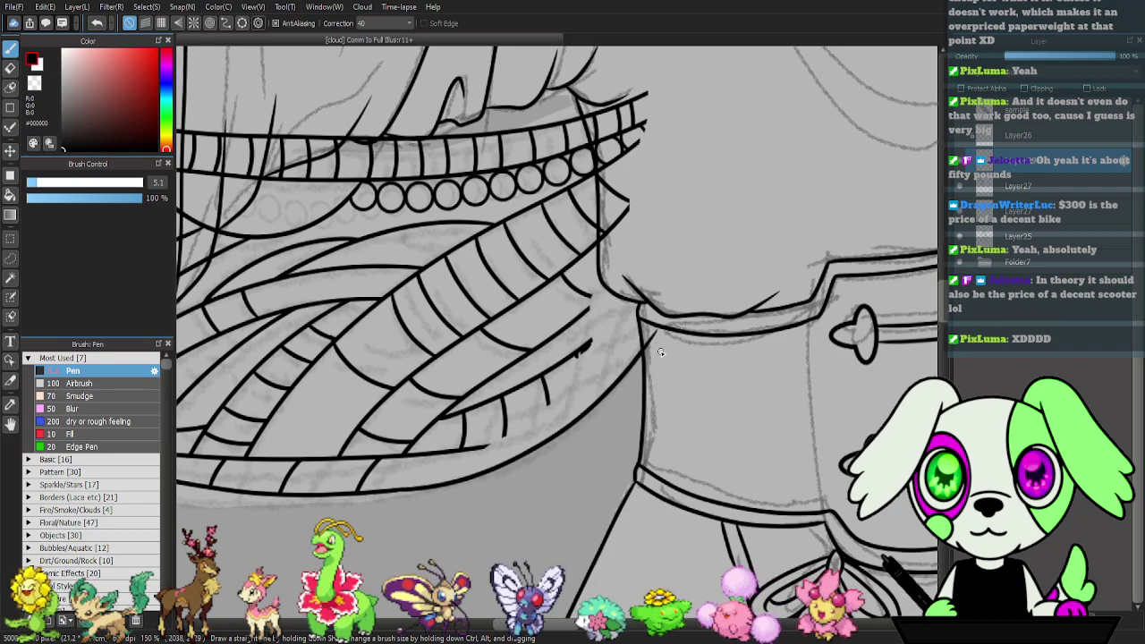
key(ctrl+plus)
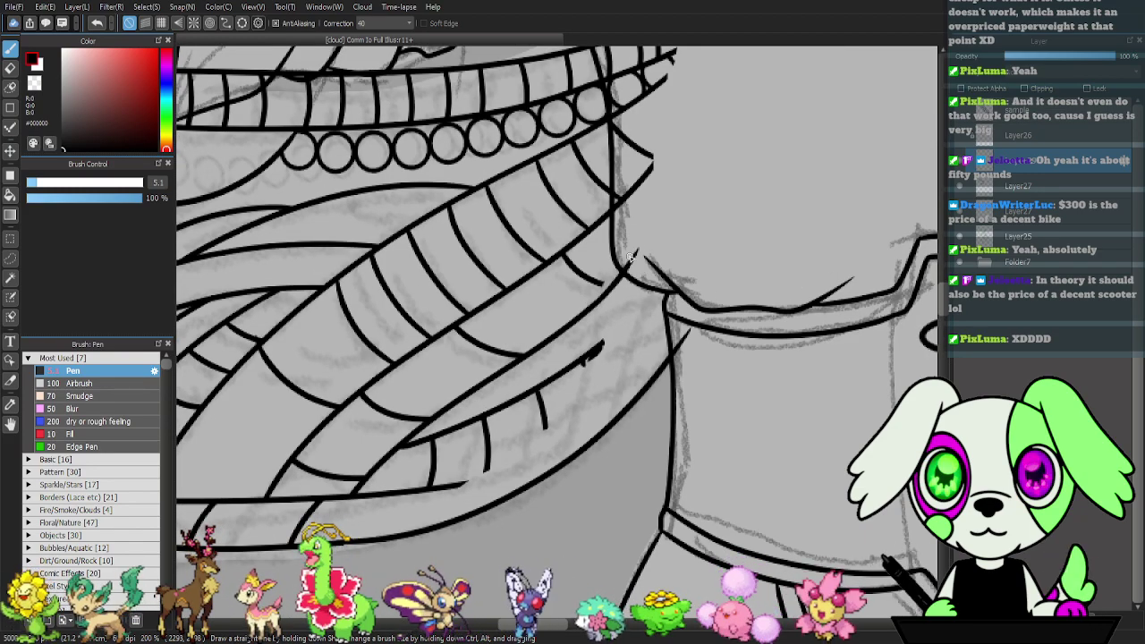
key(e)
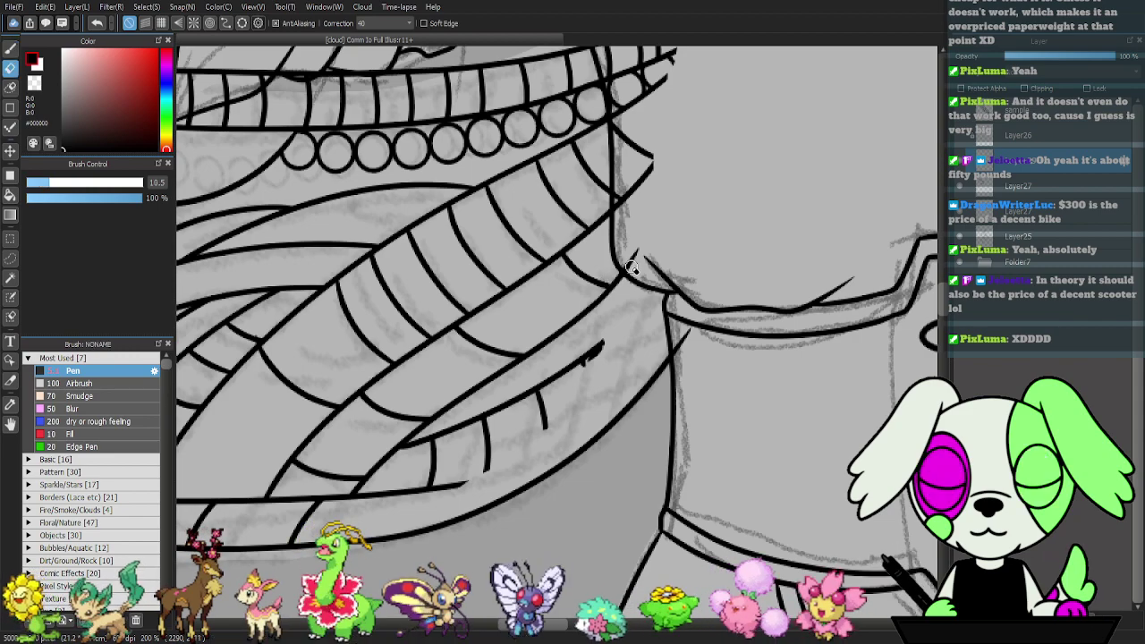
- Ink the mirrored lower wing's lower inner vein up to the body and erase the stray vein stub beside it
key(p)
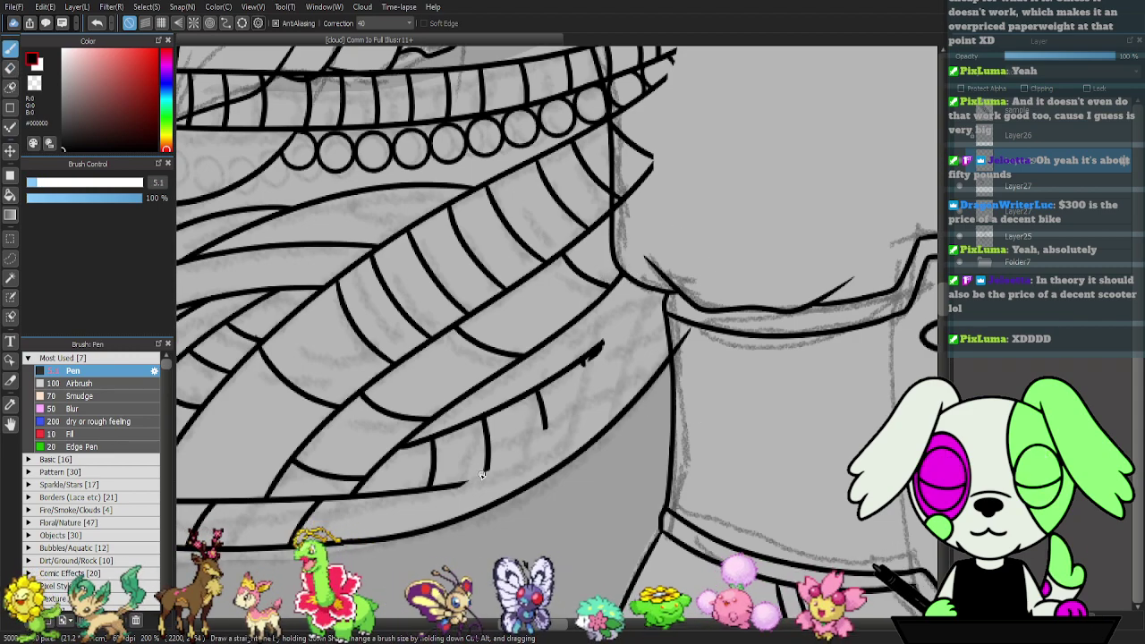
mouse_move(446, 488)
mouse_down()
mouse_move(530, 464)
mouse_move(449, 488)
mouse_move(534, 455)
mouse_move(591, 412)
mouse_move(662, 316)
mouse_up()
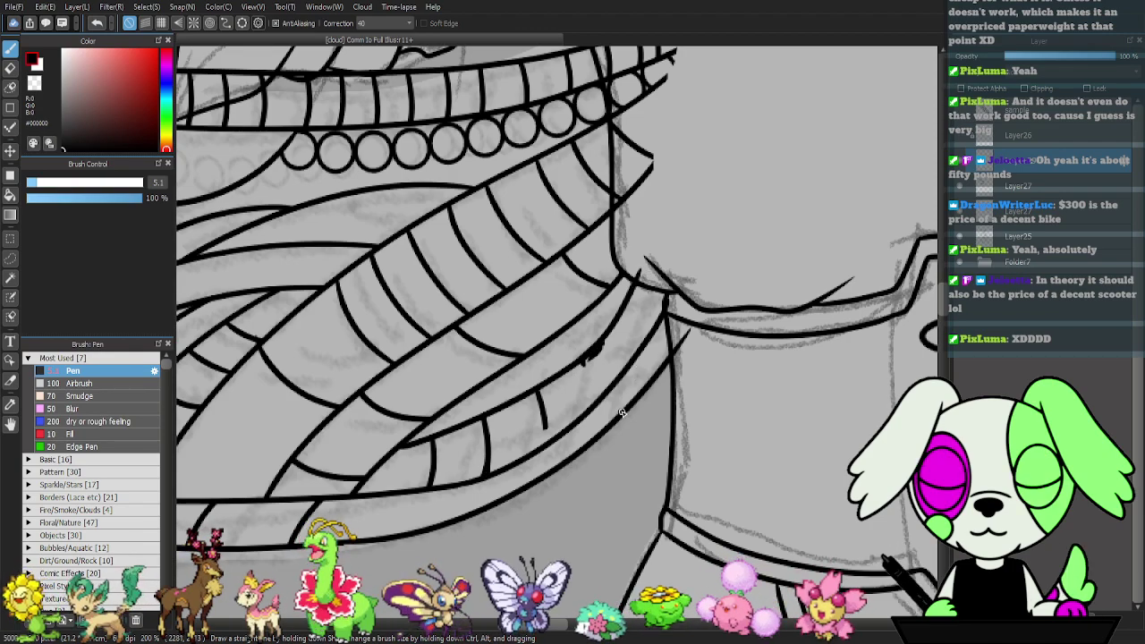
key(e)
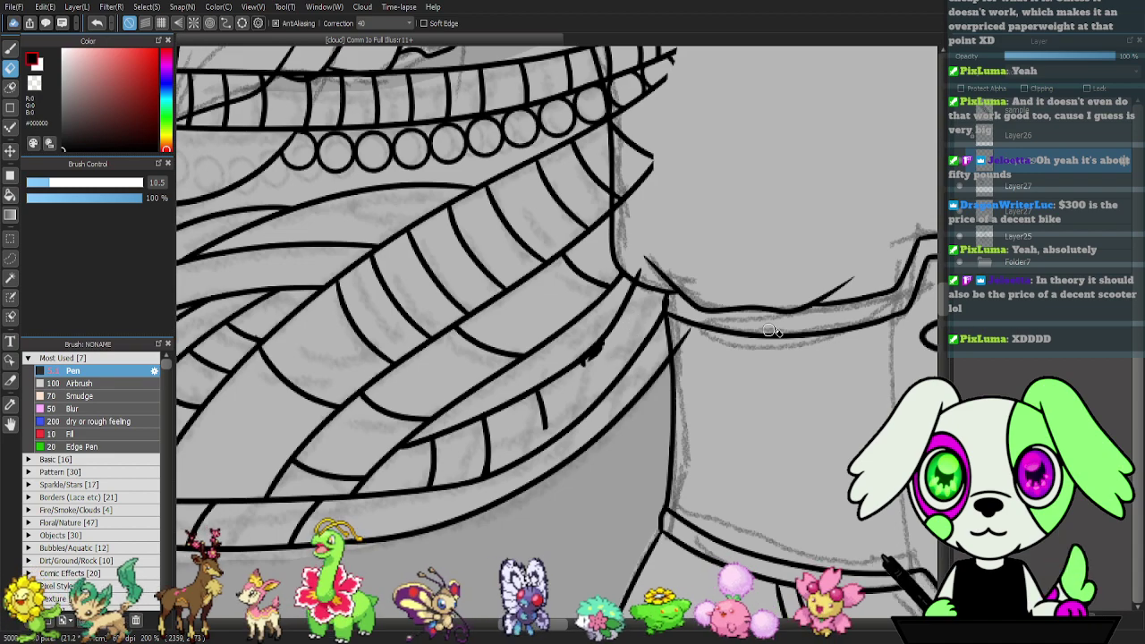
click(1006, 188)
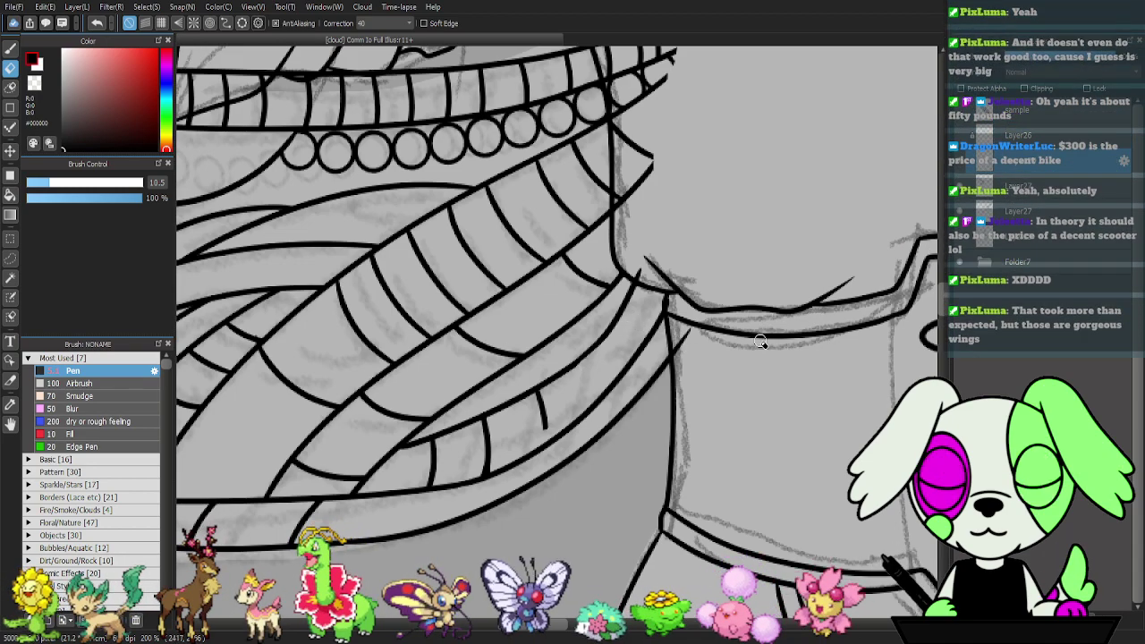
- Ink the missing cross veins between the lower wing's inner veins near the body and erase their overshooting ends
key(p)
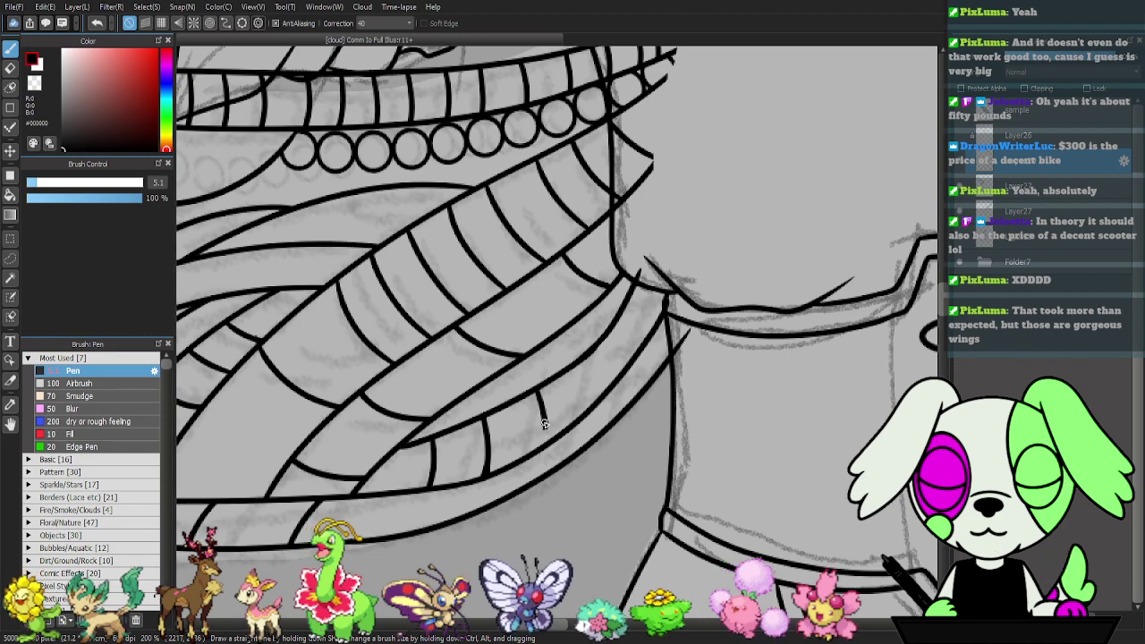
drag(590, 354, 617, 381)
drag(621, 310, 664, 337)
key(e)
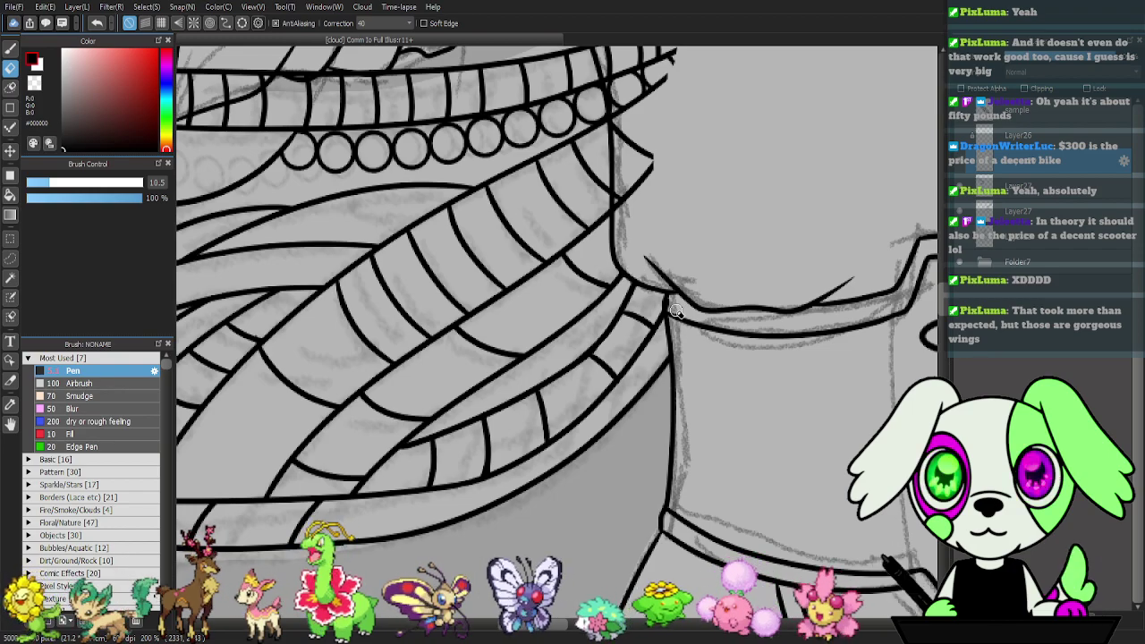
- Set the Magic Wand to use the Layer reference and expand selections by 2 pixels
drag(664, 207, 770, 286)
drag(824, 218, 946, 154)
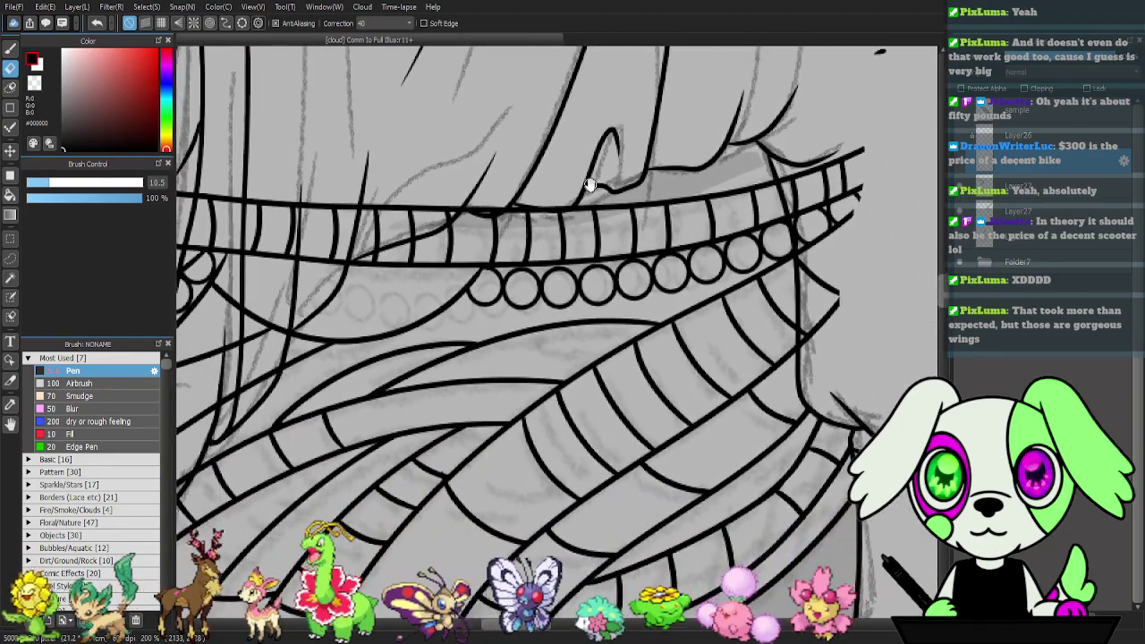
drag(536, 186, 938, 234)
drag(513, 232, 493, 559)
drag(832, 313, 453, 439)
drag(626, 414, 370, 504)
drag(720, 609, 574, 242)
drag(607, 399, 633, 199)
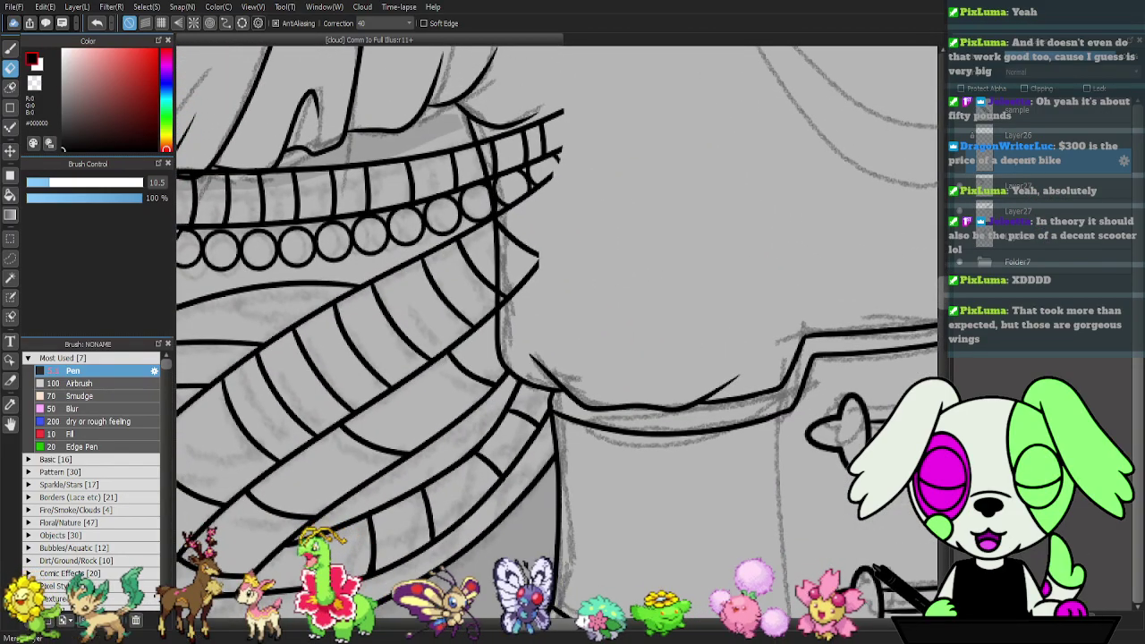
key(w)
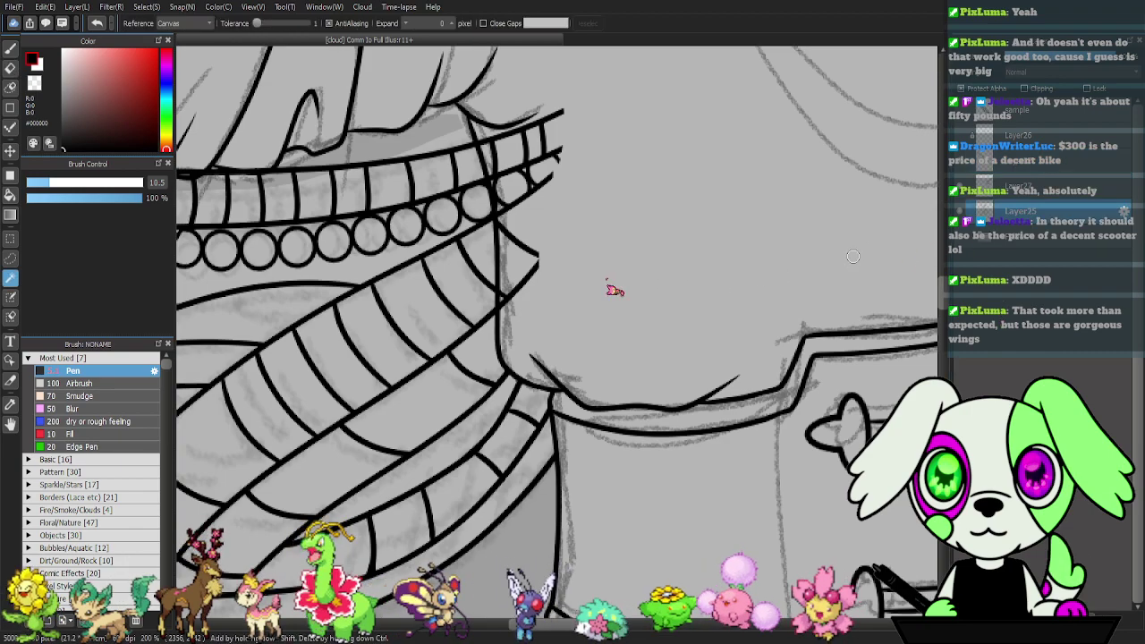
click(615, 290)
click(183, 23)
click(188, 50)
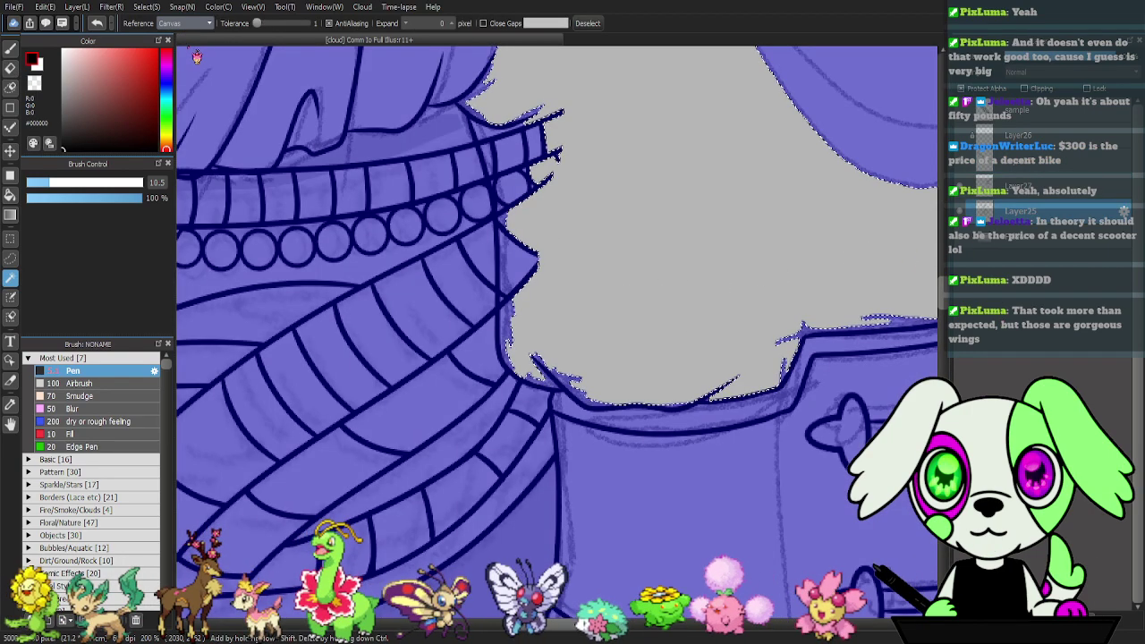
key(ctrl+d)
click(657, 229)
drag(620, 190, 693, 268)
key(ctrl+d)
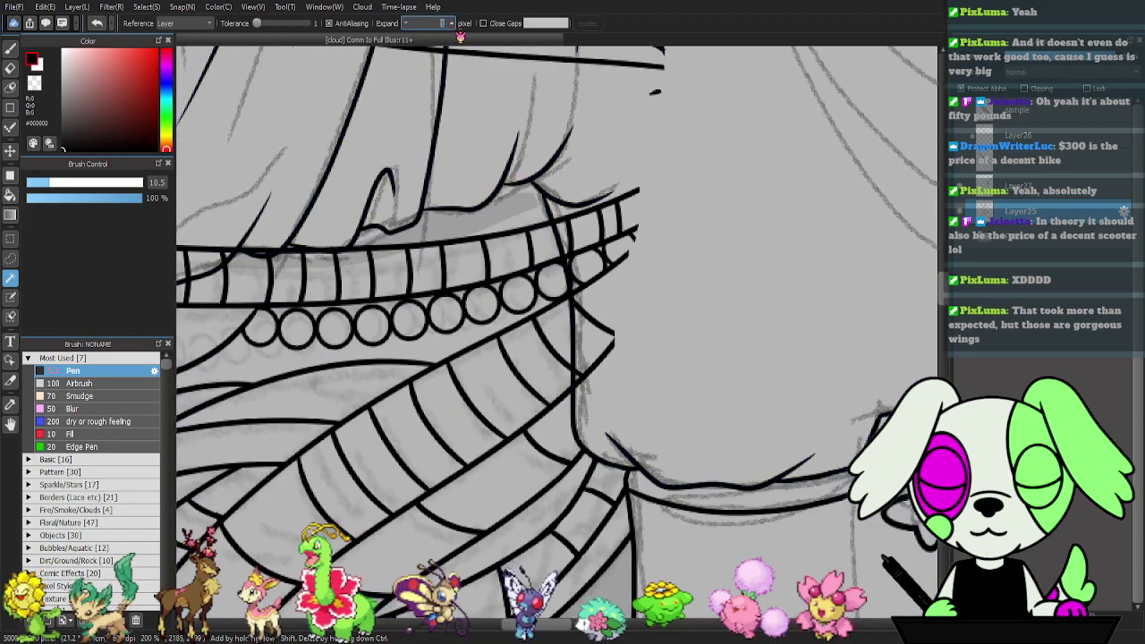
- Select the torso and gathered sleeve on the body line art layer, delete the wing lines crossing them, and clear the selection
click(608, 132)
drag(492, 125, 709, 376)
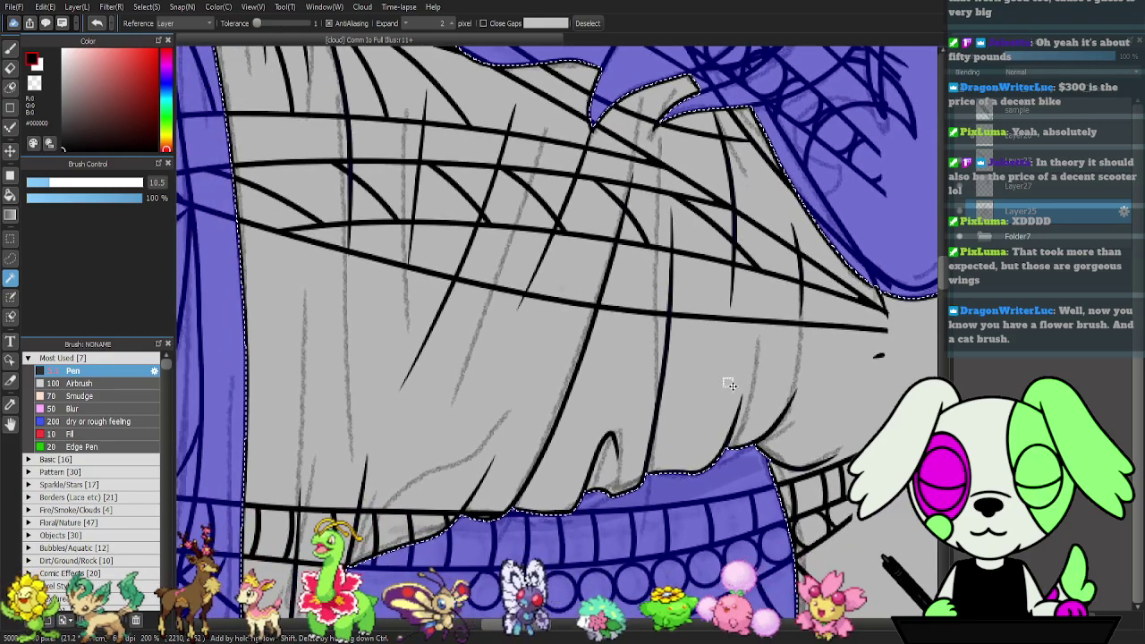
key(ctrl+minus)
key(ctrl+minus)
drag(547, 355, 588, 295)
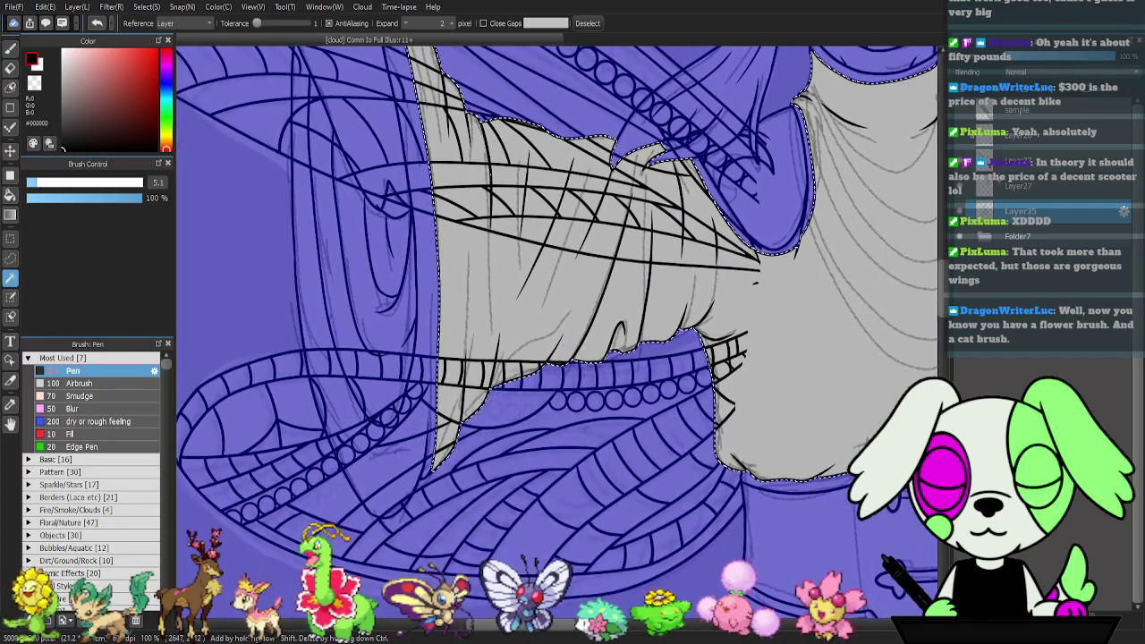
key(Delete)
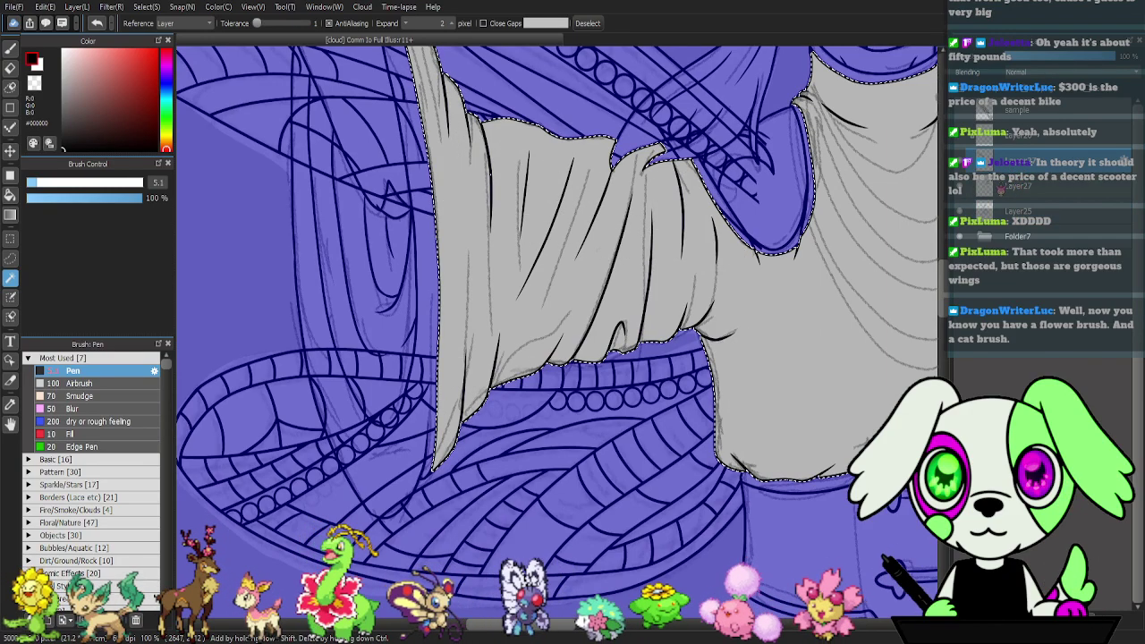
key(ctrl+d)
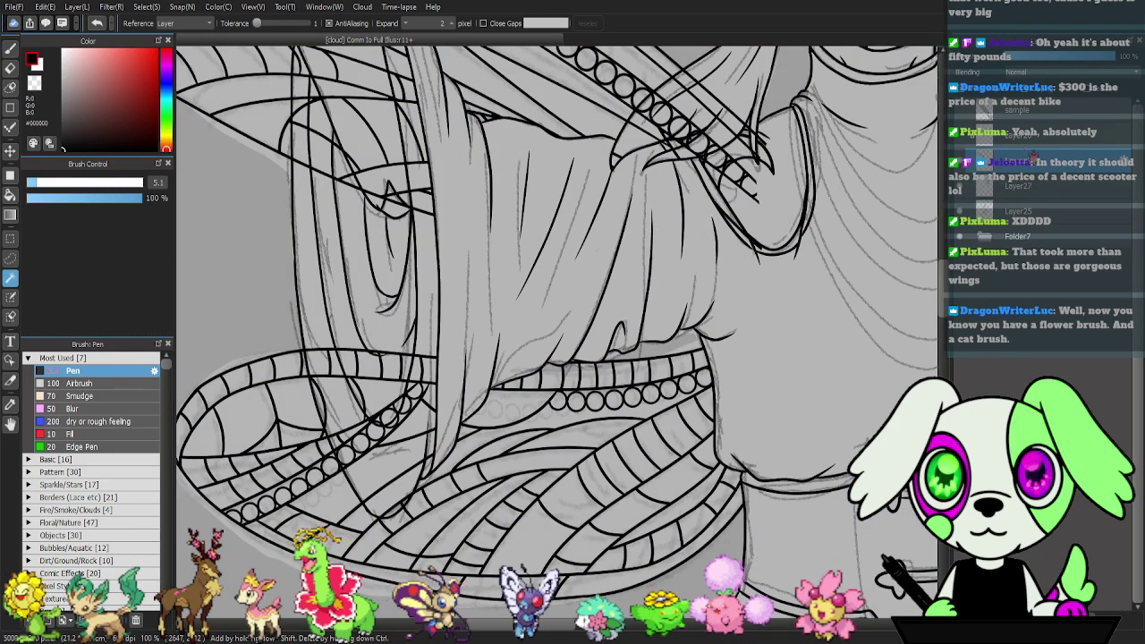
- Select the hanging sleeve opening, forearm and raised hand from the body line art, delete the wing lines crossing them, and deselect
click(1038, 211)
click(428, 337)
shift+click(386, 337)
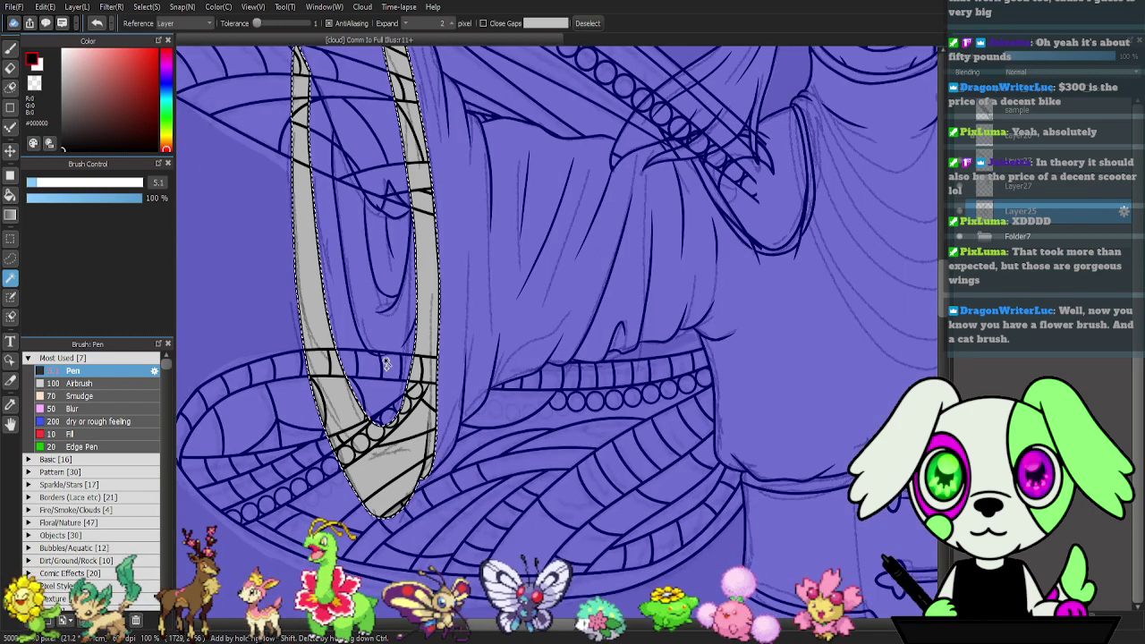
drag(406, 240, 498, 351)
shift+click(434, 194)
drag(437, 198, 524, 317)
shift+click(488, 228)
shift+click(475, 206)
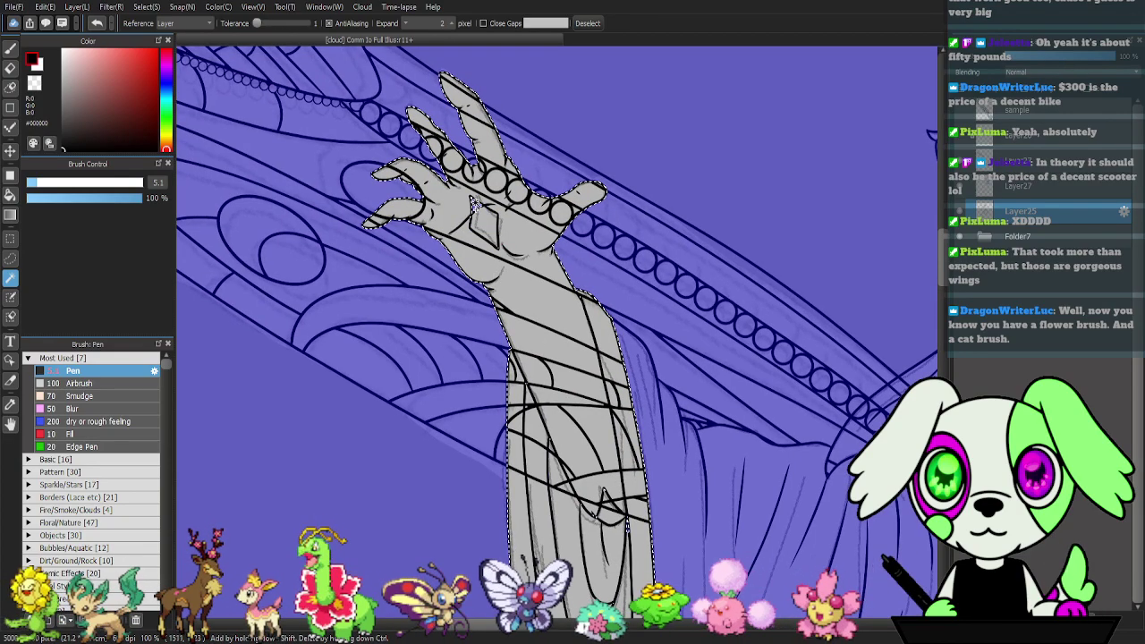
drag(717, 378, 620, 167)
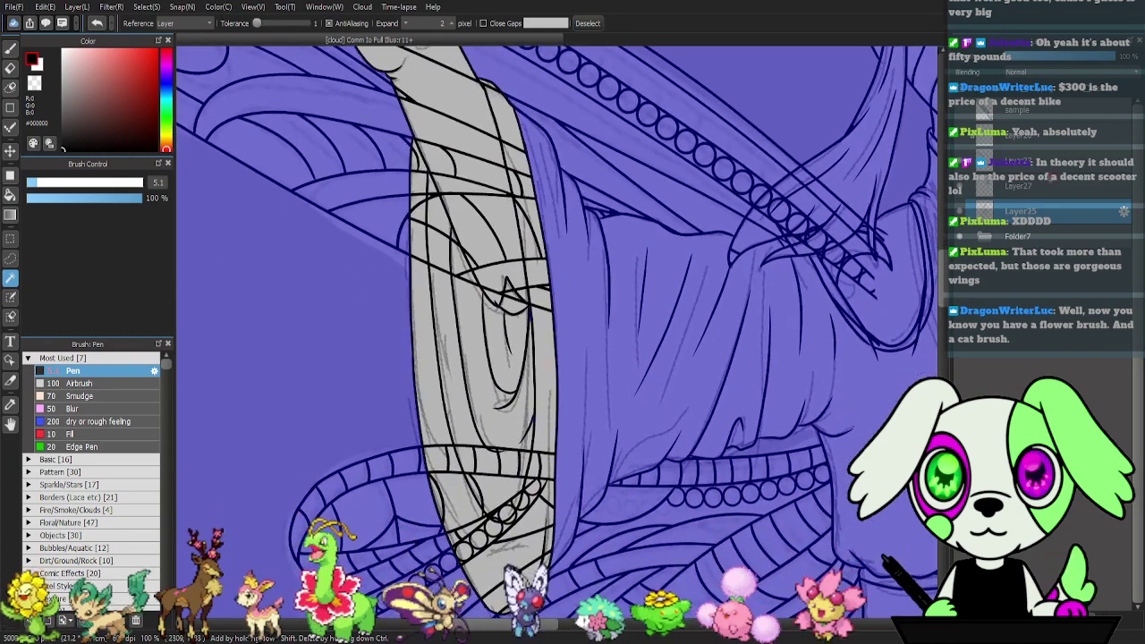
click(1028, 163)
key(Delete)
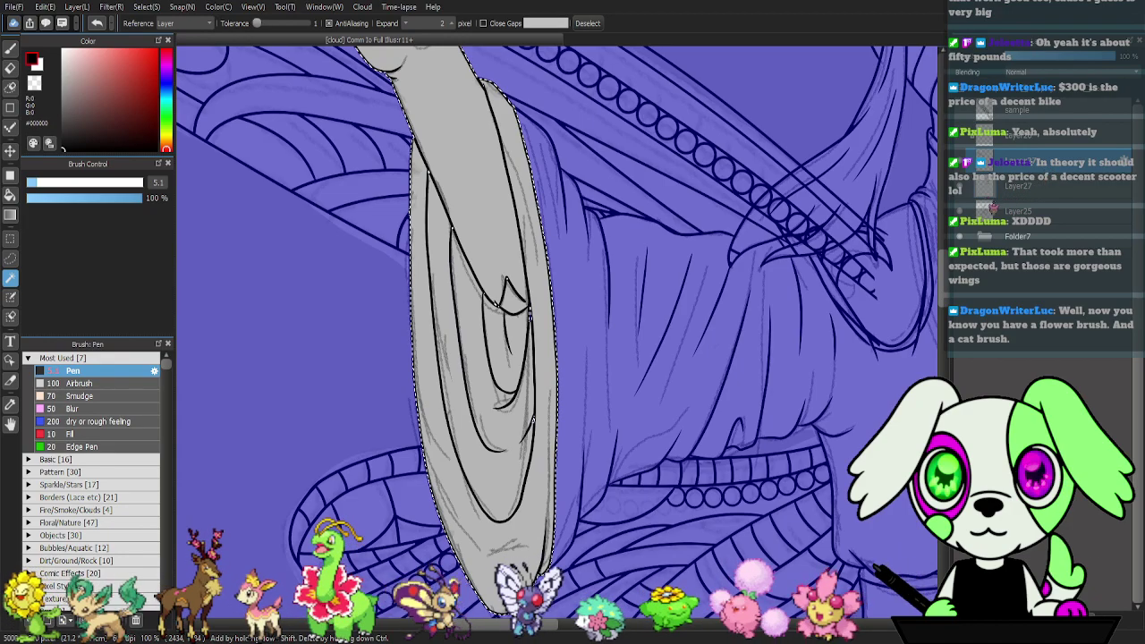
key(ctrl+d)
- Select the long hair lock over the shoulder and delete the wing lines running across it
drag(652, 355, 425, 344)
click(1037, 215)
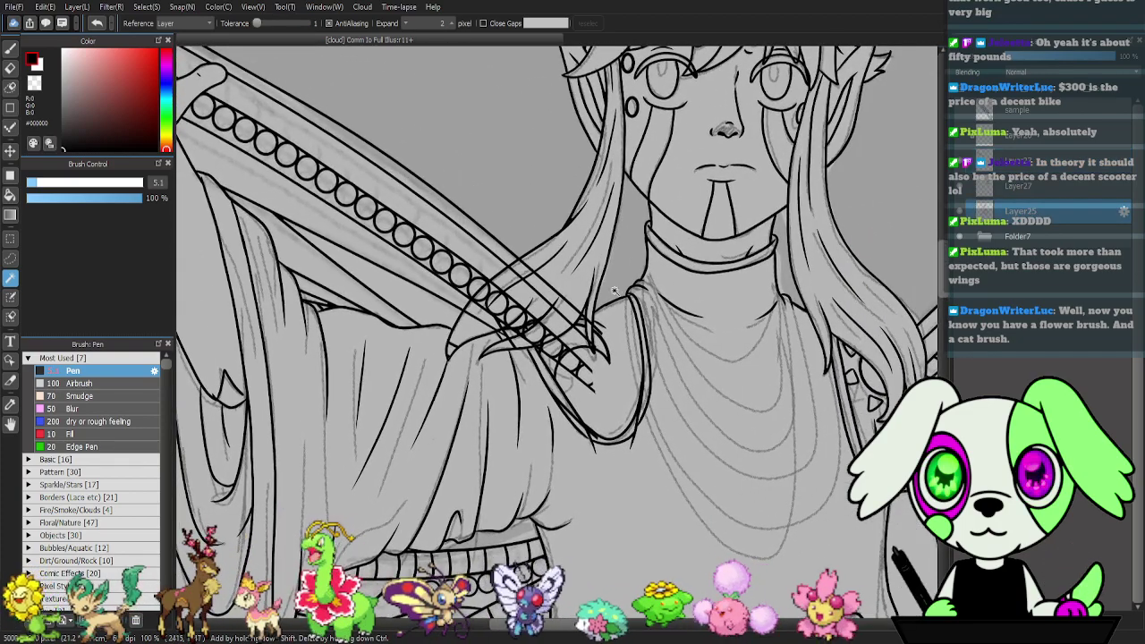
click(559, 278)
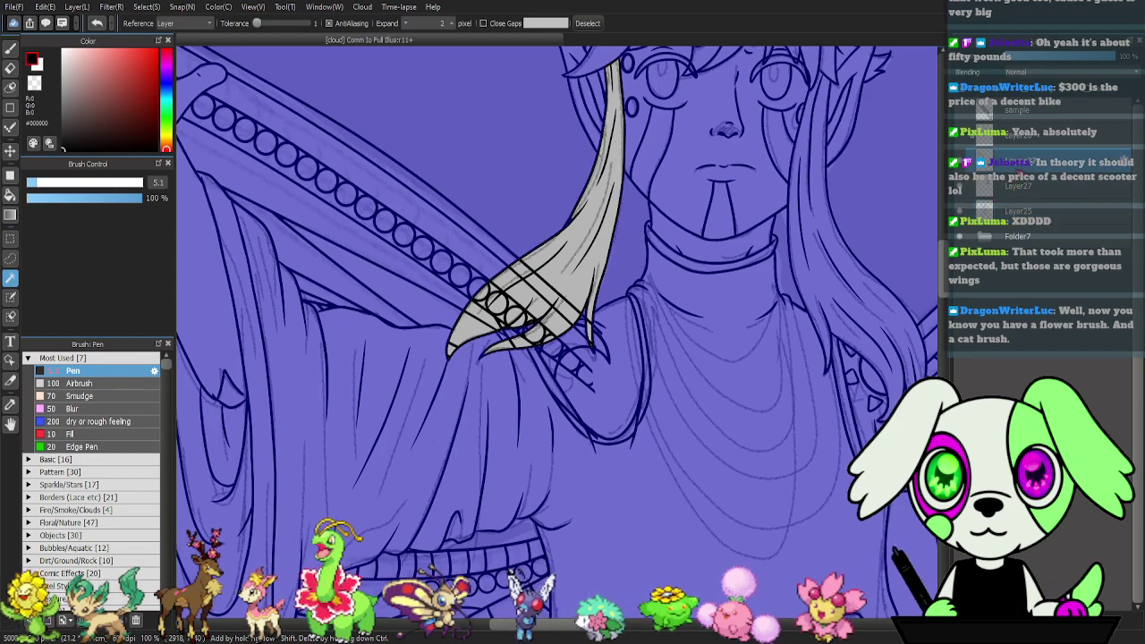
key(Delete)
key(ctrl+d)
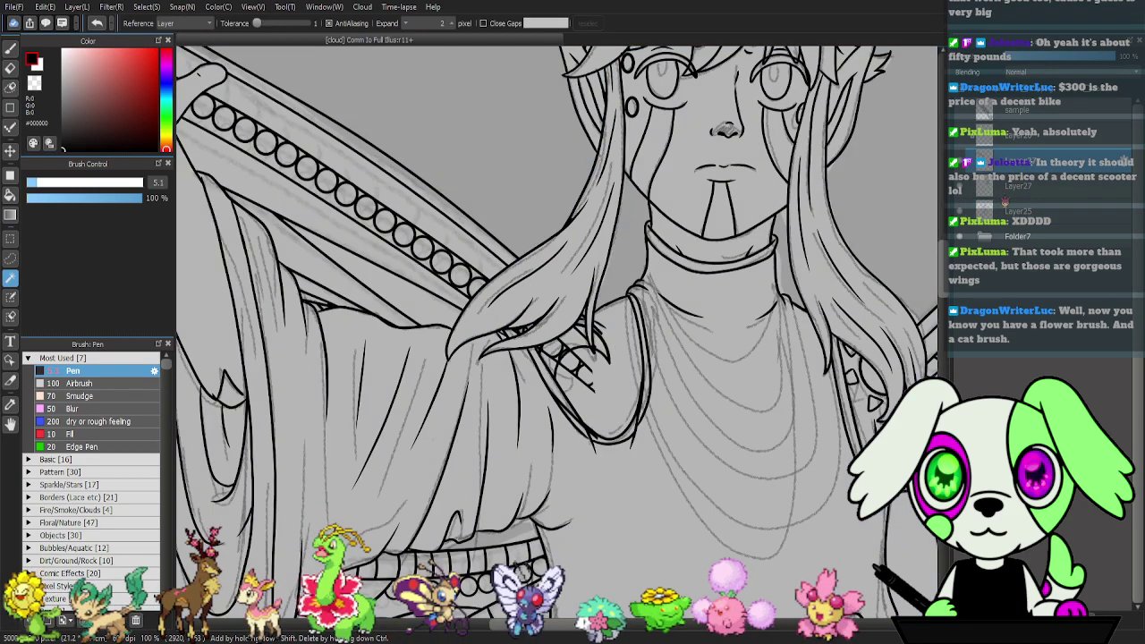
- Select the bare shoulder area inside the armhole and delete the wing lines within it
click(1036, 218)
click(613, 337)
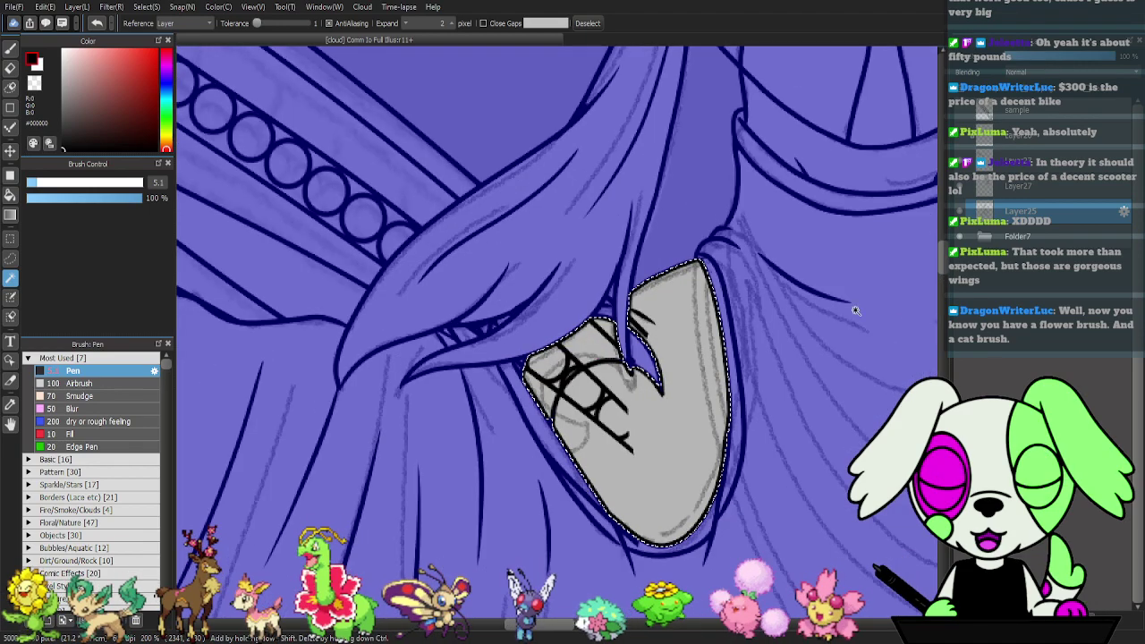
key(Delete)
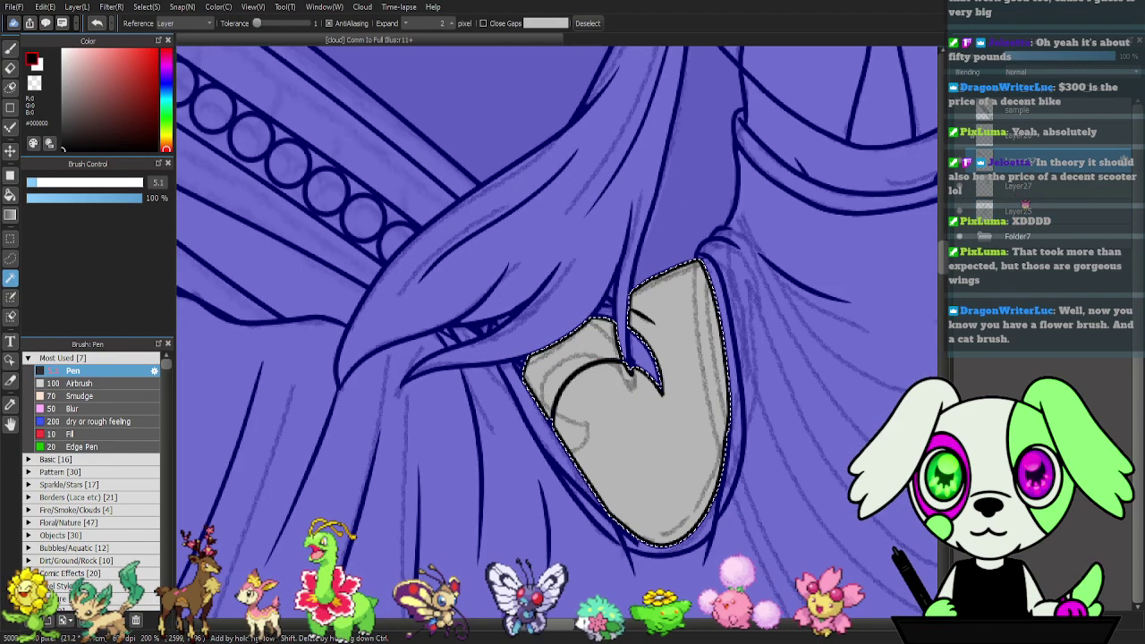
key(ctrl+d)
- Erase the leftover wing line fragments around the hair tips, shoulder, sleeve edges and waist
key(e)
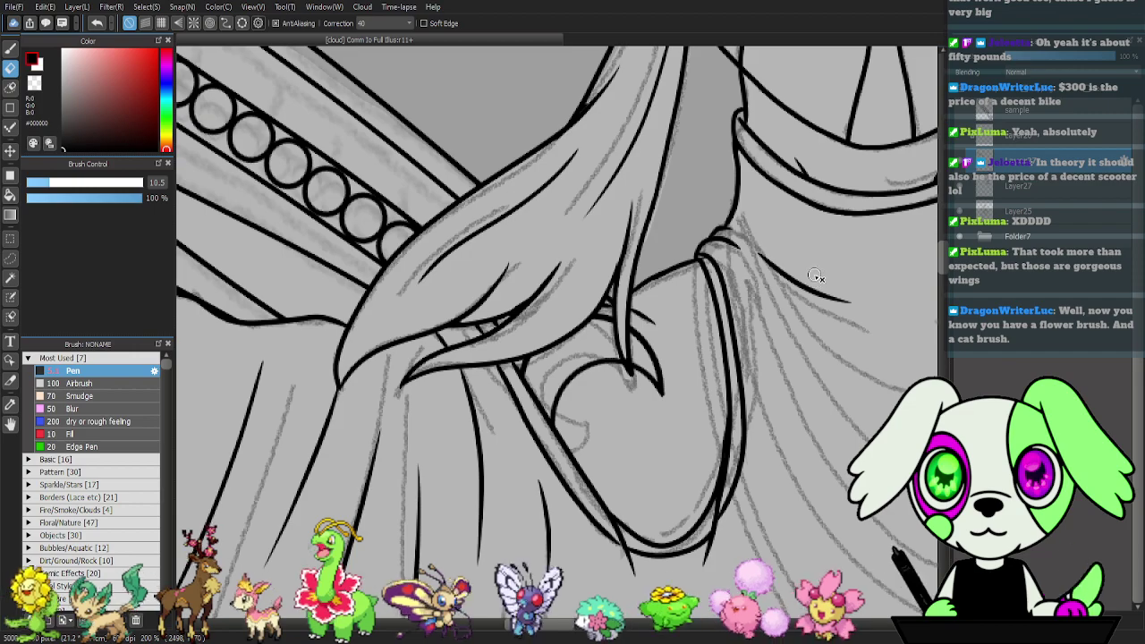
drag(385, 315, 699, 418)
drag(569, 412, 784, 421)
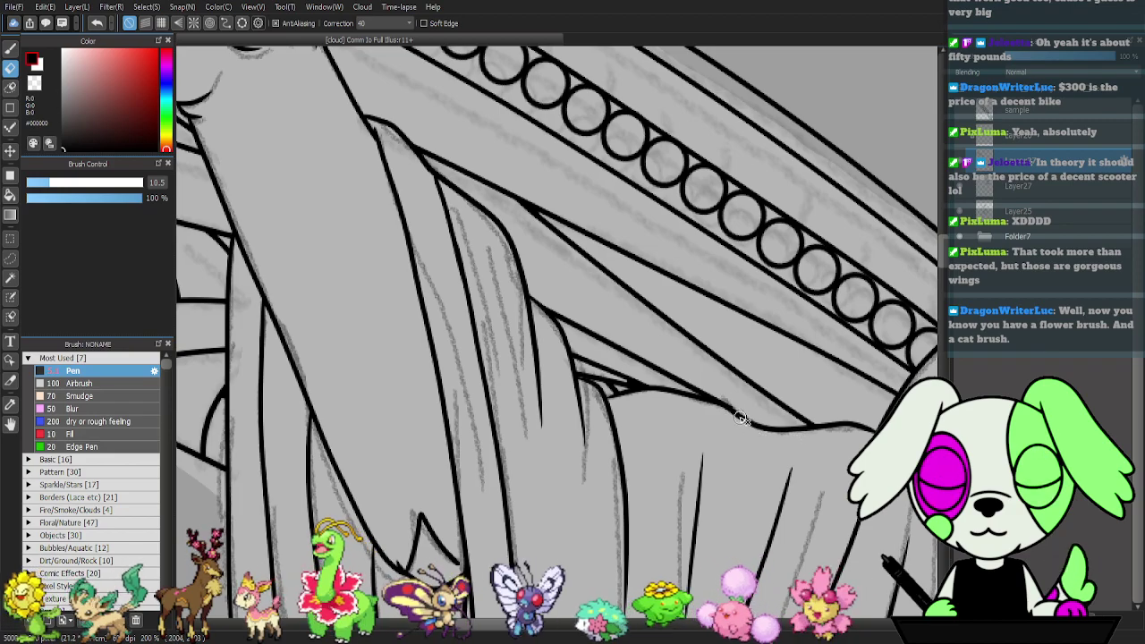
drag(630, 437, 935, 522)
drag(710, 376, 774, 607)
drag(552, 390, 706, 280)
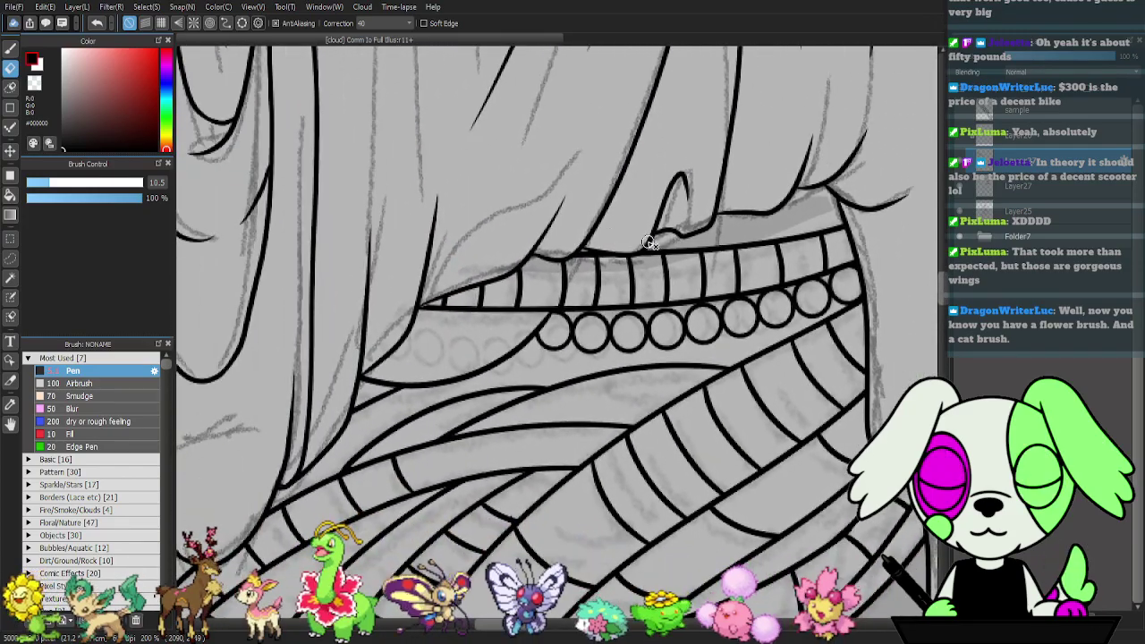
drag(488, 317, 842, 191)
drag(781, 278, 715, 297)
- Save the illustration
key(ctrl+0)
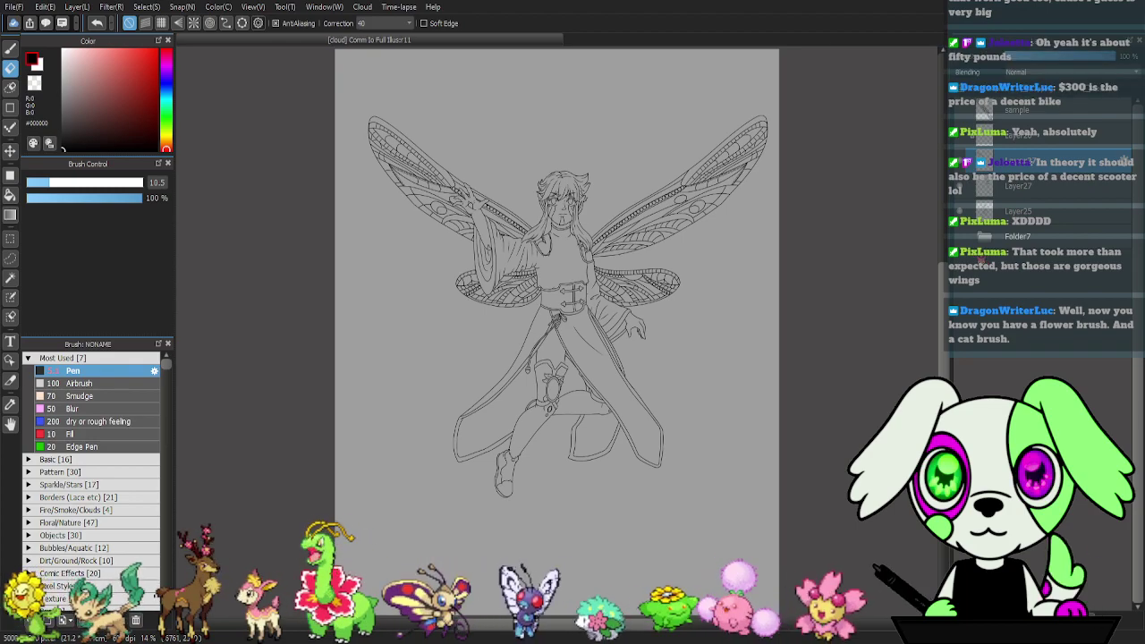
key(ctrl+s)
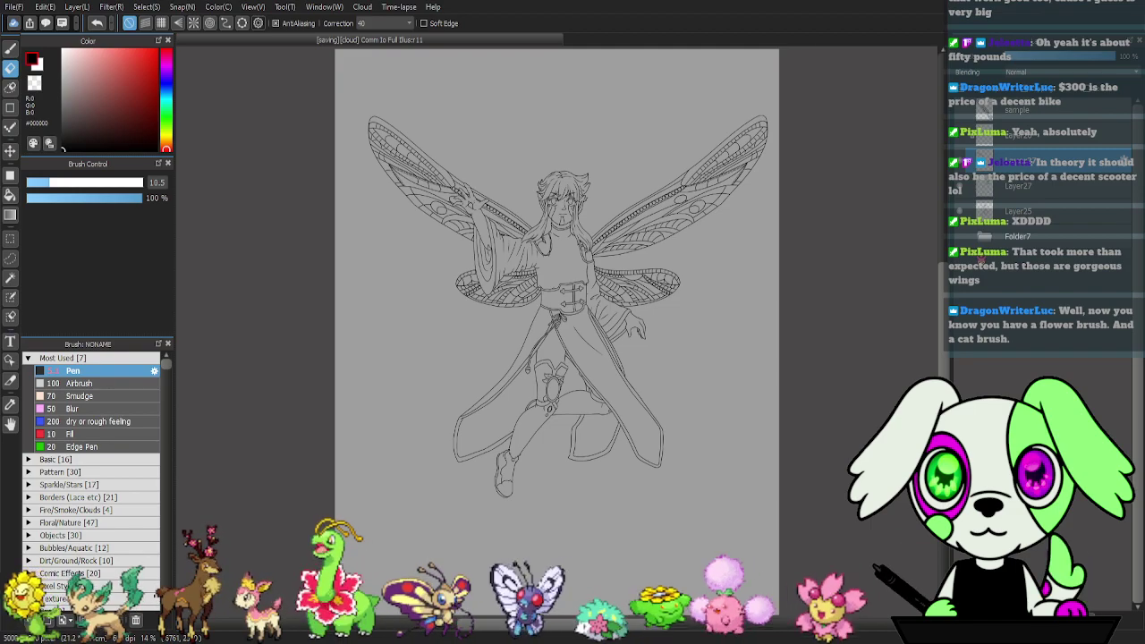
click(194, 23)
click(873, 65)
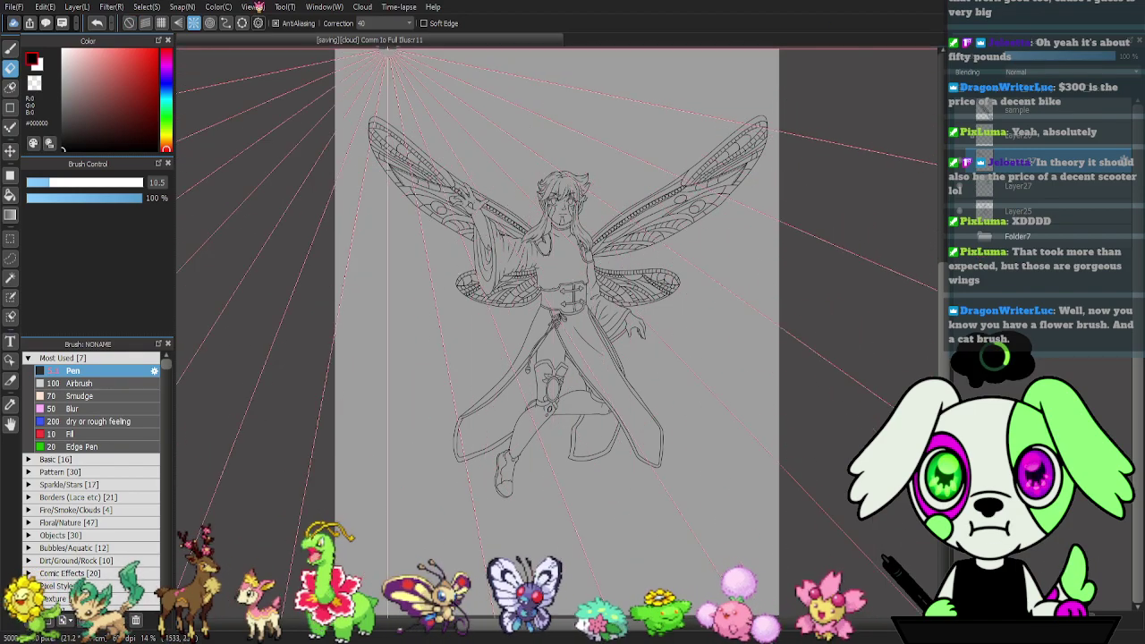
click(130, 22)
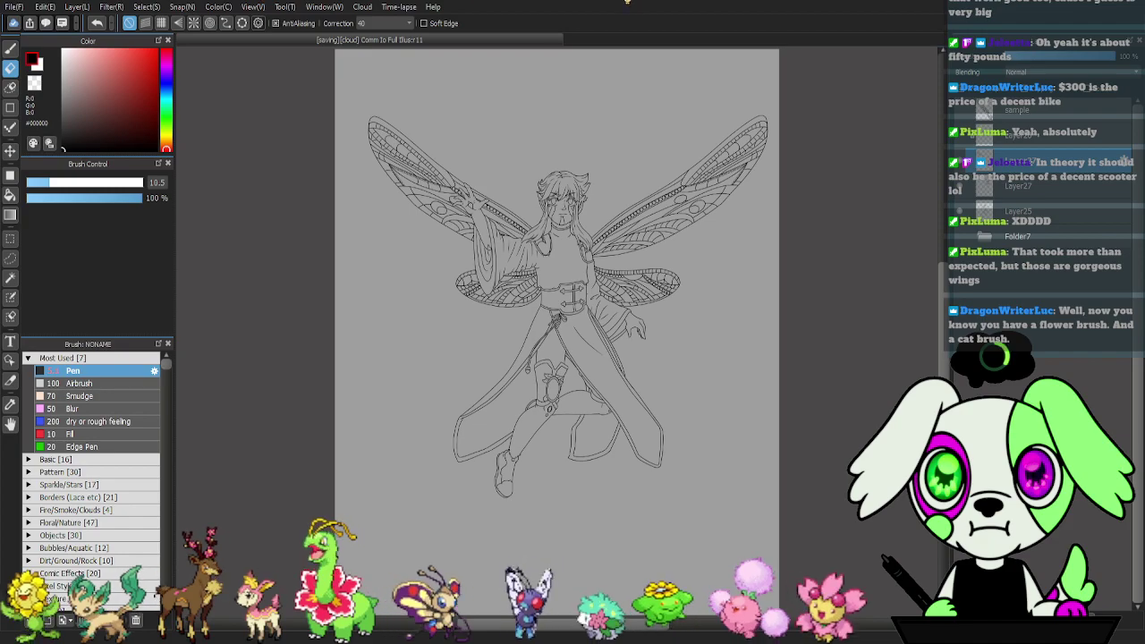
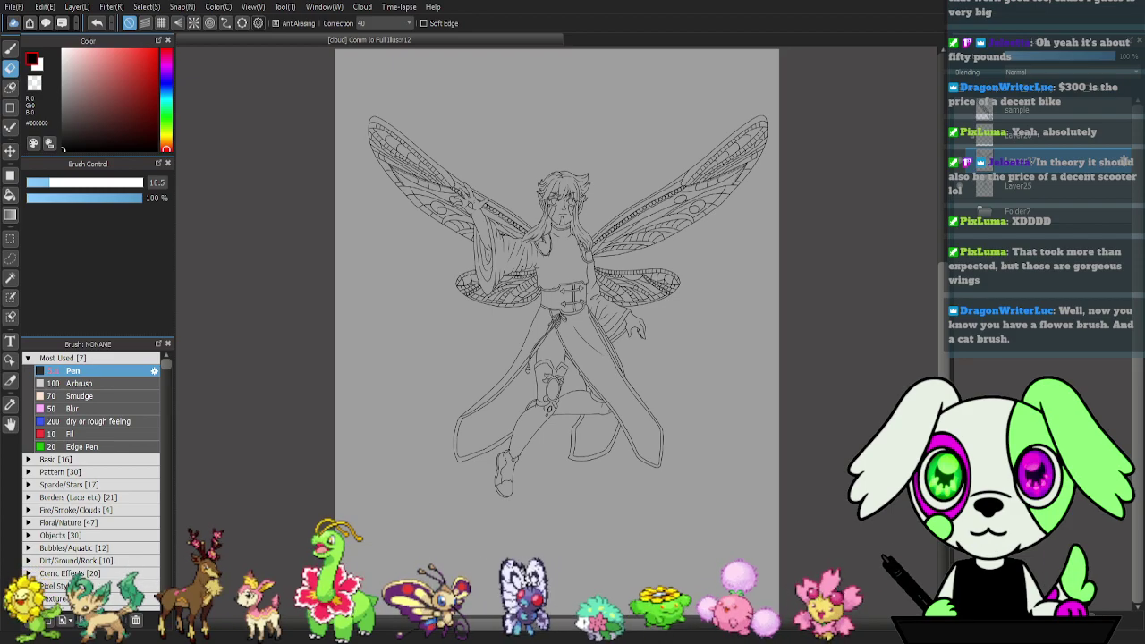
click(900, 381)
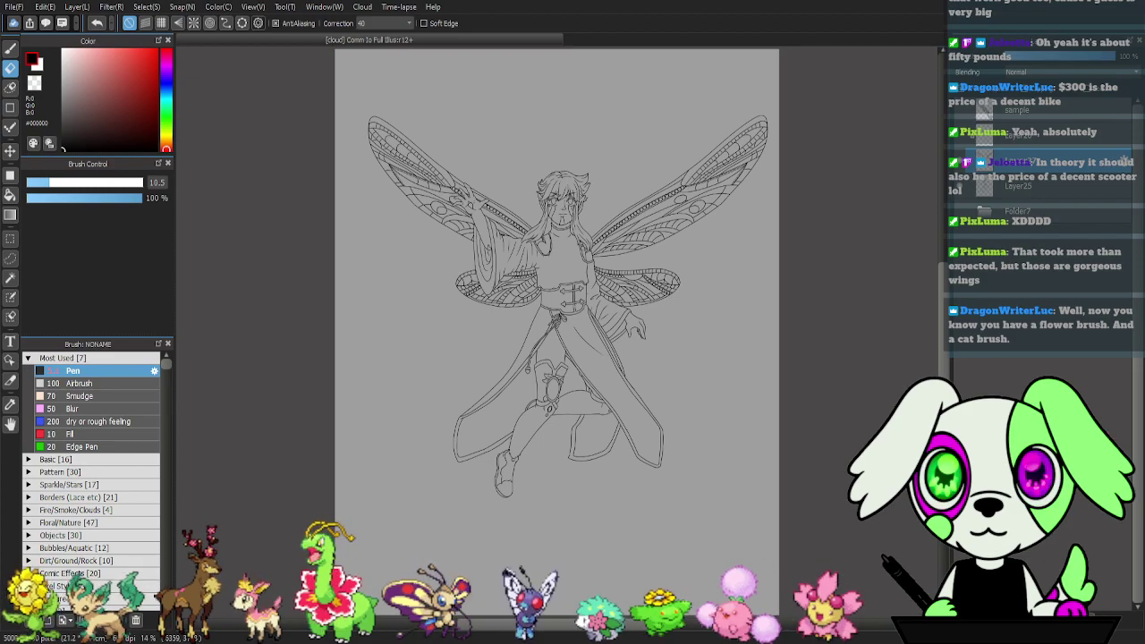
key(Right)
key(Left)
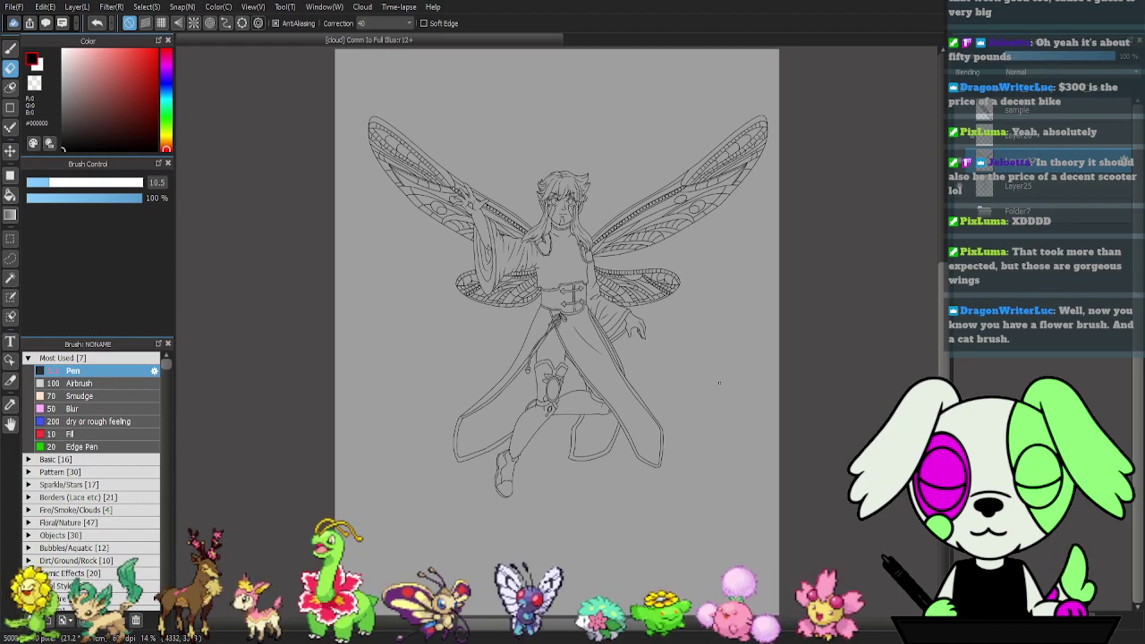
scroll(614, 322, down, 8)
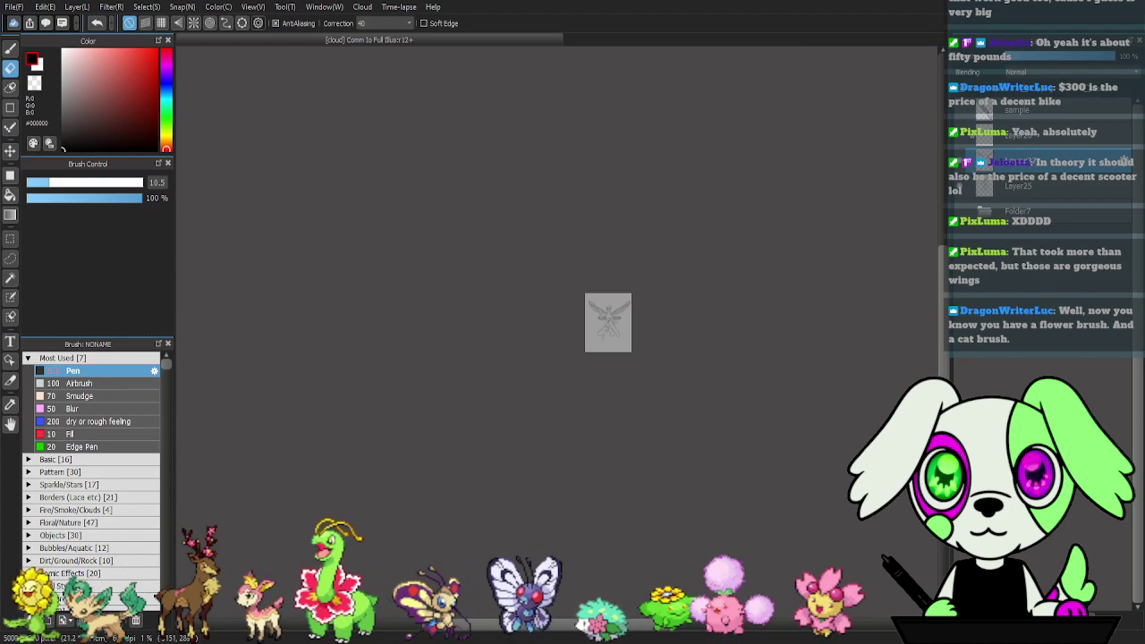
- Add a new layer for a marking on the lowered hand and switch to the Pen brush
scroll(608, 322, up, 12)
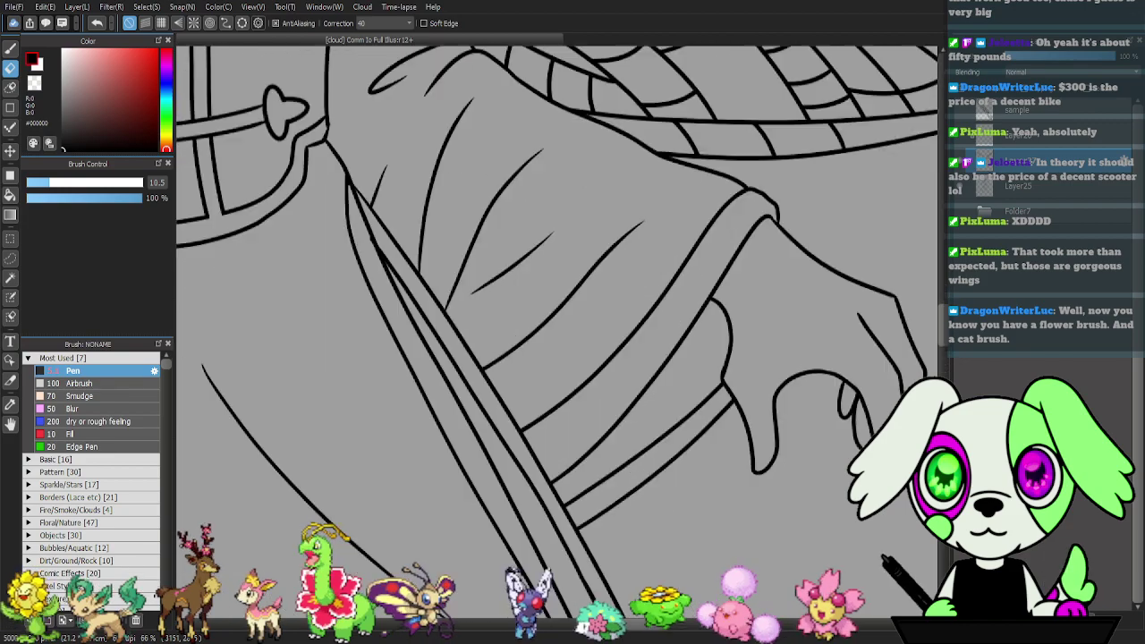
scroll(610, 324, down, 2)
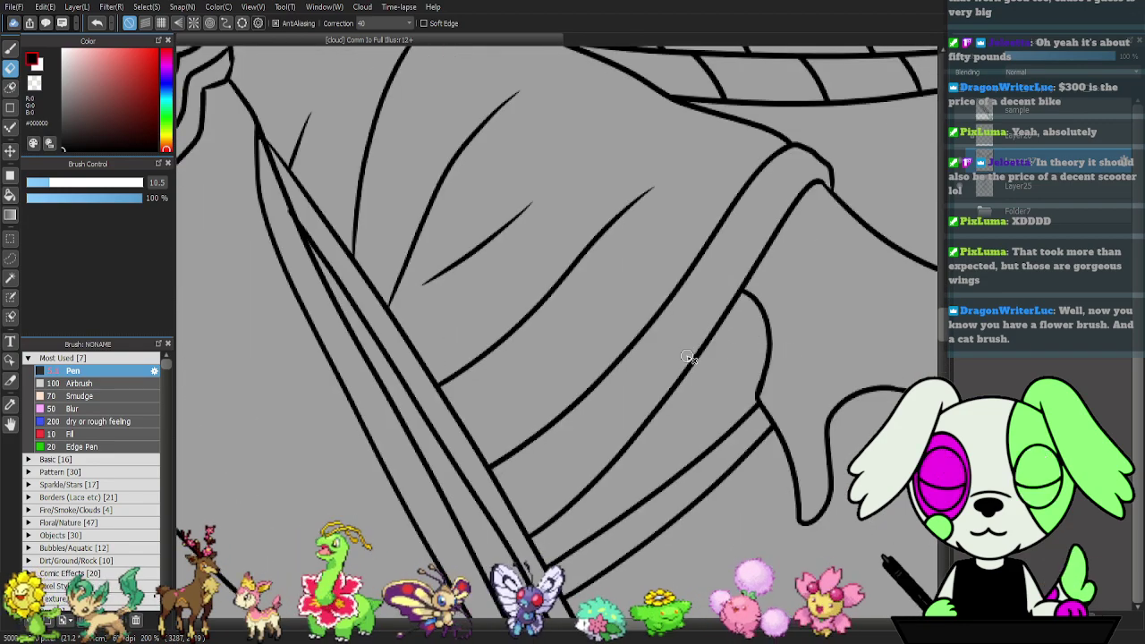
drag(749, 330, 466, 364)
drag(585, 366, 565, 365)
click(958, 620)
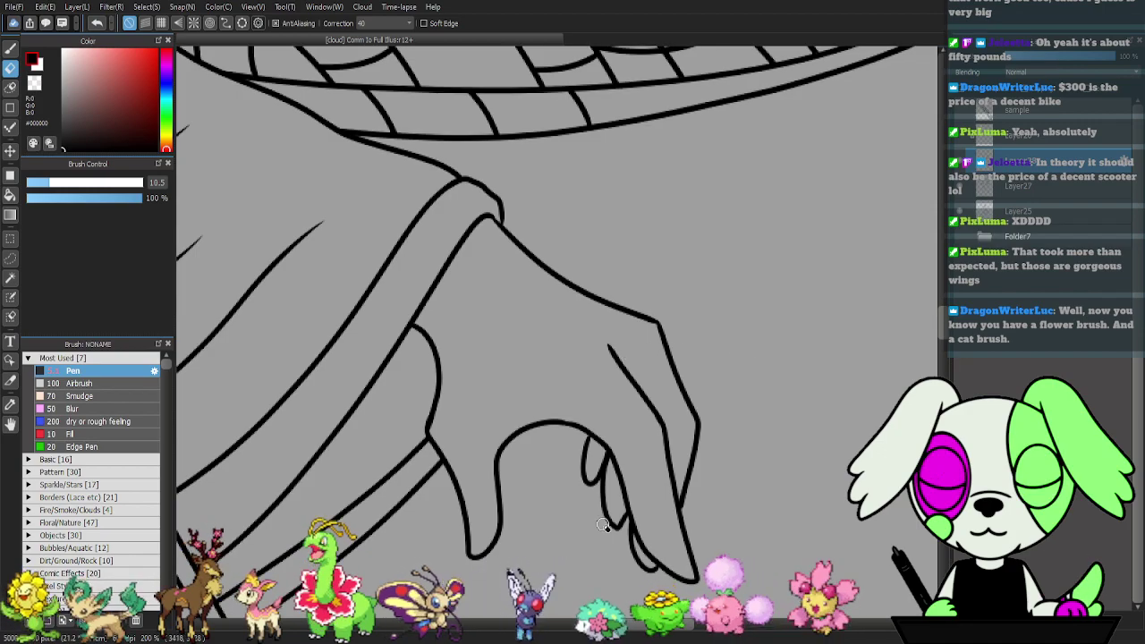
key(b)
key(p)
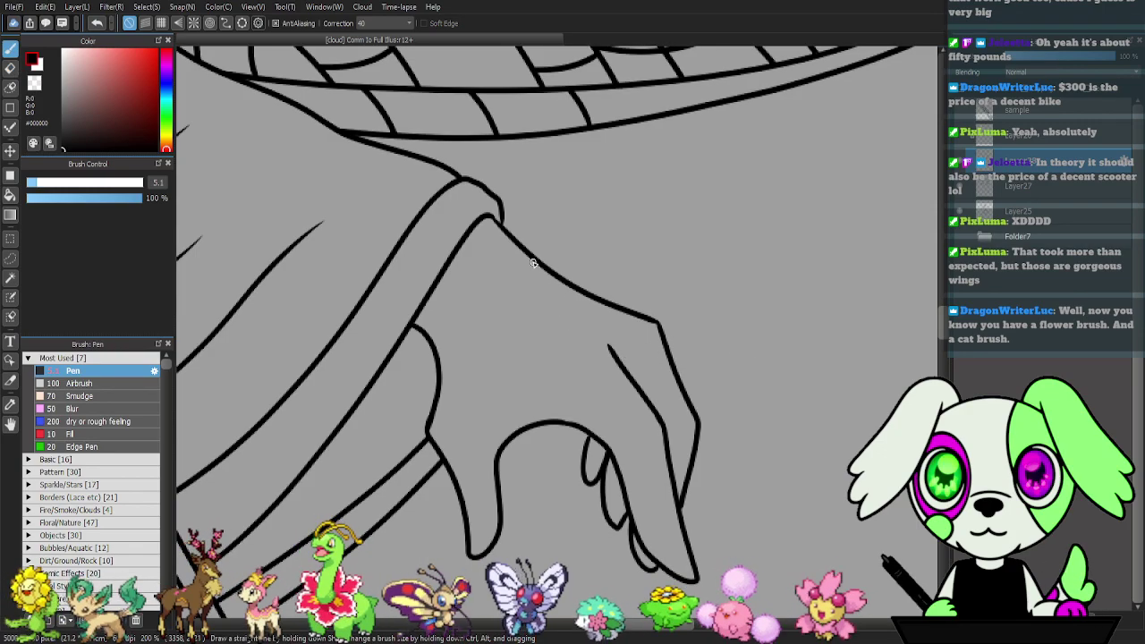
mouse_move(537, 264)
mouse_down()
mouse_move(514, 289)
mouse_move(530, 329)
mouse_move(570, 348)
mouse_move(560, 332)
mouse_move(583, 292)
mouse_up()
key(ctrl+z)
key(ctrl+z)
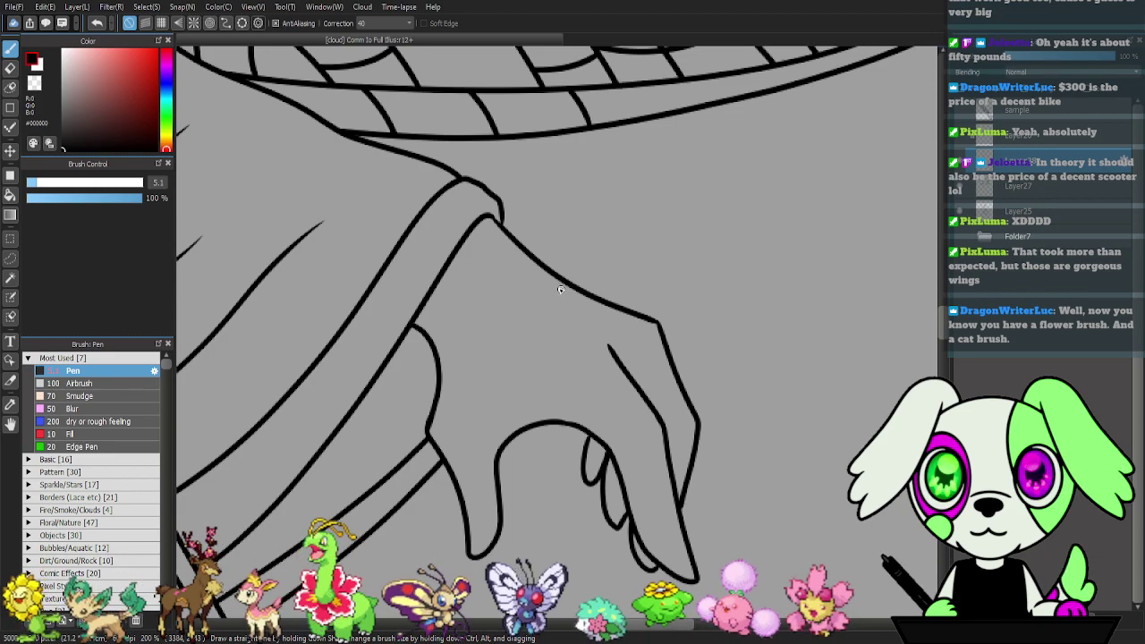
mouse_move(535, 263)
mouse_down()
mouse_move(520, 316)
mouse_move(553, 338)
mouse_up()
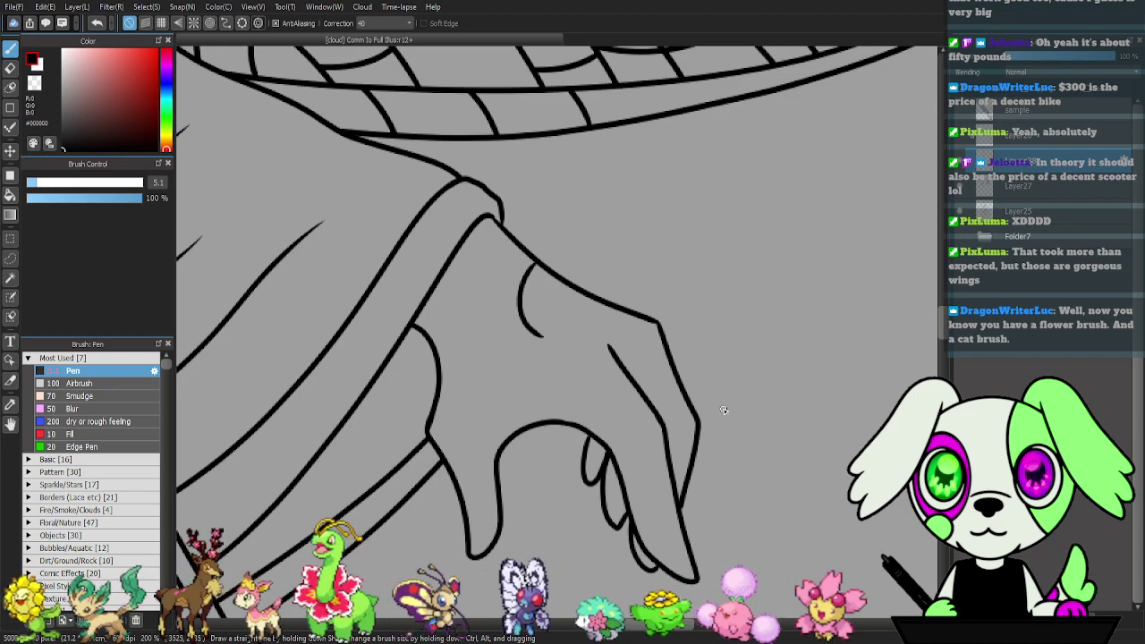
key(ctrl+z)
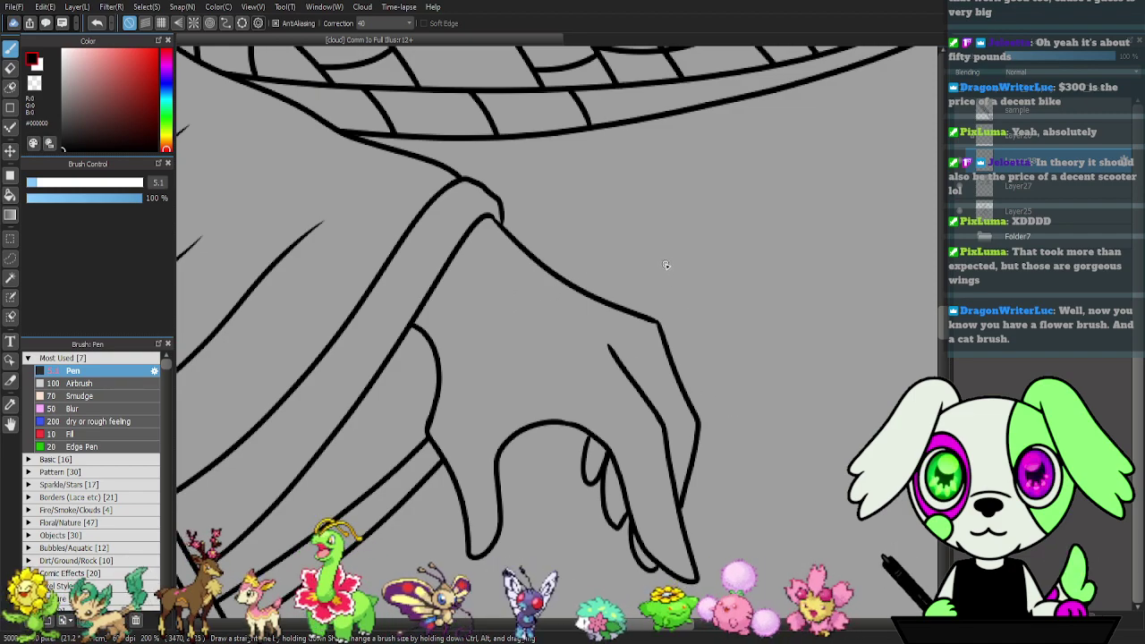
- Draw a circle outline beside the lowered hand, duplicate its layer and offset the copy diagonally so the circles overlap
key(u)
mouse_move(636, 186)
mouse_down()
mouse_move(755, 308)
mouse_move(738, 334)
mouse_move(797, 331)
mouse_up()
click(1035, 620)
key(v)
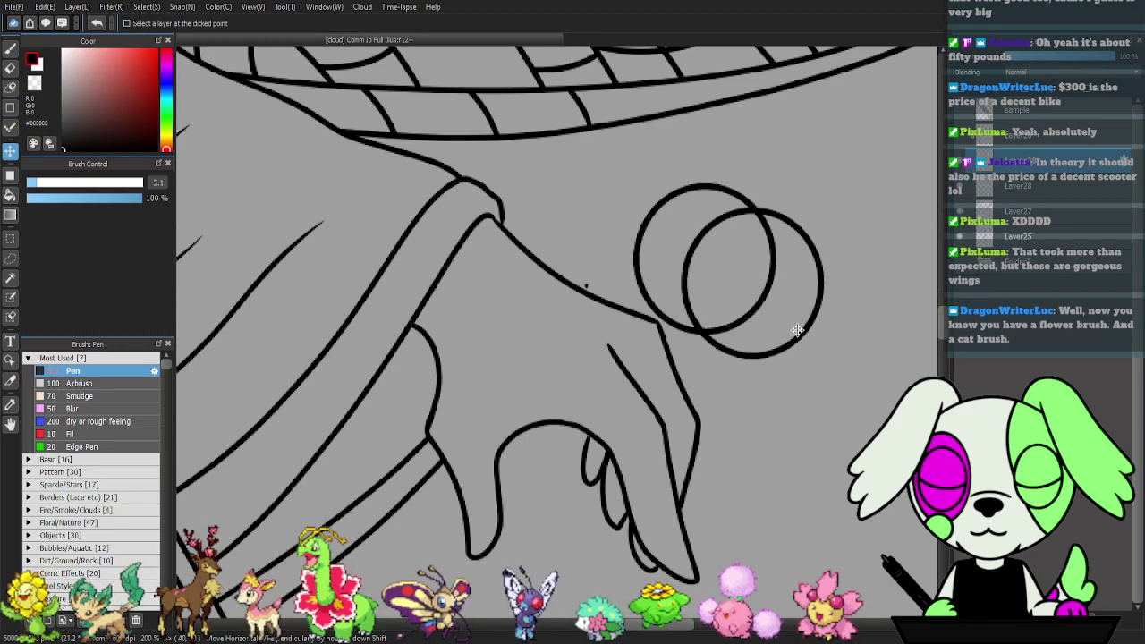
- Scale the duplicated circle down slightly and adjust its position over the first circle to define a crescent
scroll(810, 358, down, 1)
key(ctrl+t)
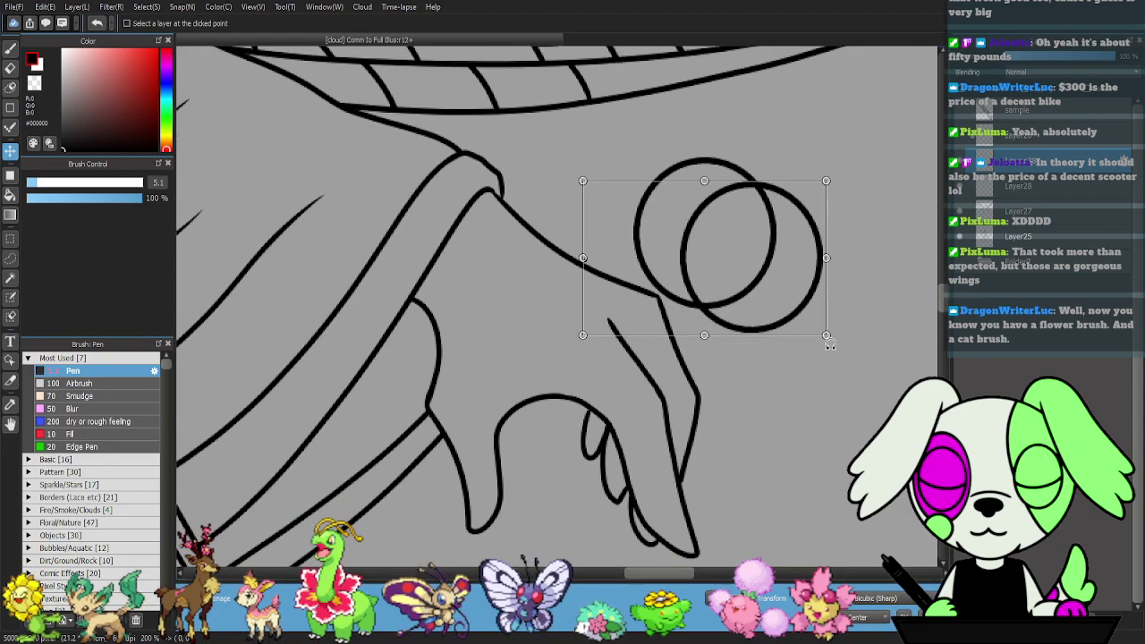
drag(827, 335, 813, 323)
drag(761, 284, 764, 287)
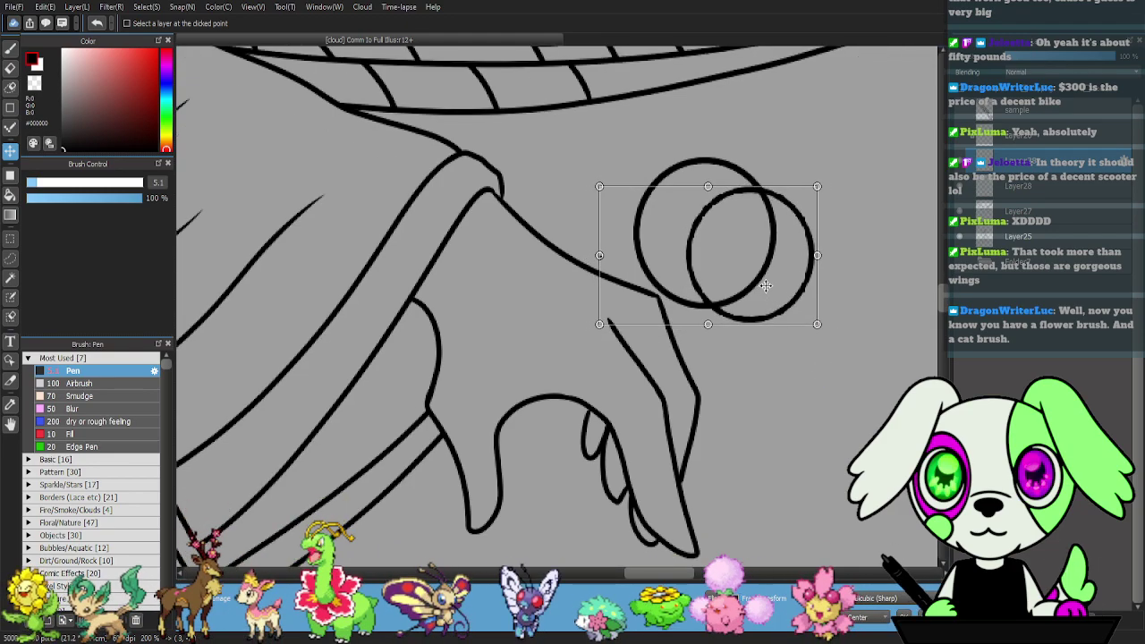
key(Return)
- Merge the two circle layers and erase around the crossings to separate the crescent from the surplus arcs
scroll(792, 307, up, 1)
key(b)
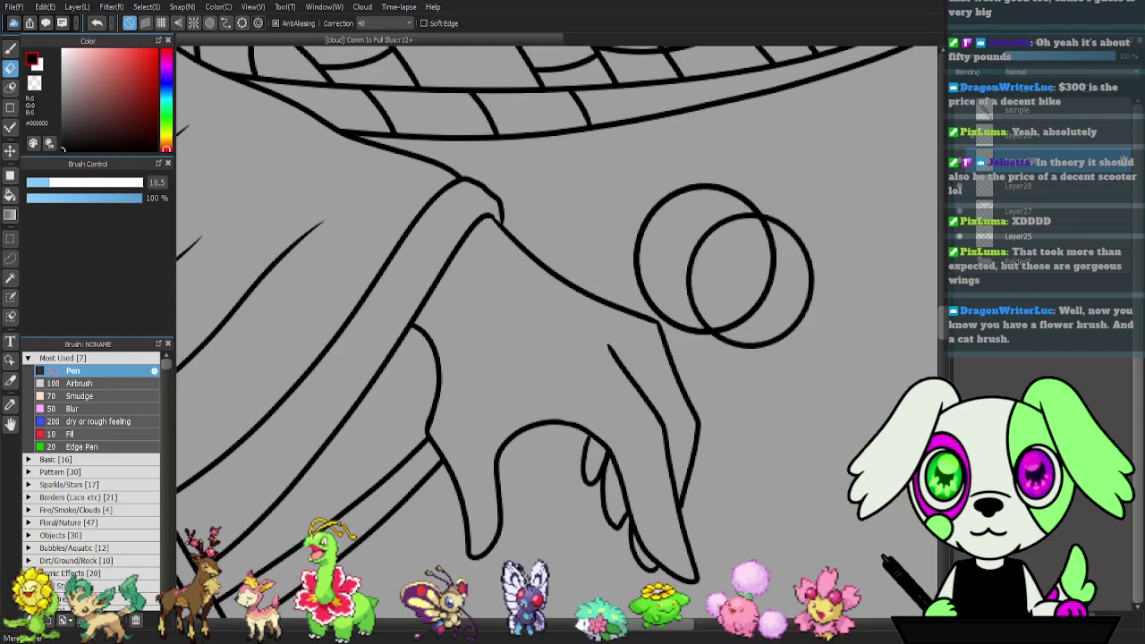
key(ctrl+plus)
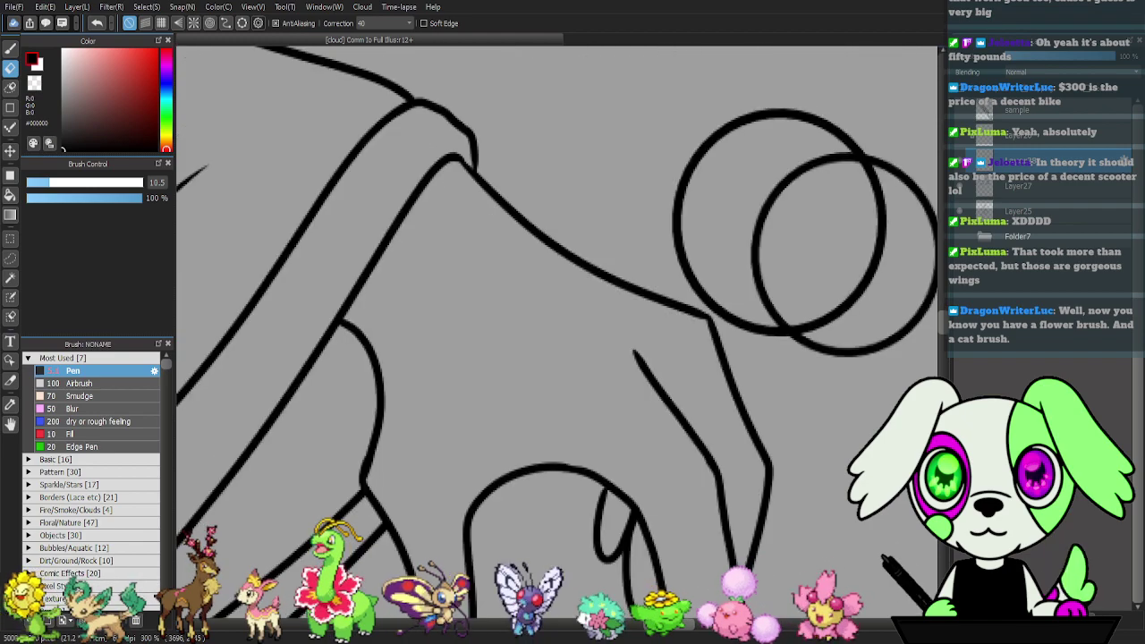
drag(715, 370, 429, 398)
mouse_move(493, 365)
mouse_down()
mouse_move(605, 342)
mouse_move(503, 337)
mouse_move(524, 364)
mouse_up()
drag(567, 192, 590, 174)
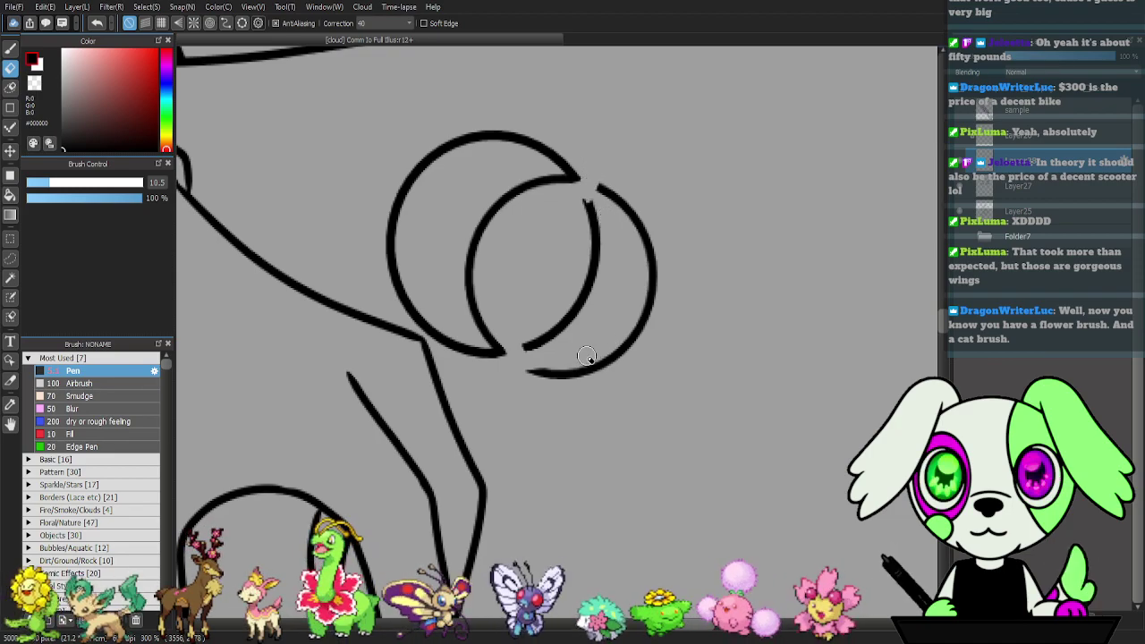
- Select the surplus arcs beside the crescent, delete them and clear the selection
key(m)
mouse_move(545, 219)
mouse_down()
mouse_move(572, 197)
mouse_move(689, 316)
mouse_move(524, 386)
mouse_move(545, 219)
mouse_up()
key(Delete)
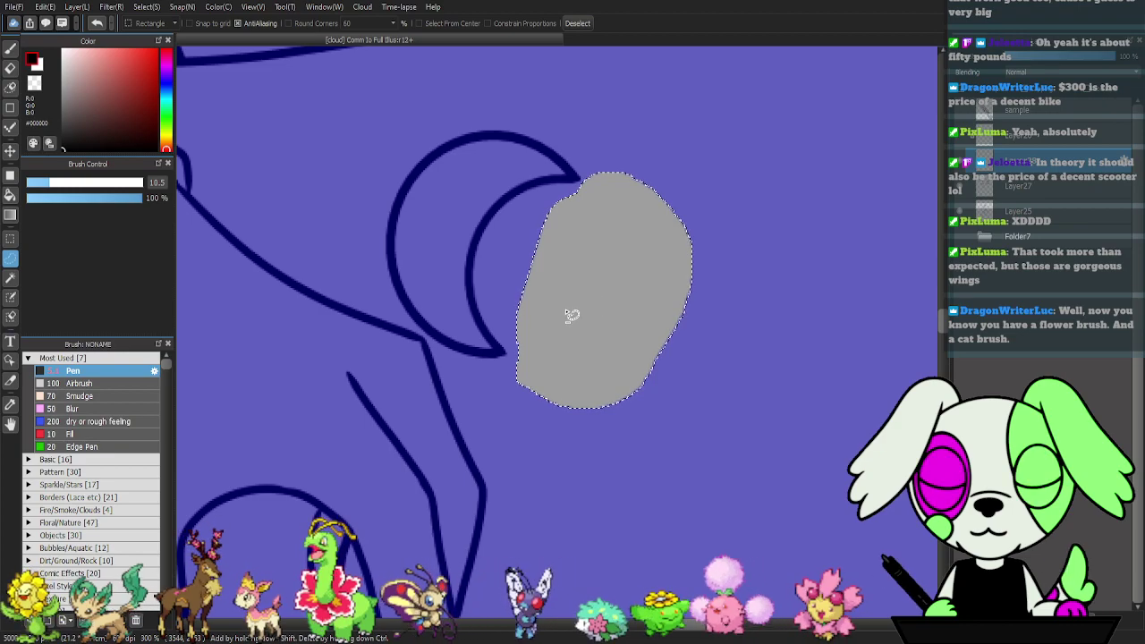
key(ctrl+d)
- Move the crescent onto the back of the lowered hand so it overlaps the hand's outline
drag(526, 299, 757, 310)
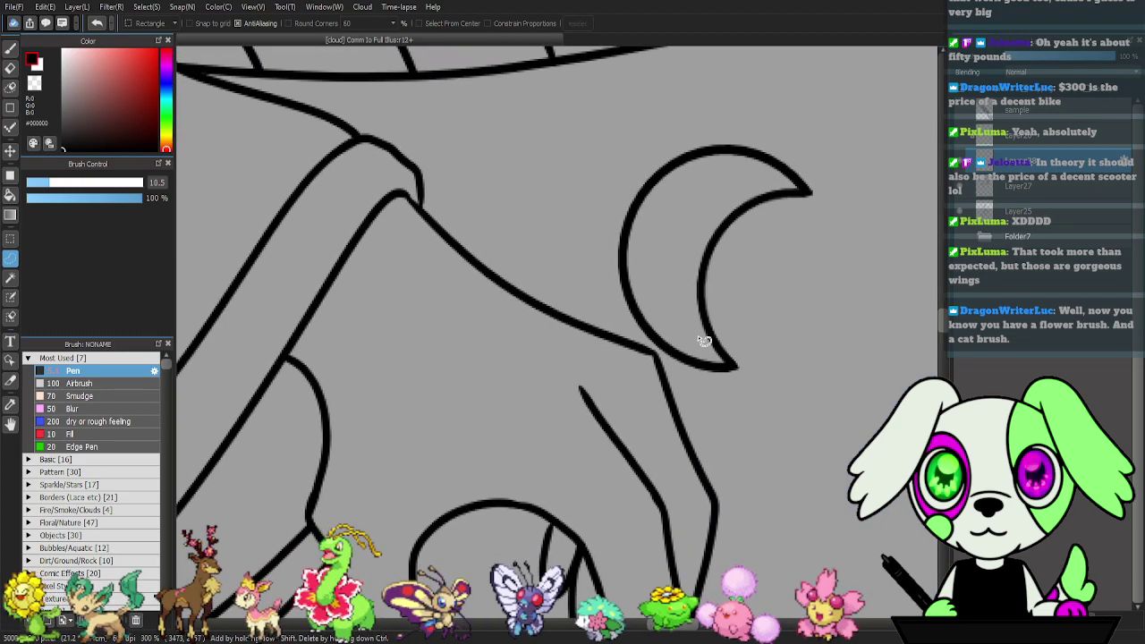
key(v)
mouse_move(659, 309)
mouse_down()
mouse_move(465, 343)
mouse_move(475, 352)
mouse_up()
key(e)
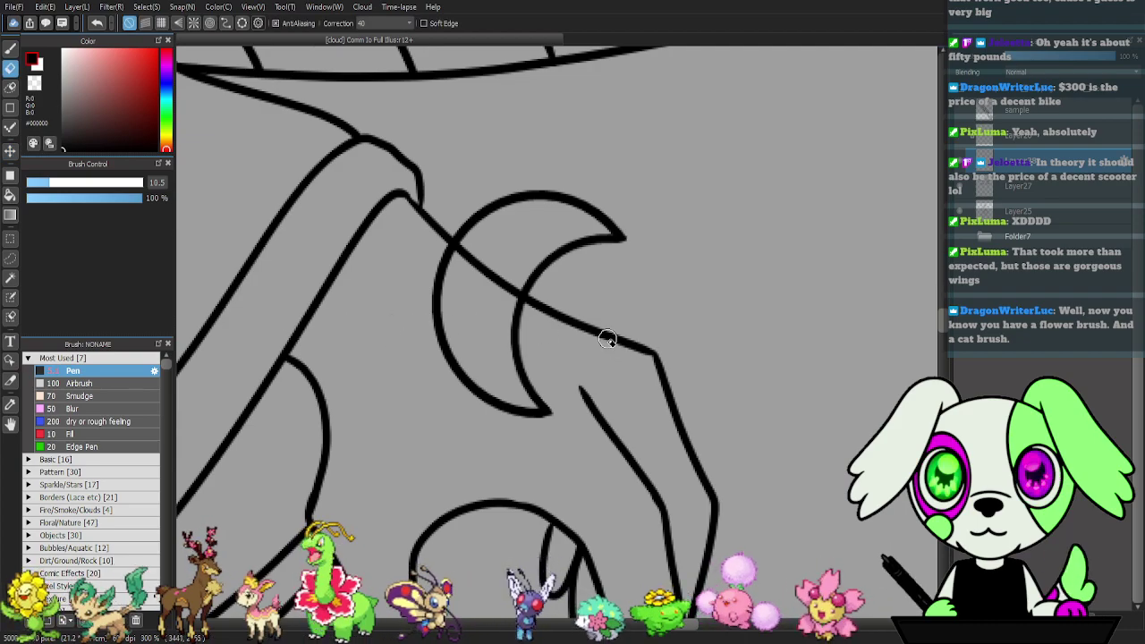
key(v)
drag(537, 282, 538, 285)
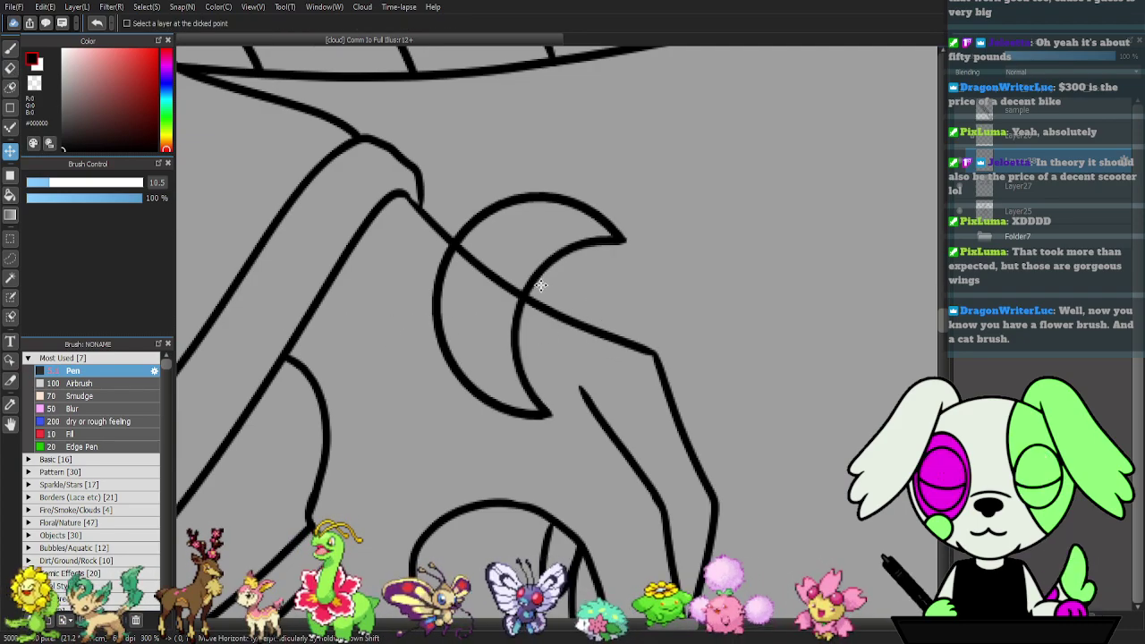
- Select the part of the crescent extending beyond the hand's outline, delete it and clear the selection
key(e)
key(l)
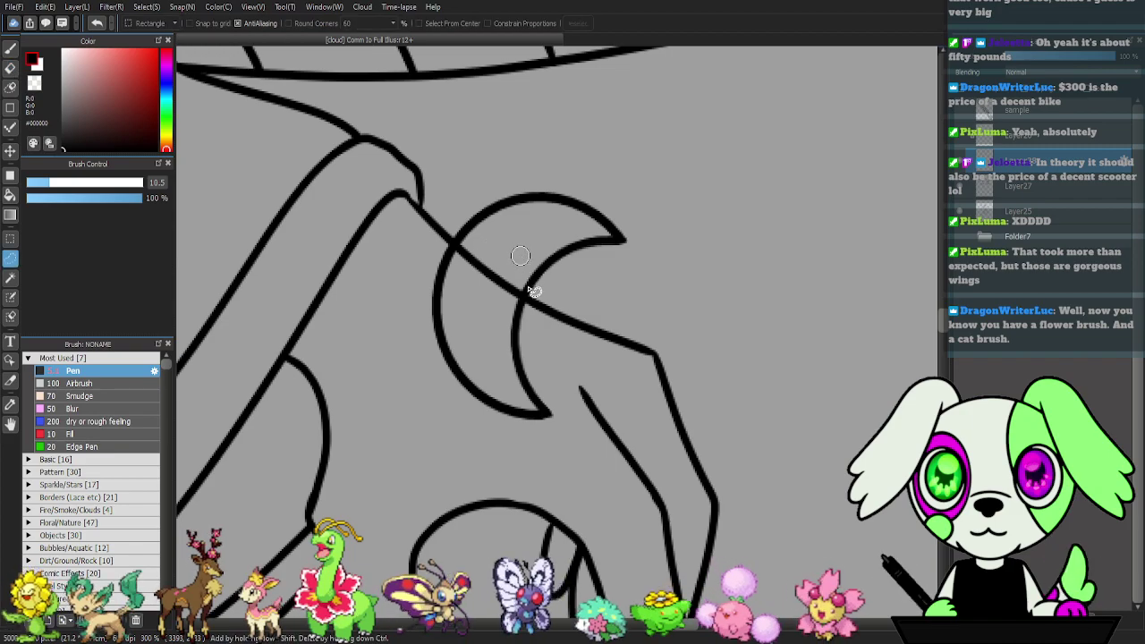
mouse_move(534, 297)
mouse_down()
mouse_move(462, 253)
mouse_move(680, 271)
mouse_move(639, 295)
mouse_move(656, 265)
mouse_up()
key(ctrl+d)
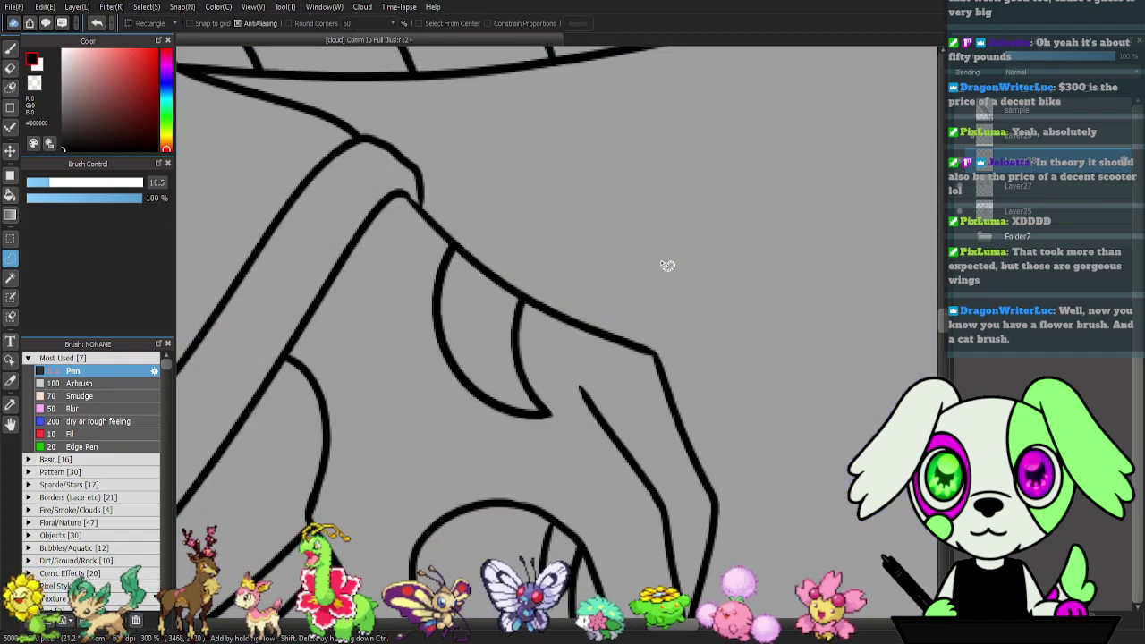
- Move the crescent's layer below the wing layer and merge it down into Layer25
key(ctrl+0)
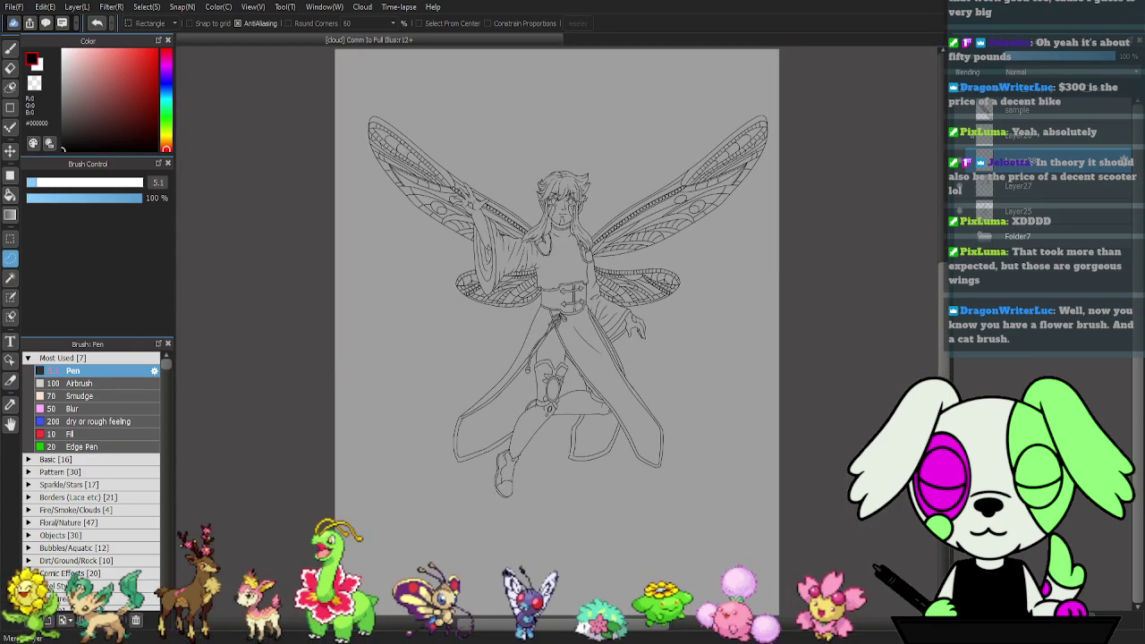
drag(991, 170, 983, 190)
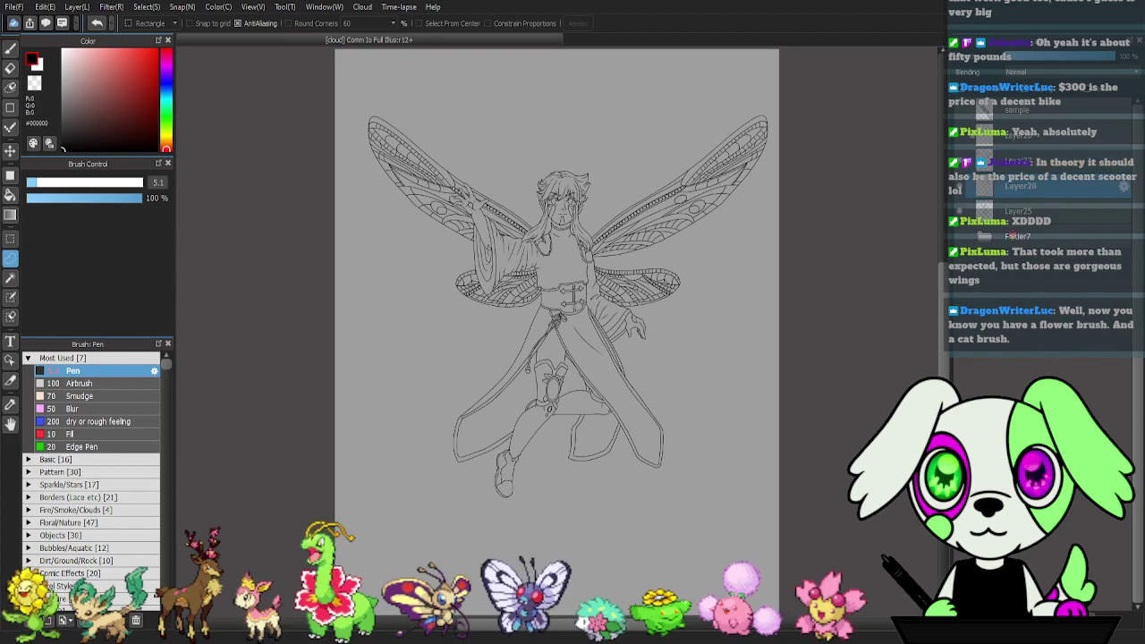
click(1064, 620)
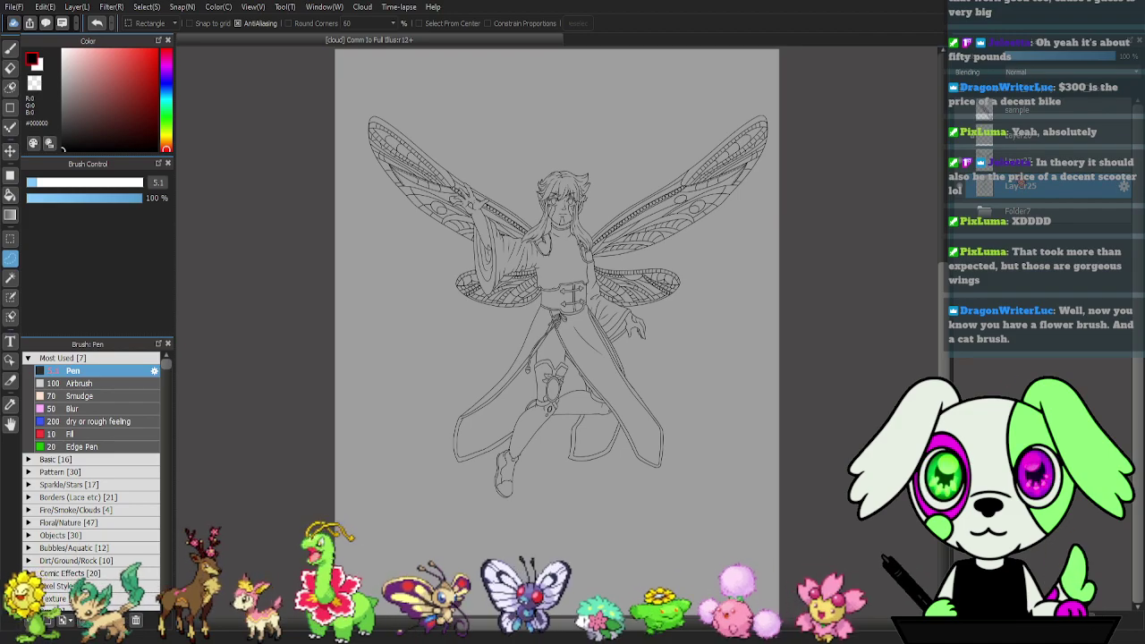
- Try a lower opacity on the wing line art layer and restore it to 100 %
drag(1086, 66, 1038, 70)
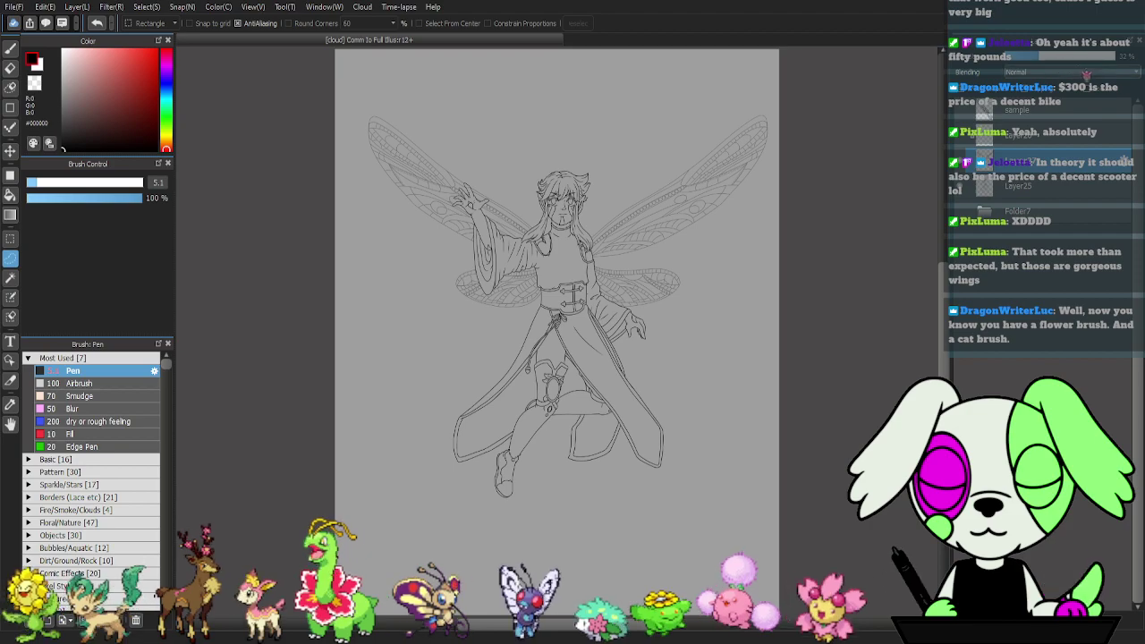
drag(1109, 60, 1139, 69)
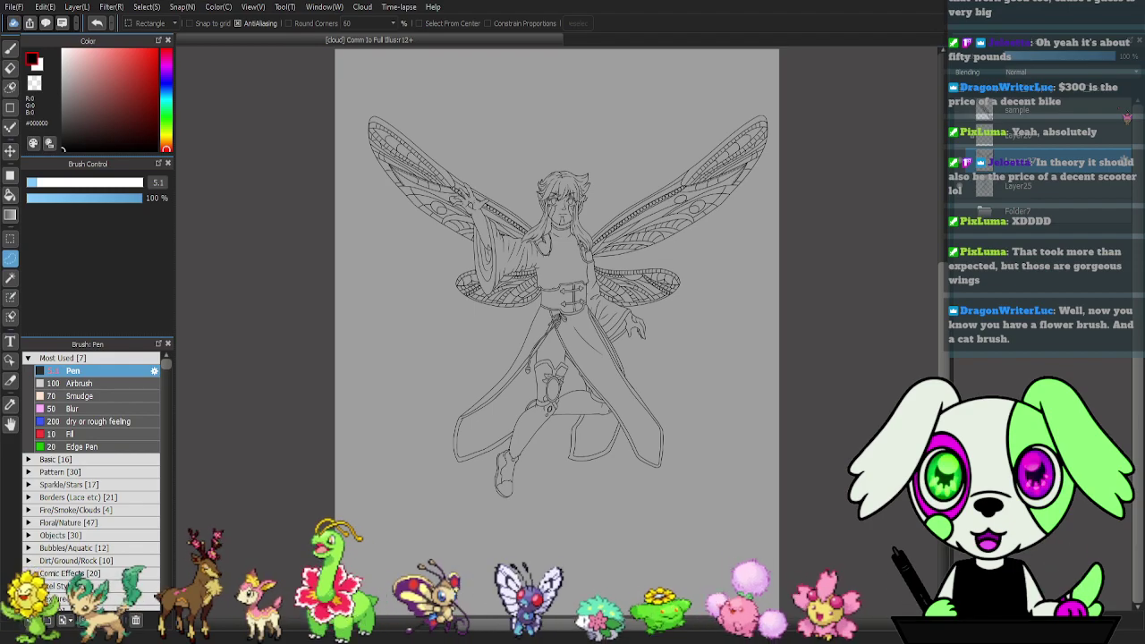
- Examine the layers in Folder7 and the complete line art of the figure and wings
click(993, 217)
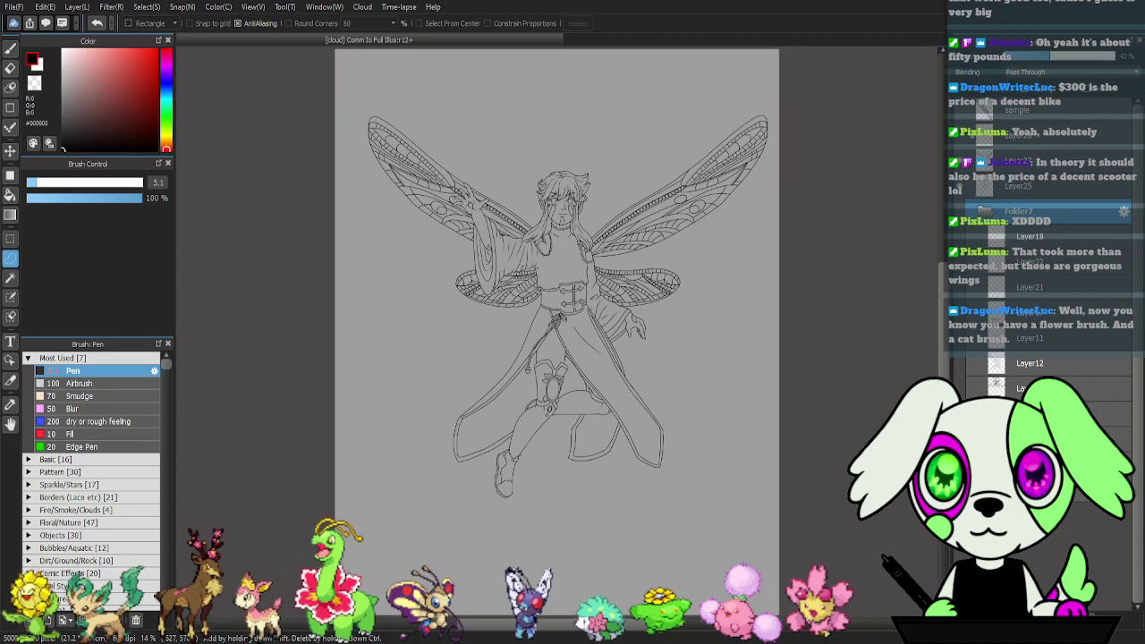
key(ctrl+plus)
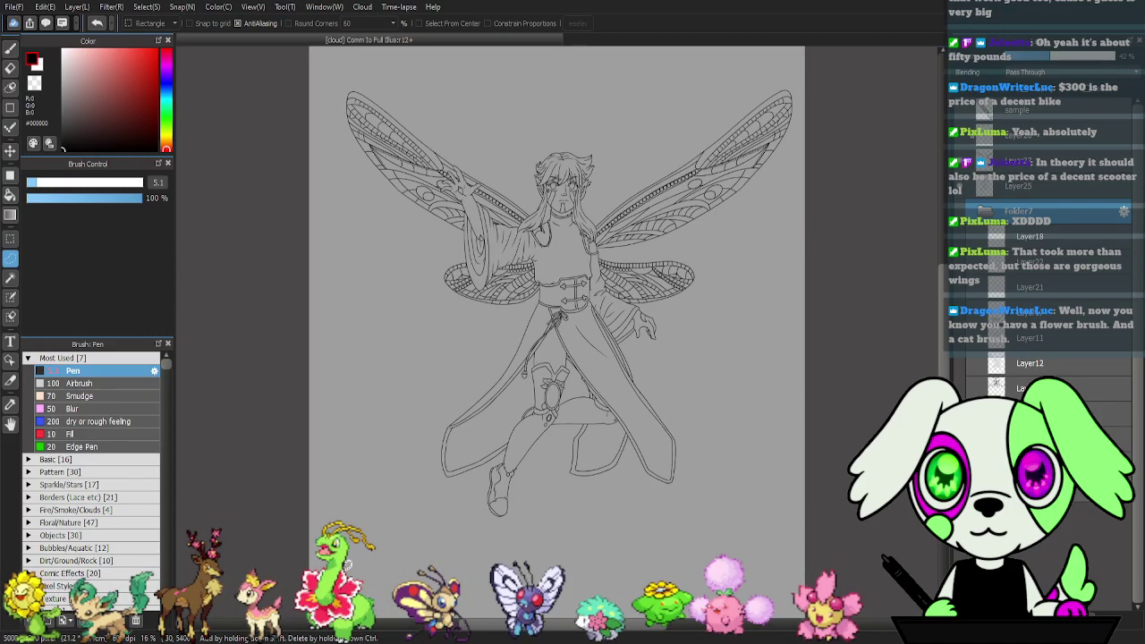
key(ctrl+plus)
key(ctrl+plus)
drag(798, 294, 757, 337)
key(ctrl+minus)
key(ctrl+minus)
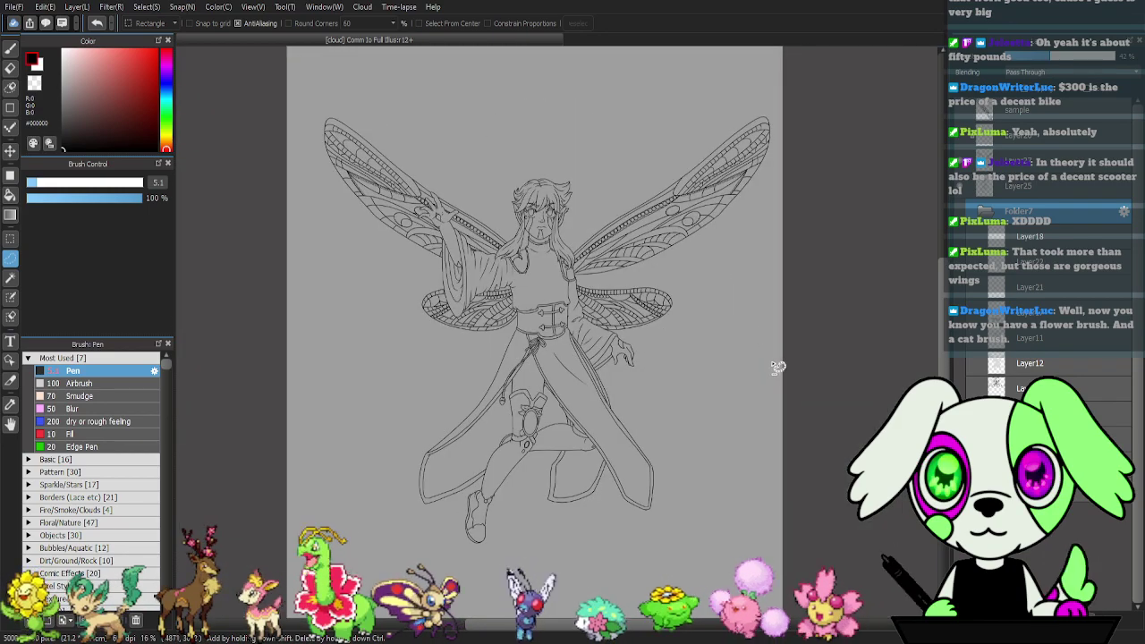
- Make the layer with the necklace line art visible
drag(941, 319, 942, 316)
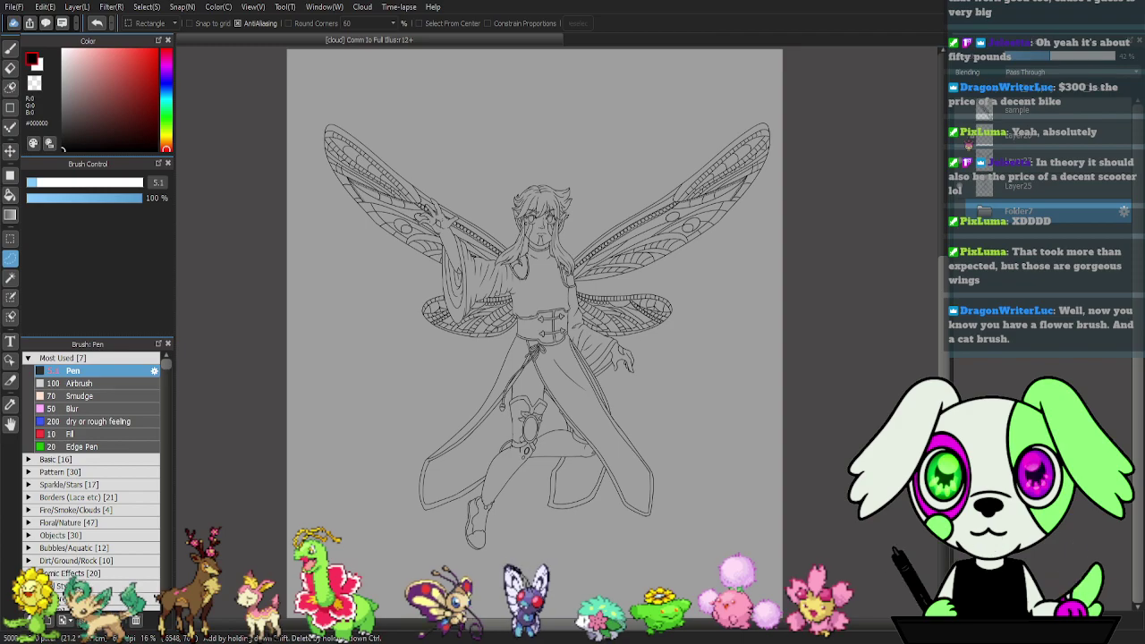
click(963, 137)
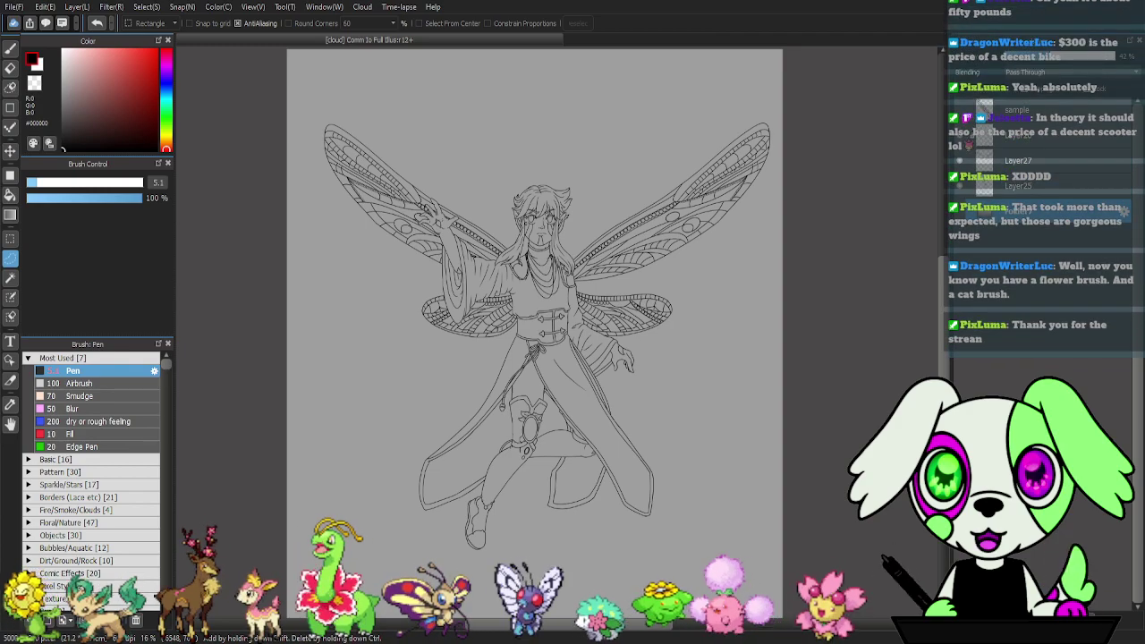